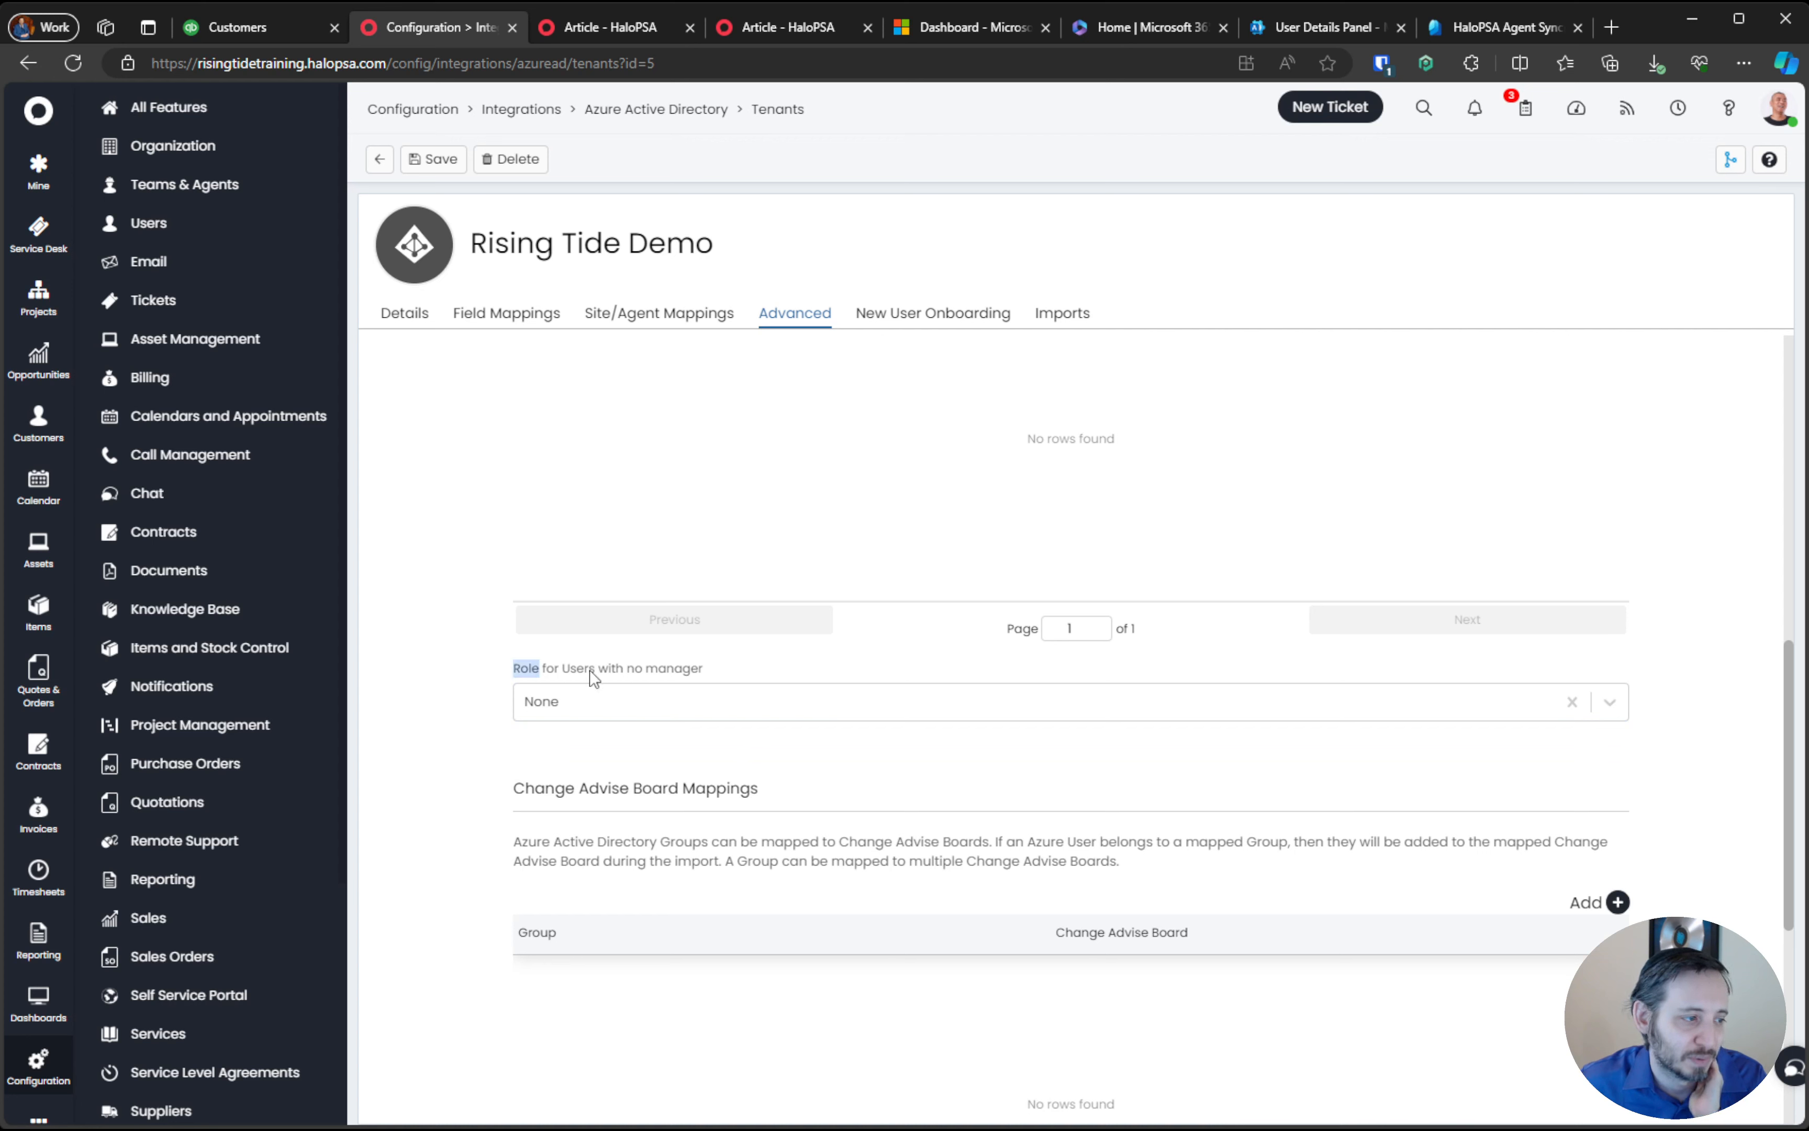
- Leave the Role for Users with no manager set to None
left_click_drag(589, 670, 1470, 731)
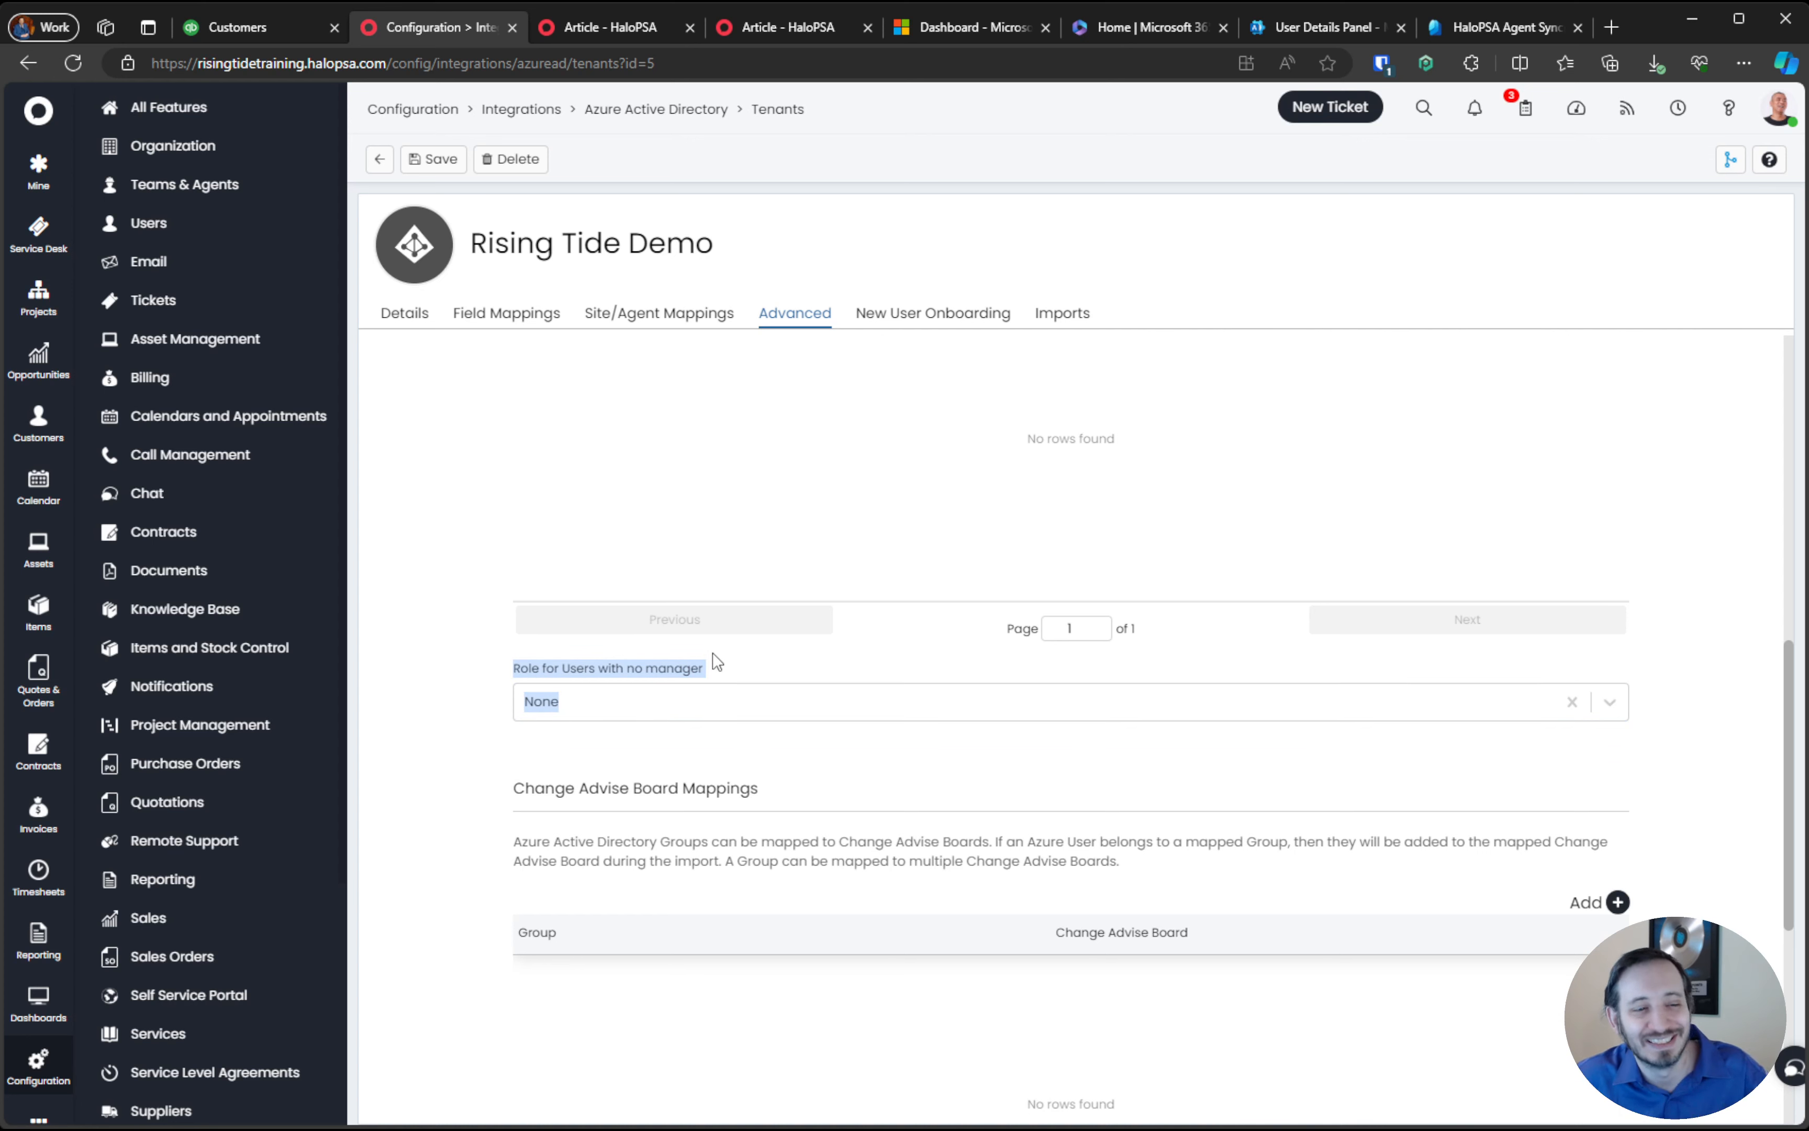
left_click(531, 674)
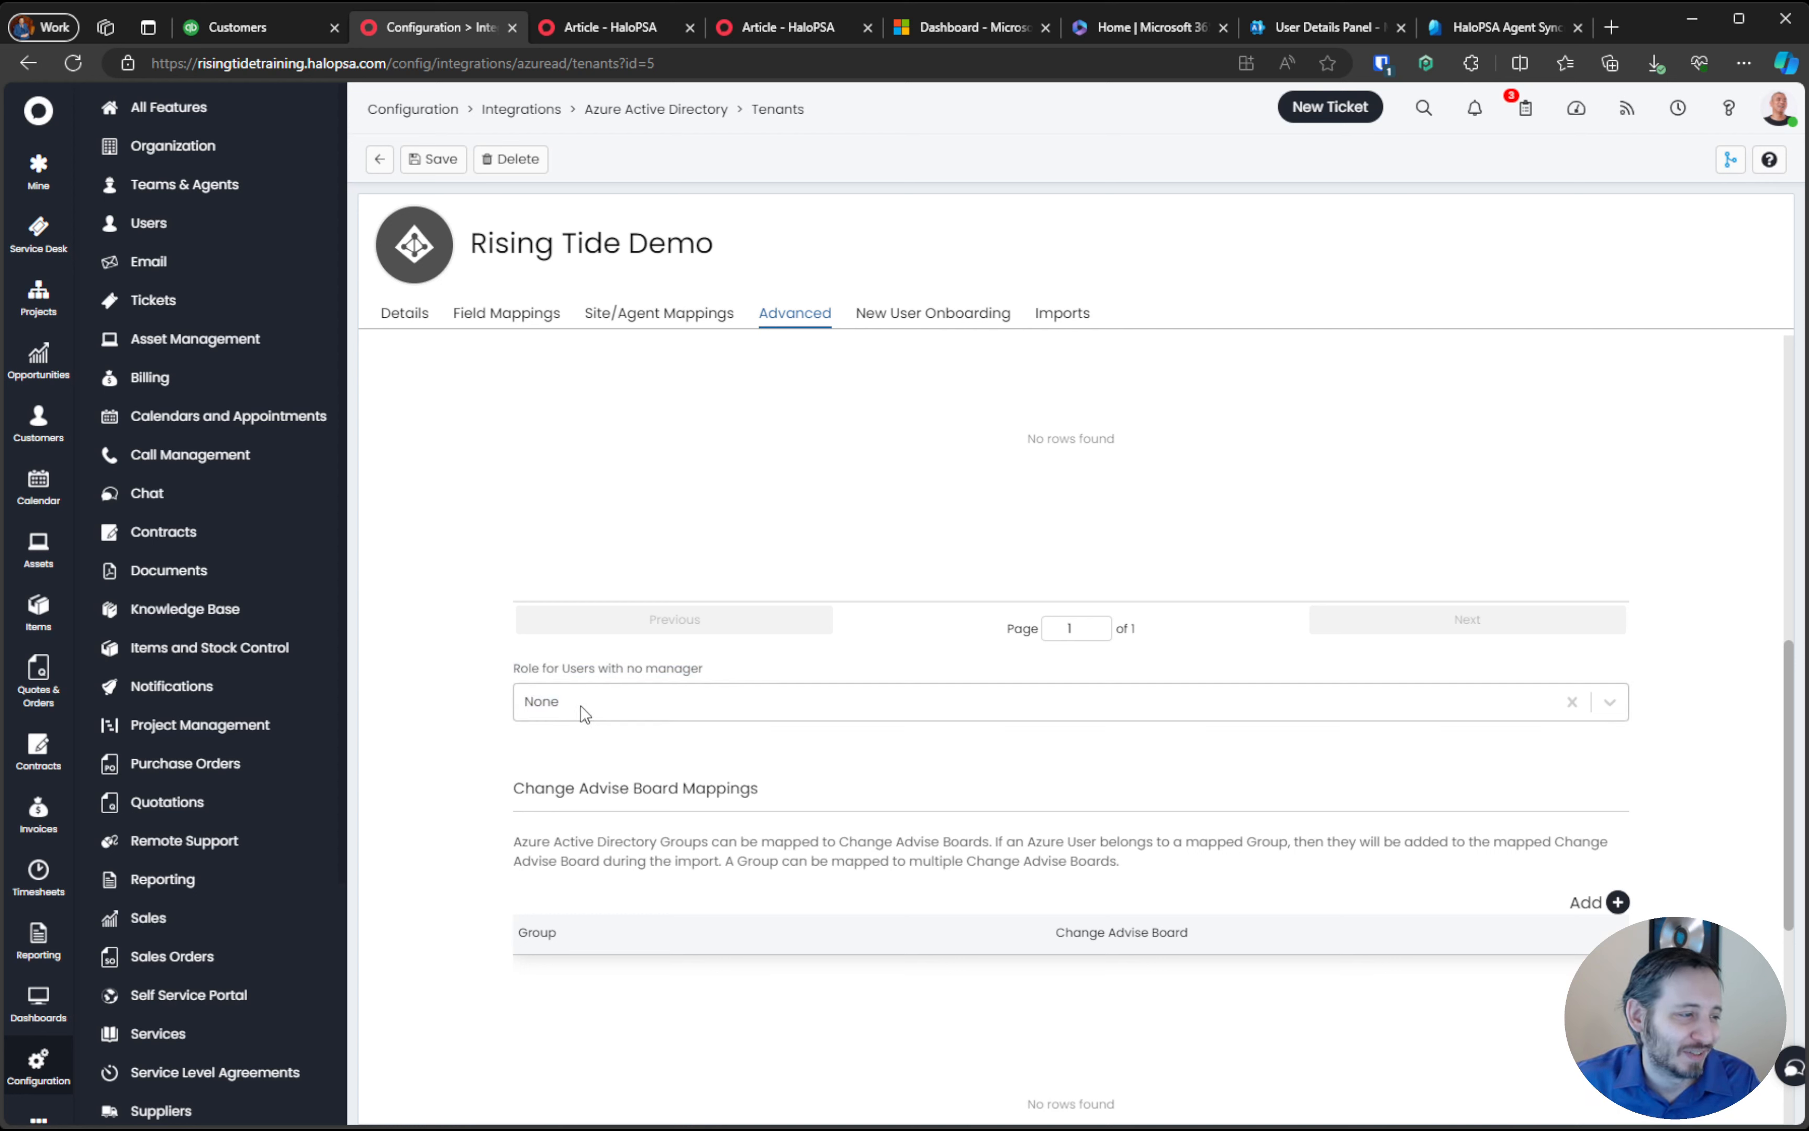
left_click(641, 707)
left_click(645, 675)
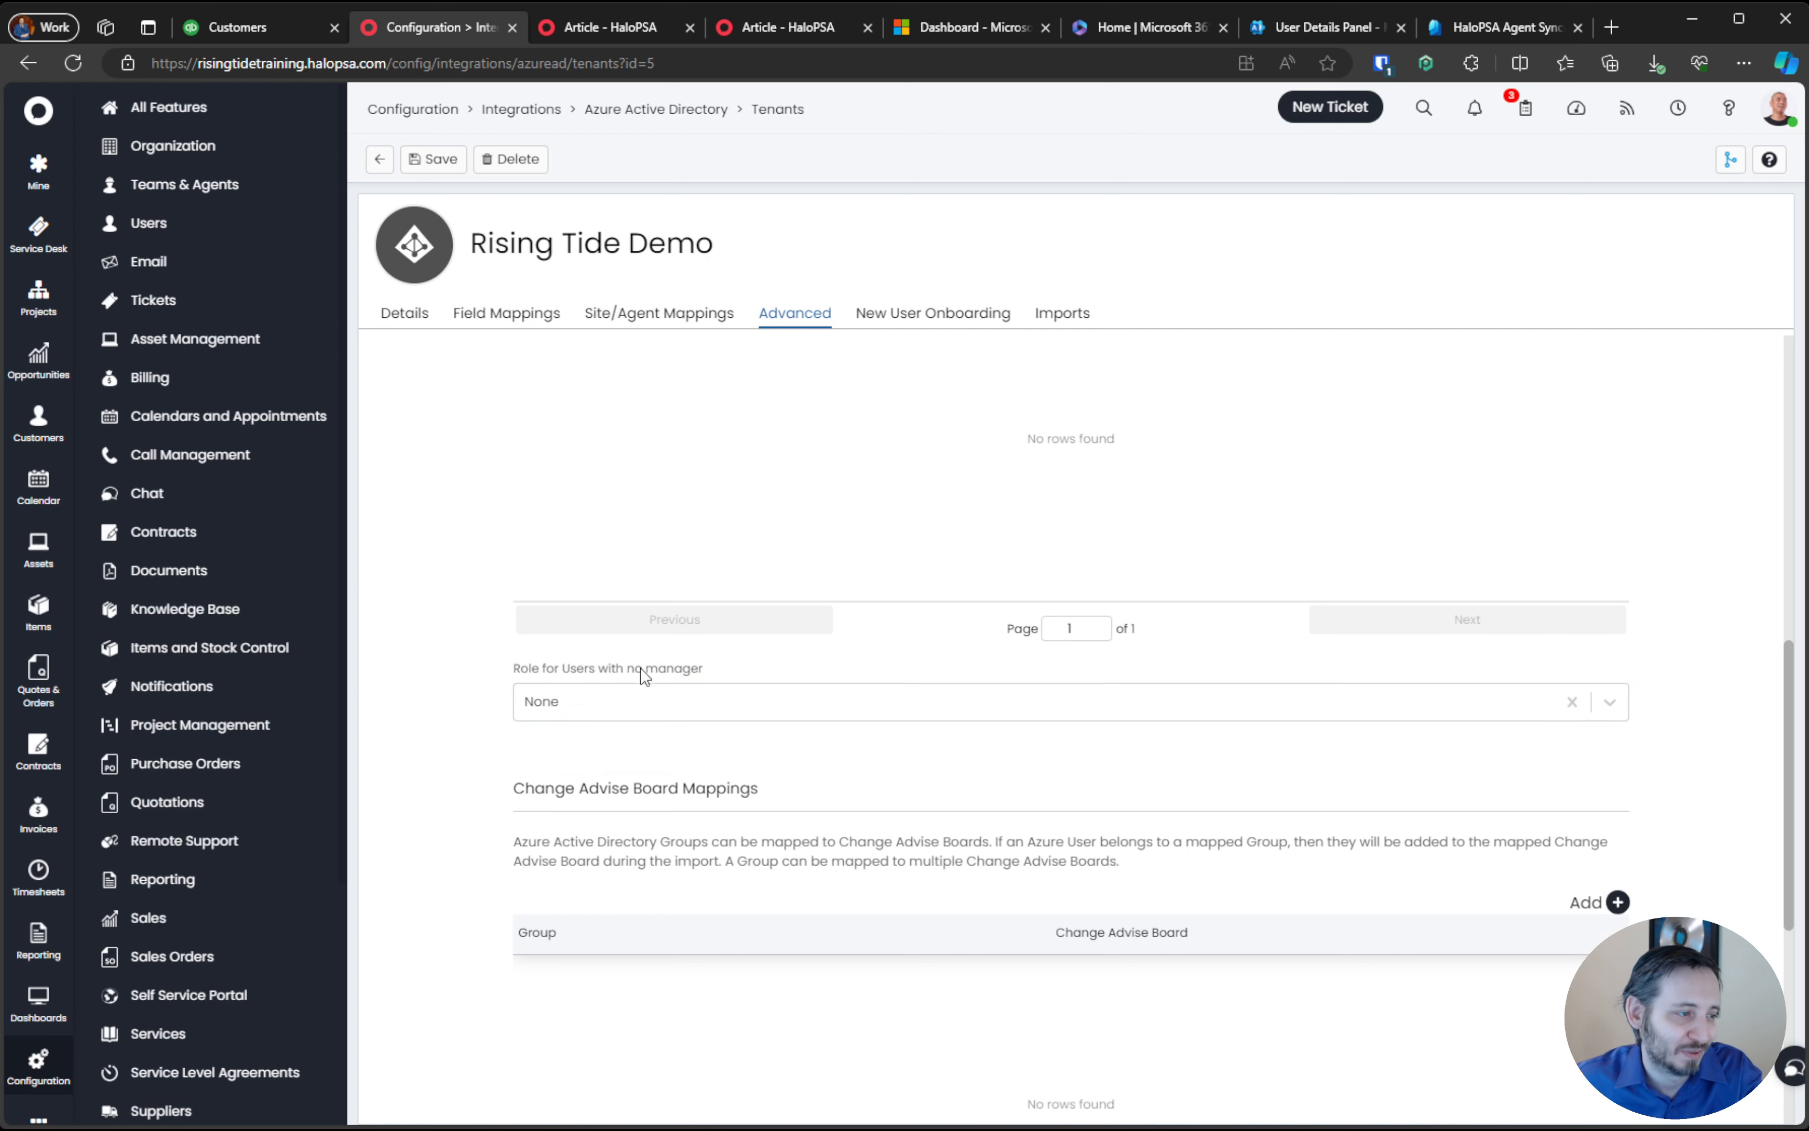
left_click(660, 705)
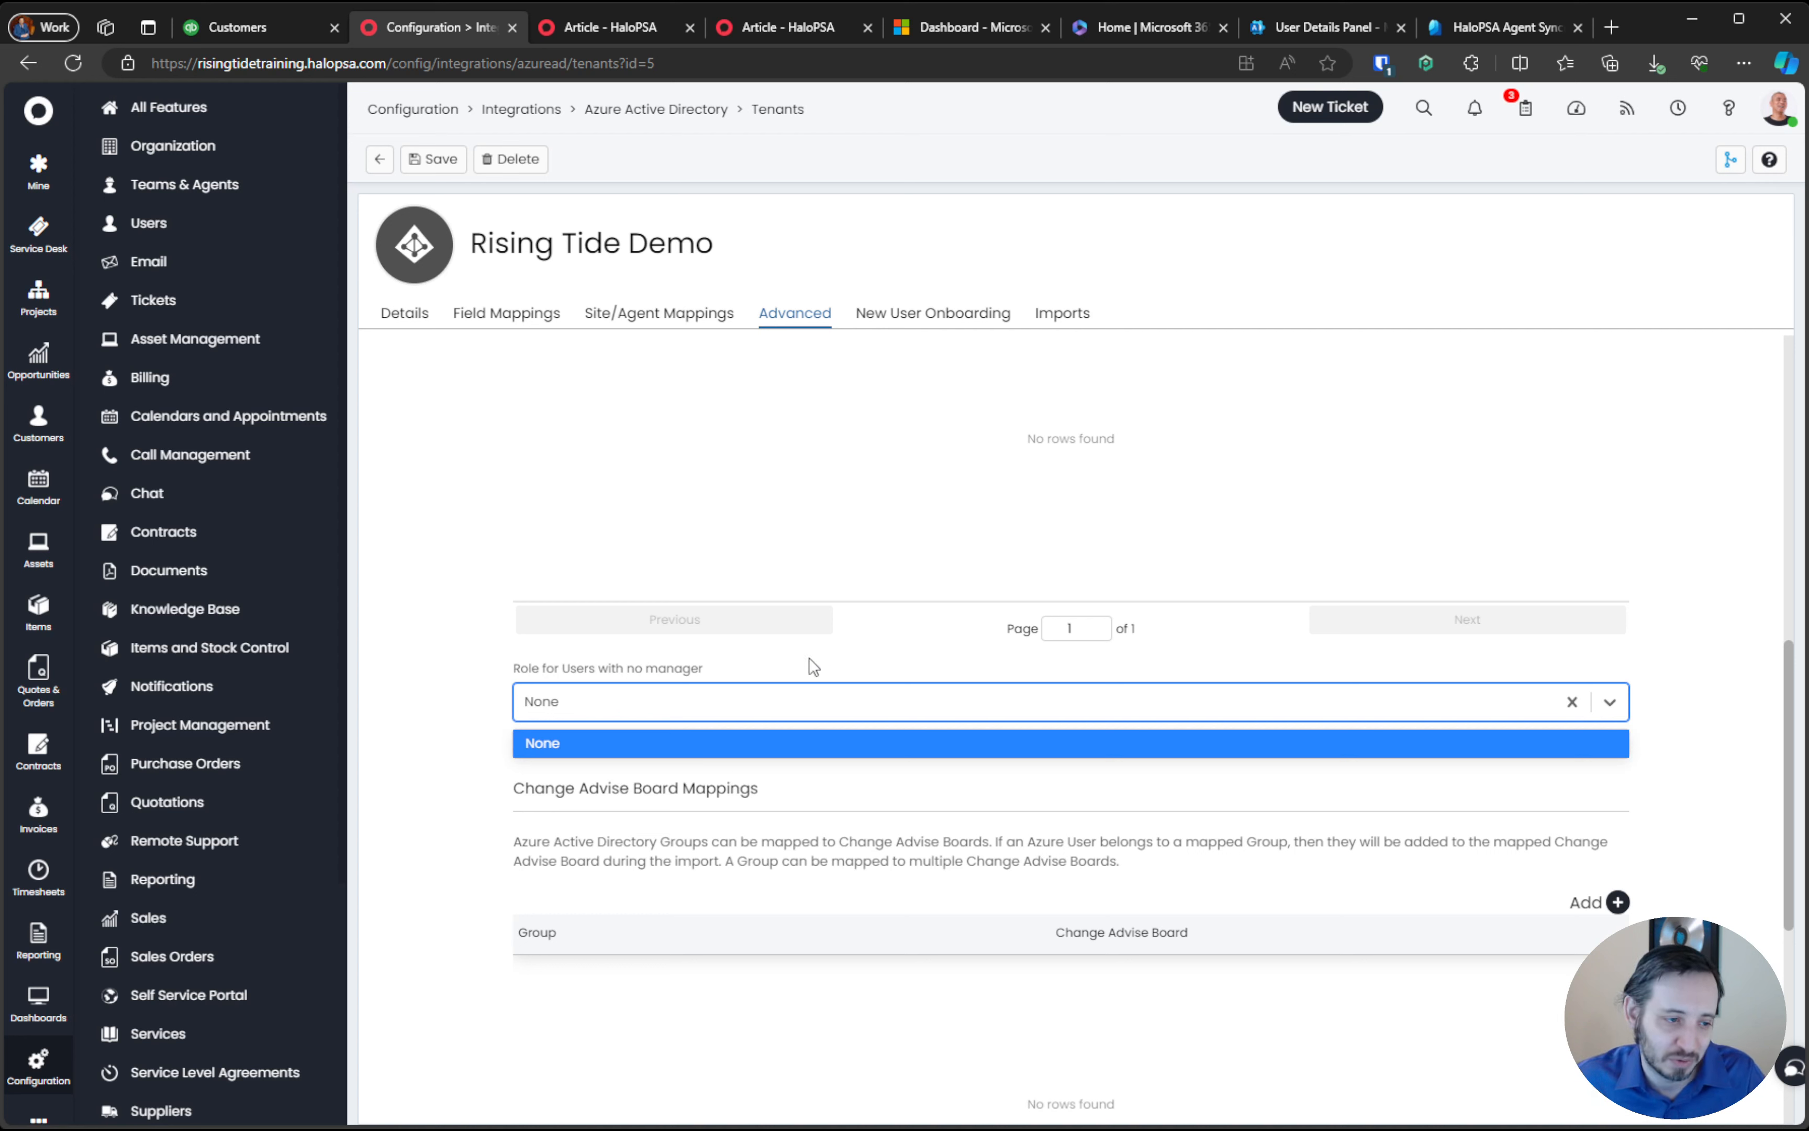
left_click(490, 678)
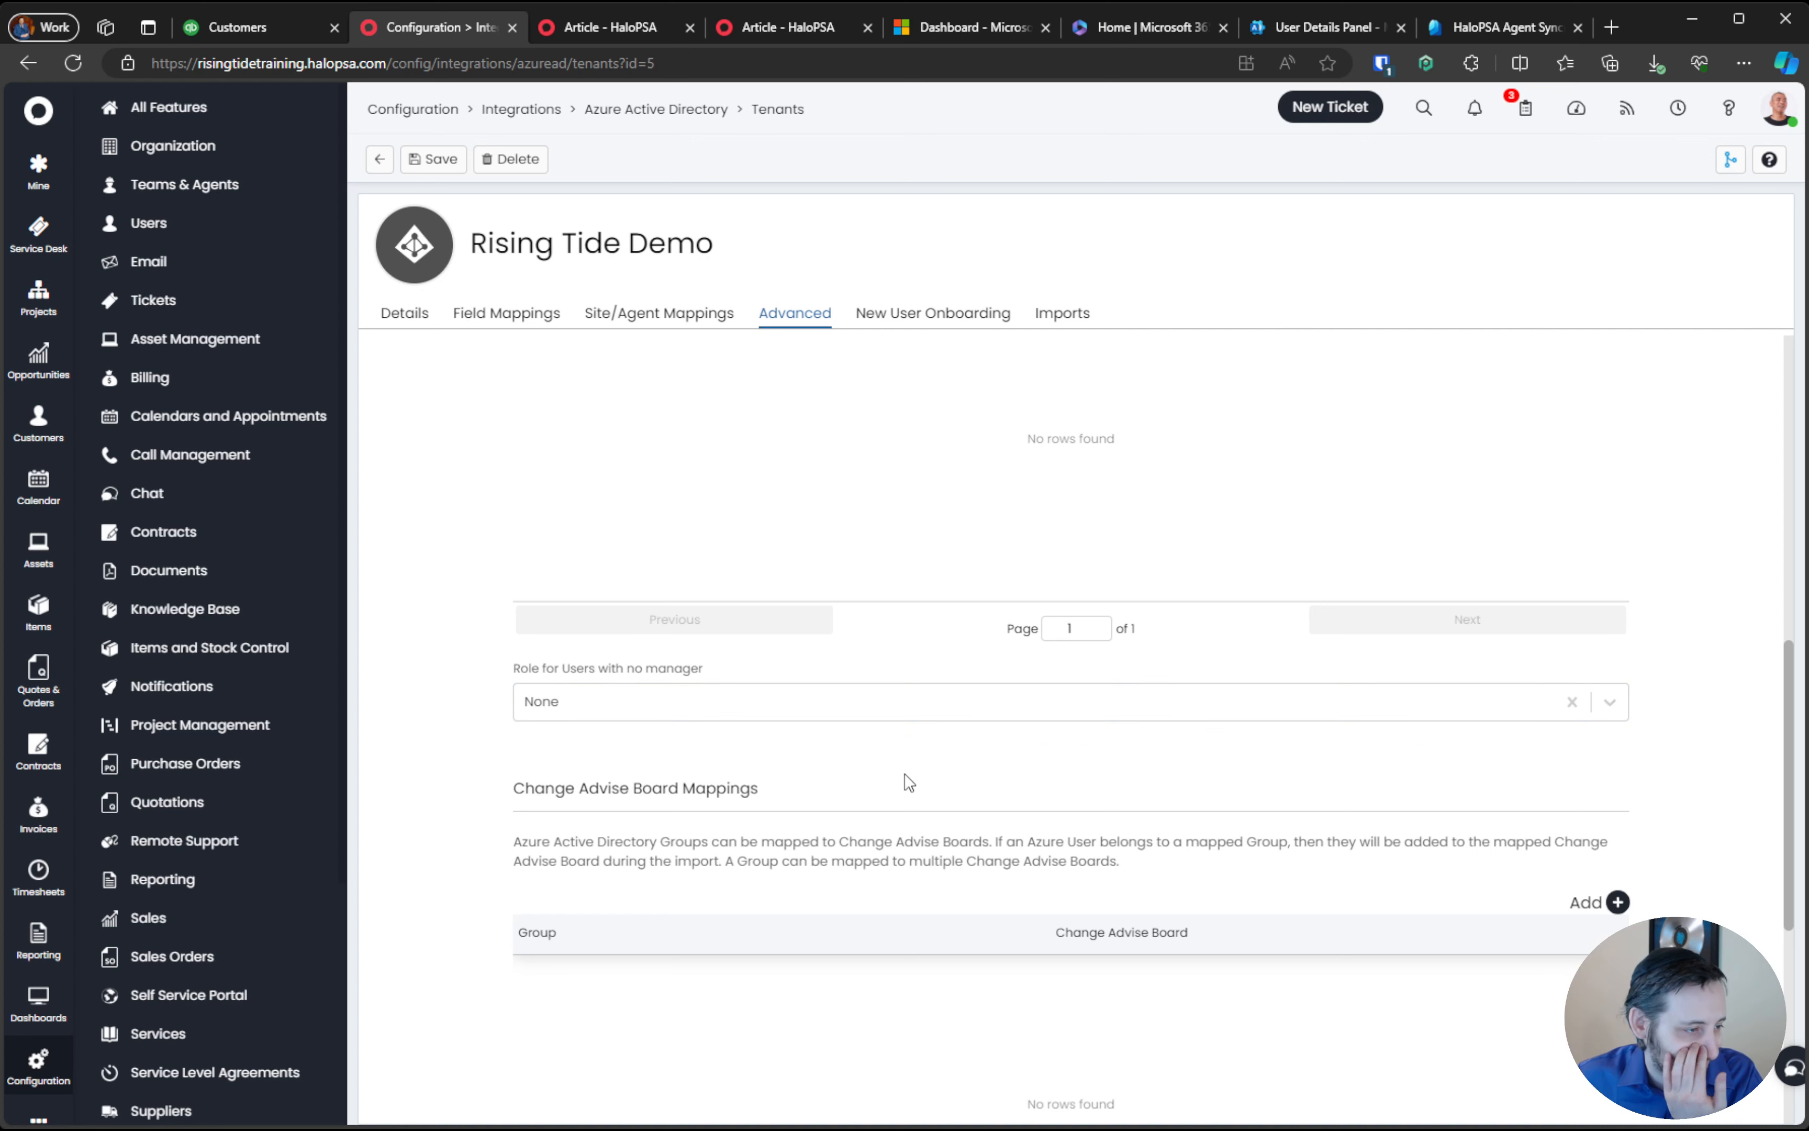
- Review the Change Advise Board Mappings and License Management notes, then go to New User Onboarding
scroll(905, 773, "down", 5)
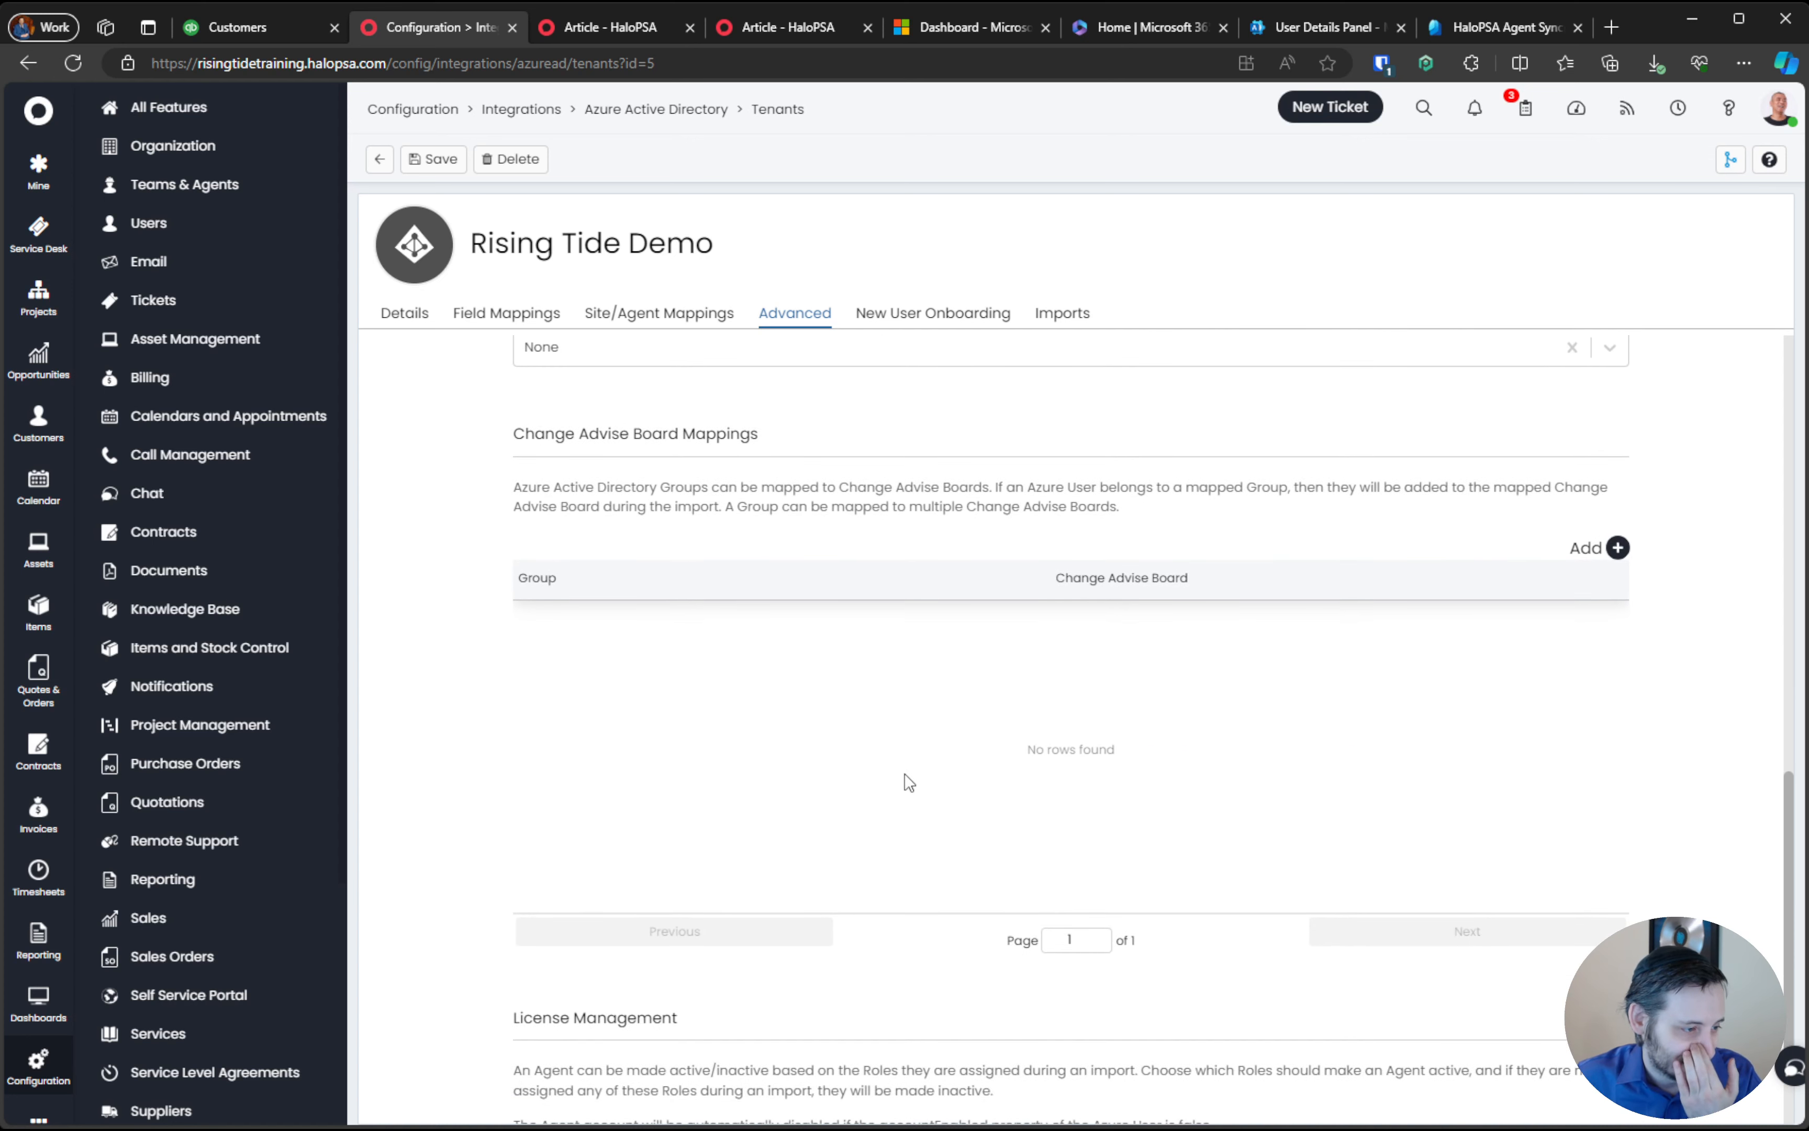
left_click_drag(456, 449, 1060, 610)
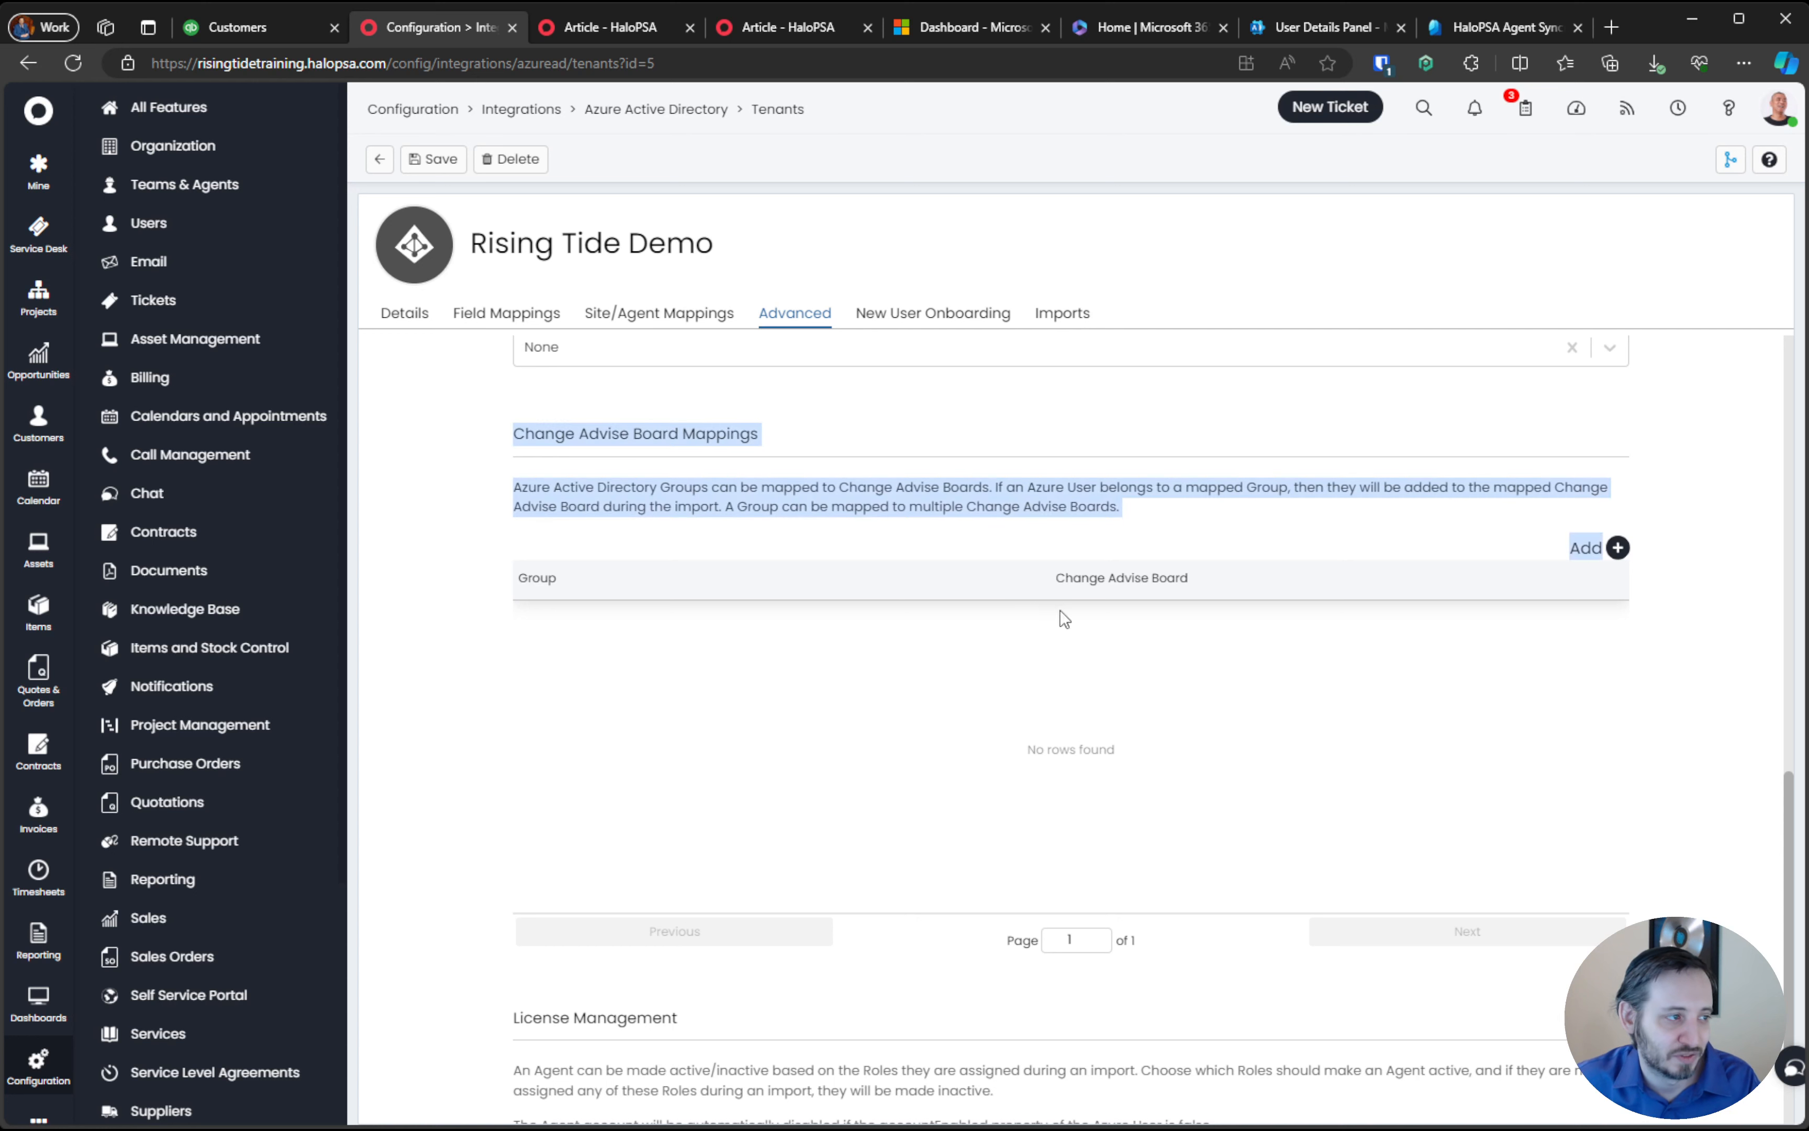
left_click(894, 722)
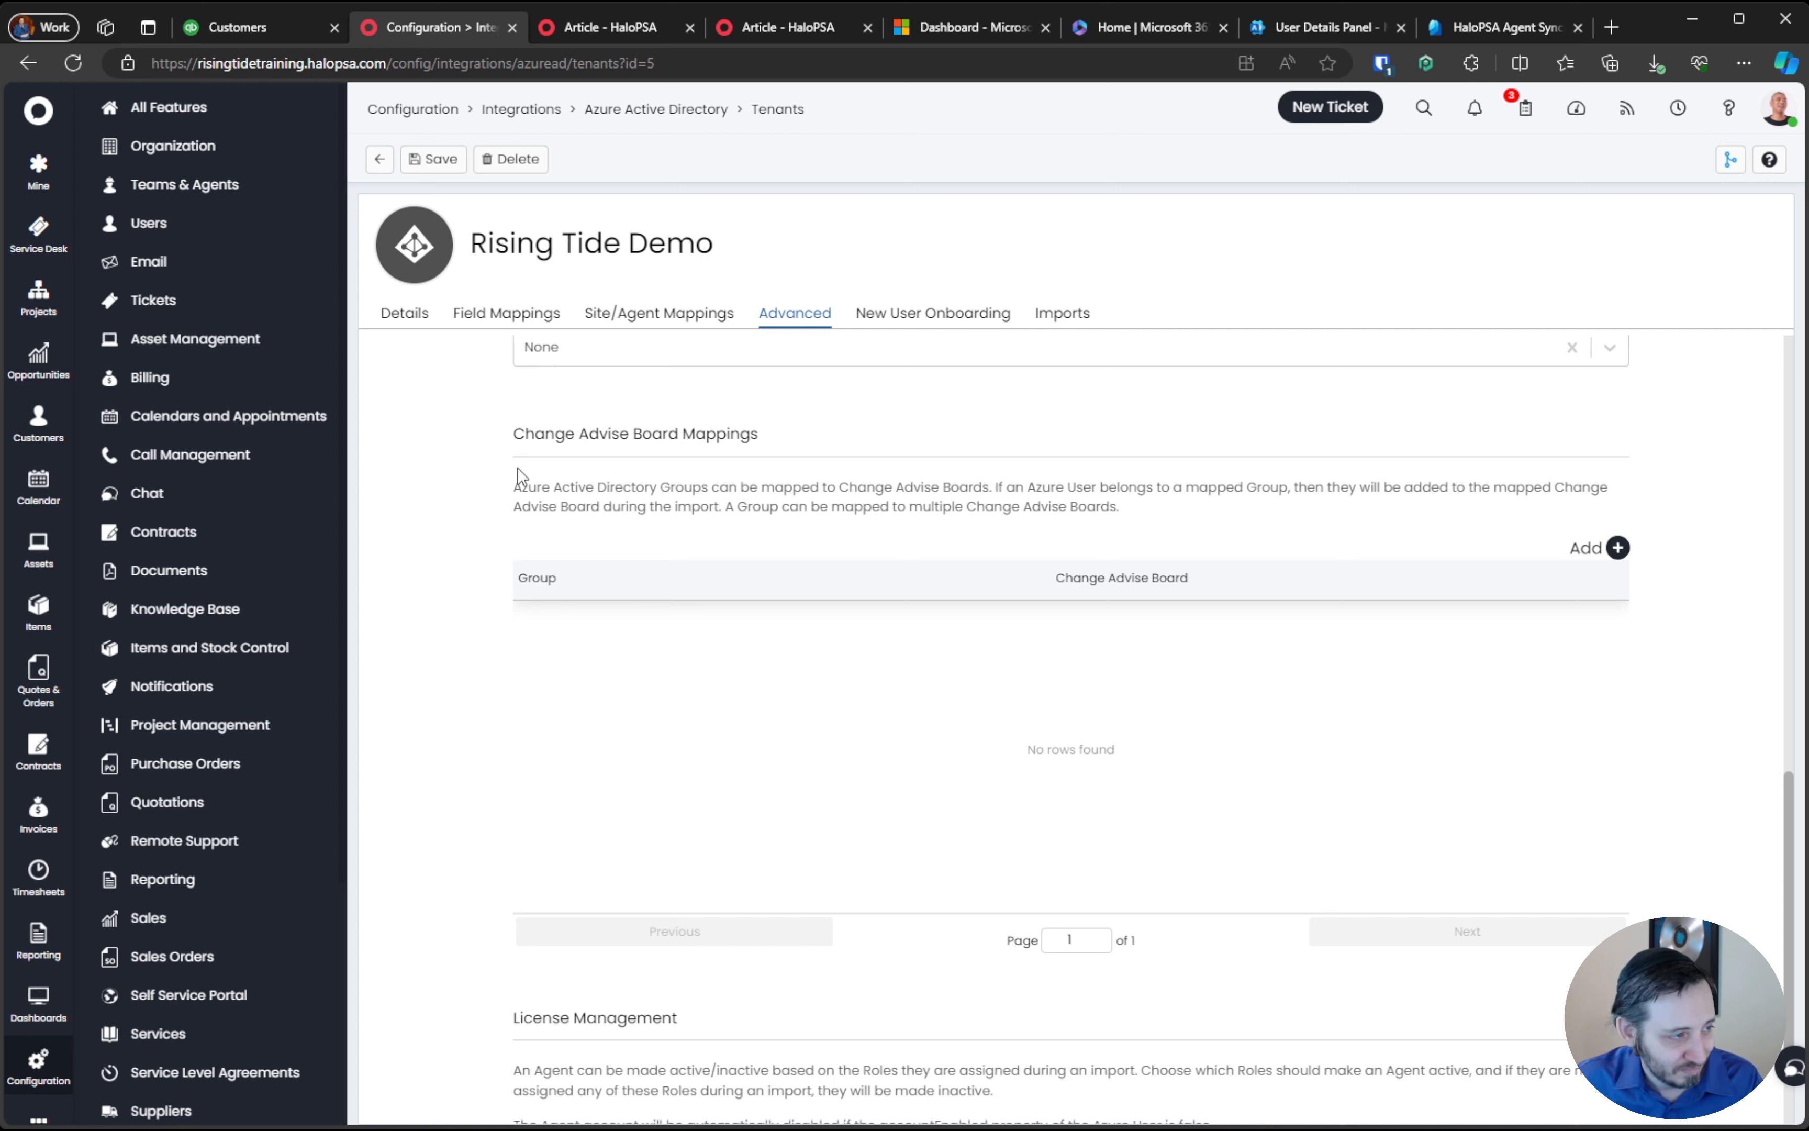
left_click_drag(515, 434, 1433, 739)
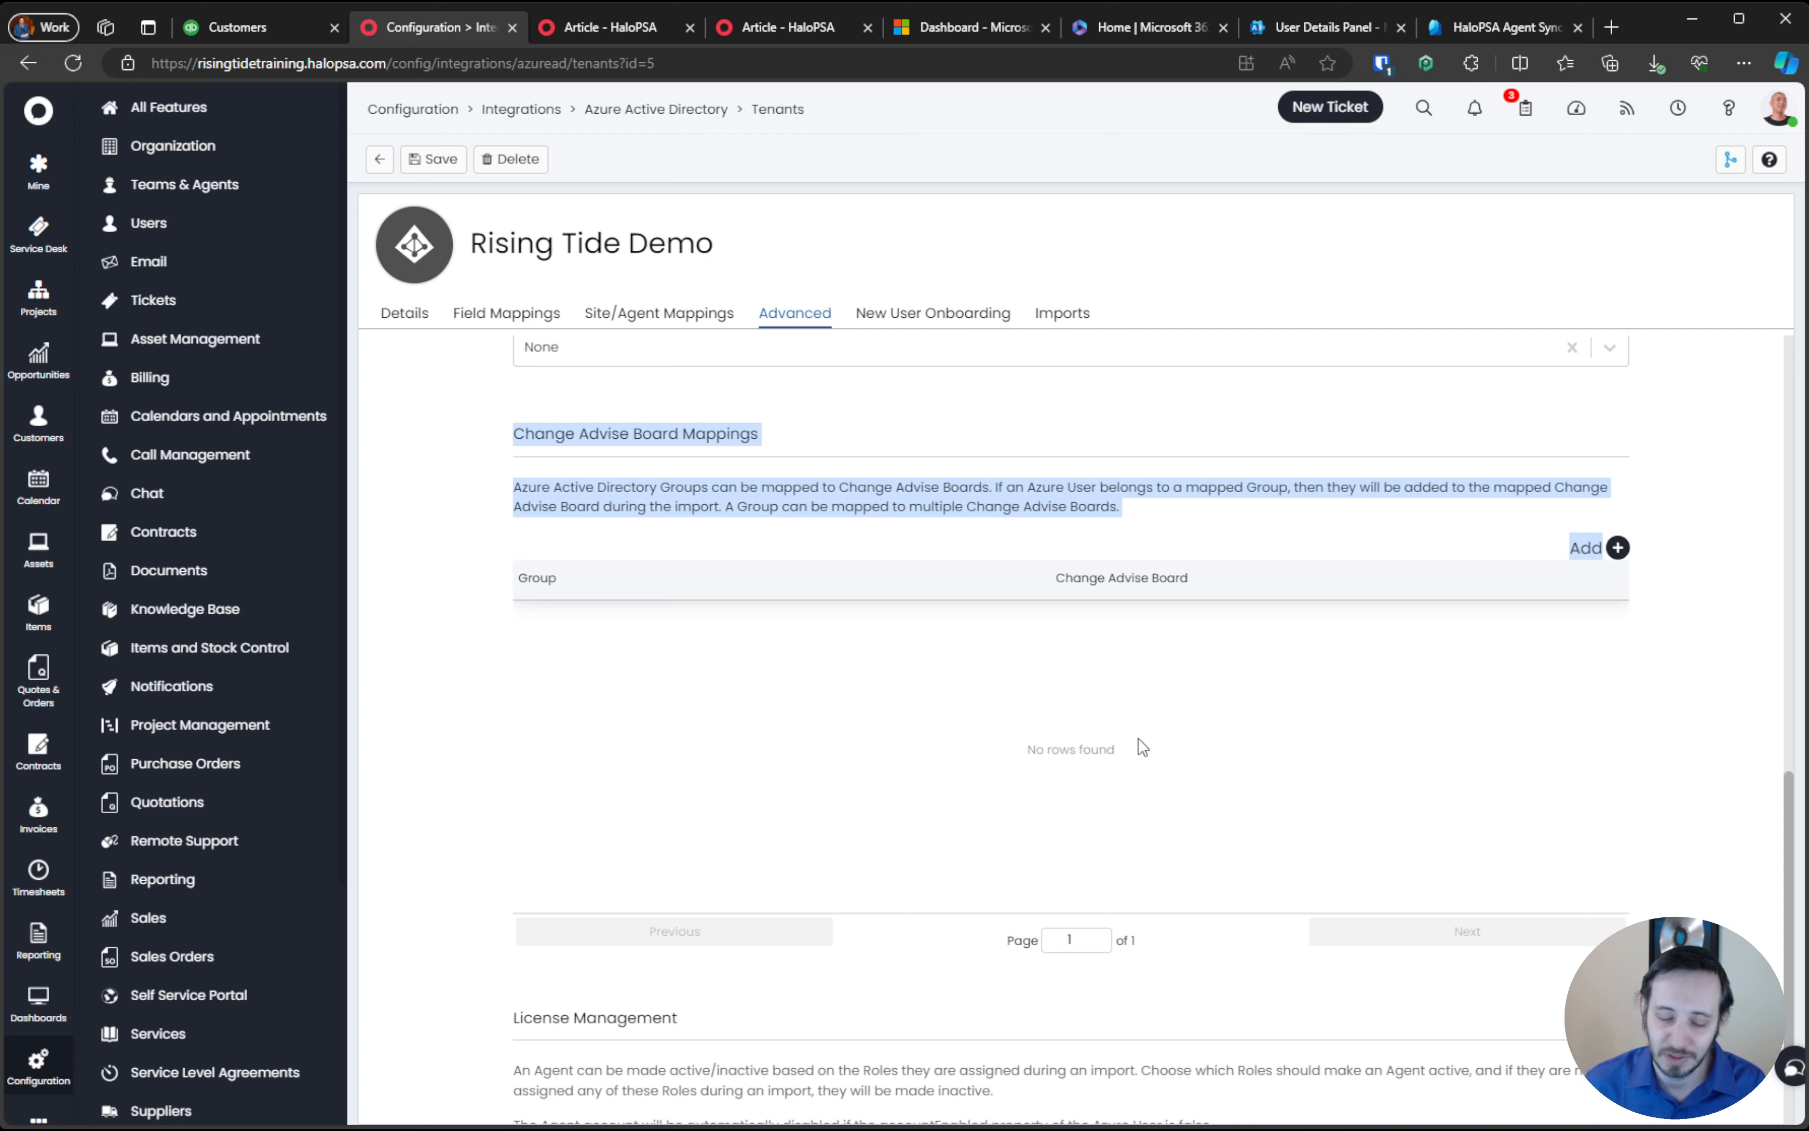
scroll(1139, 741, "down", 2)
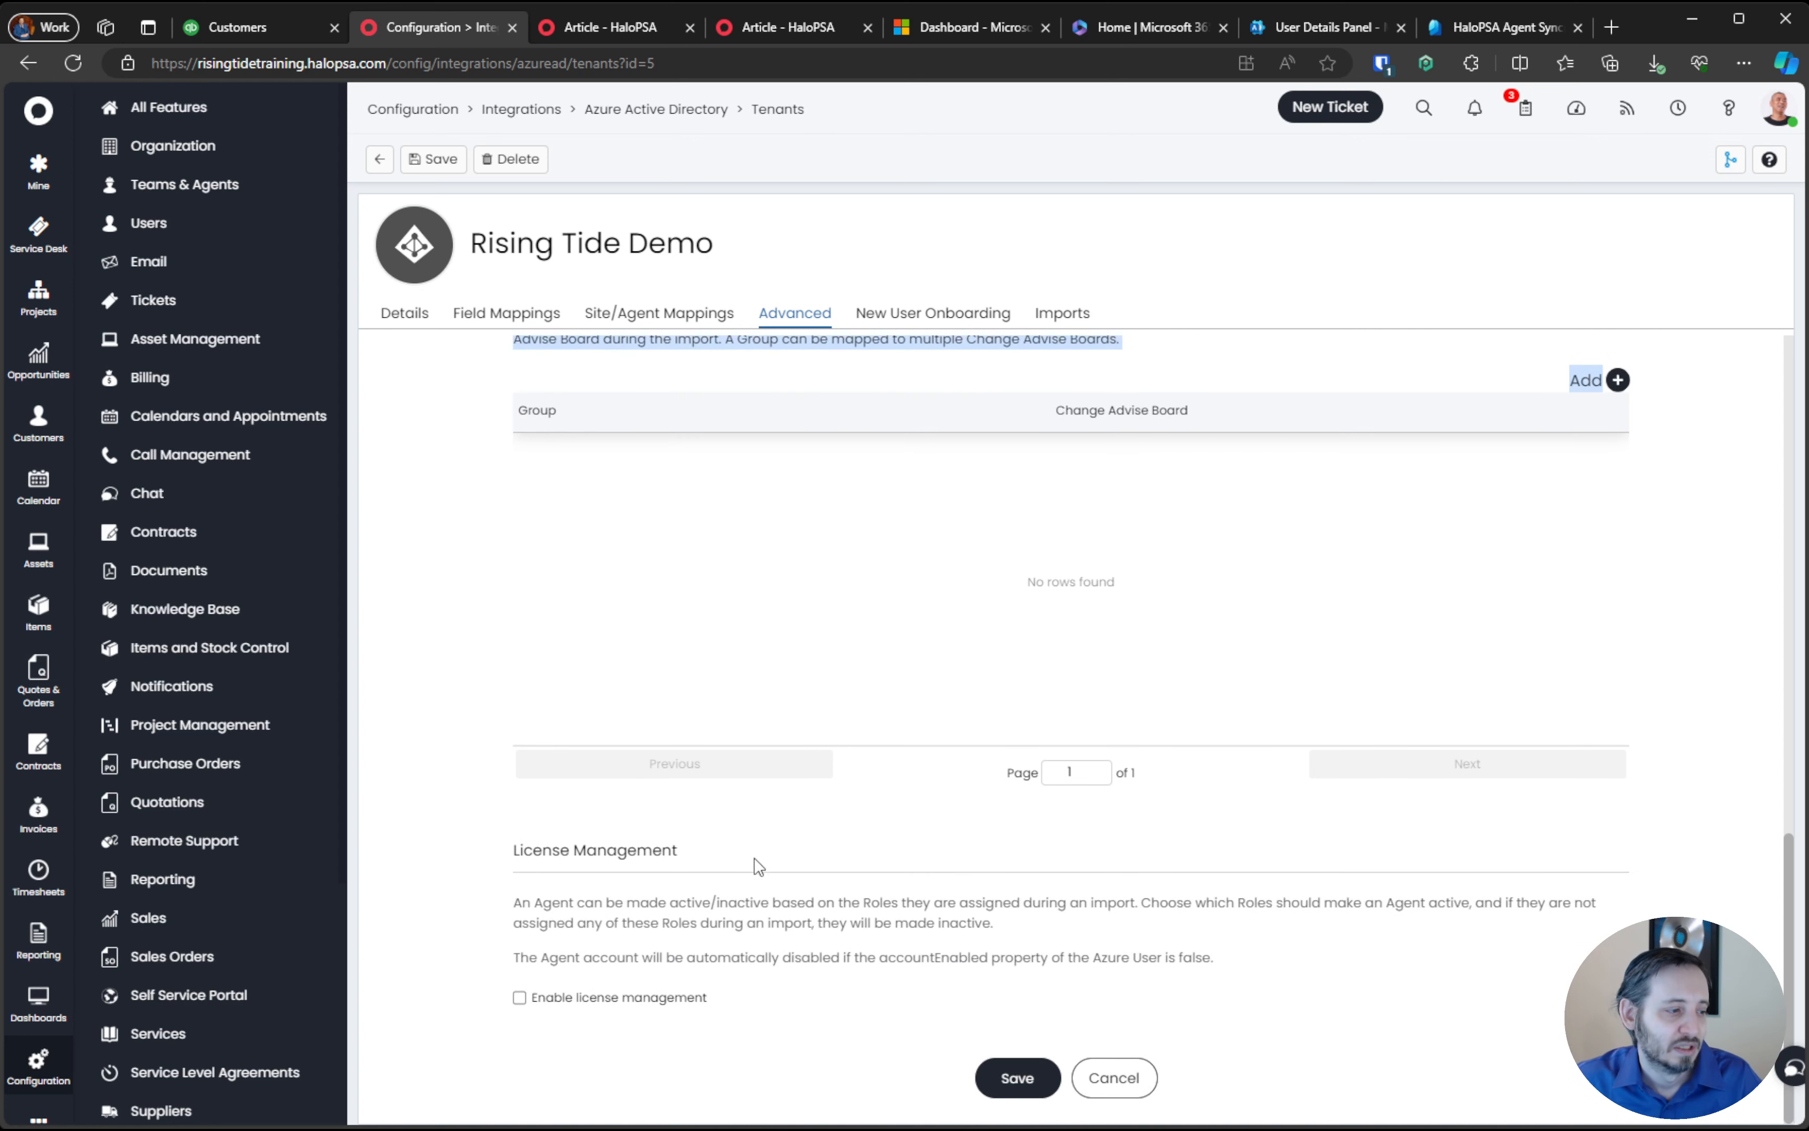
left_click_drag(472, 880, 923, 934)
left_click_drag(515, 905, 1300, 1006)
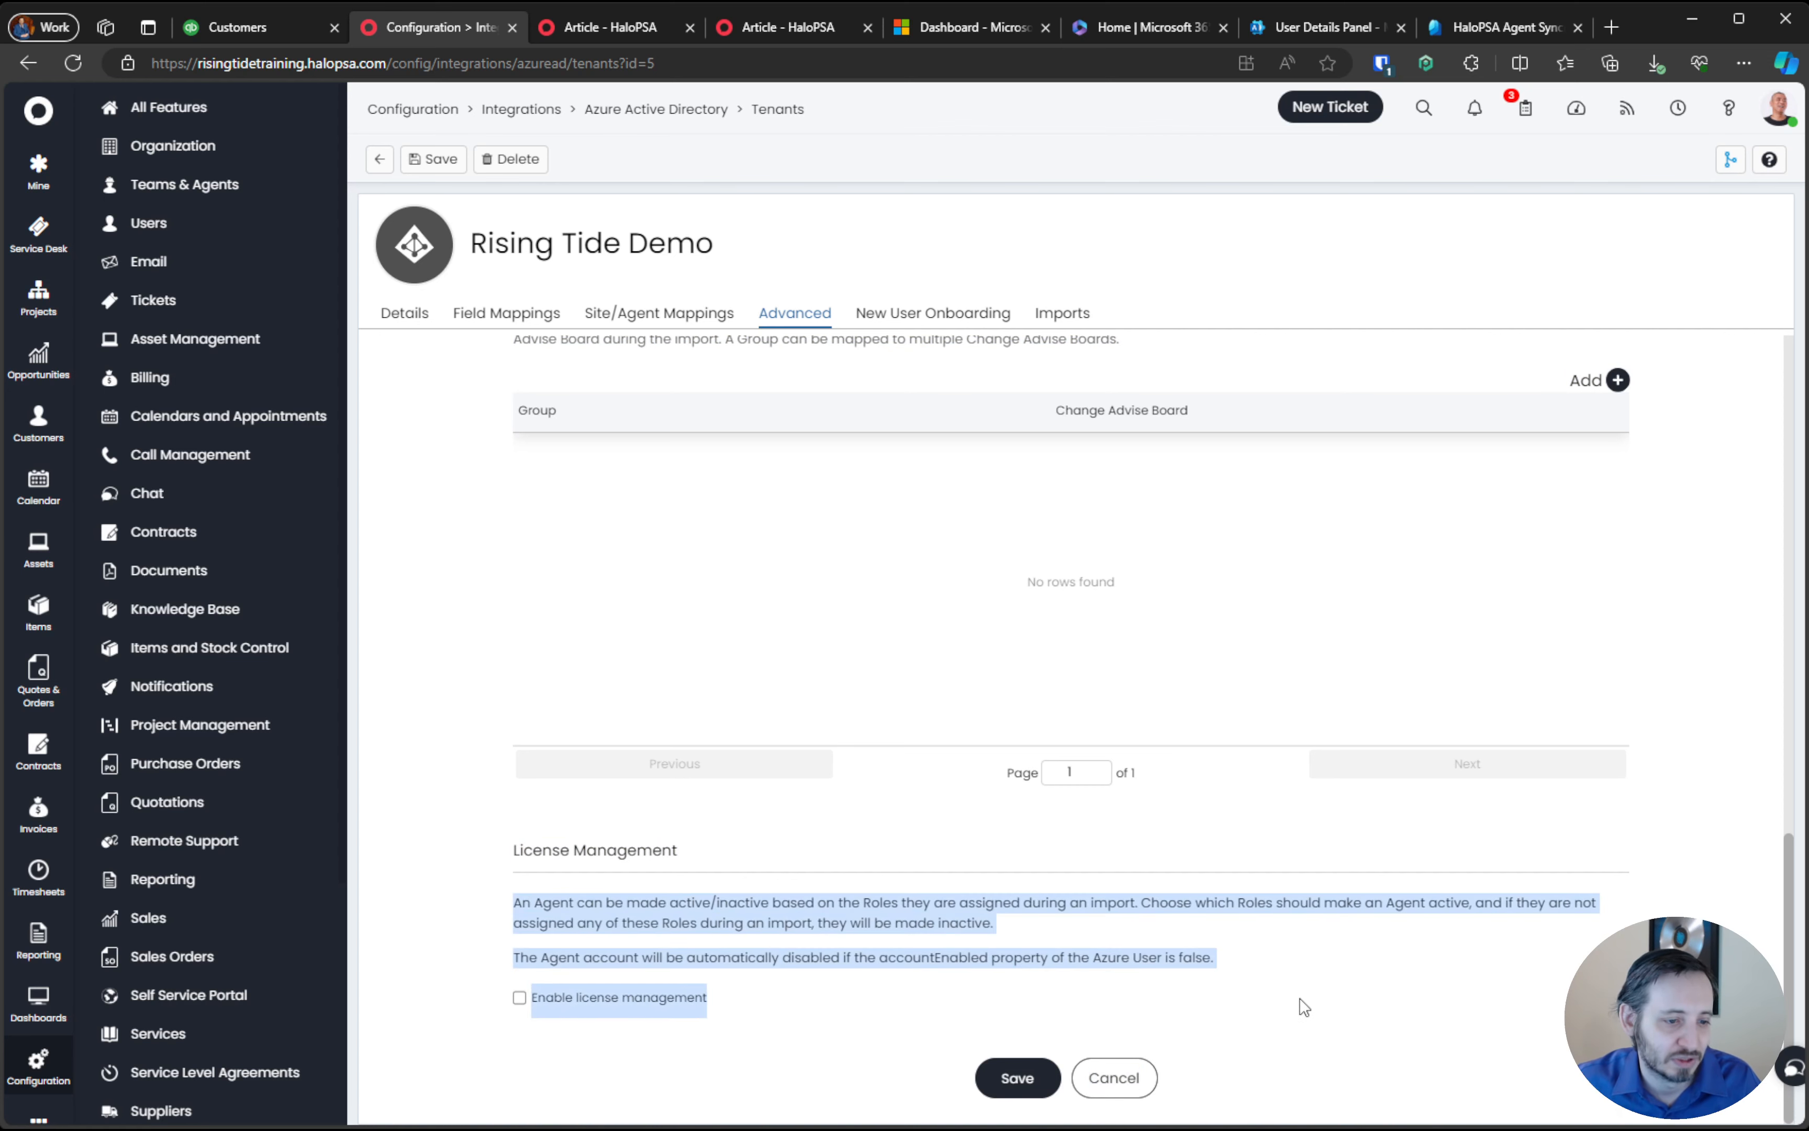
left_click(828, 959)
scroll(831, 960, "up", 5)
scroll(832, 960, "up", 5)
left_click(933, 312)
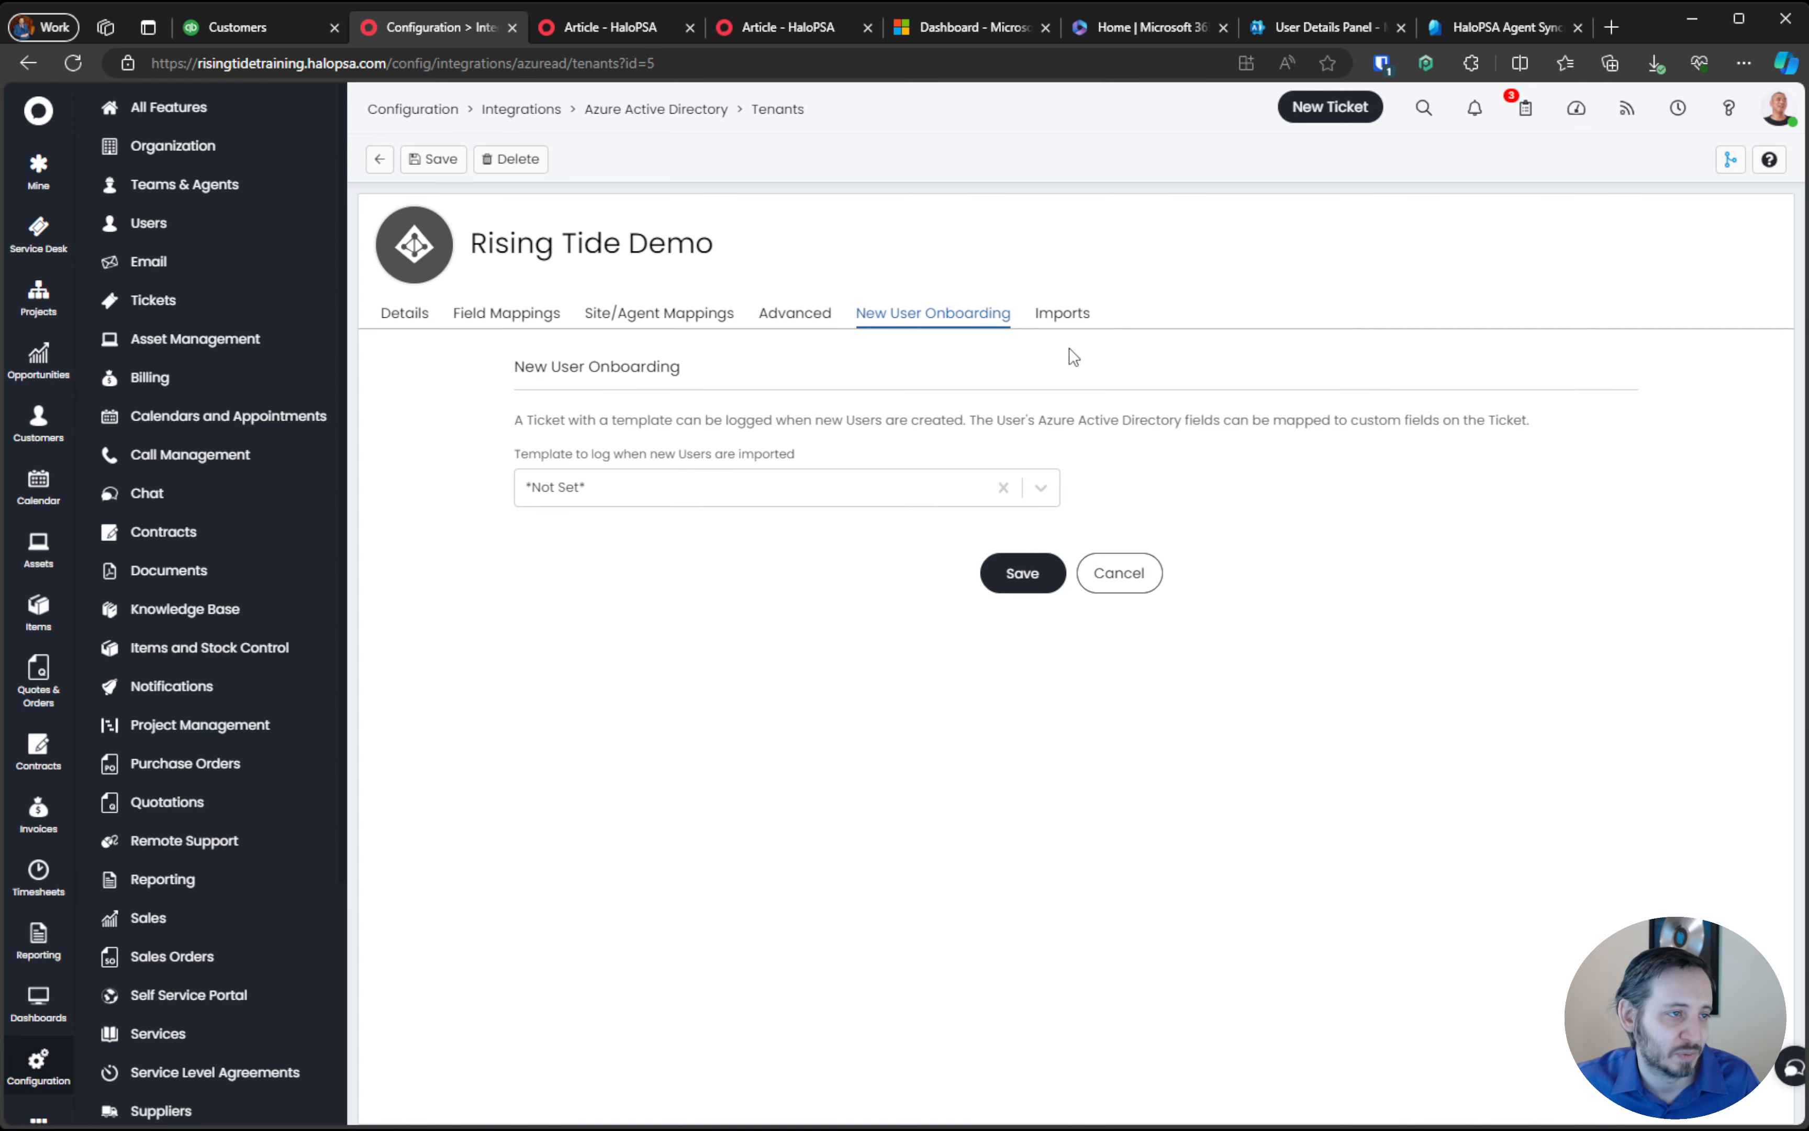
- On the Imports tab, match users and agents on Email Address and Network Login
left_click(1067, 314)
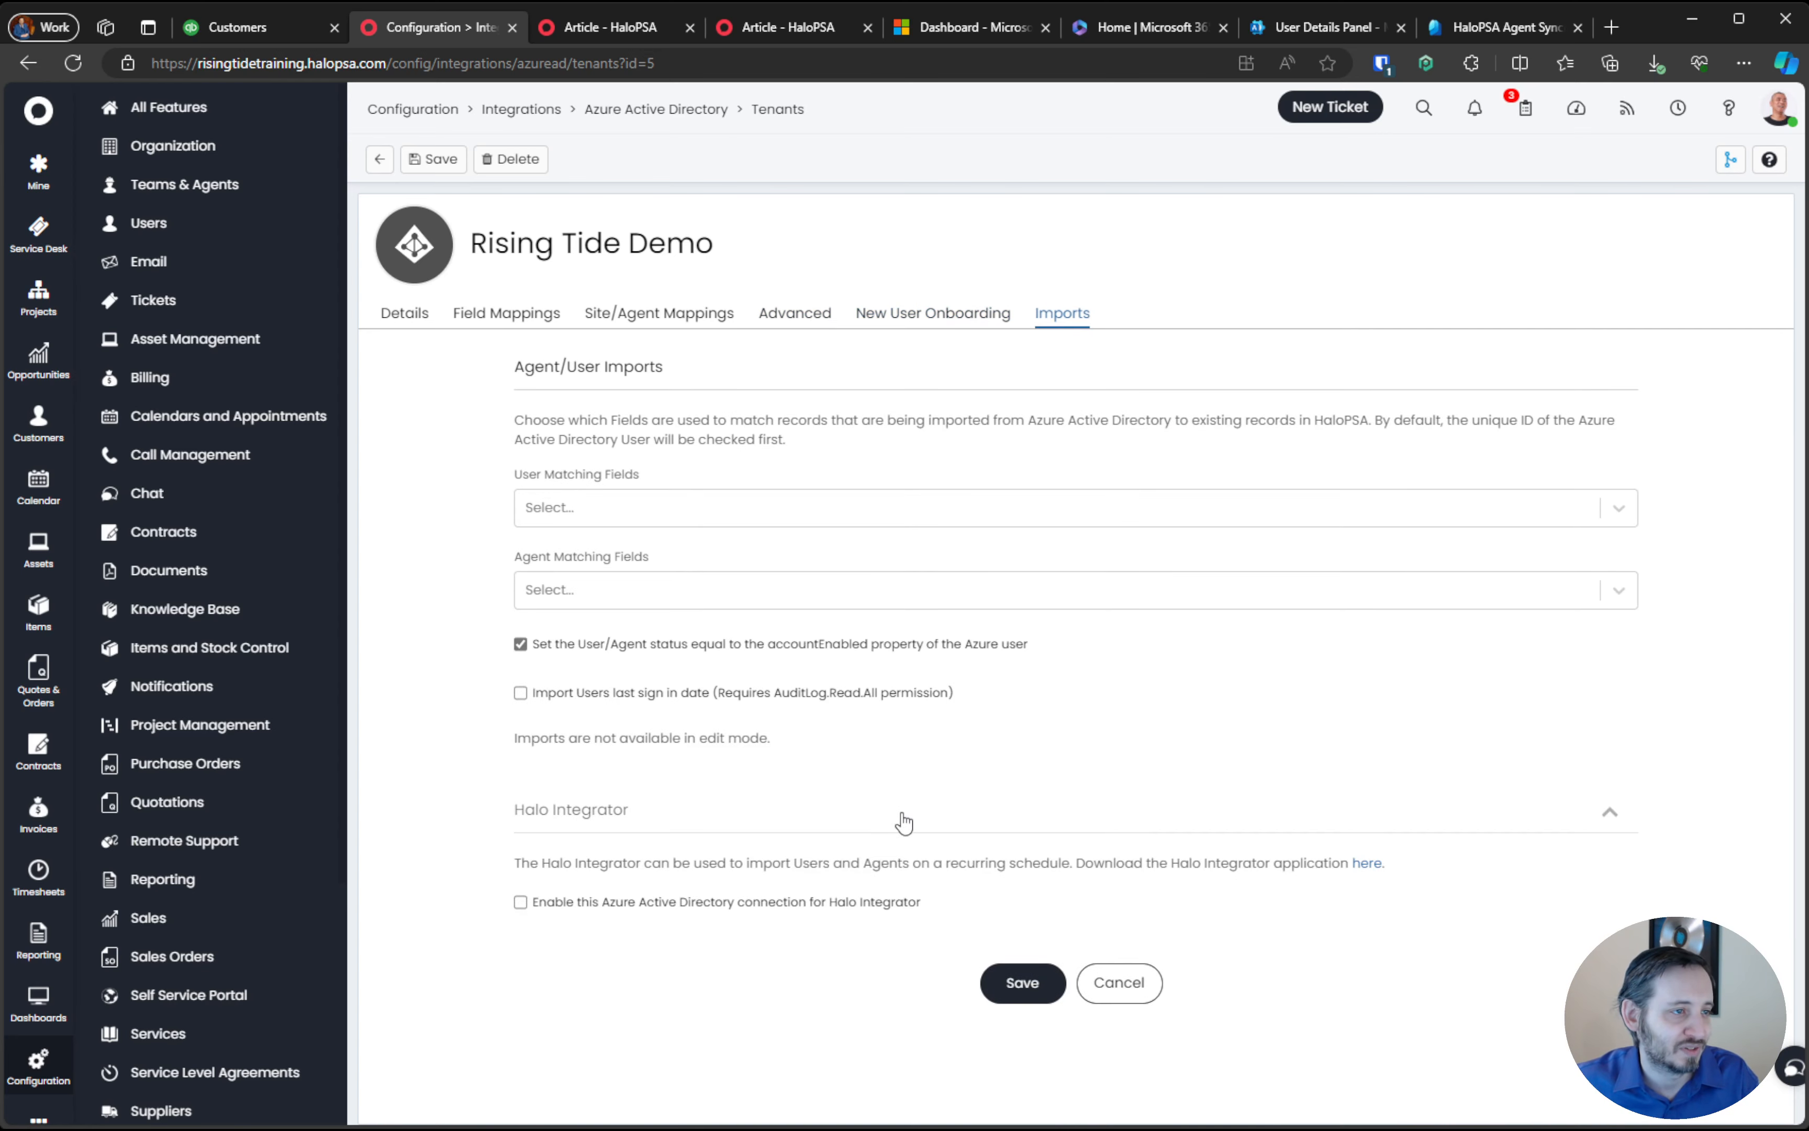
left_click(736, 508)
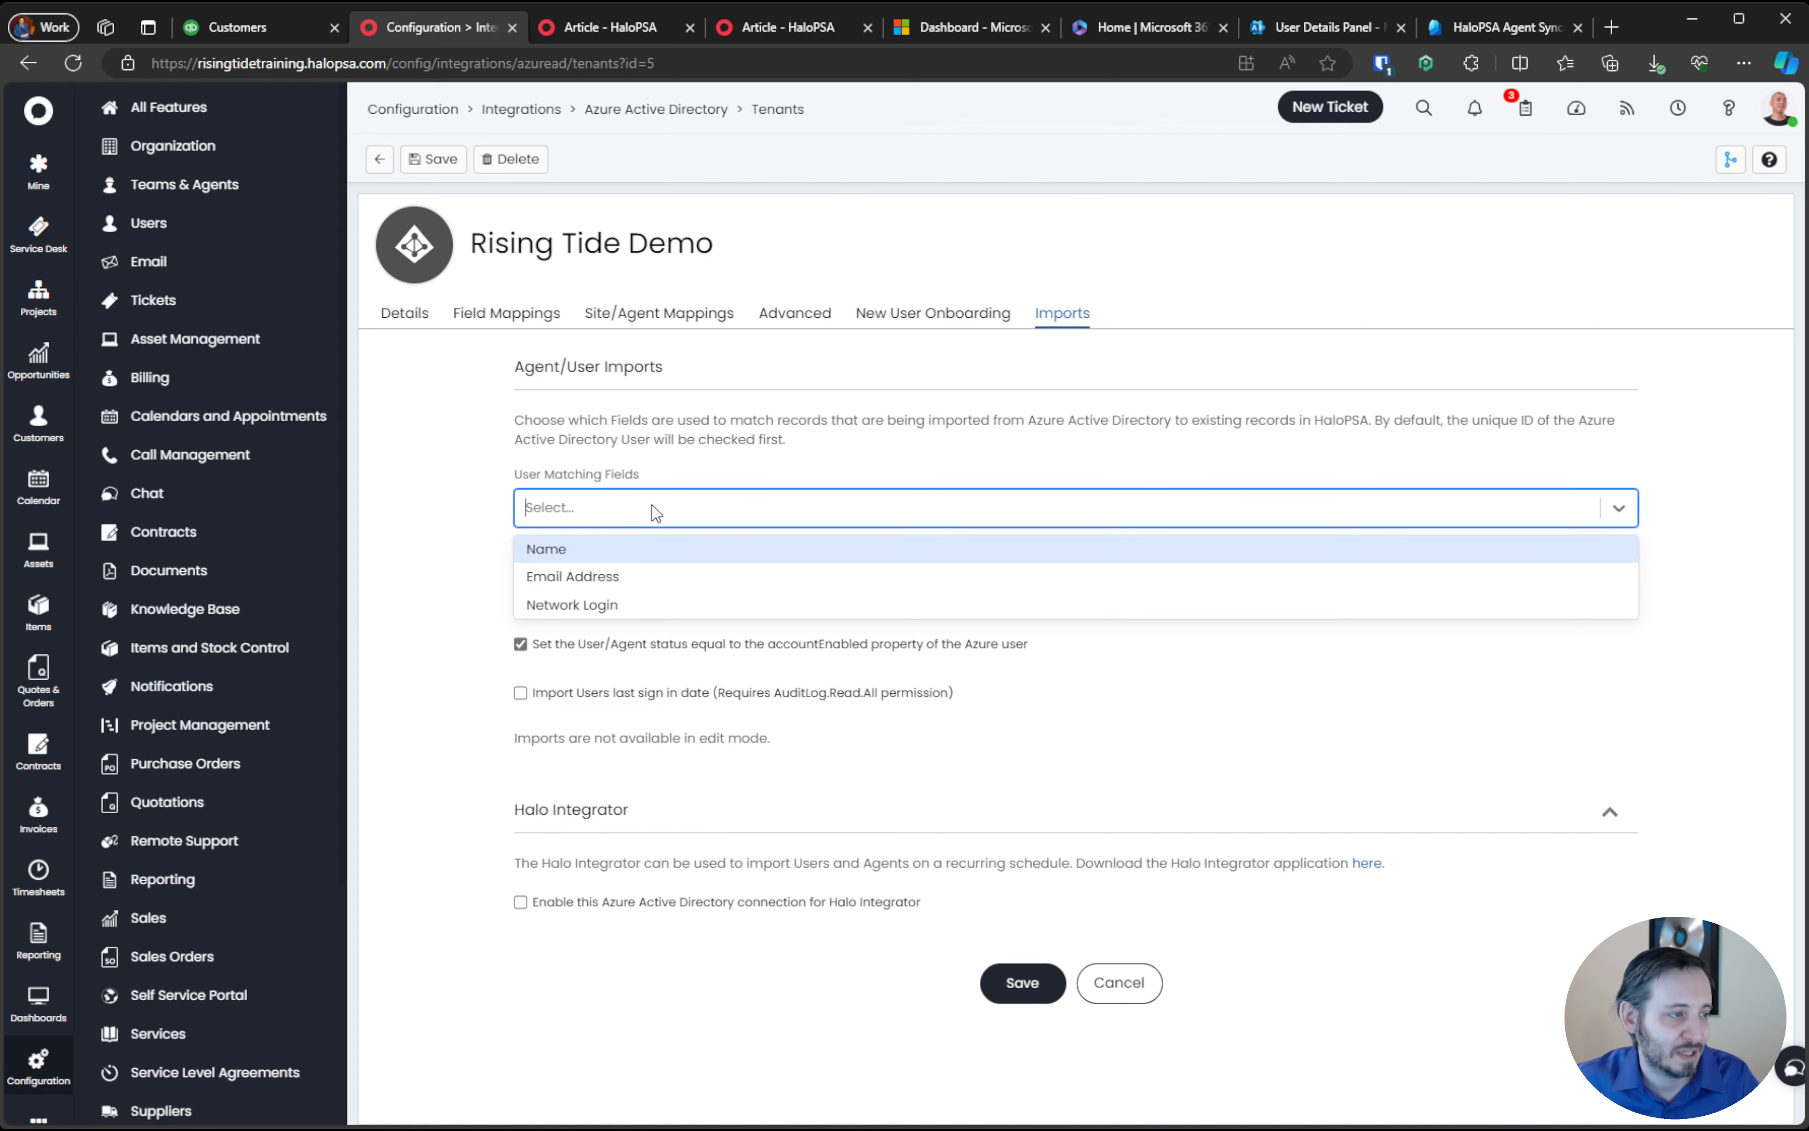
left_click(637, 584)
left_click(640, 577)
left_click(766, 587)
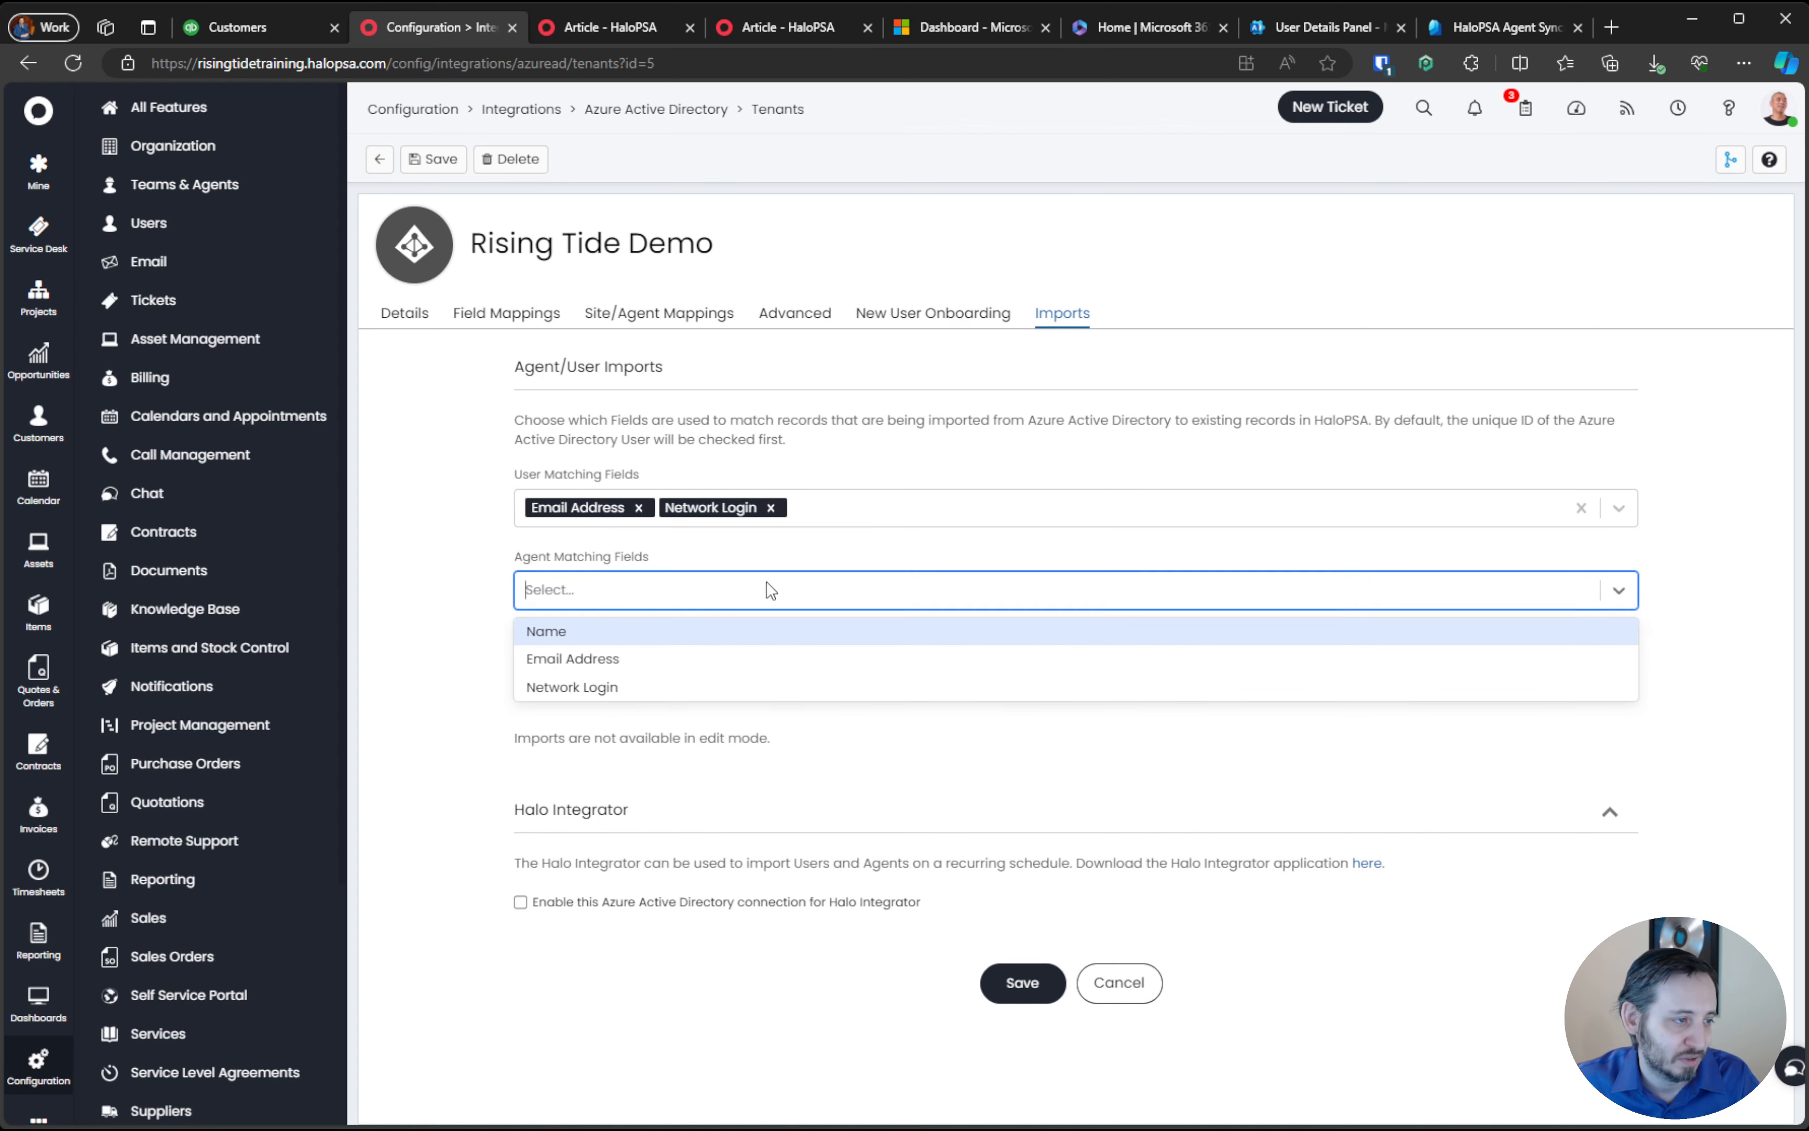
left_click(668, 655)
left_click(643, 656)
left_click(478, 551)
left_click_drag(482, 561, 927, 603)
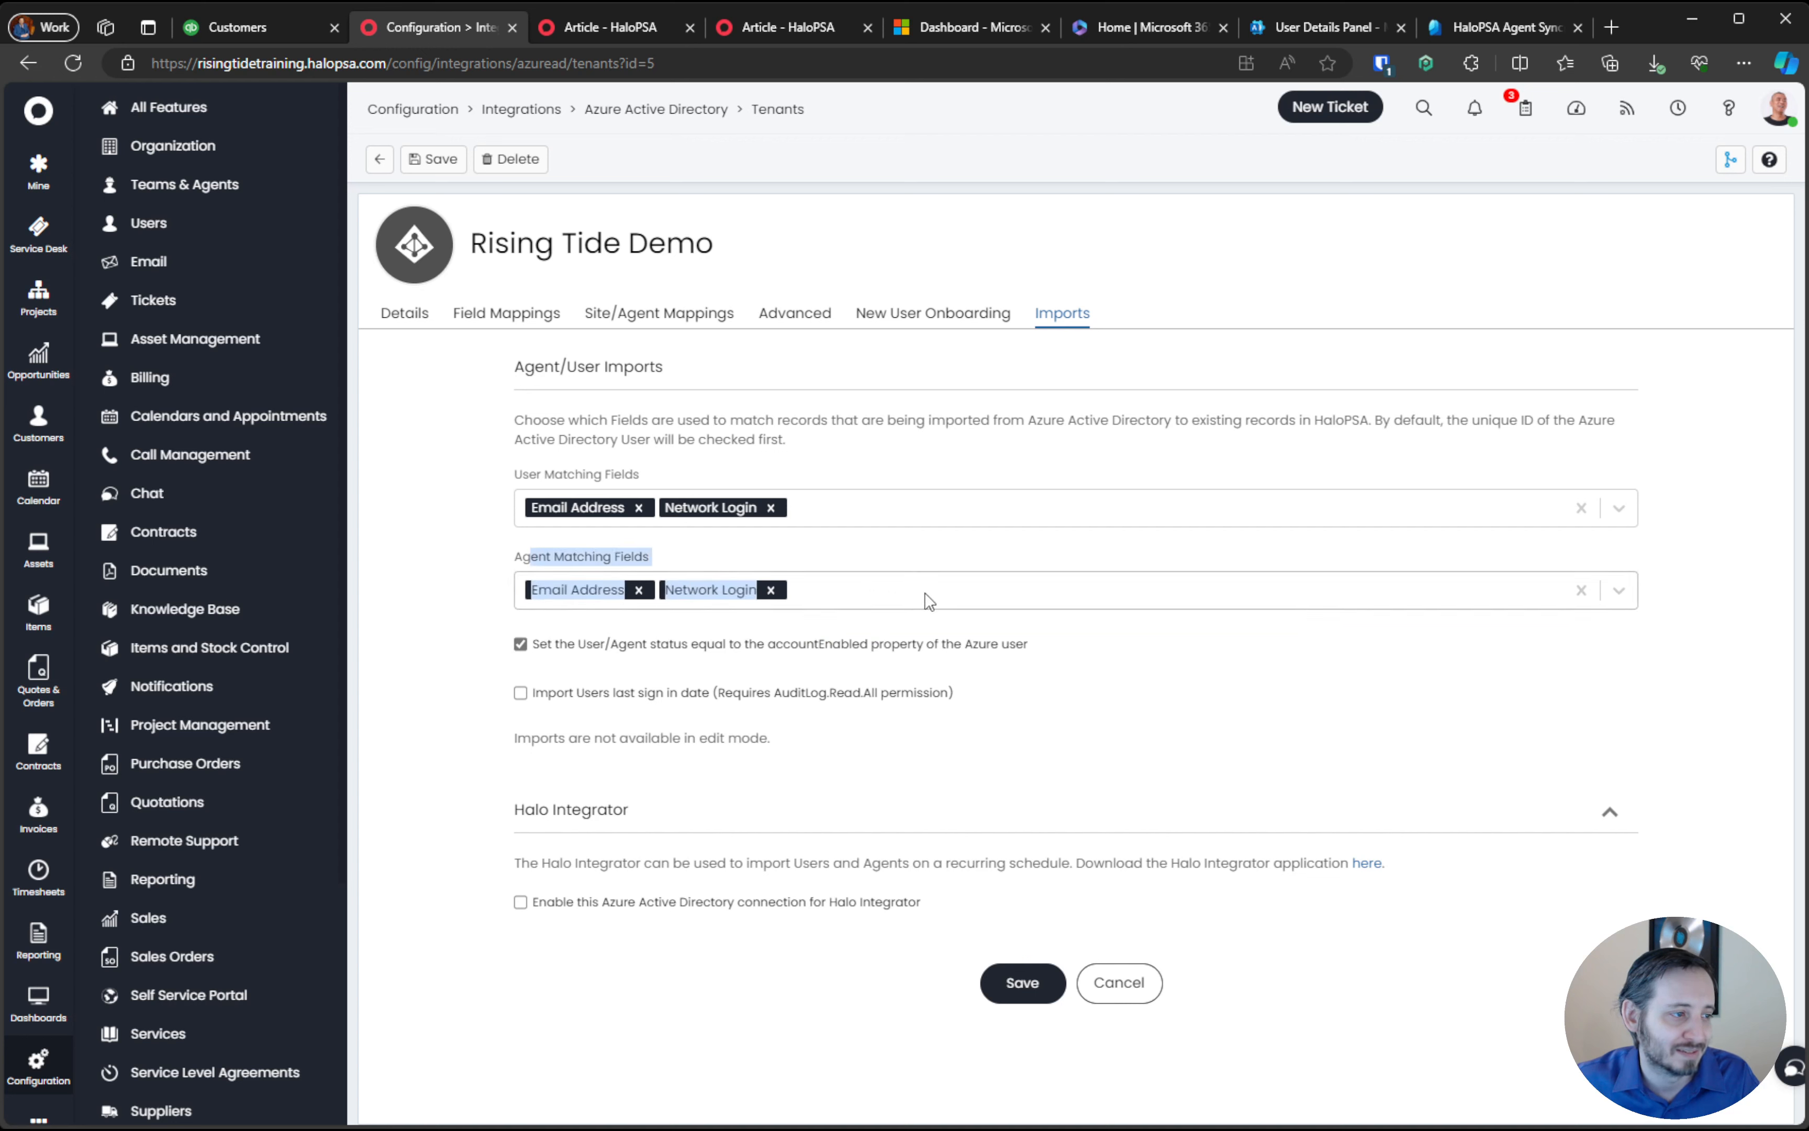
left_click_drag(482, 479, 884, 602)
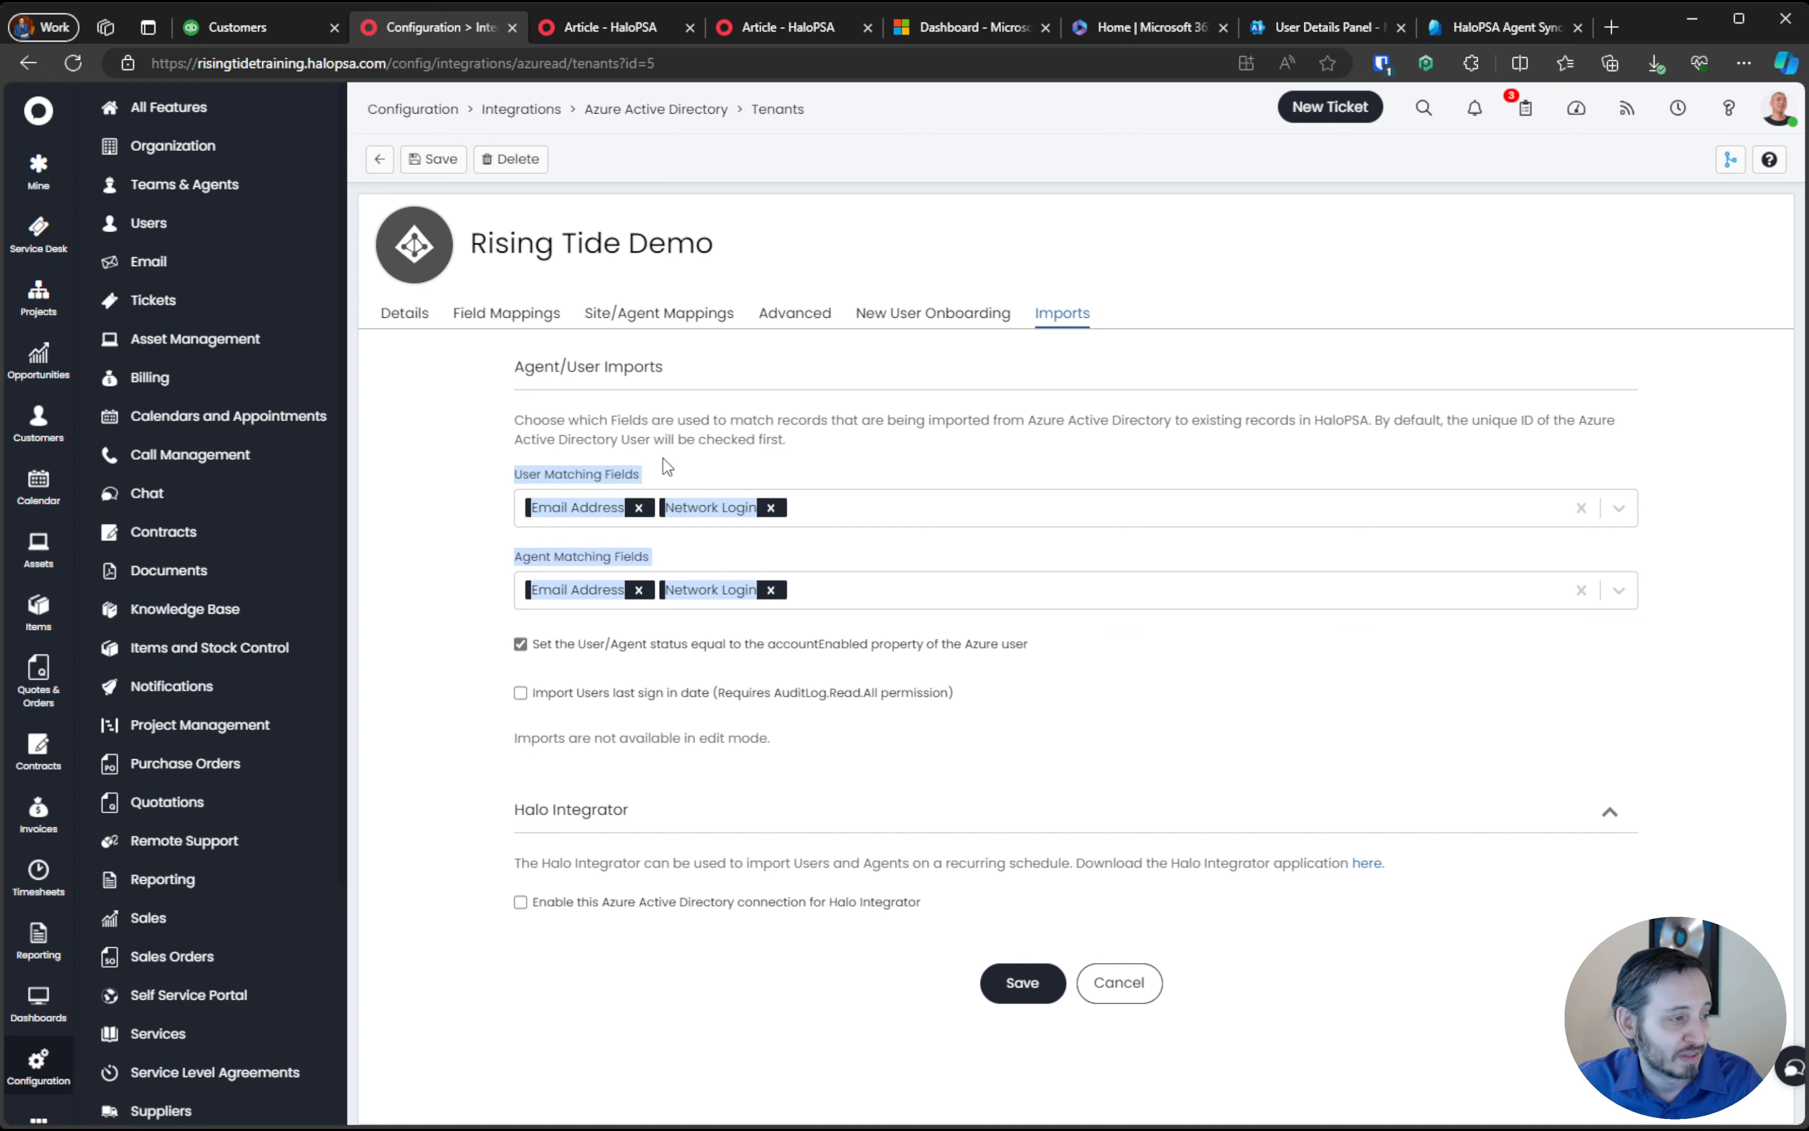
left_click_drag(663, 459, 972, 586)
left_click(552, 655)
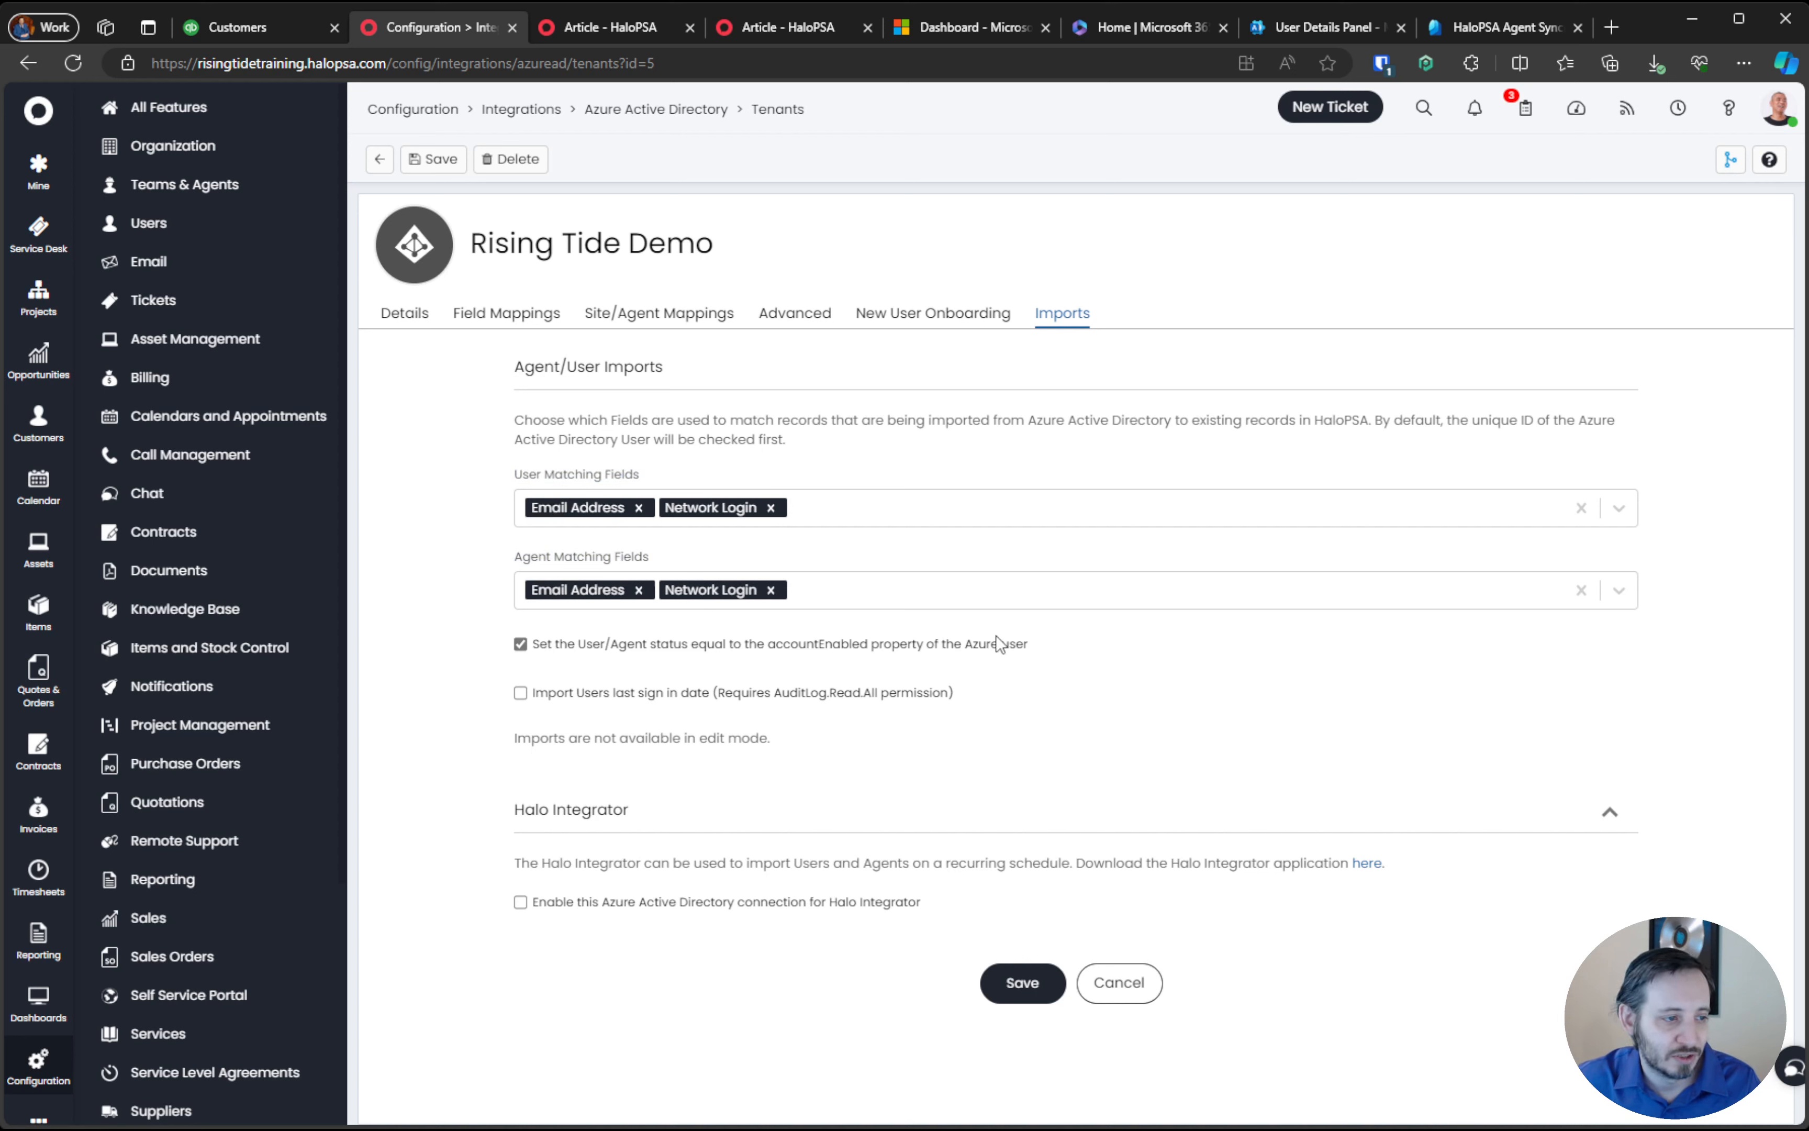
- Enable importing users' last sign-in date and save the tenant settings
left_click_drag(1031, 645, 520, 649)
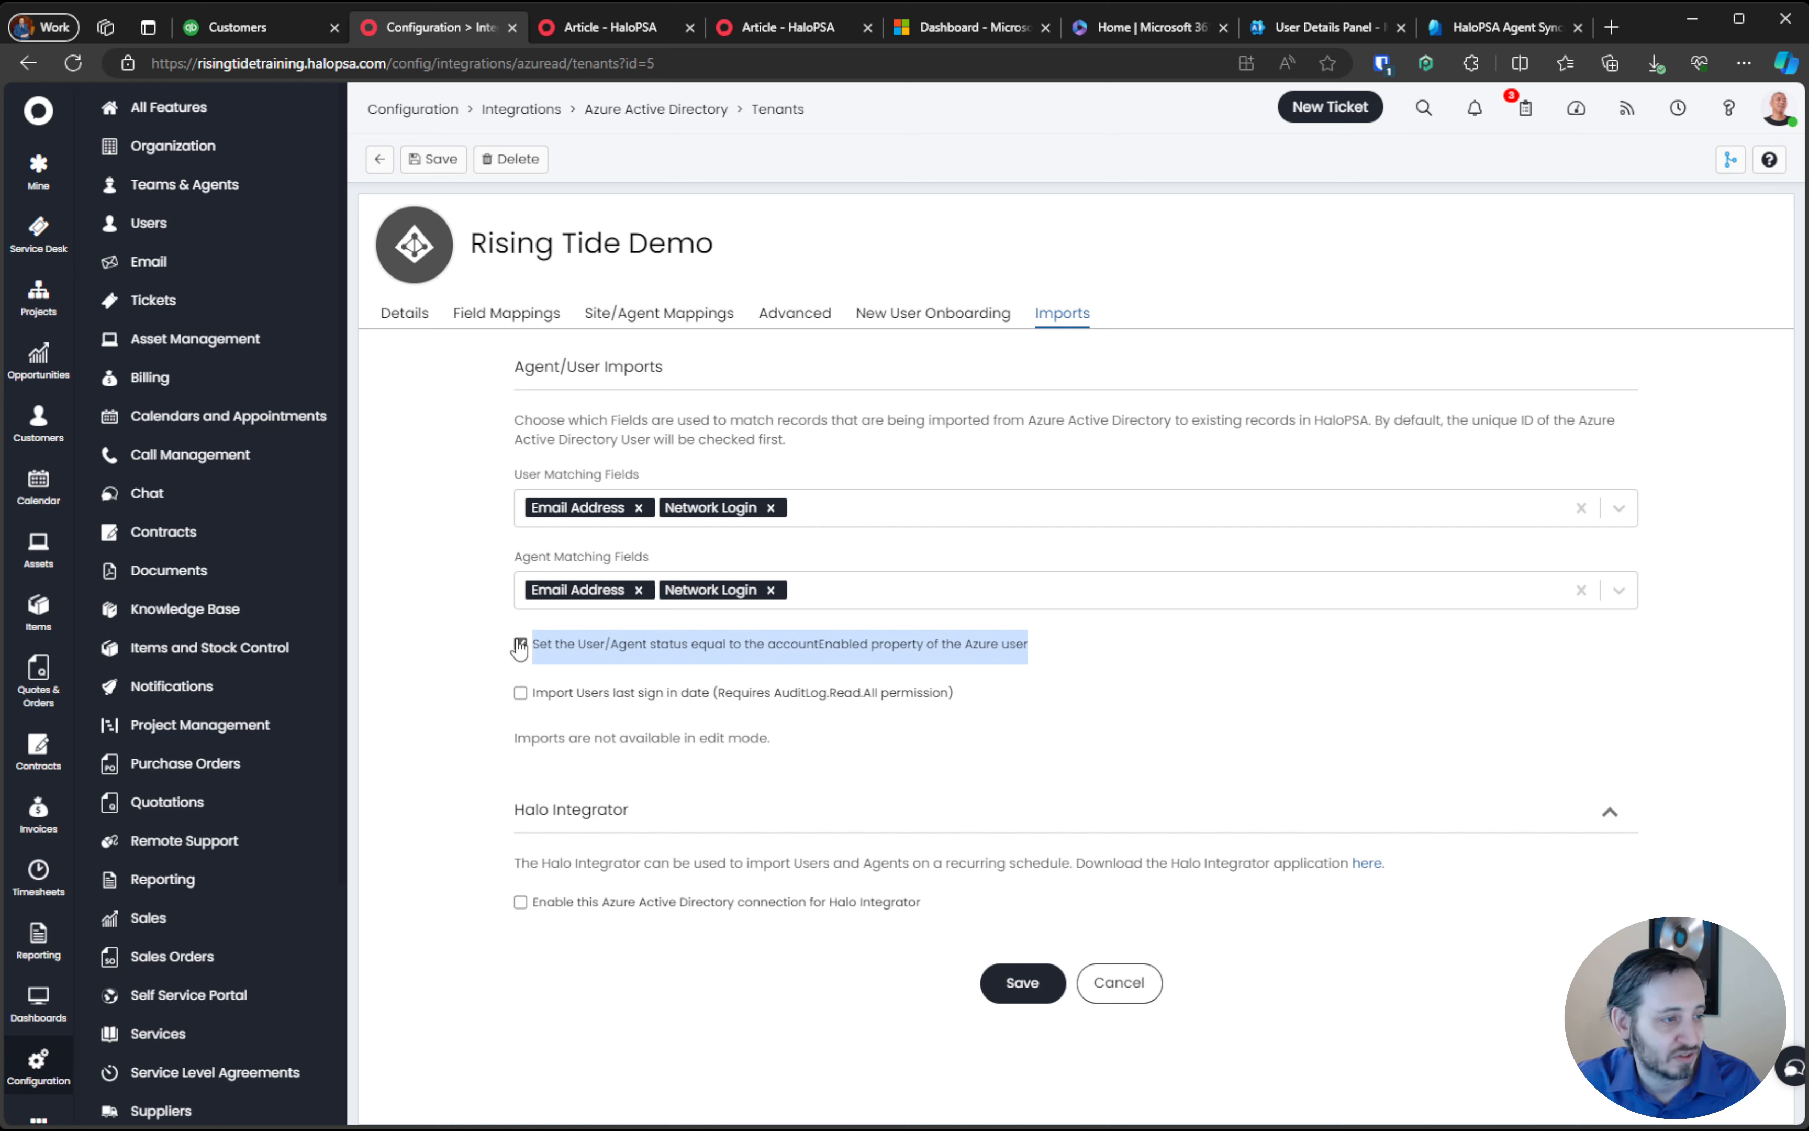
left_click_drag(520, 649, 765, 650)
left_click(1163, 694)
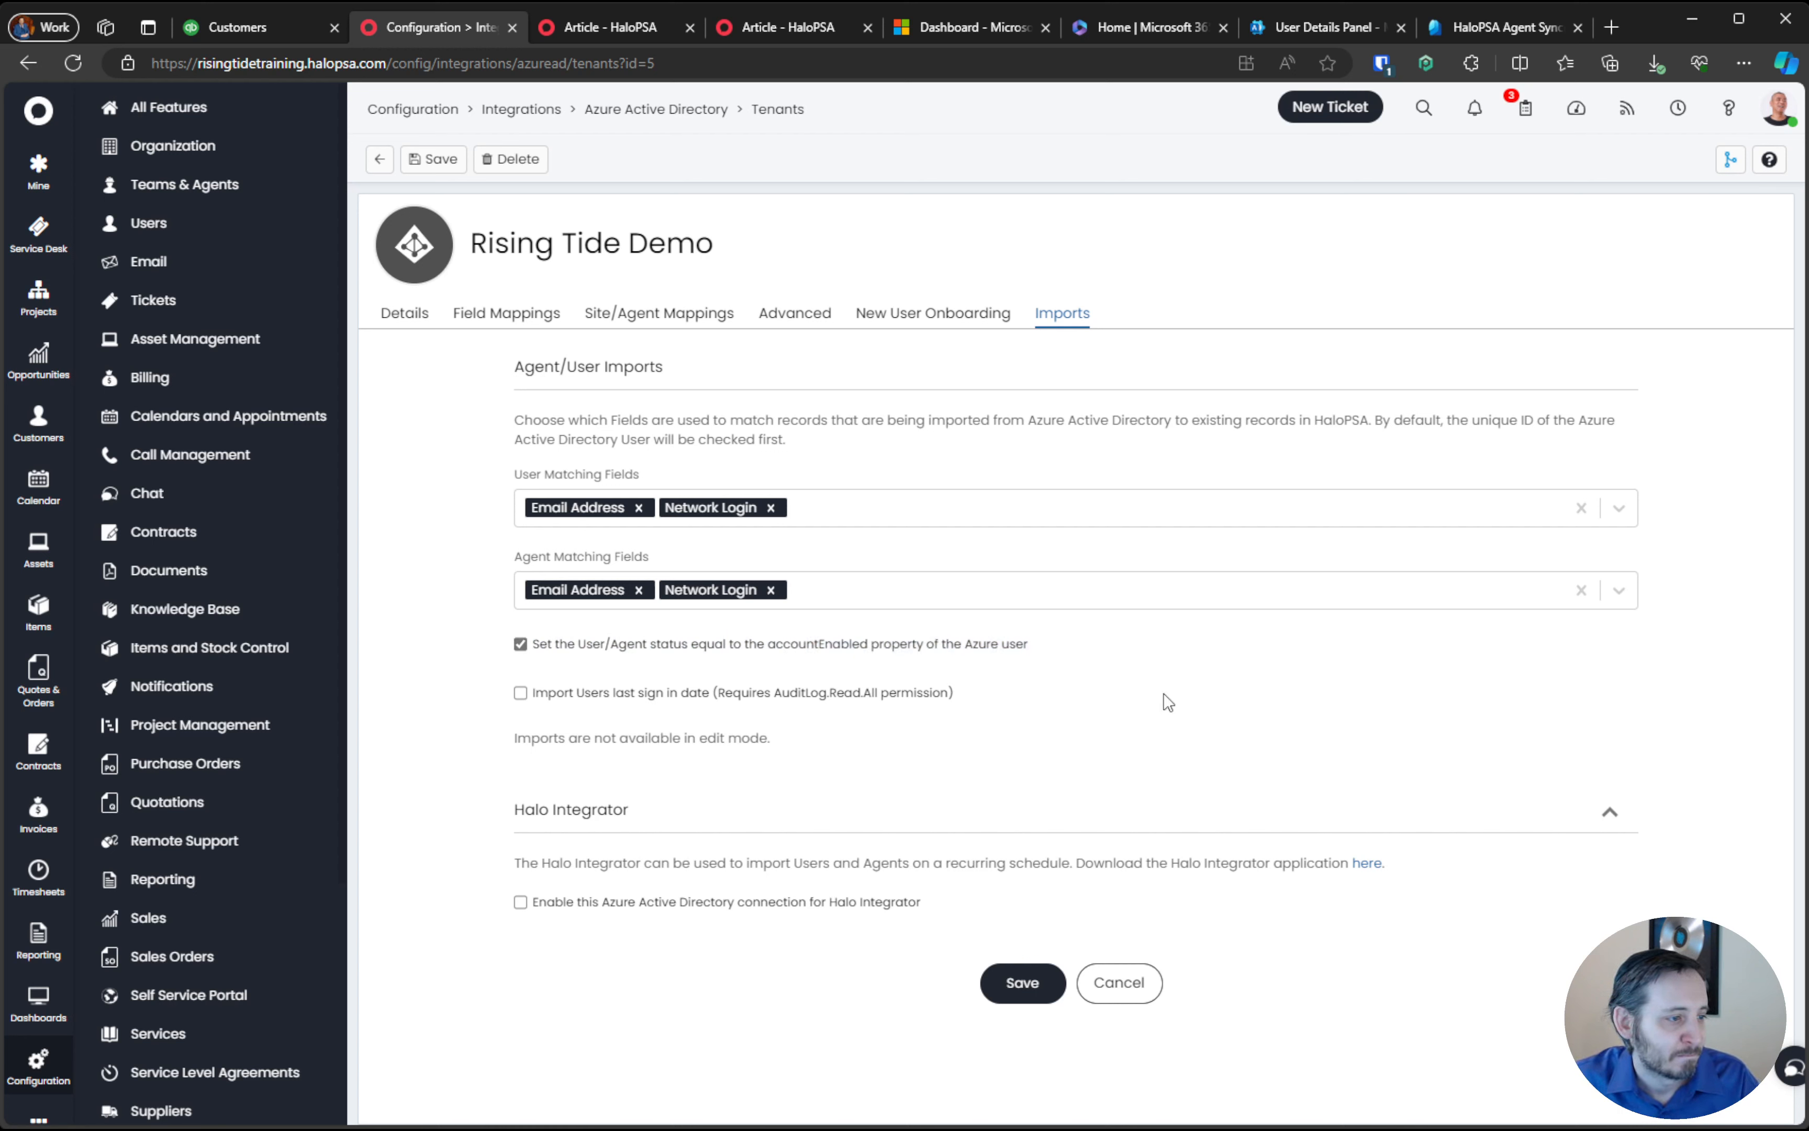
left_click(598, 697)
left_click_drag(955, 694, 723, 707)
left_click(1098, 700)
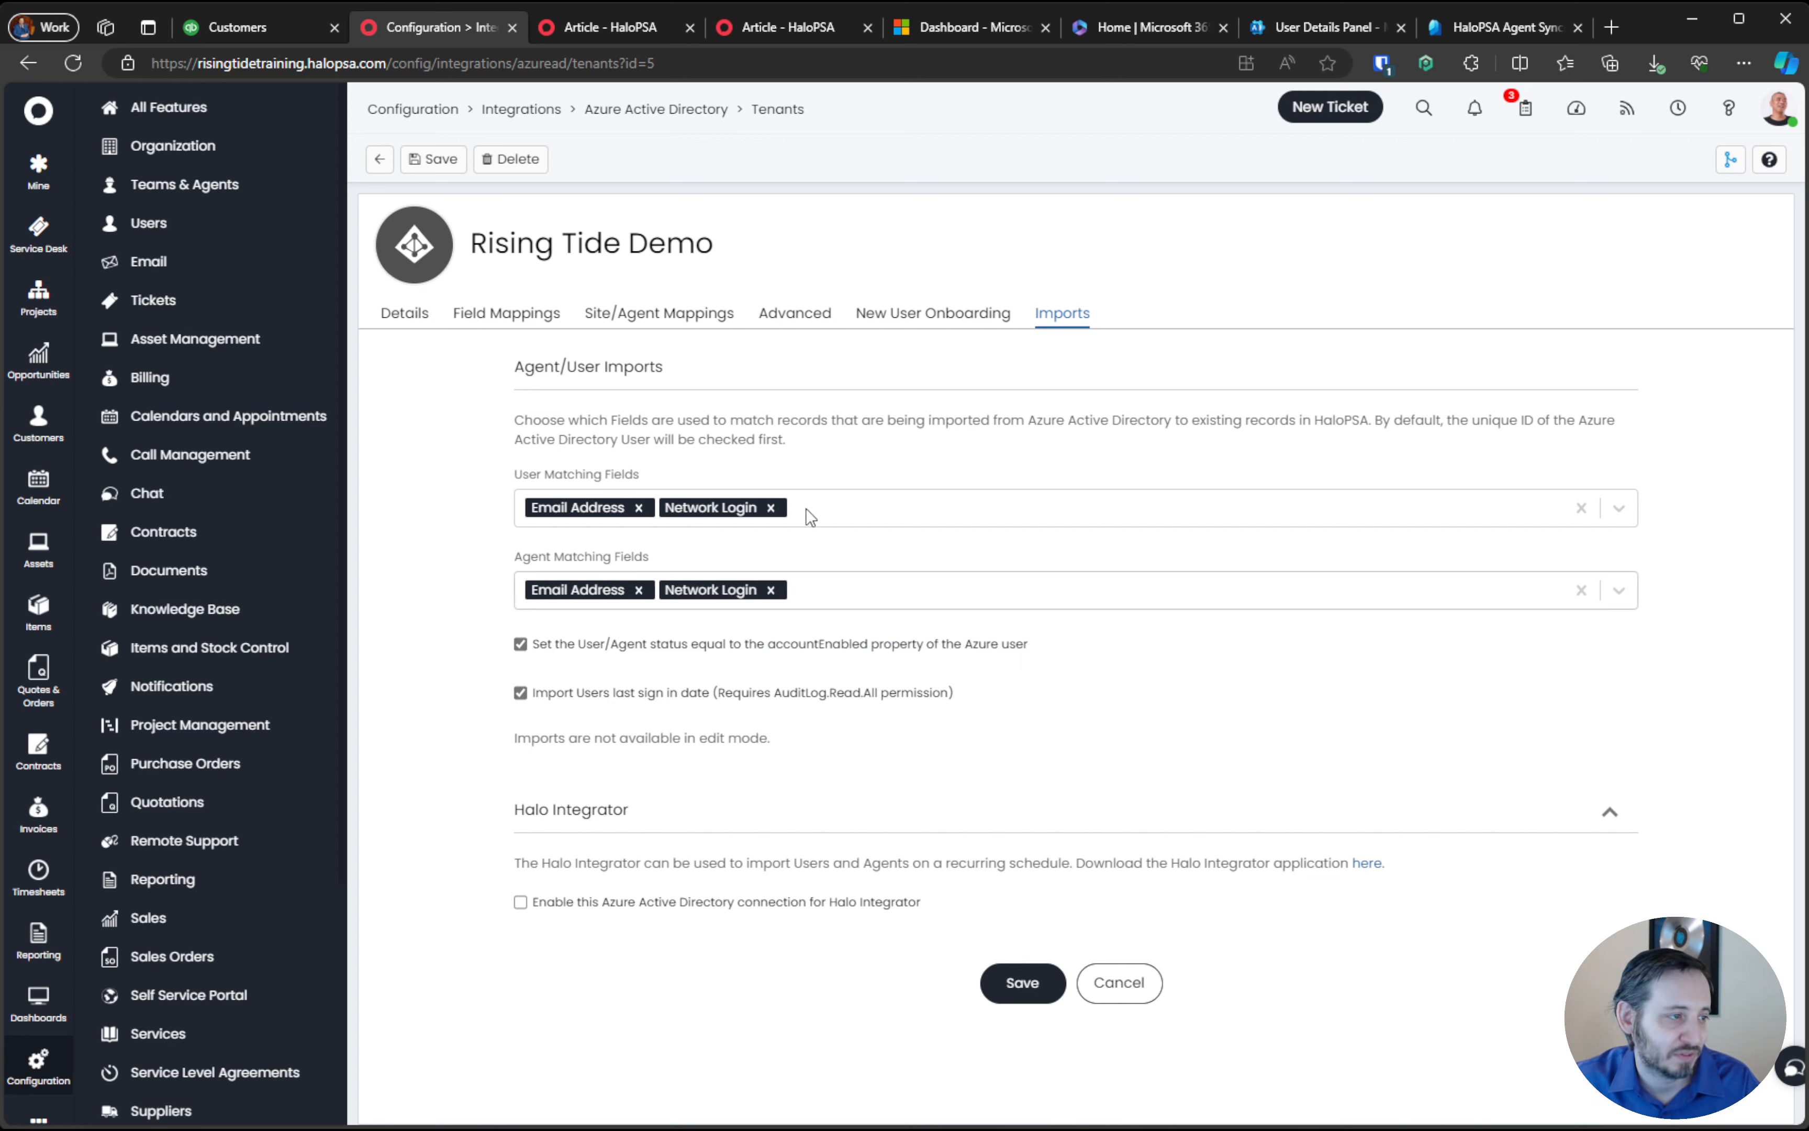
left_click_drag(470, 811, 1108, 914)
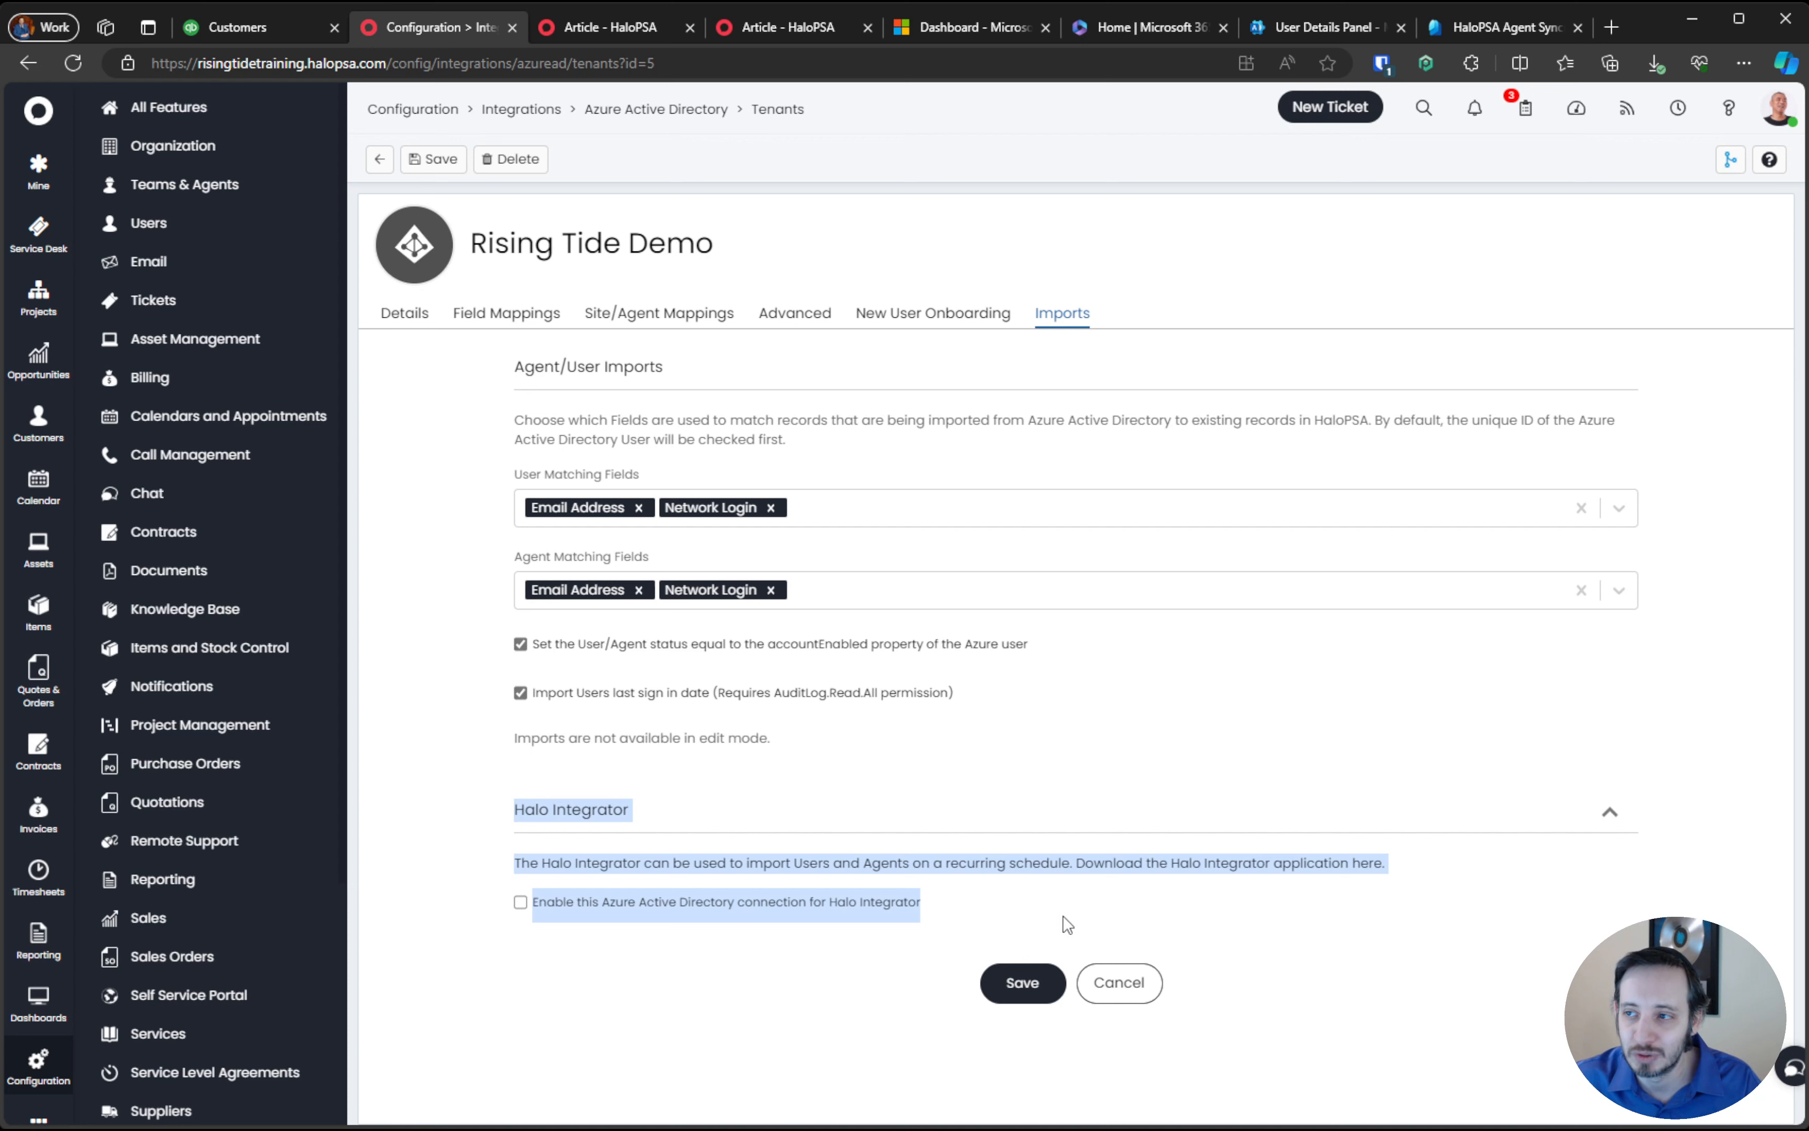
left_click_drag(479, 815, 1249, 916)
left_click(1410, 933)
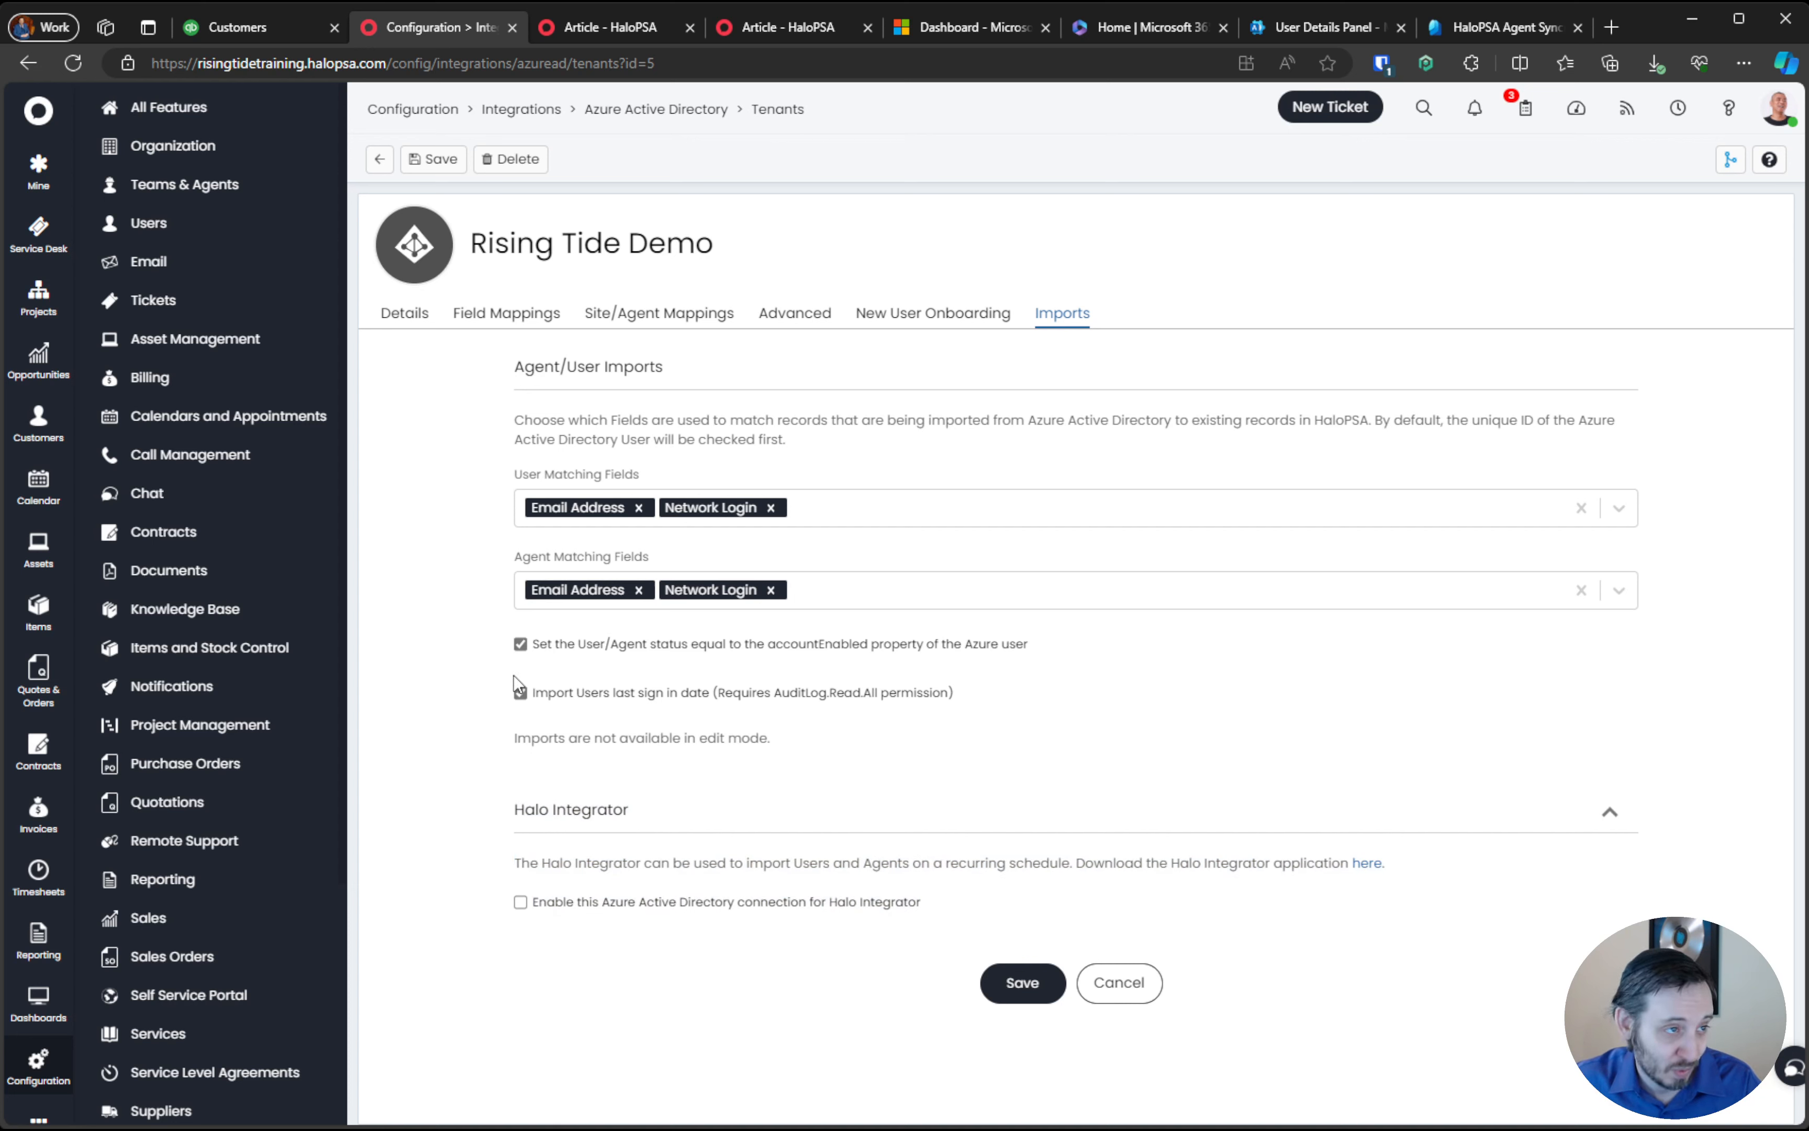
left_click(441, 159)
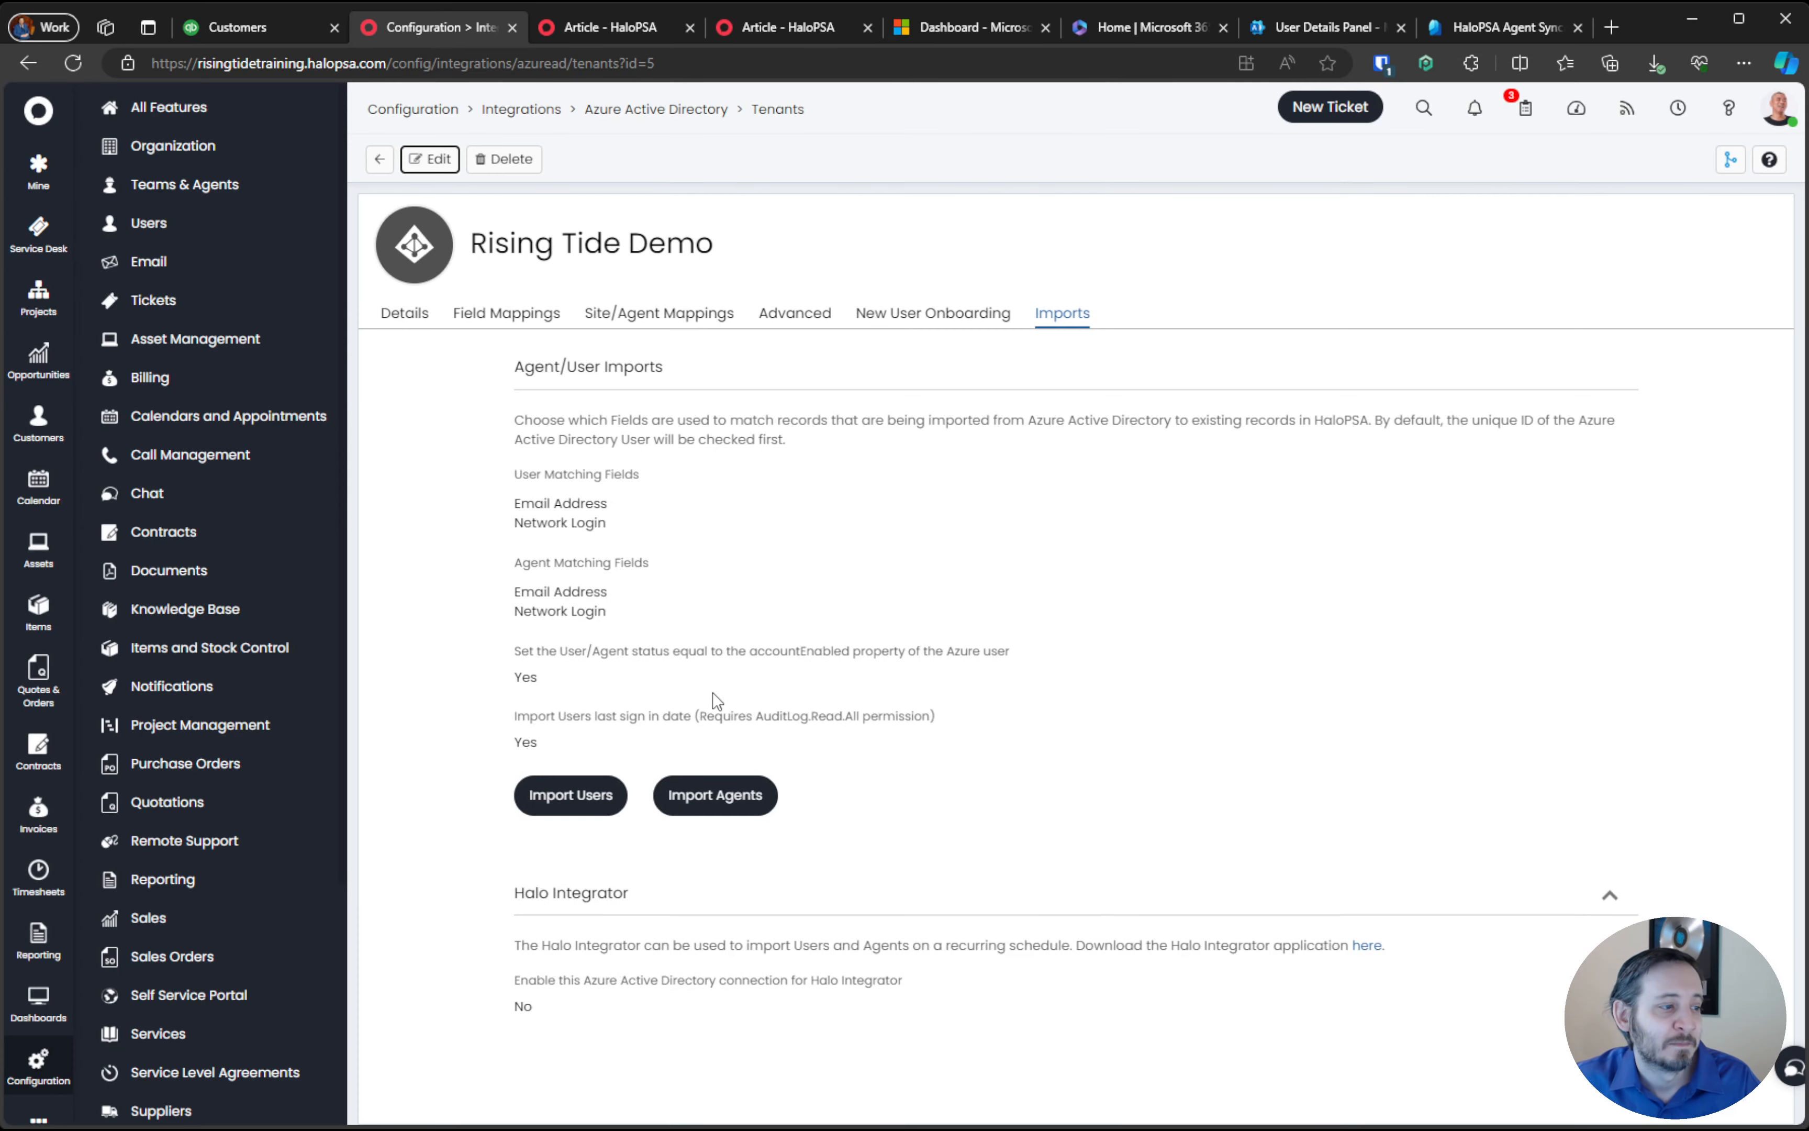
- Try importing agents and dismiss the error that group Halo Users cannot be found
left_click(568, 797)
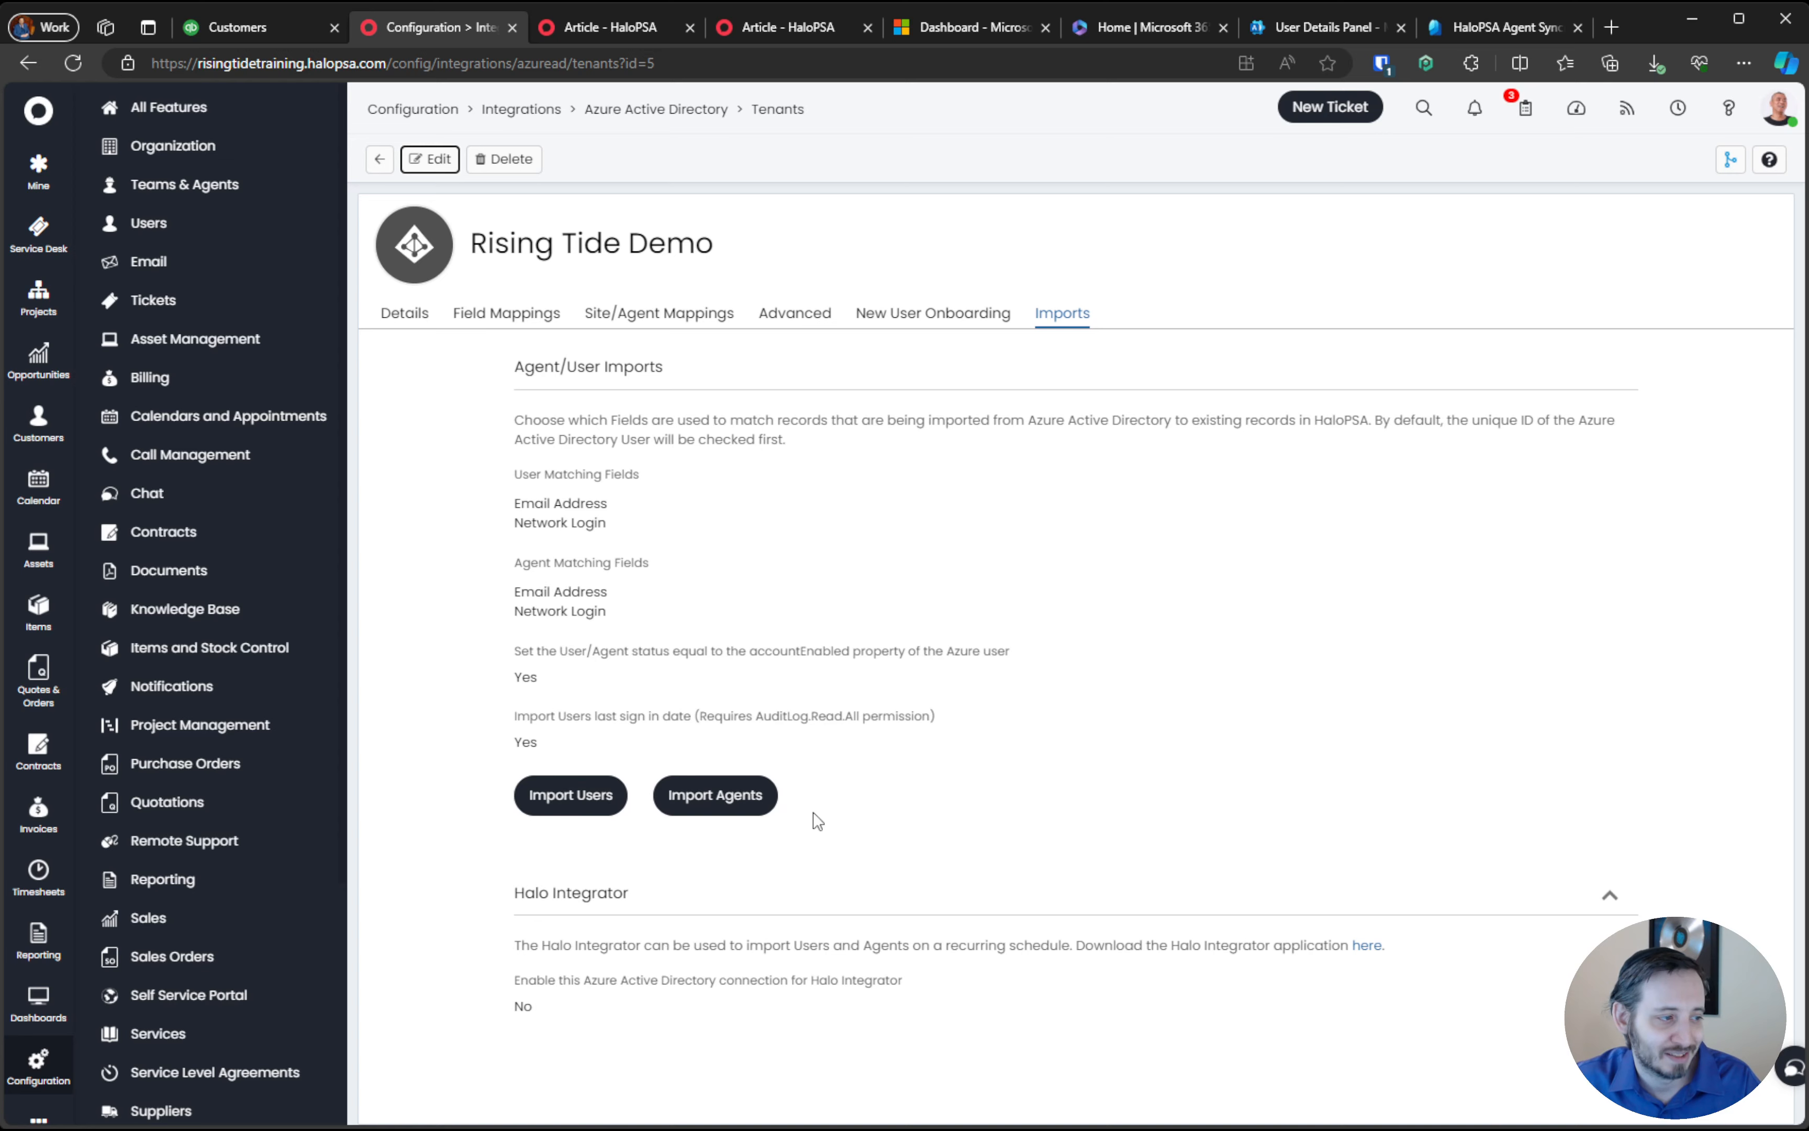
left_click(712, 804)
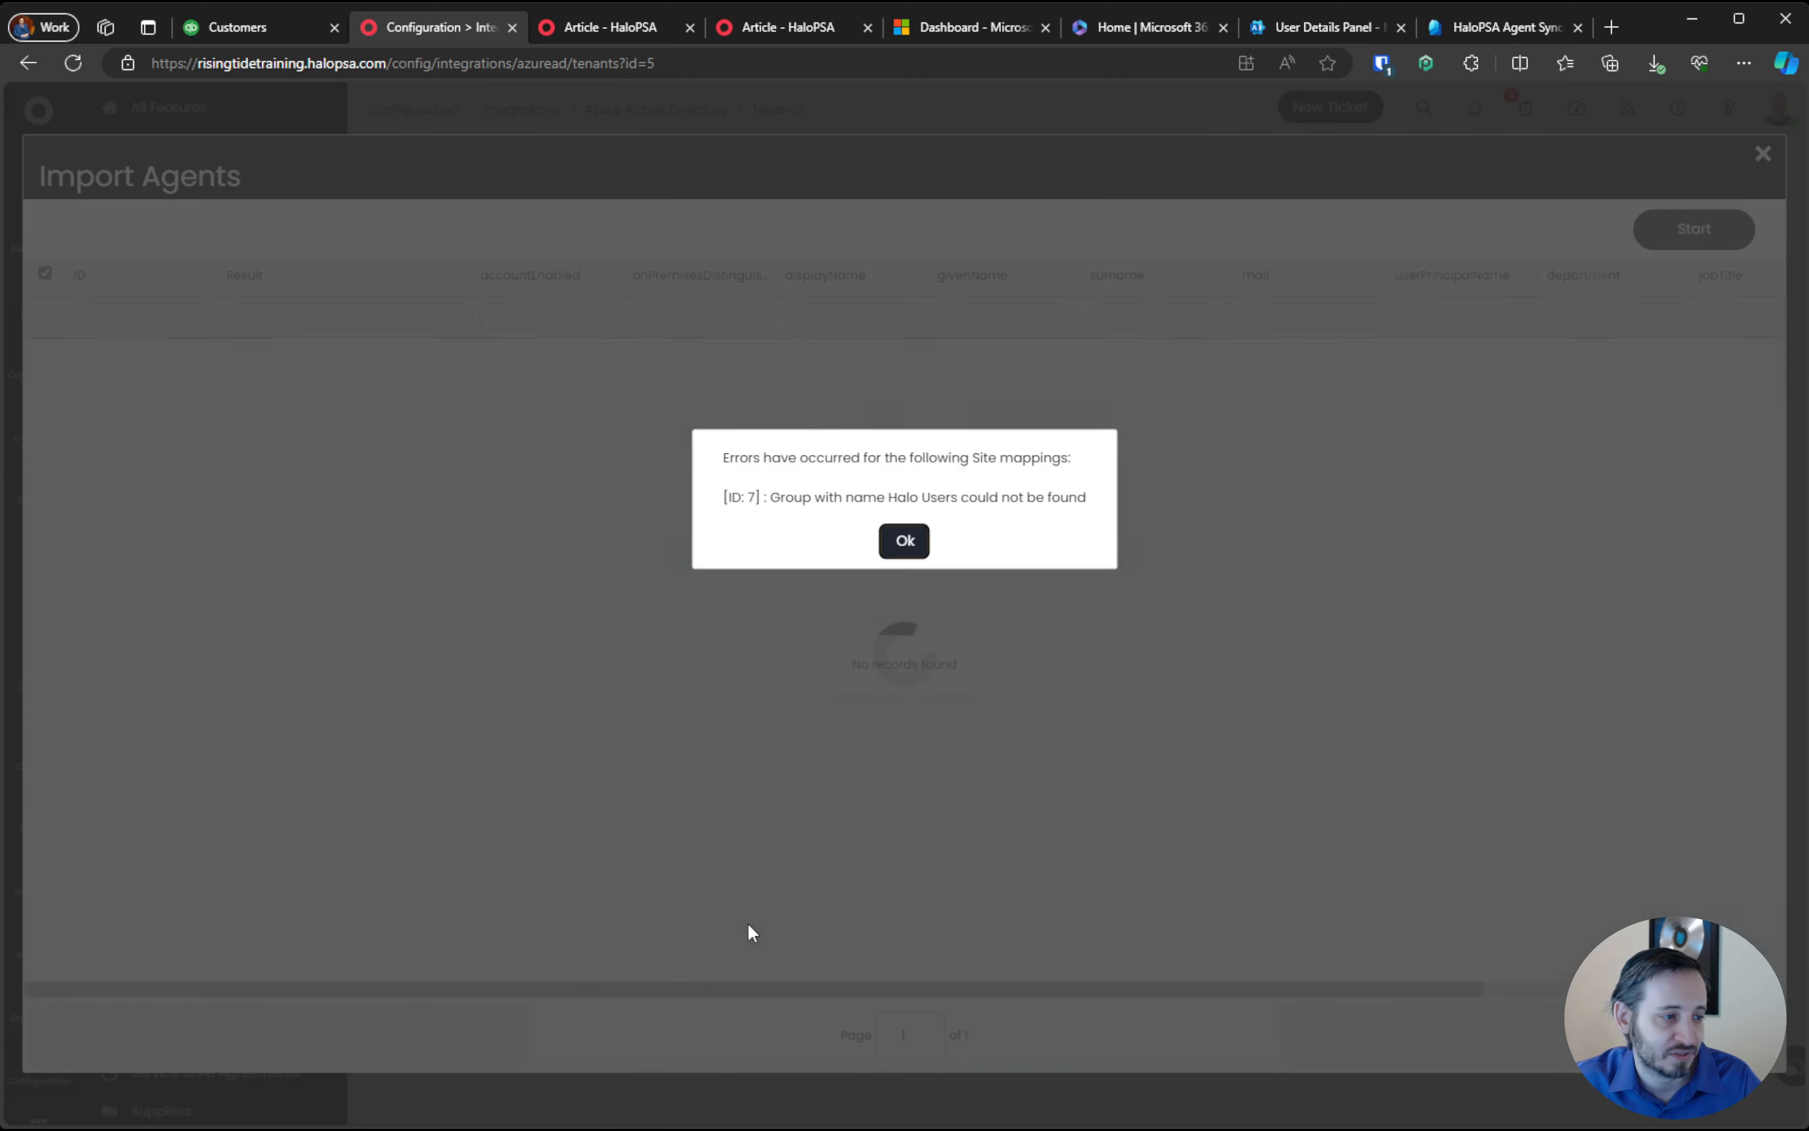
left_click(903, 541)
left_click(1762, 154)
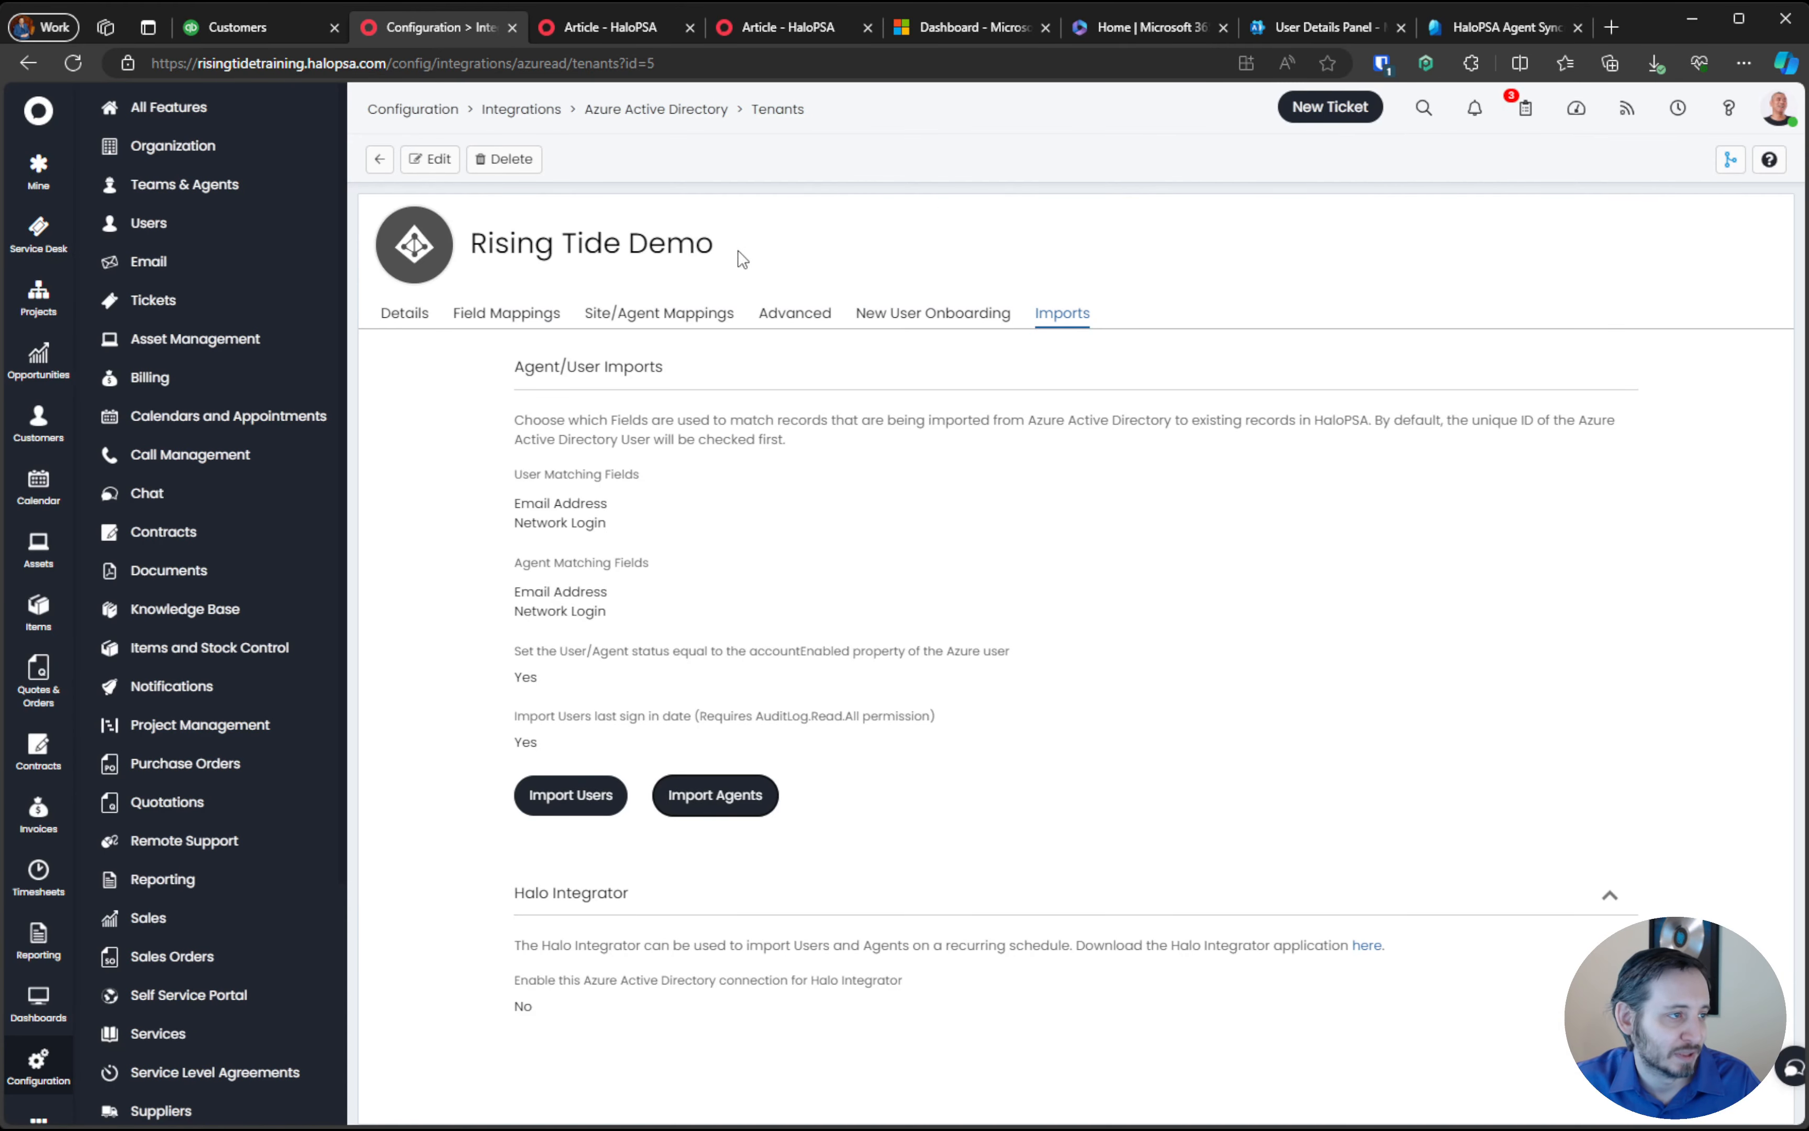
- Retry the agent import, dismiss the same error, and open Site/Agent Mappings
left_click(678, 798)
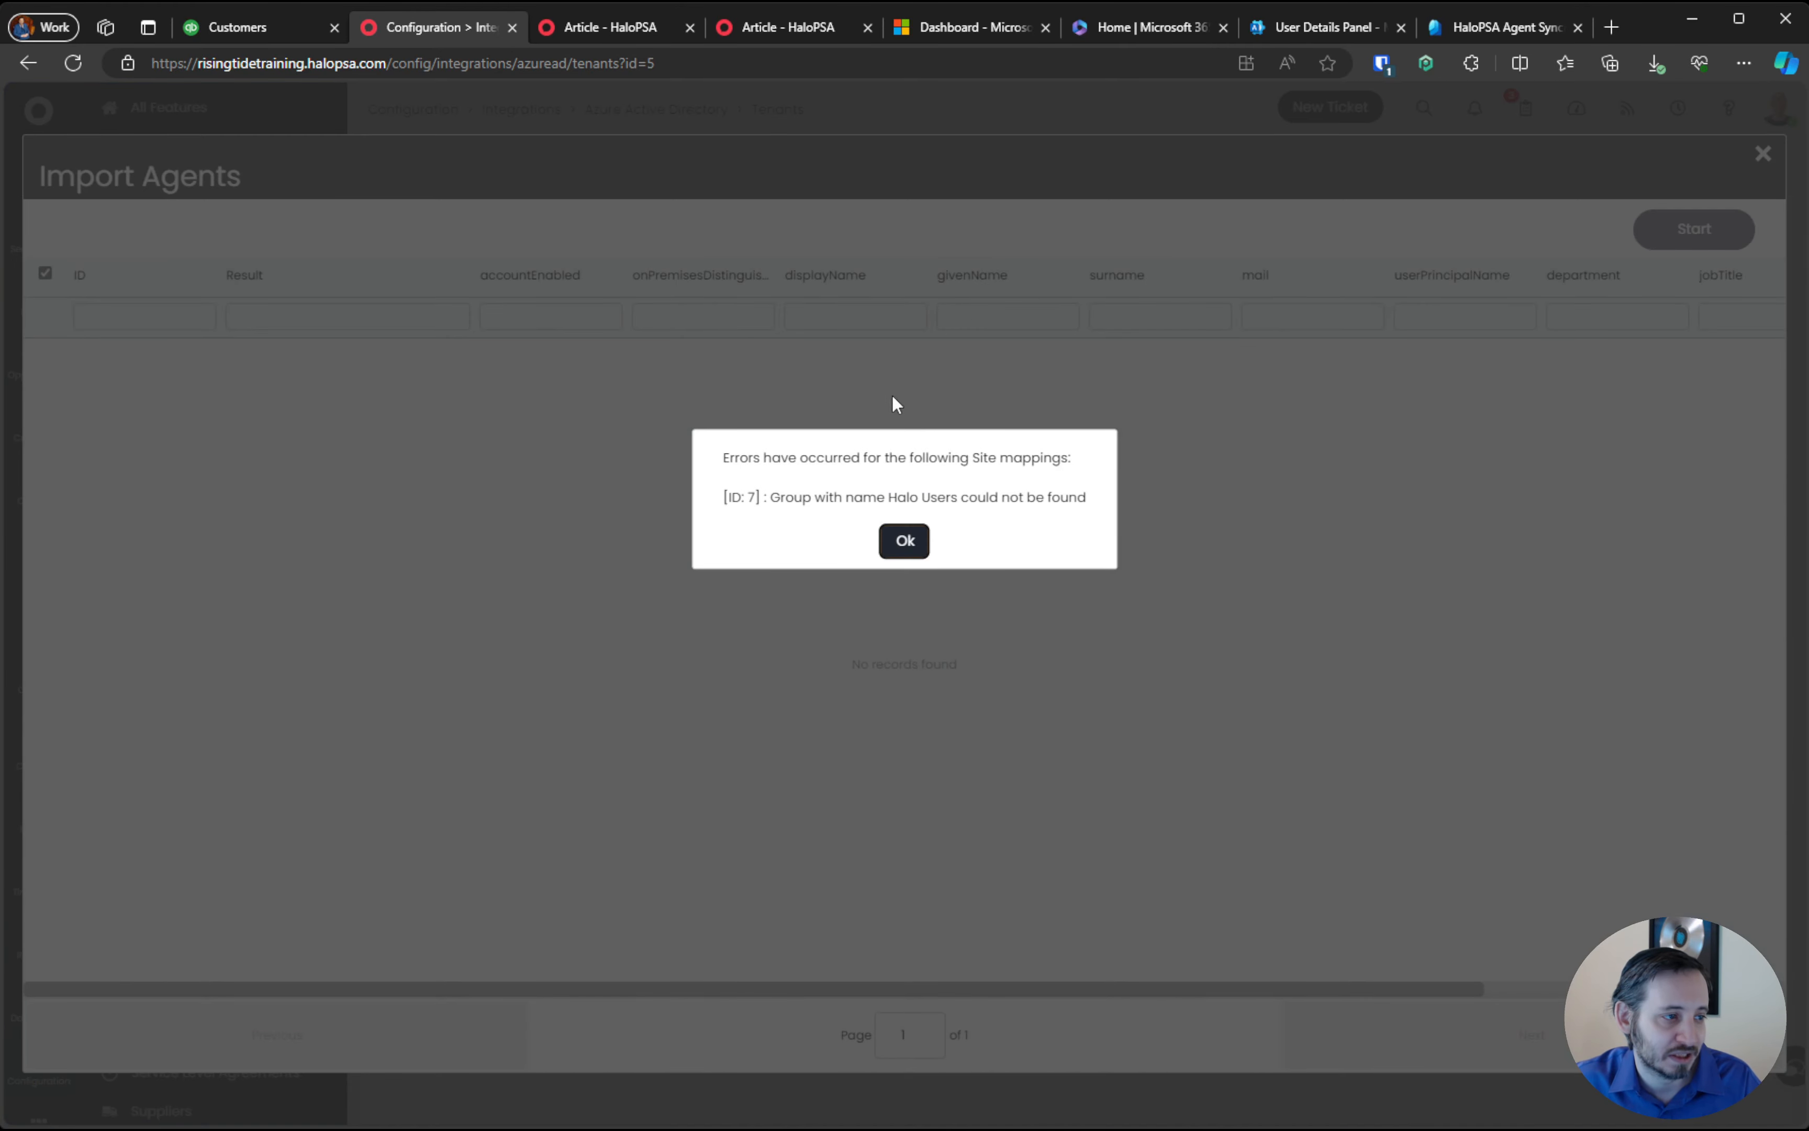
left_click(901, 539)
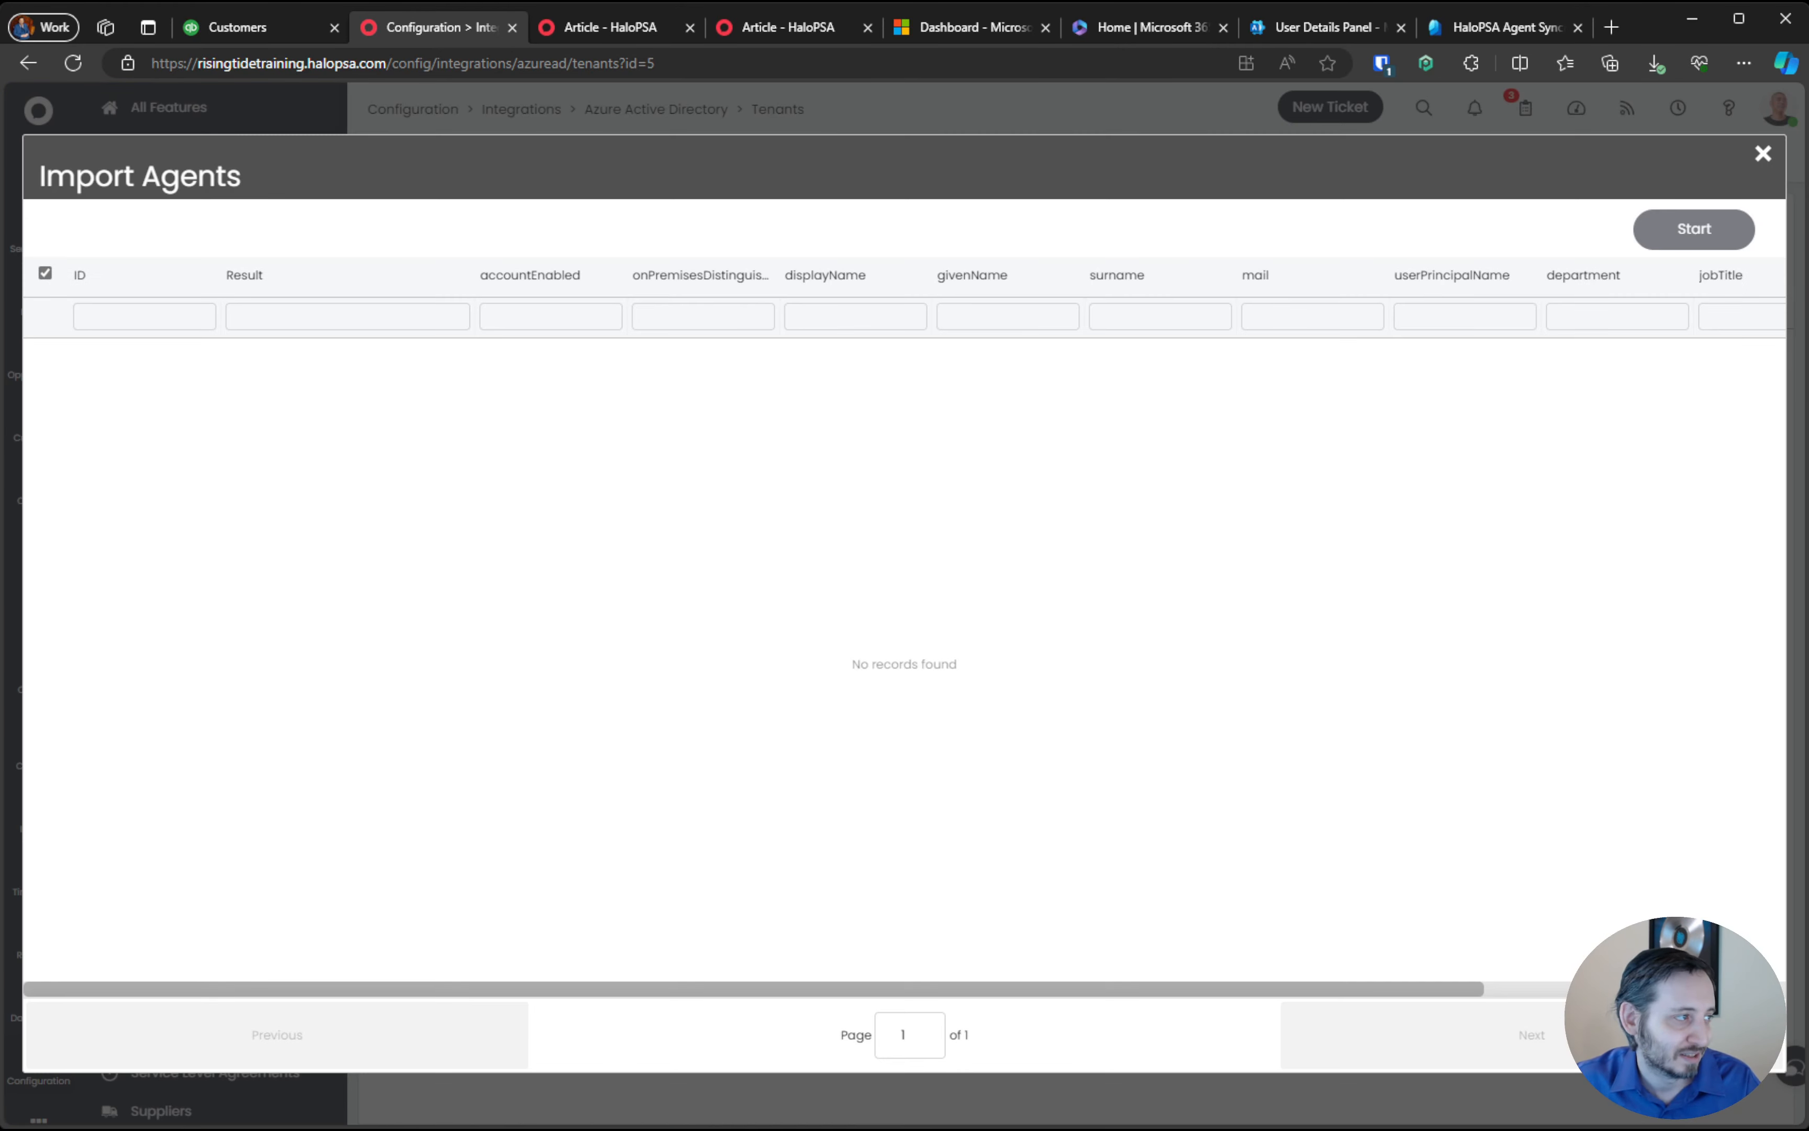
left_click(1763, 156)
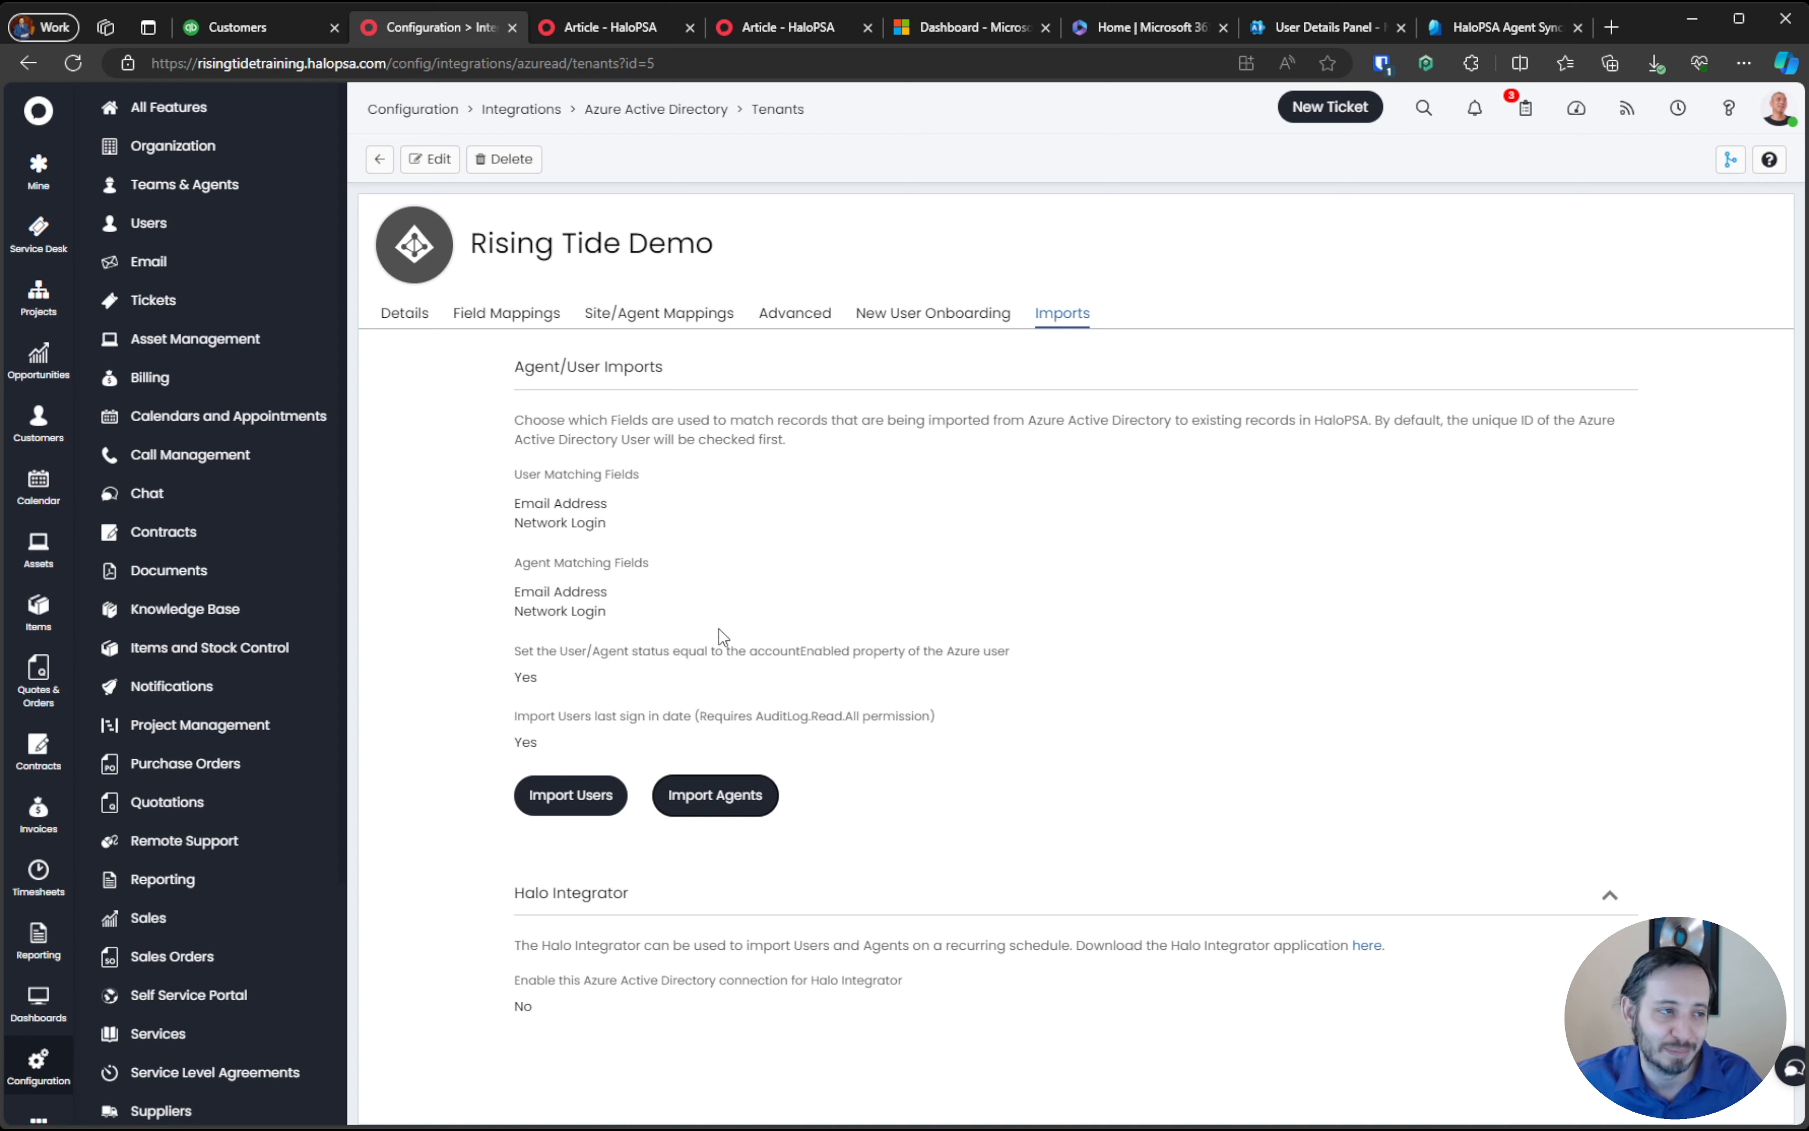
left_click(660, 313)
- Navigate from the user's group memberships to Active teams & groups in Microsoft 365
left_click(1286, 30)
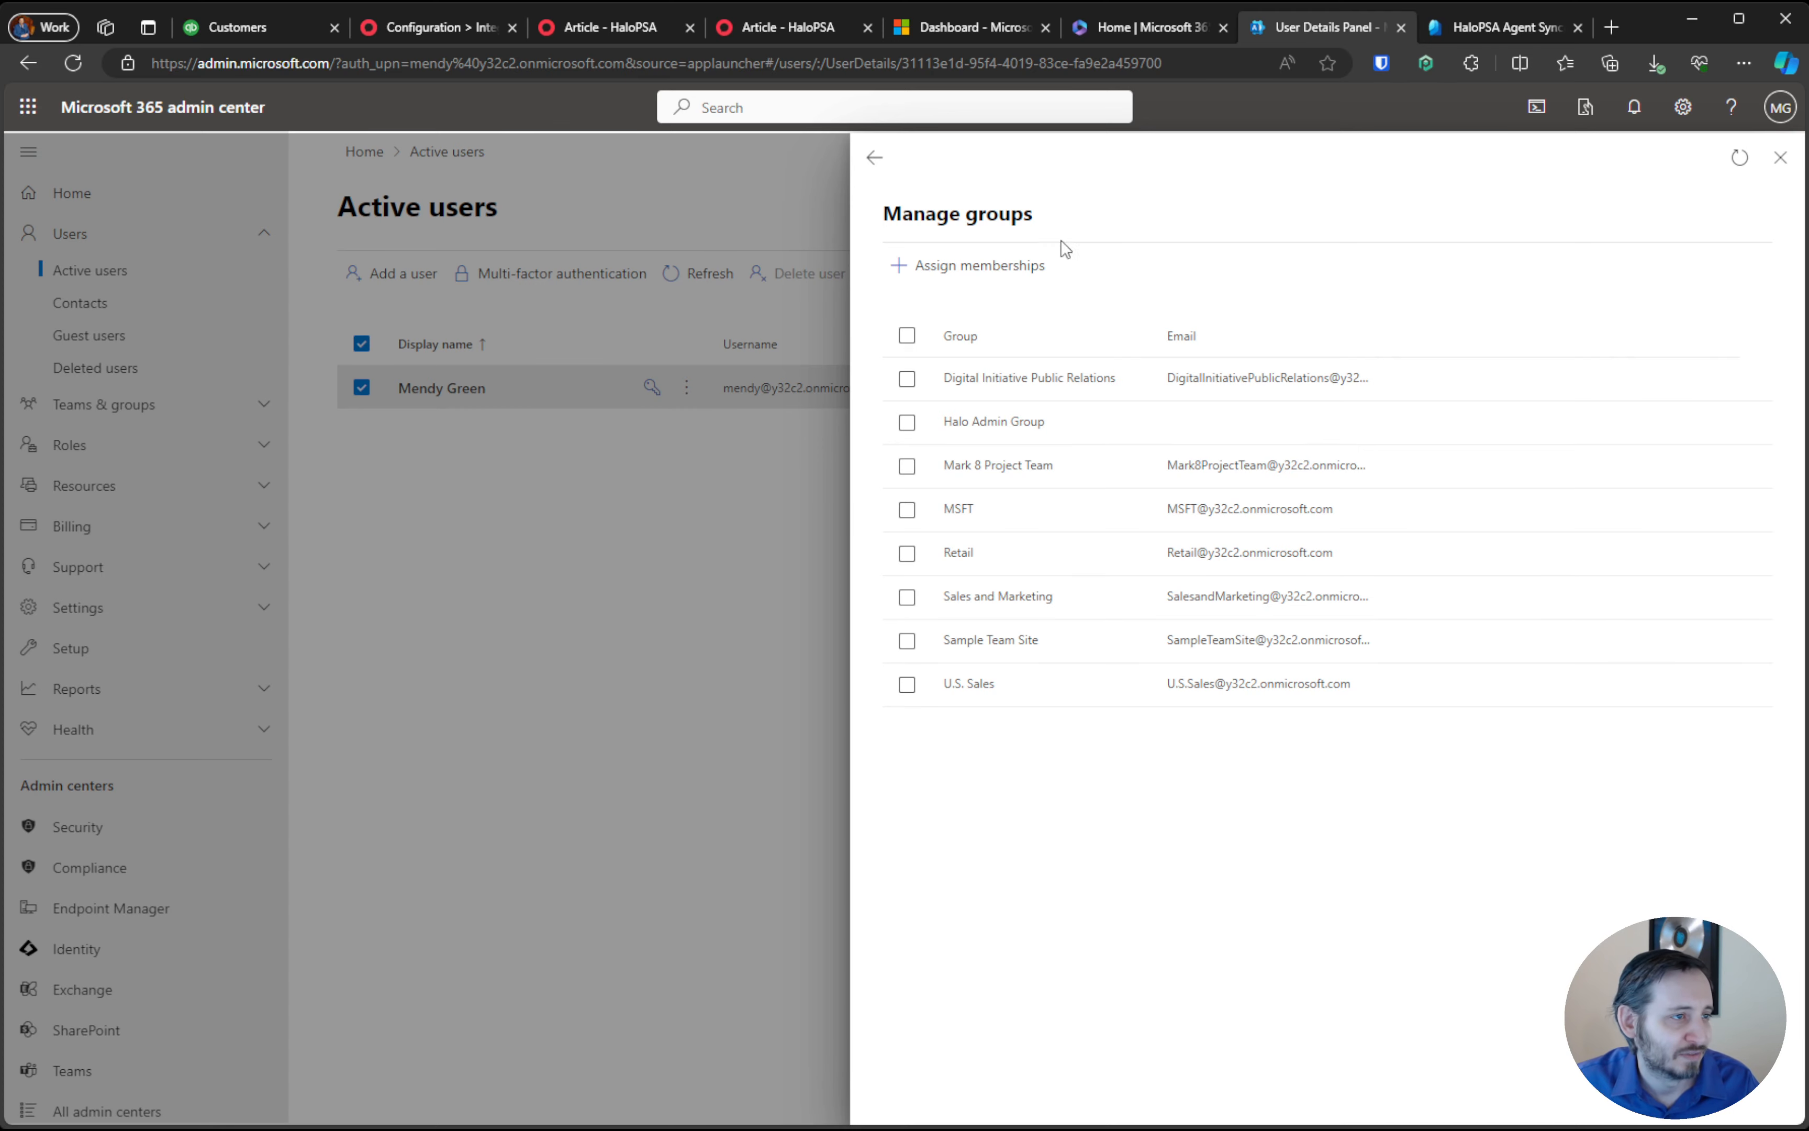
left_click(873, 157)
left_click(110, 342)
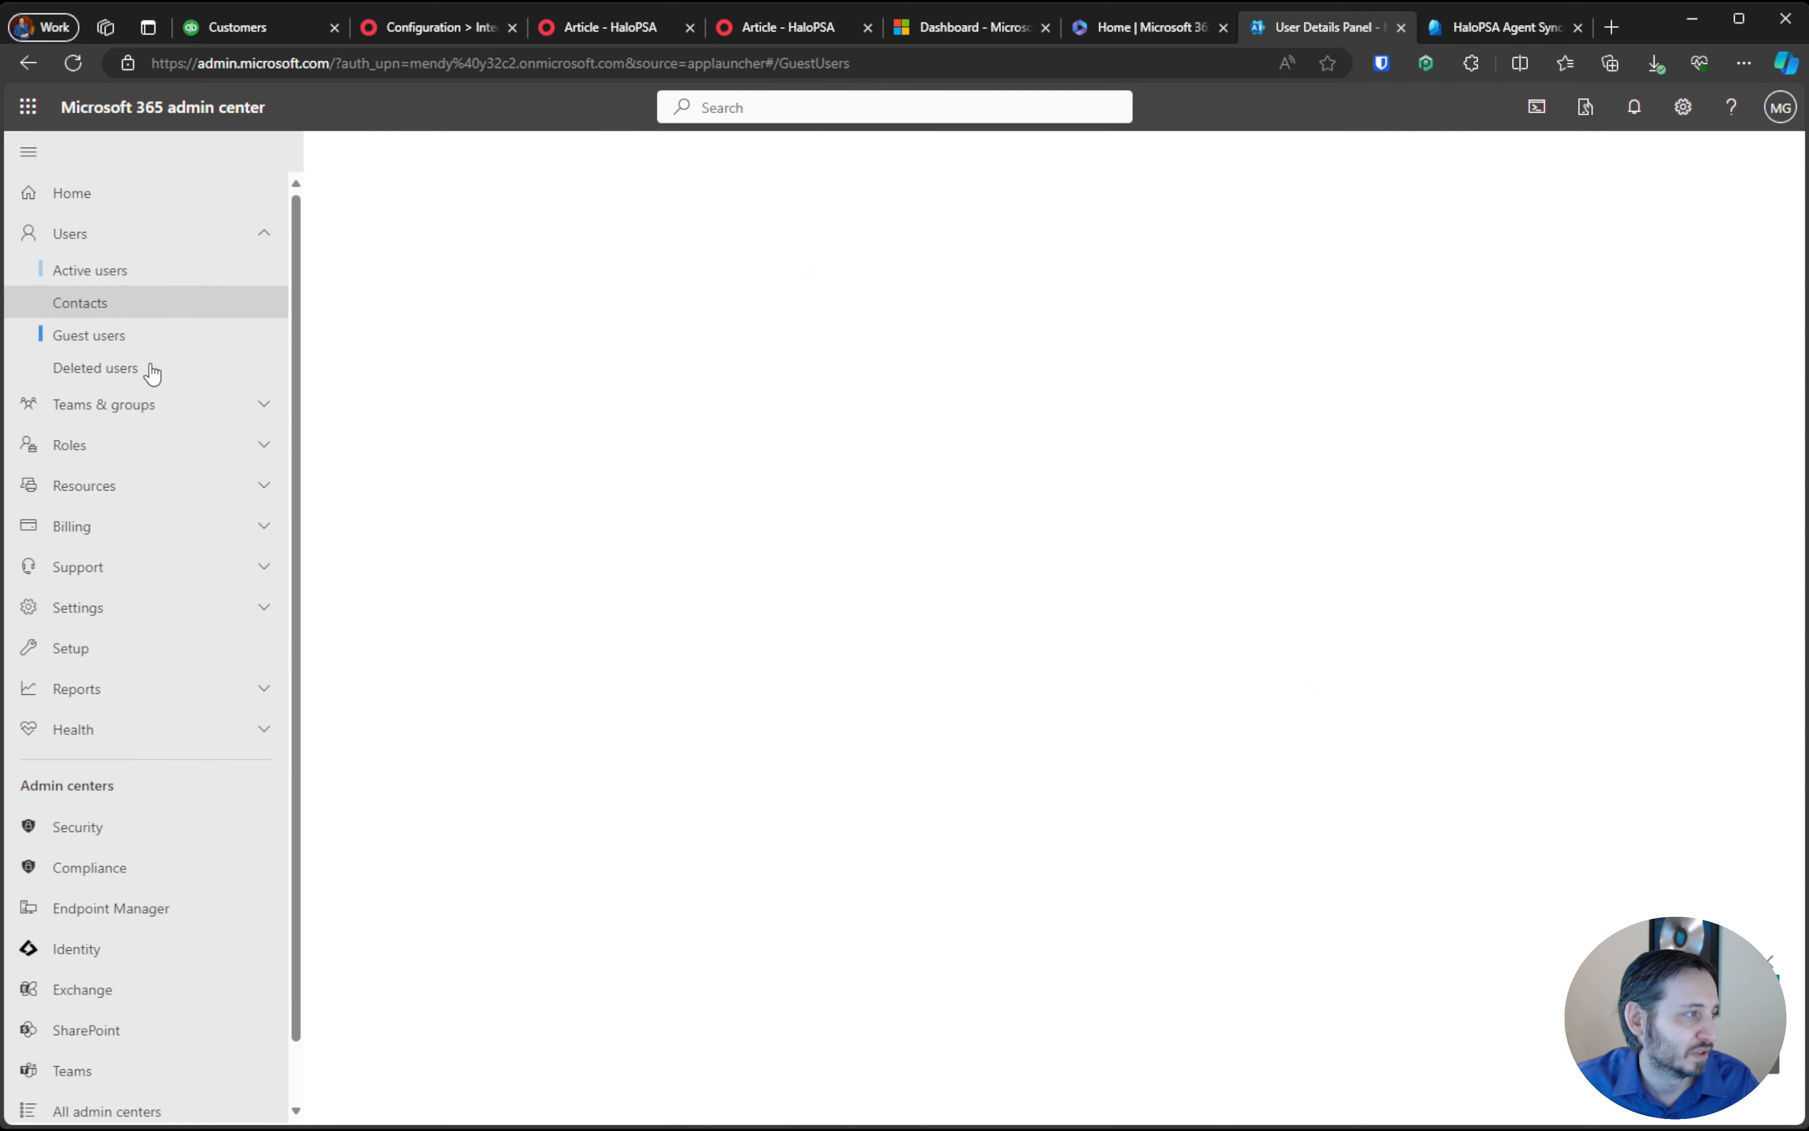
left_click(134, 407)
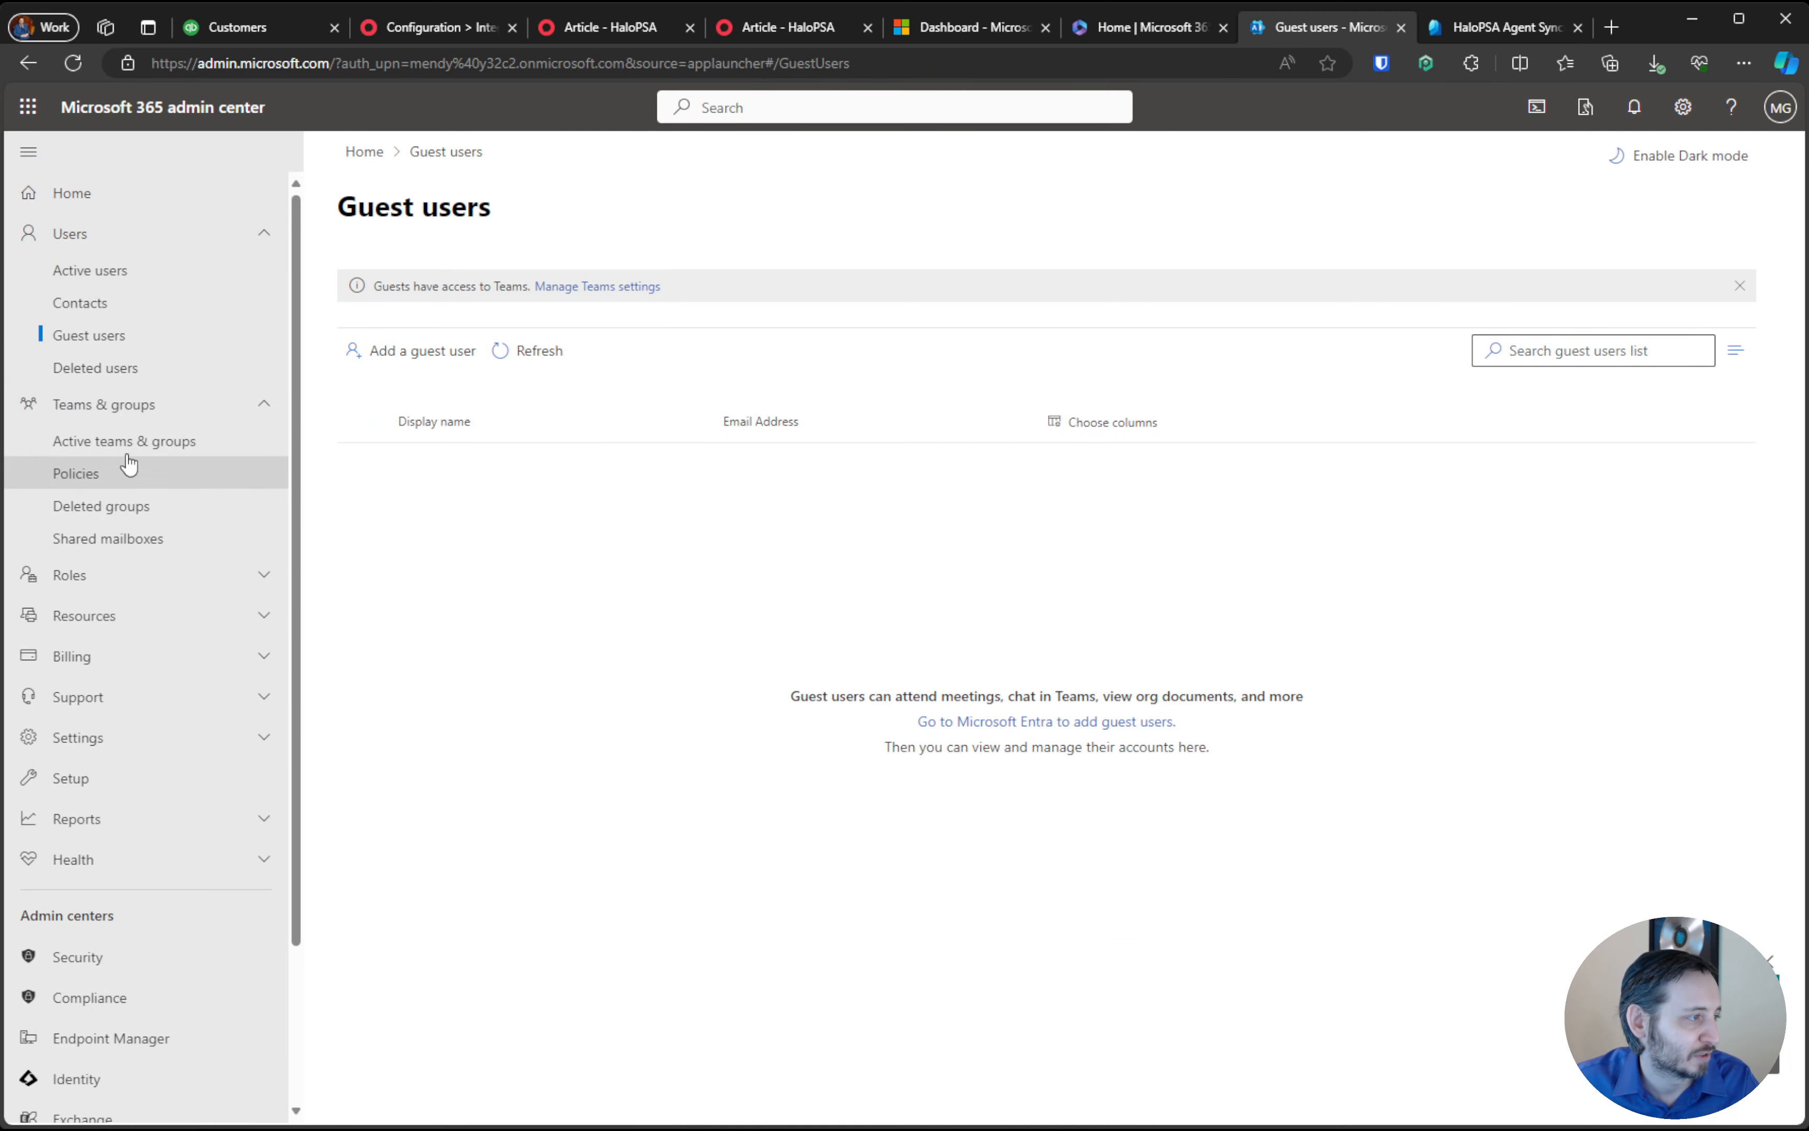
left_click(133, 439)
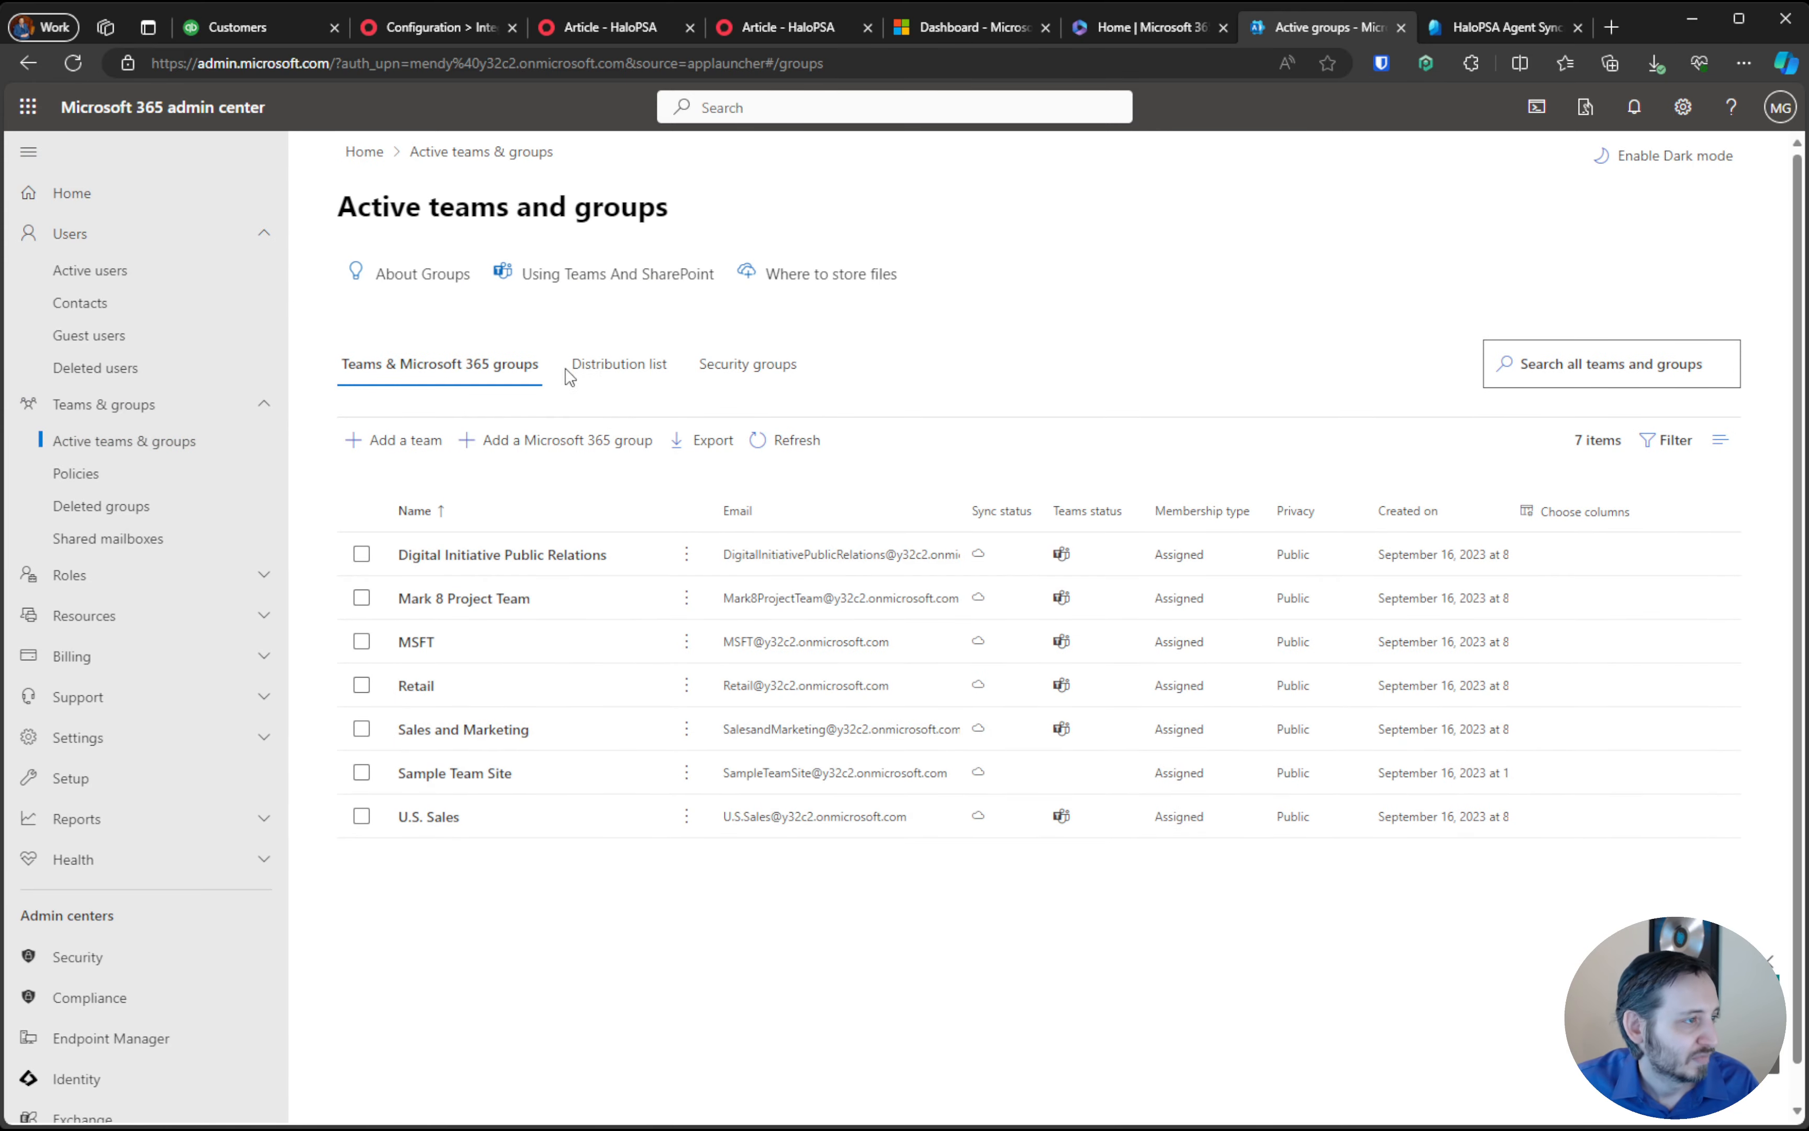
- Filter to security groups, open HaloPSA Users, and select its exact group name
left_click(714, 368)
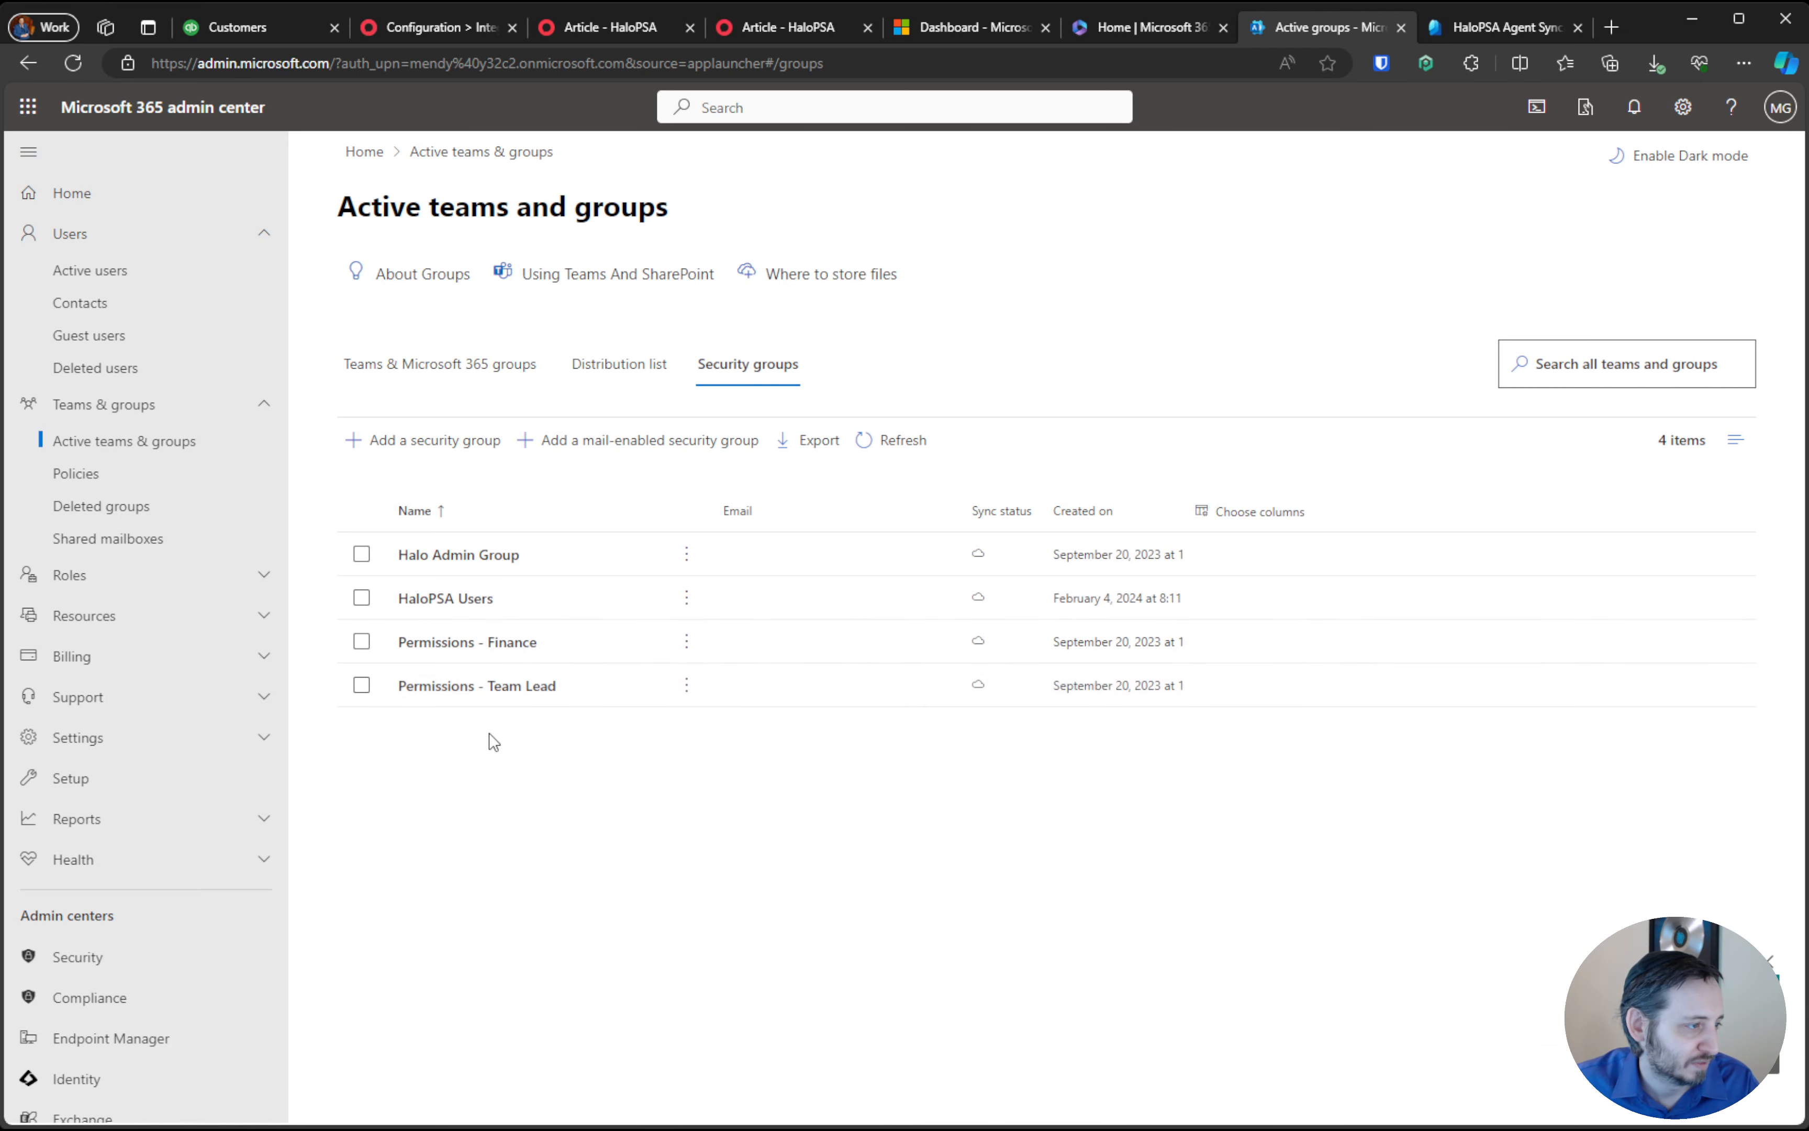
left_click(489, 607)
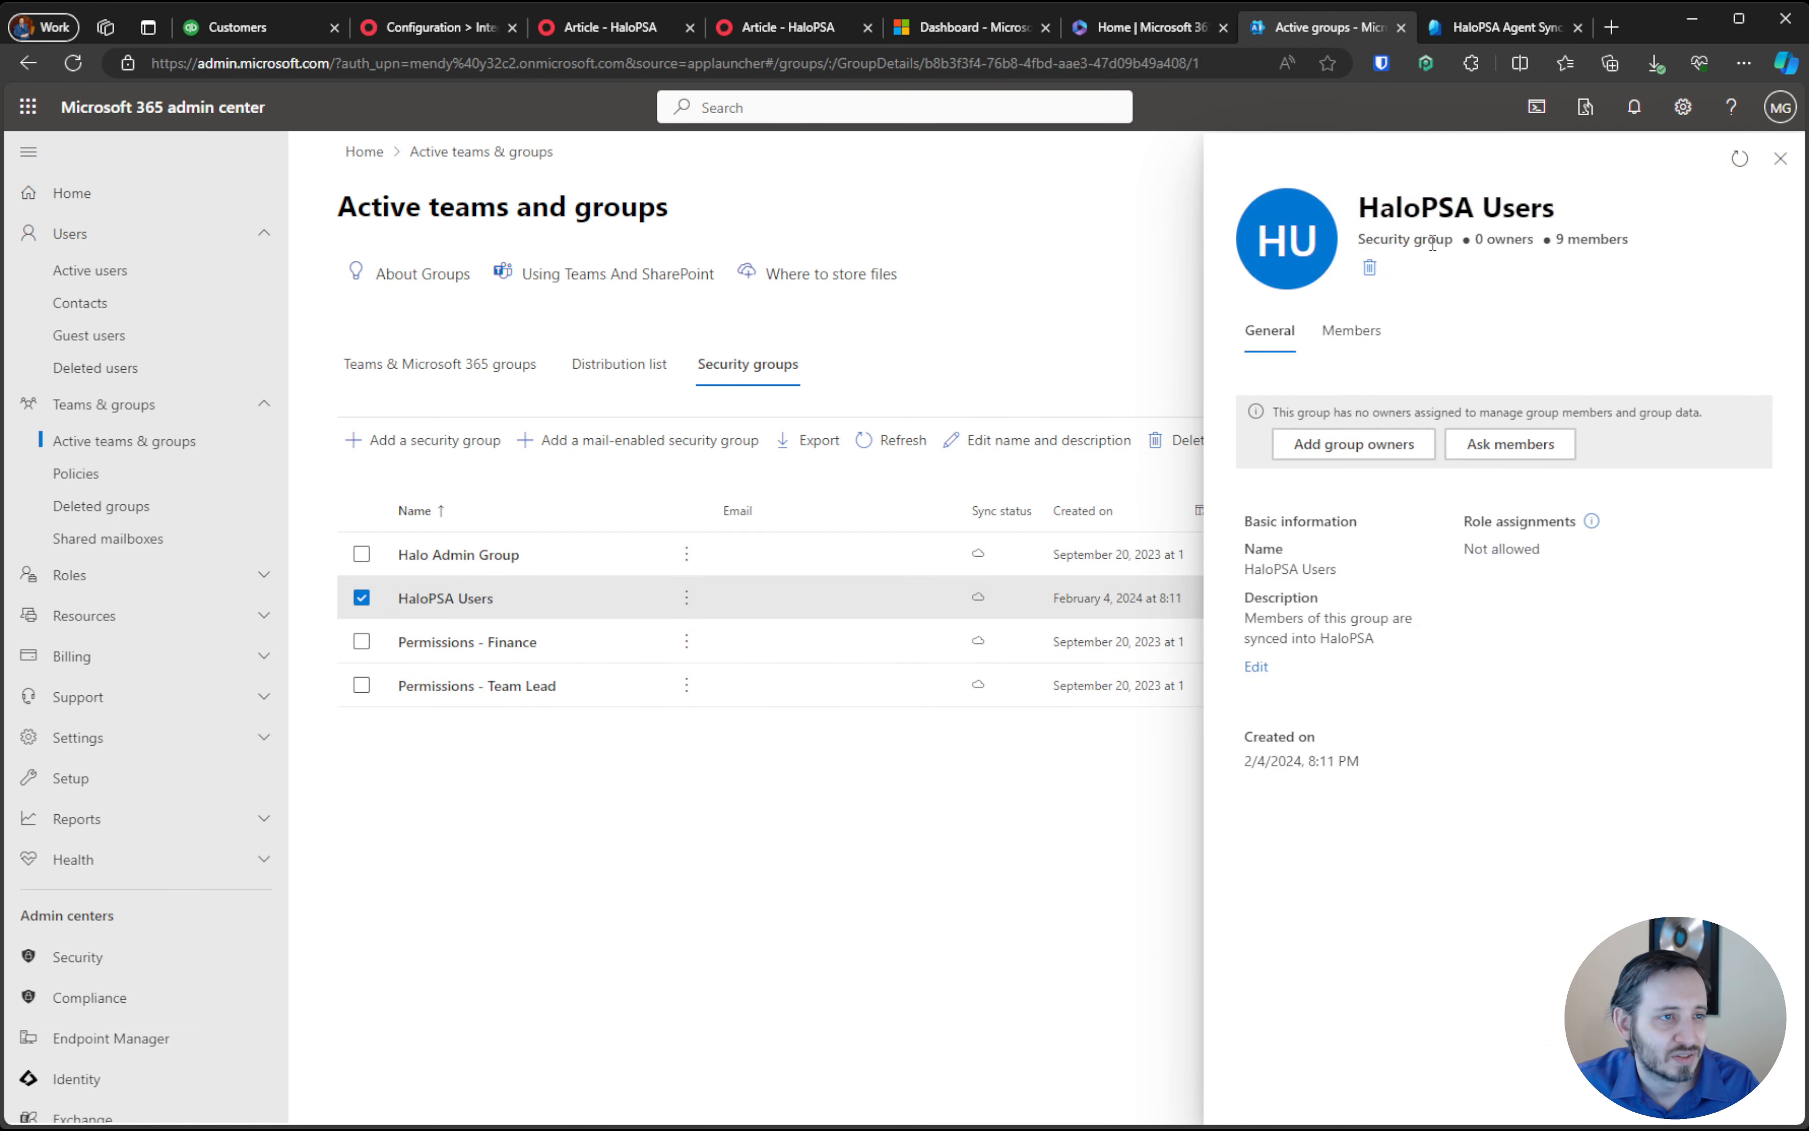
triple_click(1471, 207)
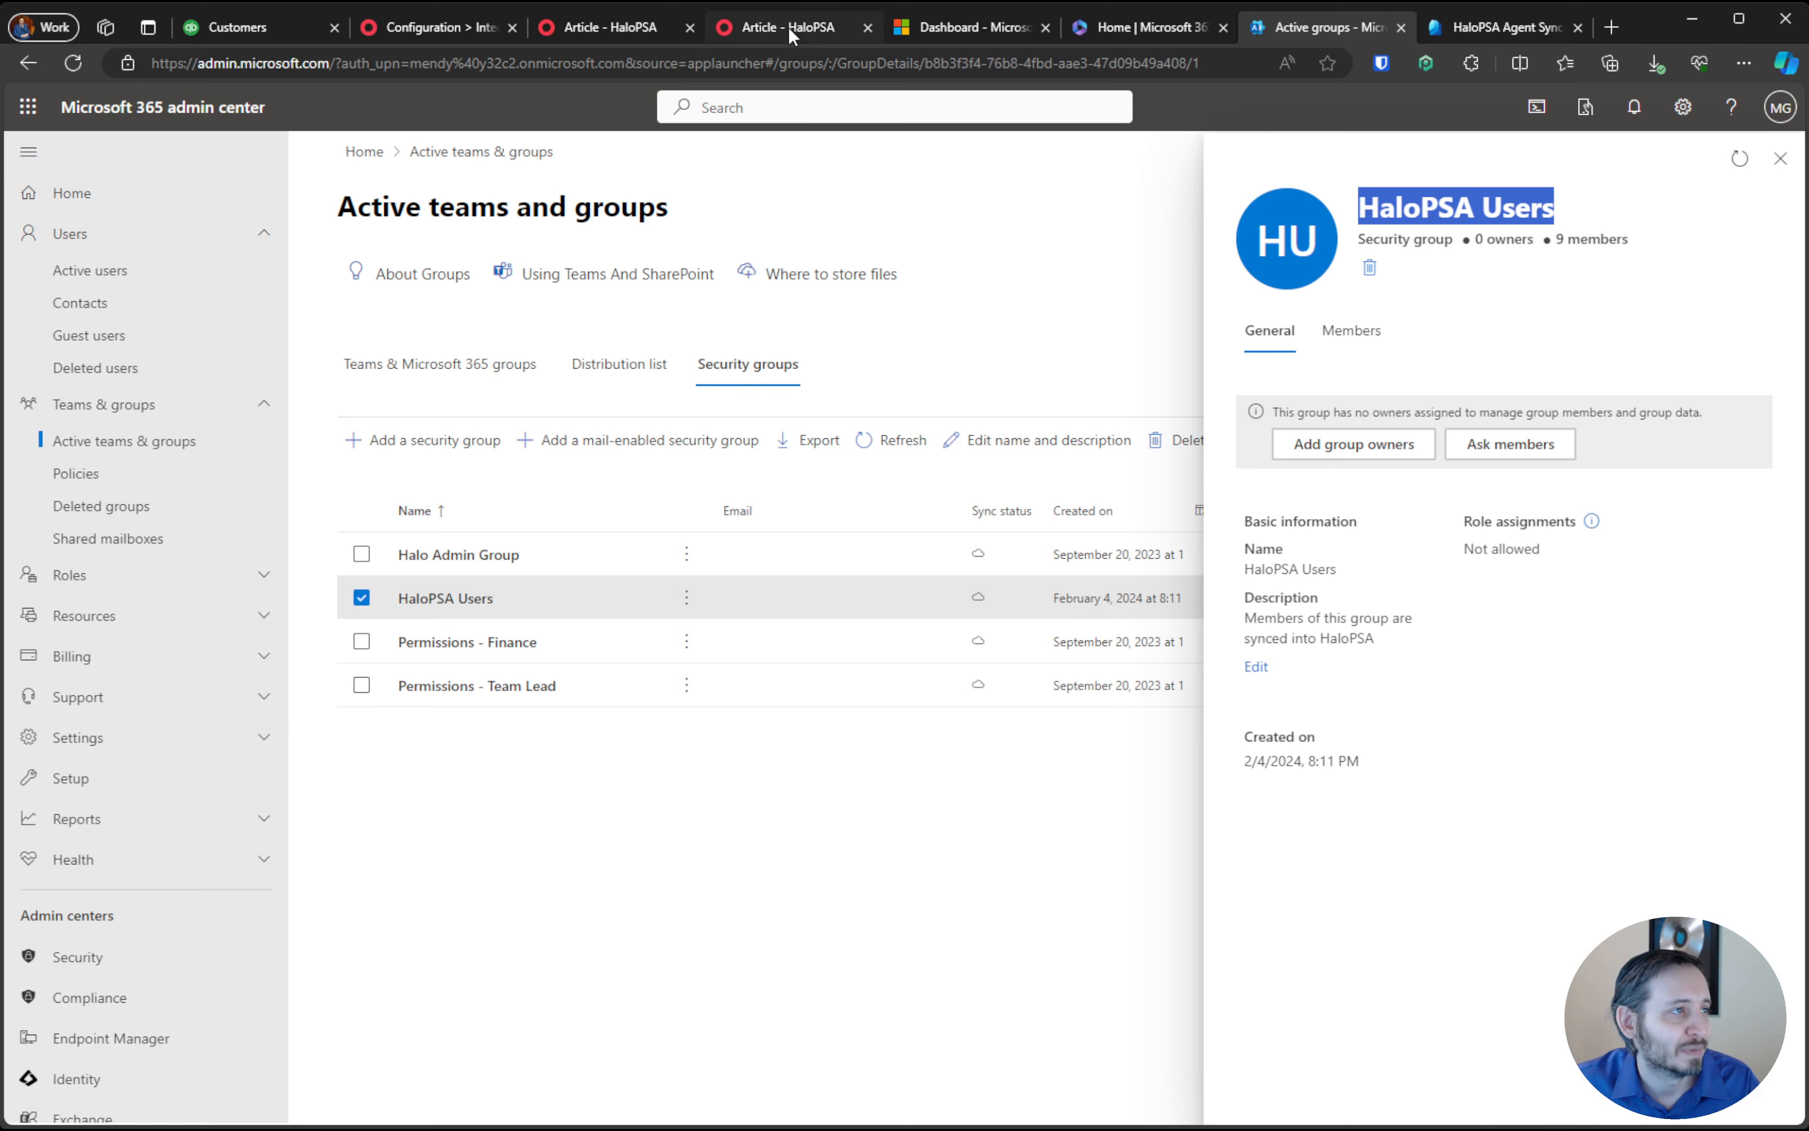
left_click(598, 27)
left_click(442, 26)
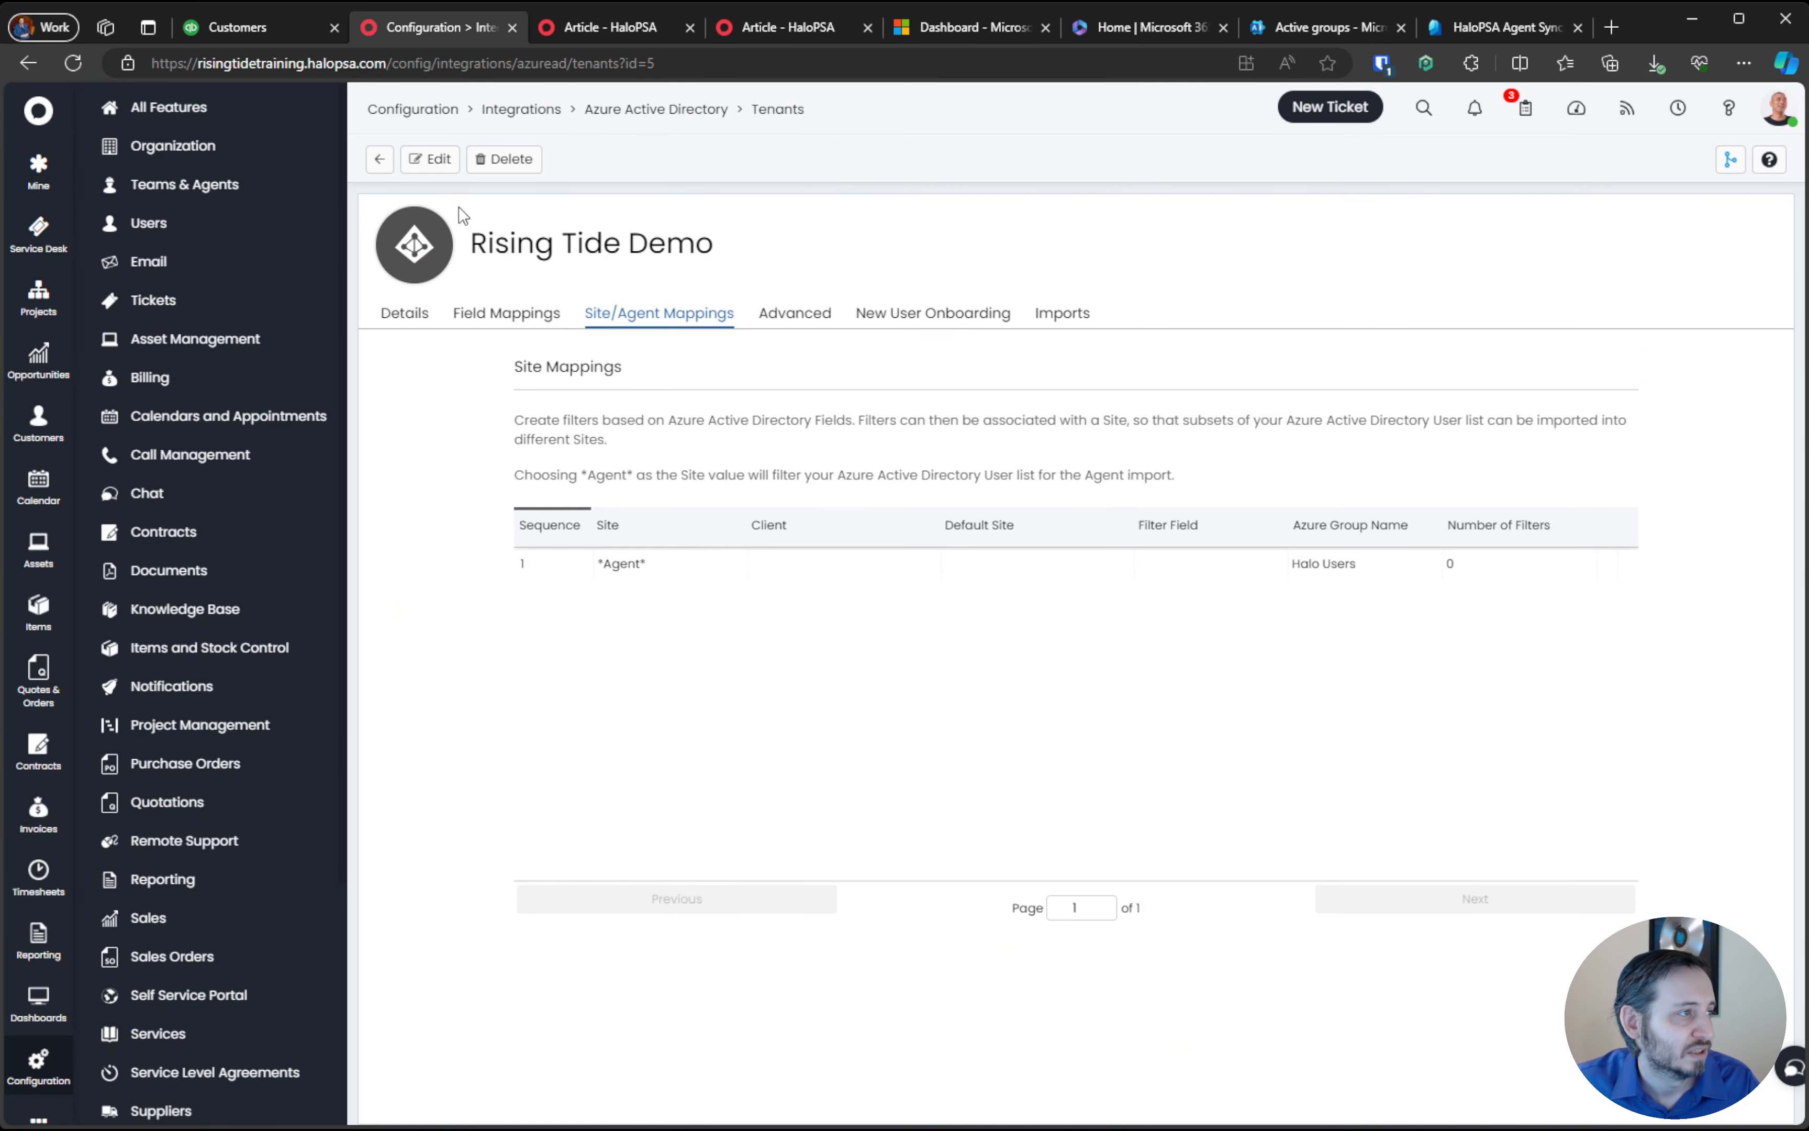
- Change the Agent mapping's Azure Group Name from Halo Users to HaloPSA Users and save
left_click(432, 159)
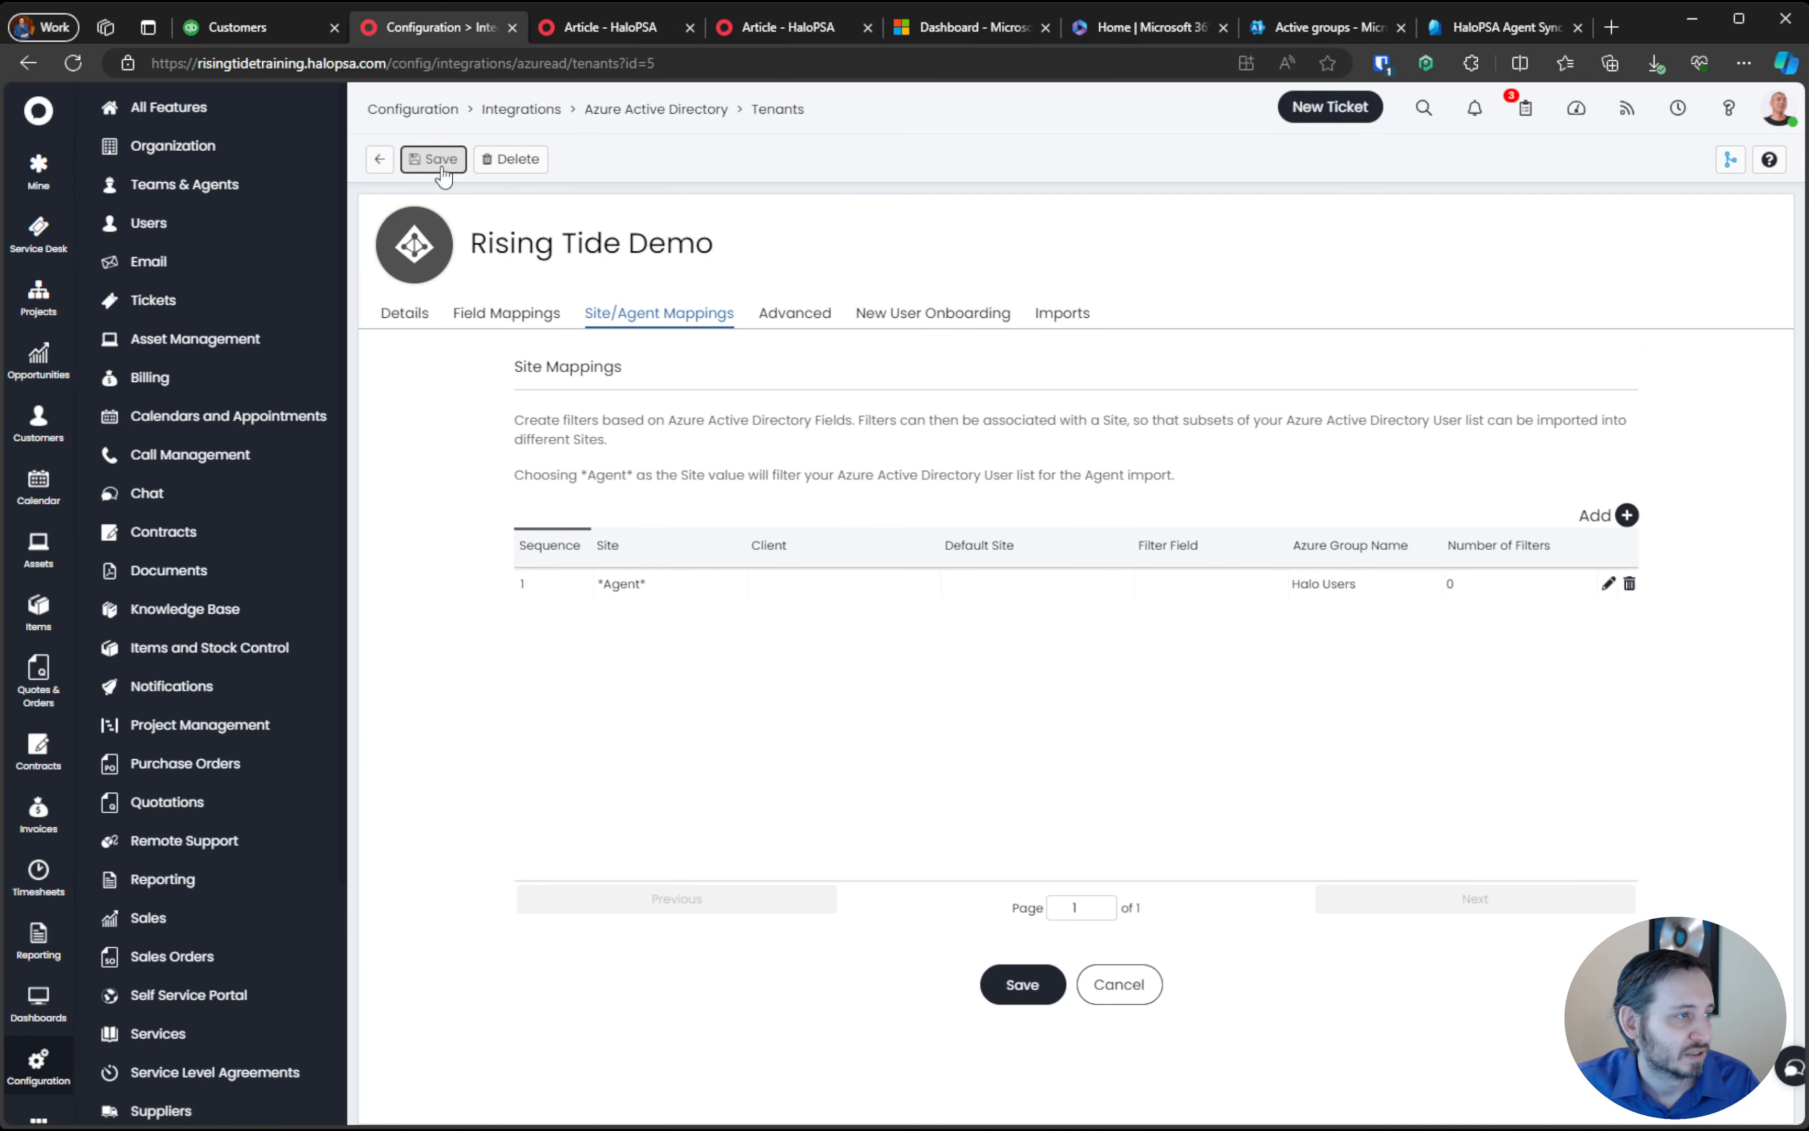
left_click(1608, 584)
left_click(853, 680)
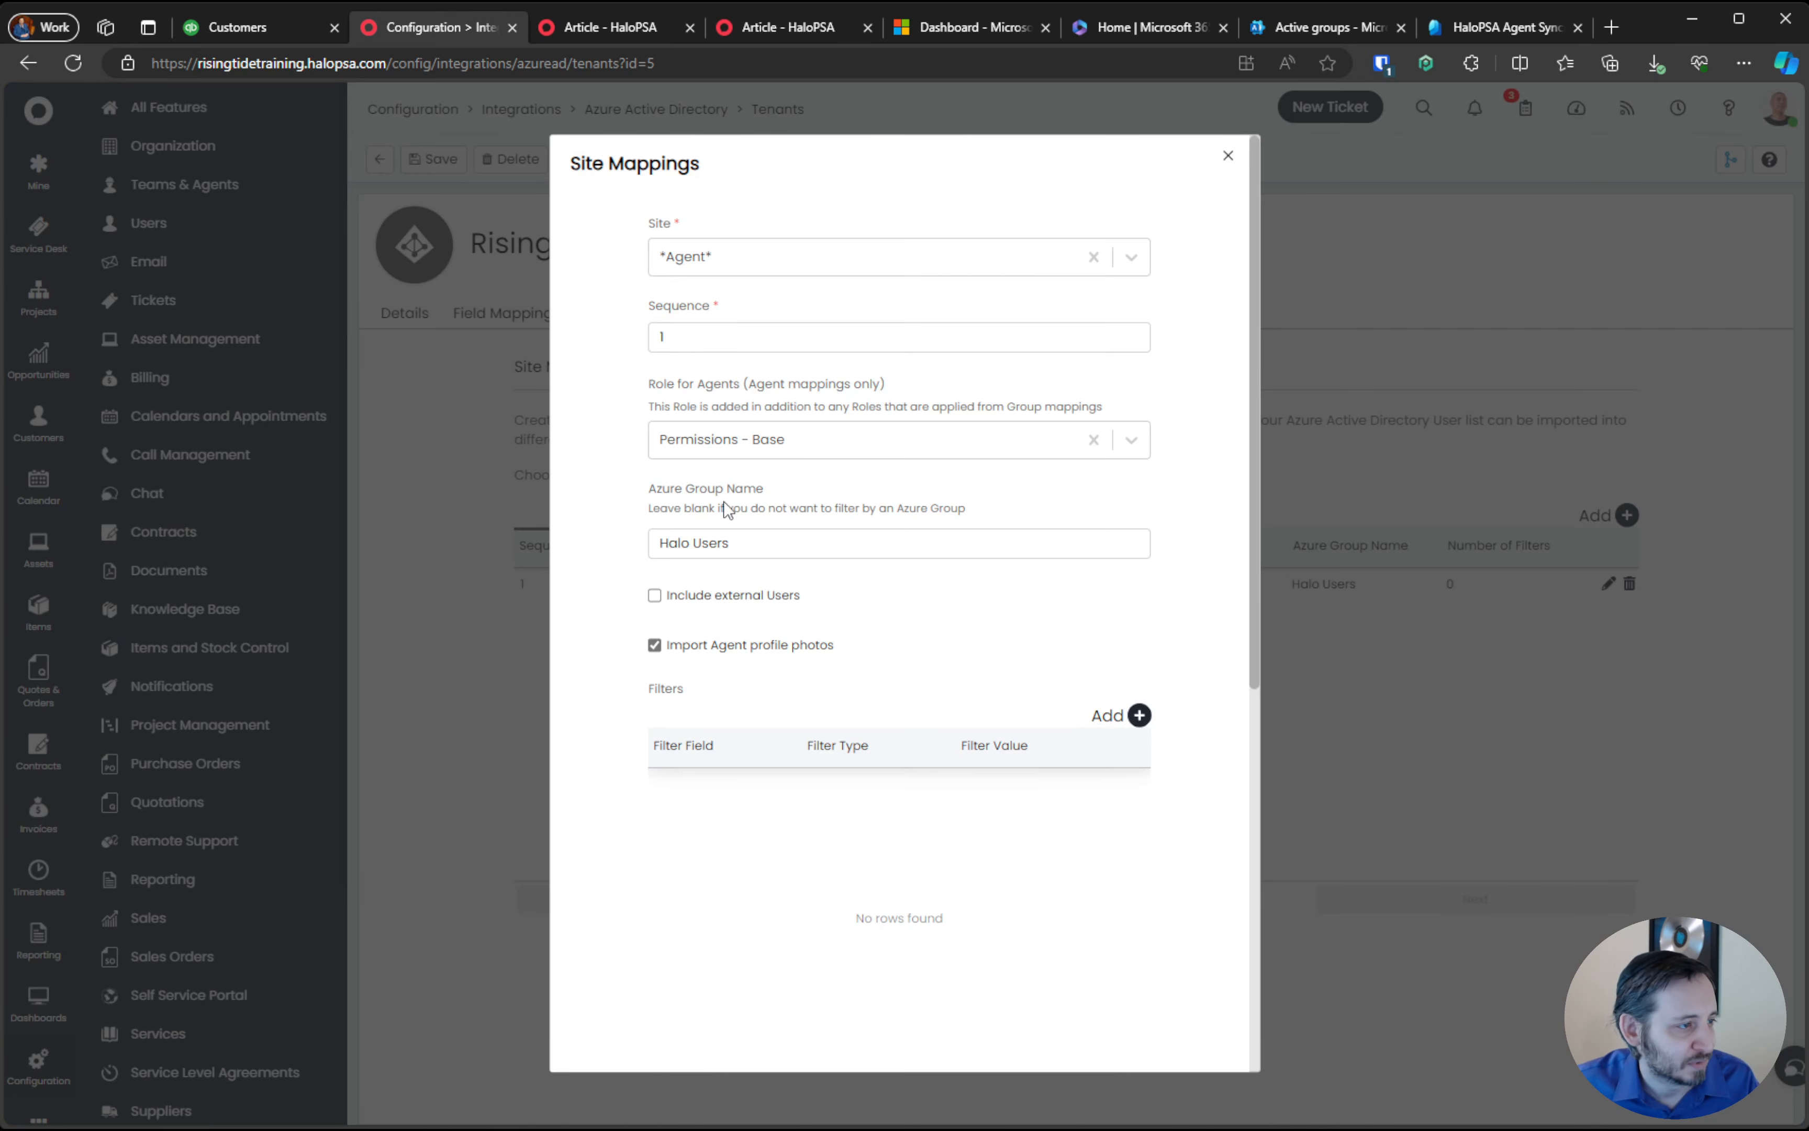
left_click(690, 543)
type("PSA")
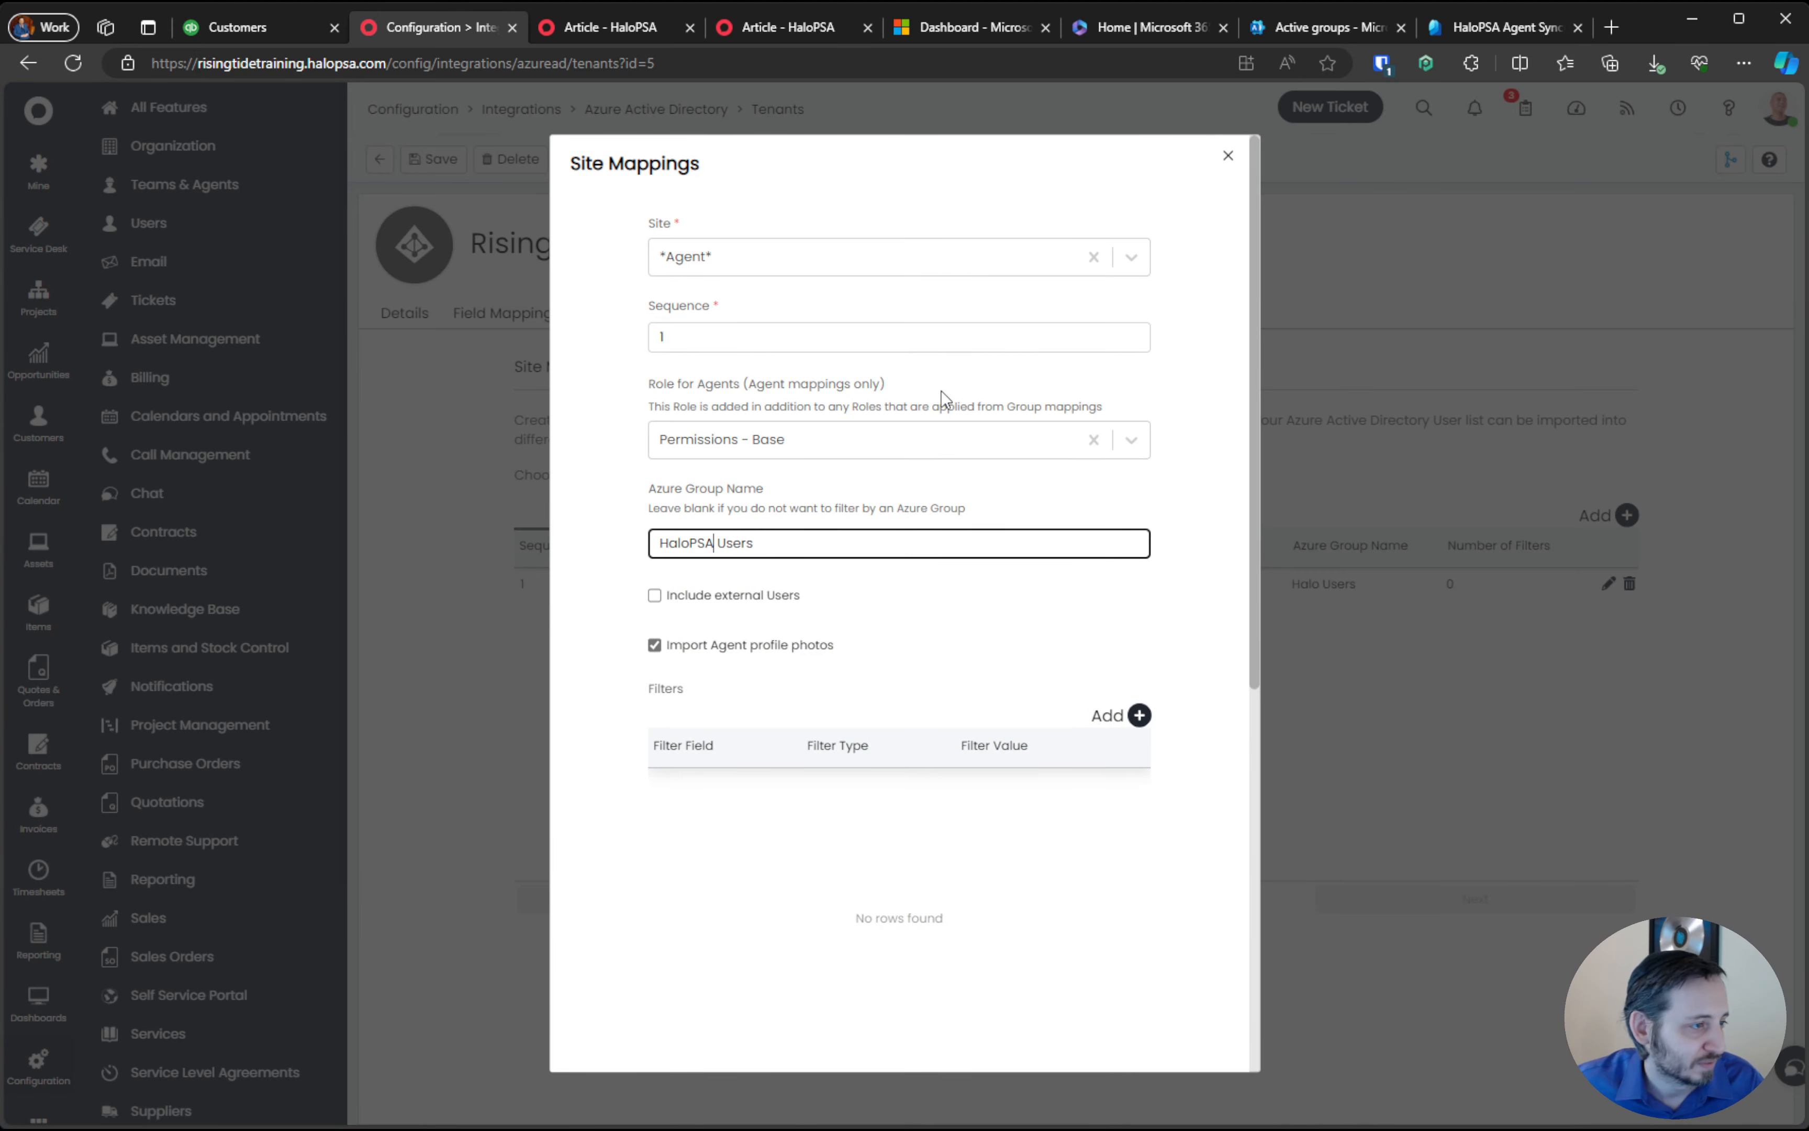
scroll(928, 449, "down", 9)
left_click(847, 1019)
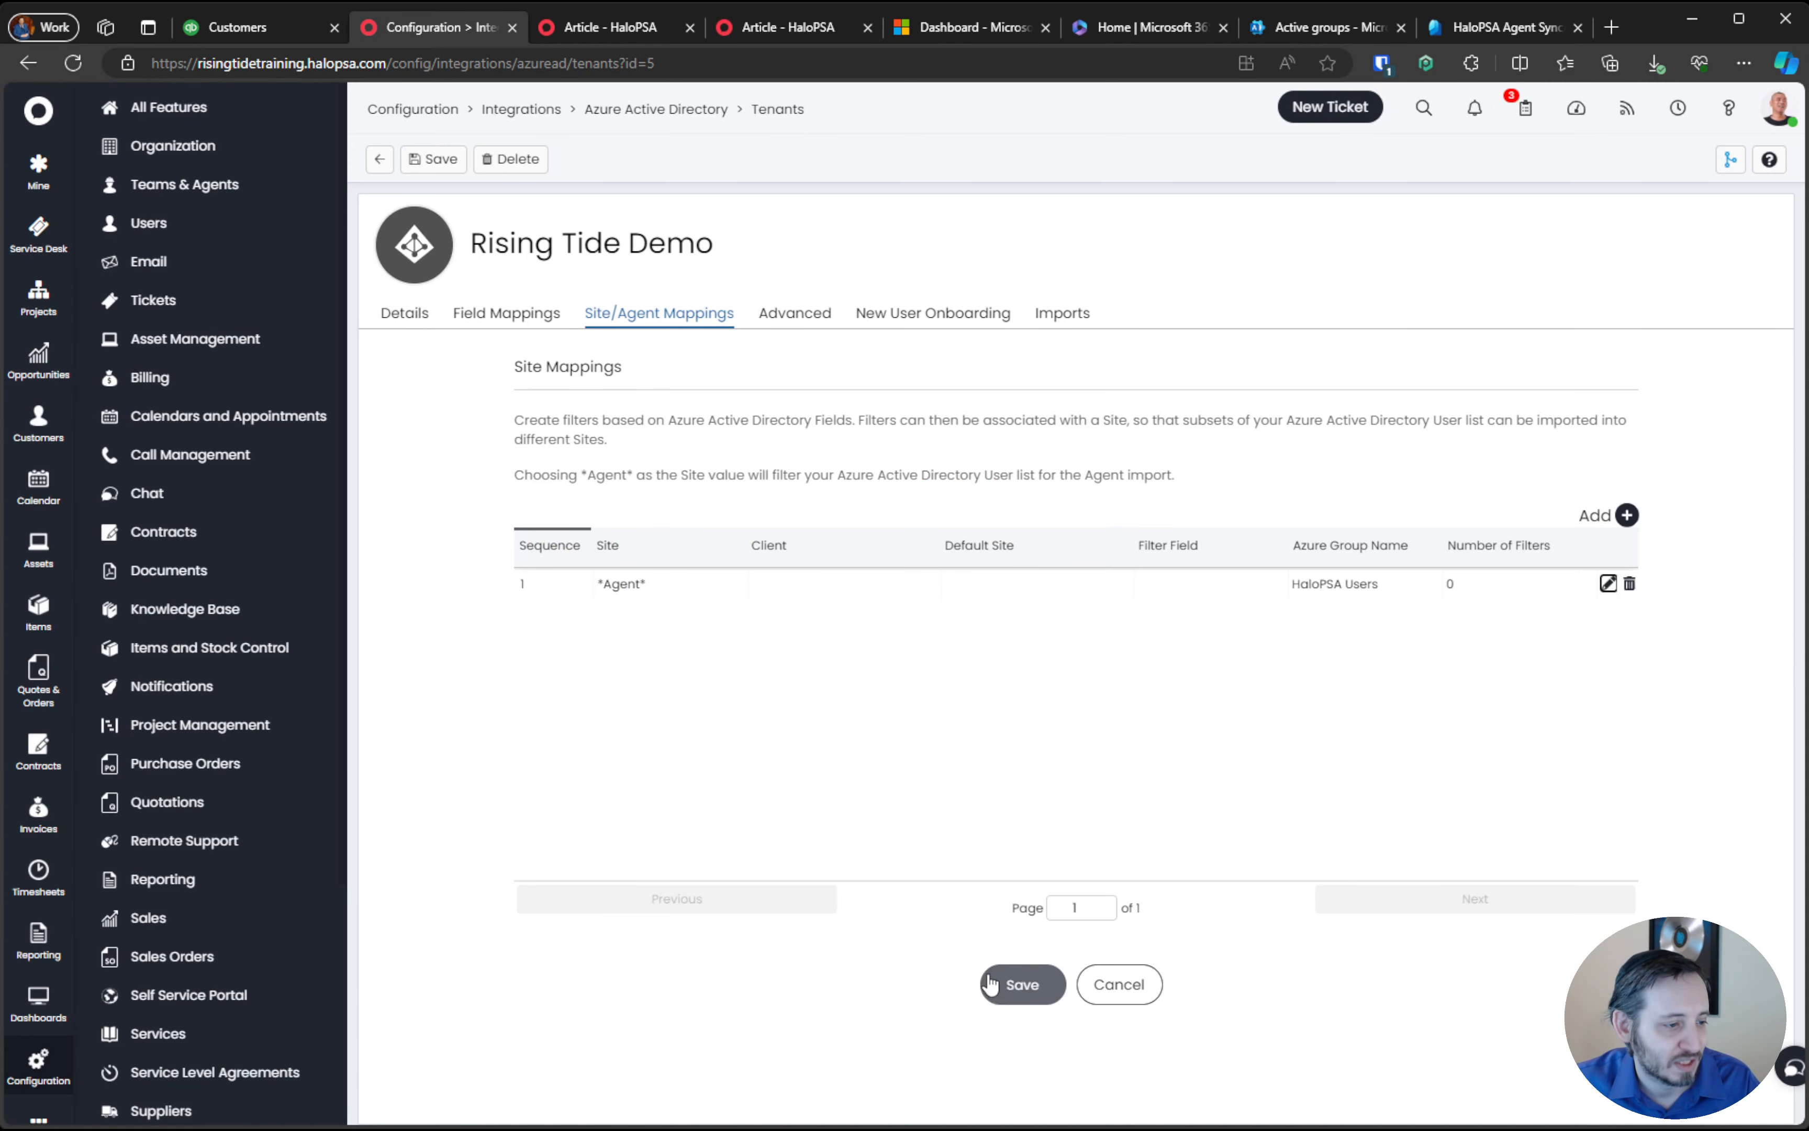
left_click(1021, 1093)
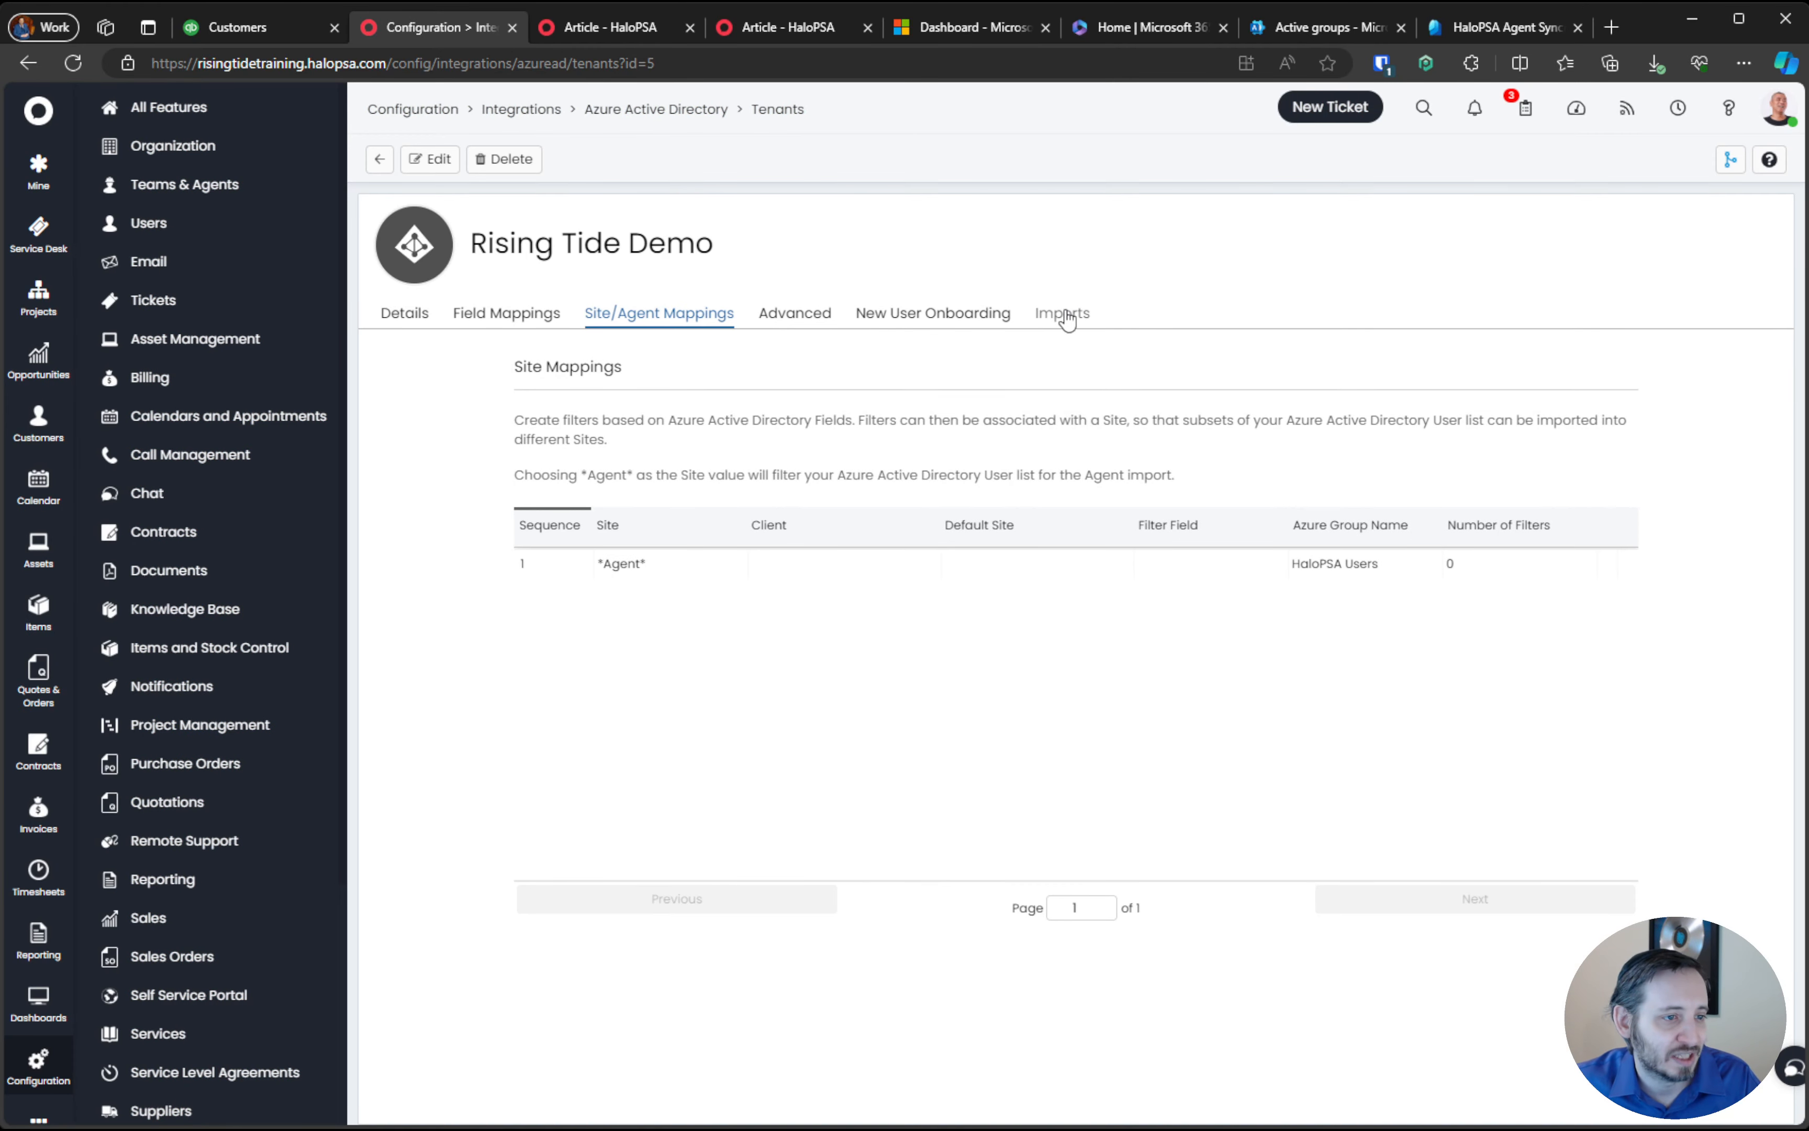
left_click(1064, 314)
- Import the nine tenant agents and confirm them in Teams & Agents > Agents
left_click(718, 799)
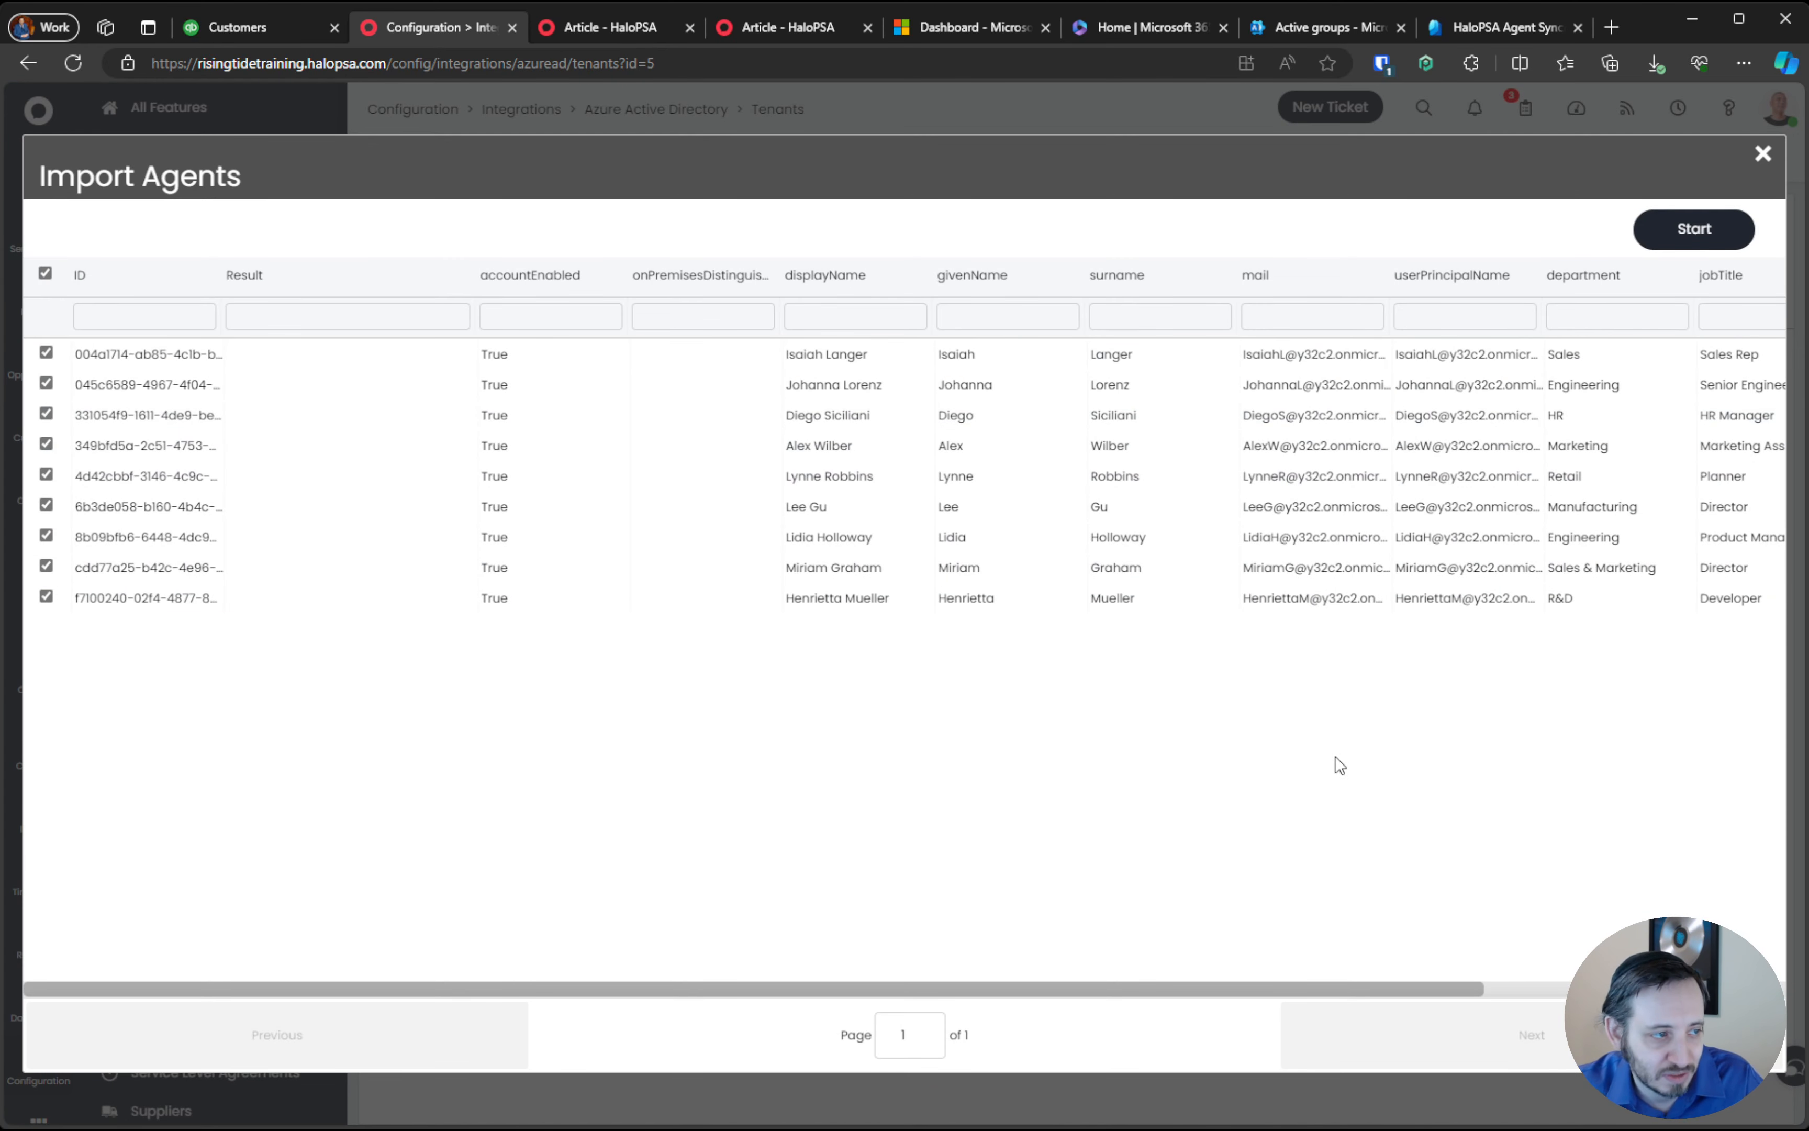
left_click(1708, 229)
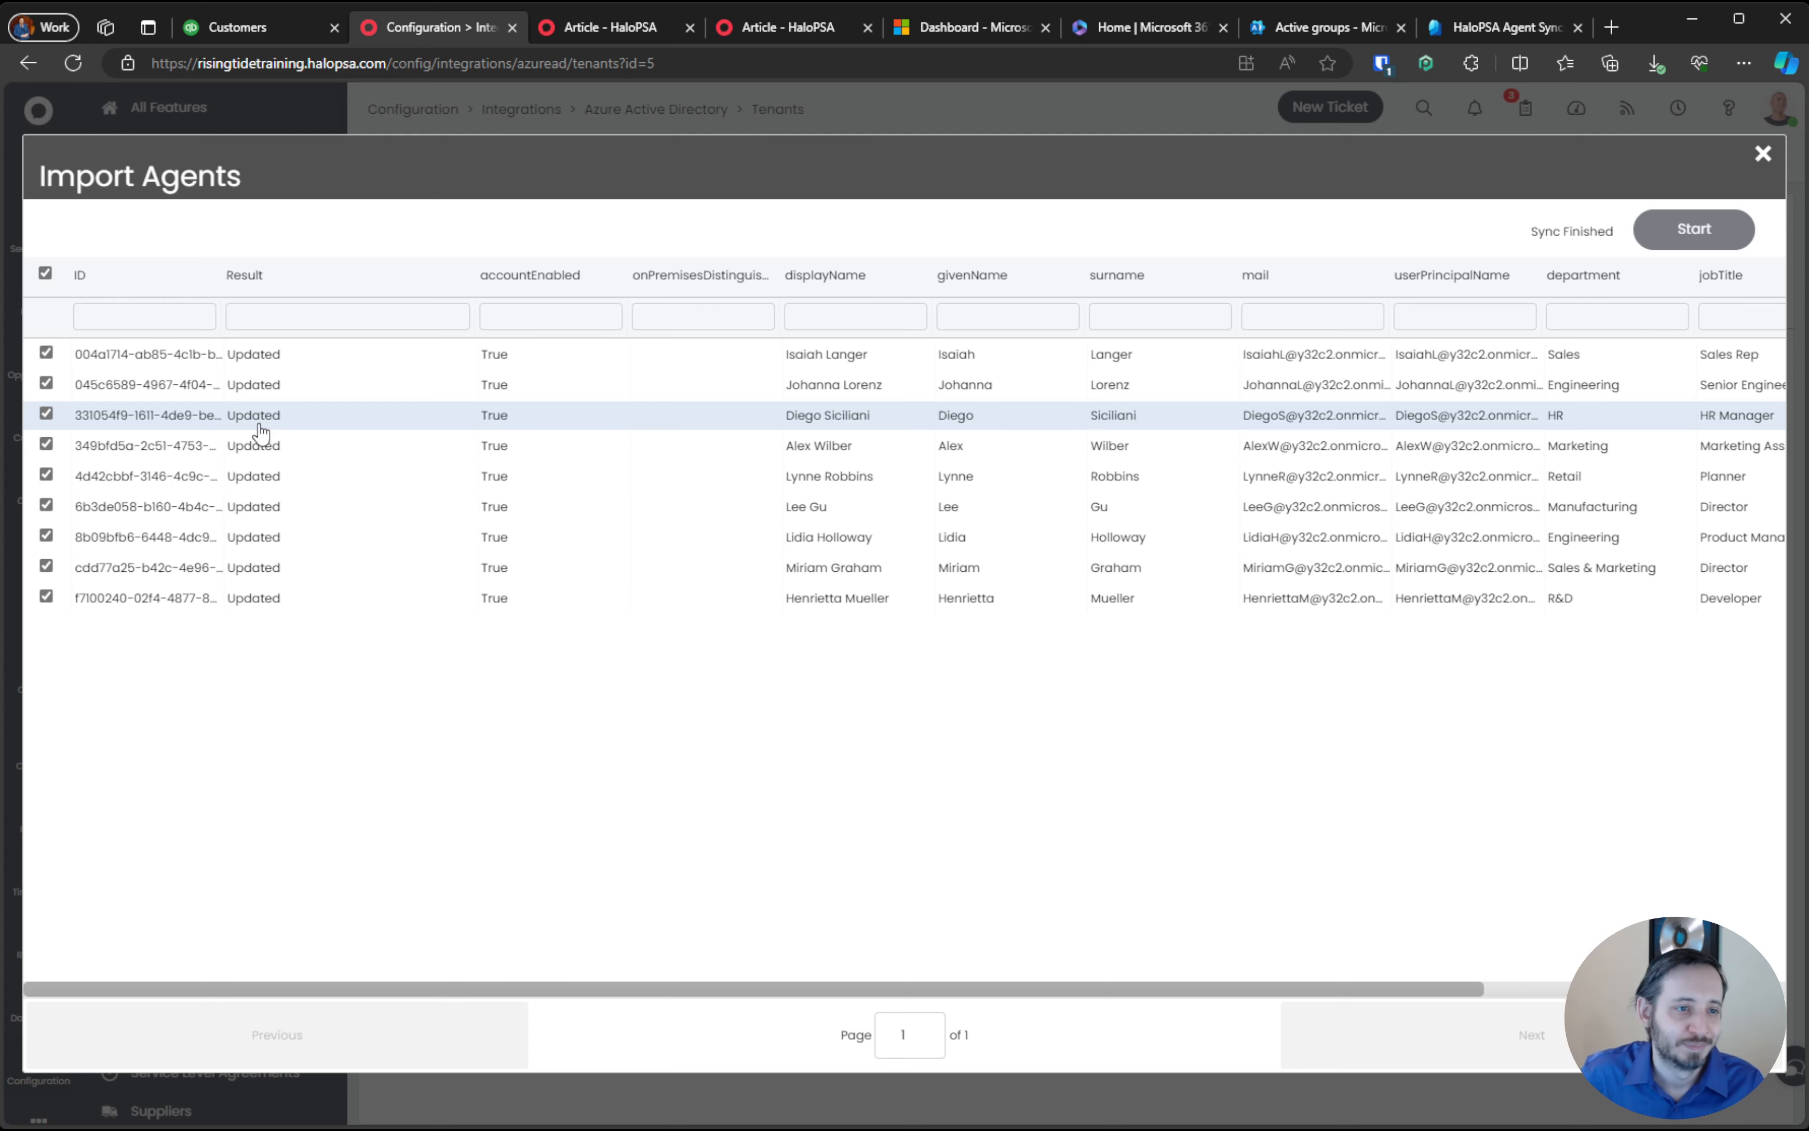
left_click(1772, 166)
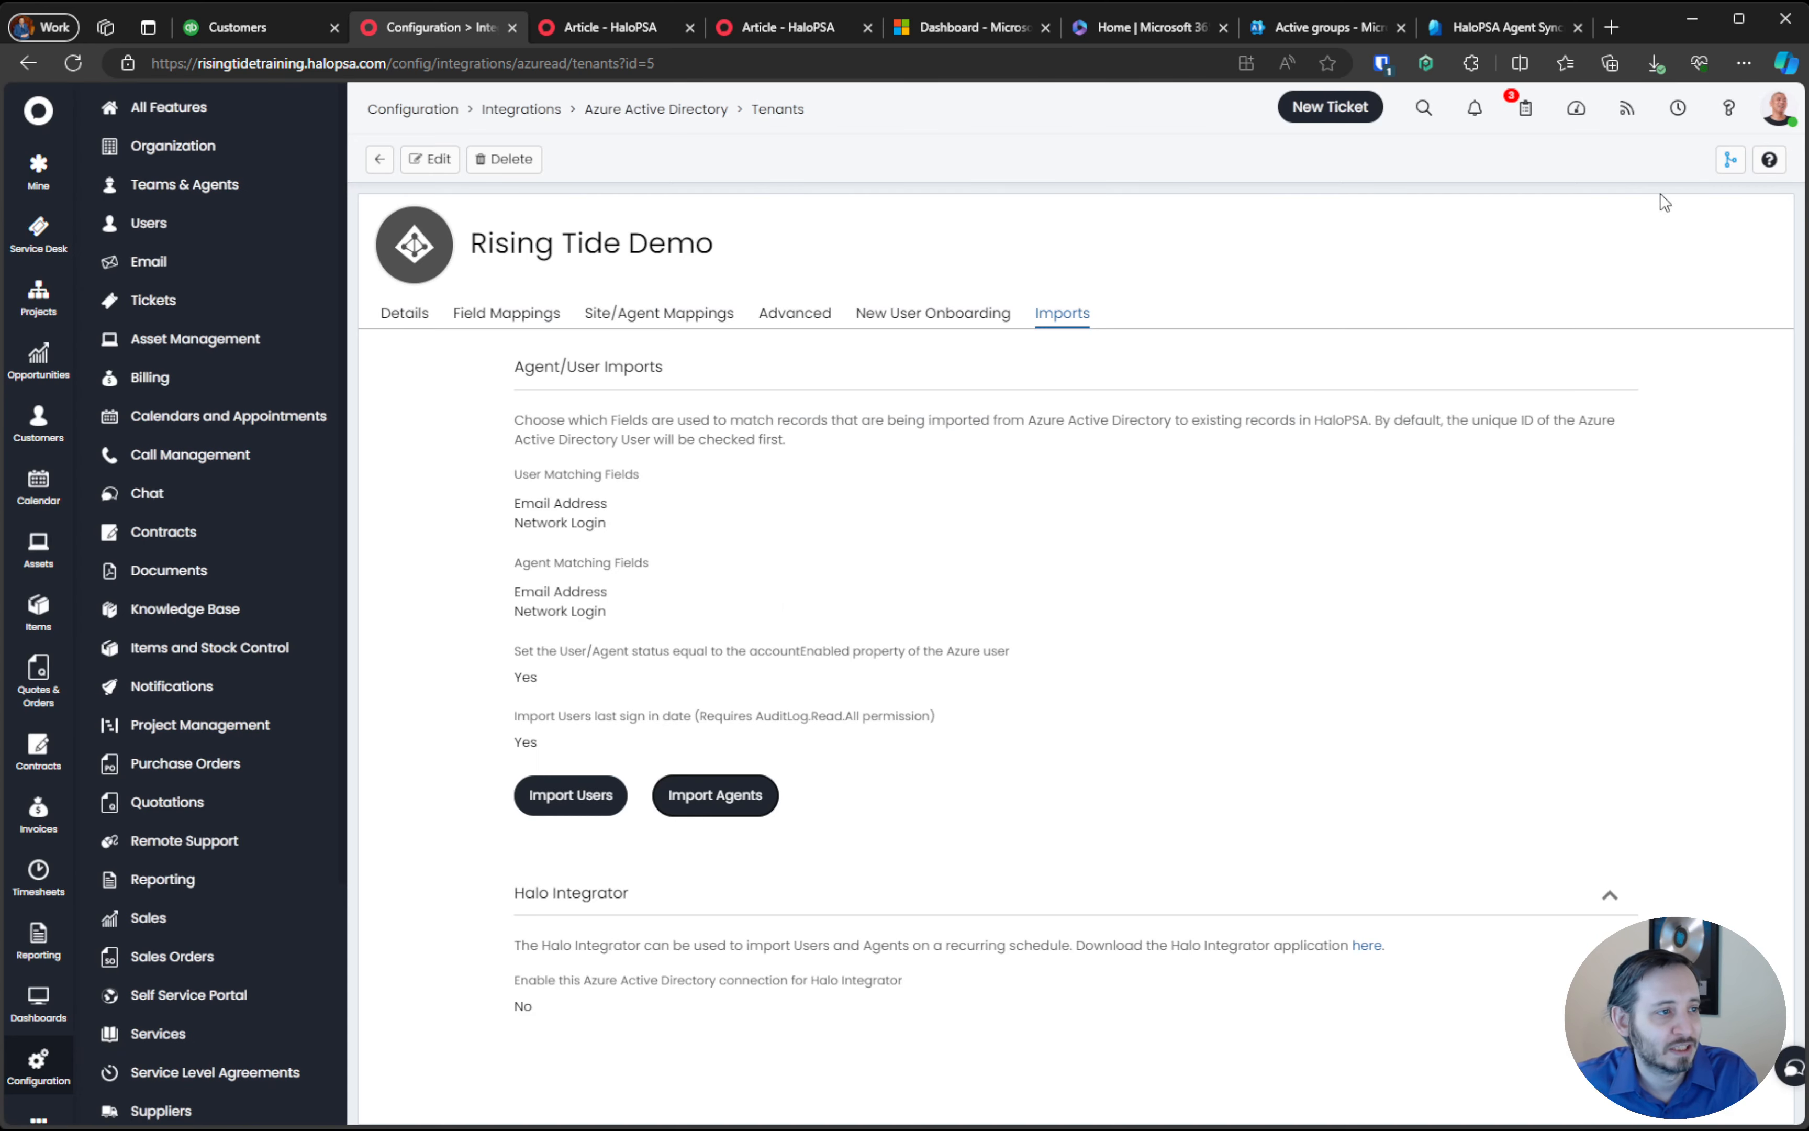
left_click(255, 196)
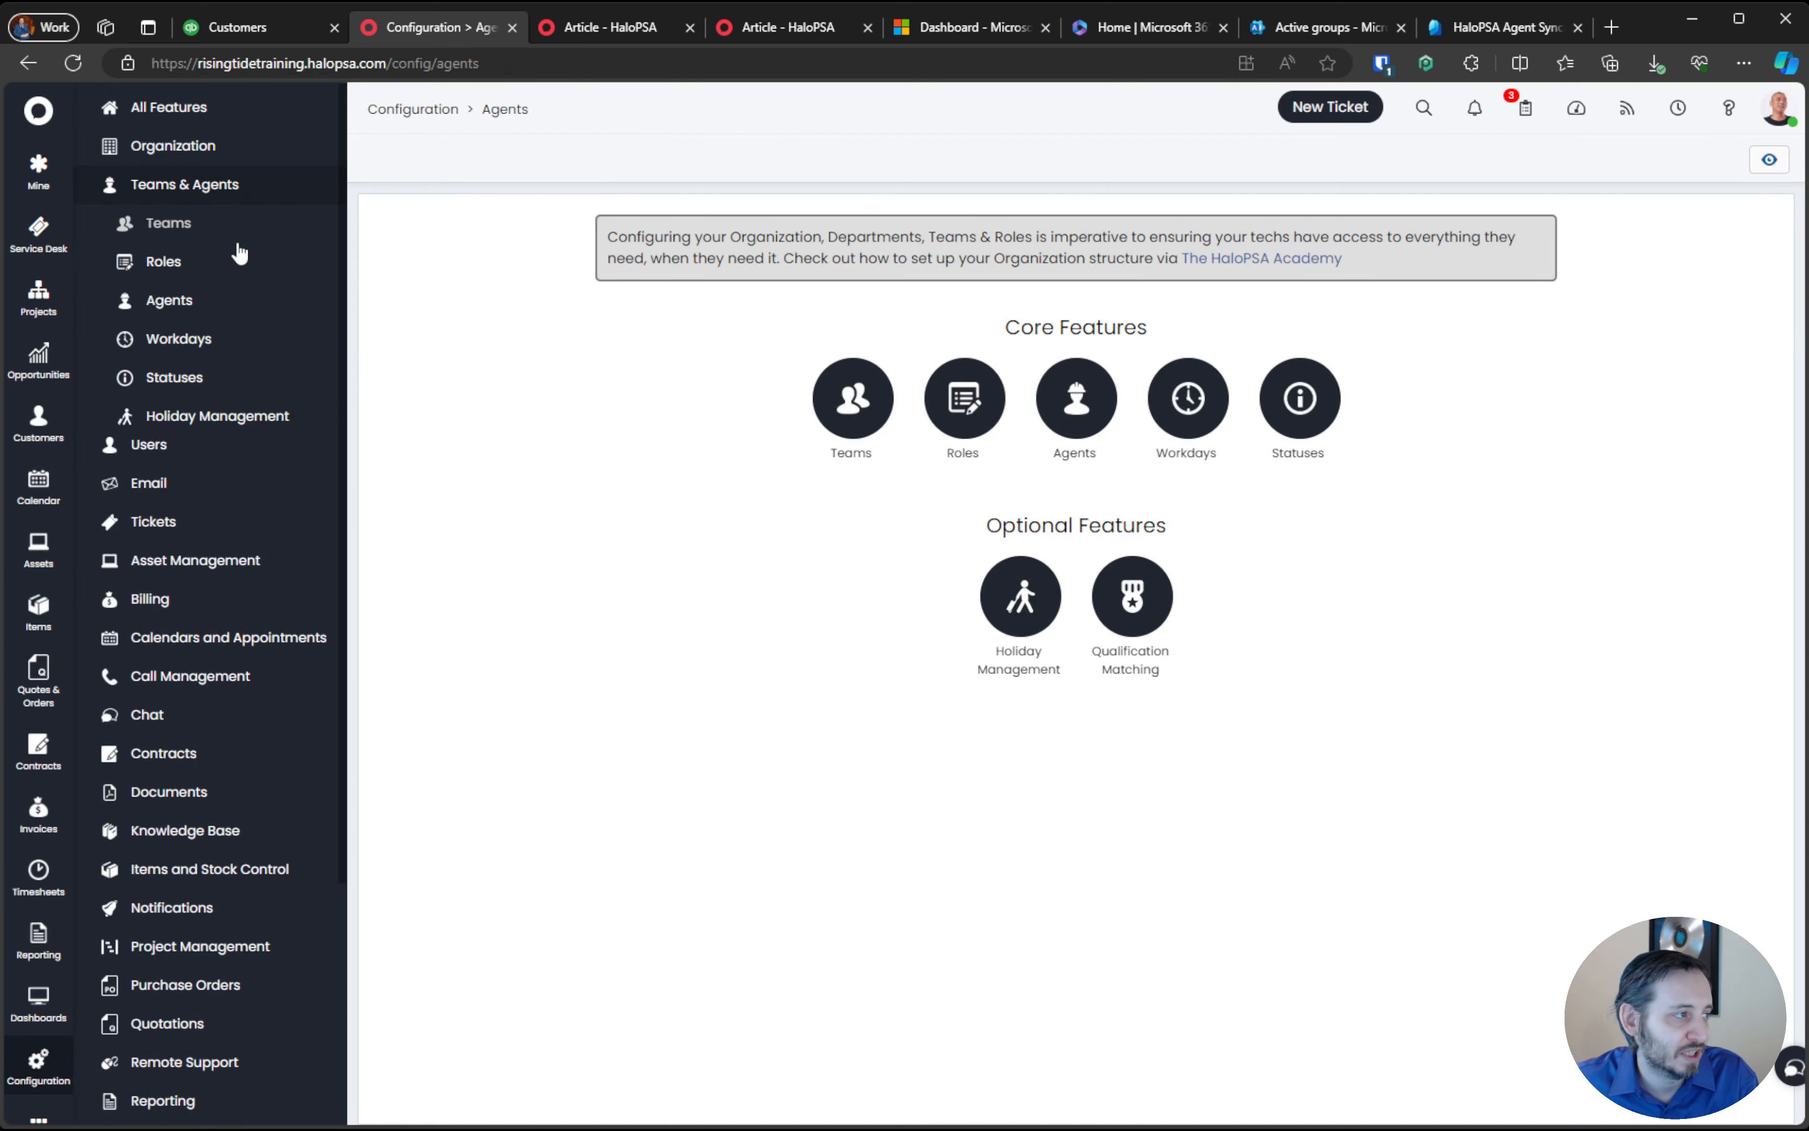
left_click(210, 303)
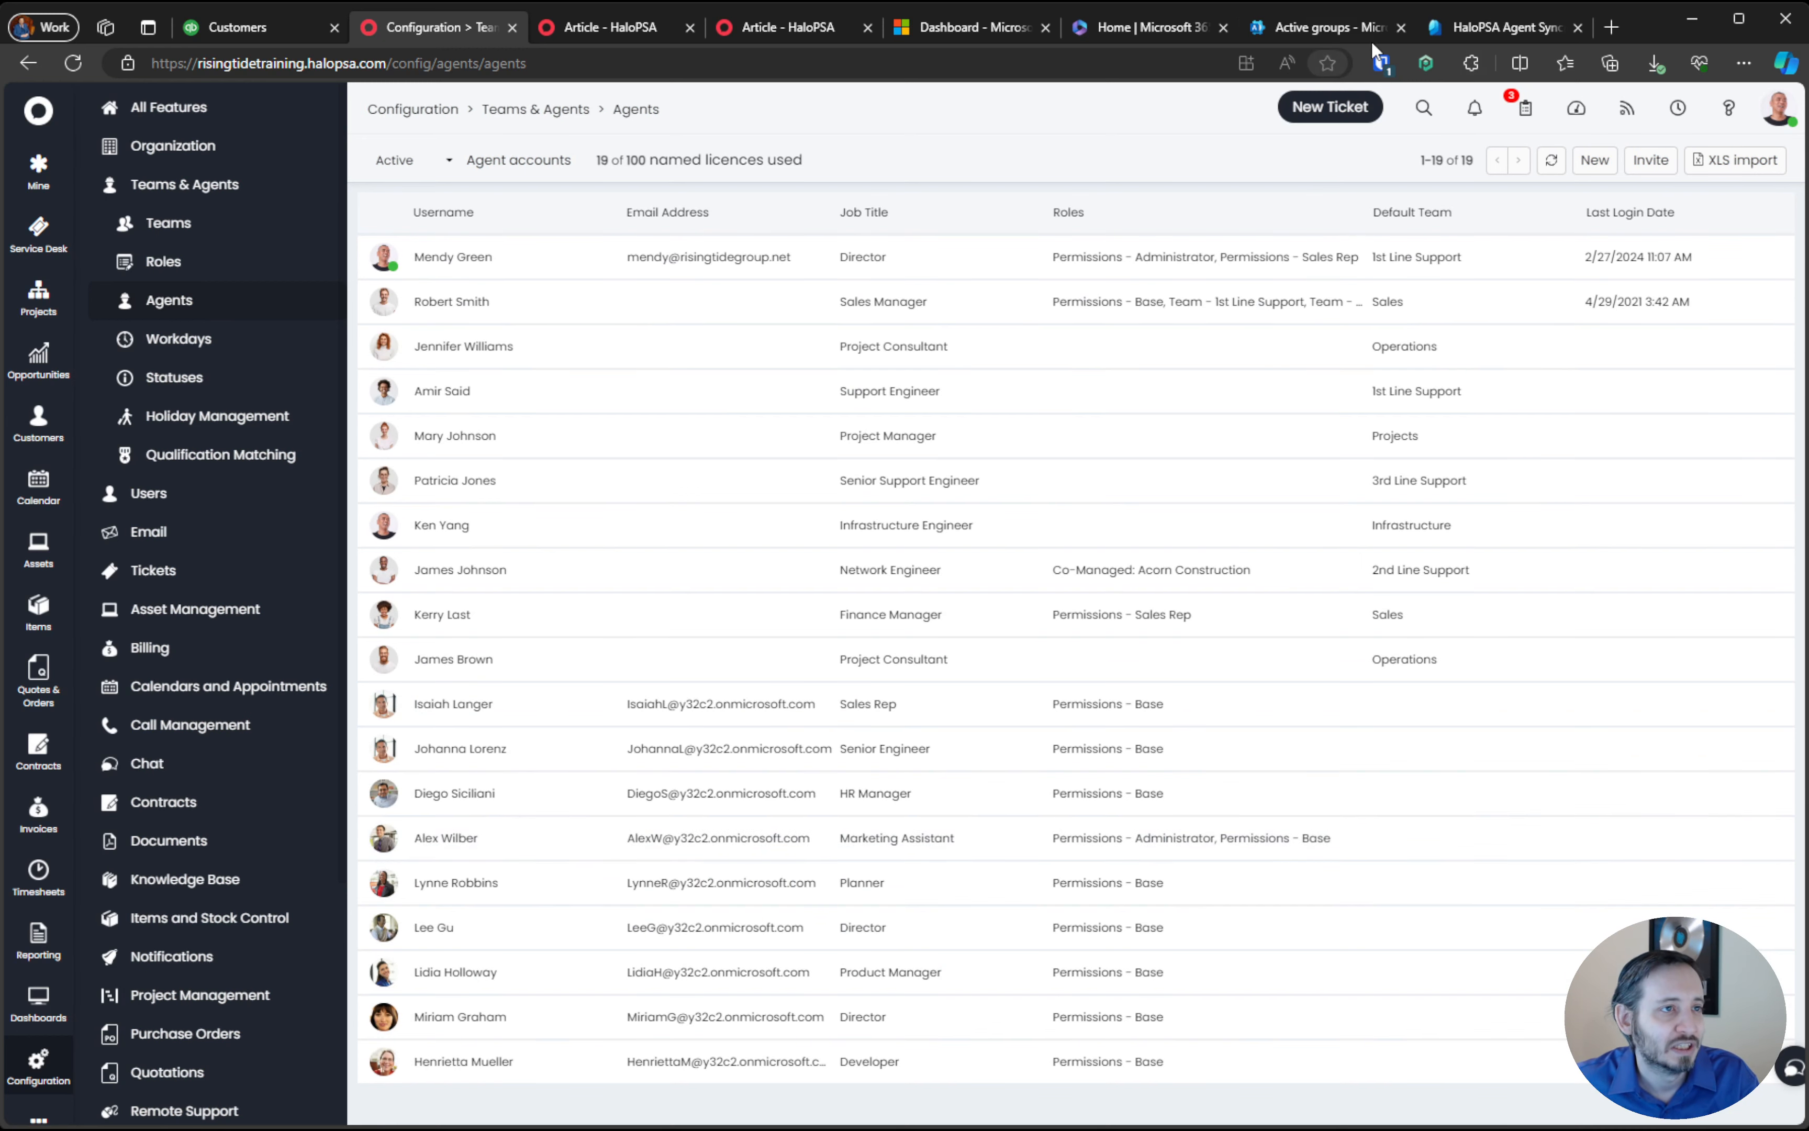
left_click(1324, 26)
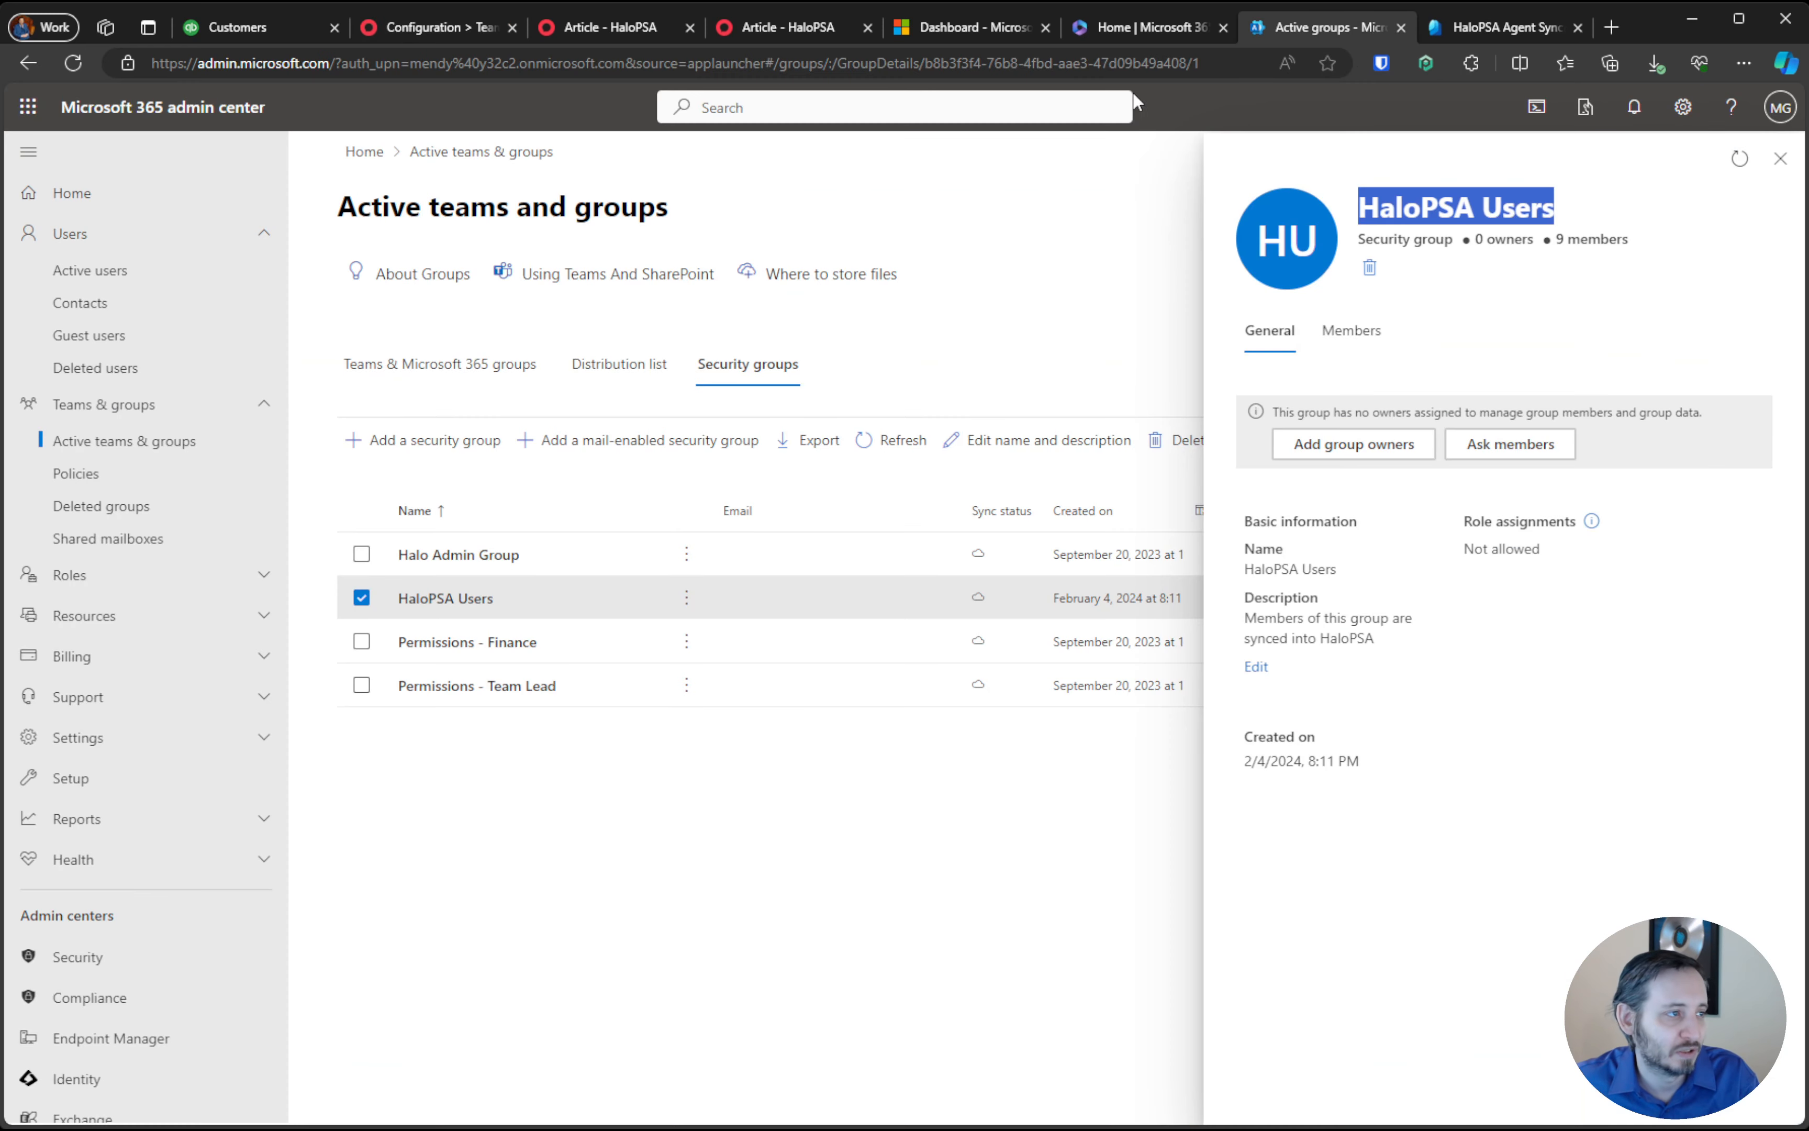
- Review the two members of Halo Admin Group, then return to HaloPSA's Agents list
left_click(448, 554)
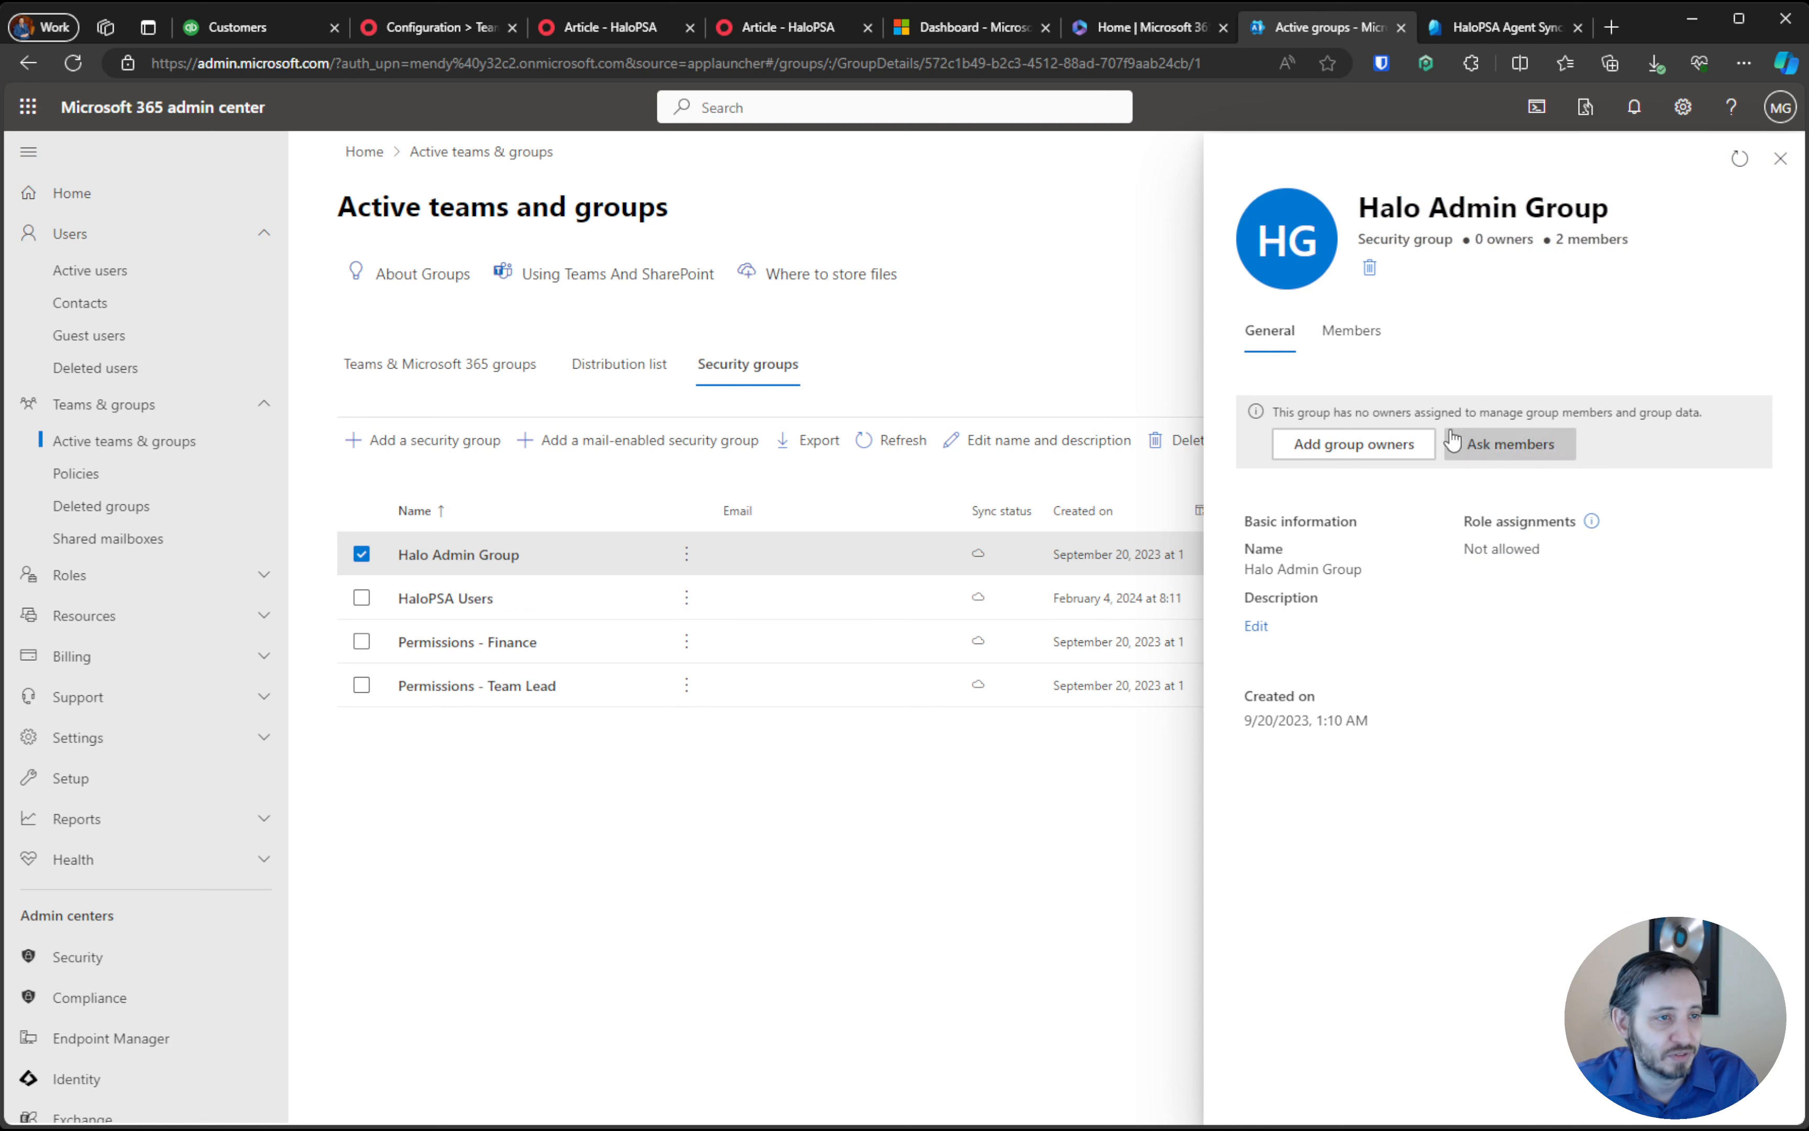
left_click(1351, 330)
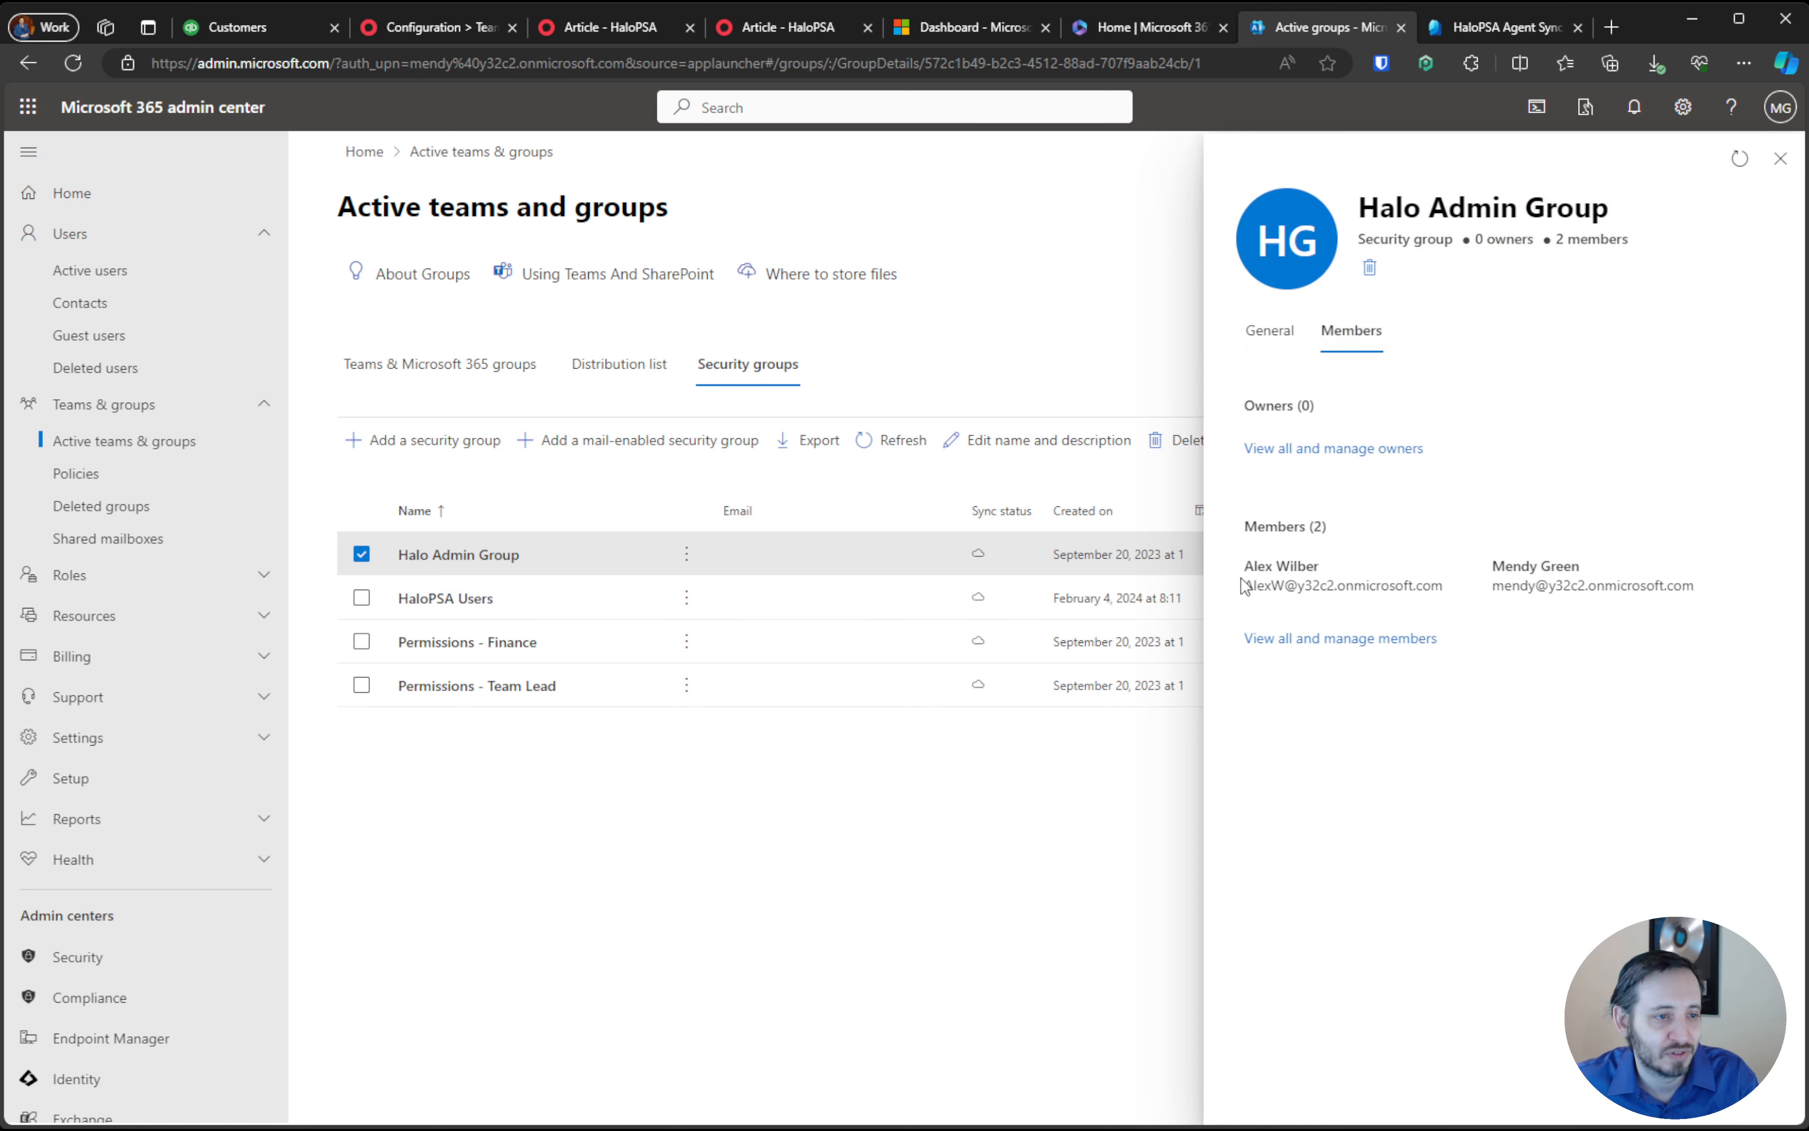
left_click_drag(1244, 586, 1443, 587)
left_click(1747, 591)
mouse_move(1695, 595)
left_mouse_down()
mouse_move(1473, 578)
mouse_move(1680, 581)
mouse_move(1724, 603)
left_mouse_up()
left_click(1471, 585)
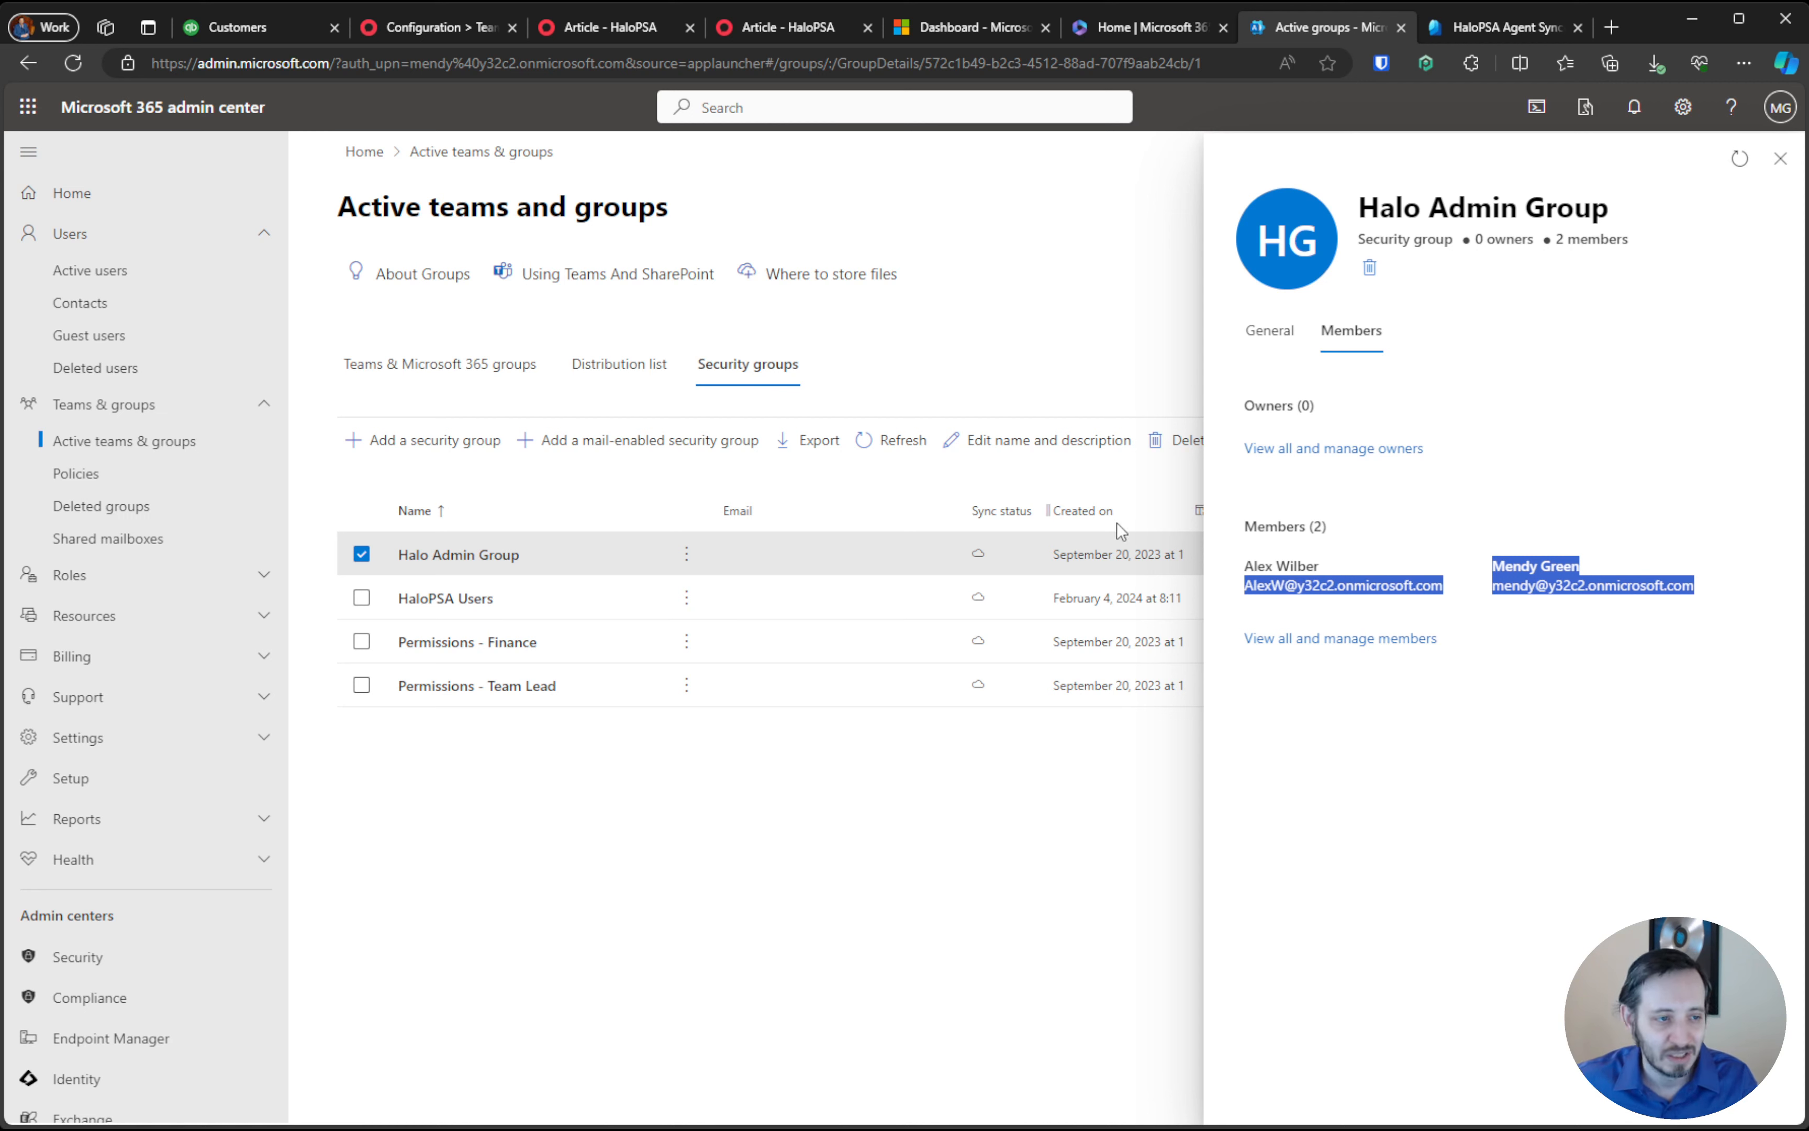
left_click(1283, 555)
left_click_drag(1246, 567, 1462, 602)
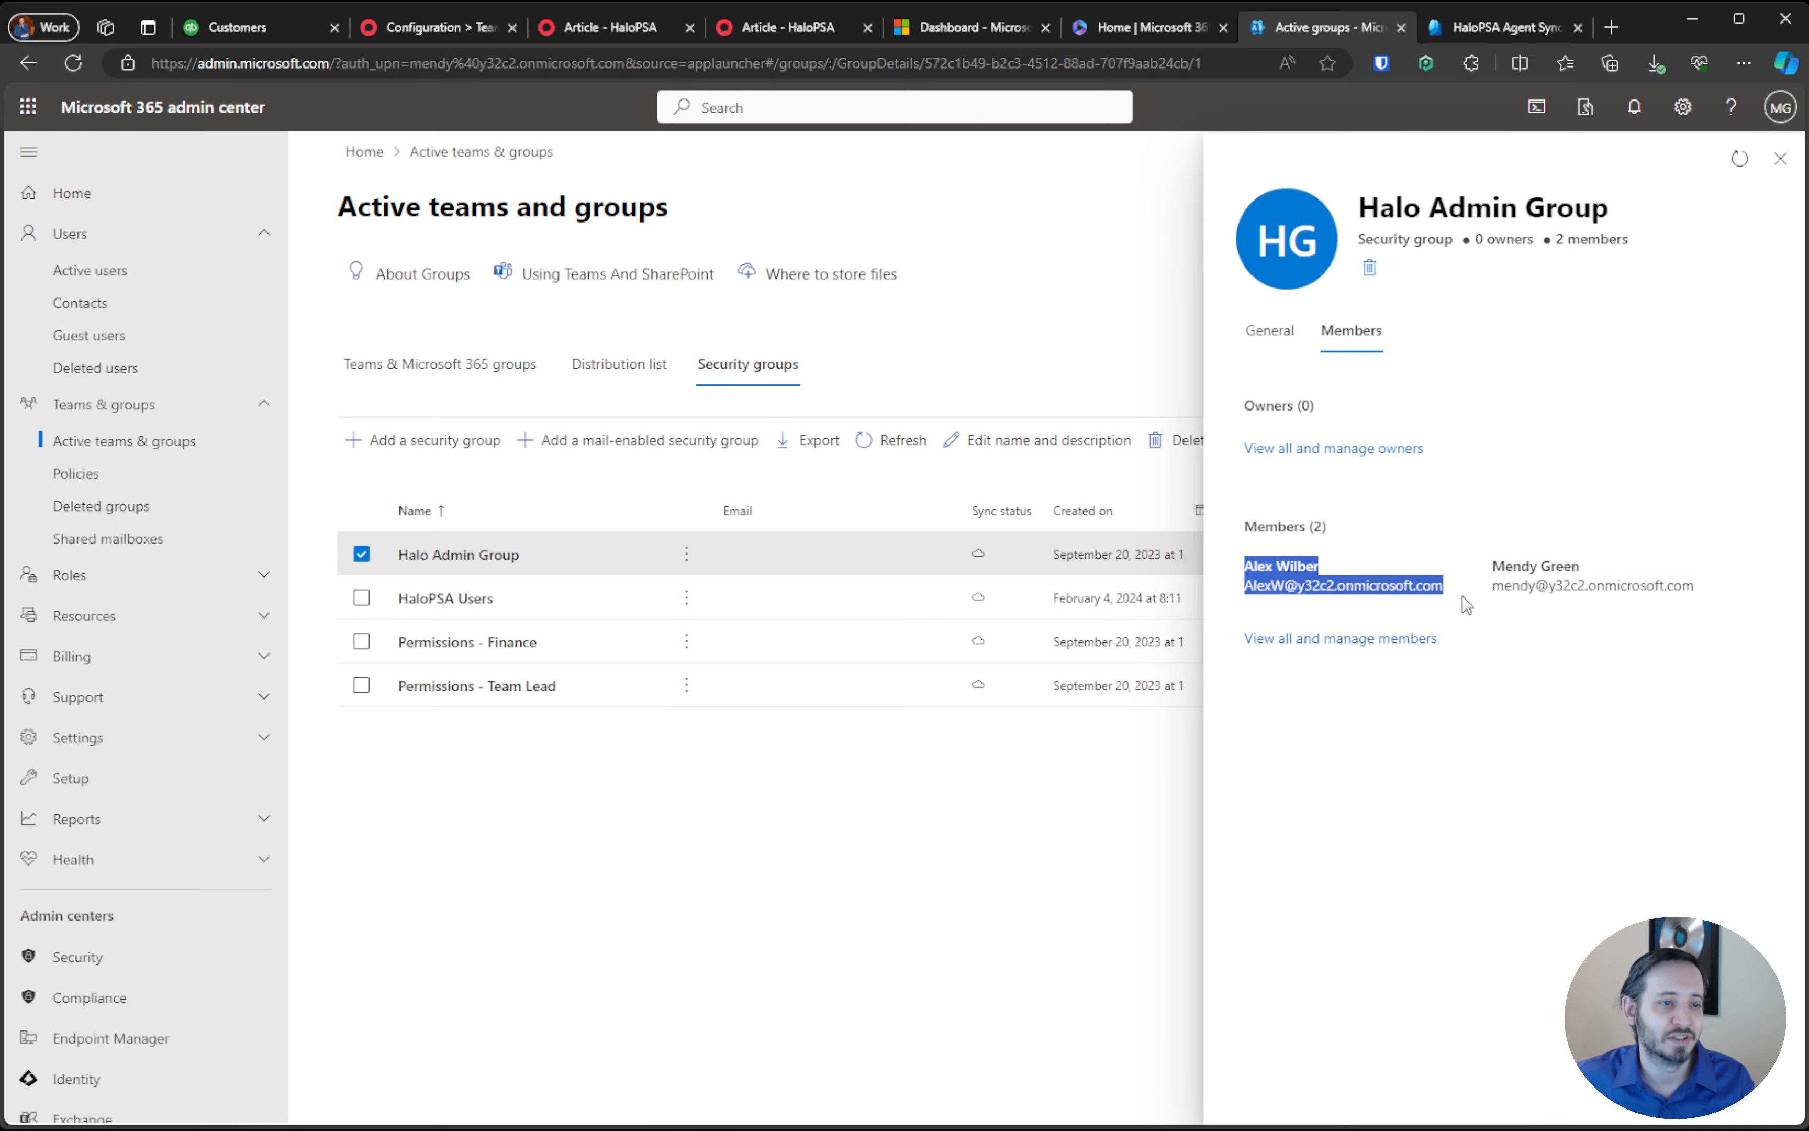
left_click(1455, 597)
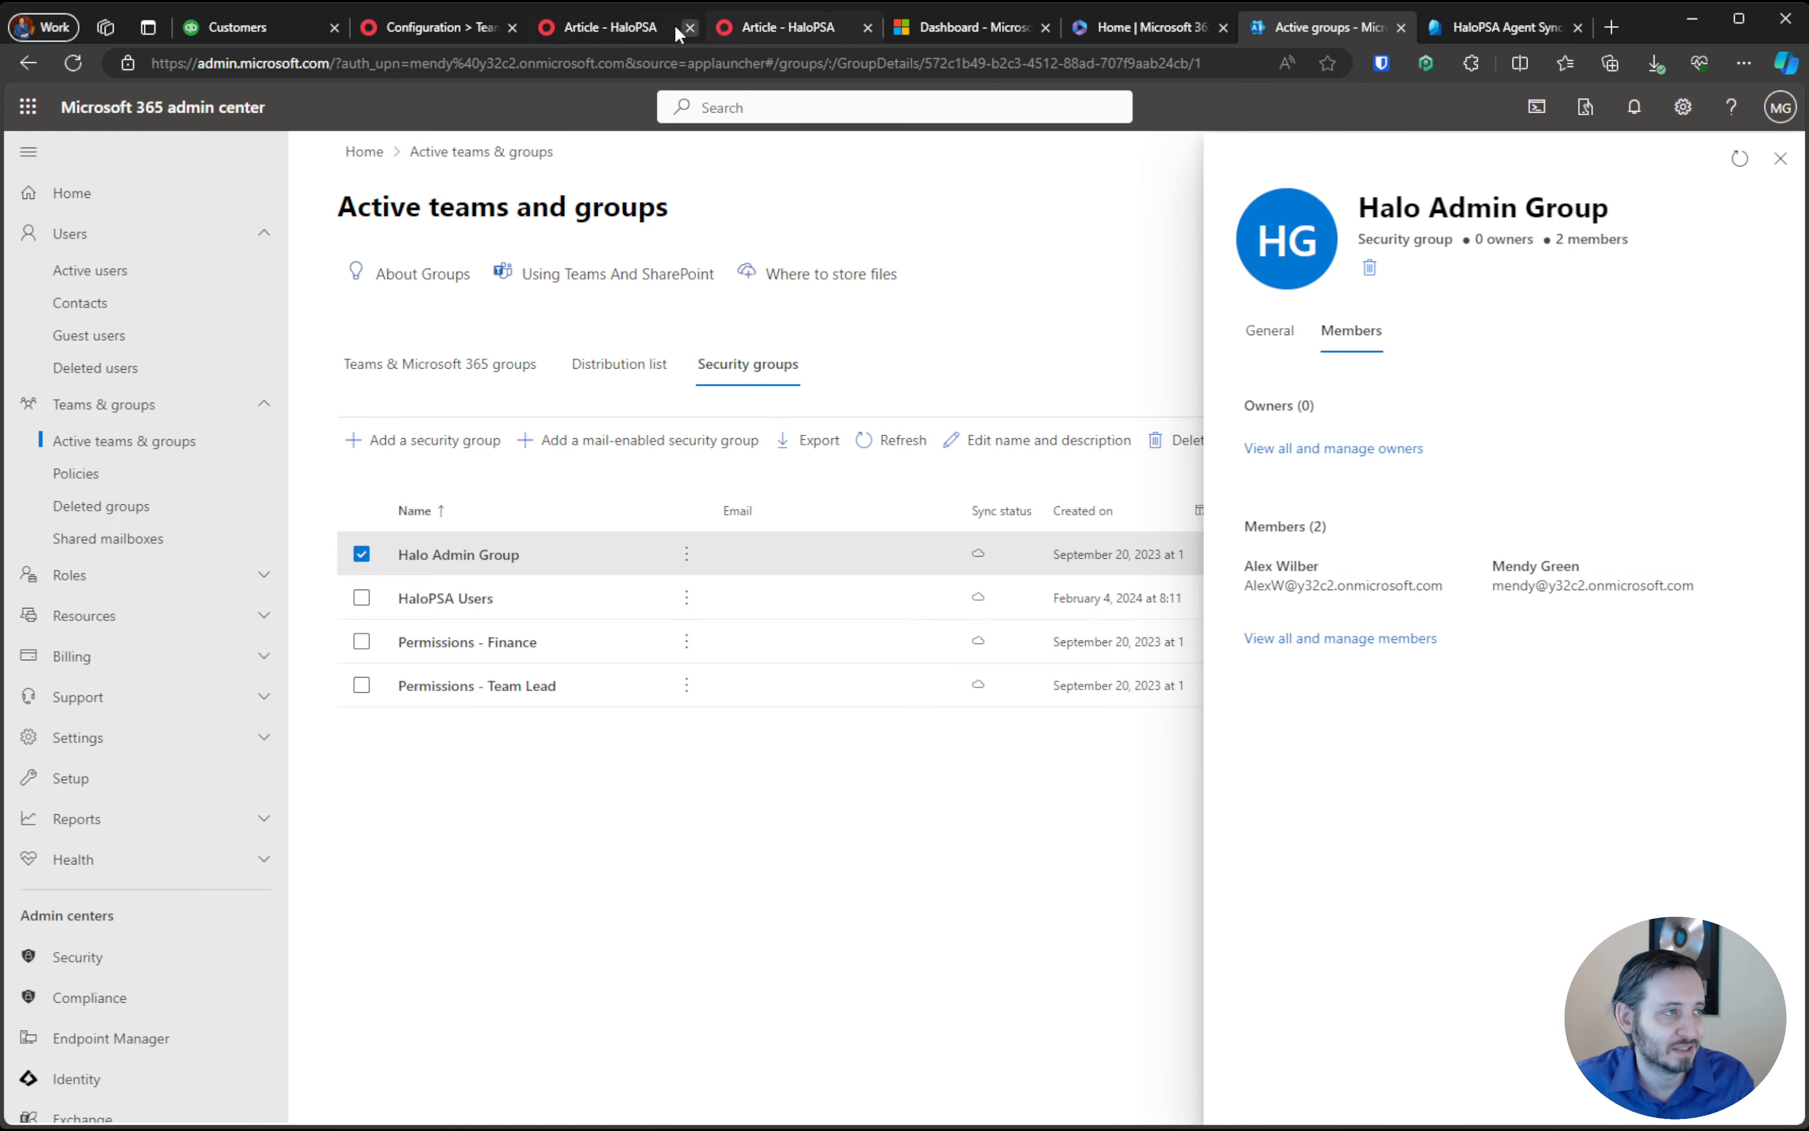
left_click(435, 34)
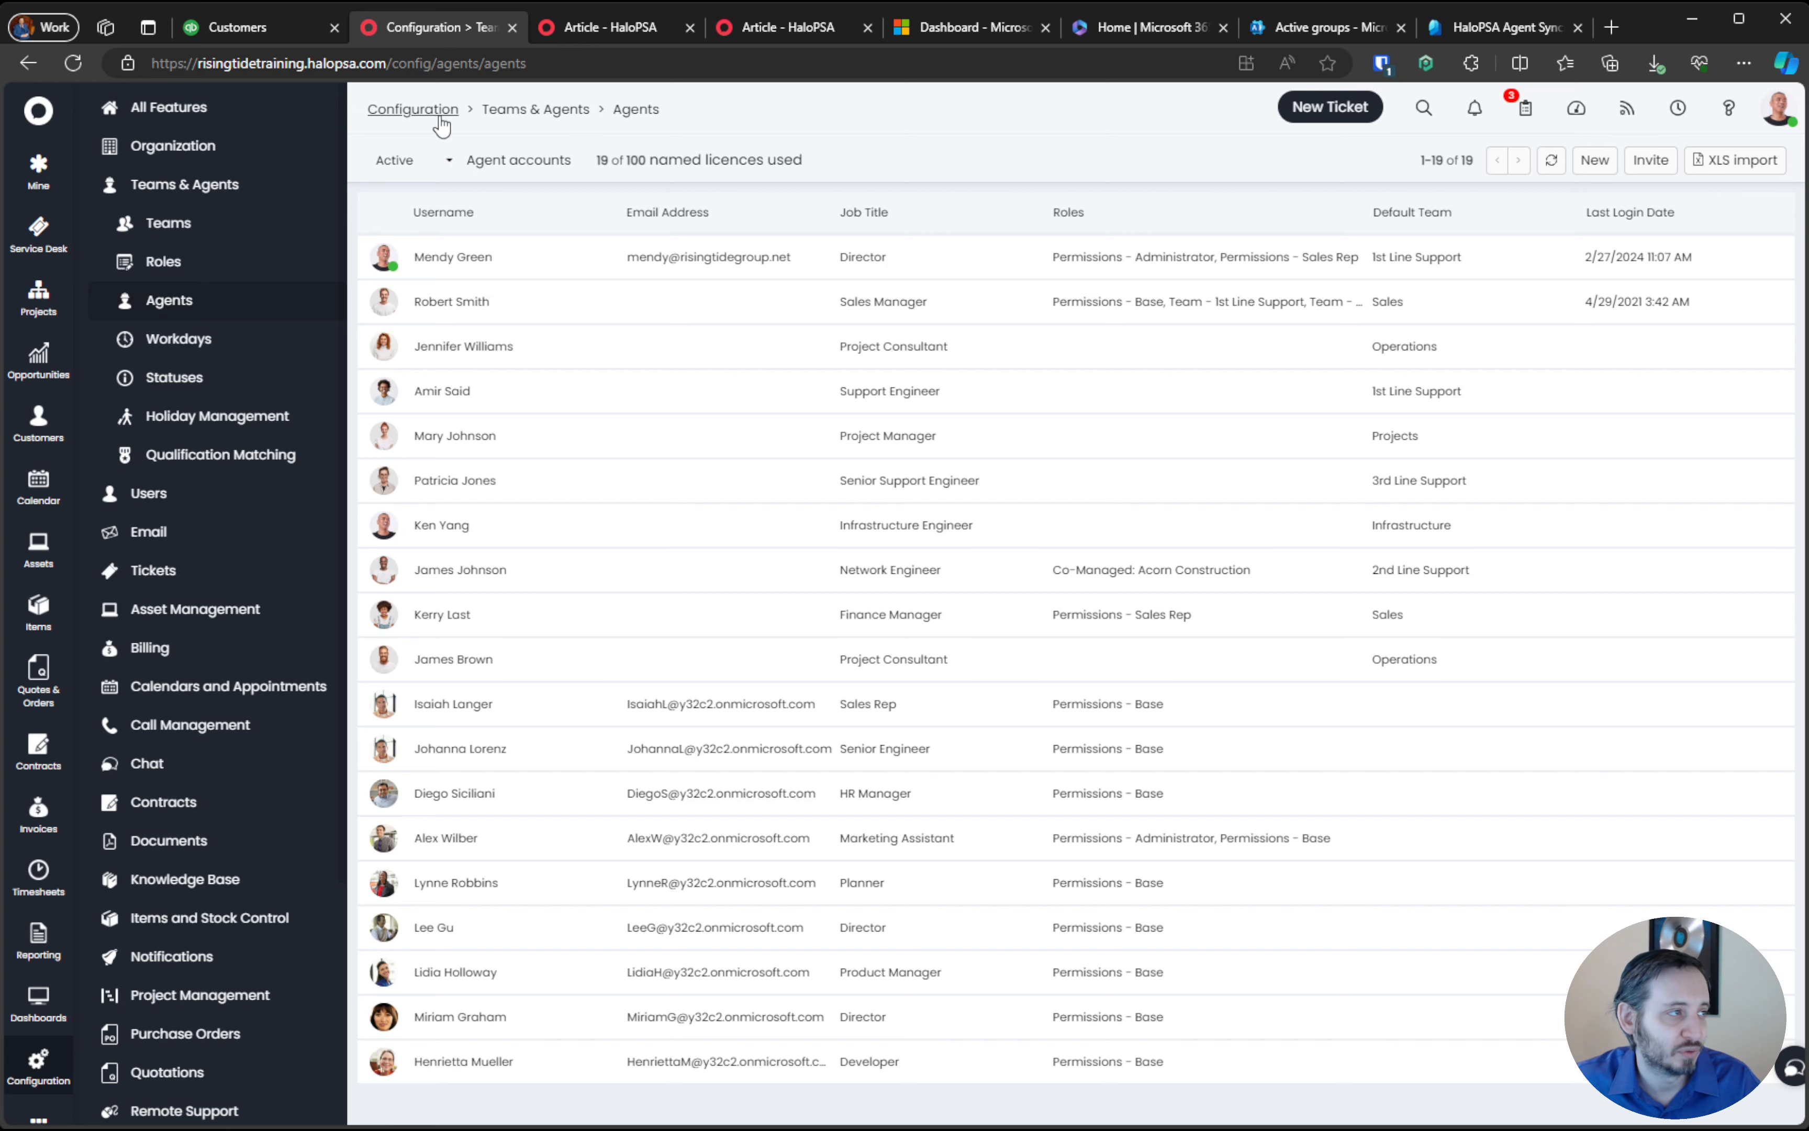
- Reopen the Rising Tide Demo tenant under Integrations > Azure Active Directory > Tenants
left_click(442, 126)
left_click(1021, 920)
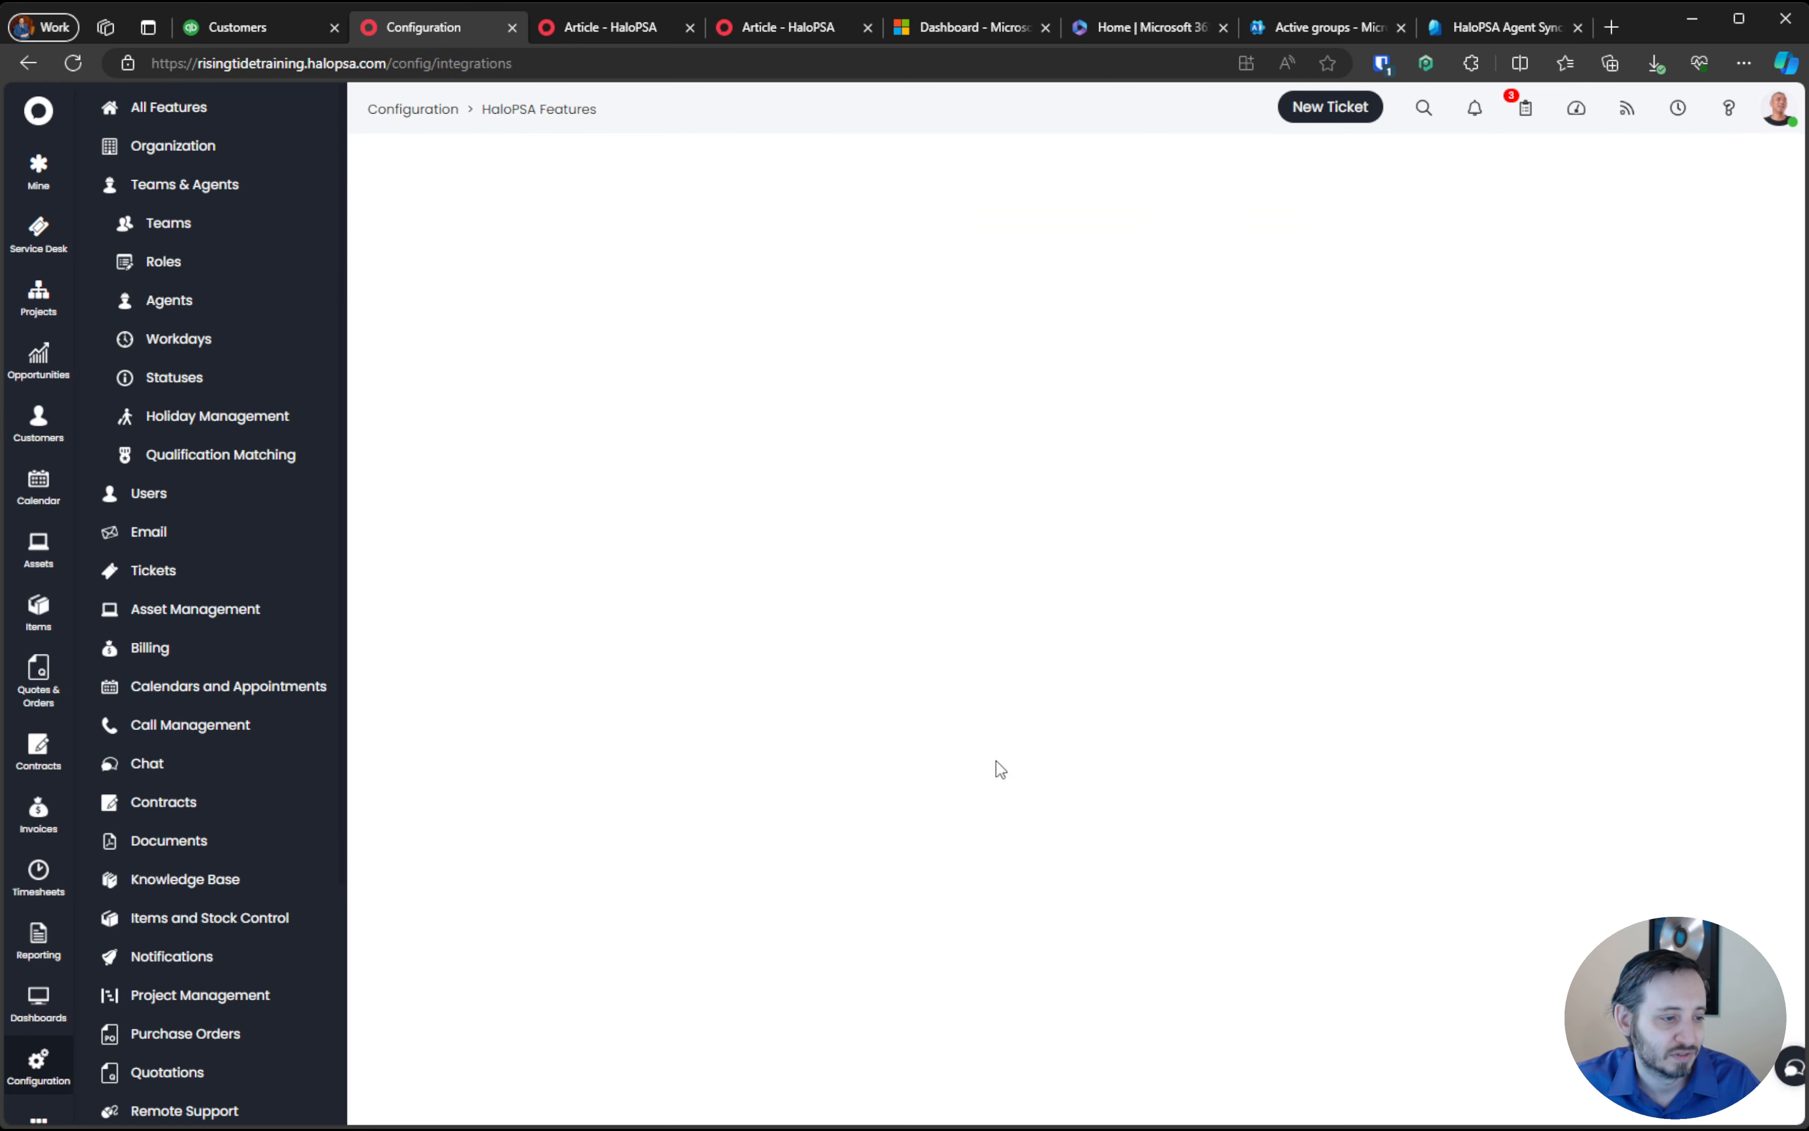
left_click(848, 387)
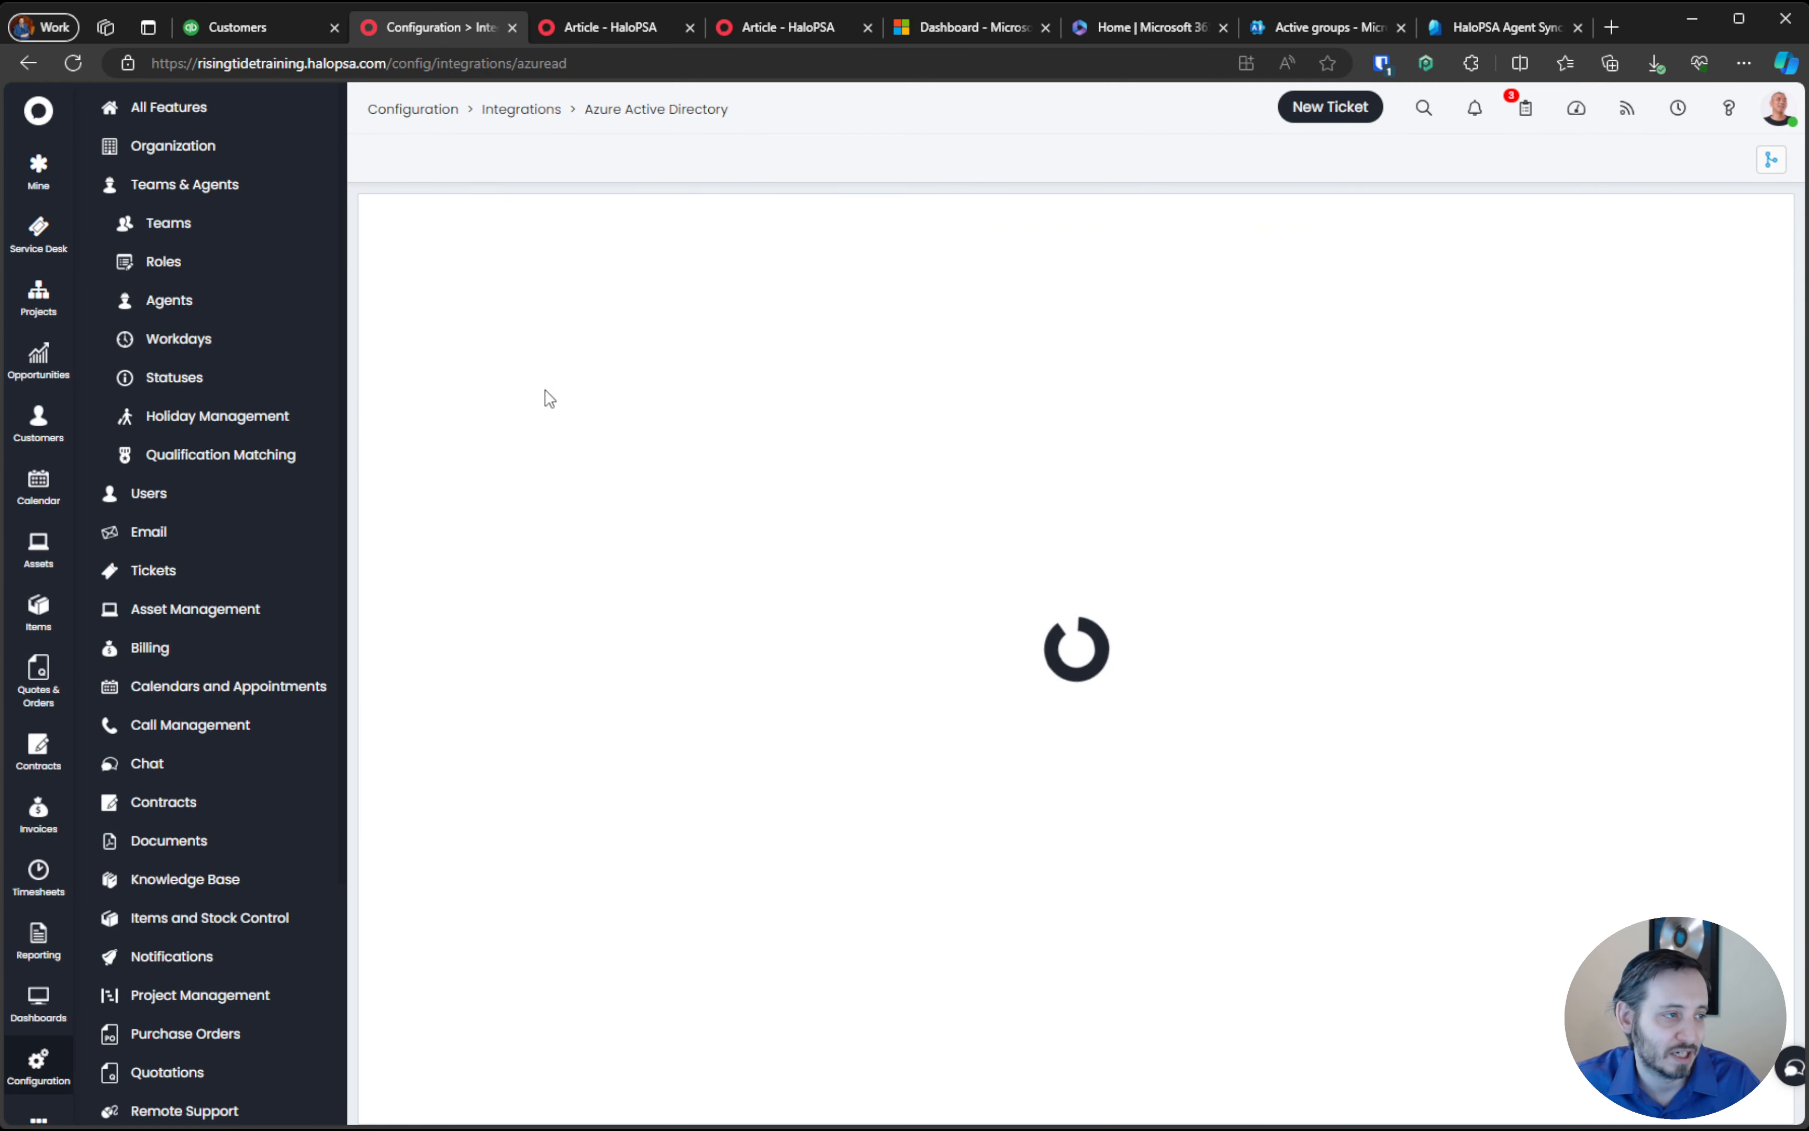
left_click(568, 343)
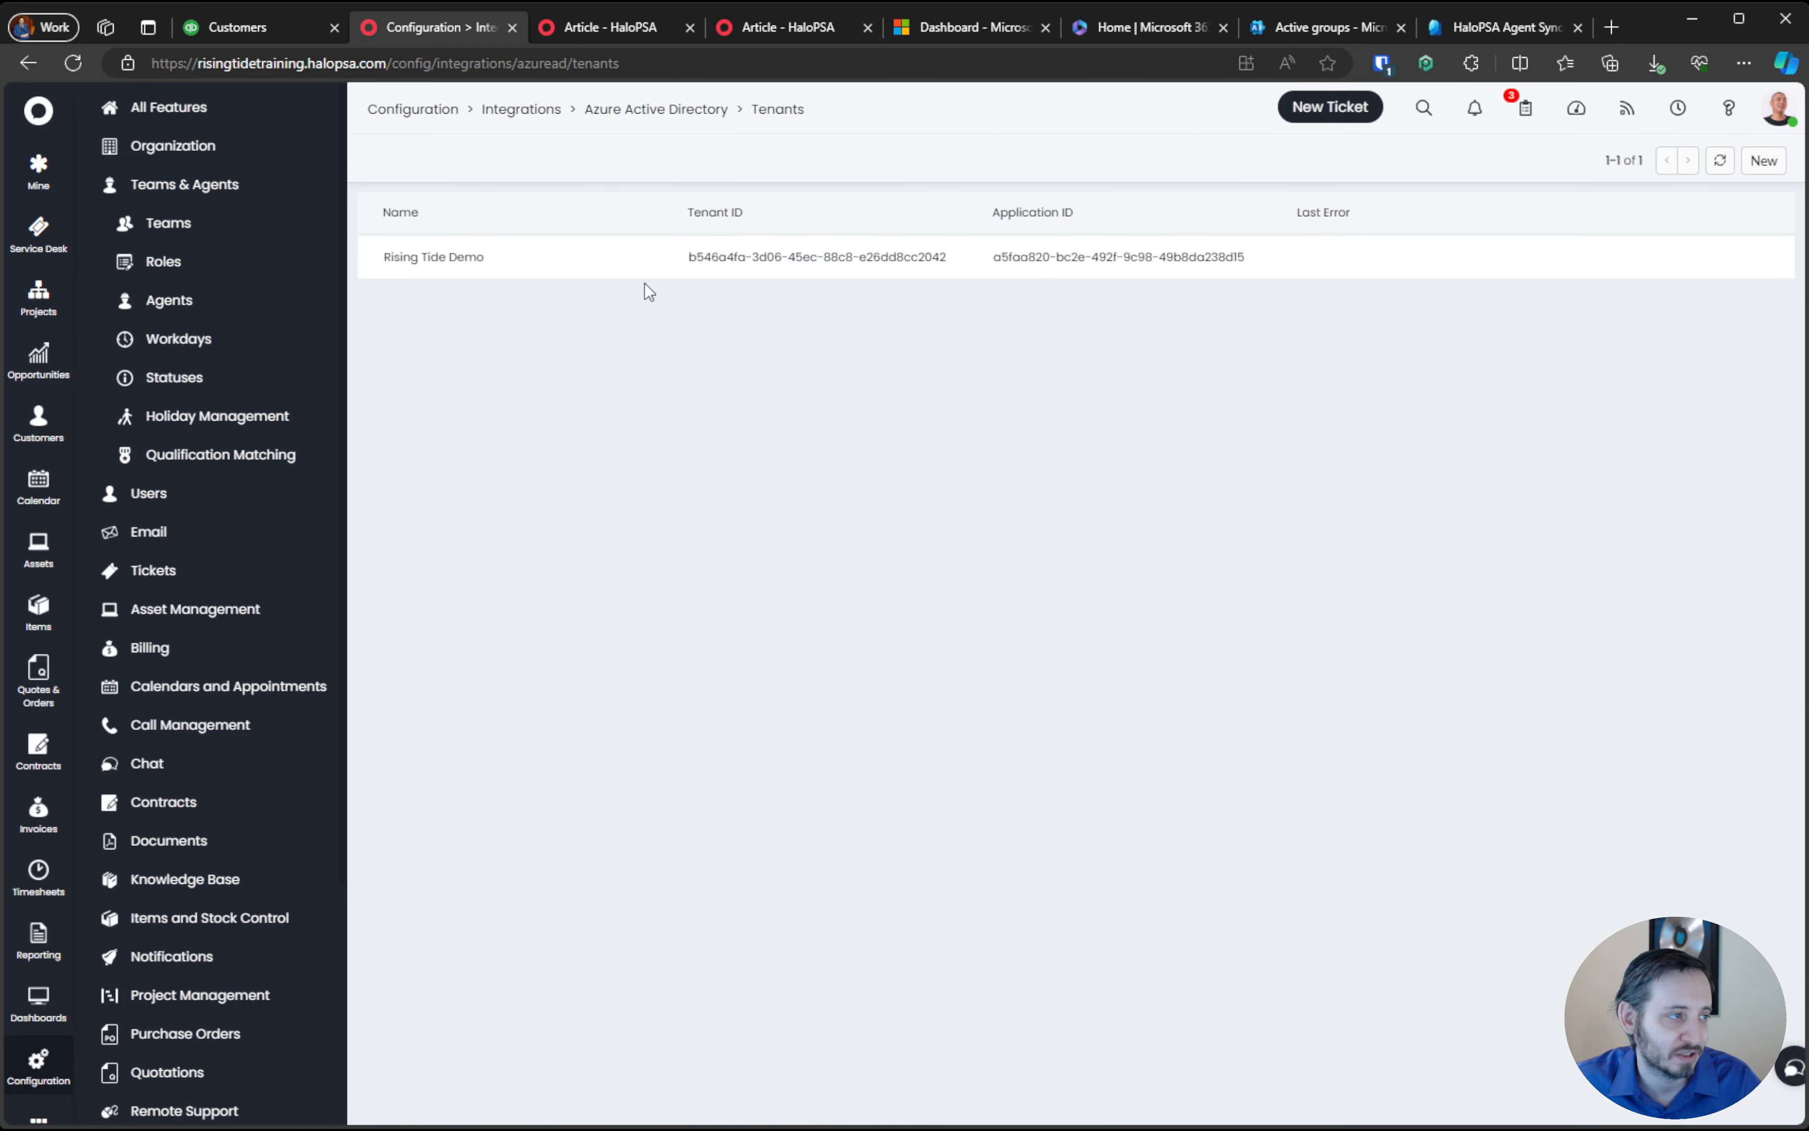
left_click(649, 256)
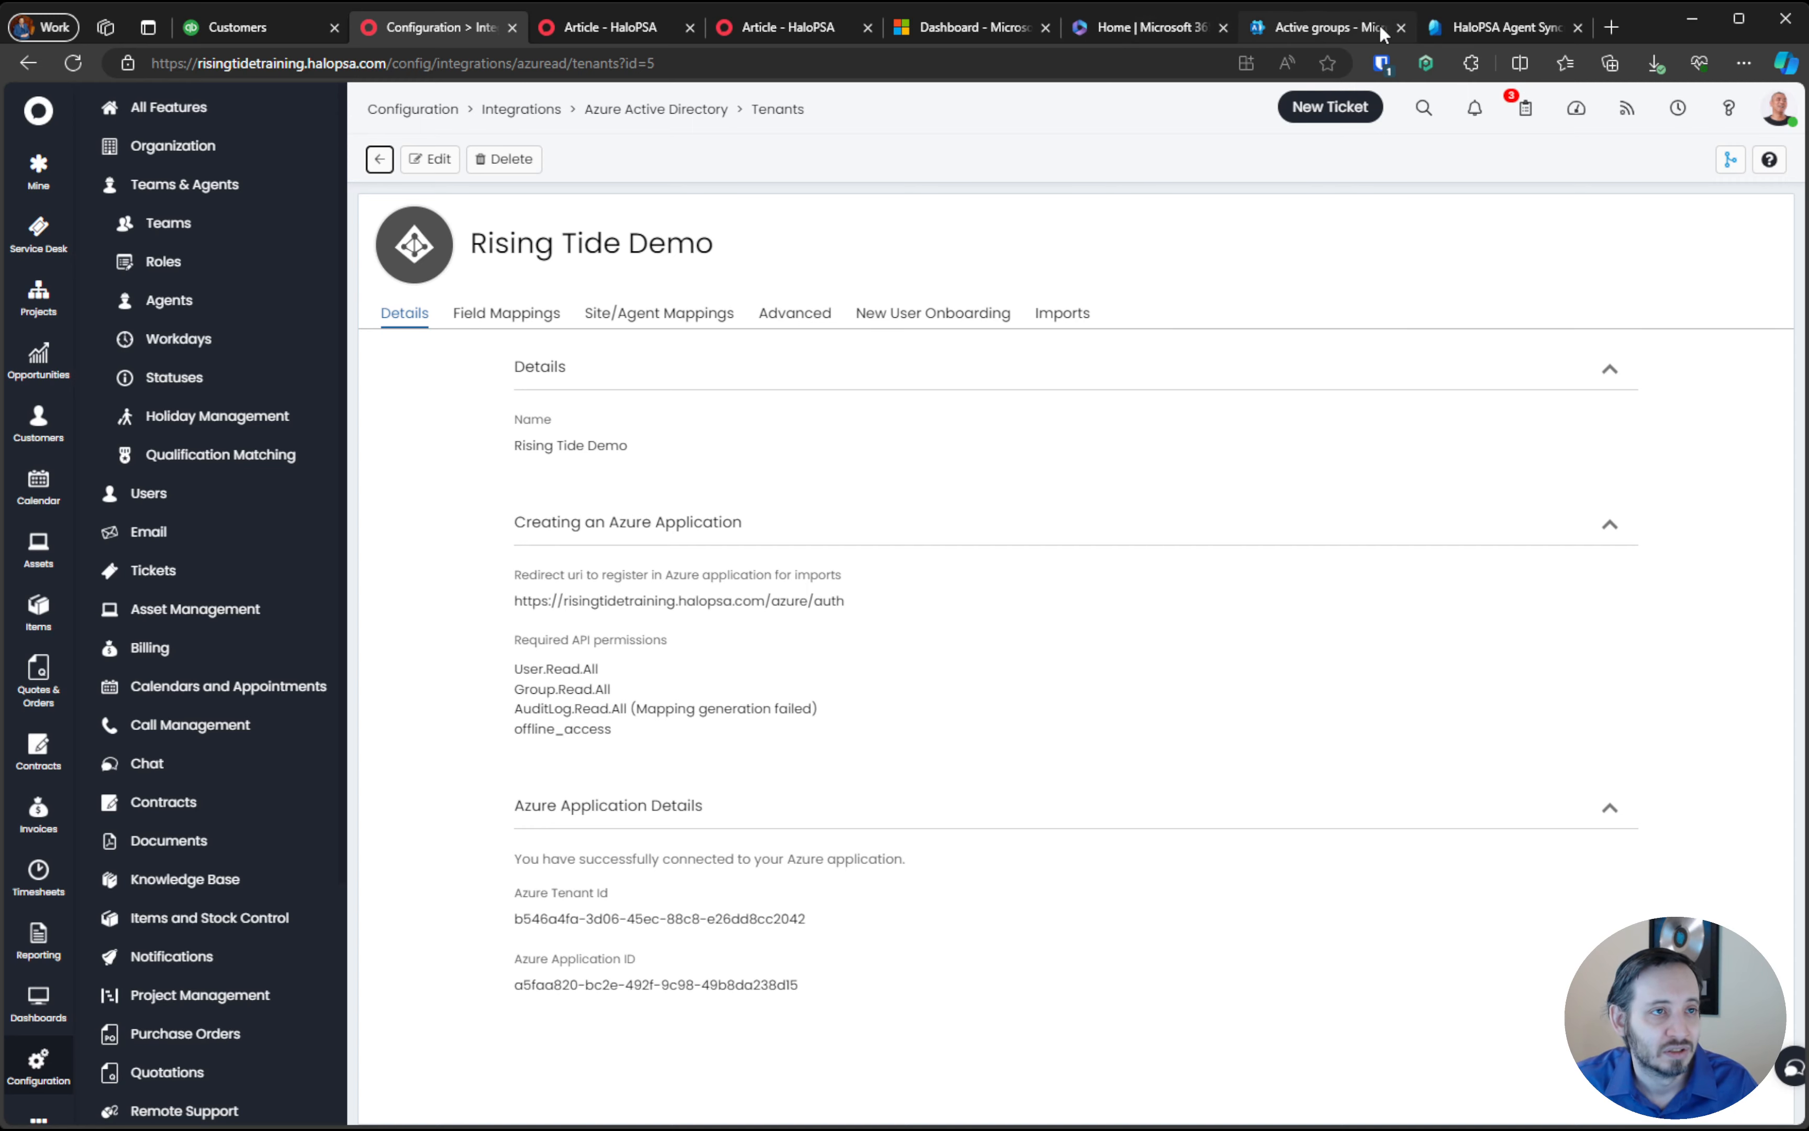
left_click(1523, 32)
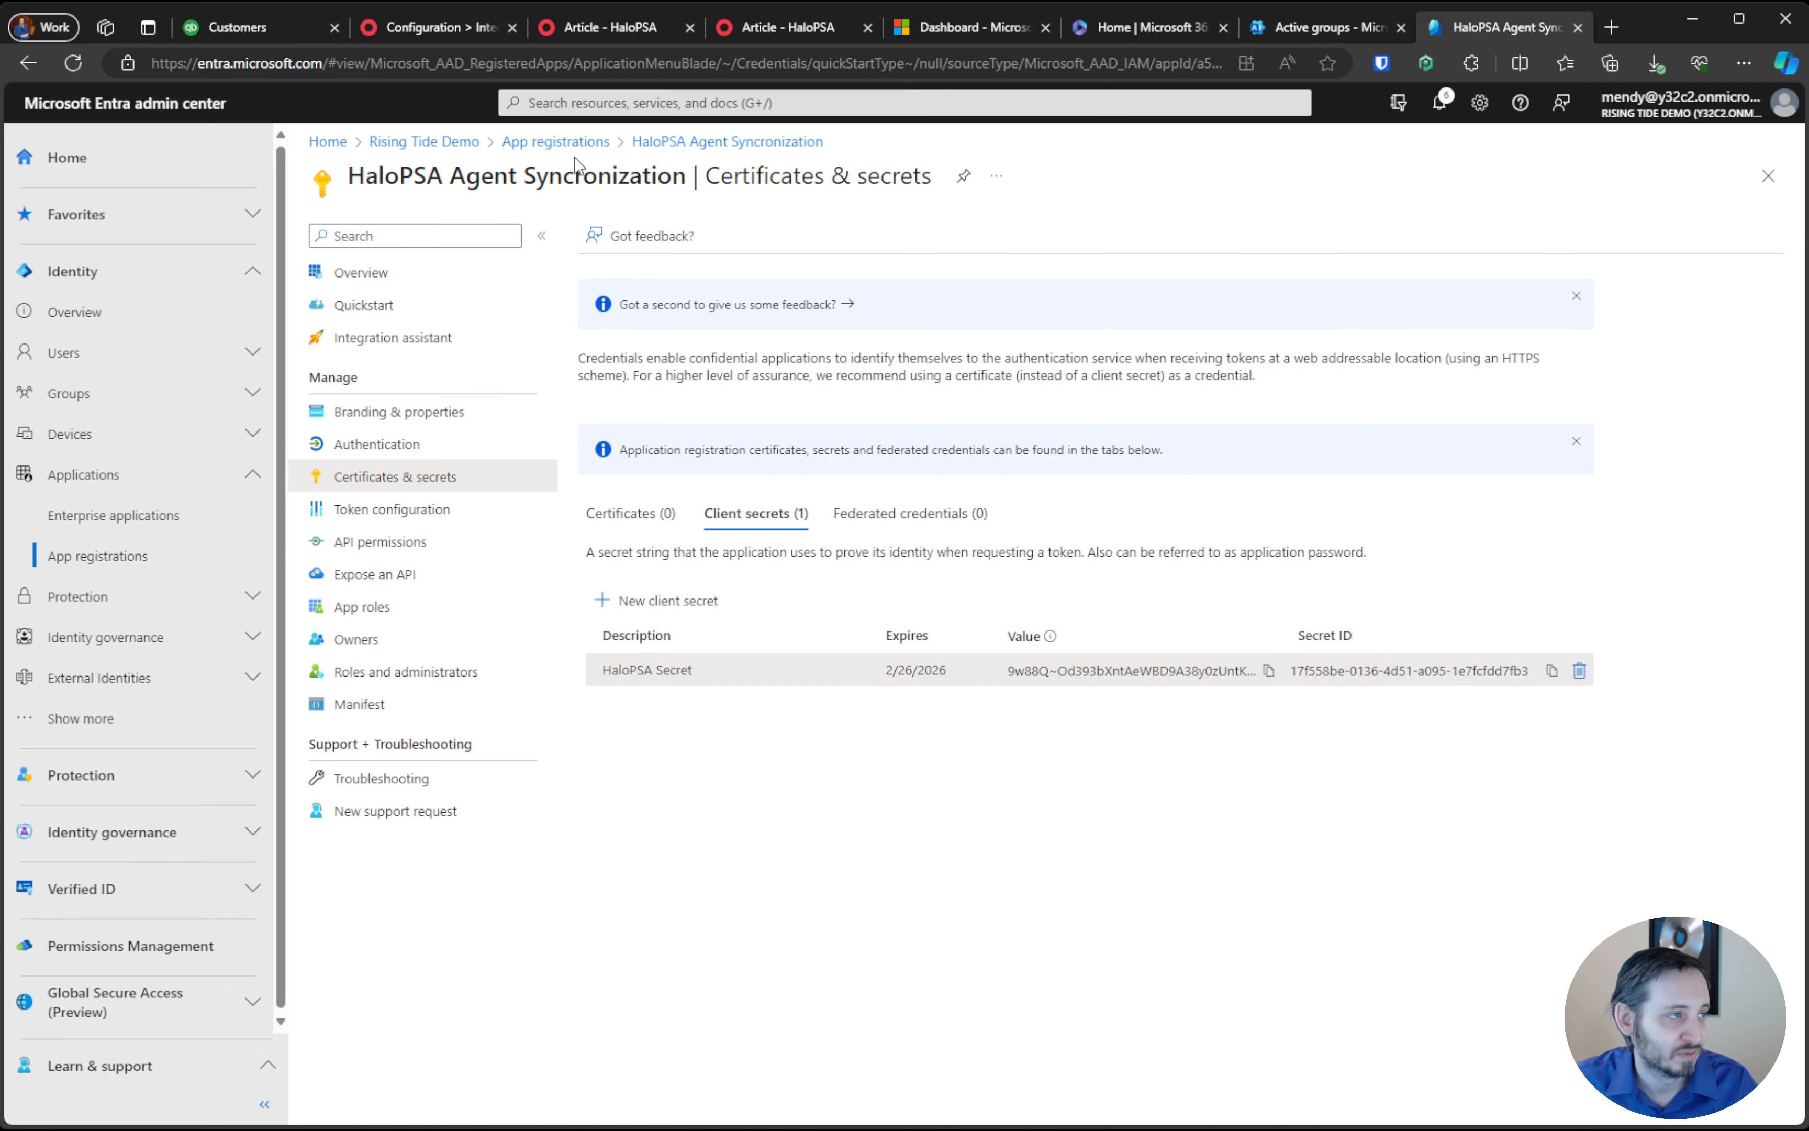
- Register a new app named 'Rising Tide Demo Support Portal' with the multitenant account type
left_click(572, 143)
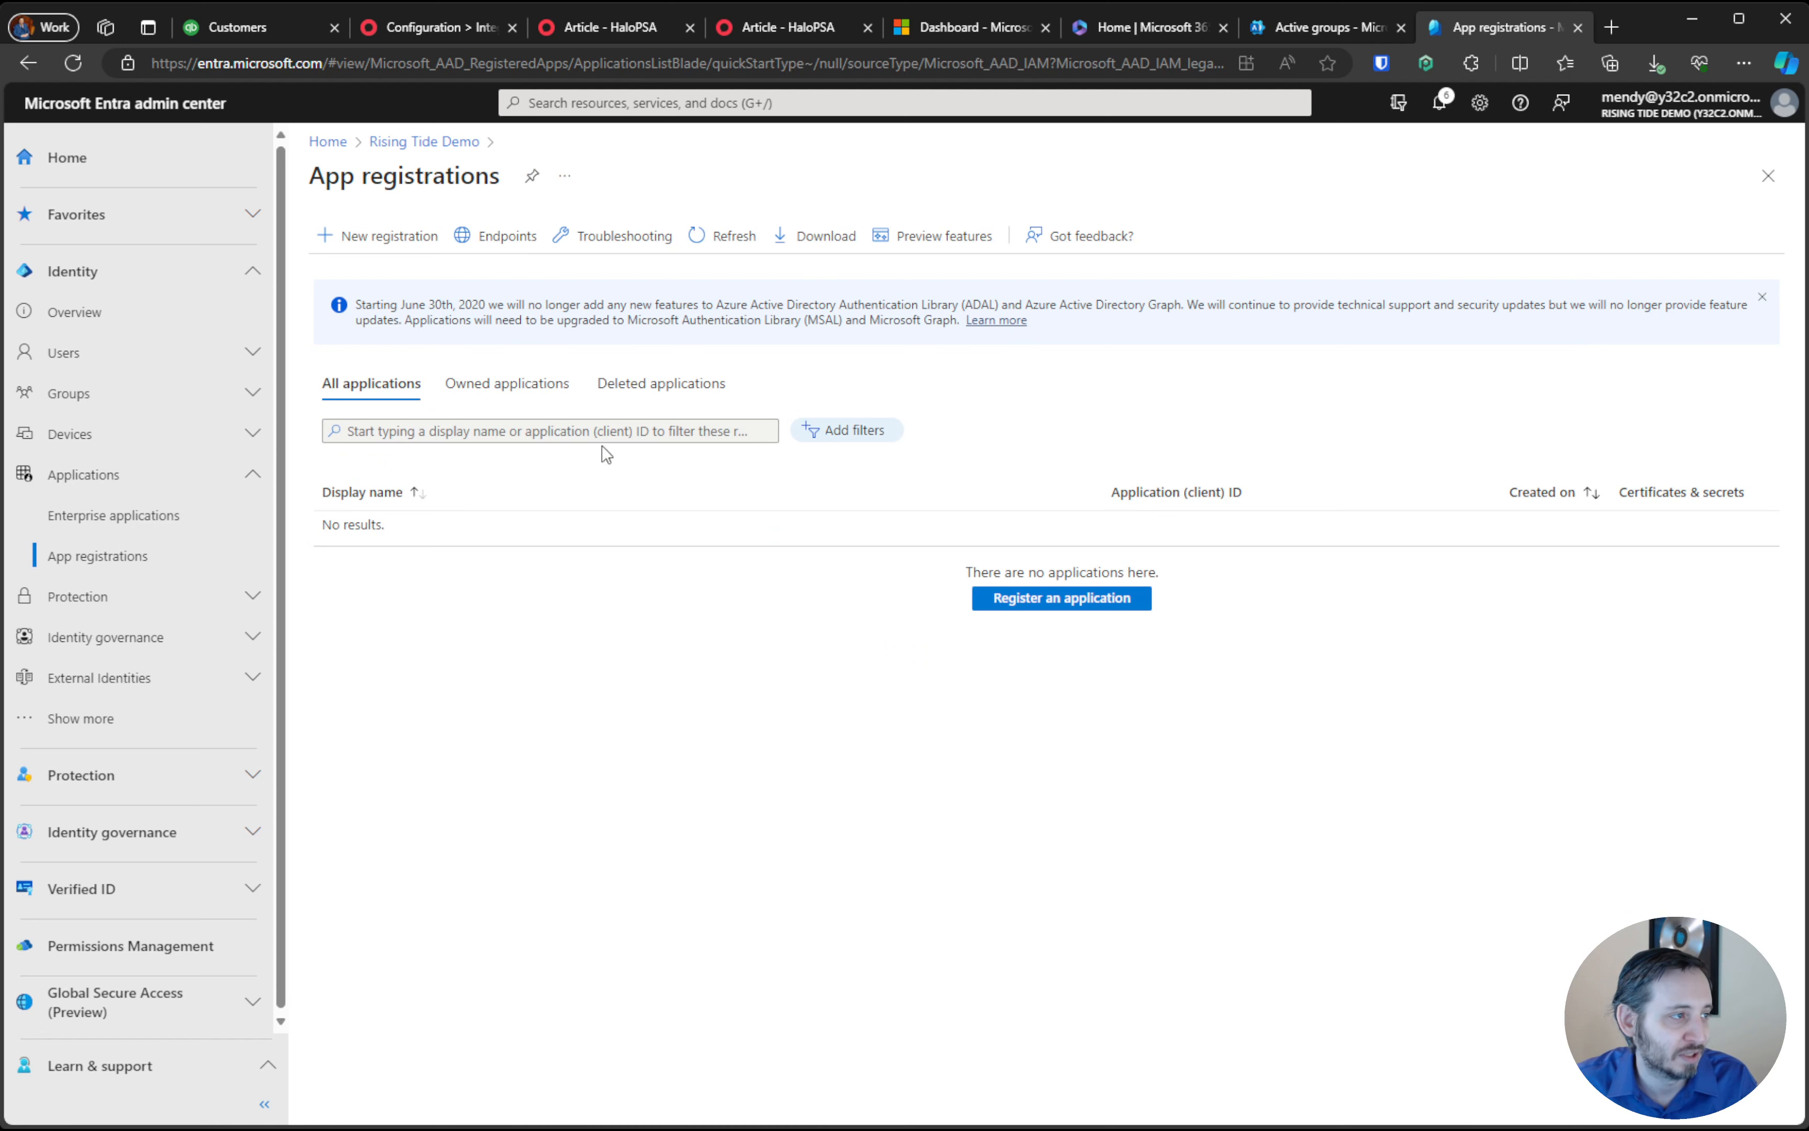
left_click(381, 236)
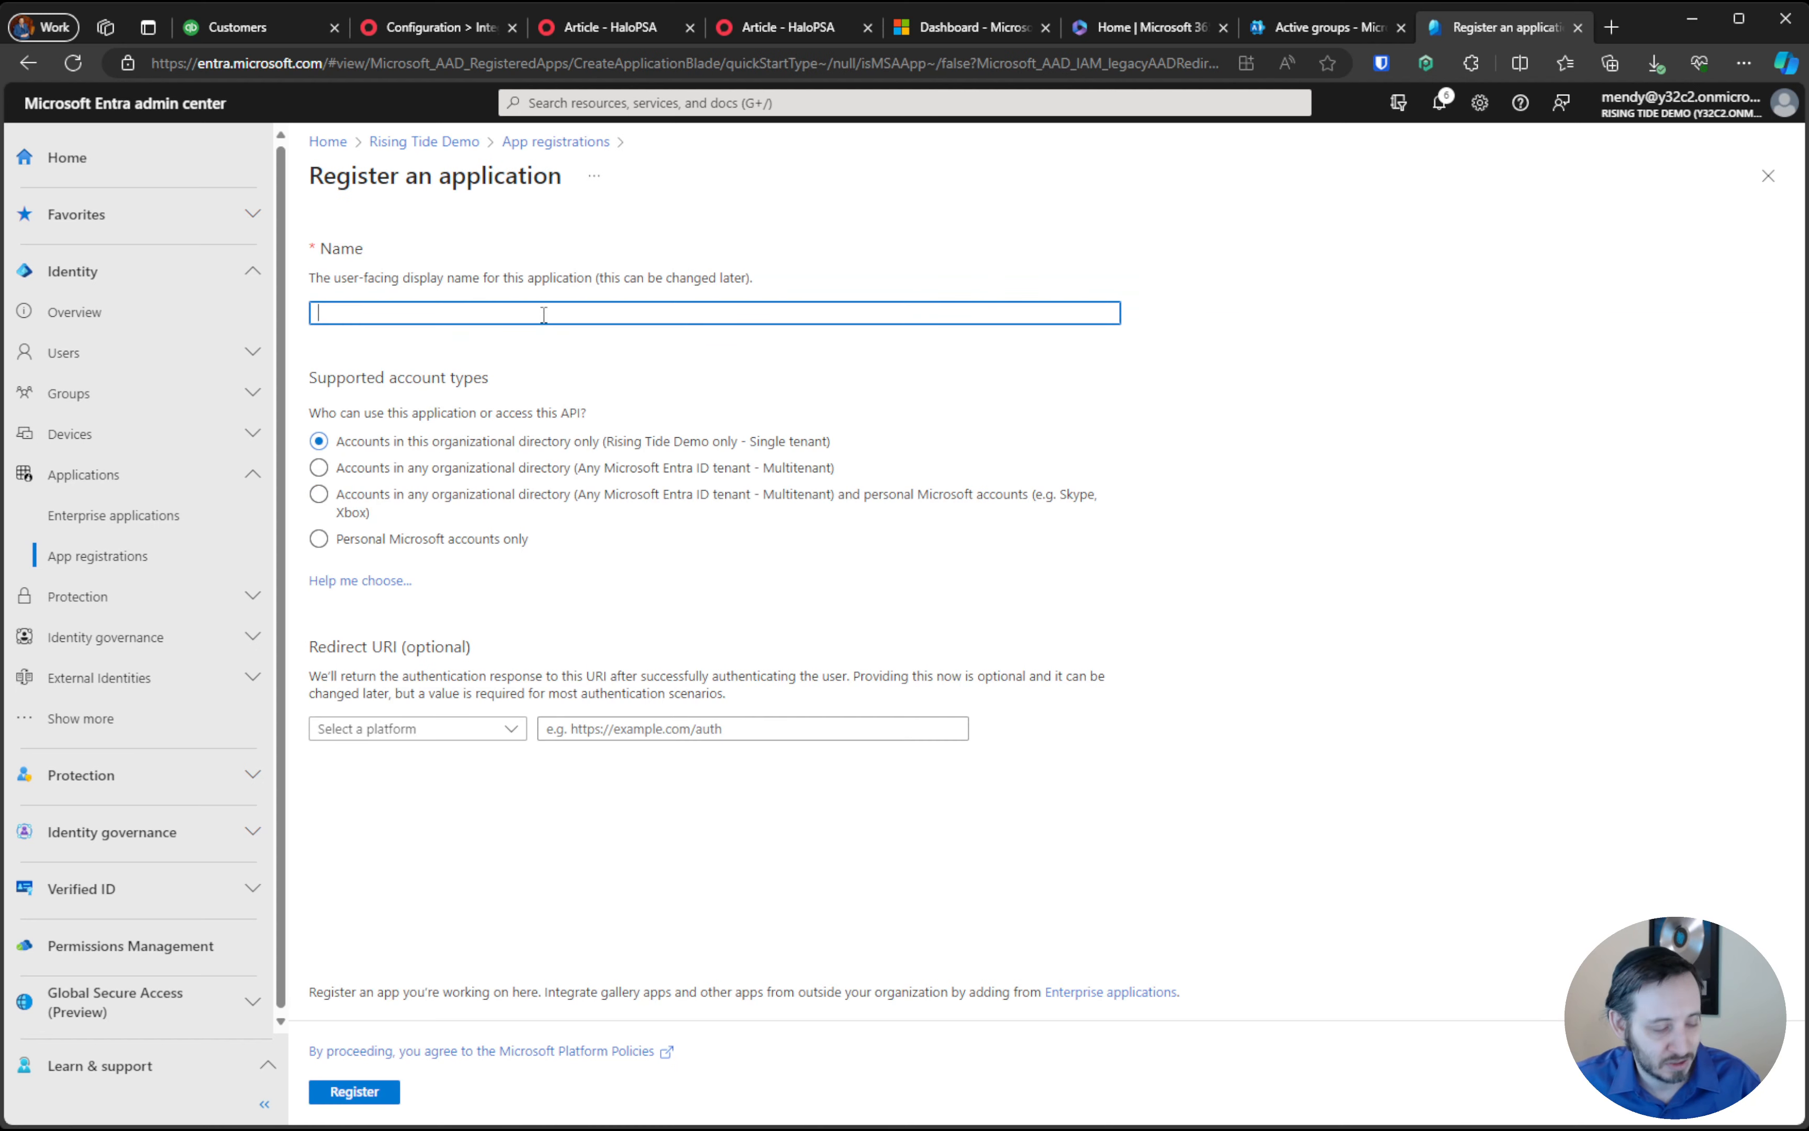
type("HaloPSA")
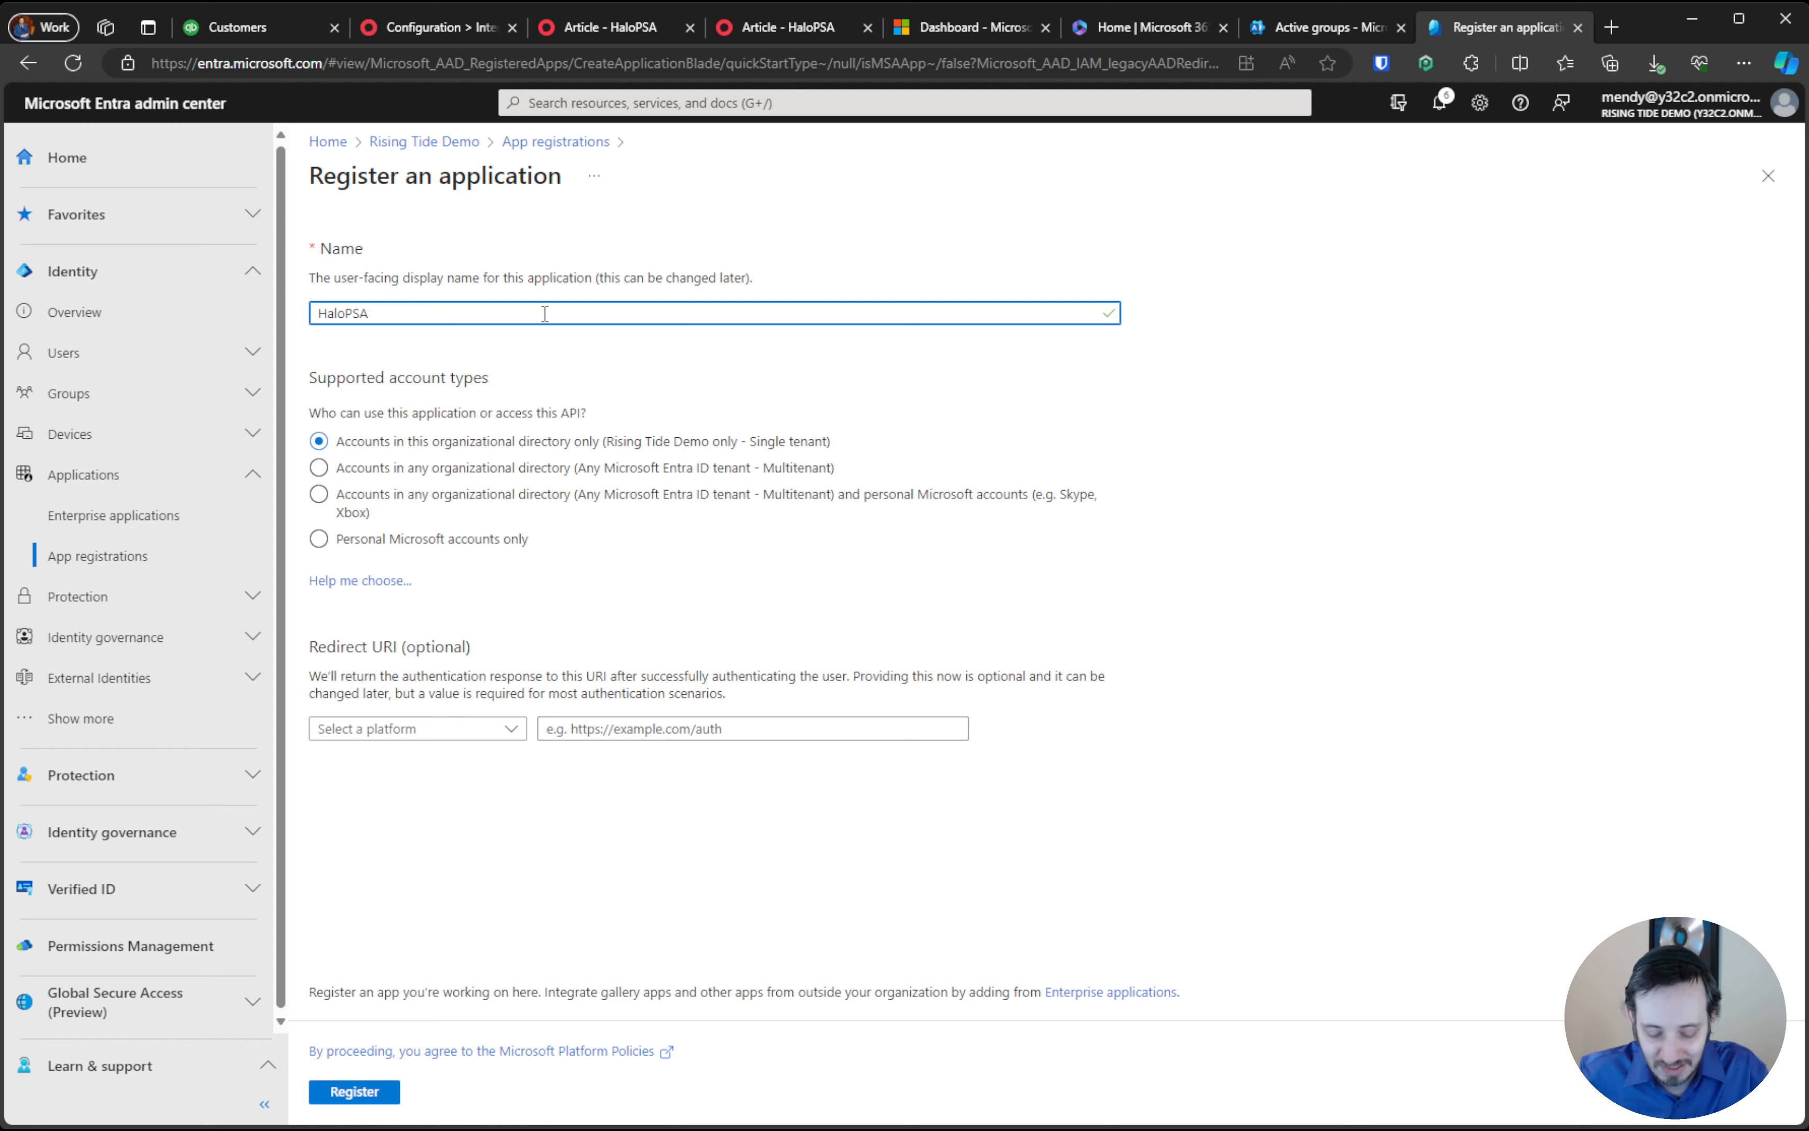
key("ctrl+a")
type("R")
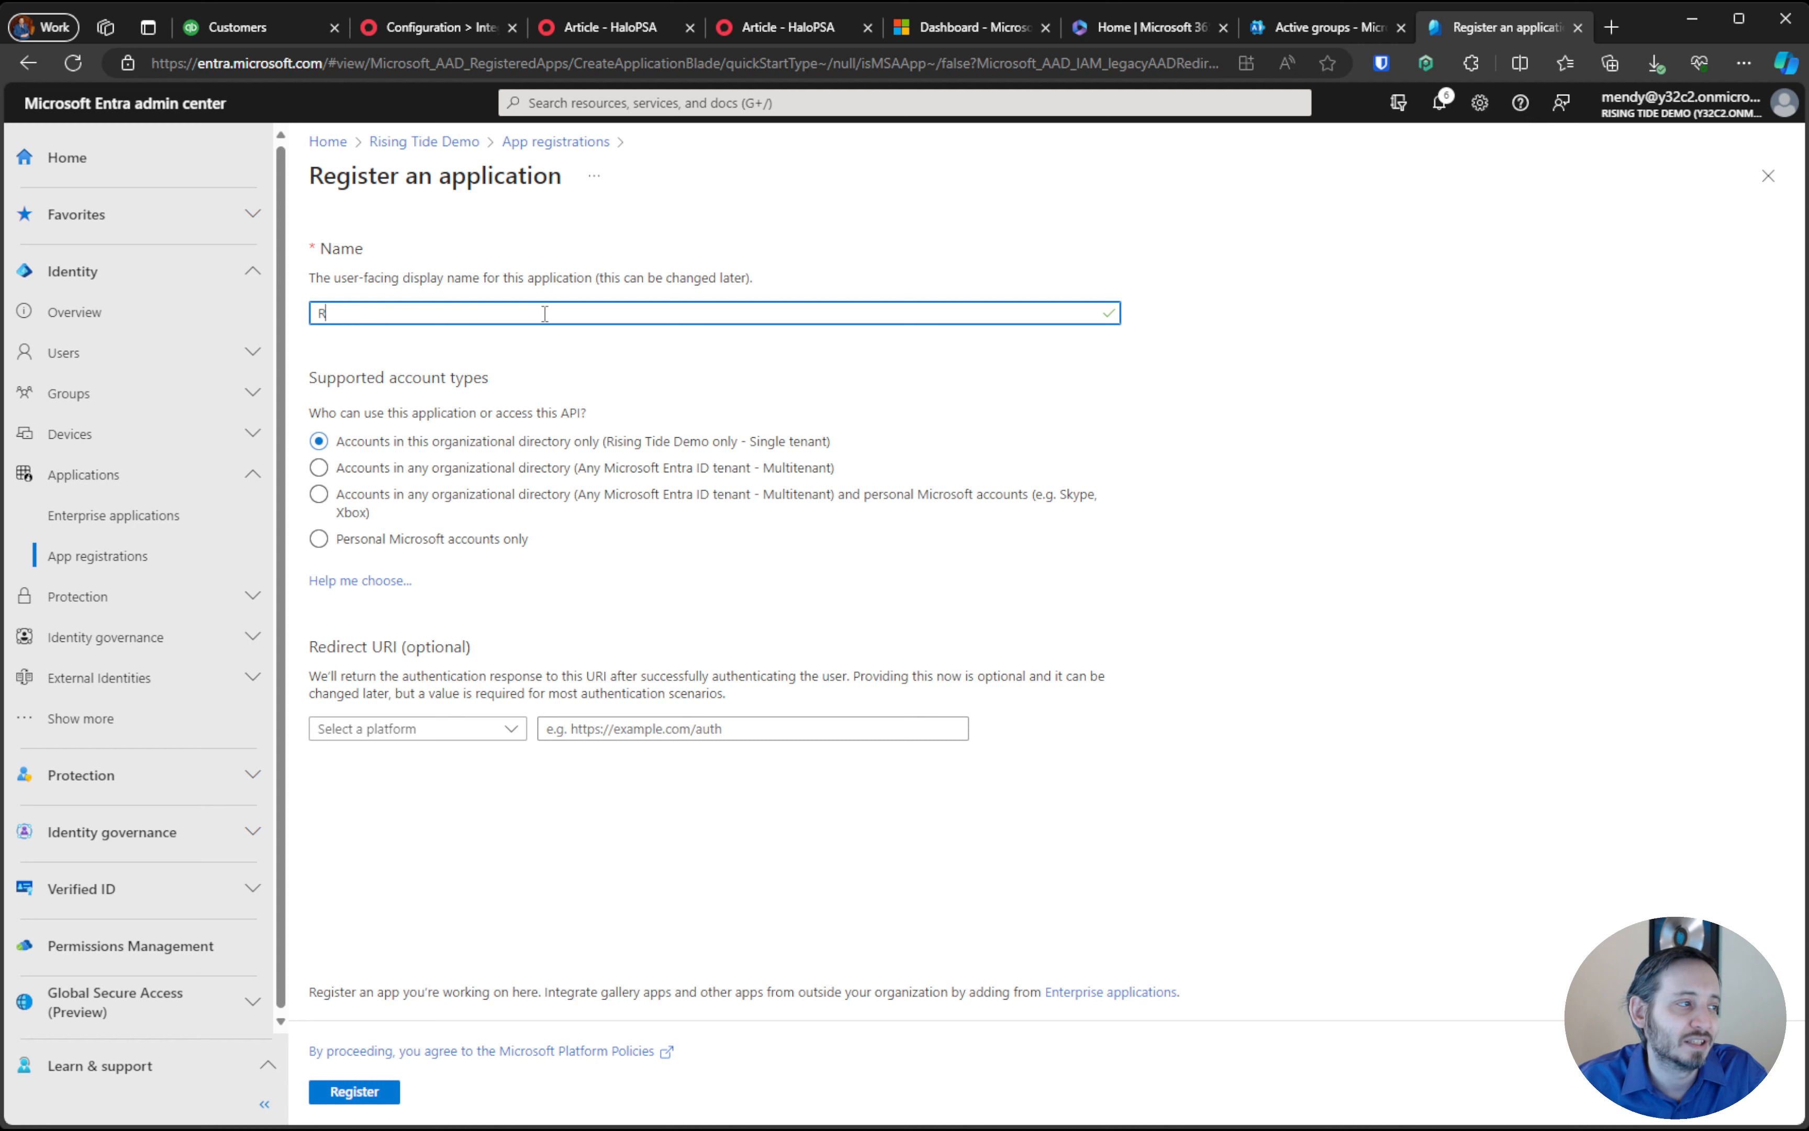
type("ising Tide DEom")
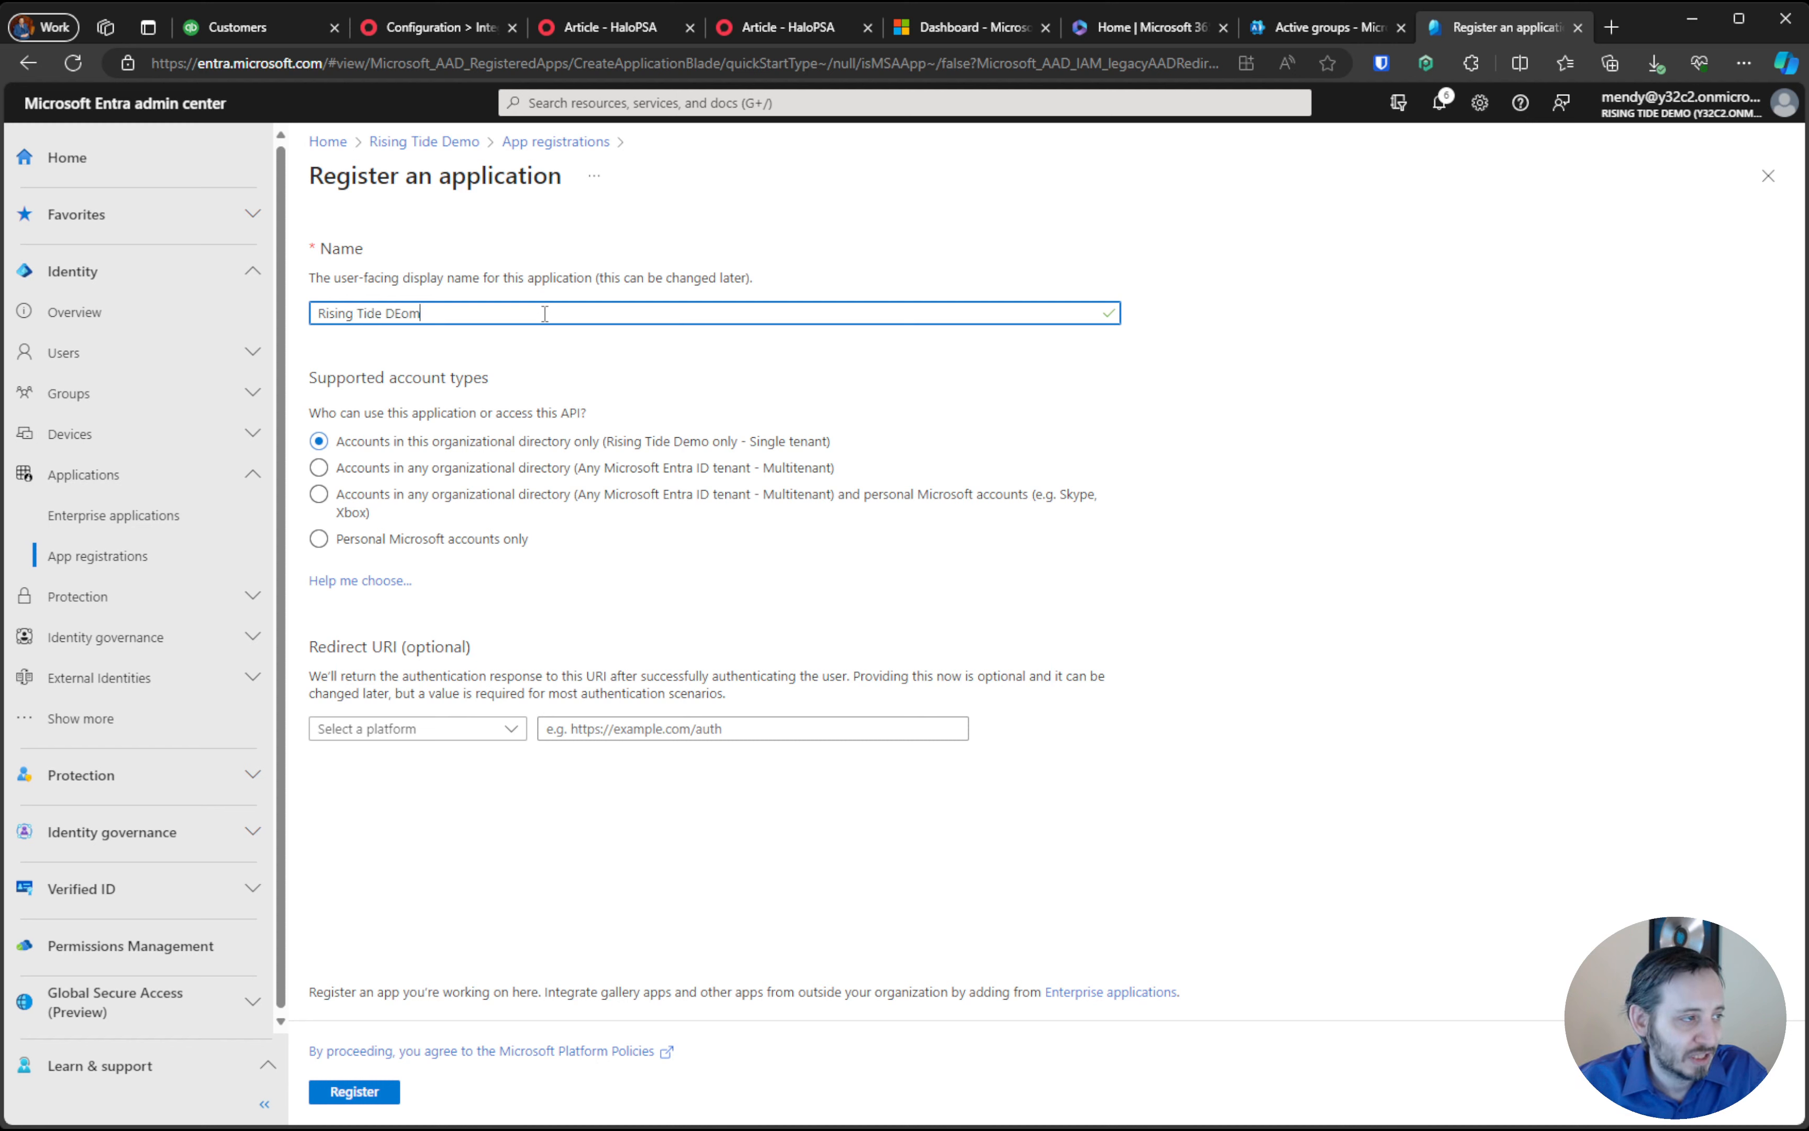
key("BackSpace")
key("BackSpace")
key("BackSpace")
type("emo")
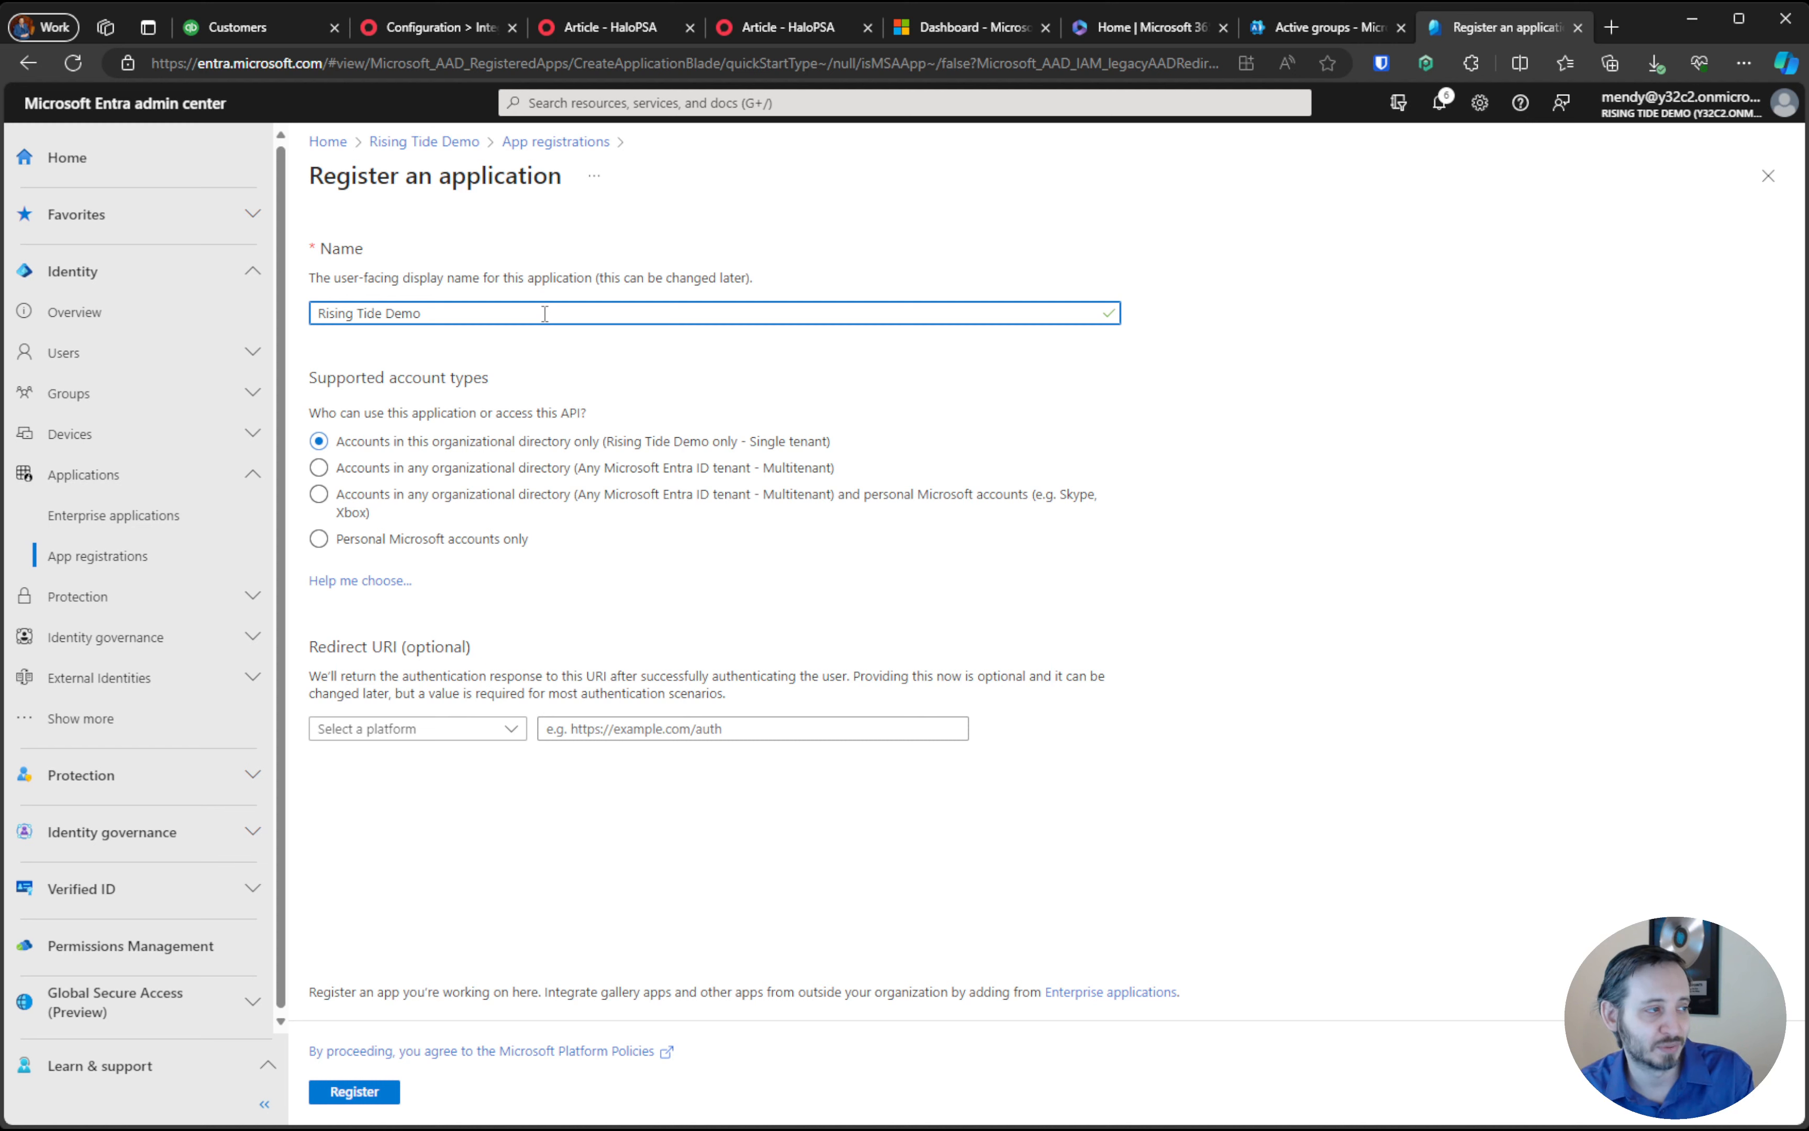
type("Support Login")
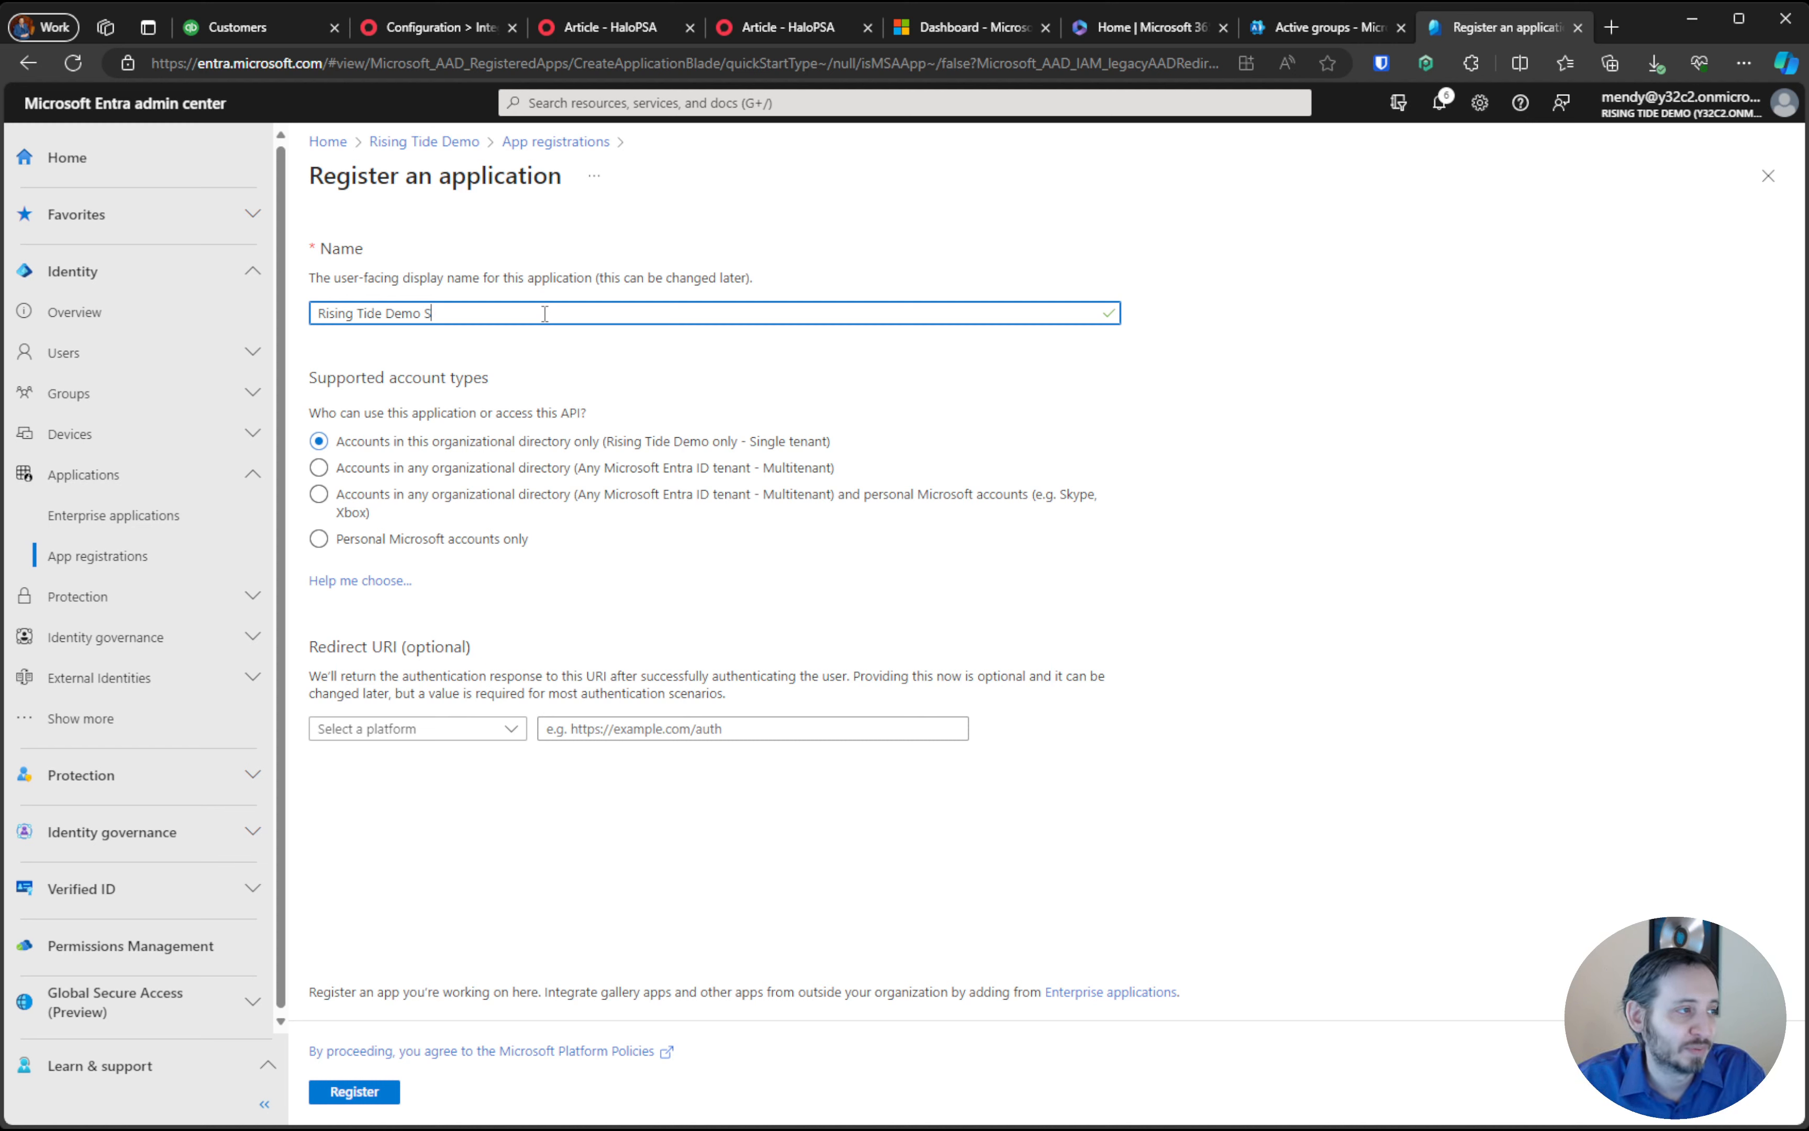
key("BackSpace")
key("BackSpace")
key("BackSpace")
key("BackSpace")
key("BackSpace")
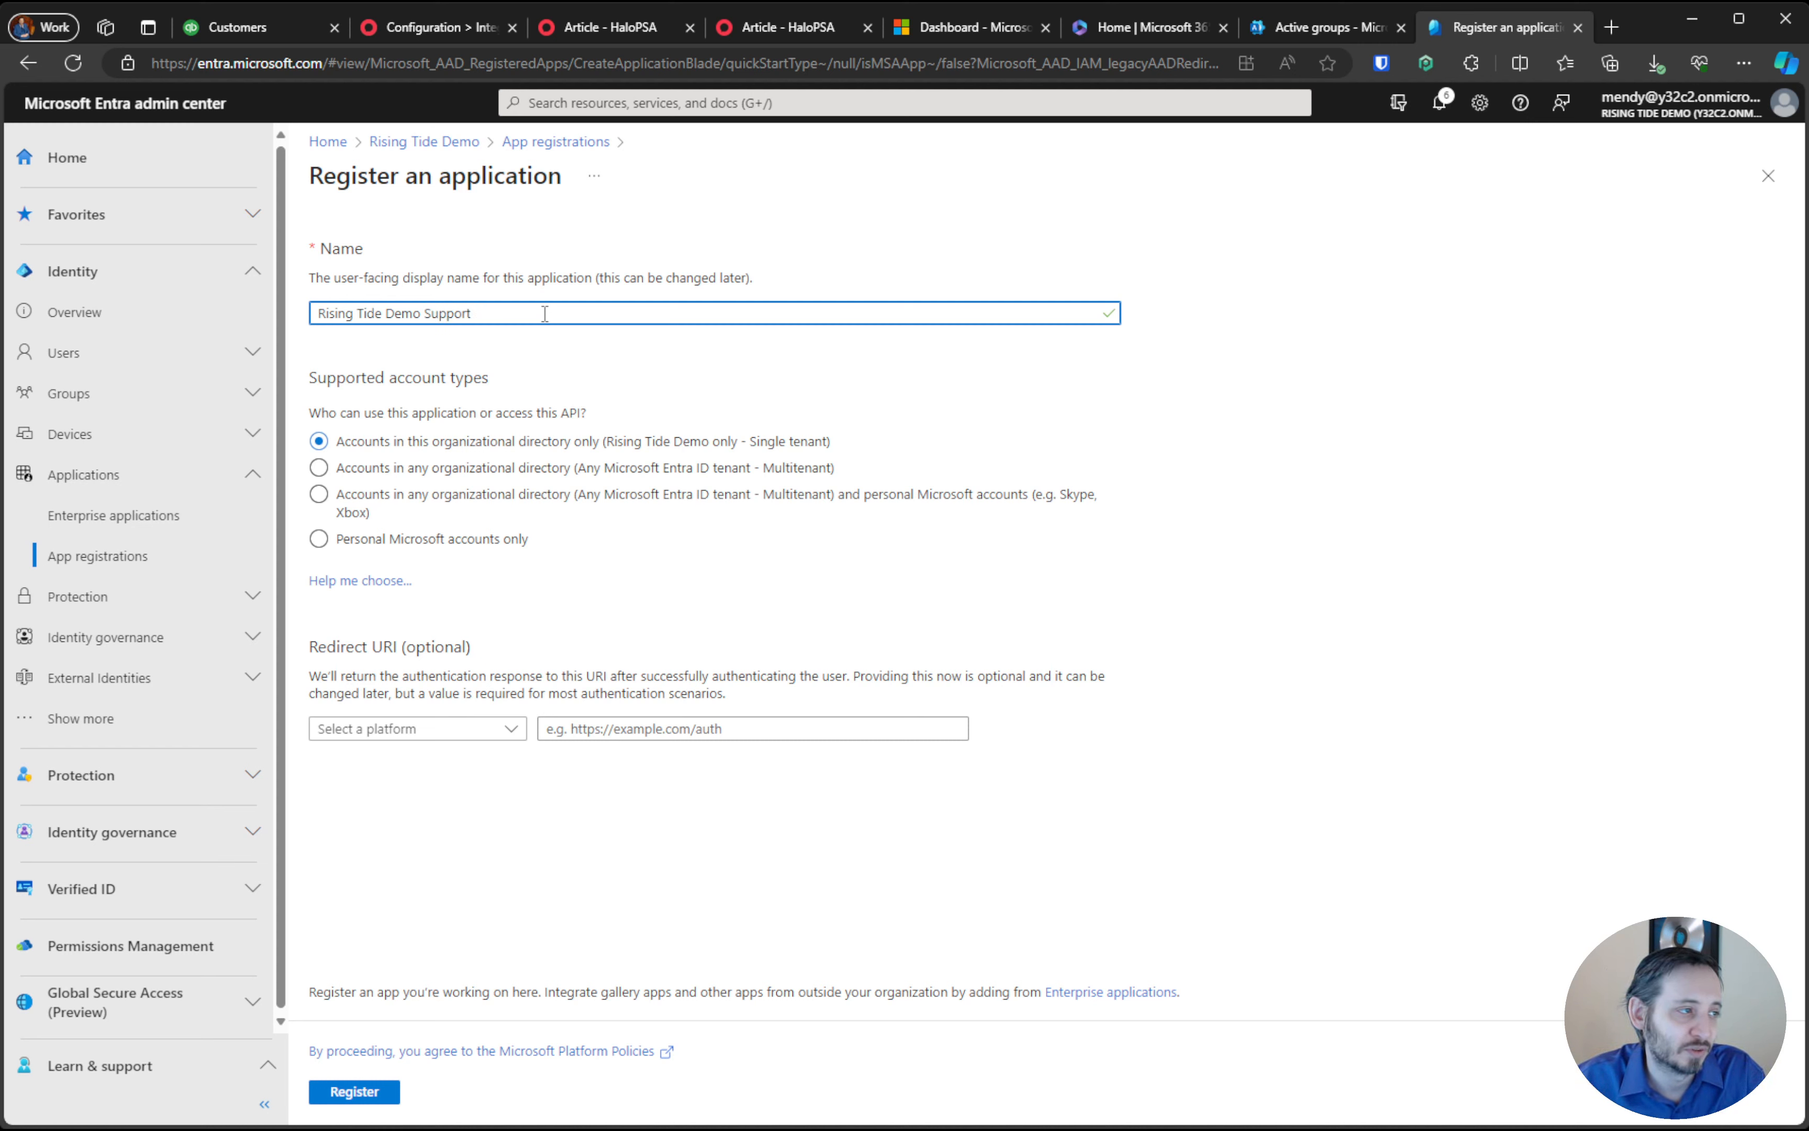
type("Portal")
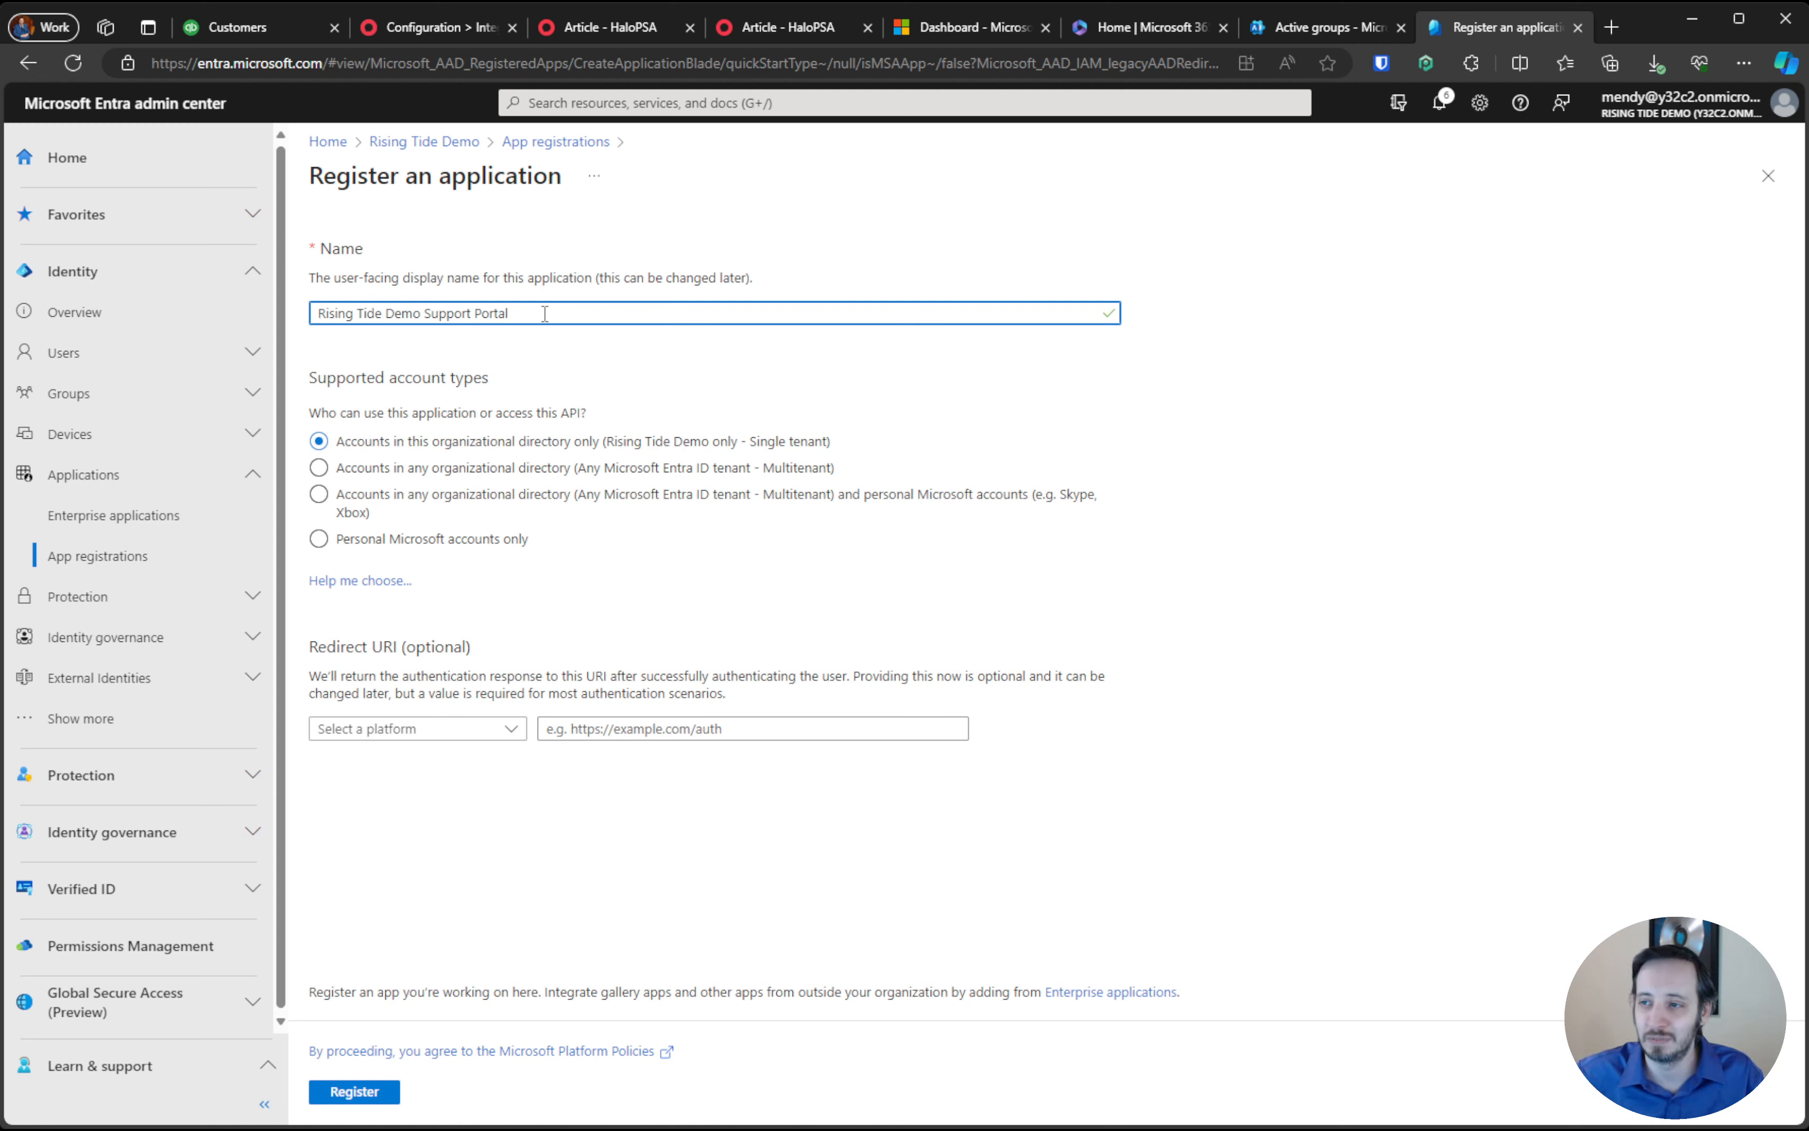
left_click(643, 471)
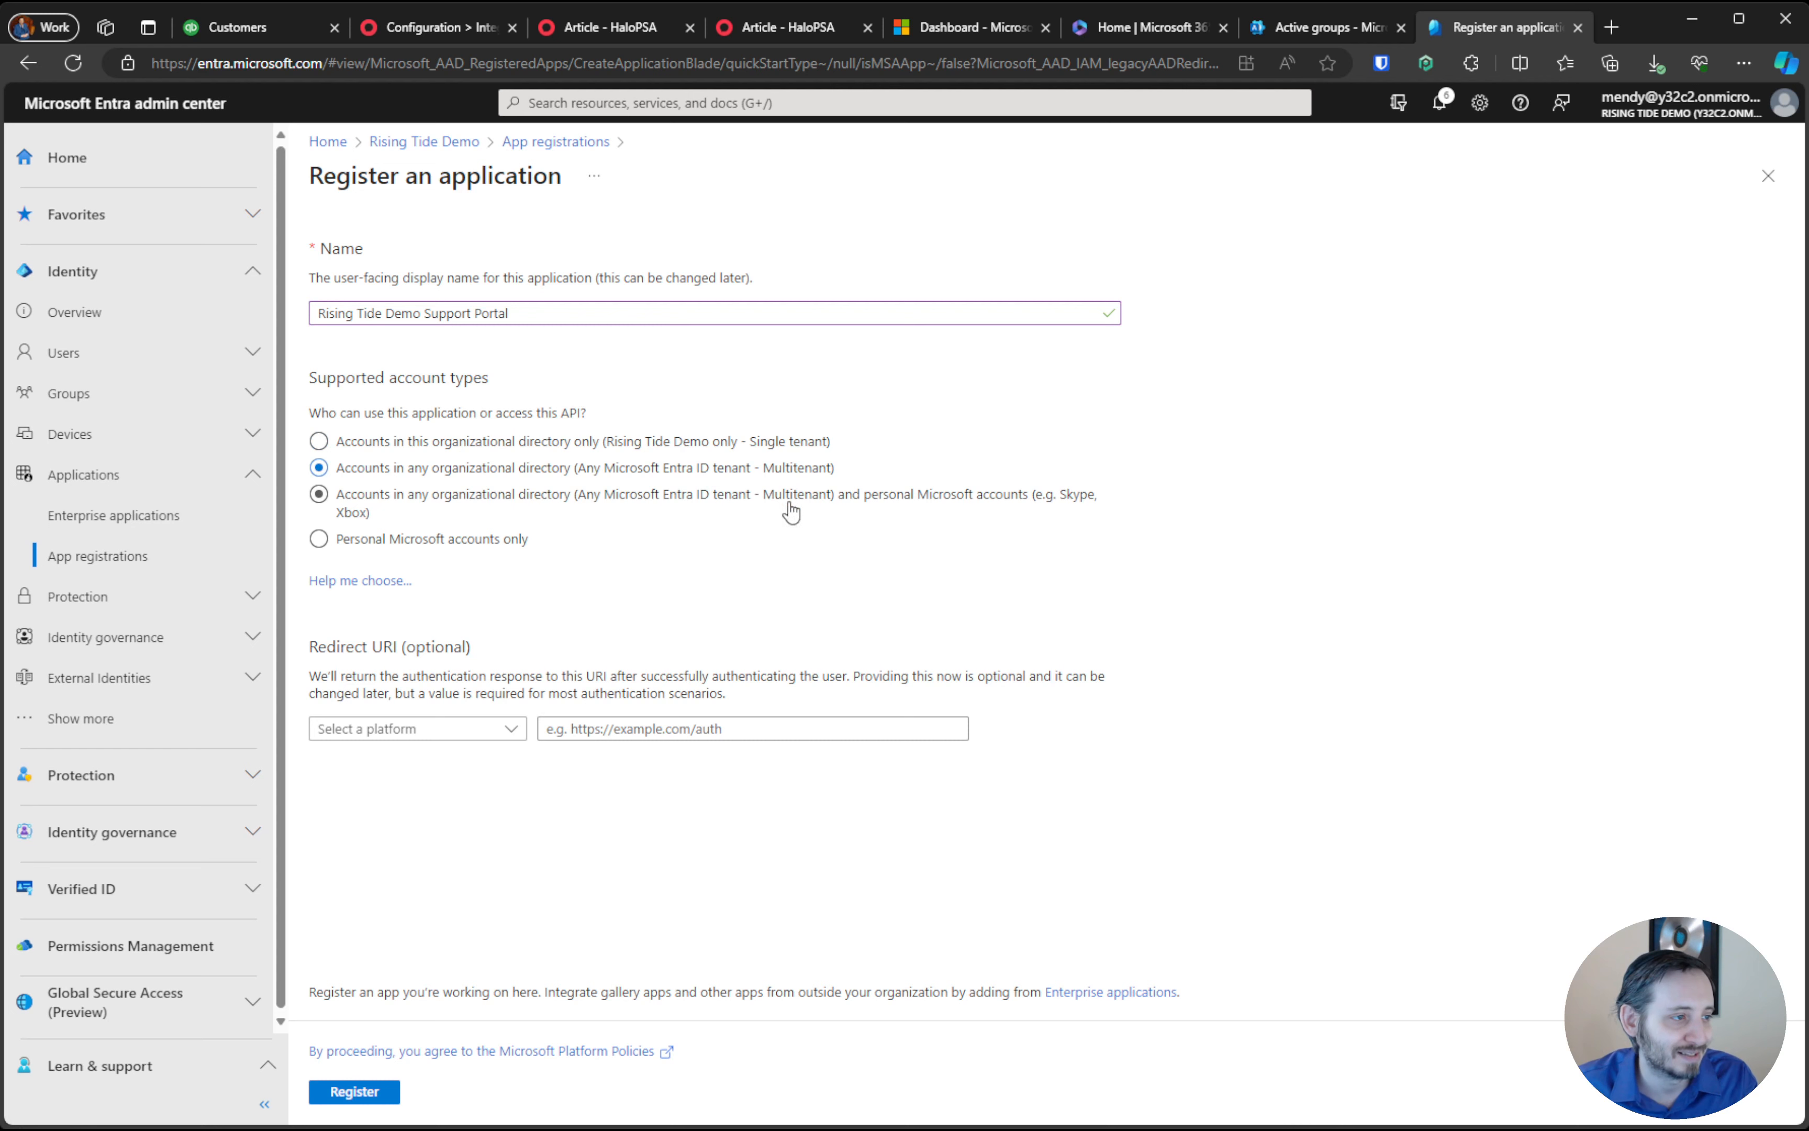
left_click(403, 27)
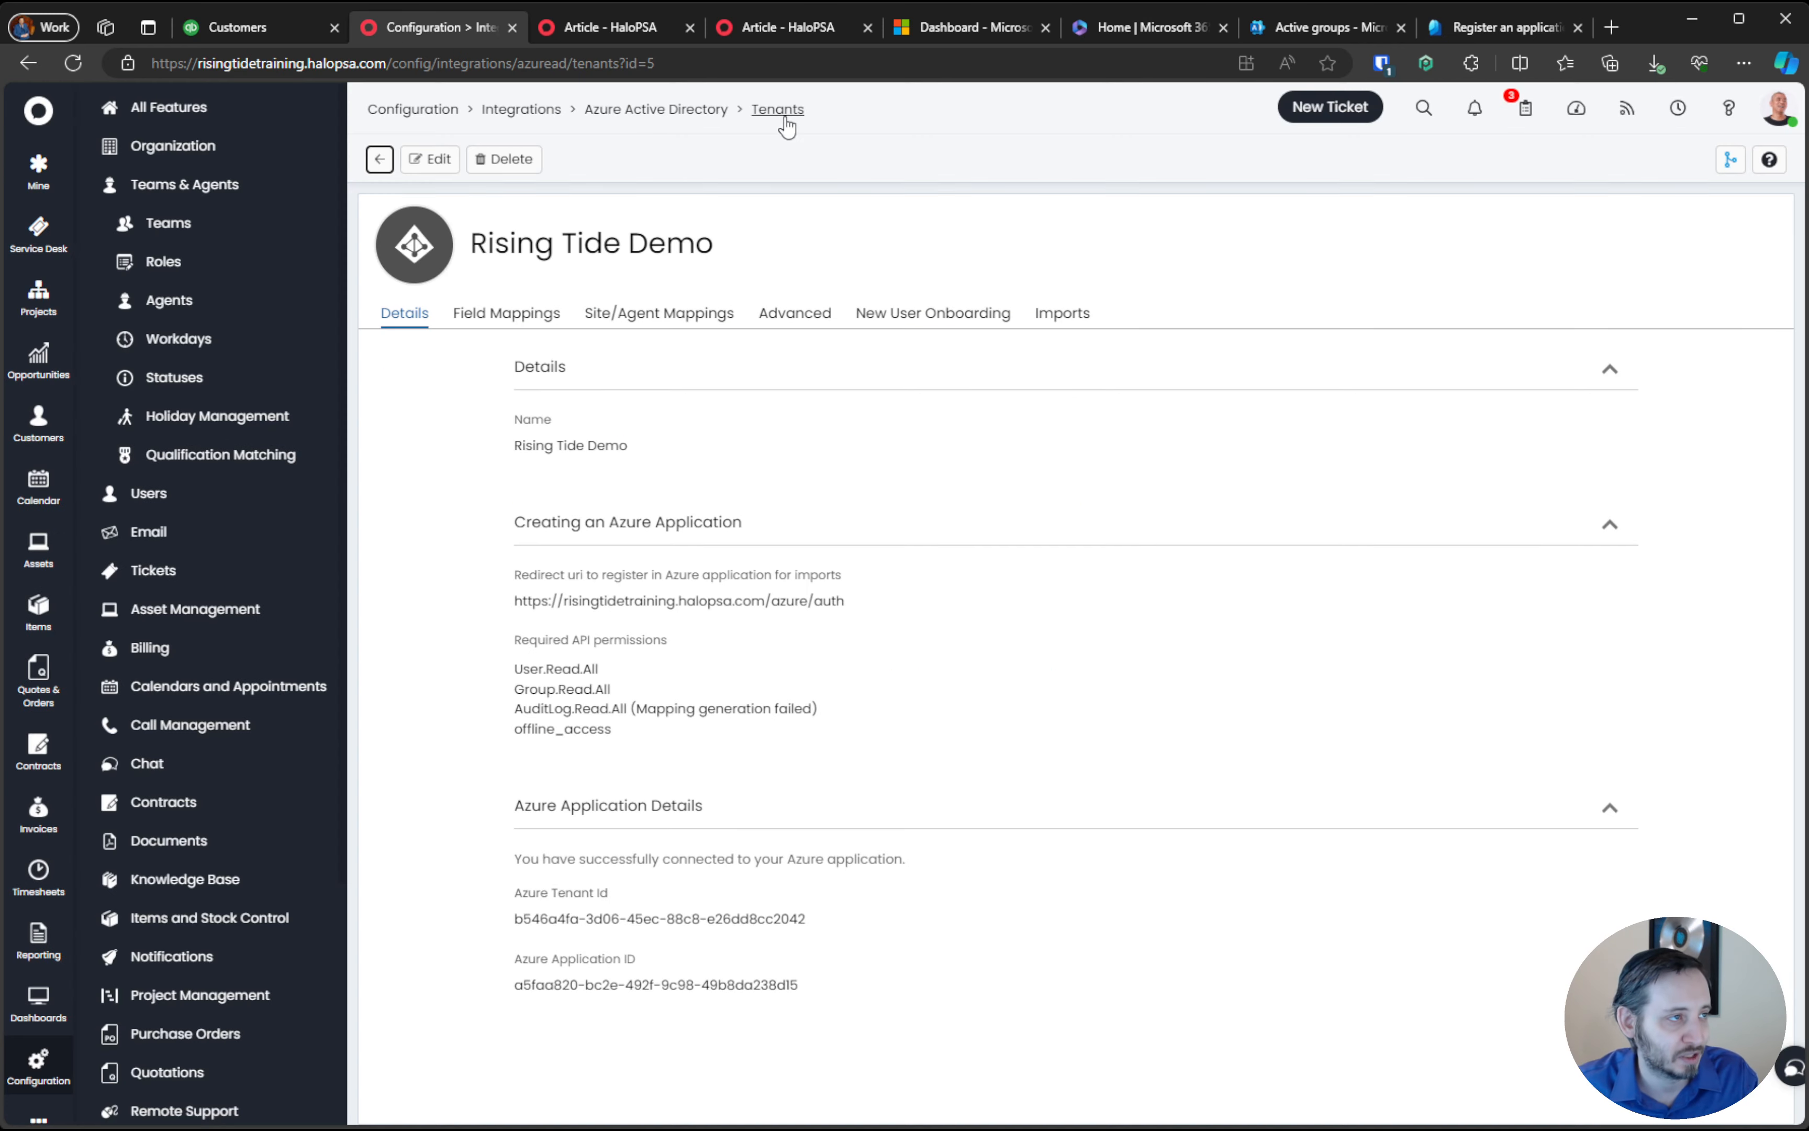
- Expand Azure Active Directory Single Sign-On settings and select the Azure redirect URI
left_click(778, 112)
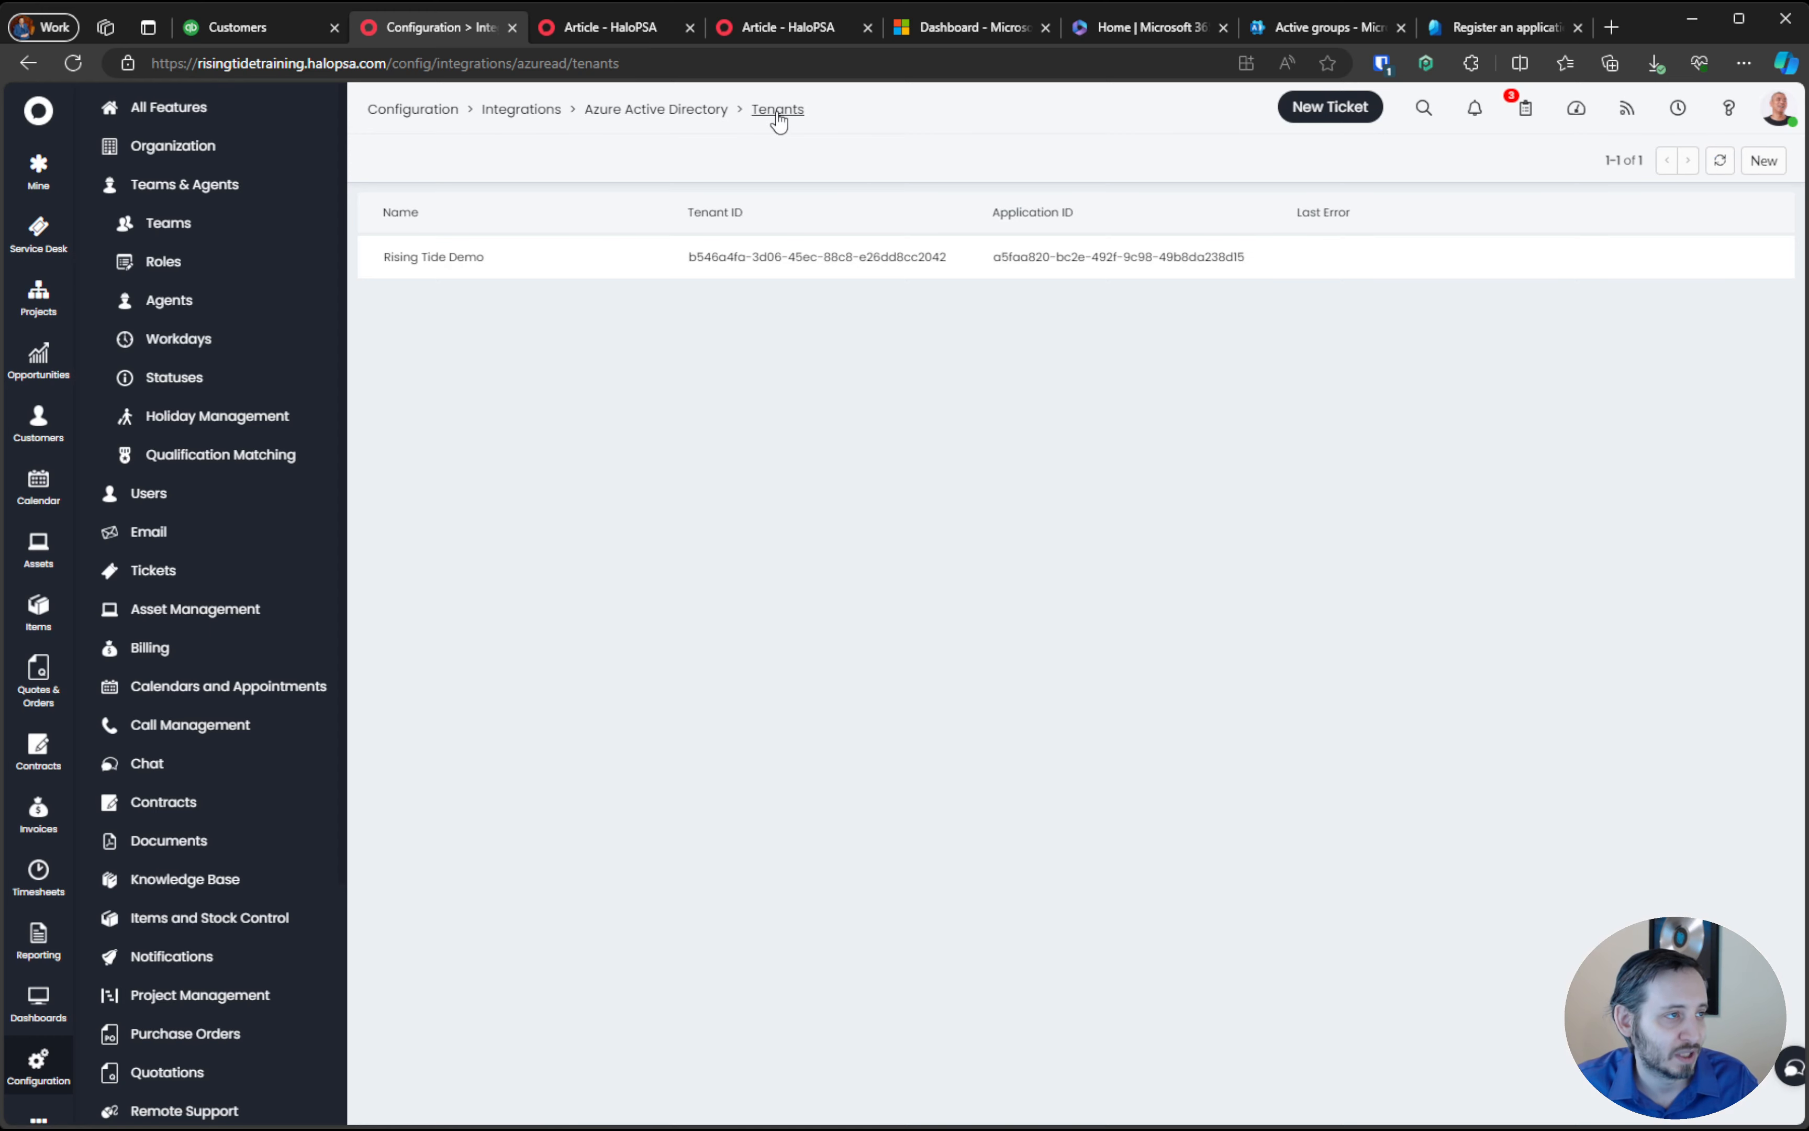
left_click(676, 113)
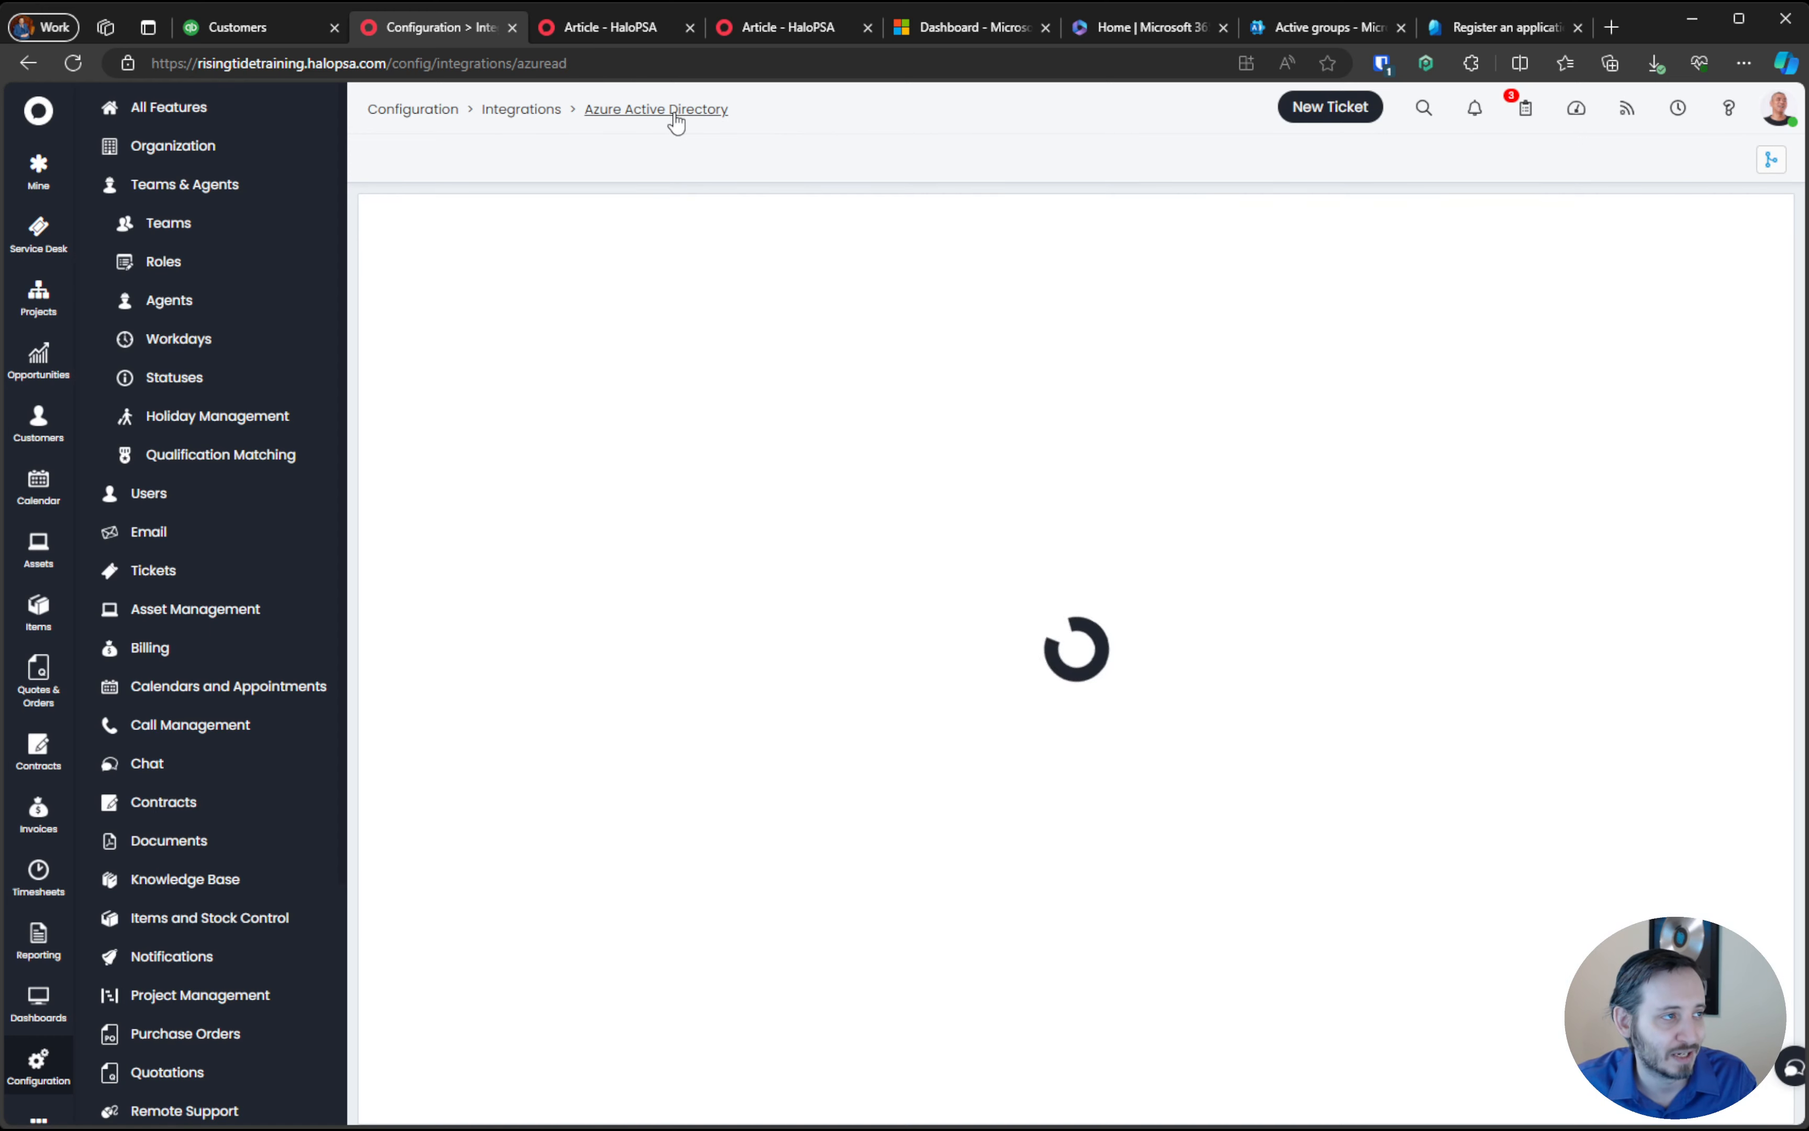
left_click(524, 435)
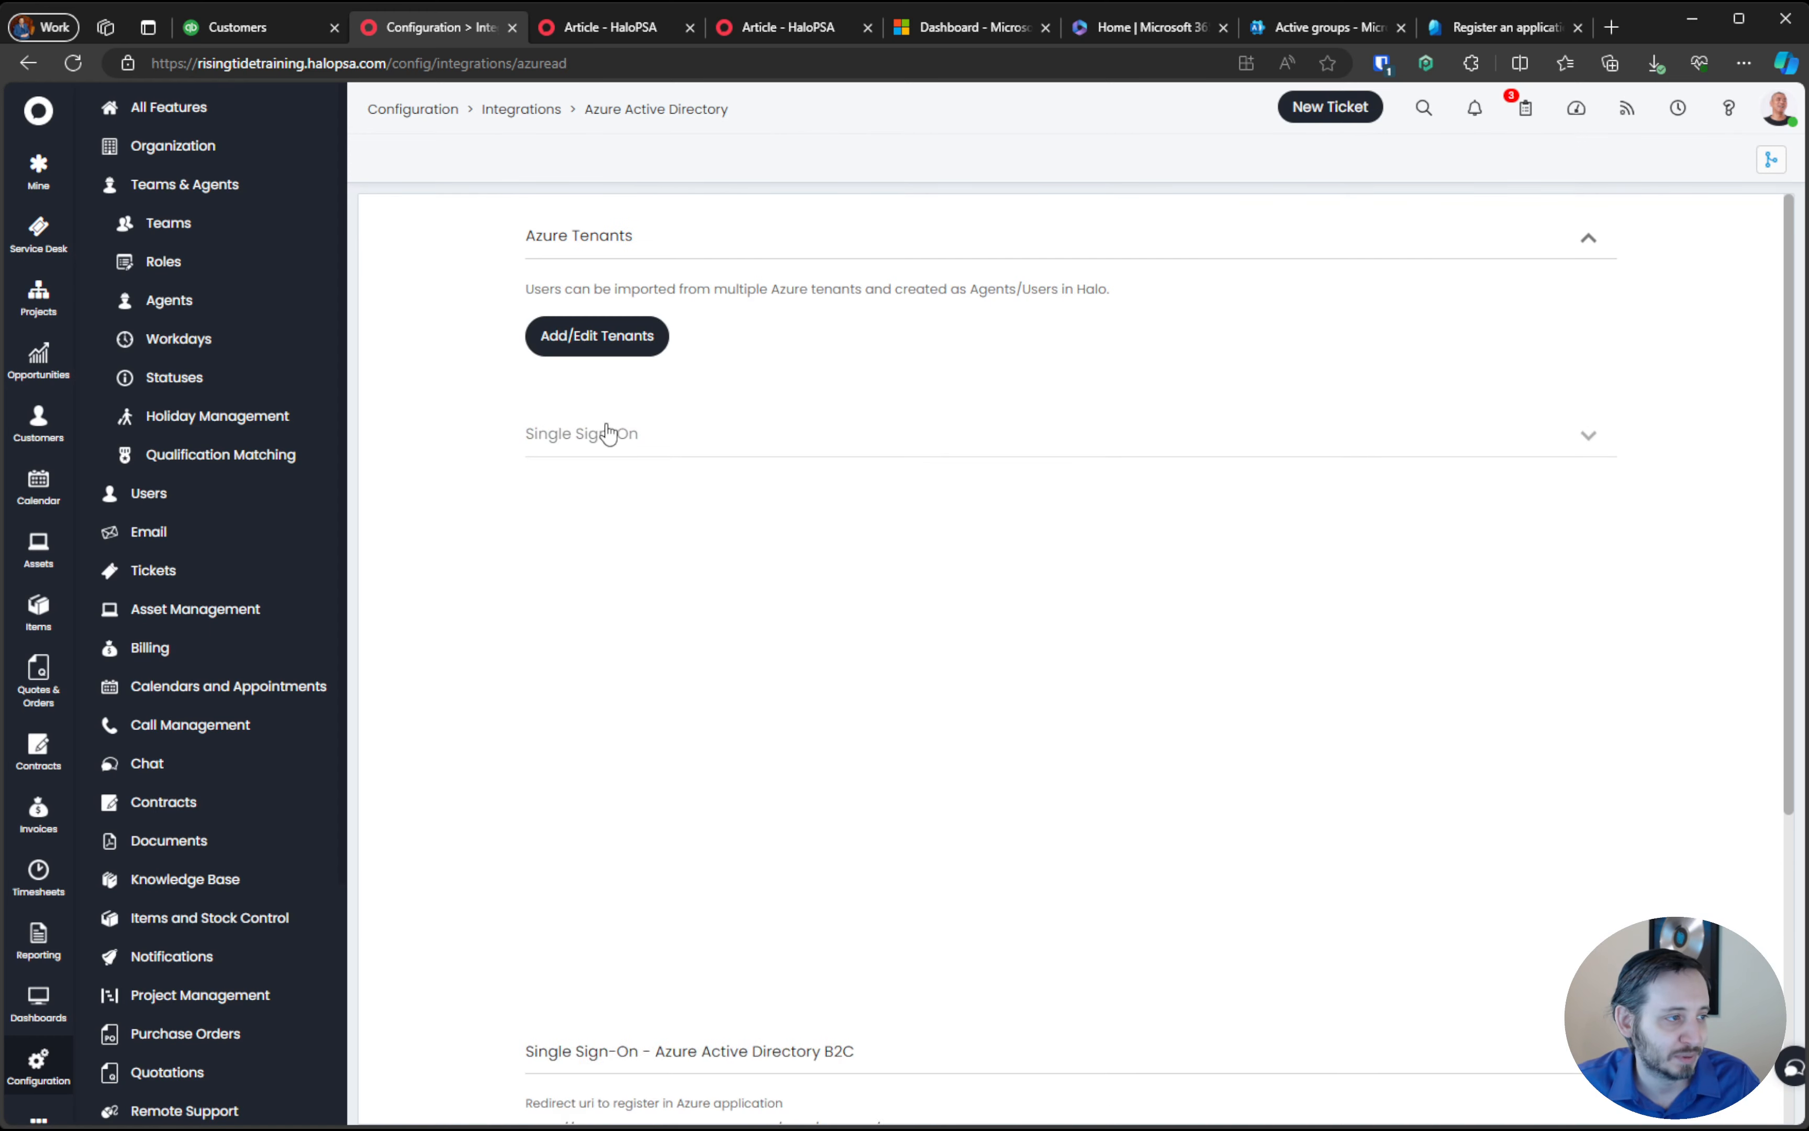
left_click(585, 529)
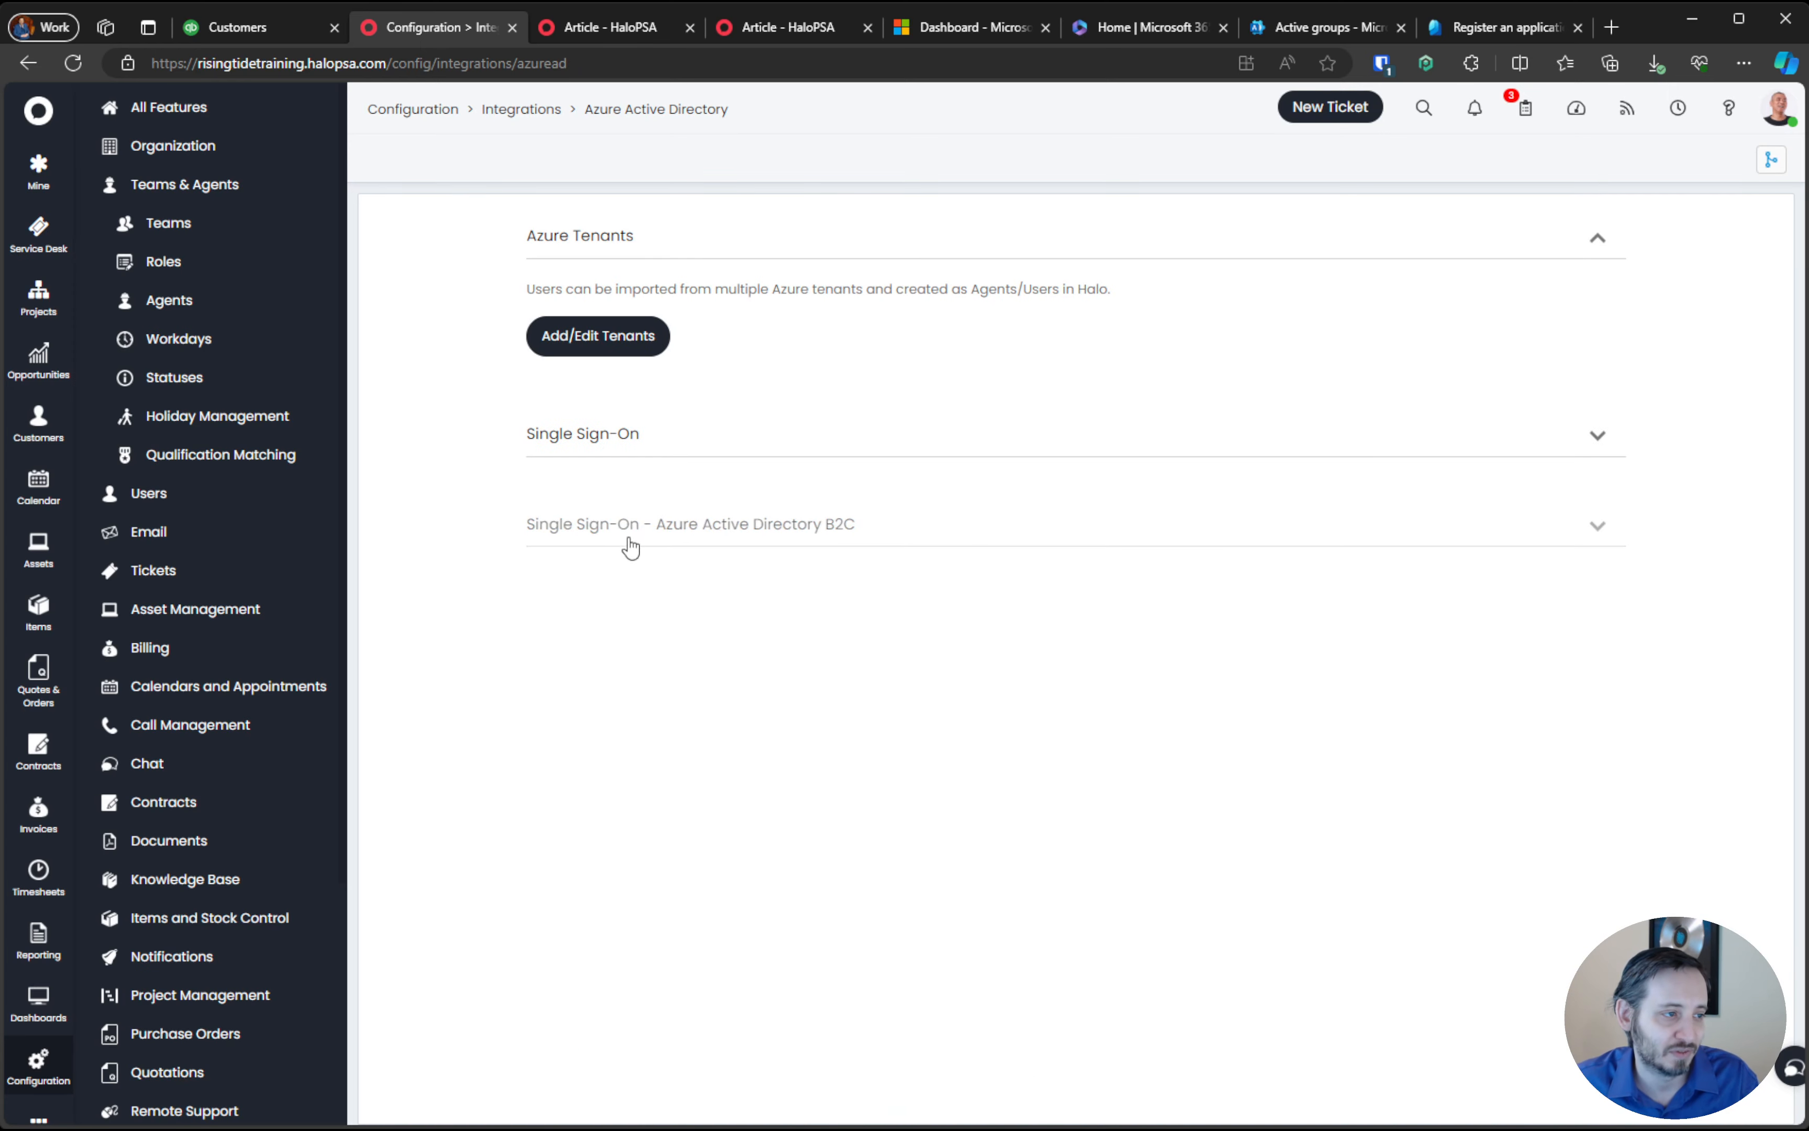
left_click(632, 527)
left_click(634, 524)
left_click(646, 453)
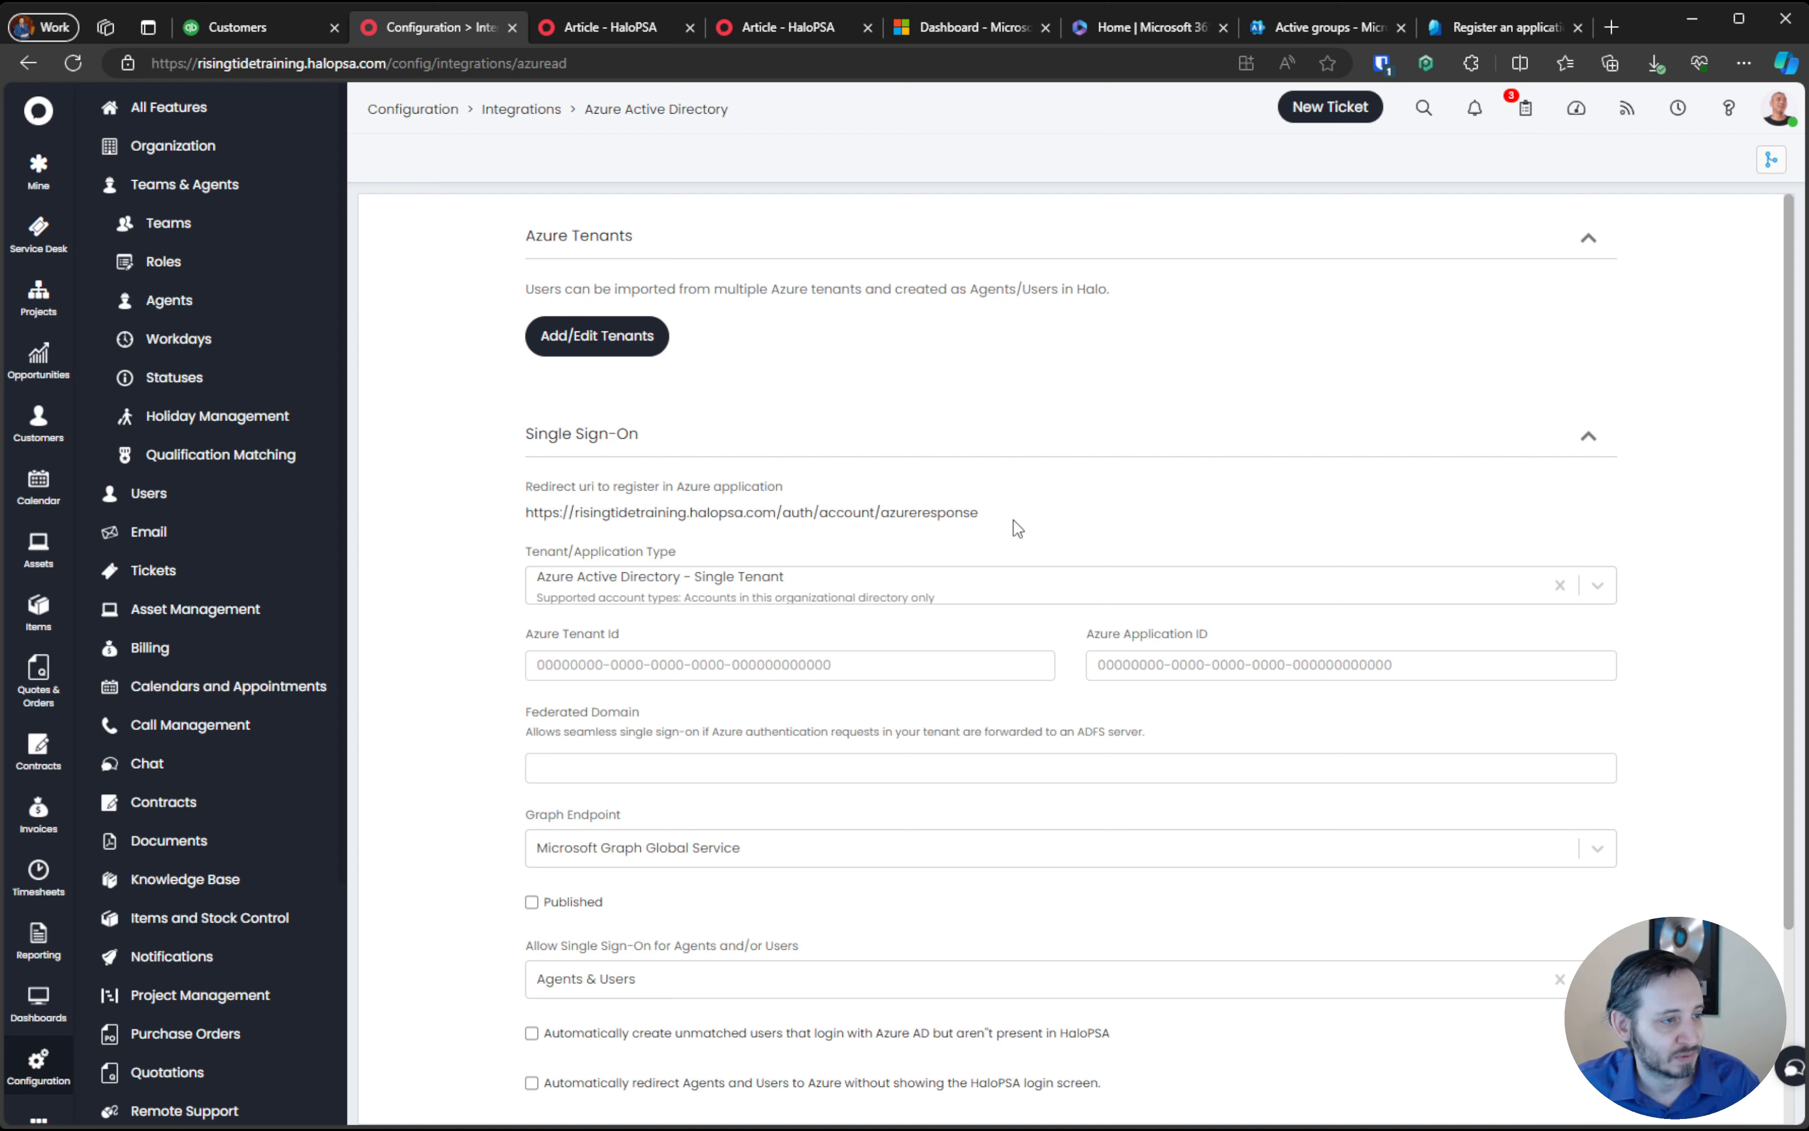
left_click_drag(1014, 520, 529, 527)
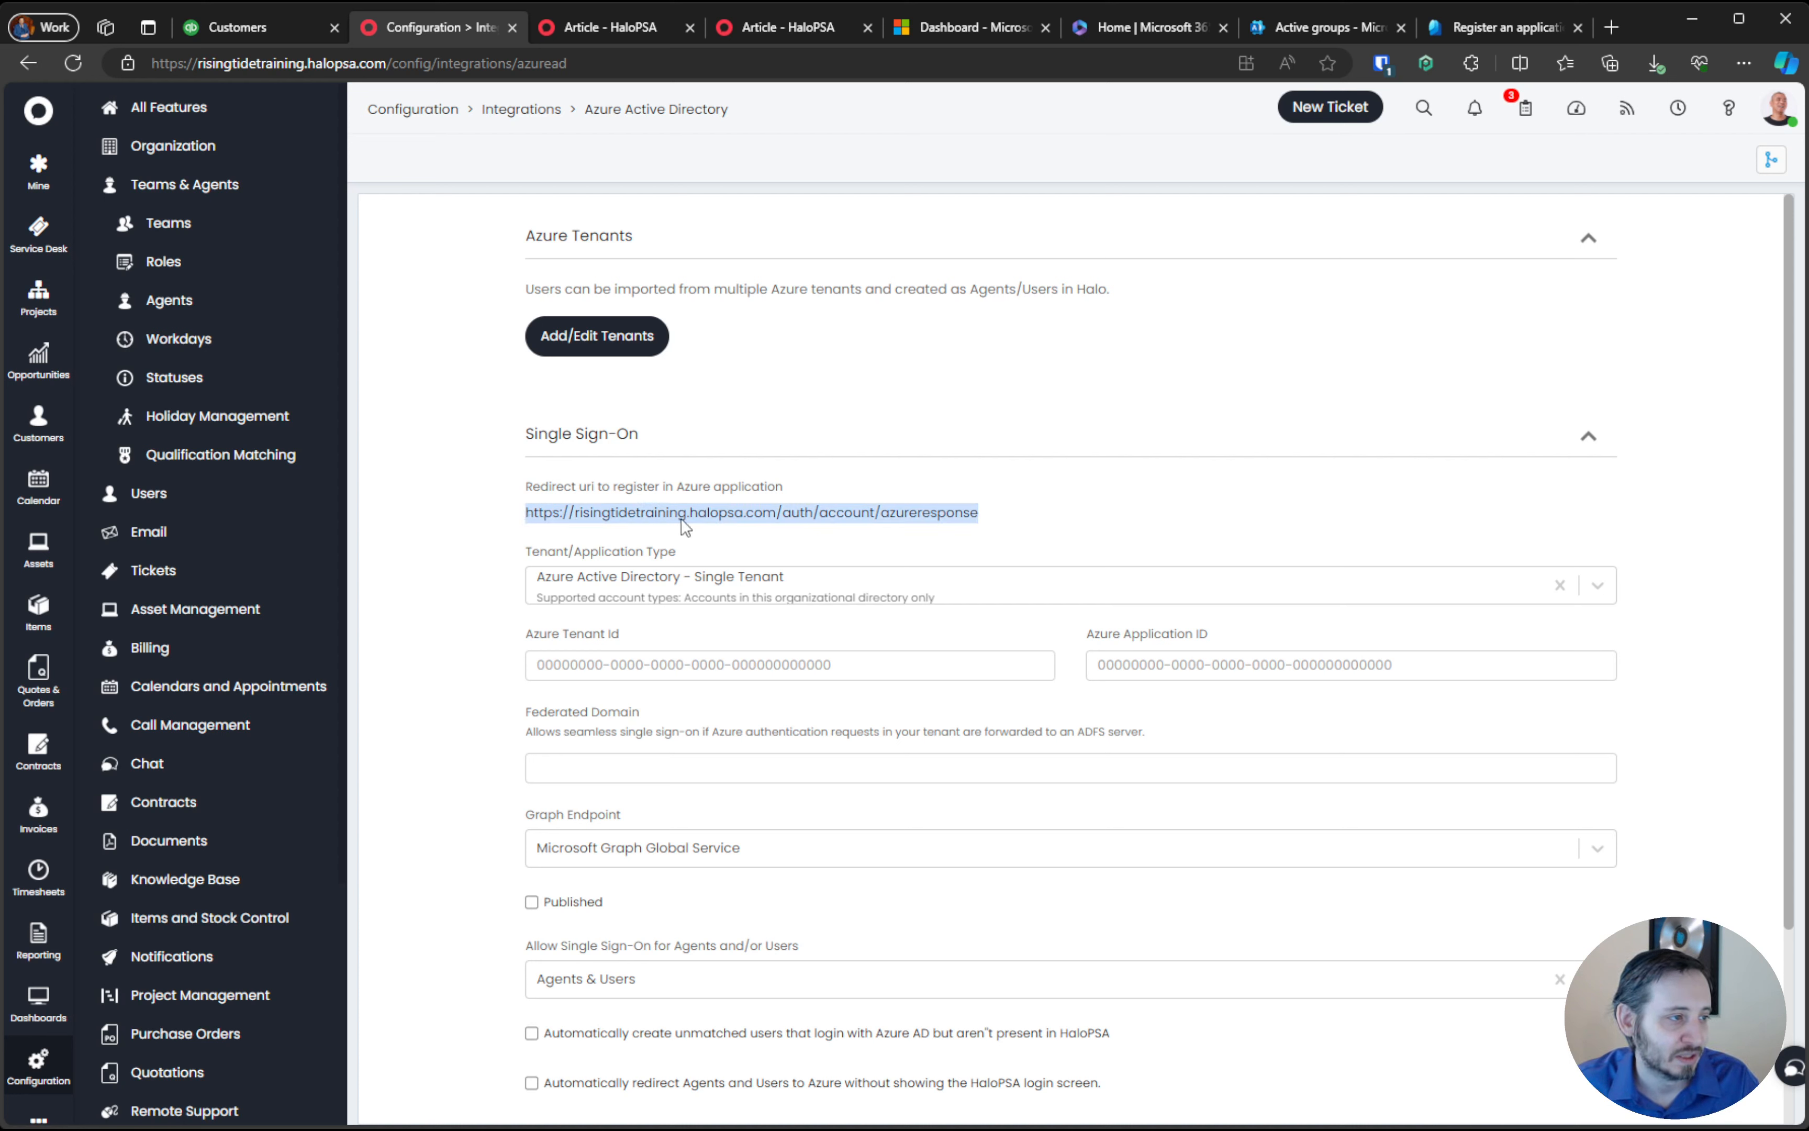
left_click_drag(1026, 513, 528, 510)
key("ctrl+c")
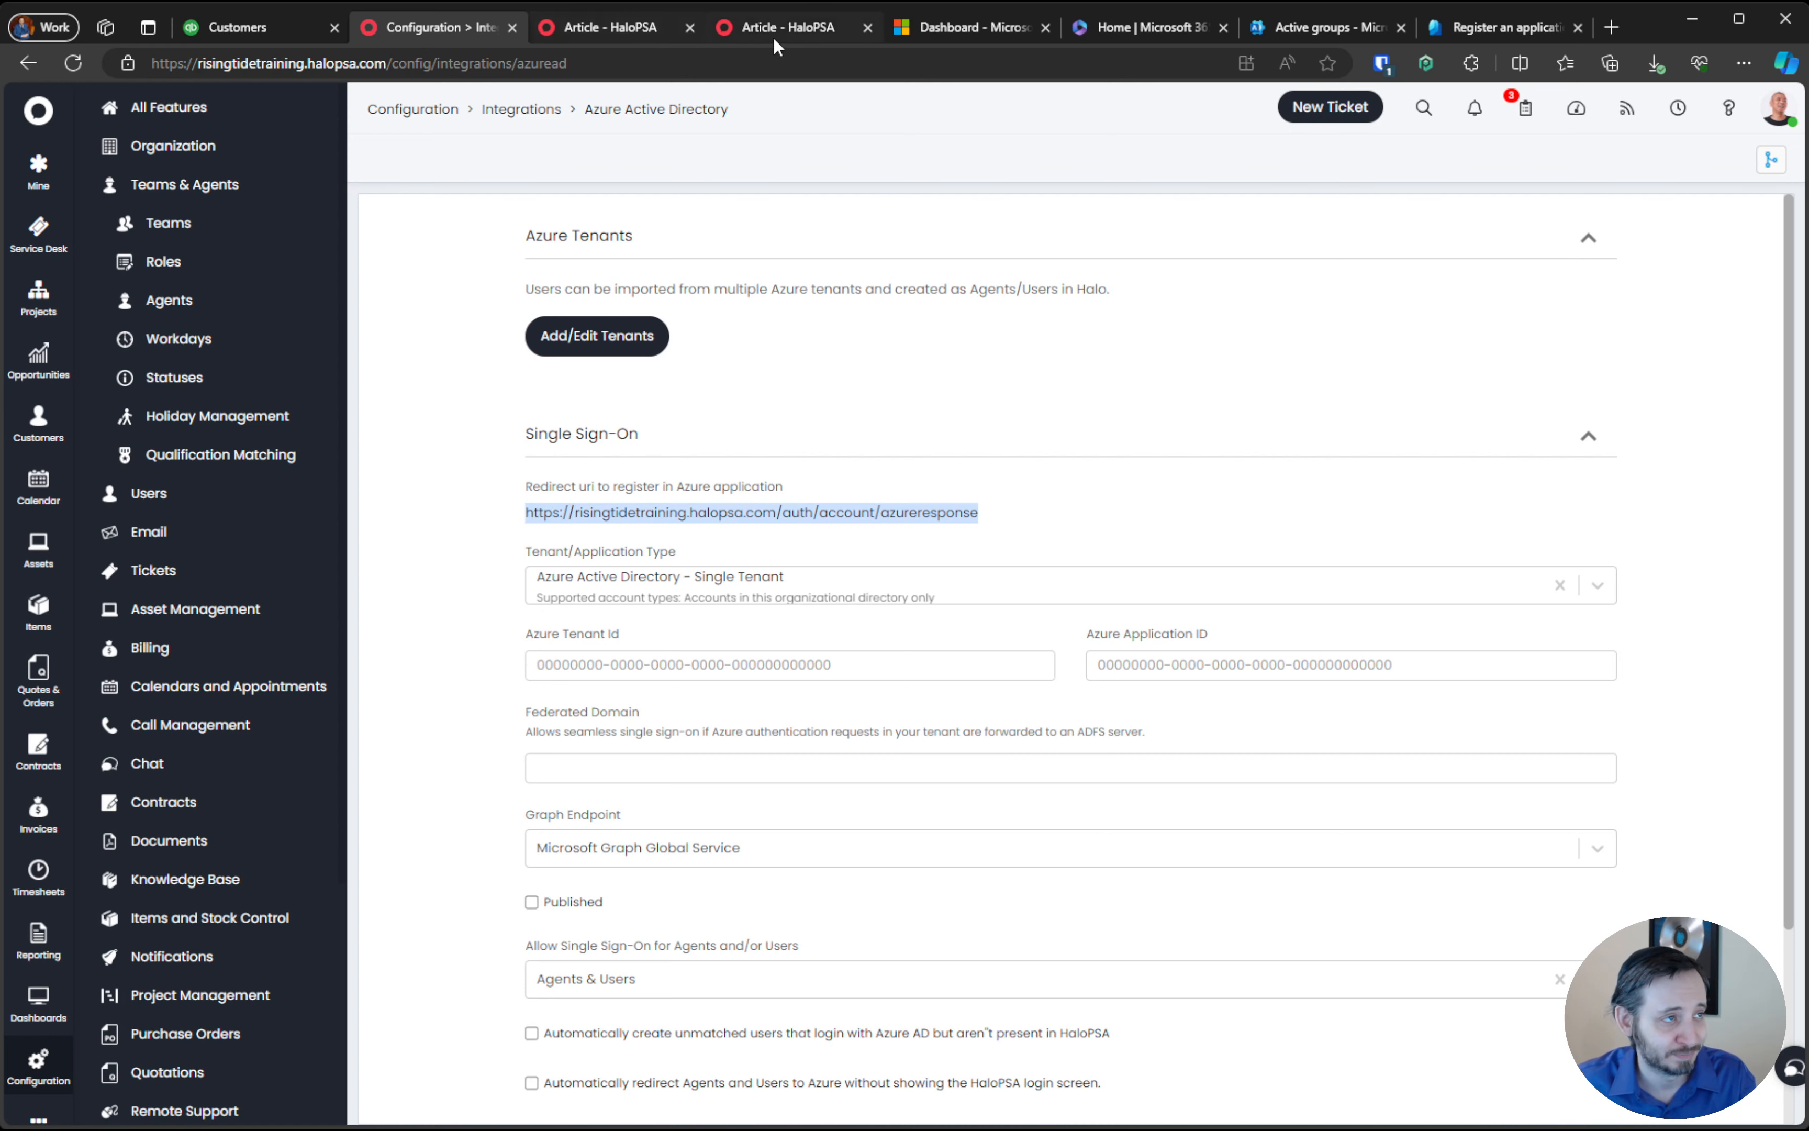
left_click(1507, 30)
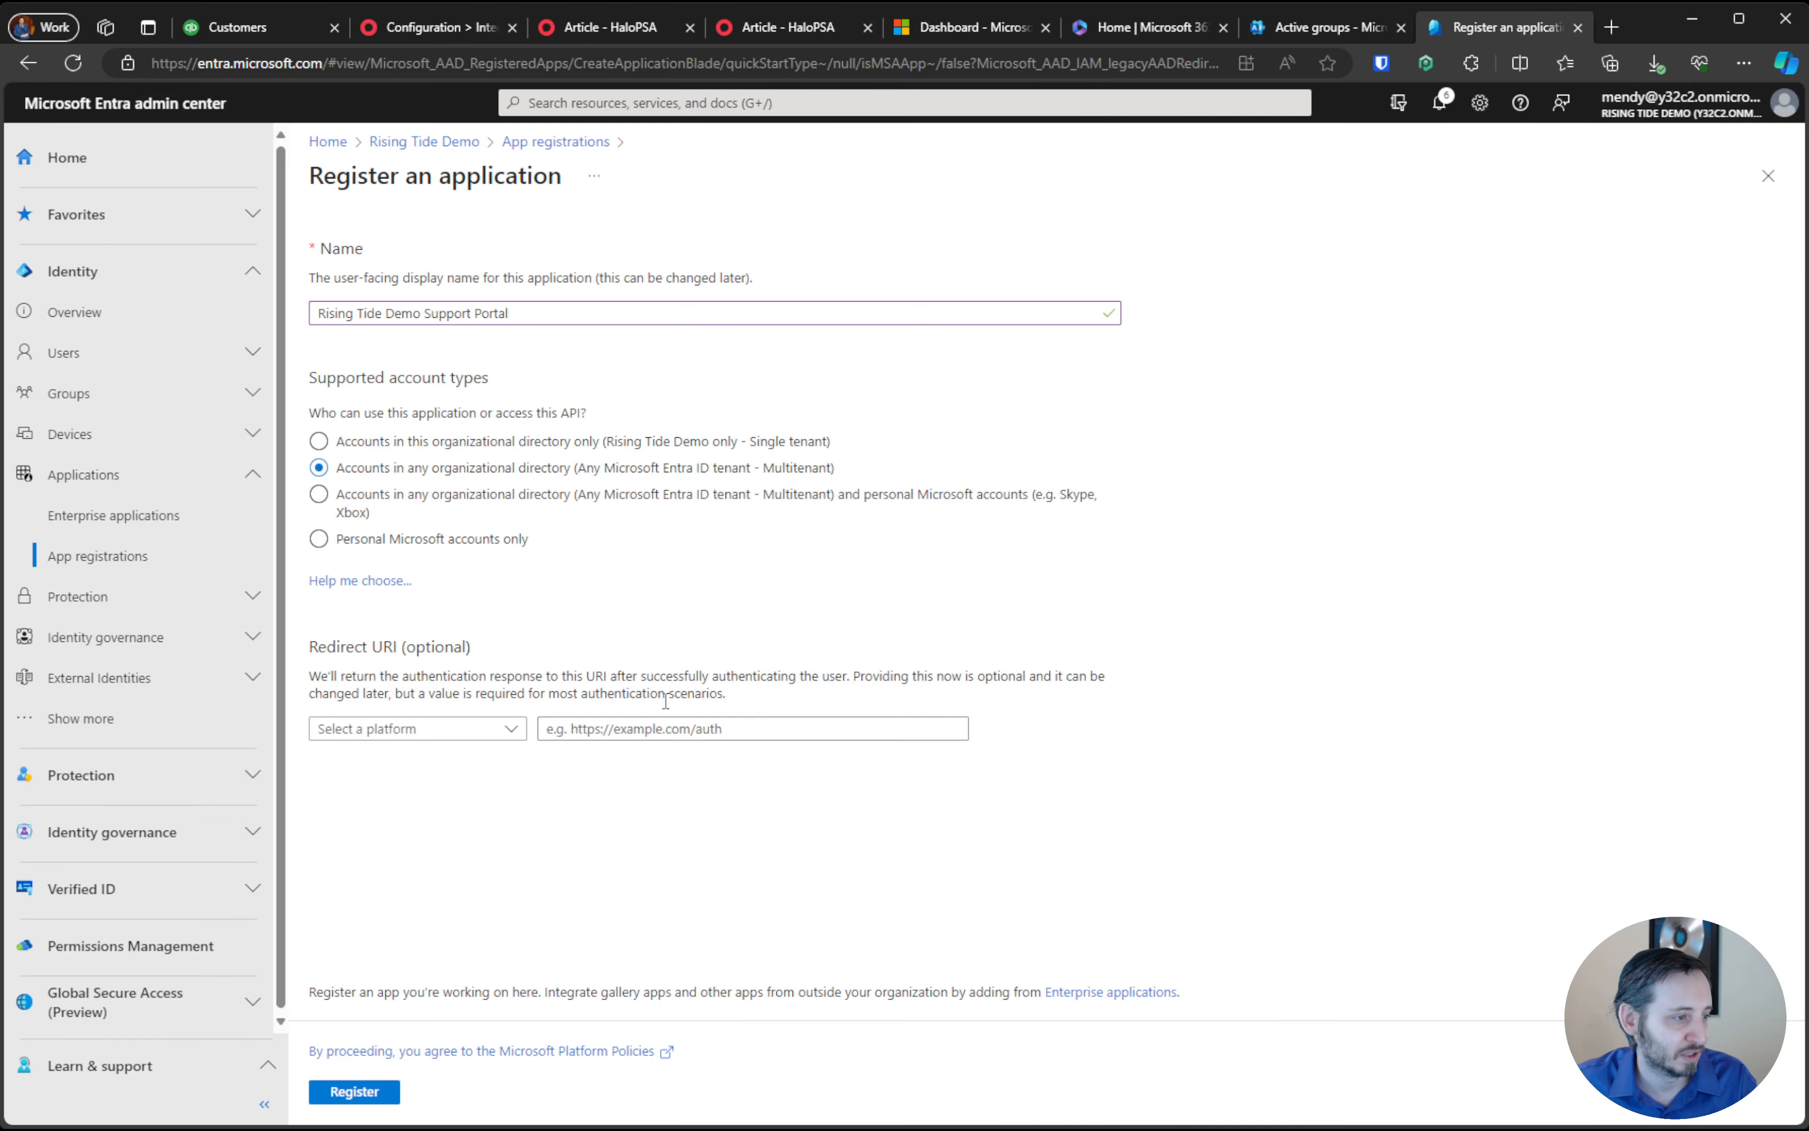
- Register the Rising Tide Demo Support Portal app with the pasted HaloPSA redirect URI as a Web platform
left_click(676, 730)
key("ctrl+v")
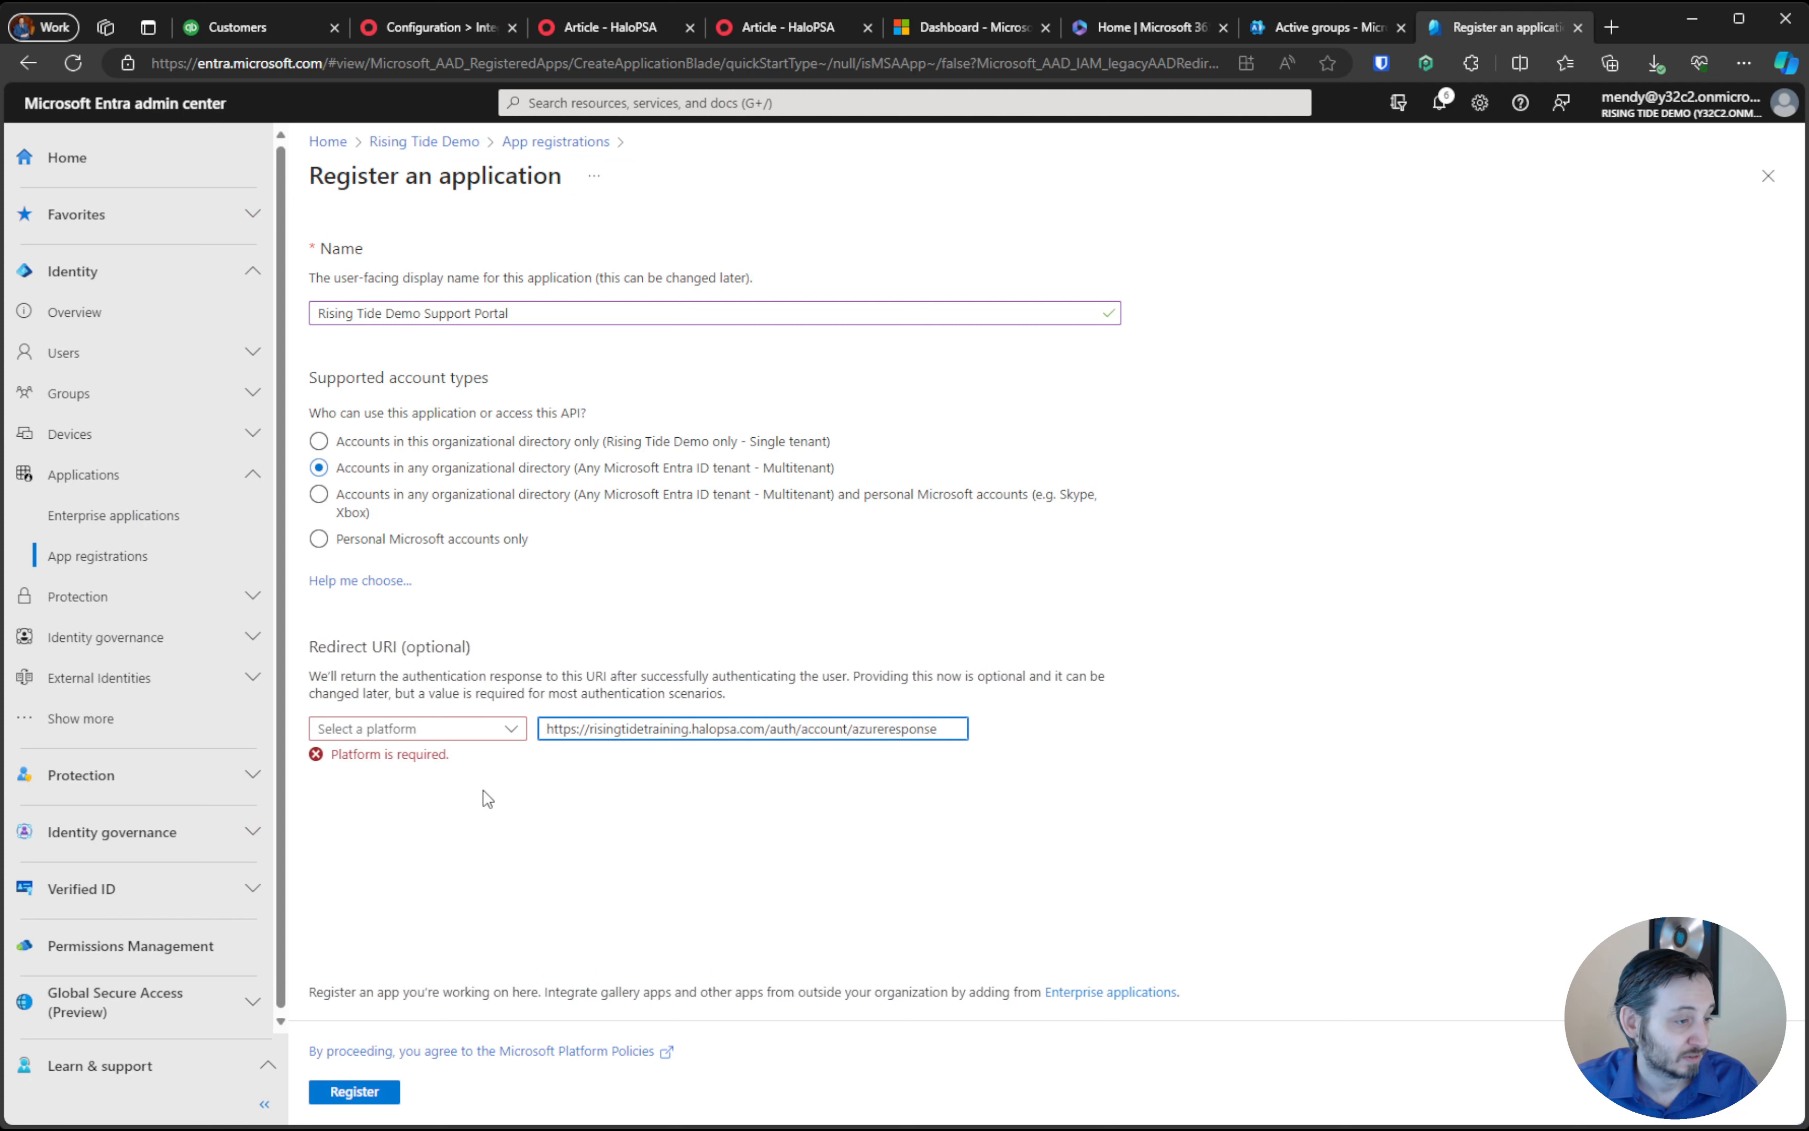
left_click(456, 729)
left_click(419, 787)
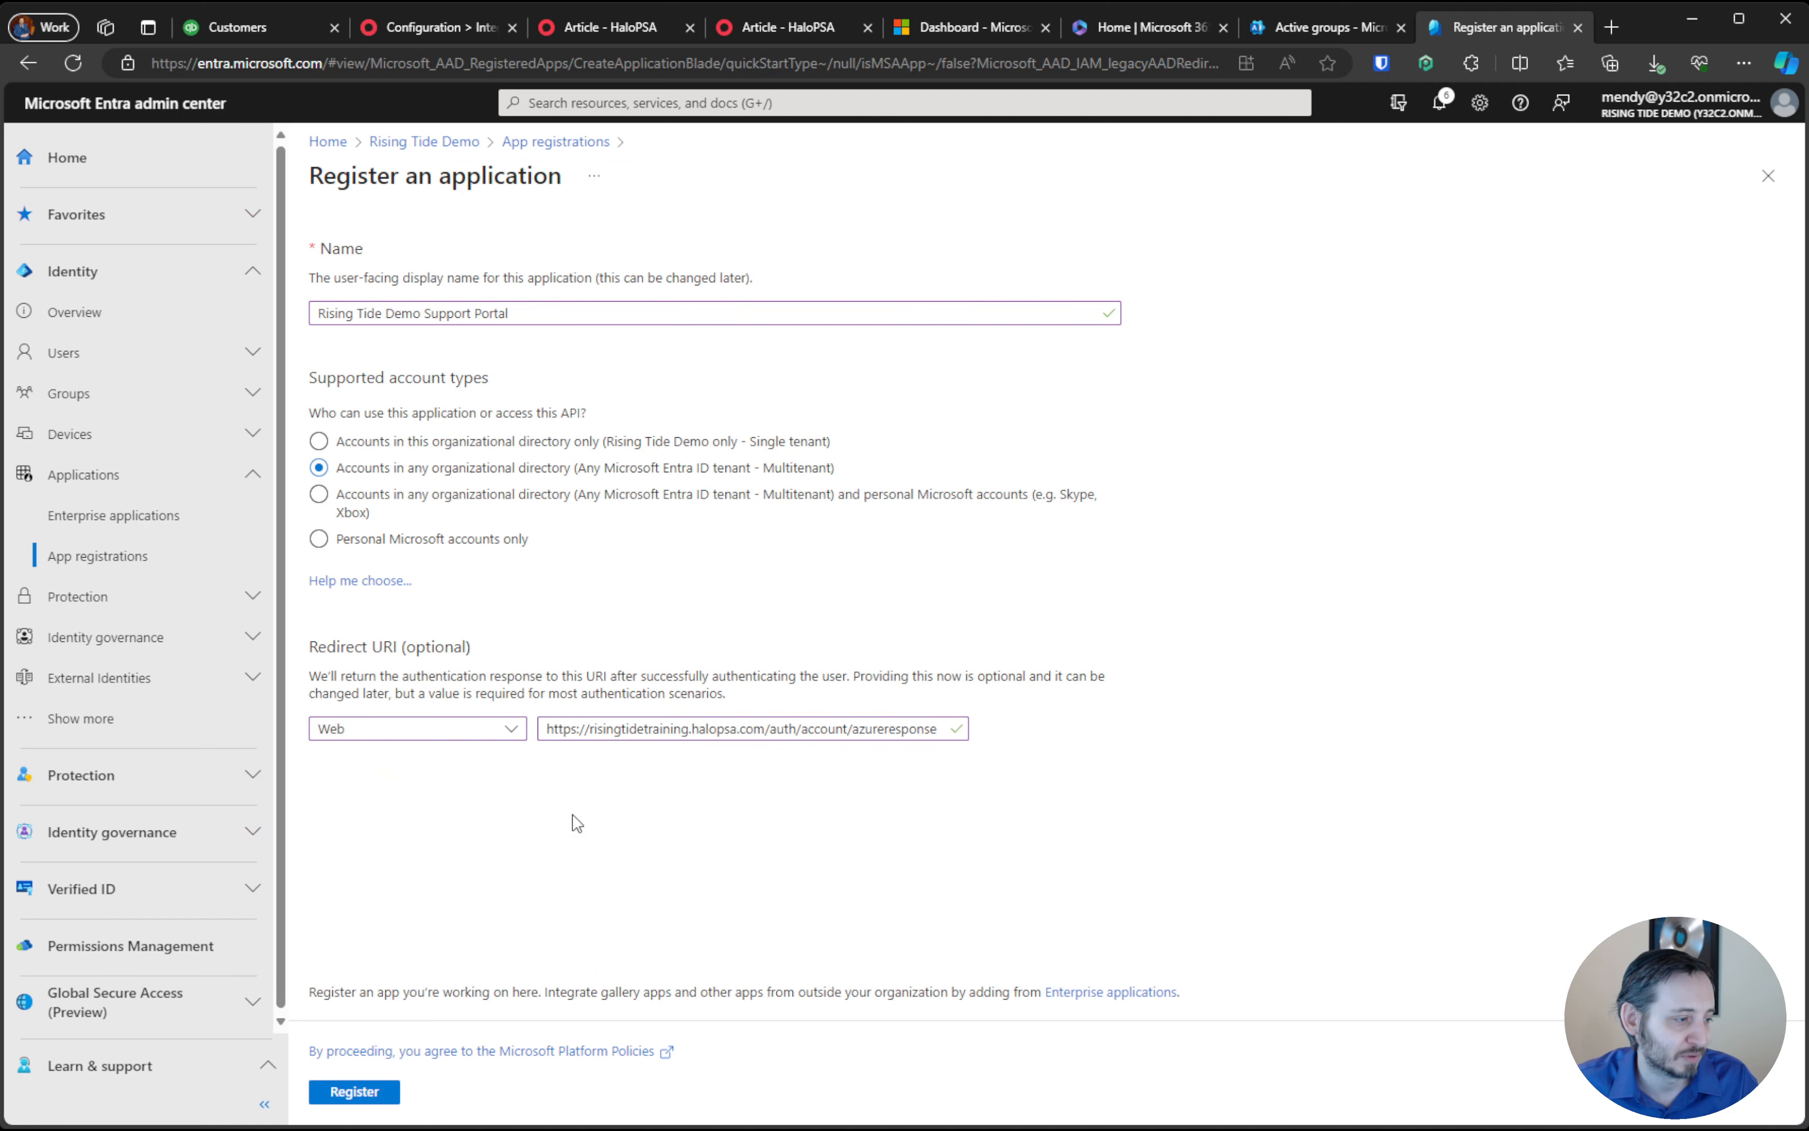
left_click(390, 1097)
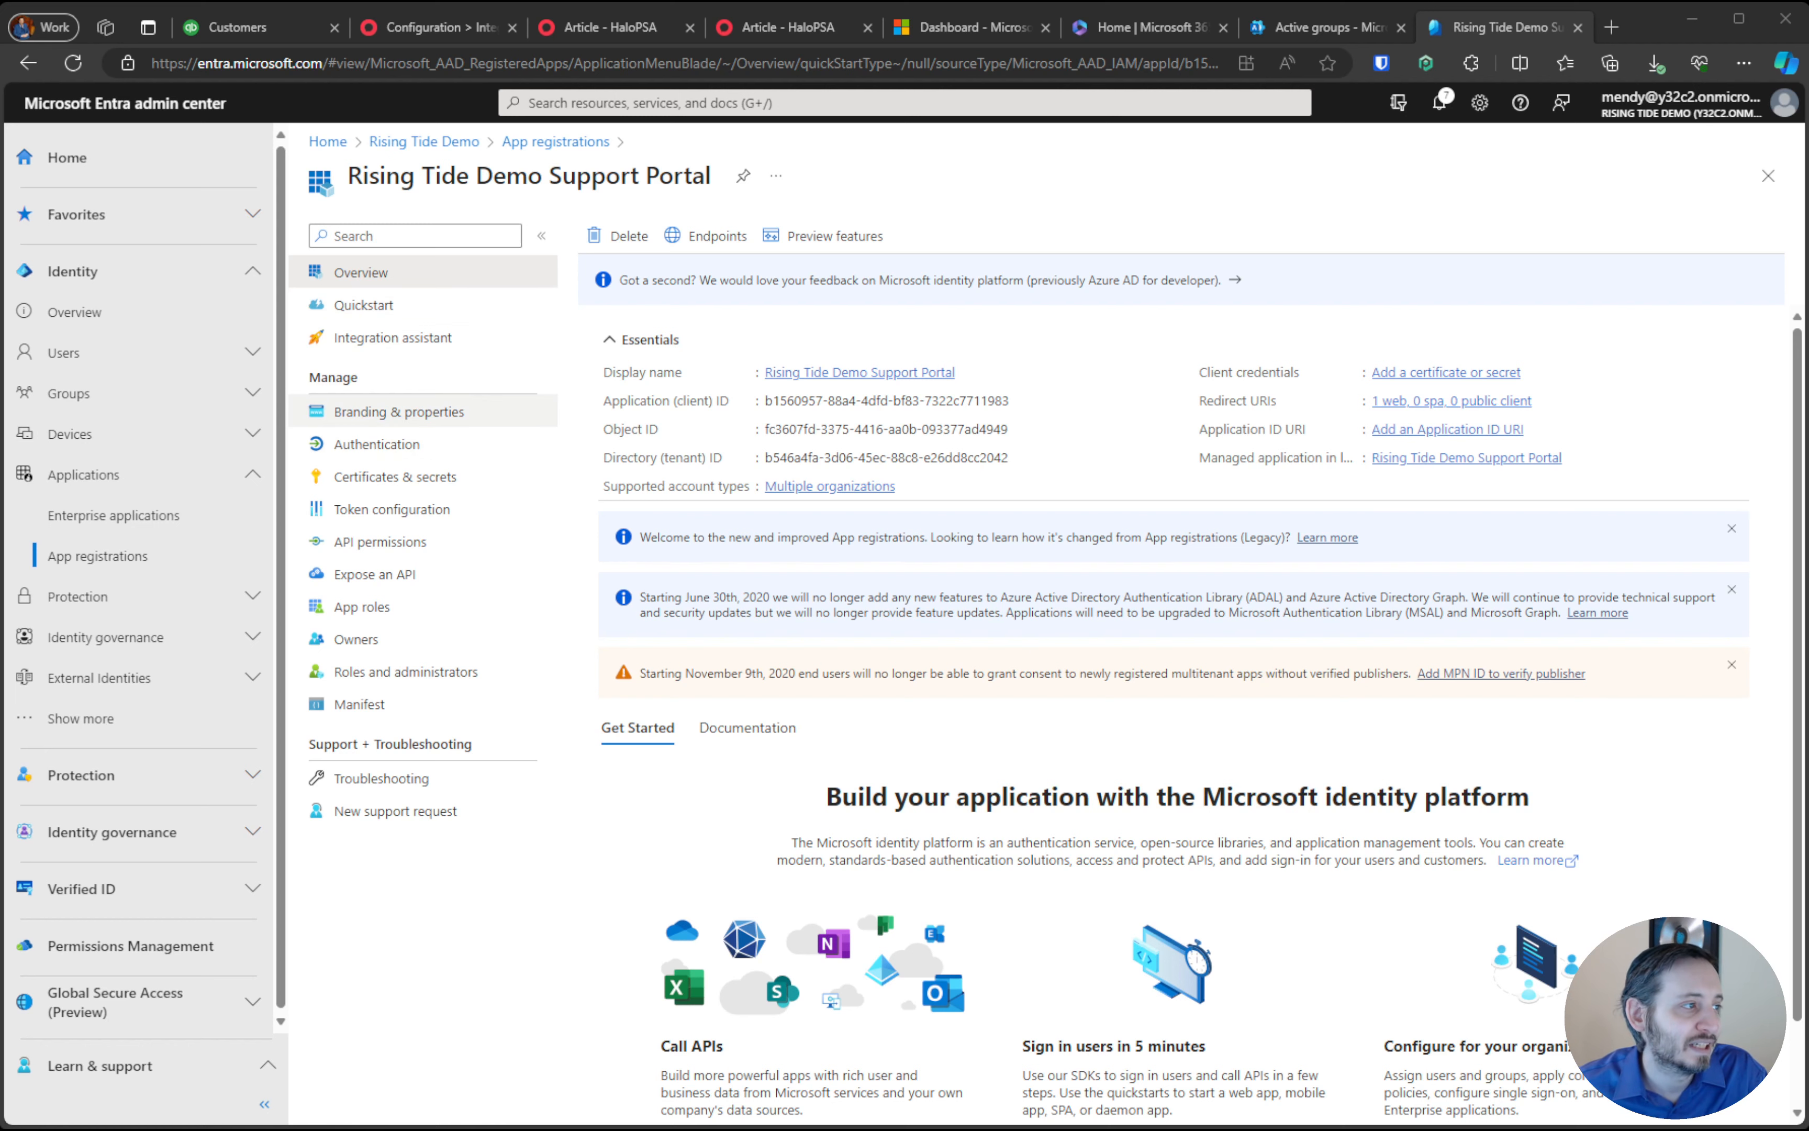
left_click(433, 413)
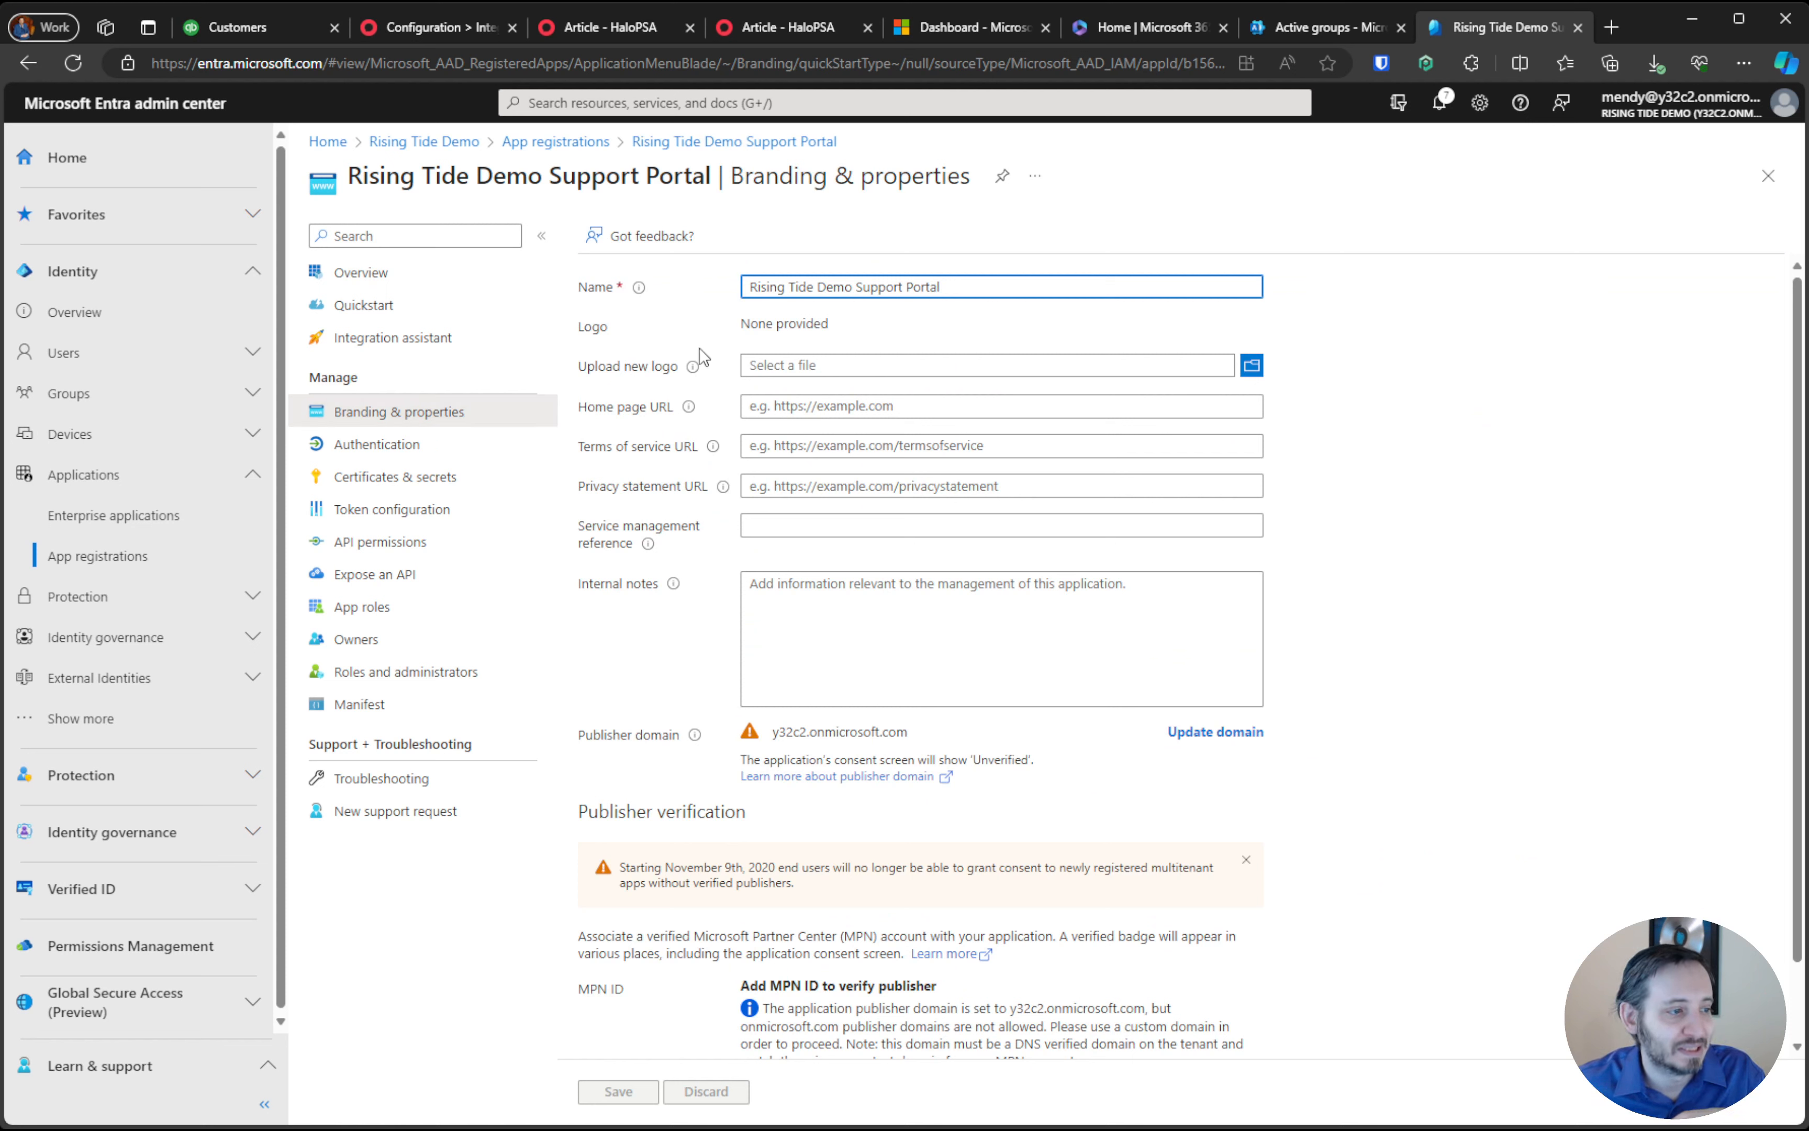
left_click_drag(615, 285, 1088, 783)
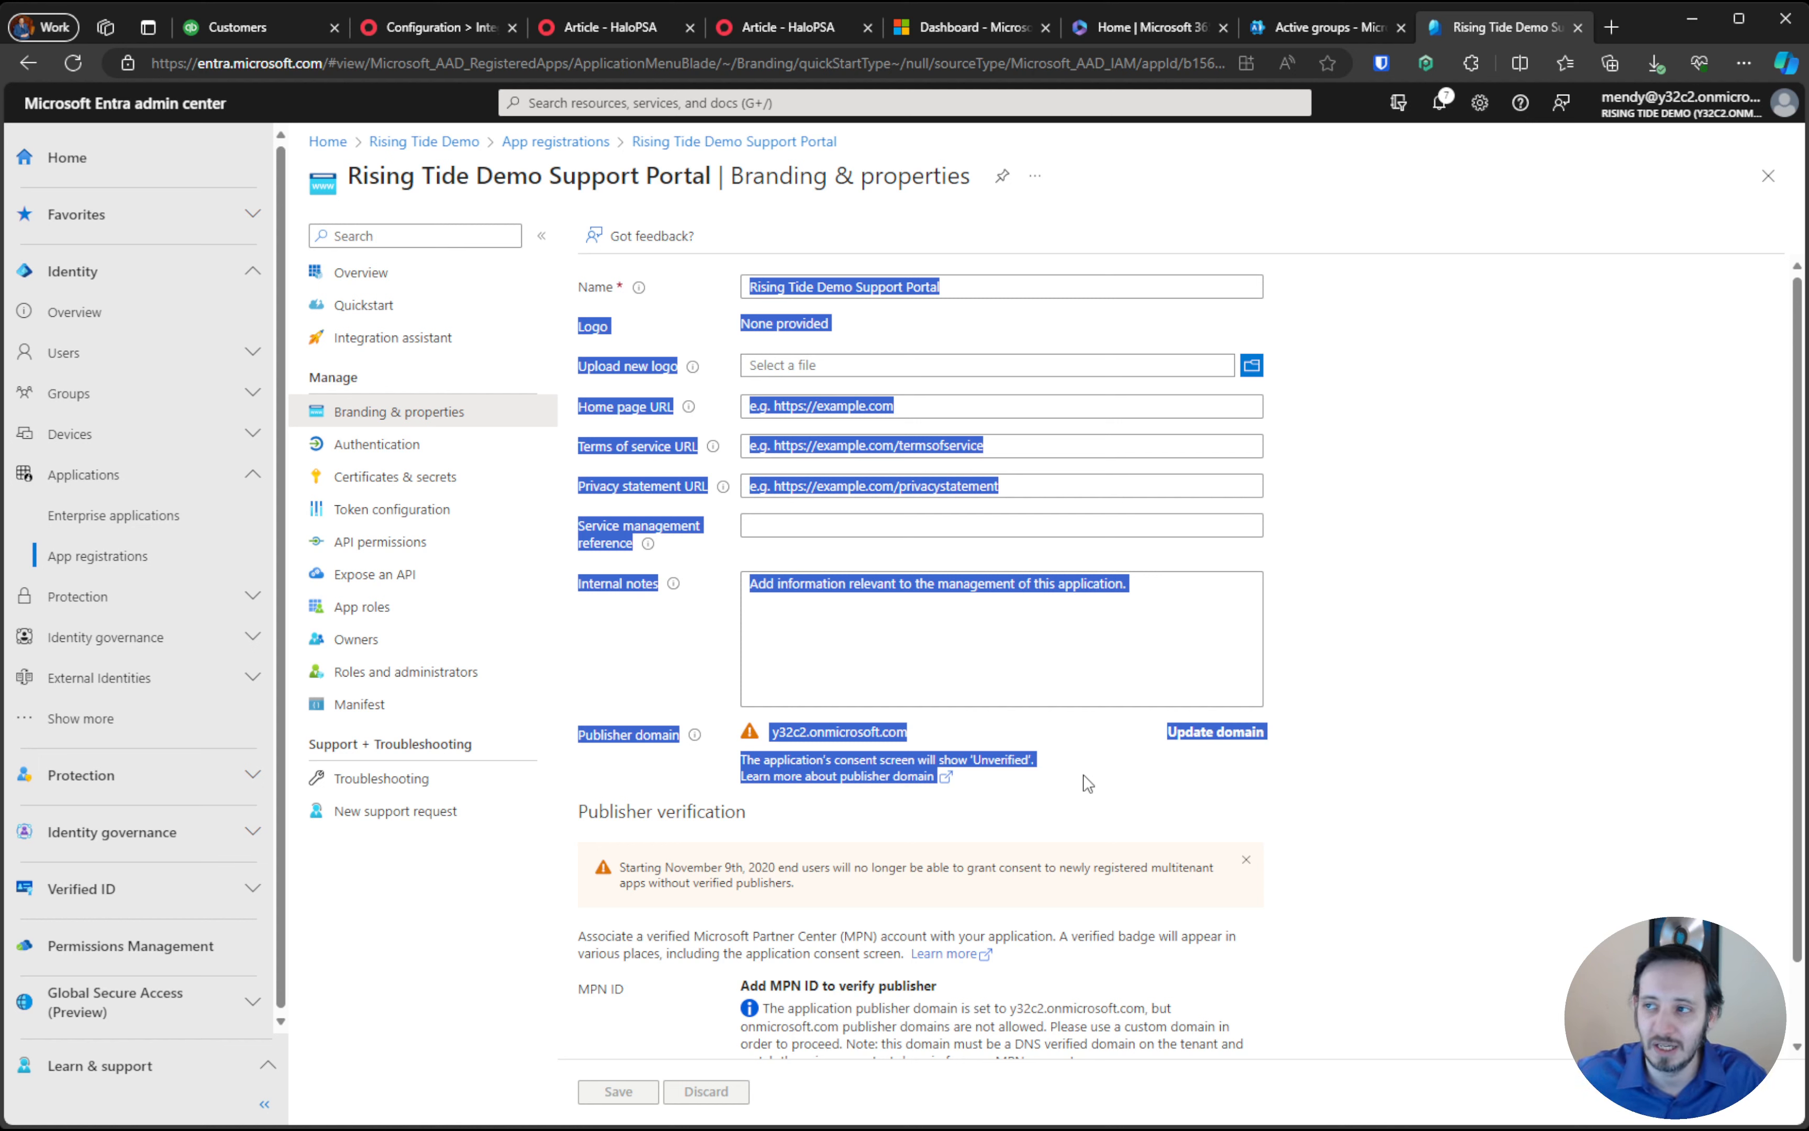
left_click(1312, 548)
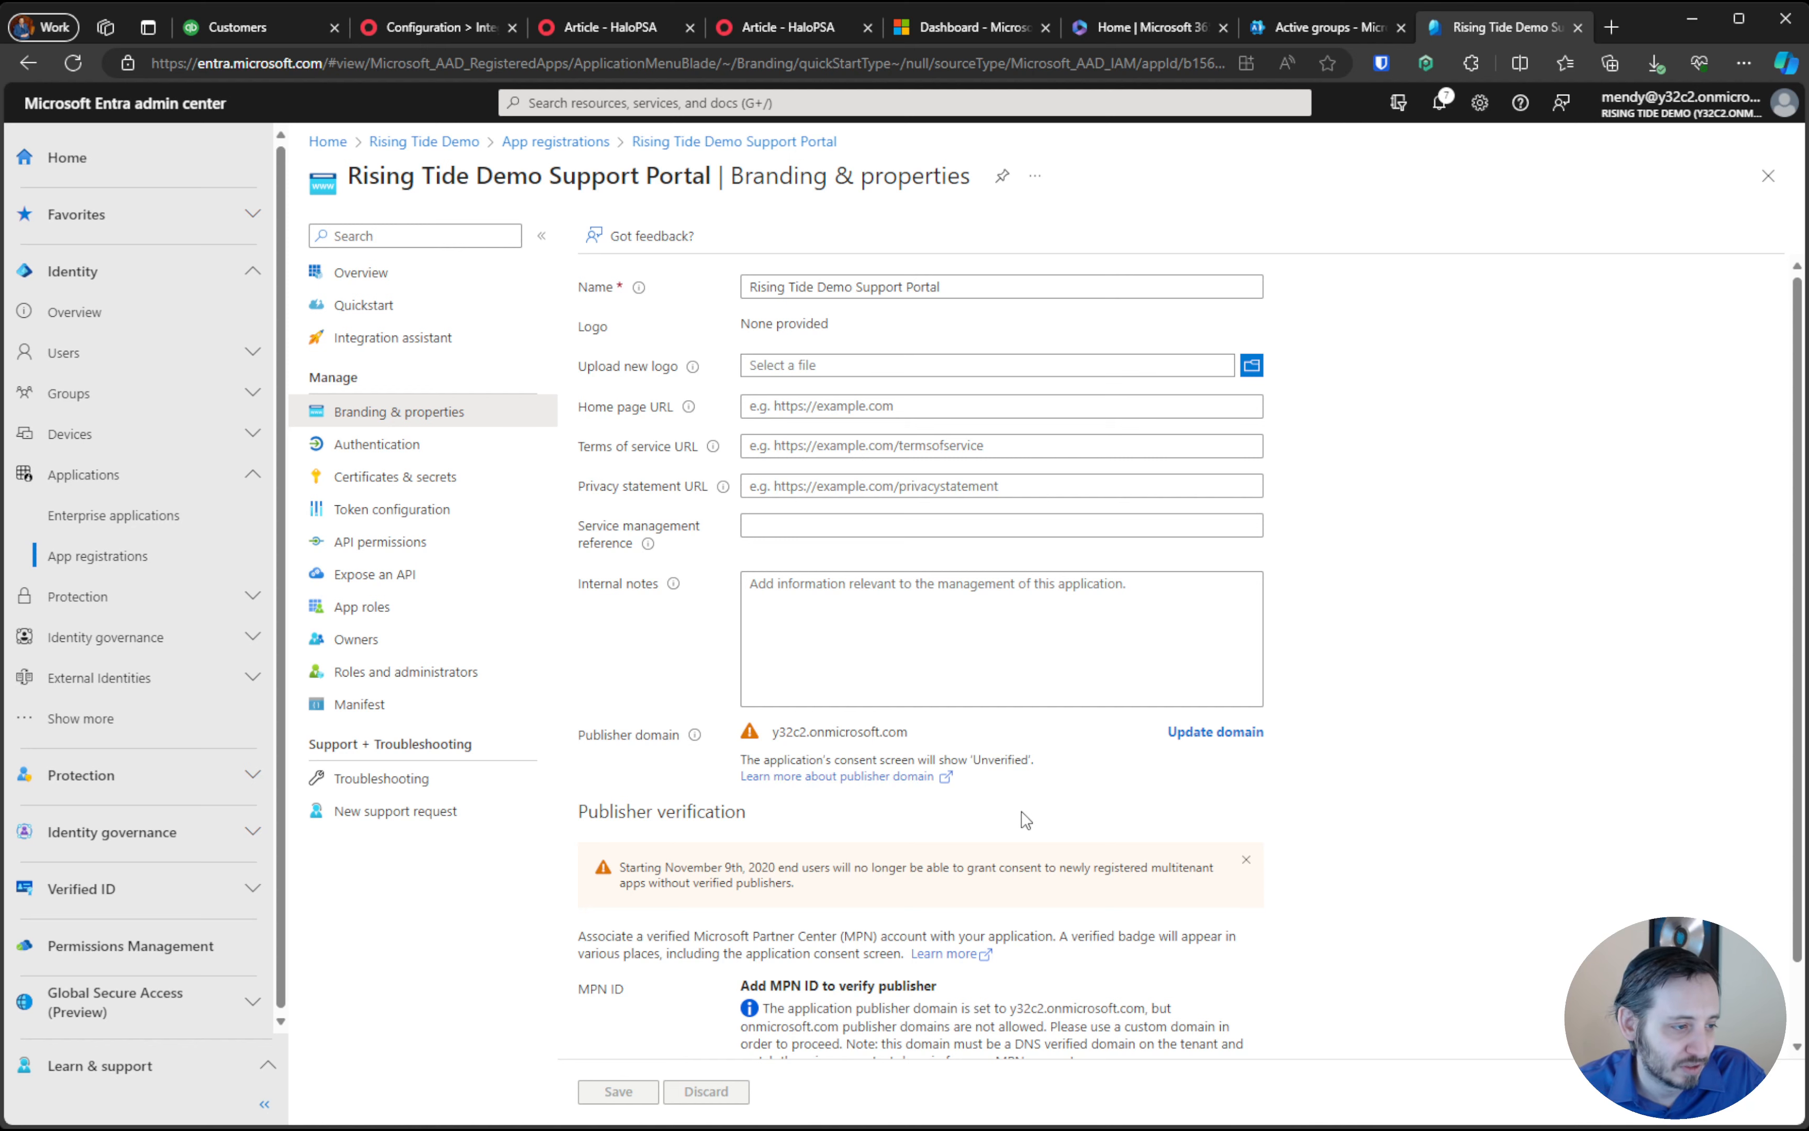
scroll(1022, 812, "down", 1)
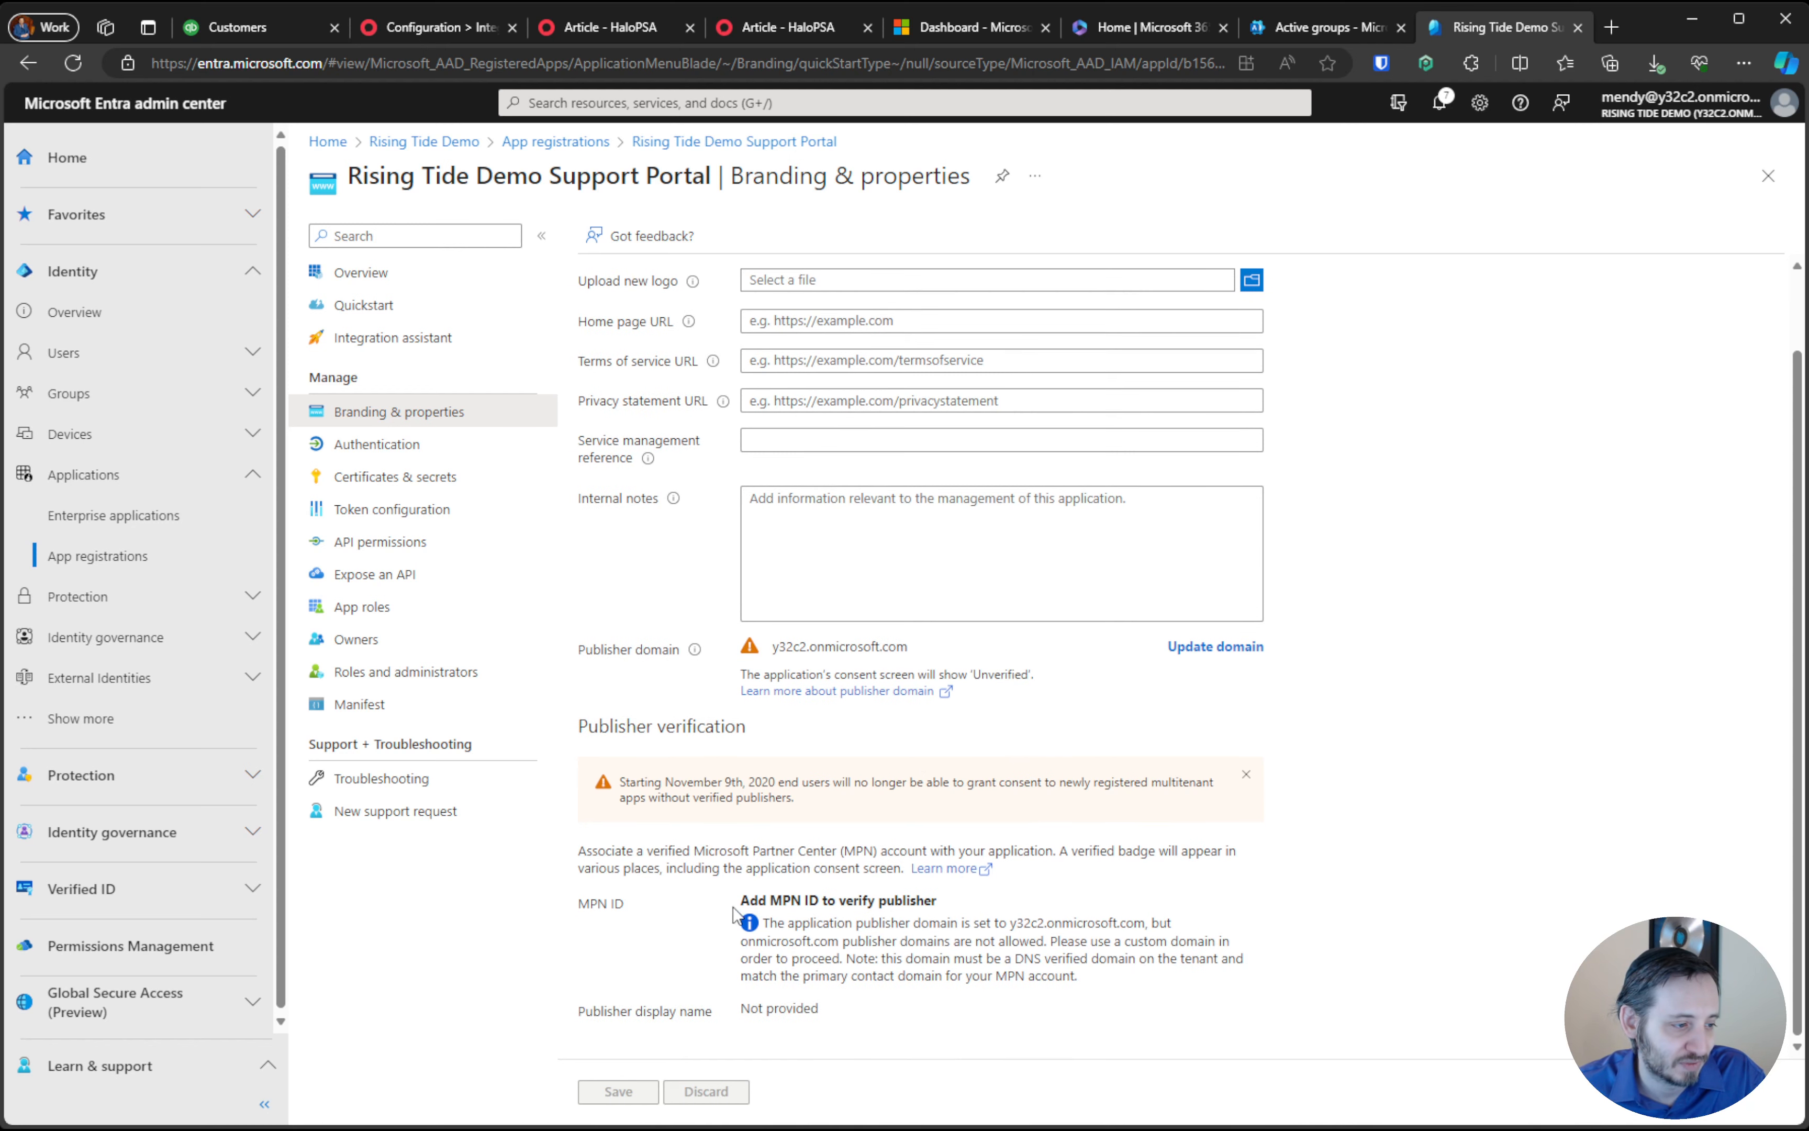
left_click_drag(734, 909, 1130, 978)
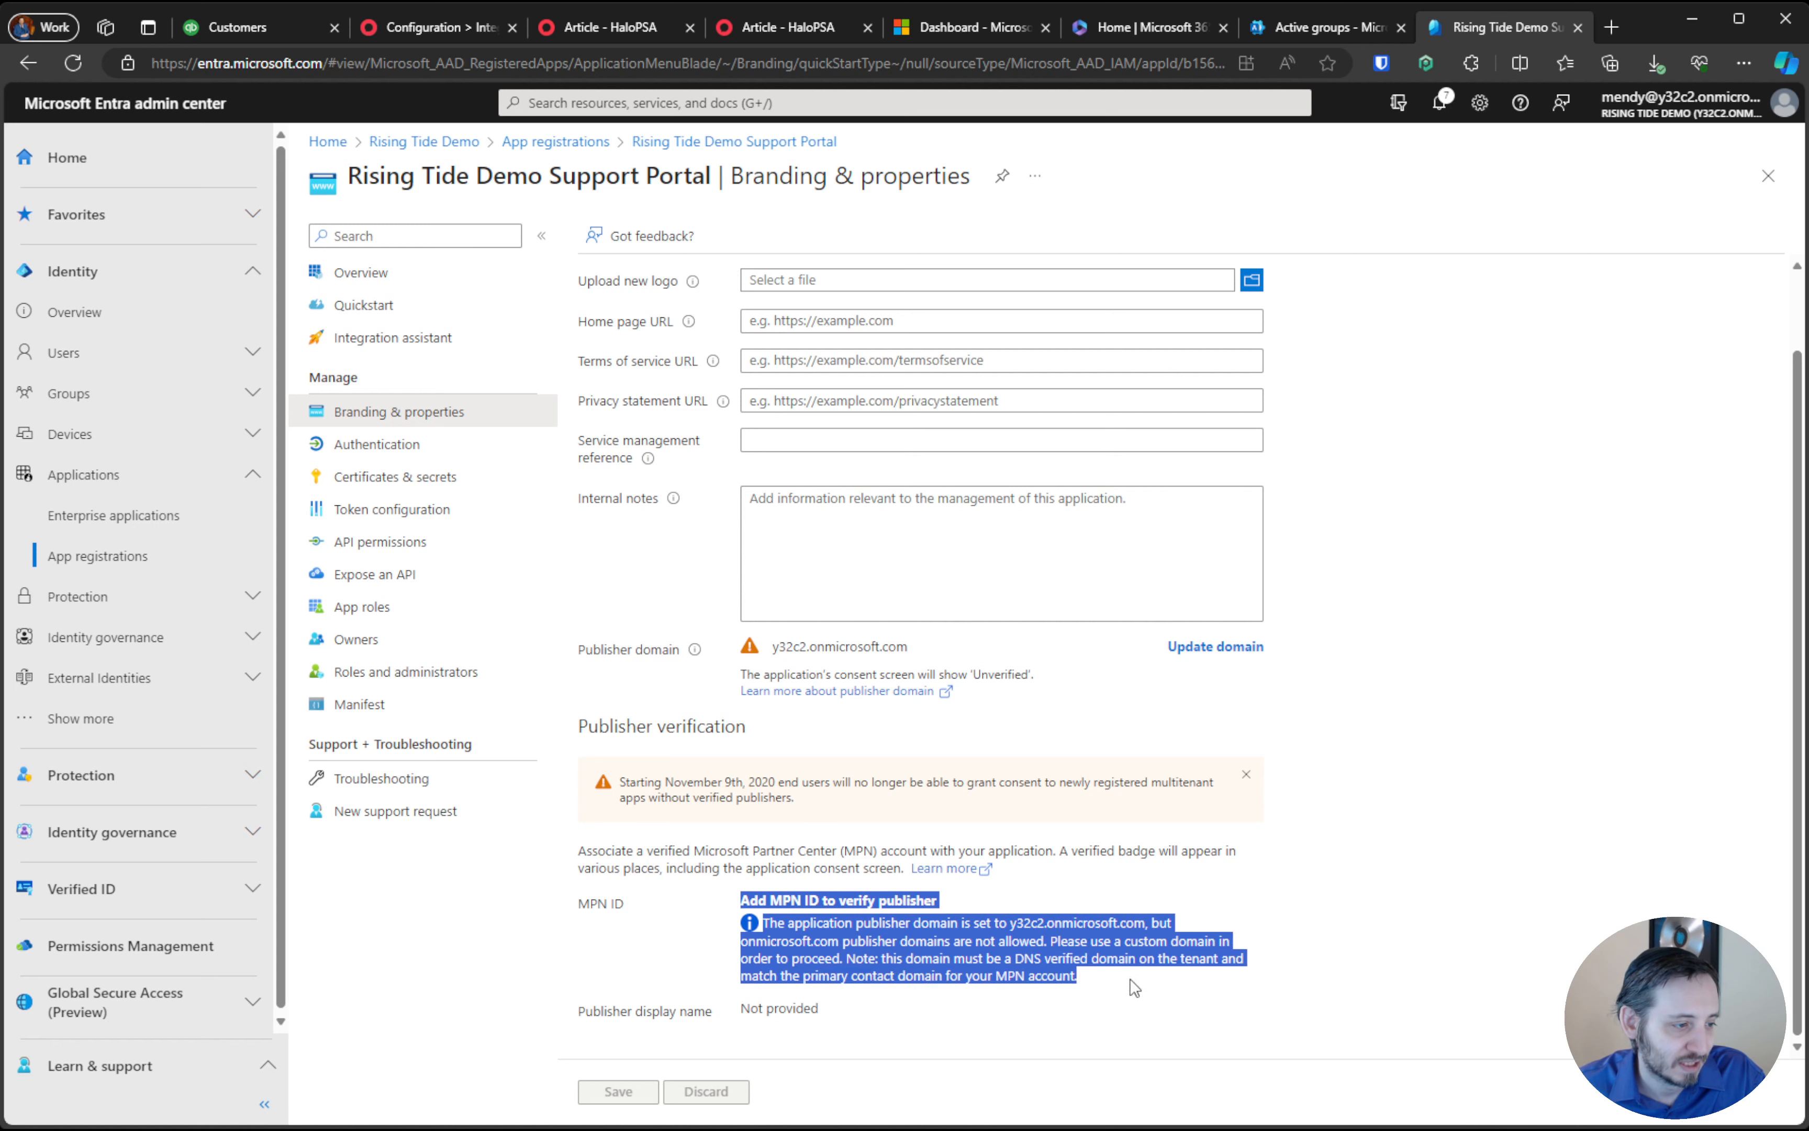
left_click(1130, 979)
left_click_drag(734, 900, 1127, 971)
left_click(1128, 980)
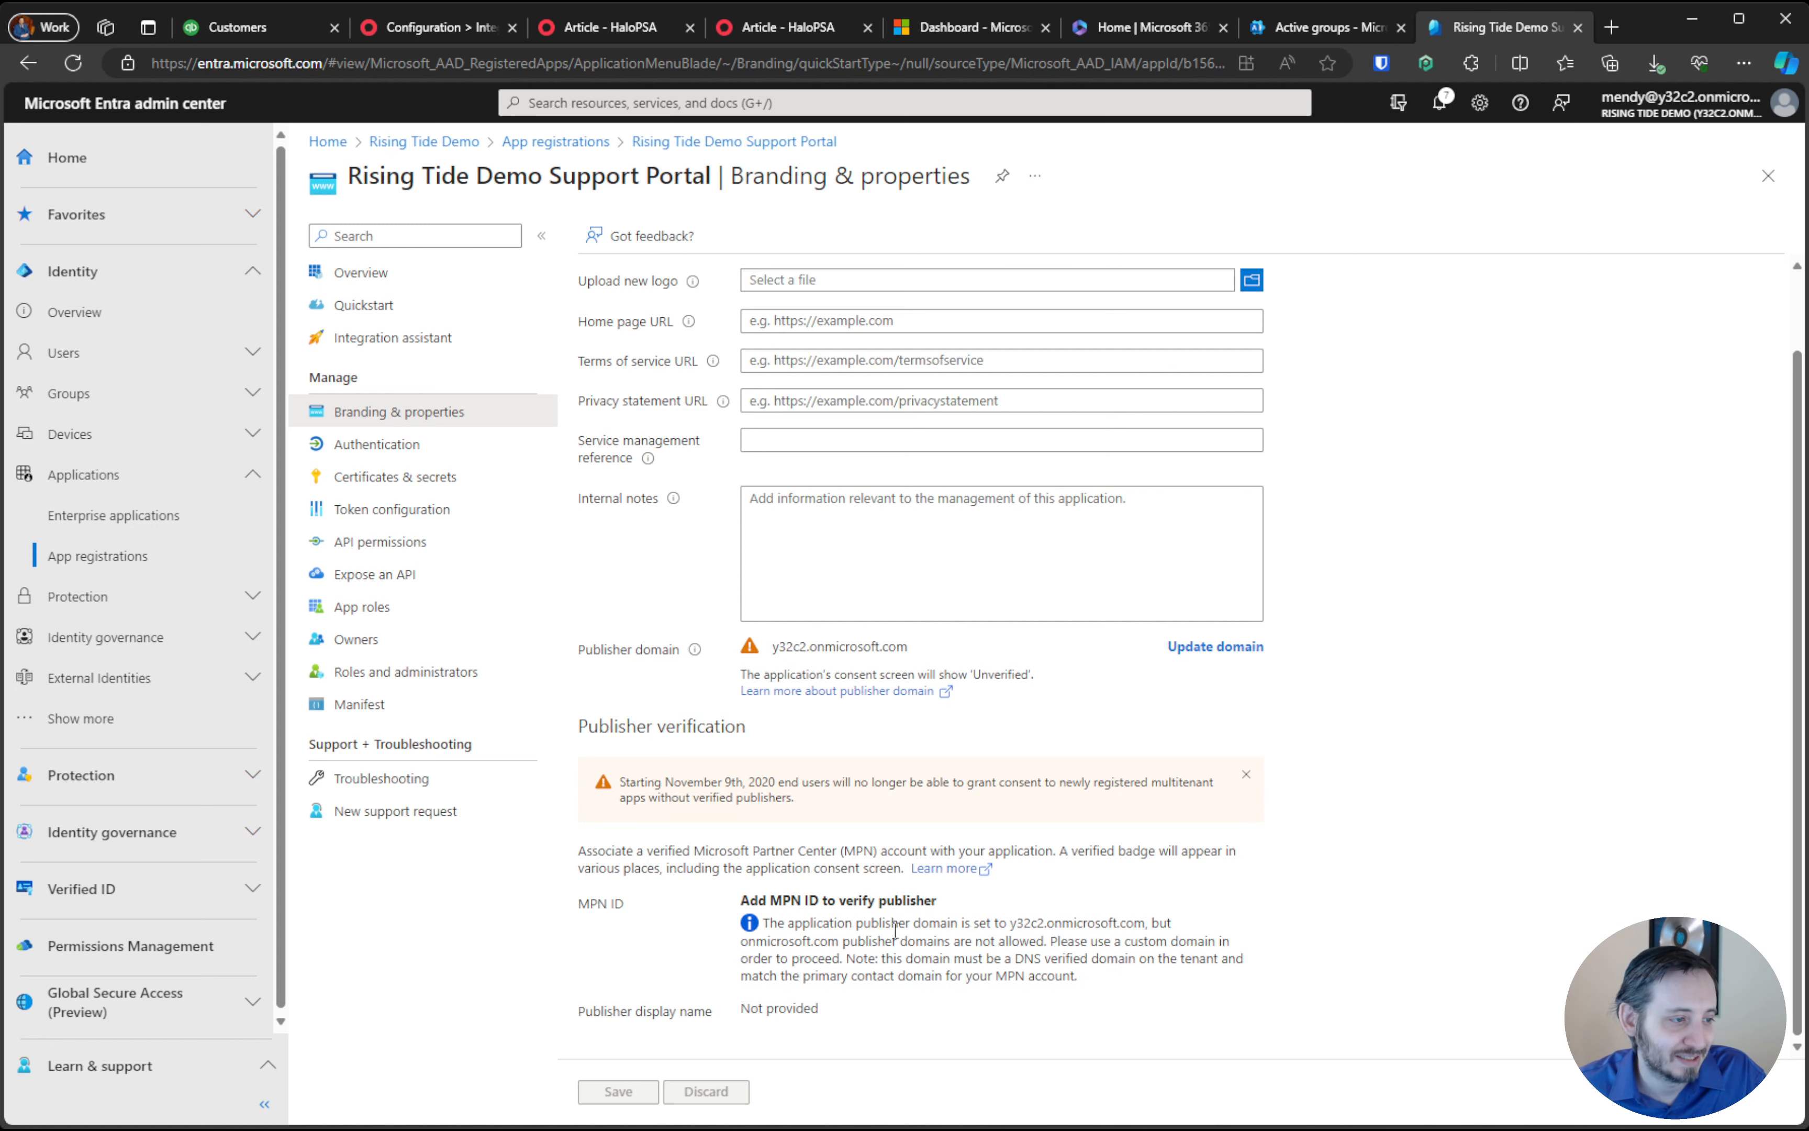
left_click_drag(739, 901, 982, 914)
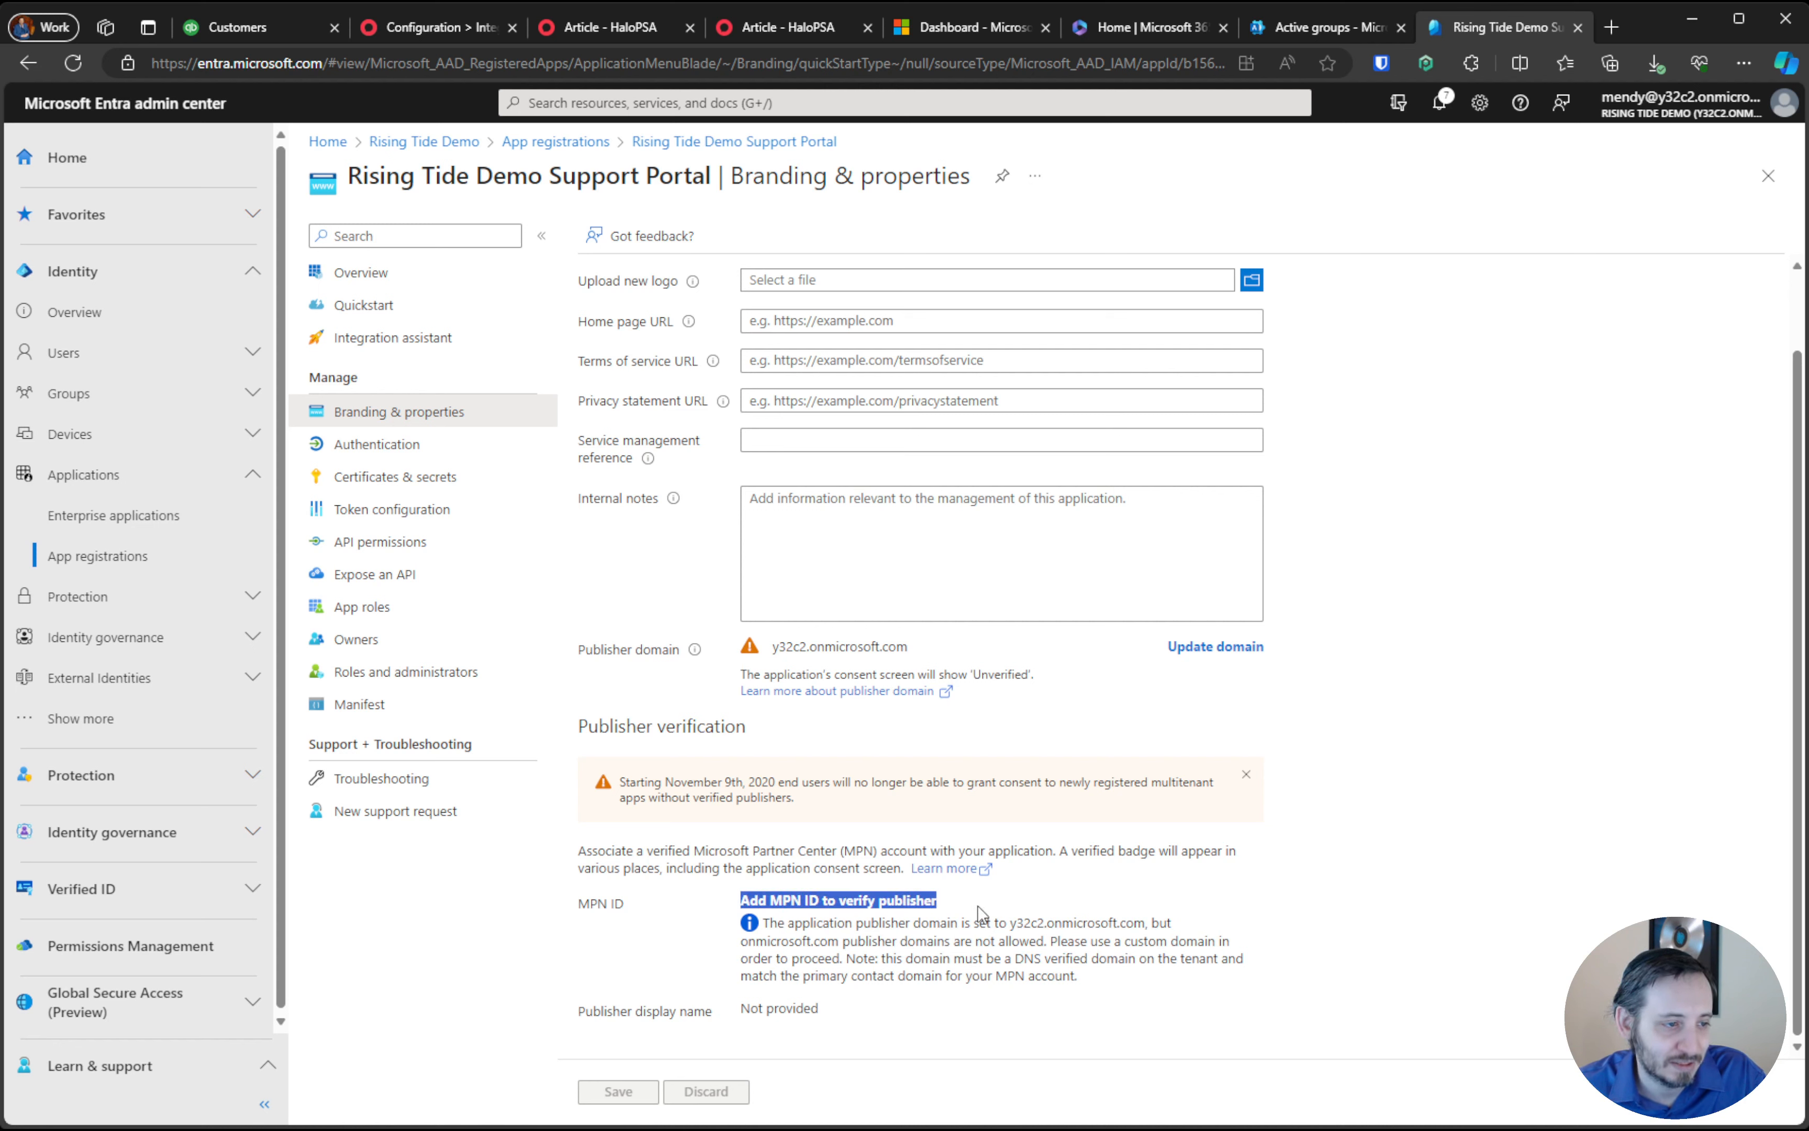
left_click_drag(800, 648, 952, 658)
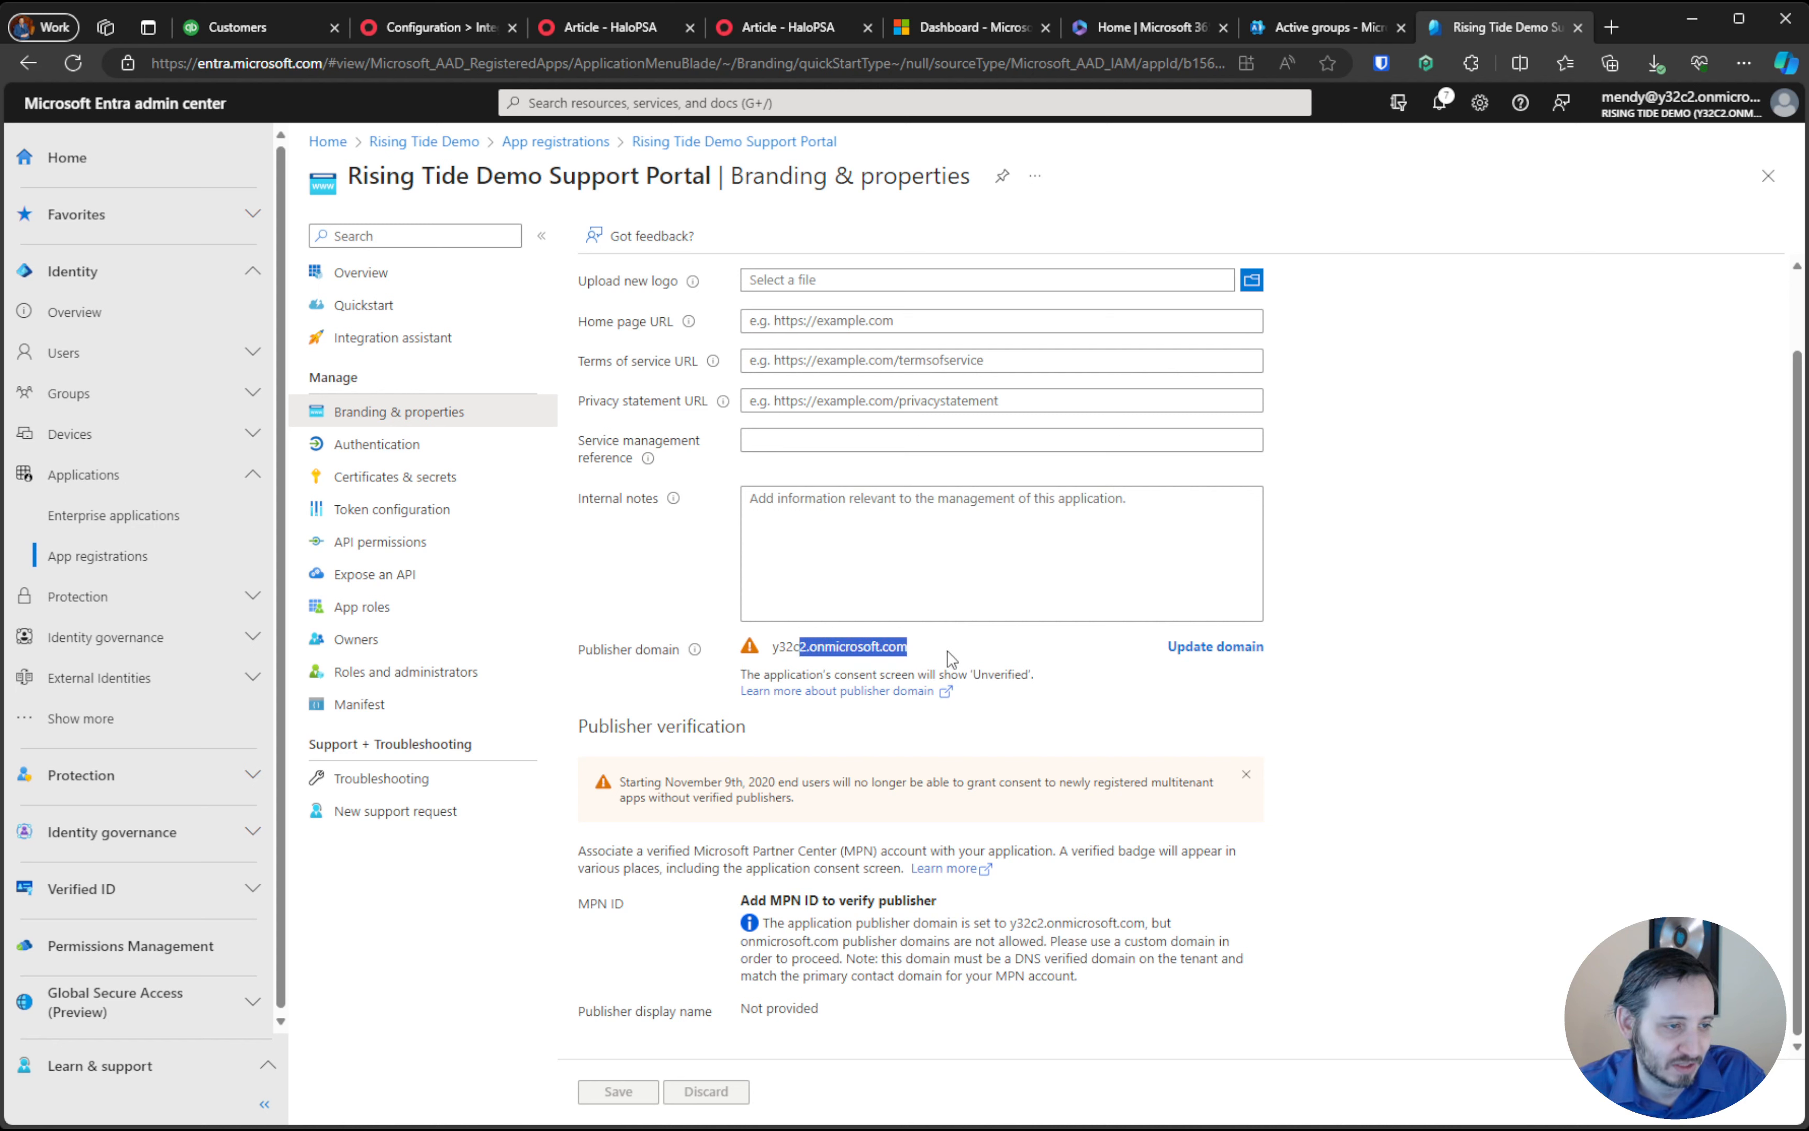
left_click(1242, 648)
left_click(1378, 308)
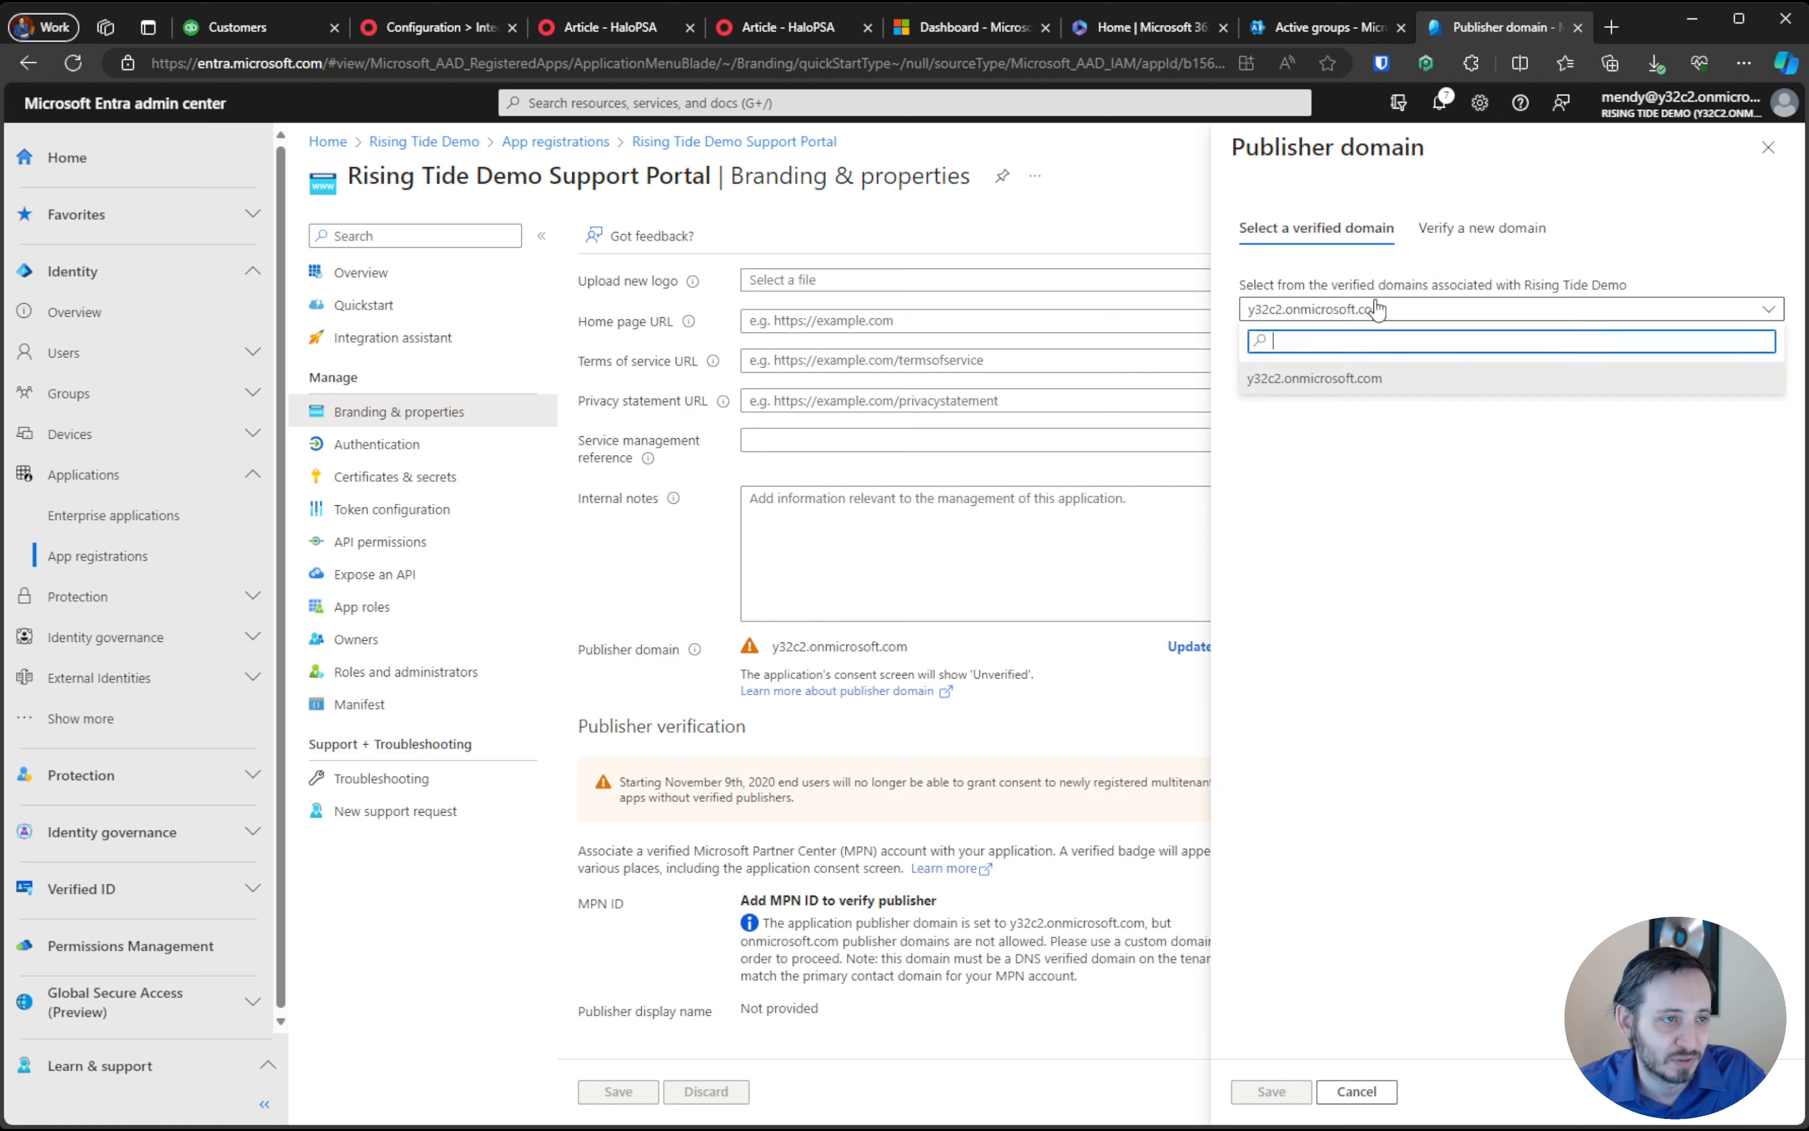
left_click(1347, 378)
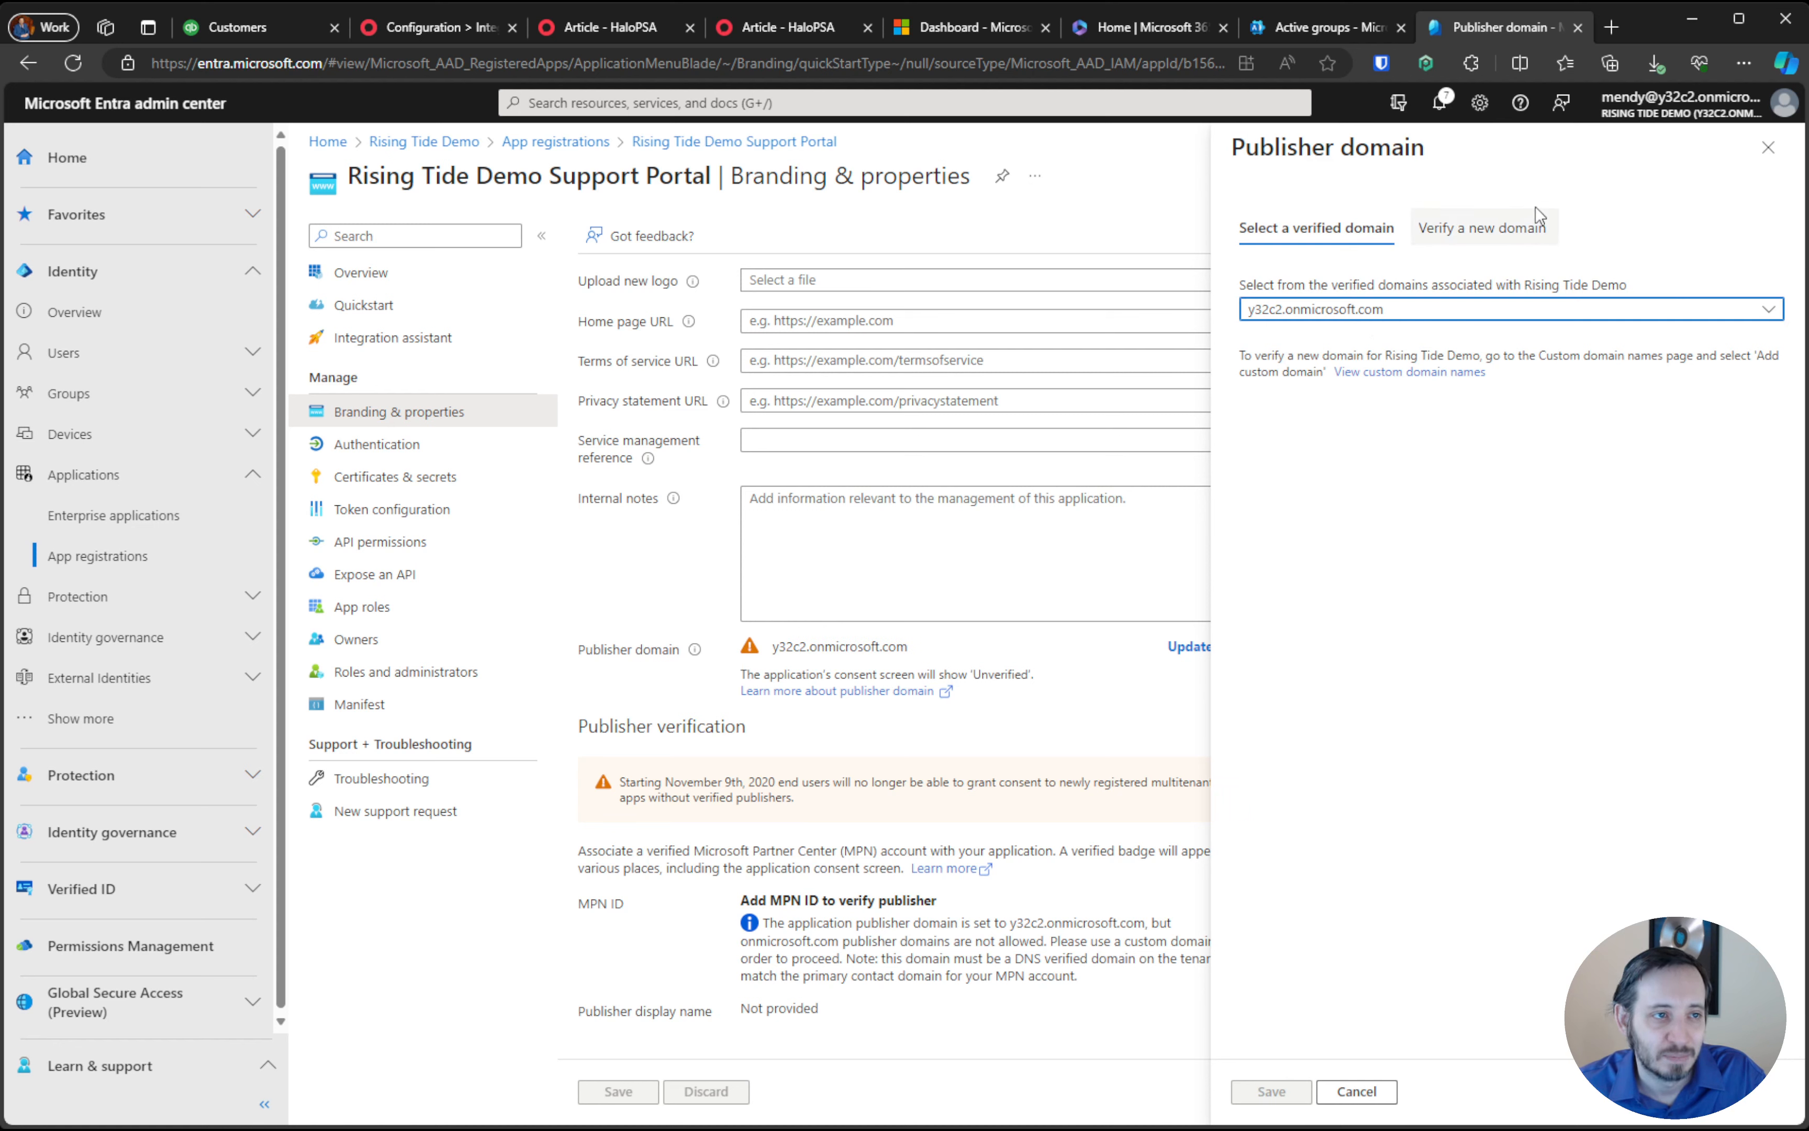
left_click(1768, 147)
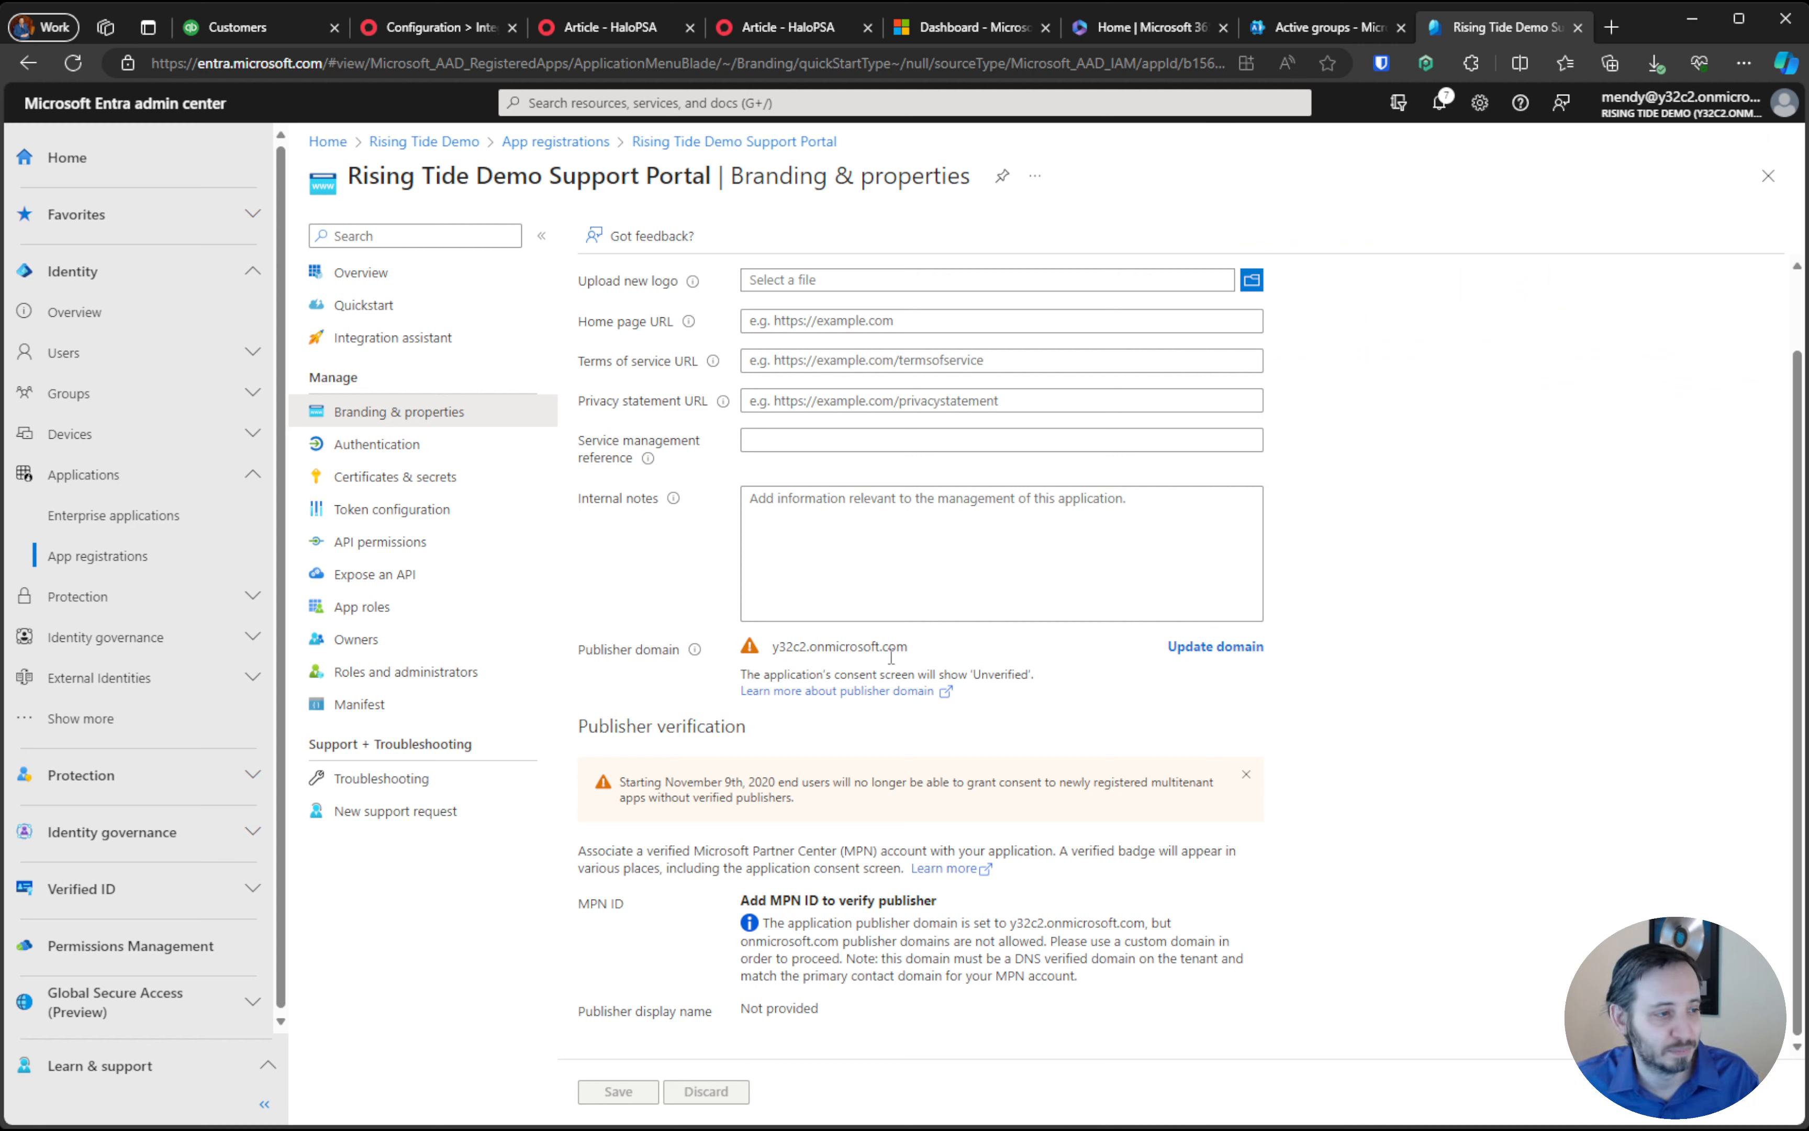
left_click_drag(768, 648, 936, 654)
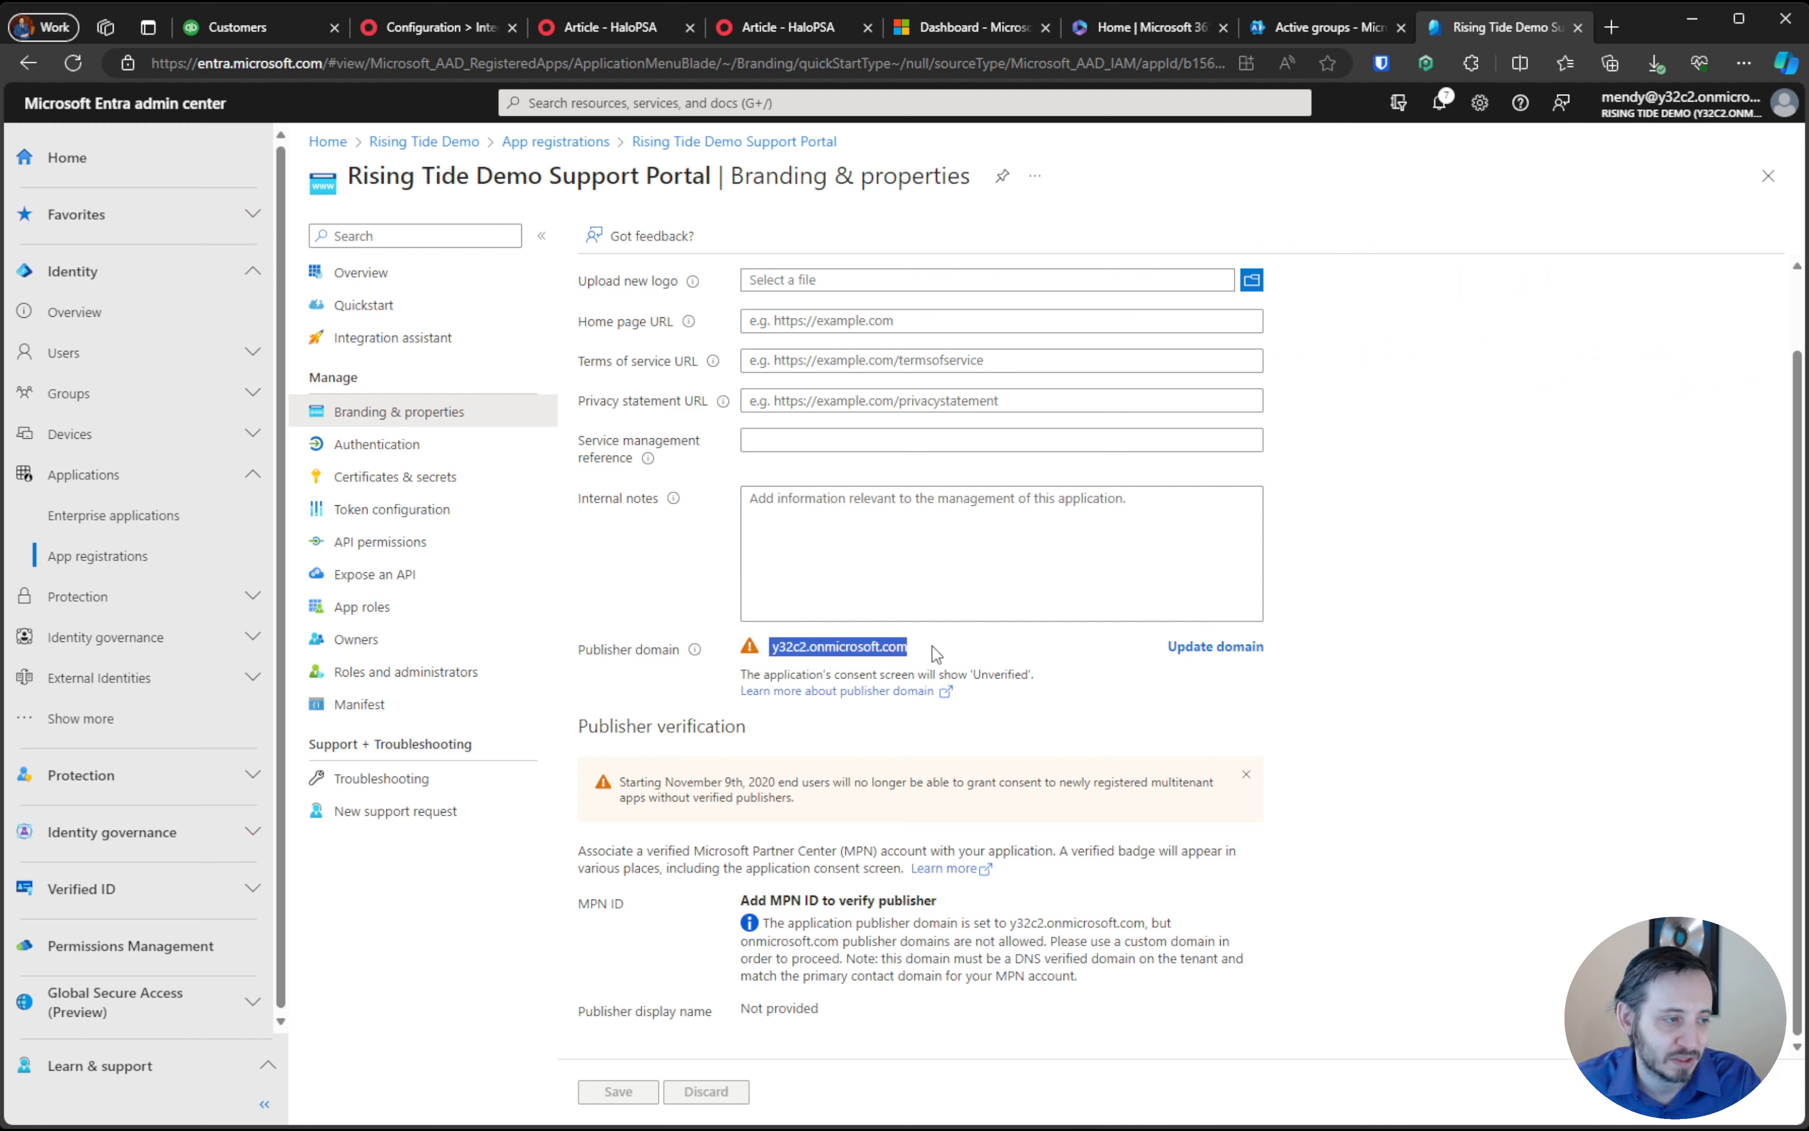
left_click(1216, 646)
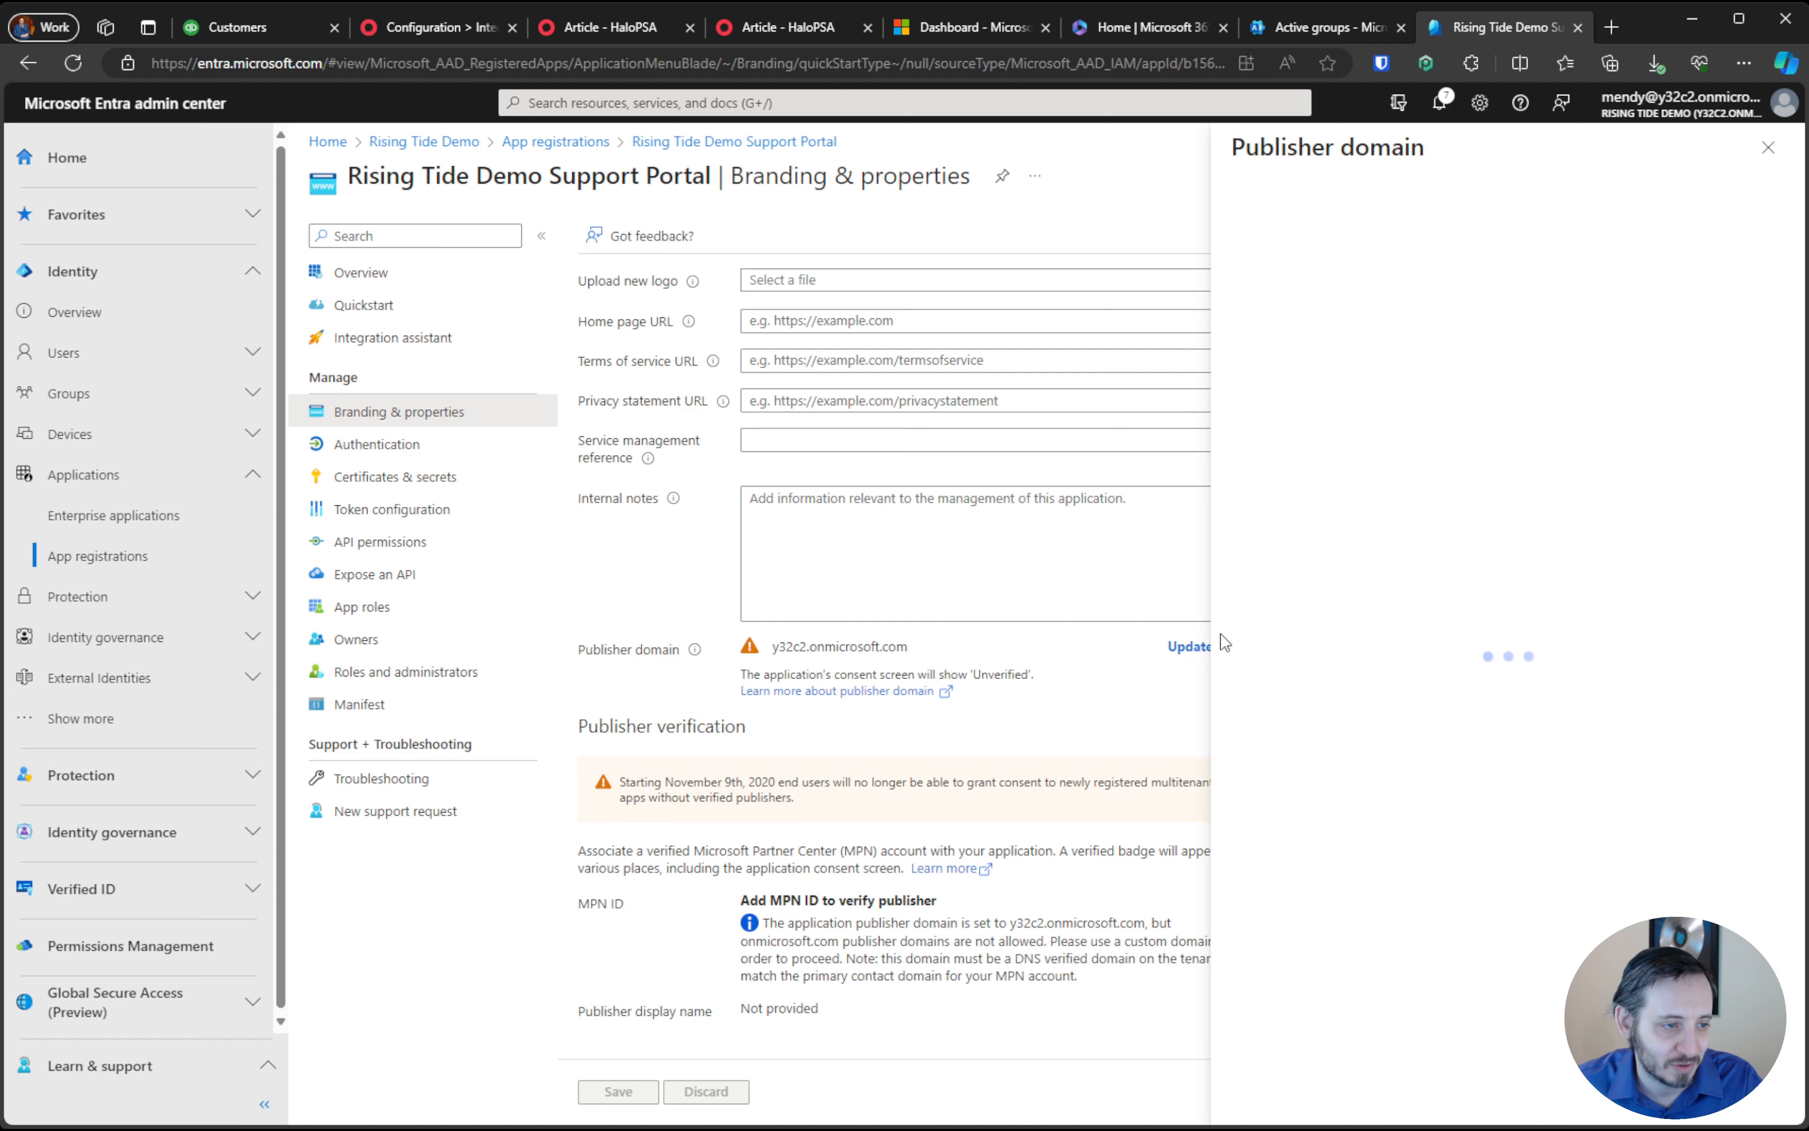
left_click(1488, 309)
left_click(1356, 400)
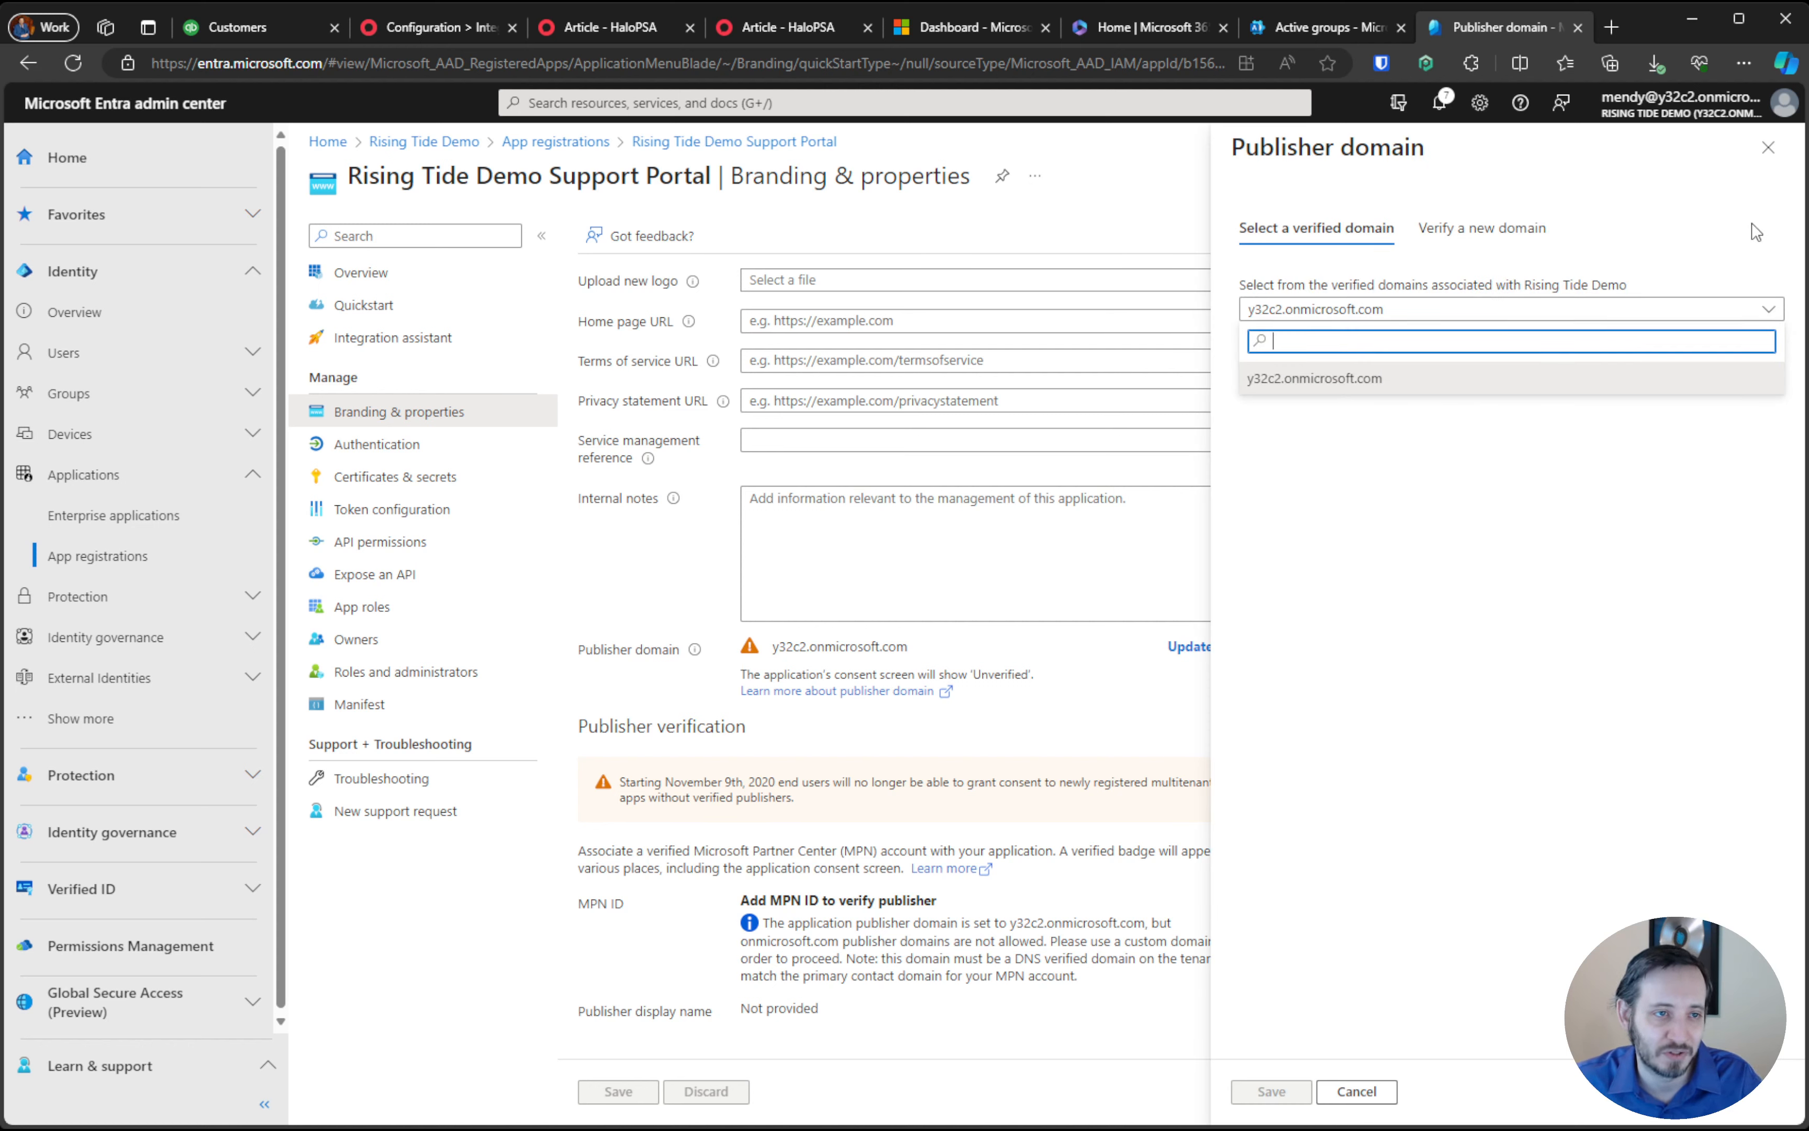
left_click(1768, 153)
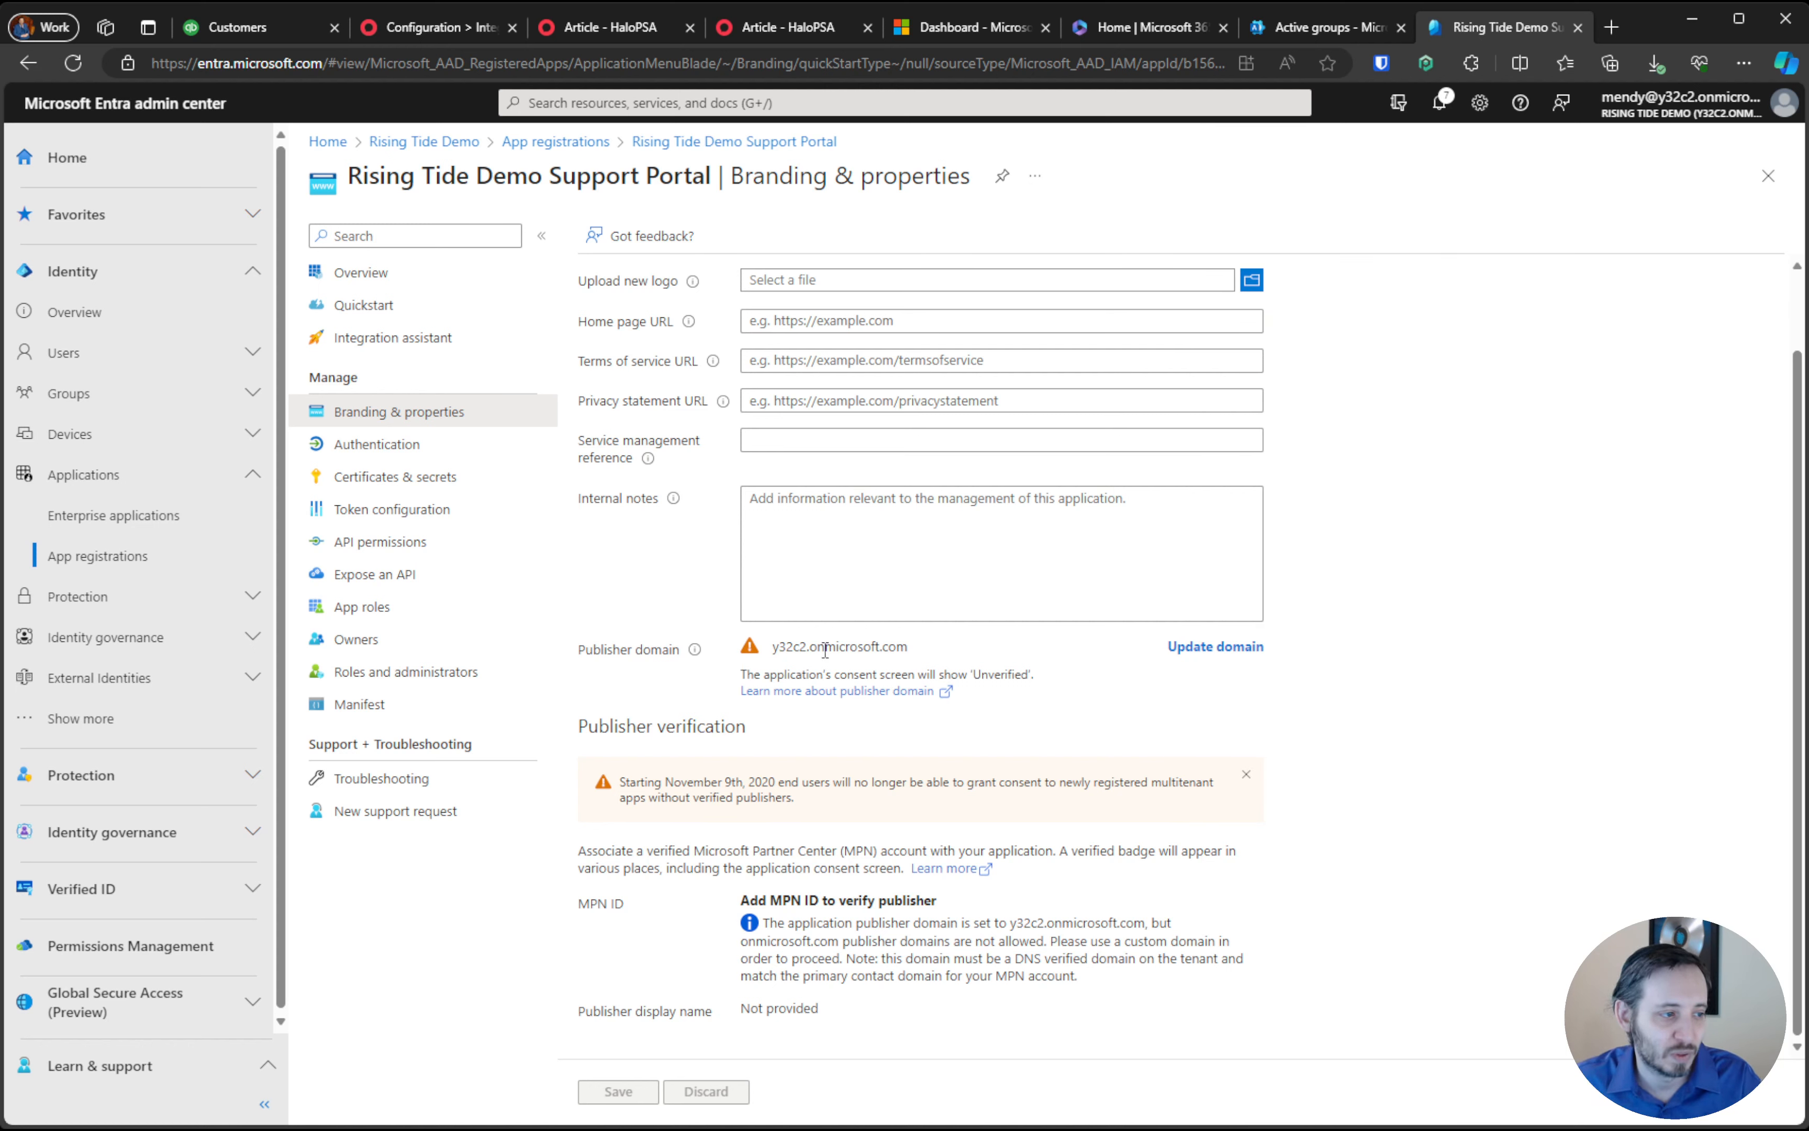
left_click_drag(916, 644, 810, 646)
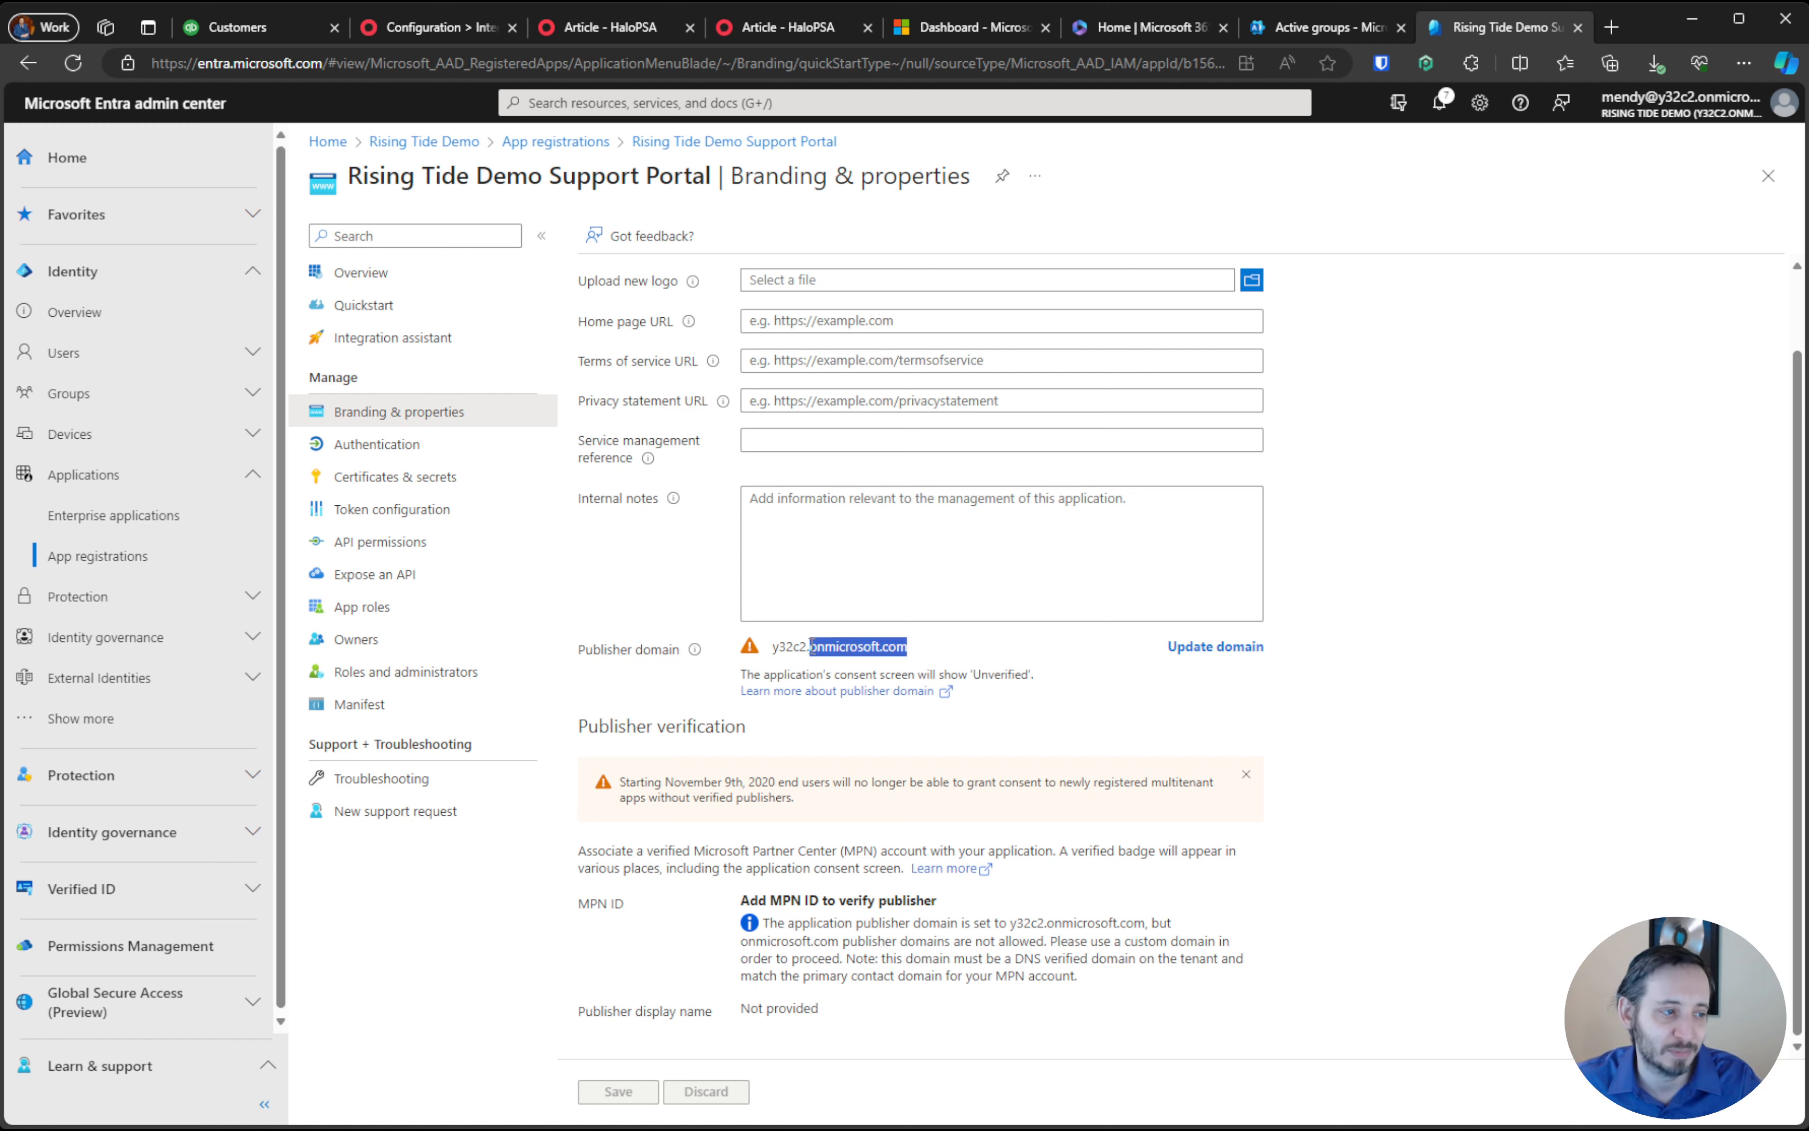
left_click_drag(749, 901, 957, 906)
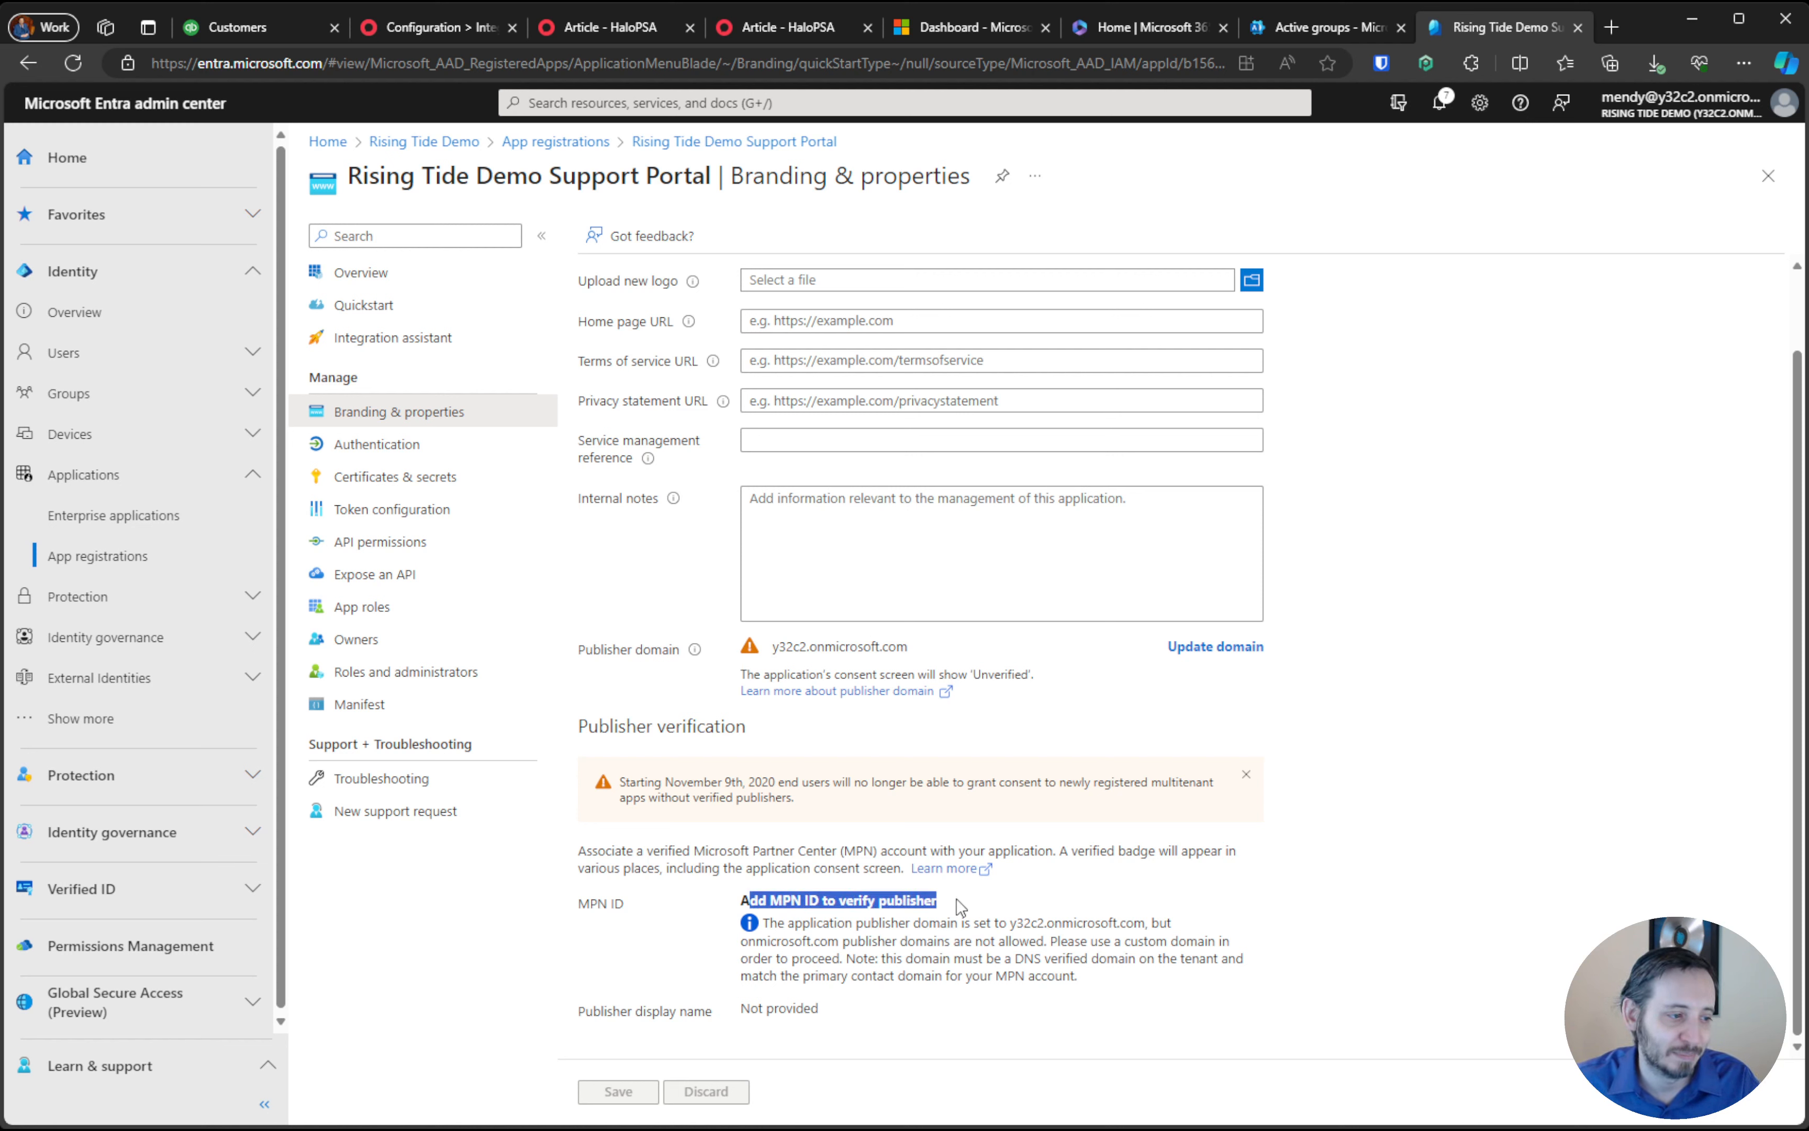
left_click(871, 907)
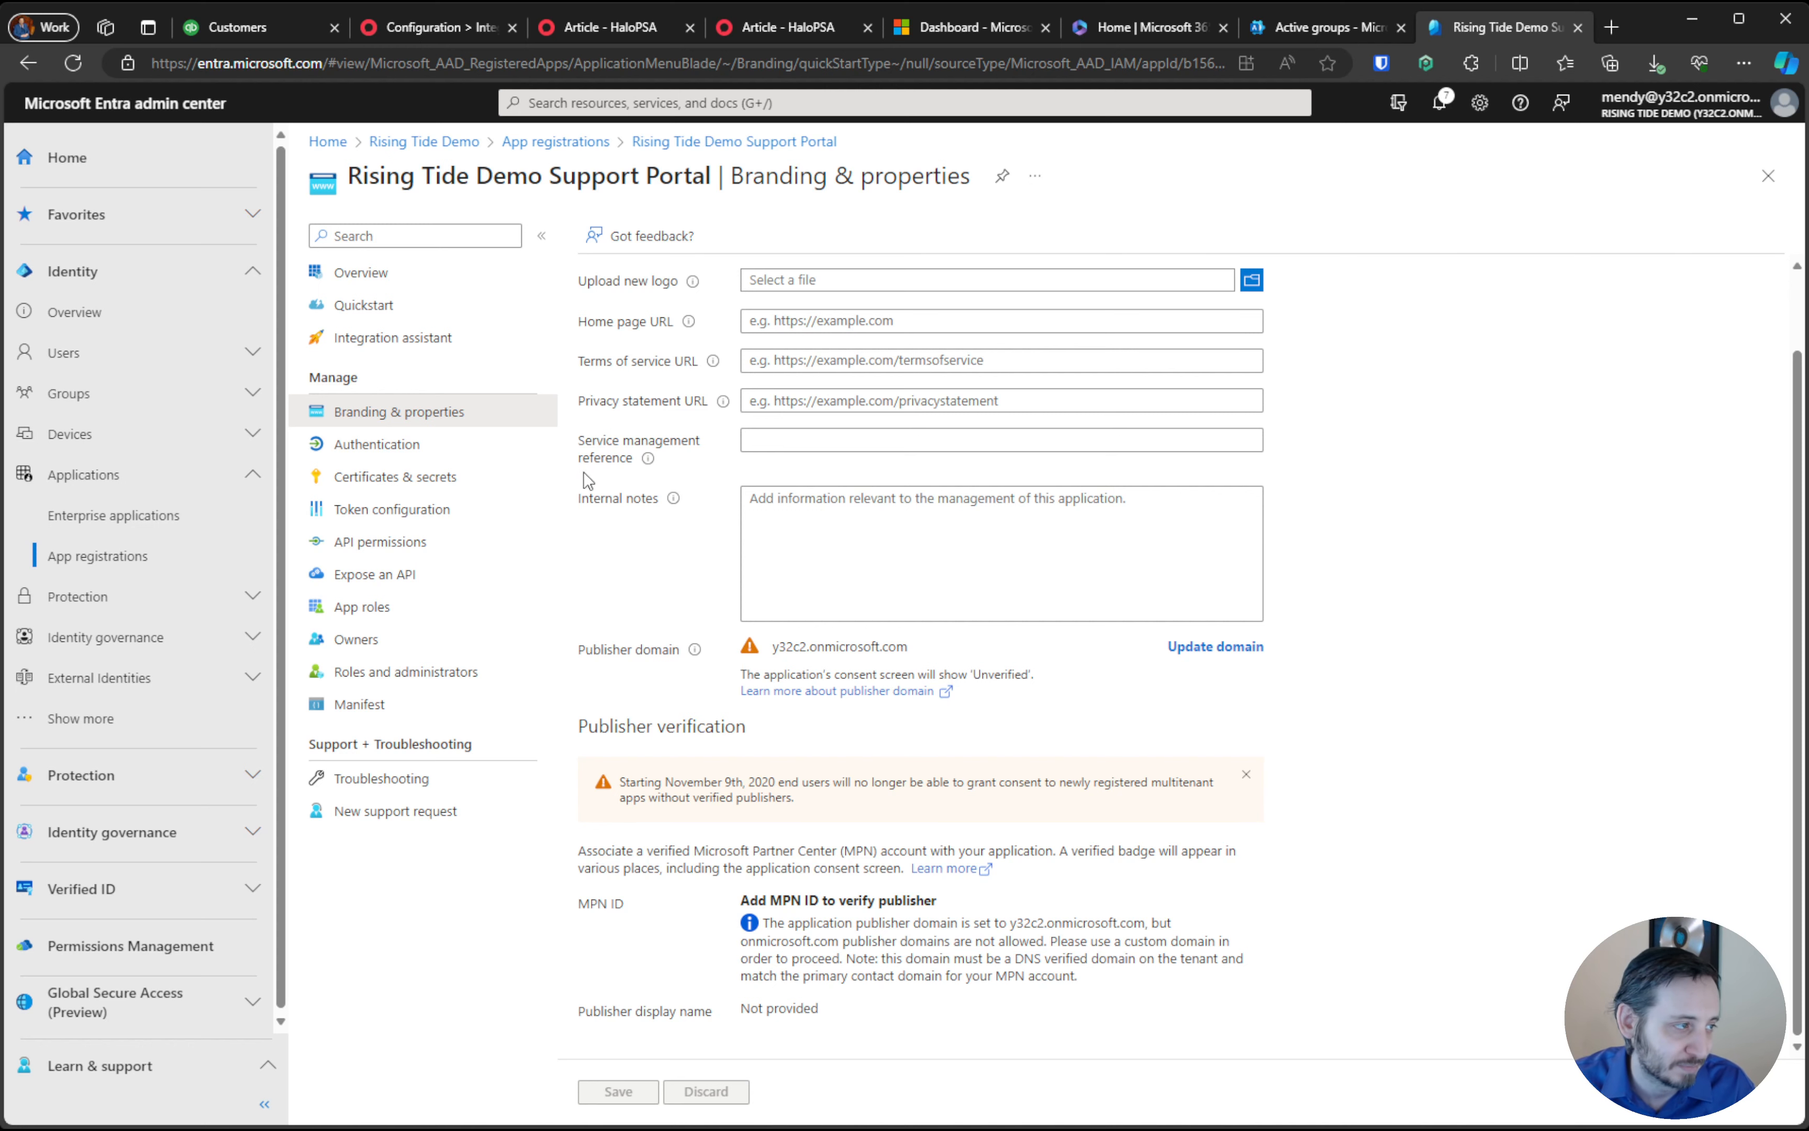
- In Authentication, add a second redirect URI with host traininghalo.risingtidegroup.net, copied from the existing one
left_click(428, 456)
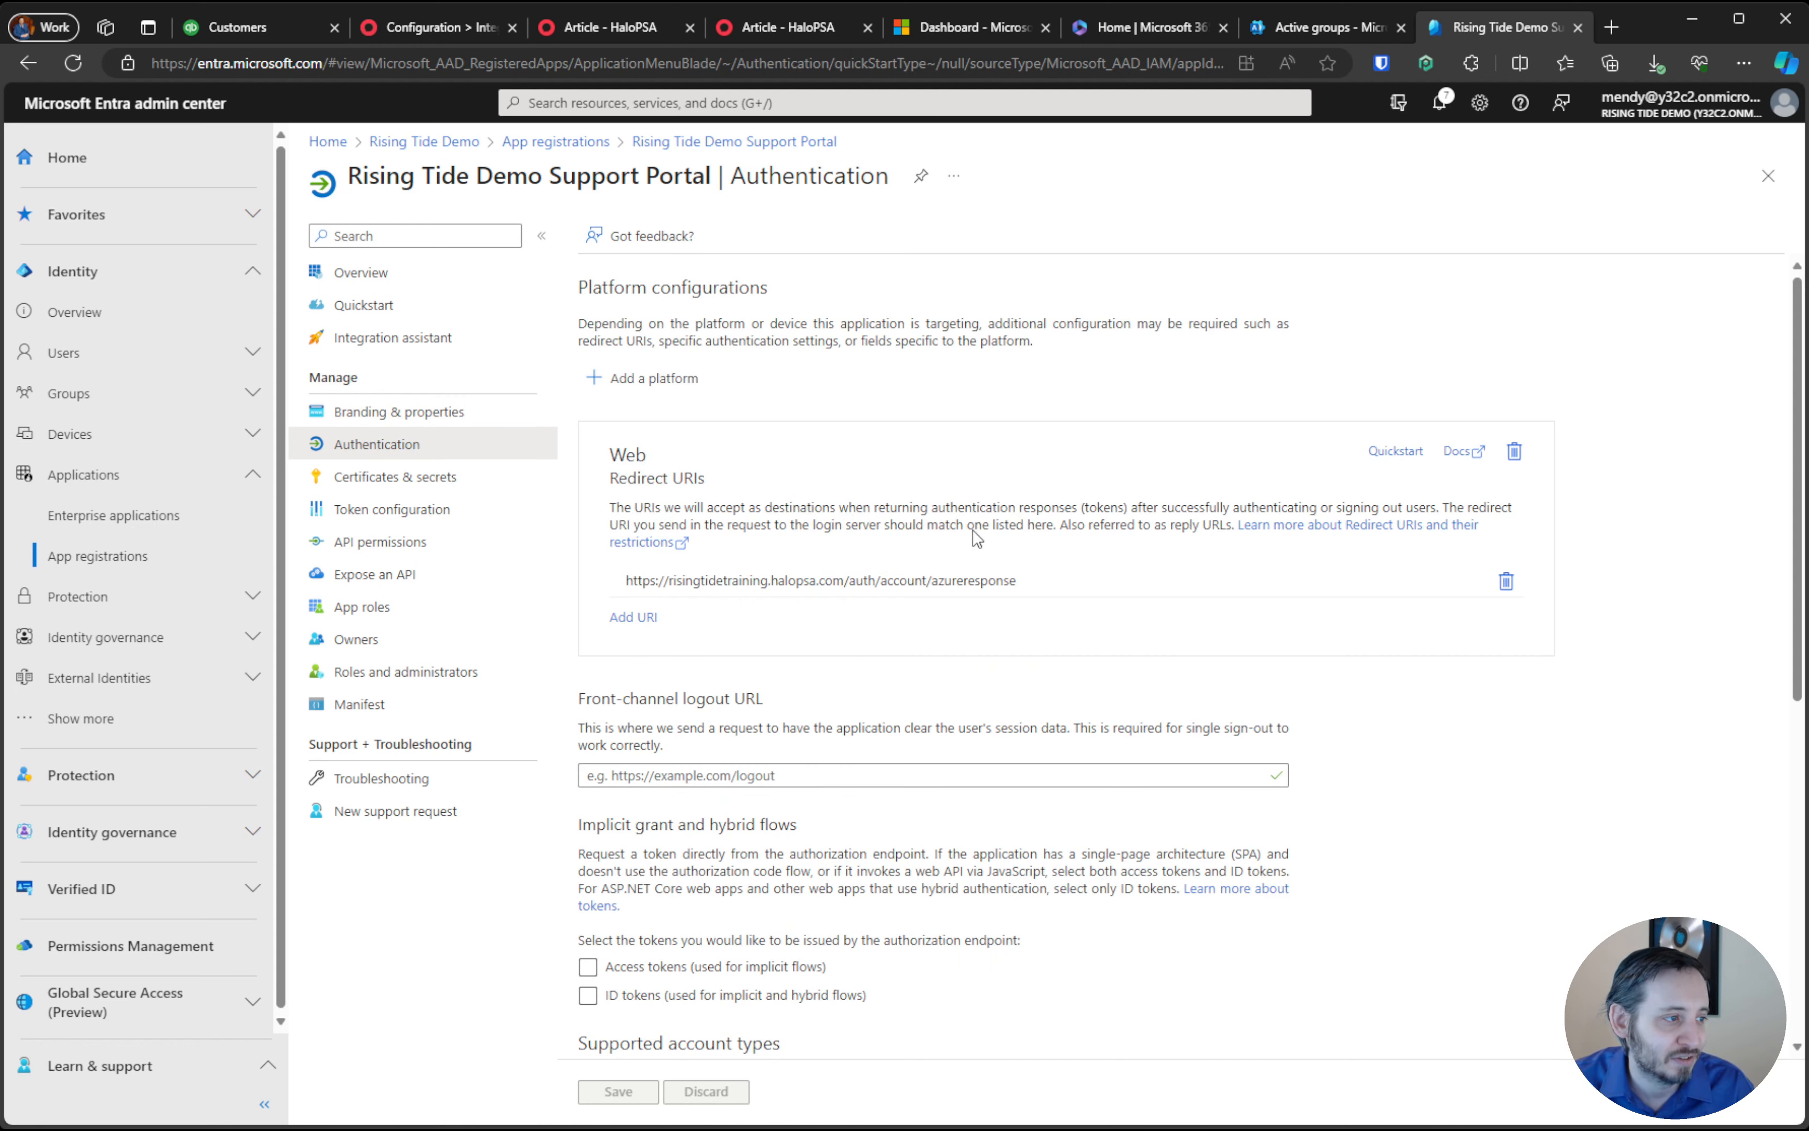
left_click(634, 618)
left_click(1042, 584)
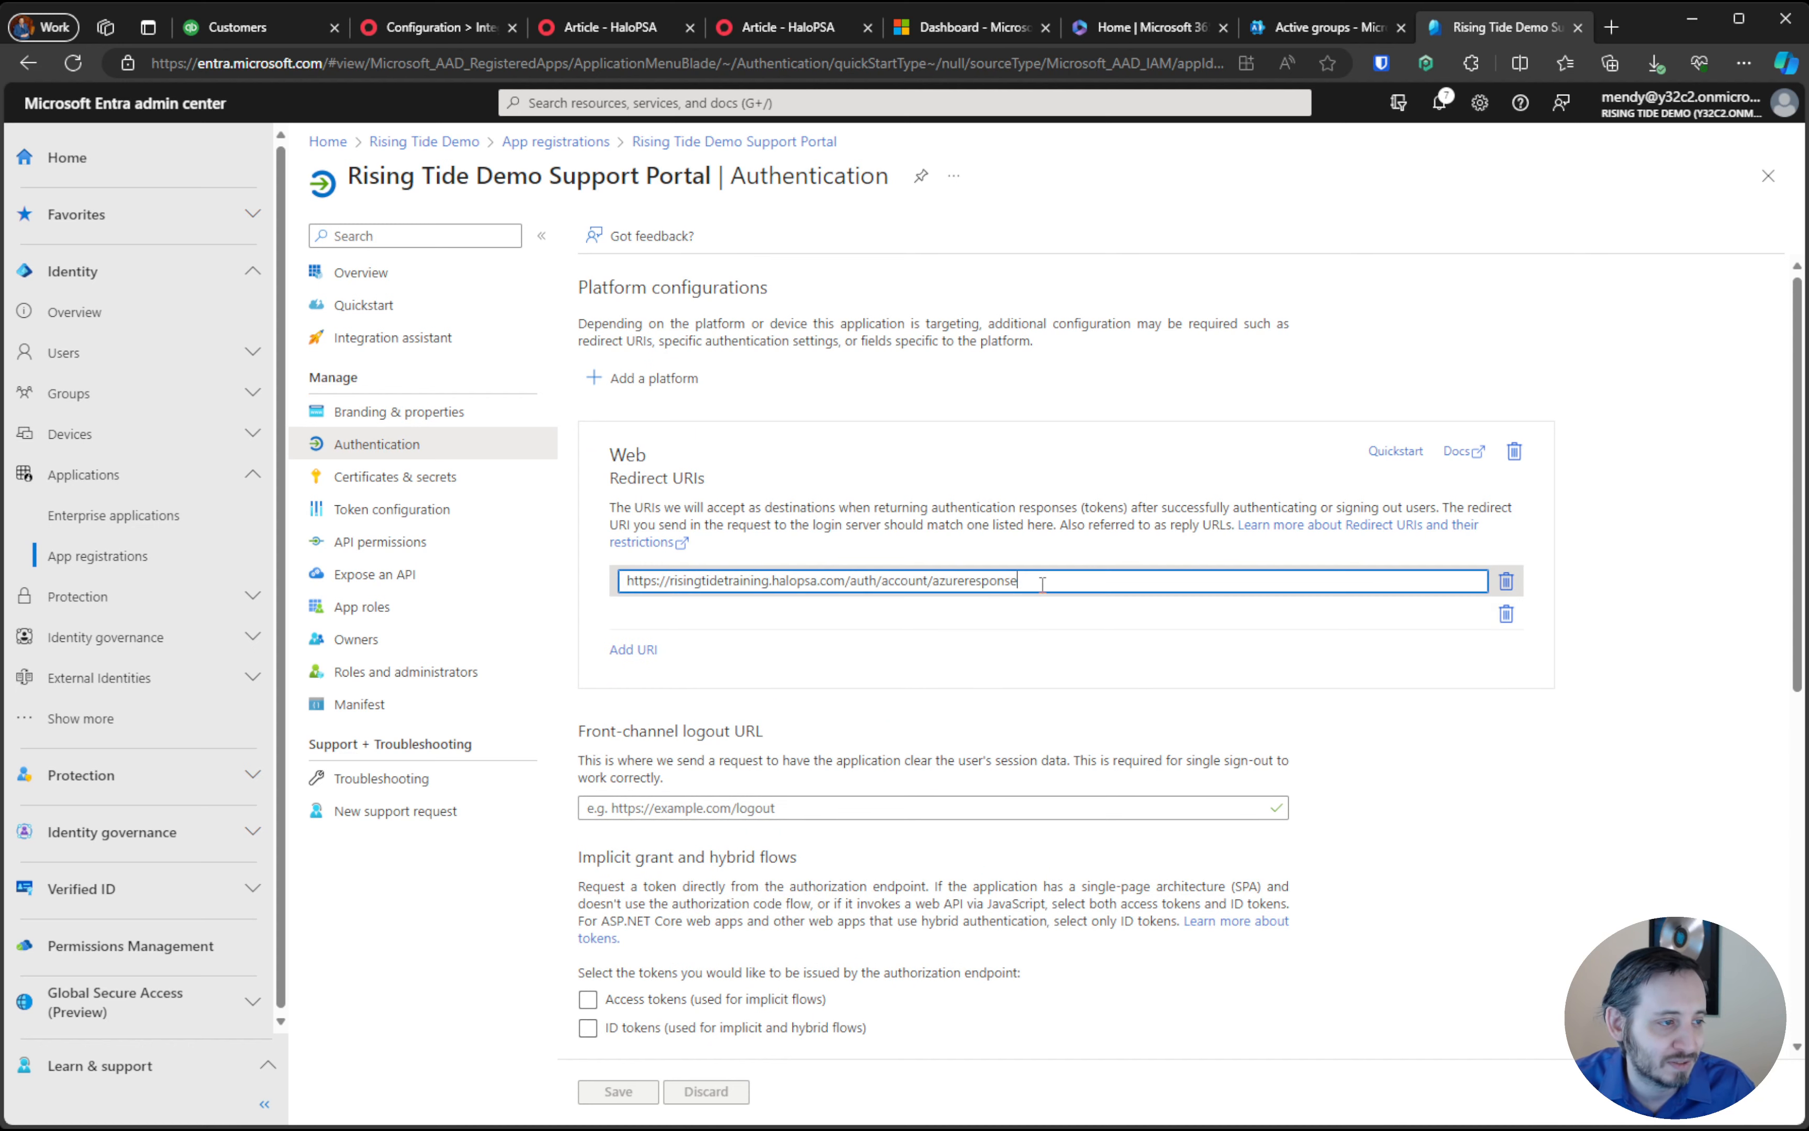
triple_click(1043, 584)
key("ctrl+c")
left_click(709, 606)
key("ctrl+v")
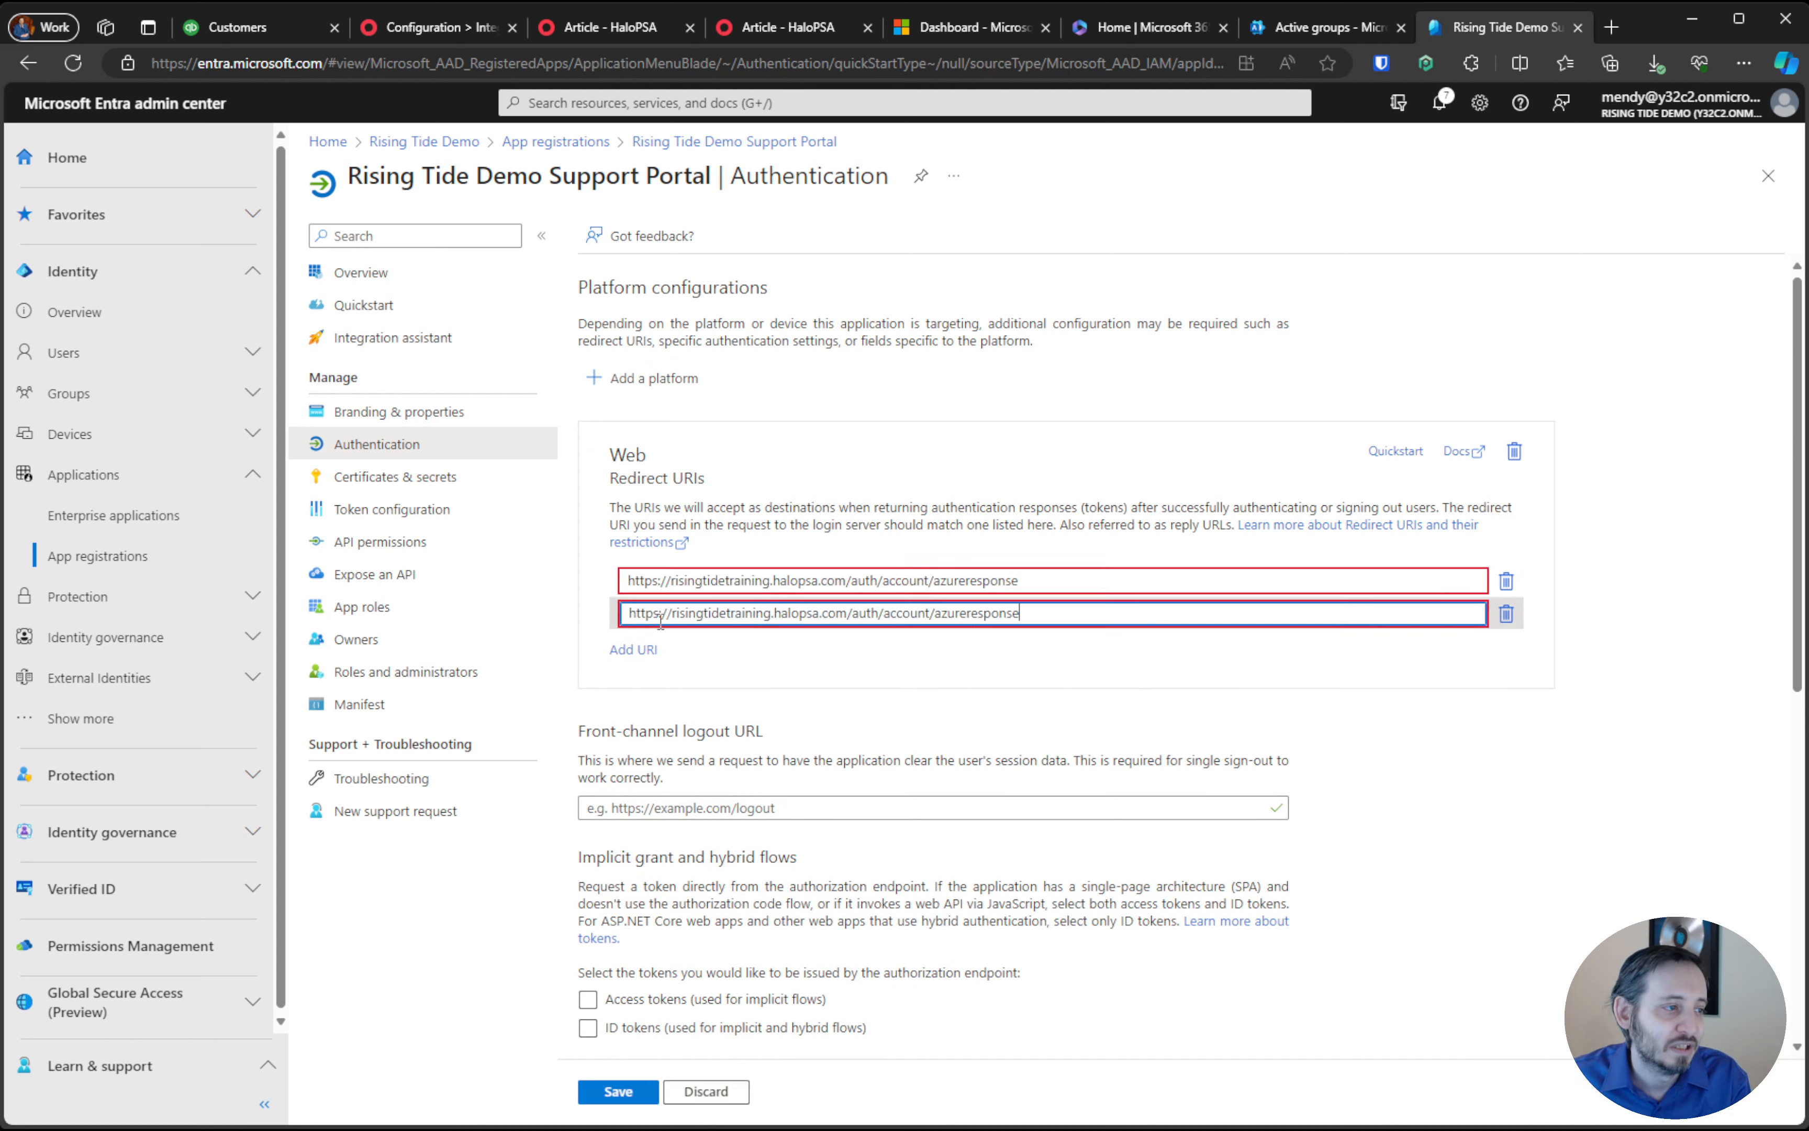
left_click_drag(669, 613, 846, 613)
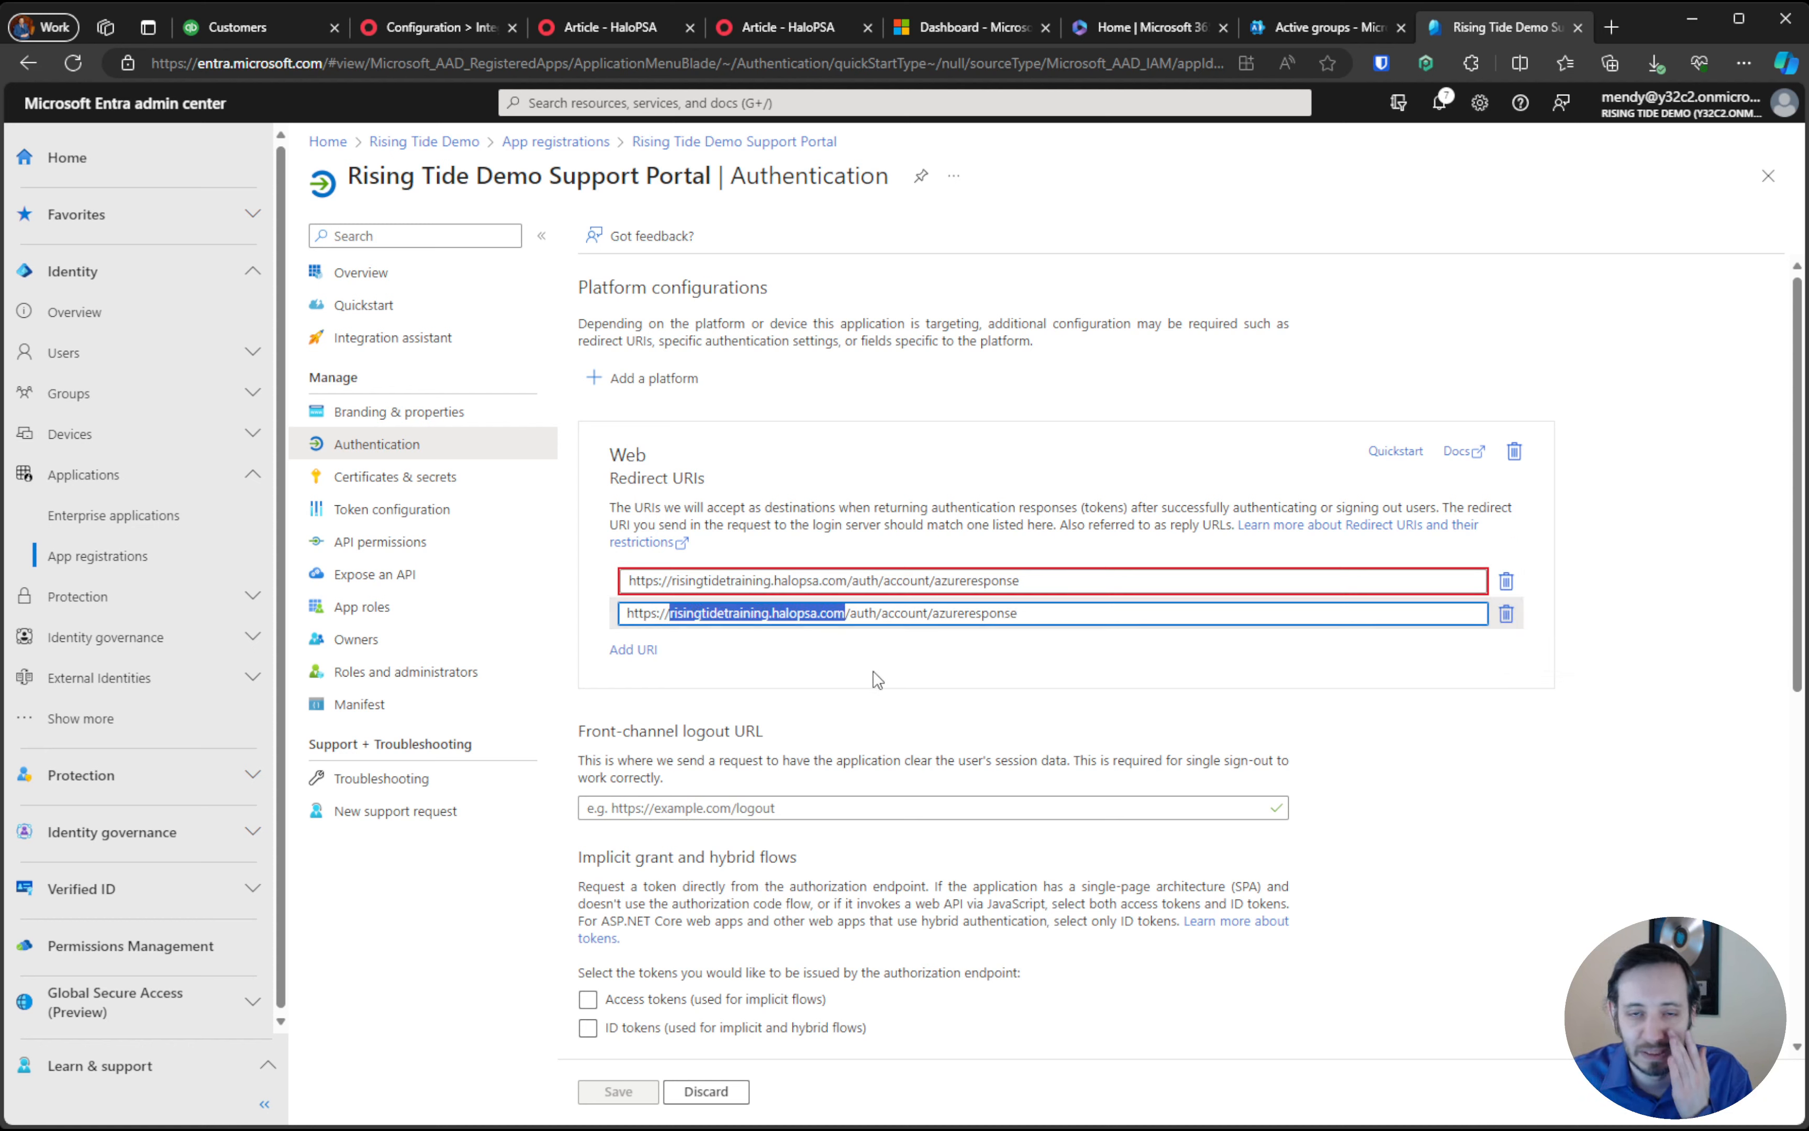
type("training.ris")
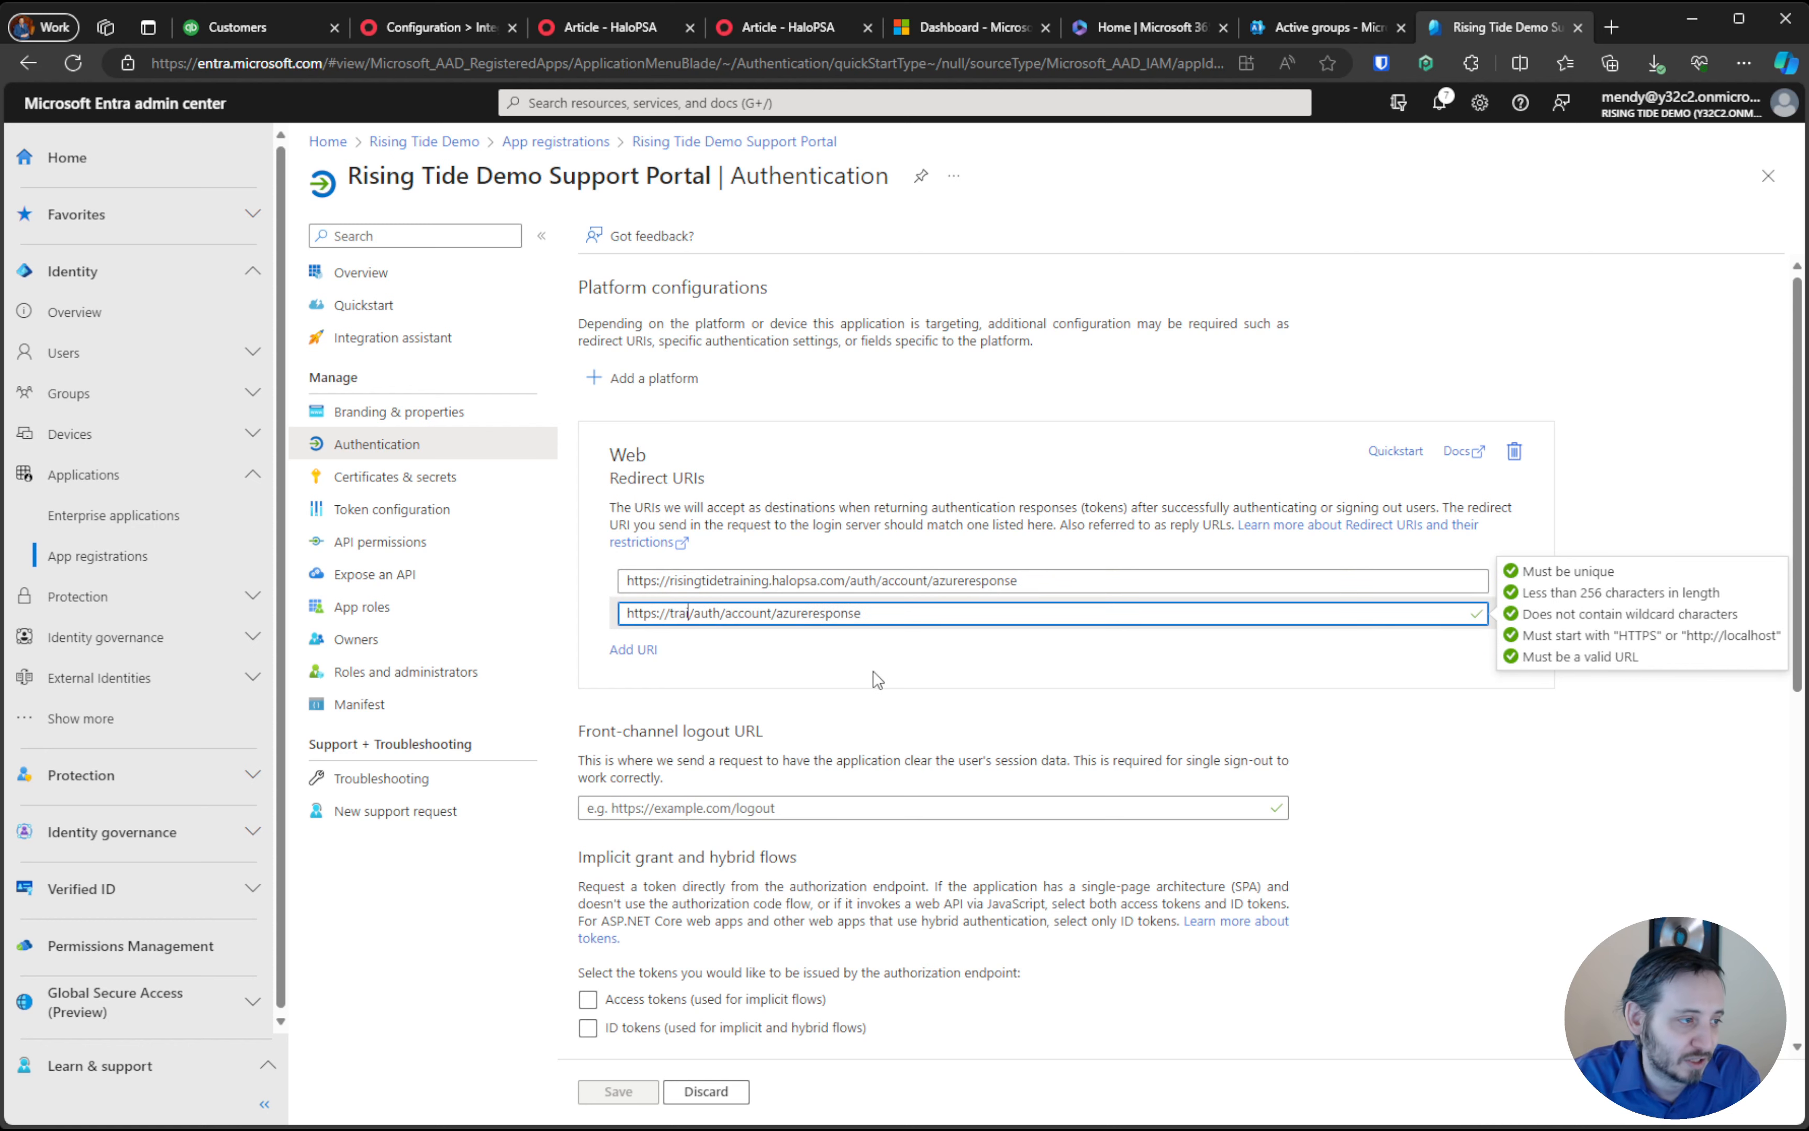
key("BackSpace")
key("BackSpace")
key("BackSpace")
key("BackSpace")
type("halo.risingt")
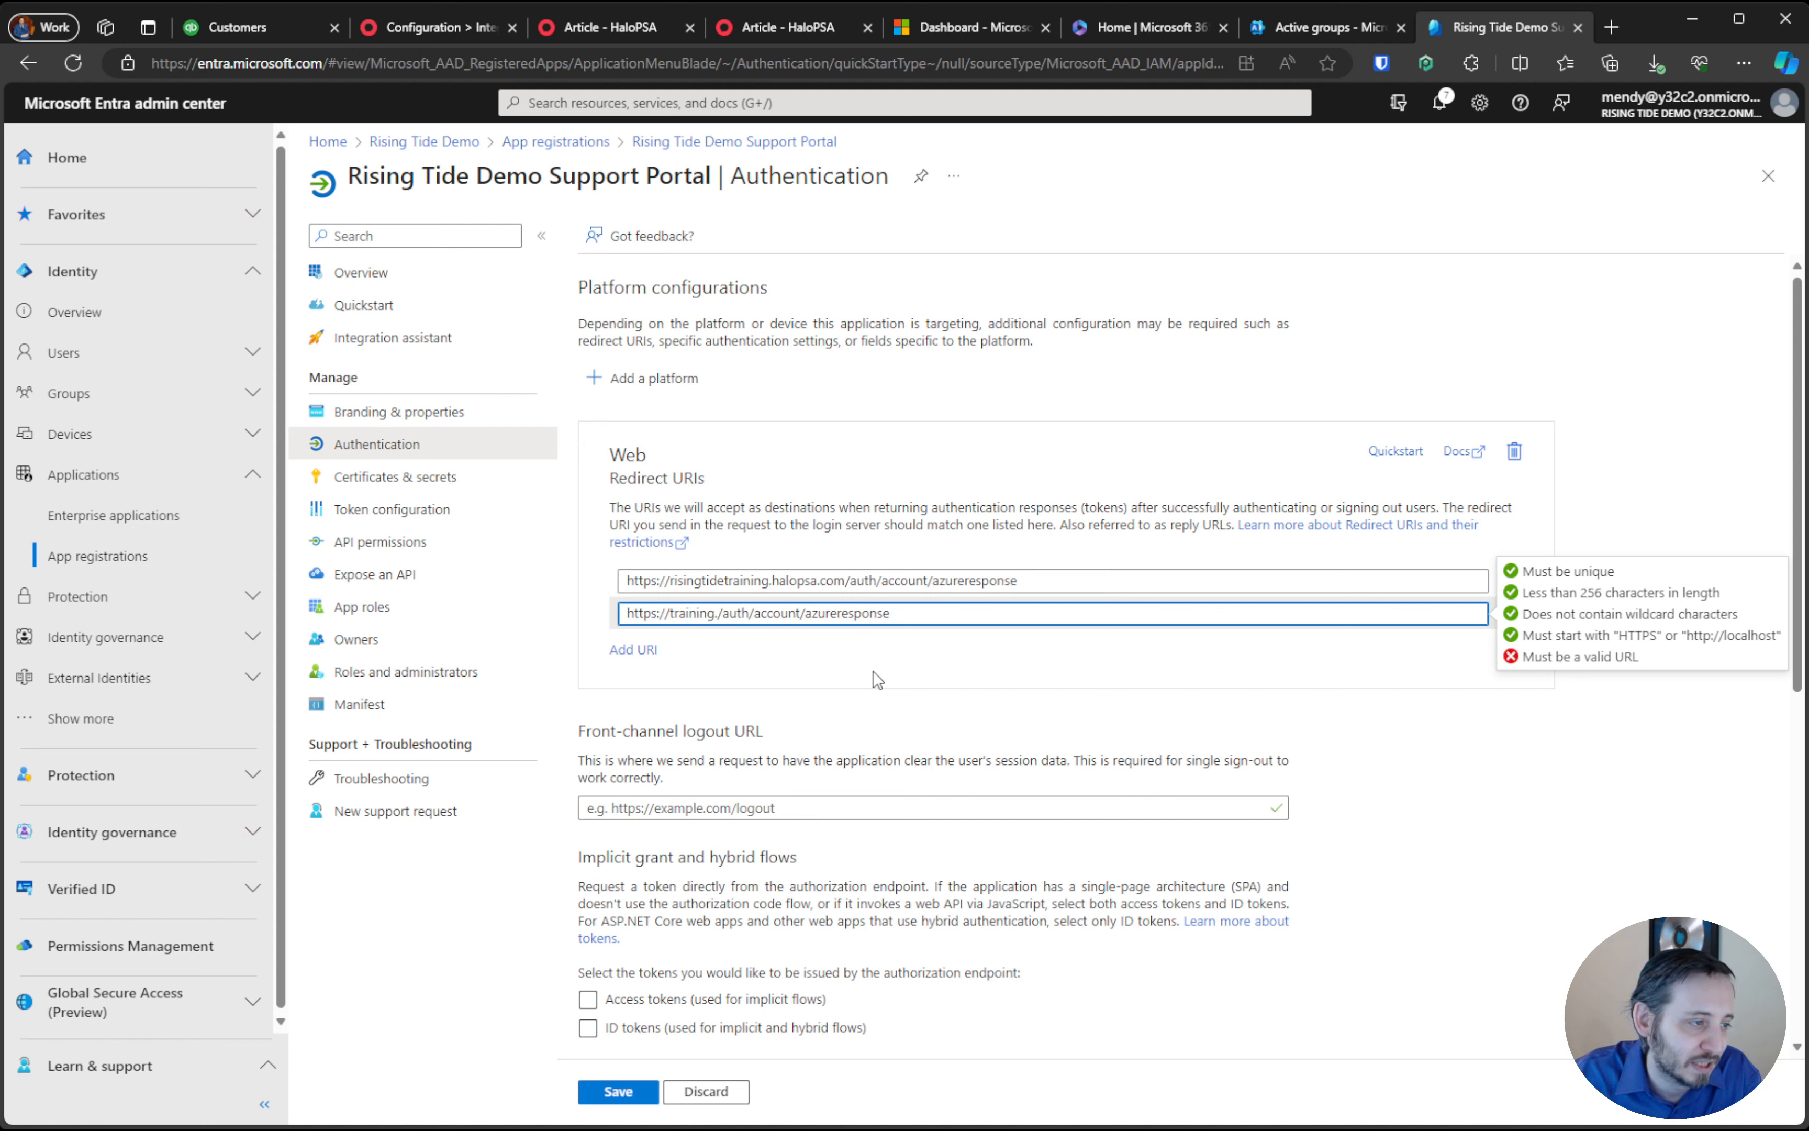
type("idegroup.net")
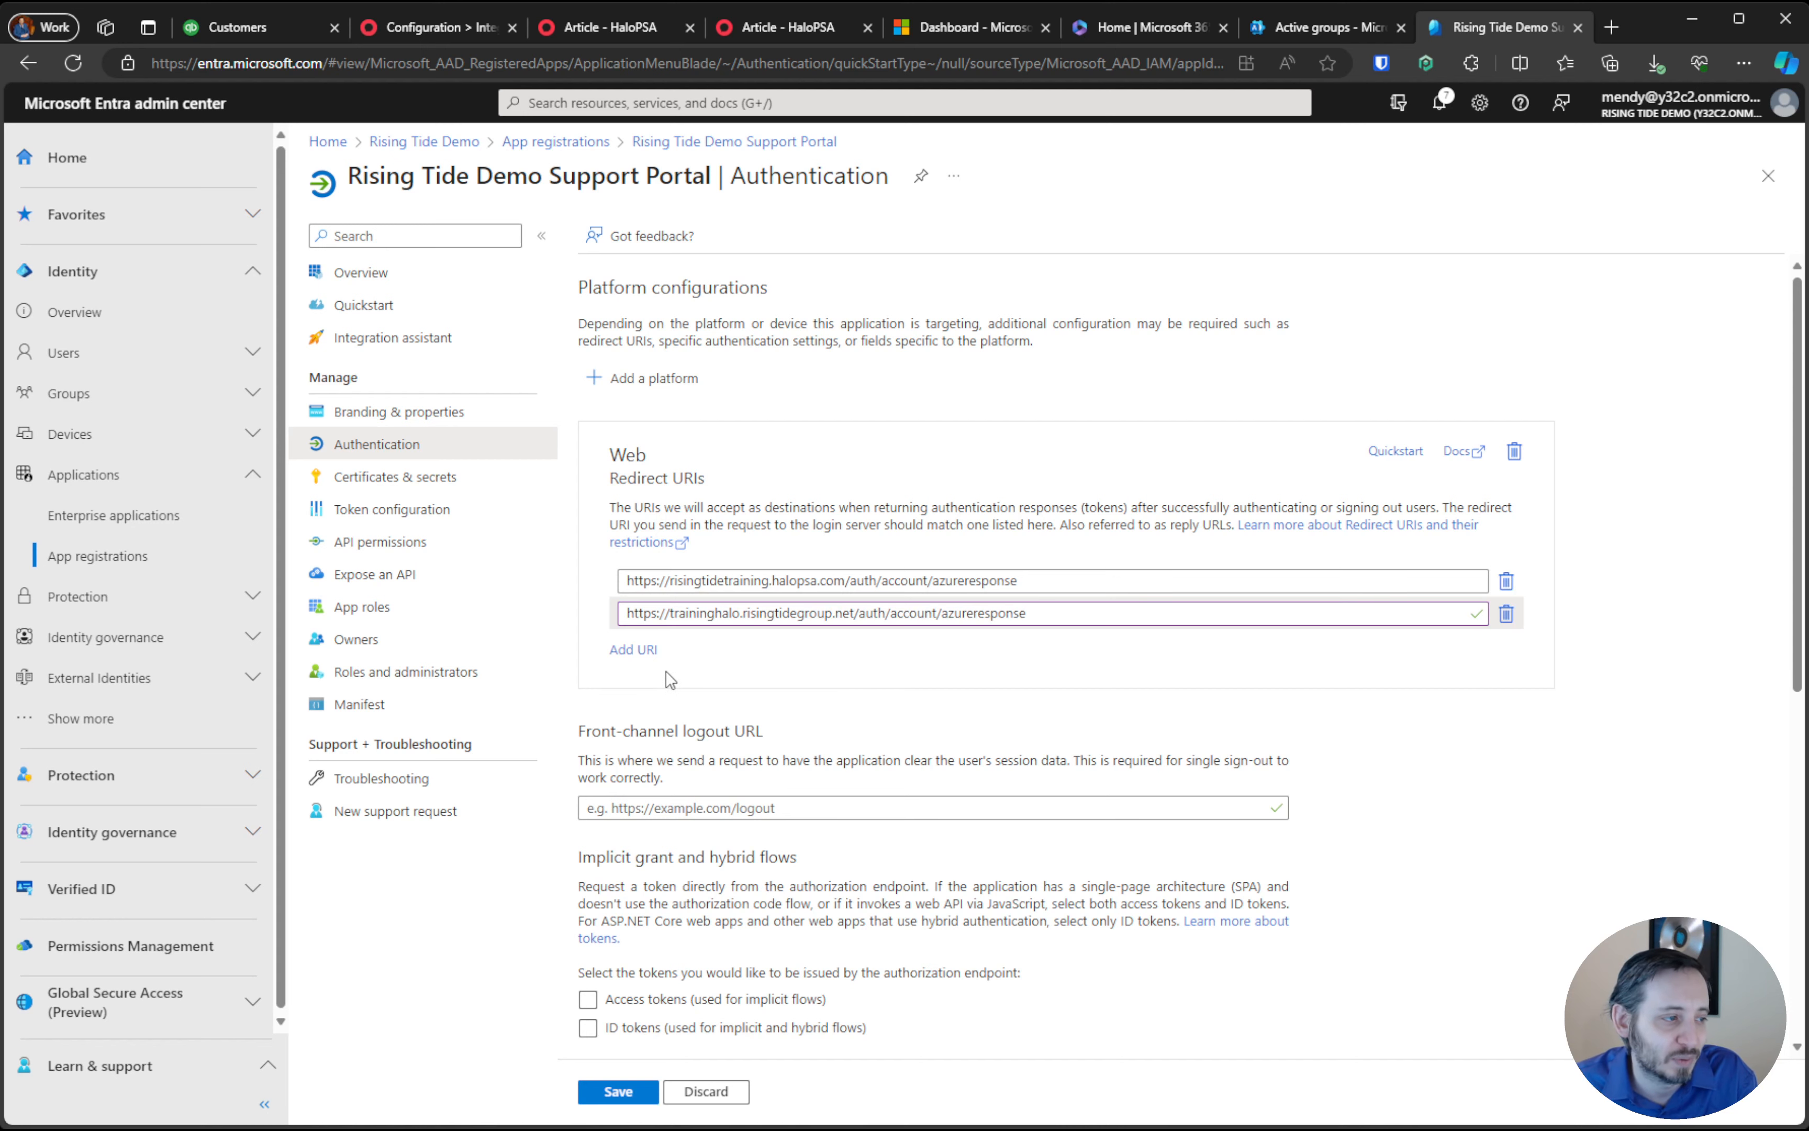
- Add a third redirect URI for traininghalo-portal.risingtidegroup.net based on the second one
left_click(649, 648)
left_click(810, 618)
key("ctrl+a")
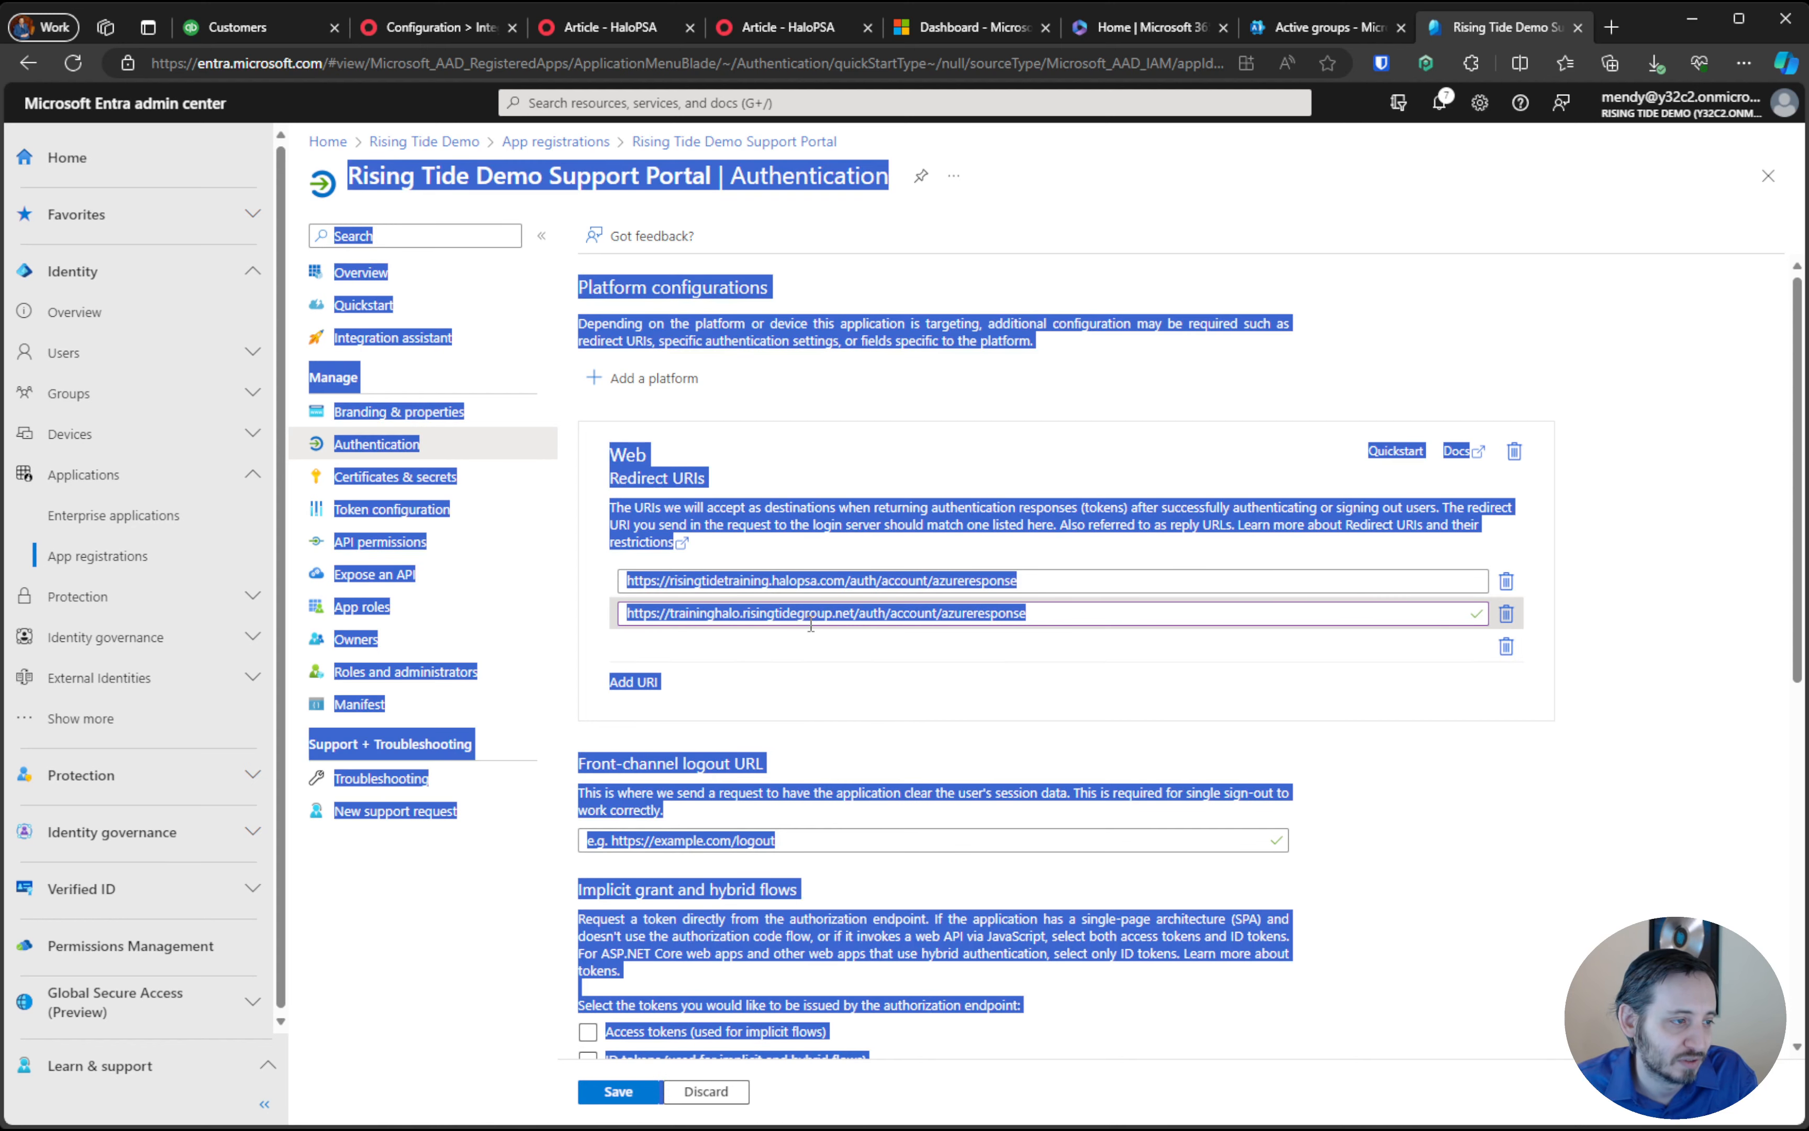
left_click(810, 616)
key("ctrl+a")
left_click(787, 645)
key("ctrl+v")
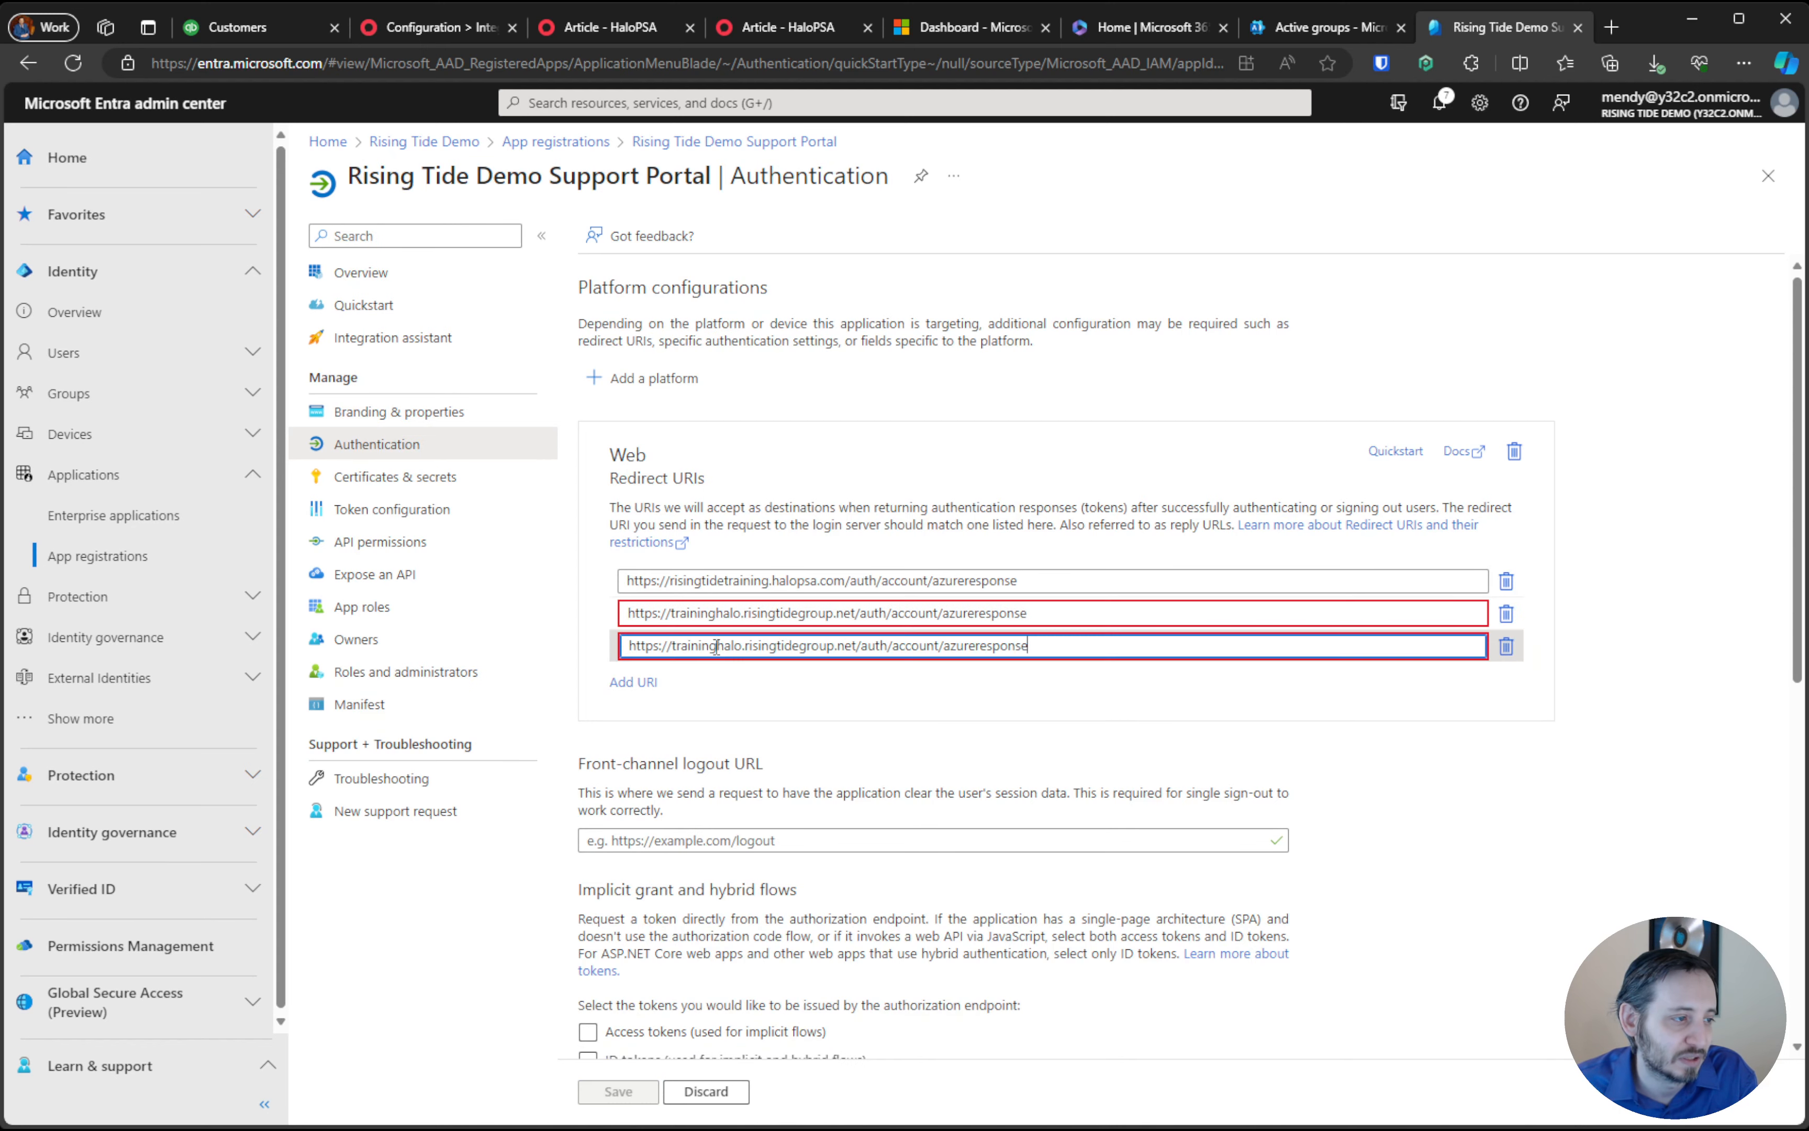
double_click(718, 647)
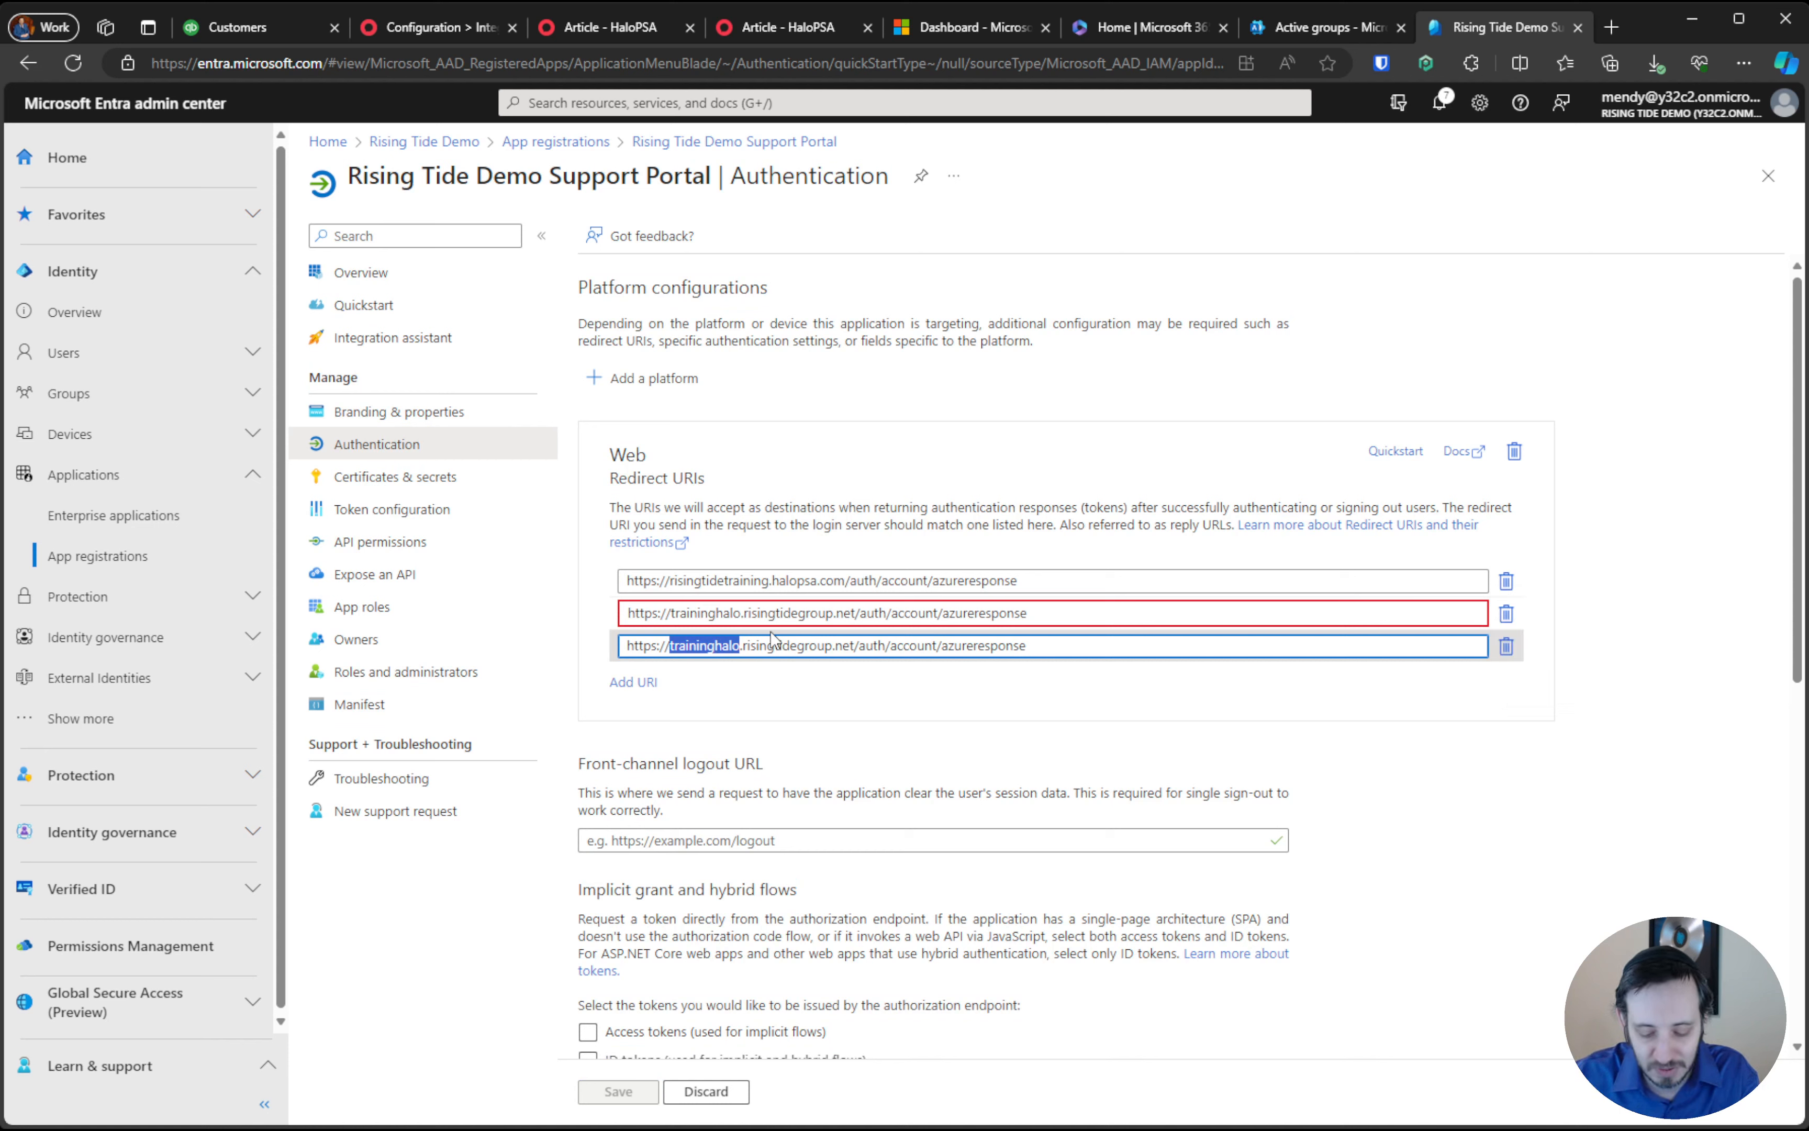
key("Right")
type("-port")
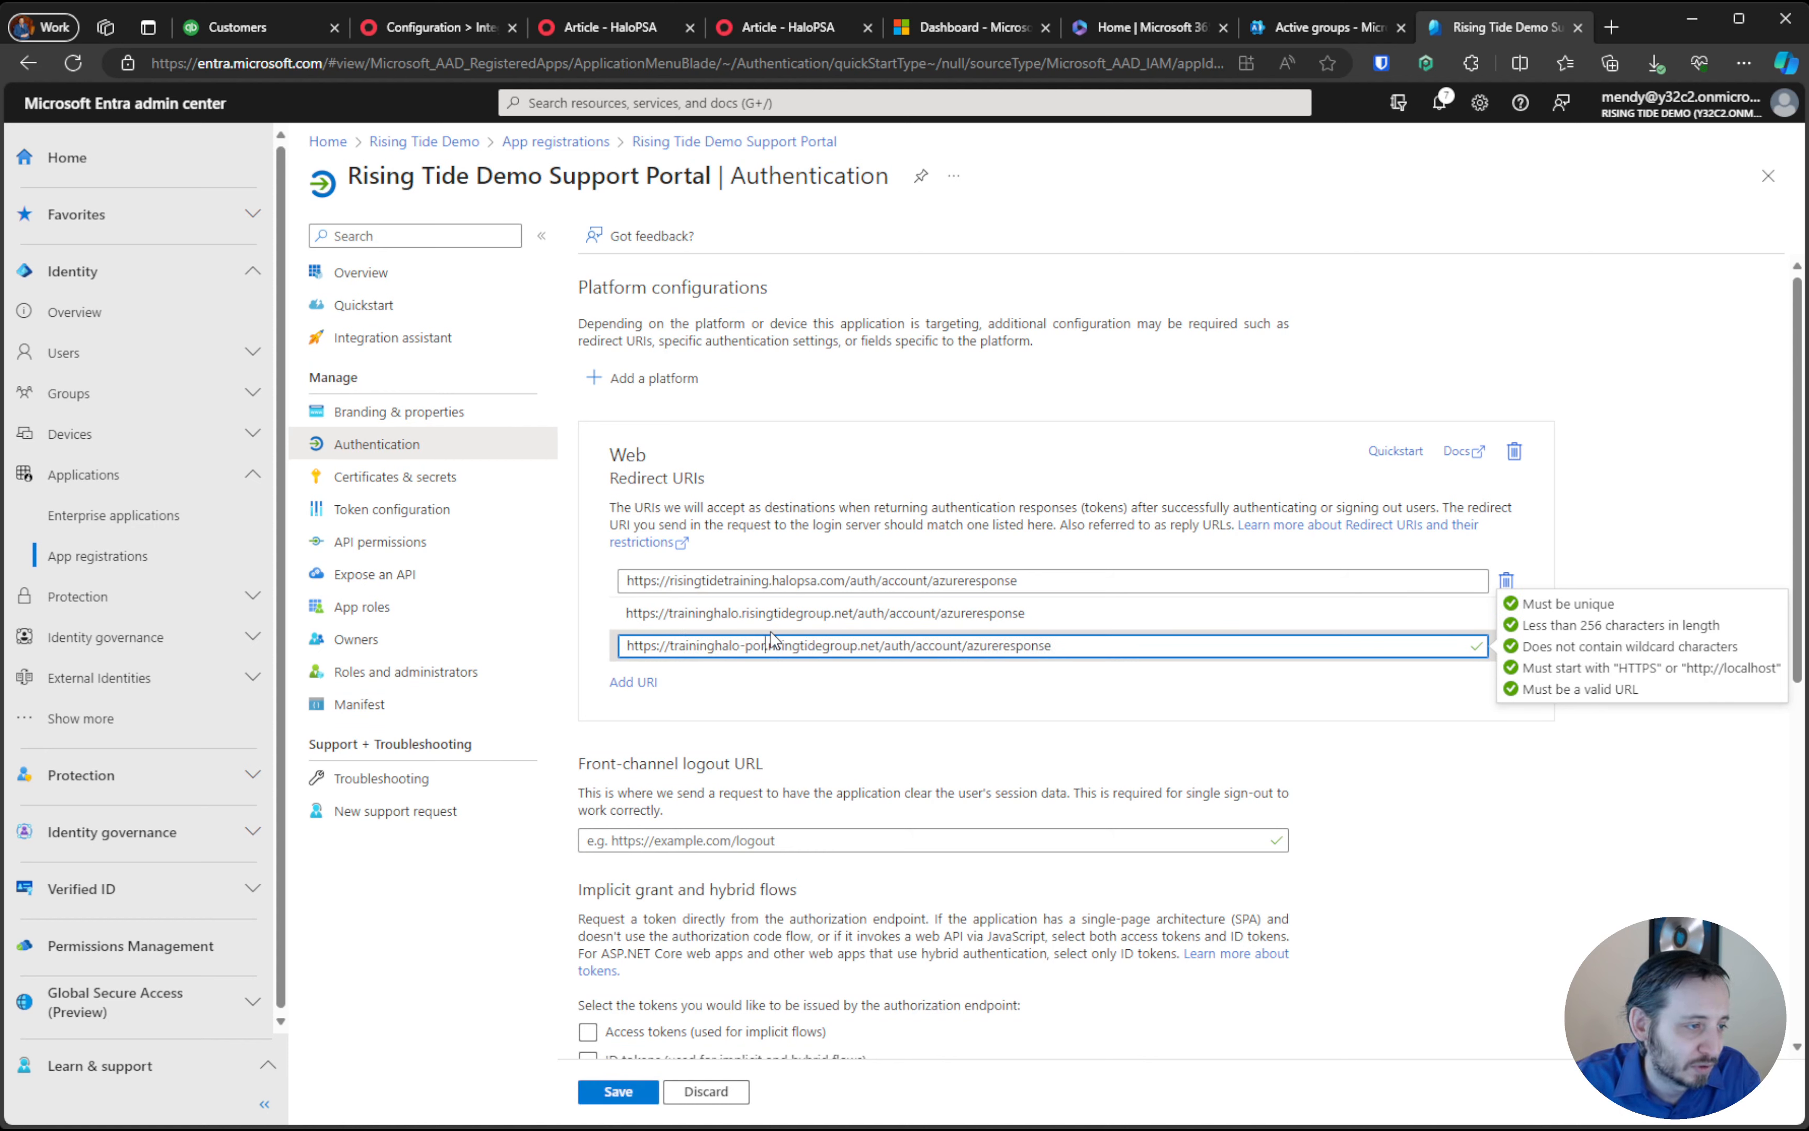
type("tal")
left_click(780, 664)
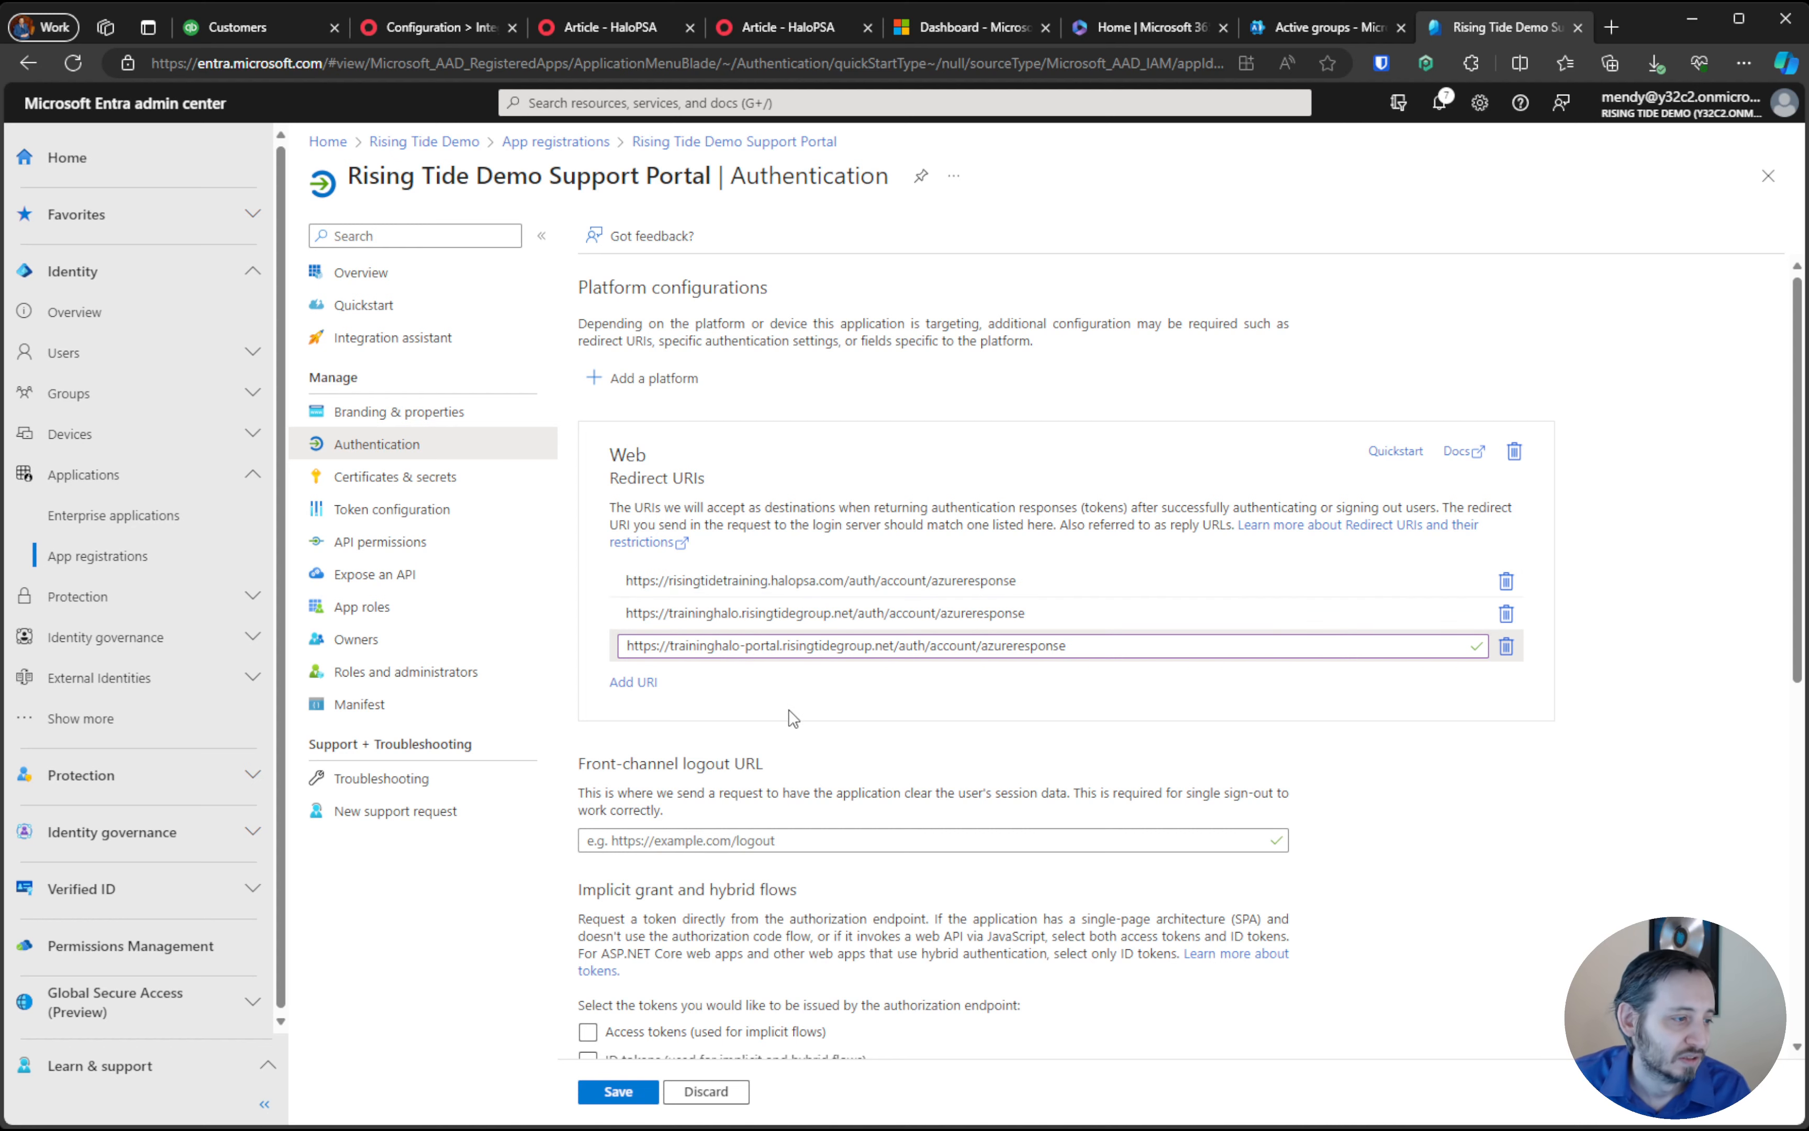
- Tick Access tokens and ID tokens under Implicit grant and hybrid flows, and save
scroll(789, 708, "down", 3)
left_click_drag(597, 513, 1315, 612)
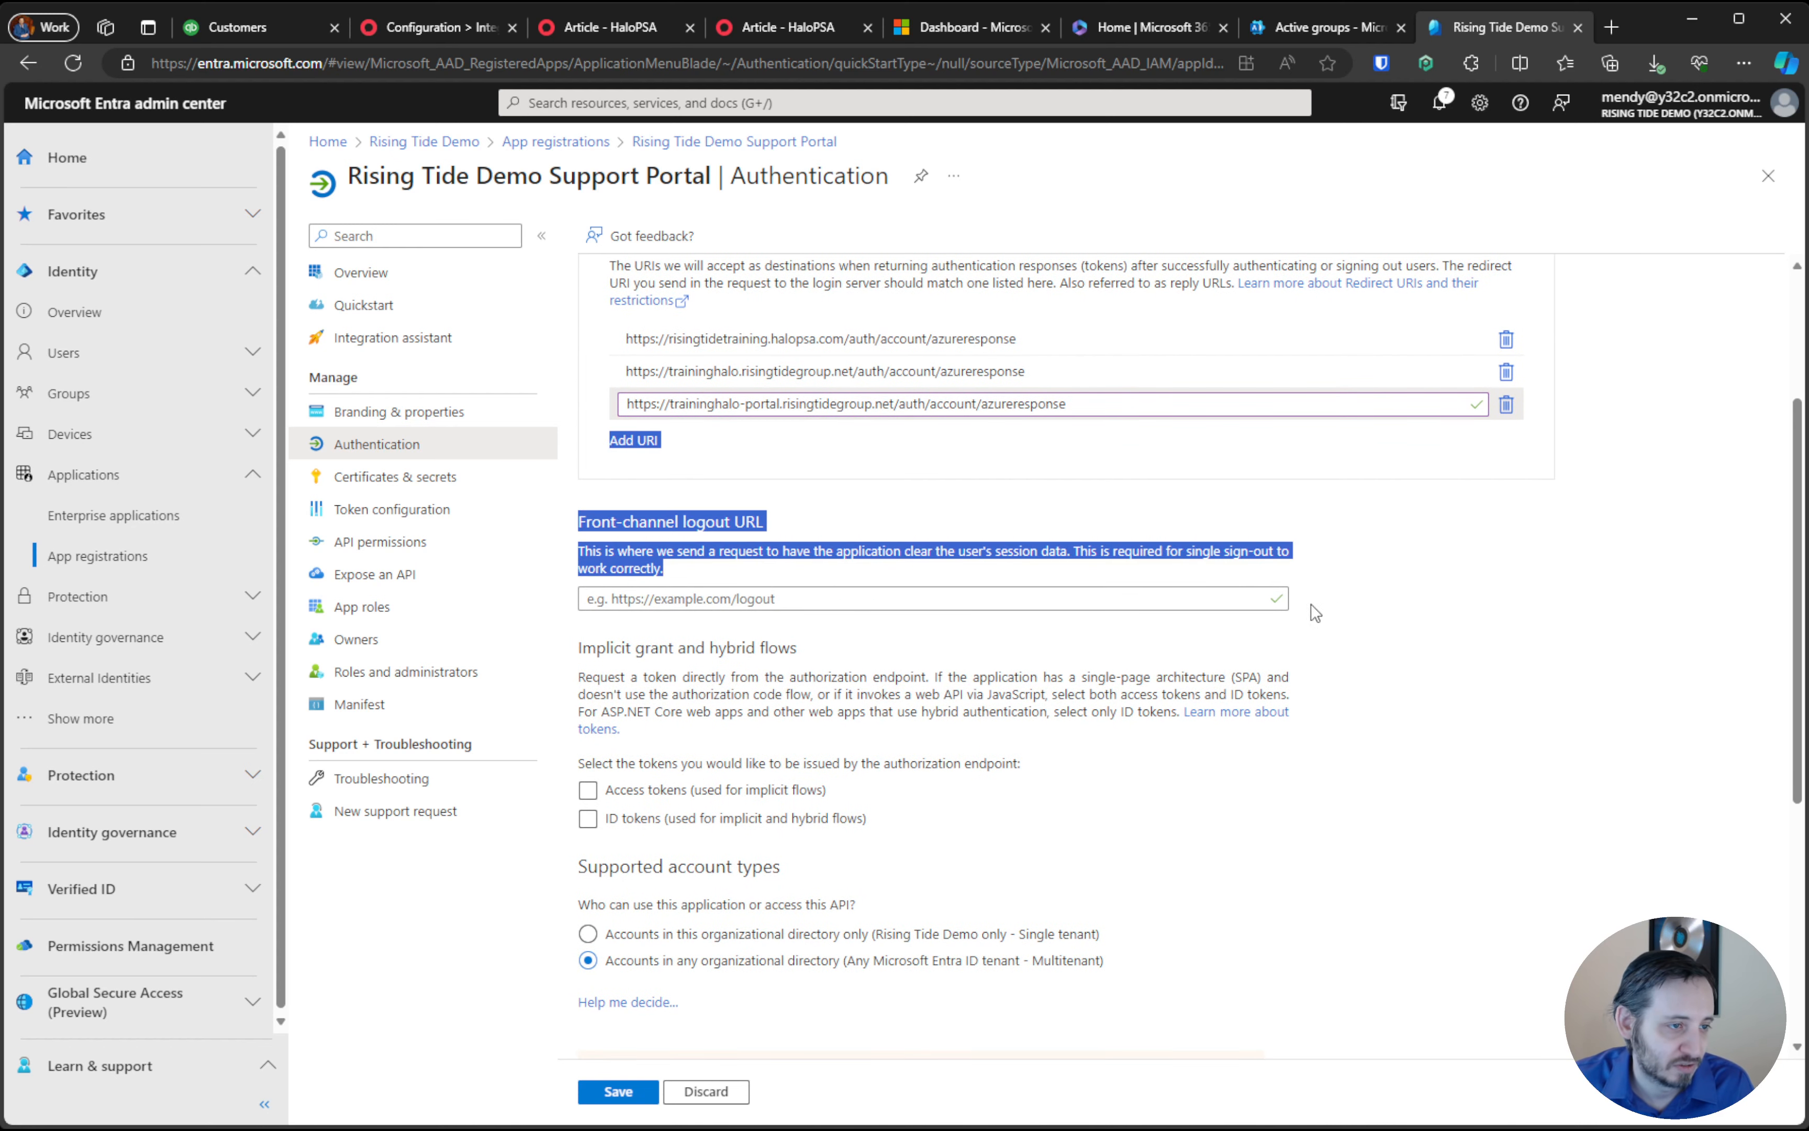
scroll(838, 621, "down", 2)
left_click(721, 671)
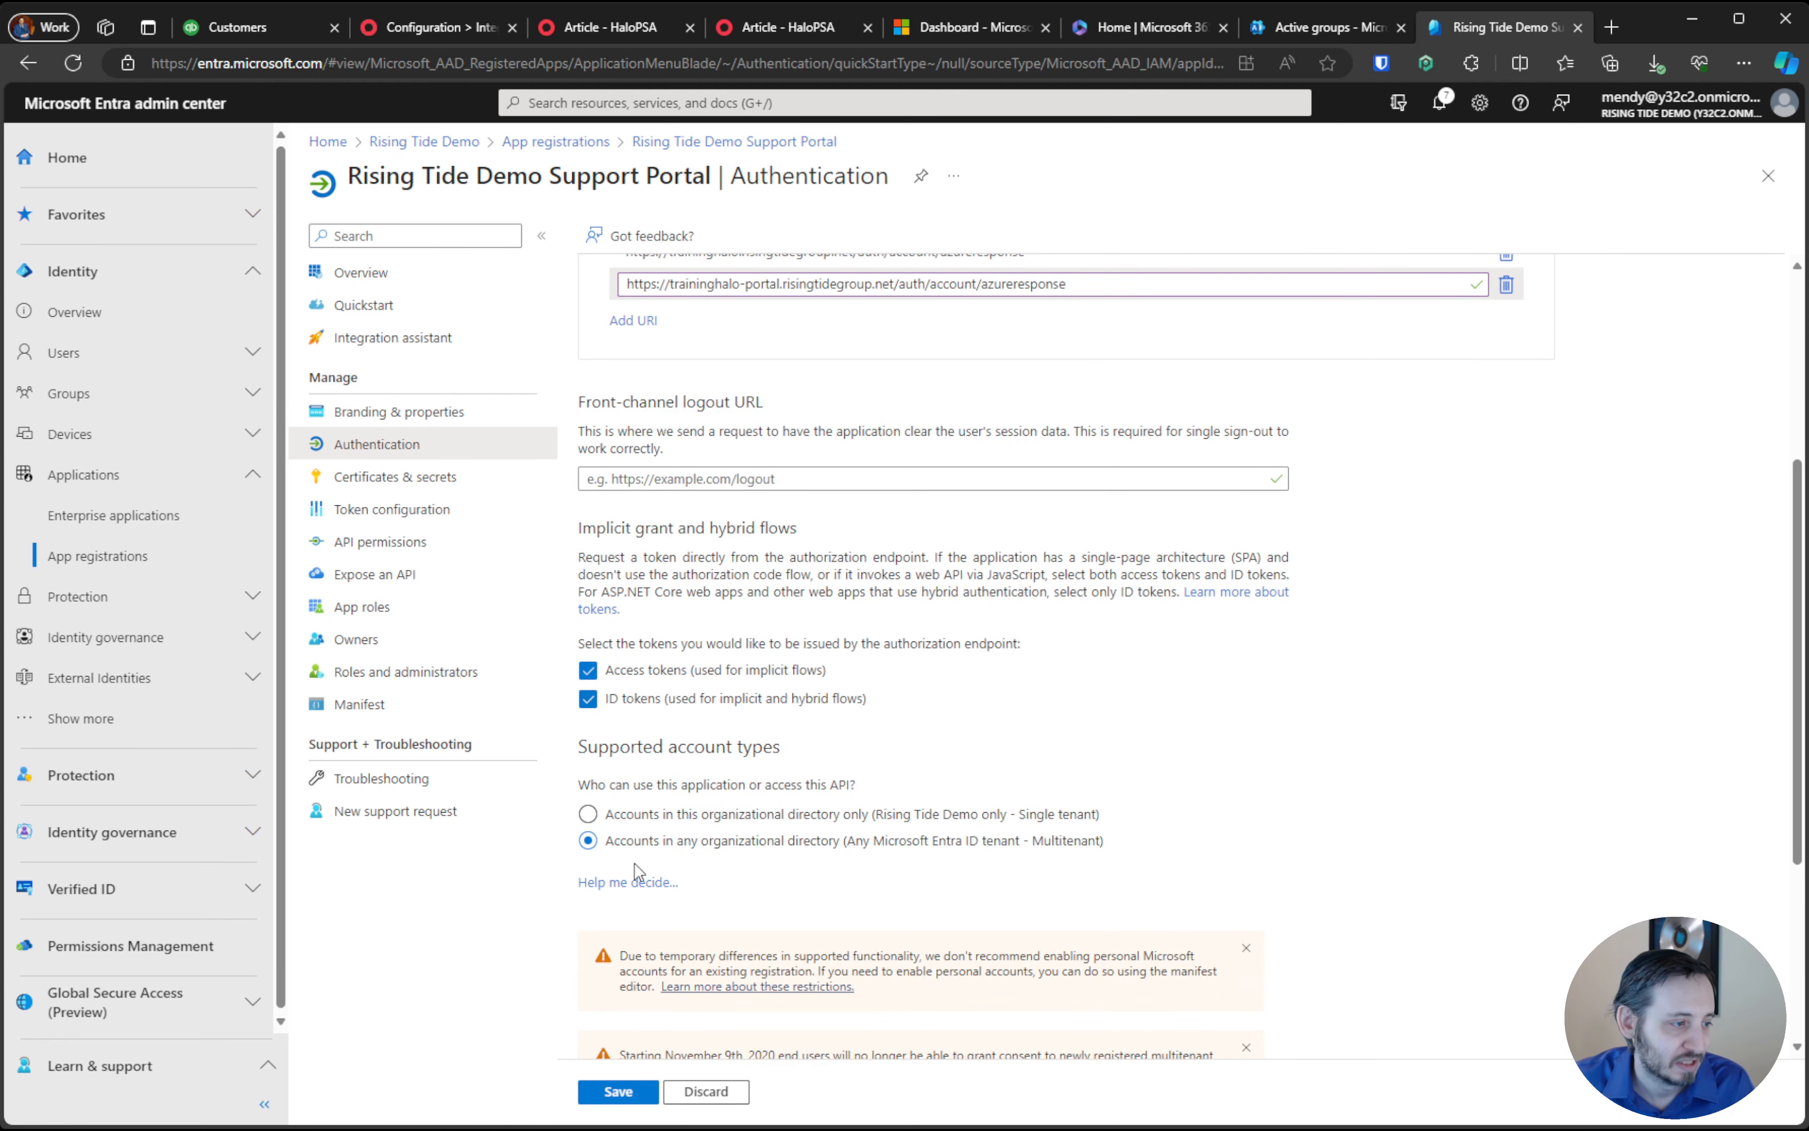
scroll(643, 851, "down", 5)
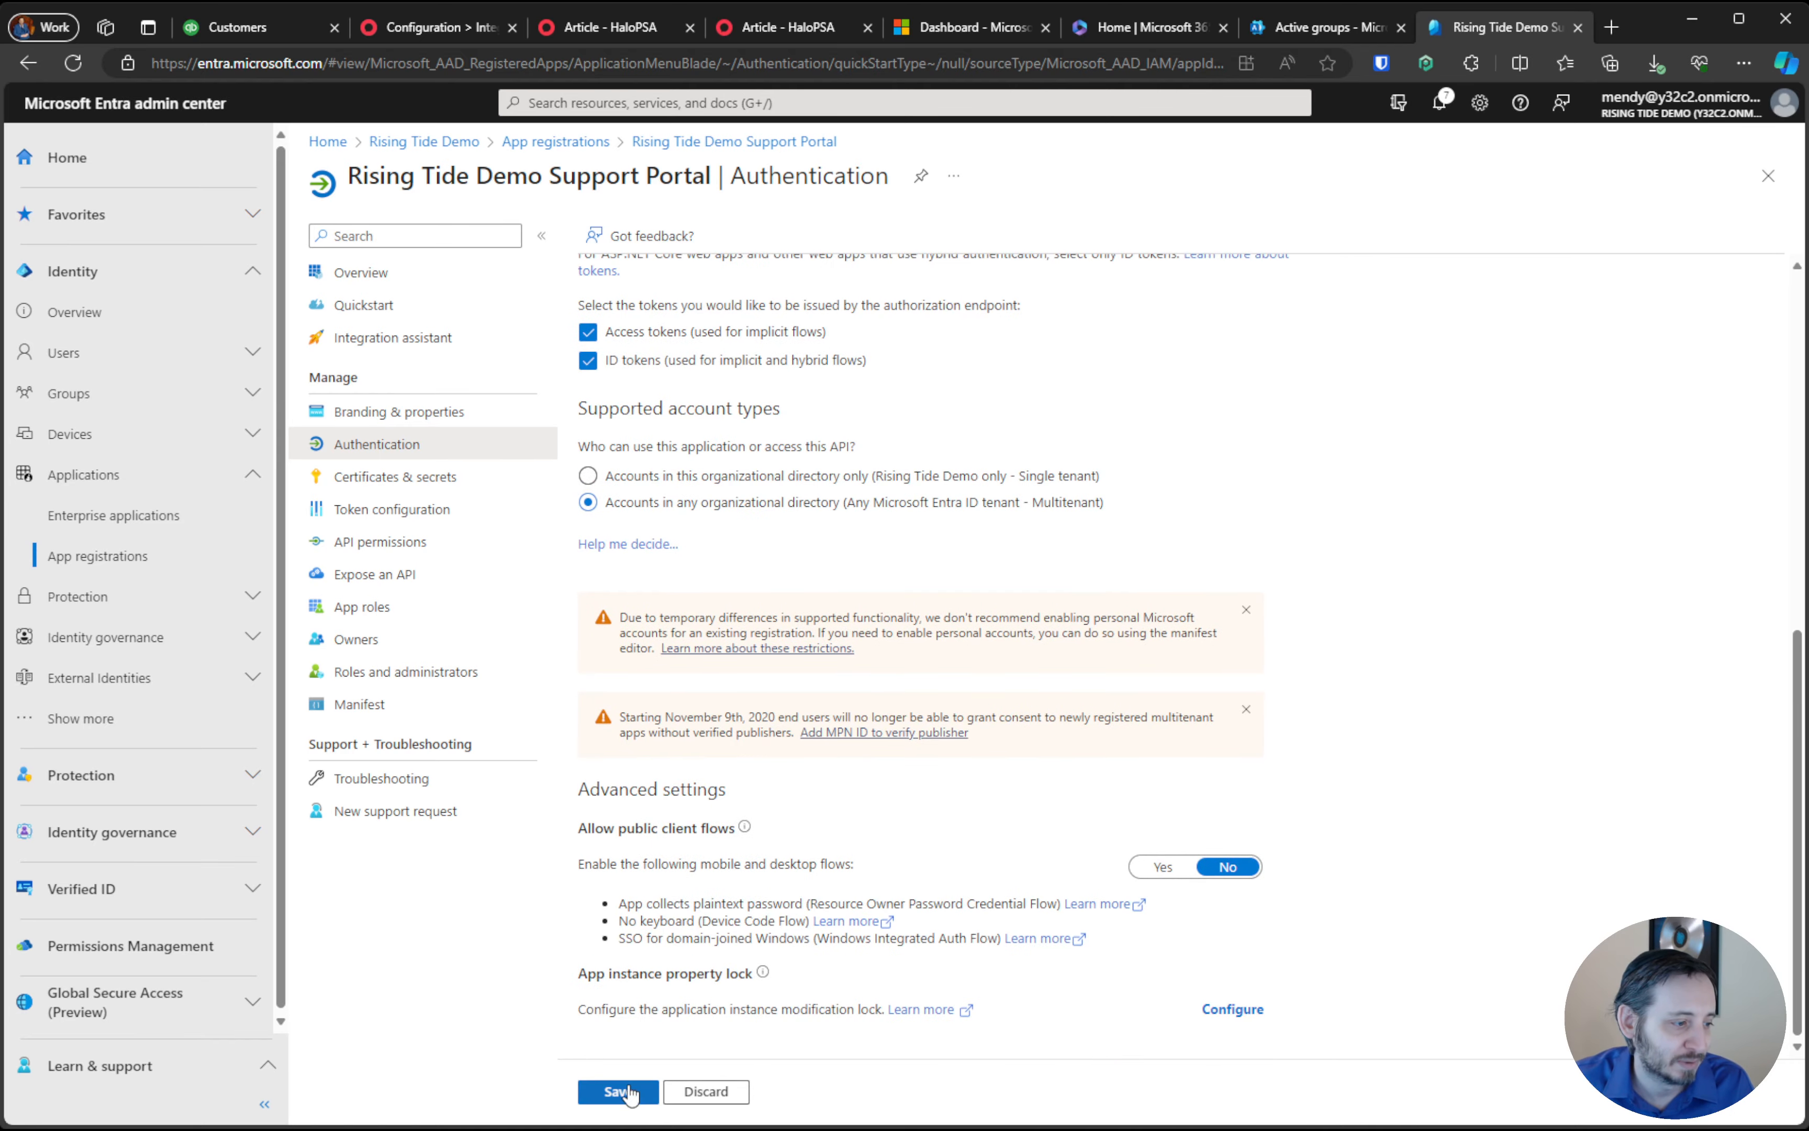
left_click(615, 1091)
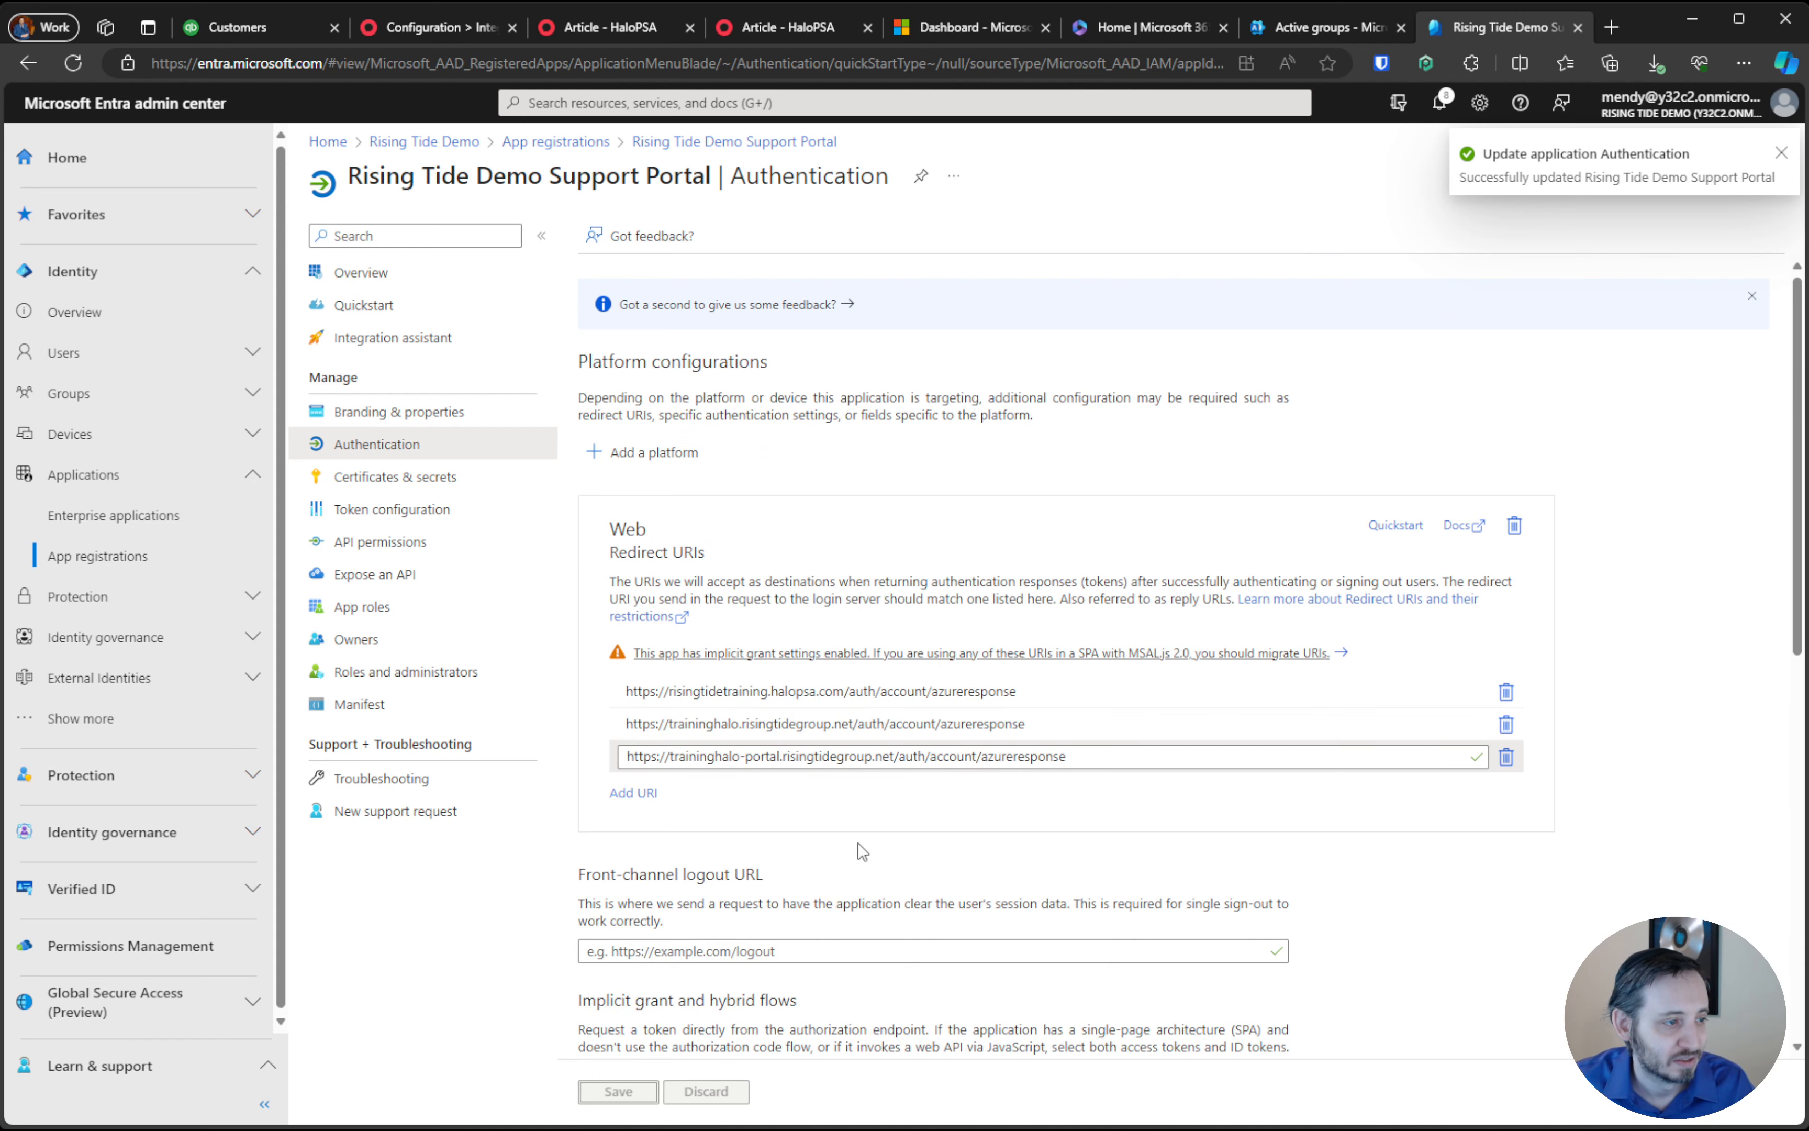
scroll(912, 879, "down", 6)
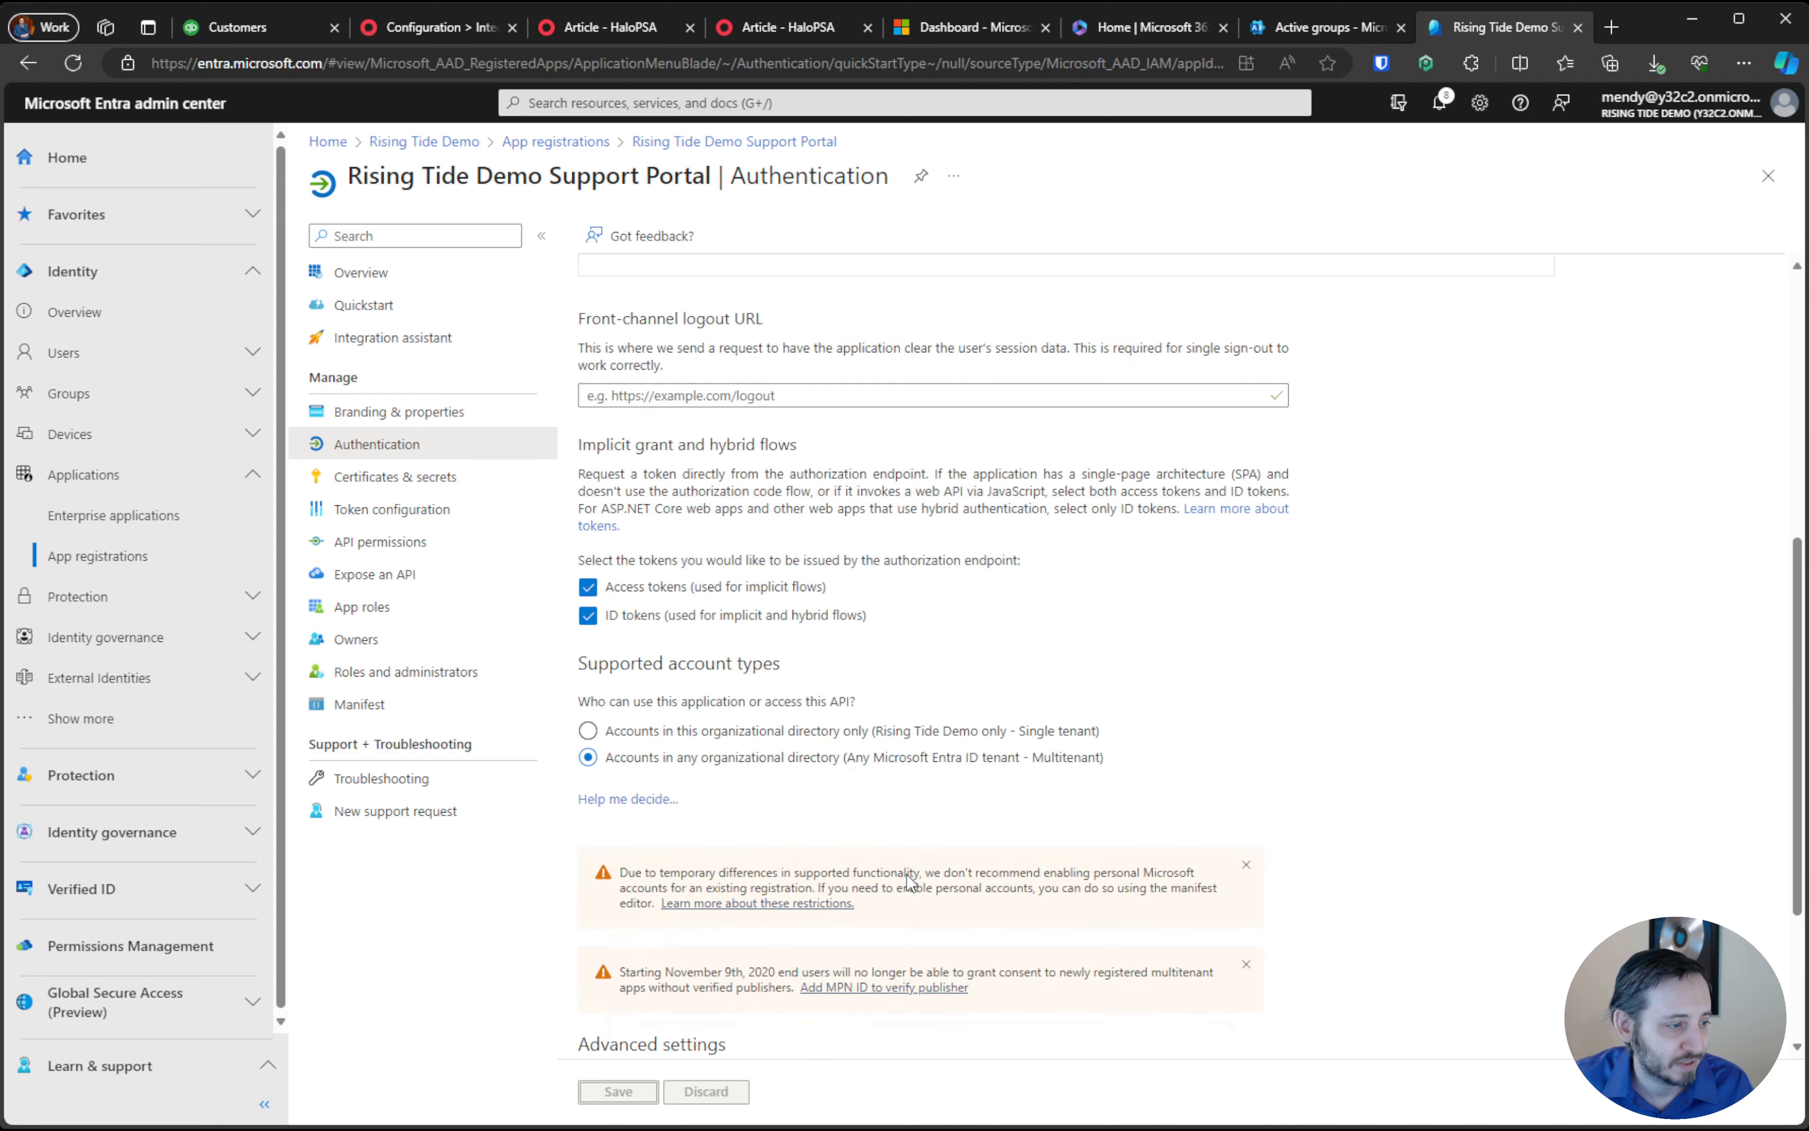
scroll(889, 838, "up", 6)
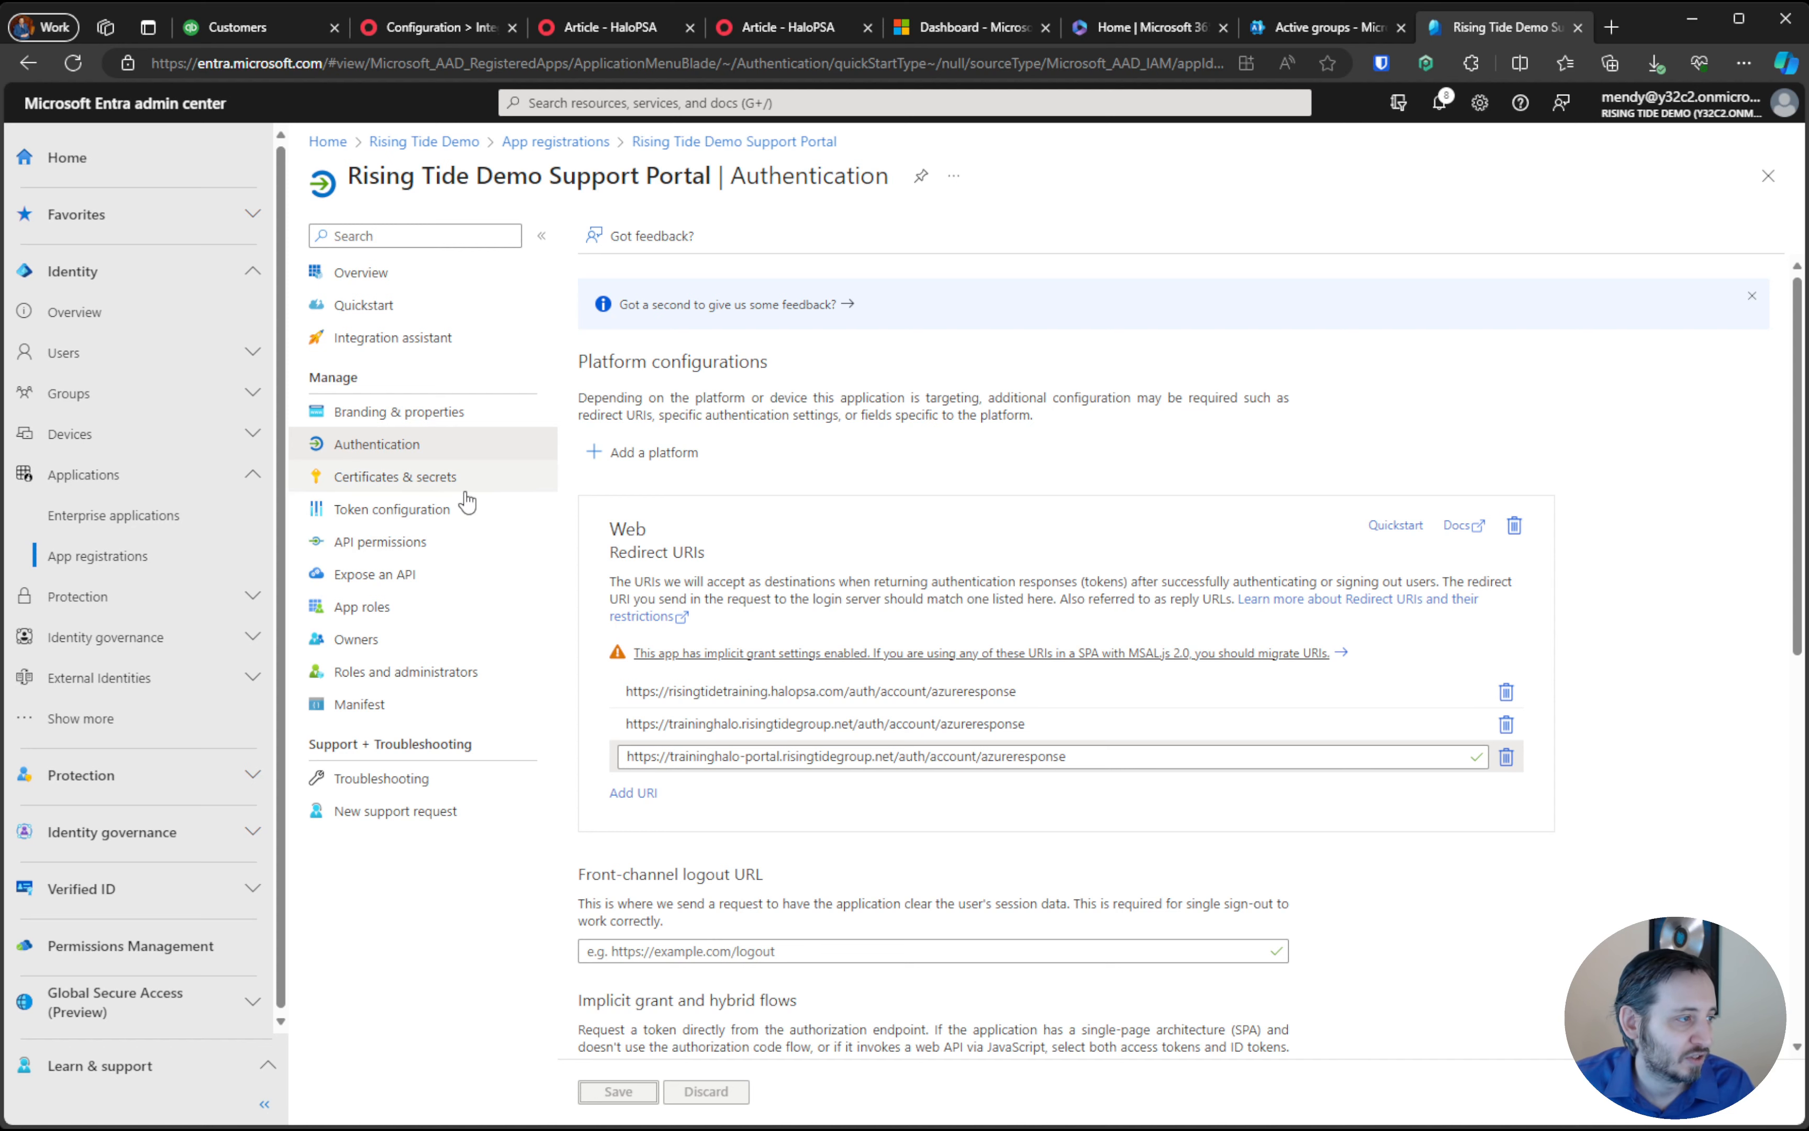
- Copy the directory tenant ID from Entra into HaloPSA's Azure Tenant Id field
left_click(432, 274)
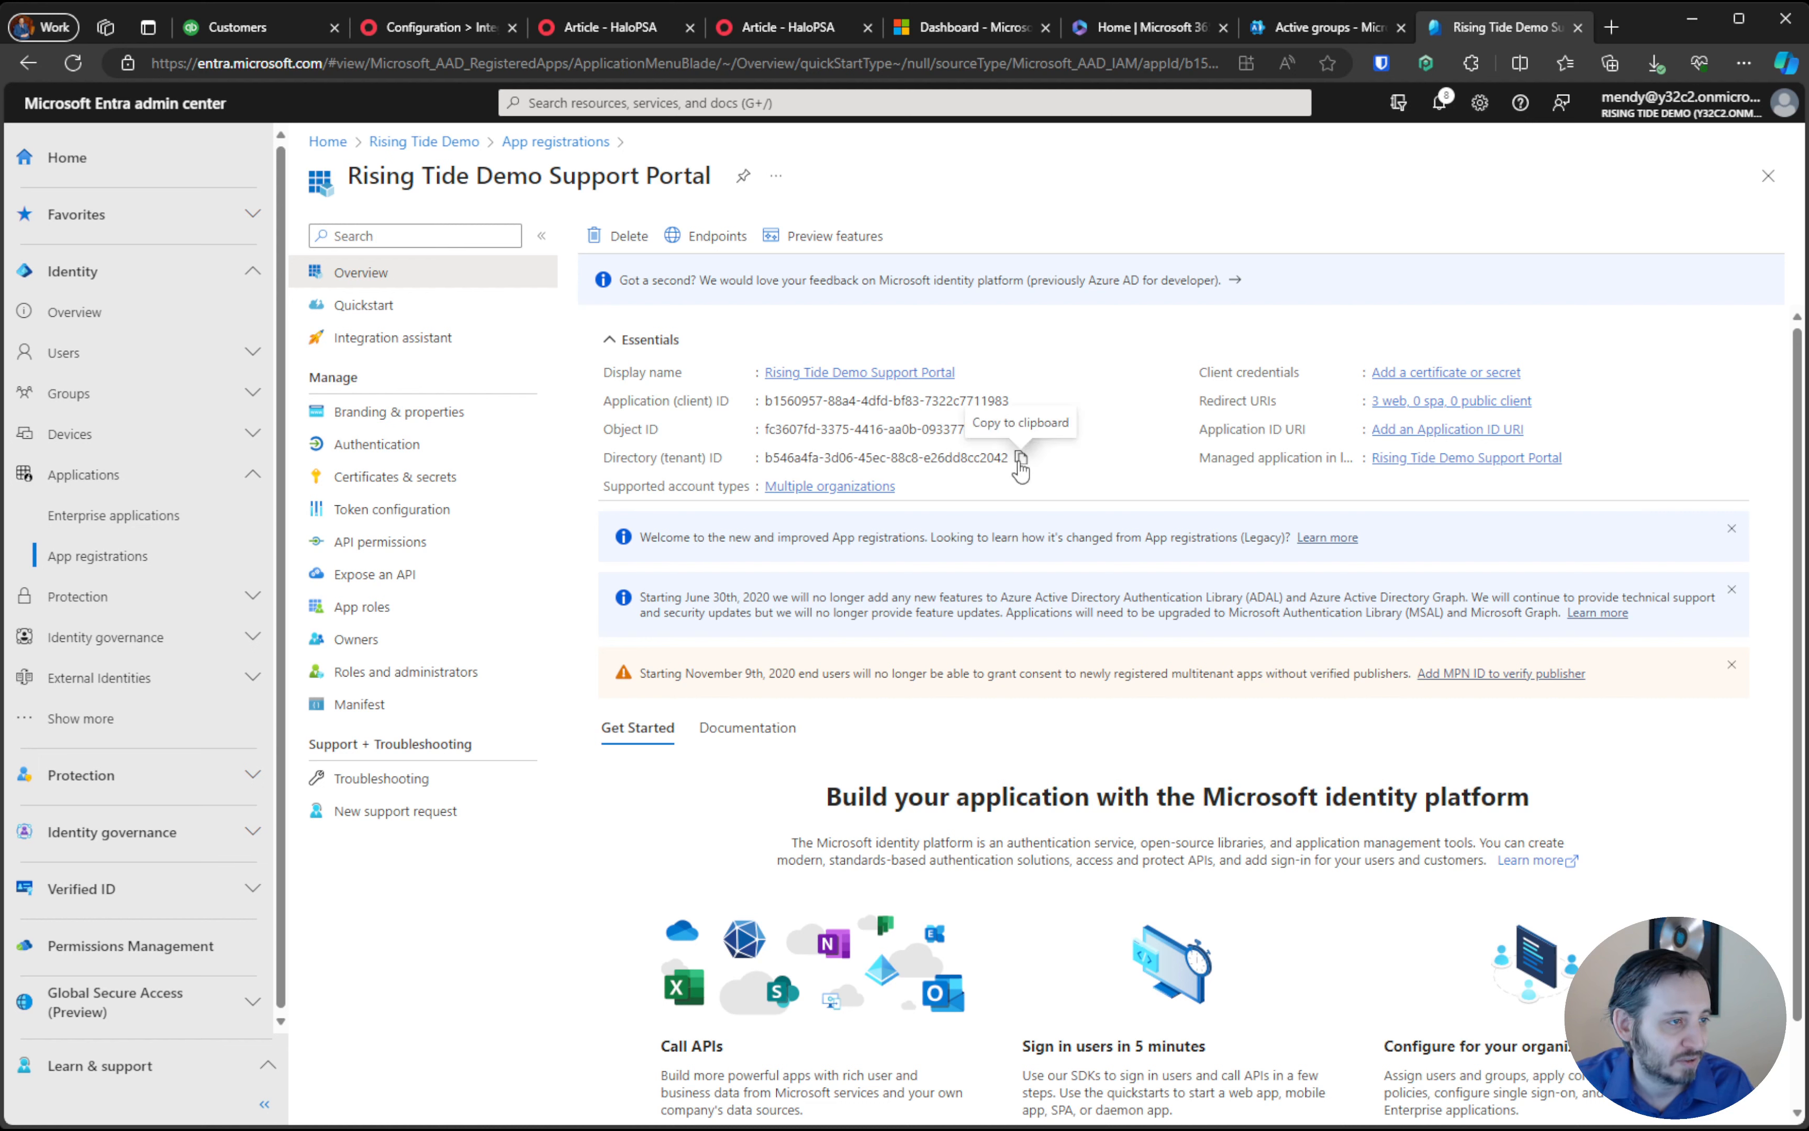
left_click(1022, 464)
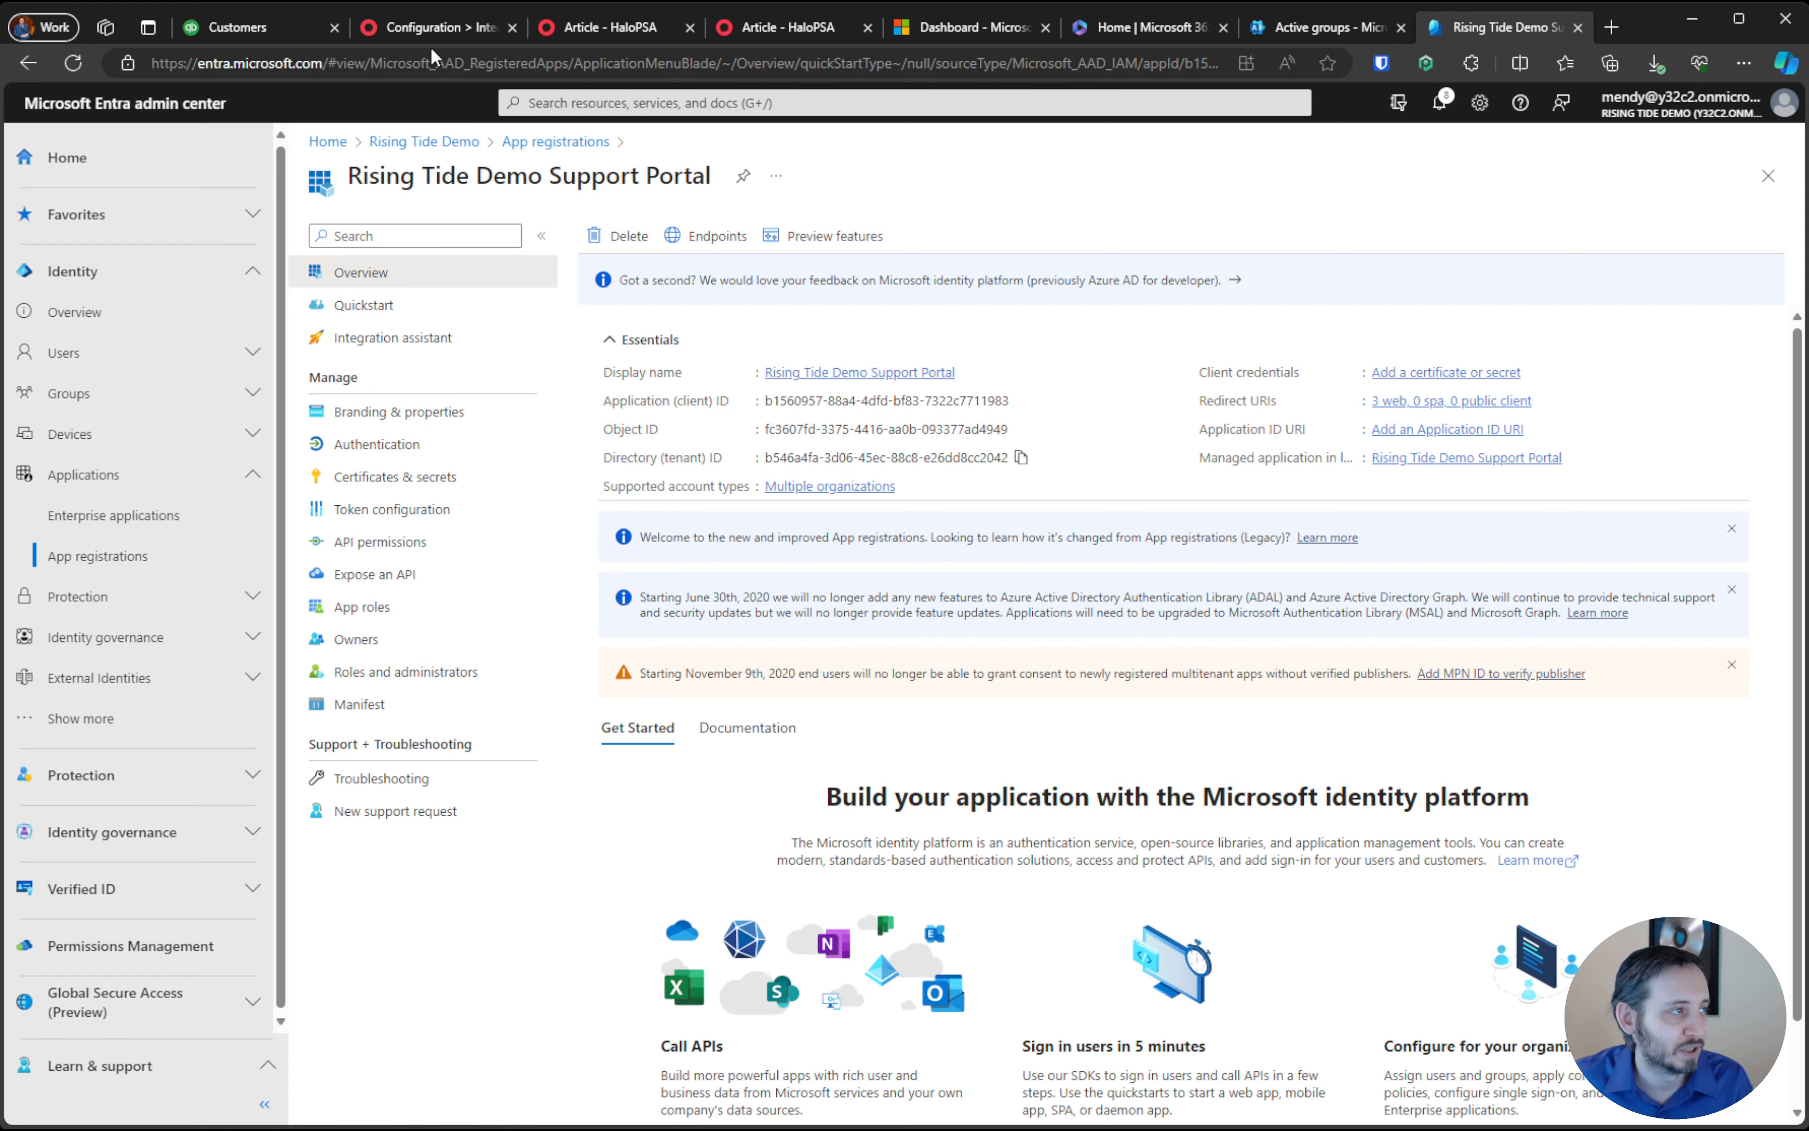
left_click(440, 30)
left_click(727, 662)
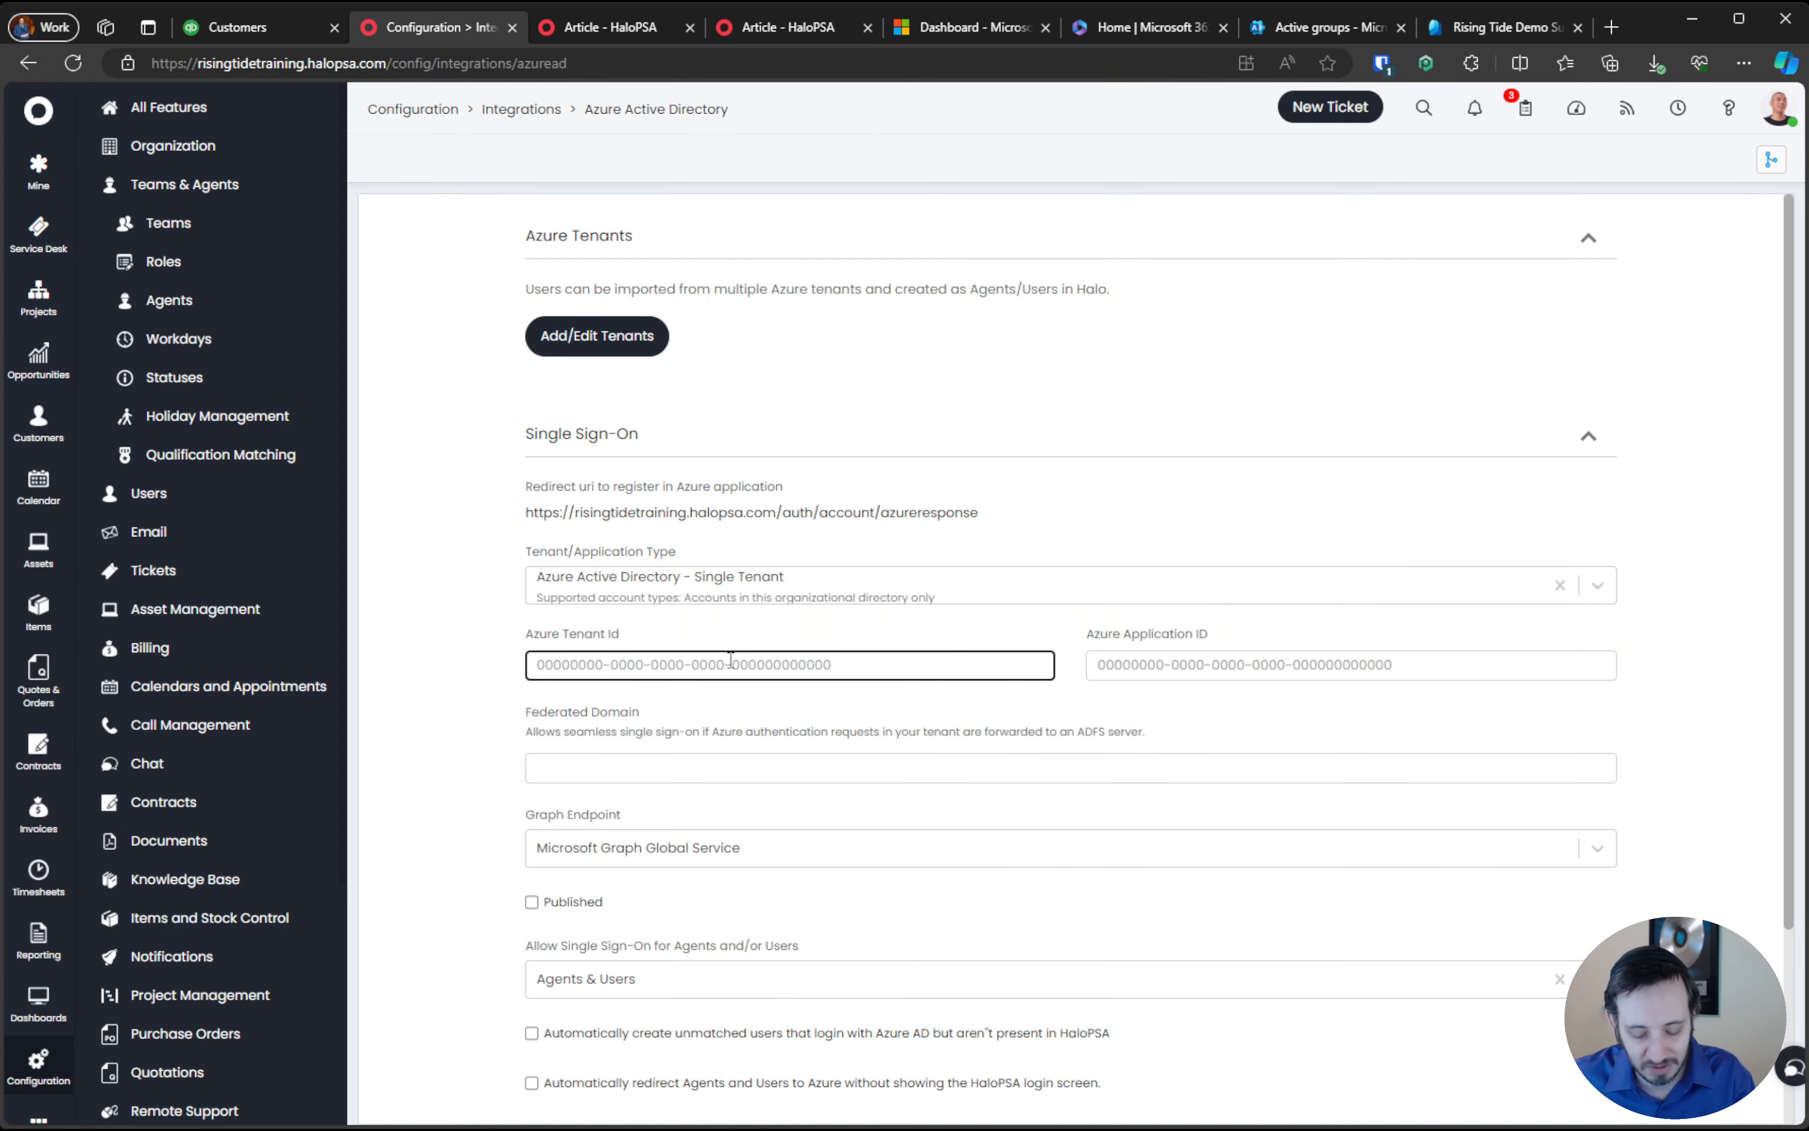
key("ctrl+v")
key("Tab")
- Copy the Application (client) ID from Entra into HaloPSA's Azure Application ID field
left_click(642, 41)
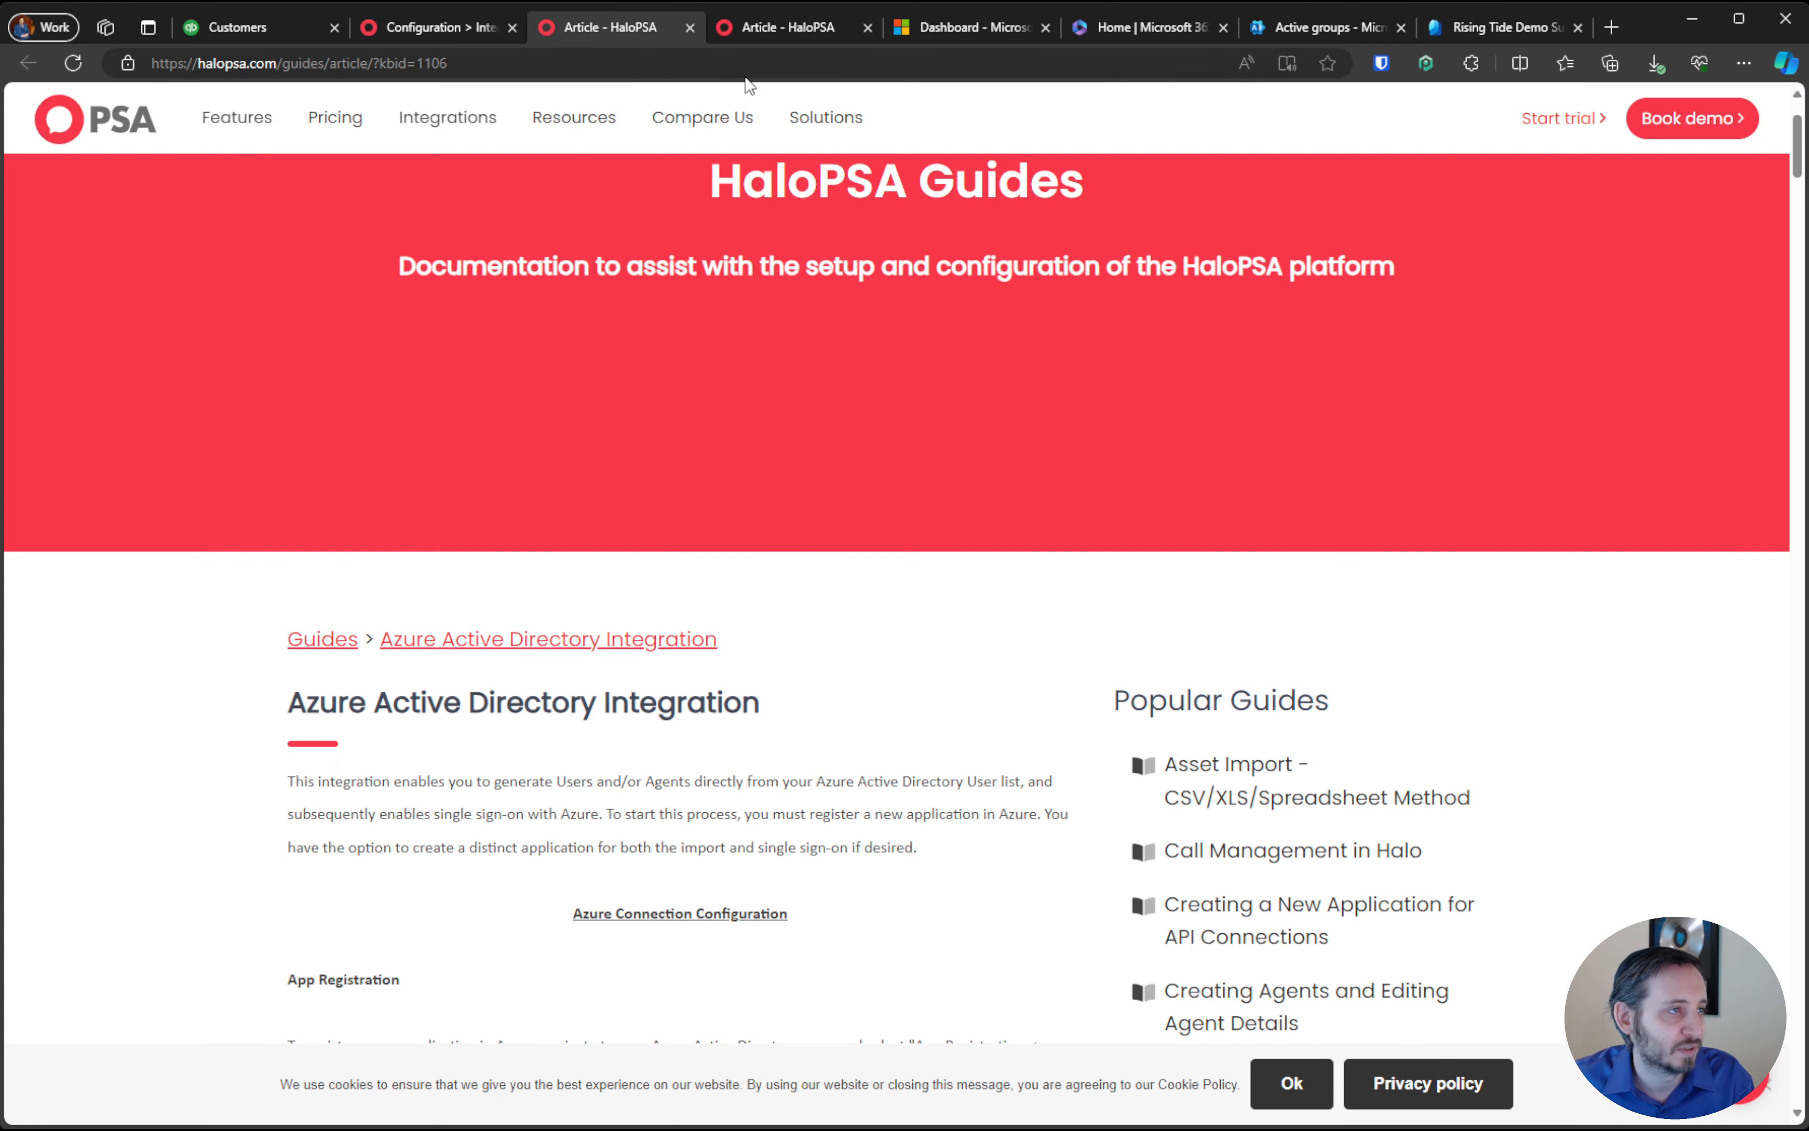
left_click(1439, 26)
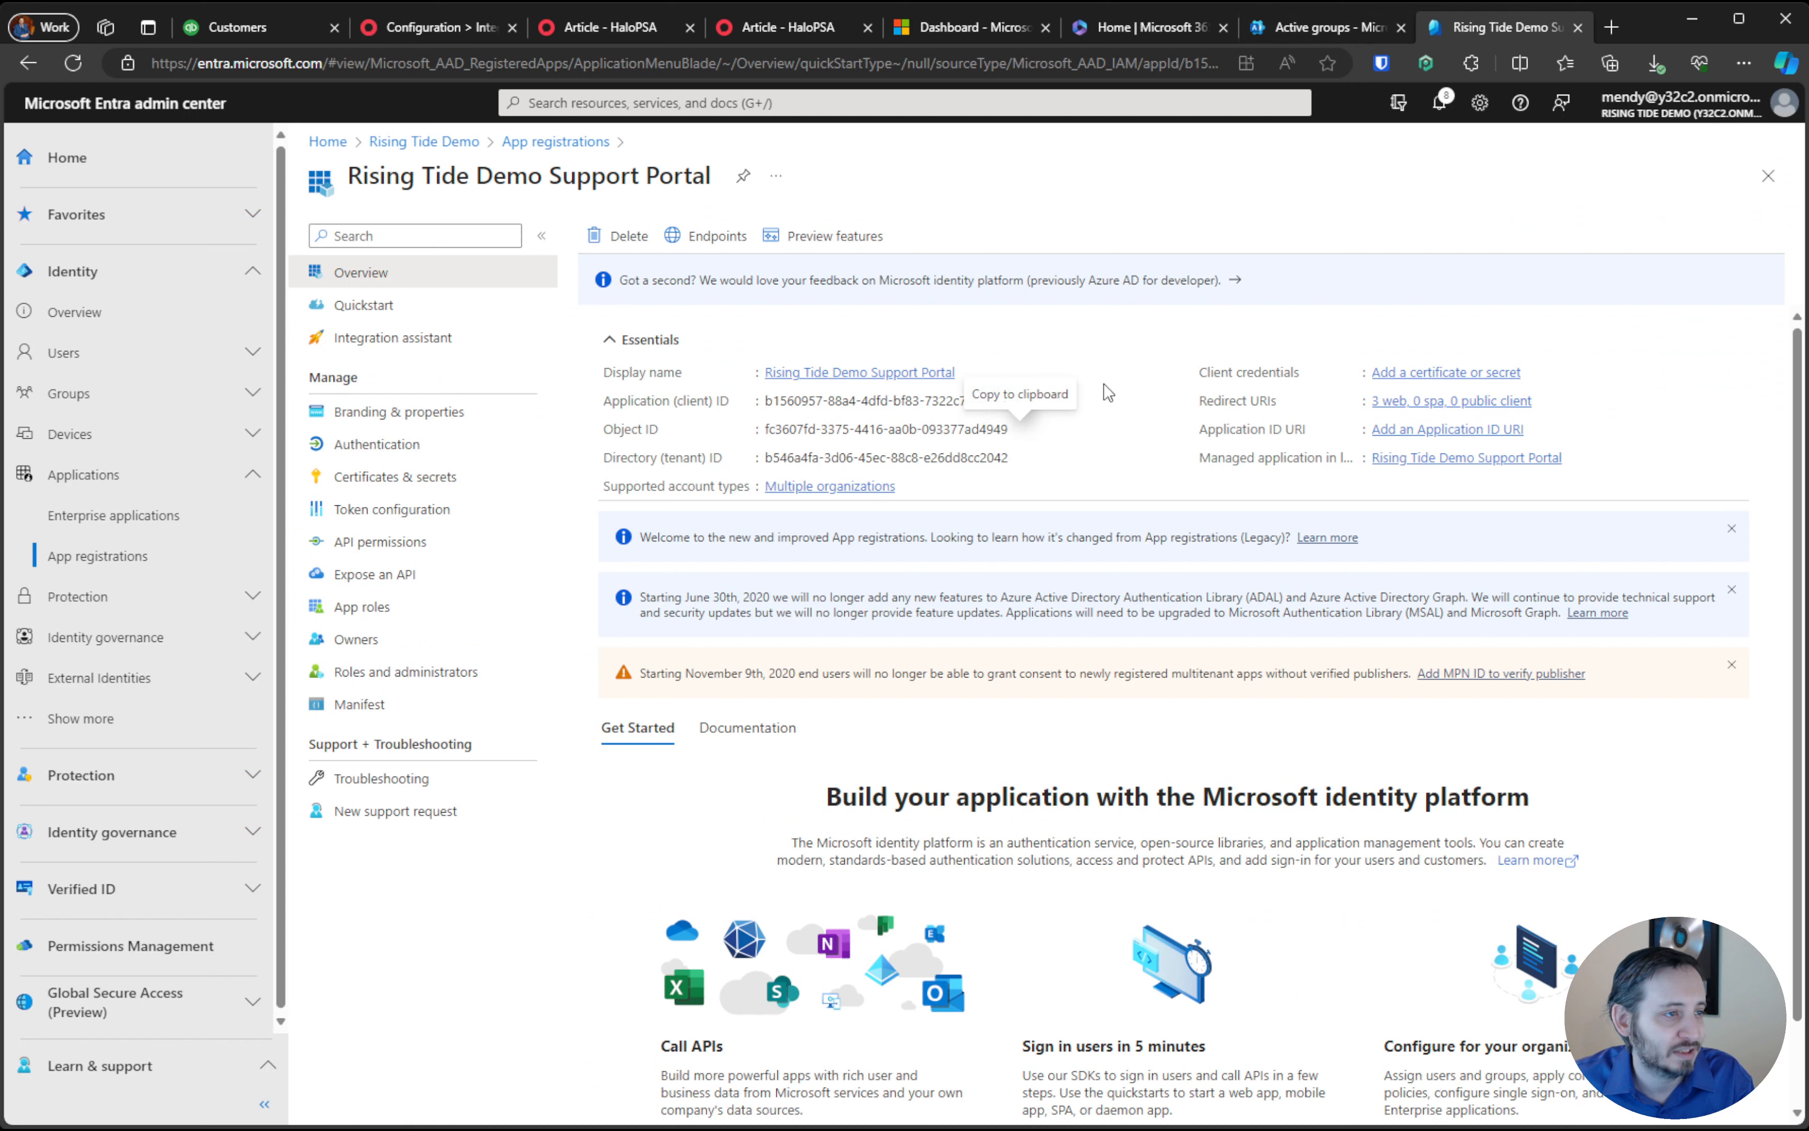
left_click(1022, 401)
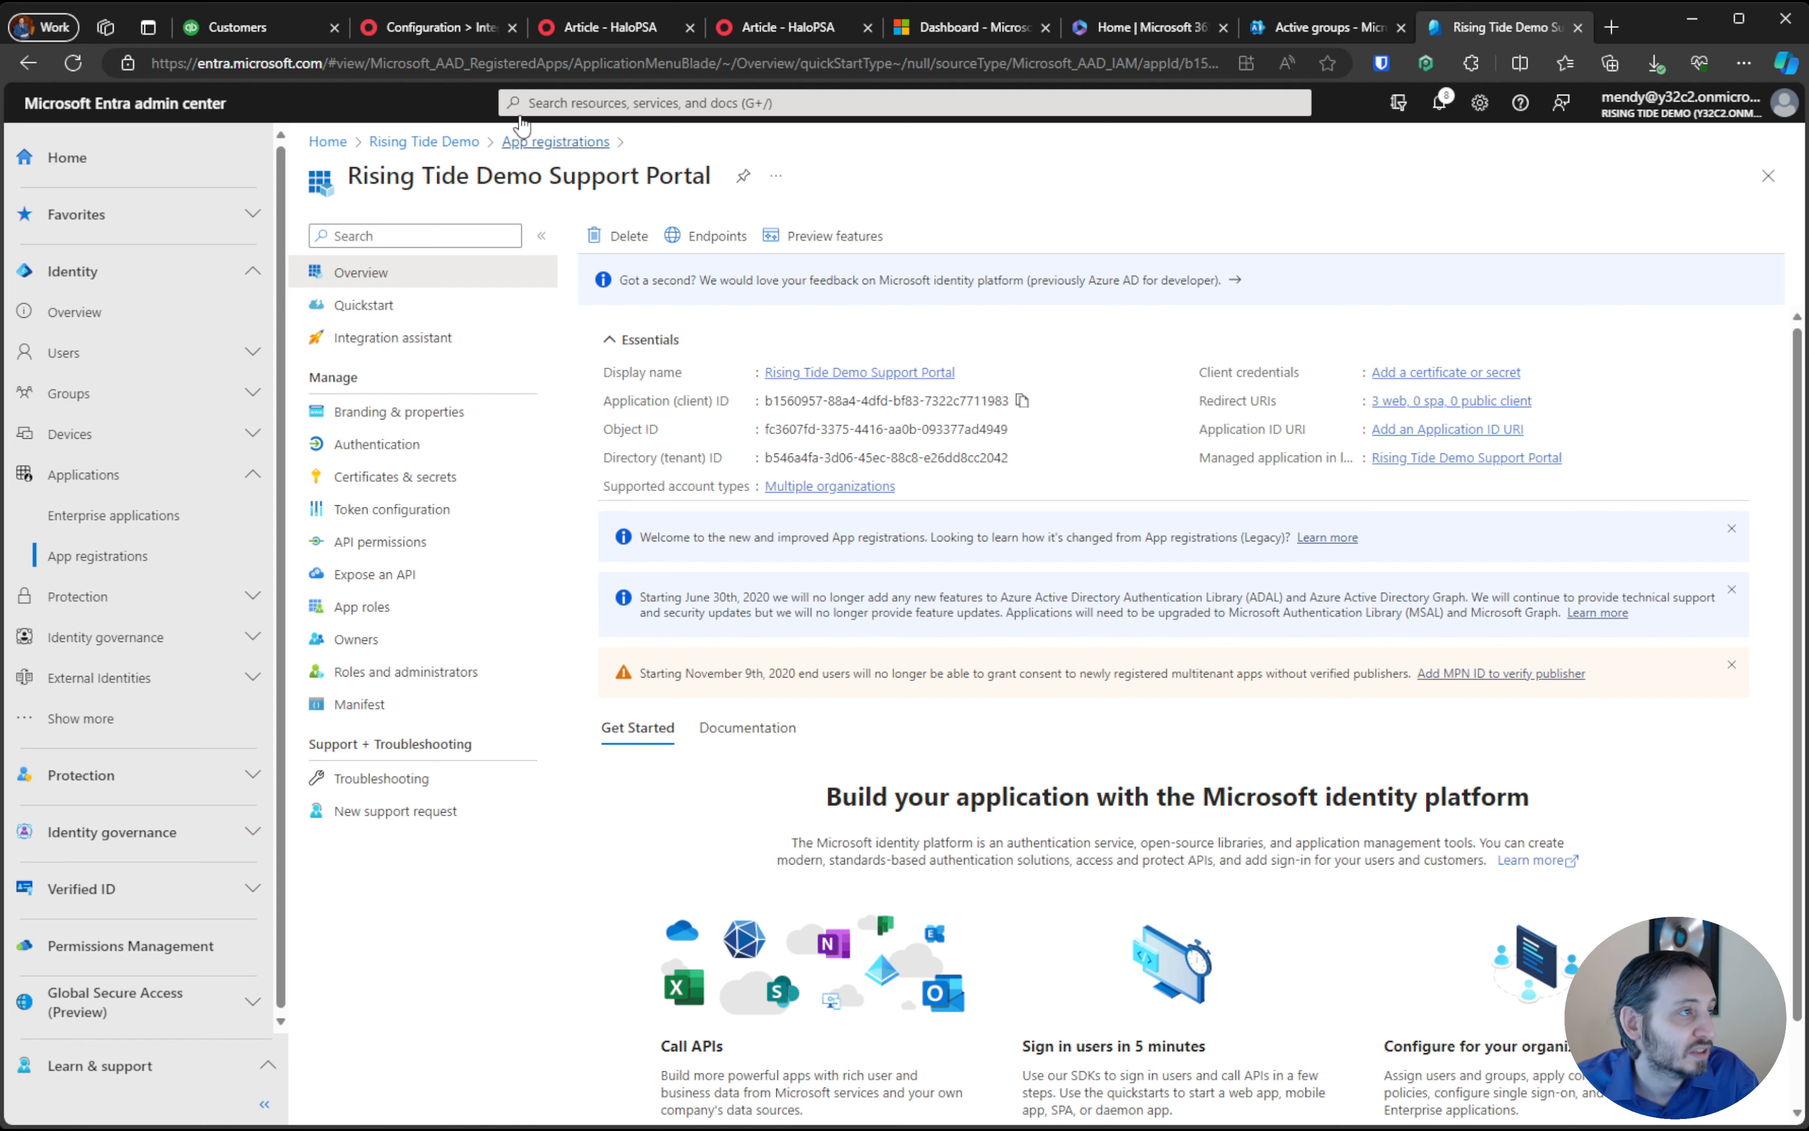
left_click(441, 27)
key("ctrl+v")
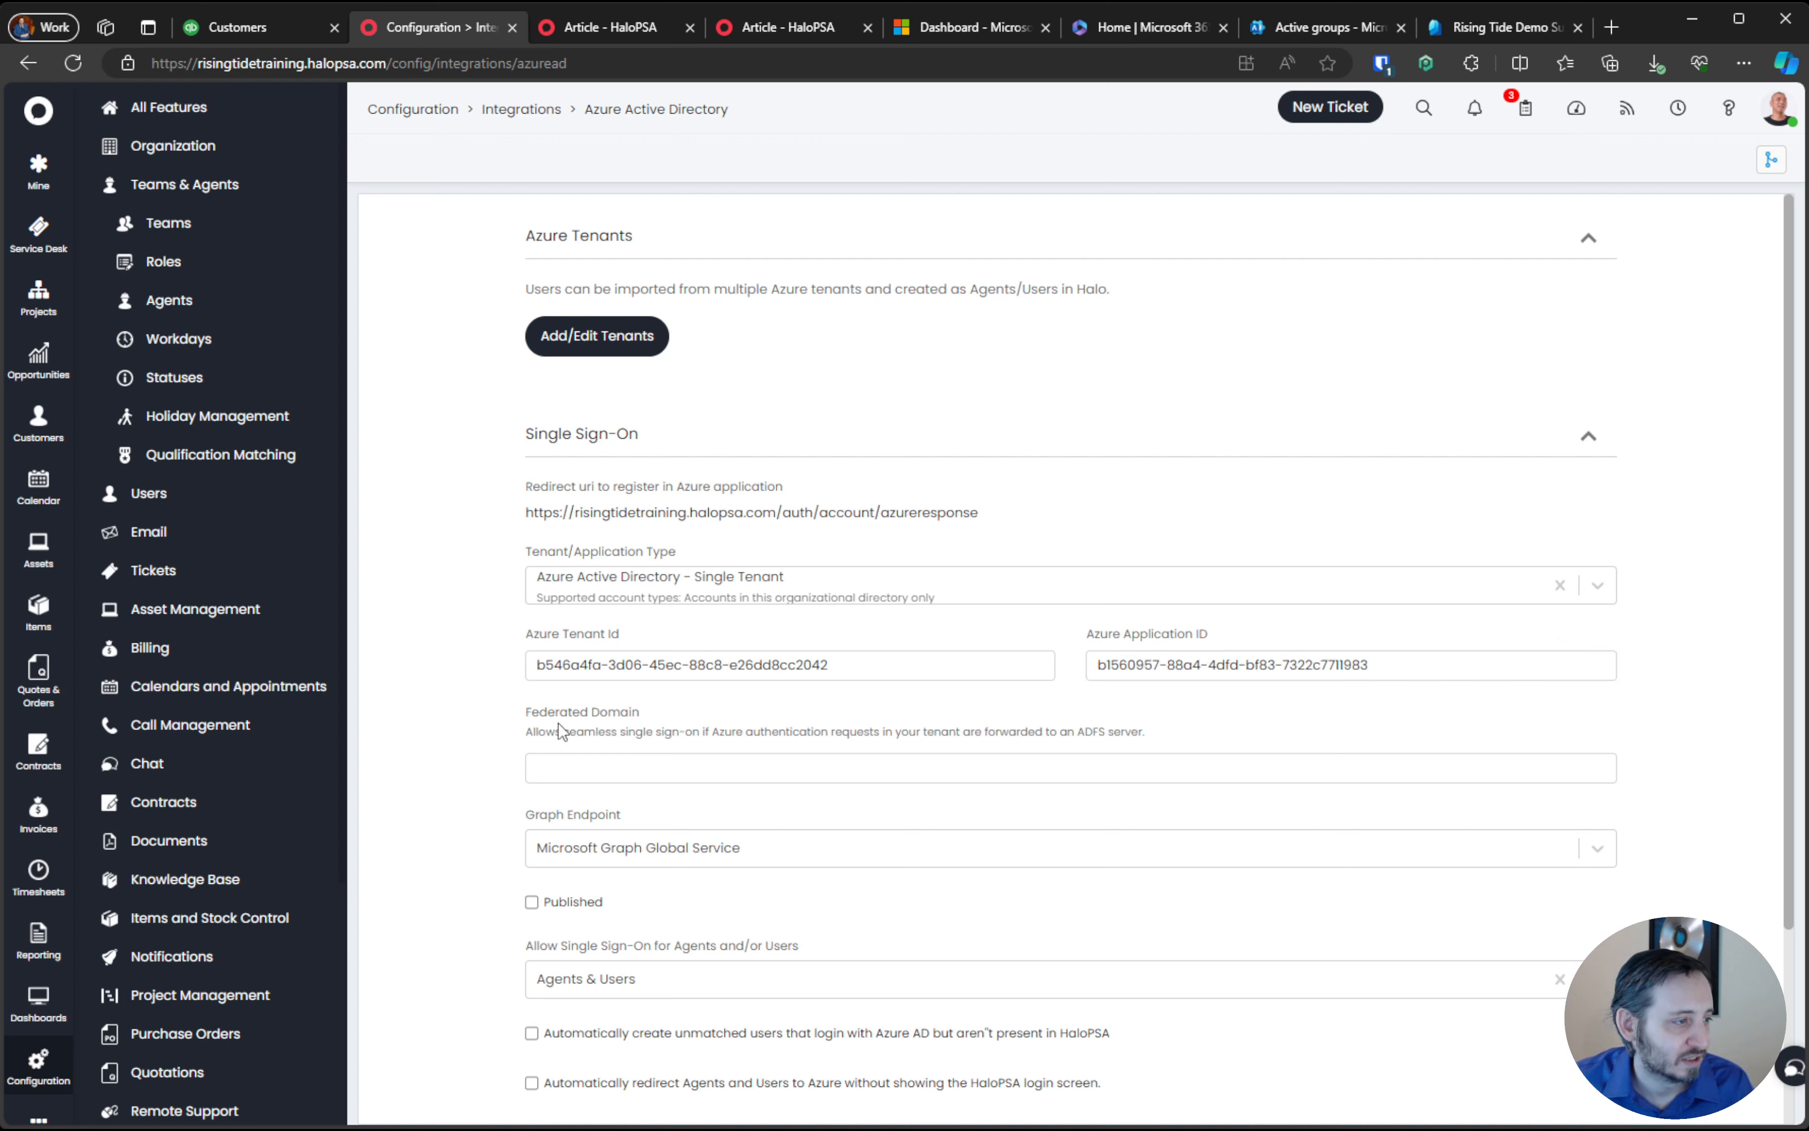
- Set Tenant/Application Type to Multi Tenant and add the second tenant ID to Allowed Tenants
left_click(662, 597)
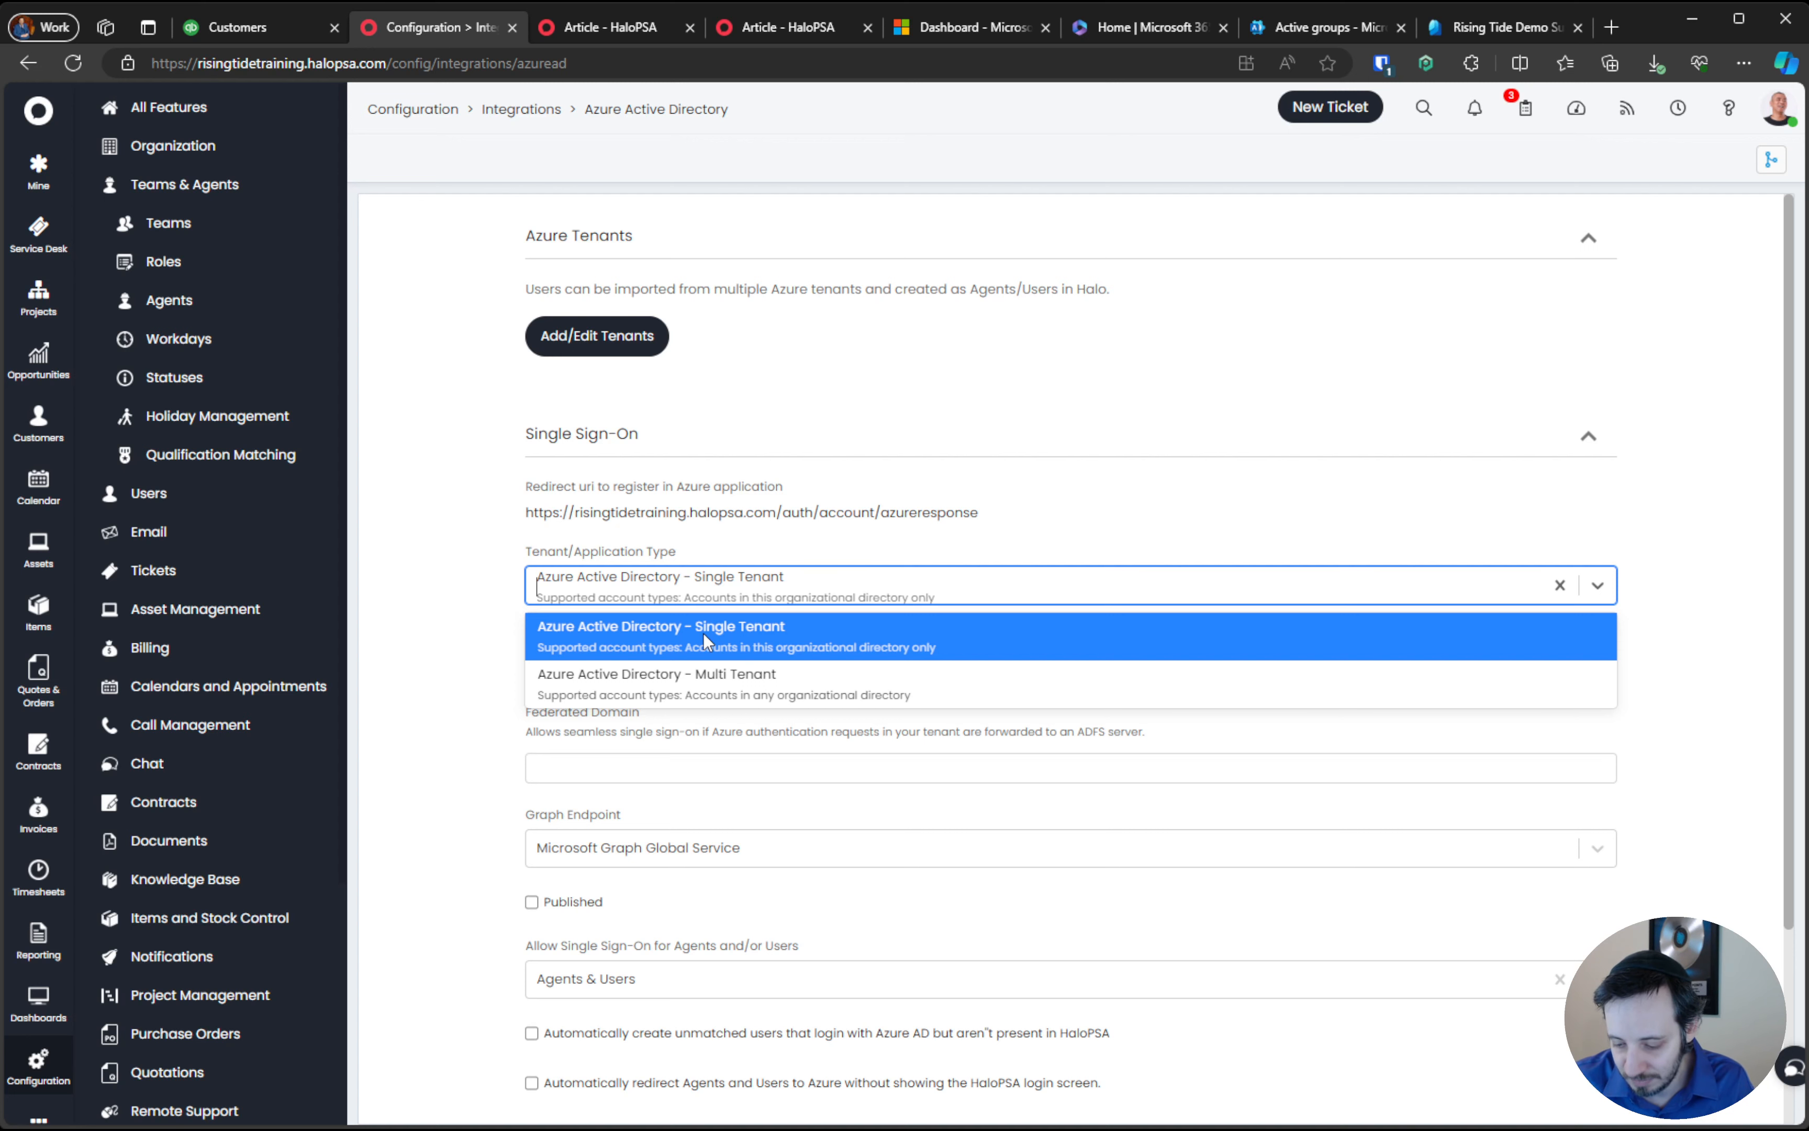
left_click(719, 687)
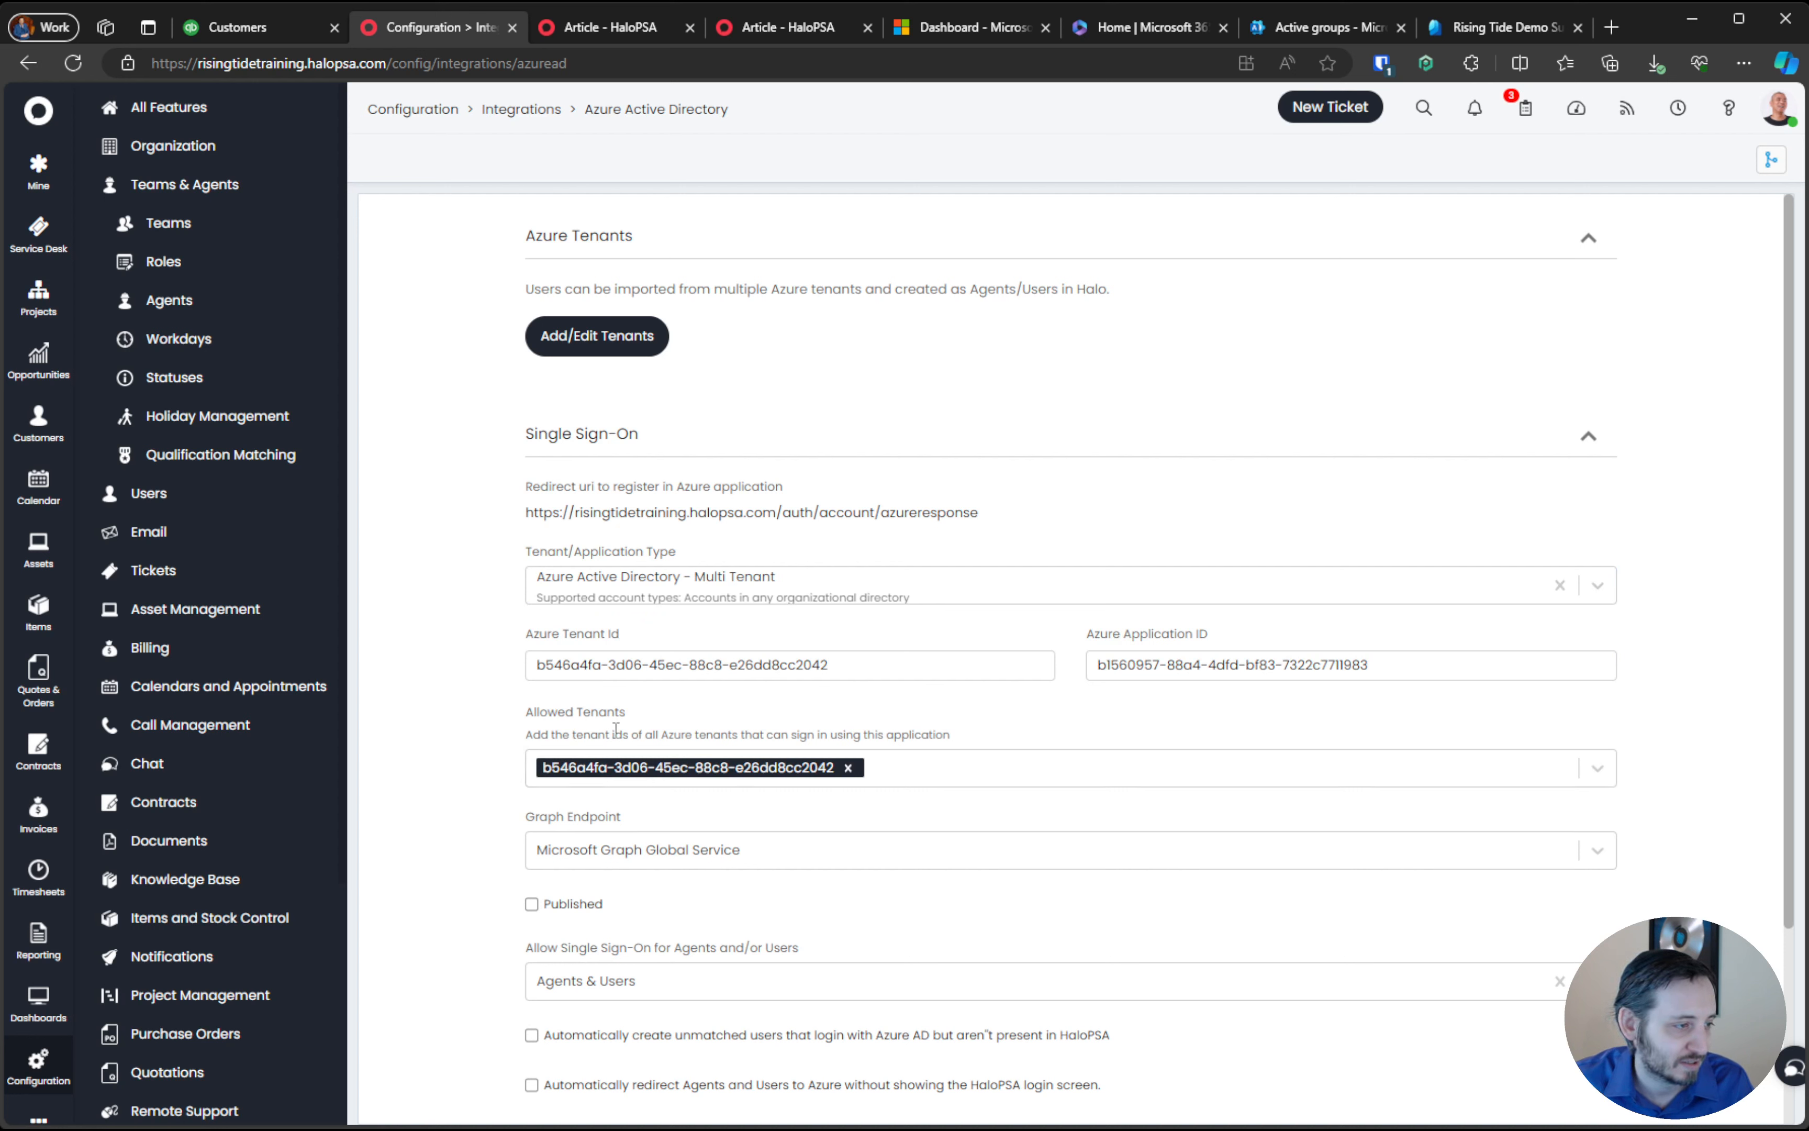
left_click_drag(589, 666, 830, 668)
left_click(940, 684)
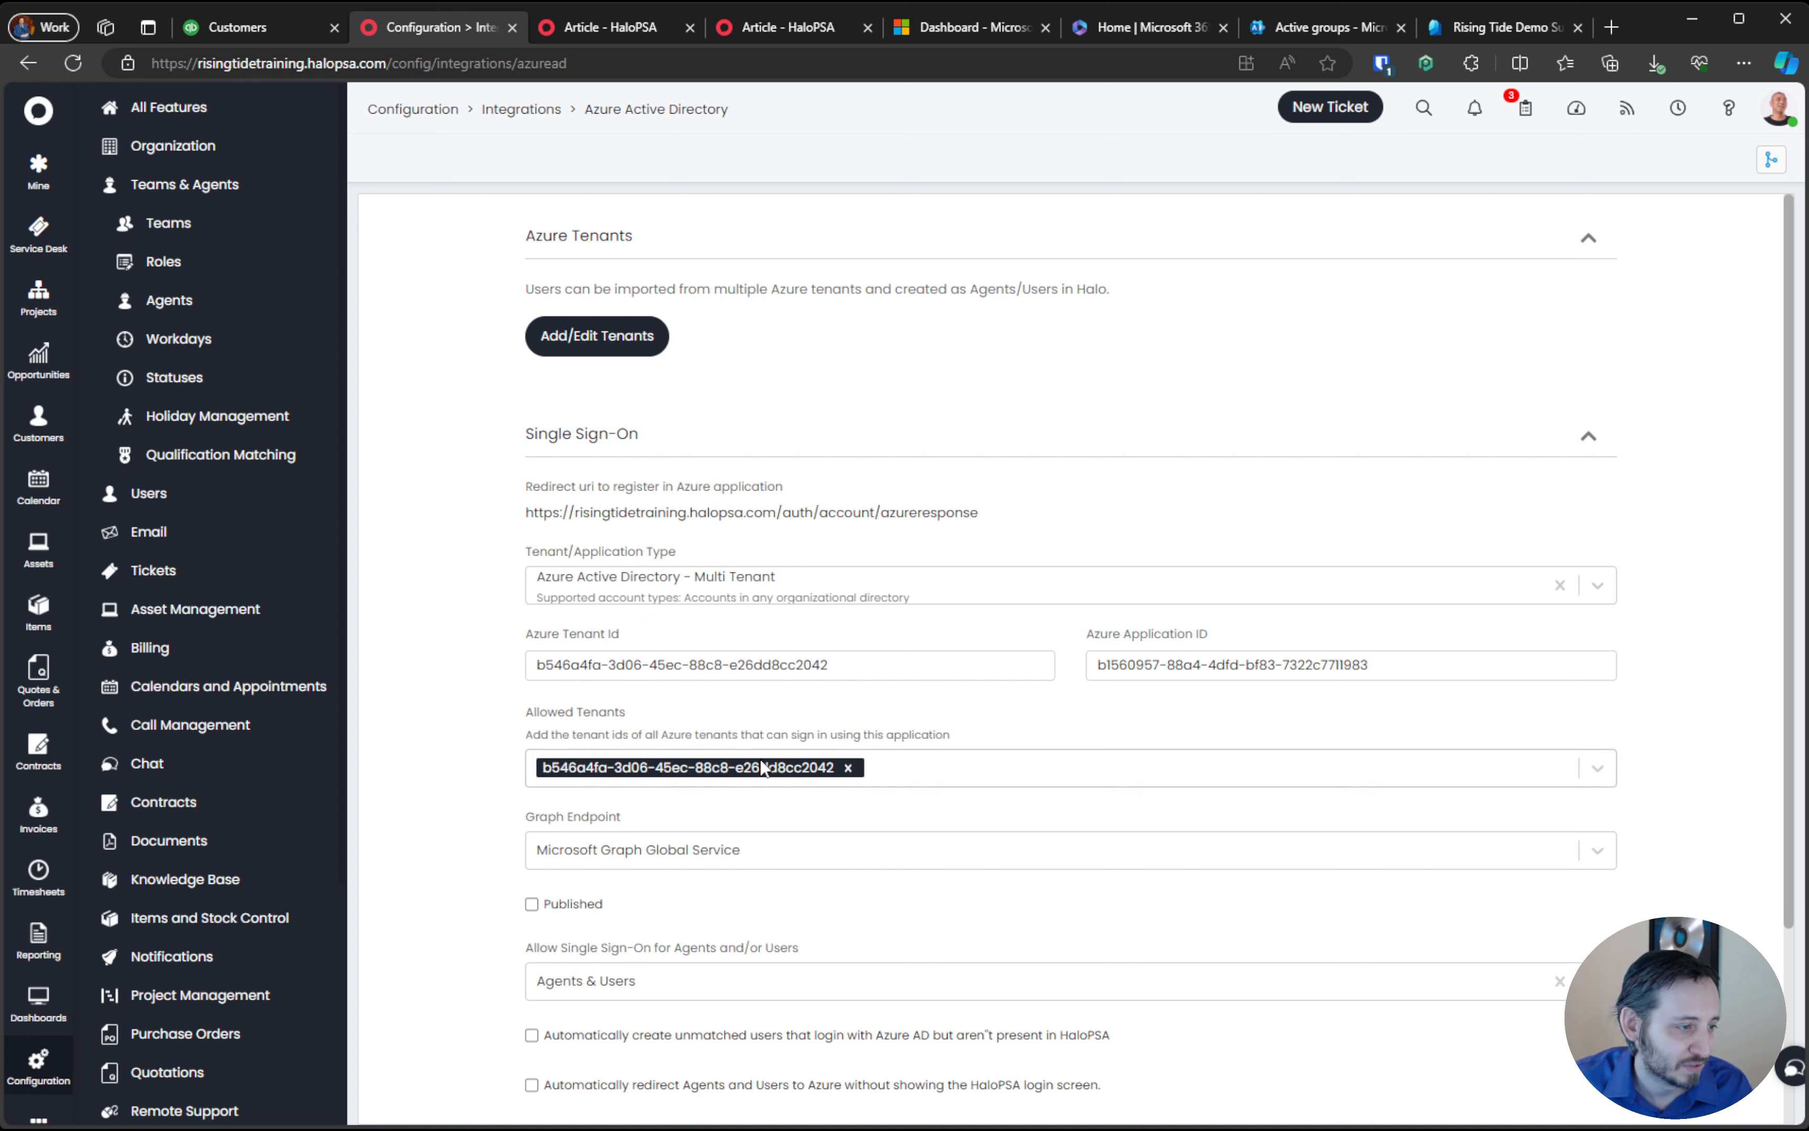
left_click(942, 778)
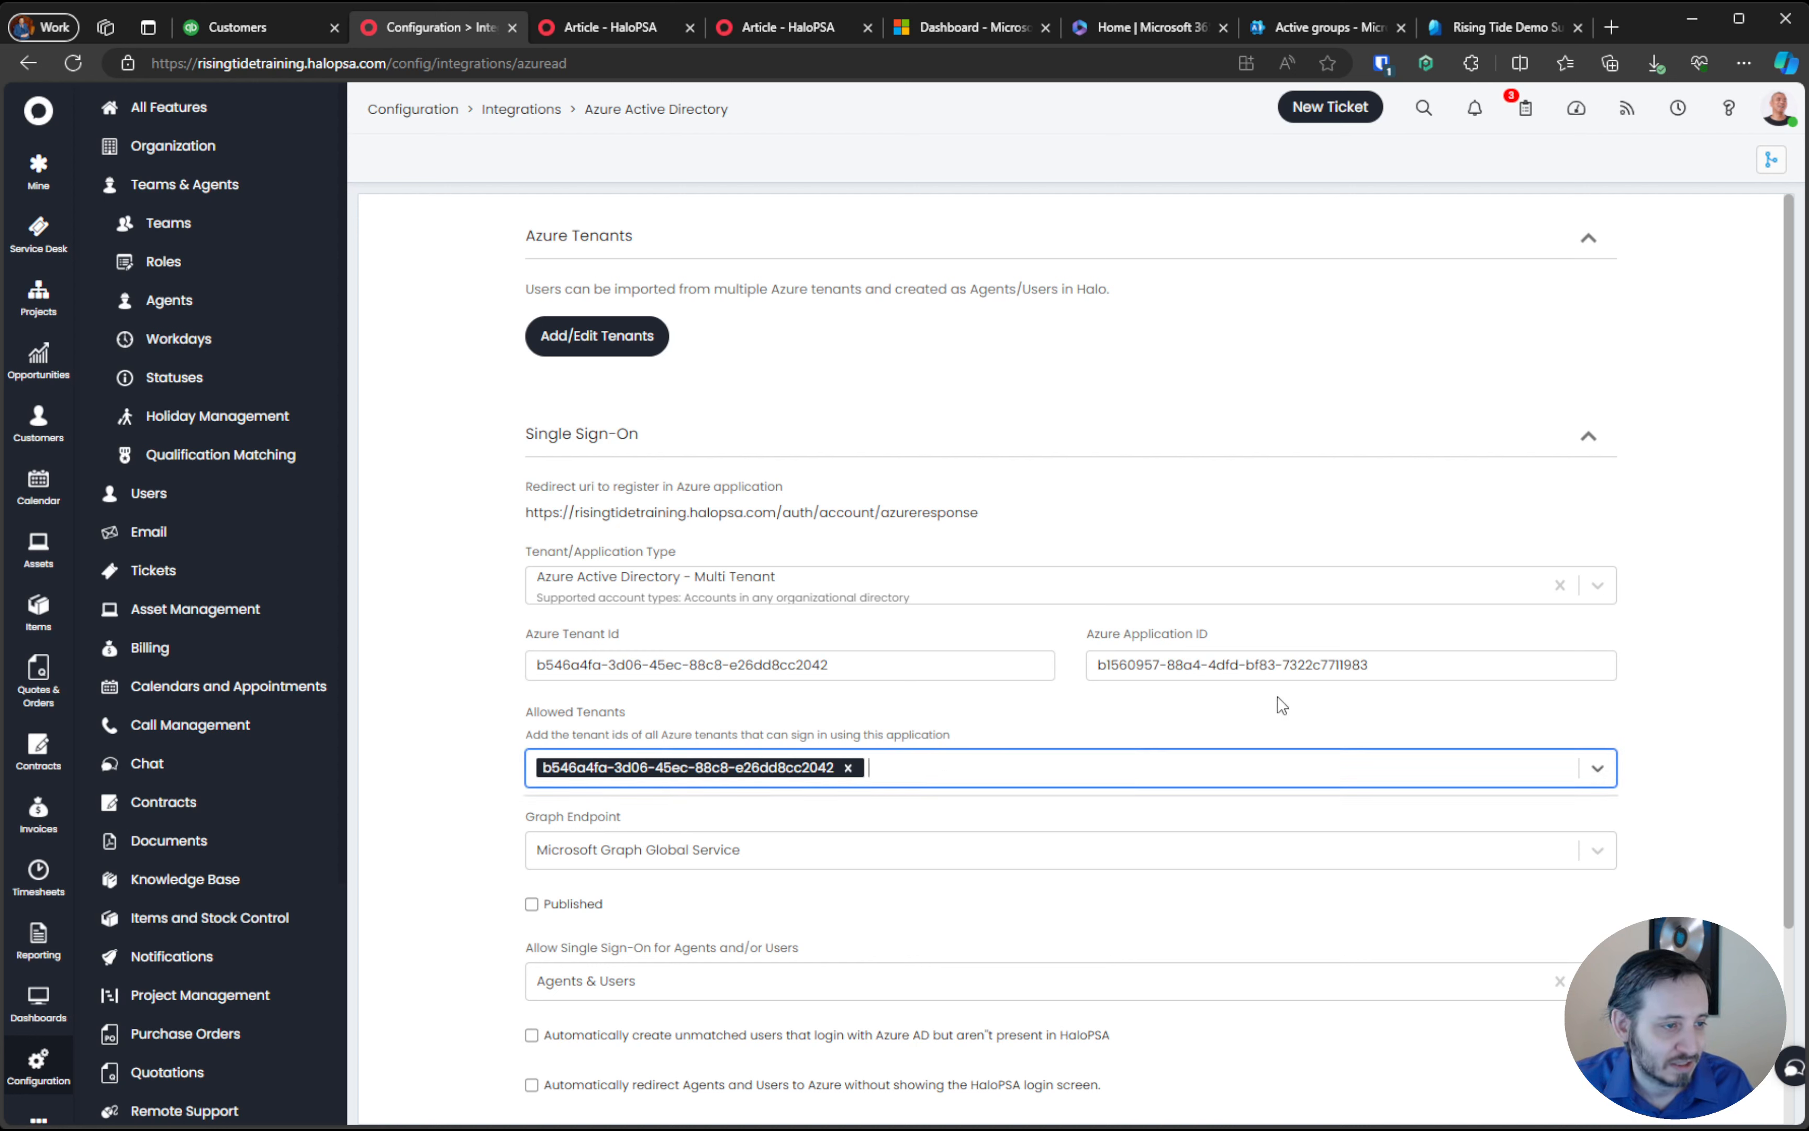
left_click_drag(522, 711, 1055, 765)
left_click(1031, 773)
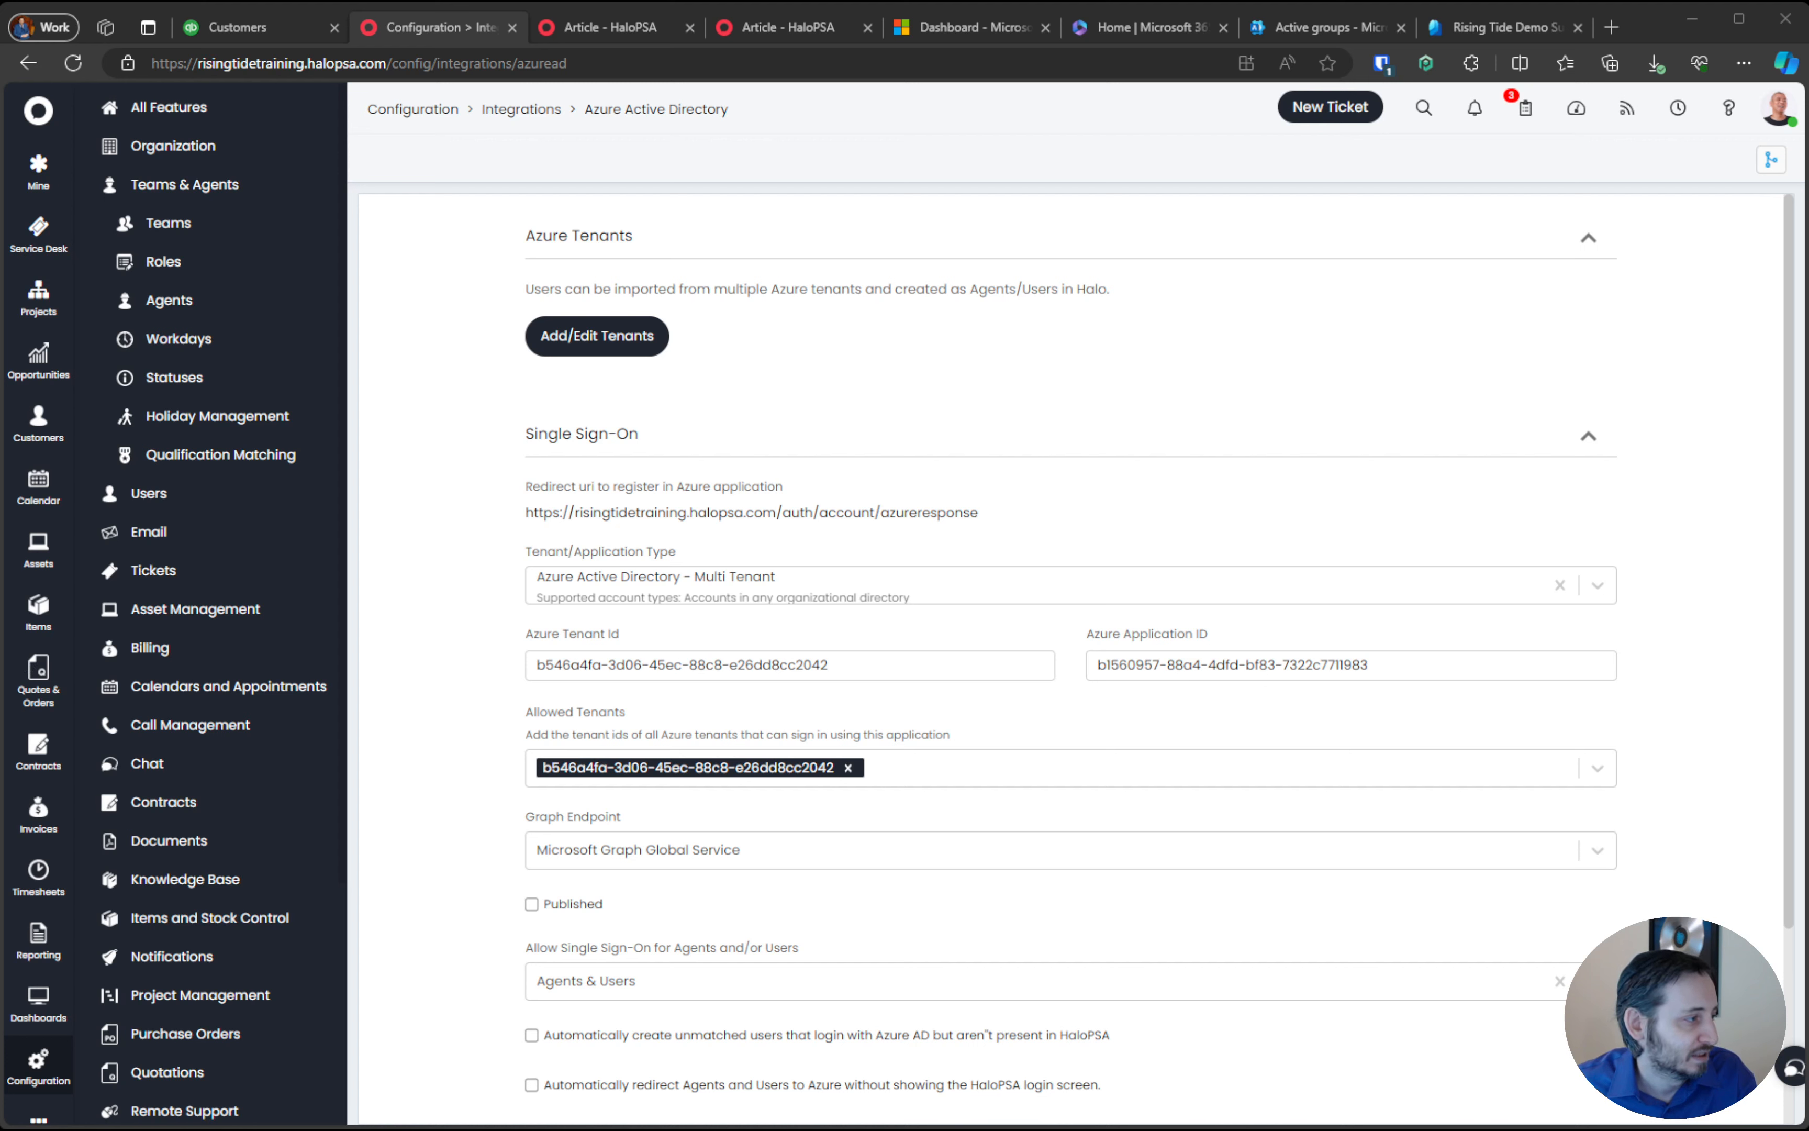
left_click(1162, 774)
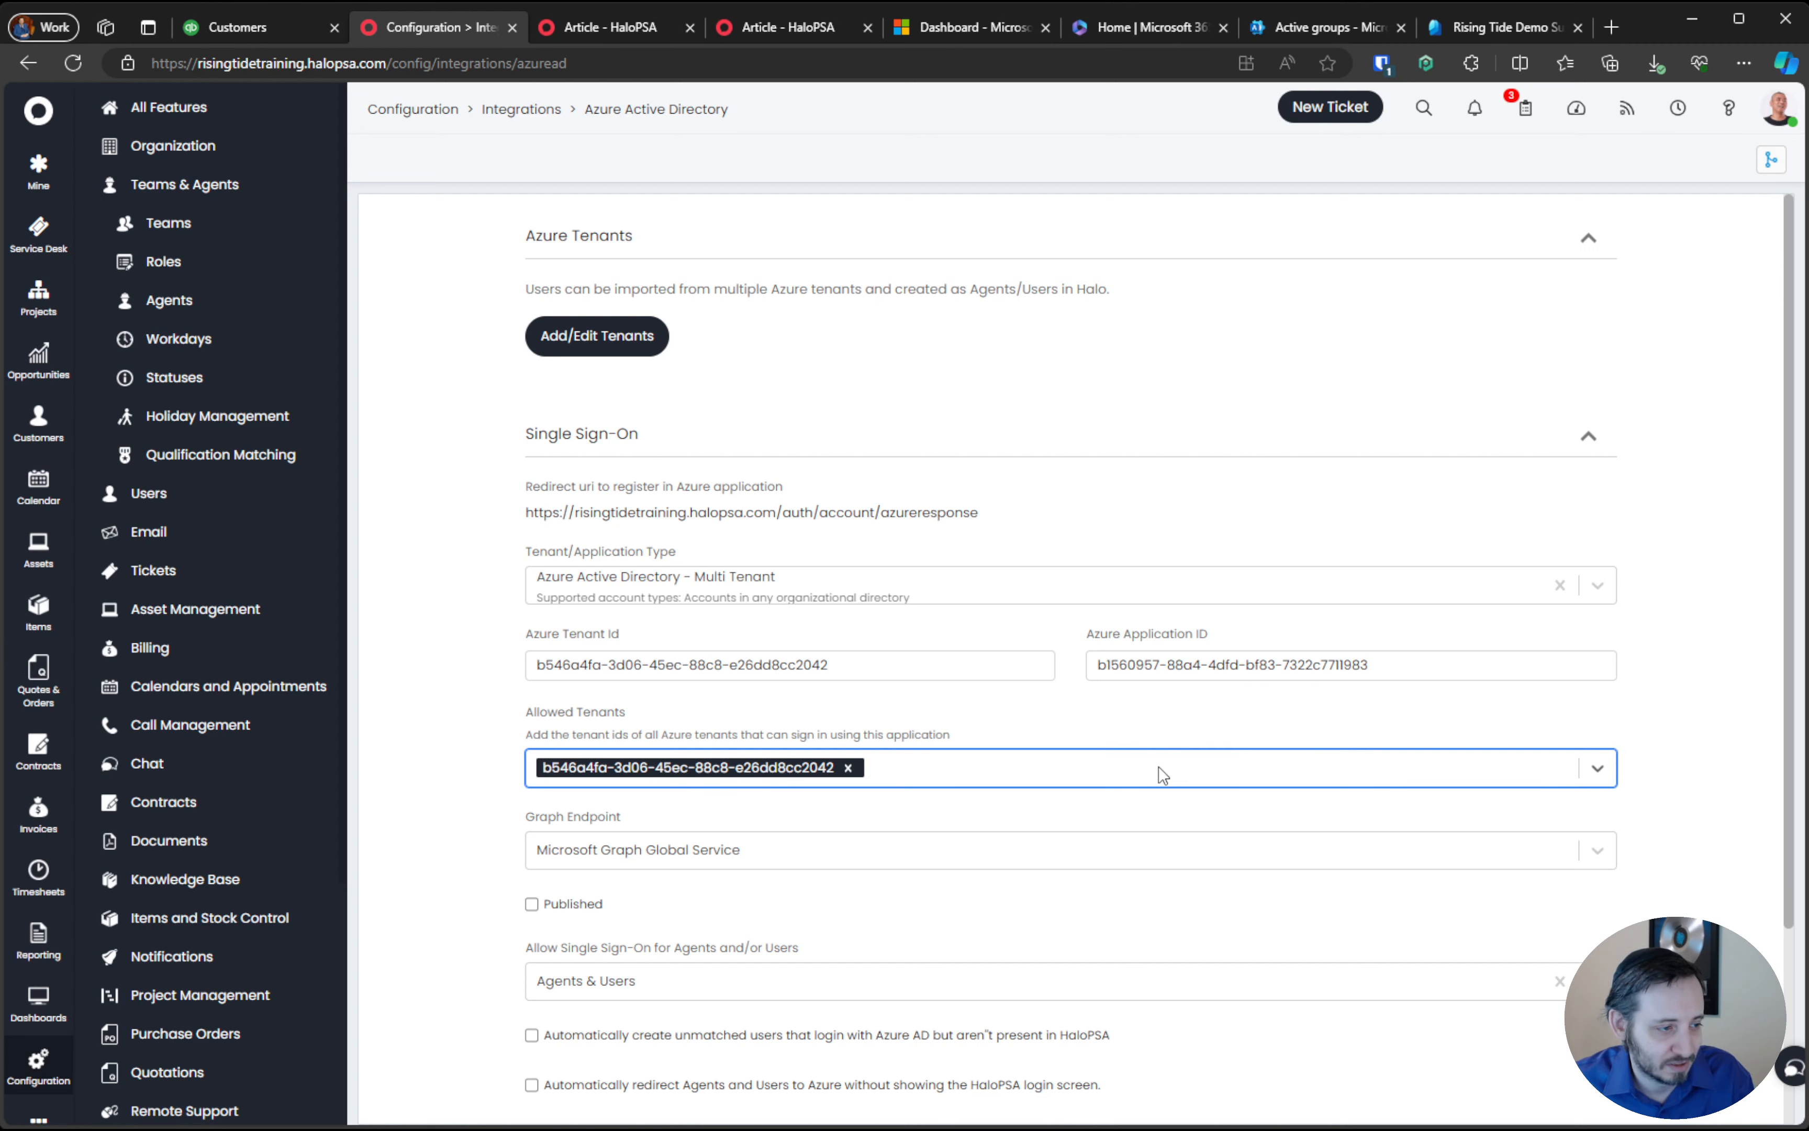
key("ctrl+v")
left_click(956, 809)
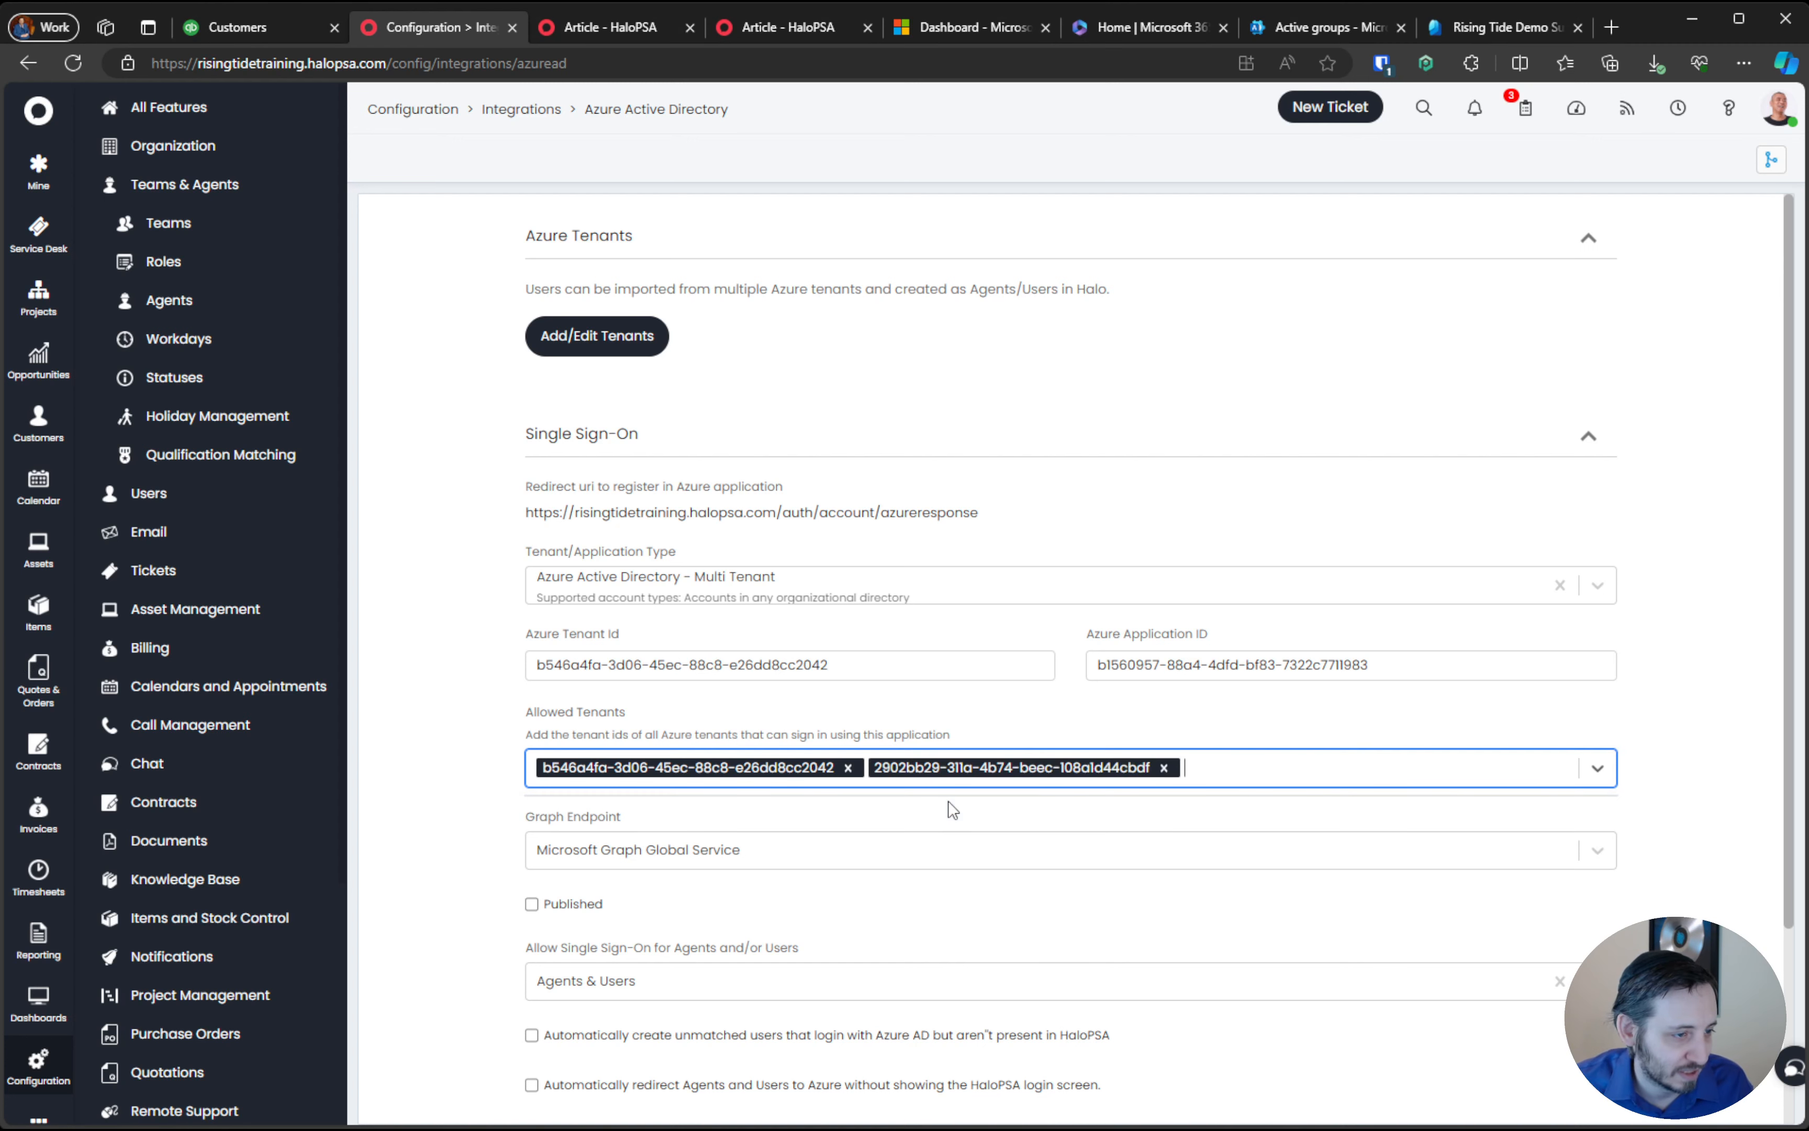
left_click(1010, 731)
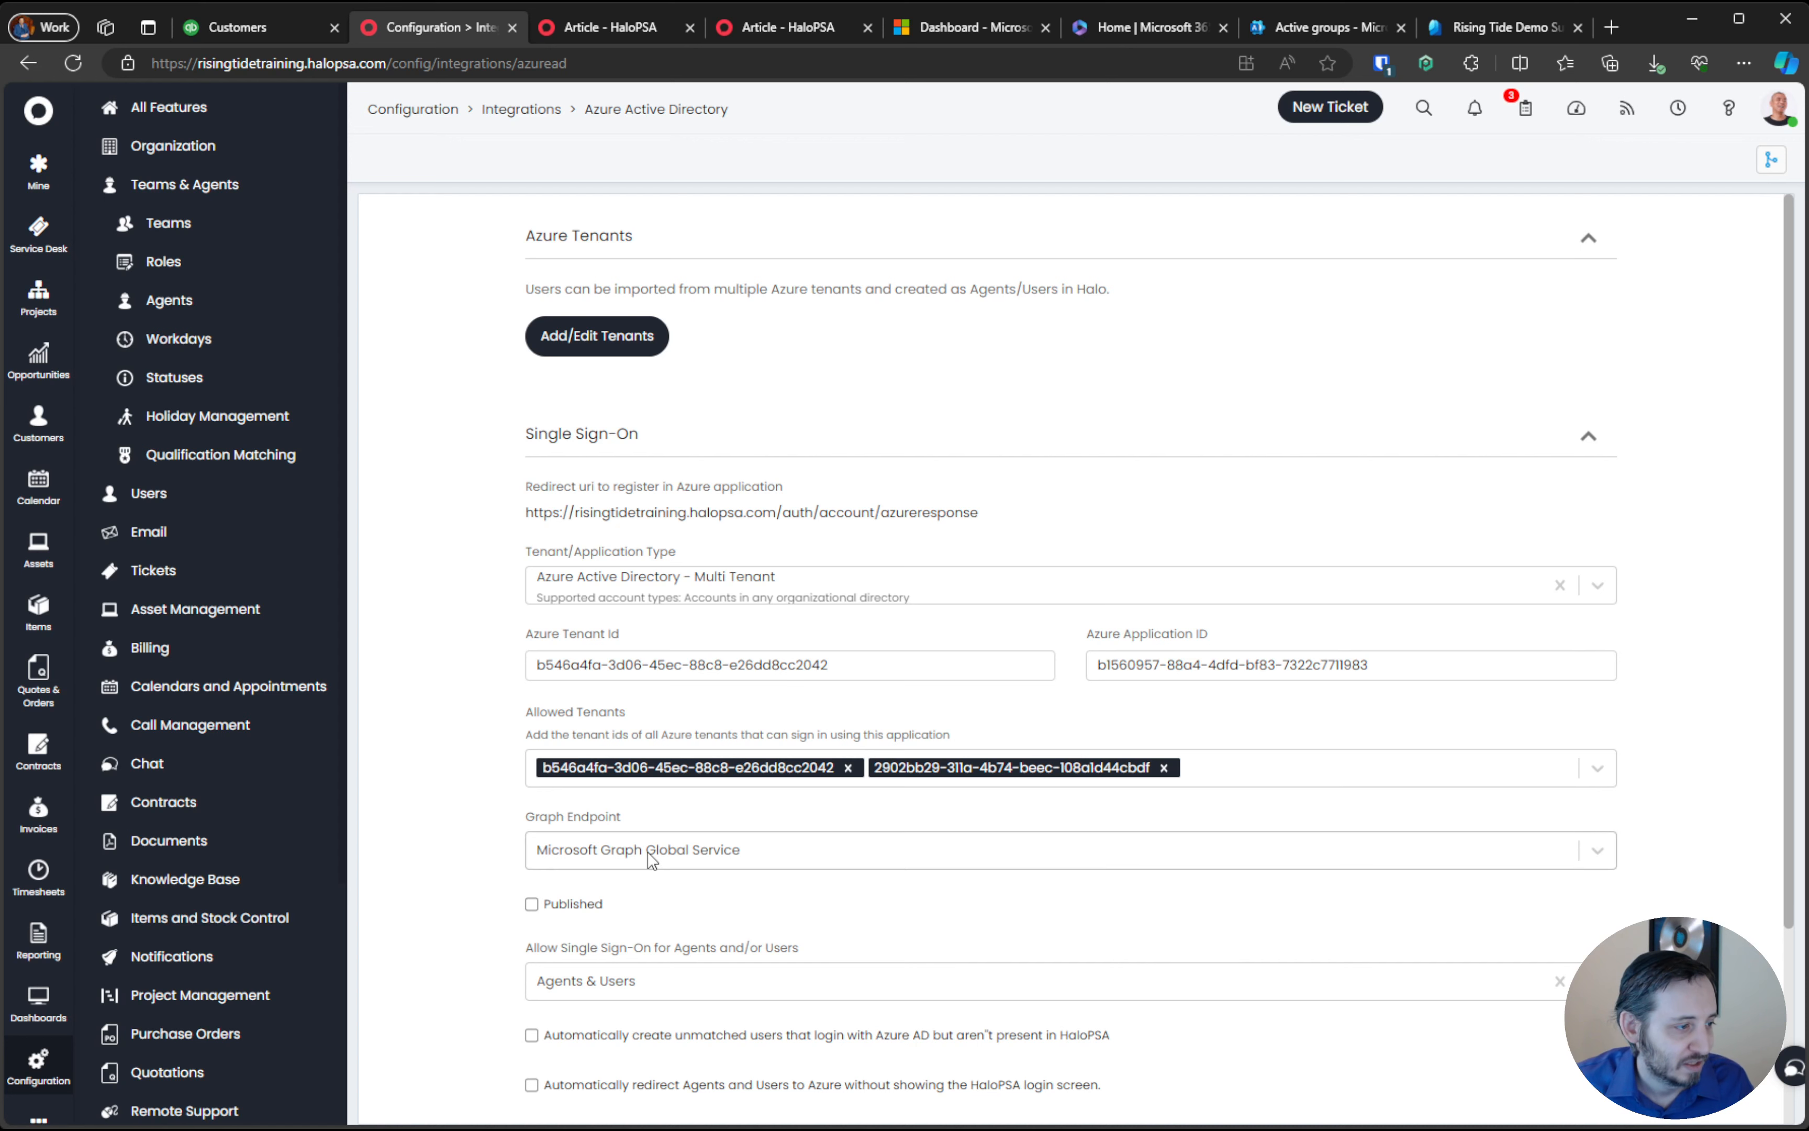
- Keep Microsoft Graph Global Service as the endpoint and single sign-on for Agents & Users
left_click_drag(540, 820, 666, 836)
left_click(702, 848)
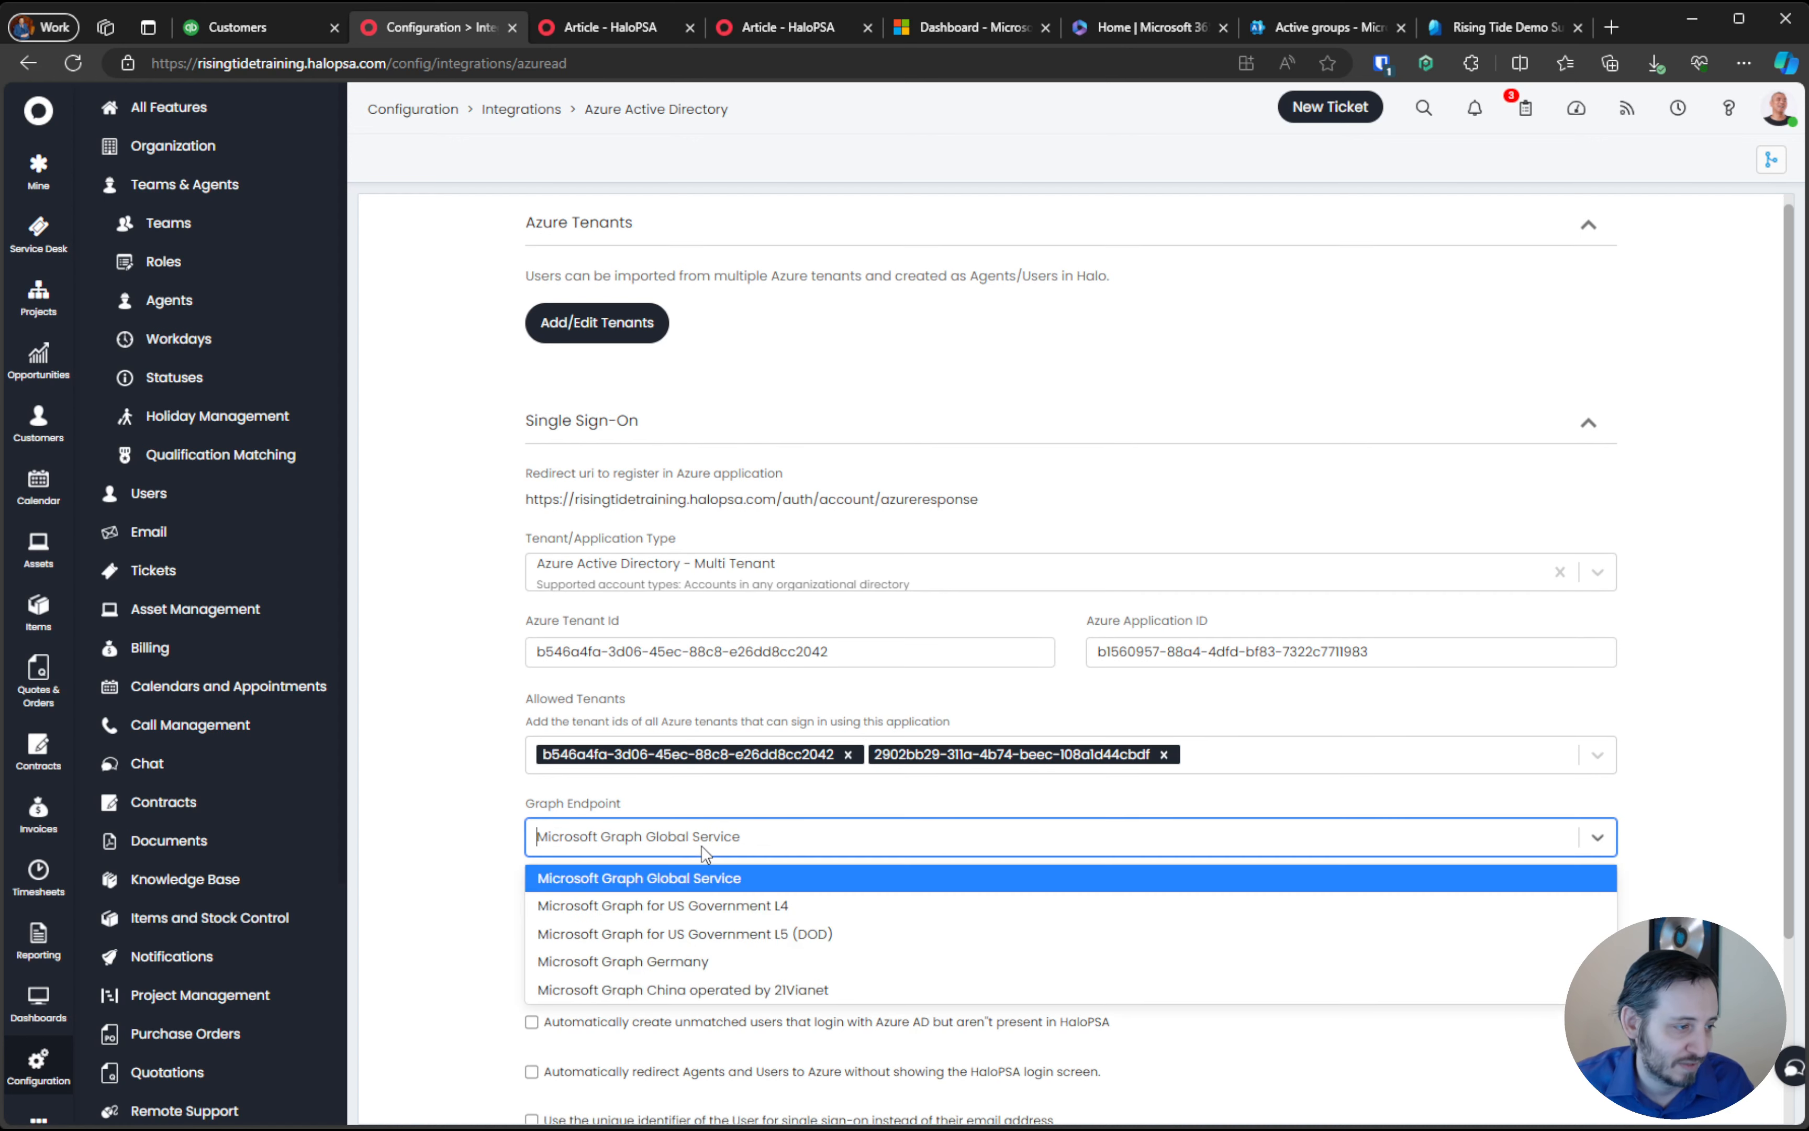
left_click(706, 881)
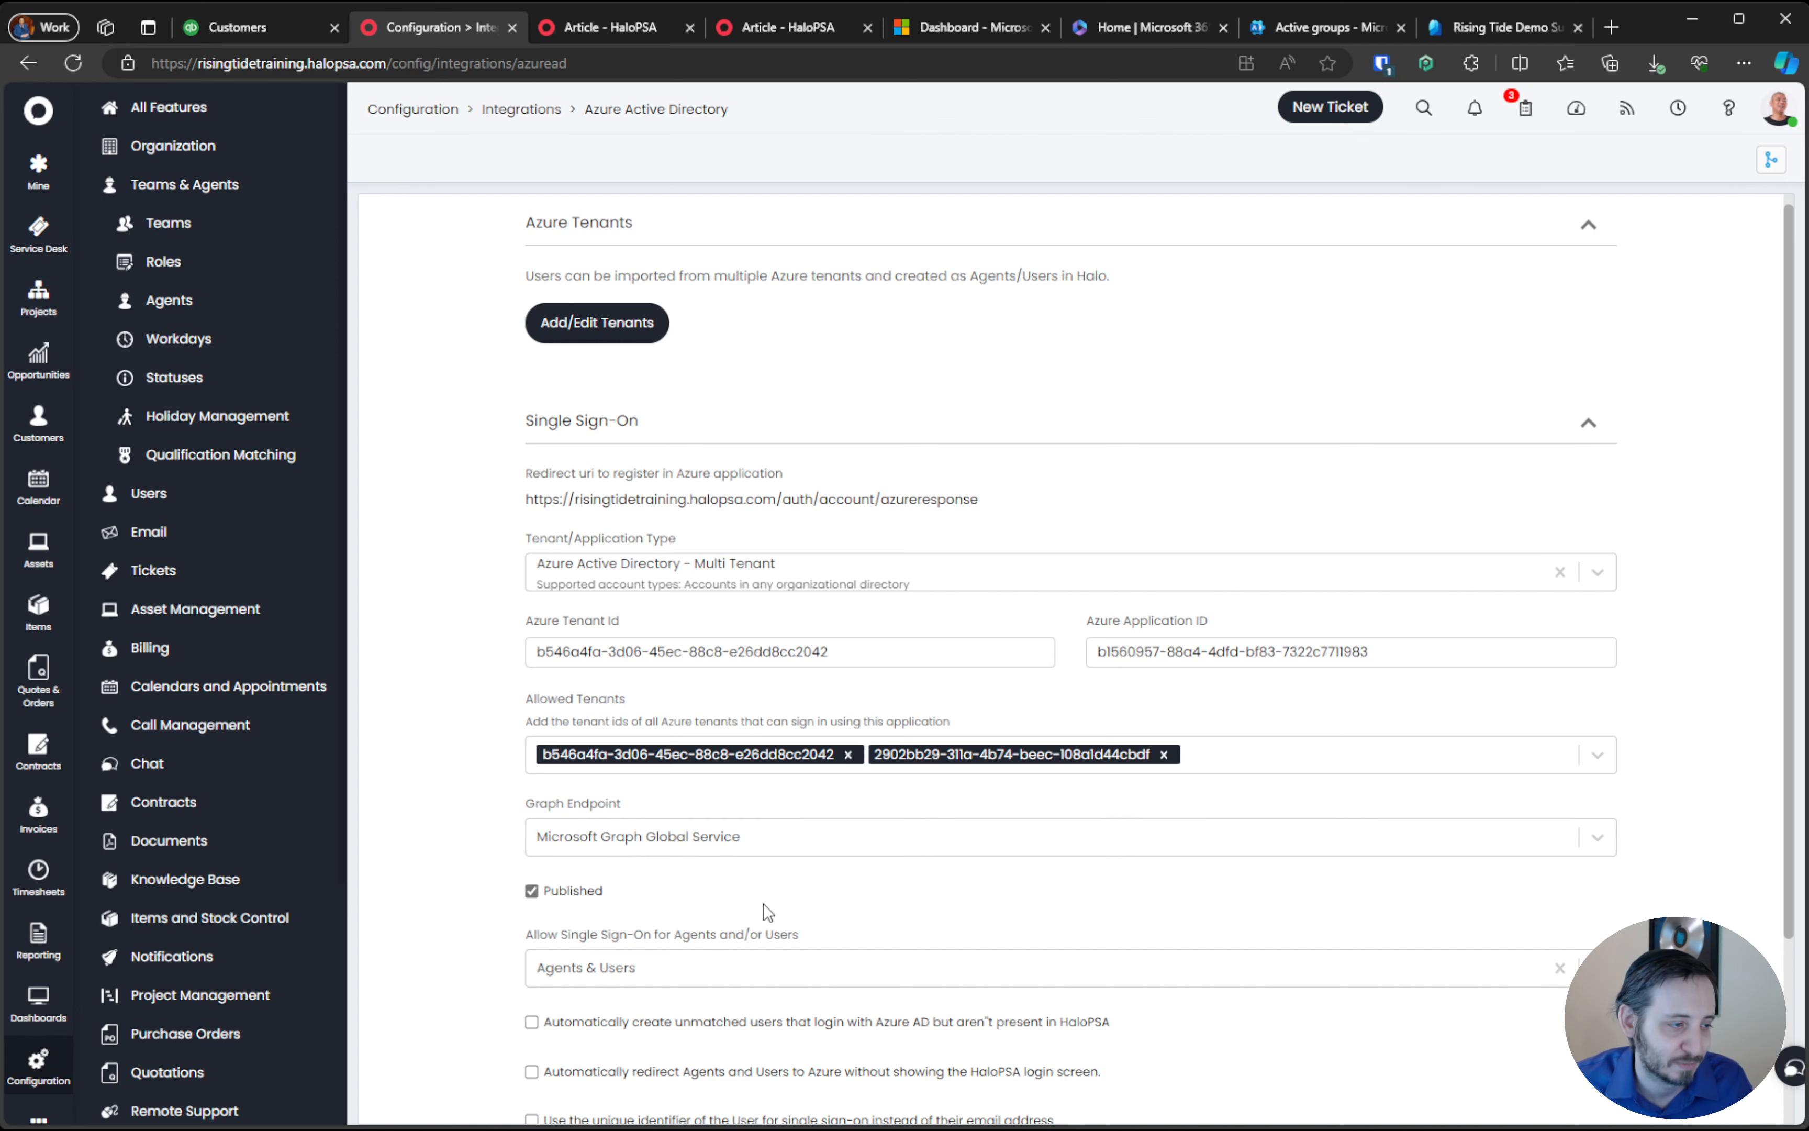
left_click(653, 965)
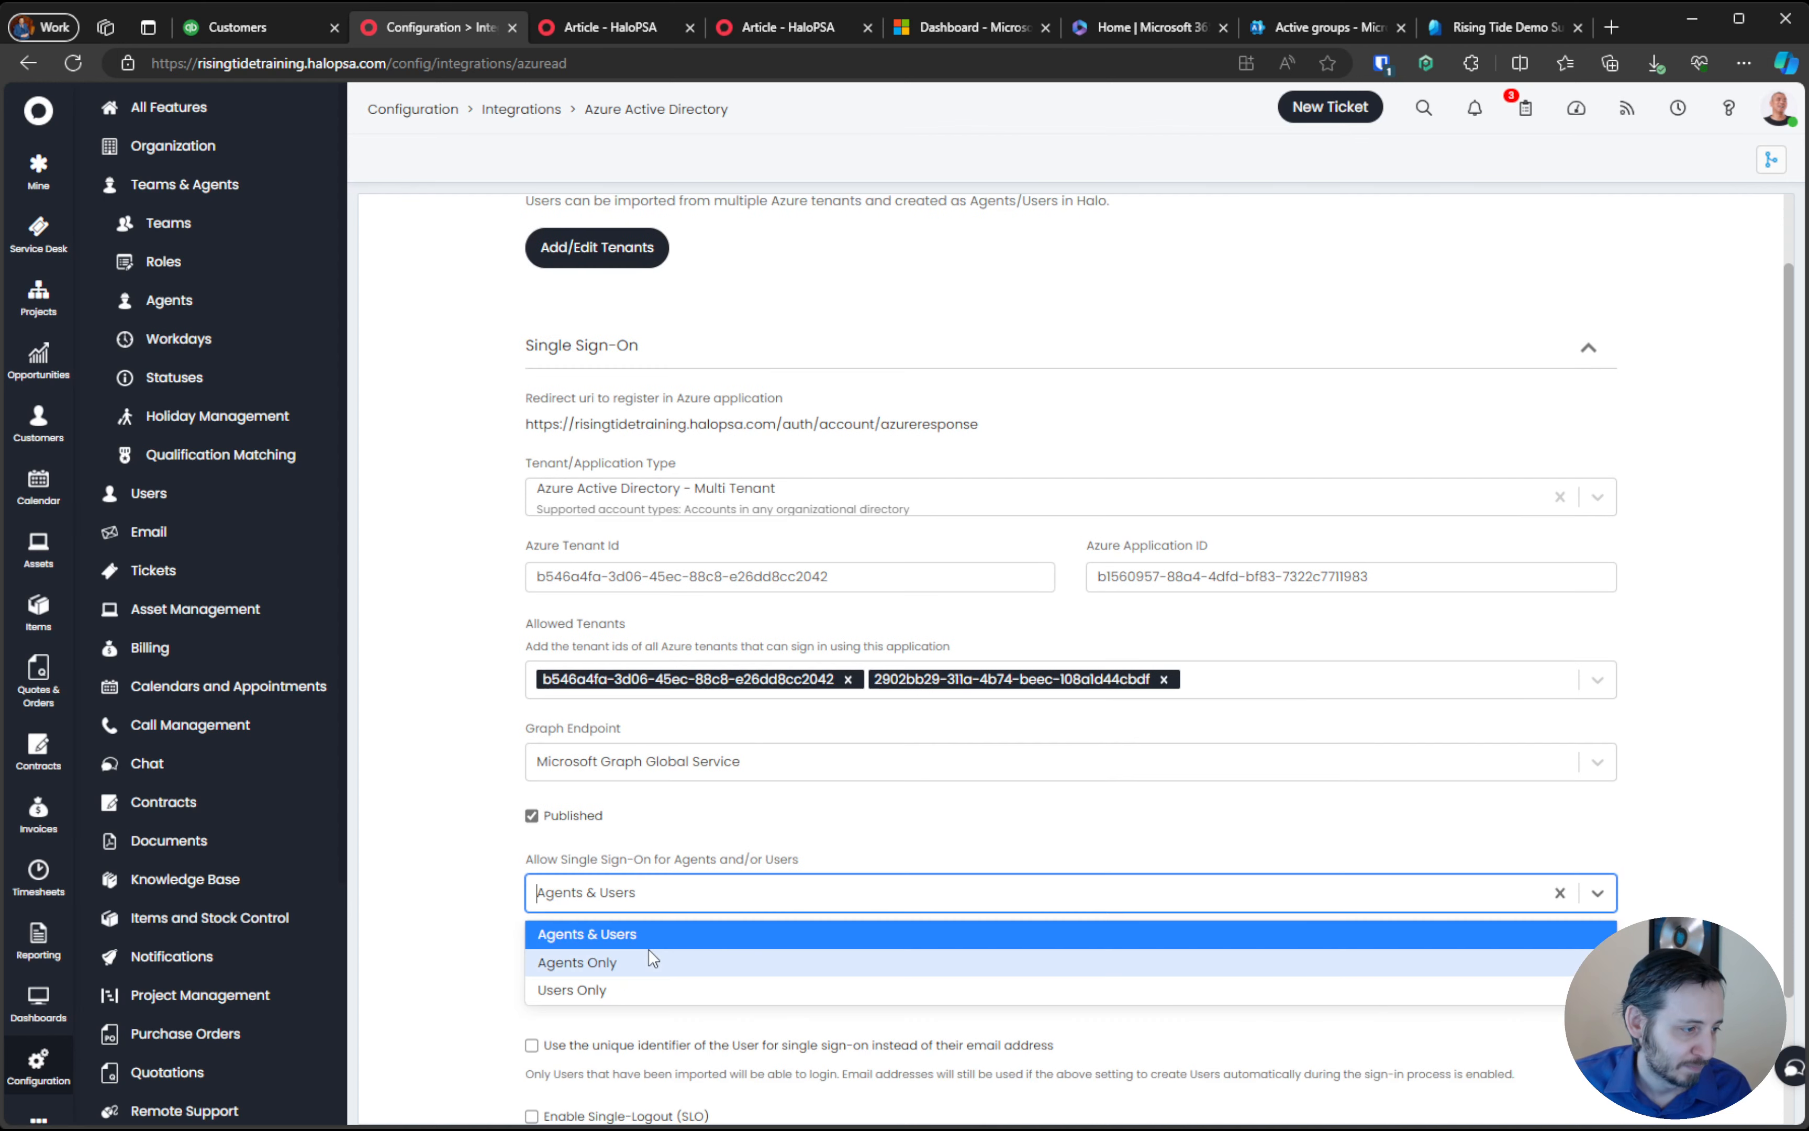
left_click_drag(524, 863, 833, 861)
left_click(780, 888)
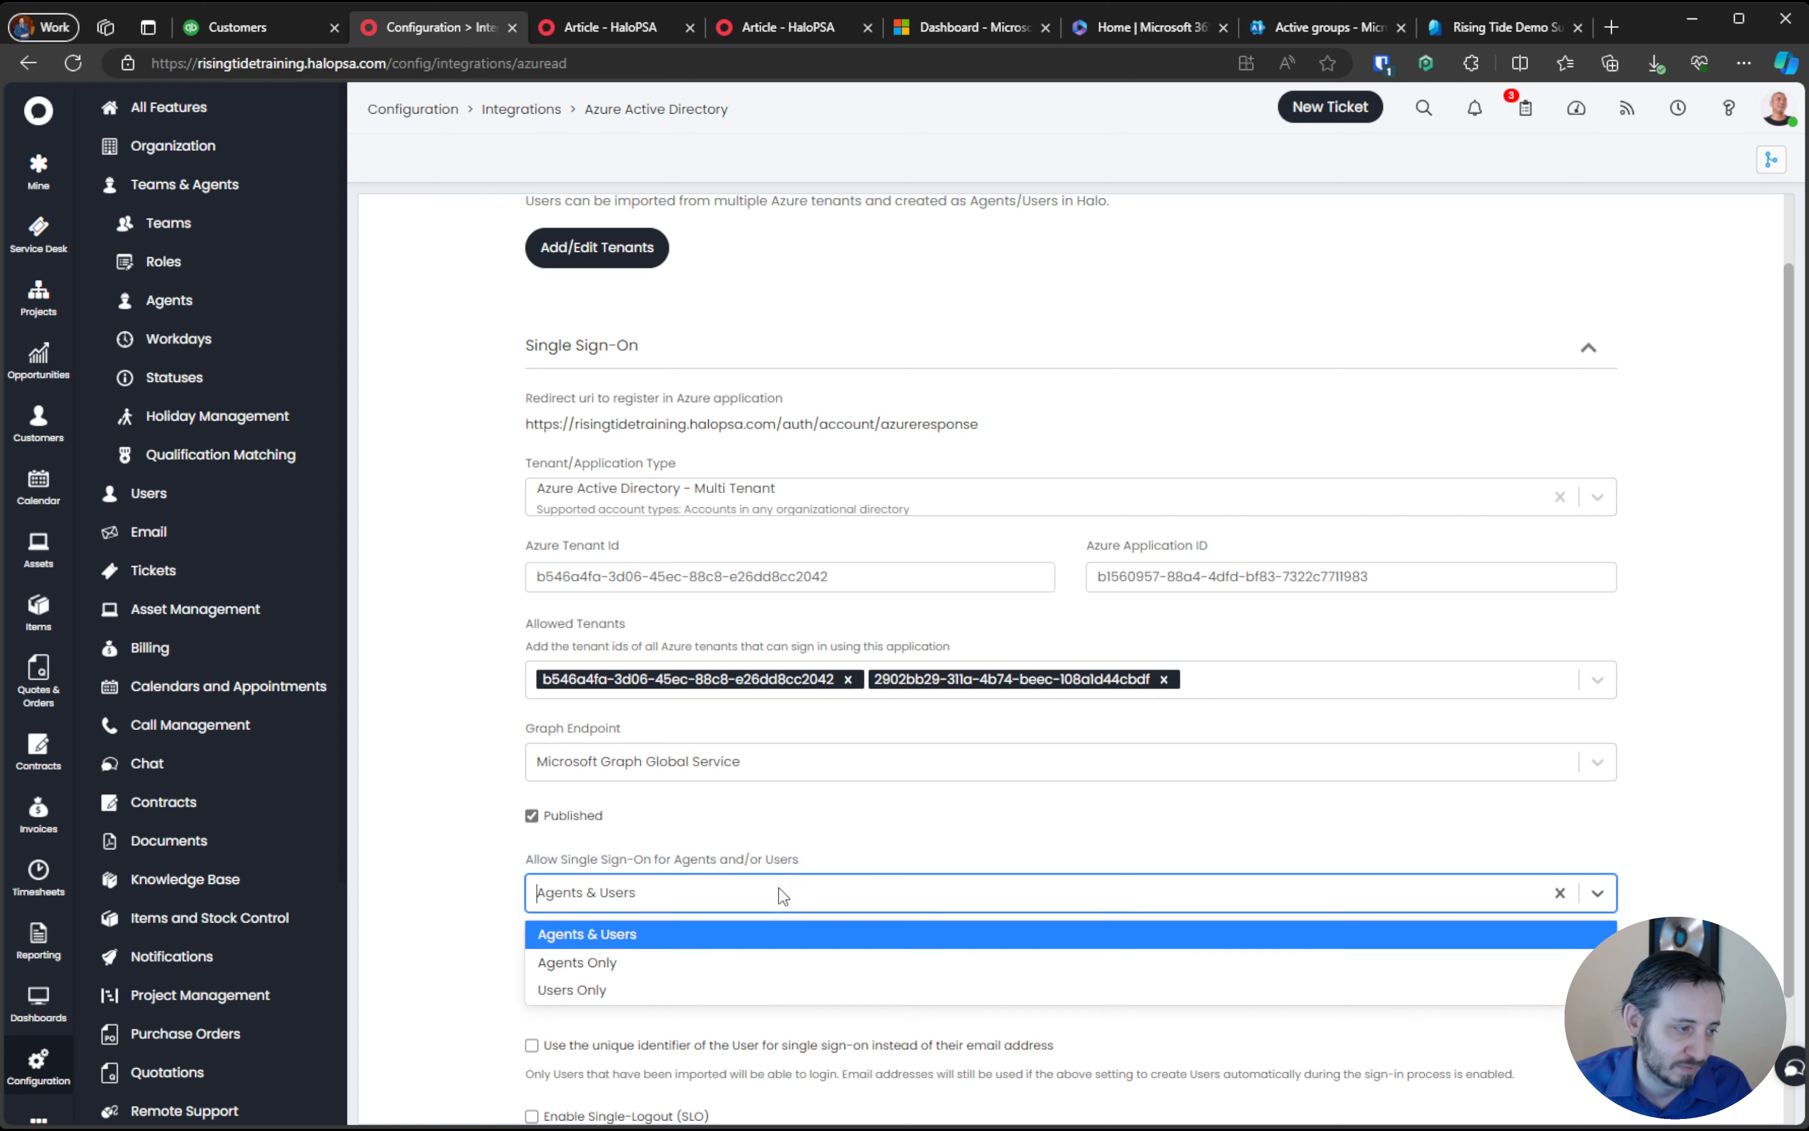
left_click(711, 934)
- Review the auto-create/auto-redirect and unique-identifier option explanations
scroll(835, 1026, "down", 2)
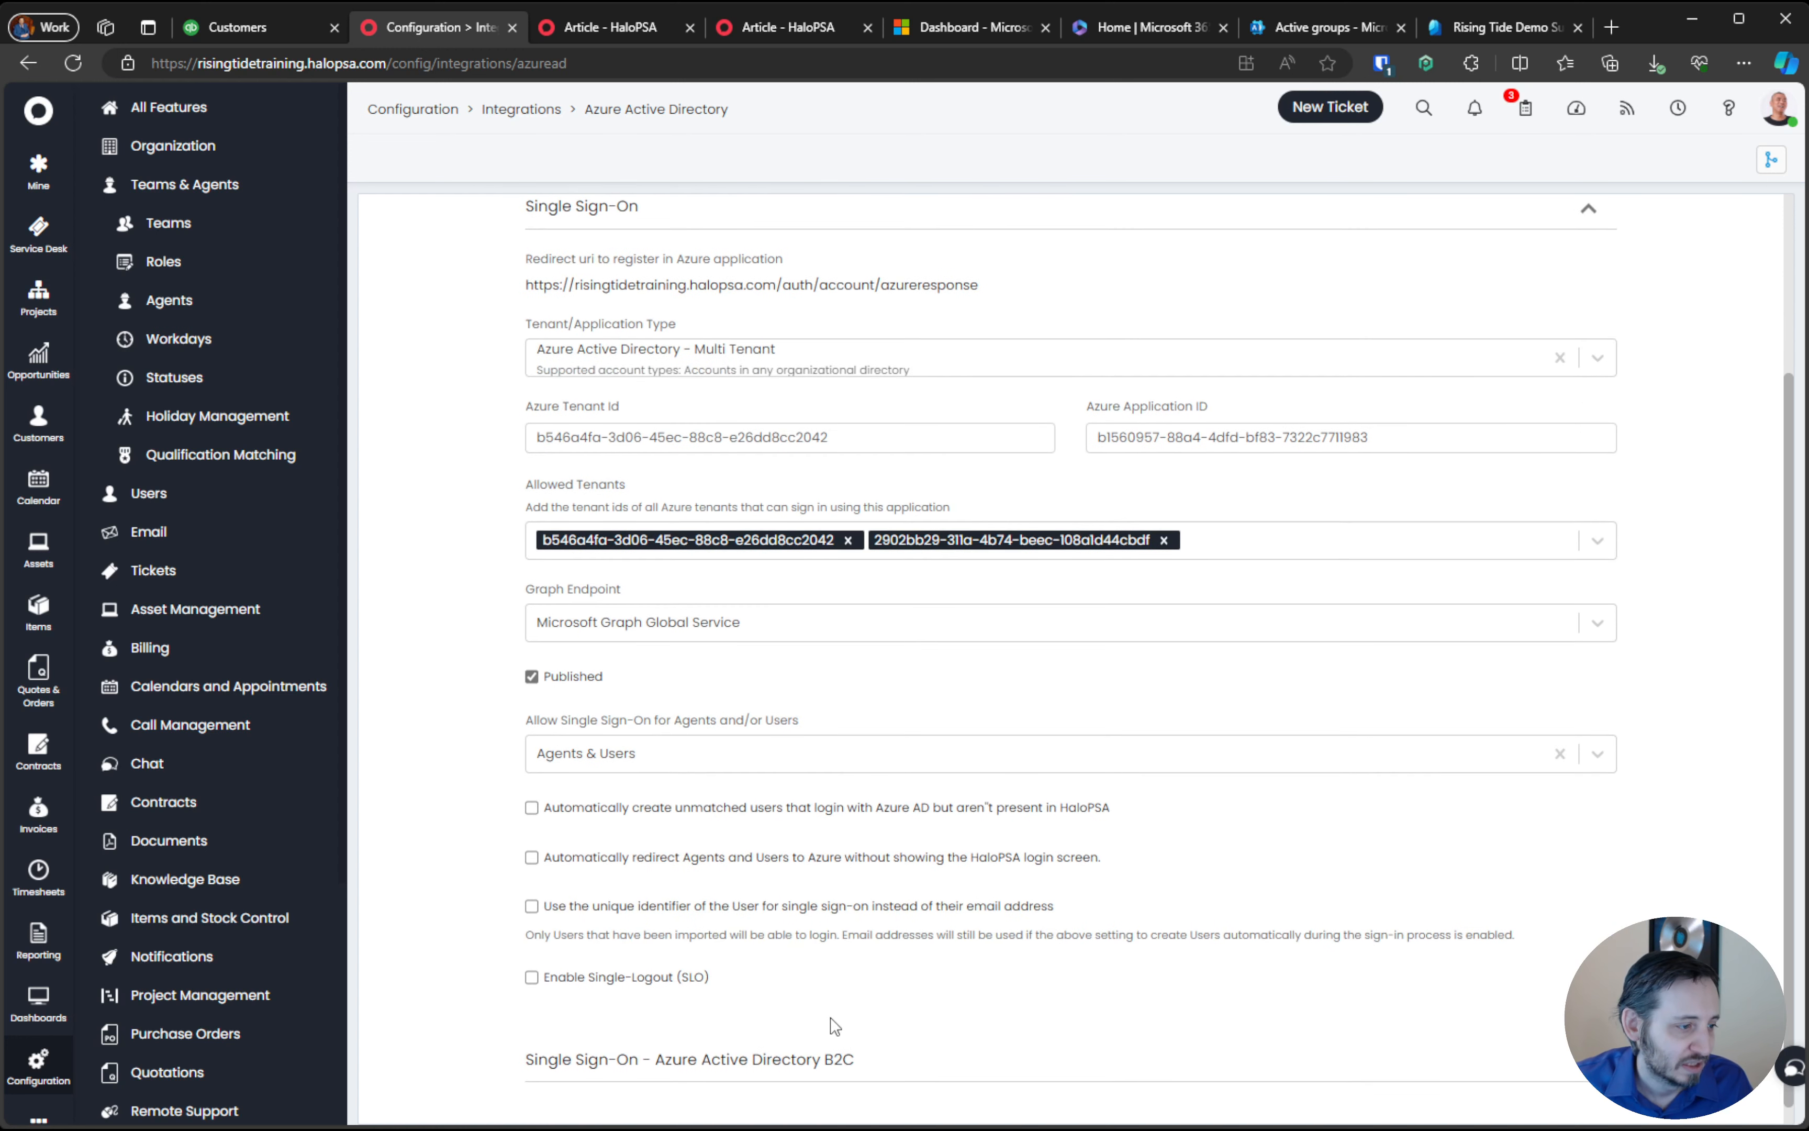
left_click_drag(516, 811, 1162, 979)
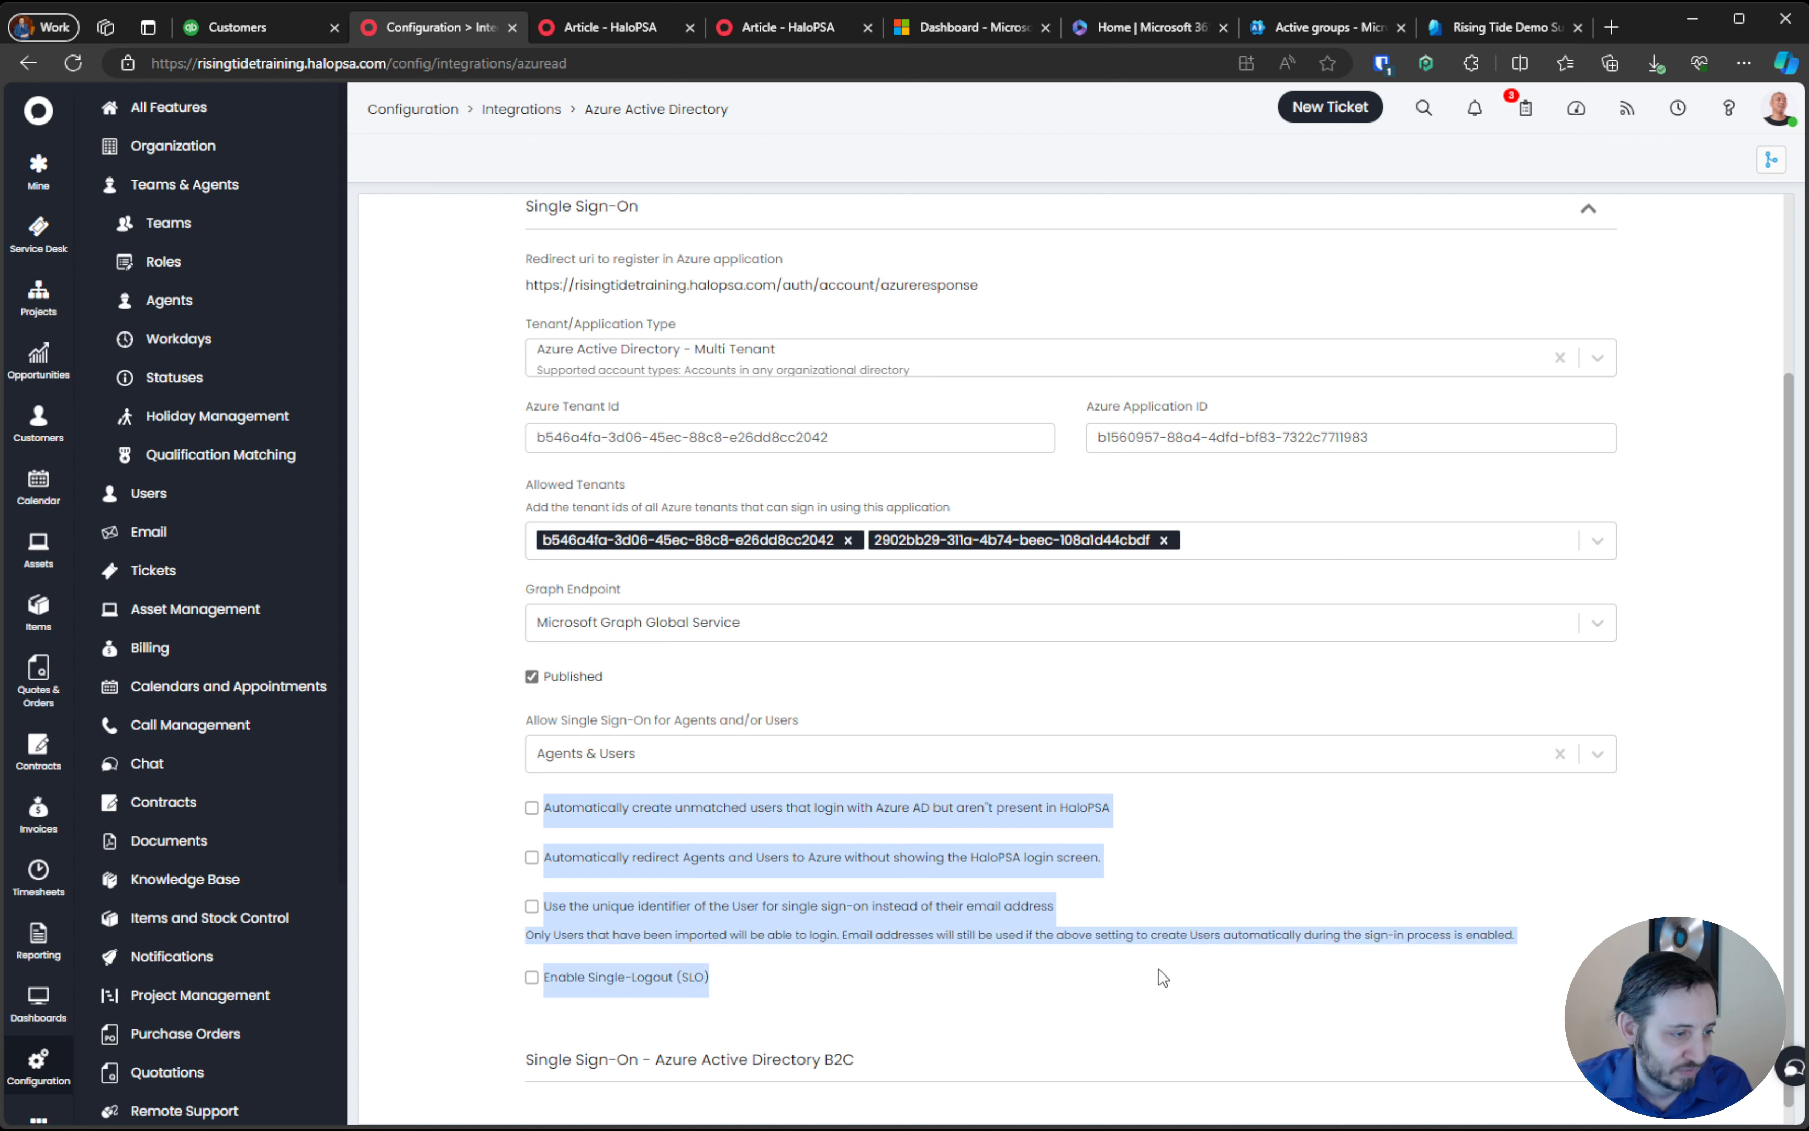
left_click(1163, 978)
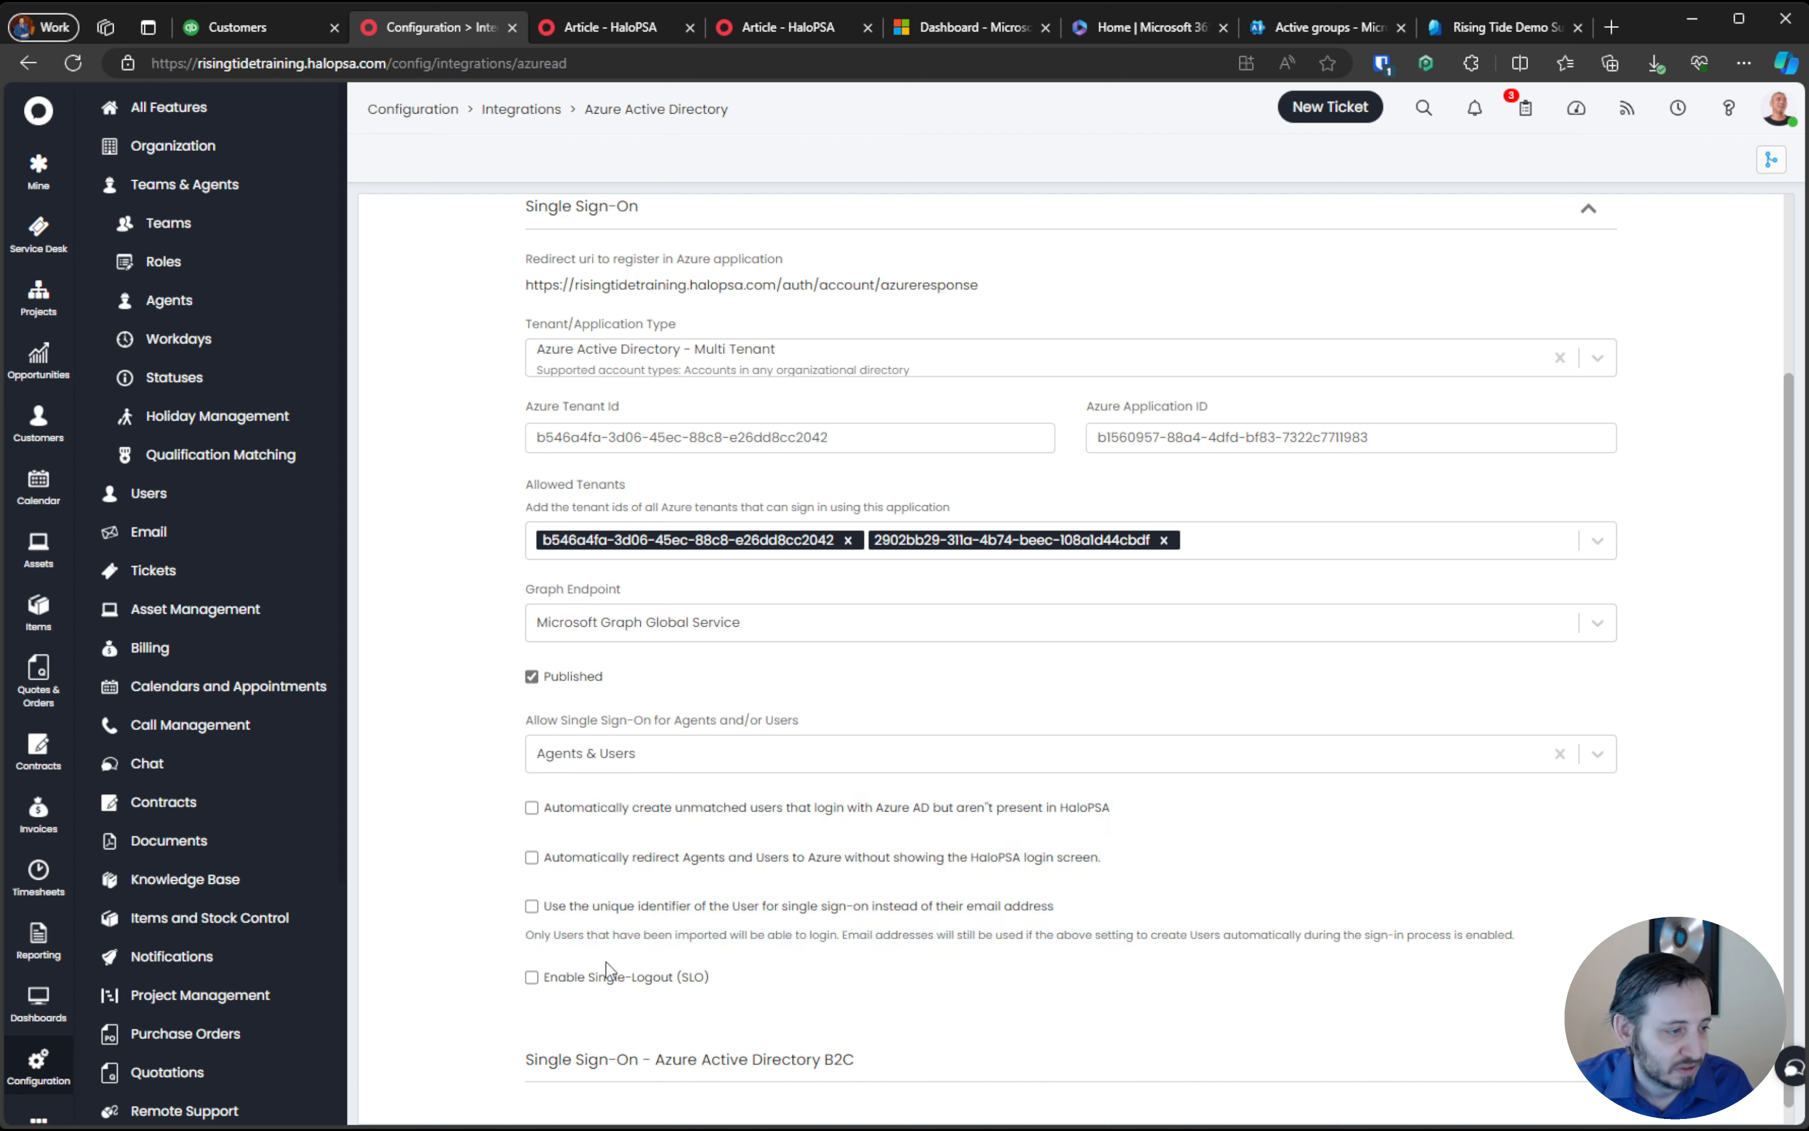
left_click_drag(518, 905, 1528, 945)
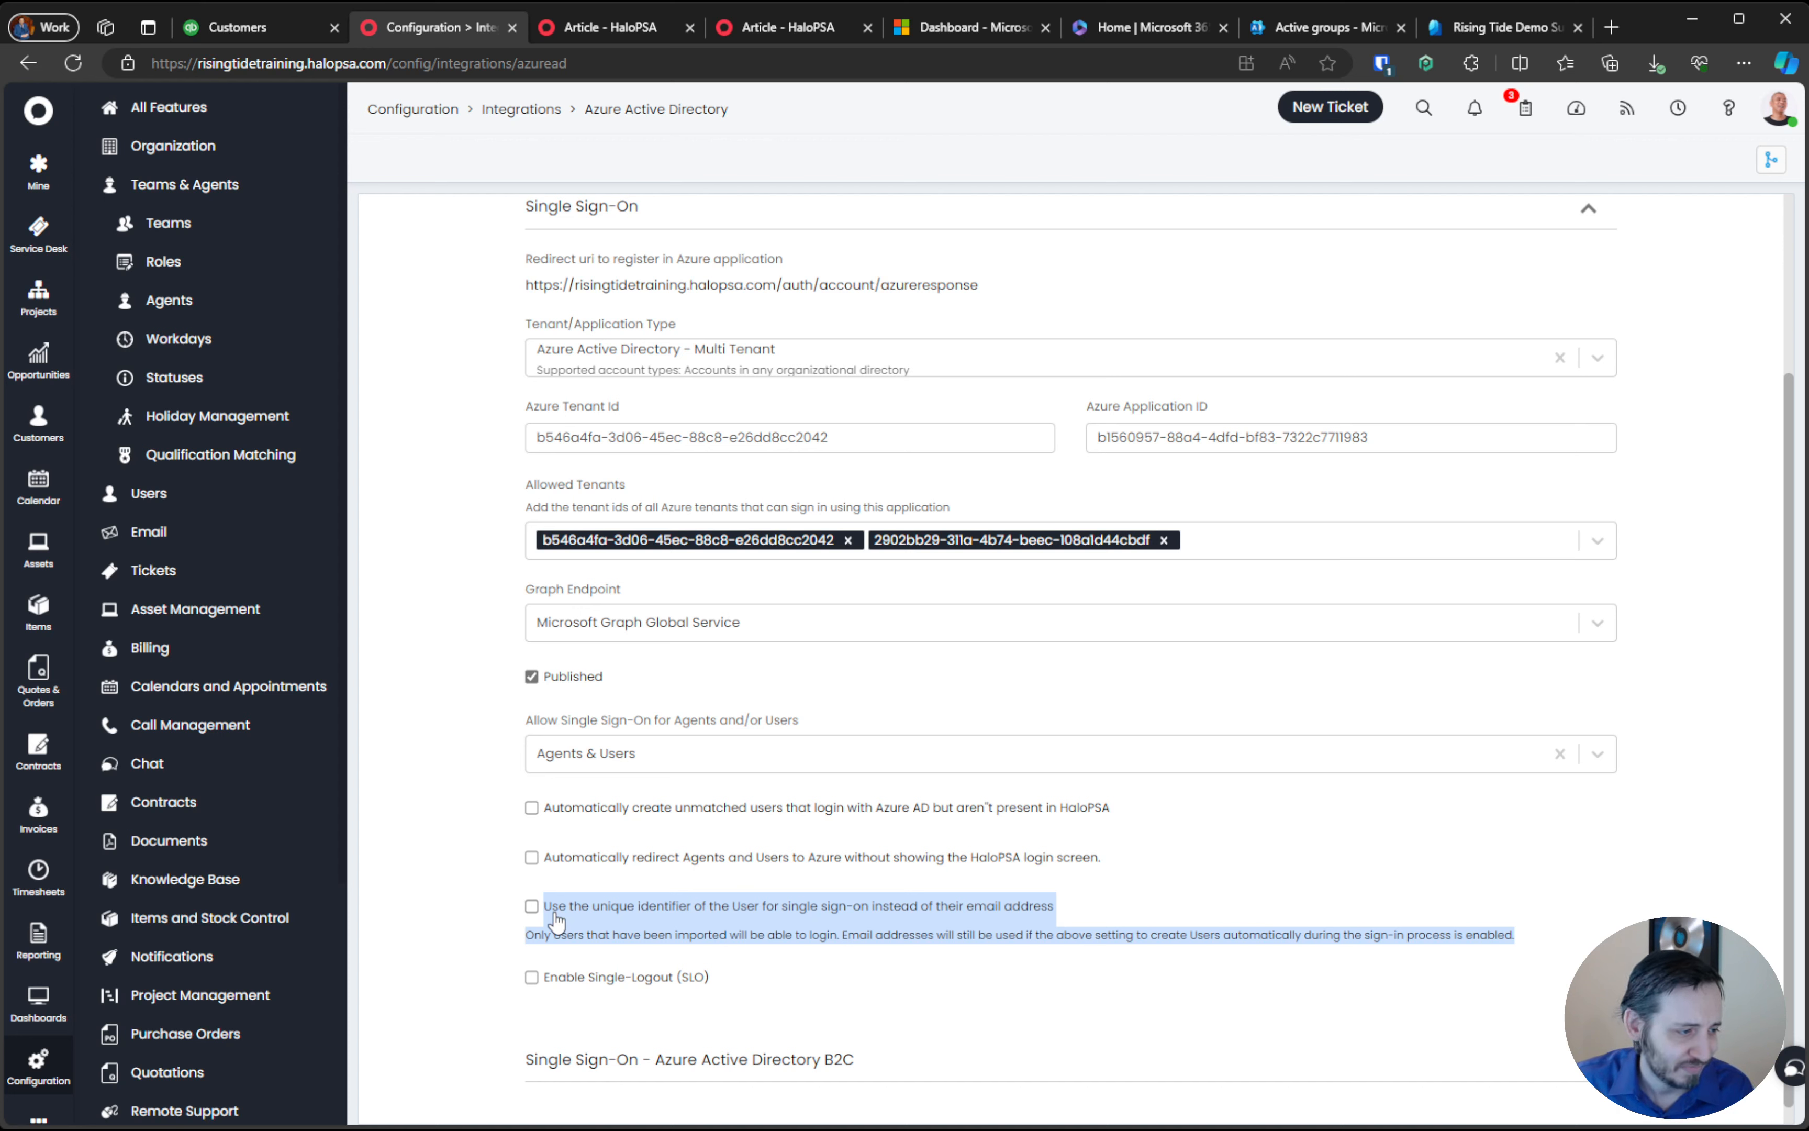
left_click(554, 914)
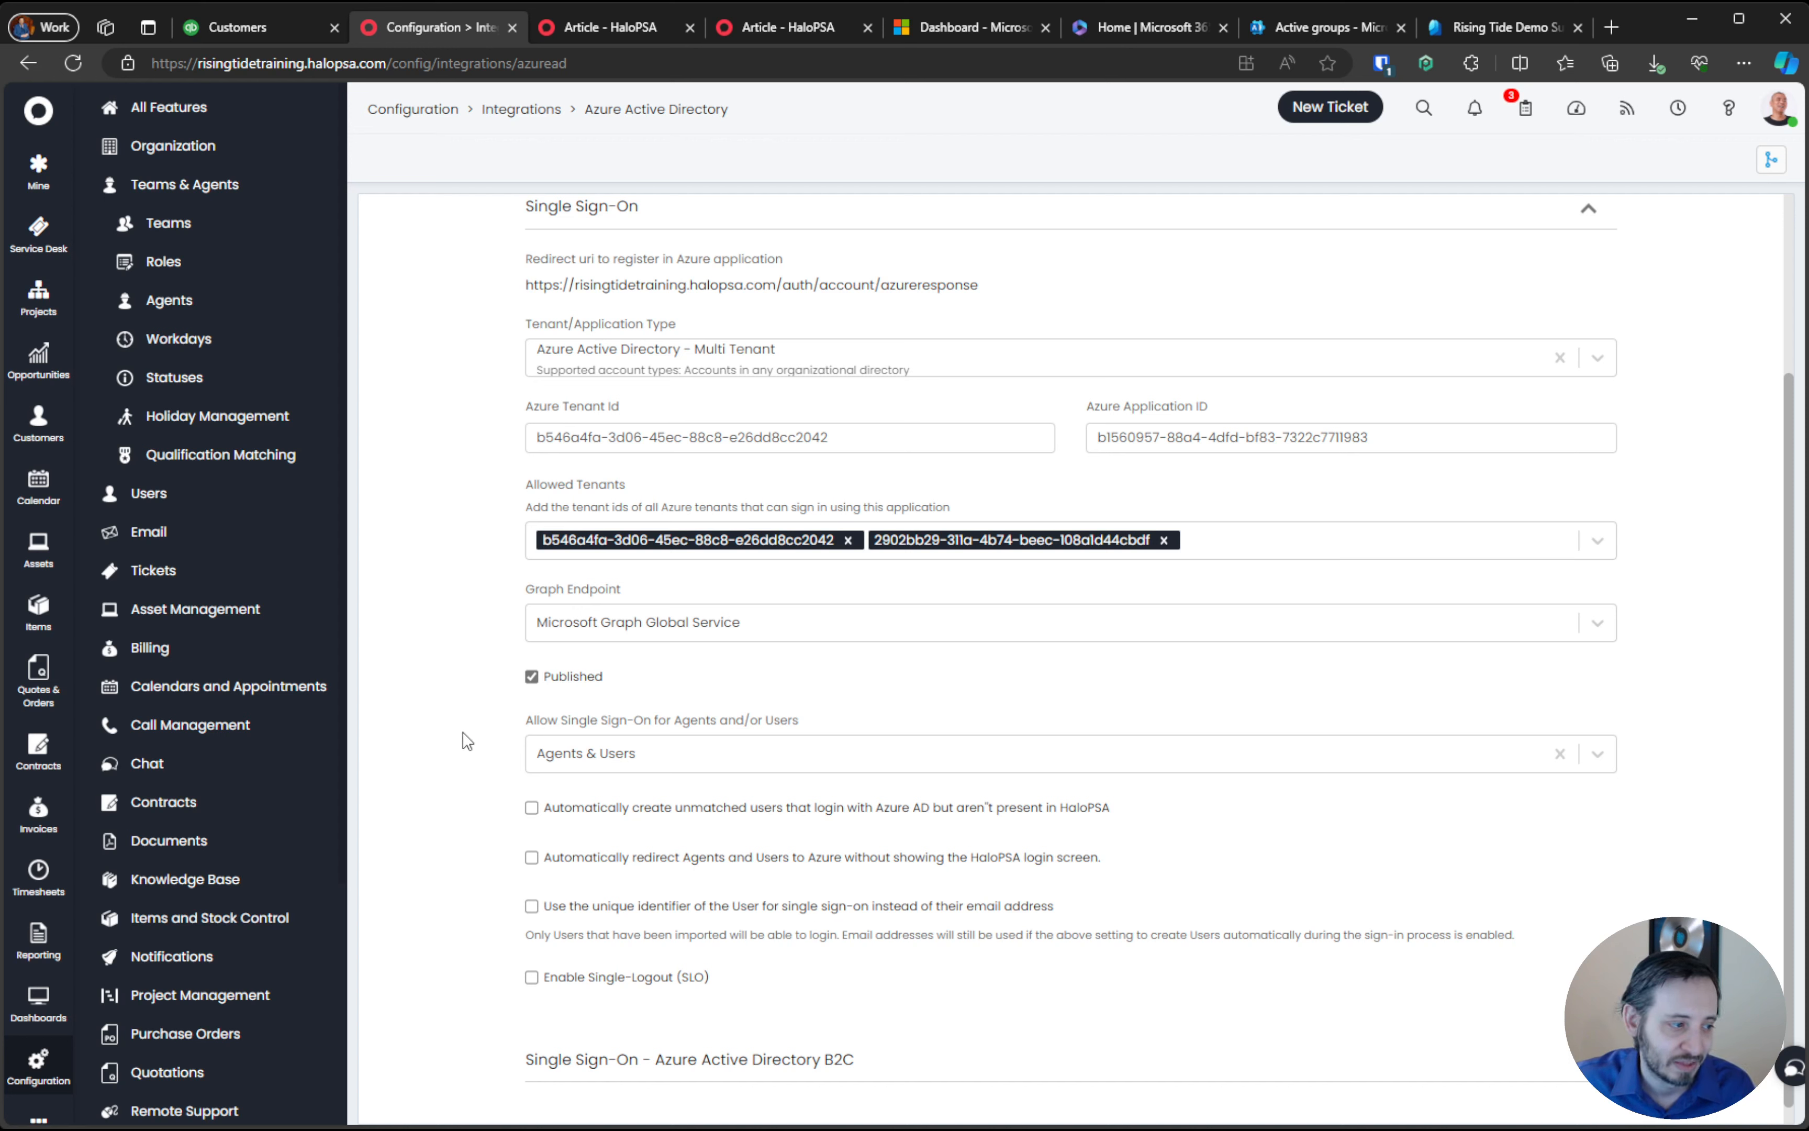
- Reload the Azure Active Directory settings page and confirm the SSO settings are still there
scroll(554, 747, "up", 3)
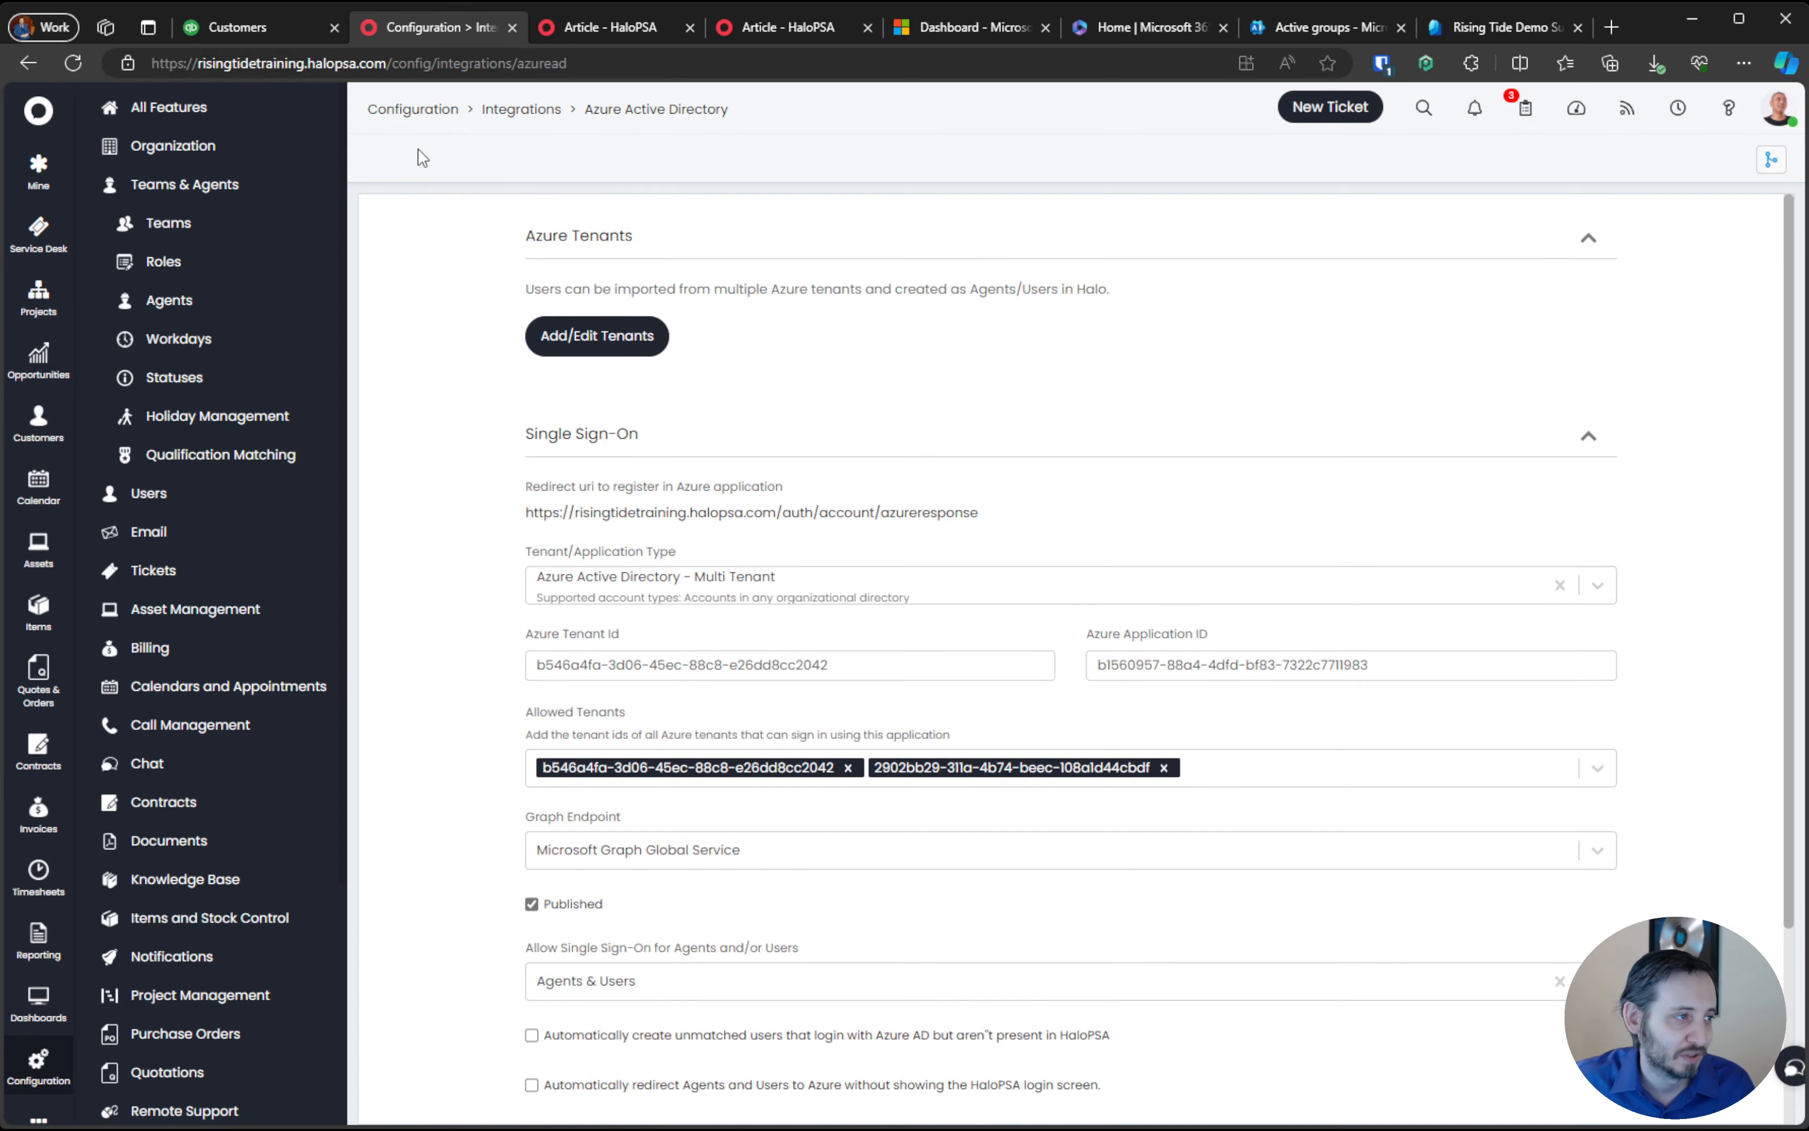
left_click(73, 63)
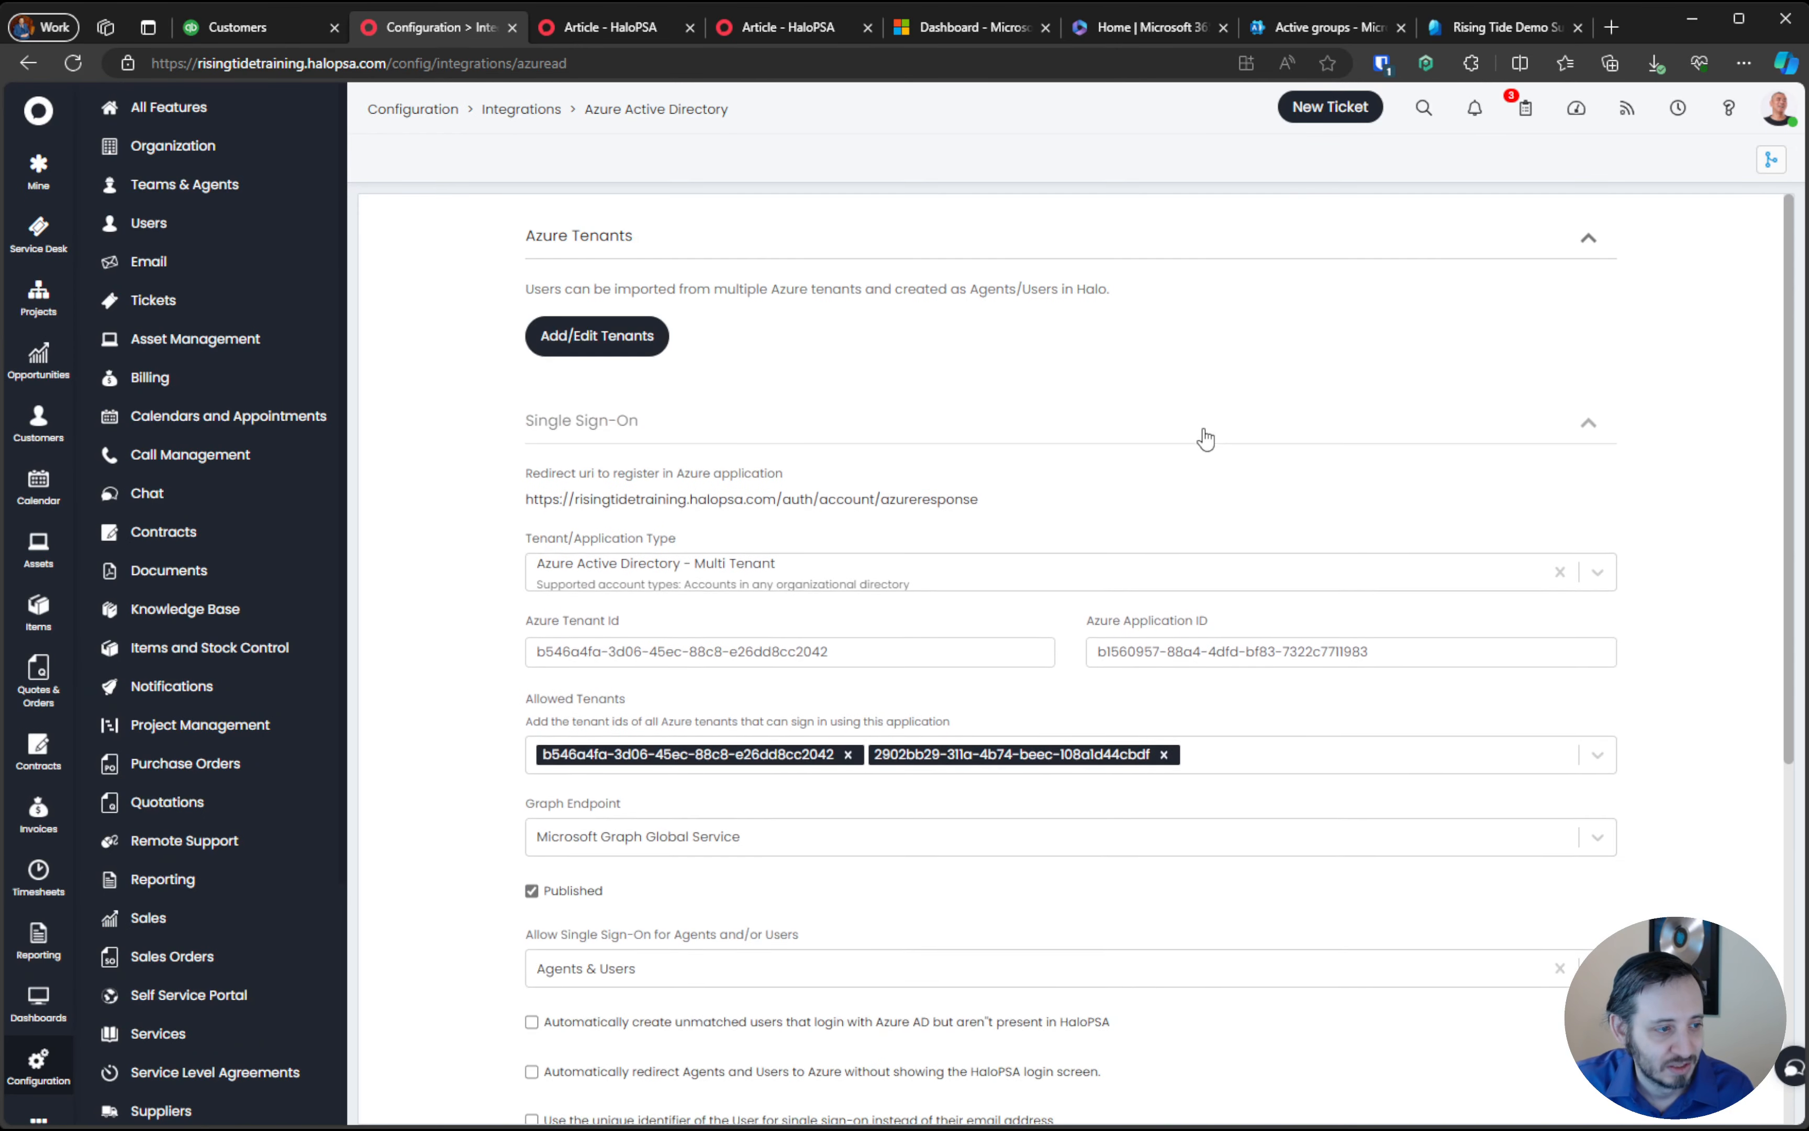
scroll(876, 652, "down", 3)
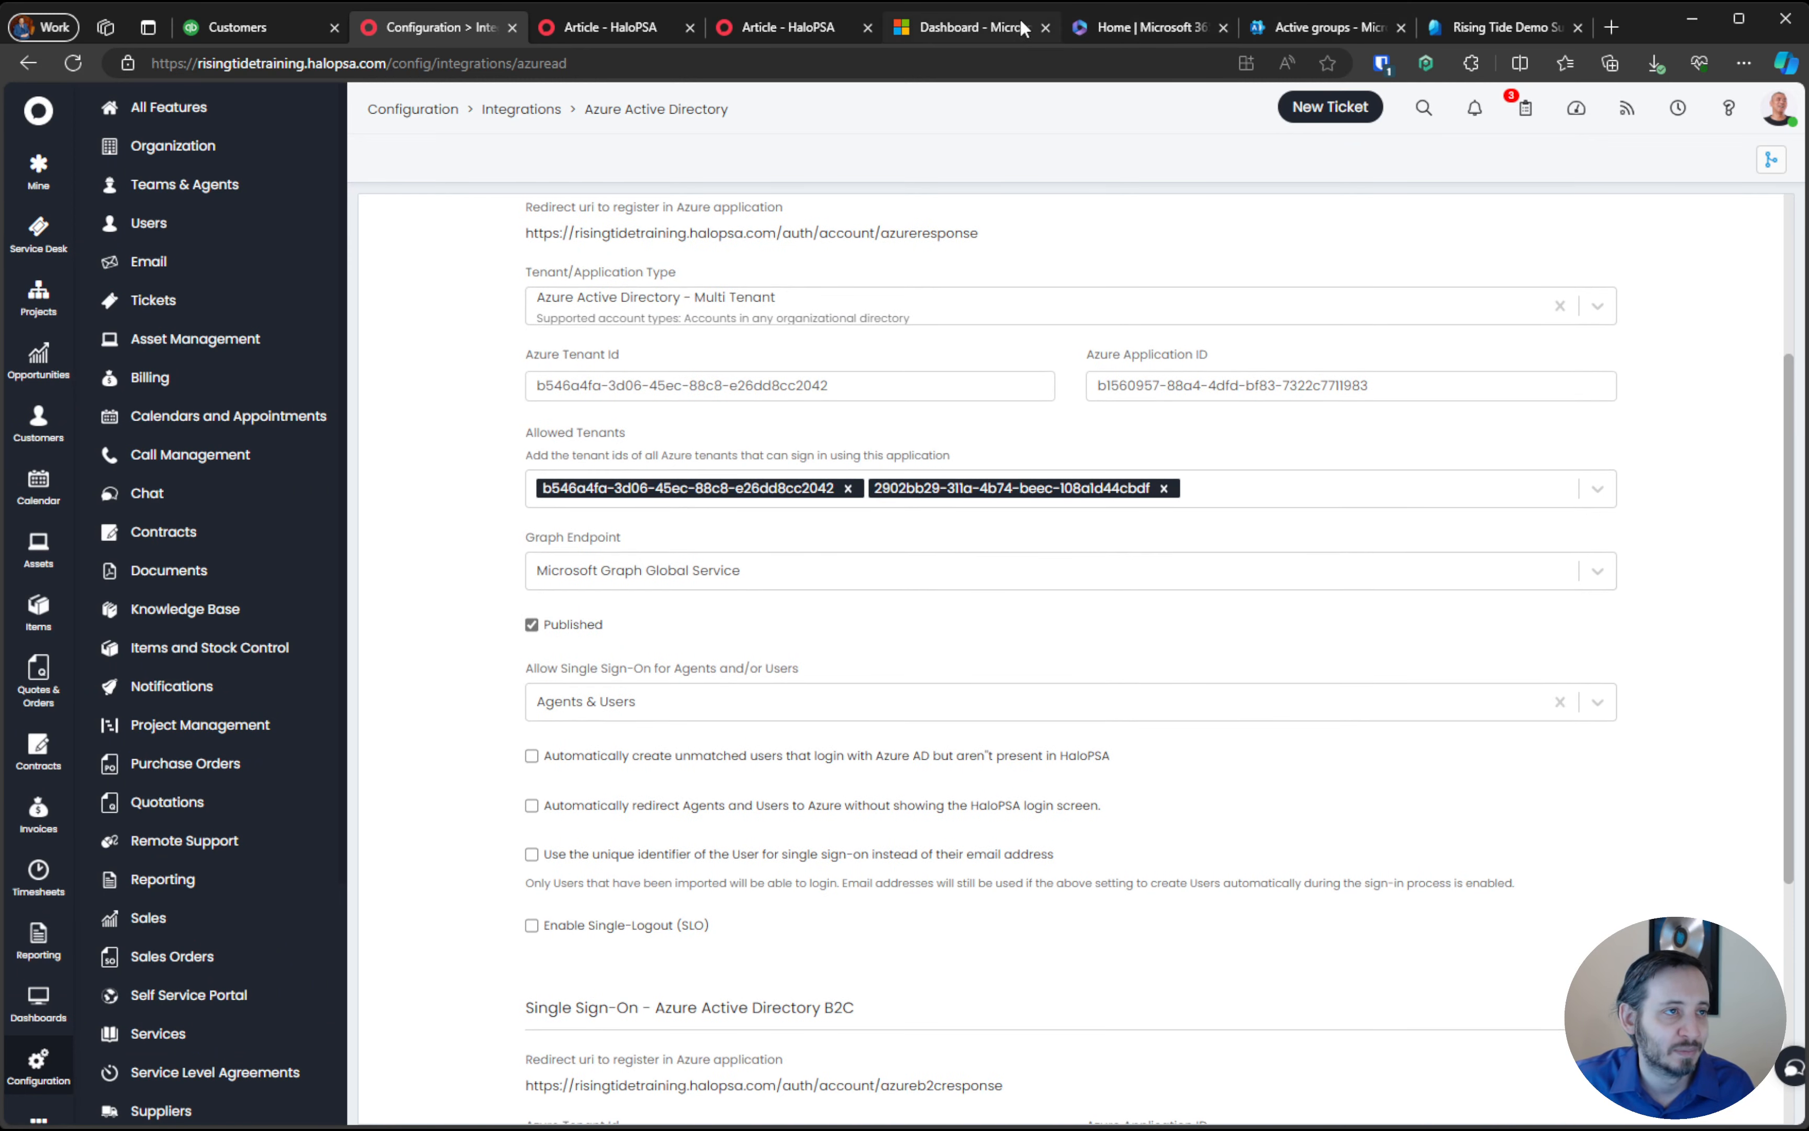
scroll(1217, 324, "up", 3)
scroll(1032, 740, "down", 3)
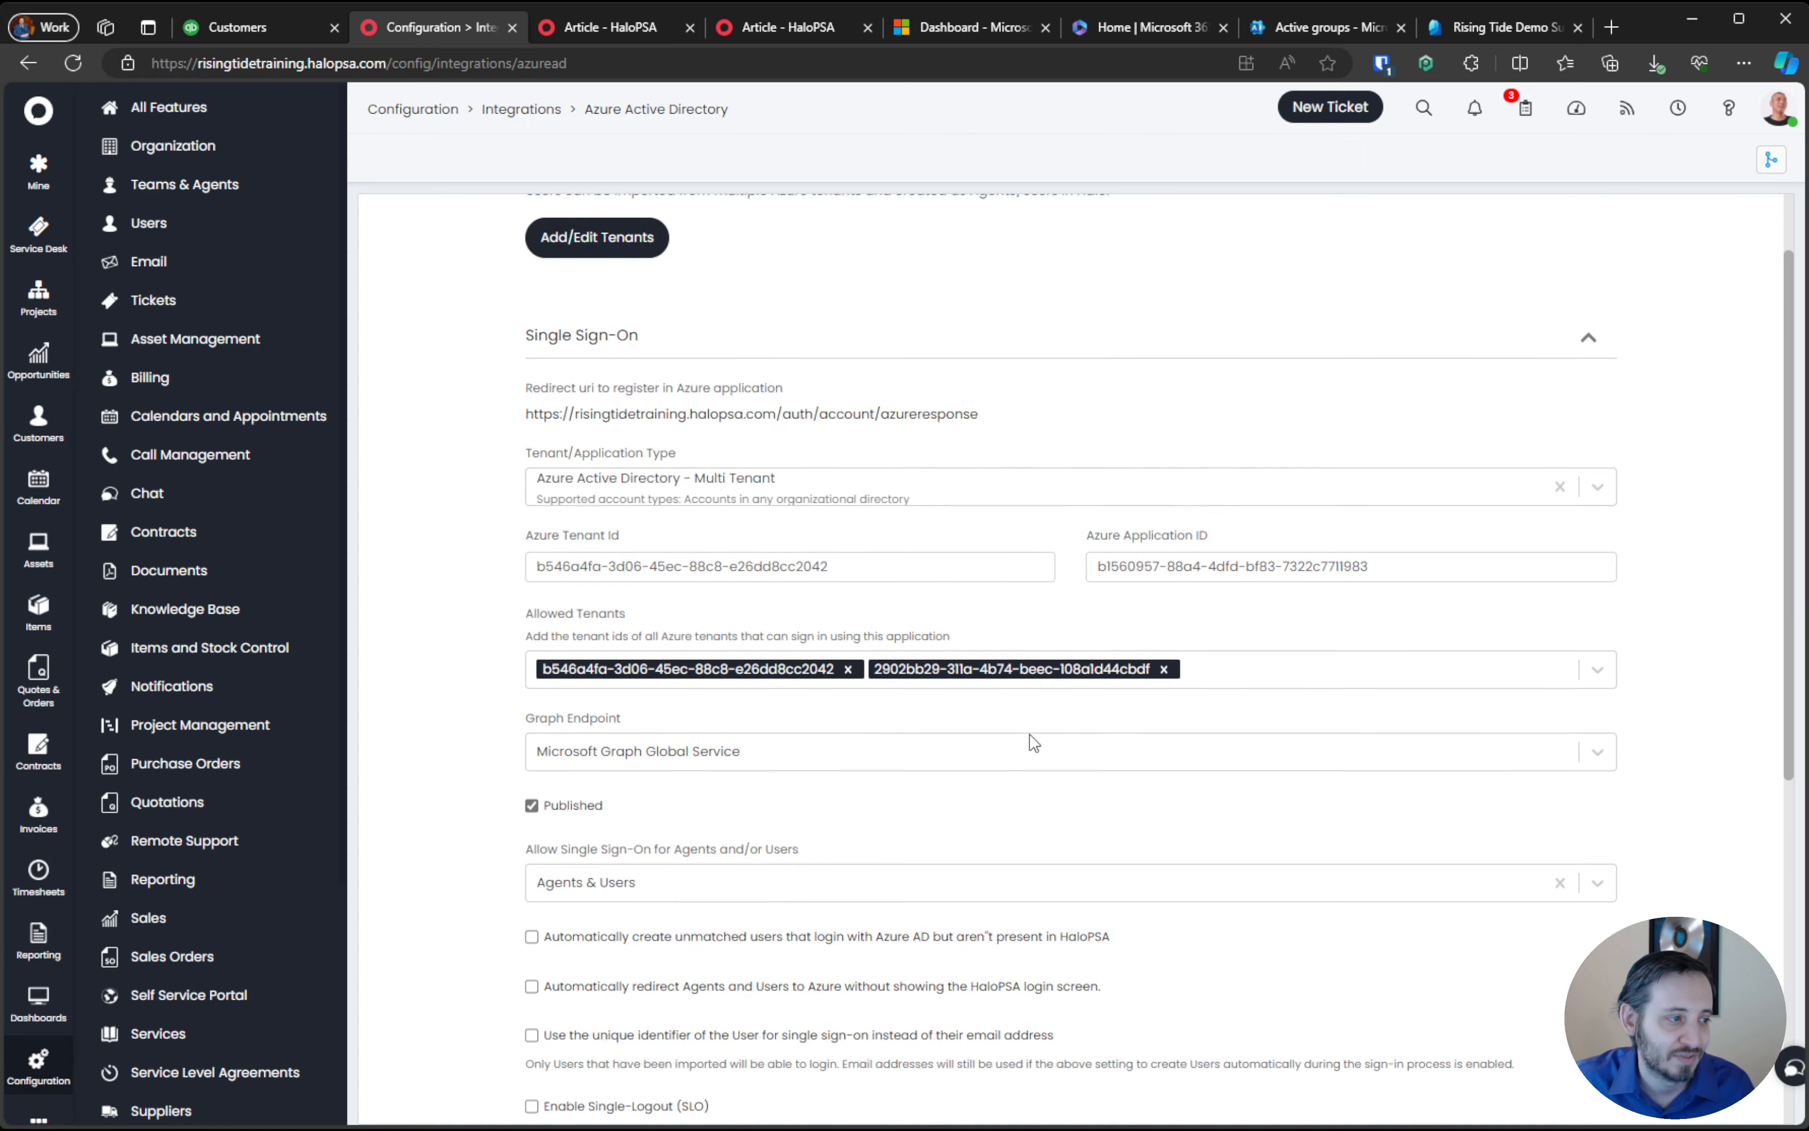
scroll(1034, 743, "up", 3)
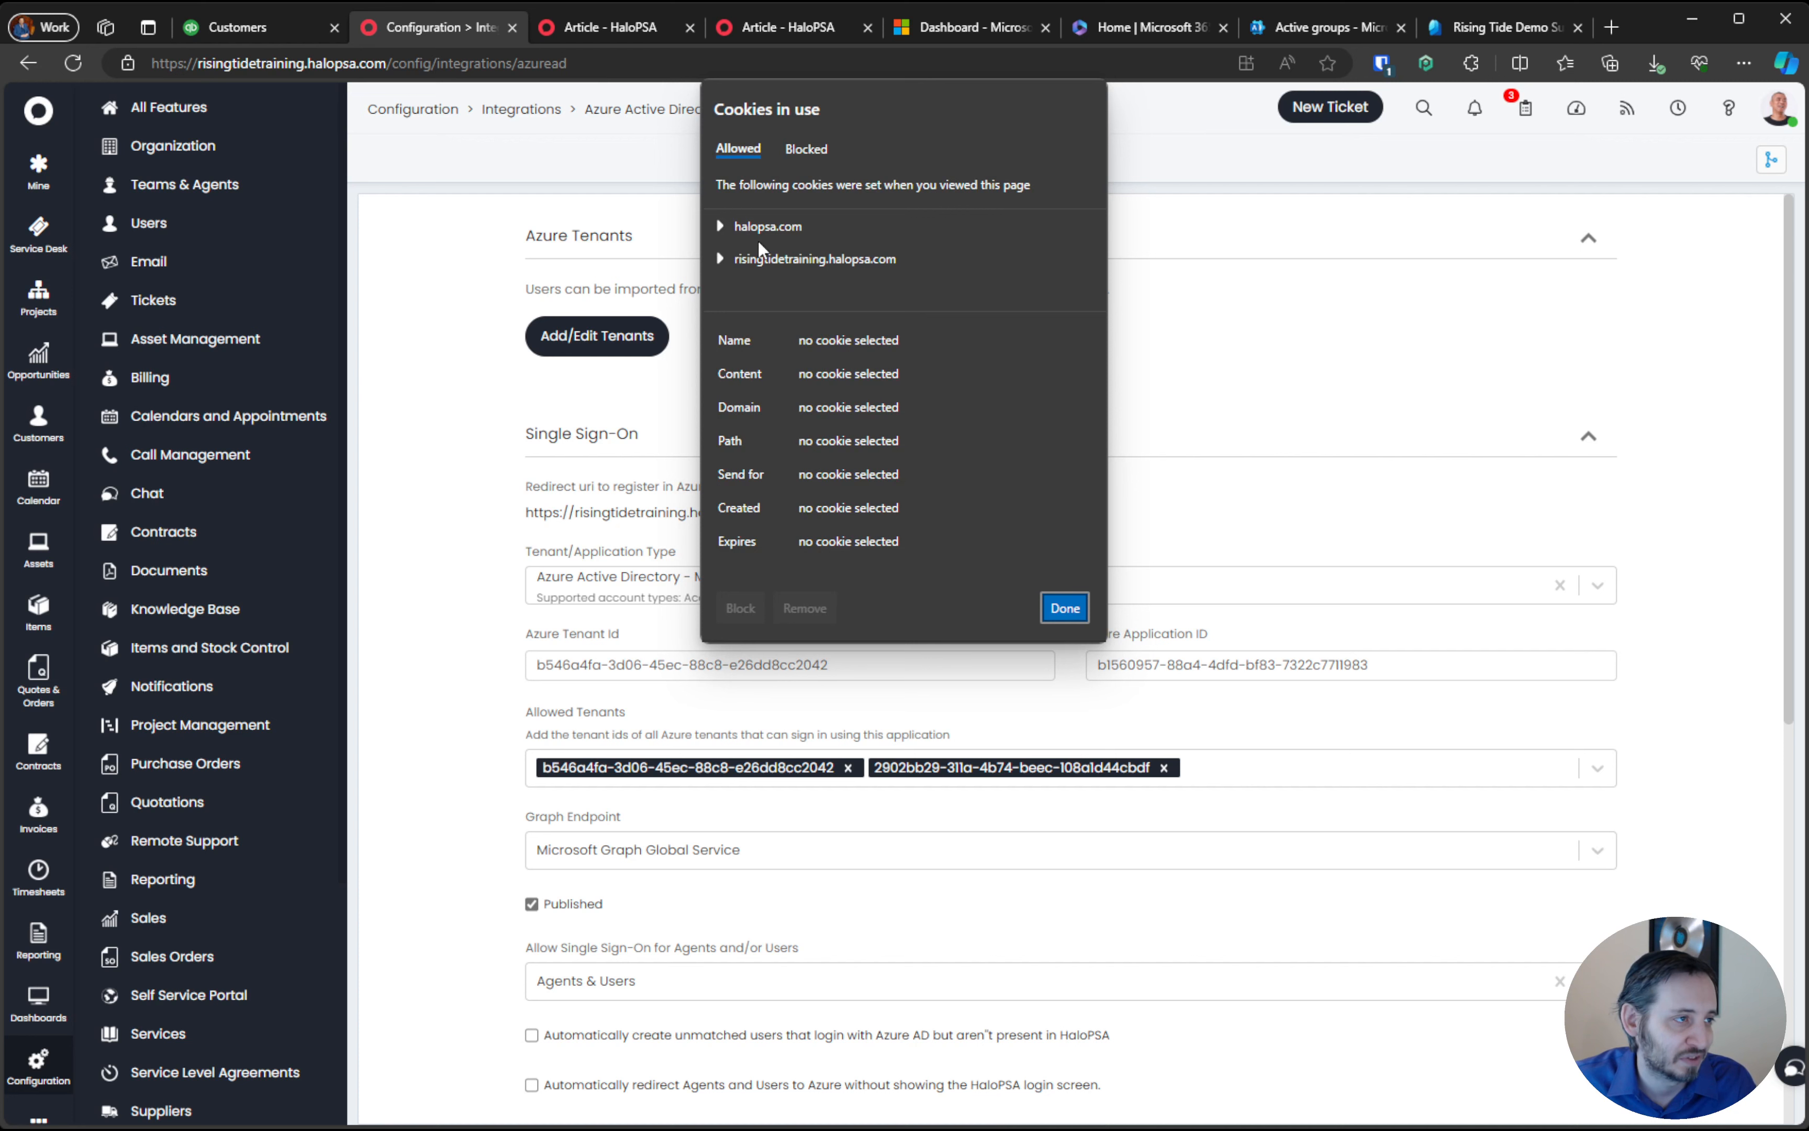
- Remove the risingtidetraining.halopsa.com site cookies and reload the page
left_click(826, 269)
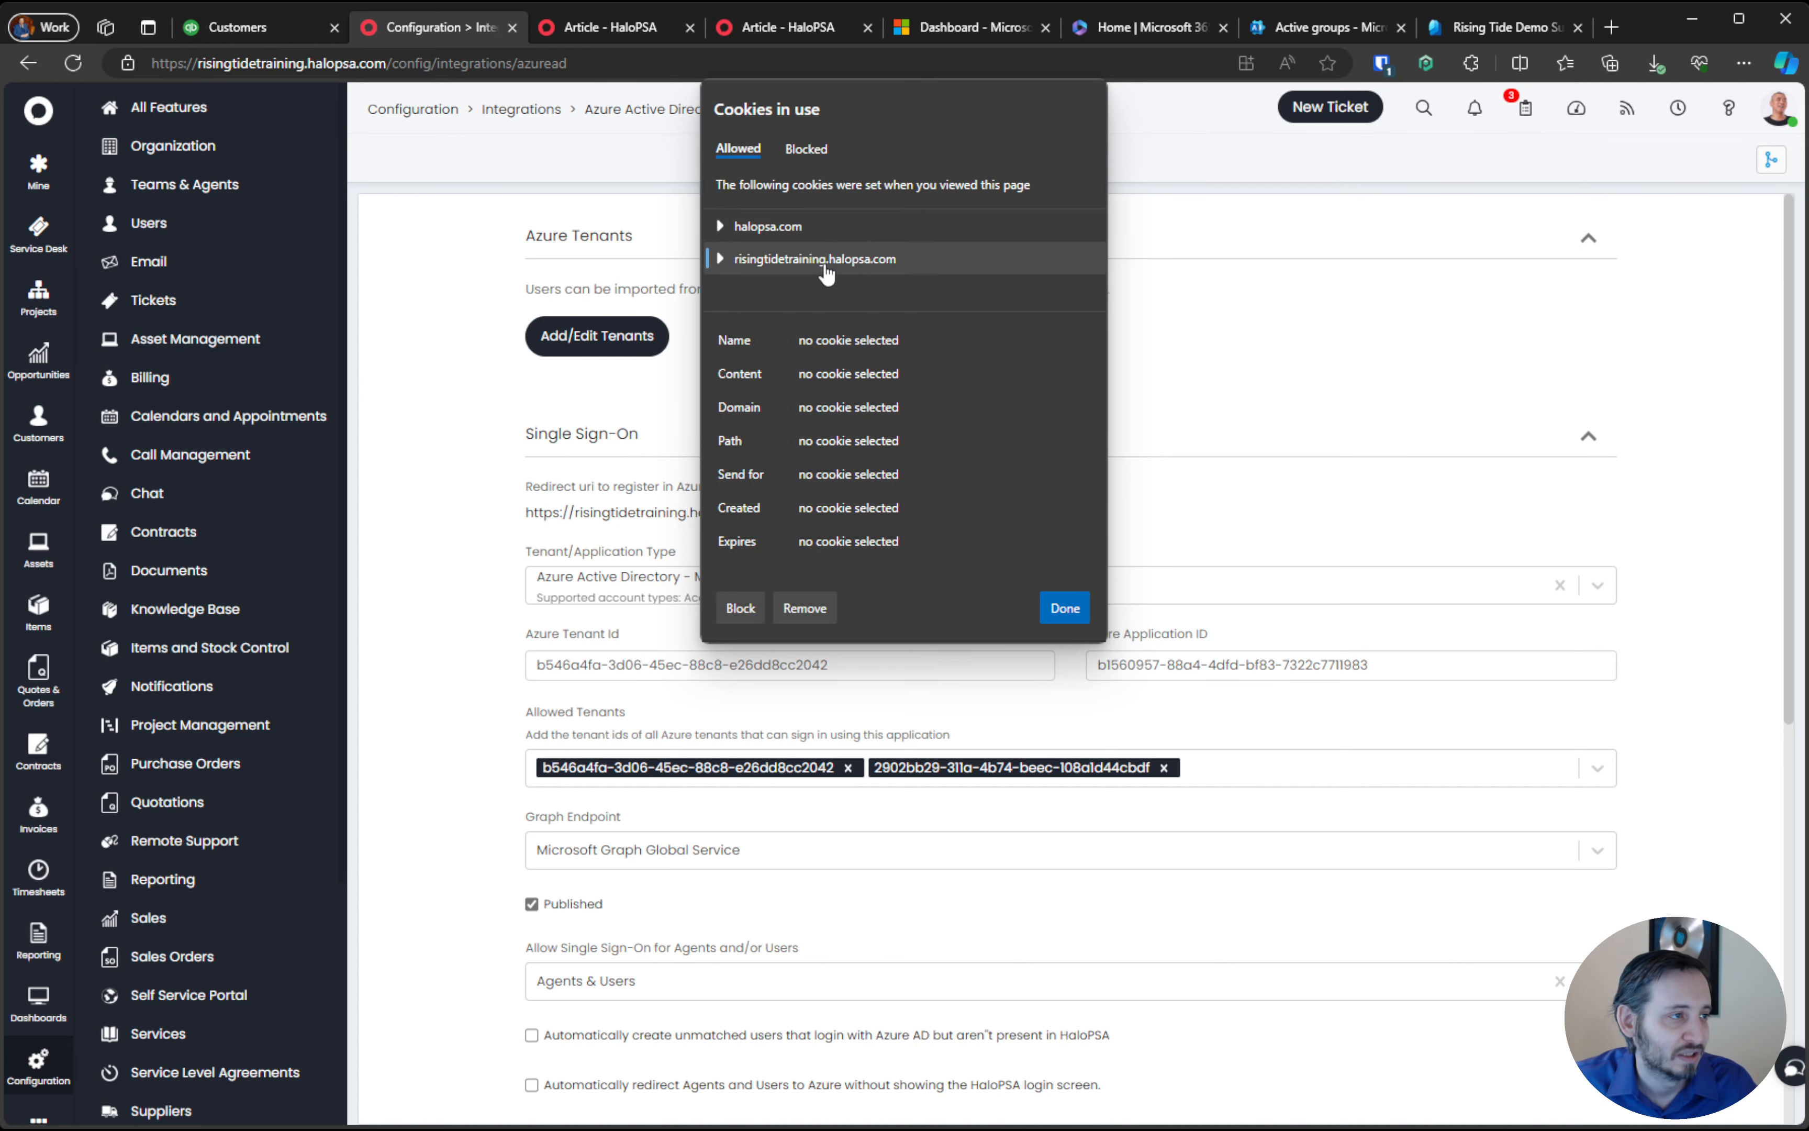
left_click(817, 609)
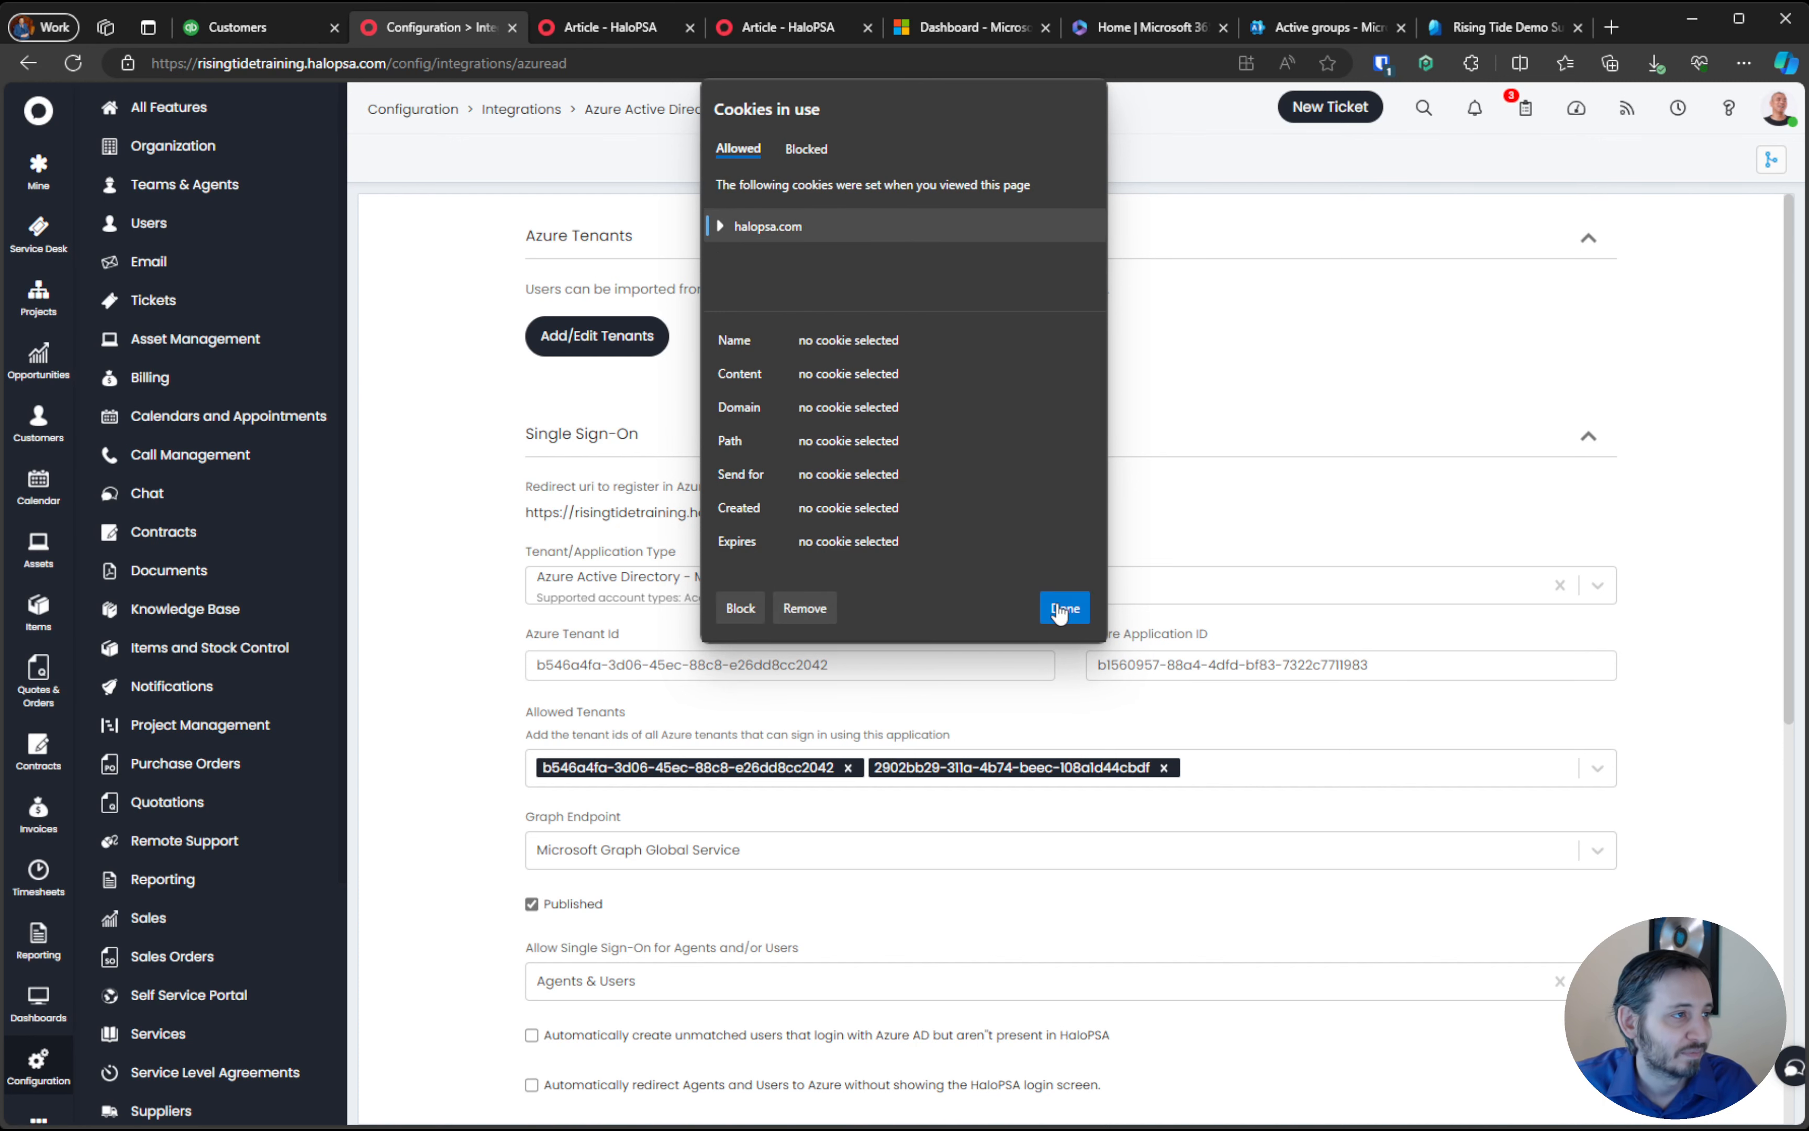
left_click(1064, 608)
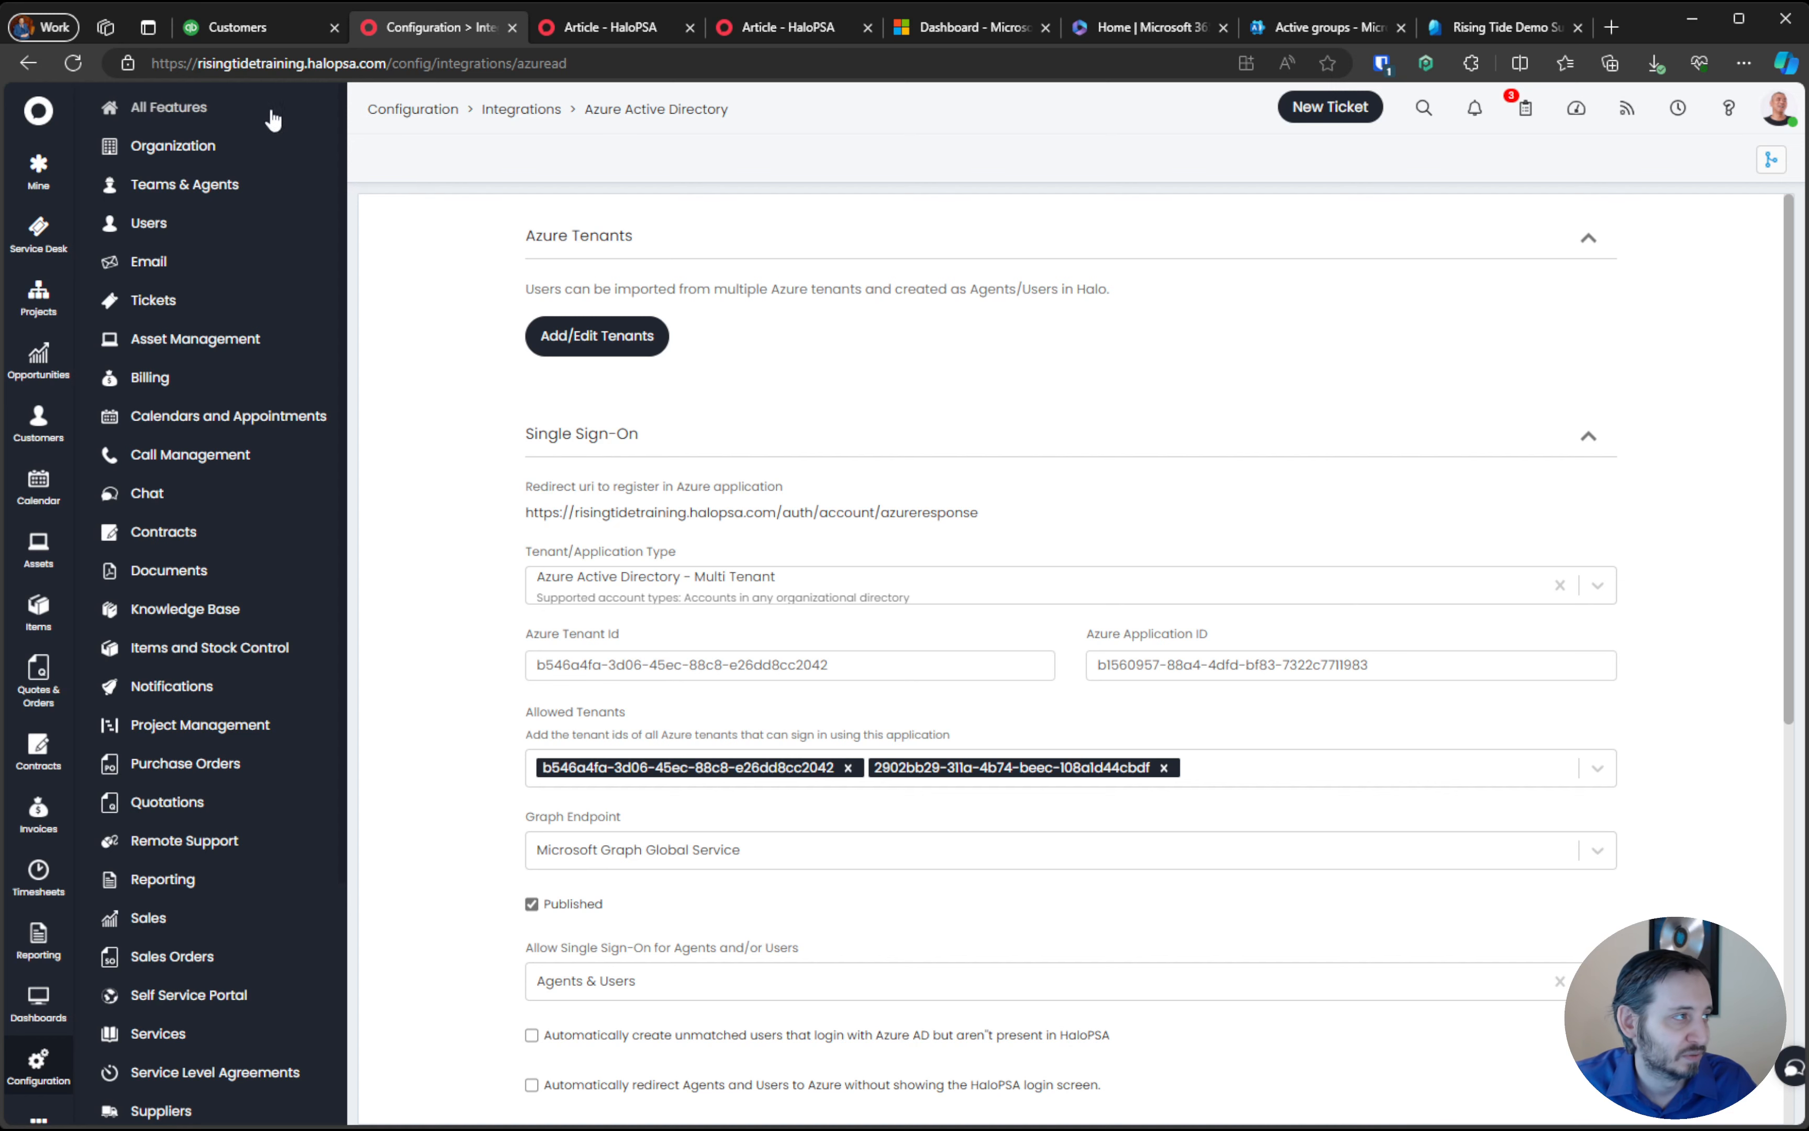
left_click(74, 64)
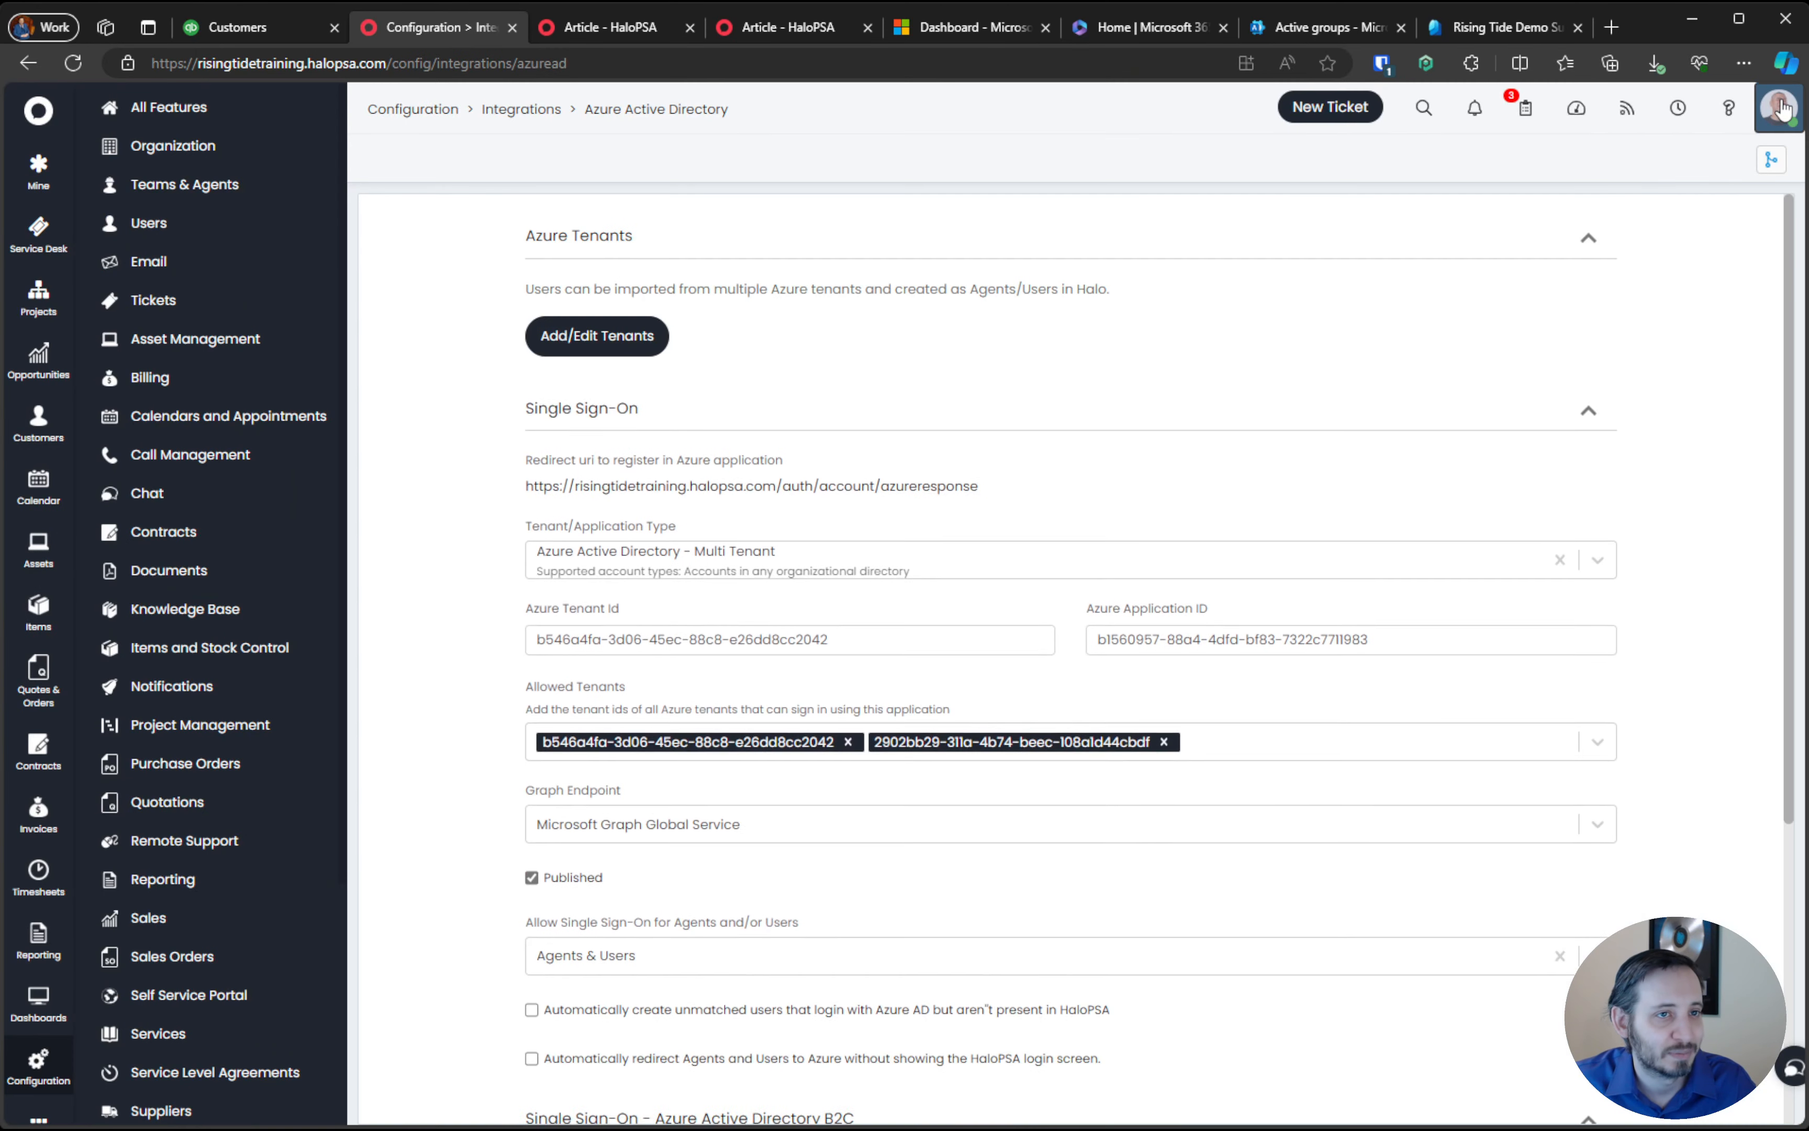
- Log out of HaloPSA, autofill the login form, and choose Sign in with Office 365
left_click(1780, 108)
left_click(1512, 434)
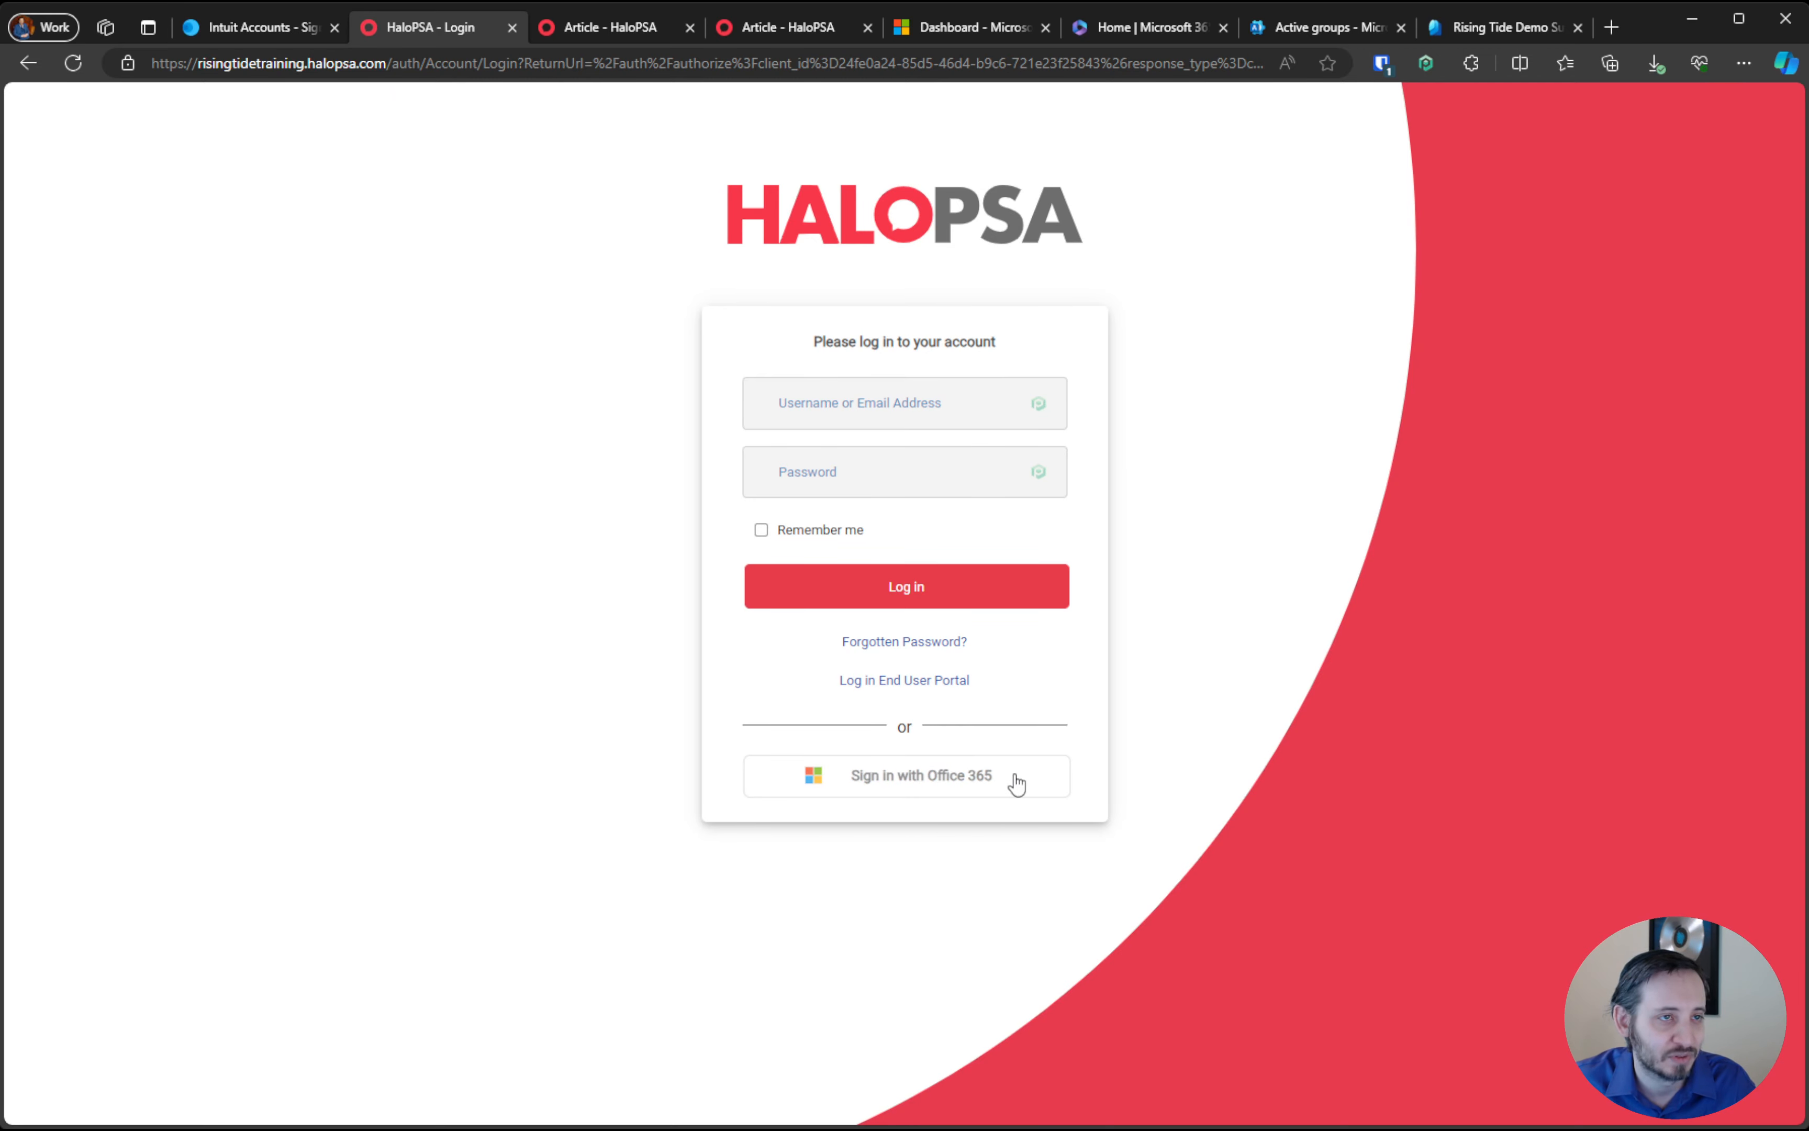
left_click(959, 411)
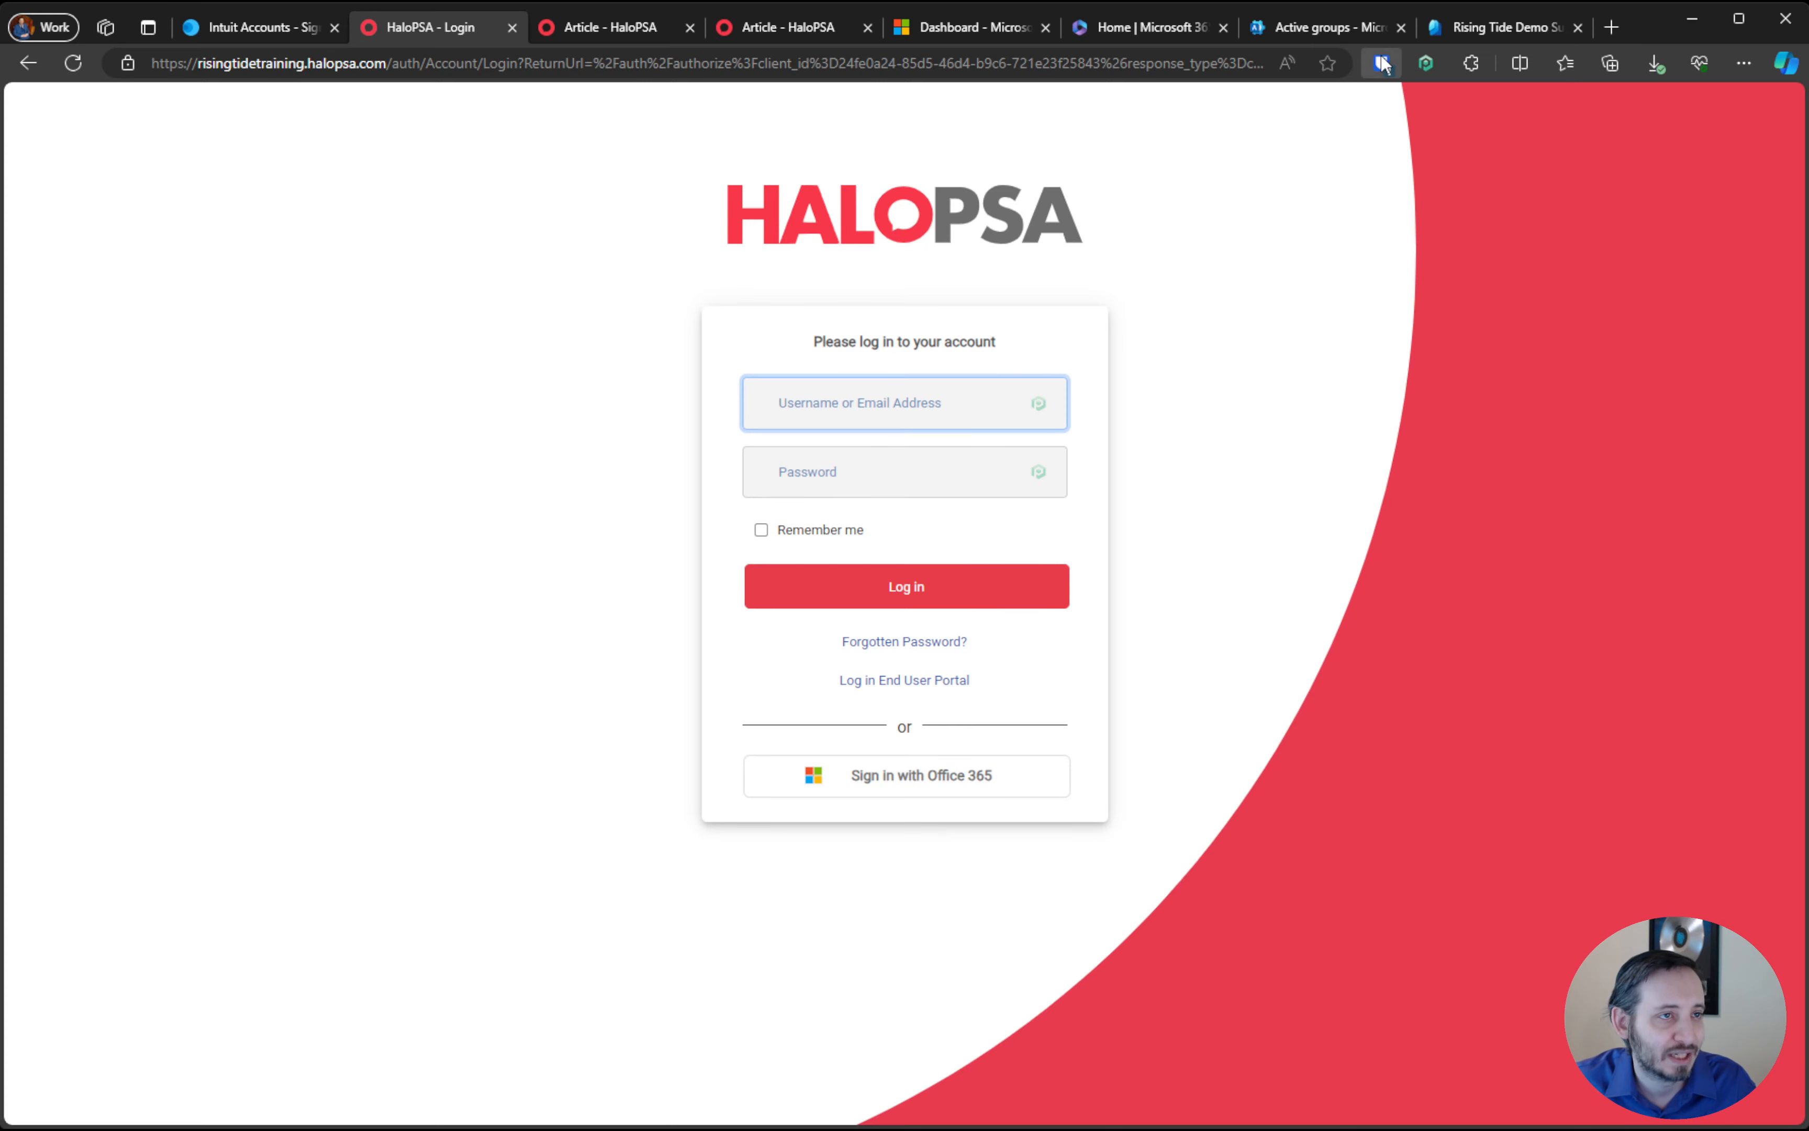
left_click(1128, 182)
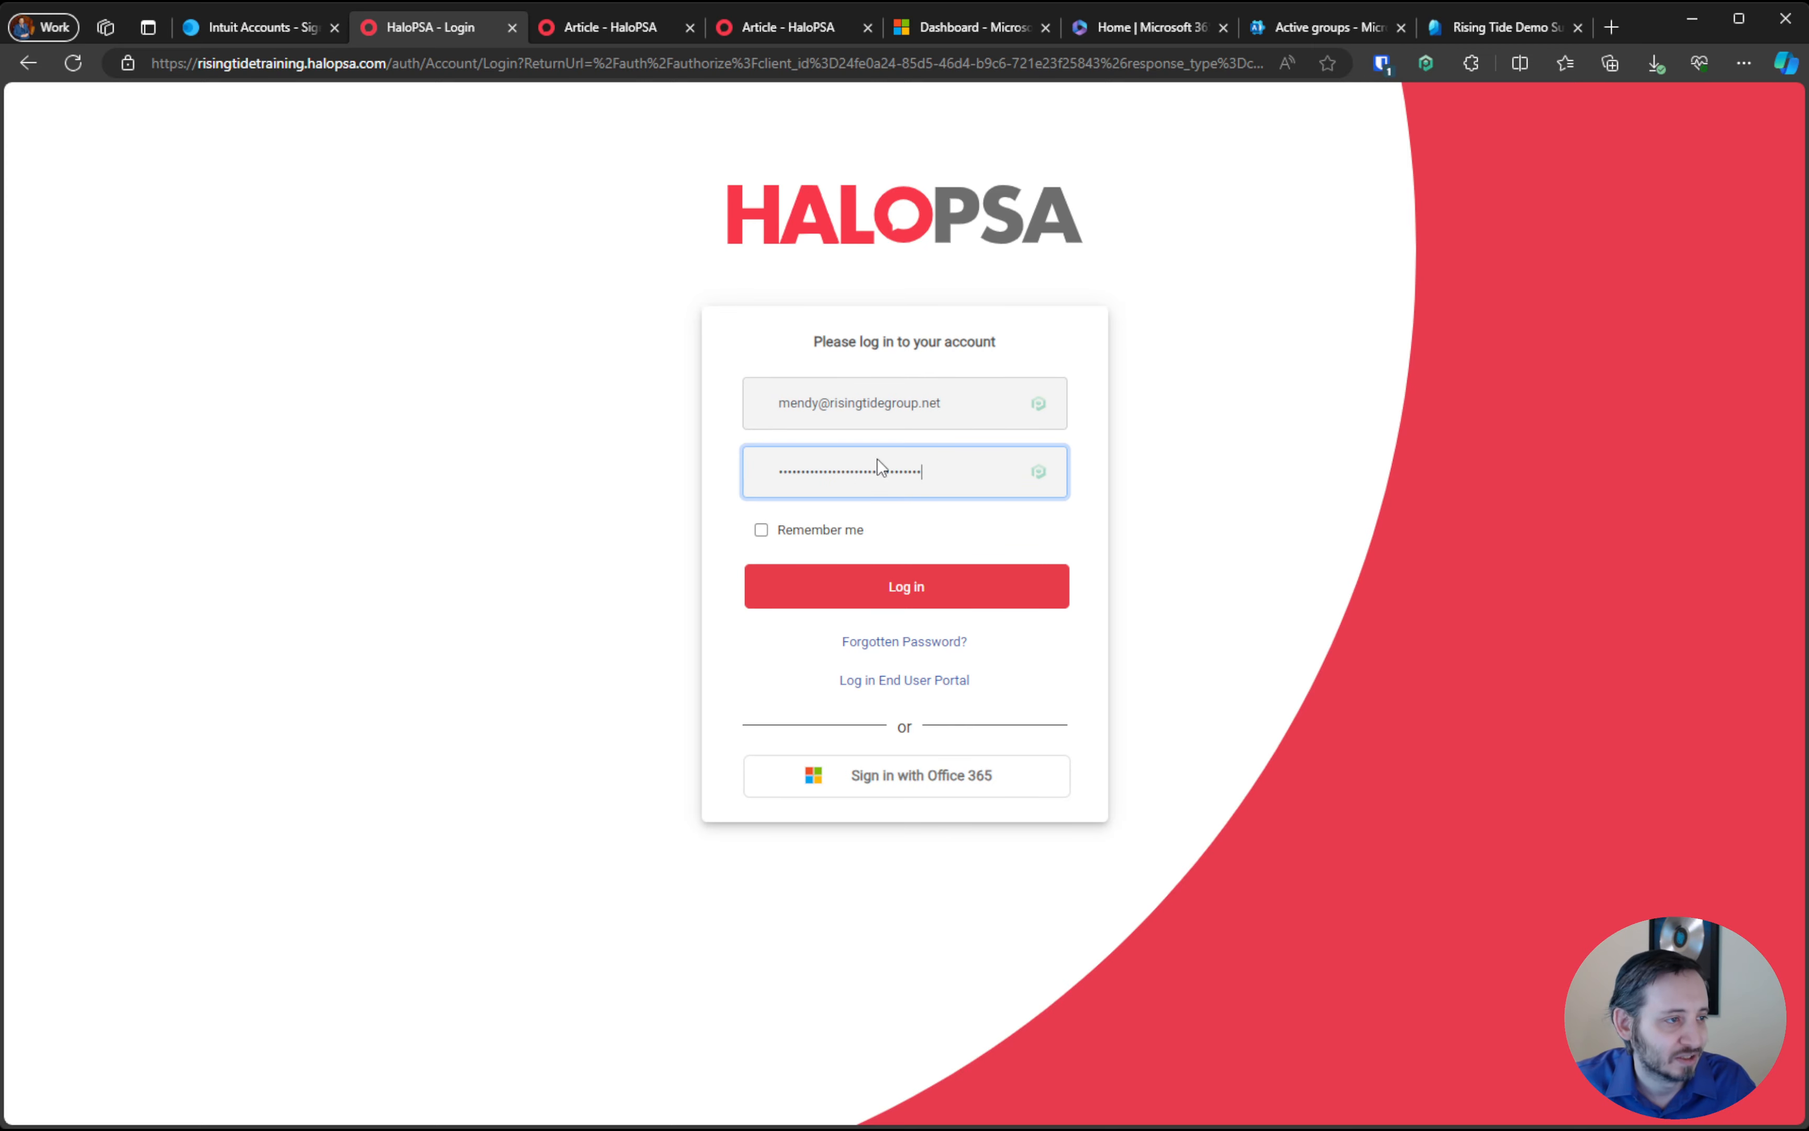
left_click(1333, 570)
left_click(934, 778)
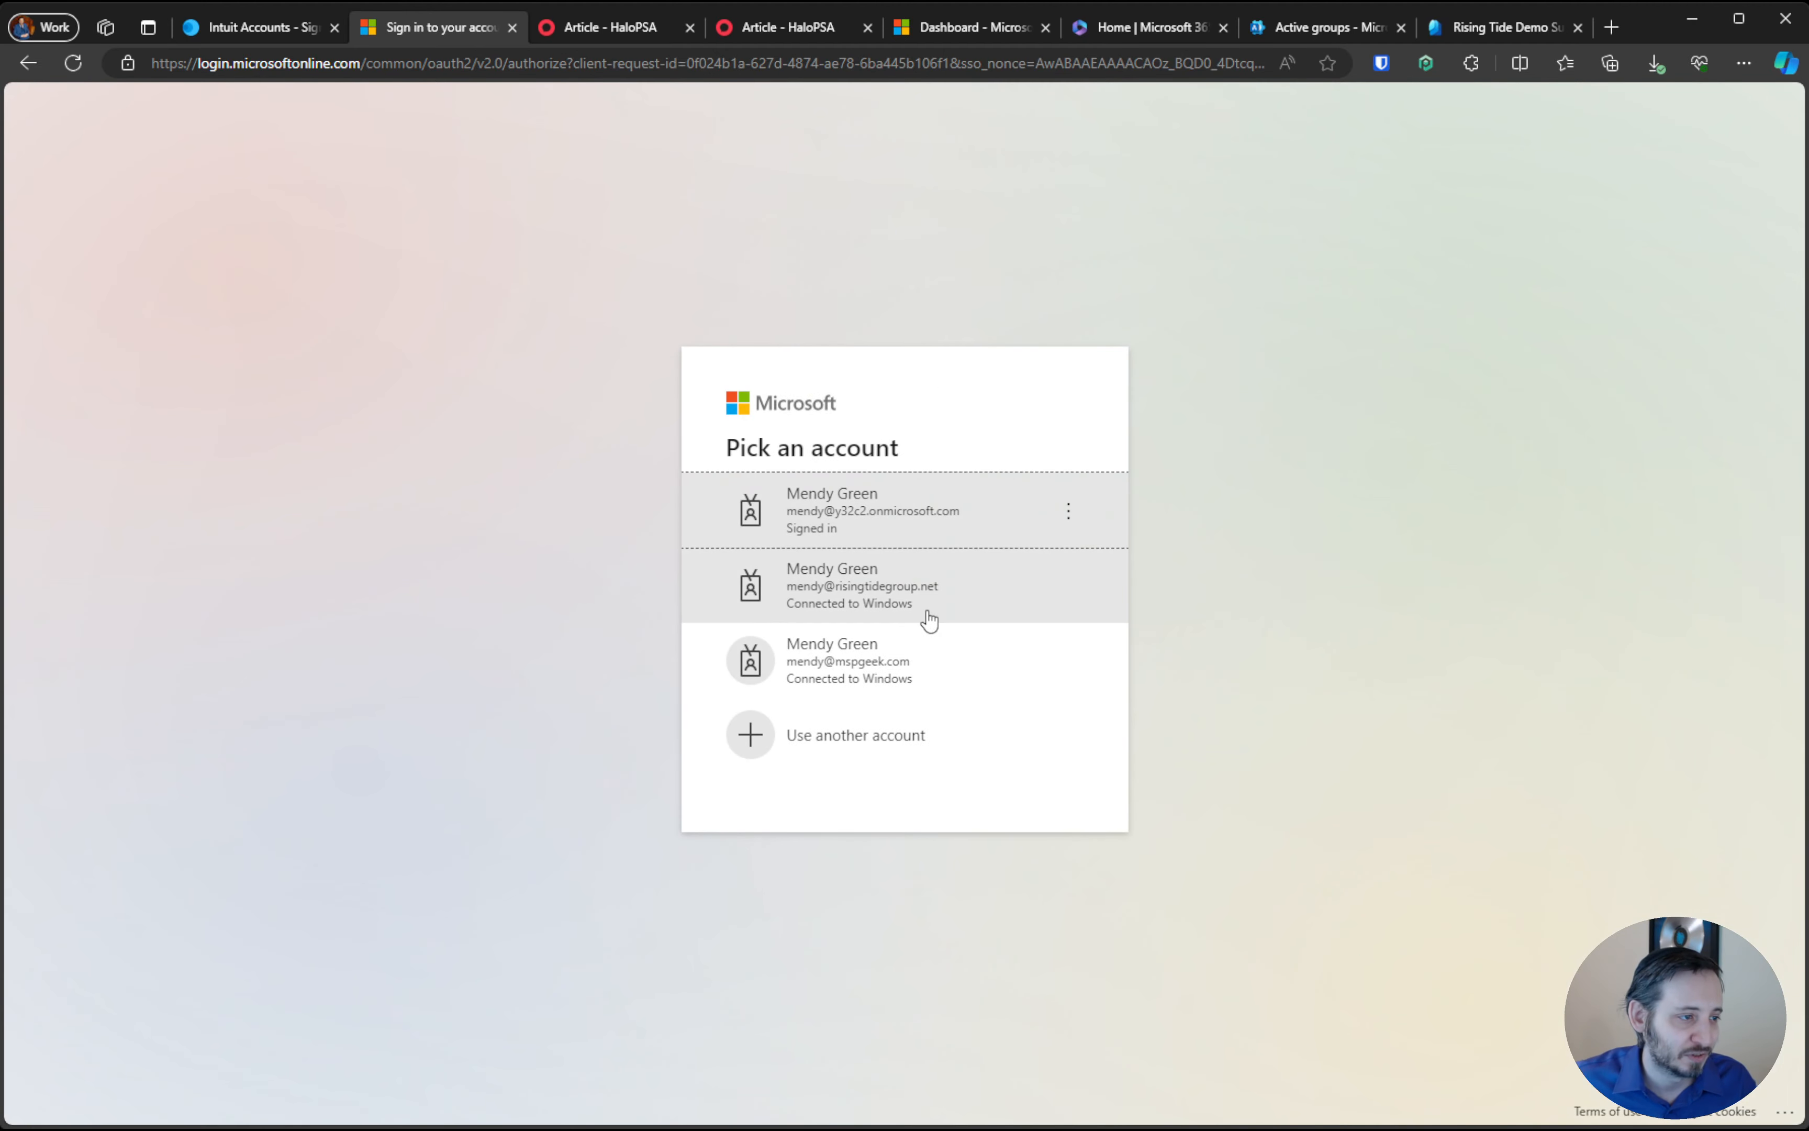
- Pick the work account and expand the basic profile and data access permission details
left_click(931, 598)
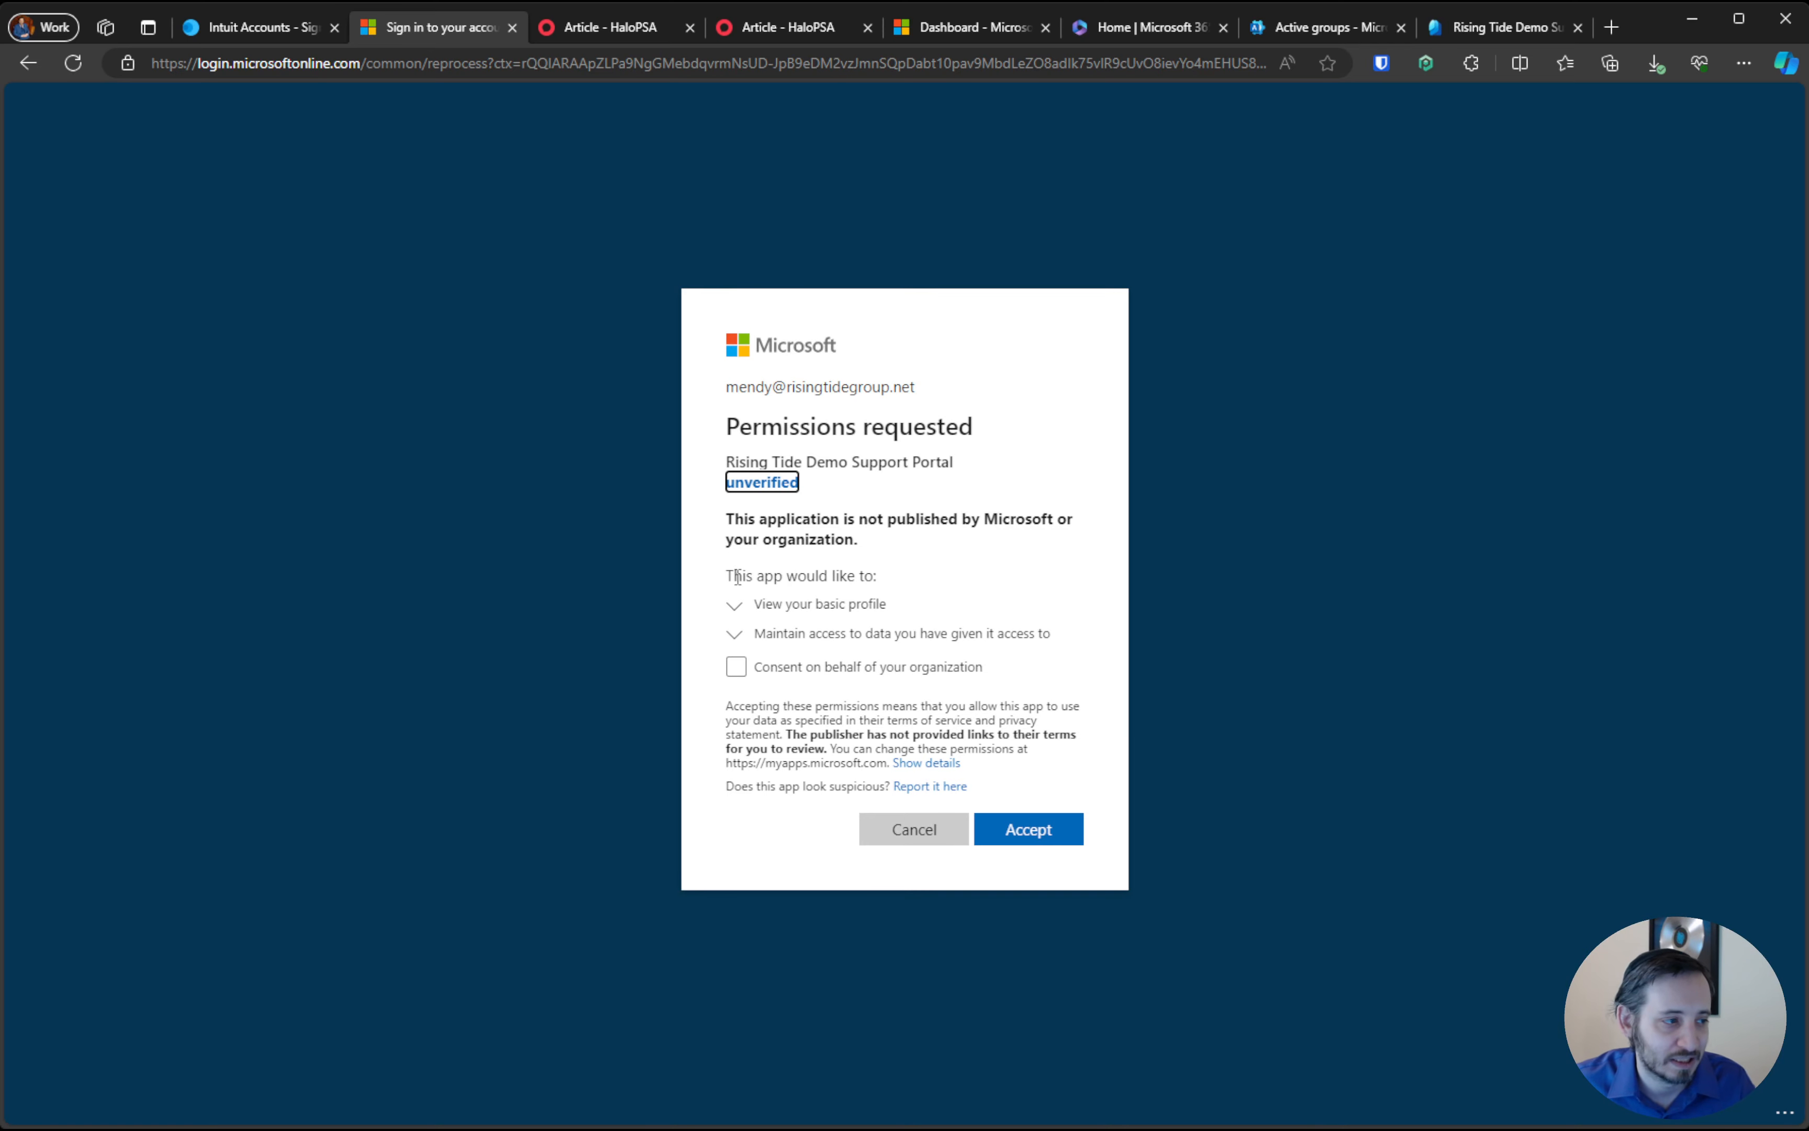
left_click(737, 610)
left_click(740, 668)
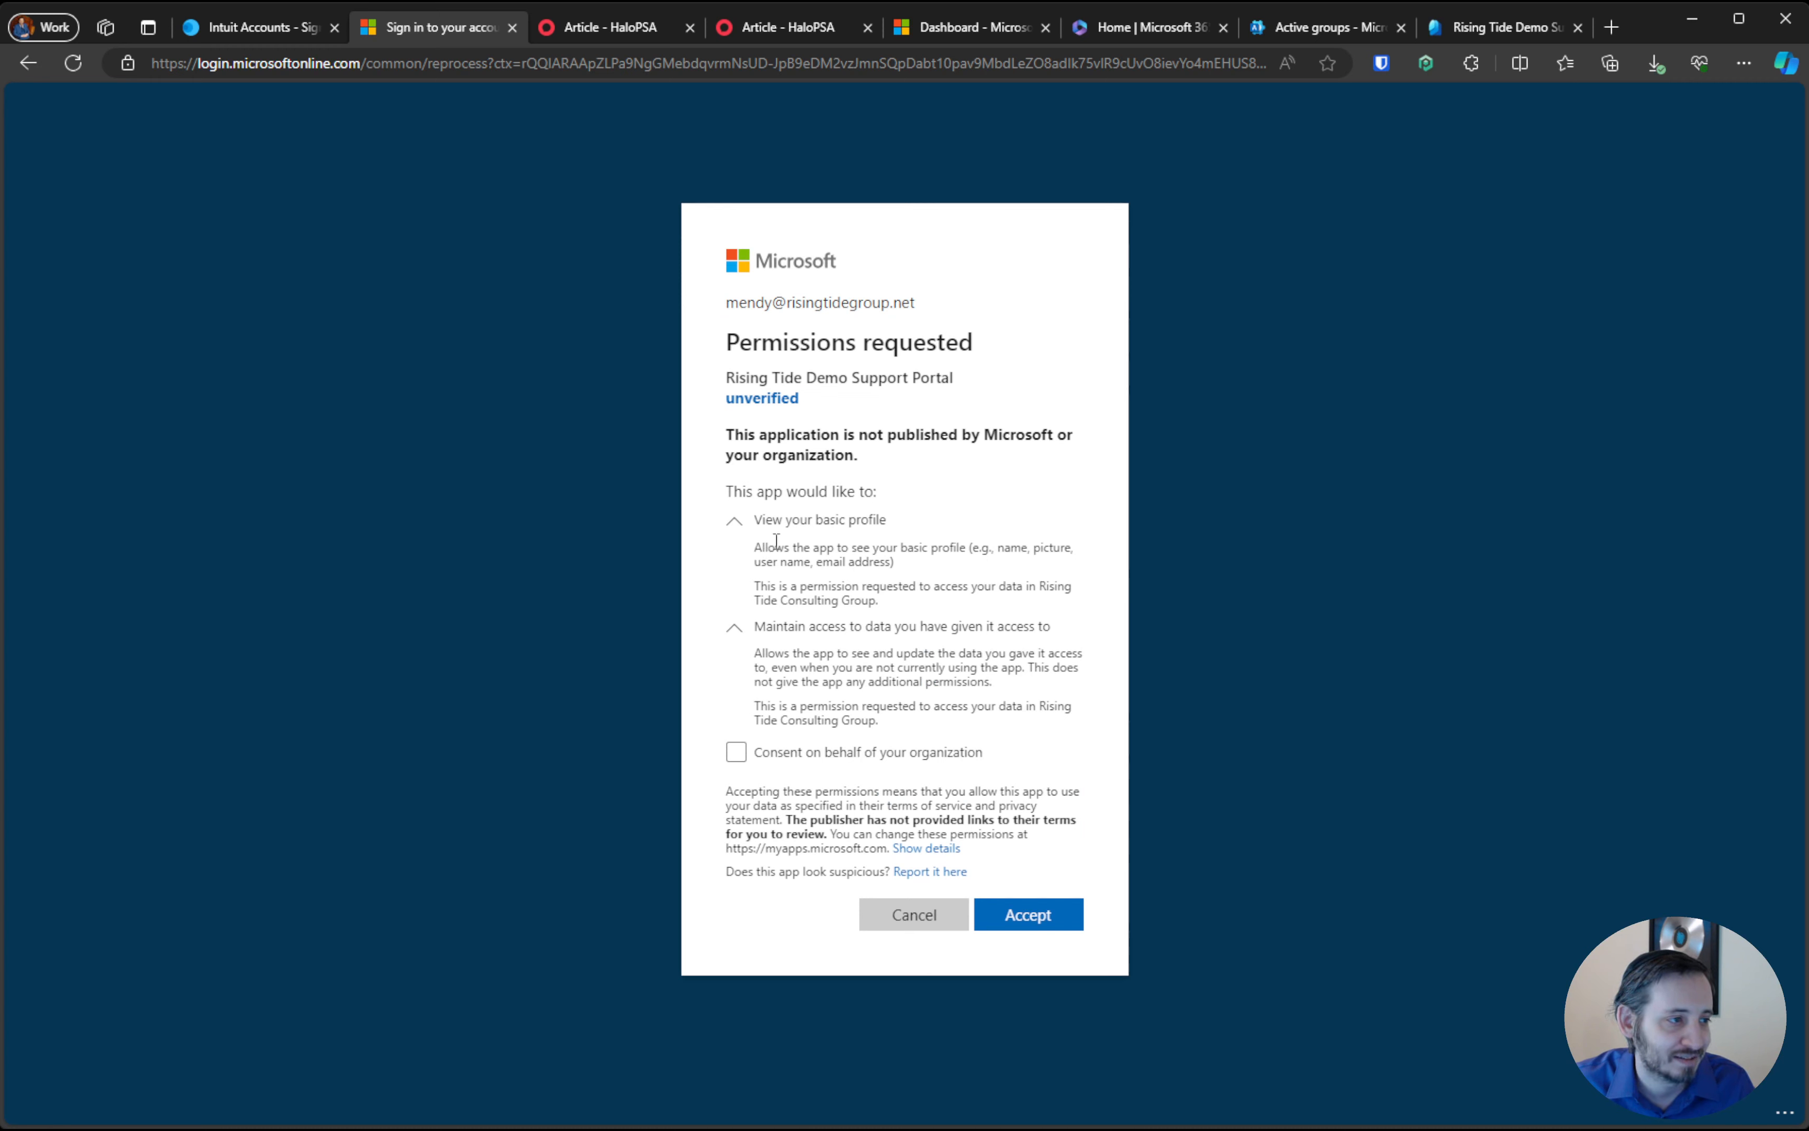
left_click_drag(755, 518, 1065, 722)
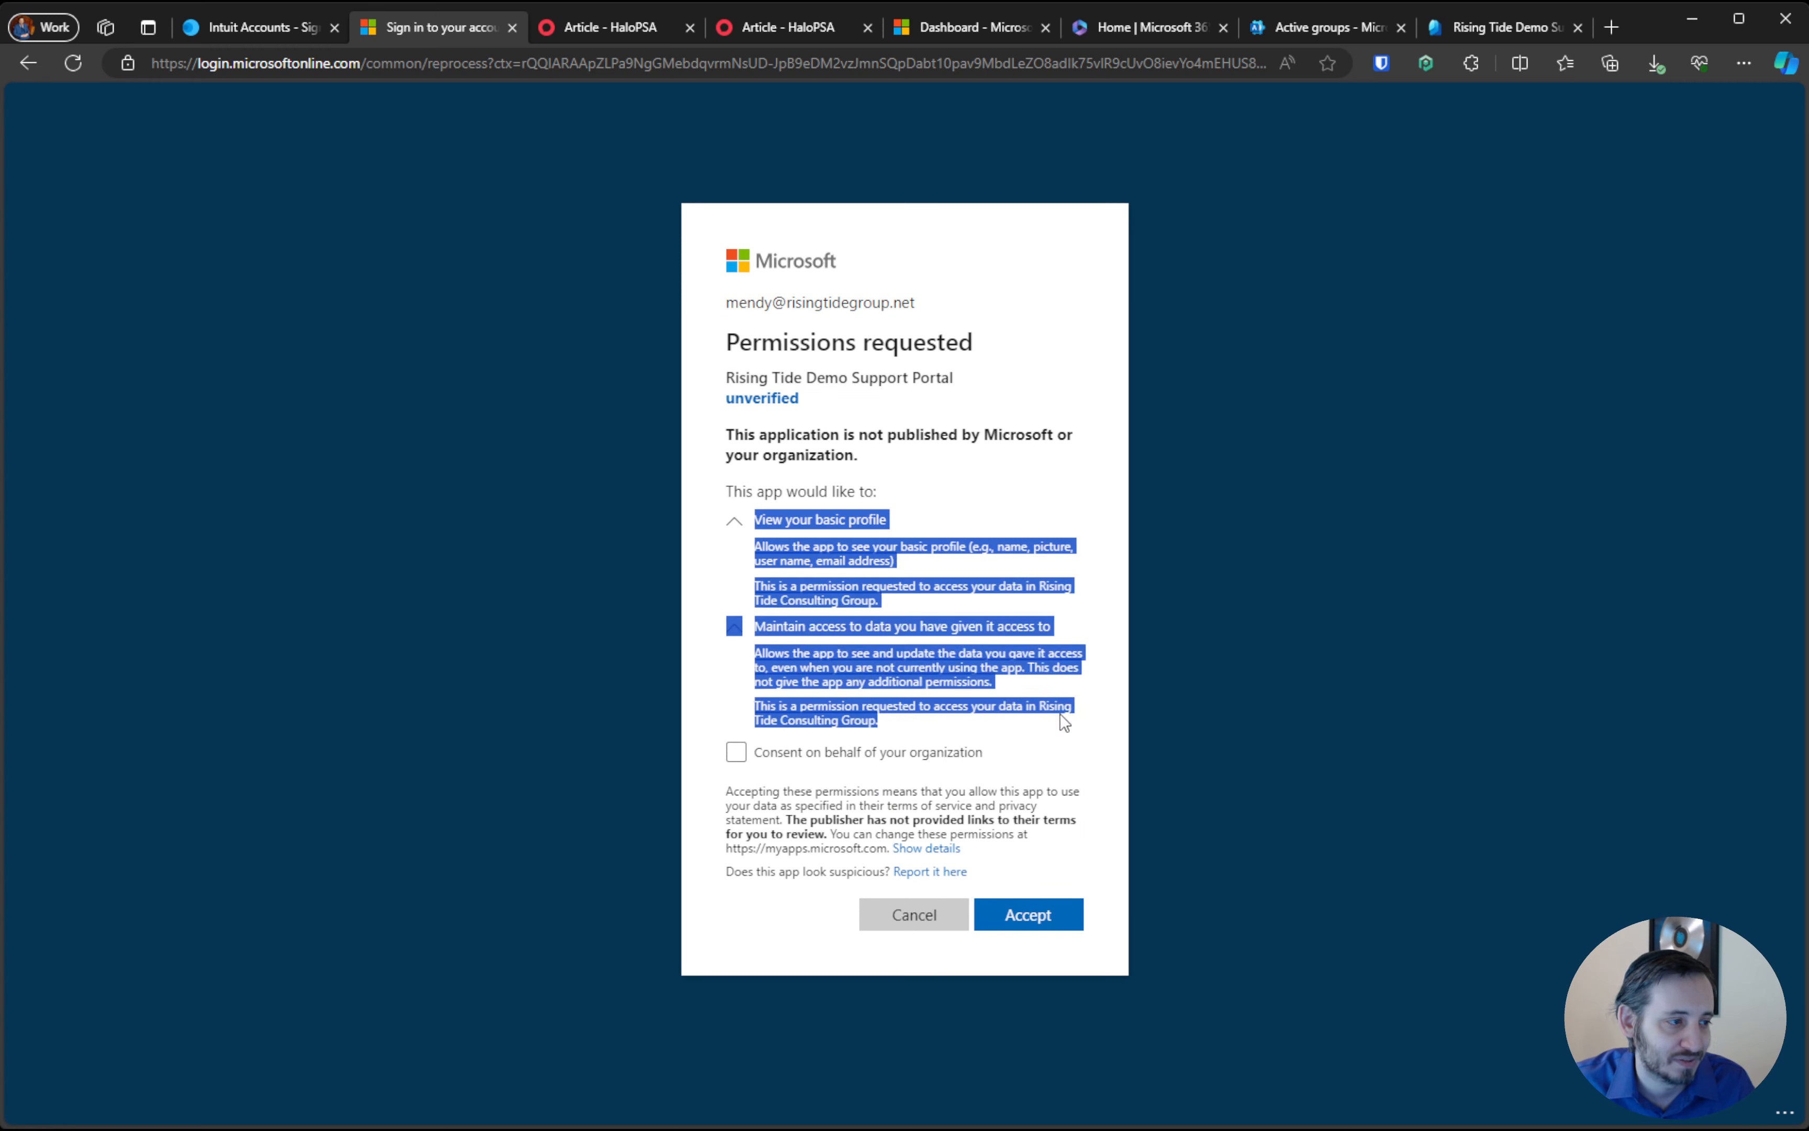
left_click(959, 728)
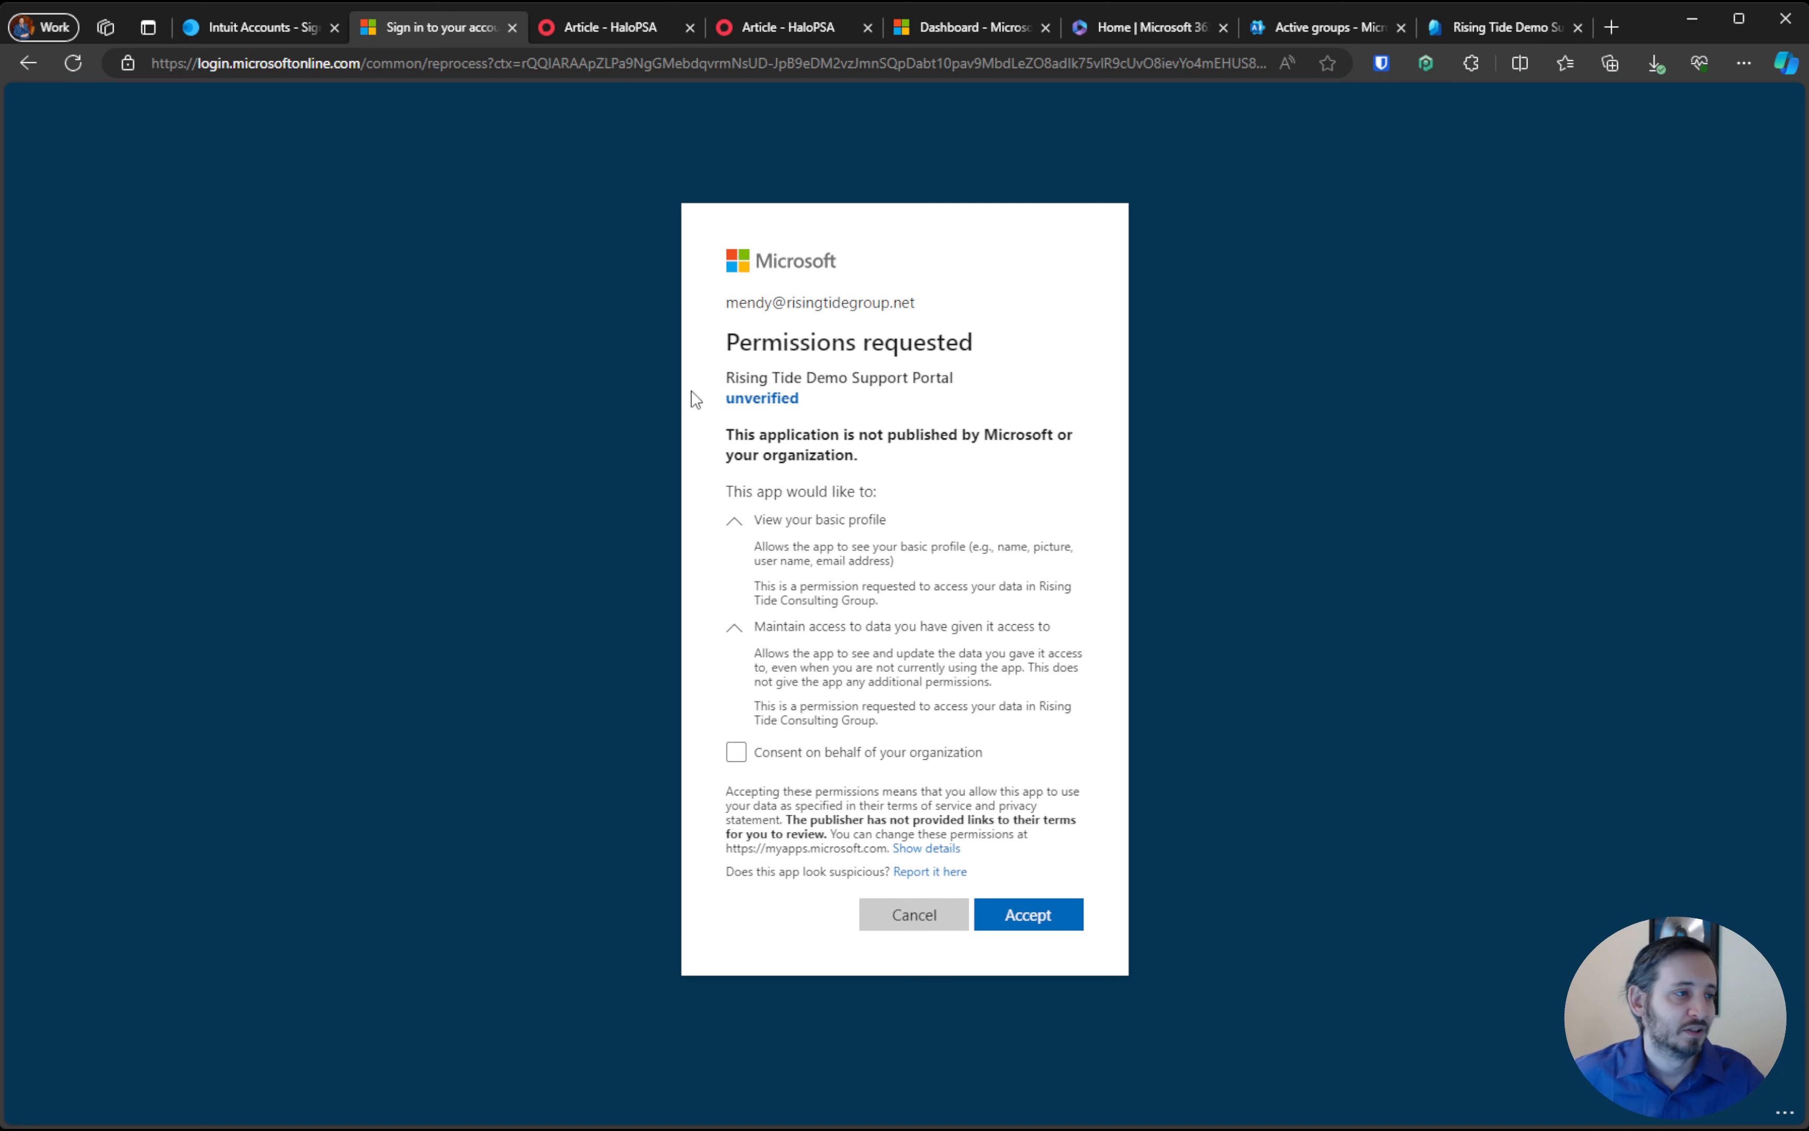
- Point out the unverified-app warning, then consent on behalf of the organization and accept
mouse_move(693, 395)
left_mouse_down()
mouse_move(961, 379)
mouse_move(901, 408)
mouse_move(674, 410)
mouse_move(712, 400)
left_mouse_up()
left_click(857, 414)
left_click(865, 418)
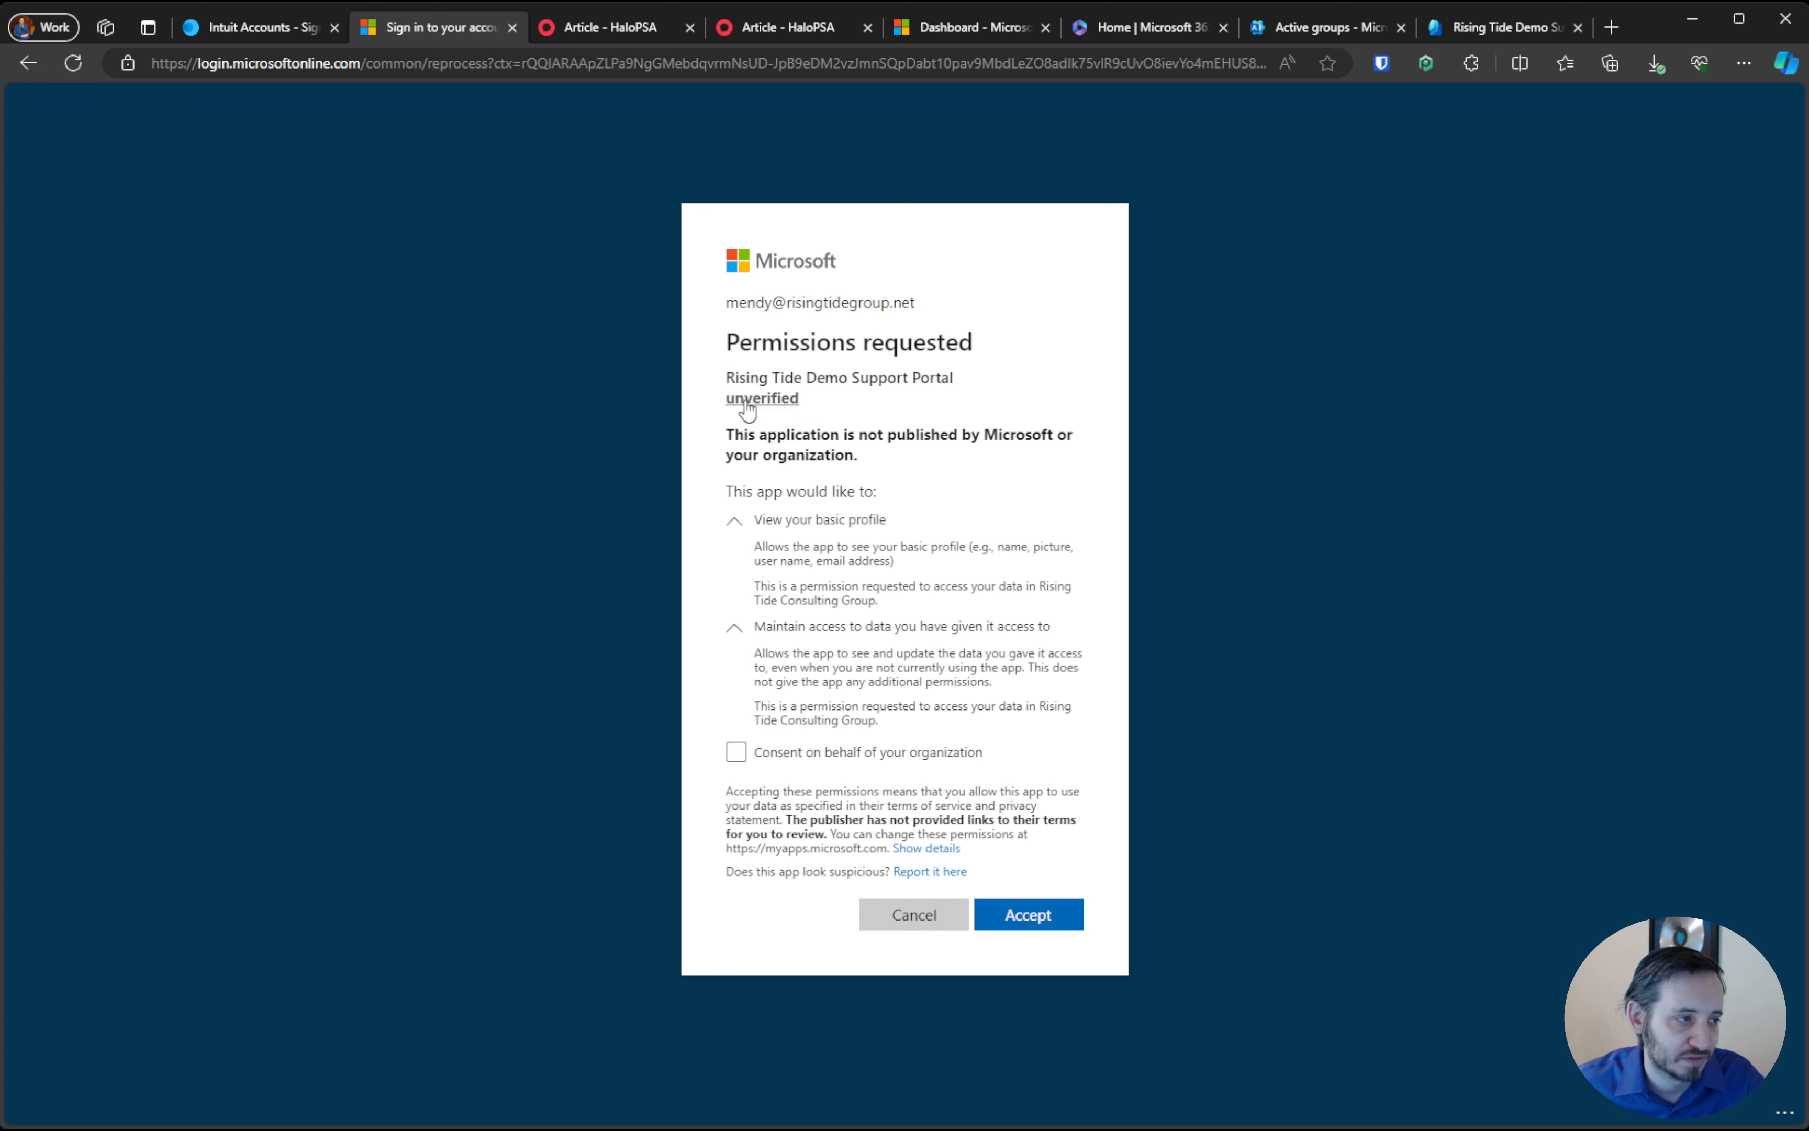
left_click_drag(880, 408, 685, 404)
left_click(796, 408)
left_click(857, 408)
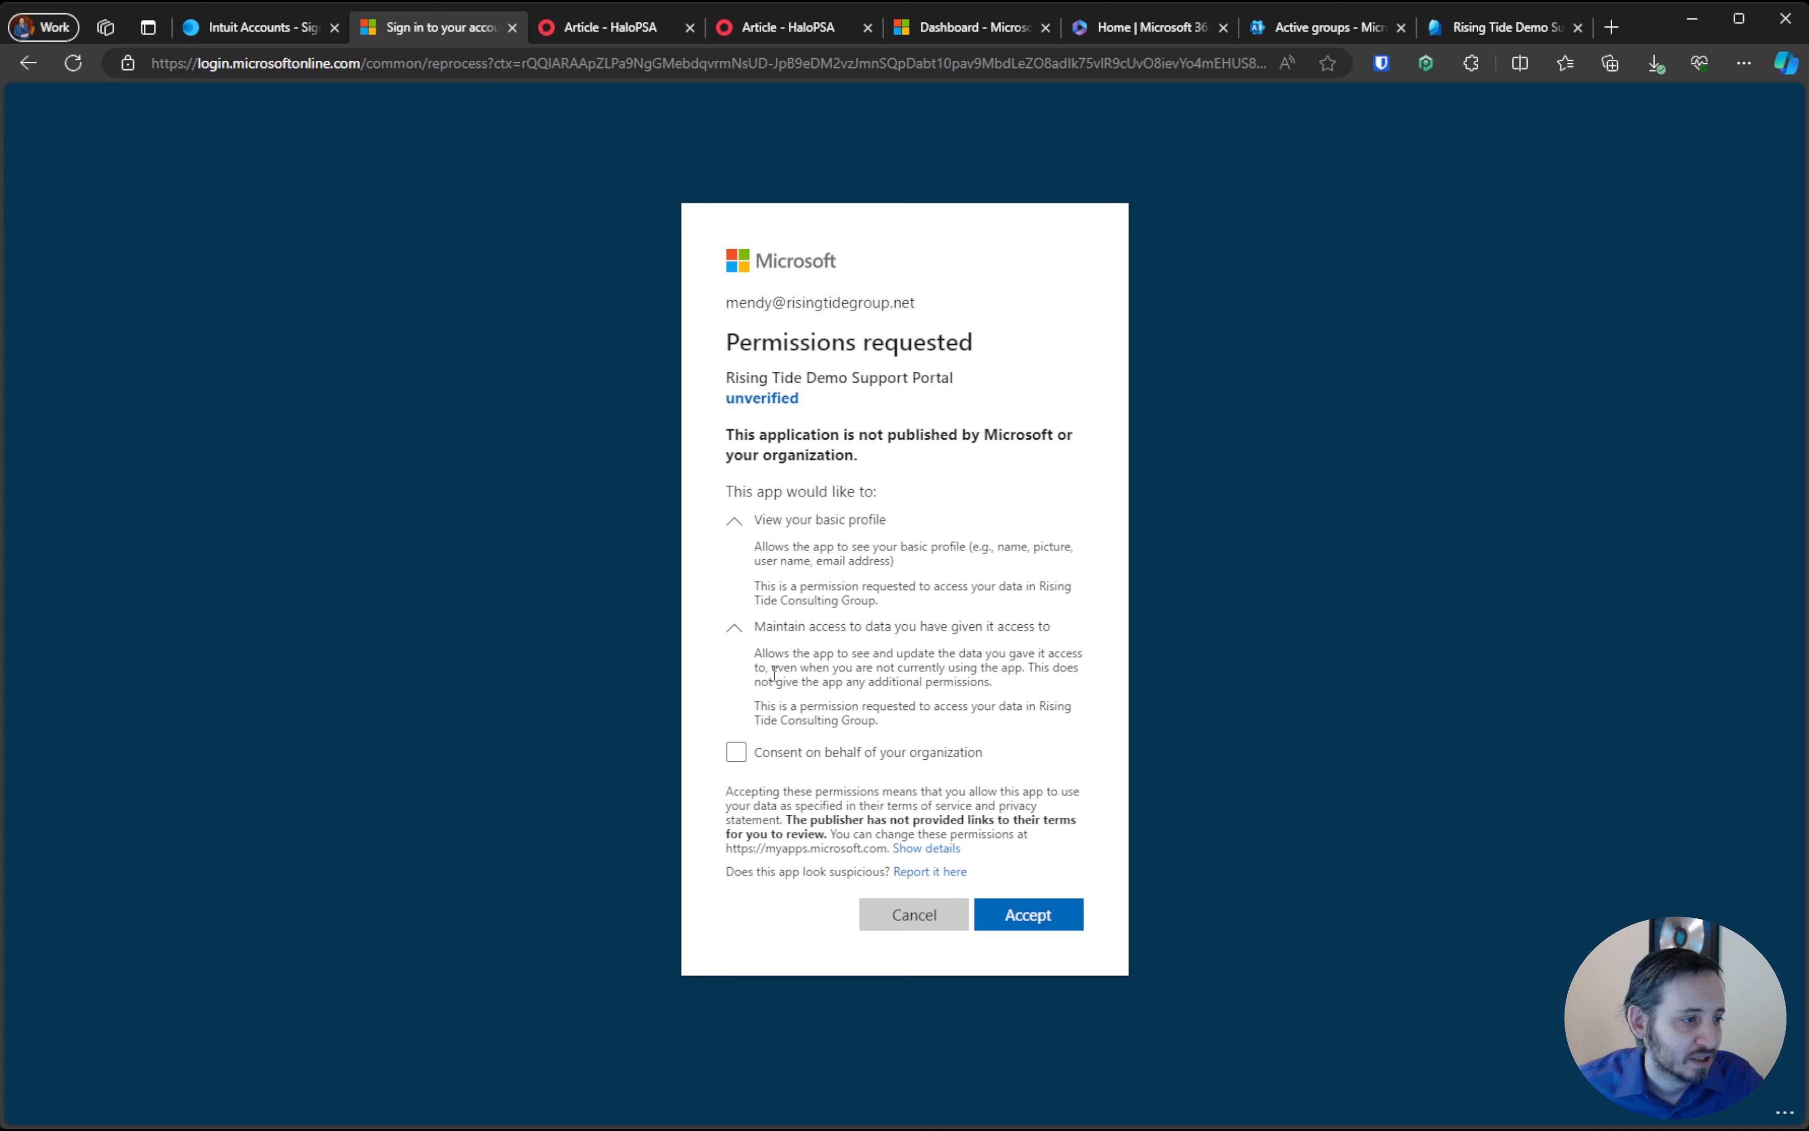
left_click(765, 756)
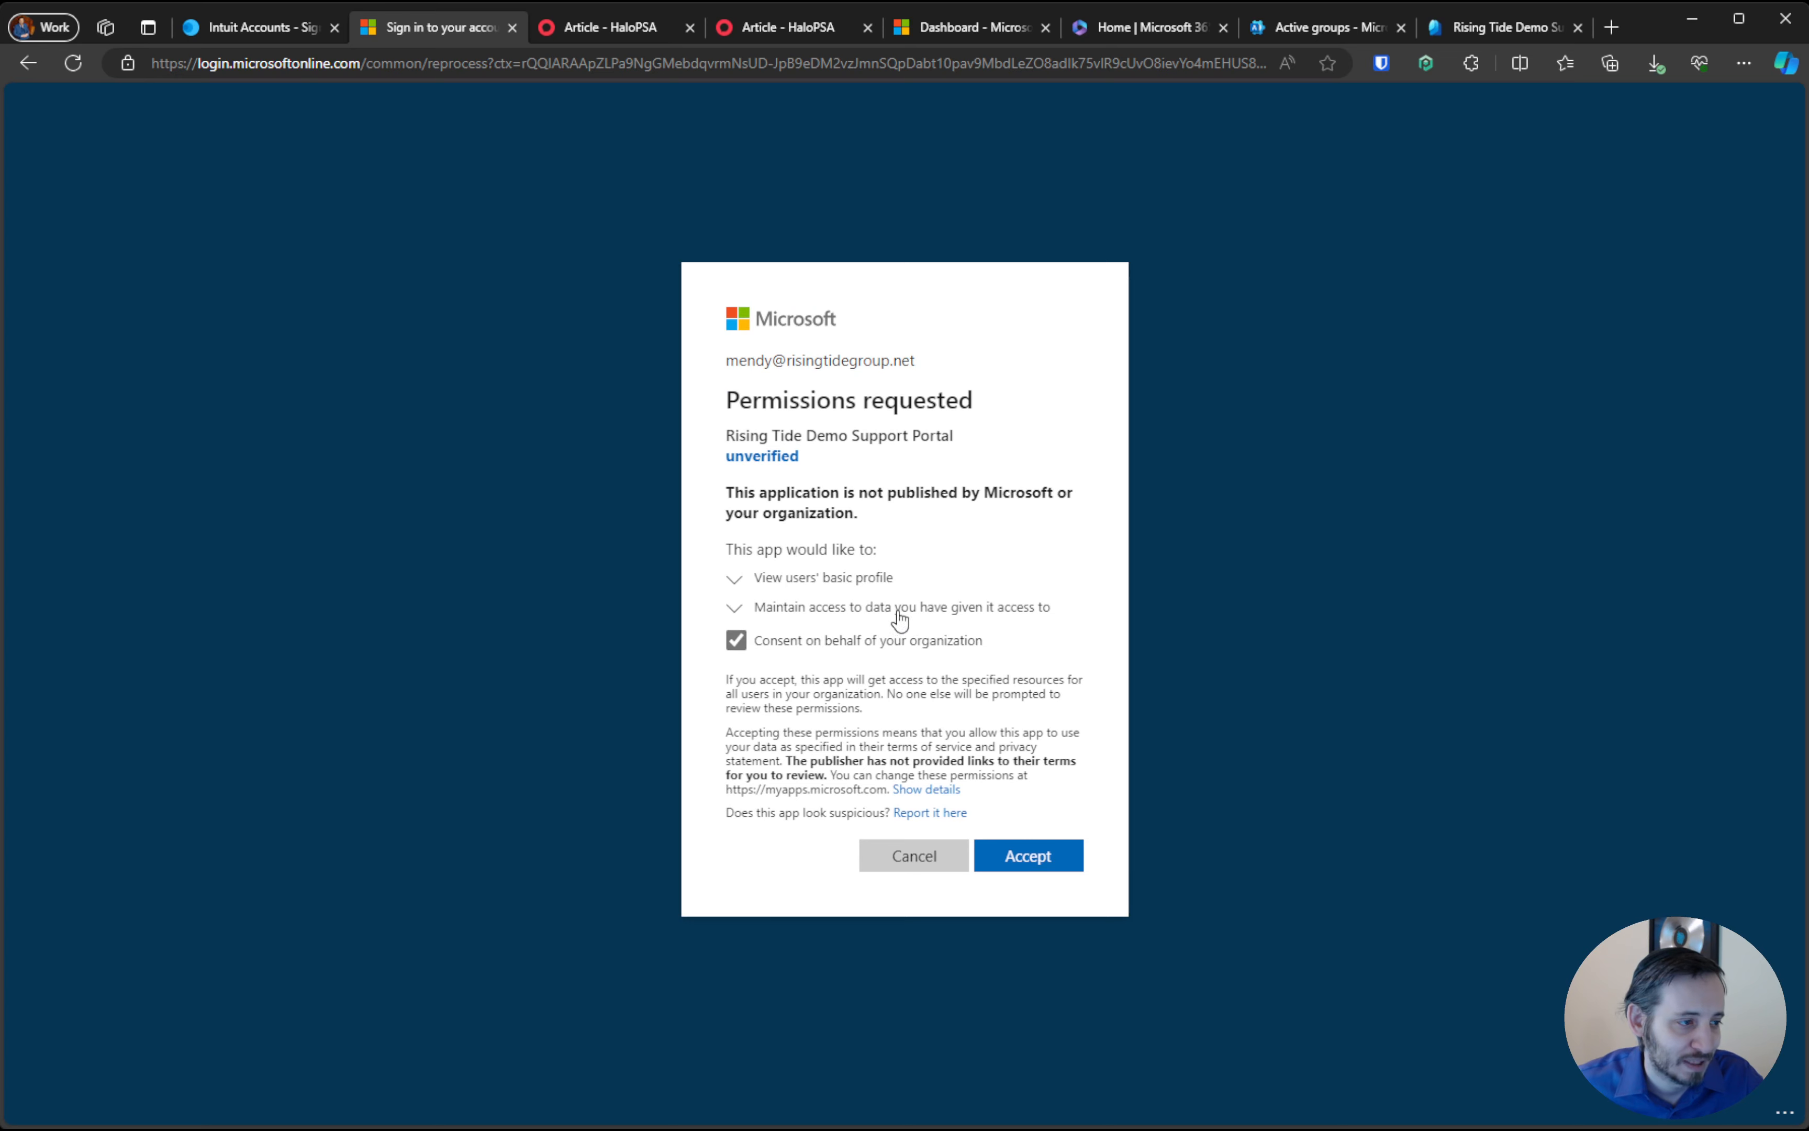
left_click(1060, 860)
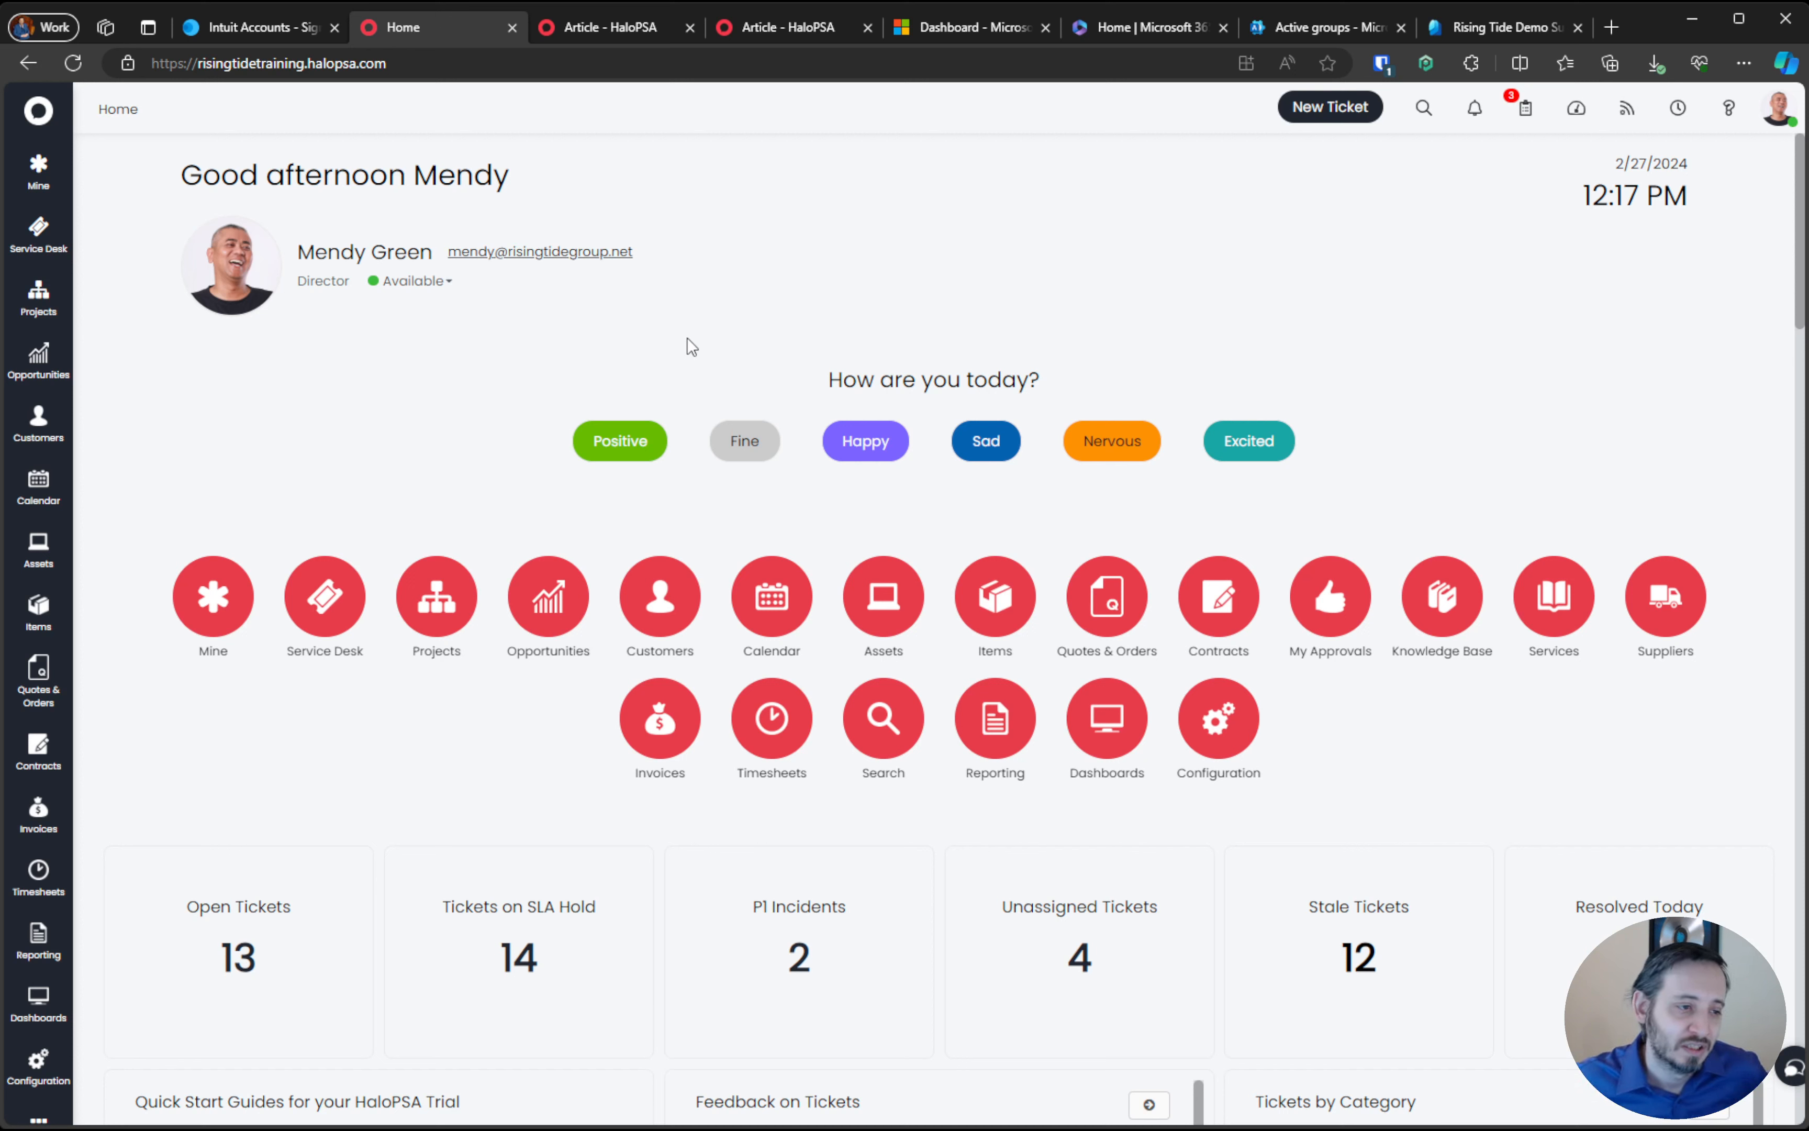
- Go to Configuration, try a 'csp' feature search, then open Integrations > Microsoft CSP
left_click(1219, 716)
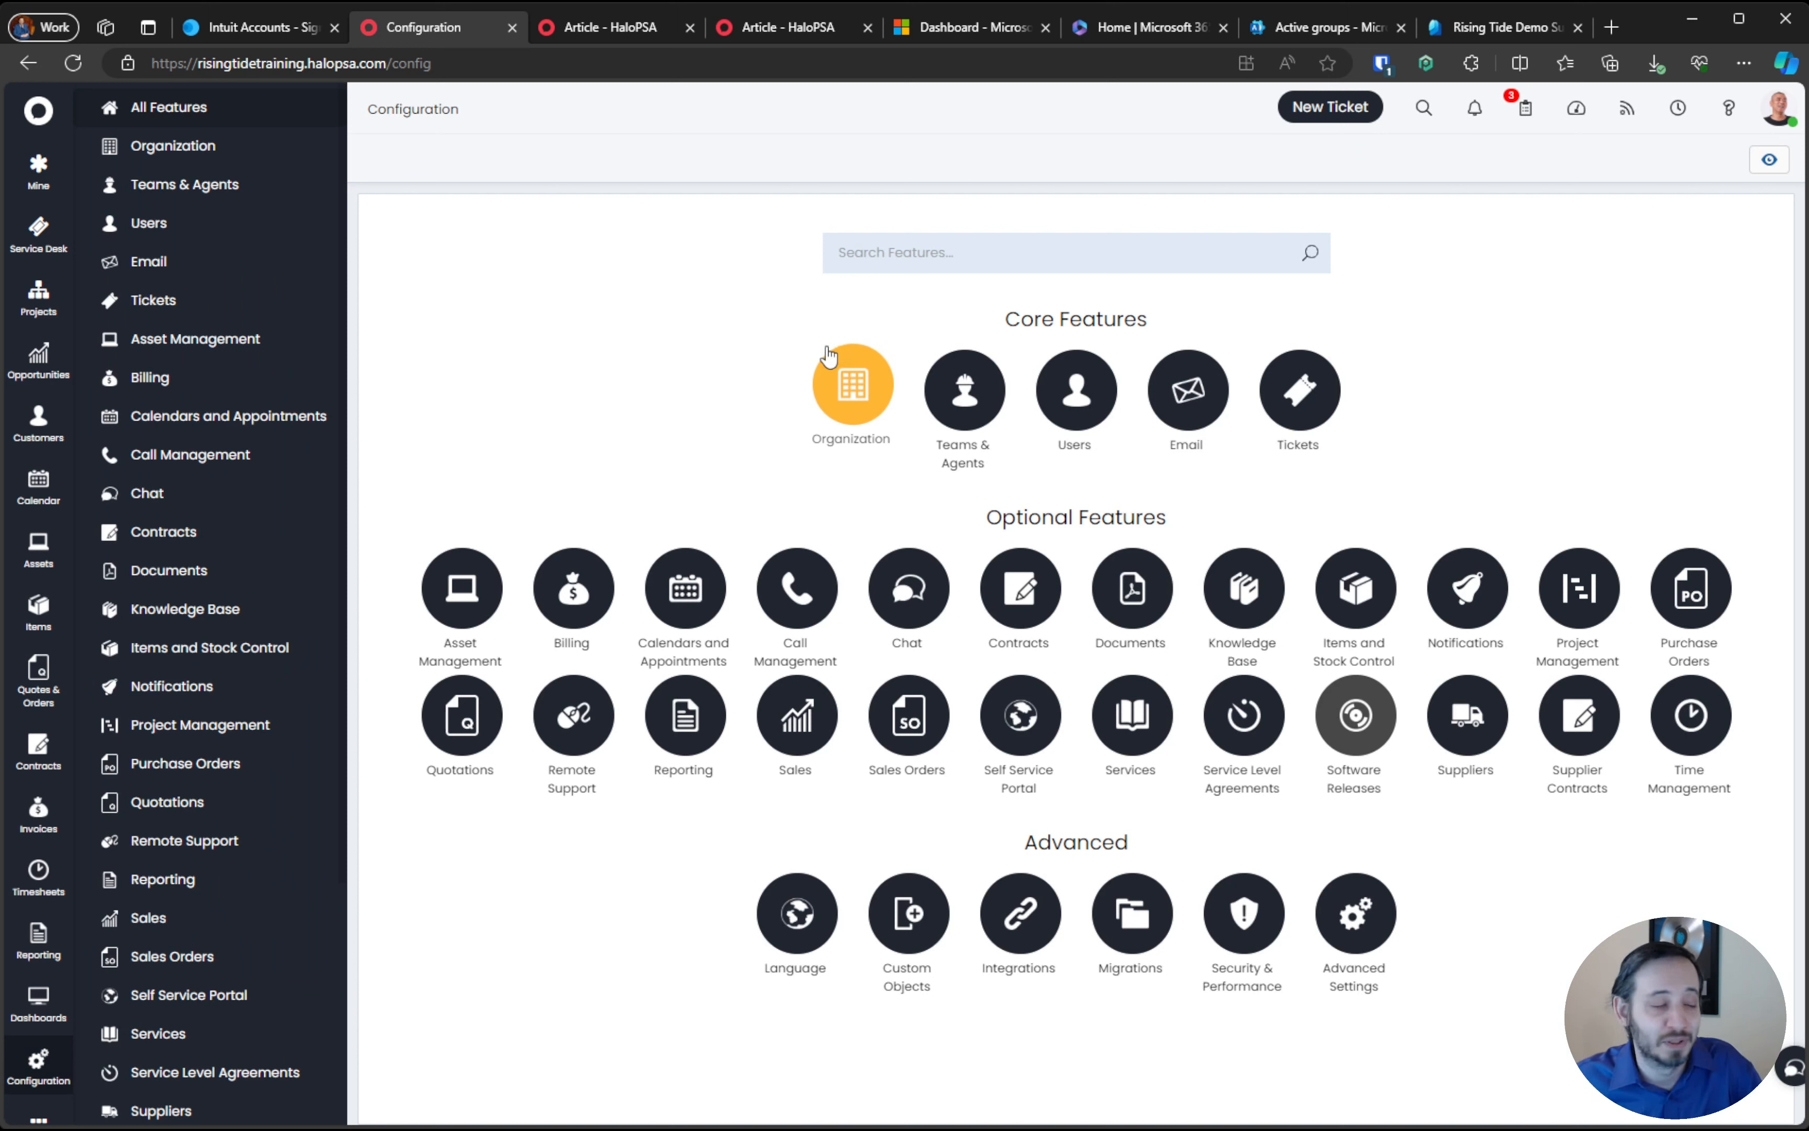
left_click(982, 267)
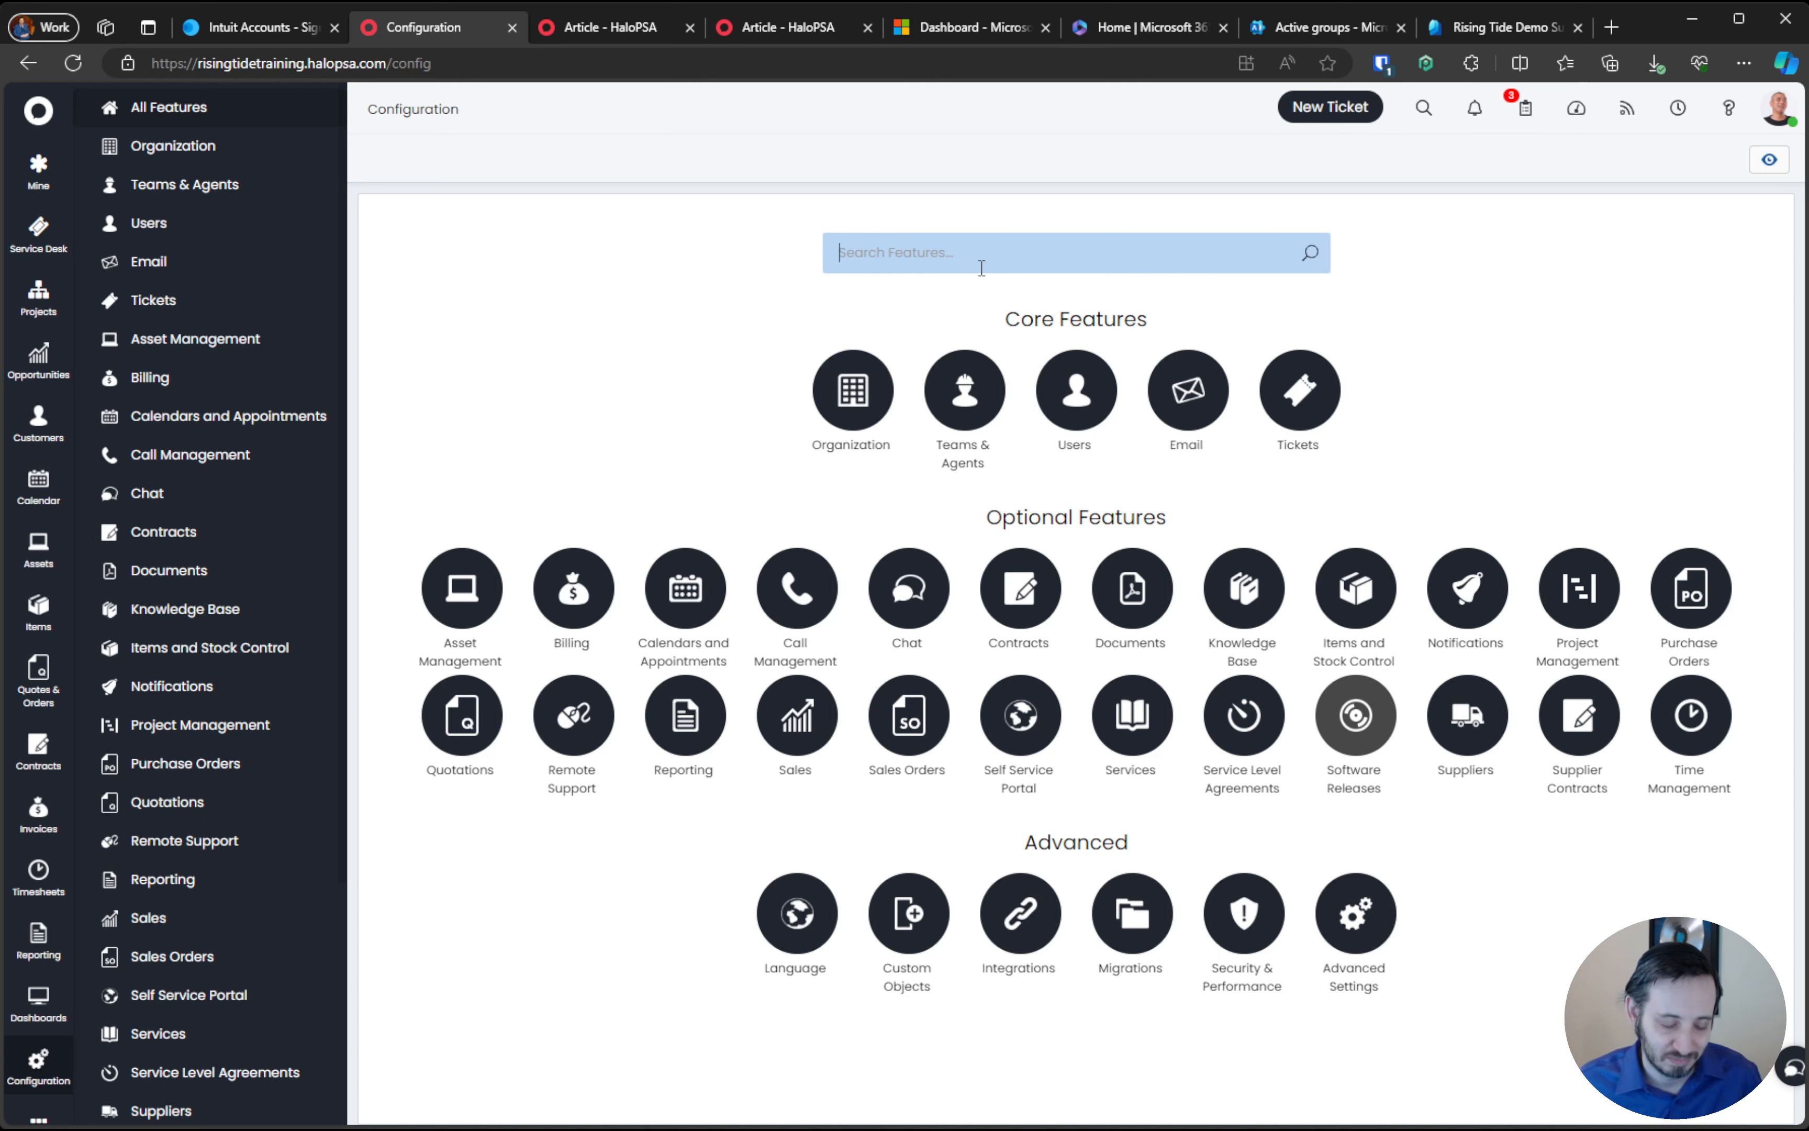
type("csp")
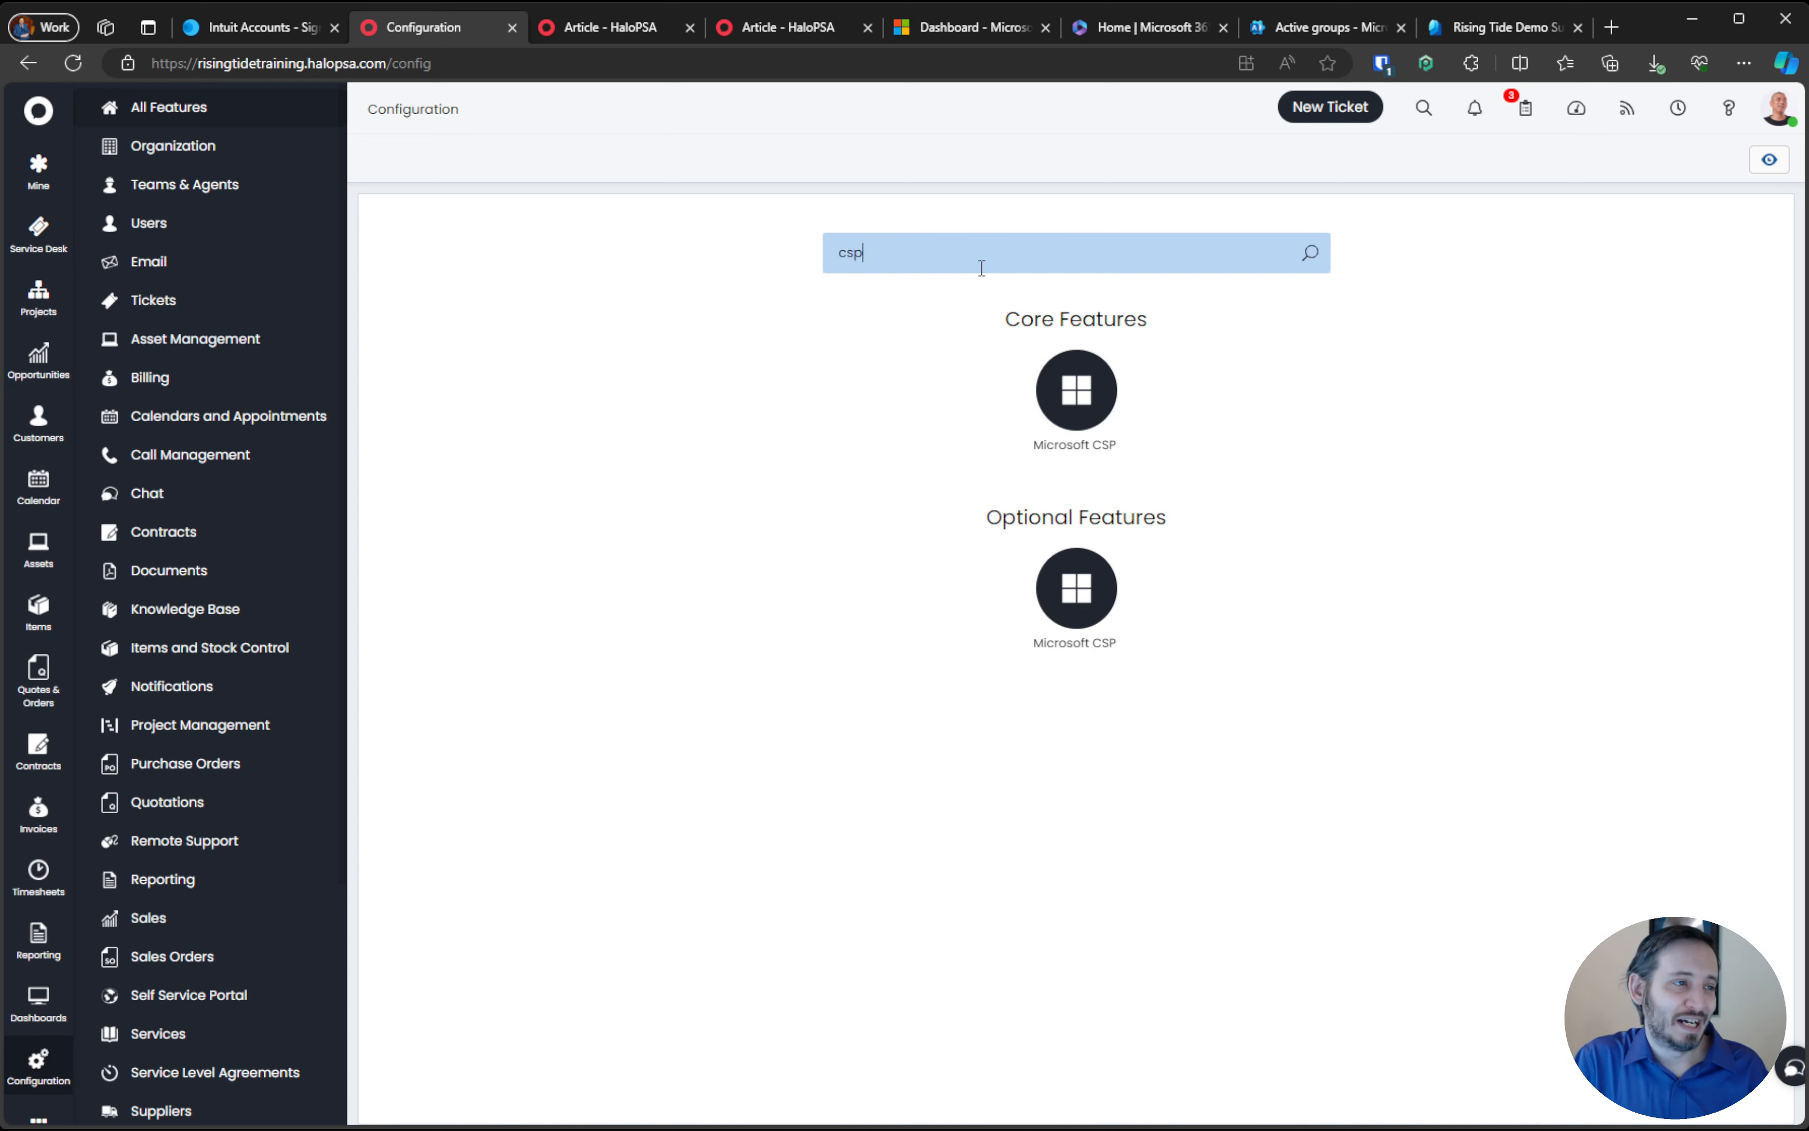
key("BackSpace")
key("BackSpace")
key("BackSpace")
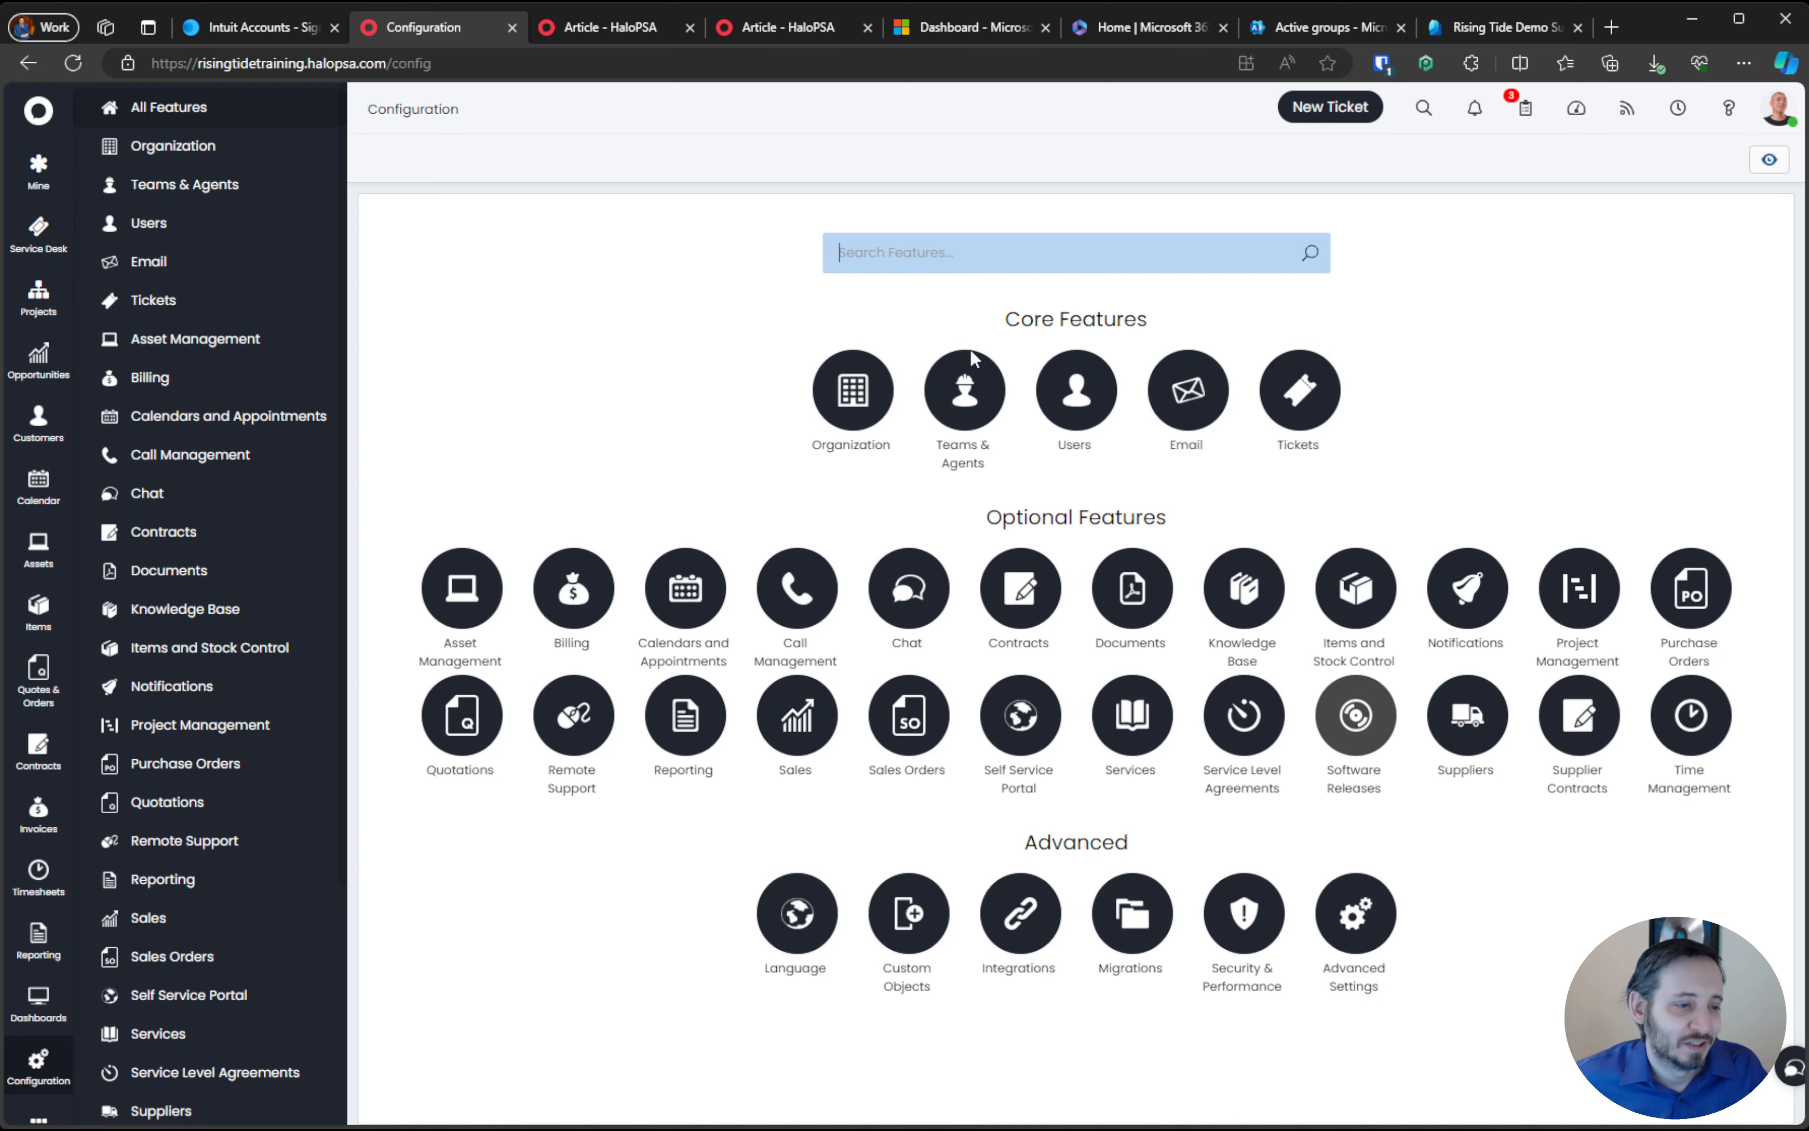
left_click(1021, 913)
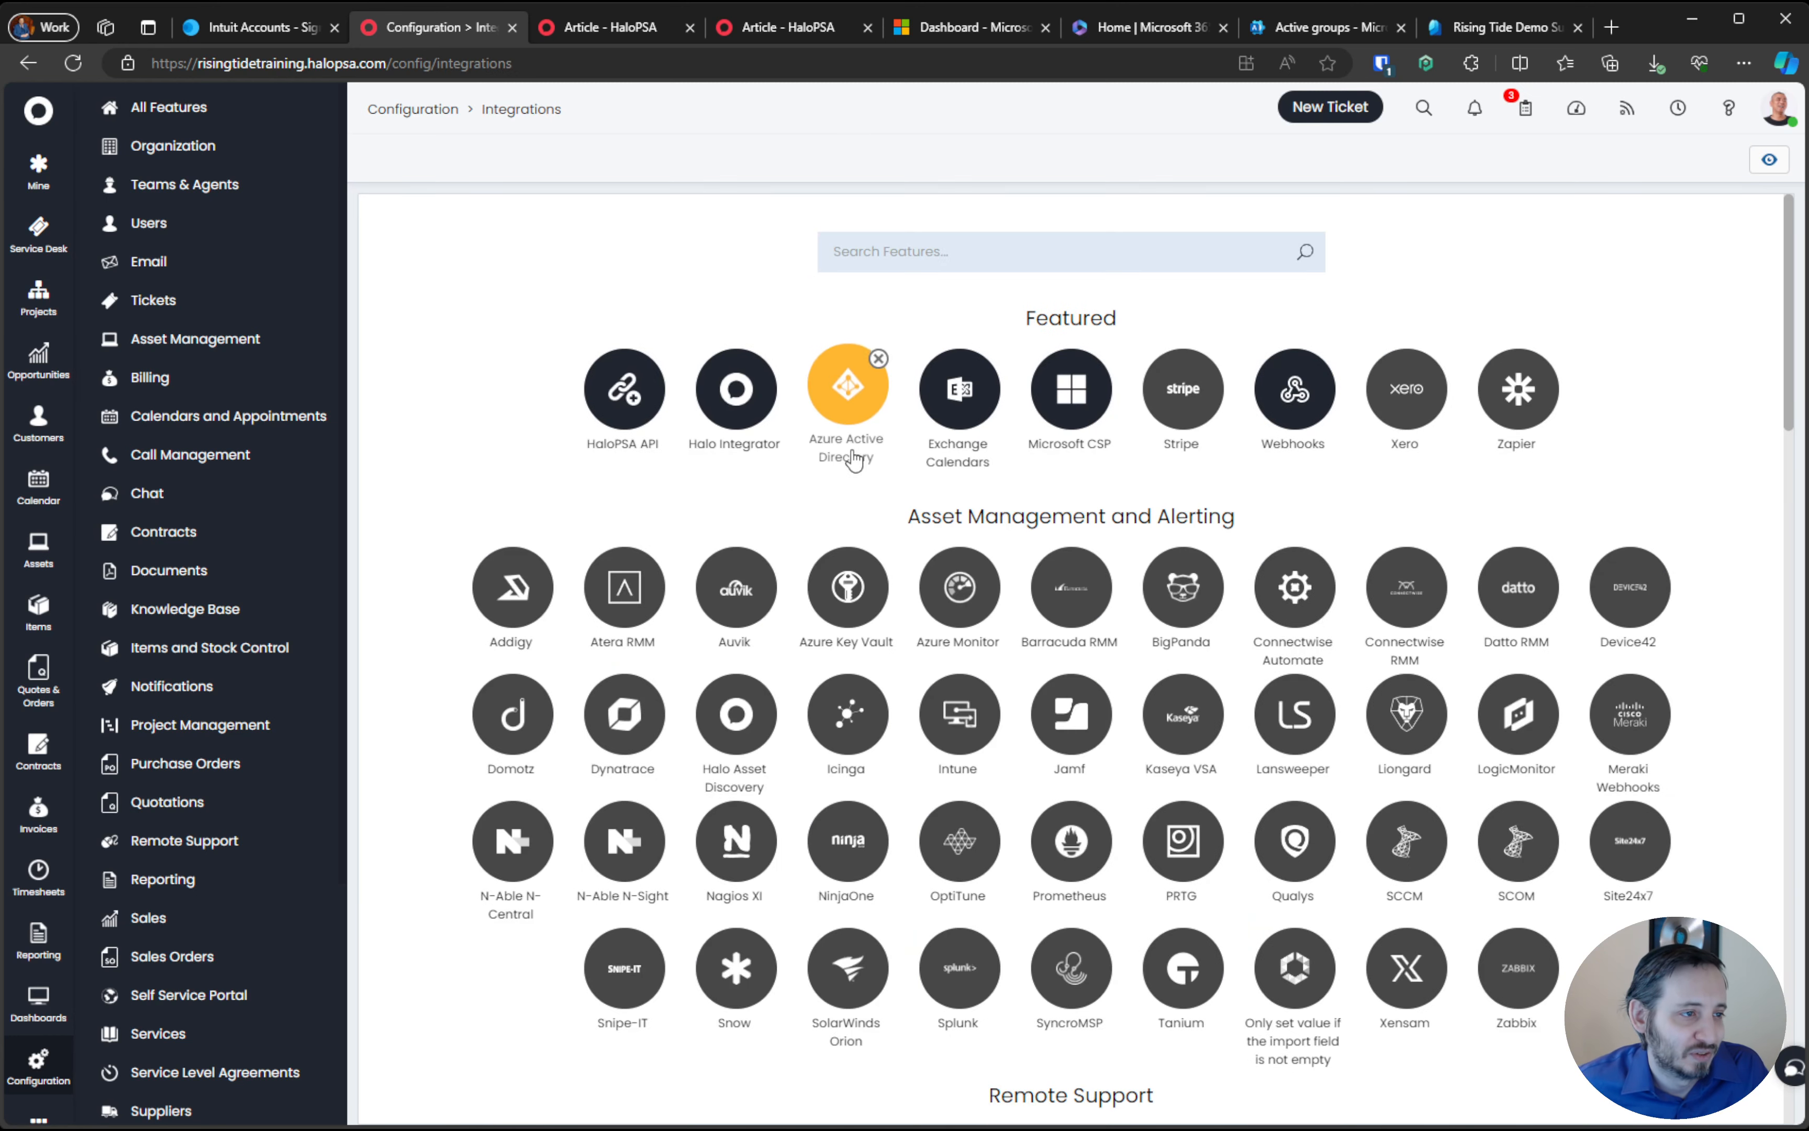
left_click(1065, 396)
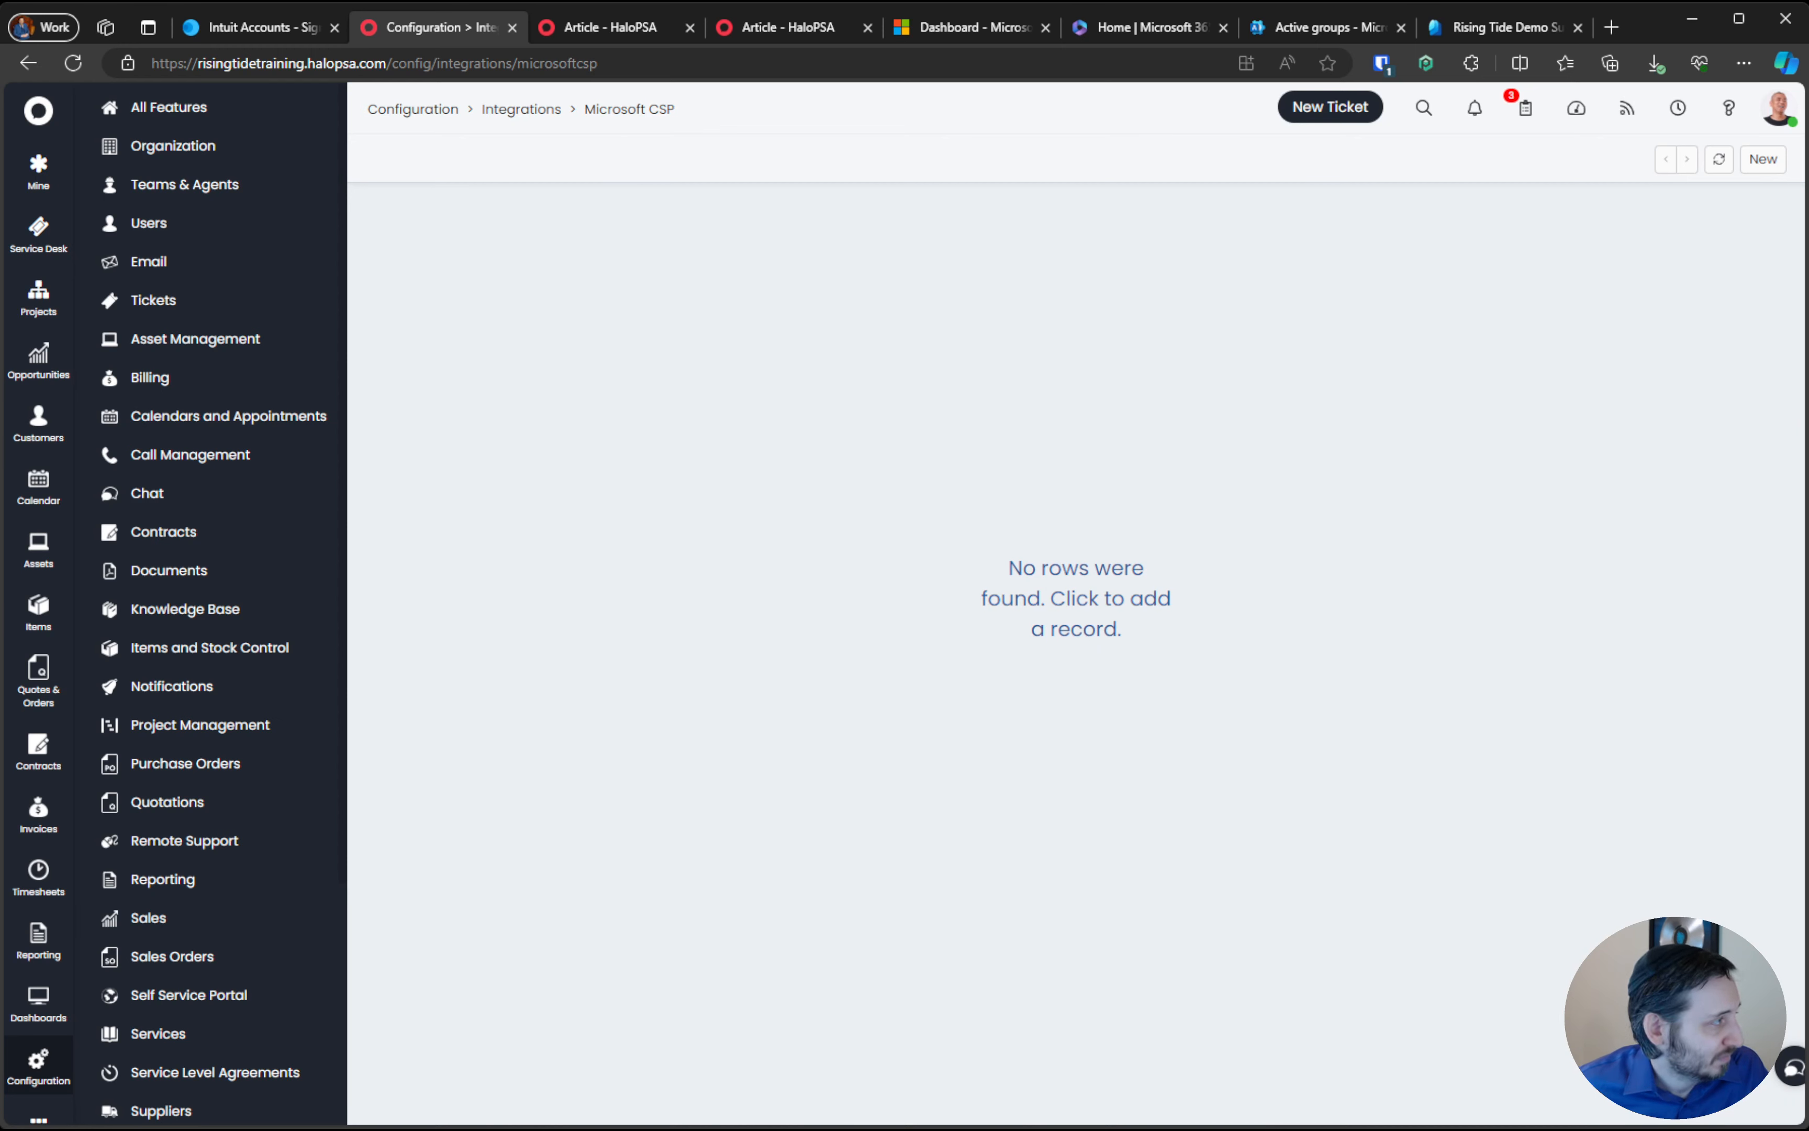
- Open a blank New Microsoft CSP Connection form from the empty connections list
left_click(907, 455)
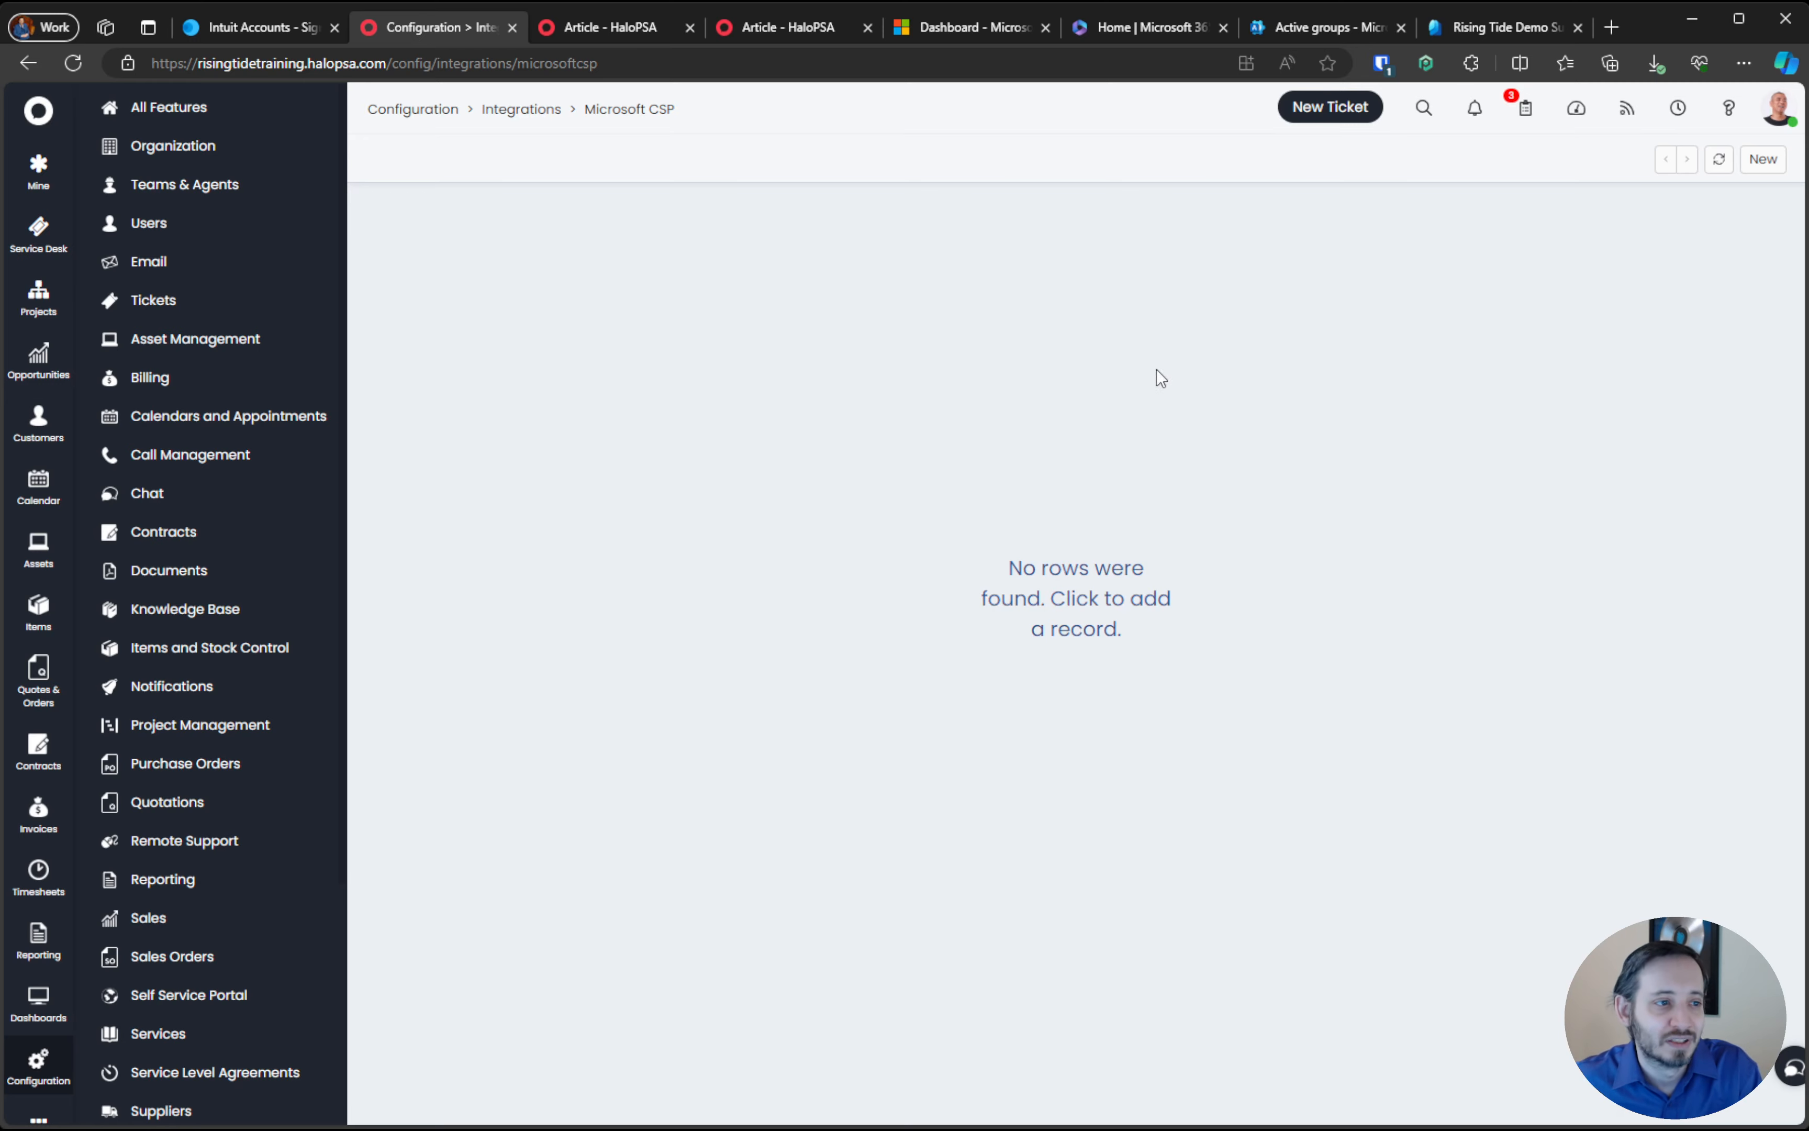
left_click(1080, 603)
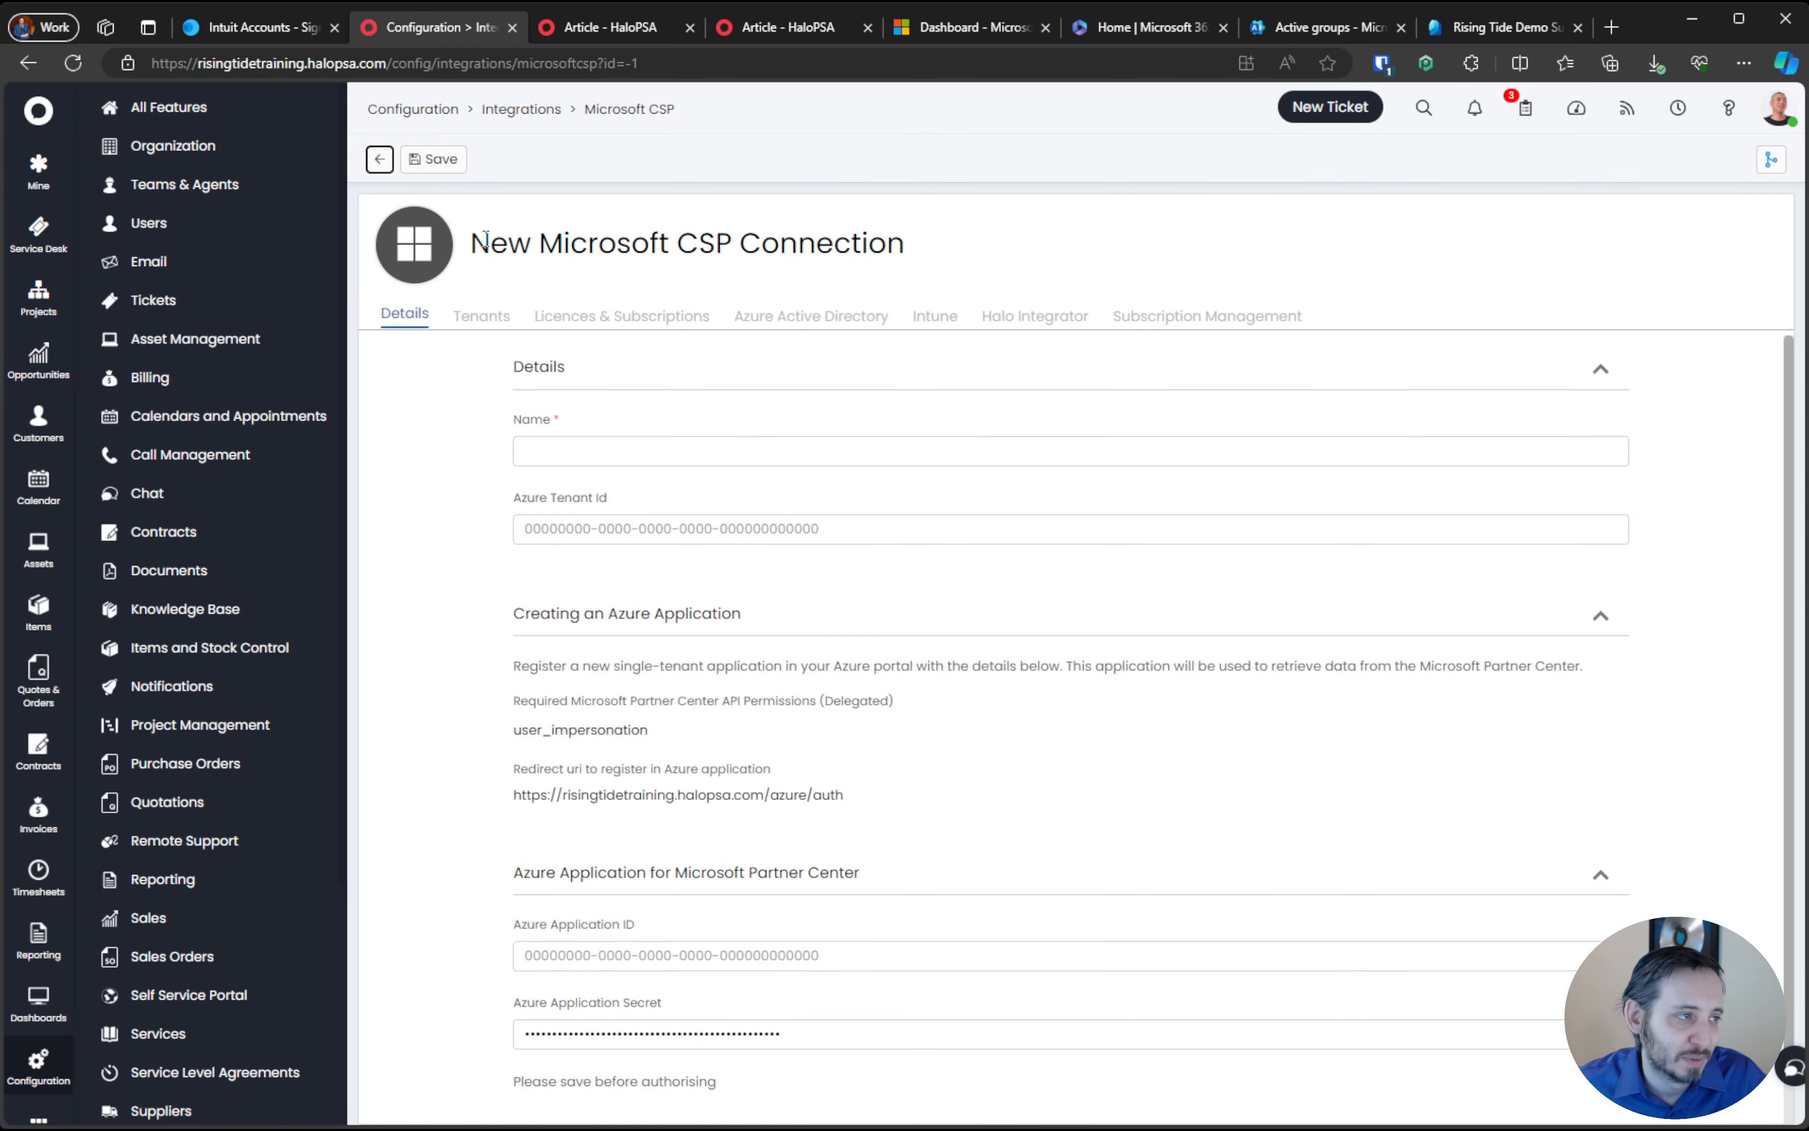
- Close the browser search sidebar and enter 'CyberDrain CSP Connection' as the connection name
left_click_drag(533, 244, 948, 243)
key("ctrl+shift+e")
left_click(717, 446)
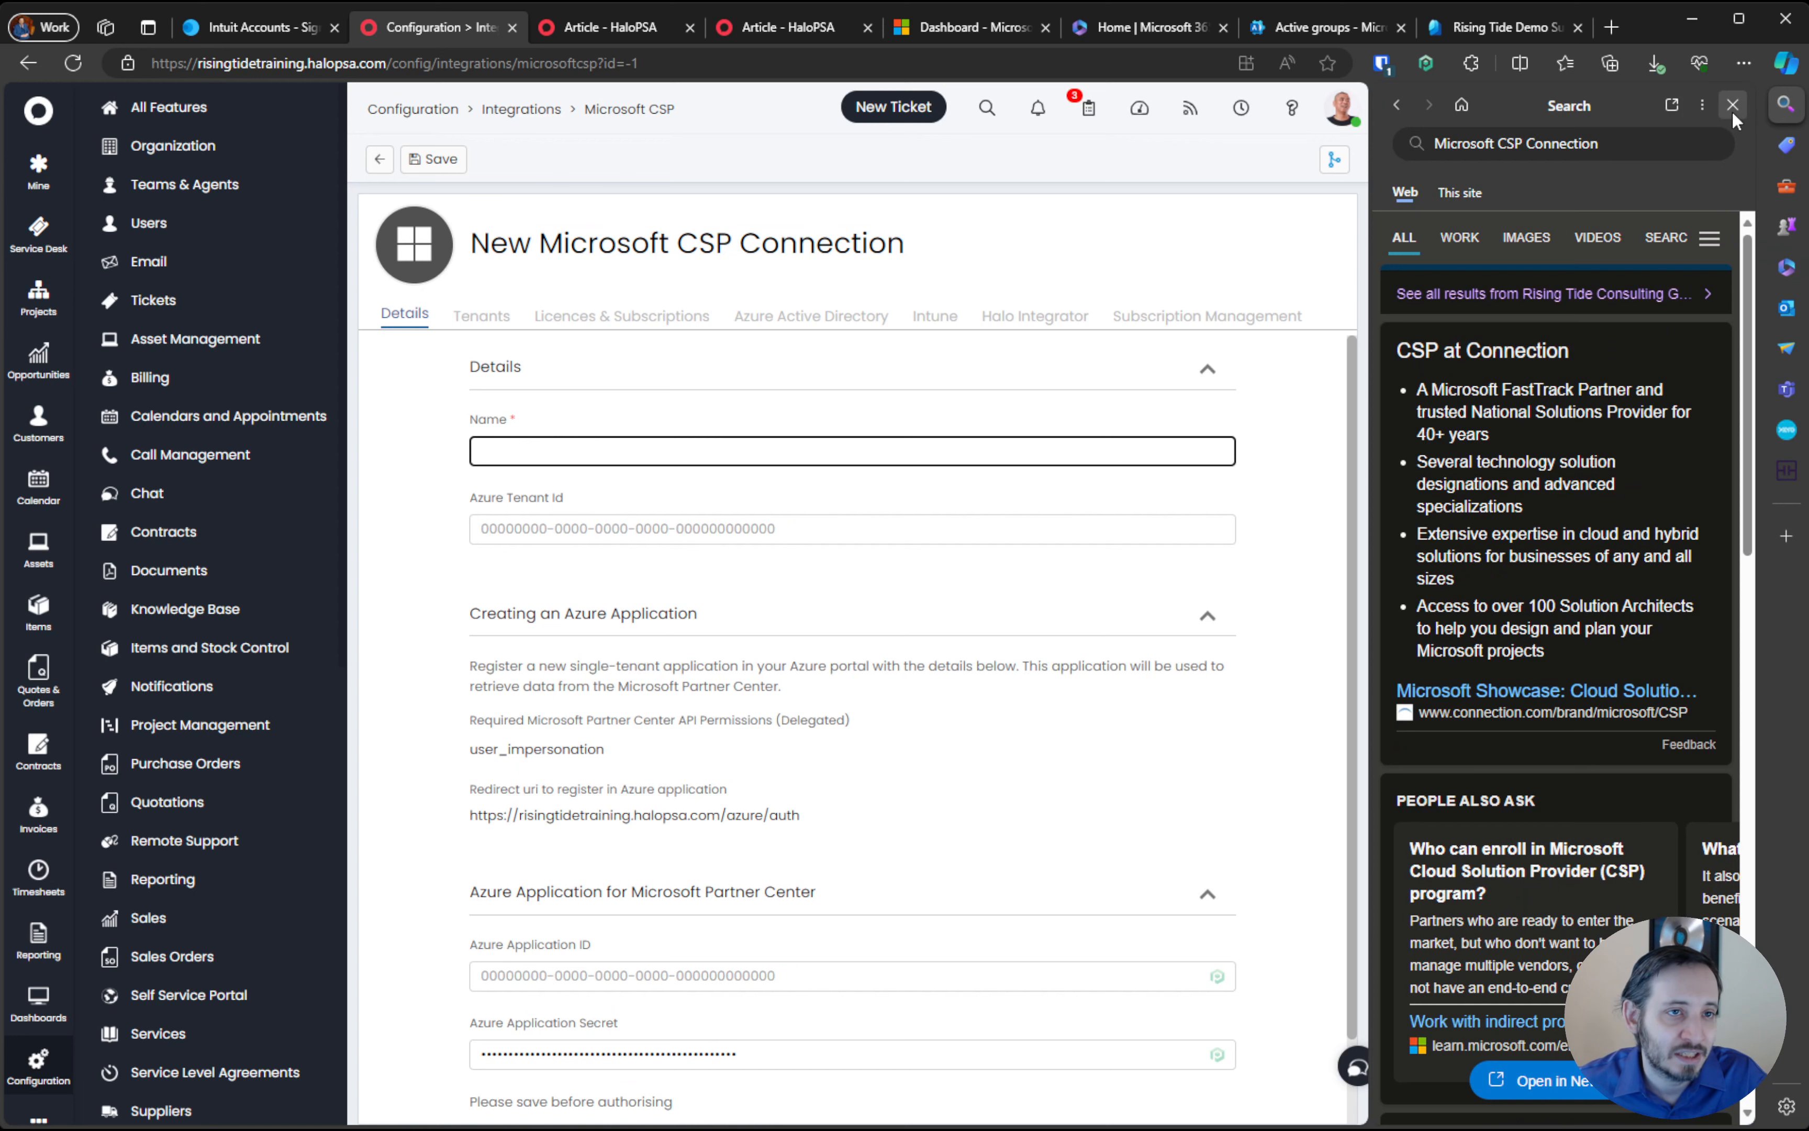
left_click(1733, 105)
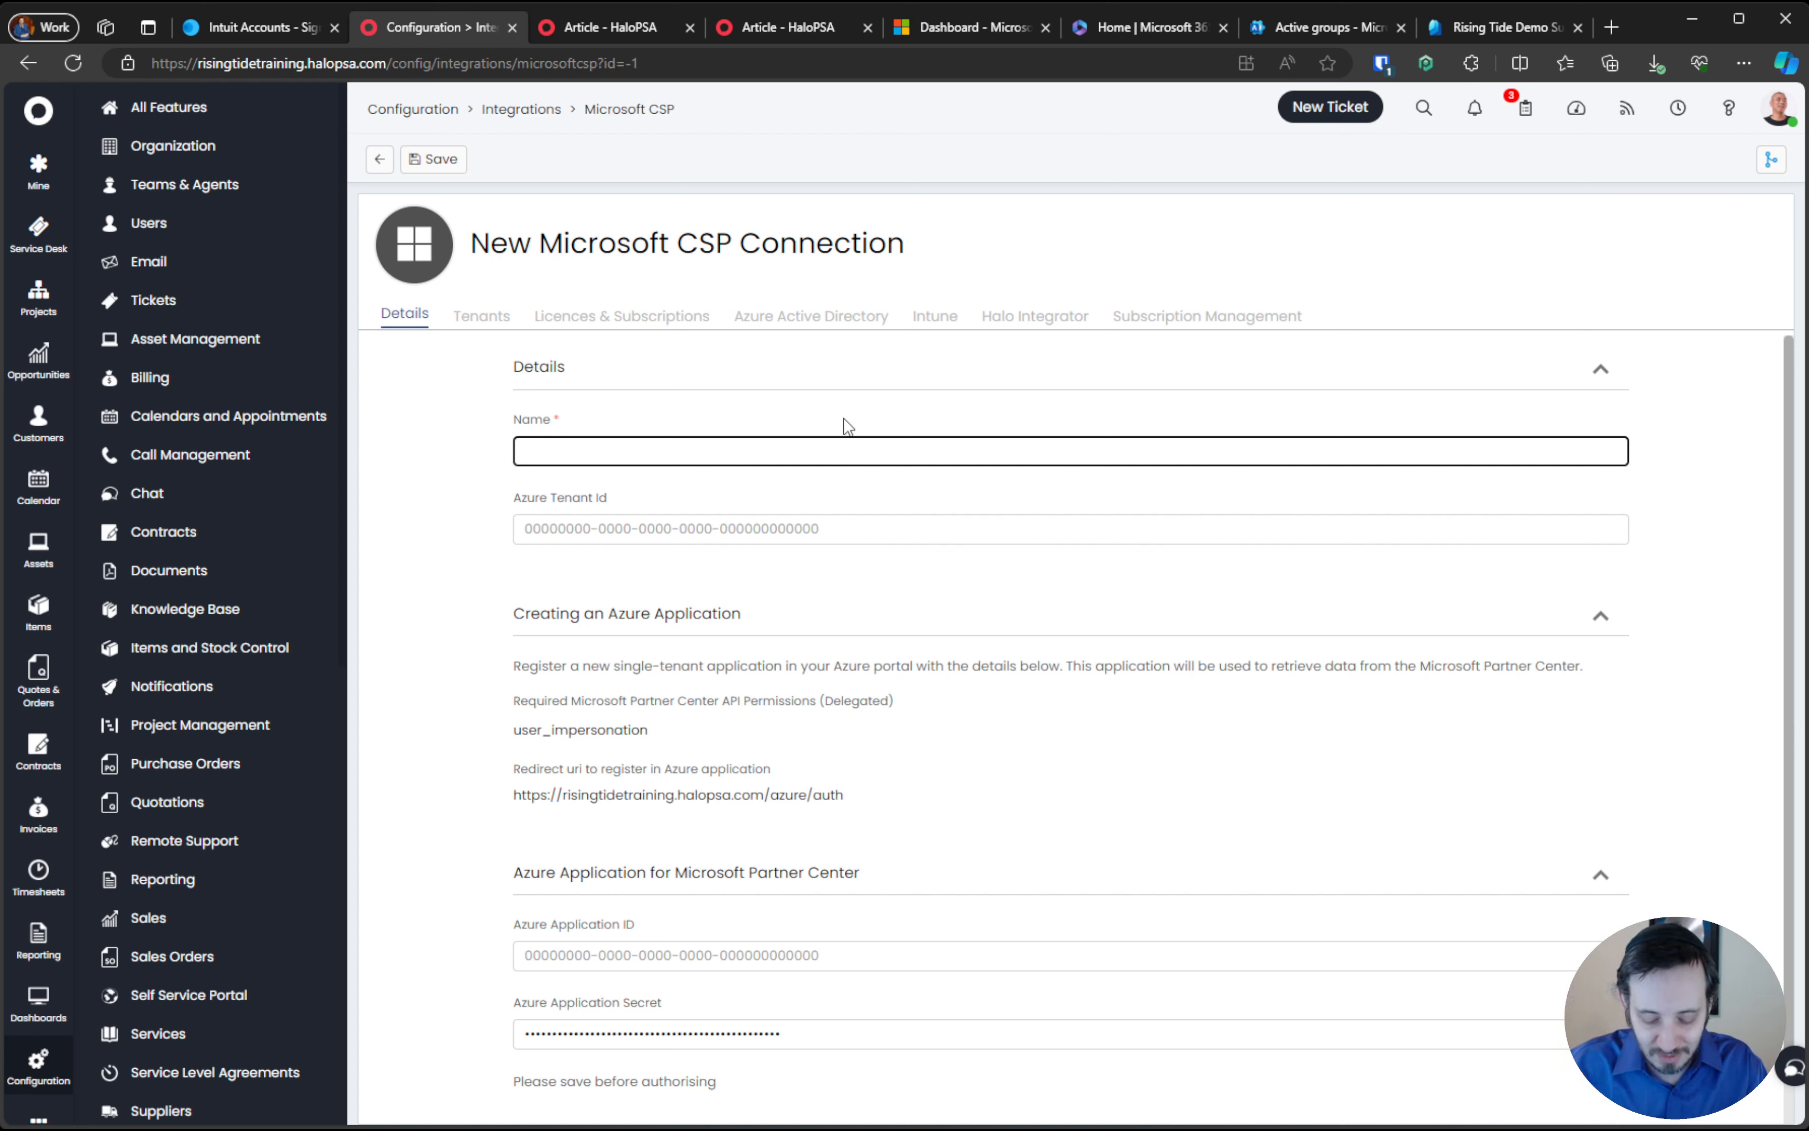
type("CyberDrain CSP Connection")
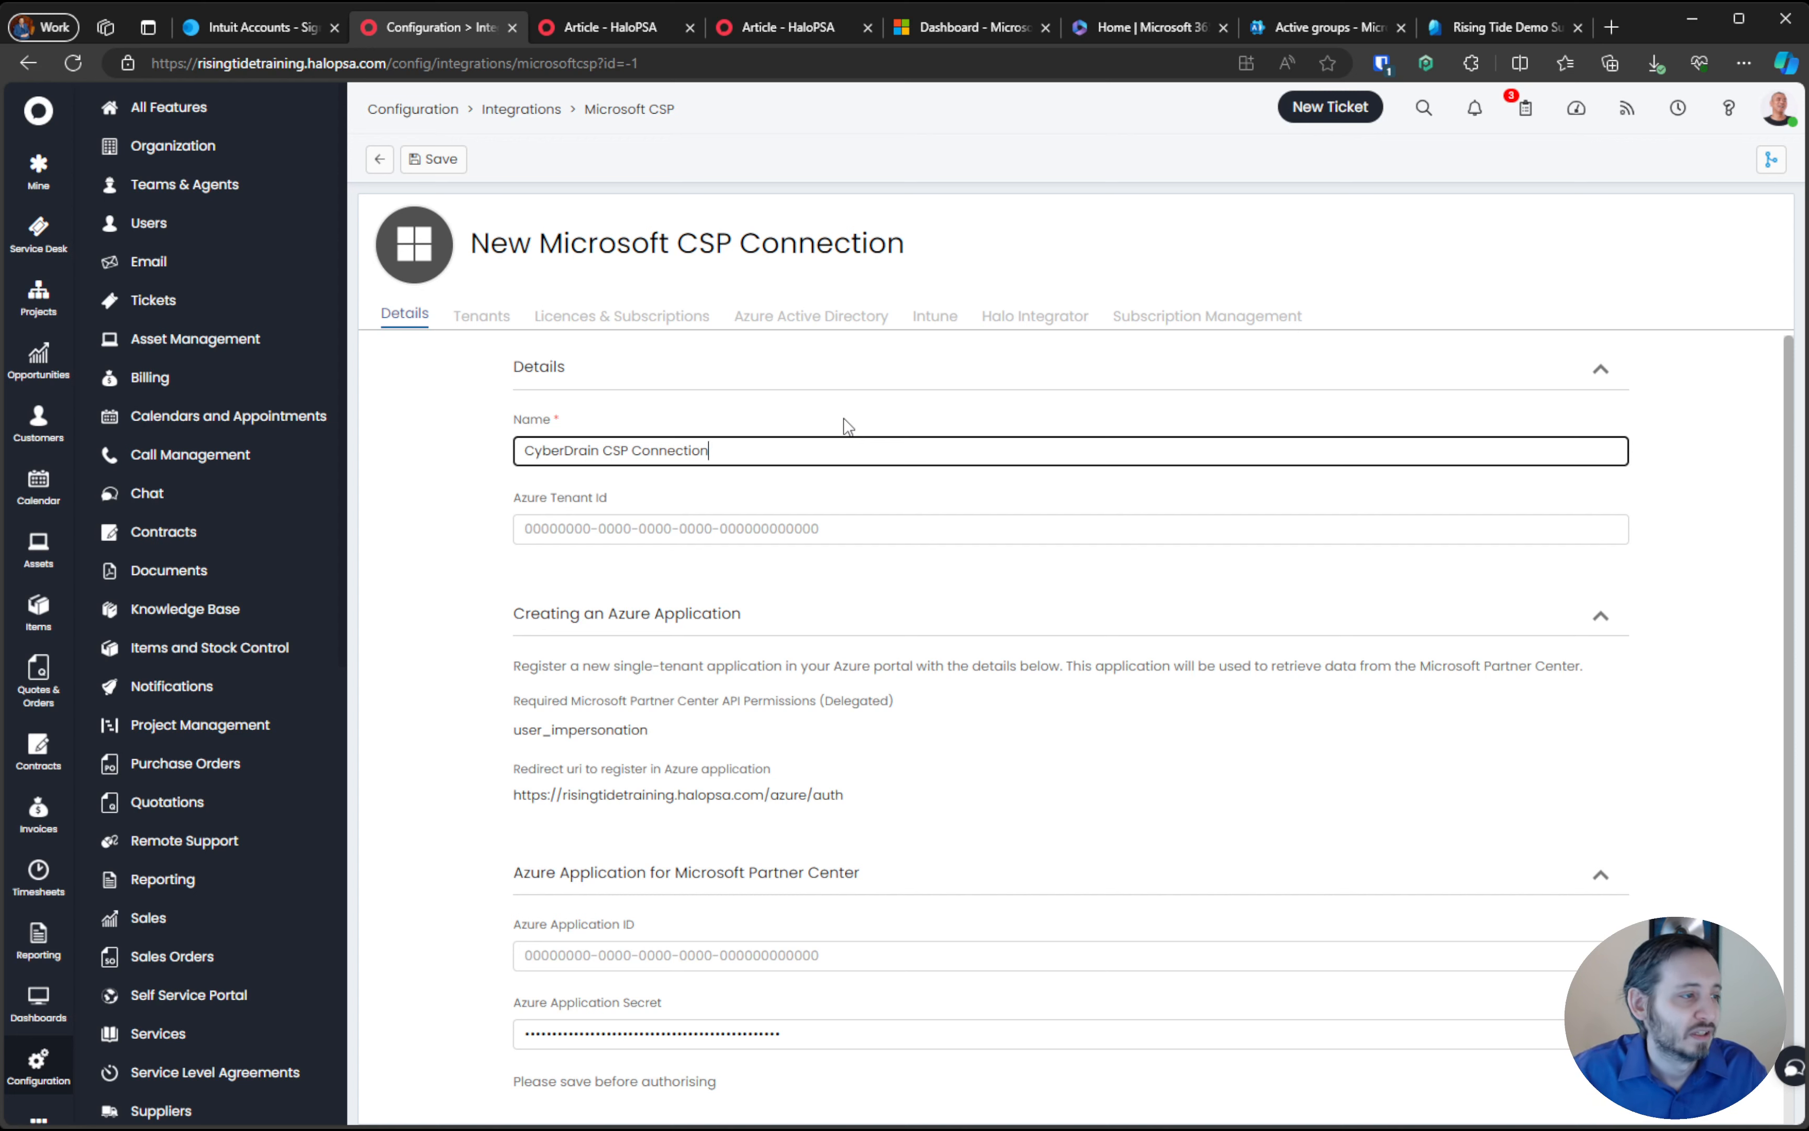
key("Tab")
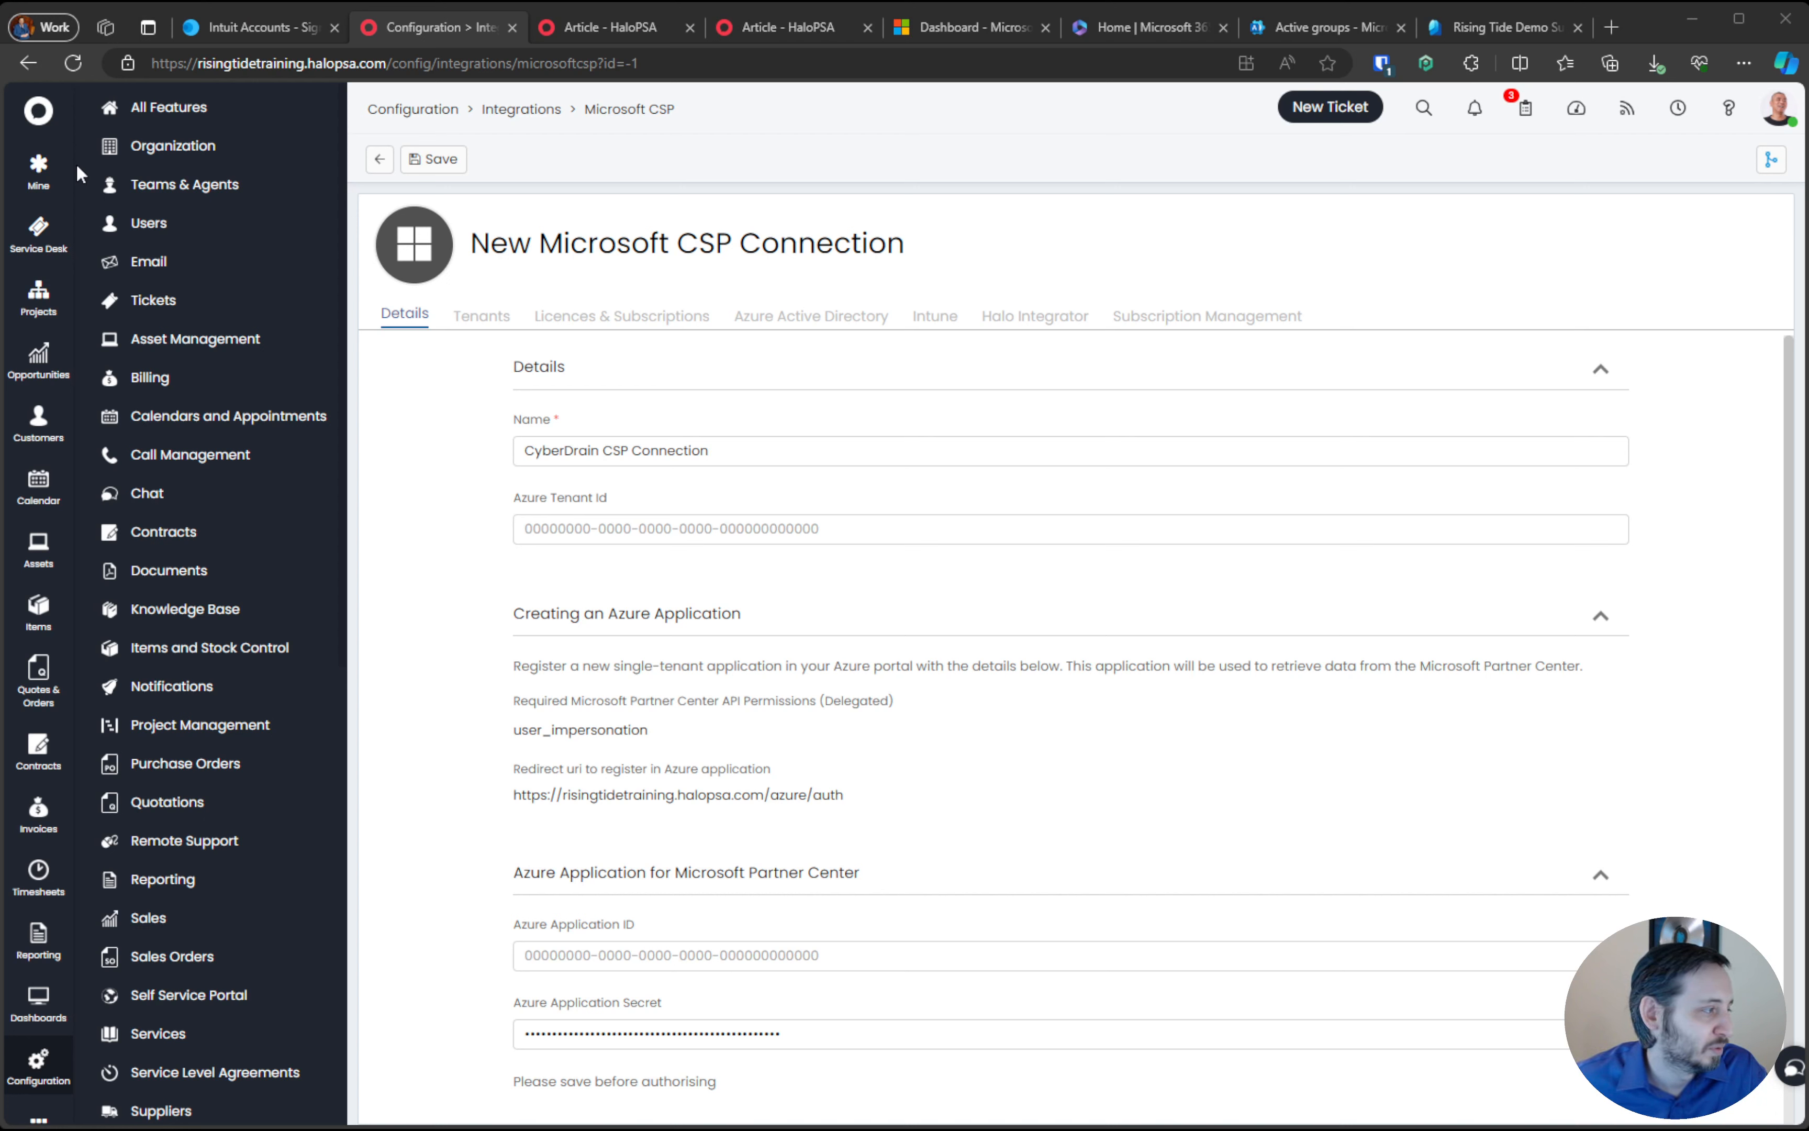
left_click(1100, 162)
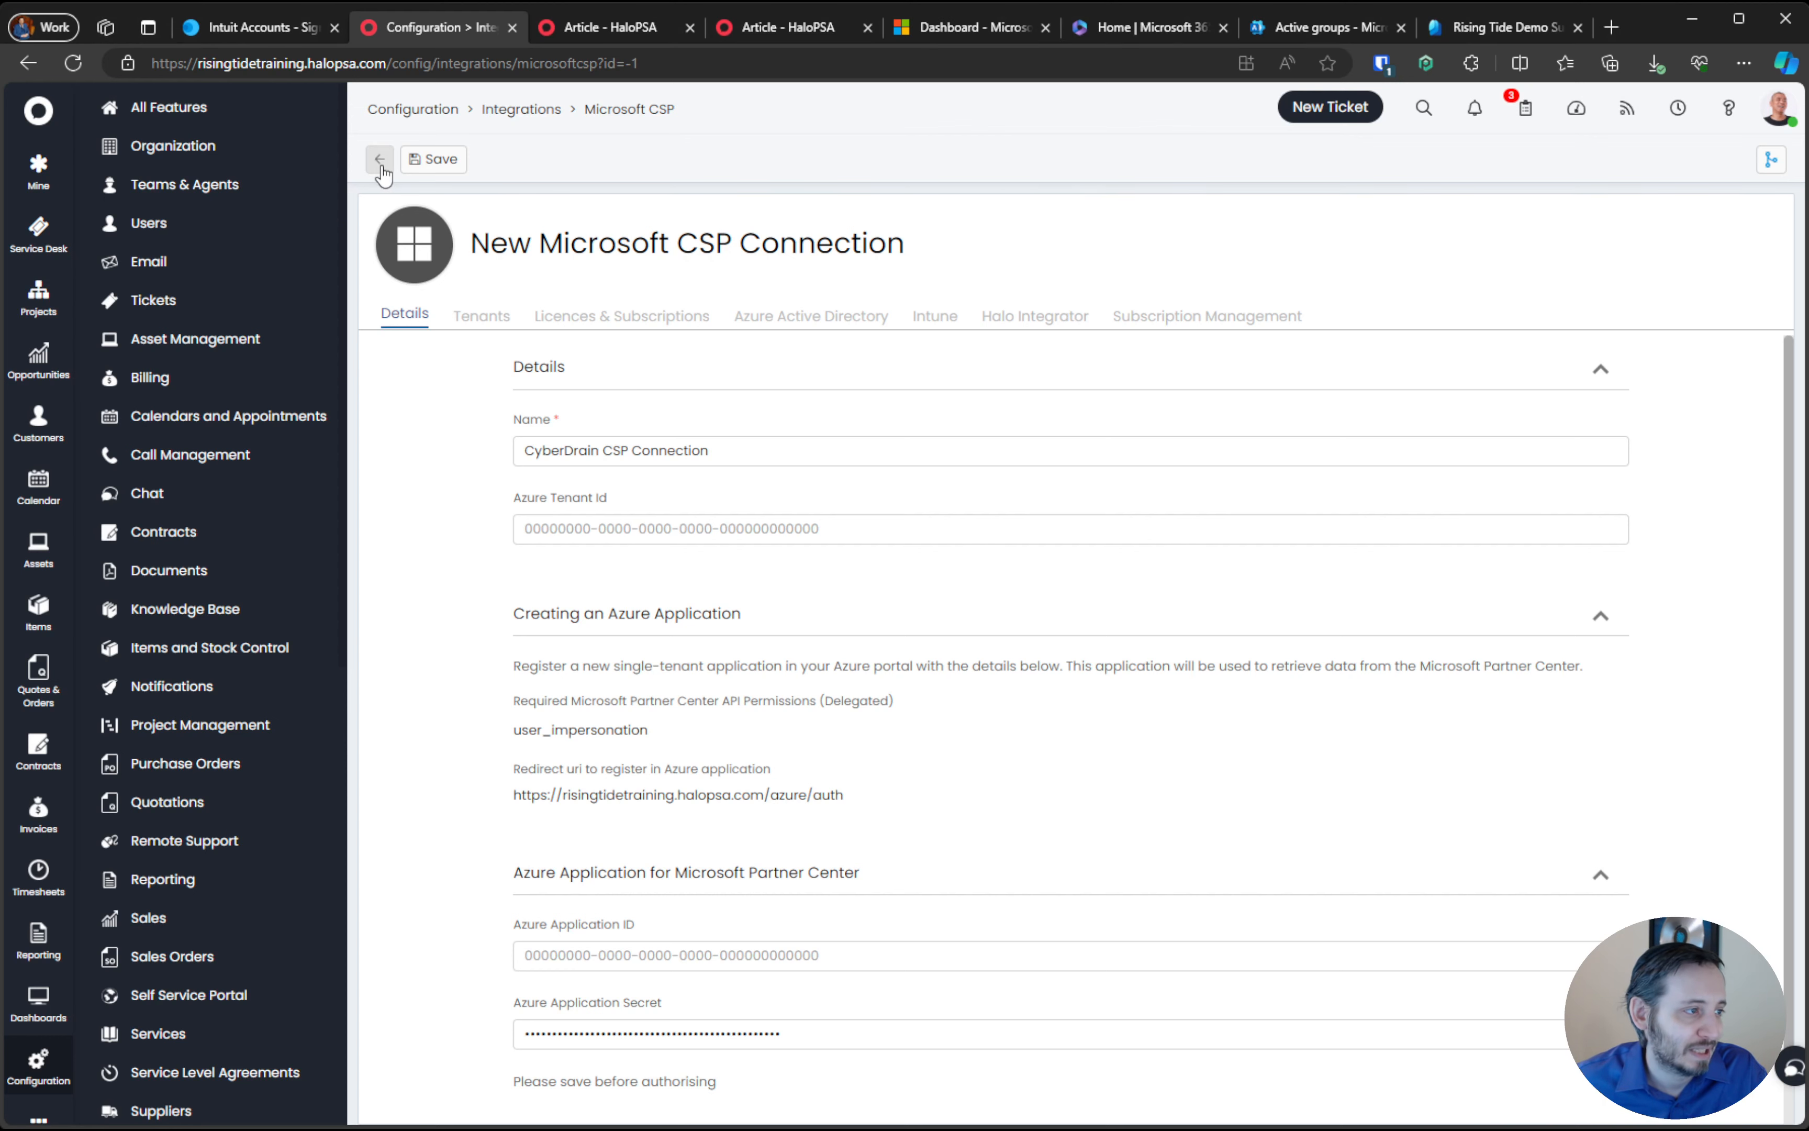
- Return to the Microsoft CSP list and load the HaloPSA login page in a private tab
left_click(381, 161)
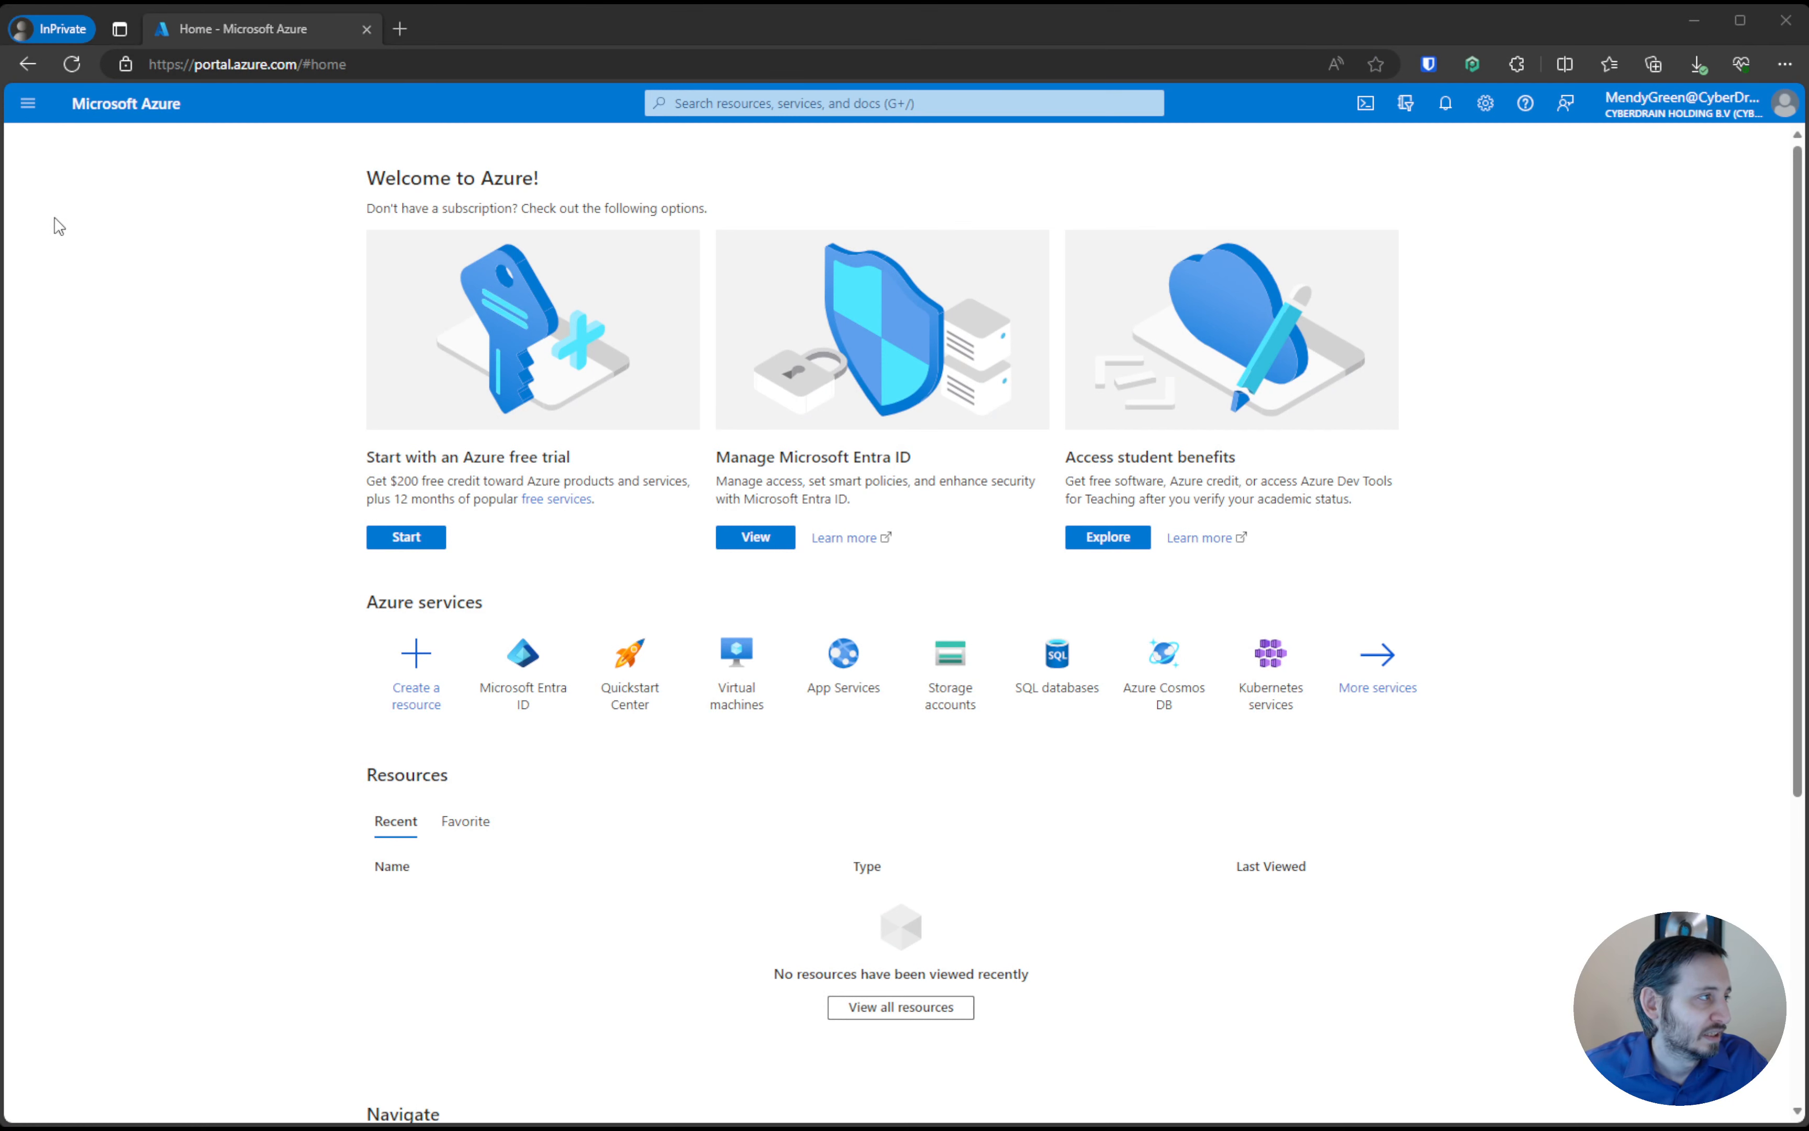
left_click(400, 28)
type("risingtidetraining.halopsa.com/")
key("Return")
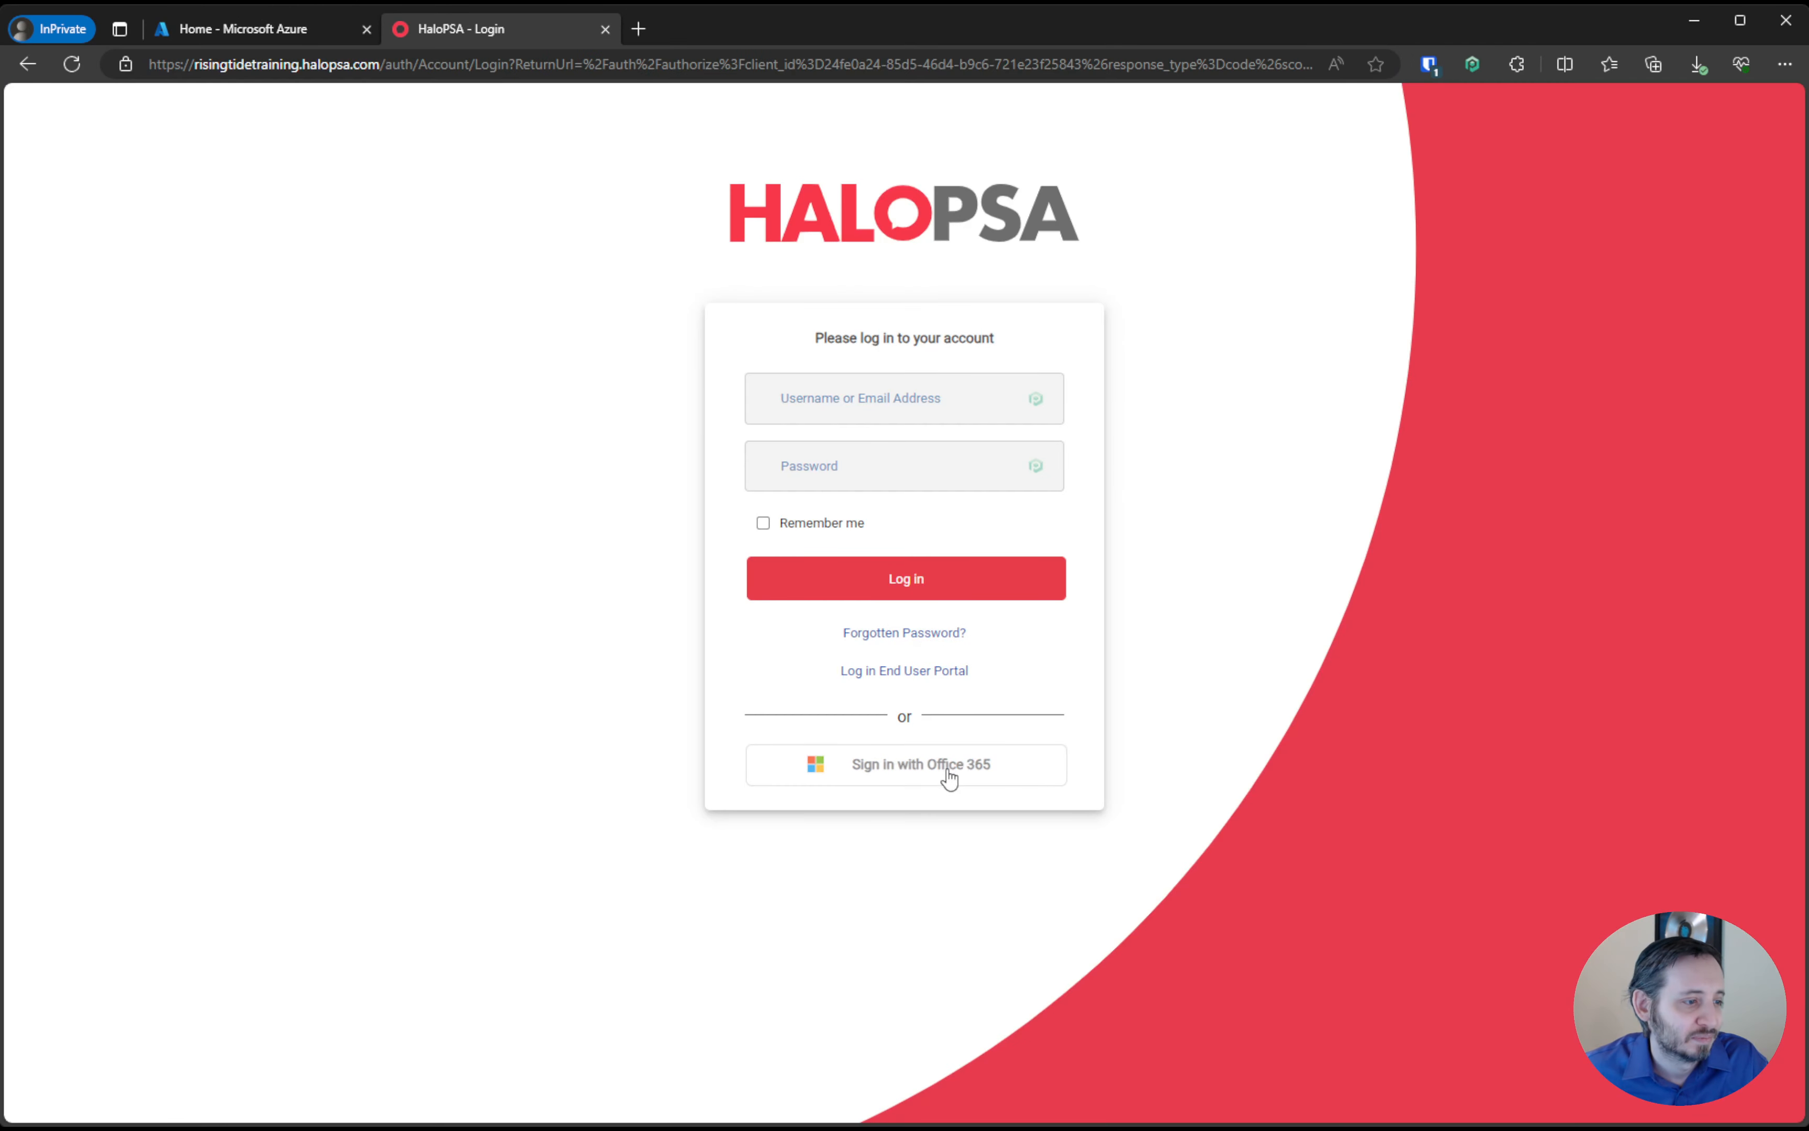
- Sign in with Office 365 using a different Rising Tide work account's e-mail and password
left_click(948, 778)
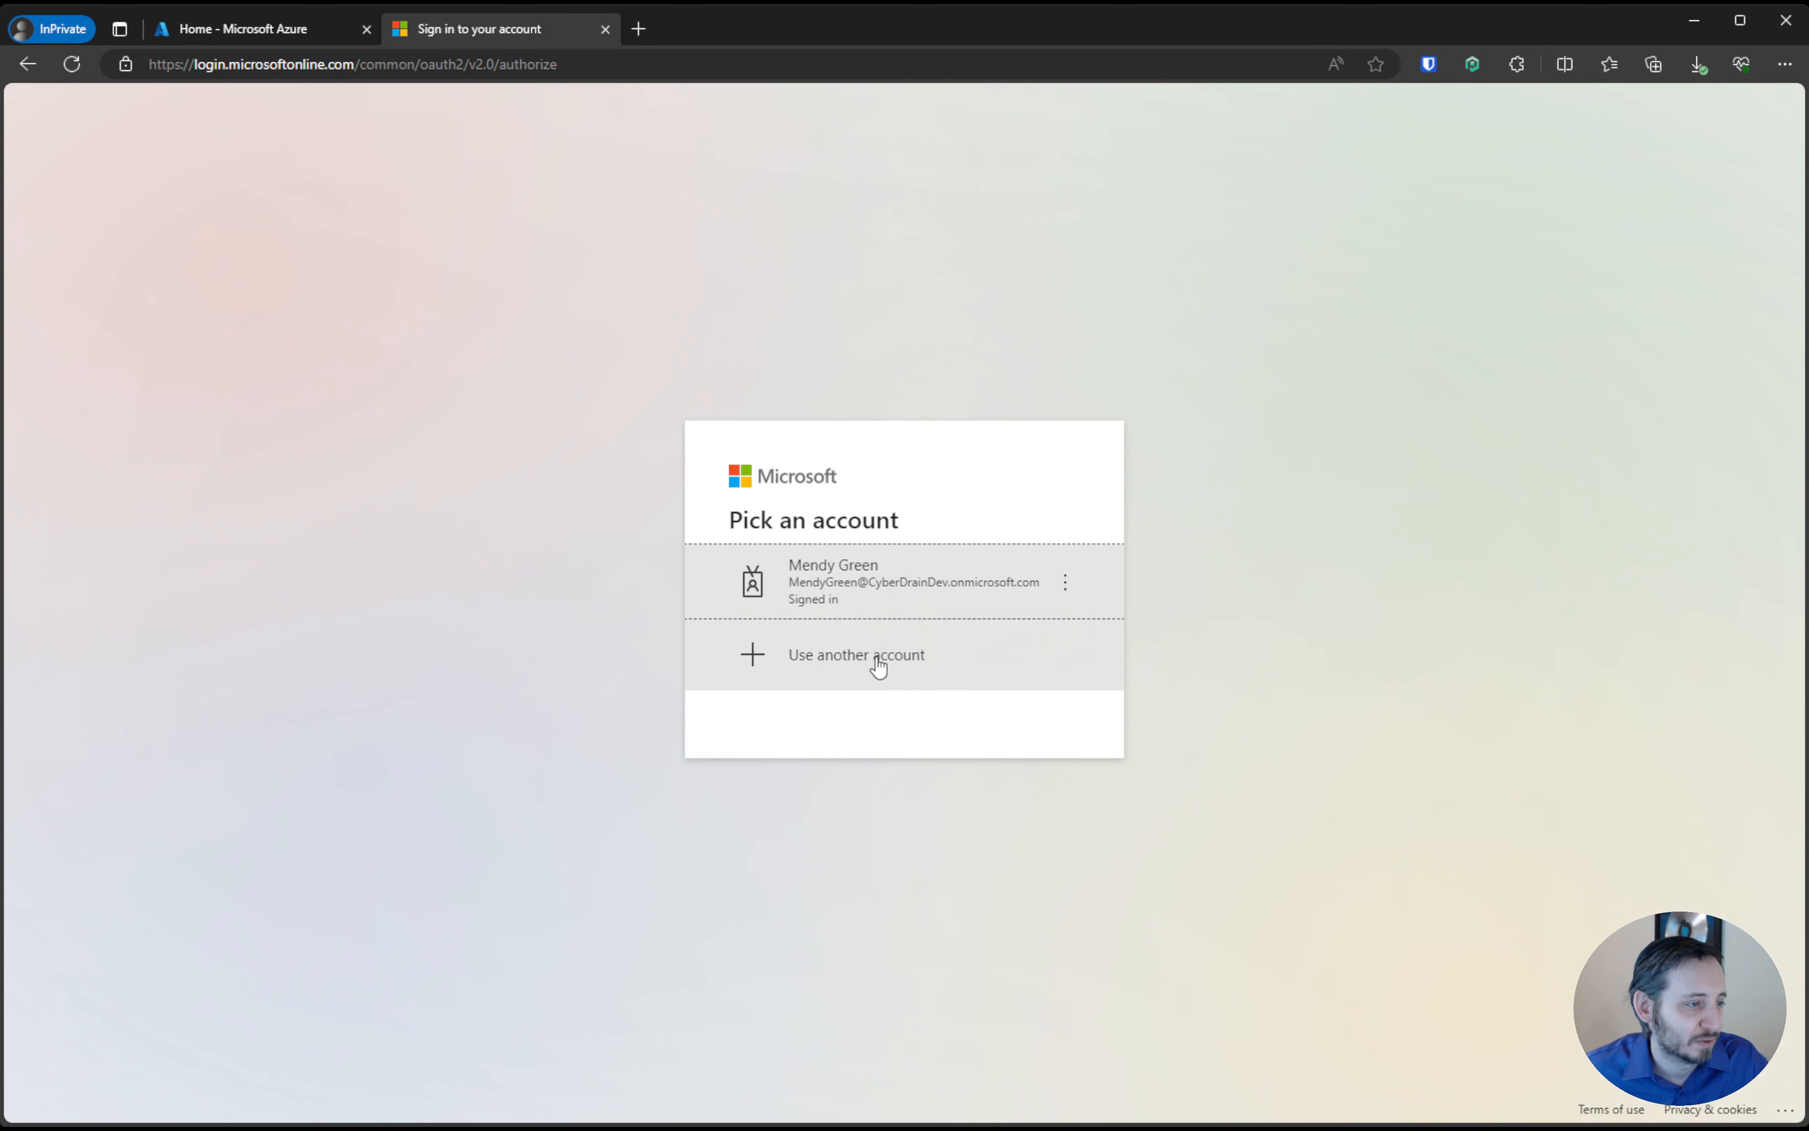
left_click(879, 665)
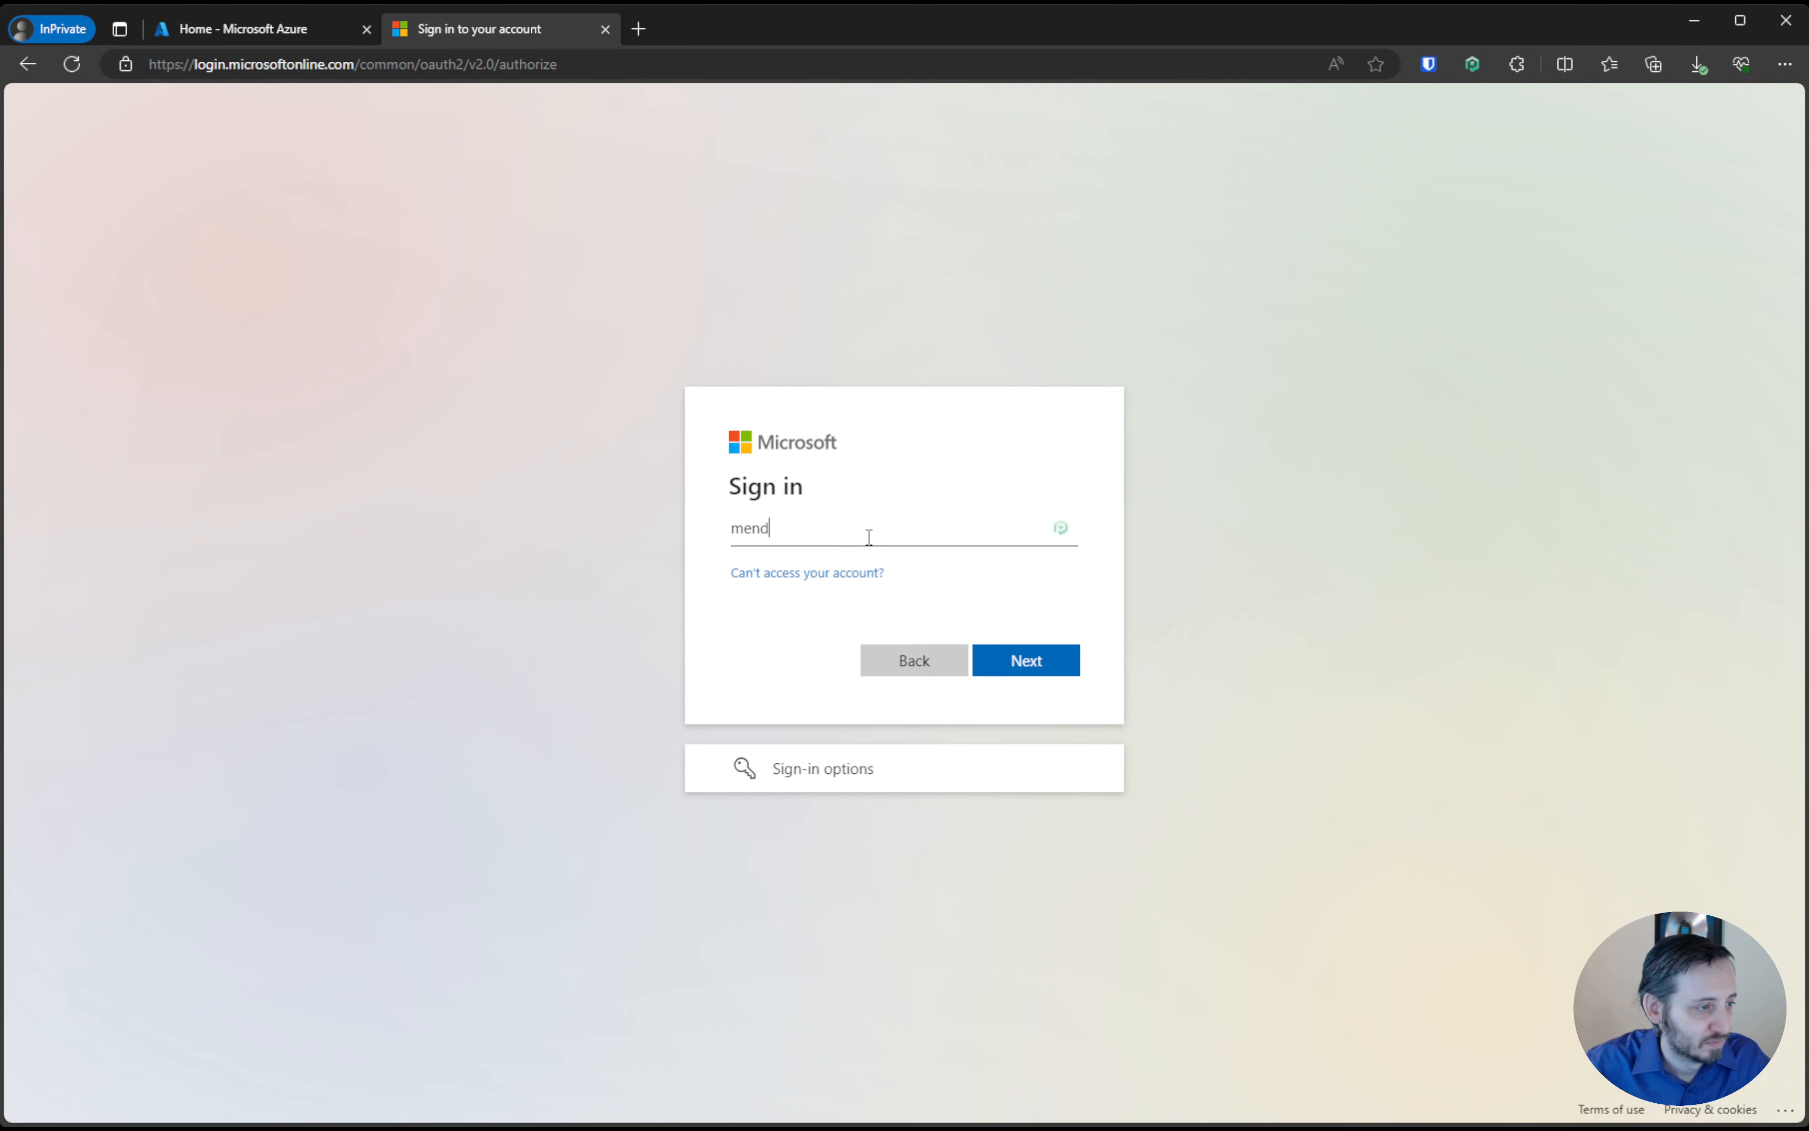
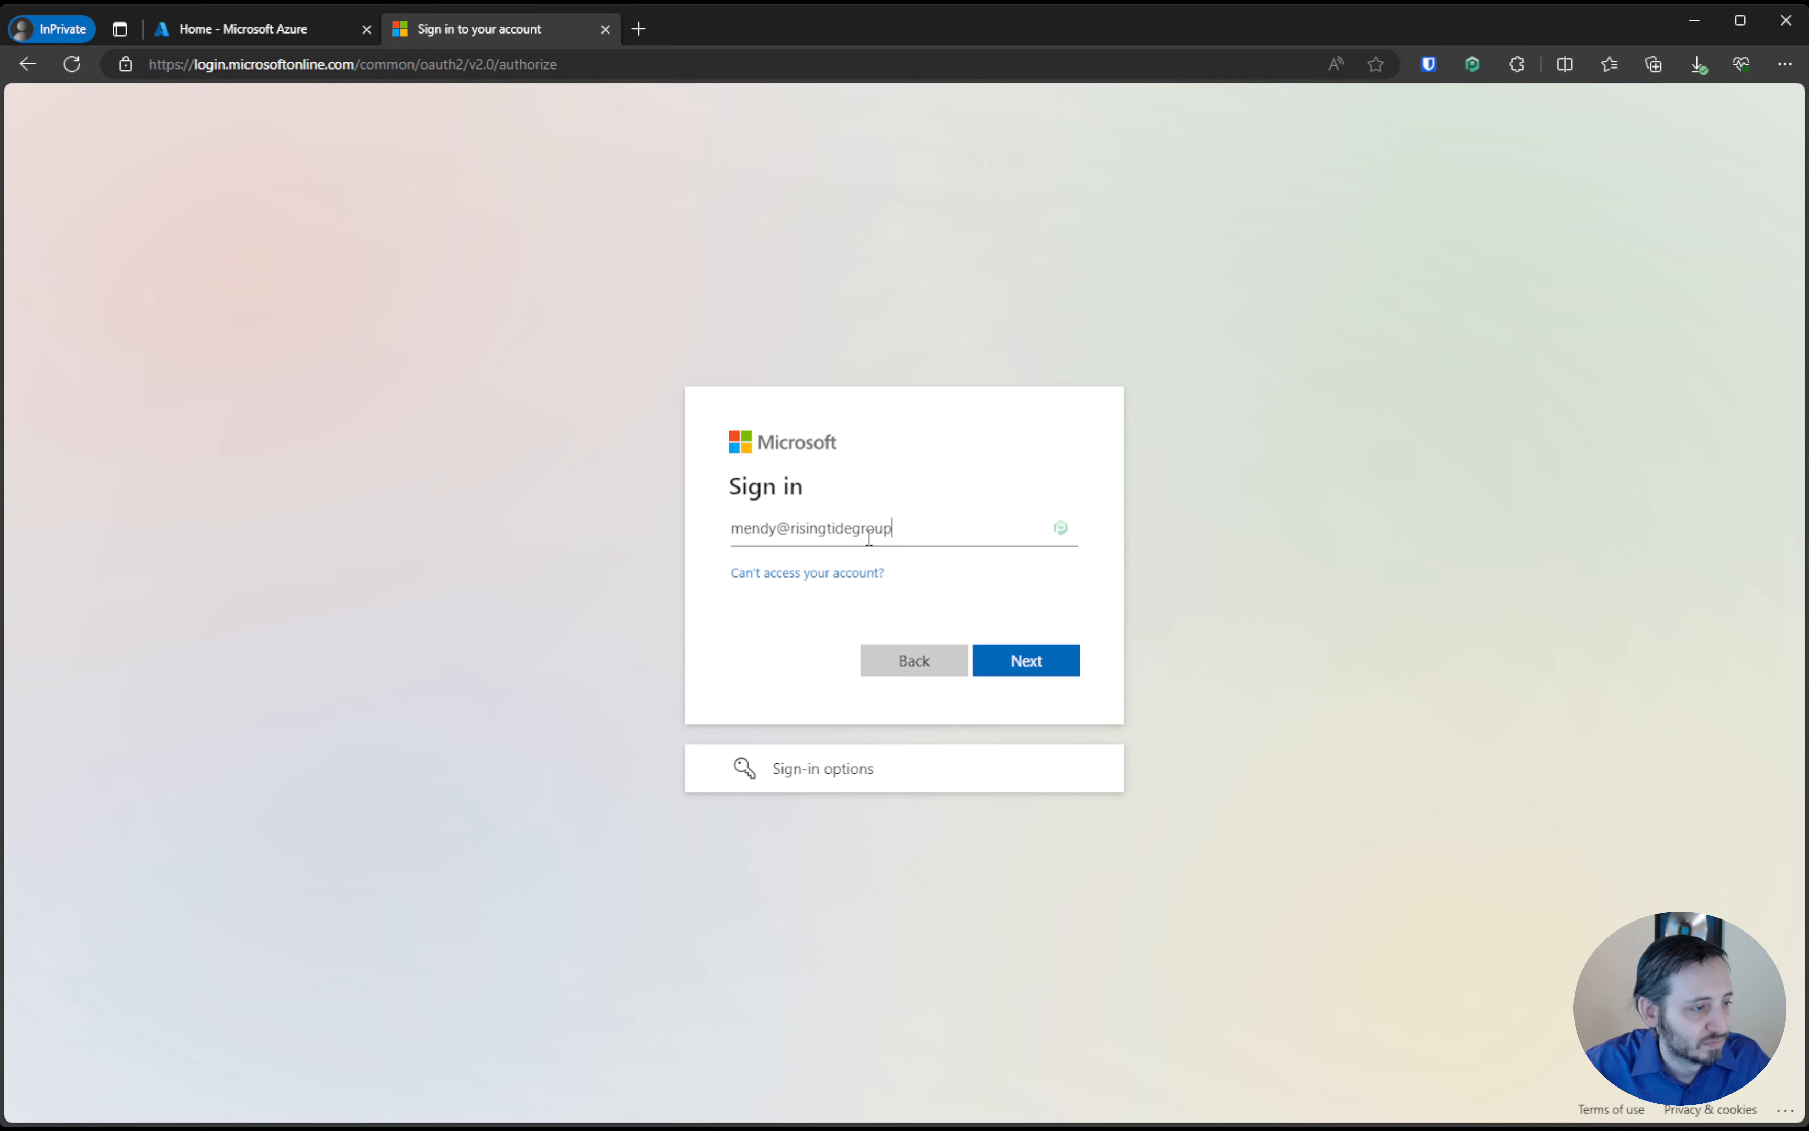
key("Return")
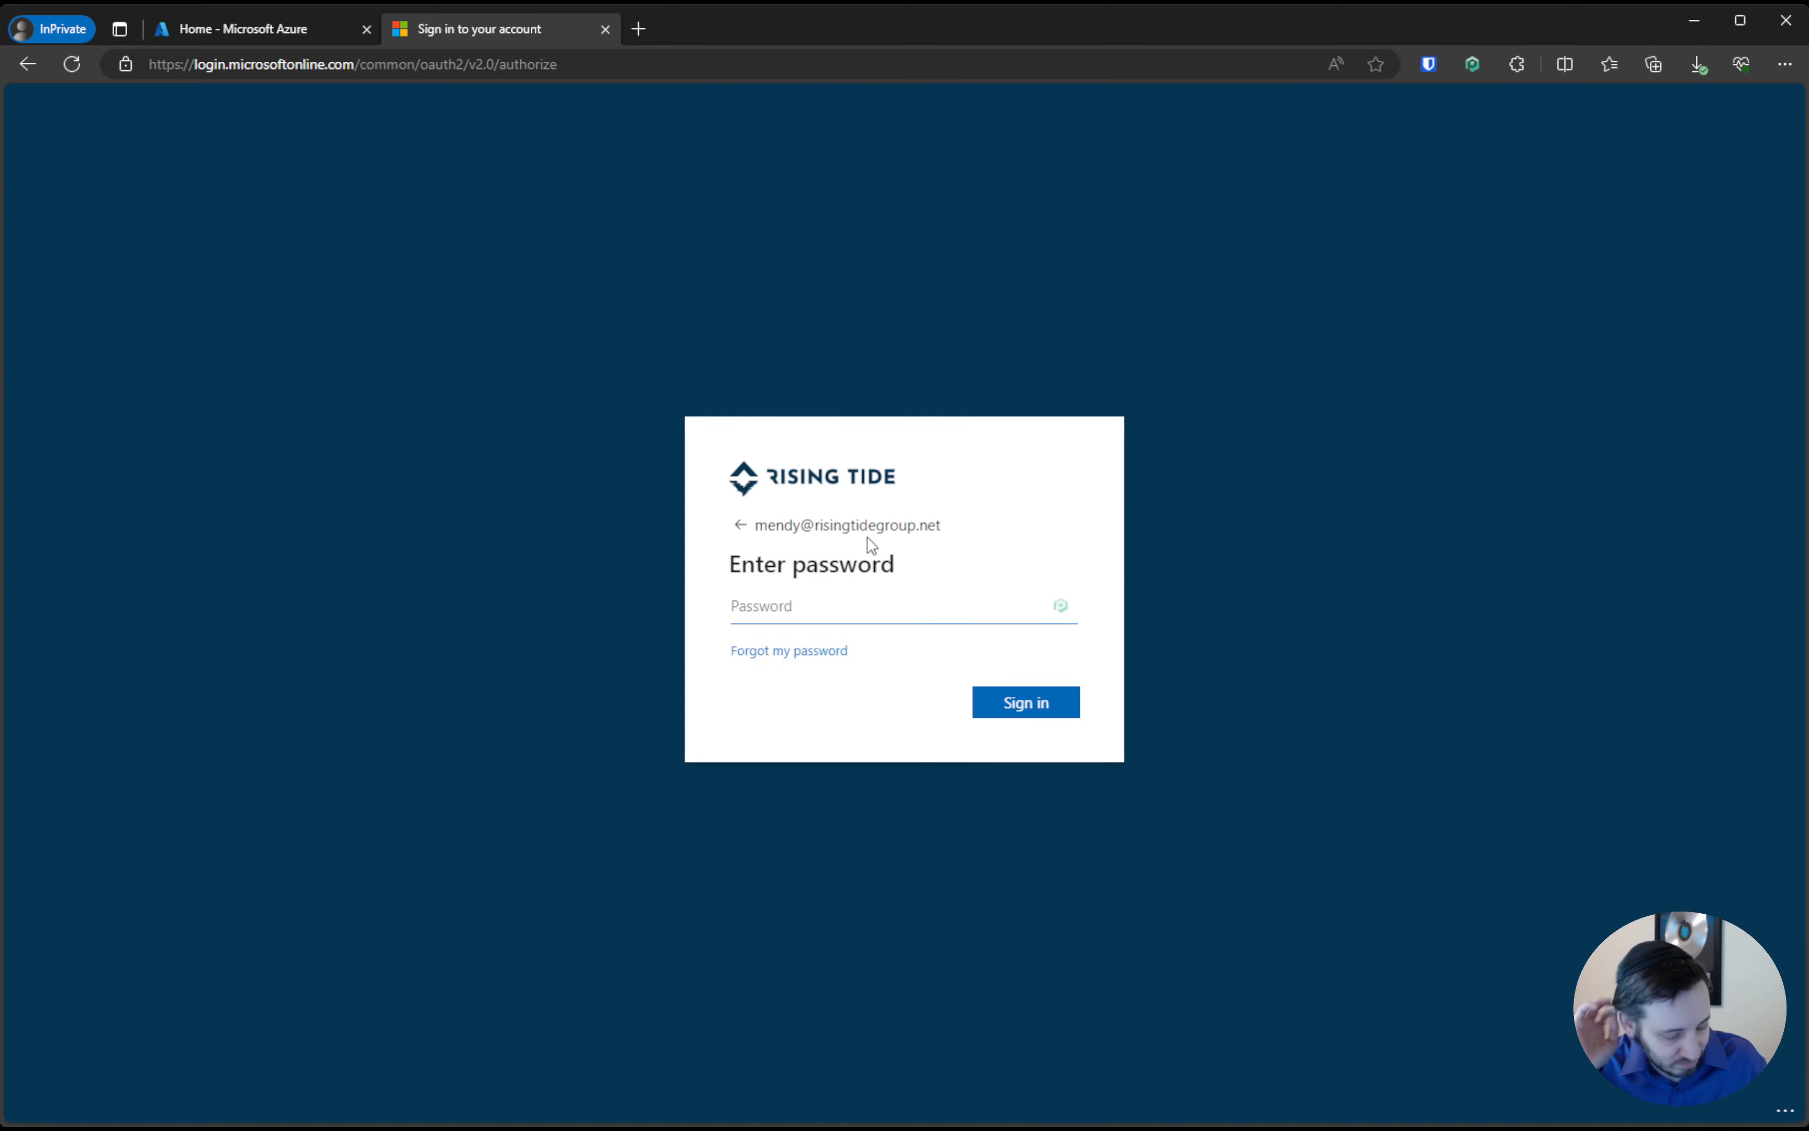
type("••••••")
key("Return")
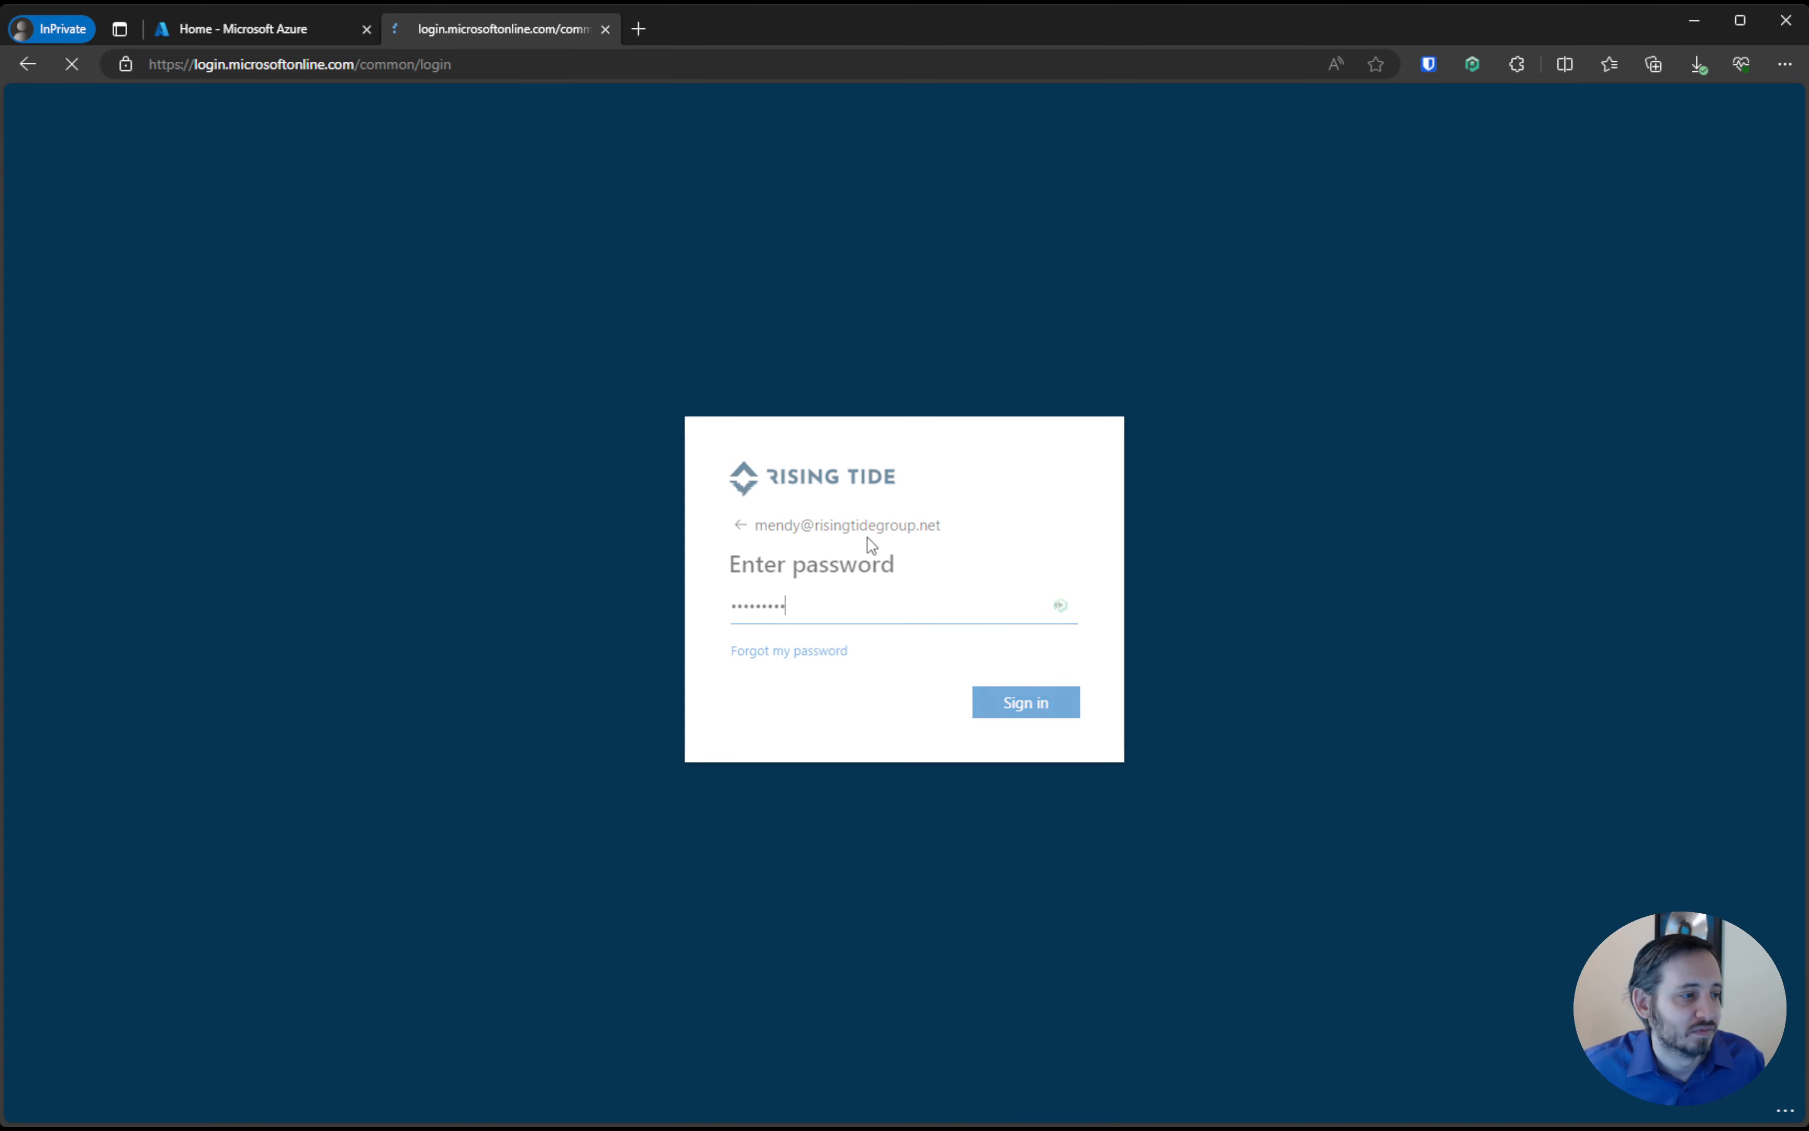
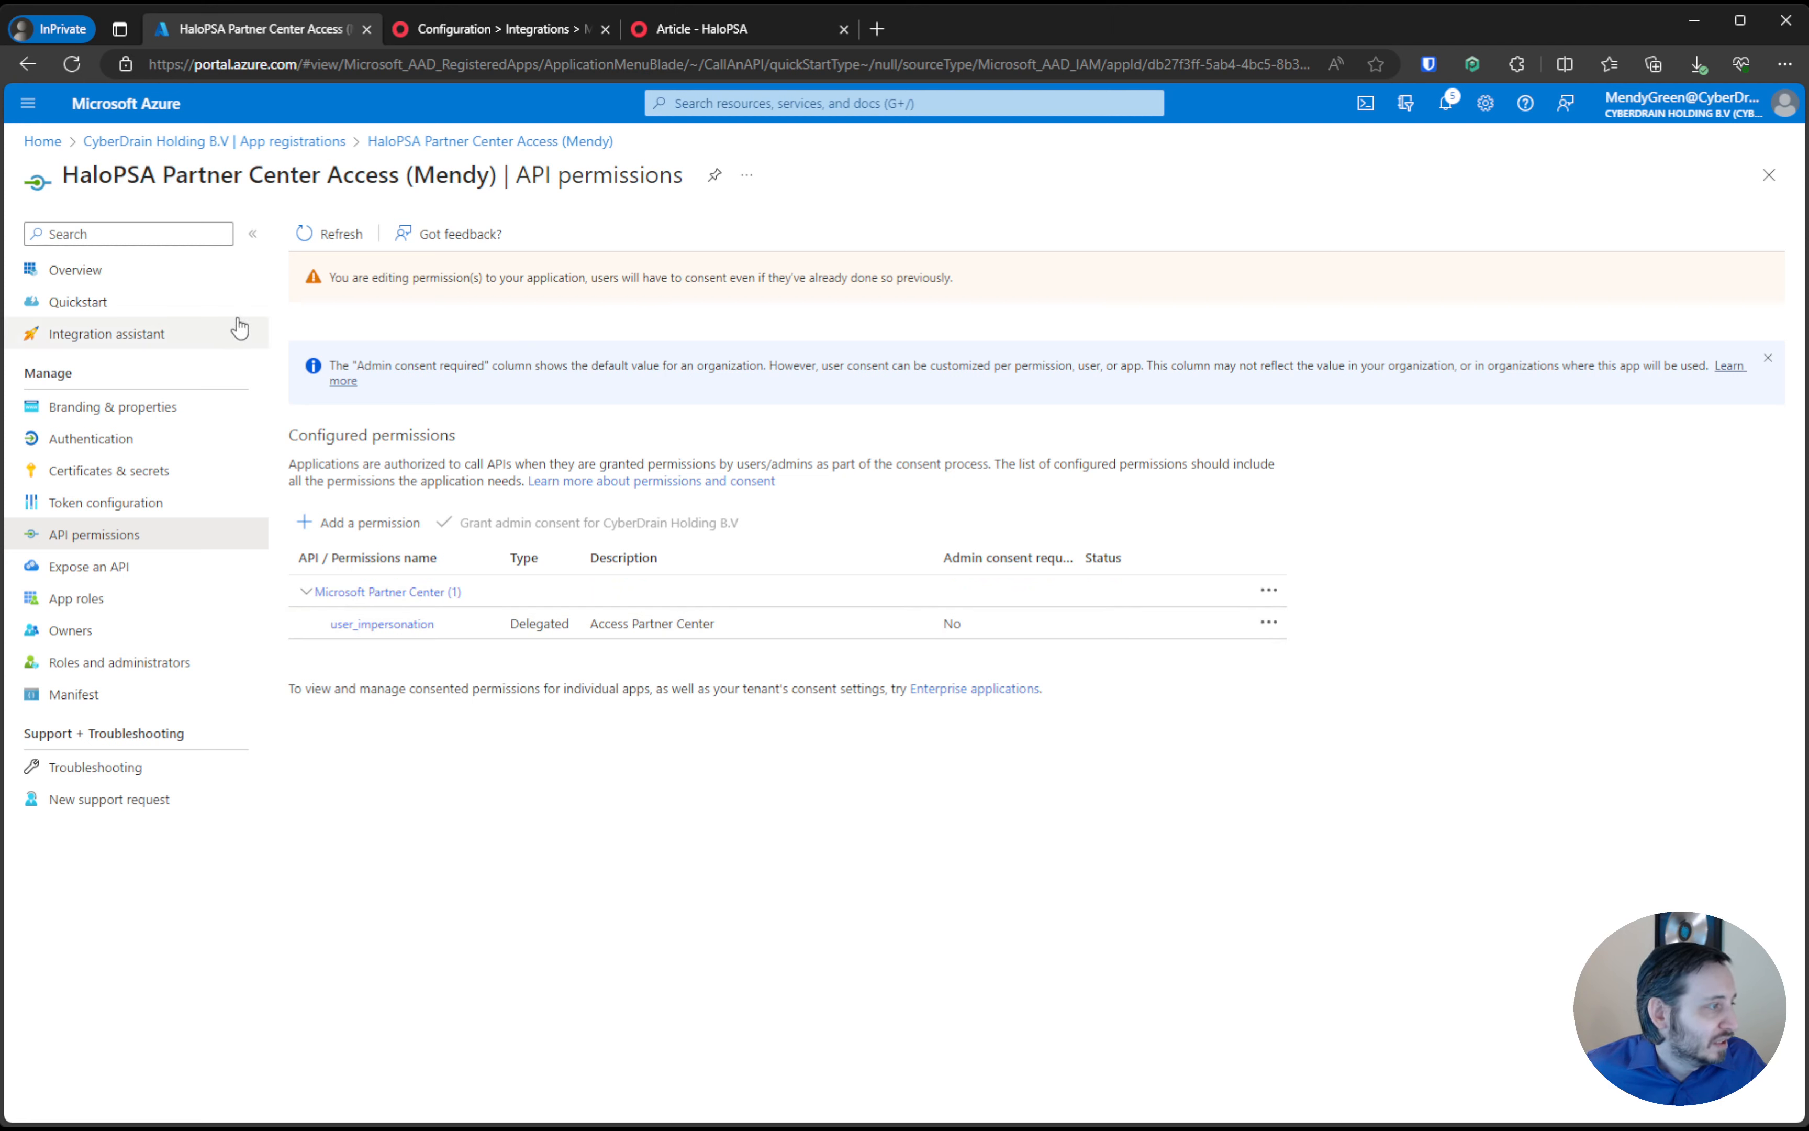
- Add a client secret named 'CSP HaloPSA Access' to the Partner Center app and copy its value
left_click(497, 28)
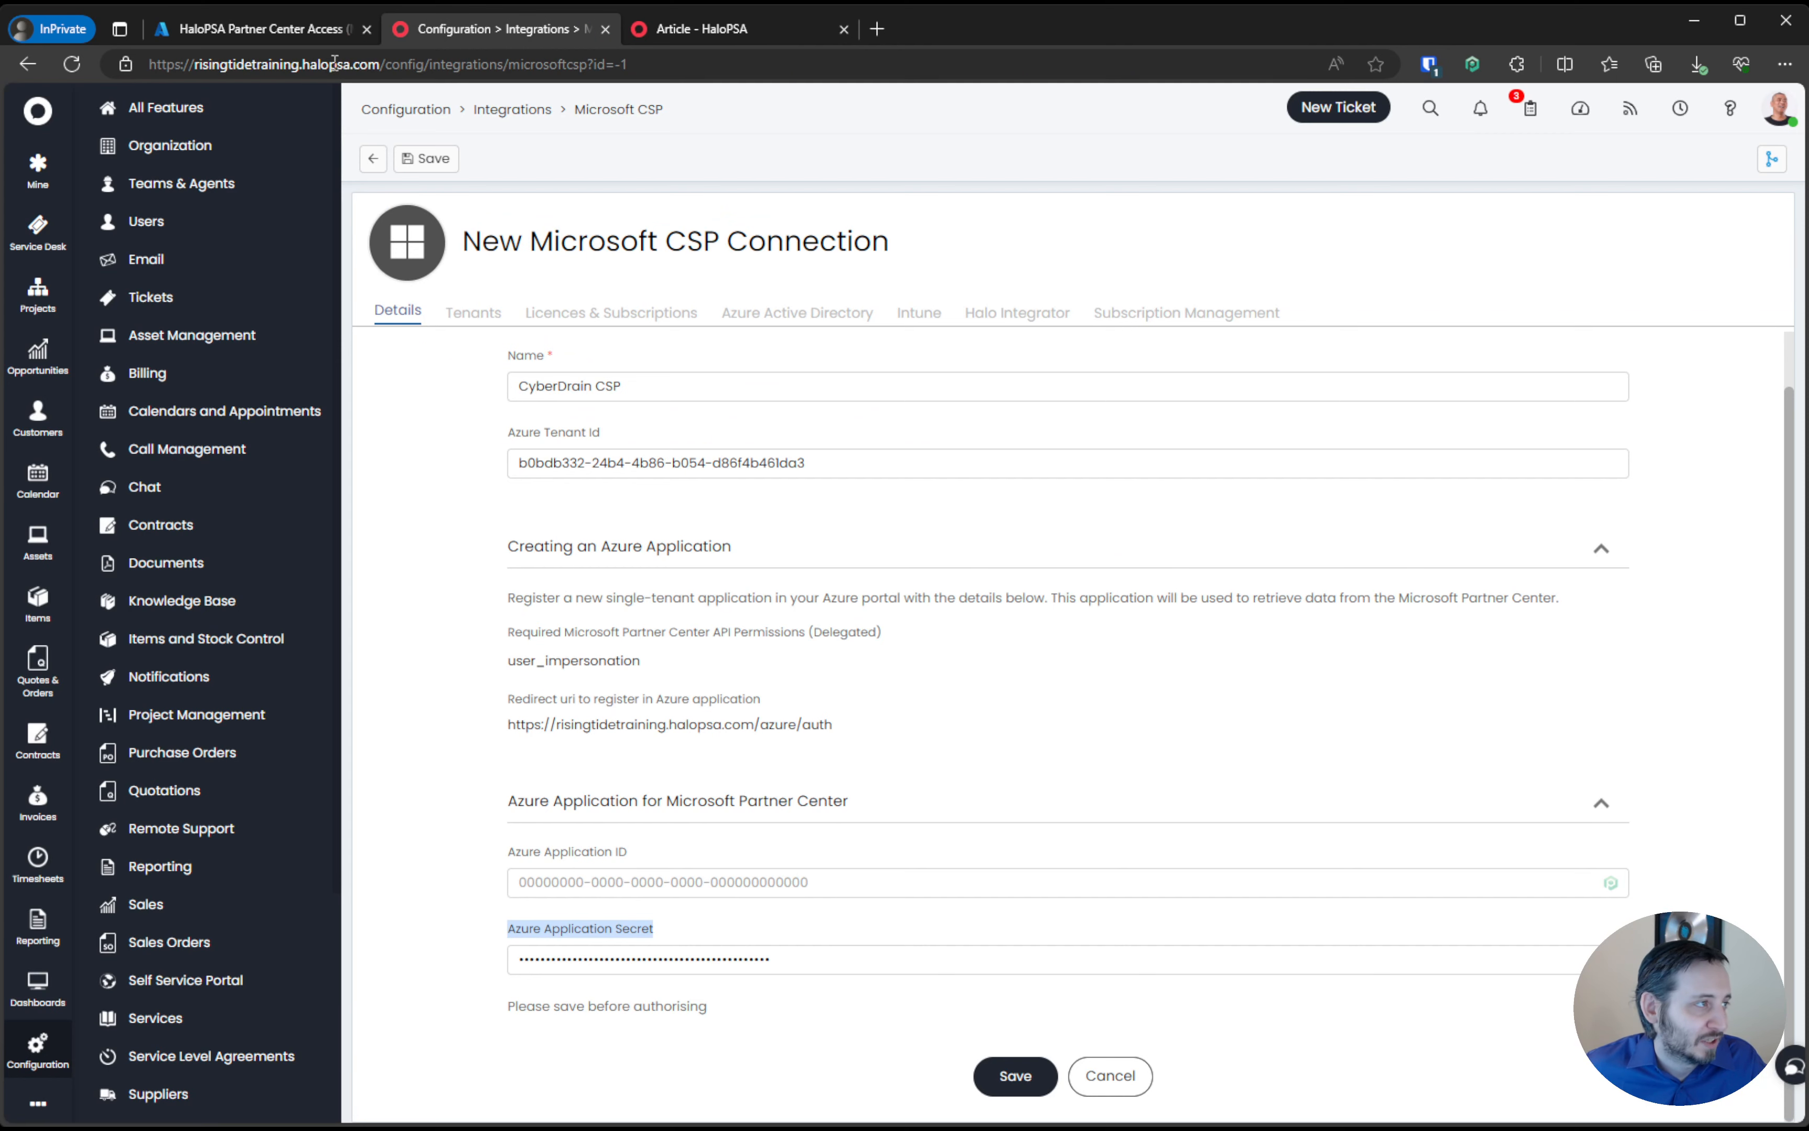
left_click(297, 34)
left_click(104, 471)
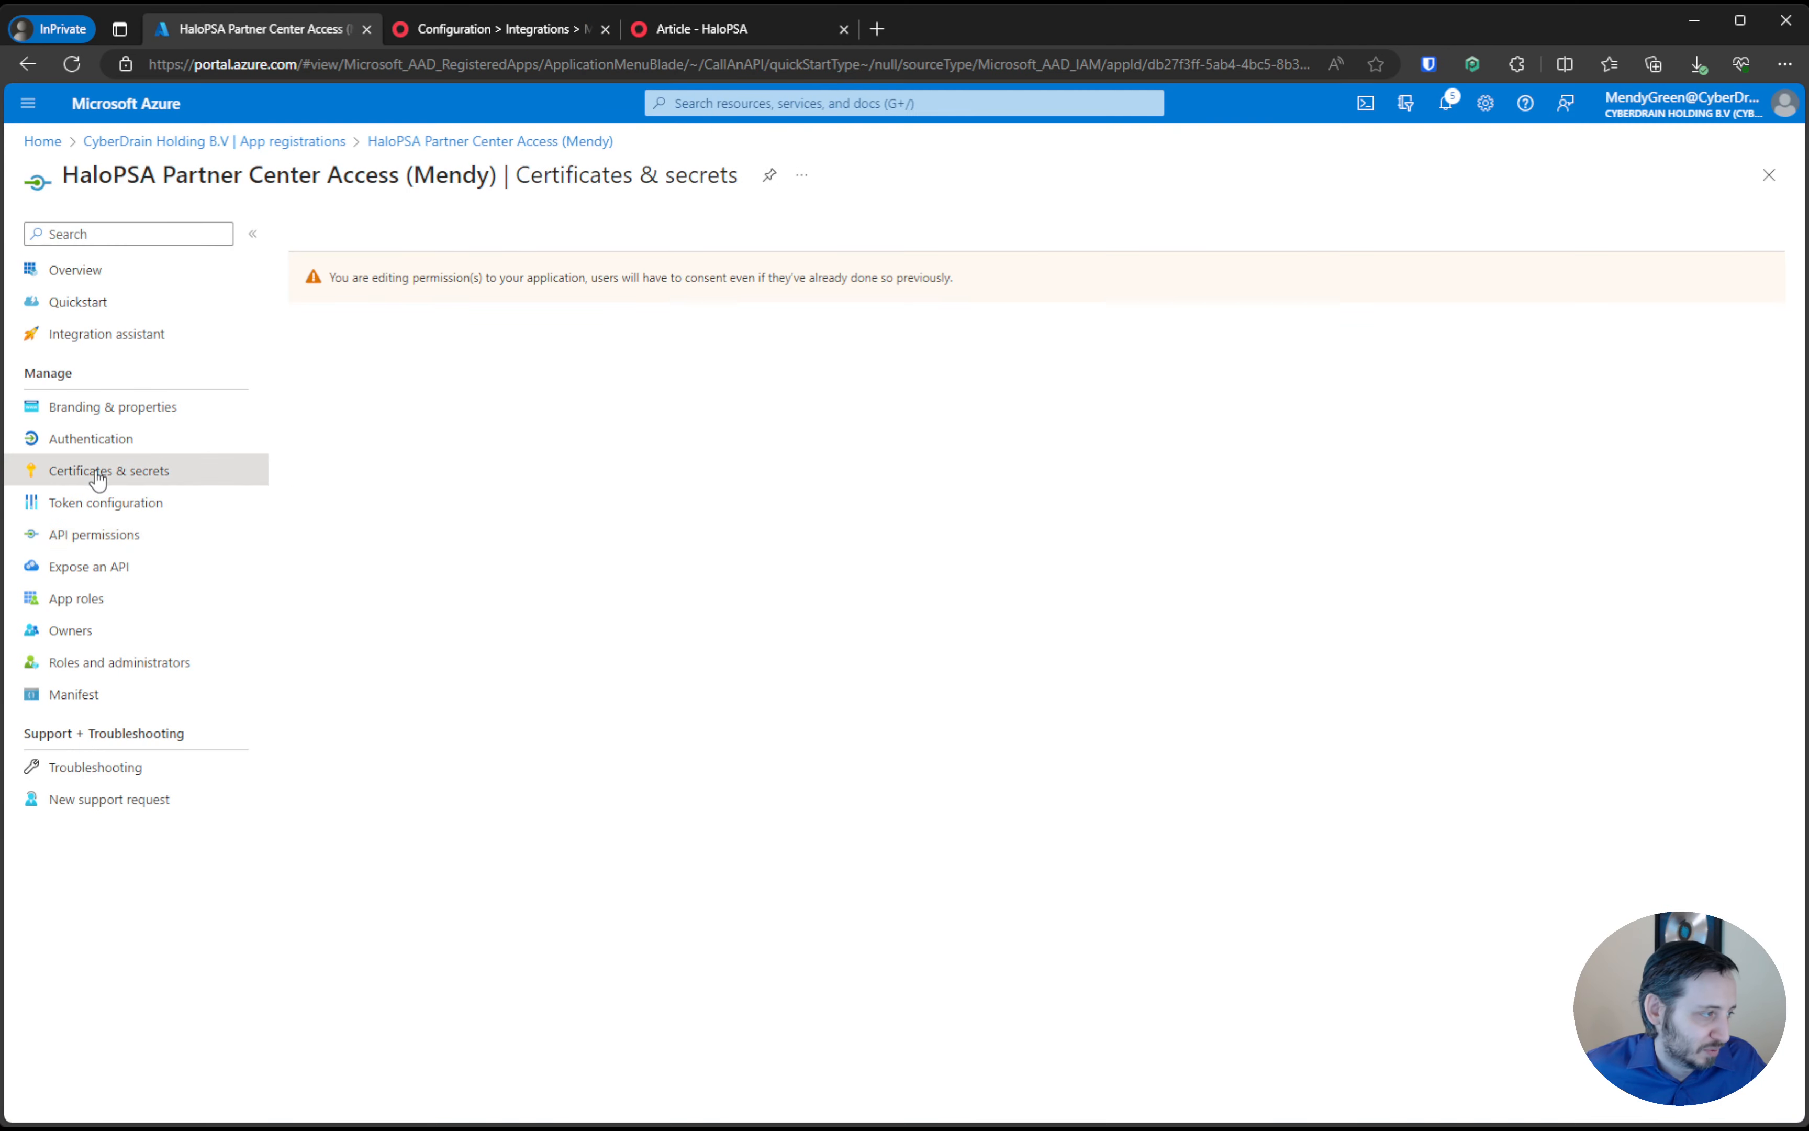
left_click(367, 534)
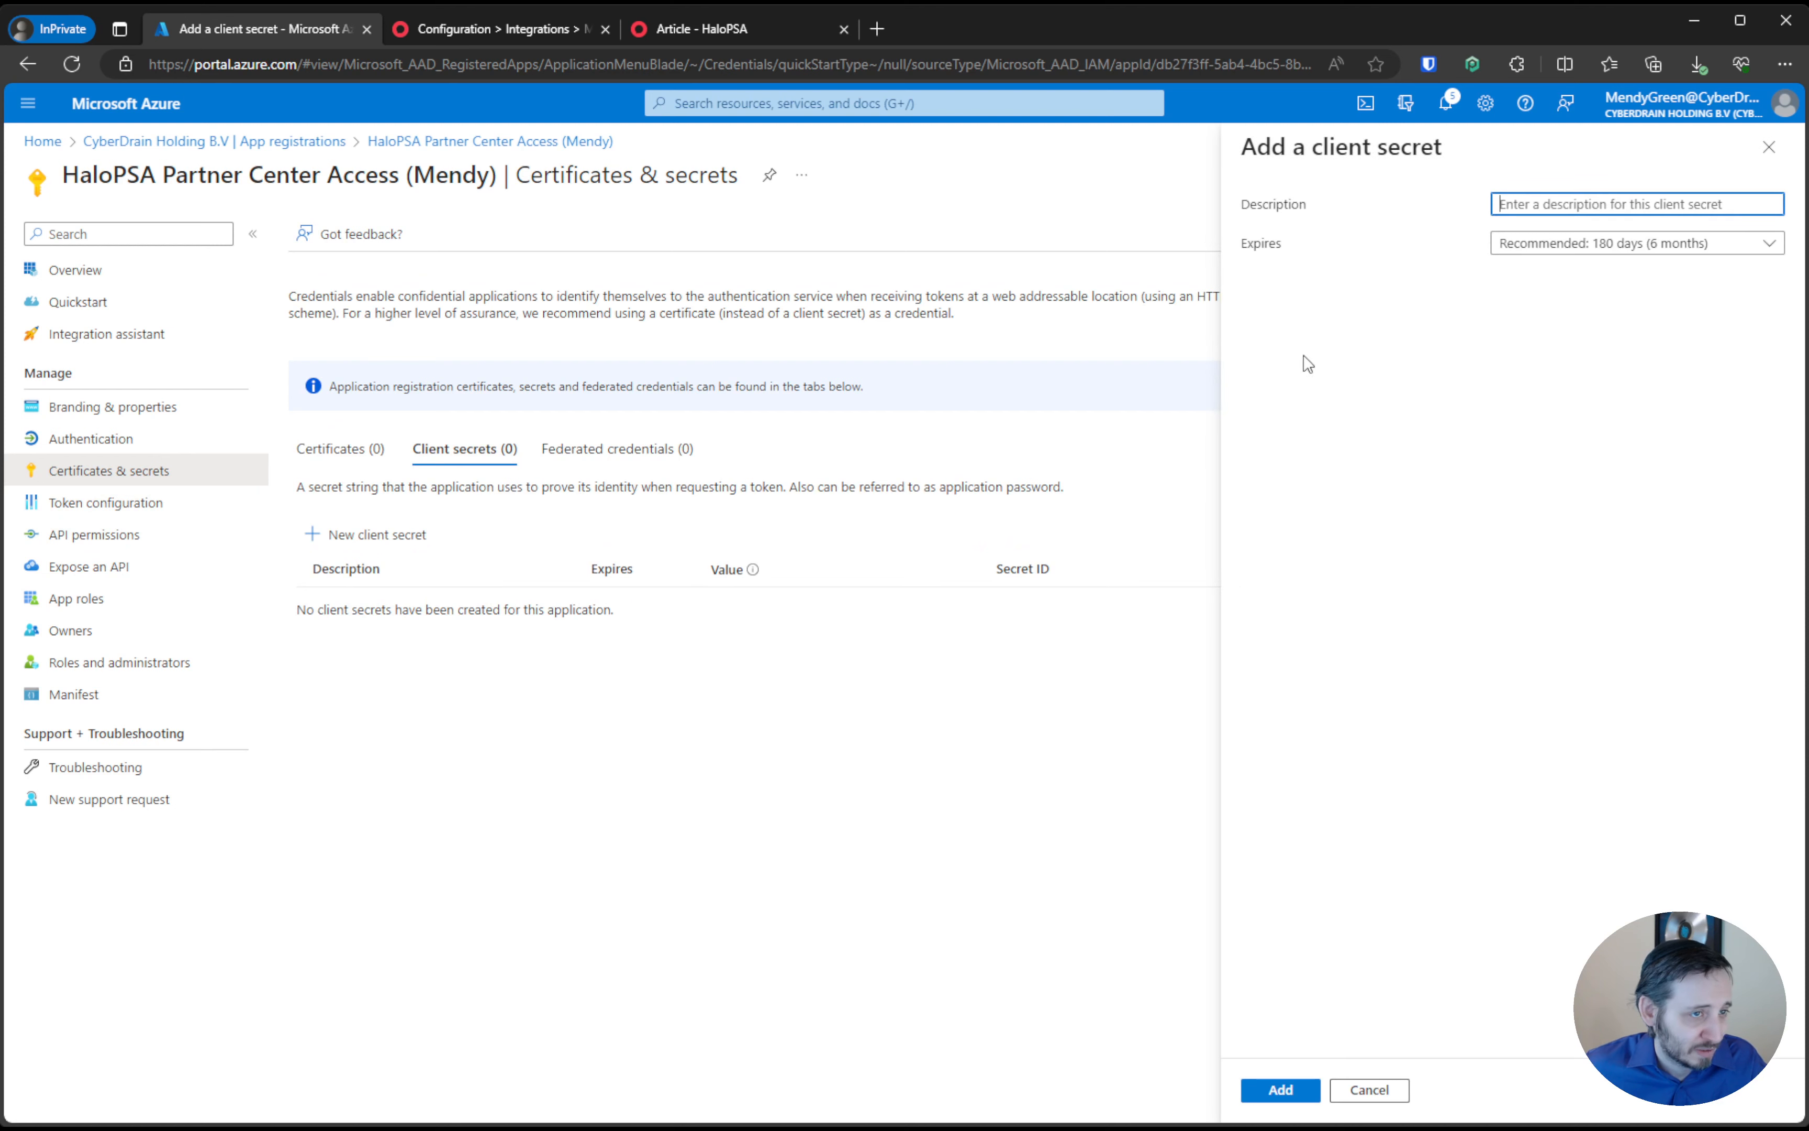
type("CS")
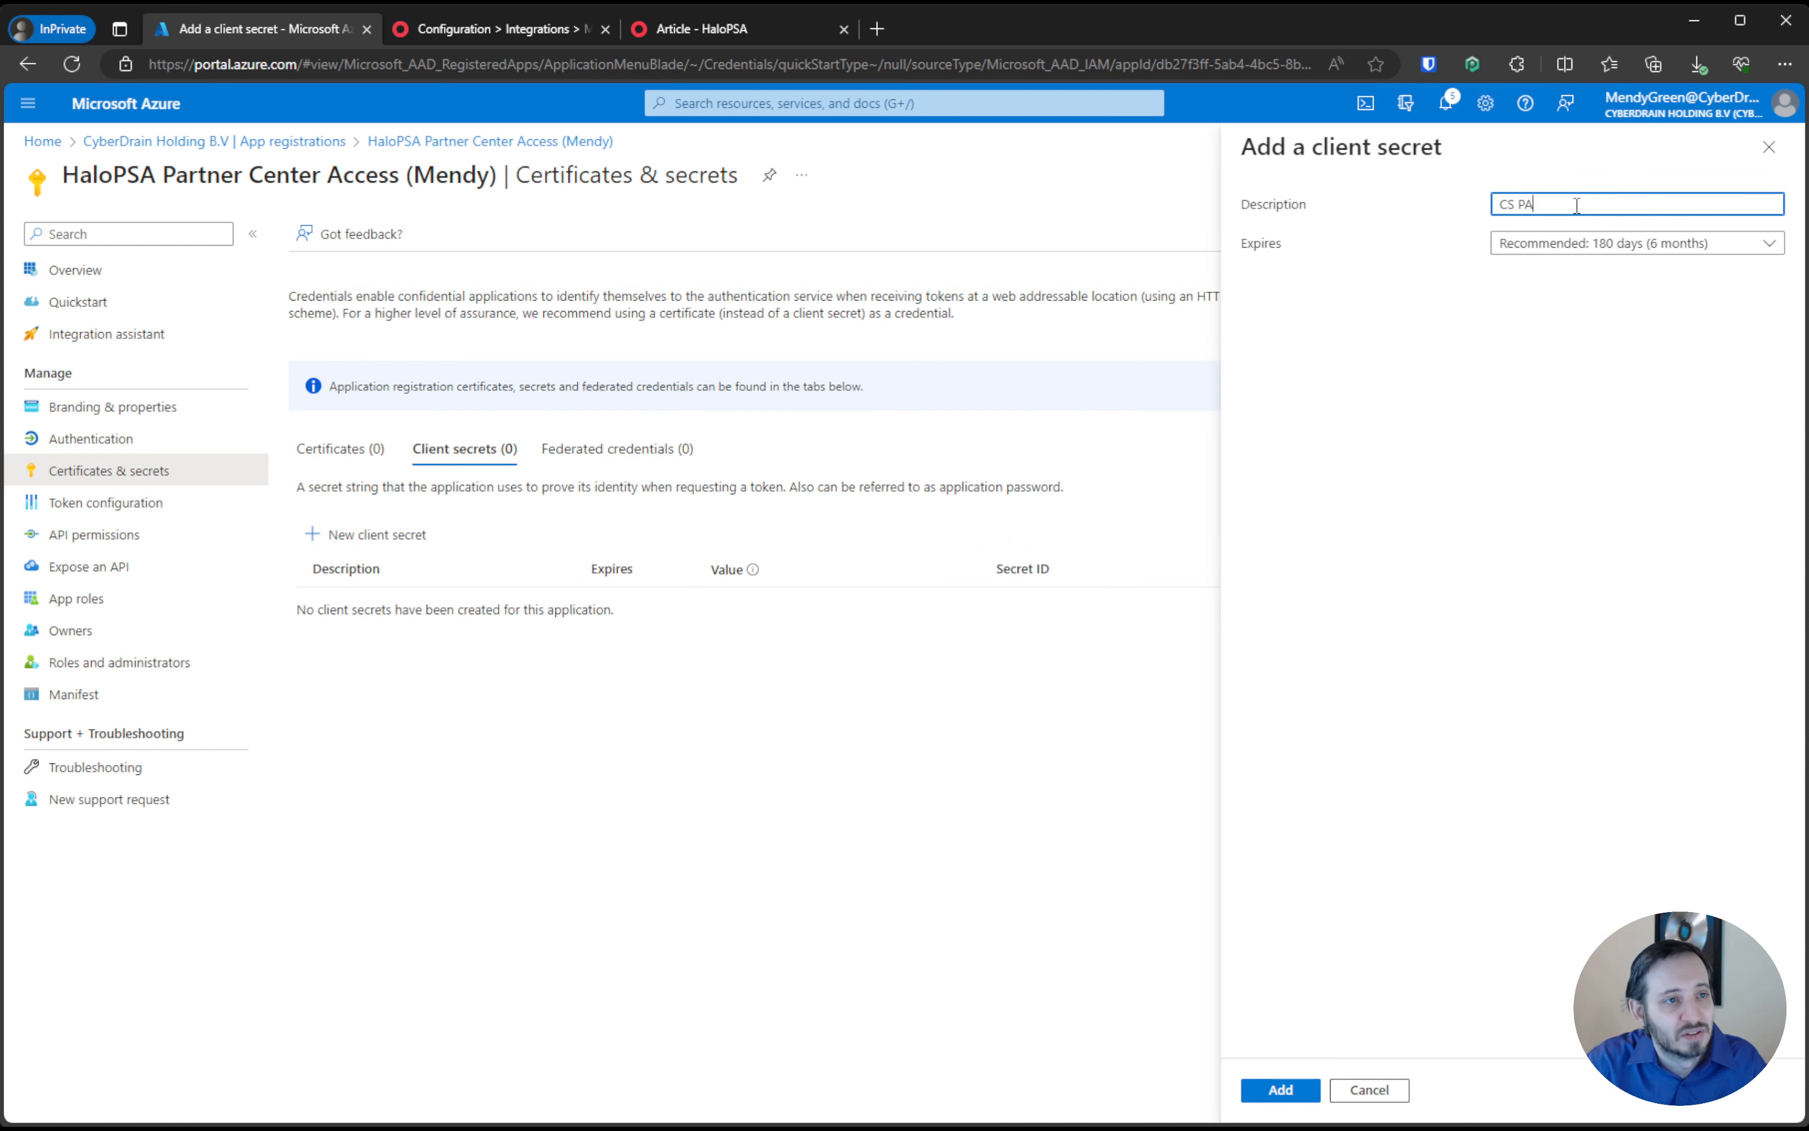
type("P HaloPSA Access")
left_click(1280, 1089)
left_click(968, 661)
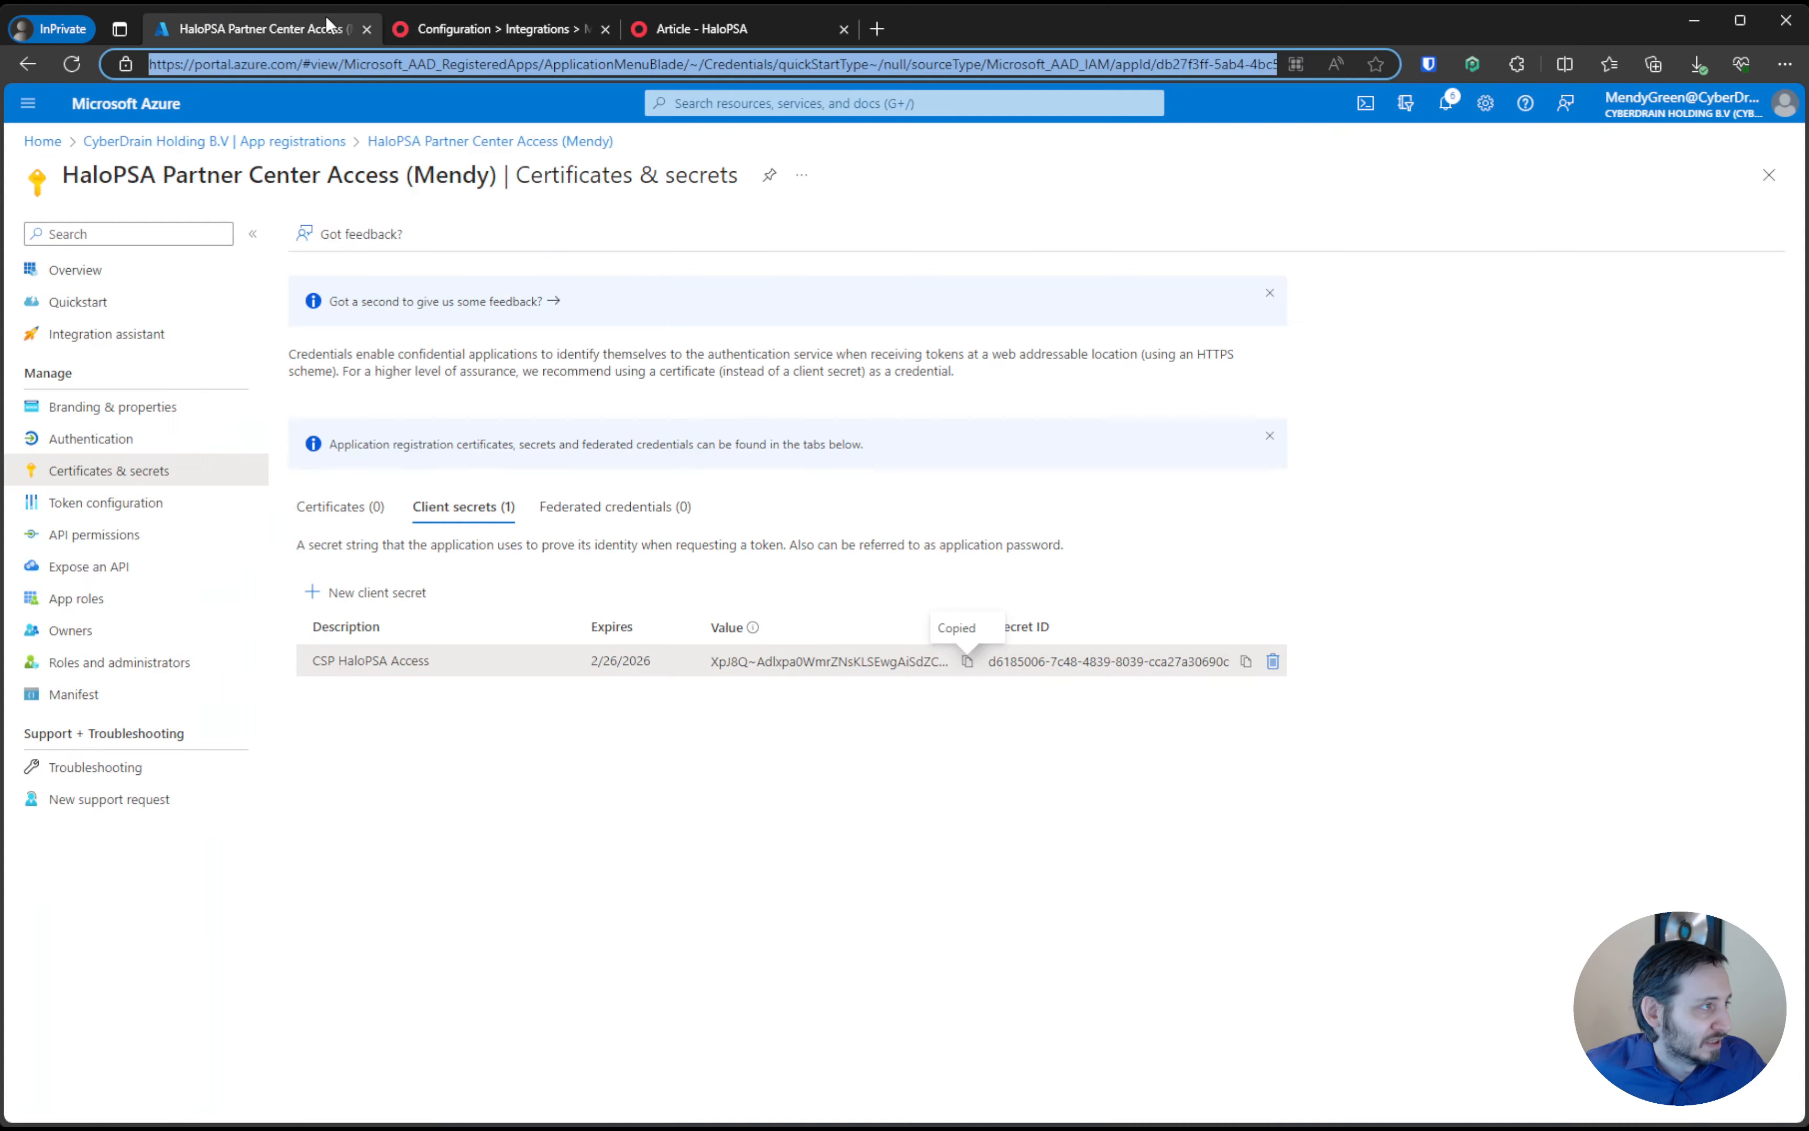
- Copy the application (client) ID from the app's Overview page
left_click(75, 270)
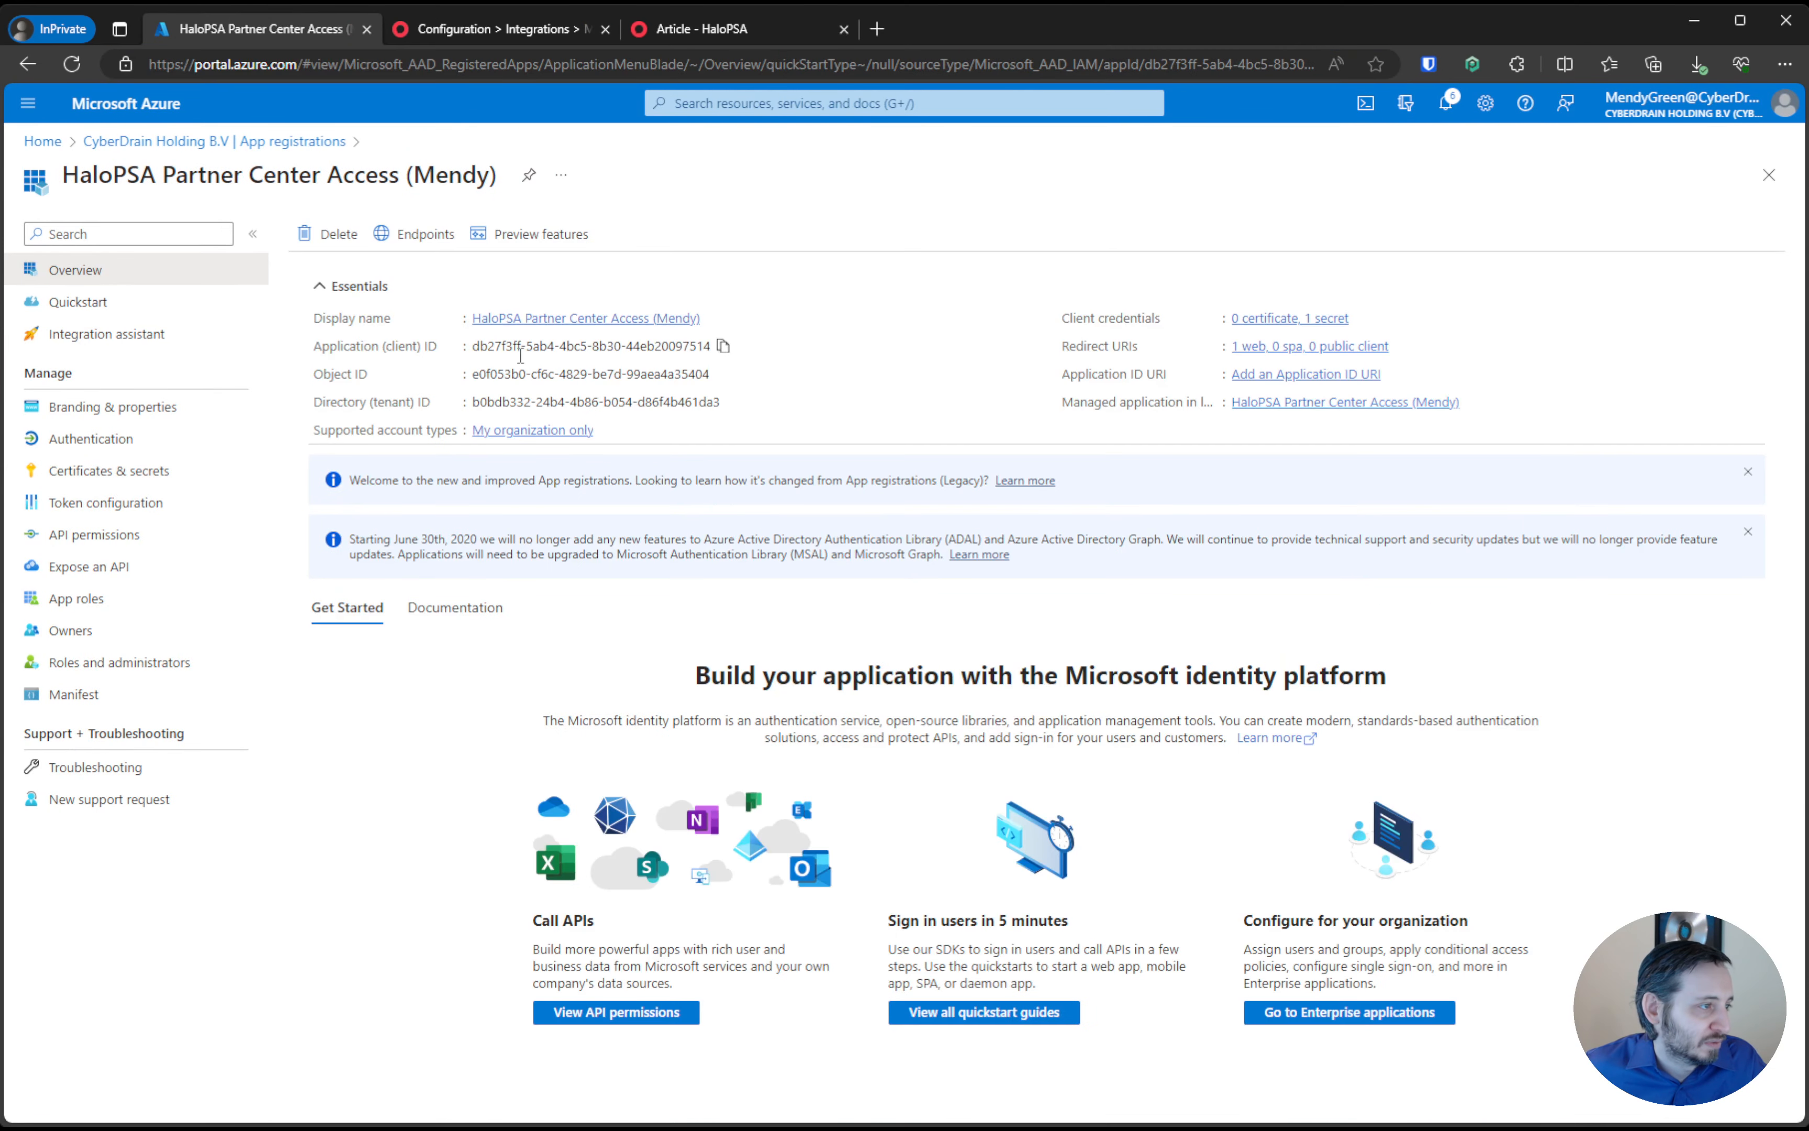
left_click(723, 345)
left_click(572, 30)
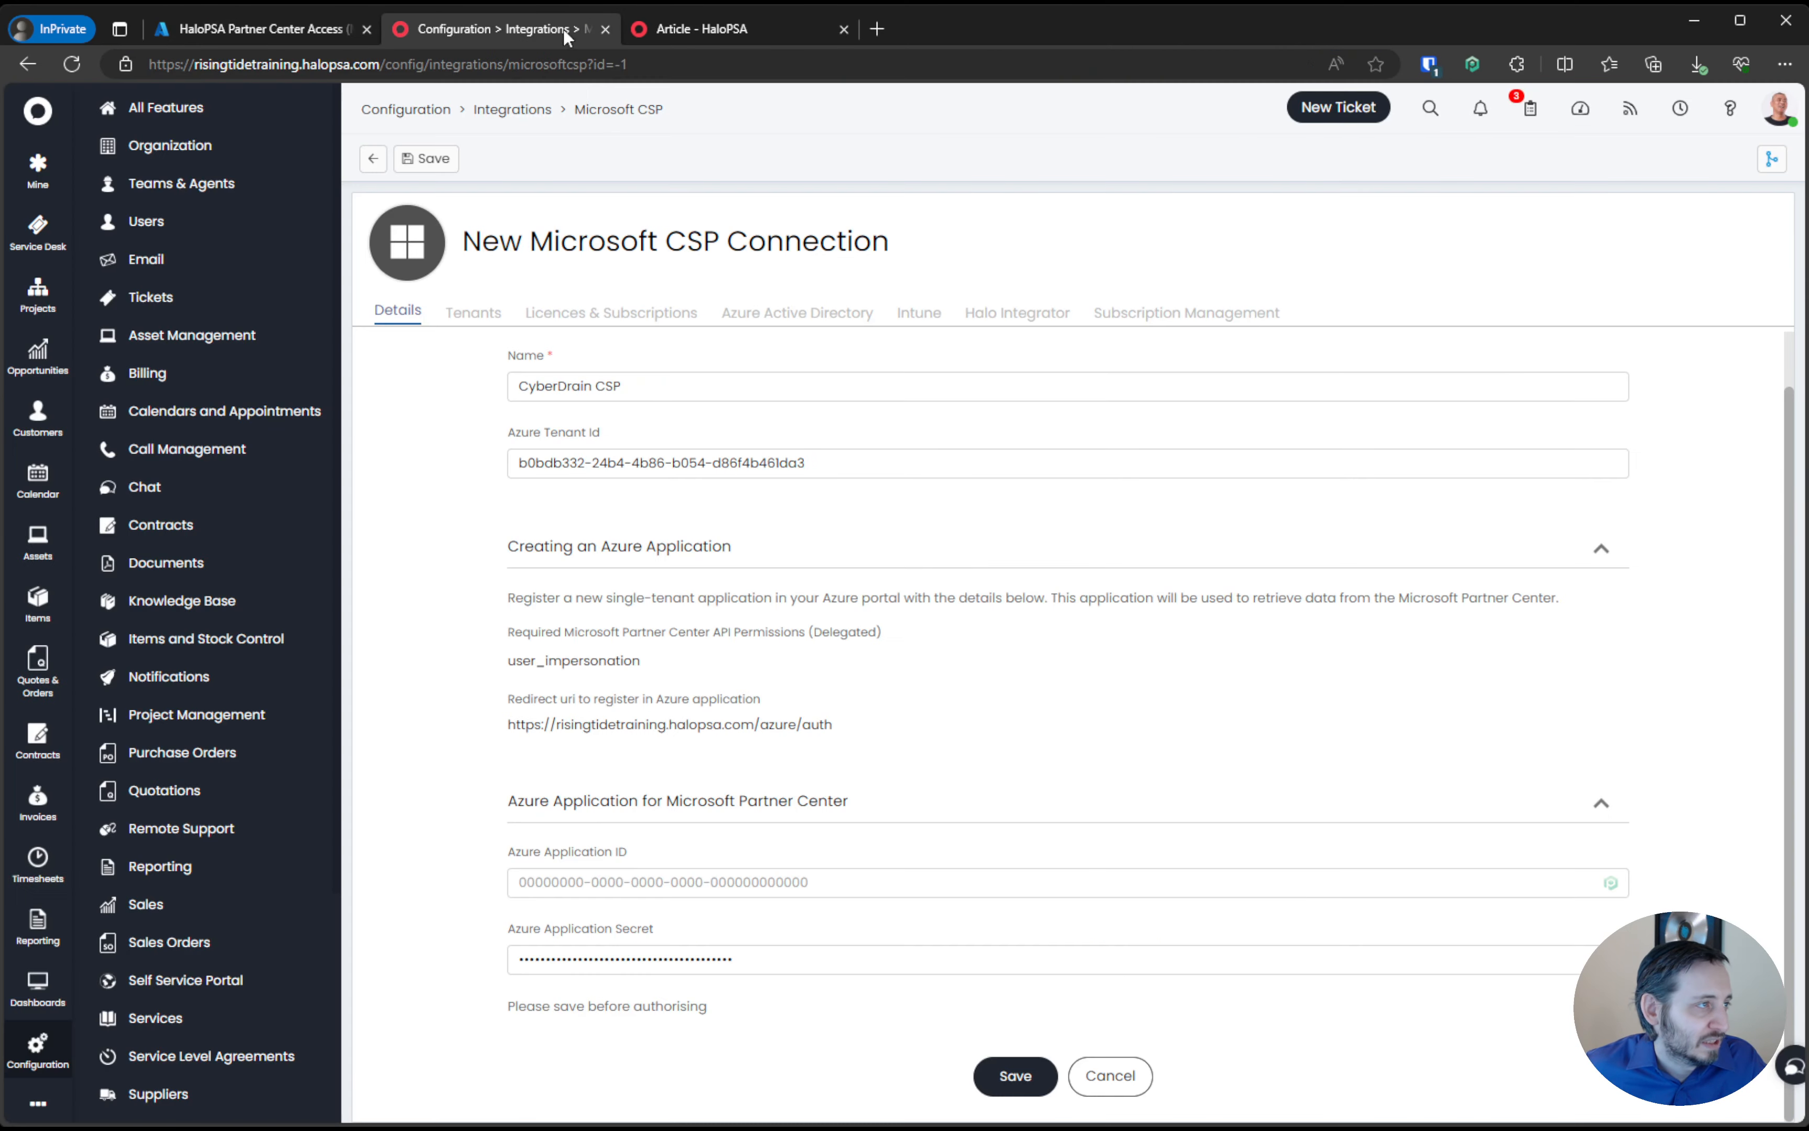
- Paste the application ID into Azure Application ID and save the CyberDrain CSP connection
left_click(673, 883)
key("ctrl+v")
left_click(547, 764)
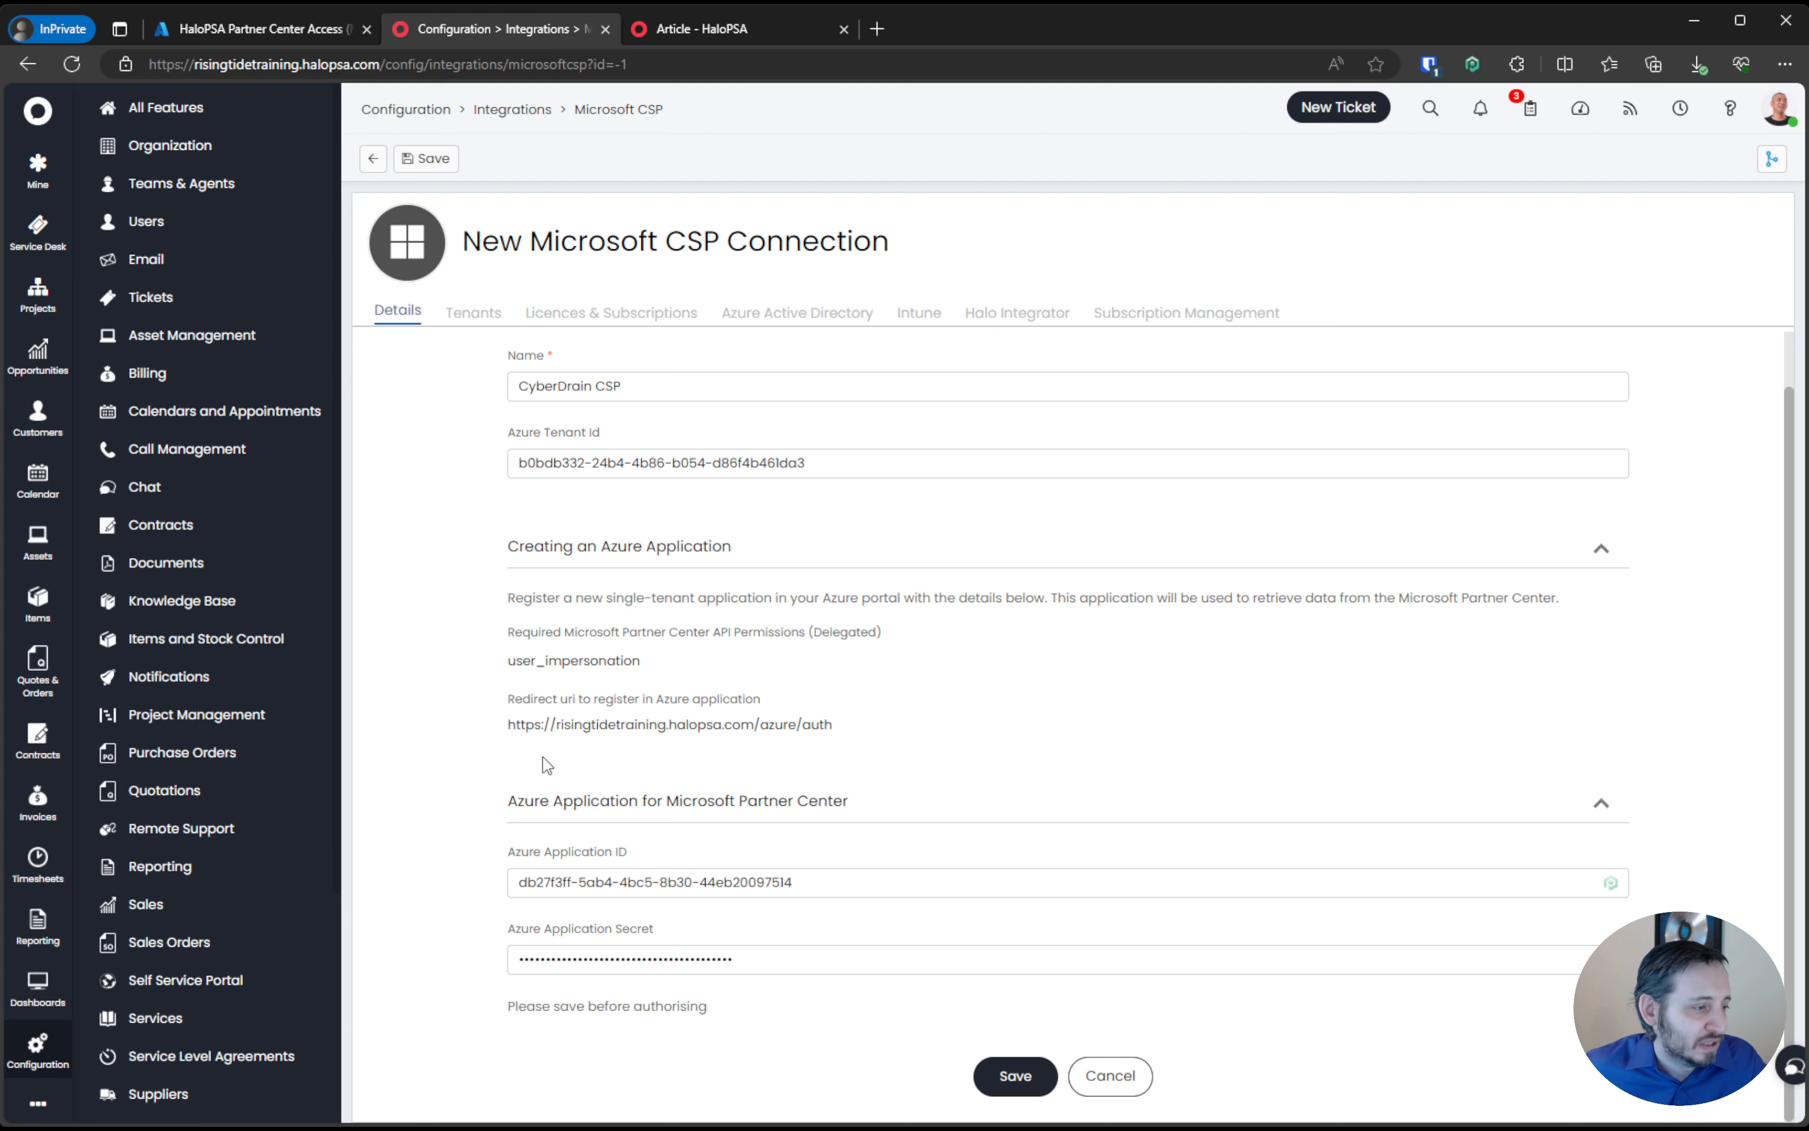
left_click(426, 157)
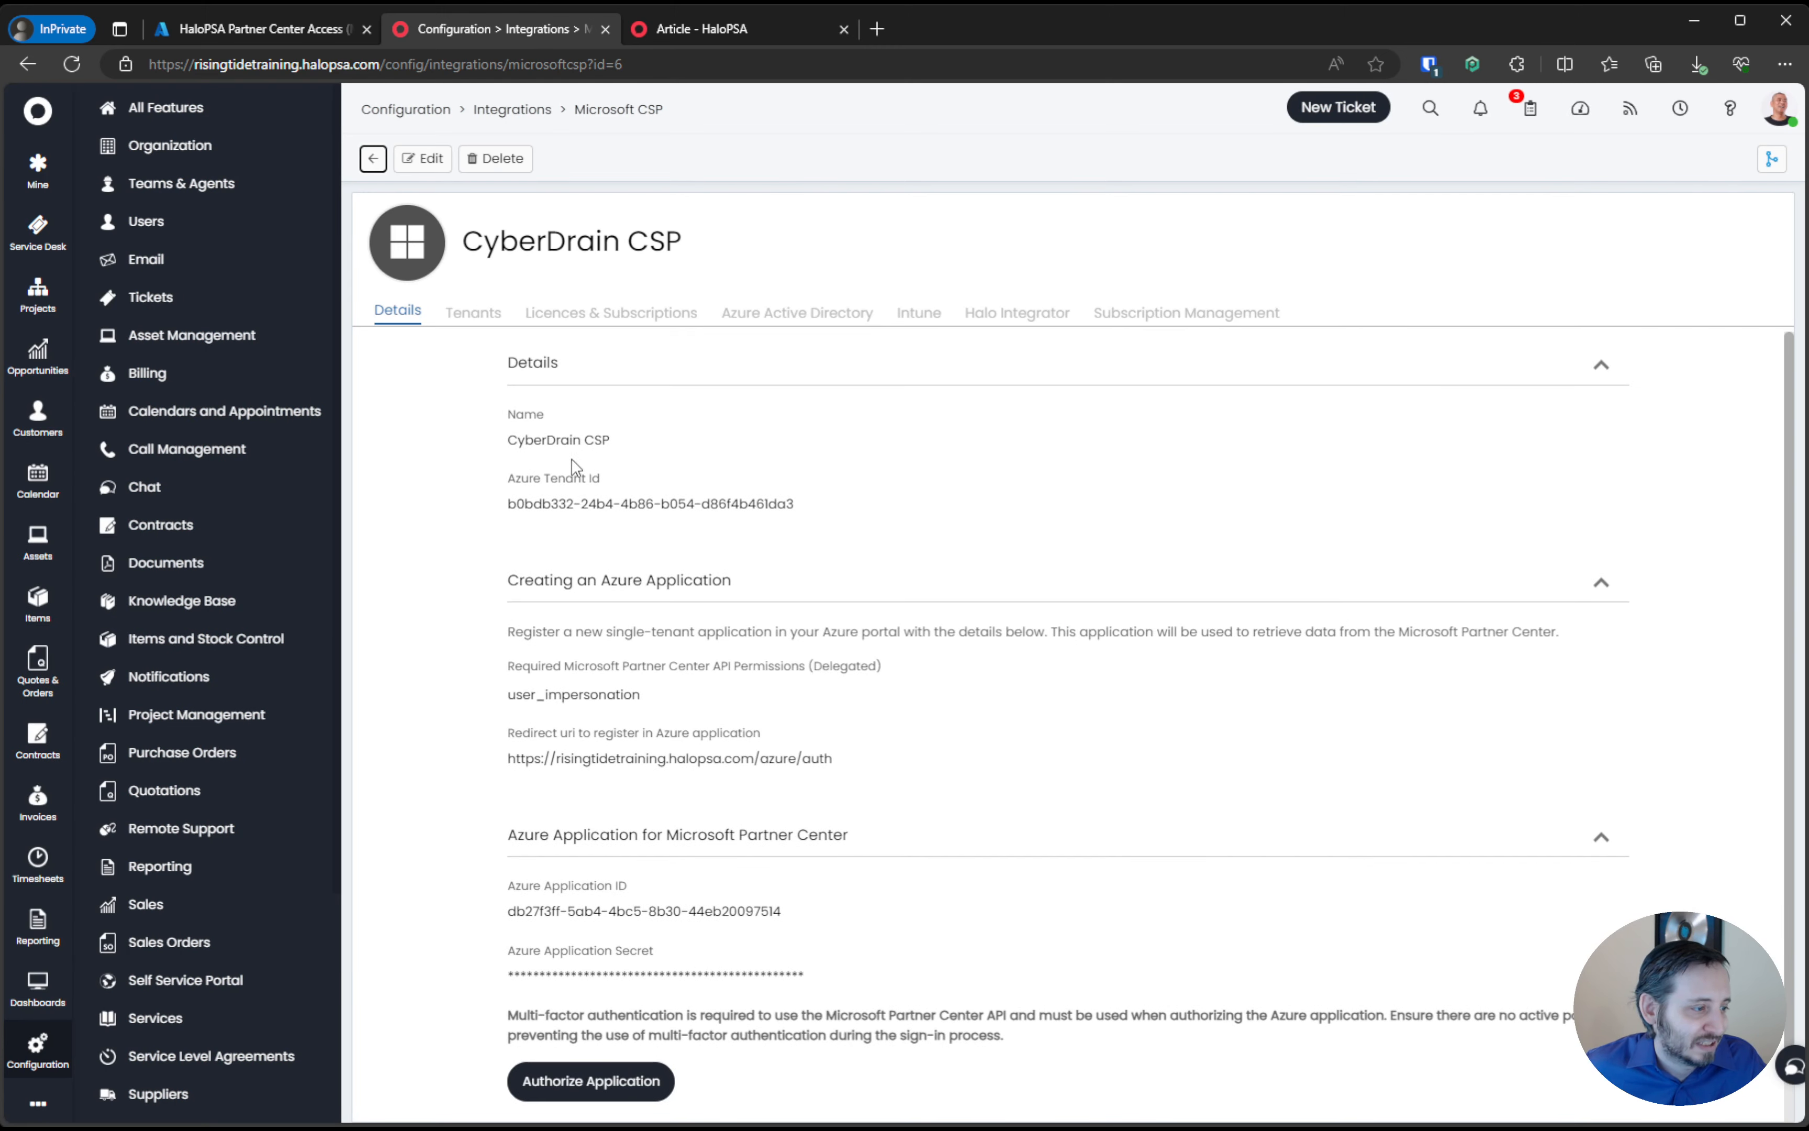
- Read the multi-factor authentication and active-policy note, then authorise the Azure application
scroll(571, 461, "down", 1)
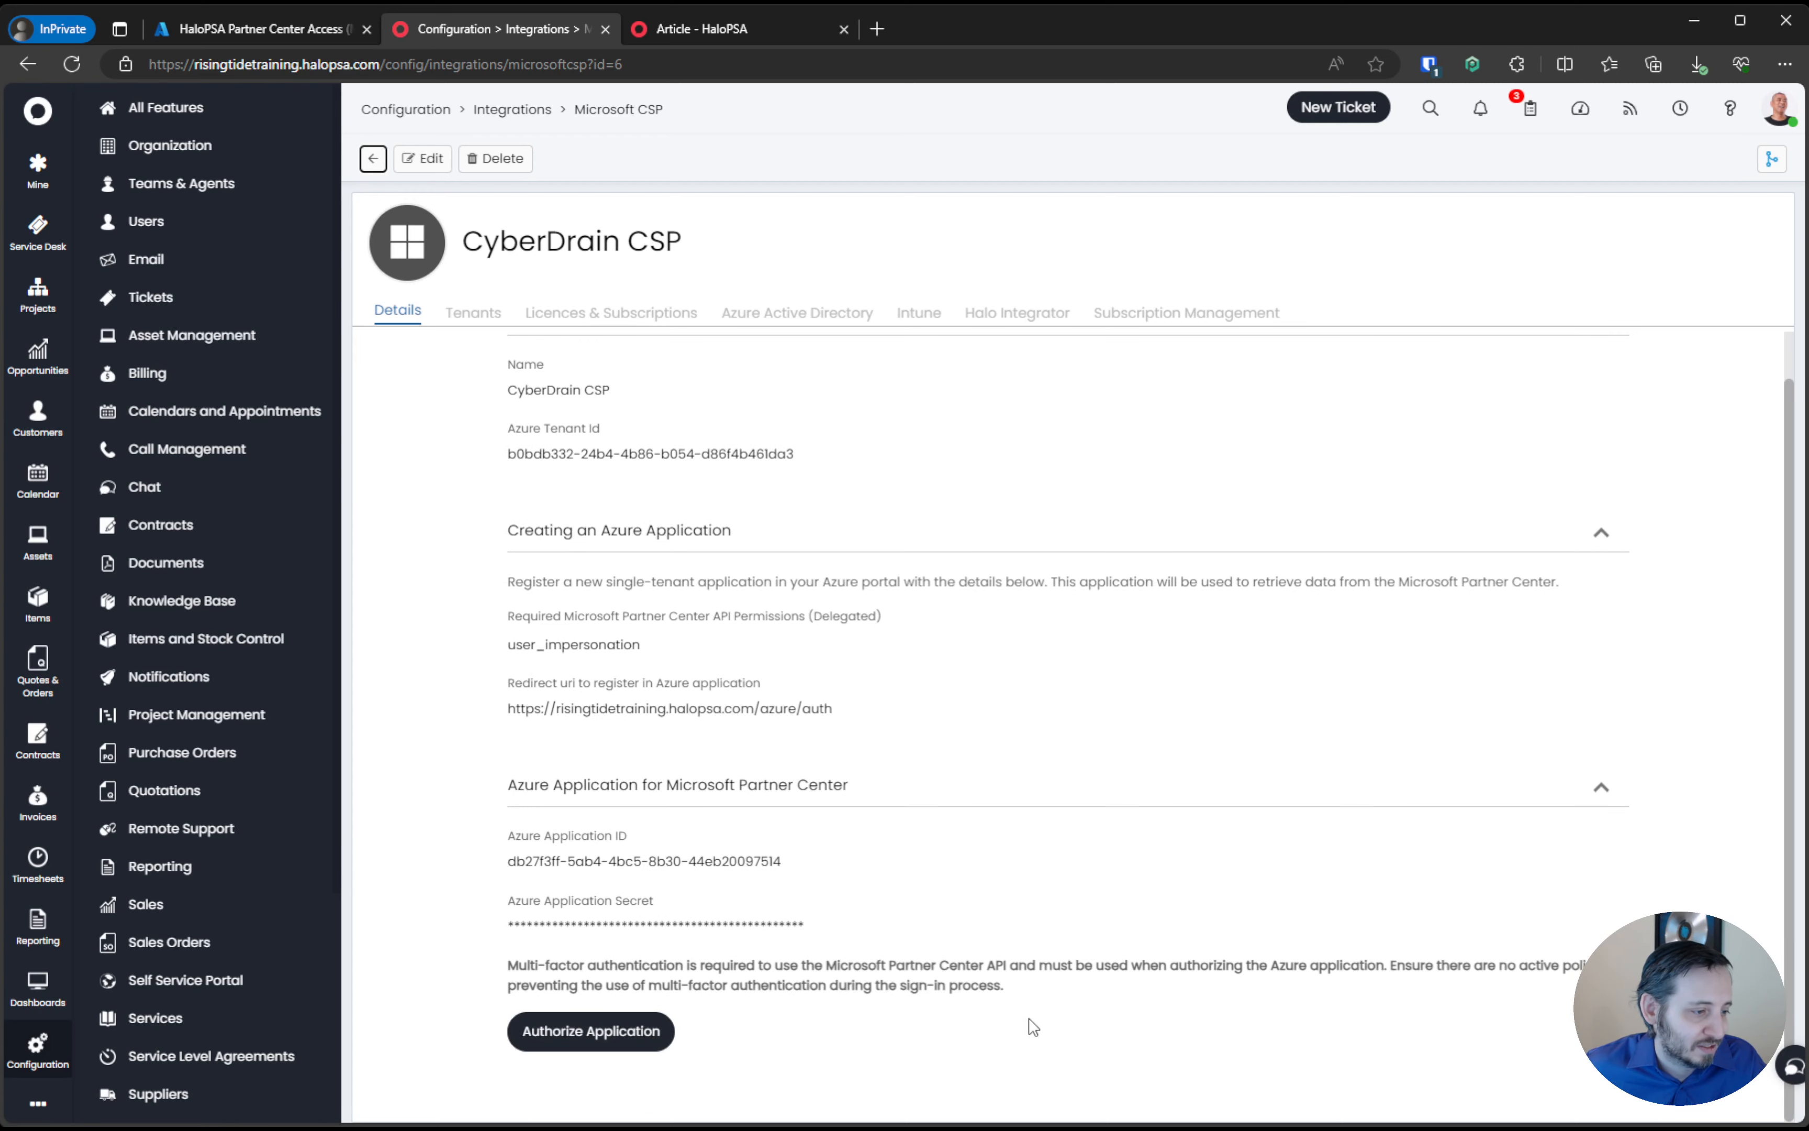
left_click_drag(512, 970, 1574, 989)
left_click(1282, 1001)
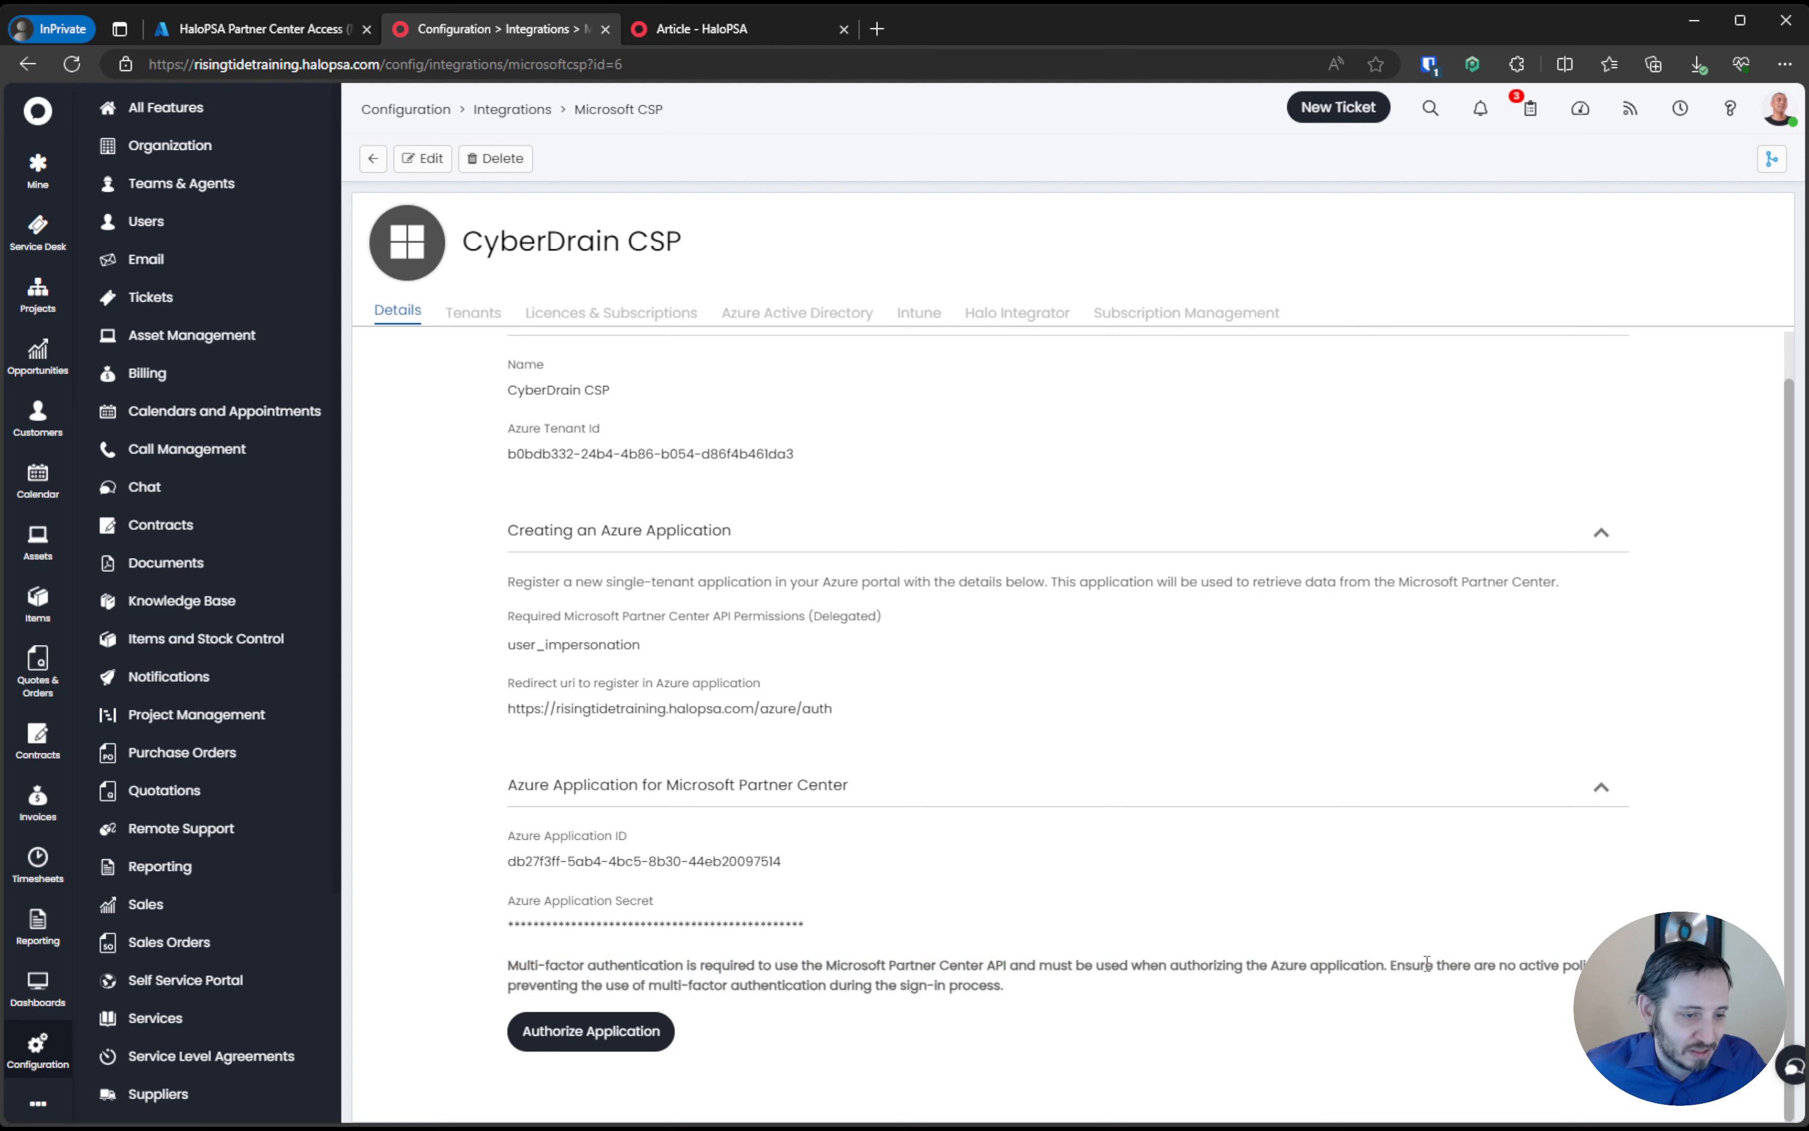
left_click_drag(545, 985, 1172, 968)
left_click(1498, 954)
left_click_drag(1391, 965, 1119, 988)
left_click(1124, 989)
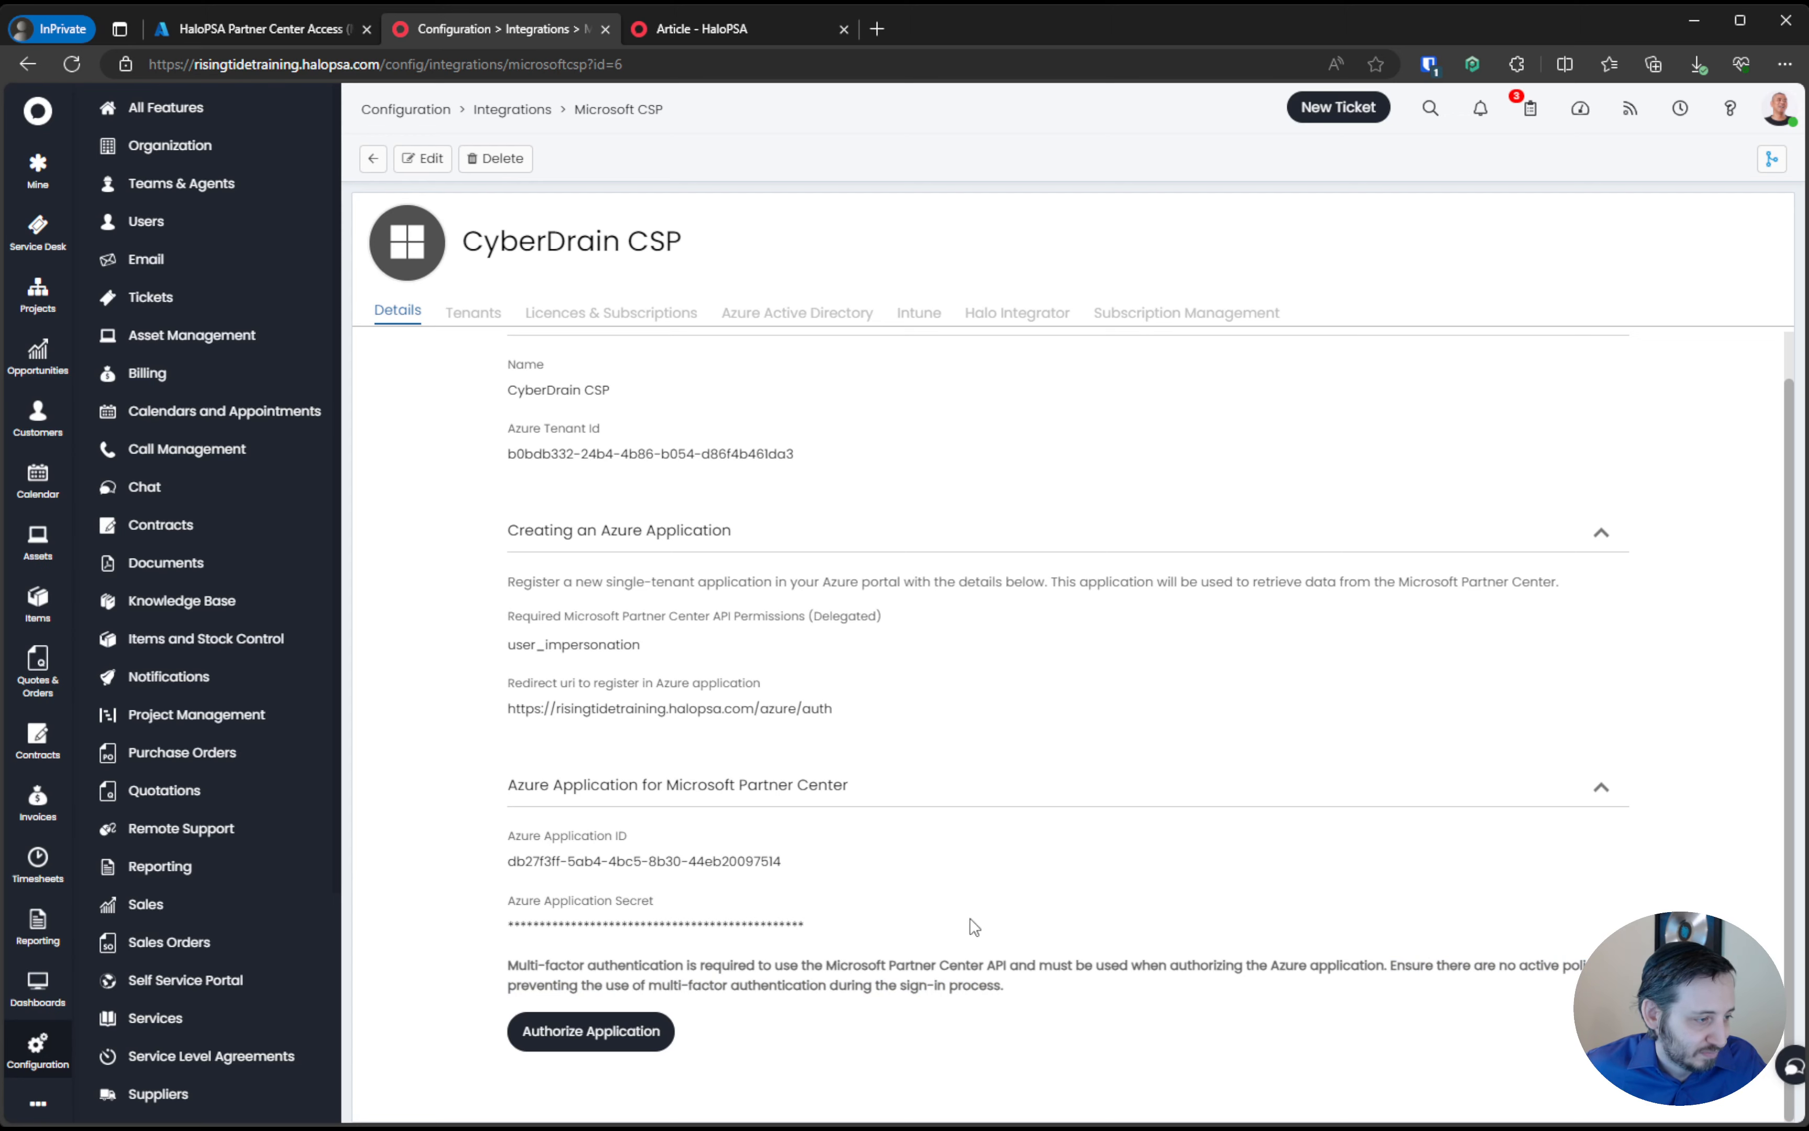
left_click(555, 1019)
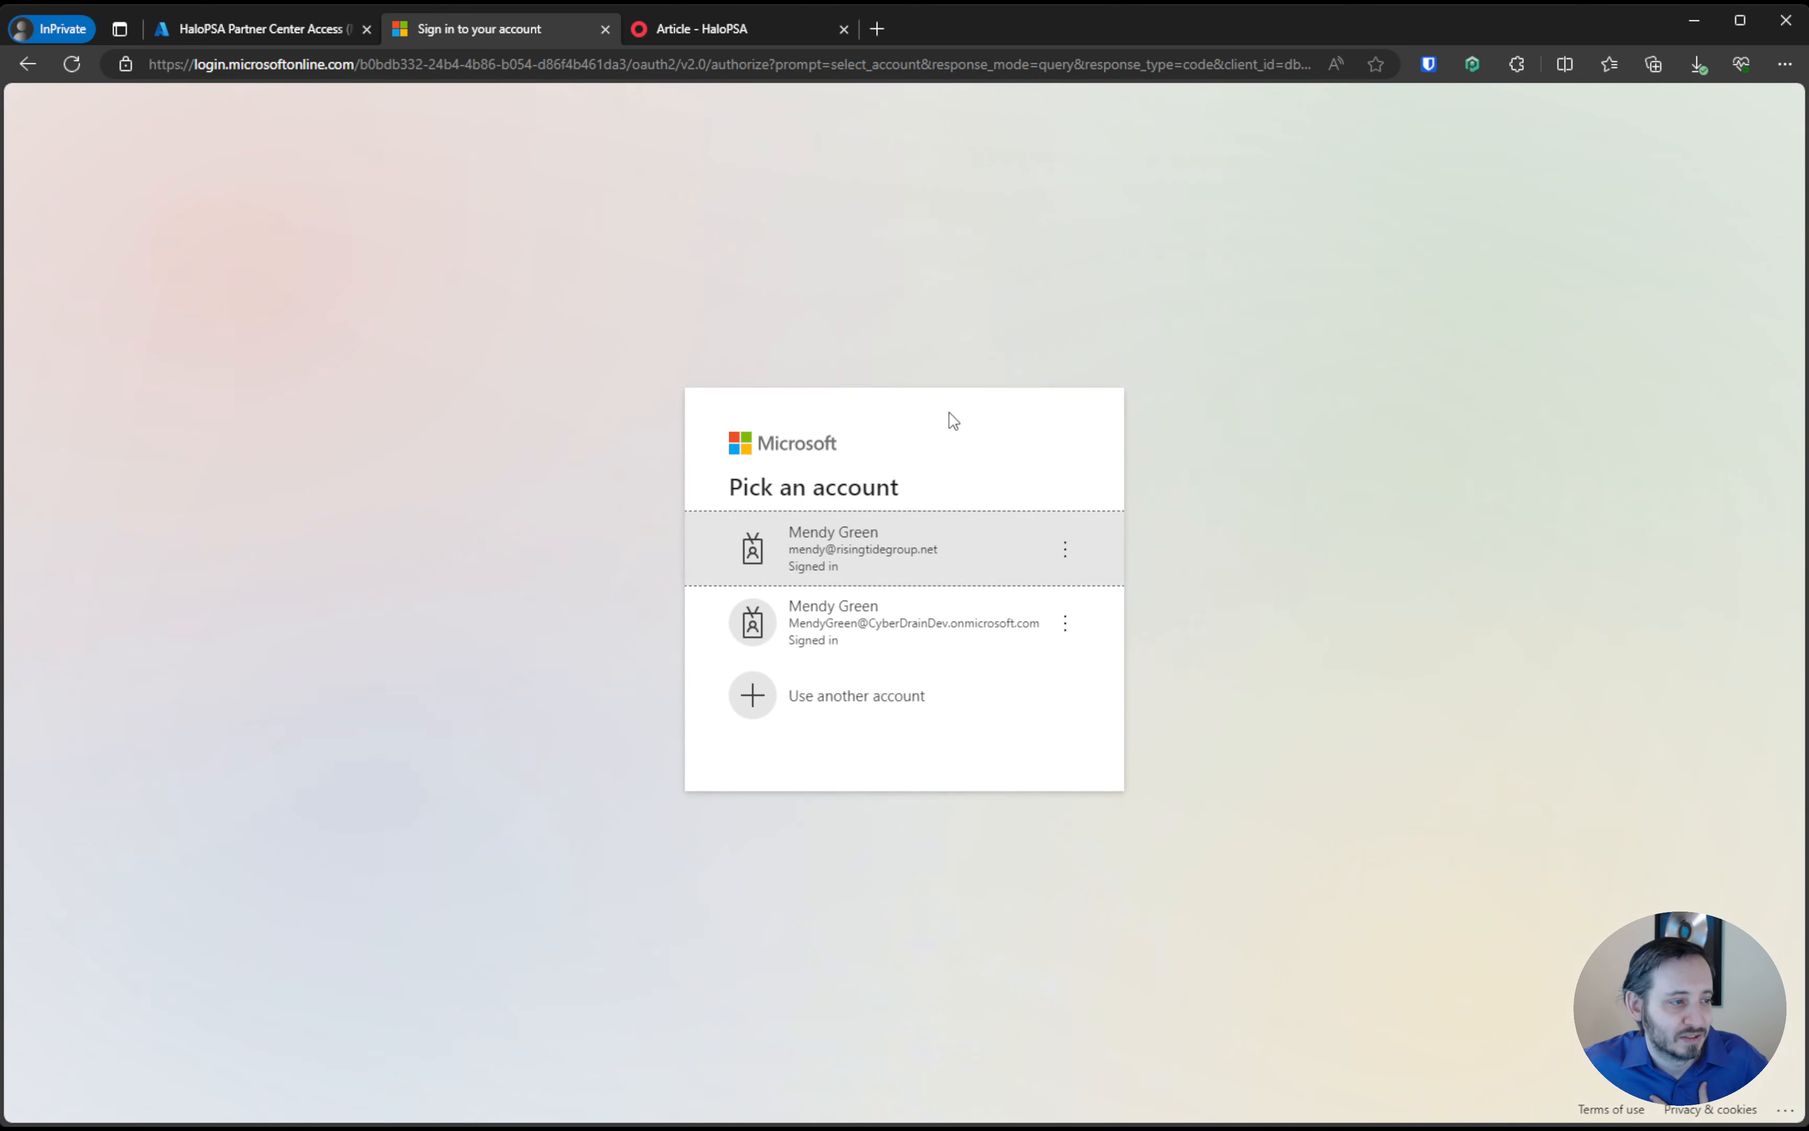
- Sign in with the developer tenant account and accept the Partner Center permissions request
left_click(934, 658)
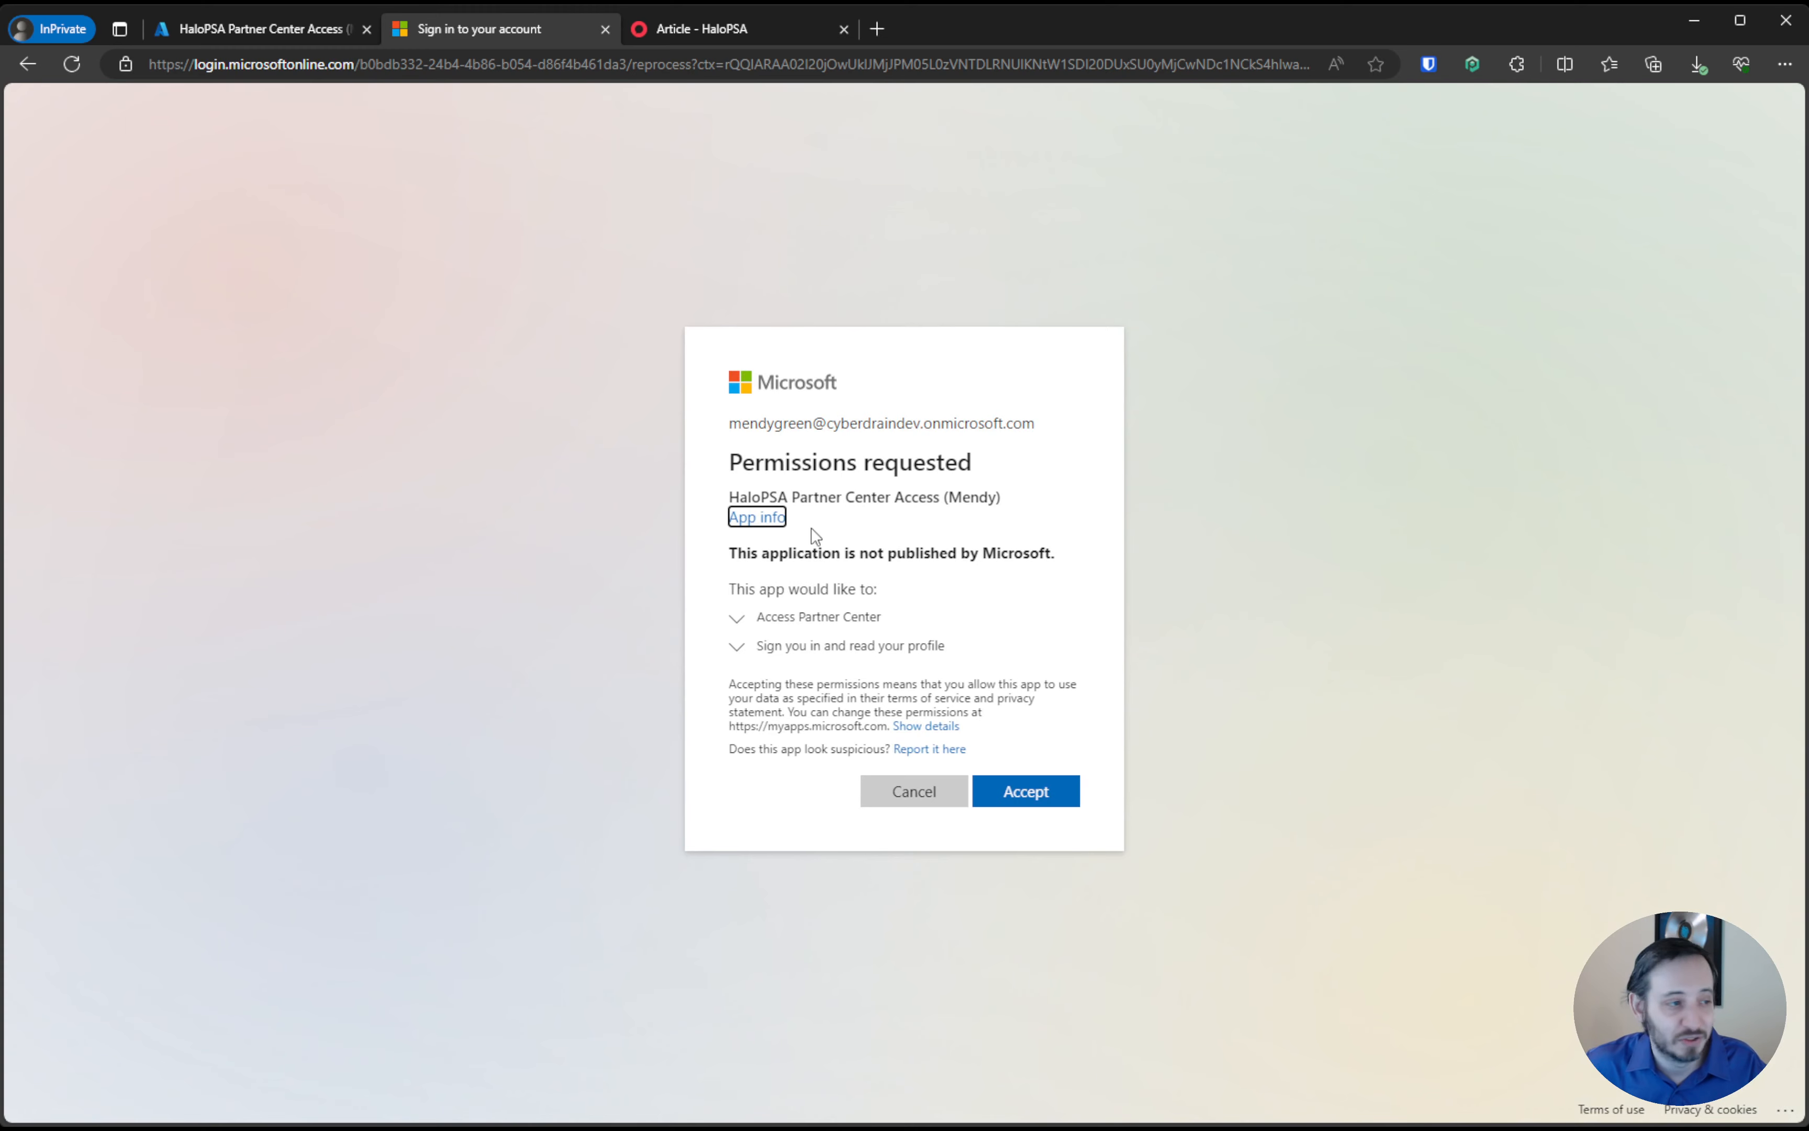
left_click_drag(713, 416, 1090, 687)
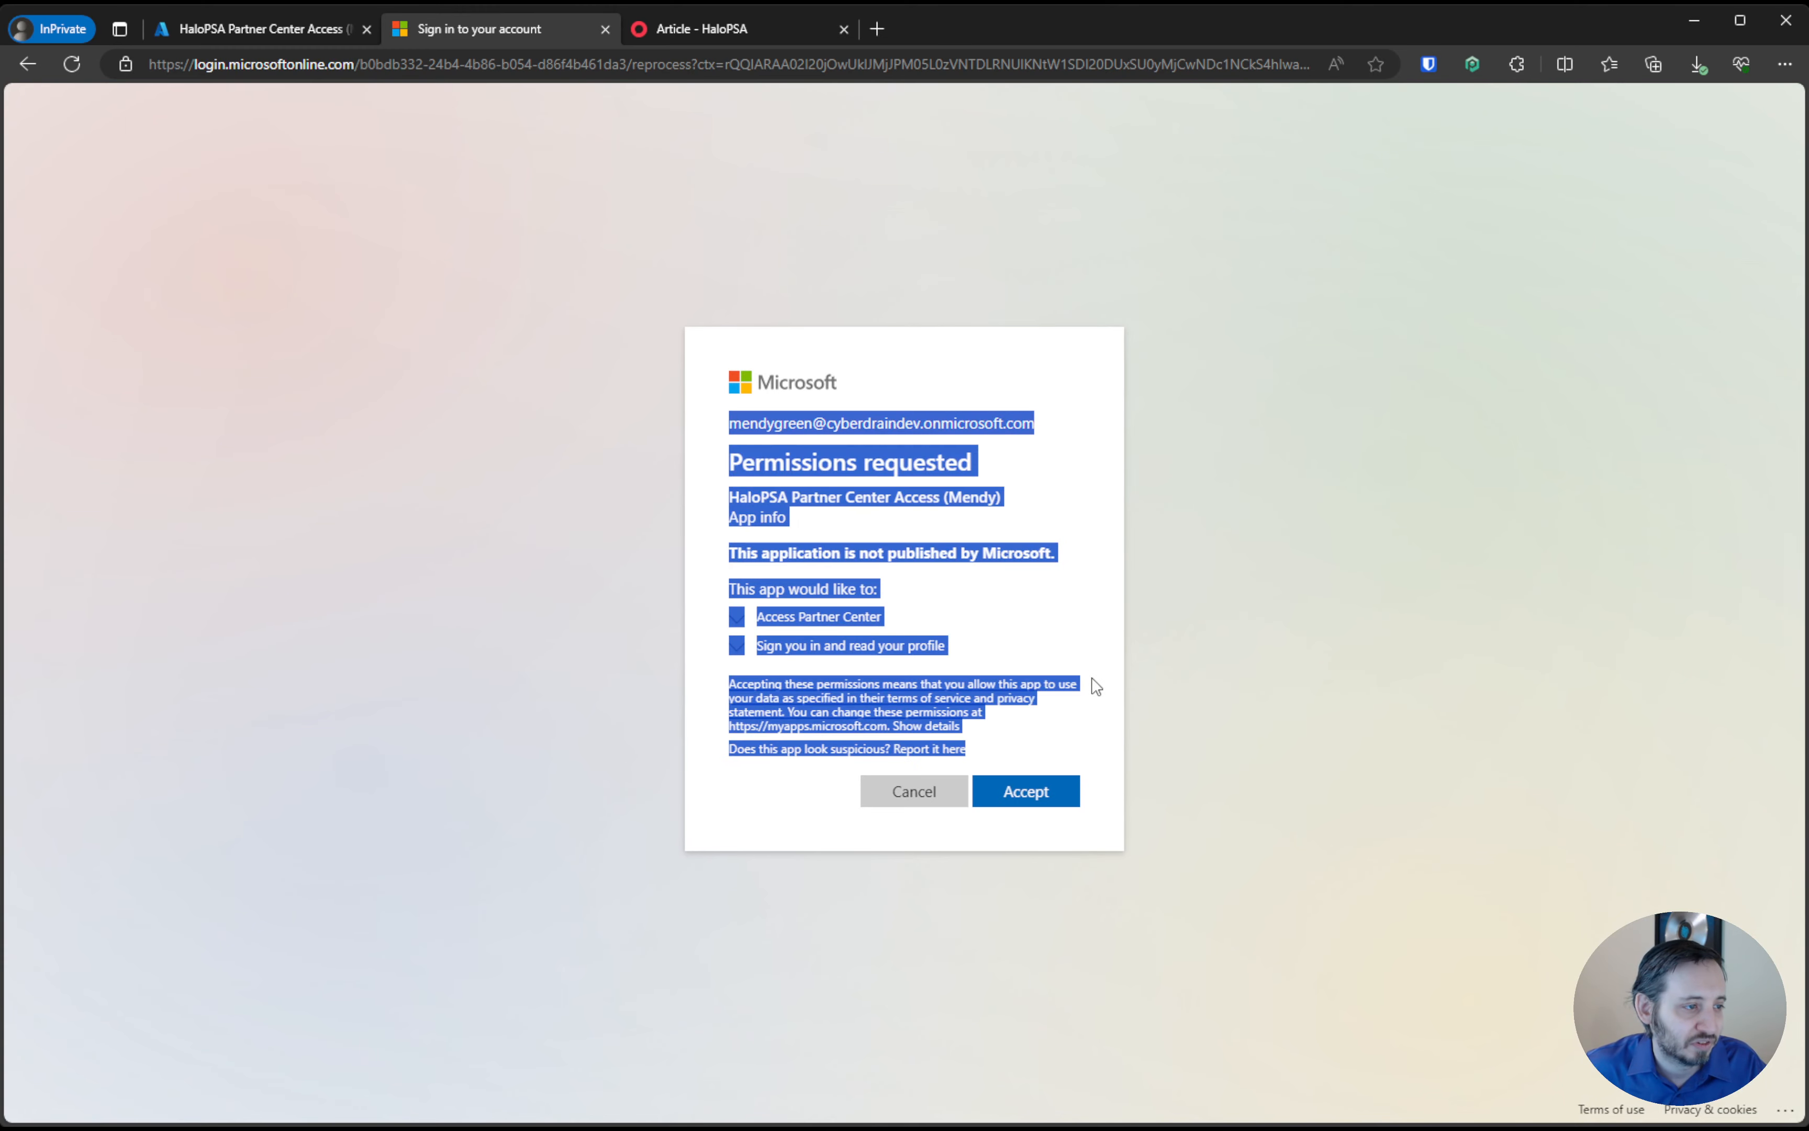
left_click(1249, 690)
left_click(1057, 802)
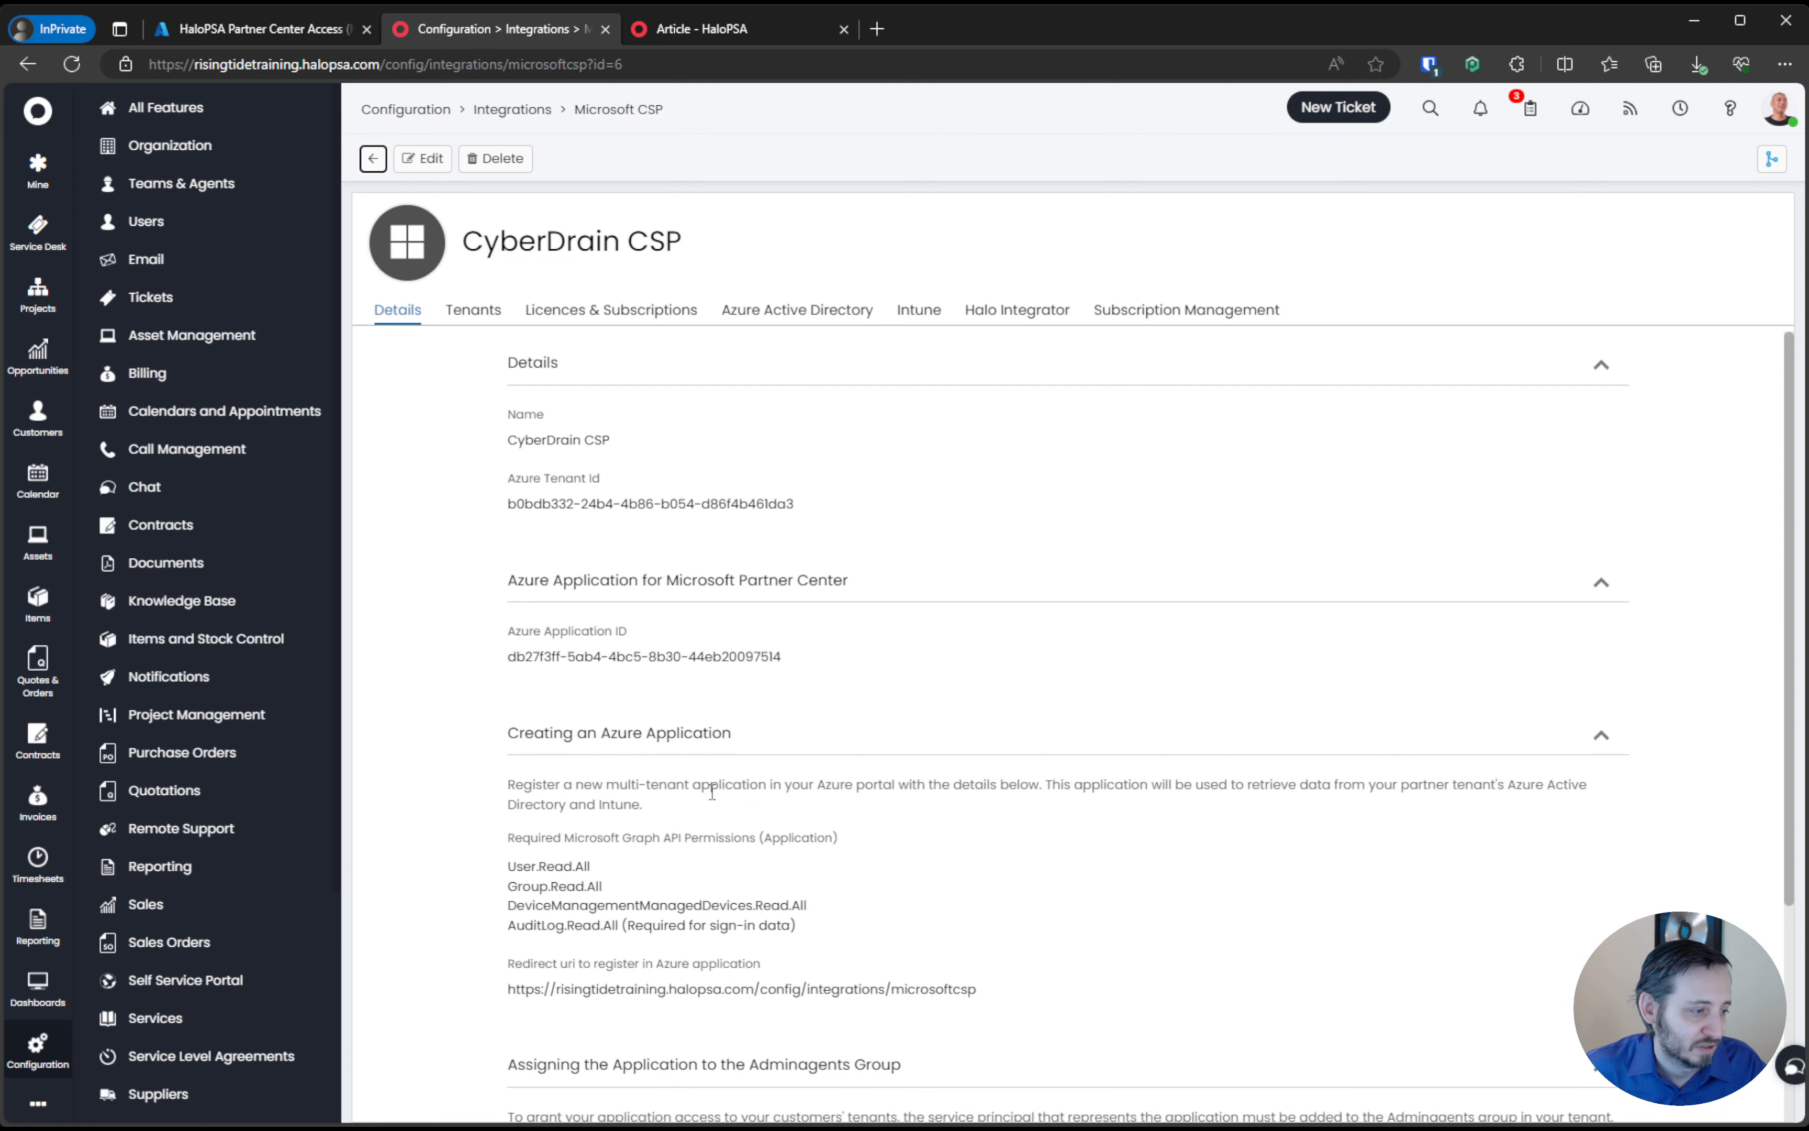
- Review the multi-tenant application instructions and the saved Azure Application ID
left_click_drag(482, 772, 921, 902)
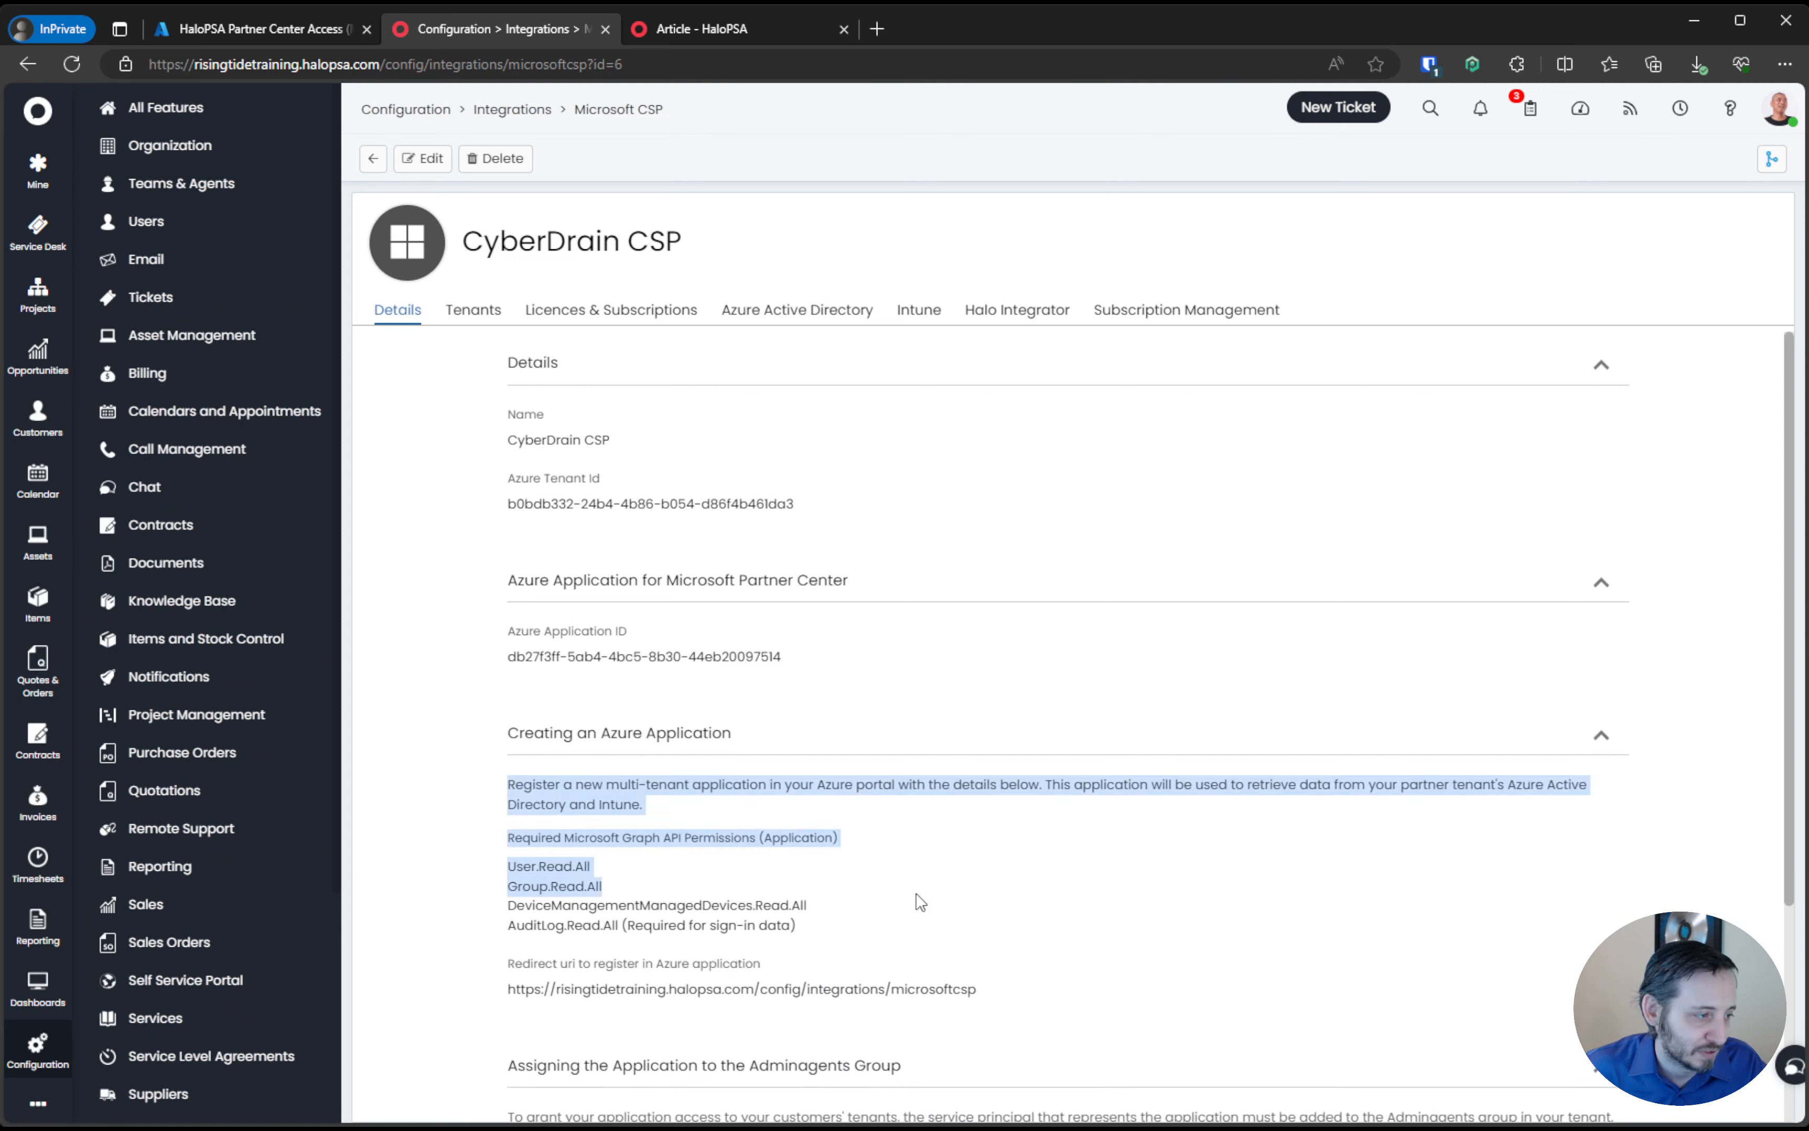
left_click(580, 691)
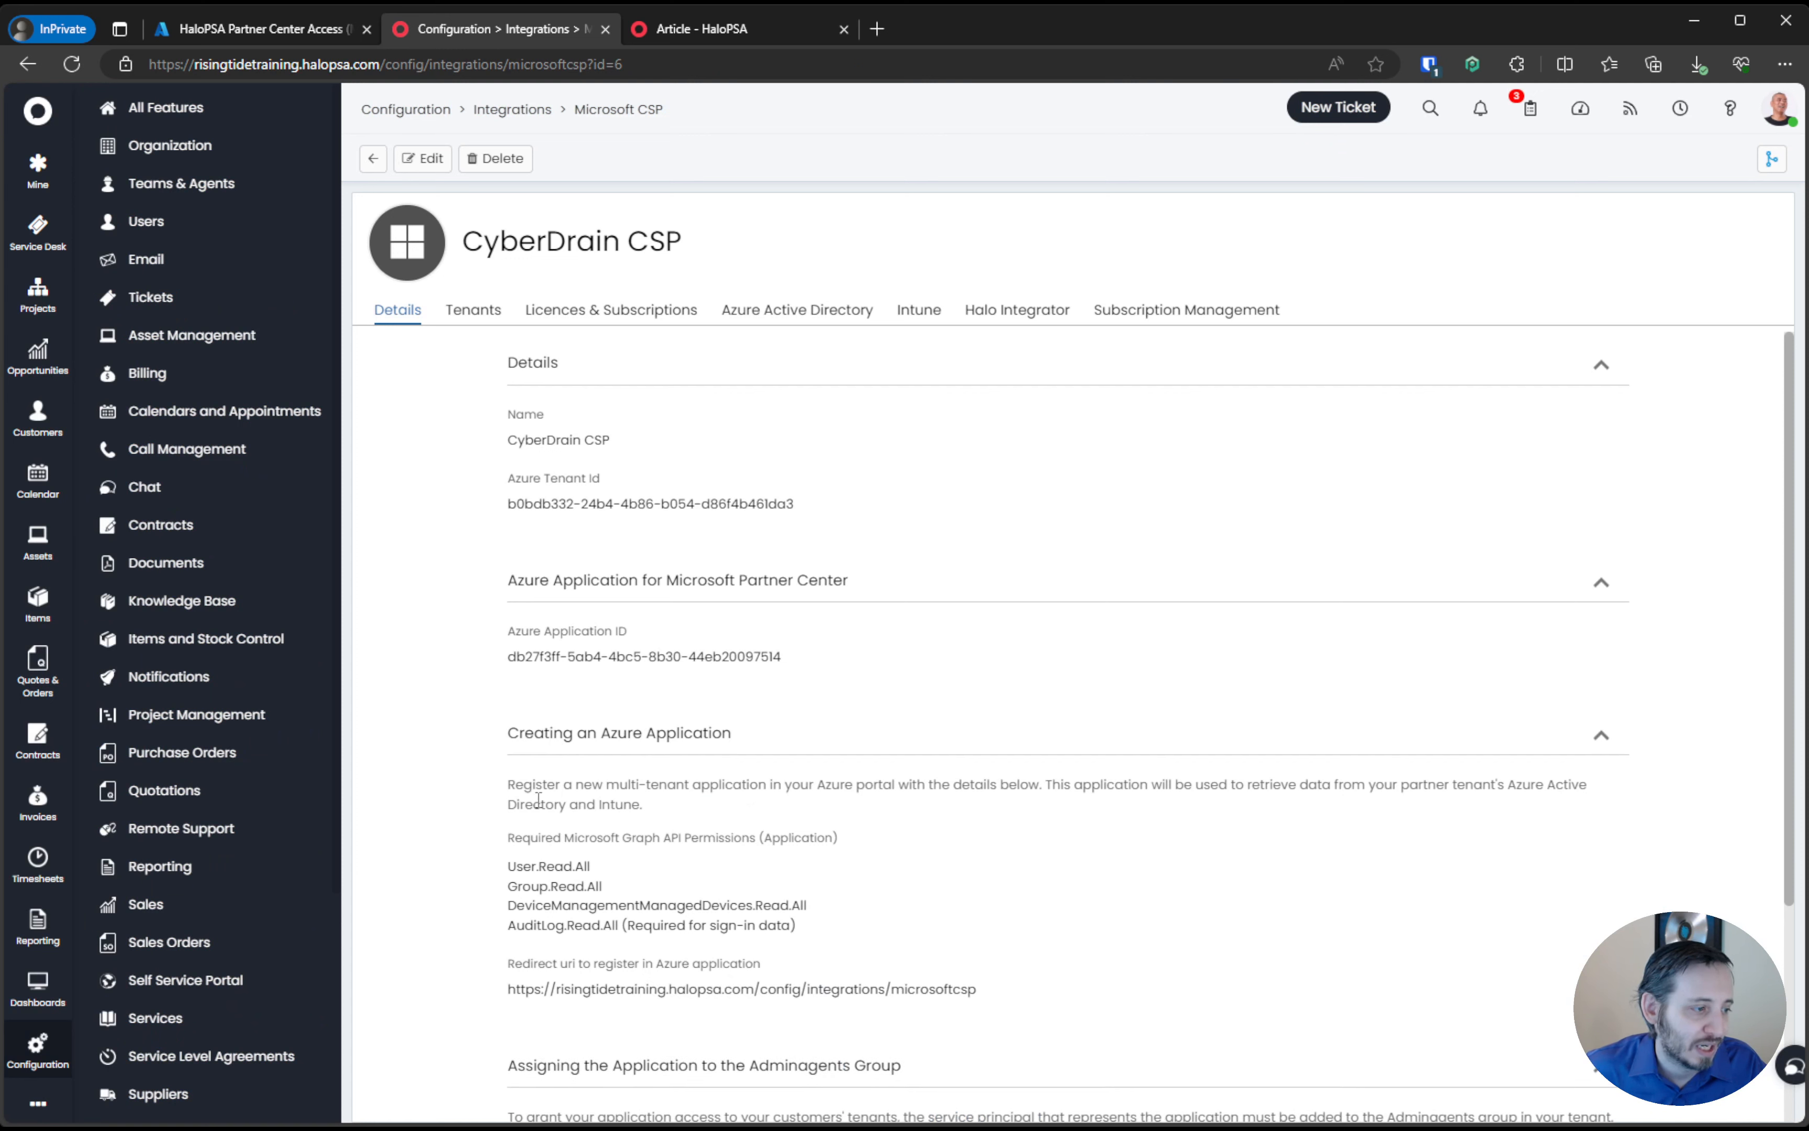
left_click_drag(489, 719, 1054, 1002)
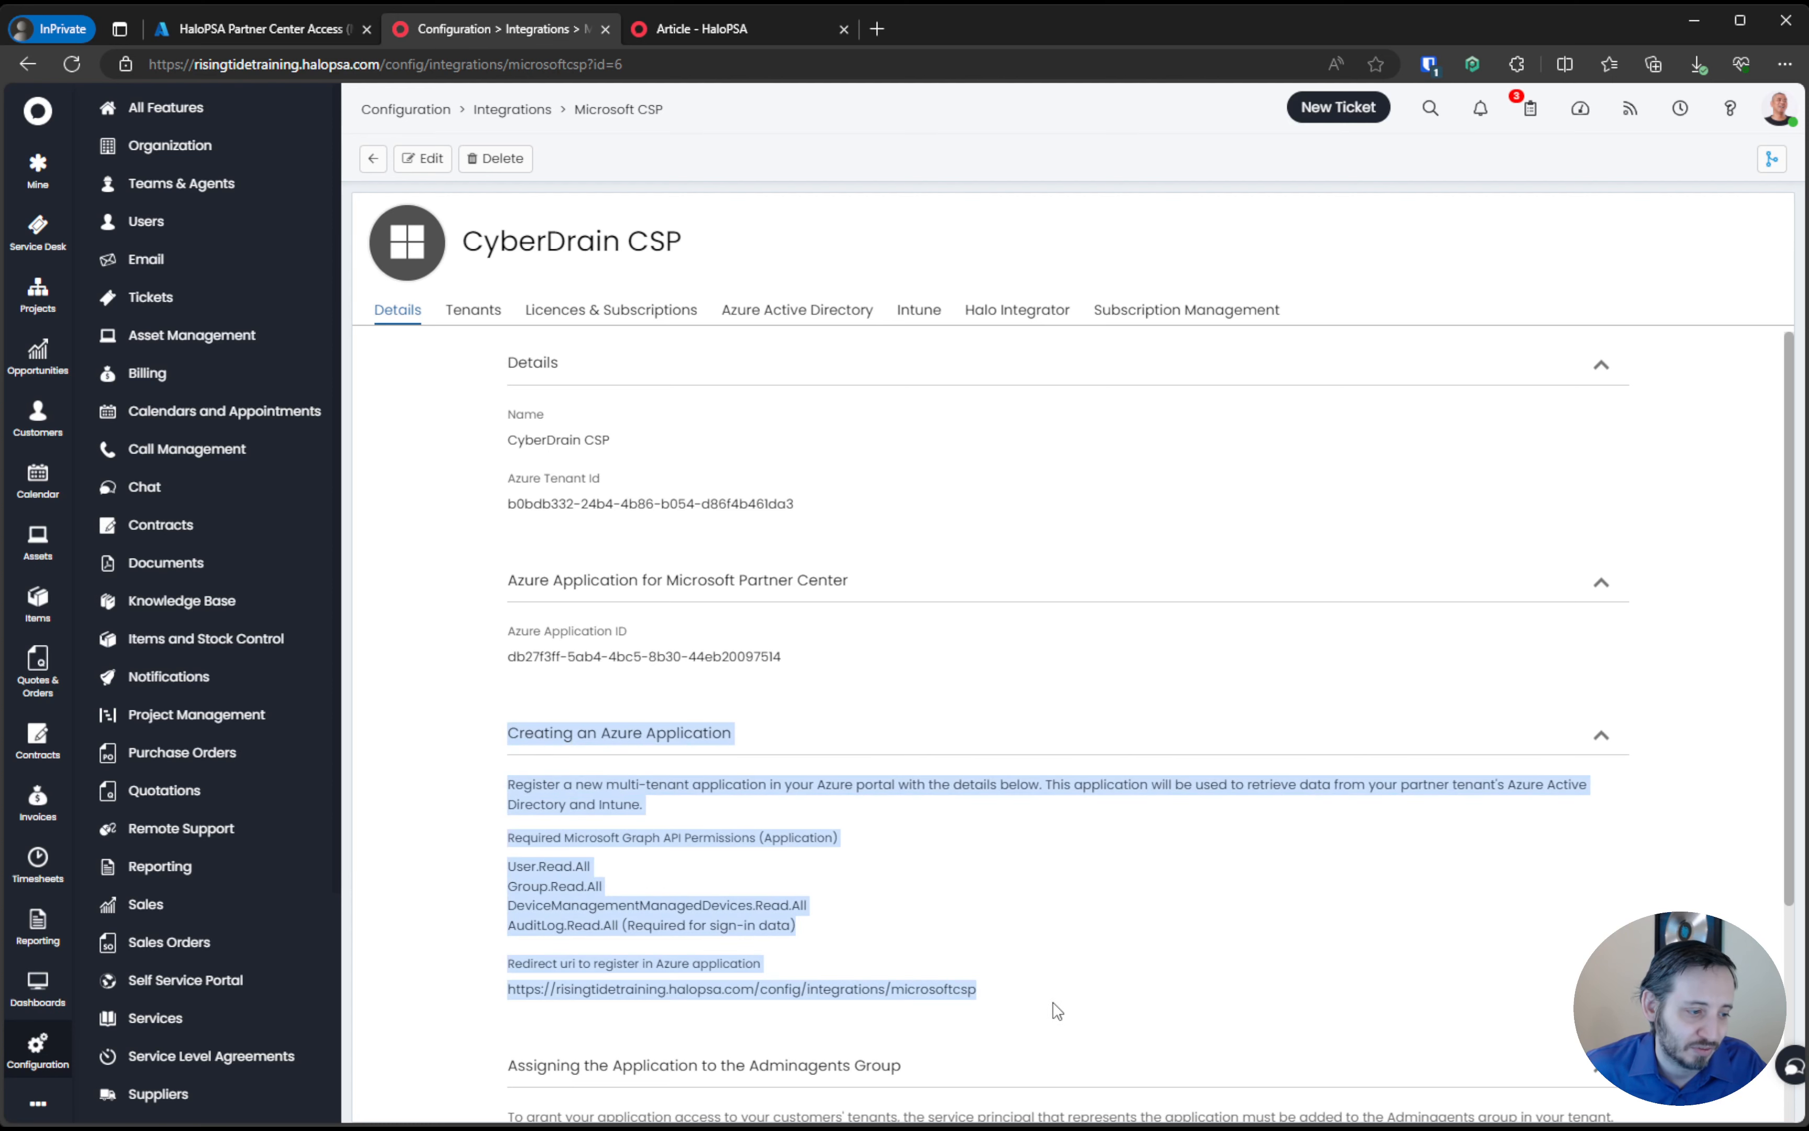
scroll(1053, 1002, "down", 3)
scroll(842, 828, "up", 3)
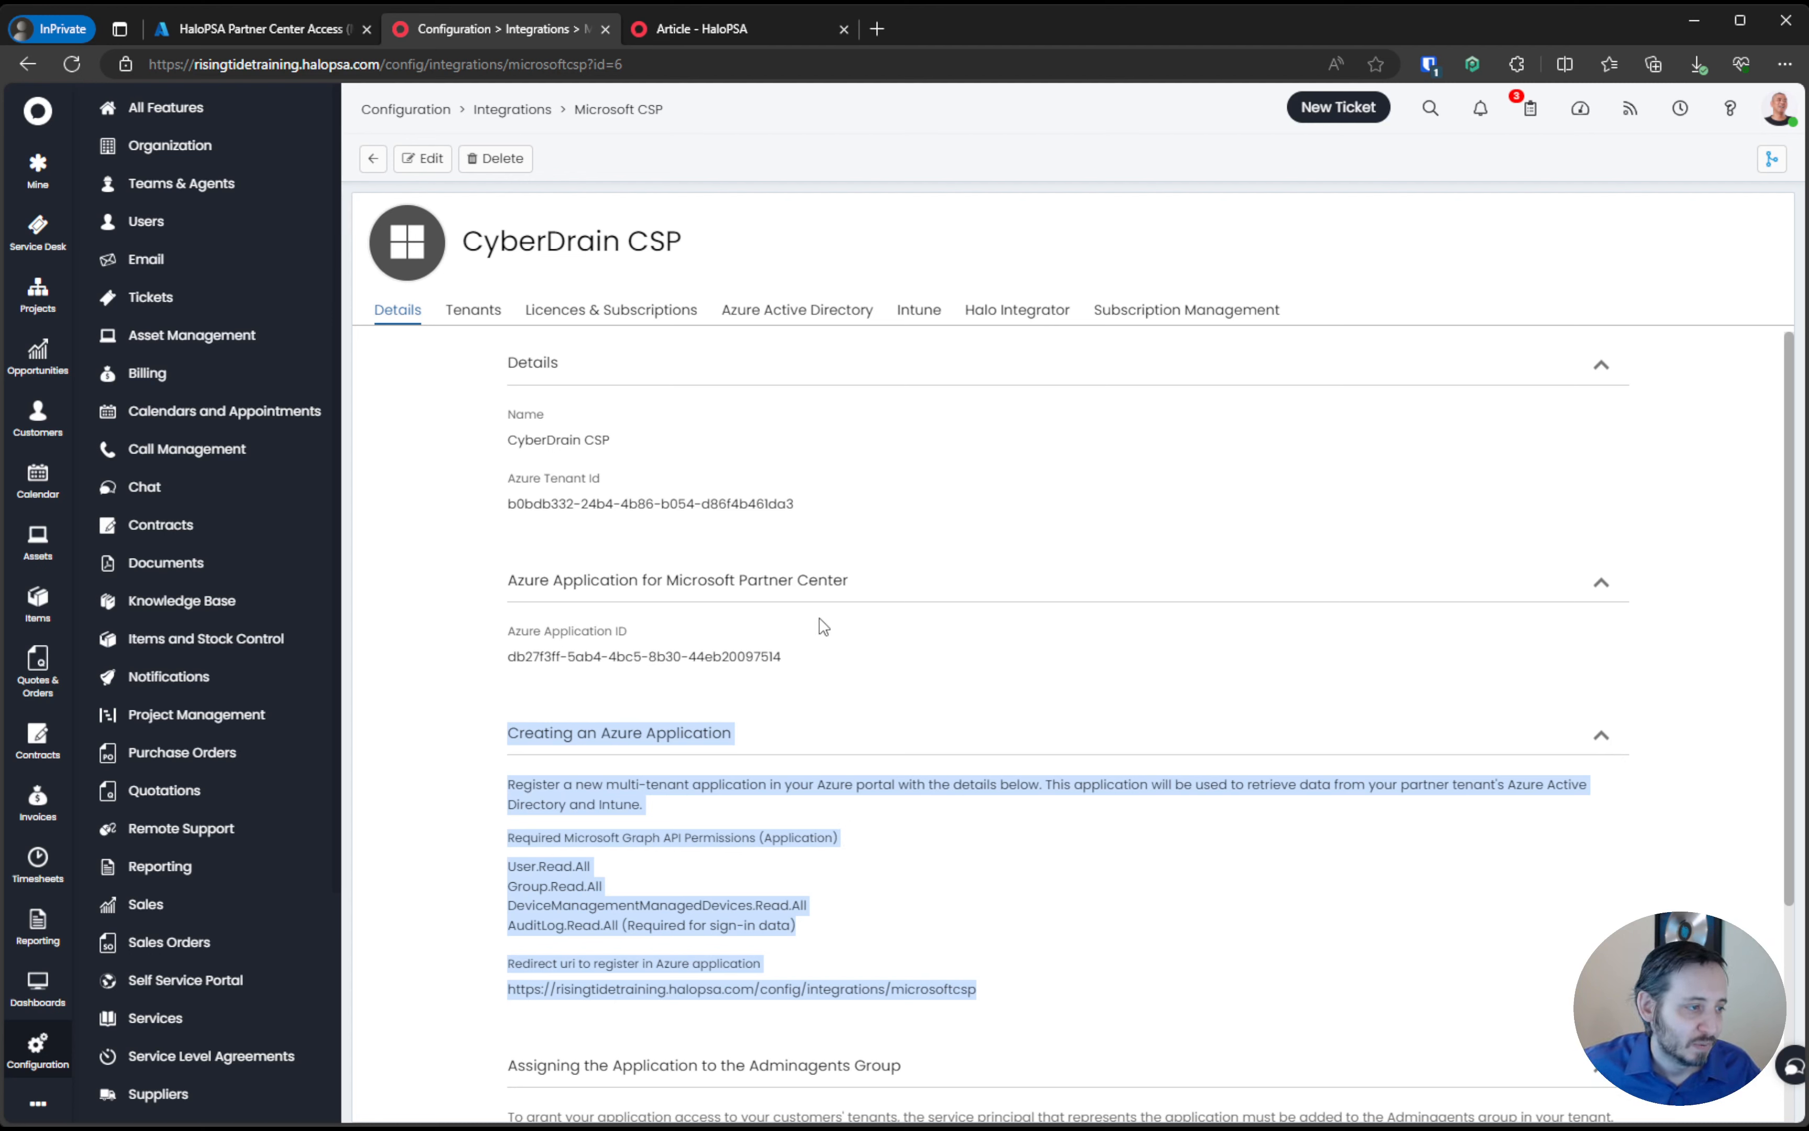
left_click_drag(498, 630, 973, 655)
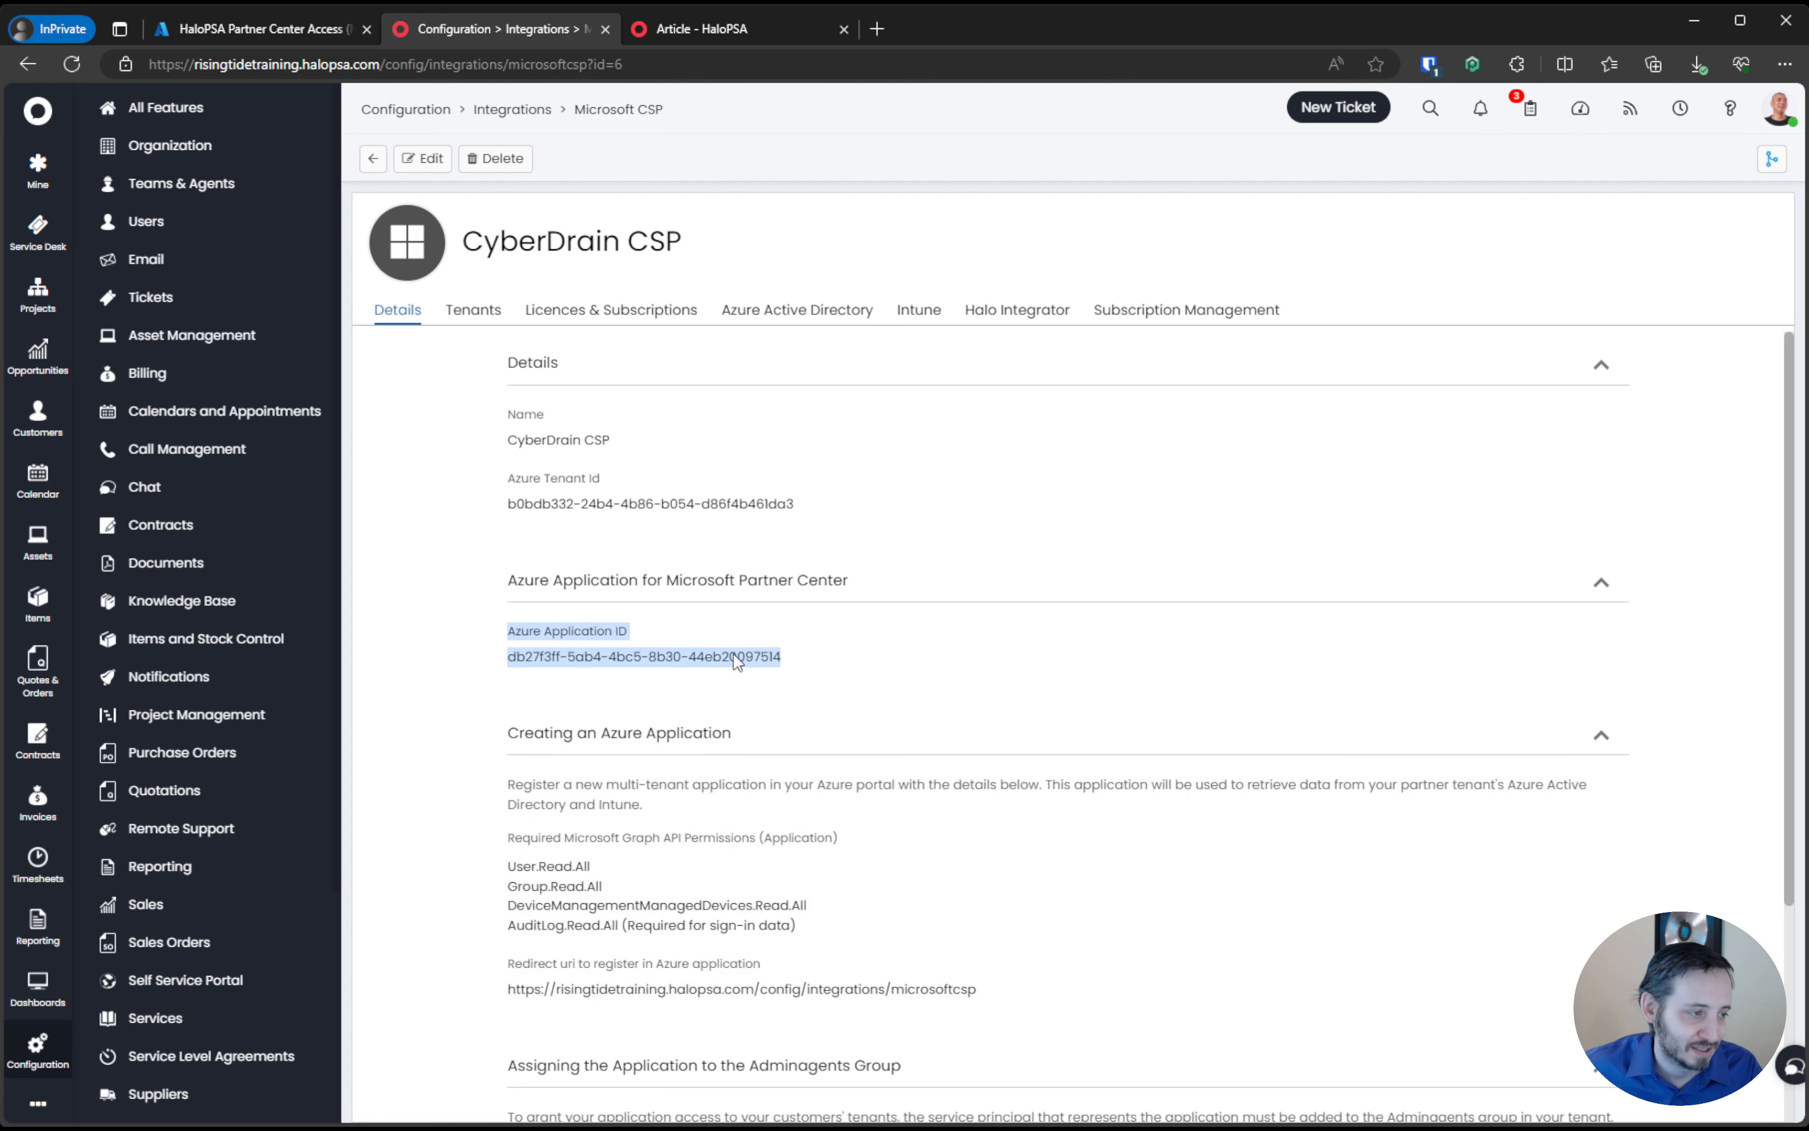
left_click(774, 585)
left_click(695, 585)
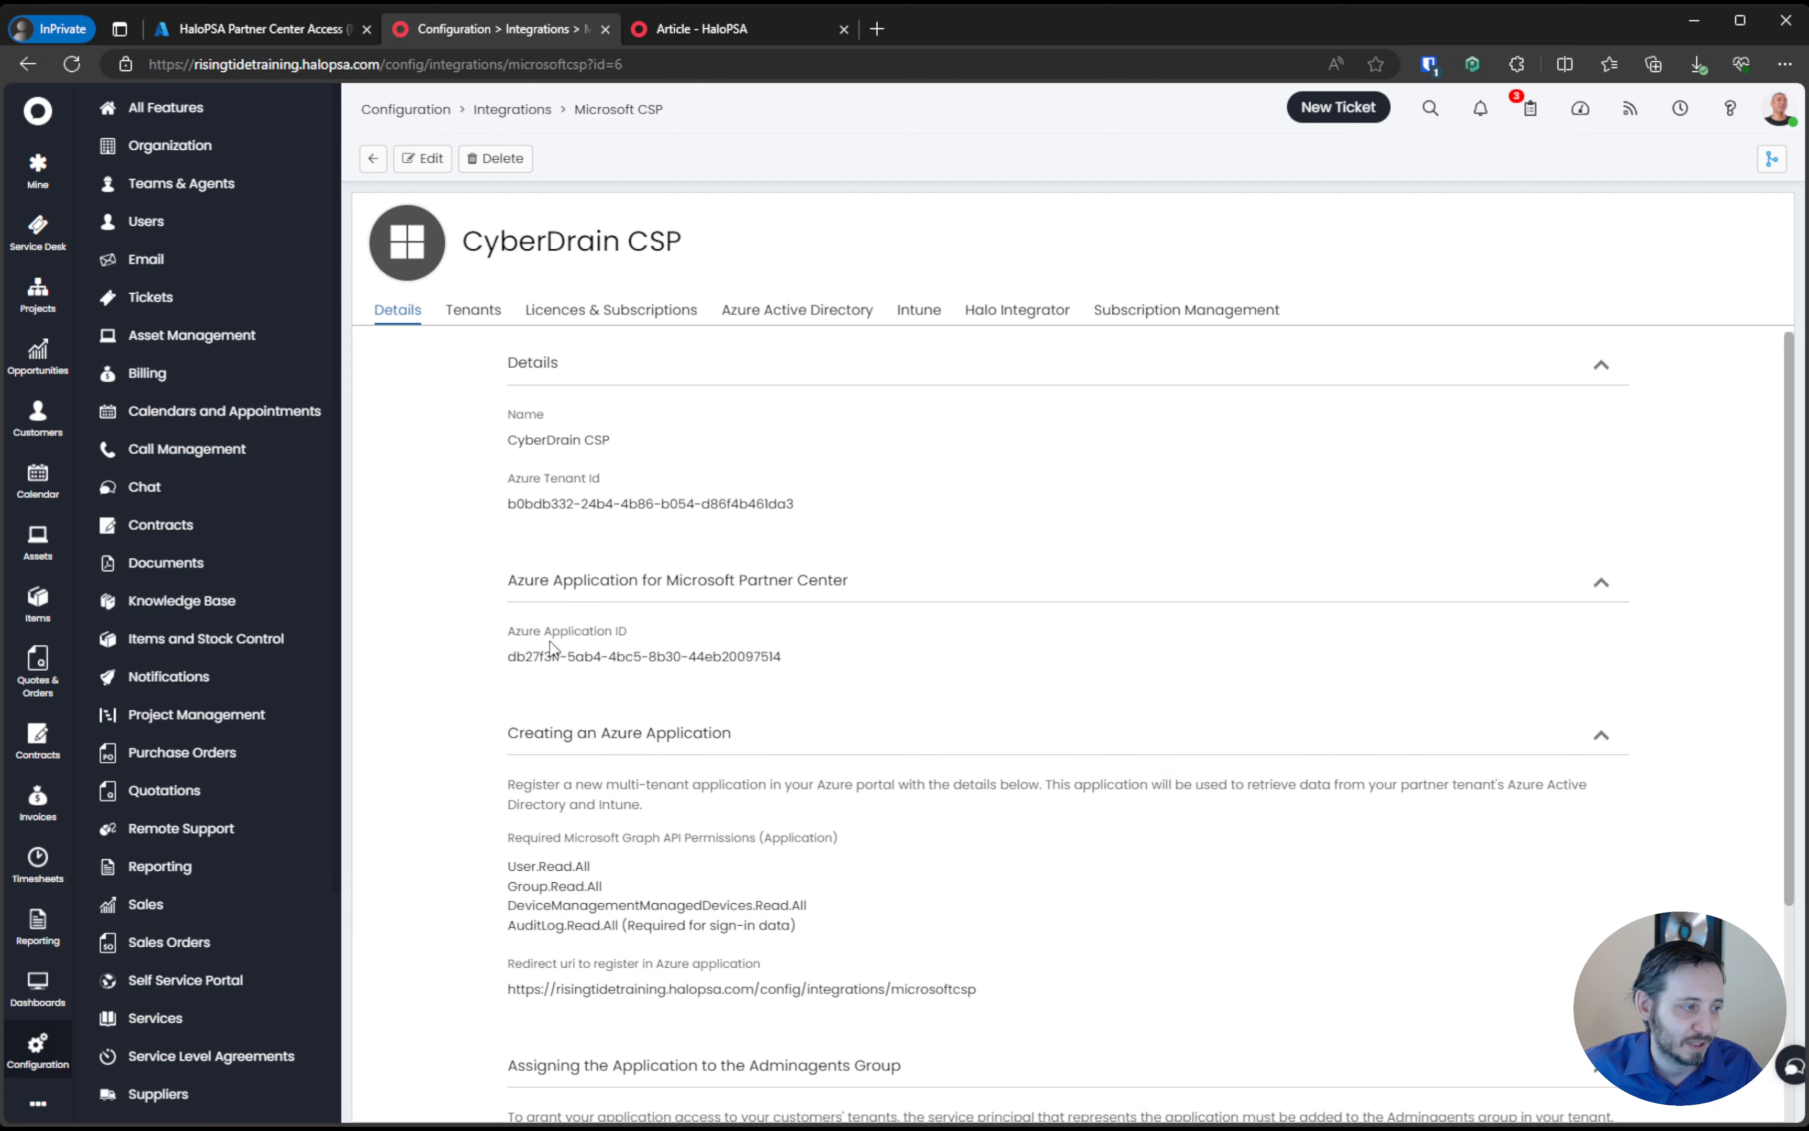
- Re-save the connection and re-read the multi-tenant requirements and redirect URL
left_click(420, 159)
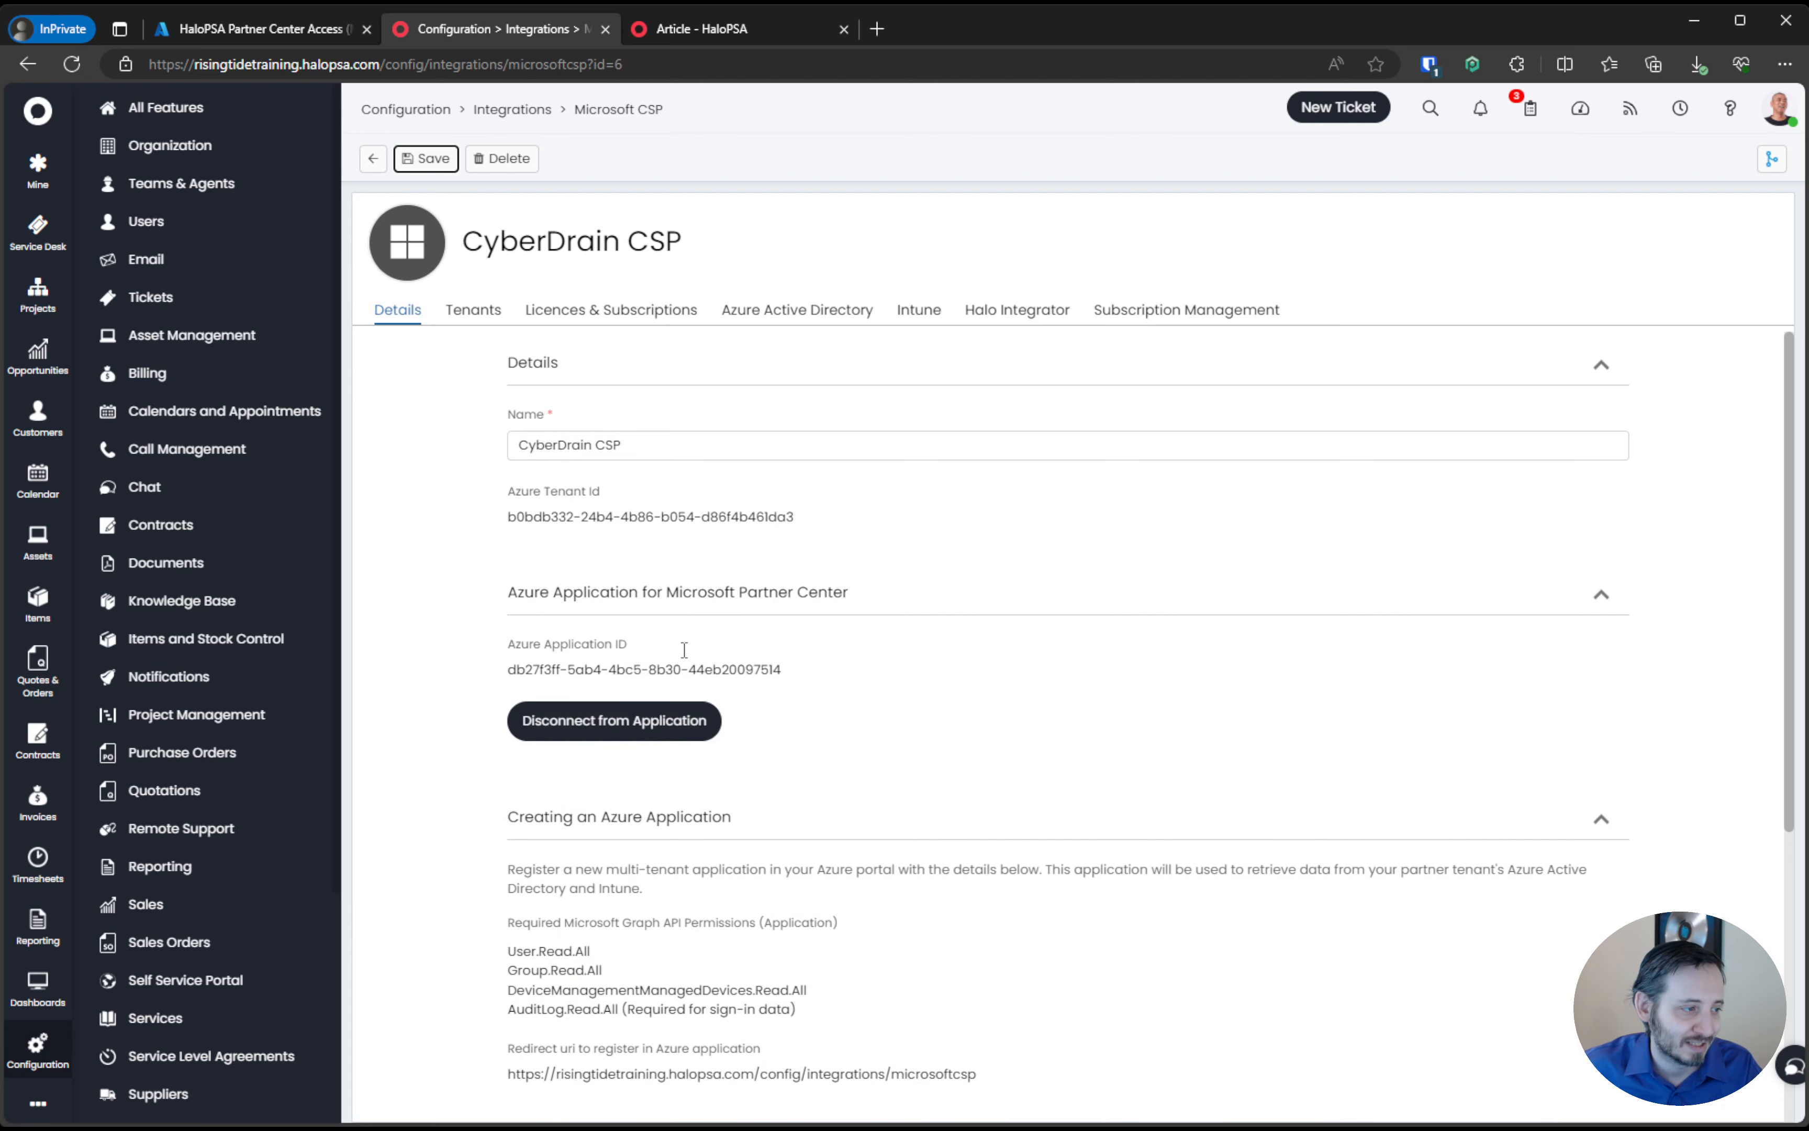
left_click(425, 158)
left_click(563, 584)
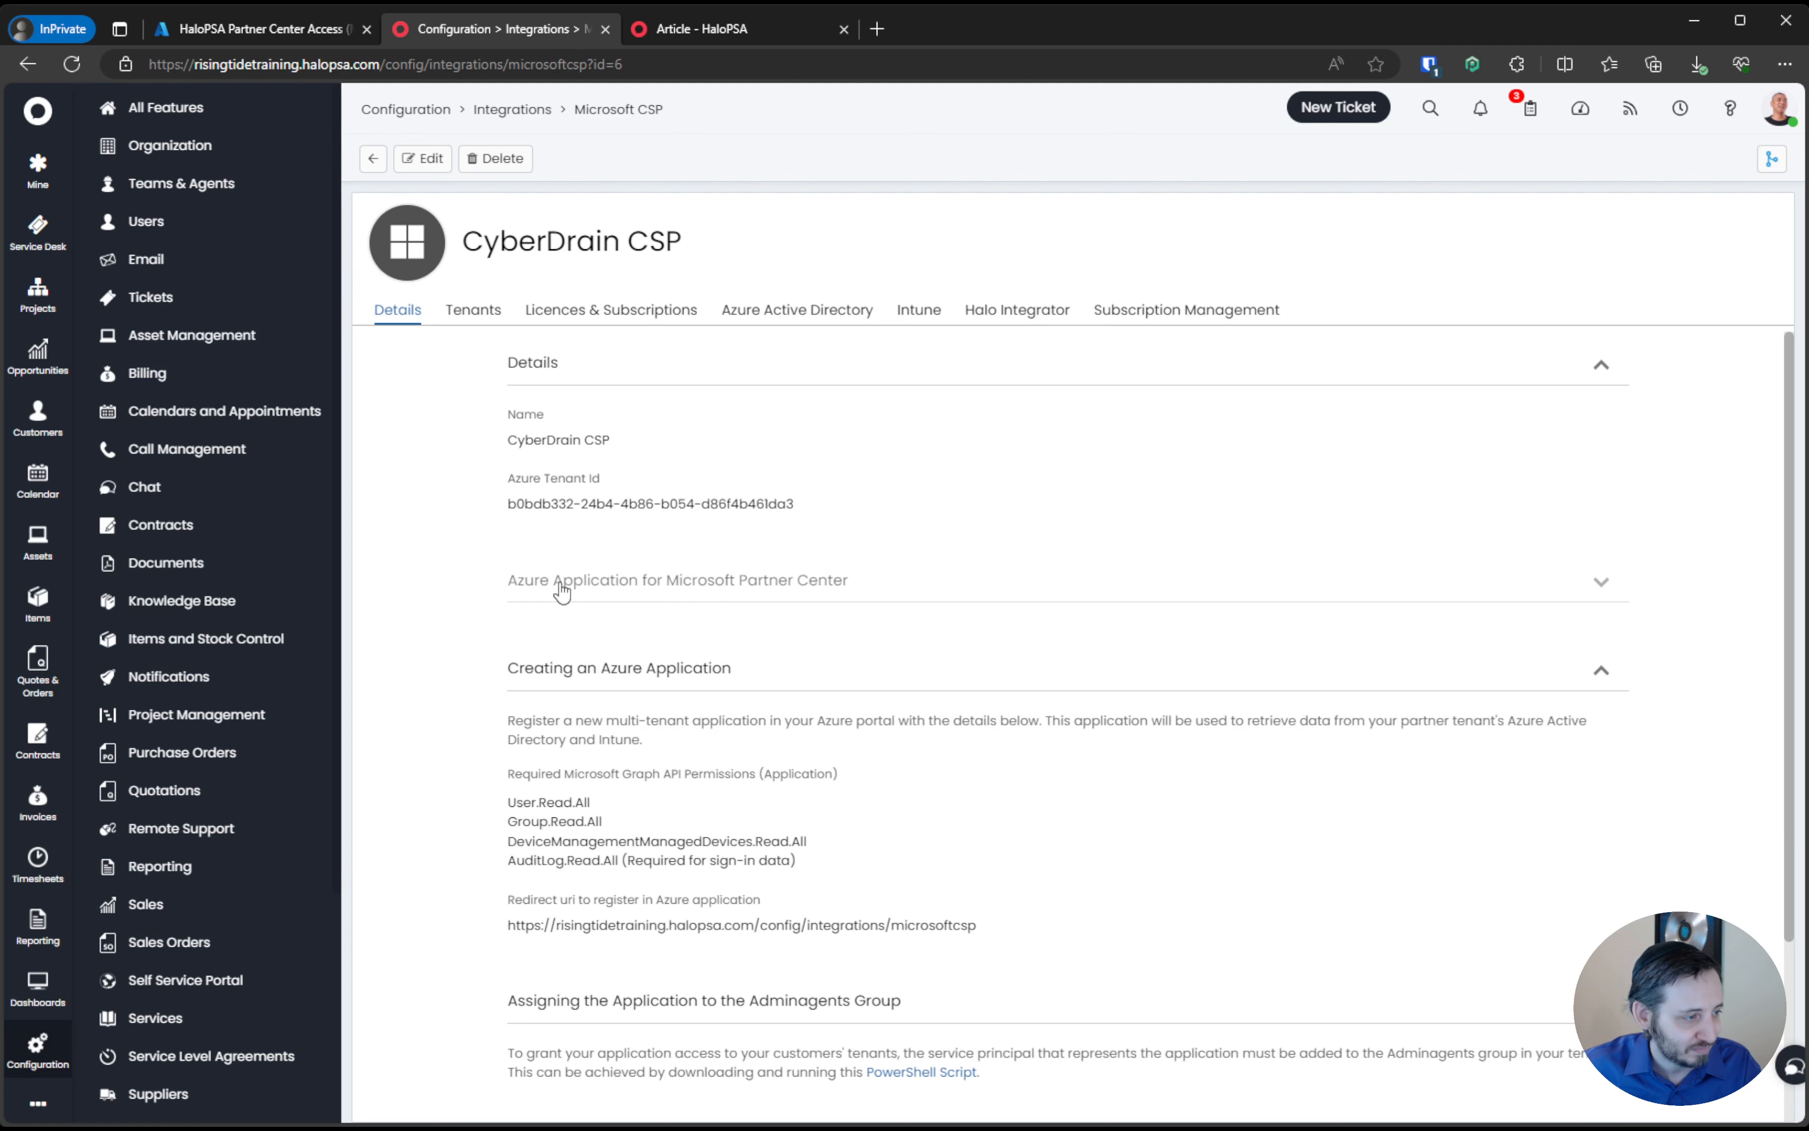
left_click(557, 681)
left_click(553, 682)
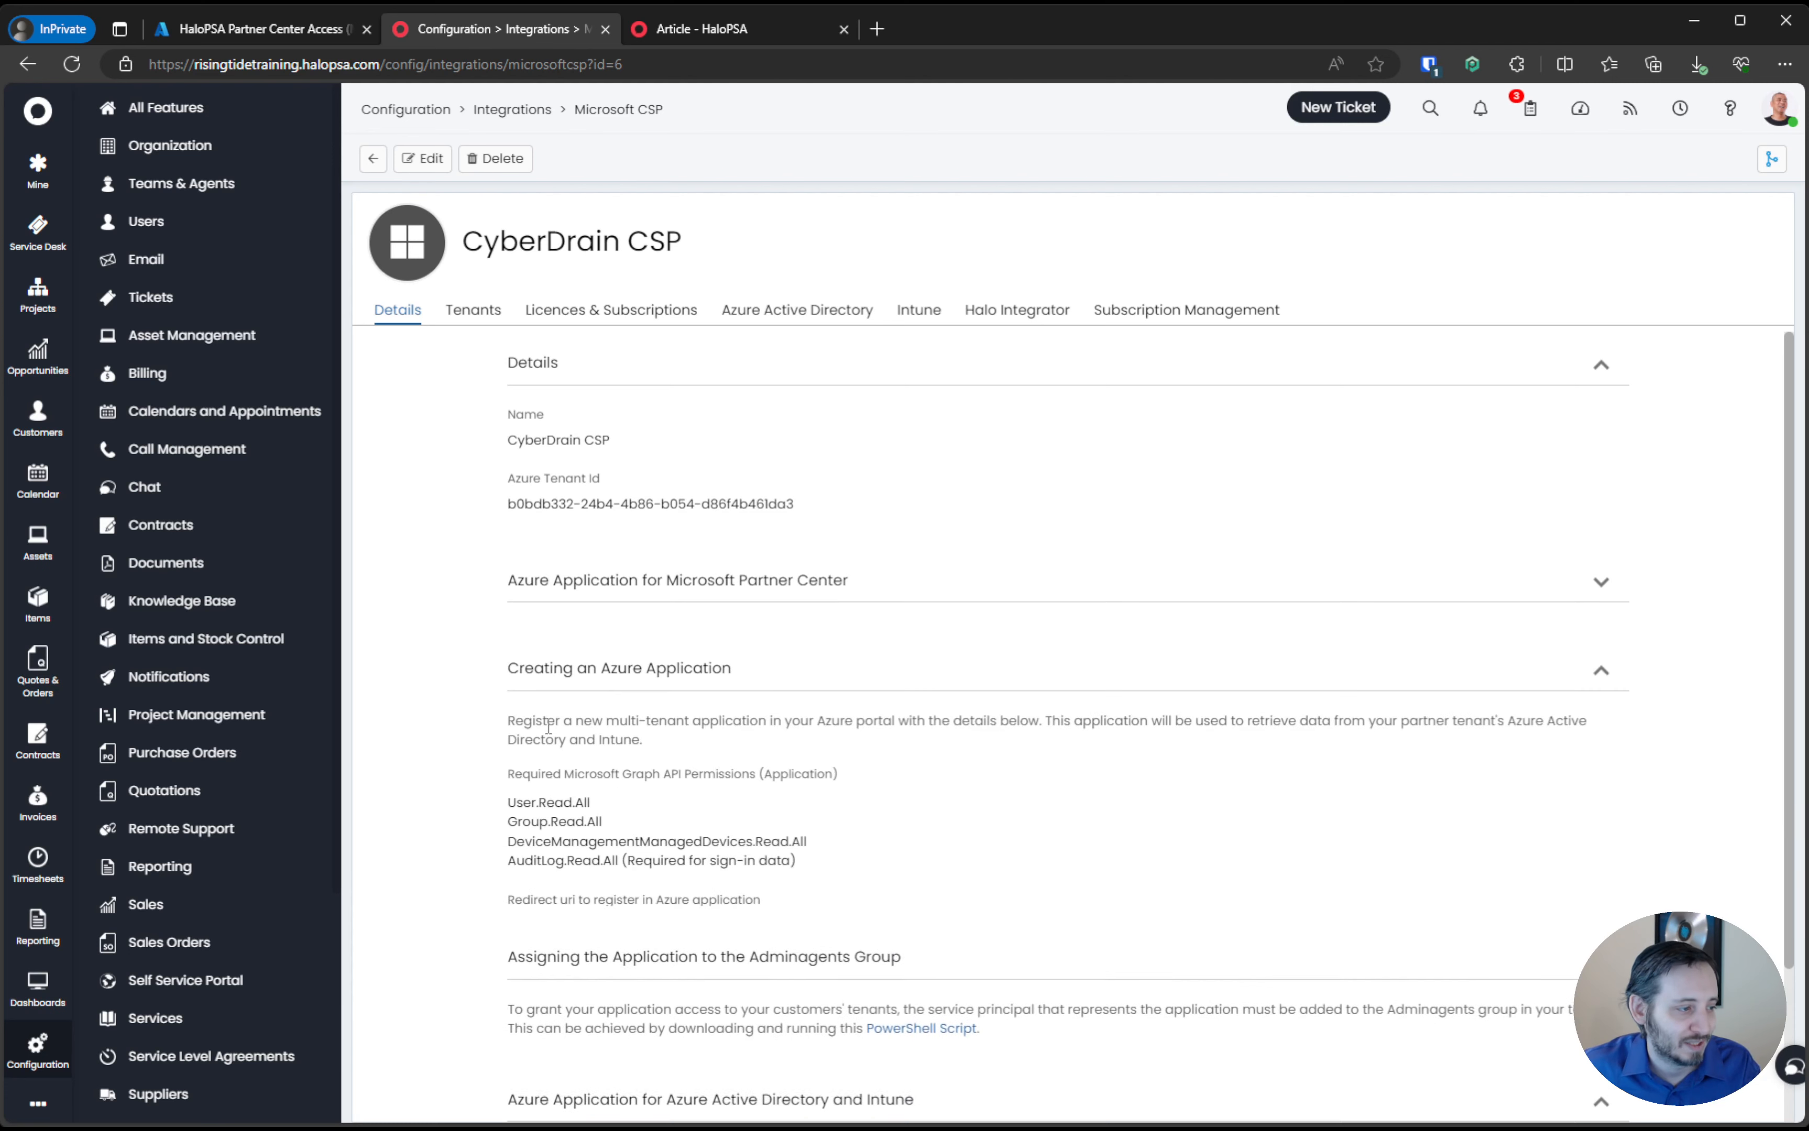
left_click_drag(509, 720, 1062, 925)
left_click(800, 845)
scroll(798, 828, "down", 4)
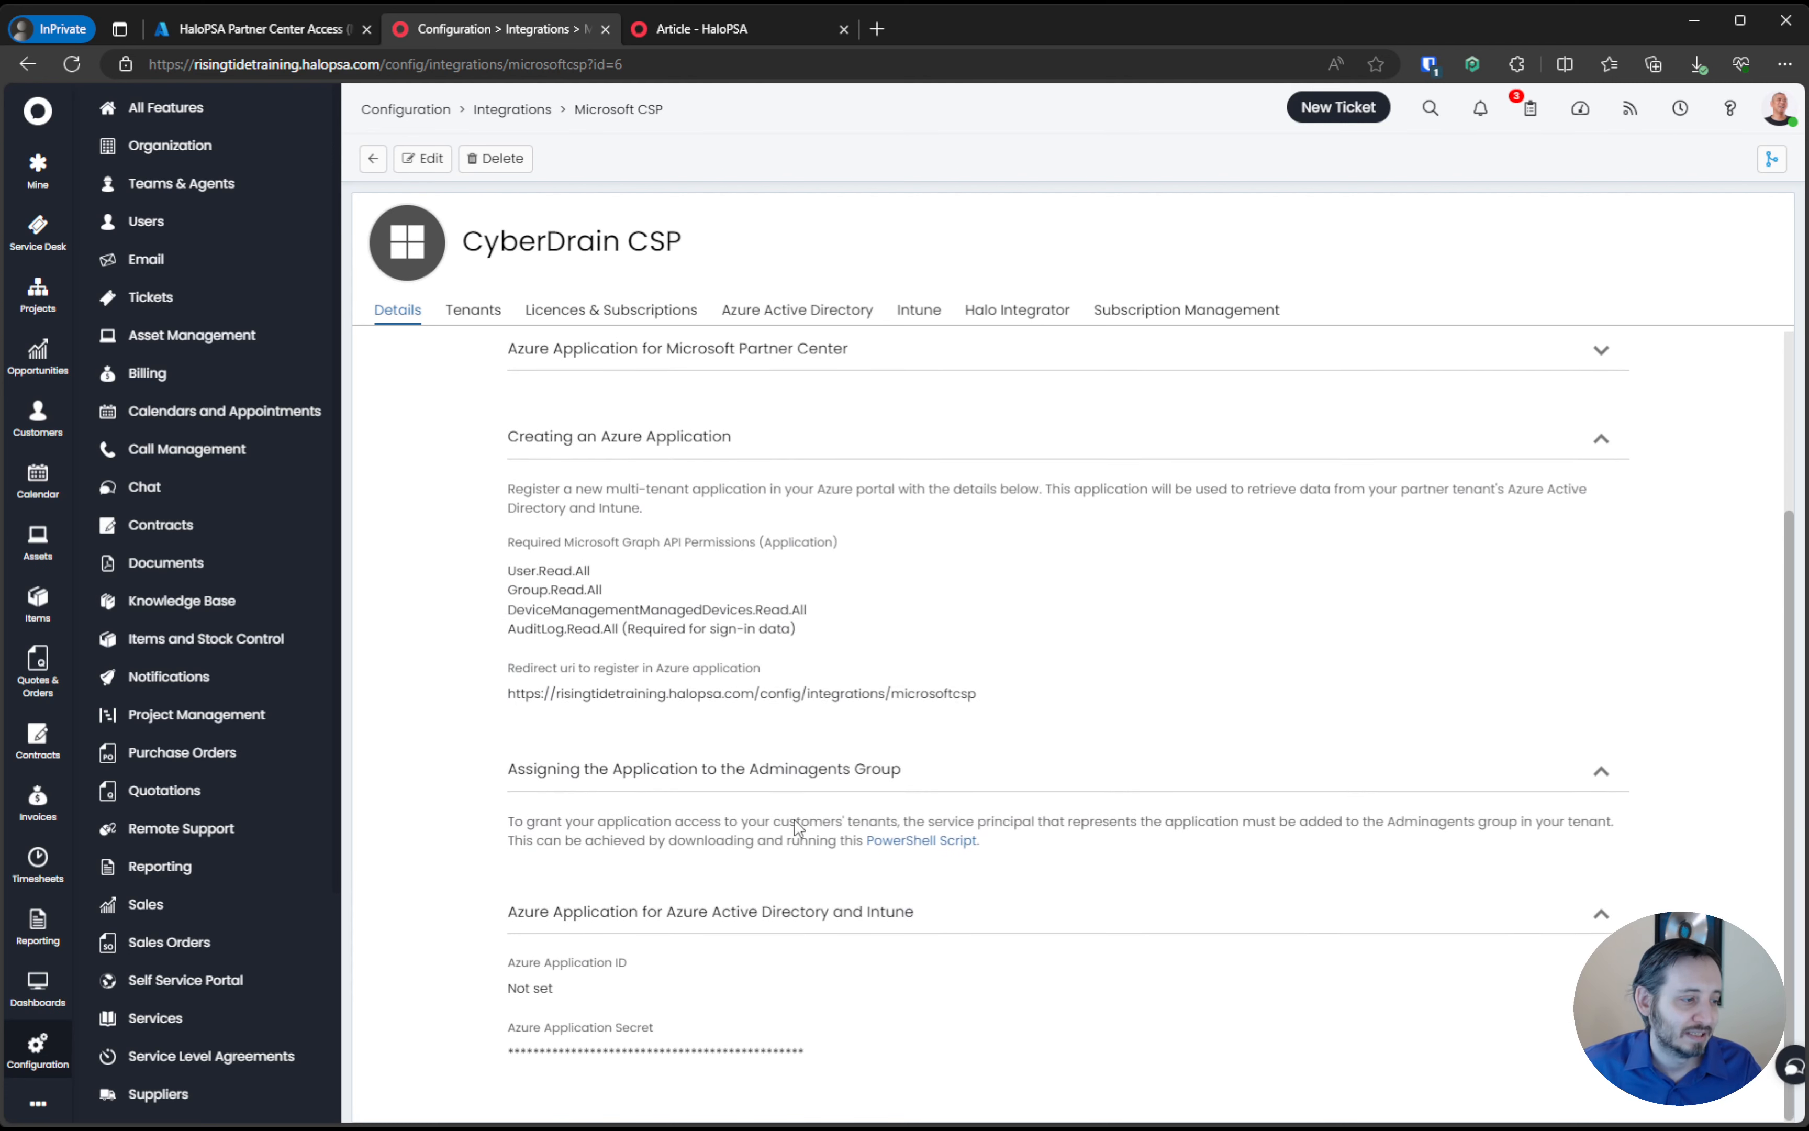
left_click_drag(506, 500, 1057, 701)
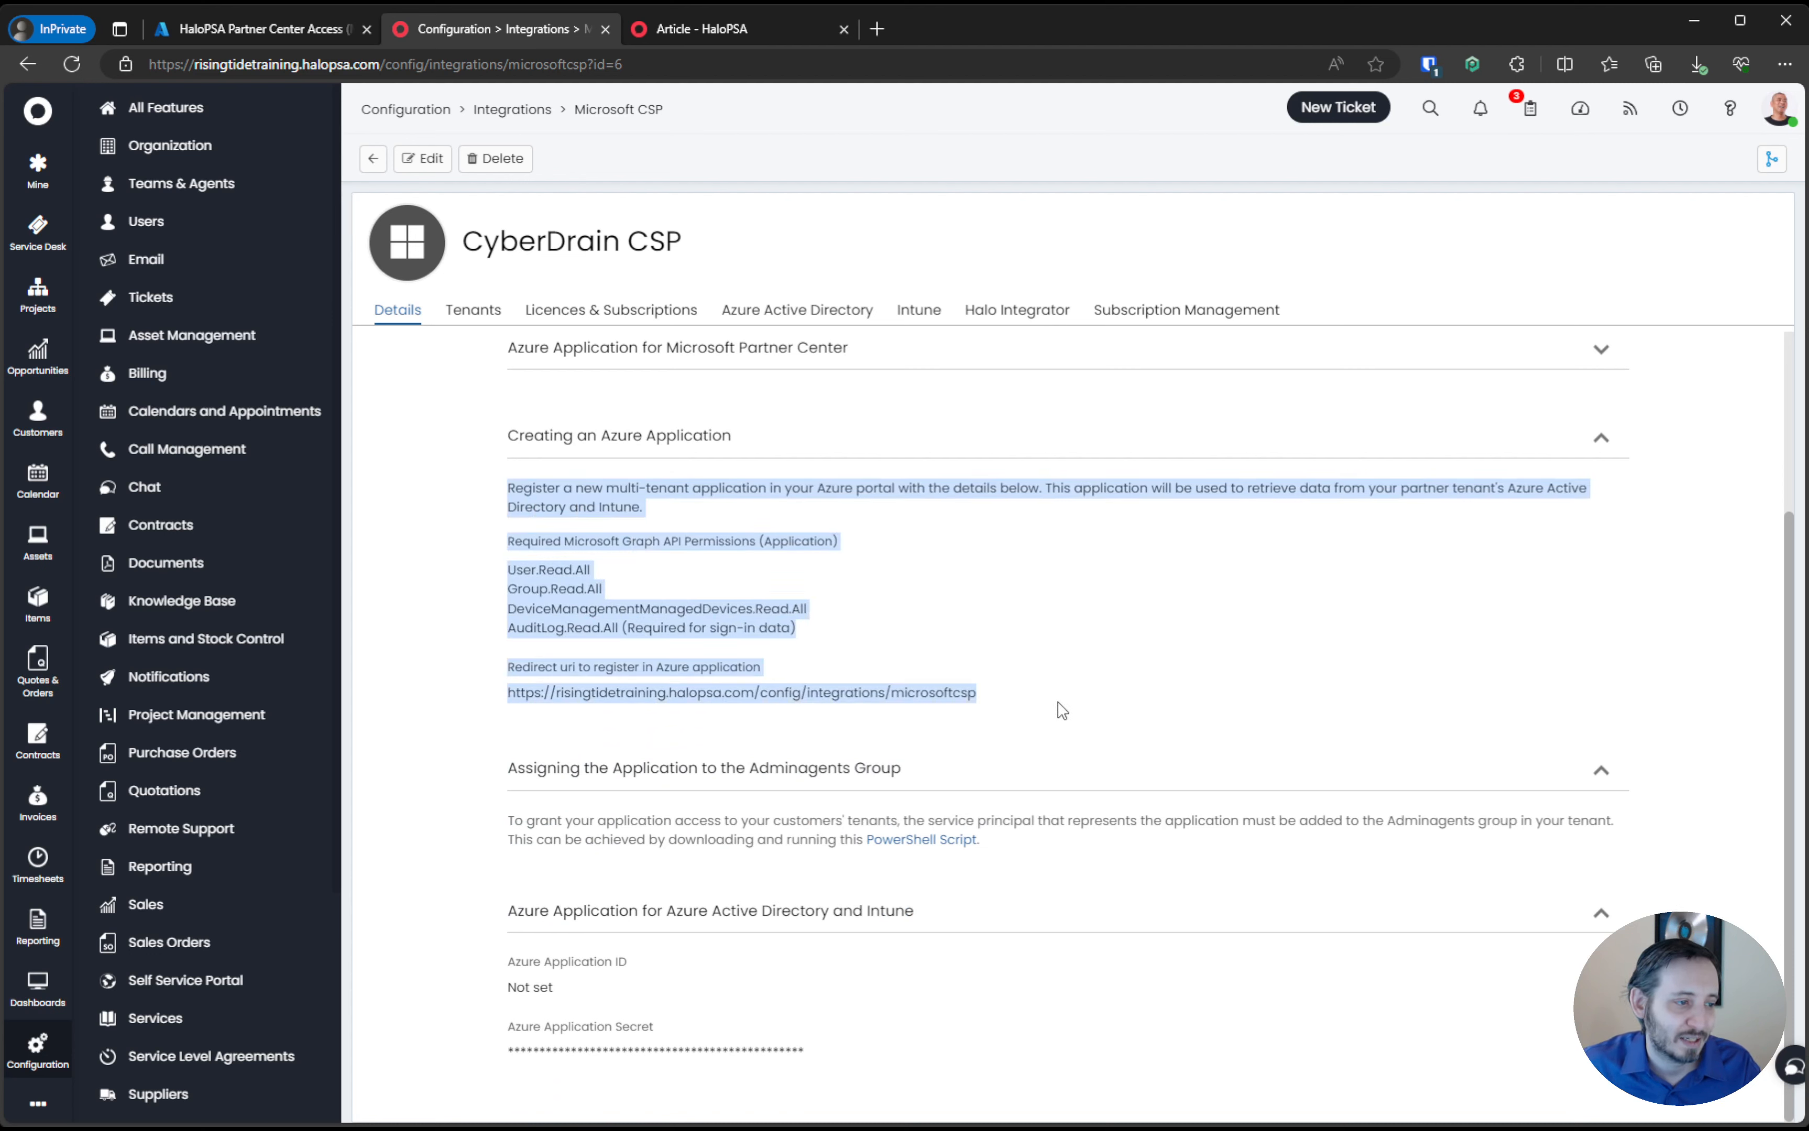
left_click(768, 623)
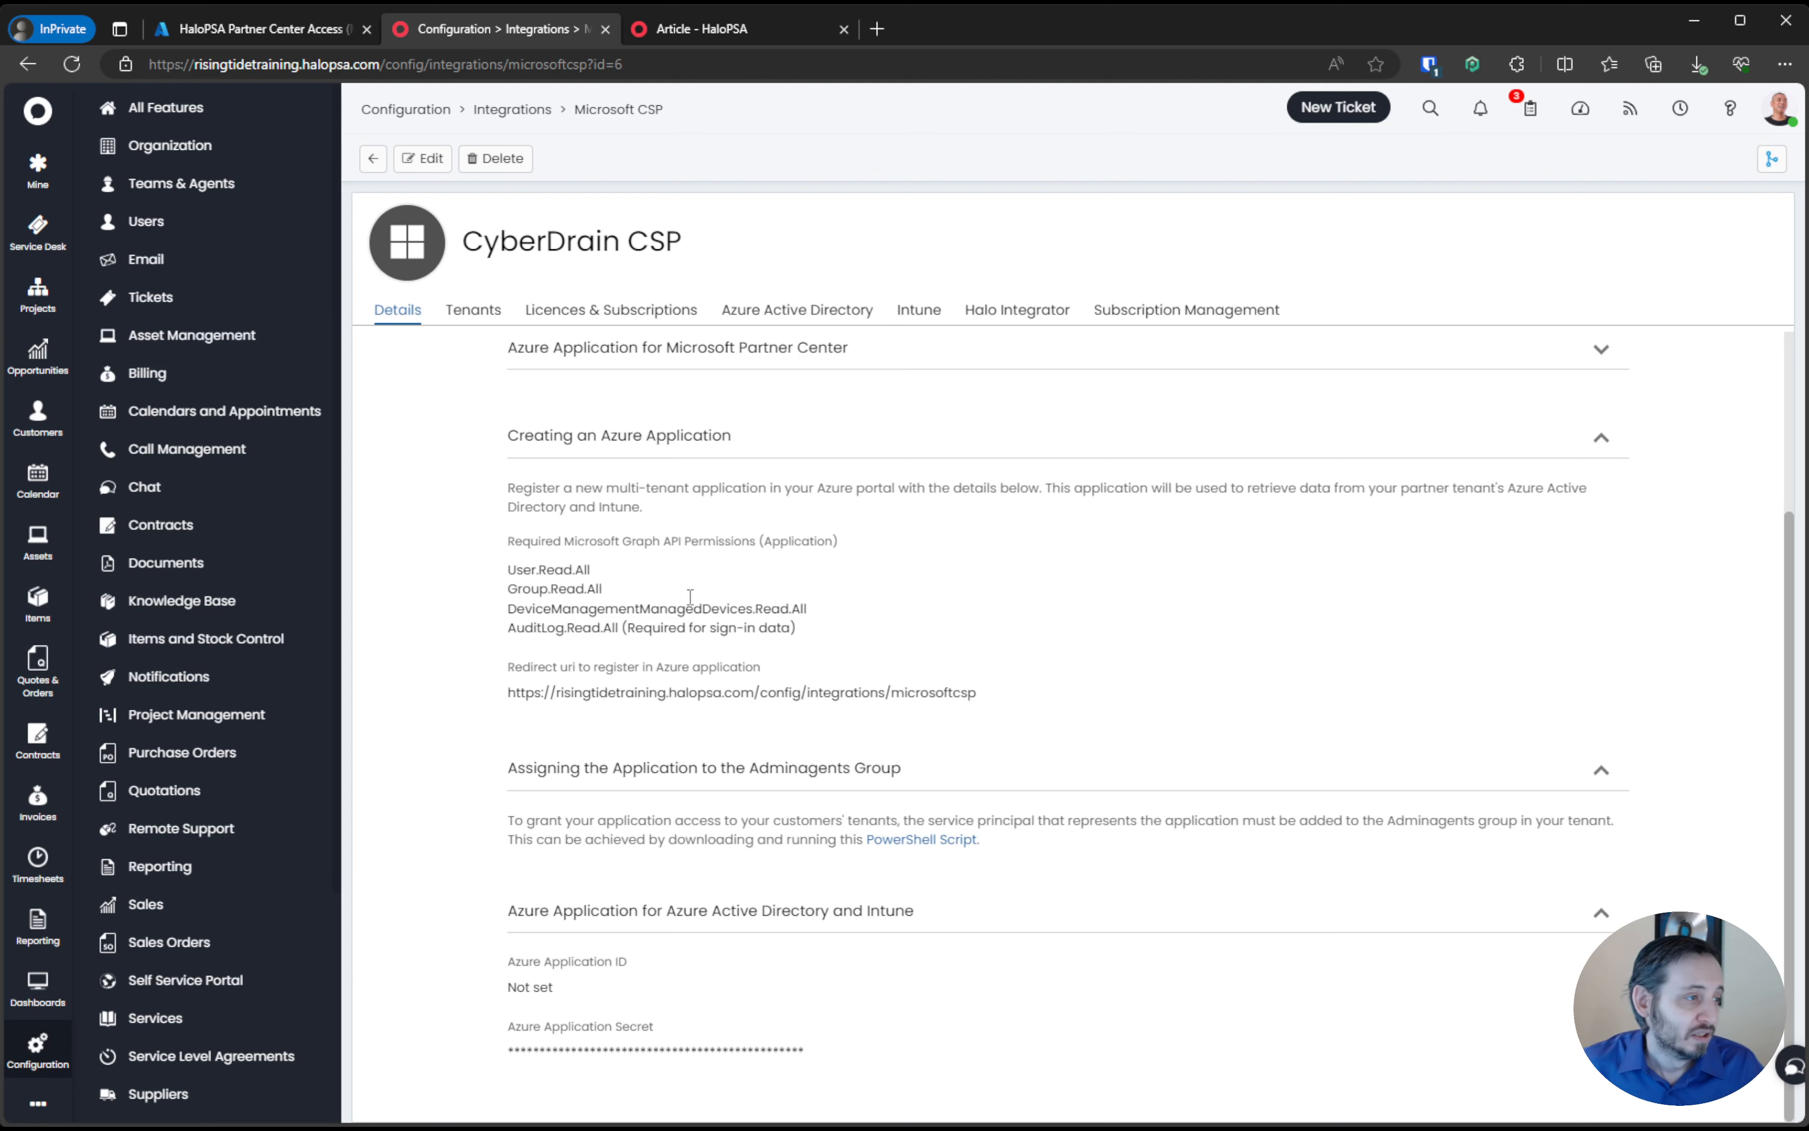
- Collapse the instruction sections and open the connection's Tenants view
left_click(598, 768)
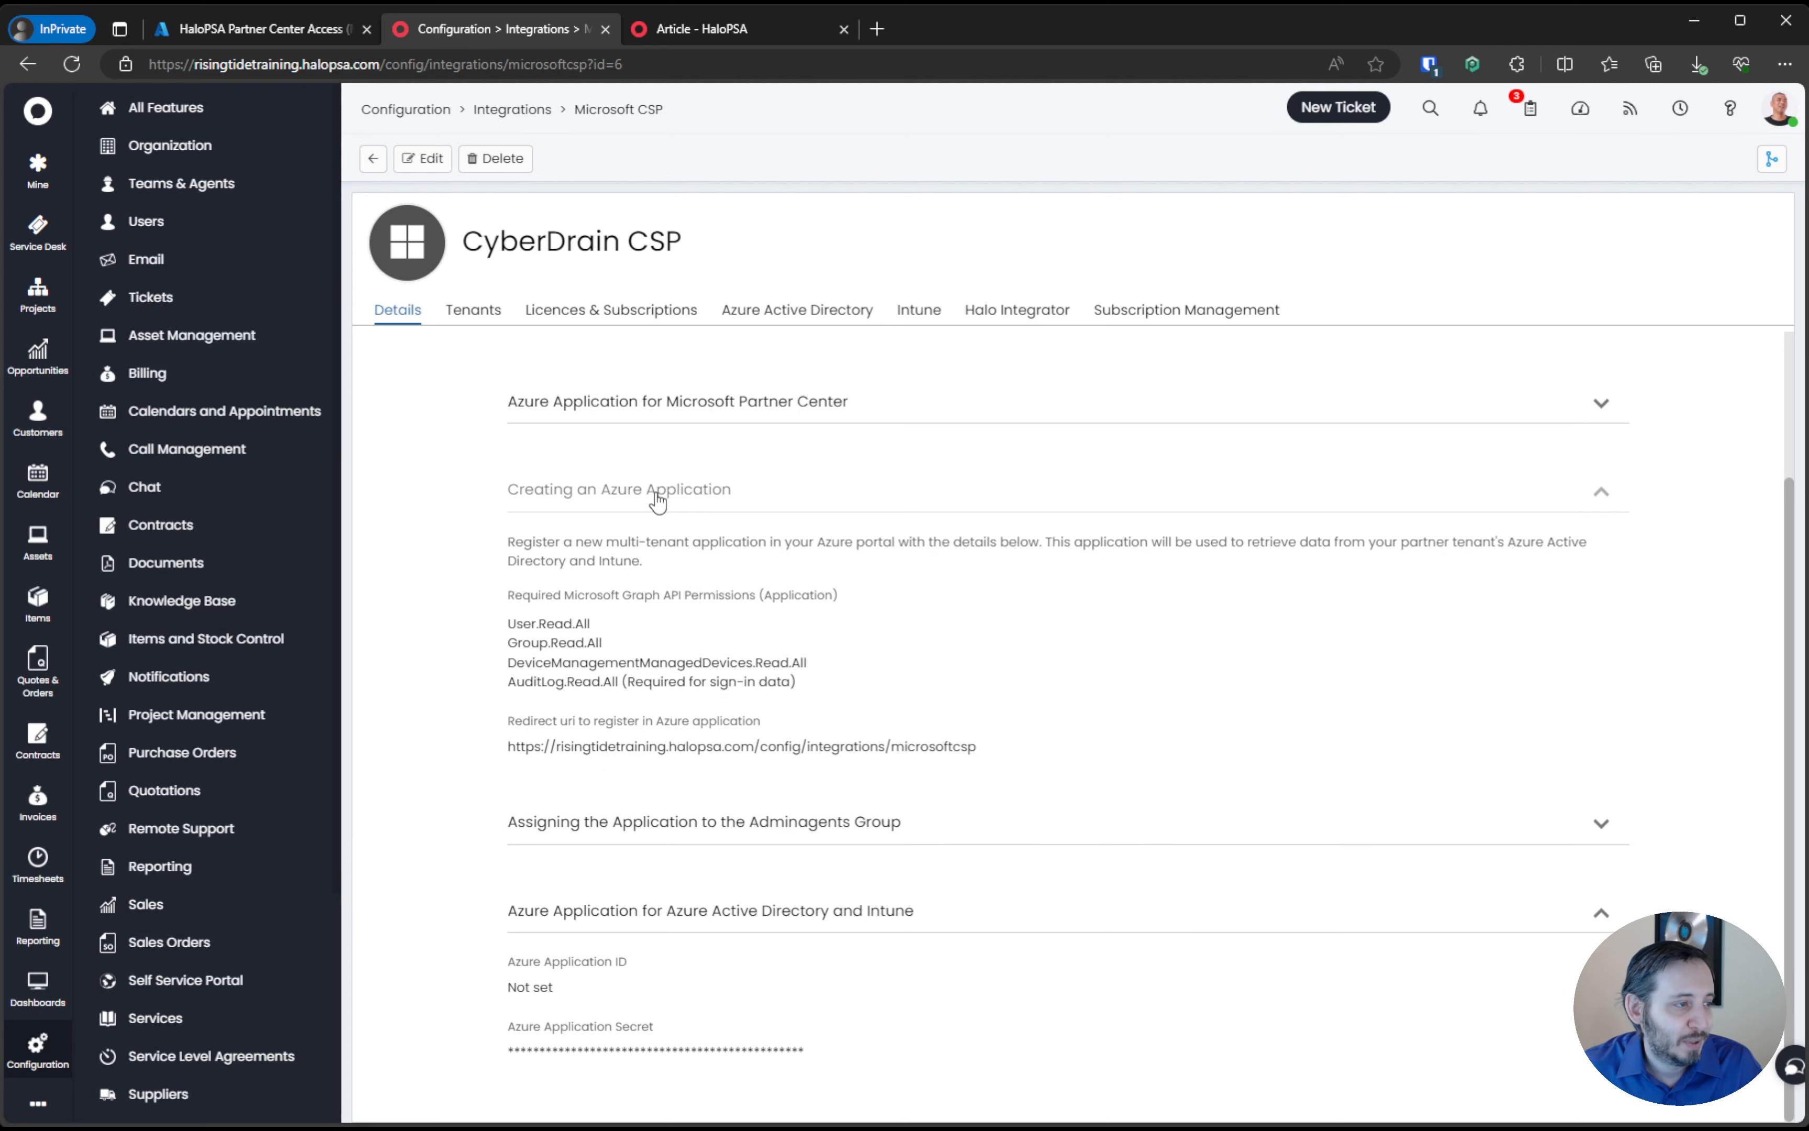
left_click(658, 499)
left_click(662, 585)
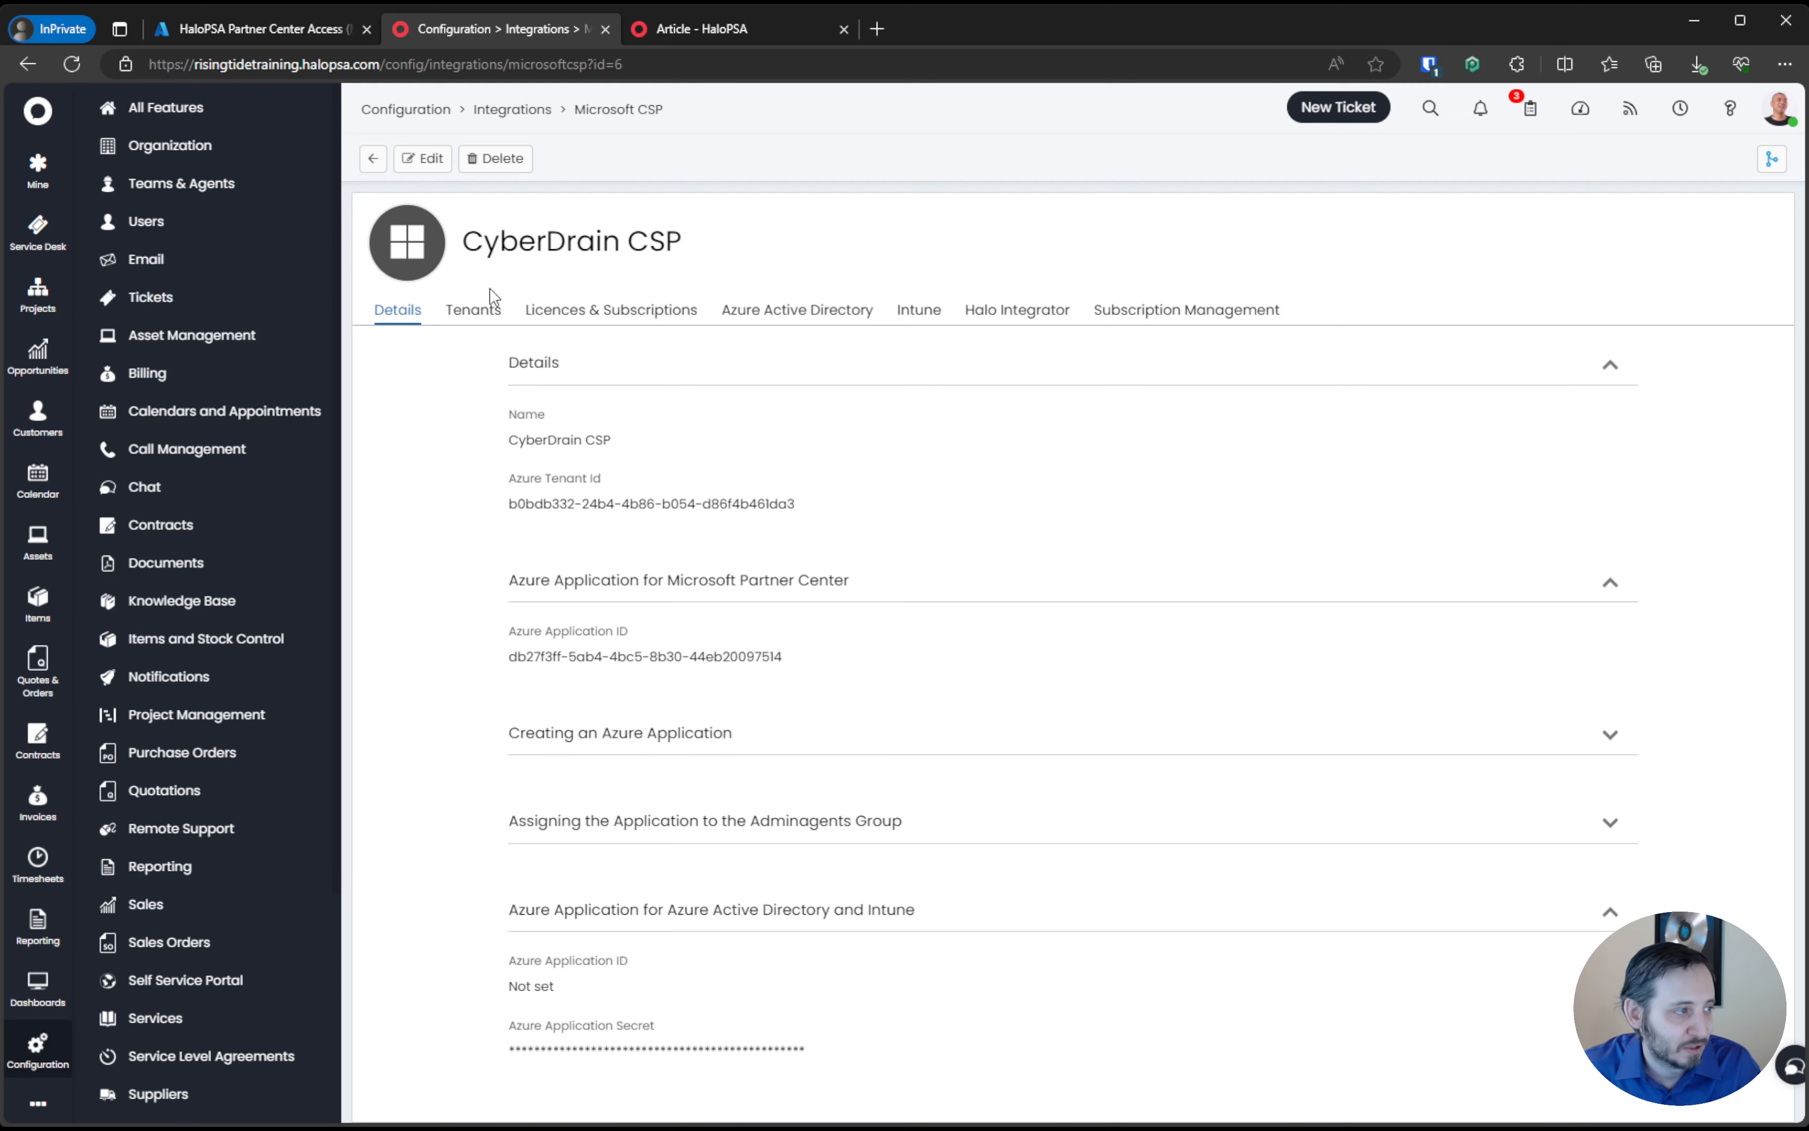
left_click(494, 307)
scroll(844, 760, "down", 5)
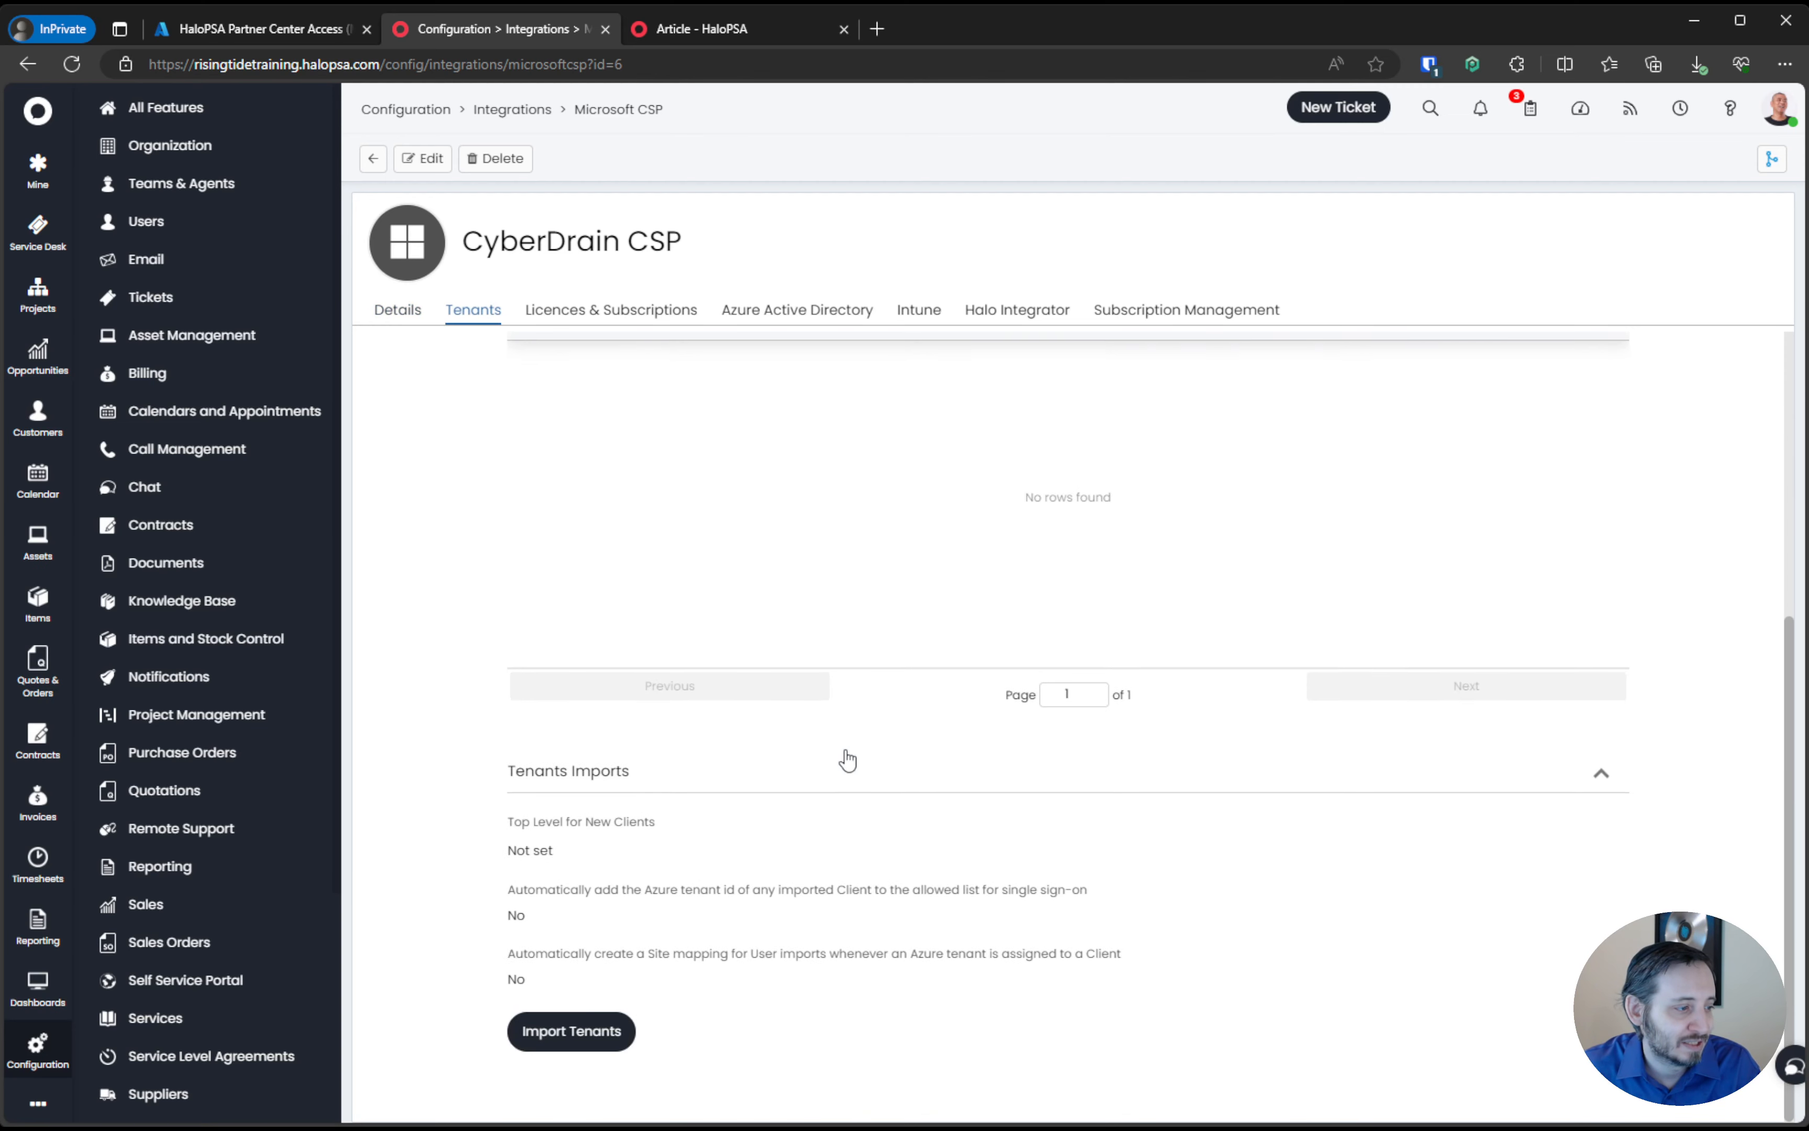
- Close the tenant import preview and save GDAP as the default relationship type
left_click(572, 1032)
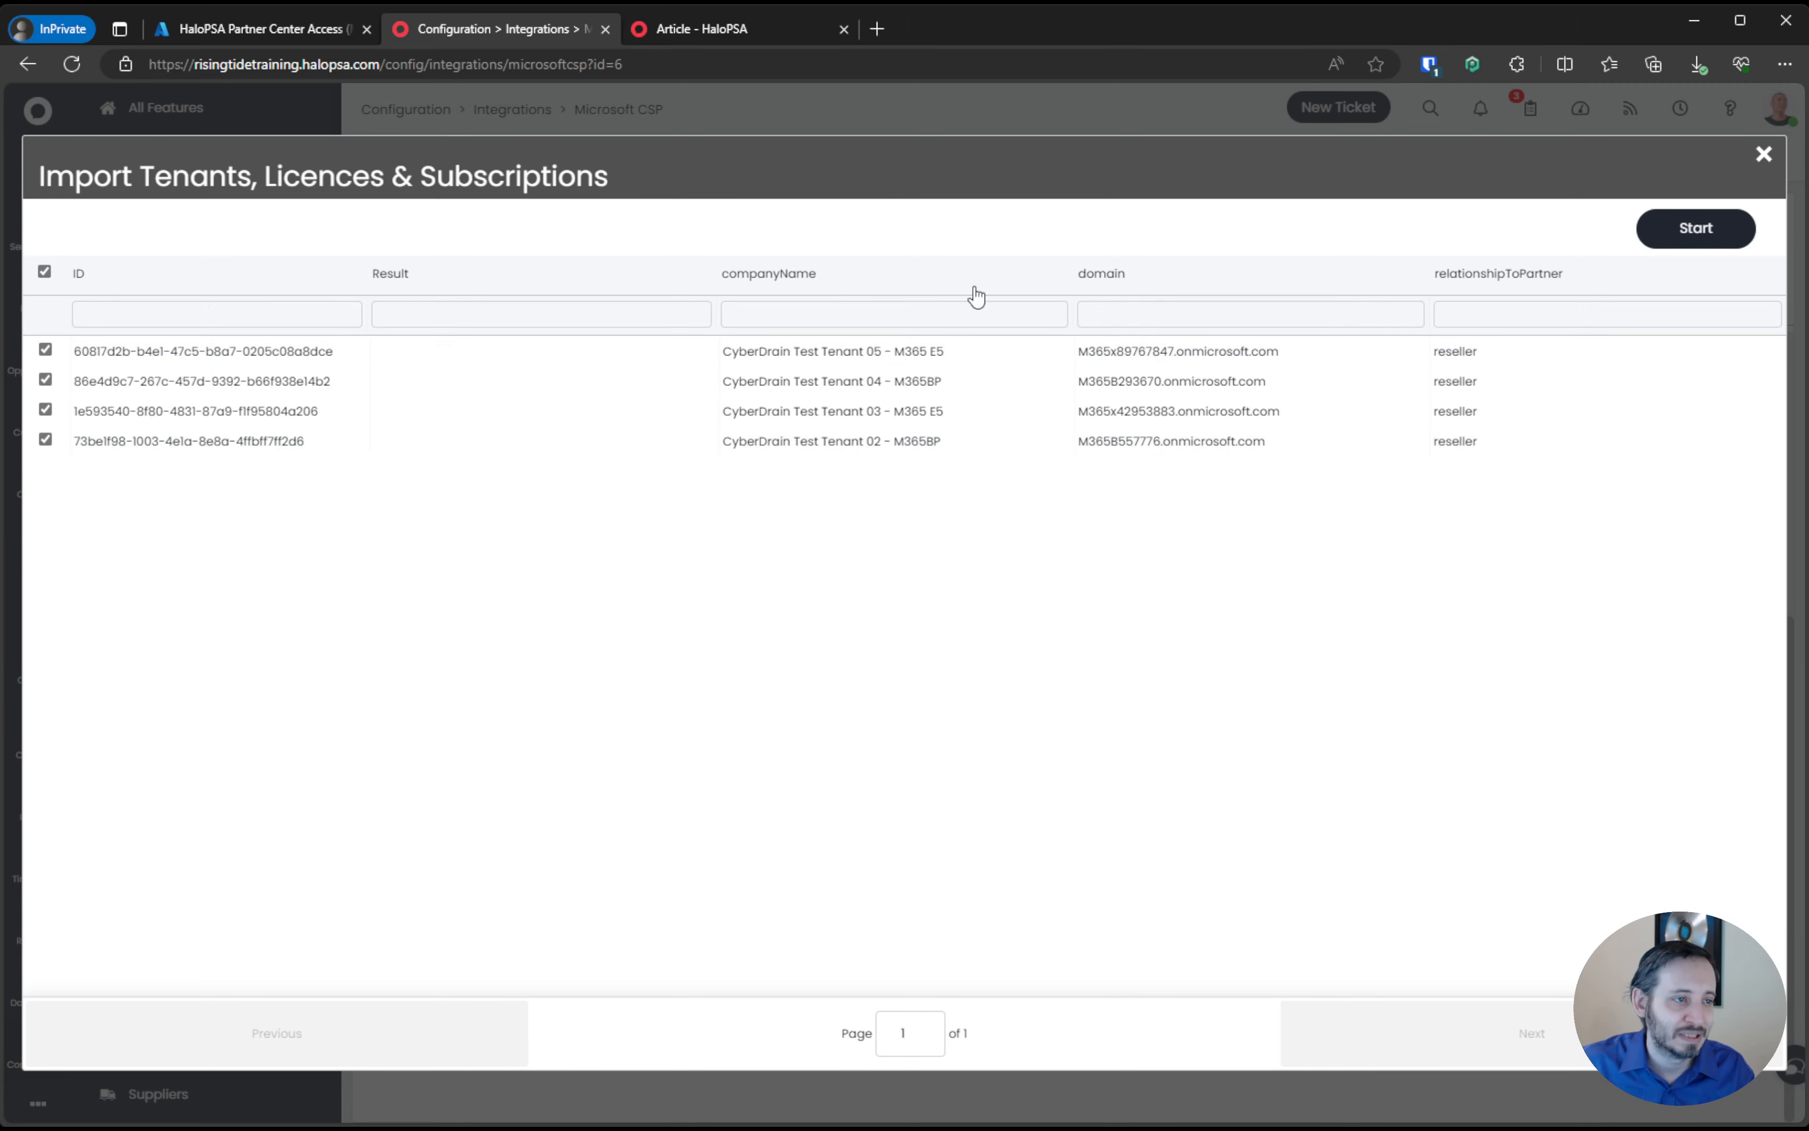
left_click(1764, 159)
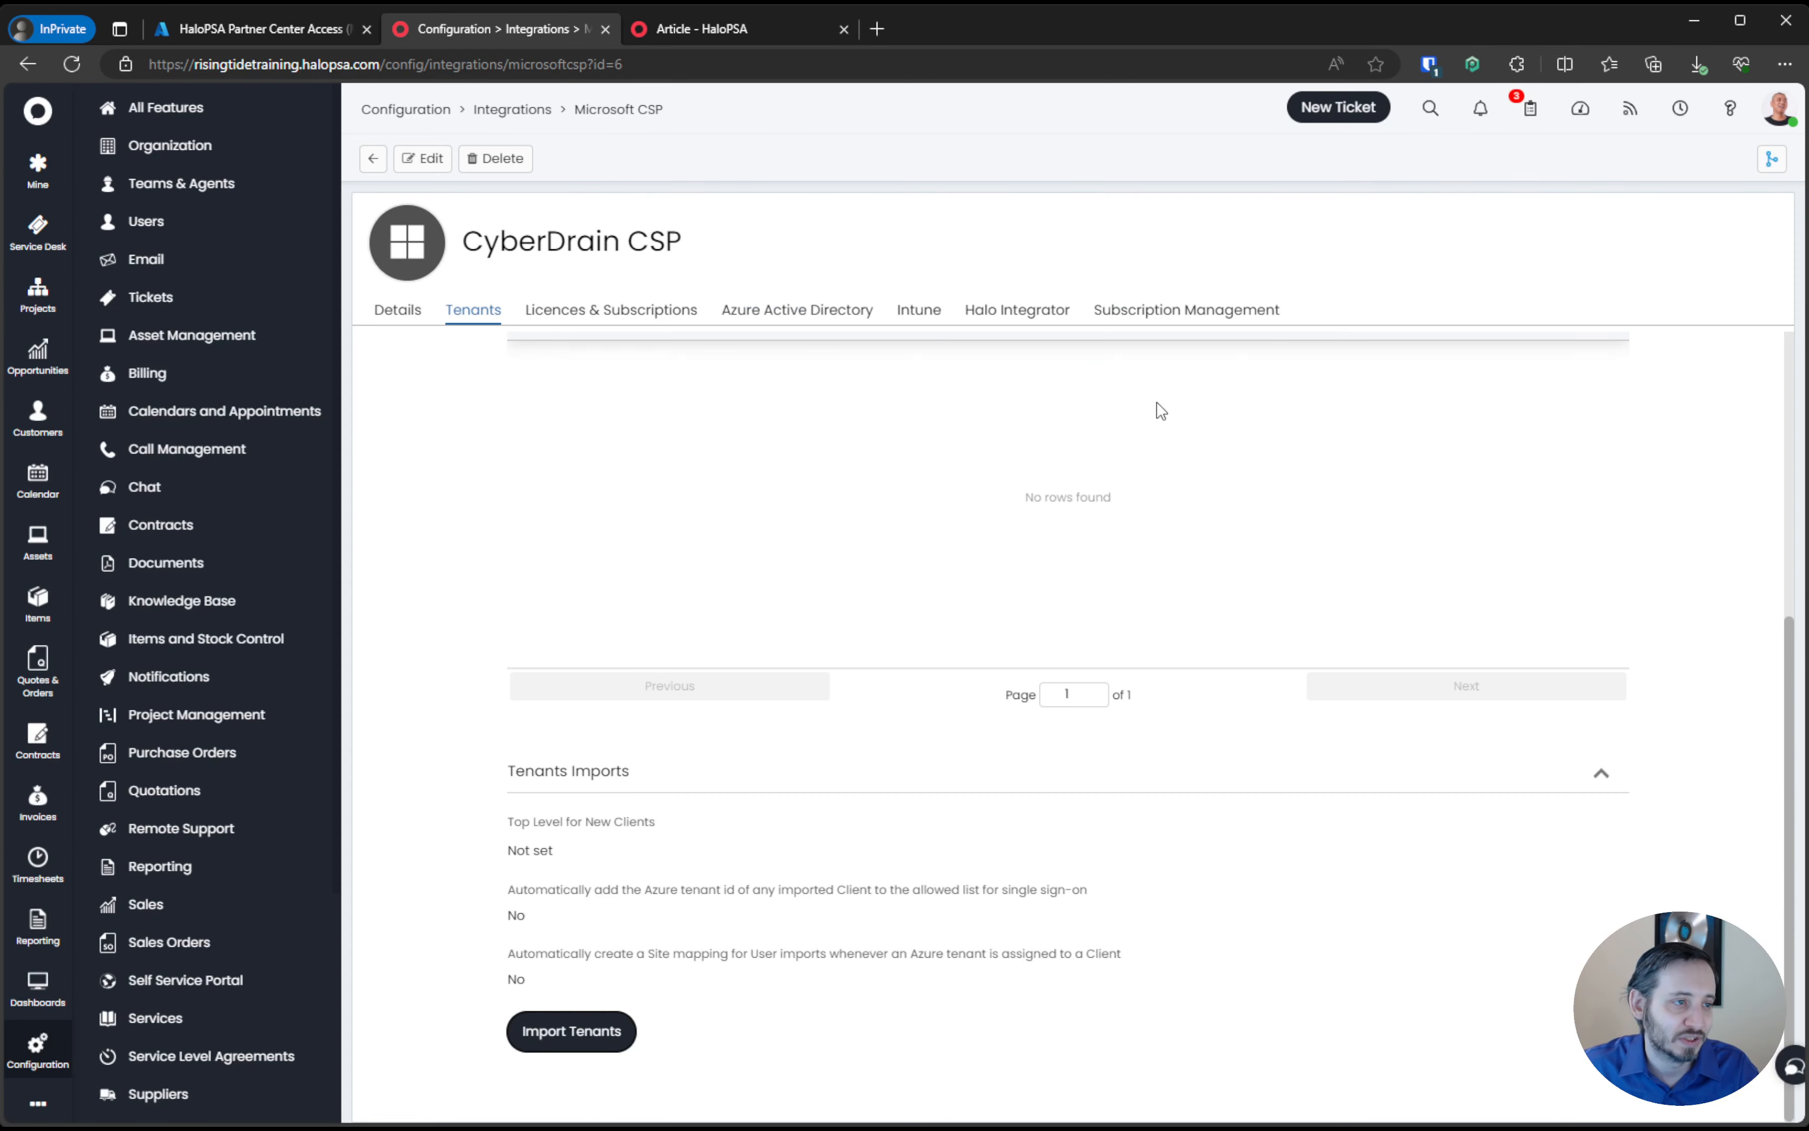
scroll(1157, 401, "up", 5)
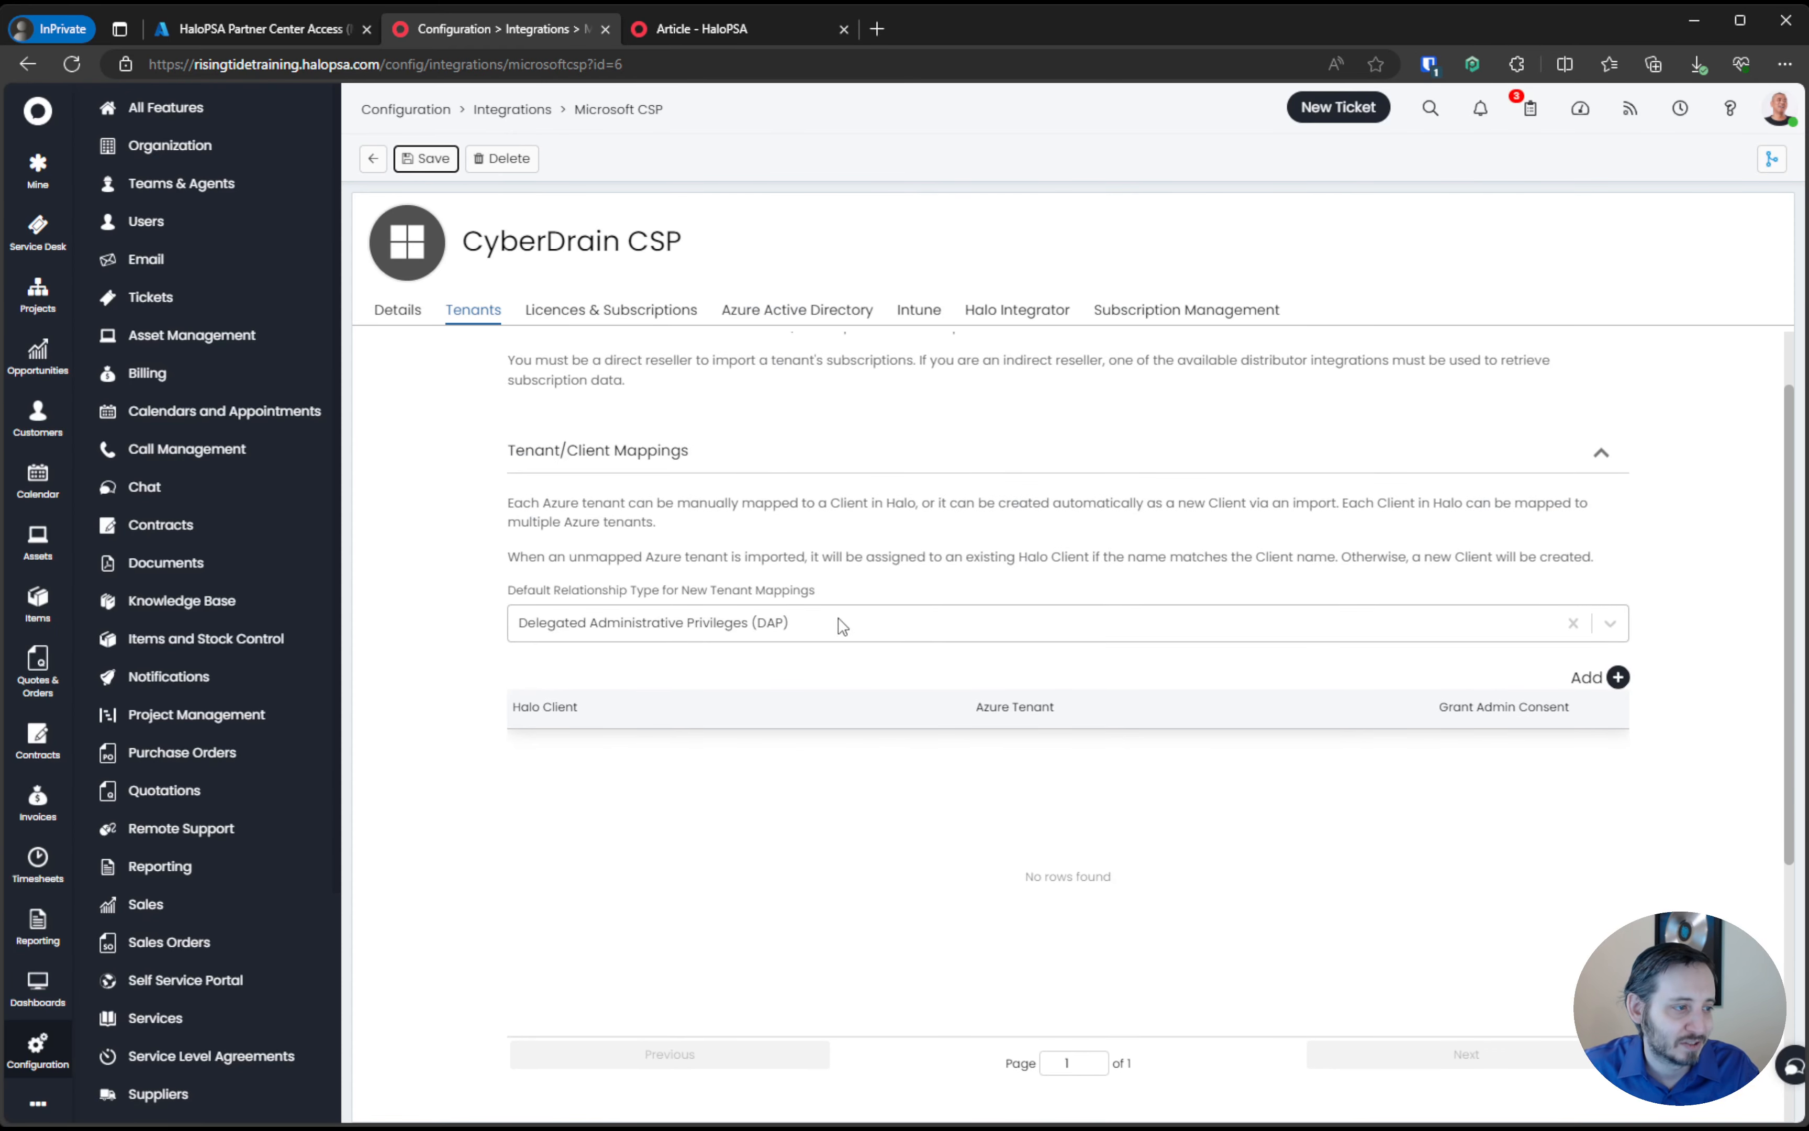
left_click(838, 622)
left_click(765, 692)
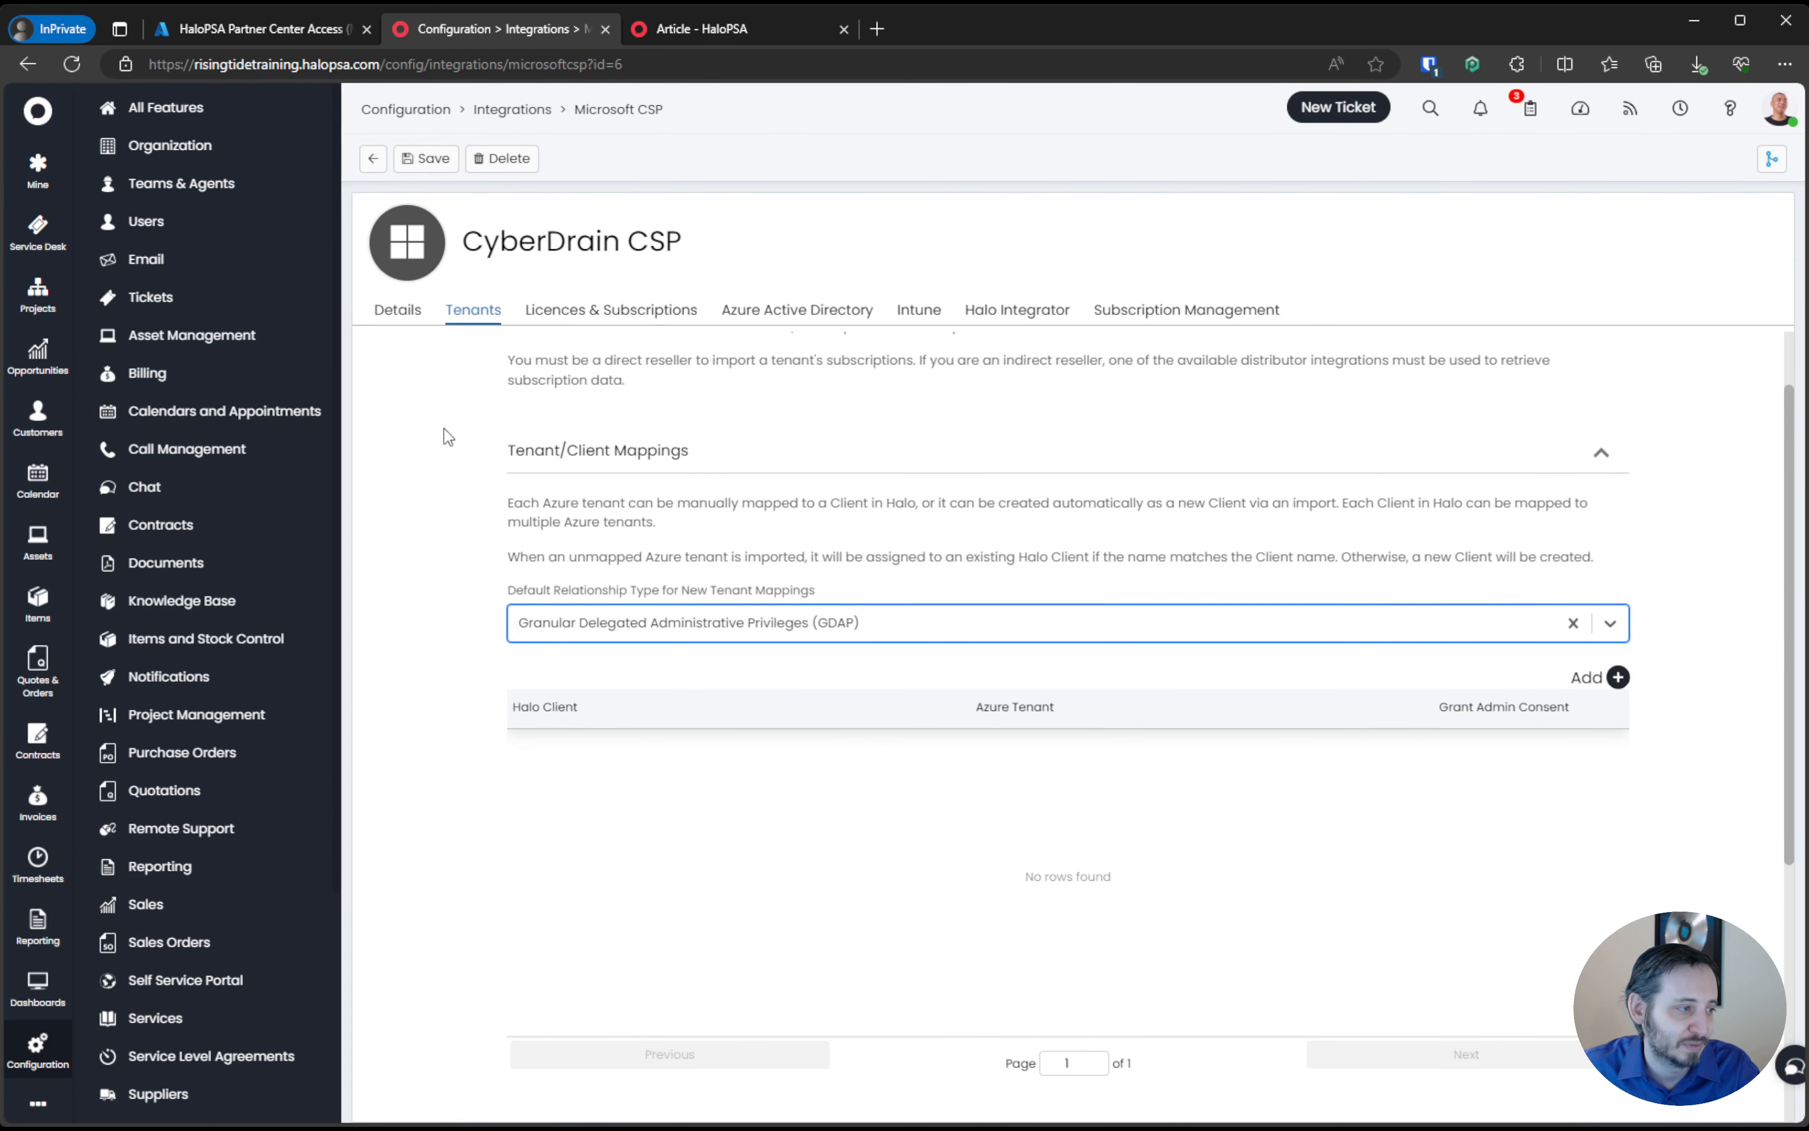
left_click(419, 159)
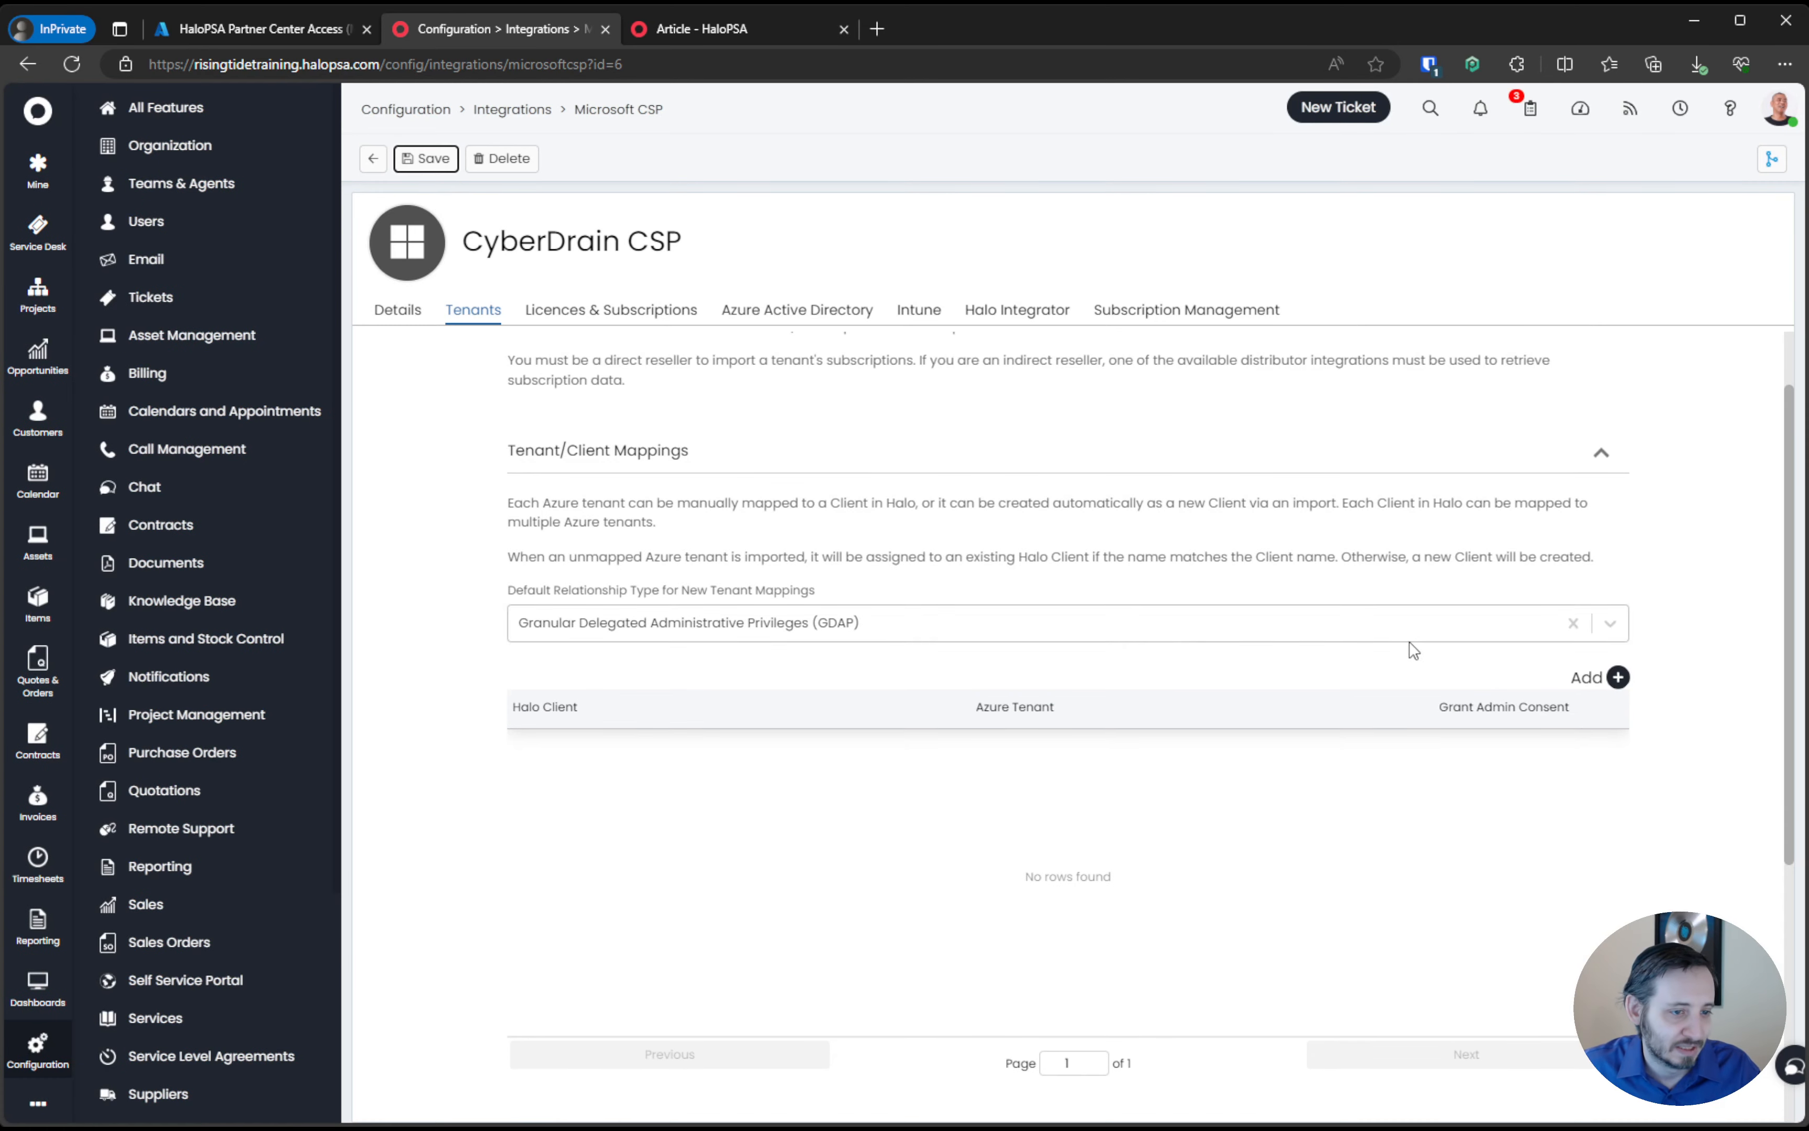
- Map Acorn Construction to Test Tenant 05 - M365 E5 and Freston Cakes and Bakes to Tenant 04 - M365BP
left_click(1617, 678)
left_click(733, 478)
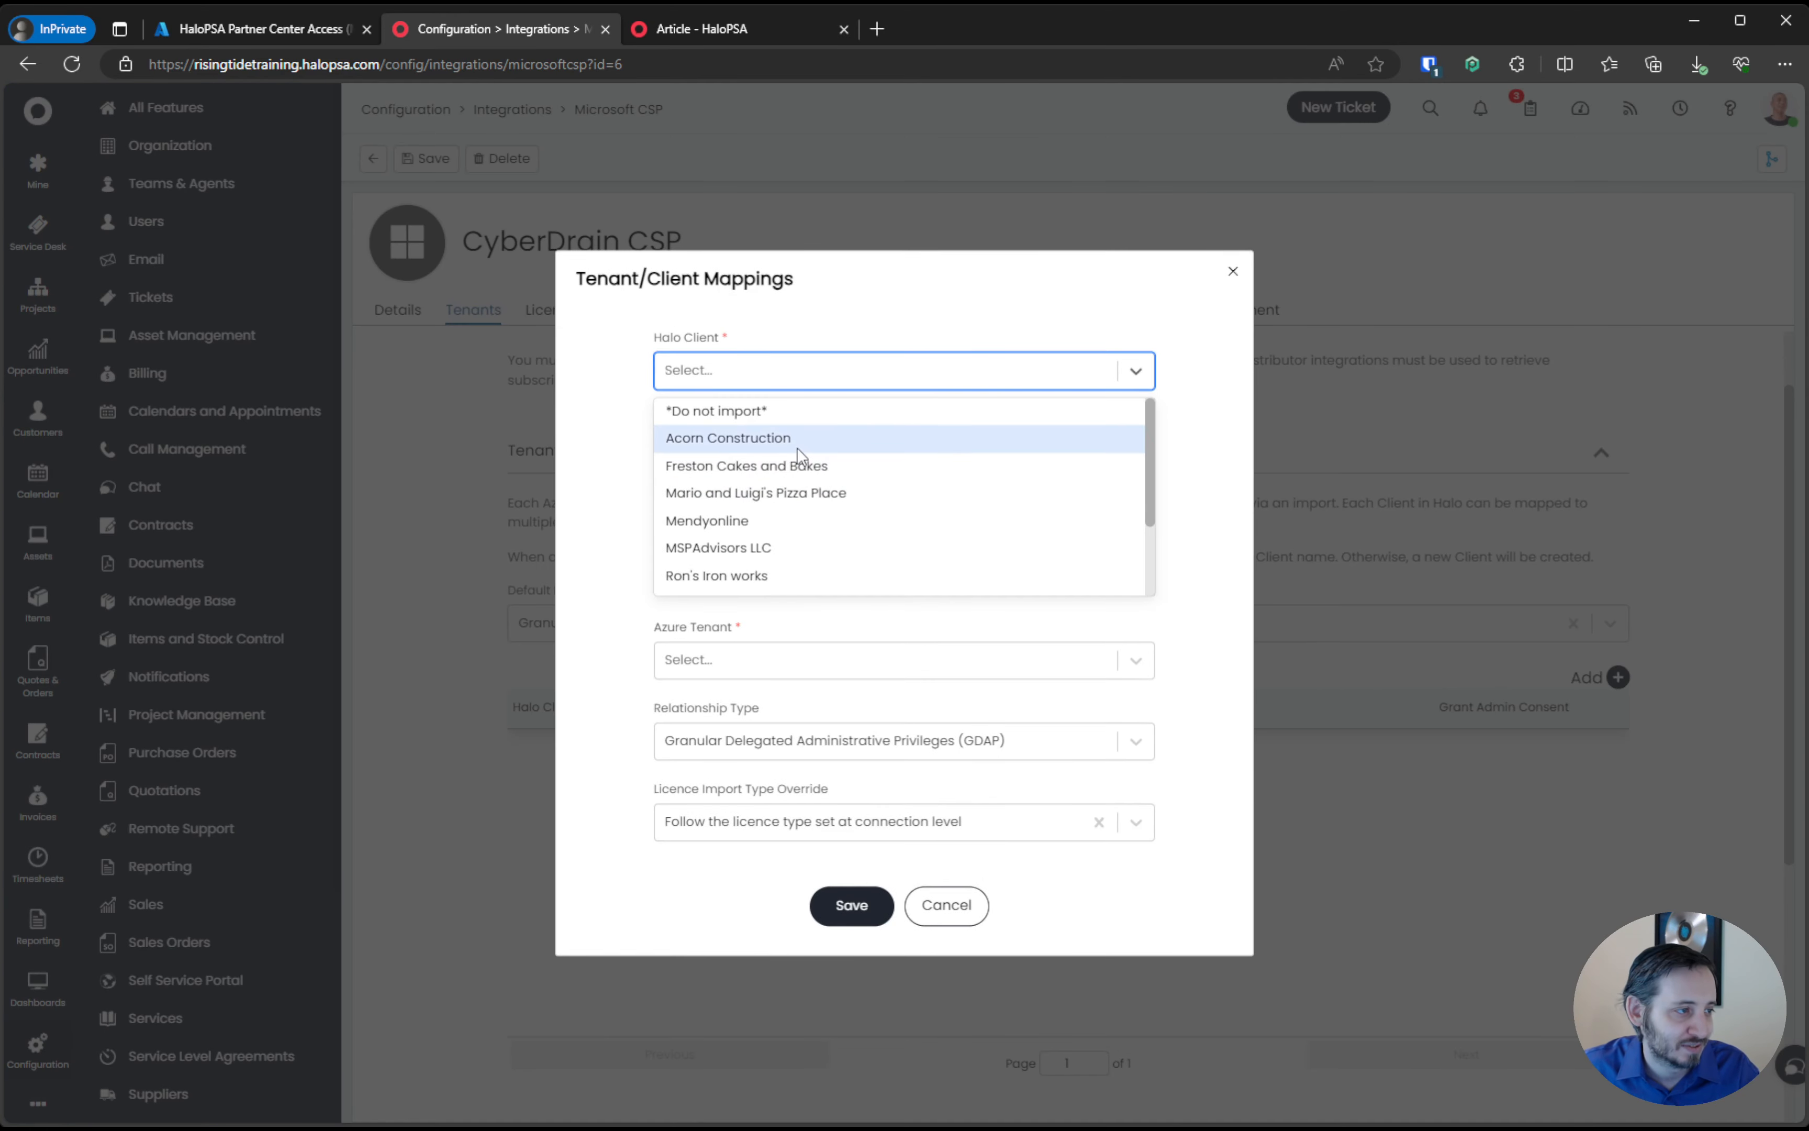
left_click(777, 438)
left_click(786, 569)
left_click(748, 560)
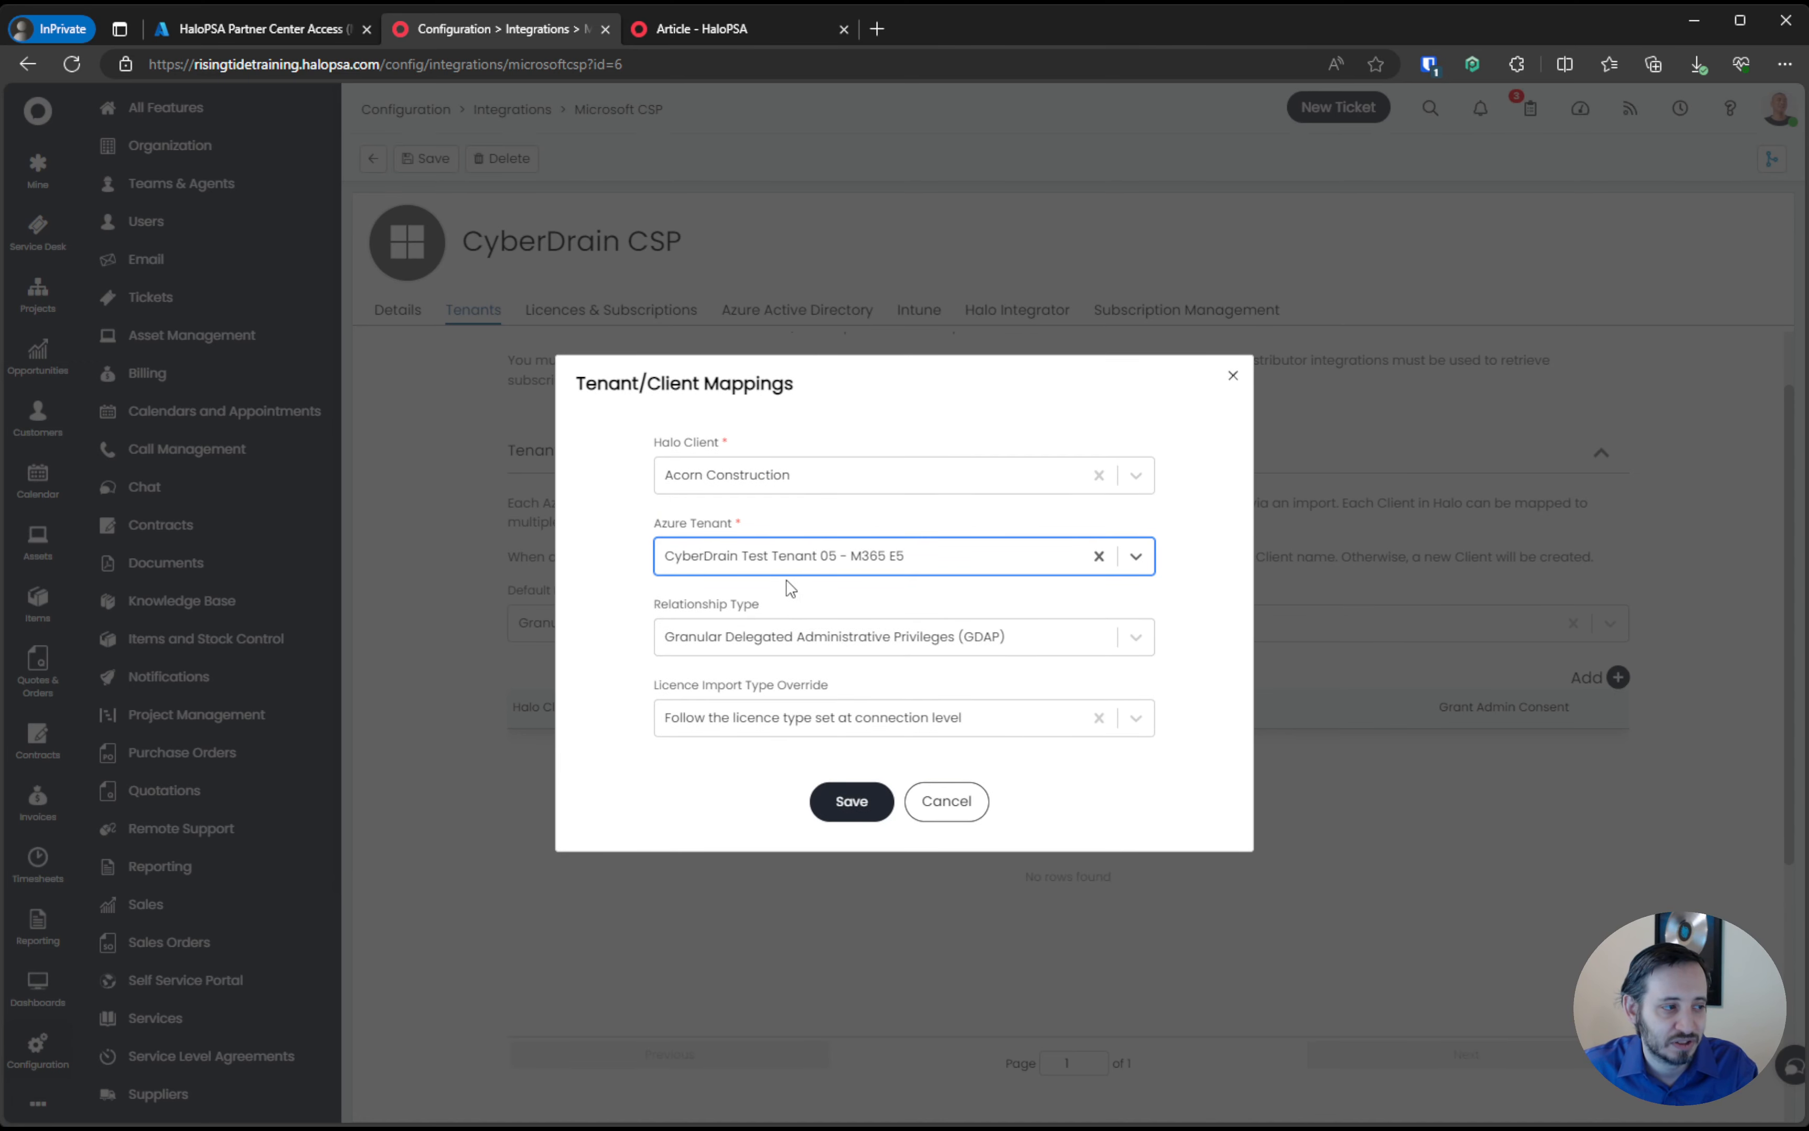
left_click(854, 799)
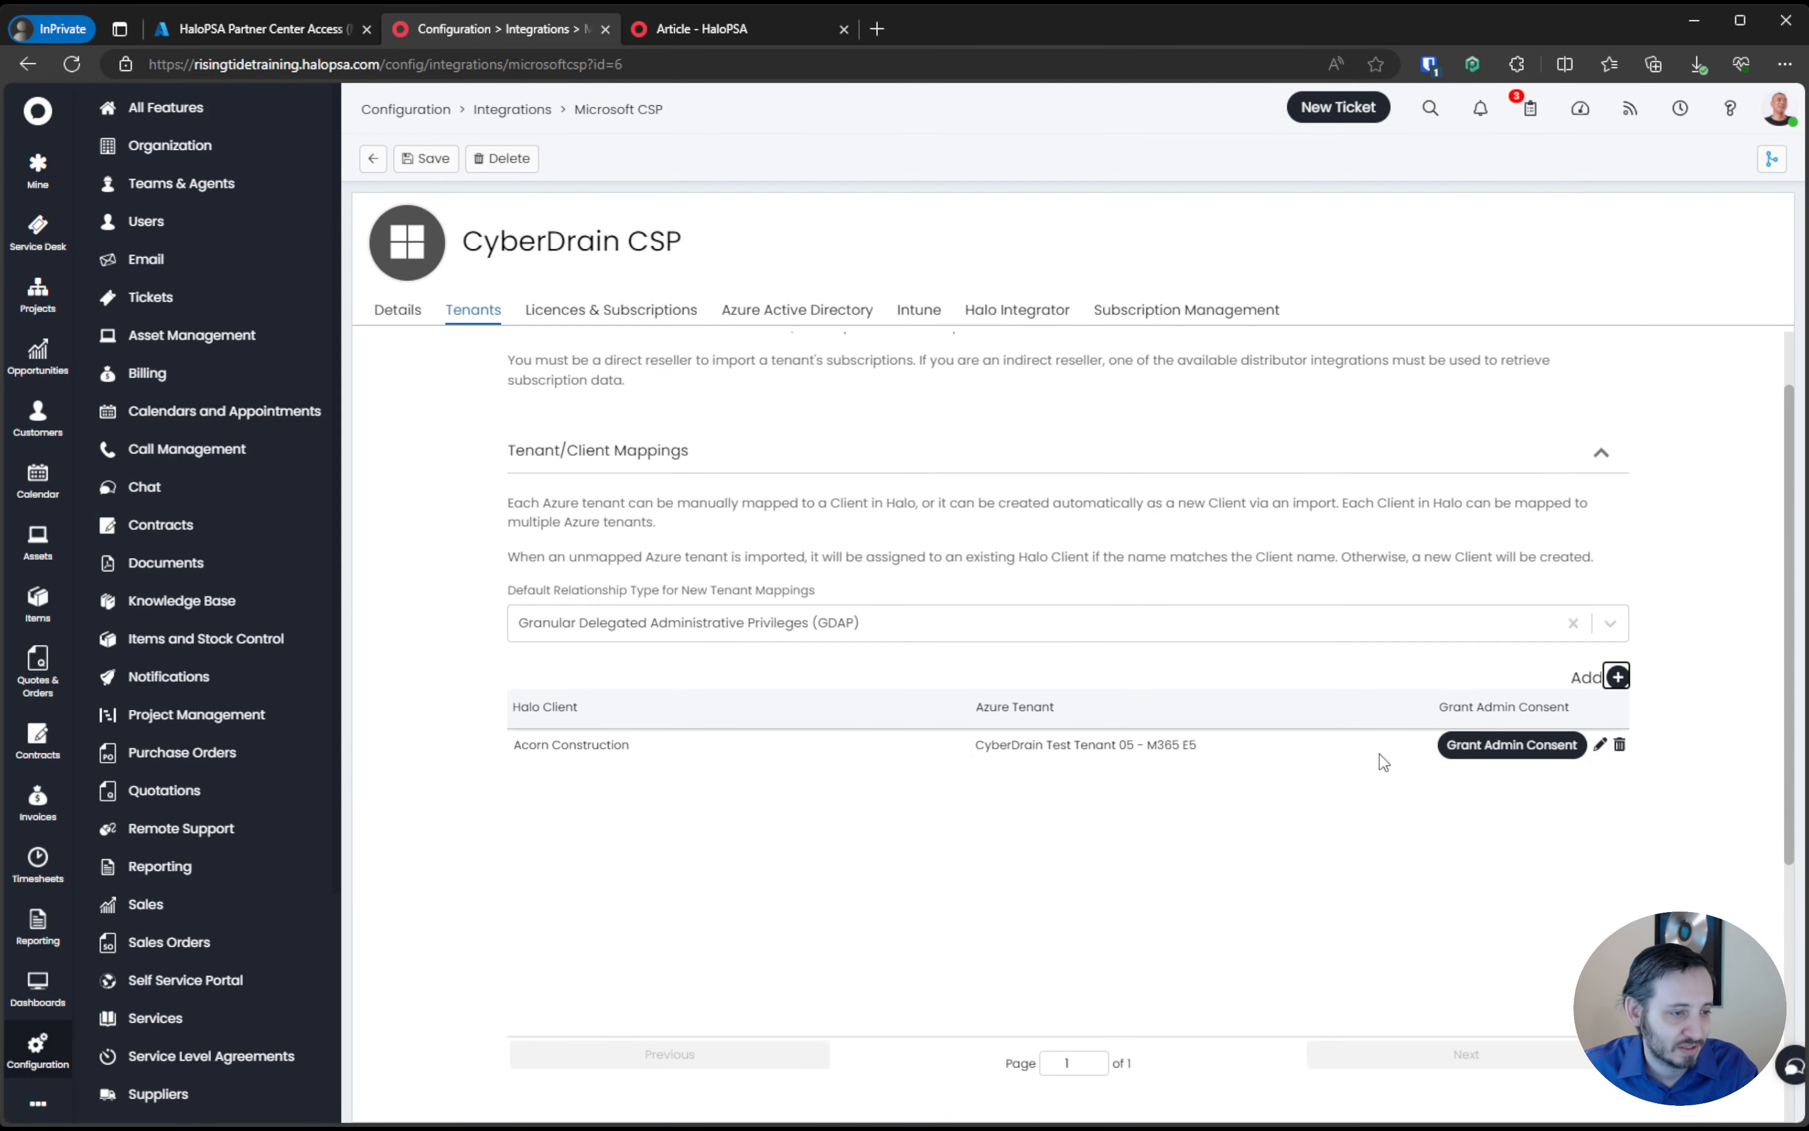
left_click(1618, 679)
left_click(748, 479)
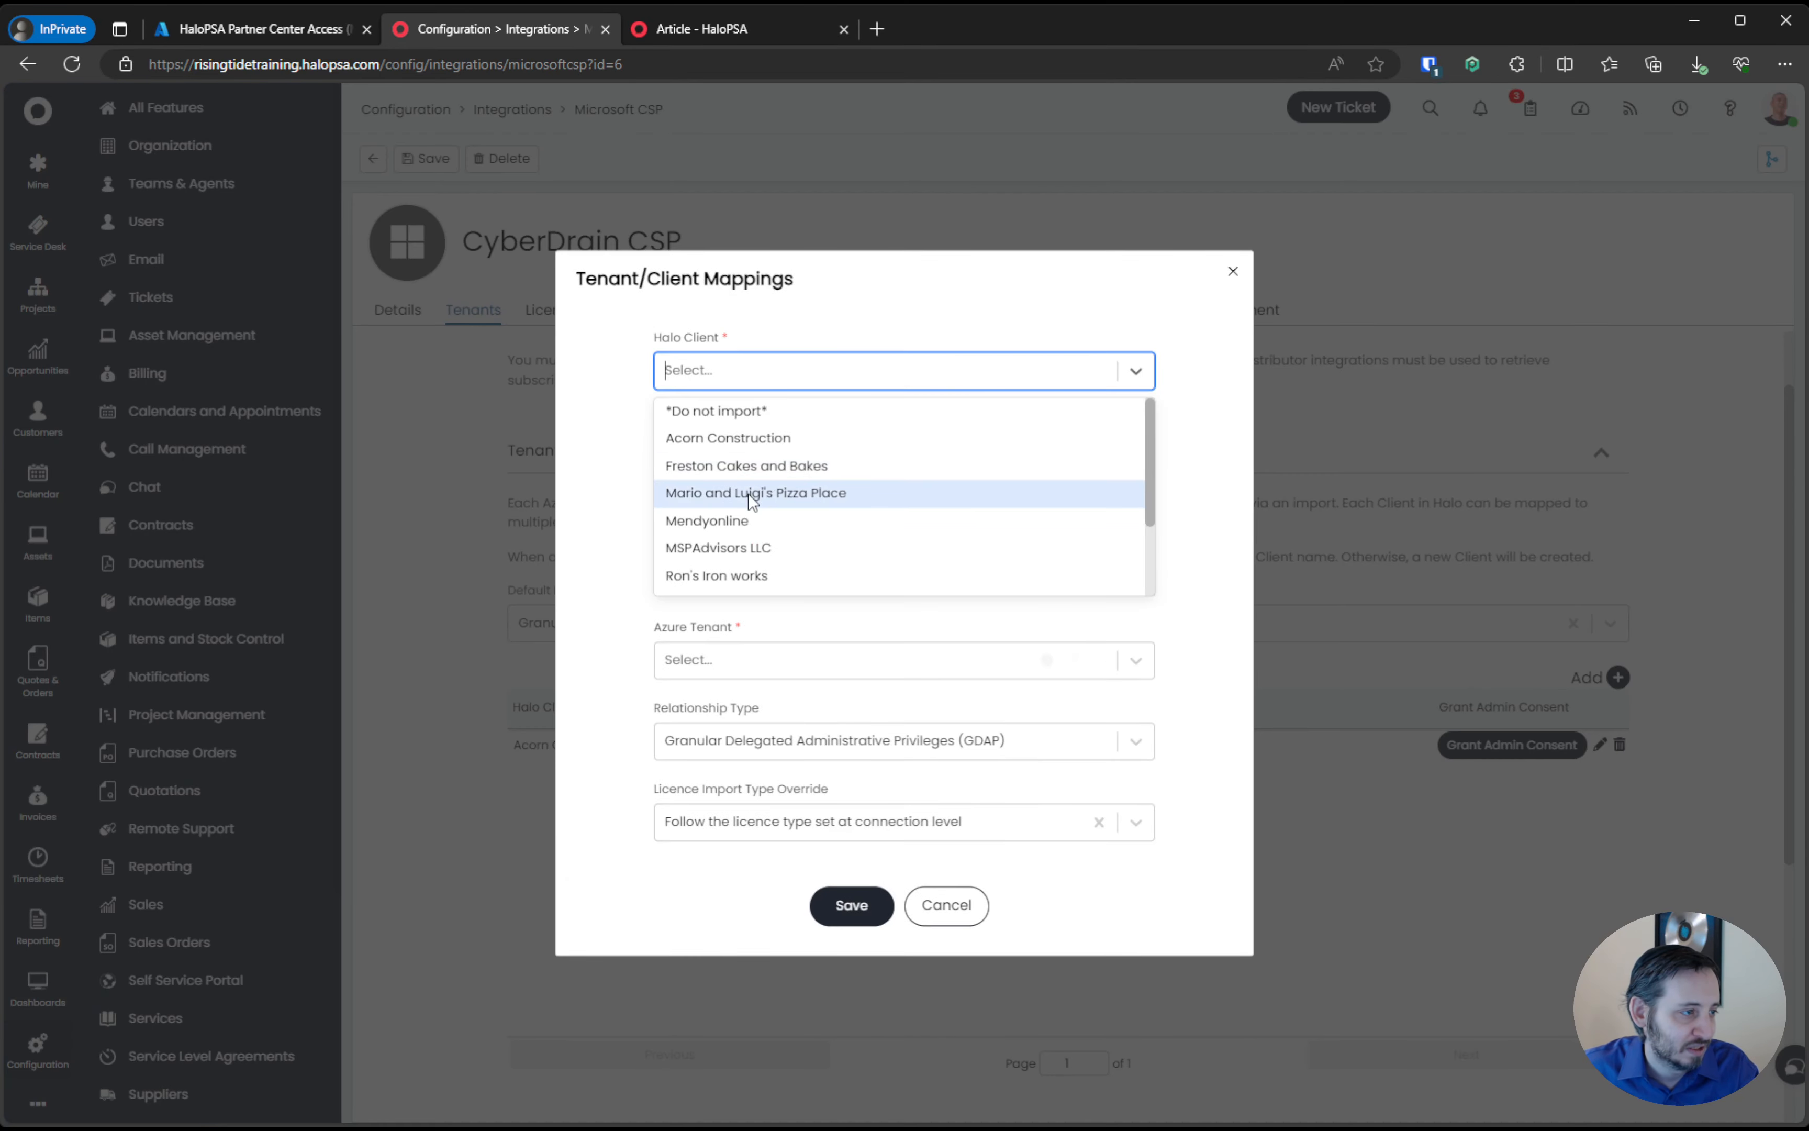
left_click(766, 477)
left_click(755, 553)
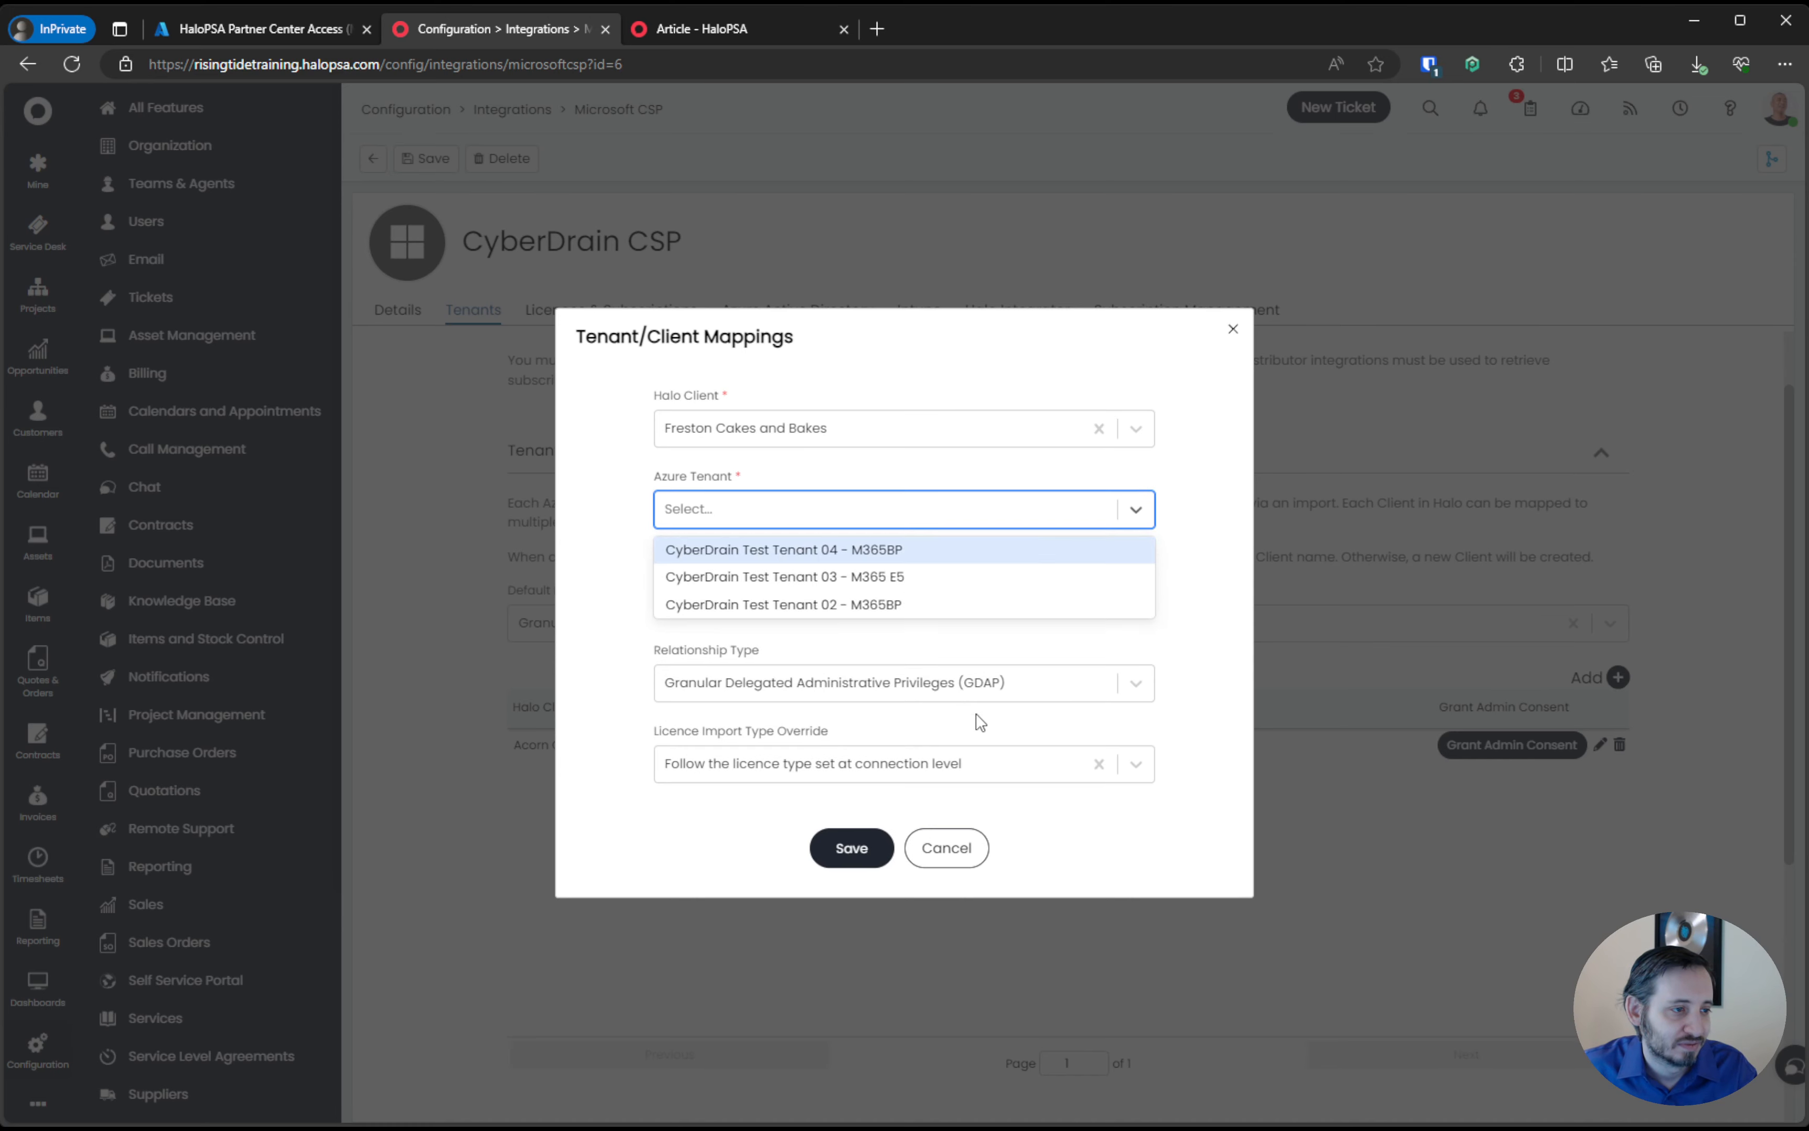
left_click(835, 551)
left_click(852, 848)
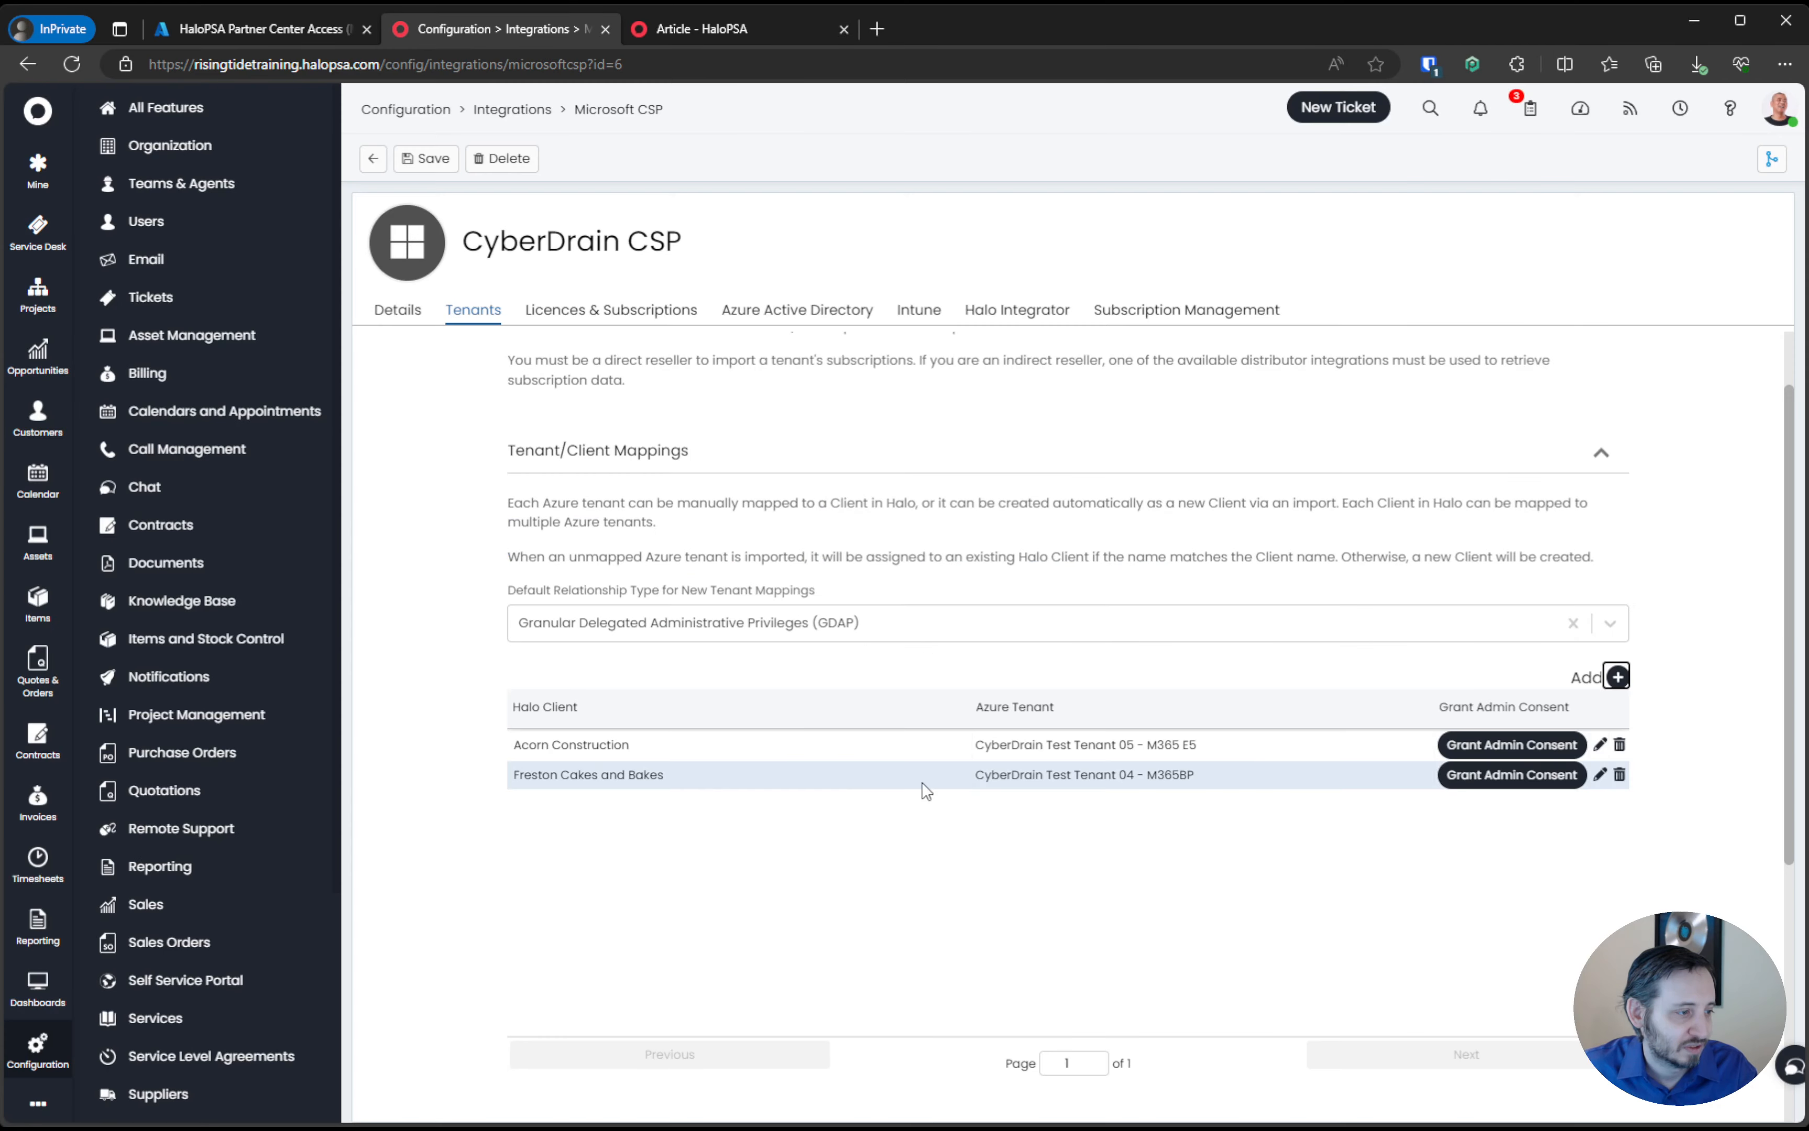
- Map Mario and Luigi's Pizza Place to Tenant 03 and Ron's Iron works to Tenant 02, then save
left_click(1617, 675)
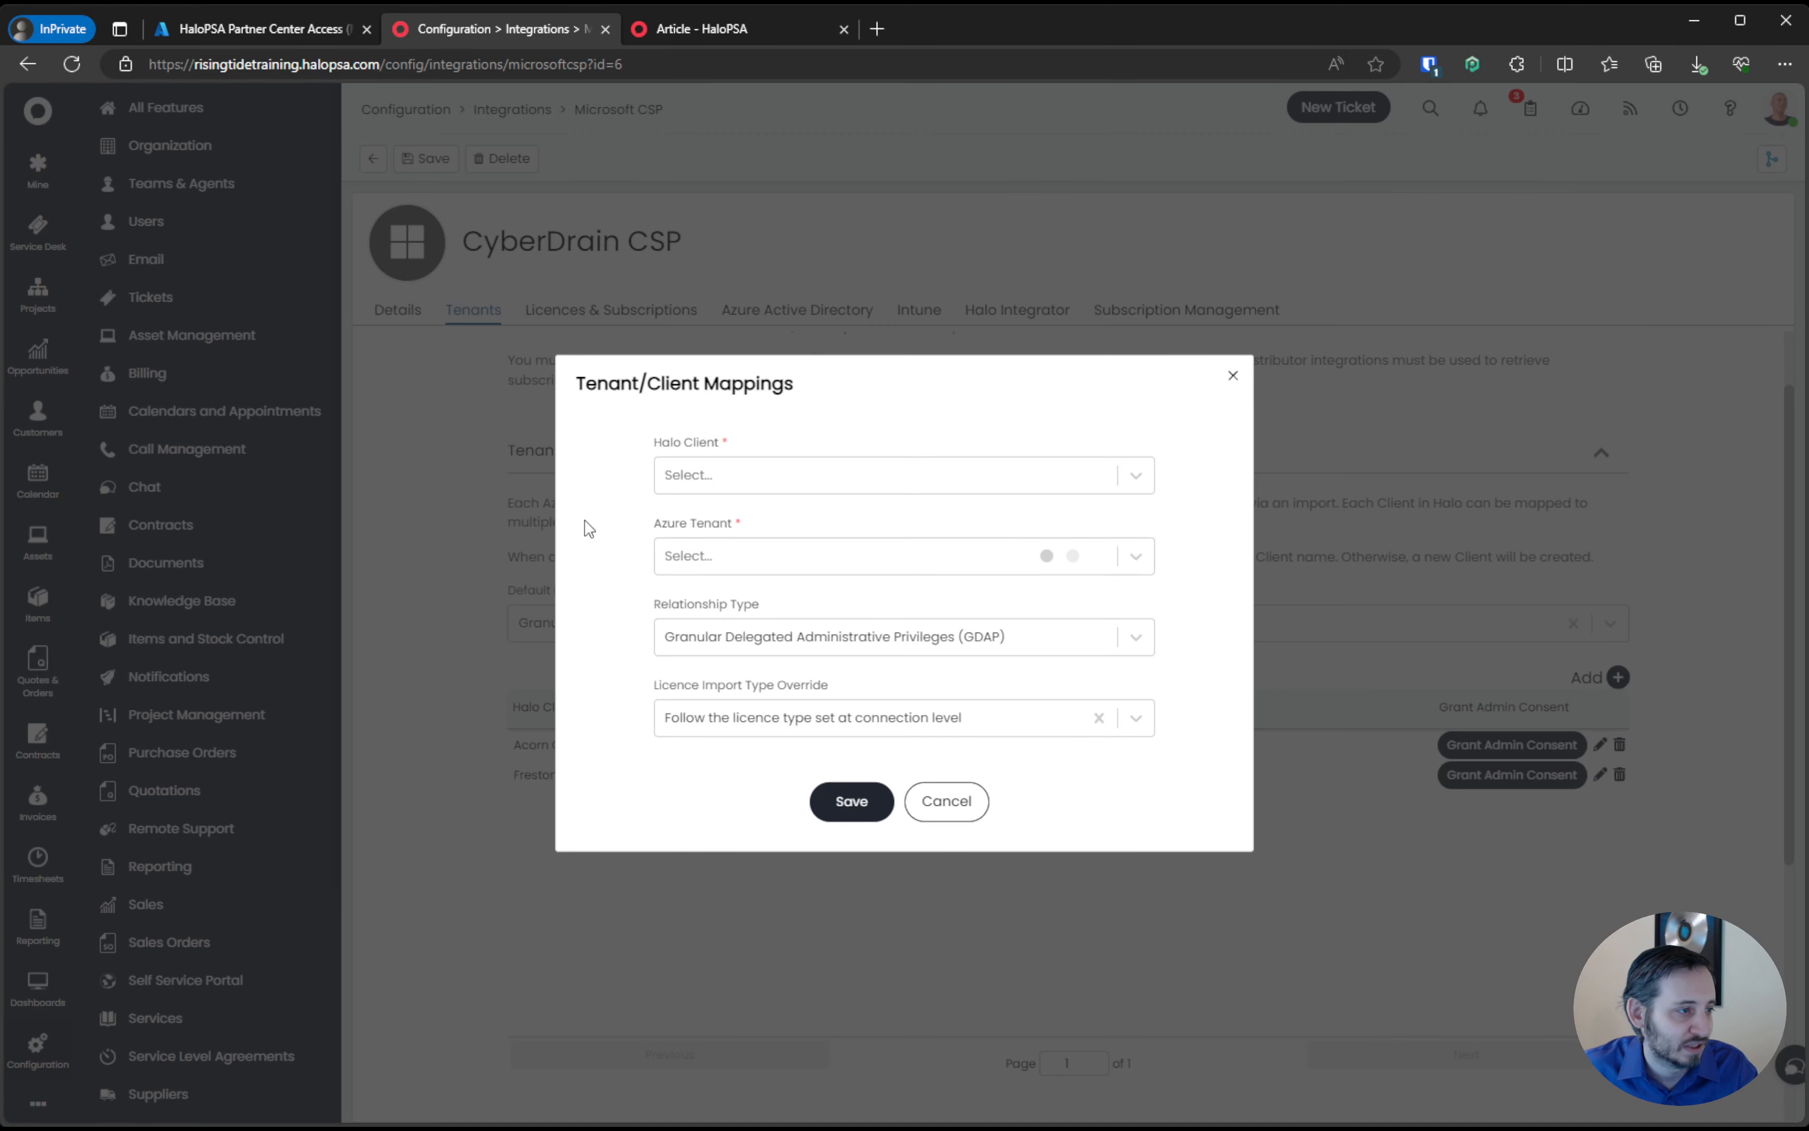
left_click(792, 474)
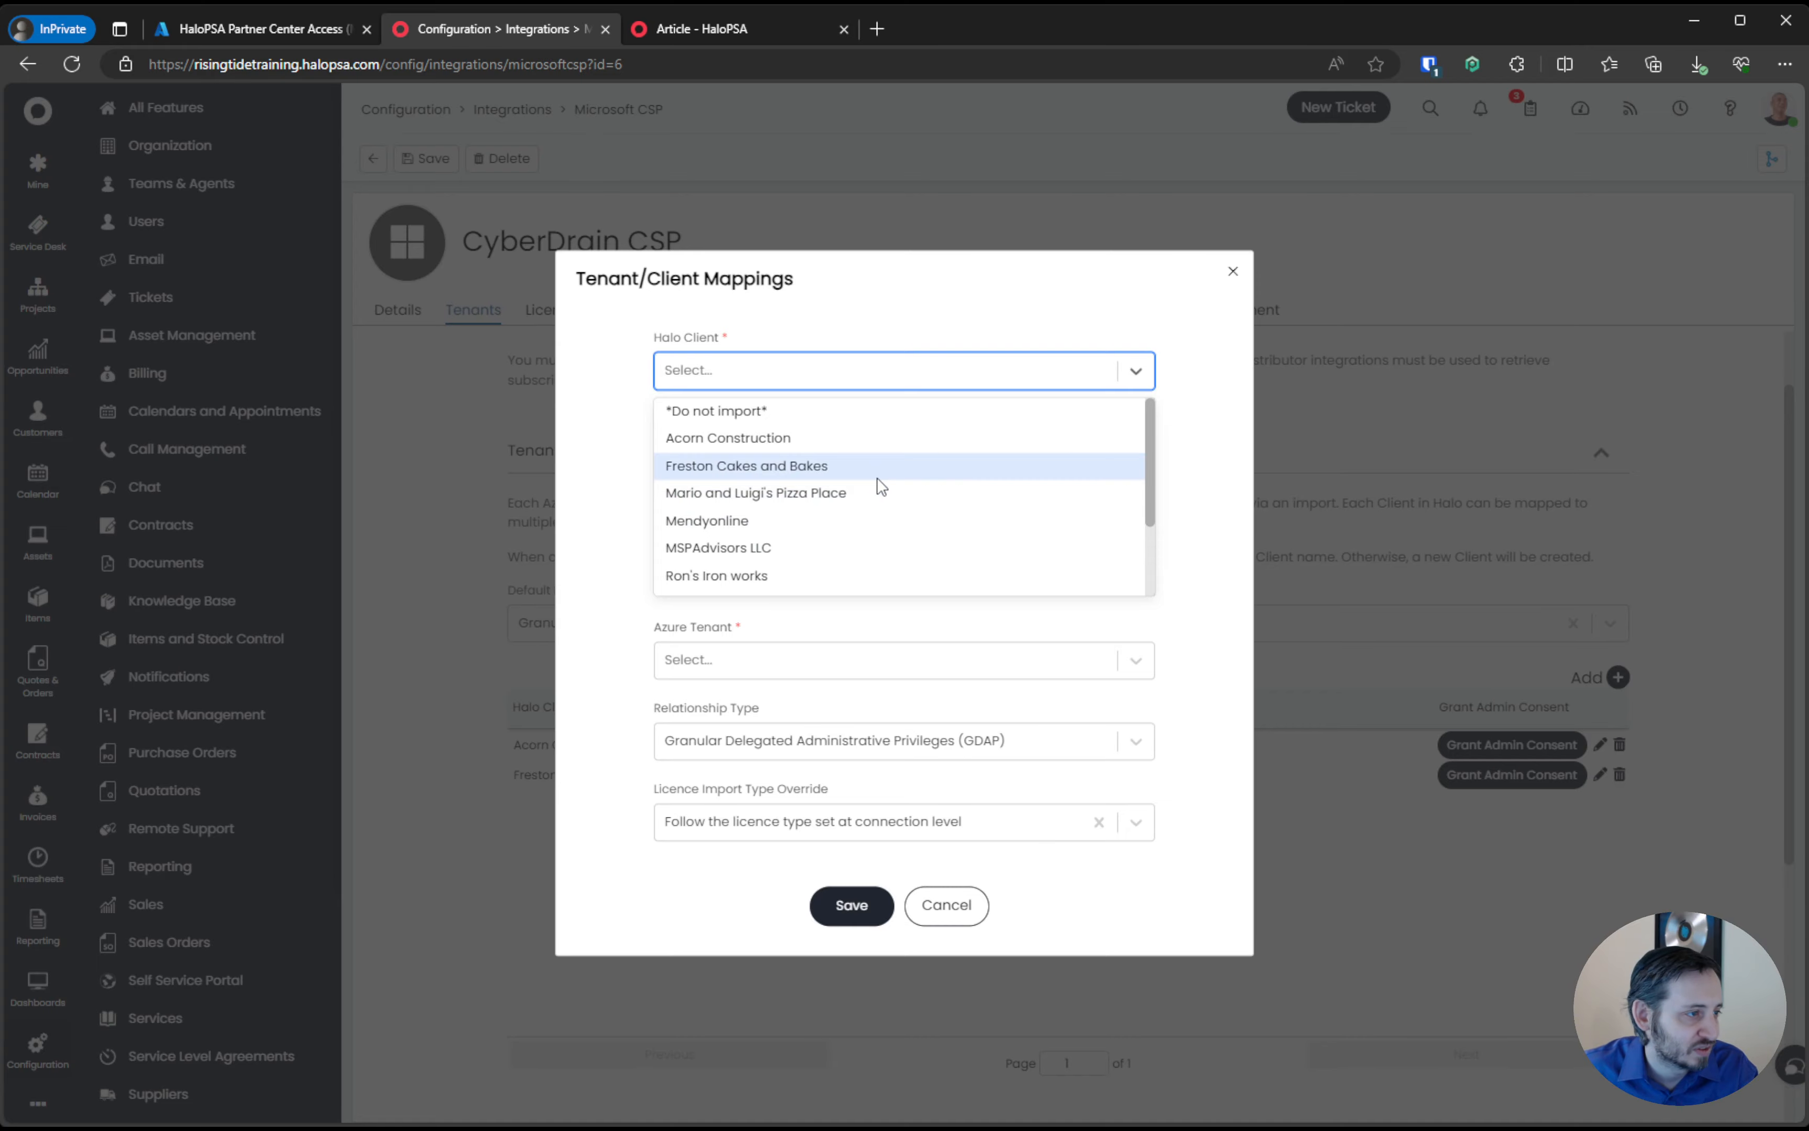
left_click(870, 493)
left_click(789, 534)
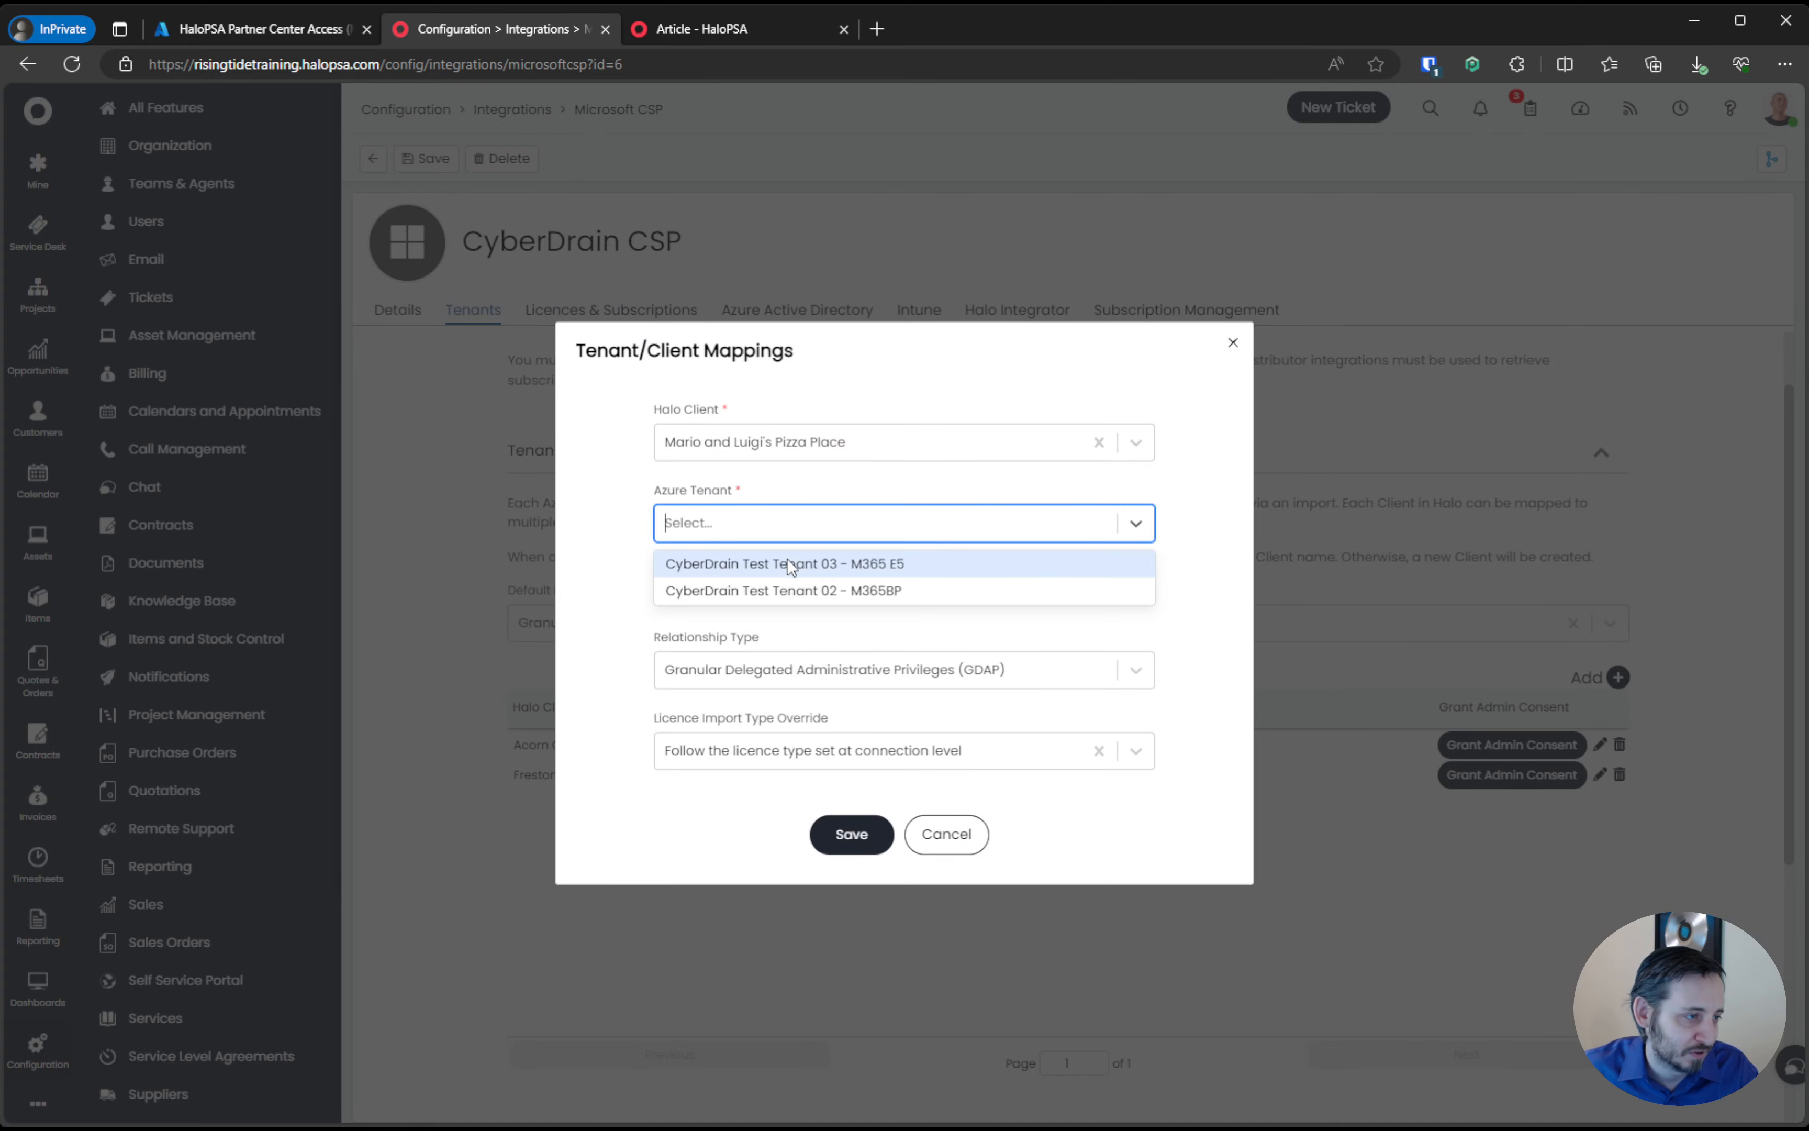
left_click(816, 571)
left_click(852, 802)
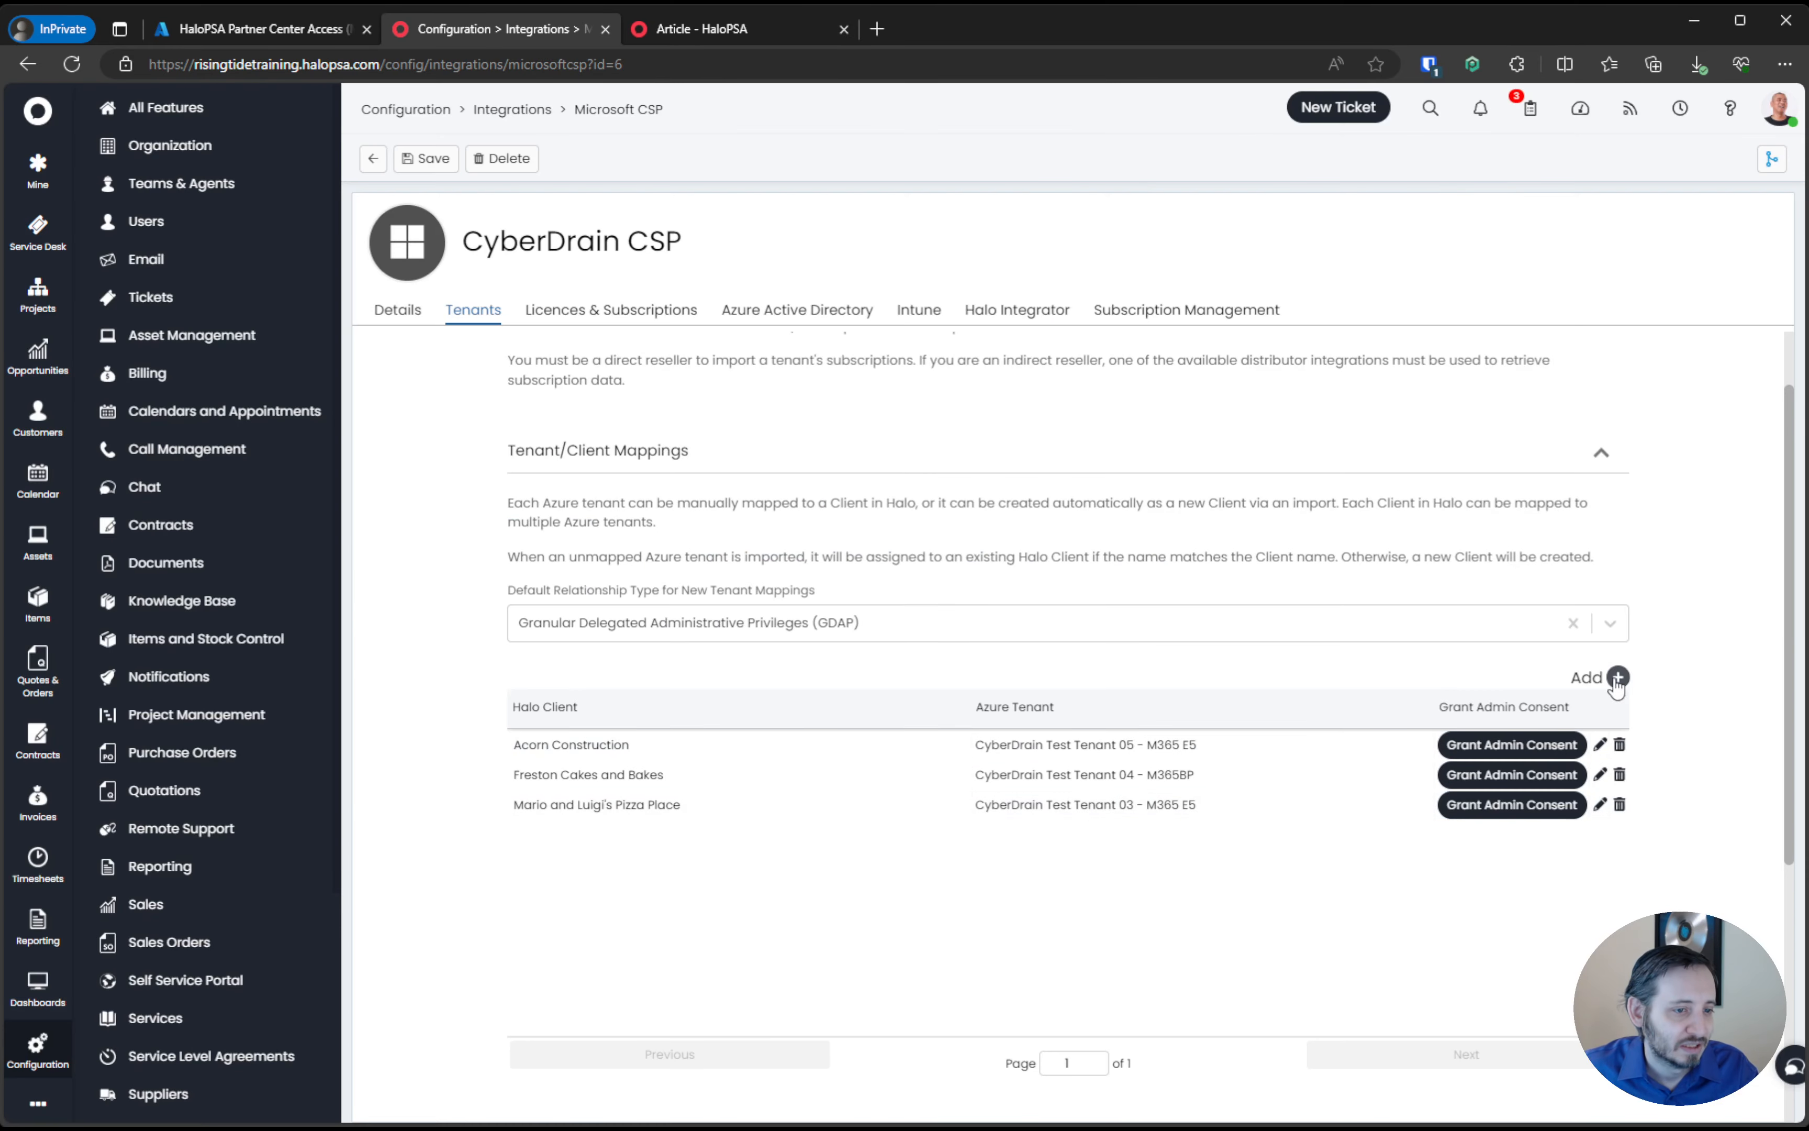
left_click(1616, 679)
left_click(781, 478)
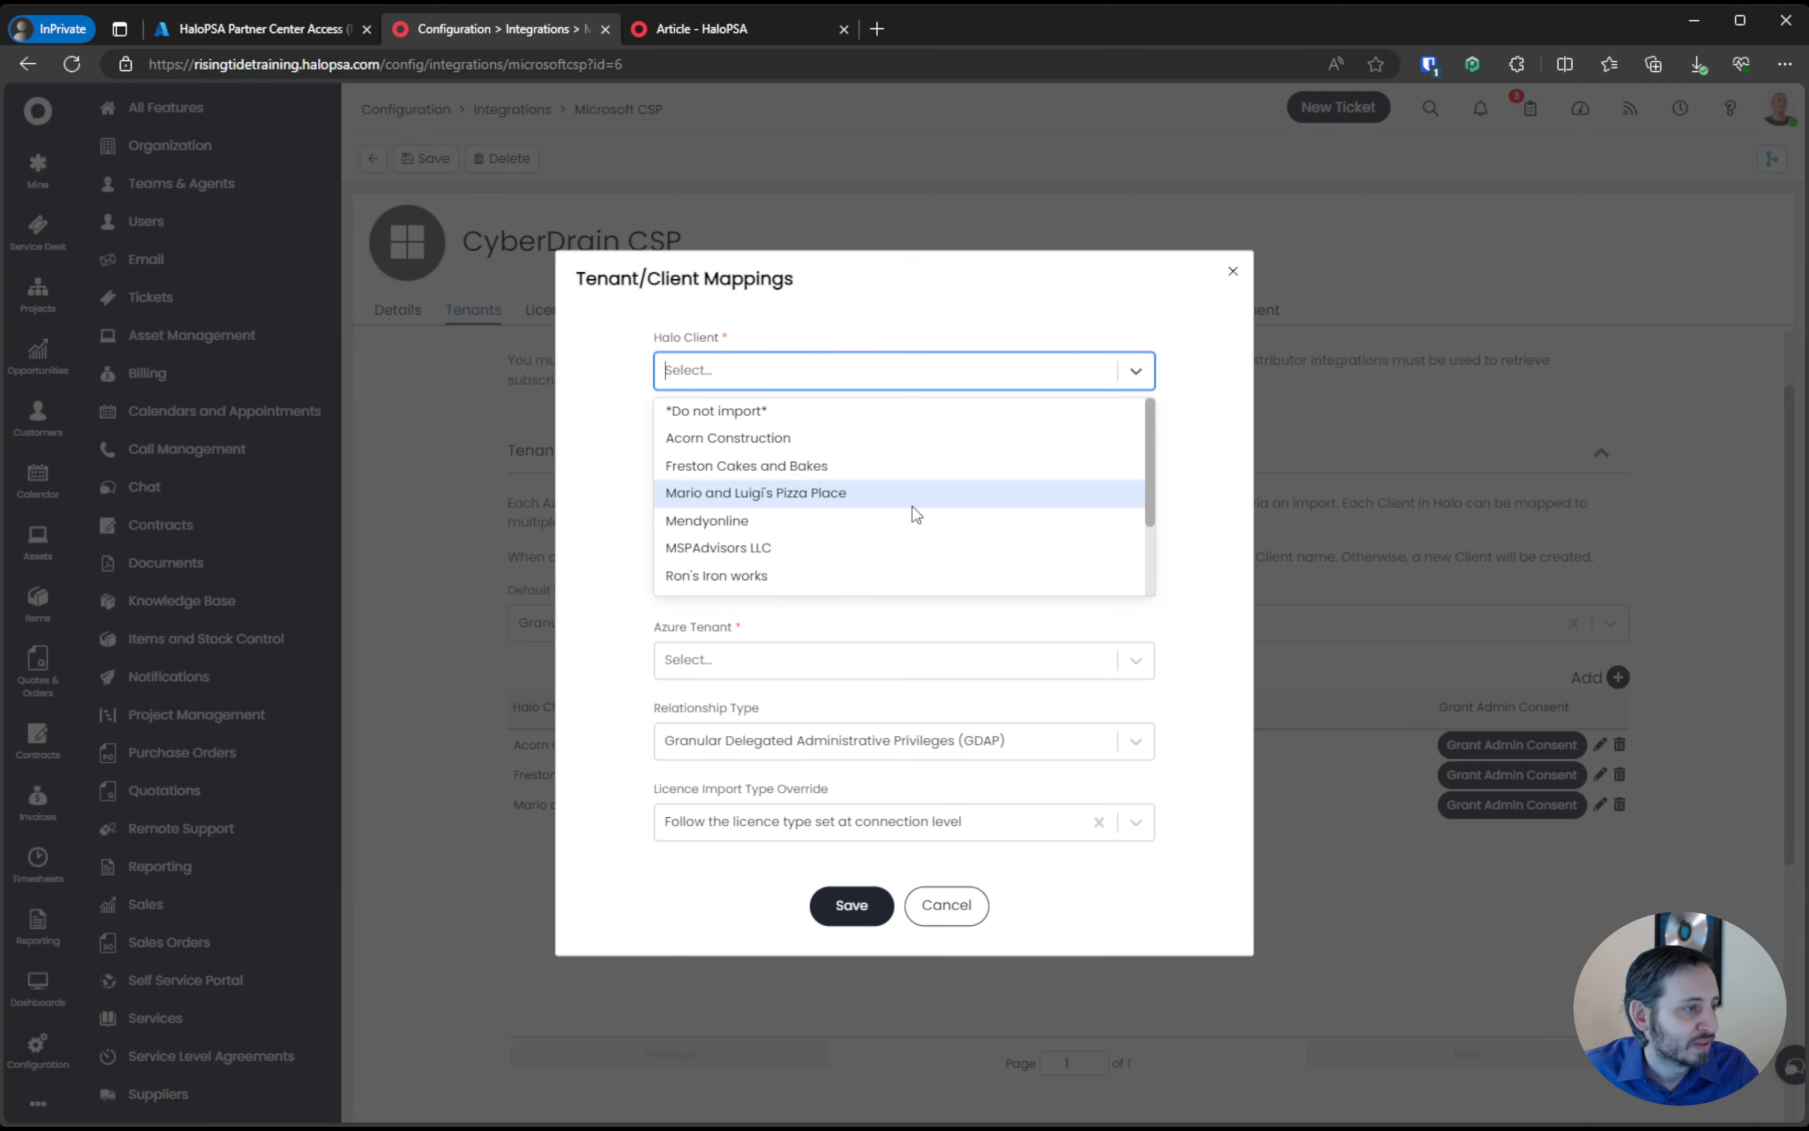
left_click(830, 572)
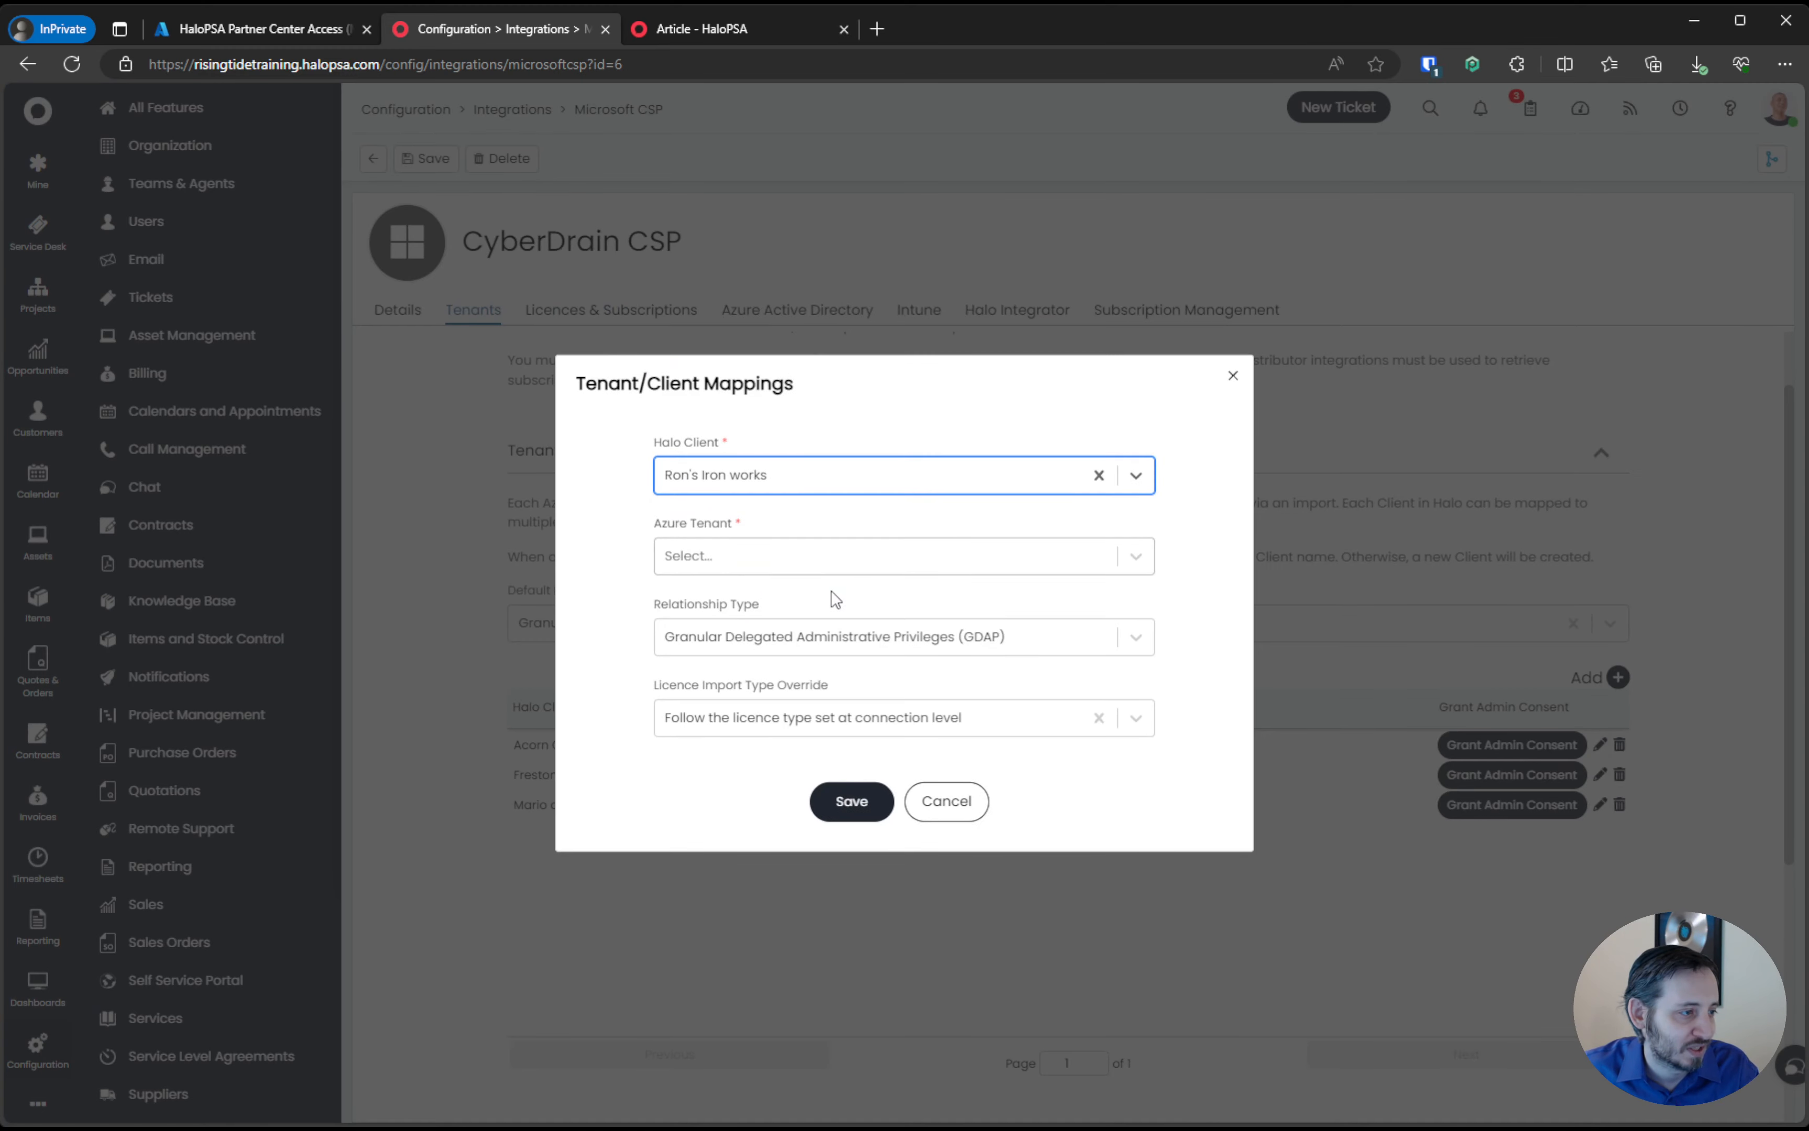
left_click(811, 557)
left_click(863, 584)
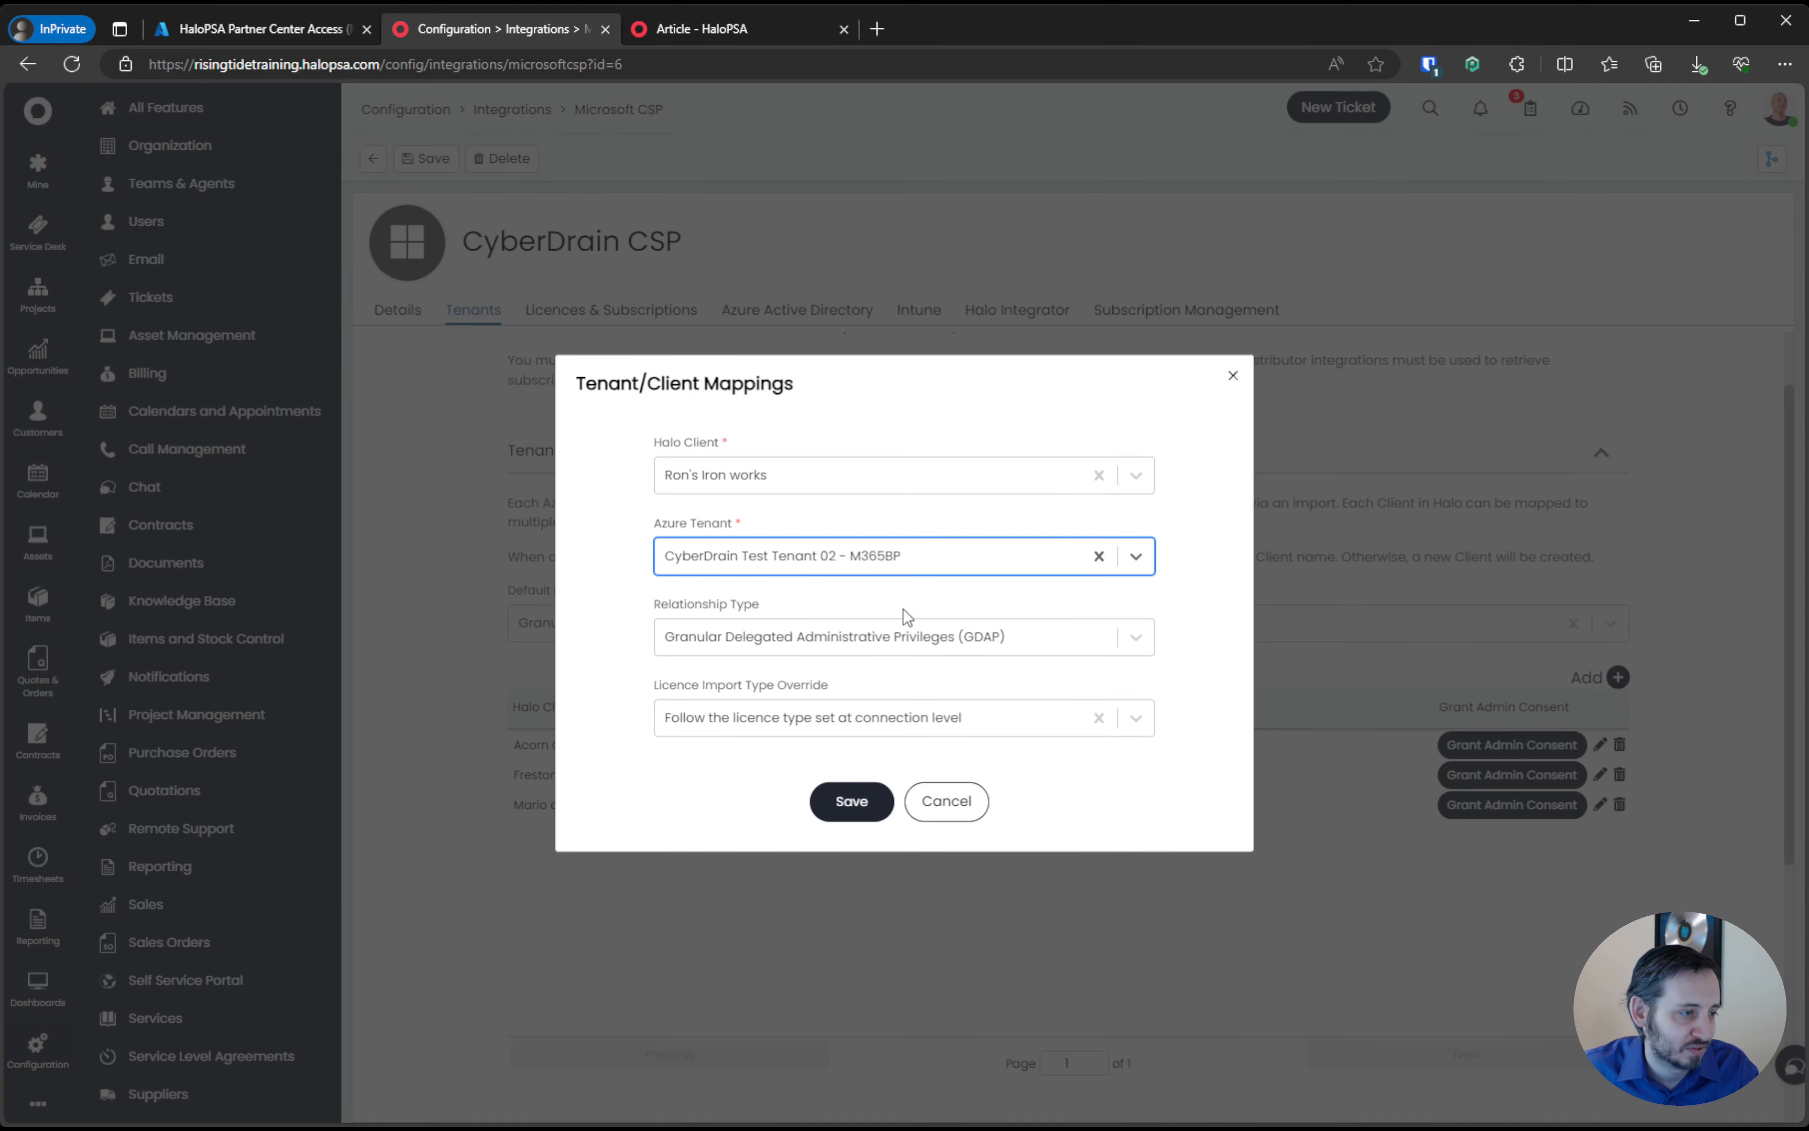
left_click(847, 800)
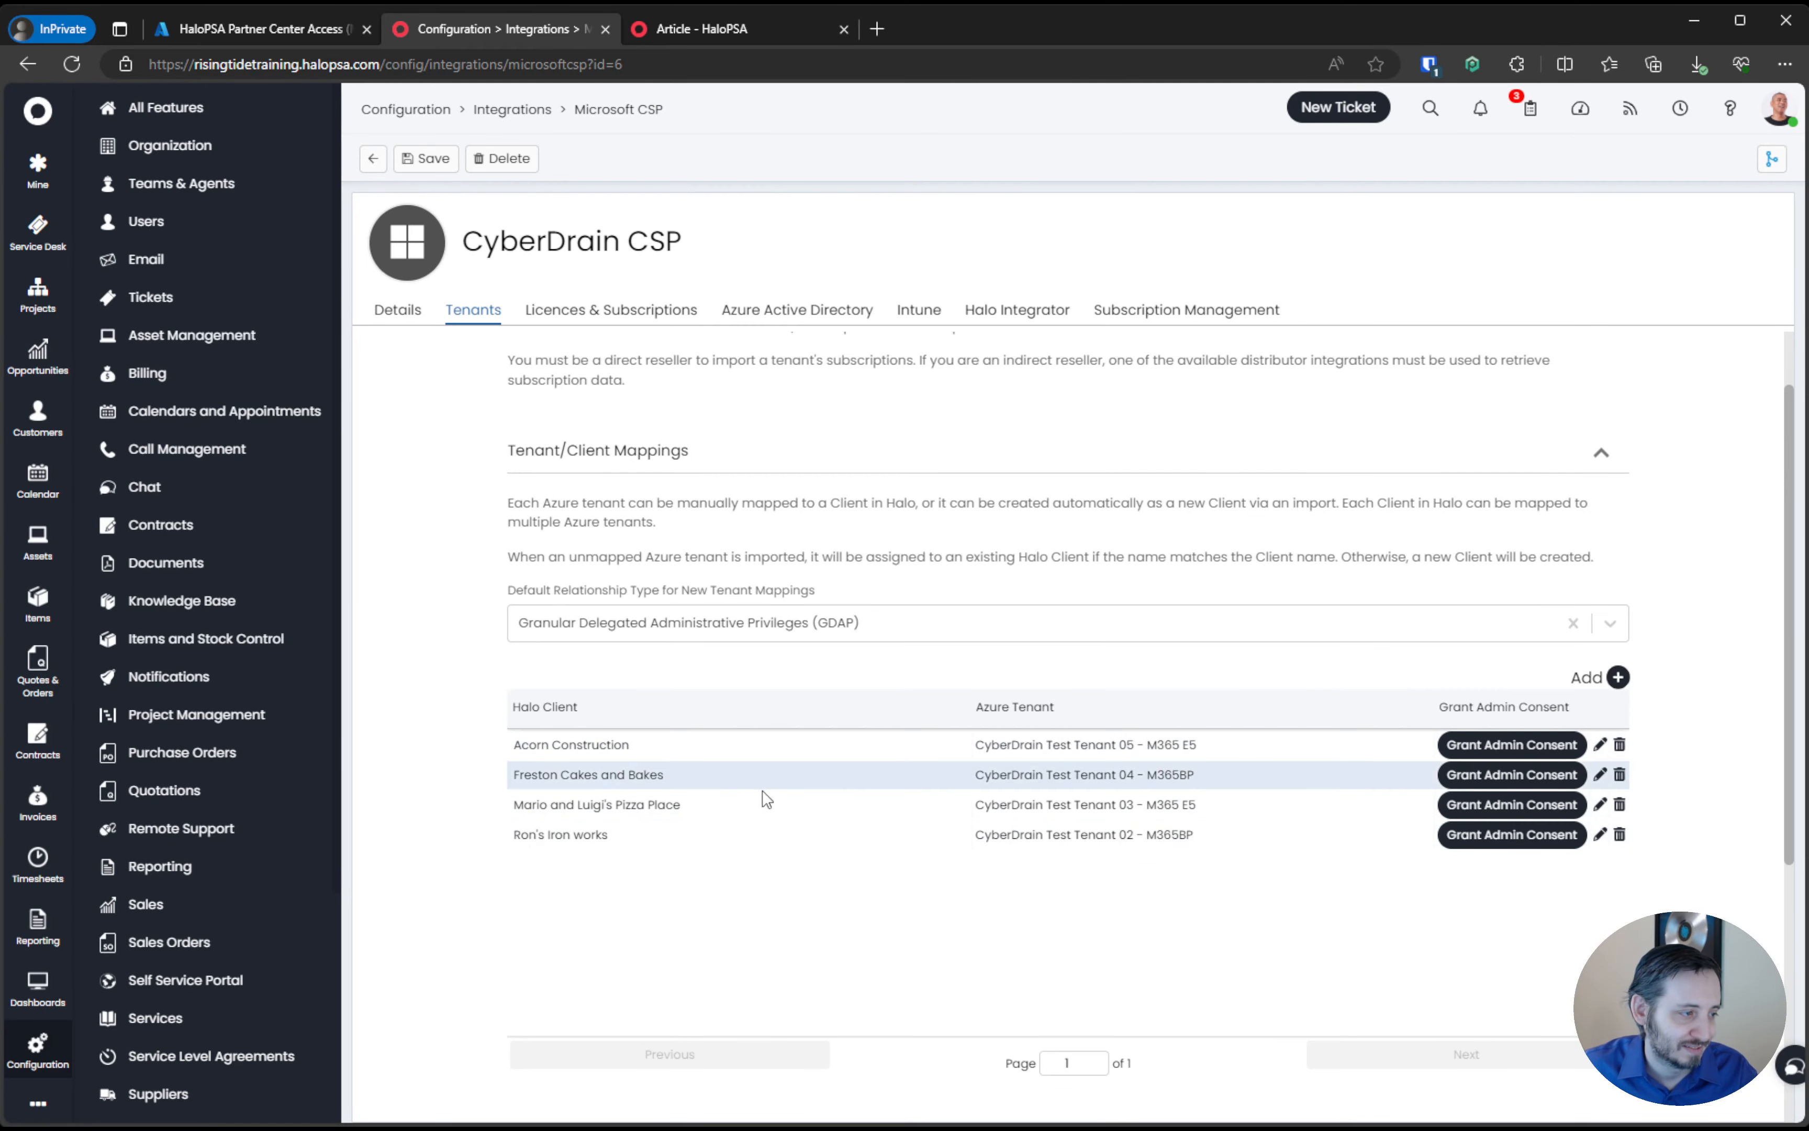
left_click(432, 158)
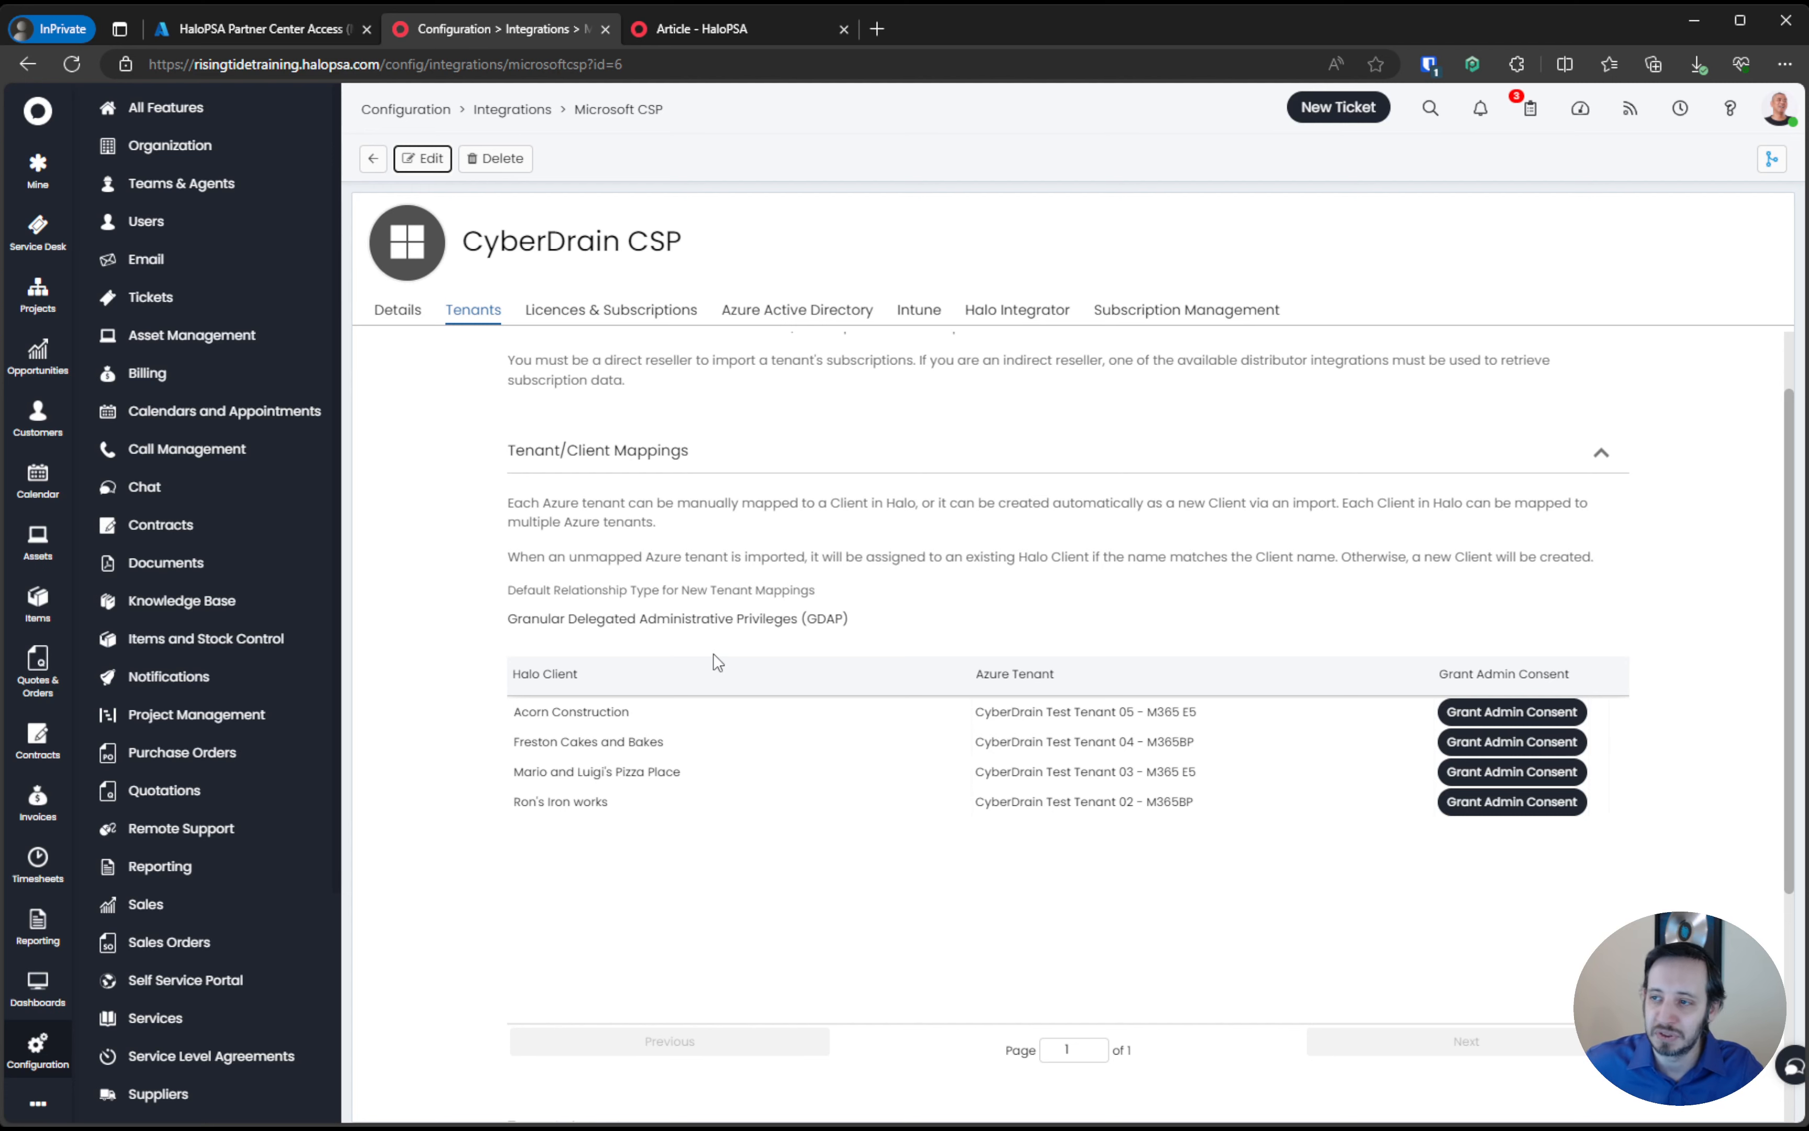
left_click(423, 158)
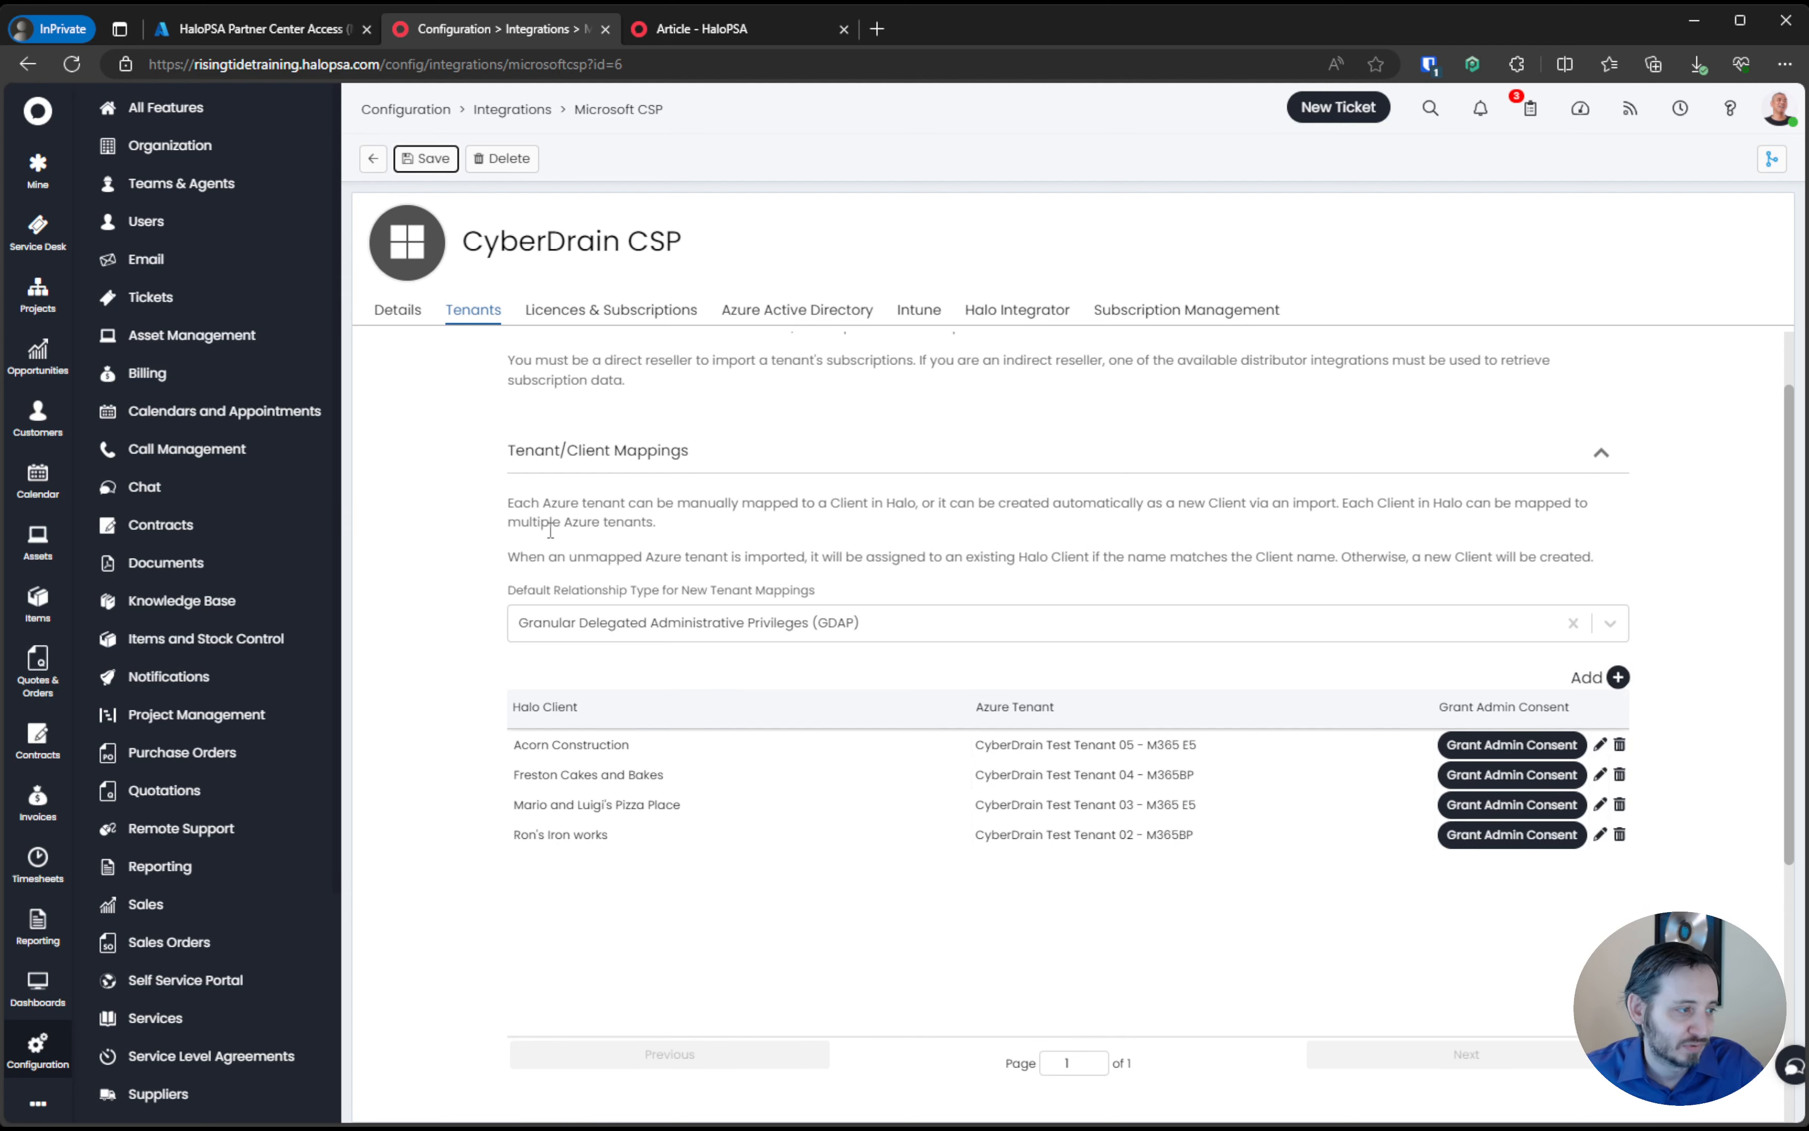
scroll(557, 579, "down", 5)
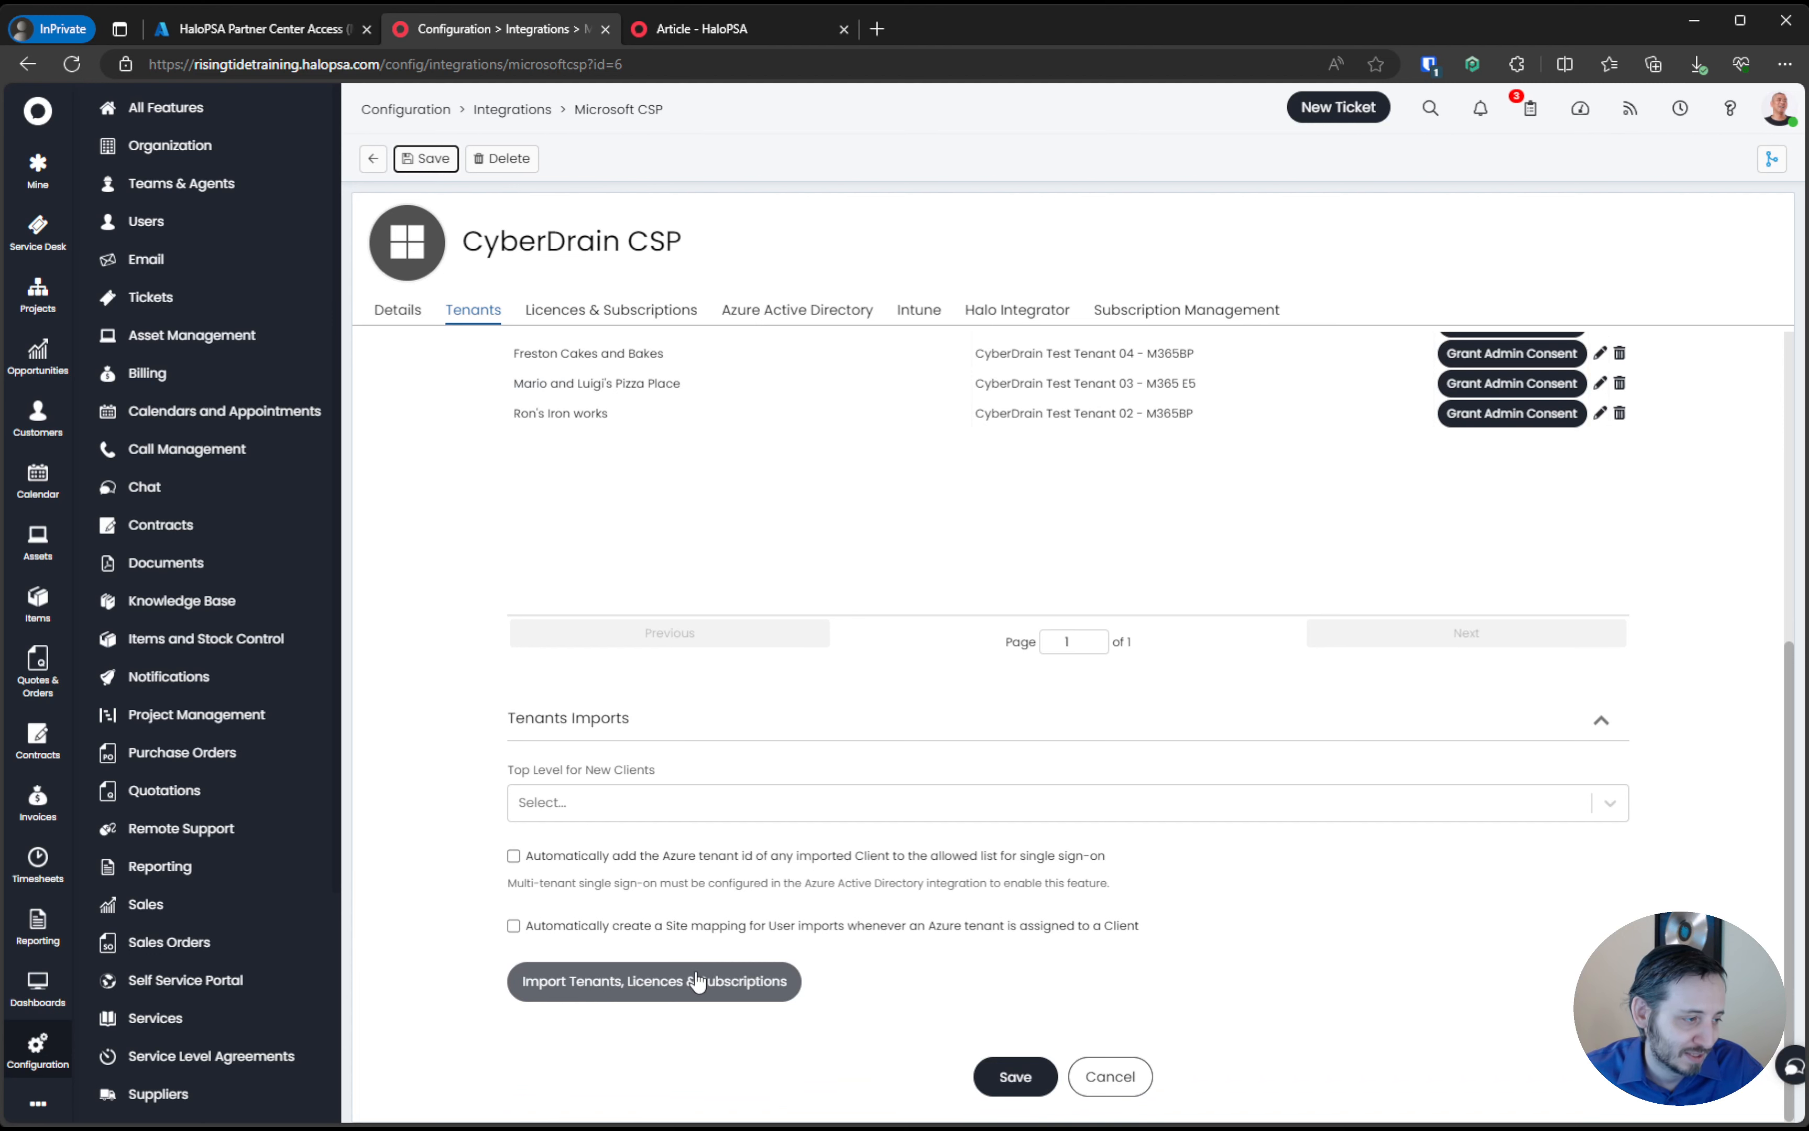
left_click(445, 169)
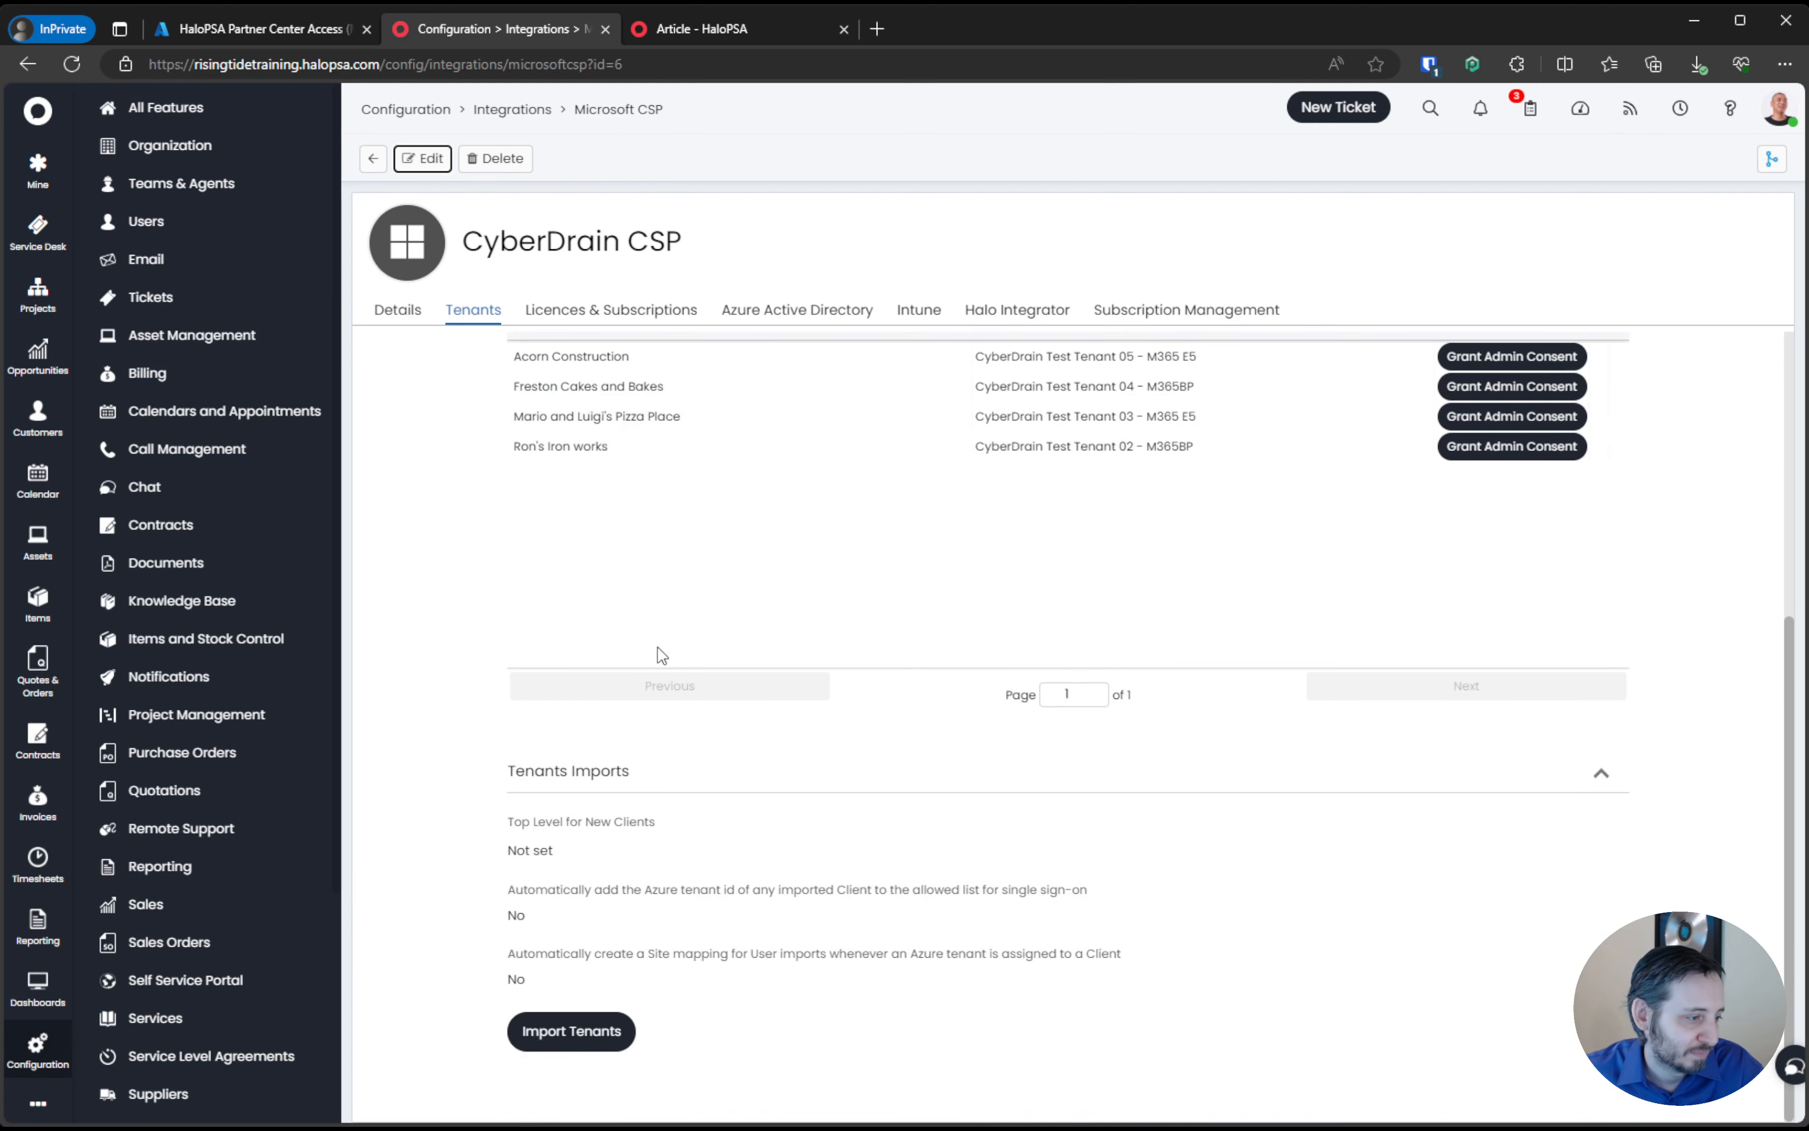
left_click(447, 168)
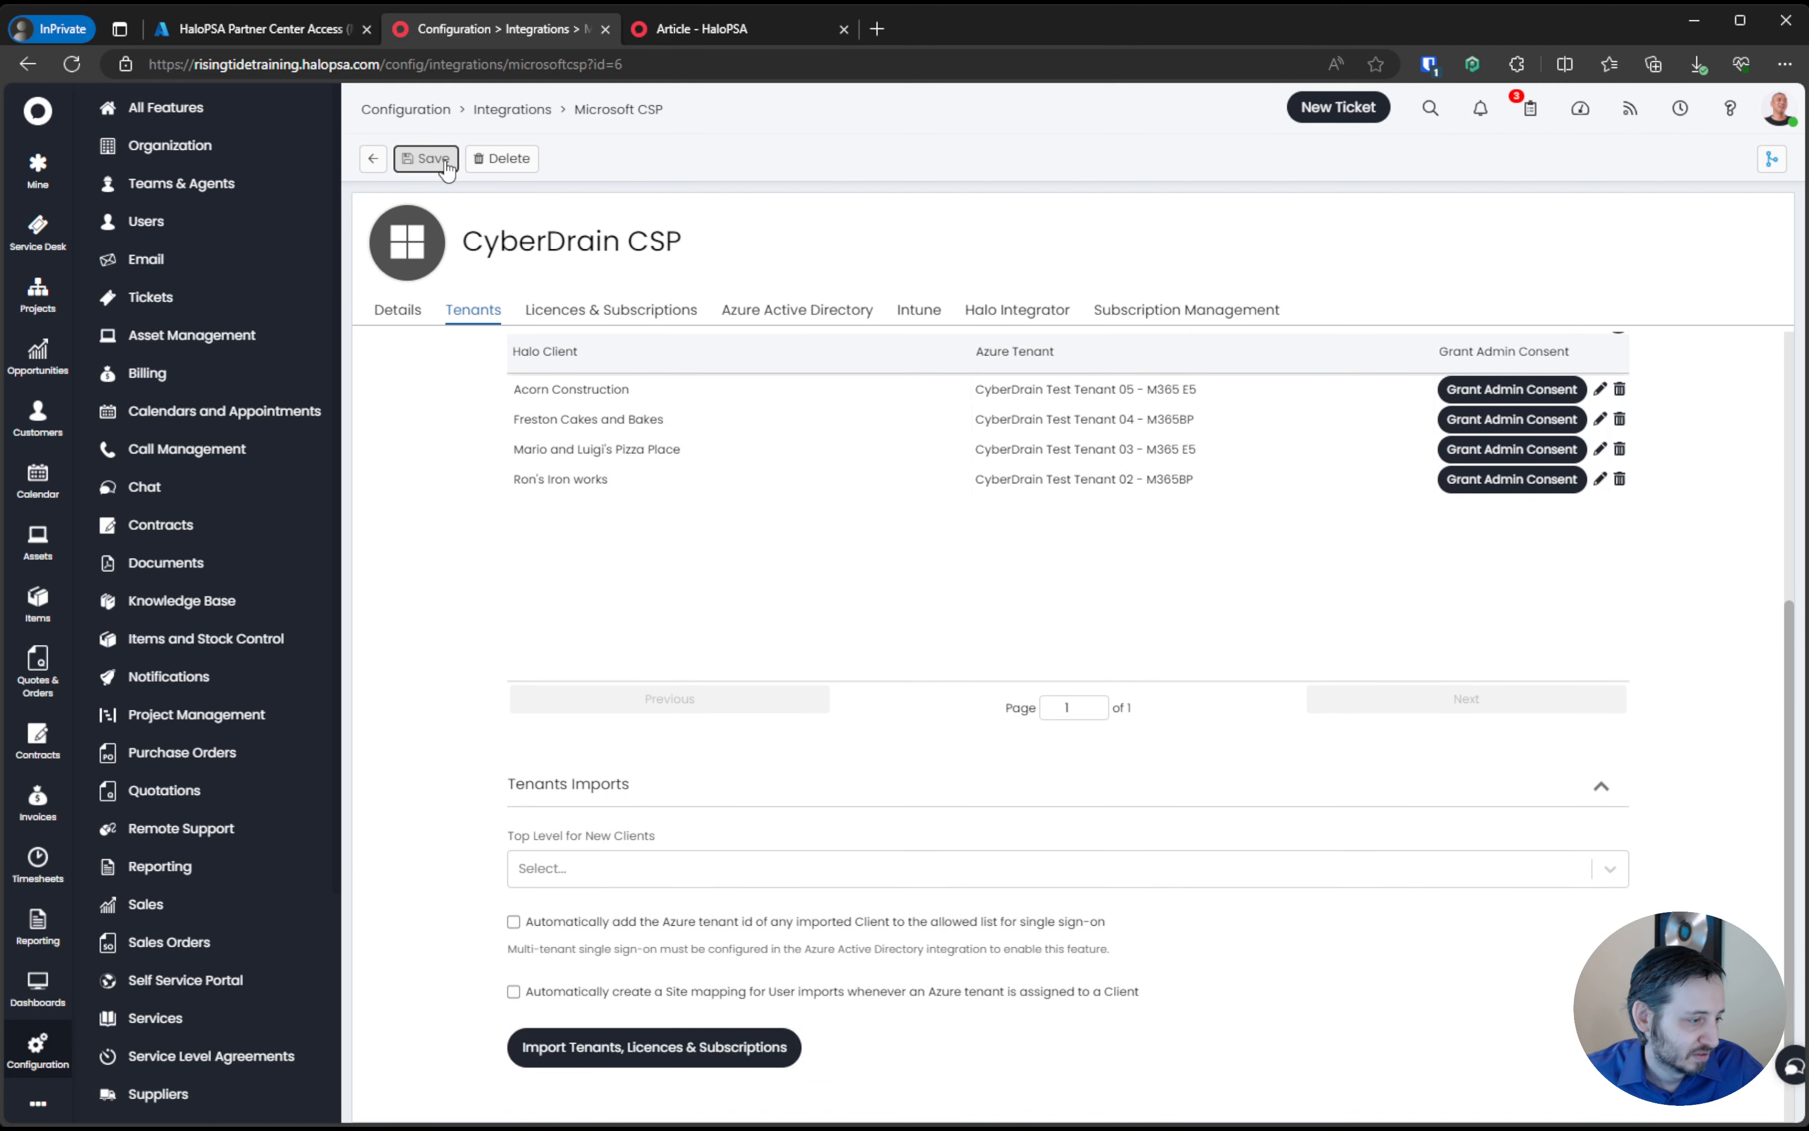
left_click(448, 168)
left_click(447, 168)
left_click(448, 168)
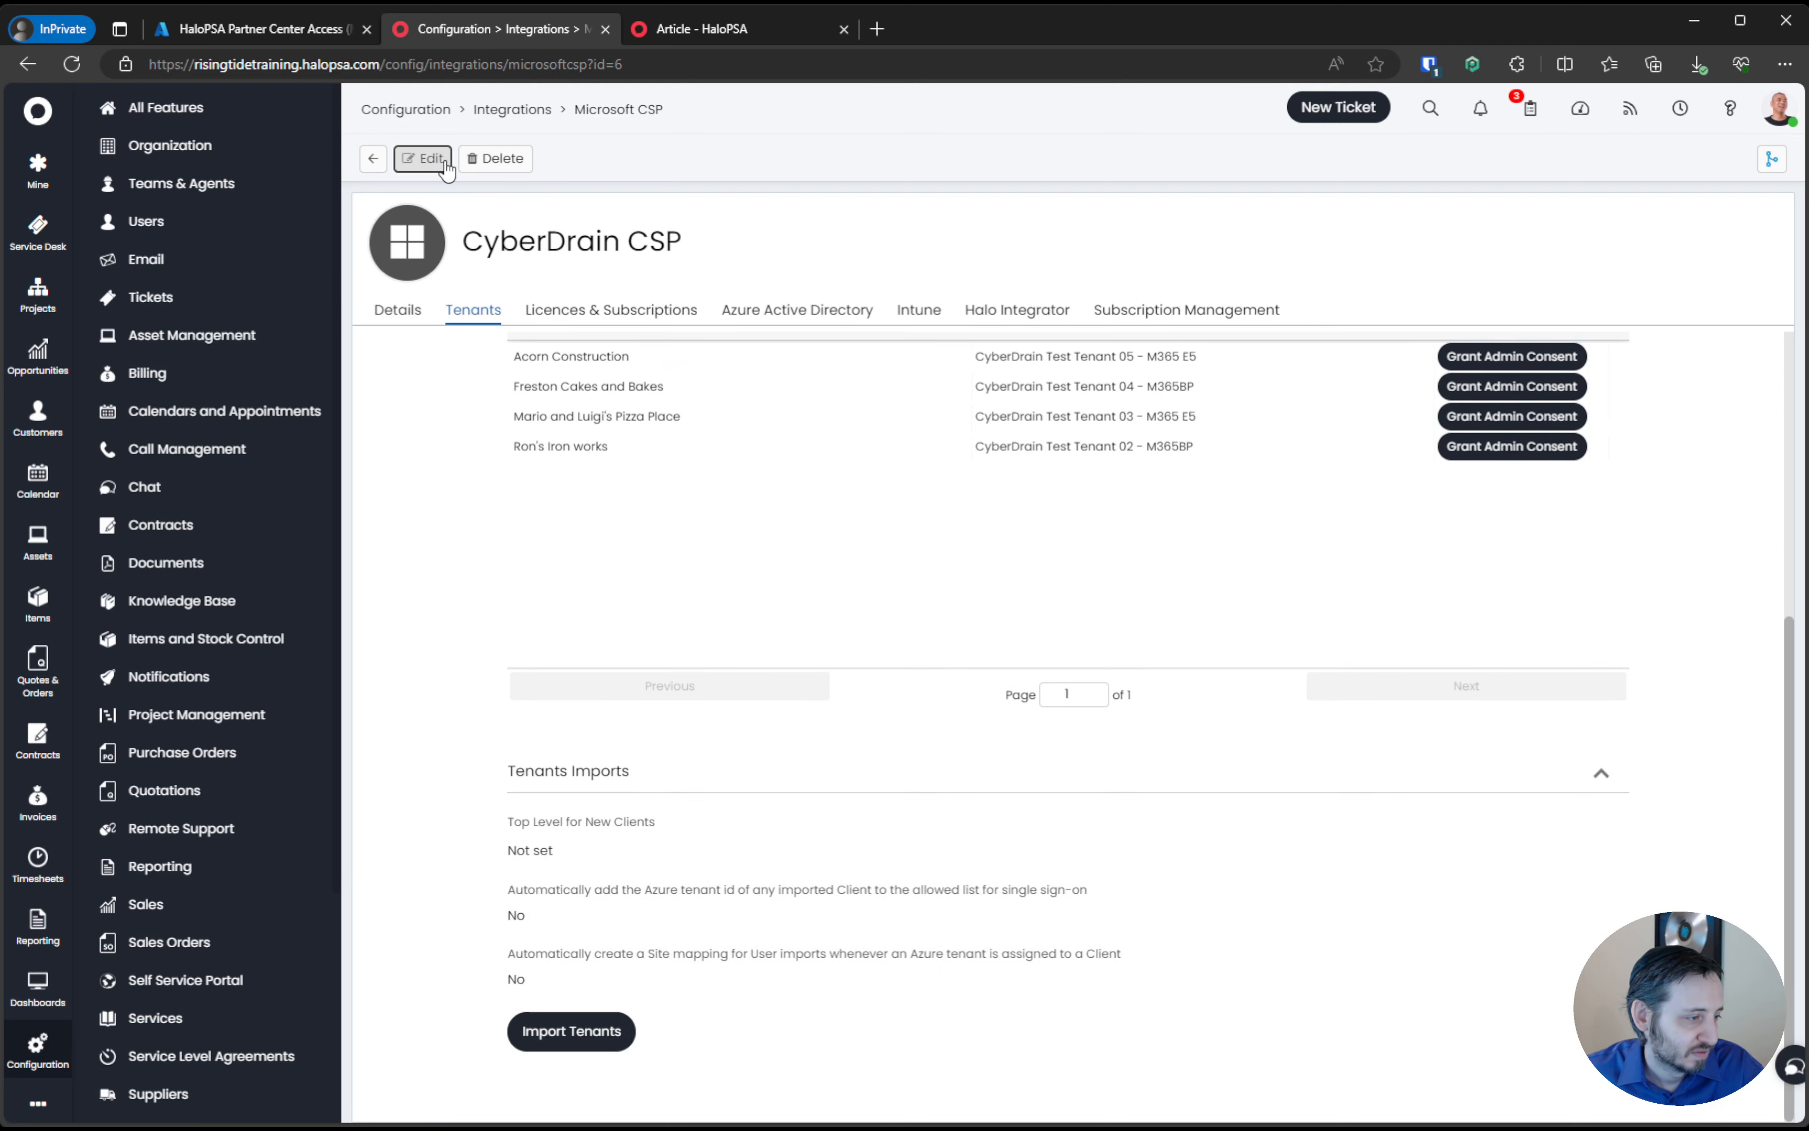
left_click(447, 168)
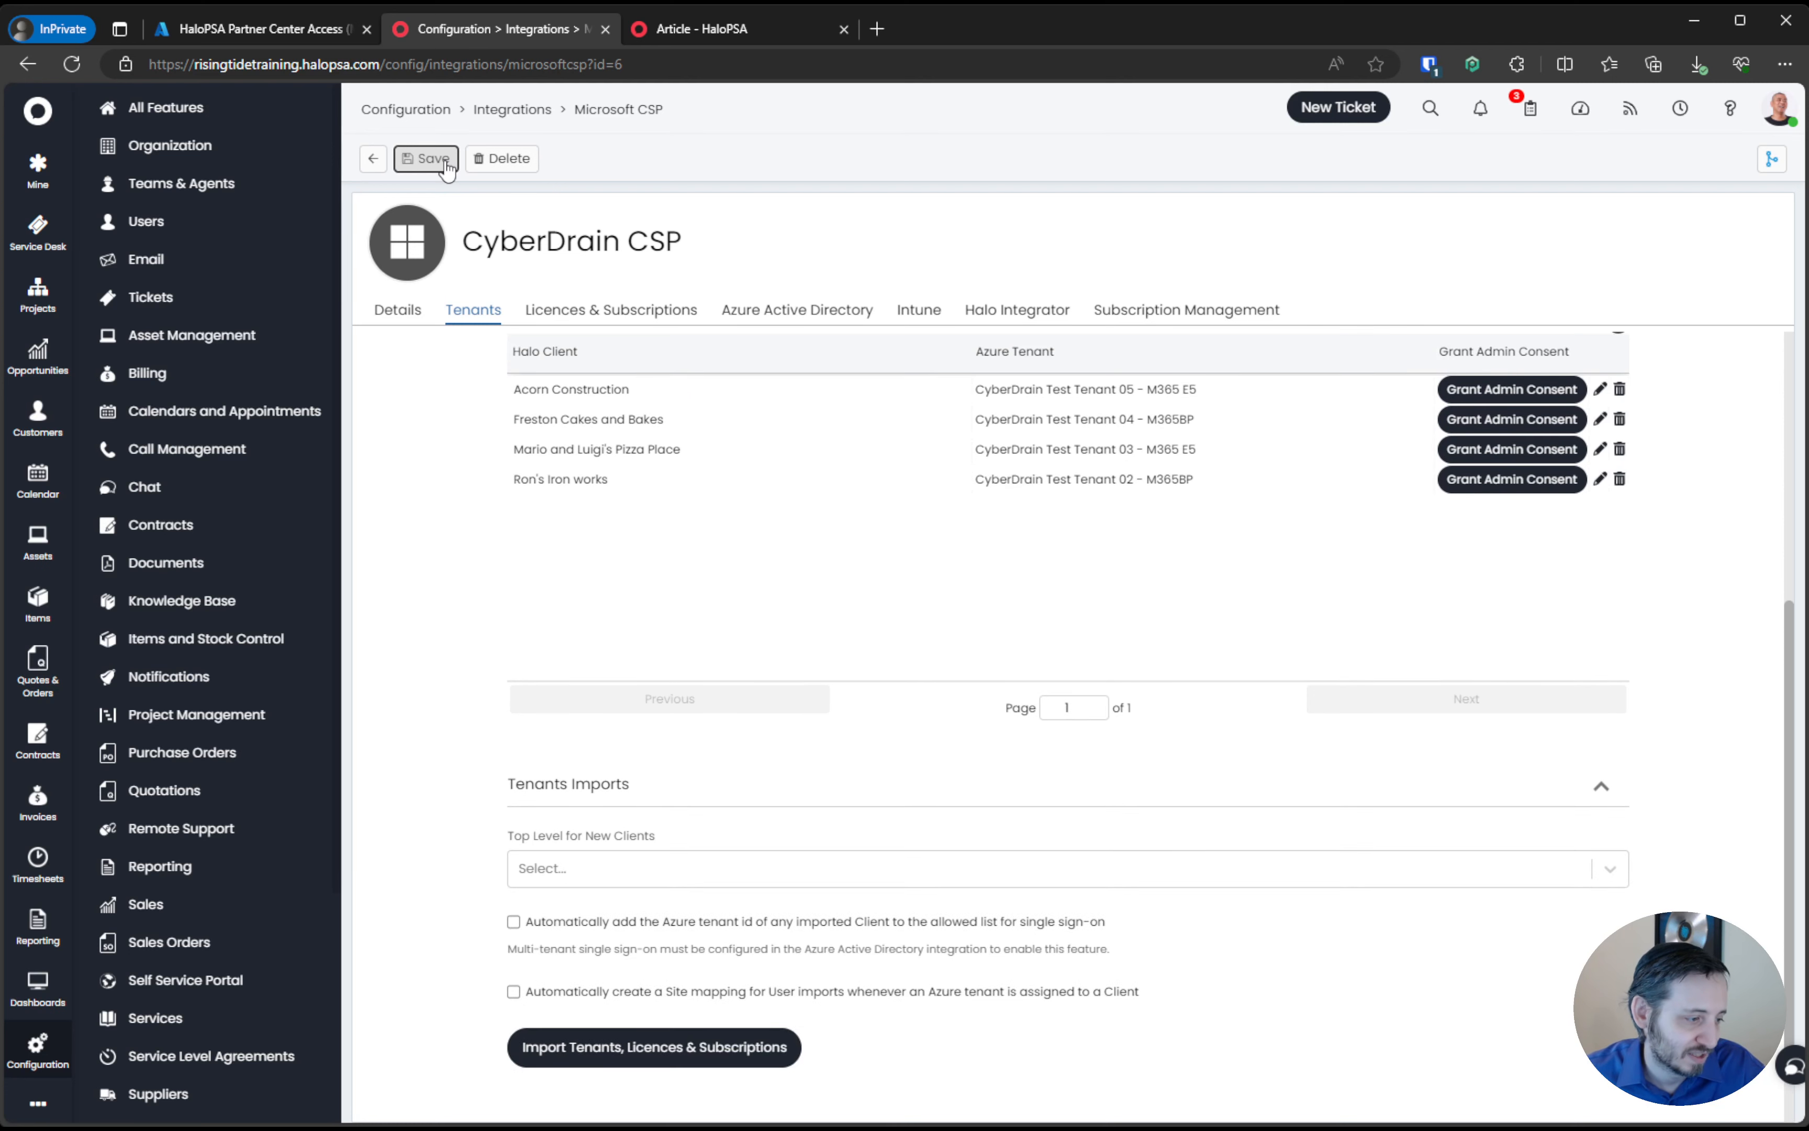
left_click(447, 168)
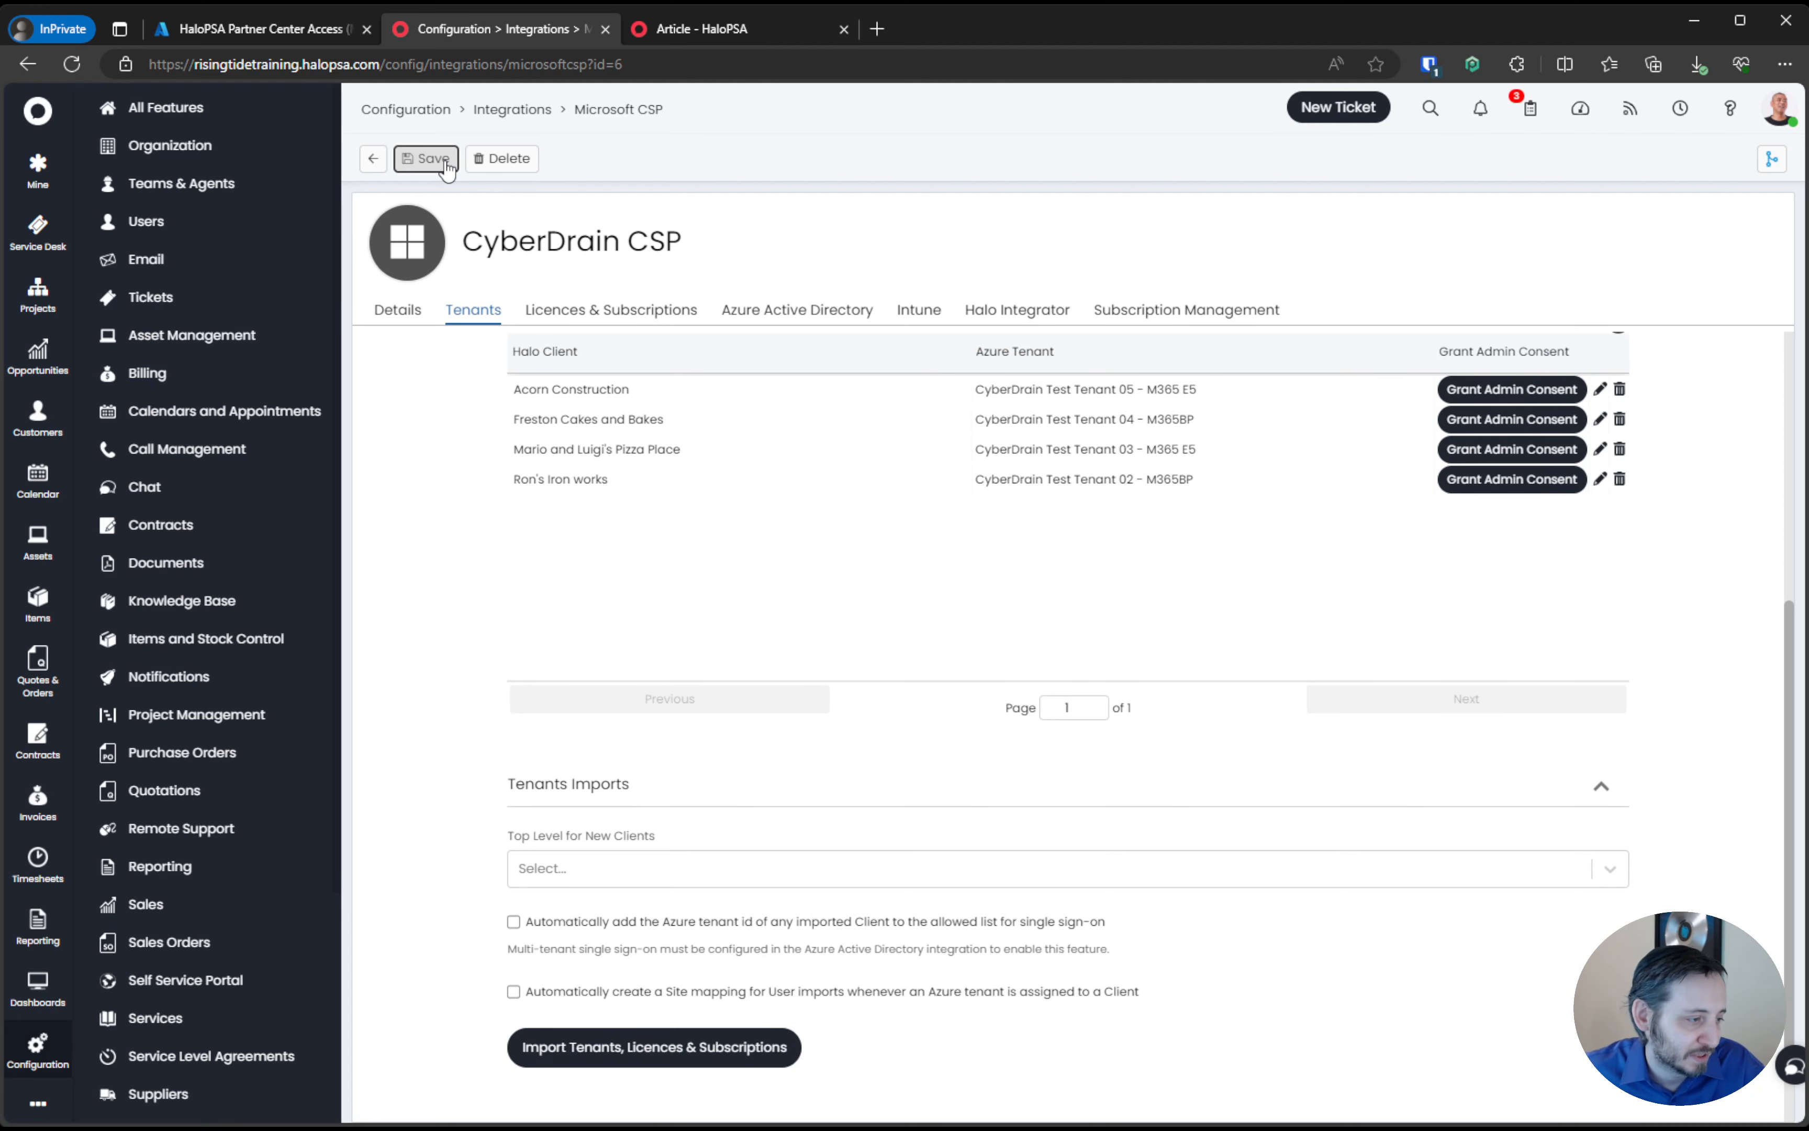
scroll(603, 860, "down", 1)
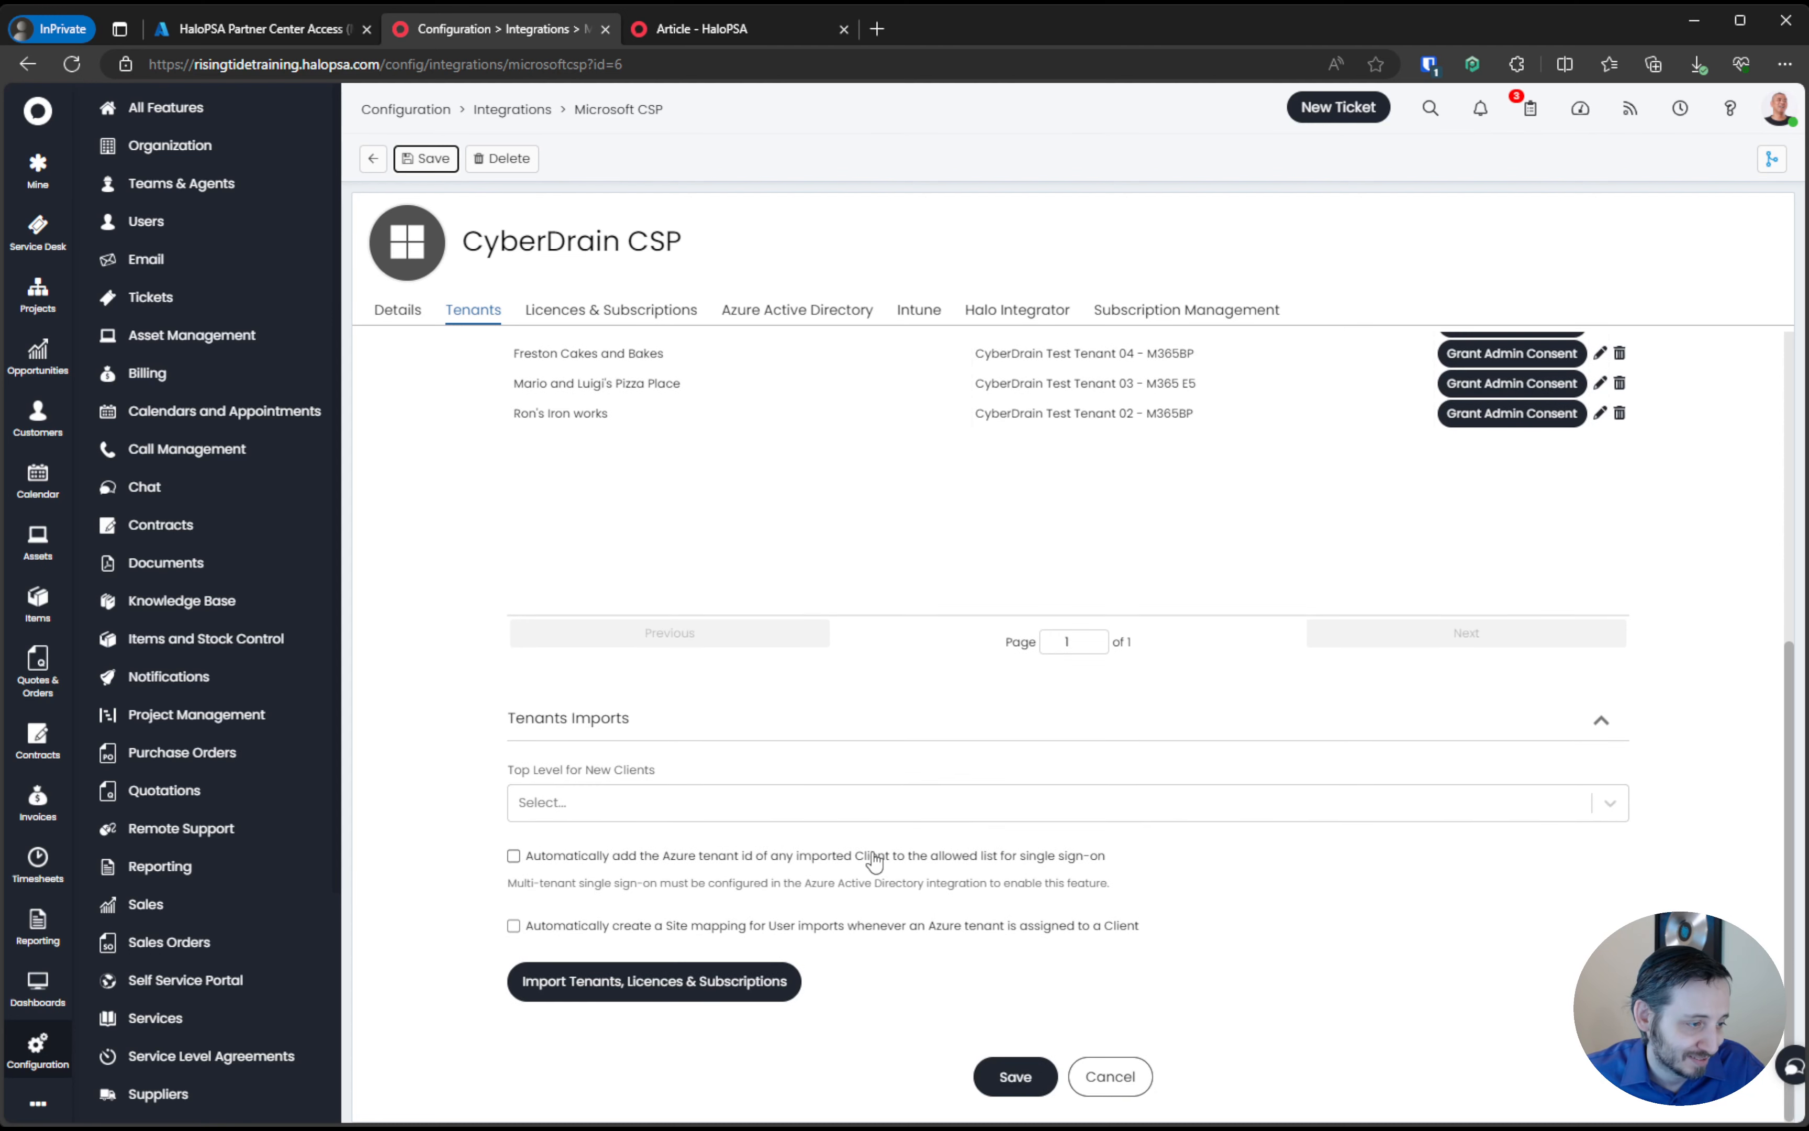
left_click(598, 802)
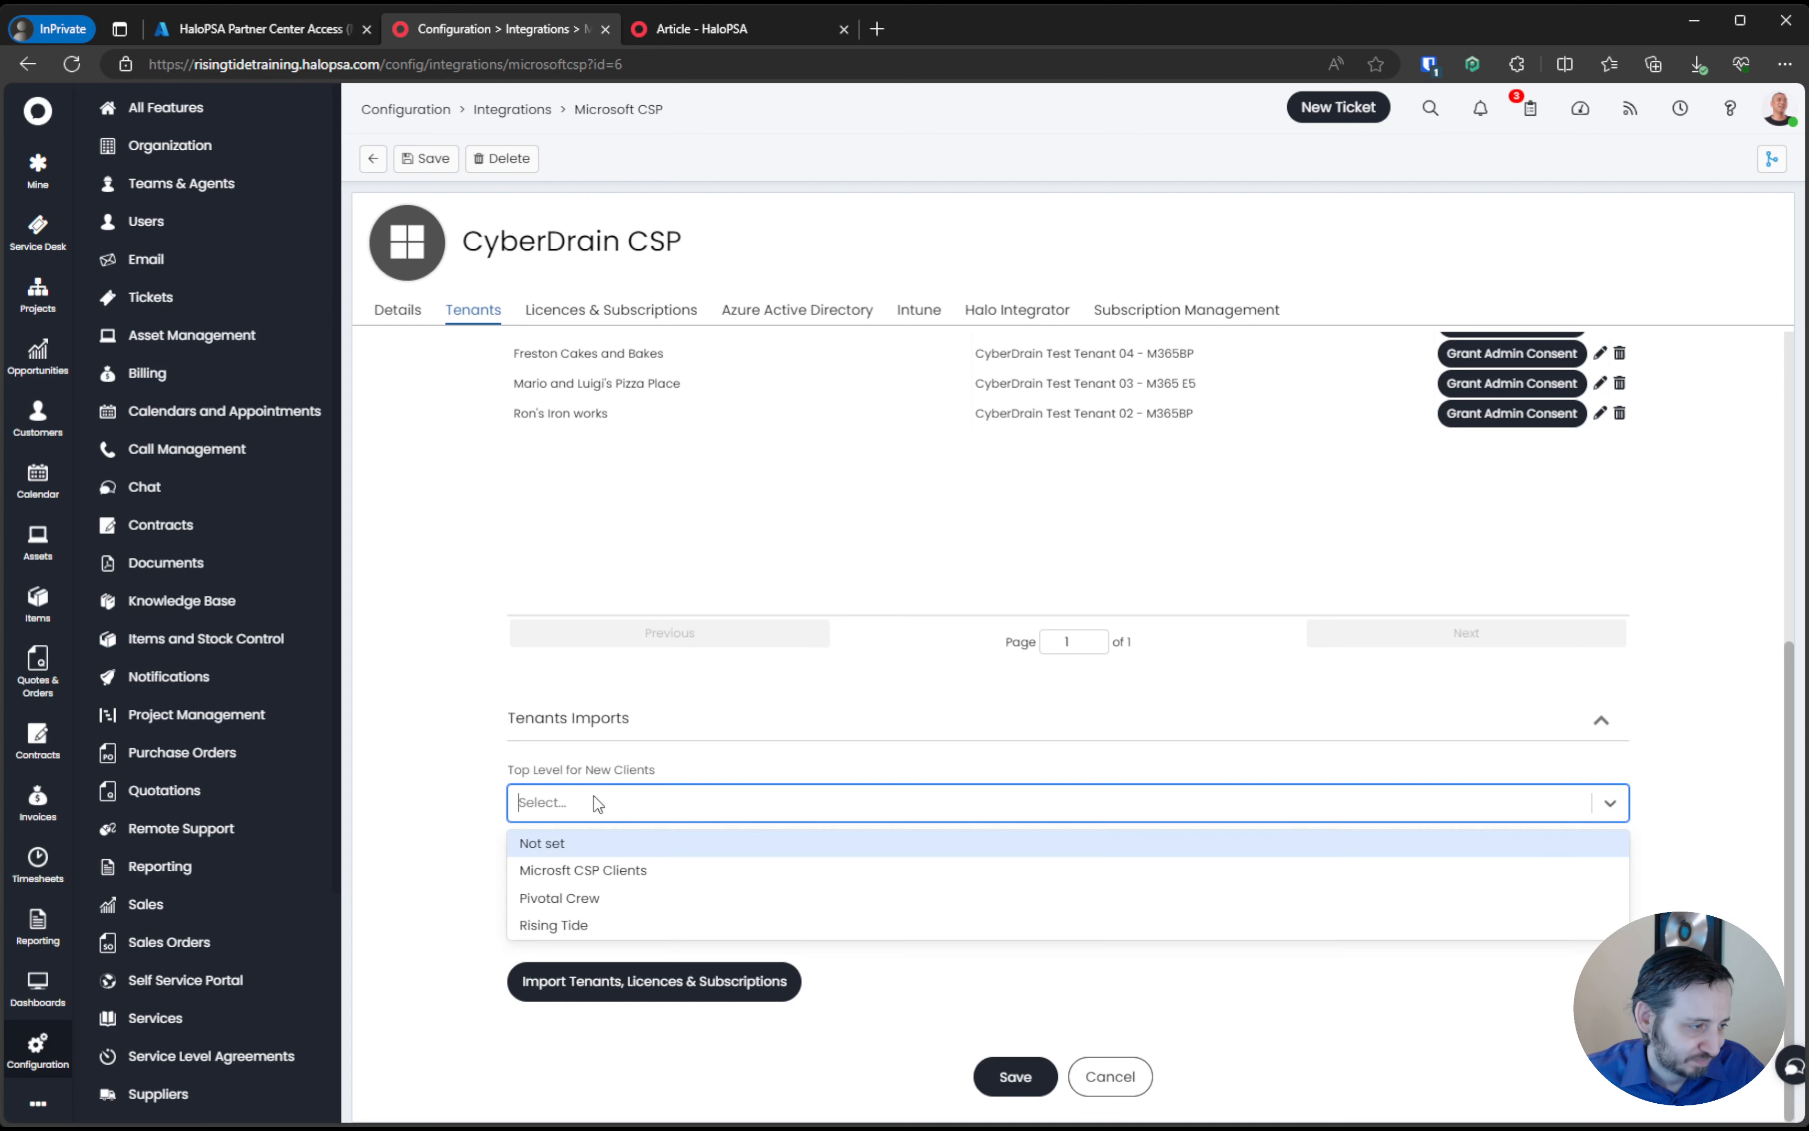
left_click(657, 871)
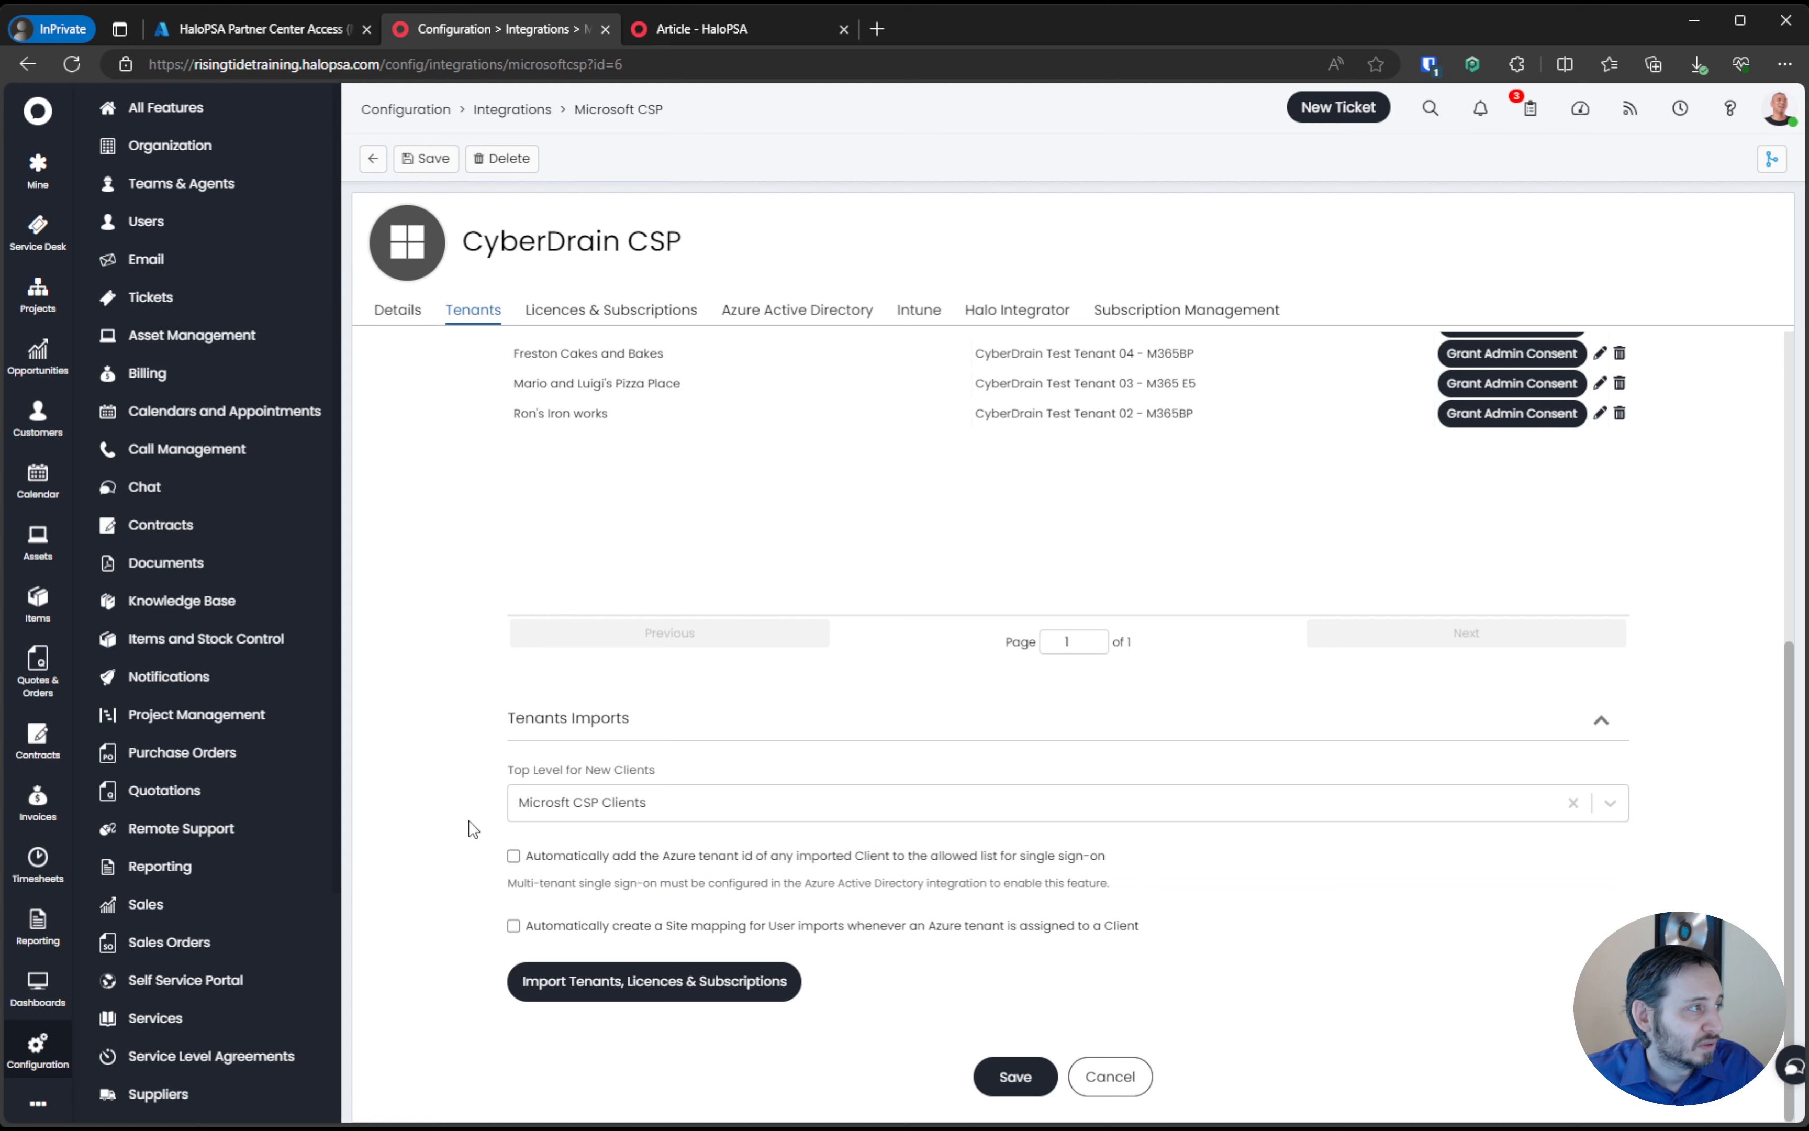
left_click(540, 815)
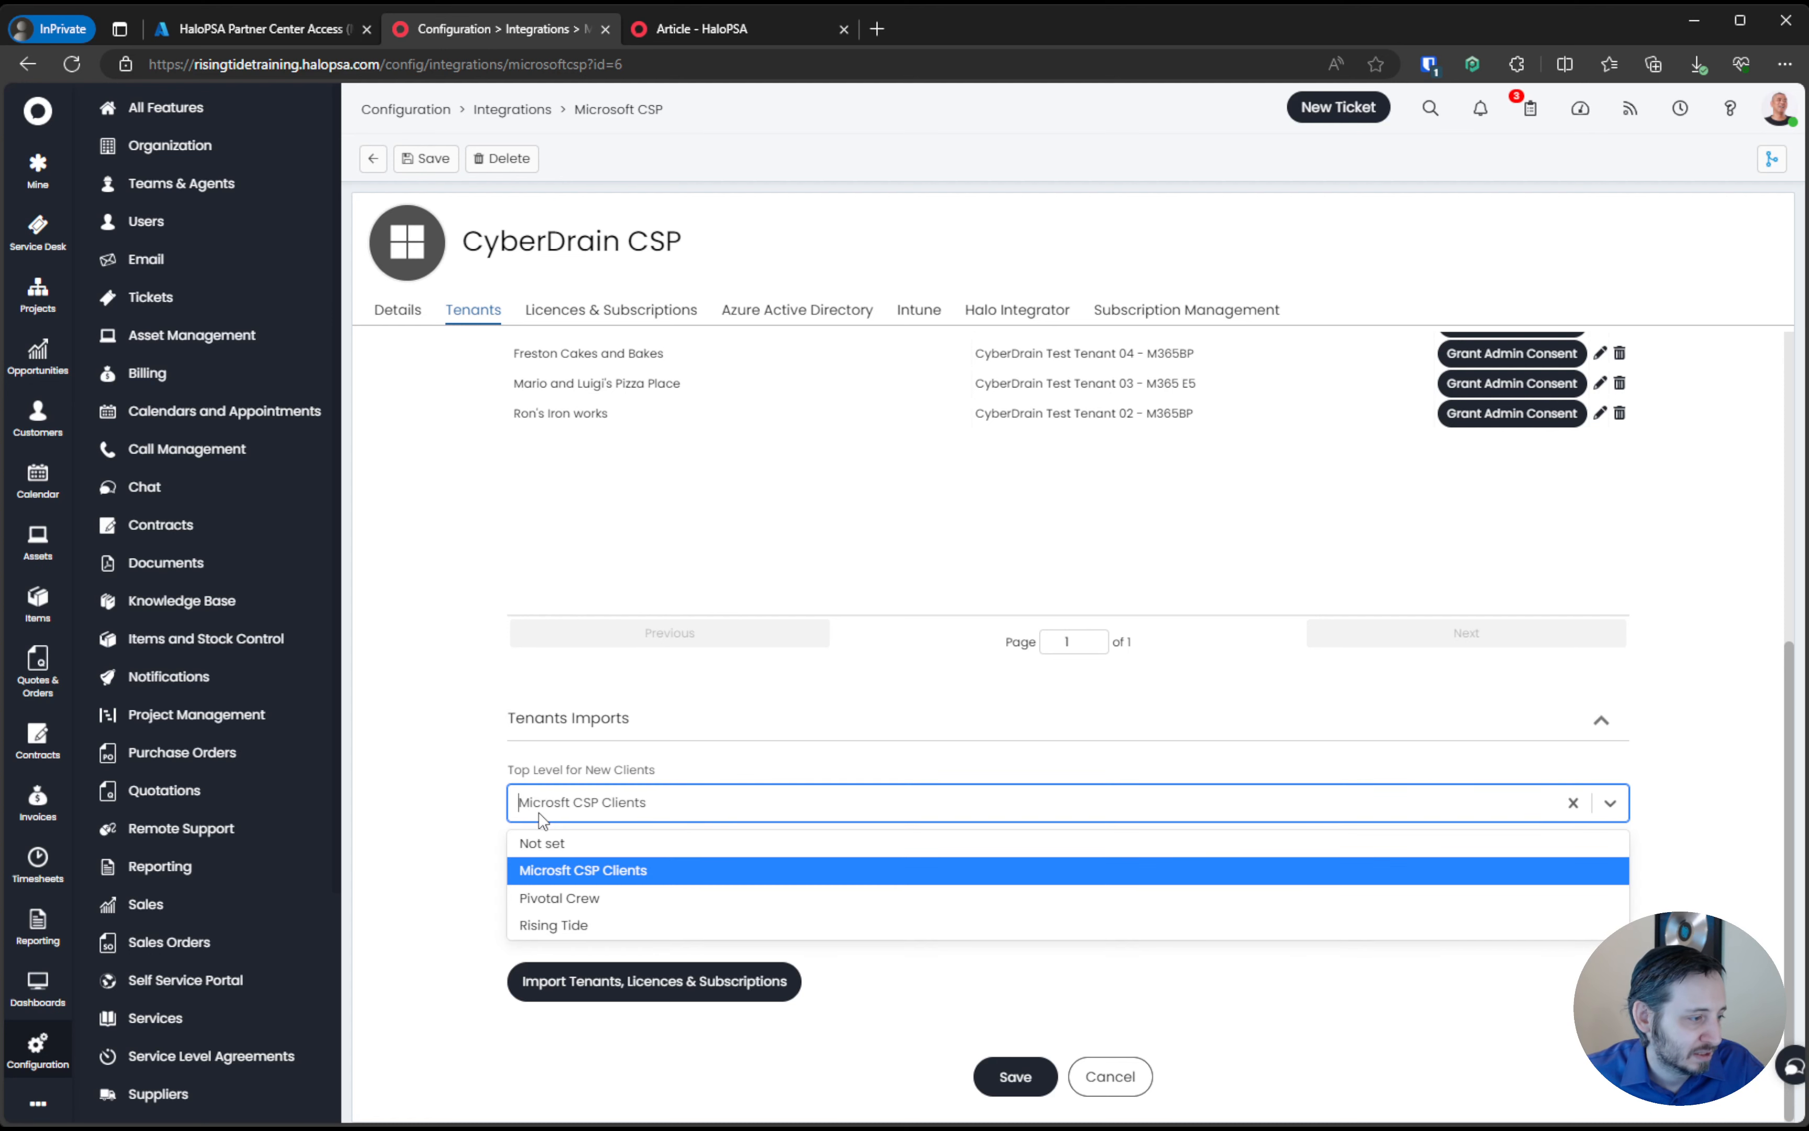
left_click(540, 819)
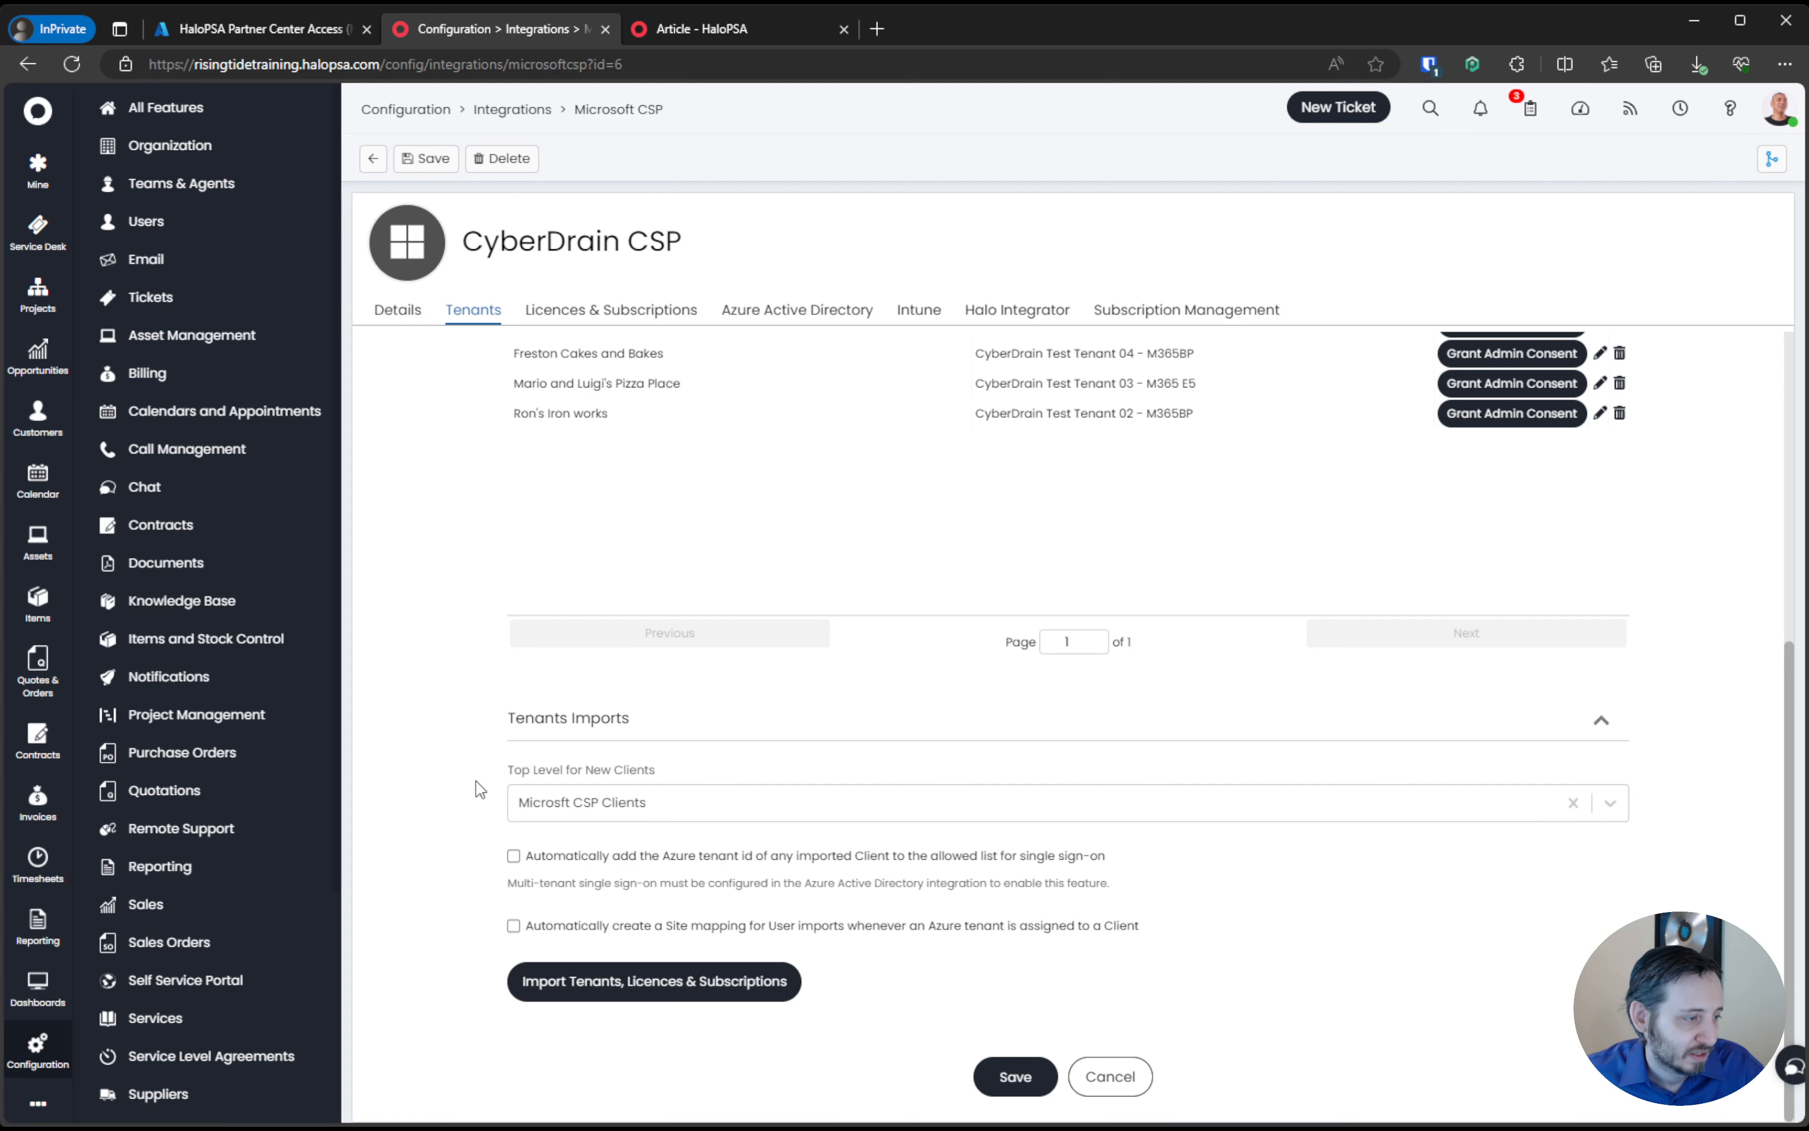
left_click_drag(487, 765, 828, 841)
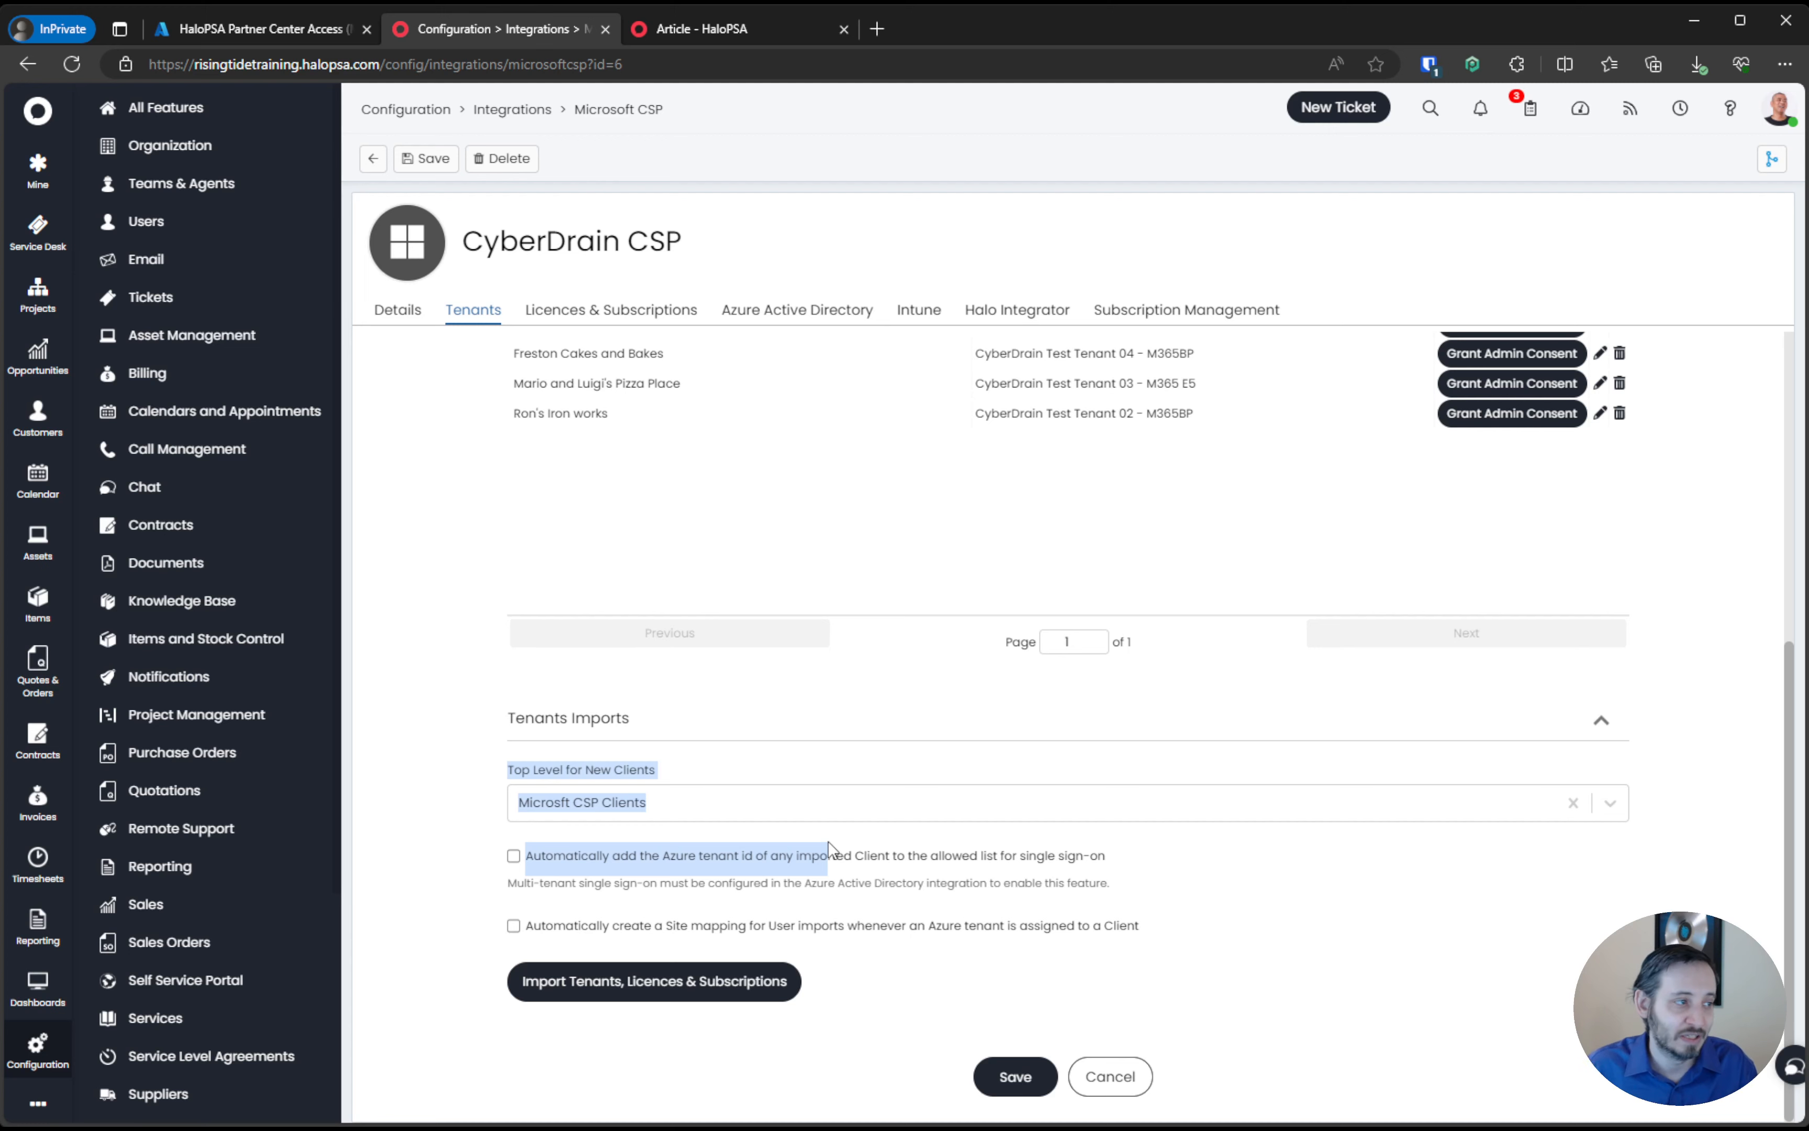
- Remap CyberDrain Test Tenant 02 - M365BP from Ron's Iron works to *Do not import* and save
left_click(1479, 571)
scroll(1479, 571, "up", 3)
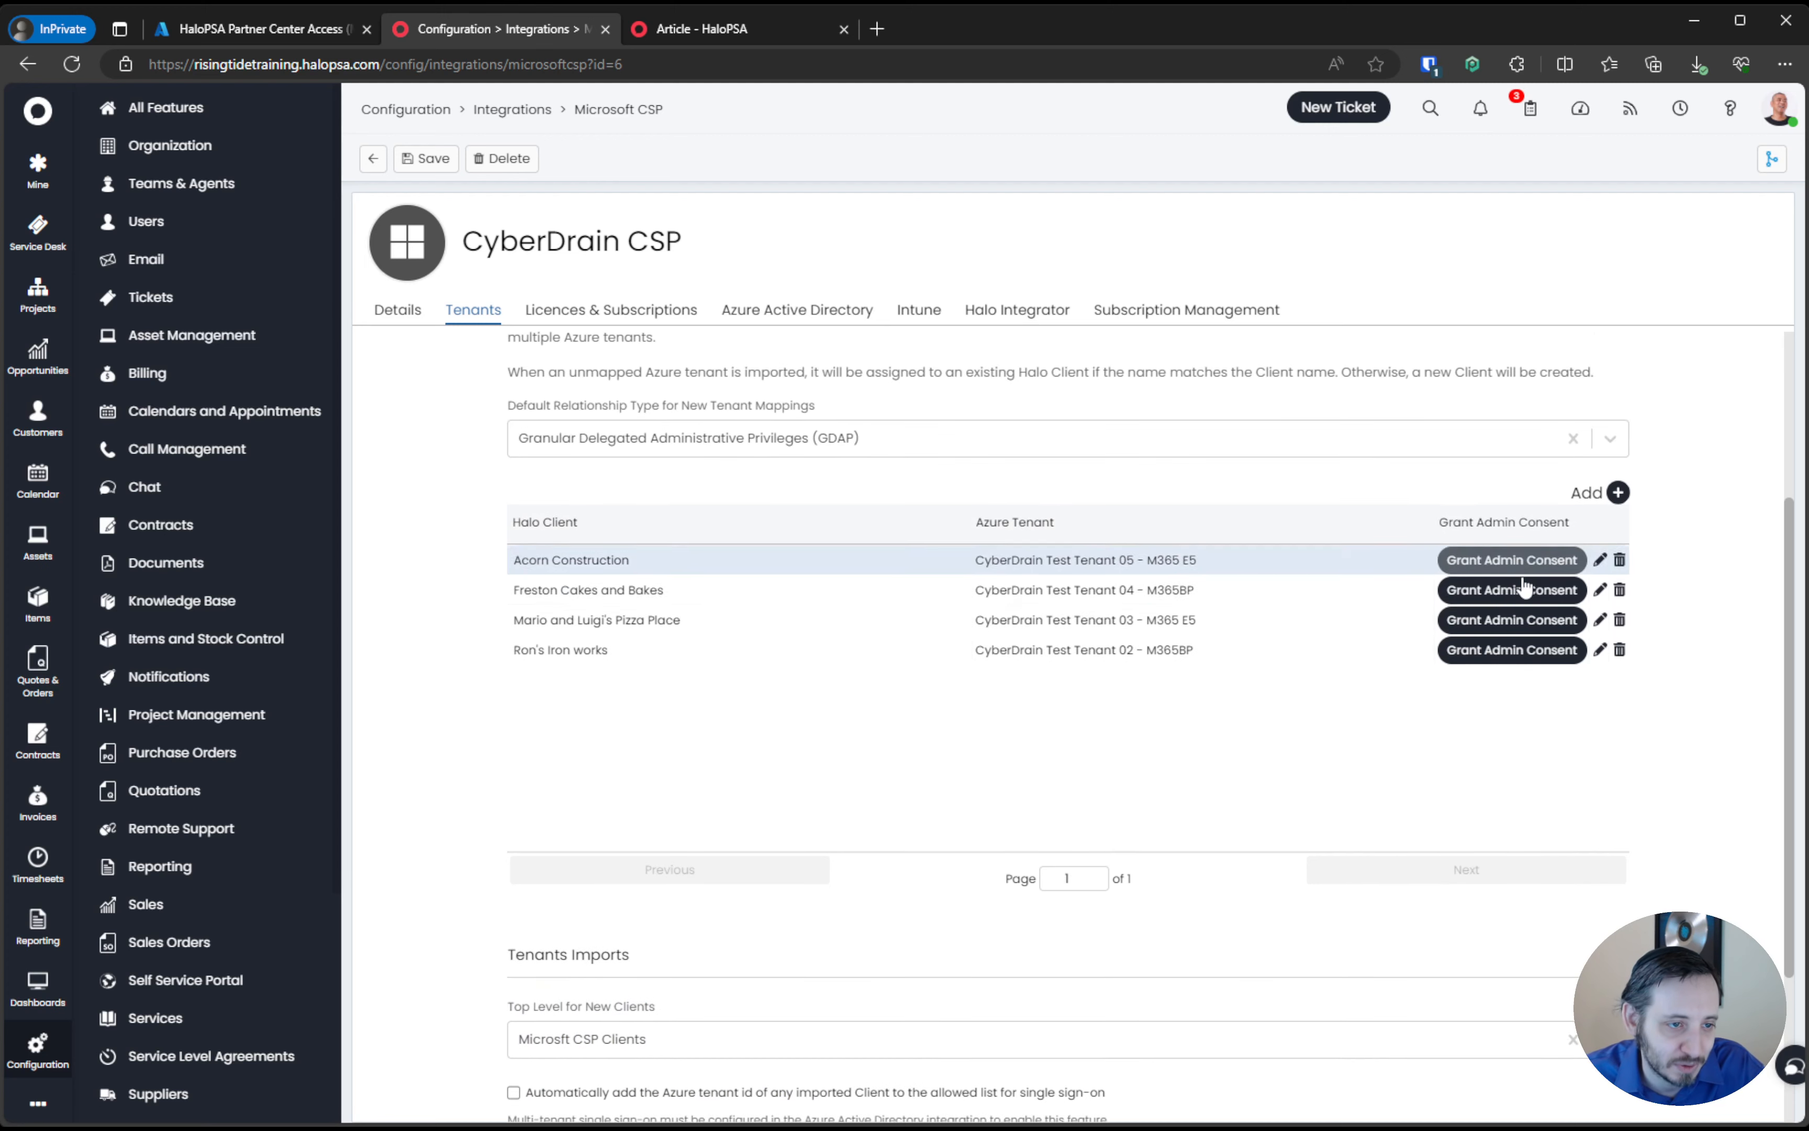
left_click(1600, 653)
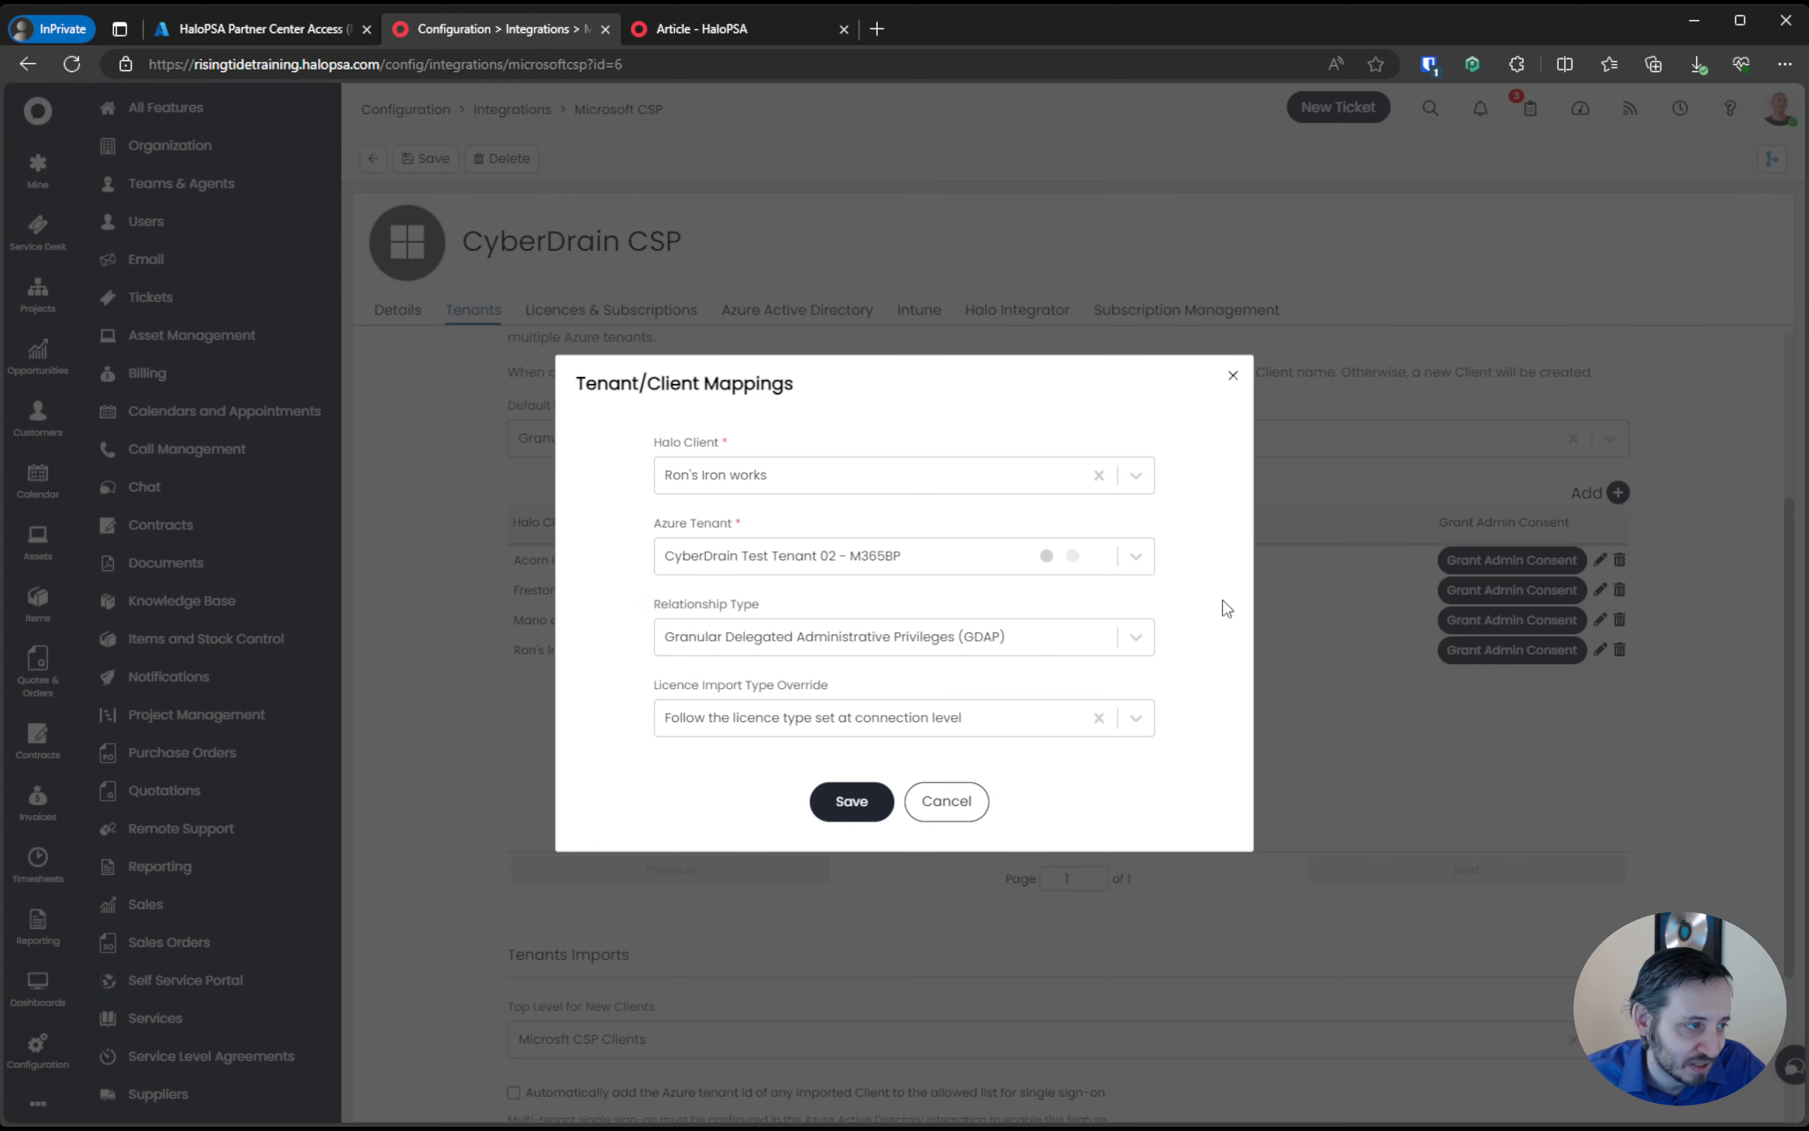
left_click(873, 458)
left_click(692, 415)
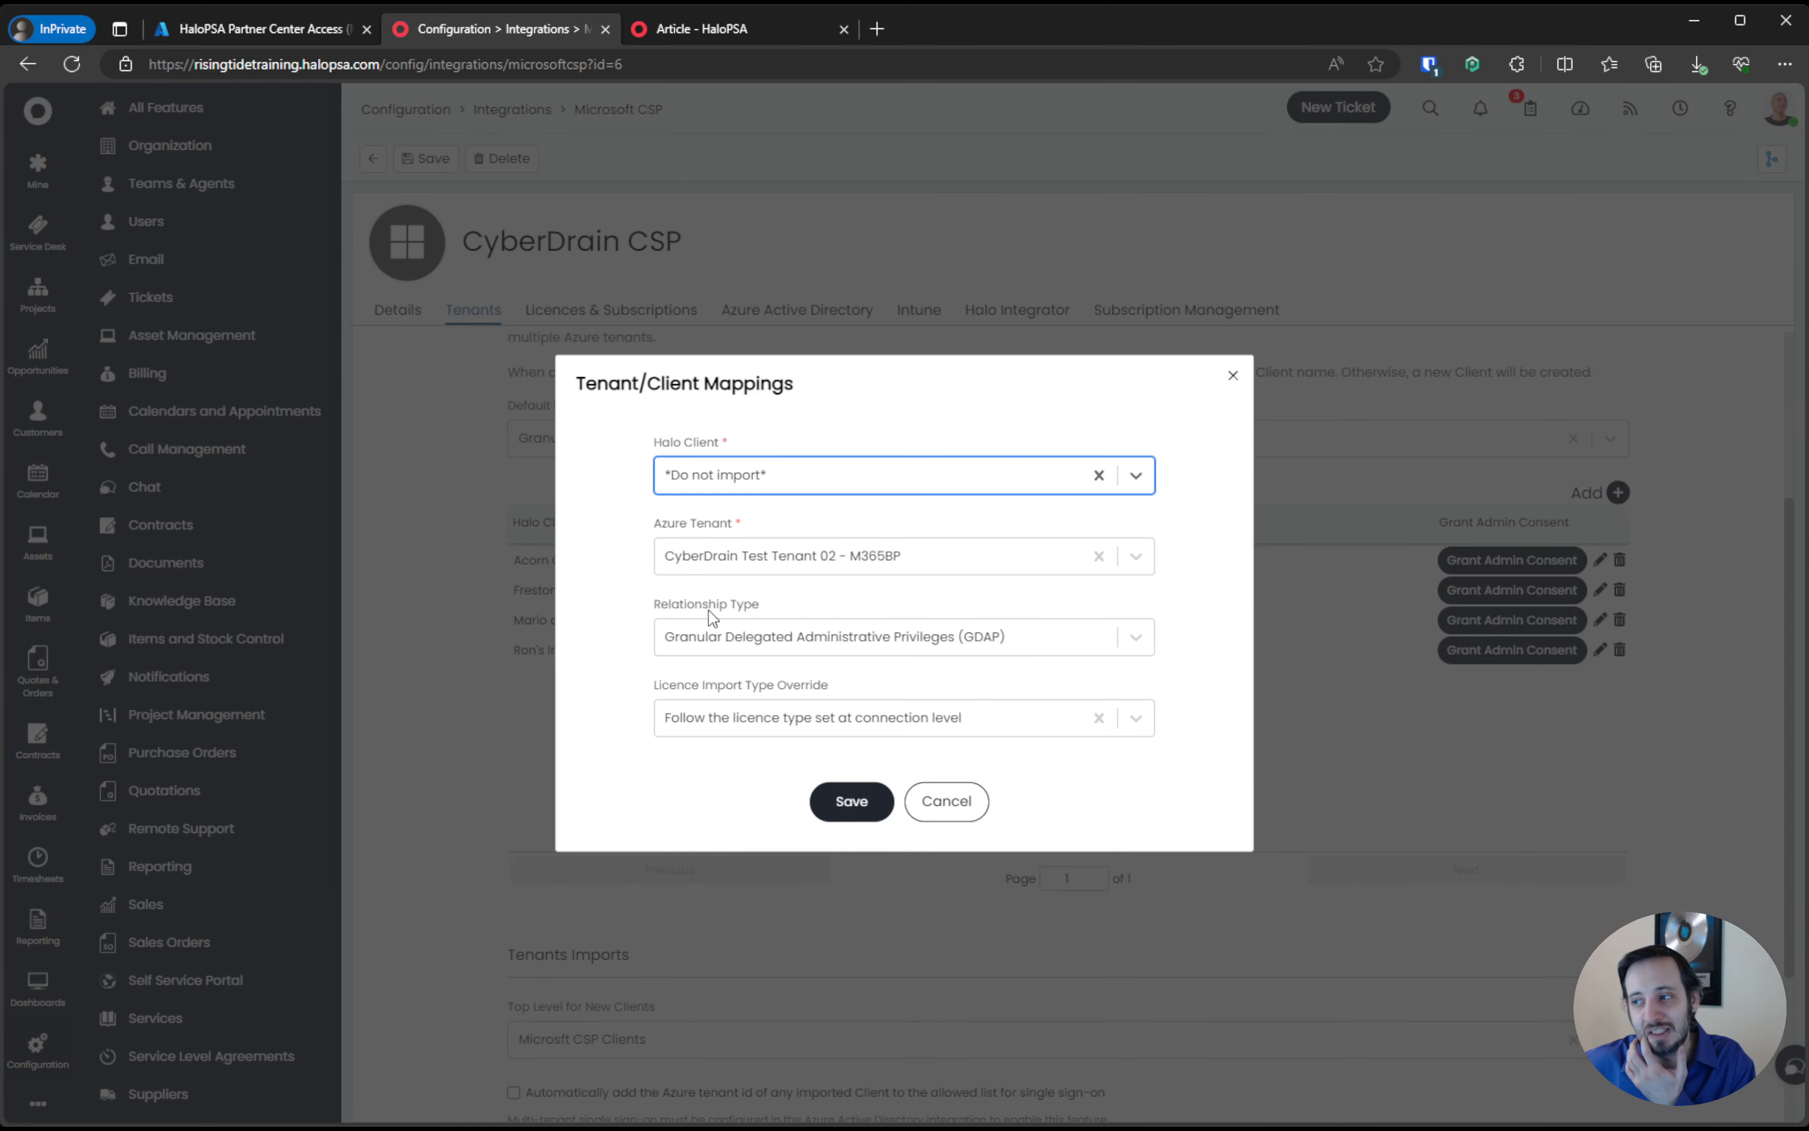
left_click(852, 801)
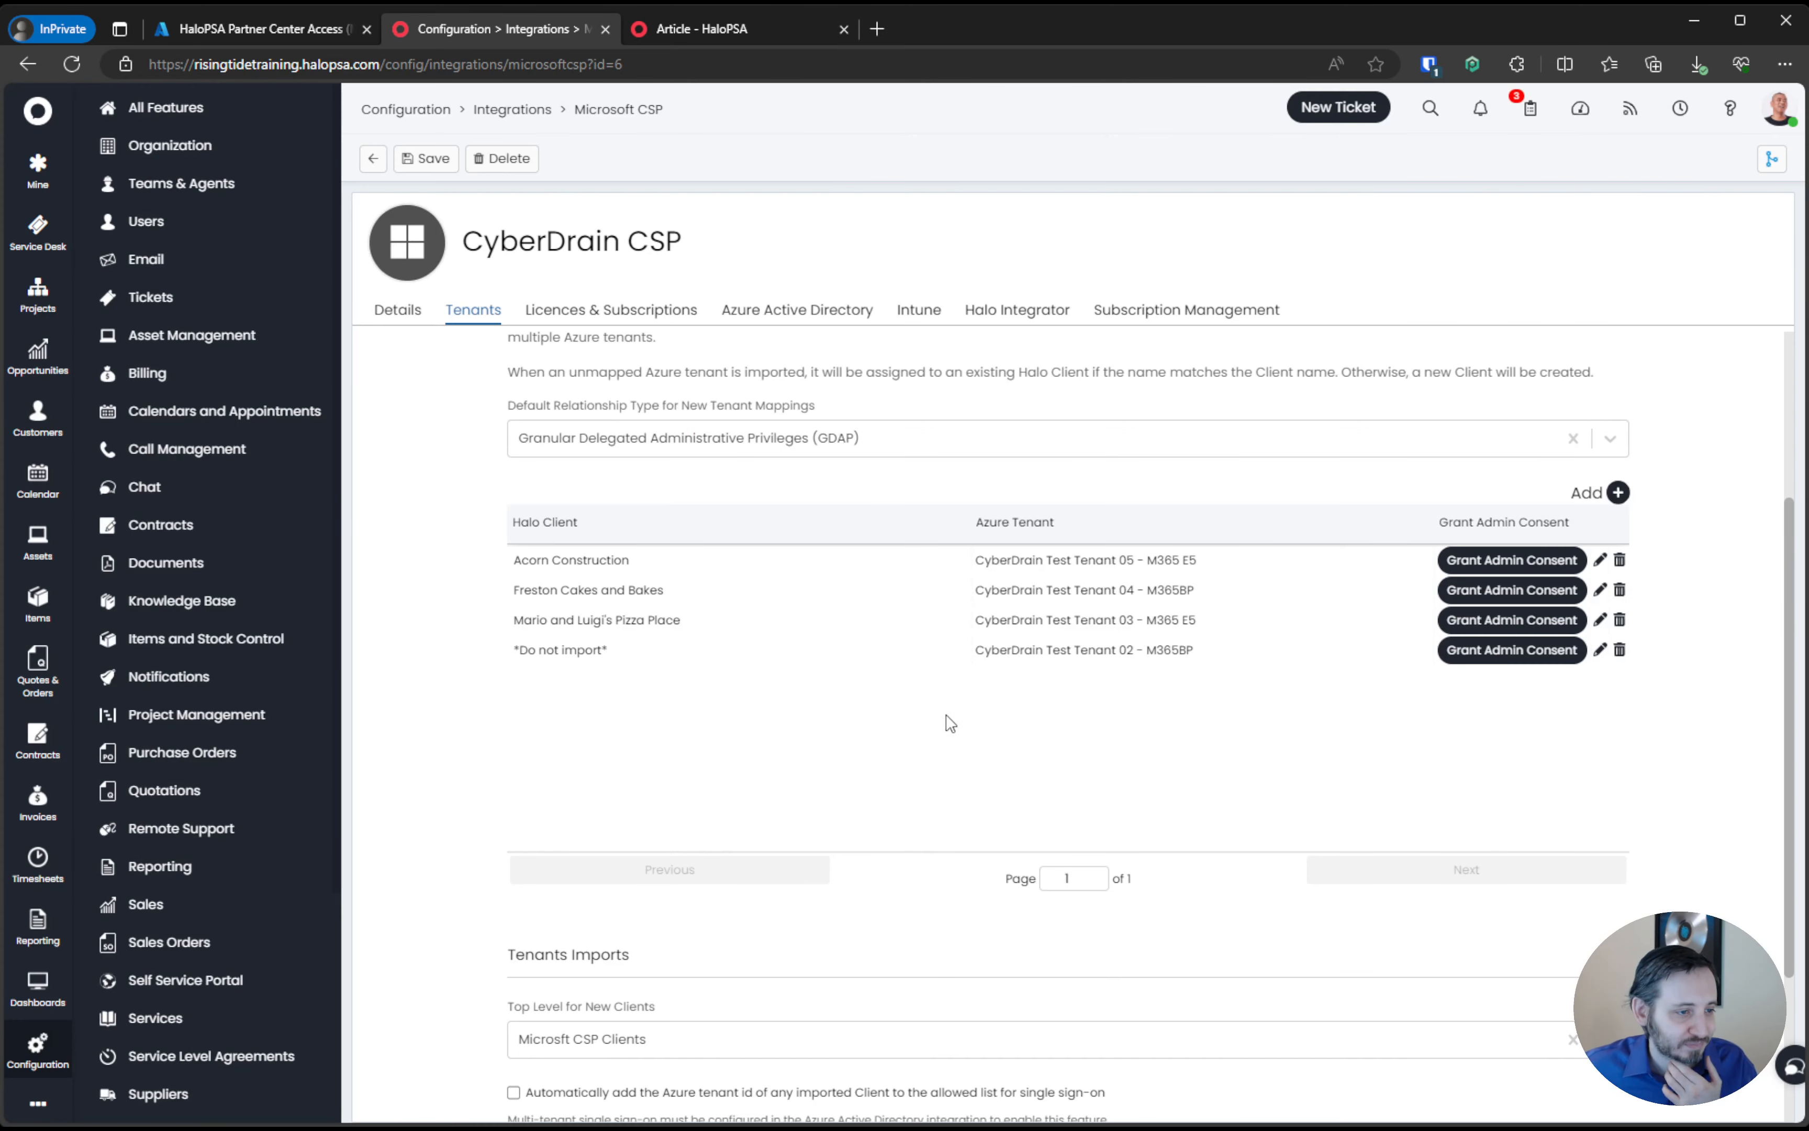
scroll(946, 714, "down", 3)
left_click(655, 803)
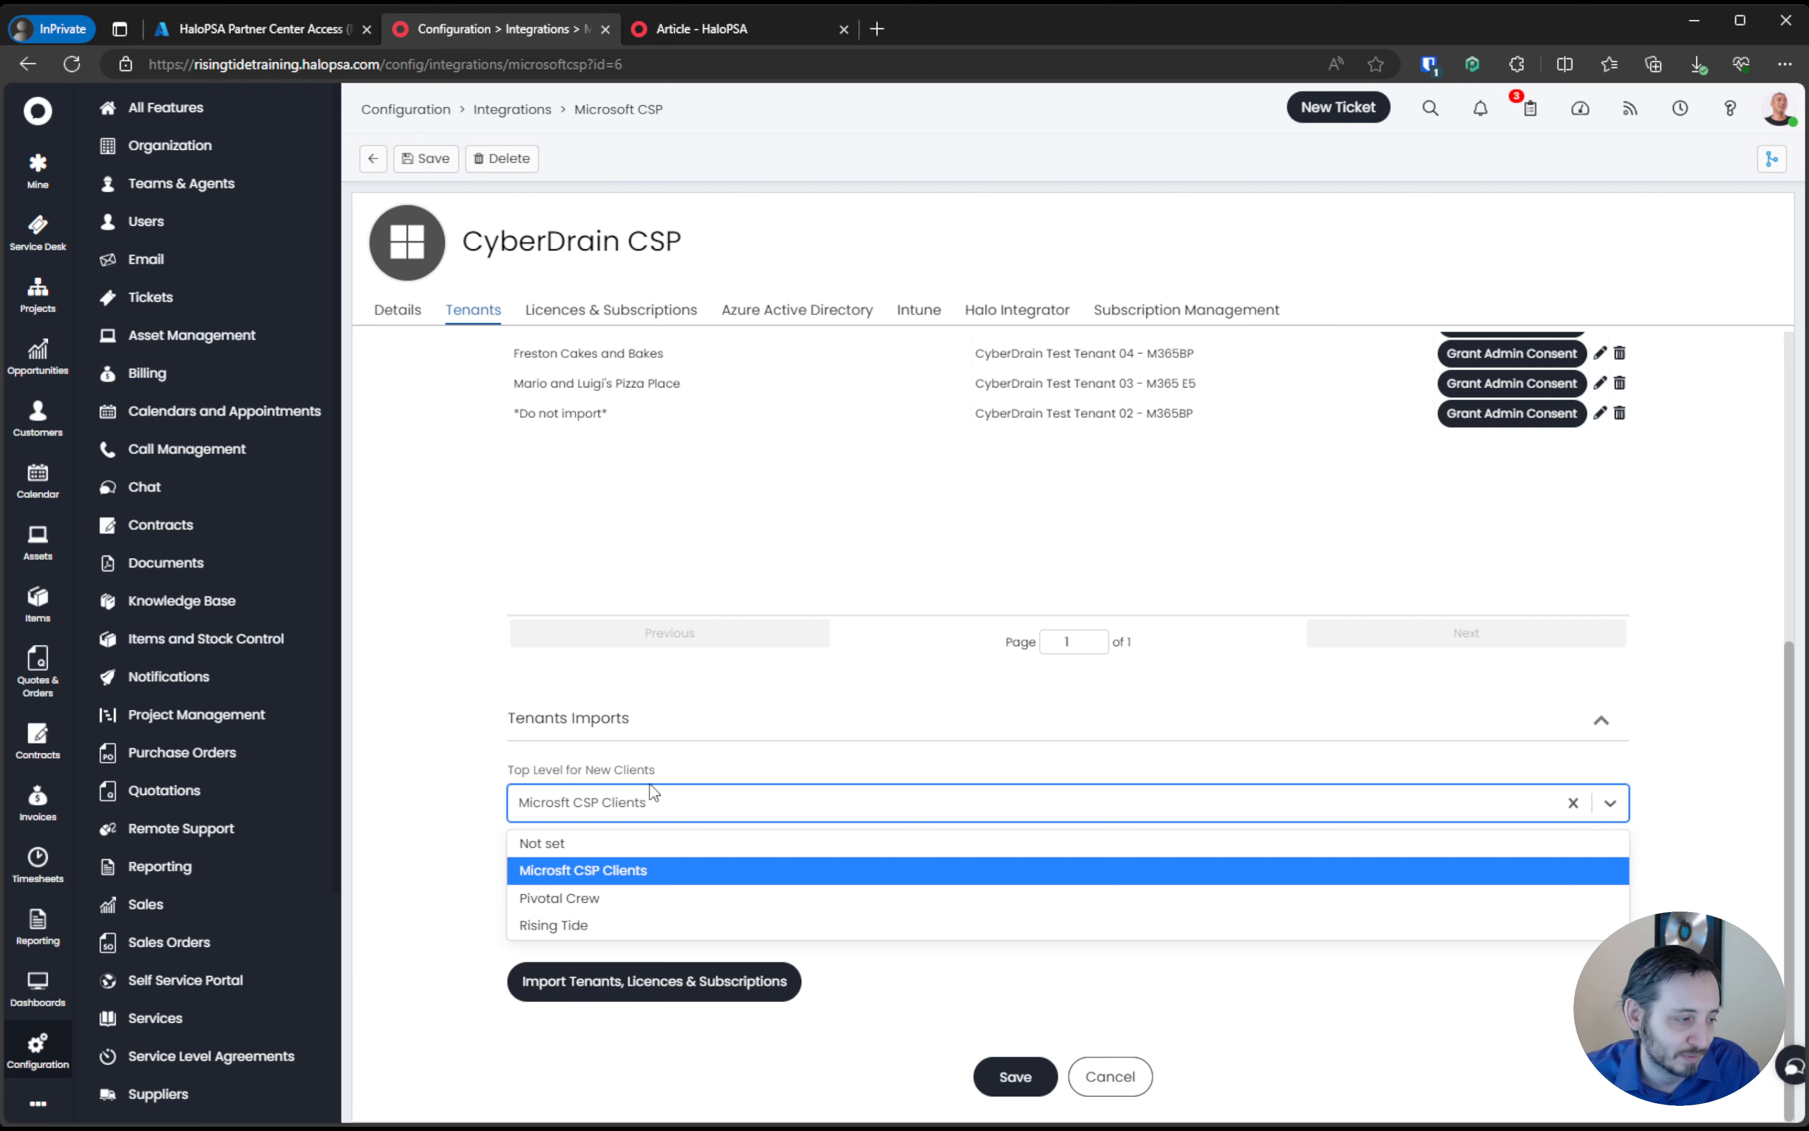
- Keep Top Level as Microsft CSP Clients, enable single sign-on allow-listing of imported tenant ids, and save
left_click(653, 801)
left_click_drag(482, 773, 769, 833)
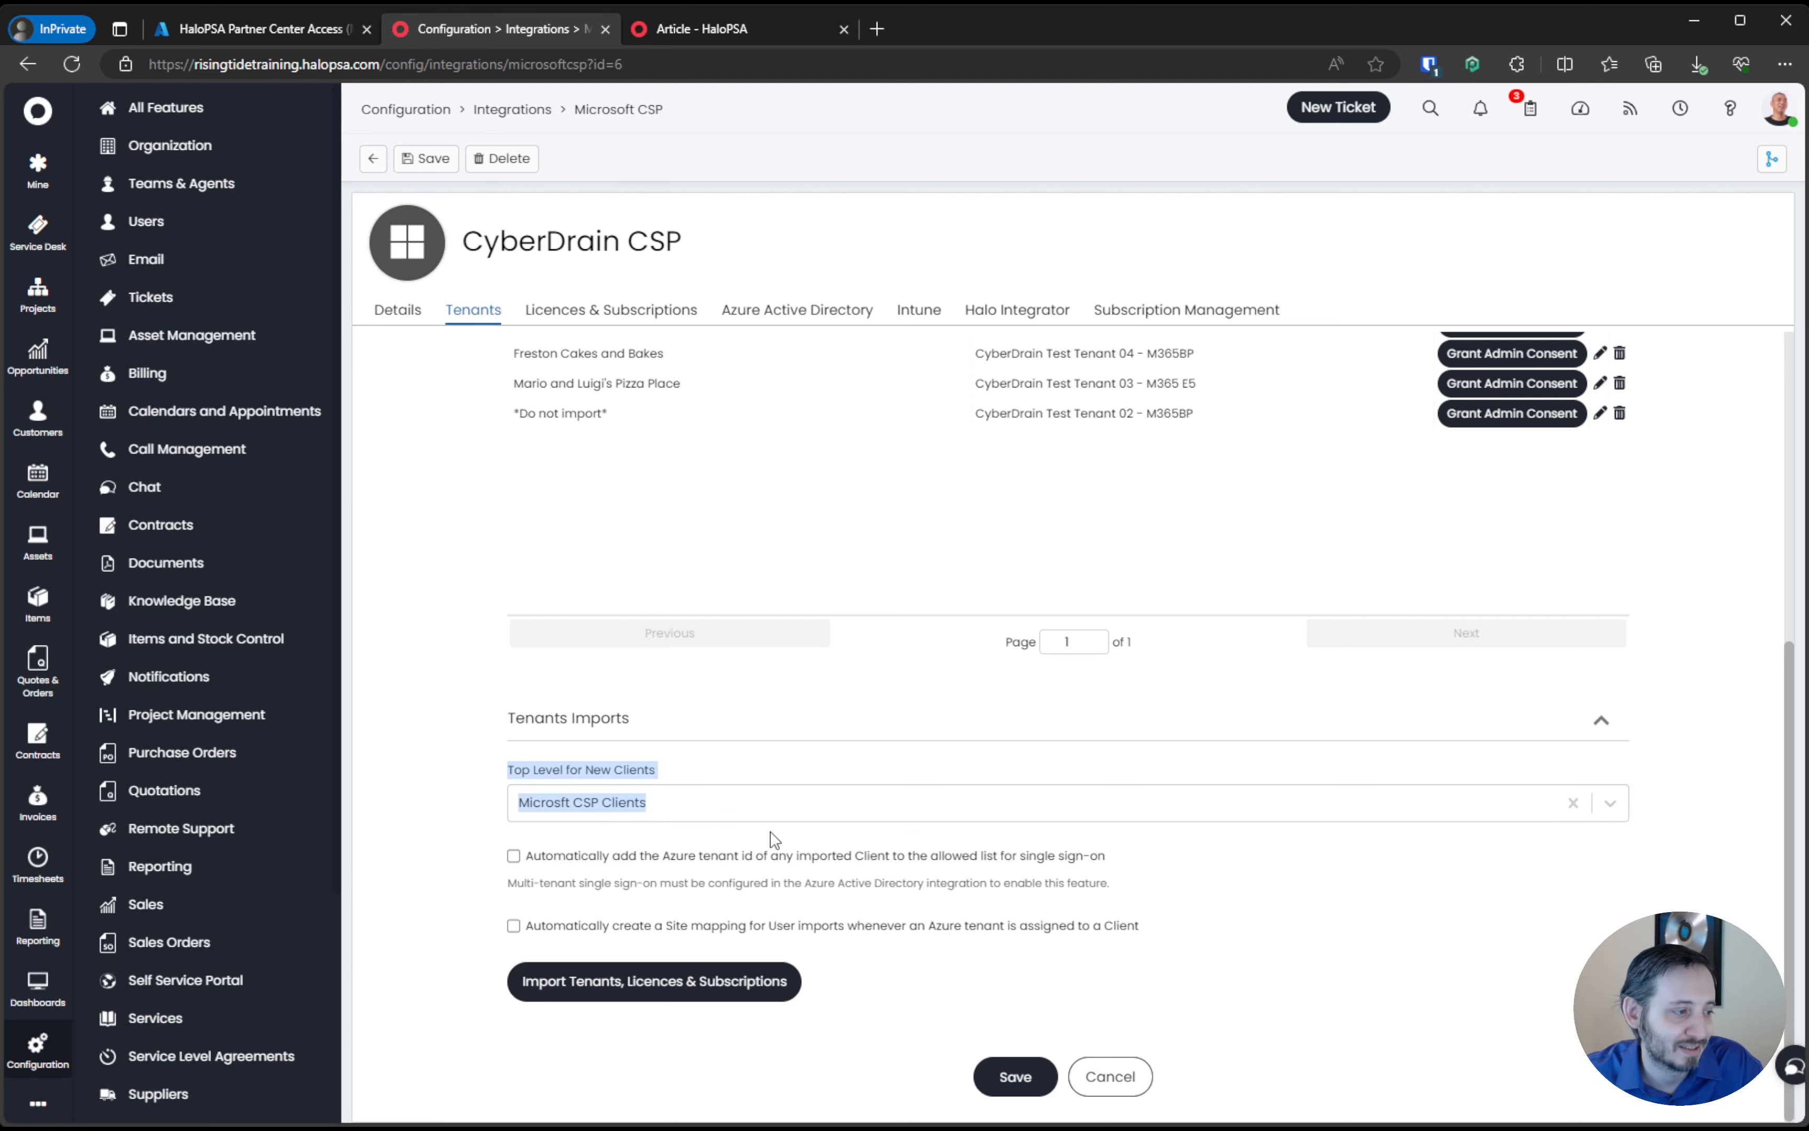
left_click(487, 829)
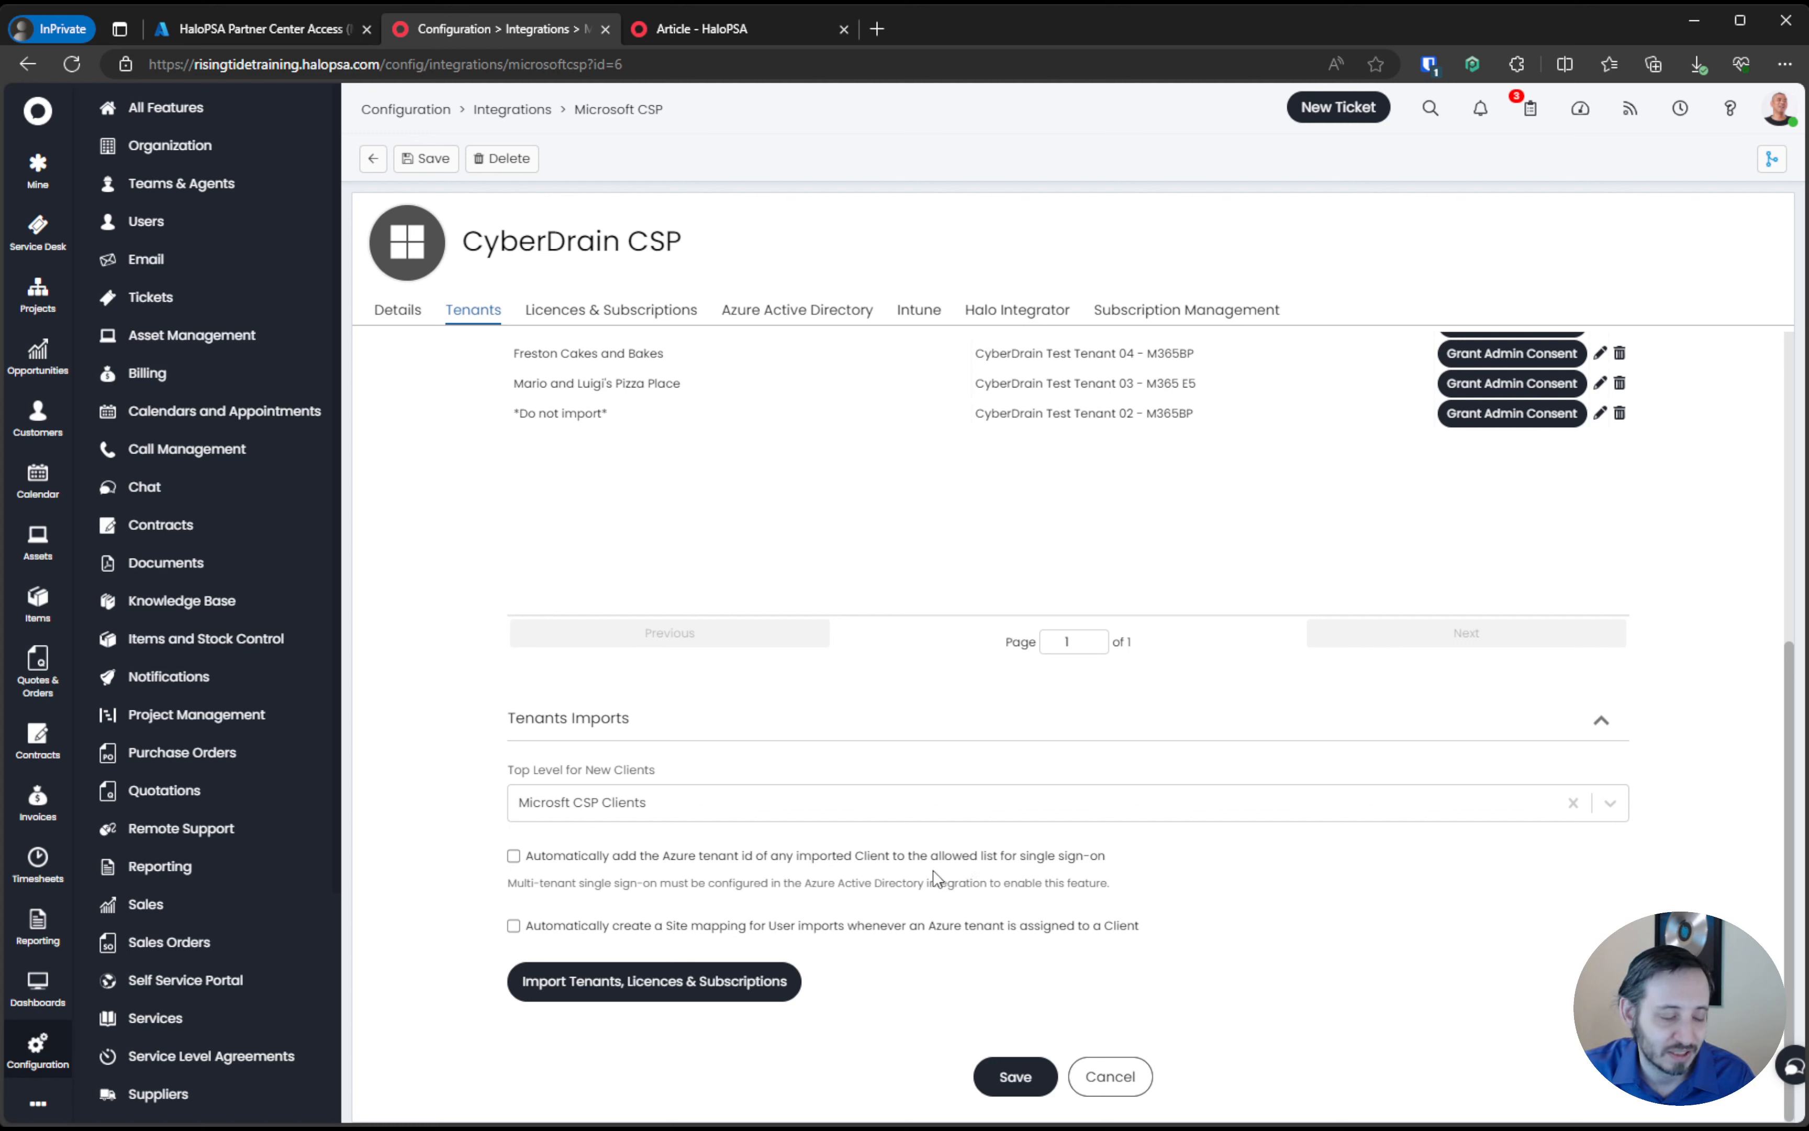
left_click_drag(457, 860, 1189, 908)
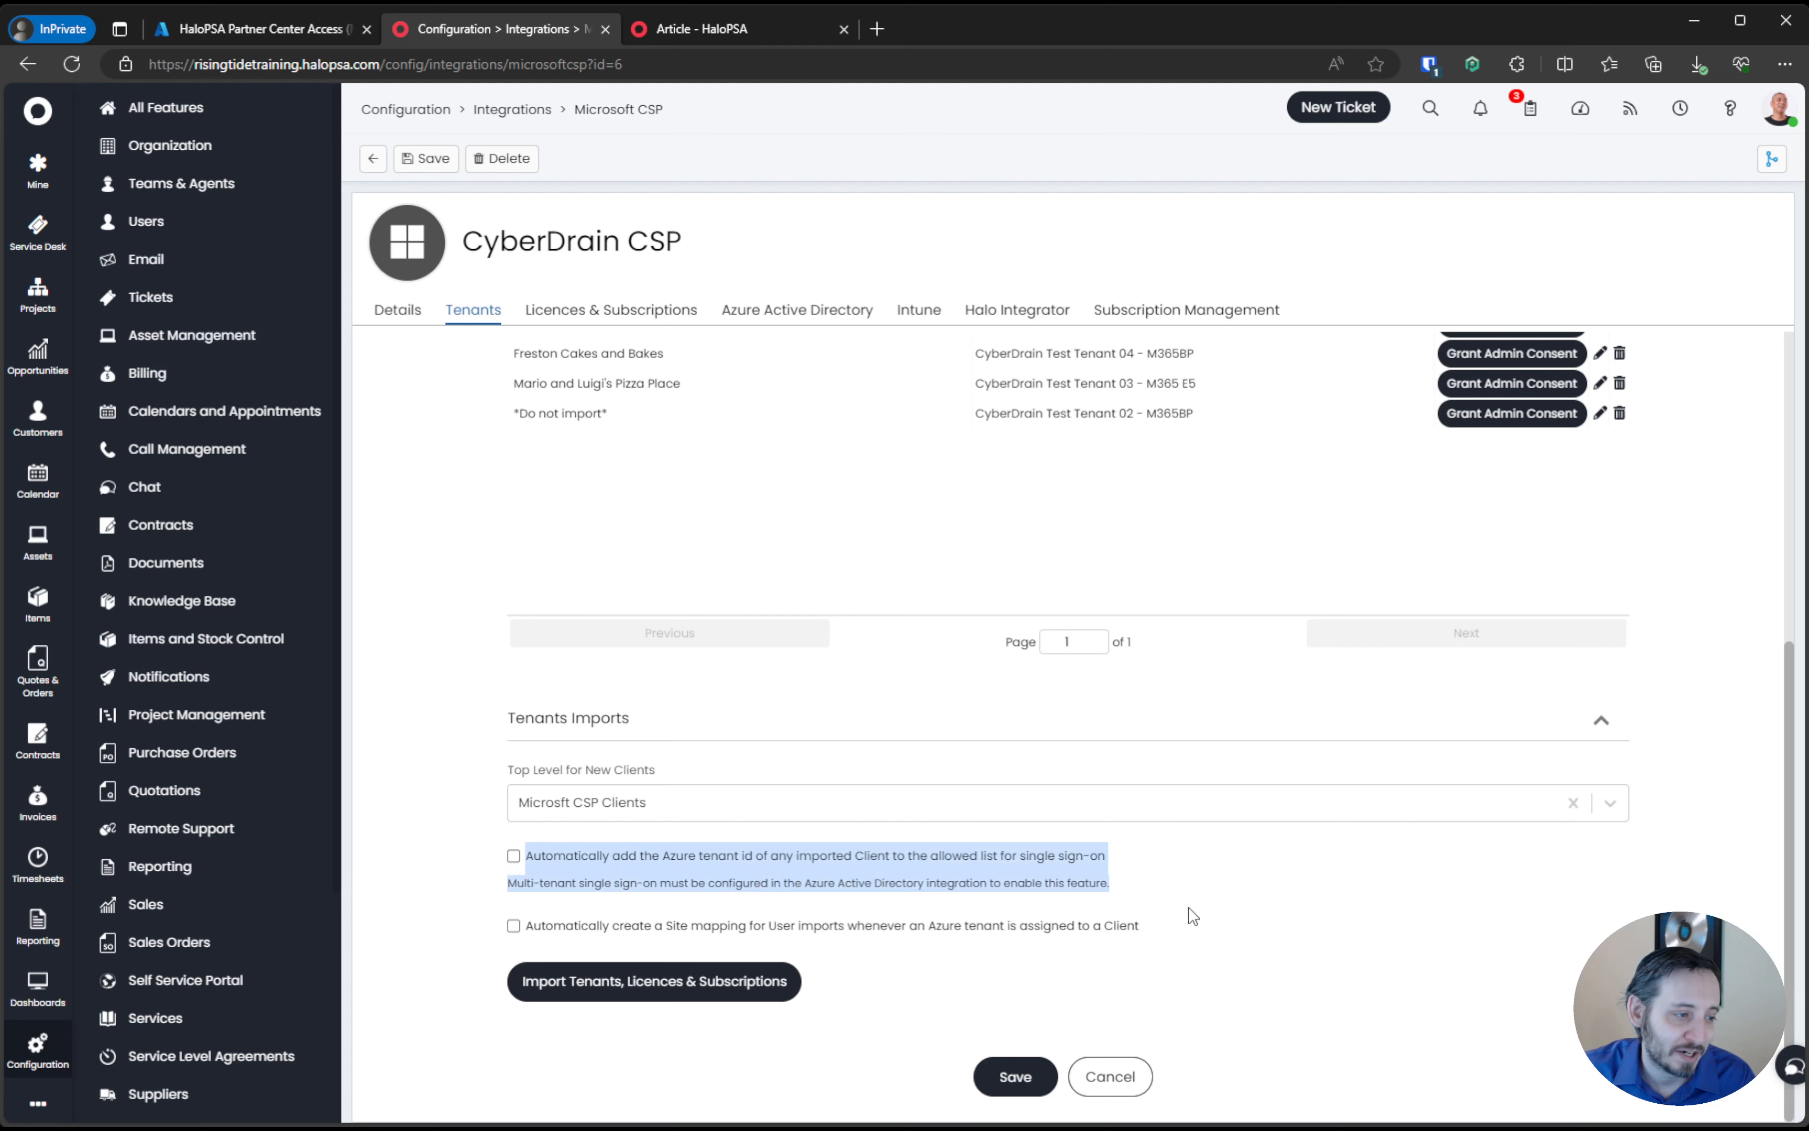
left_click(691, 861)
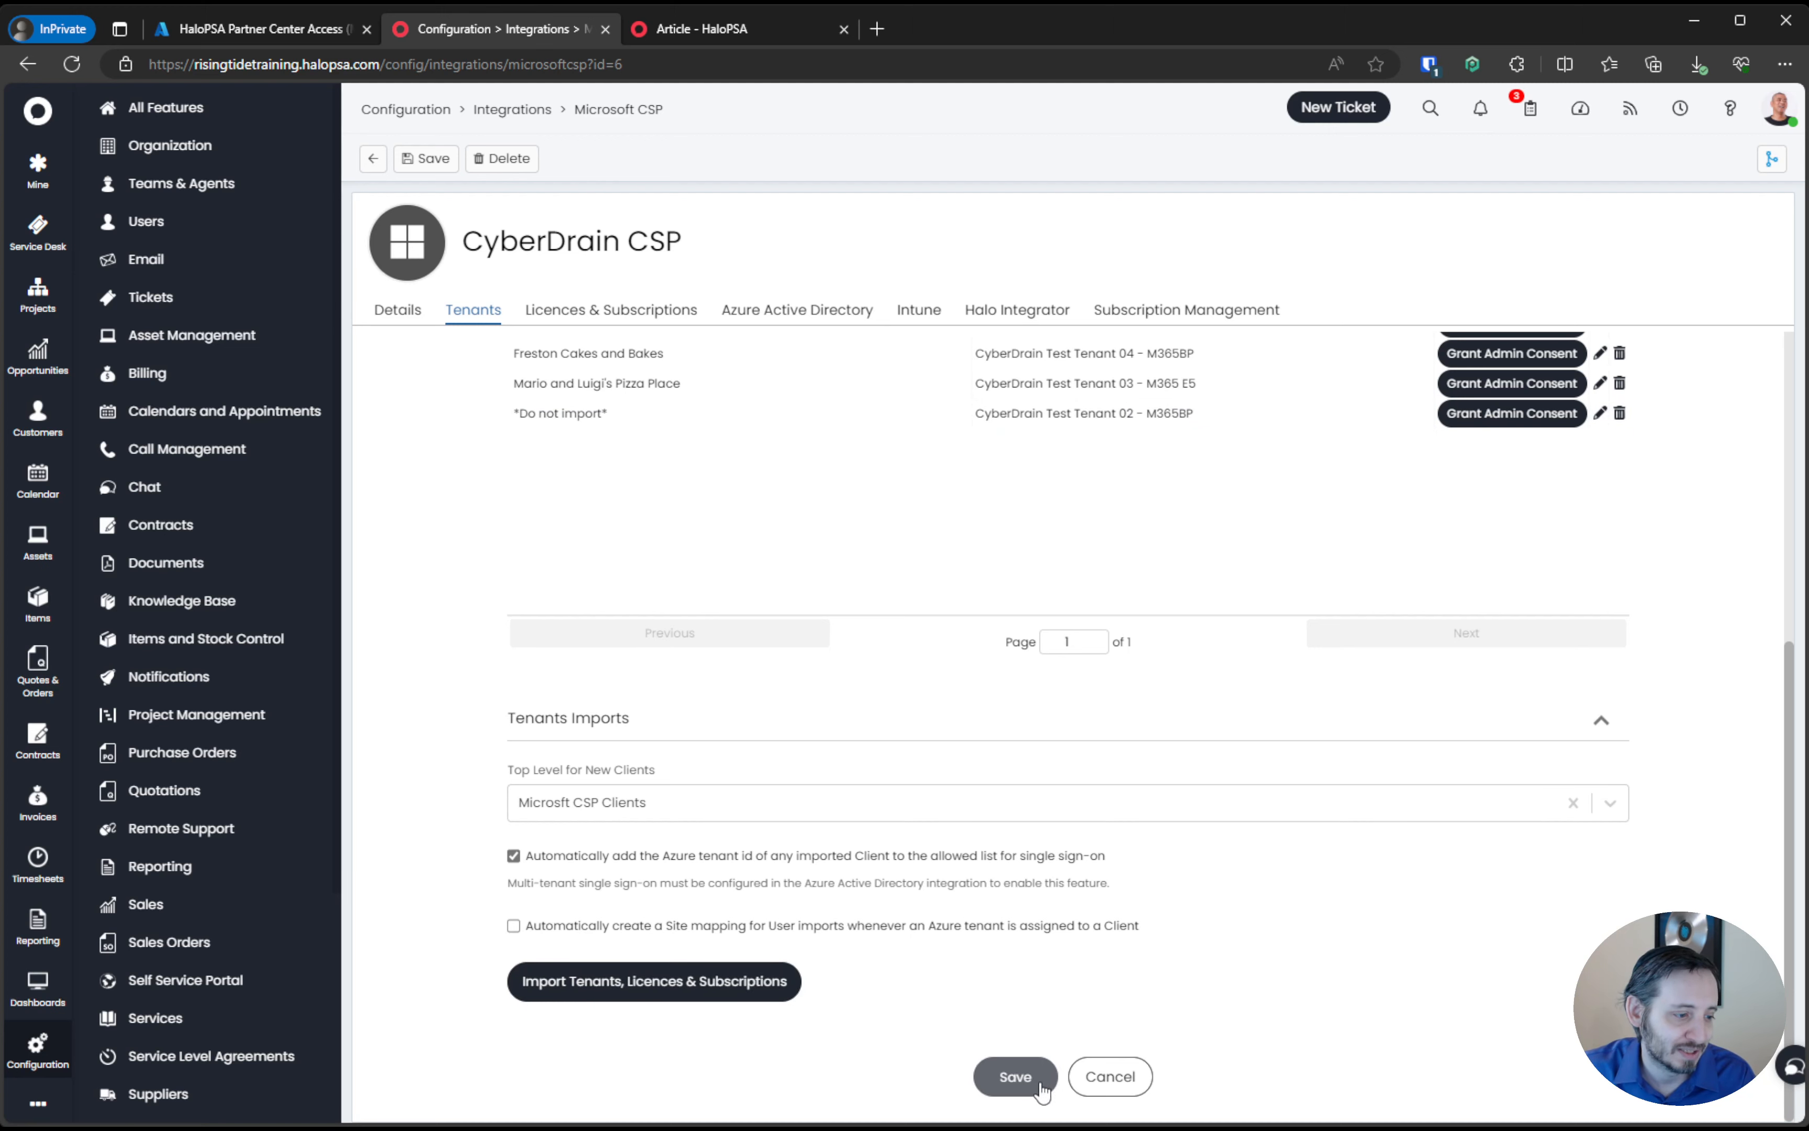
left_click(1013, 1077)
left_click(576, 1040)
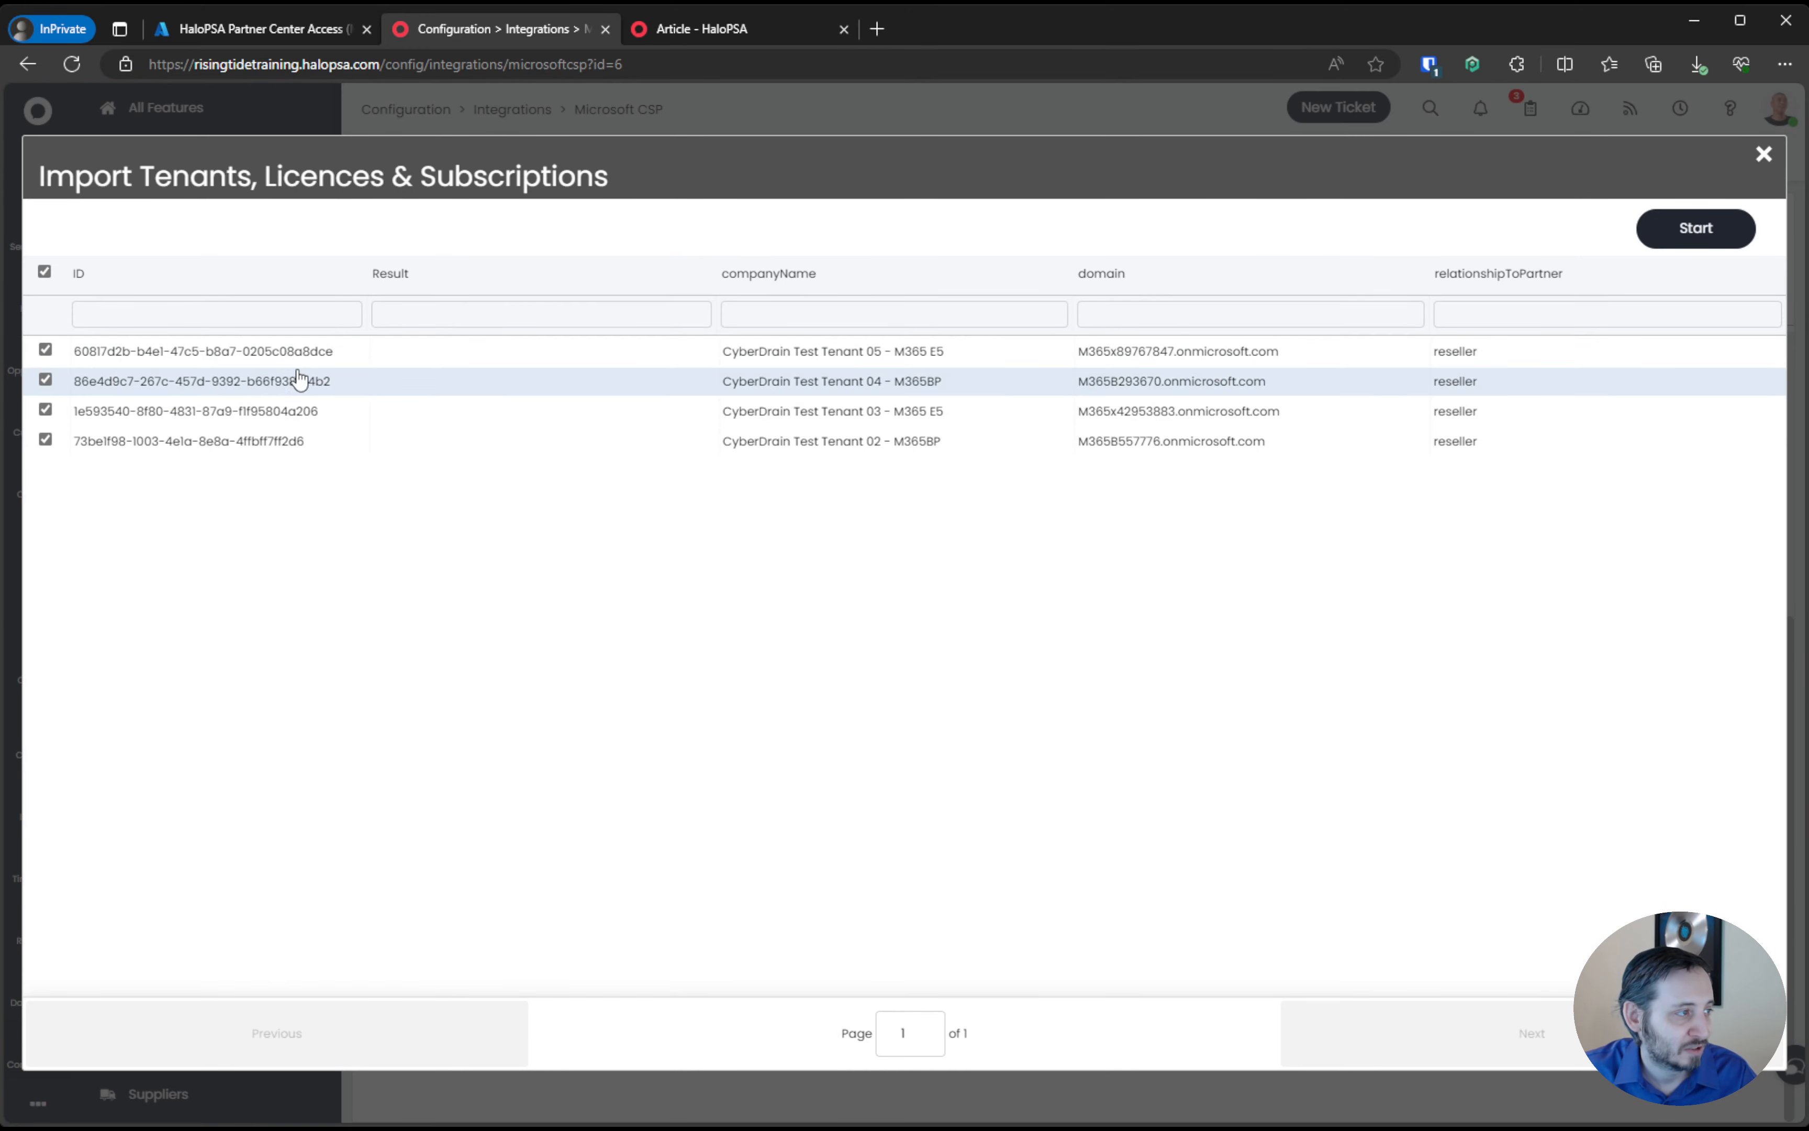
- Sync the four tenants (05, 04, 03 done; 02 failed) and inspect the failure in developer tools
left_click(1667, 236)
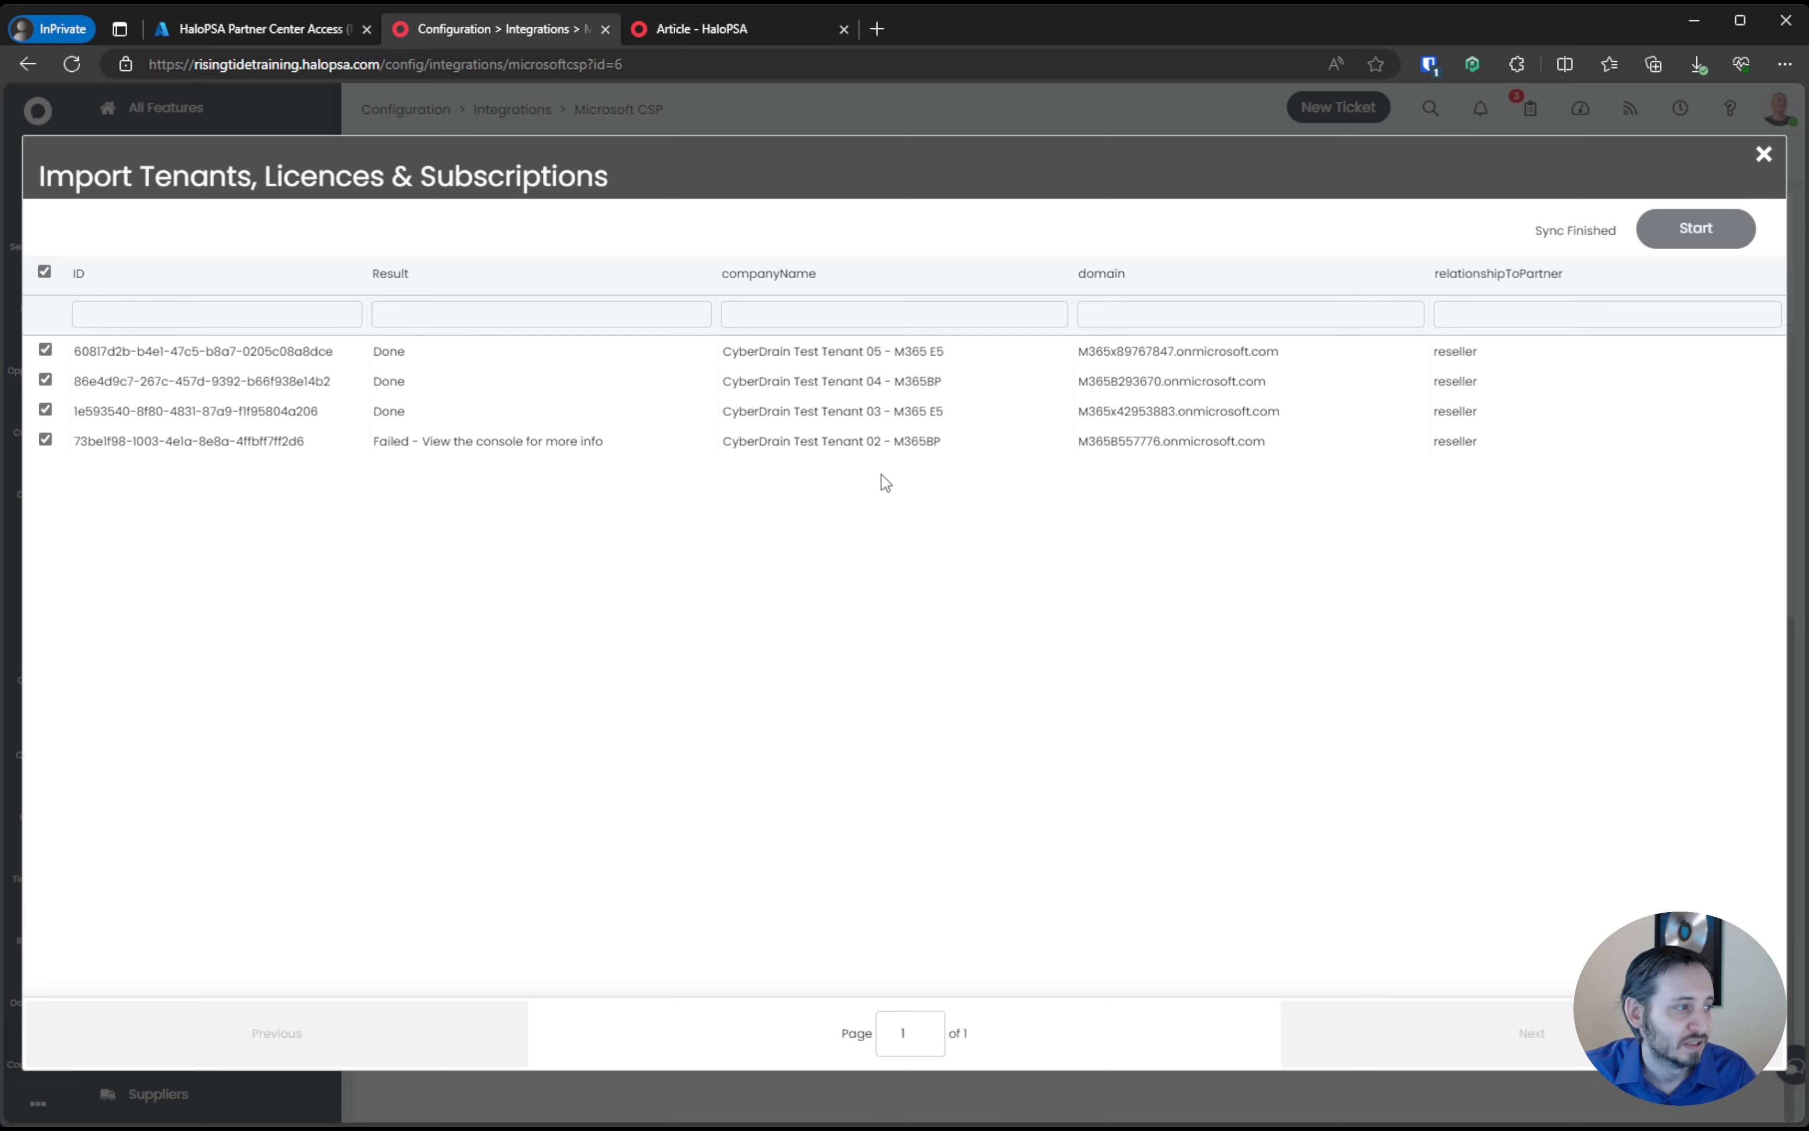
left_click_drag(374, 440, 715, 442)
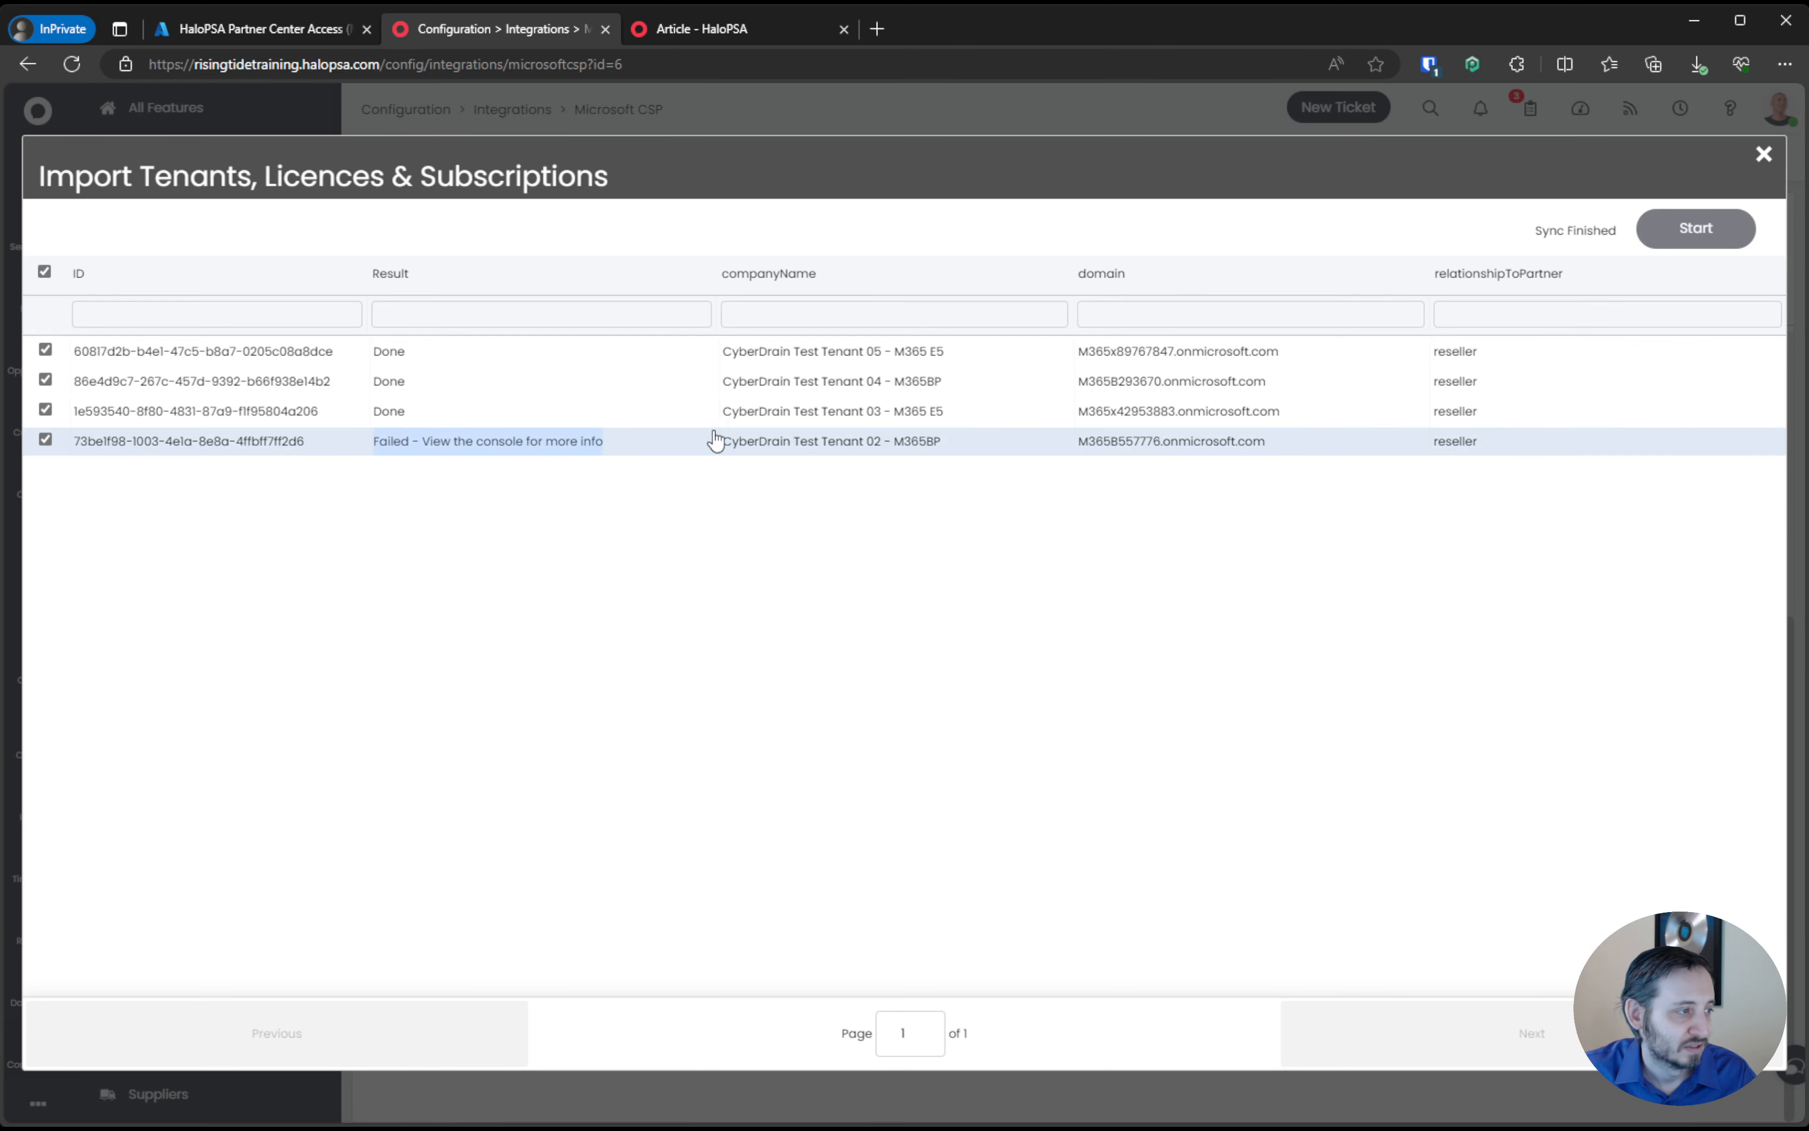
left_click(933, 452)
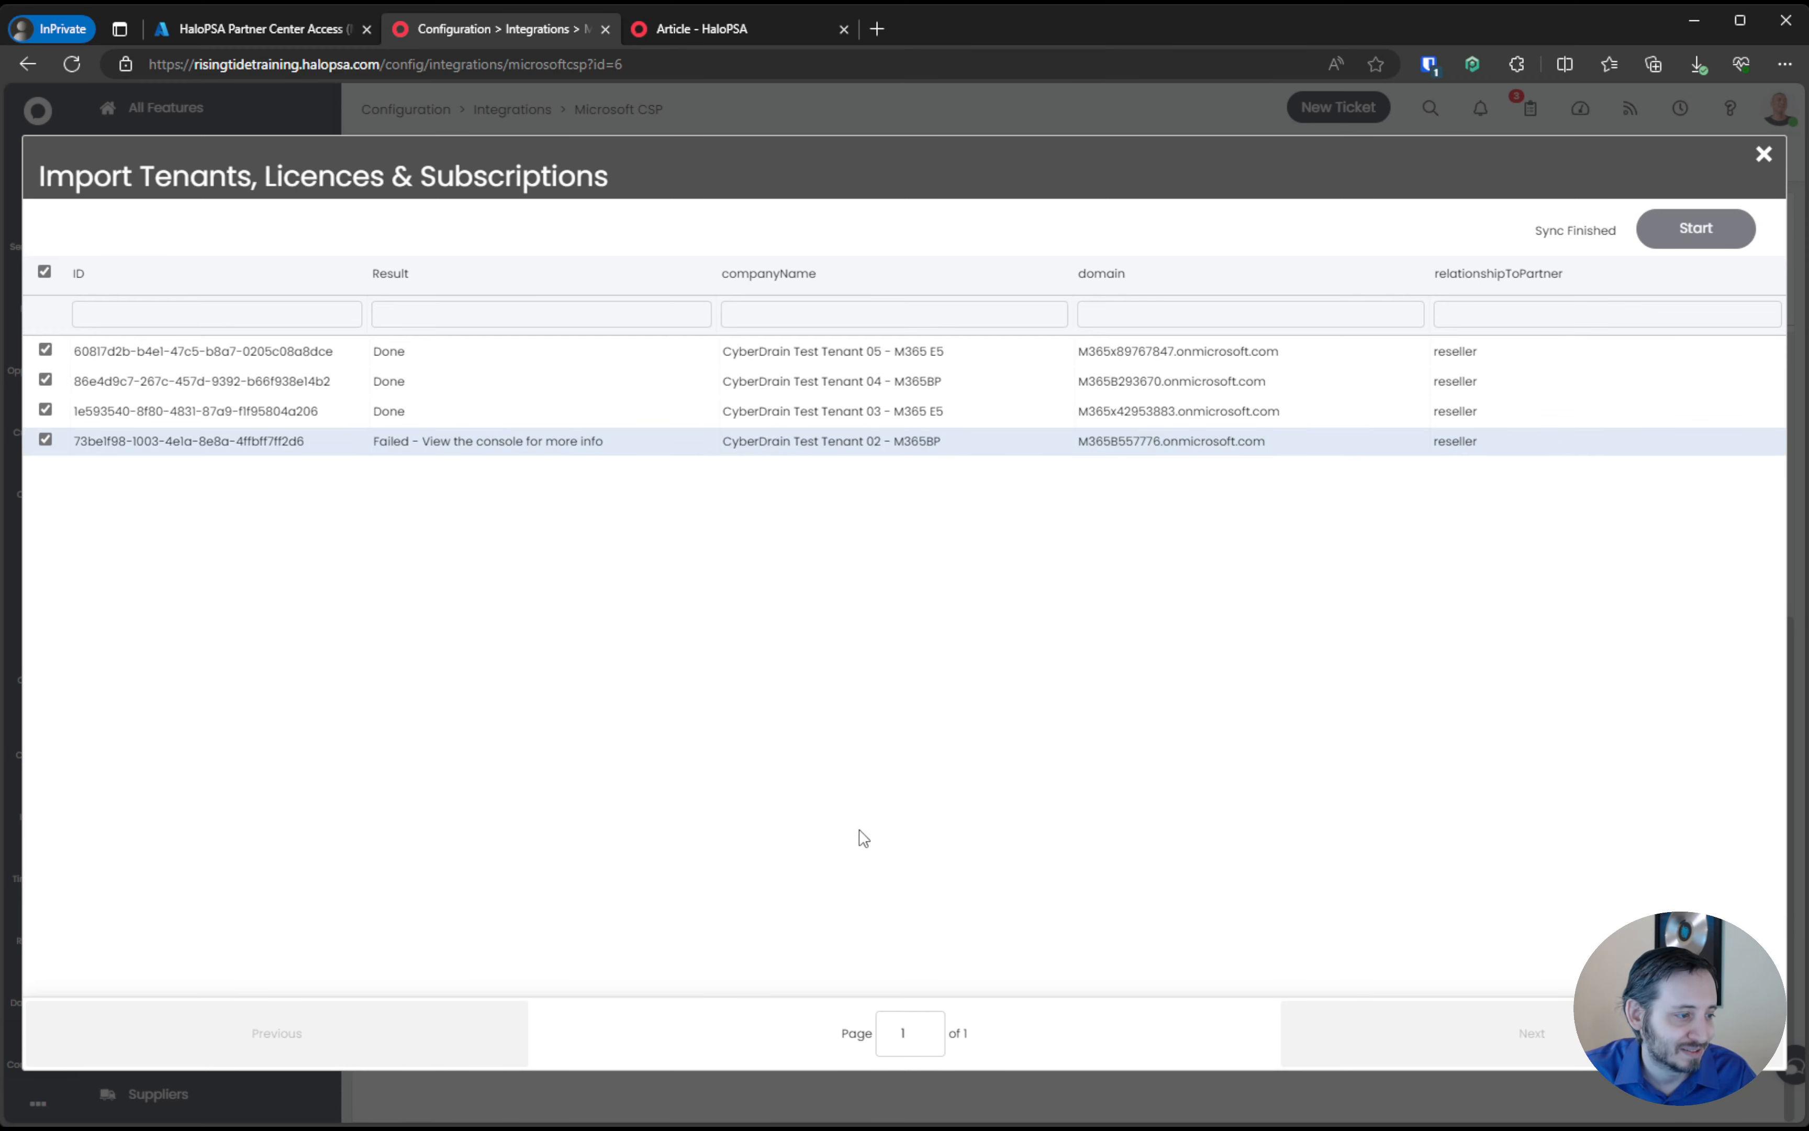
left_click(865, 929)
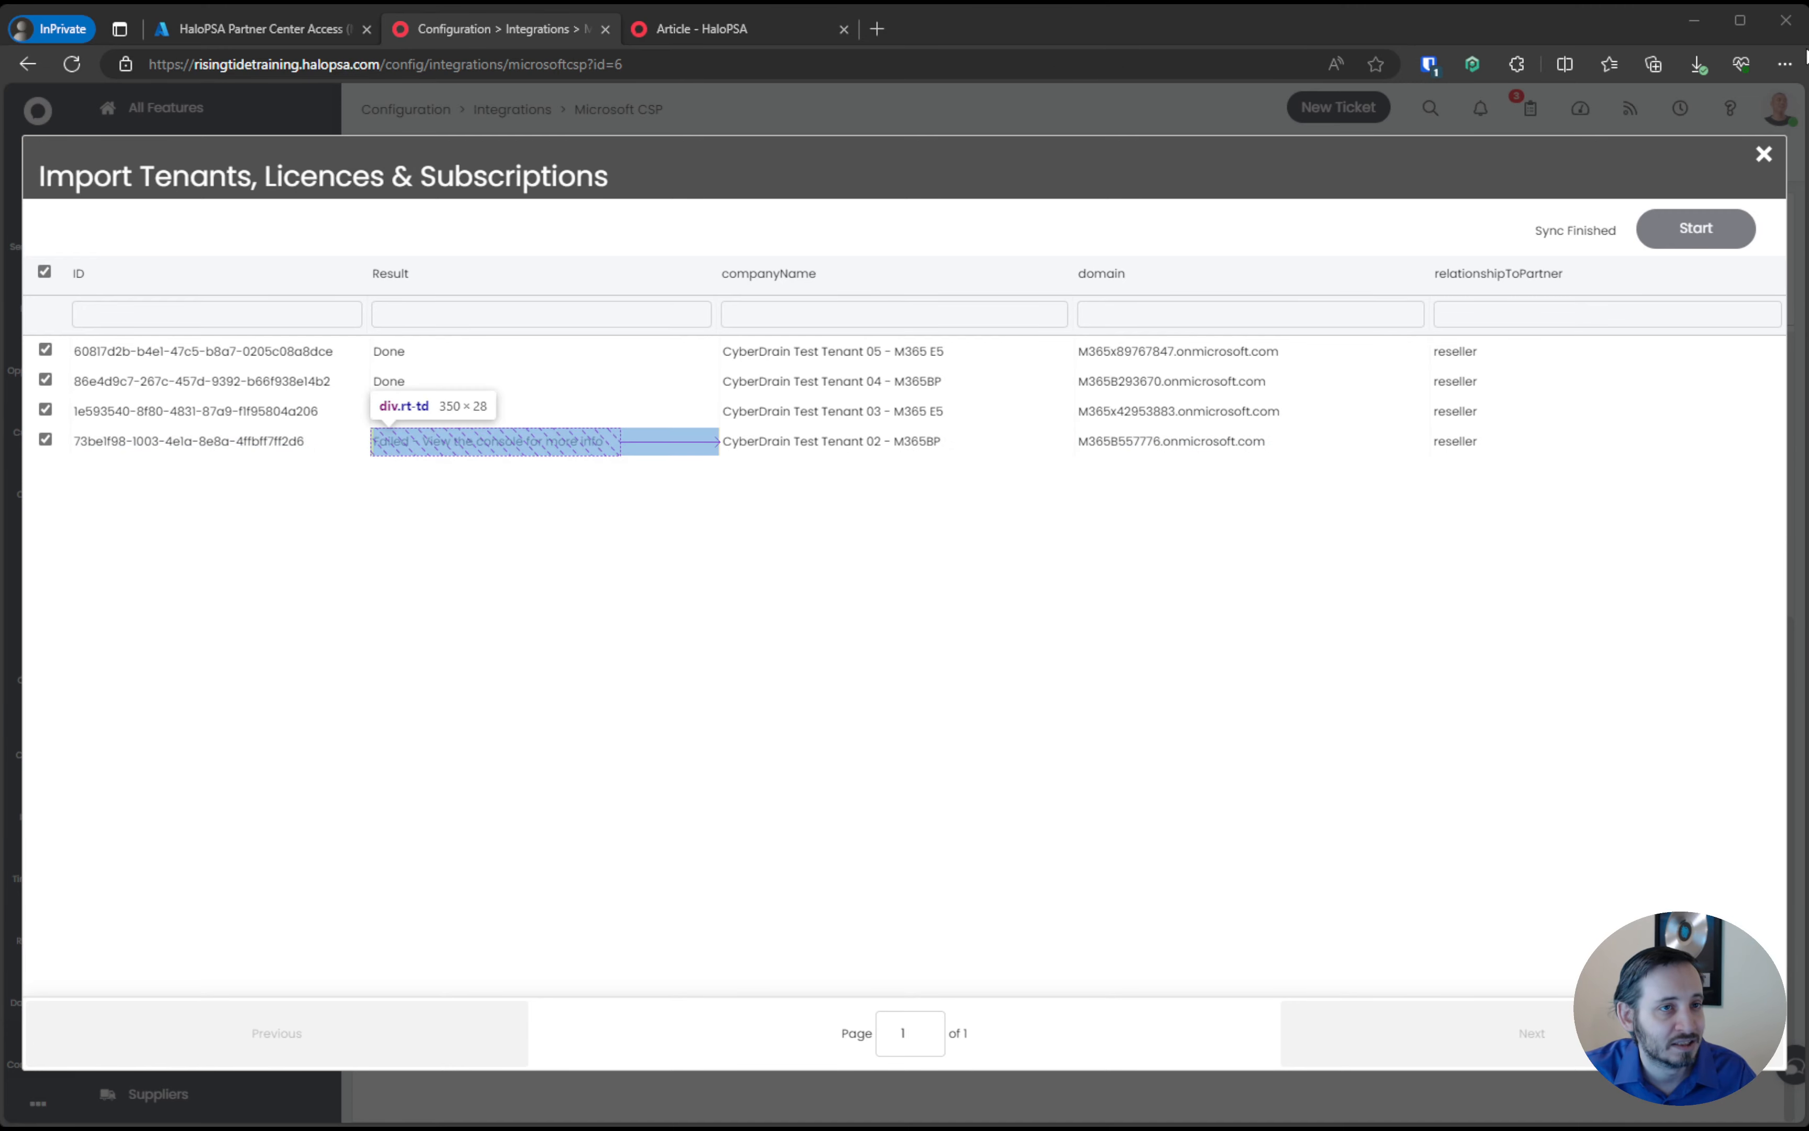
left_click(1766, 106)
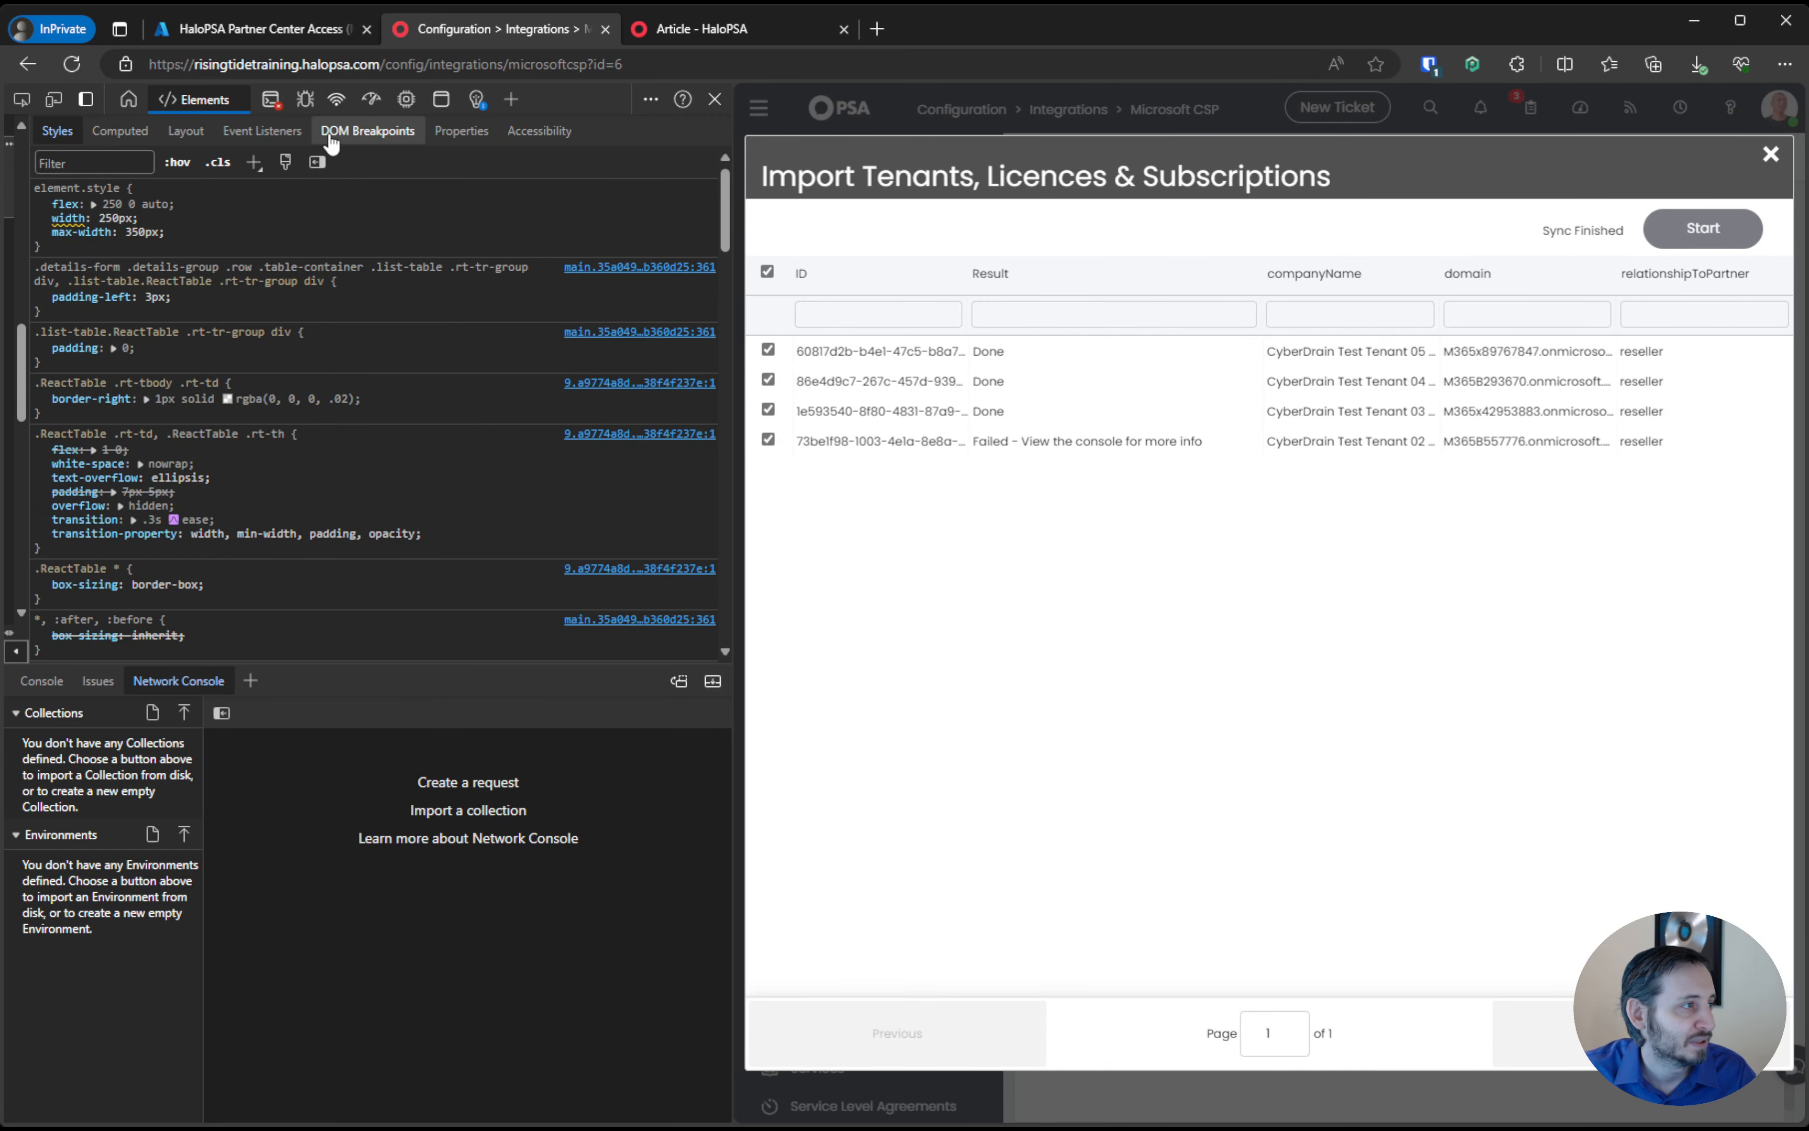
- In the Console, expand the last logged object to confirm Tenant 02 was set to not import
left_click(270, 106)
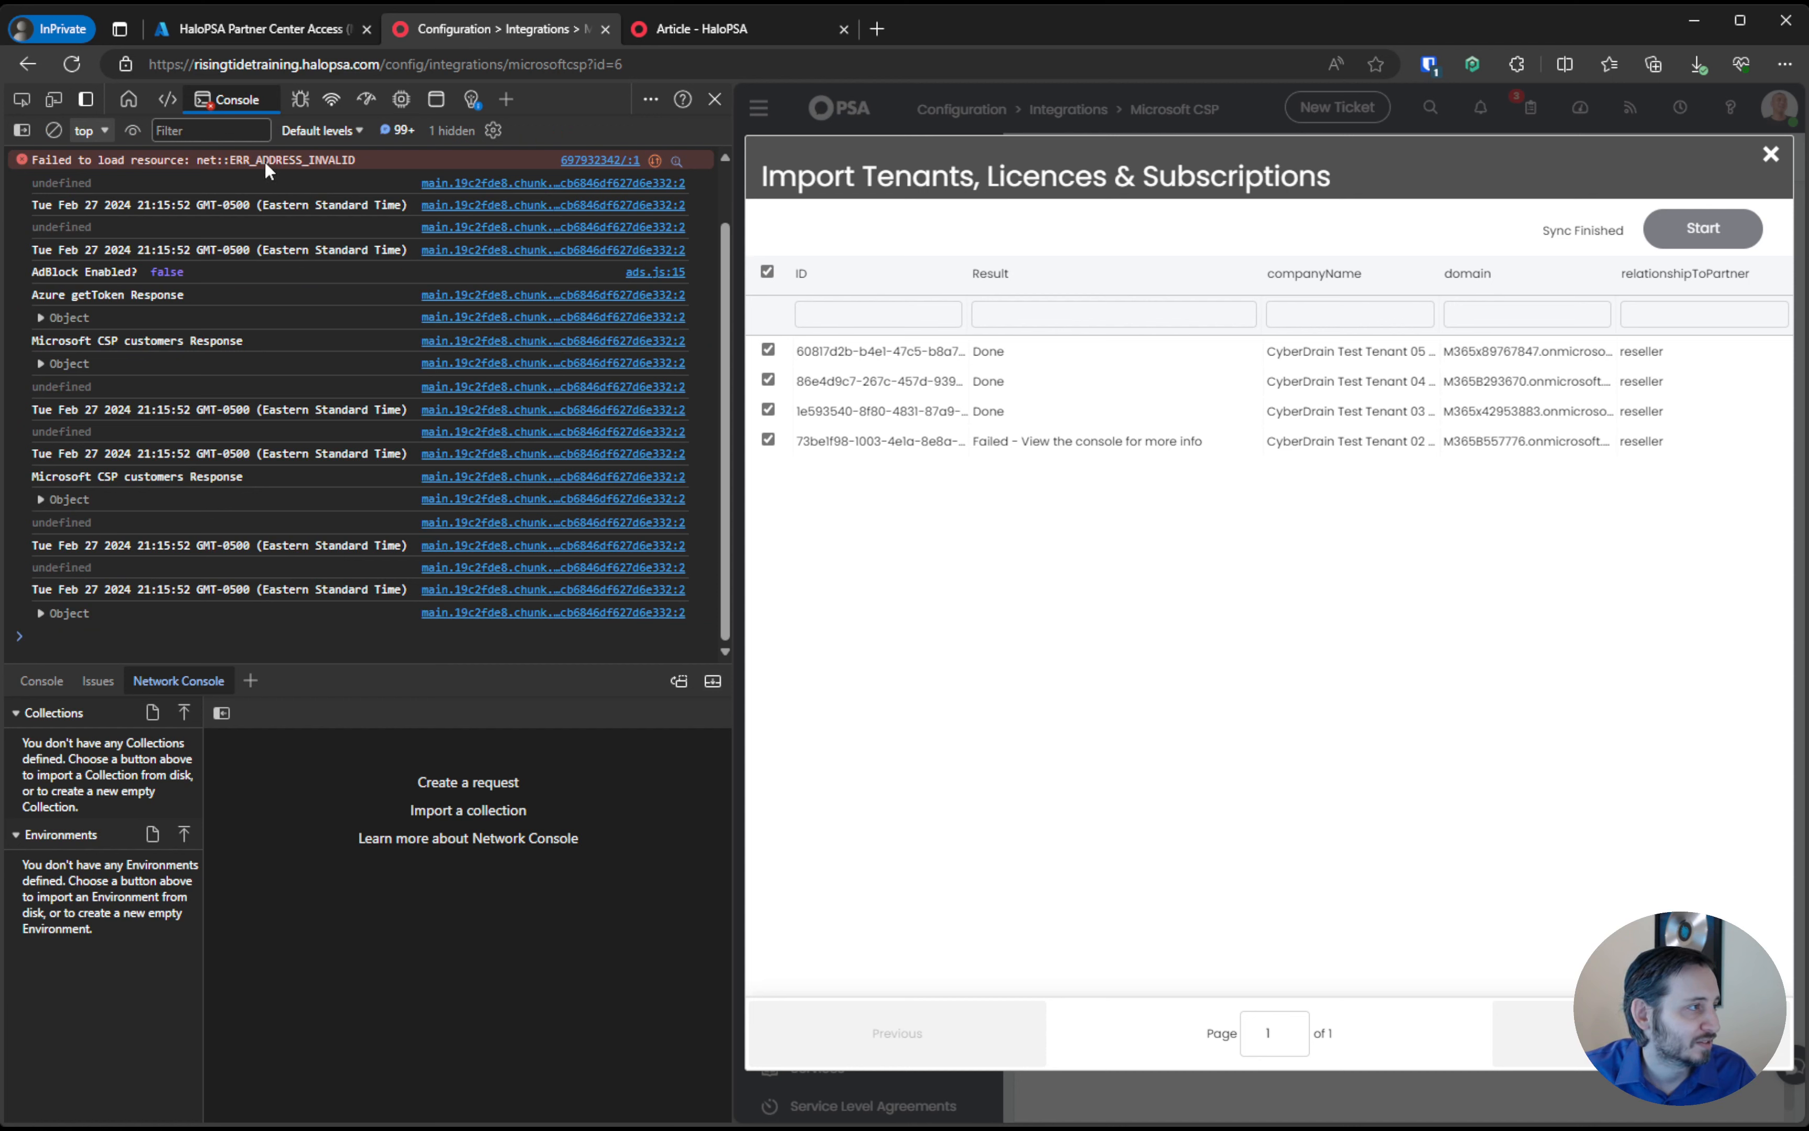
scroll(274, 187, "up", 1)
scroll(254, 217, "down", 1)
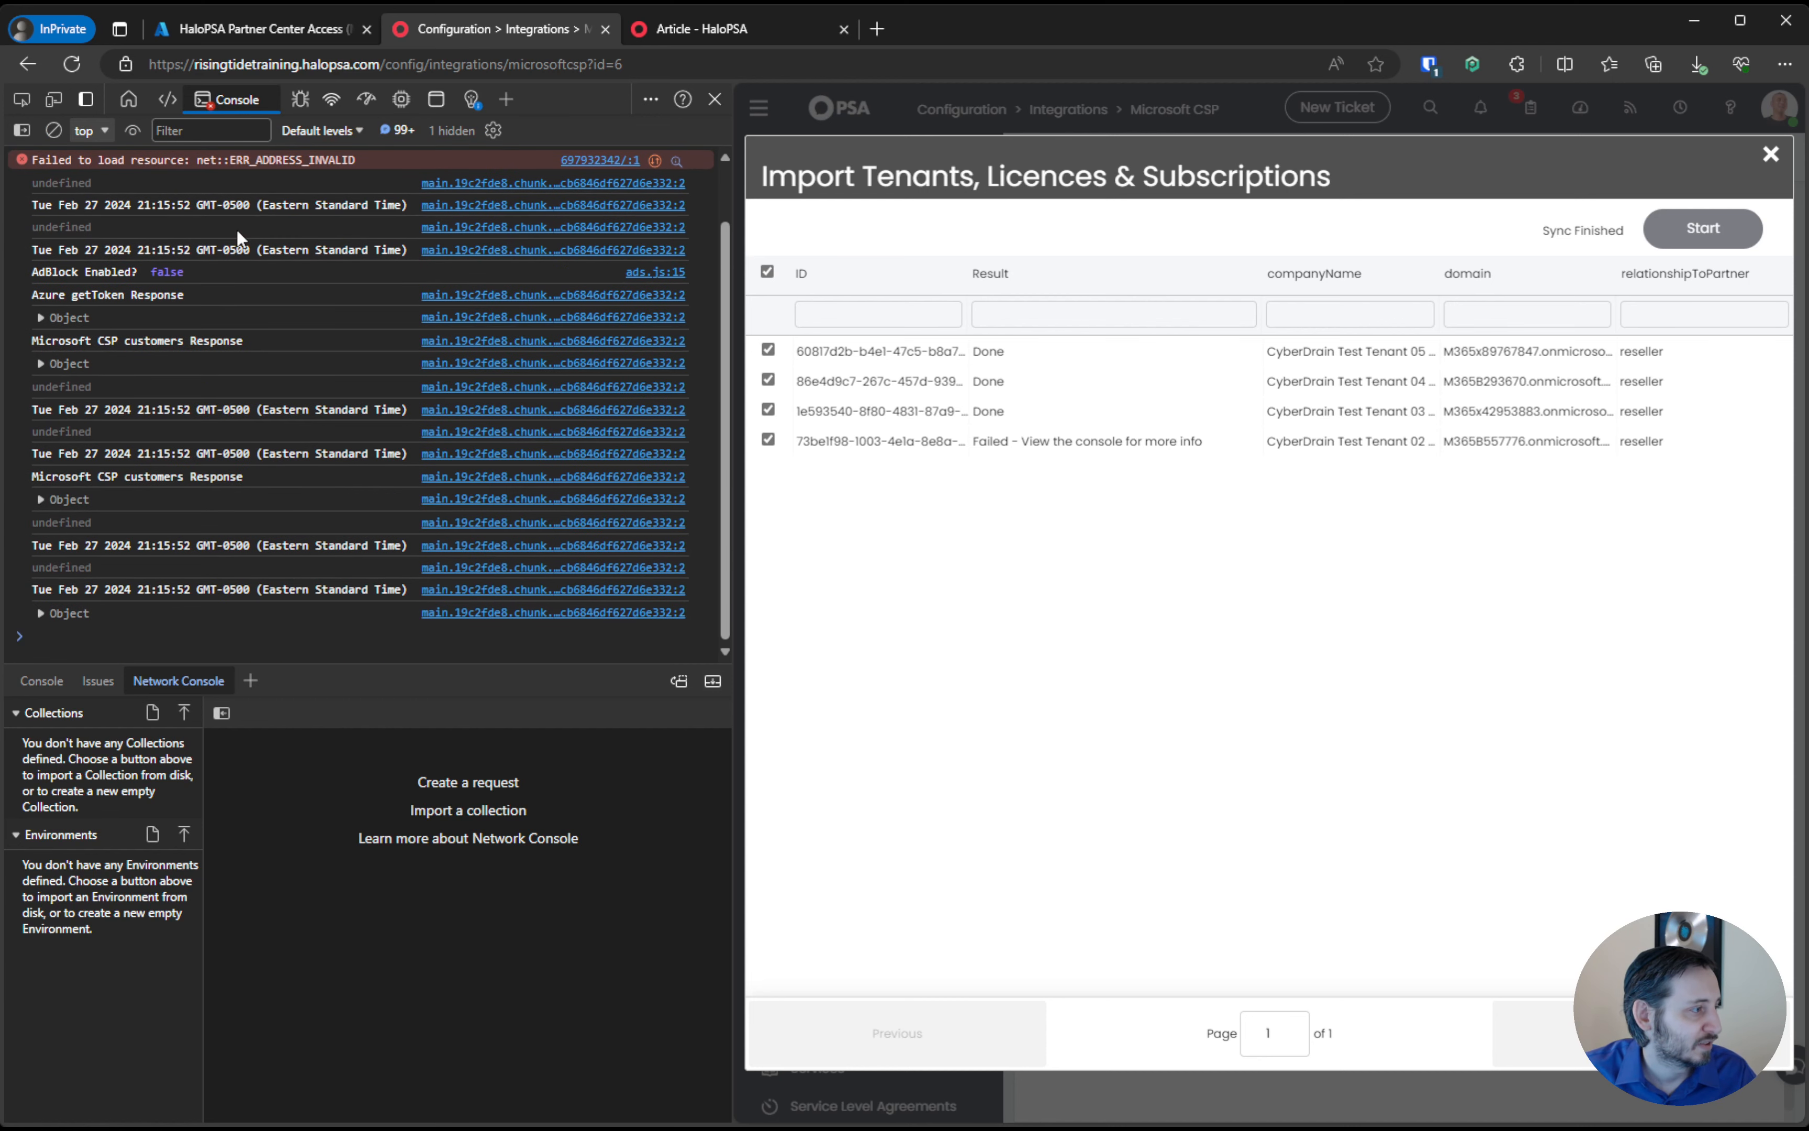
scroll(150, 434, "up", 1)
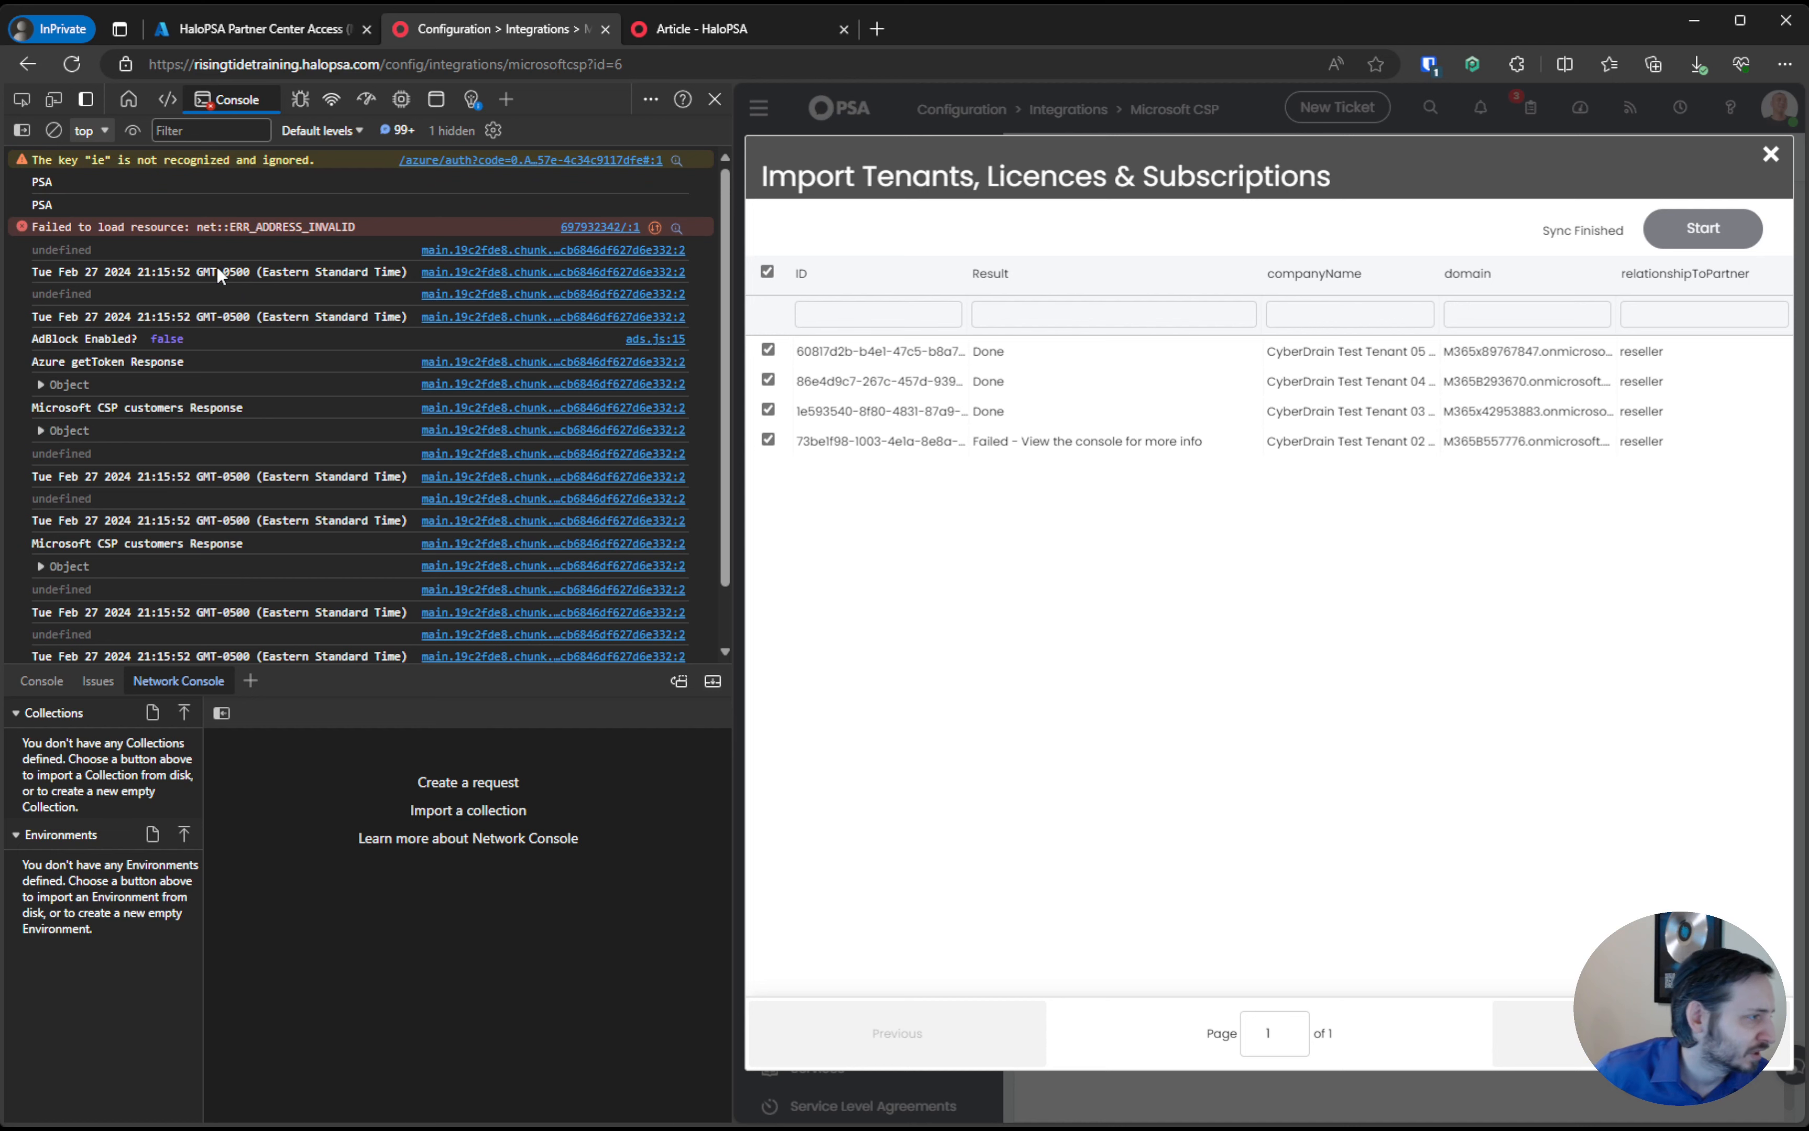
scroll(253, 455, "down", 1)
scroll(253, 455, "up", 1)
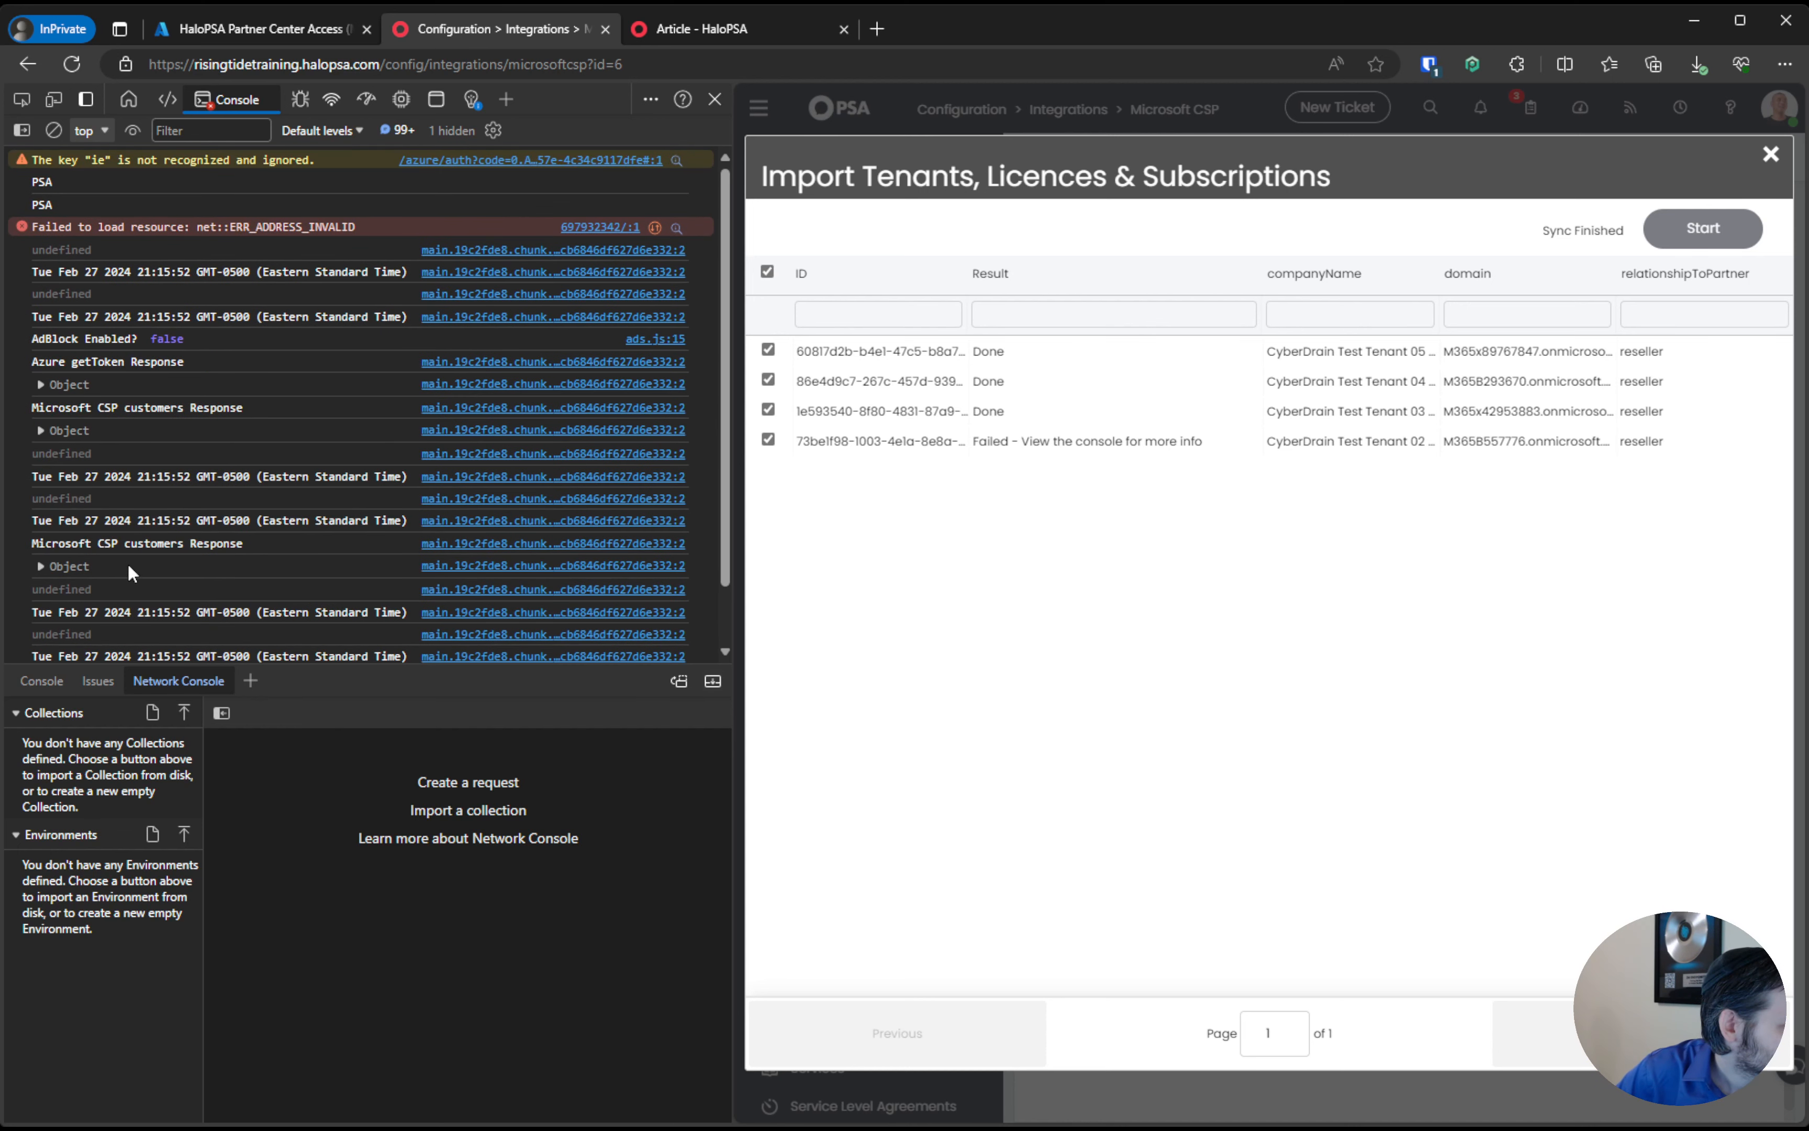
scroll(129, 569, "down", 1)
left_click(40, 613)
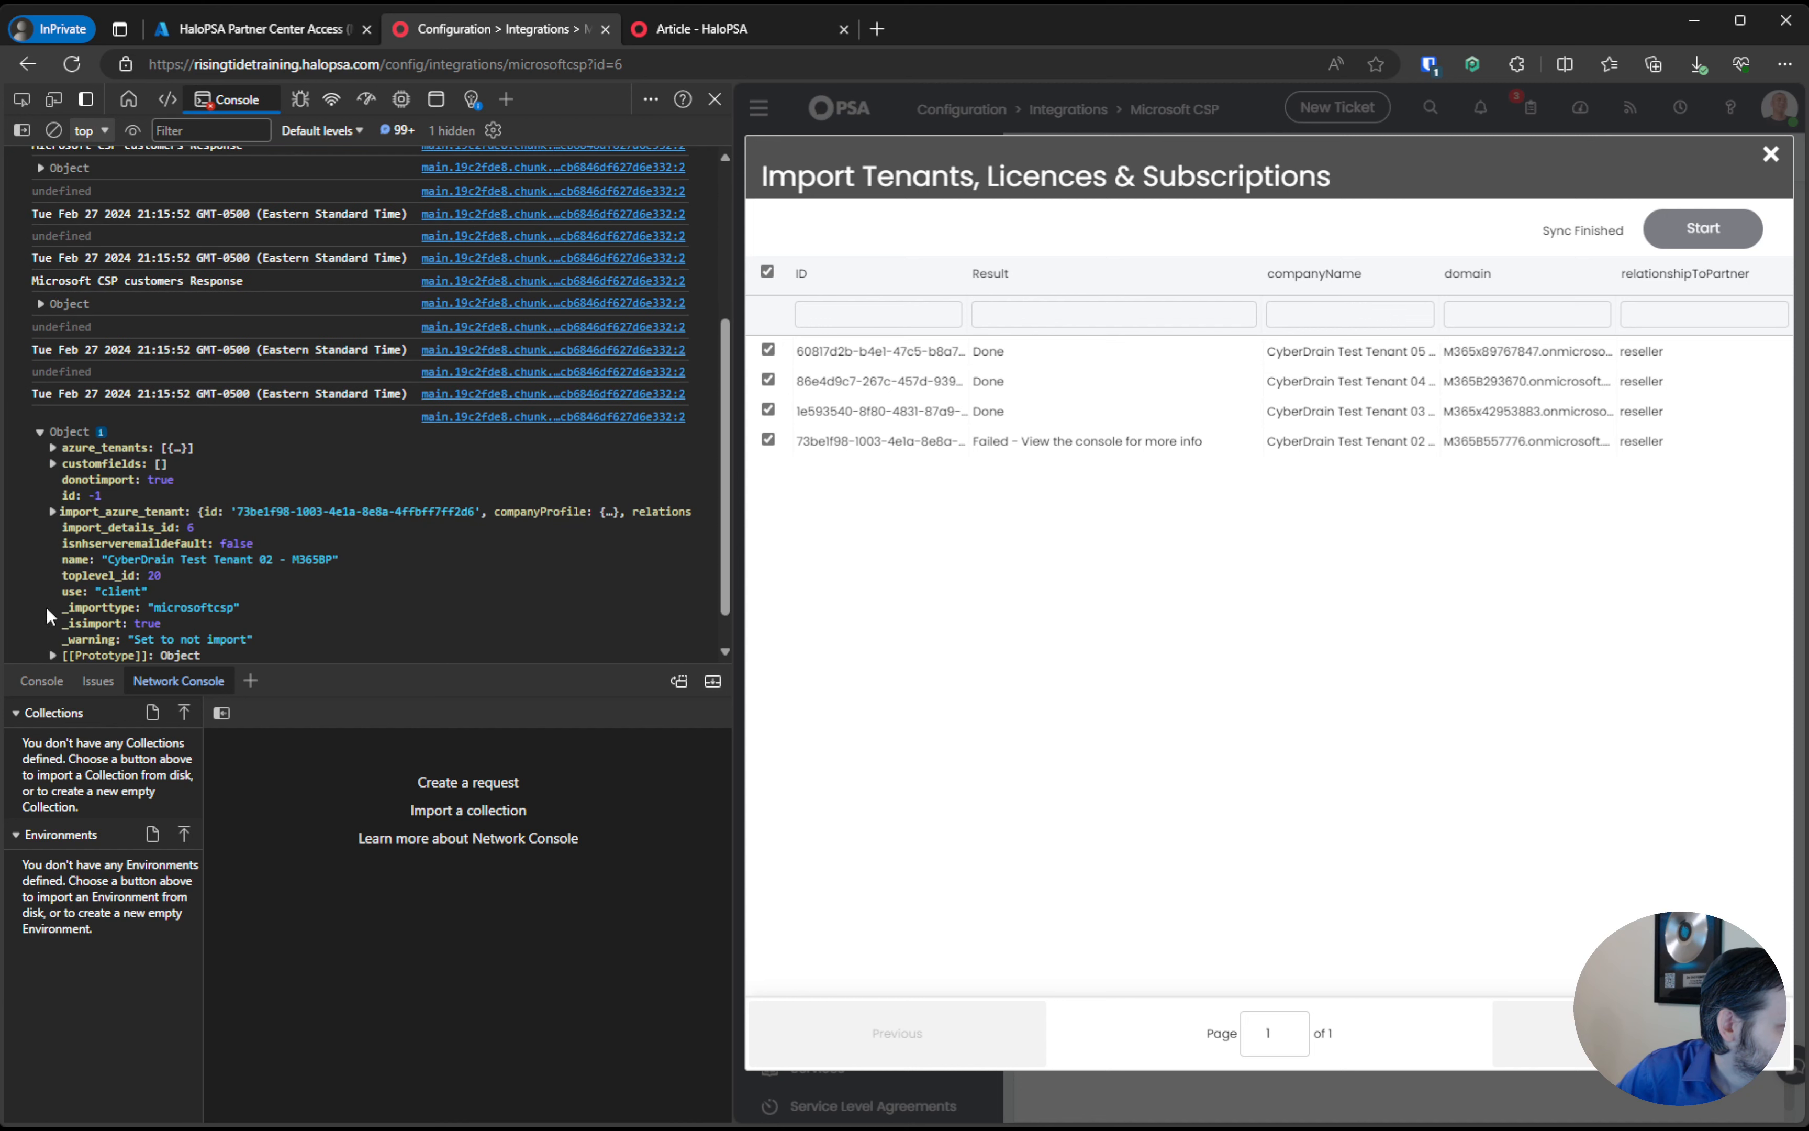
scroll(292, 539, "down", 1)
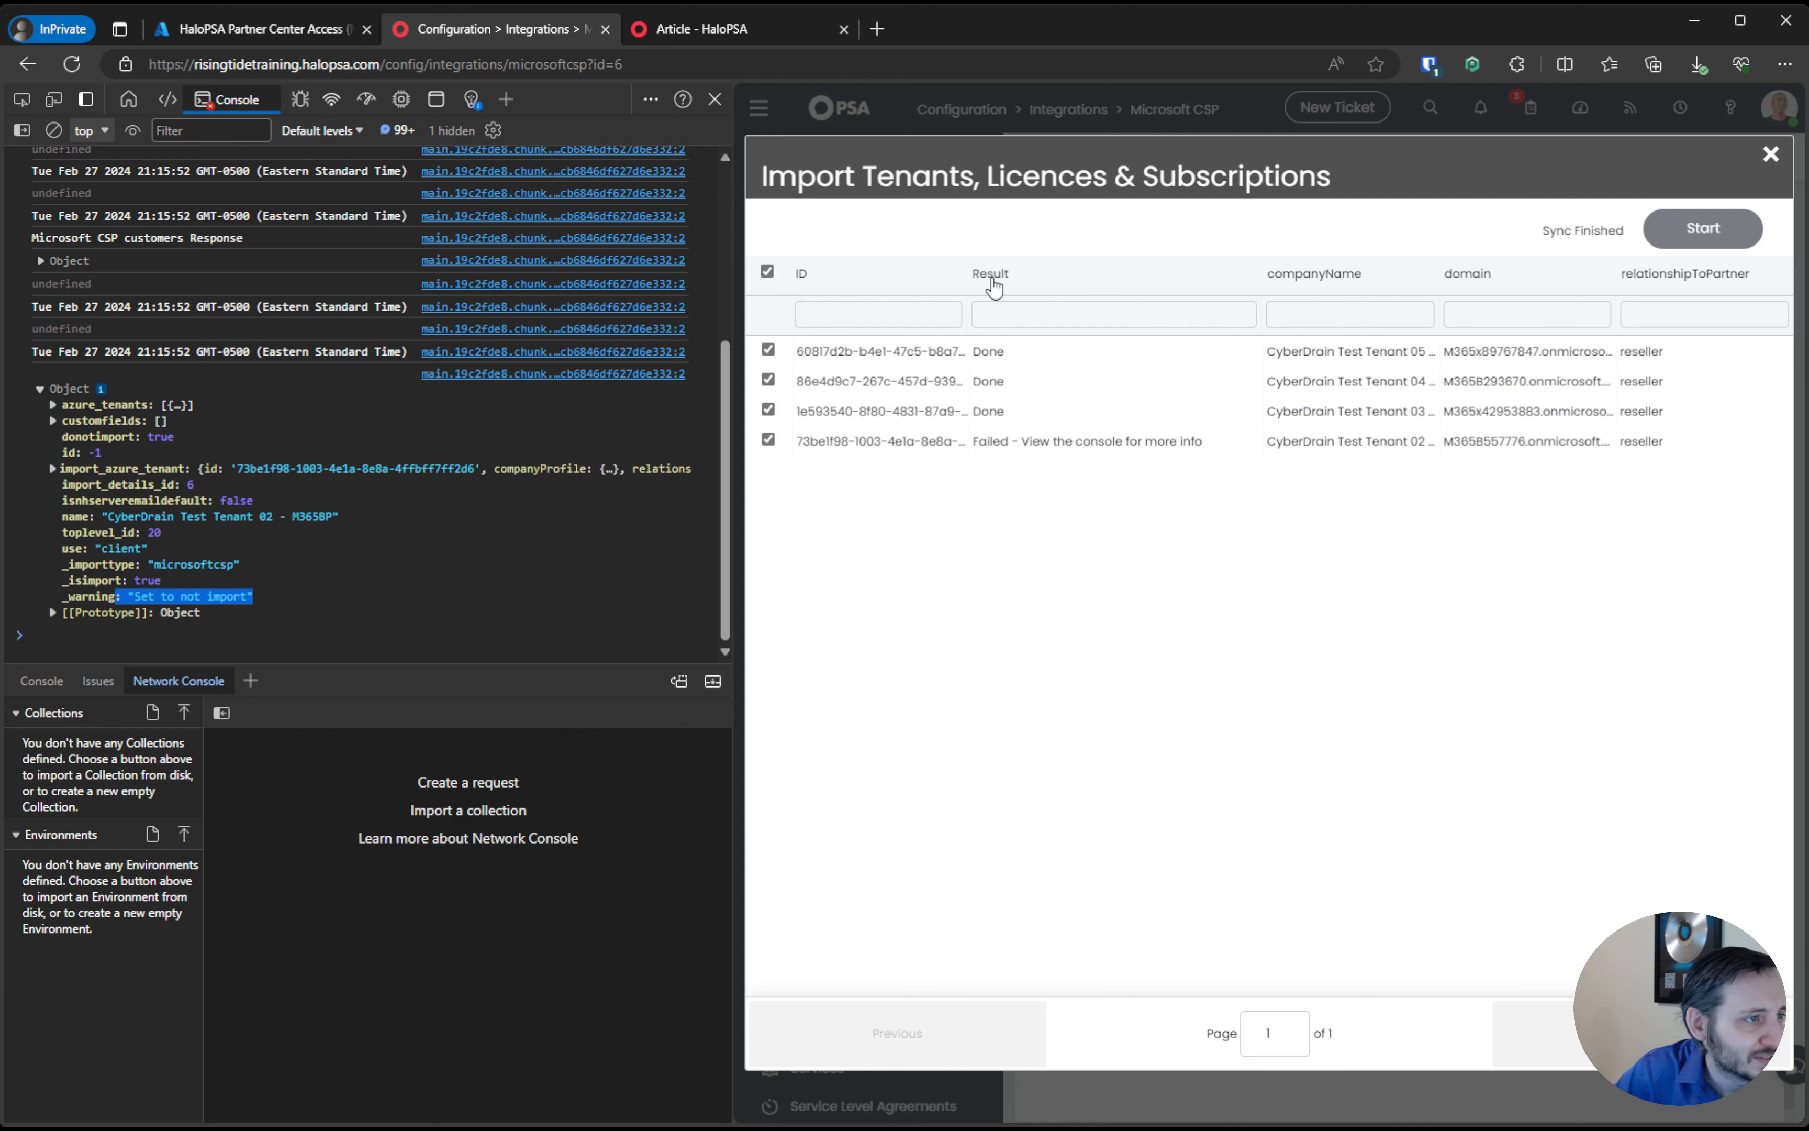
left_click_drag(961, 266, 1136, 258)
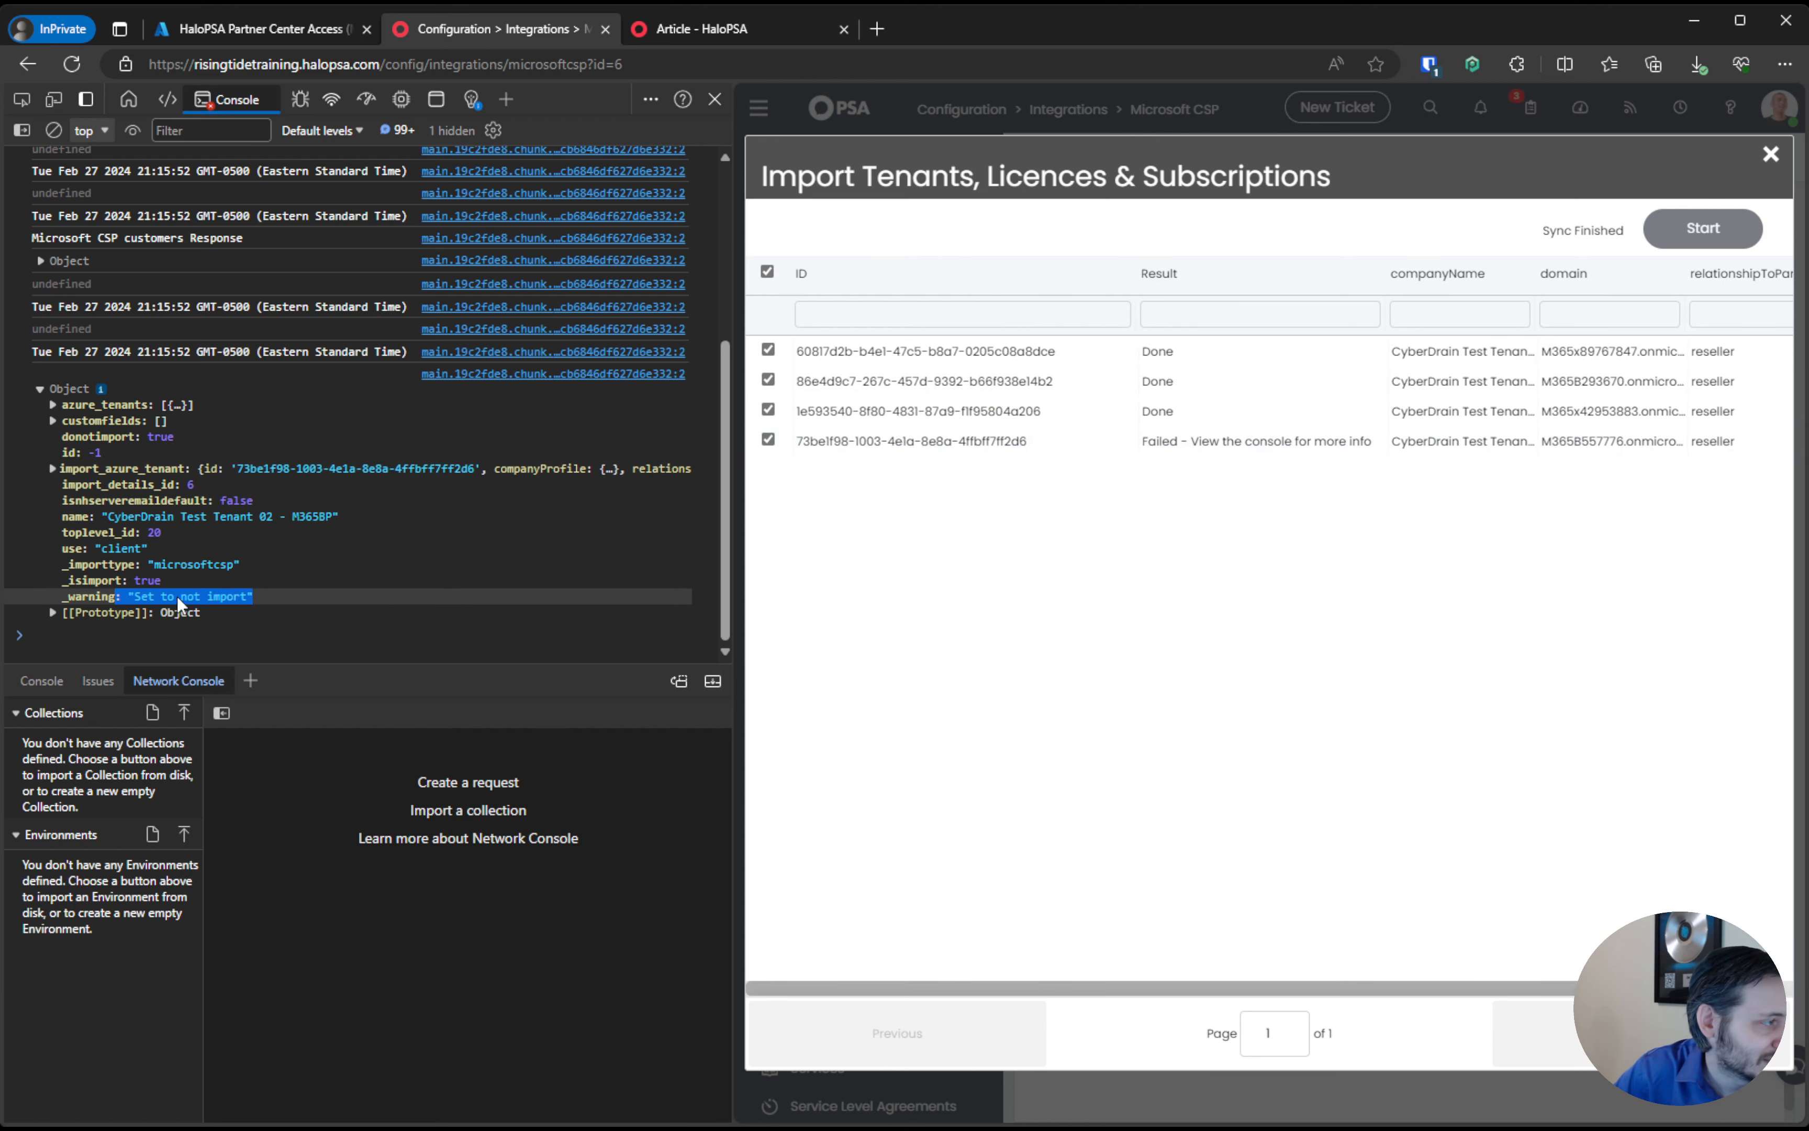
- Close developer tools and the import results, returning to the top of the Tenants page
left_click(716, 100)
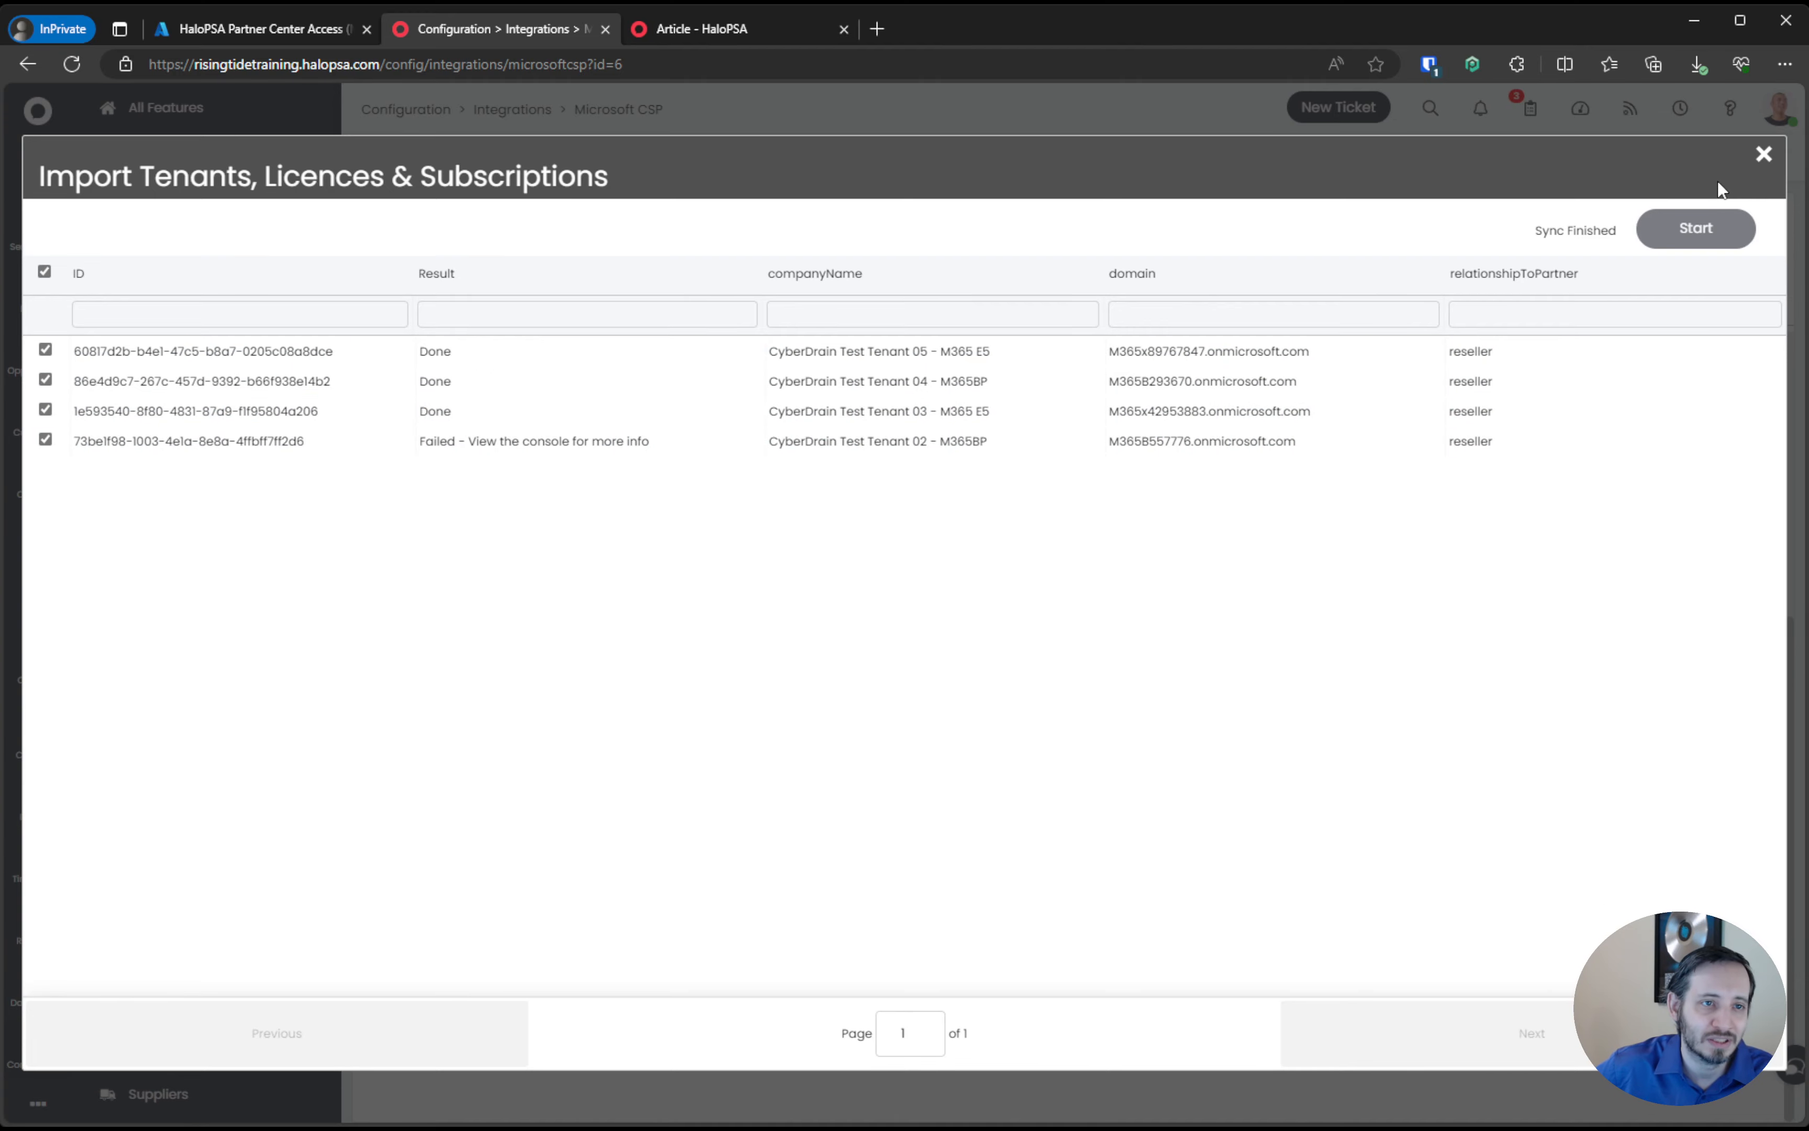
left_click(1764, 154)
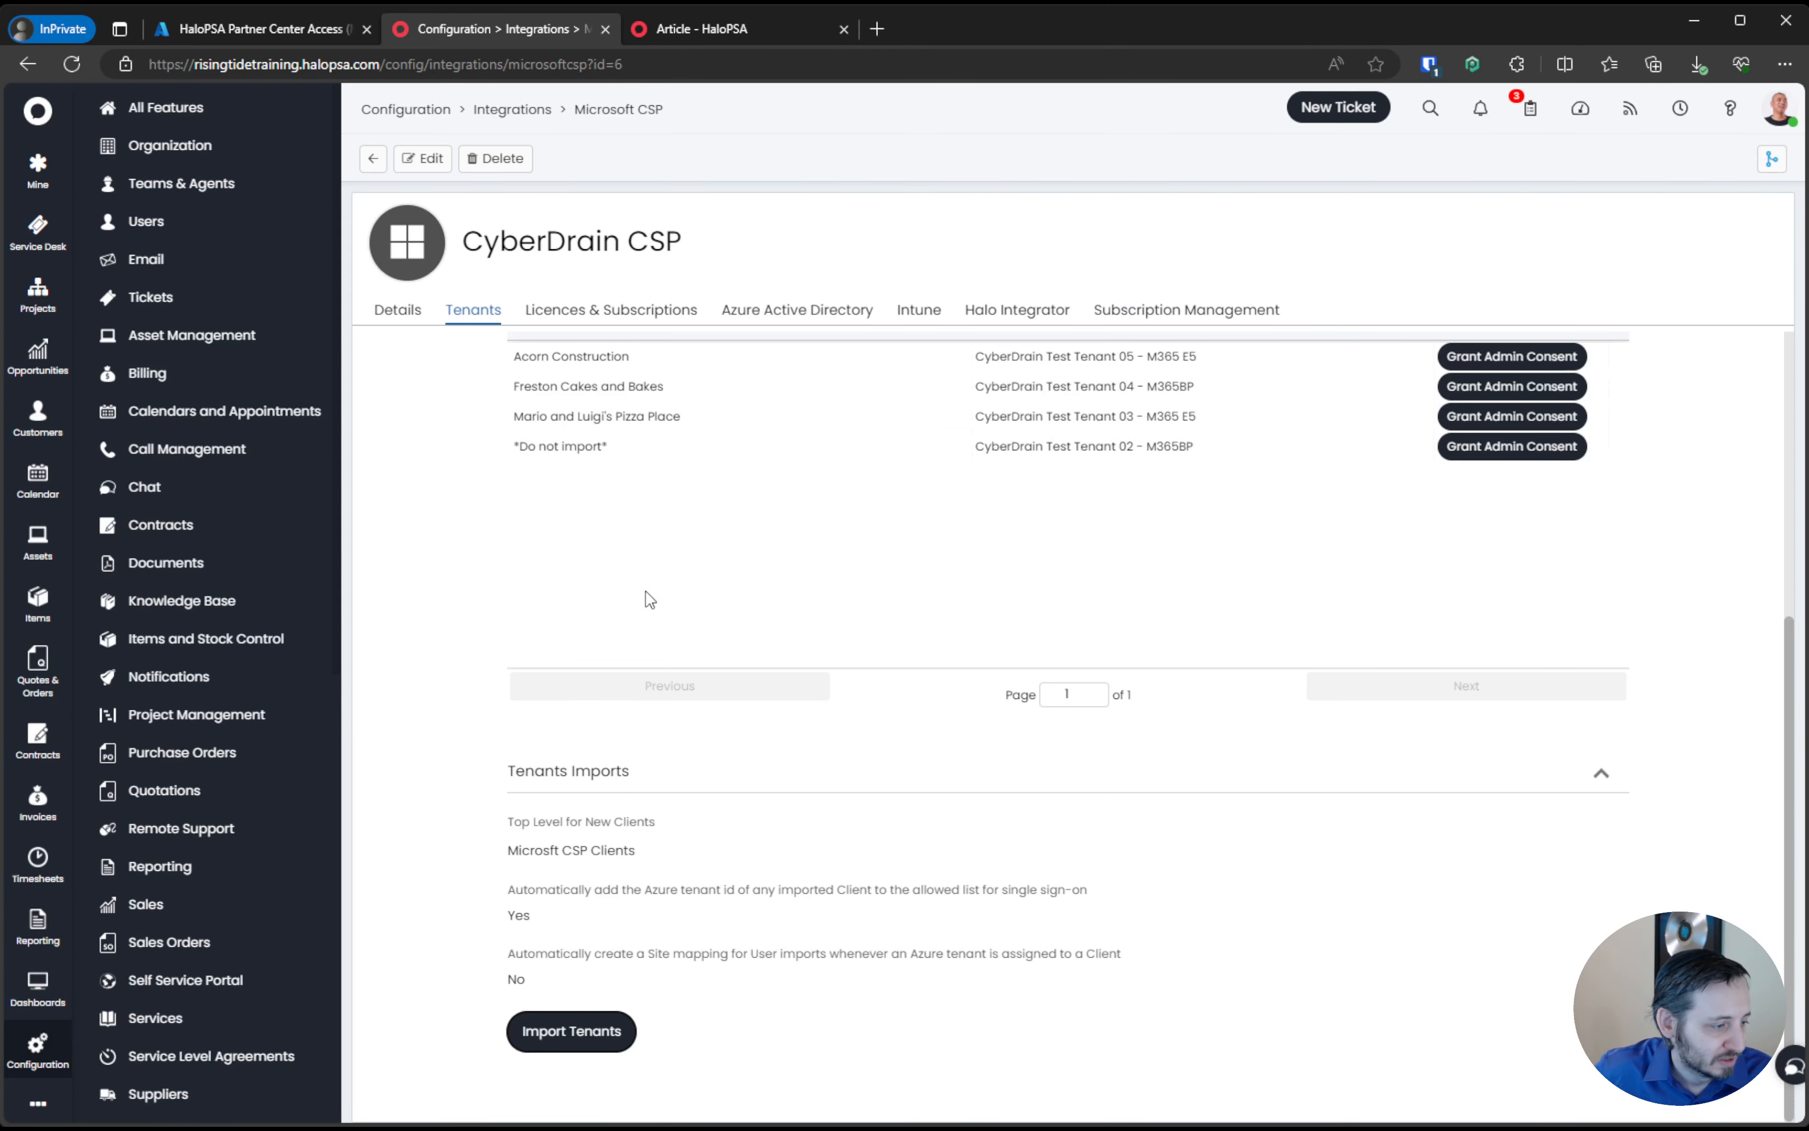
scroll(803, 687, "up", 5)
scroll(805, 688, "up", 1)
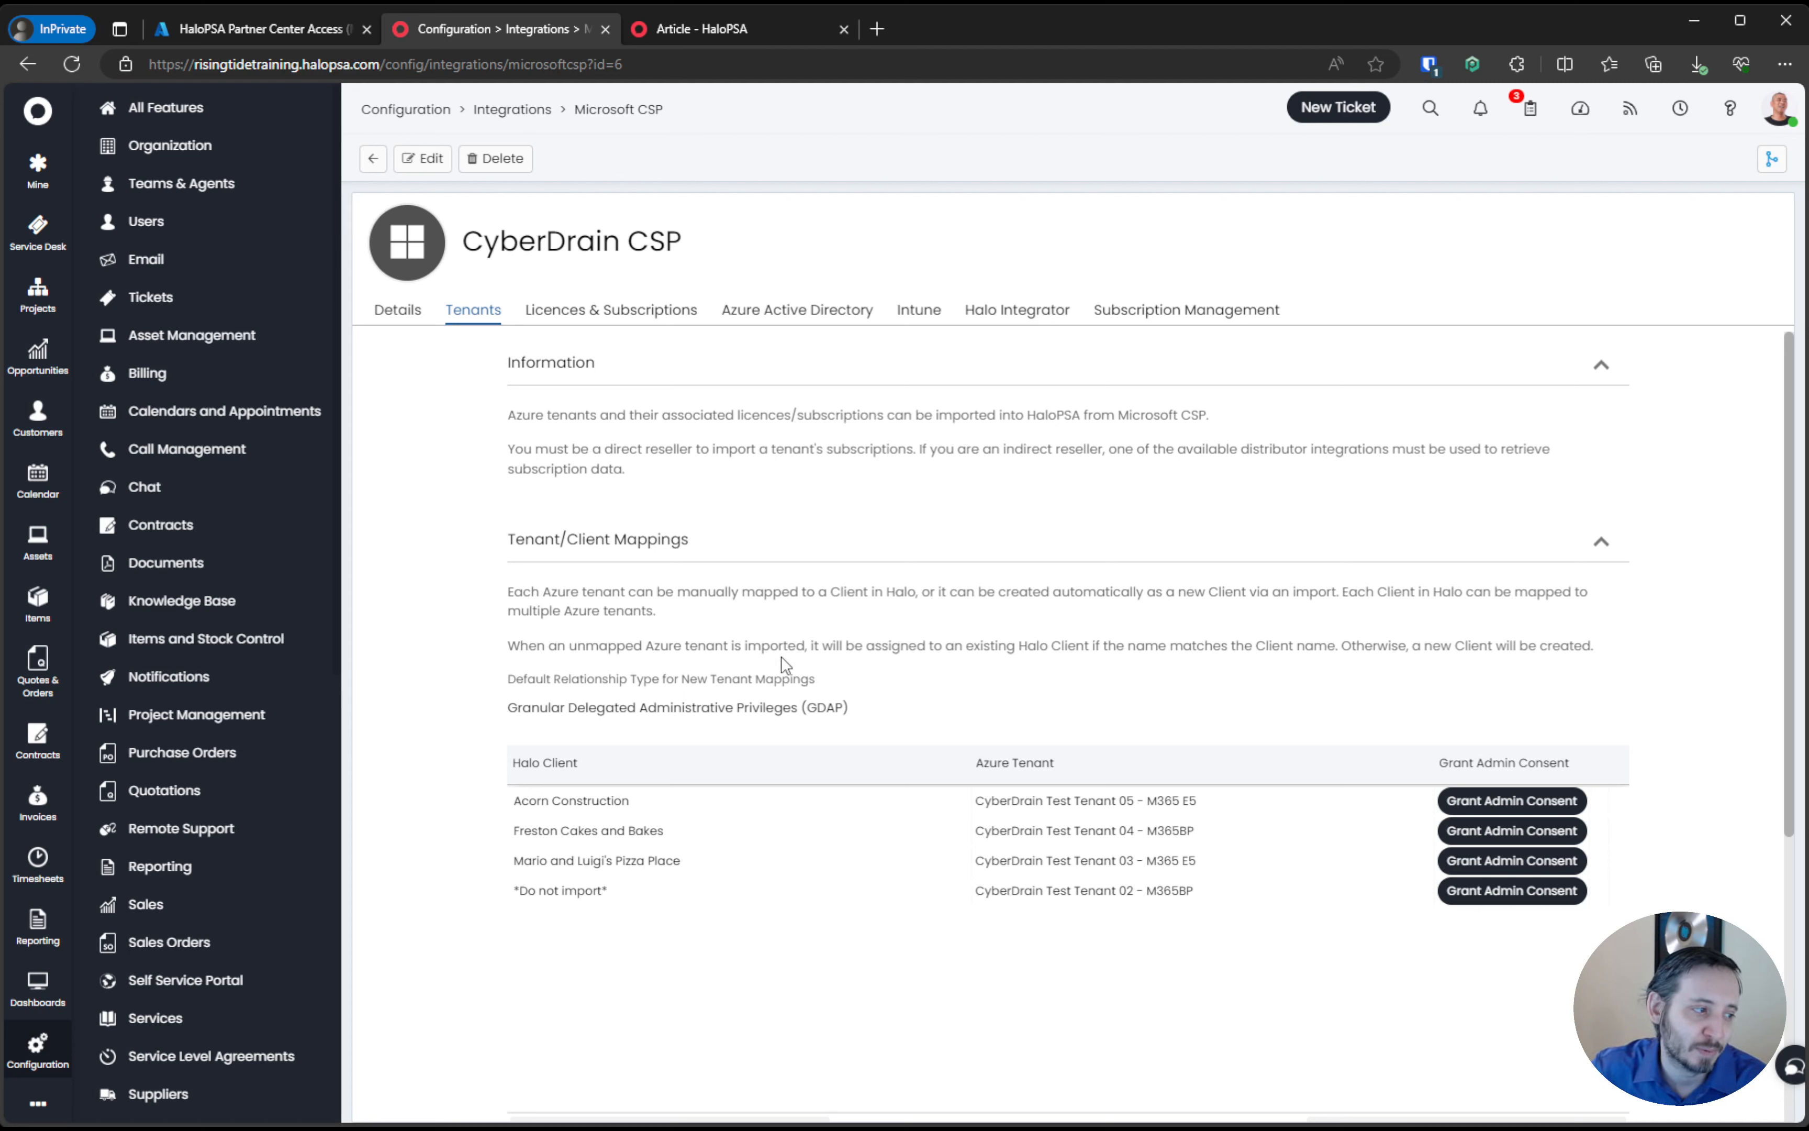
- Import all subscribed SKUs for all clients, let the nine finish Done, and close the window
left_click(657, 319)
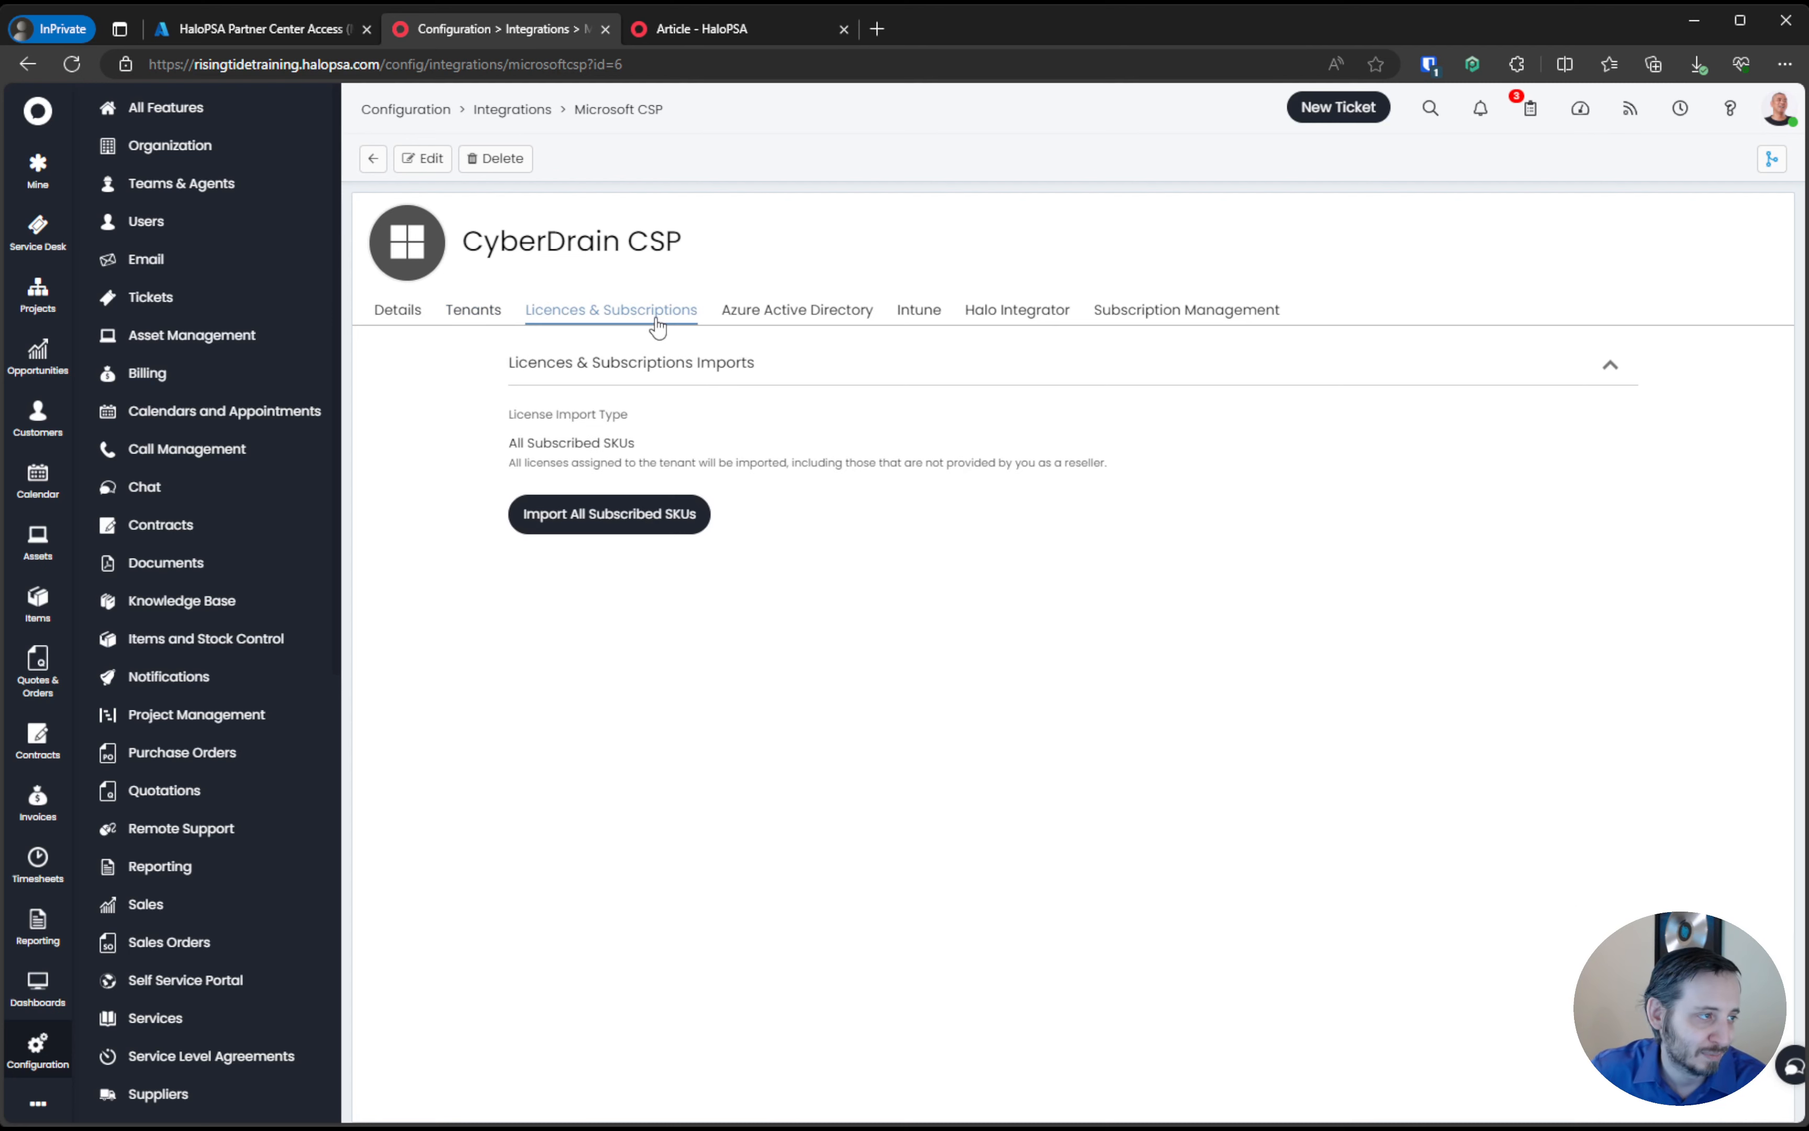
left_click(598, 524)
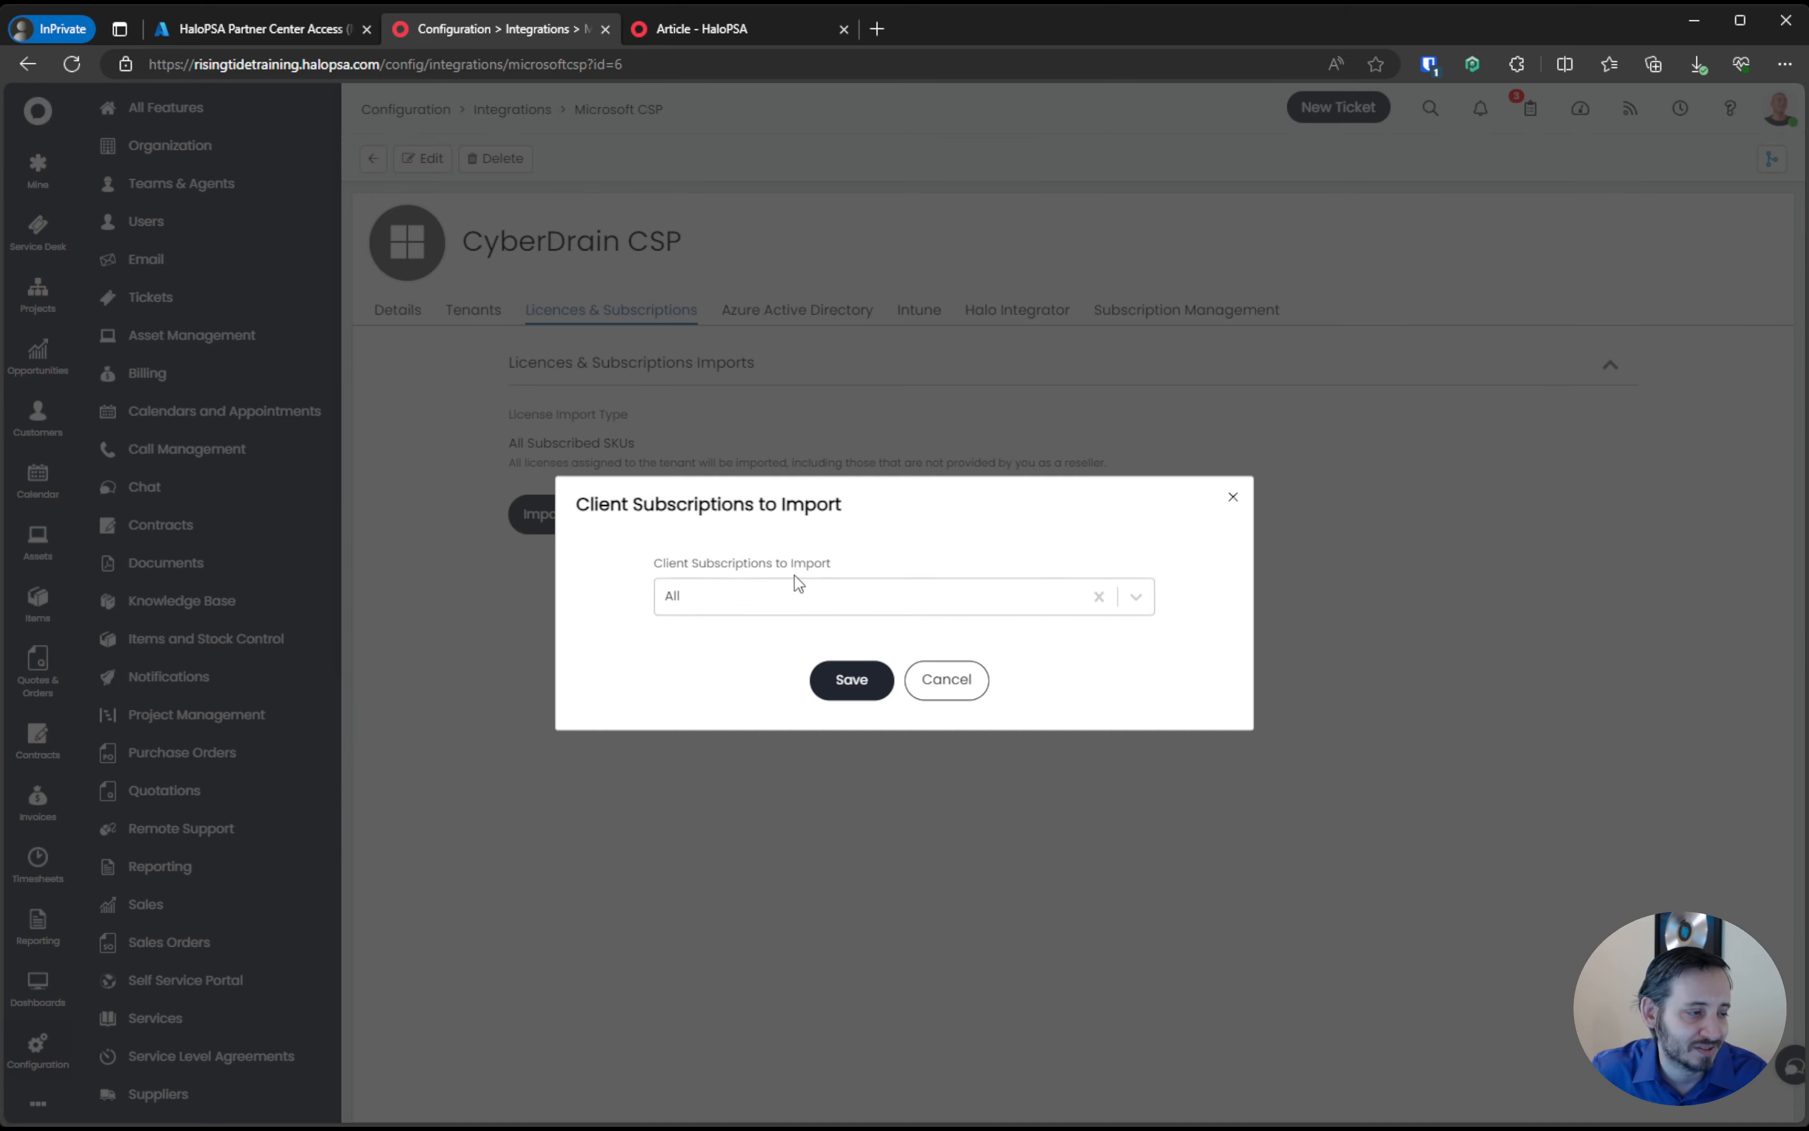
left_click(741, 603)
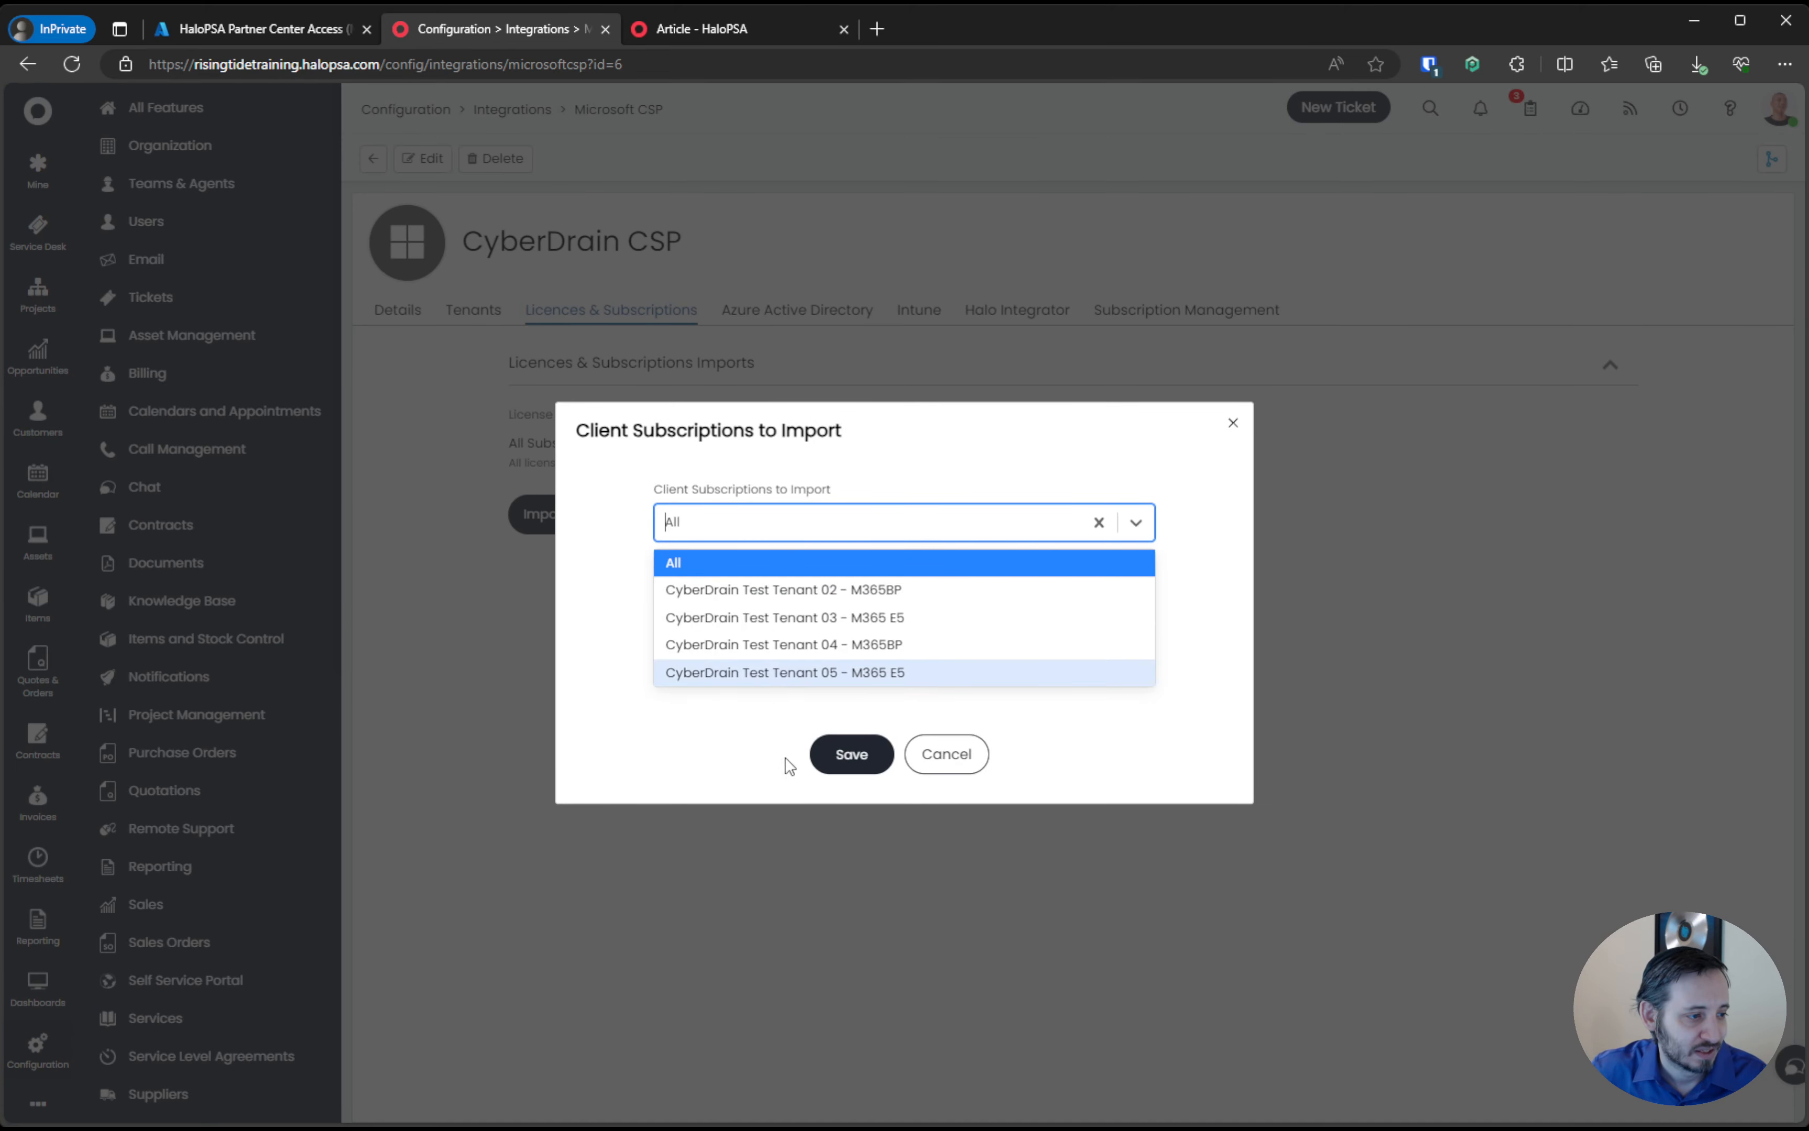
left_click(829, 754)
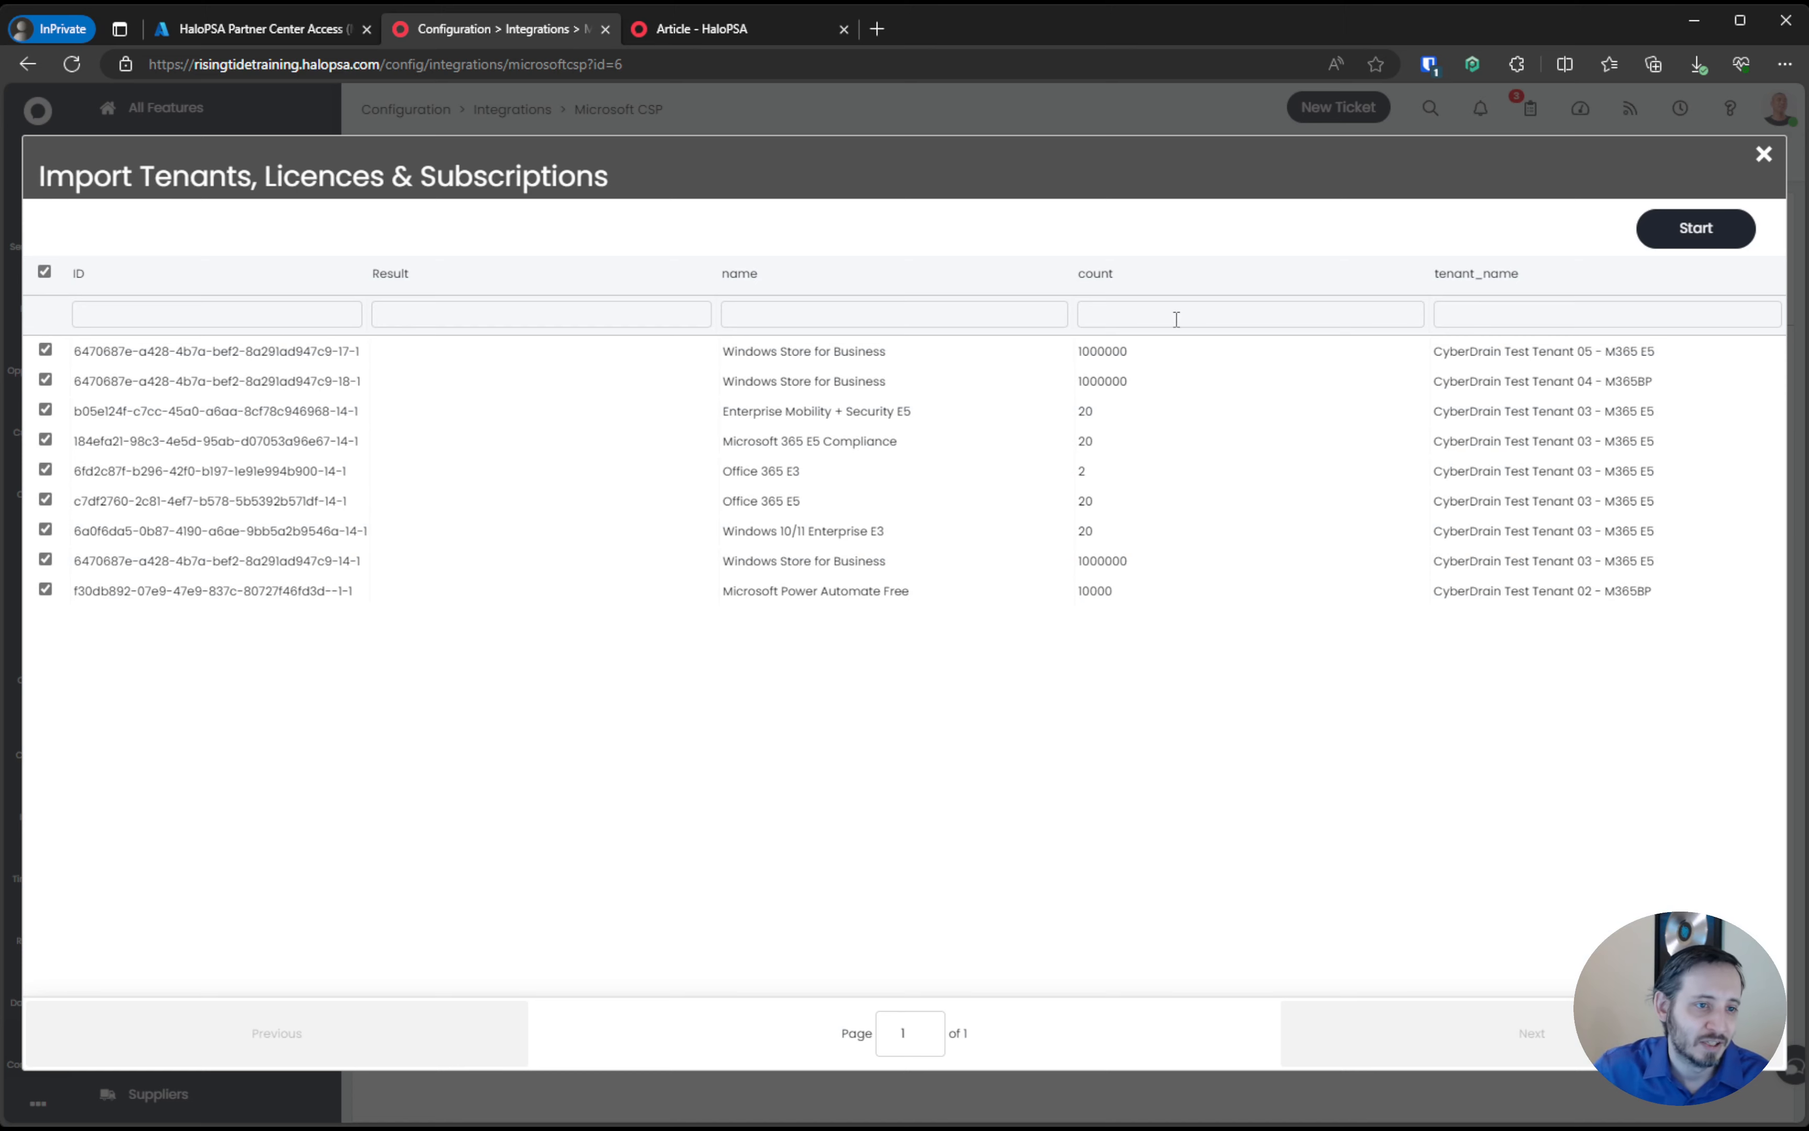
left_click(1693, 233)
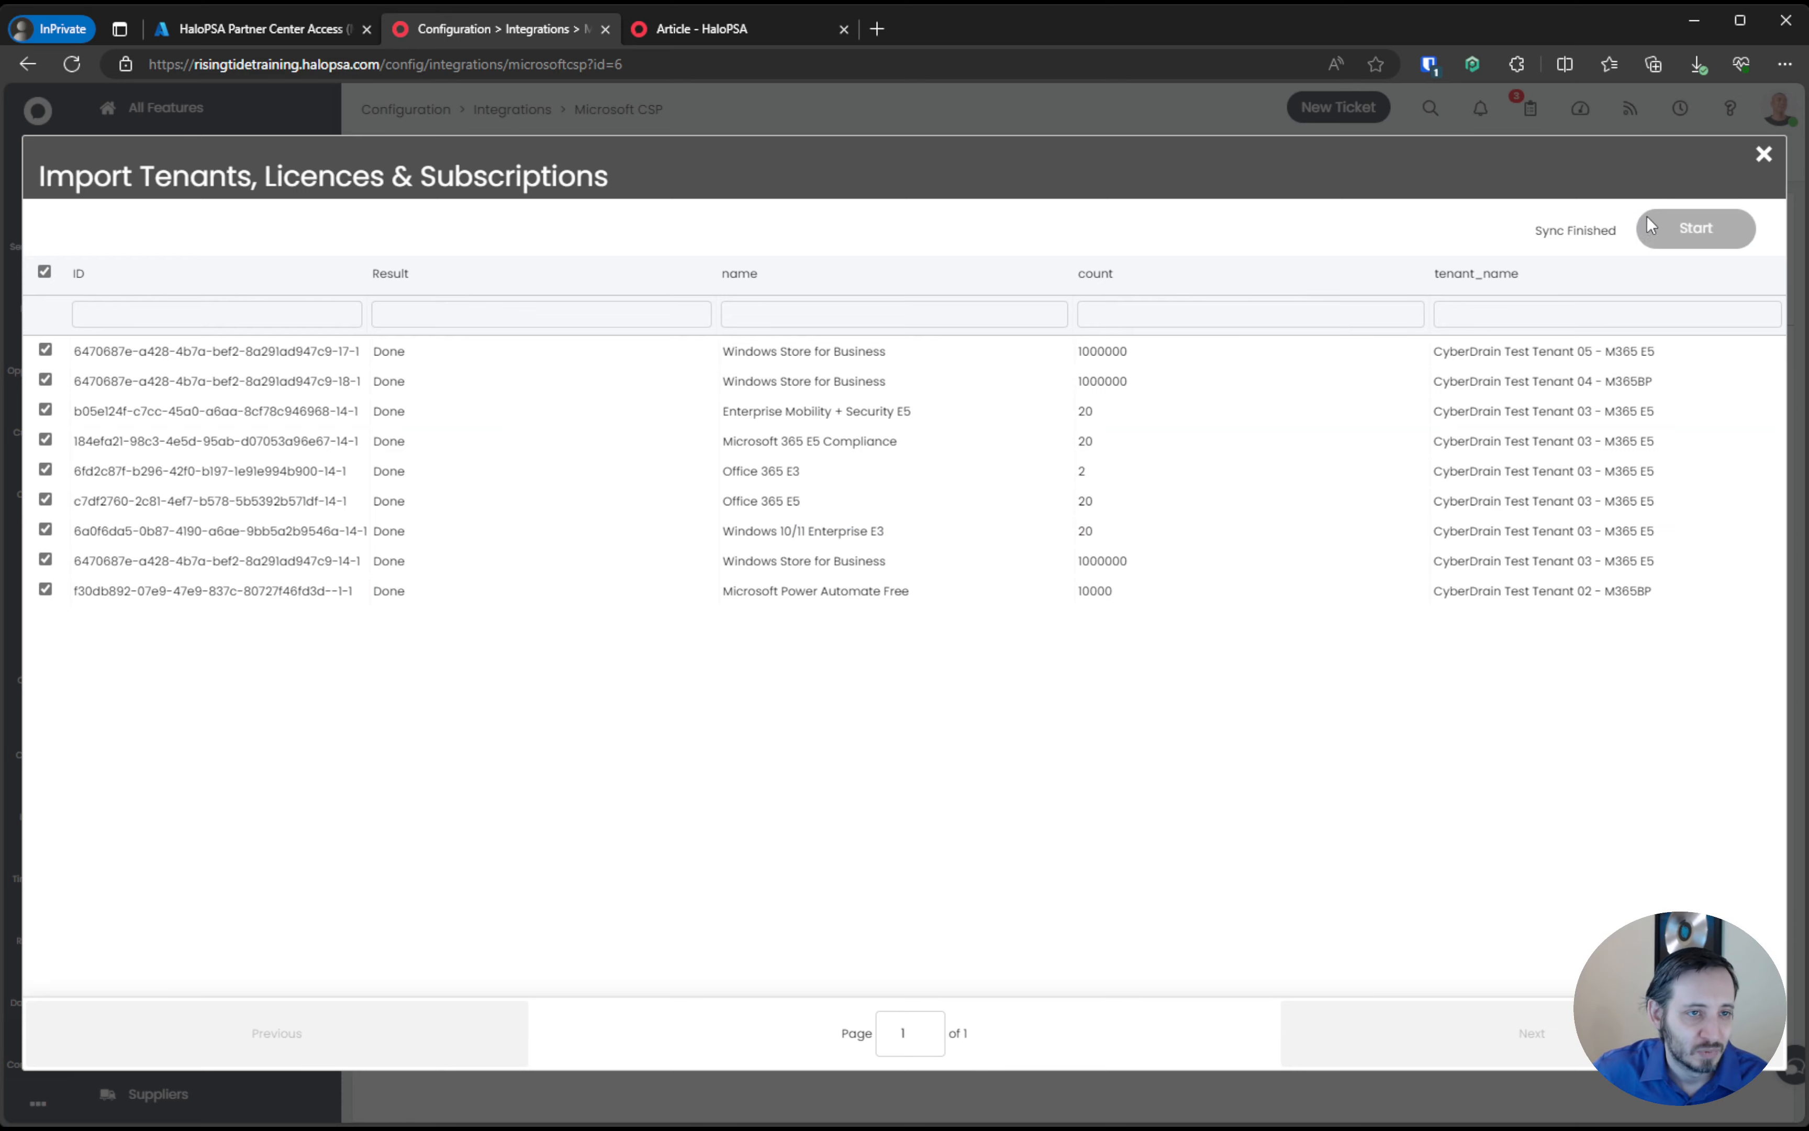
left_click(1763, 155)
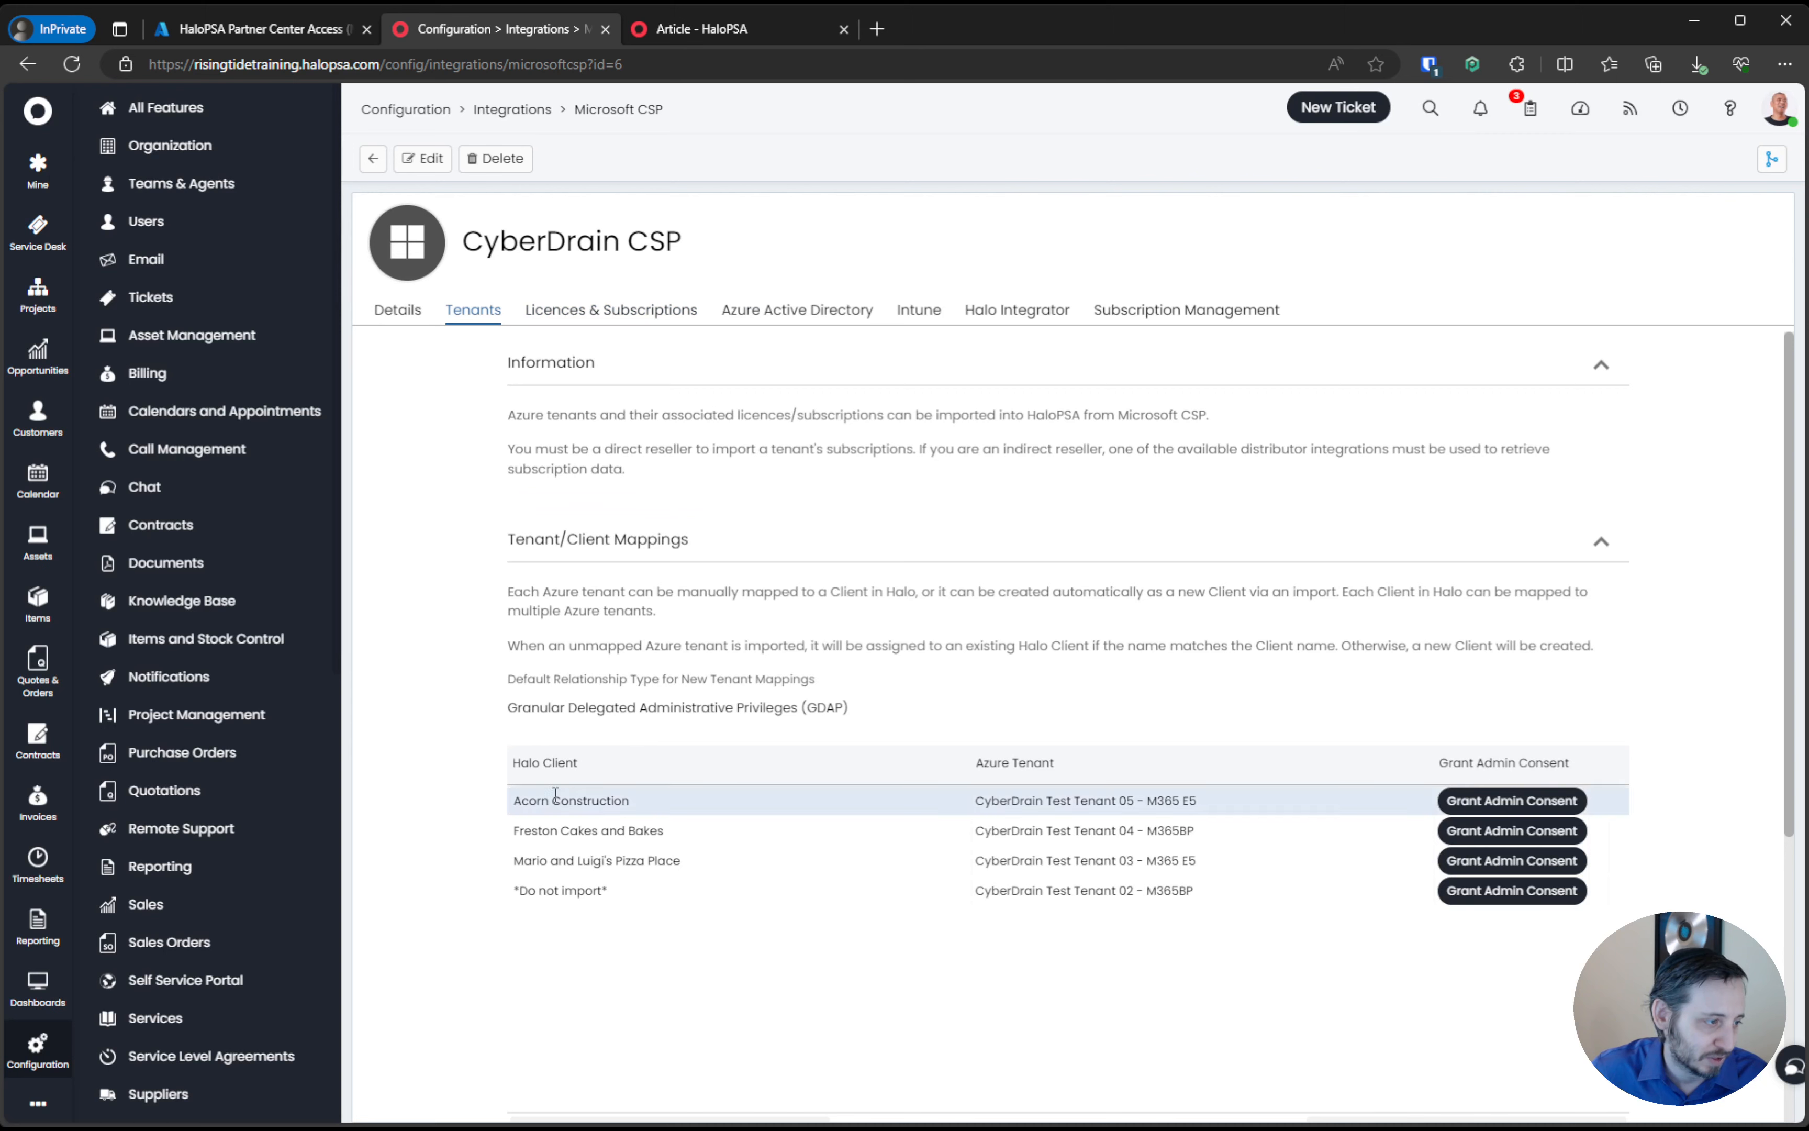
- In a new tab, open Acorn Construction's Software Licenses and widen the Name and Azure Tenant columns
middle_click(38, 415)
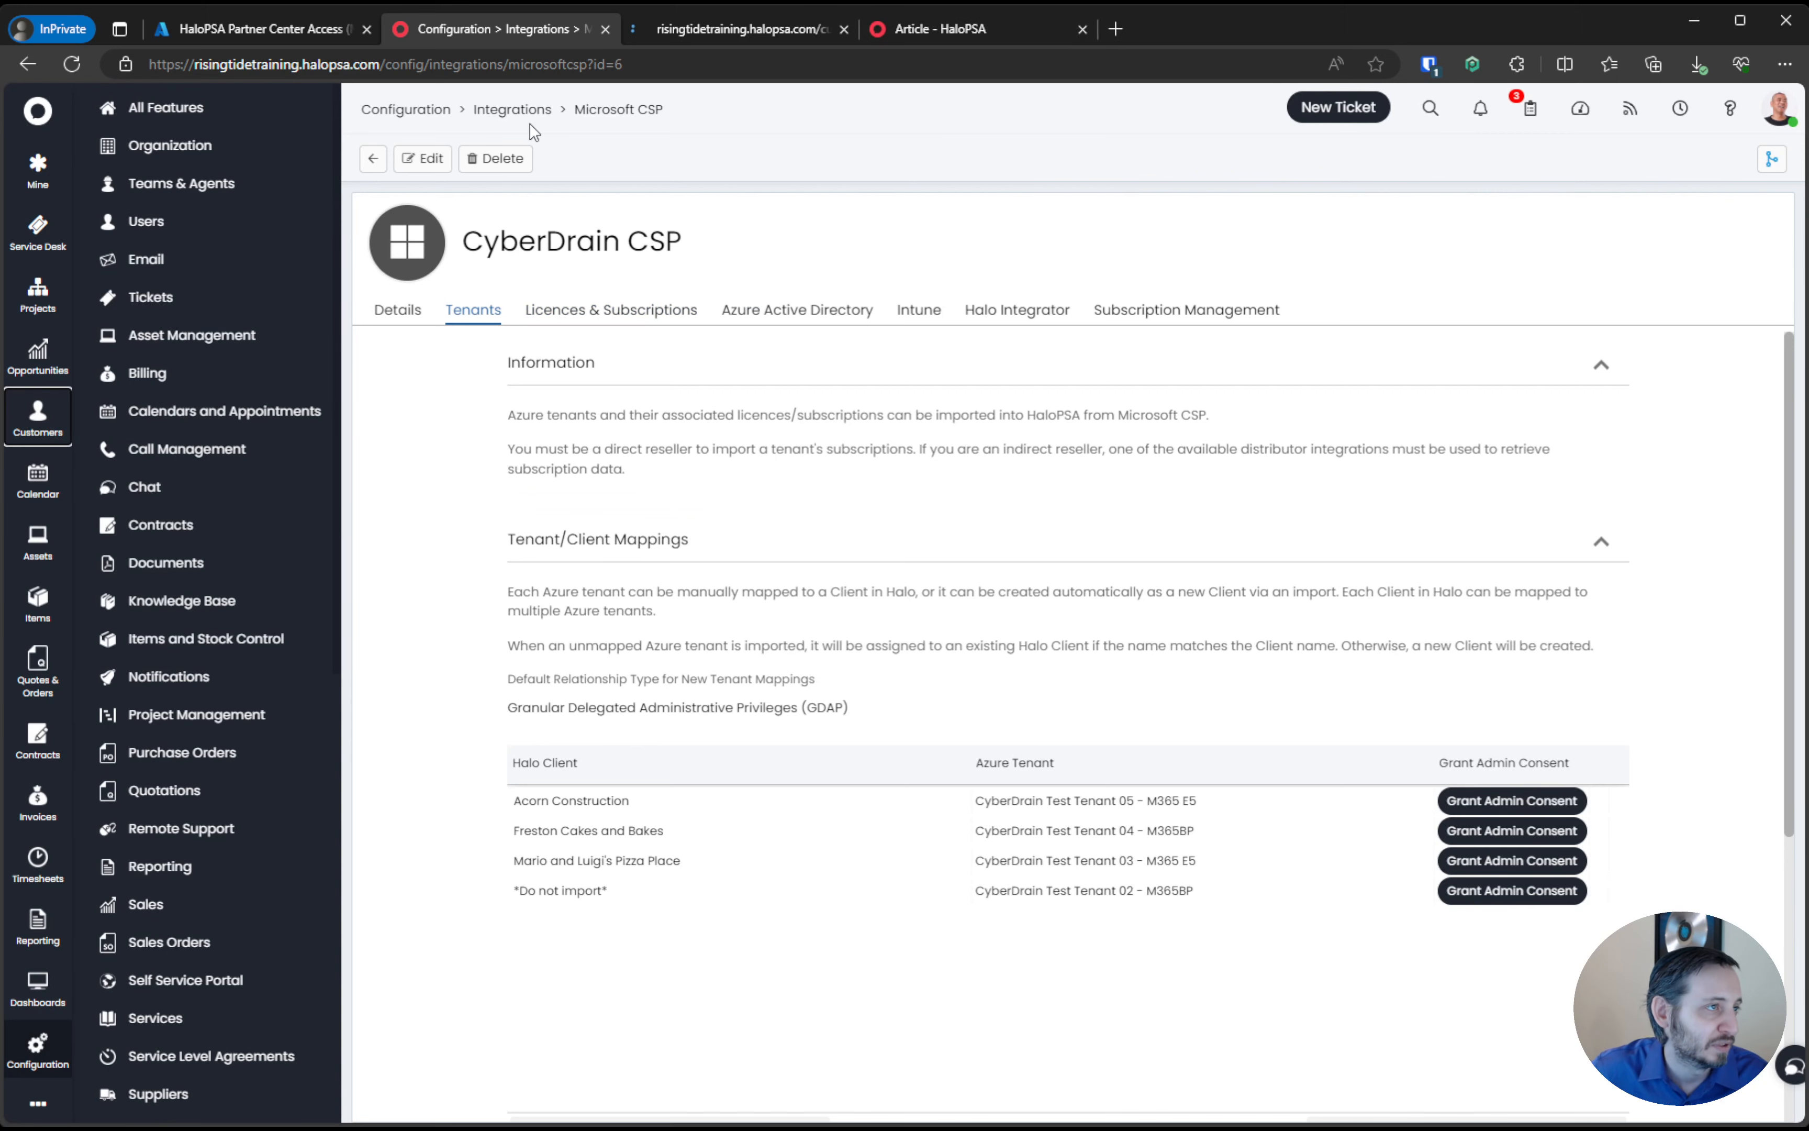
left_click(739, 29)
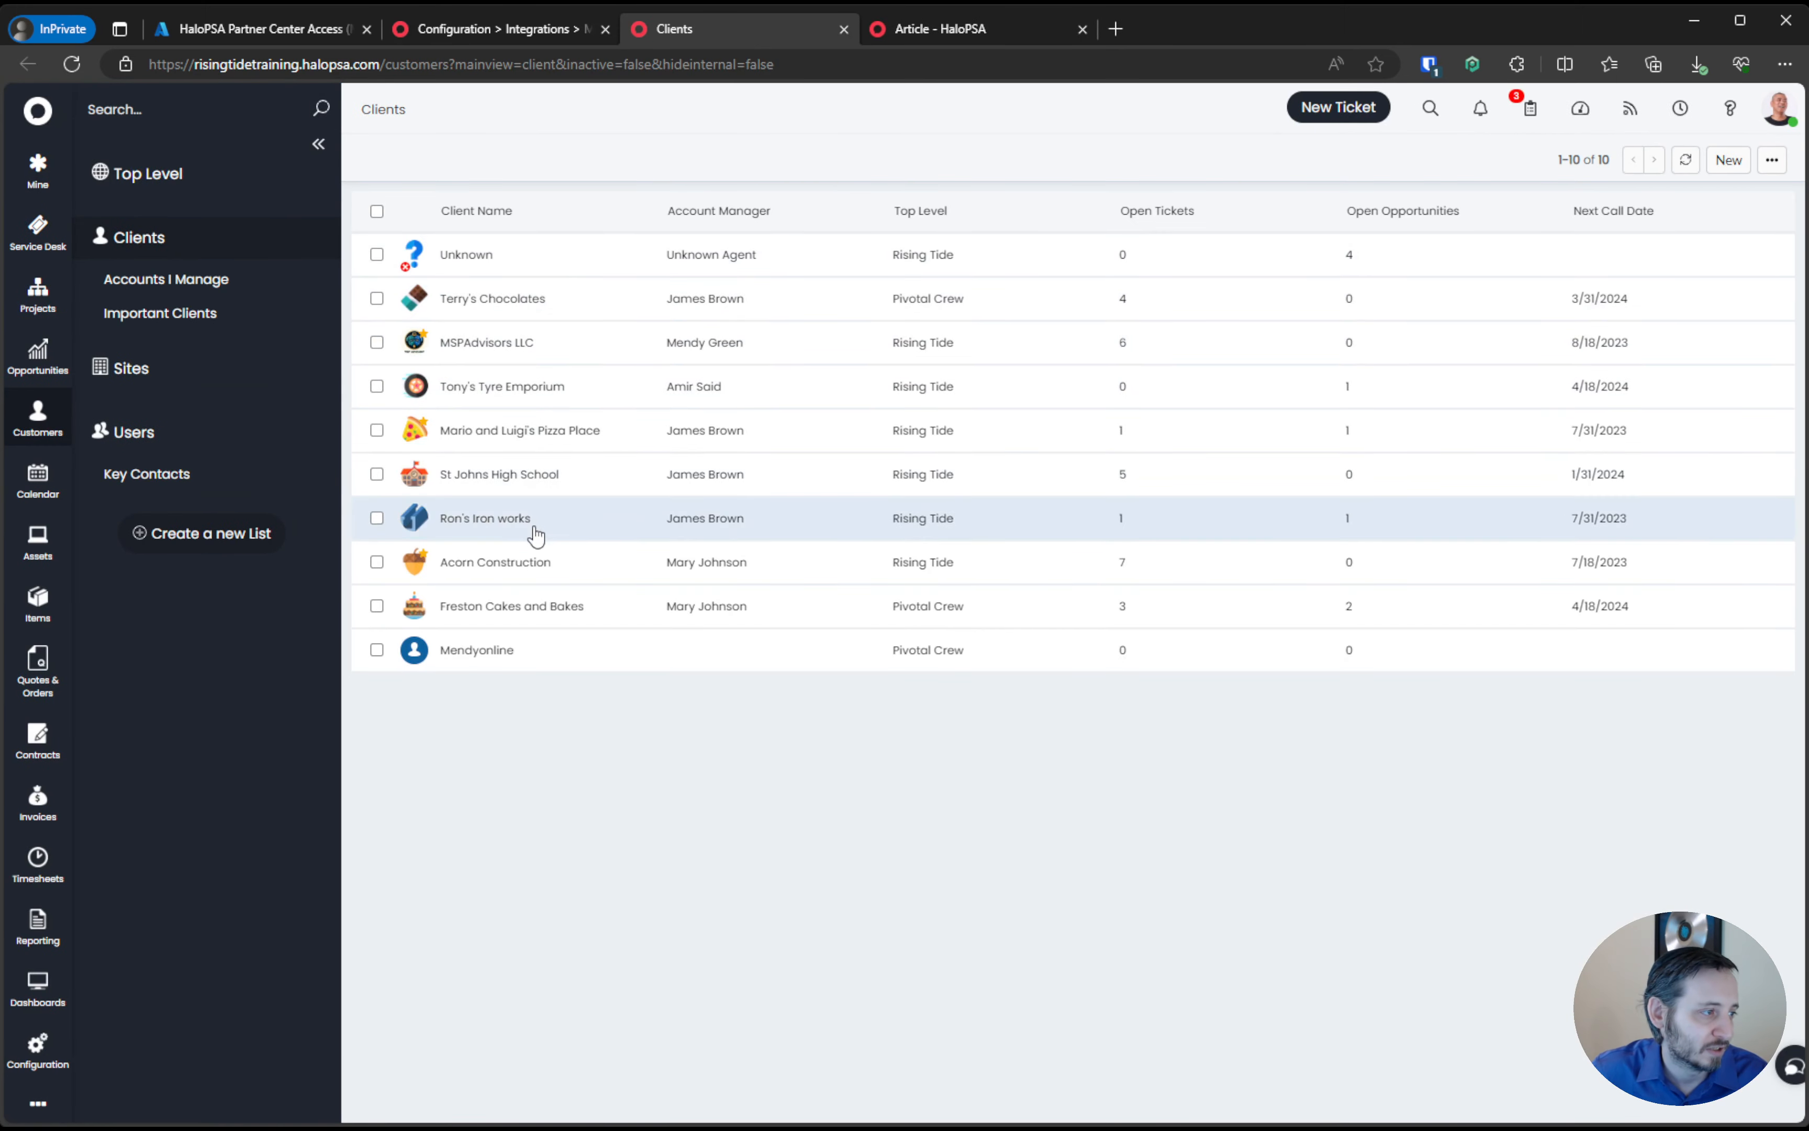
left_click(524, 571)
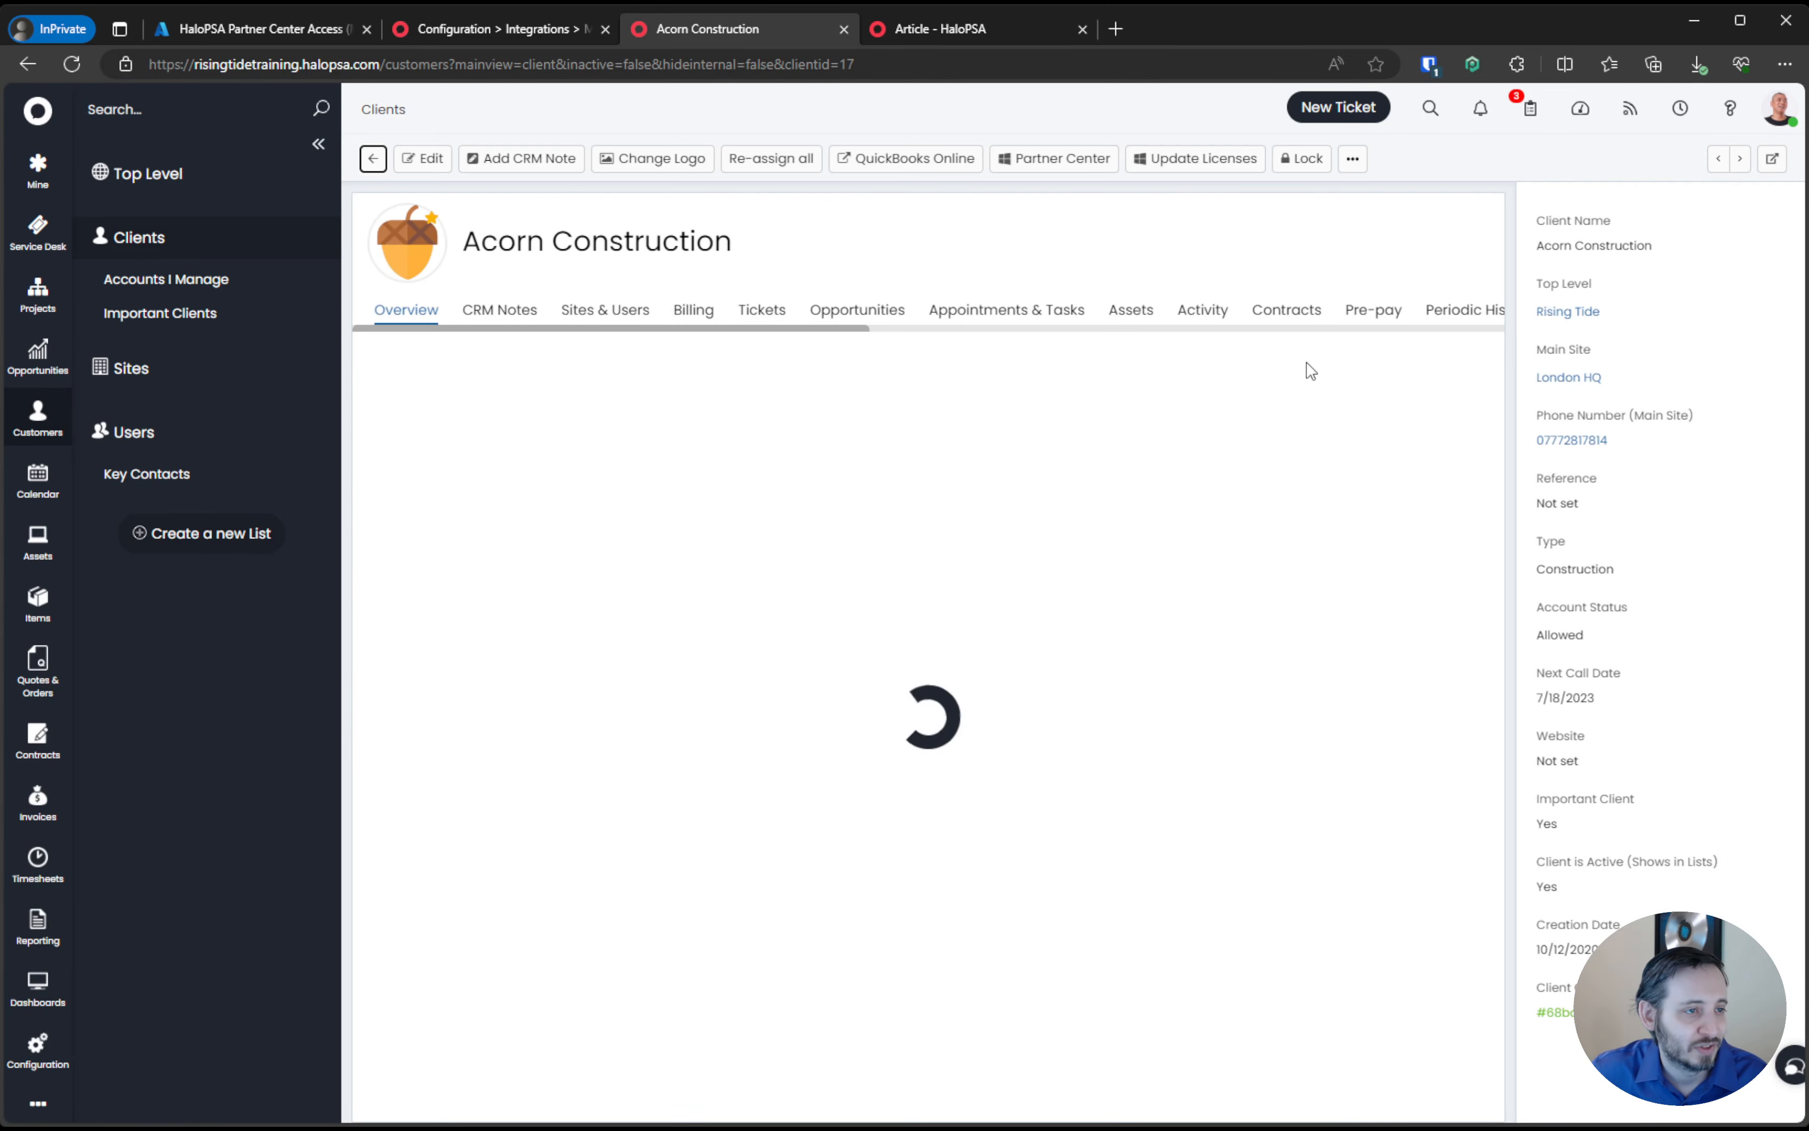
scroll(1344, 330, "right", 5)
scroll(1343, 328, "right", 3)
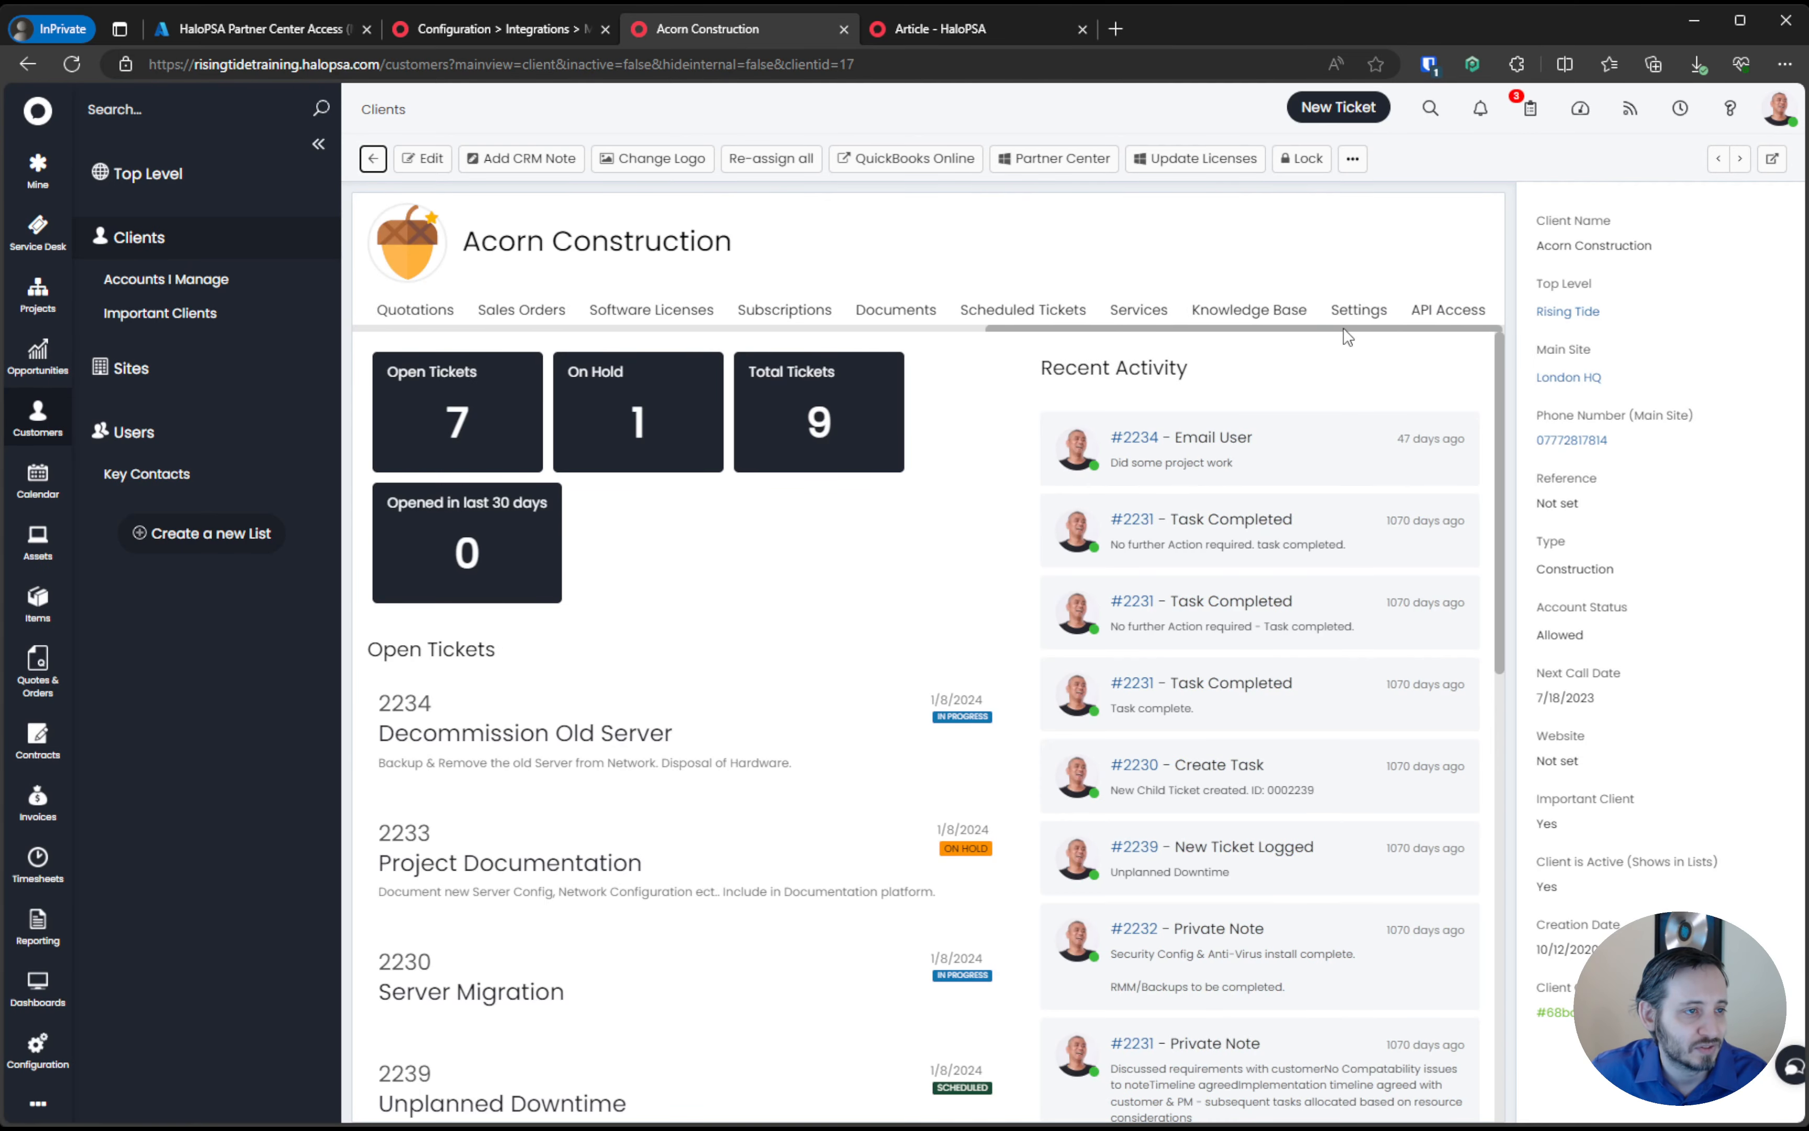
left_click(672, 316)
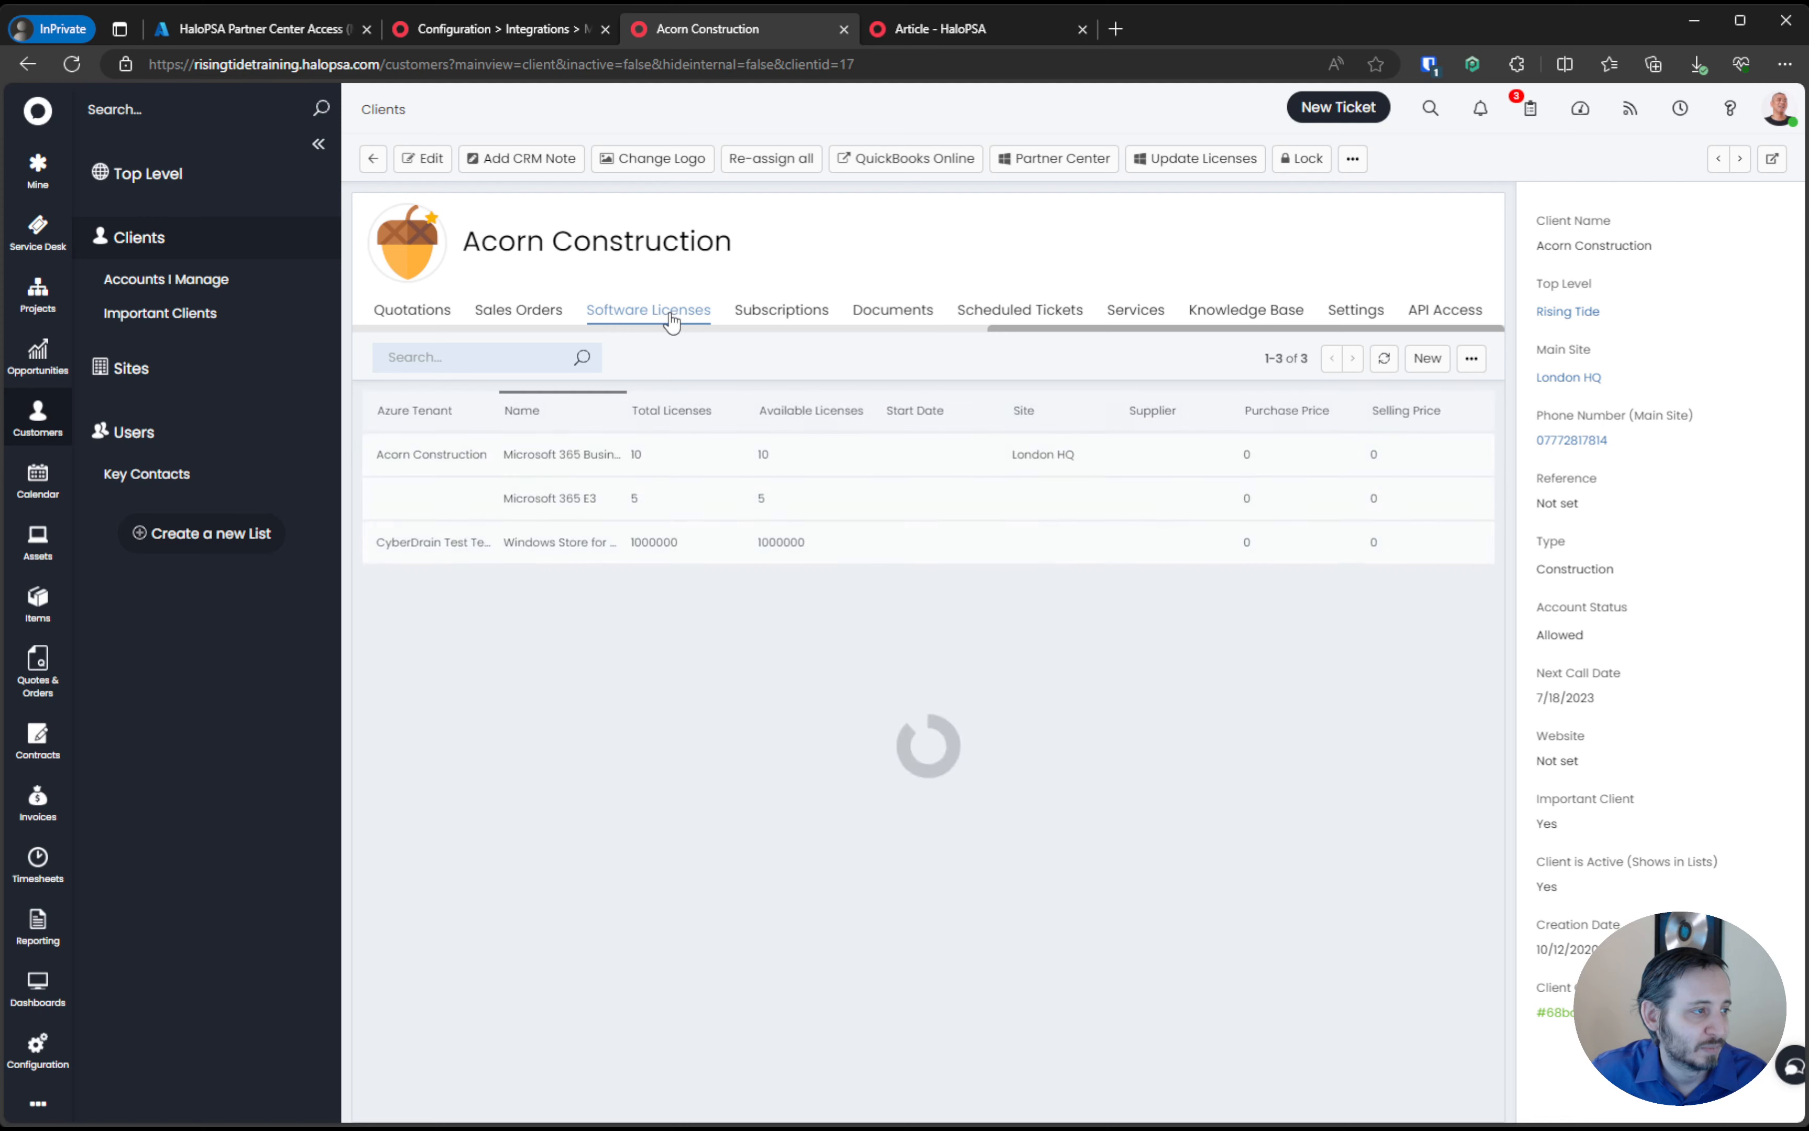
left_click_drag(613, 407, 677, 407)
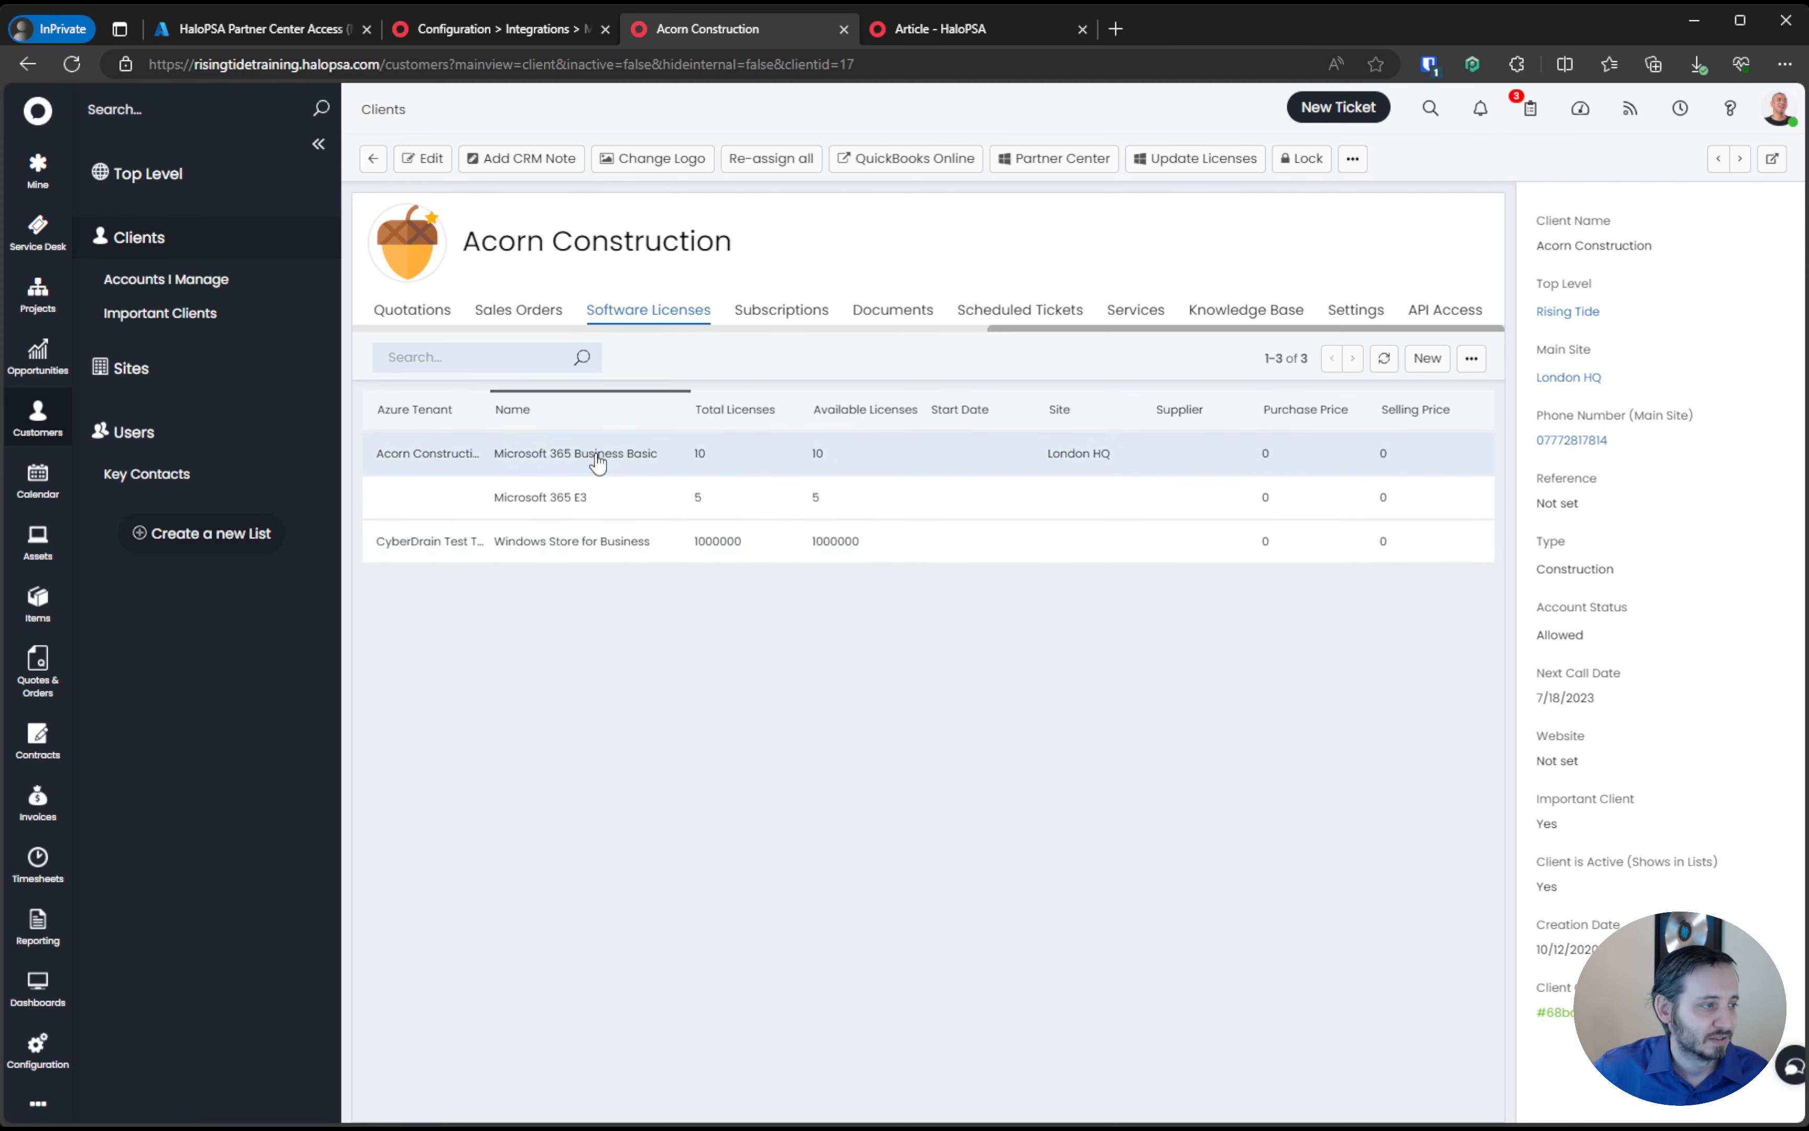
left_click_drag(490, 397, 559, 404)
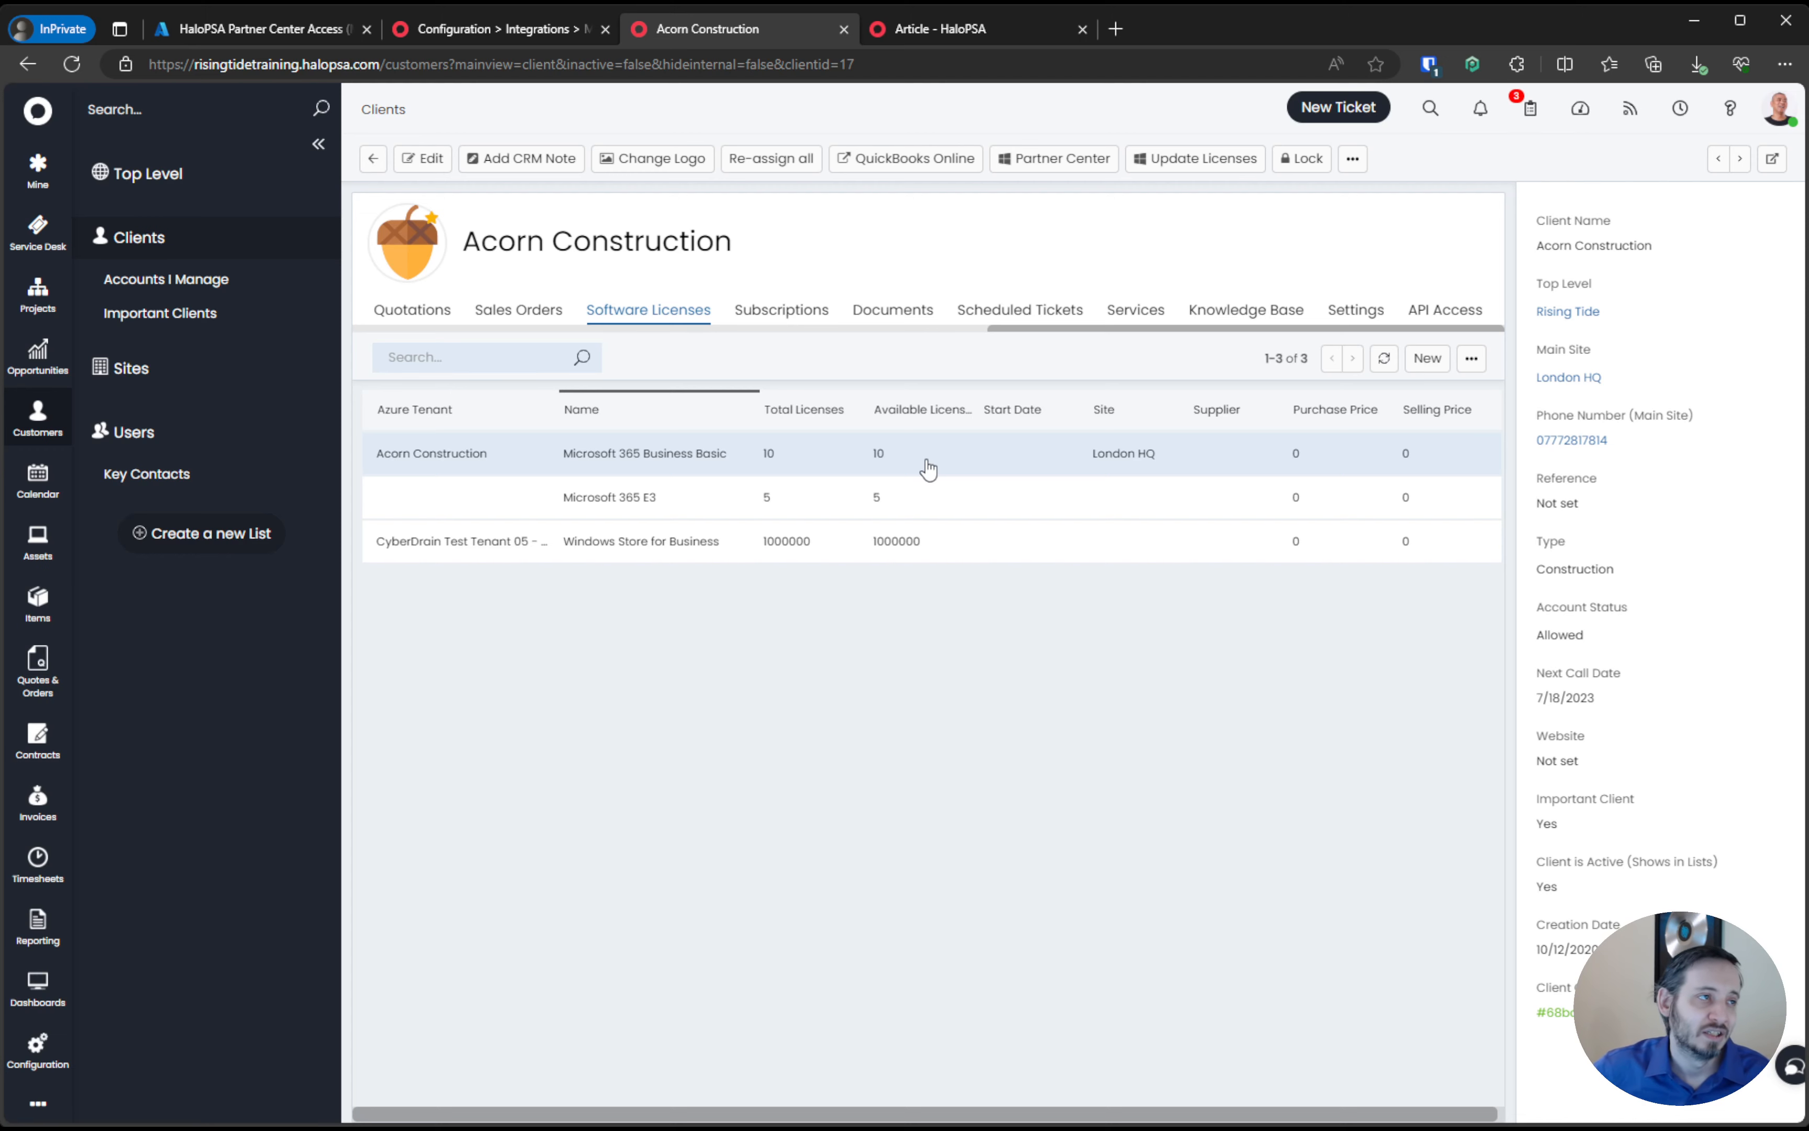
left_click(511, 29)
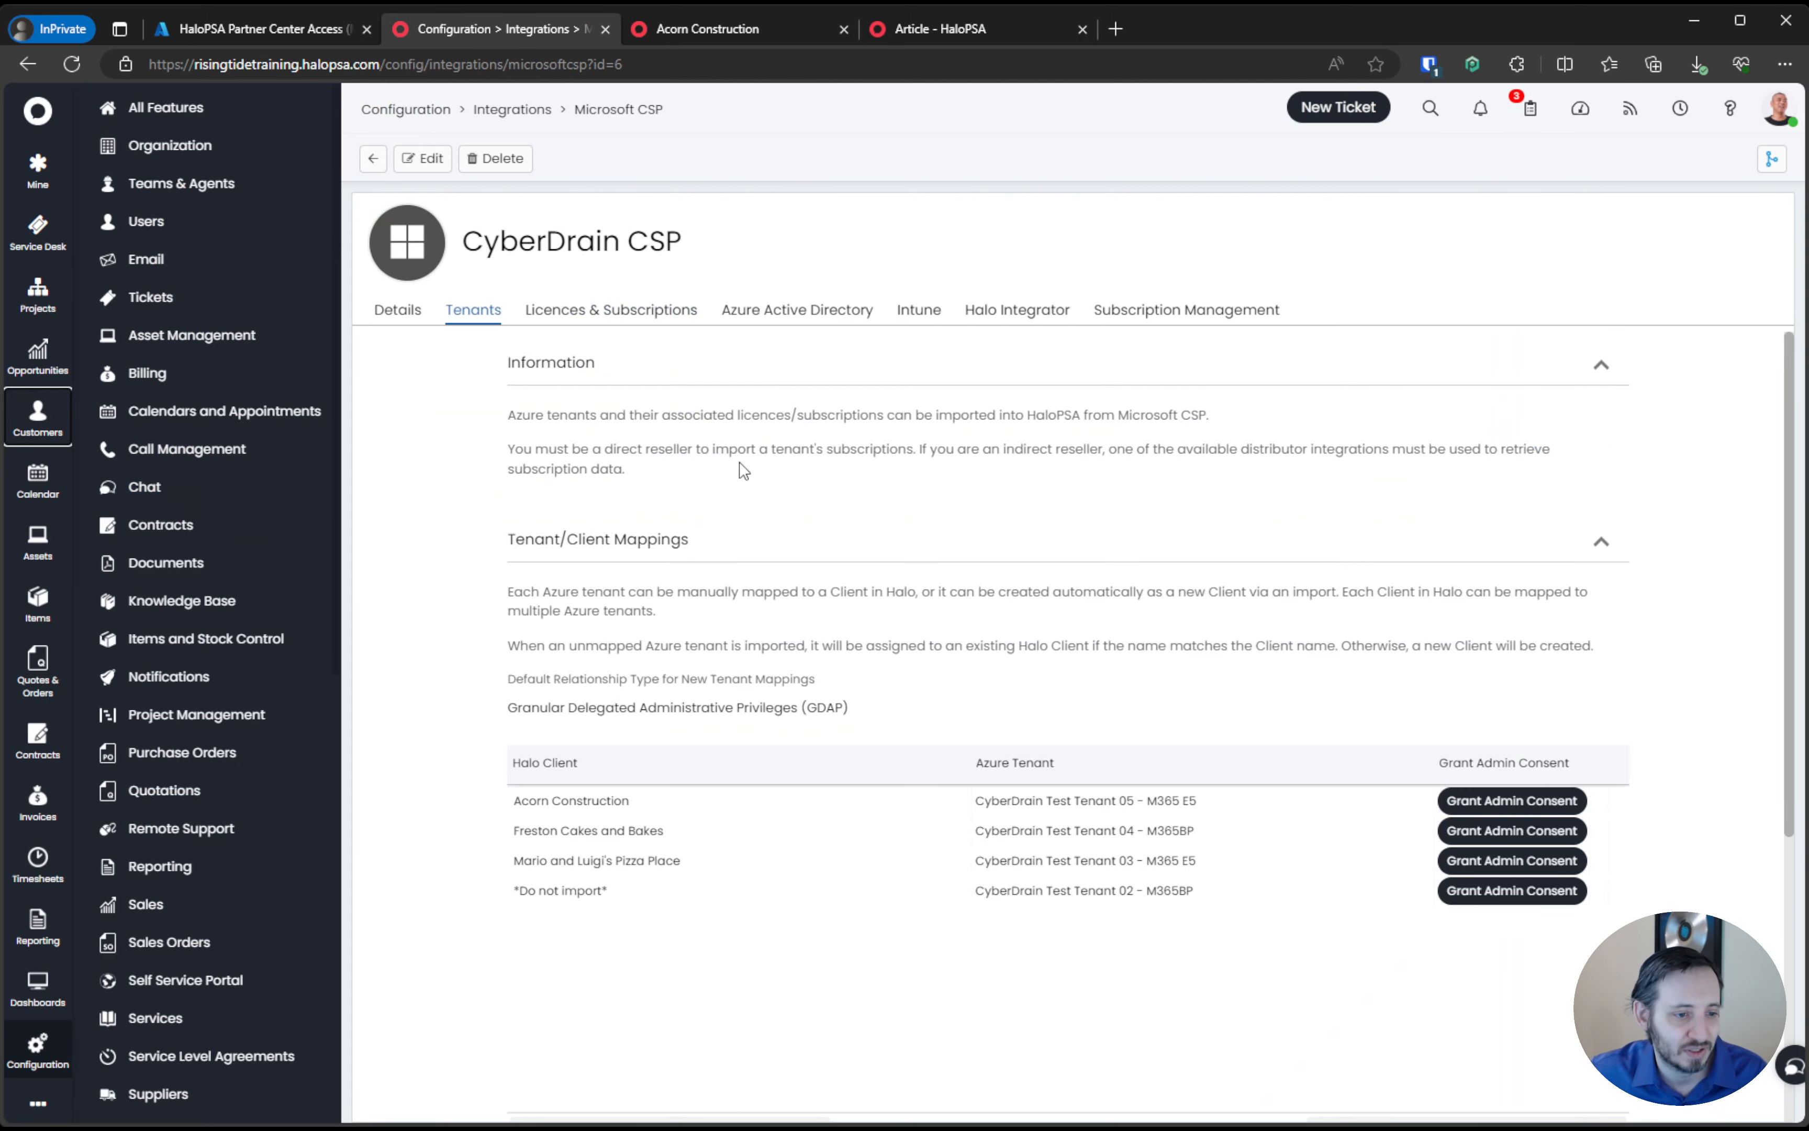
- Put the CyberDrain CSP Details into edit mode and review its Azure application setup instructions
scroll(744, 469, "down", 5)
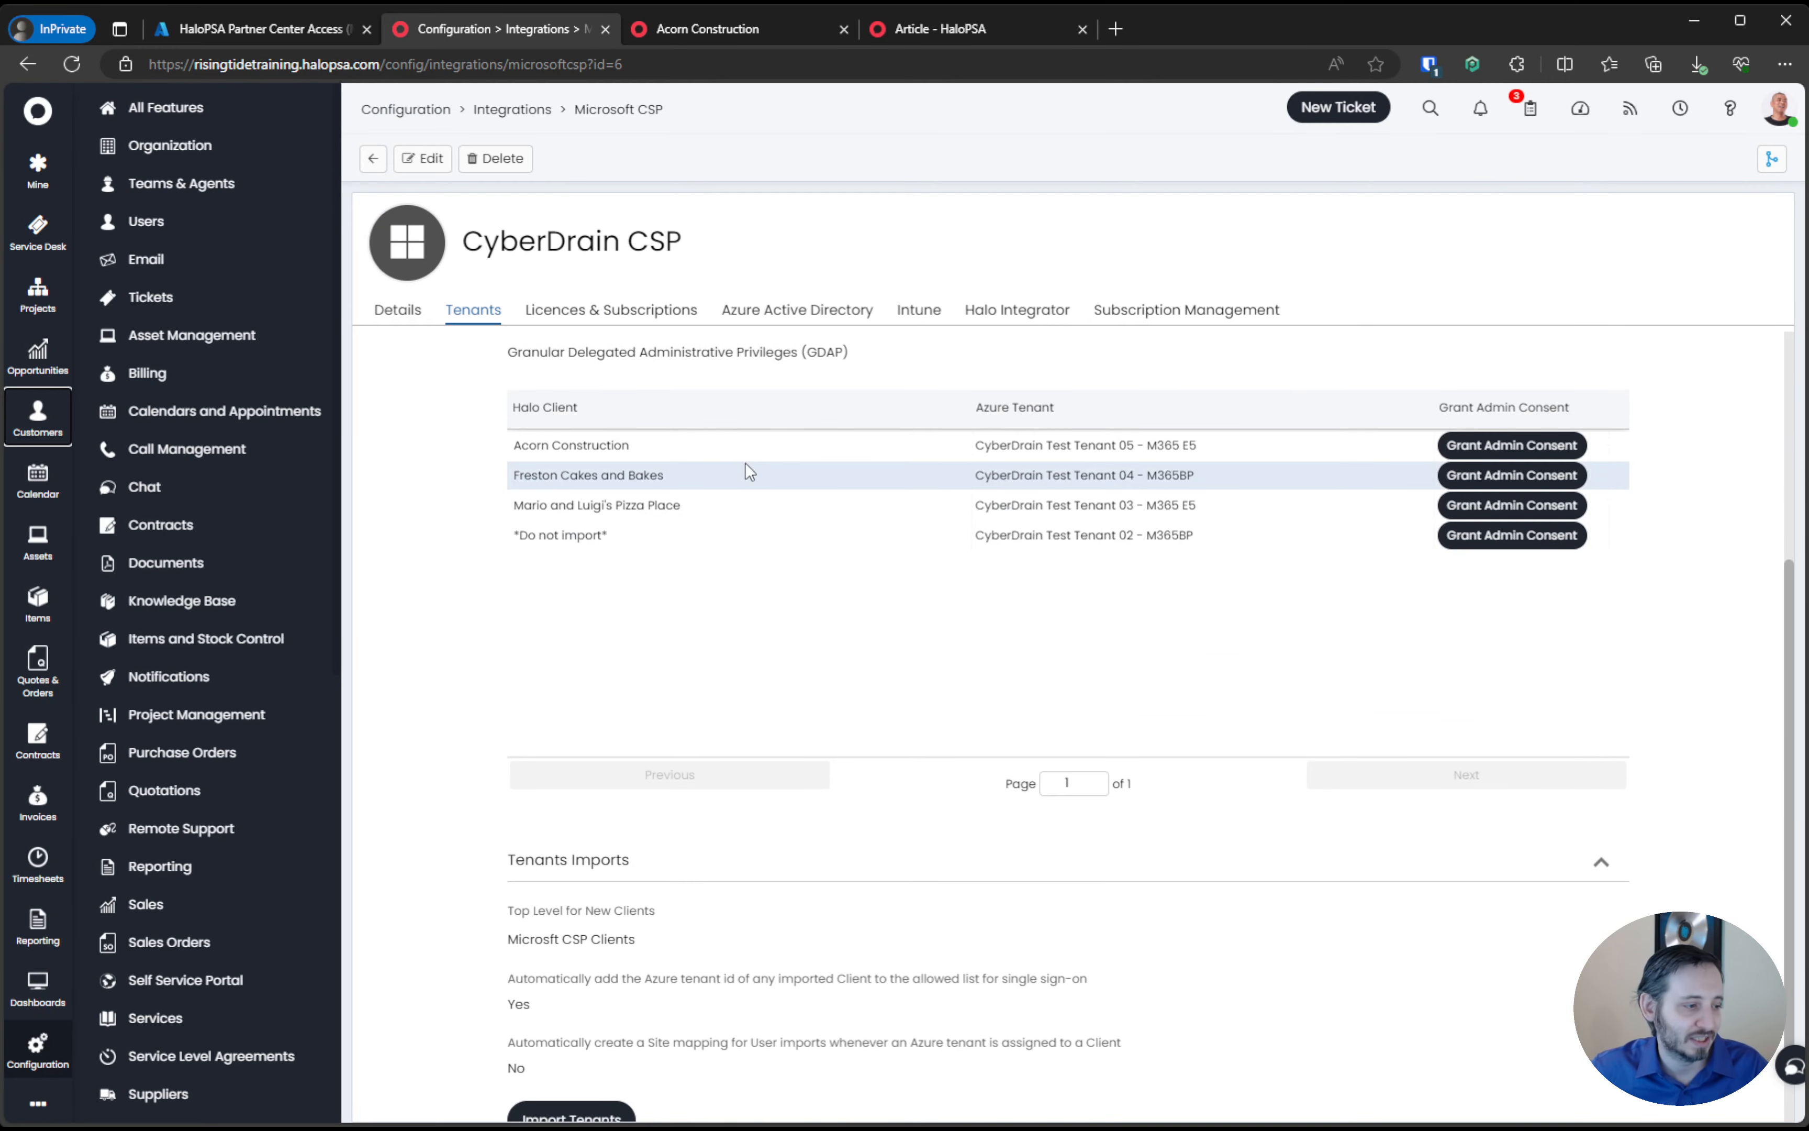
scroll(744, 463, "up", 5)
left_click(396, 309)
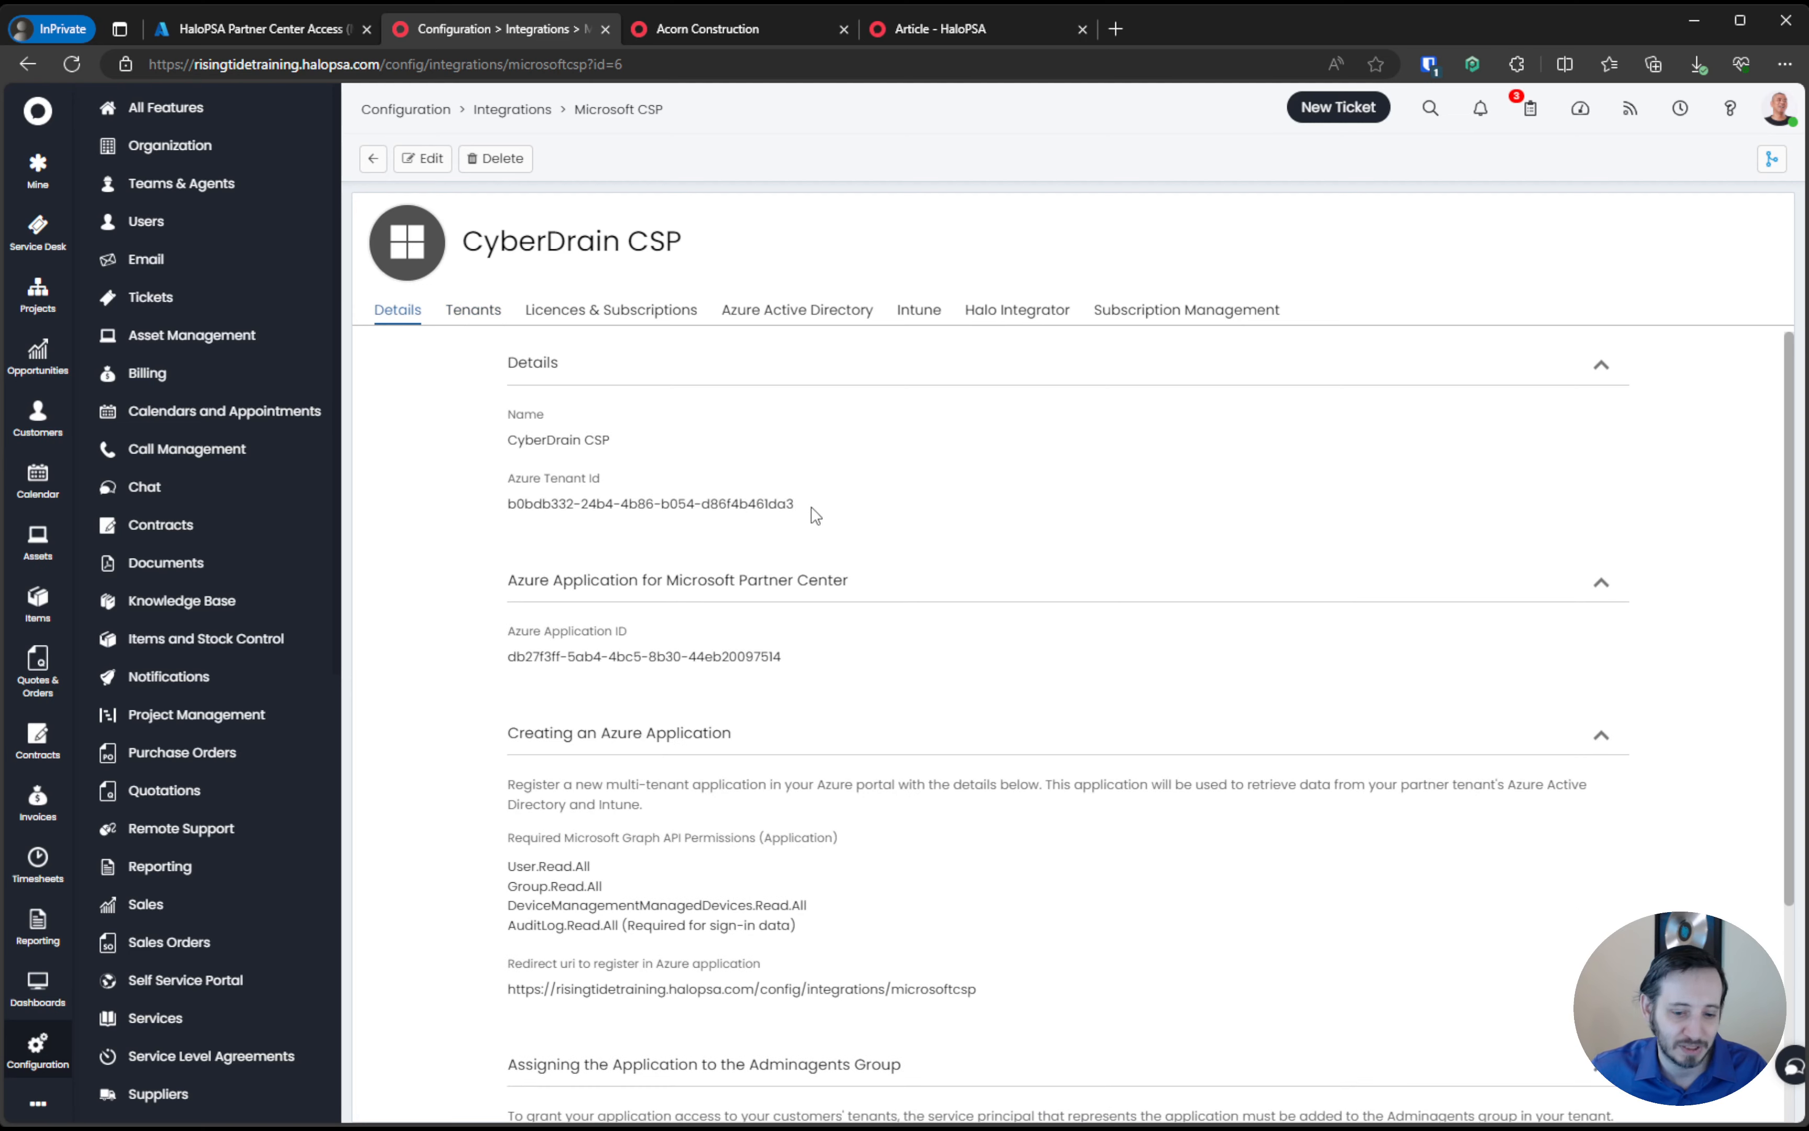
scroll(525, 416, "down", 4)
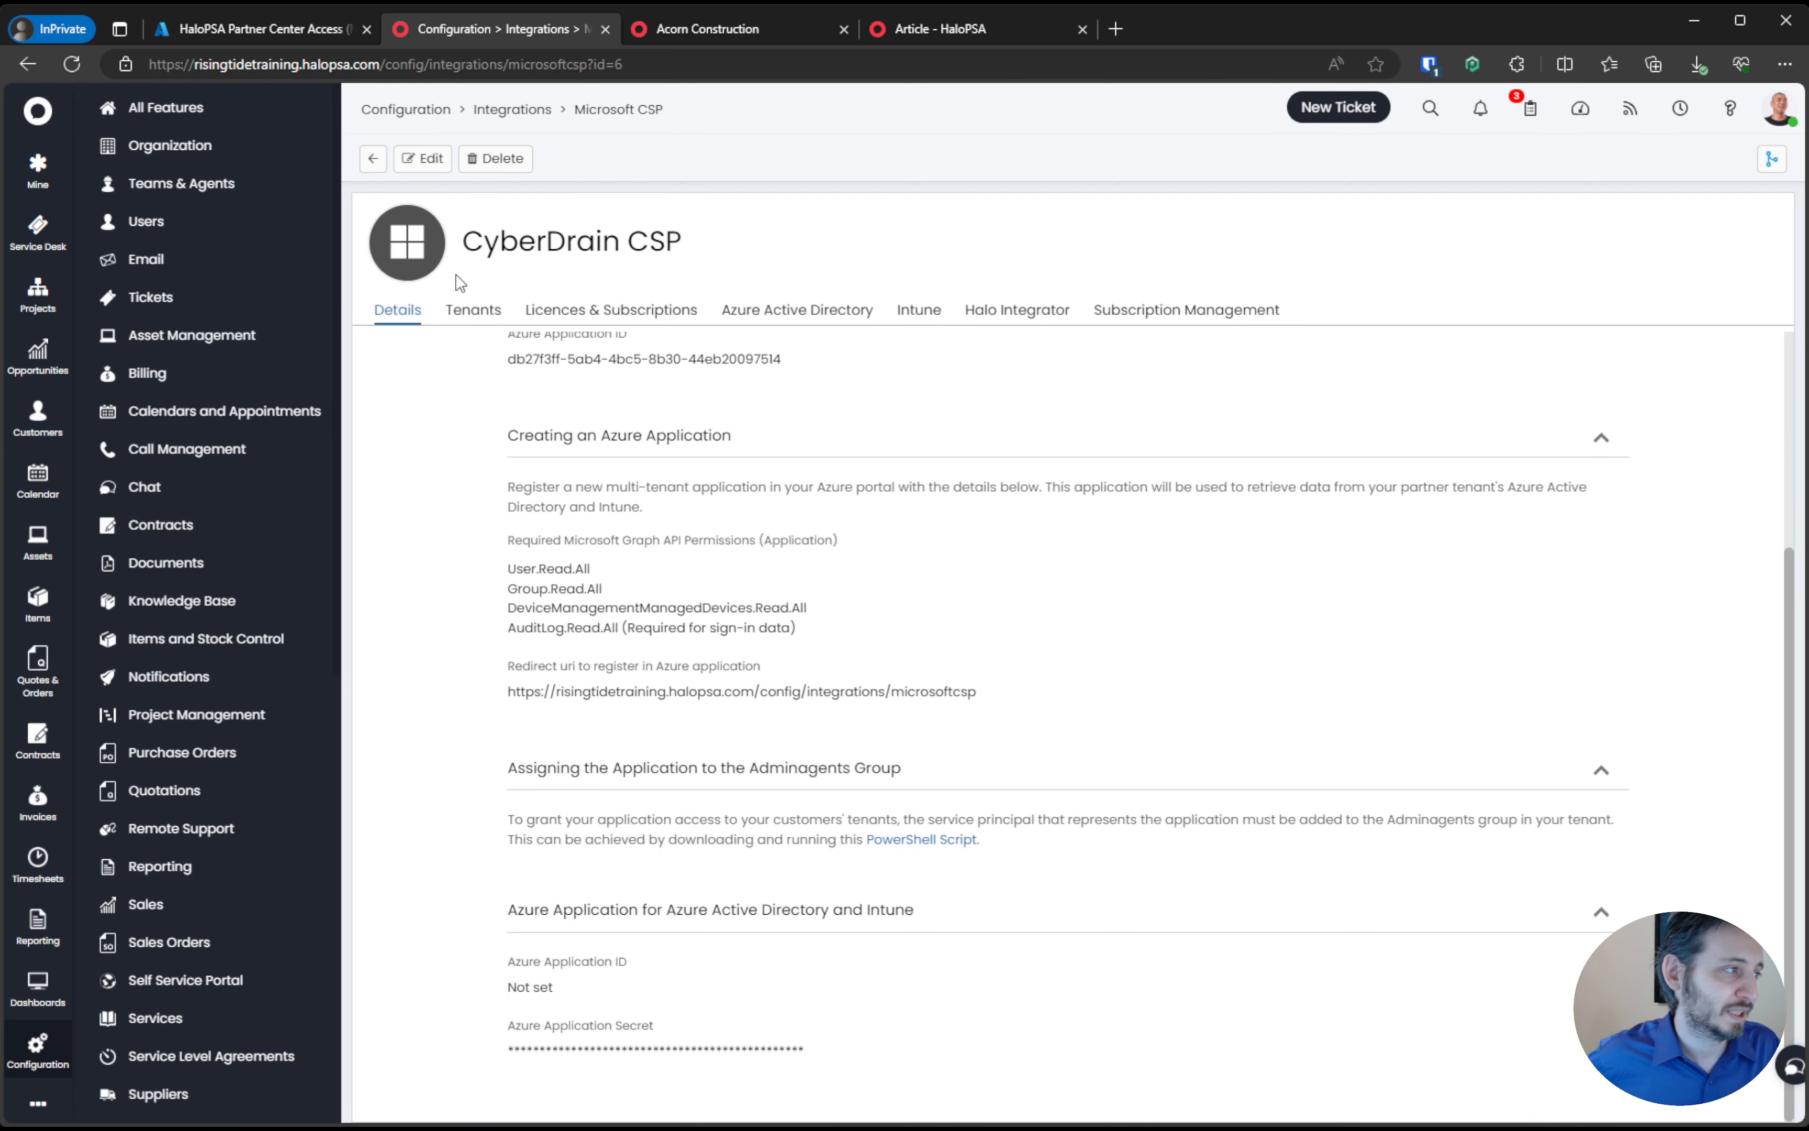
left_click(423, 157)
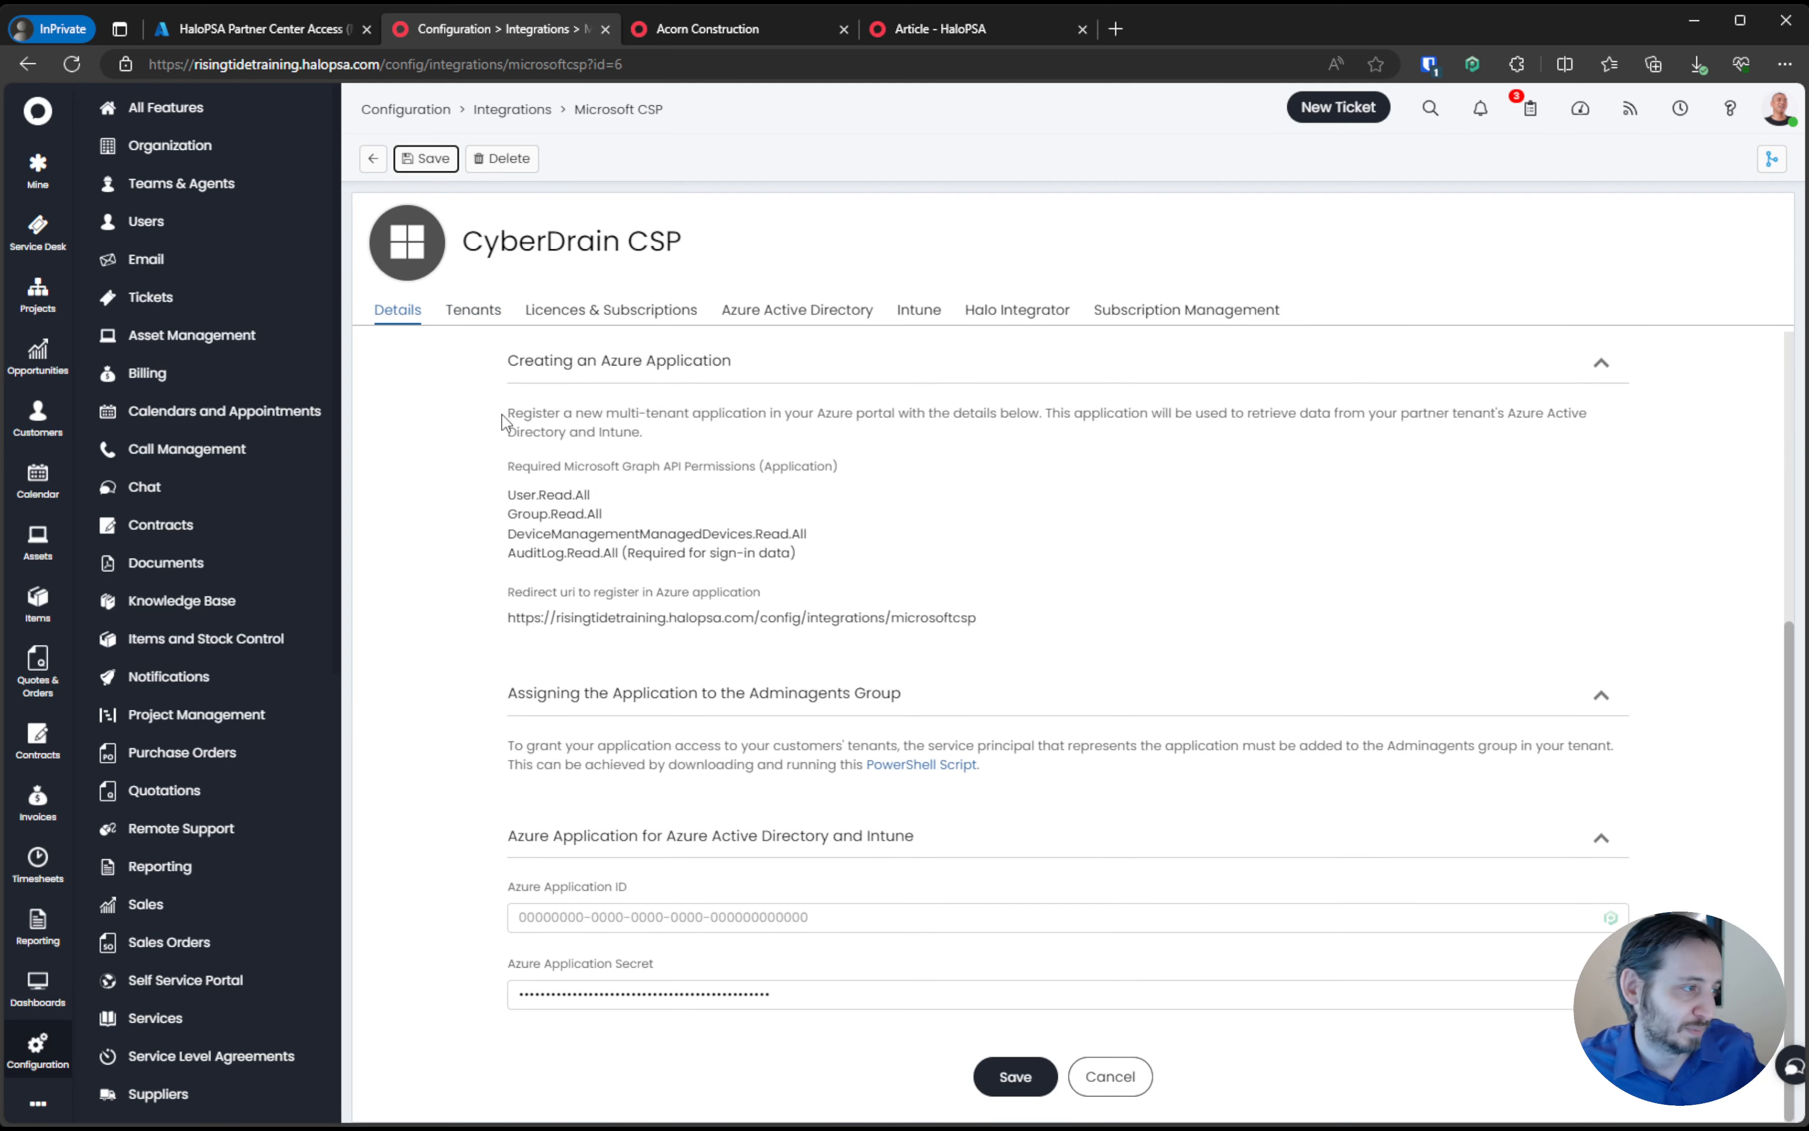
left_click_drag(501, 421, 1125, 979)
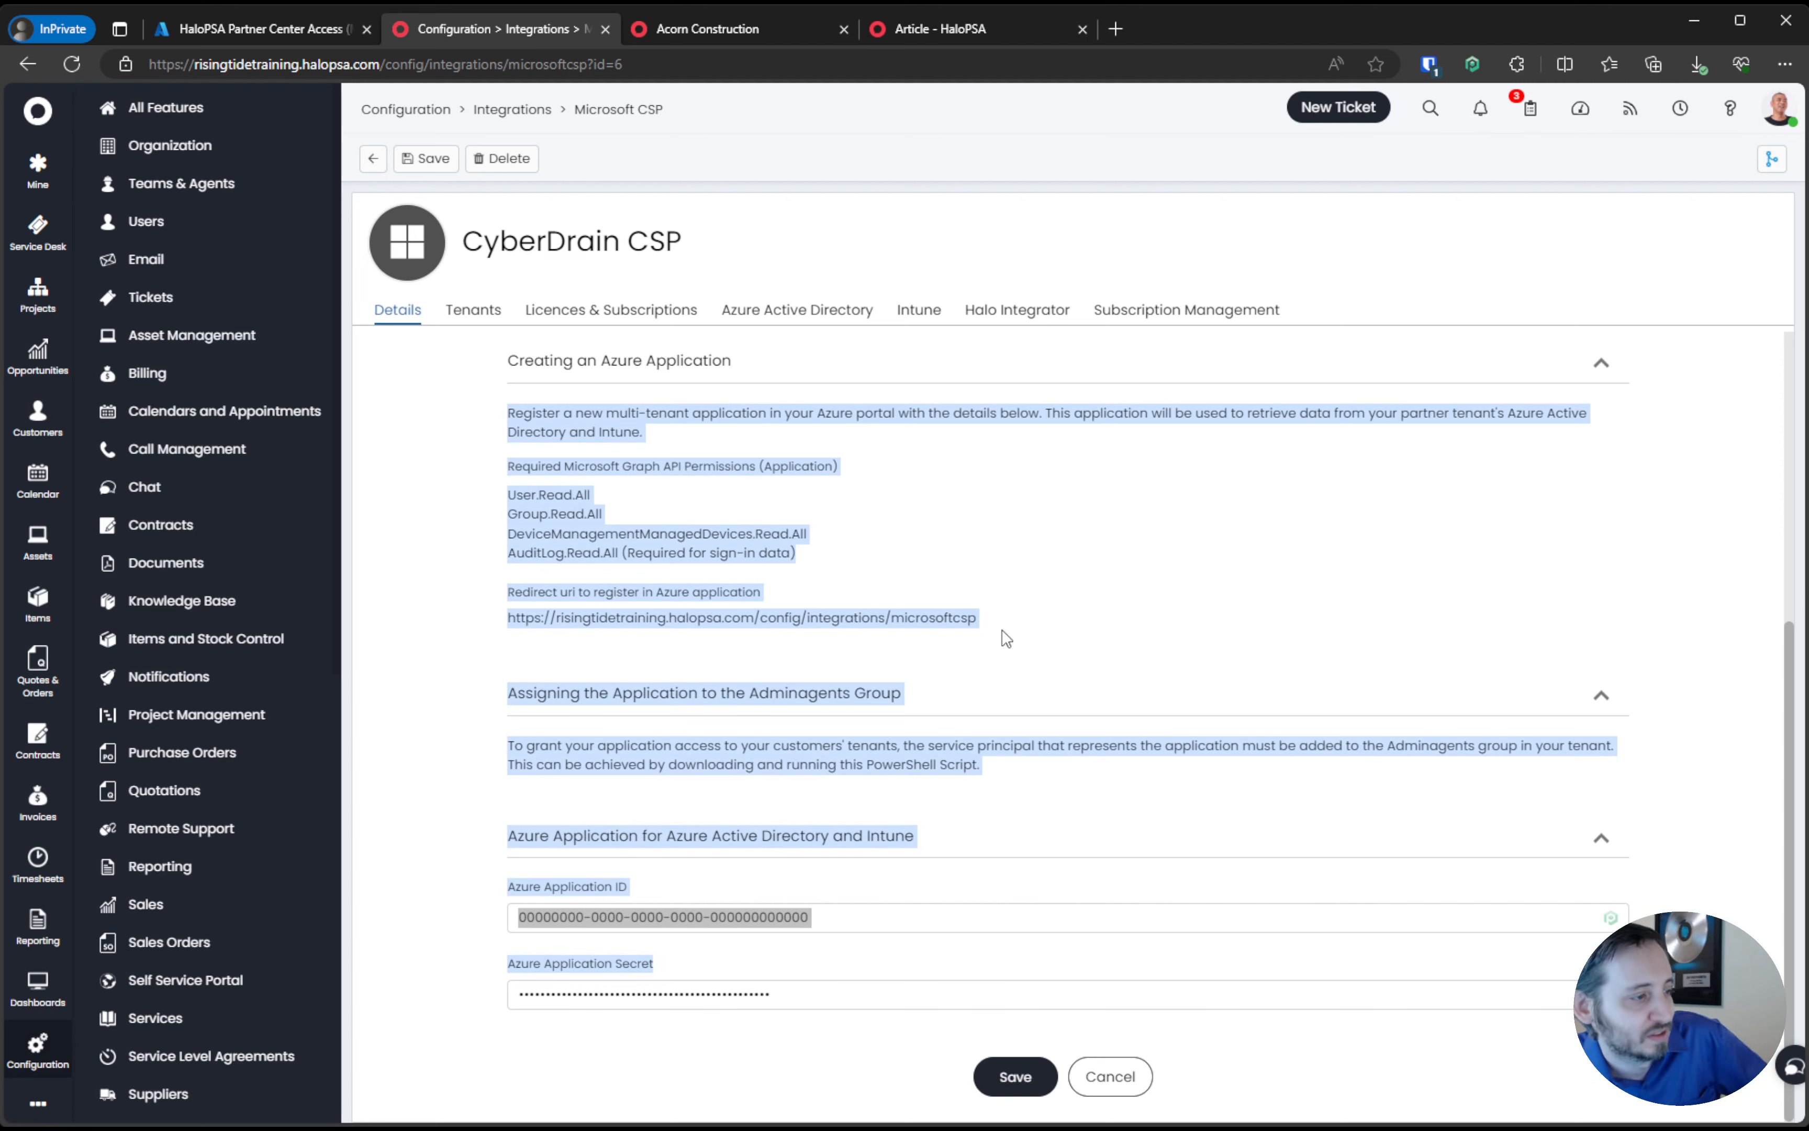
left_click(1018, 510)
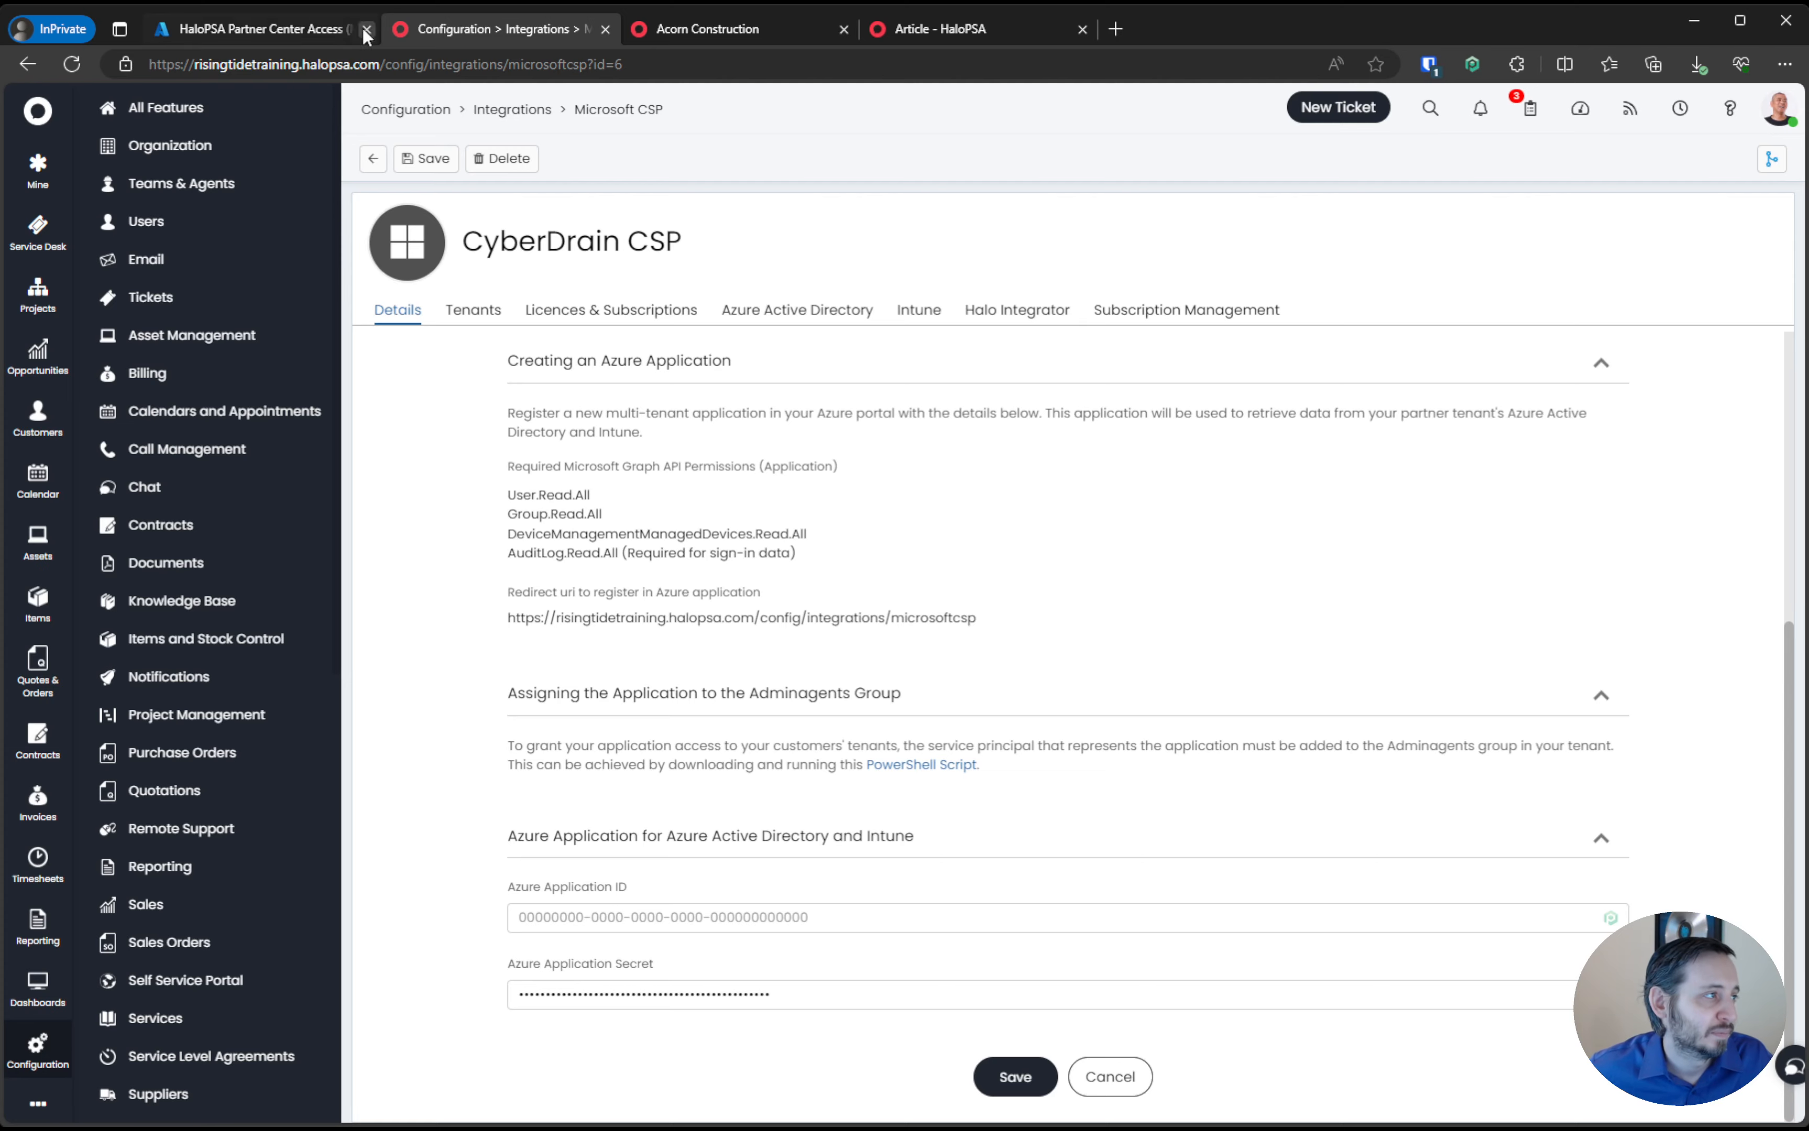
left_click(295, 31)
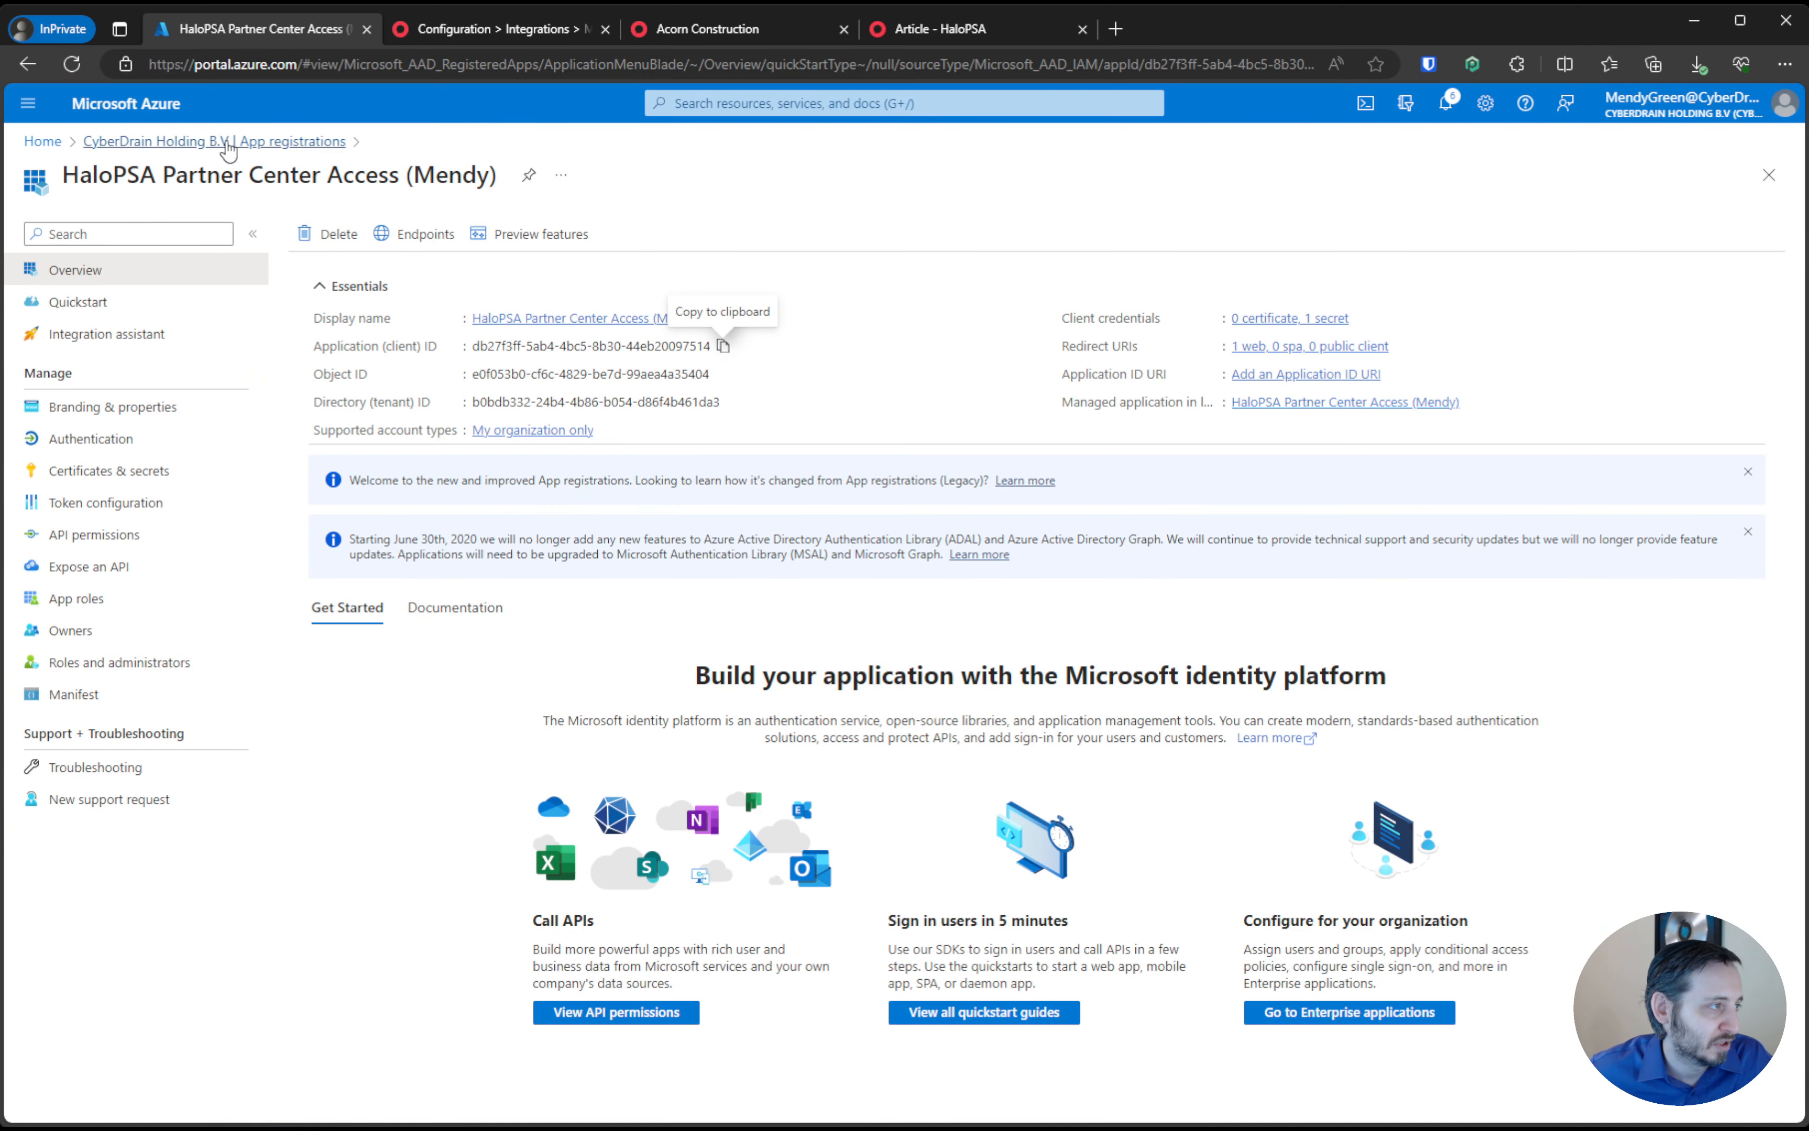
- Start a new app registration in Azure App registrations and make it multitenant
left_click(114, 143)
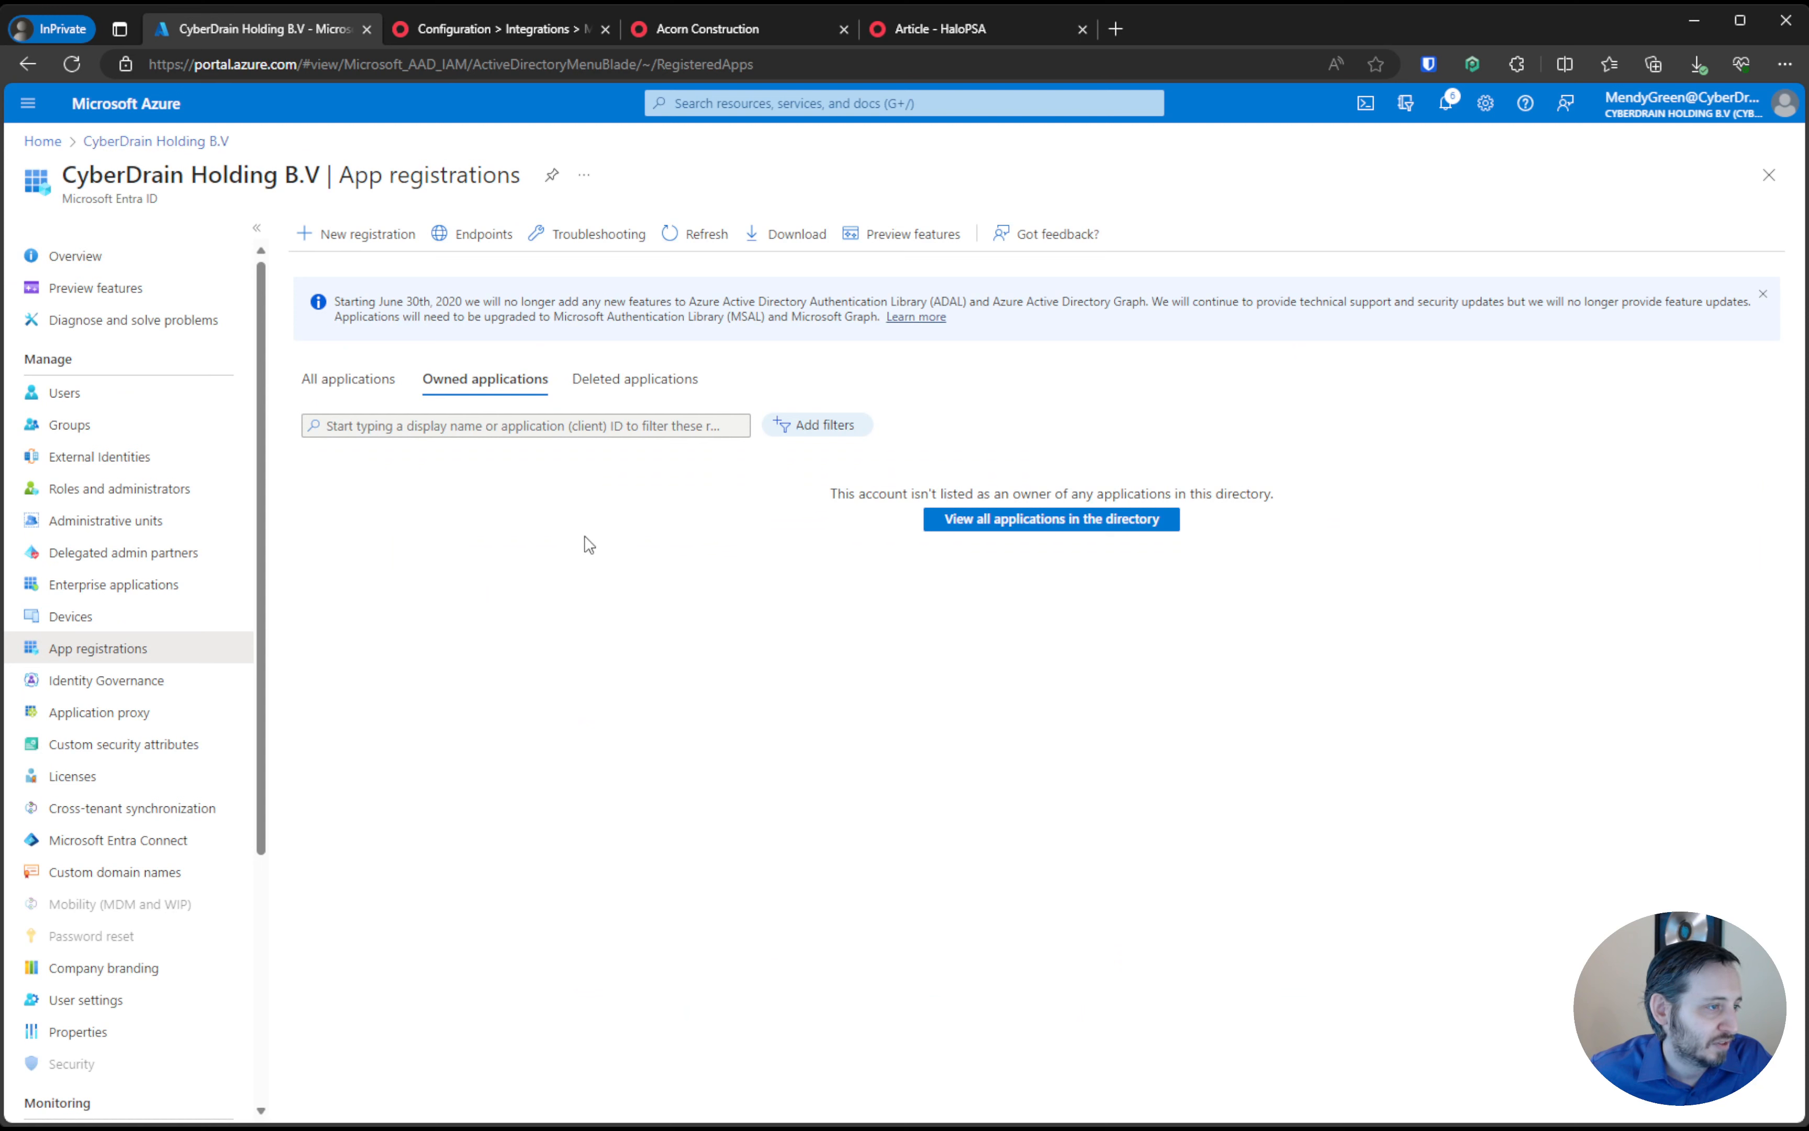
left_click(693, 234)
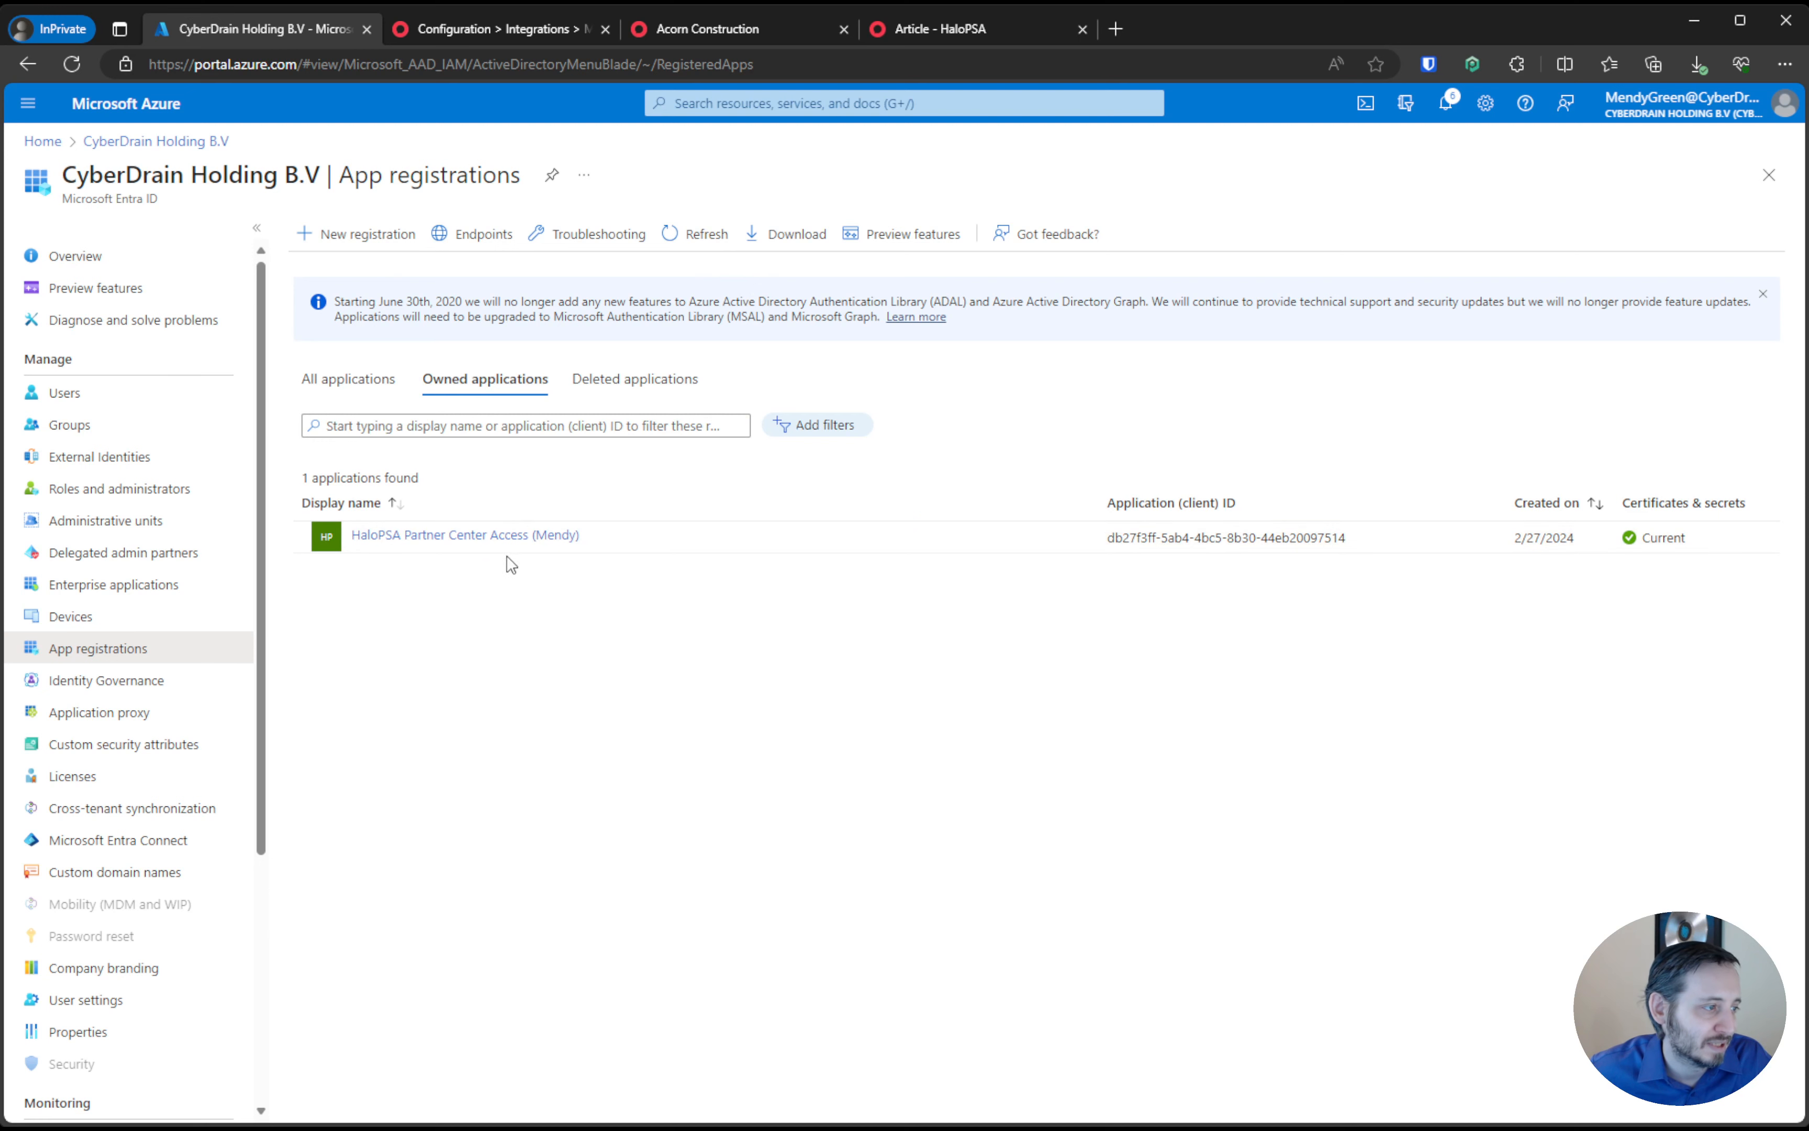
left_click(368, 235)
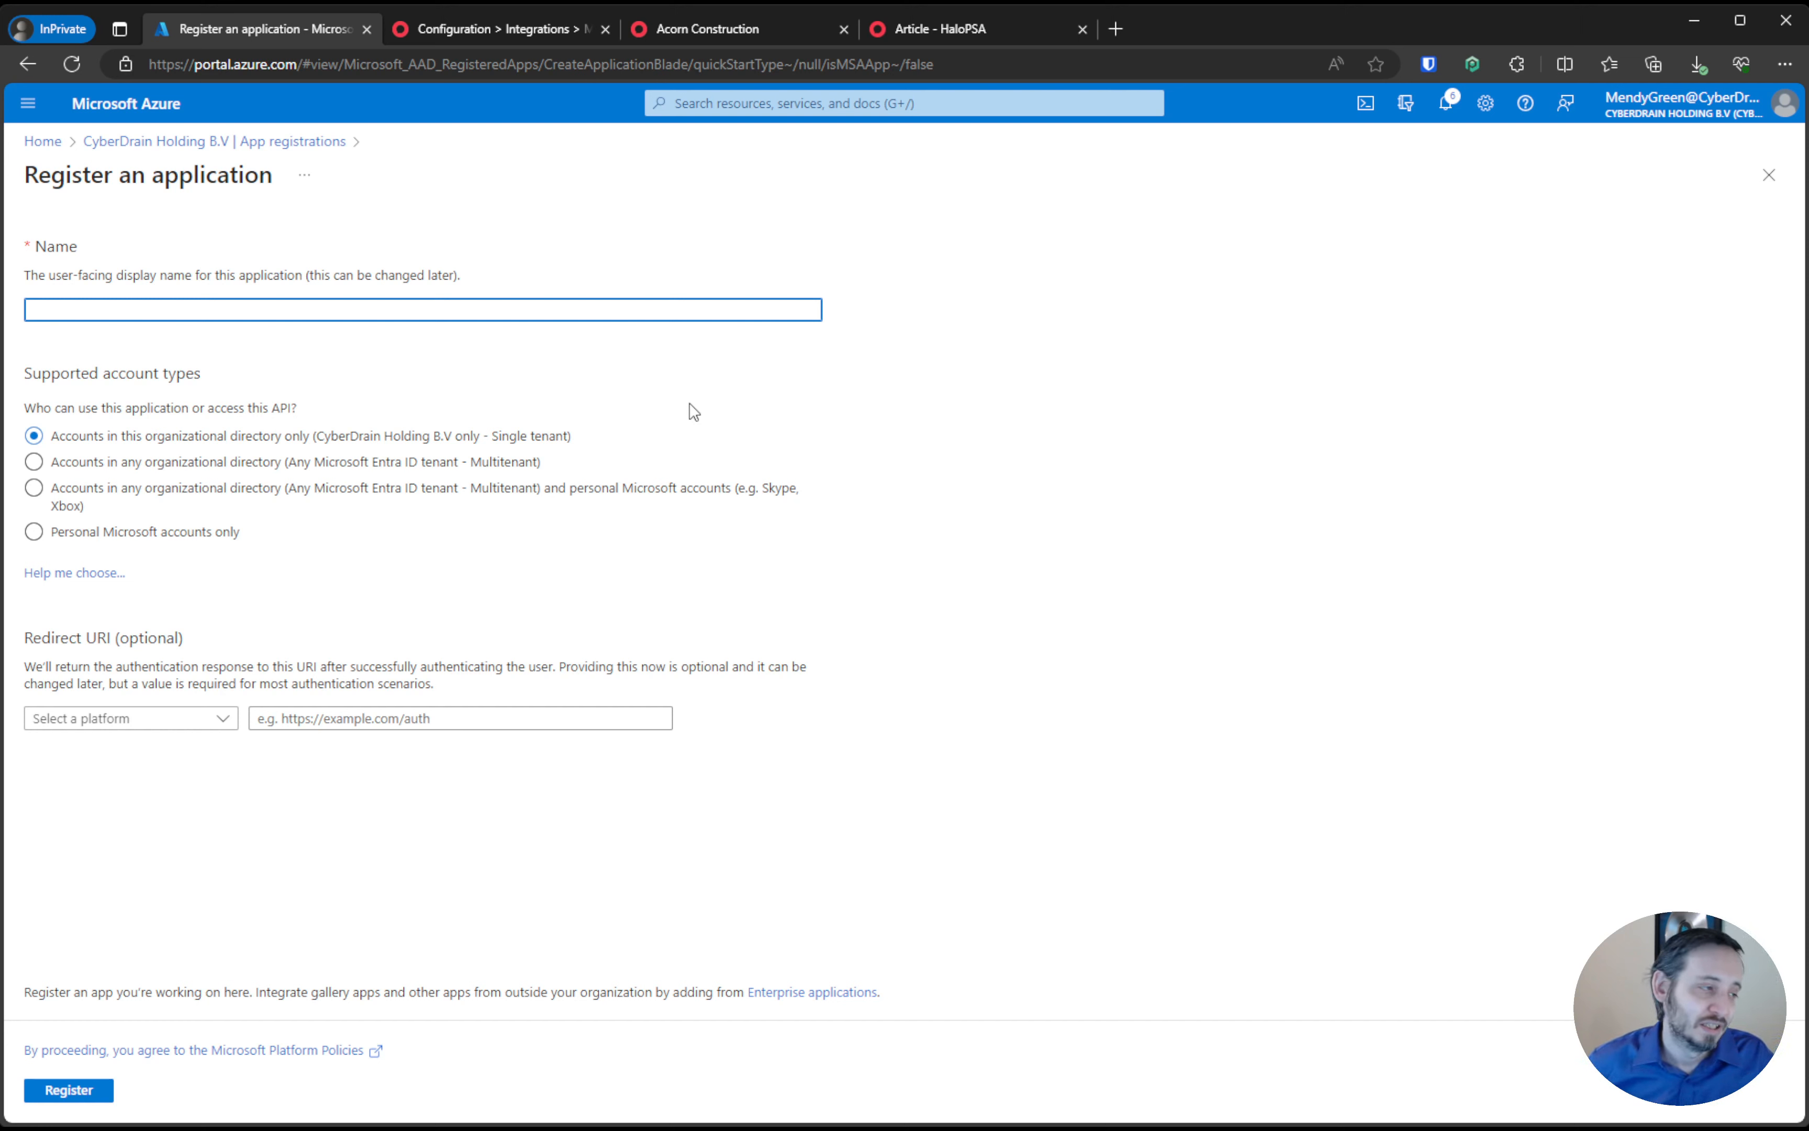
left_click(402, 462)
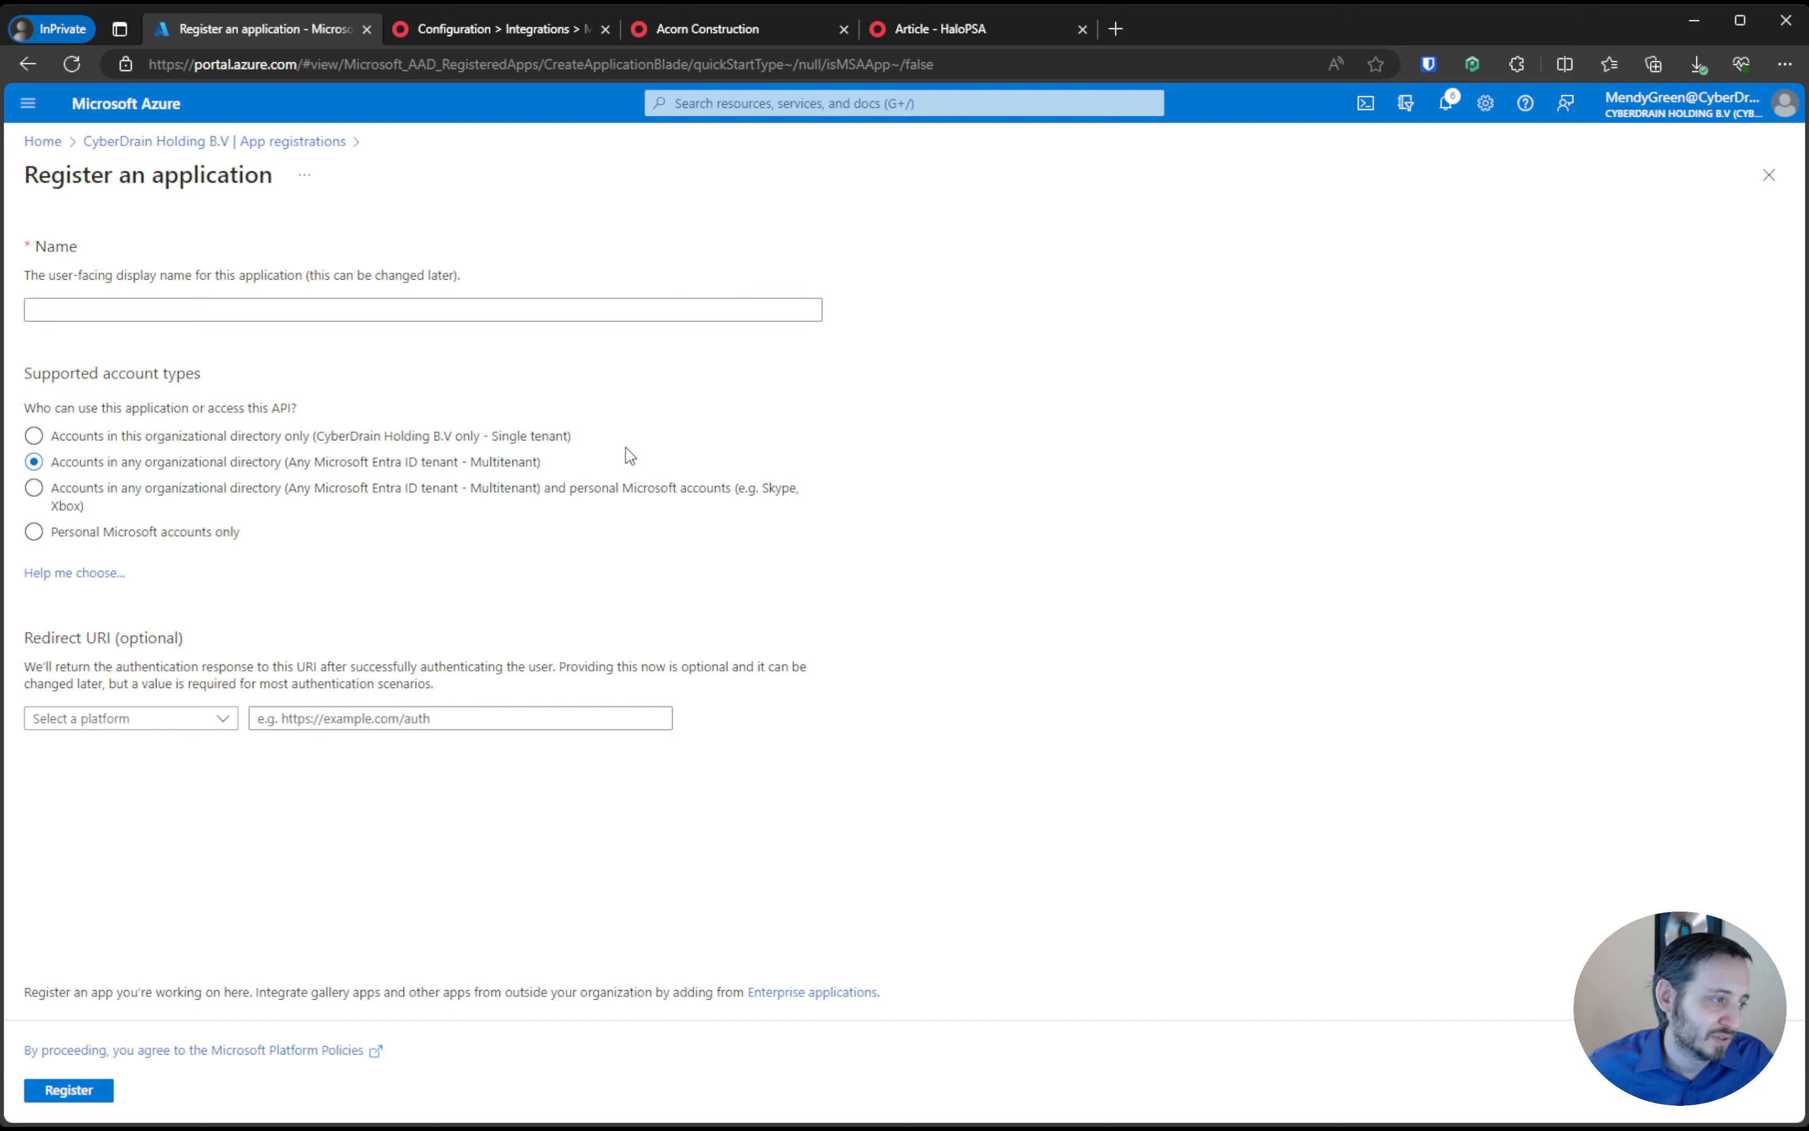
left_click_drag(532, 462, 187, 464)
- Name the app 'Rising Tide Demo End User Sync Support' and set its redirect platform to Web
left_click(400, 309)
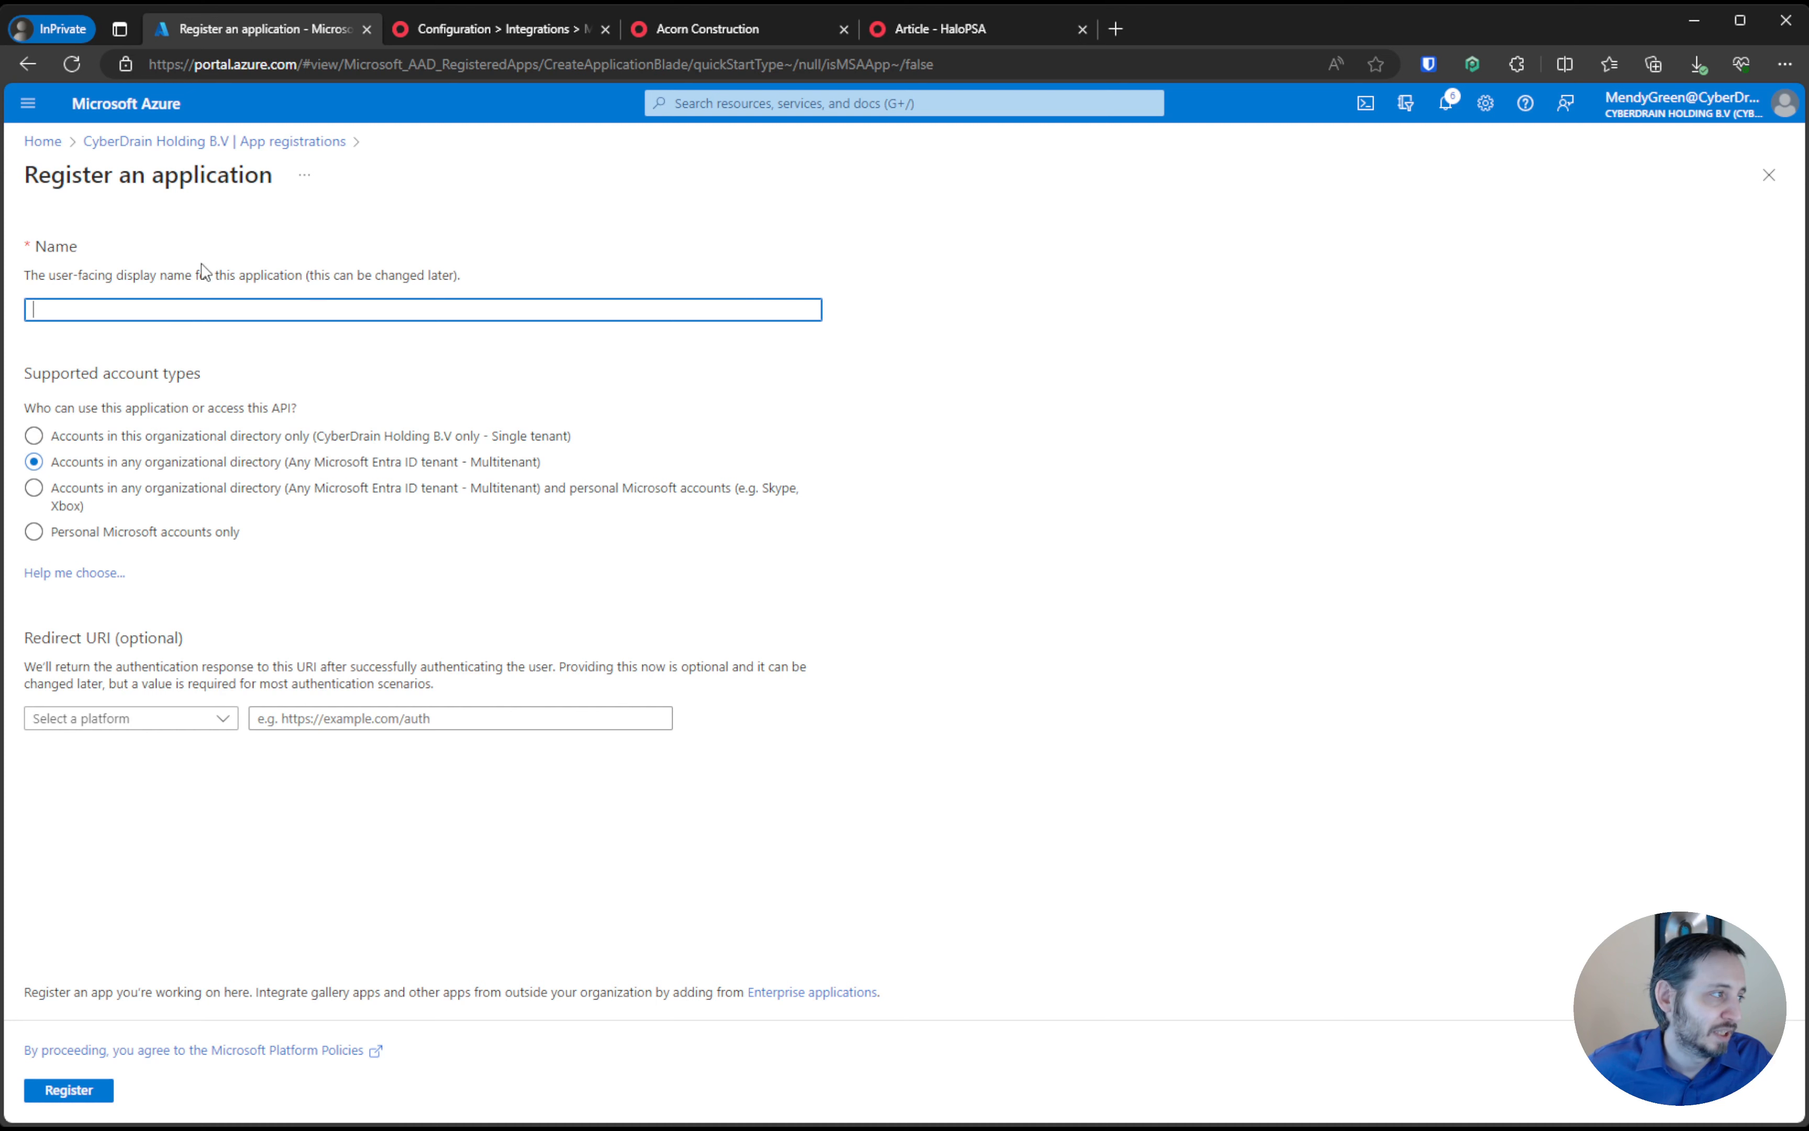
left_click_drag(47, 277, 462, 277)
left_click(479, 309)
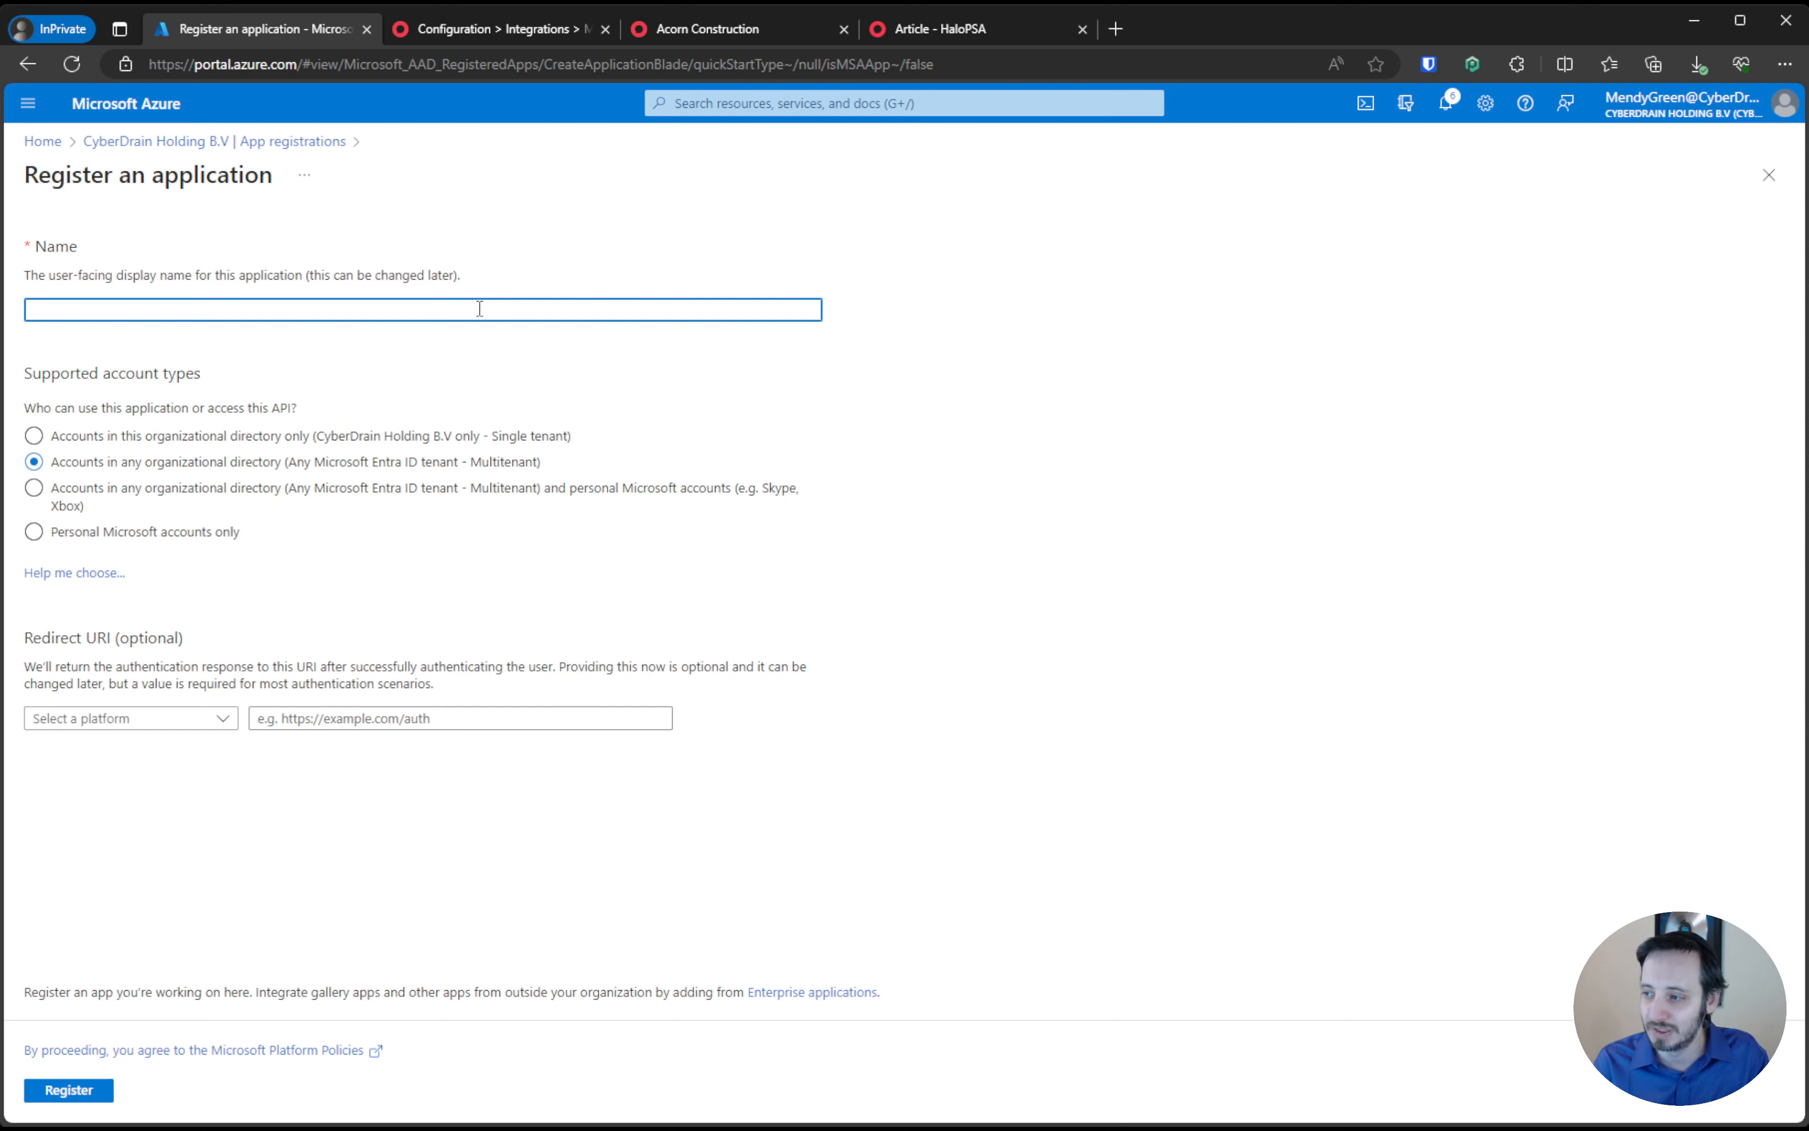
type("Risi")
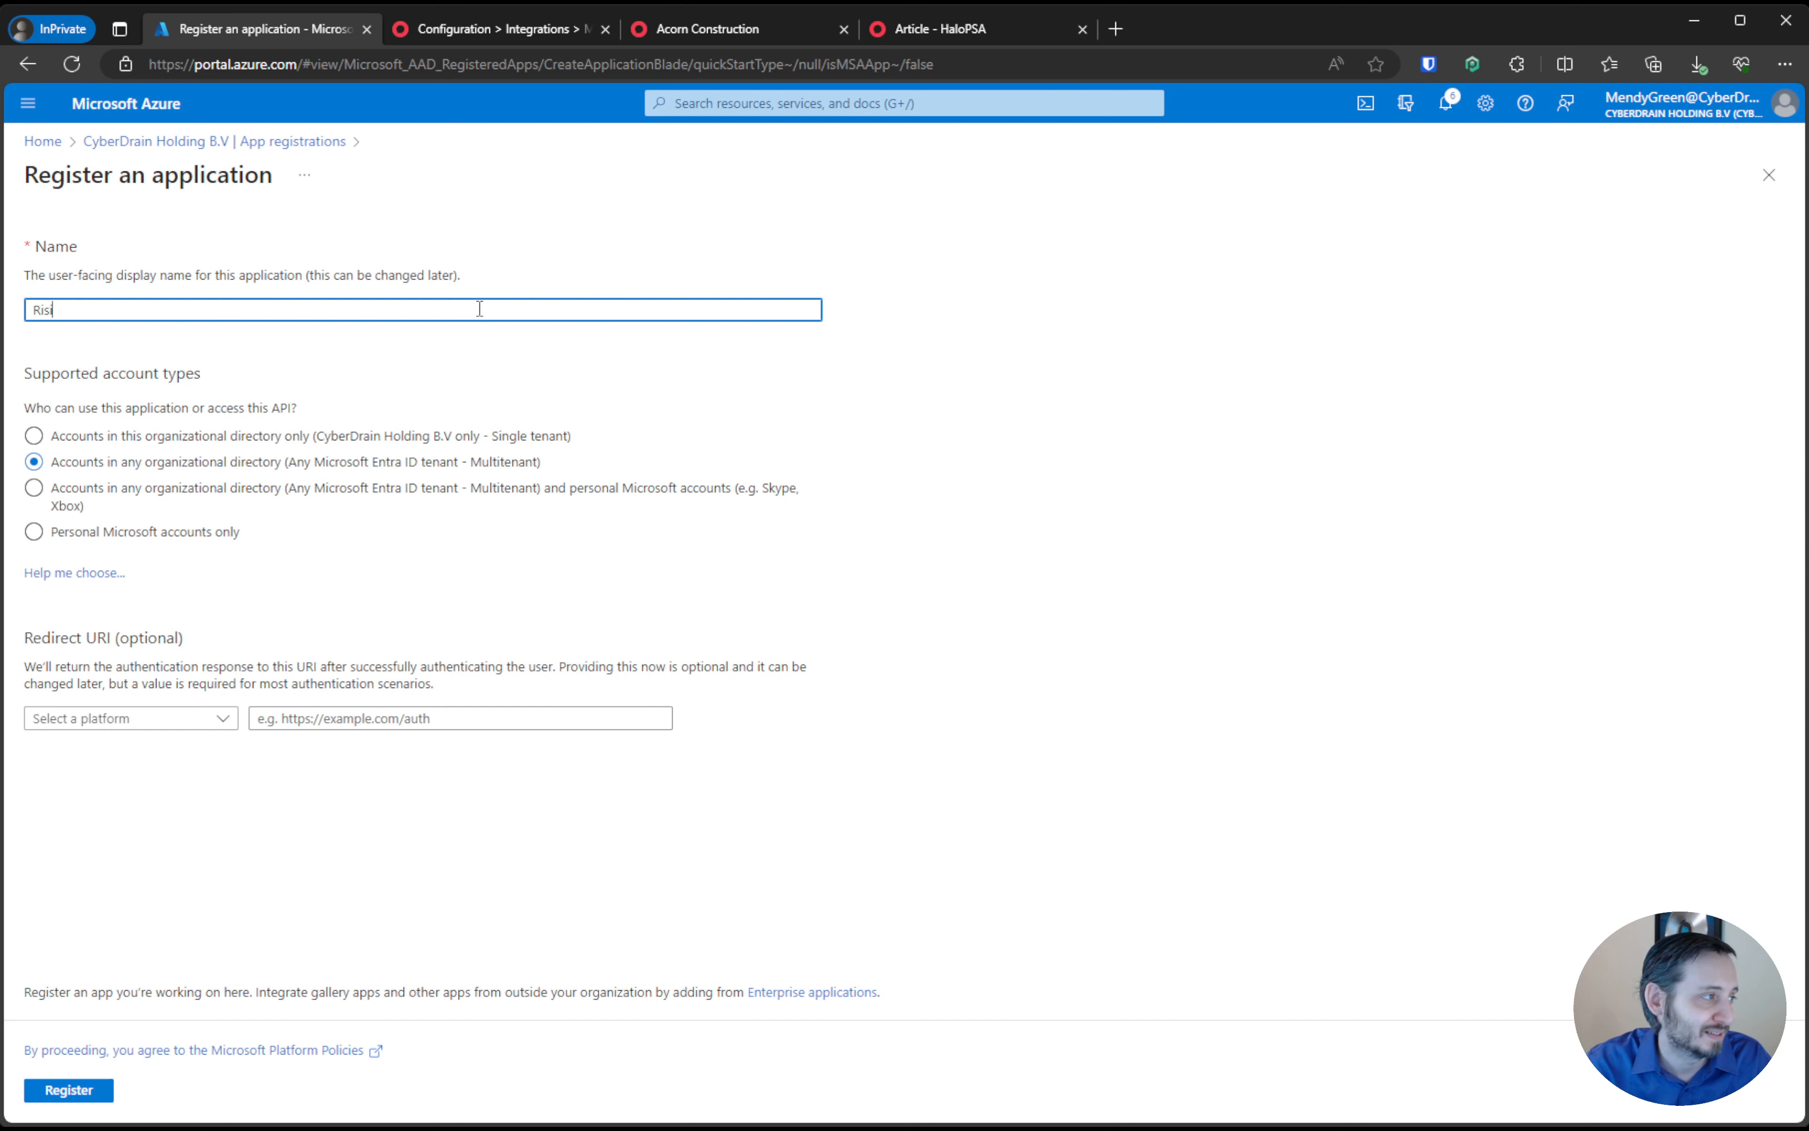
type("ng Tide De")
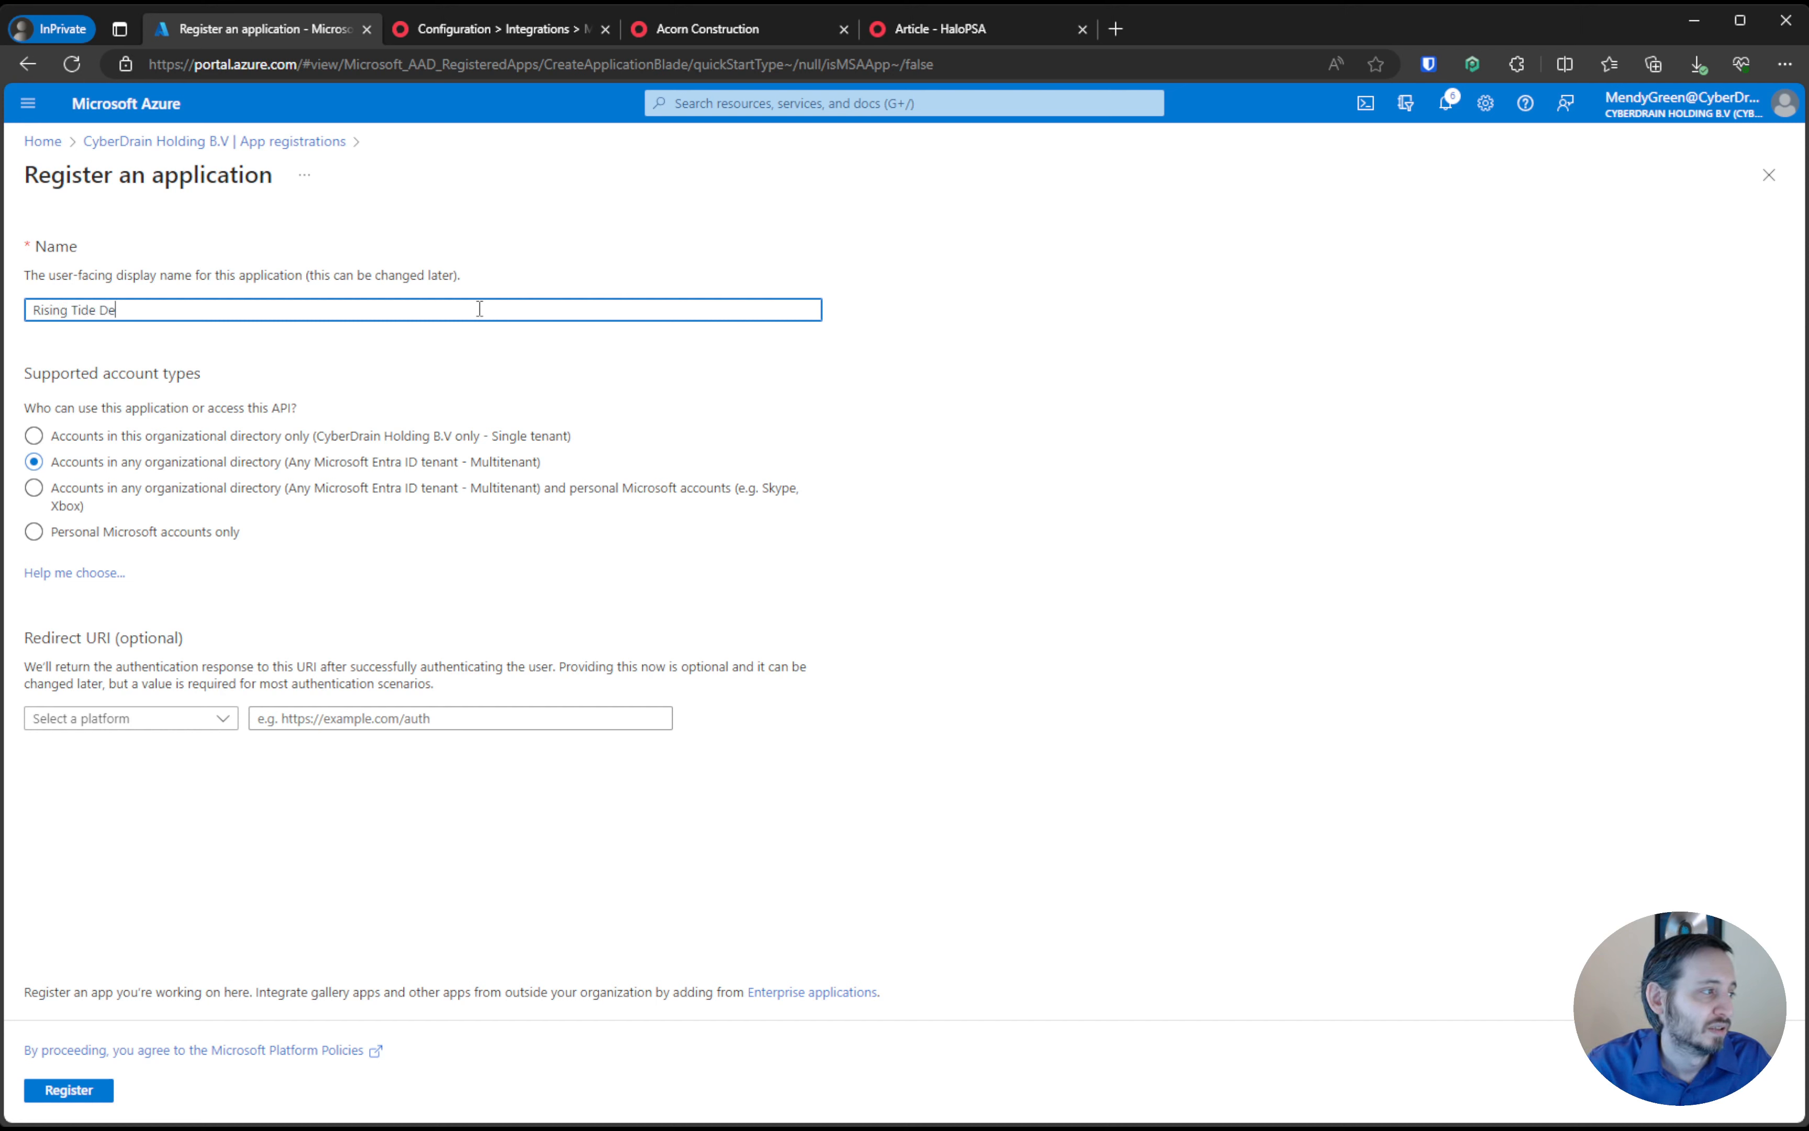
type("mo End User Su")
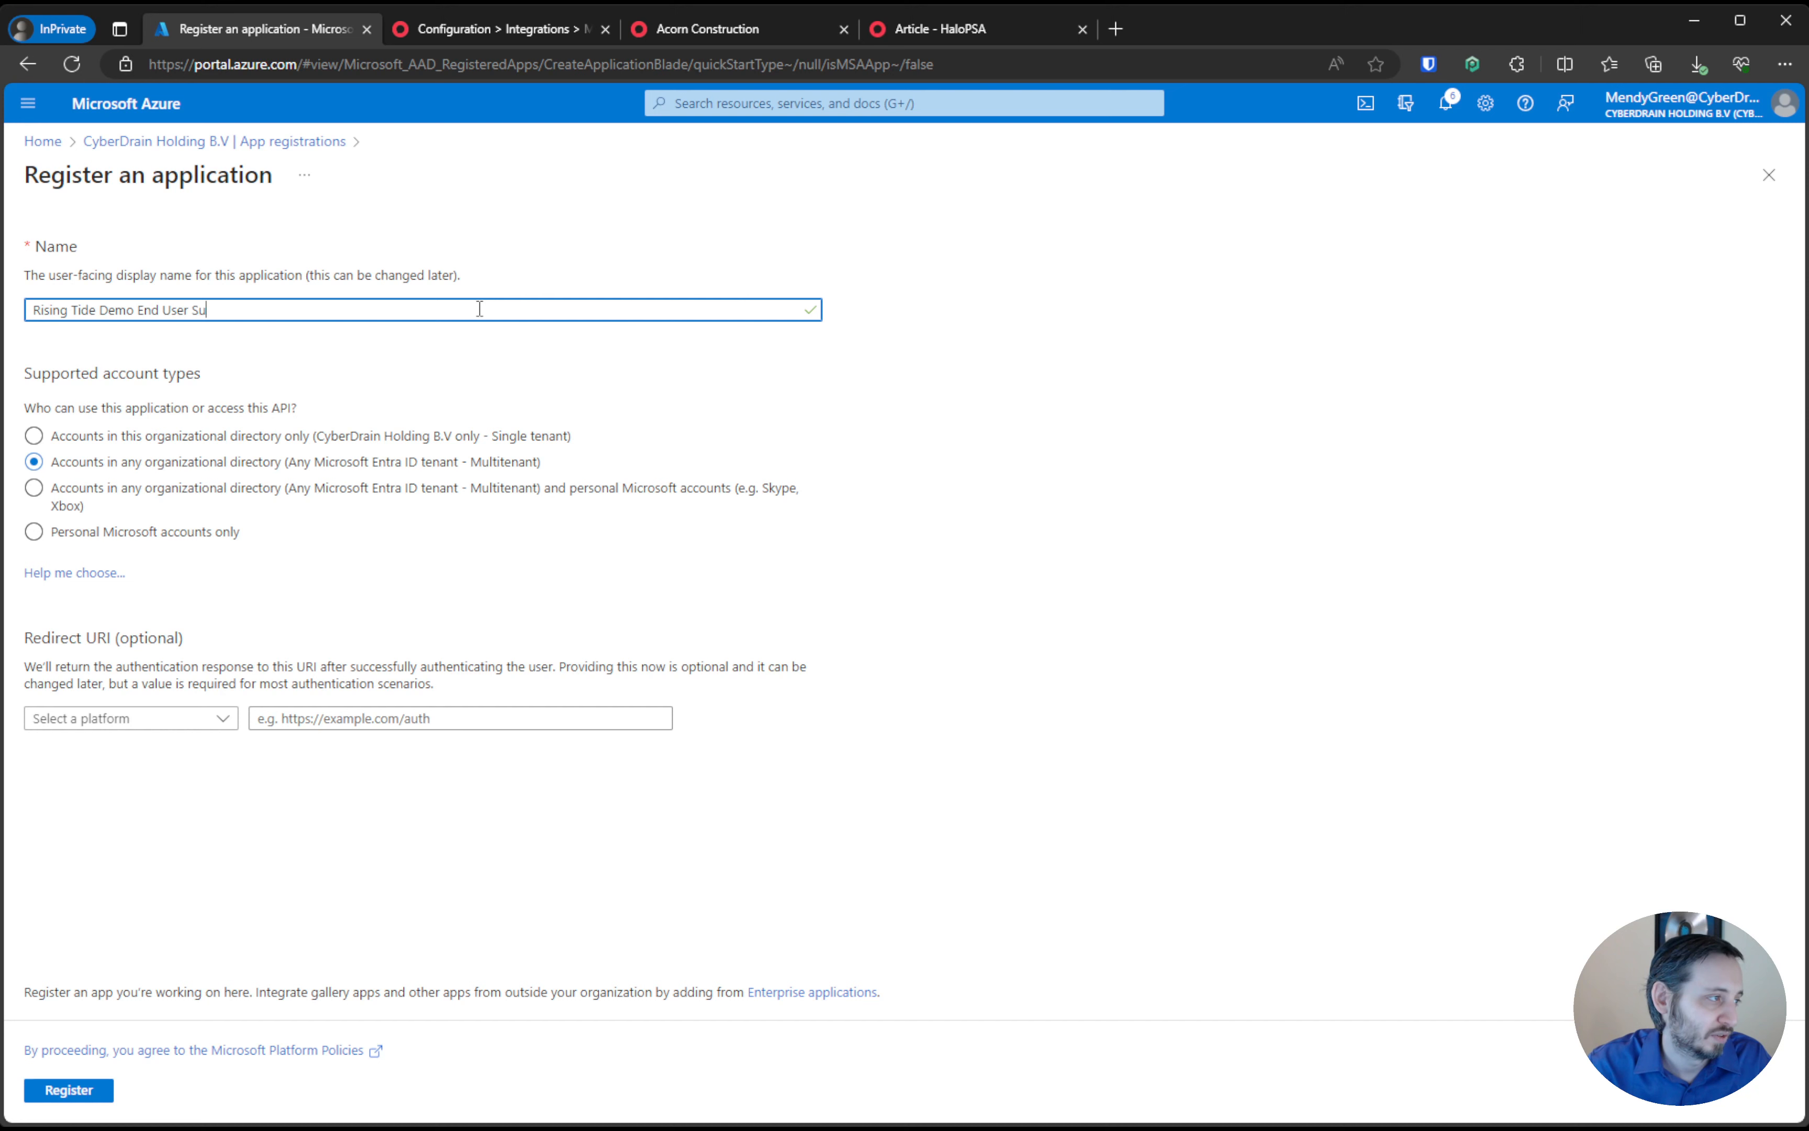
key("BackSpace")
type("ync Support")
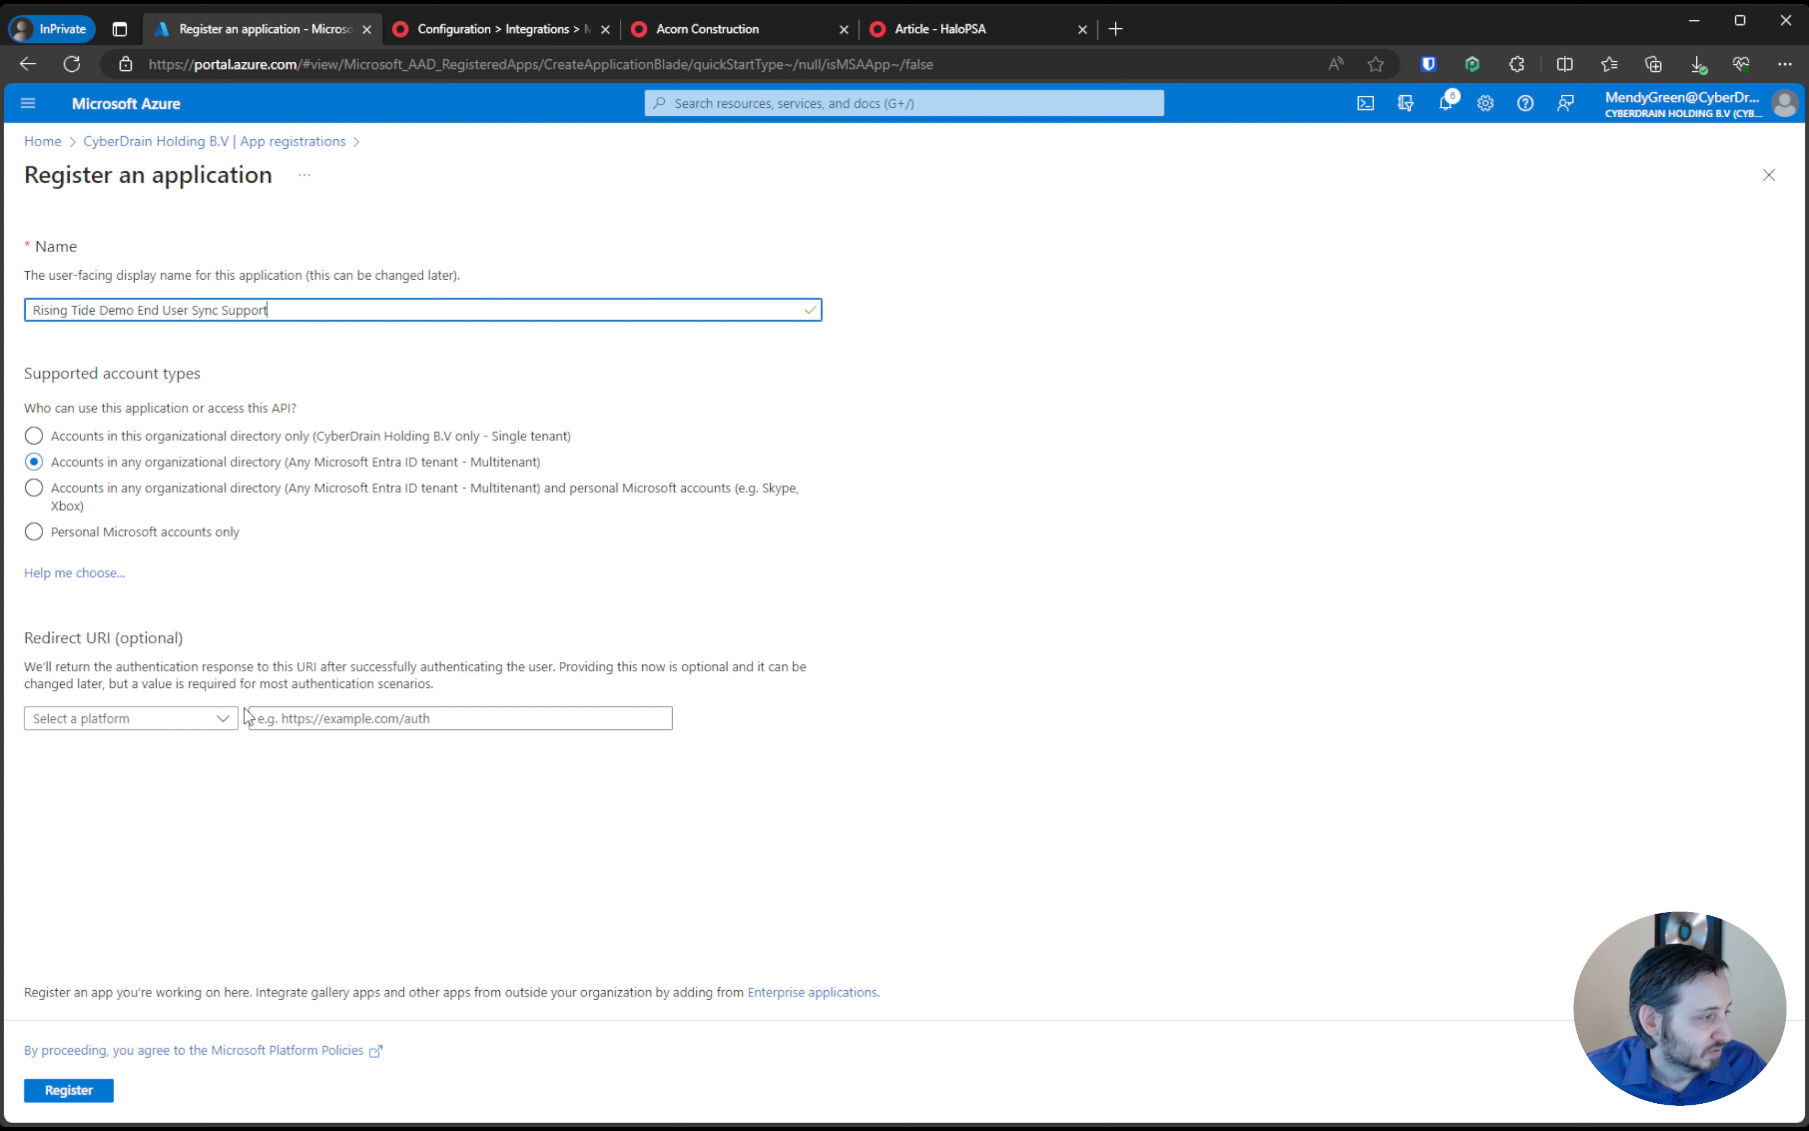
left_click(217, 718)
left_click(150, 775)
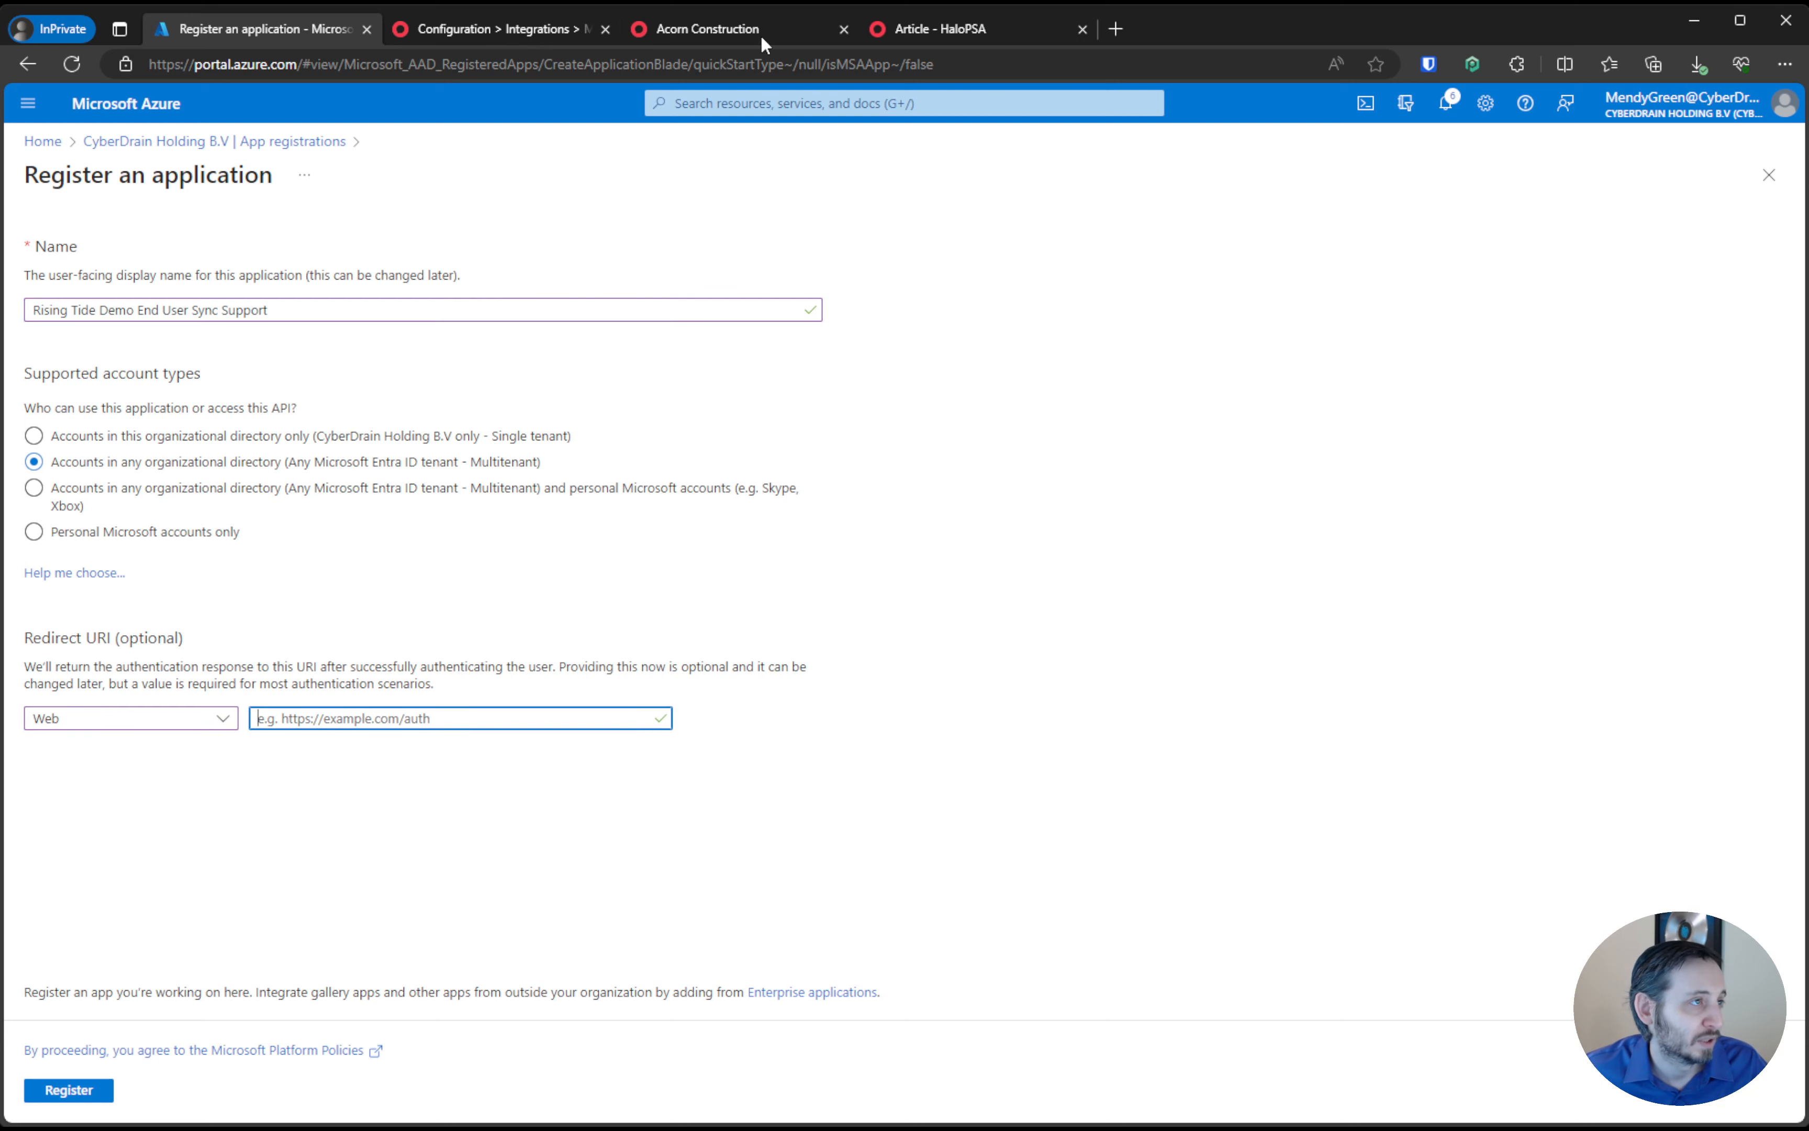
left_click(515, 30)
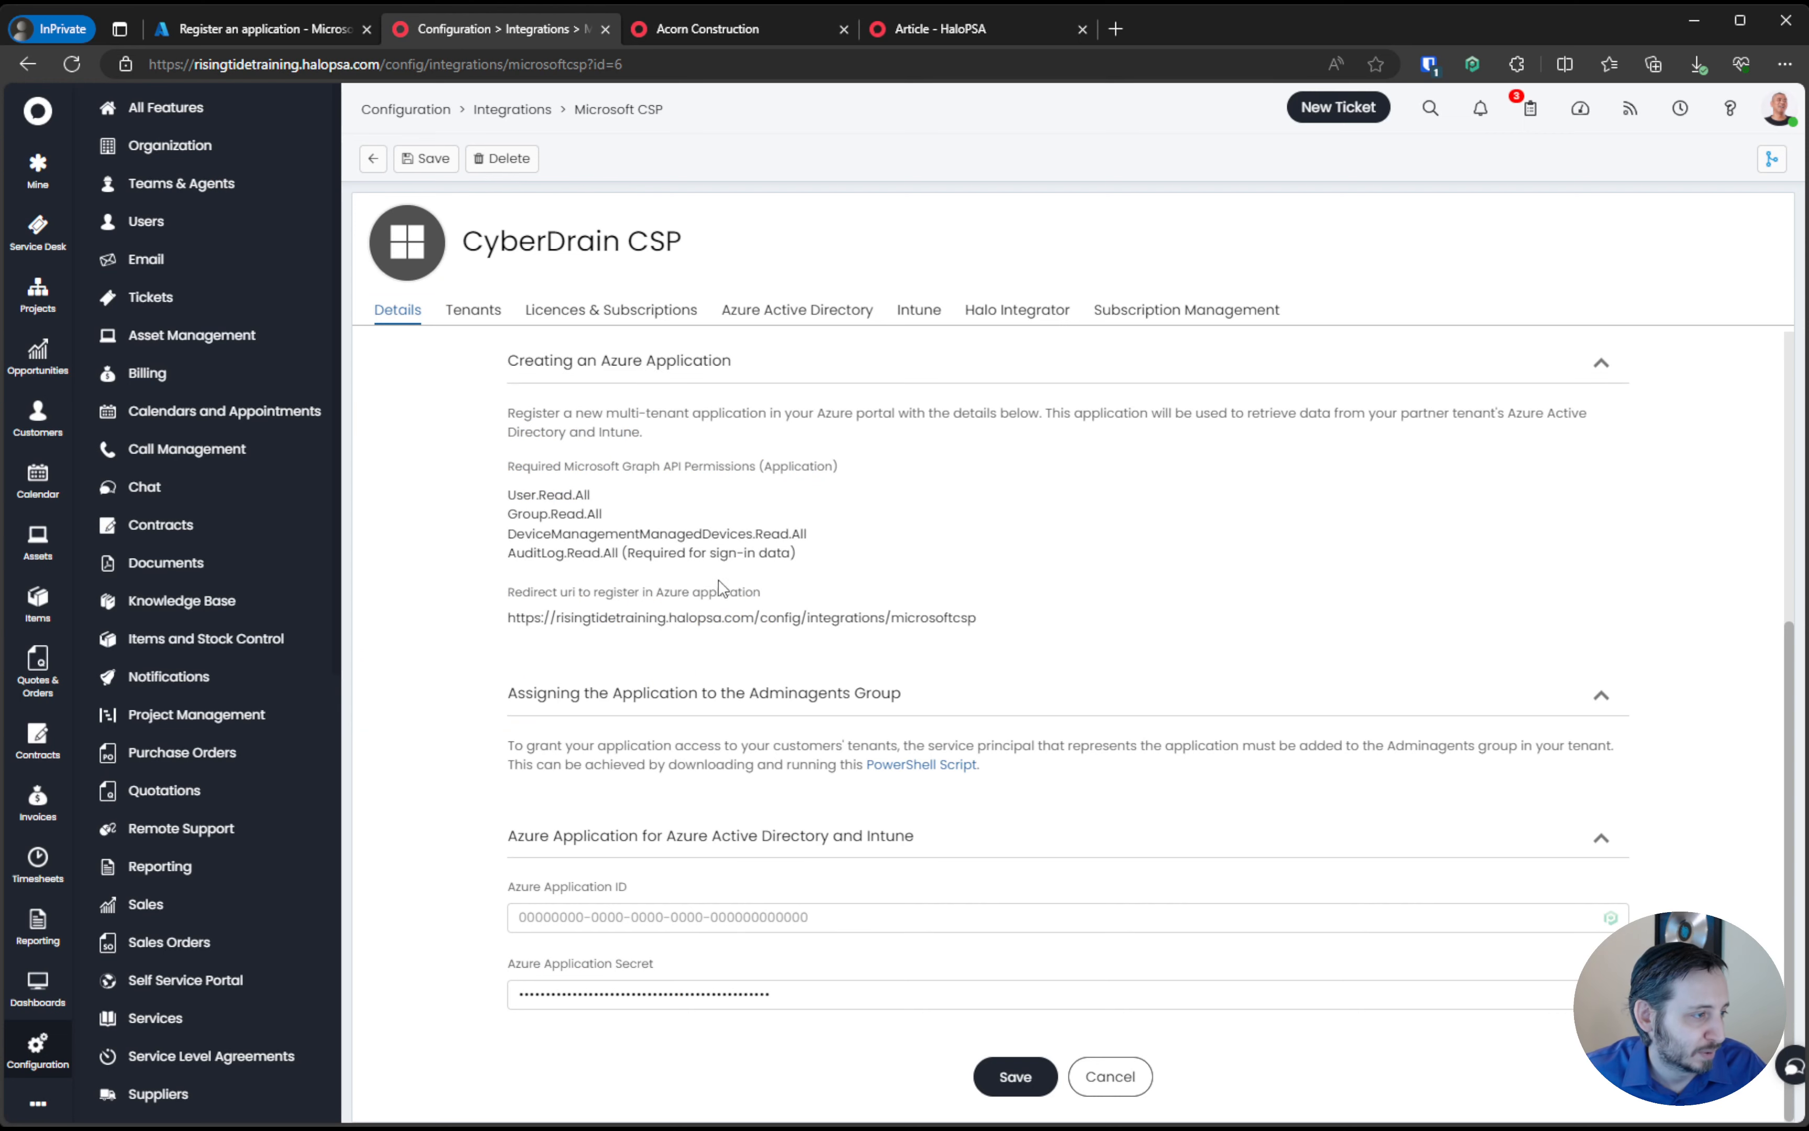
- Copy HaloPSA's redirect URI into the Web Redirect URI box and register the app
triple_click(666, 618)
key("ctrl+c")
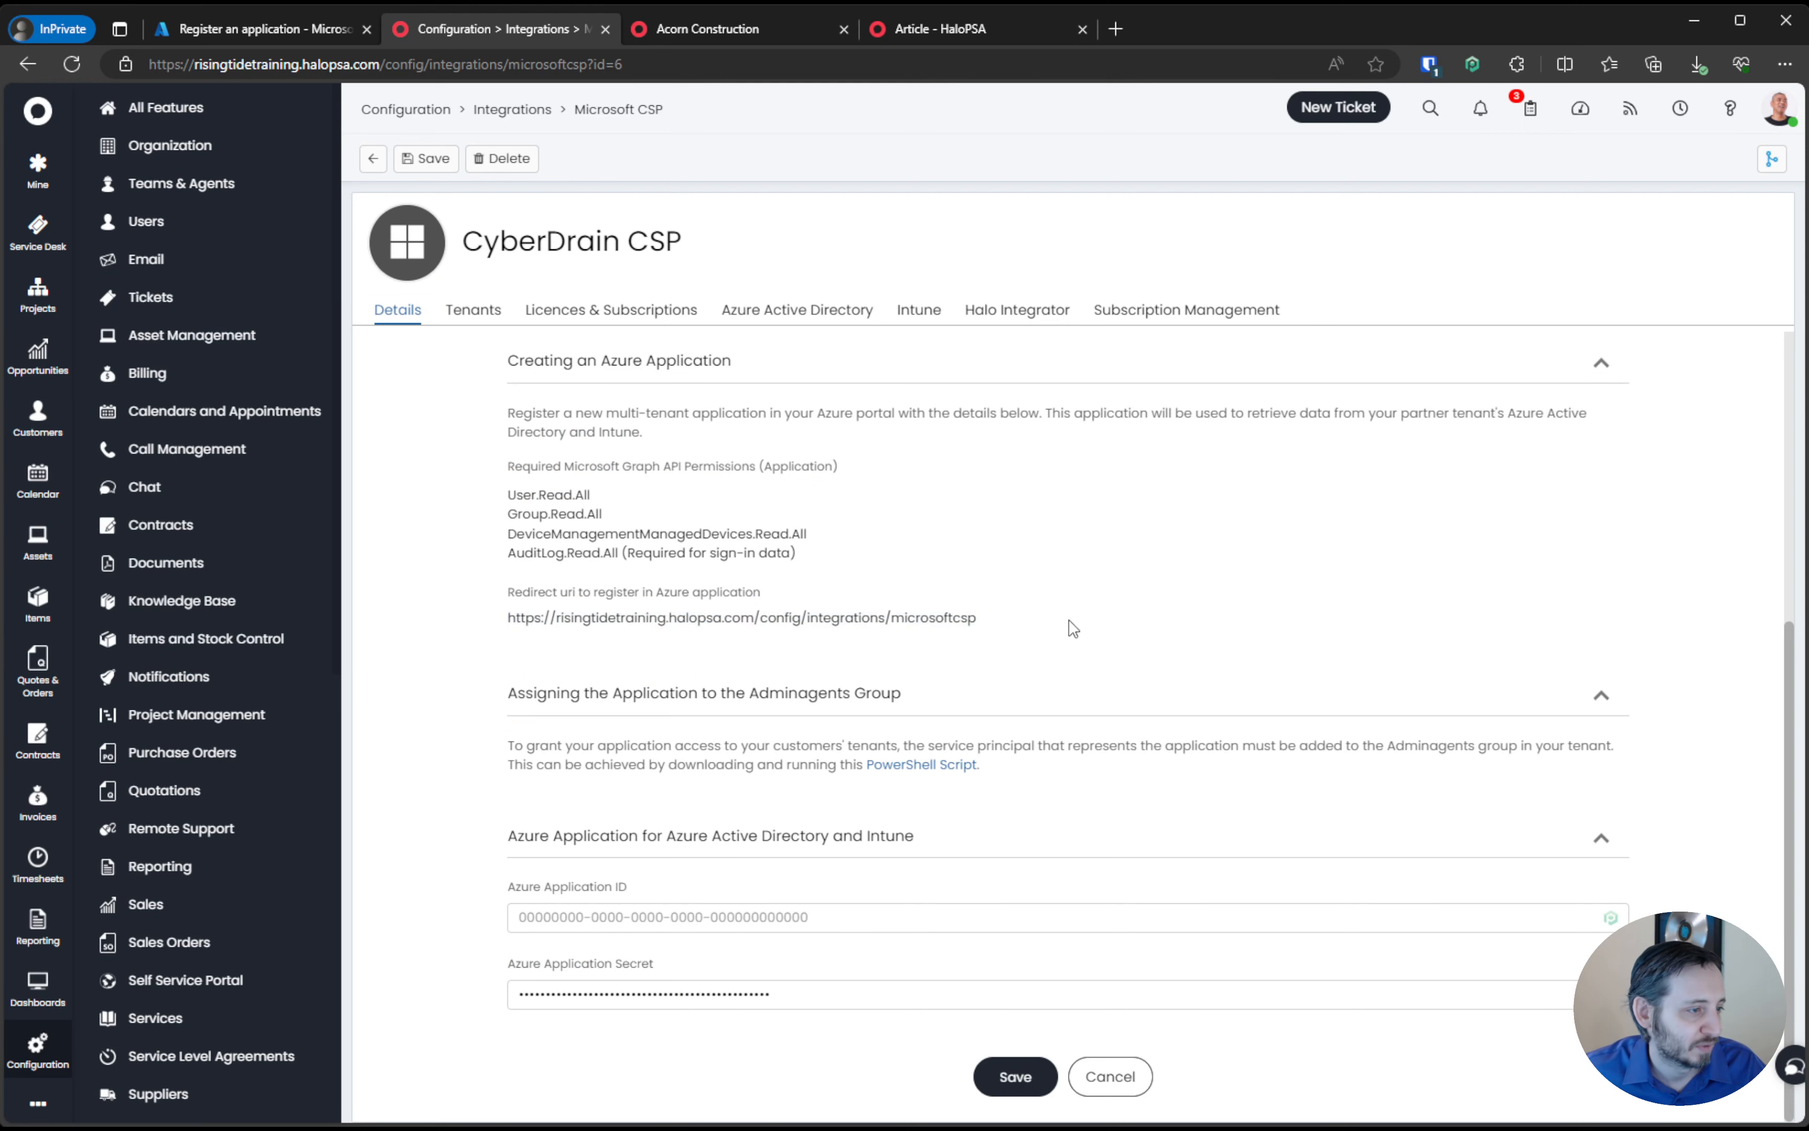
left_click(334, 34)
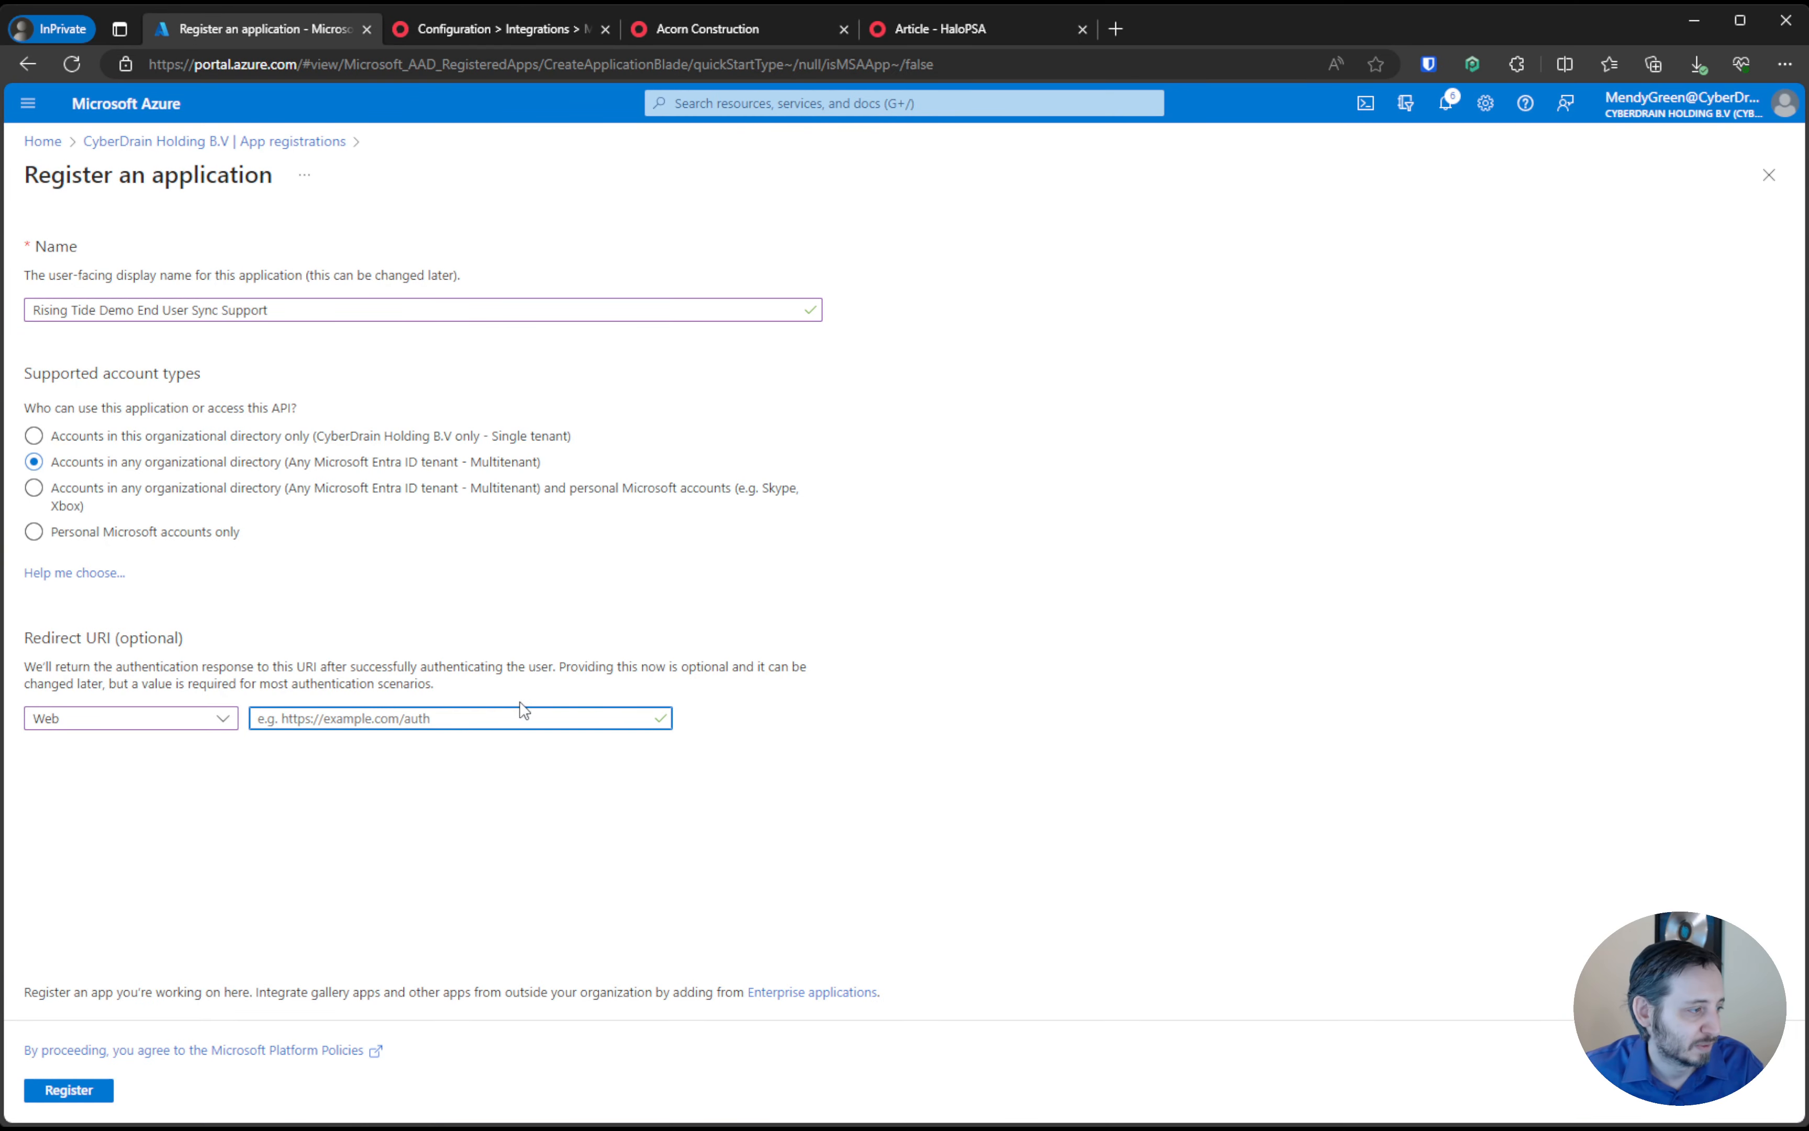
key("ctrl+v")
left_click(452, 810)
left_click(82, 1111)
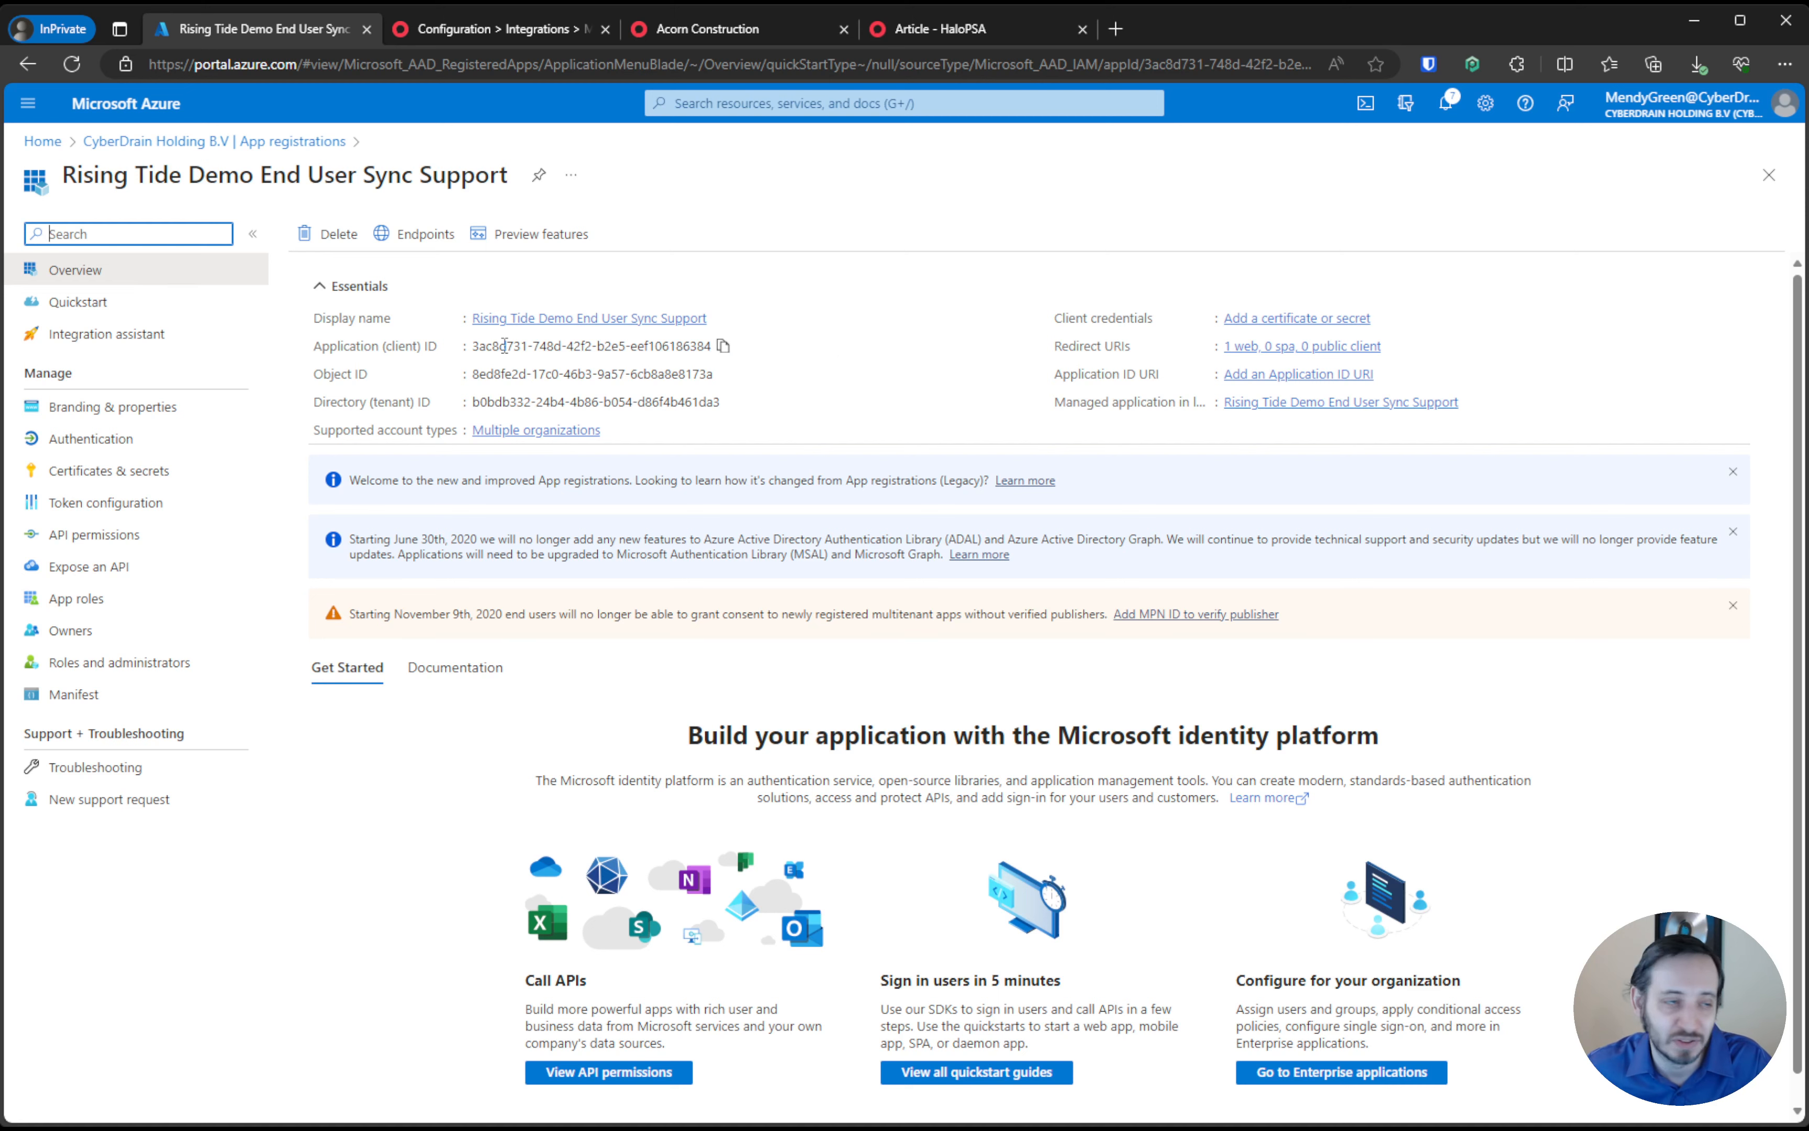
left_click(512, 31)
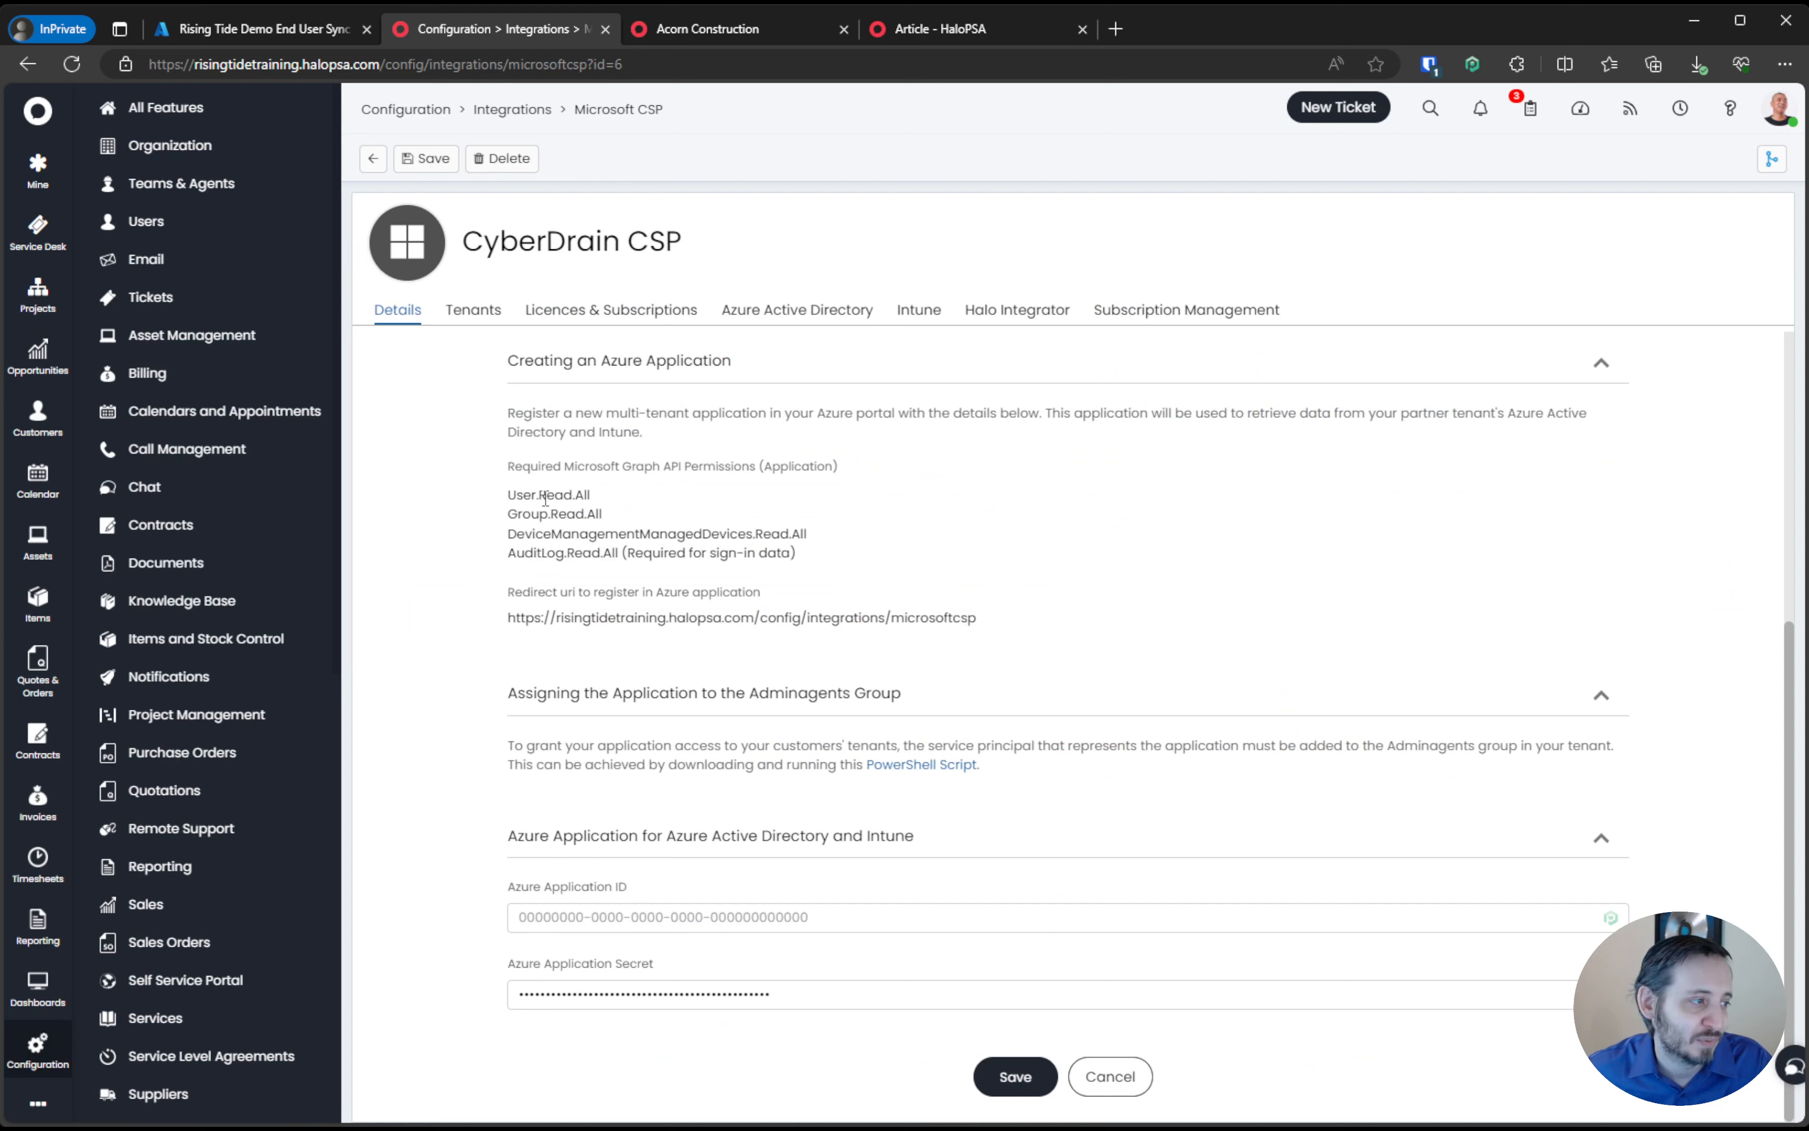
- Review the four required Microsoft Graph permissions listed on HaloPSA's Microsoft CSP Details tab
mouse_move(512, 490)
left_mouse_down()
mouse_move(849, 560)
mouse_move(577, 535)
mouse_move(498, 500)
left_mouse_up()
left_click(724, 561)
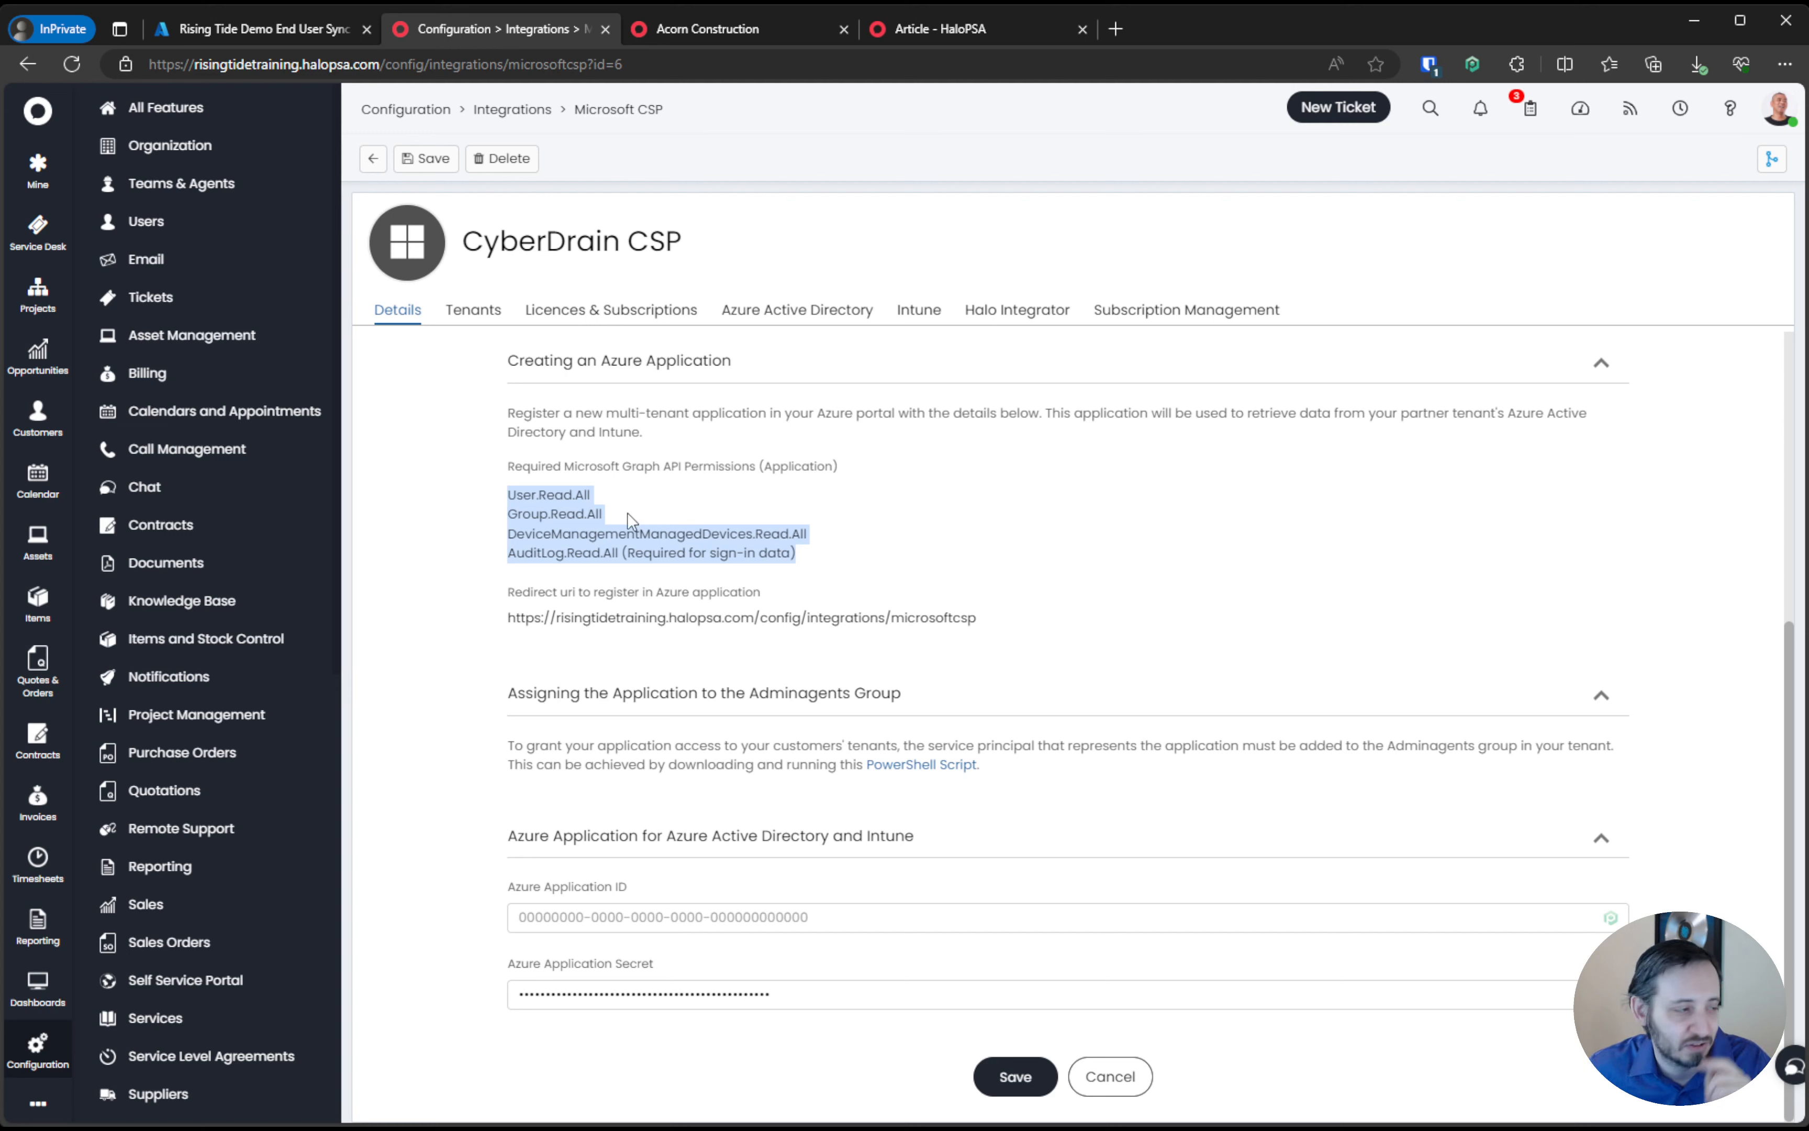
left_click(557, 515)
left_click_drag(511, 539, 488, 502)
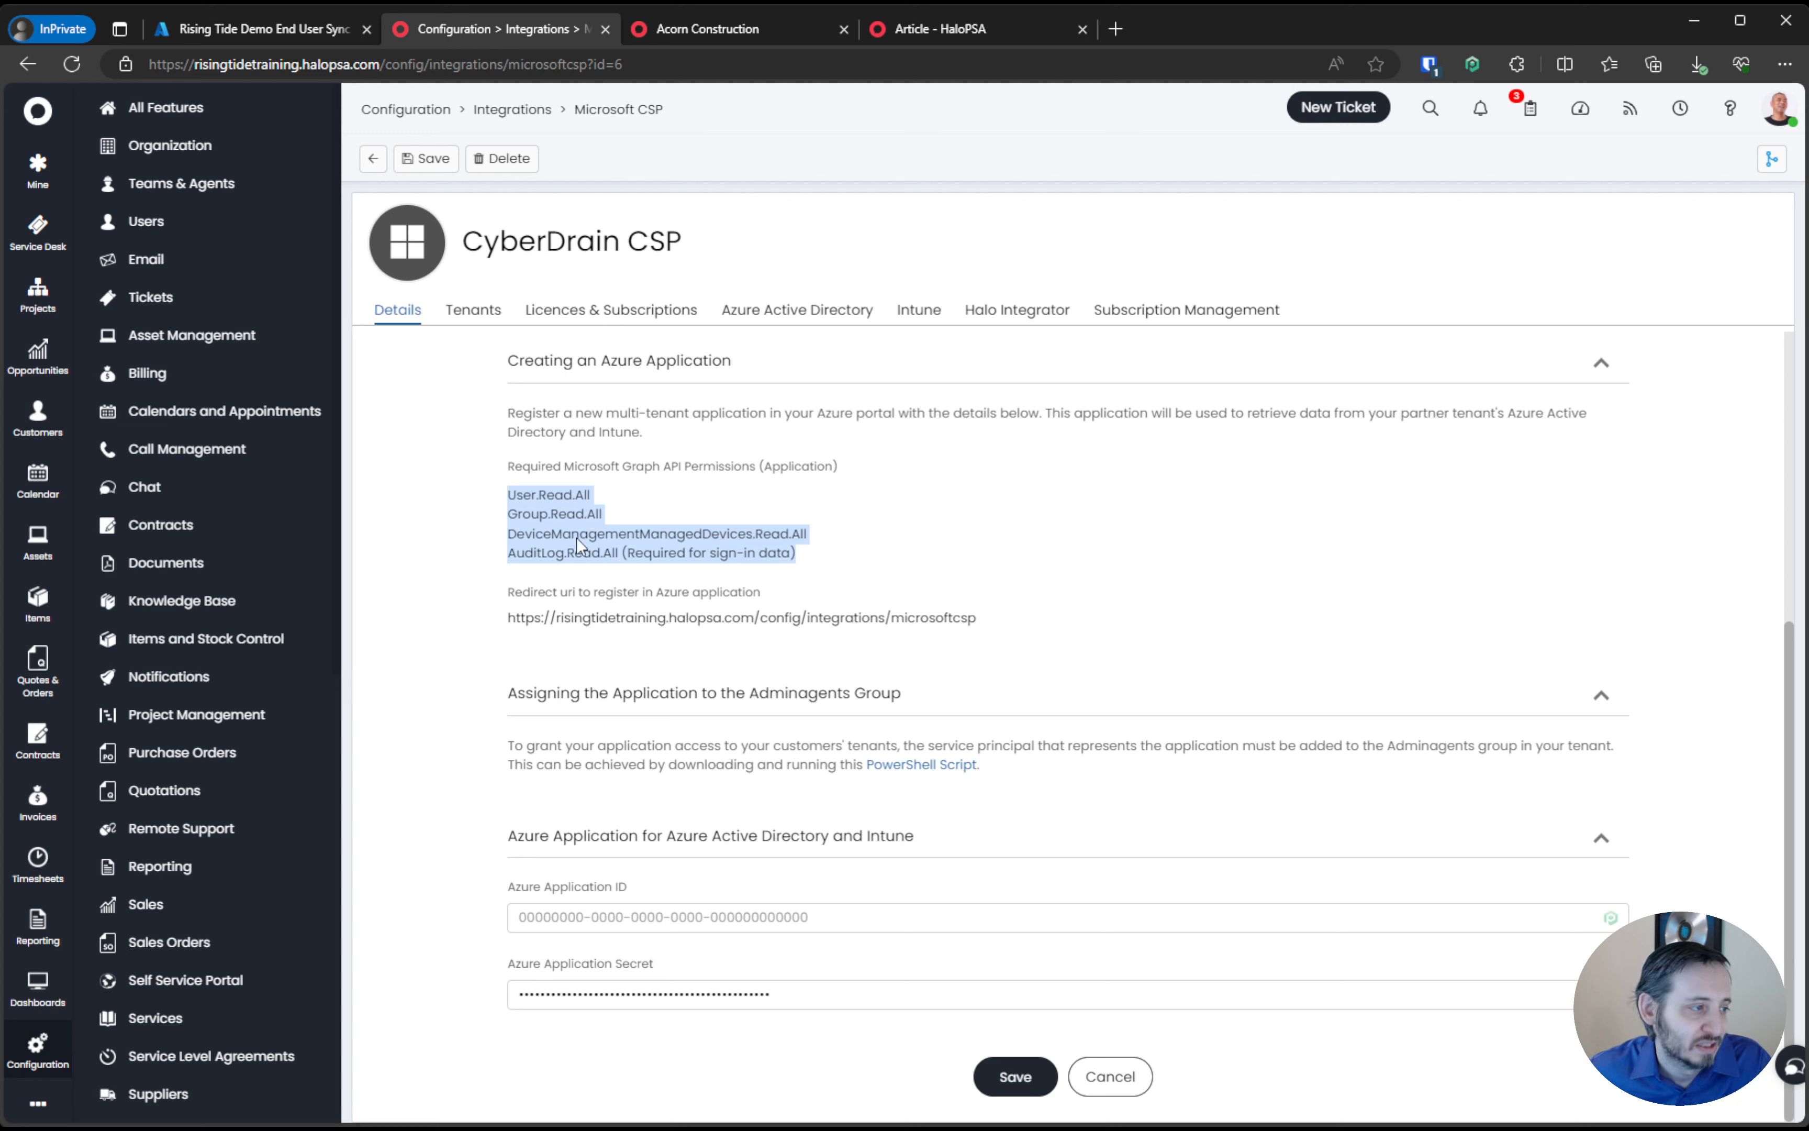
left_click(576, 540)
left_click(293, 30)
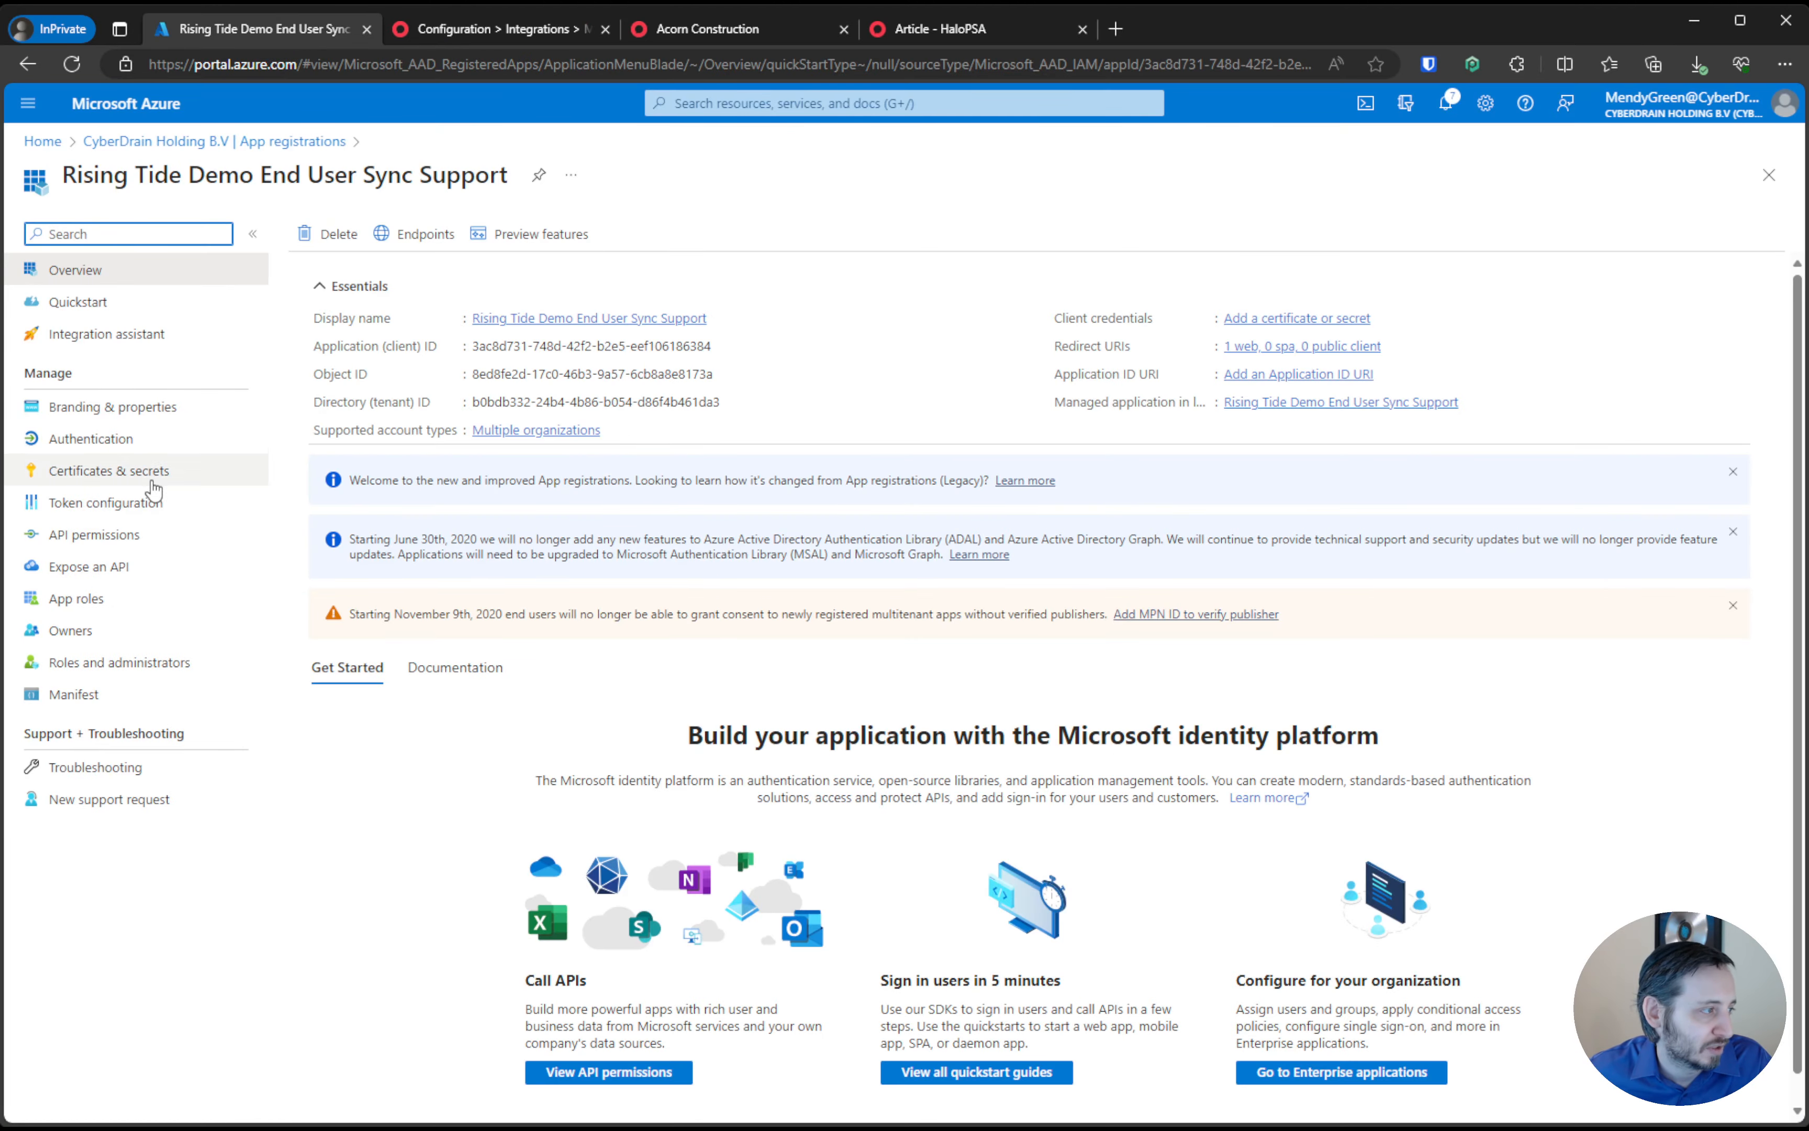
- Remove all Microsoft Graph permissions, including default User.Read, from the app's API permissions
left_click(132, 535)
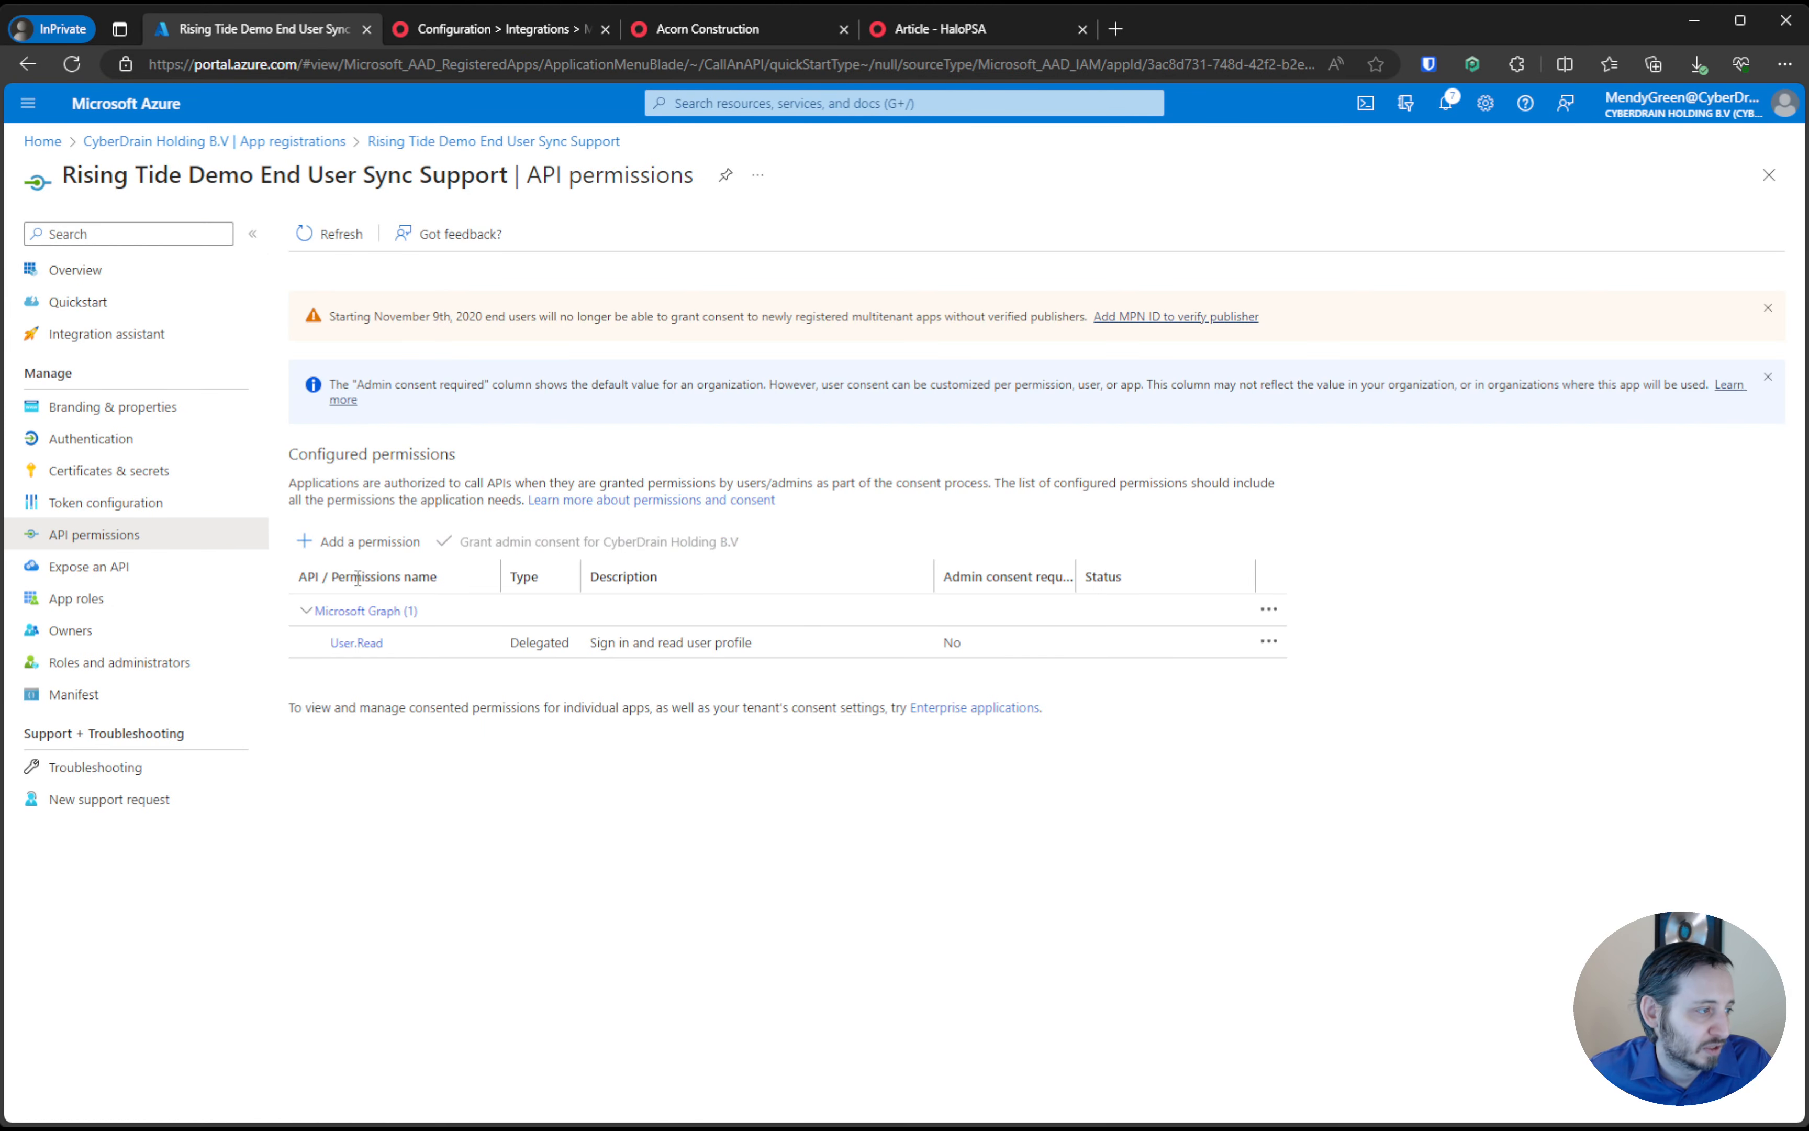
left_click(1268, 609)
left_click(1316, 621)
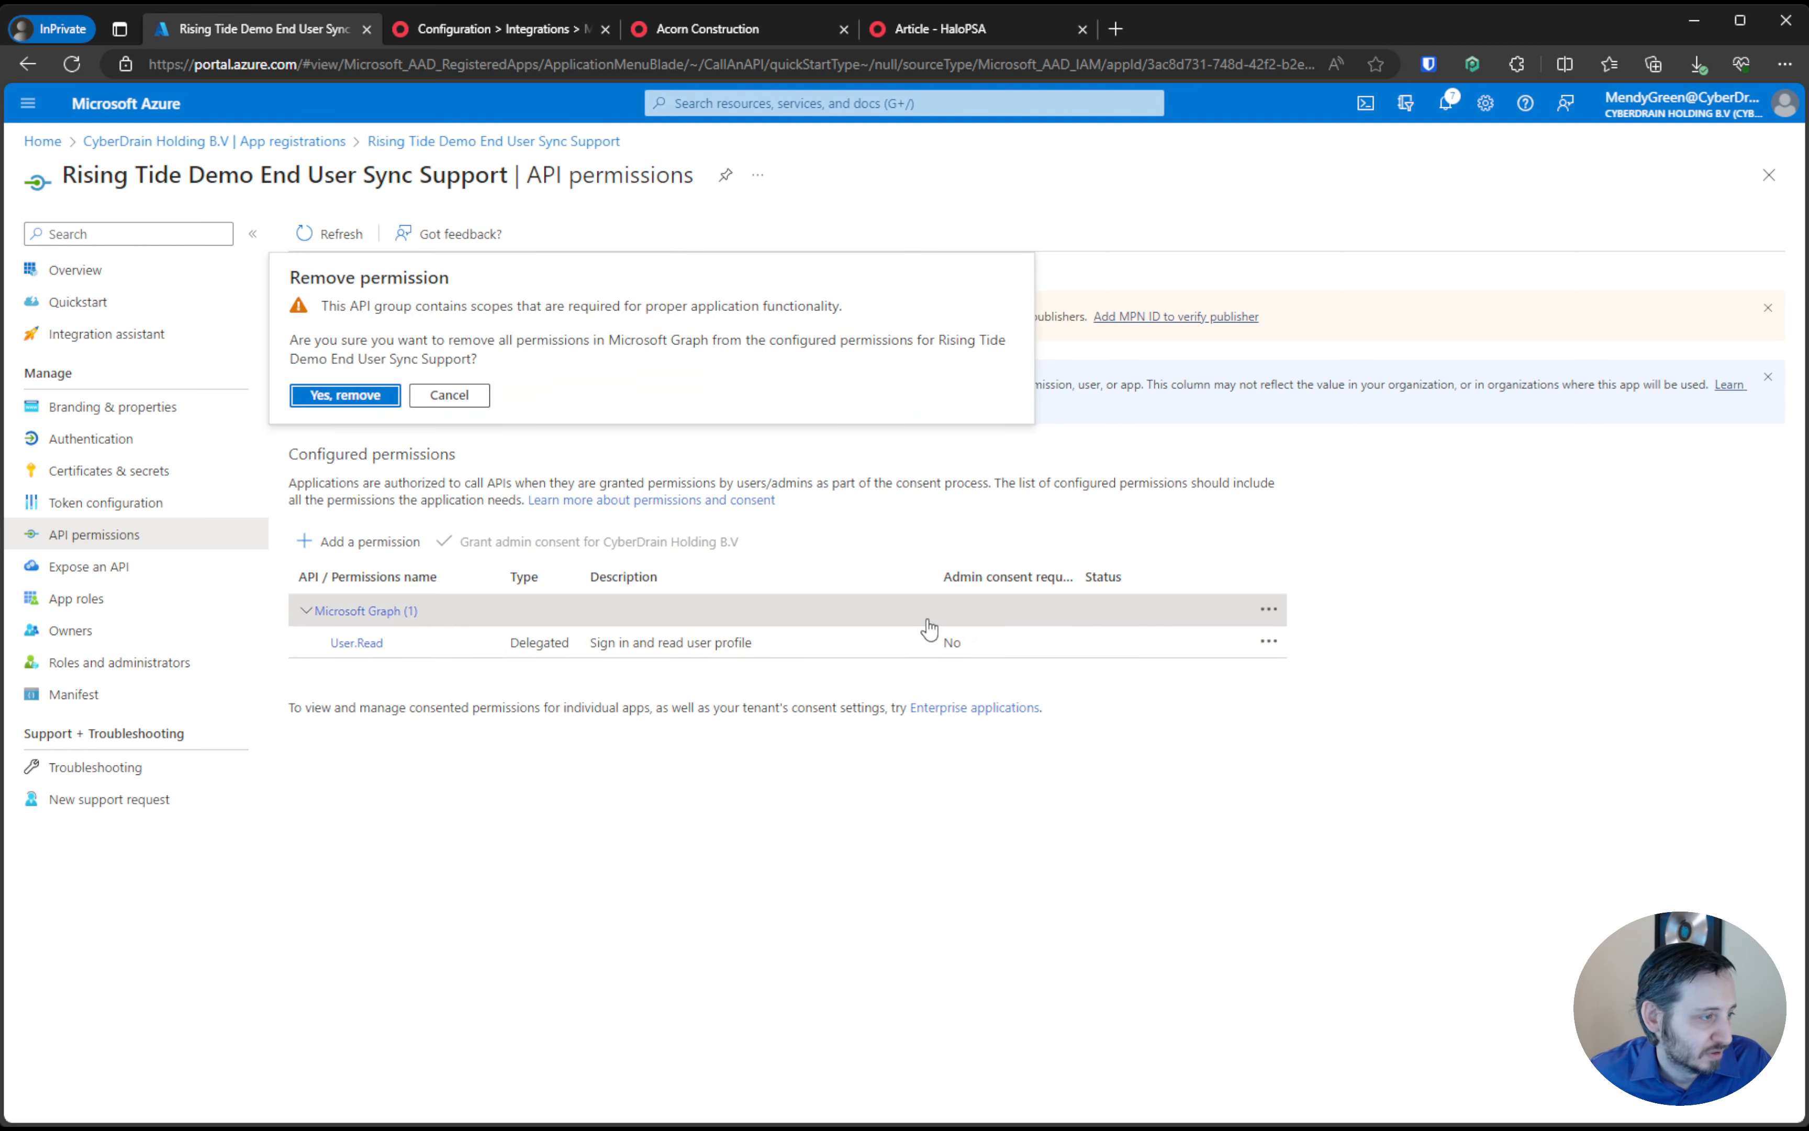
left_click(363, 392)
- Recheck HaloPSA's required permissions heading, then begin adding a new API permission
left_click(457, 29)
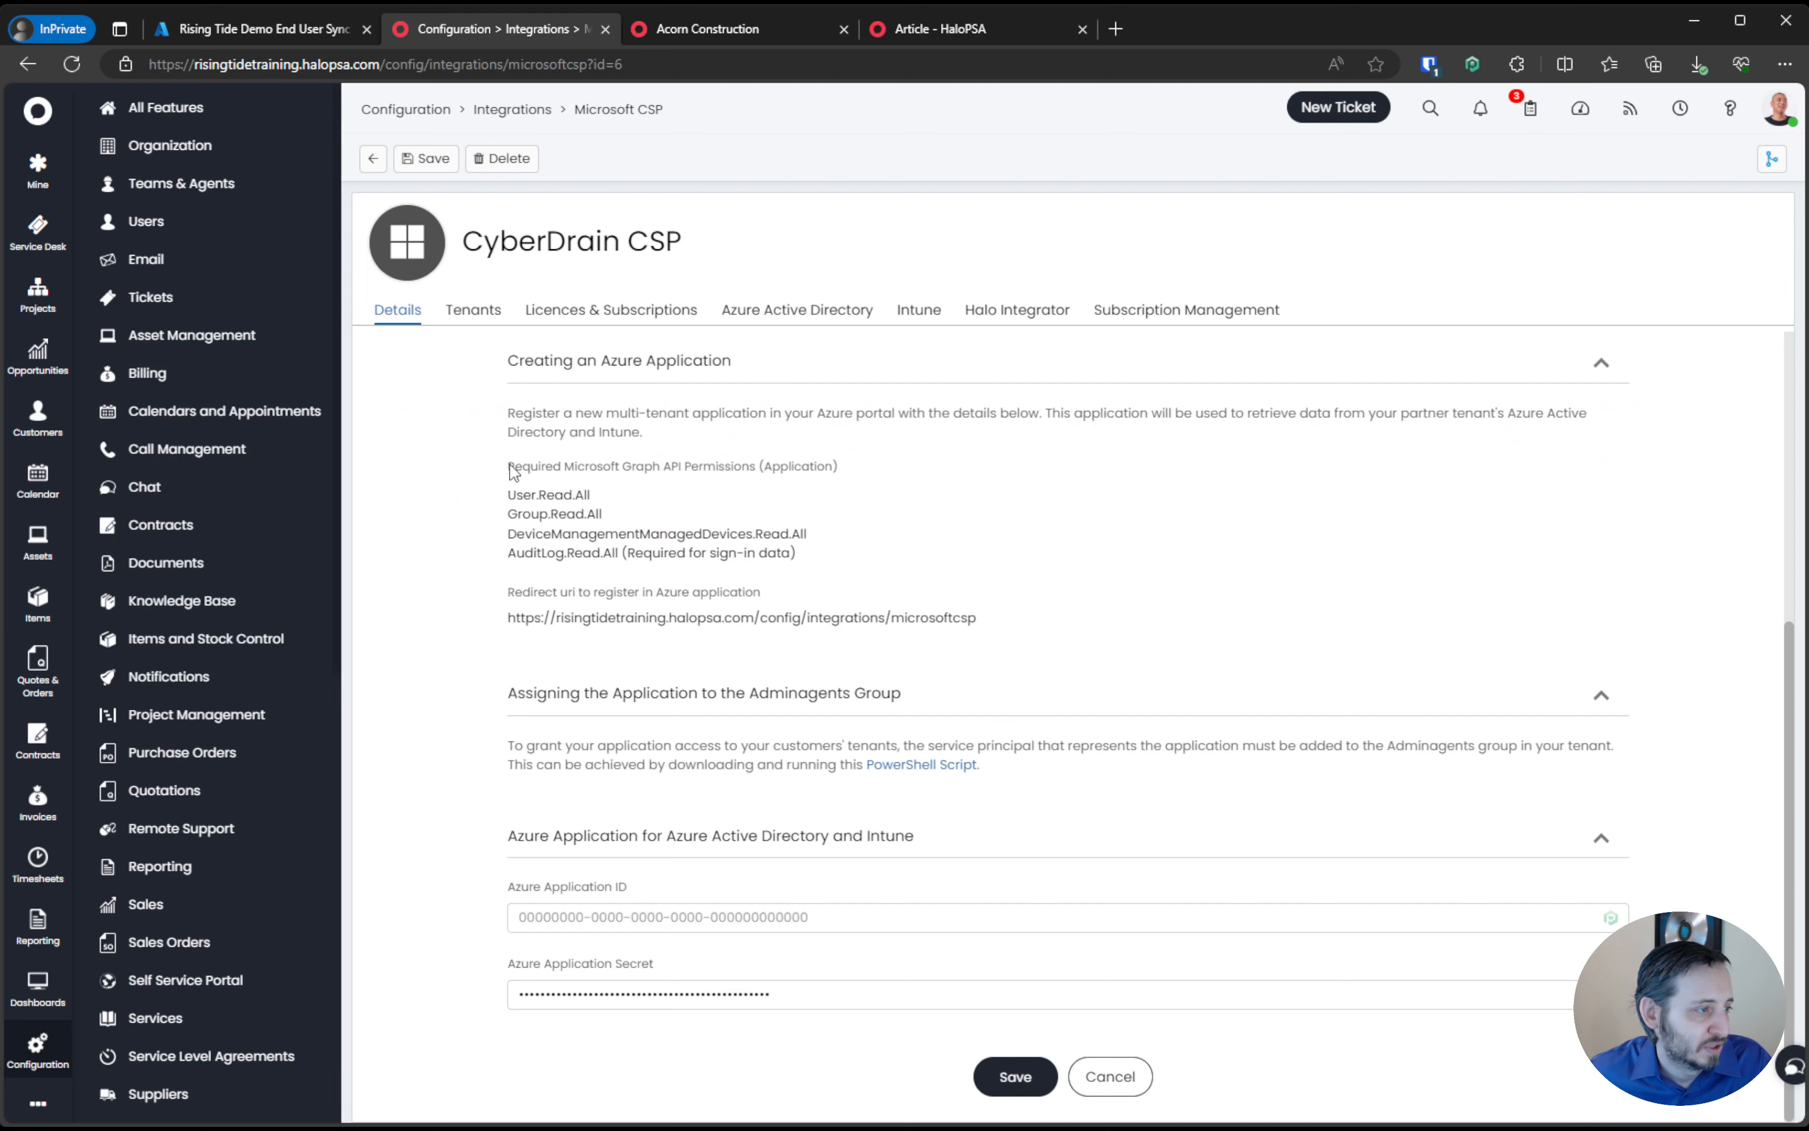
left_click_drag(501, 471, 672, 467)
left_click(801, 478)
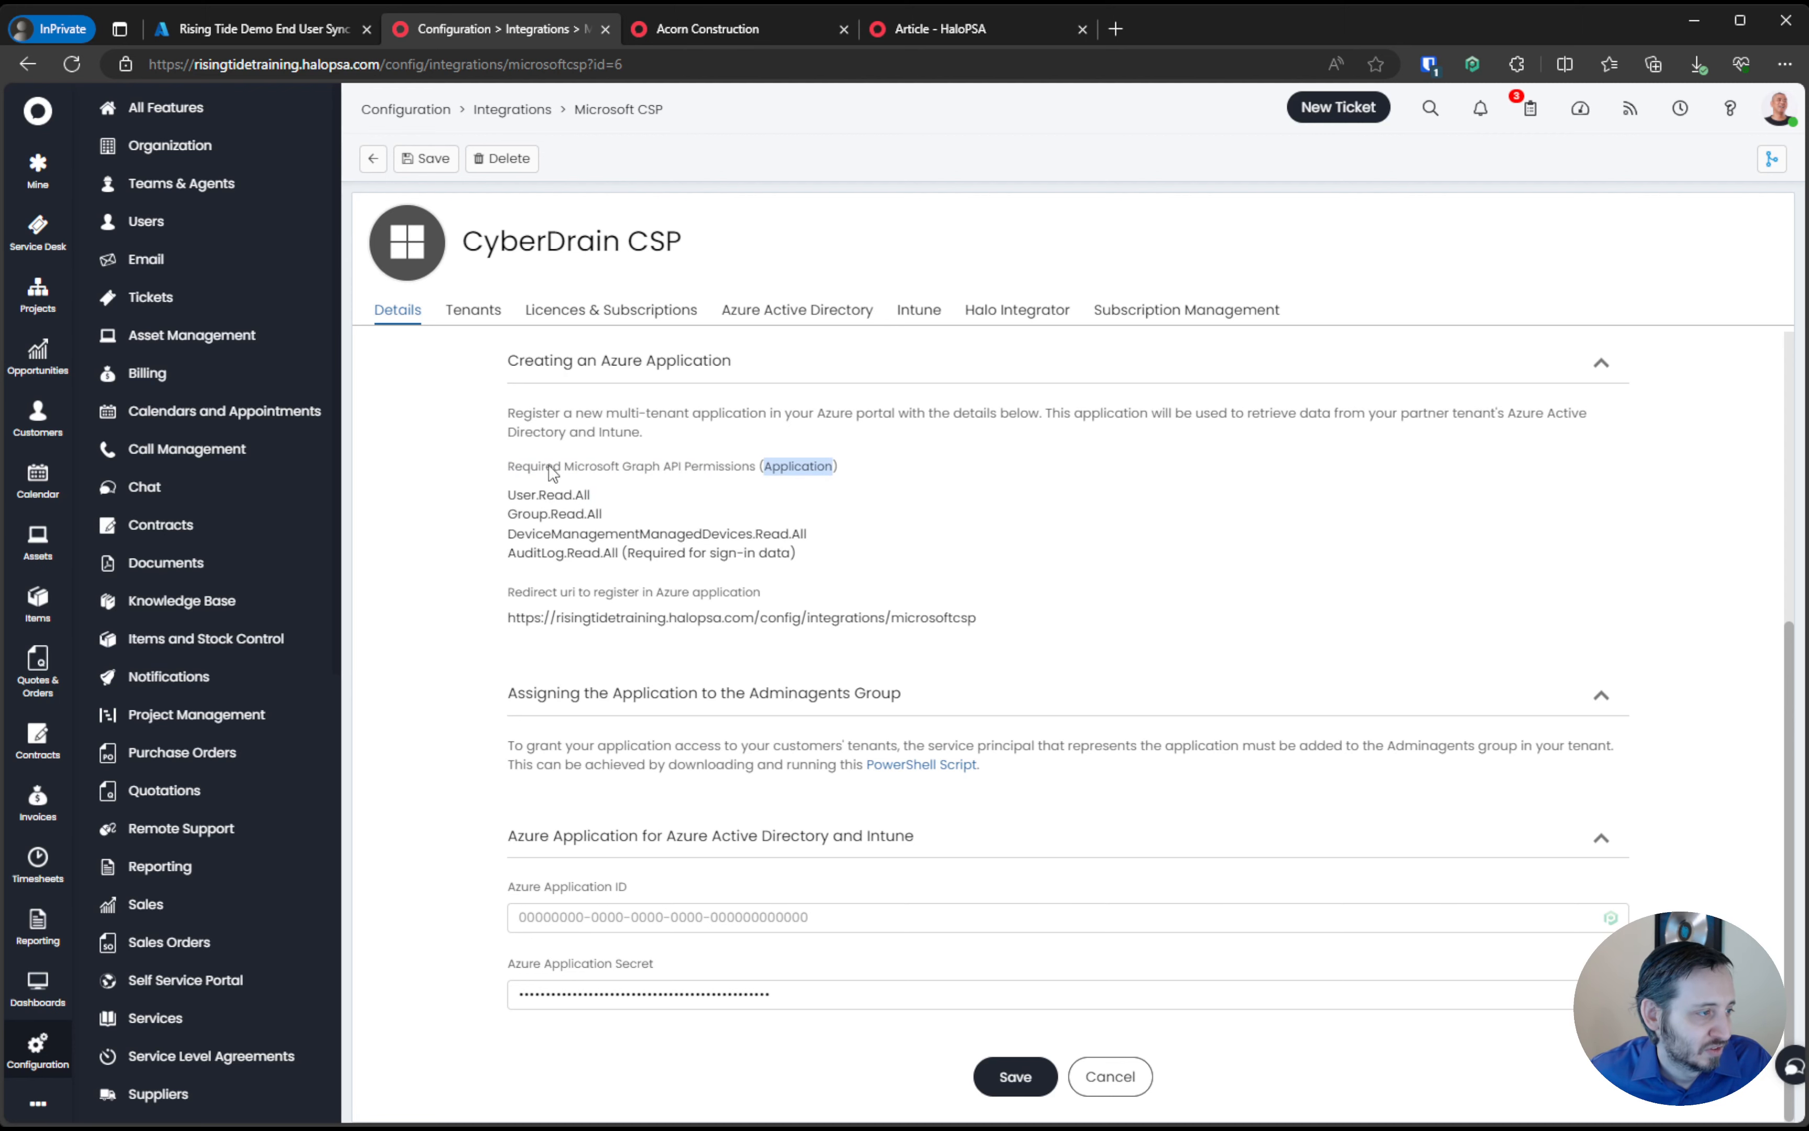
left_click(317, 31)
left_click(397, 602)
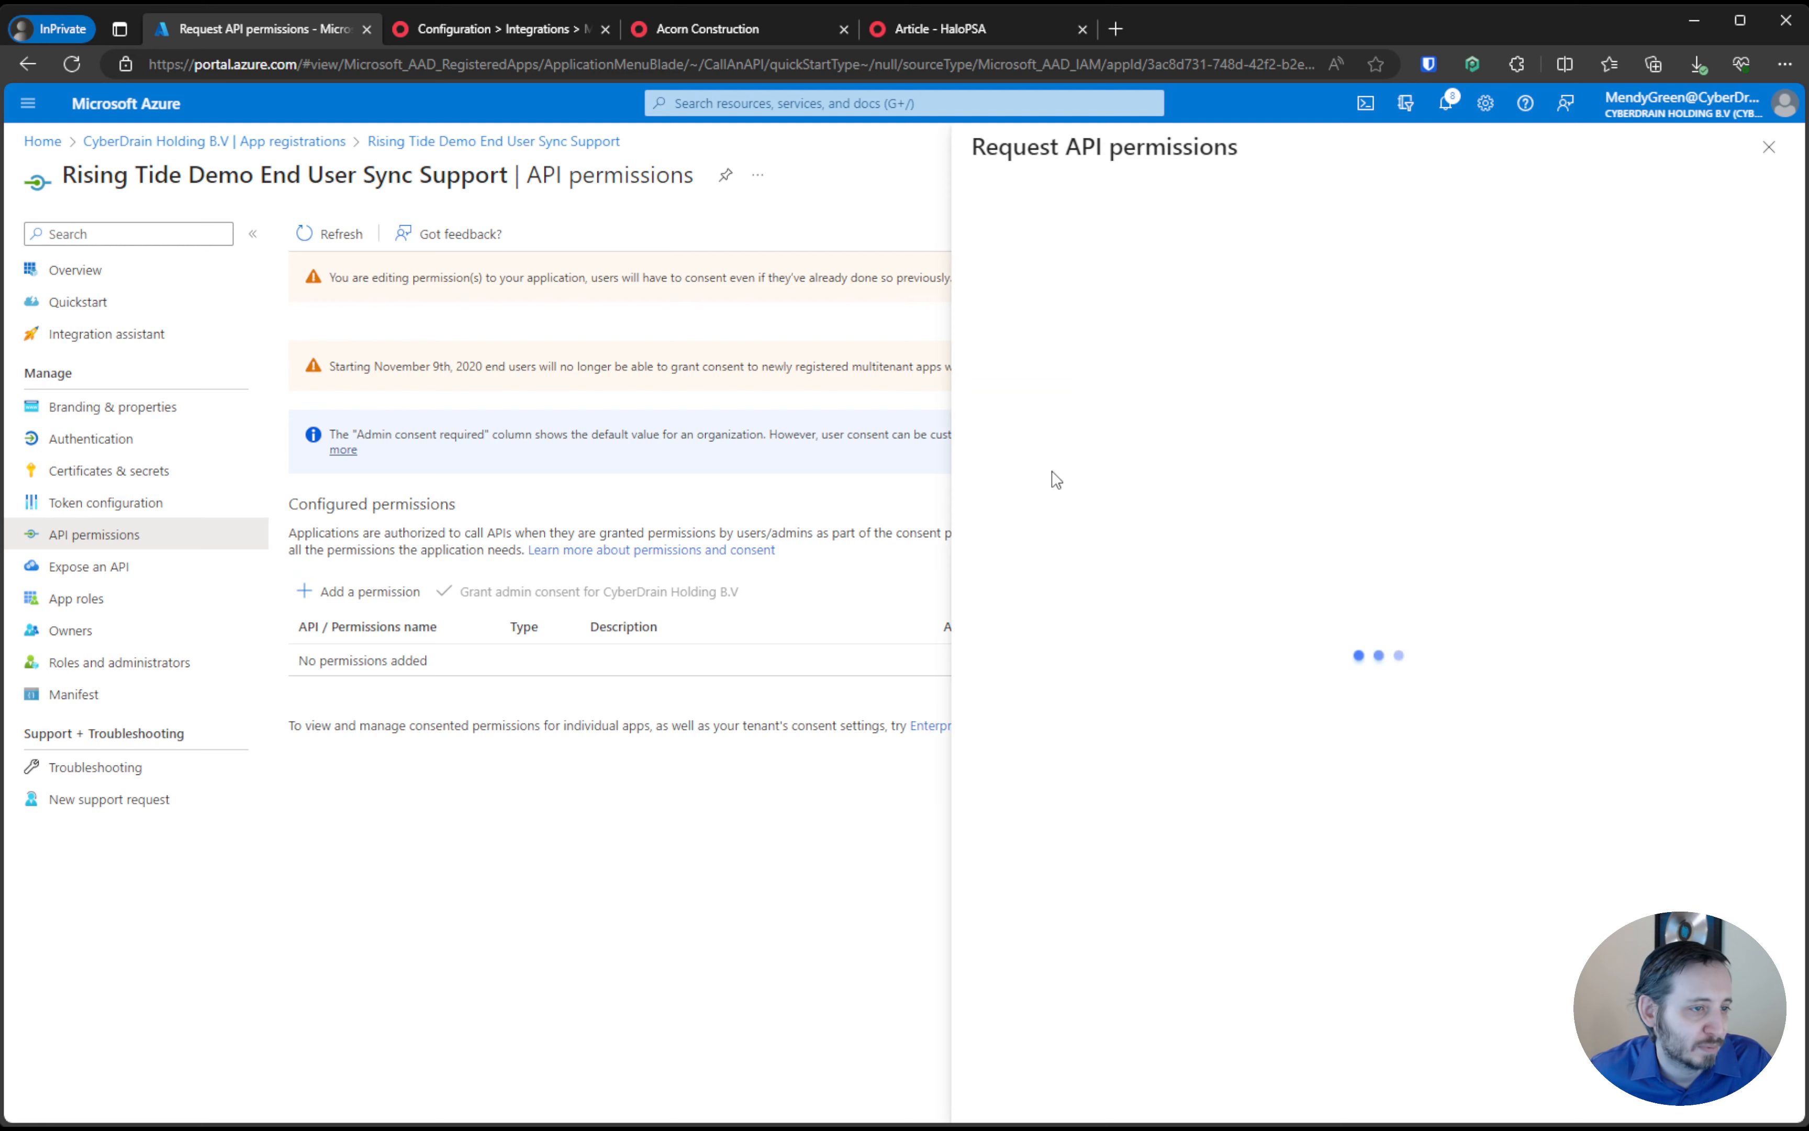
- Choose Microsoft Graph application permissions and tick User.Read.All
left_click(1117, 372)
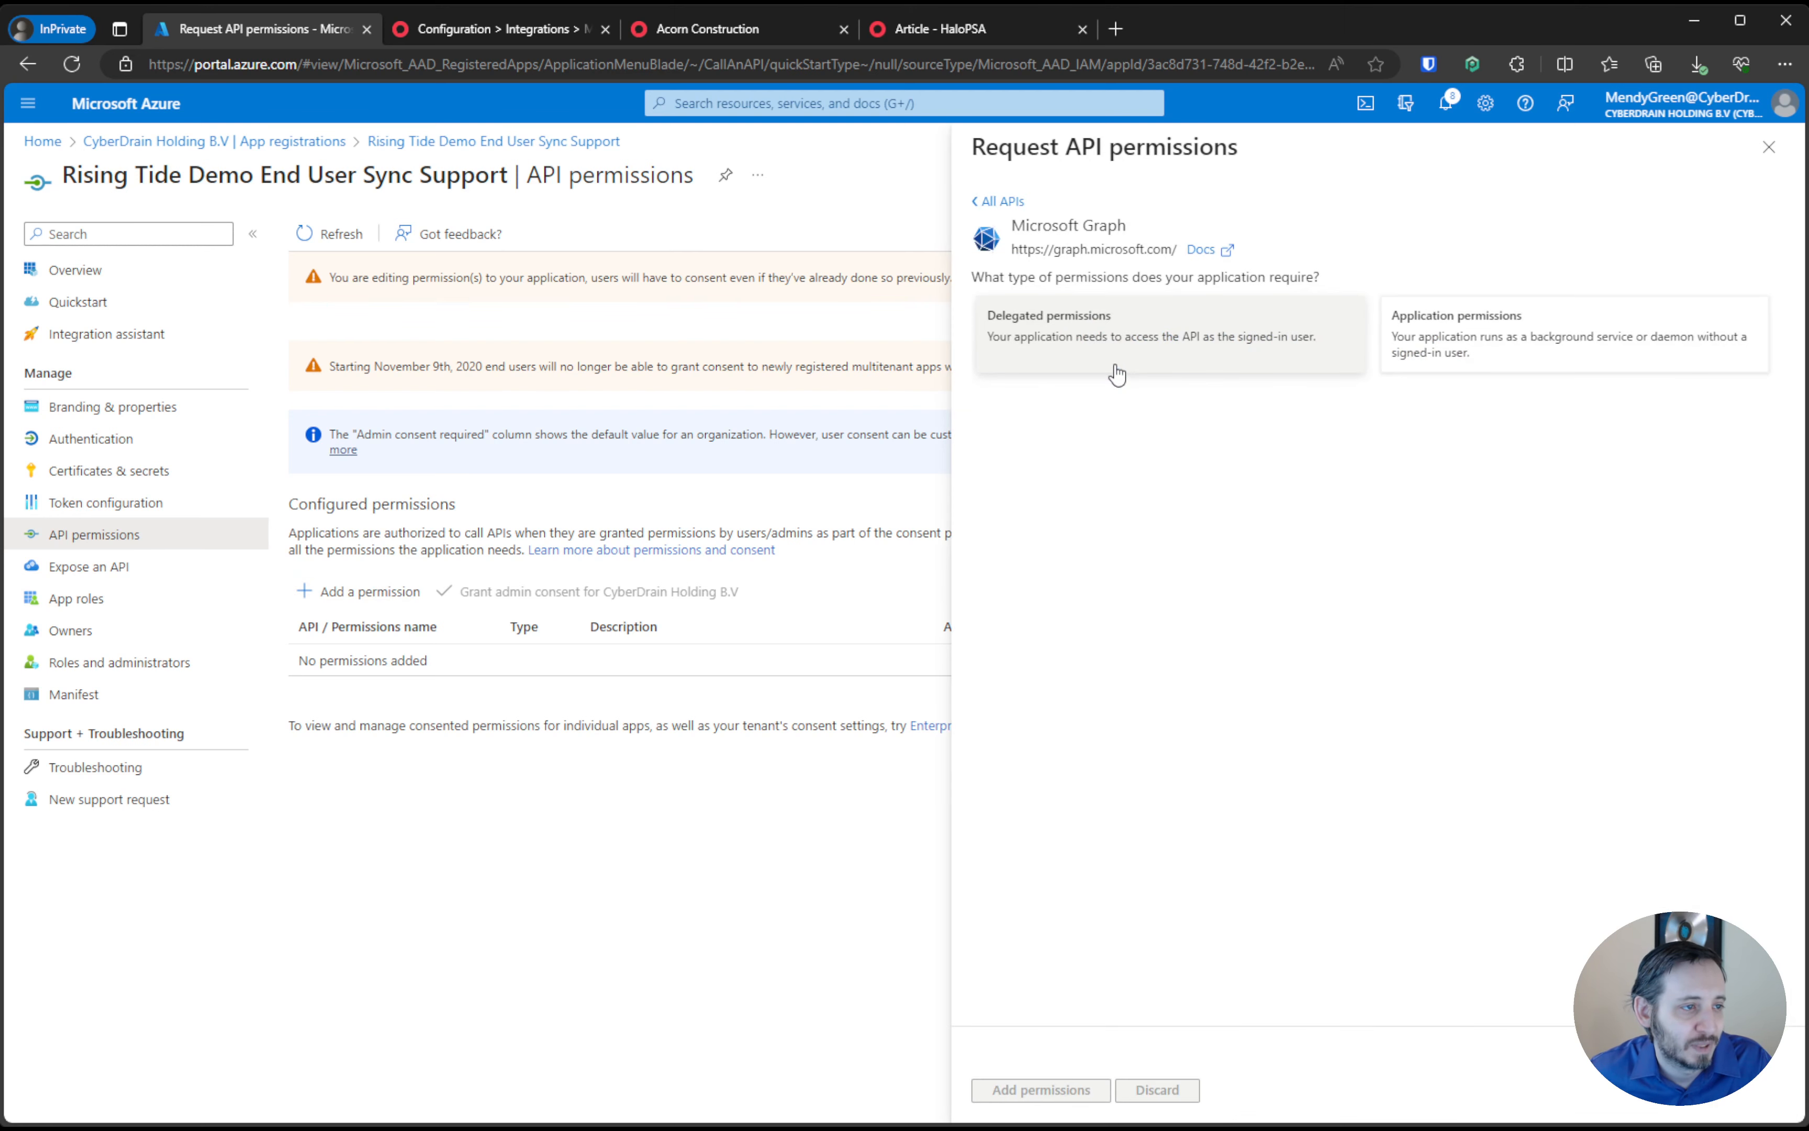
left_click(1483, 334)
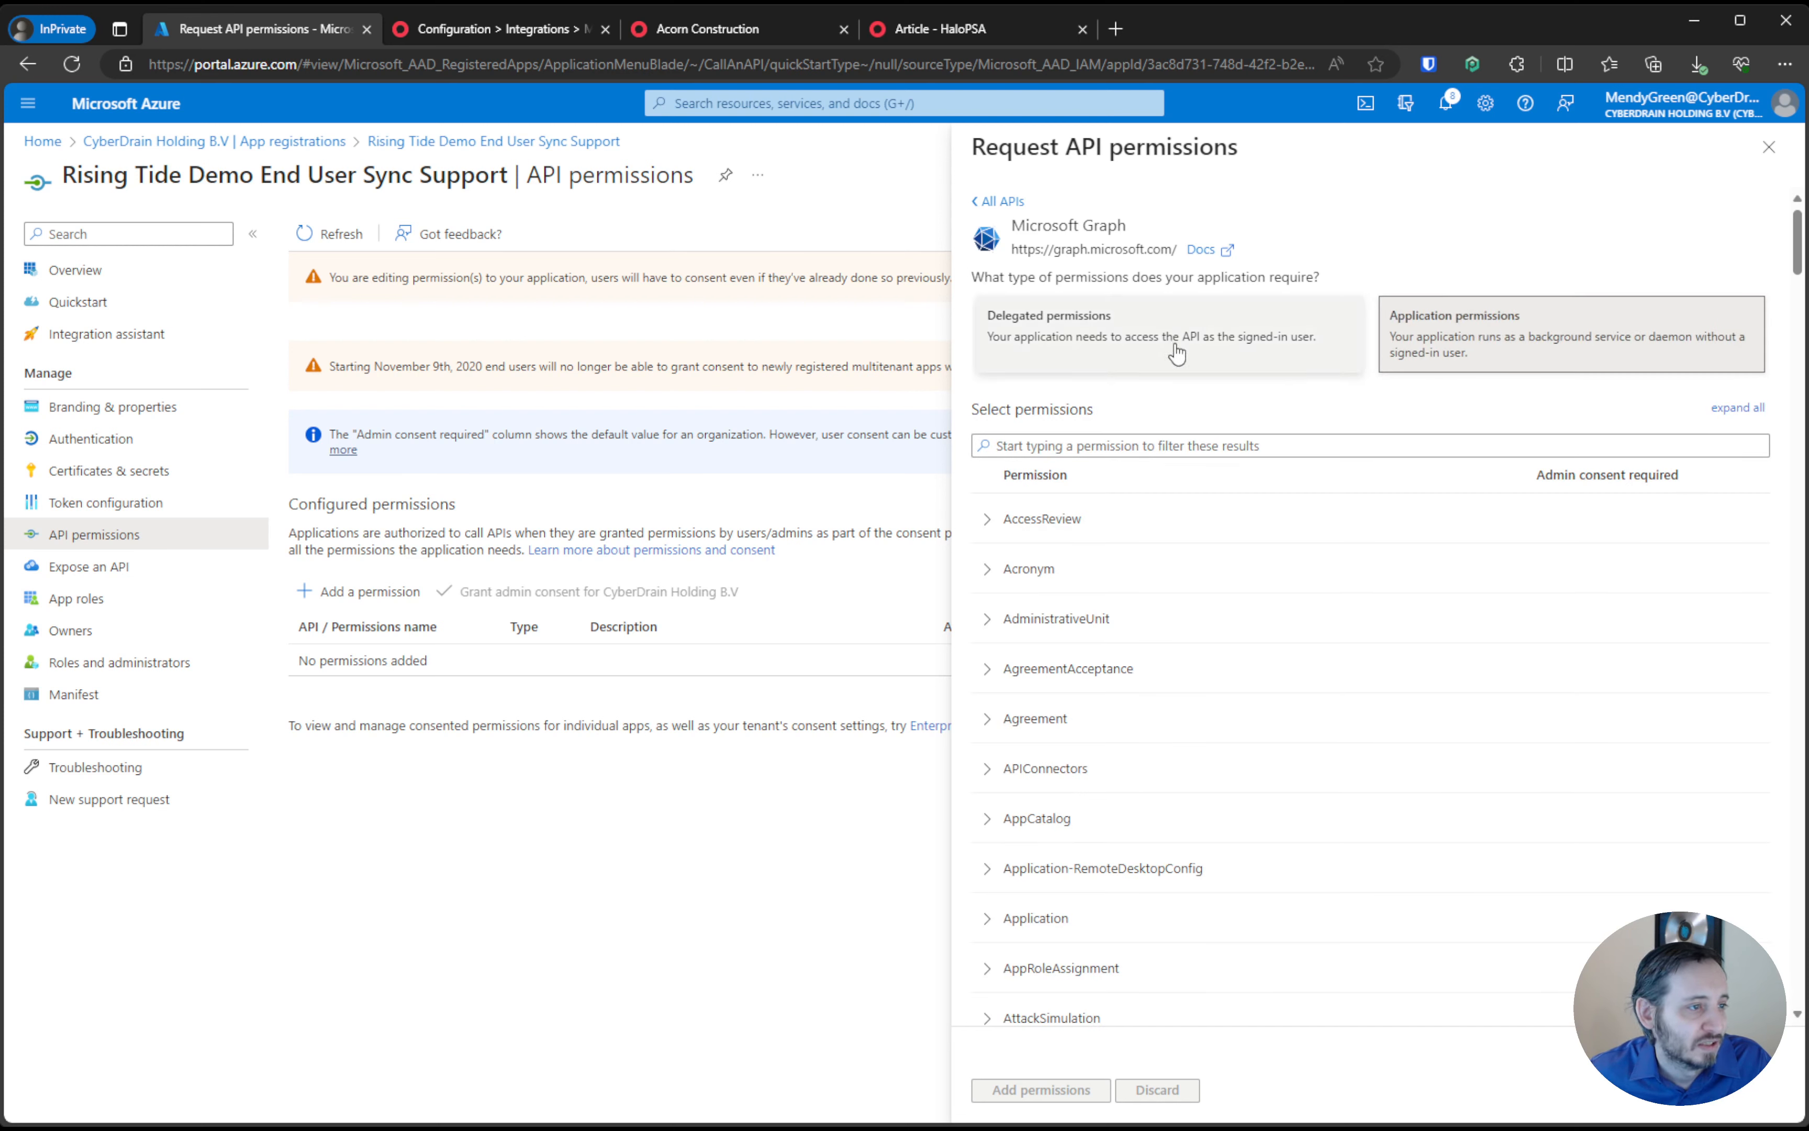
left_click(1167, 445)
type("usre.read.all")
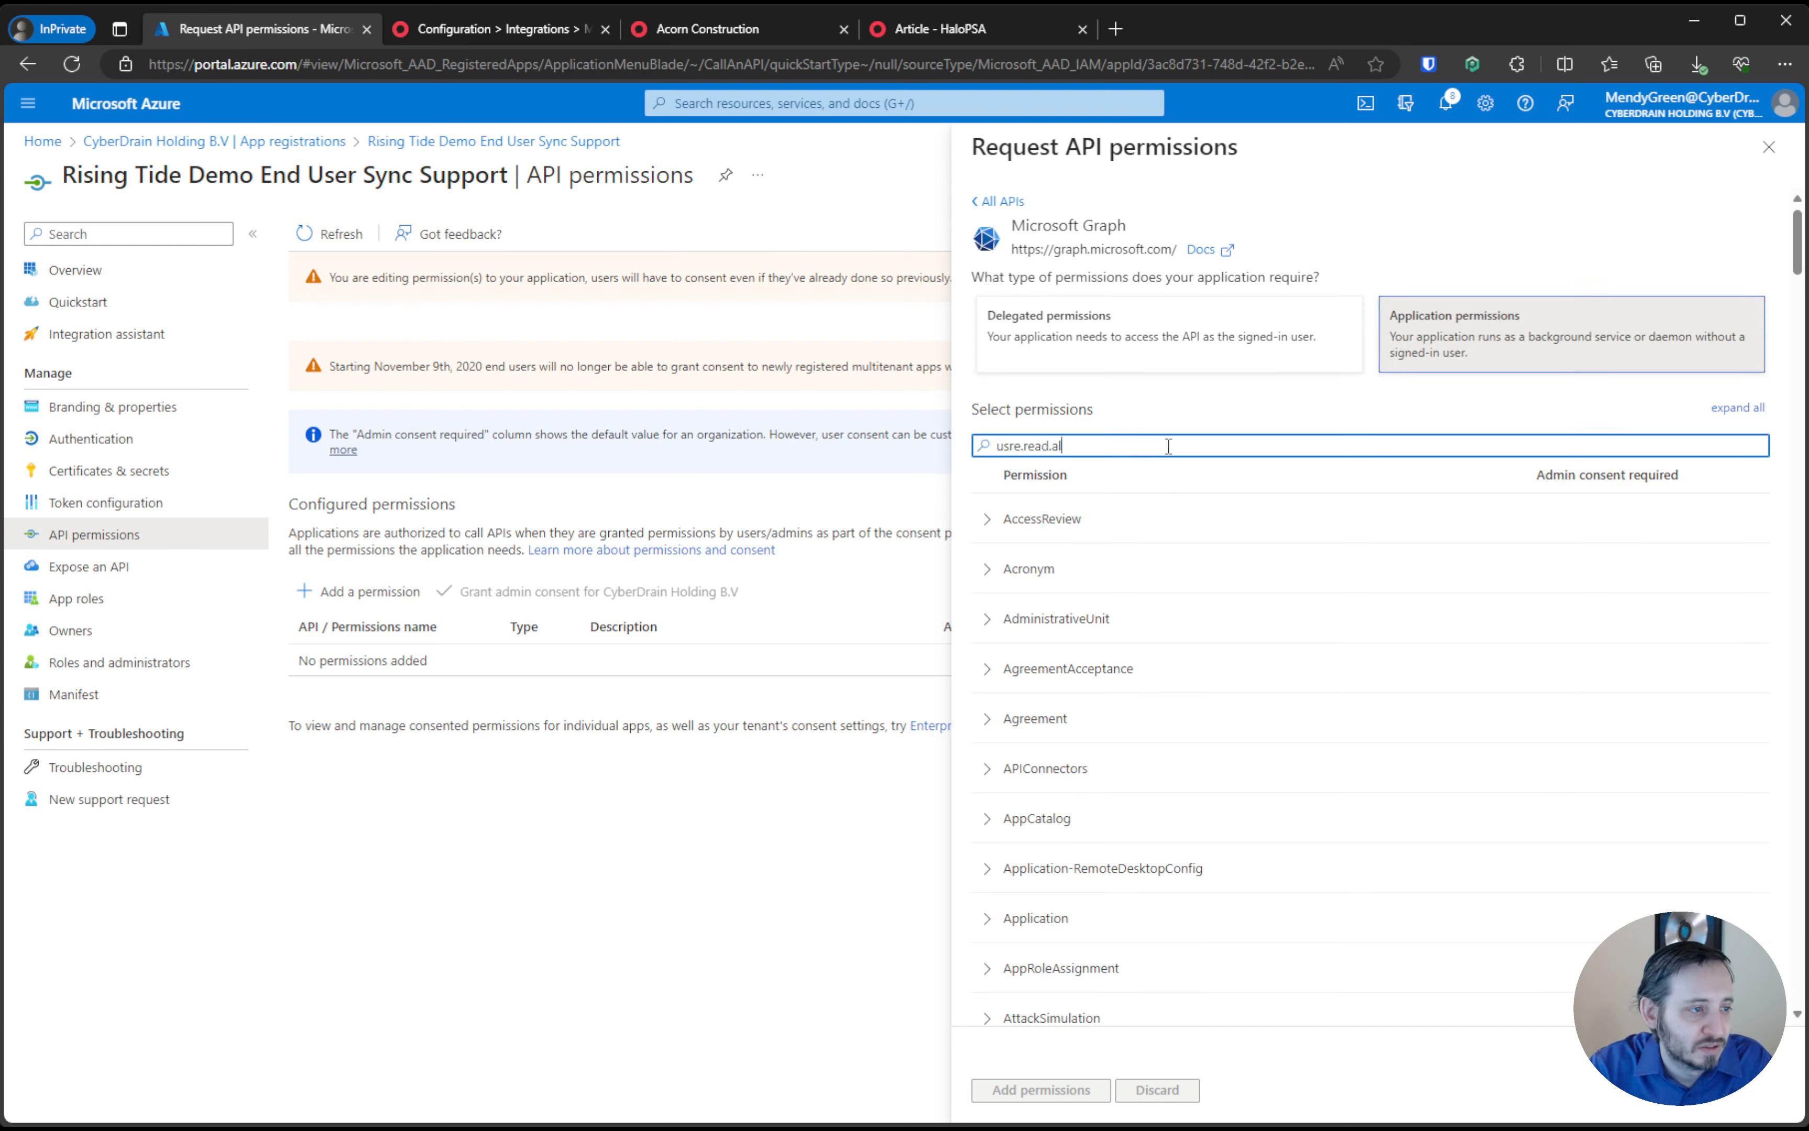
key("BackSpace")
key("BackSpace")
key("BackSpace")
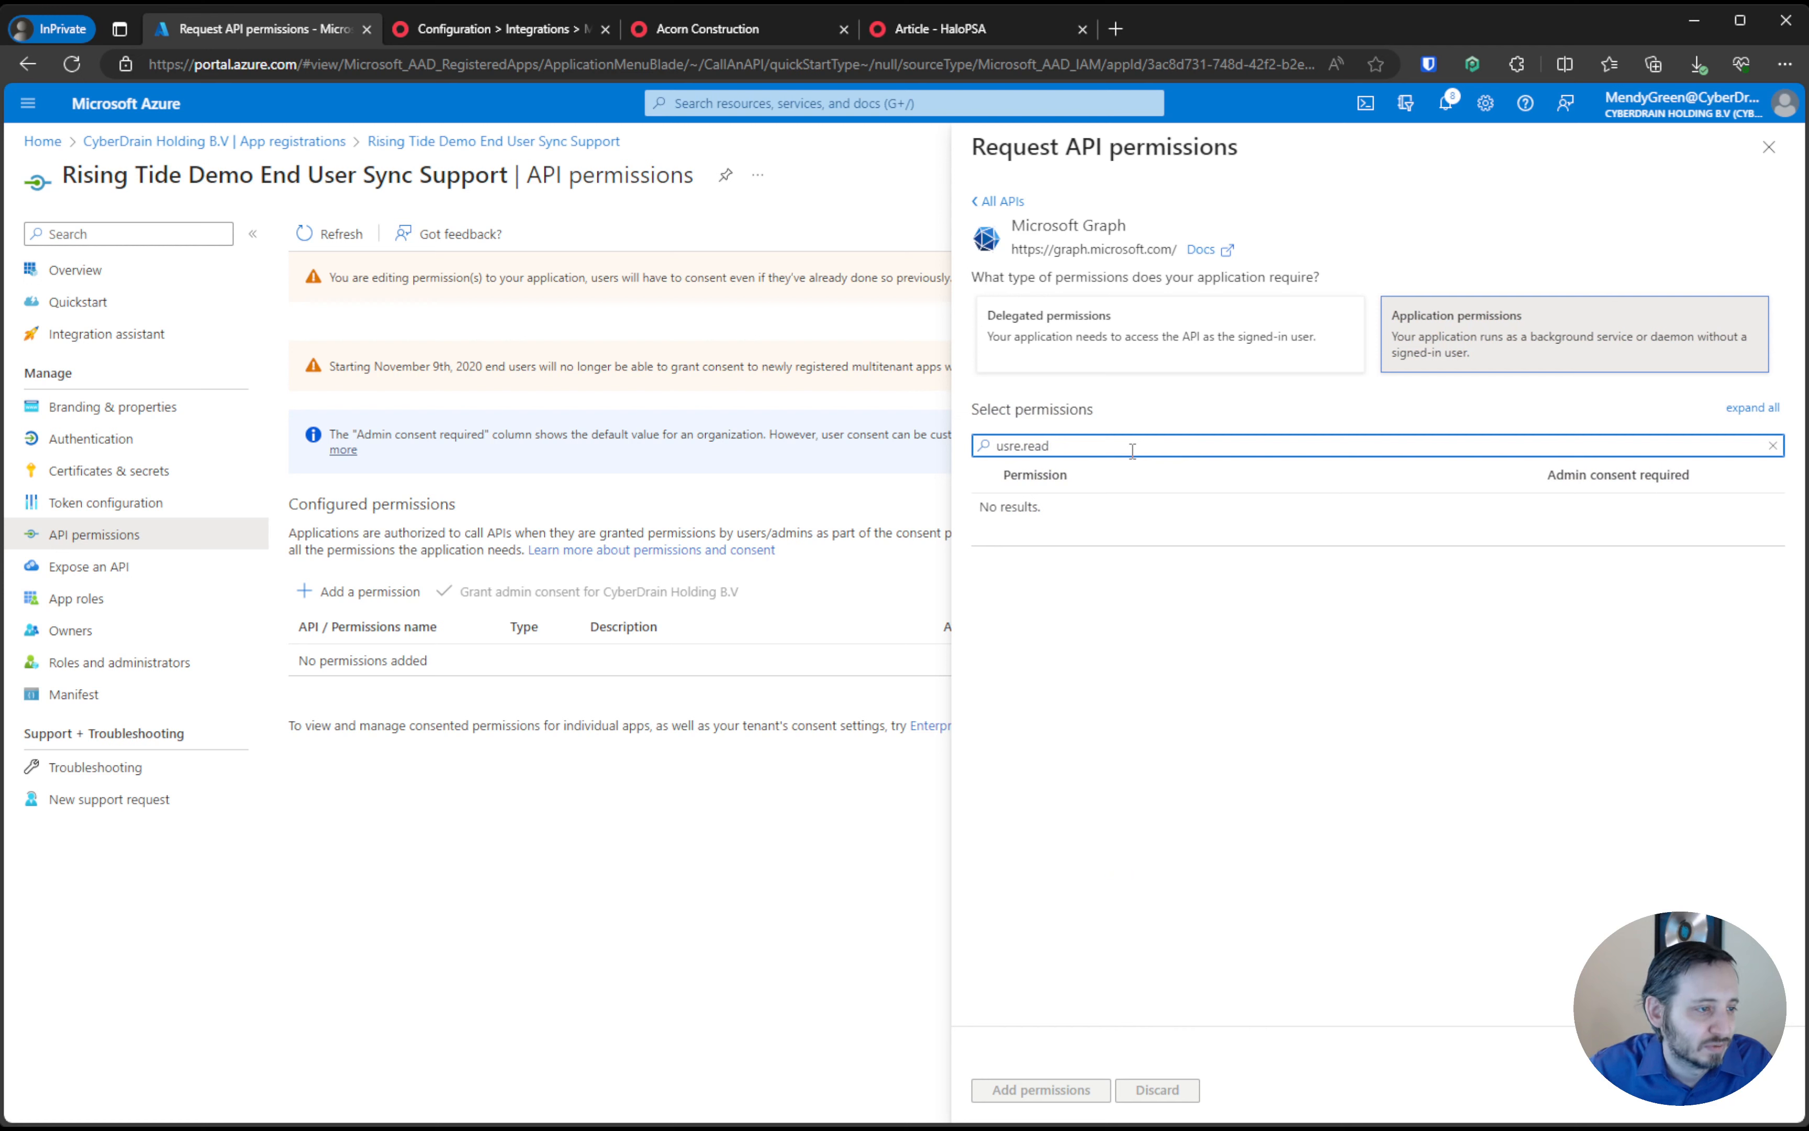
key("BackSpace")
key("BackSpace")
key("BackSpace")
key("BackSpace")
key("BackSpace")
key("BackSpace")
key("BackSpace")
key("BackSpace")
key("BackSpace")
type("user.read")
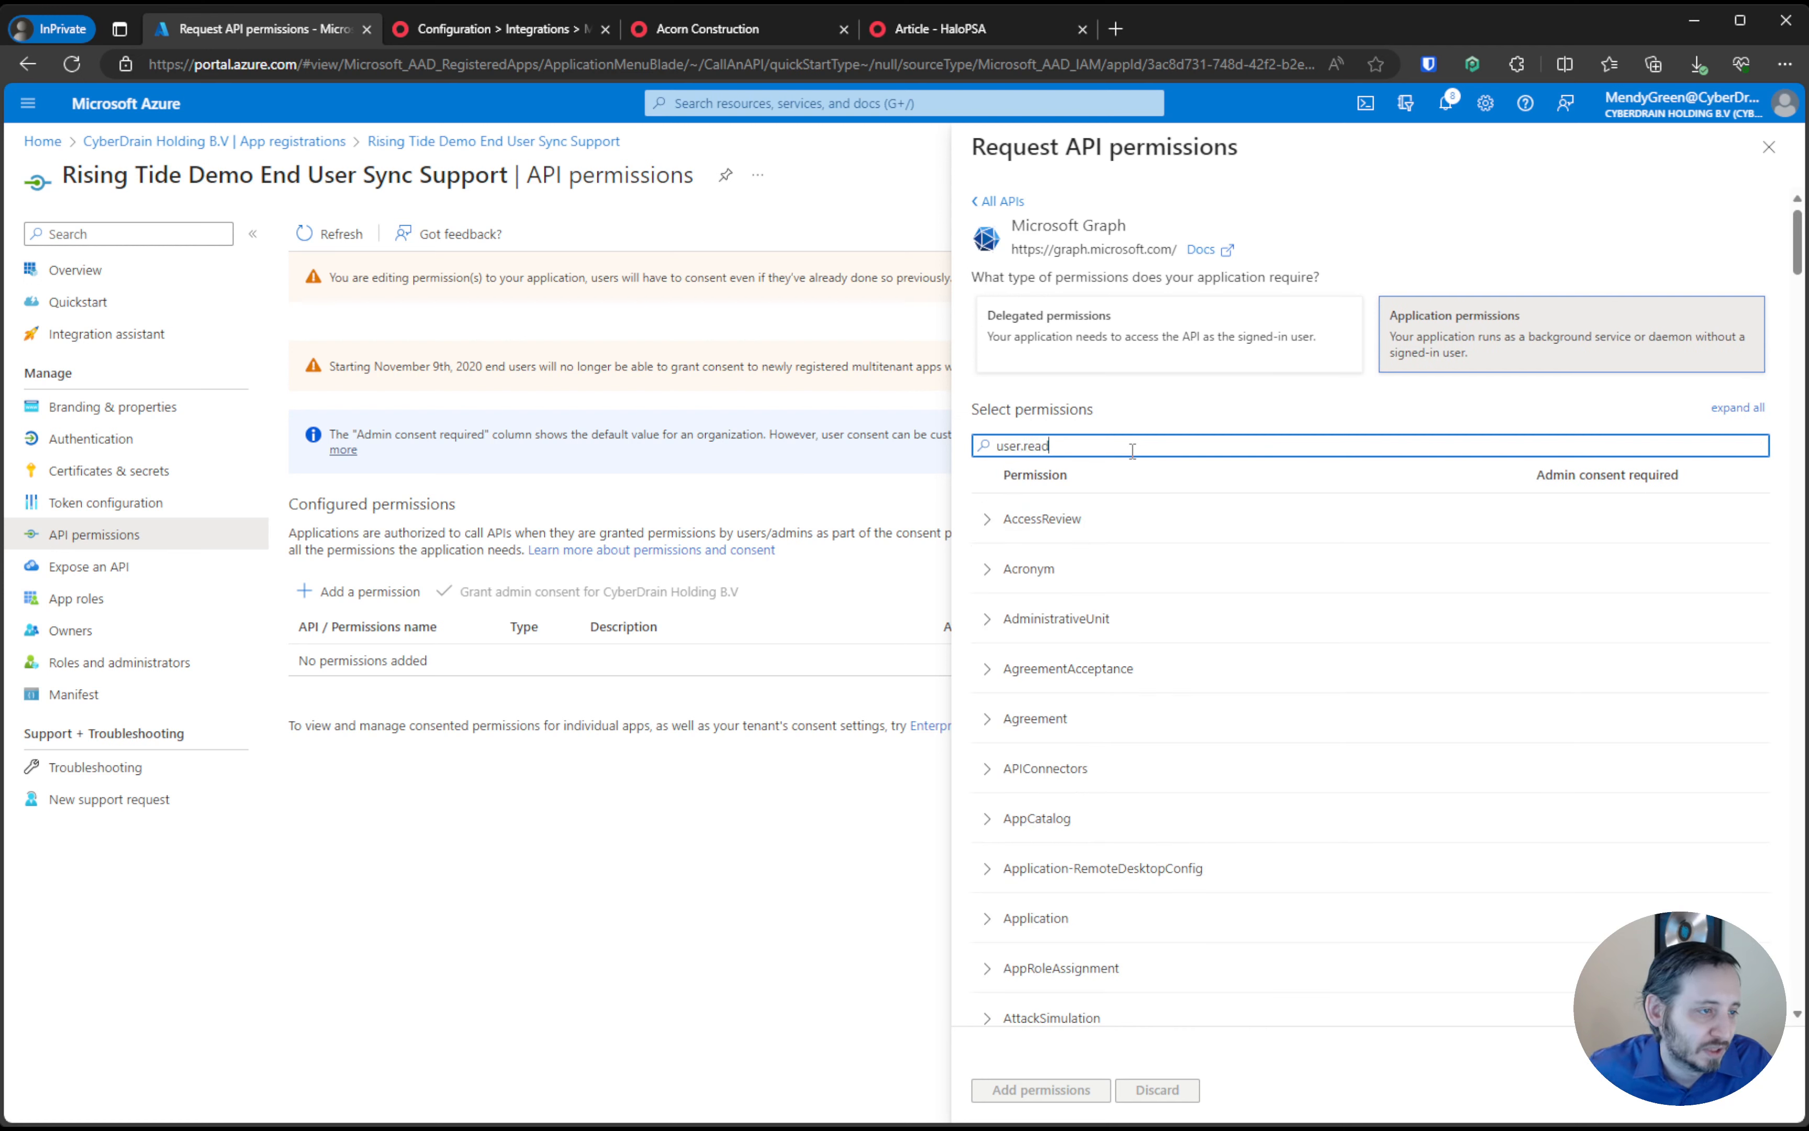
left_click(987, 572)
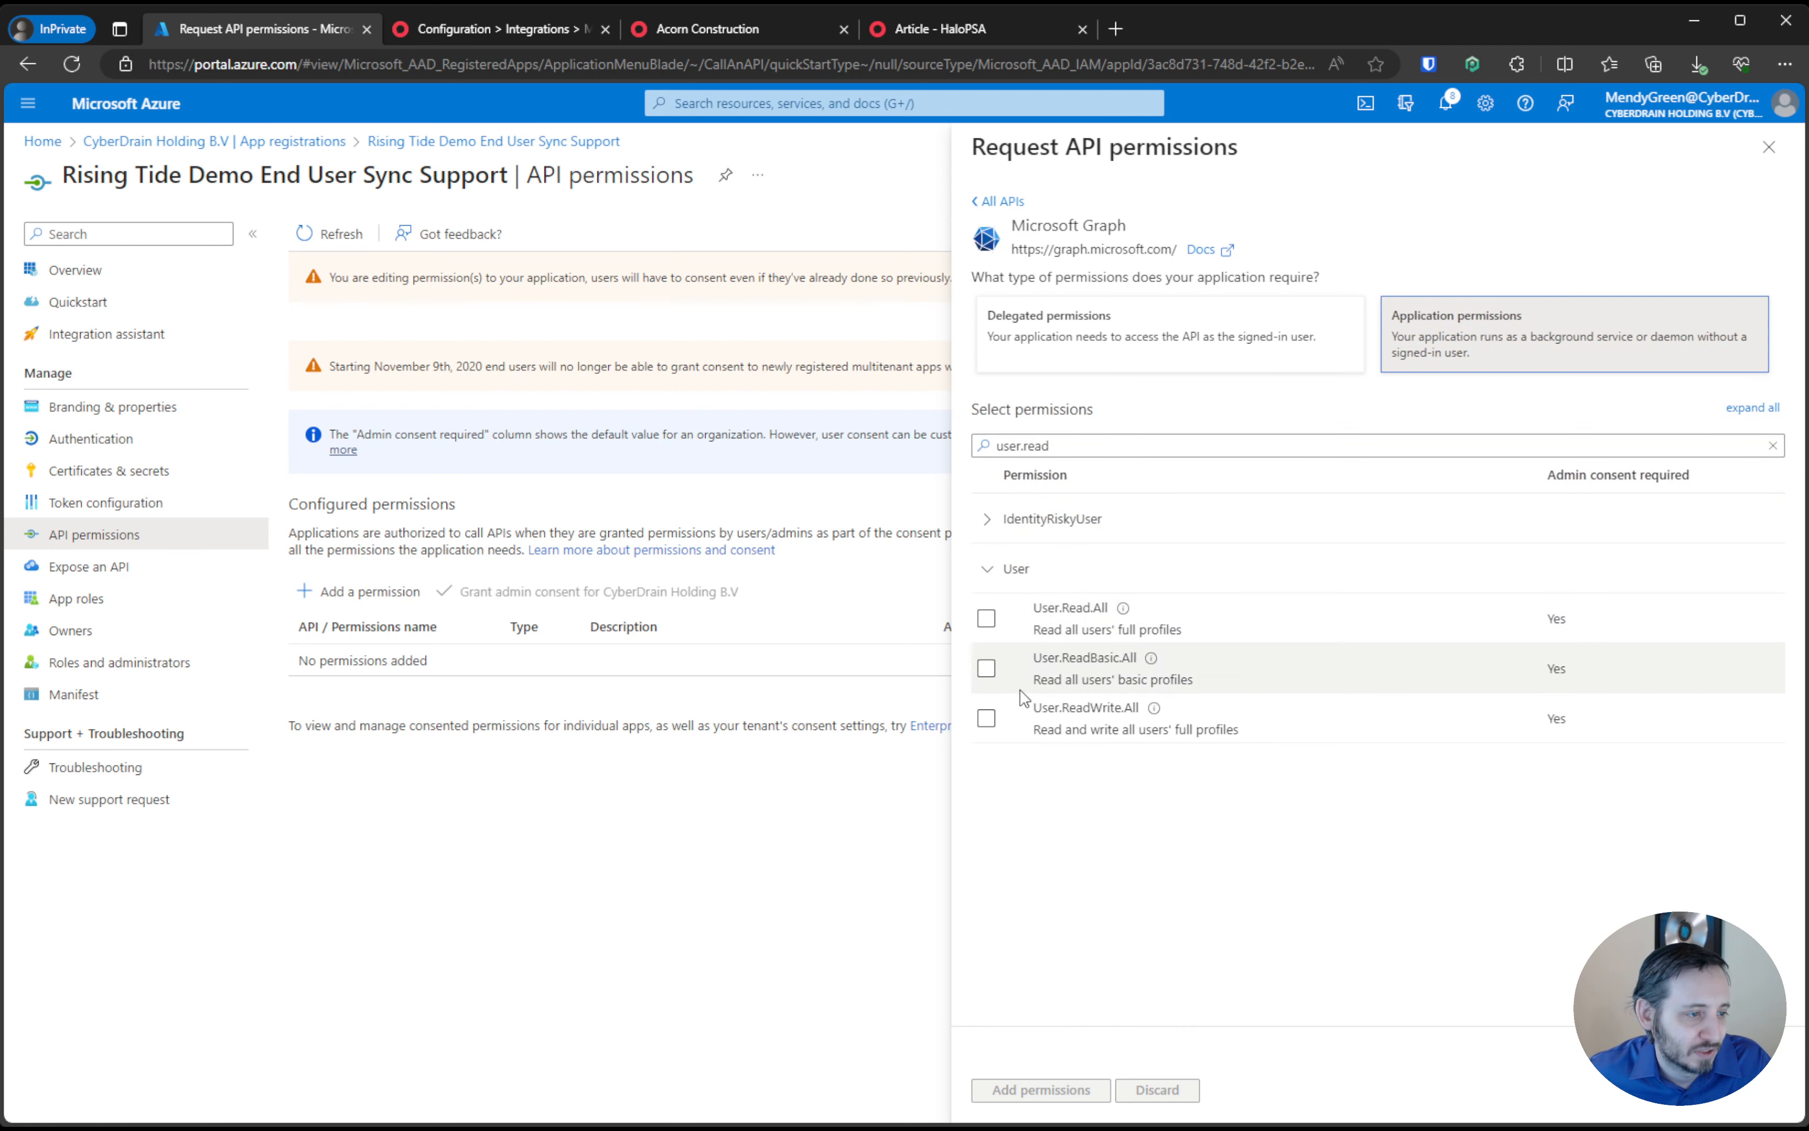
left_click(987, 618)
- Filter for and tick the Group.Read.All and AuditLog.Read.All permissions
double_click(1011, 446)
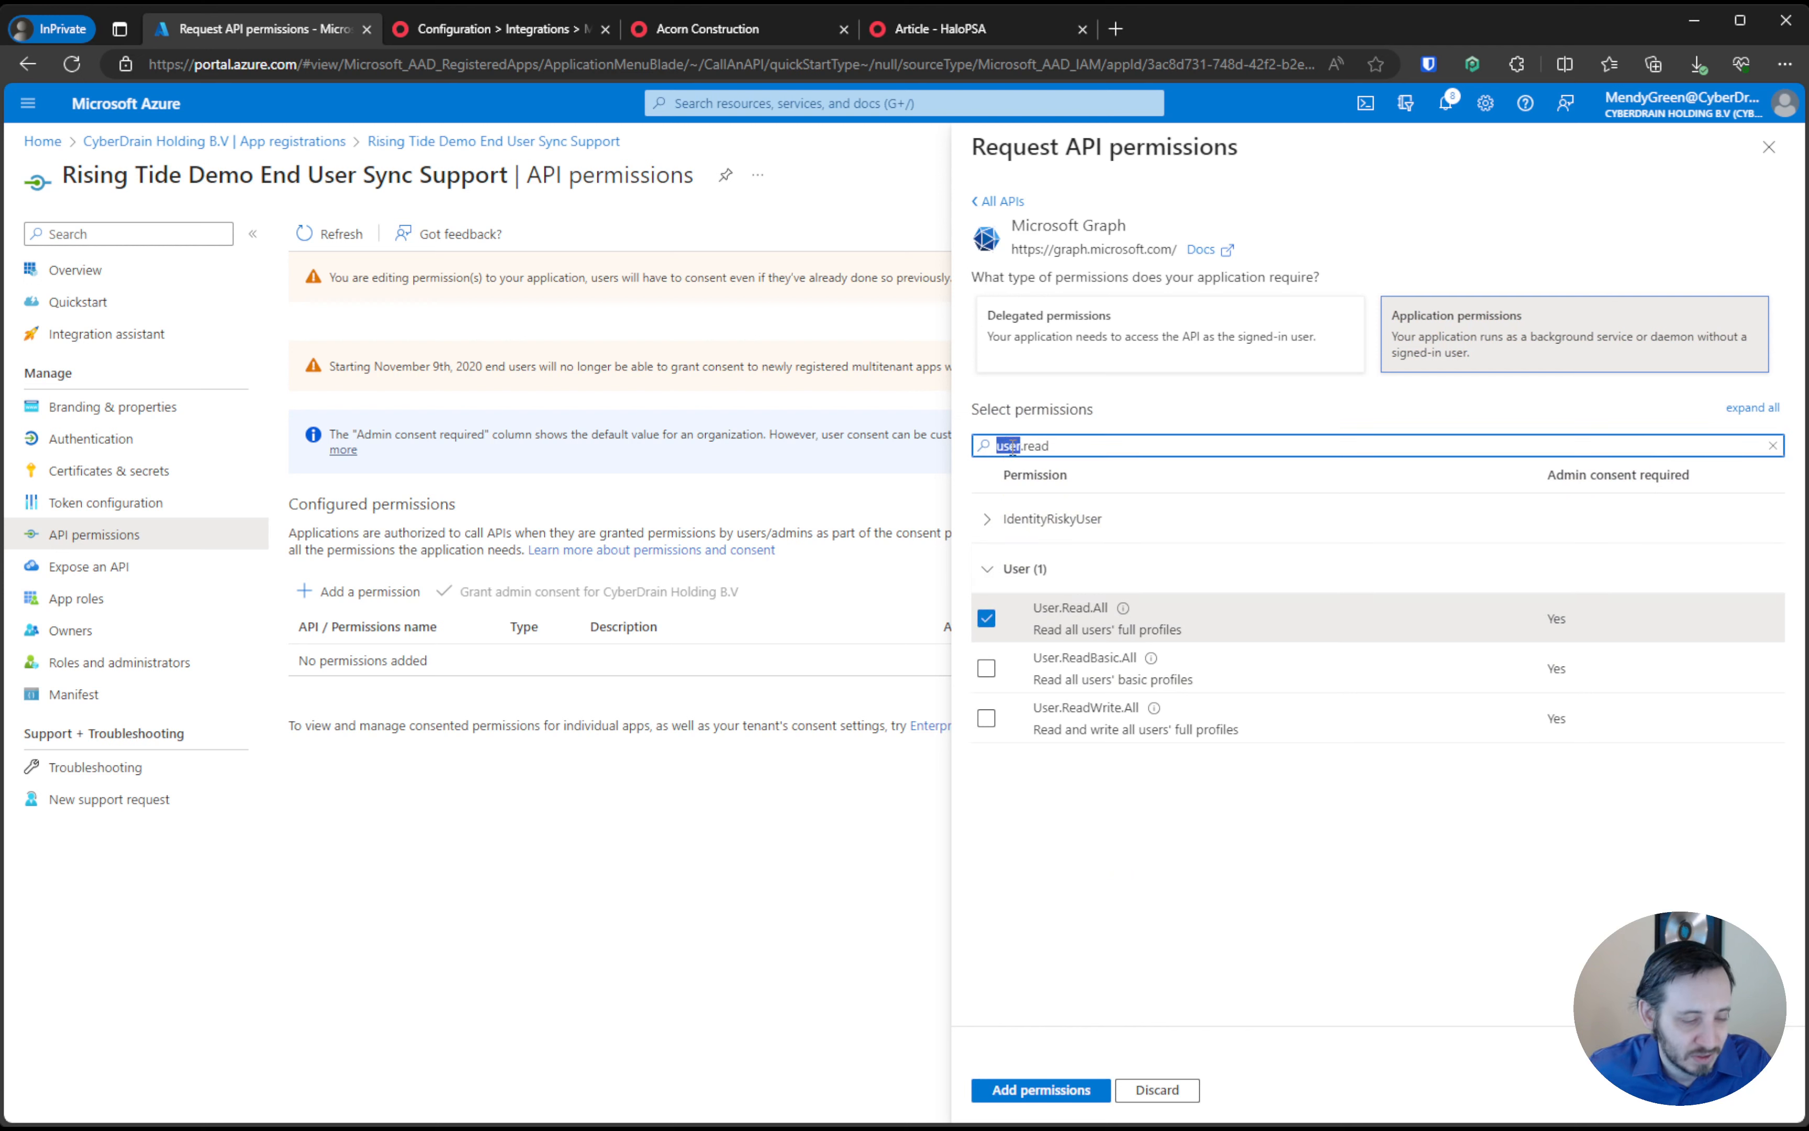
type("group")
left_click(988, 519)
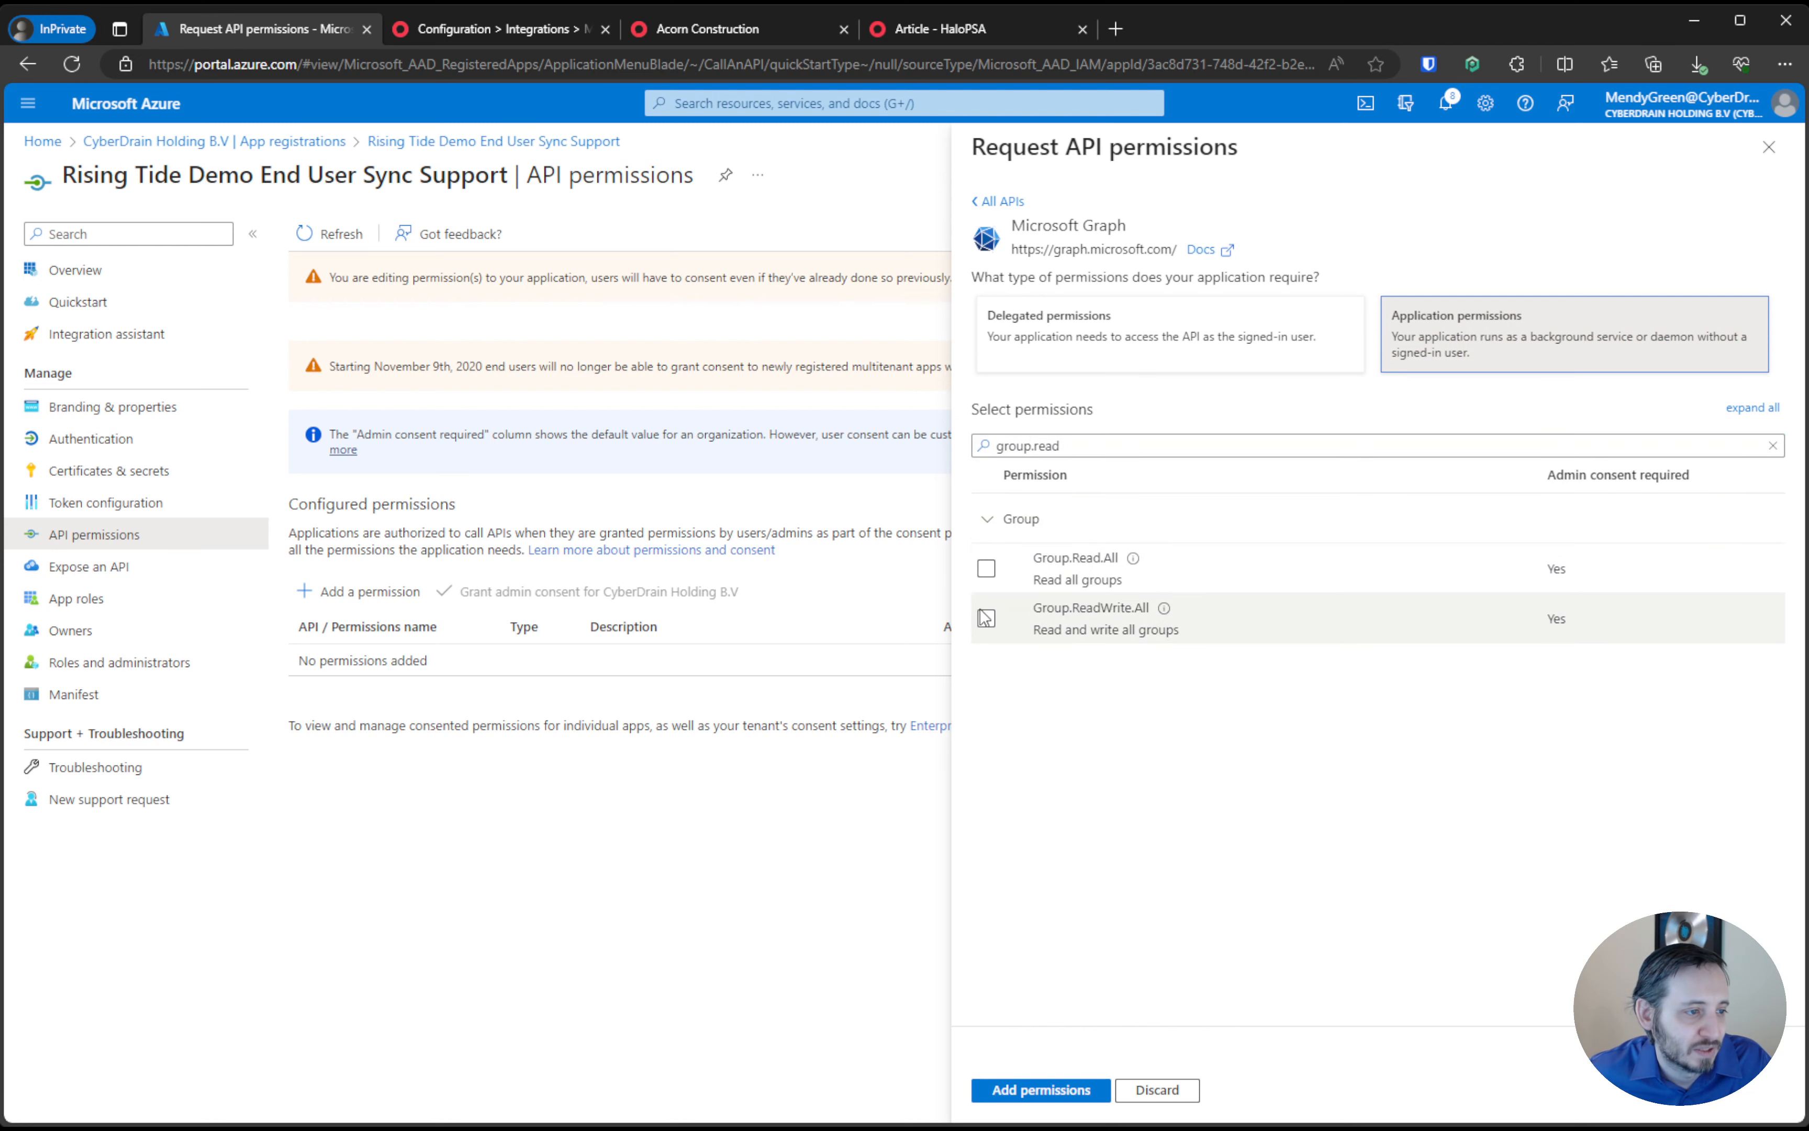
left_click(1017, 557)
double_click(1013, 446)
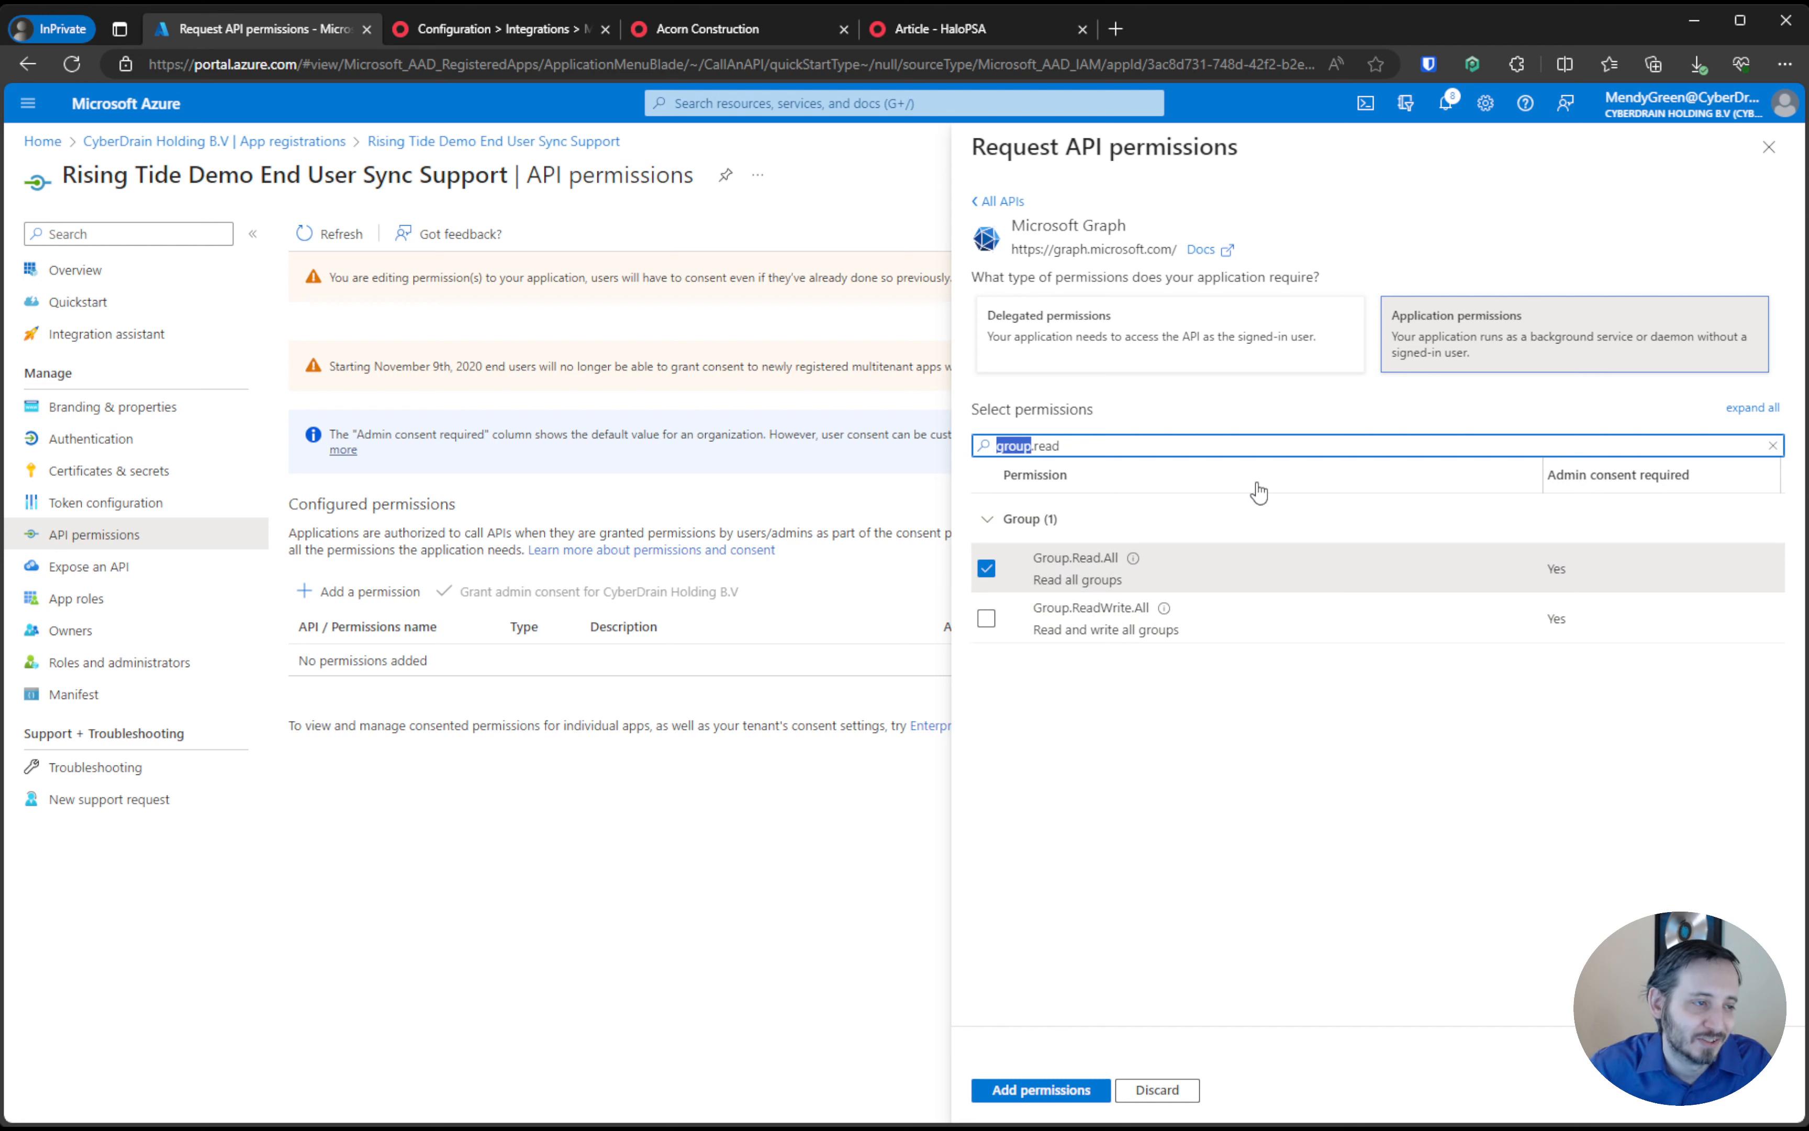
type("auditlo")
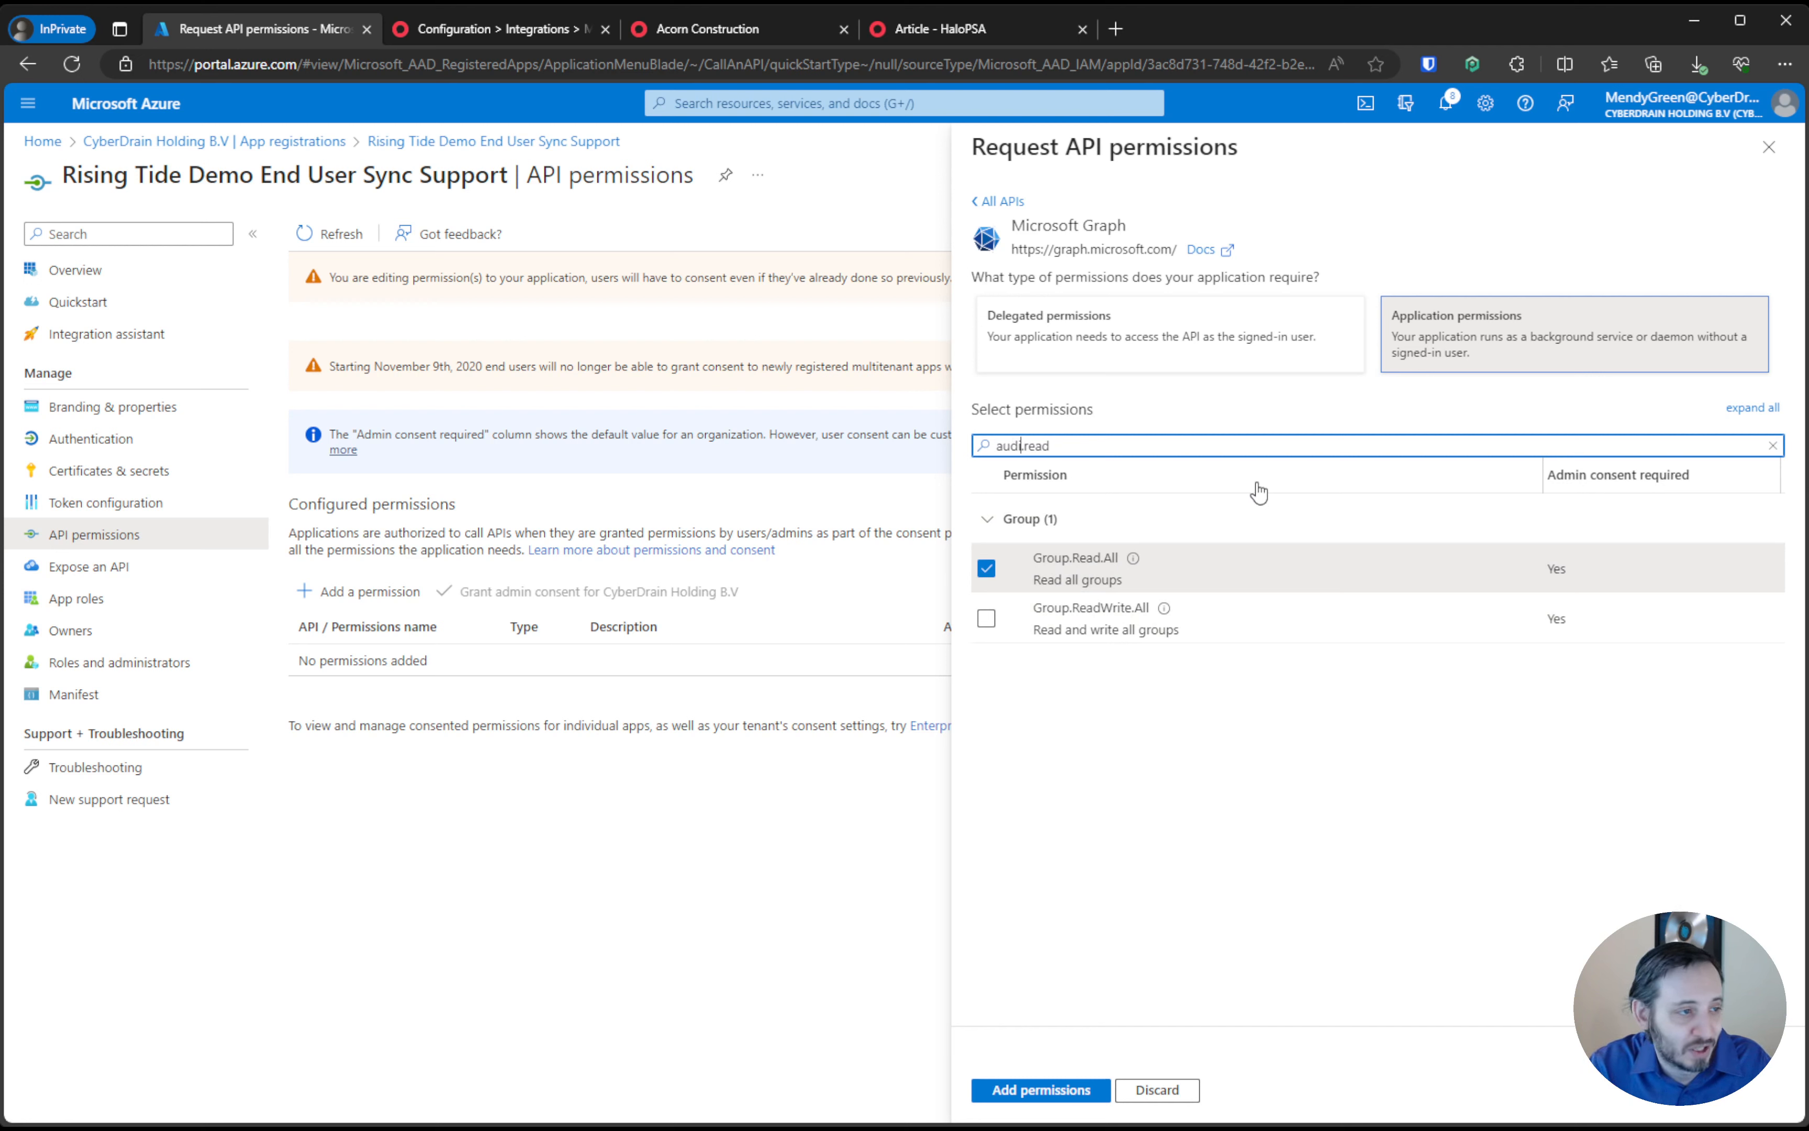
type("g")
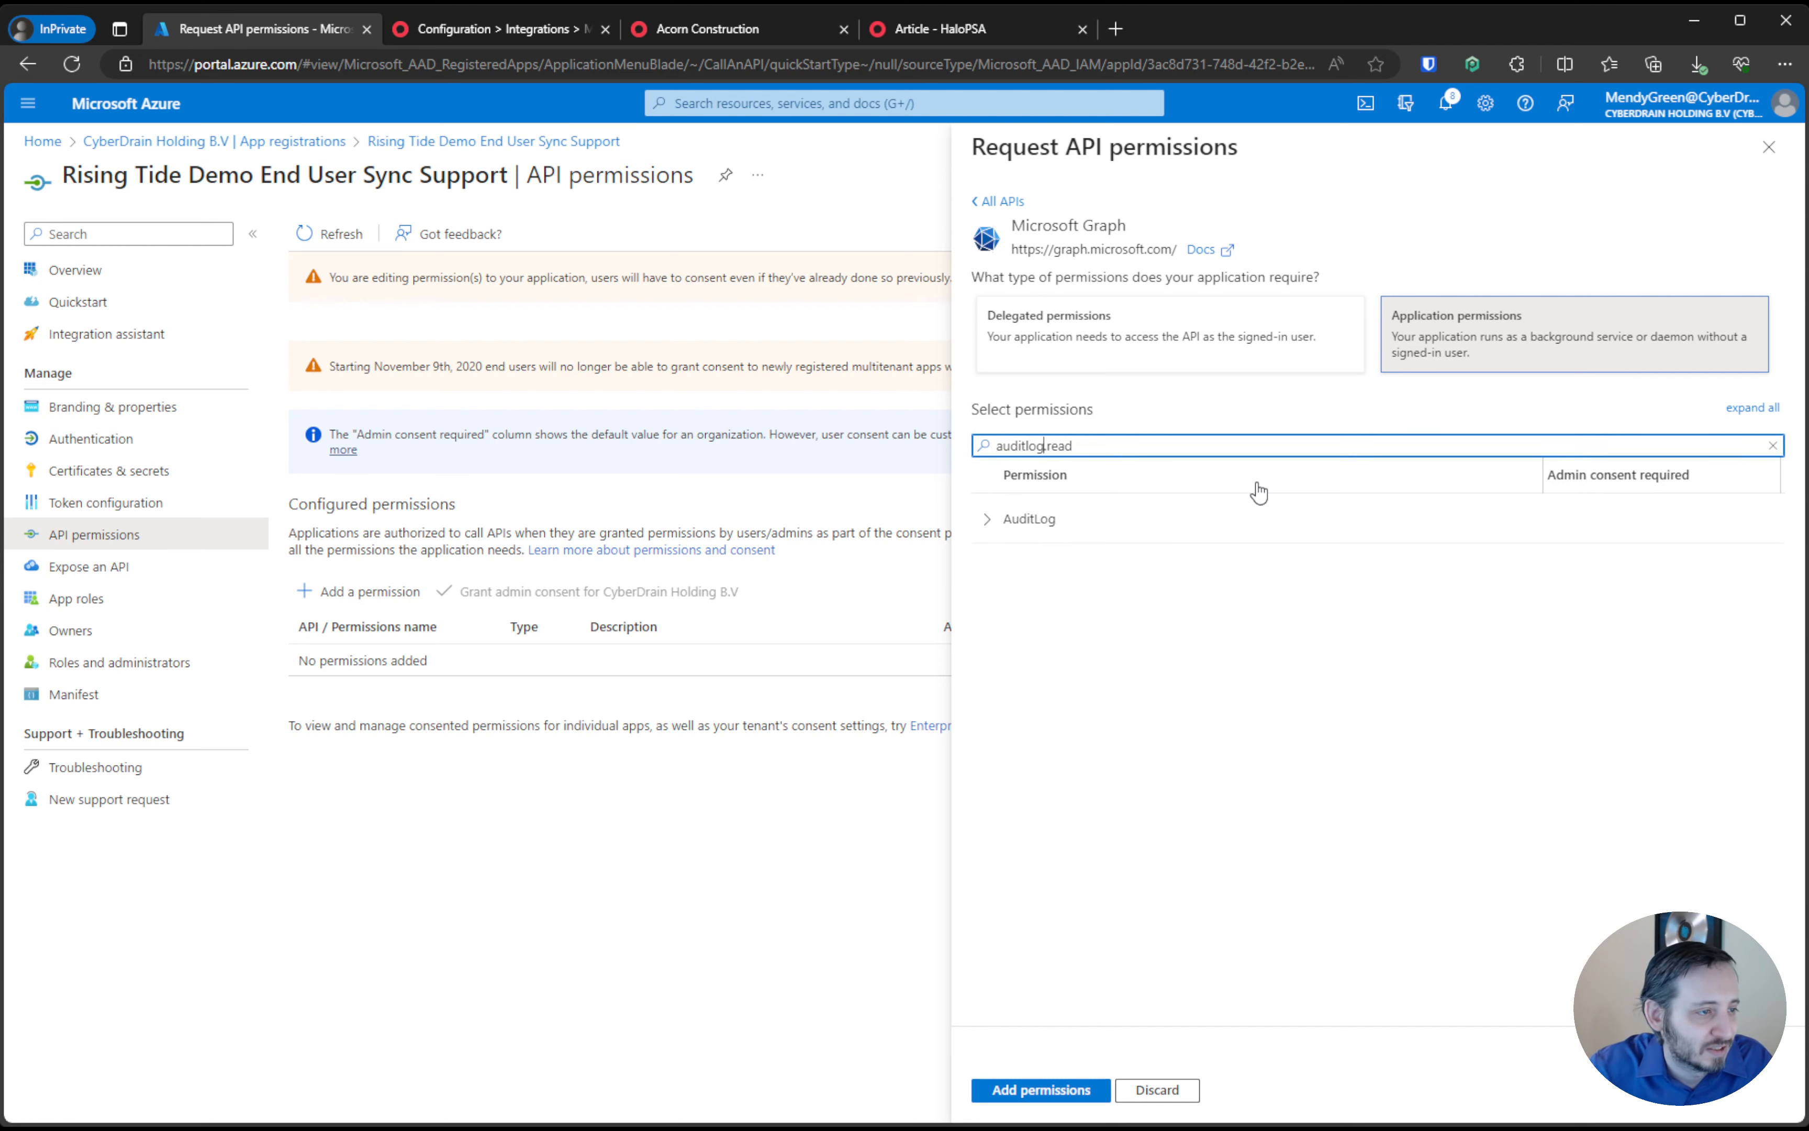
left_click(987, 519)
left_click(986, 569)
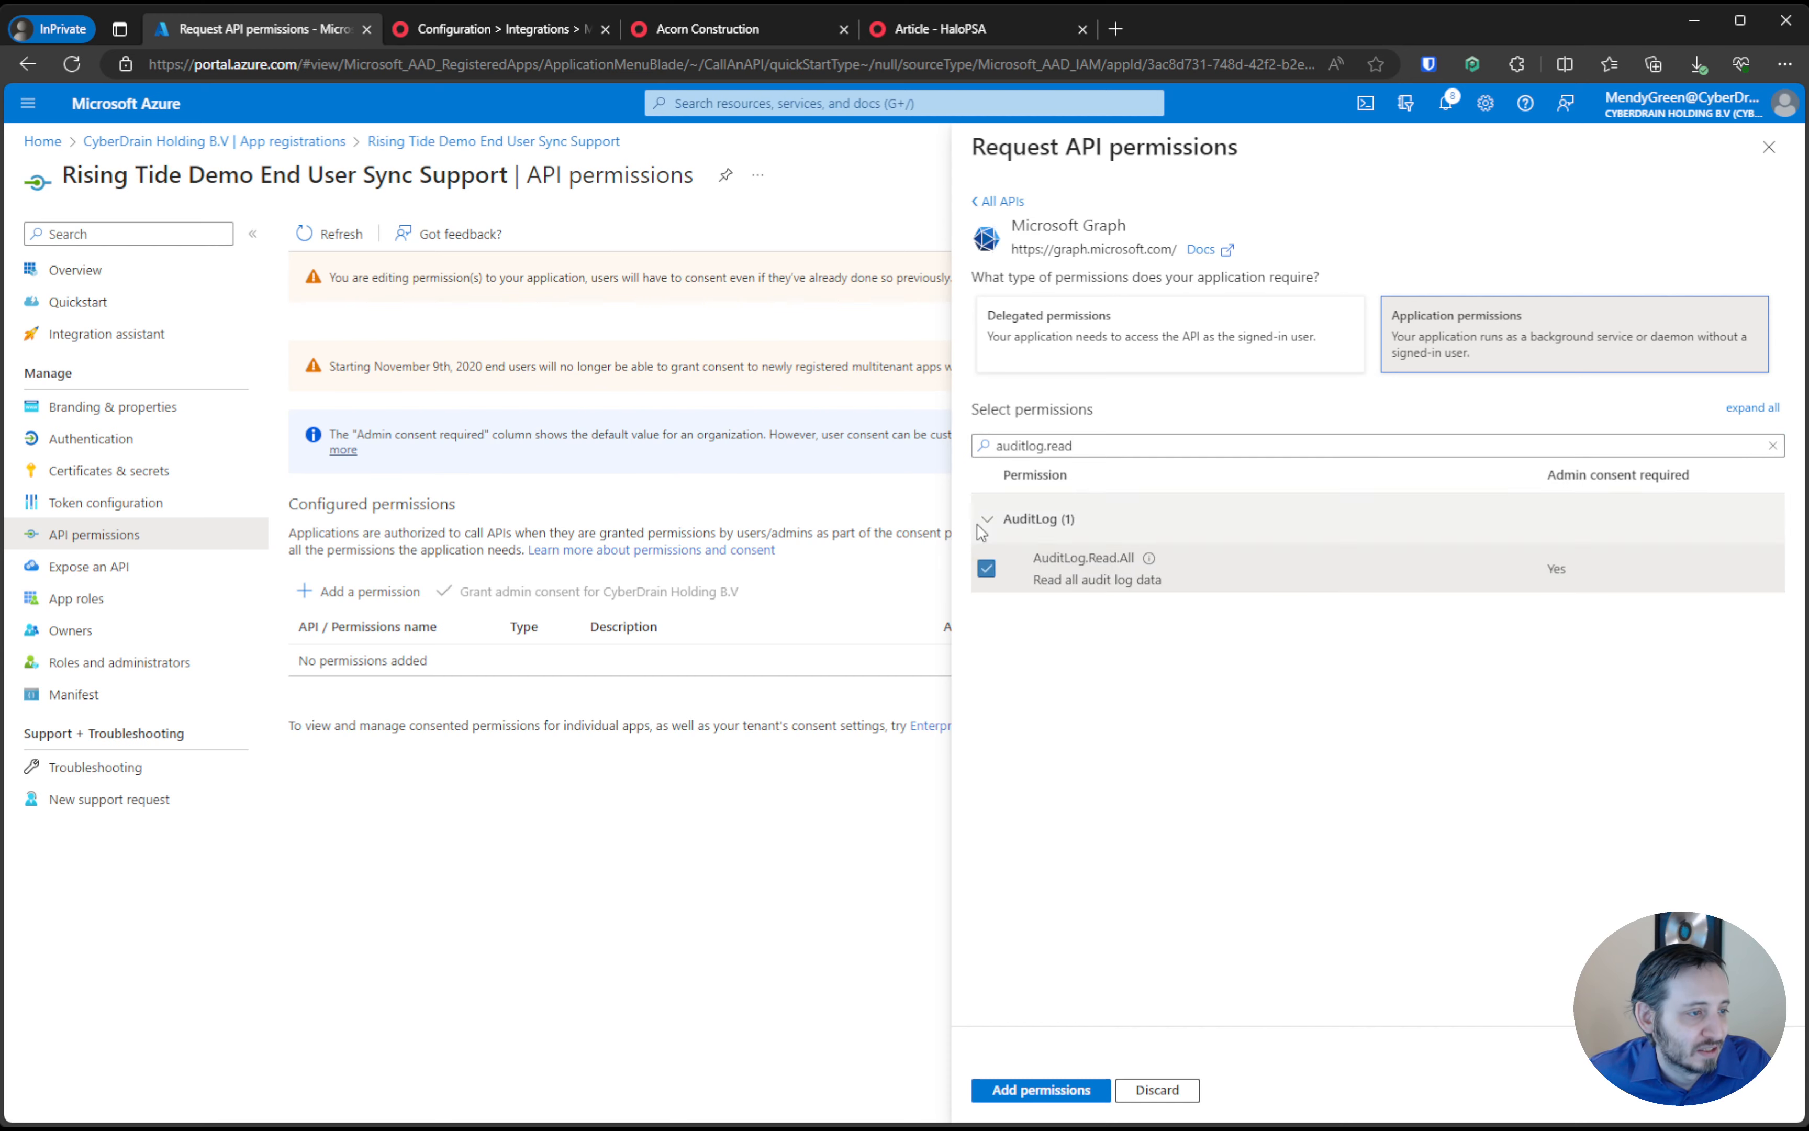
- Tick DeviceManagementManagedDevices.Read.All, copying its name from HaloPSA, and add all four permissions
left_click(557, 30)
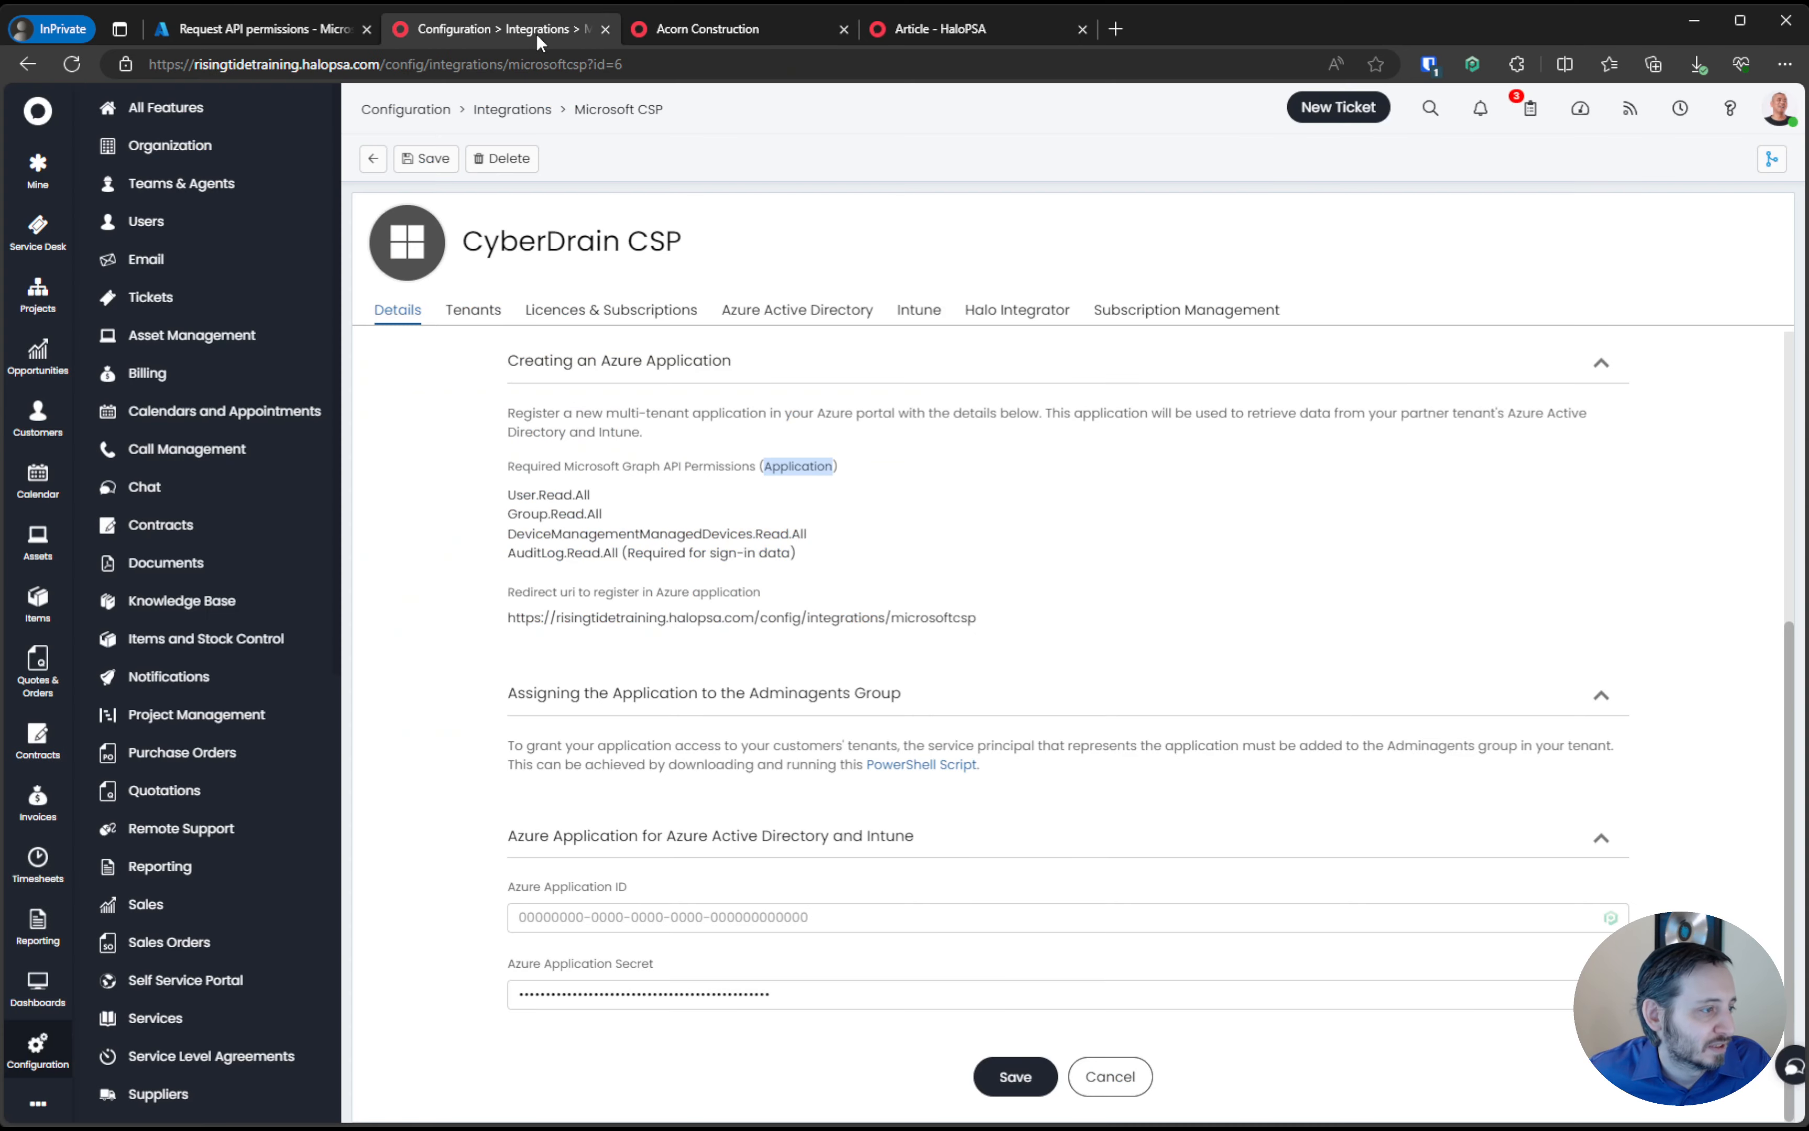
double_click(549, 534)
key("ctrl+c")
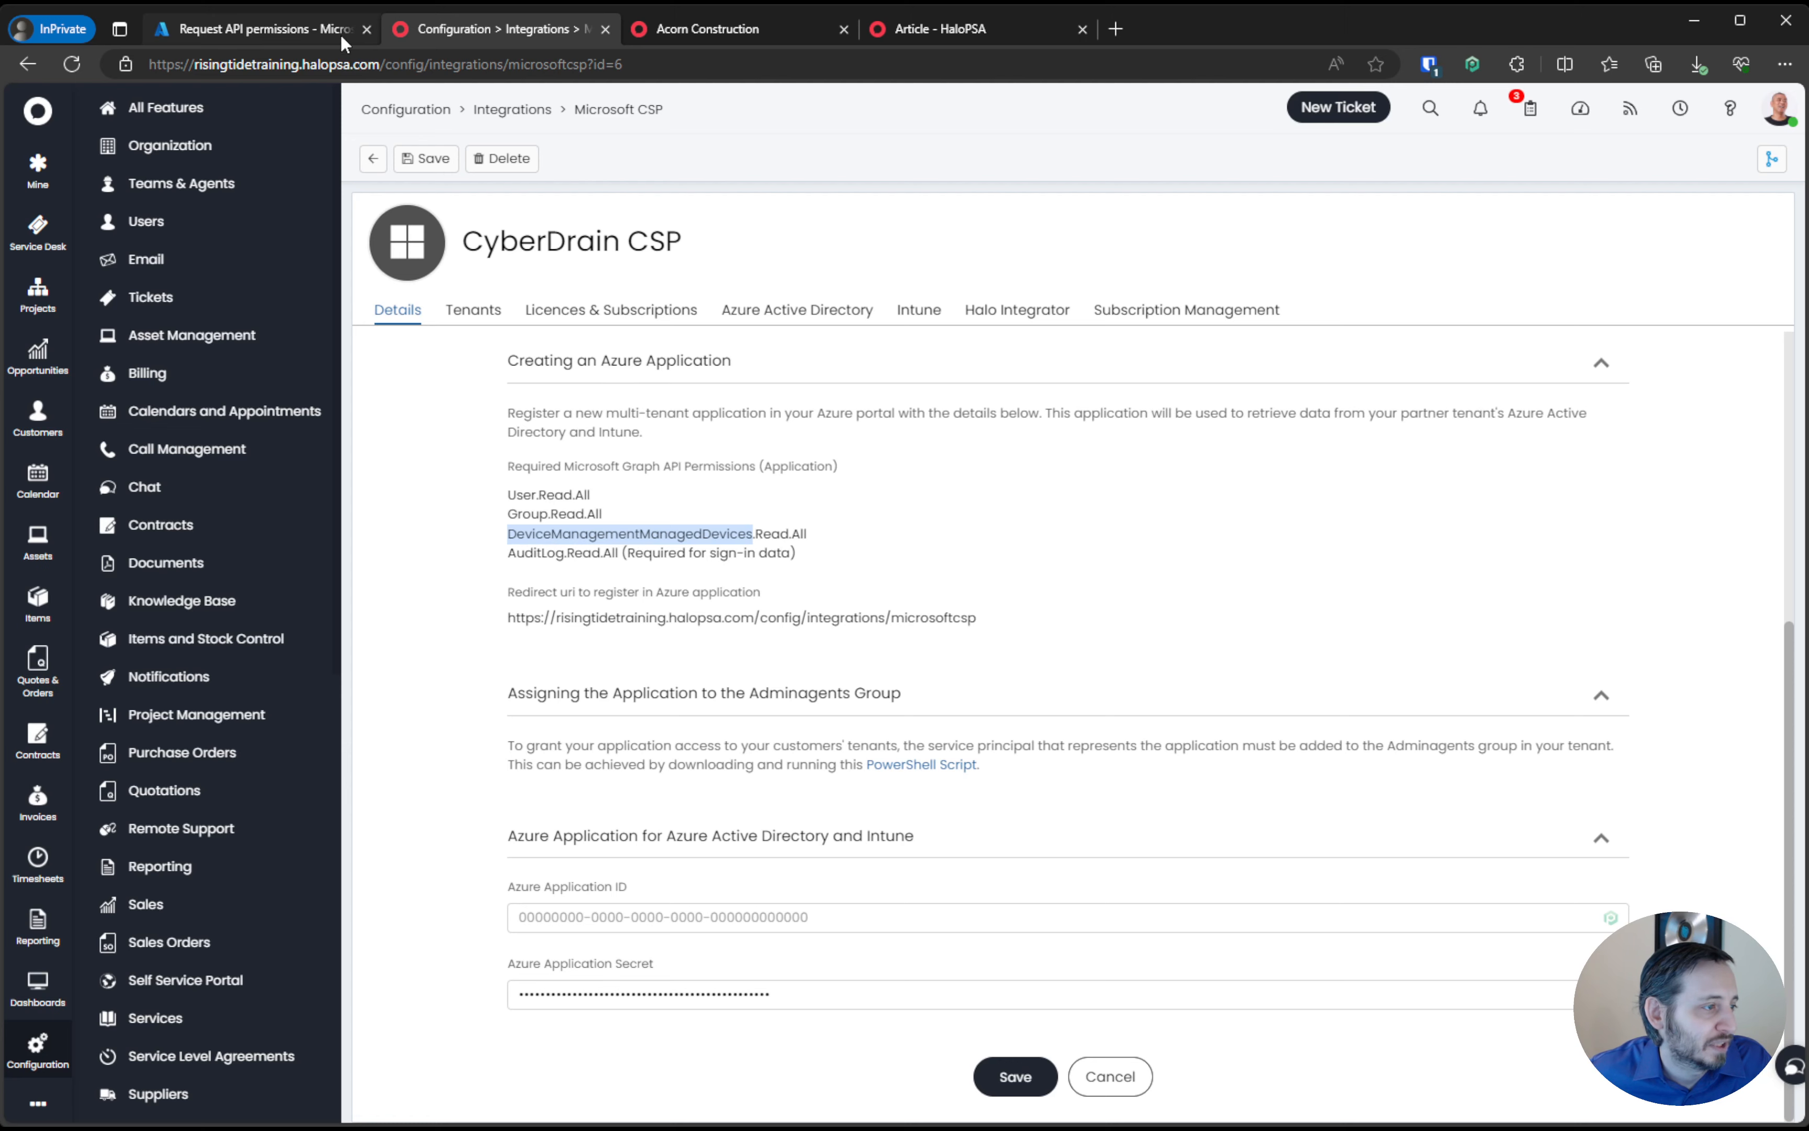
left_click(343, 34)
double_click(1020, 446)
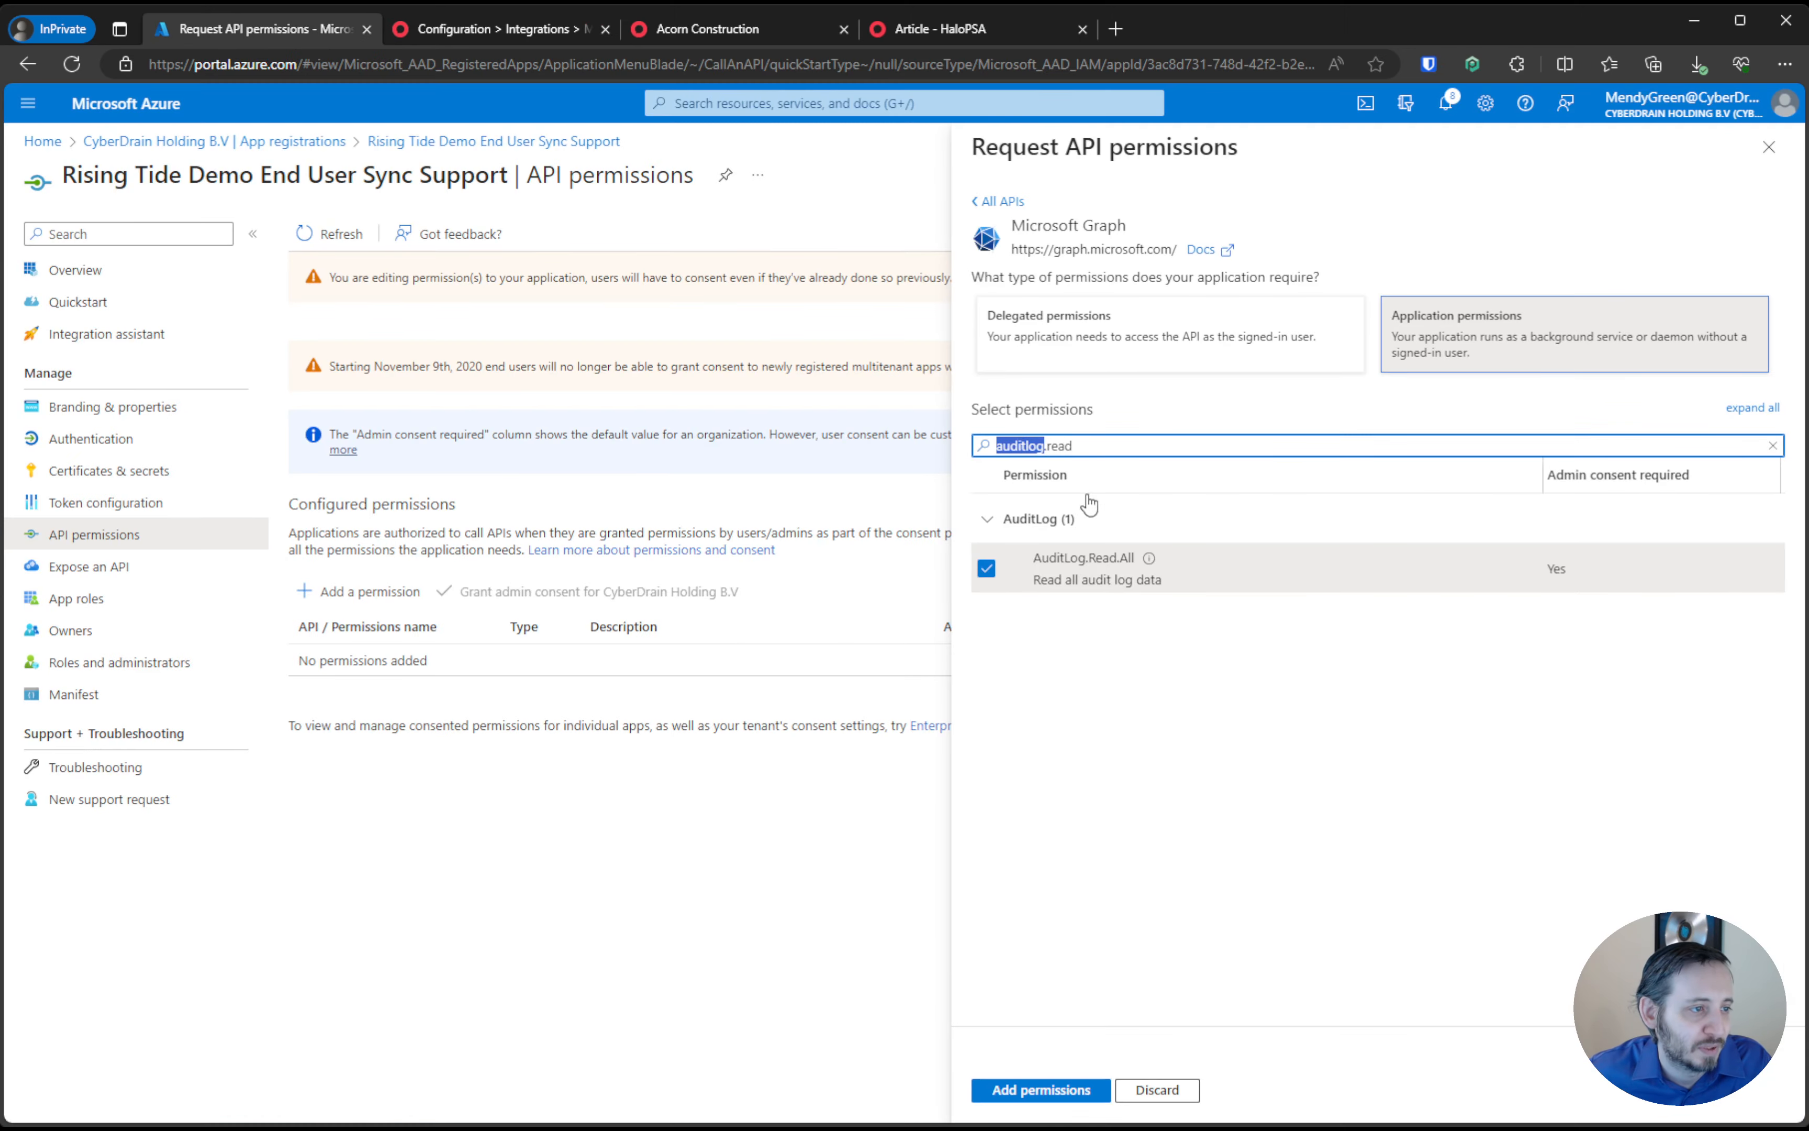
key("ctrl+v")
left_click(989, 518)
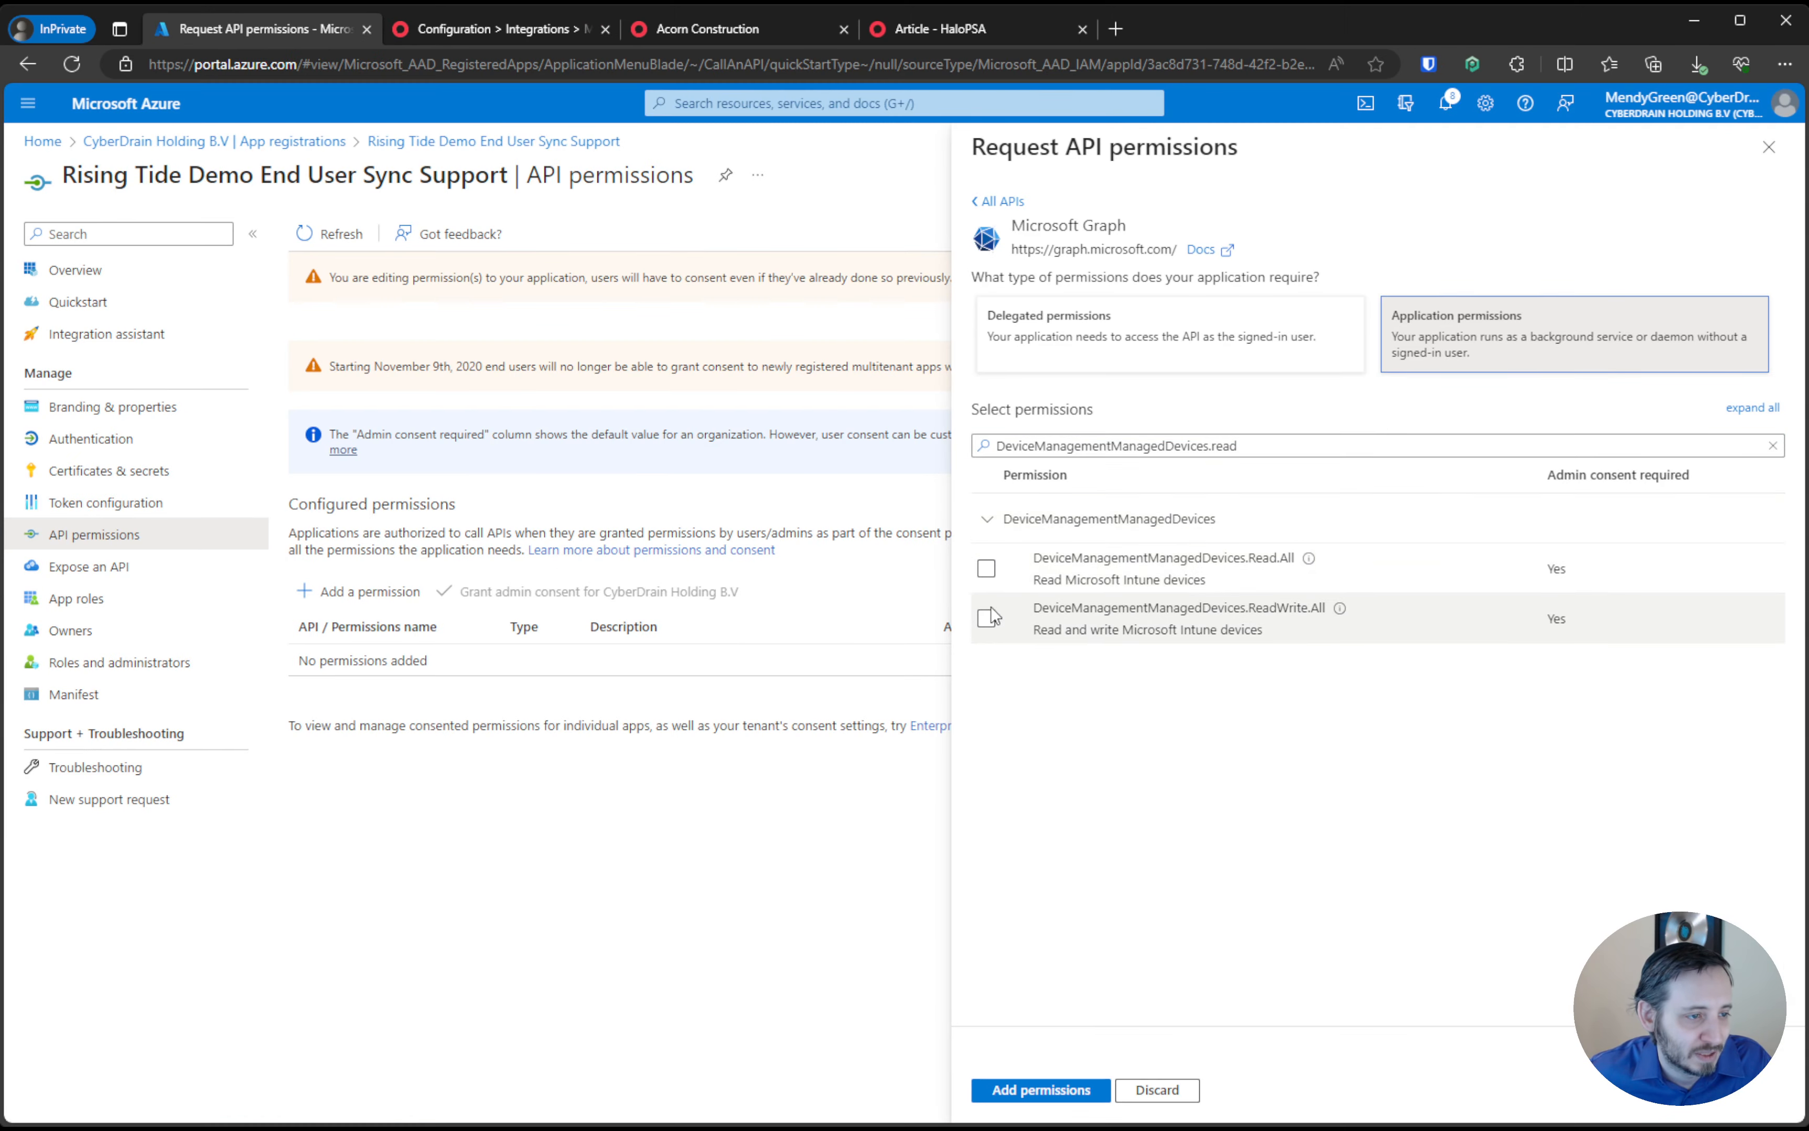
left_click(989, 570)
left_click(1064, 1091)
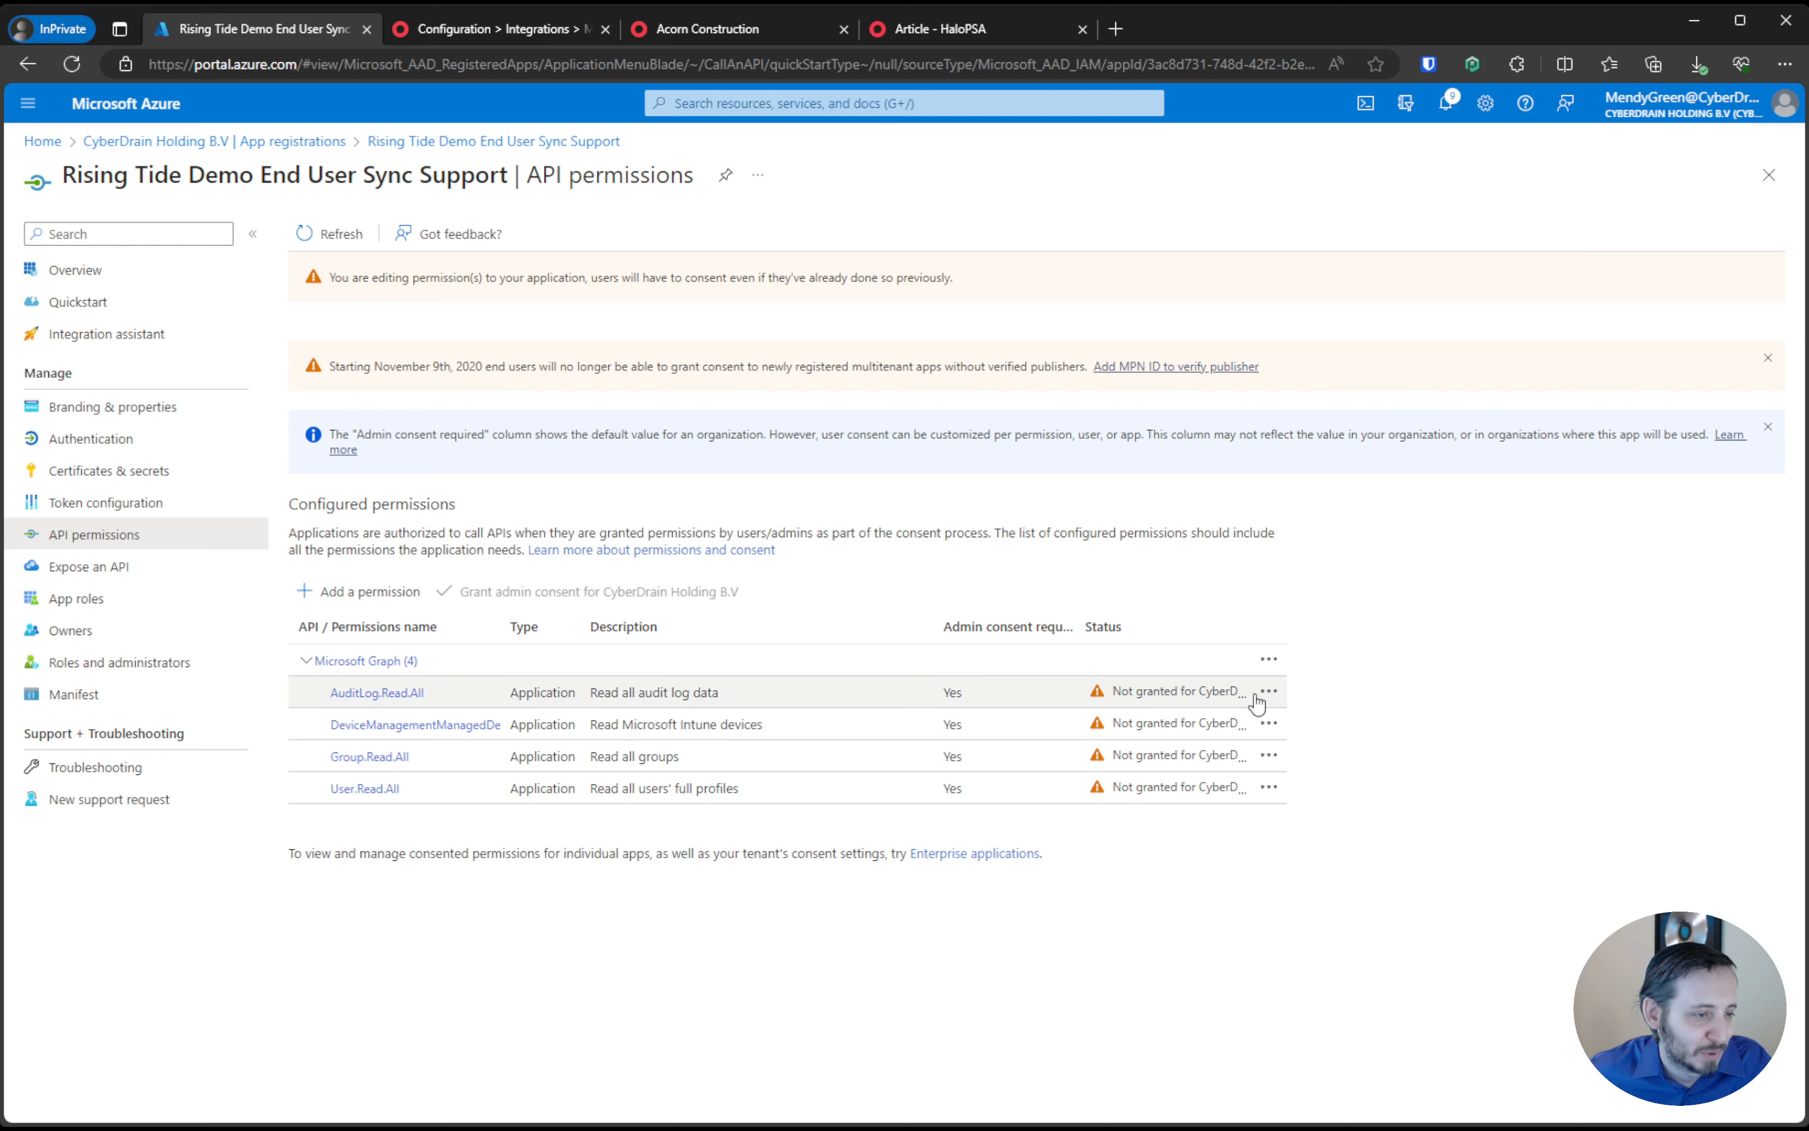
- Review the admin consent note for the four Microsoft Graph permissions, all marked Not granted
left_click(1275, 665)
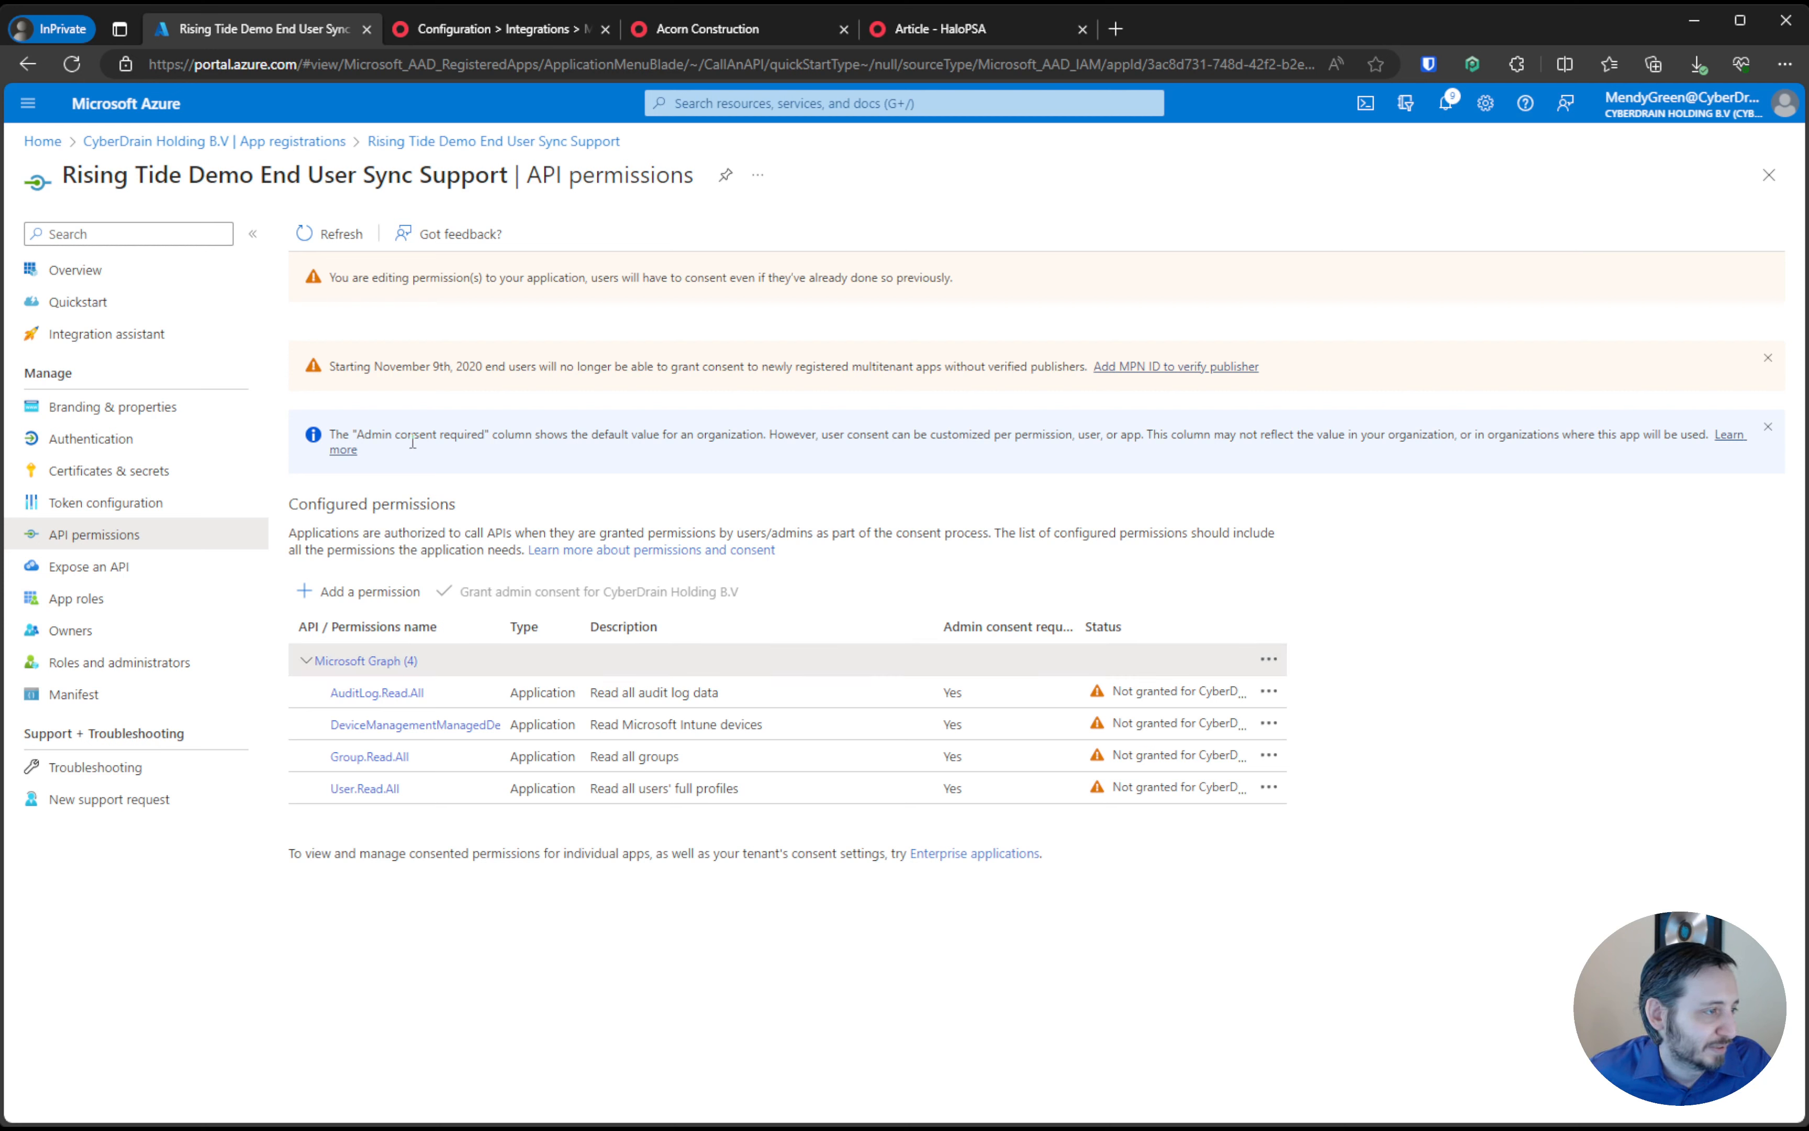
left_click_drag(499, 434, 1161, 431)
left_click(1225, 480)
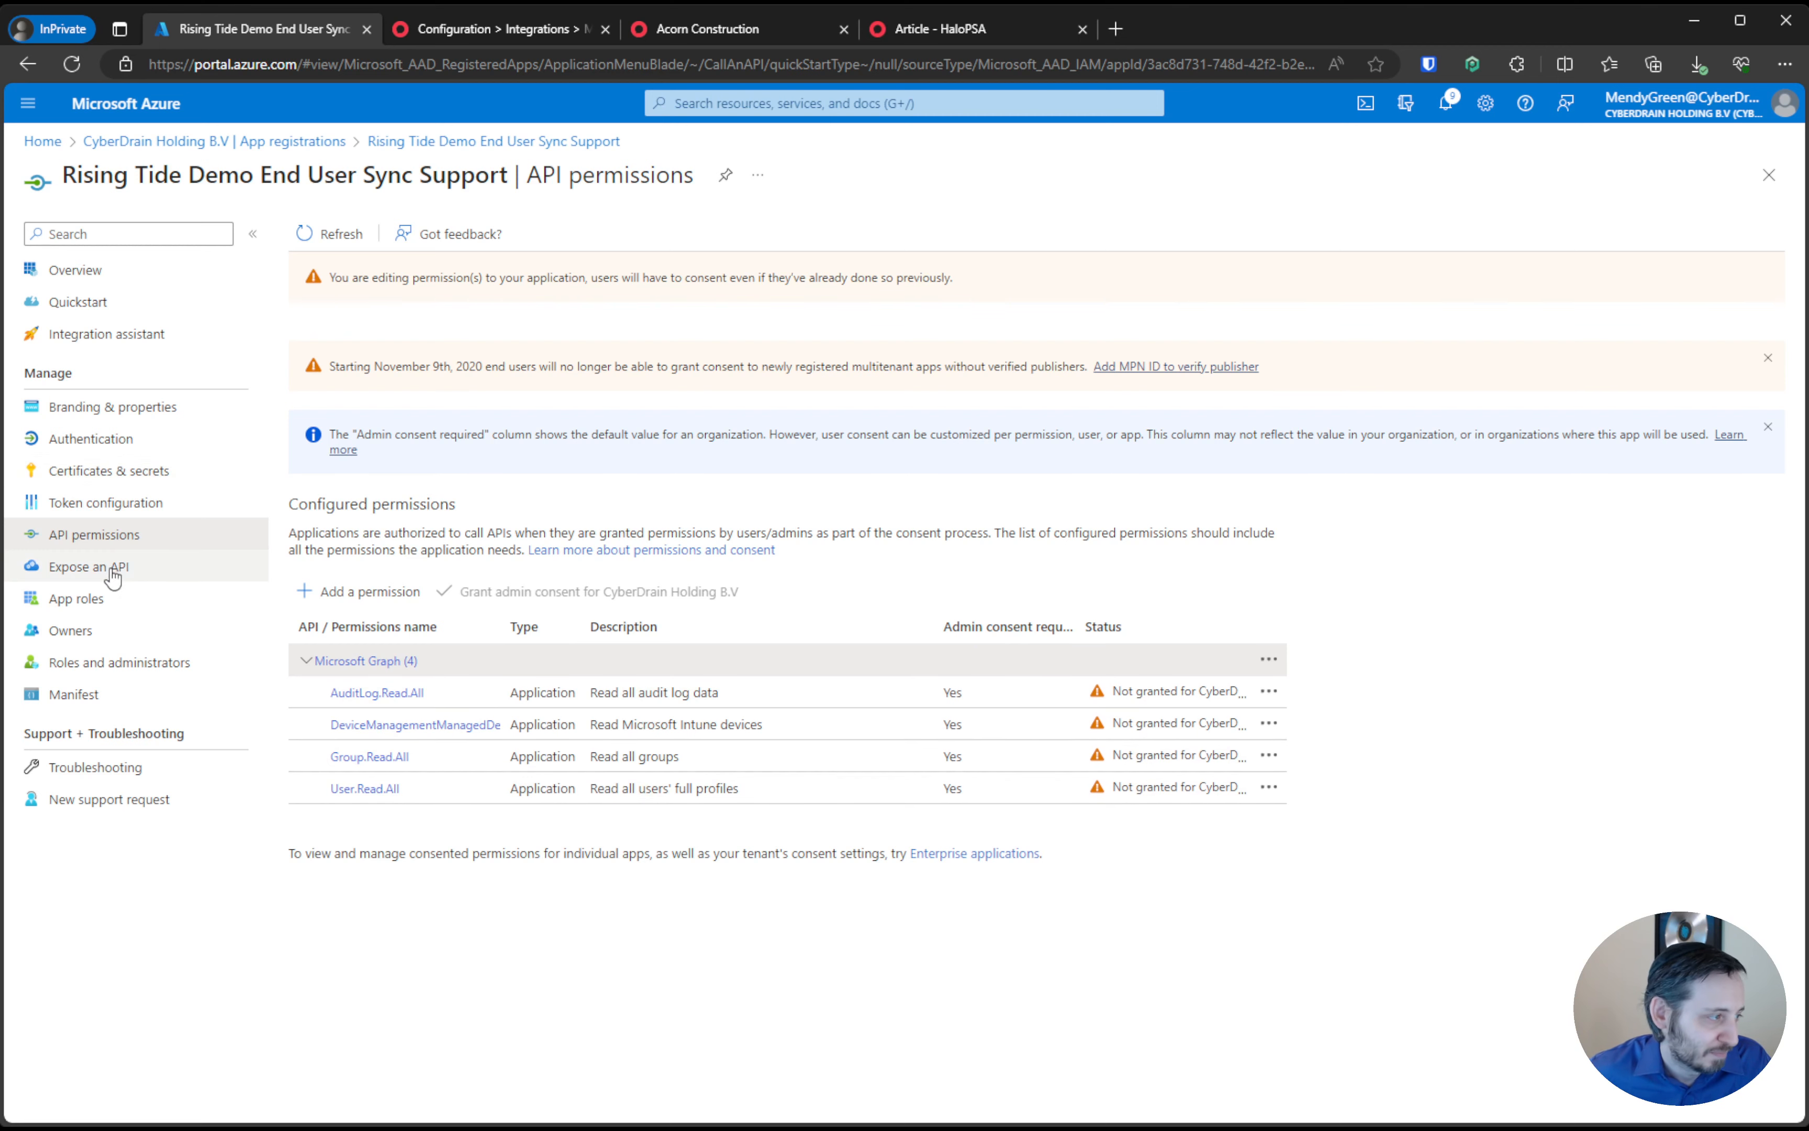
left_click(496, 26)
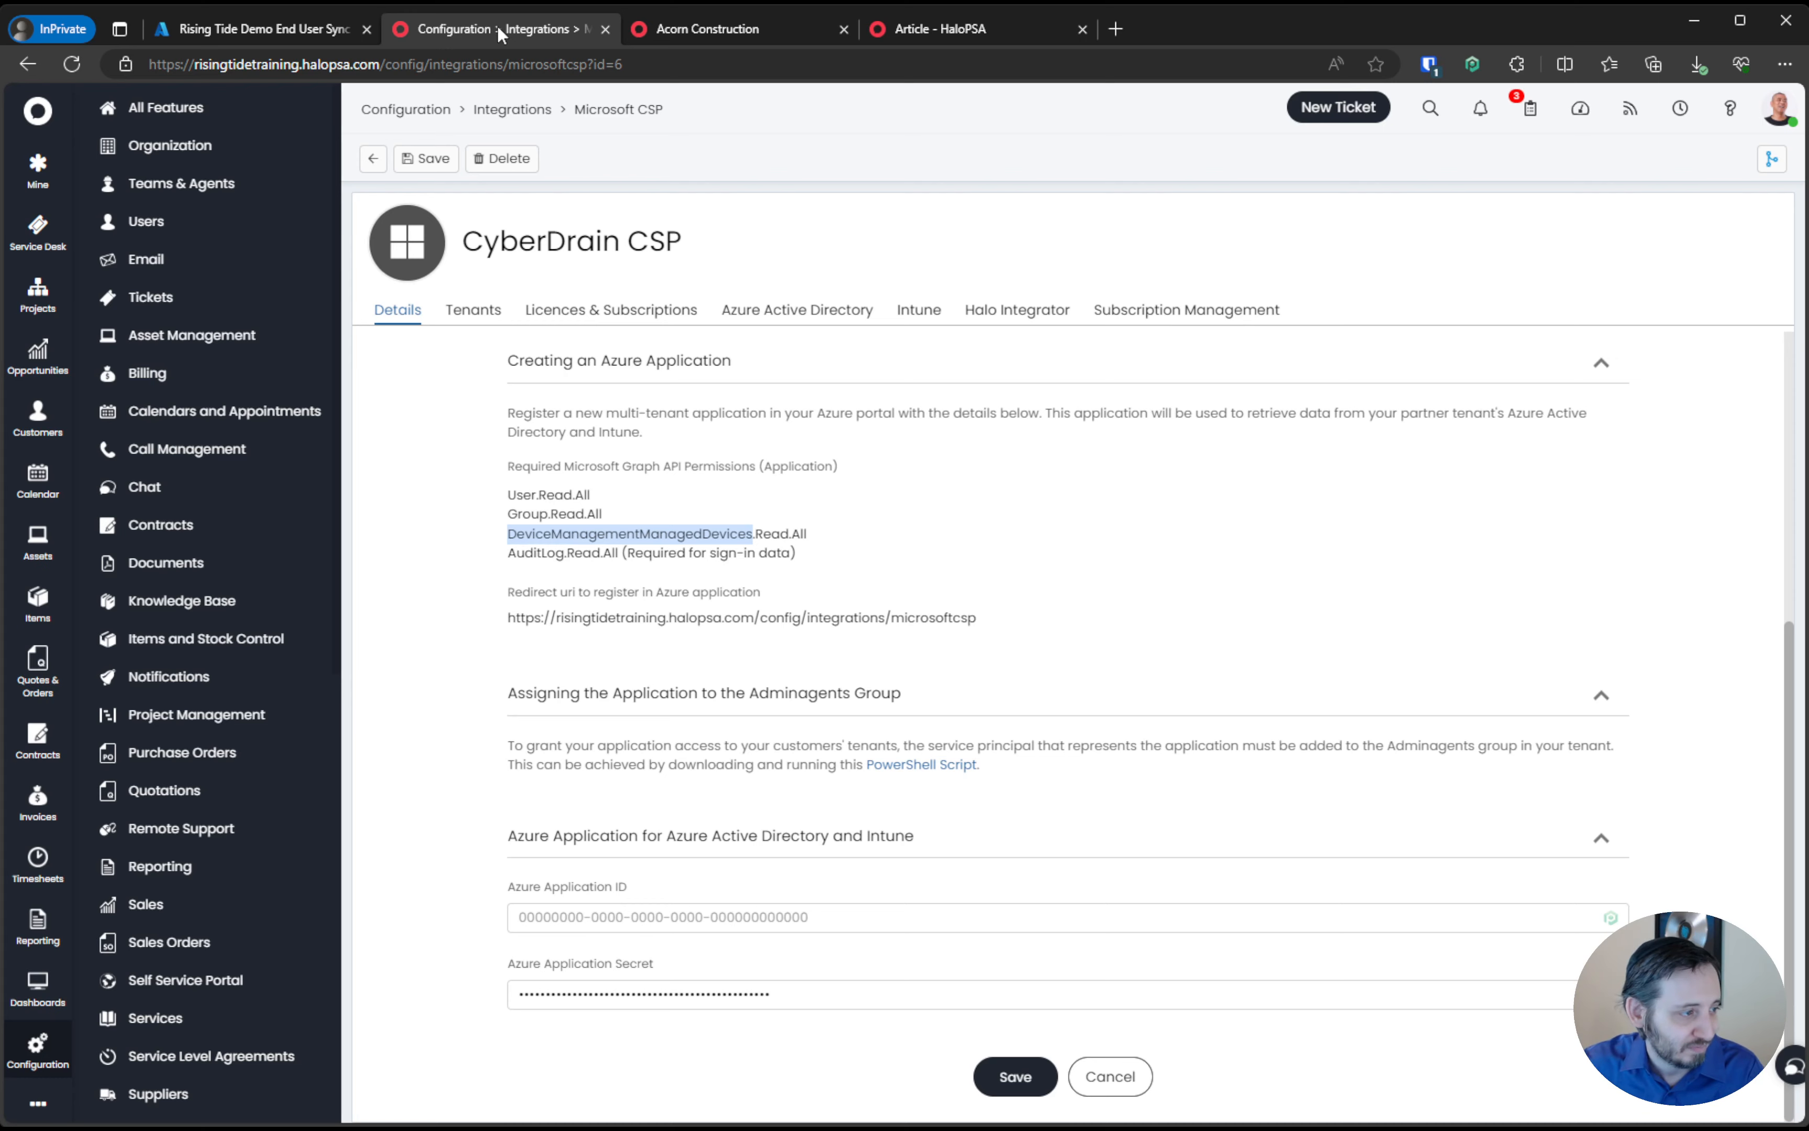
left_click(340, 29)
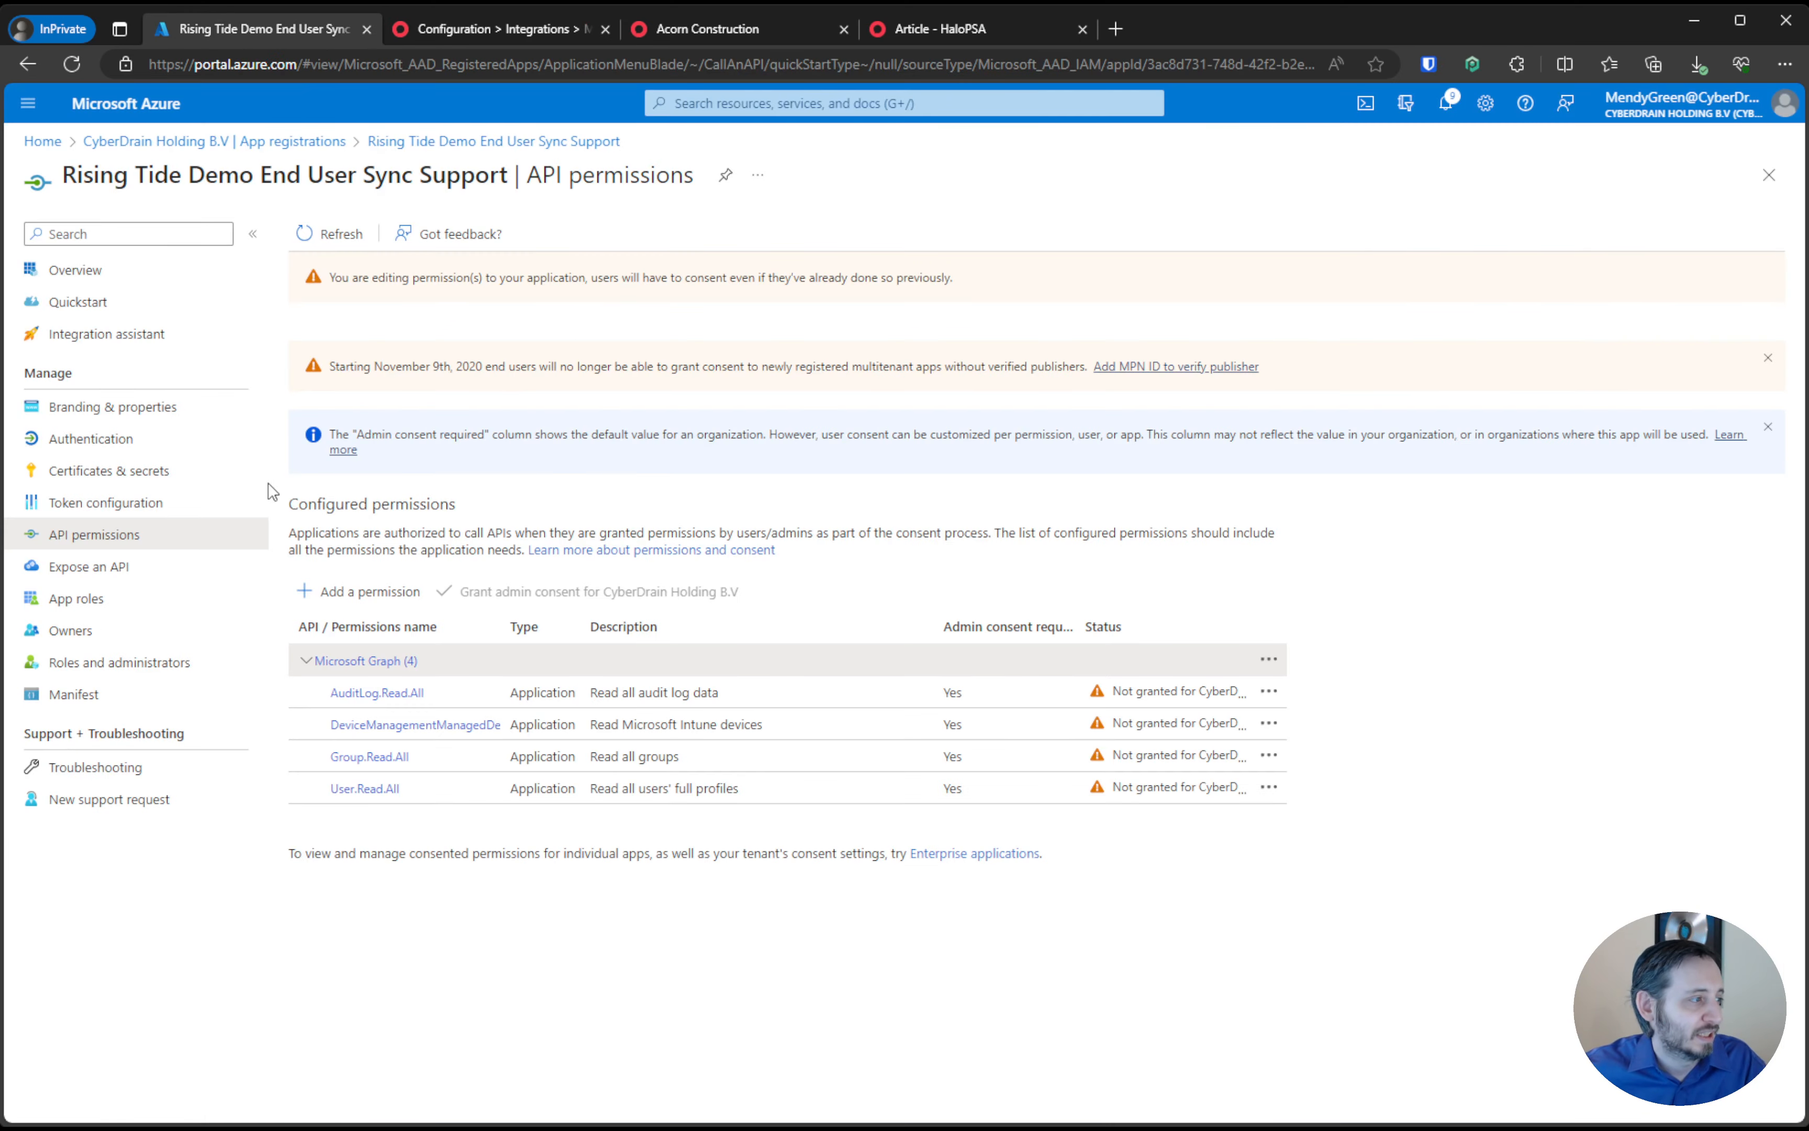
- Create a 730-day client secret named HaloPSA and paste its value into HaloPSA's Azure Application Secret field
left_click(179, 473)
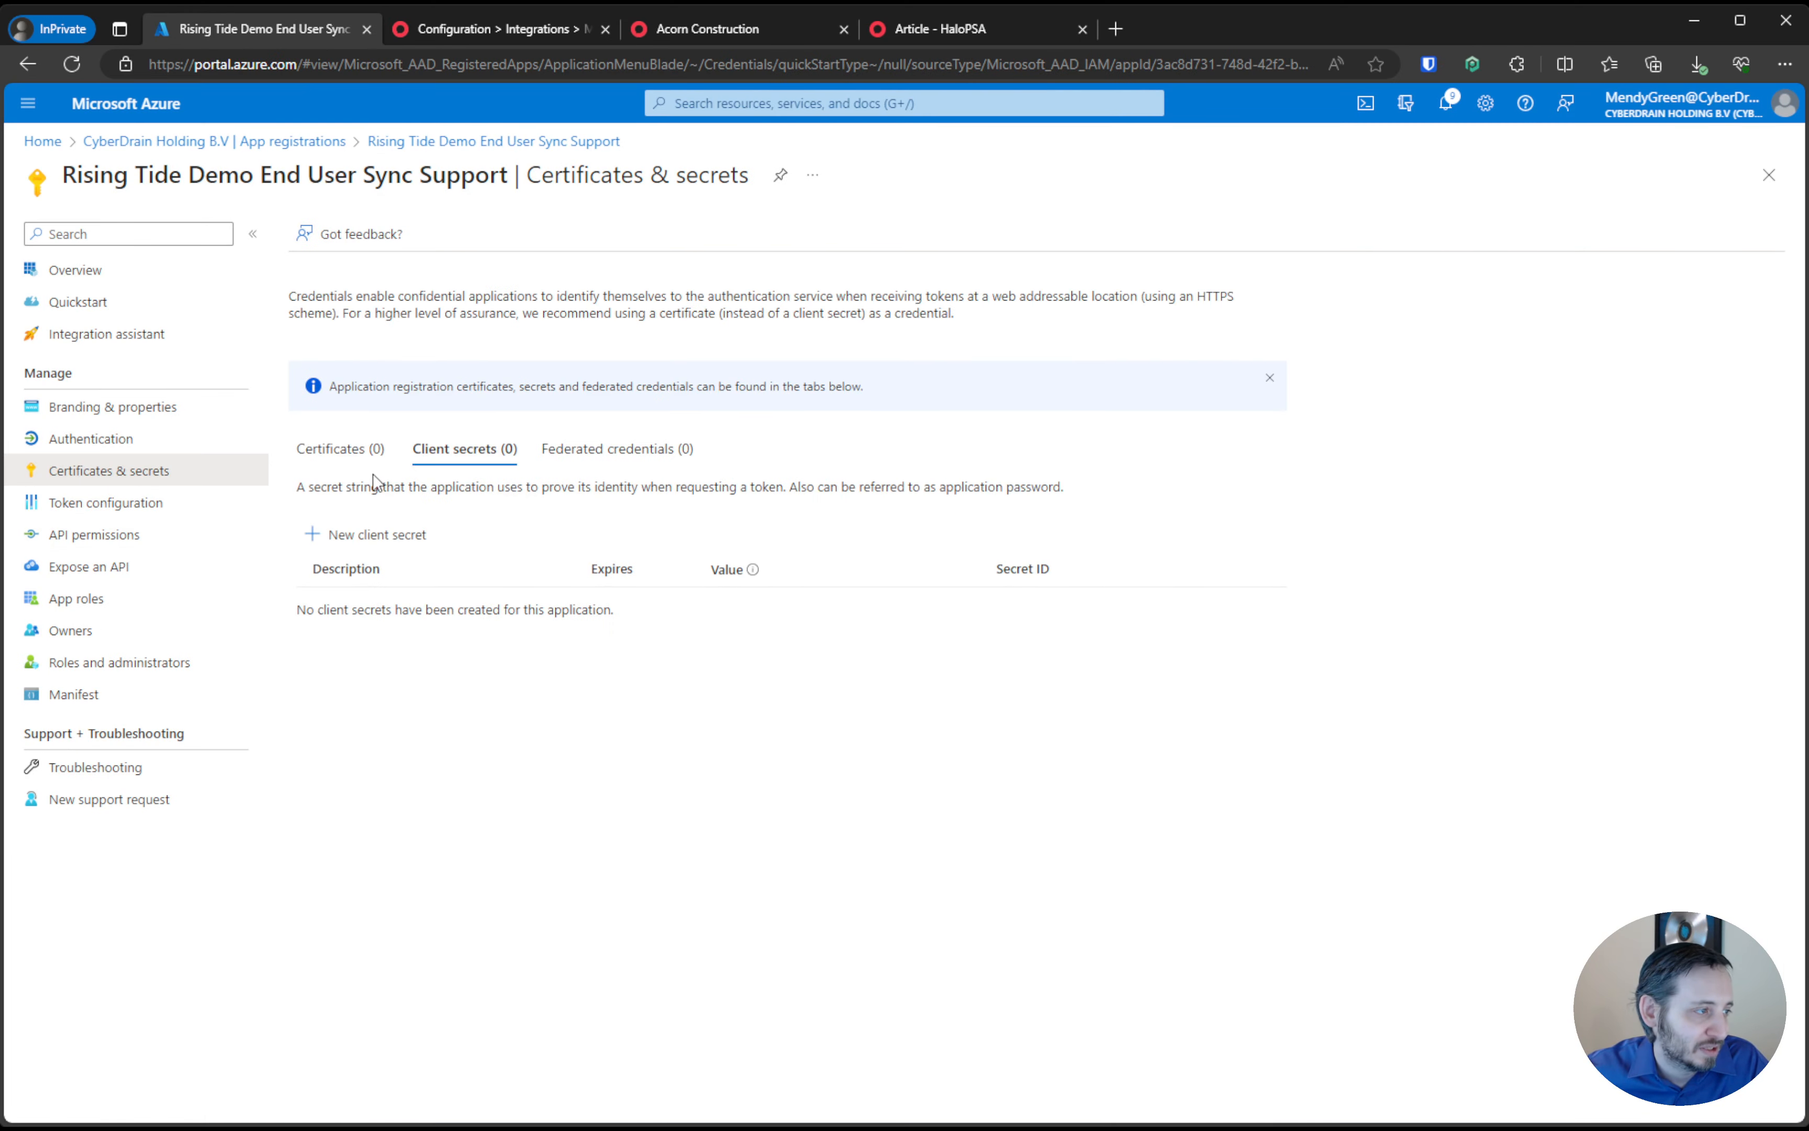
left_click(419, 536)
left_click(1600, 243)
left_click(1563, 398)
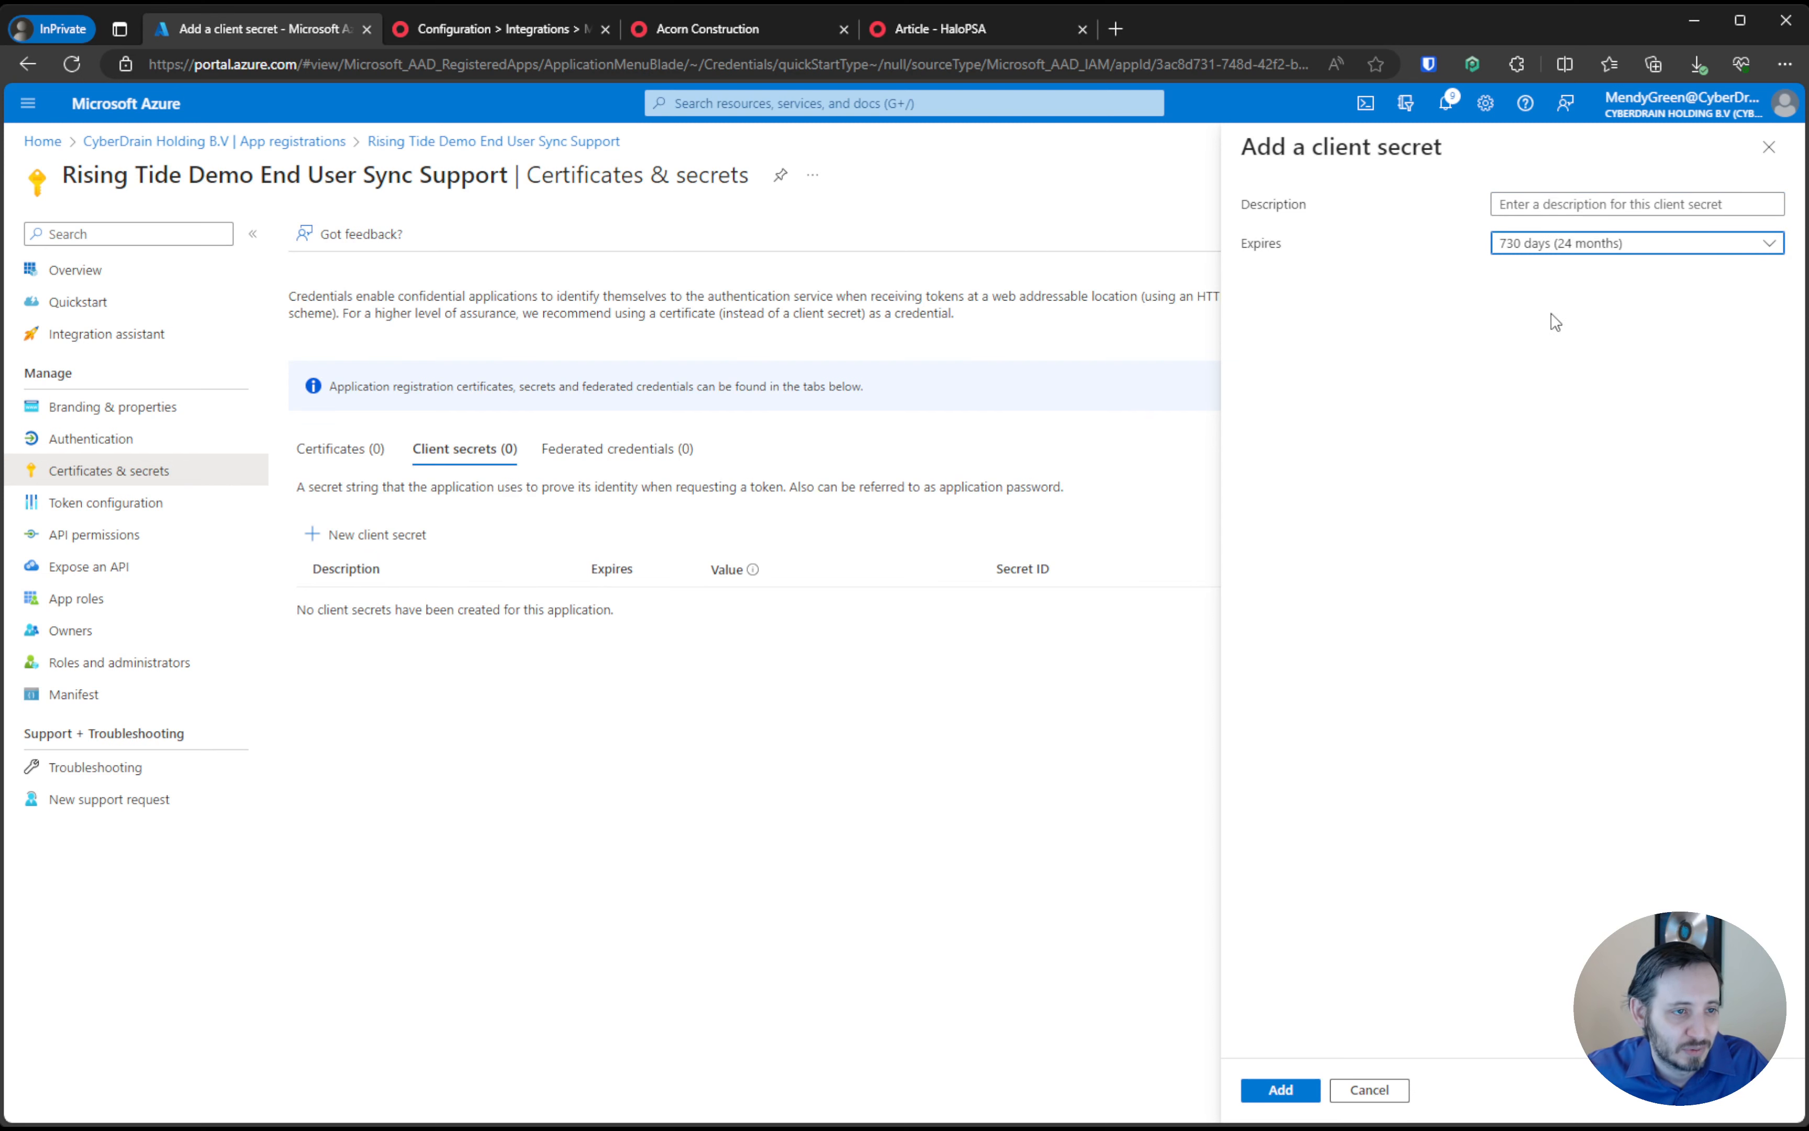
left_click(1574, 205)
type("HaloPSA")
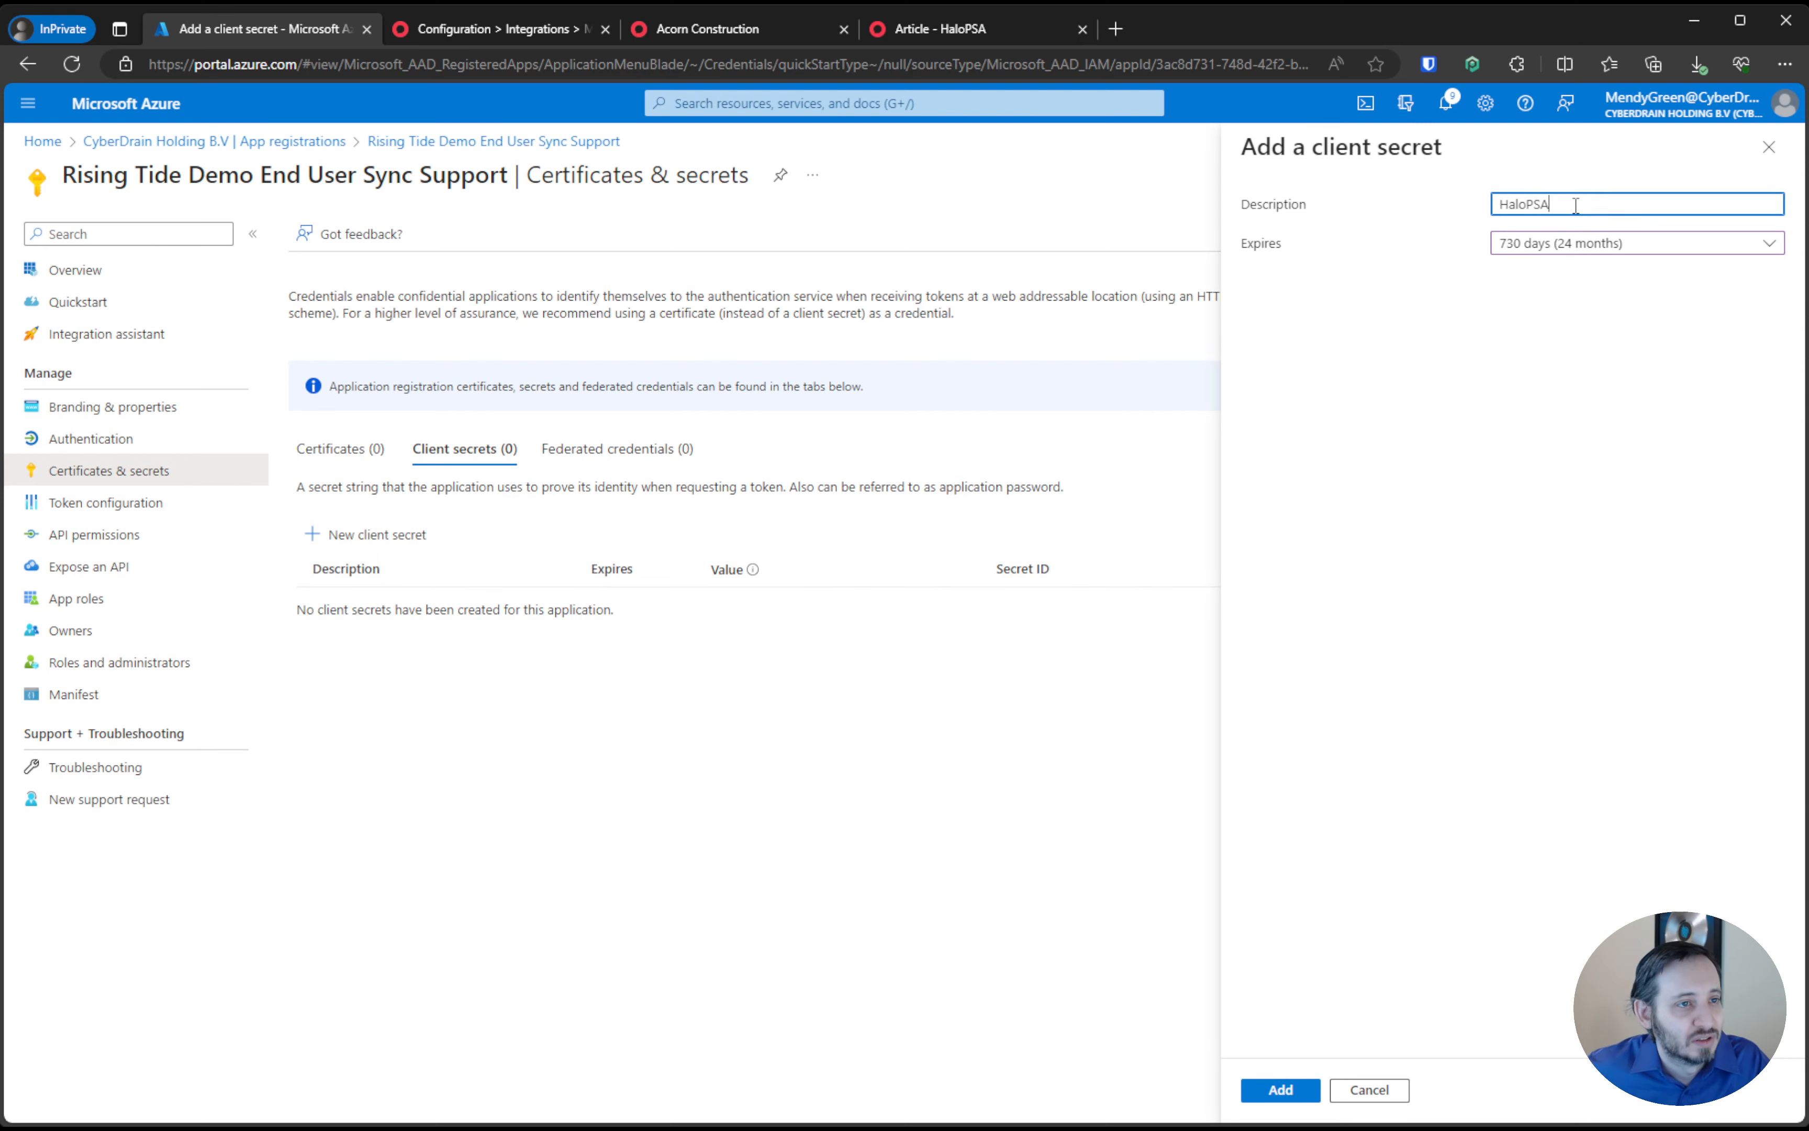
left_click(1280, 1089)
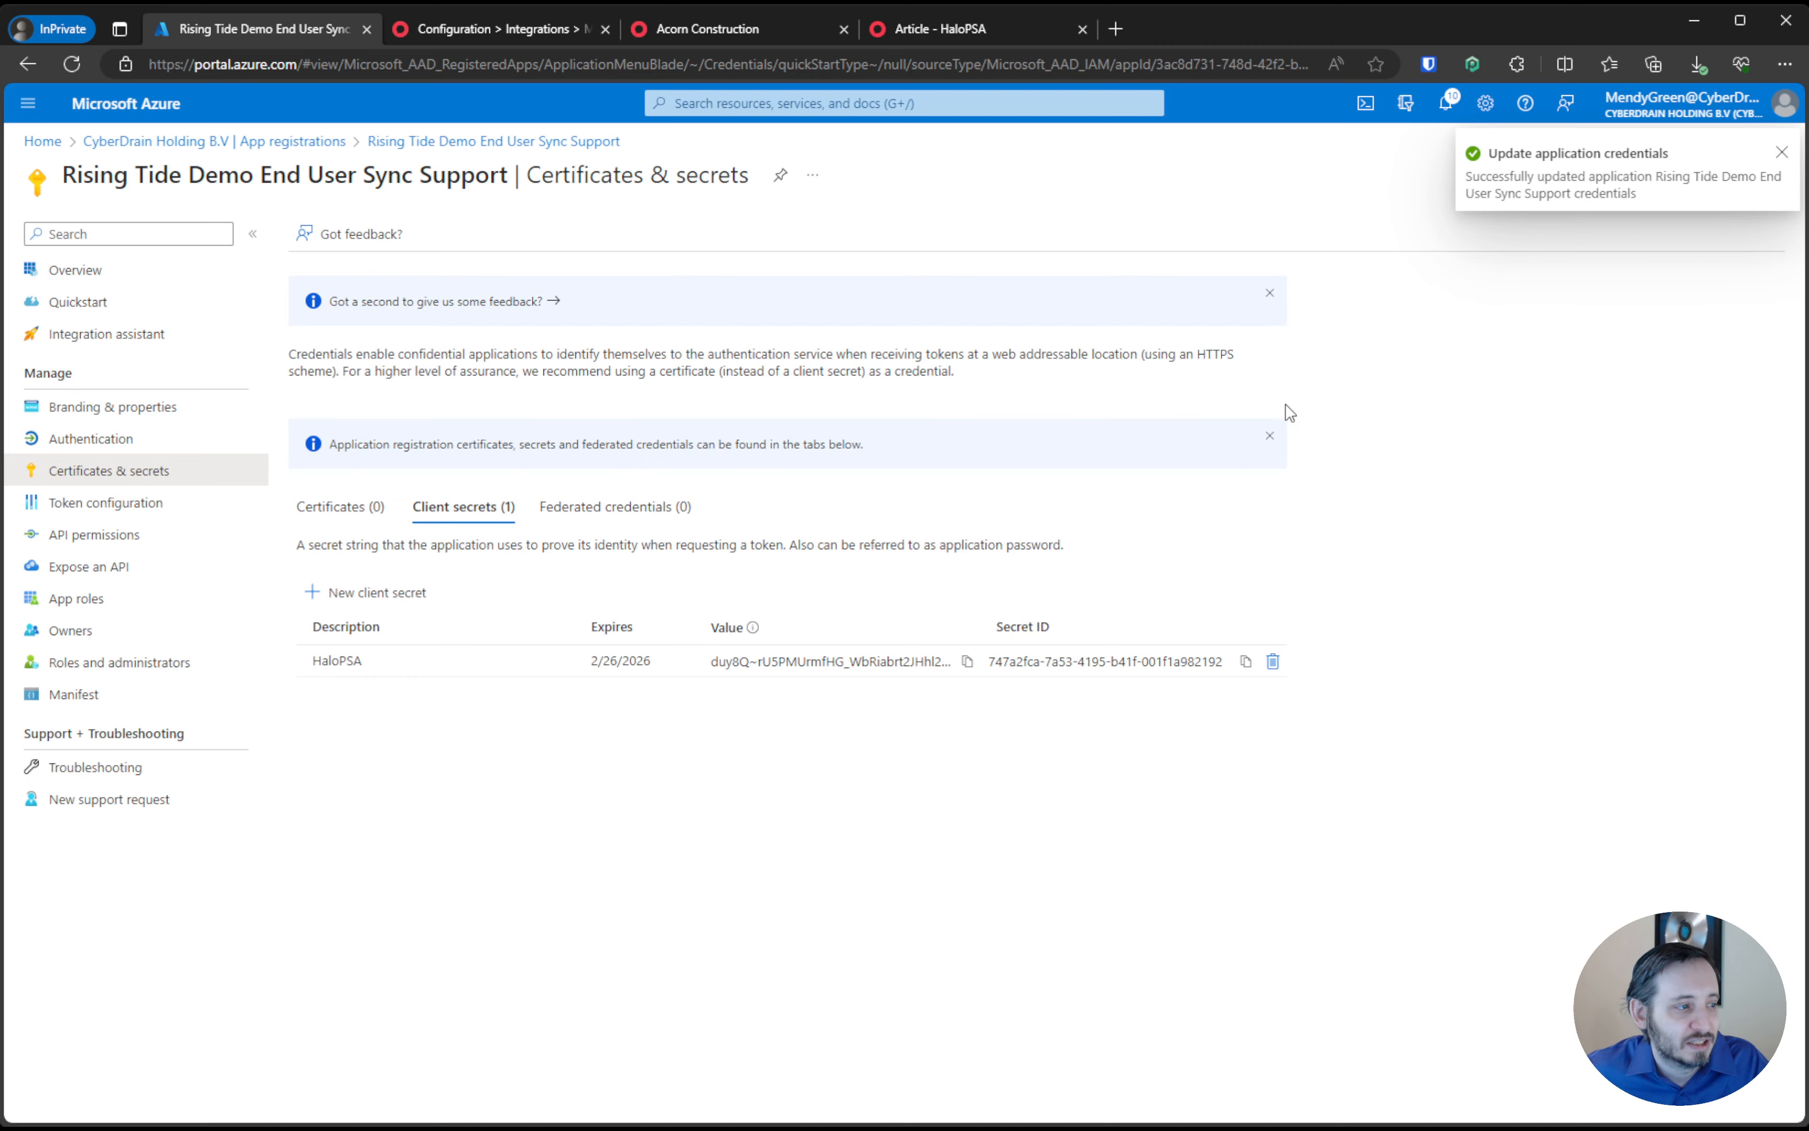
left_click(968, 661)
left_click(497, 28)
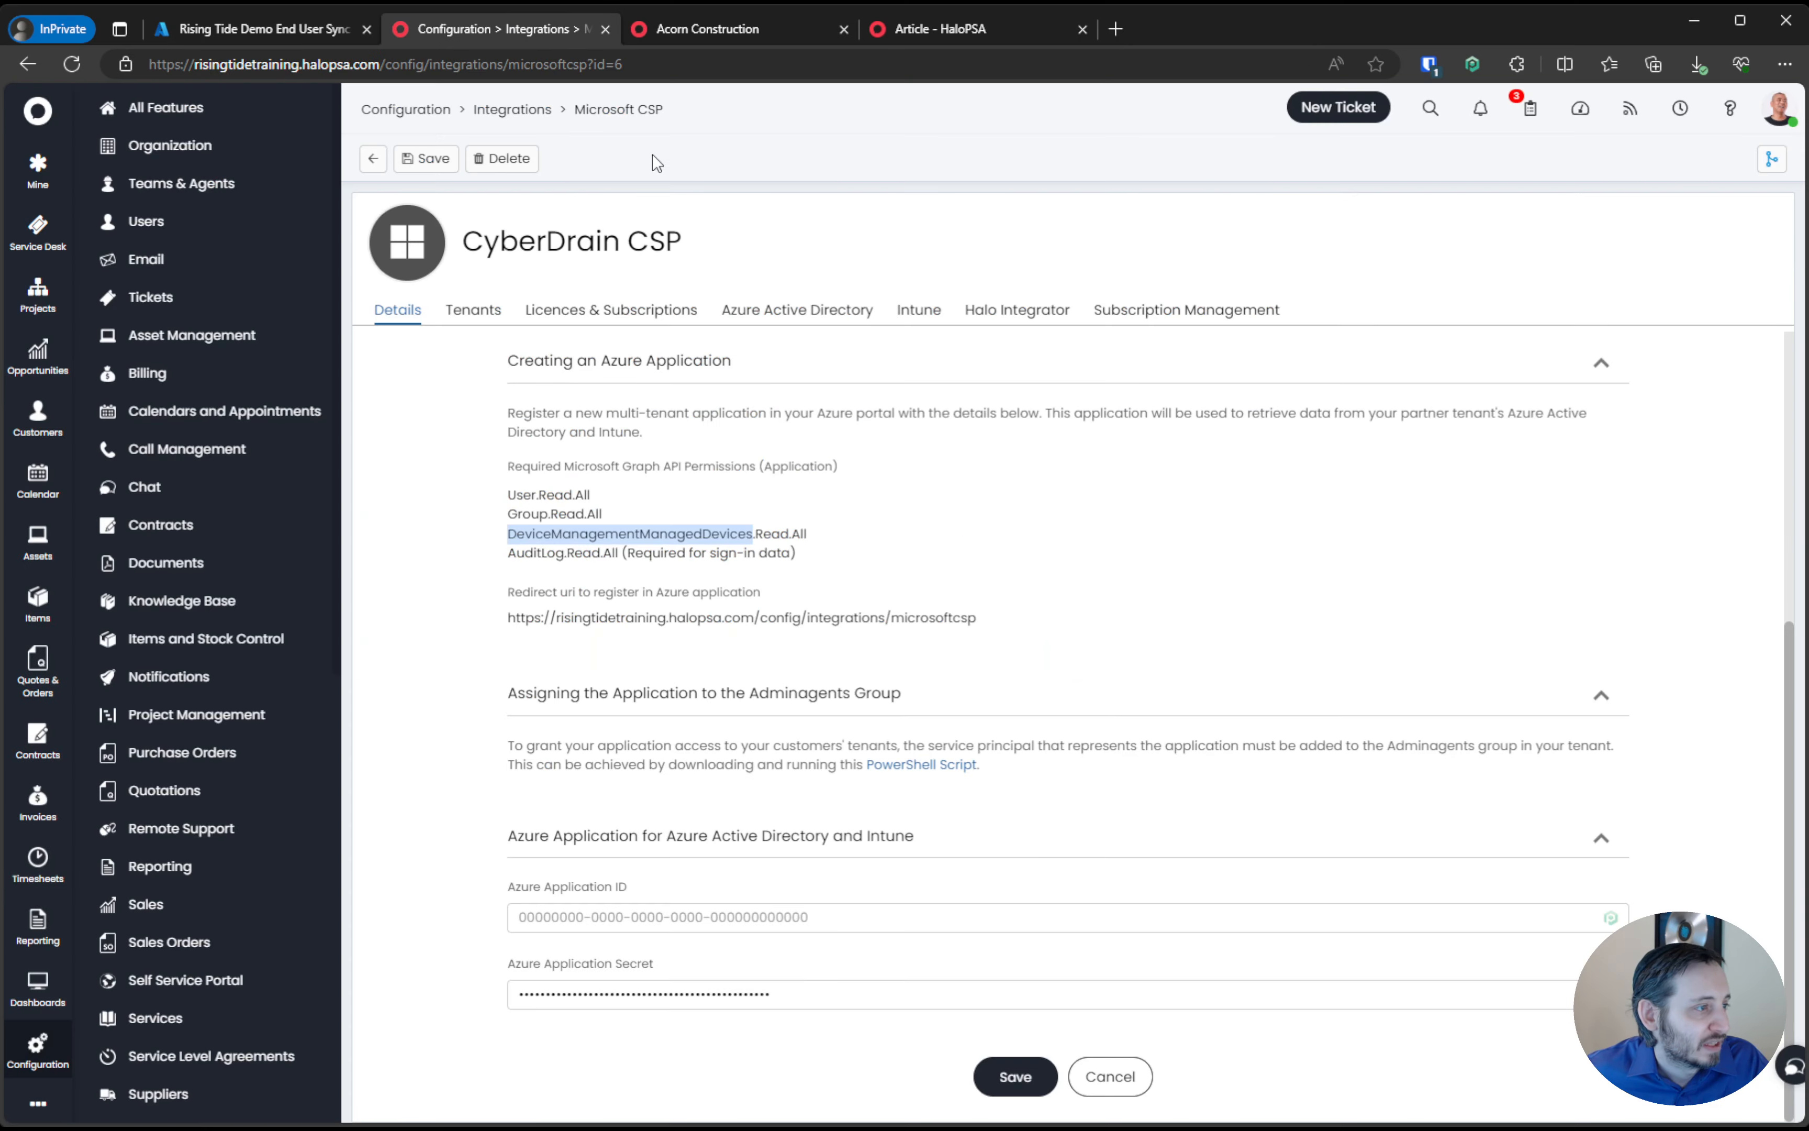
left_click(663, 929)
double_click(661, 987)
key("ctrl+v")
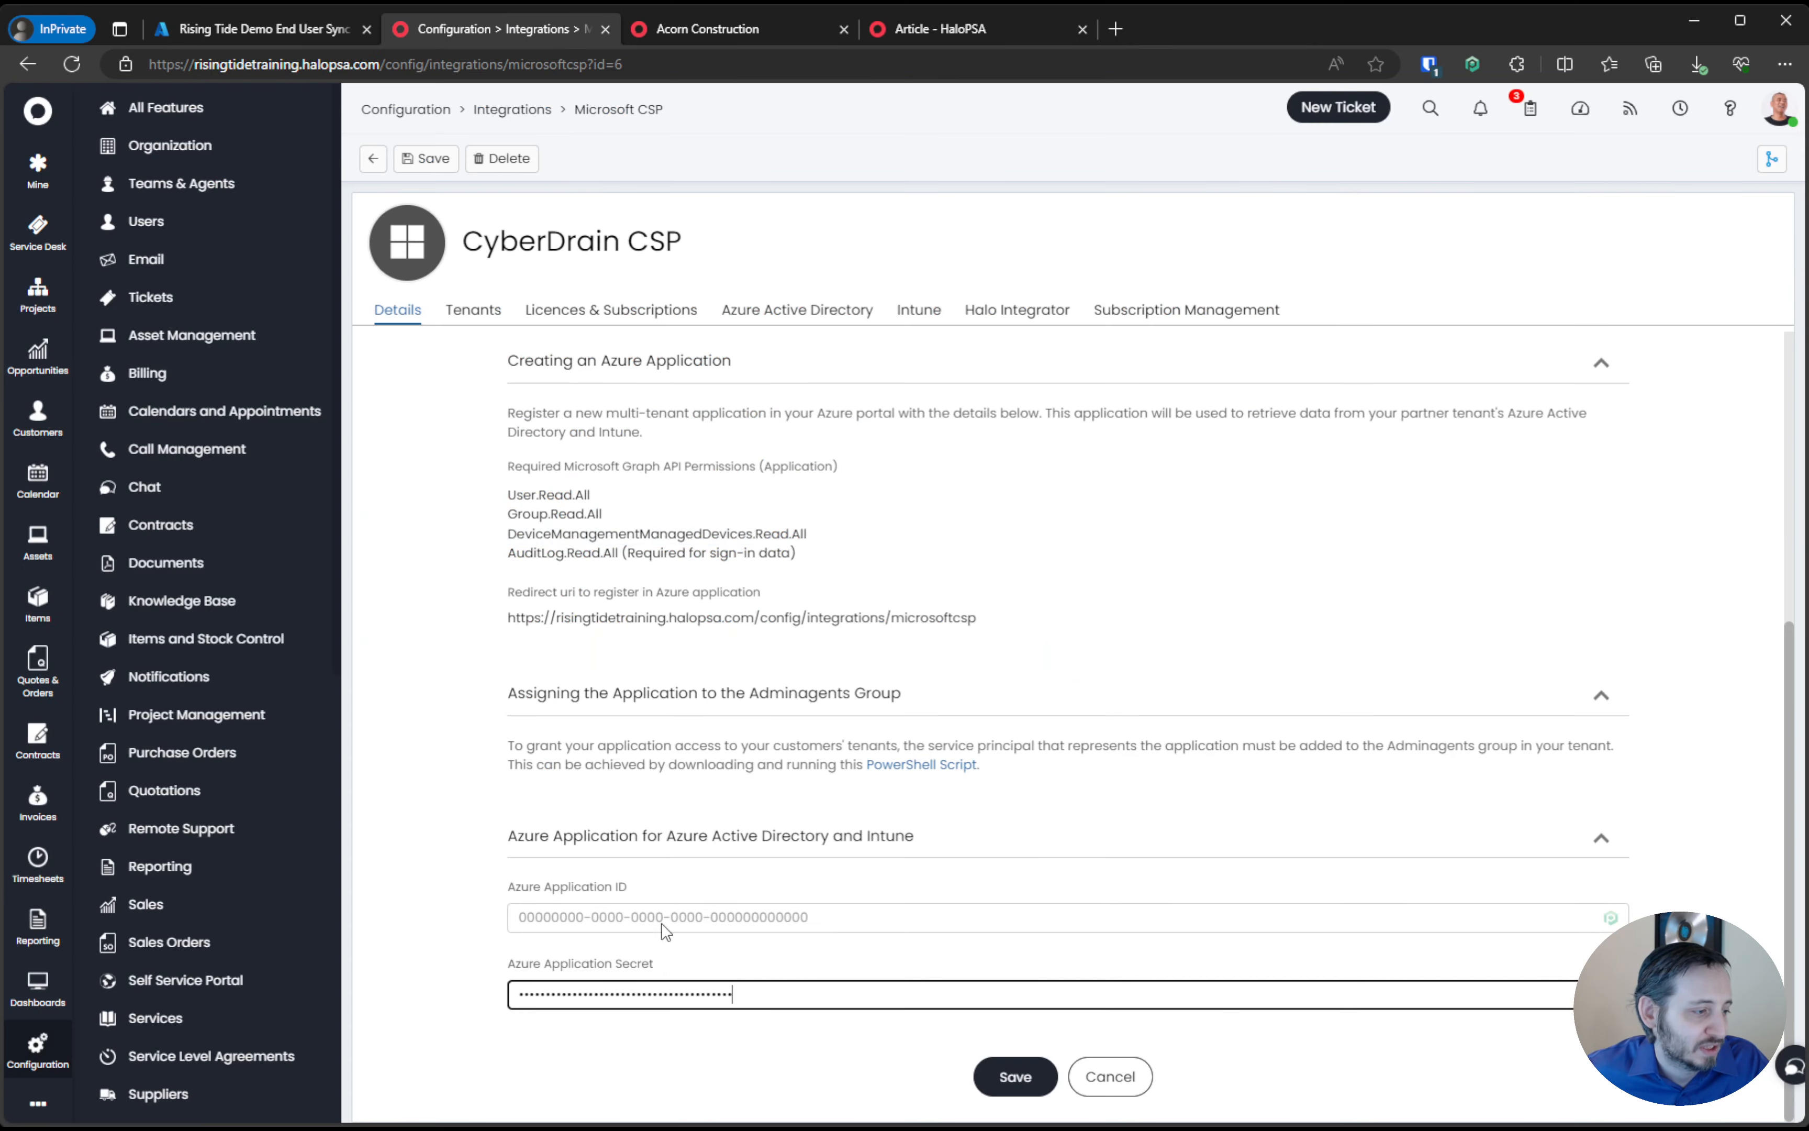
- Copy the app's client ID into HaloPSA's Azure Application ID field and save the integration
left_click(292, 28)
left_click(145, 275)
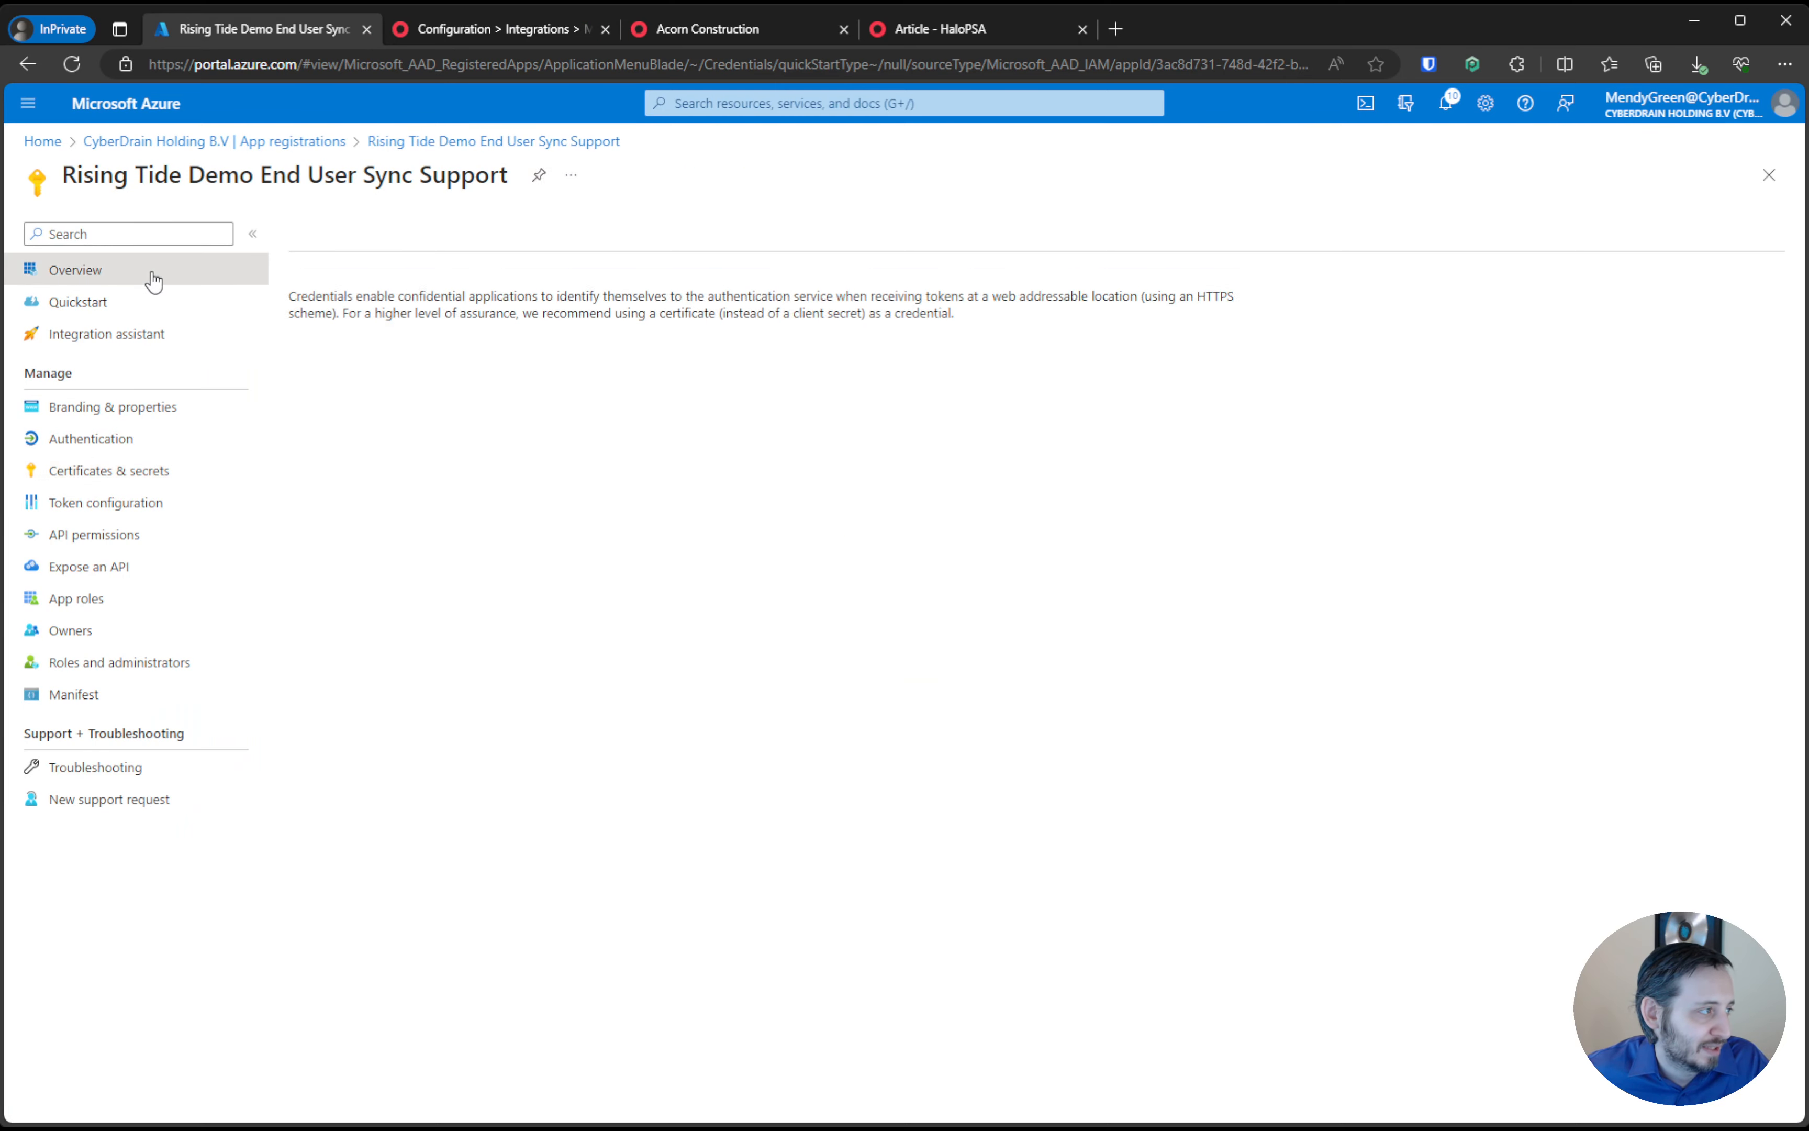
left_click(723, 346)
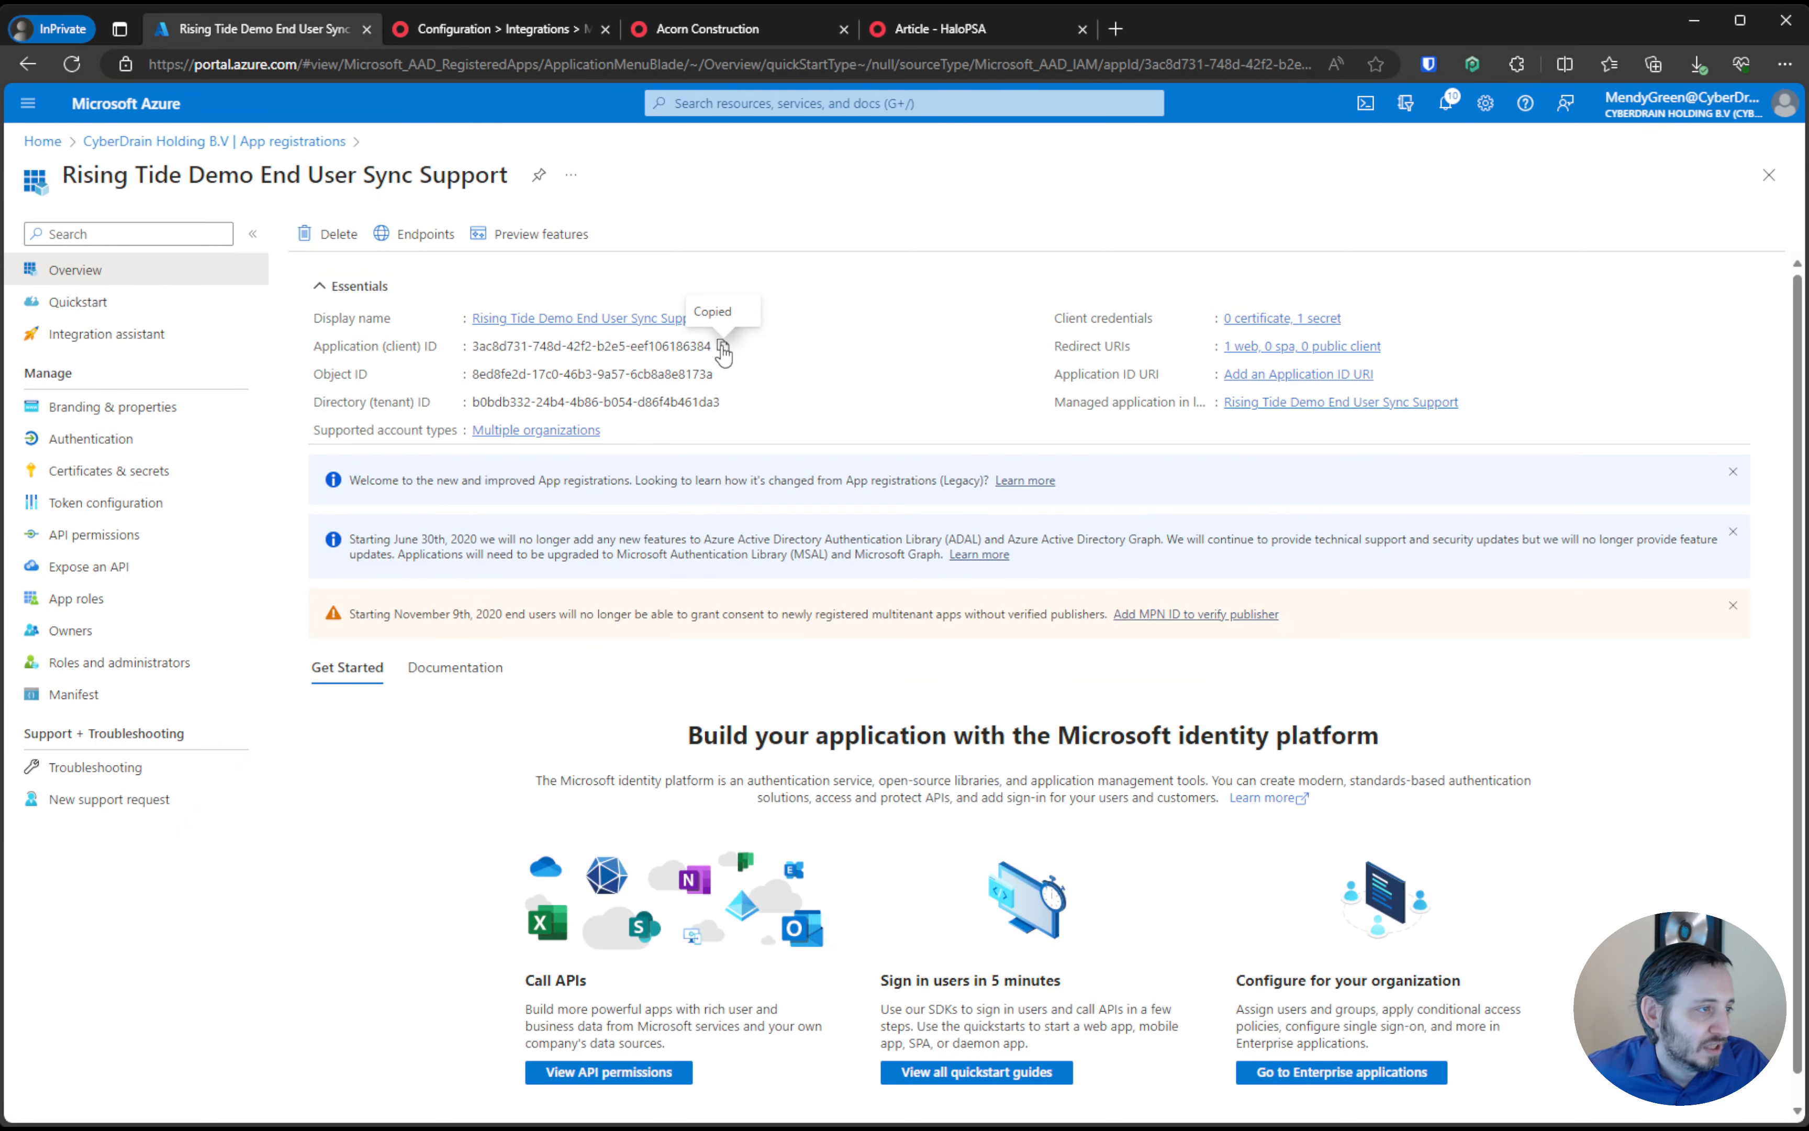
left_click(500, 29)
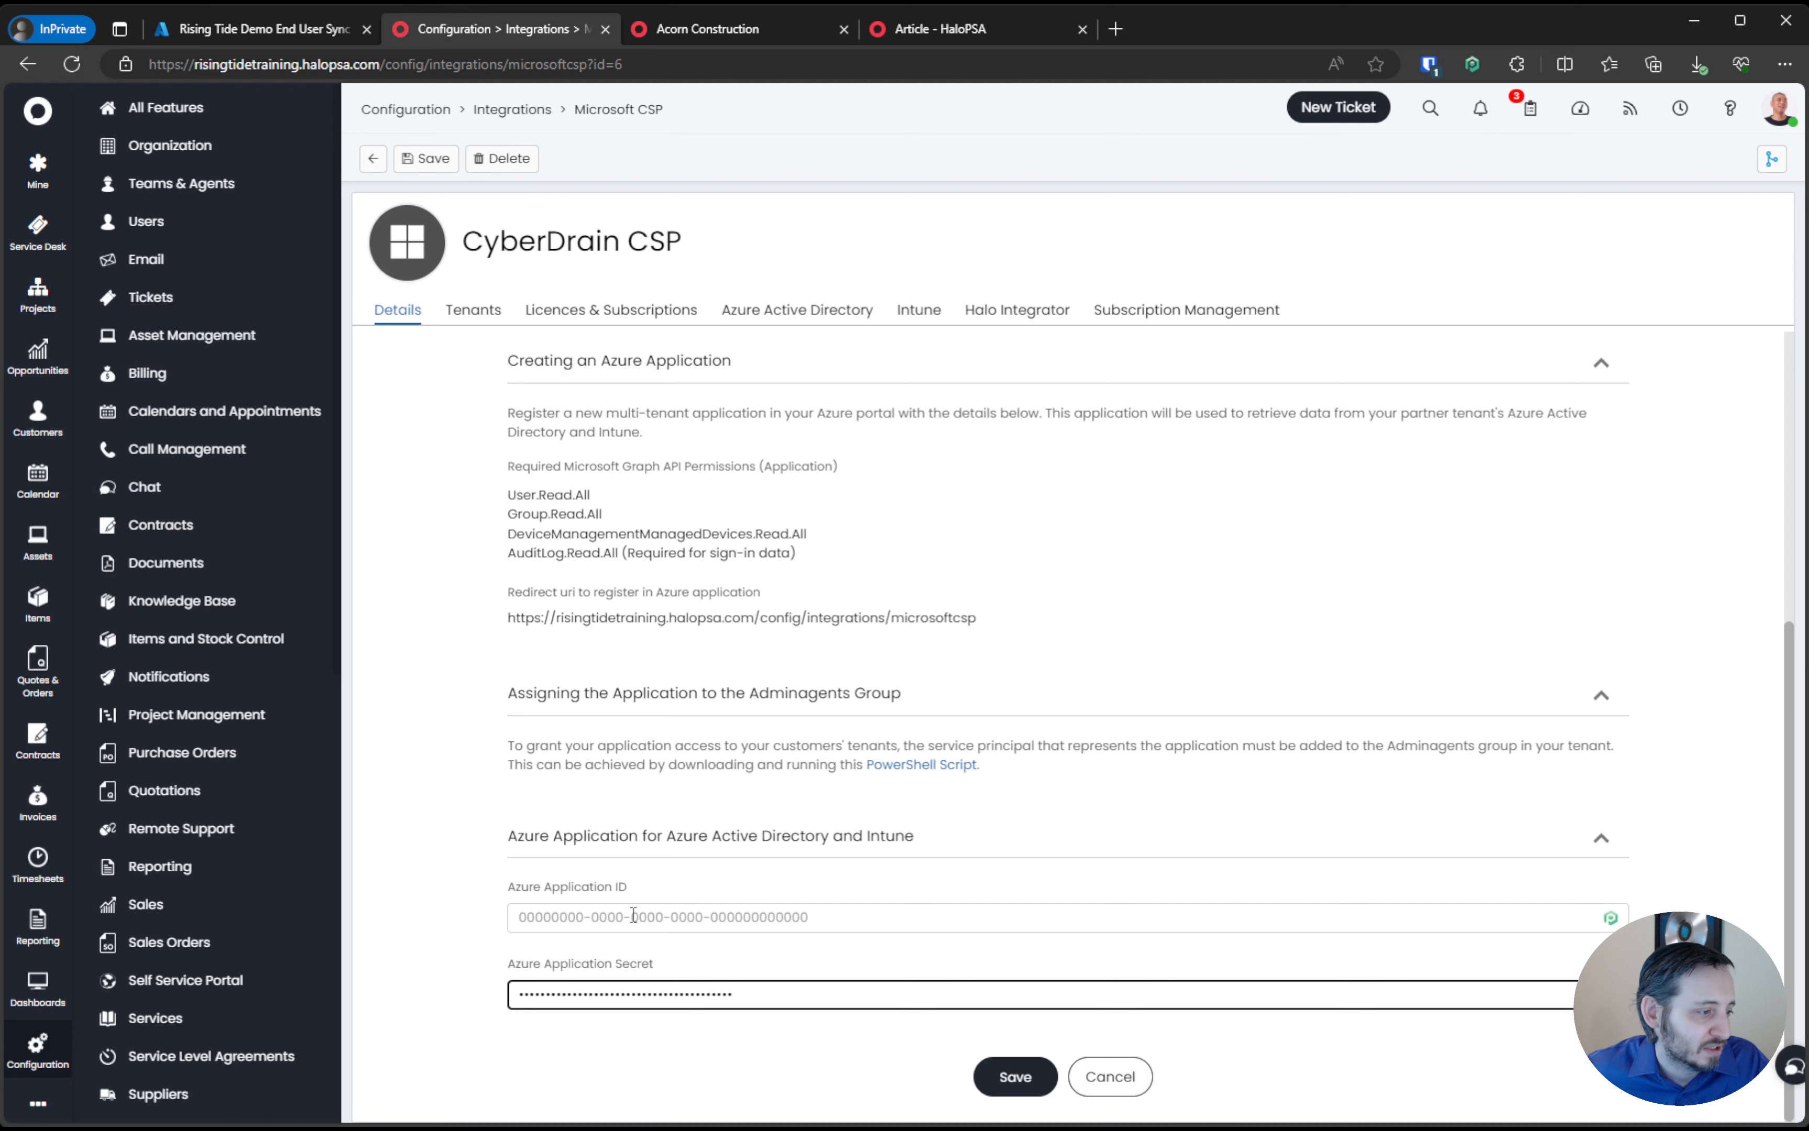
left_click(516, 917)
key("ctrl+v")
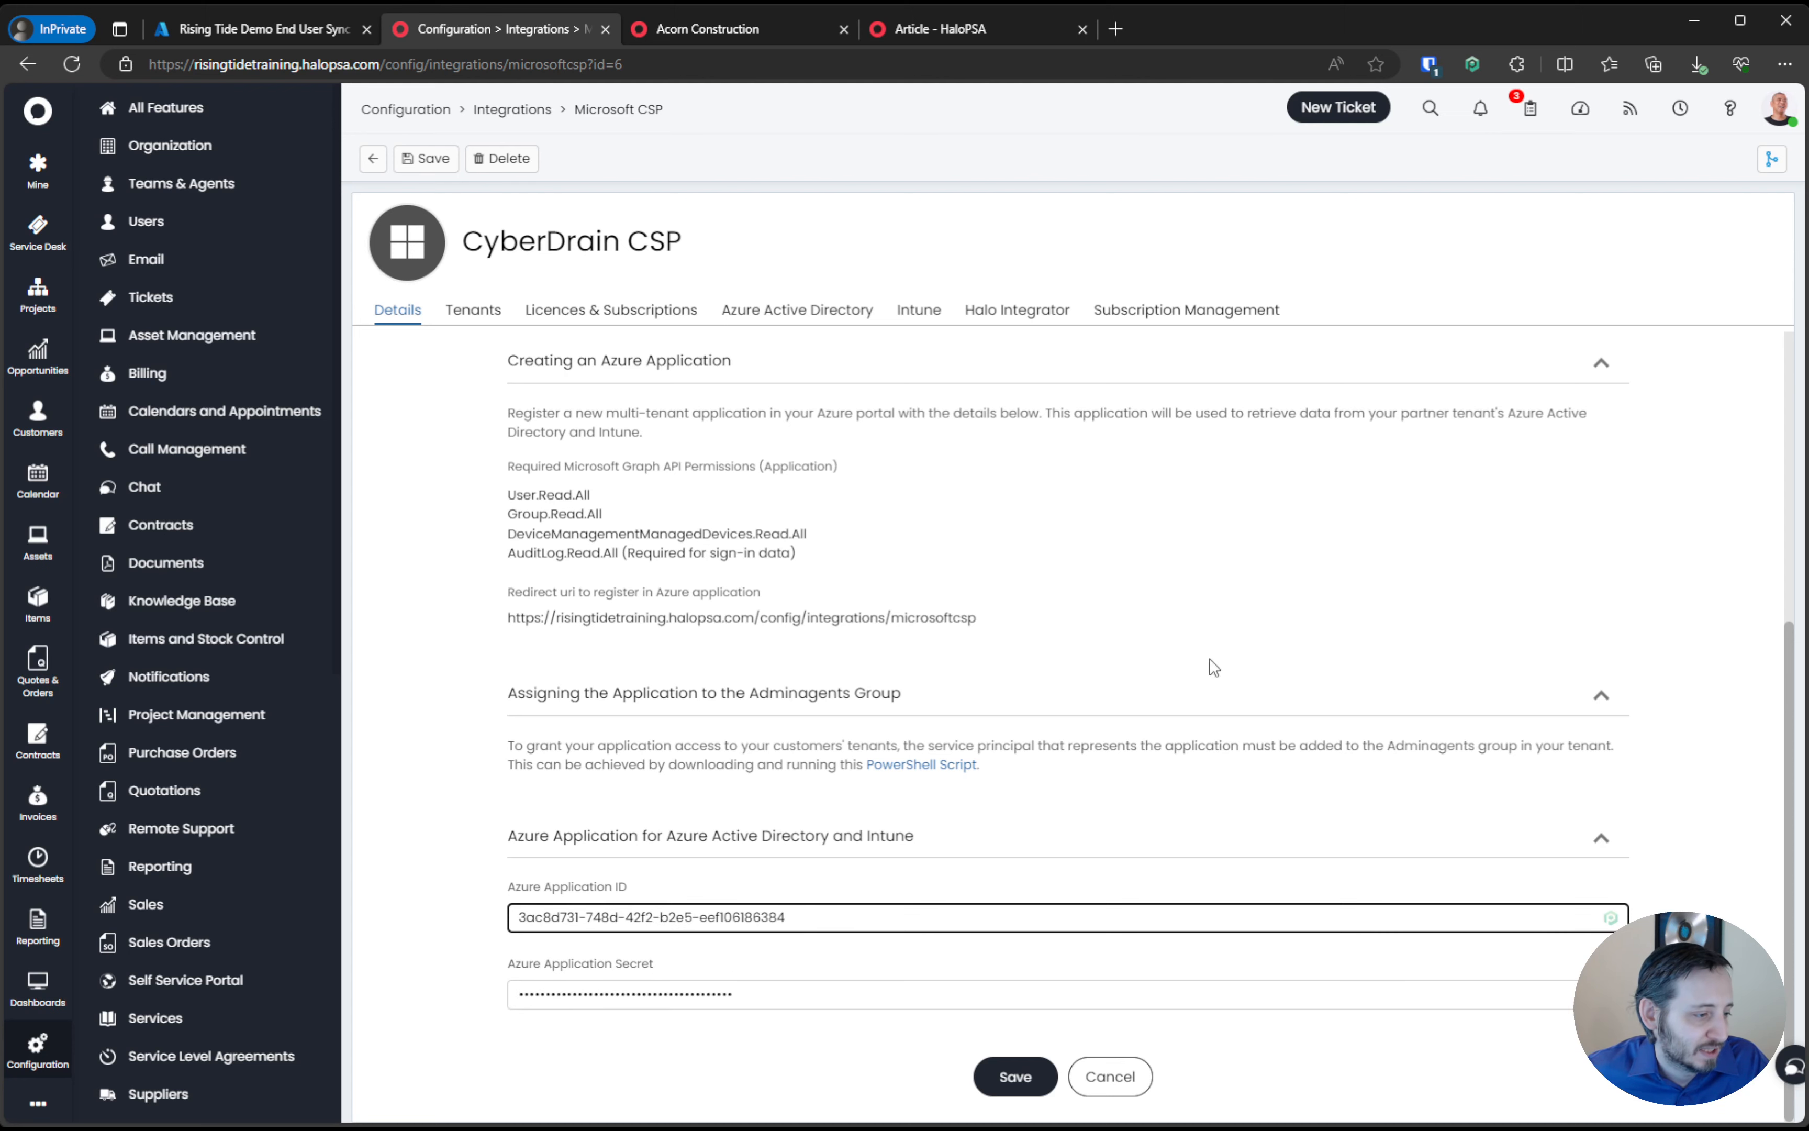
left_click(1034, 1081)
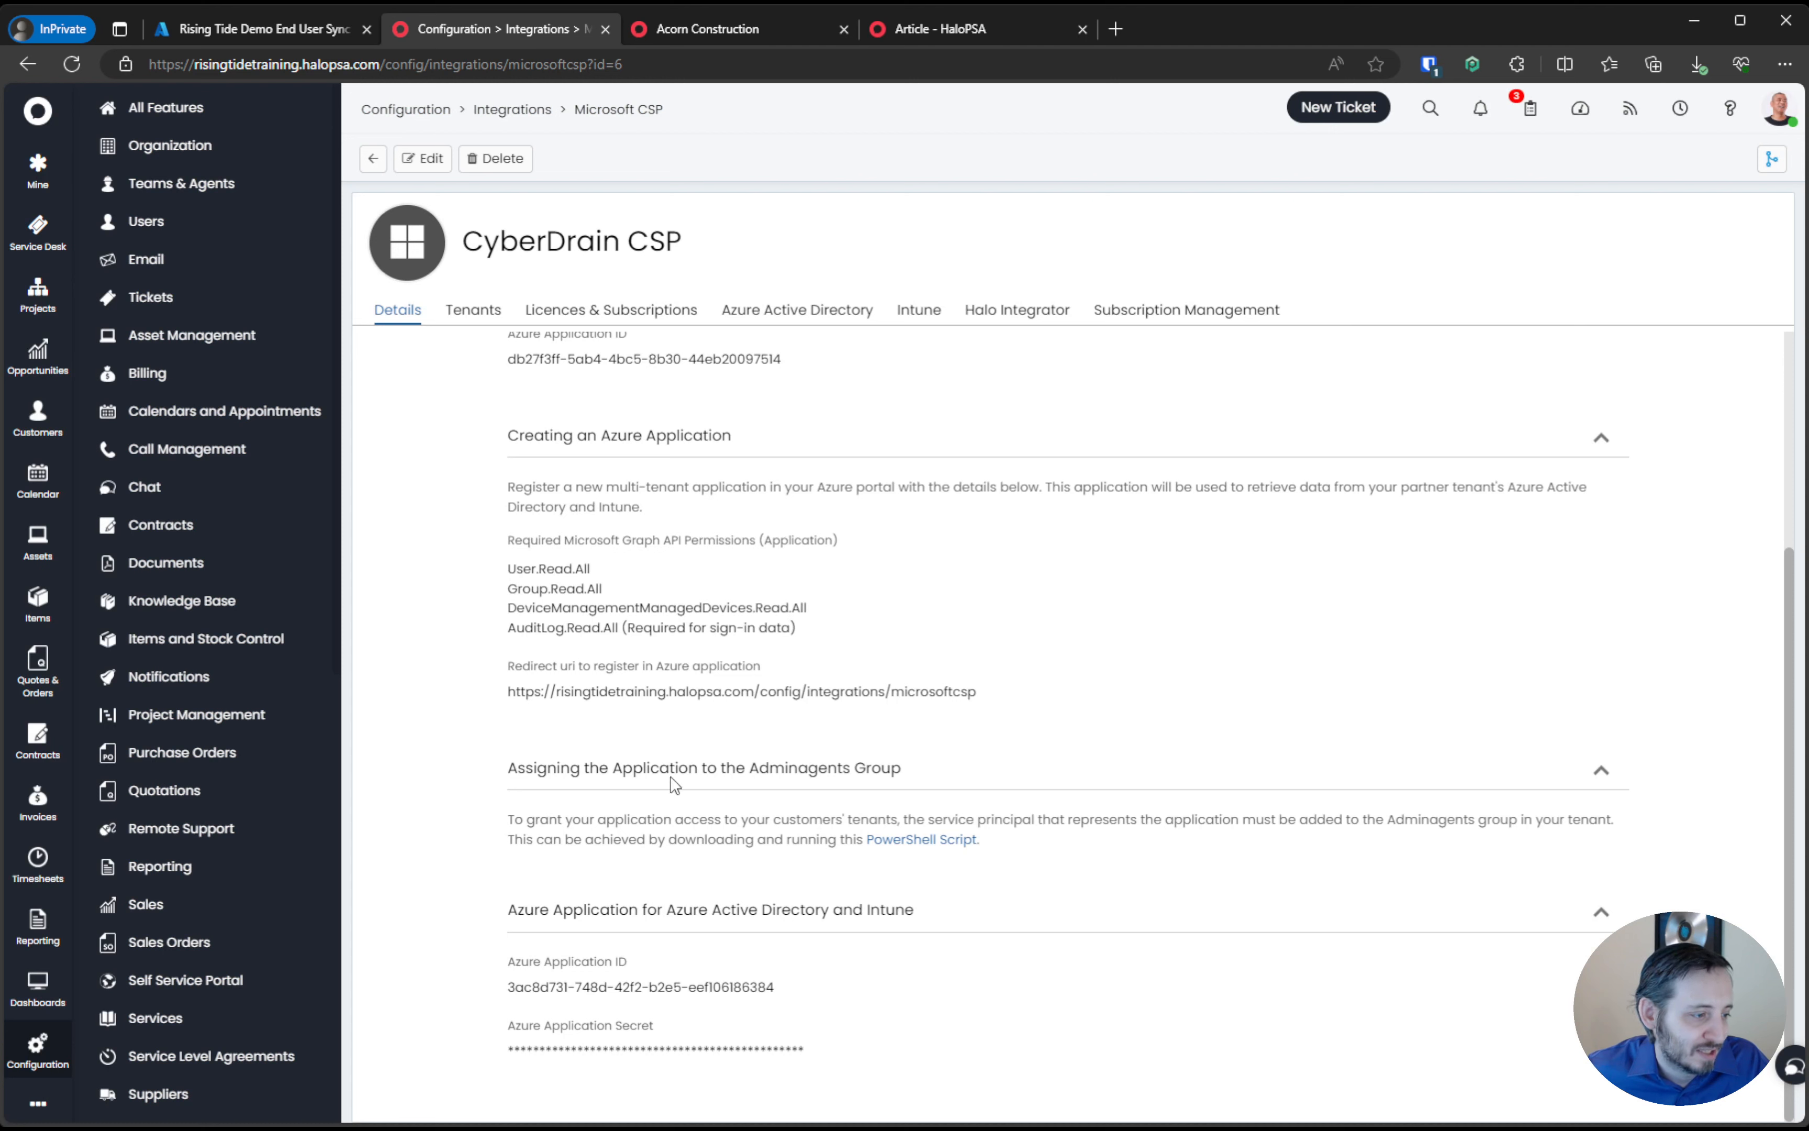
left_click_drag(490, 960, 905, 1059)
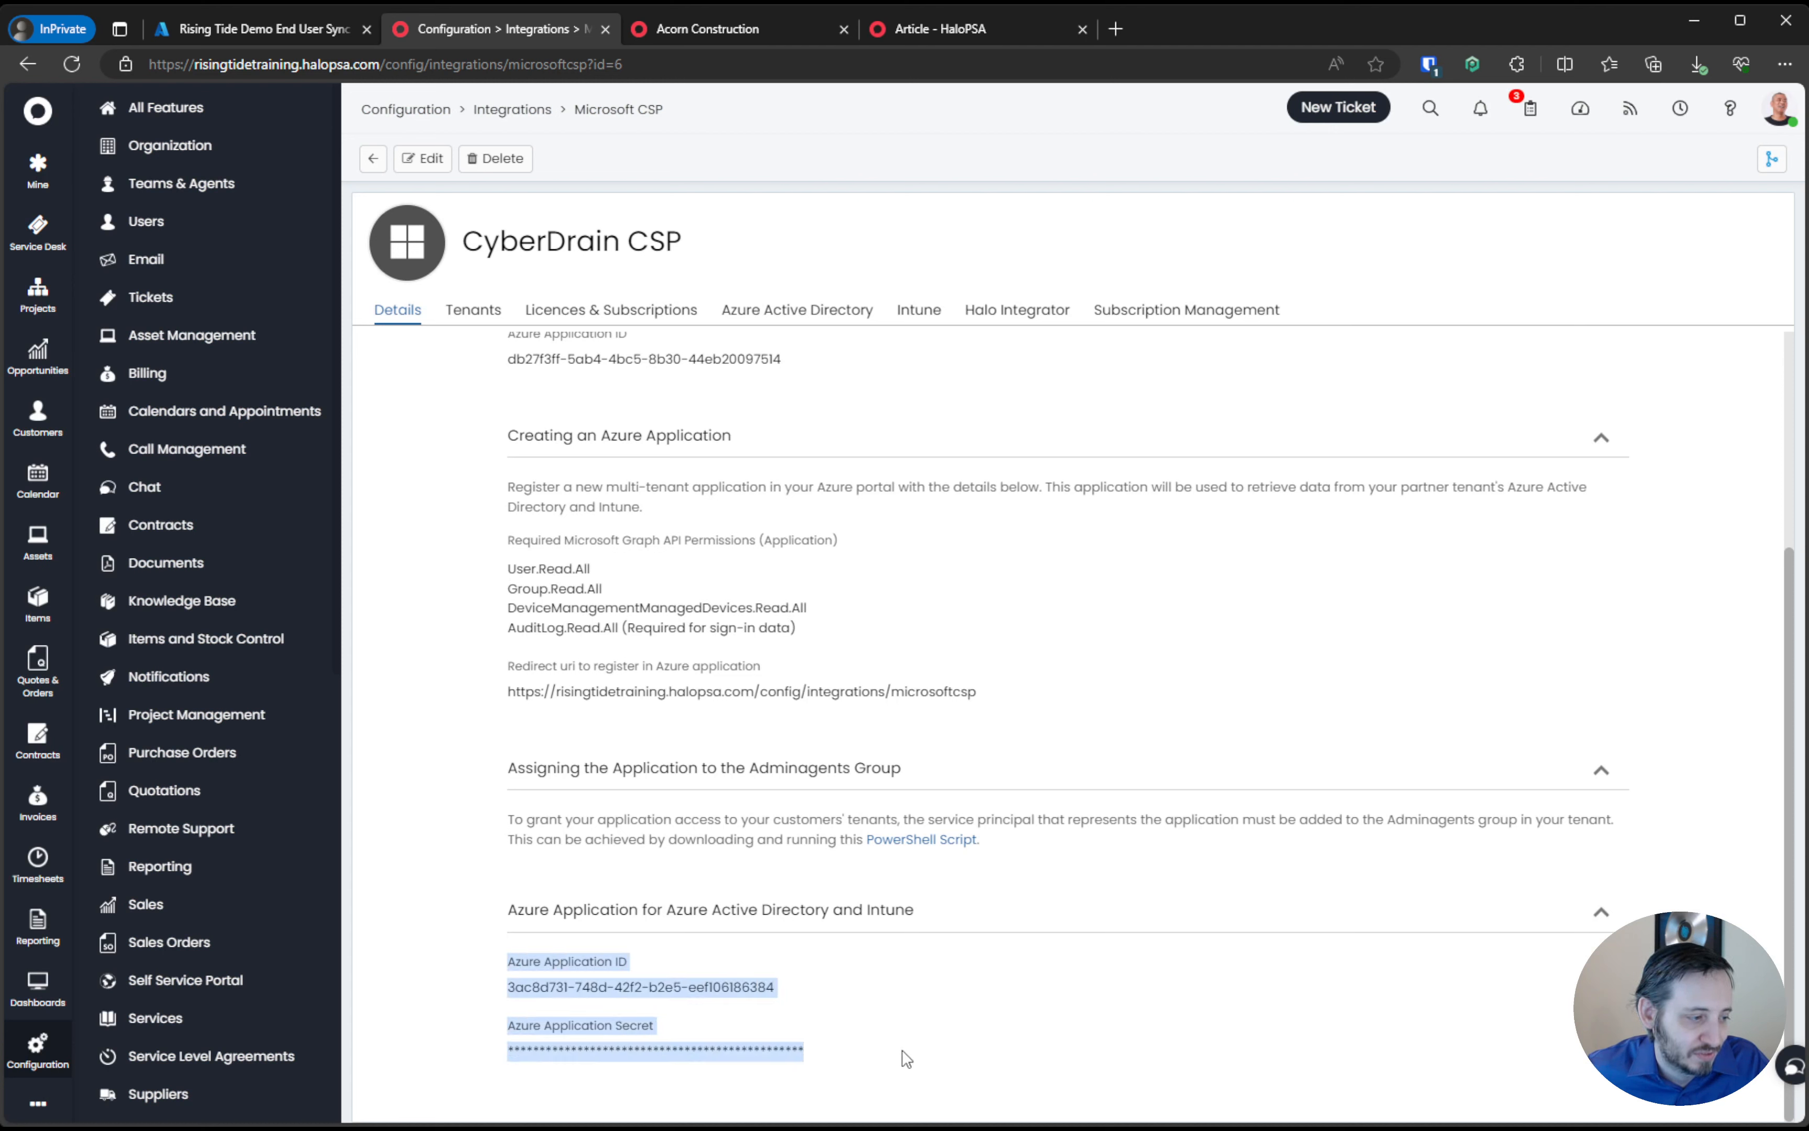
left_click(901, 1050)
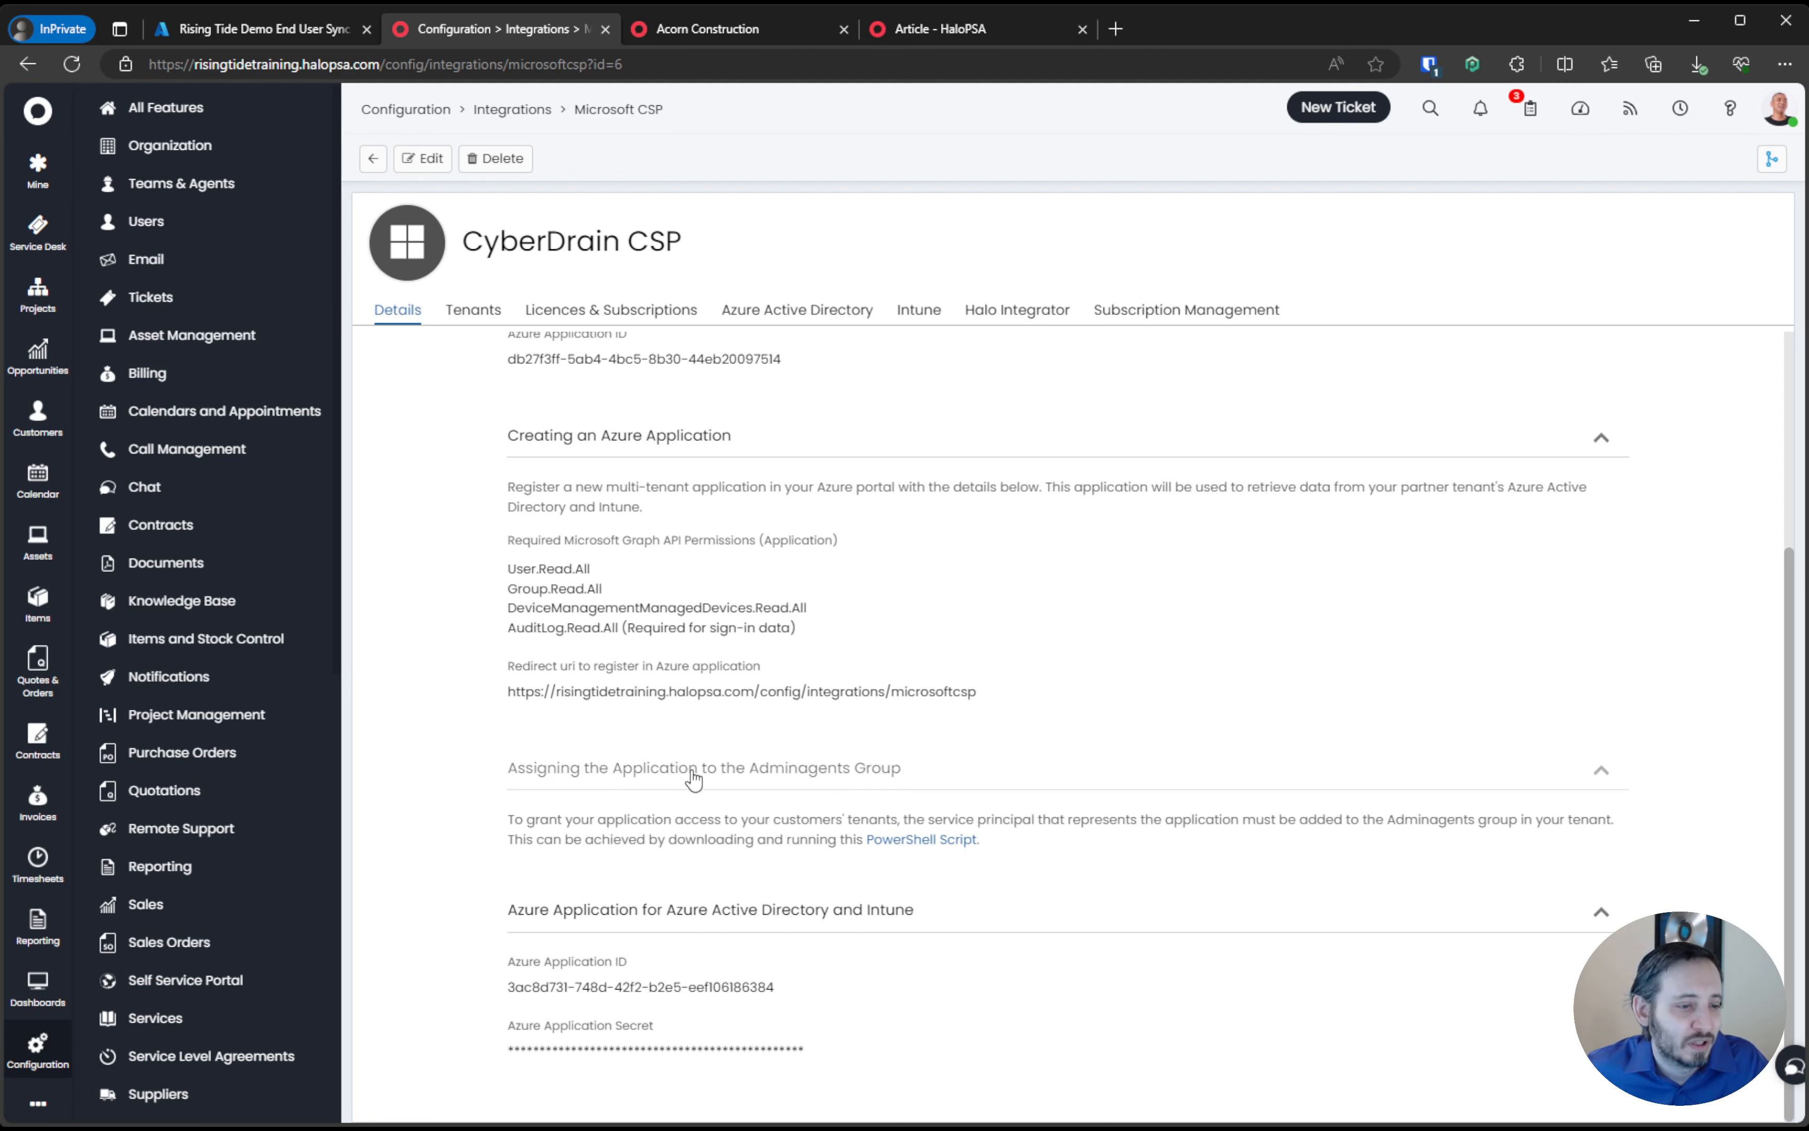
double_click(1399, 821)
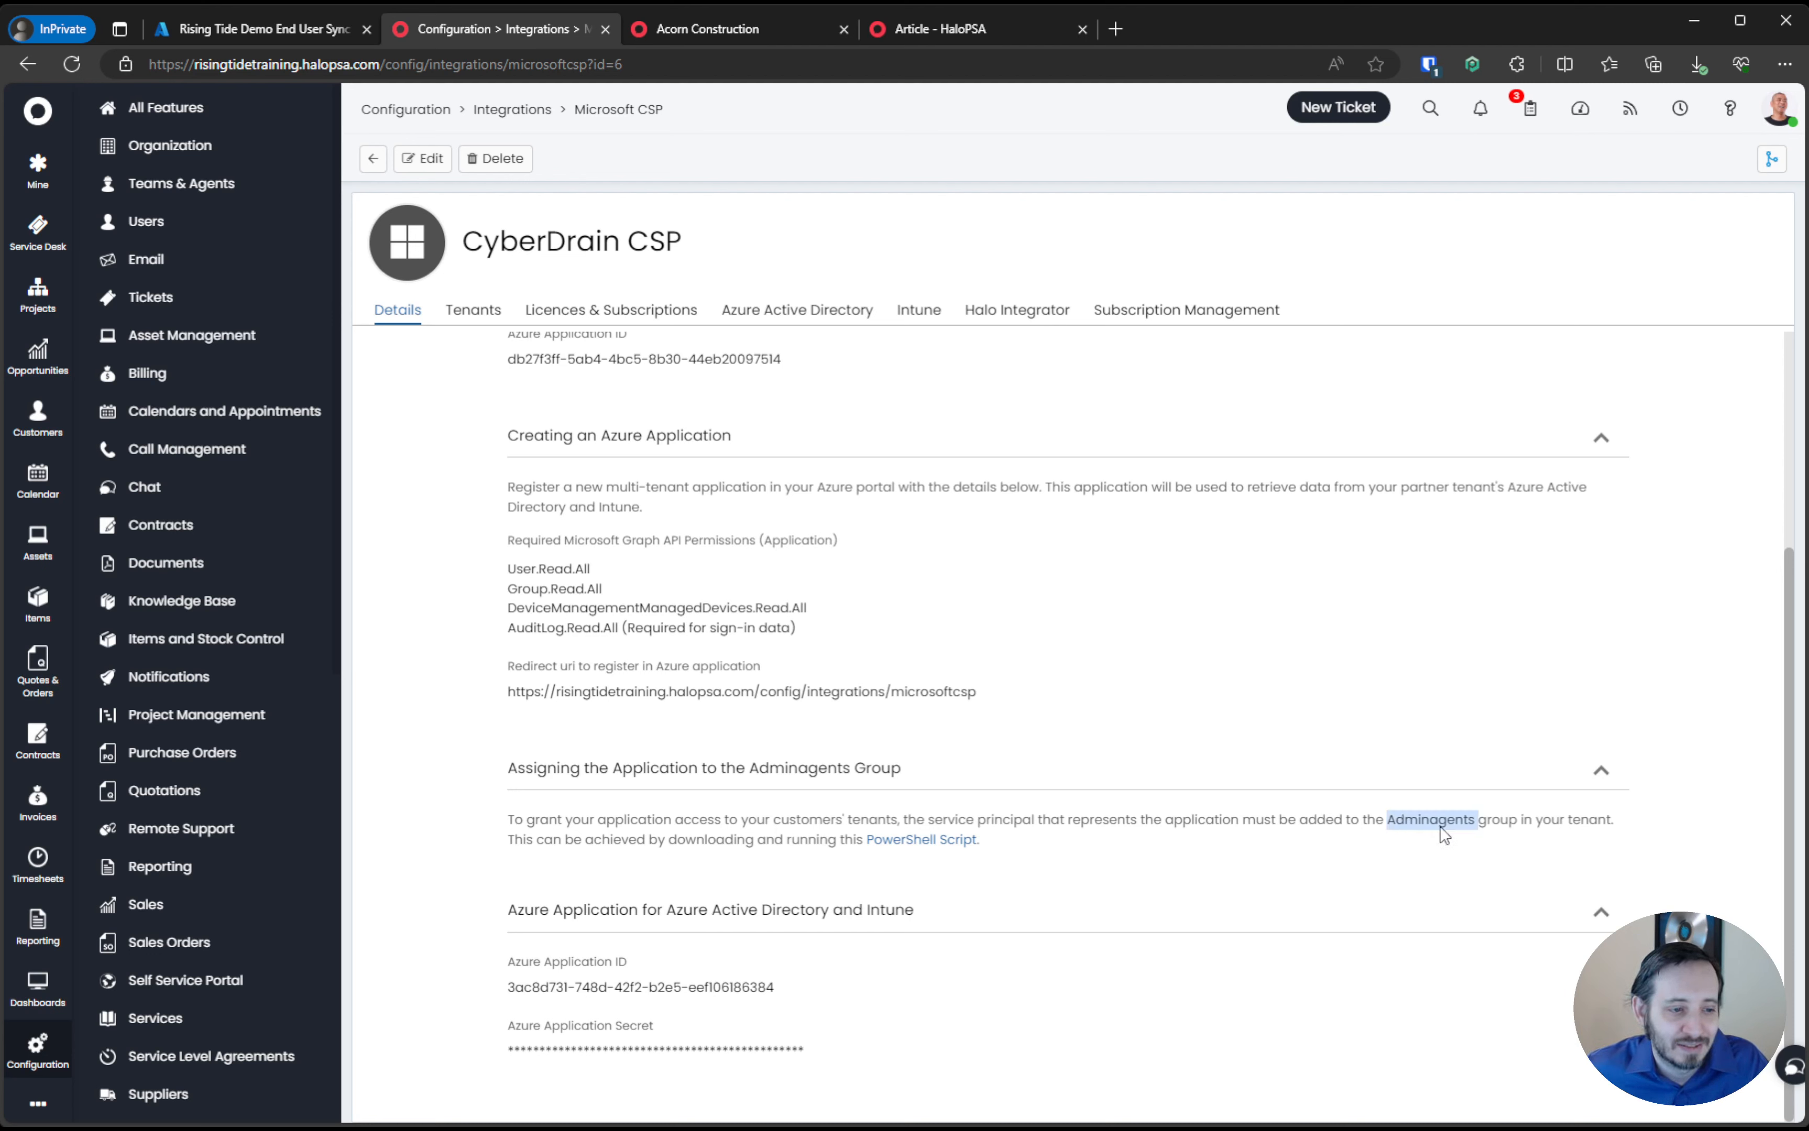
left_click(1410, 835)
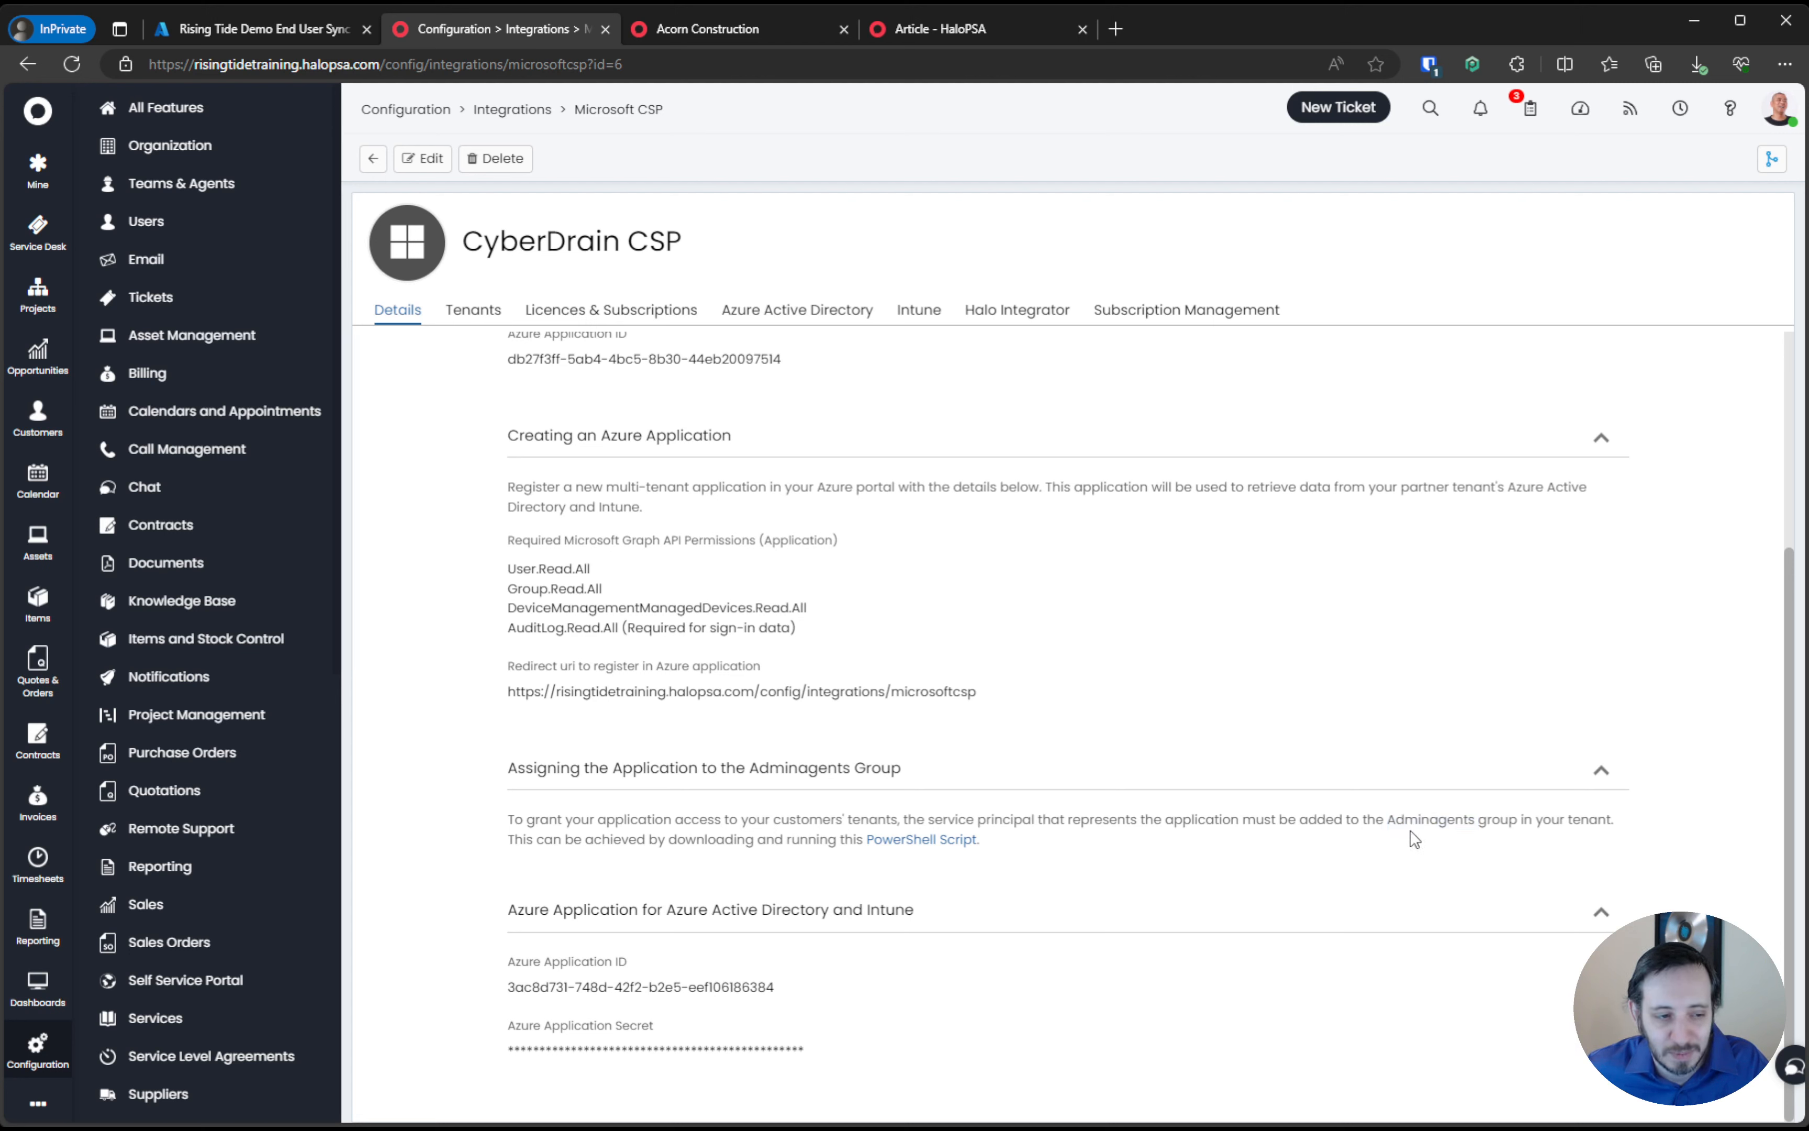
double_click(1413, 820)
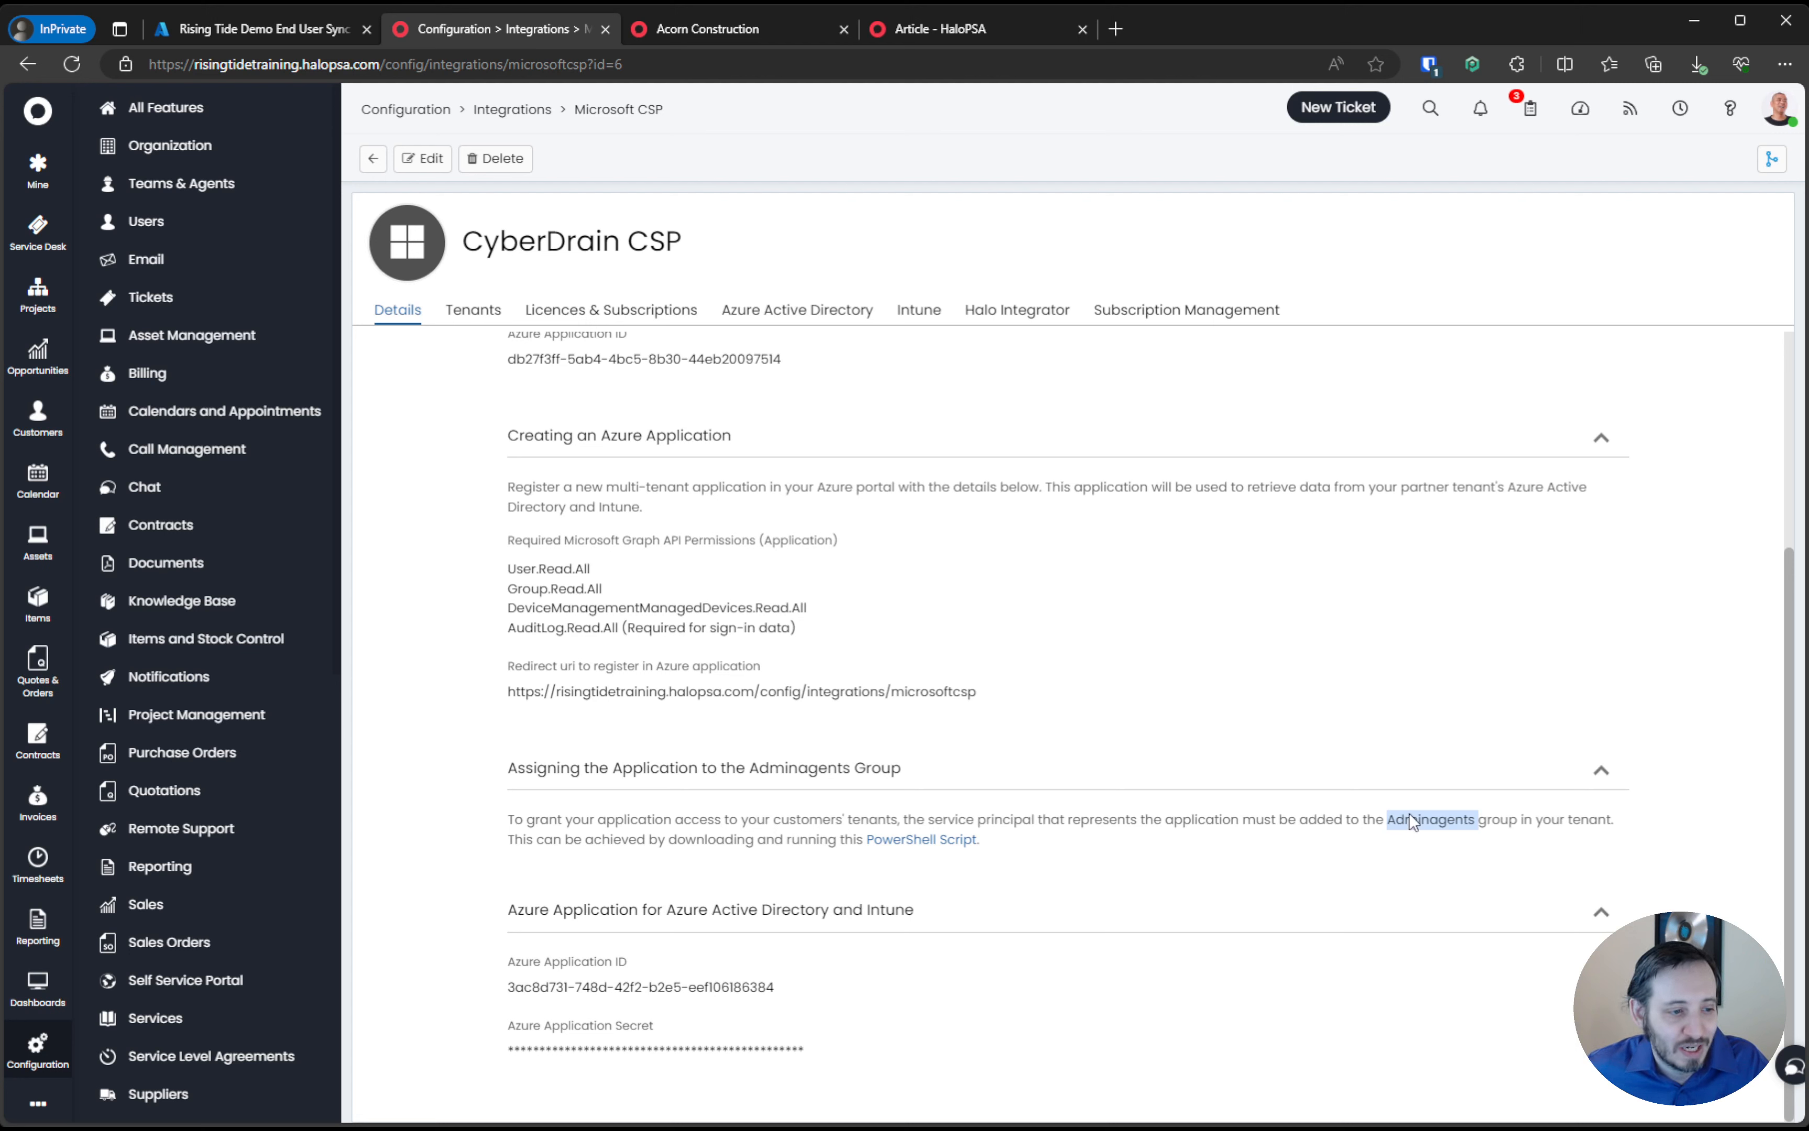
left_click(1298, 824)
left_click_drag(1351, 821, 1534, 821)
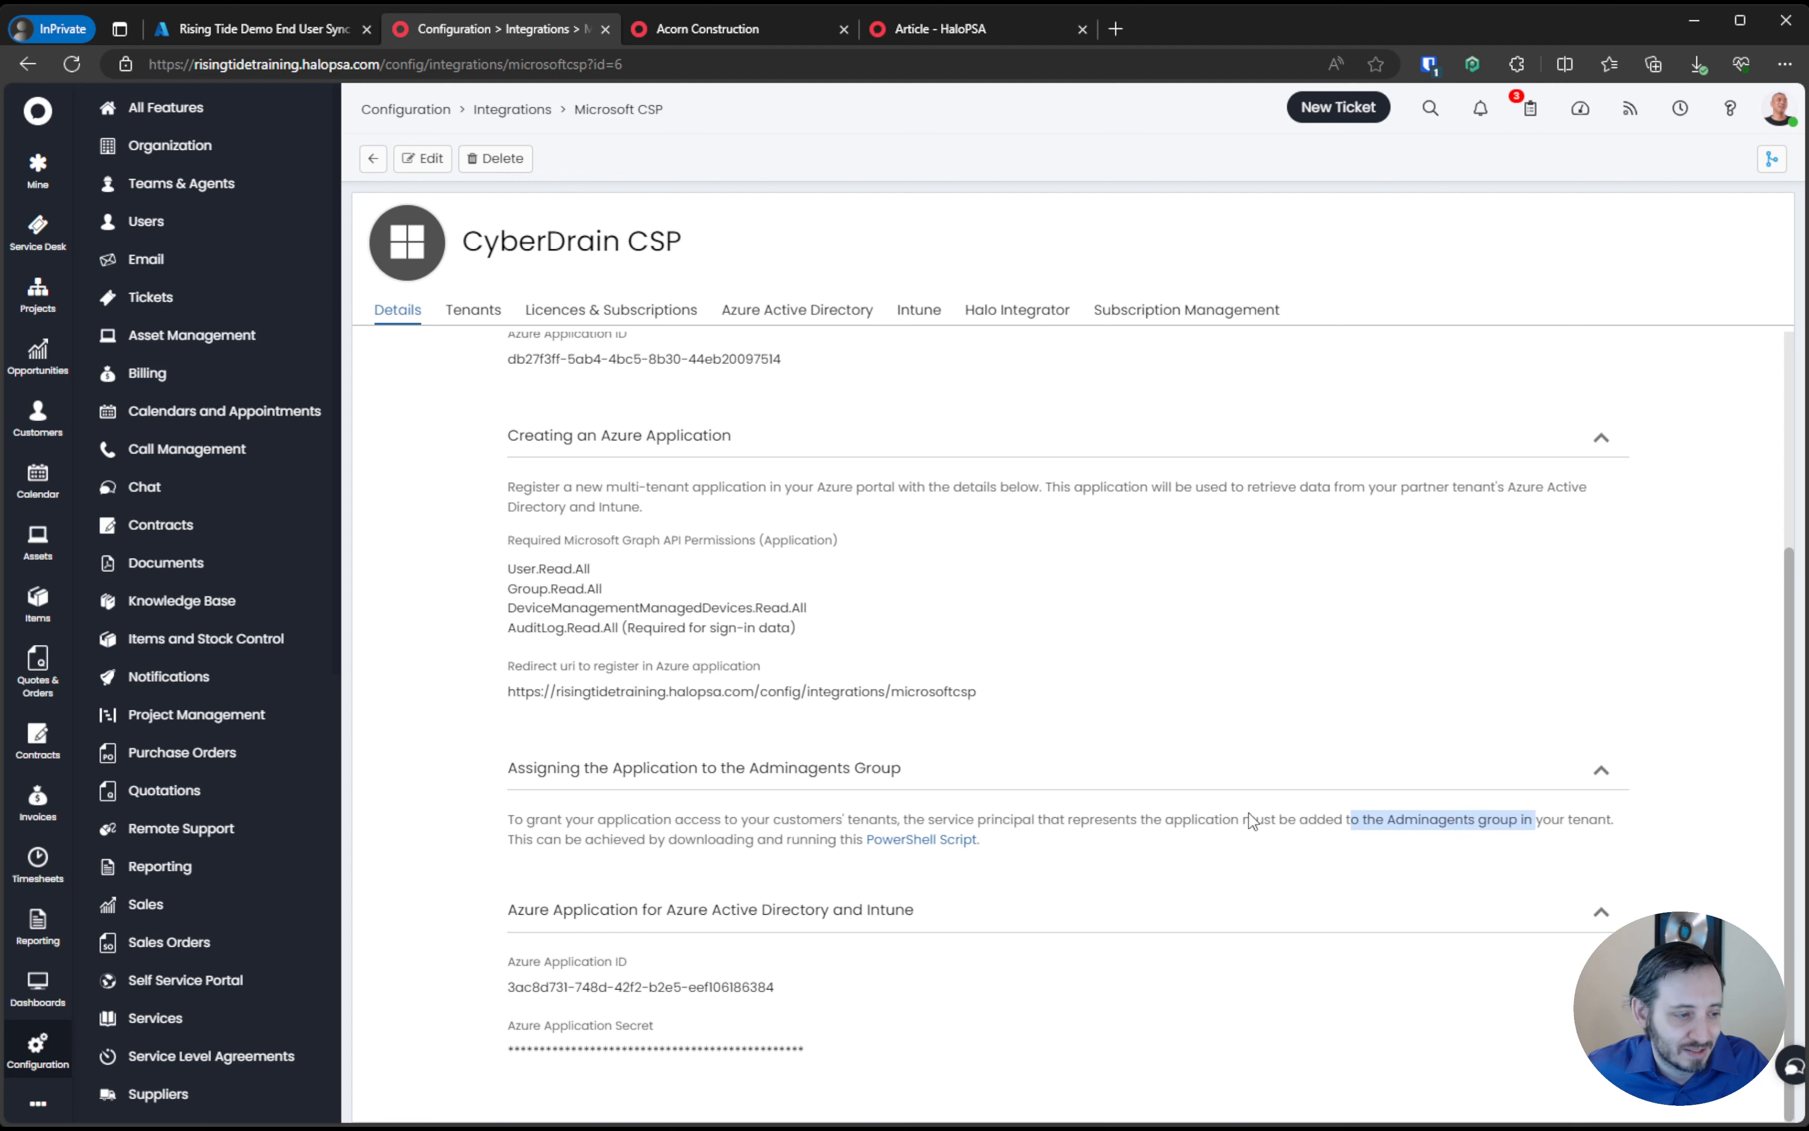
left_click_drag(513, 985, 836, 985)
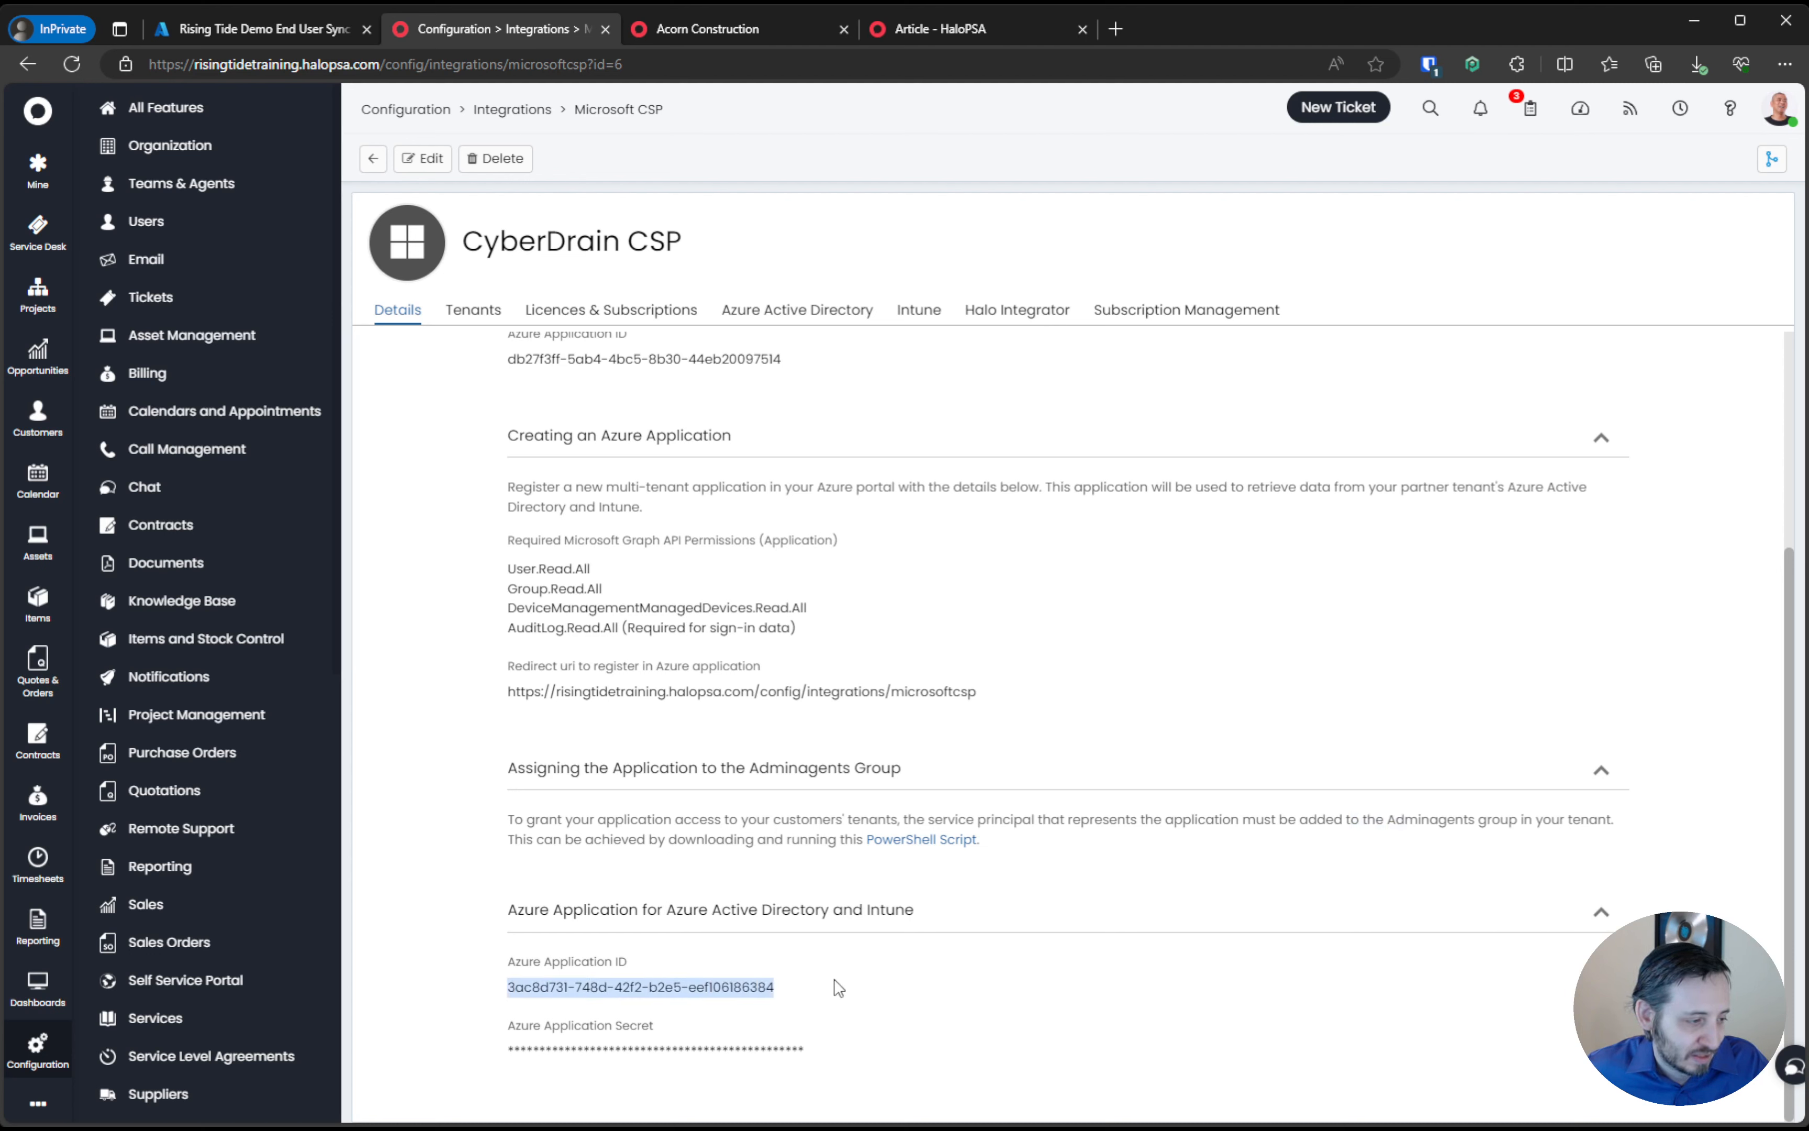
double_click(1410, 823)
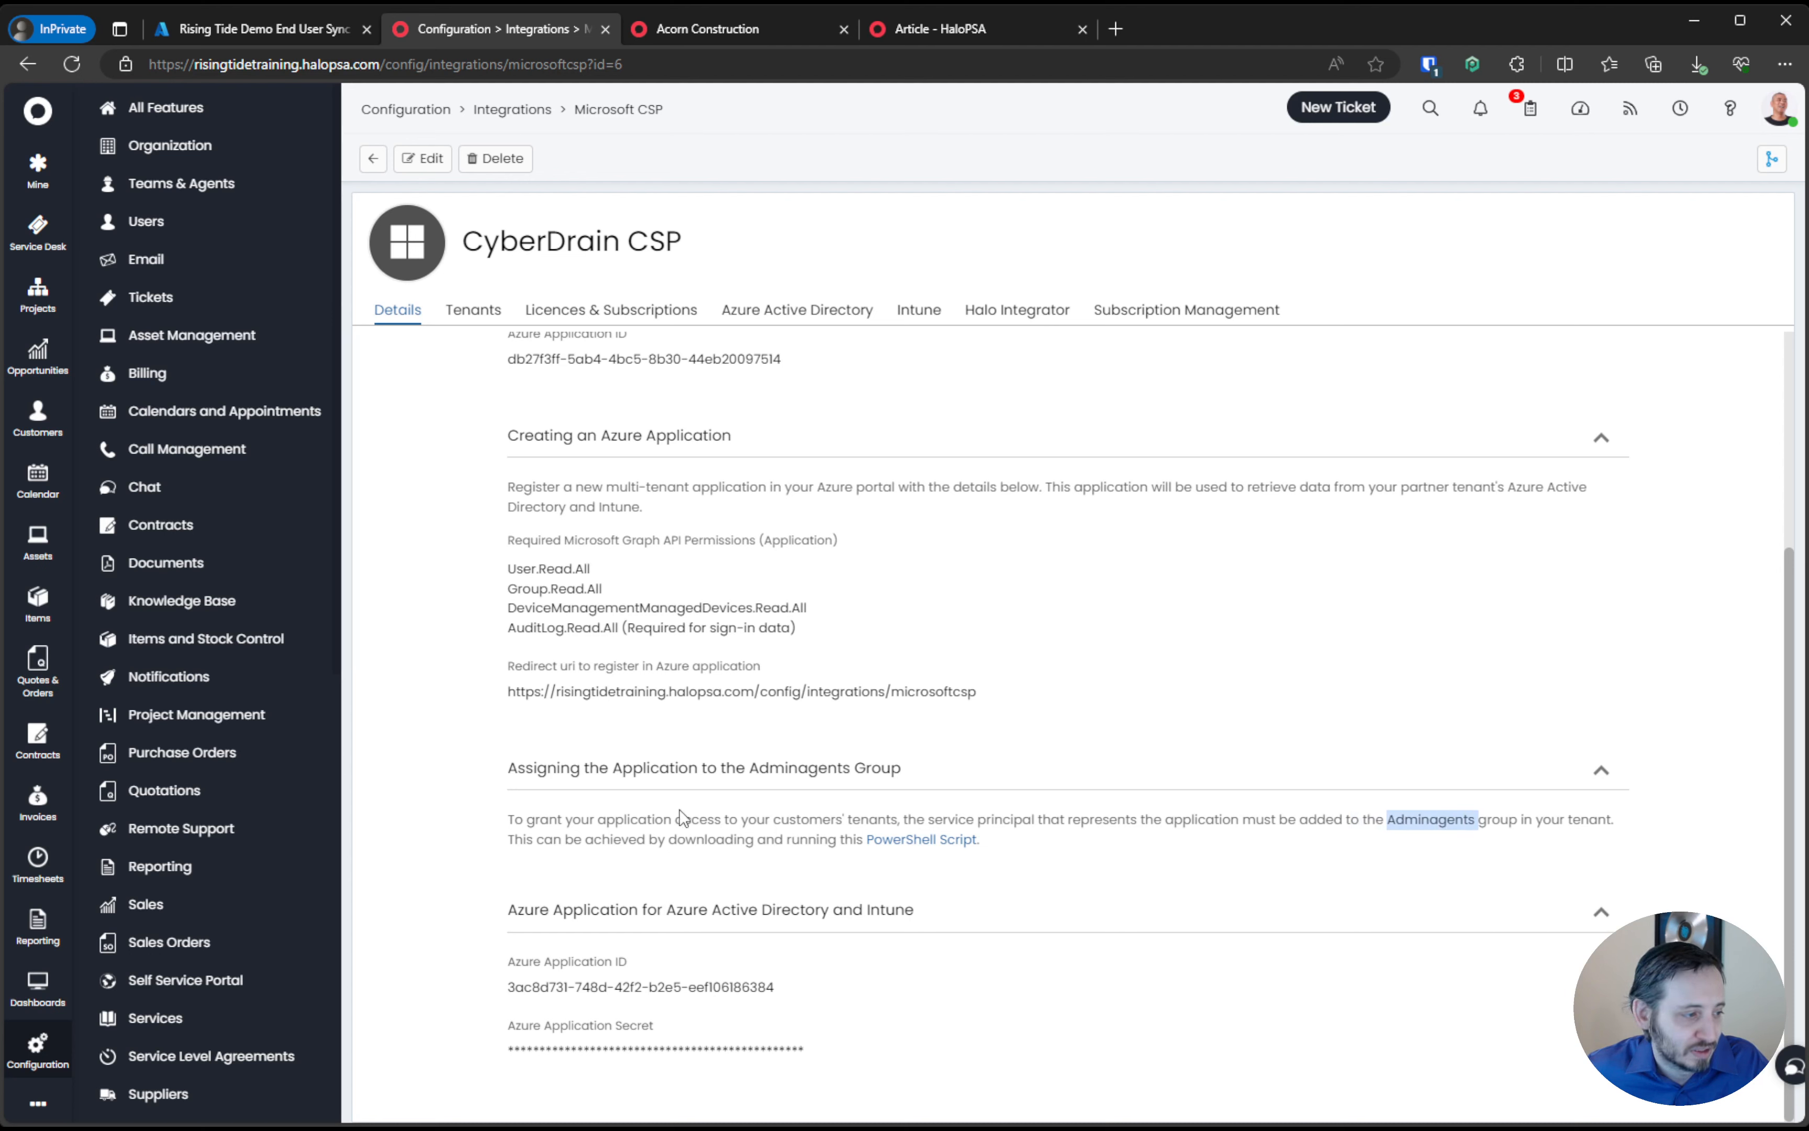
left_click_drag(510, 821, 1641, 824)
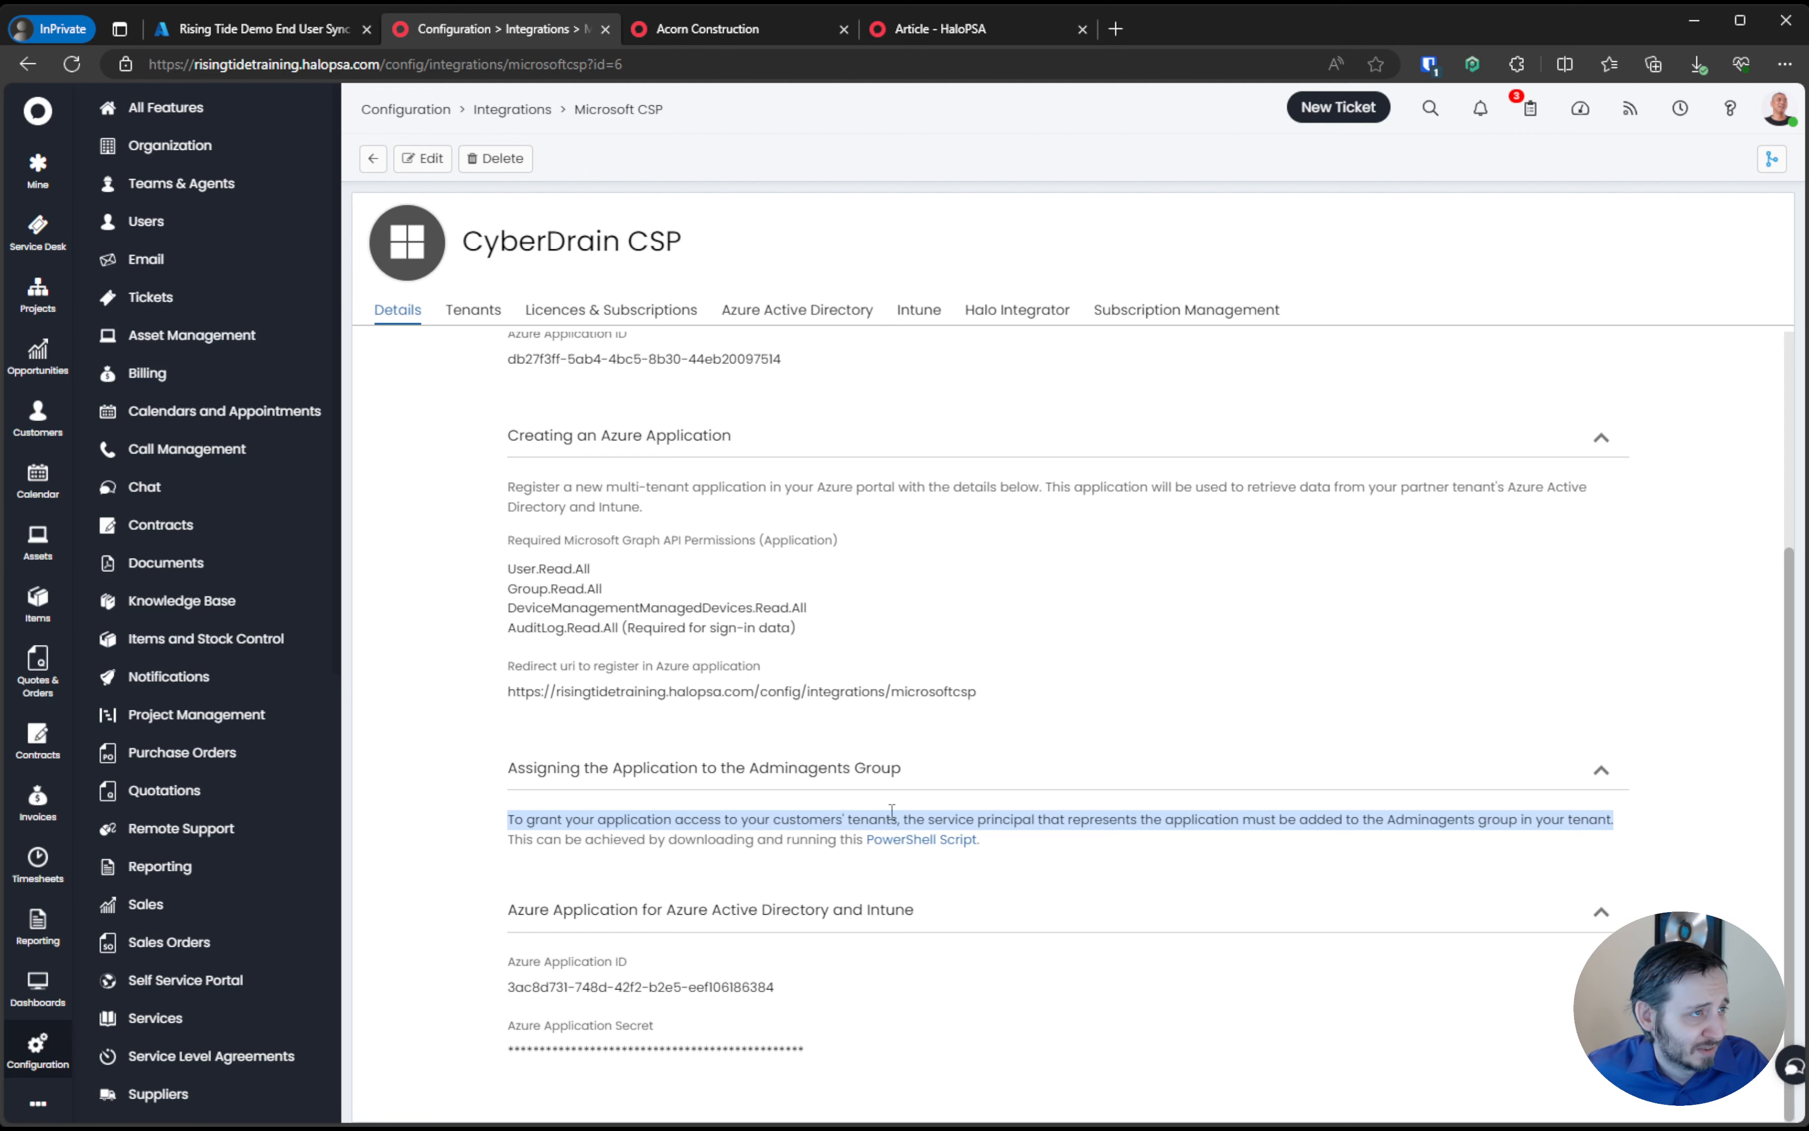
- In the HaloPSA guide, find Elevate the Application's Permissions and select the four-line Connect-AzureAd script
left_click(989, 44)
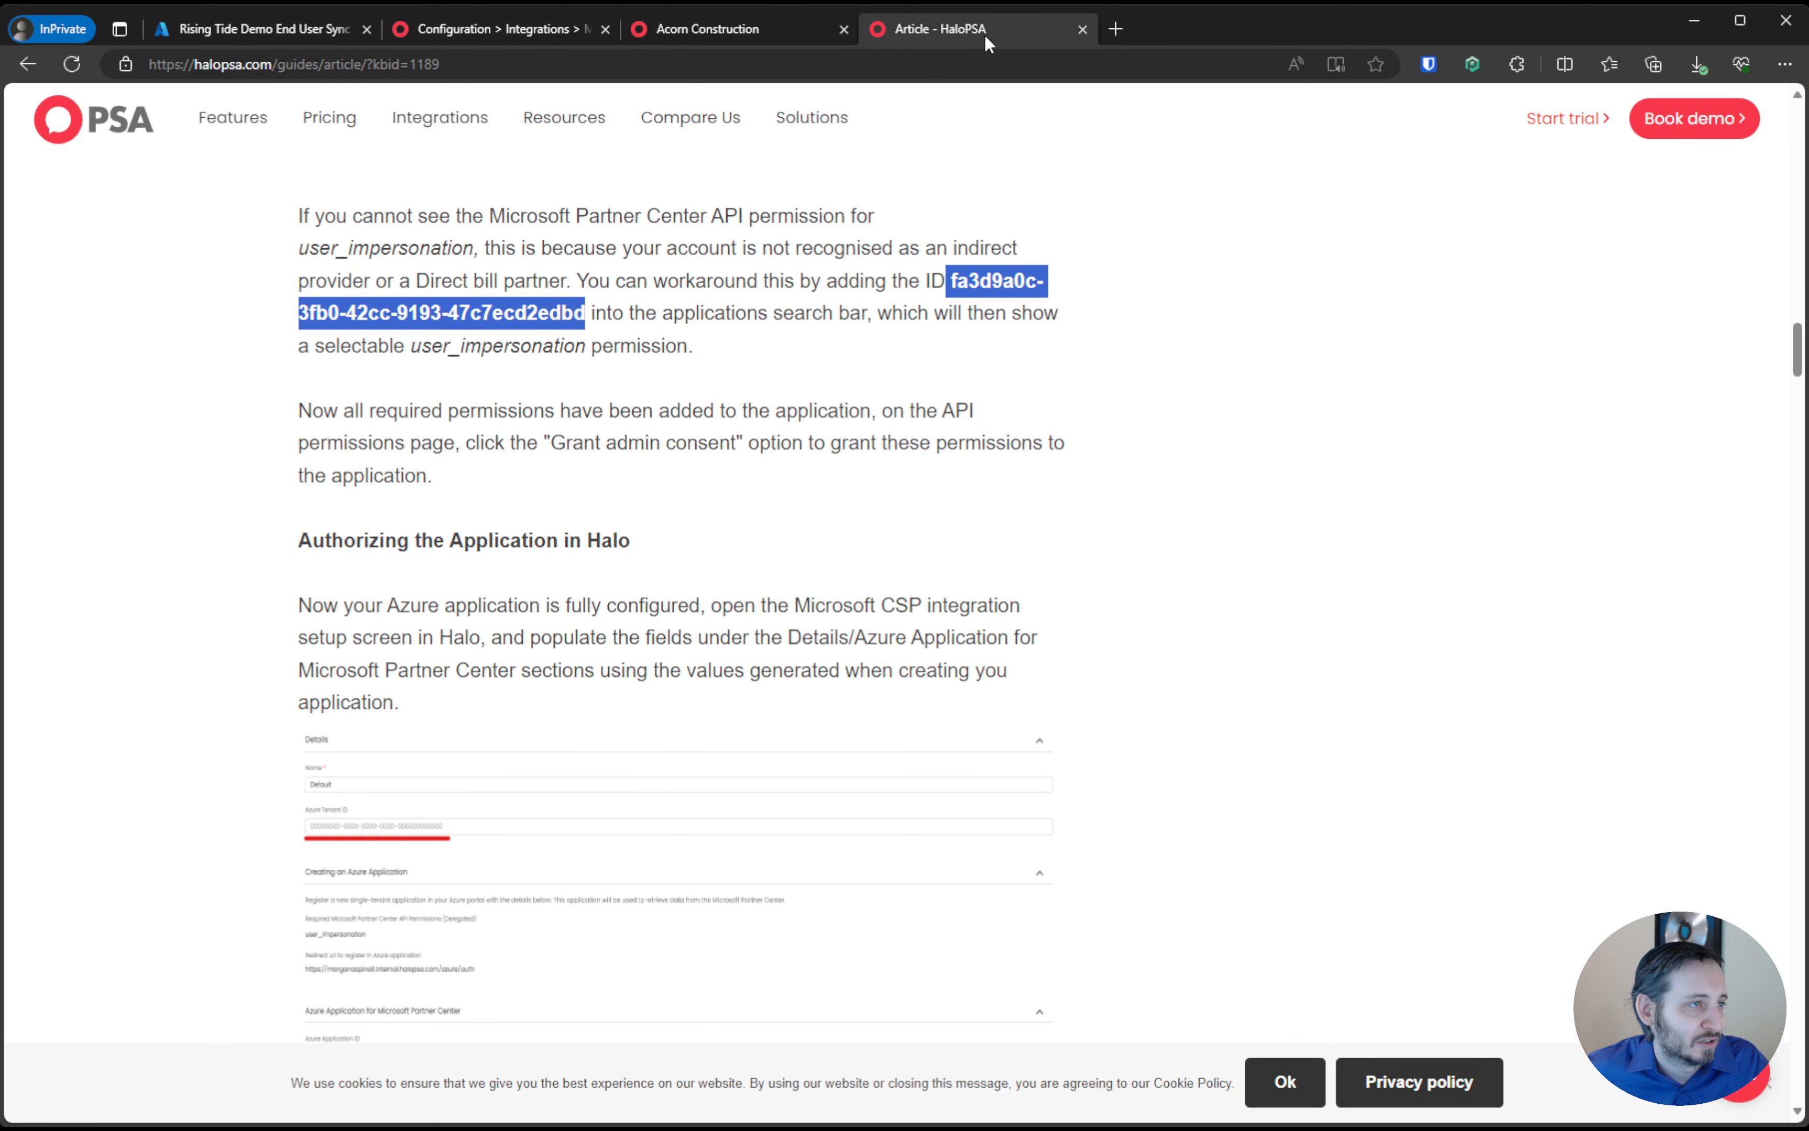
scroll(624, 430, "down", 2)
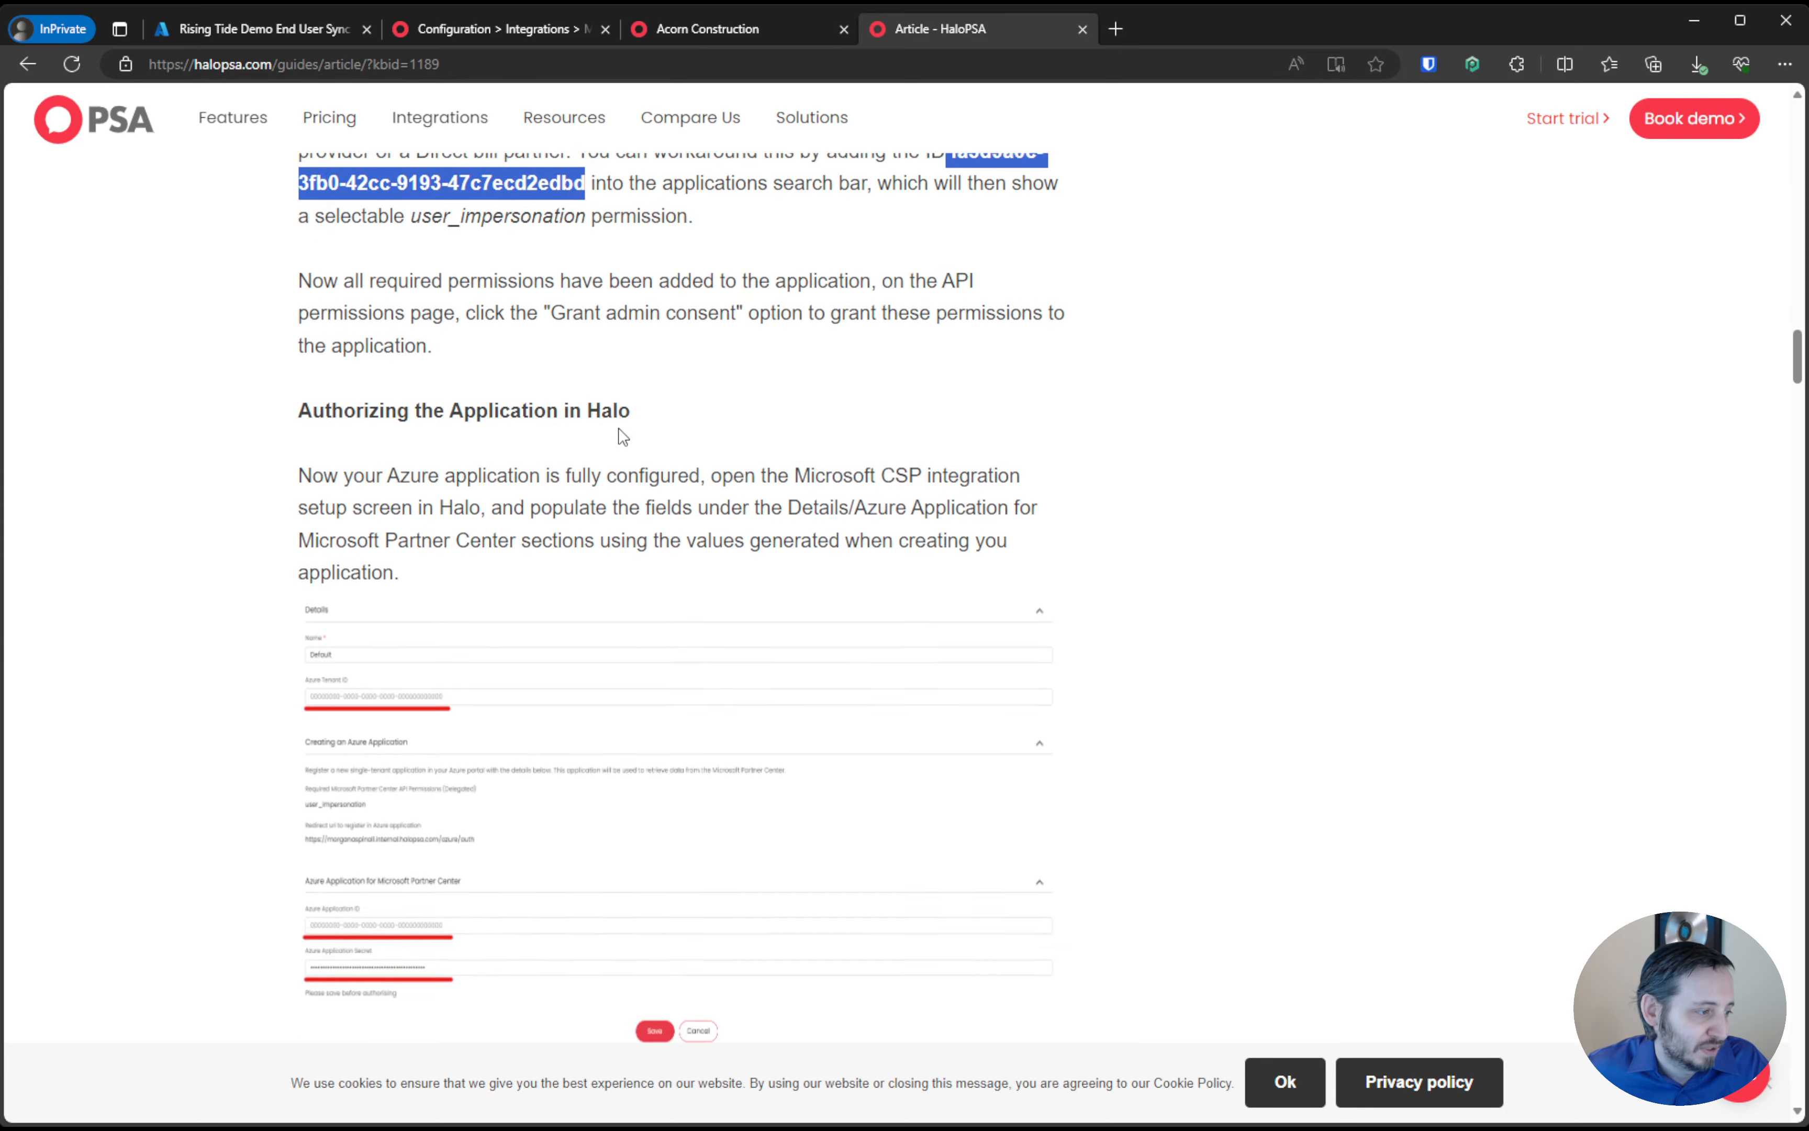
scroll(623, 436, "down", 8)
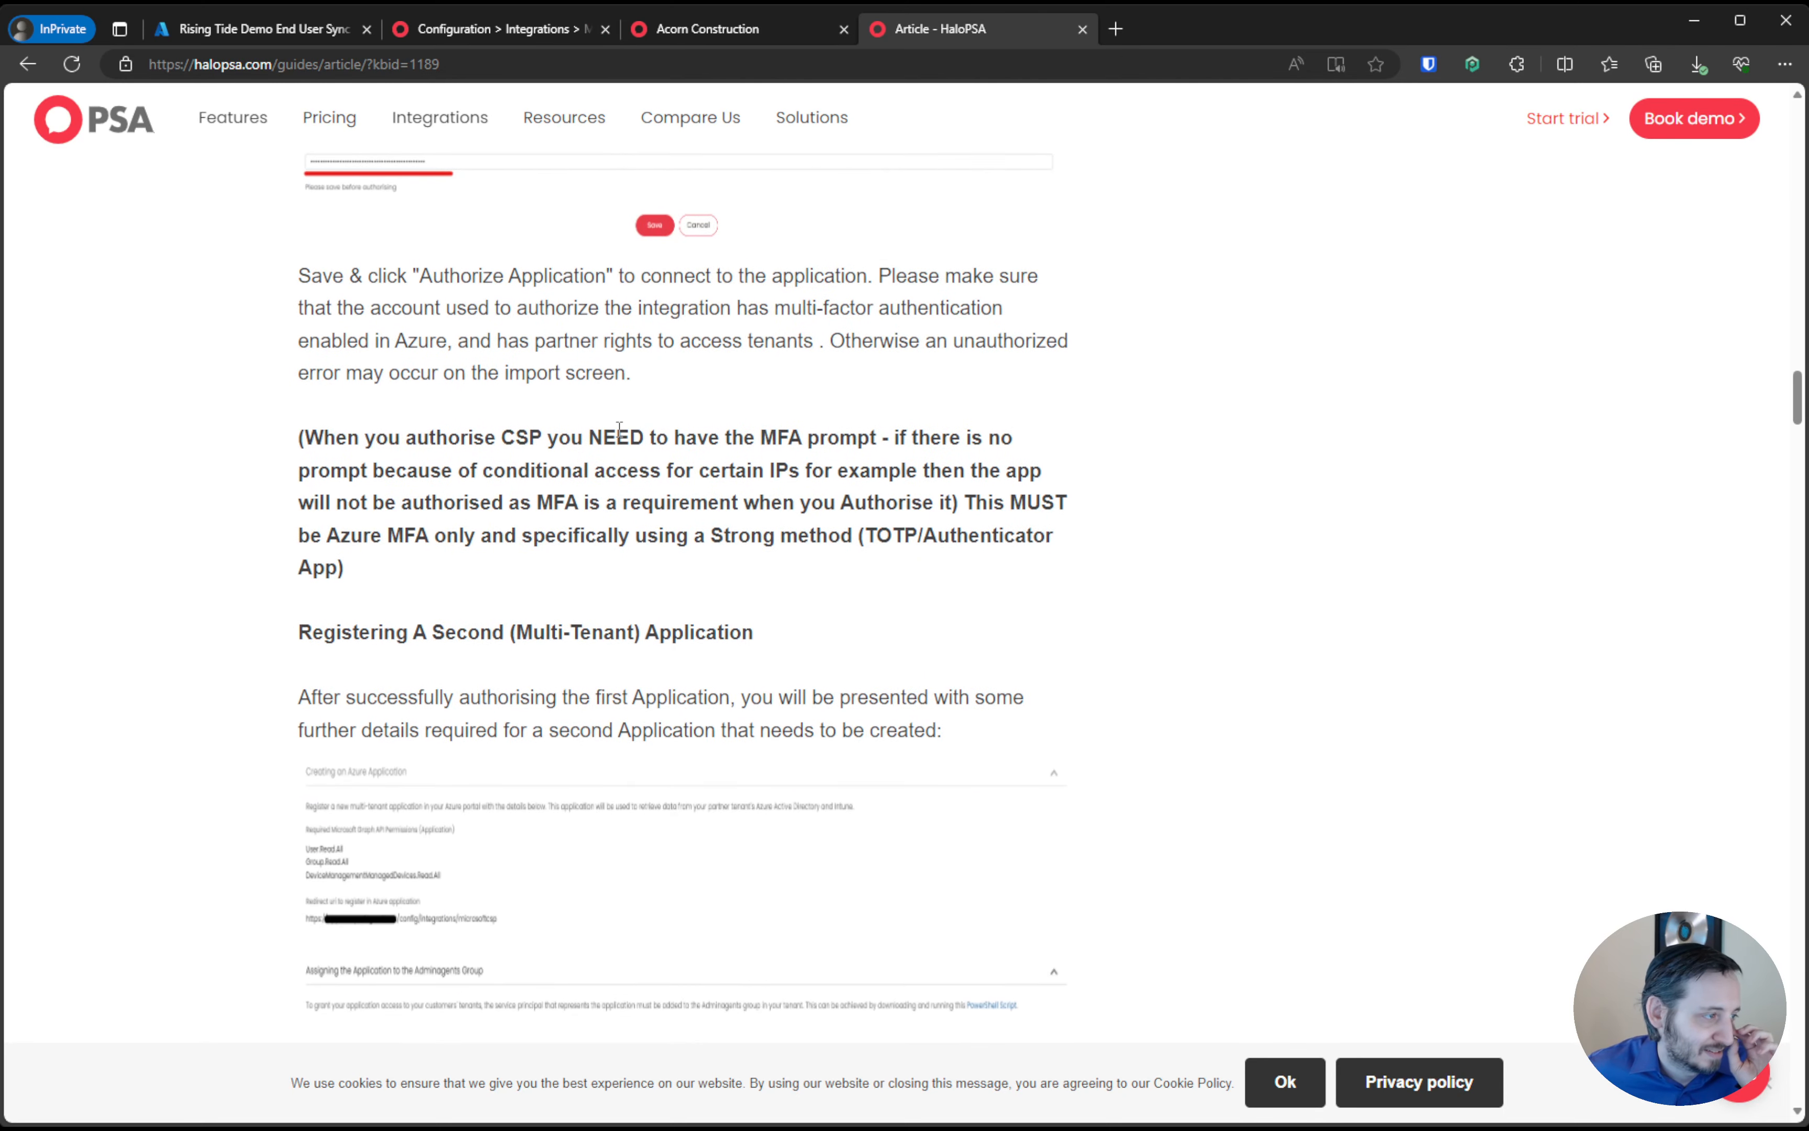
scroll(620, 429, "down", 17)
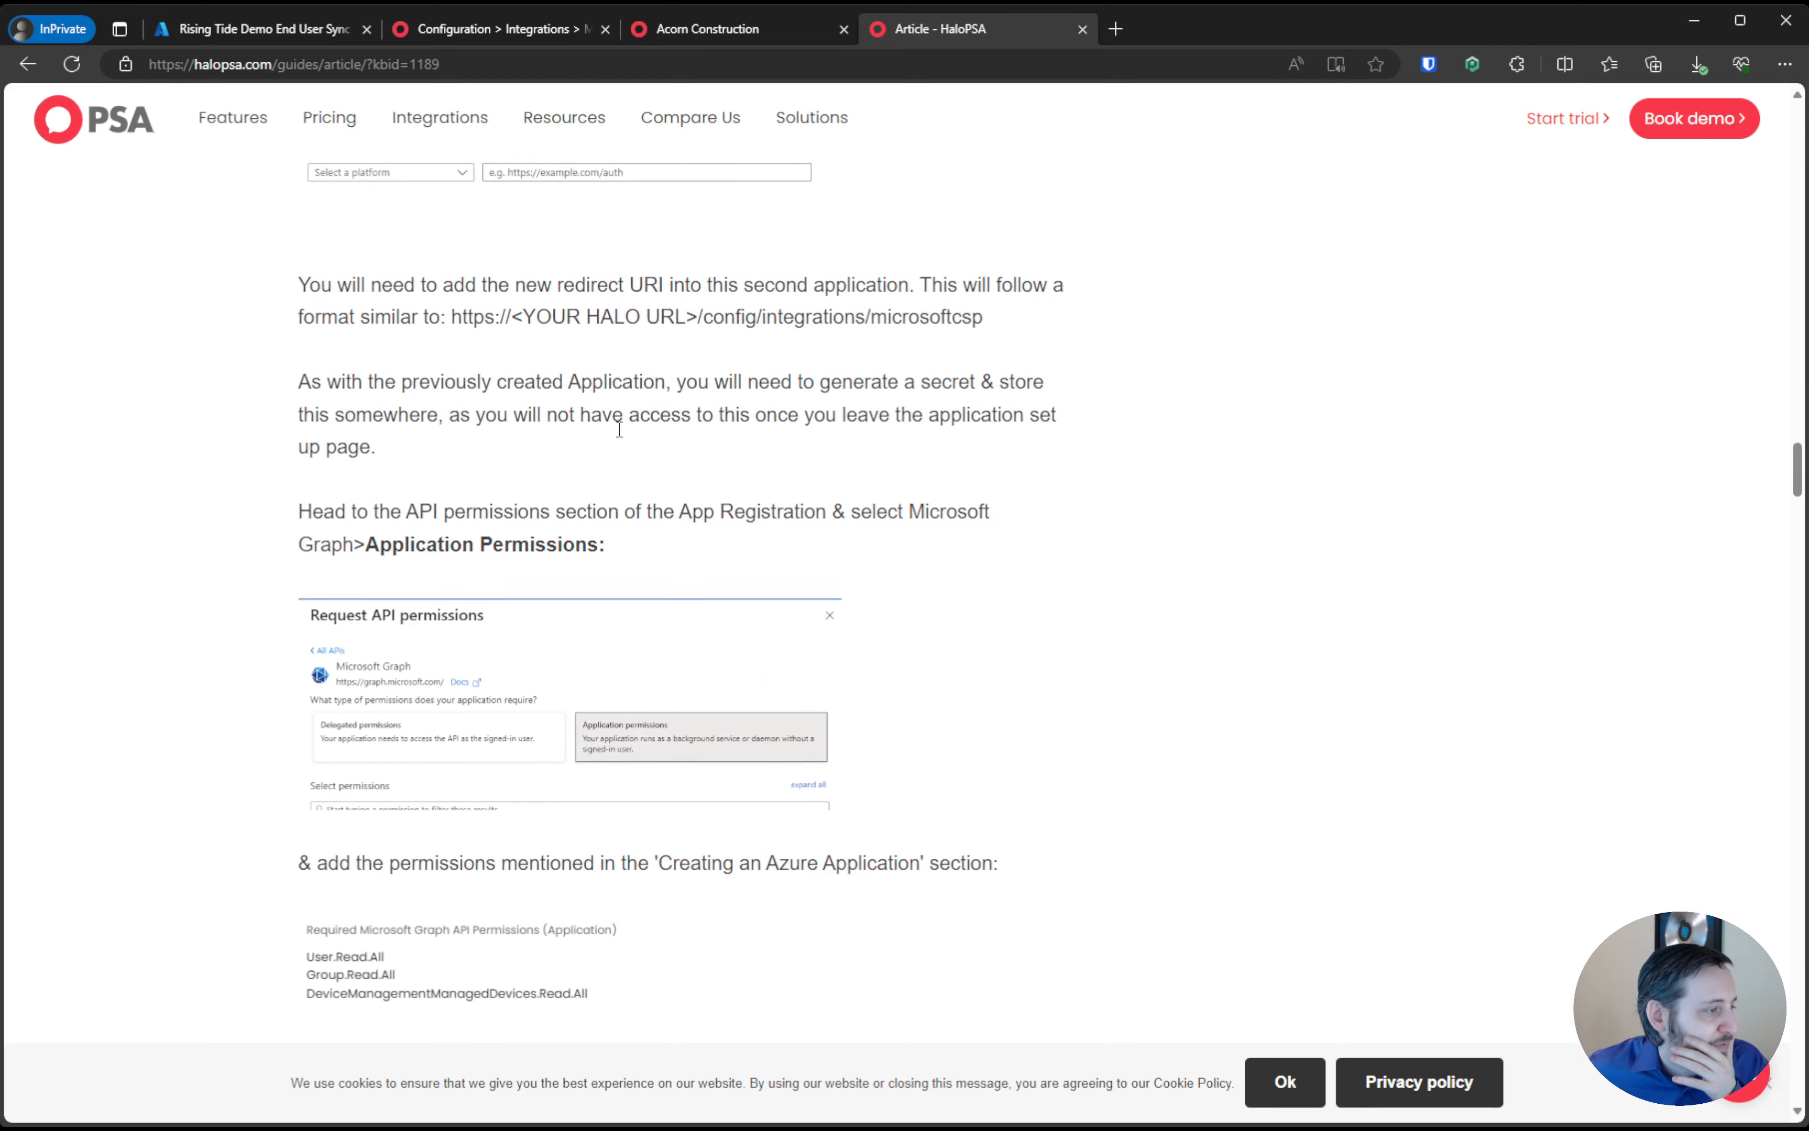
scroll(620, 429, "down", 9)
scroll(620, 429, "up", 3)
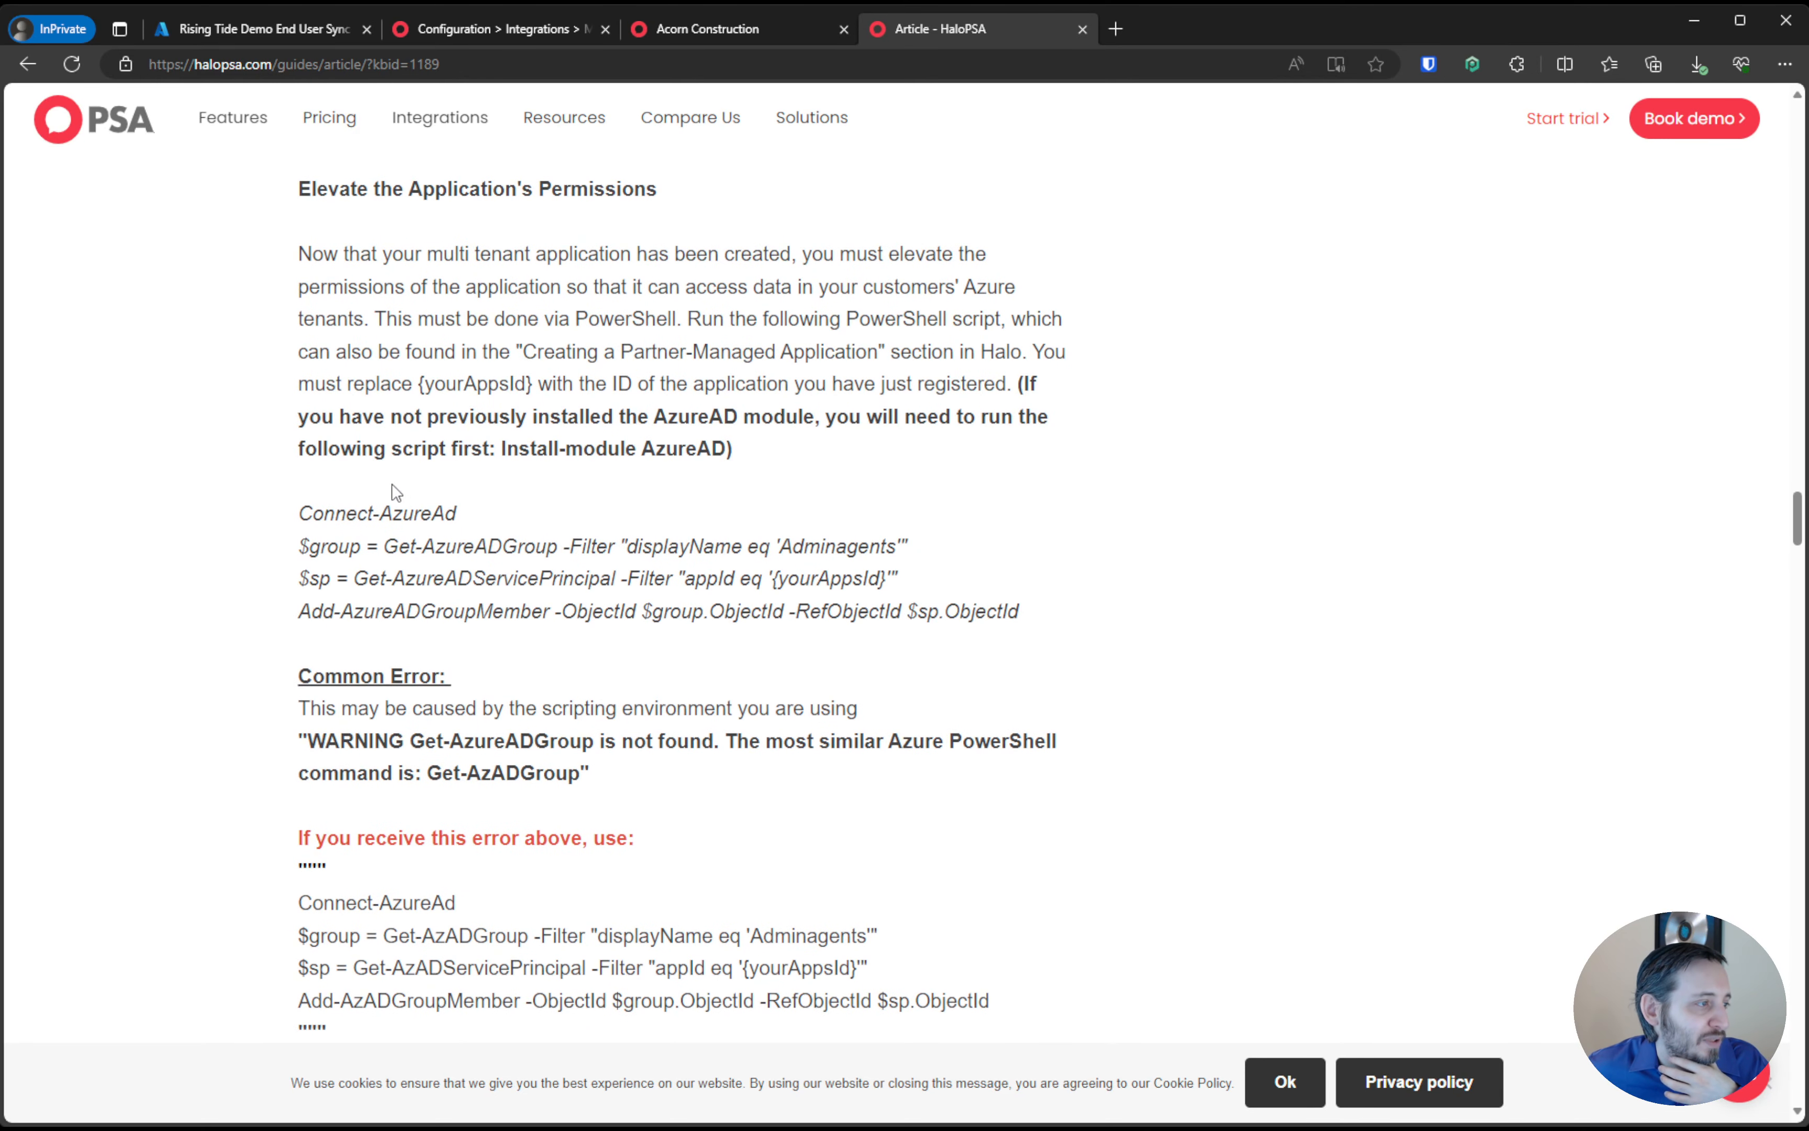
left_click_drag(300, 513, 1076, 1033)
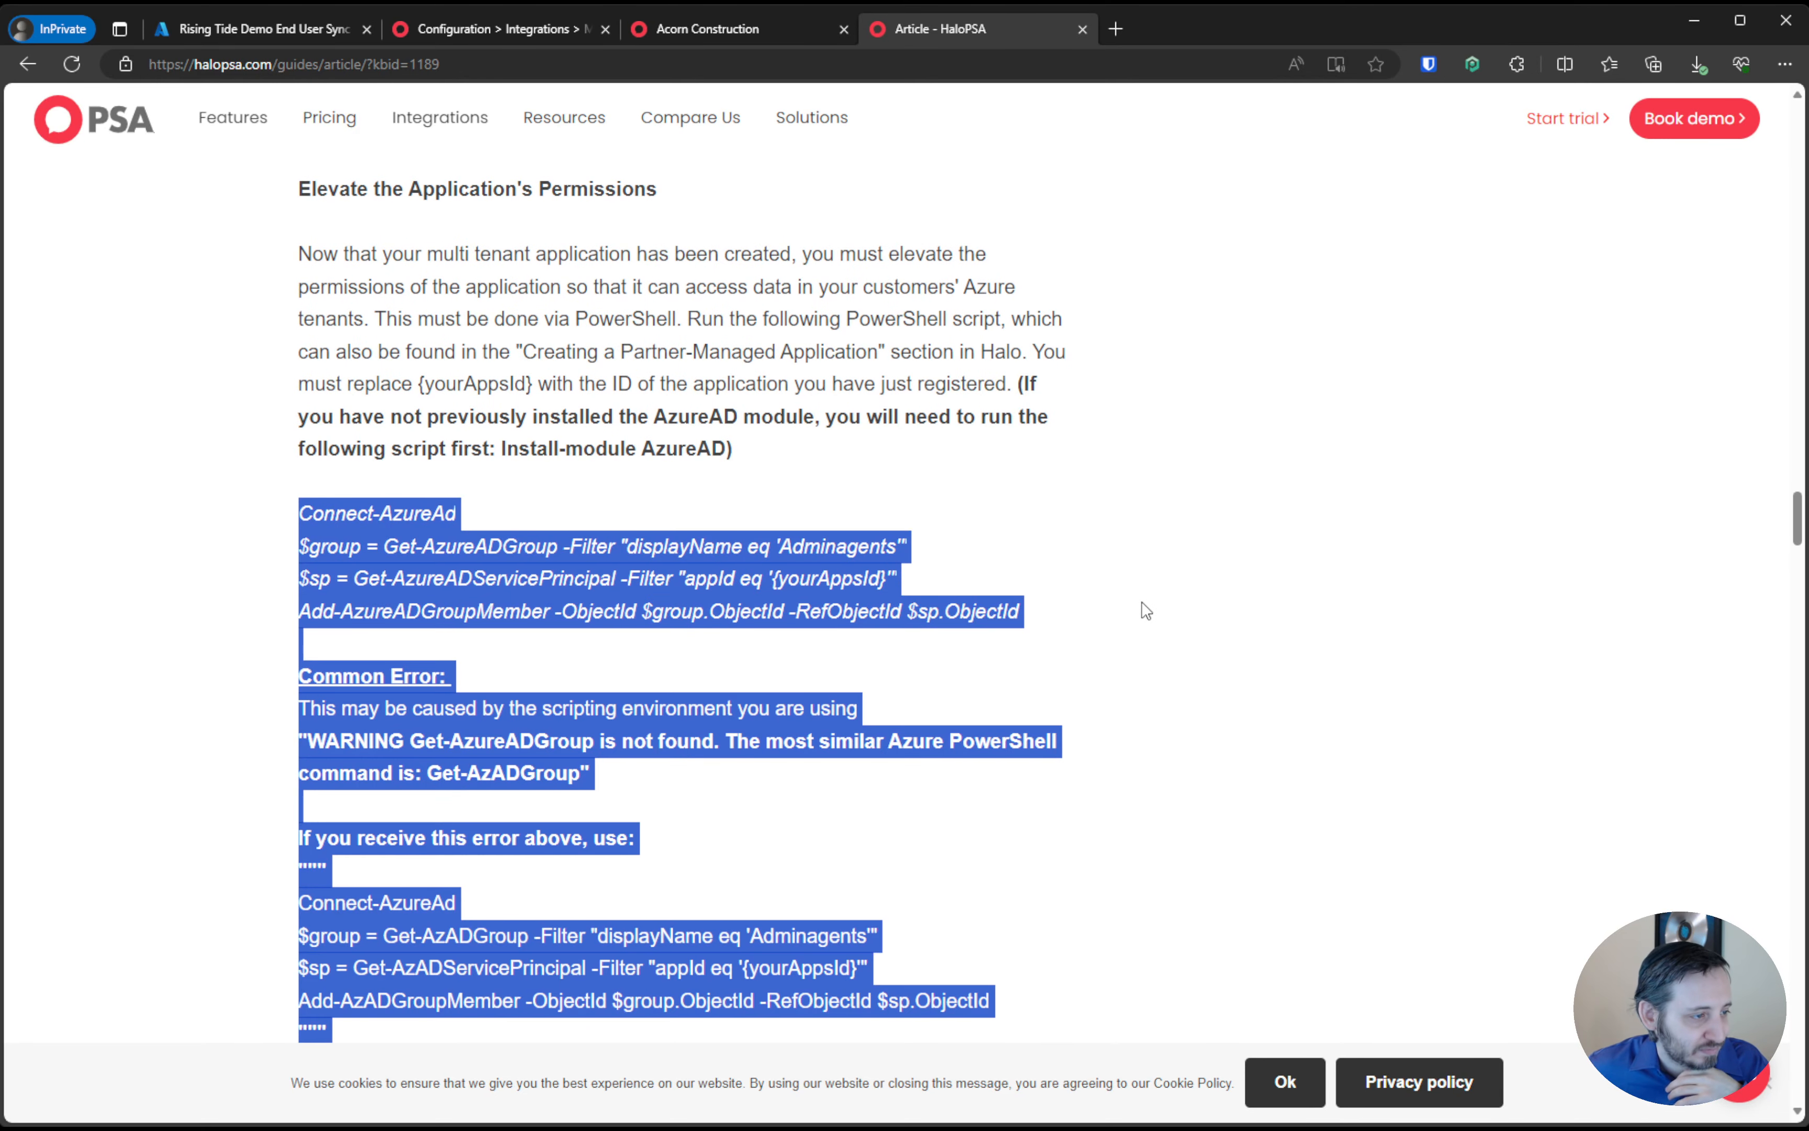
left_click(625, 572)
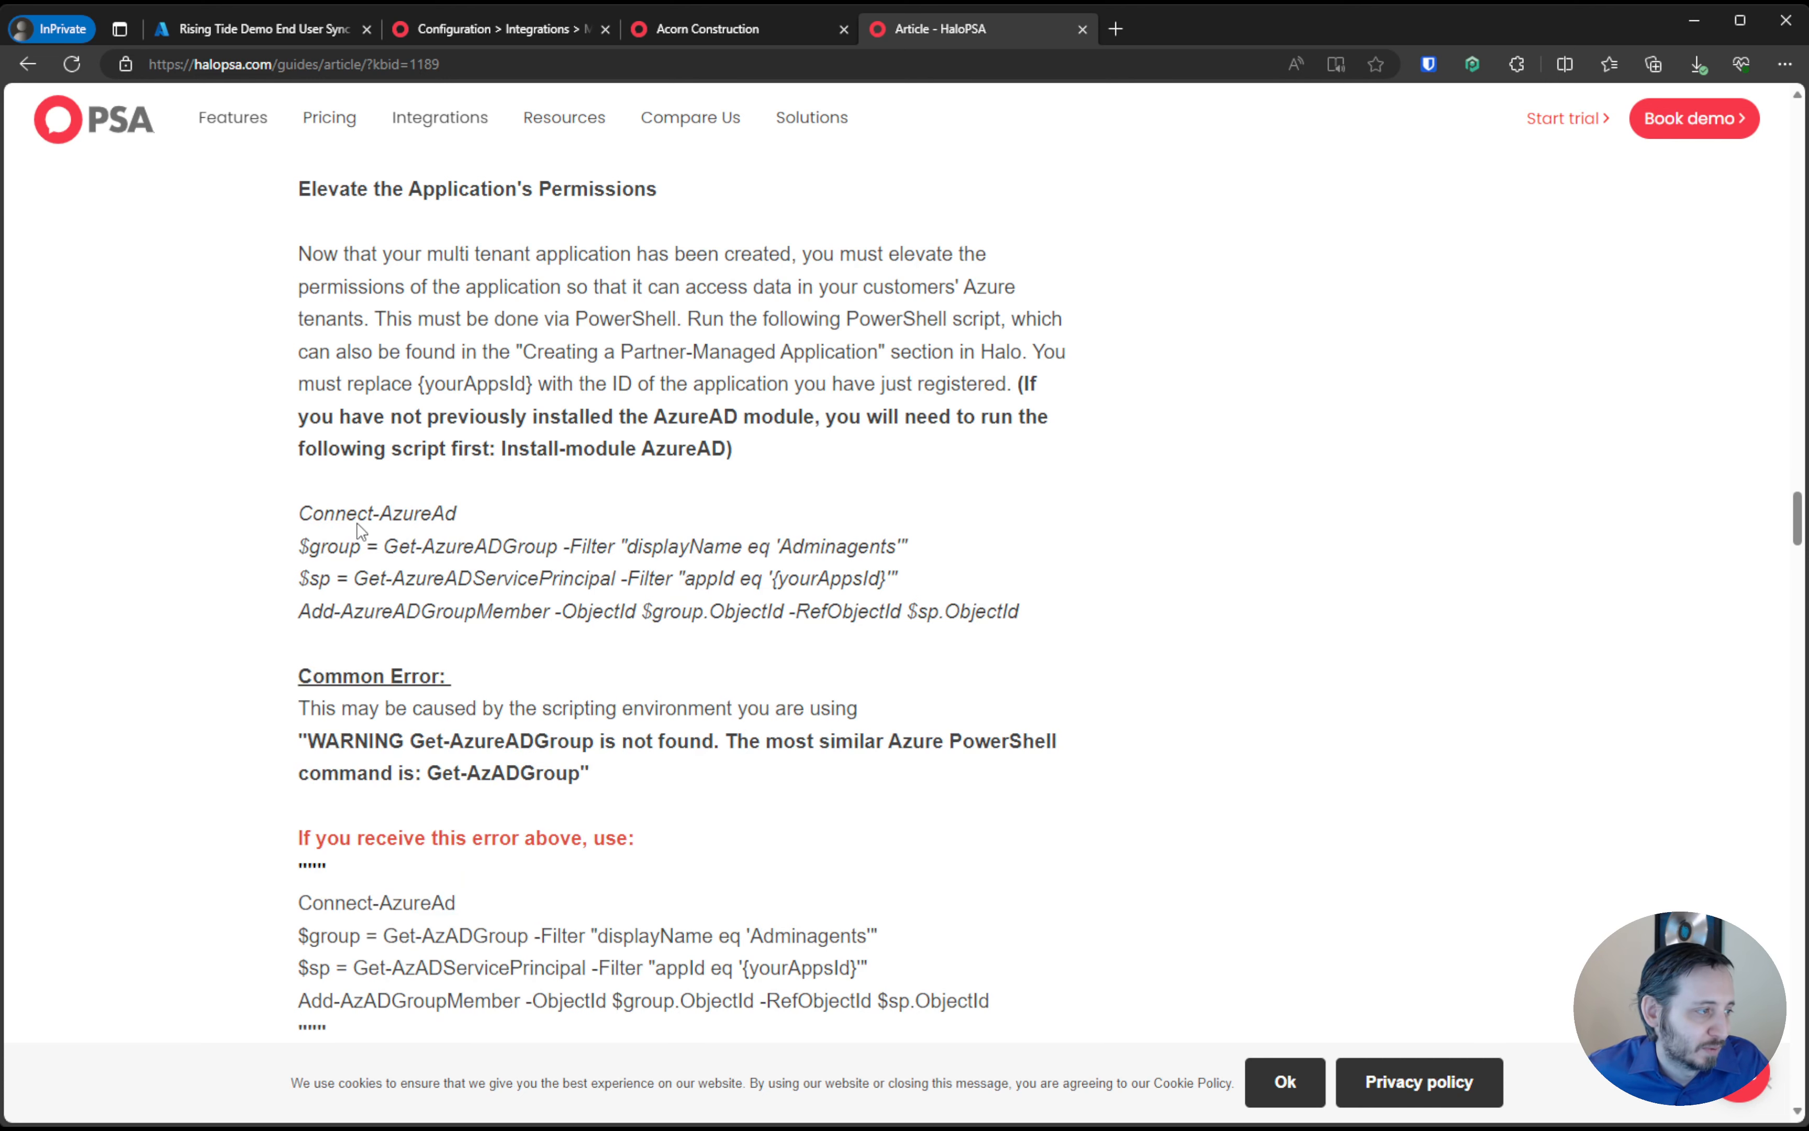
left_click_drag(296, 515, 1086, 633)
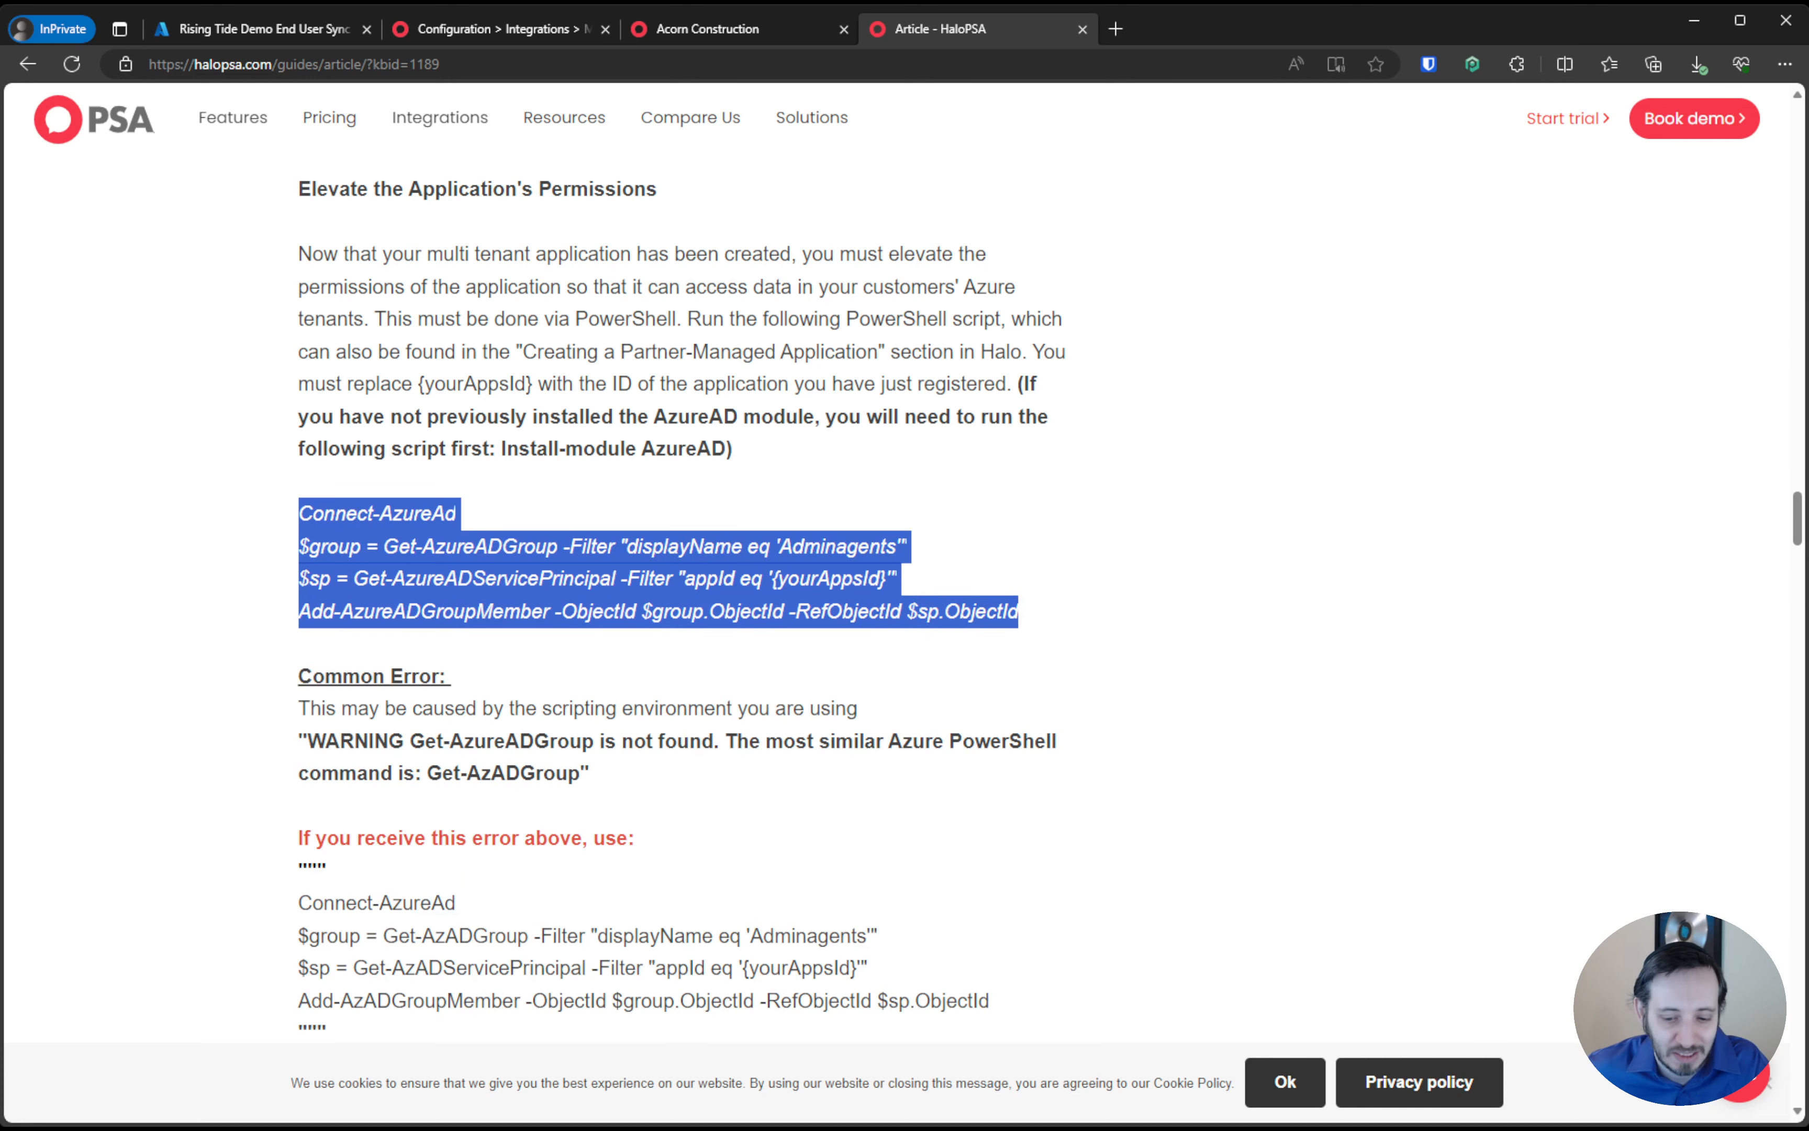
key("super")
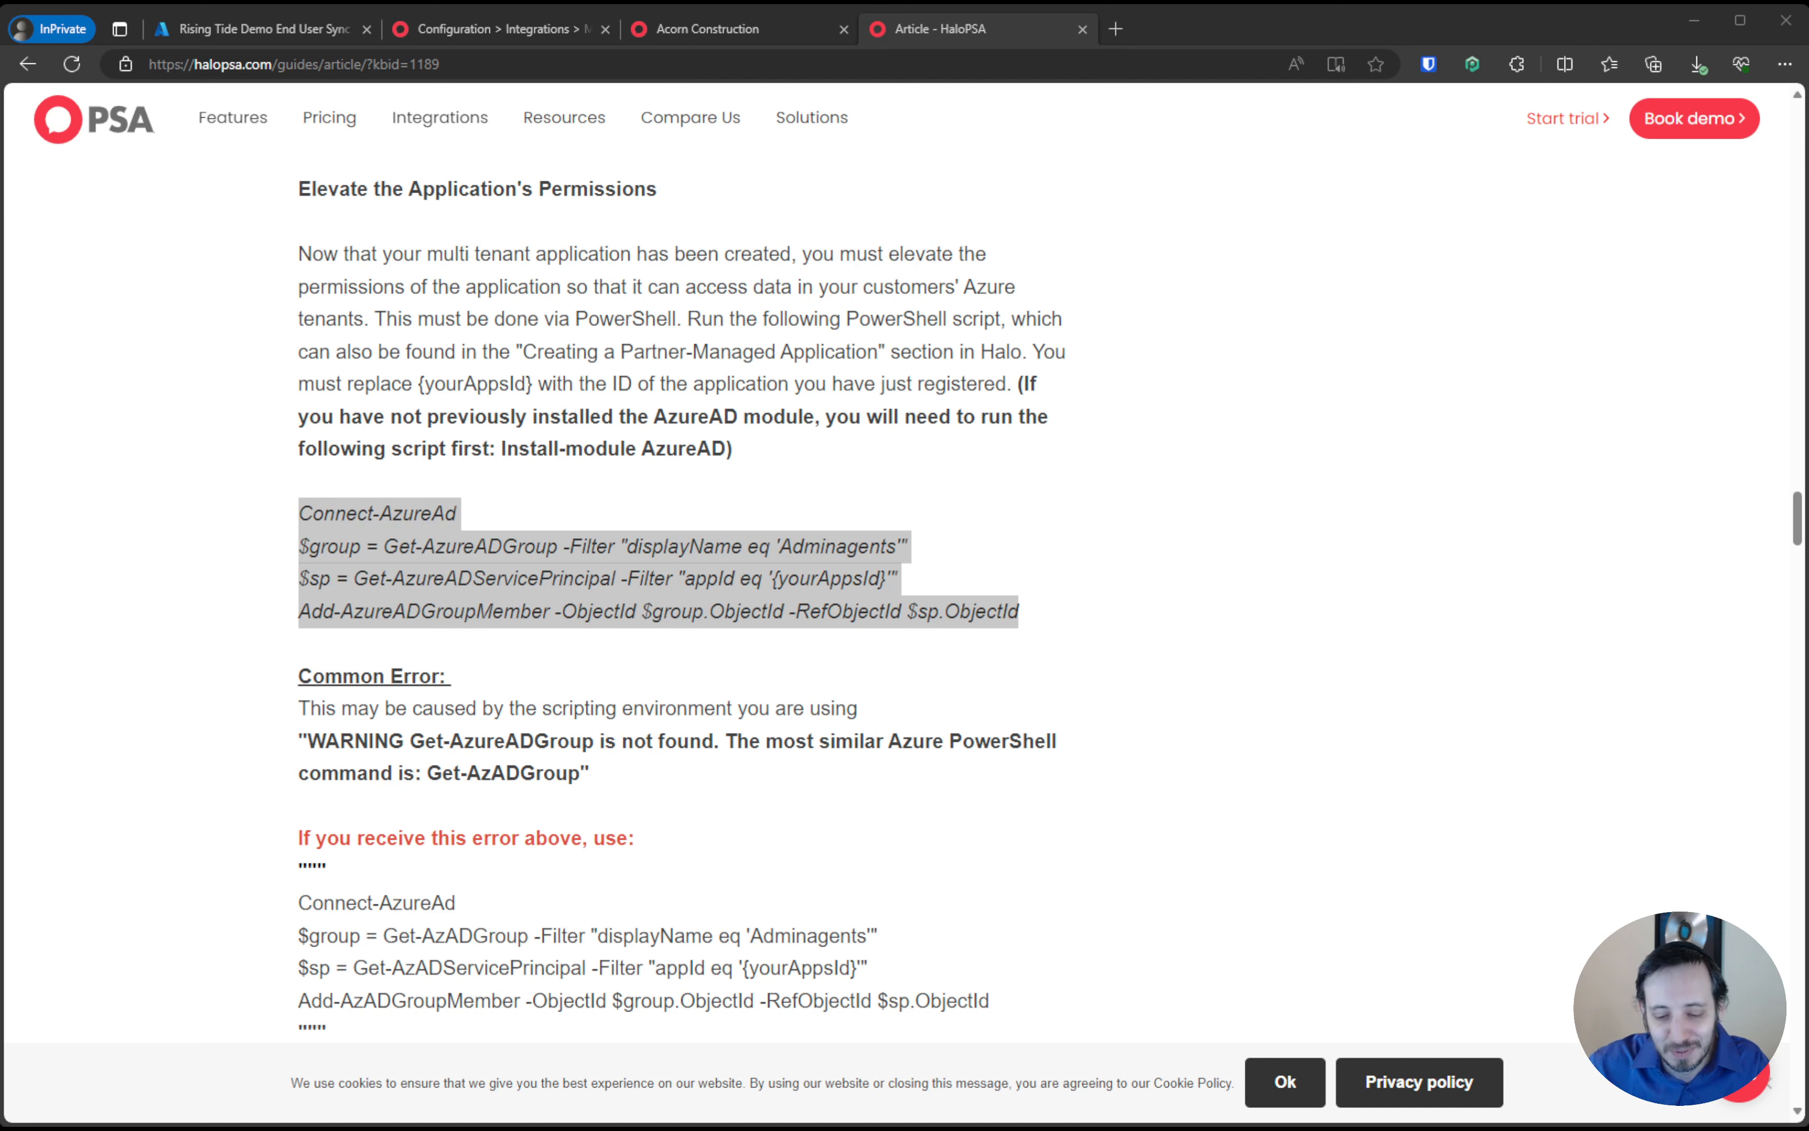
left_click(669, 449)
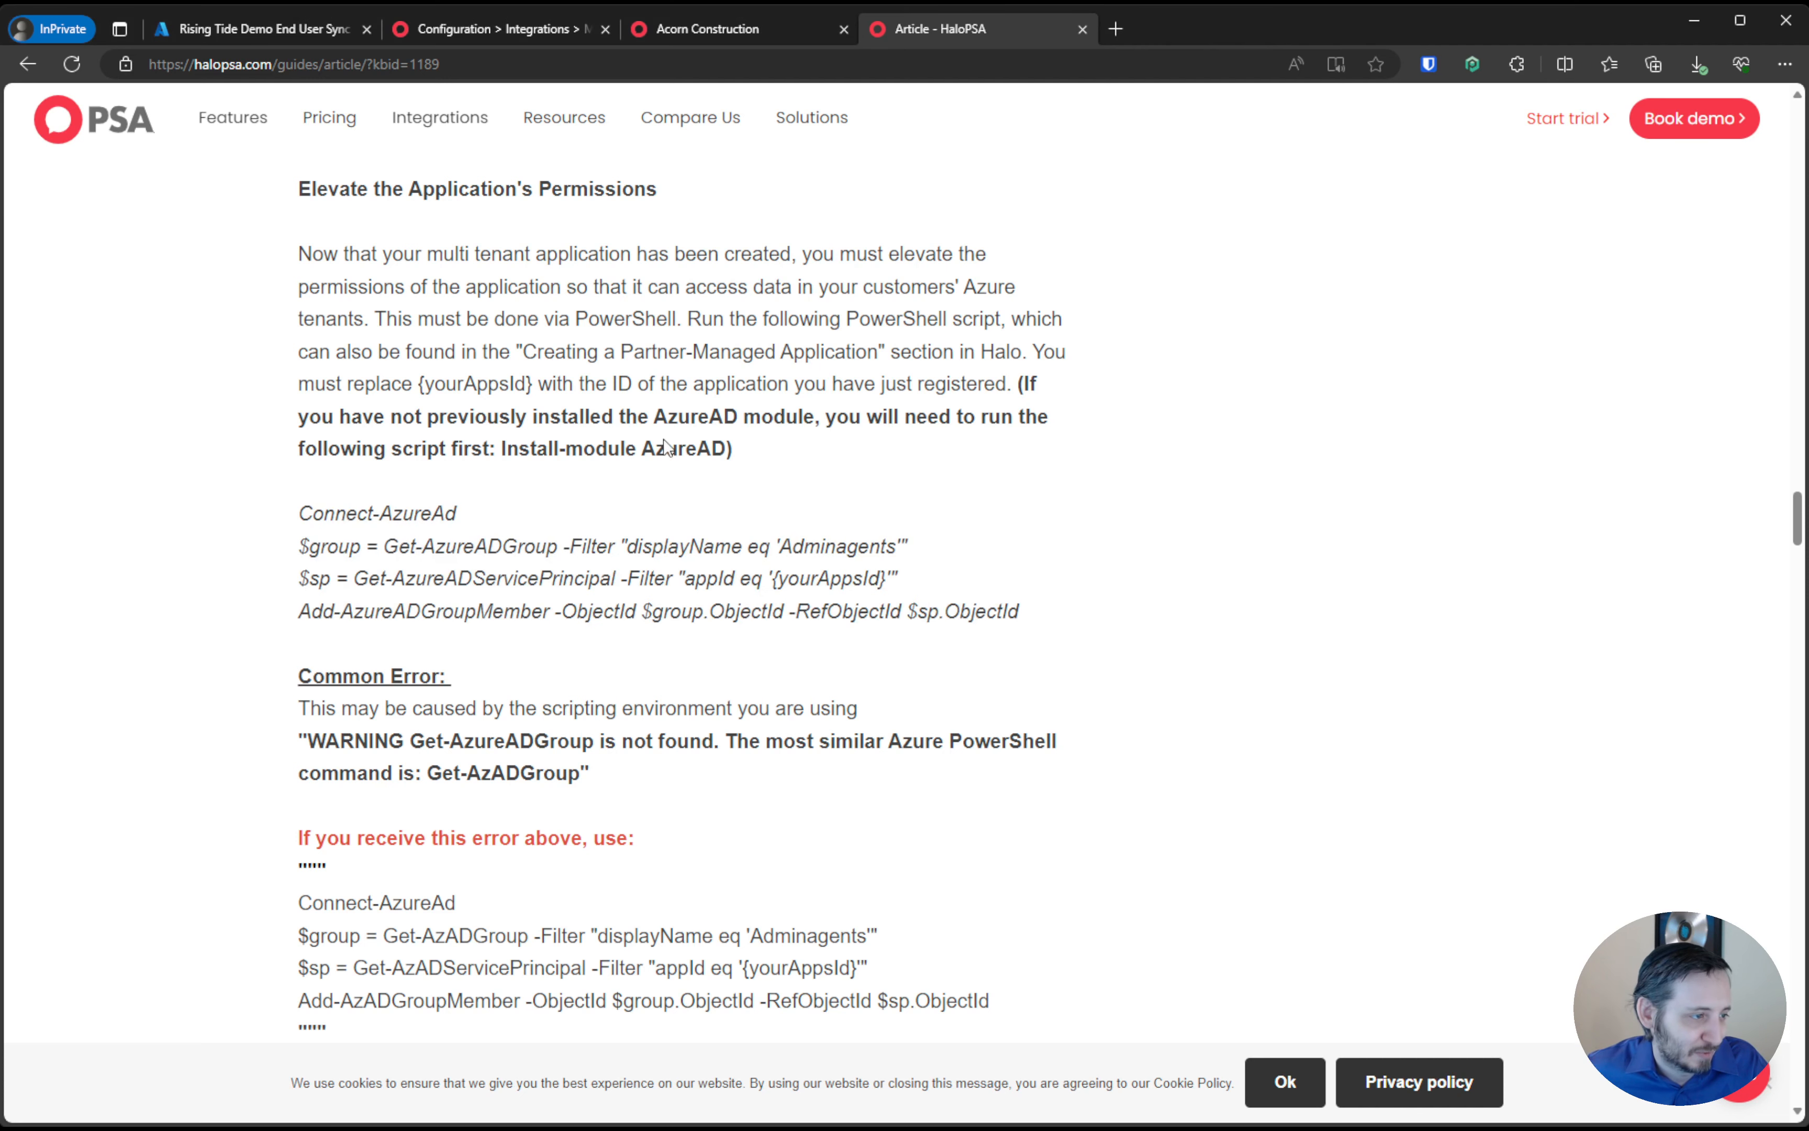
- Install the AzureAD module with -Scope CurrentUser, answering A (Yes to All) to trust PSGallery
left_click(289, 34)
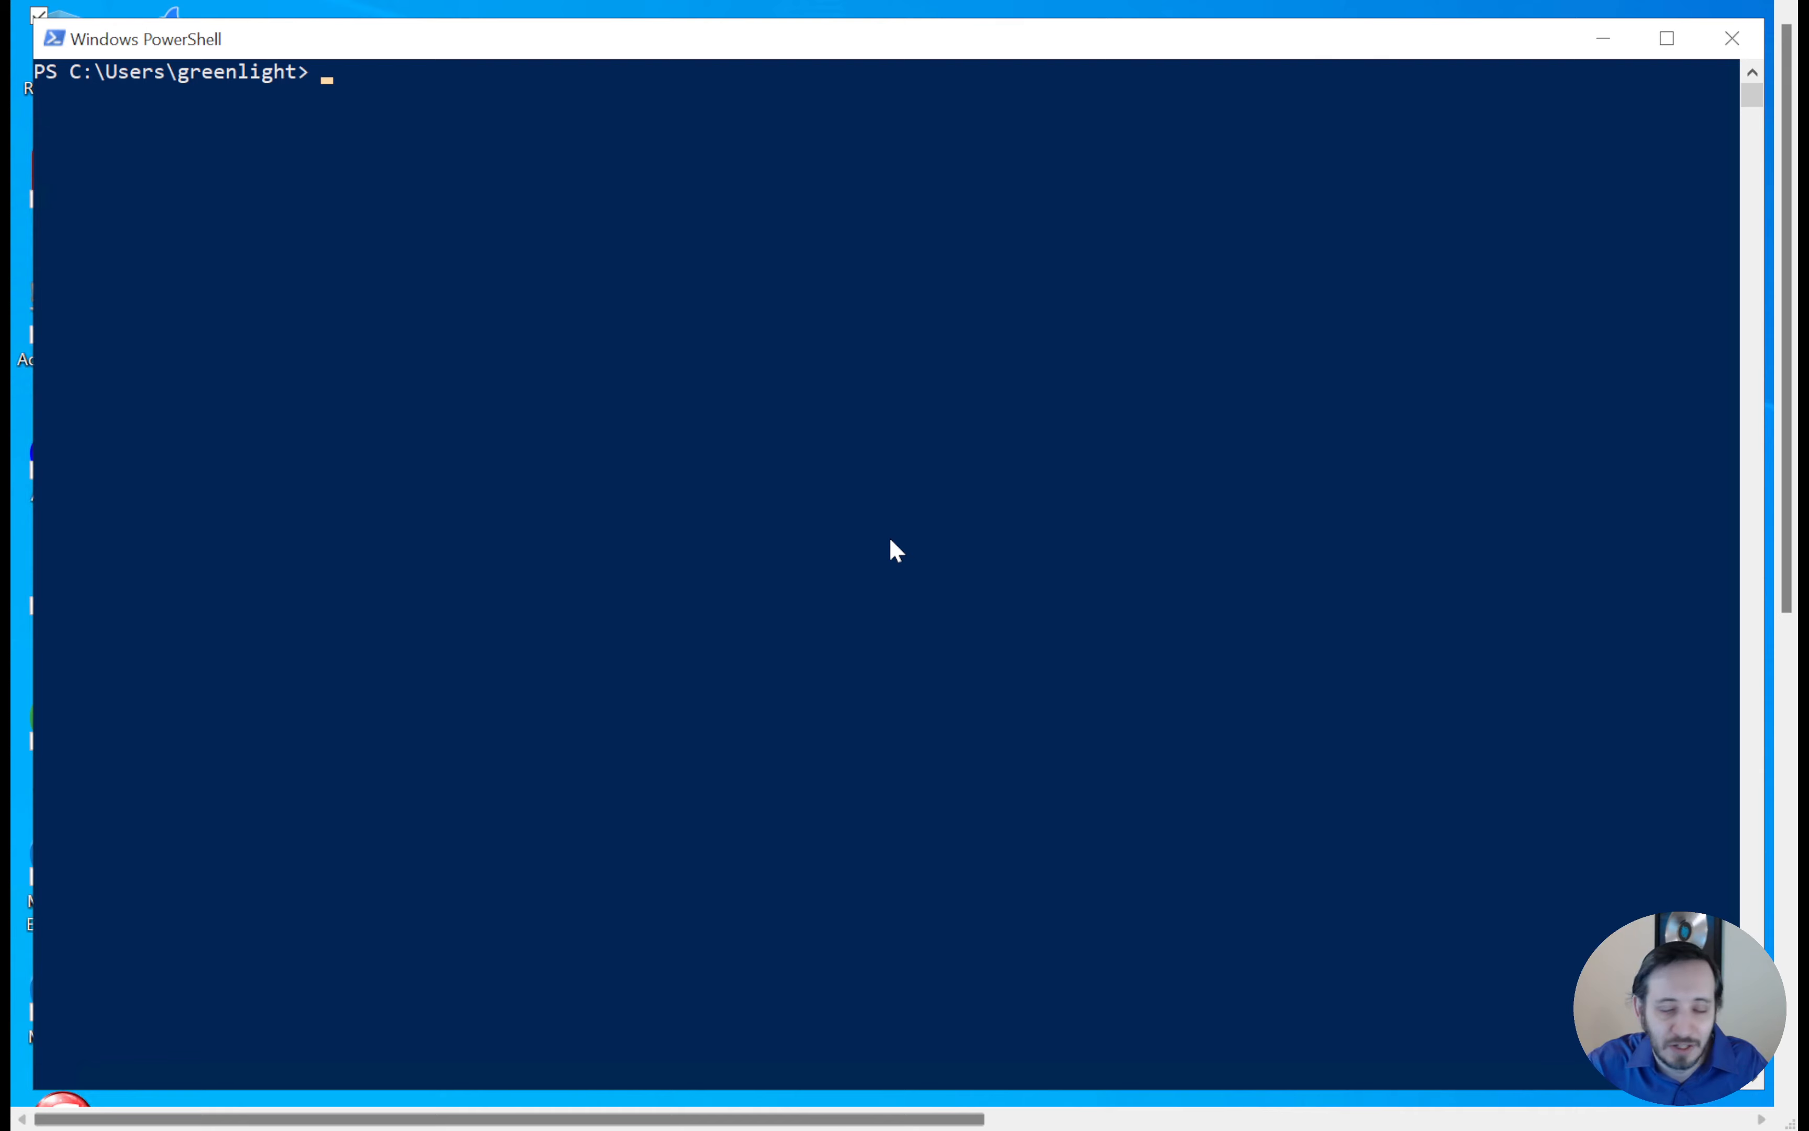
type("get-modul")
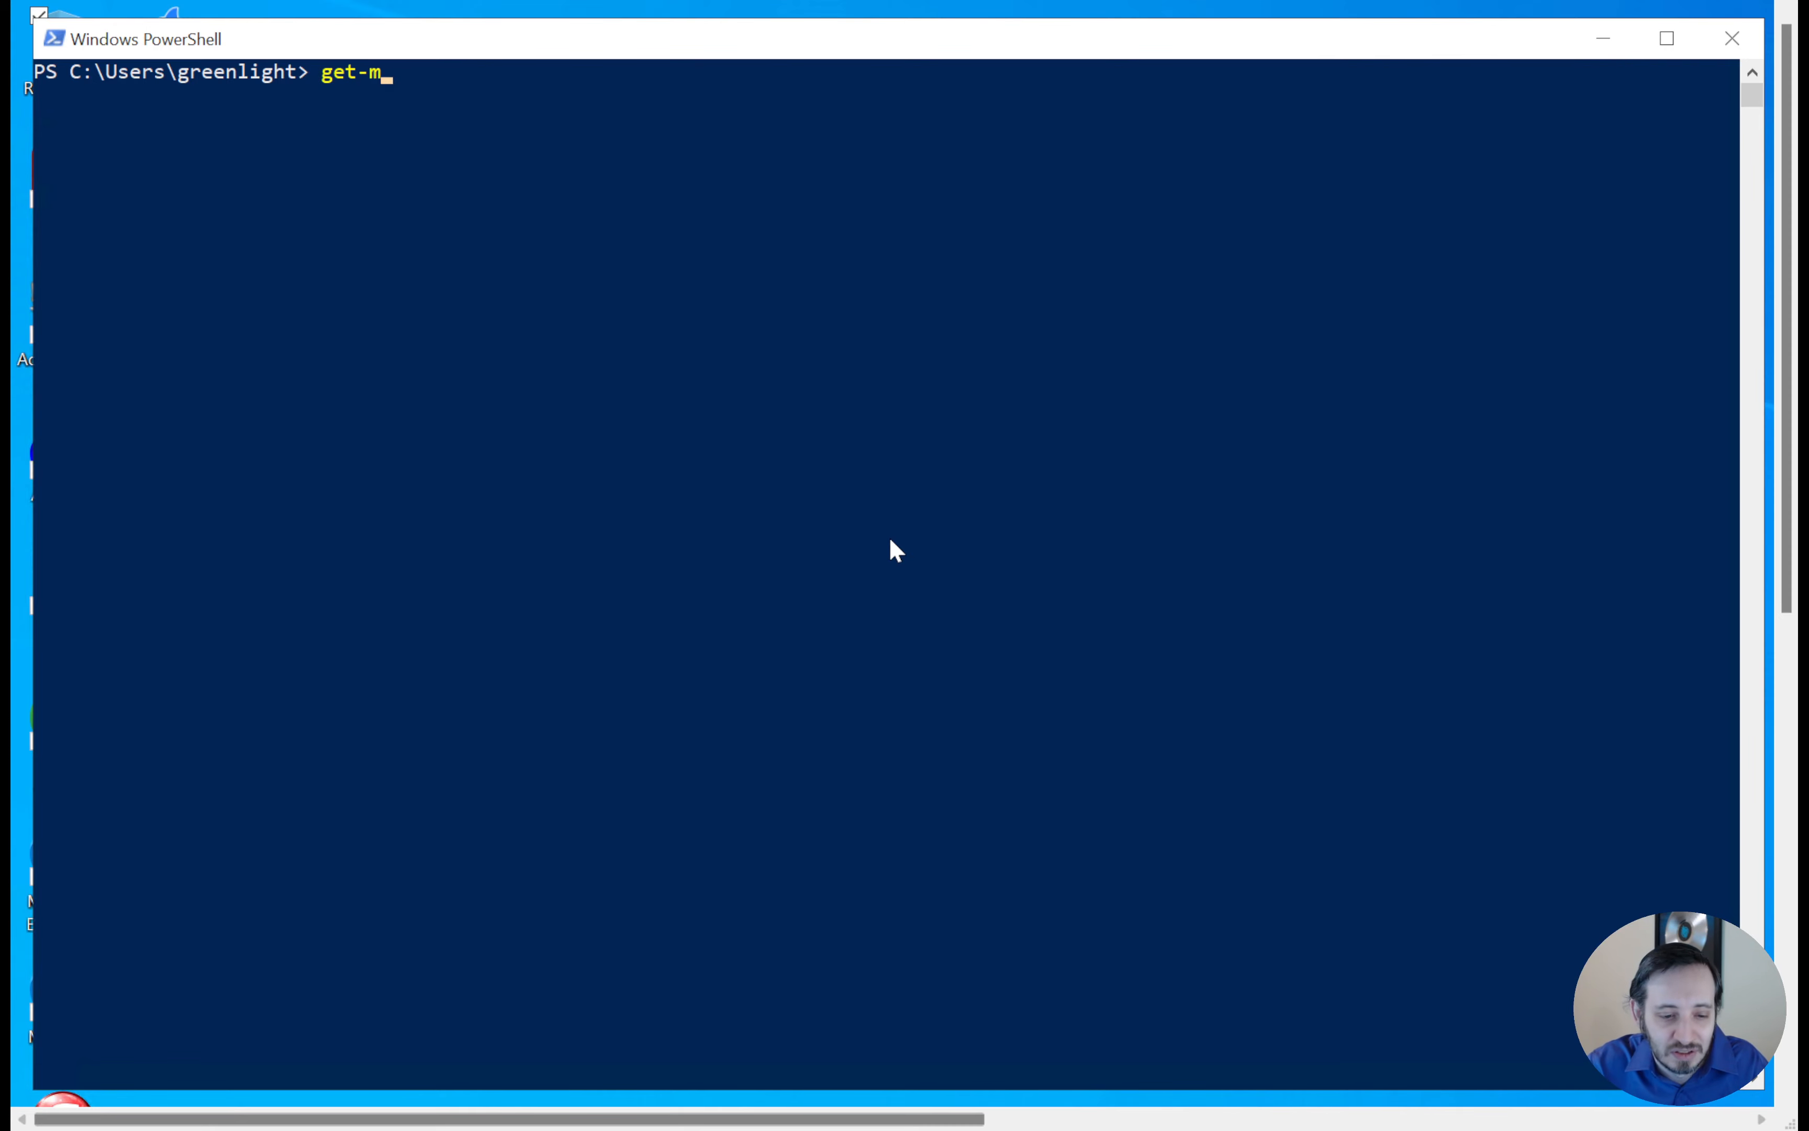
key("BackSpace")
key("BackSpace")
key("BackSpace")
key("BackSpace")
key("BackSpace")
key("BackSpace")
key("BackSpace")
key("BackSpace")
key("BackSpace")
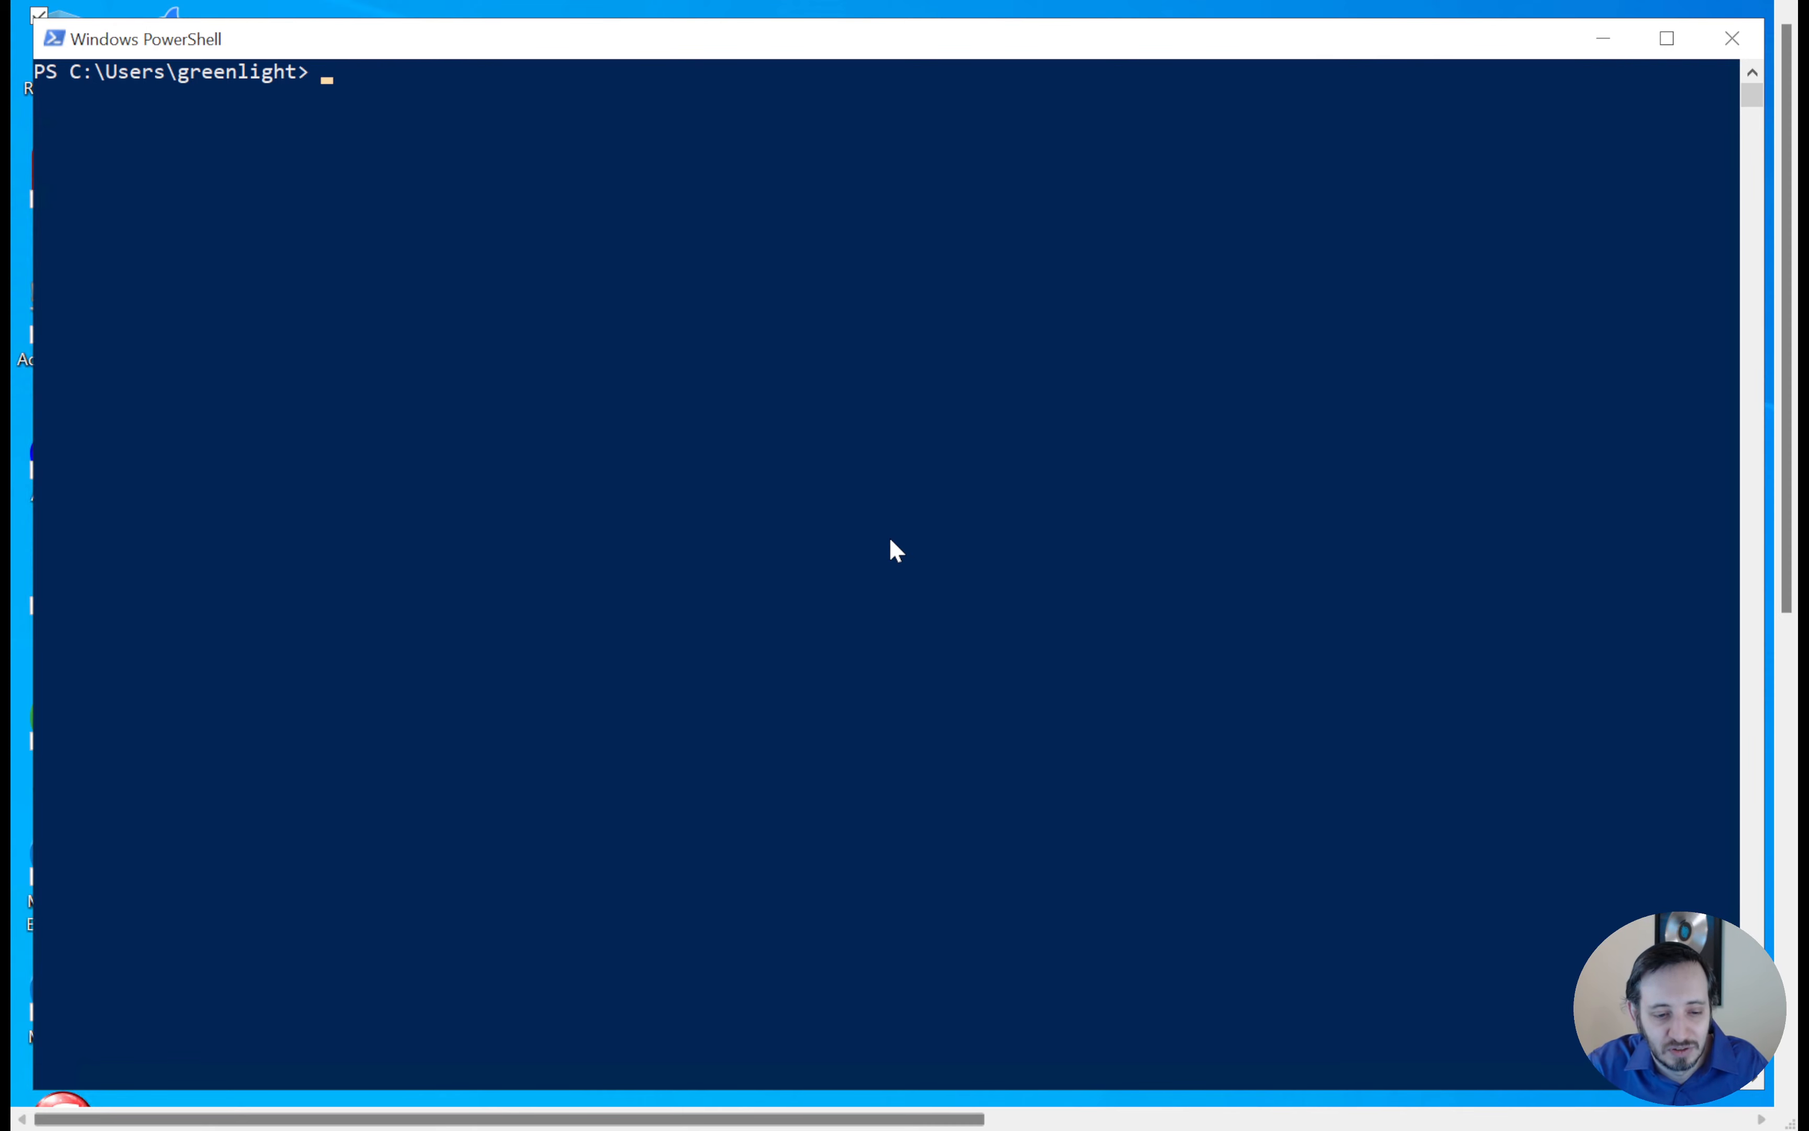
type("install-module")
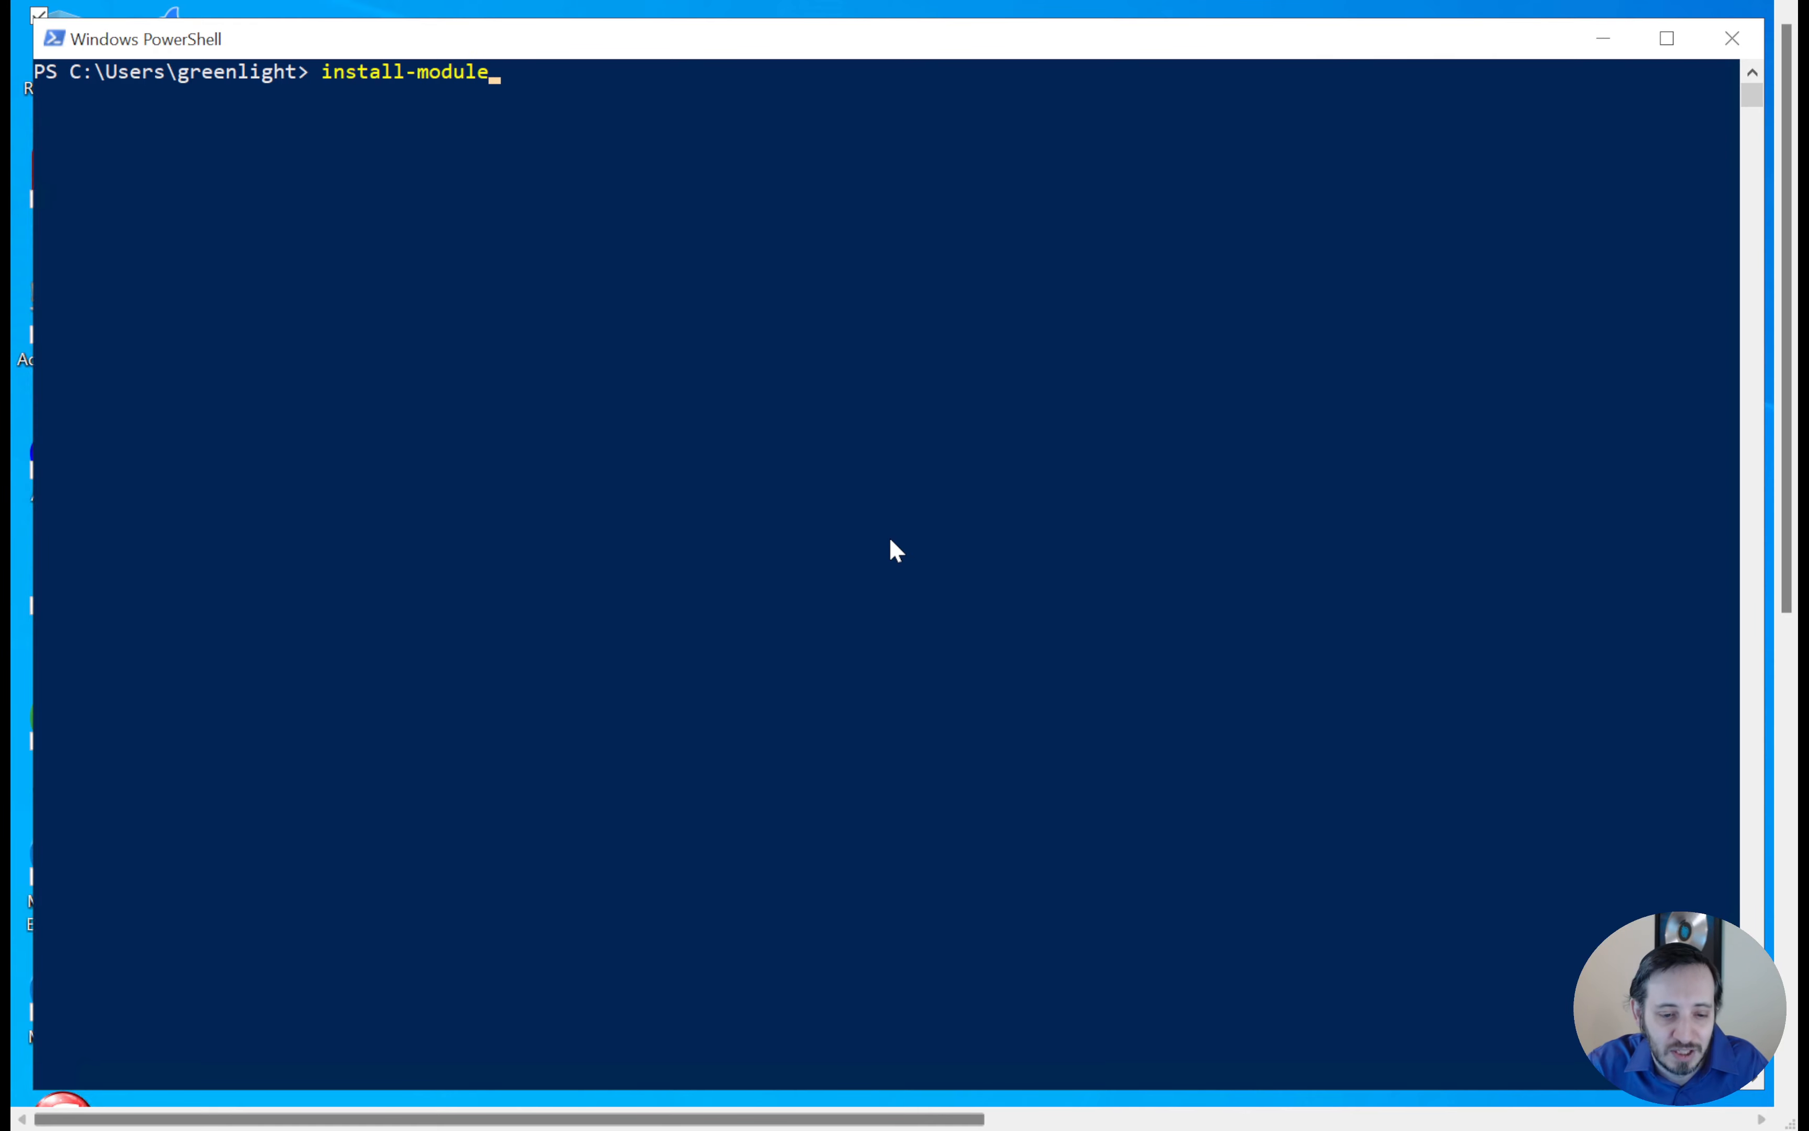
type(" azuread -scop")
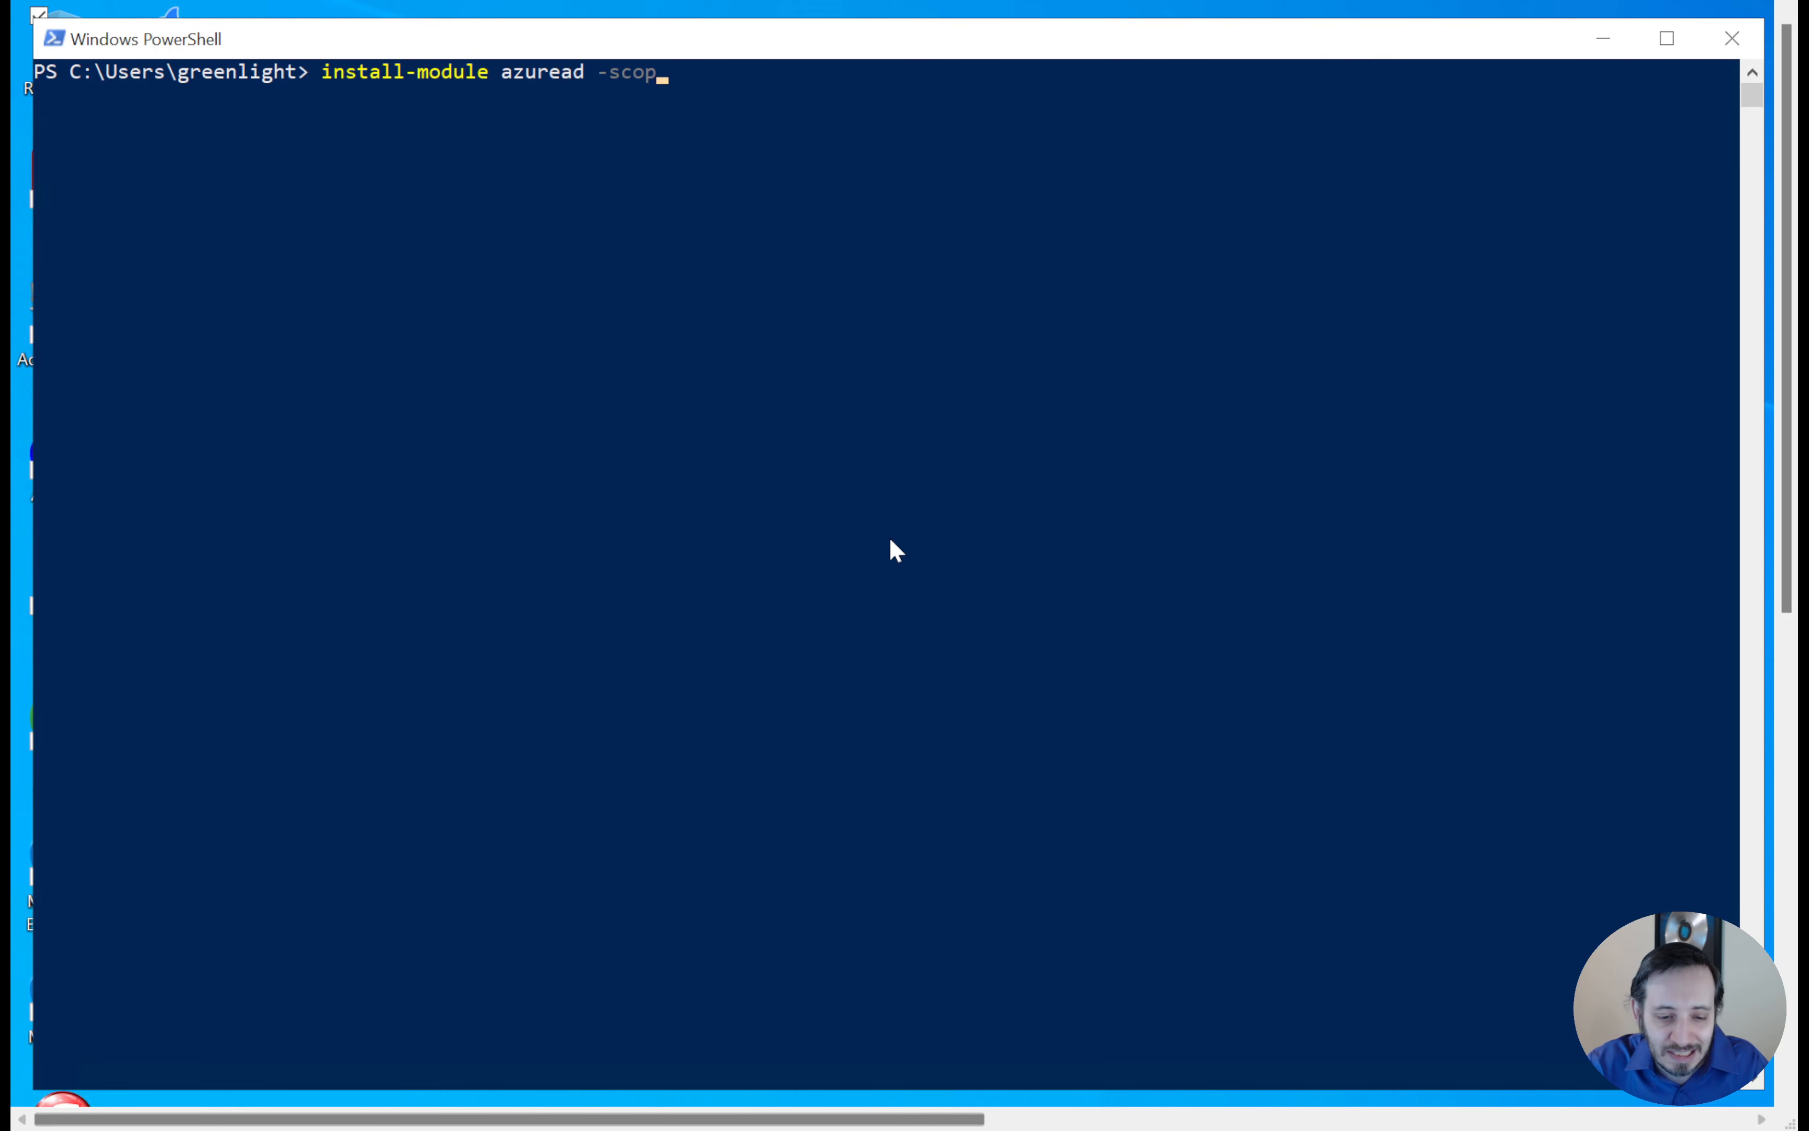
key("Tab")
type("us")
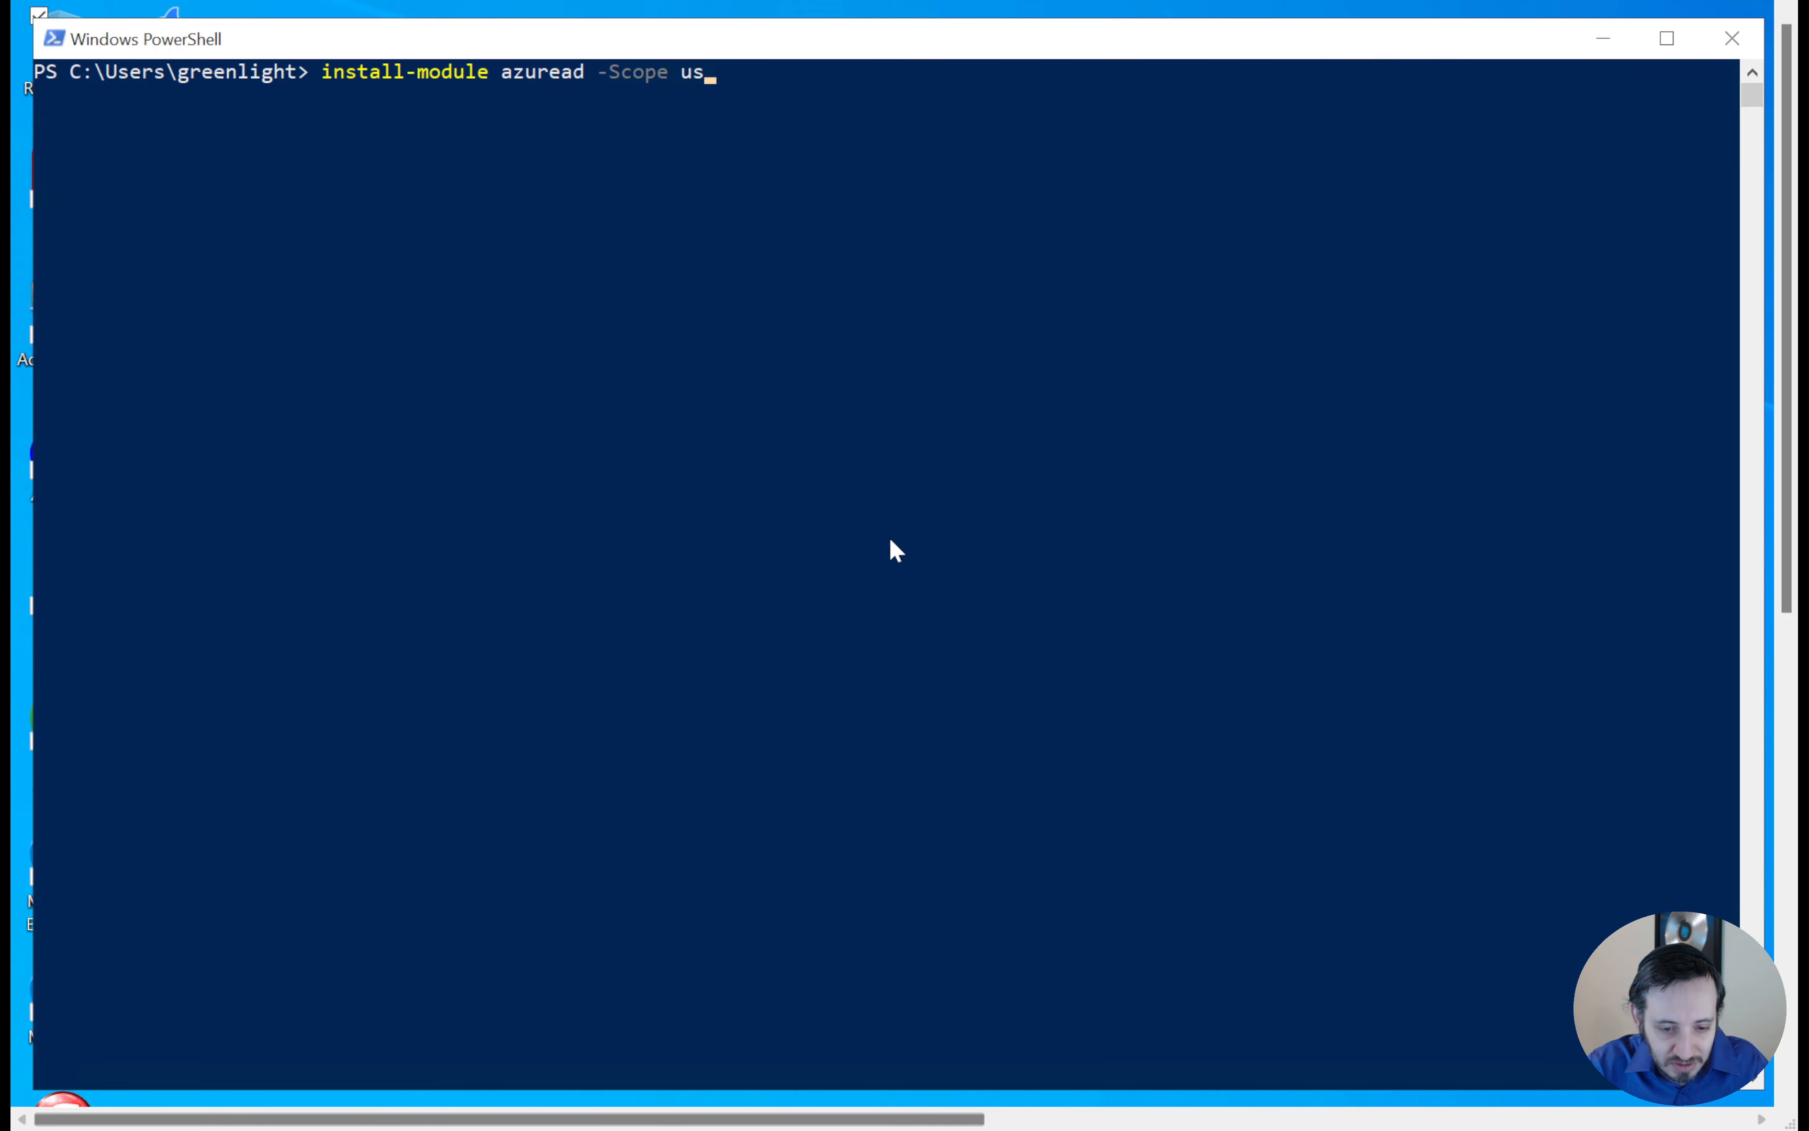
key("BackSpace")
key("BackSpace")
type("cu")
key("Tab")
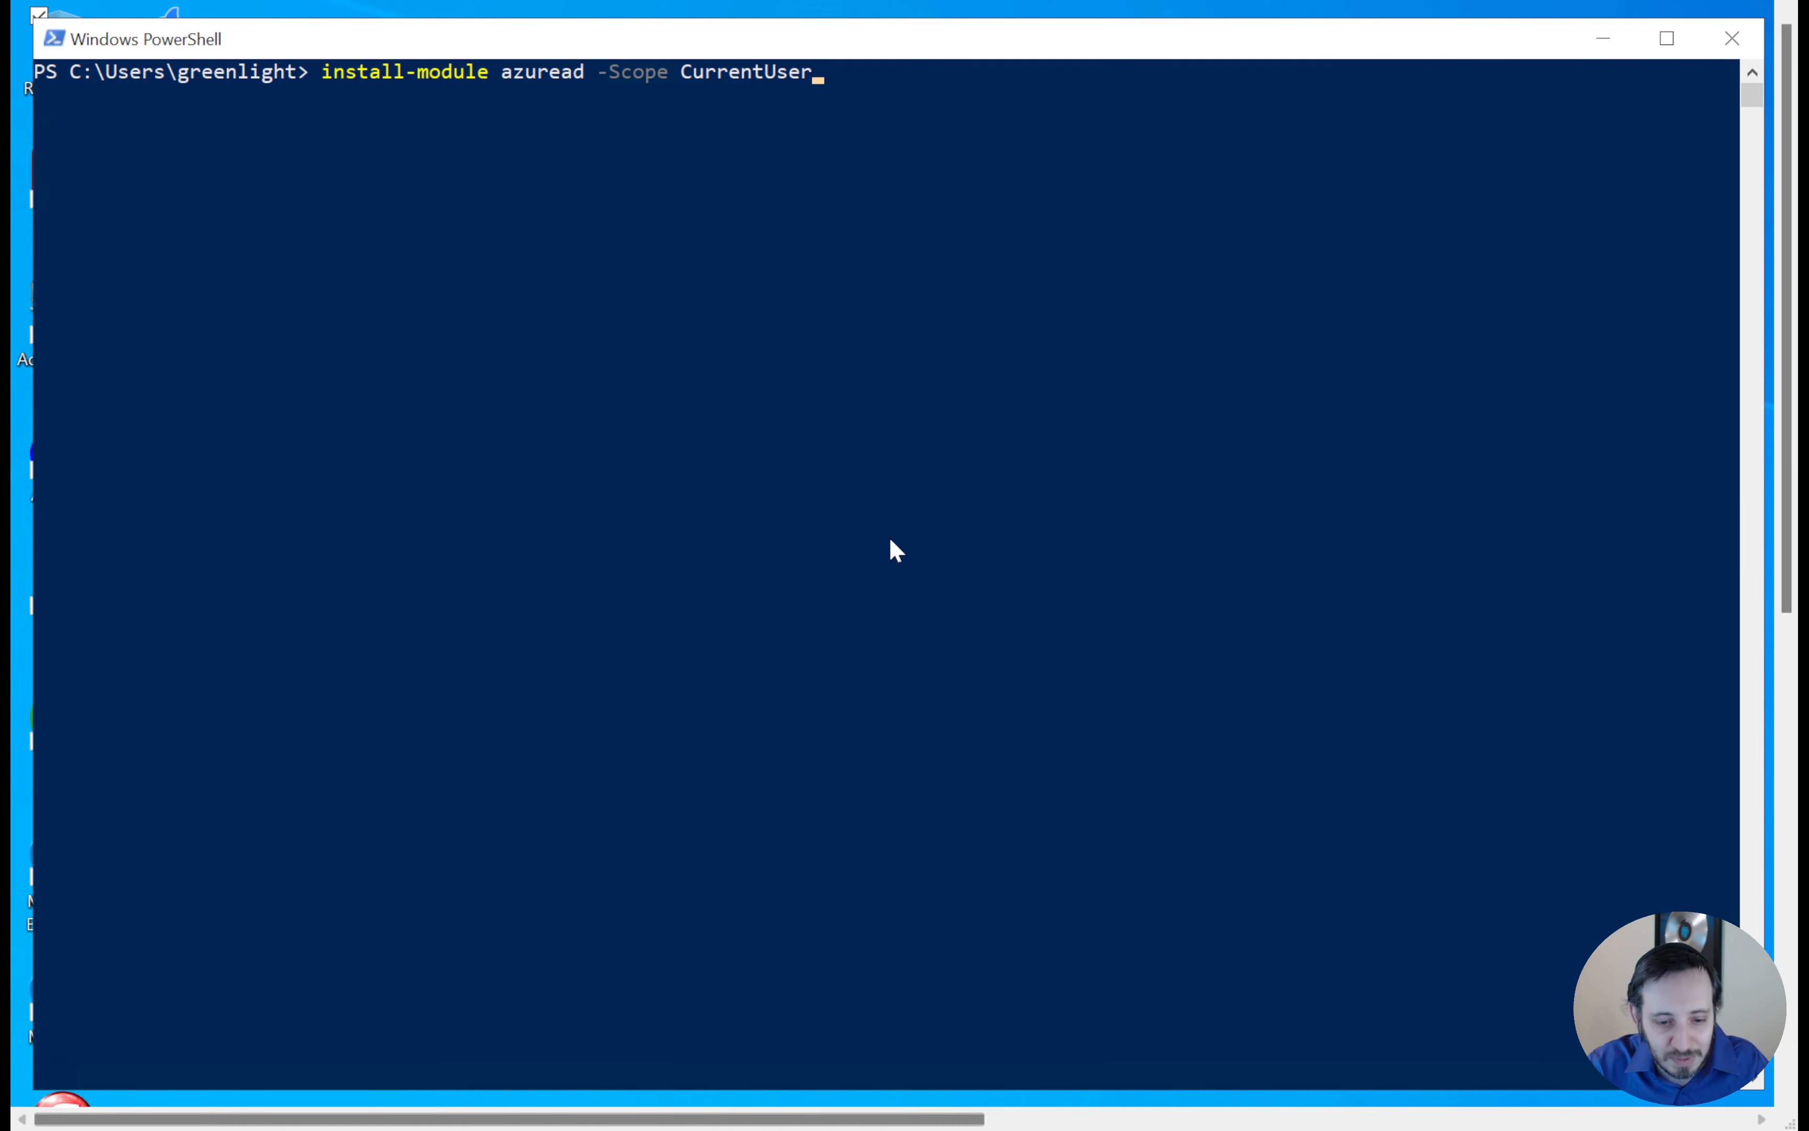
key("Return")
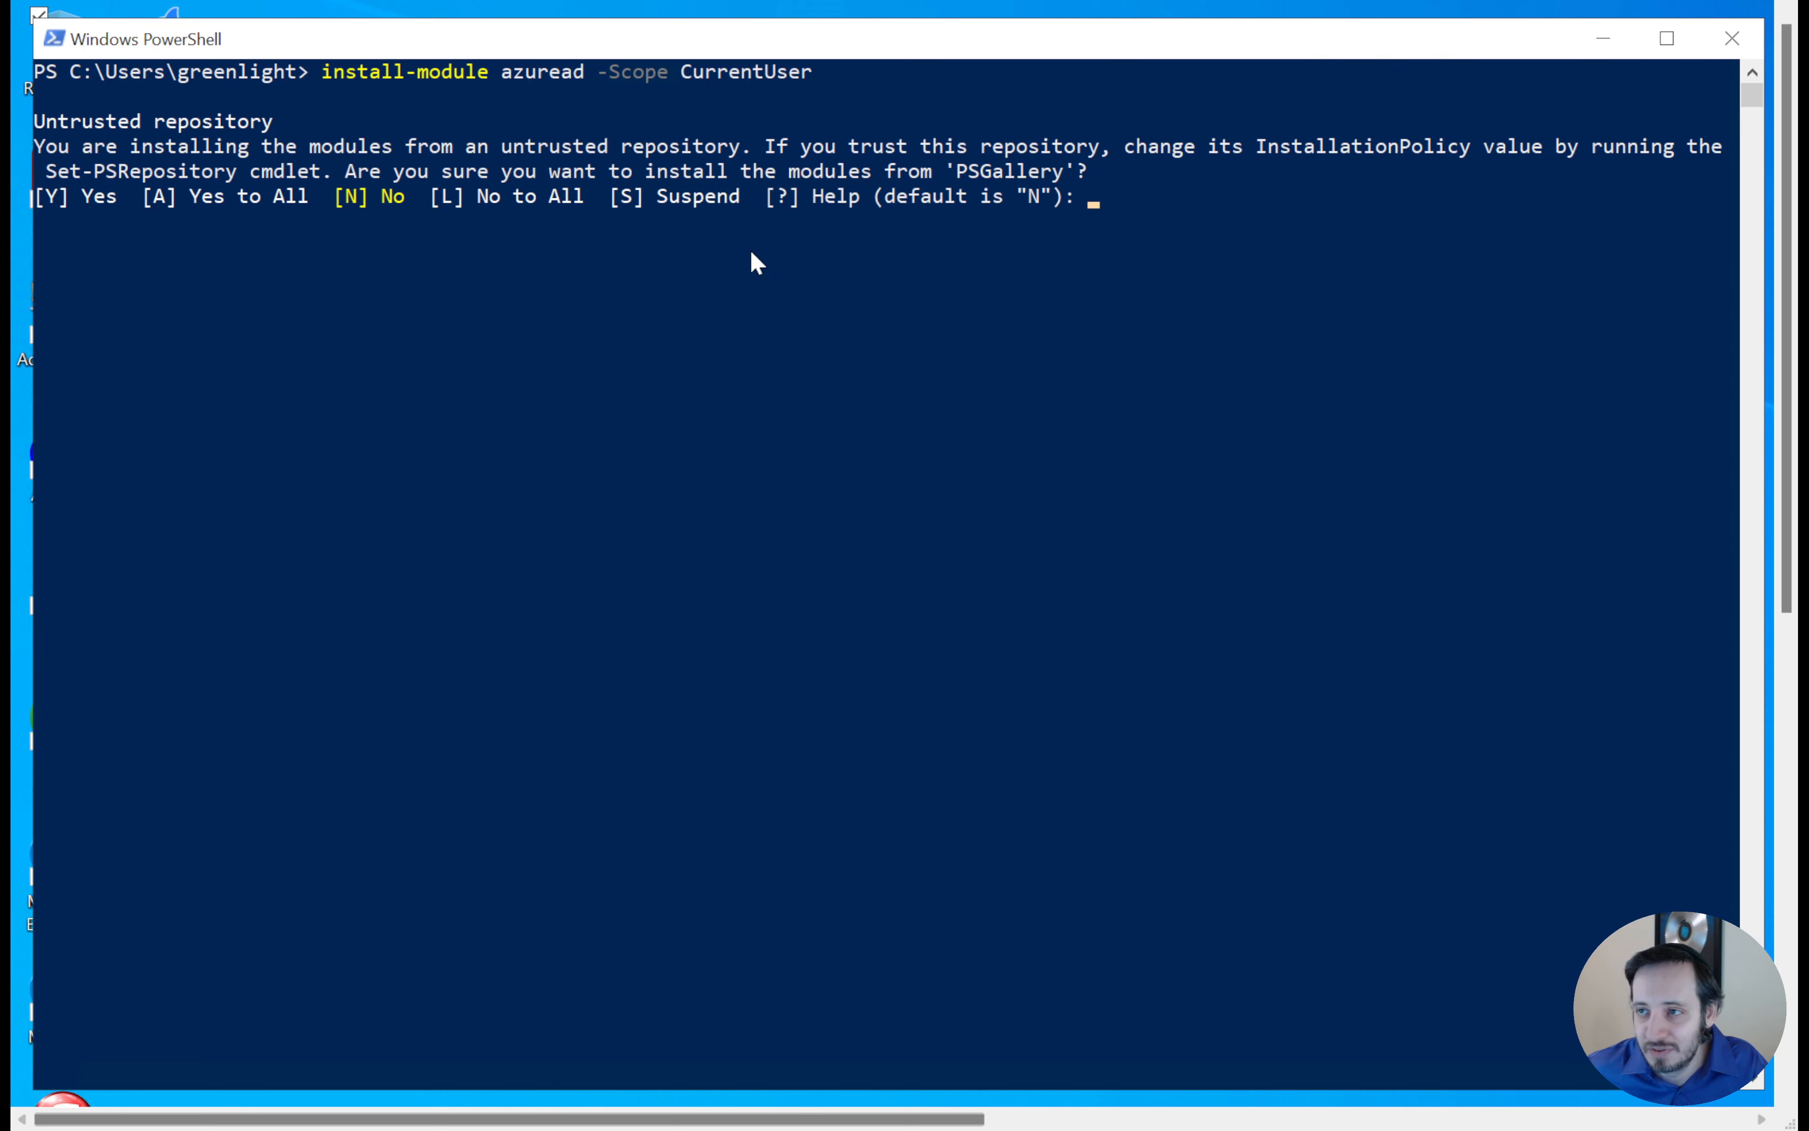
type("a")
key("Return")
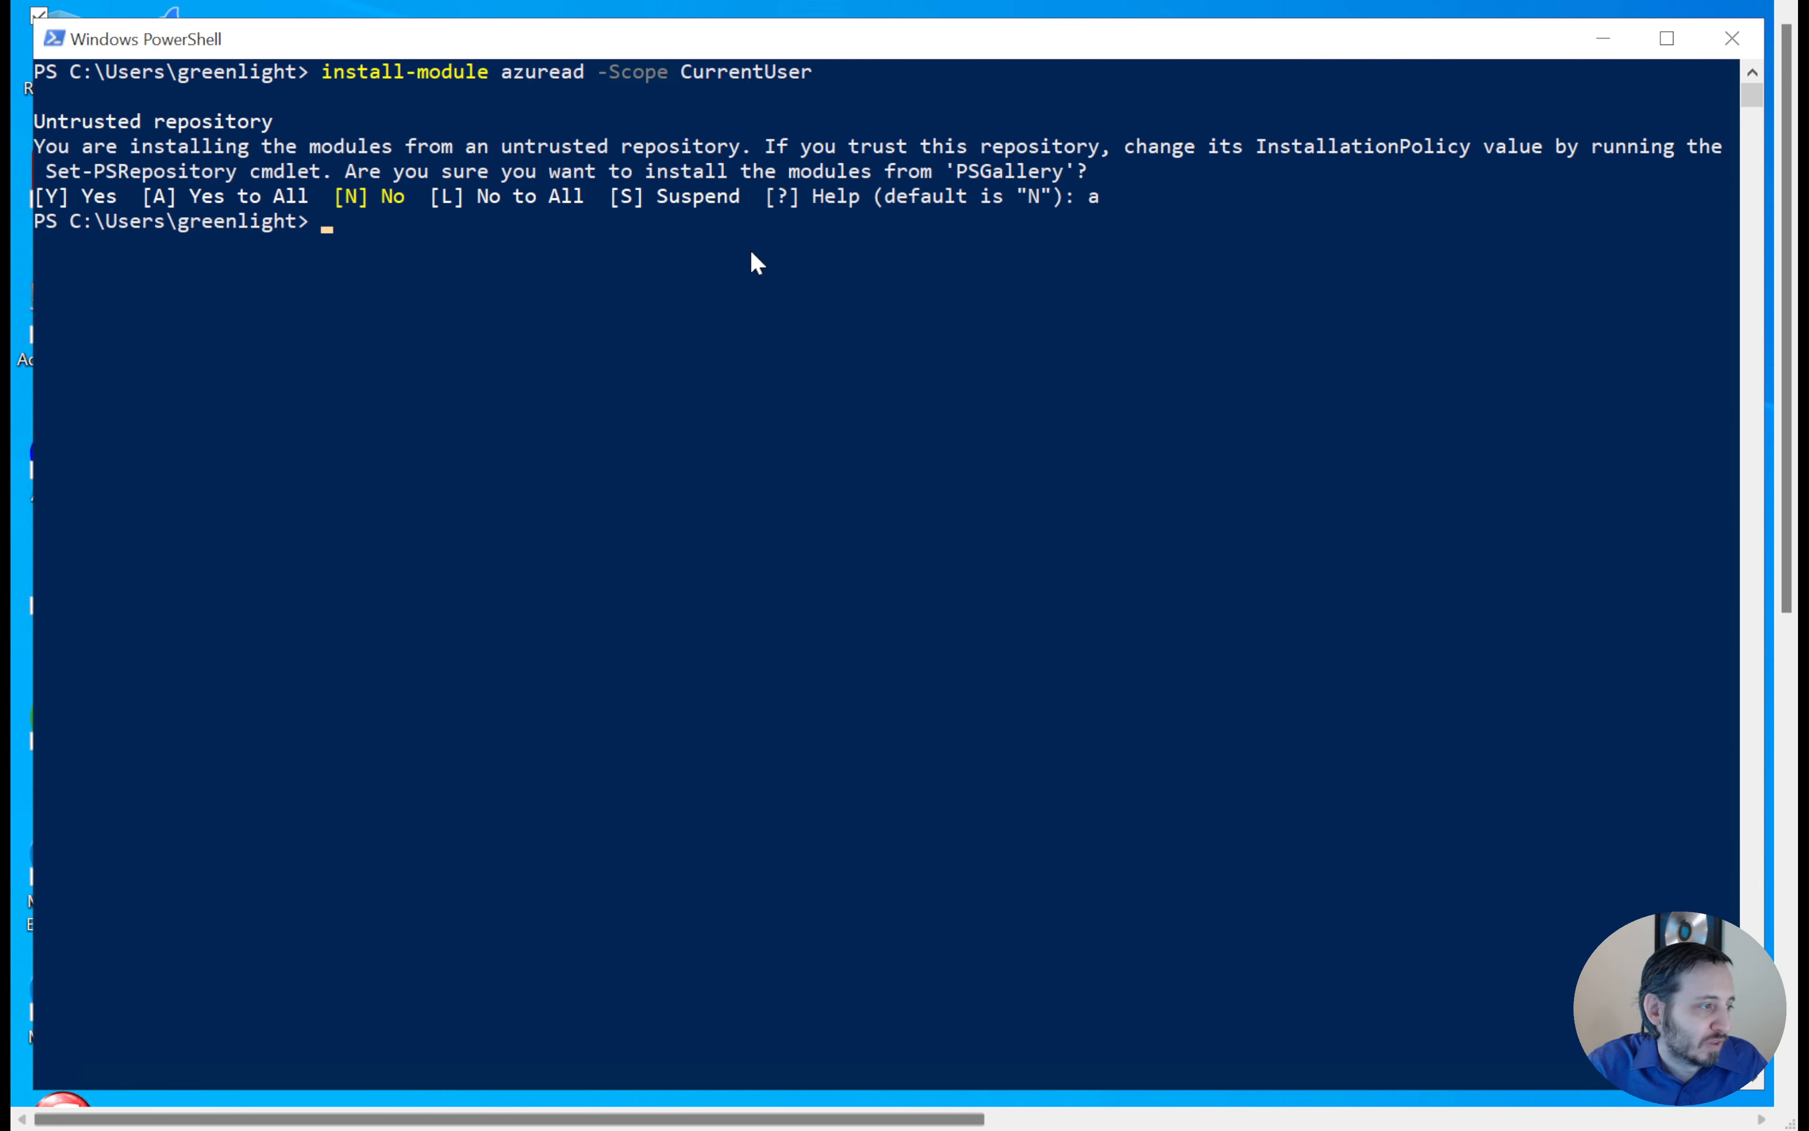
- Sign in via Connect-AzureAD with the admin e-mail, password and authenticator code, then paste the Adminagents group lookup
type("Connect-azuread")
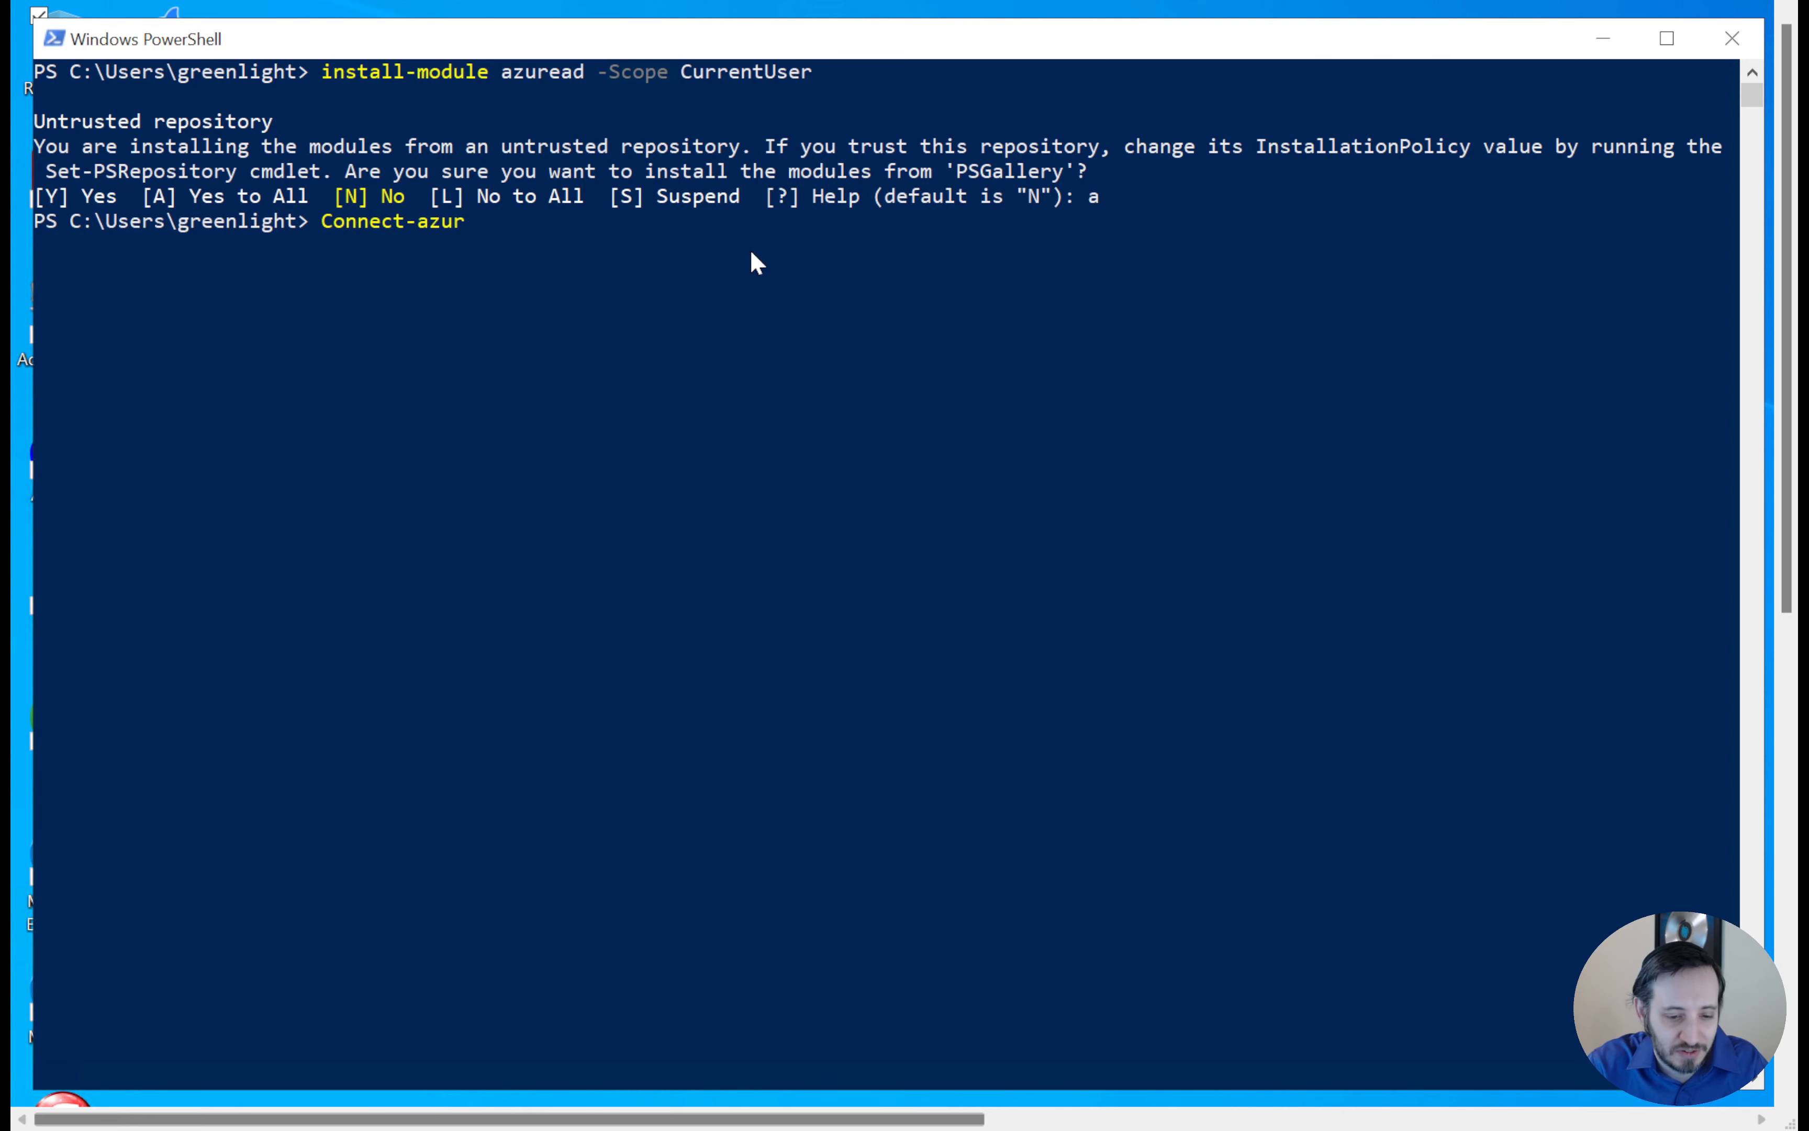
key("Return")
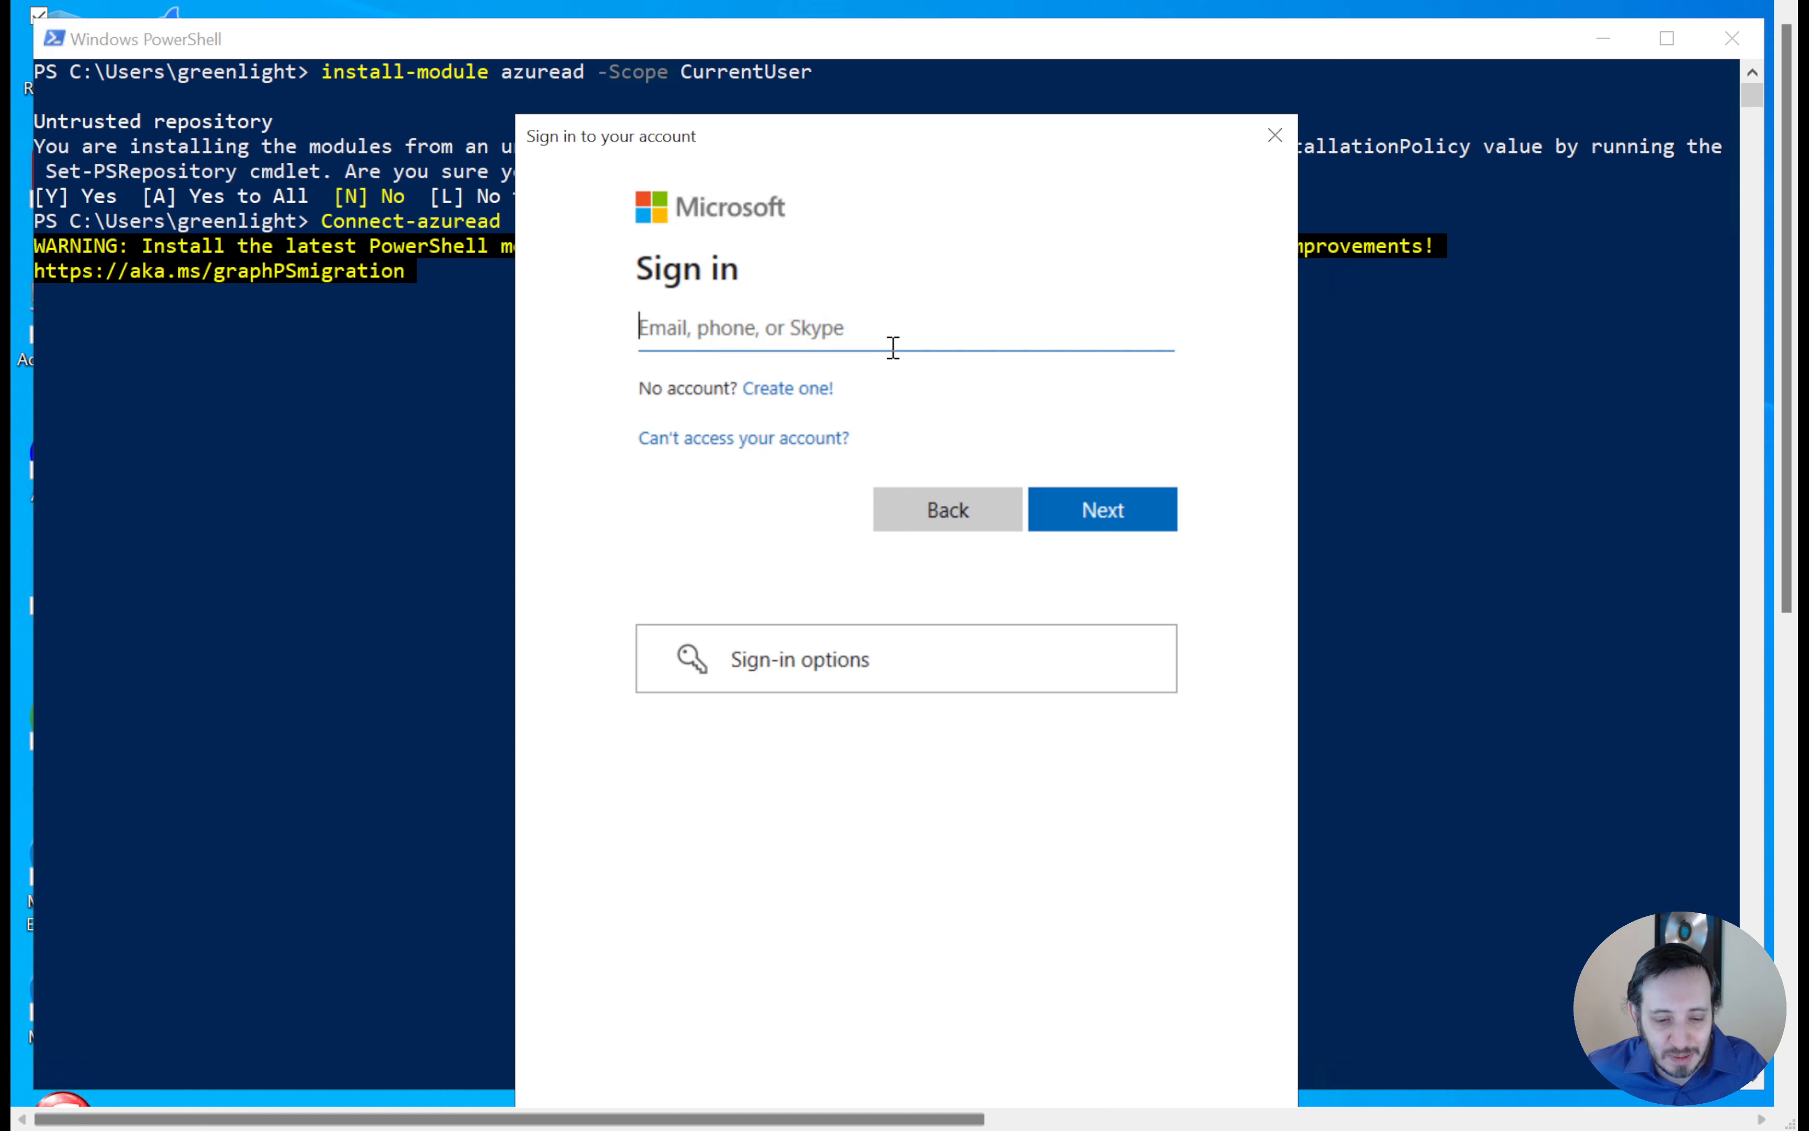
key("ctrl+v")
left_click(1111, 517)
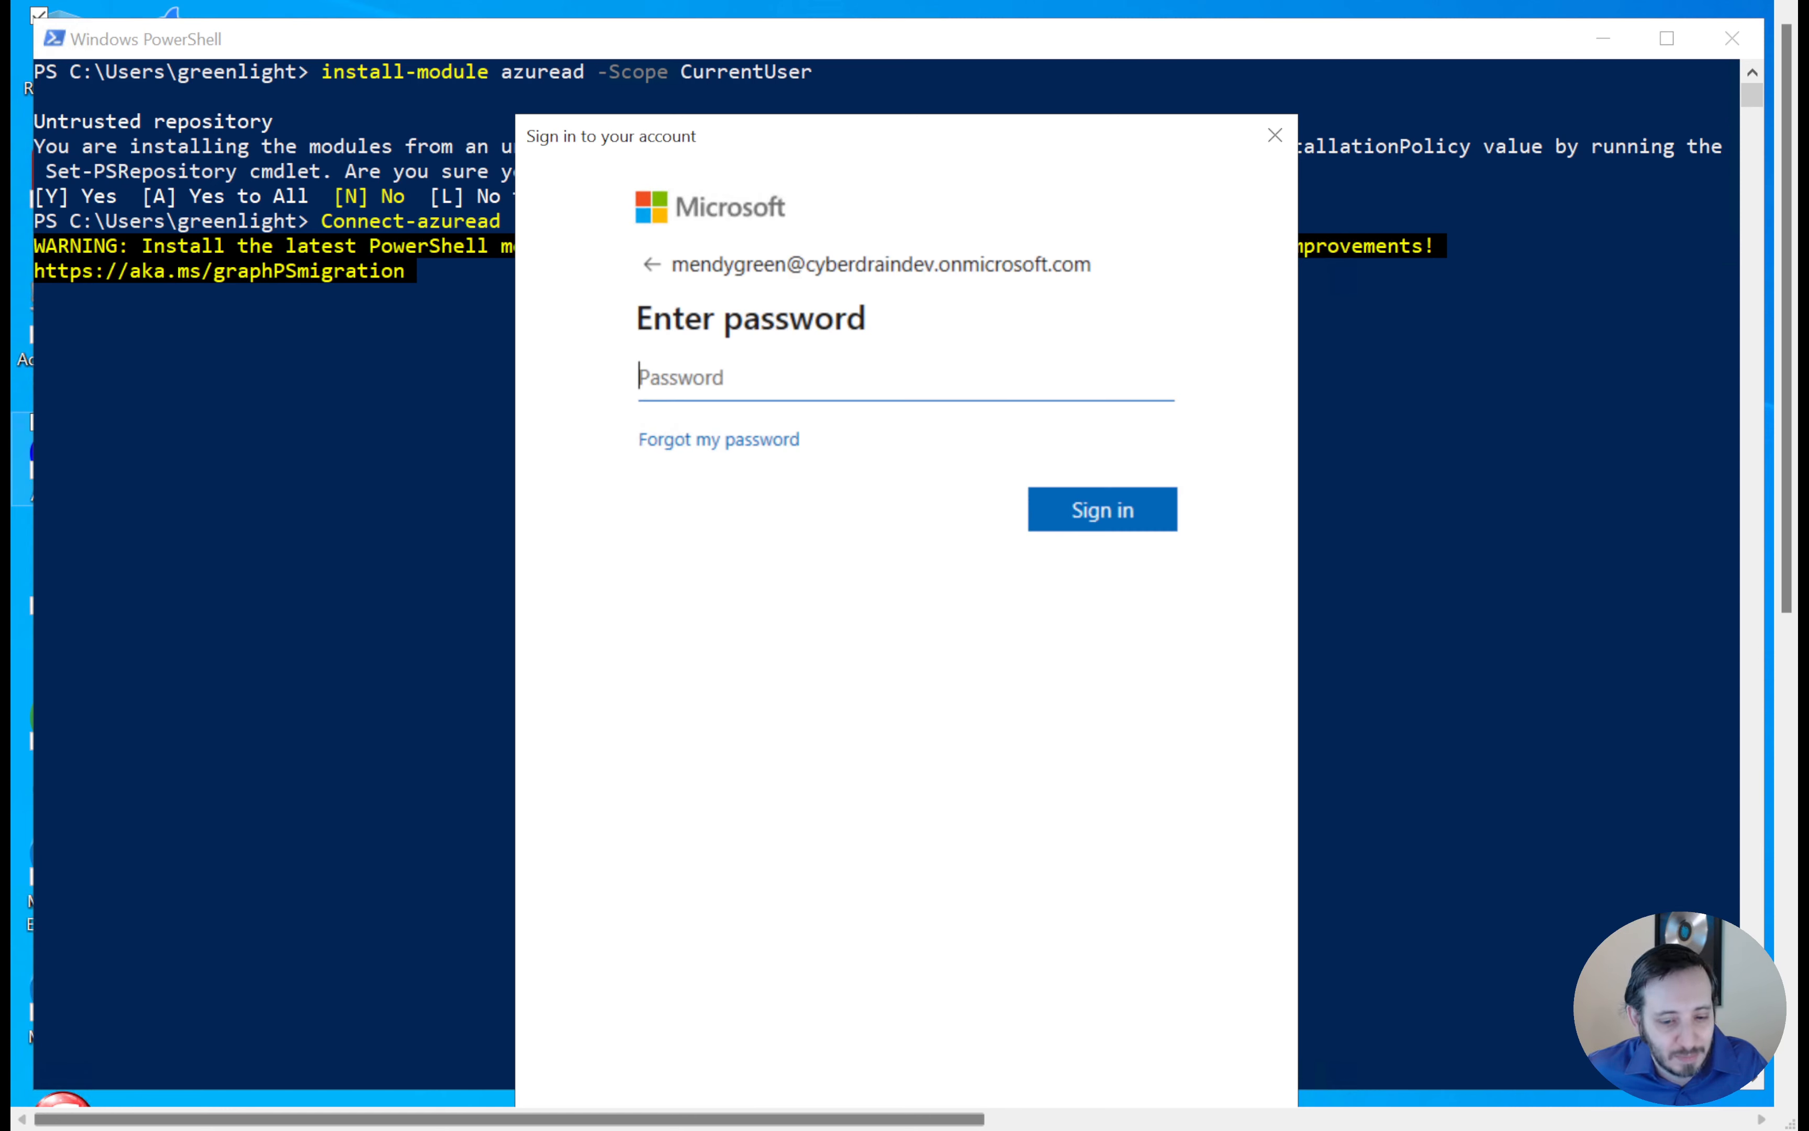
key("ctrl+v")
left_click(1102, 510)
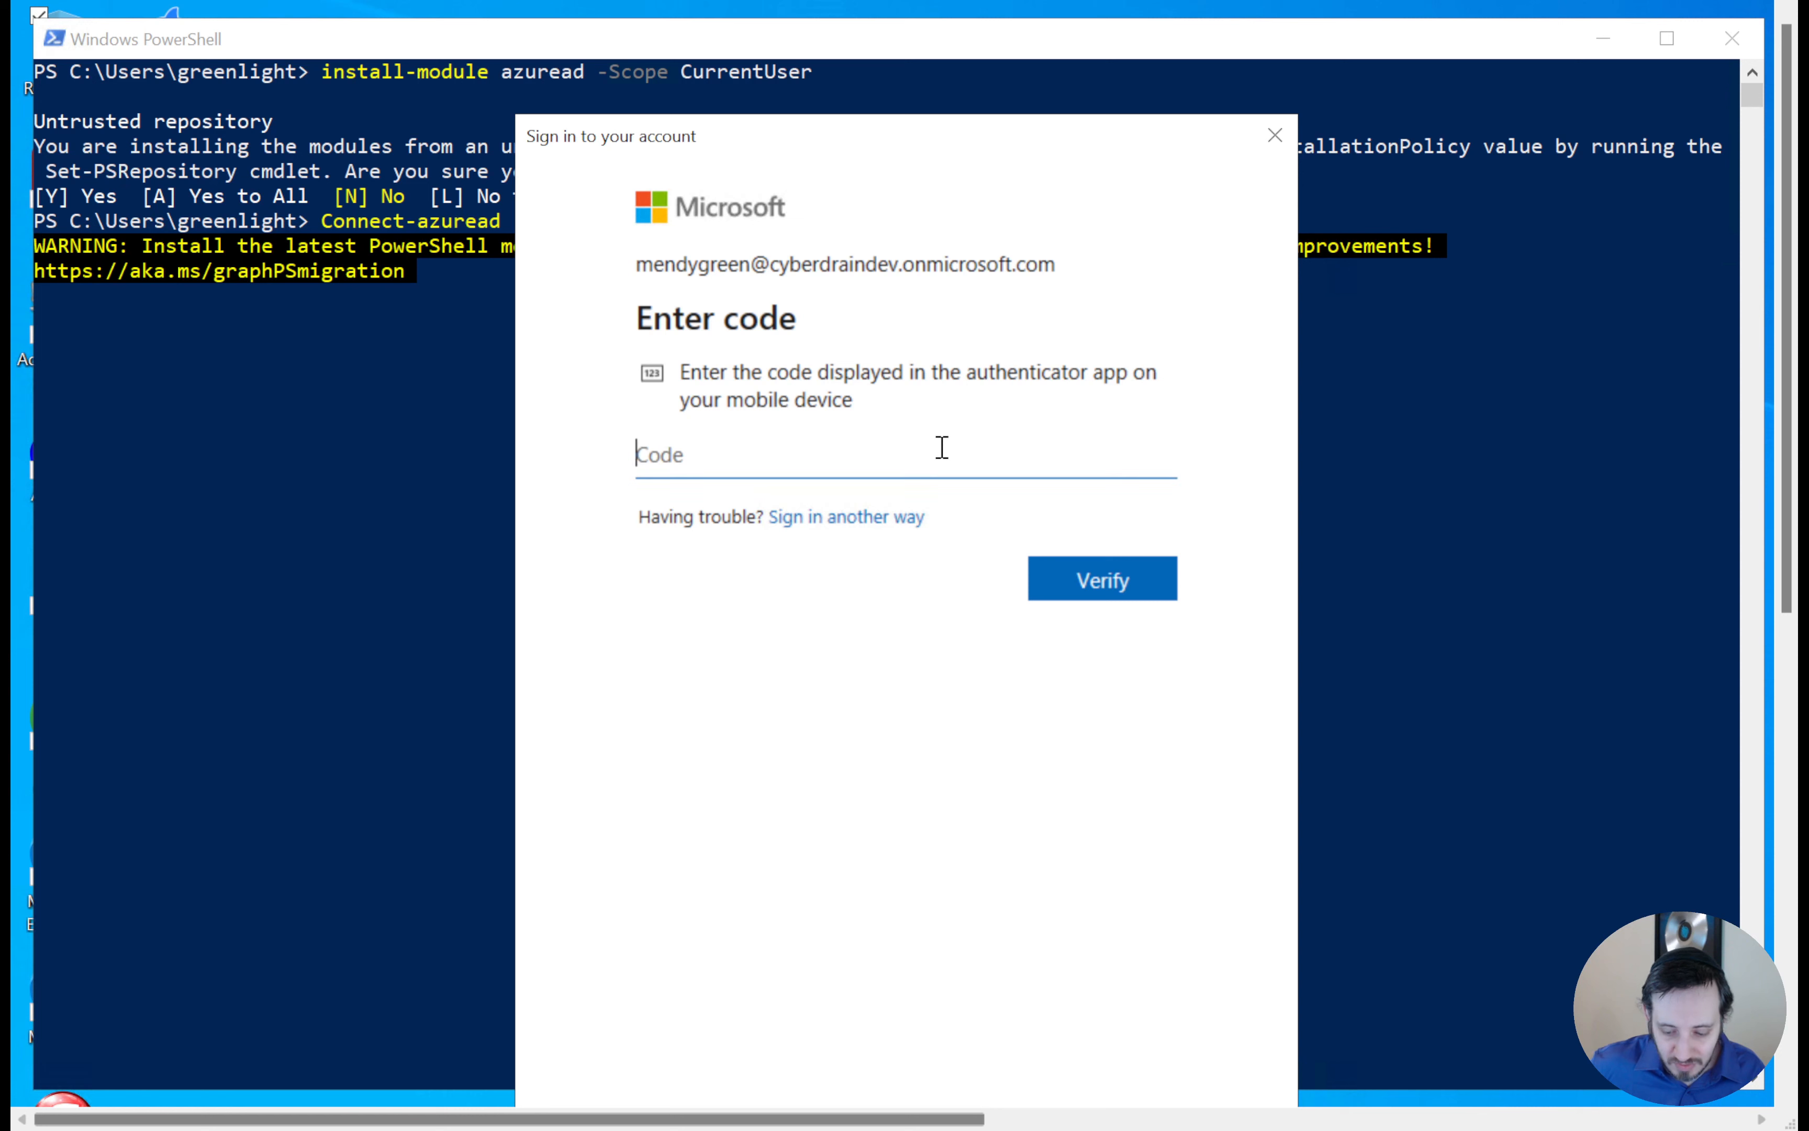
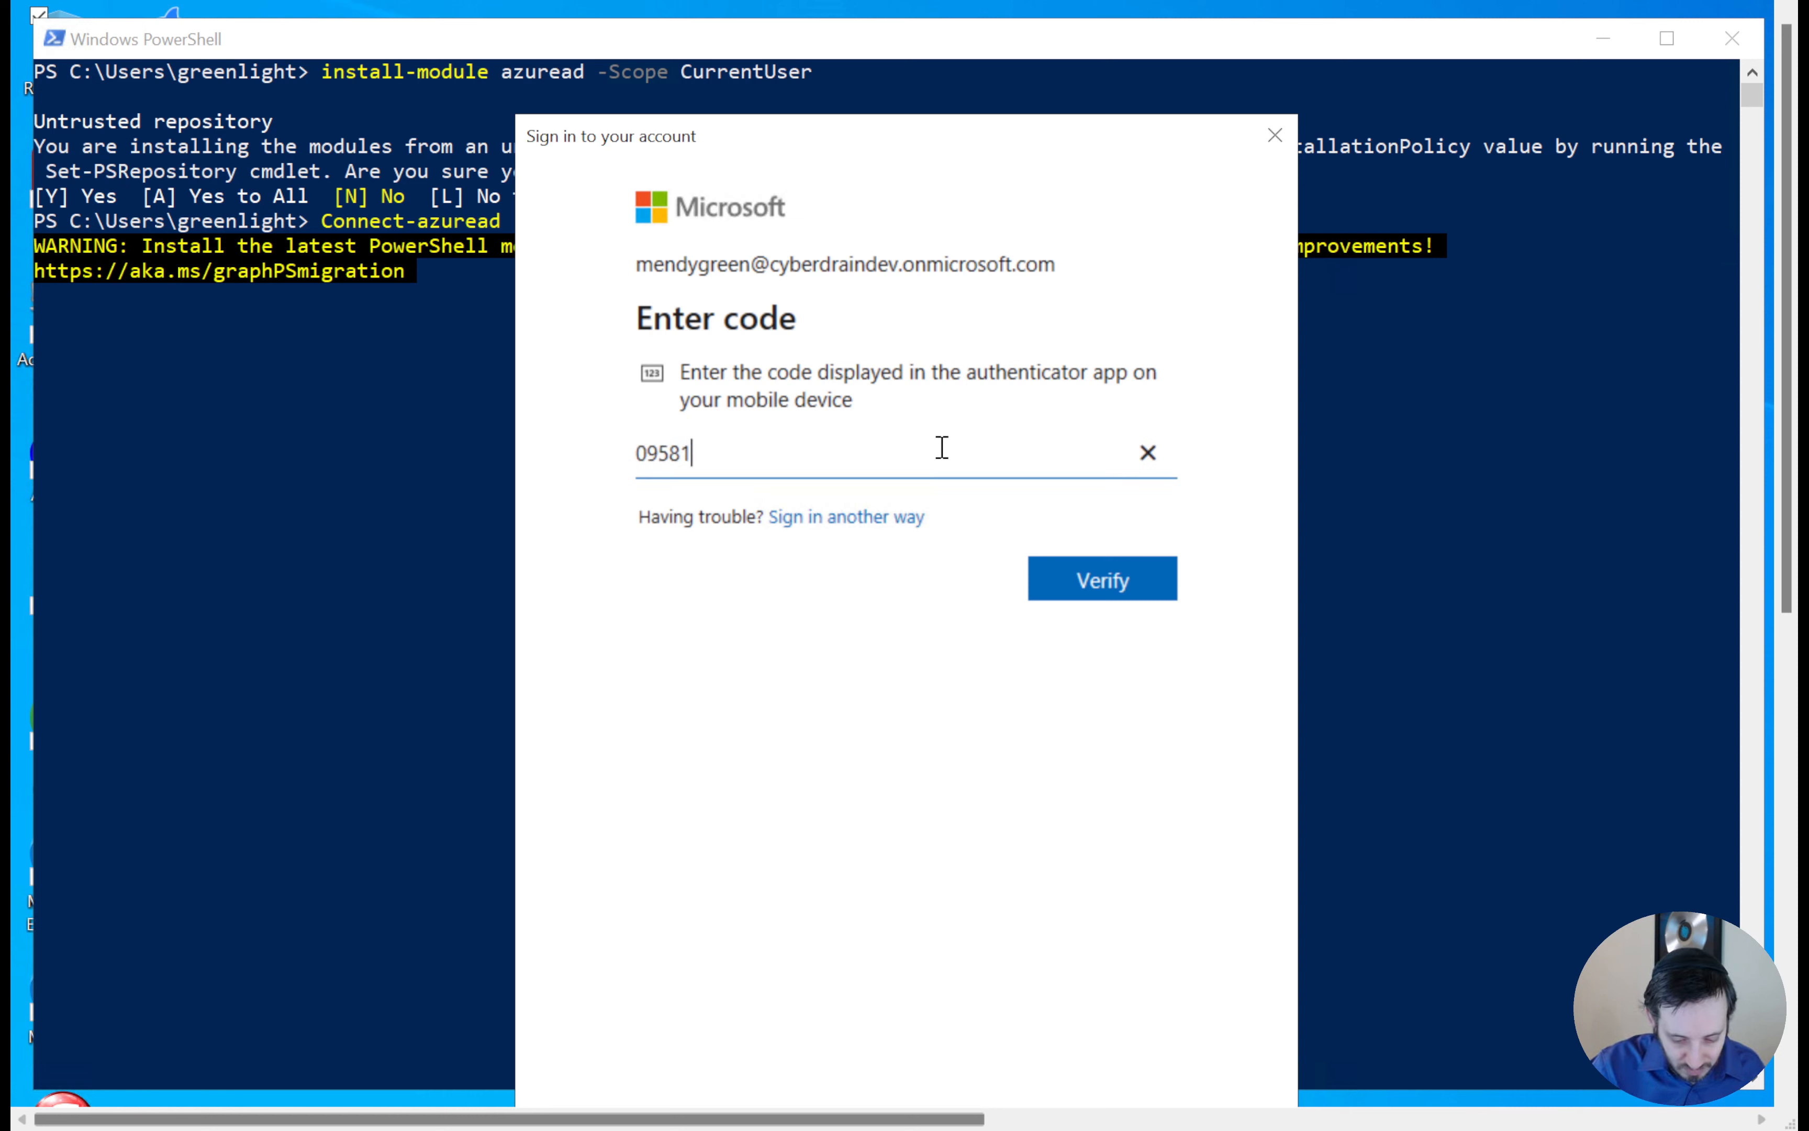
key("Return")
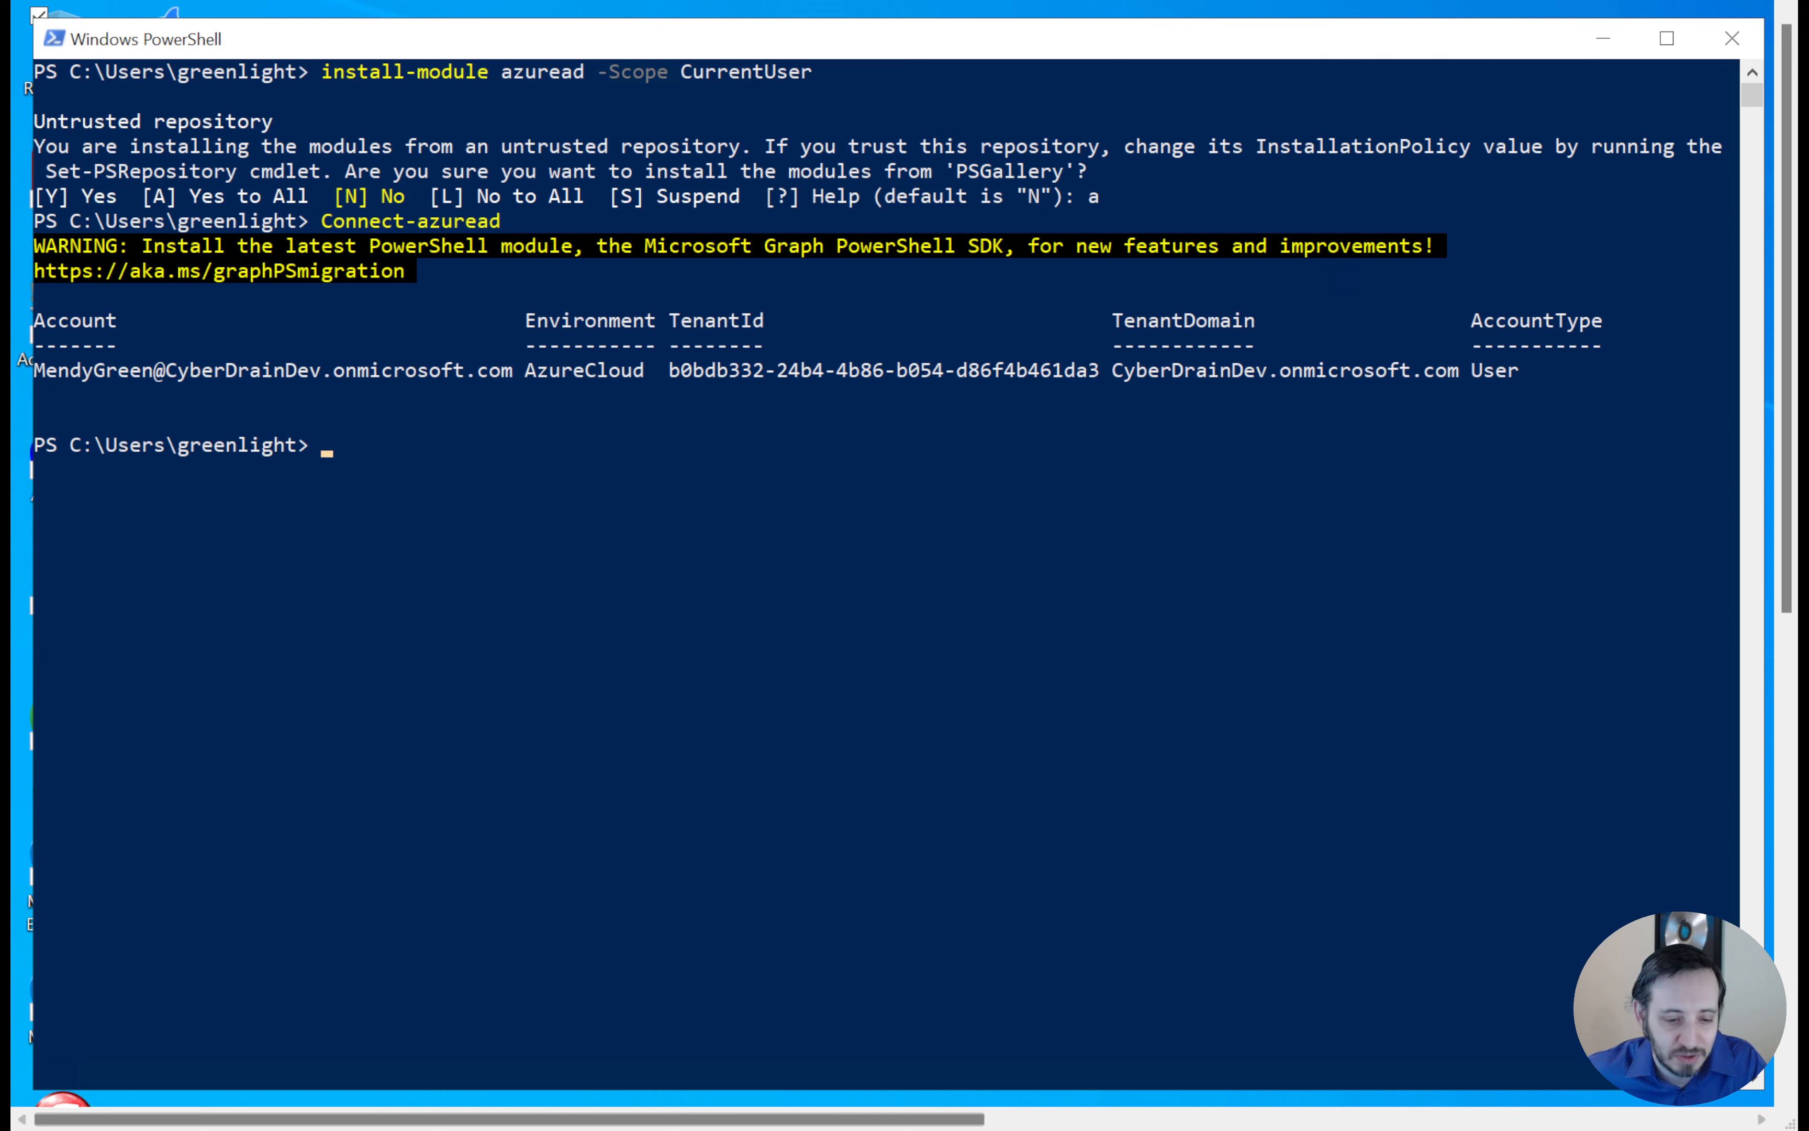
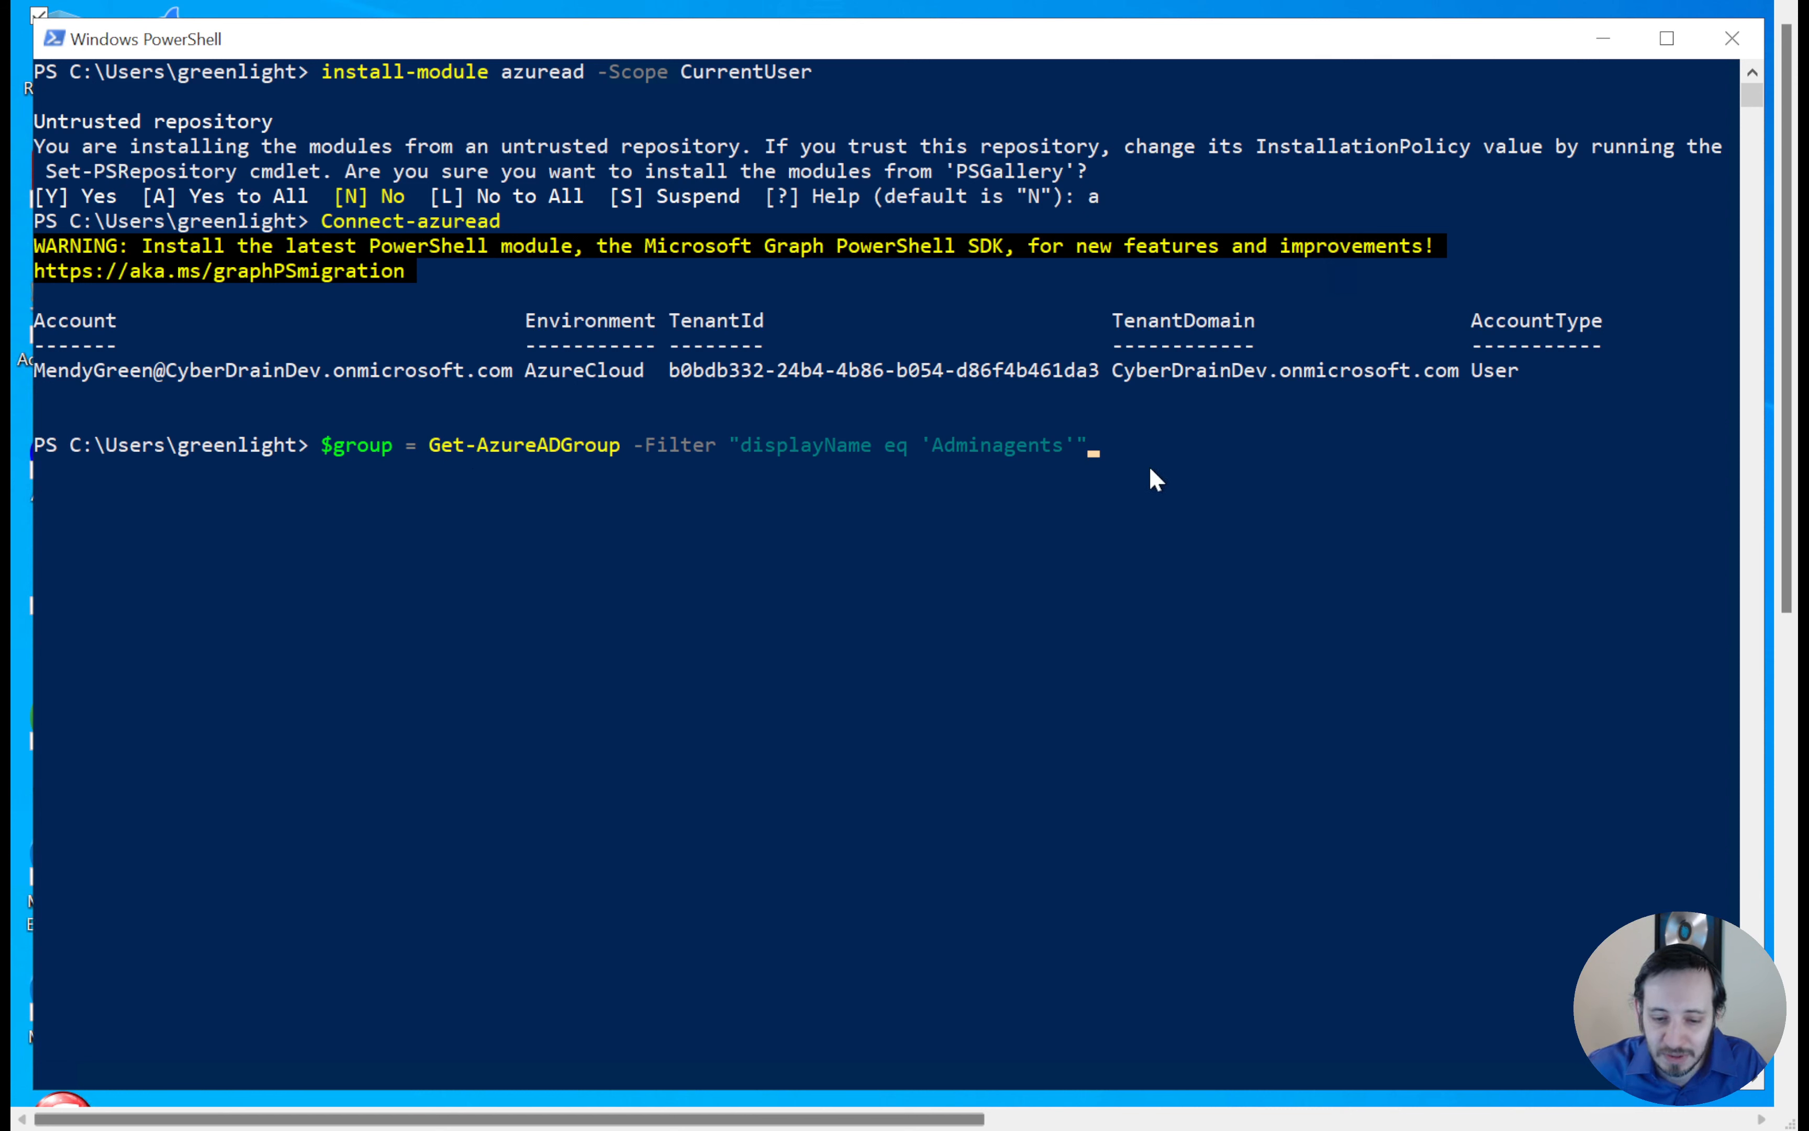
- Run the Adminagents group lookup and display the stored $group details
key("Return")
type("$group")
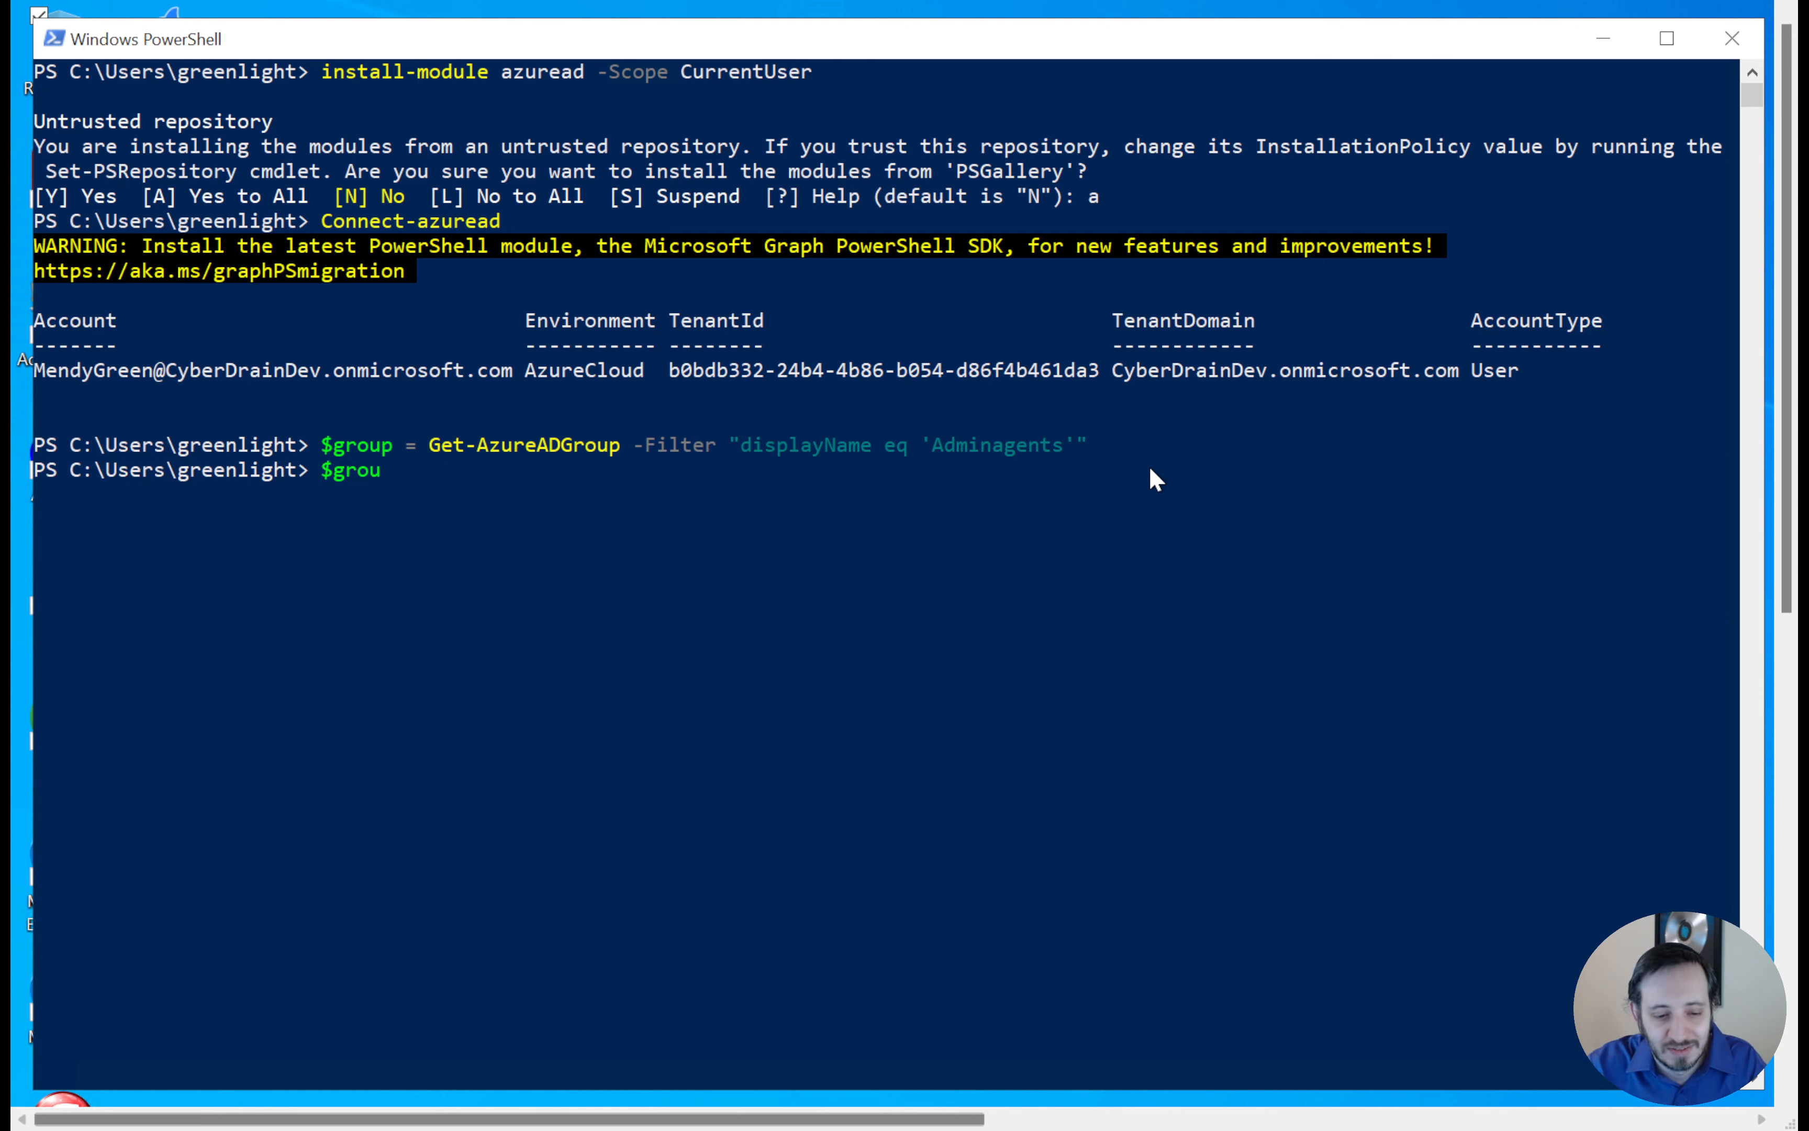
key("Return")
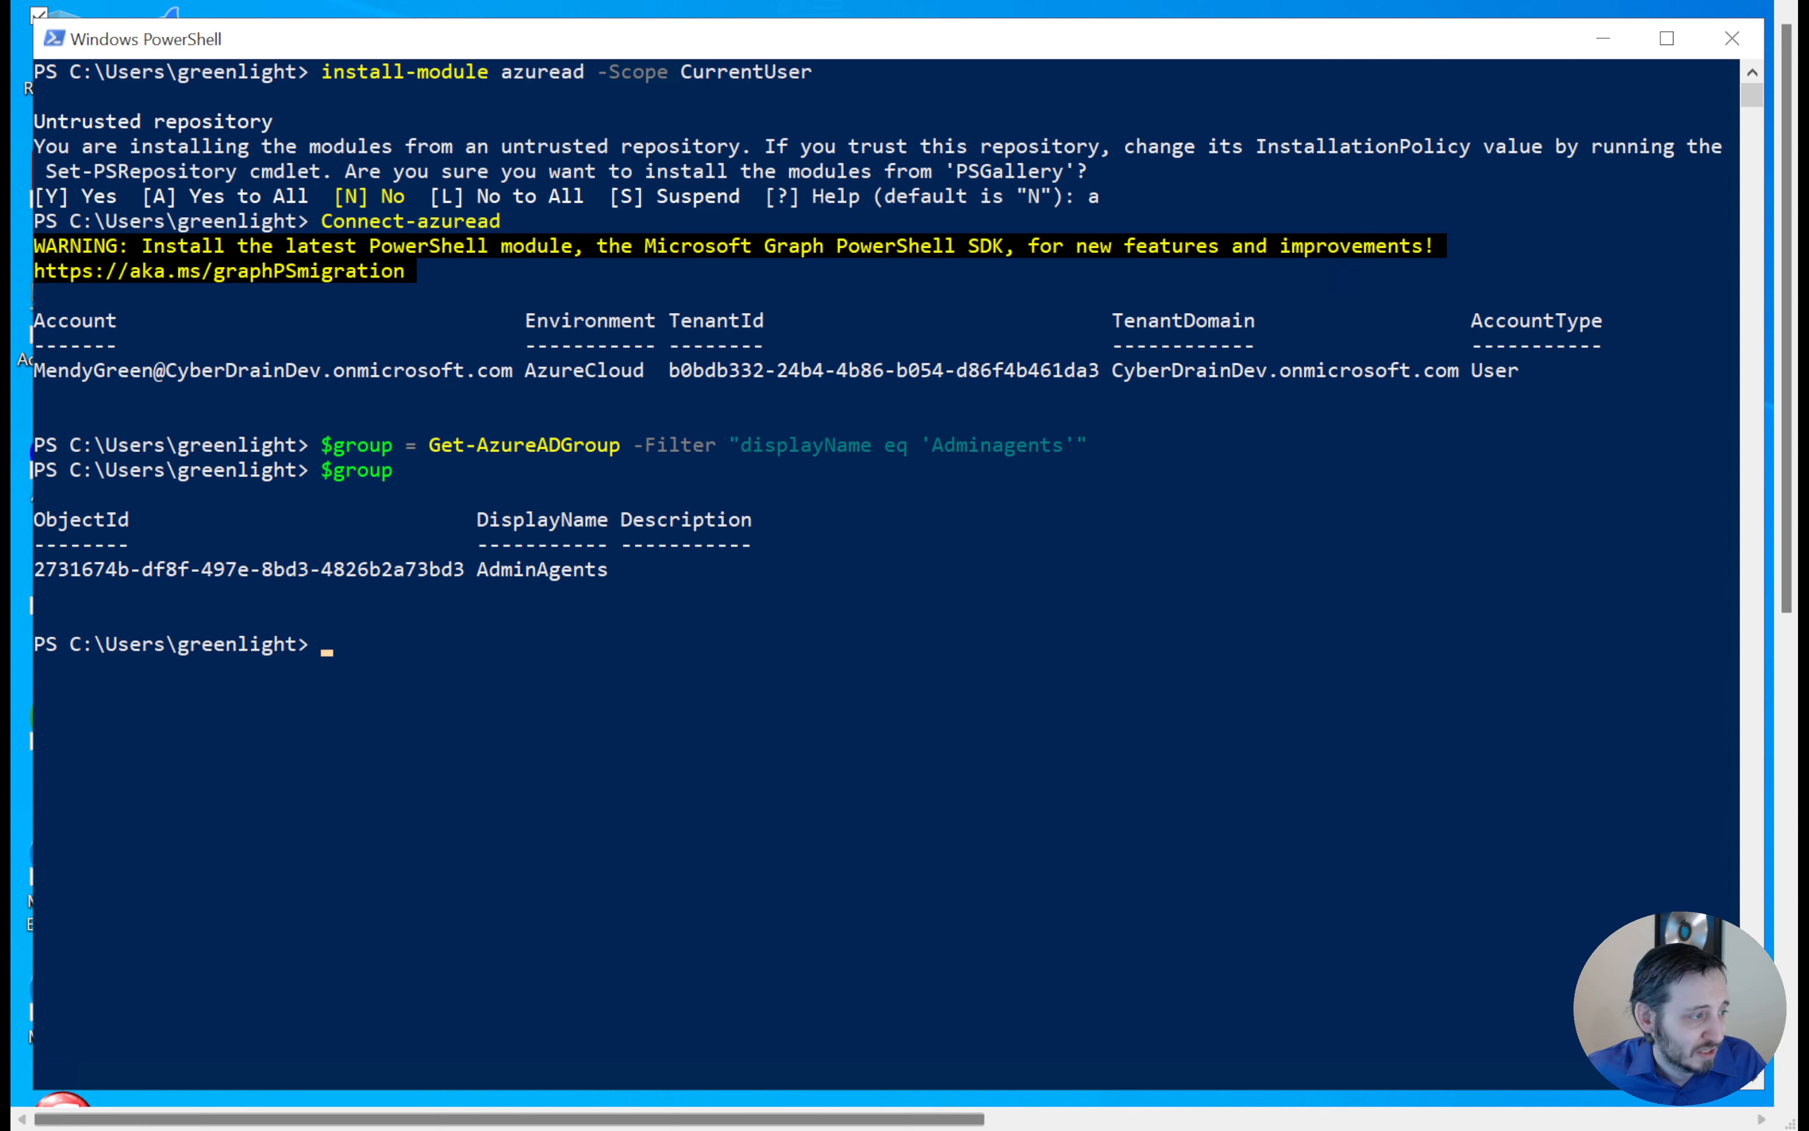
- Look up the app's service principal by its app ID into $sp and display it
right_click(888, 684)
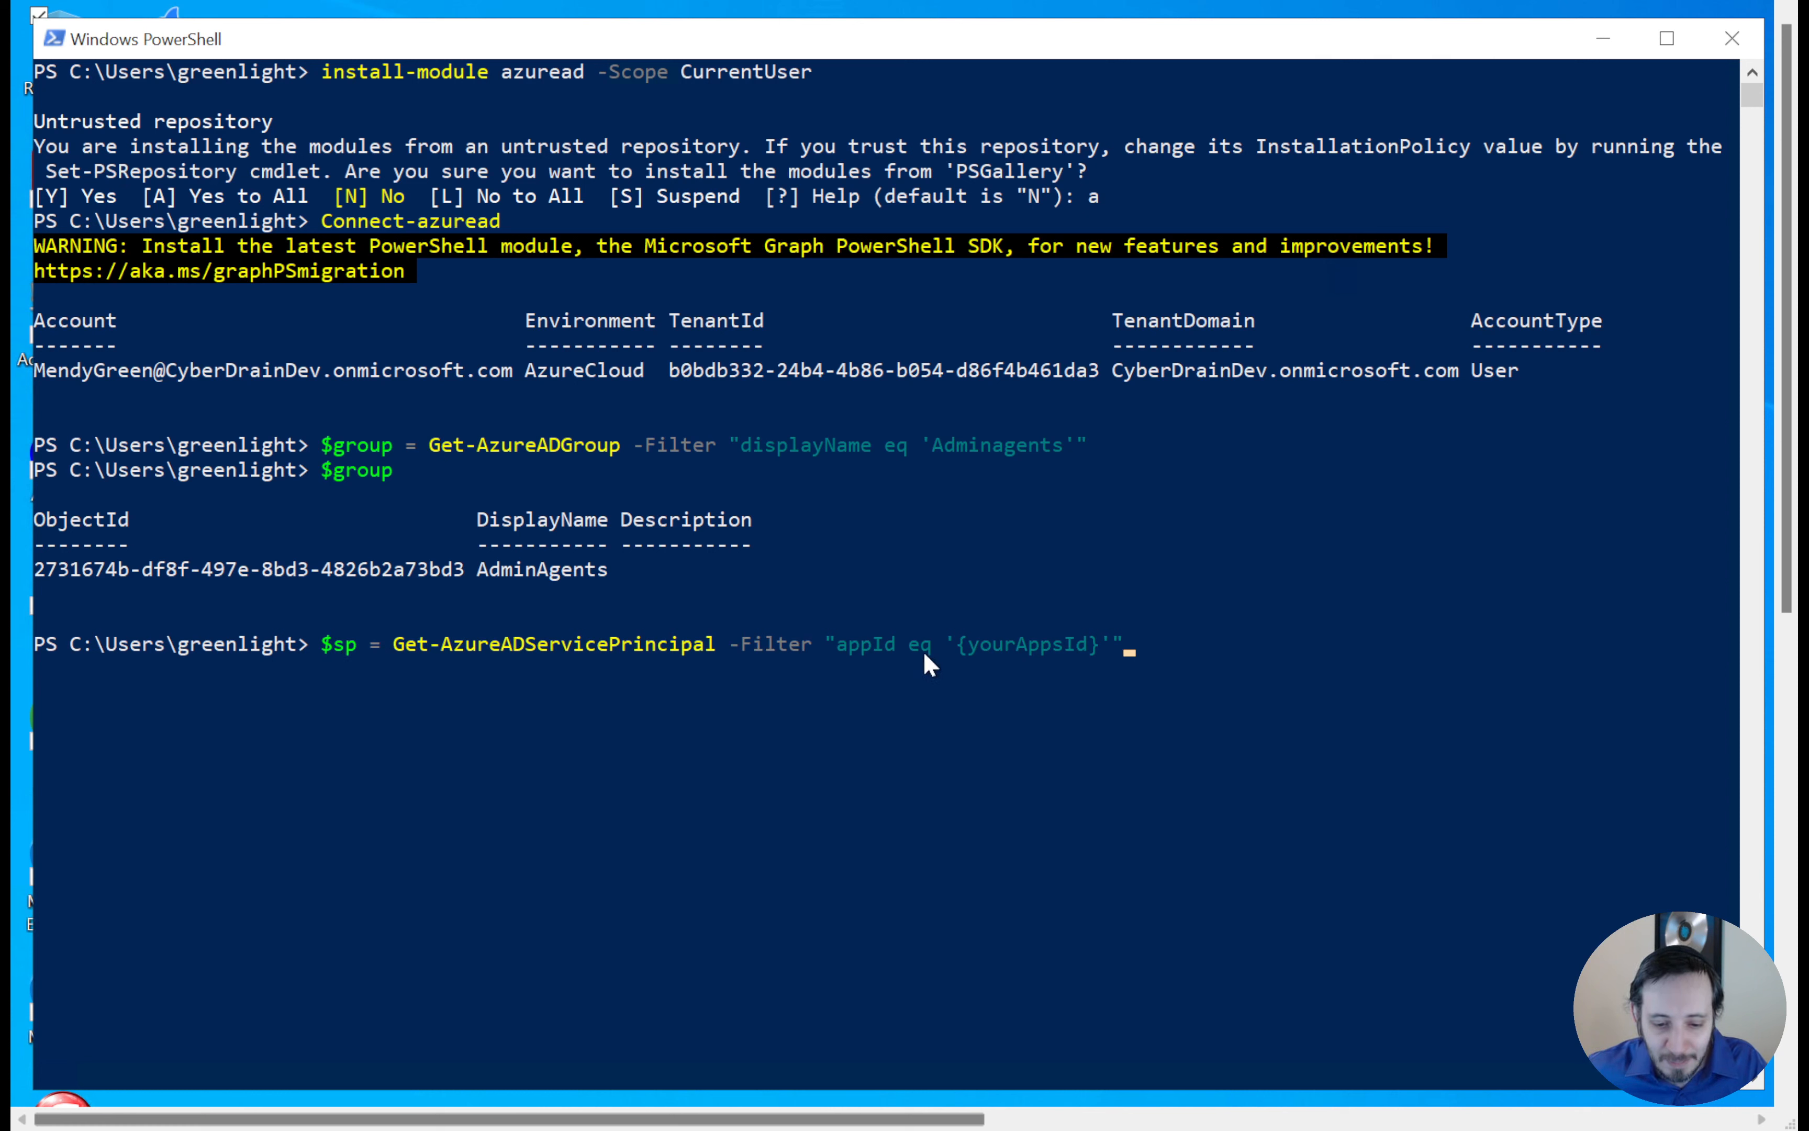
key("Left")
key("Left")
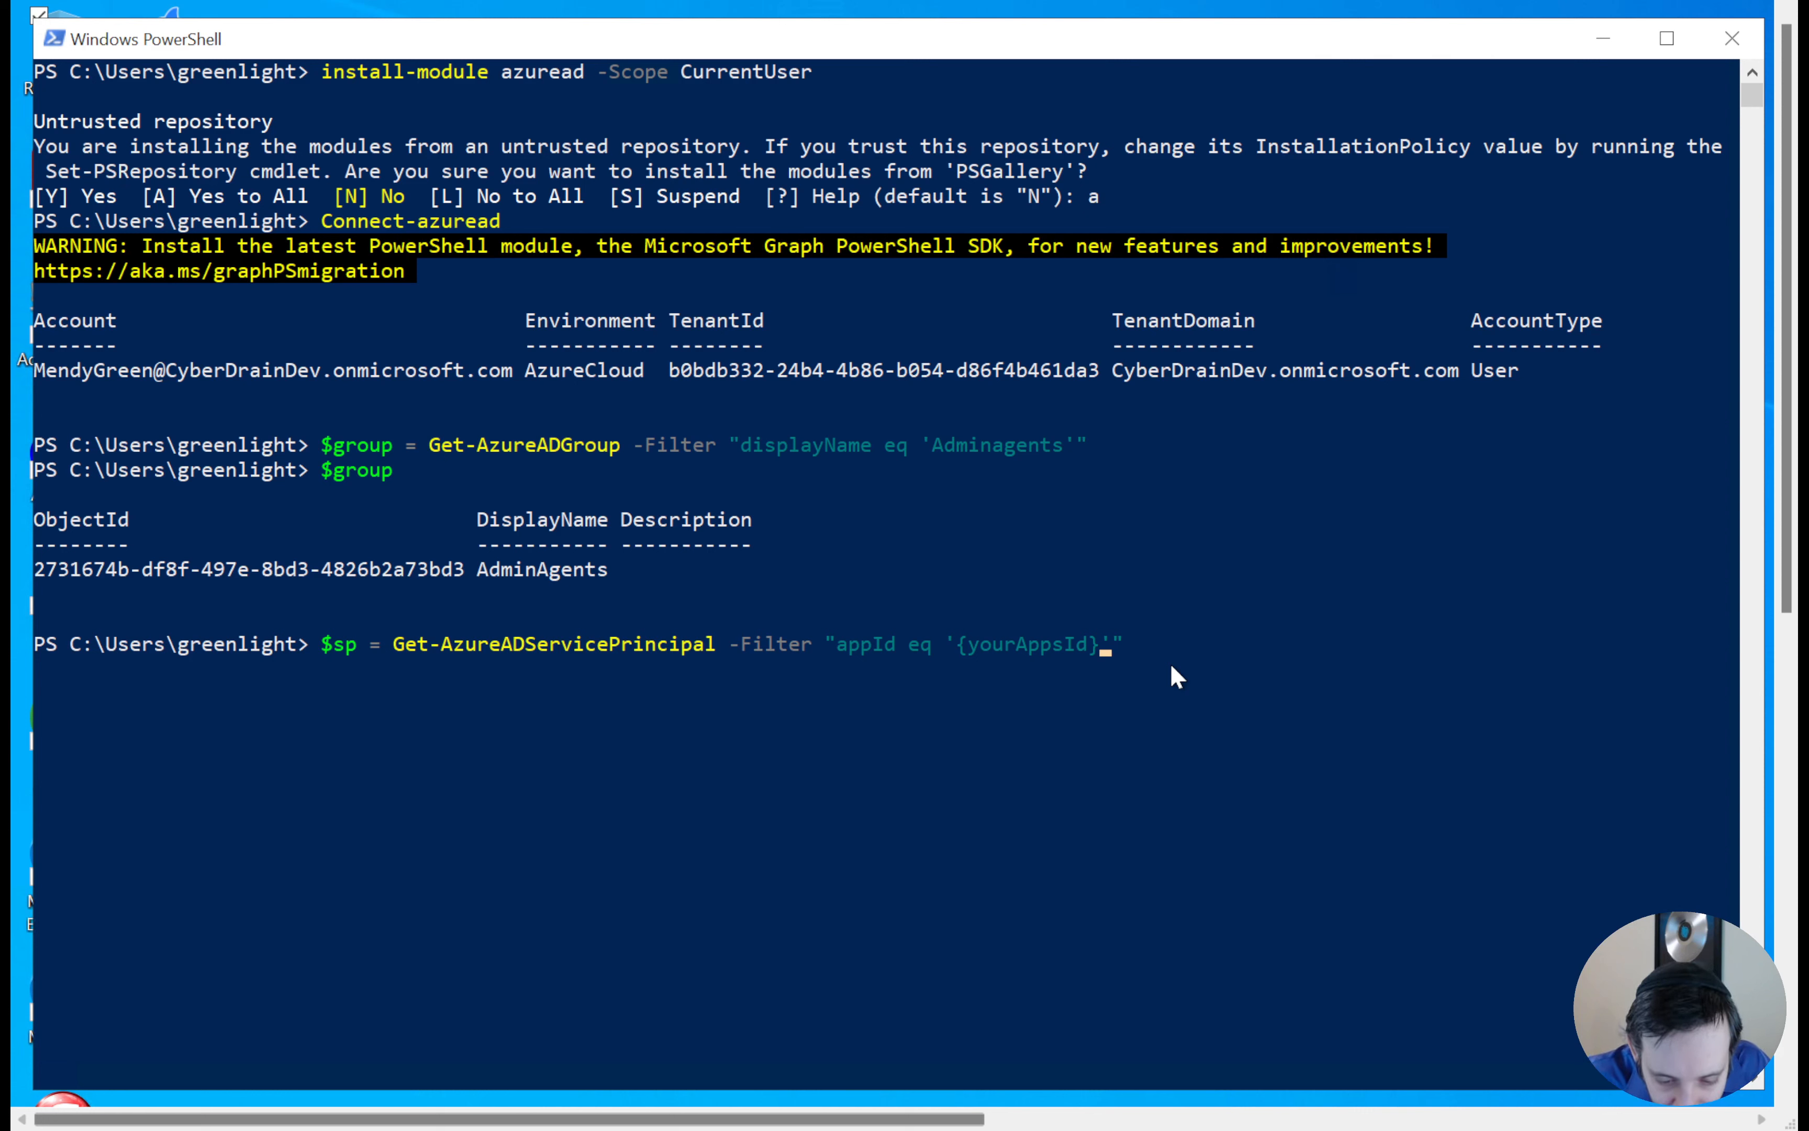
key("BackSpace")
key("BackSpace")
key("BackSpace")
key("BackSpace")
key("BackSpace")
key("BackSpace")
key("BackSpace")
key("BackSpace")
key("BackSpace")
key("BackSpace")
key("BackSpace")
key("BackSpace")
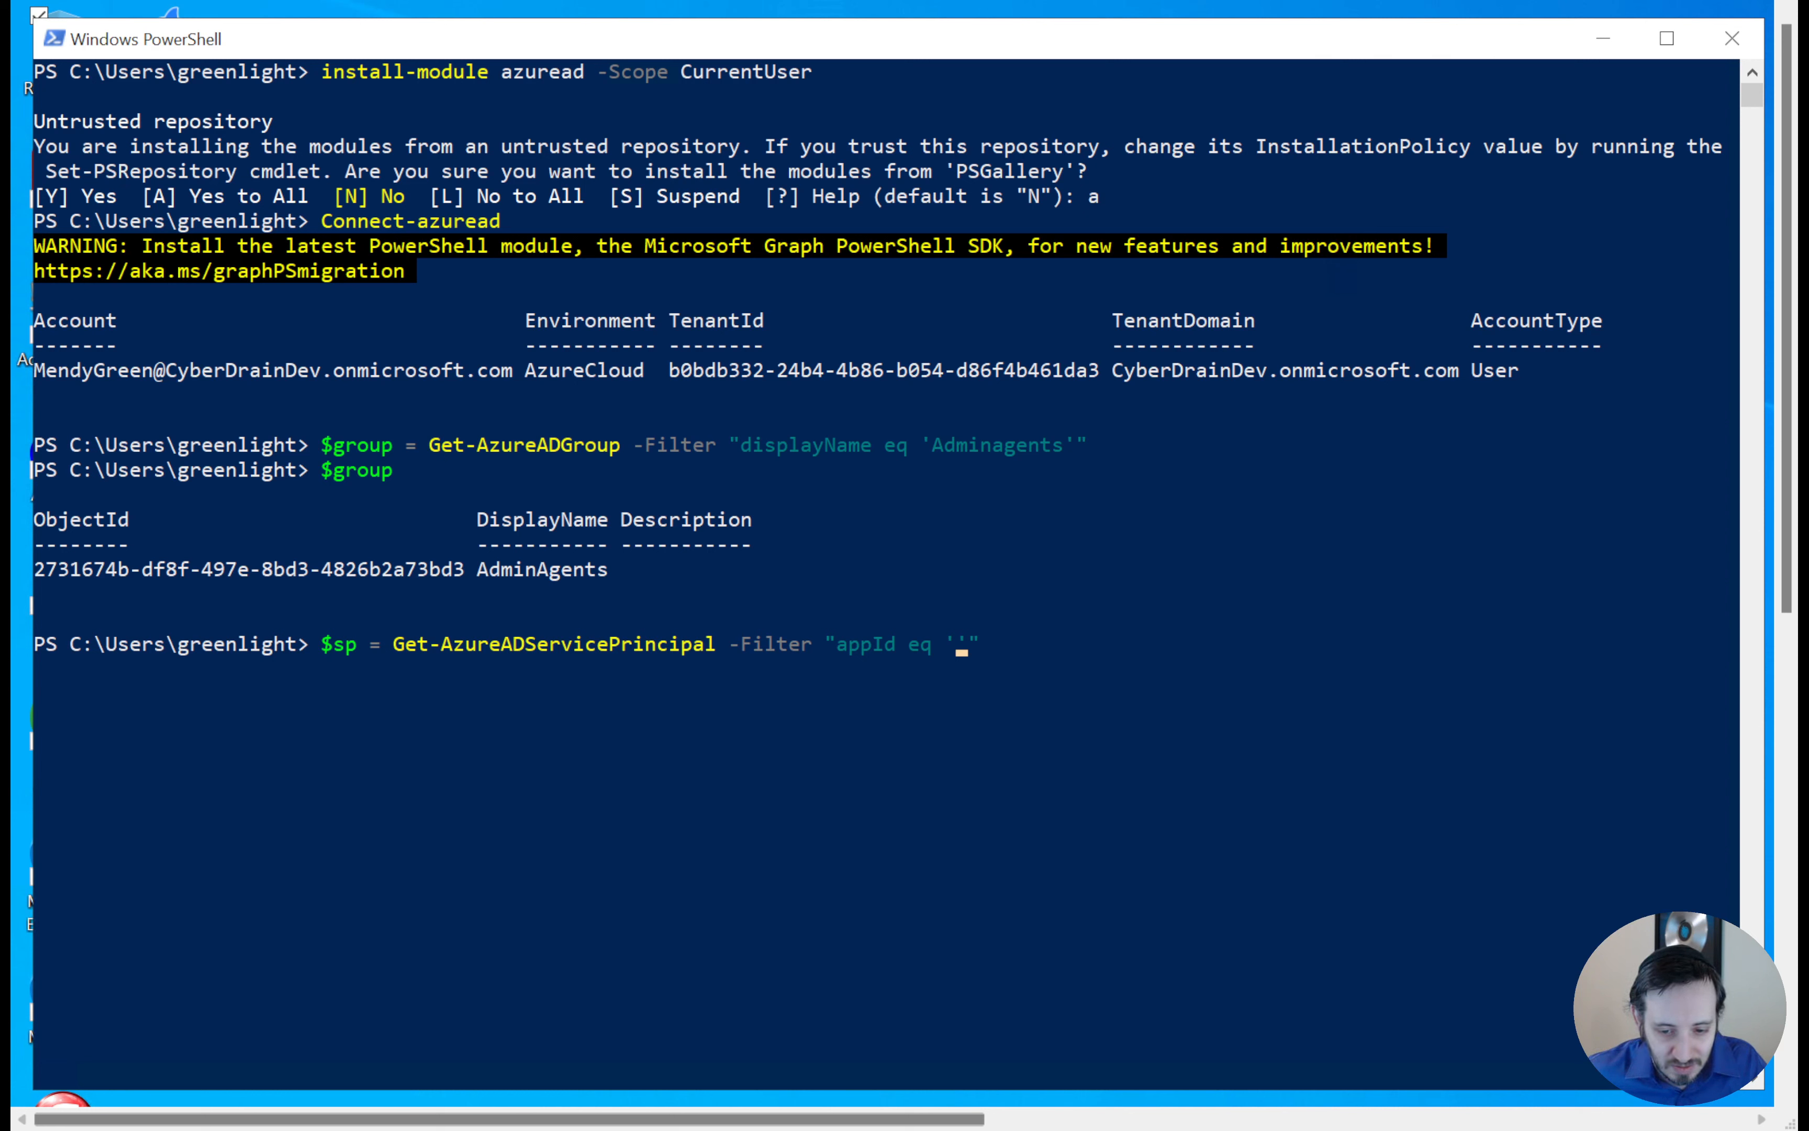
right_click(1200, 401)
key("Return")
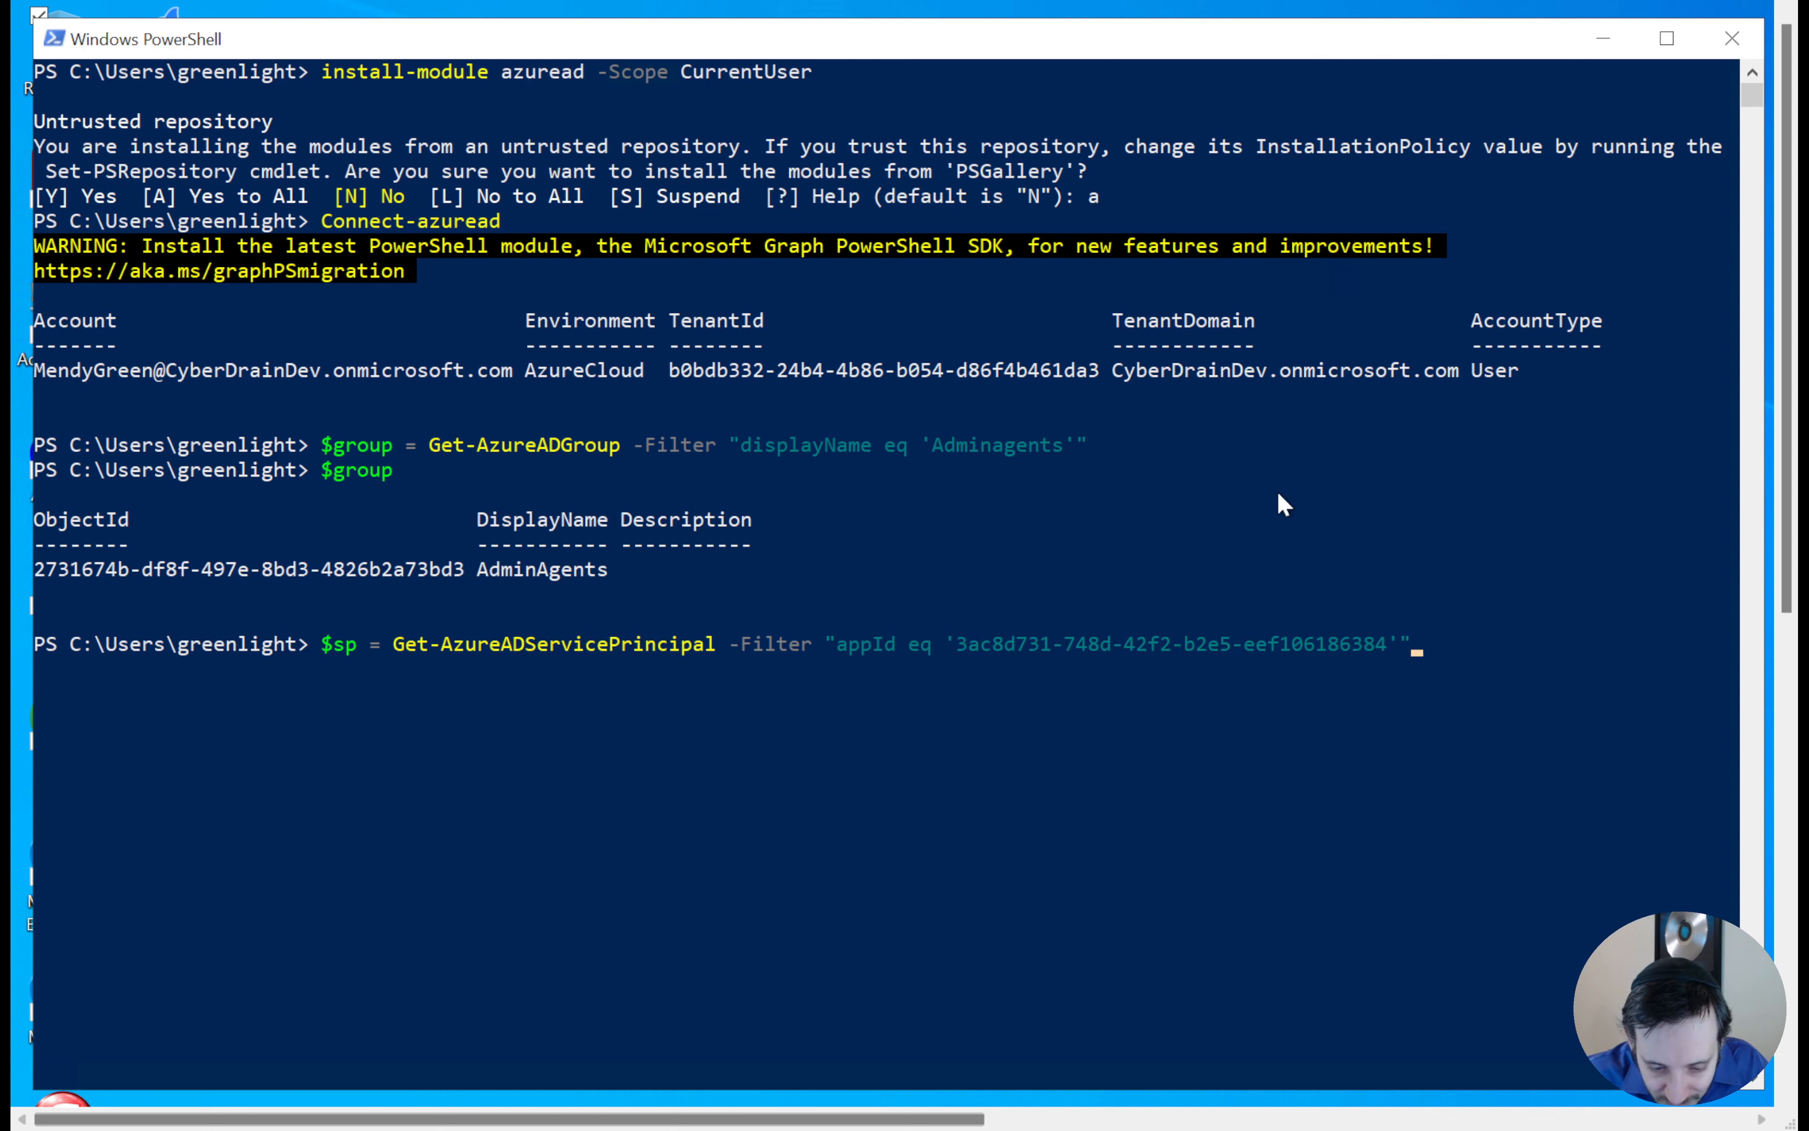
type("$sp")
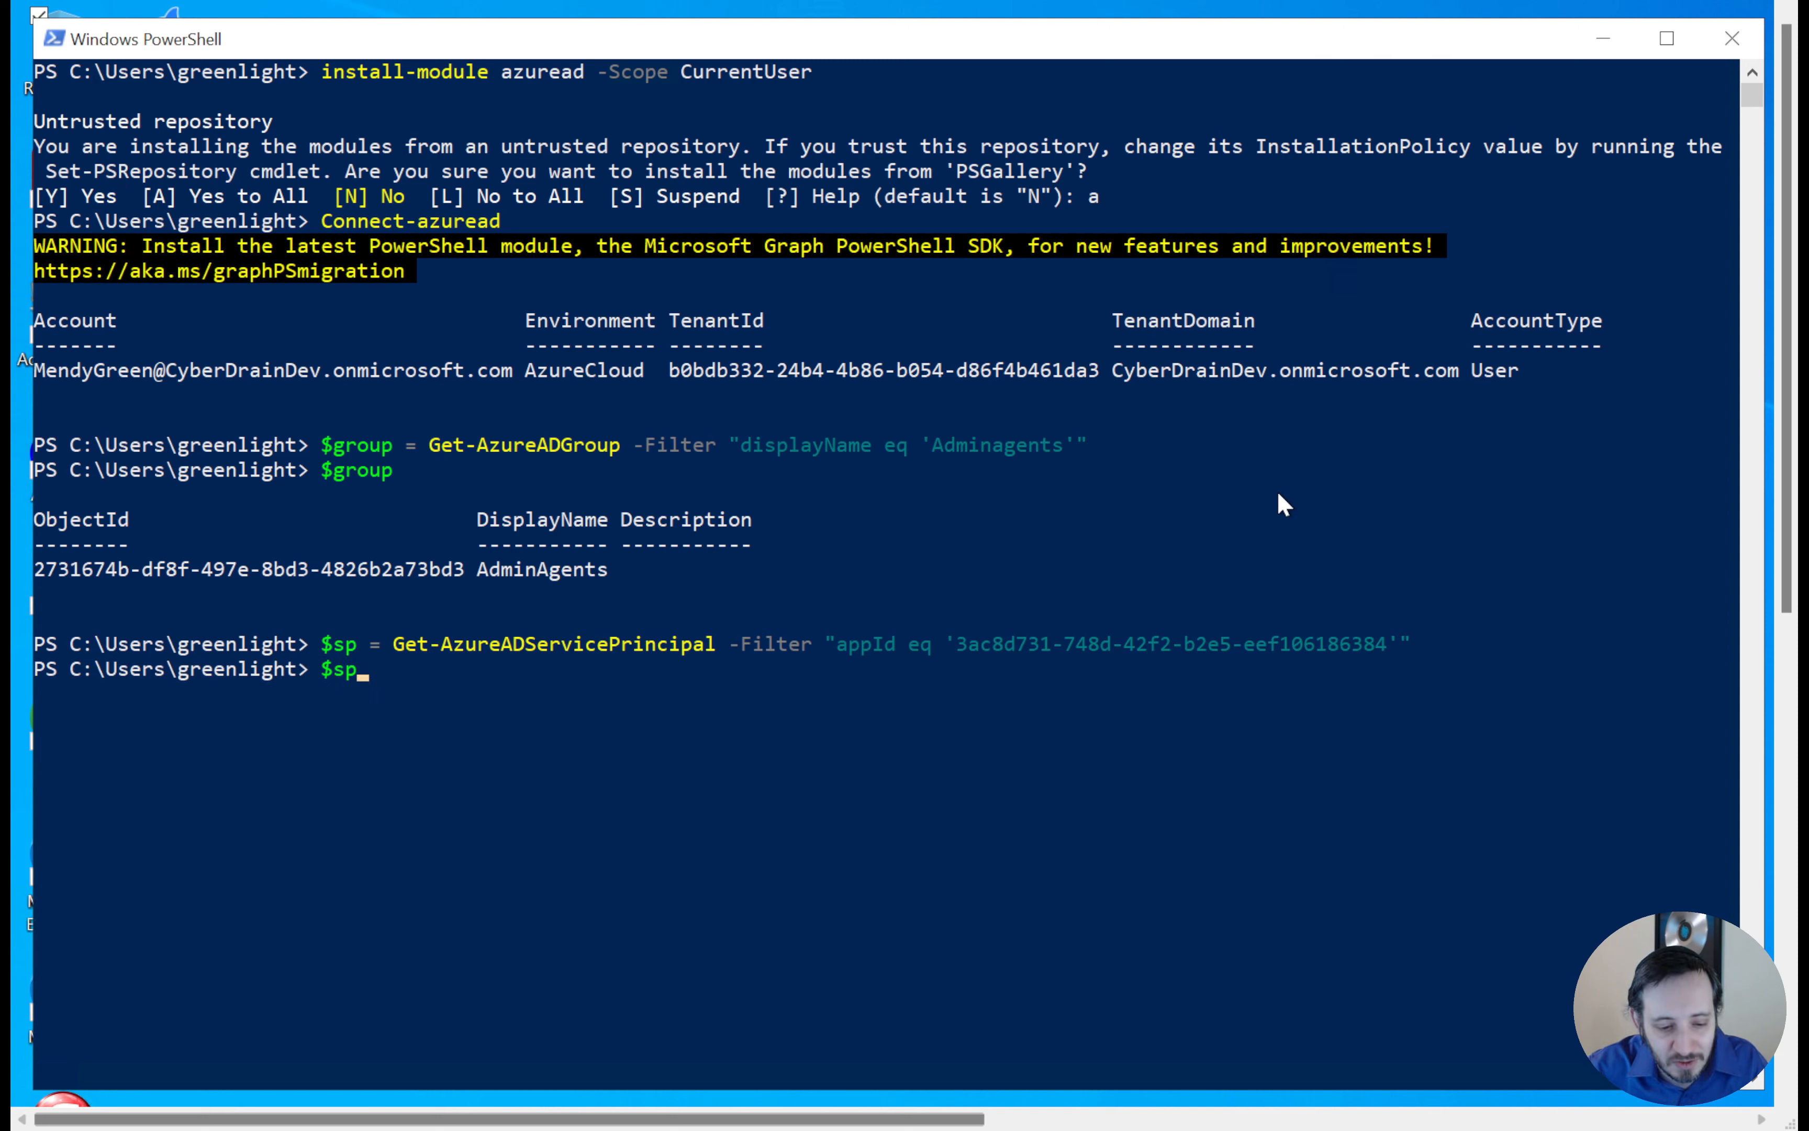
key("Return")
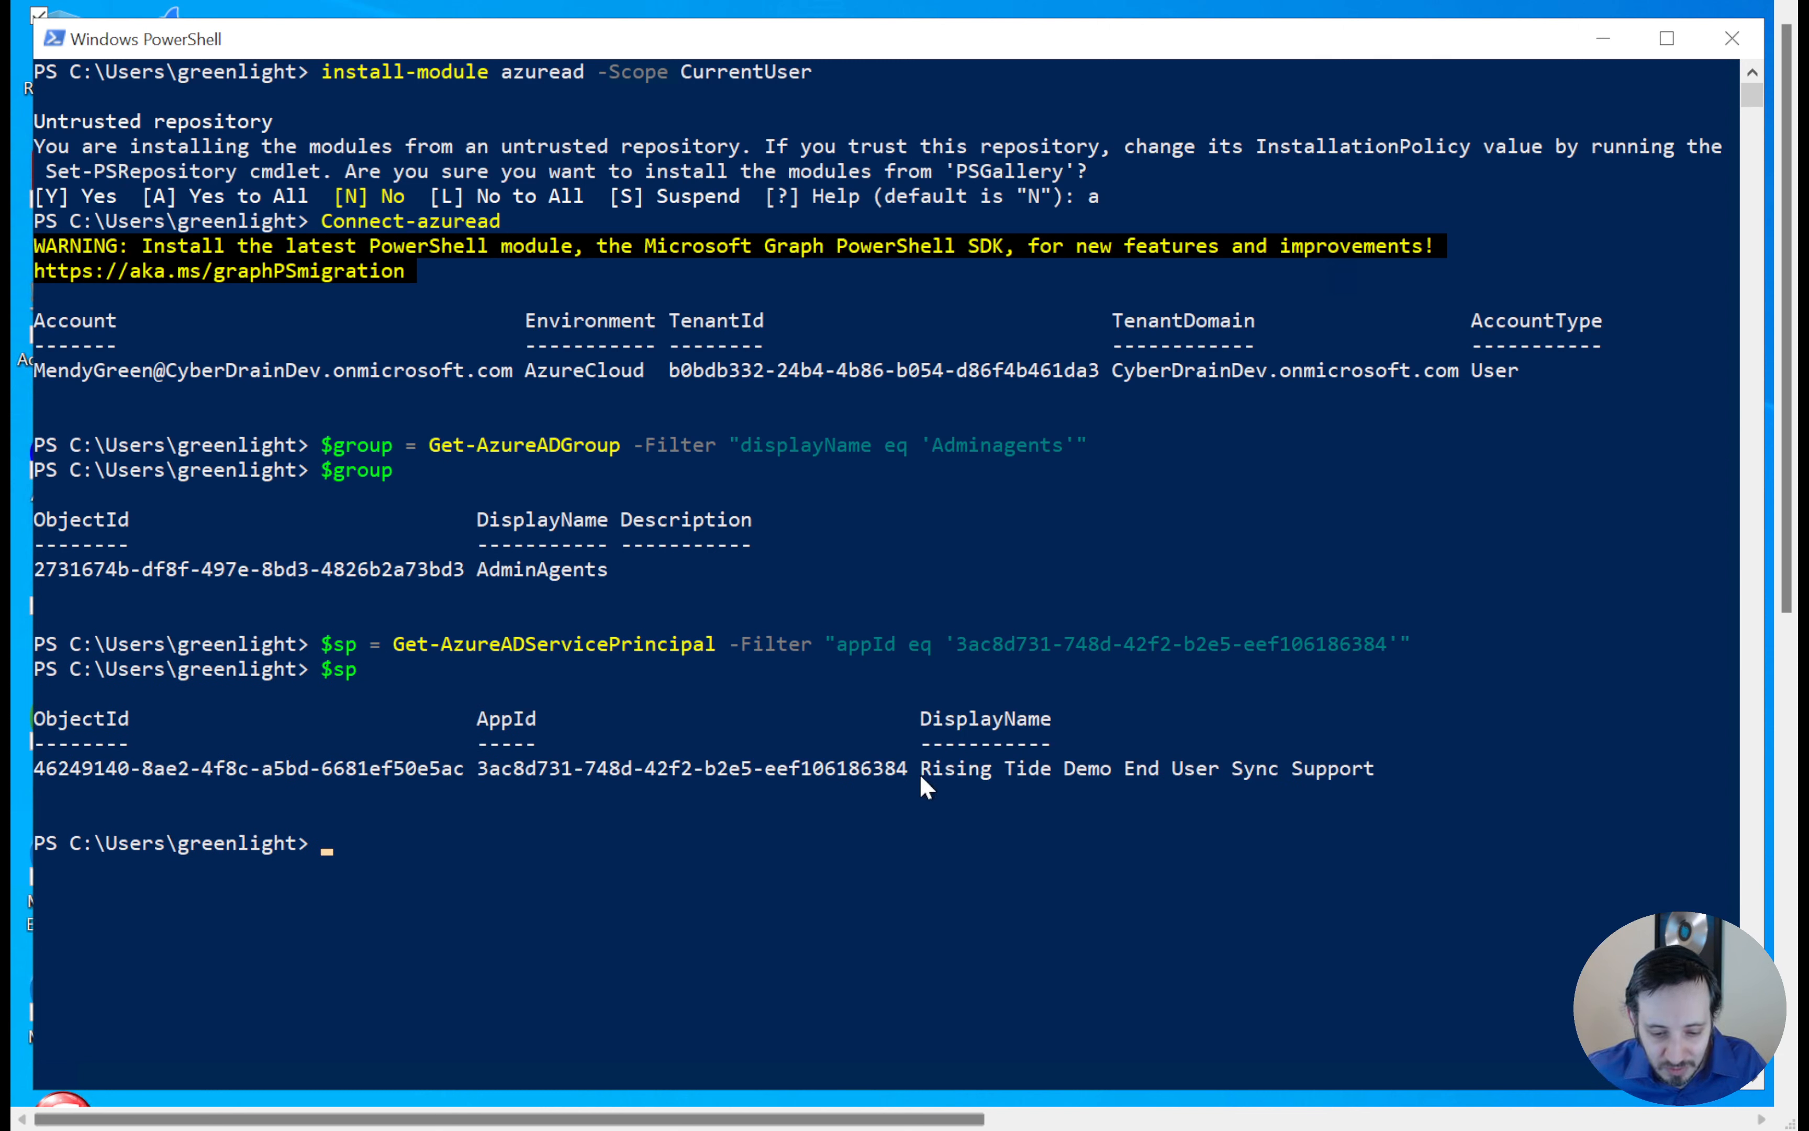
- Select the AdminAgents group's ObjectId in the console output
left_click_drag(921, 773, 1355, 778)
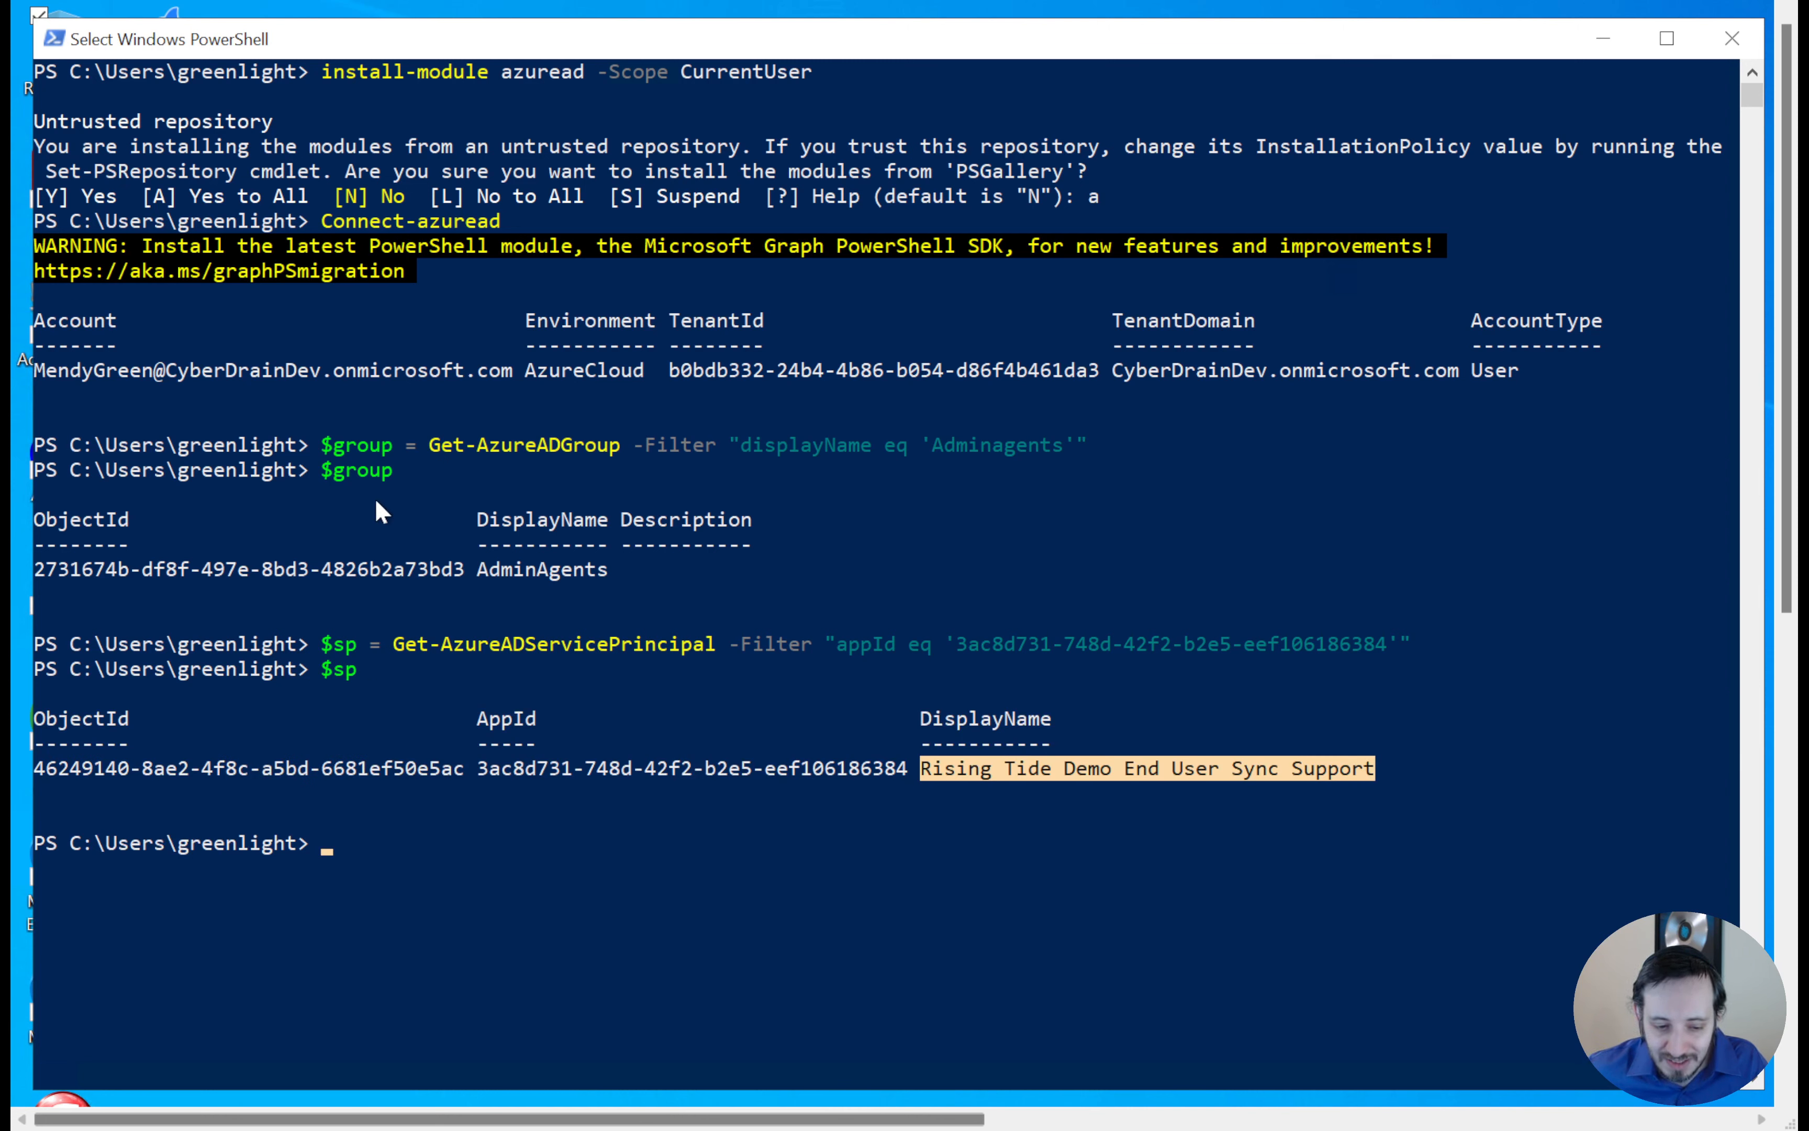
left_click(423, 720)
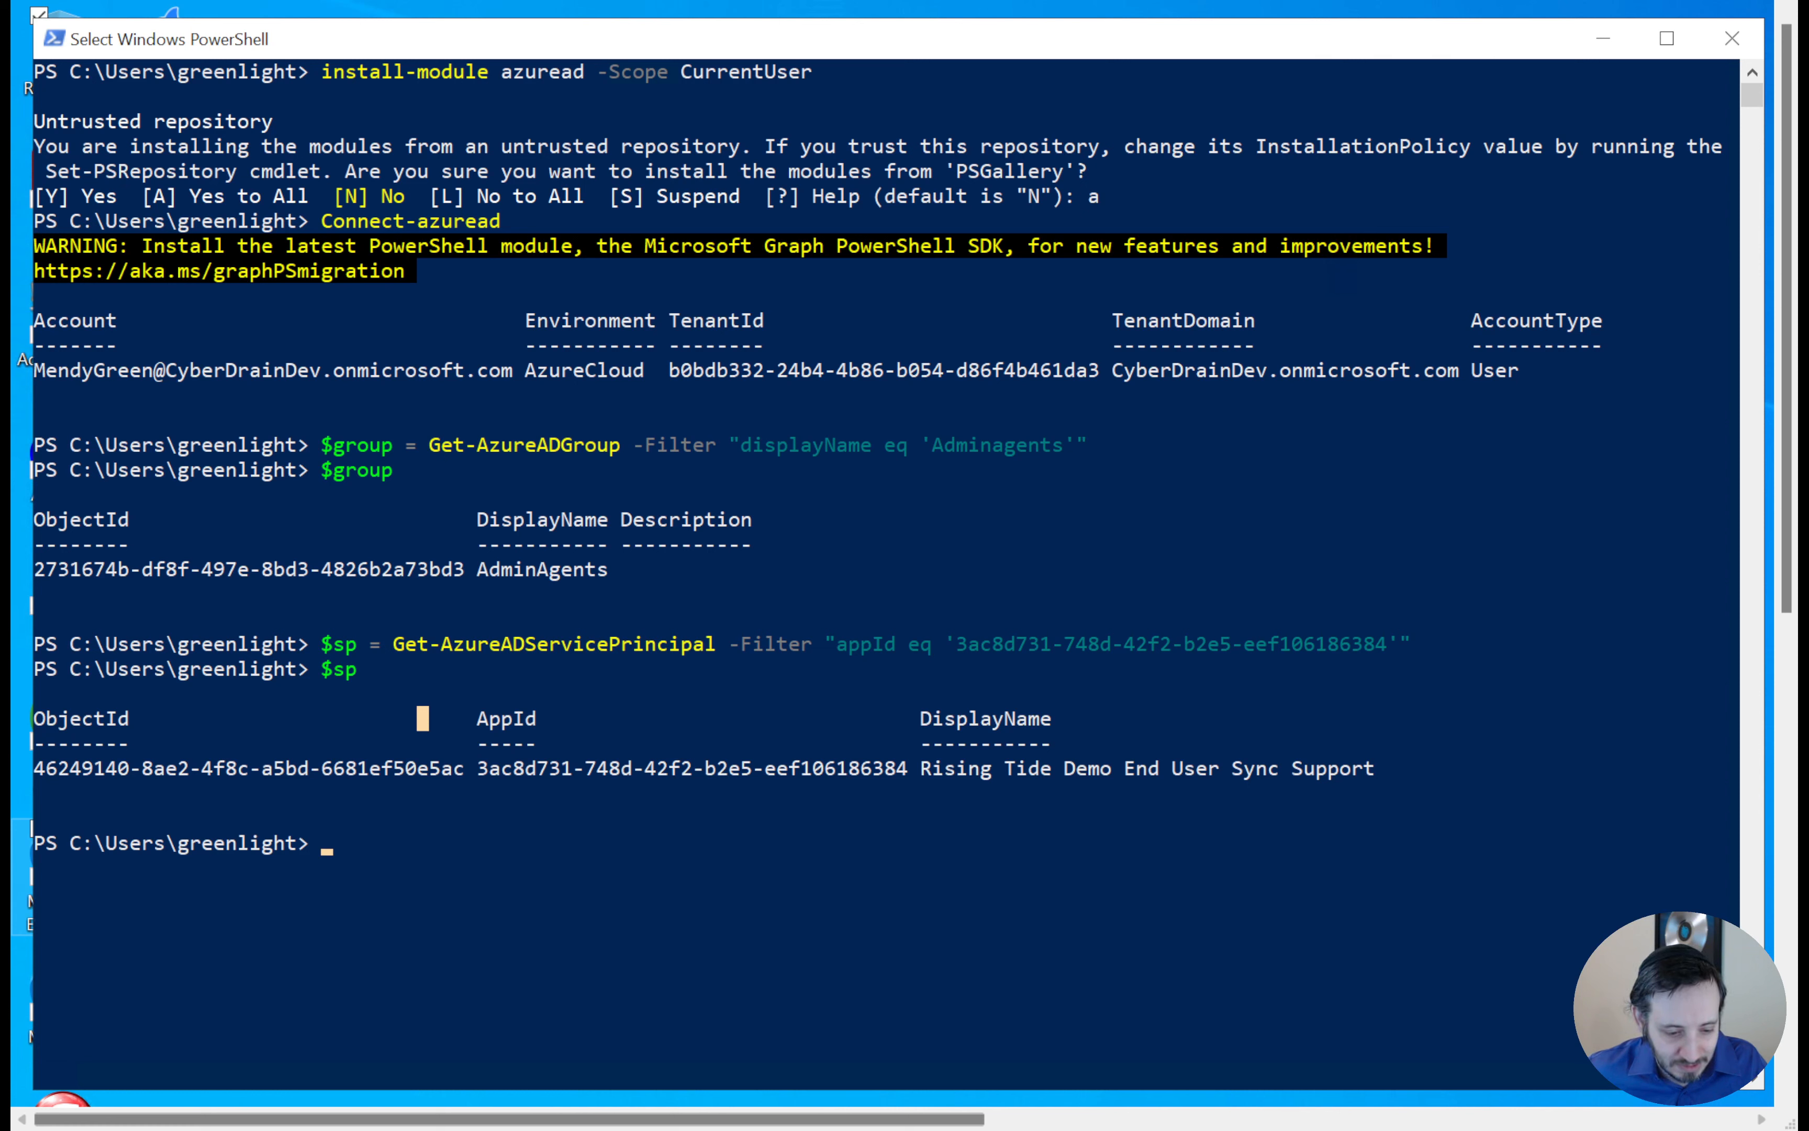
left_click(38, 768)
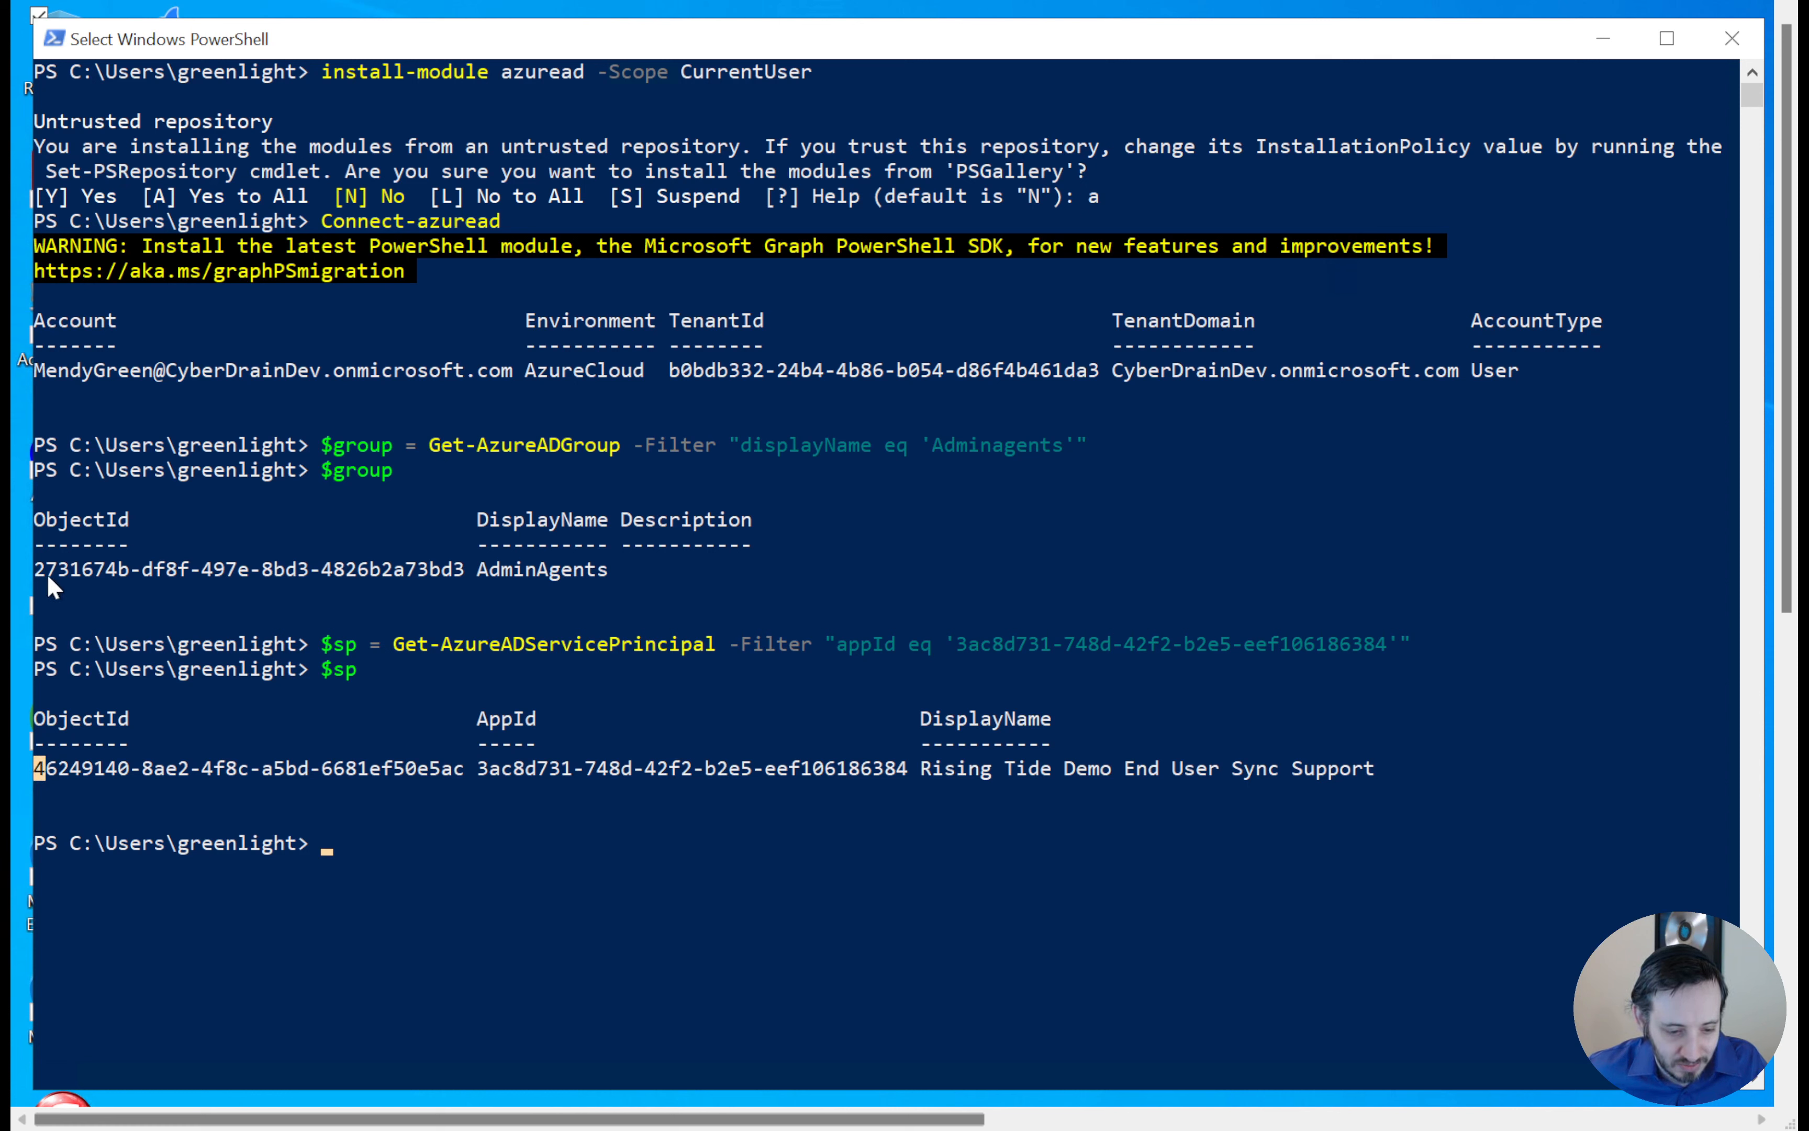
left_click_drag(47, 576, 333, 572)
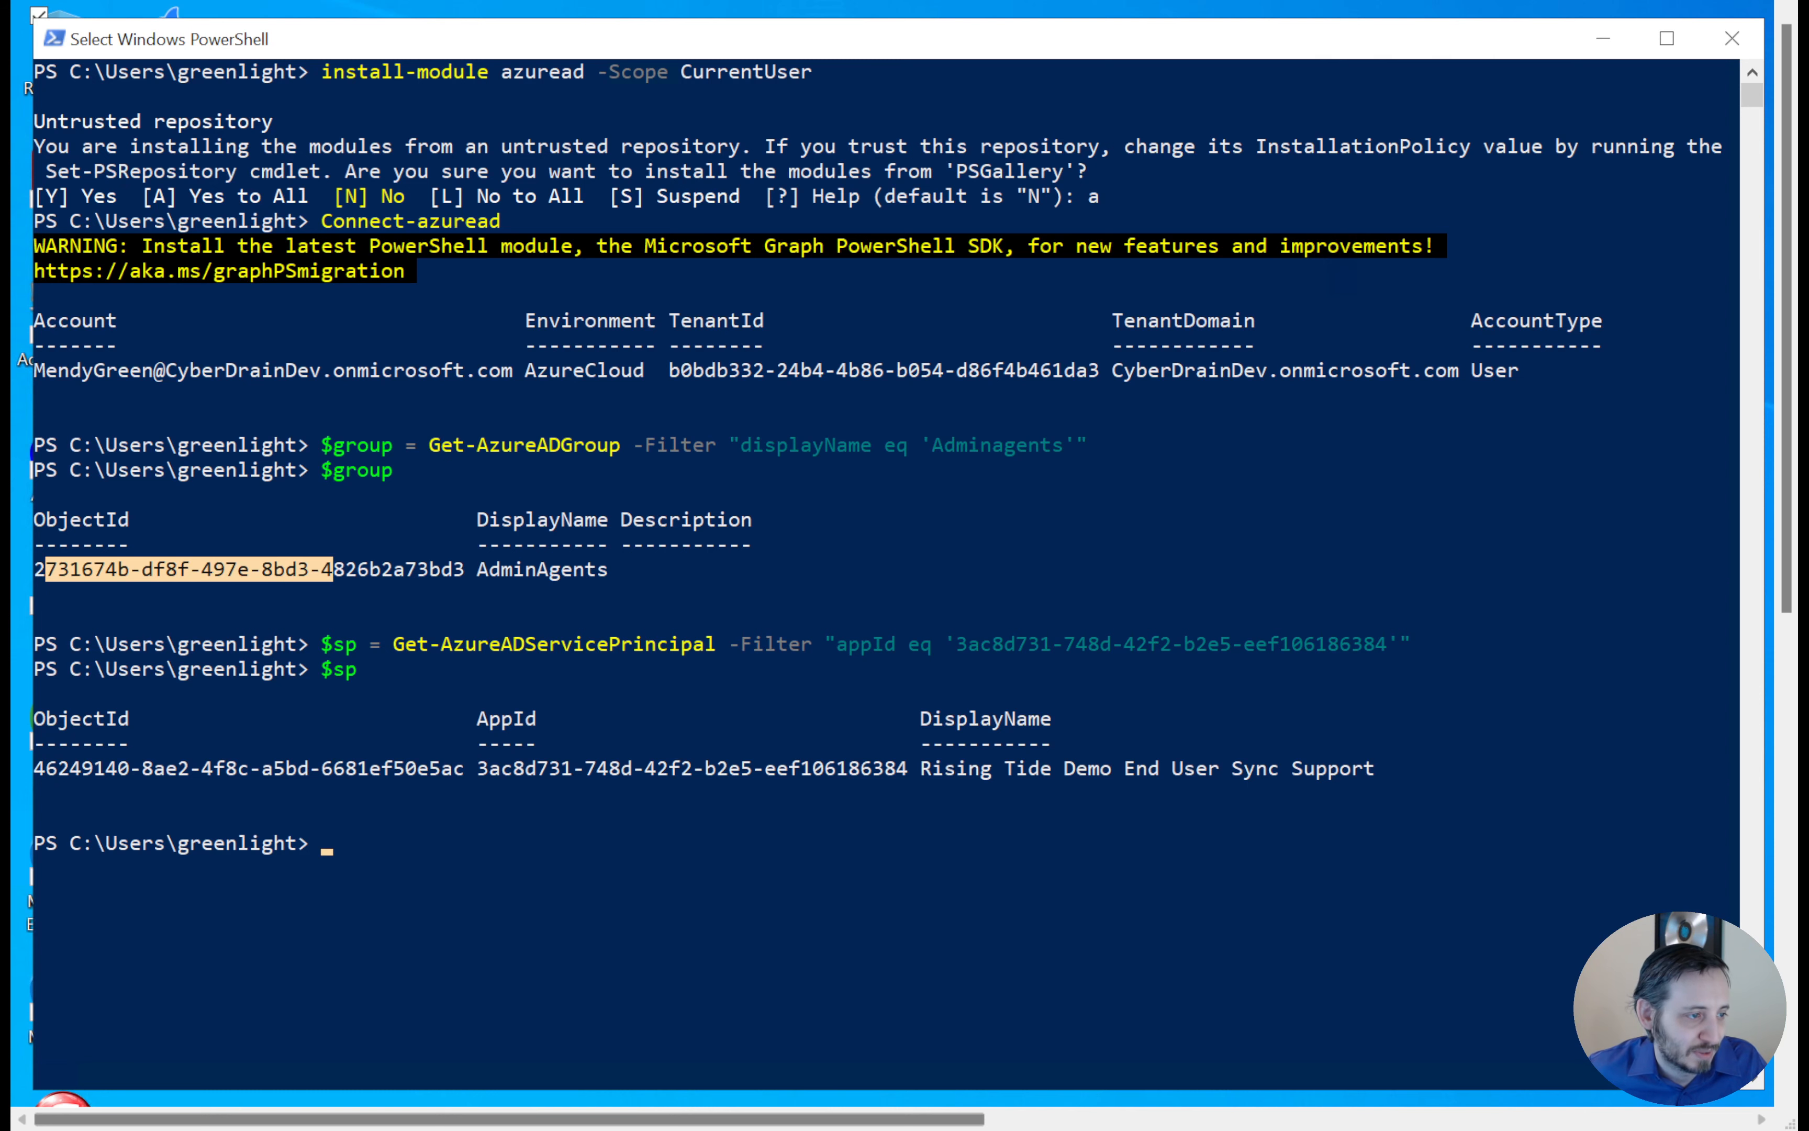
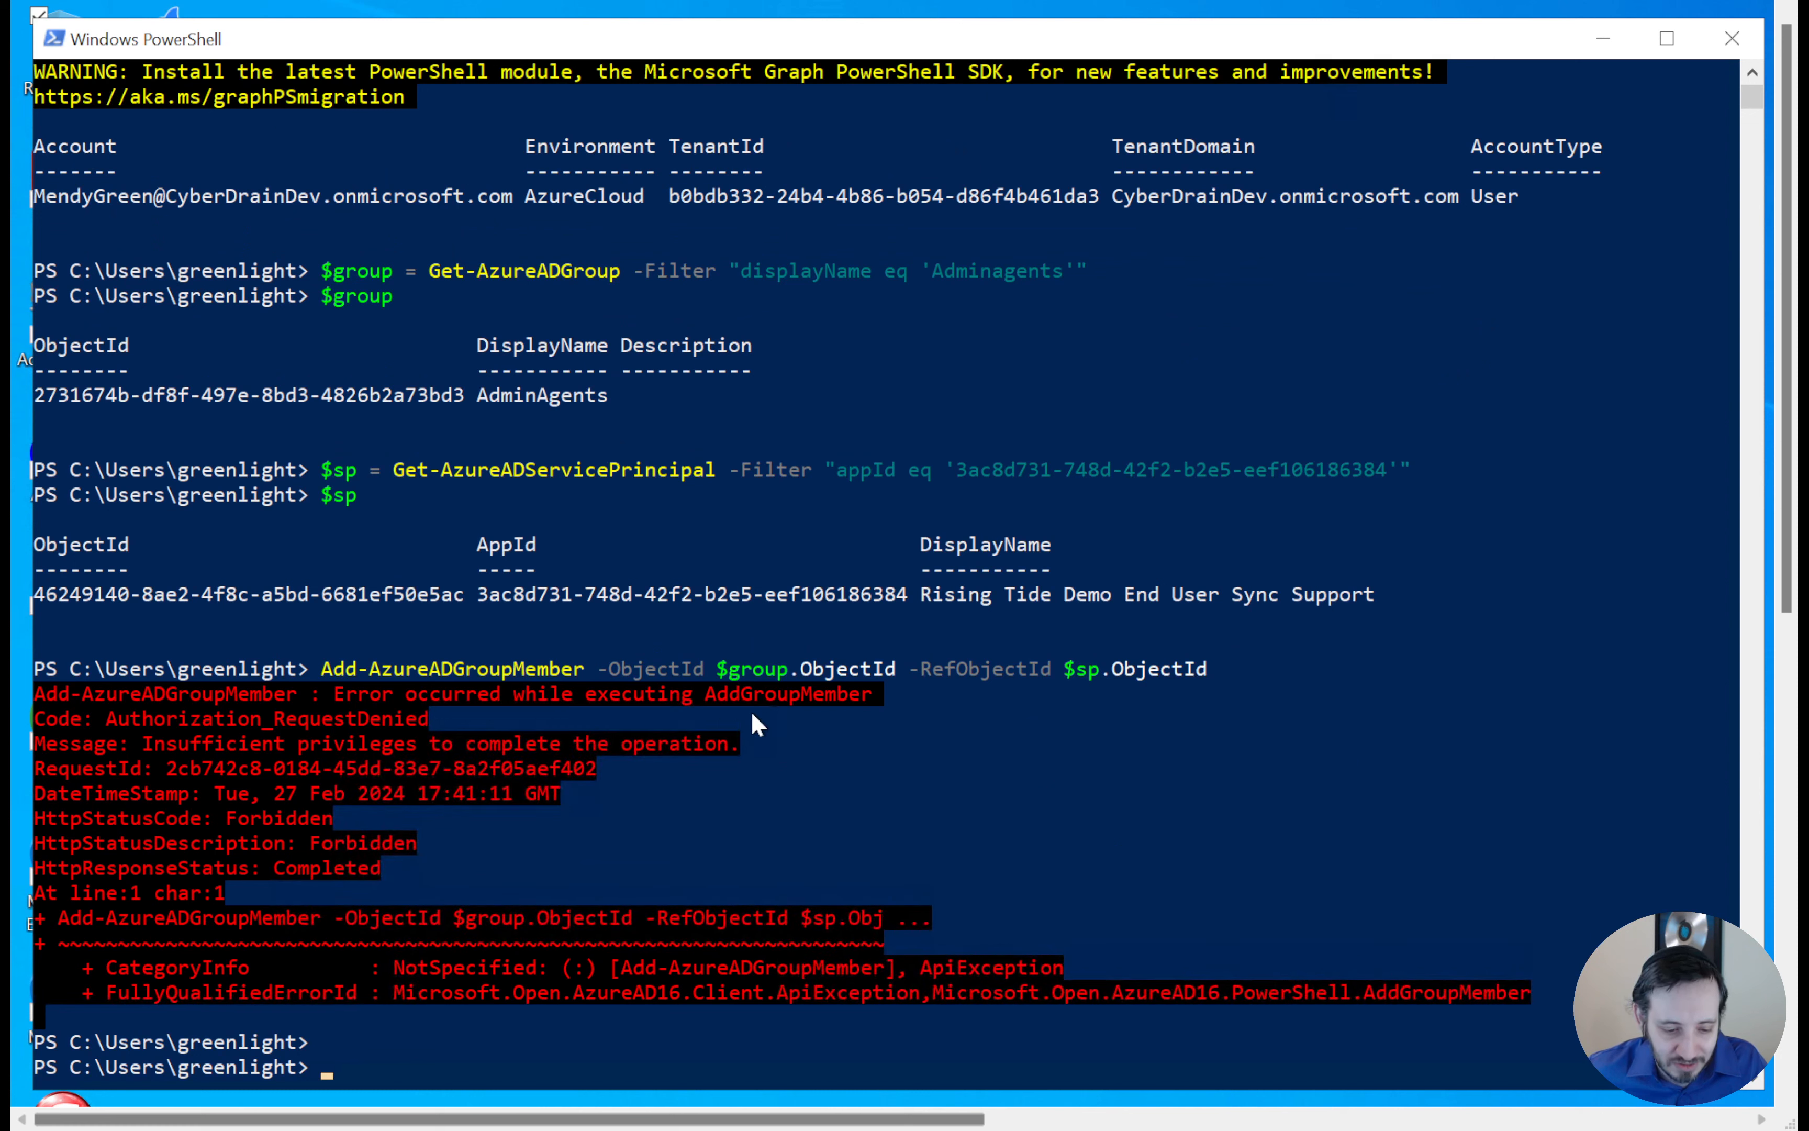
- Highlight the Authorization_RequestDenied error code and insufficient-privileges message in the PowerShell output
left_click_drag(107, 721, 433, 724)
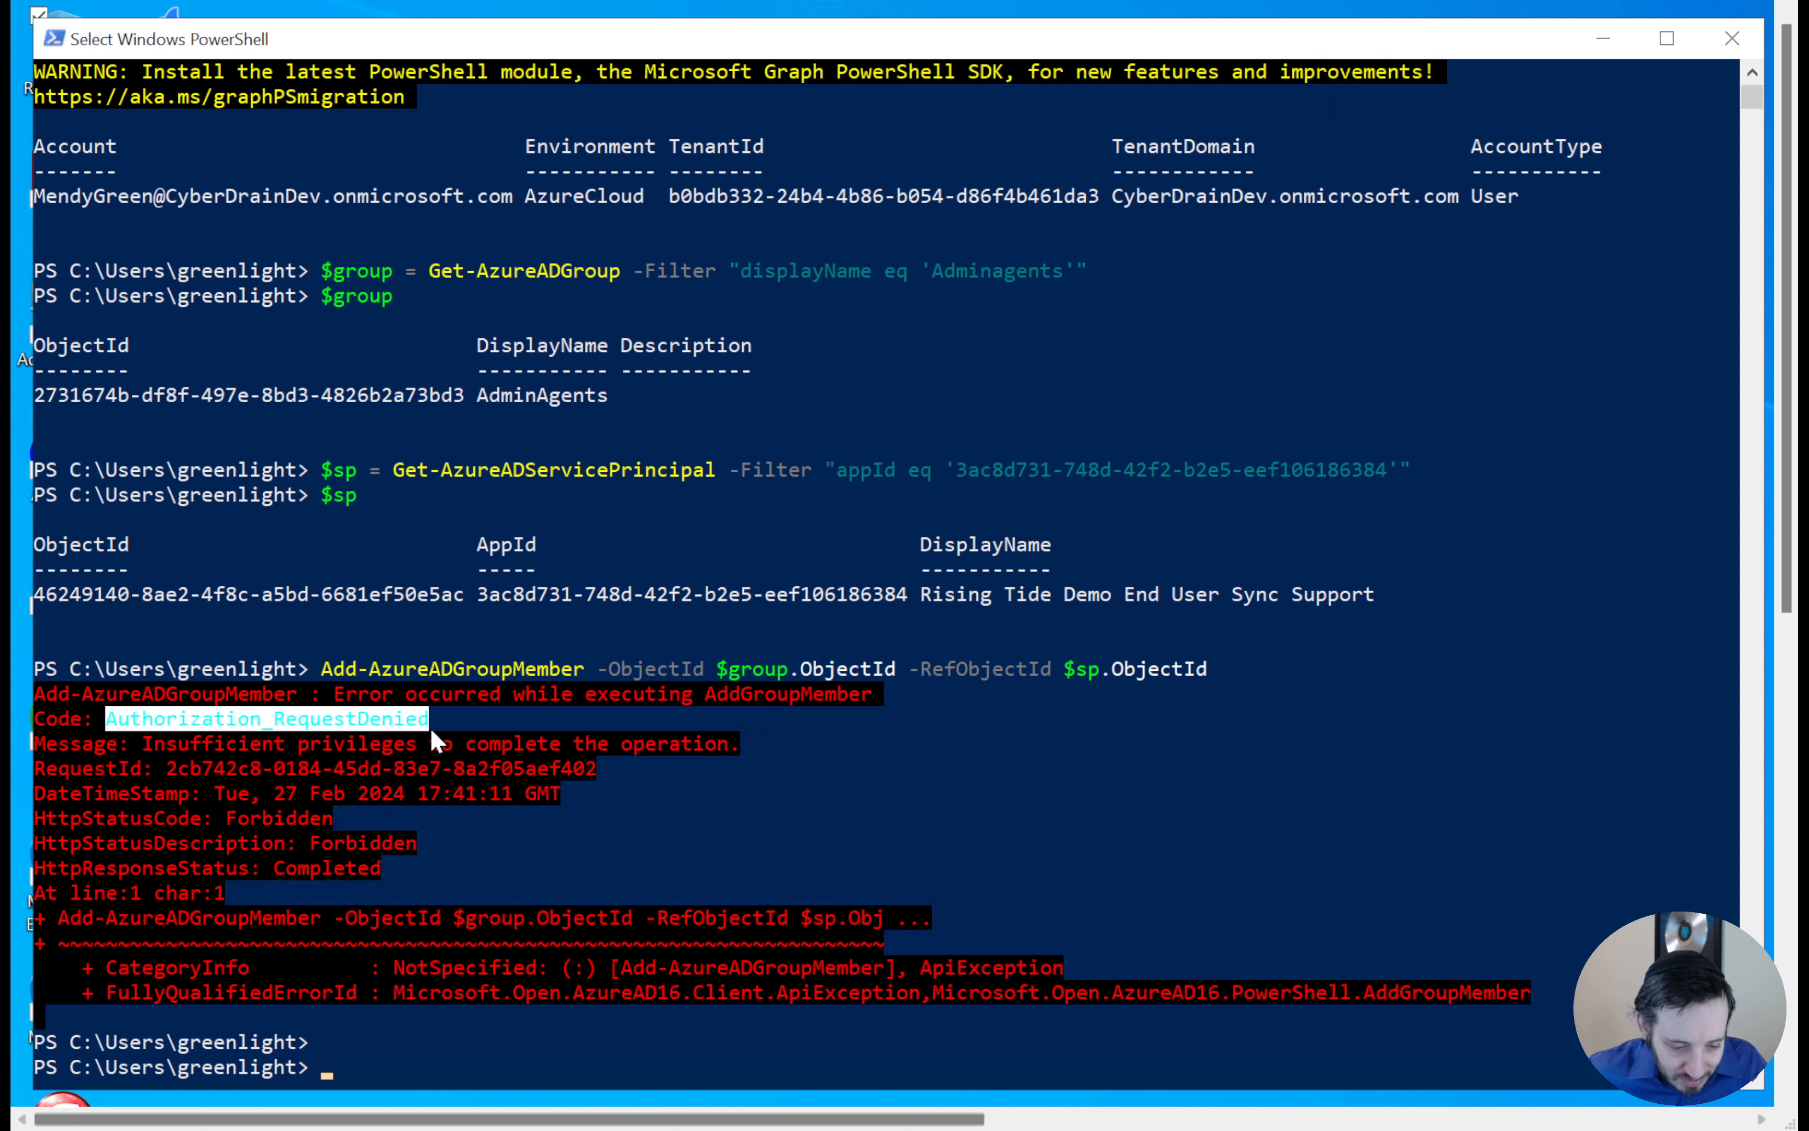
left_click_drag(143, 745, 723, 748)
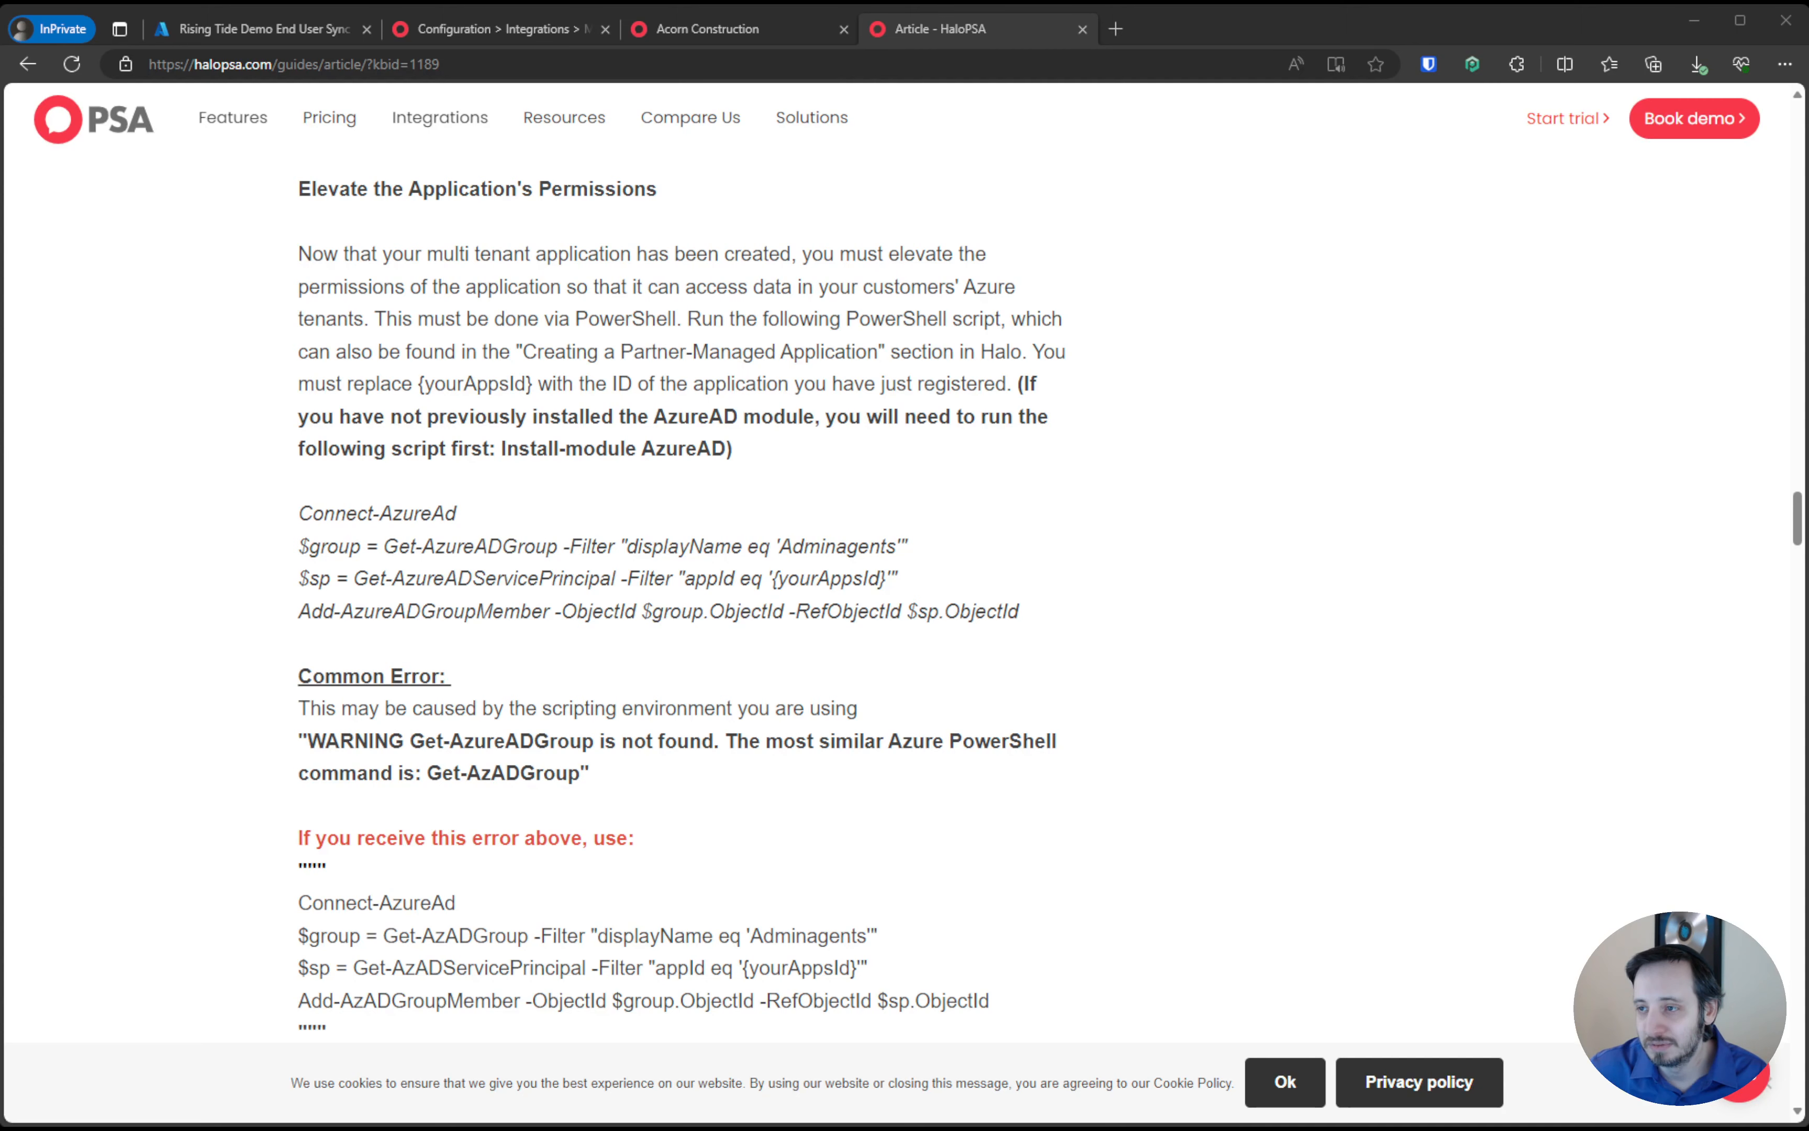
- Switch to the CyberDrain CSP integration and view its four Azure tenant-to-client mappings
key("ctrl+Tab")
key("ctrl+Tab")
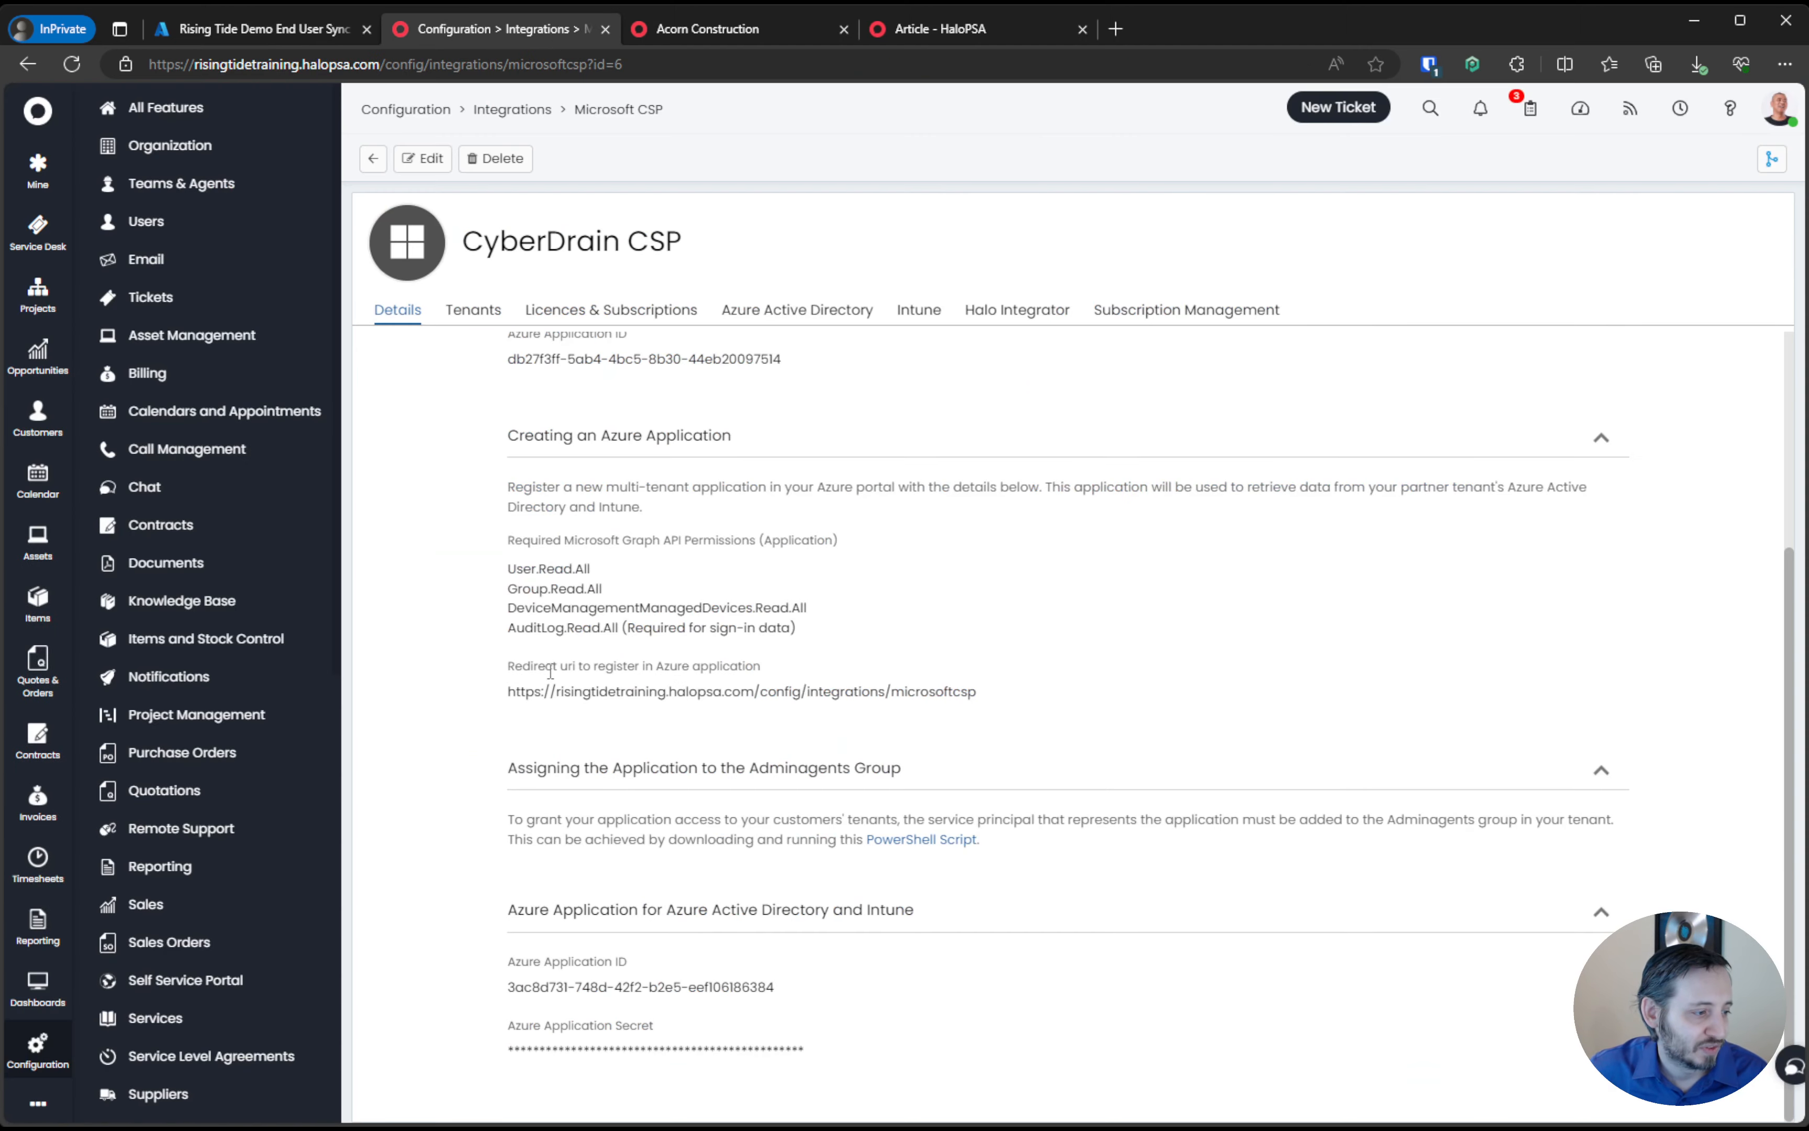
scroll(545, 542, "up", 1)
scroll(551, 592, "down", 1)
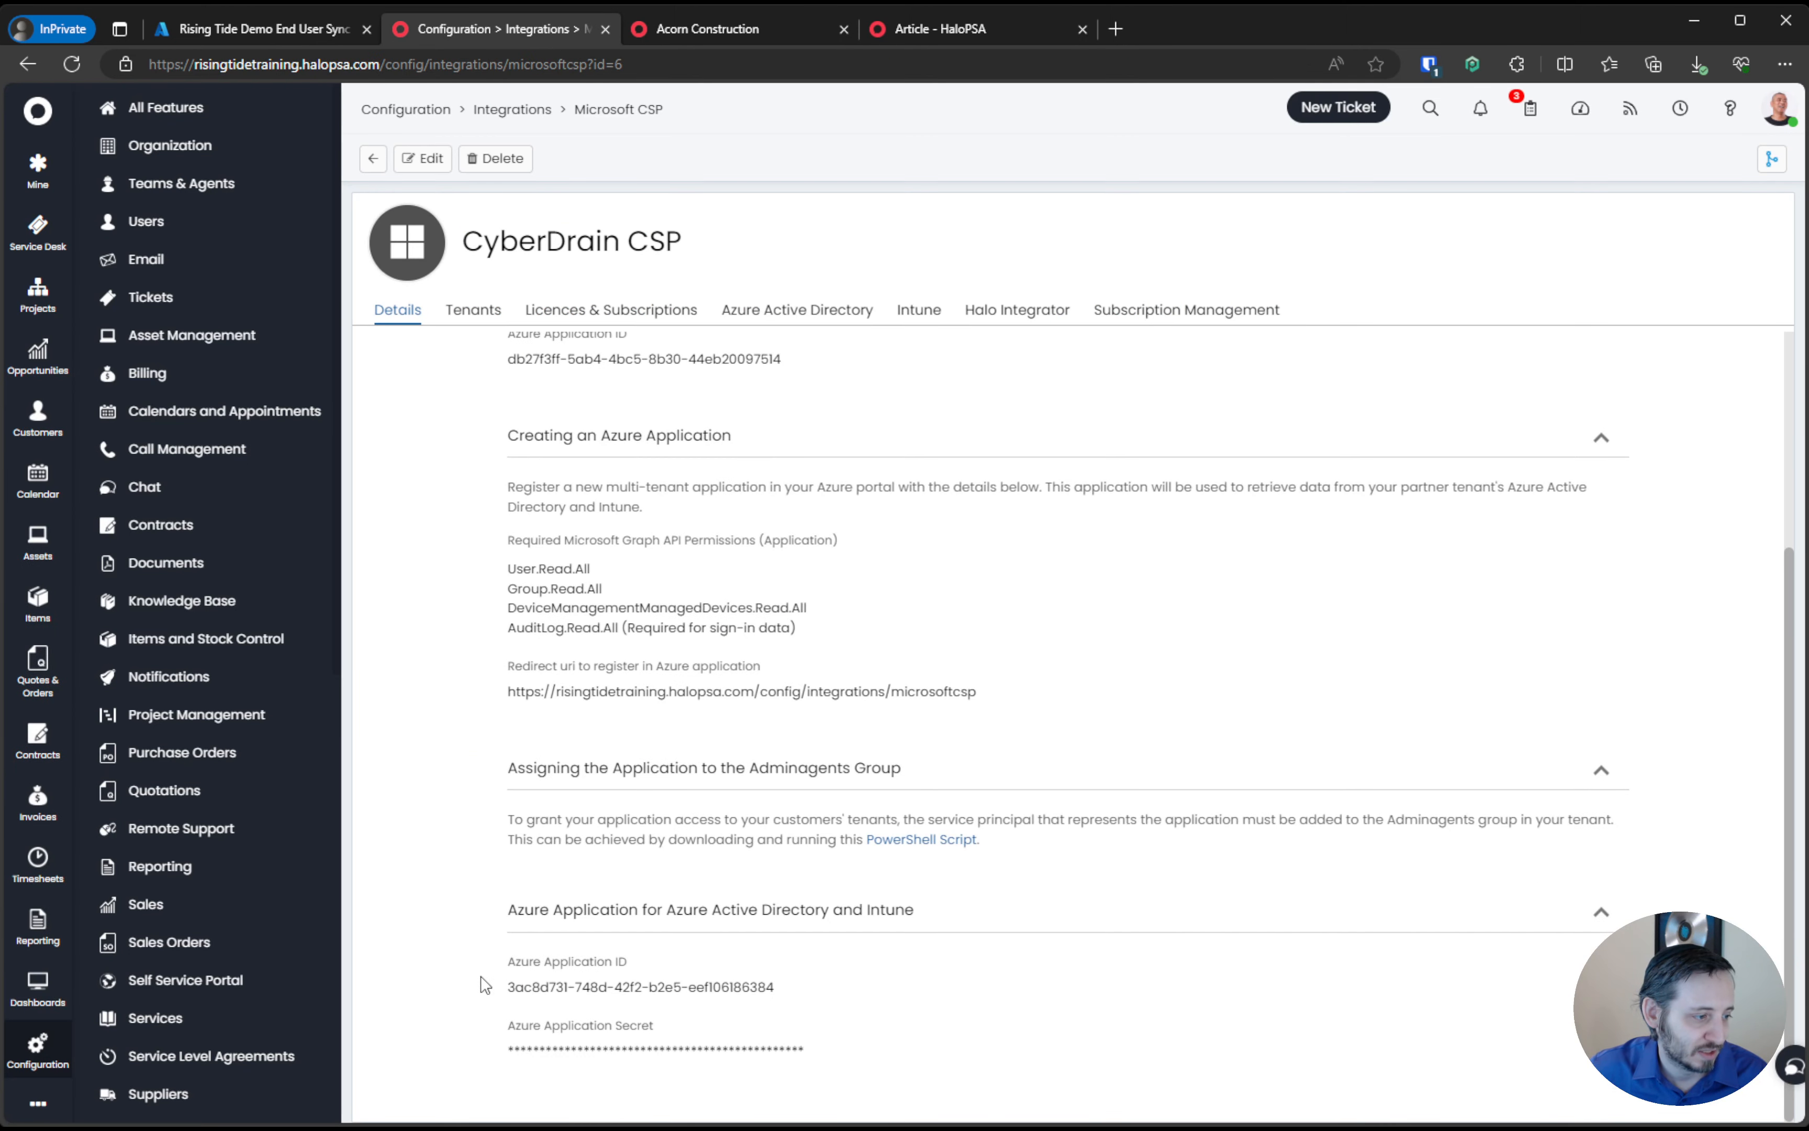
left_click_drag(479, 978, 942, 1069)
scroll(531, 754, "up", 3)
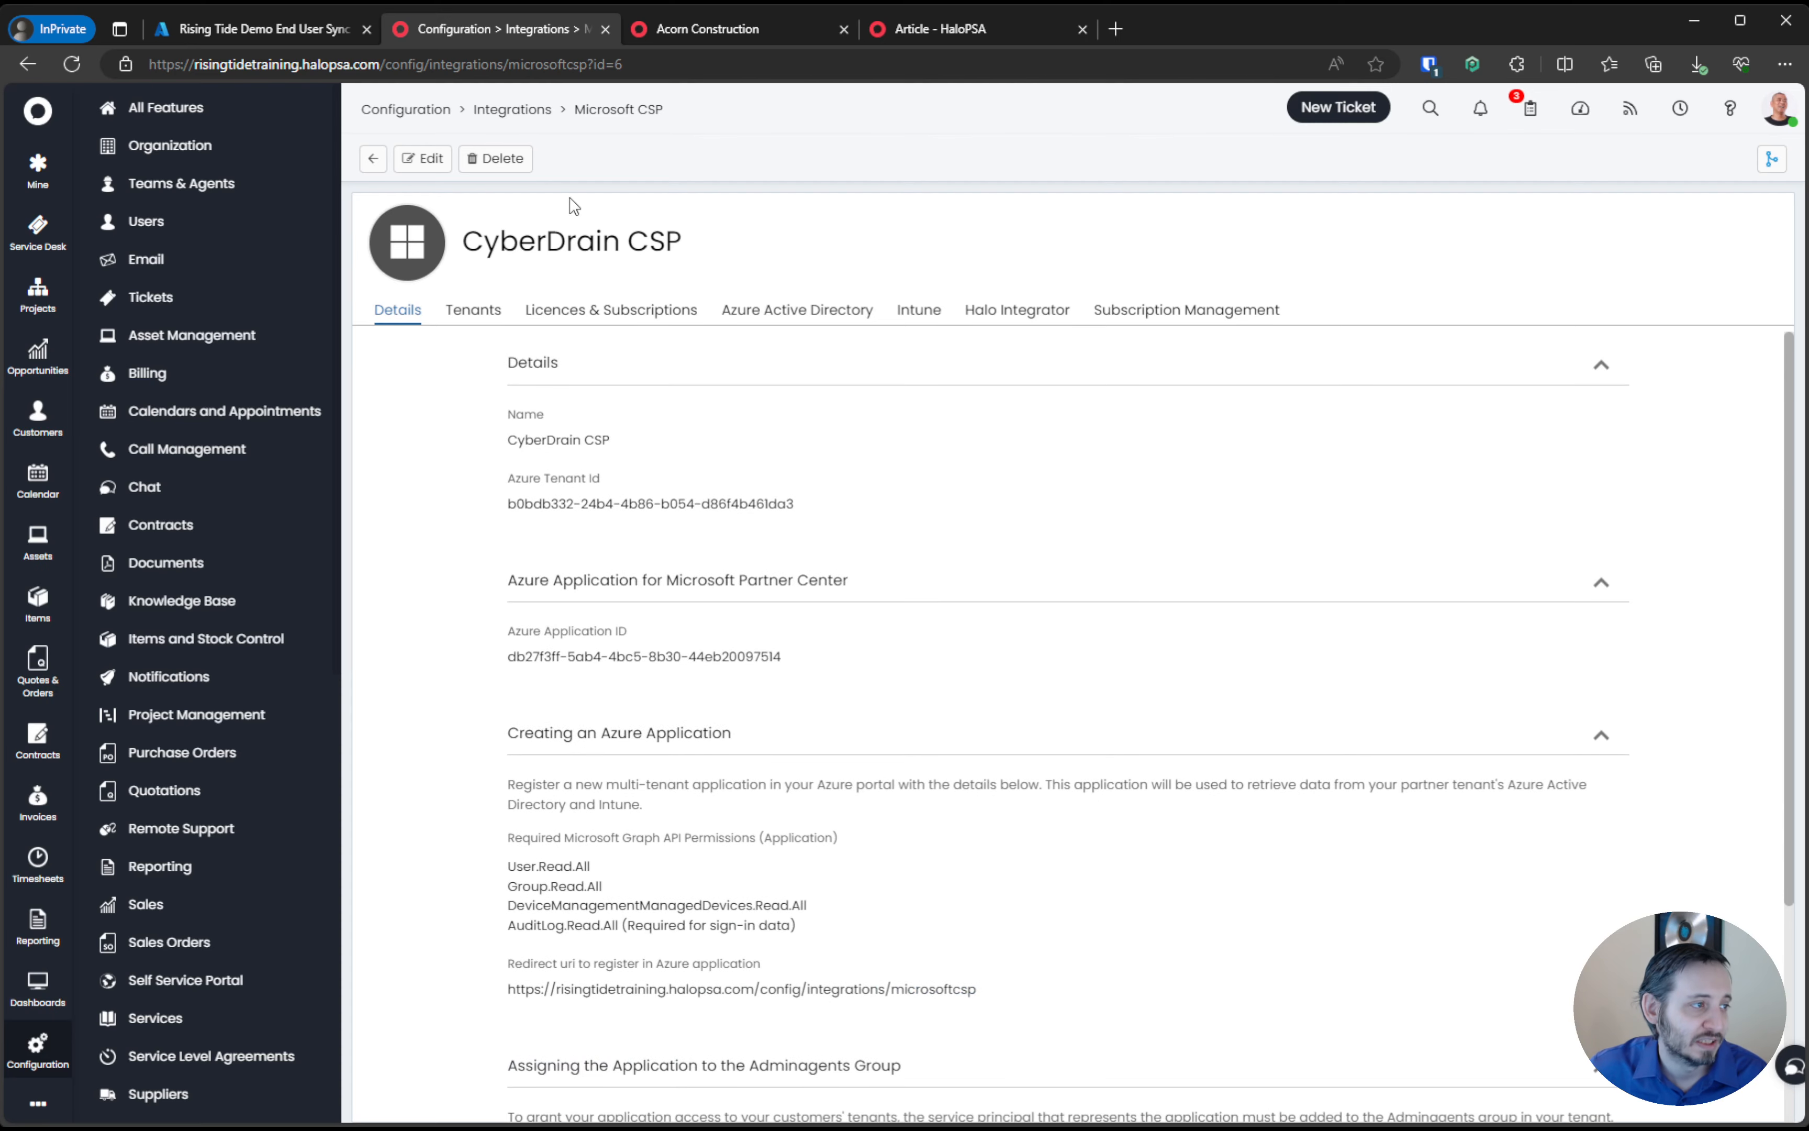
left_click(476, 311)
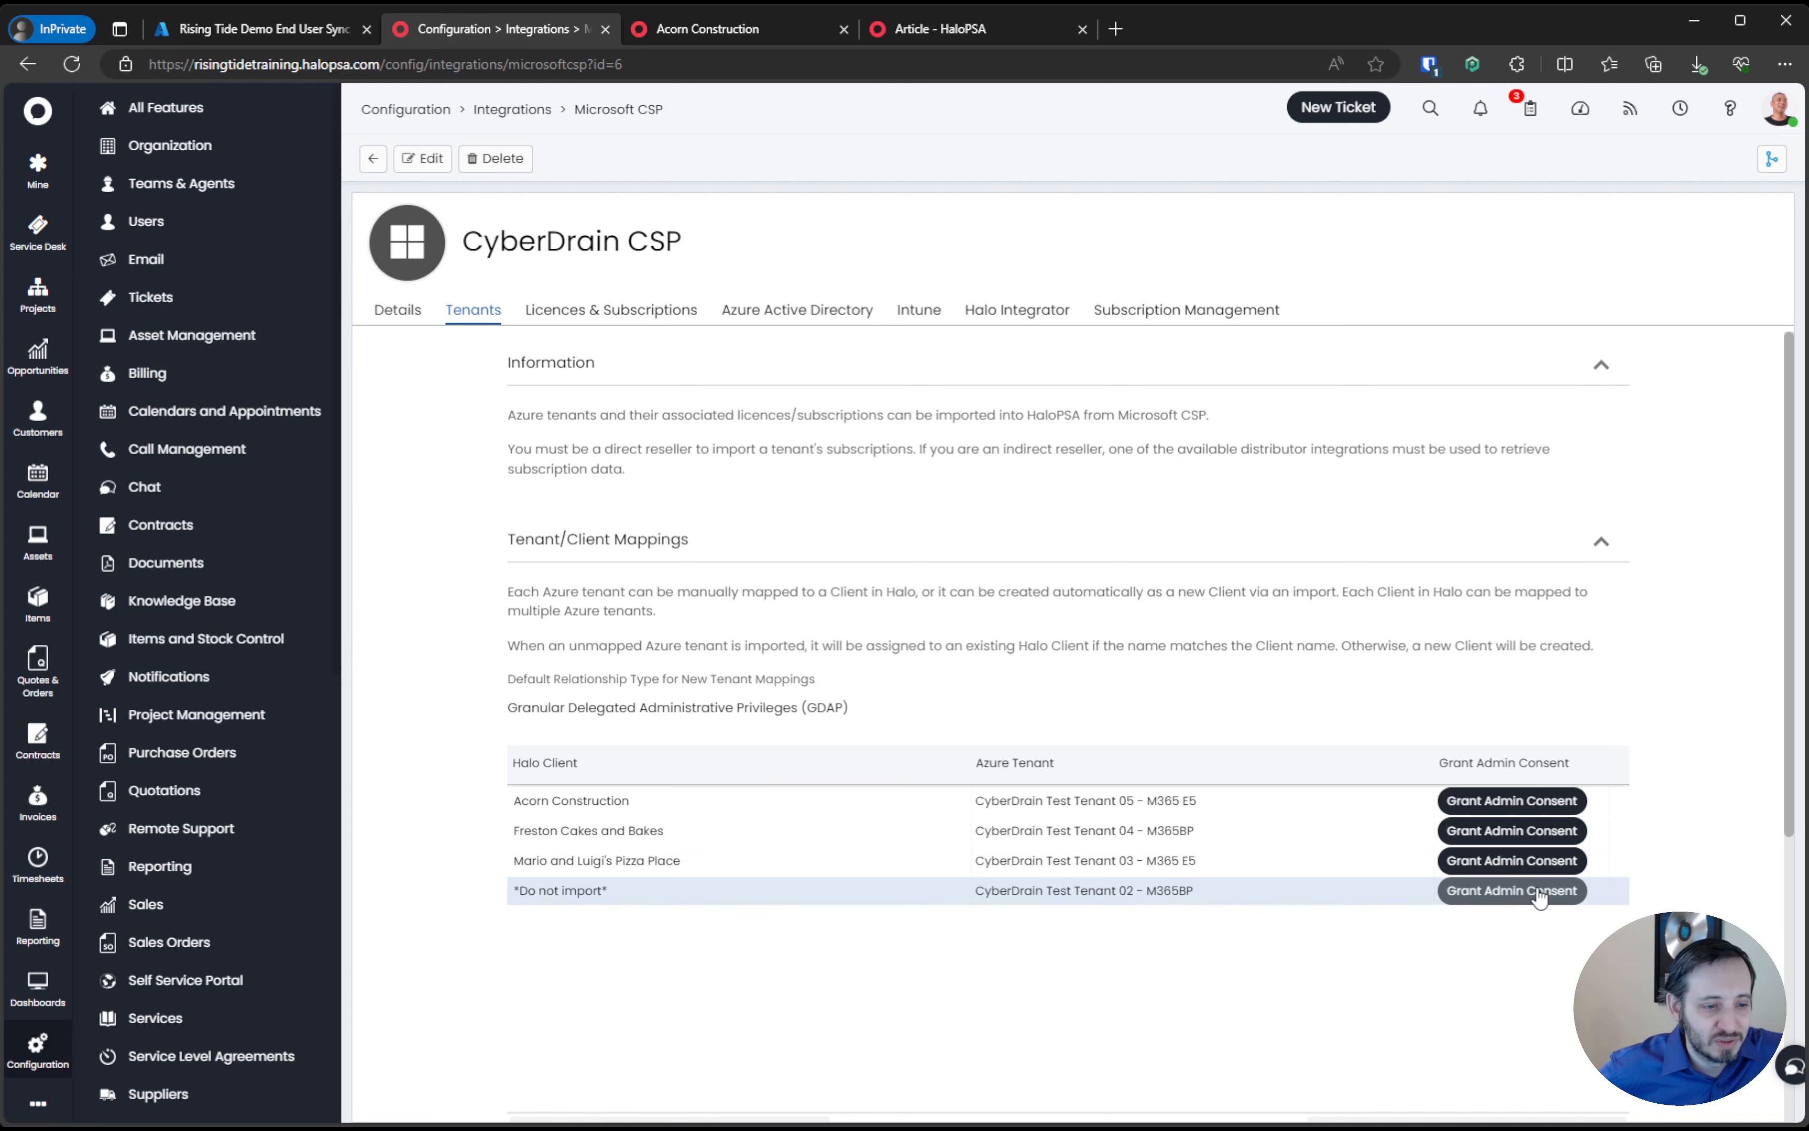
left_click(1529, 803)
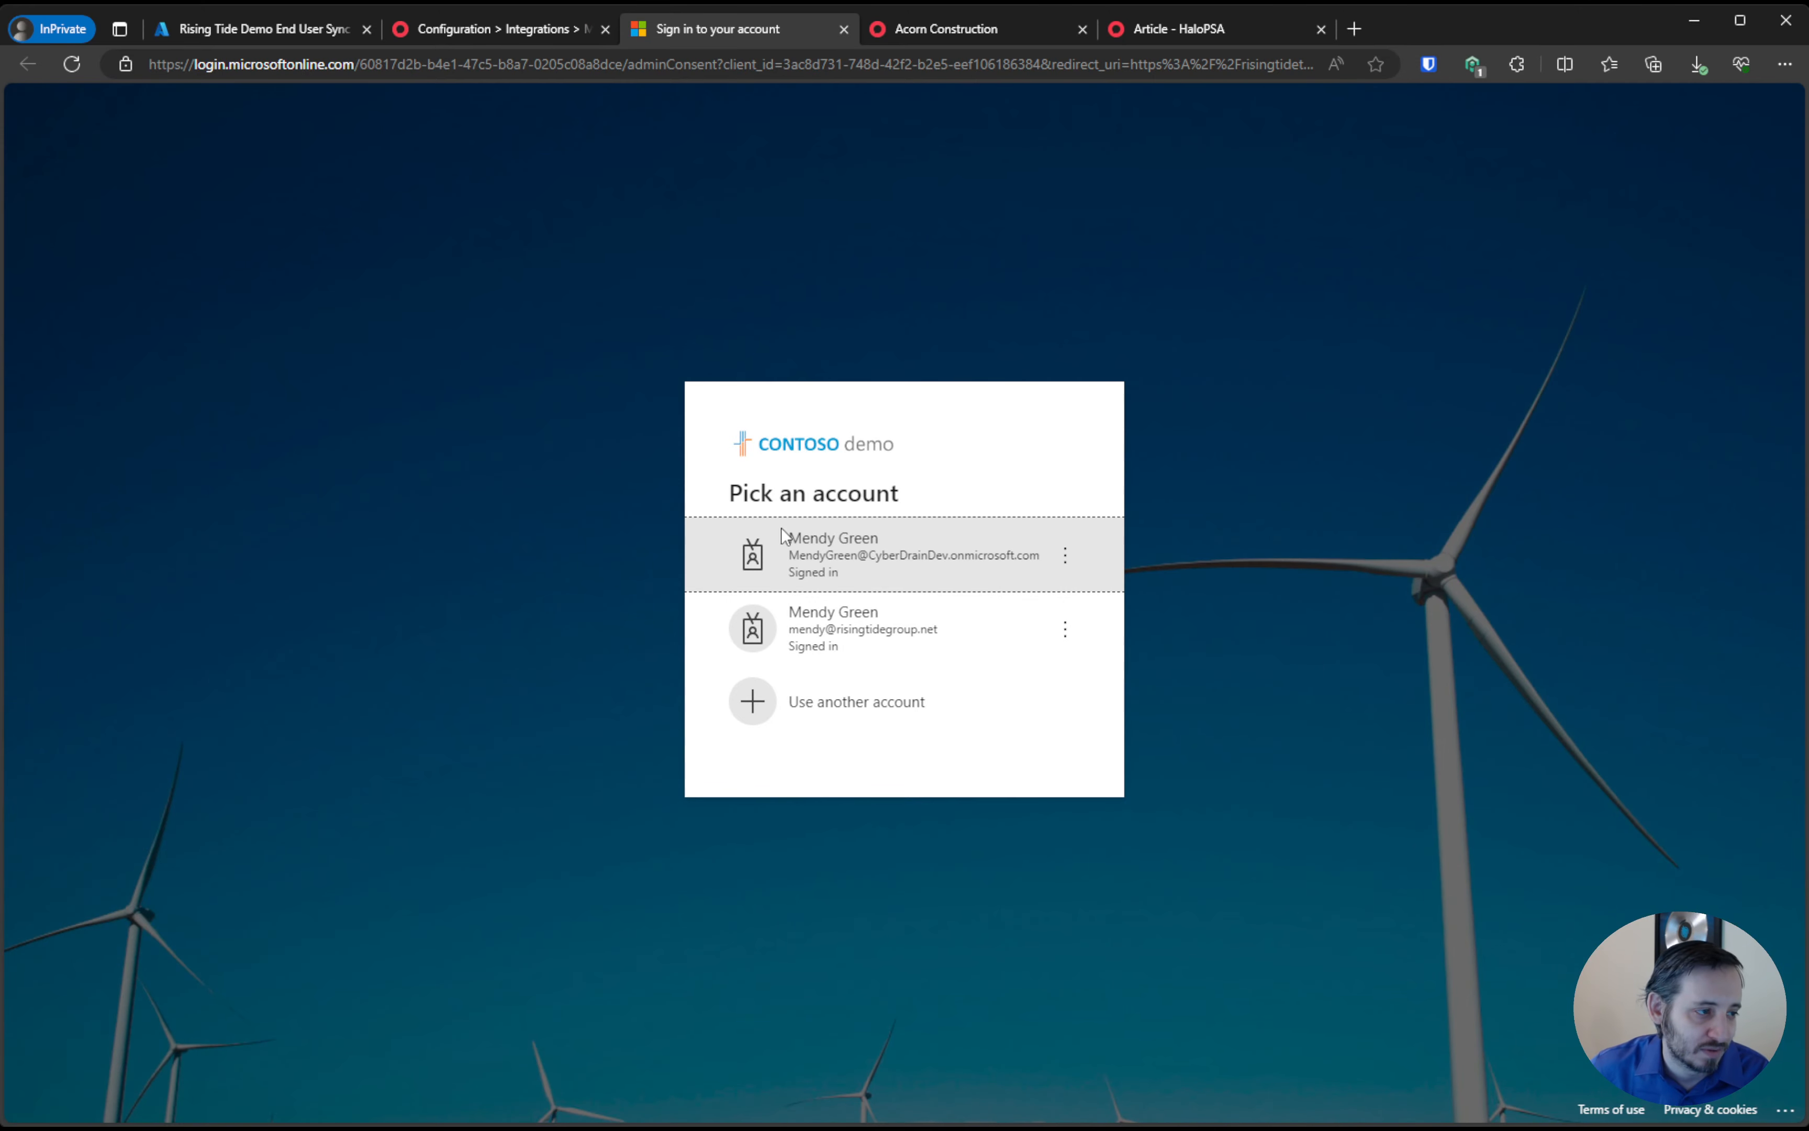
left_click(524, 28)
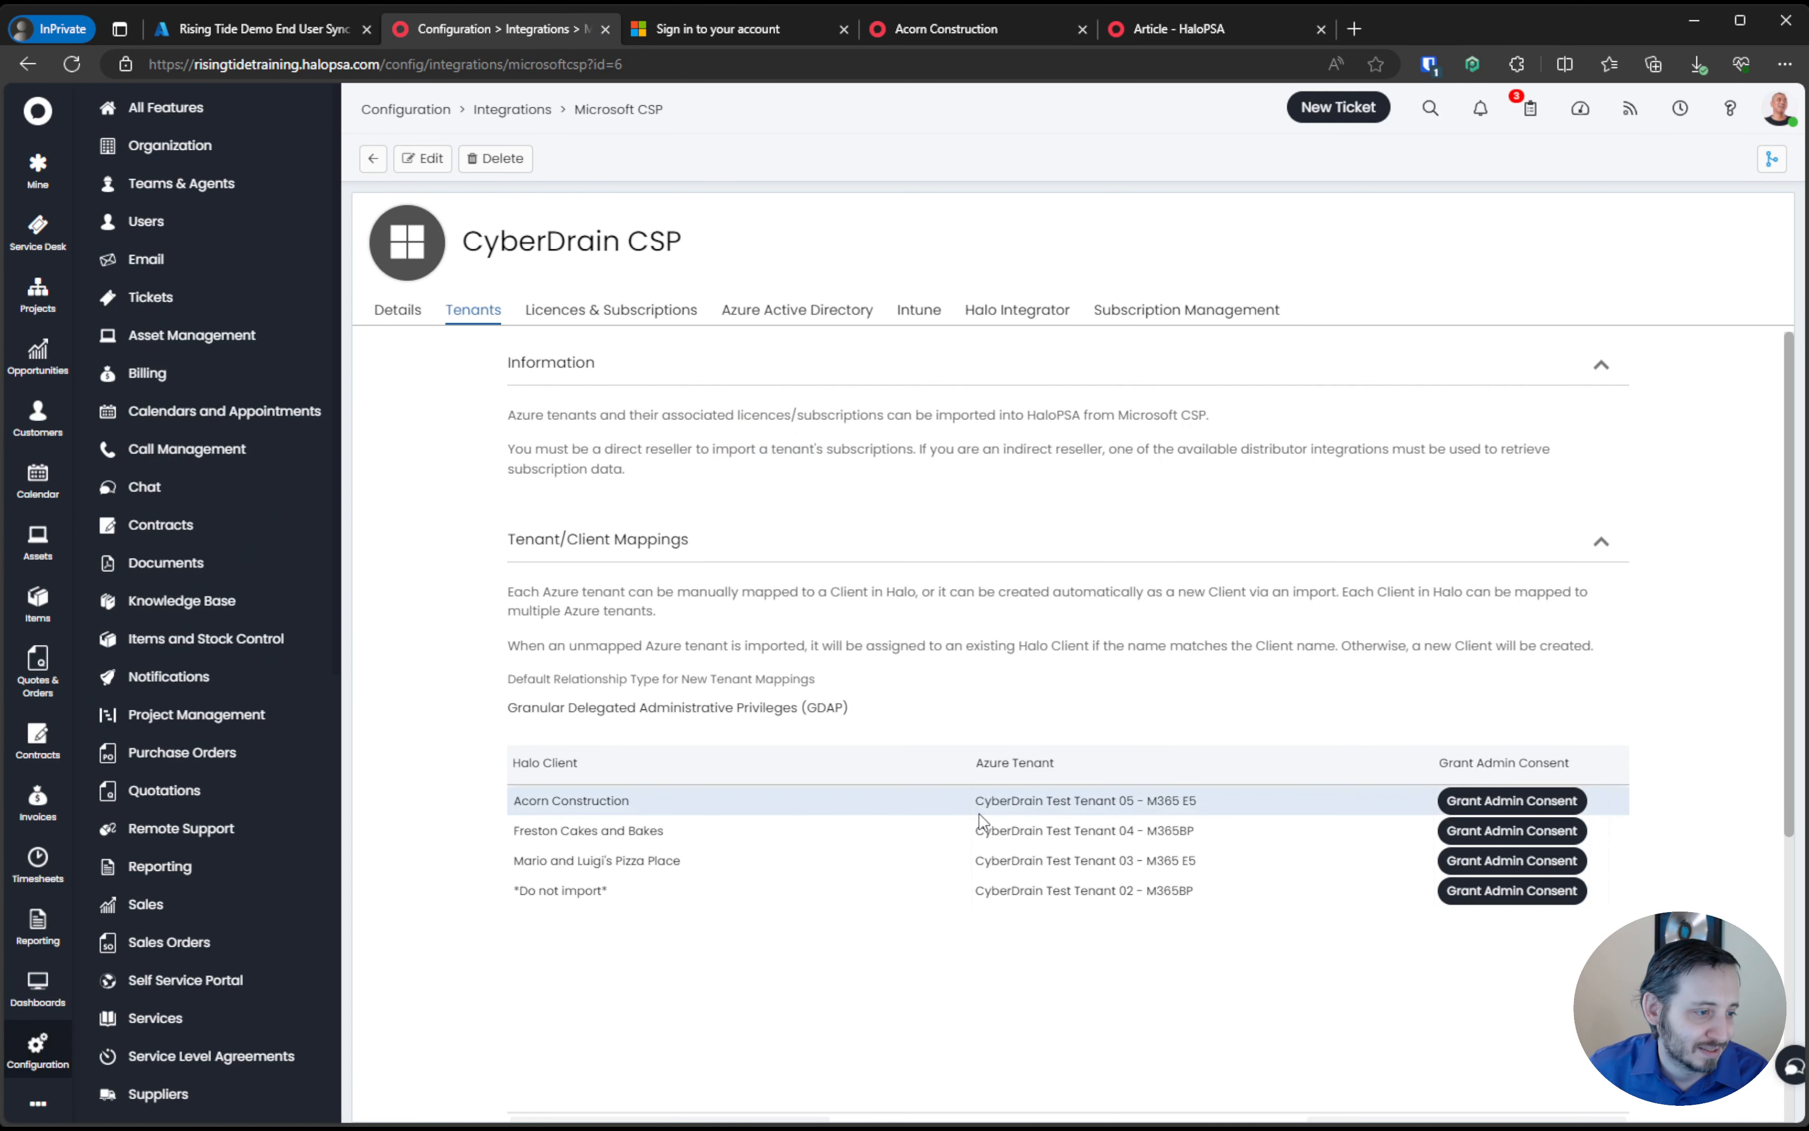
left_click_drag(1198, 802, 943, 810)
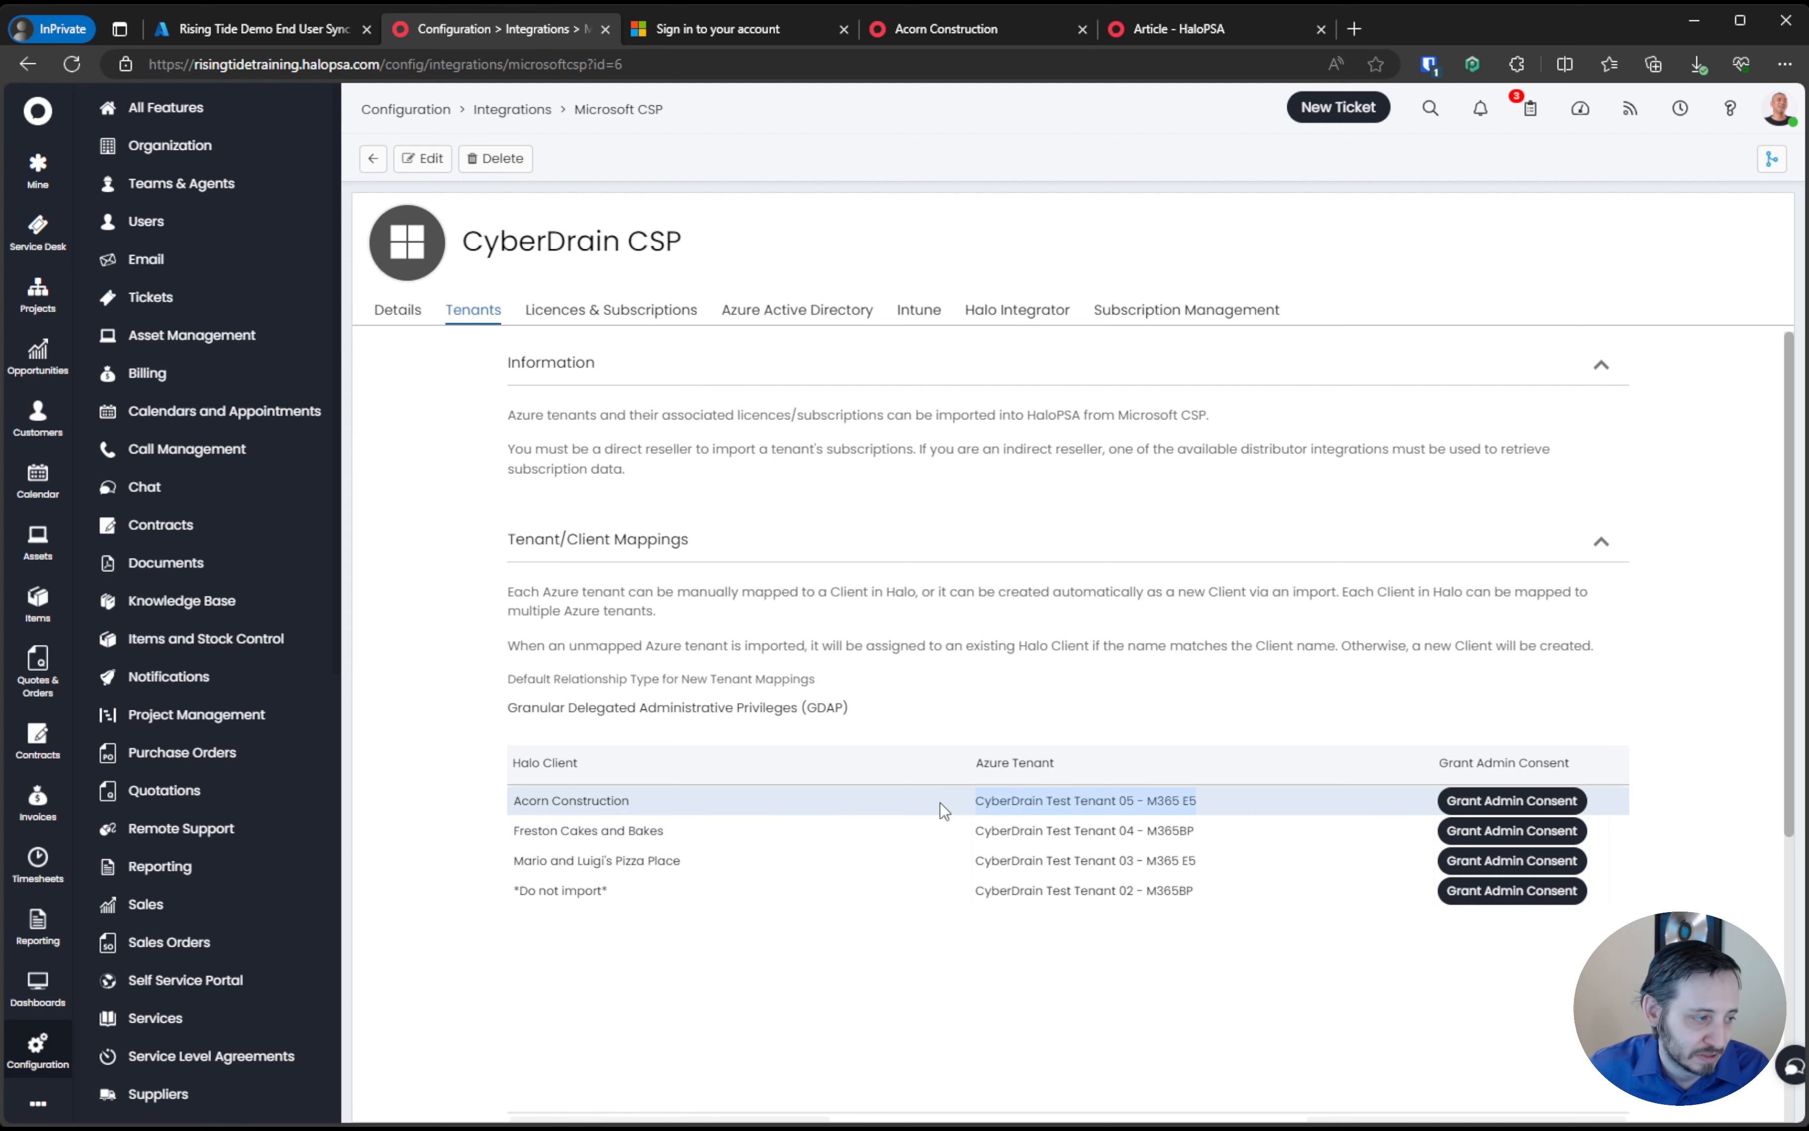
left_click(752, 33)
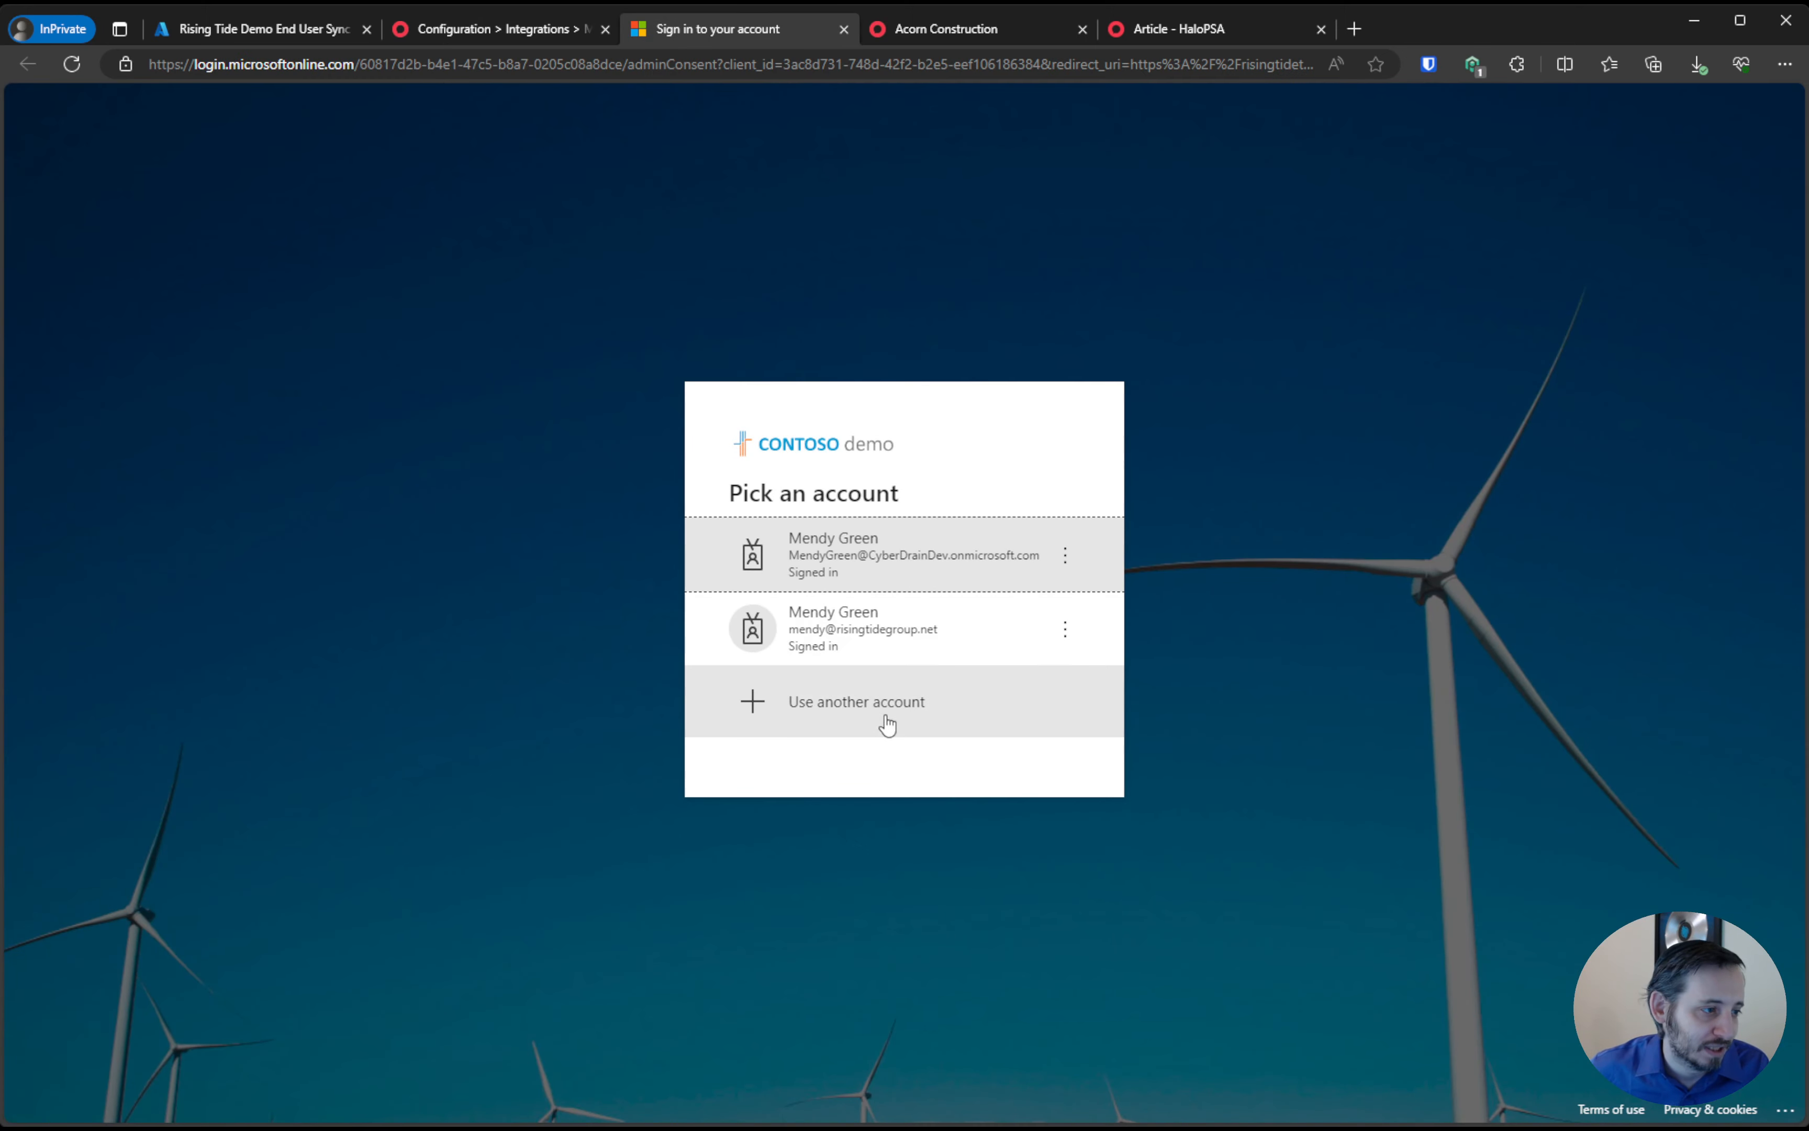
left_click(524, 29)
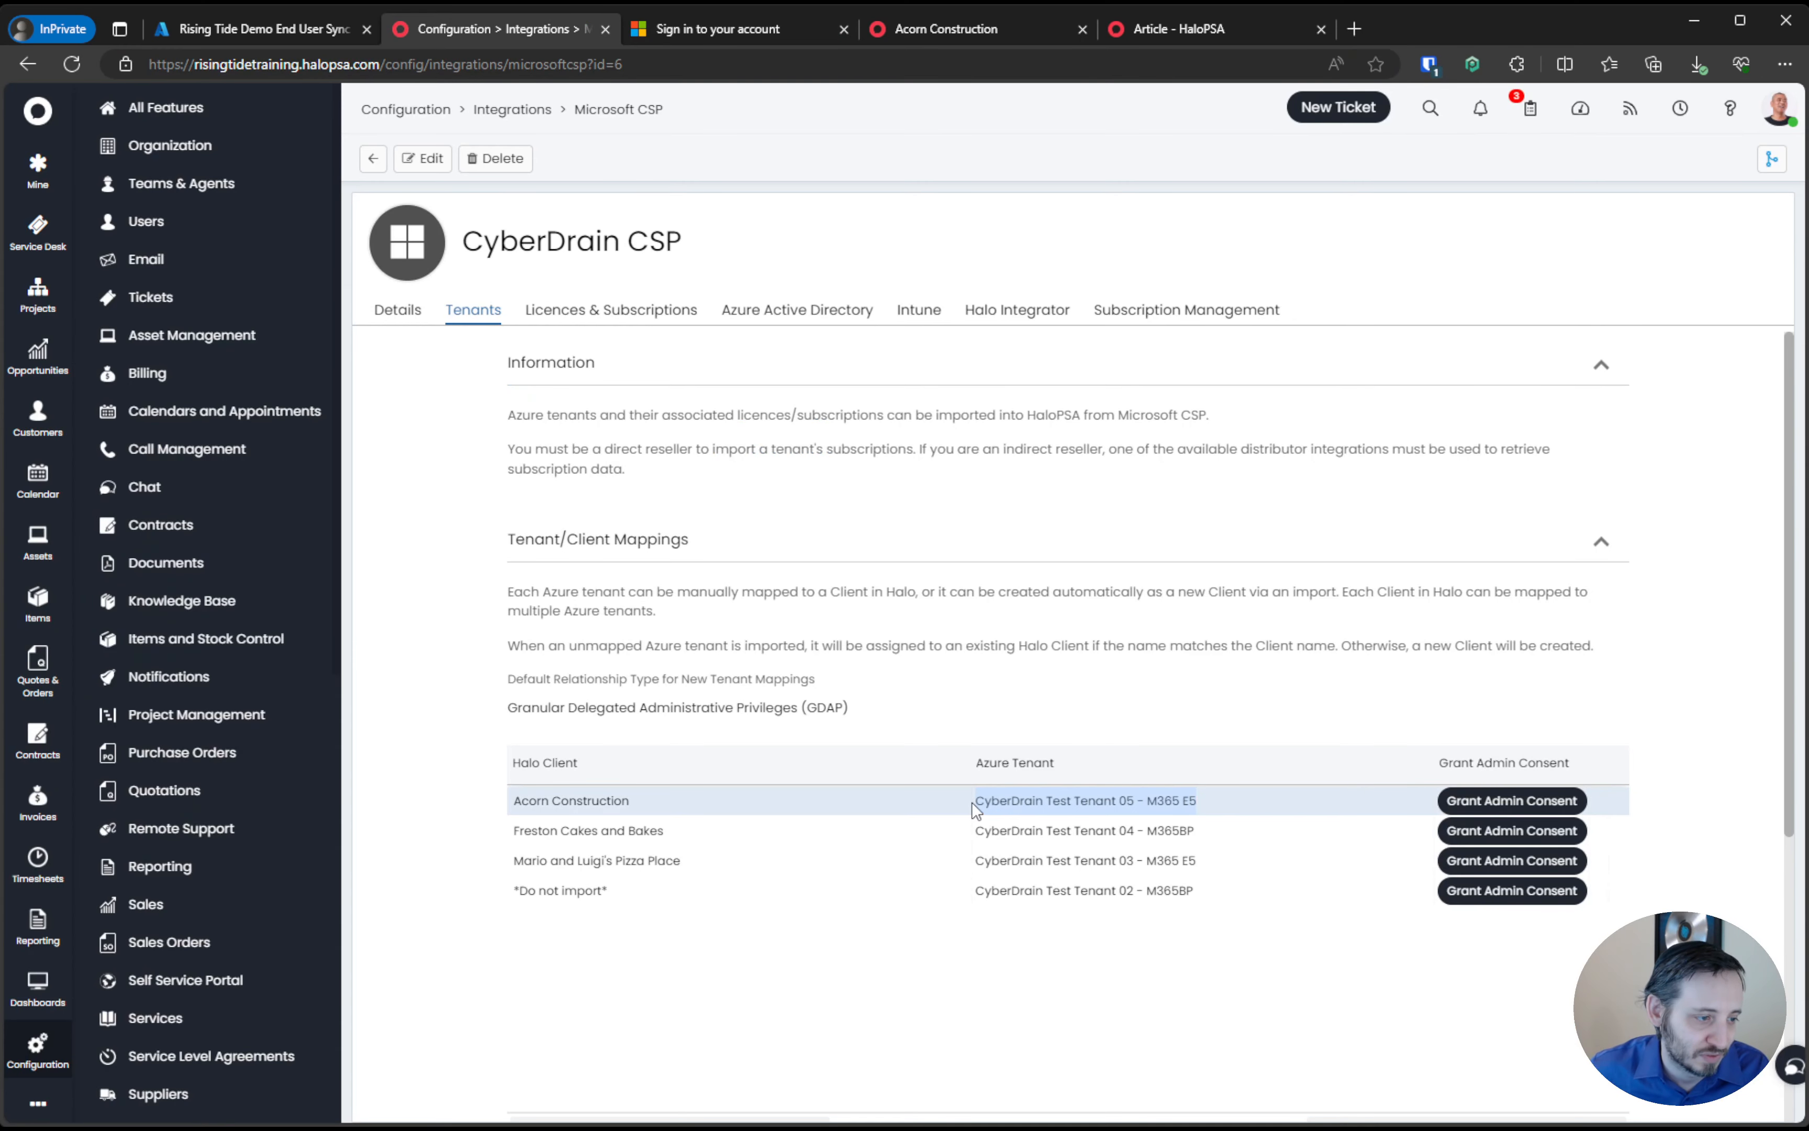
left_click(778, 43)
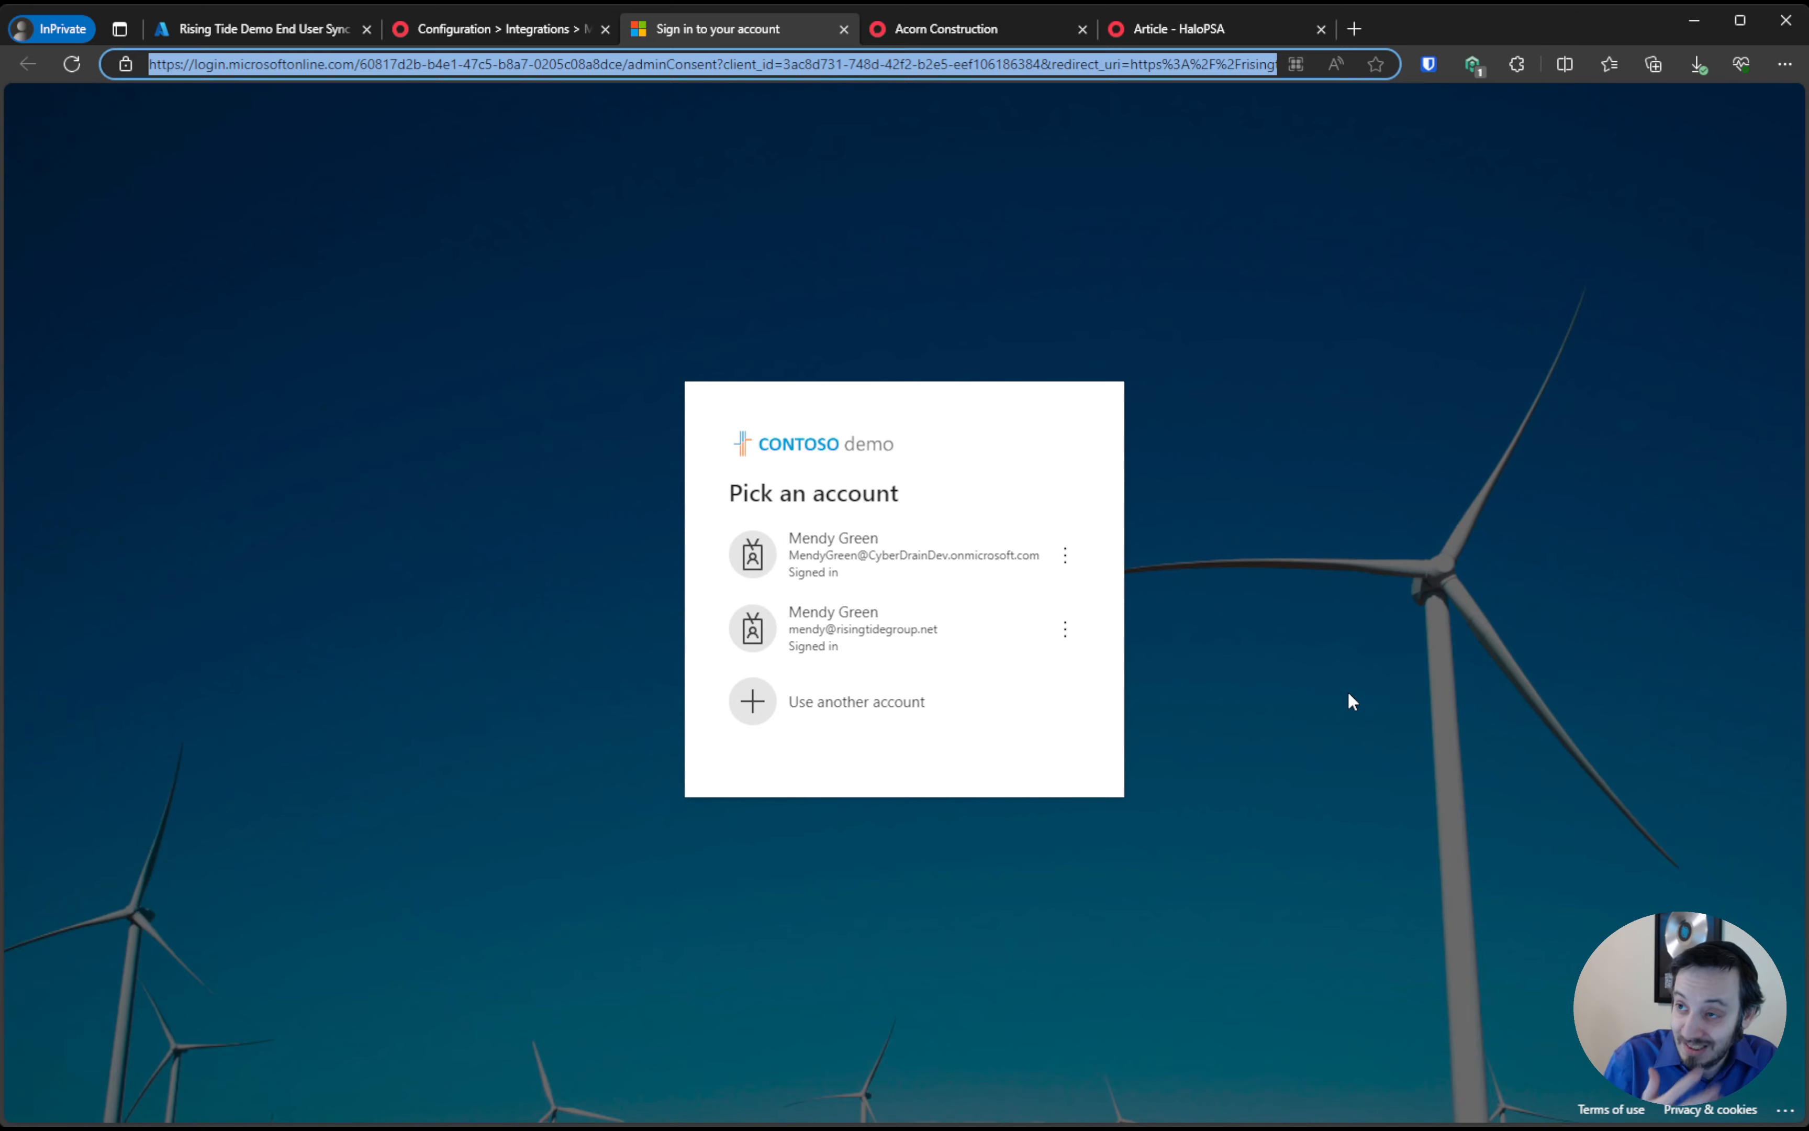
left_click(497, 32)
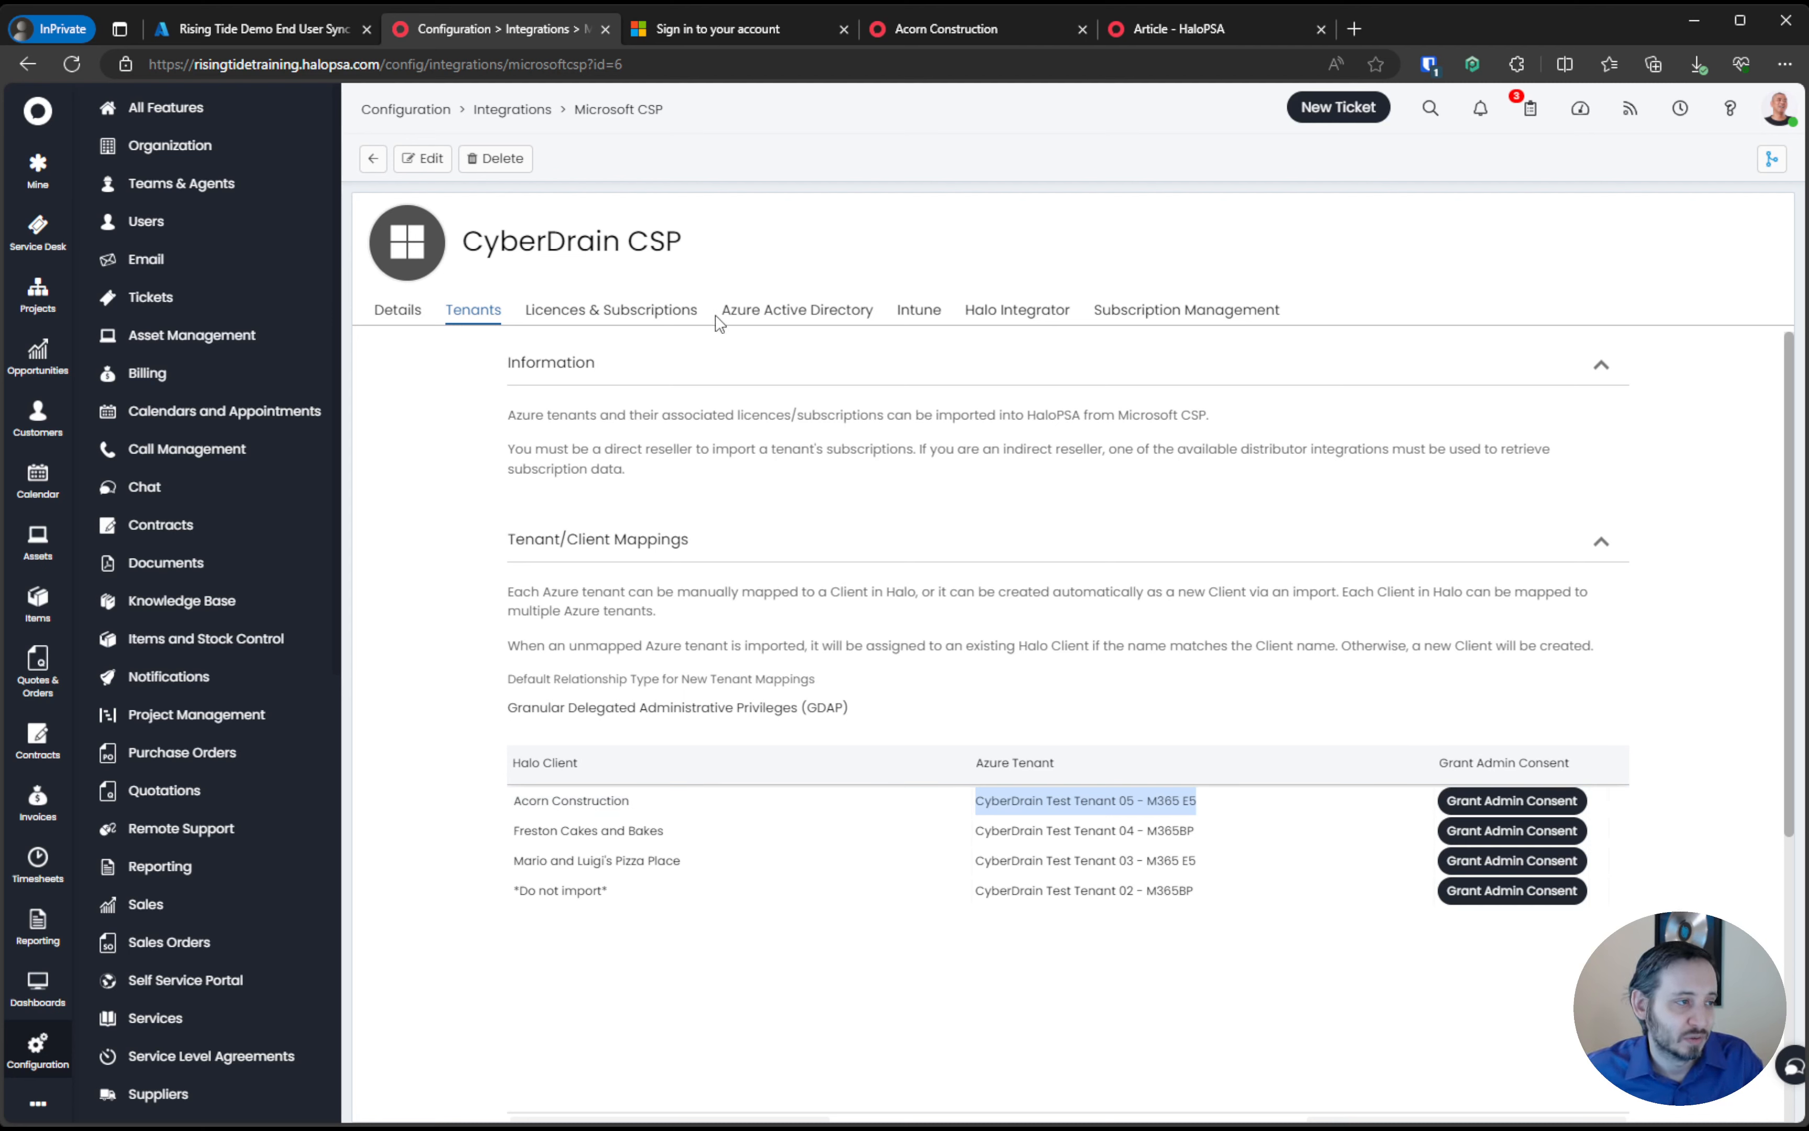
- Generate Azure Active Directory site mappings for the clients with tenants and save them
left_click(760, 314)
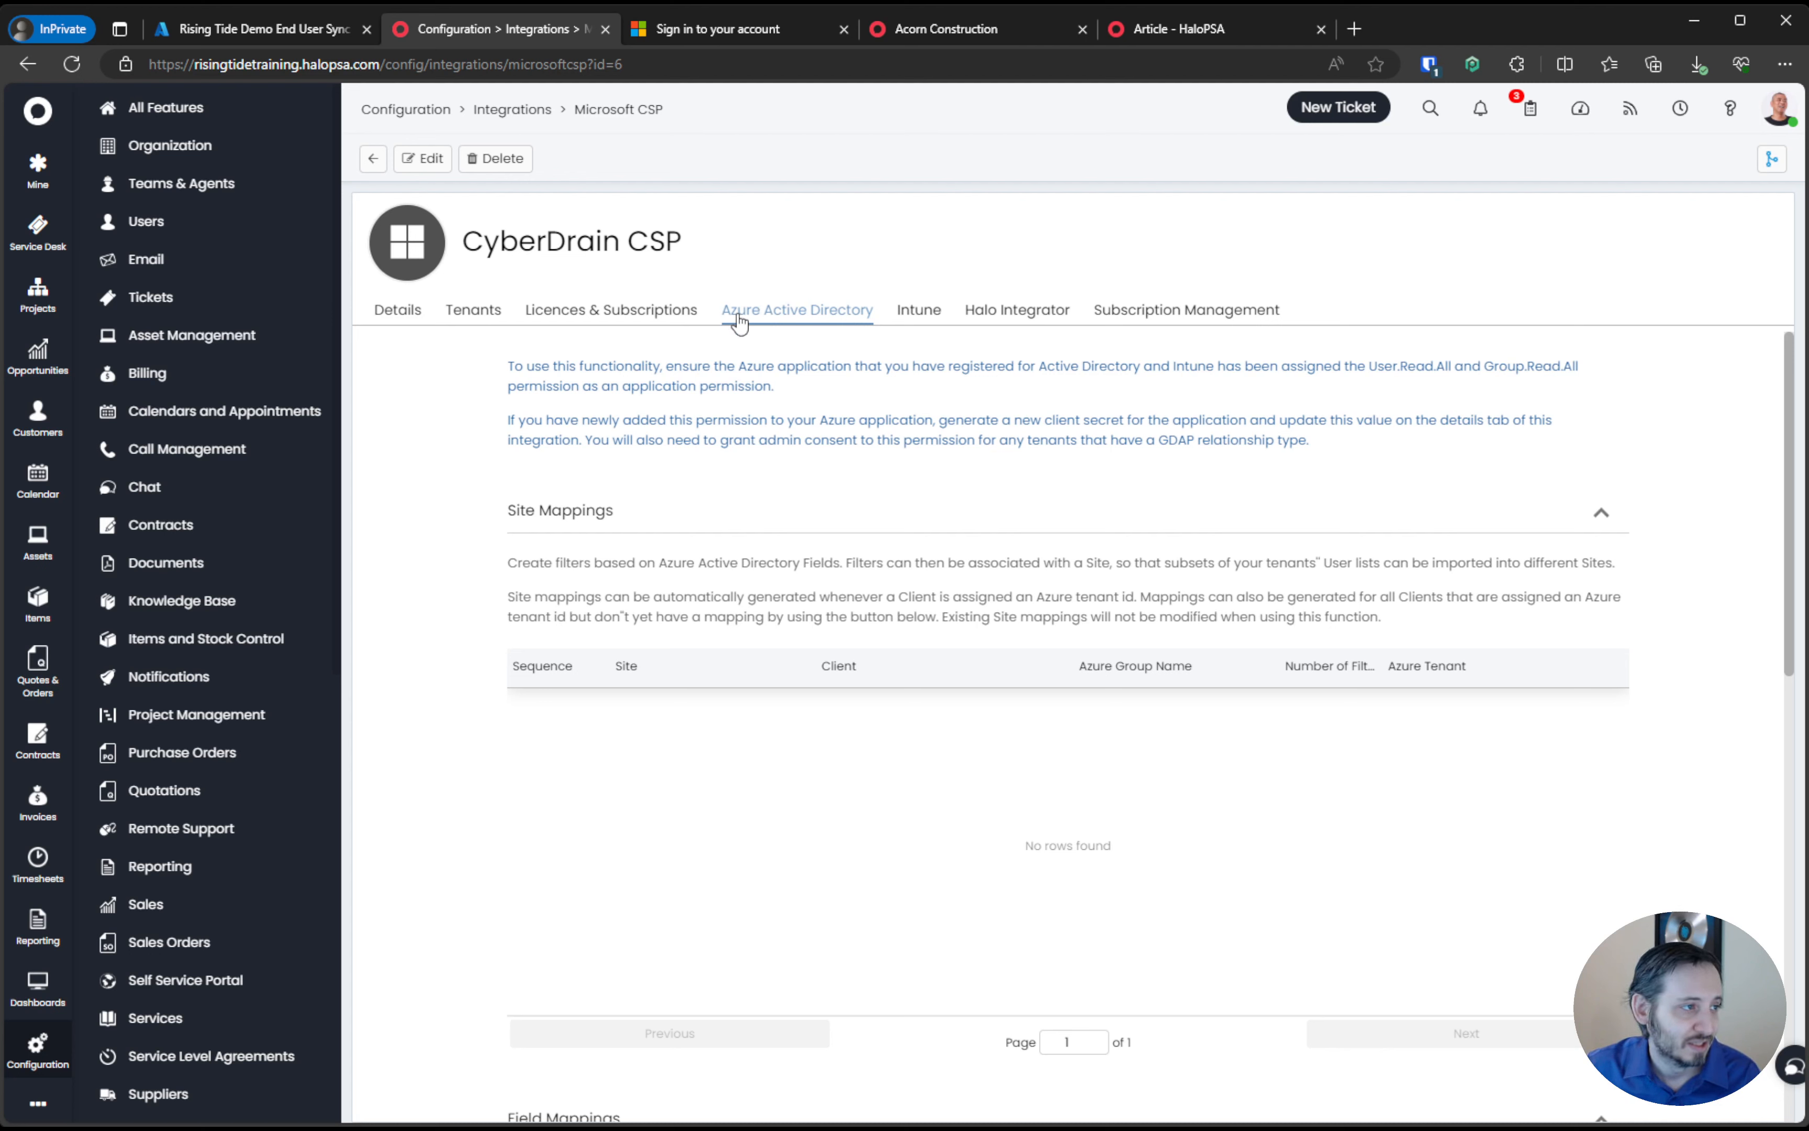
left_click(423, 159)
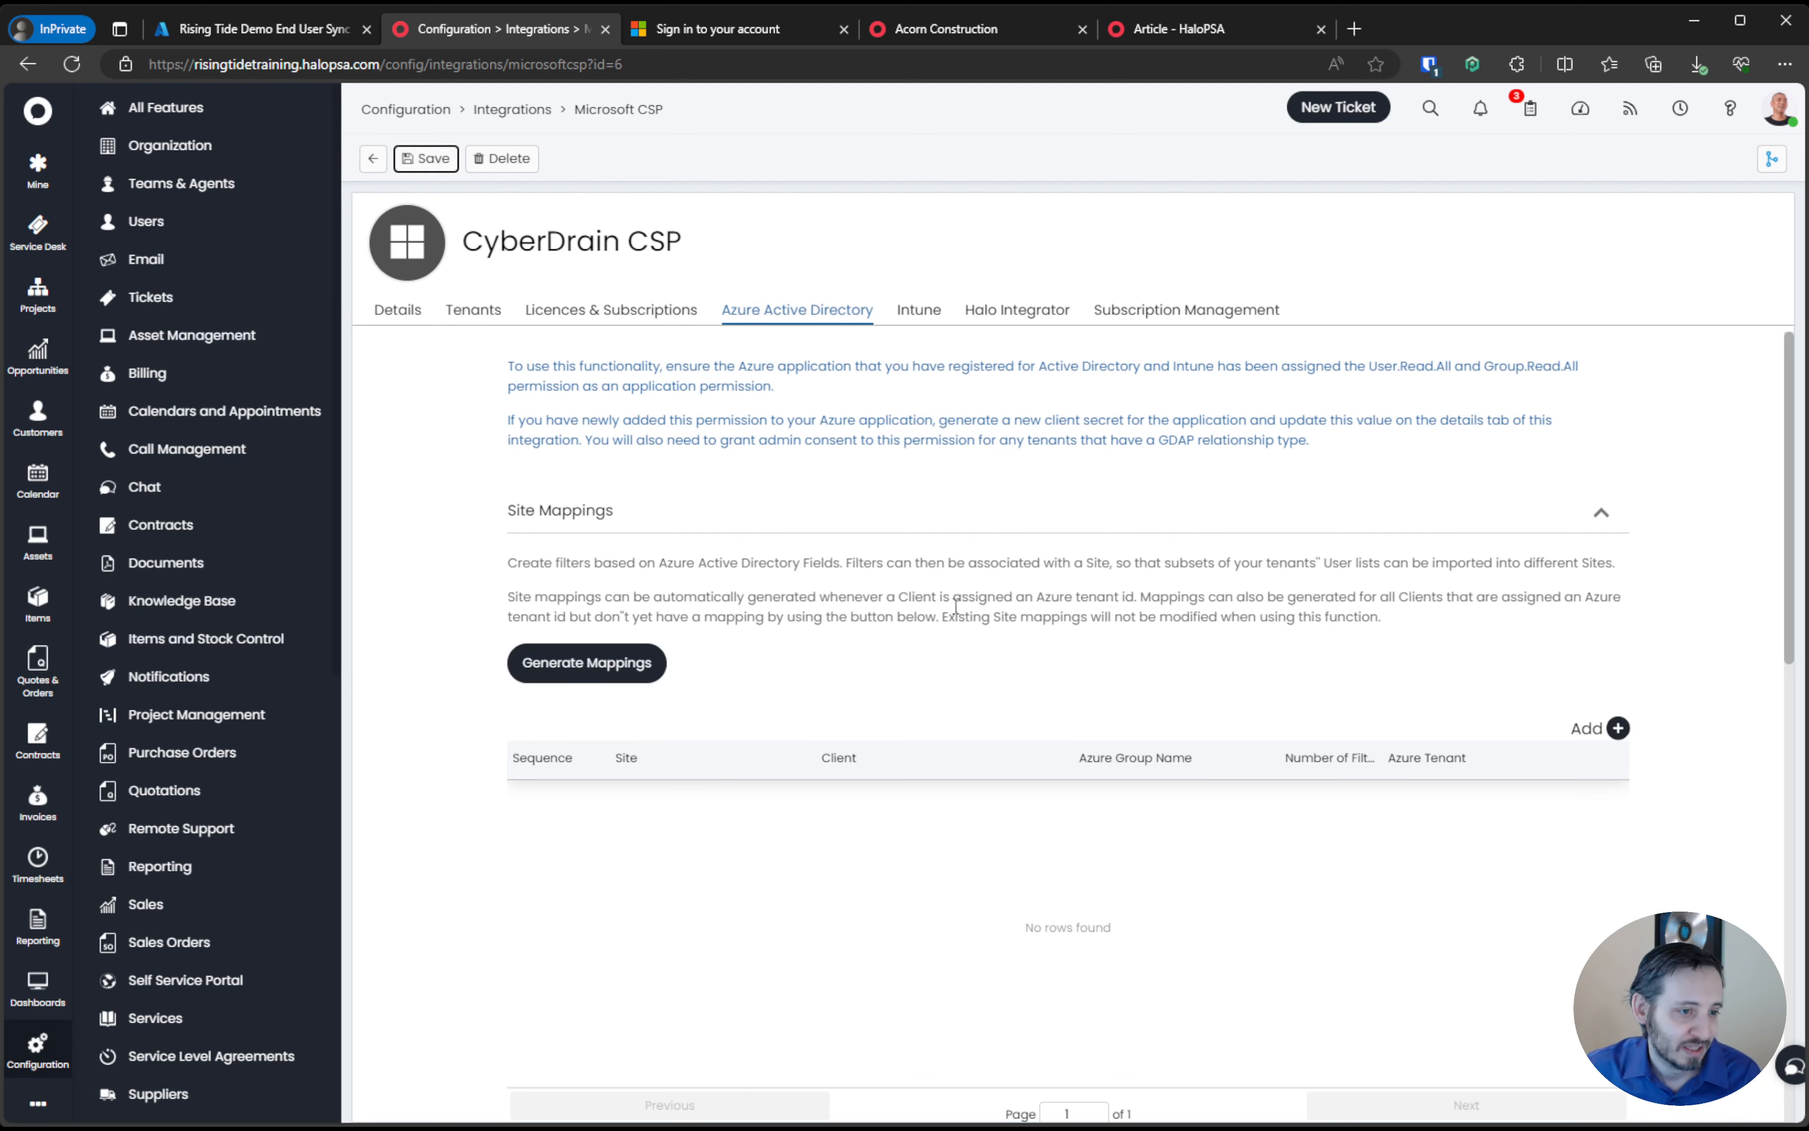
left_click(623, 680)
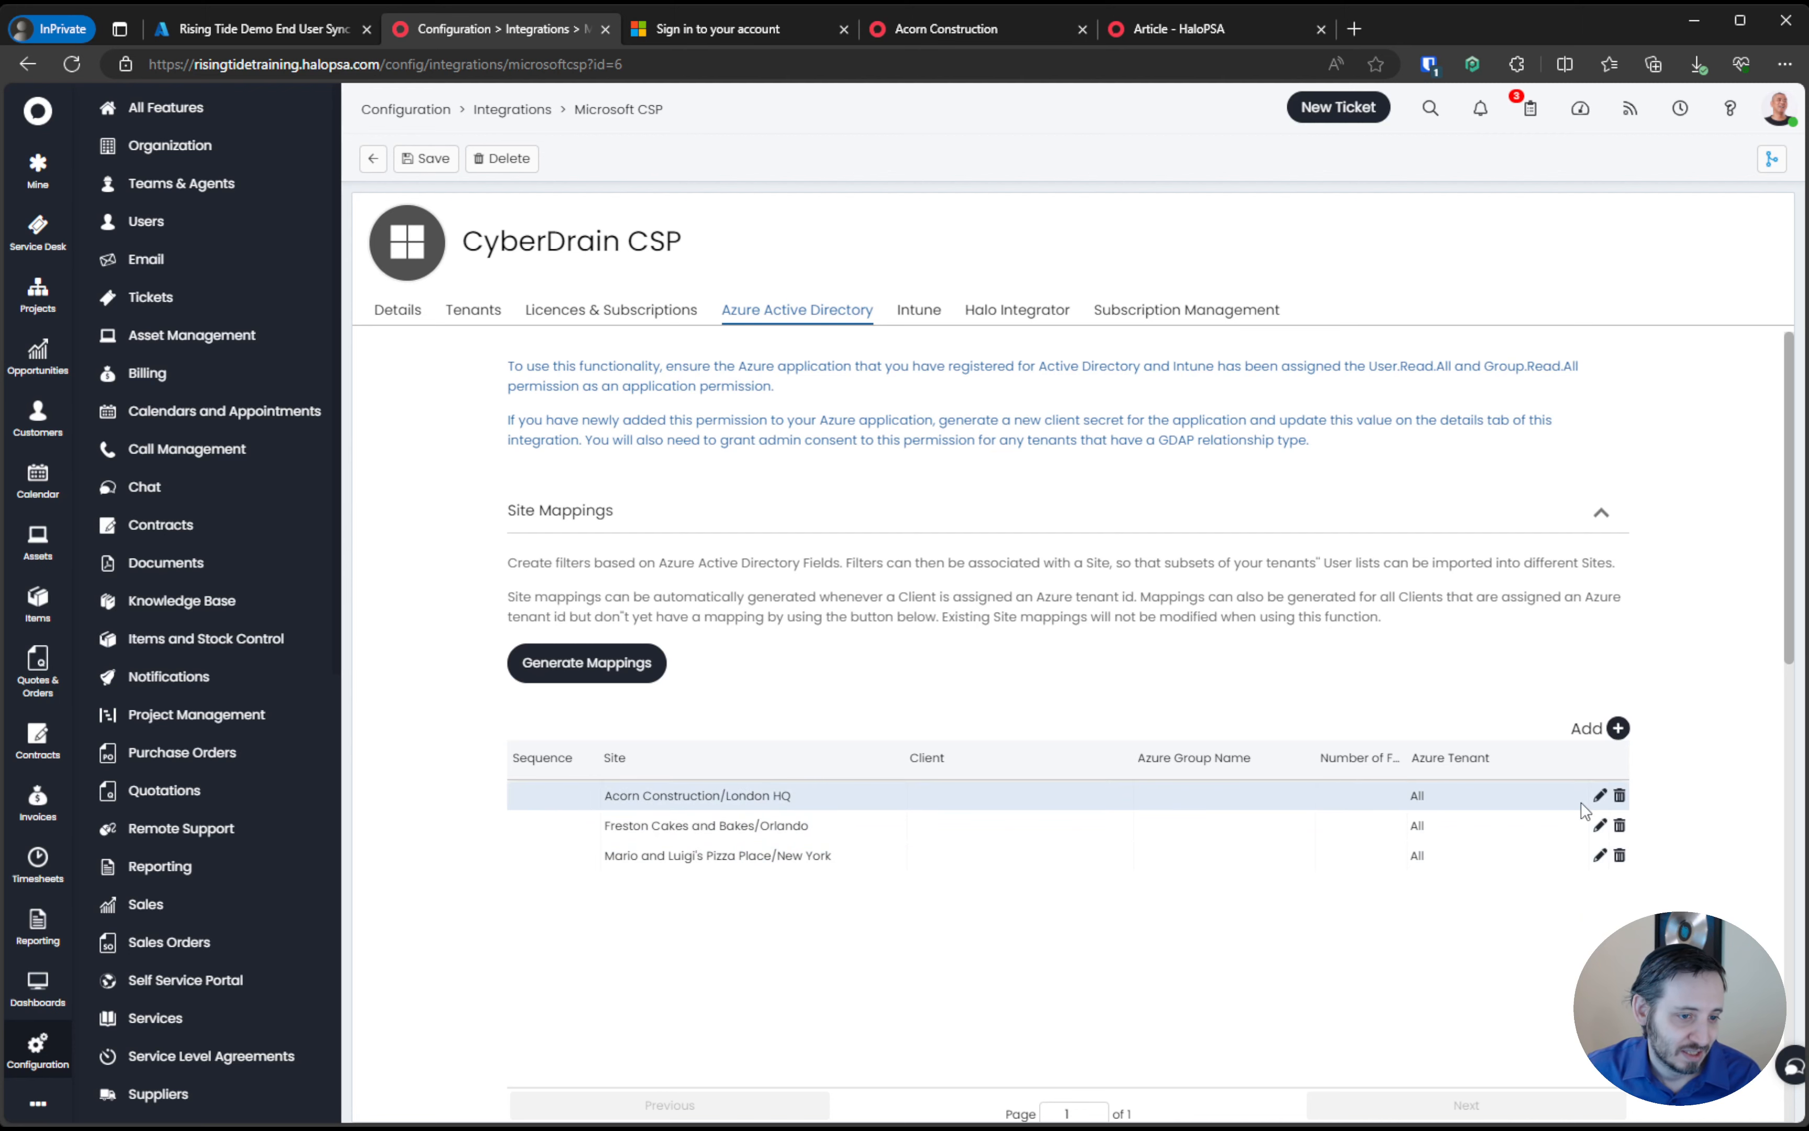
left_click(1600, 795)
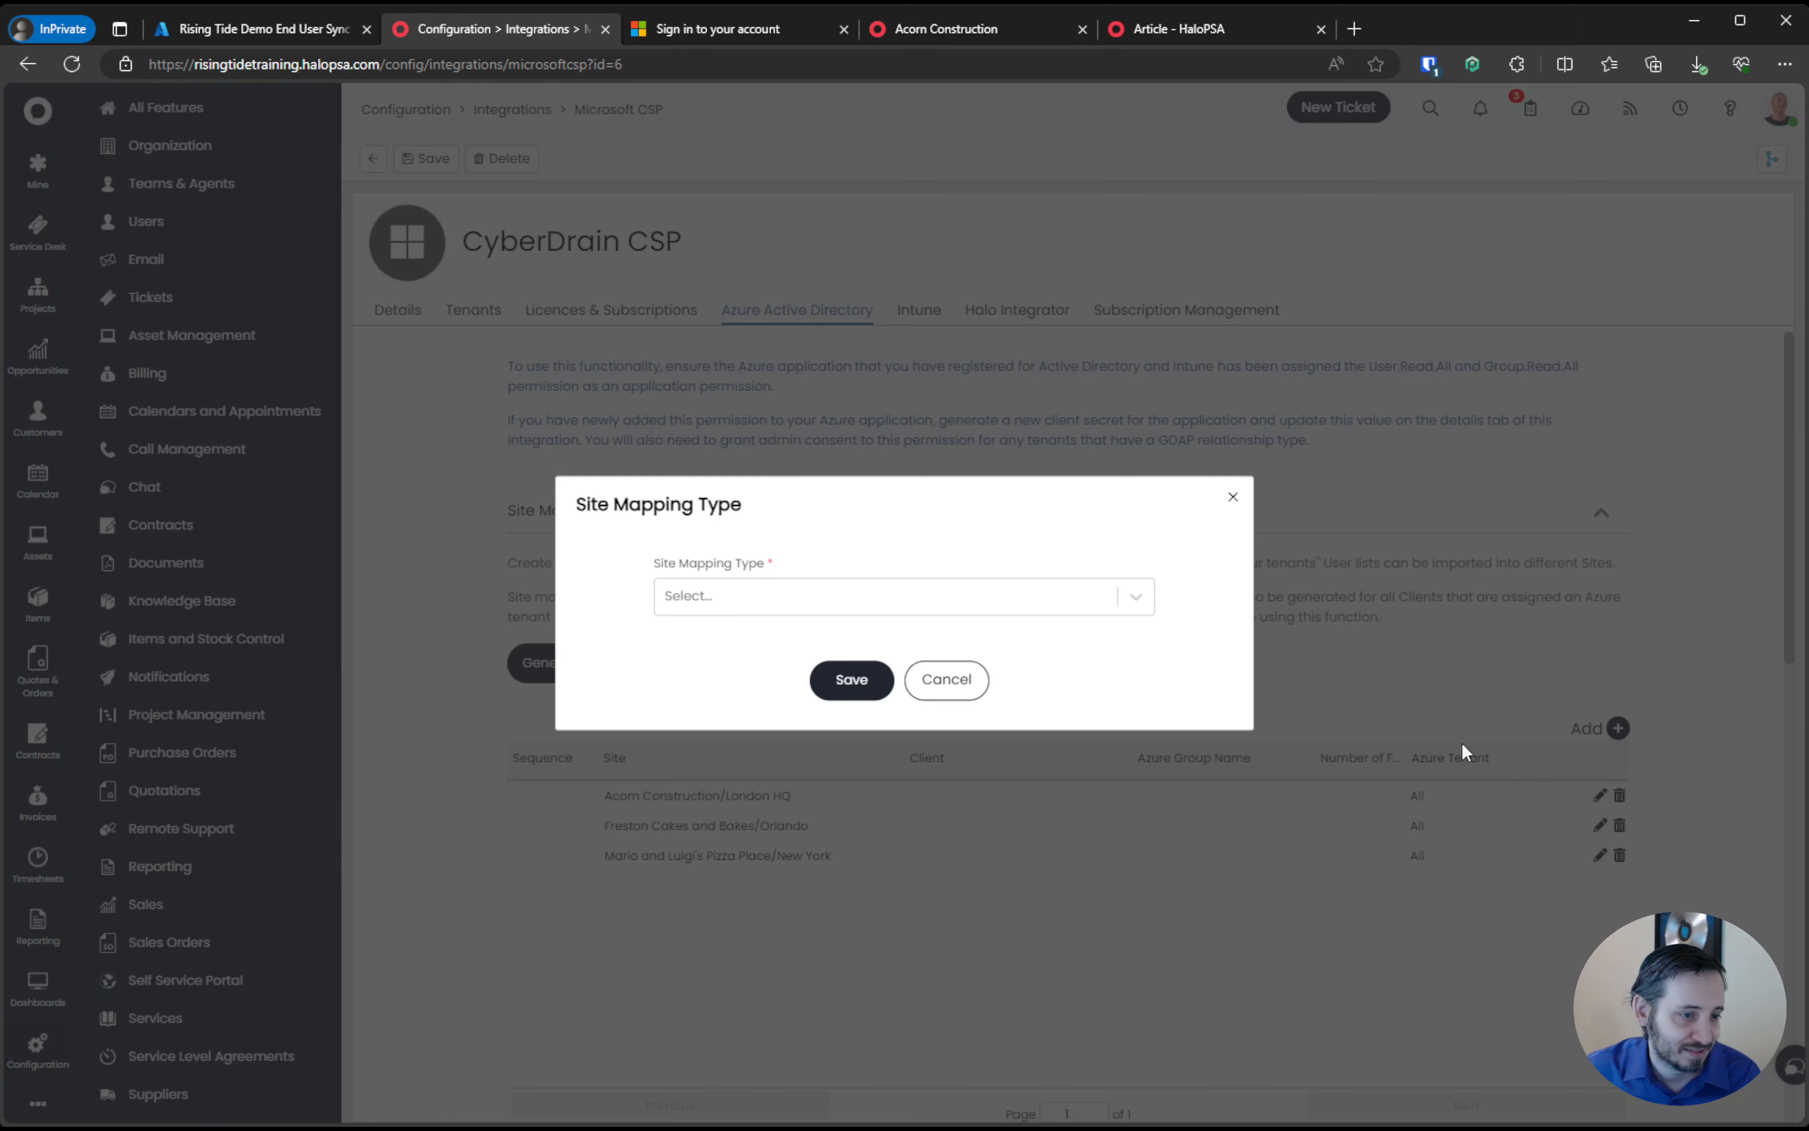
left_click(941, 677)
left_click(430, 159)
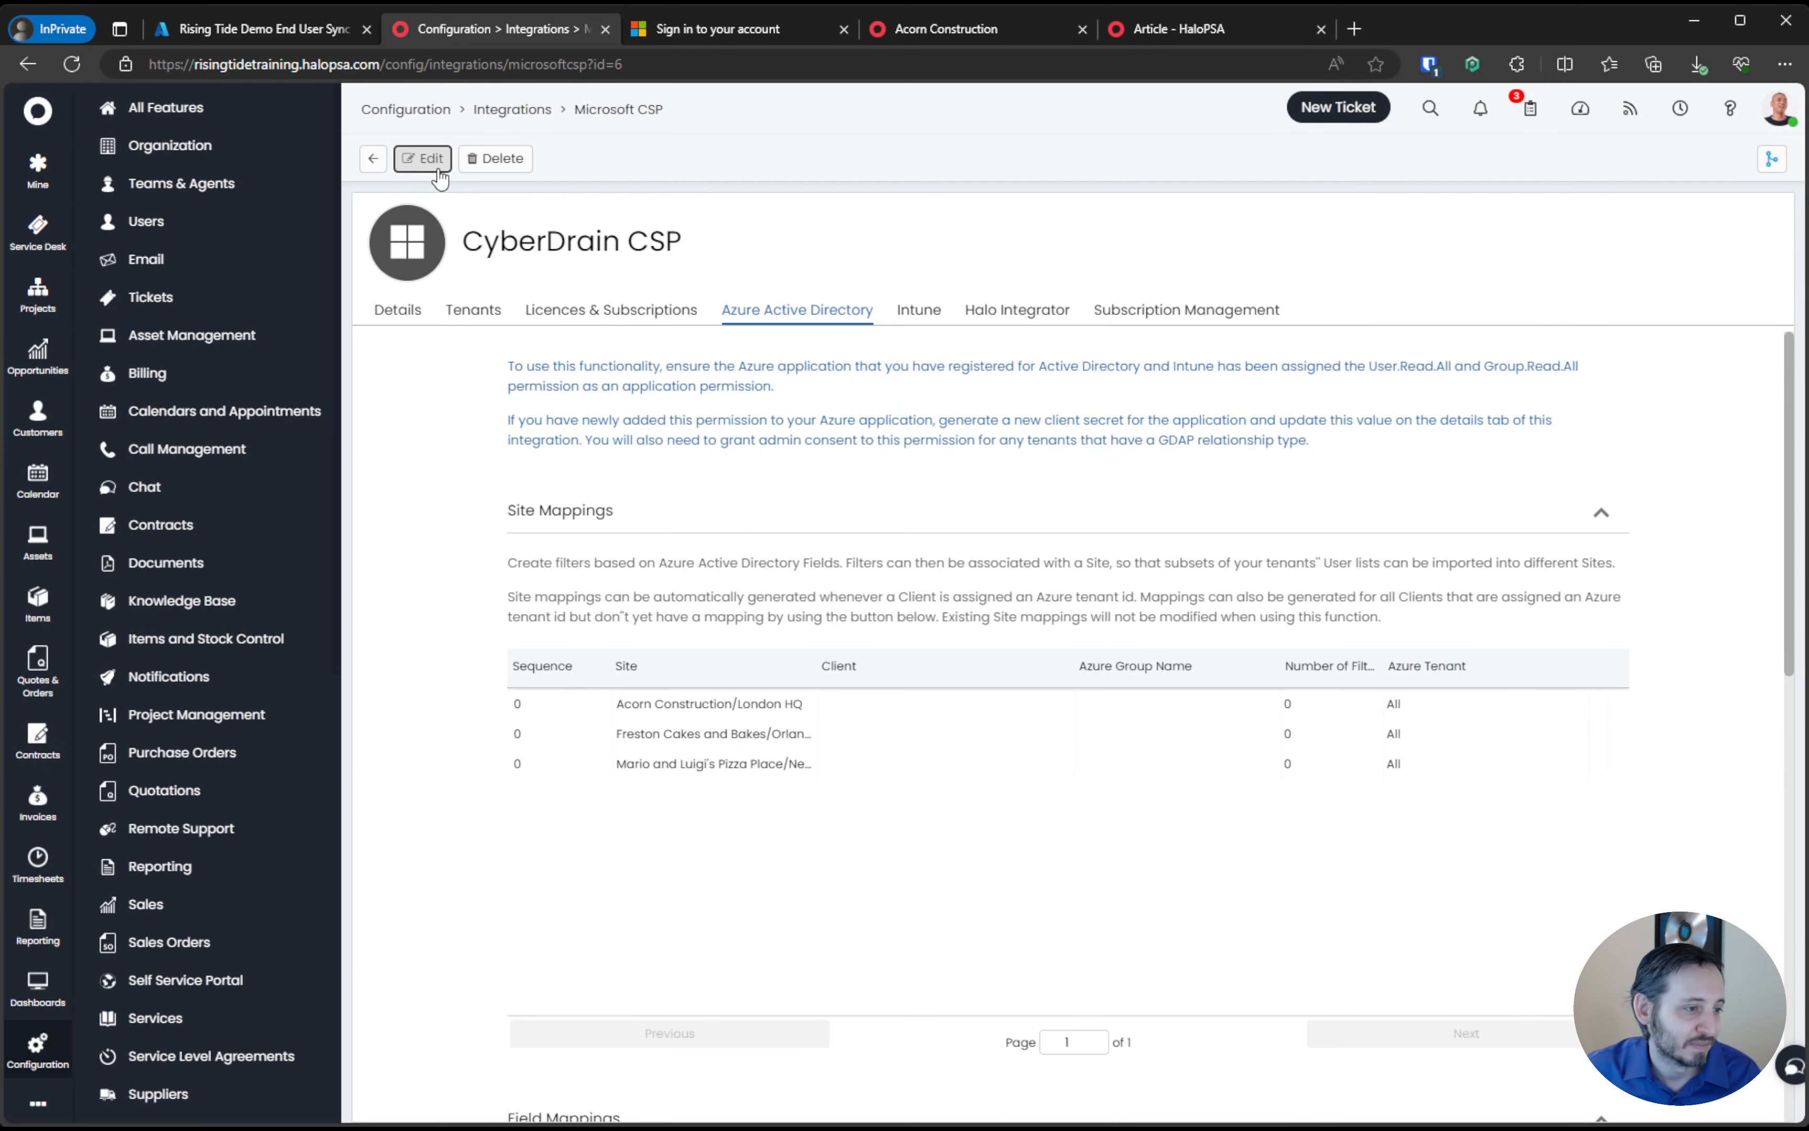
- Check the Acorn Construction/London HQ mapping keeps its Azure tenant filter set to All
left_click(1428, 796)
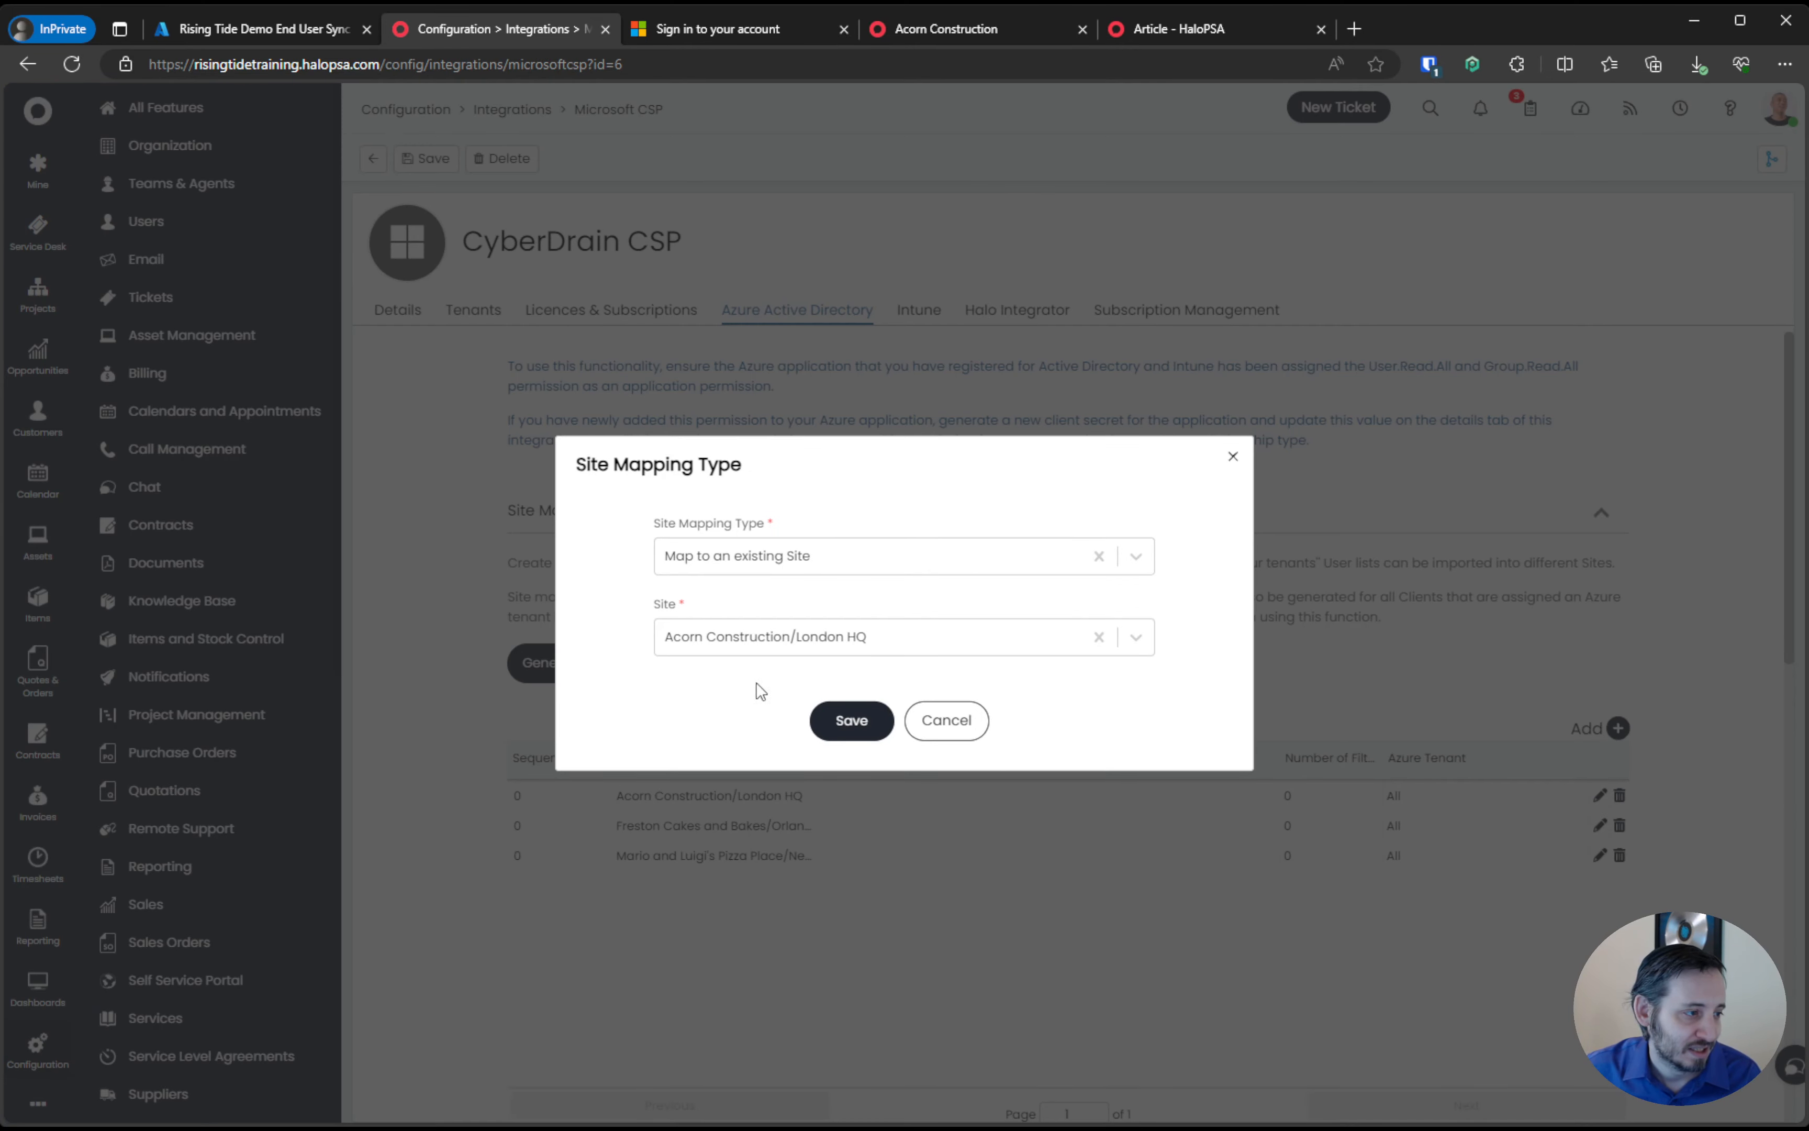
left_click(860, 722)
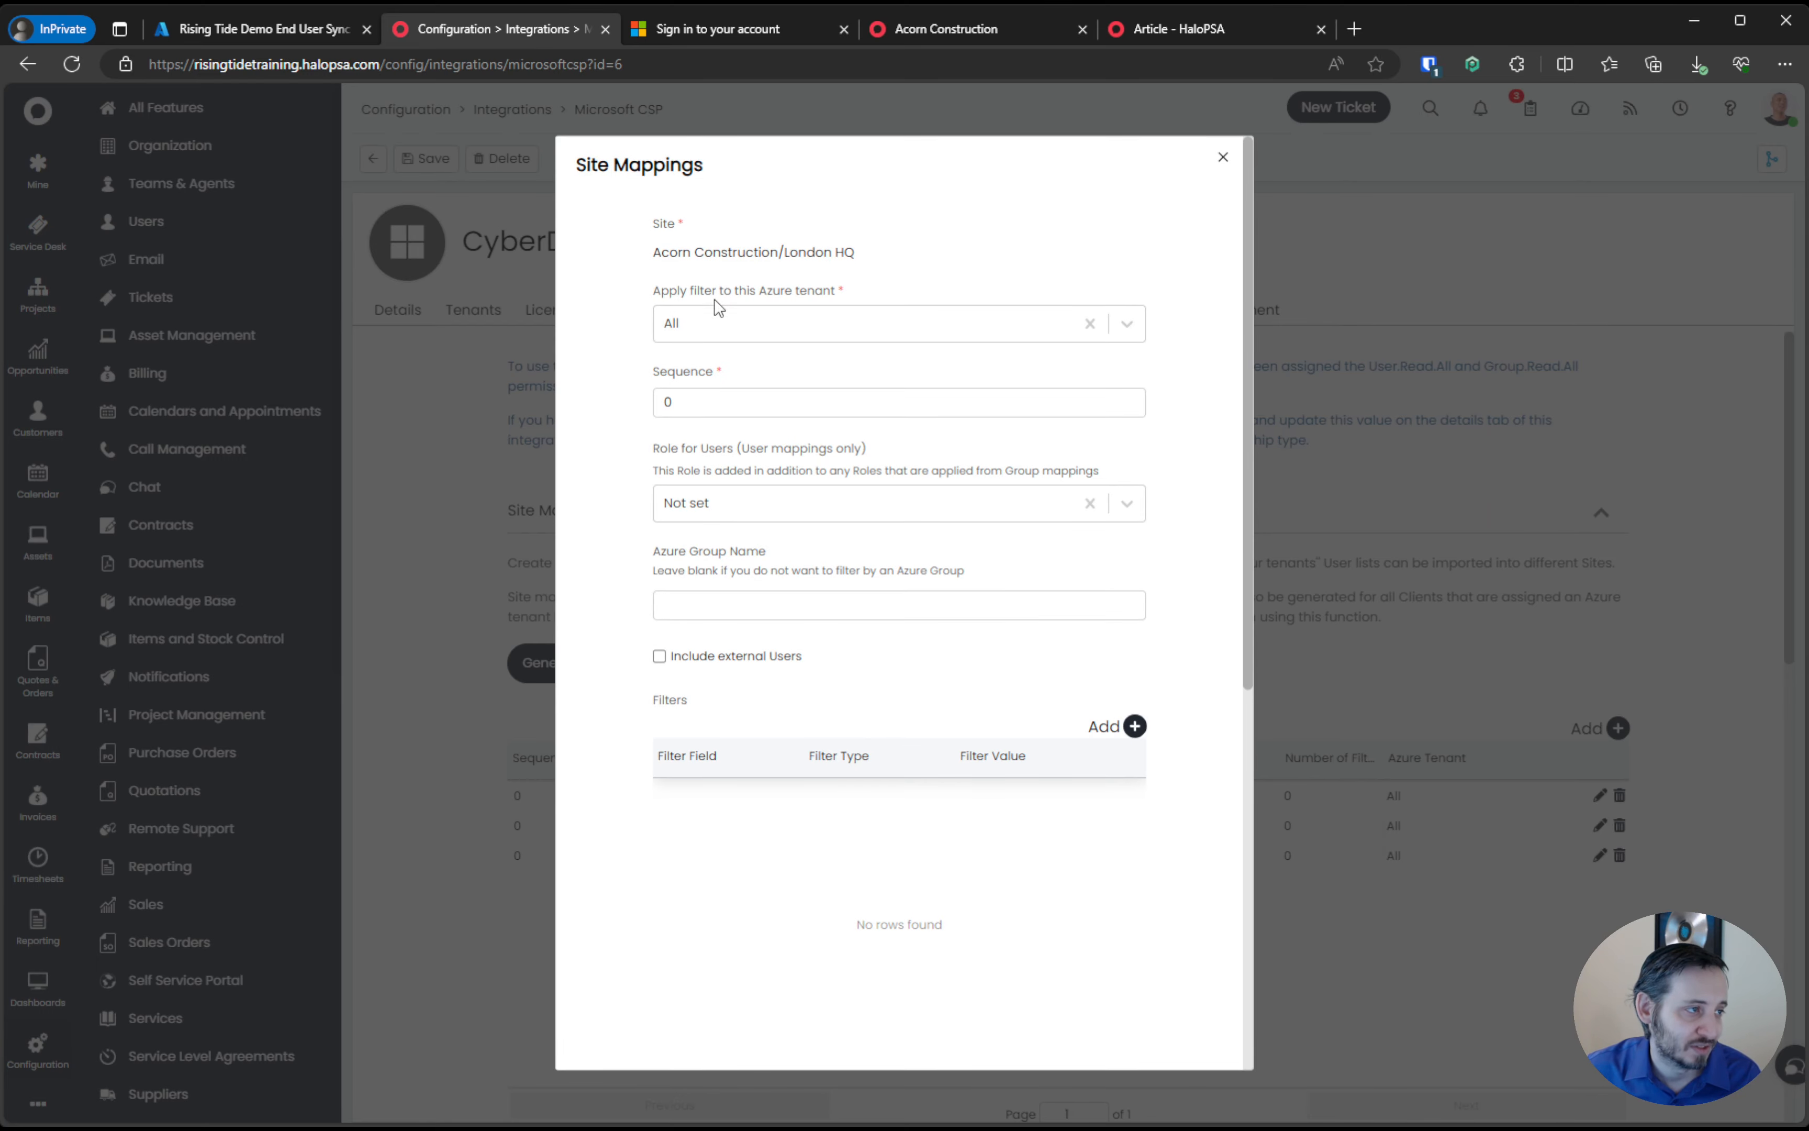
left_click(722, 330)
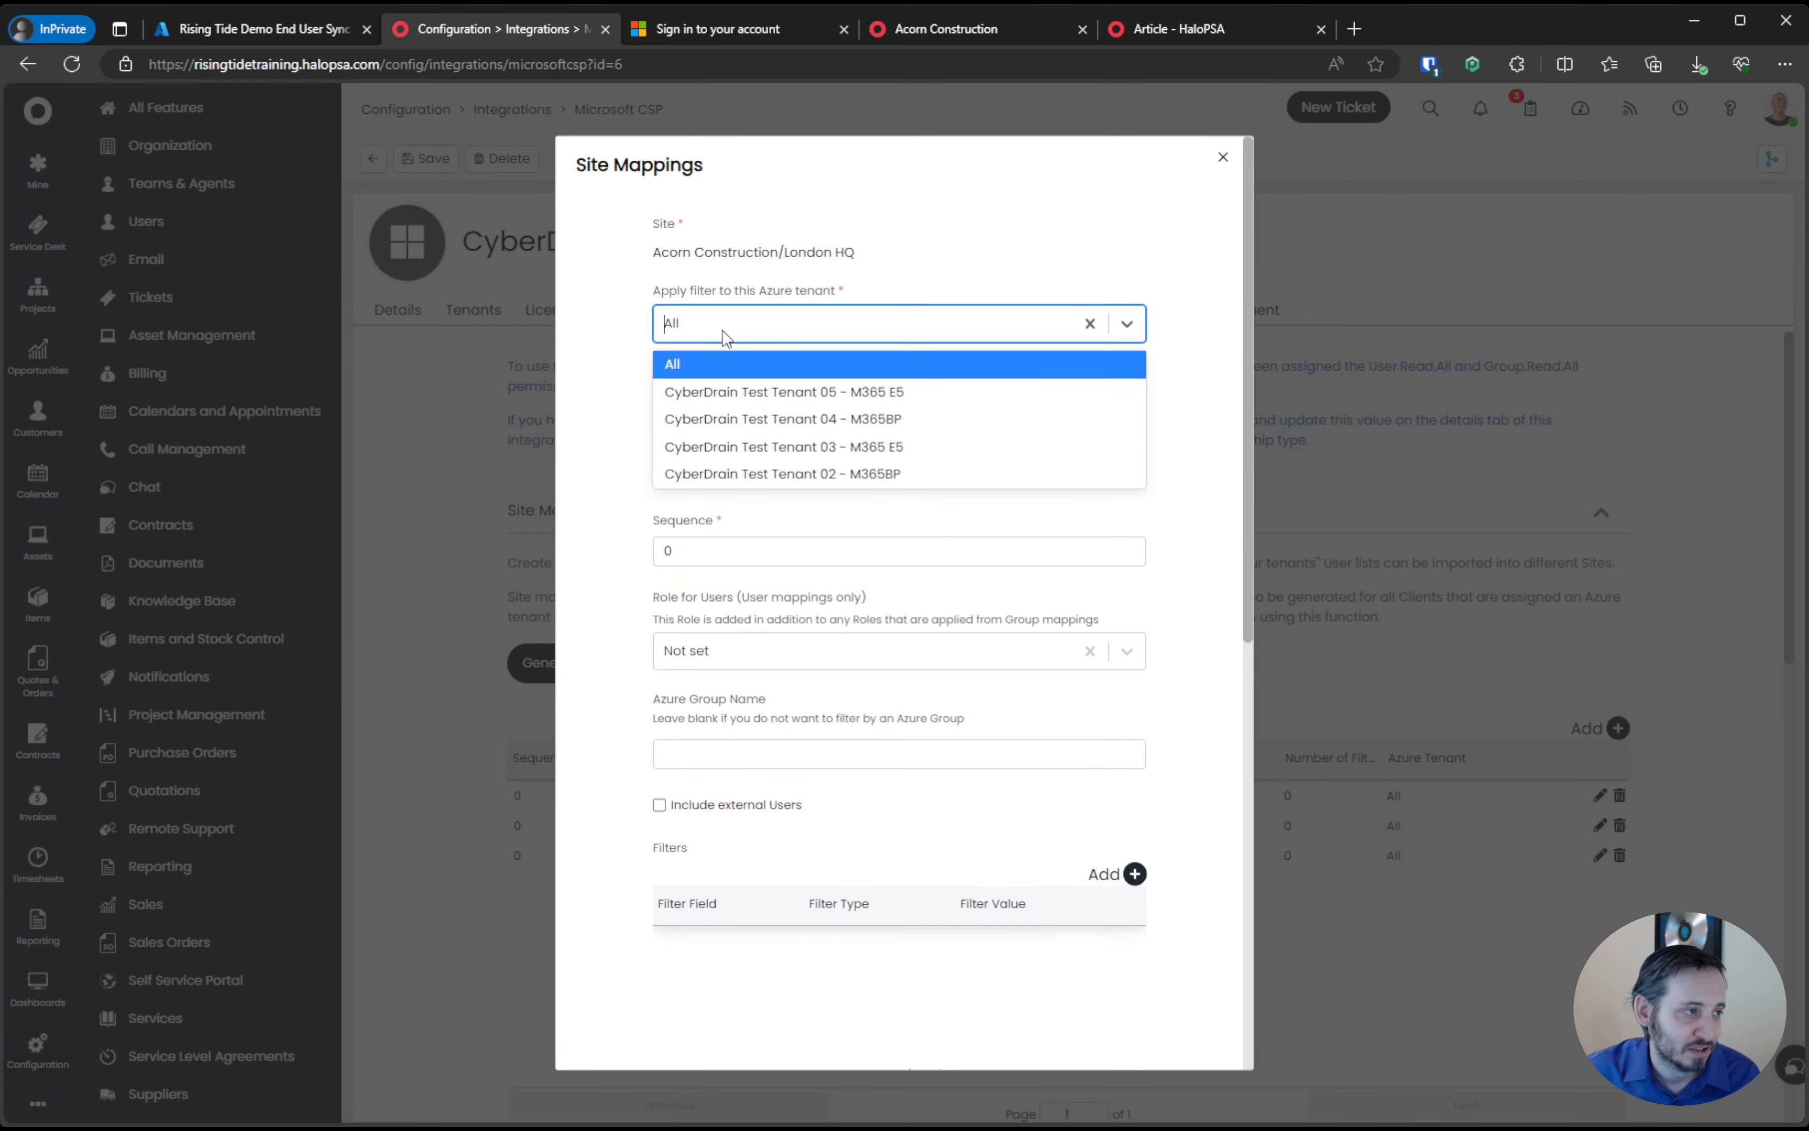
left_click(726, 321)
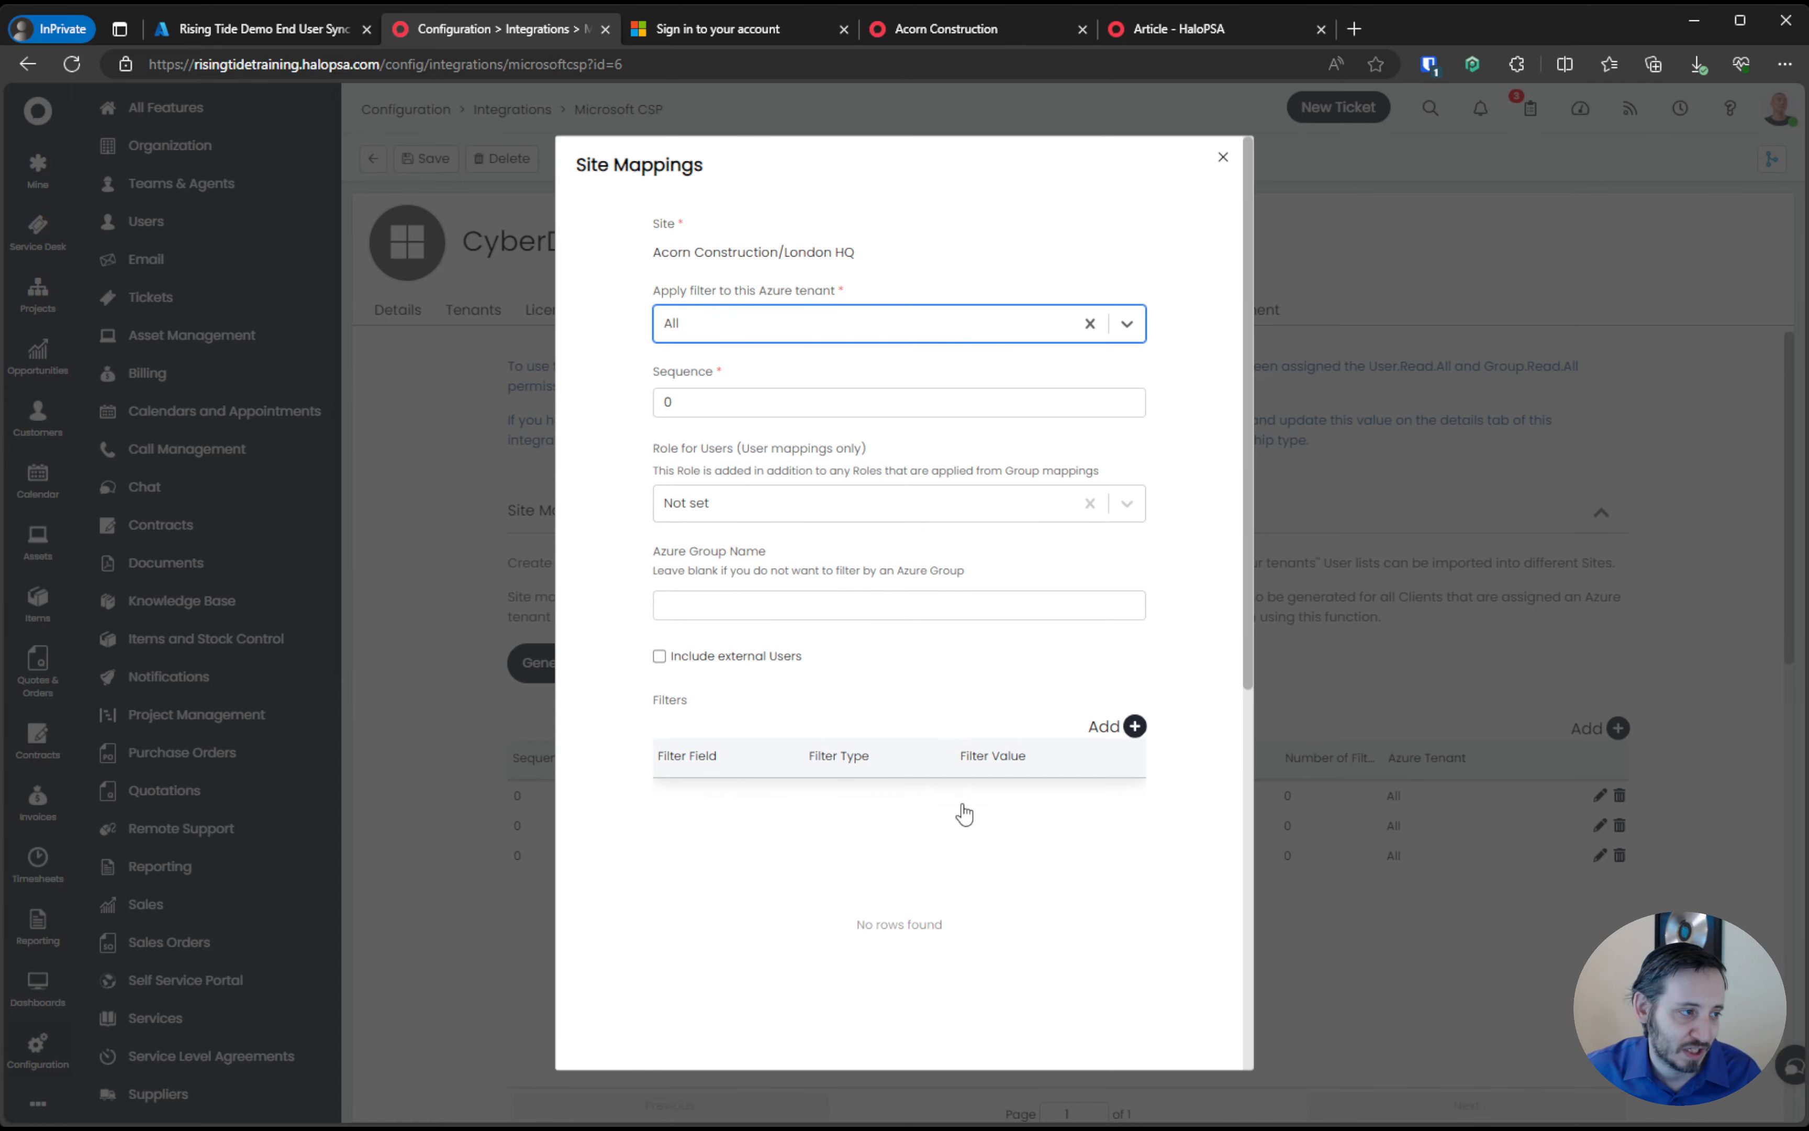
scroll(964, 815, "down", 10)
left_click(941, 1017)
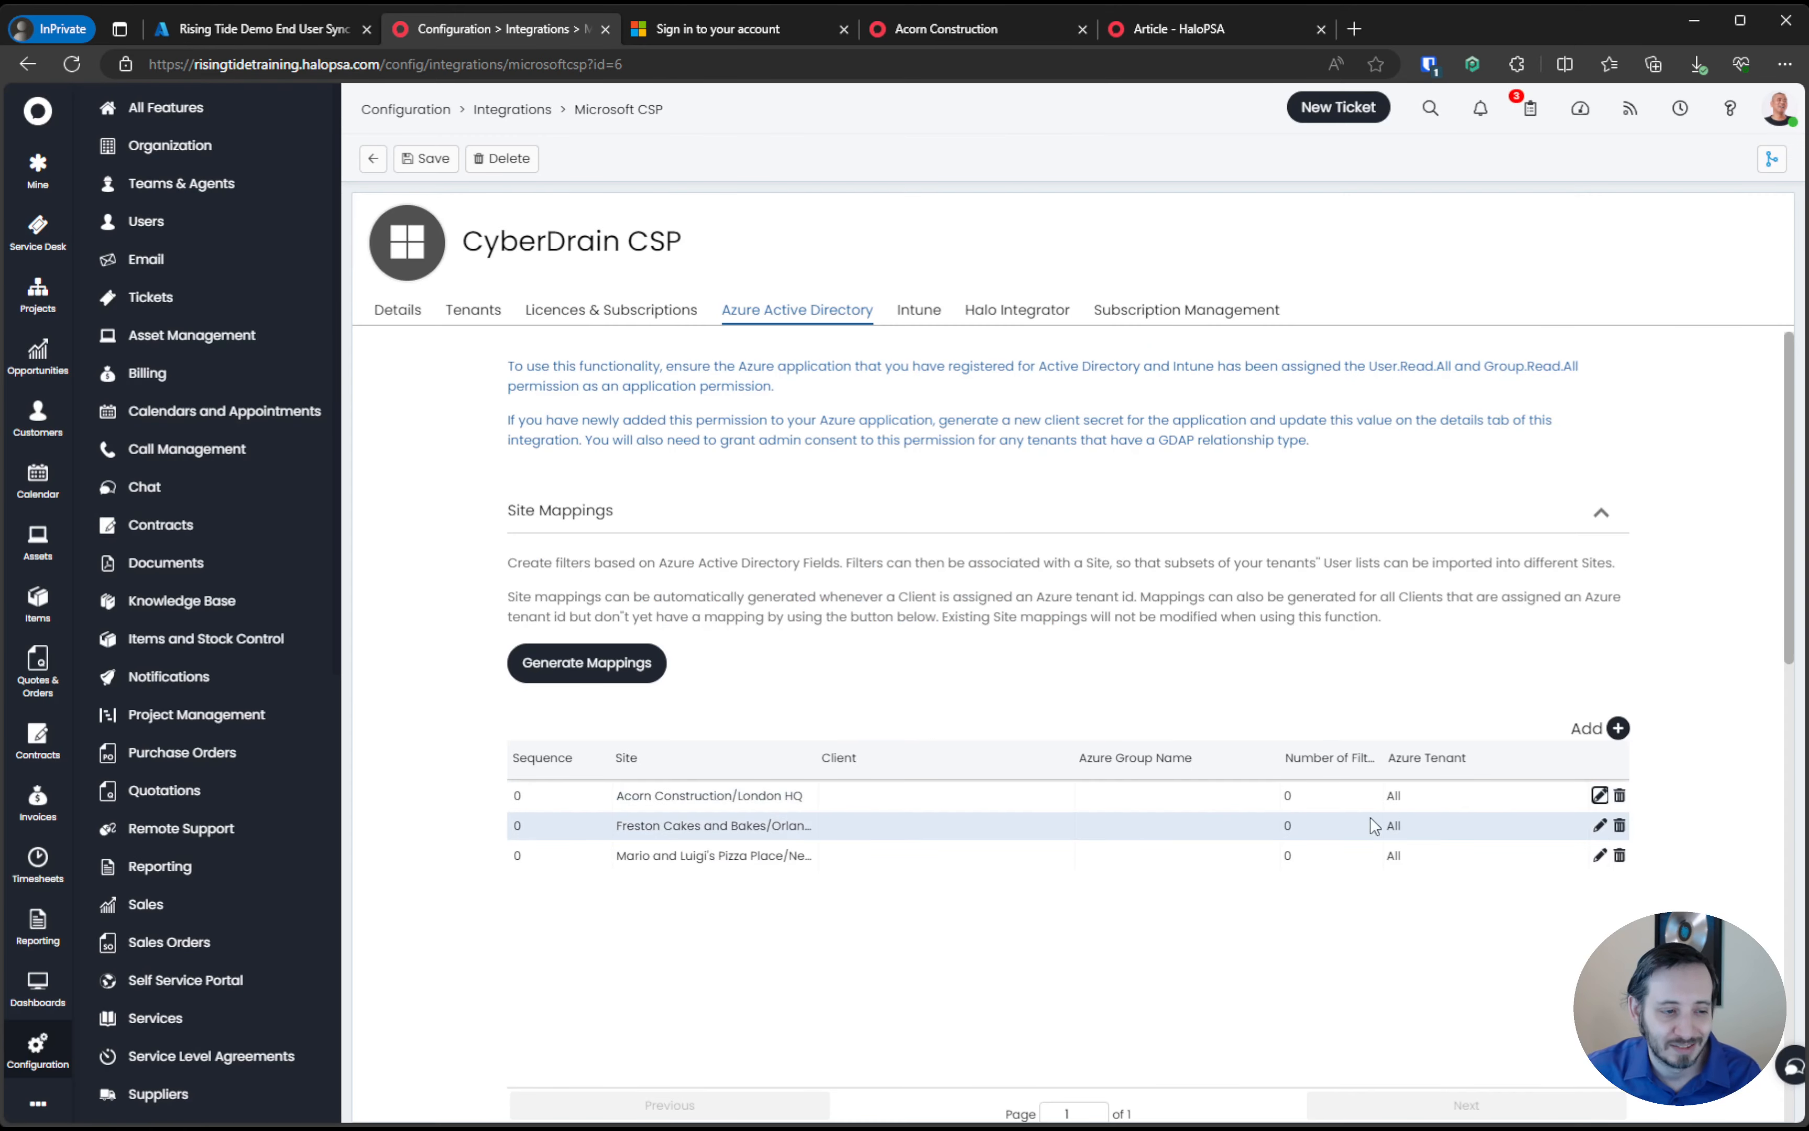
left_click(605, 327)
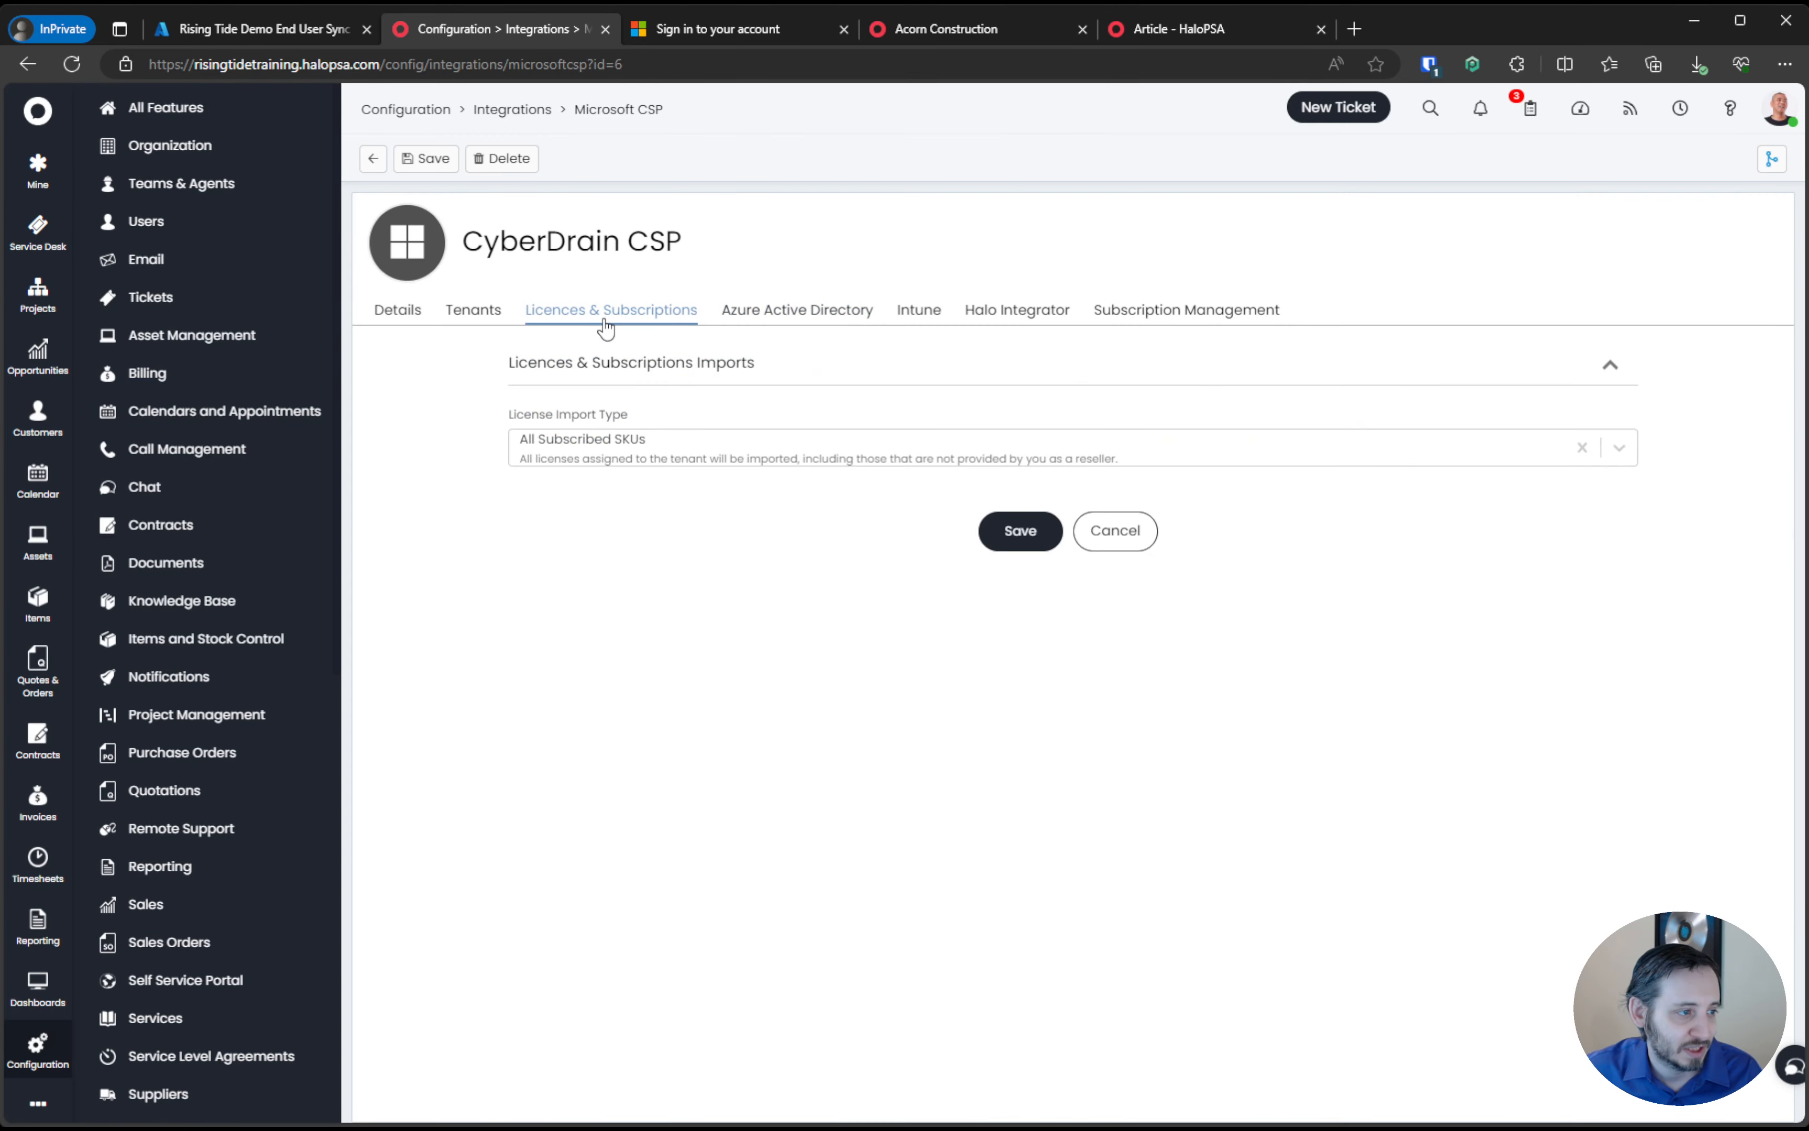
- Recheck the tenant-to-client mappings, then return to the Azure Active Directory site mappings
left_click(477, 311)
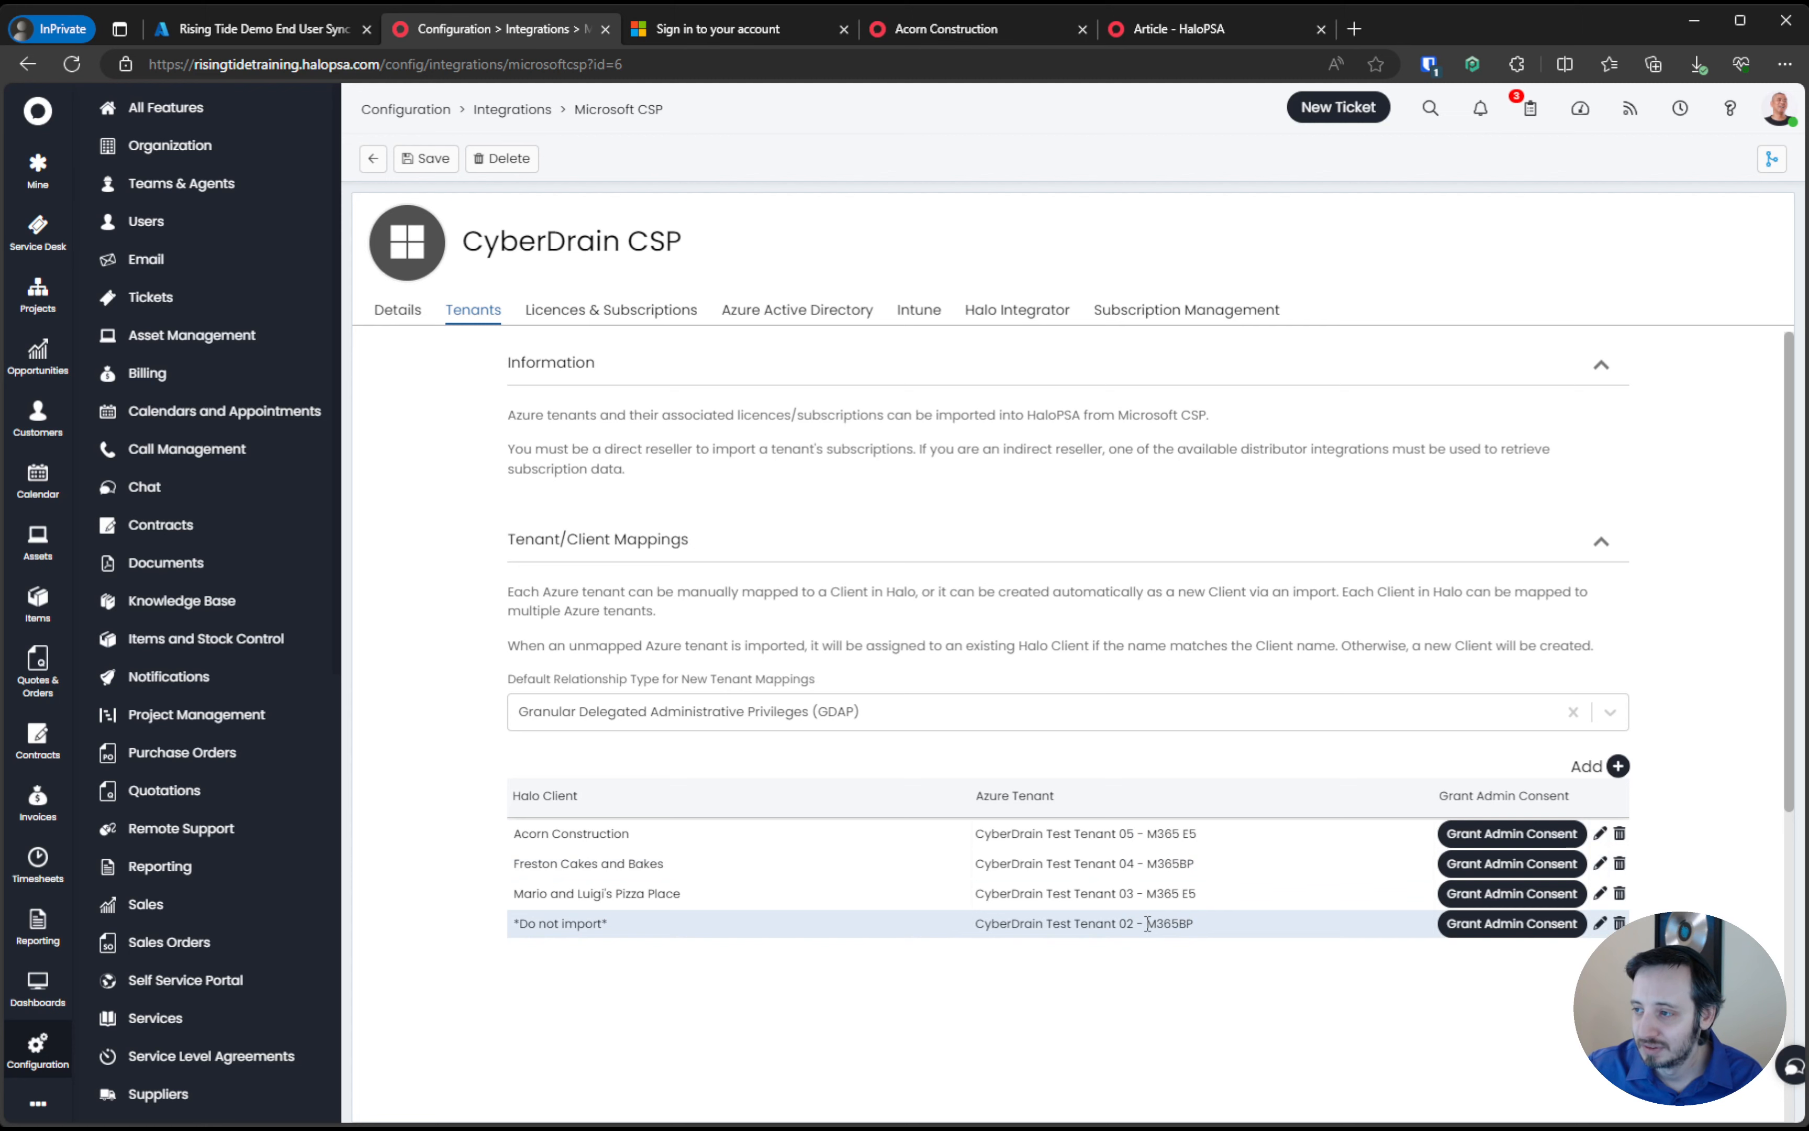
left_click(729, 313)
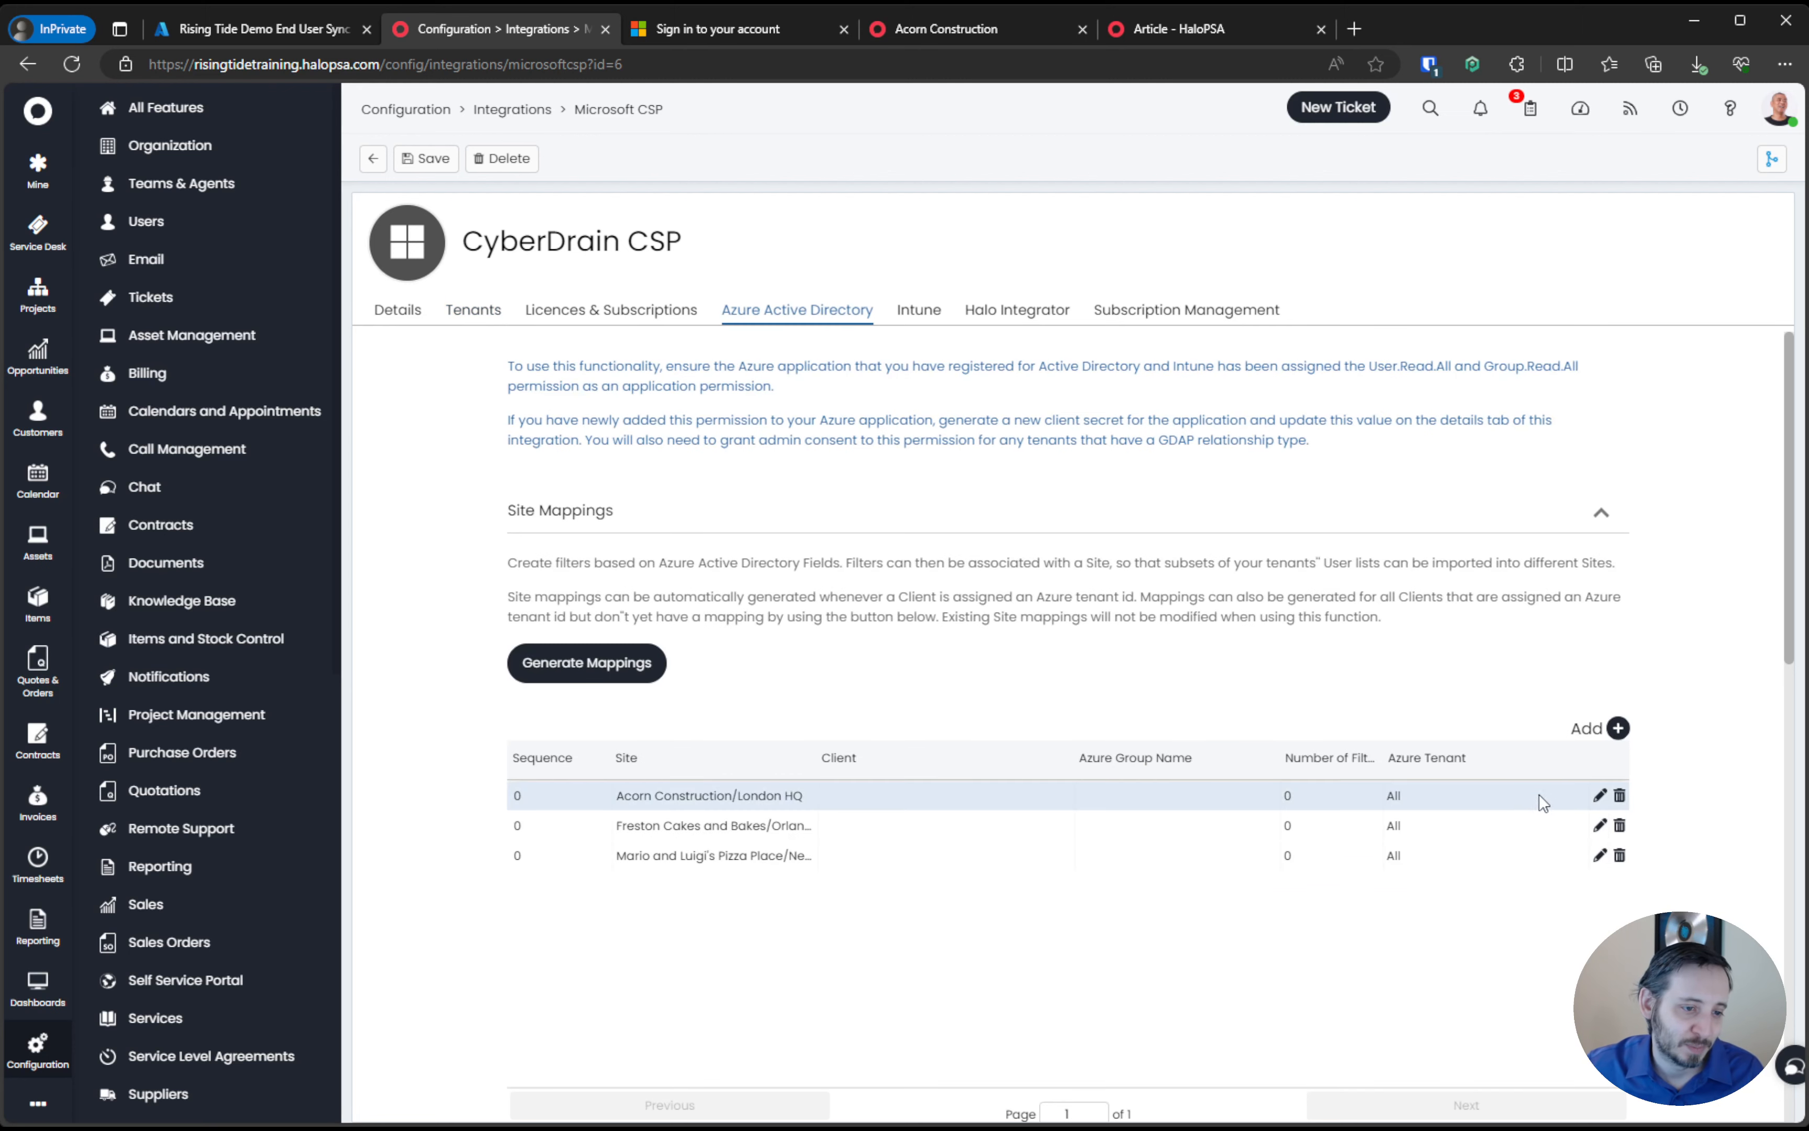
- Open the London HQ site mapping and review its Azure tenant, leaving it at All
left_click(1600, 798)
left_click(892, 717)
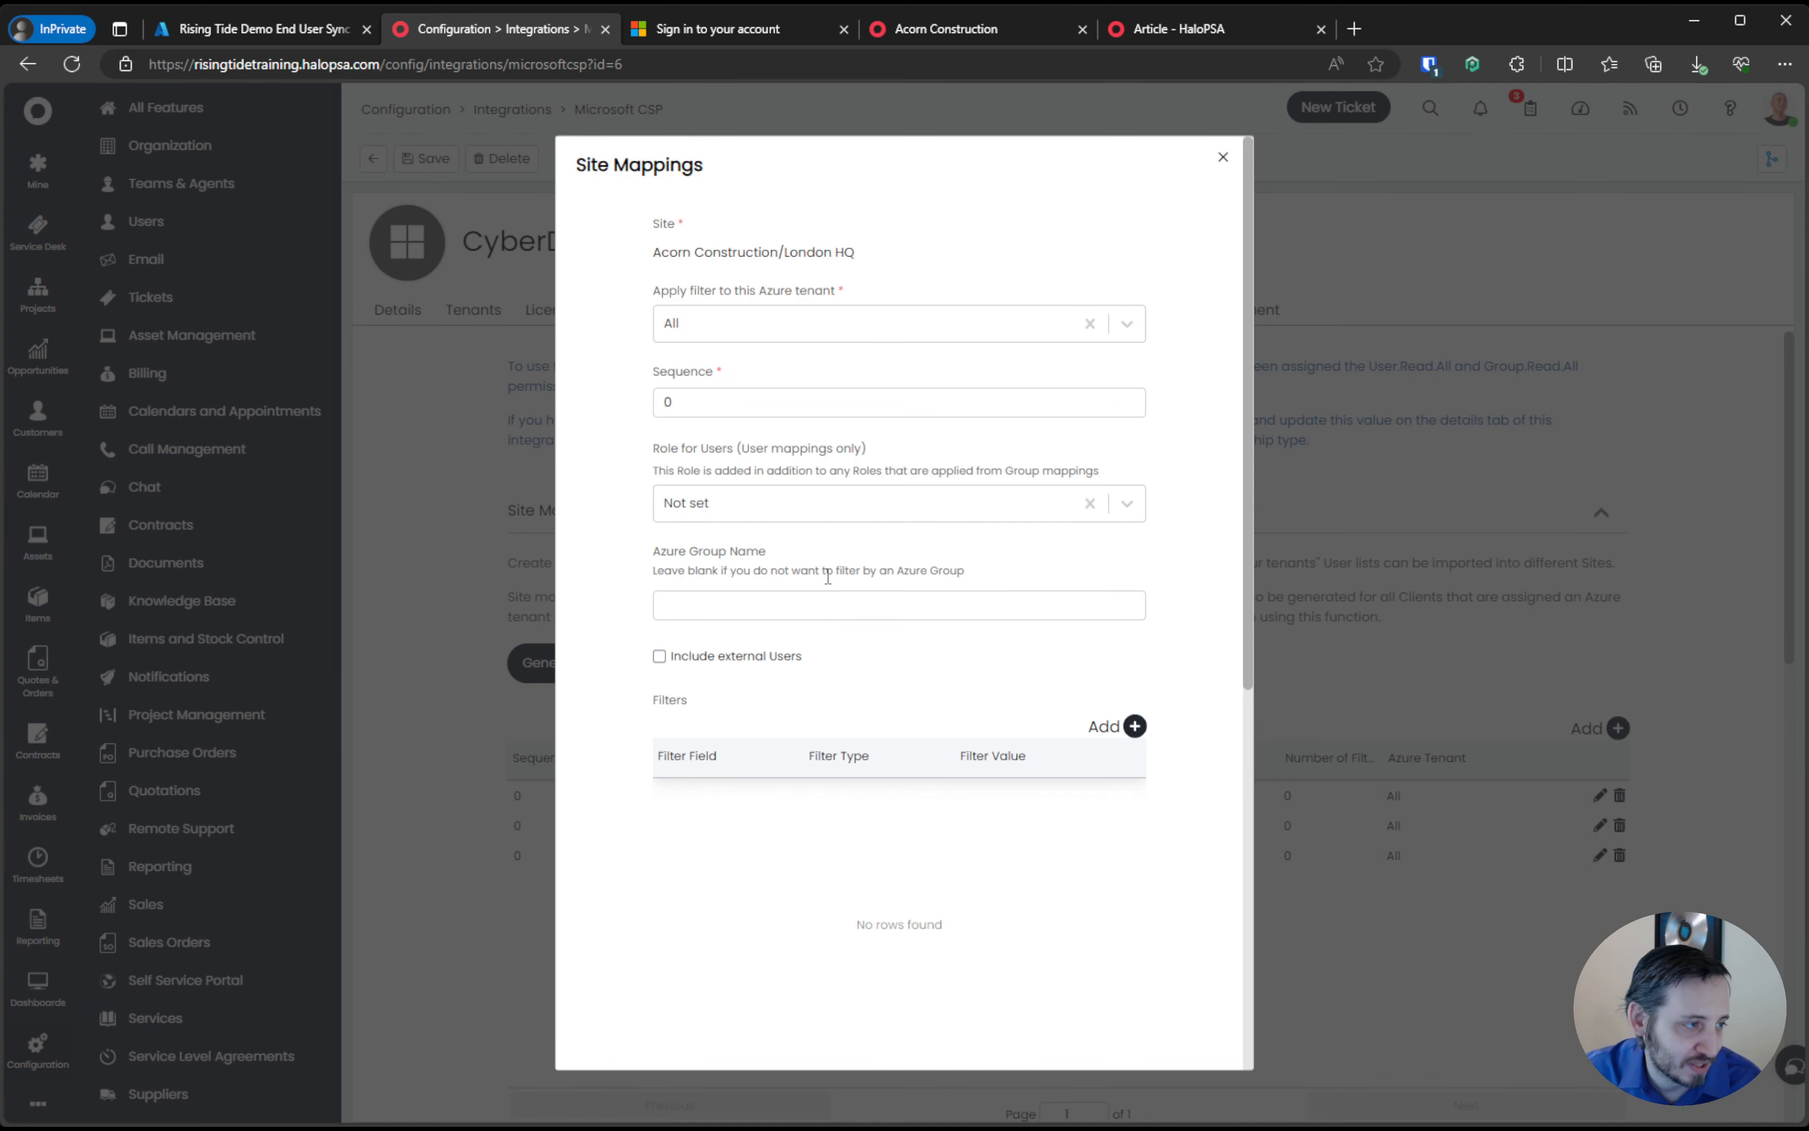
left_click(851, 331)
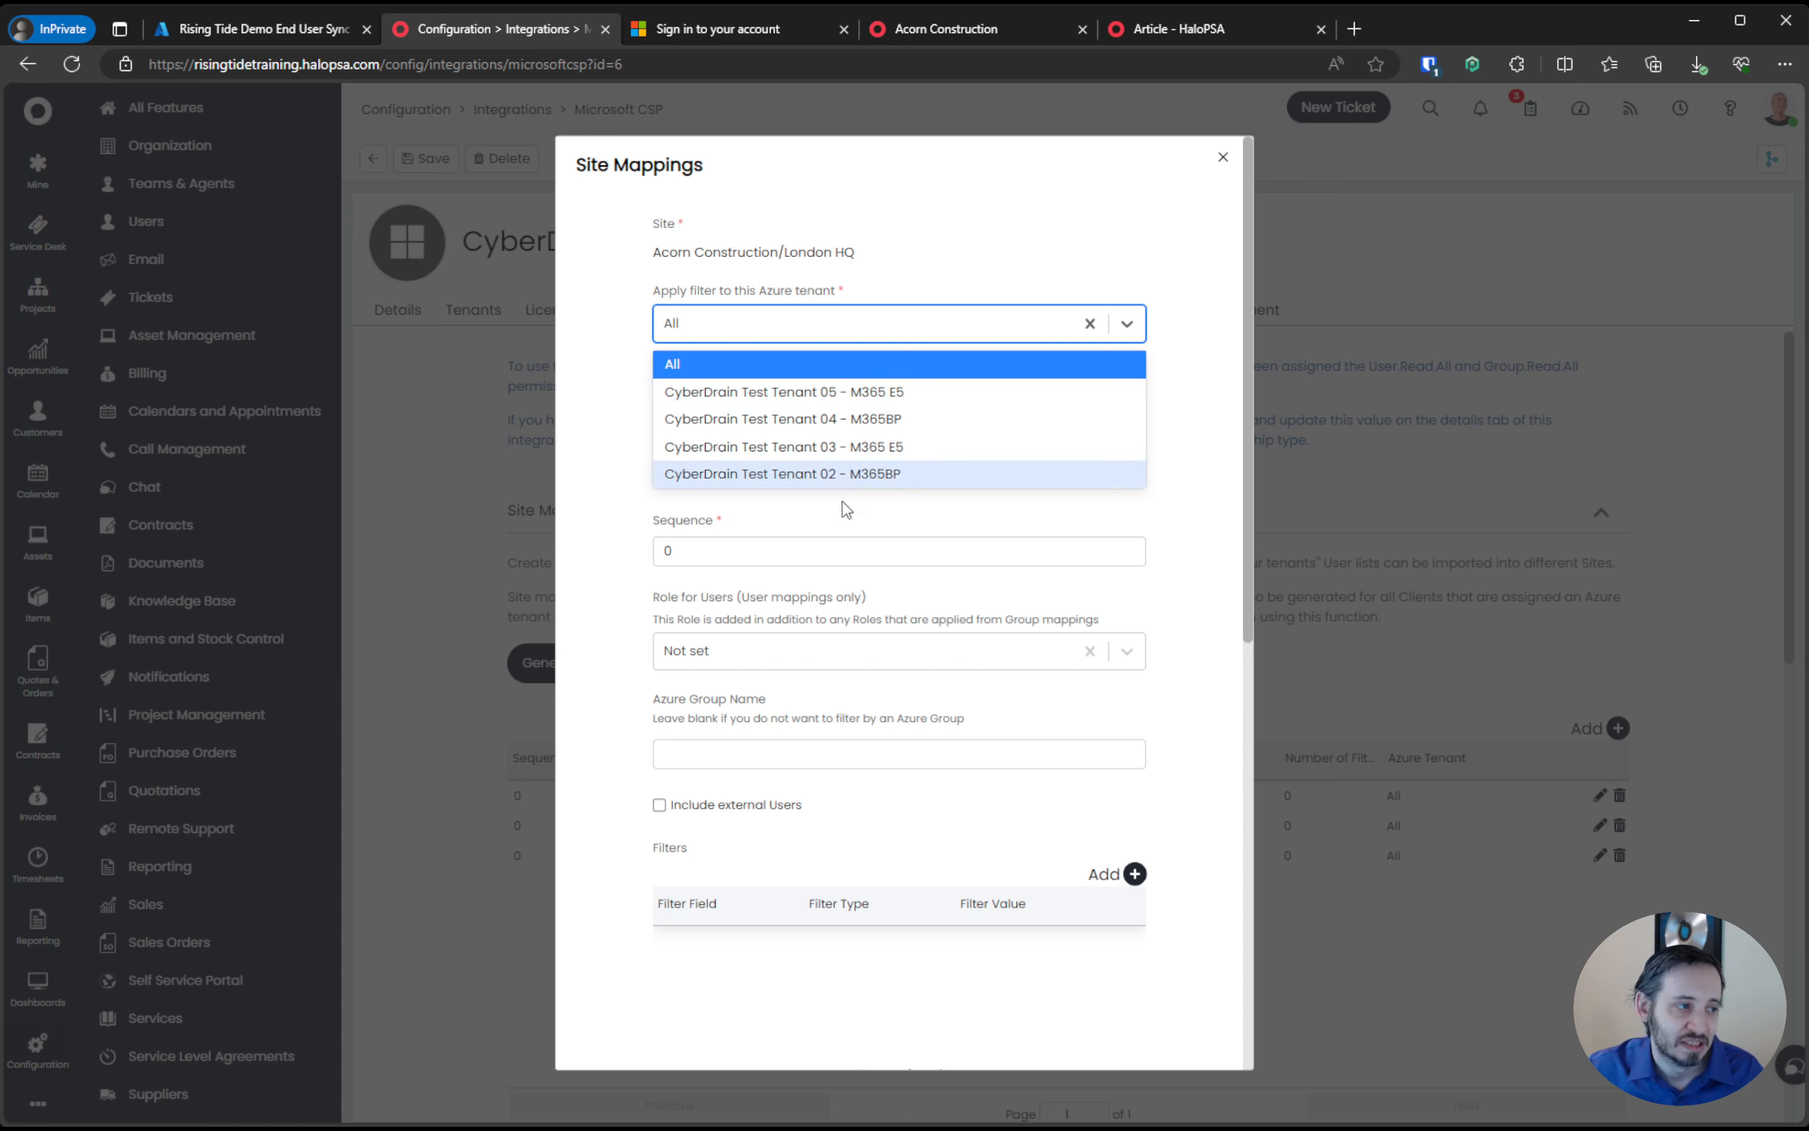
left_click(842, 501)
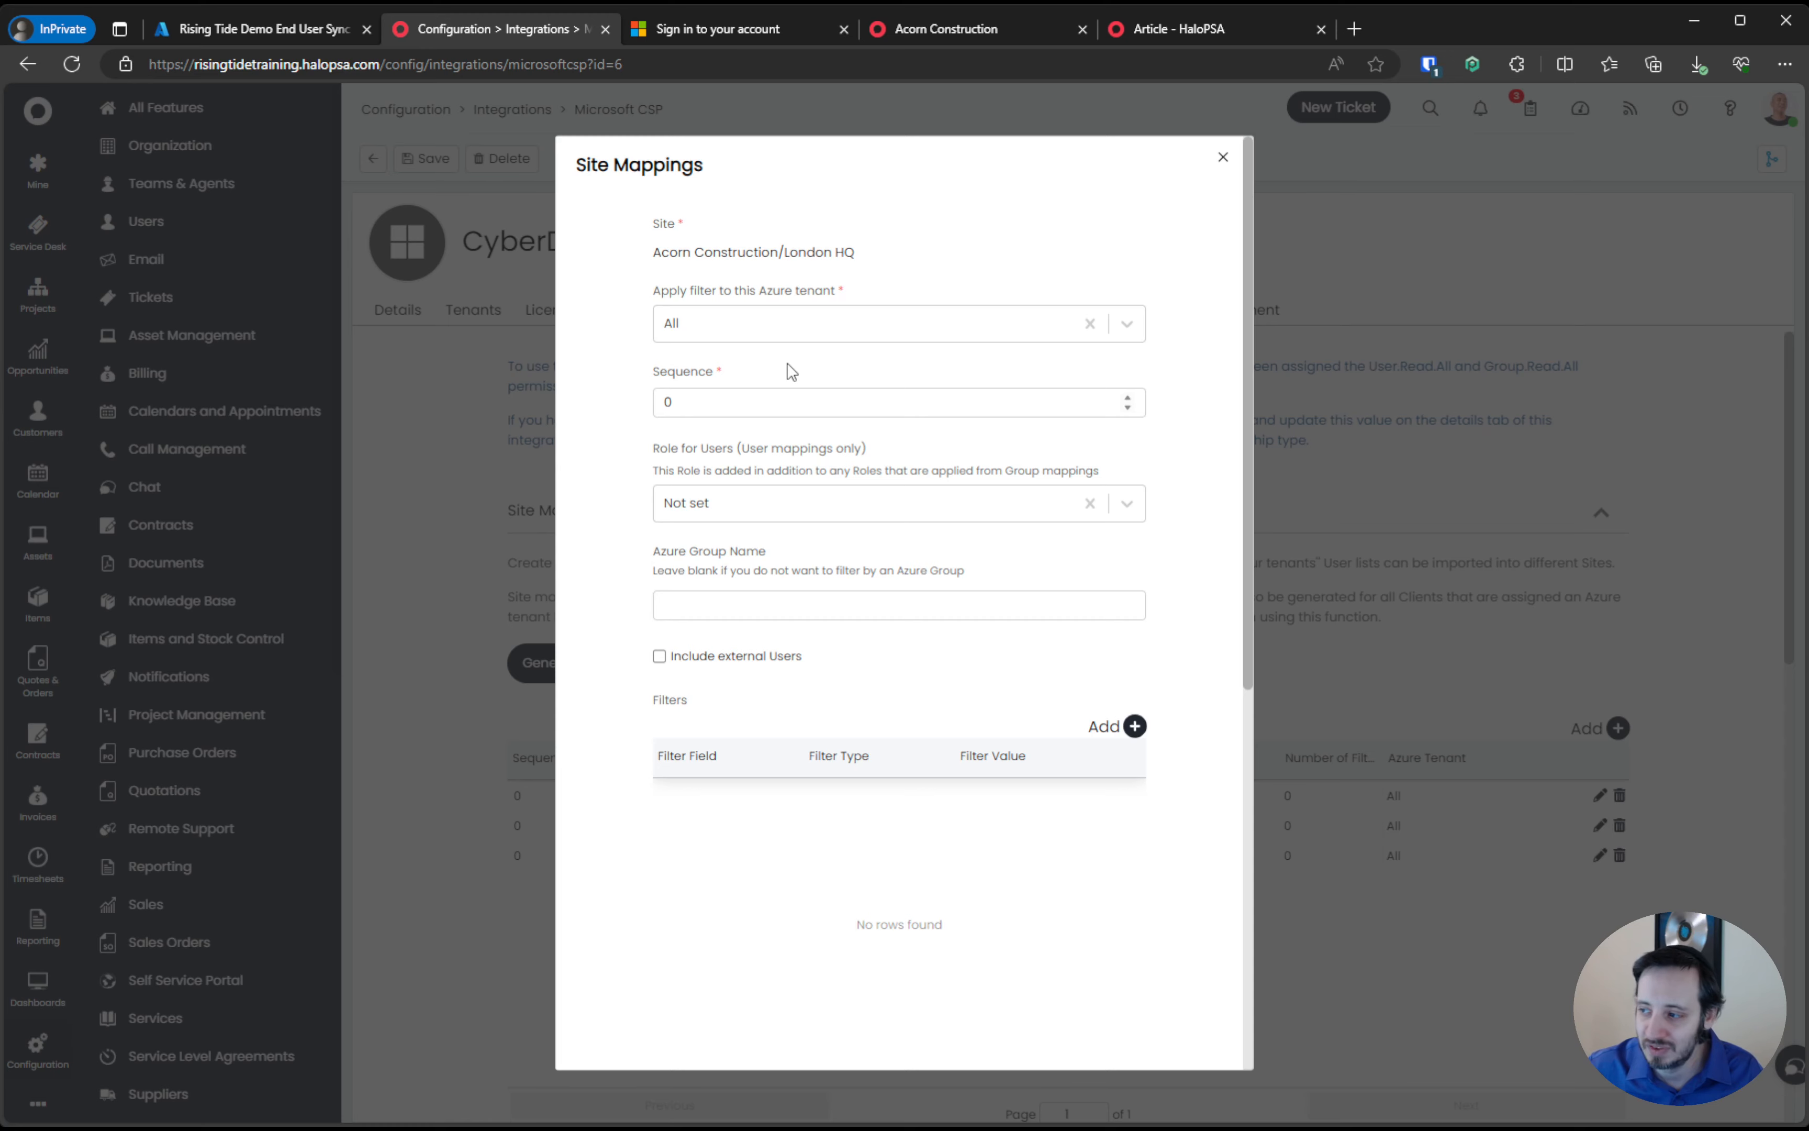
left_click(793, 324)
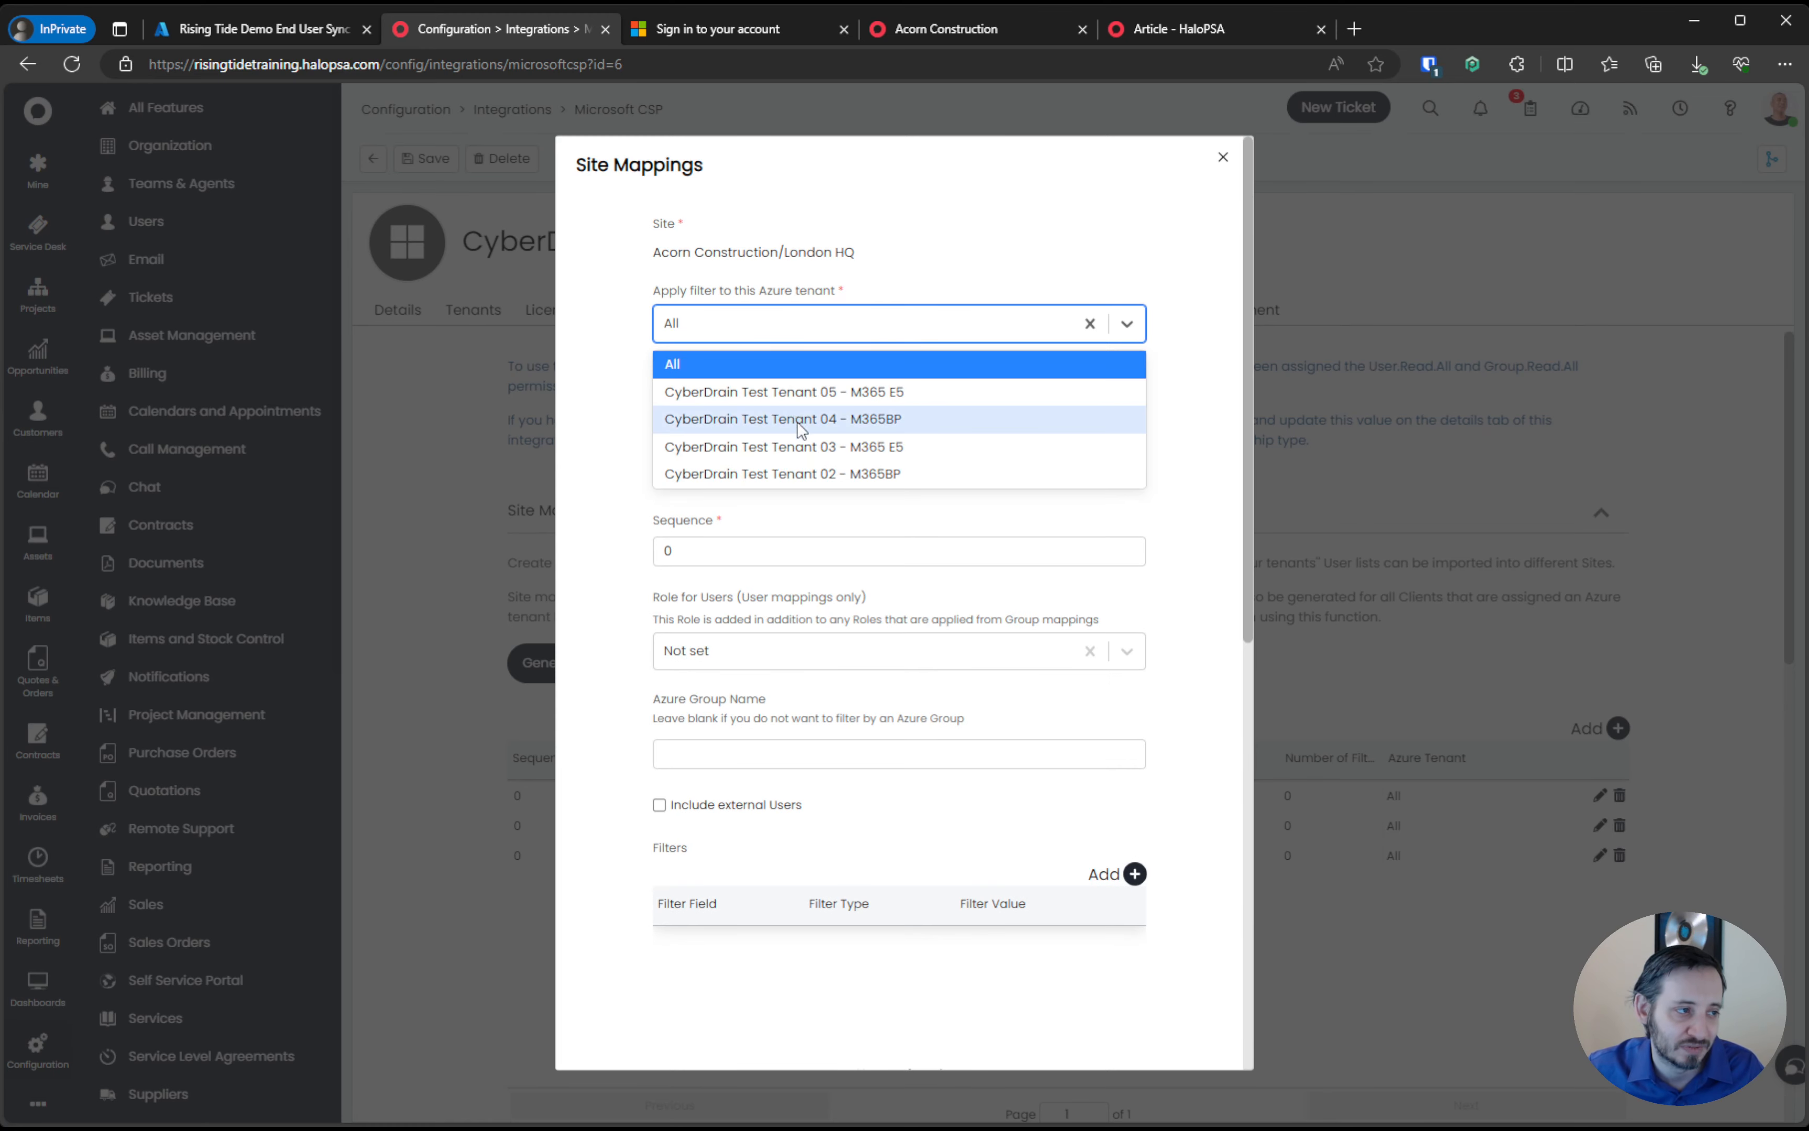
left_click(802, 333)
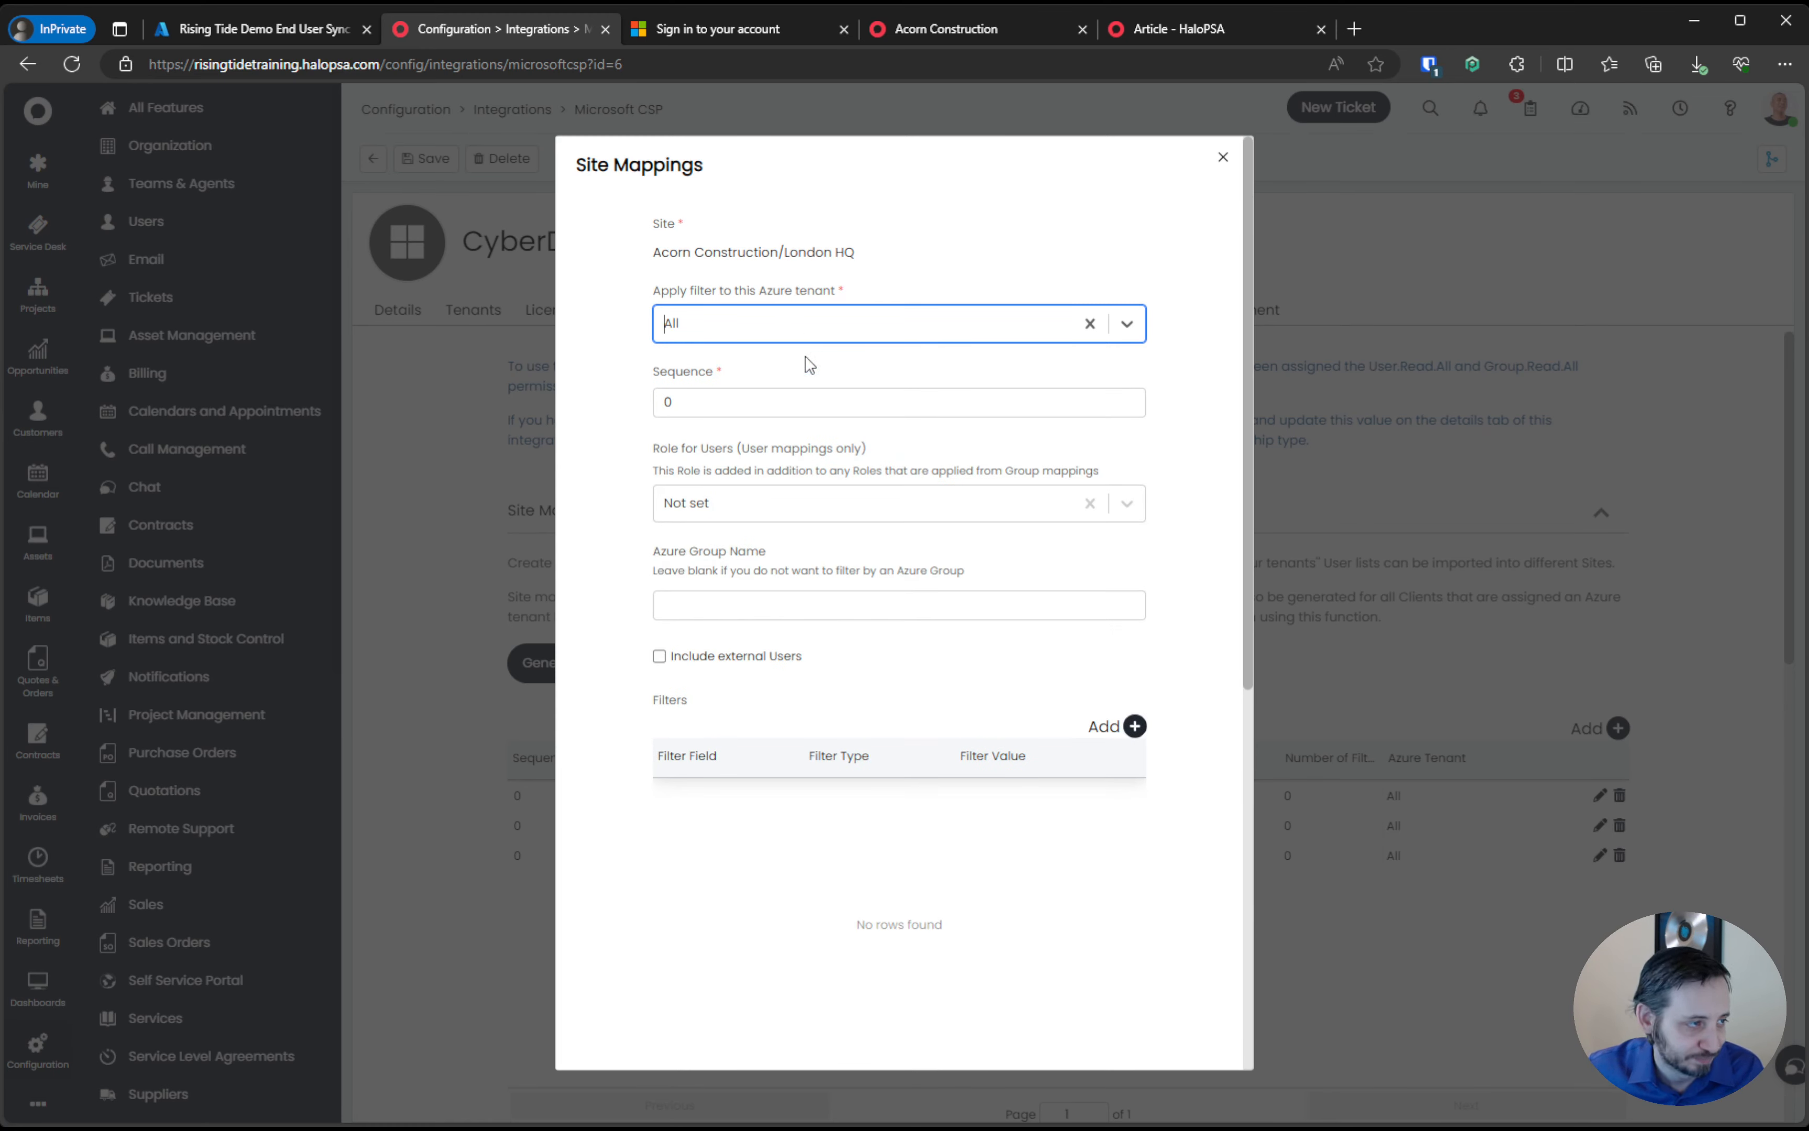
left_click(805, 356)
left_click_drag(599, 239, 904, 325)
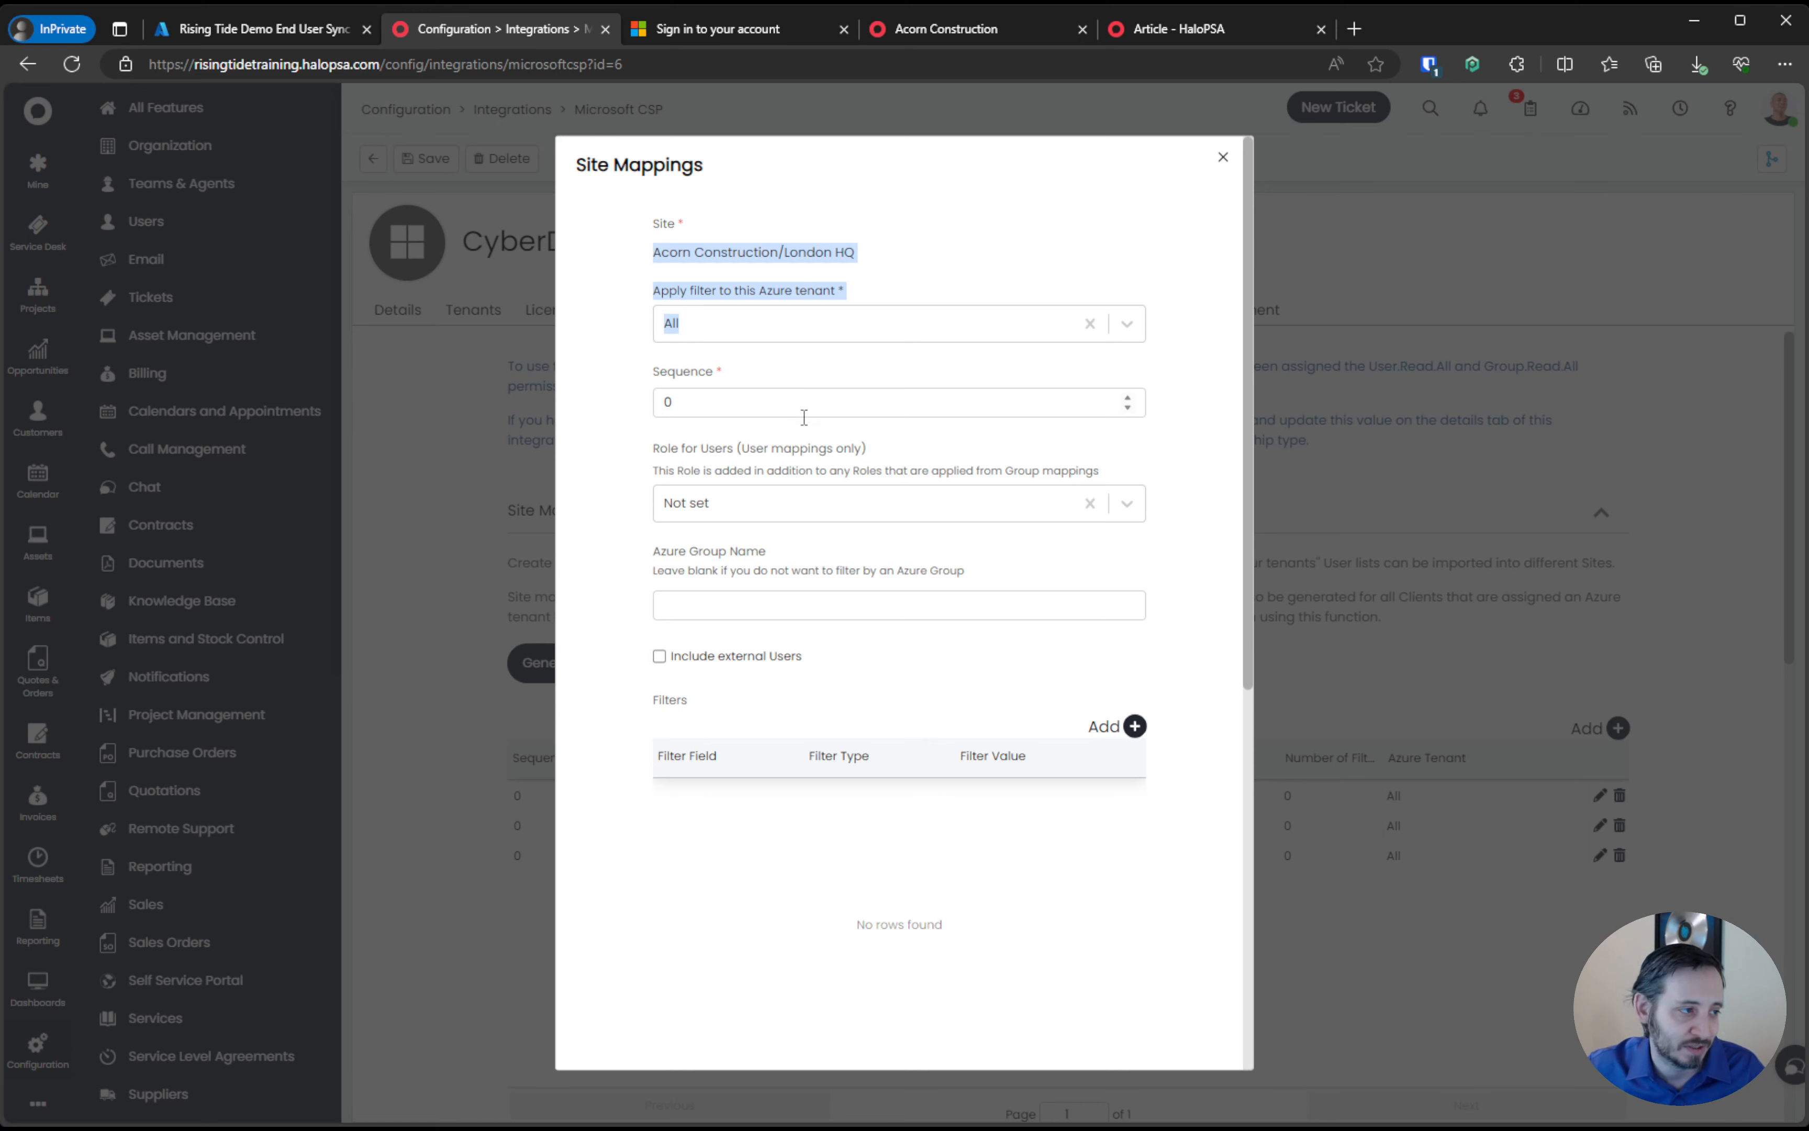
- Review the user role, Azure Group Name and external users options without changing them
left_click(803, 494)
left_click(811, 516)
left_click(809, 618)
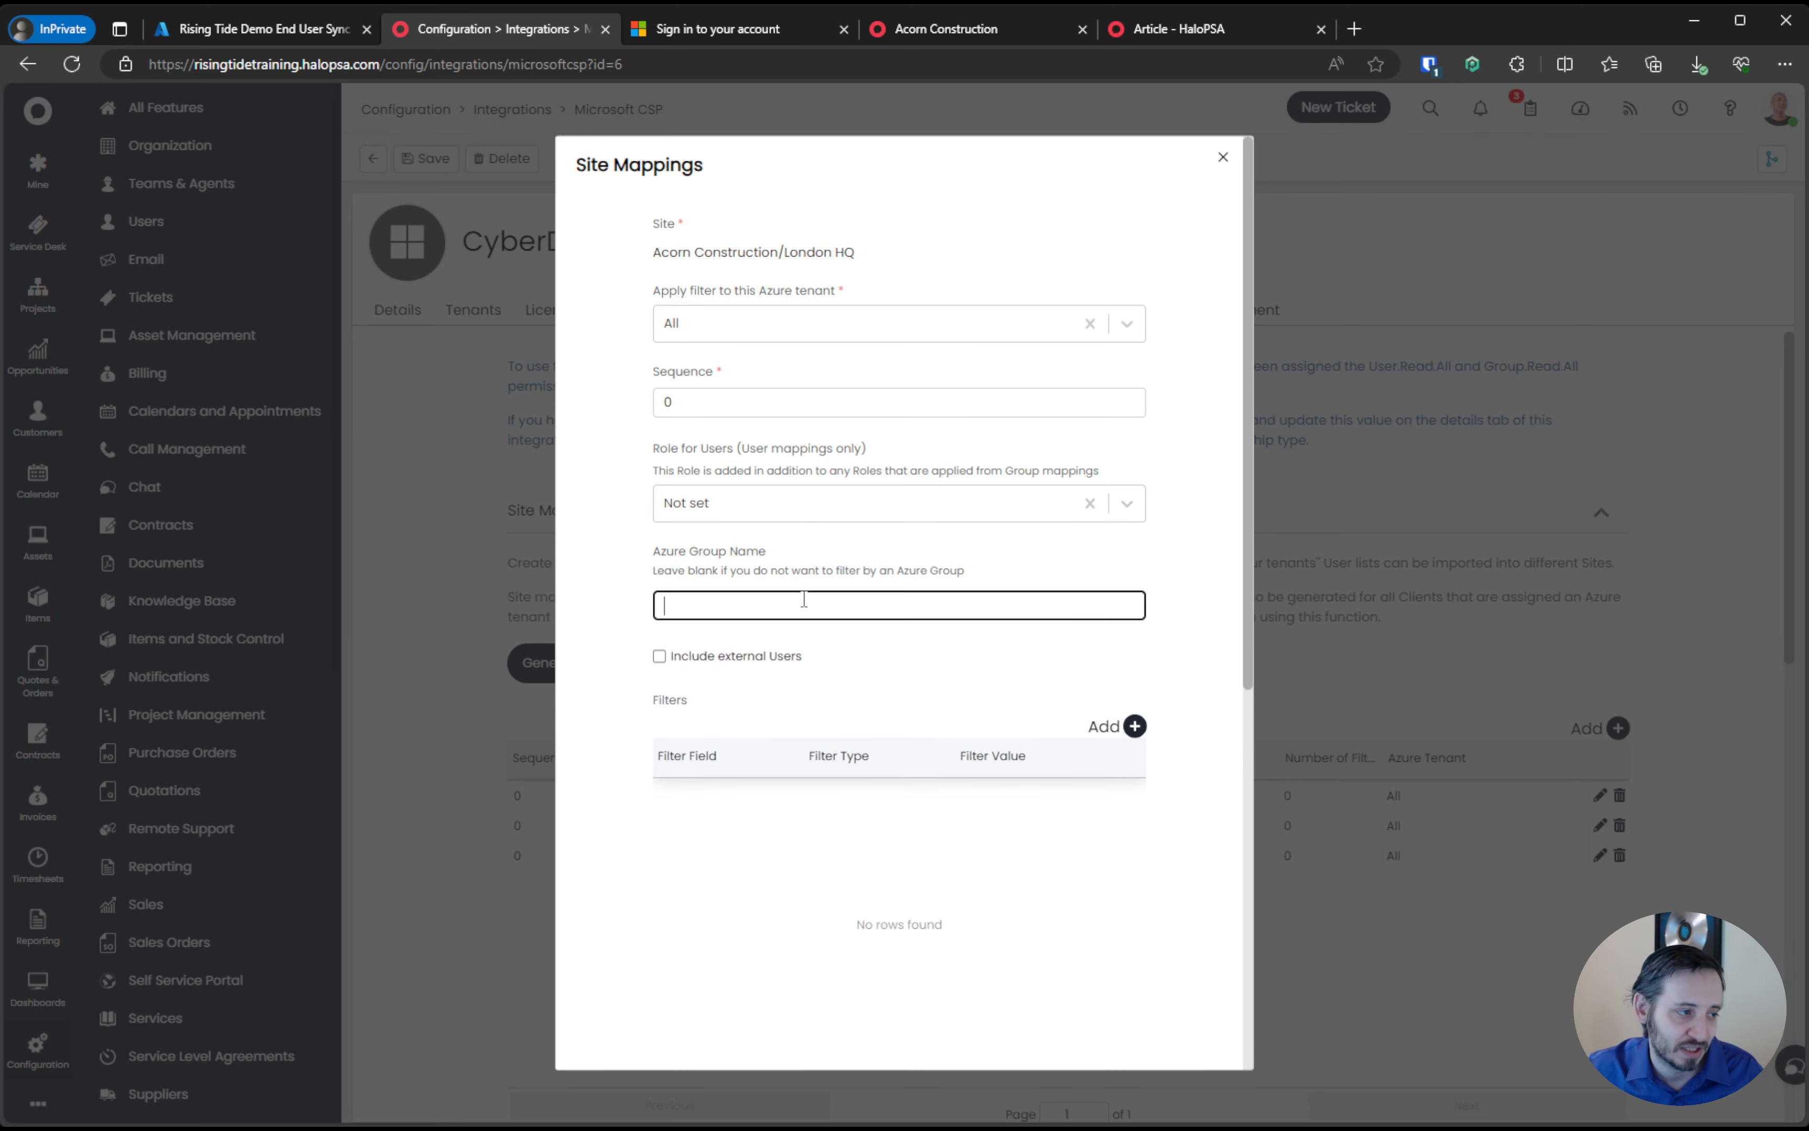
left_click(775, 658)
left_click(775, 664)
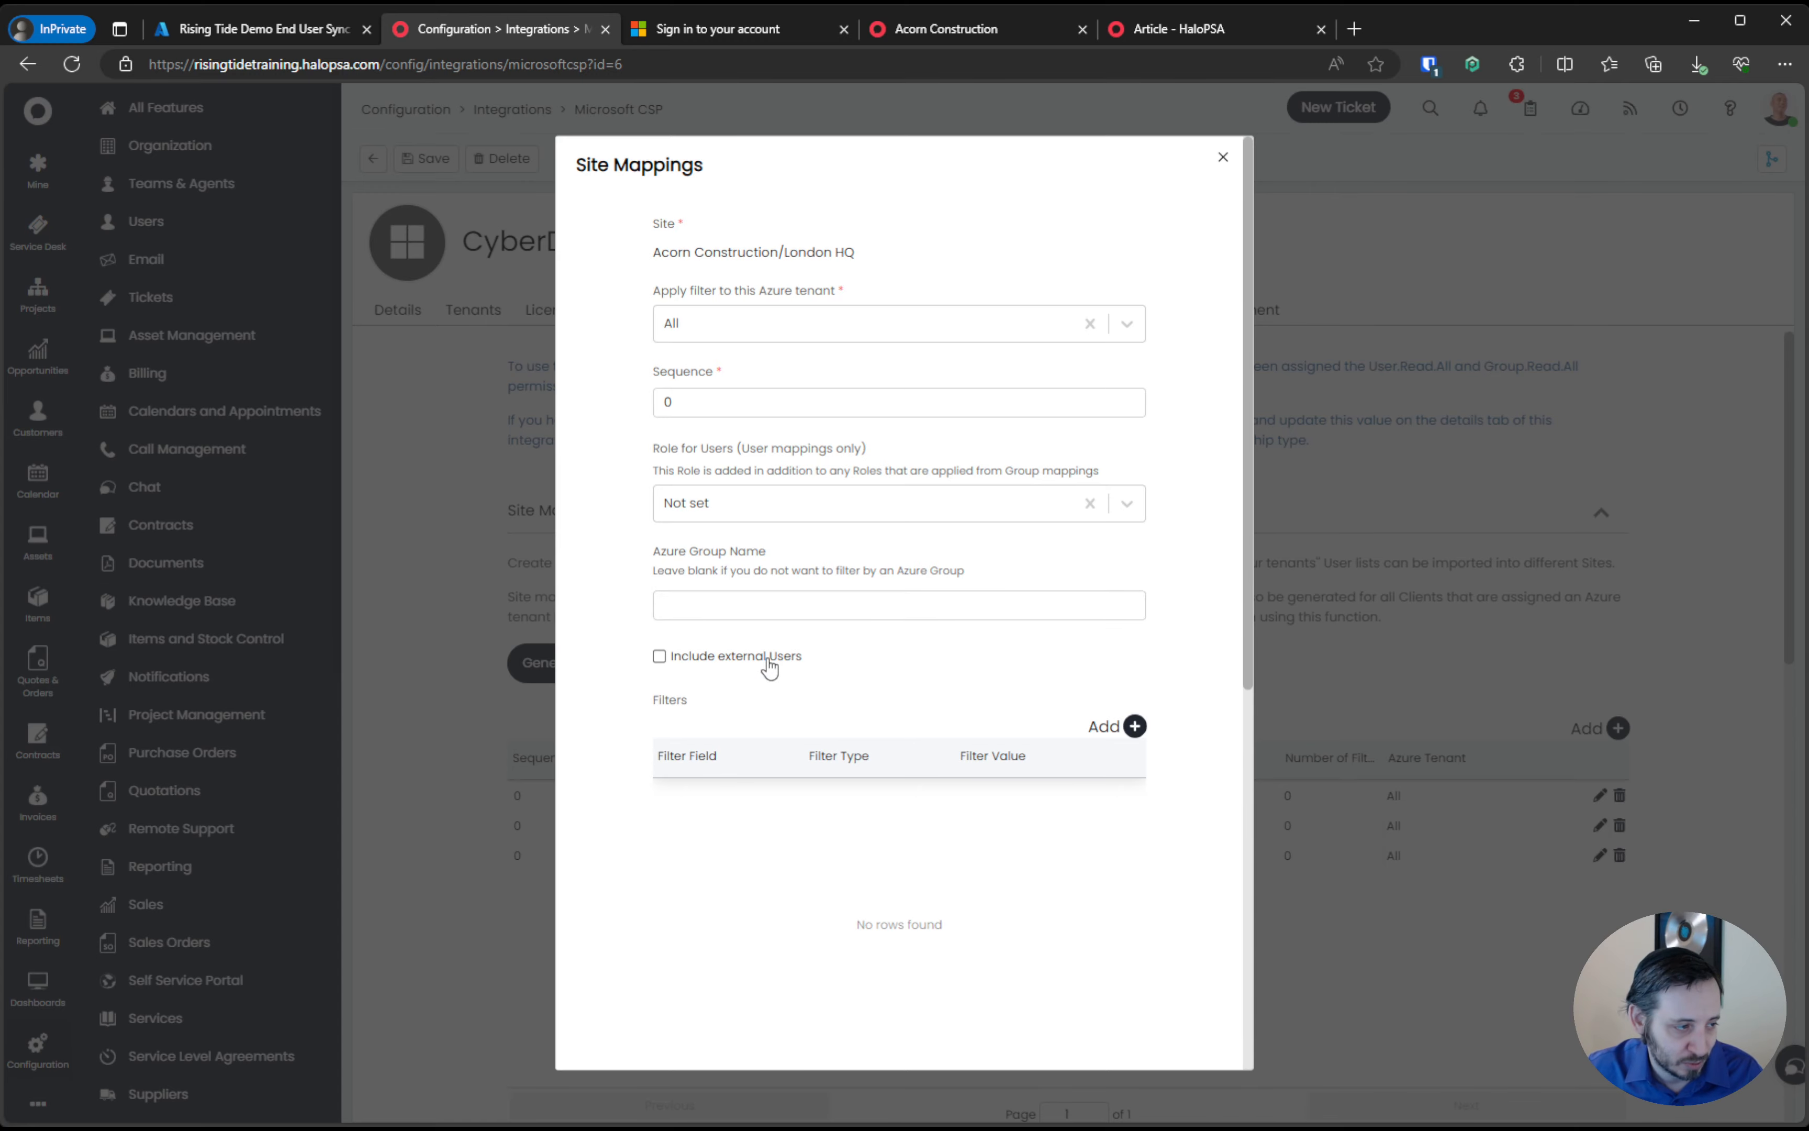
- Browse the filter fields and match types, then cancel the new filter
left_click(1134, 726)
left_click(800, 521)
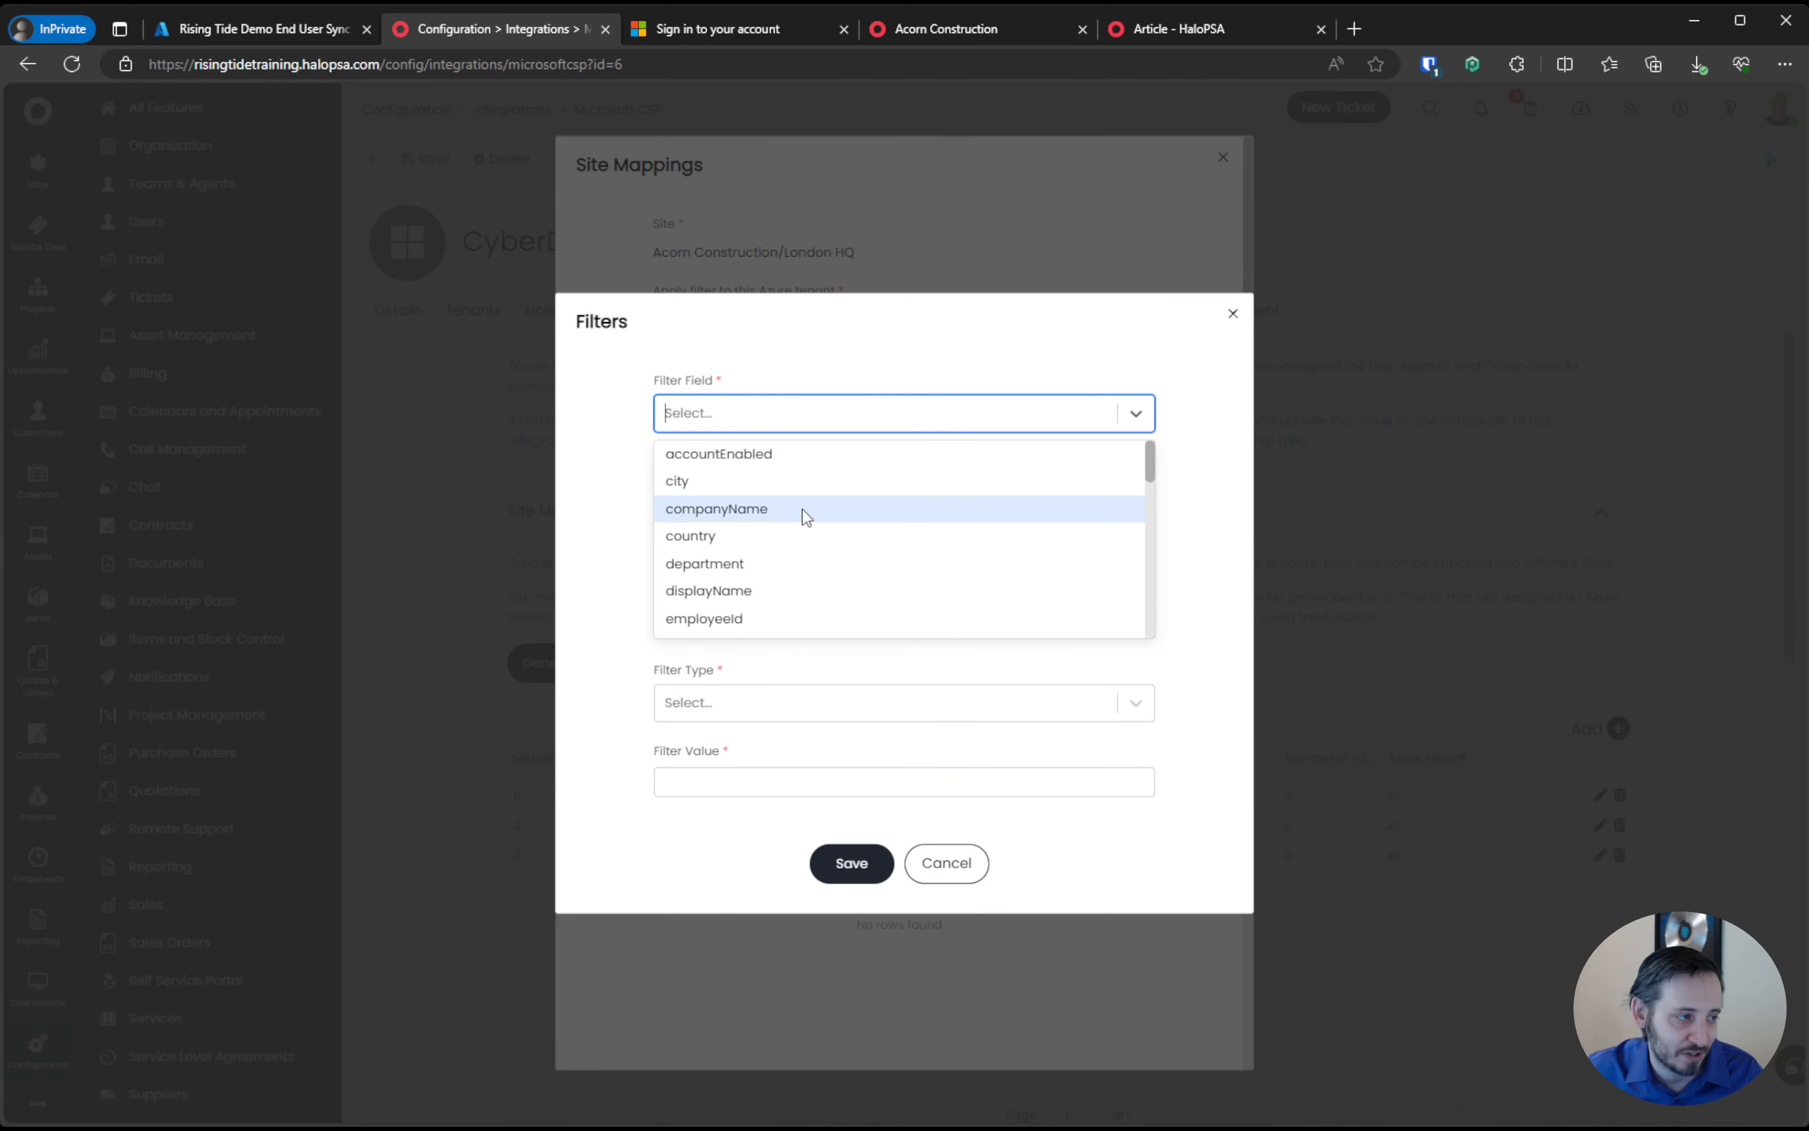
scroll(804, 523, "down", 3)
left_click(890, 523)
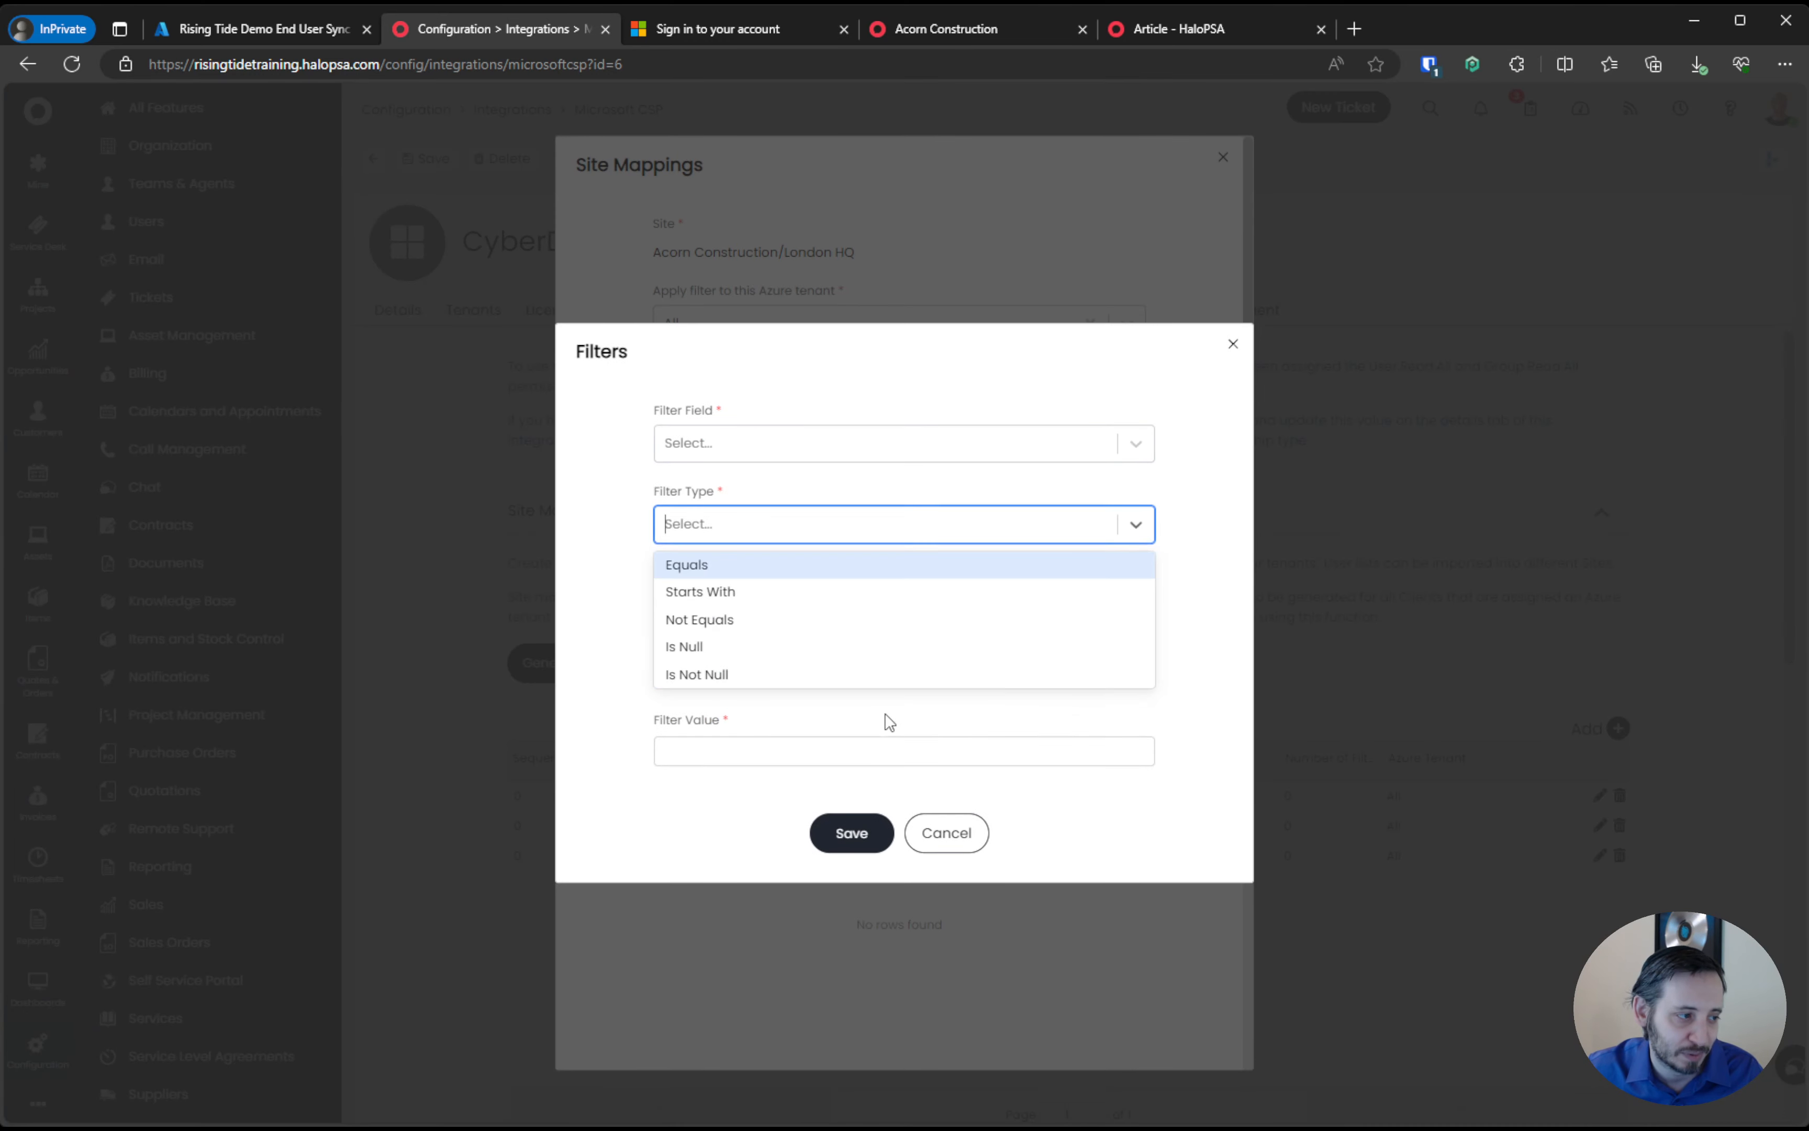
left_click(937, 834)
left_click(919, 757)
scroll(892, 602, "down", 8)
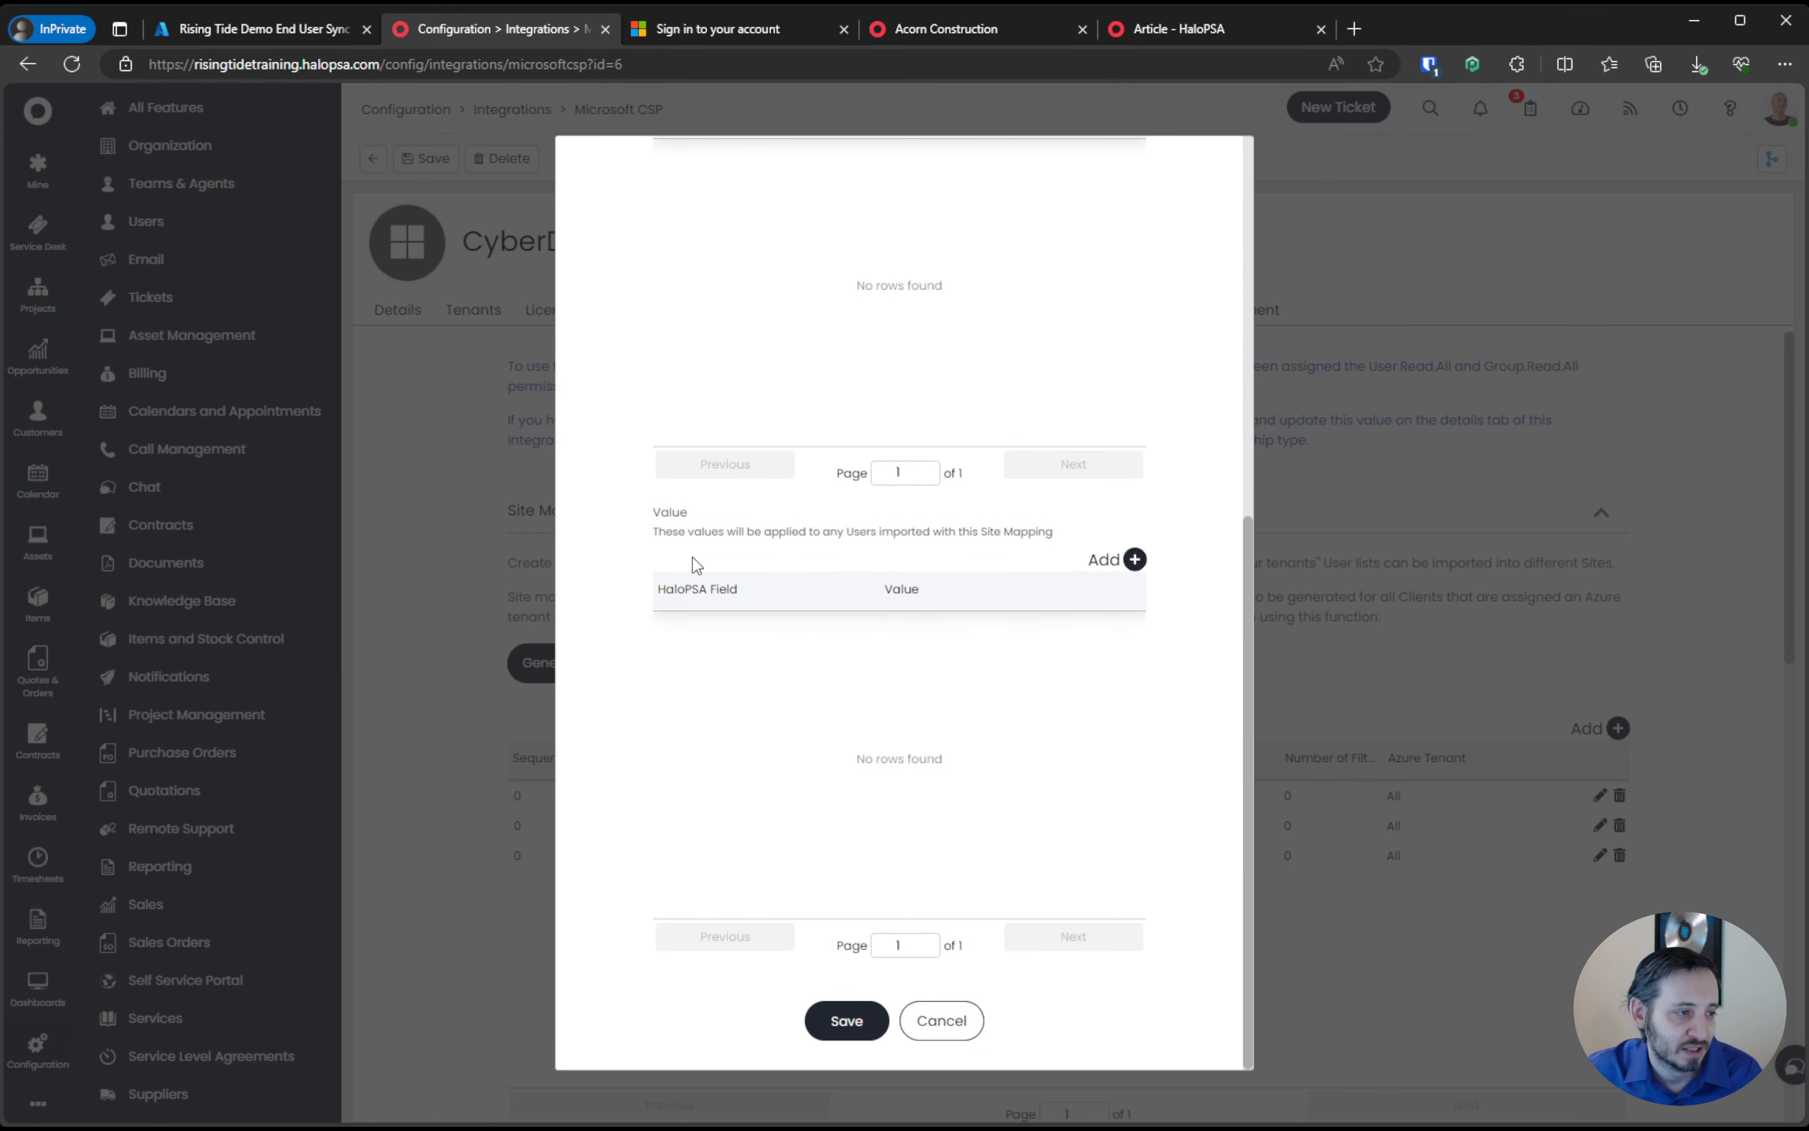
left_click_drag(651, 512, 1092, 560)
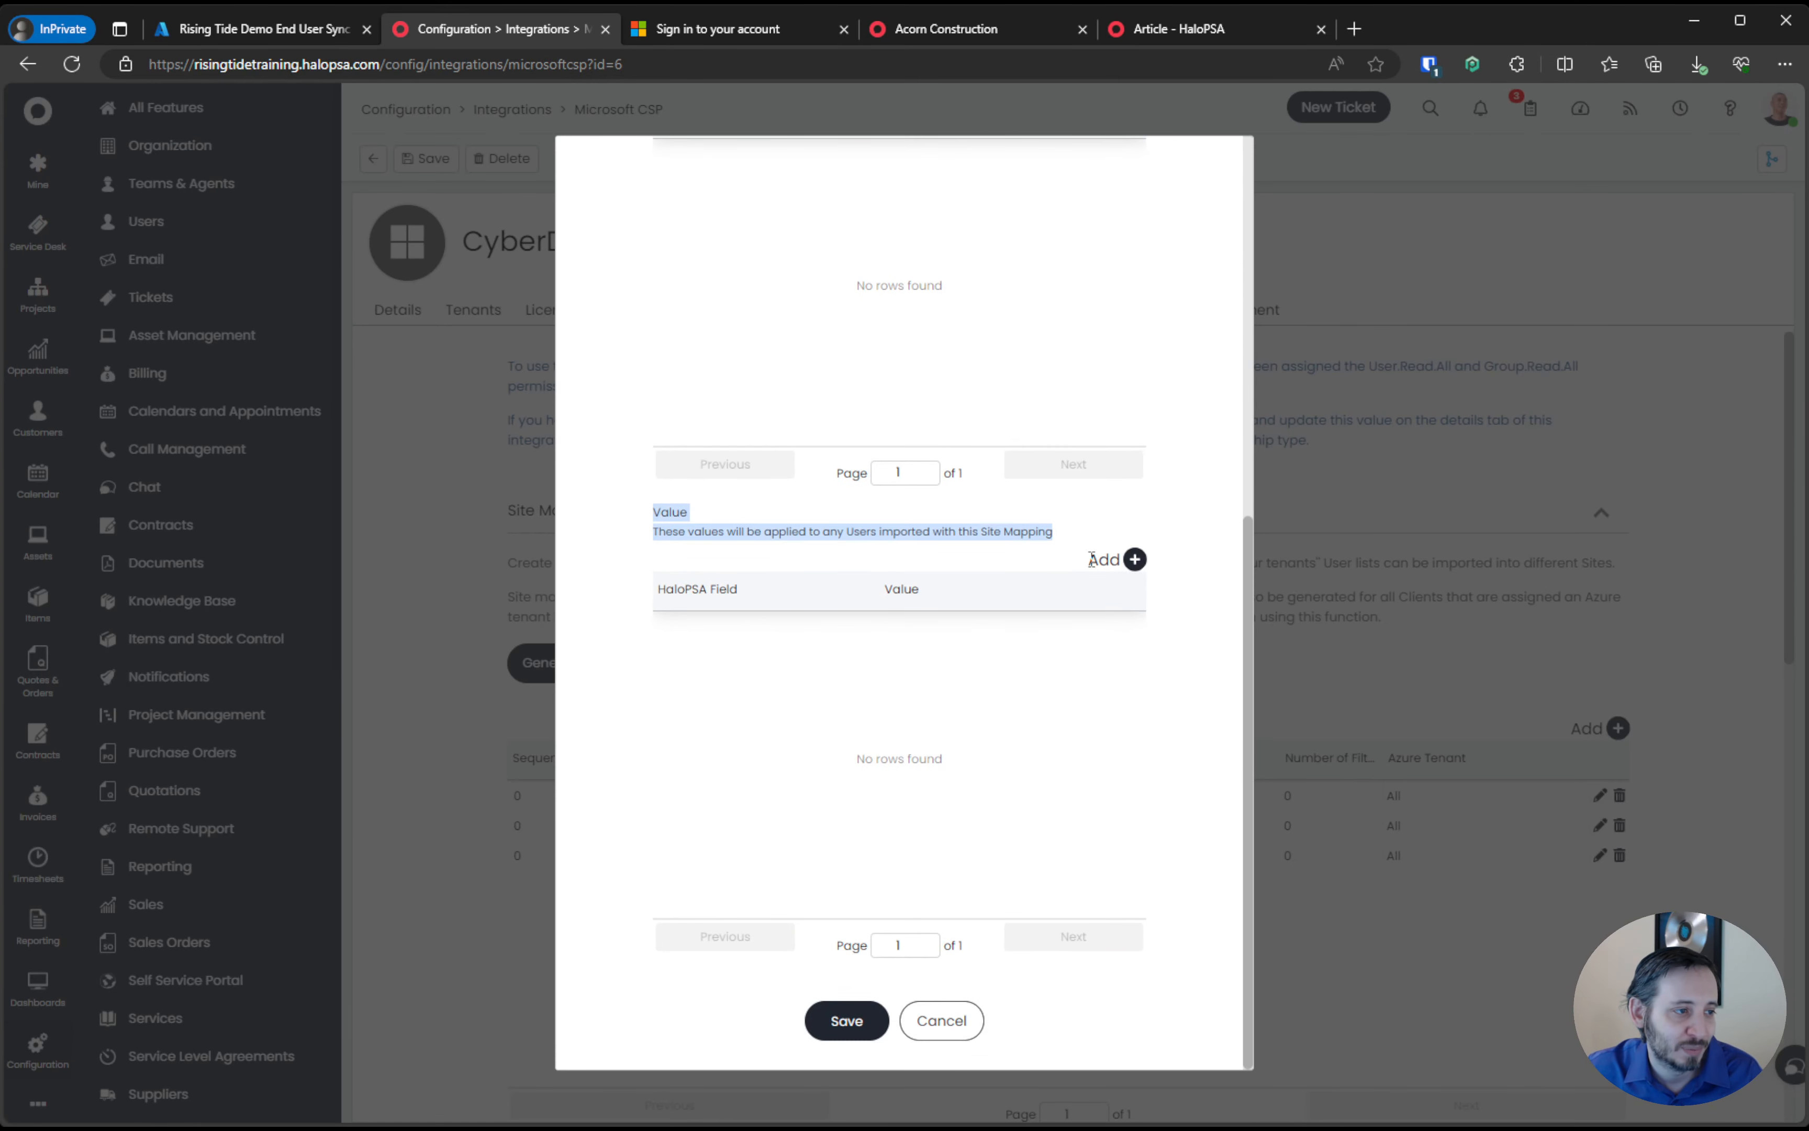
- Browse the HaloPSA fields available as user values, then cancel the mapping unsaved
left_click(1135, 561)
left_click(849, 559)
scroll(849, 559, "down", 2)
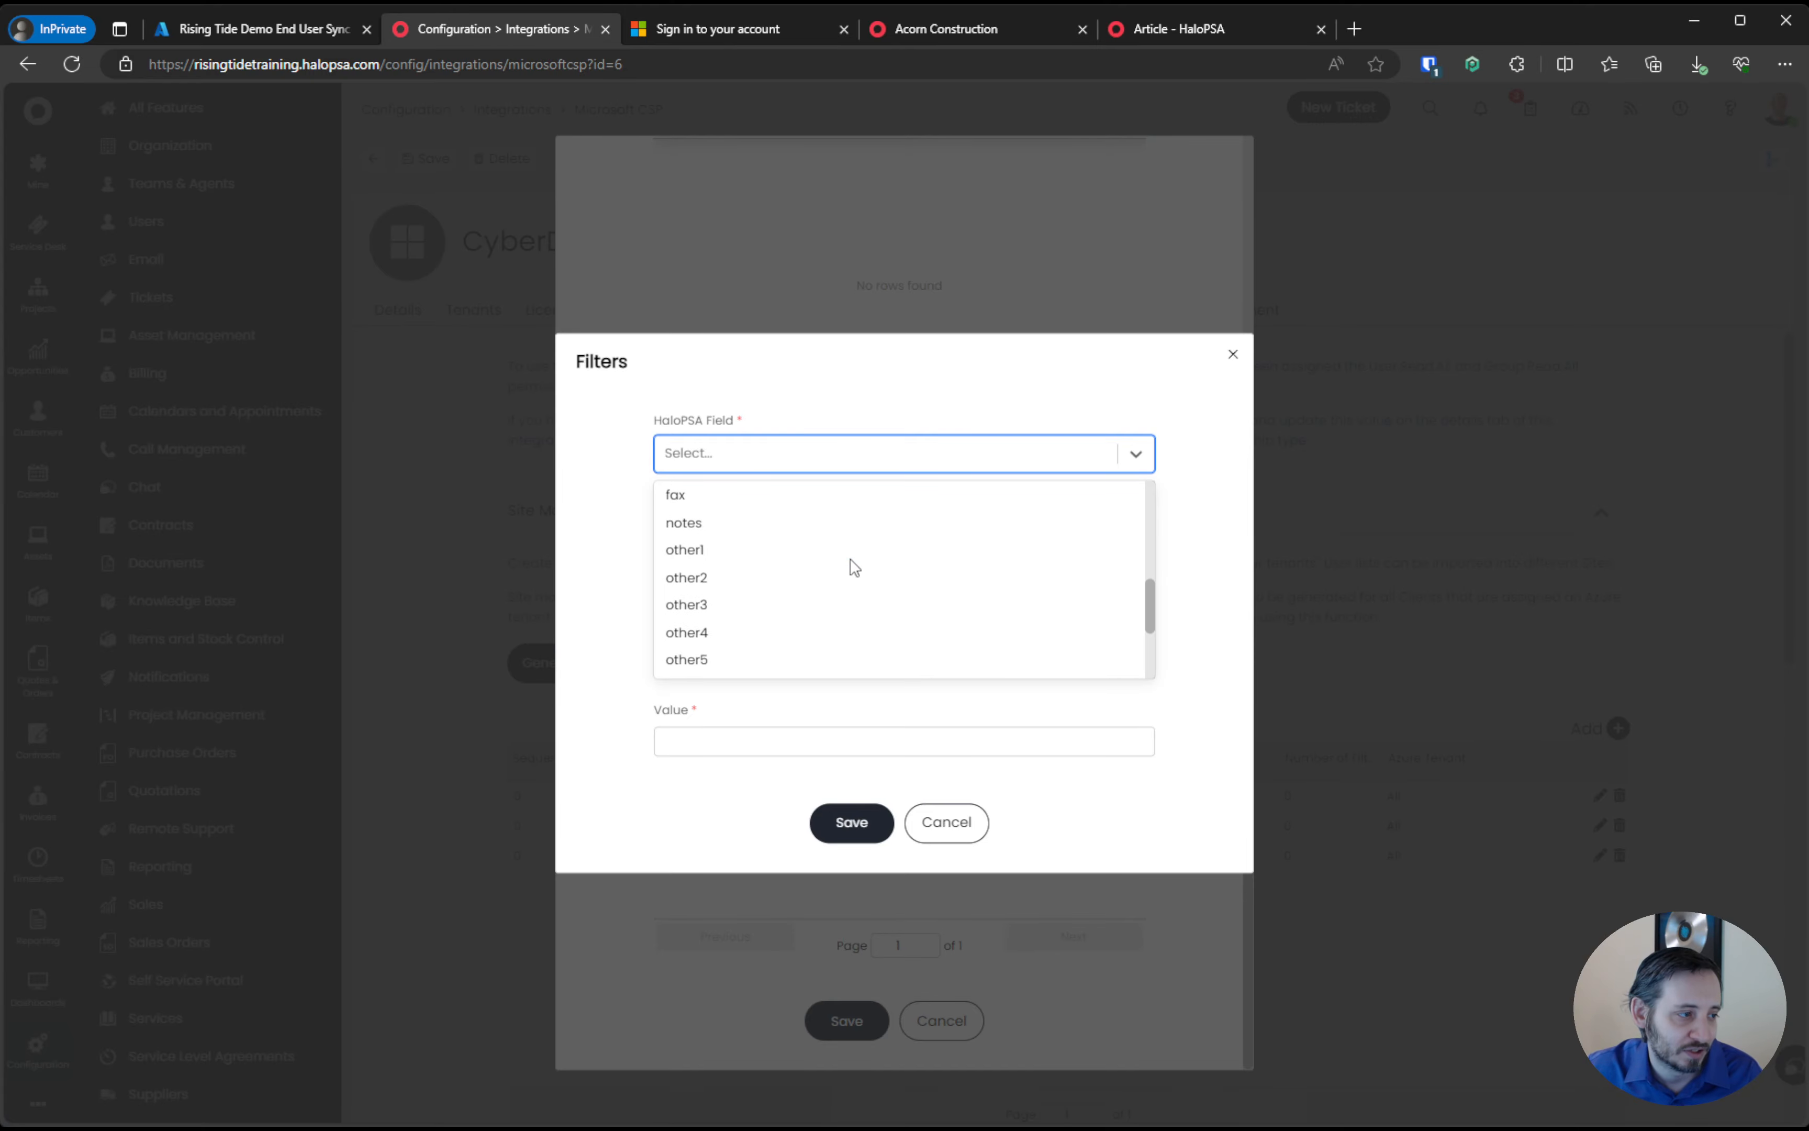
scroll(849, 559, "down", 3)
scroll(849, 558, "up", 6)
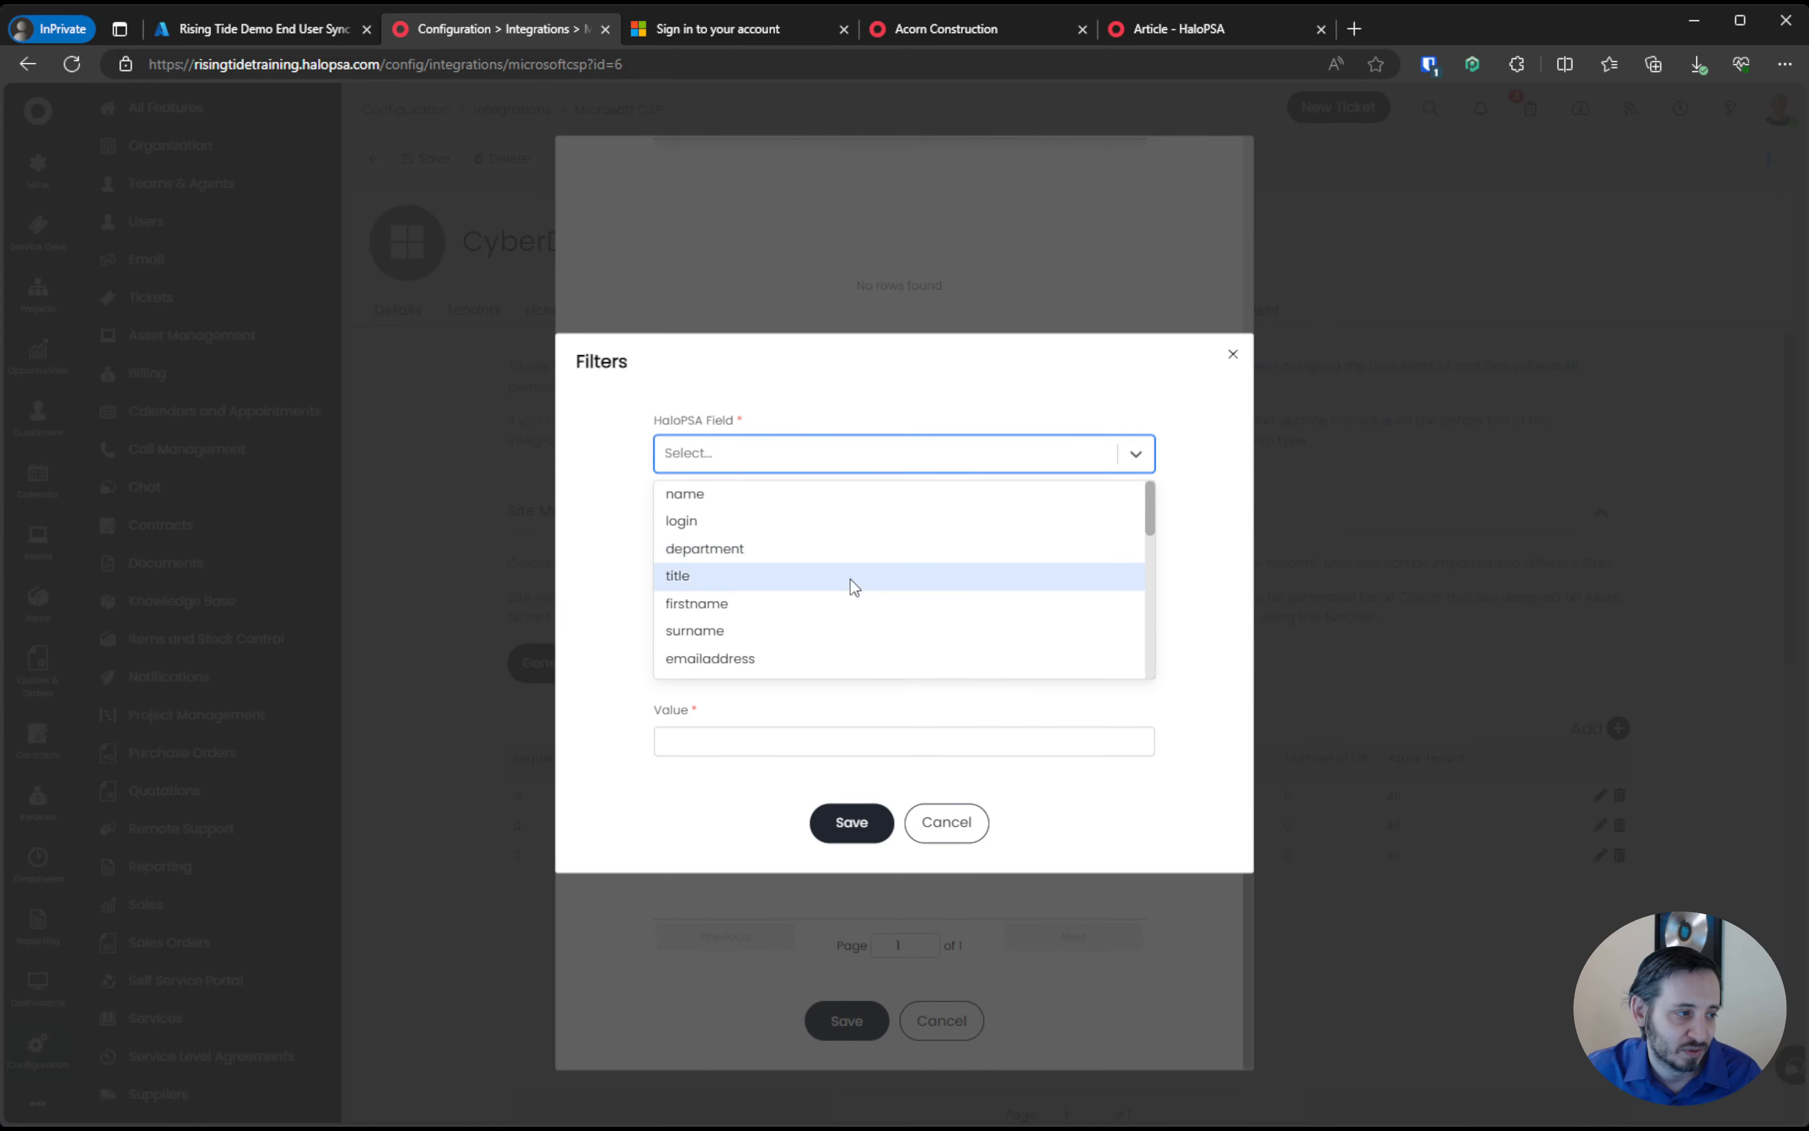
left_click(880, 719)
scroll(926, 606, "up", 10)
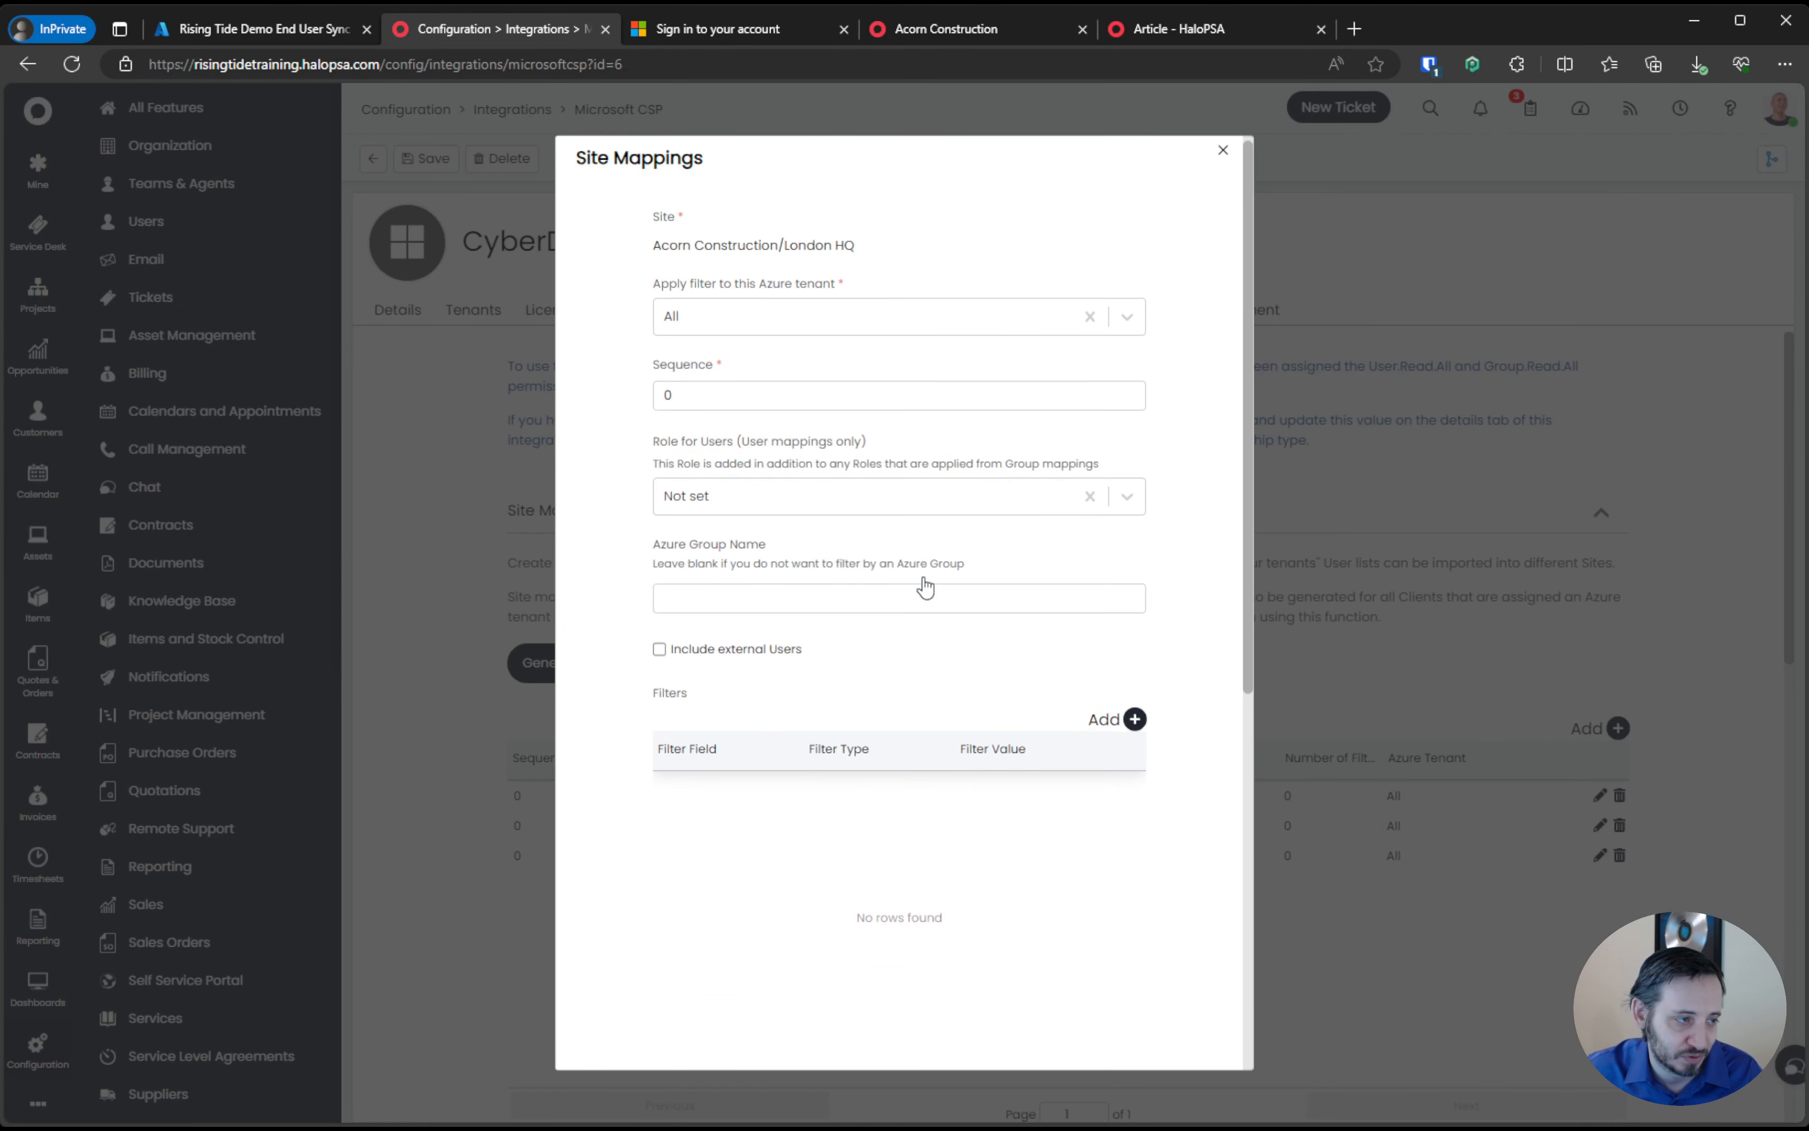
scroll(777, 598, "down", 10)
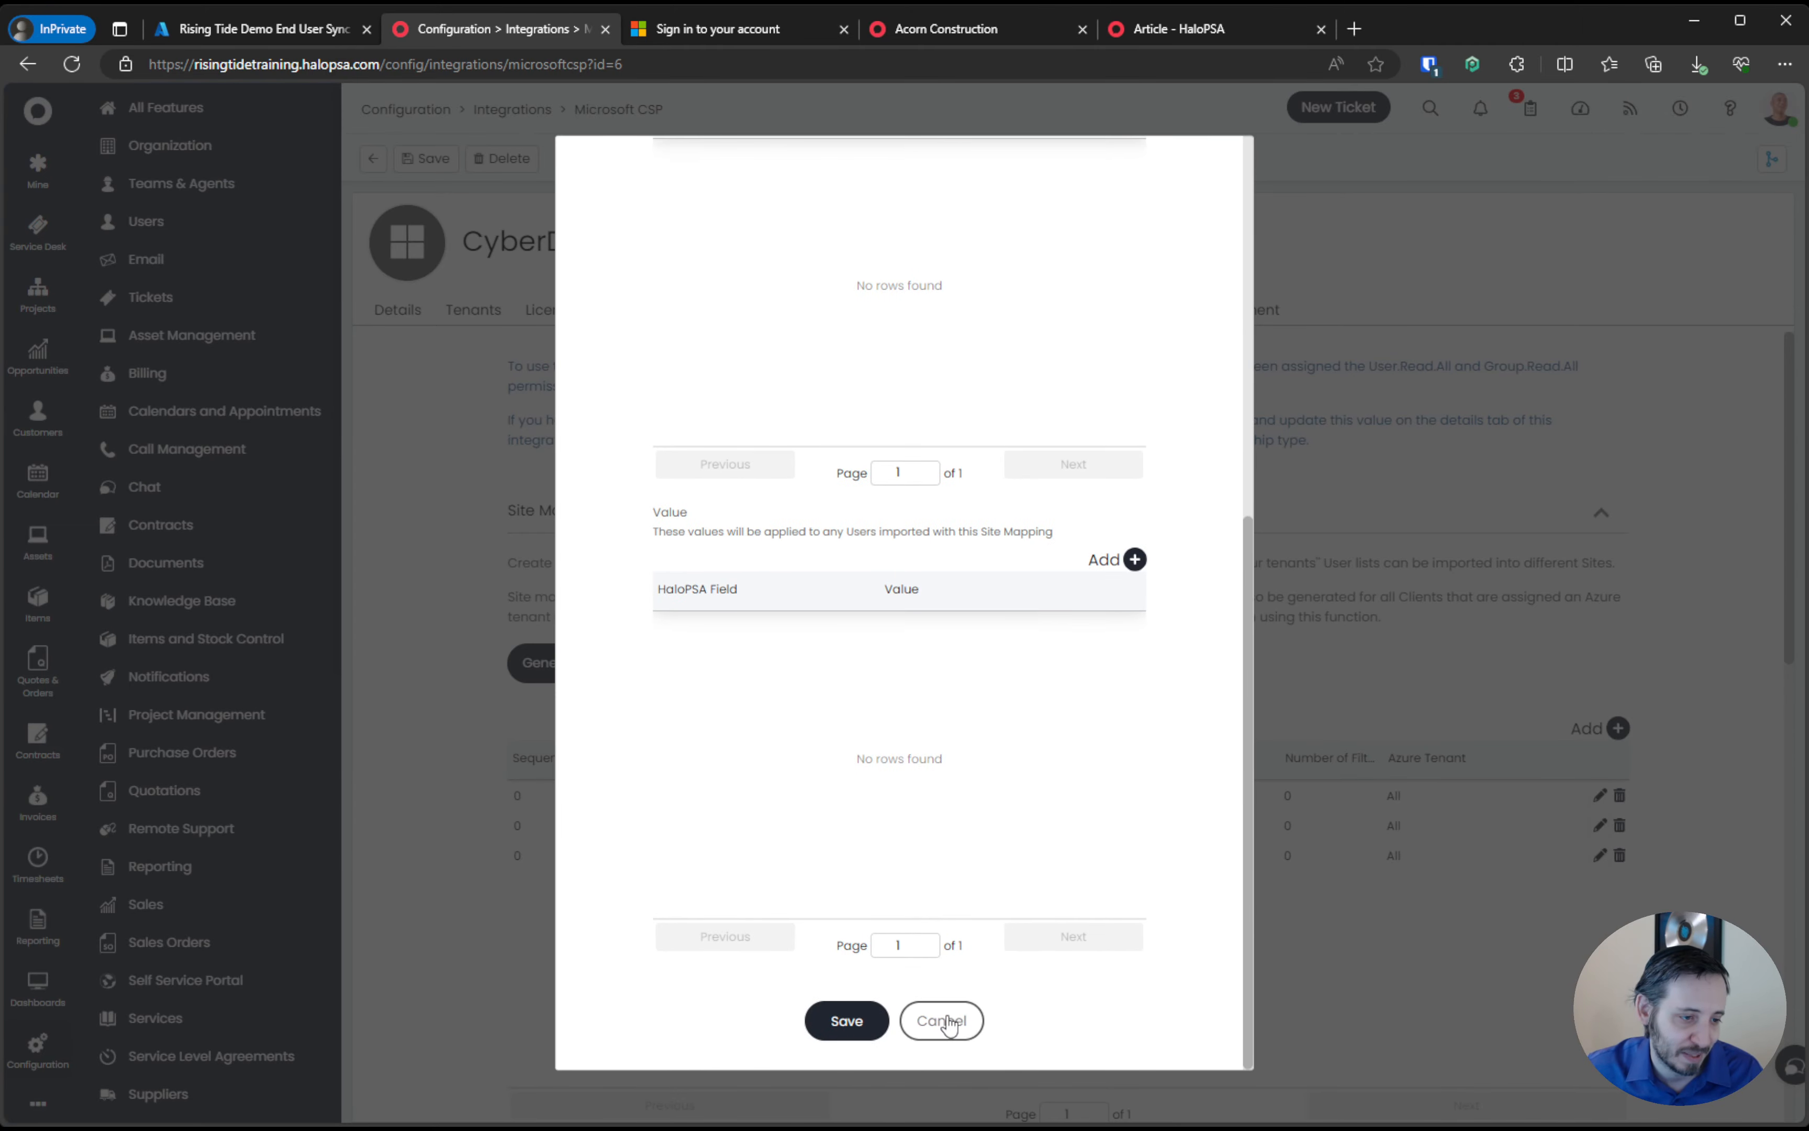
left_click(939, 1020)
- Start a new Acorn Construction/London HQ site mapping with tenant All and sequence 1
left_click(1617, 730)
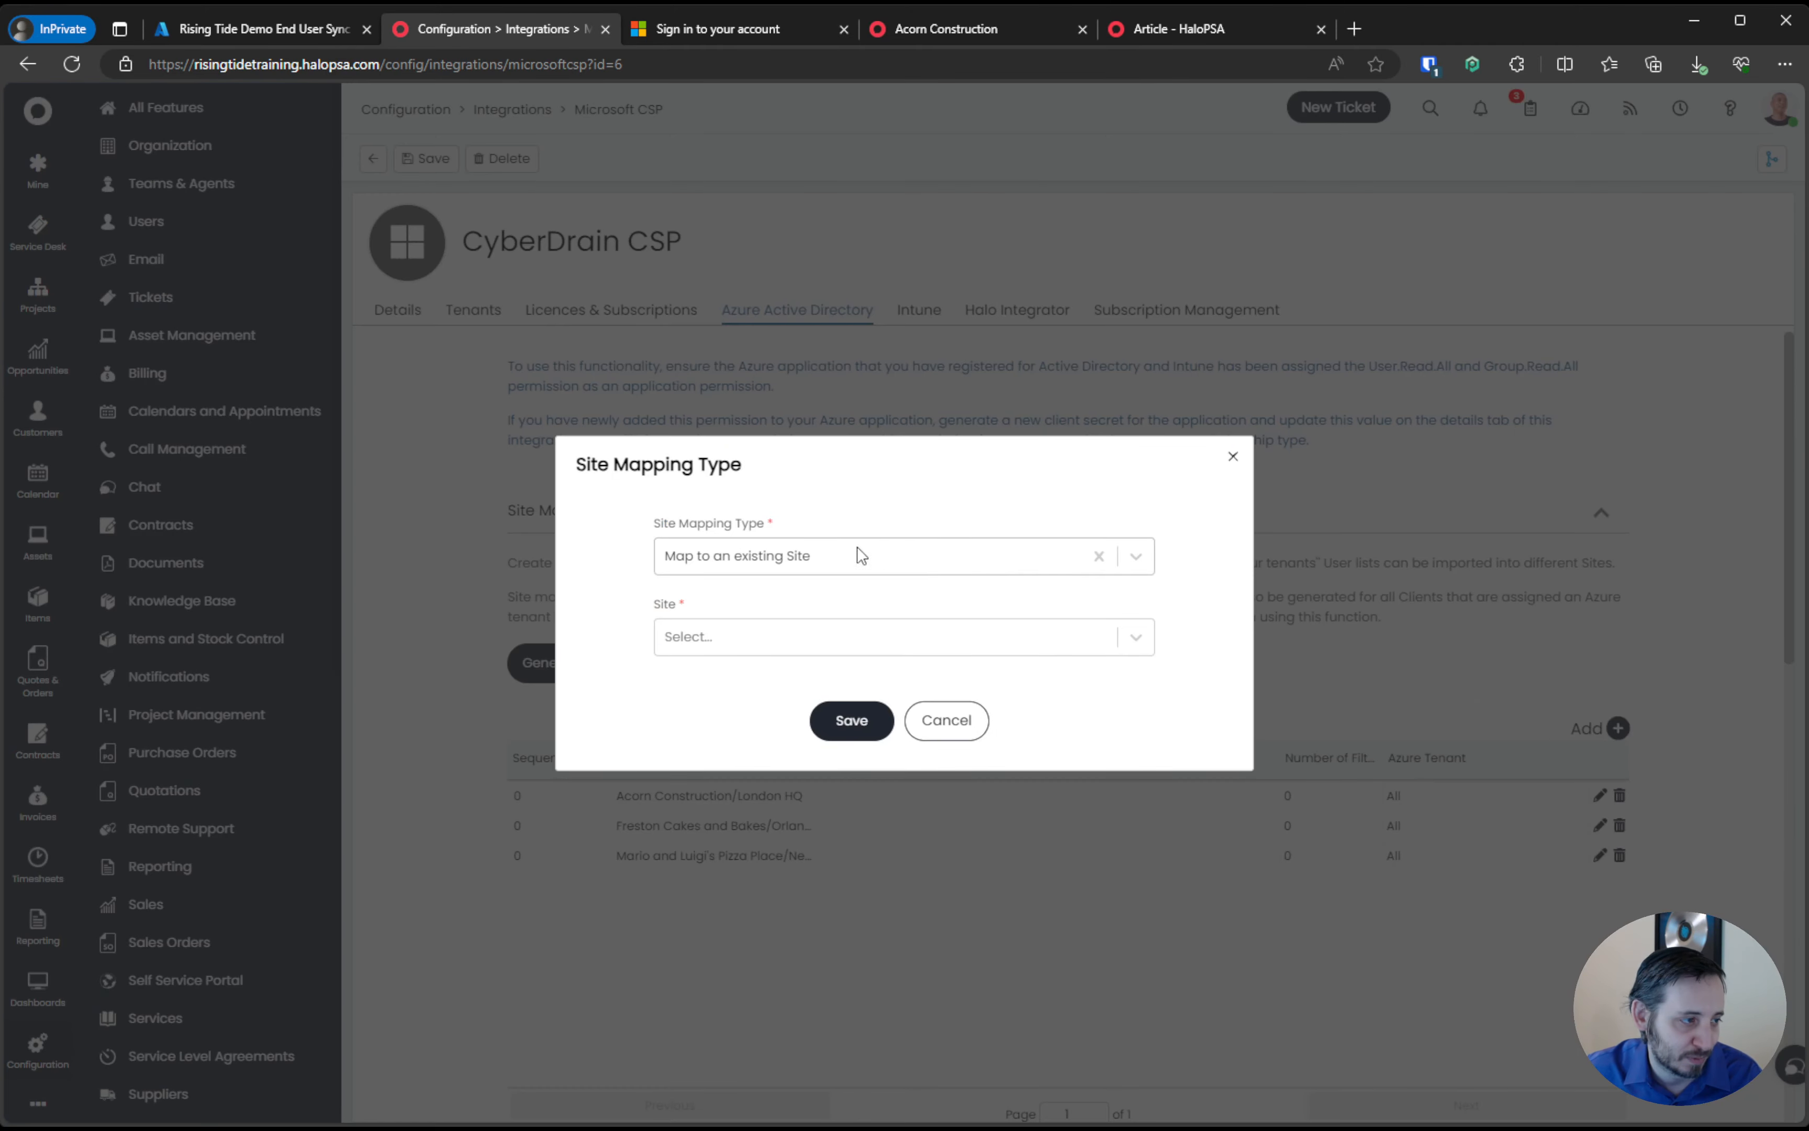
left_click(779, 544)
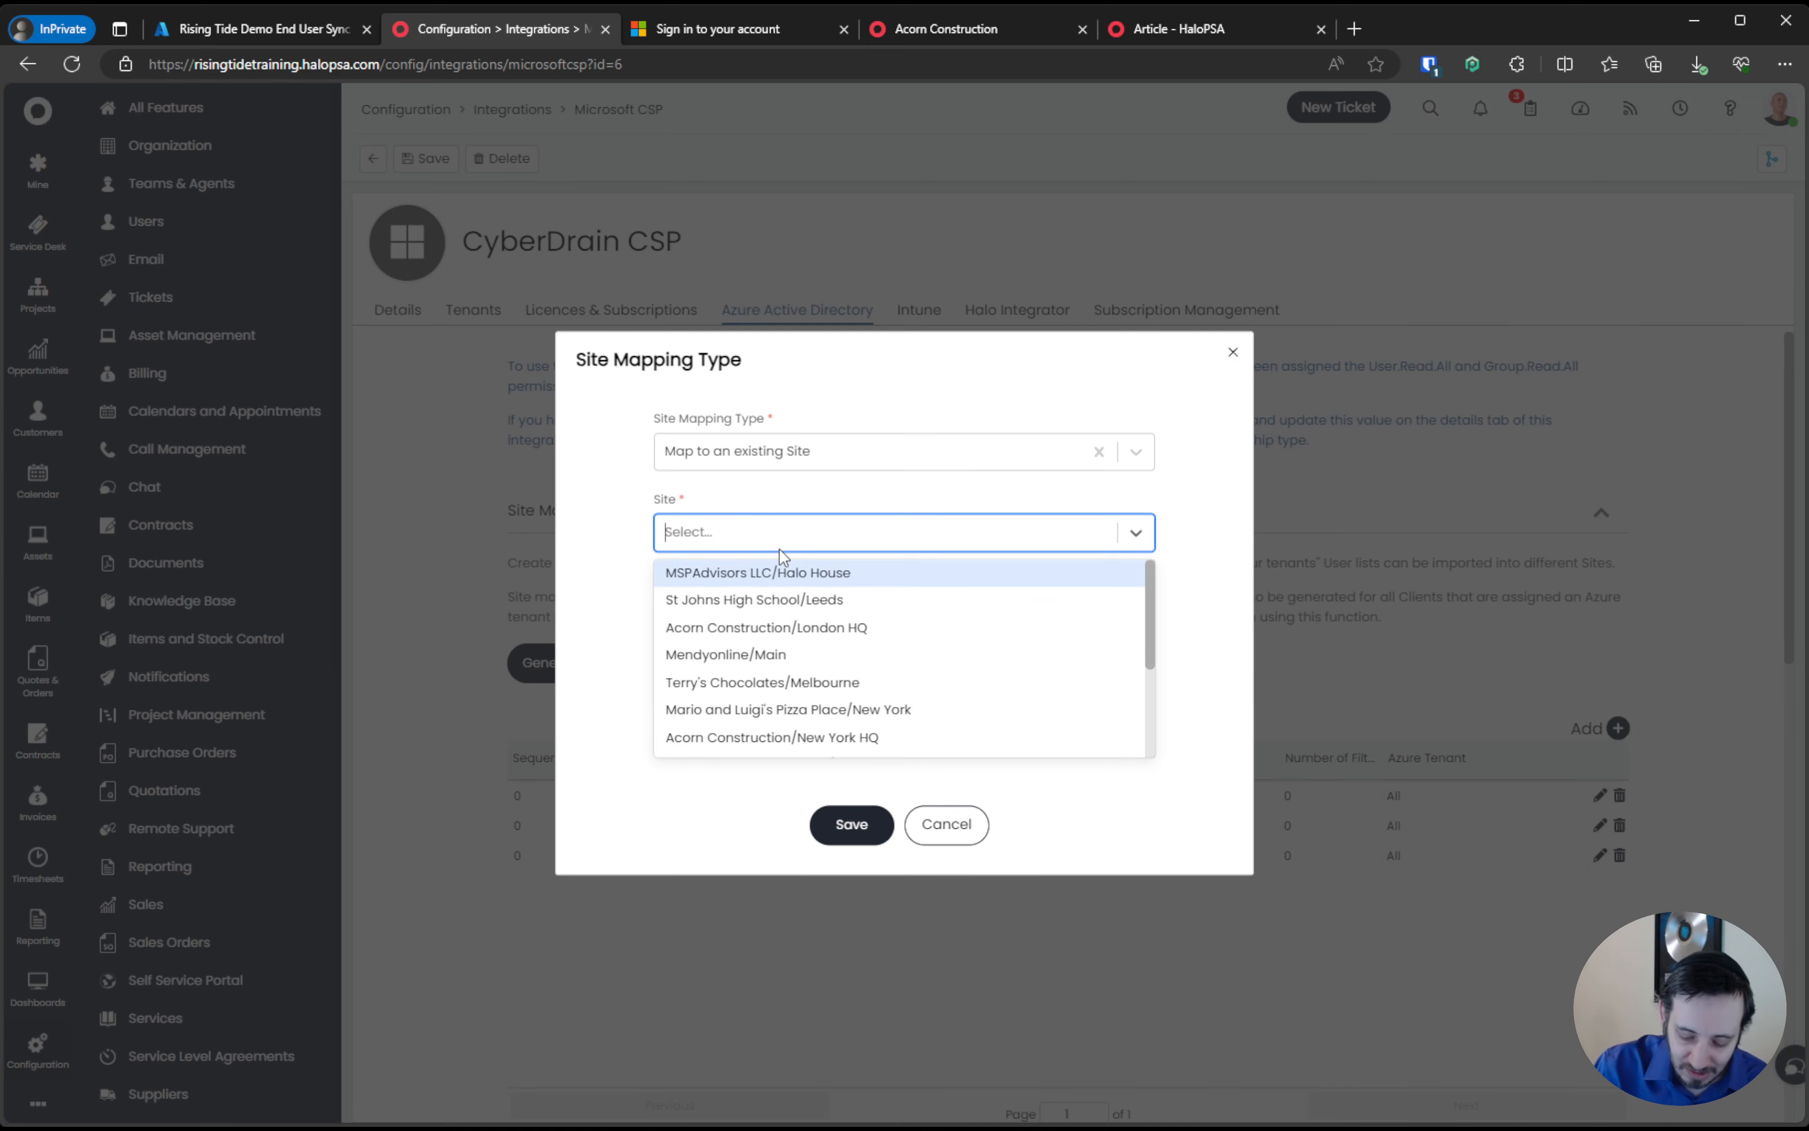
type("lonfd")
key("BackSpace")
key("BackSpace")
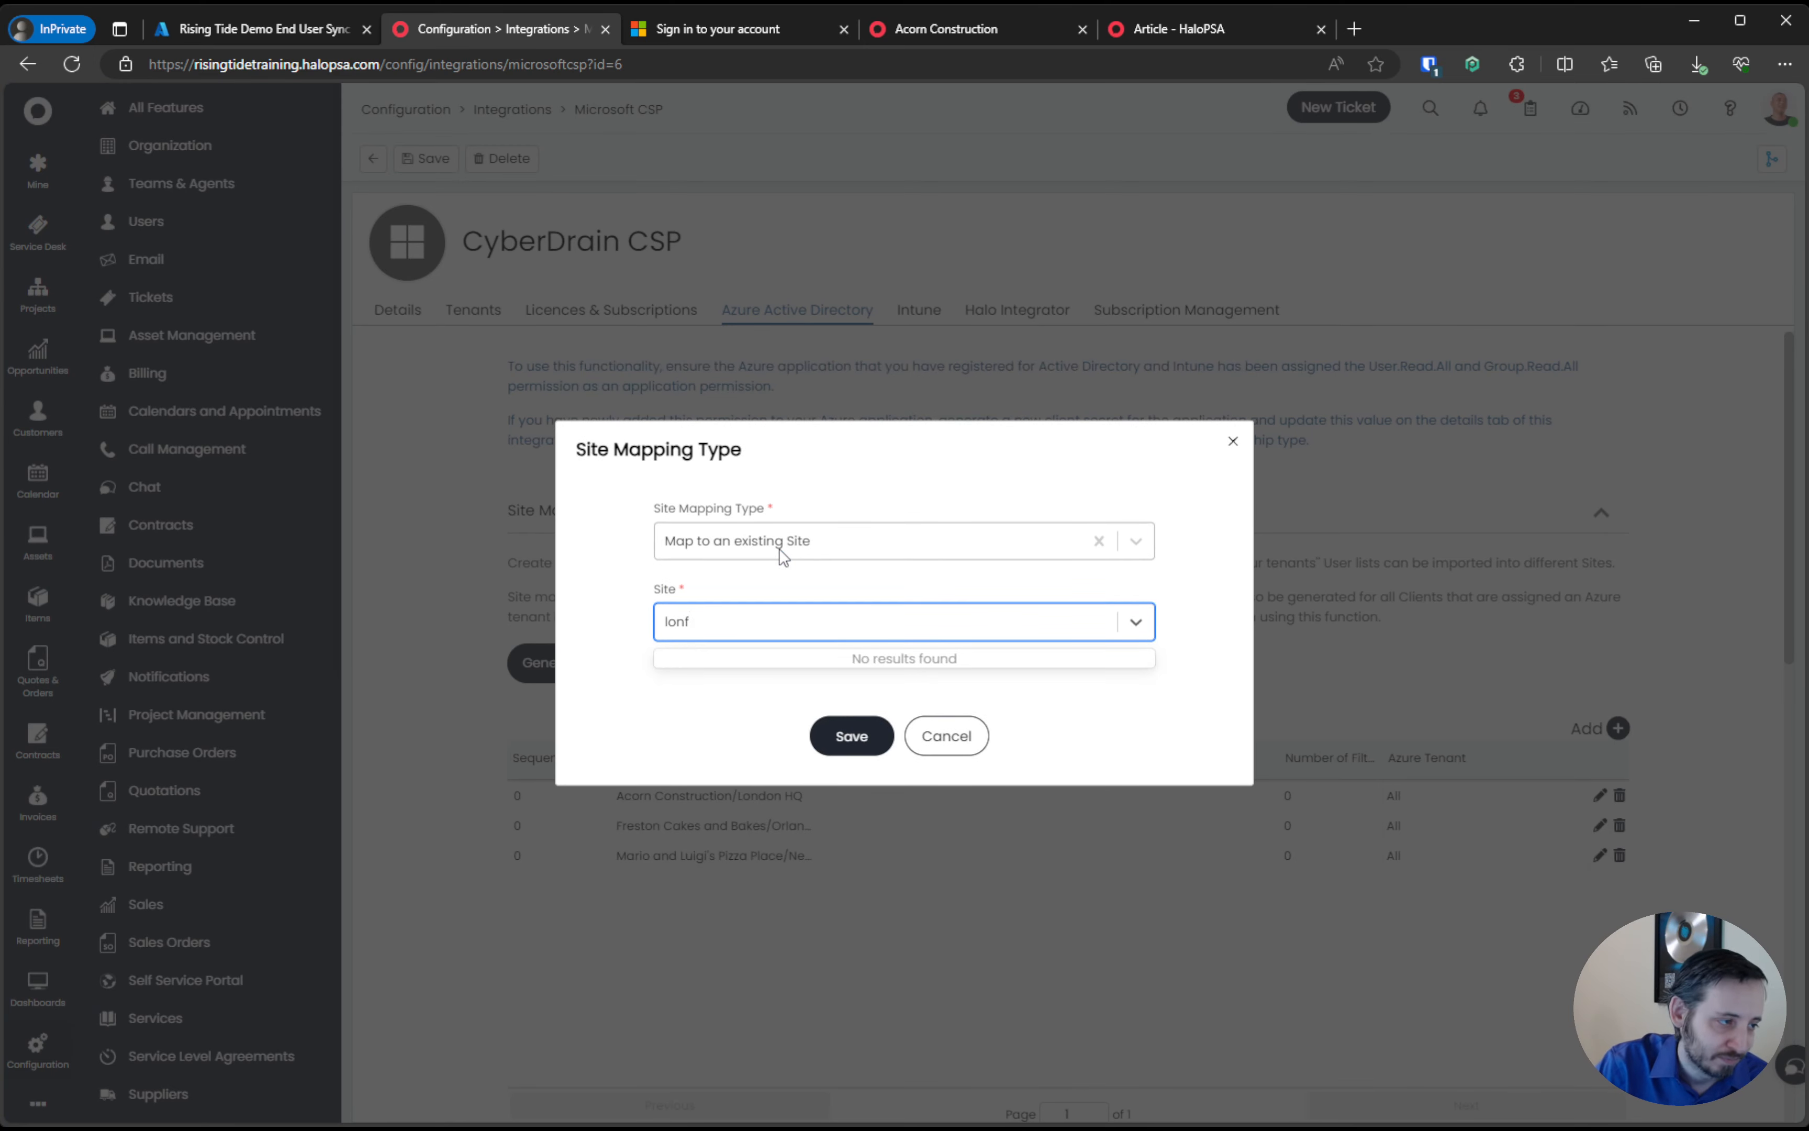
type("d")
left_click(815, 660)
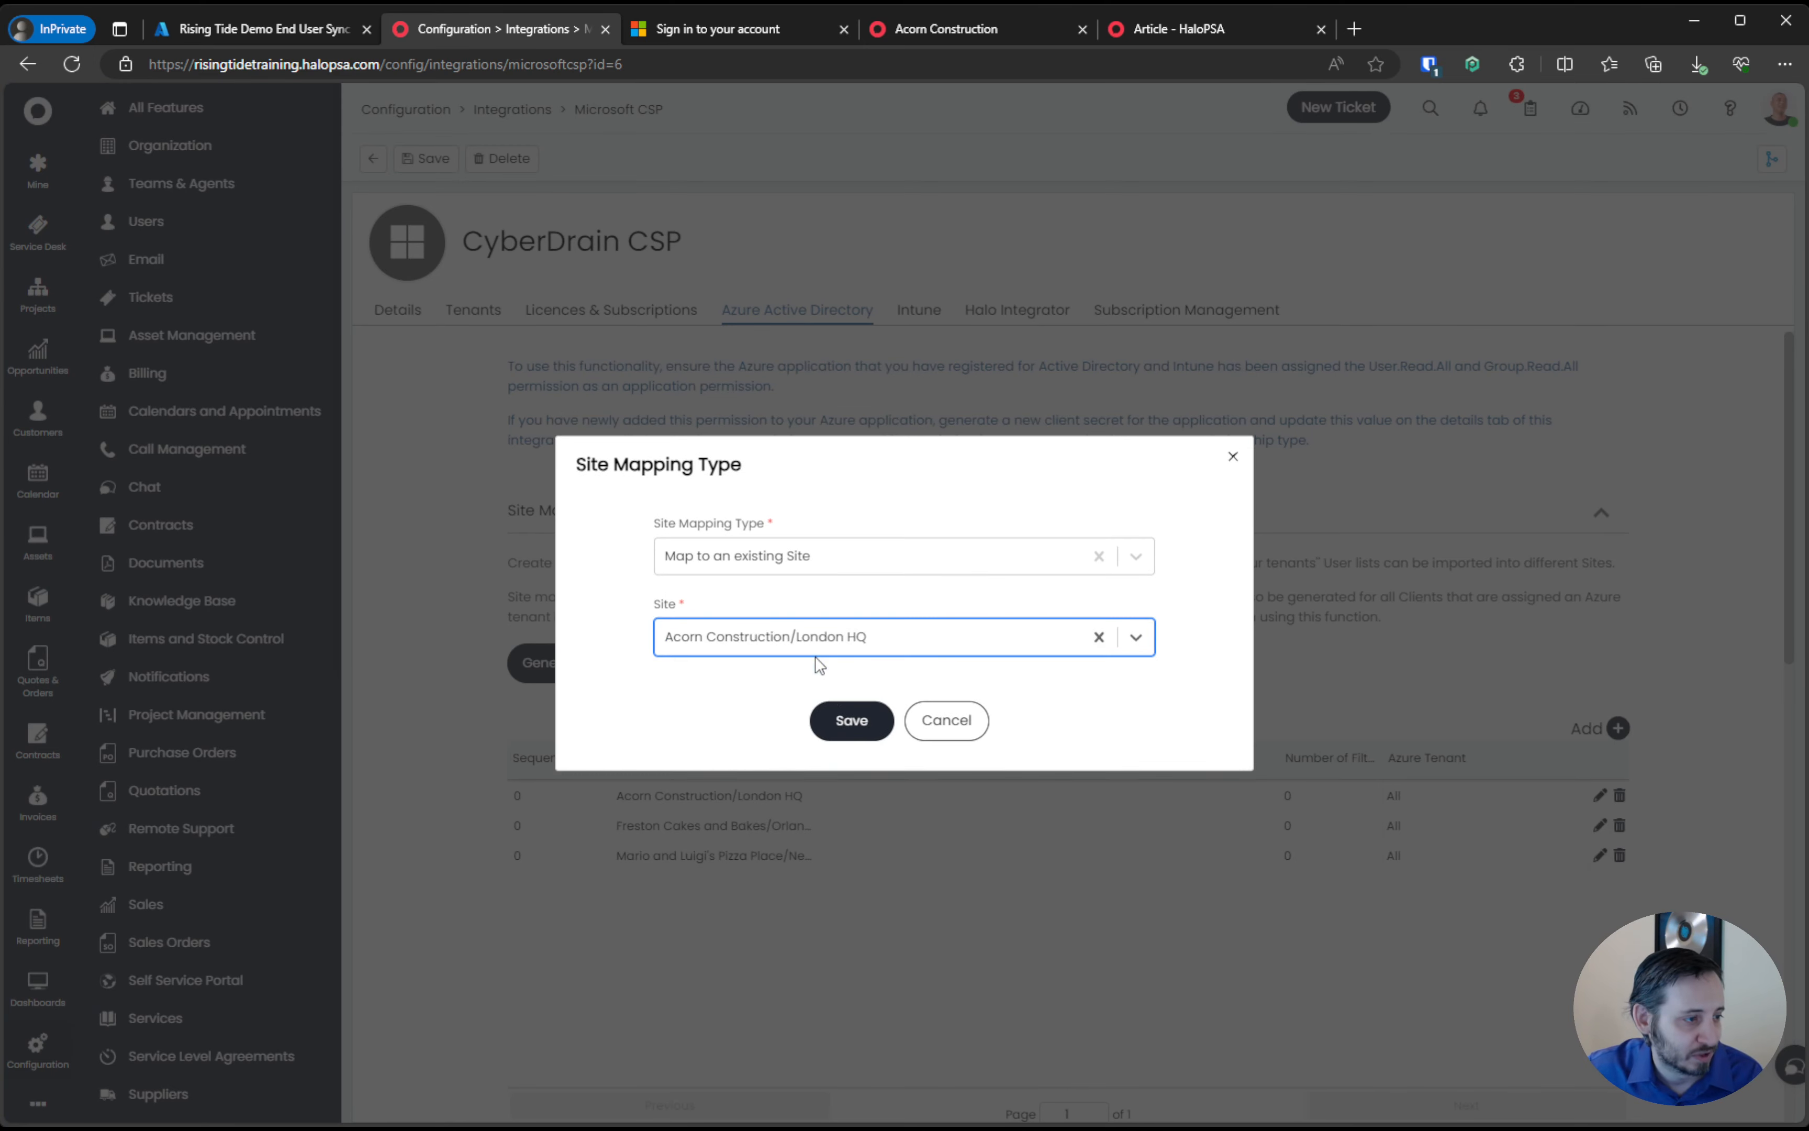
left_click(842, 737)
left_click(673, 323)
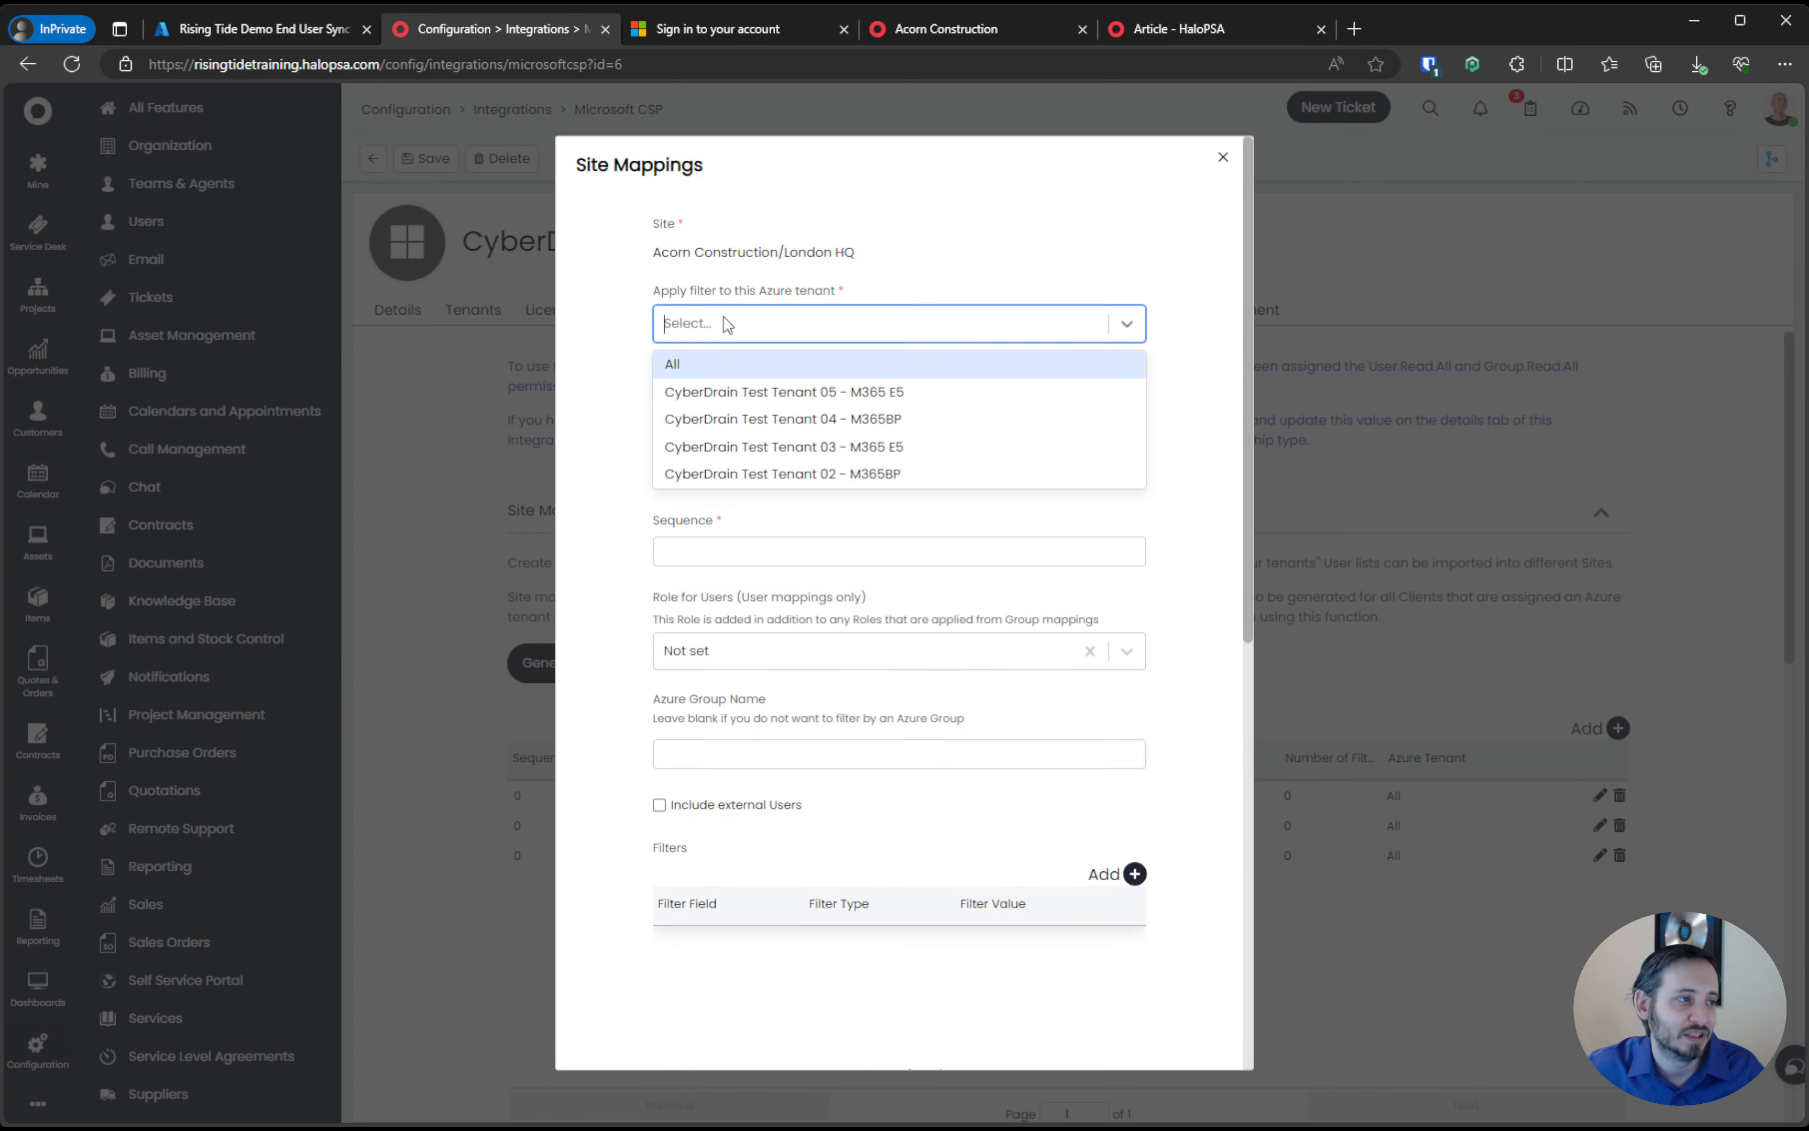
left_click(677, 360)
left_click(741, 413)
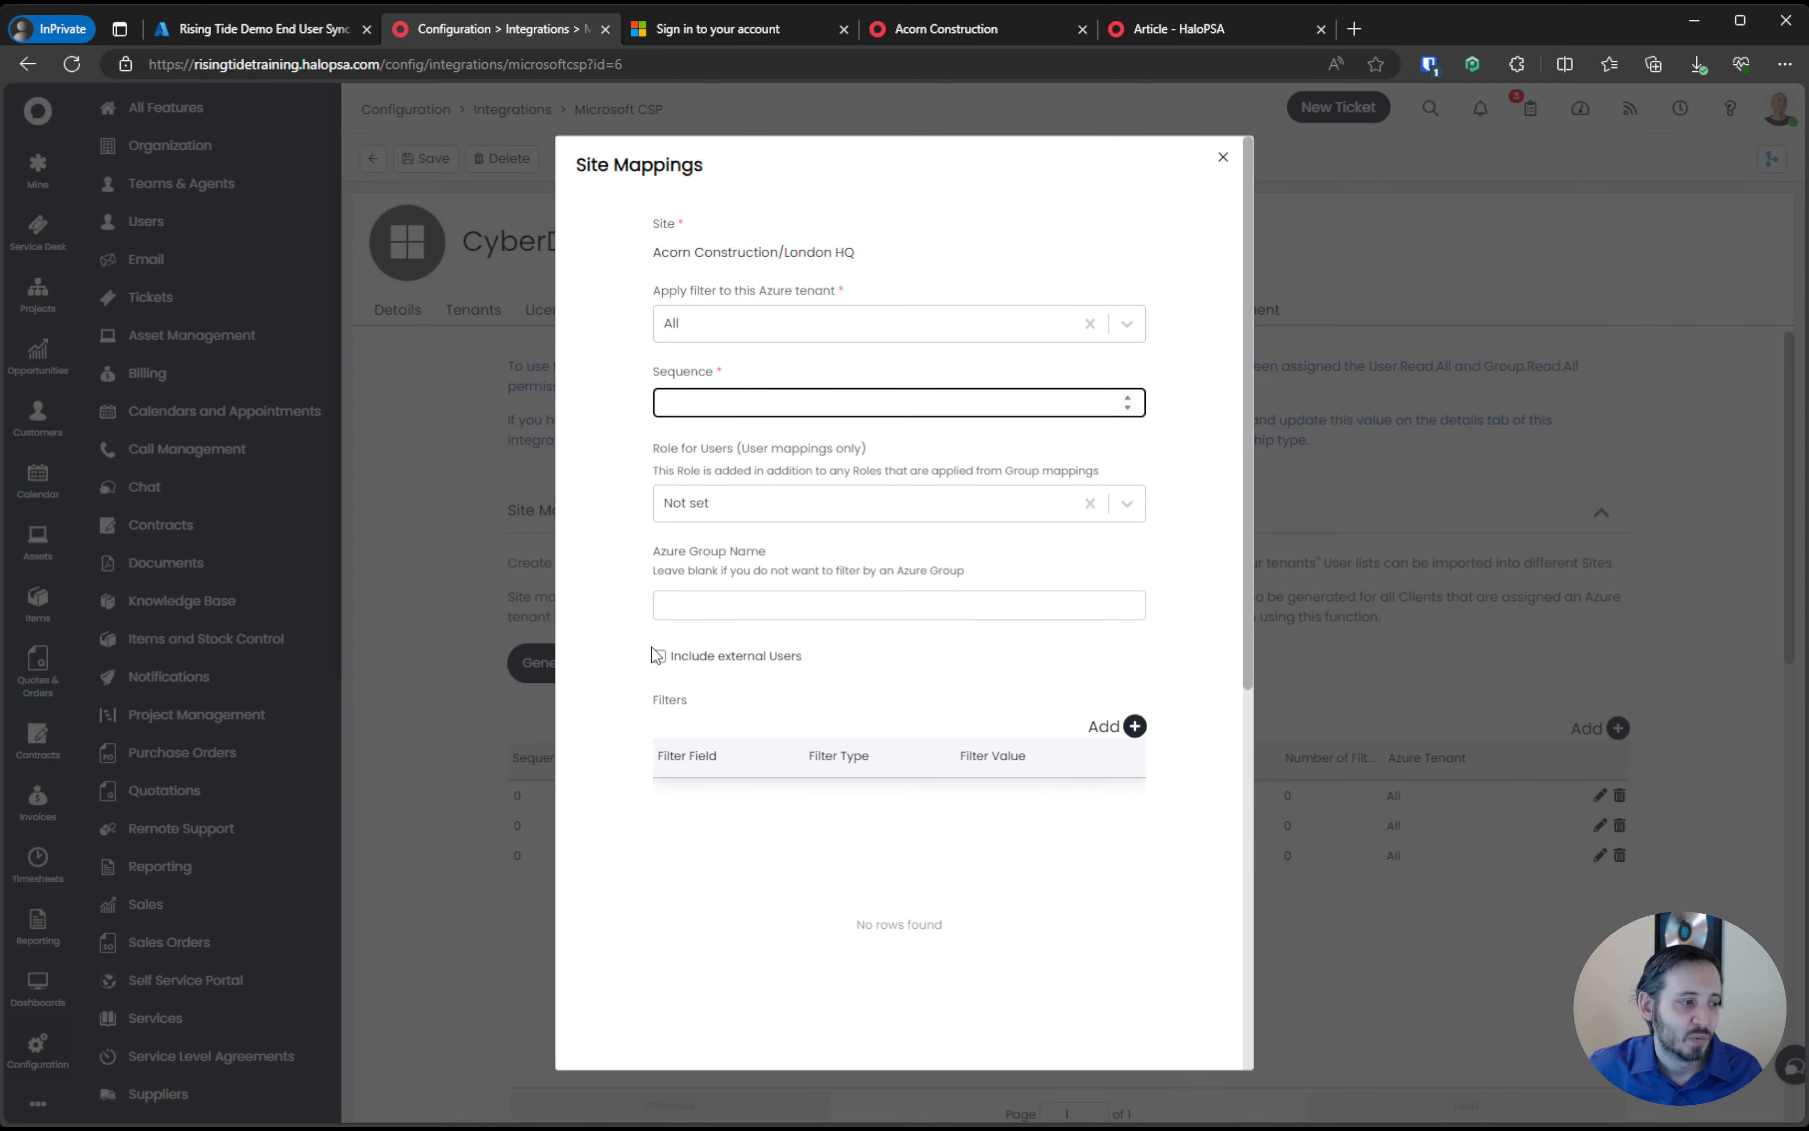
type("1")
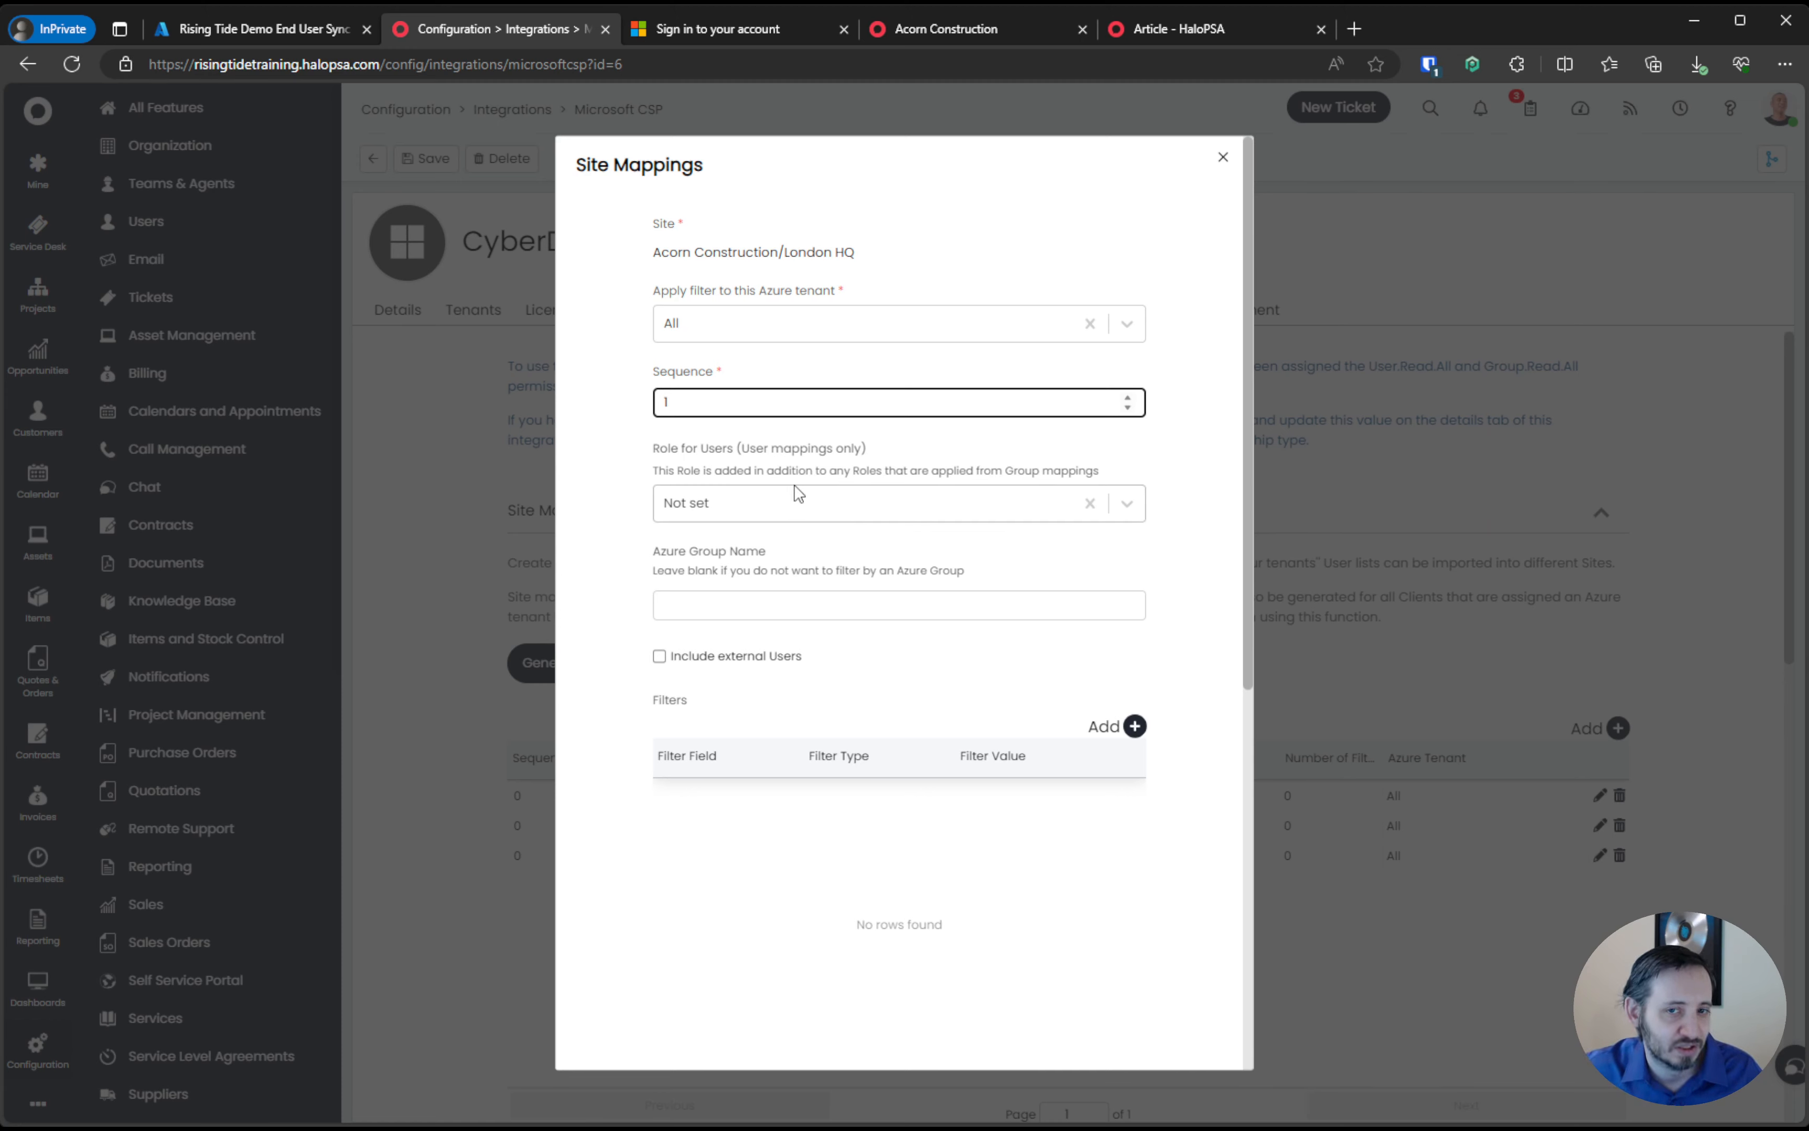
- Review the role, Azure Group Name and filter settings, then cancel the new mapping
left_click(765, 524)
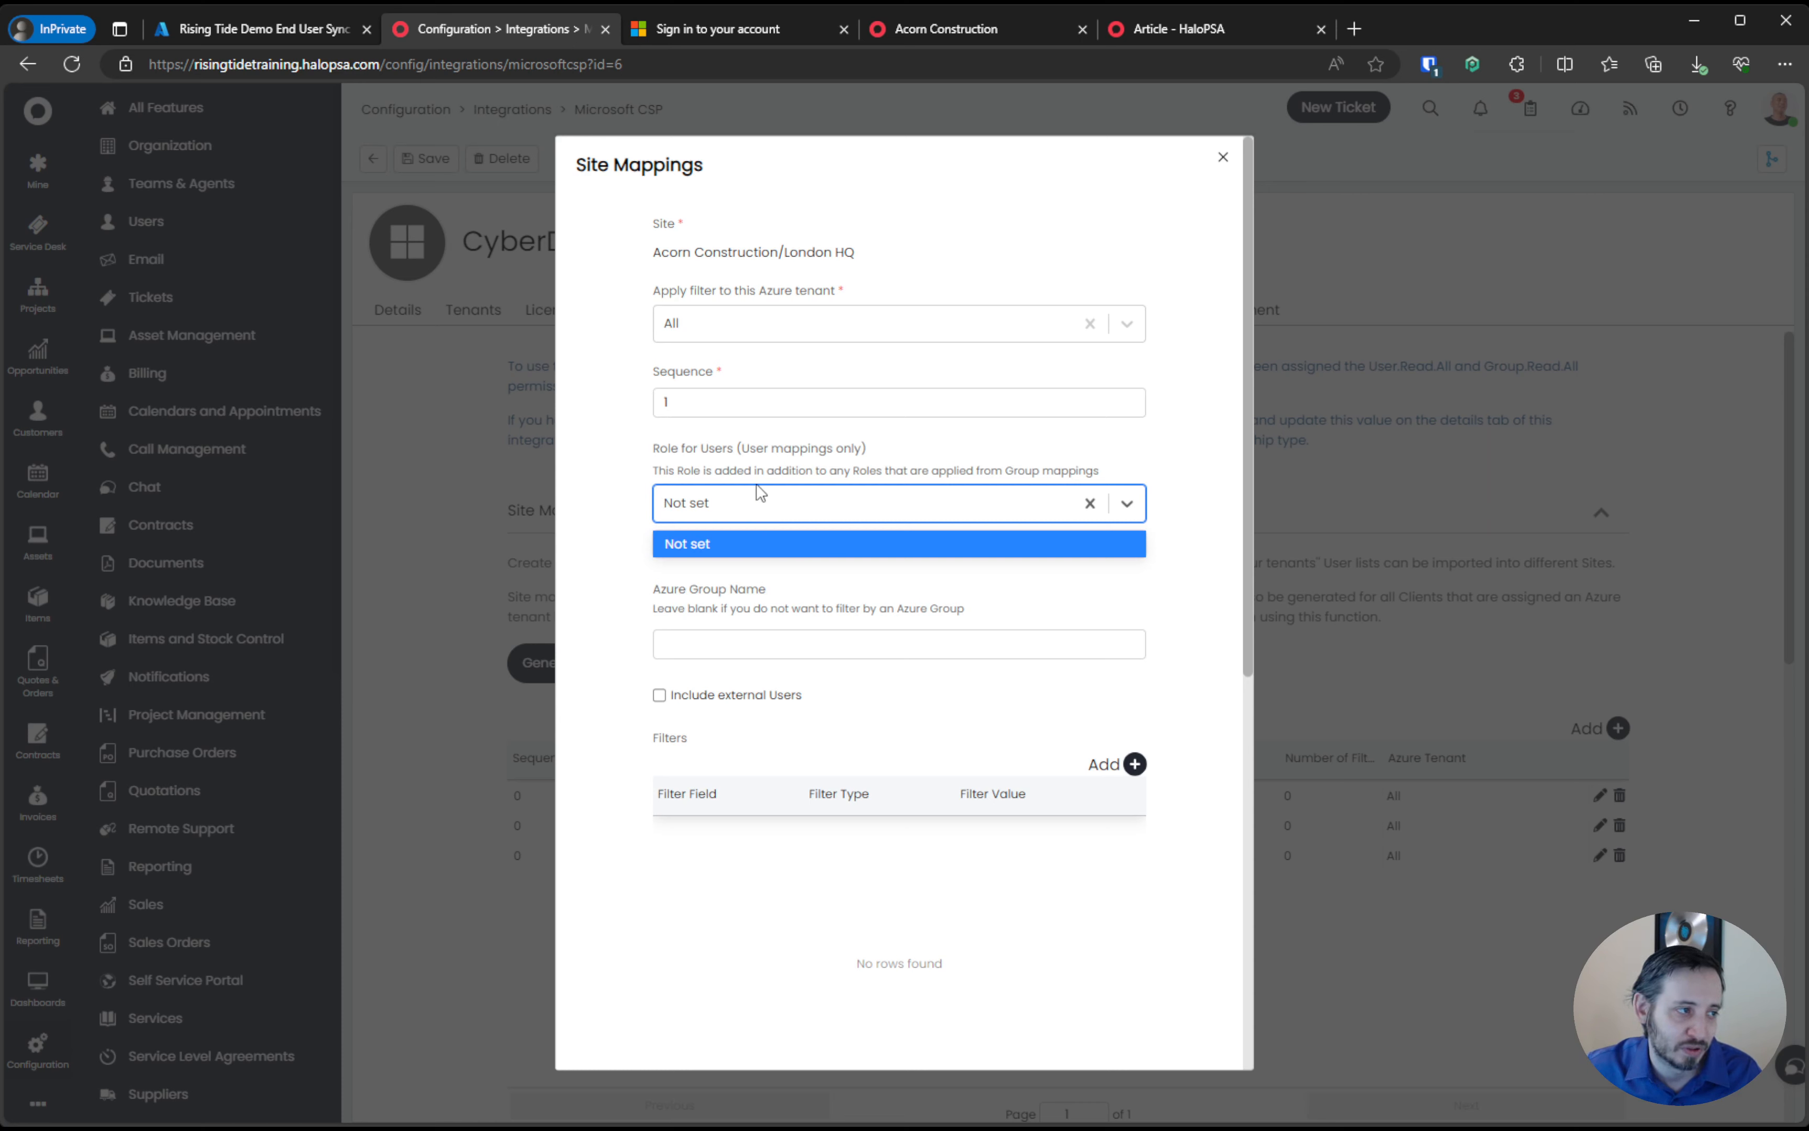
left_click_drag(615, 253, 700, 653)
left_click_drag(615, 530, 817, 598)
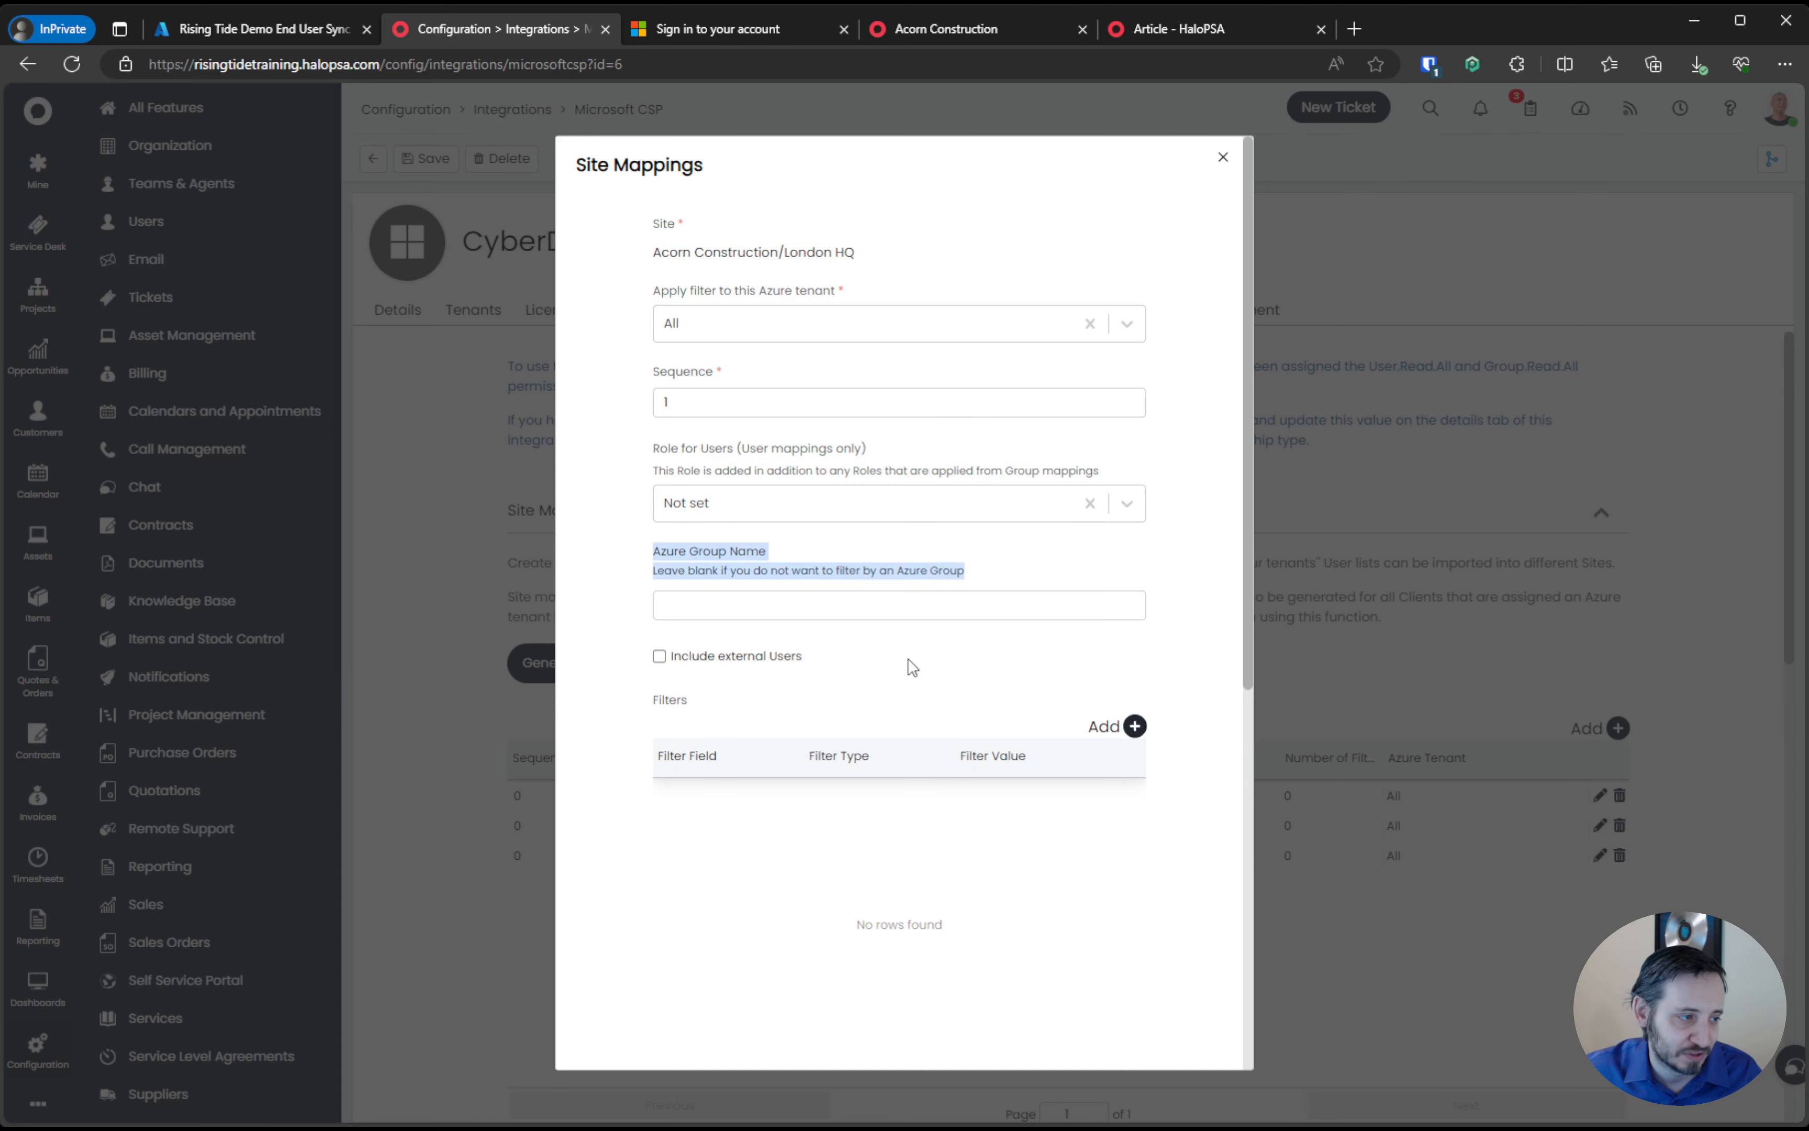
left_click(1119, 730)
left_click(950, 761)
left_click_drag(618, 458, 962, 590)
scroll(957, 748, "down", 8)
left_click(941, 1019)
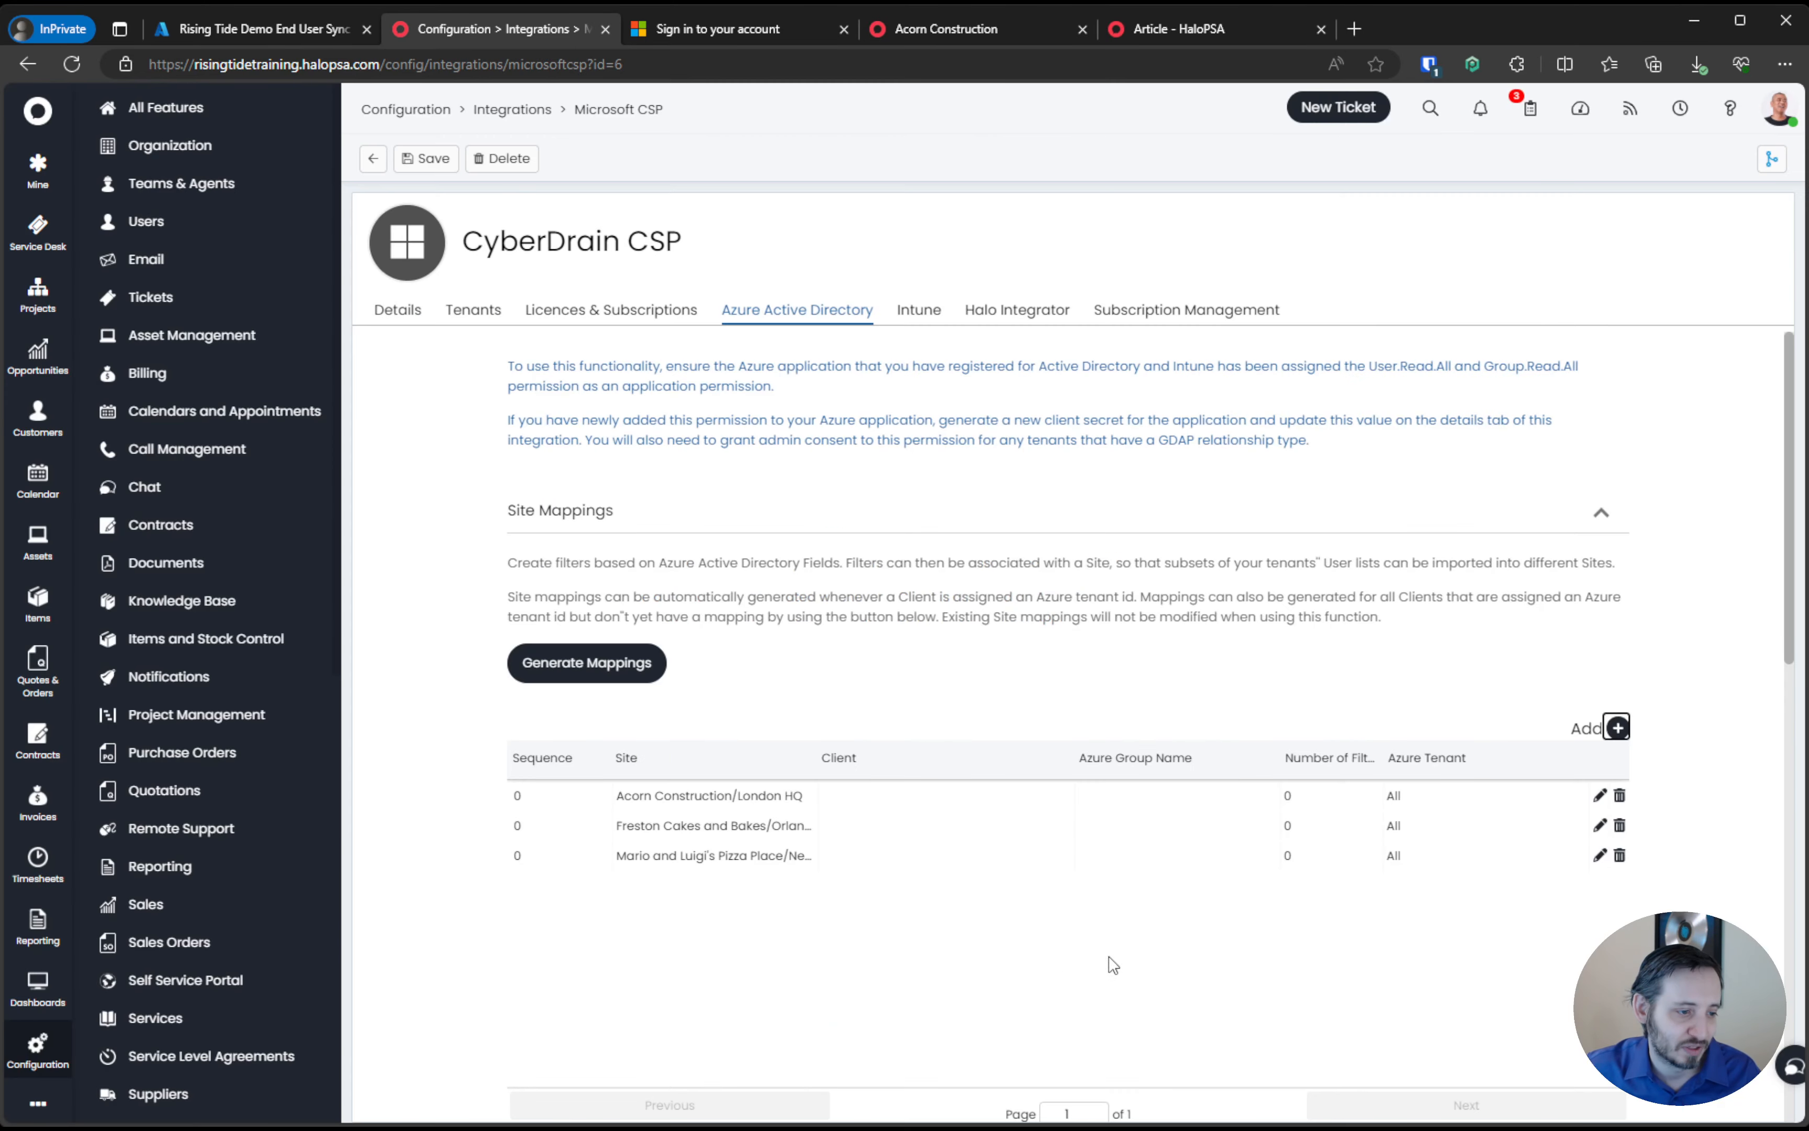
- Reopen the London HQ mapping, check the user roles, and close it without saving
left_click(1600, 796)
left_click(851, 719)
left_click(695, 500)
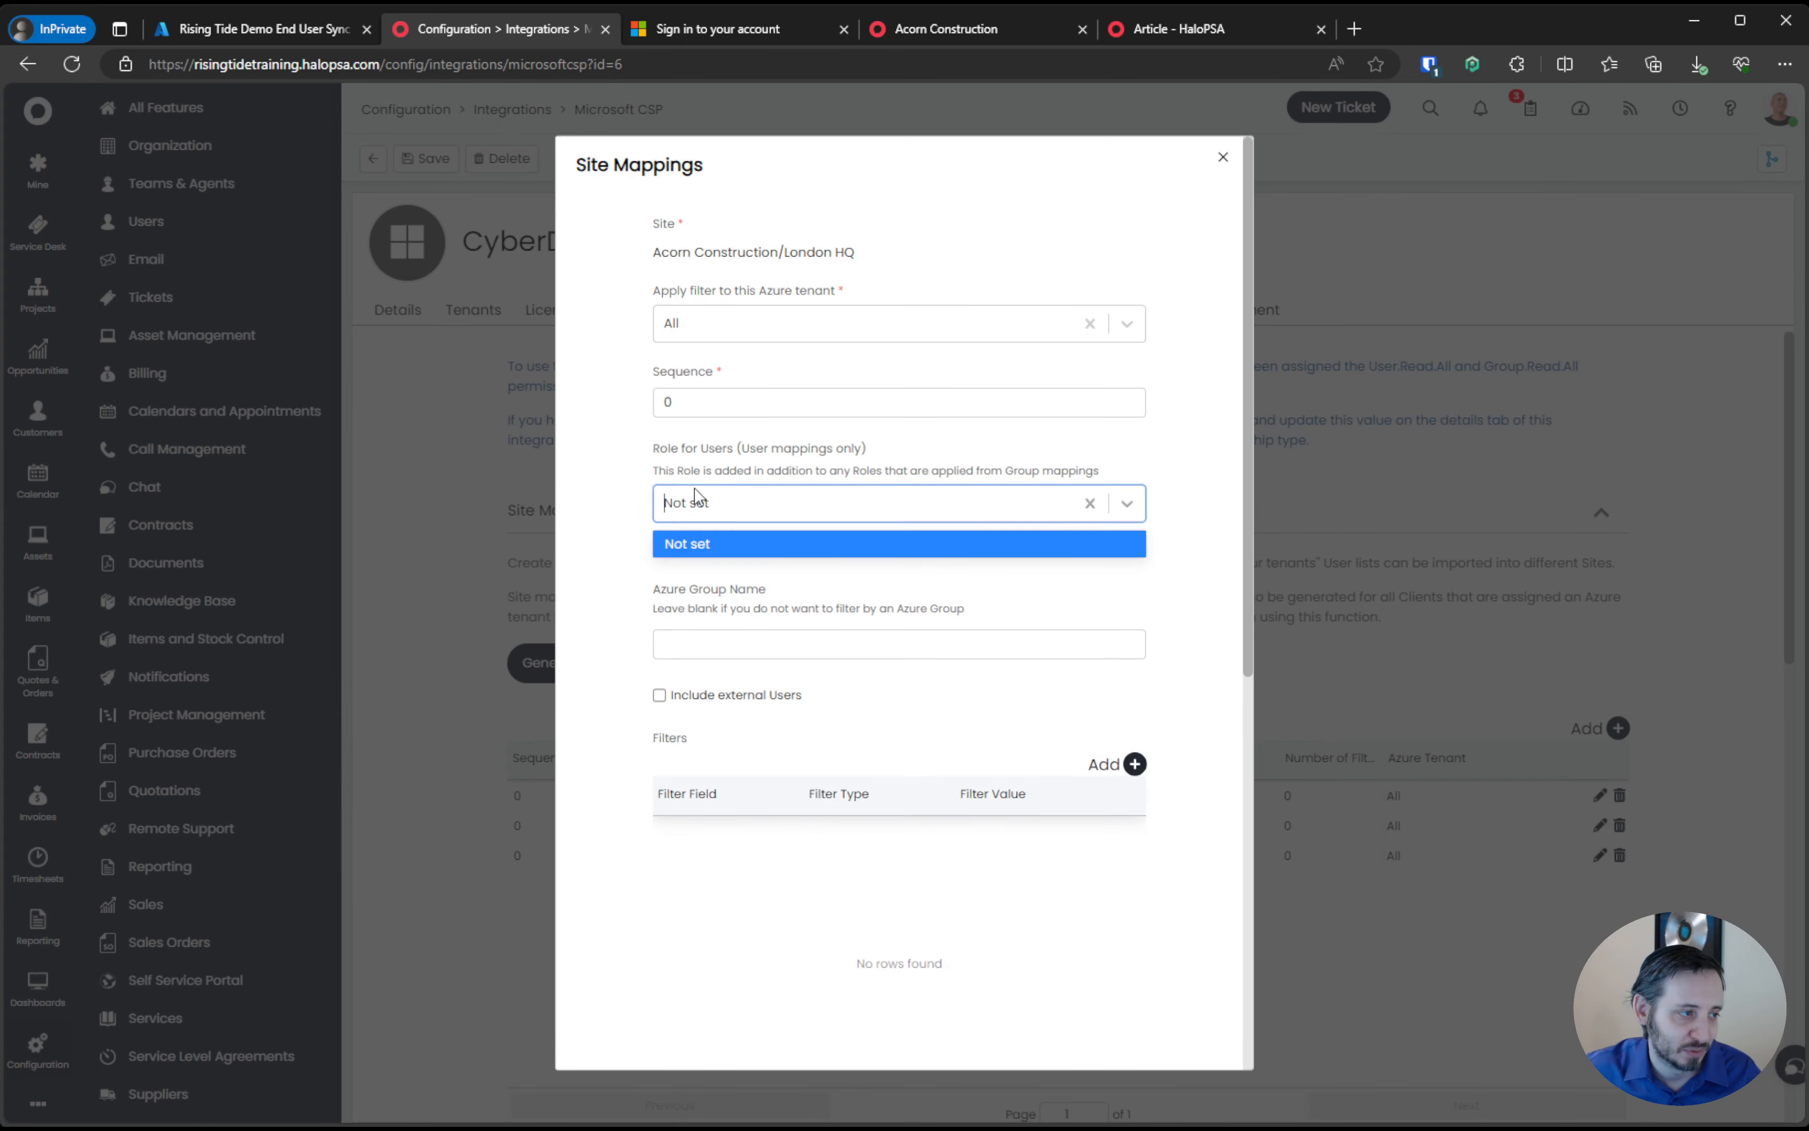
left_click(636, 466)
scroll(819, 593, "down", 8)
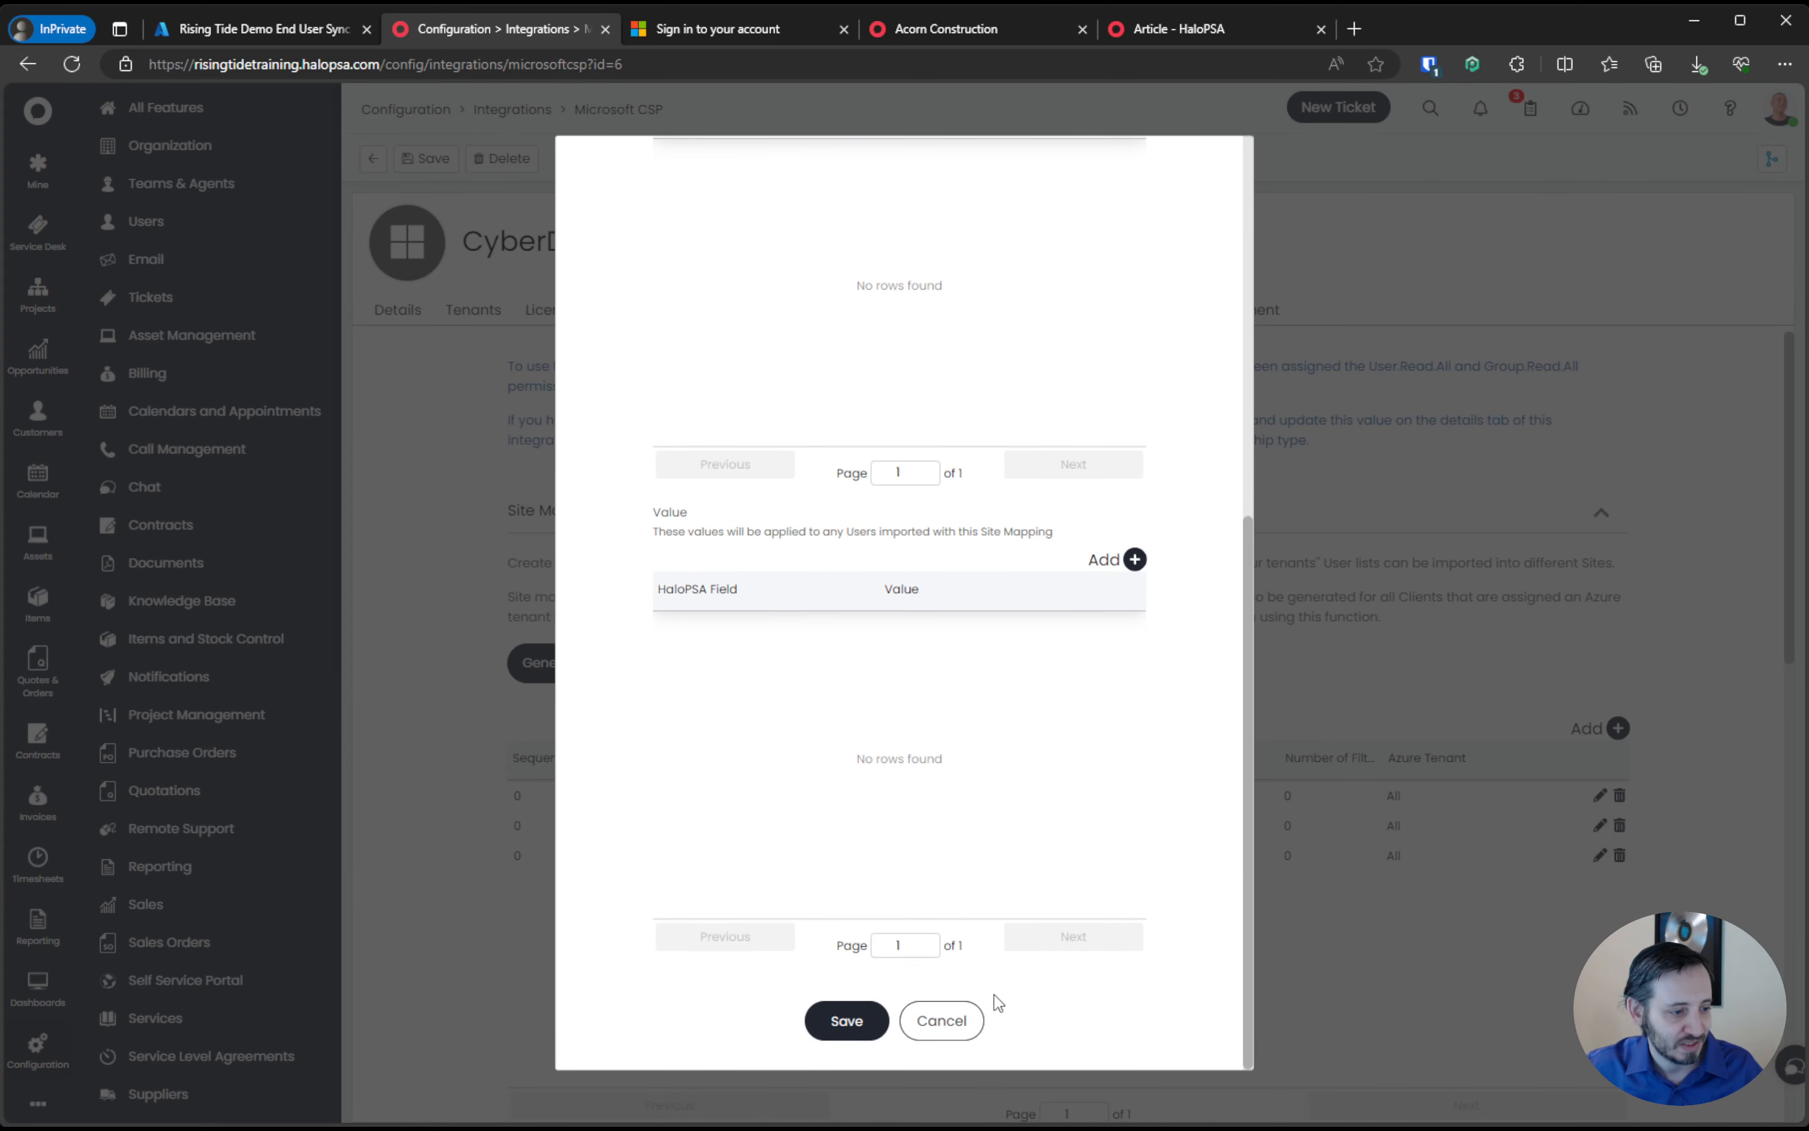
left_click(961, 1019)
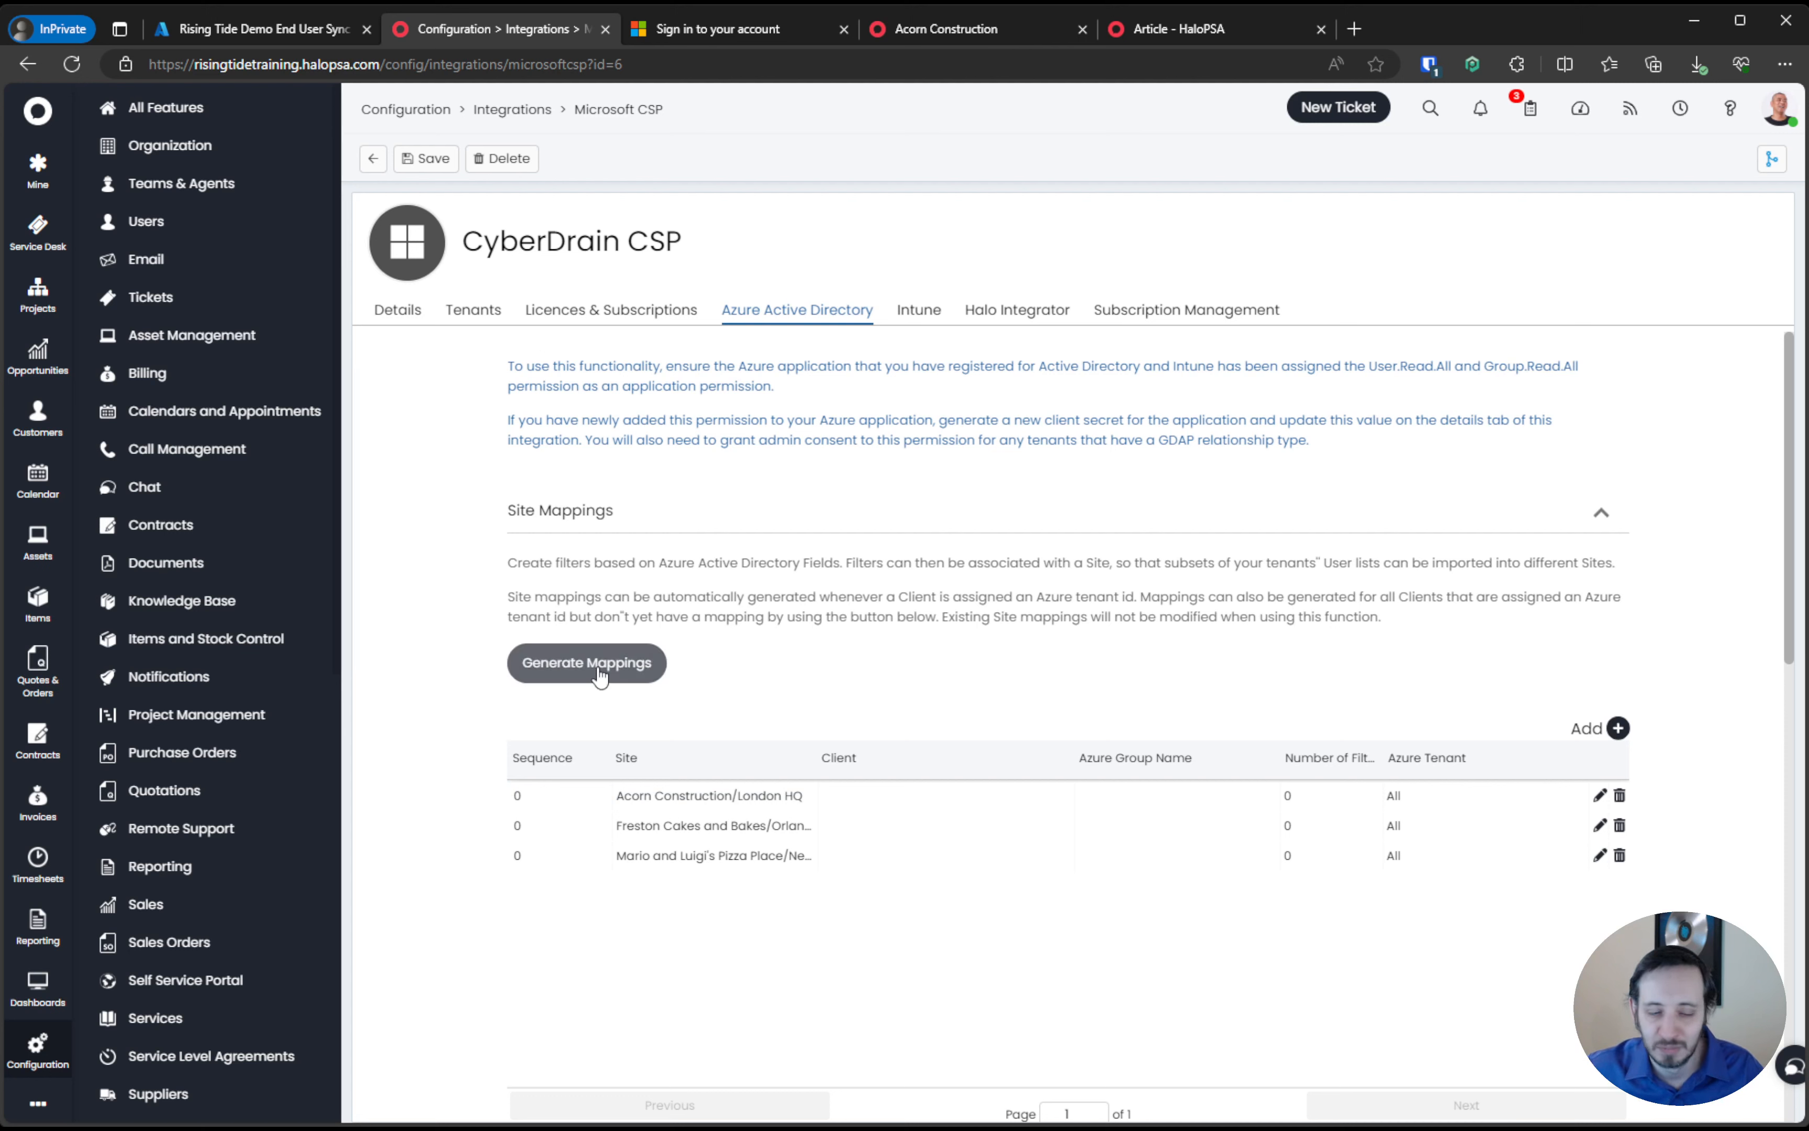
- Scroll through User Imports, highlighting the licence assignment and user matching field explanations
scroll(852, 845, "down", 3)
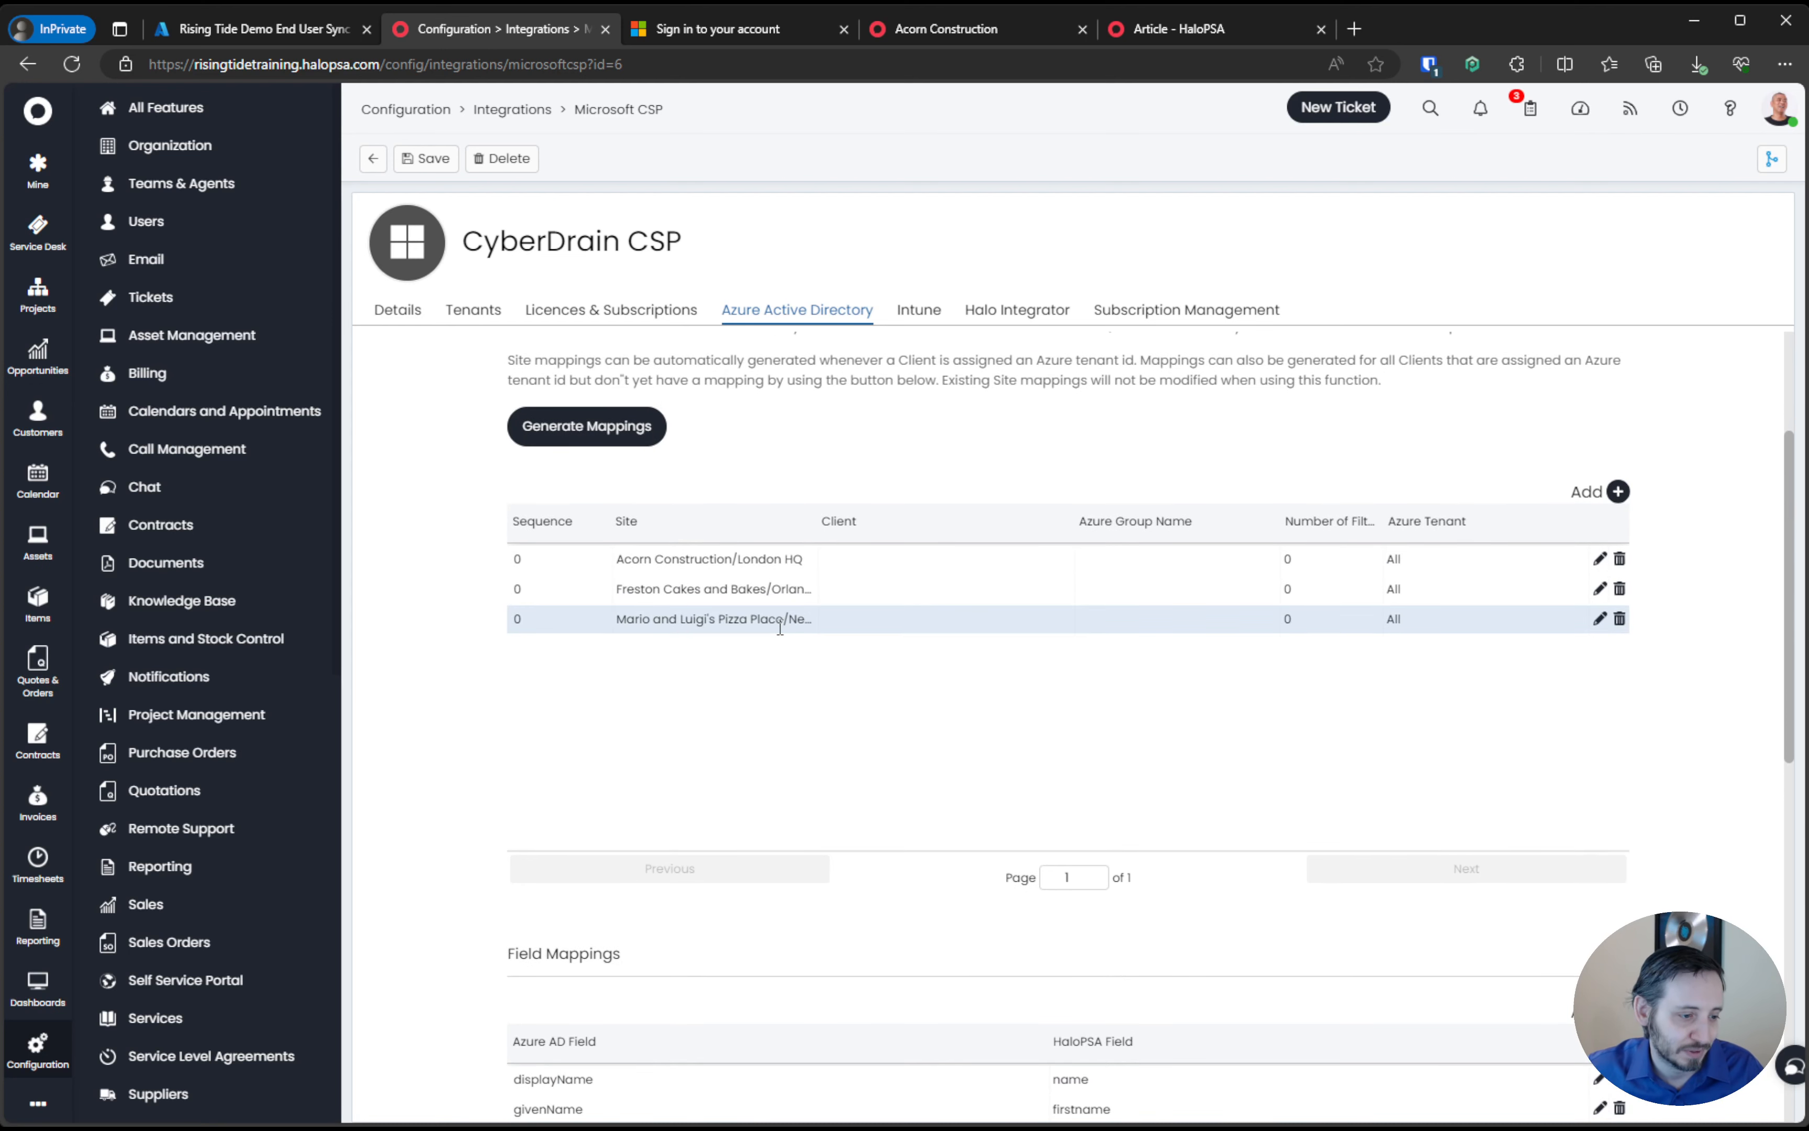
scroll(781, 628, "down", 3)
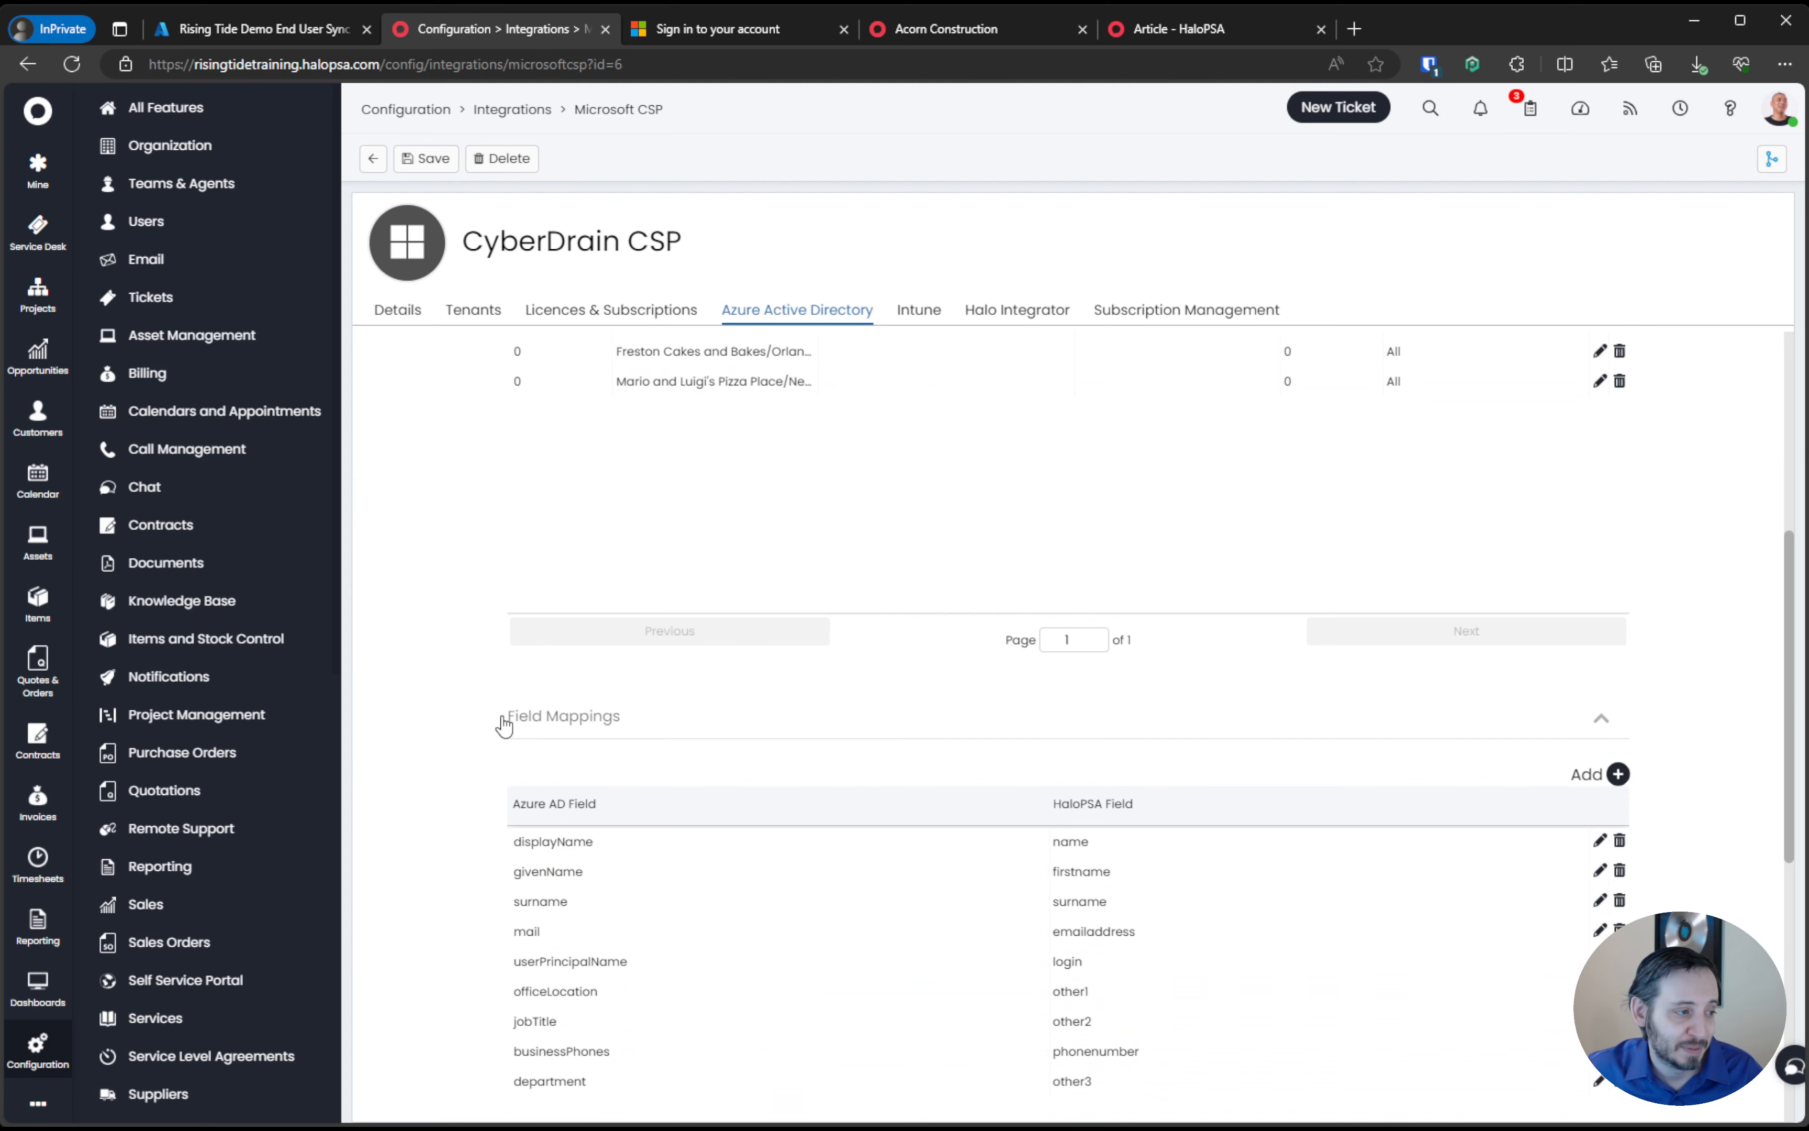
left_click_drag(499, 718, 1163, 1050)
scroll(965, 785, "down", 2)
scroll(897, 658, "down", 2)
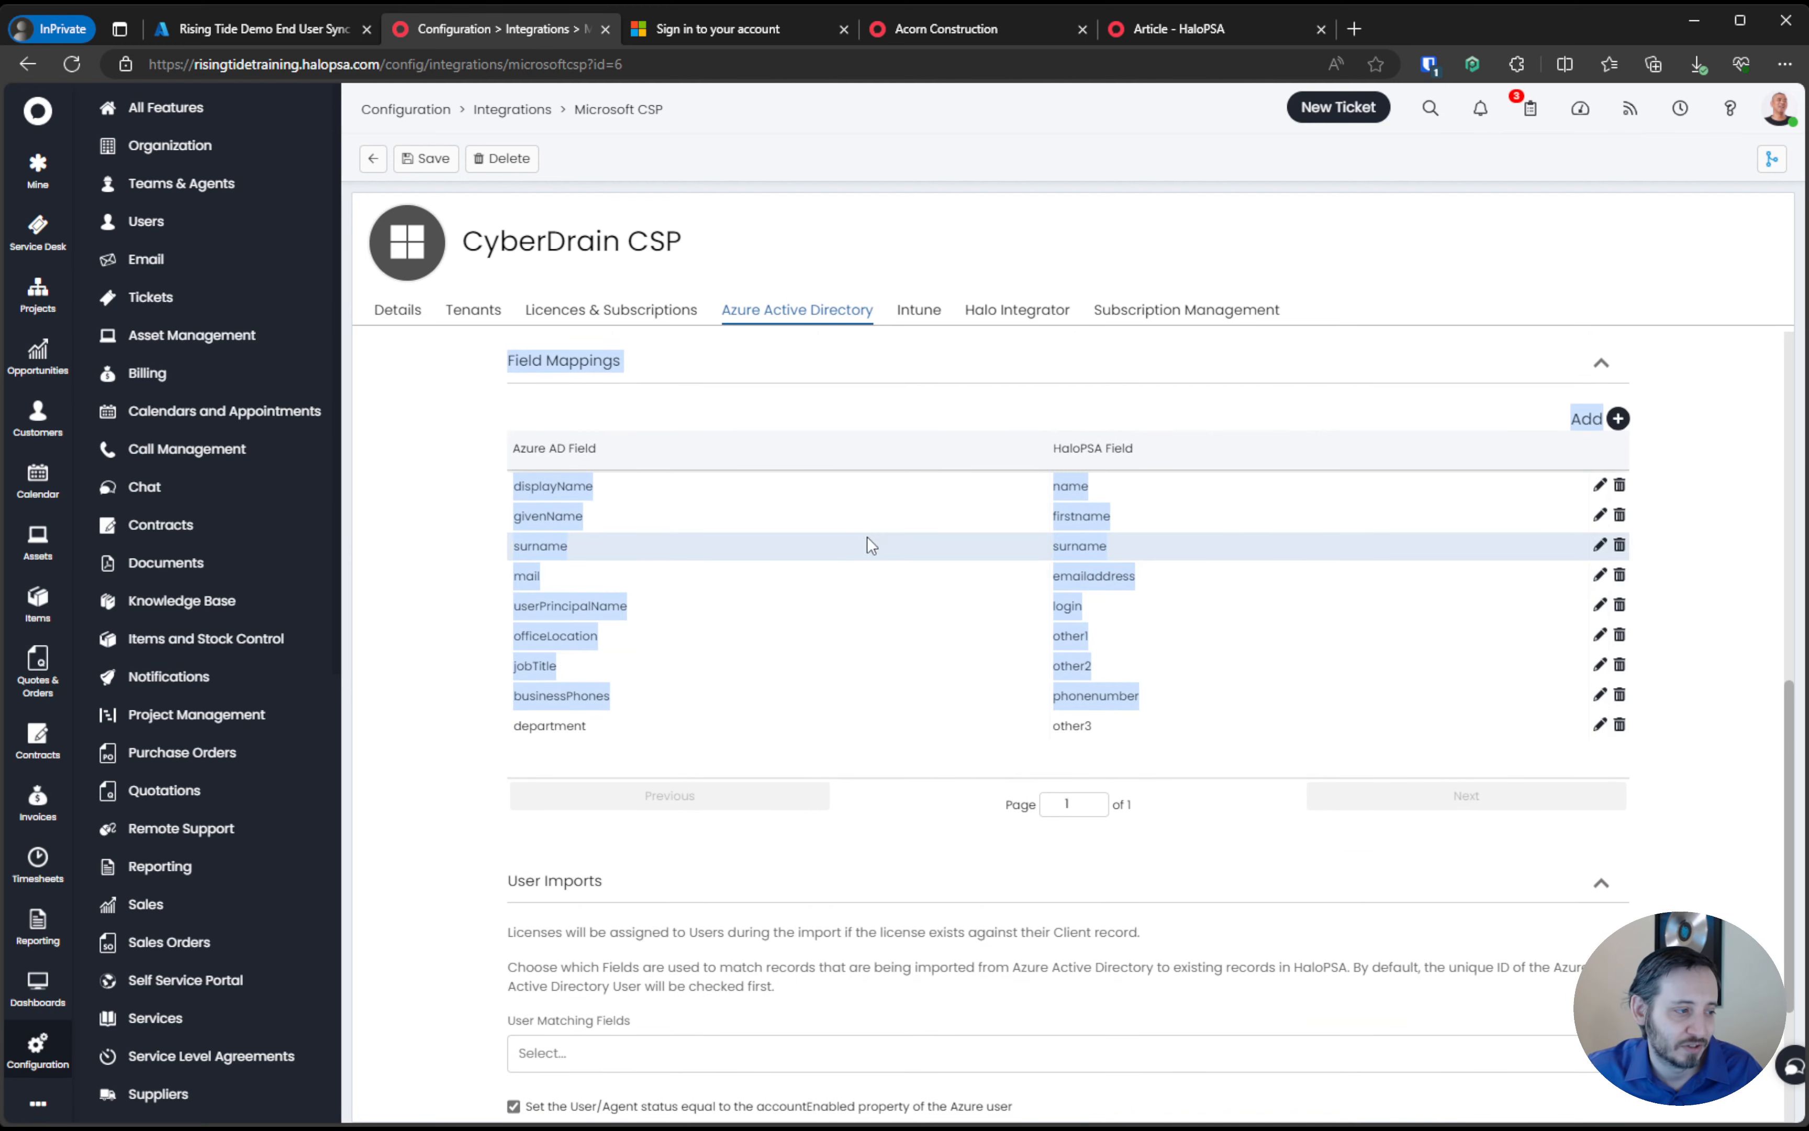
scroll(869, 646, "down", 3)
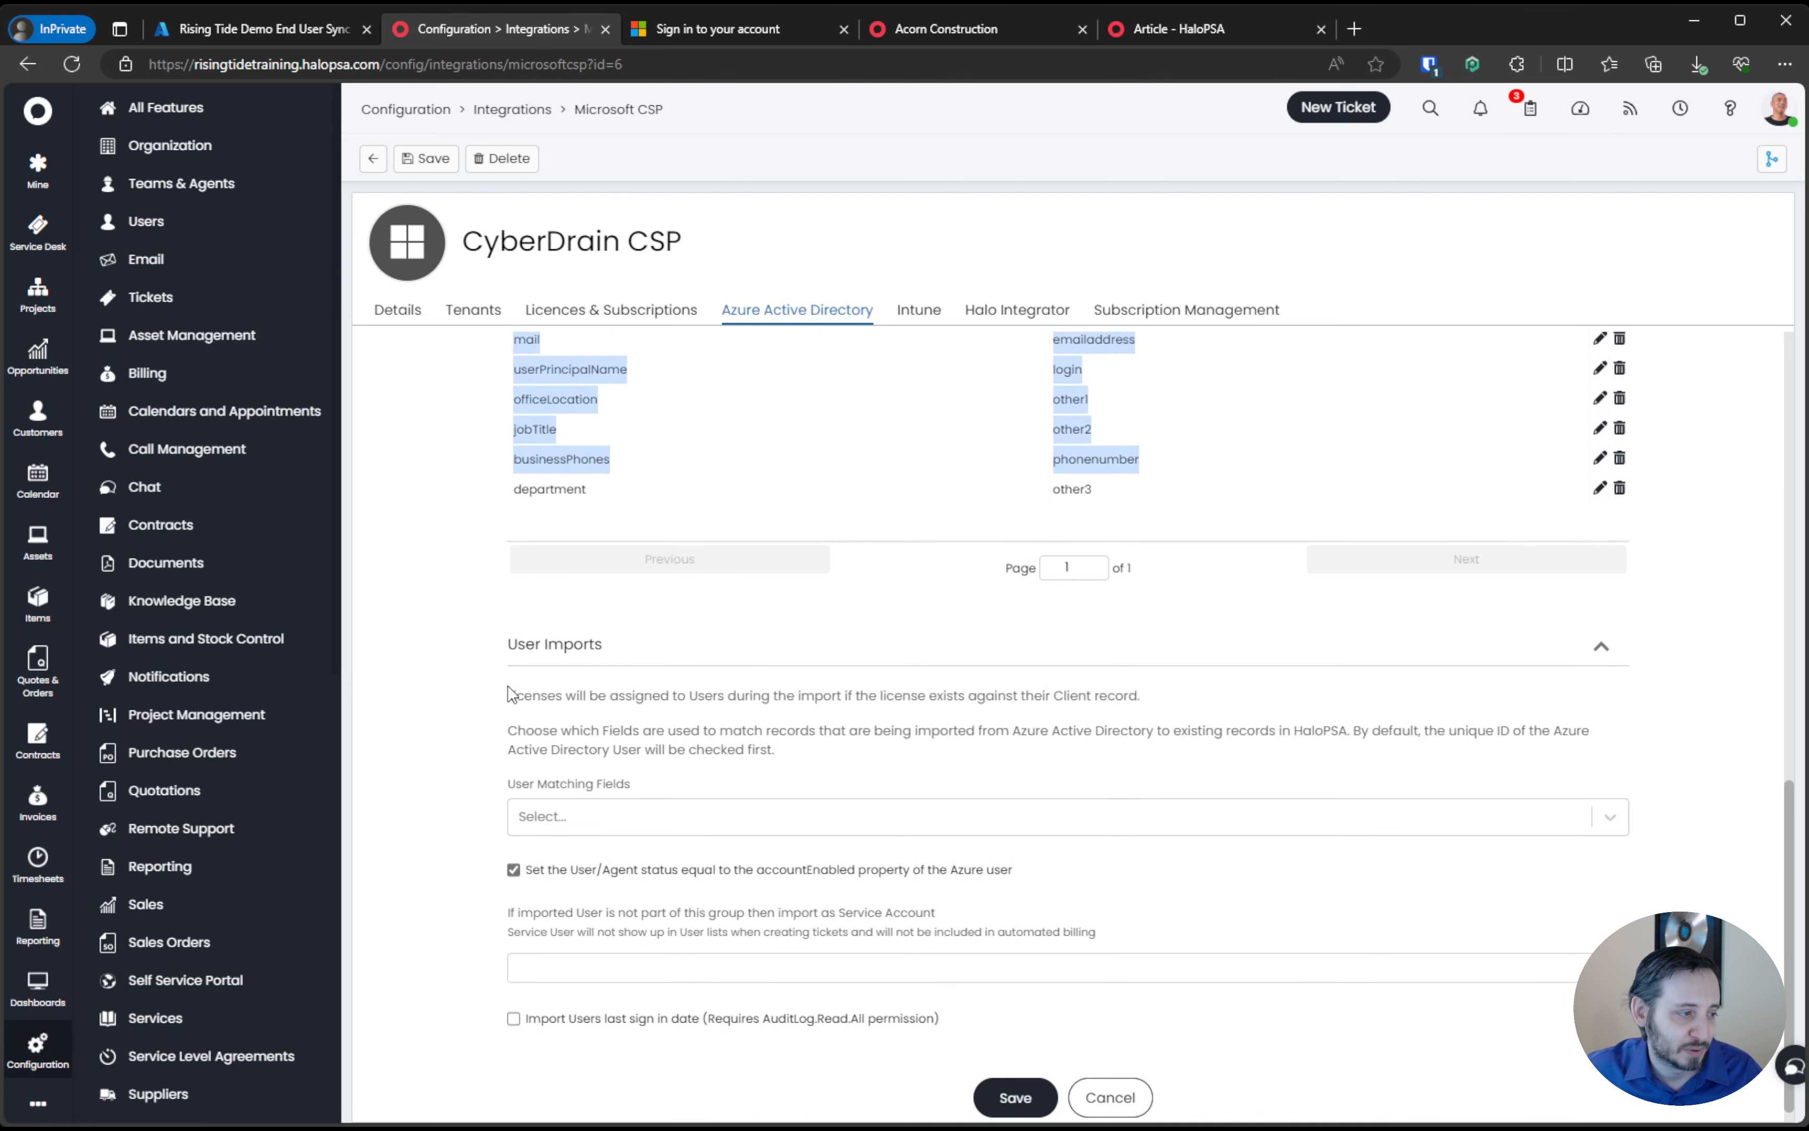
left_click_drag(501, 697, 1179, 712)
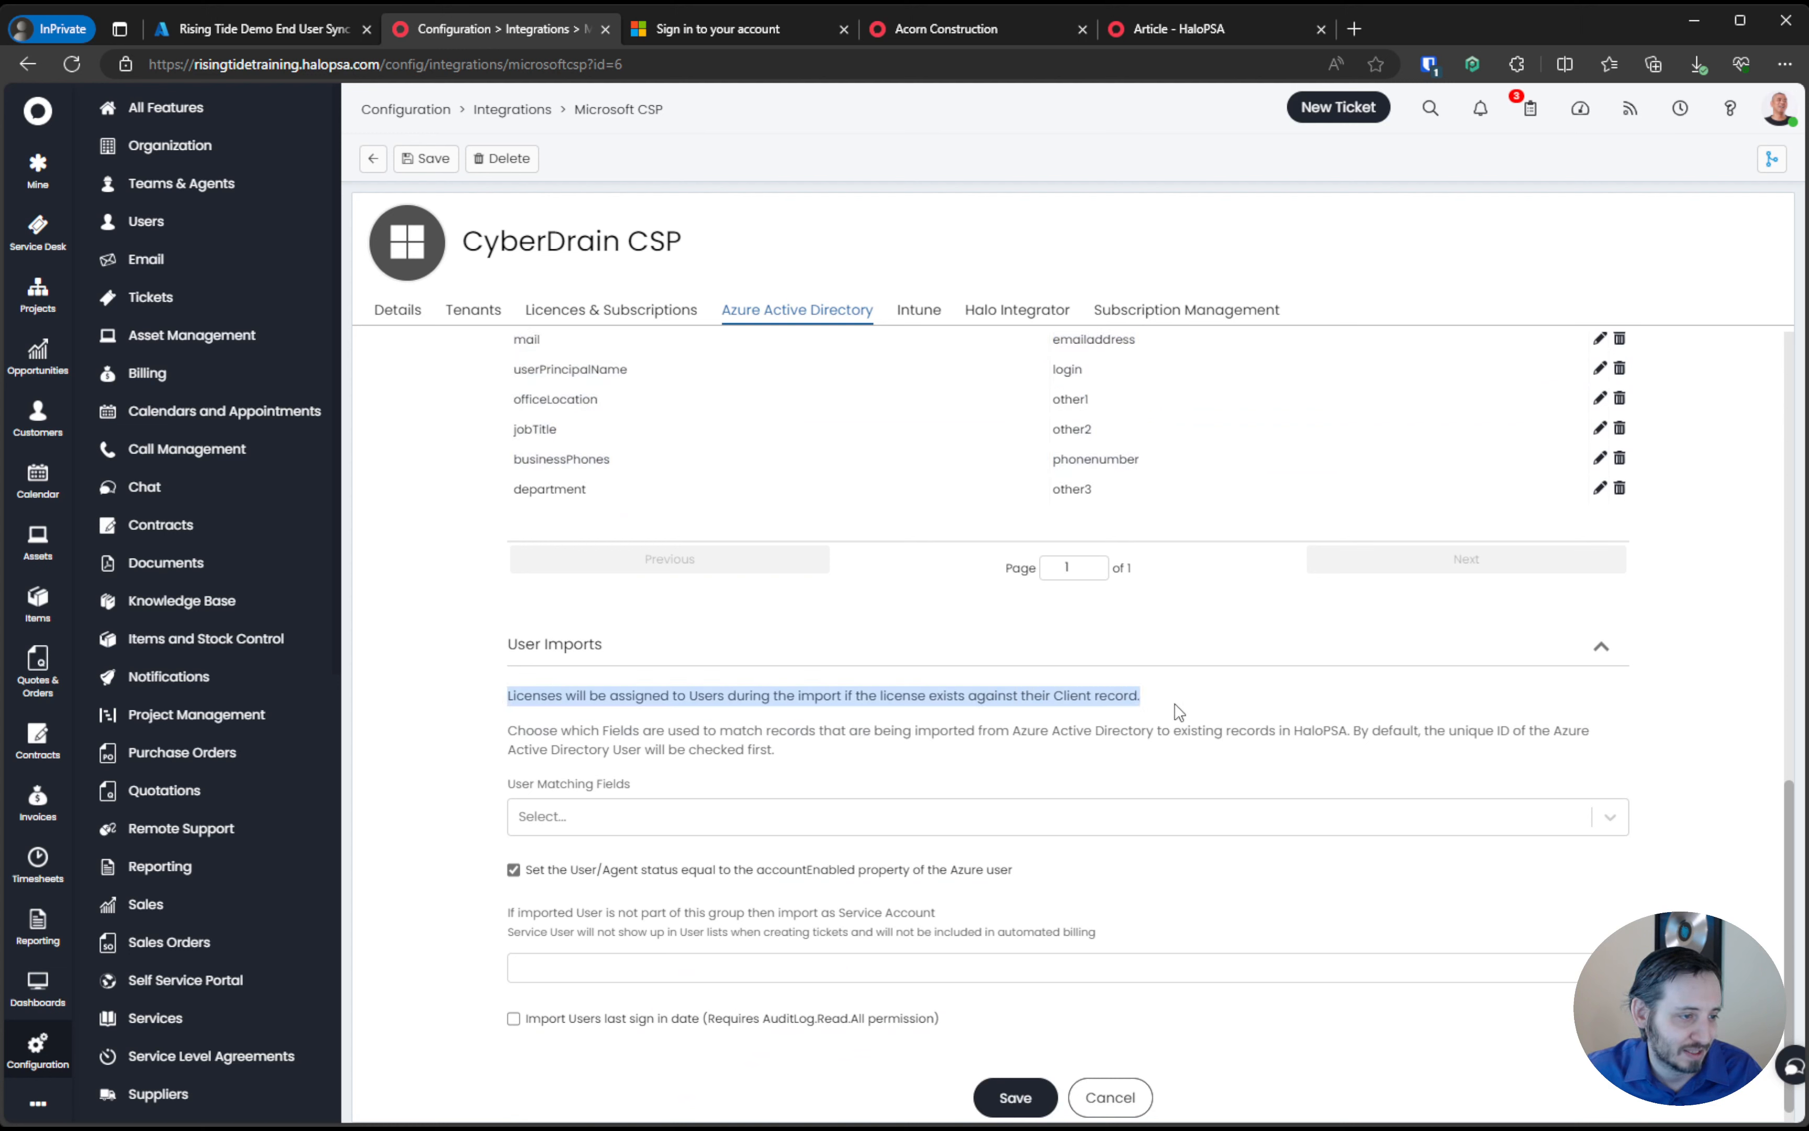
left_click(561, 746)
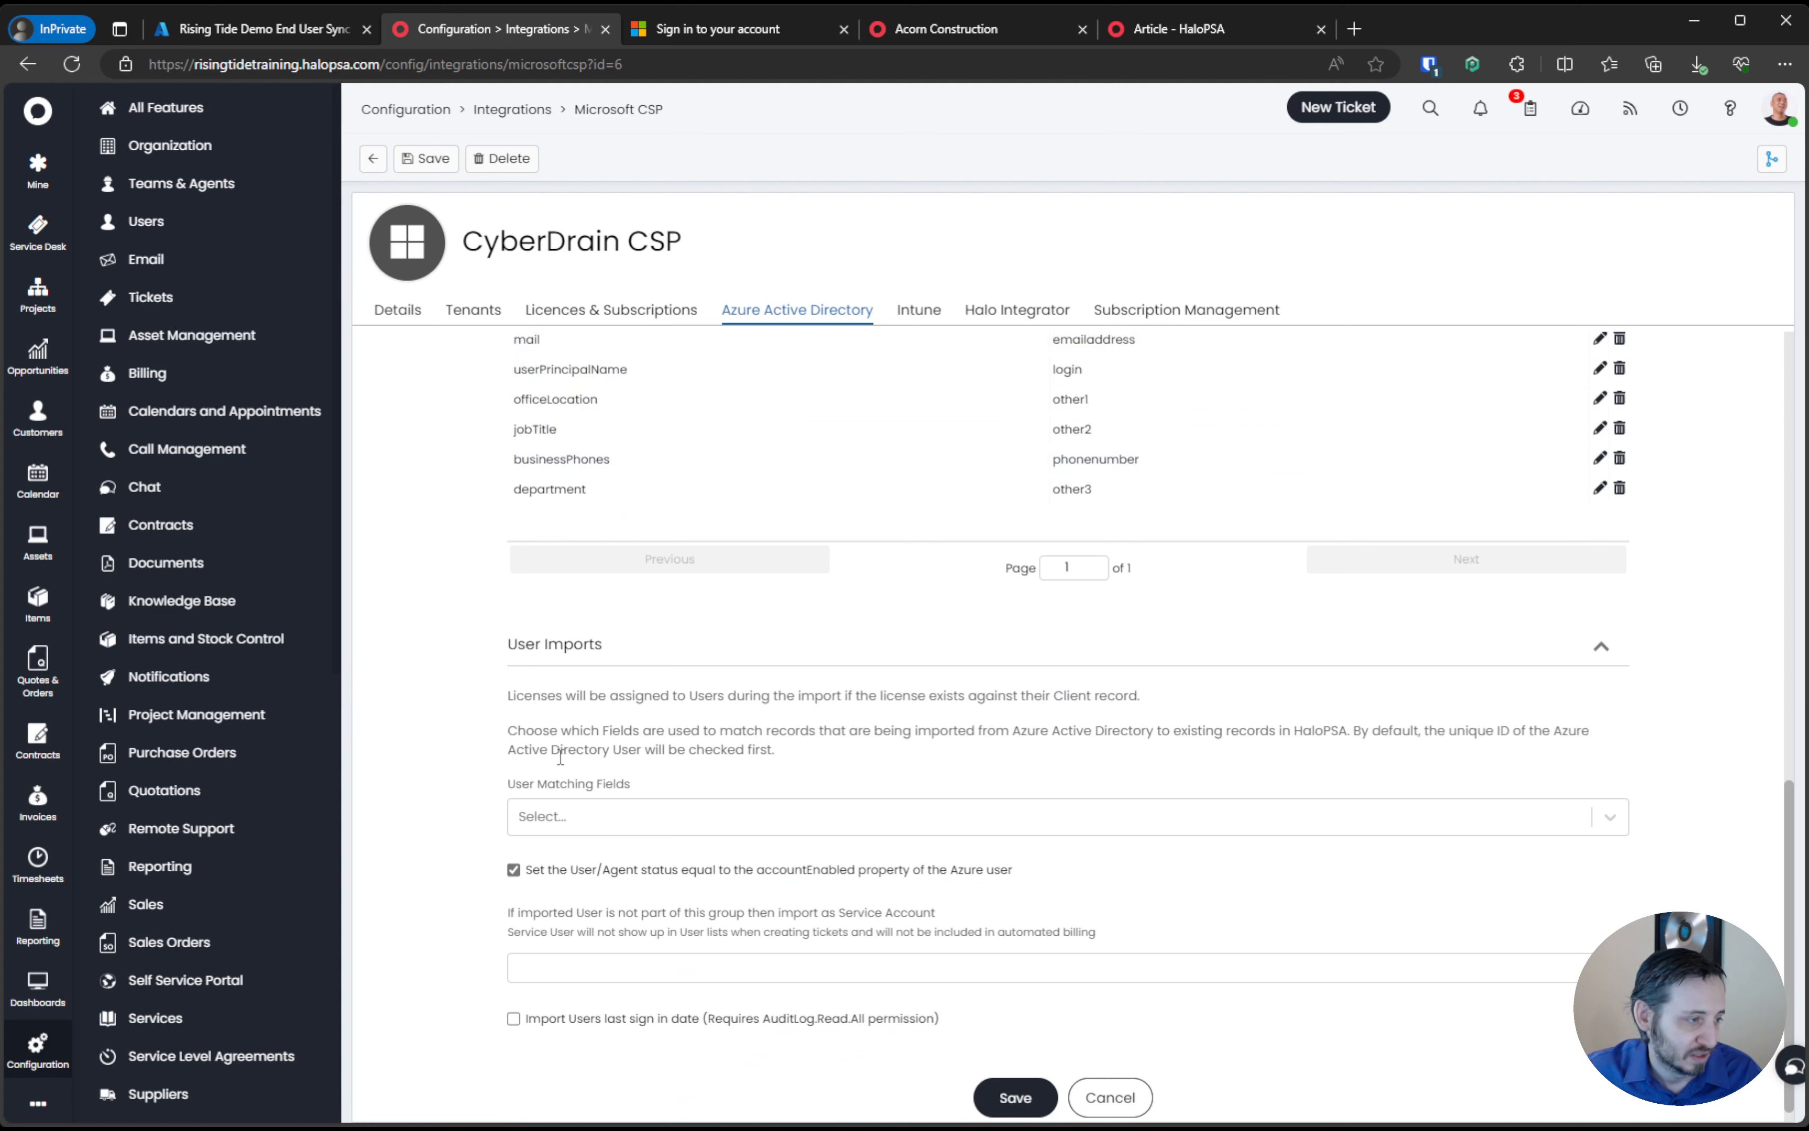
left_click_drag(506, 731, 817, 770)
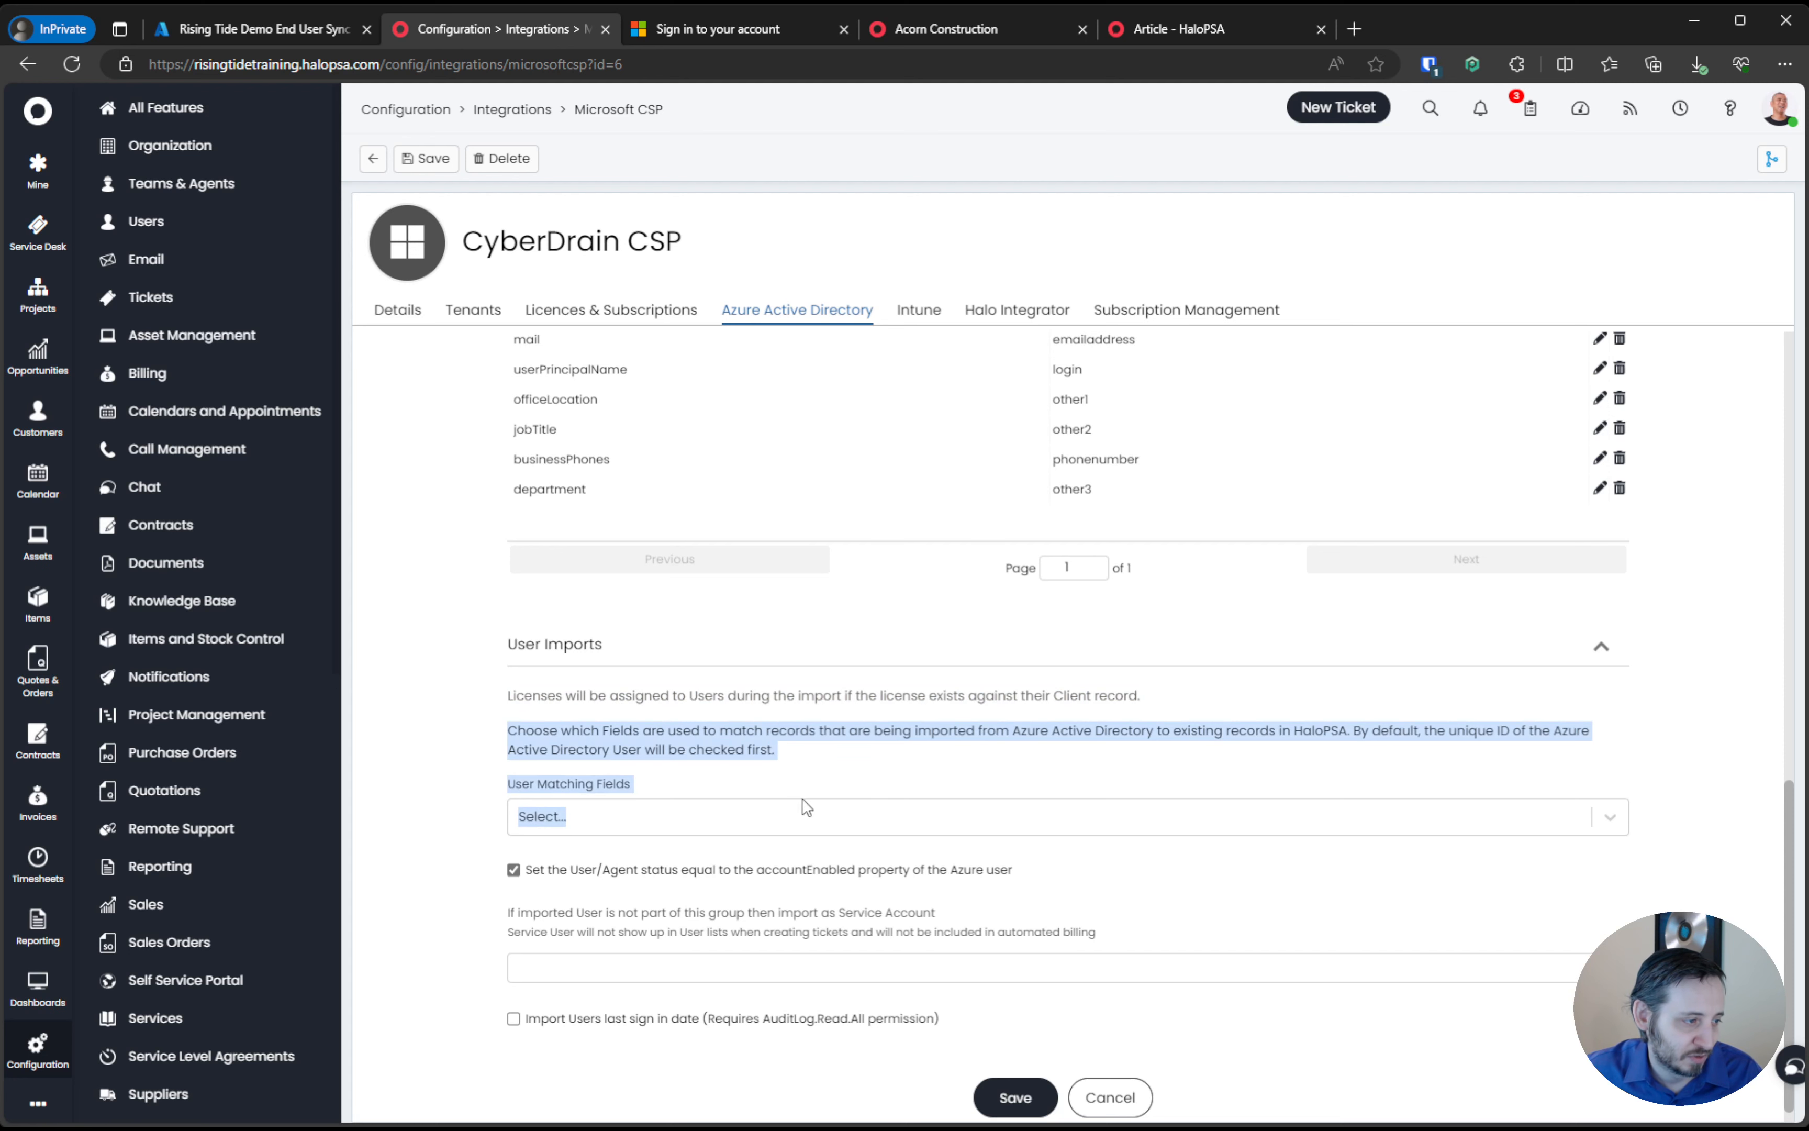
- Set the user matching fields to Email Address only, dropping Network Login
left_click(811, 813)
left_click(590, 837)
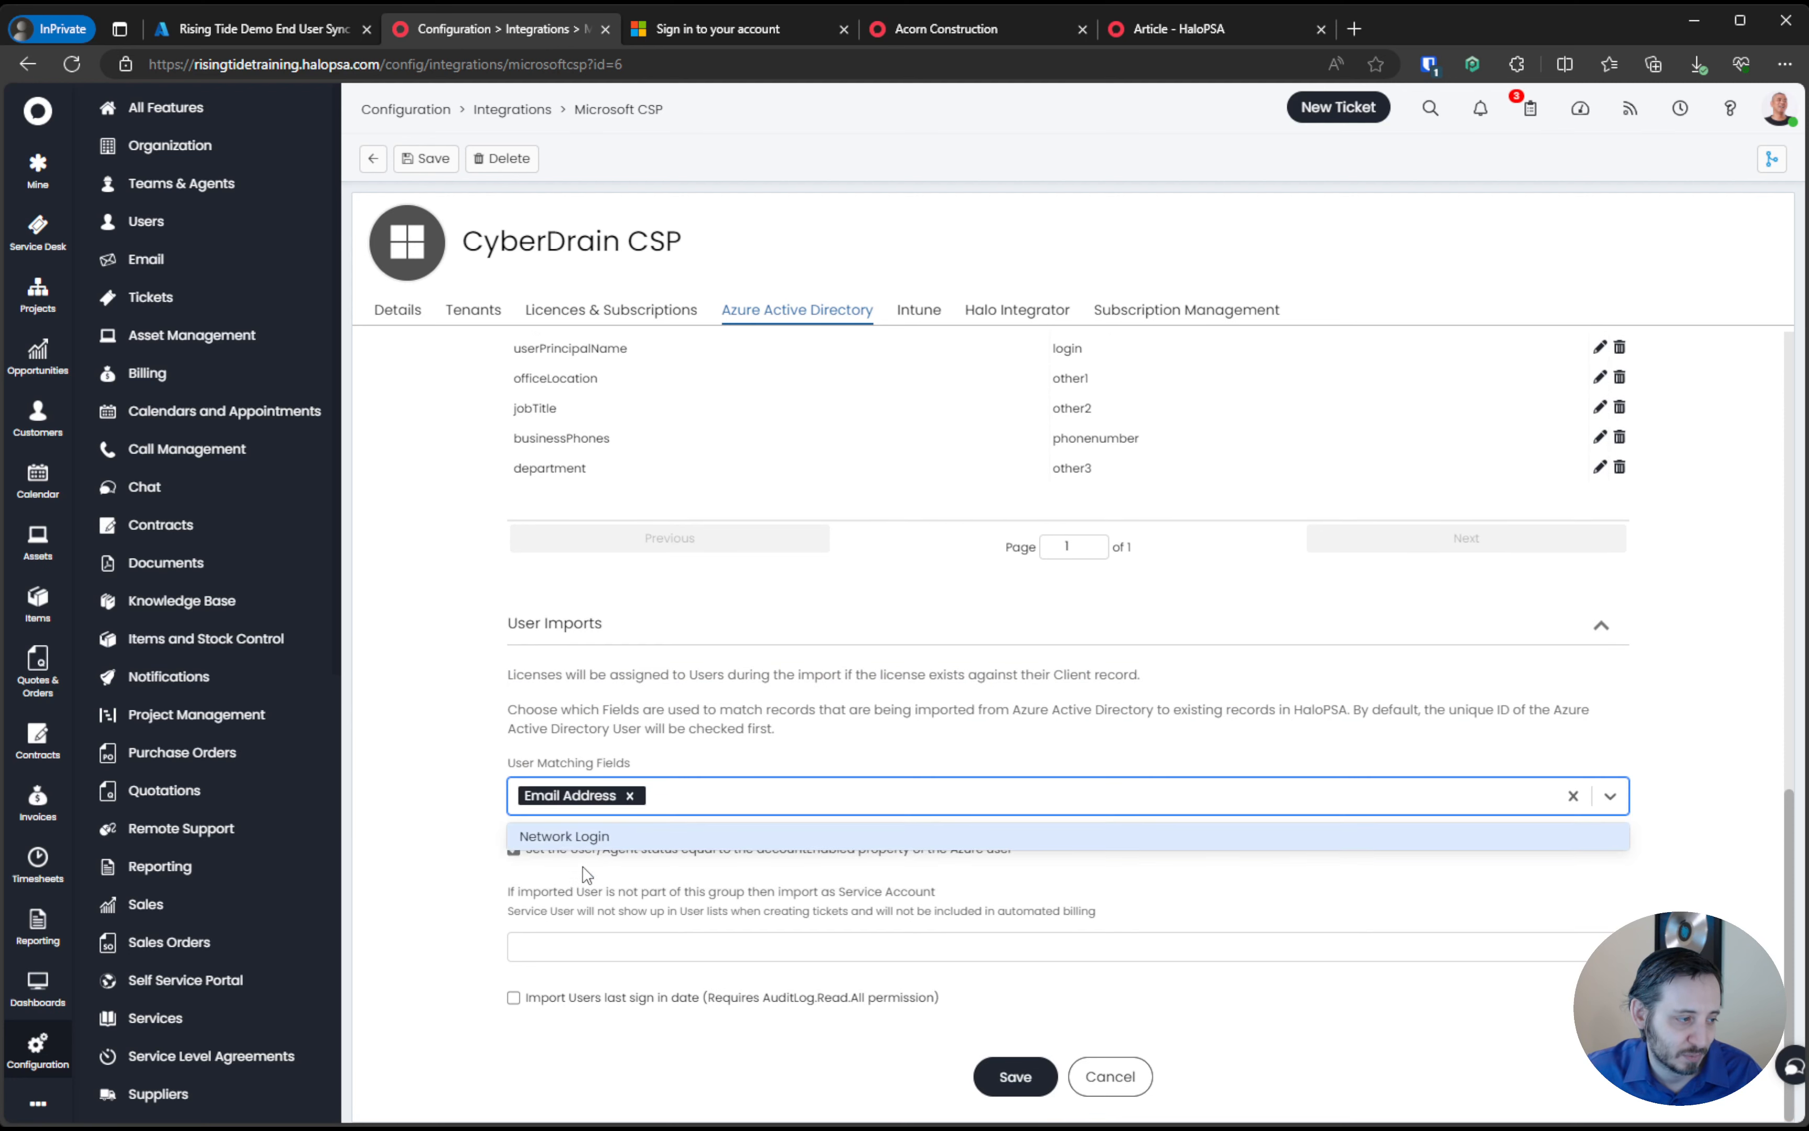
left_click(648, 833)
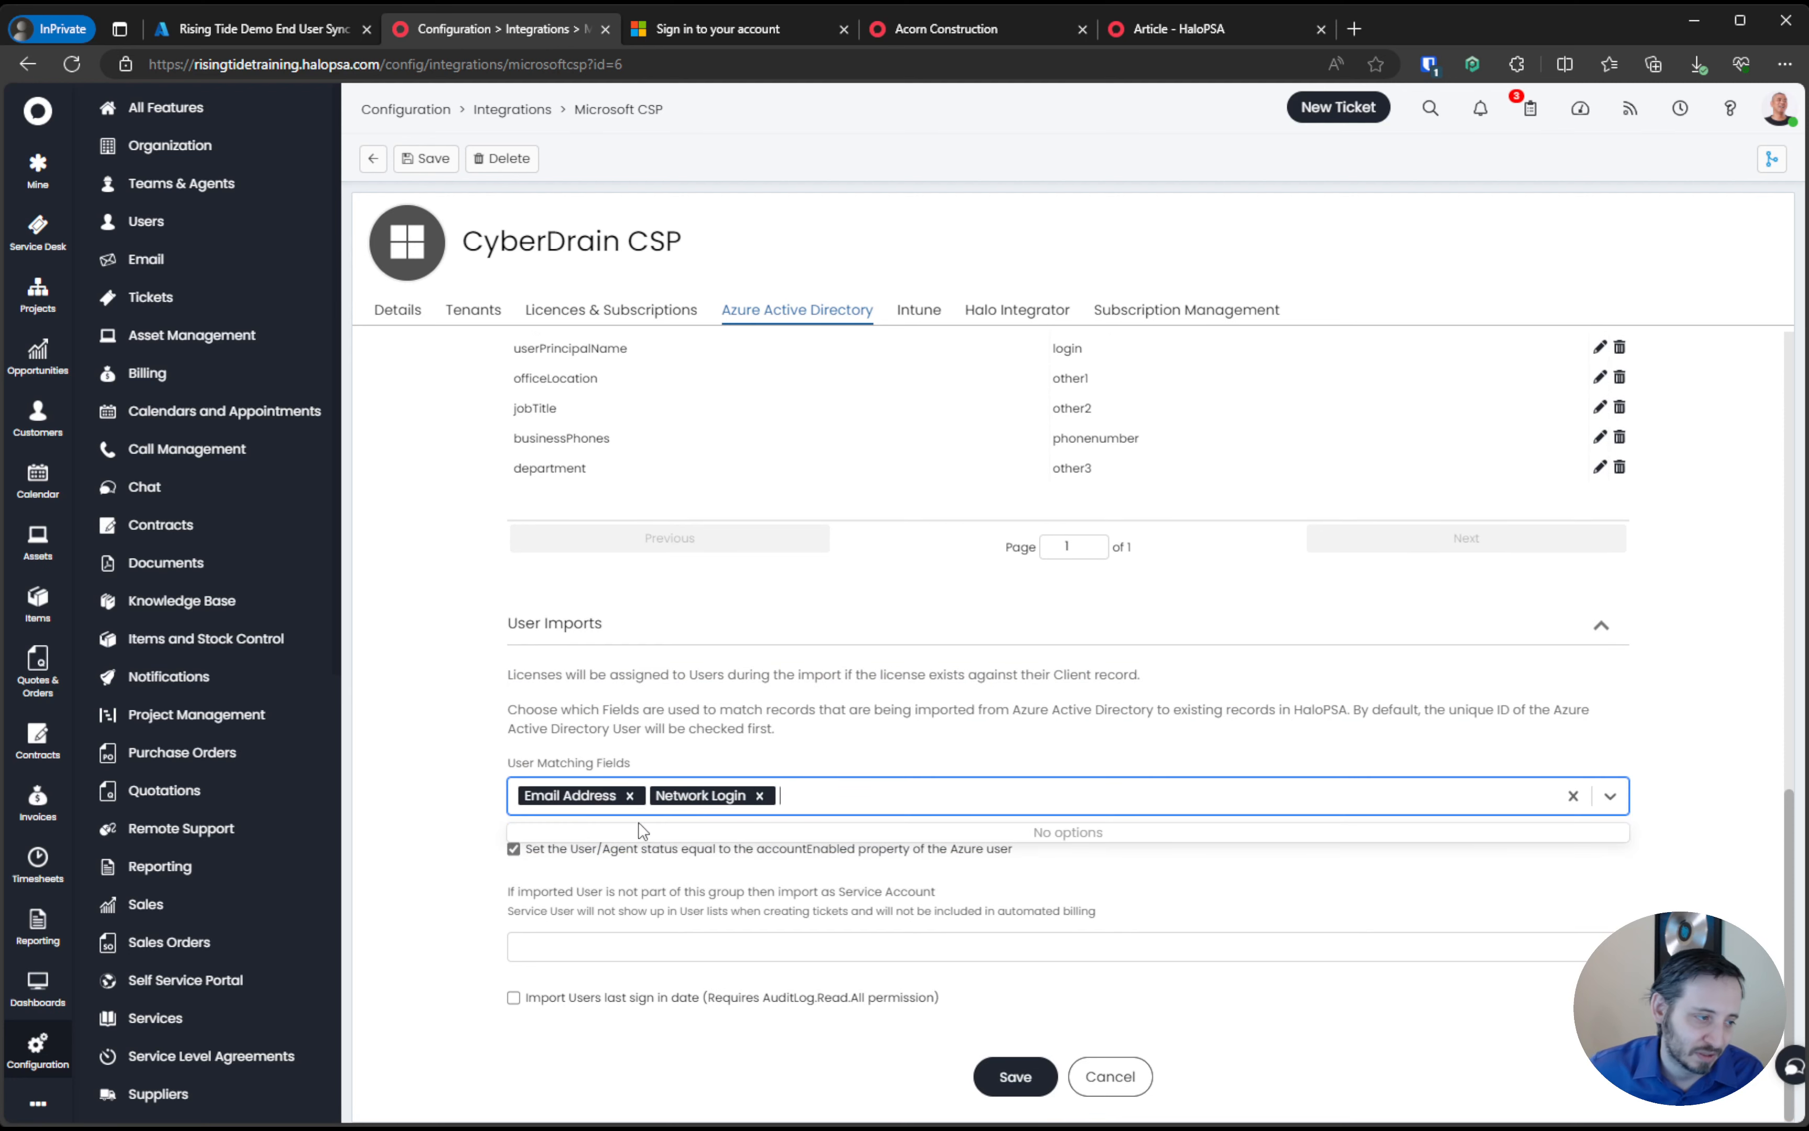
left_click(765, 795)
left_click(698, 753)
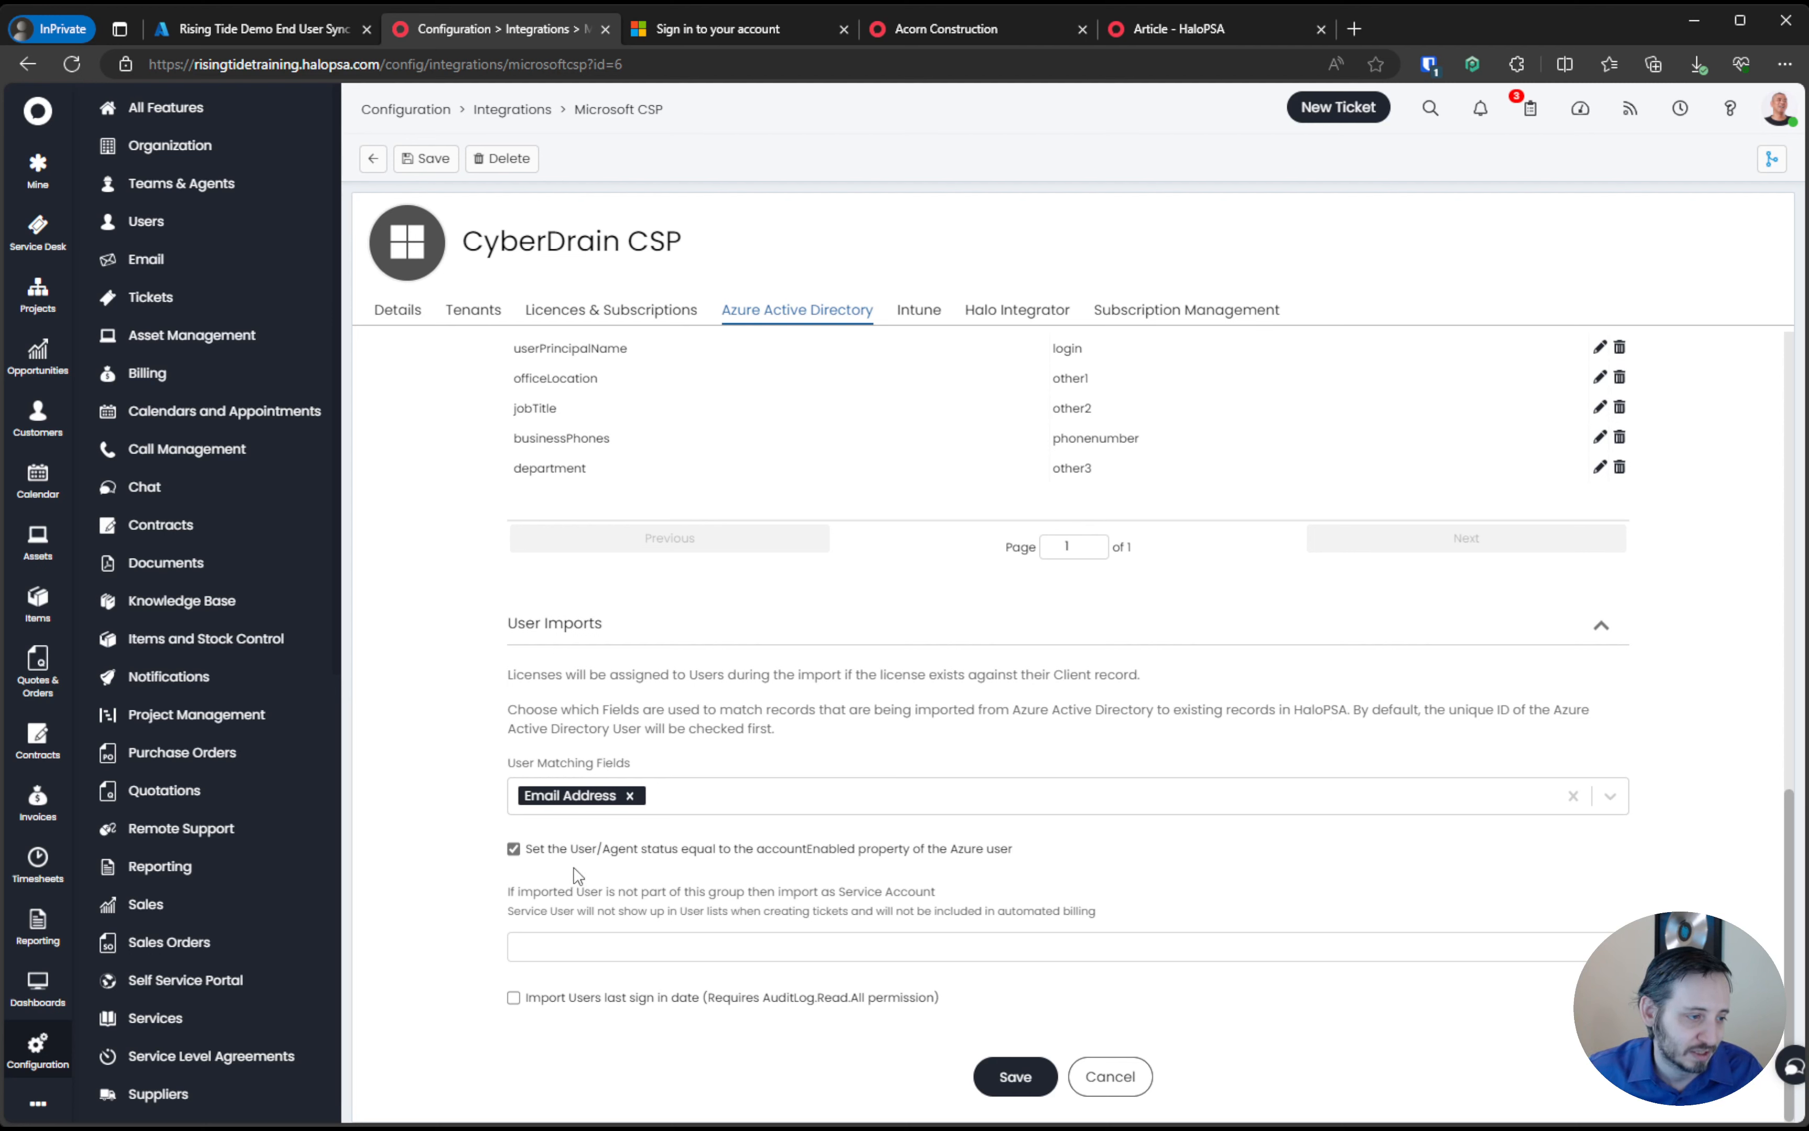
- Highlight the account status sync and service account group descriptions
left_click_drag(1233, 862, 523, 871)
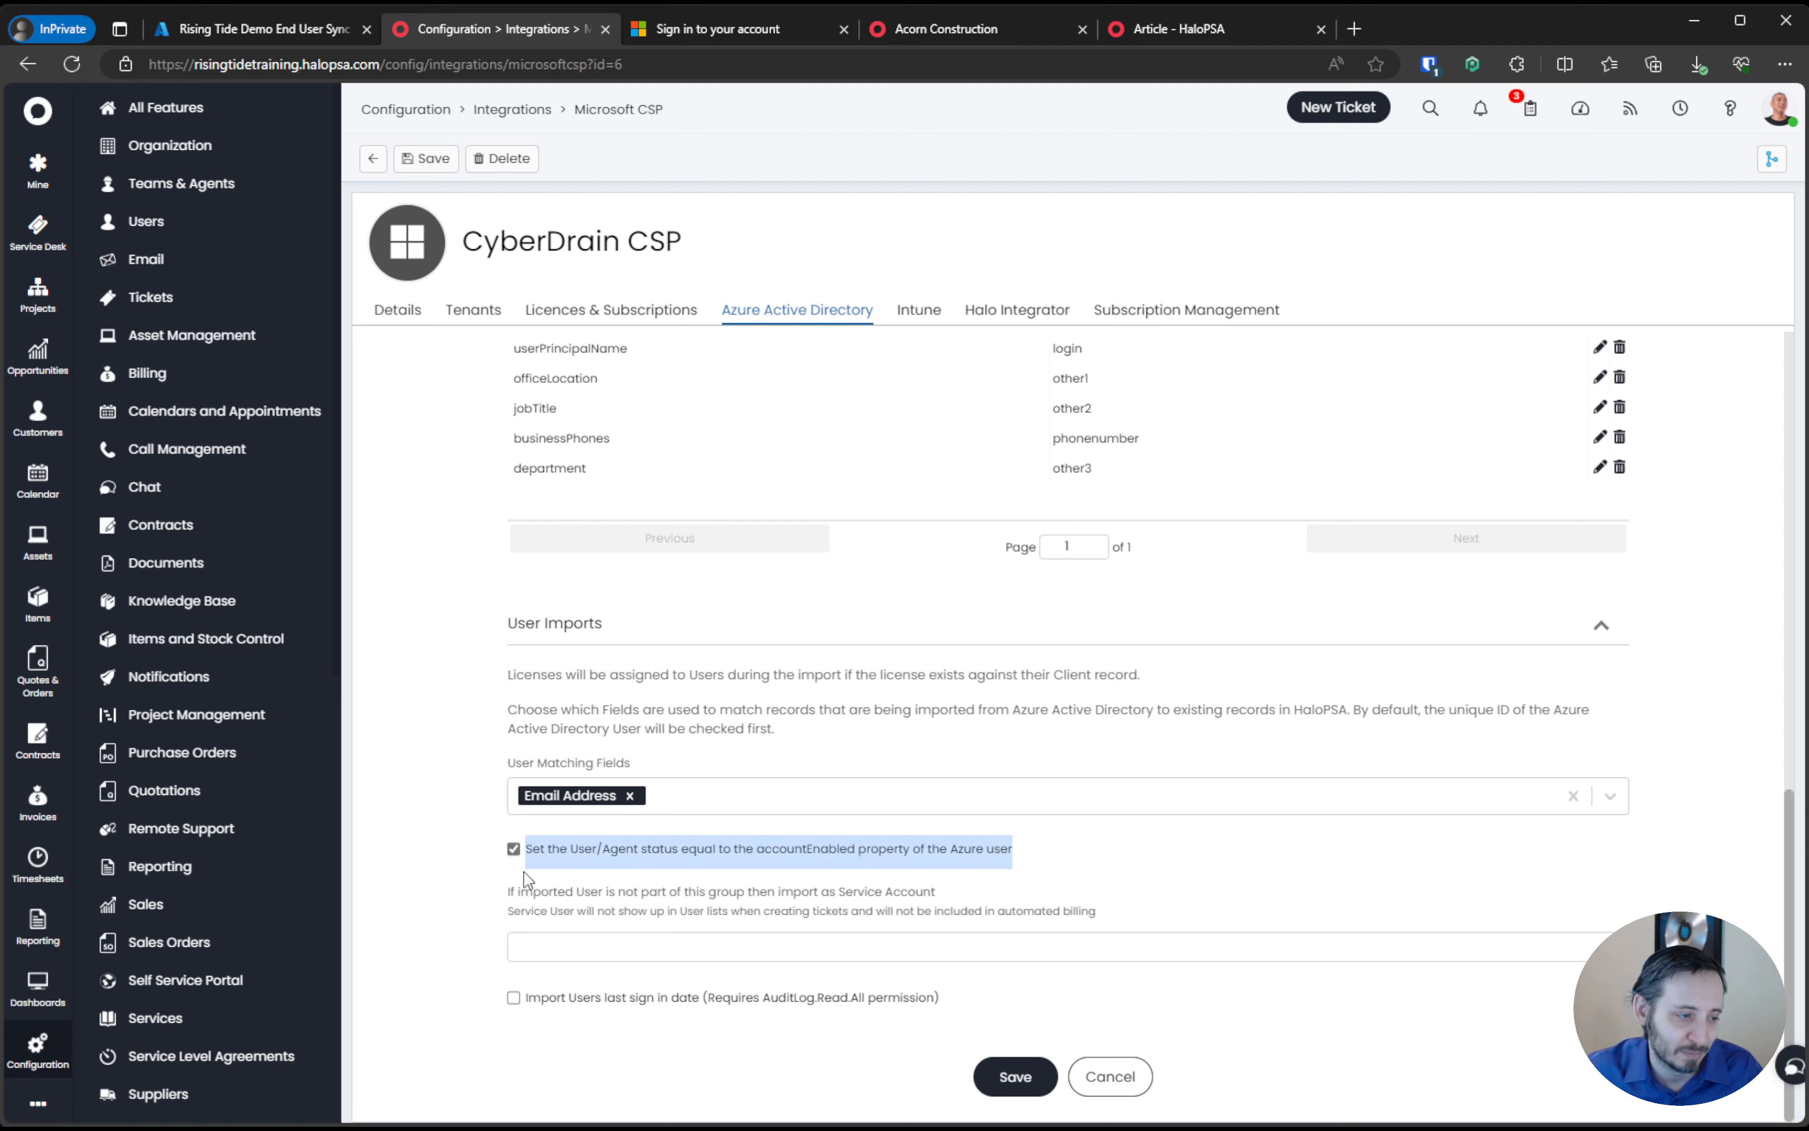
left_click(430, 891)
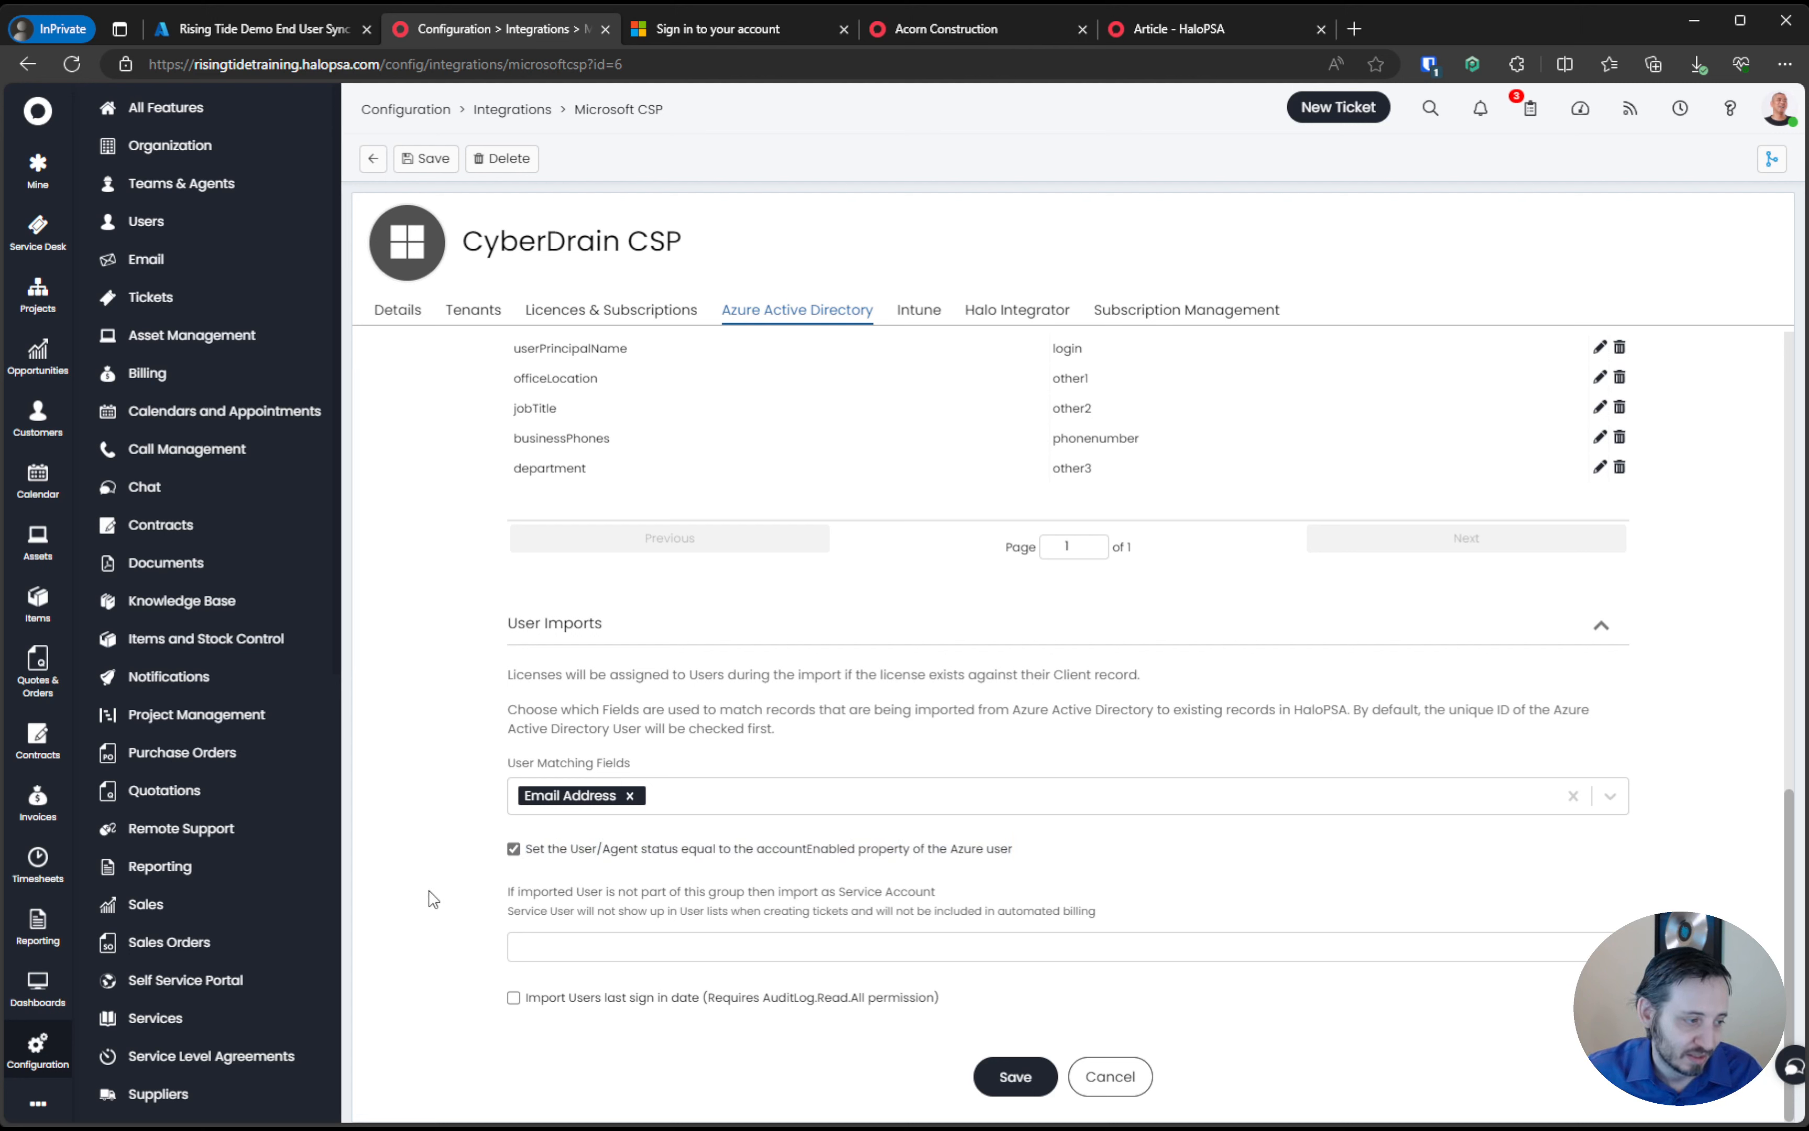
left_click_drag(475, 894, 1245, 978)
left_click(770, 973)
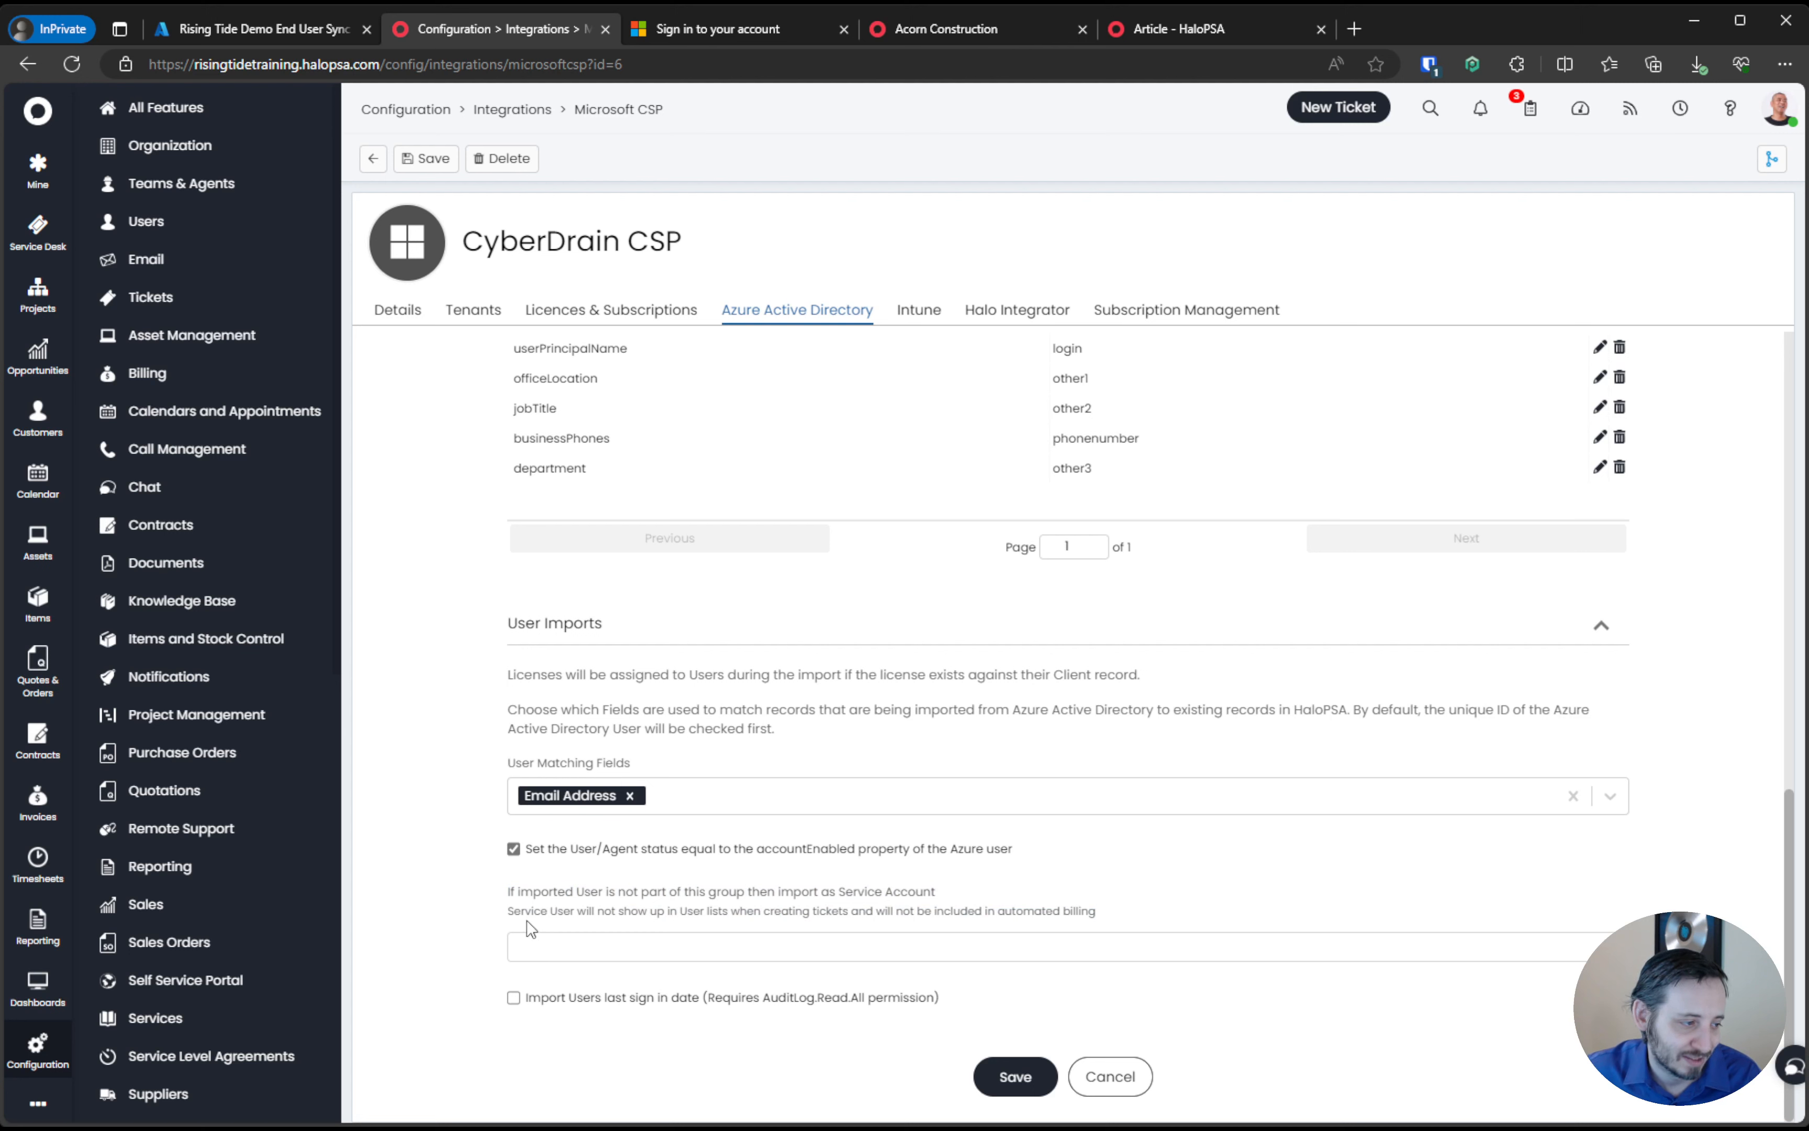
left_click(530, 948)
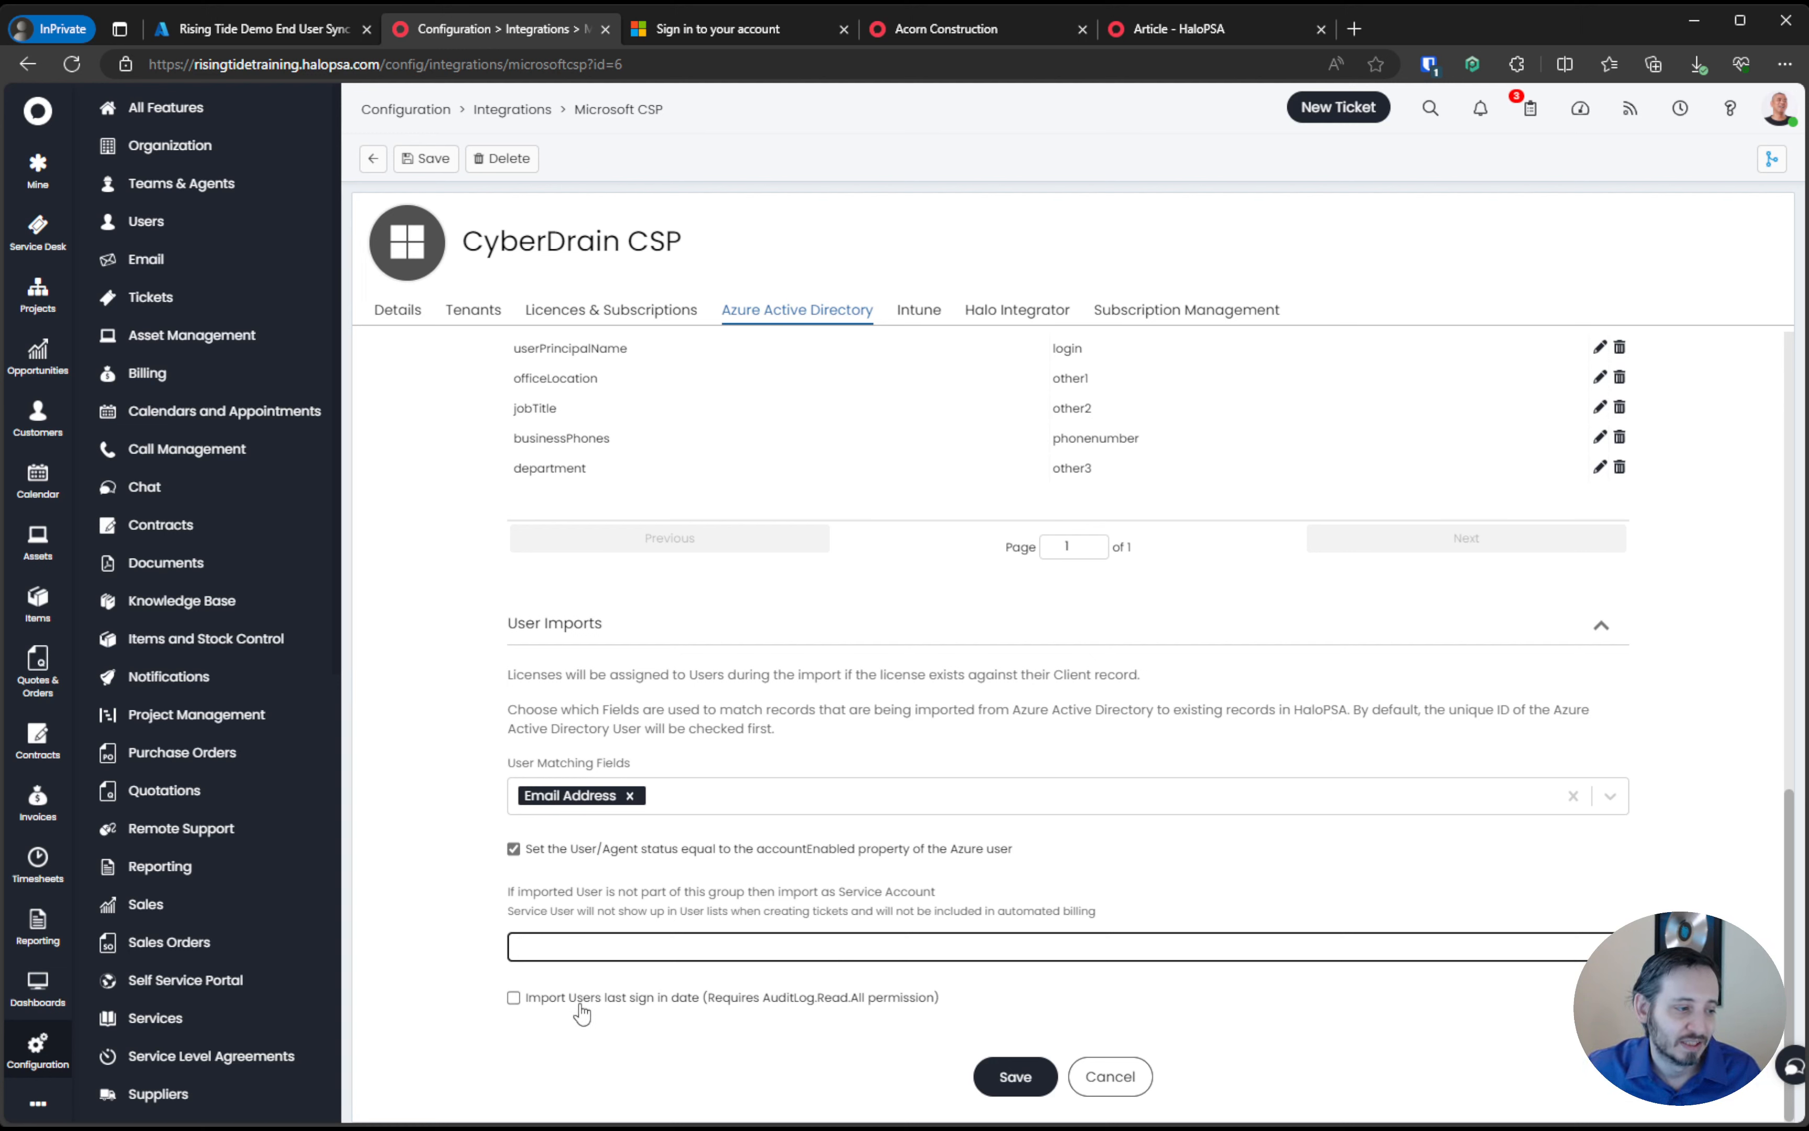
left_click(806, 1015)
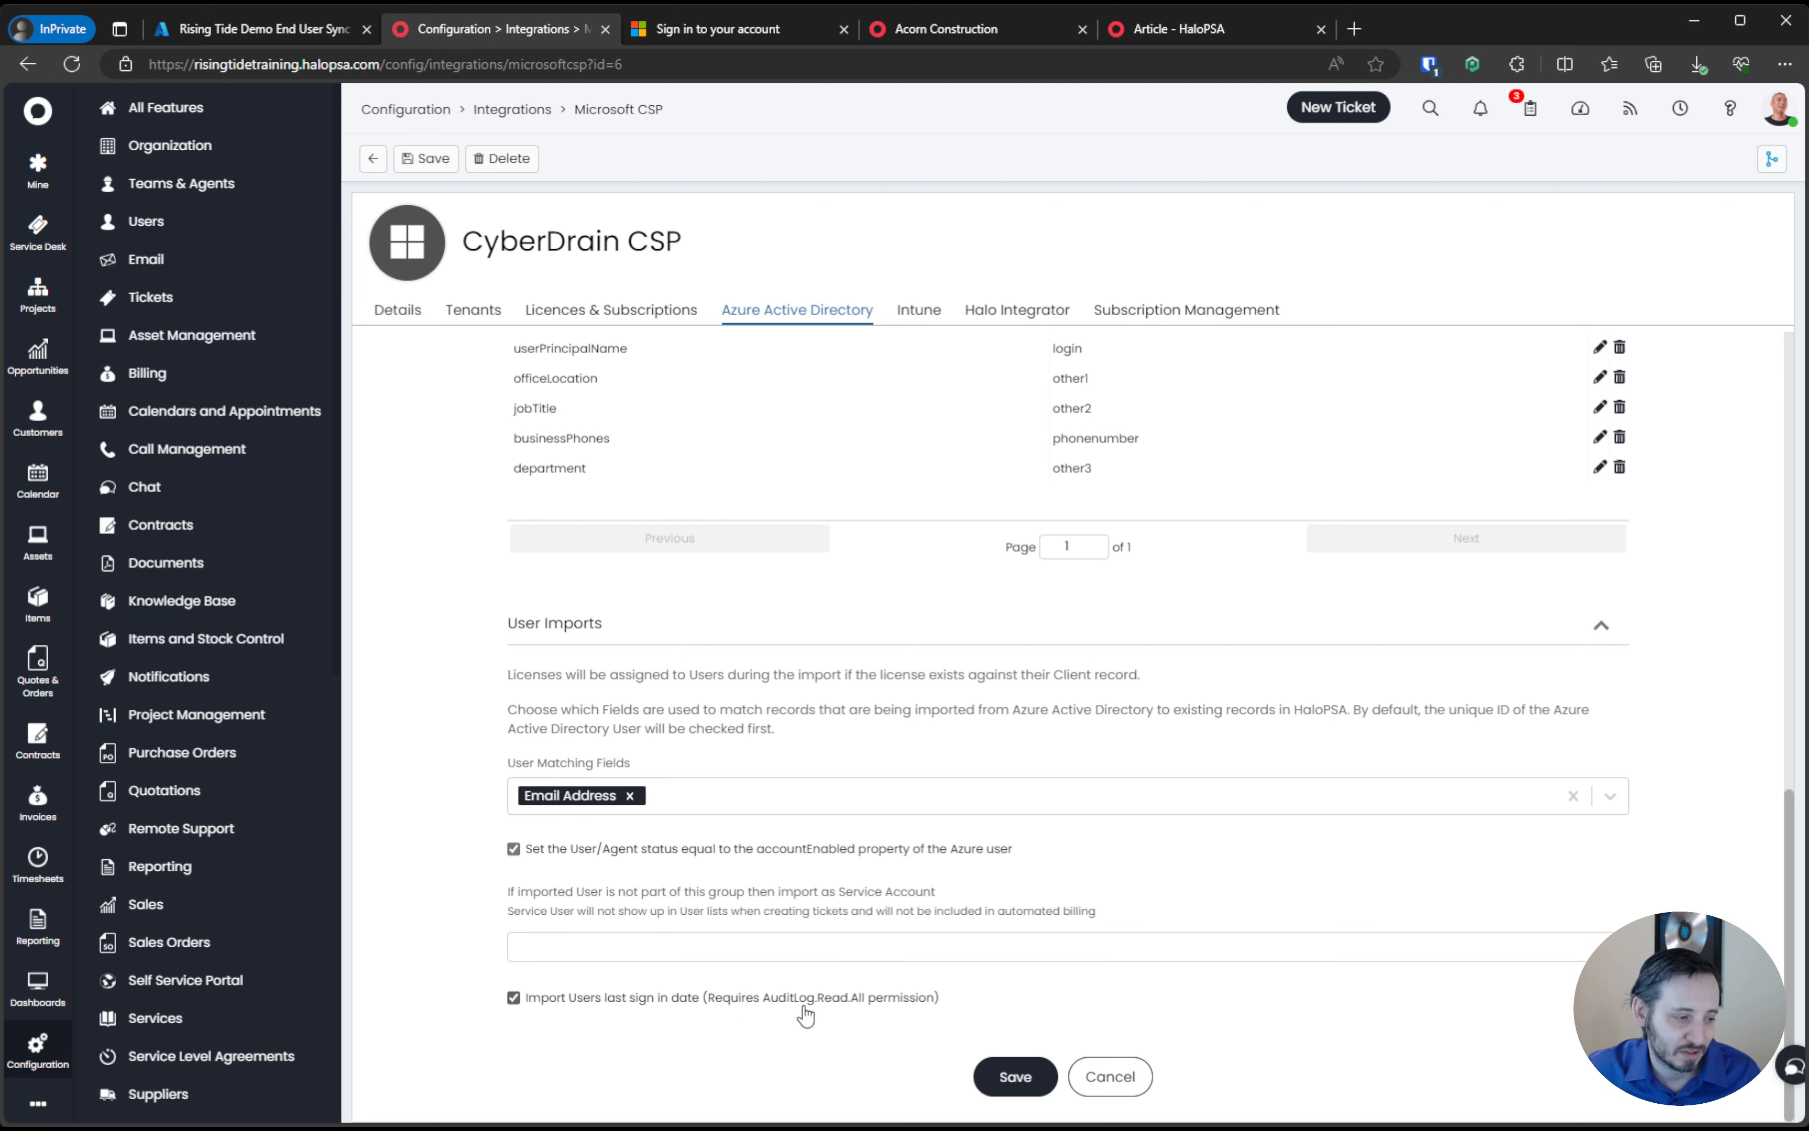
double_click(716, 1006)
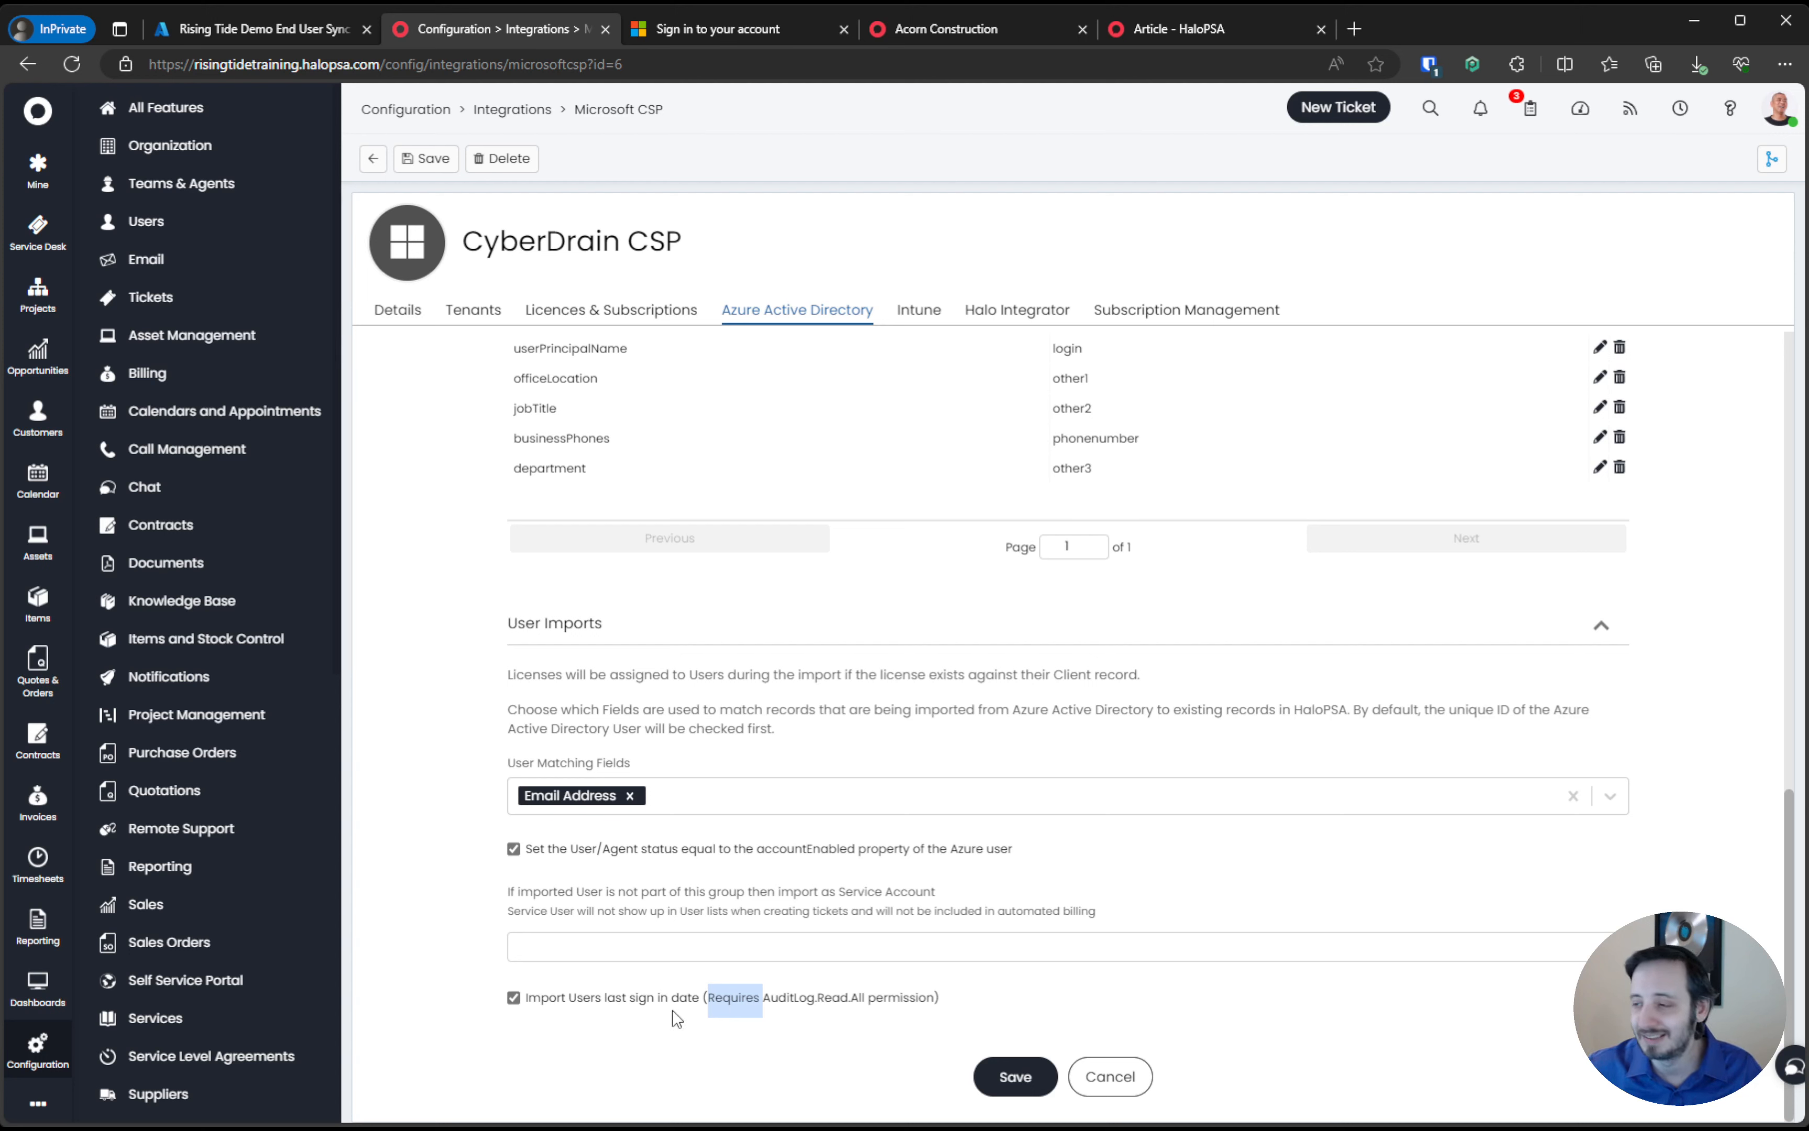
left_click(640, 1005)
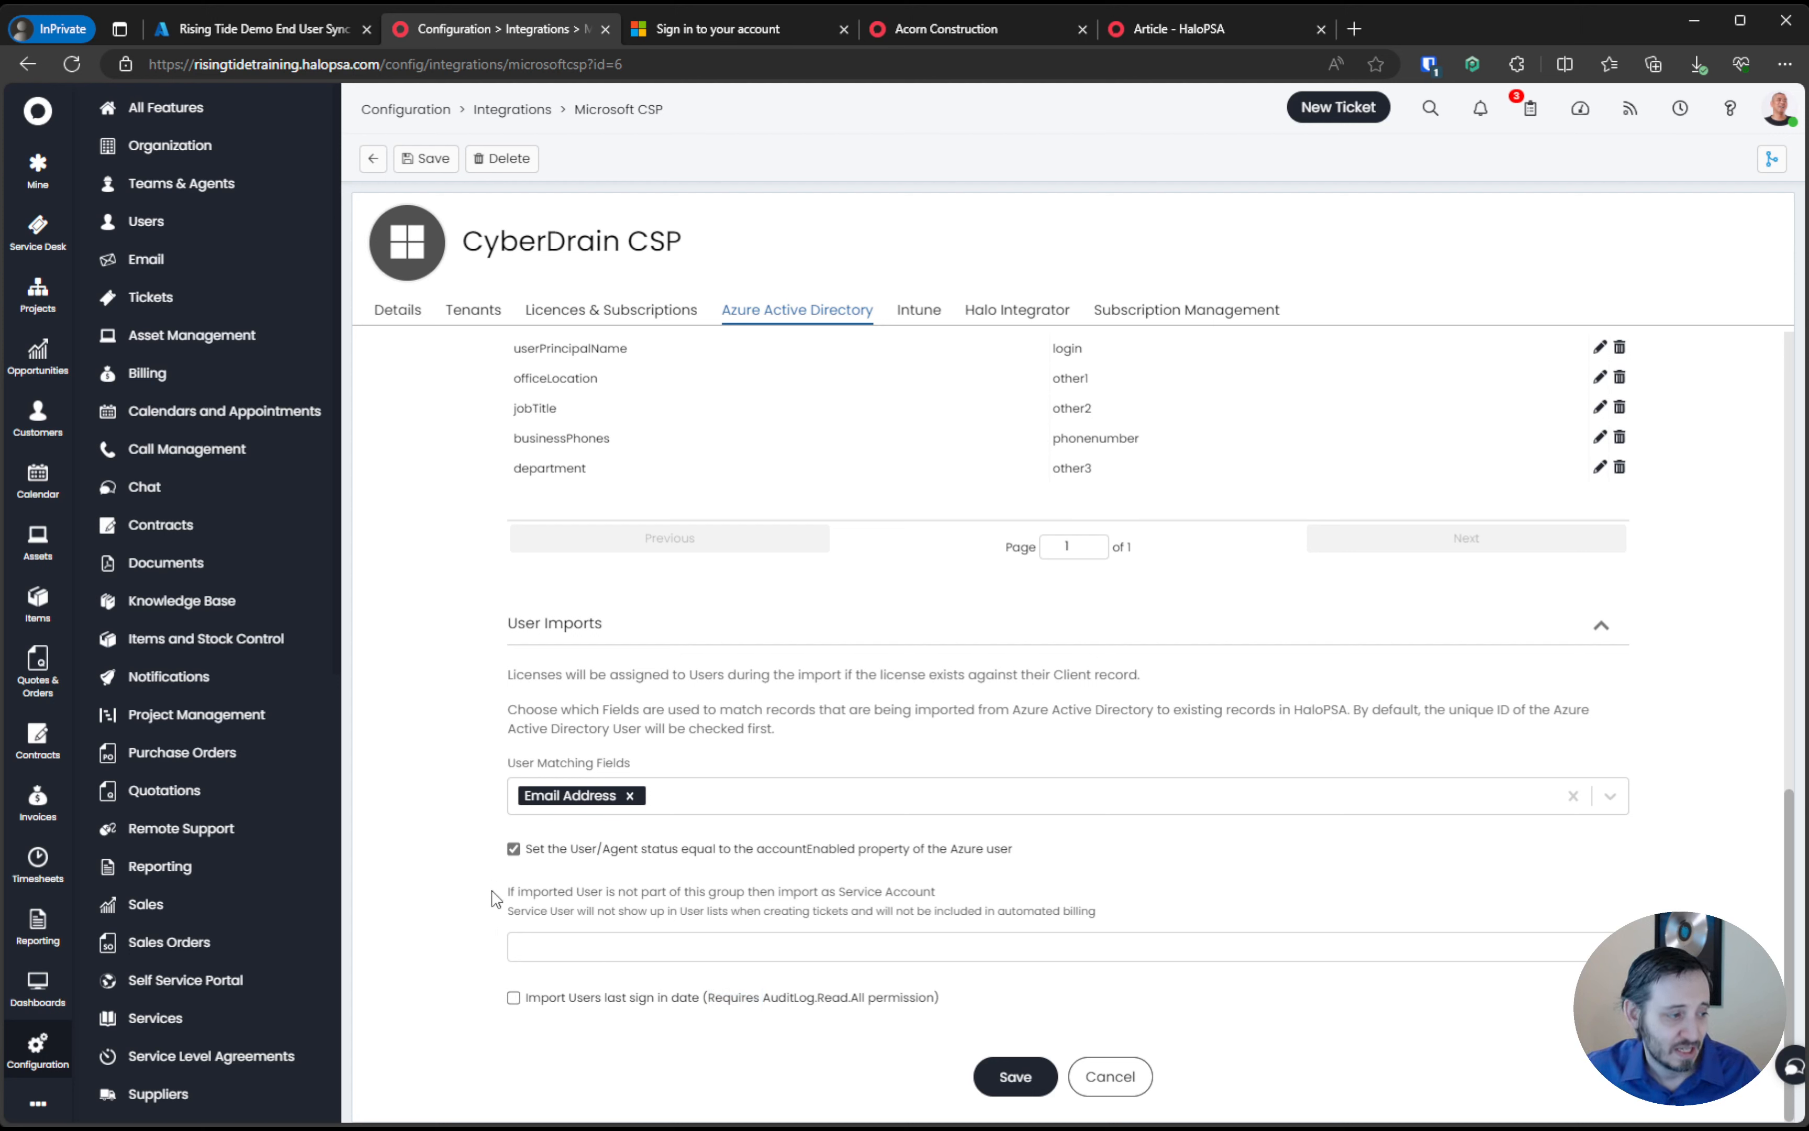
left_click_drag(492, 891, 1182, 978)
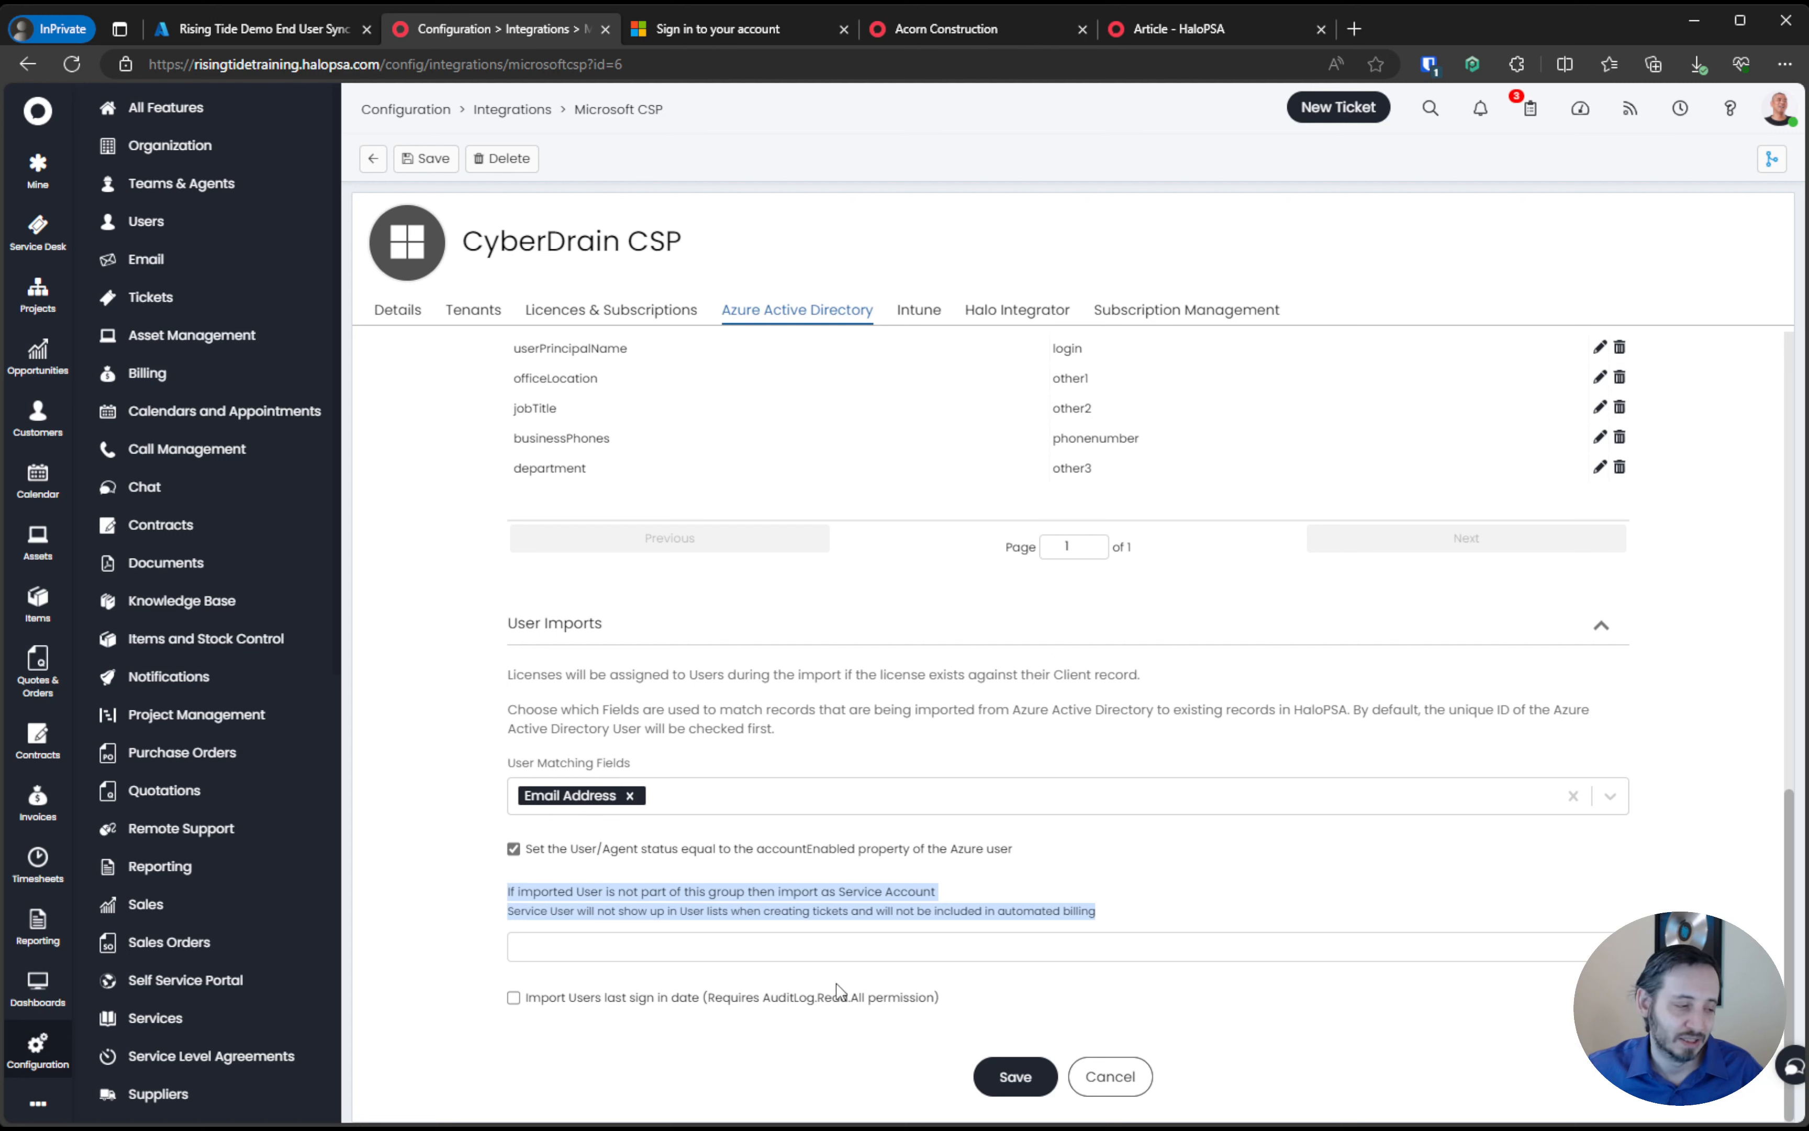
left_click(536, 900)
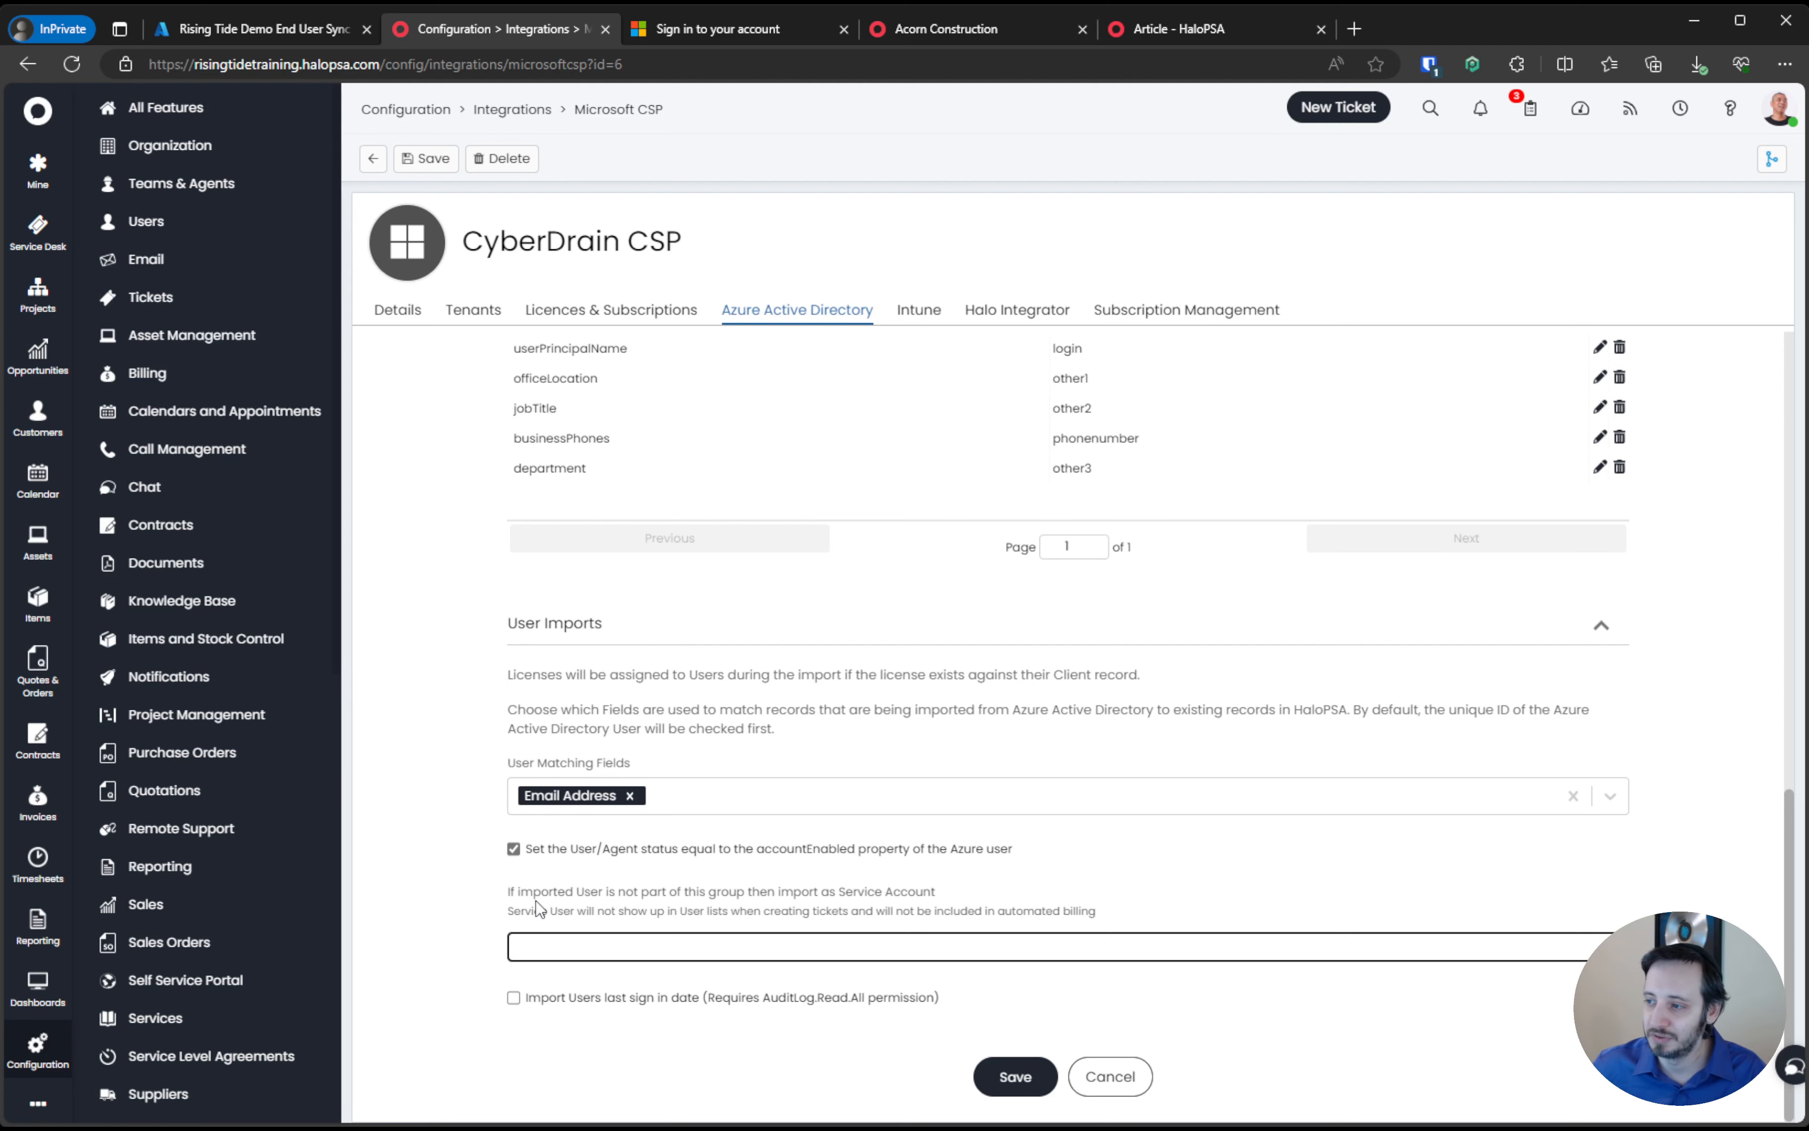
scroll(805, 789, "up", 15)
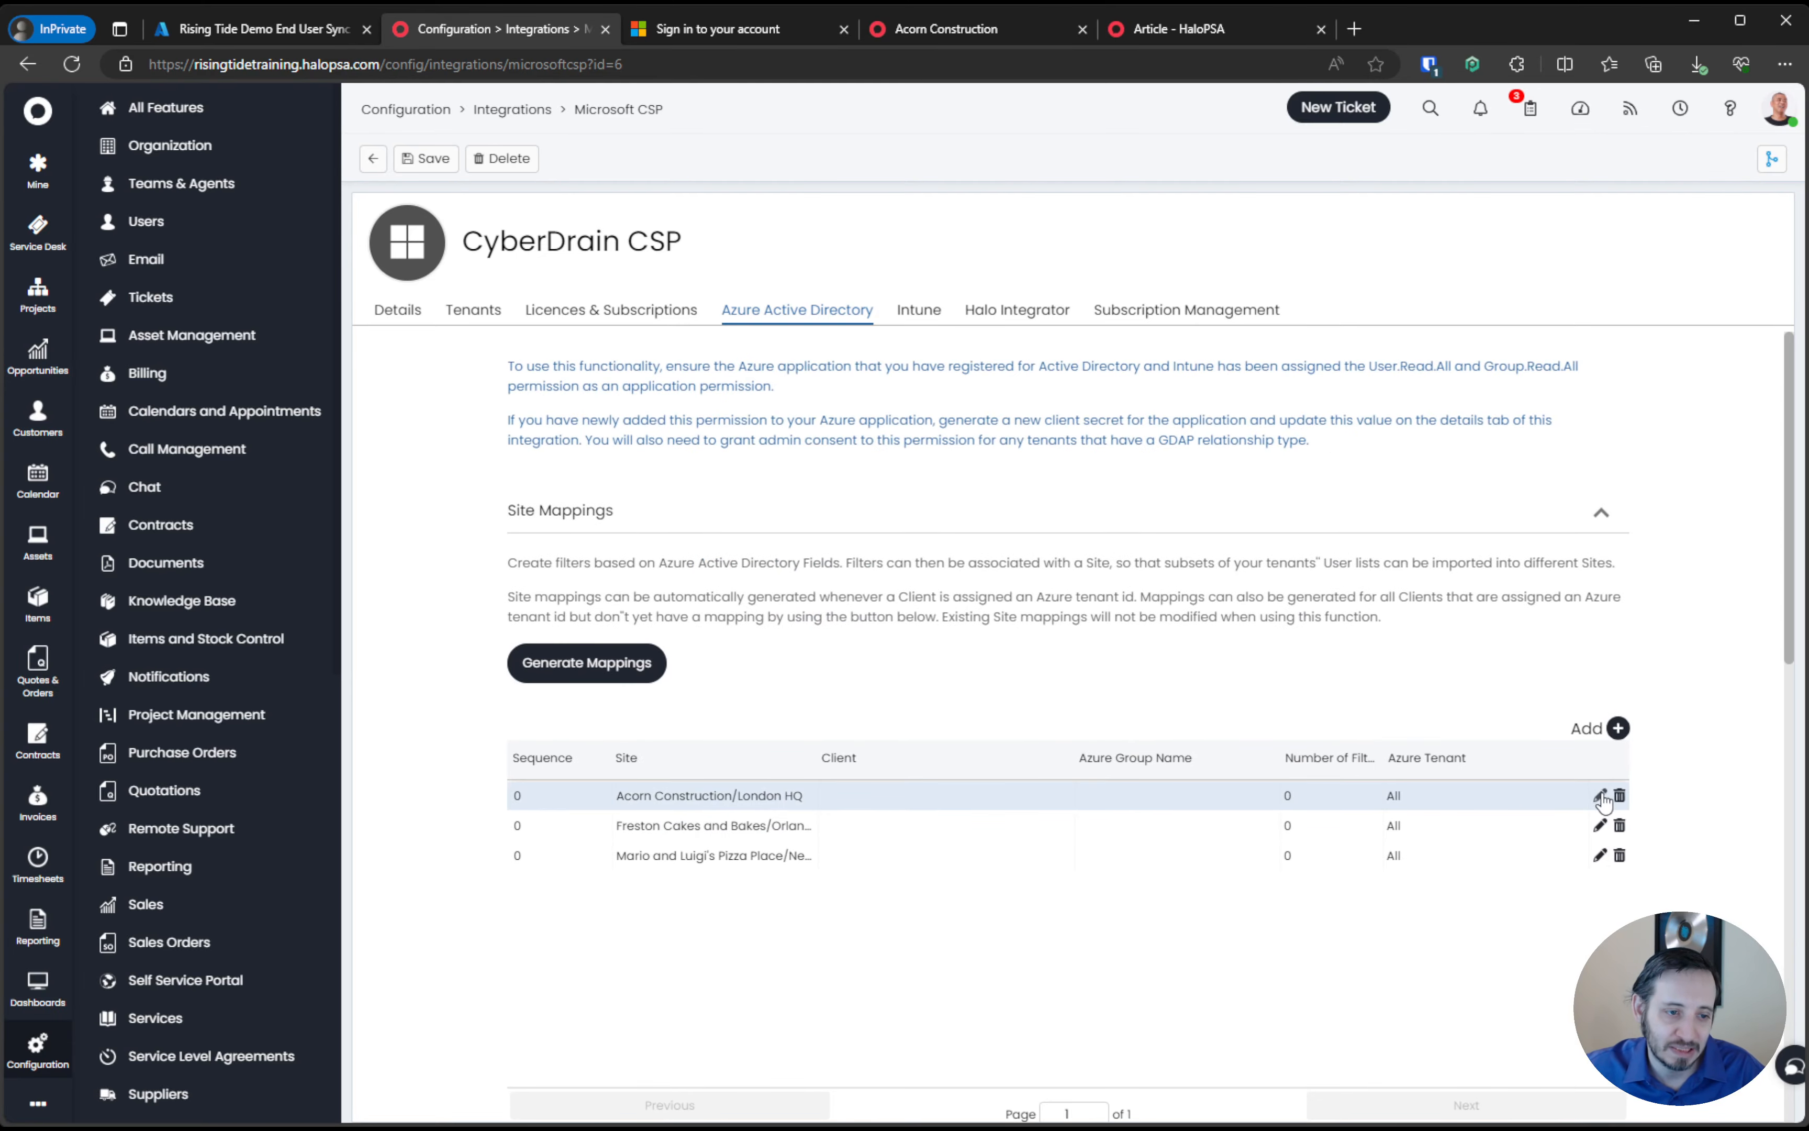
left_click(1599, 794)
left_click(852, 719)
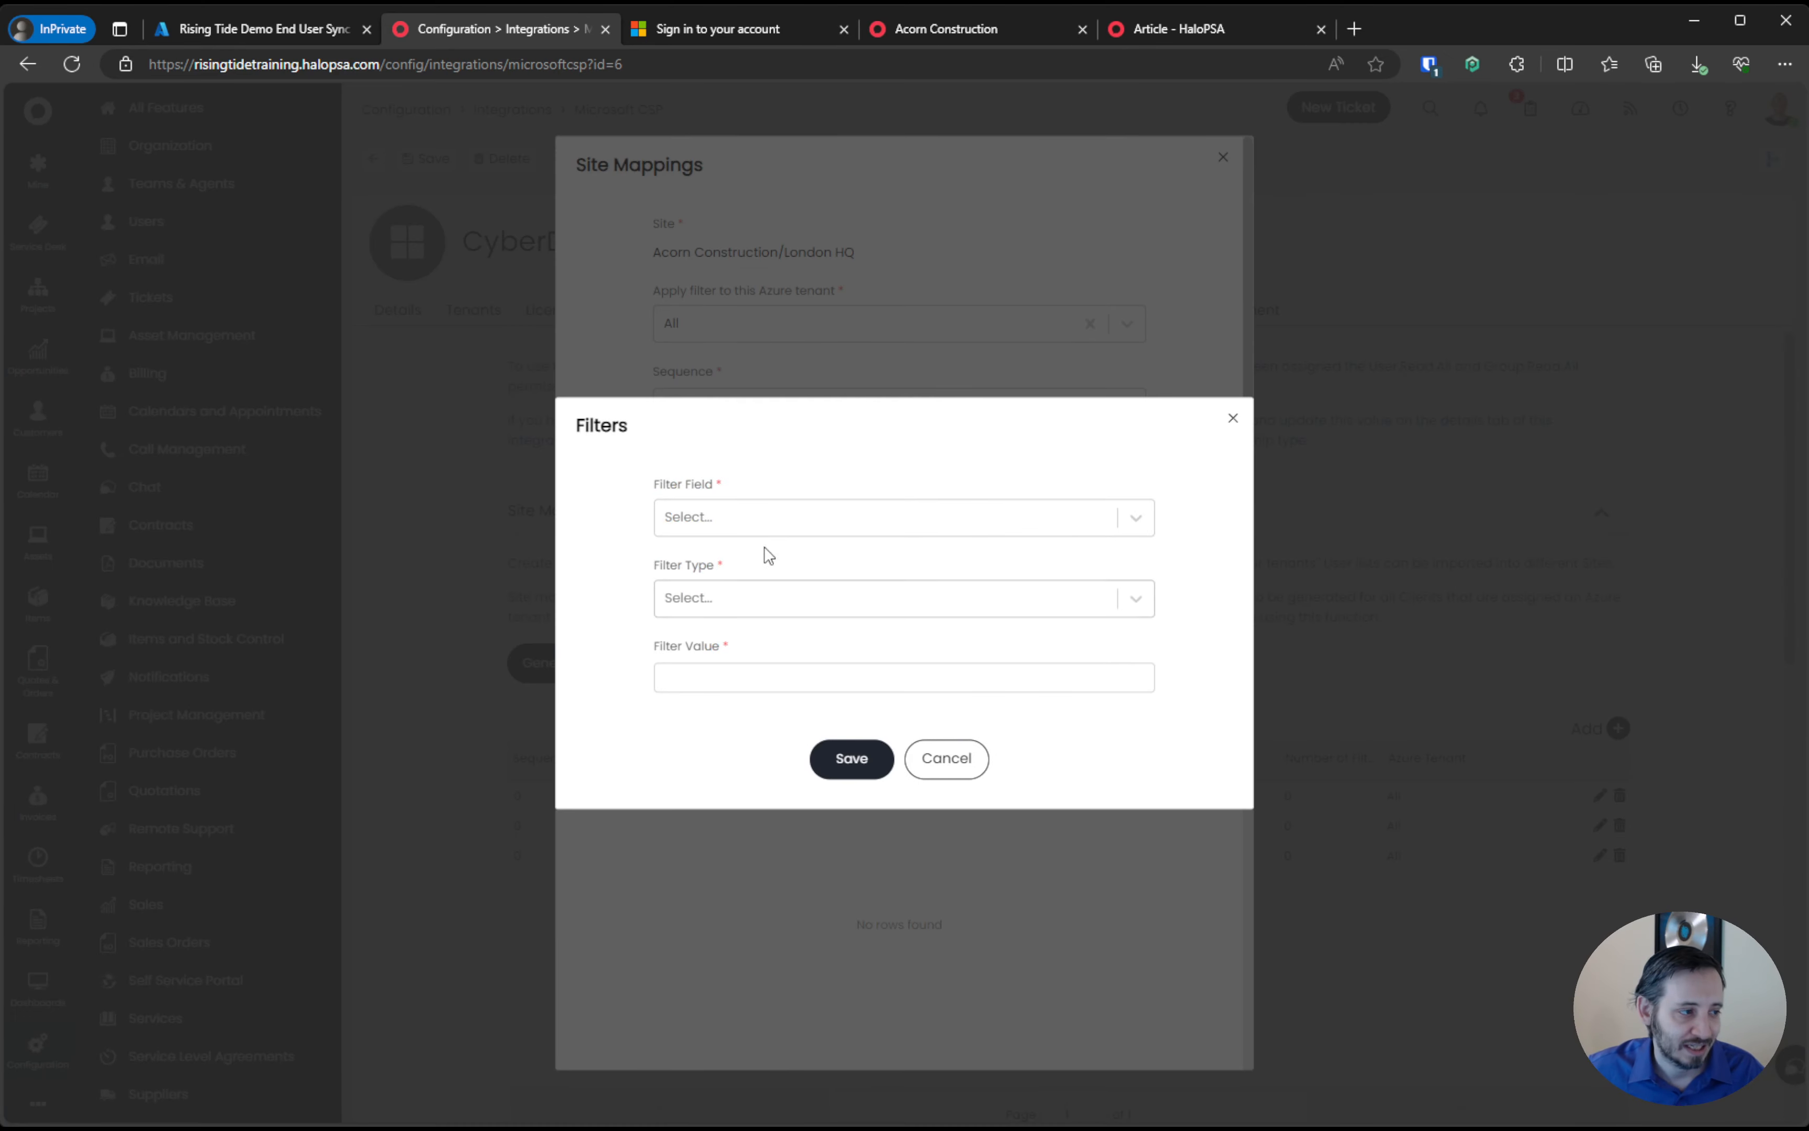
left_click(754, 595)
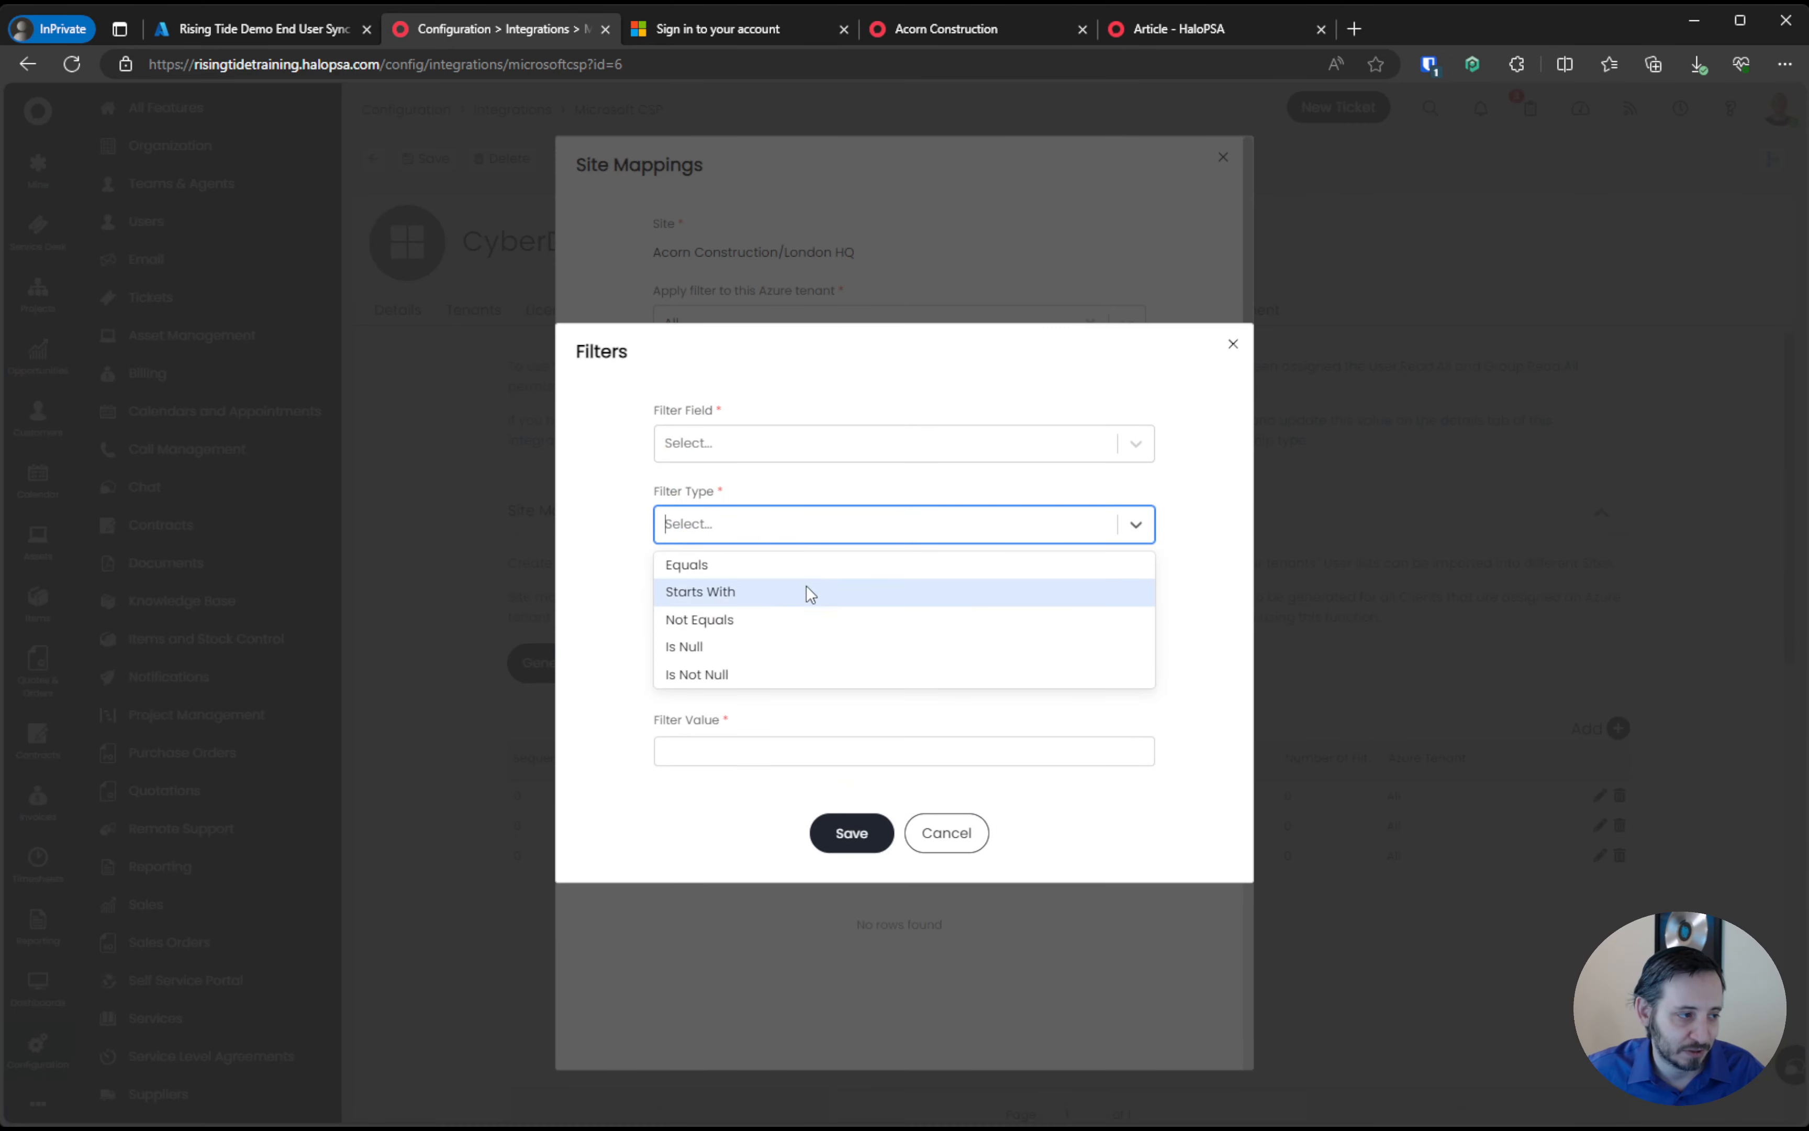
left_click(783, 450)
scroll(757, 557, "down", 2)
left_click(765, 525)
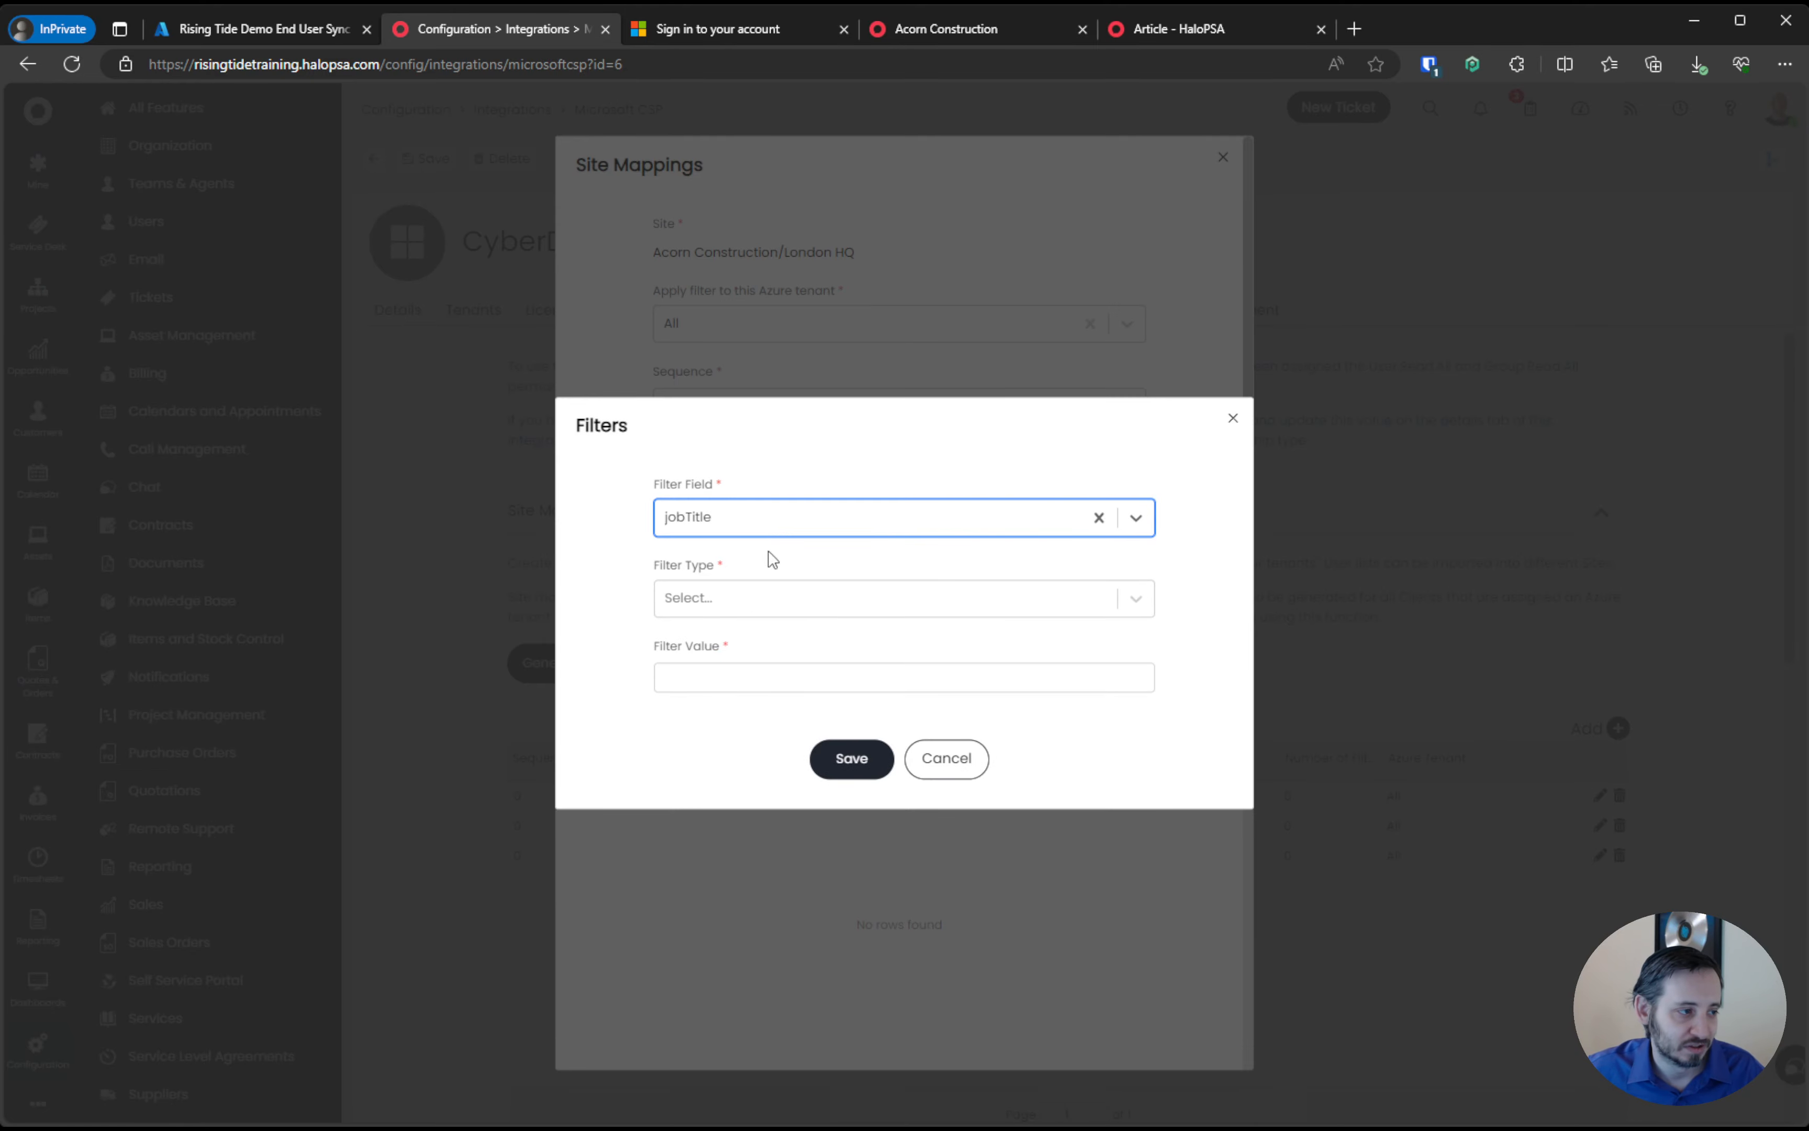
left_click(755, 598)
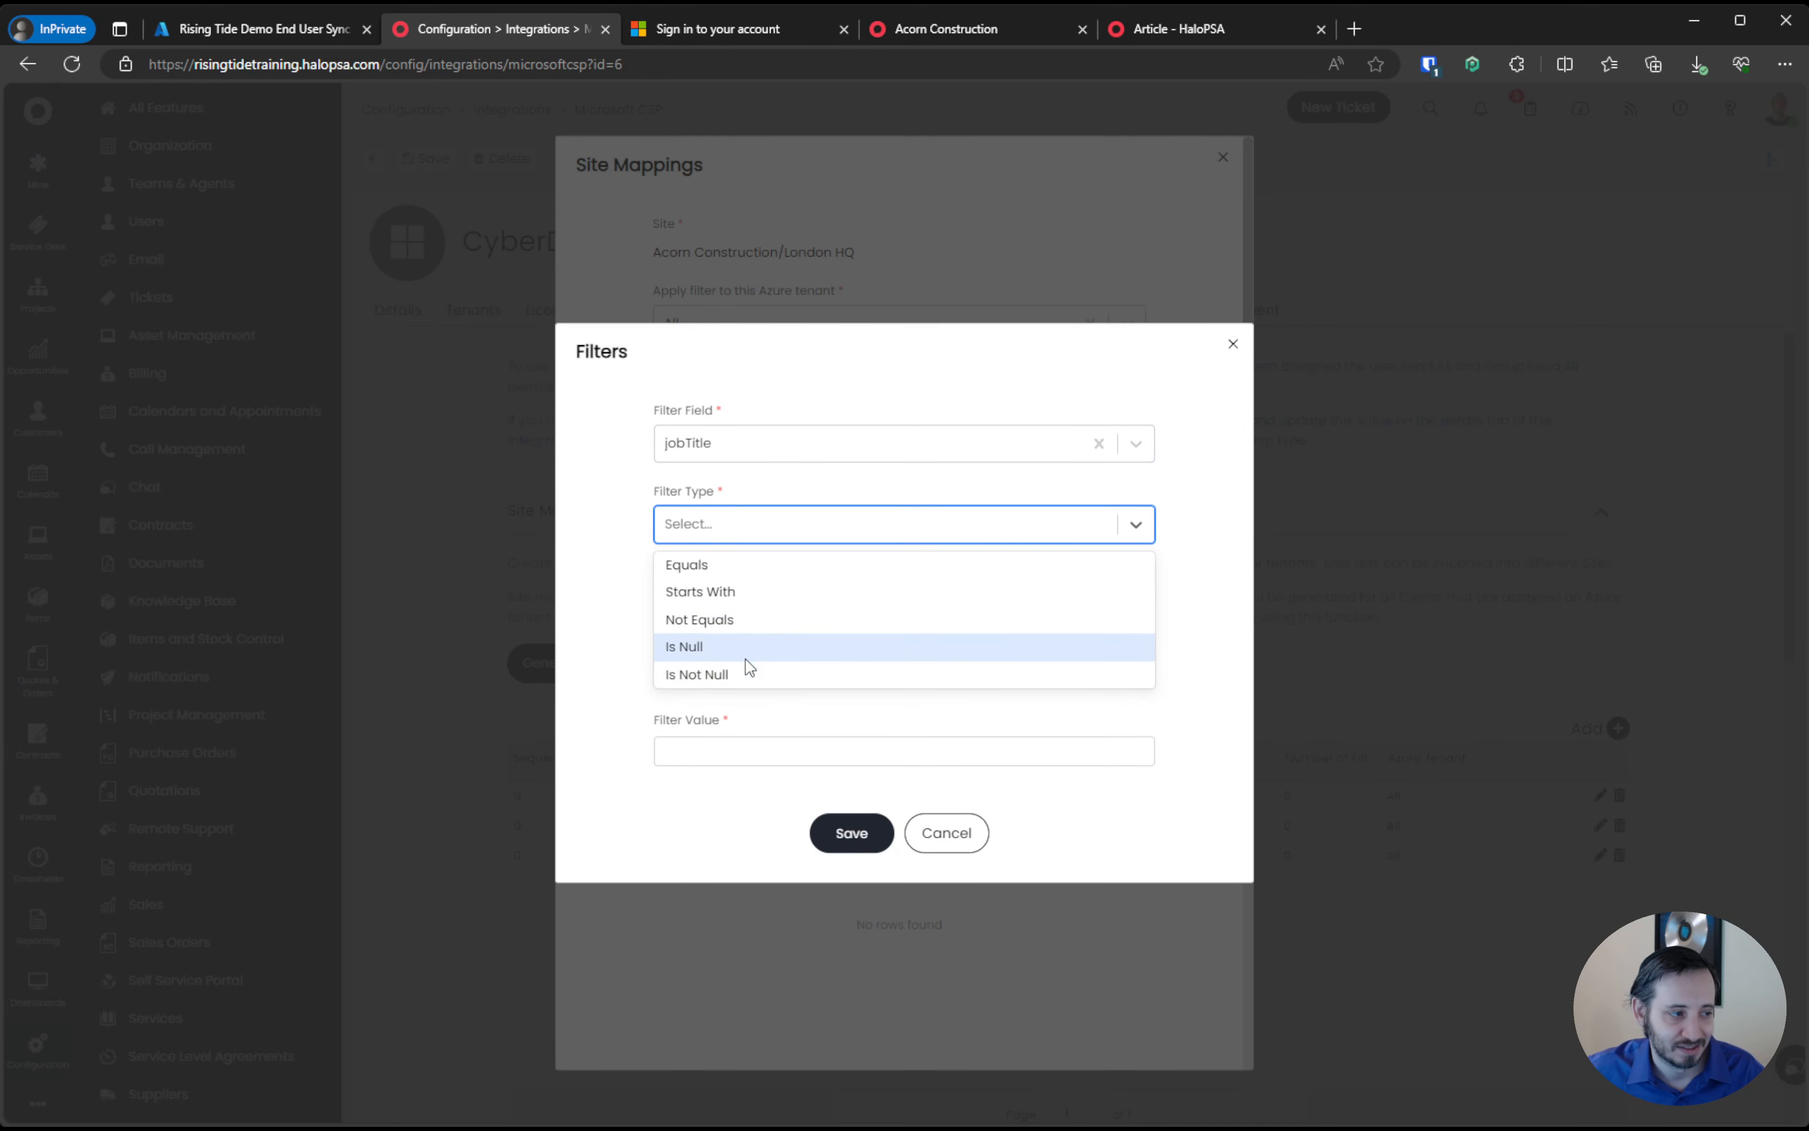
left_click(751, 673)
left_click(829, 724)
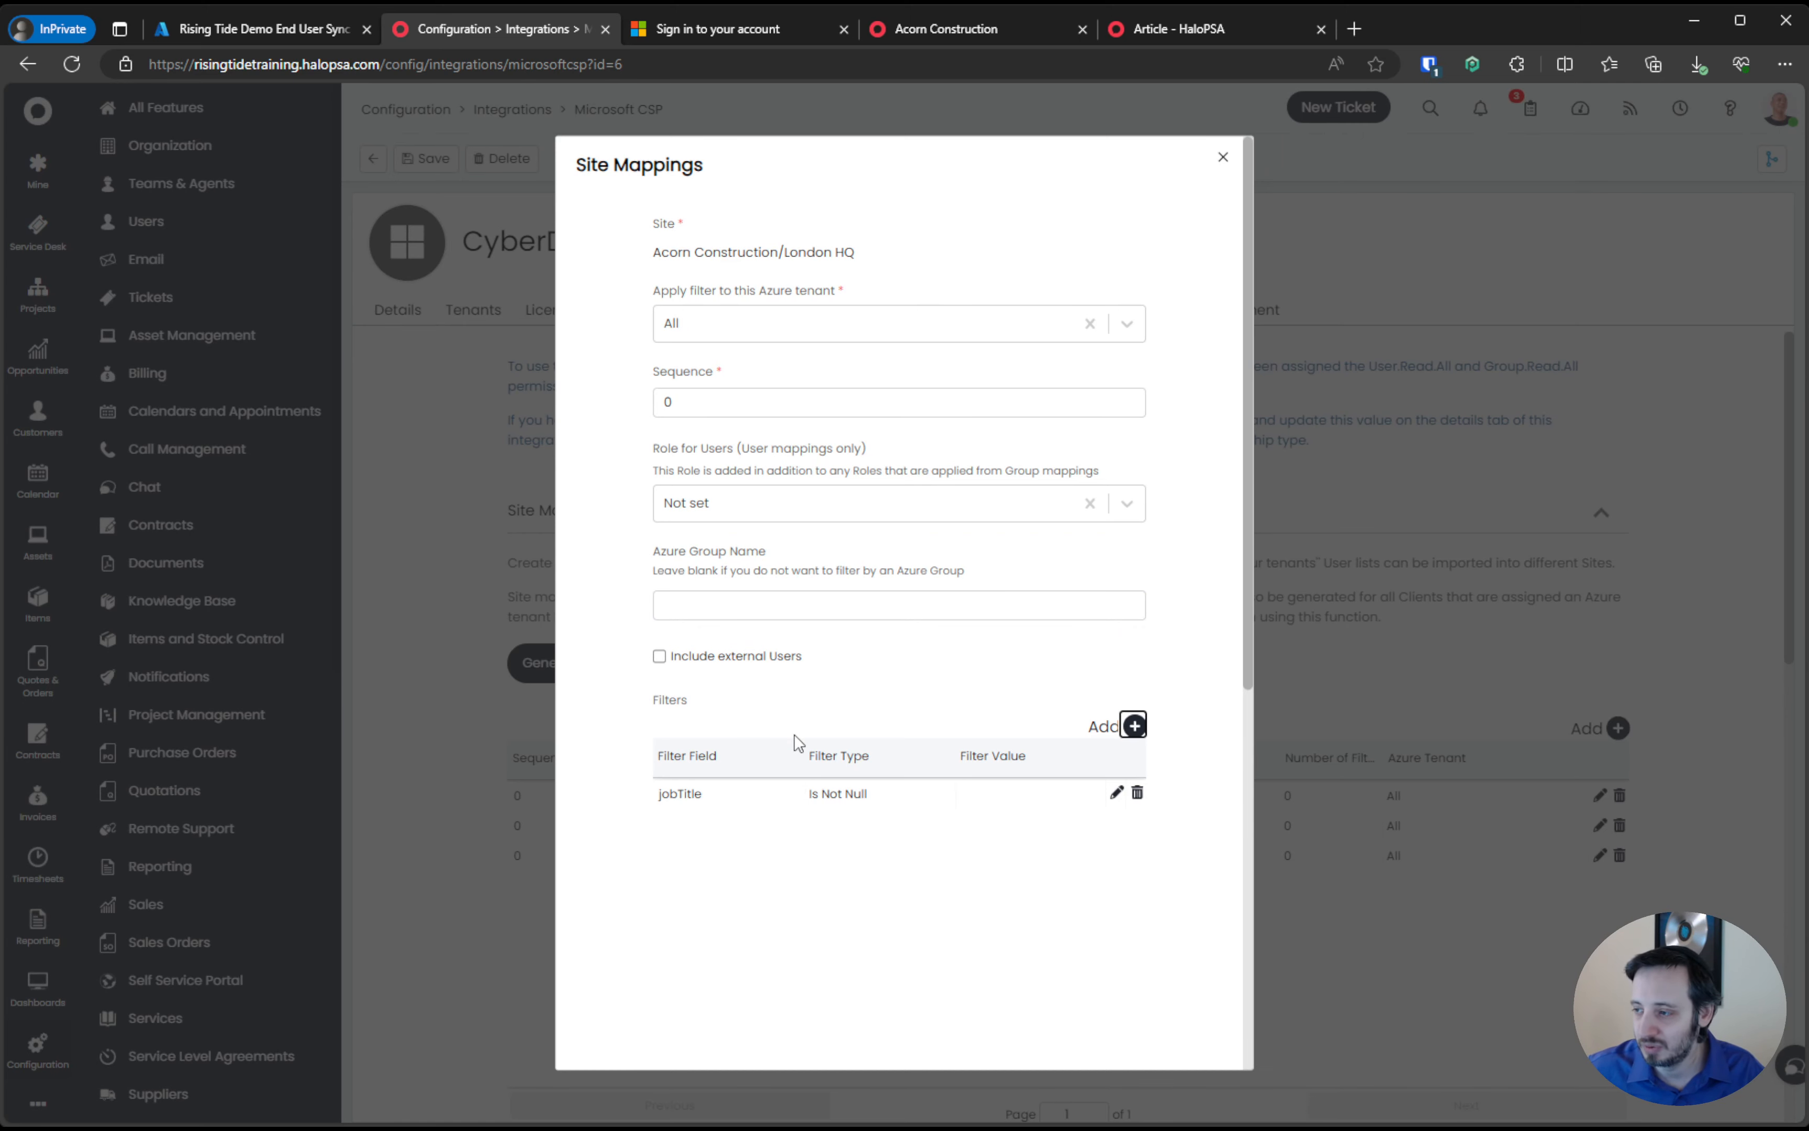
scroll(795, 734, "down", 5)
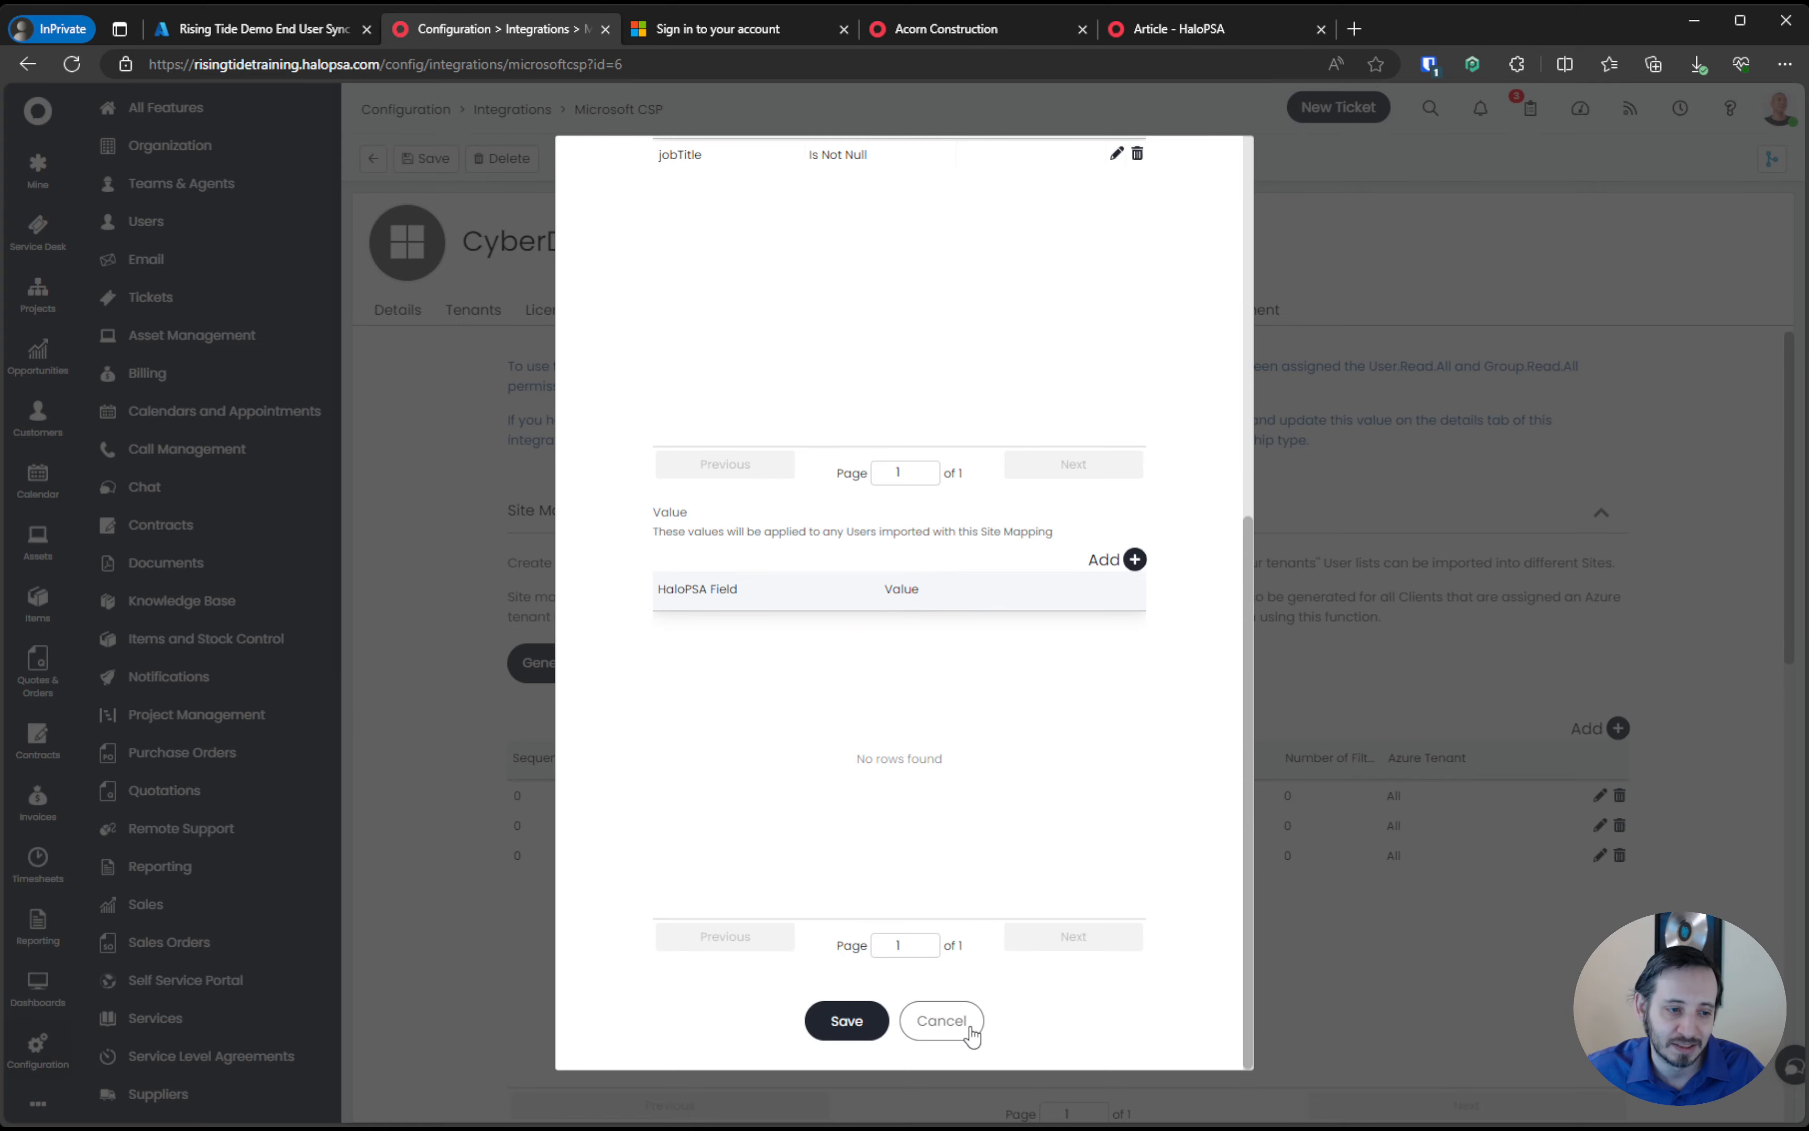
left_click(941, 1022)
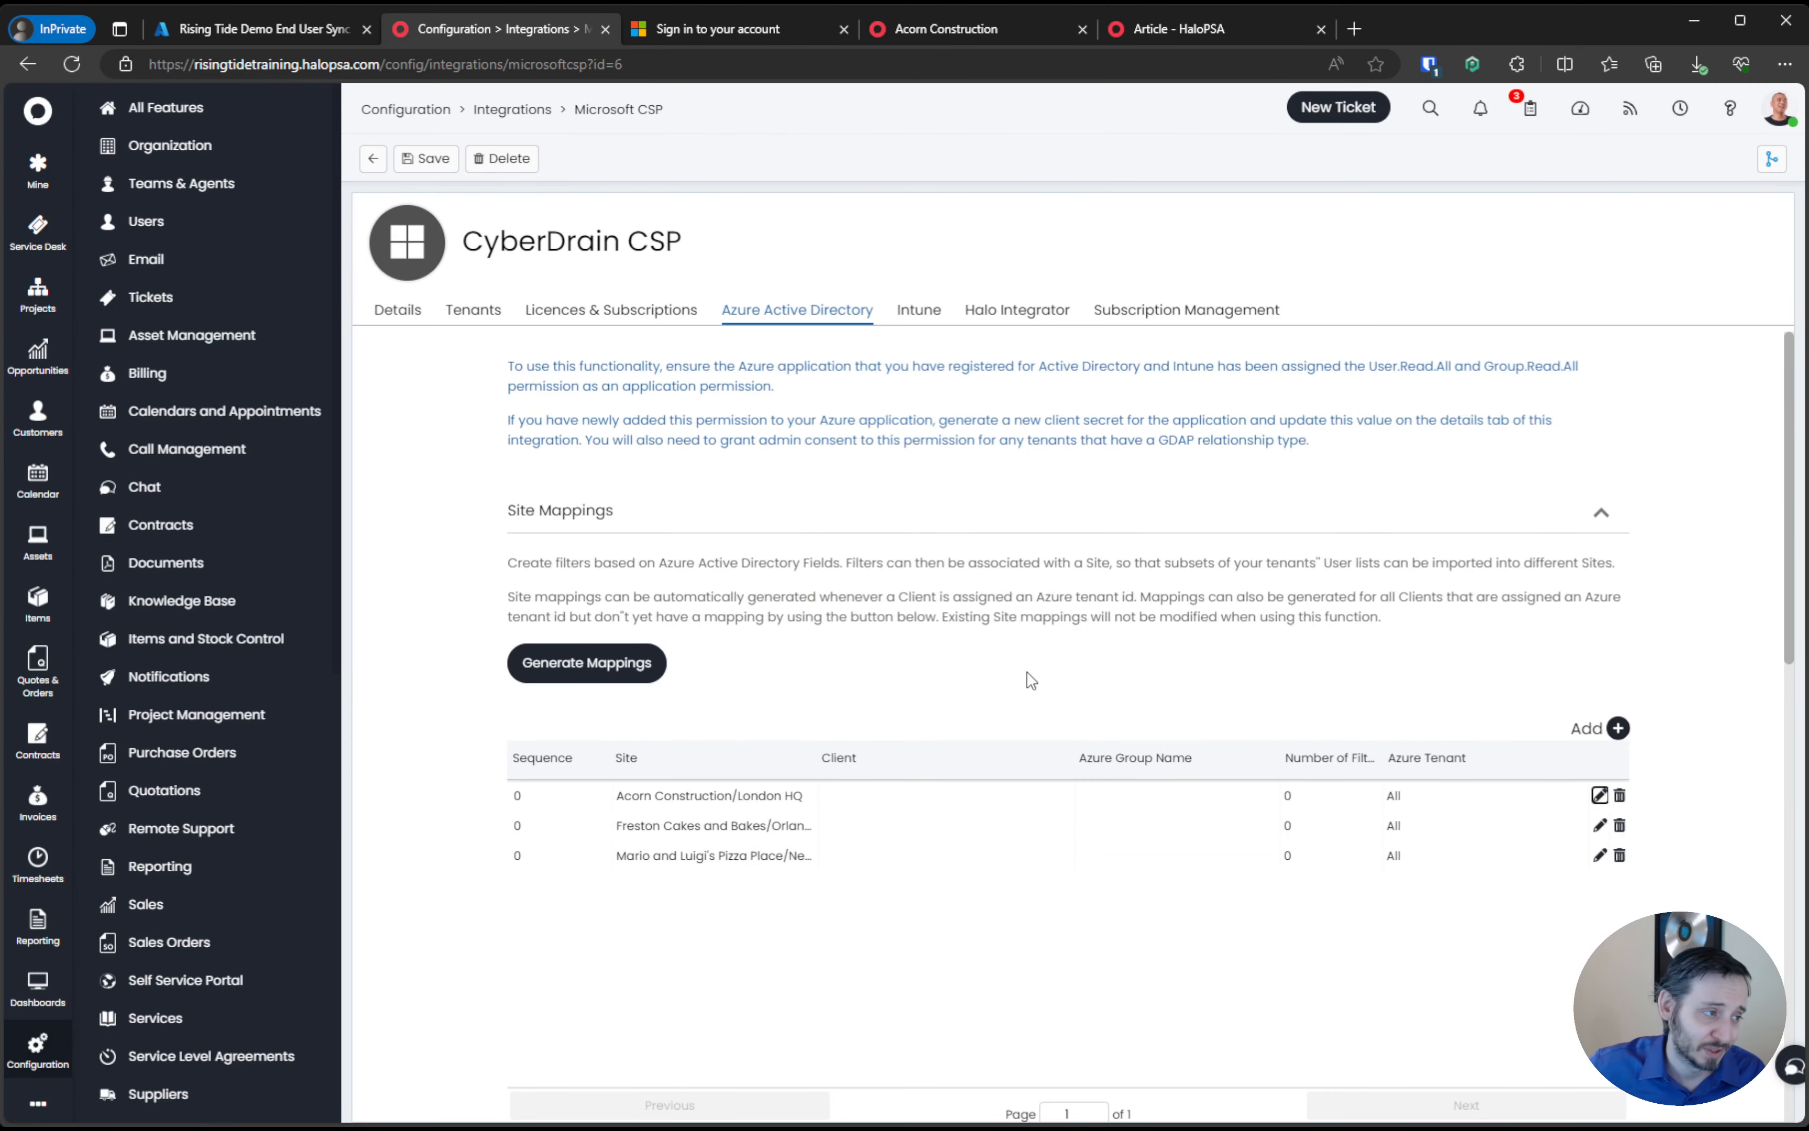
scroll(1027, 672, "down", 7)
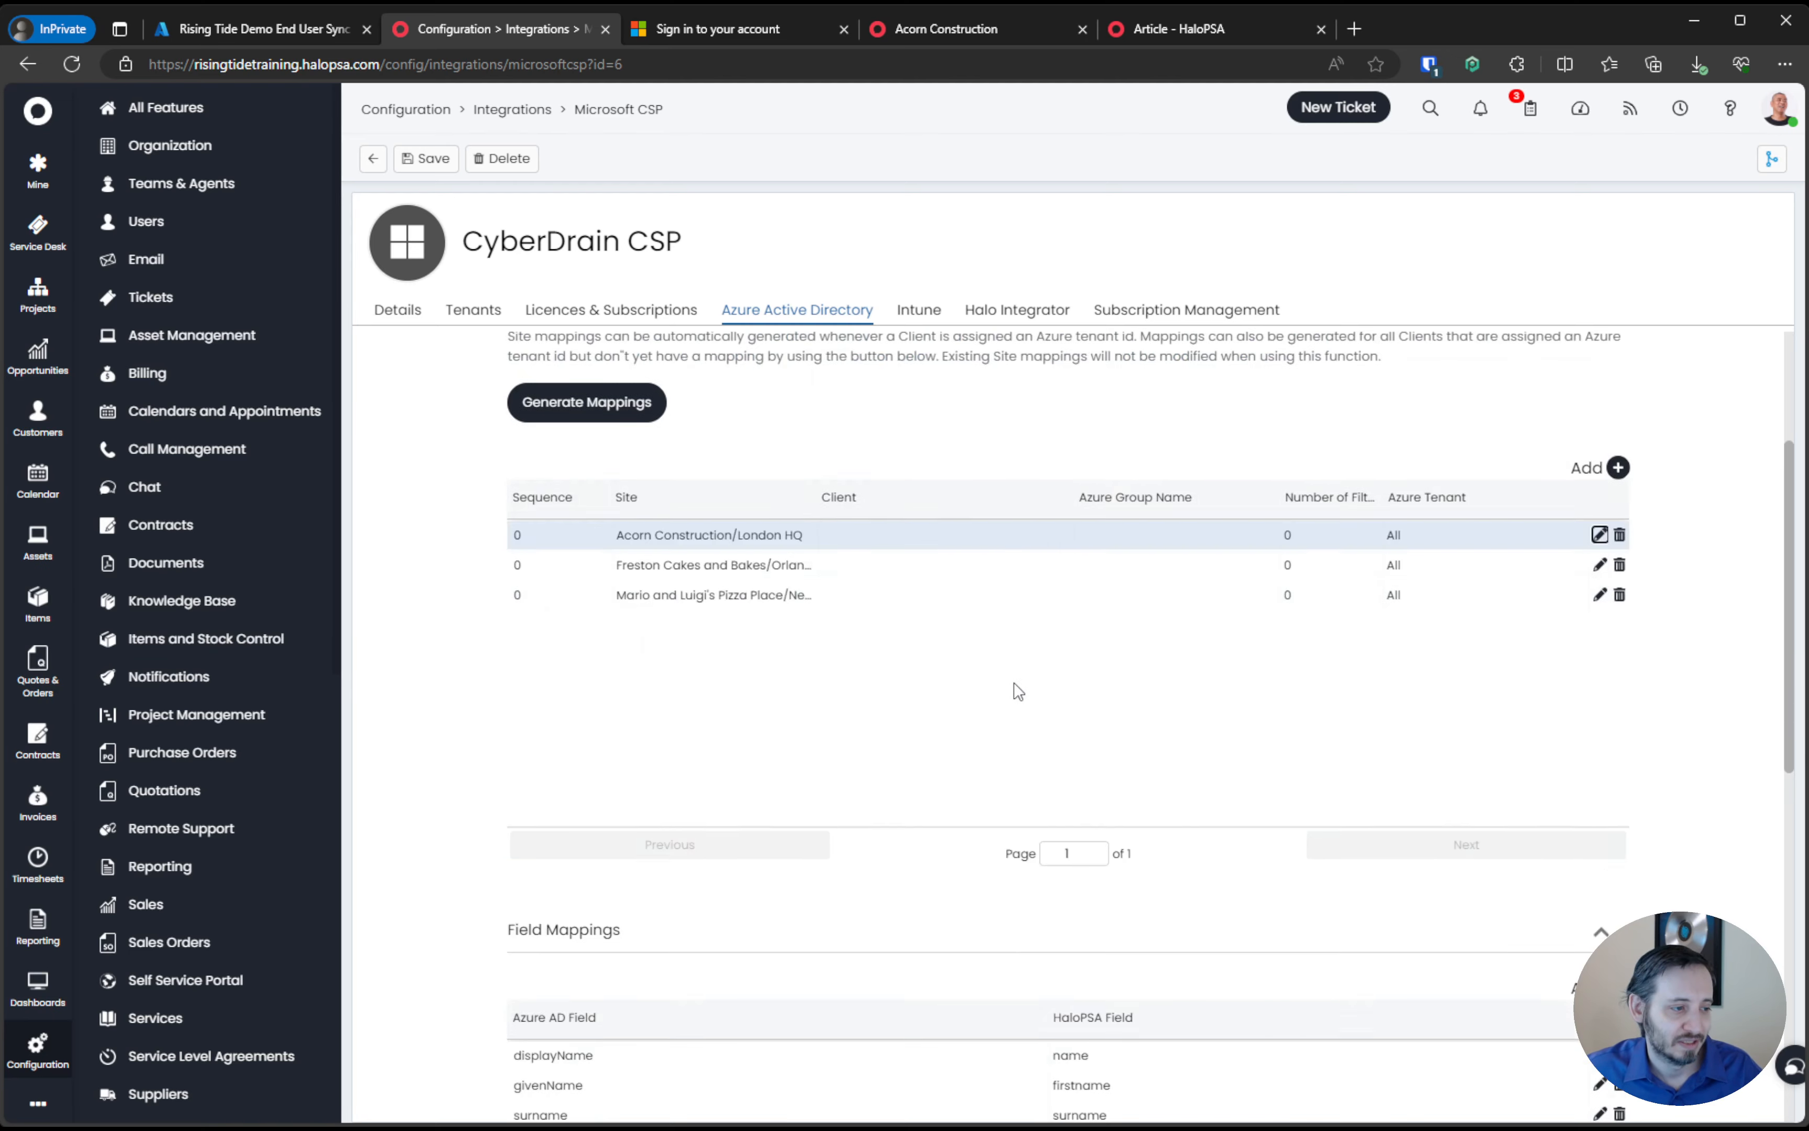
scroll(1007, 677, "up", 5)
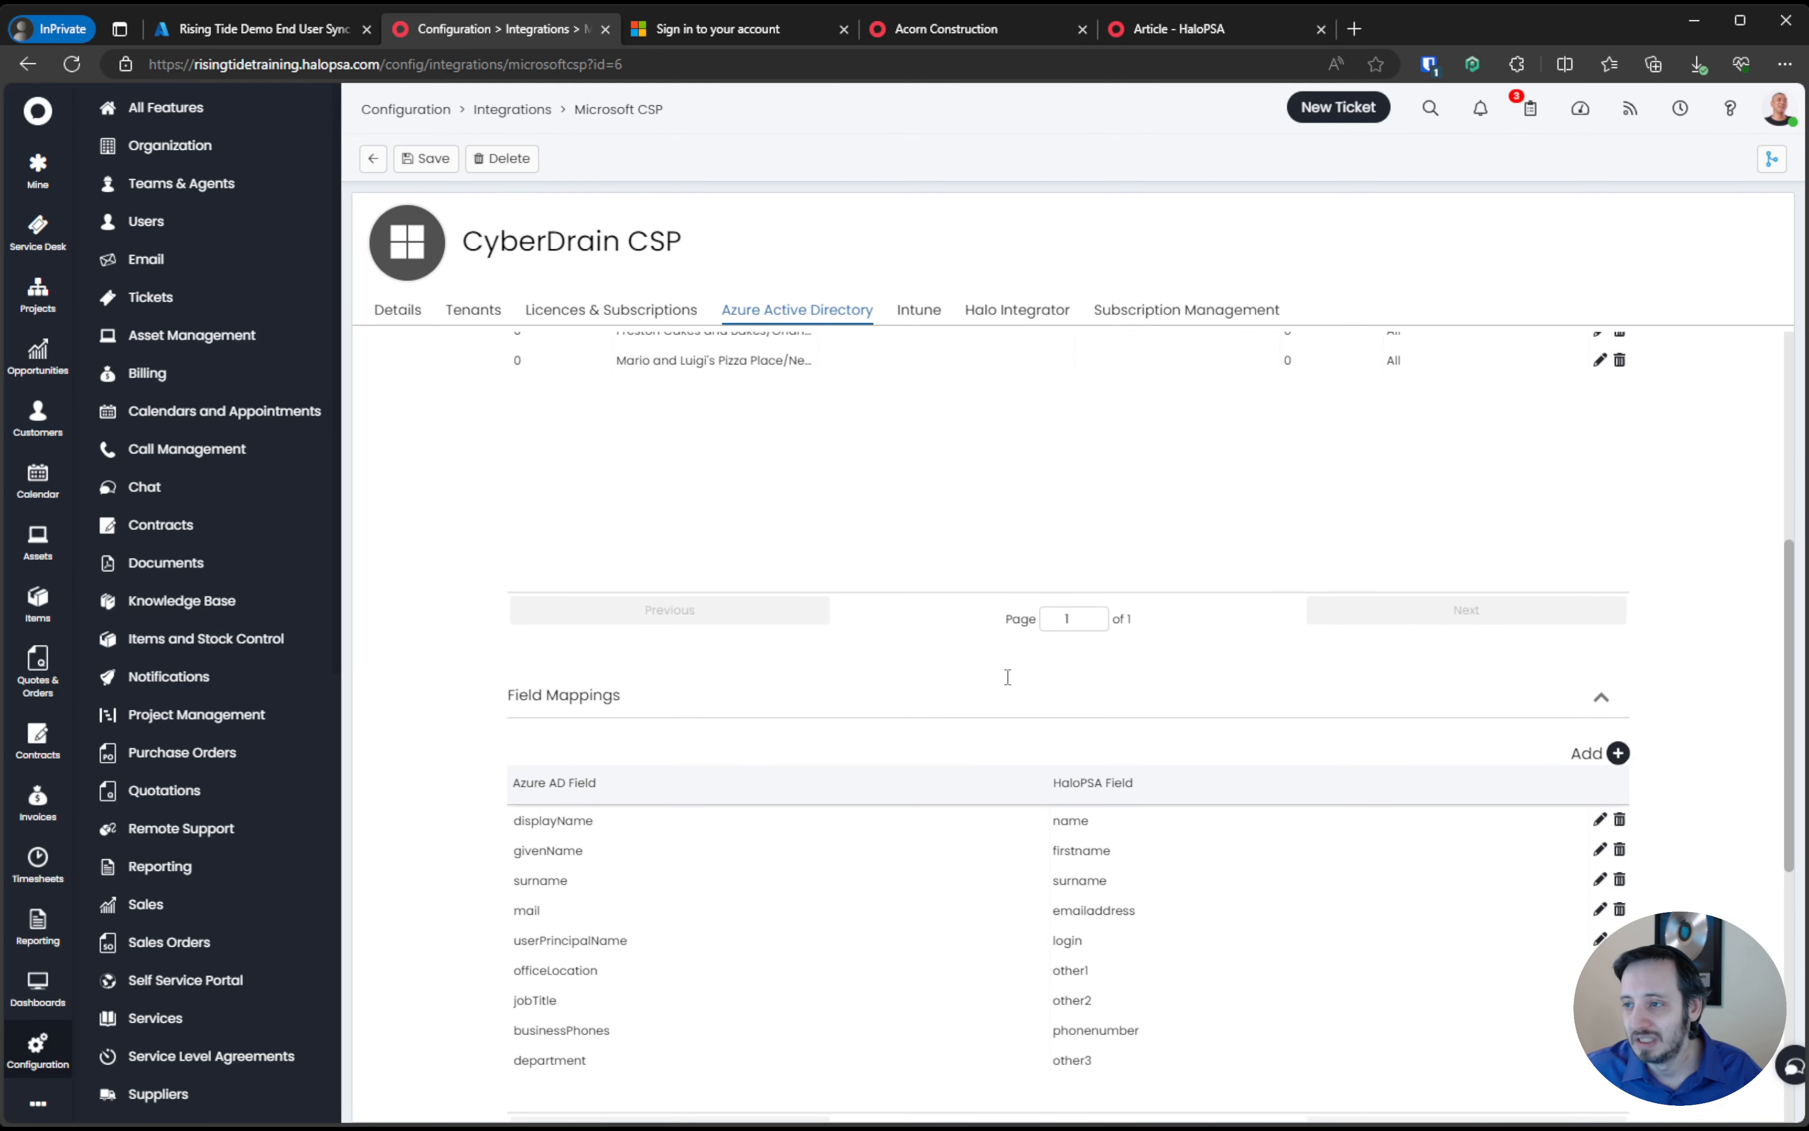
scroll(1002, 684, "down", 5)
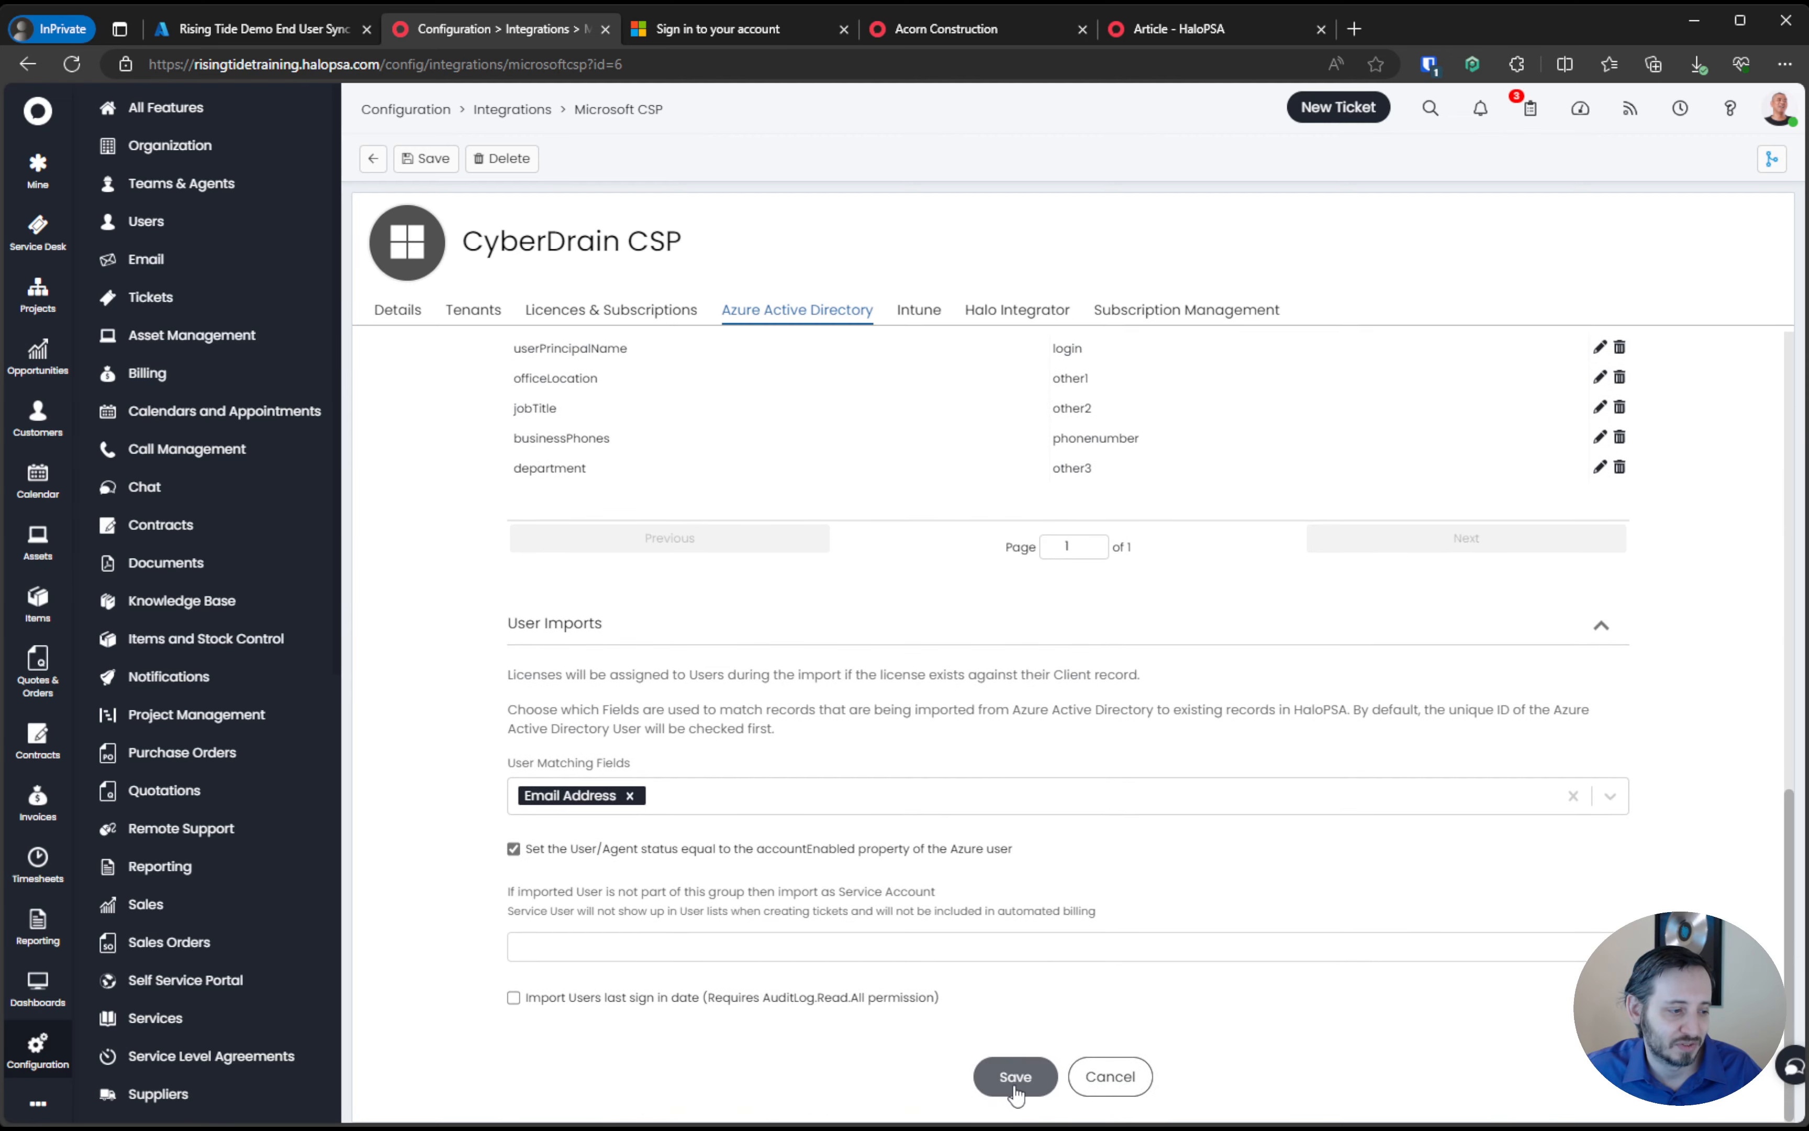
left_click(1015, 1079)
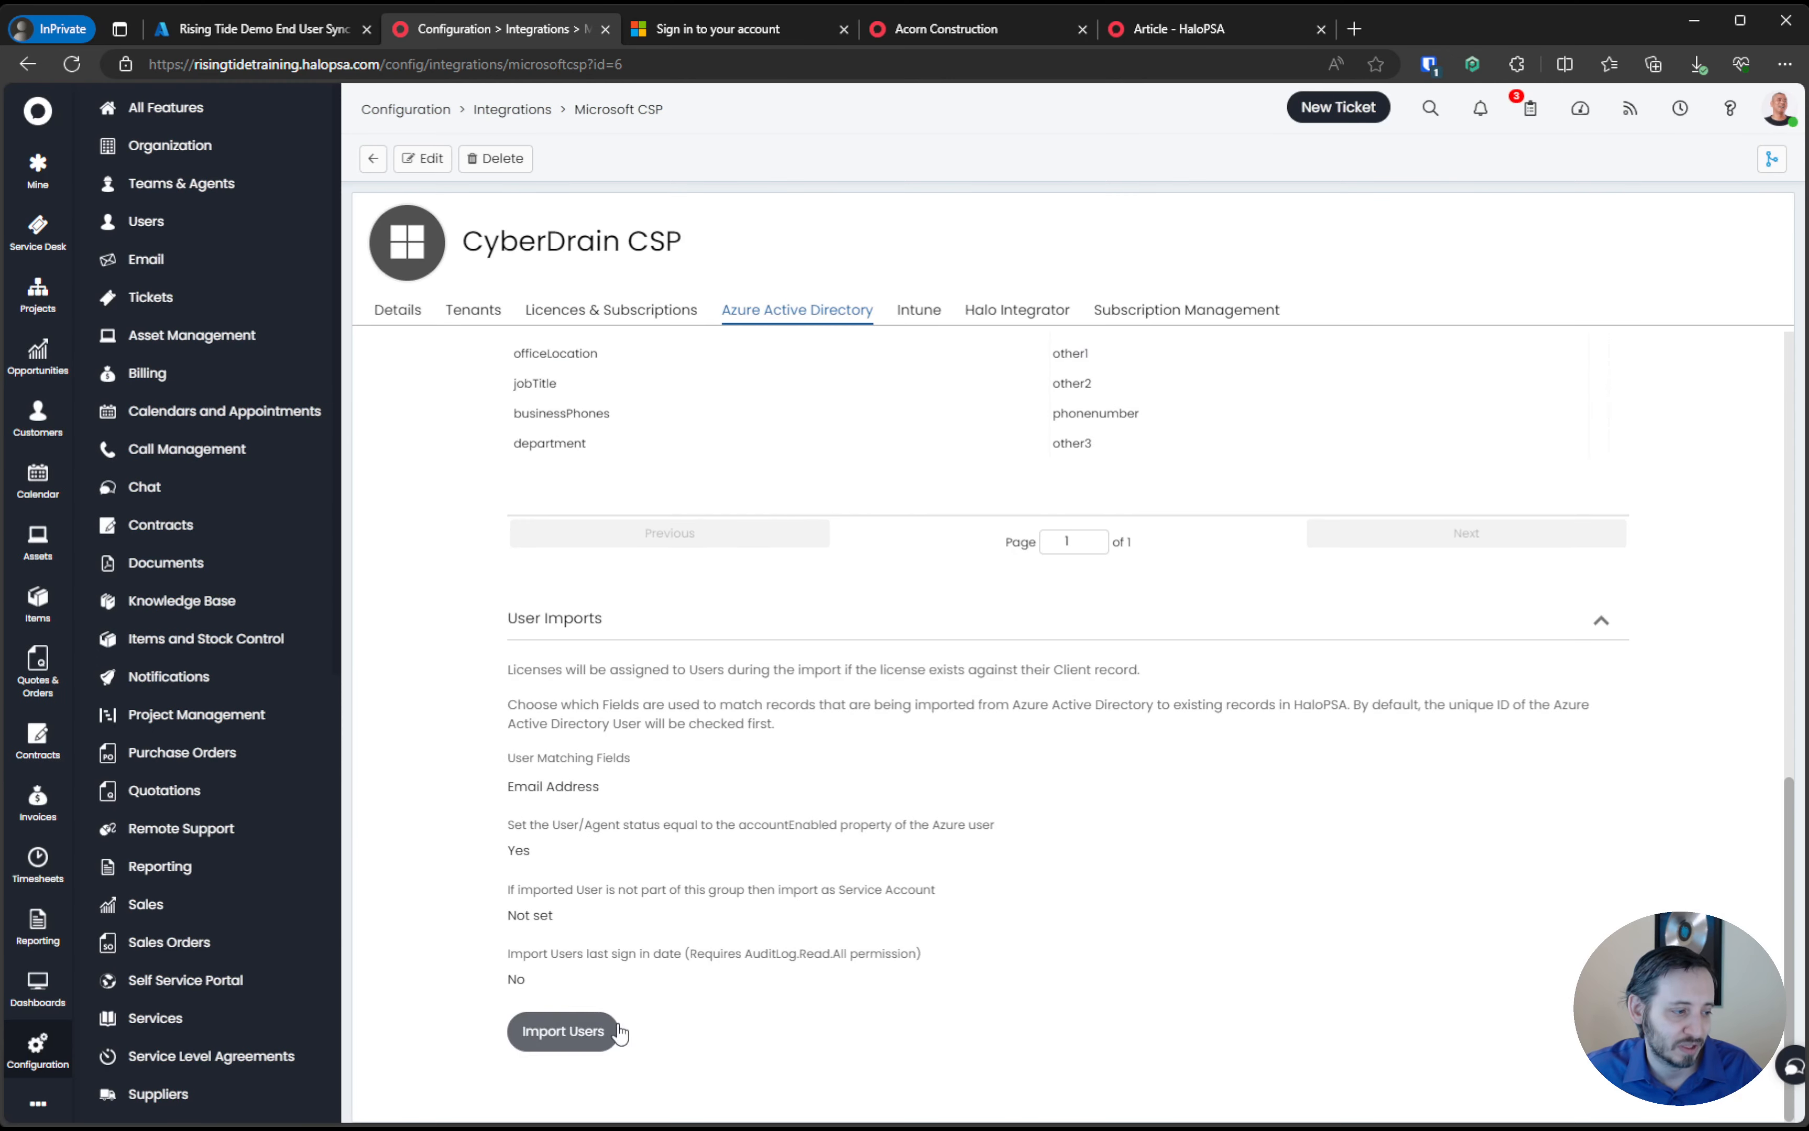
left_click(568, 1032)
left_click(837, 598)
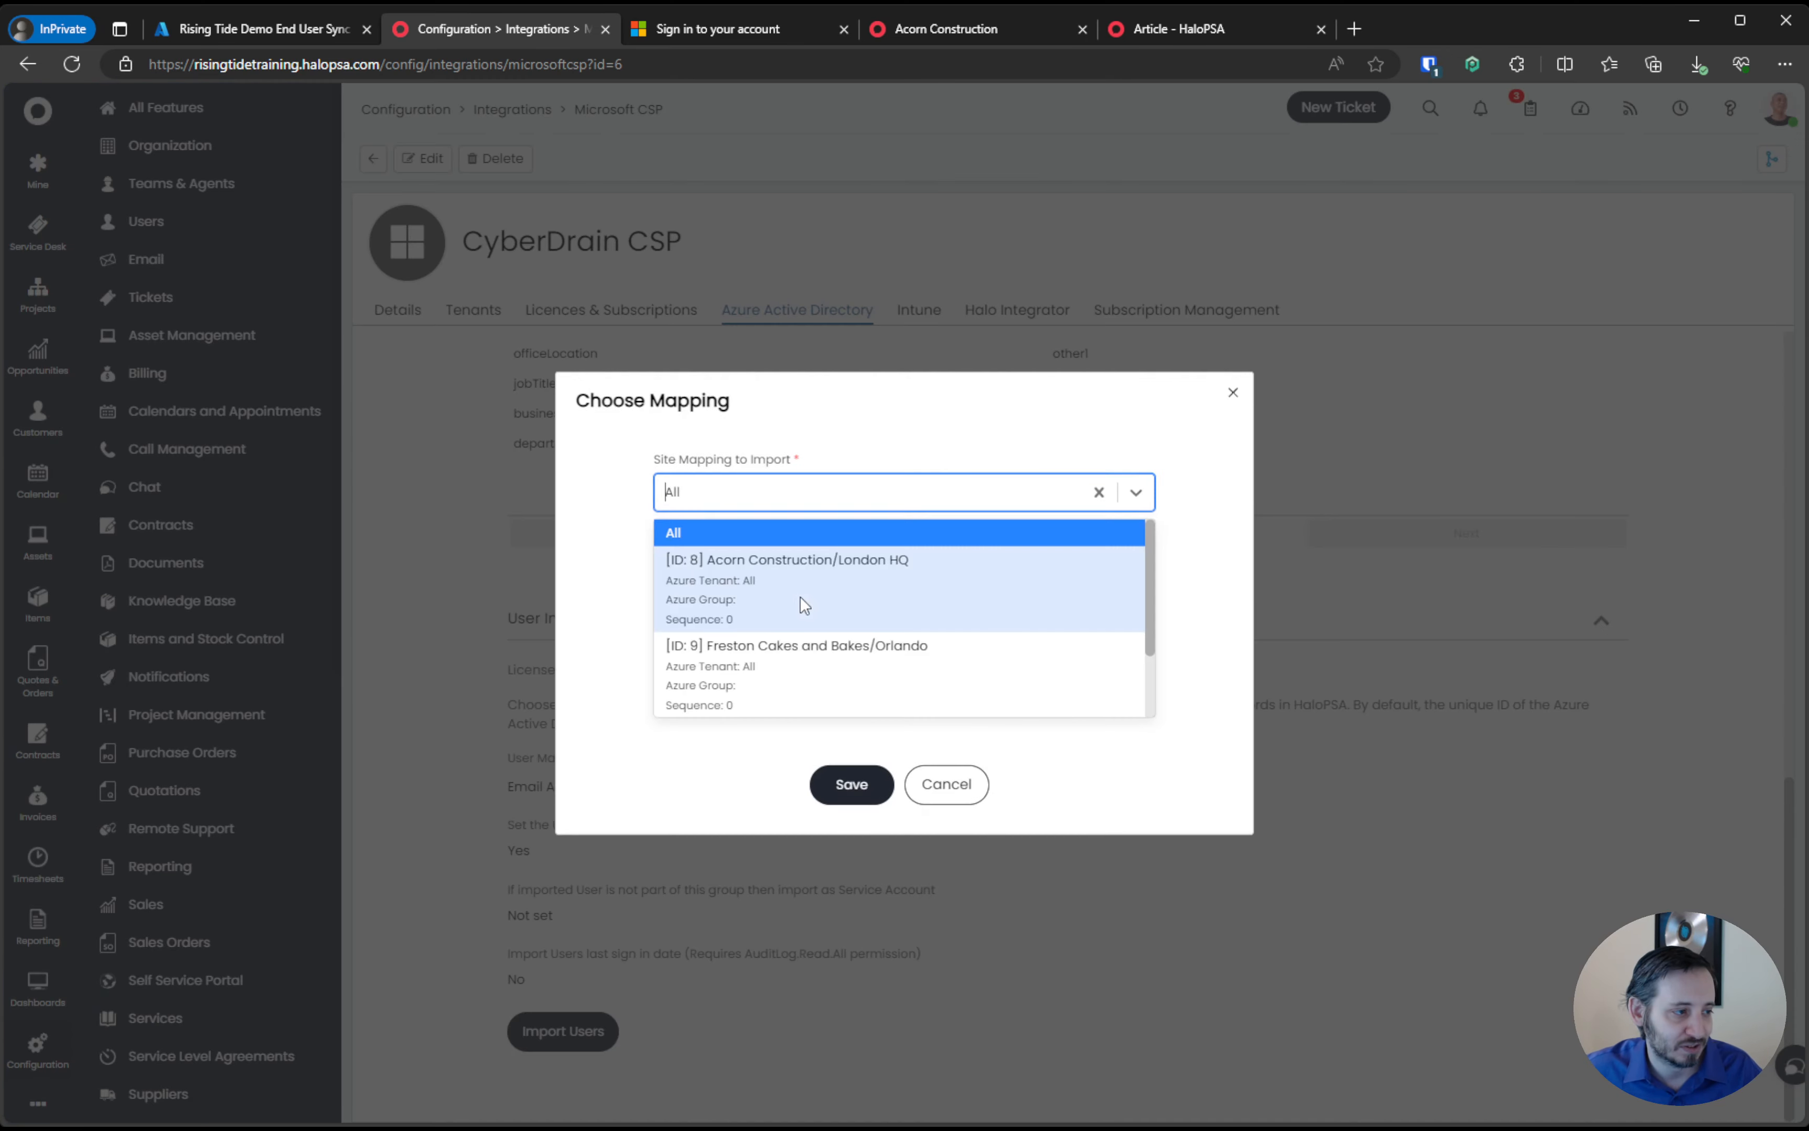
left_click(781, 499)
left_click(853, 681)
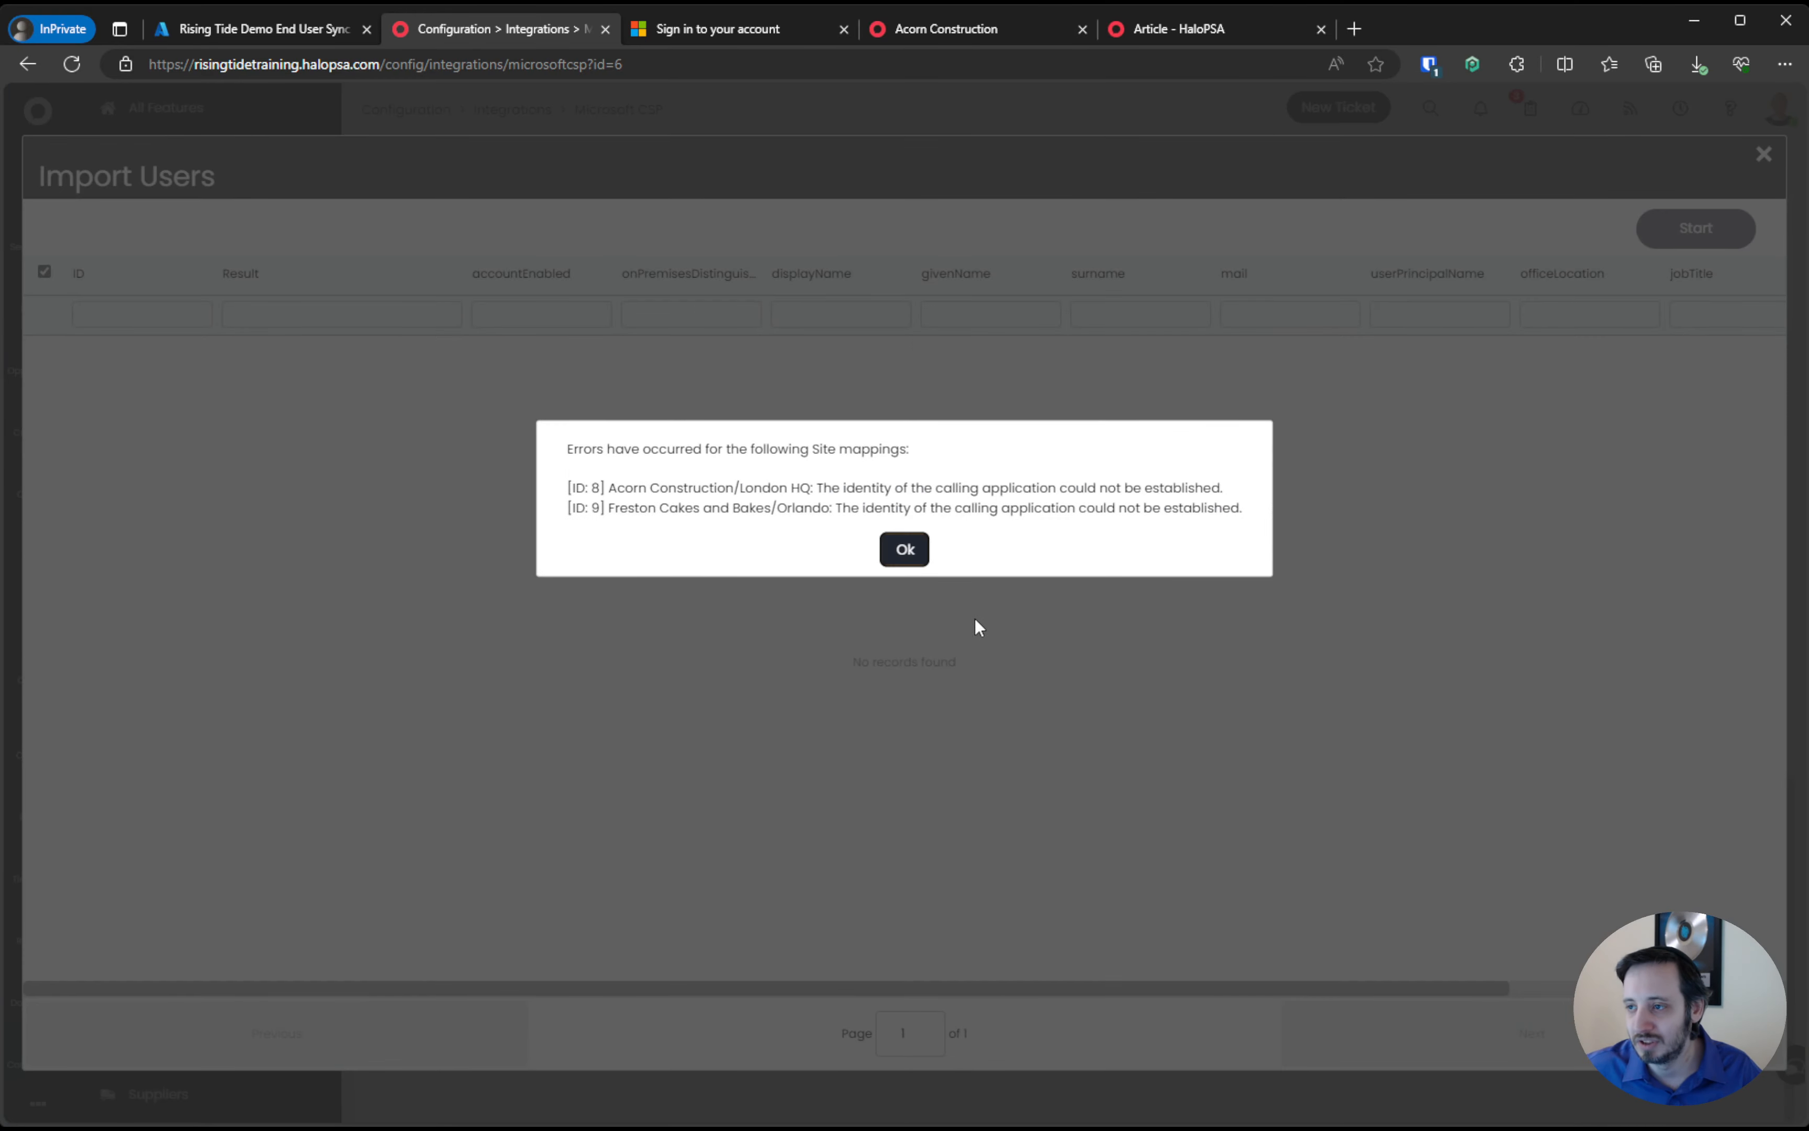
left_click_drag(570, 485, 1203, 510)
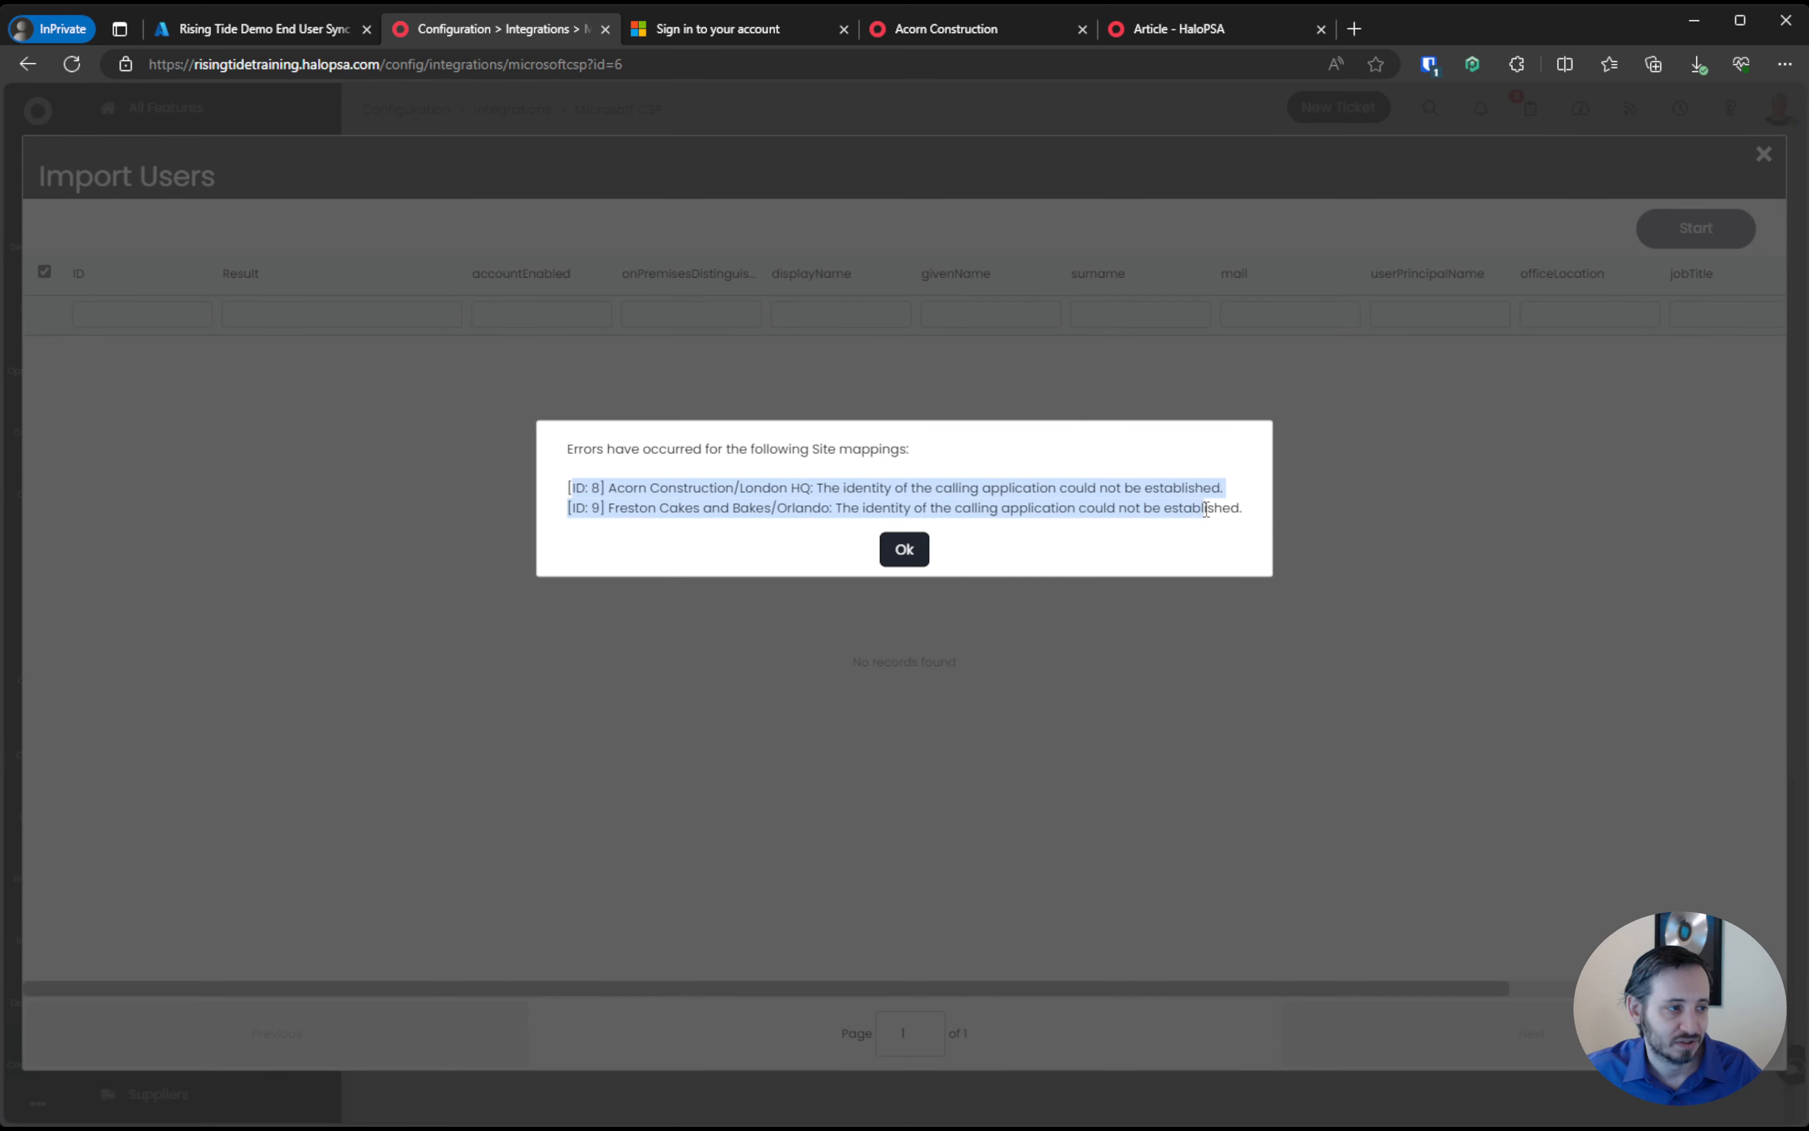
left_click(1001, 518)
left_click_drag(785, 469, 1163, 512)
left_click_drag(1039, 487, 1203, 484)
left_click_drag(886, 486, 1211, 516)
left_click(1032, 516)
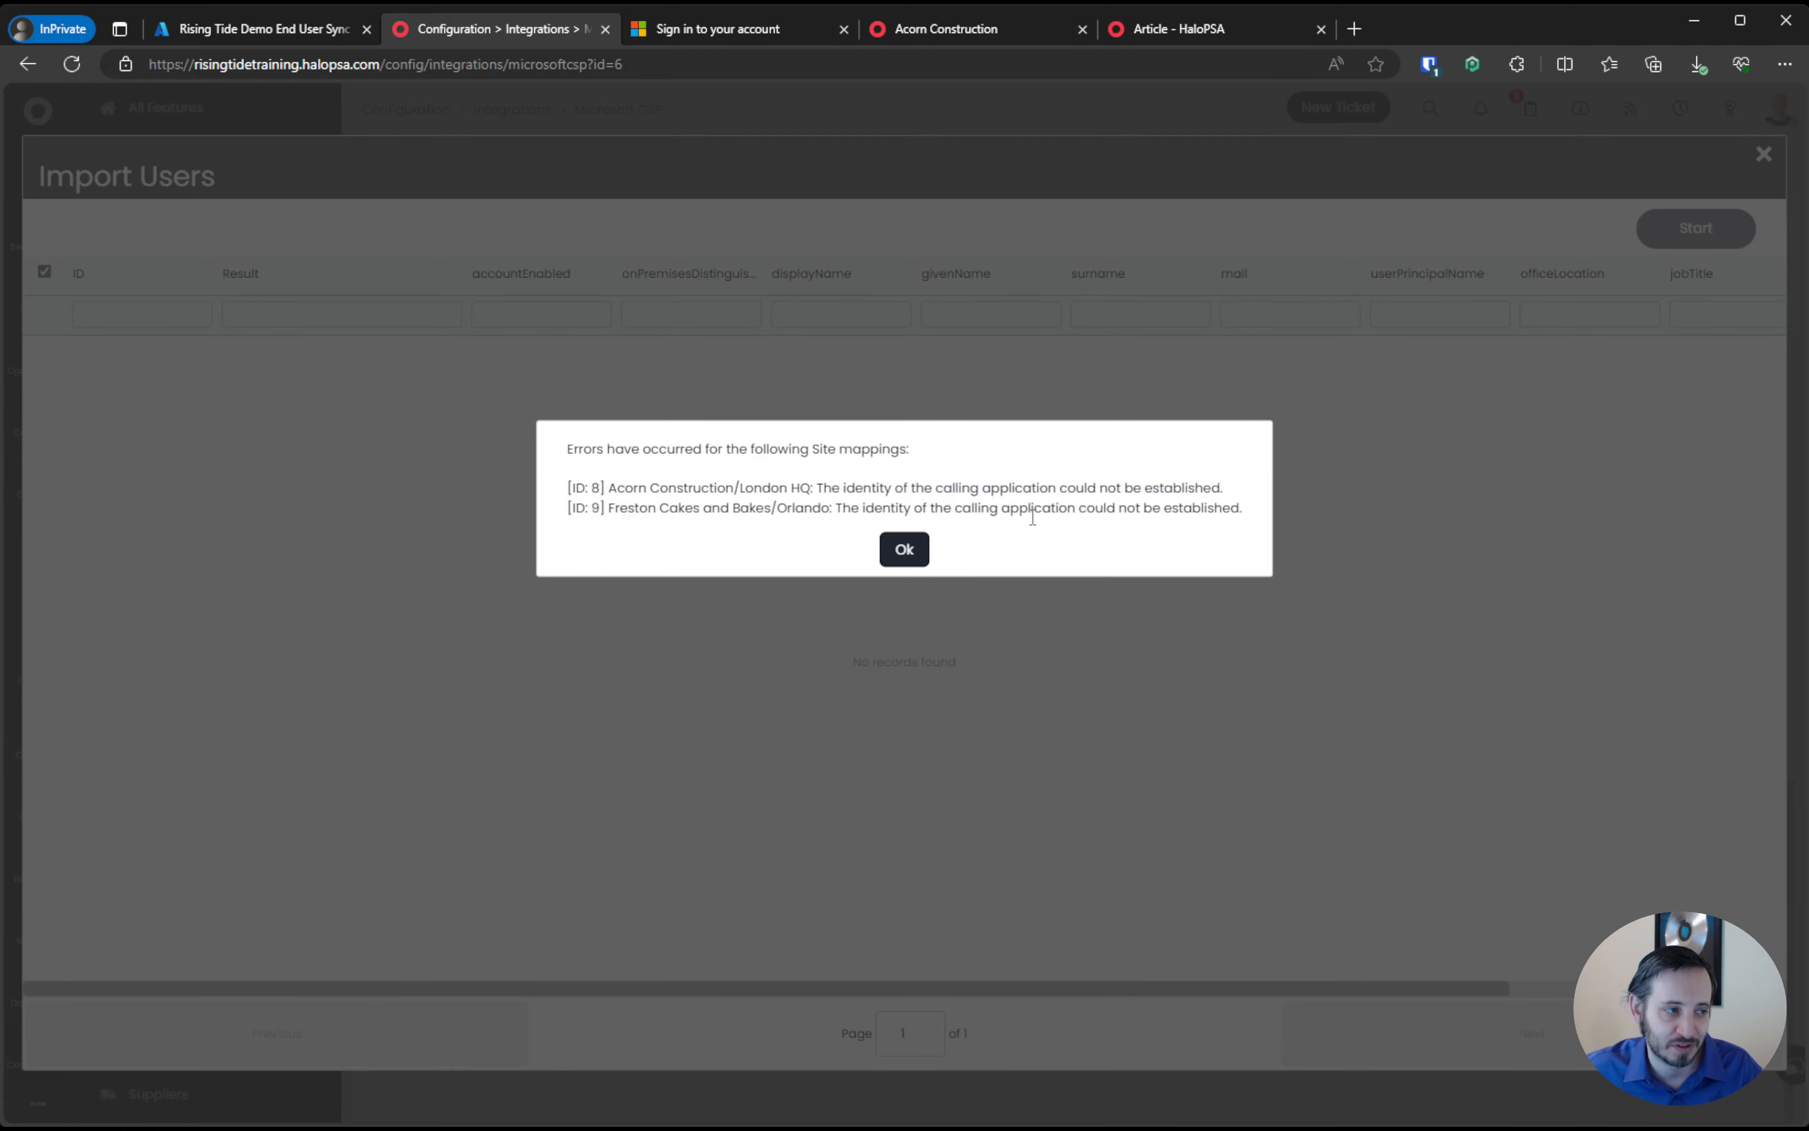
left_click(901, 553)
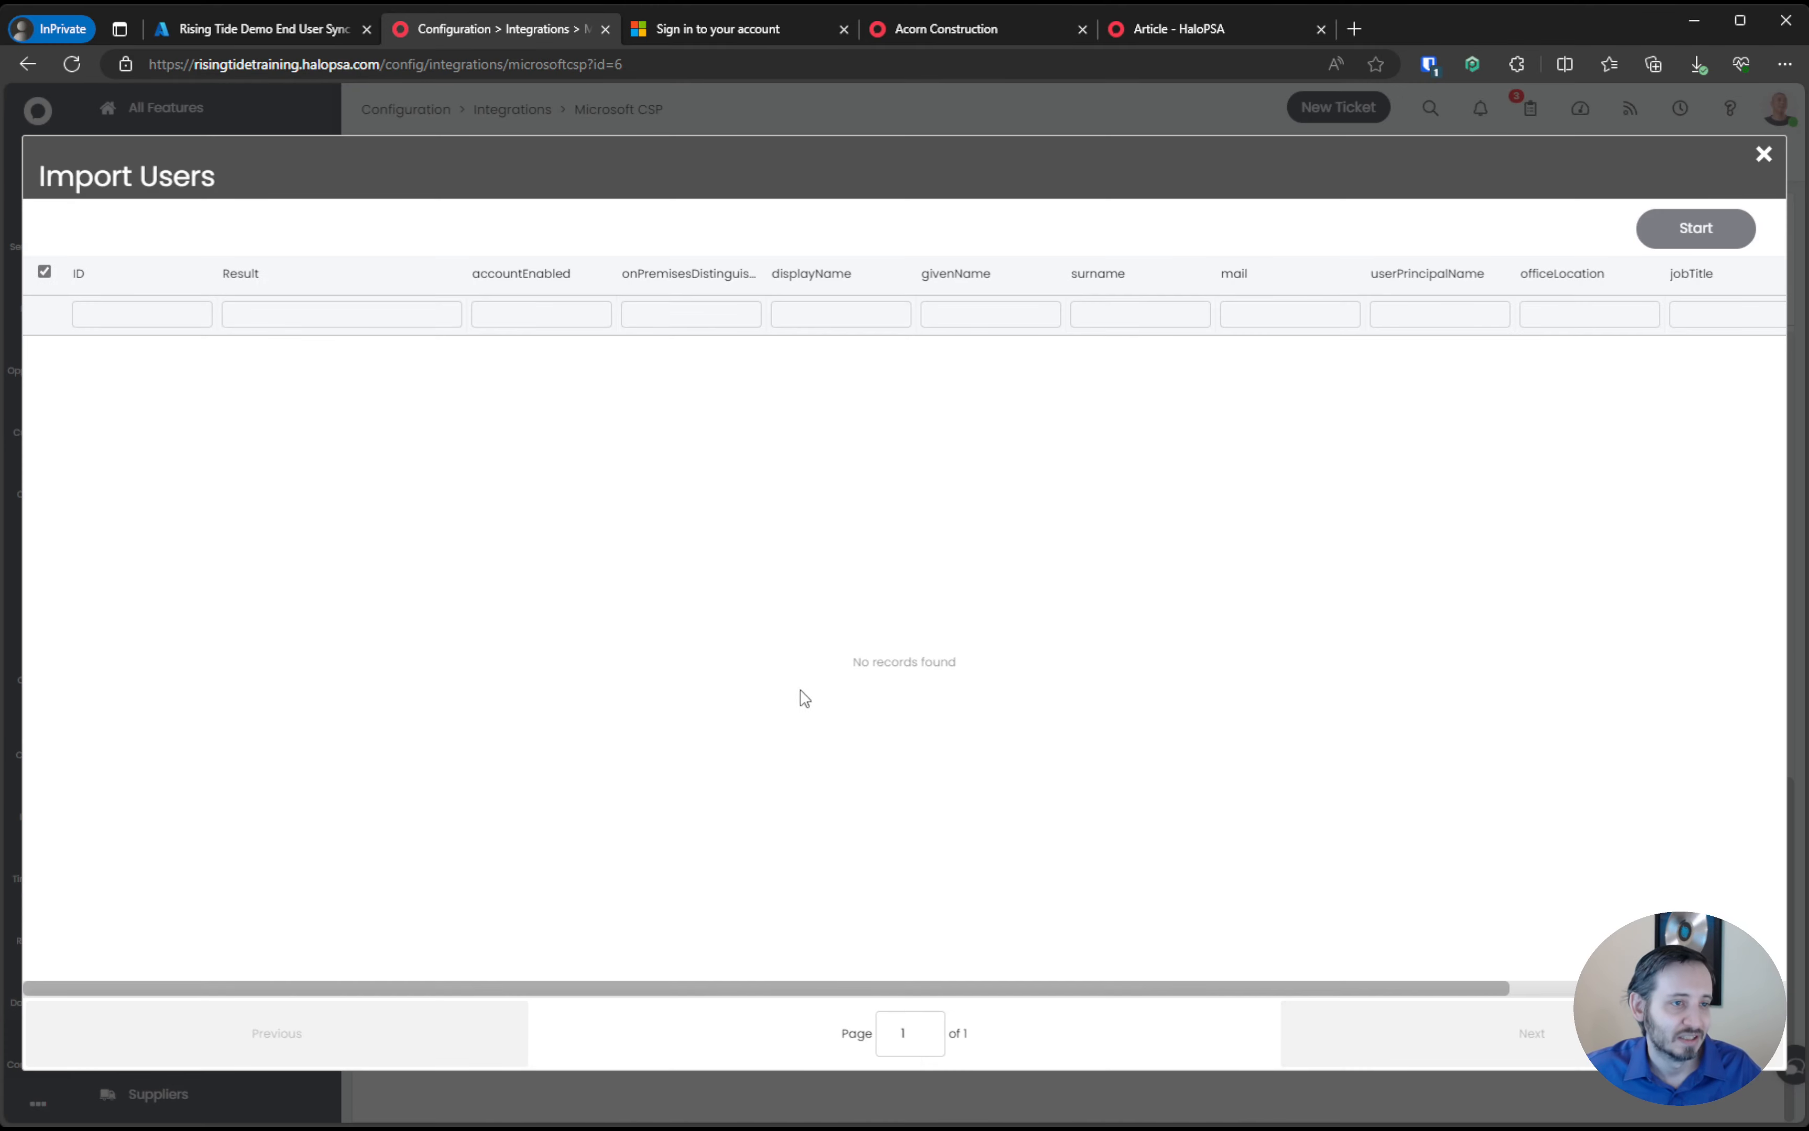
left_click(1764, 155)
scroll(865, 499, "up", 10)
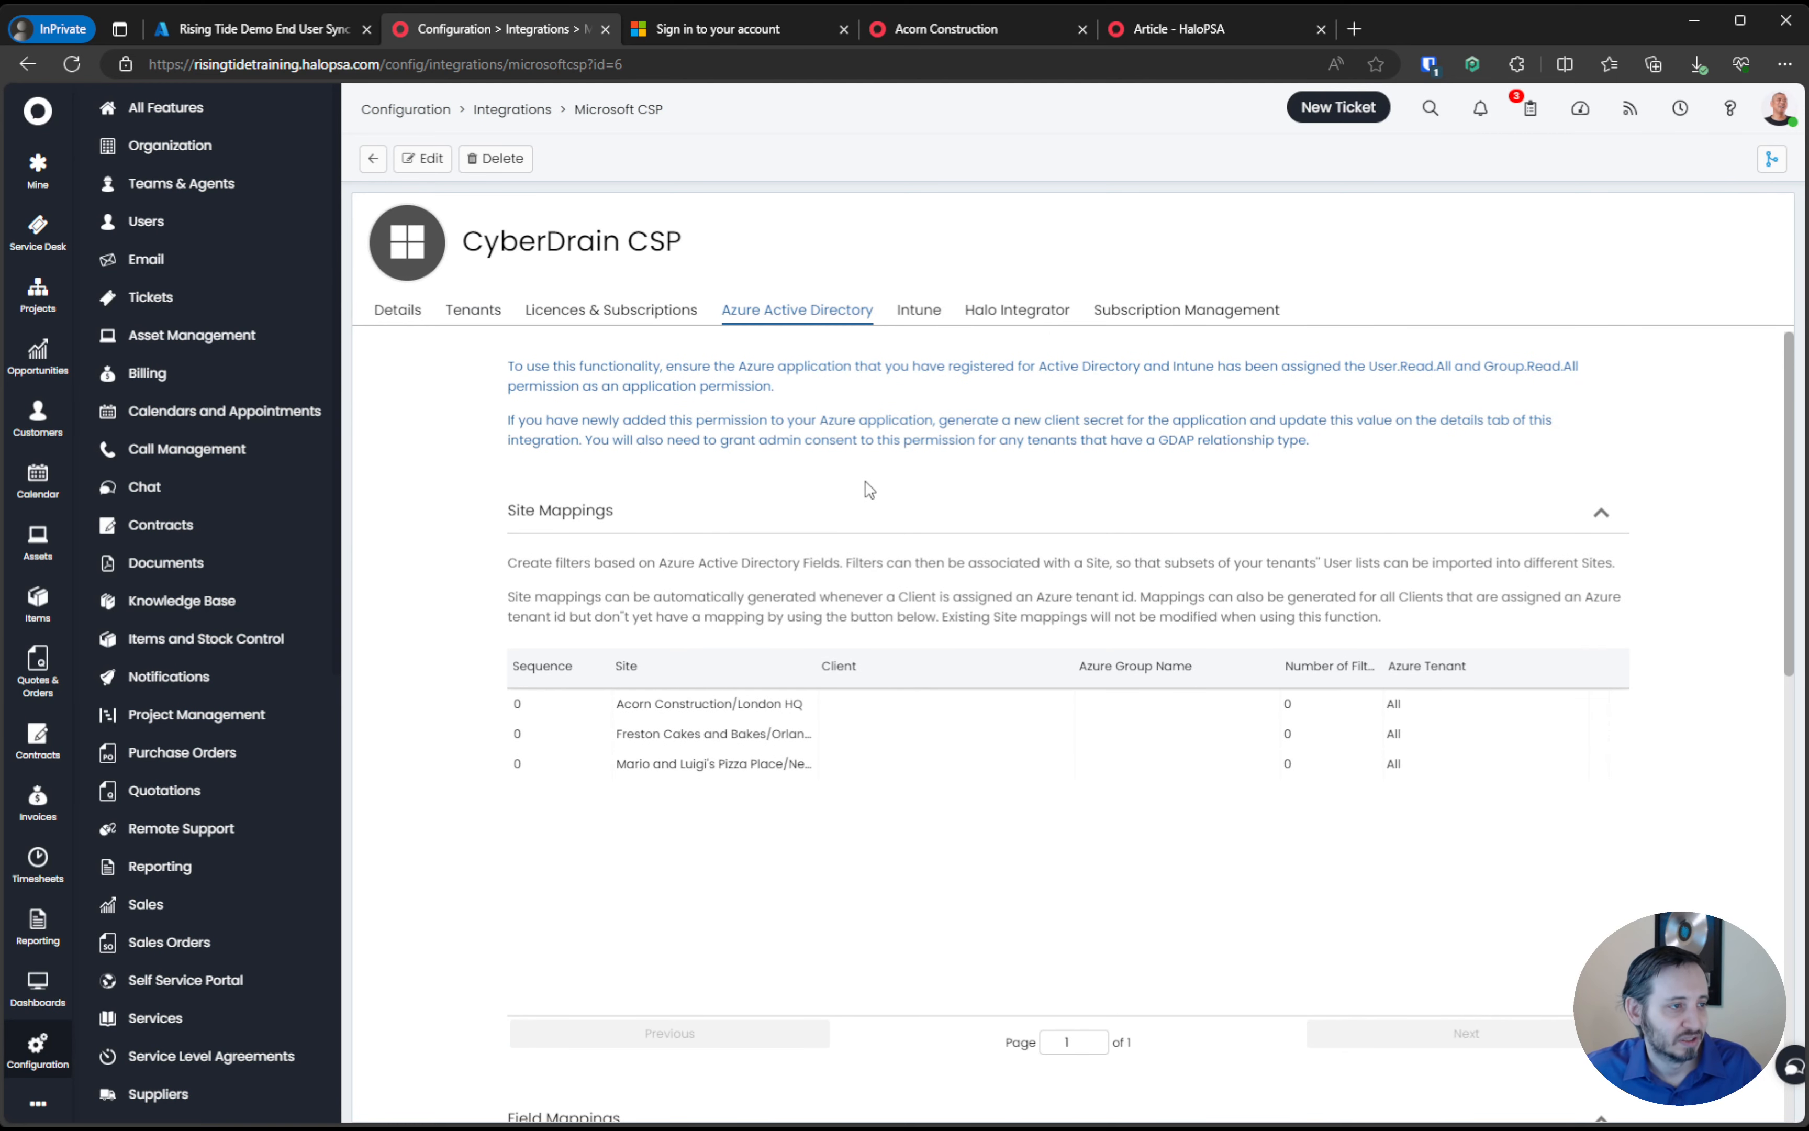
- Edit the Intune settings and enable asset imports from Intune
left_click(909, 324)
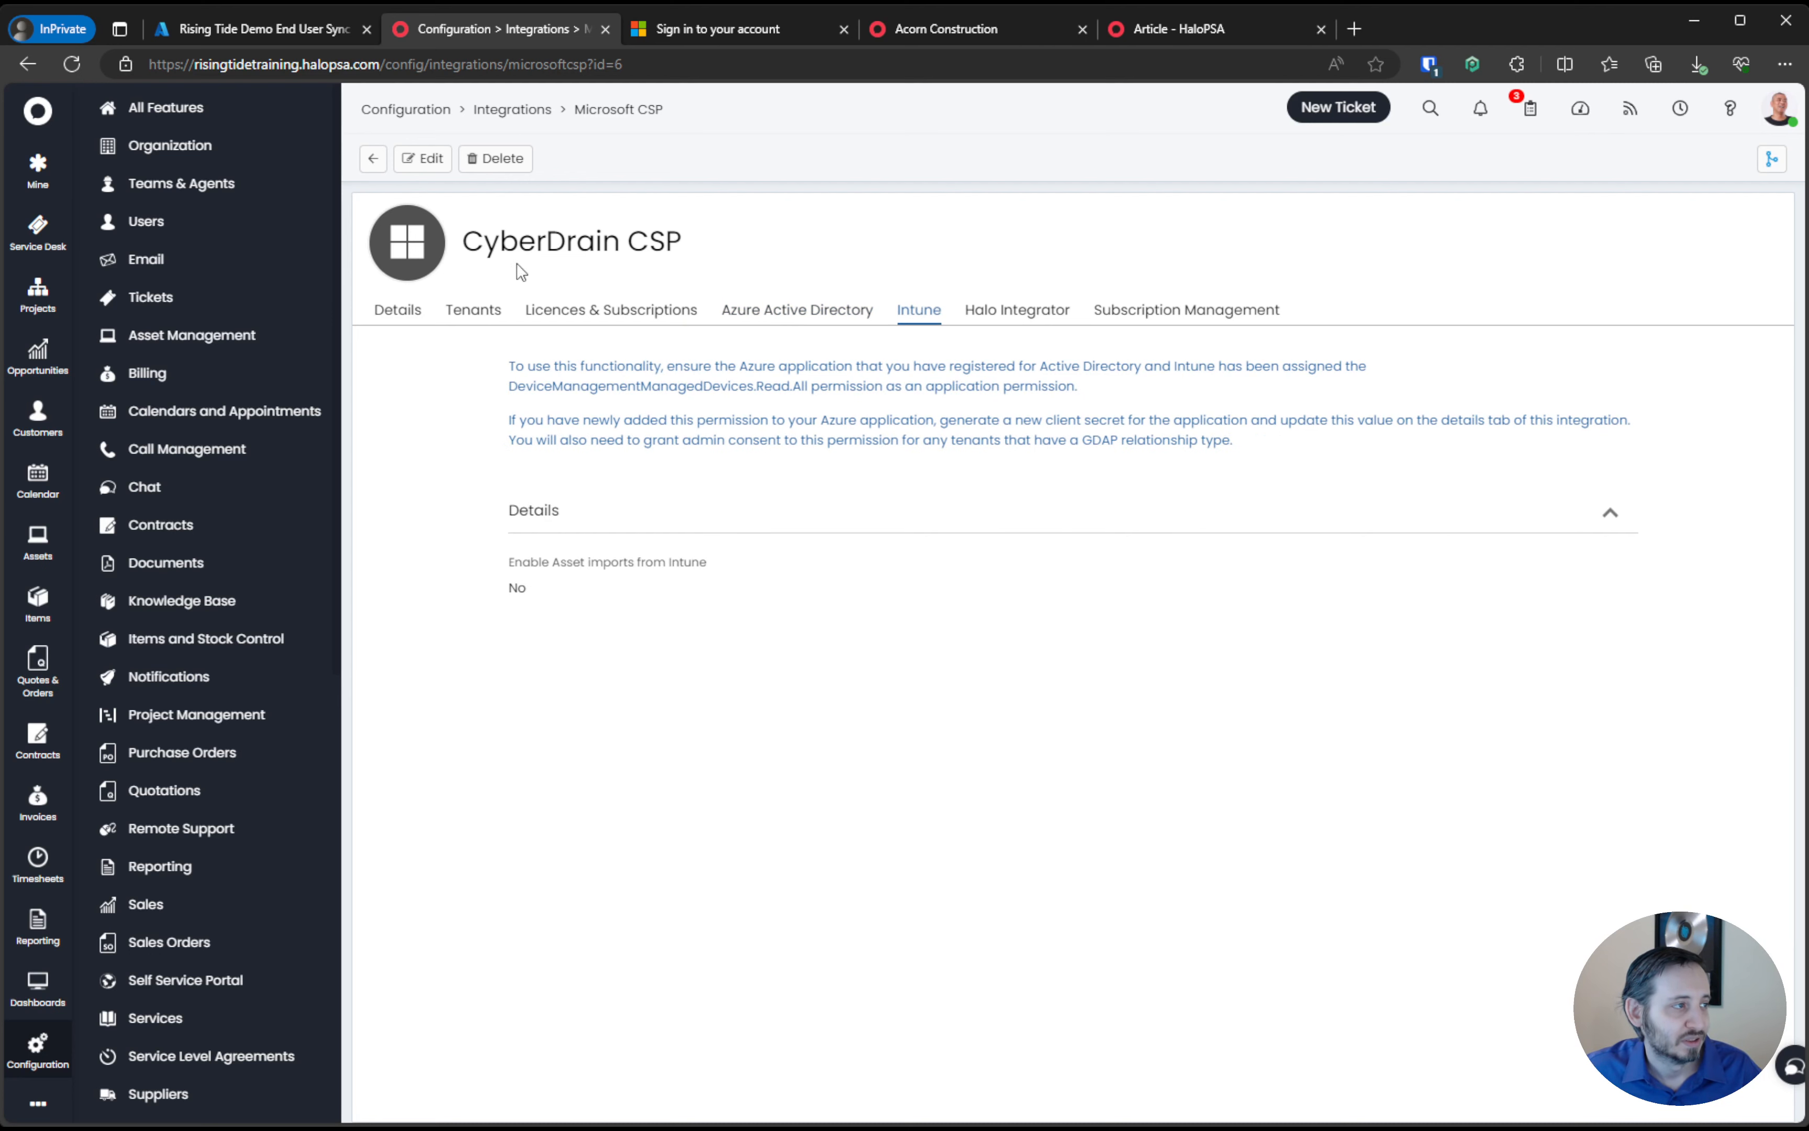
left_click(423, 159)
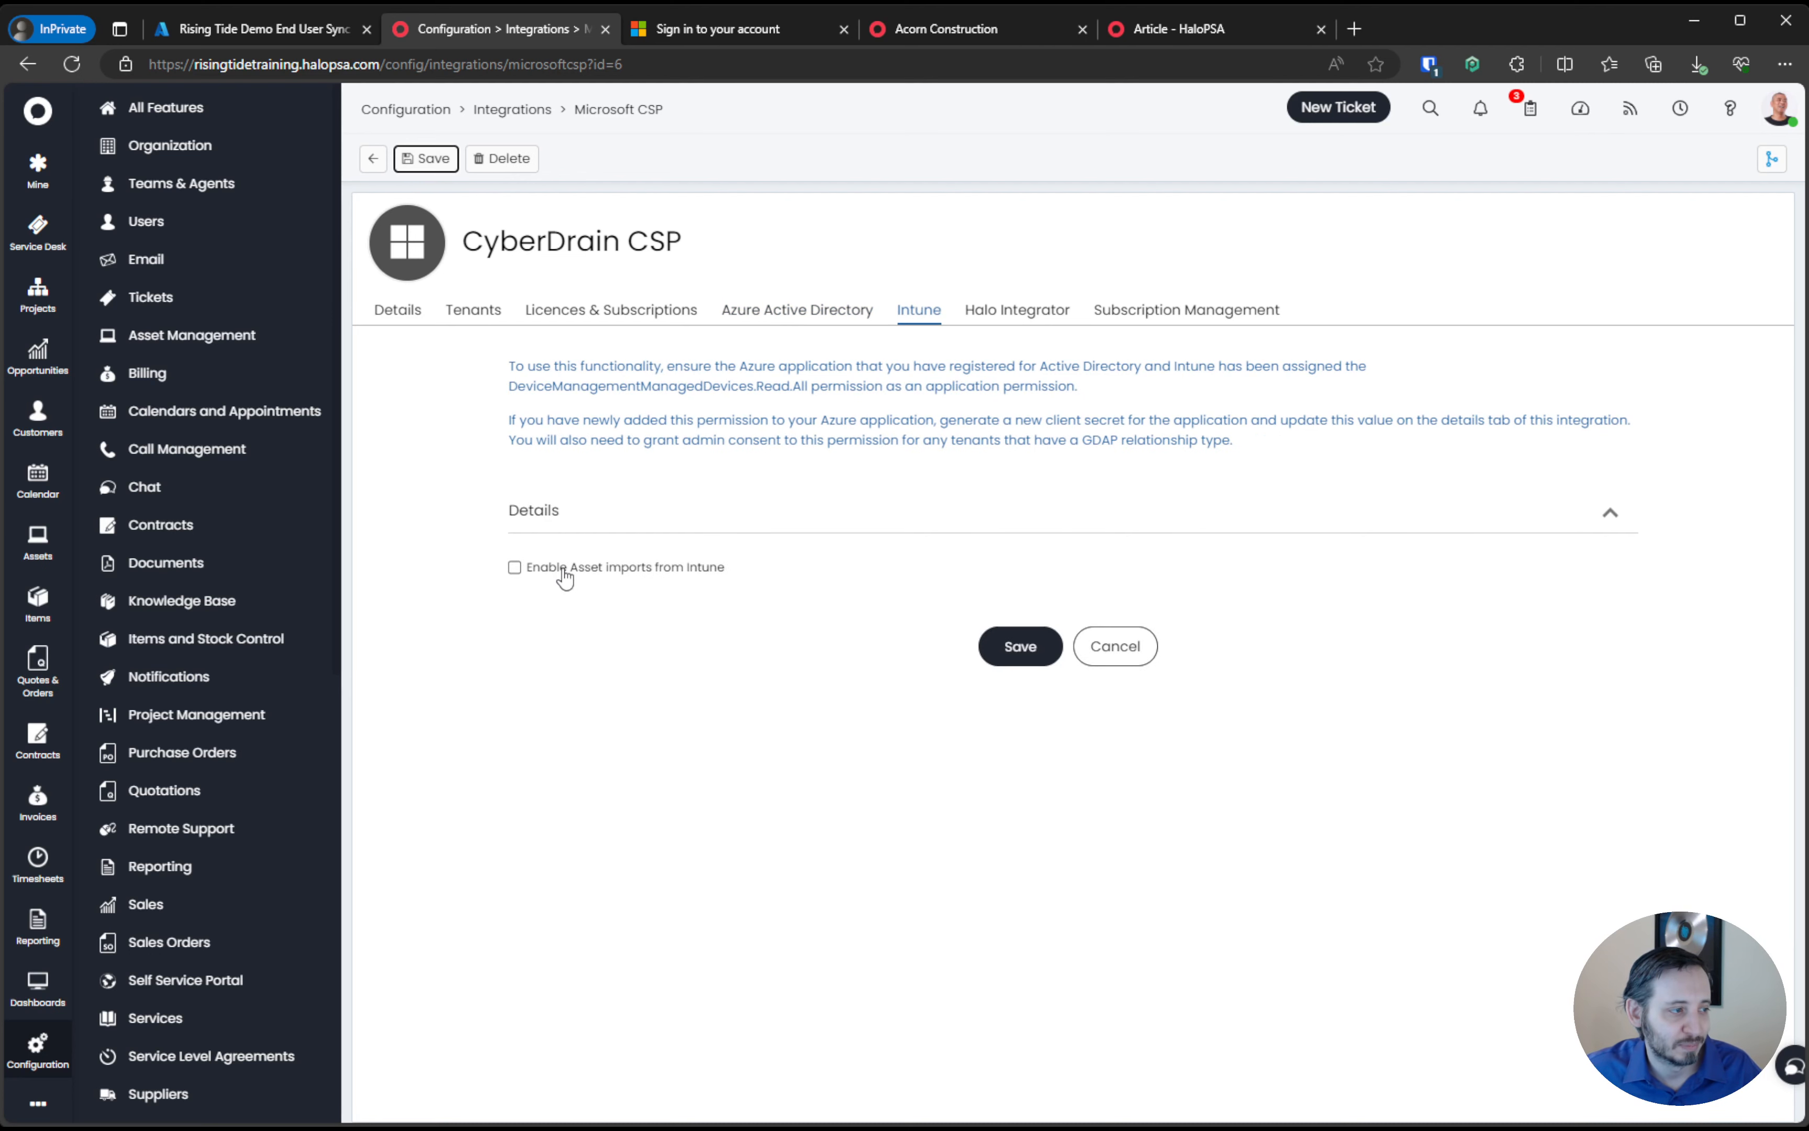
left_click(565, 573)
scroll(576, 613, "down", 3)
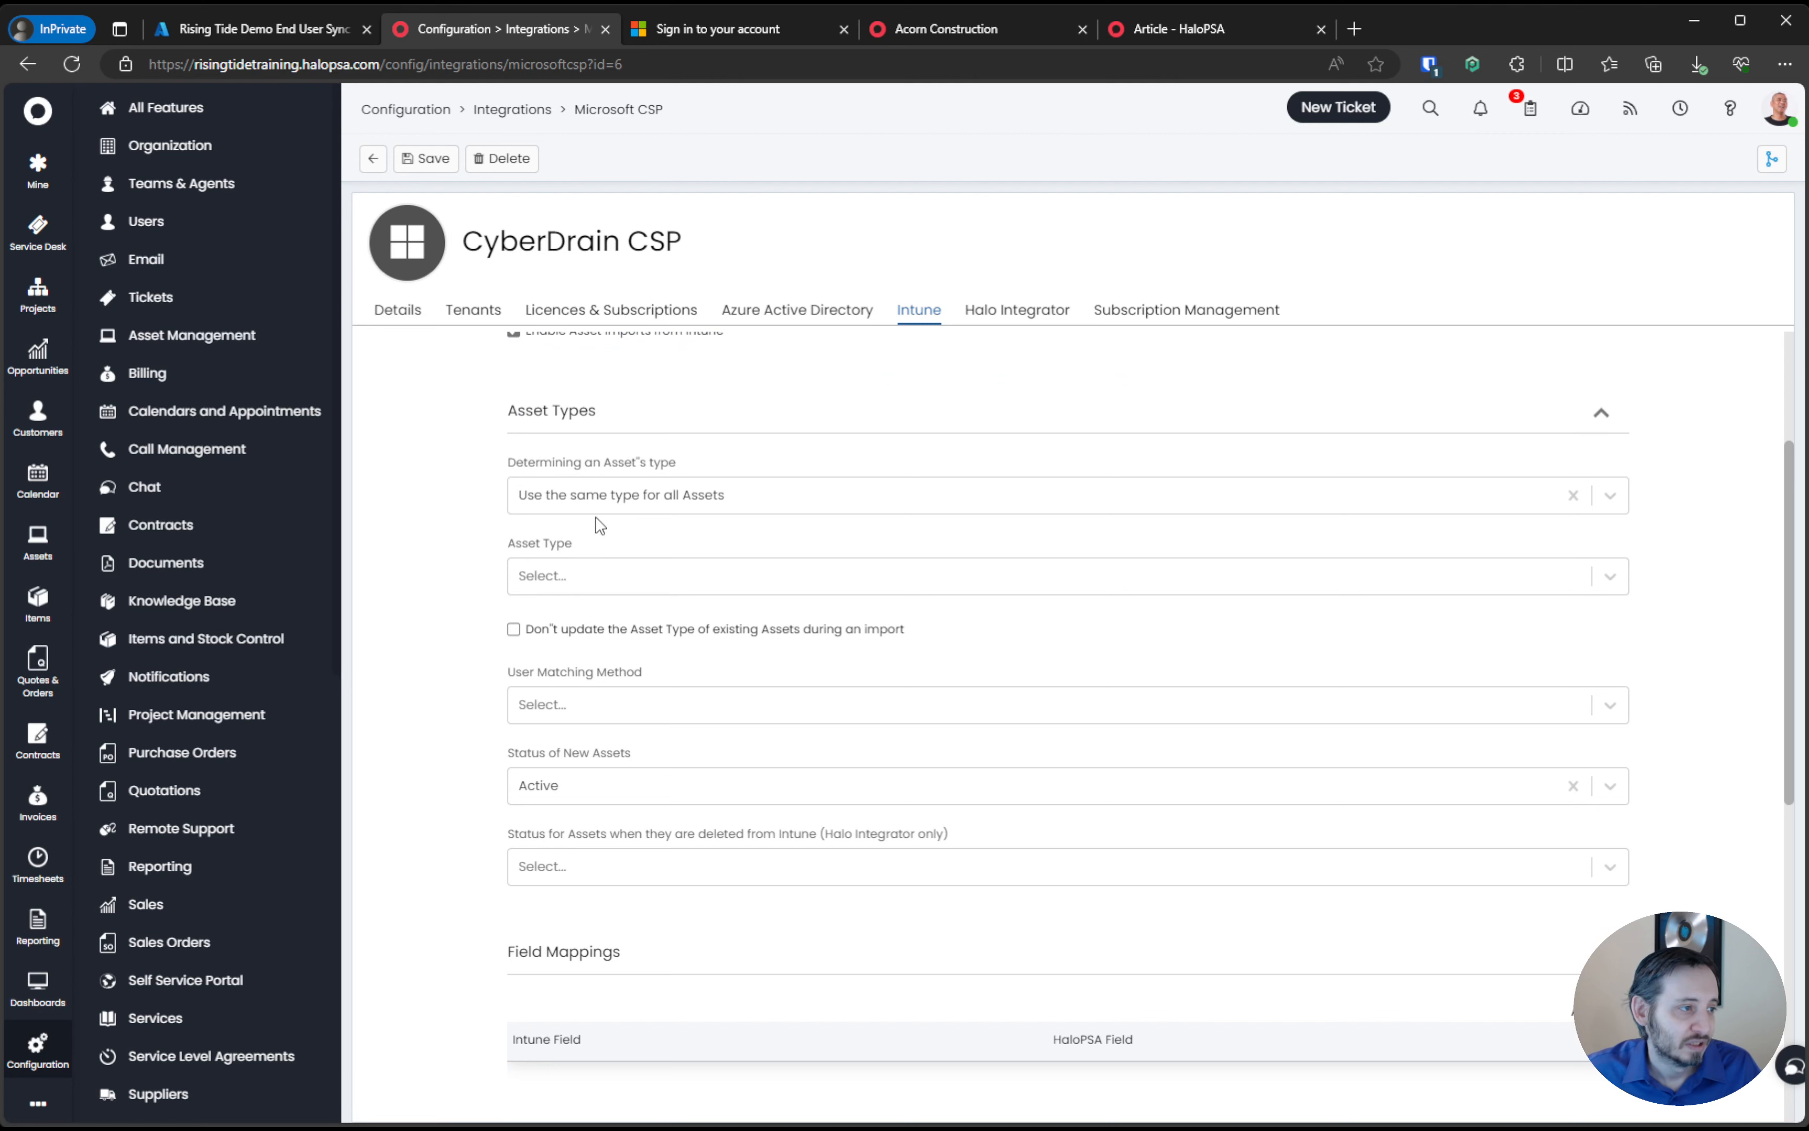
- Try determining asset types by rules and choosing Laptop as the Asset Type
left_click(610, 497)
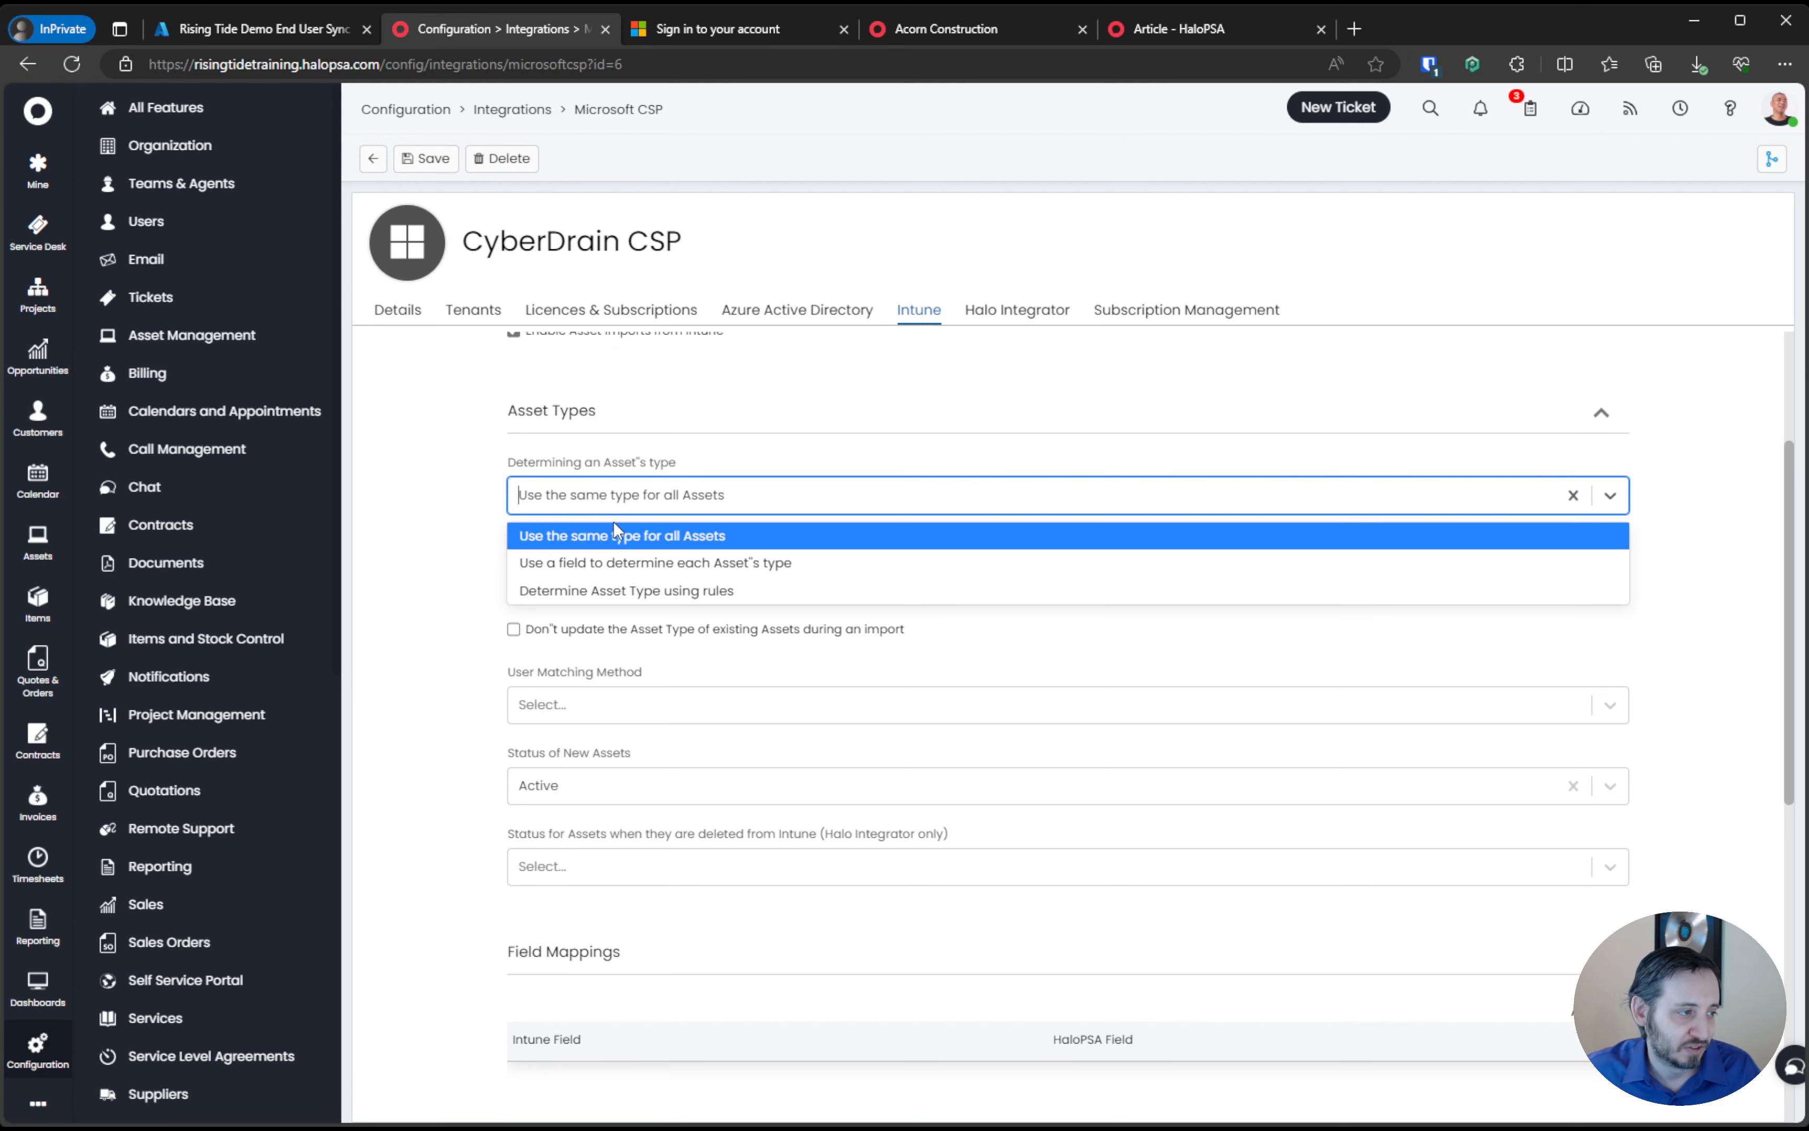
left_click(680, 588)
left_click(681, 510)
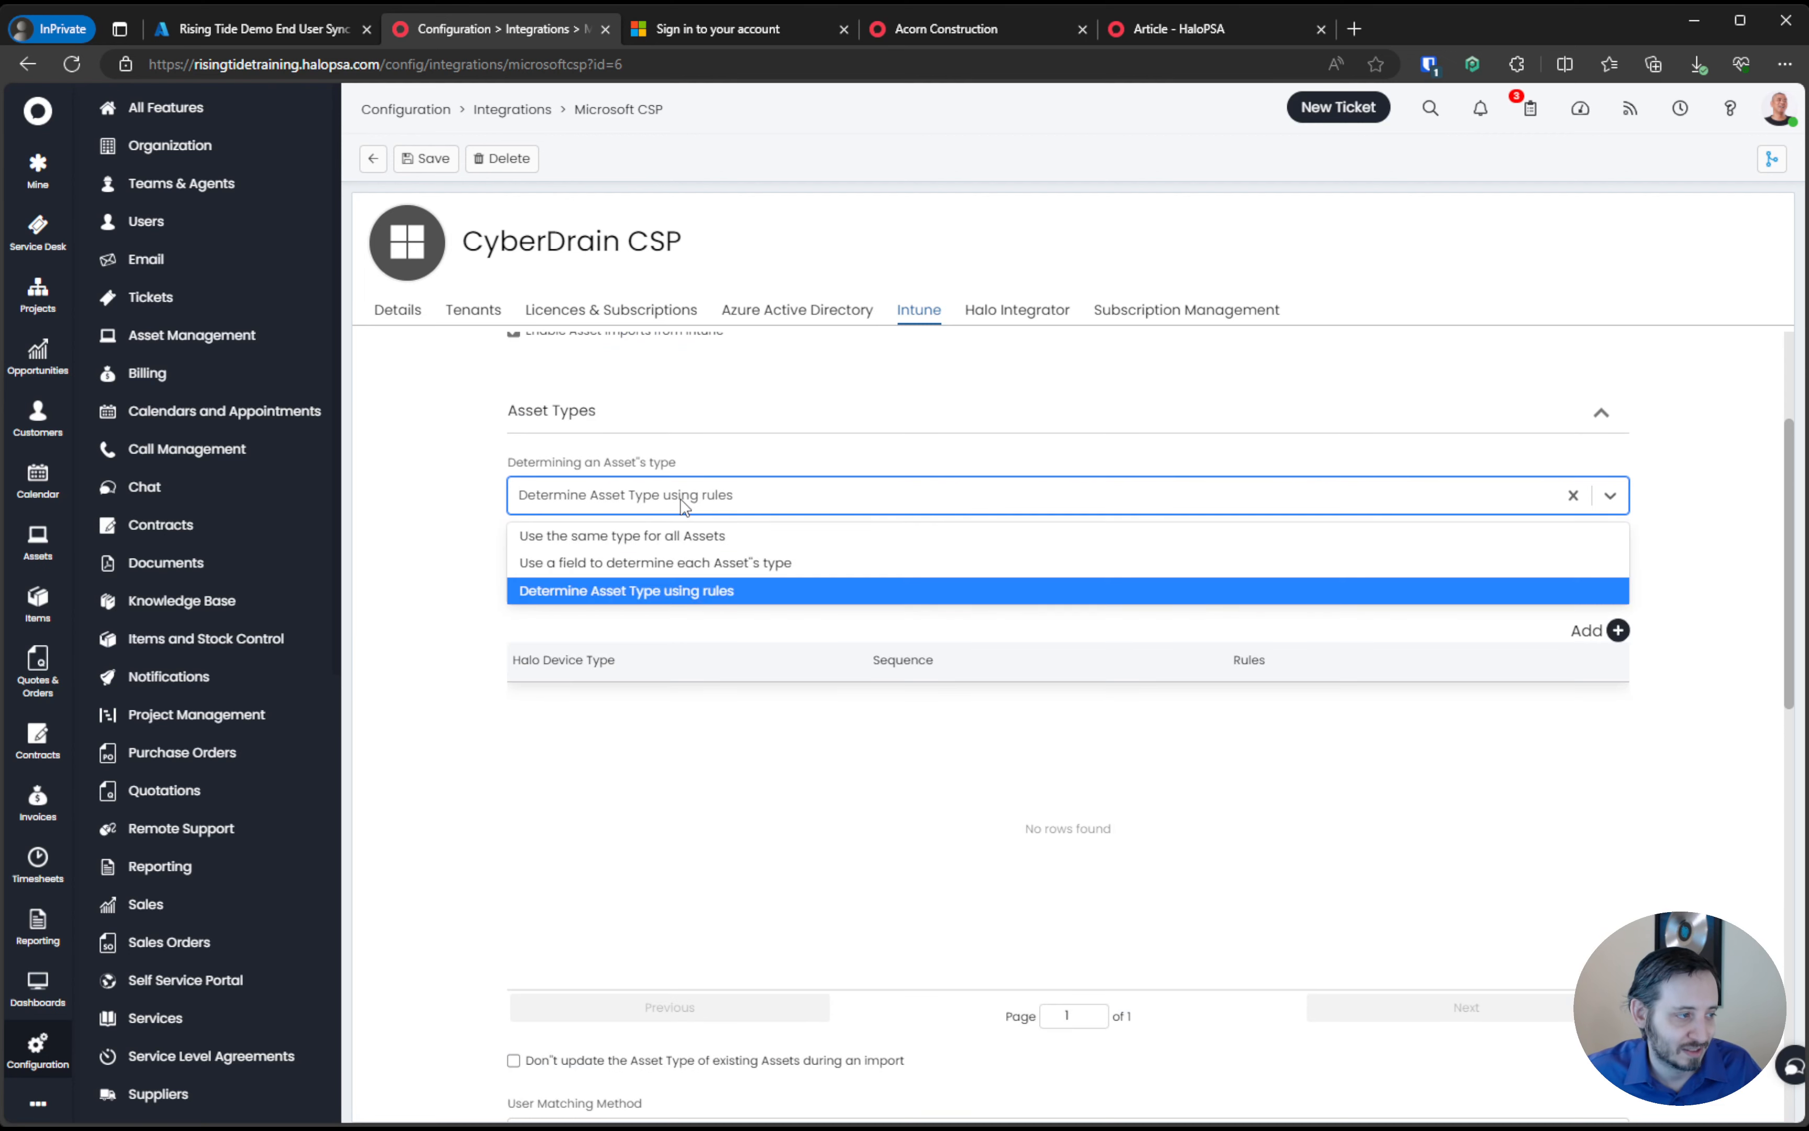
left_click(681, 510)
left_click(688, 588)
left_click(670, 668)
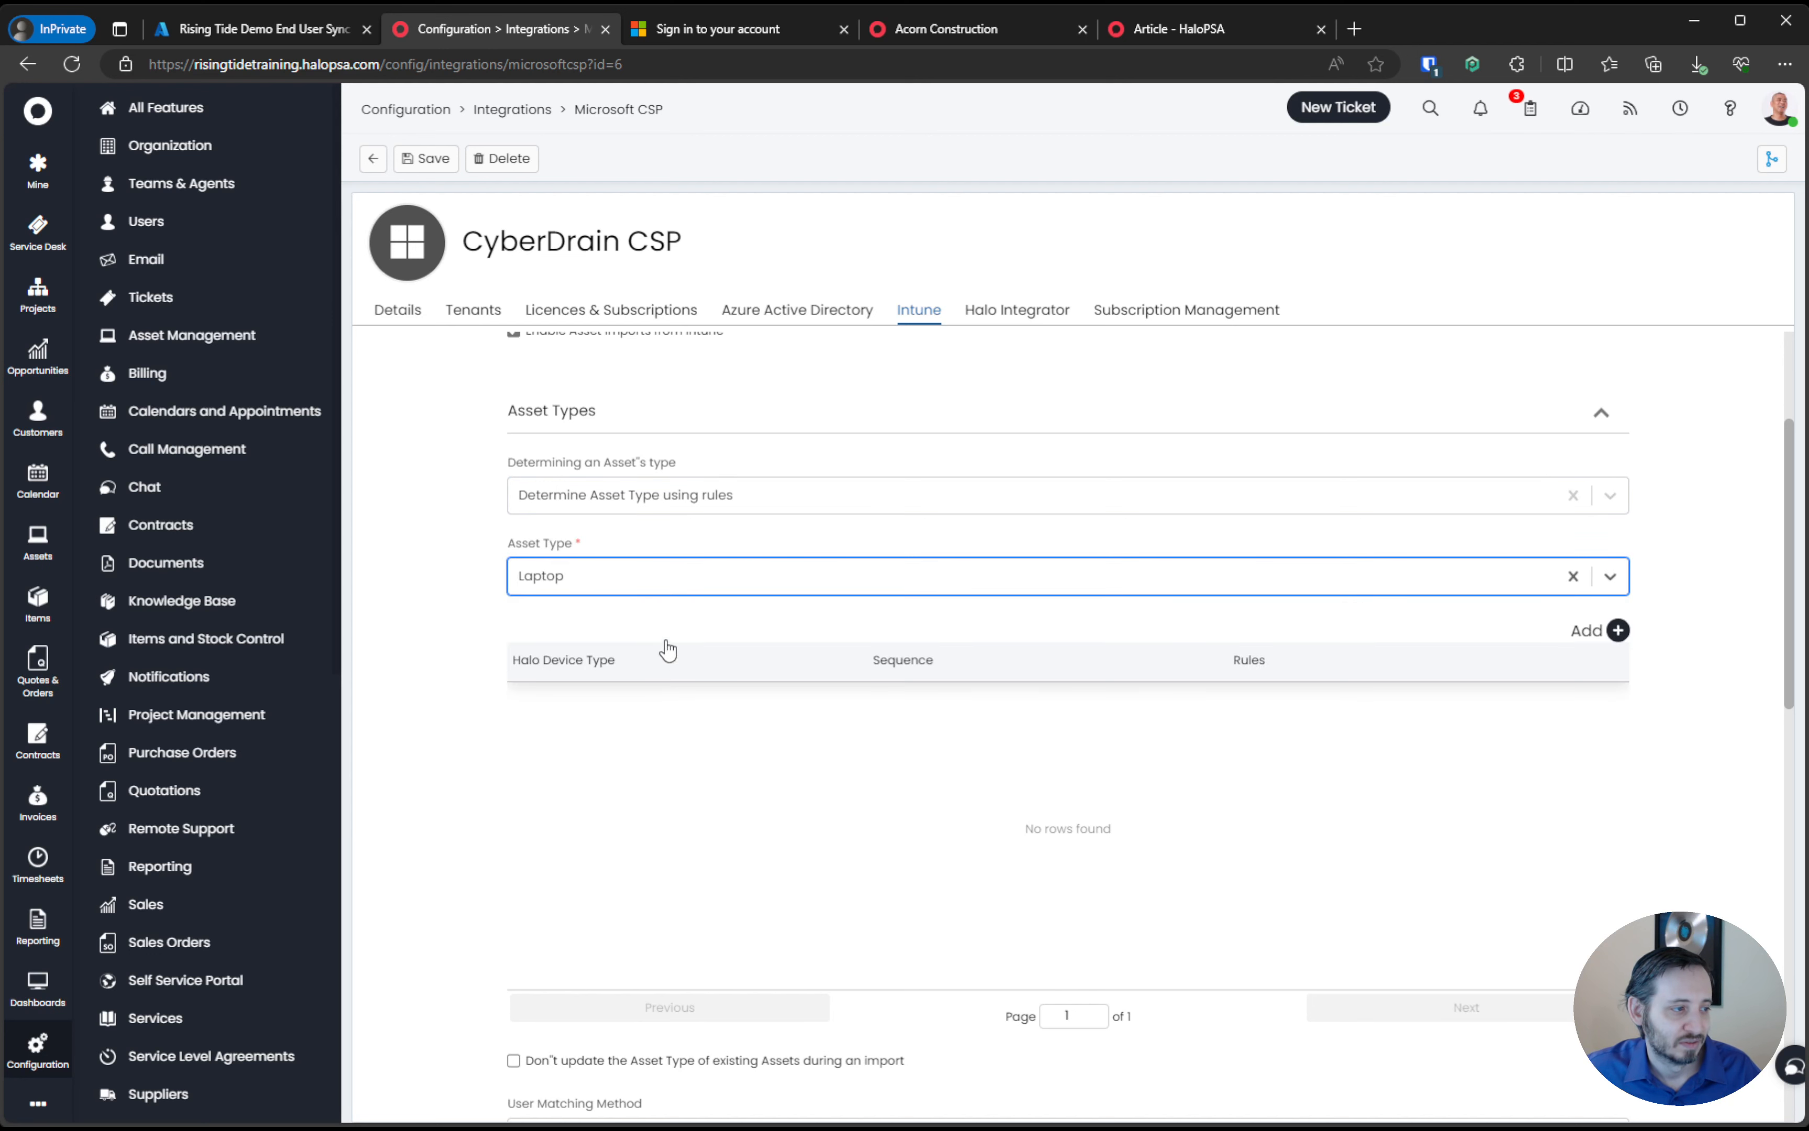
left_click(671, 574)
left_click(675, 491)
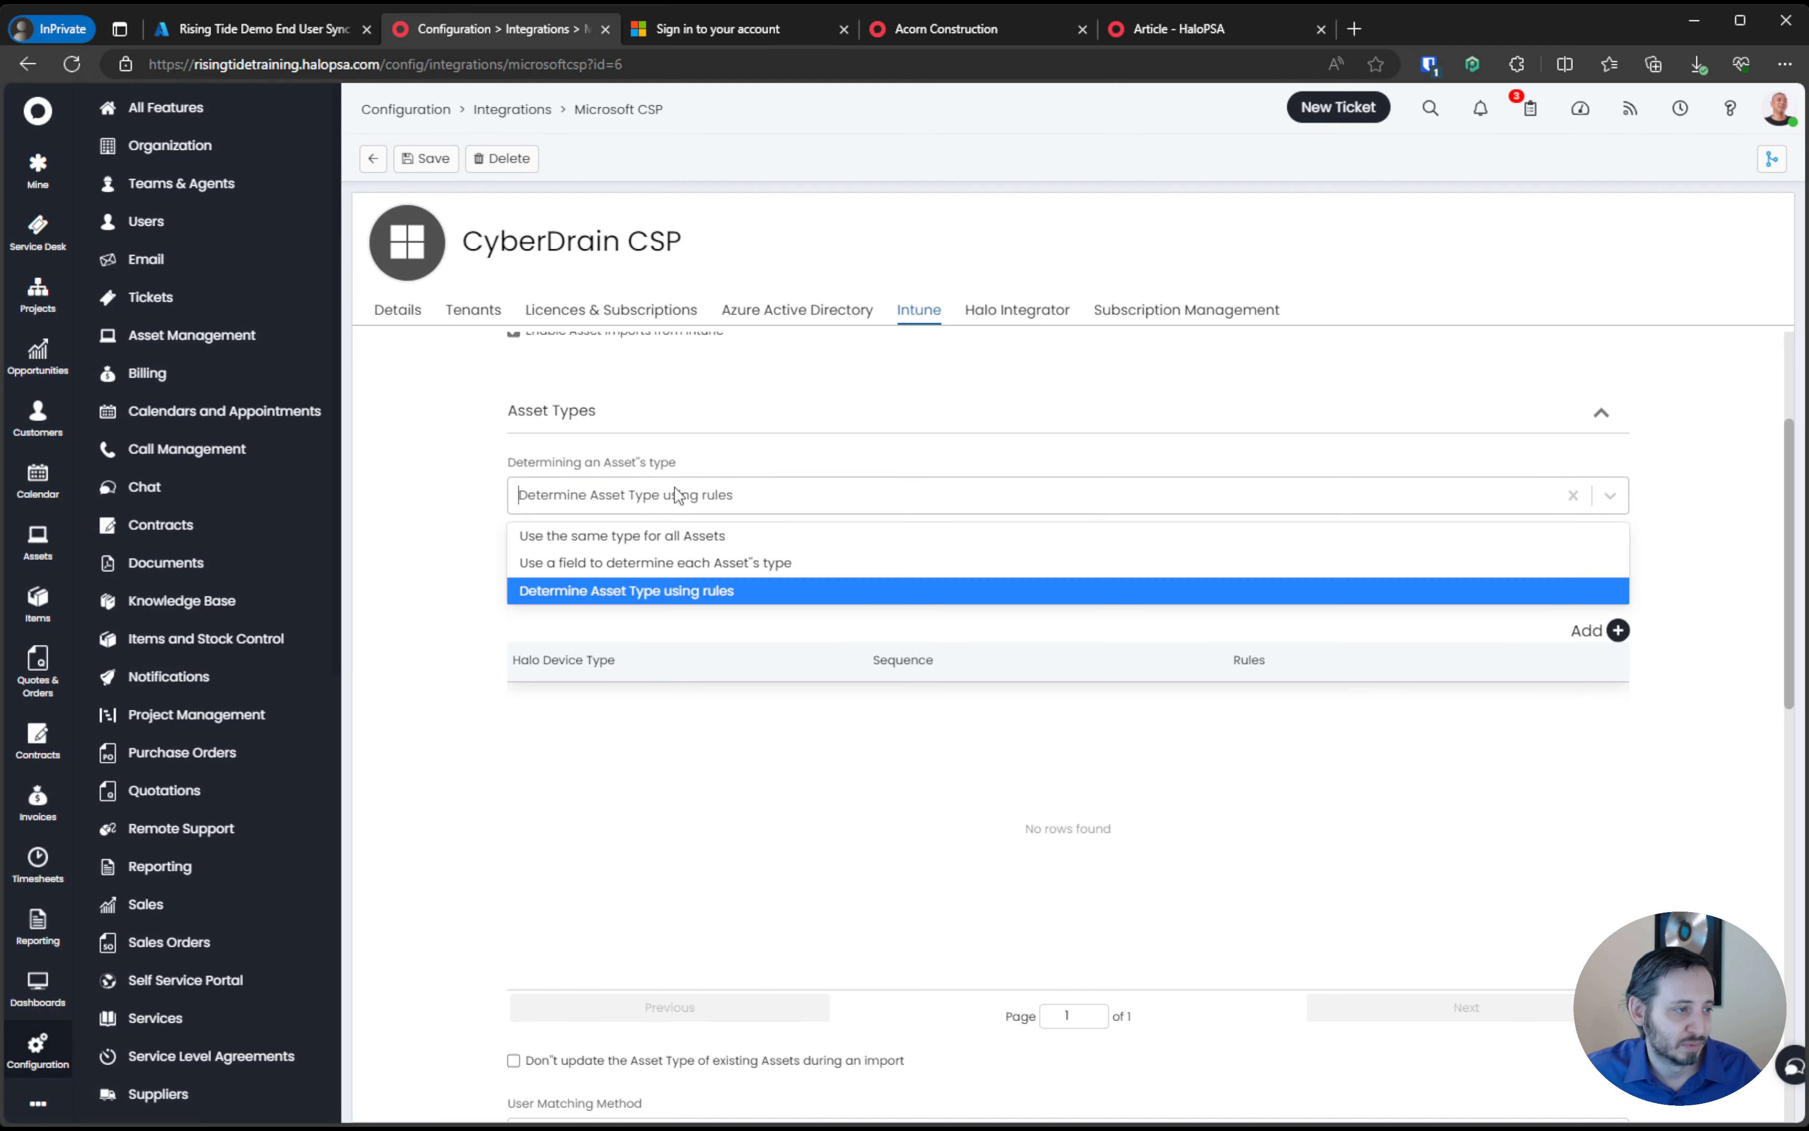
left_click(687, 593)
- Look at skipping assets that match no rules, leaving the determination choices unchanged
left_click(1231, 587)
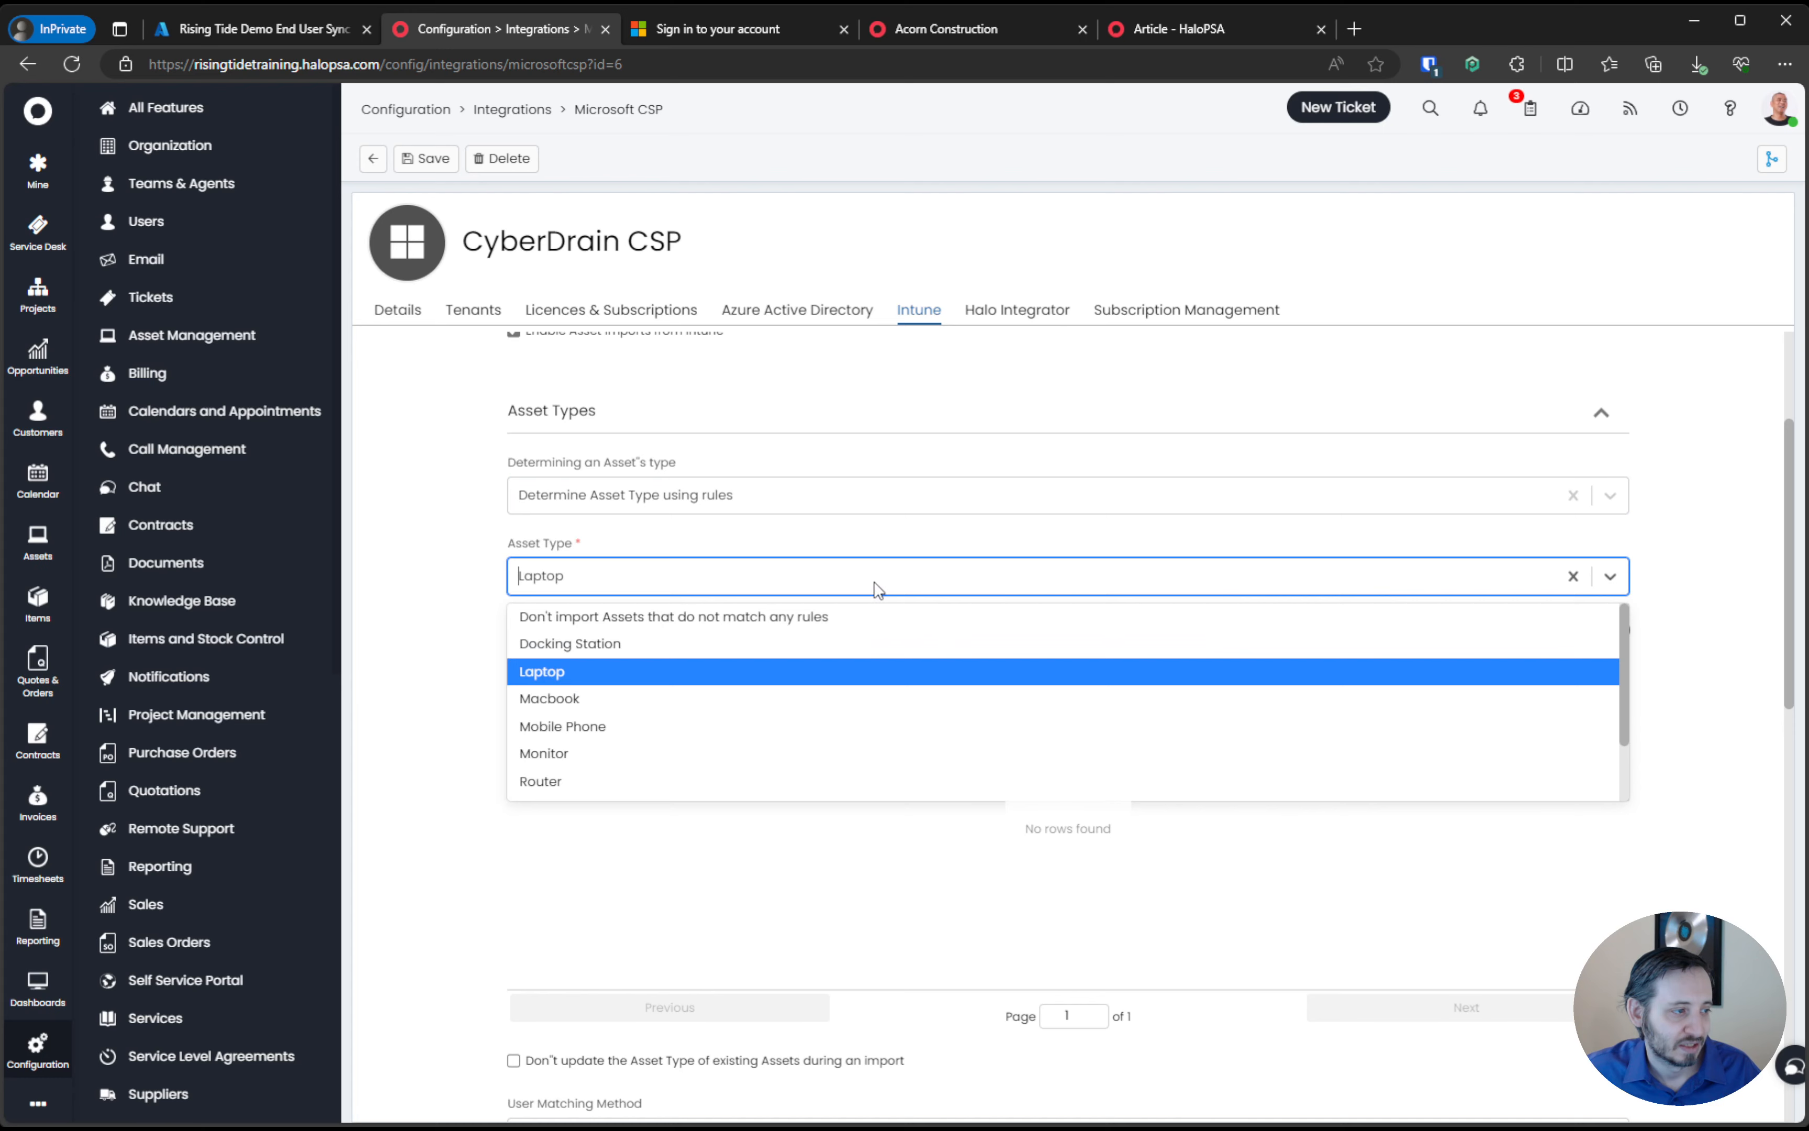
left_click(722, 621)
left_click(723, 584)
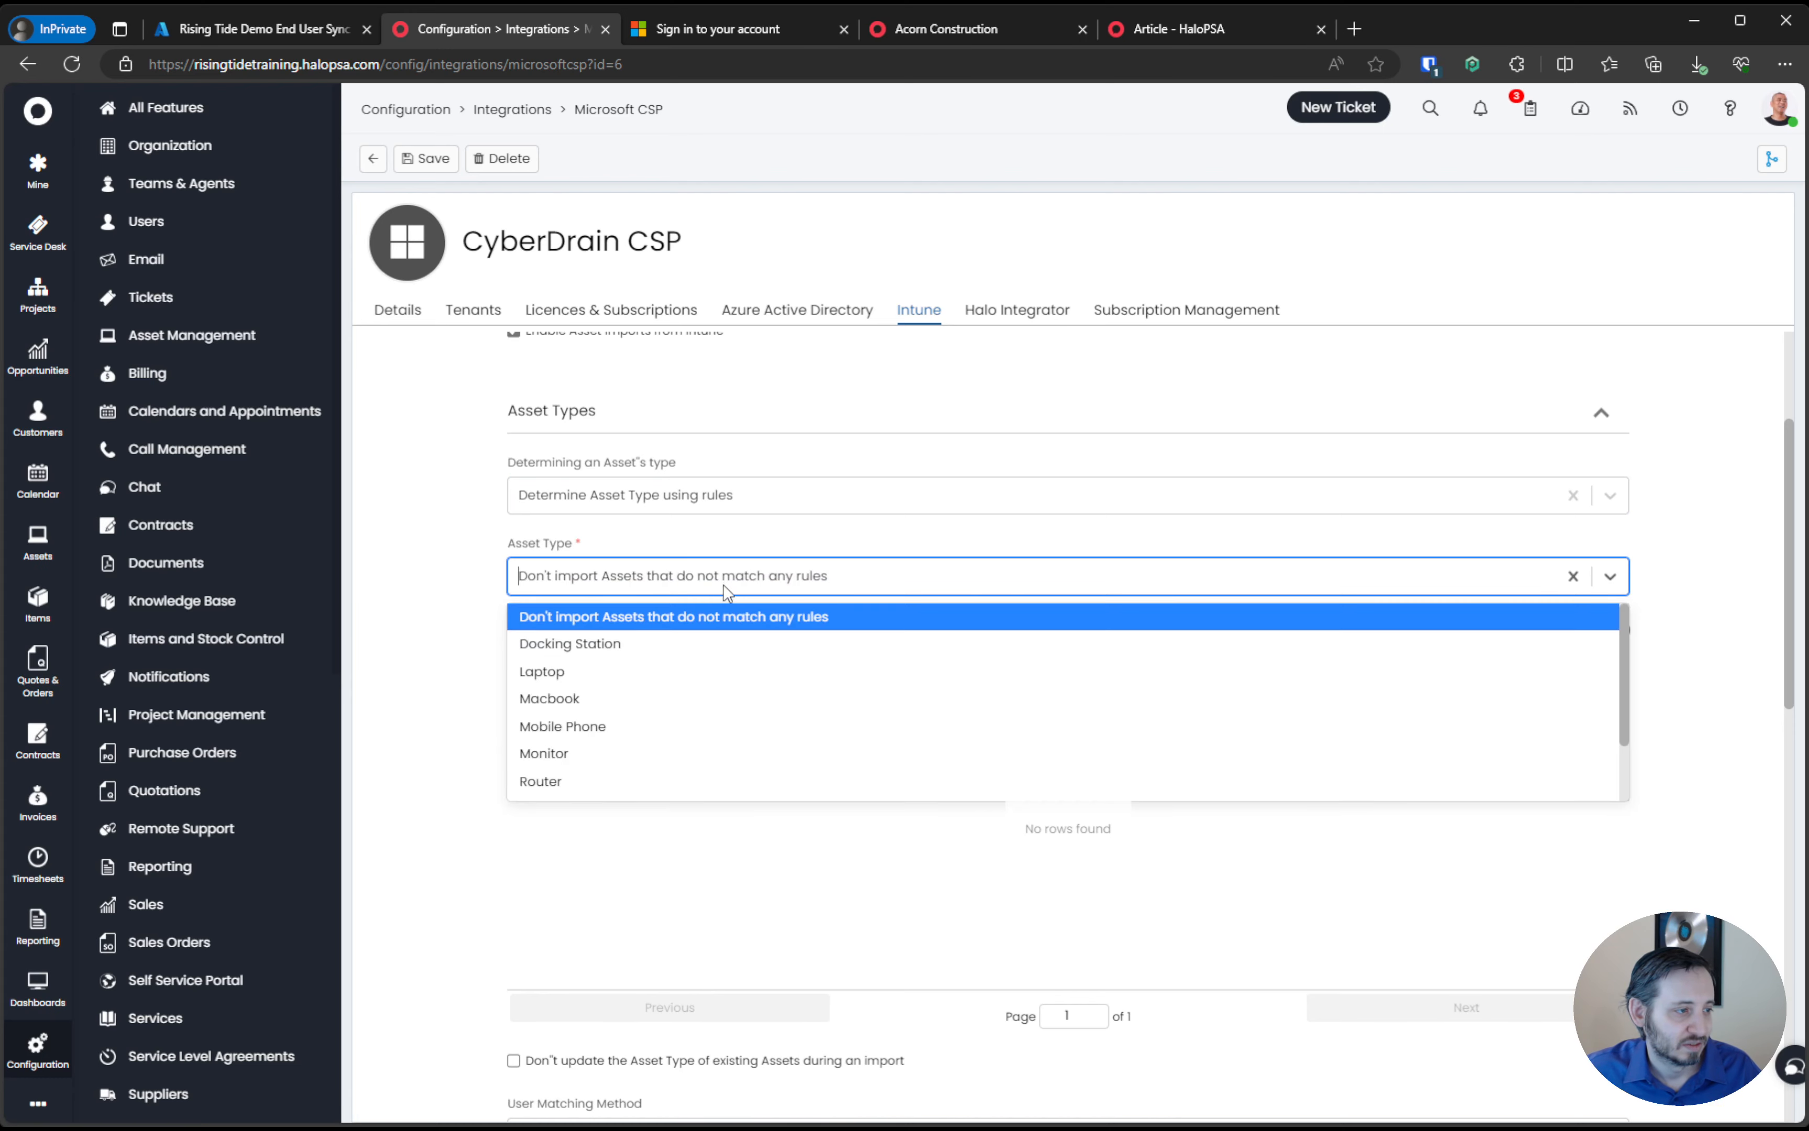
left_click(539, 552)
left_click(572, 499)
left_click(453, 513)
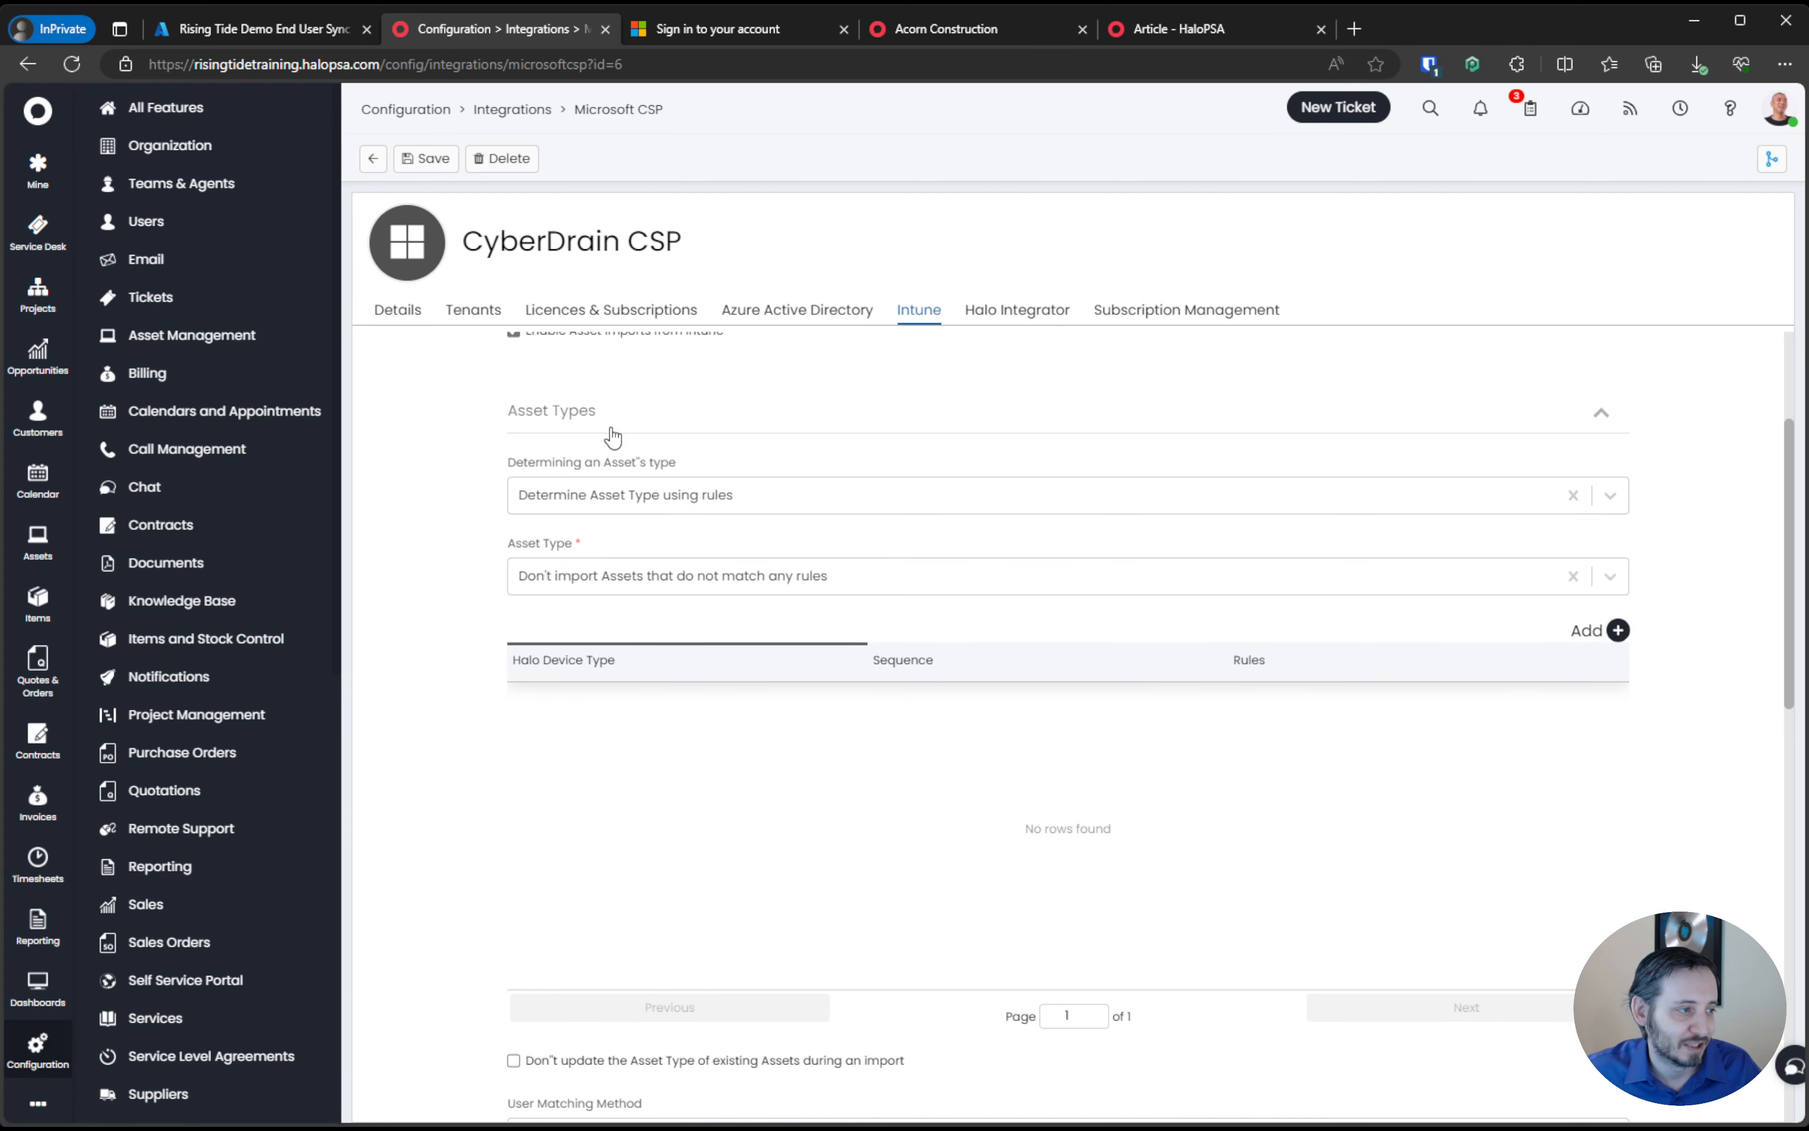
- Toggle Intune asset imports on and off, leaving them switched off
scroll(634, 497, "up", 3)
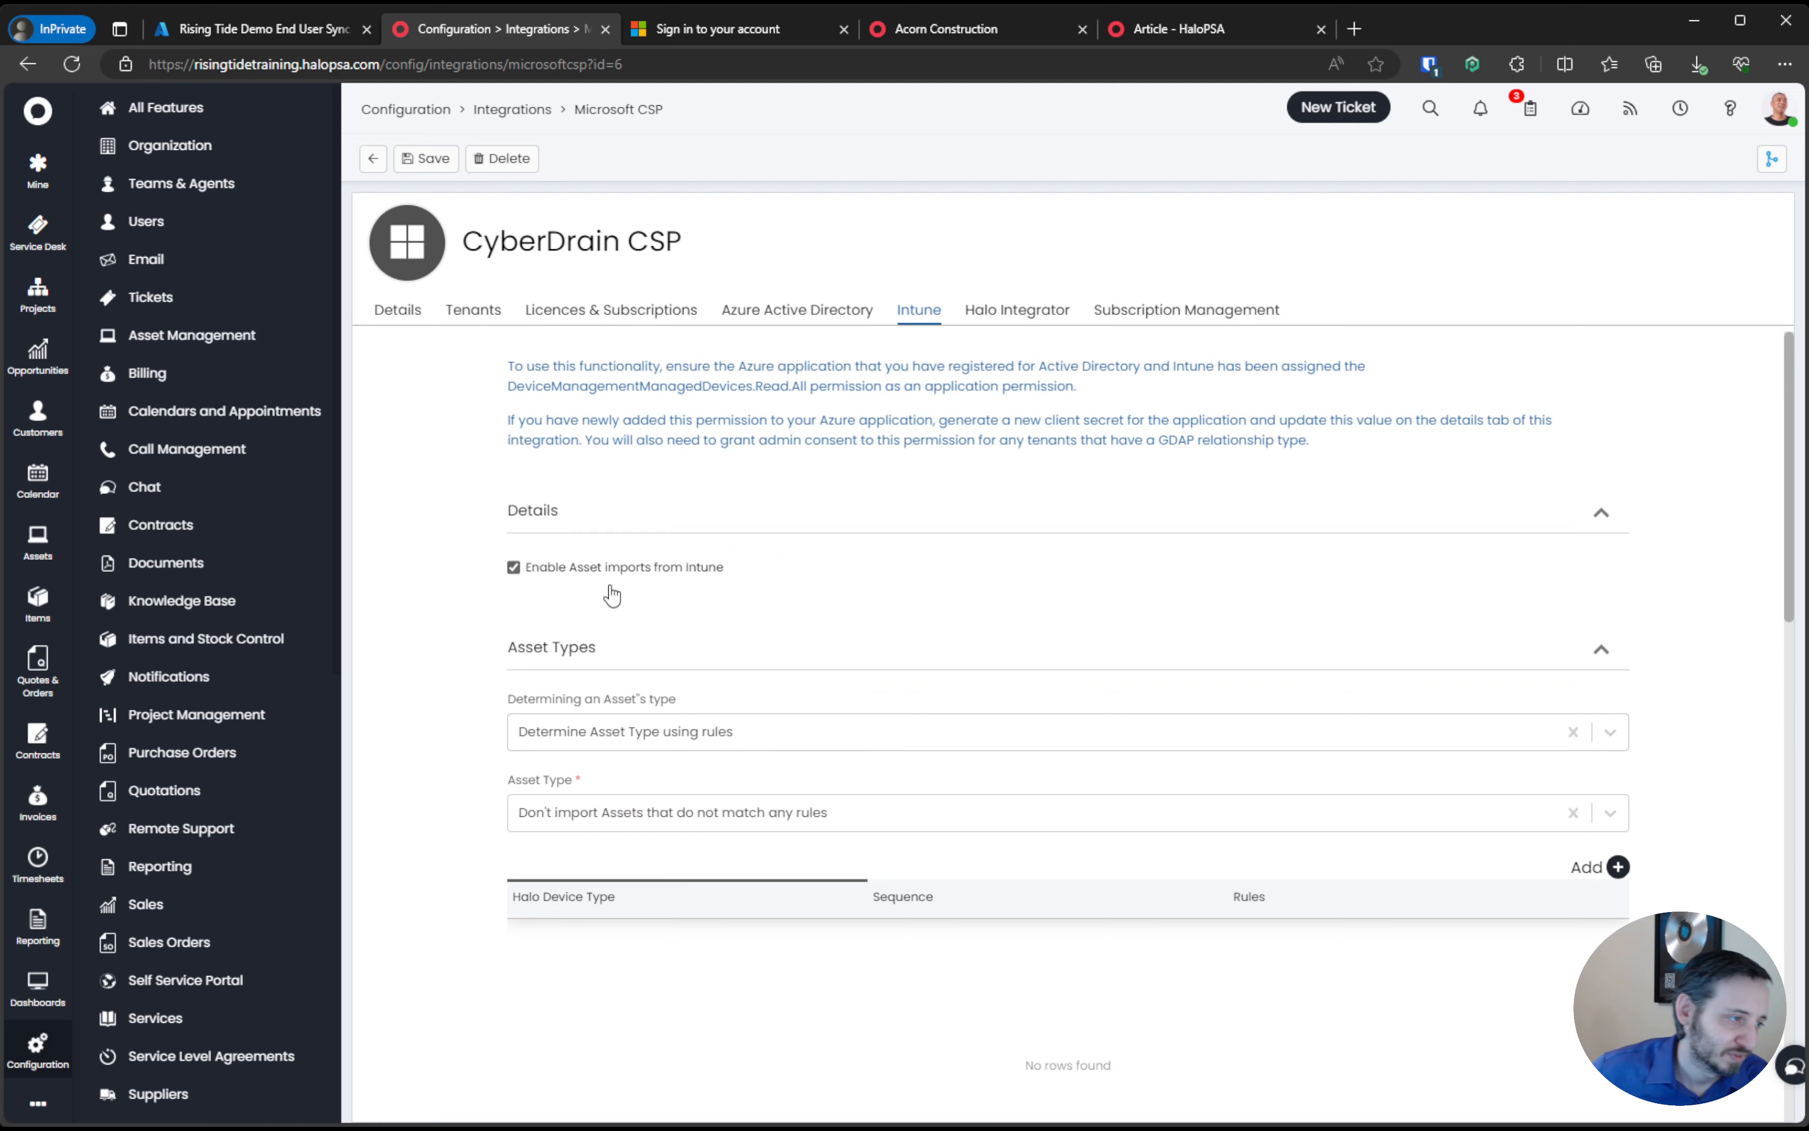
left_click(582, 573)
left_click(582, 573)
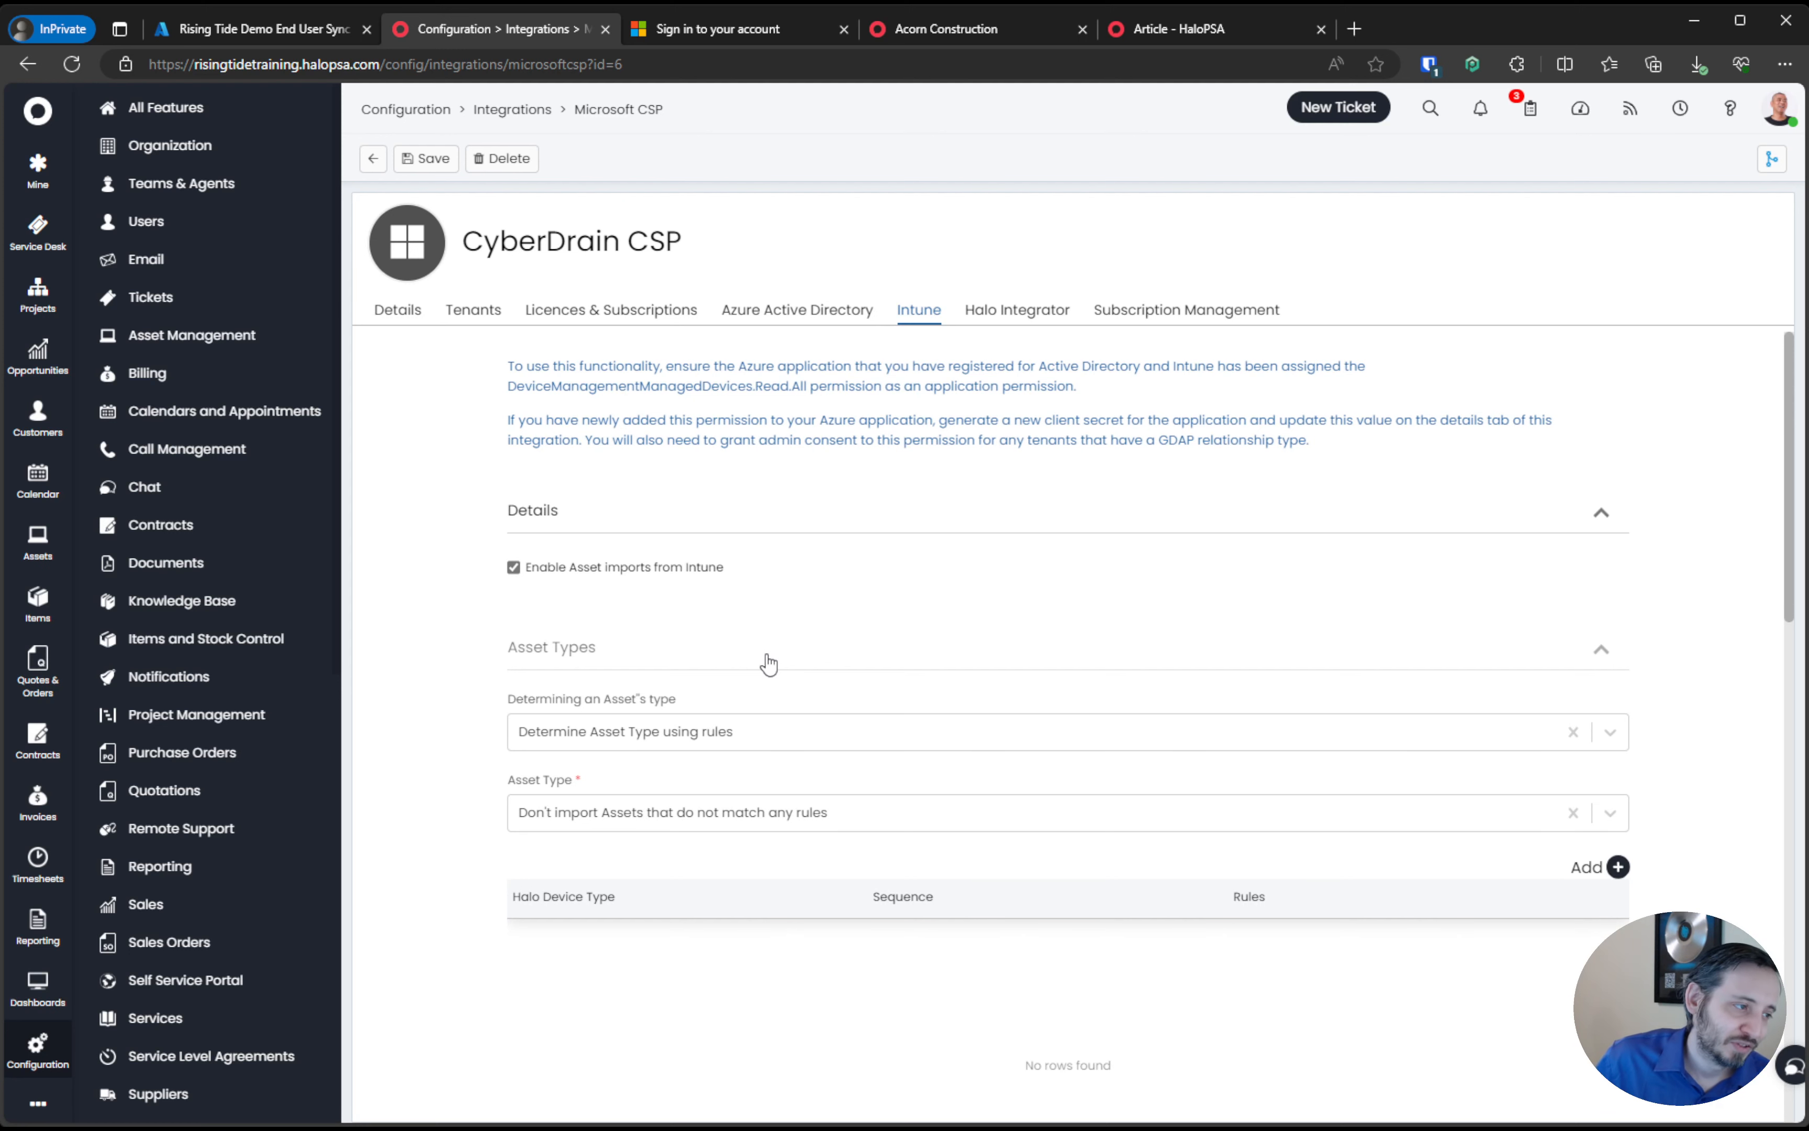
left_click(690, 569)
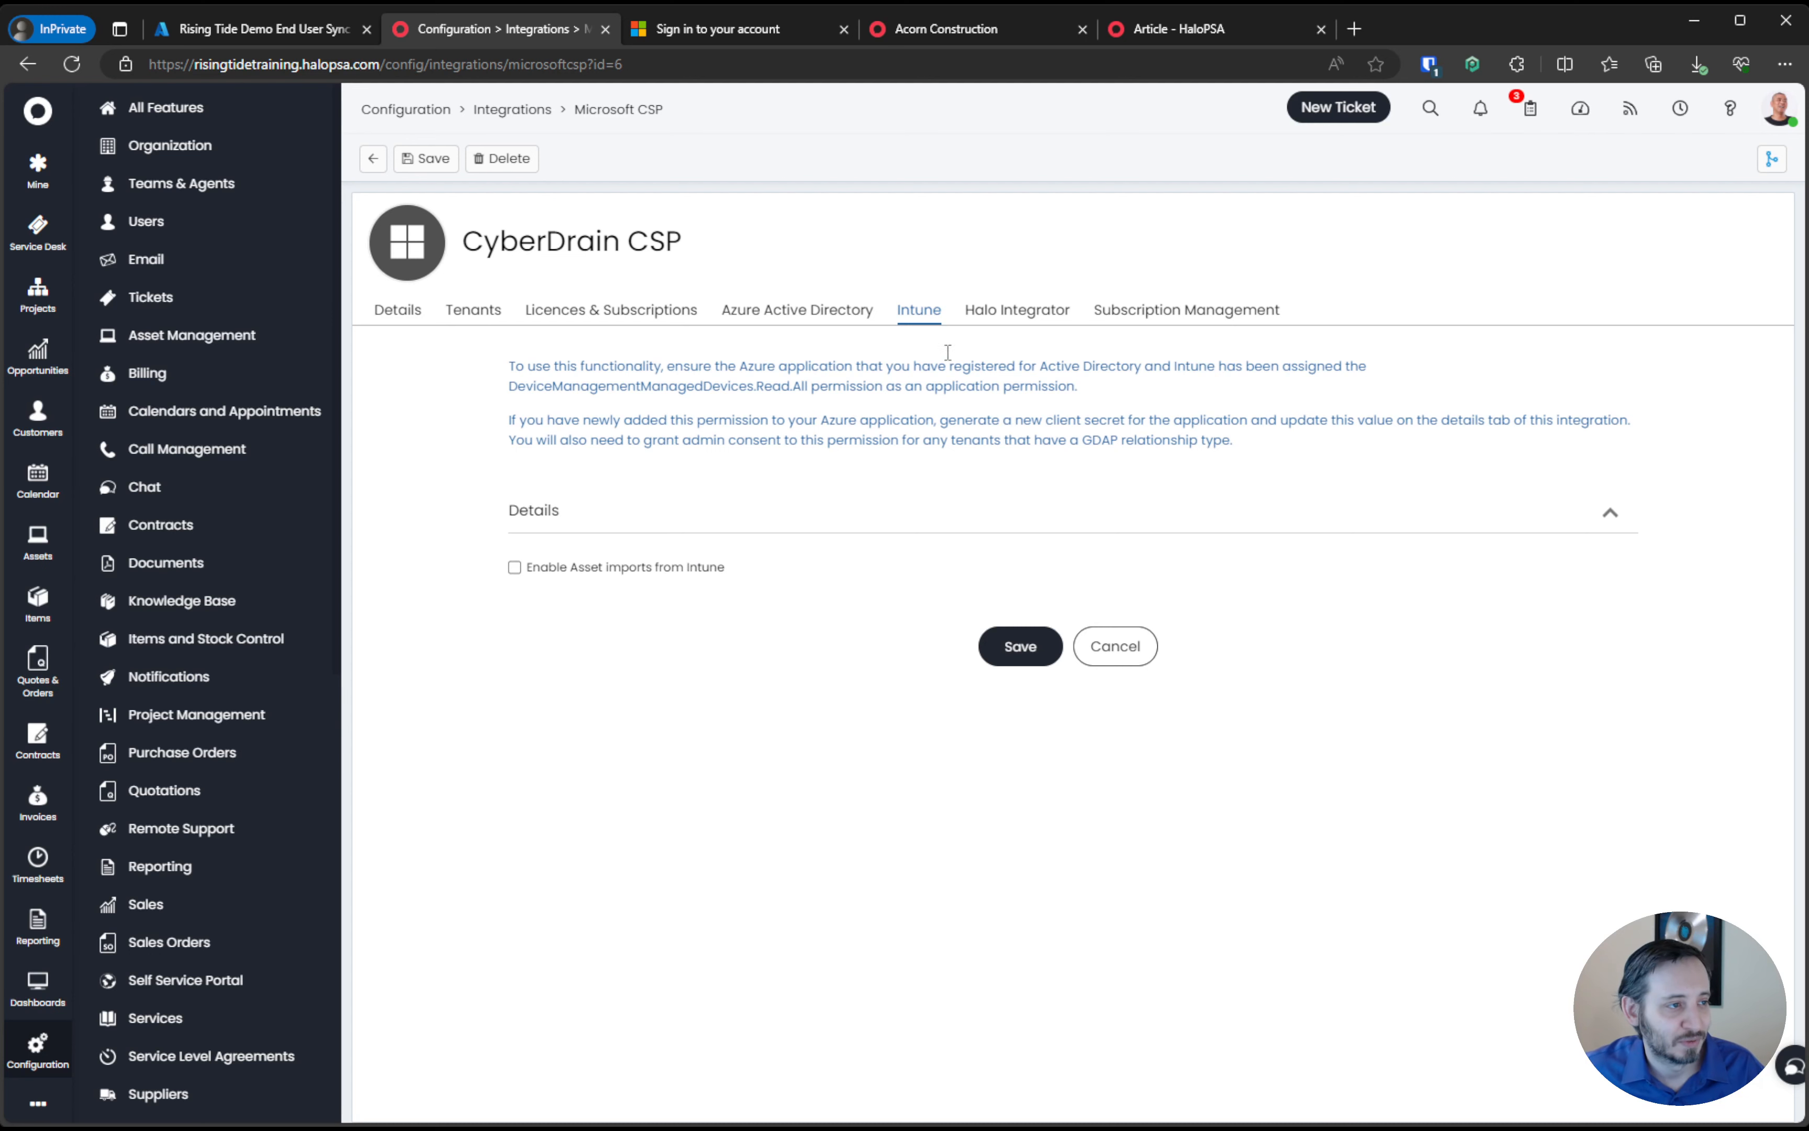
left_click(543, 570)
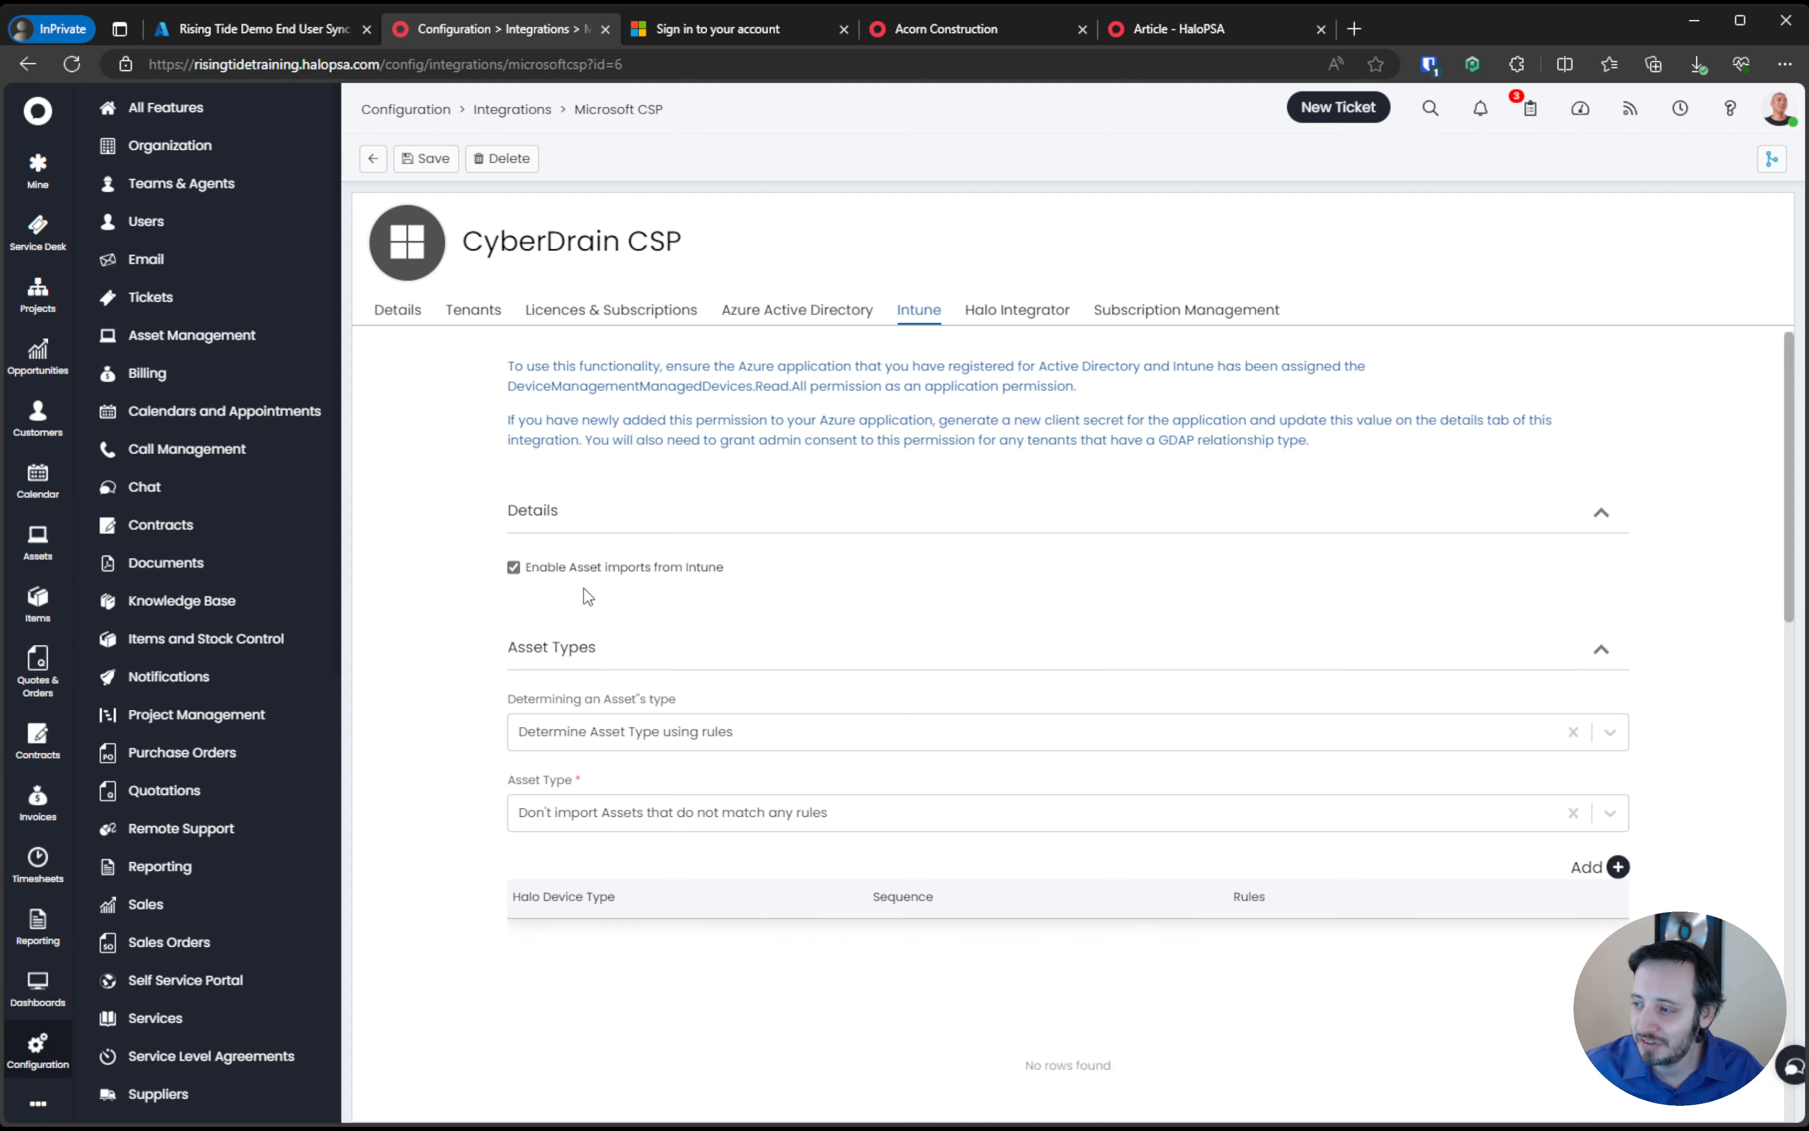
left_click(604, 571)
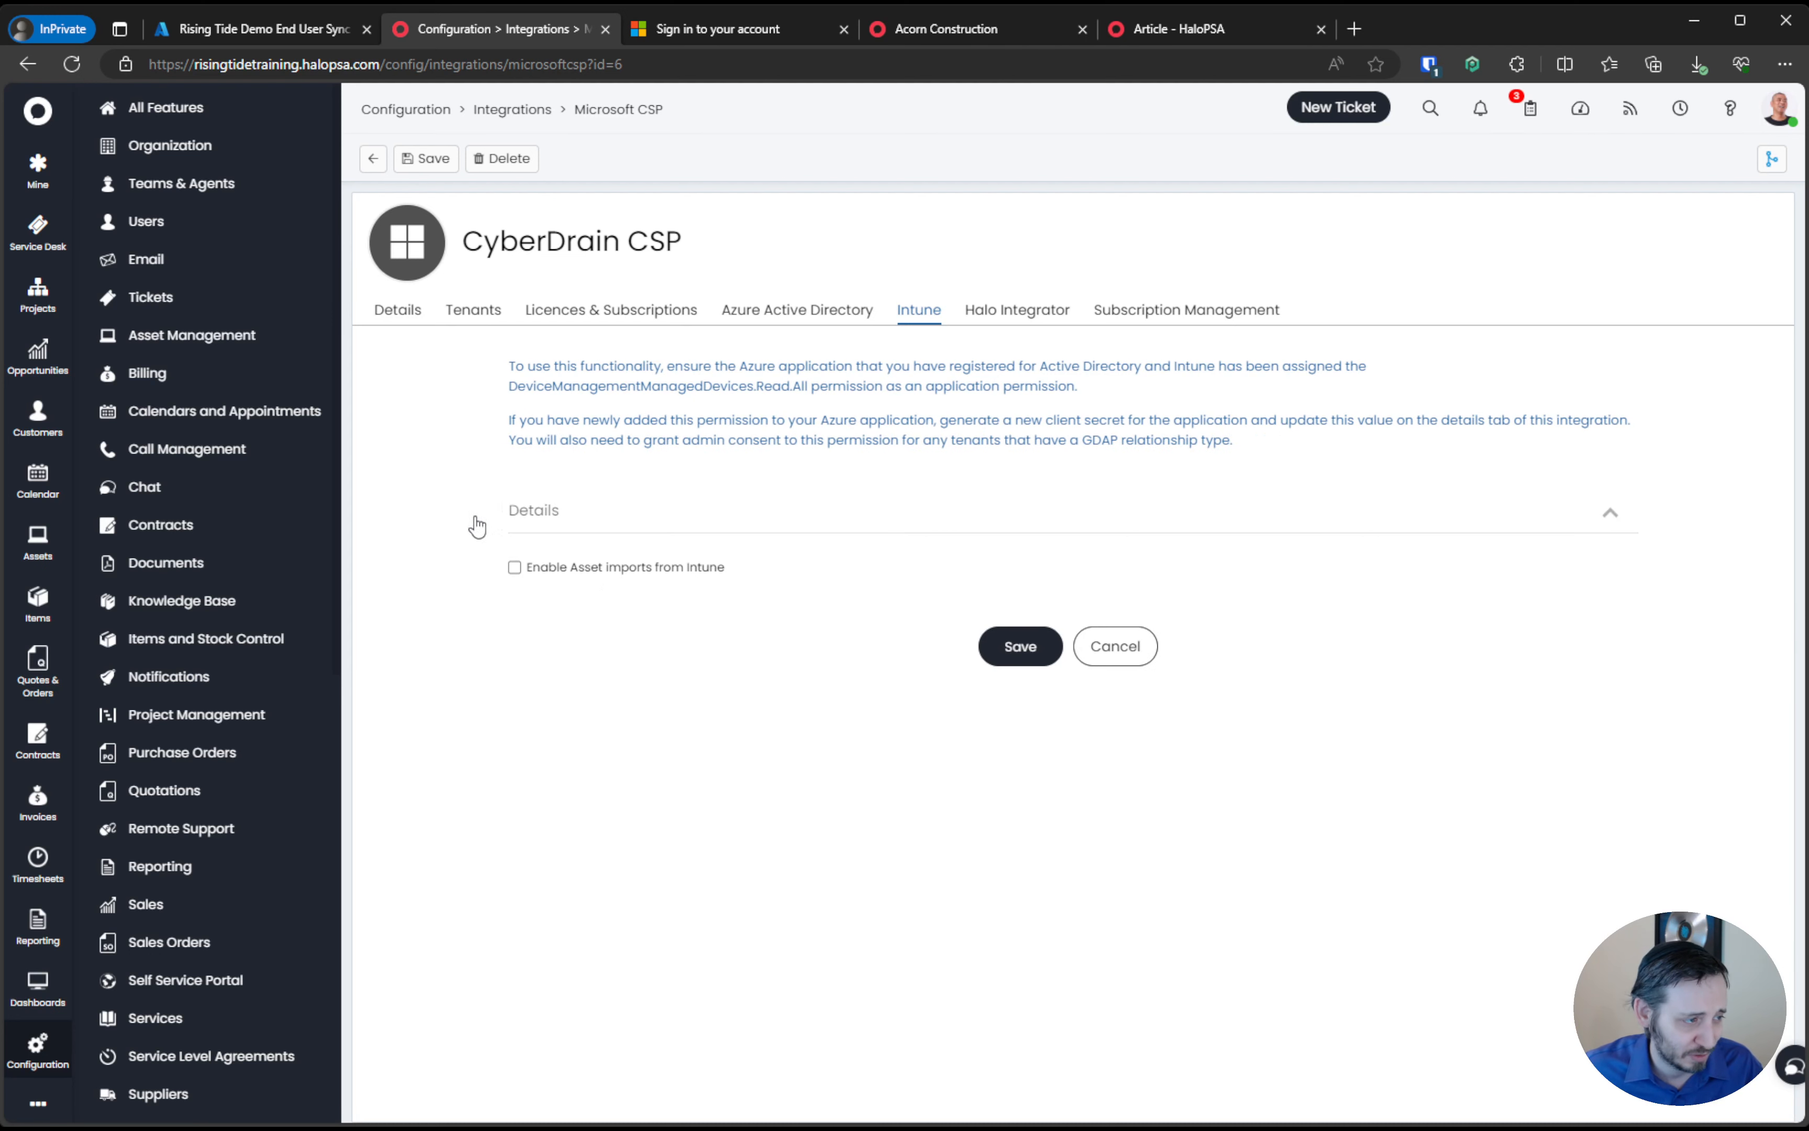
left_click_drag(468, 516, 848, 608)
left_click(799, 710)
left_click(1026, 314)
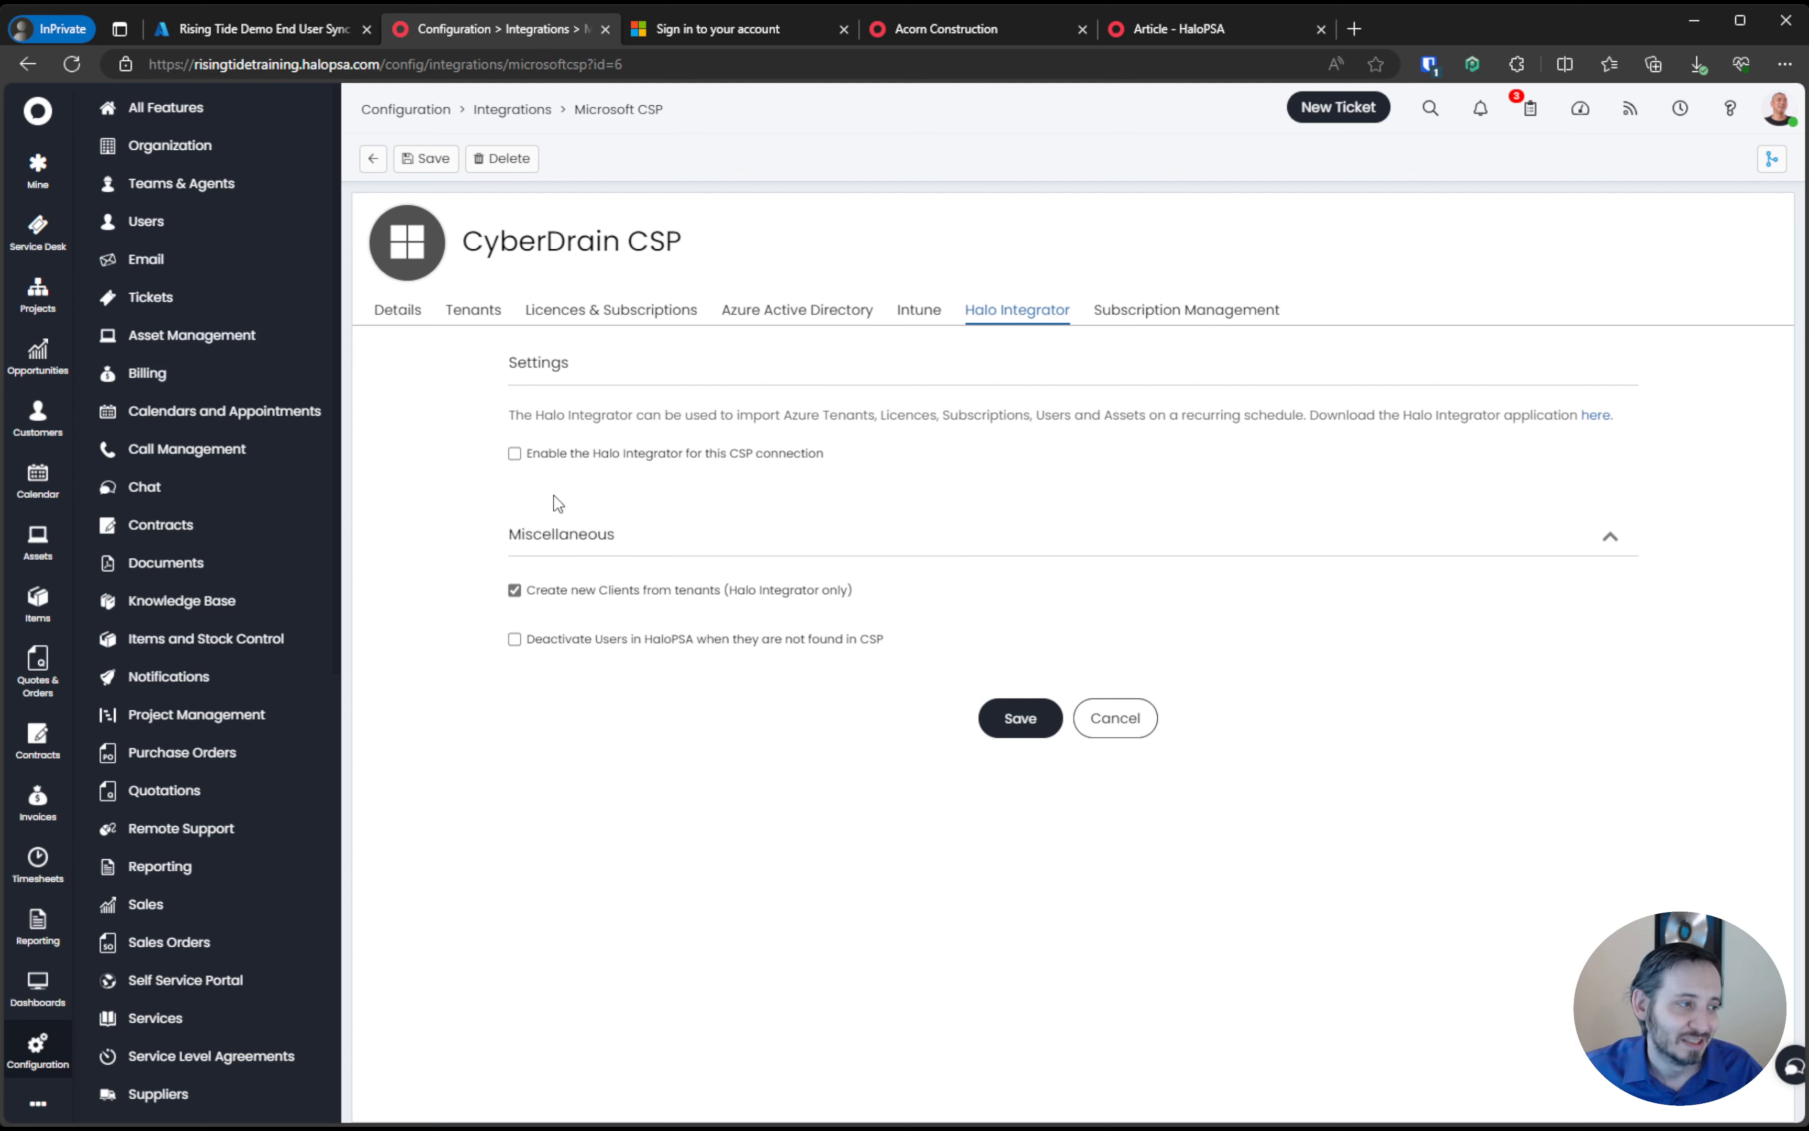
- Enable the Halo Integrator and add Azure Tenants and Users to the entities to import
left_click(566, 469)
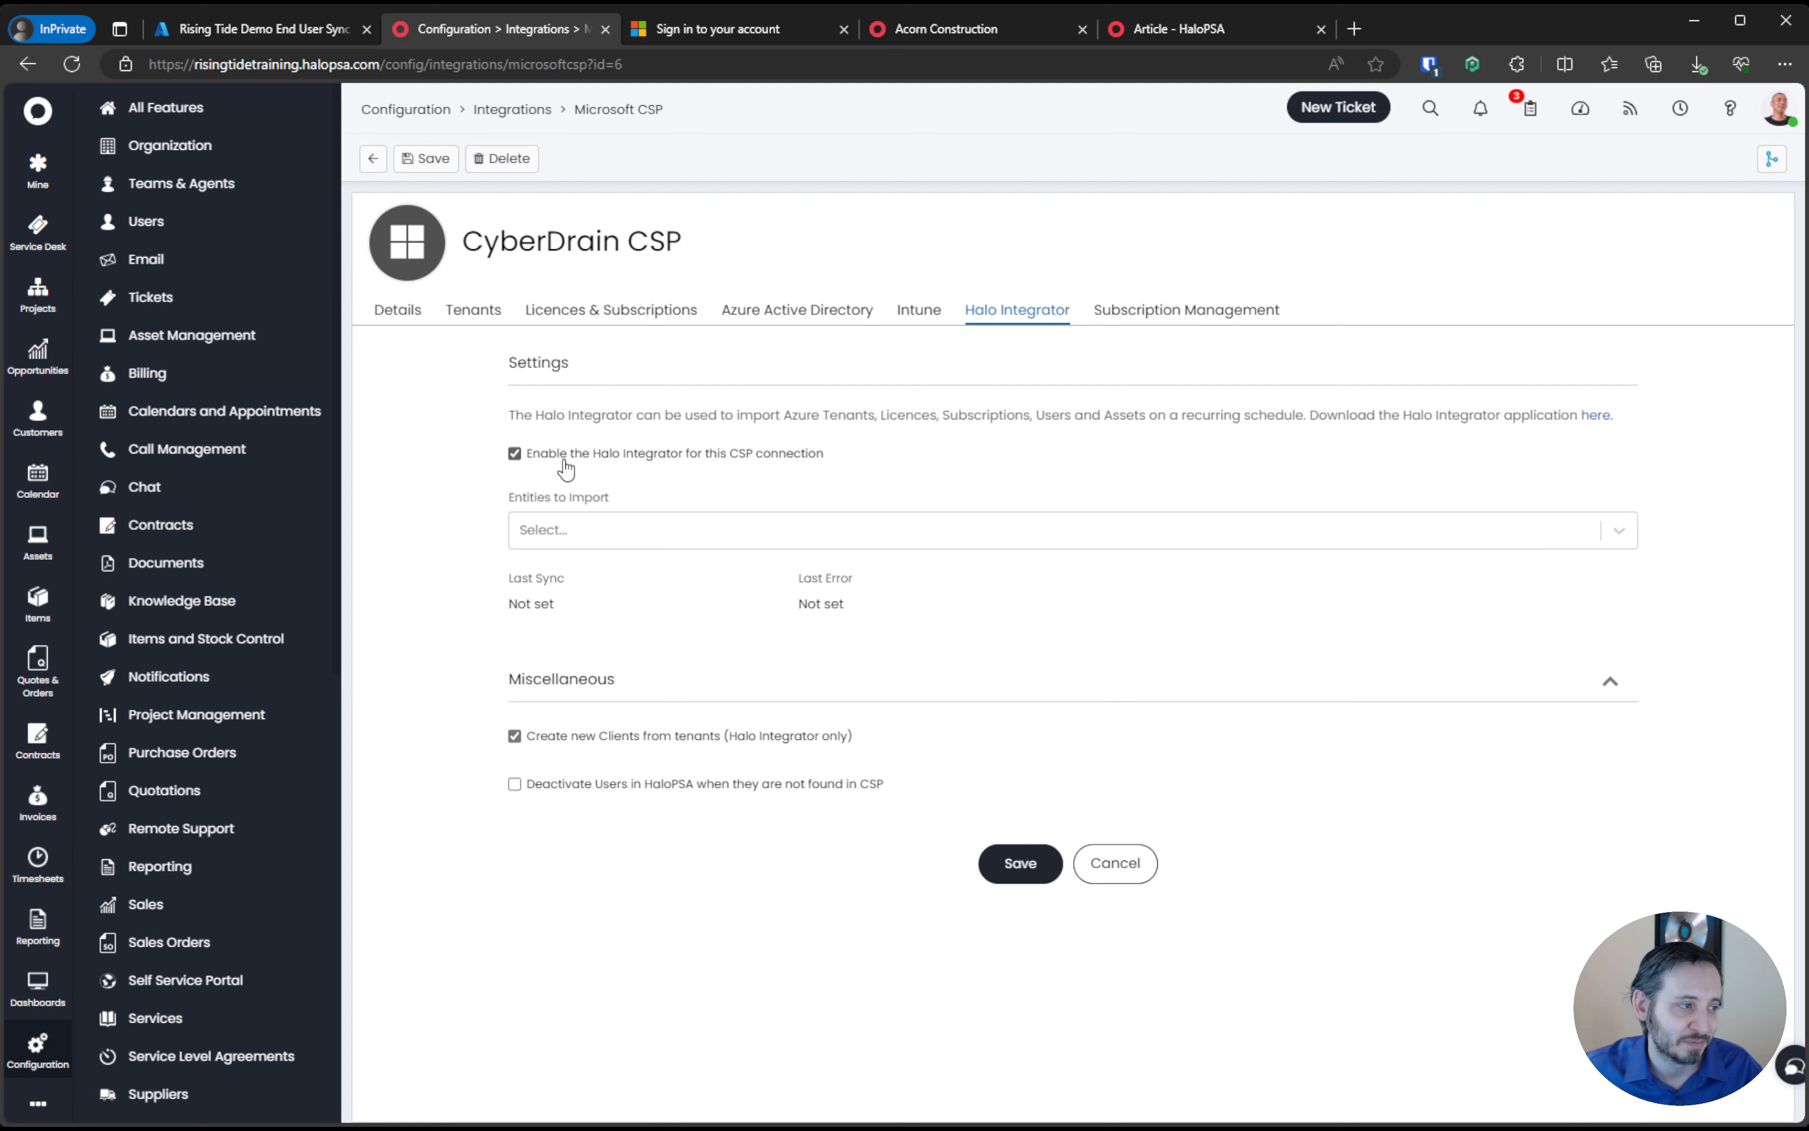
left_click(559, 546)
left_click(599, 571)
left_click(596, 580)
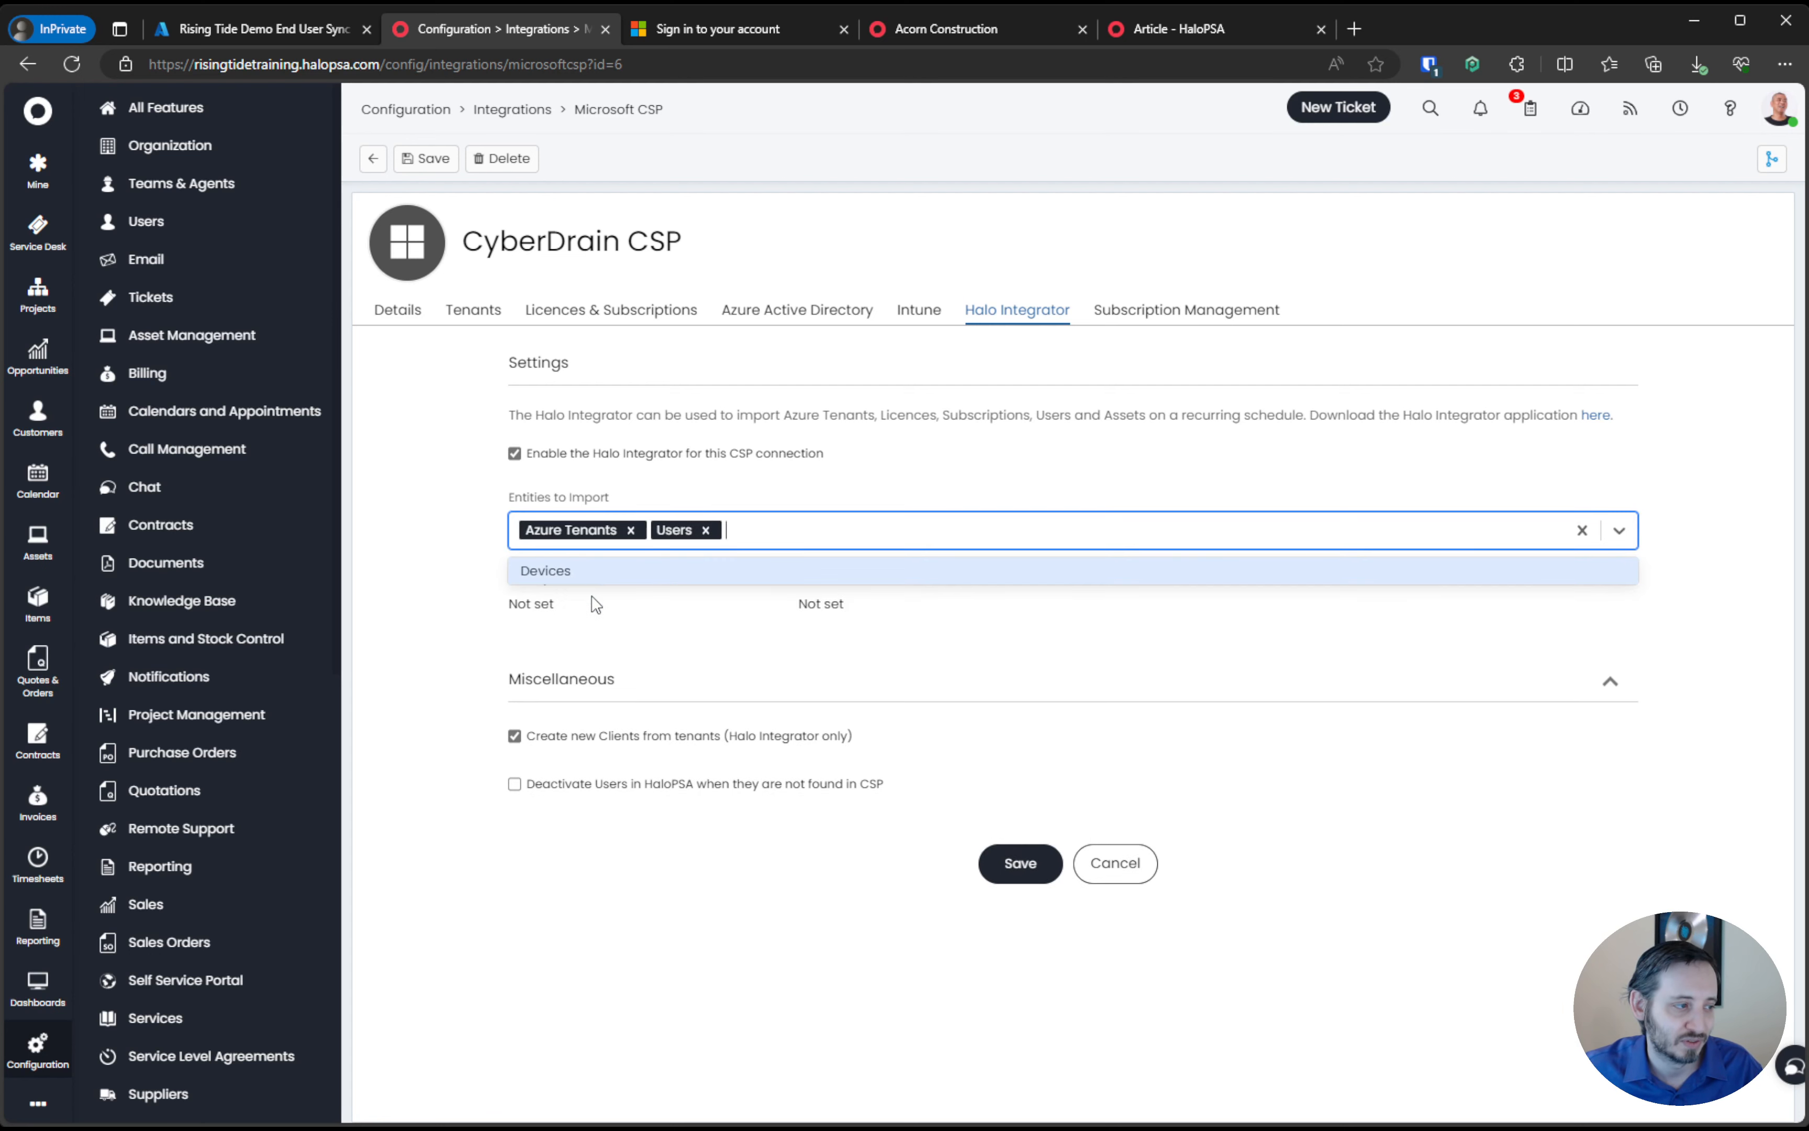
left_click(591, 576)
left_click(797, 533)
left_click(491, 634)
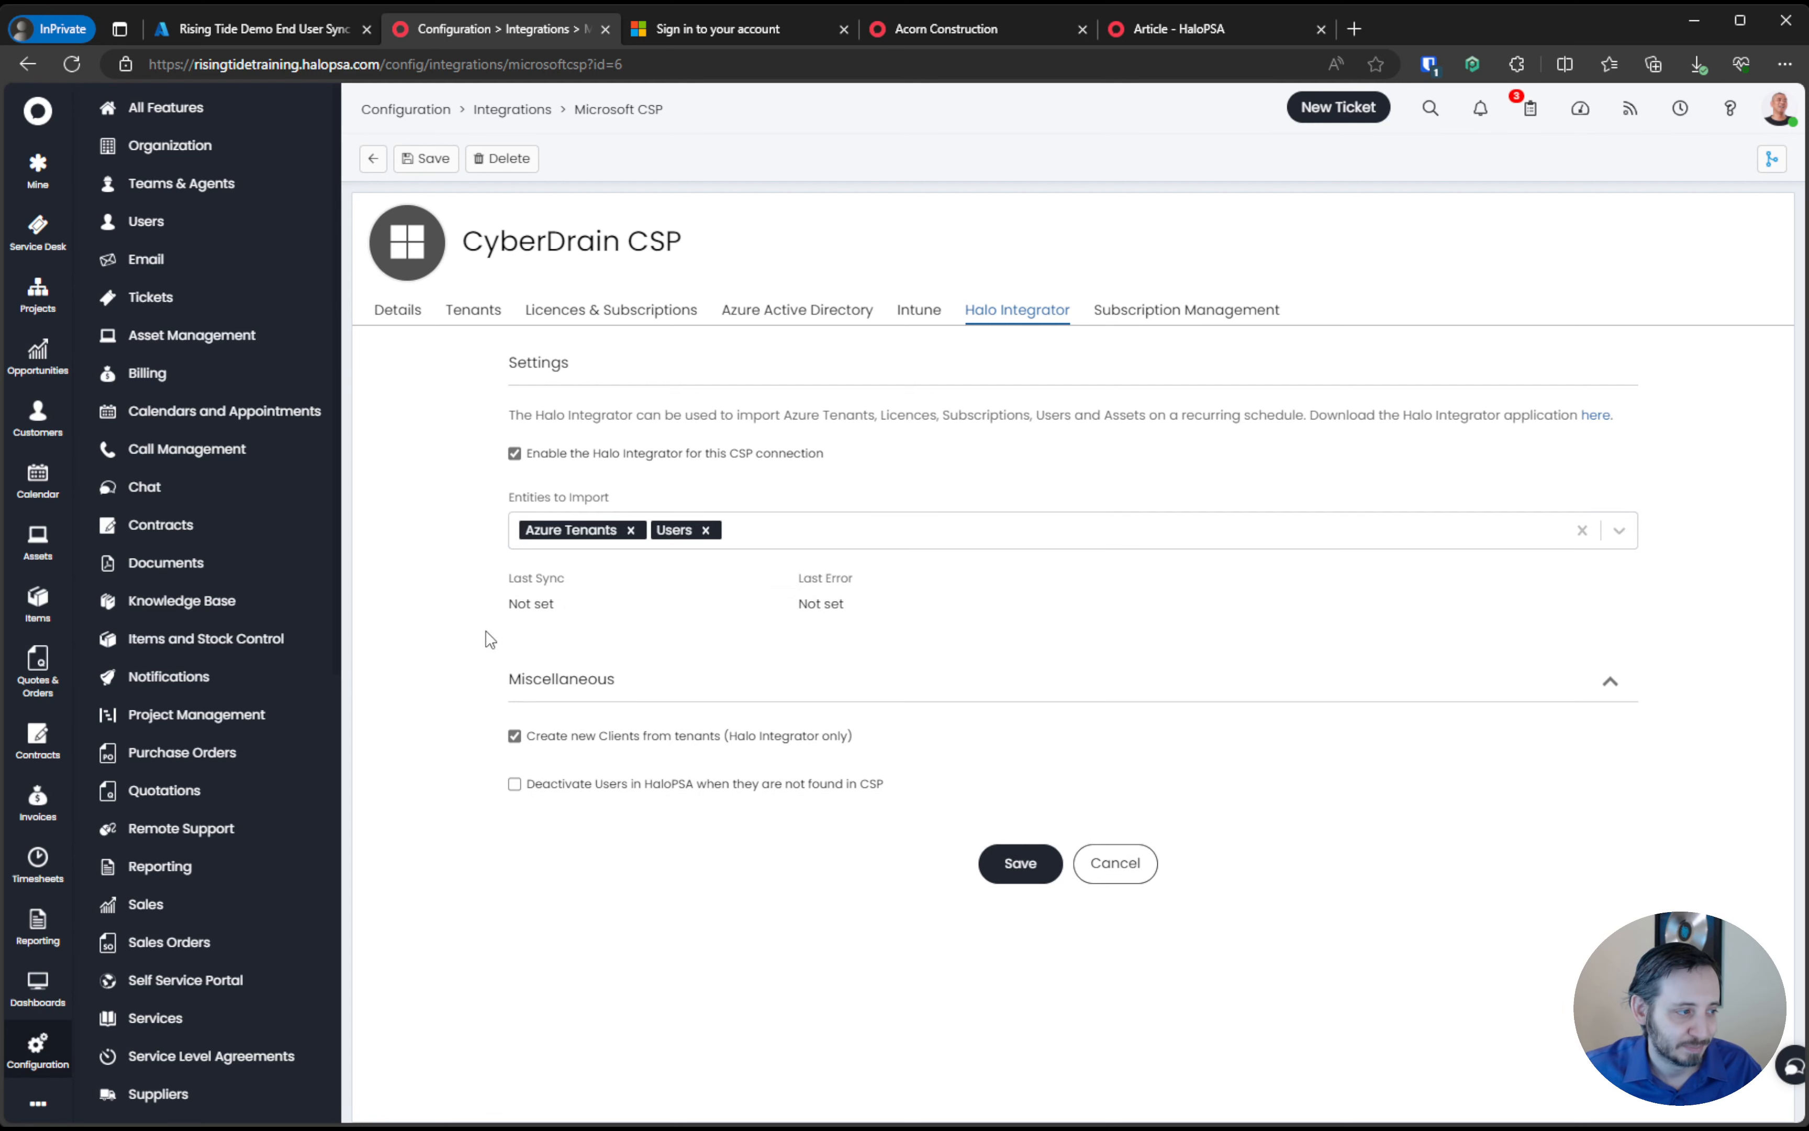
left_click(706, 530)
left_click(388, 557)
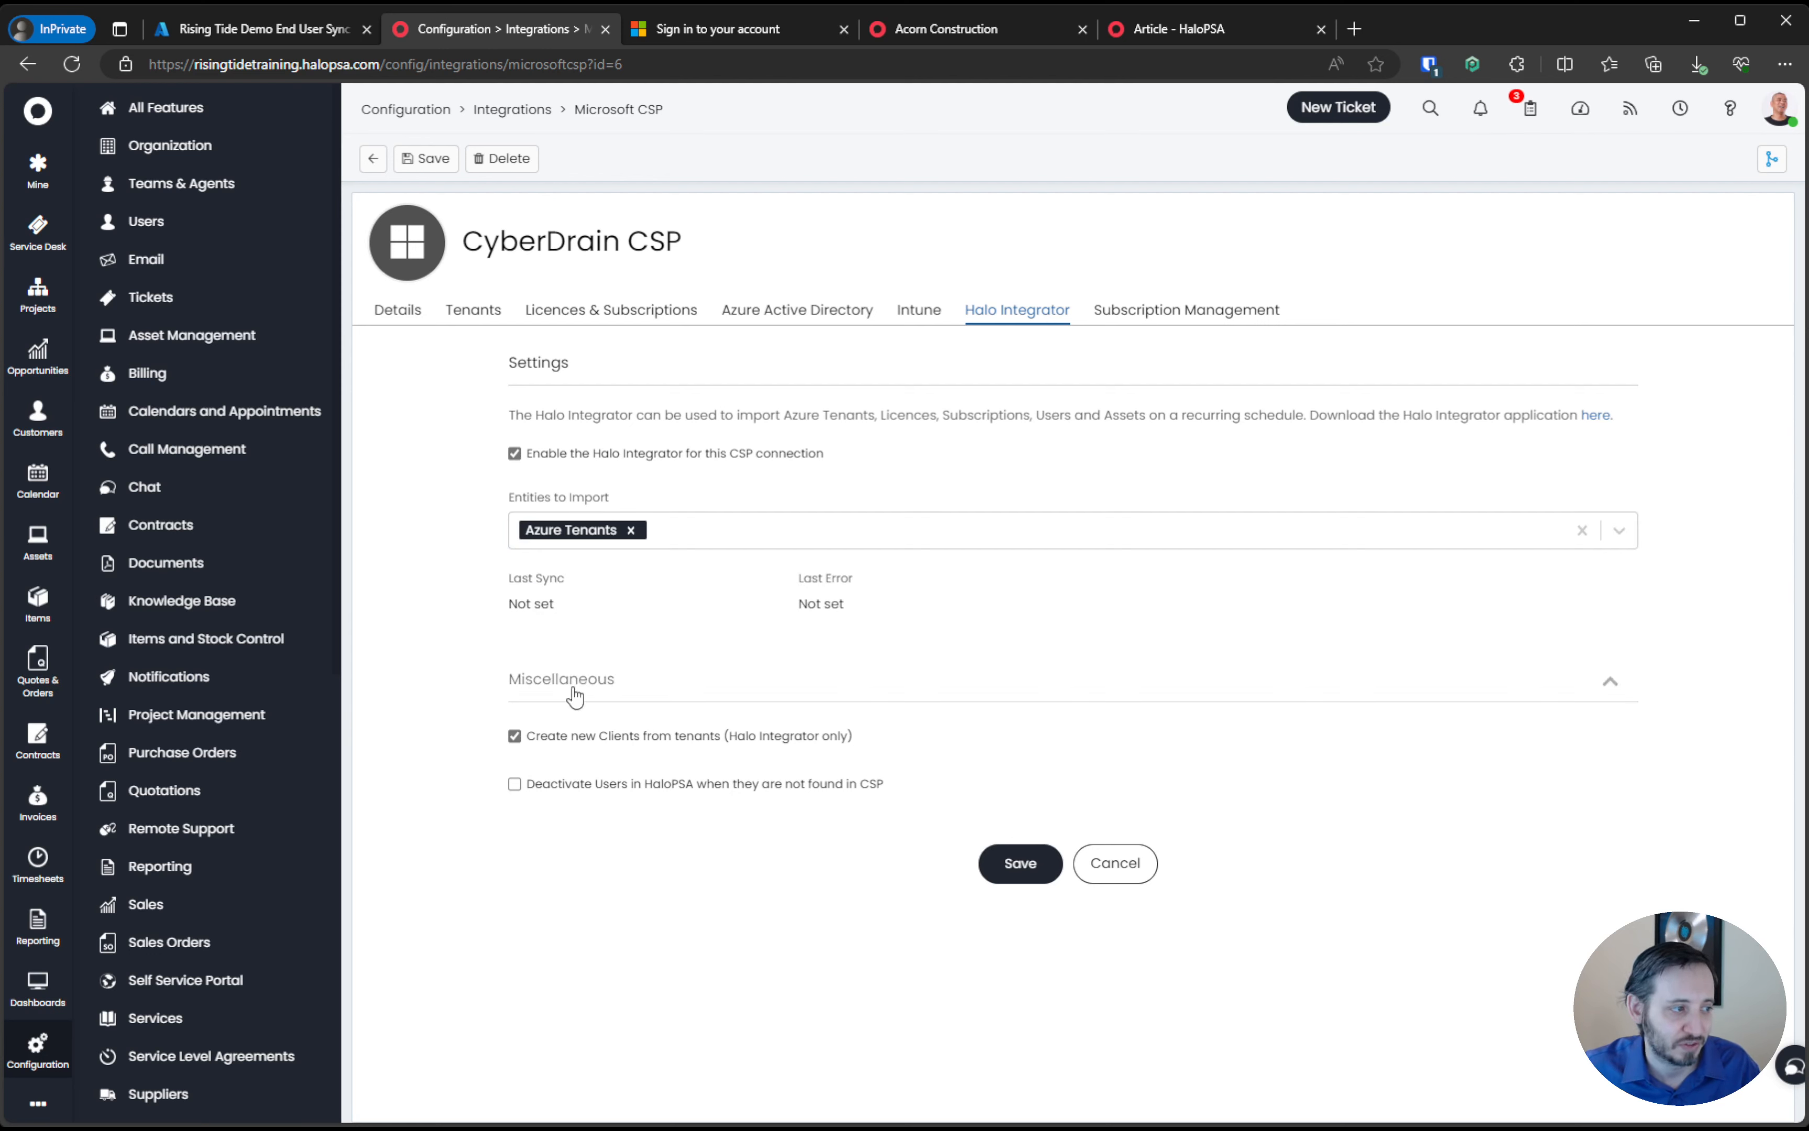
left_click(777, 539)
left_click(696, 566)
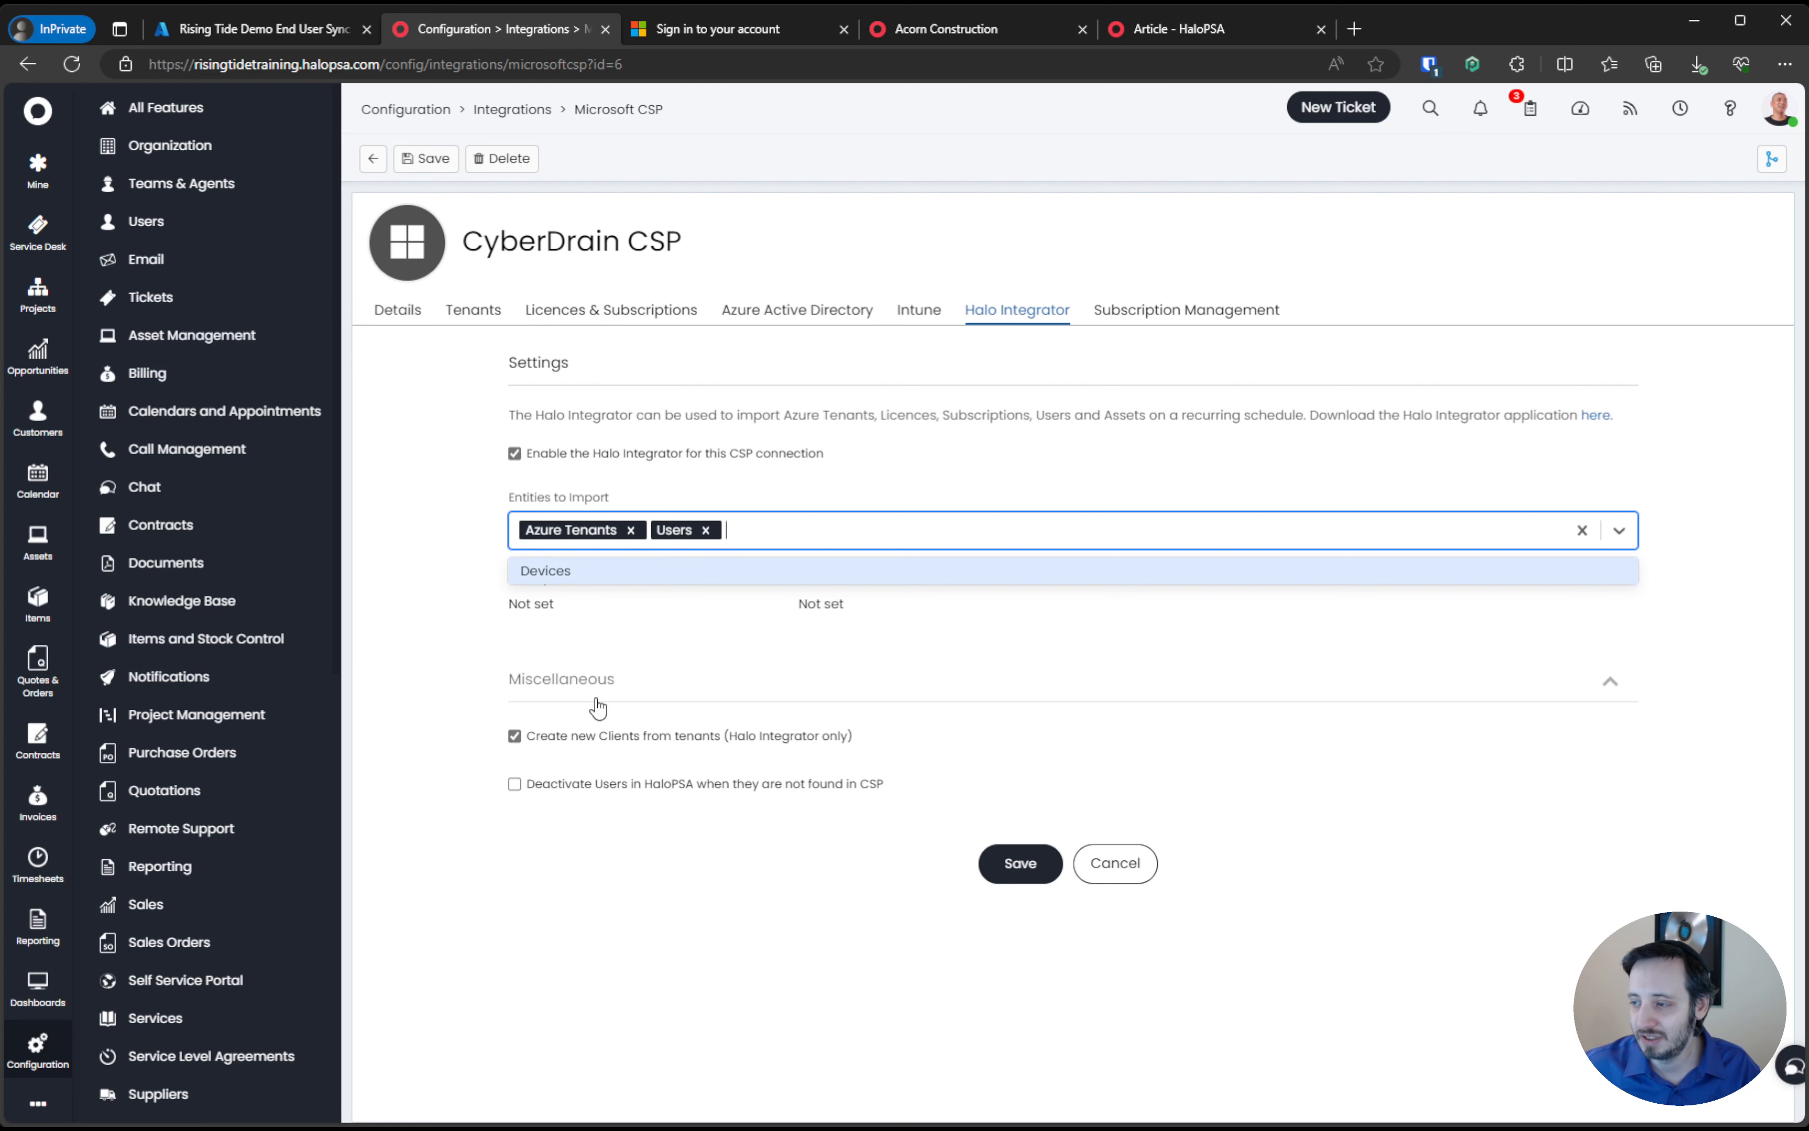
- Re-add Users and Devices so Azure Tenants, Users and Devices are all imported
left_click(473, 309)
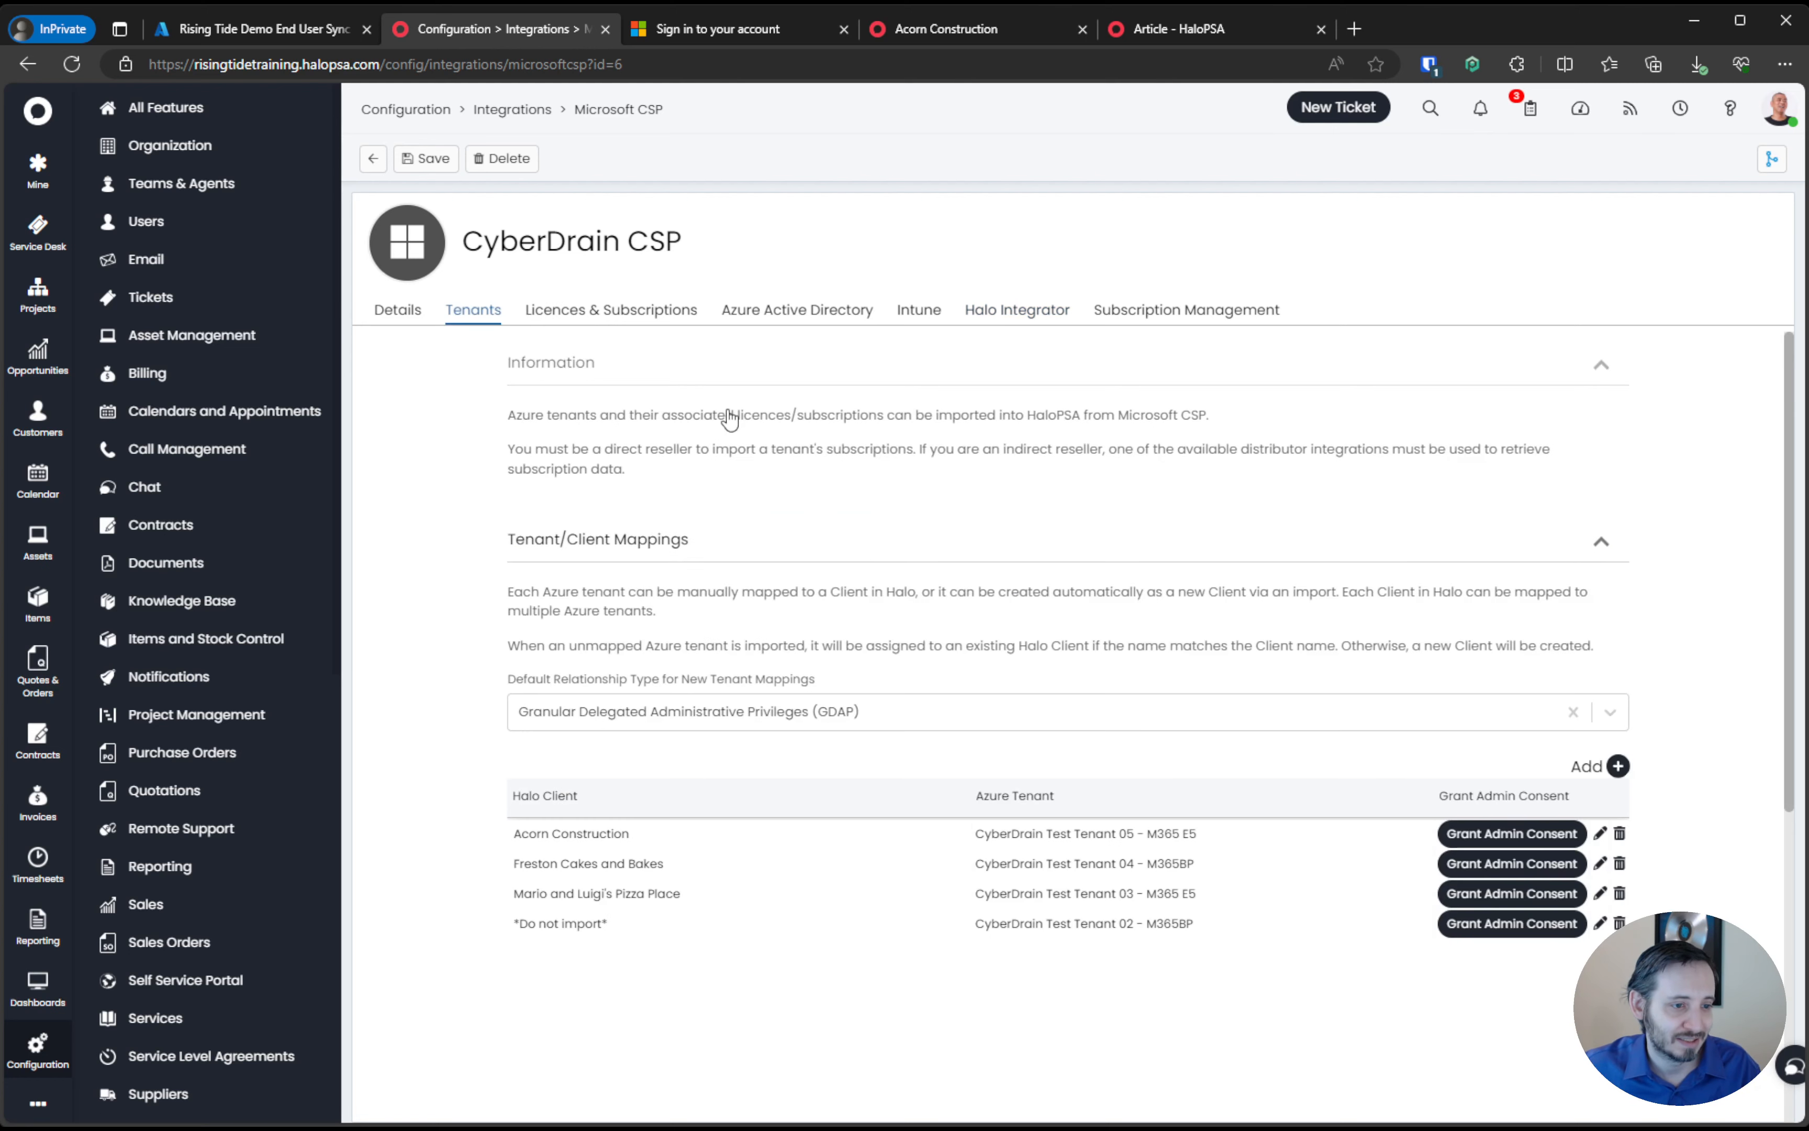
left_click(740, 314)
left_click(1002, 309)
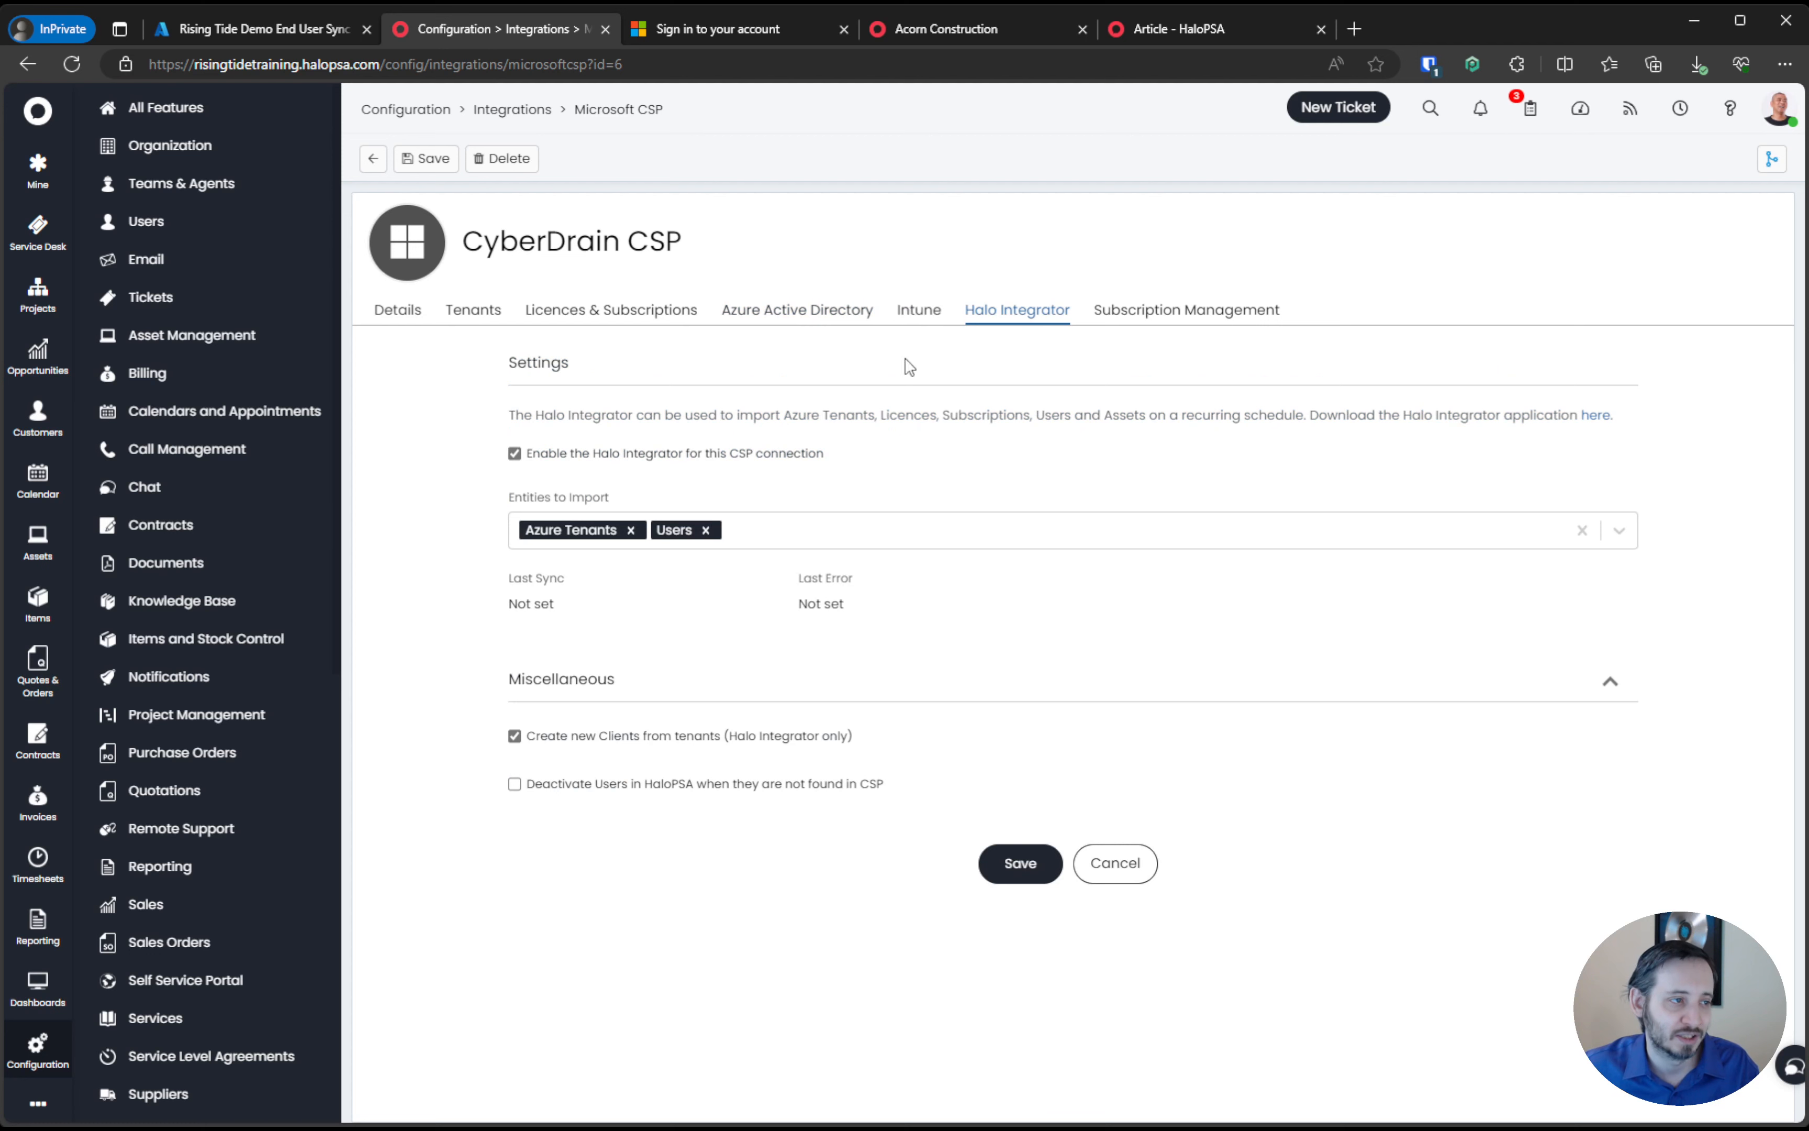
left_click(795, 530)
left_click(661, 575)
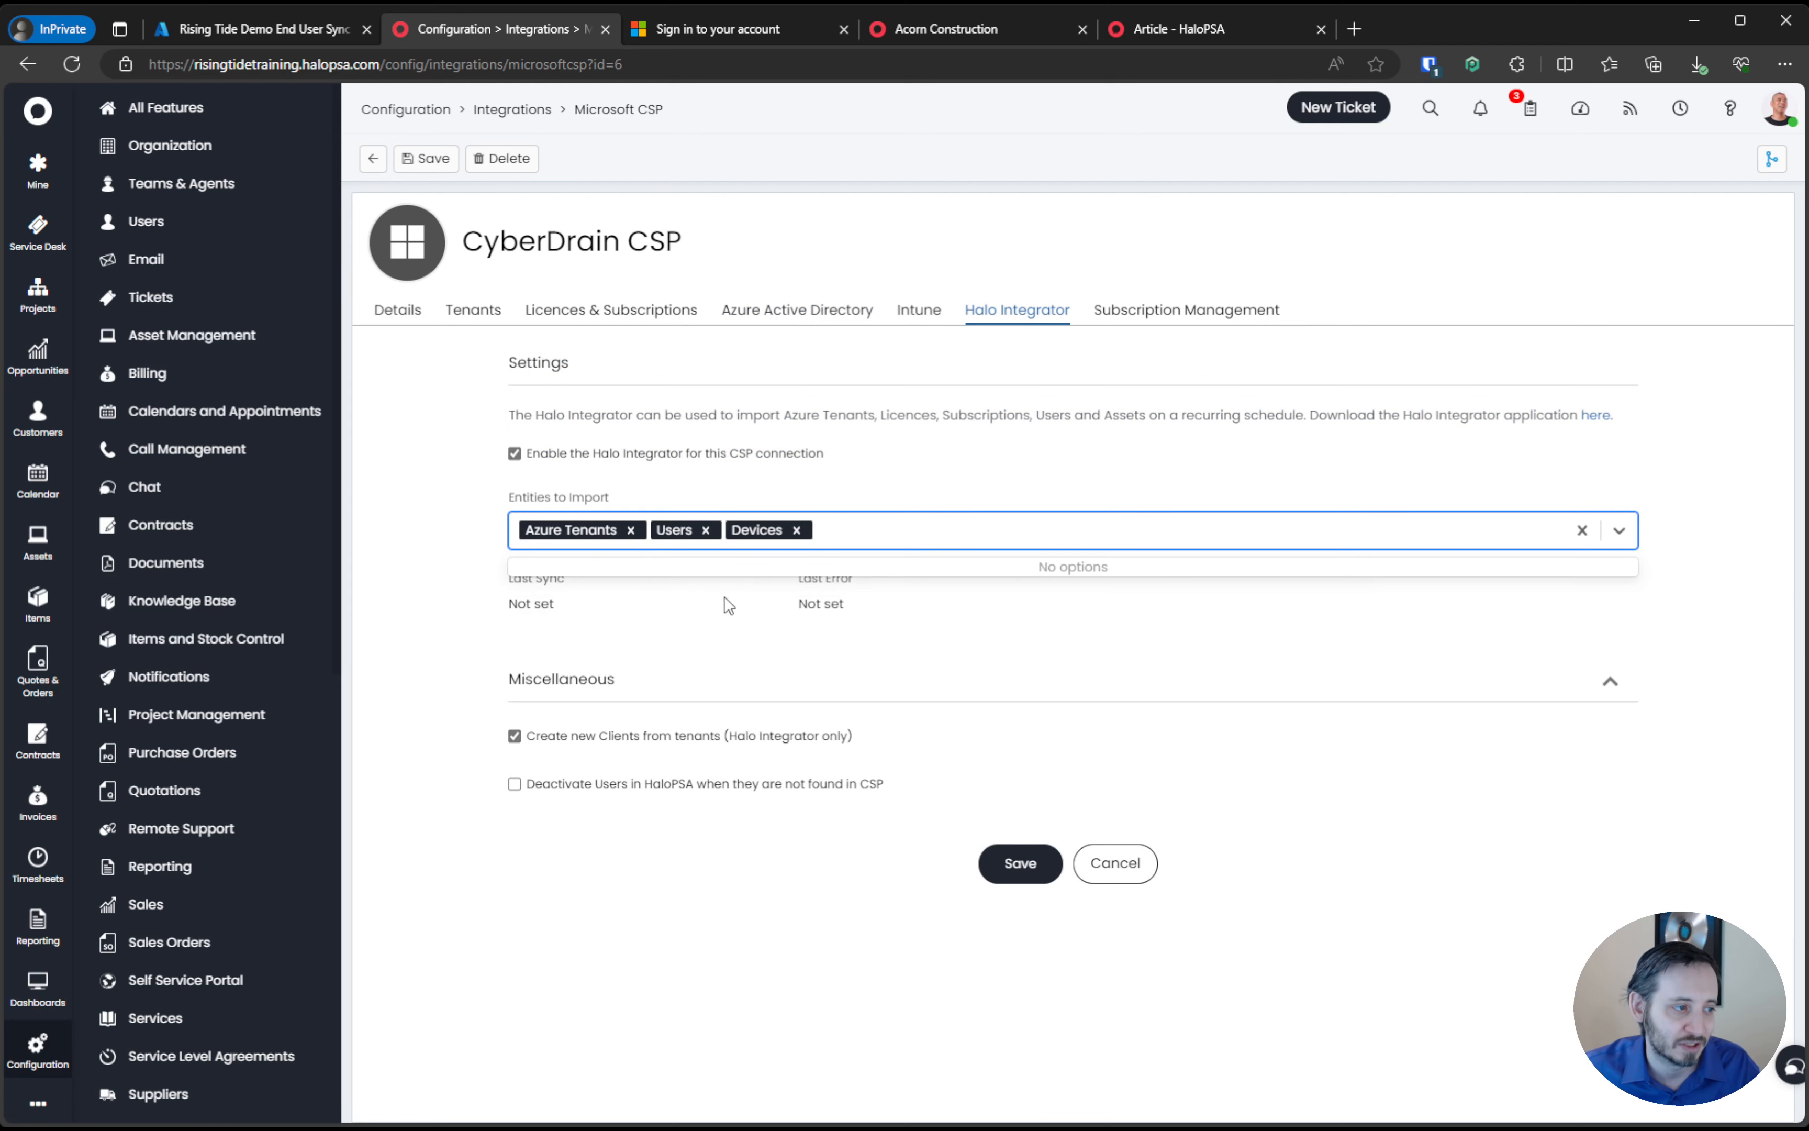
left_click(795, 530)
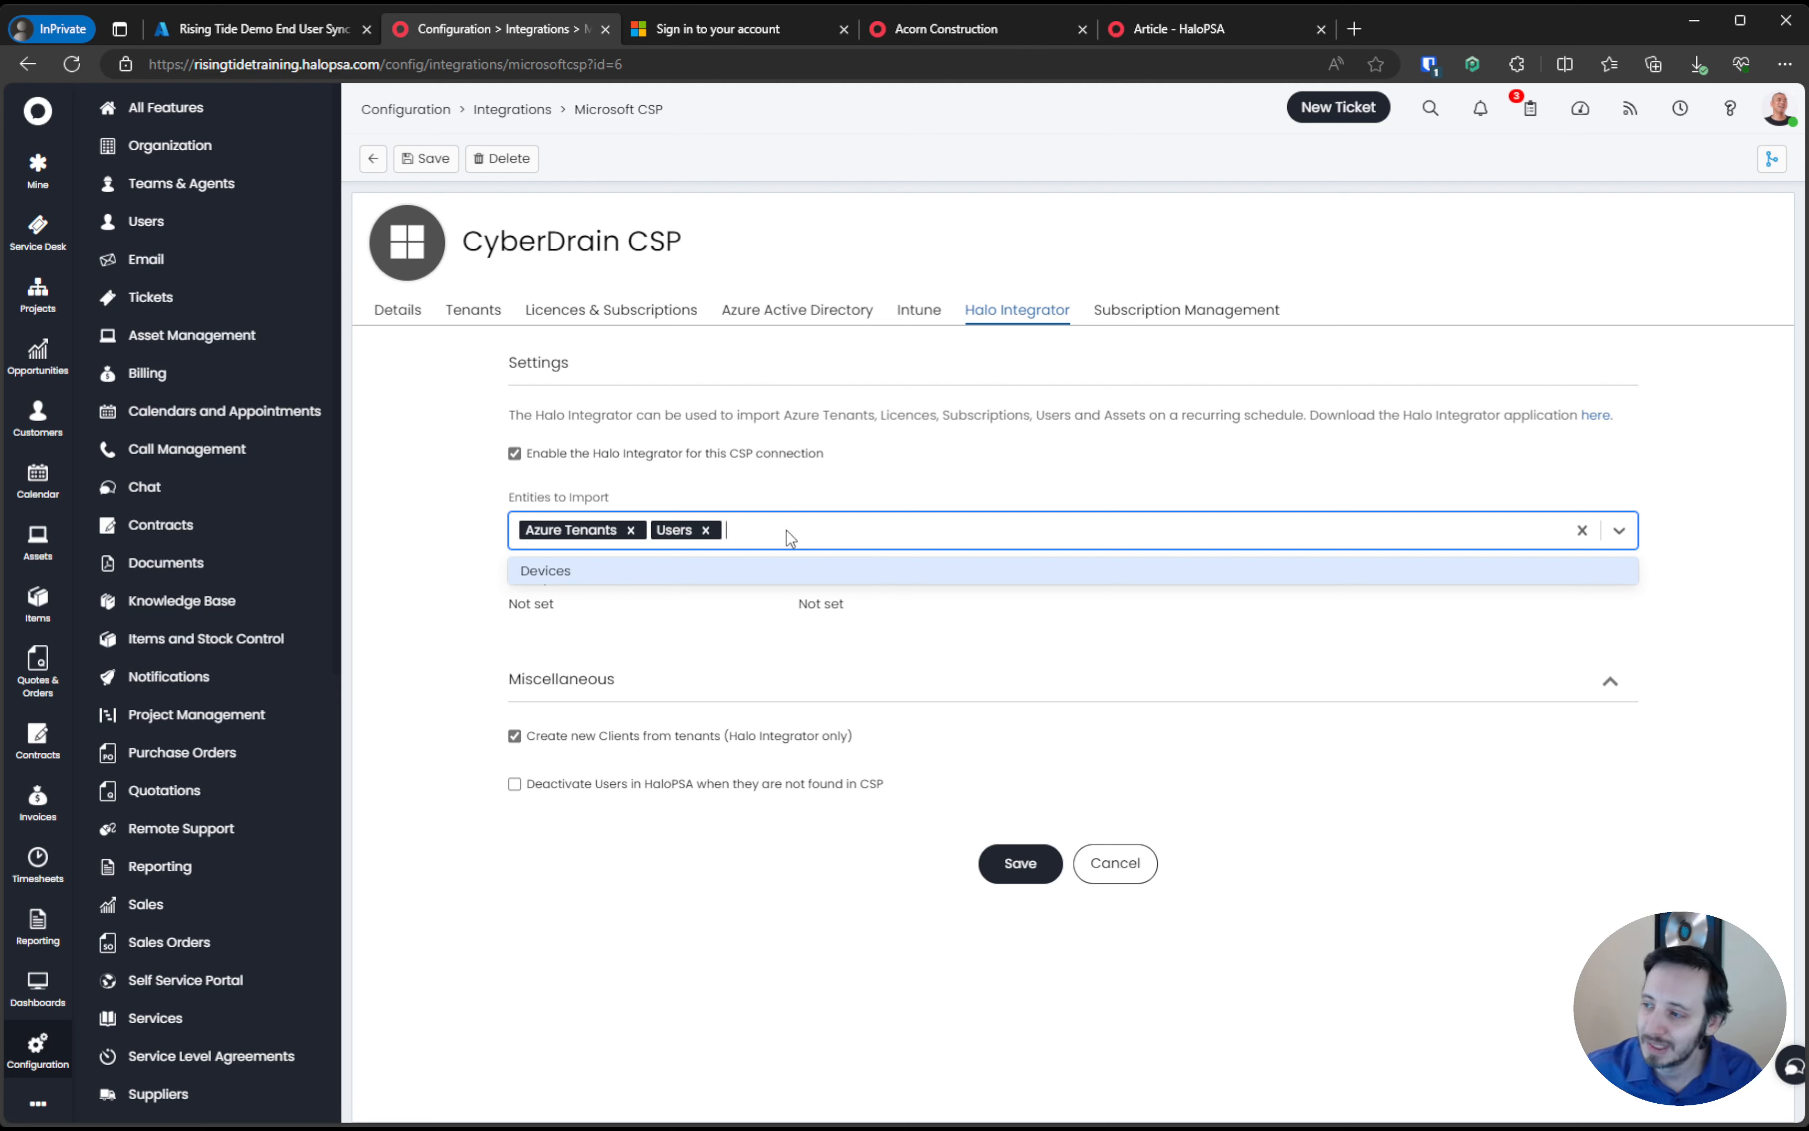
left_click(706, 530)
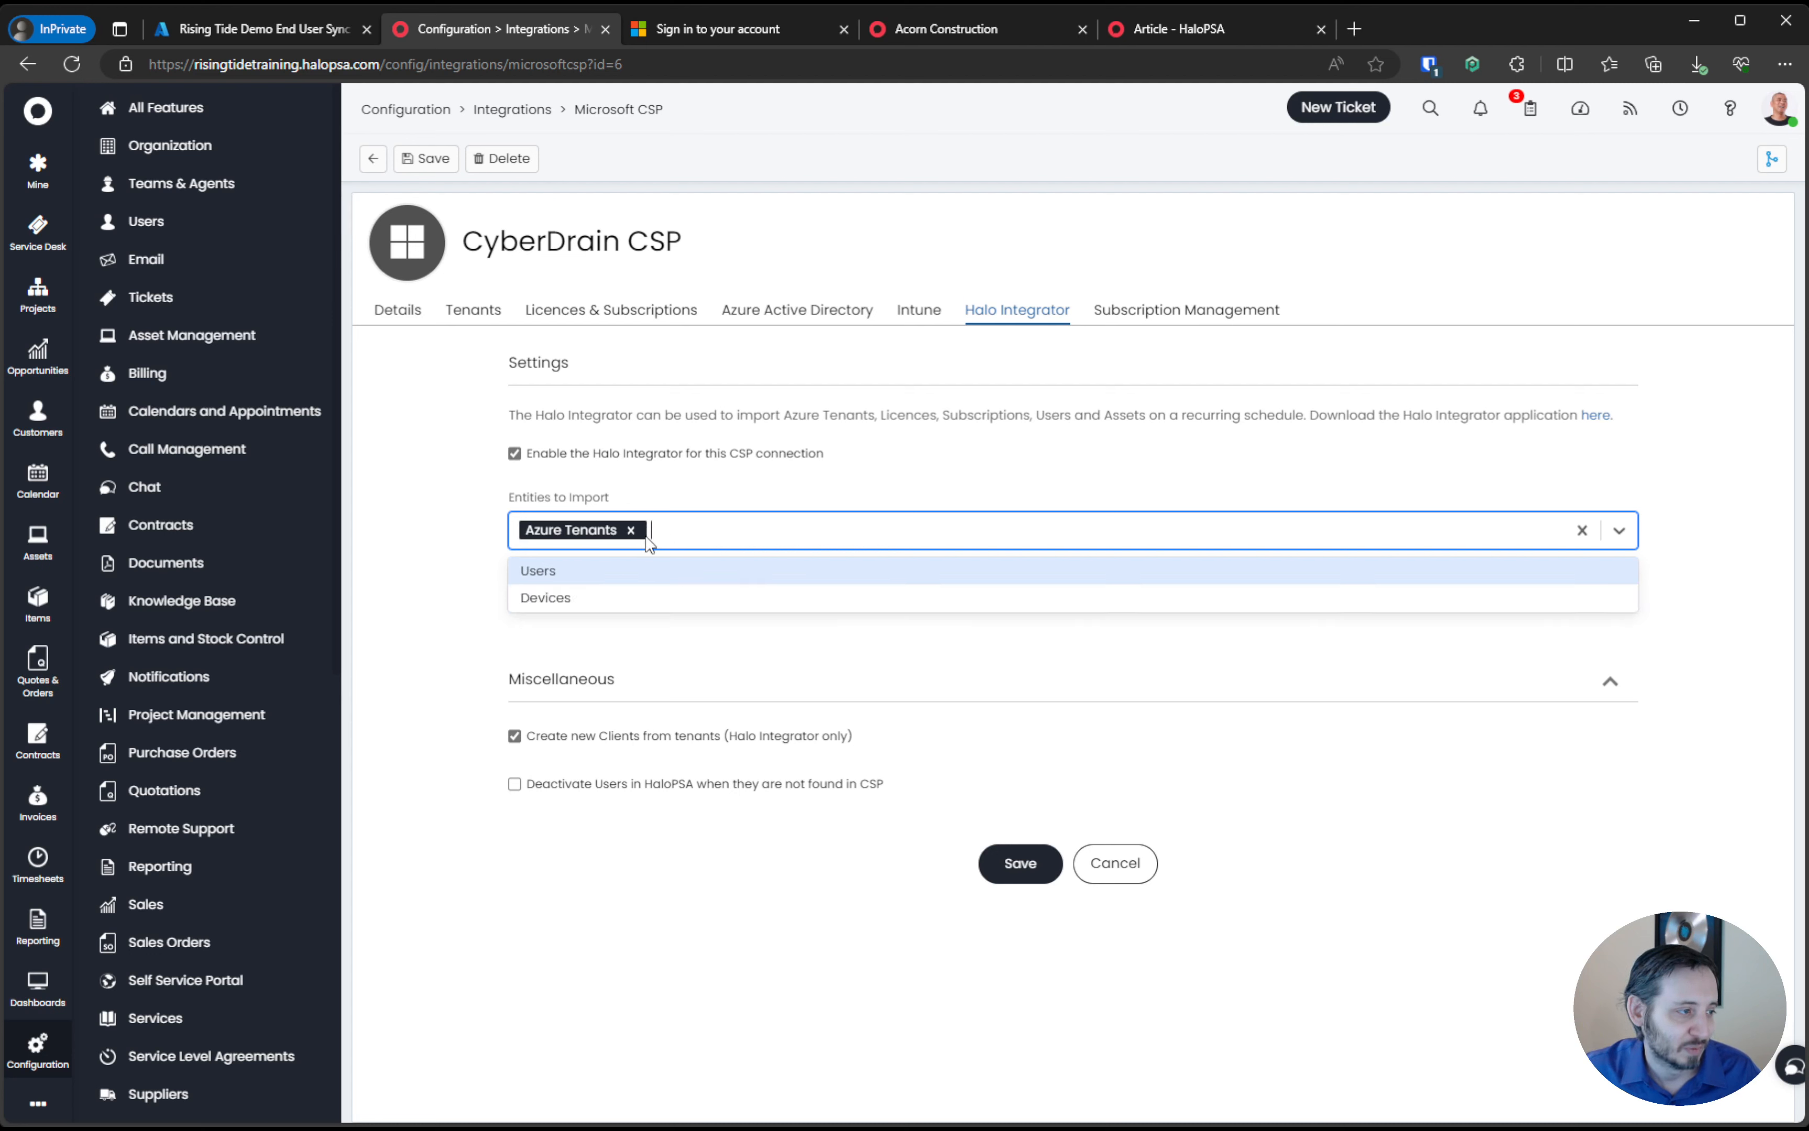
left_click(673, 571)
left_click(676, 571)
left_click(408, 575)
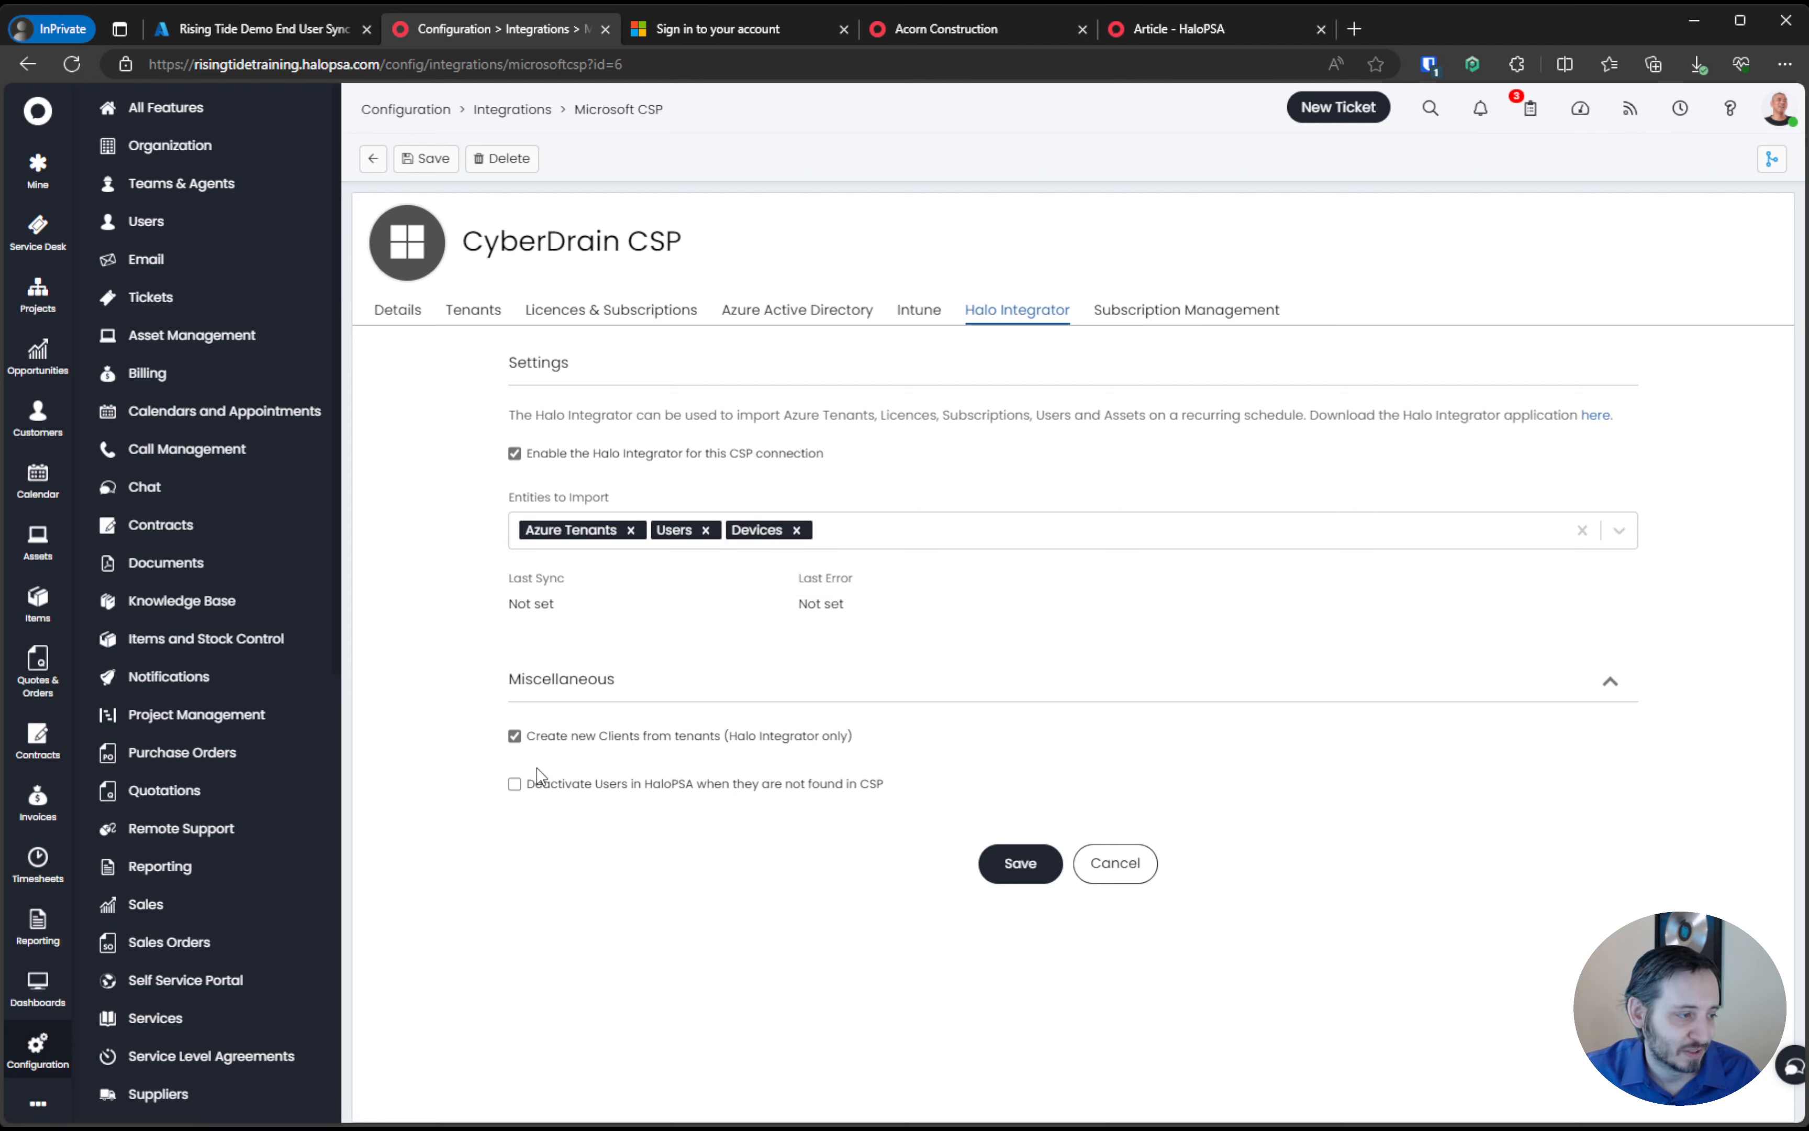
left_click_drag(892, 739, 789, 740)
- Switch off 'Create new Clients from tenants' and switch on 'Deactivate Users in HaloPSA when they are not found in CSP'
left_click(642, 737)
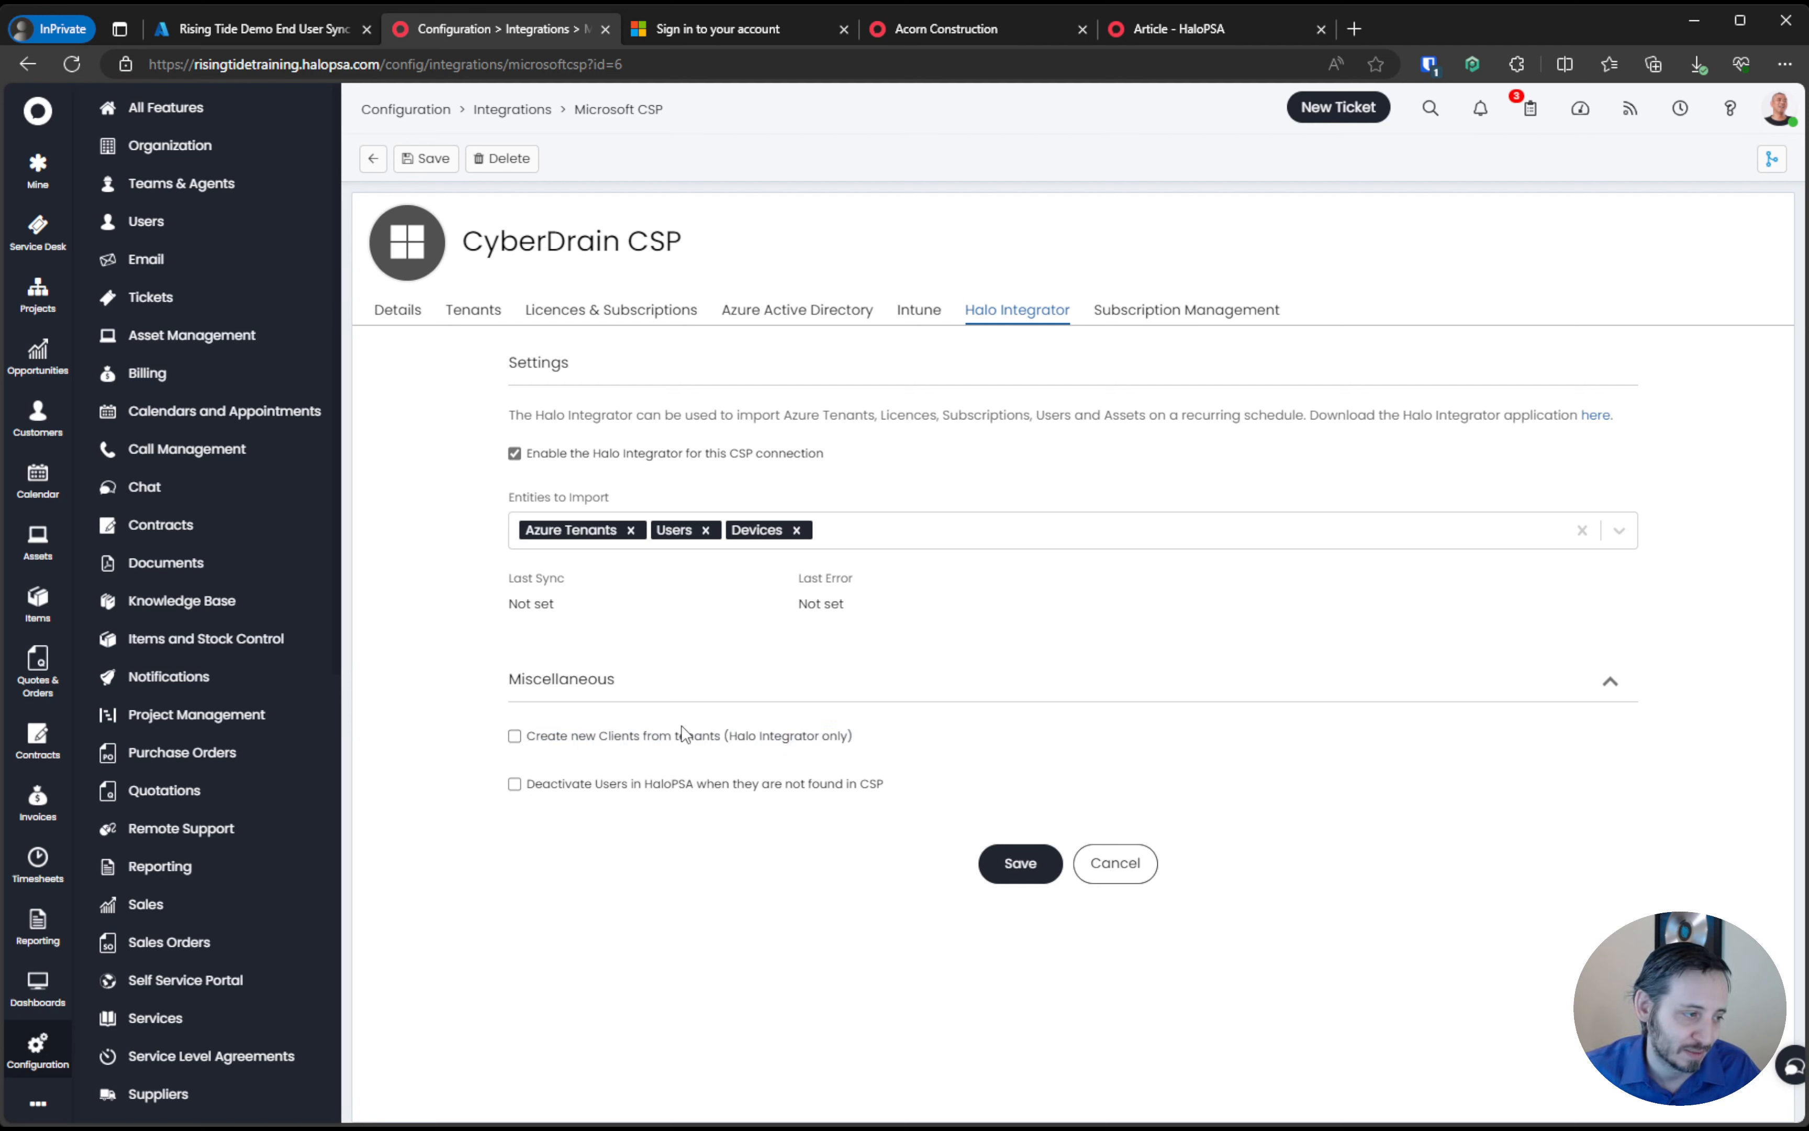
left_click_drag(965, 795, 506, 806)
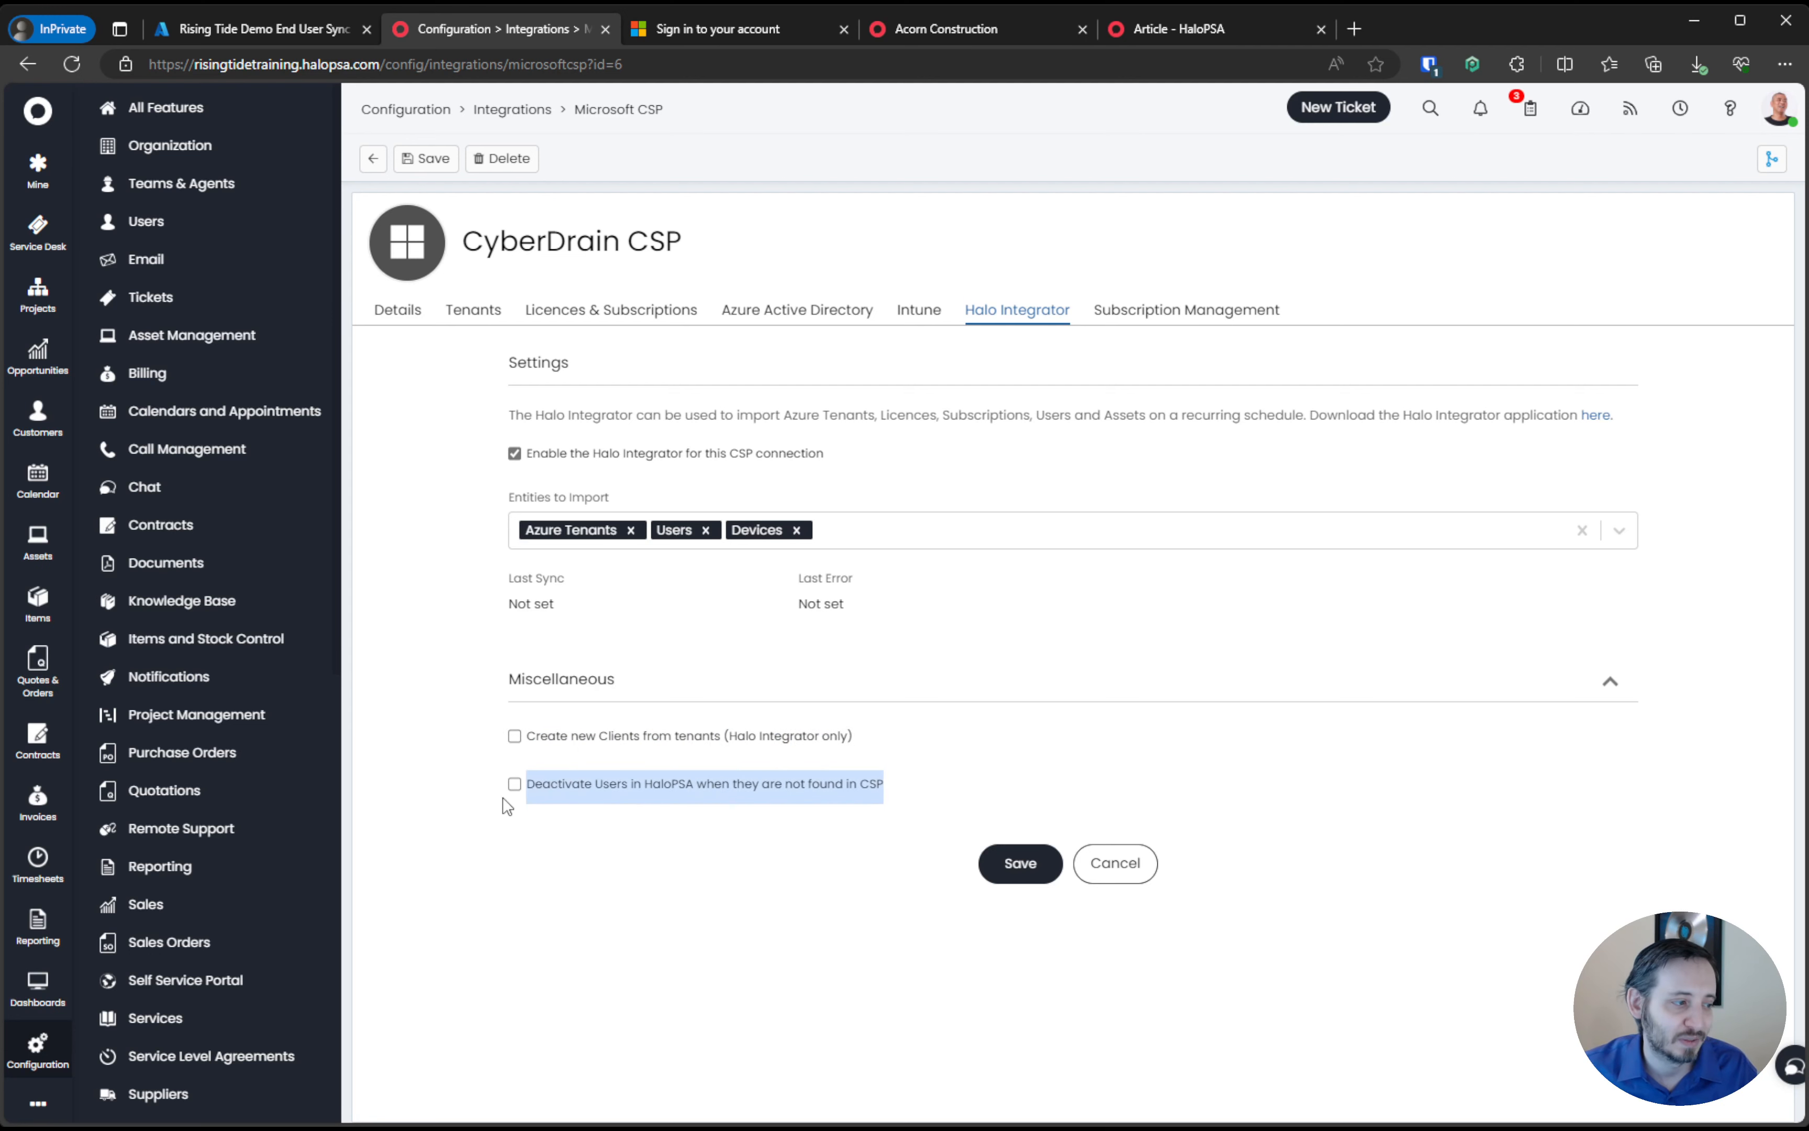
left_click(635, 785)
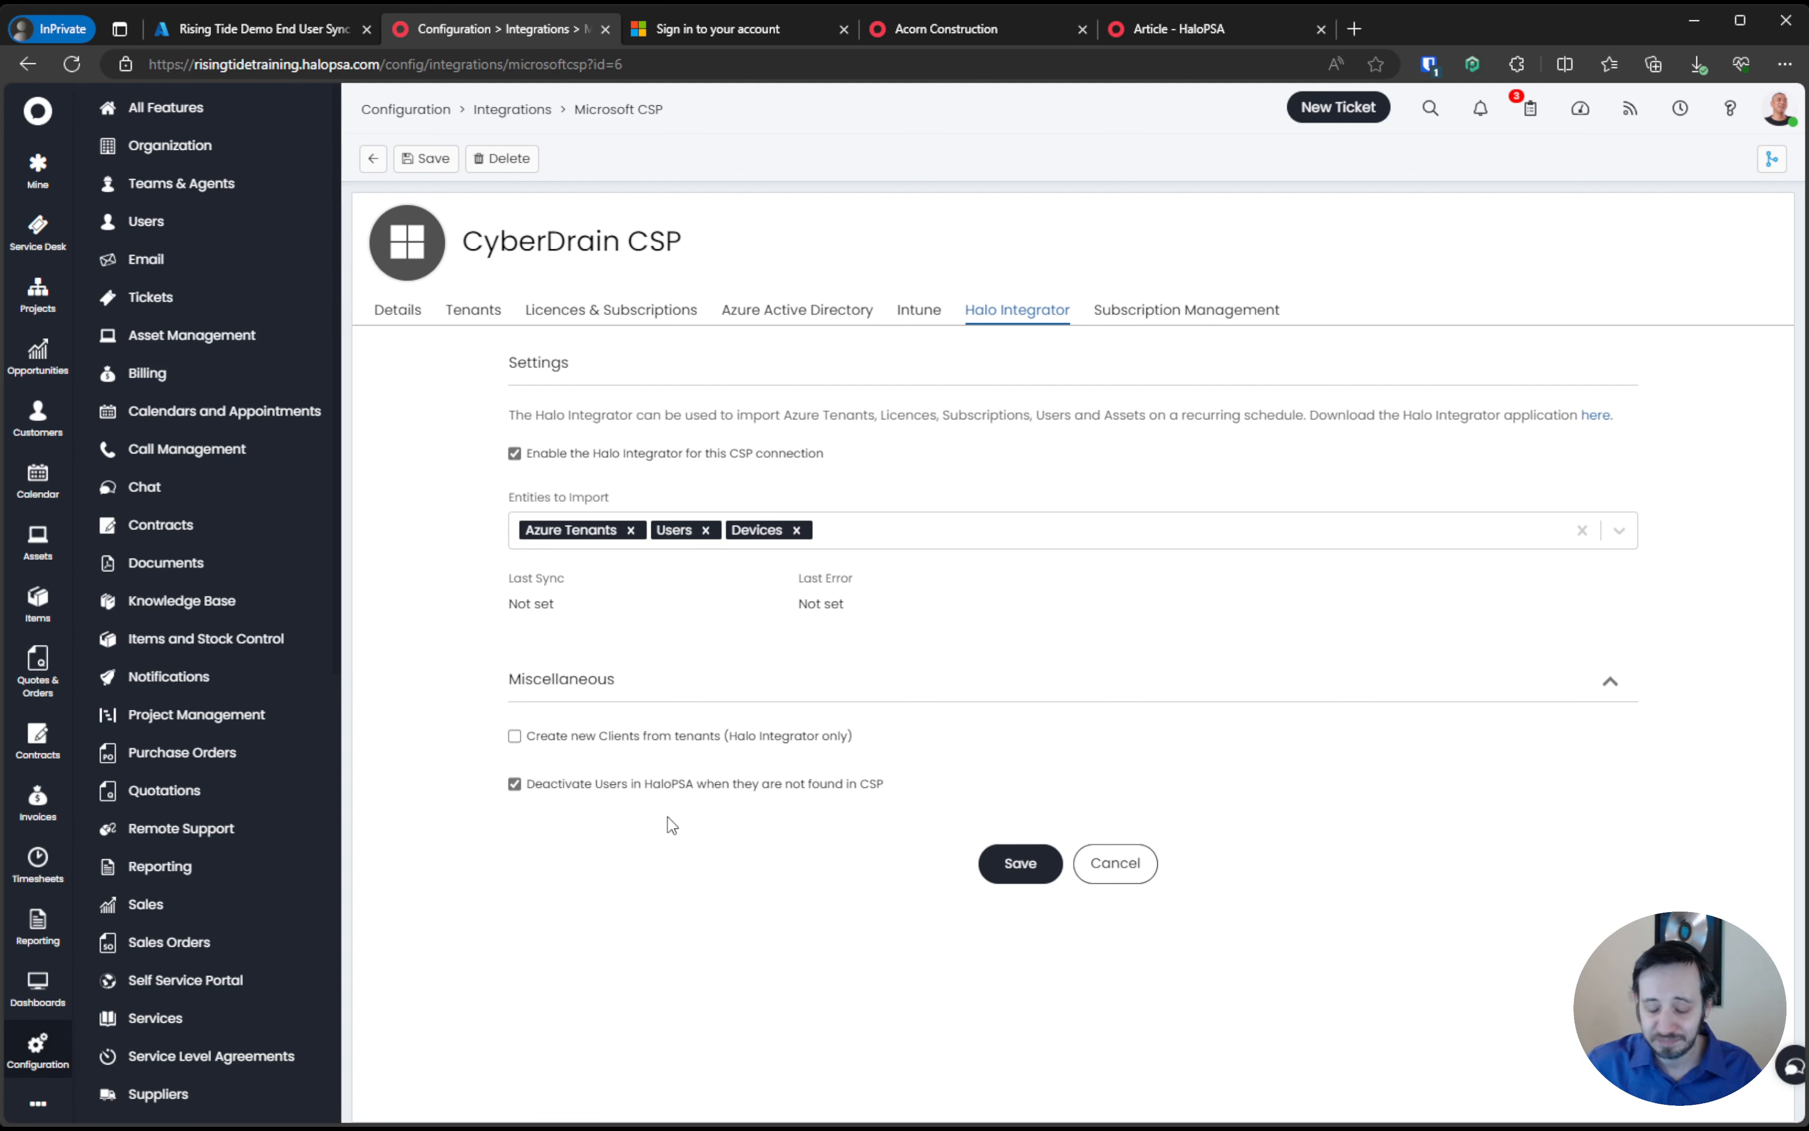
left_click(658, 787)
left_click(594, 787)
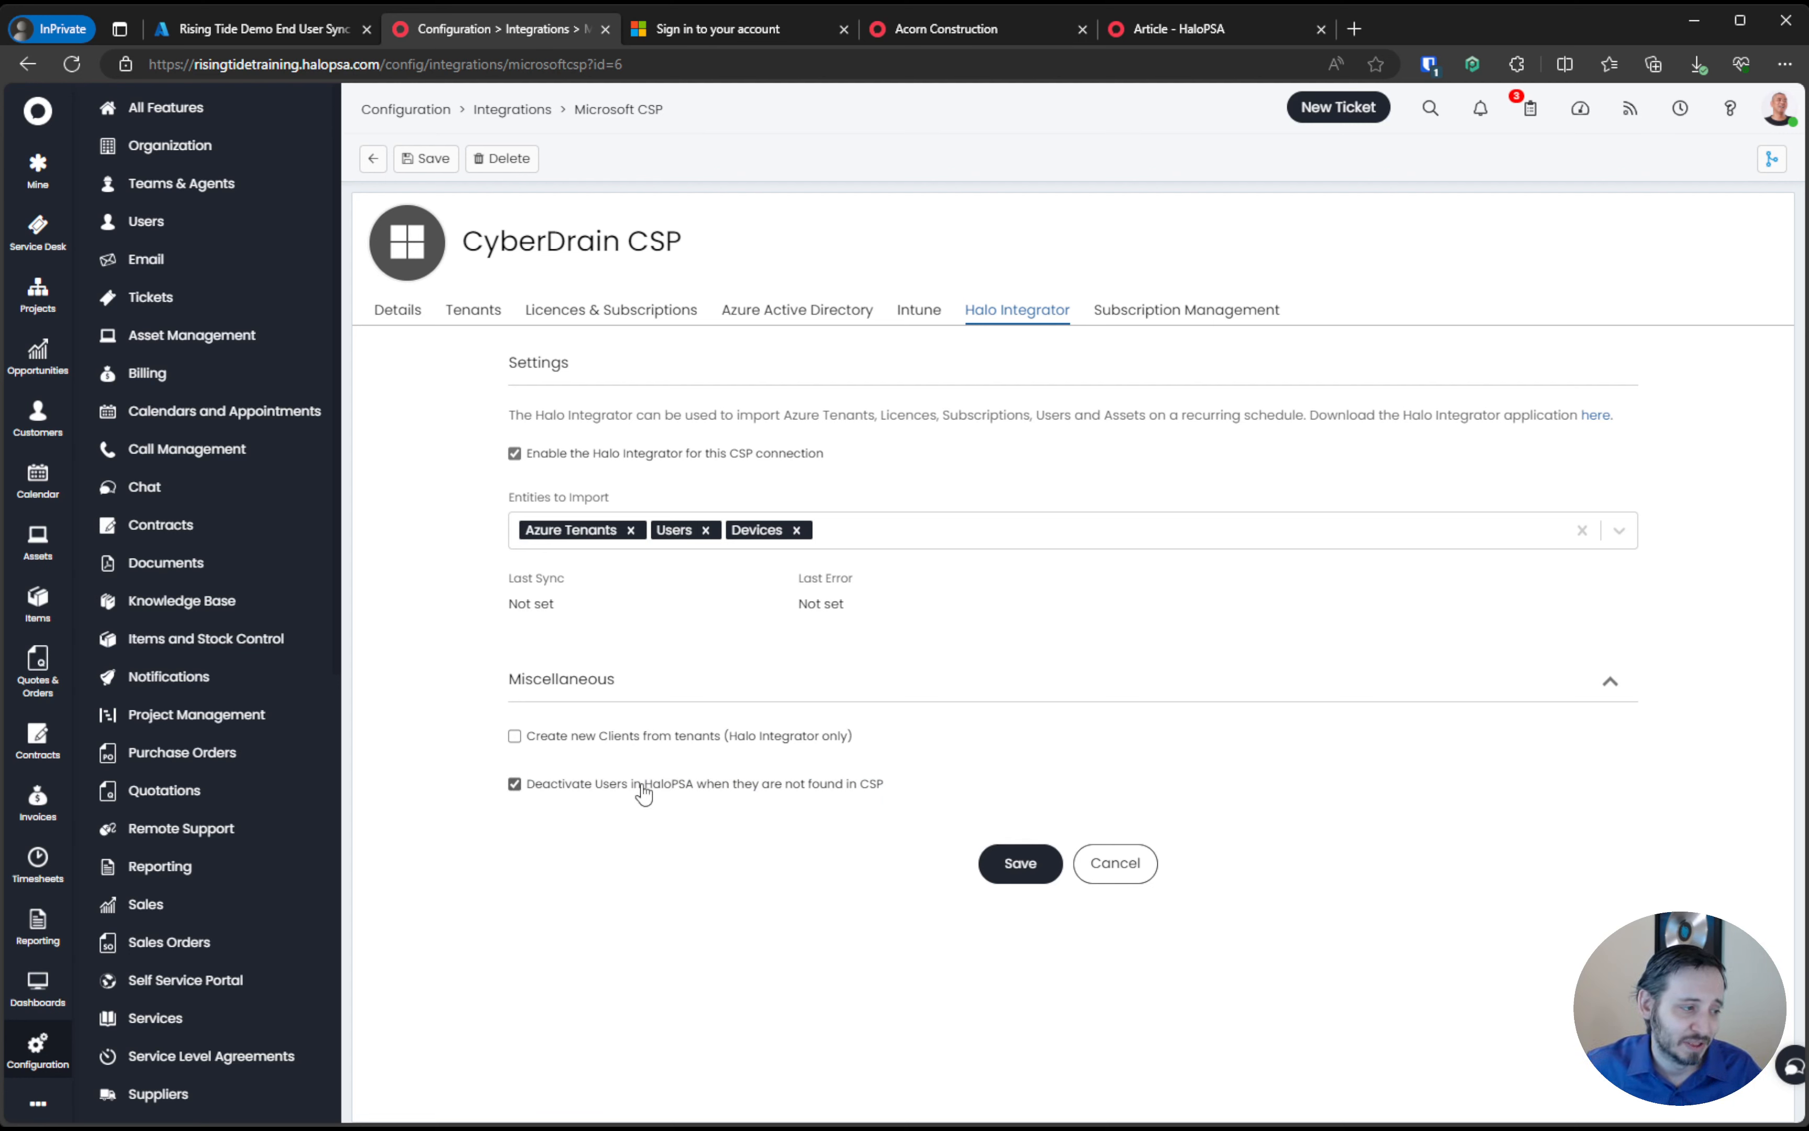
left_click(764, 787)
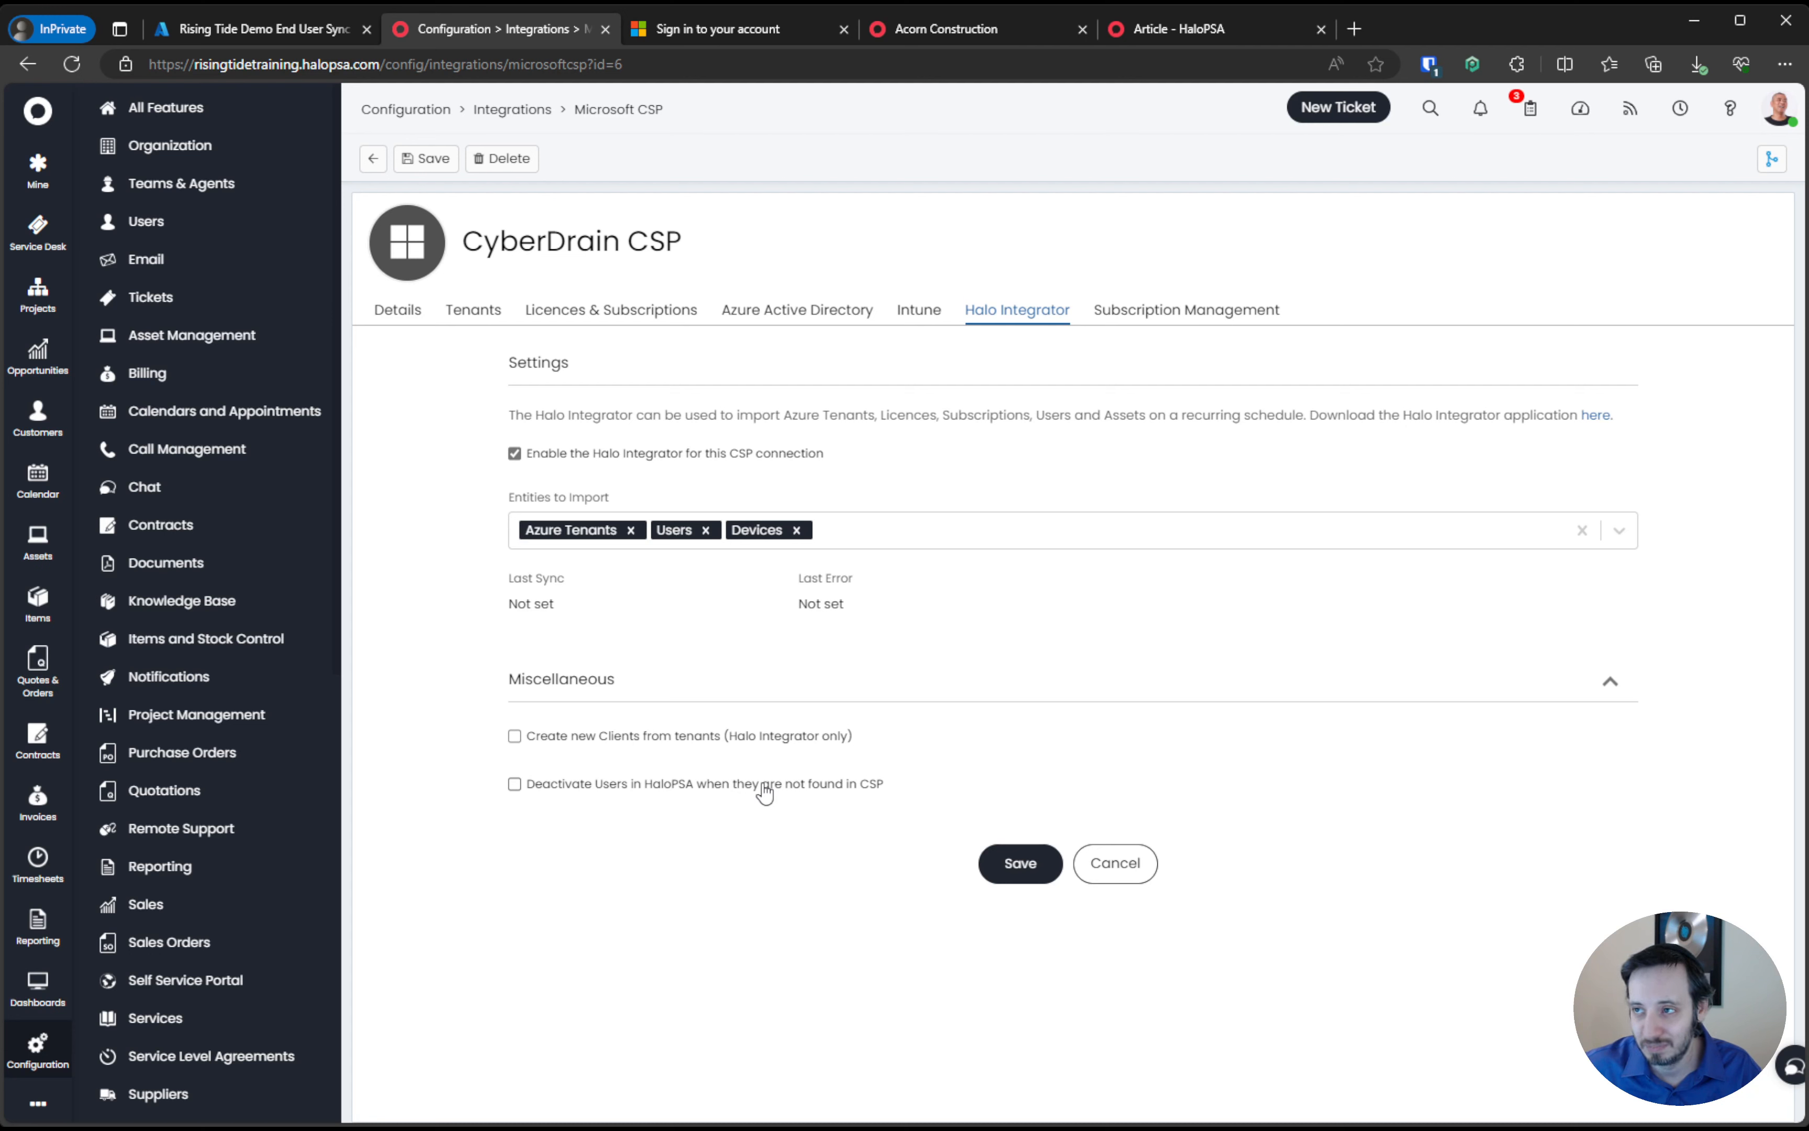
left_click(765, 787)
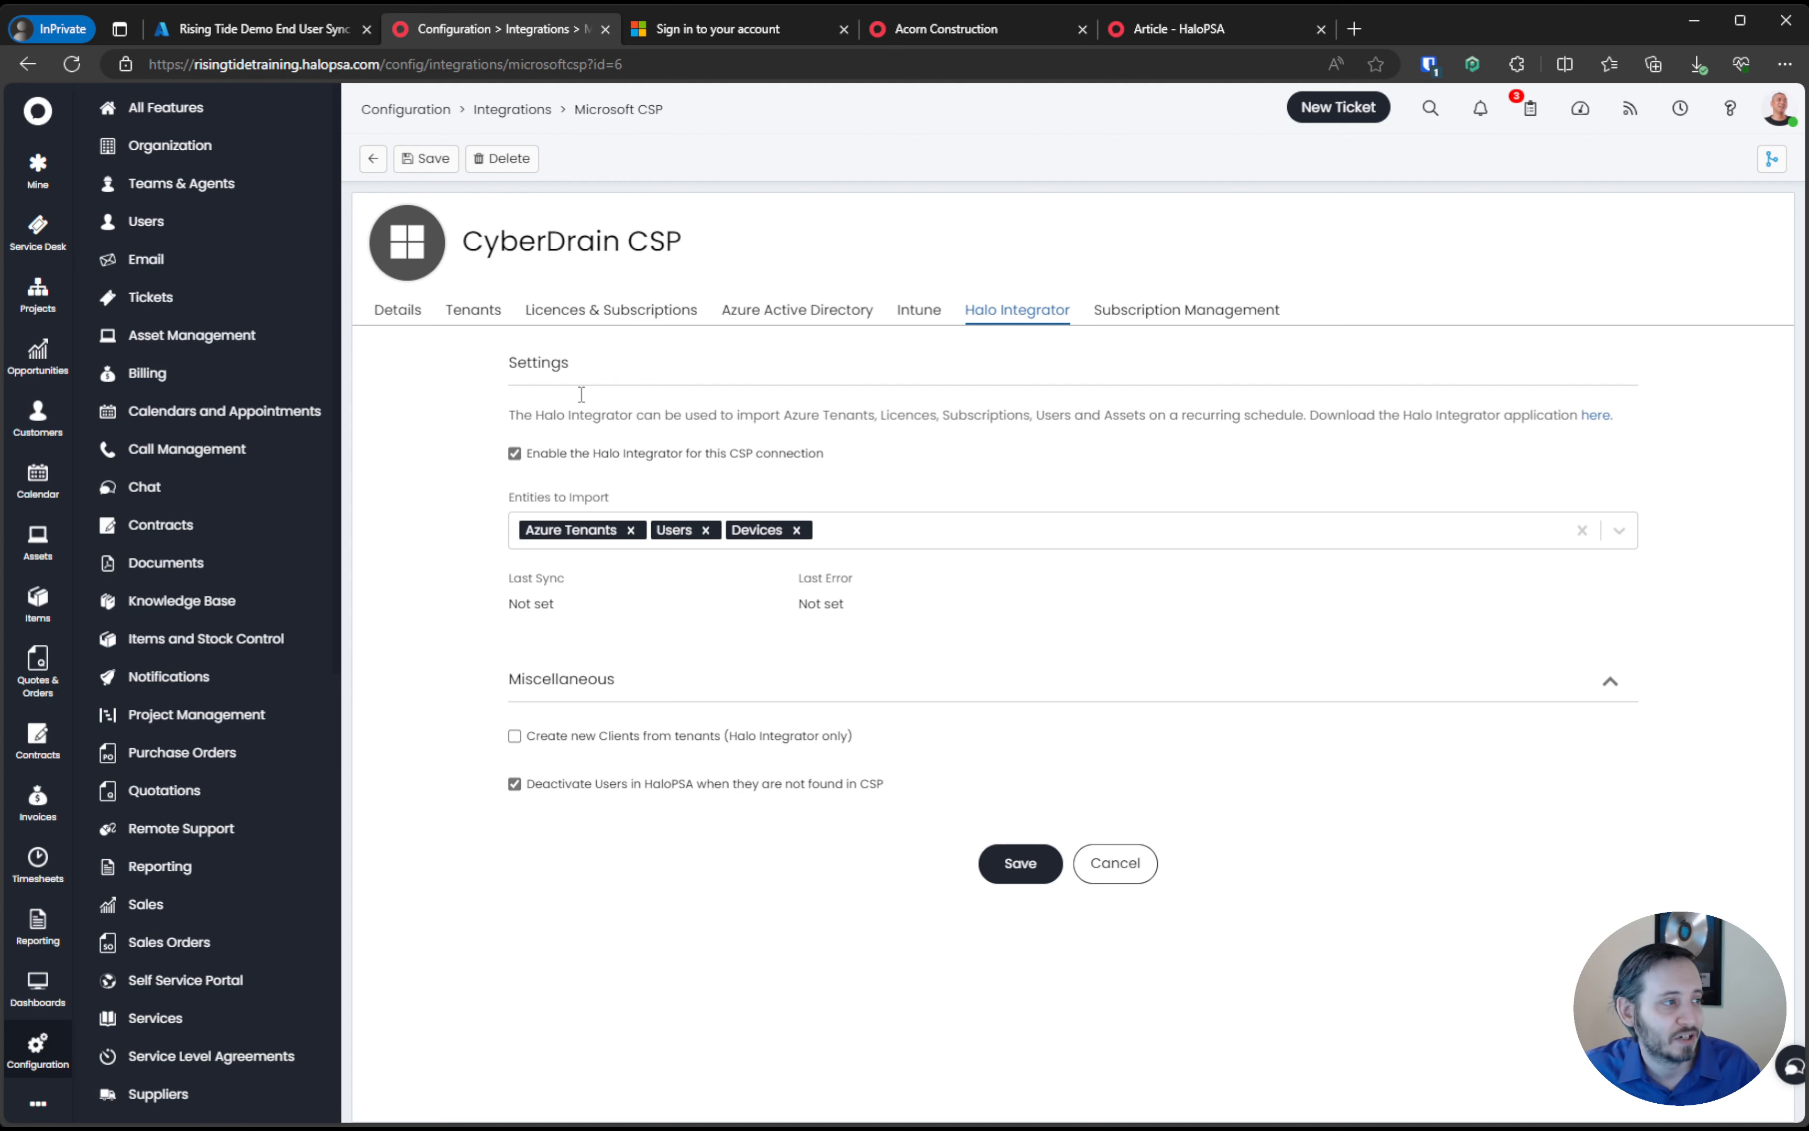
- Add an accountEnabled Equals true filter to the Acorn Construction/London HQ site mapping
left_click(729, 314)
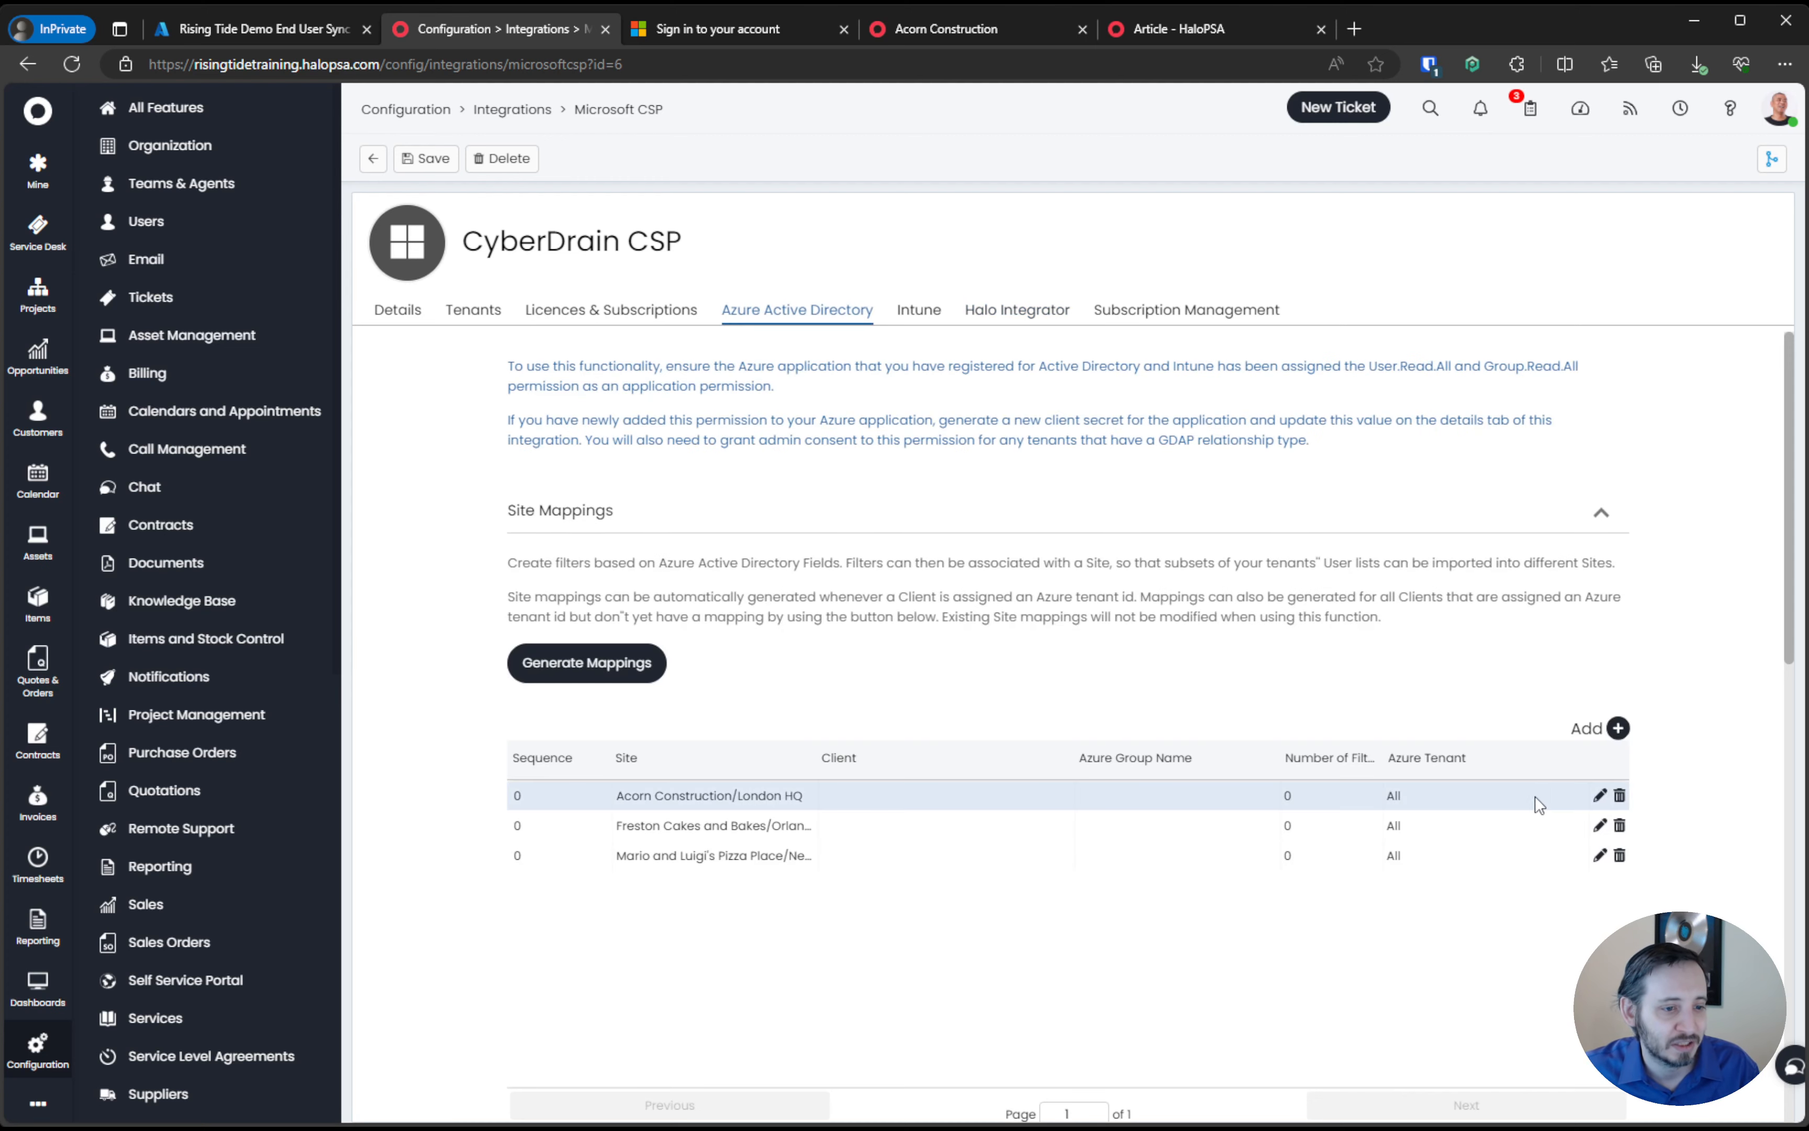
left_click(1598, 797)
left_click(823, 722)
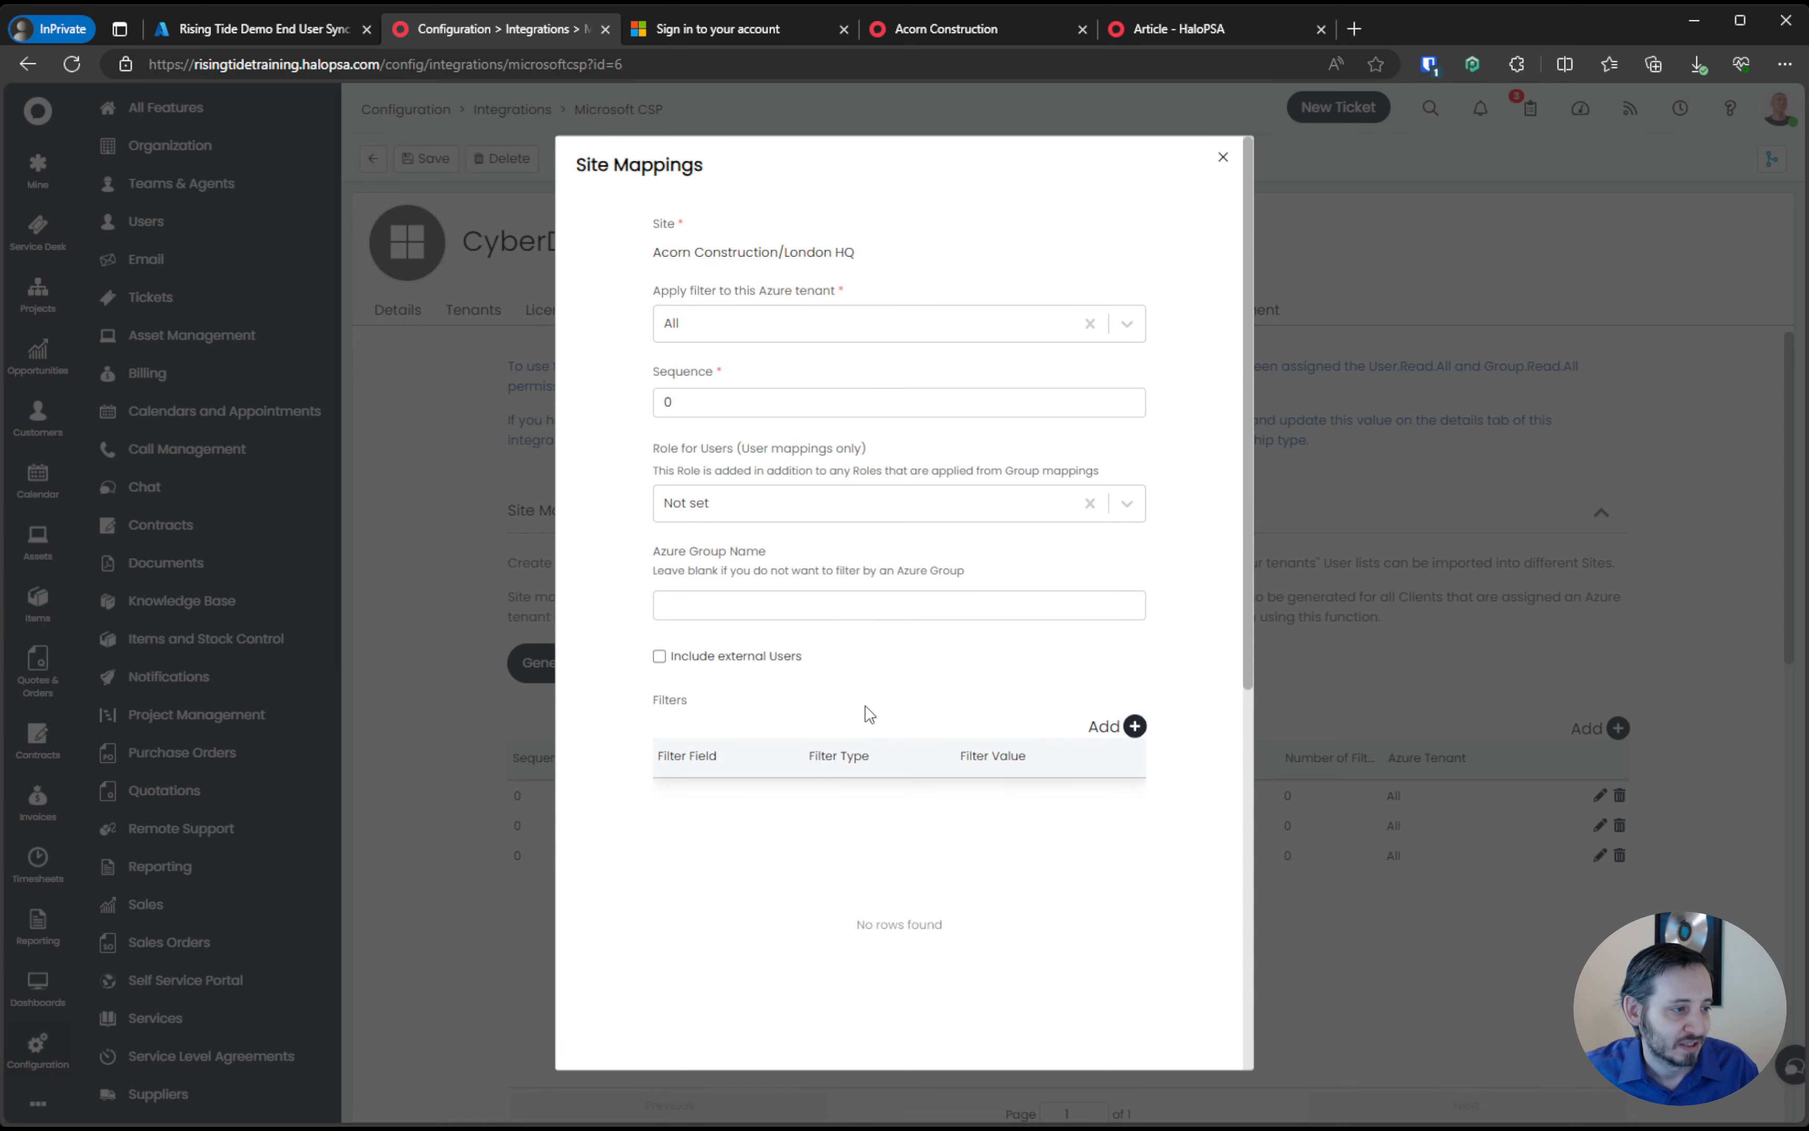
left_click(1122, 726)
left_click(826, 518)
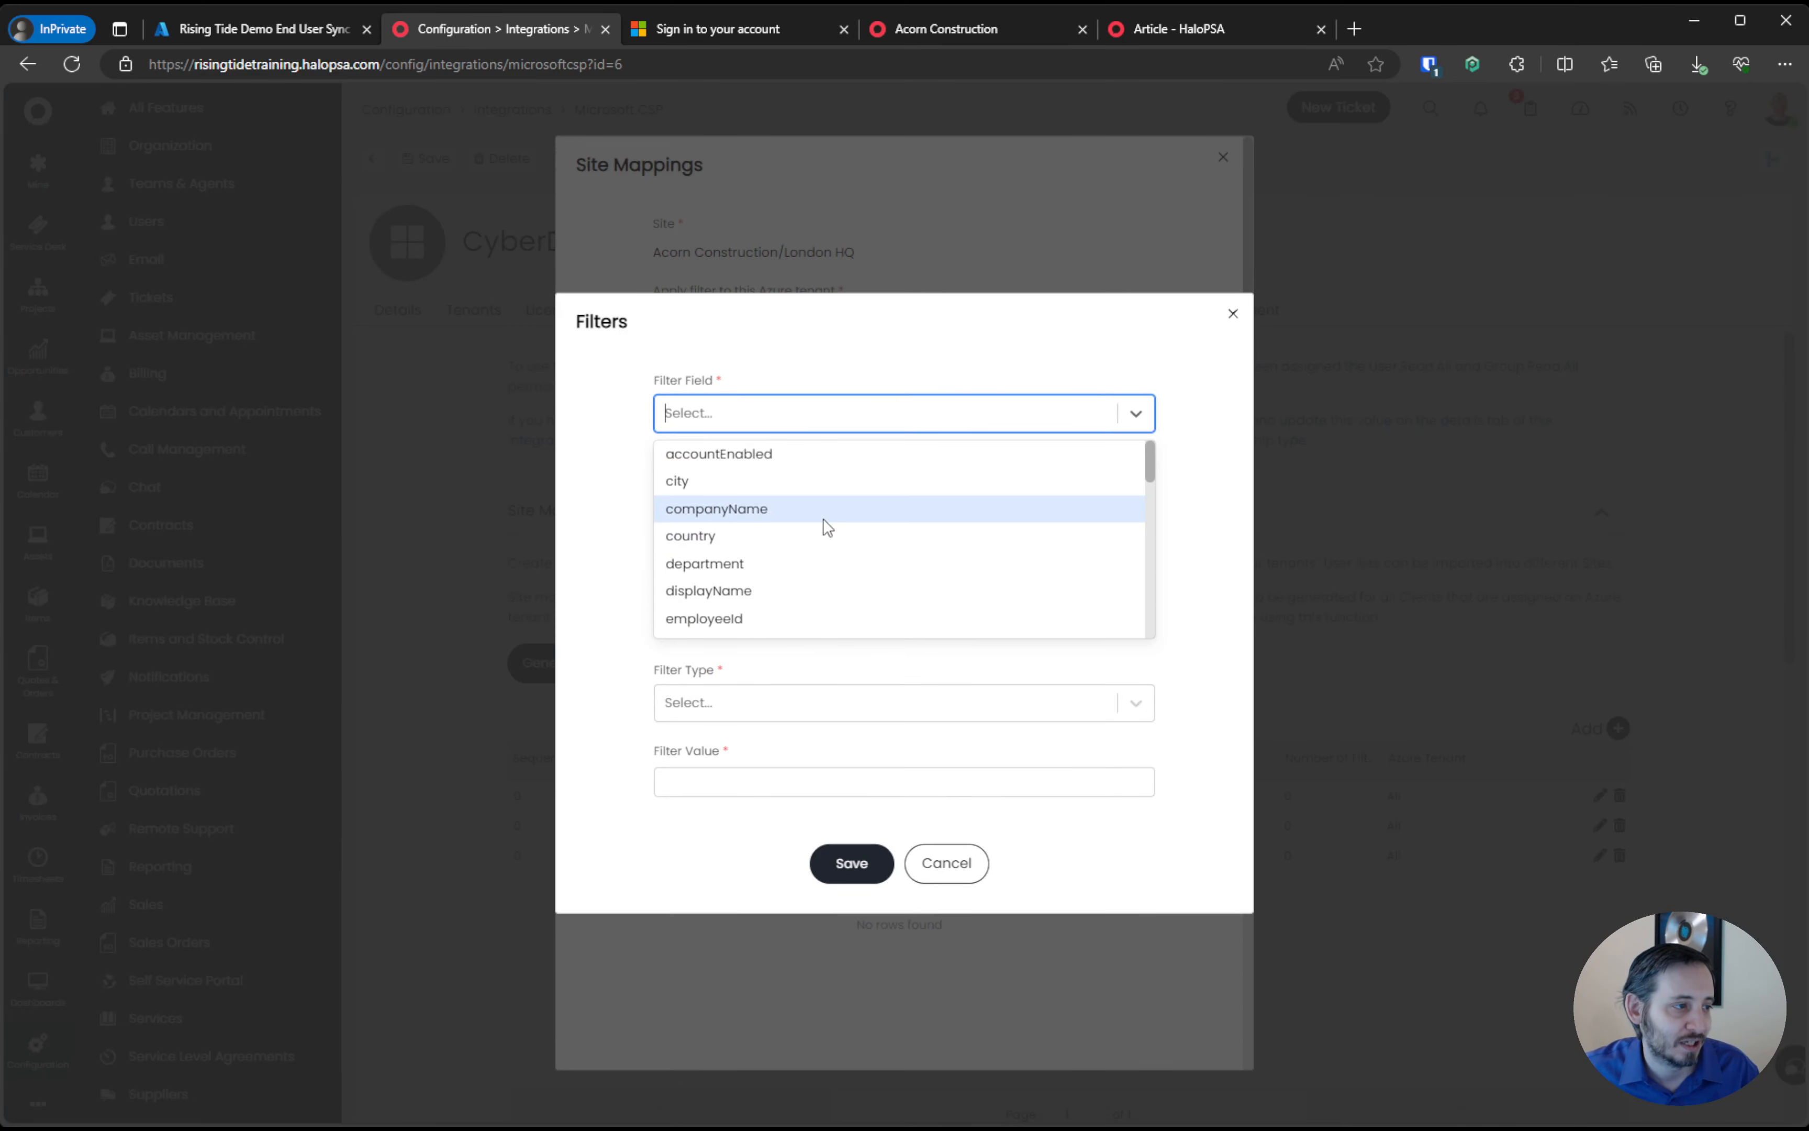
left_click(823, 453)
left_click(768, 599)
left_click(769, 588)
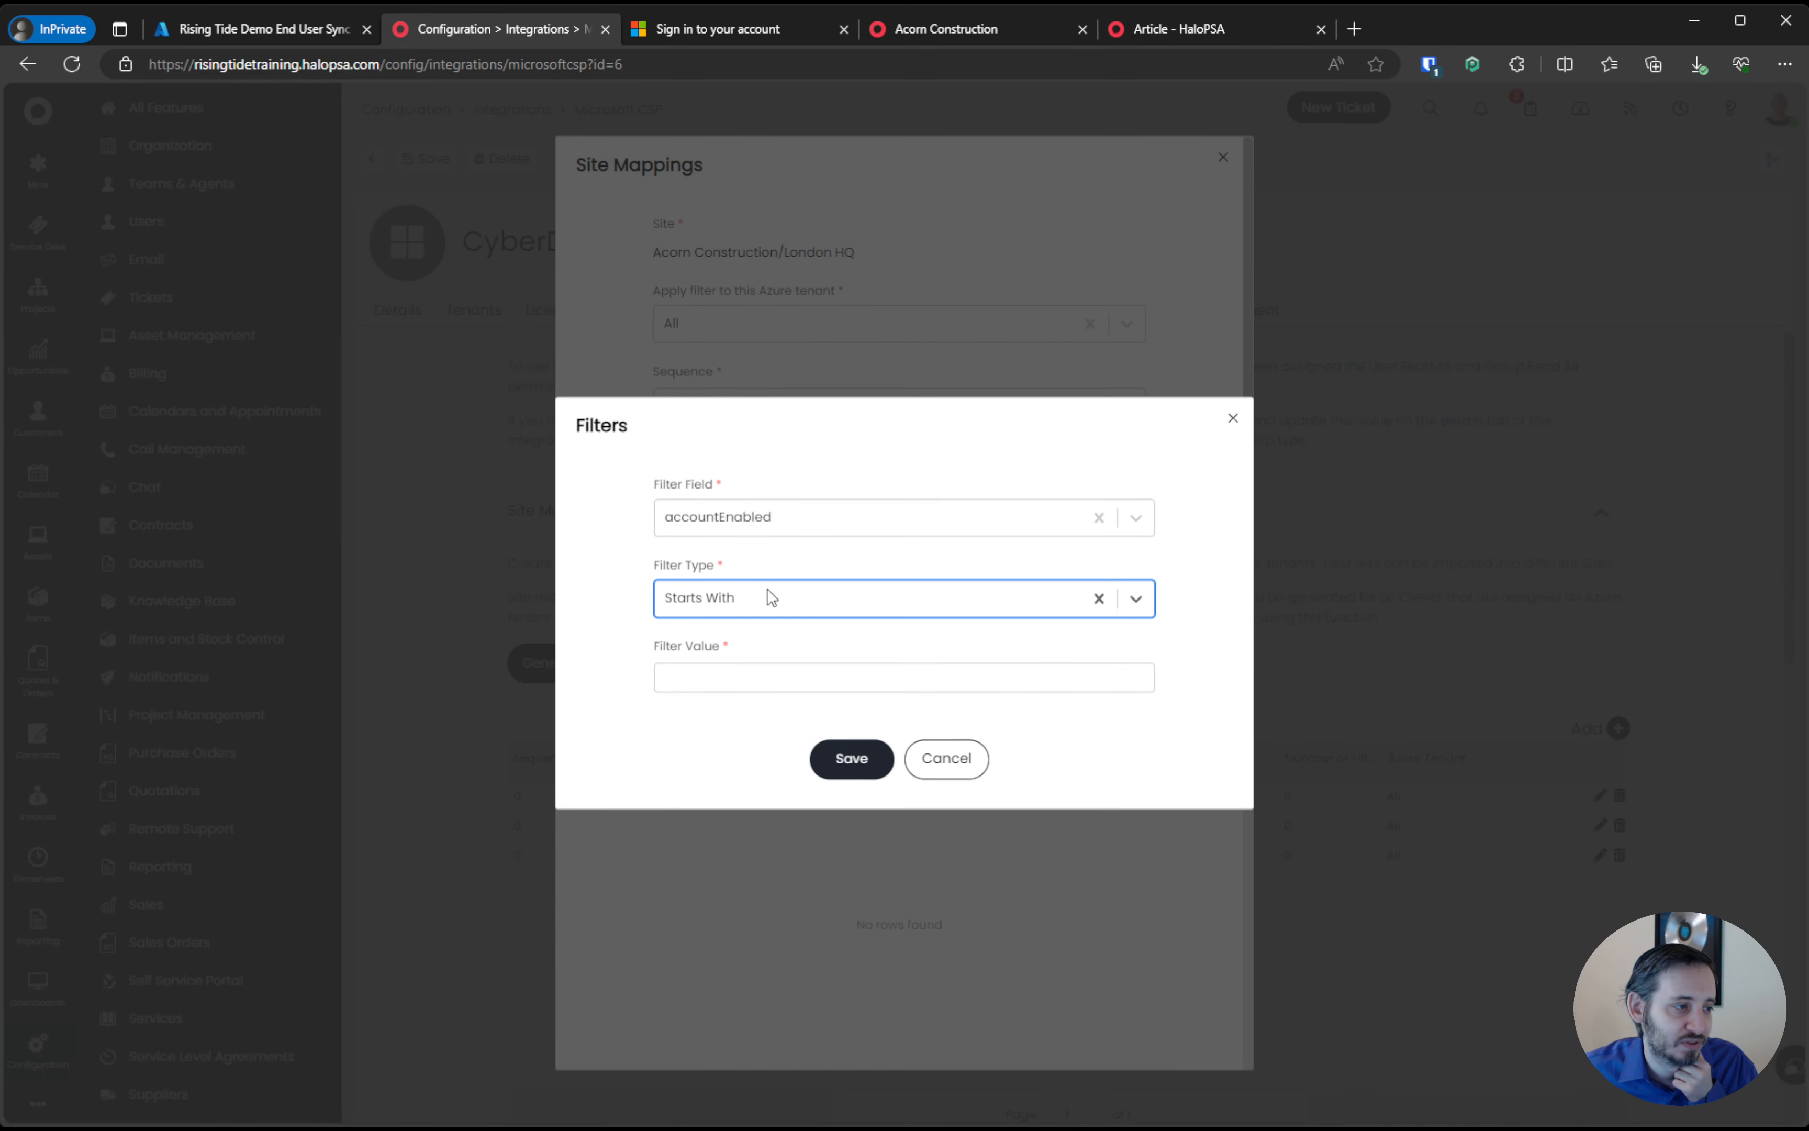
left_click(768, 594)
left_click(766, 564)
left_click(778, 676)
type("true")
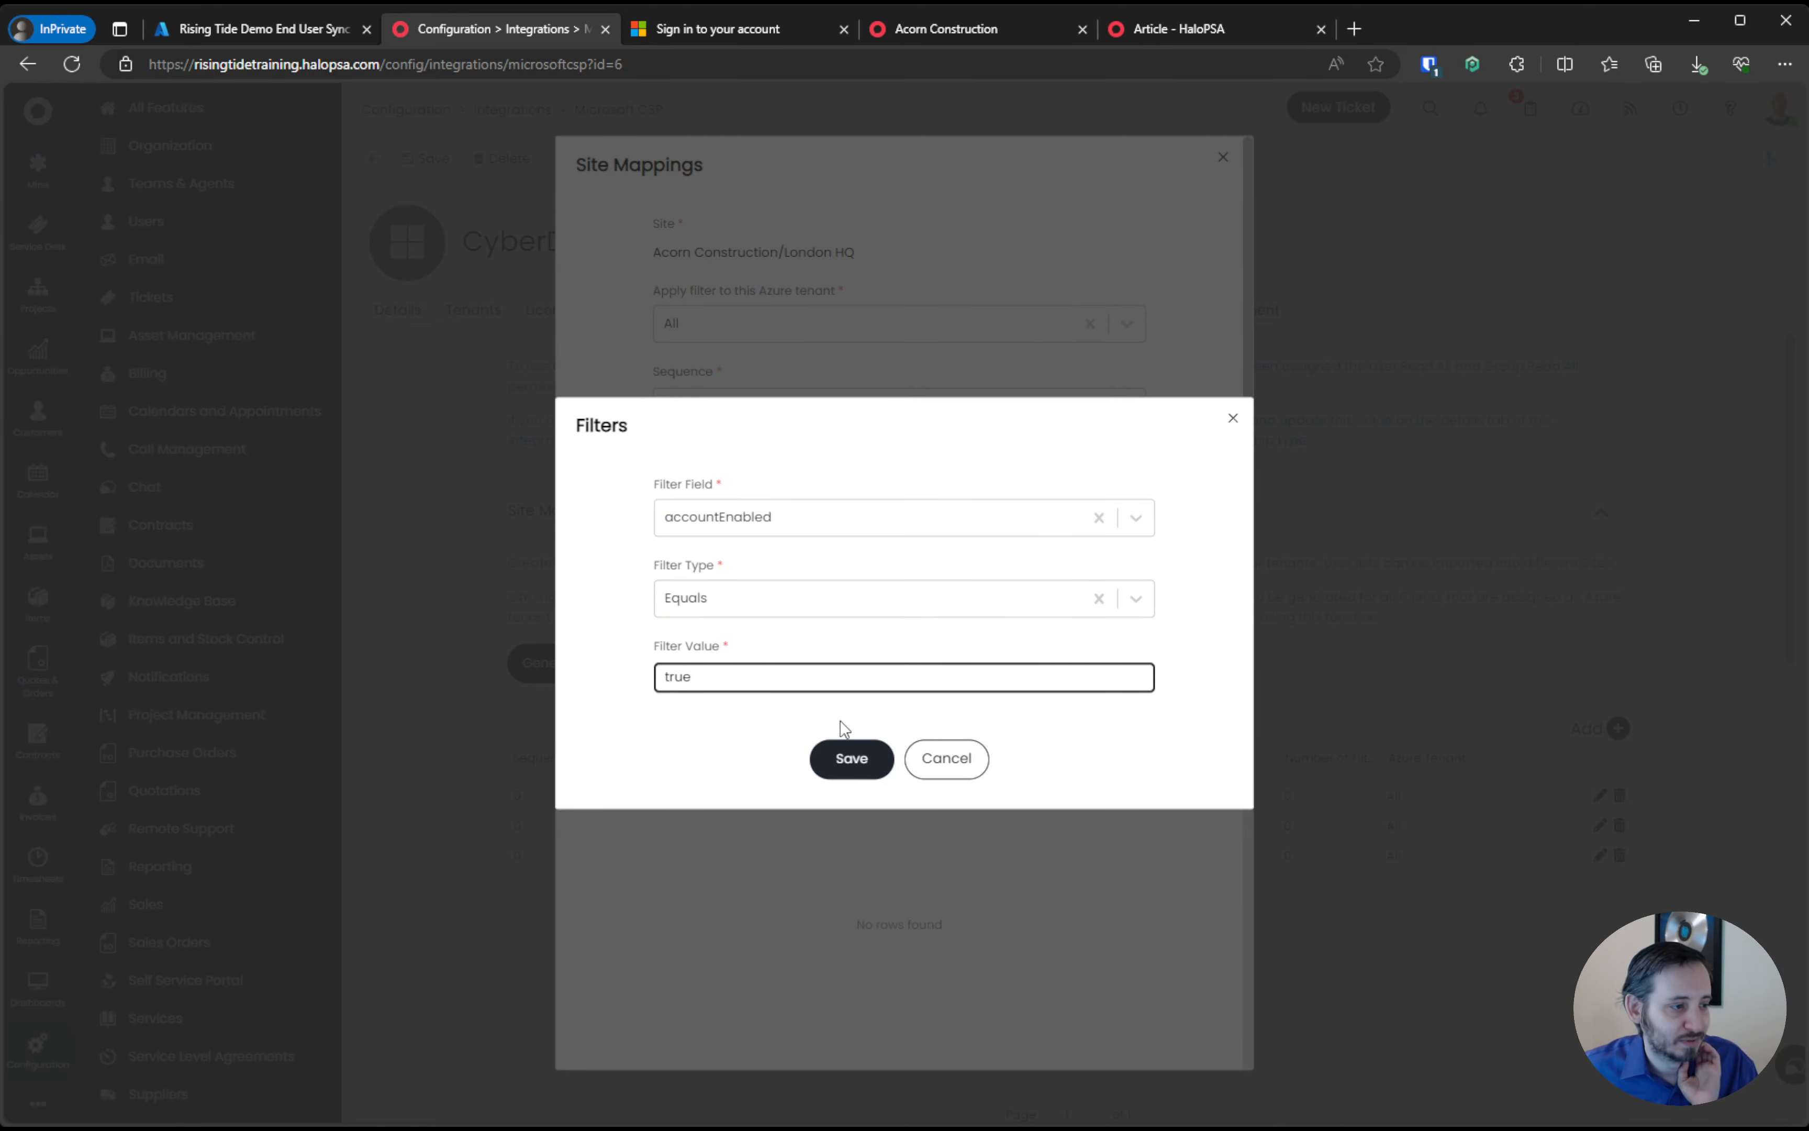
left_click(846, 754)
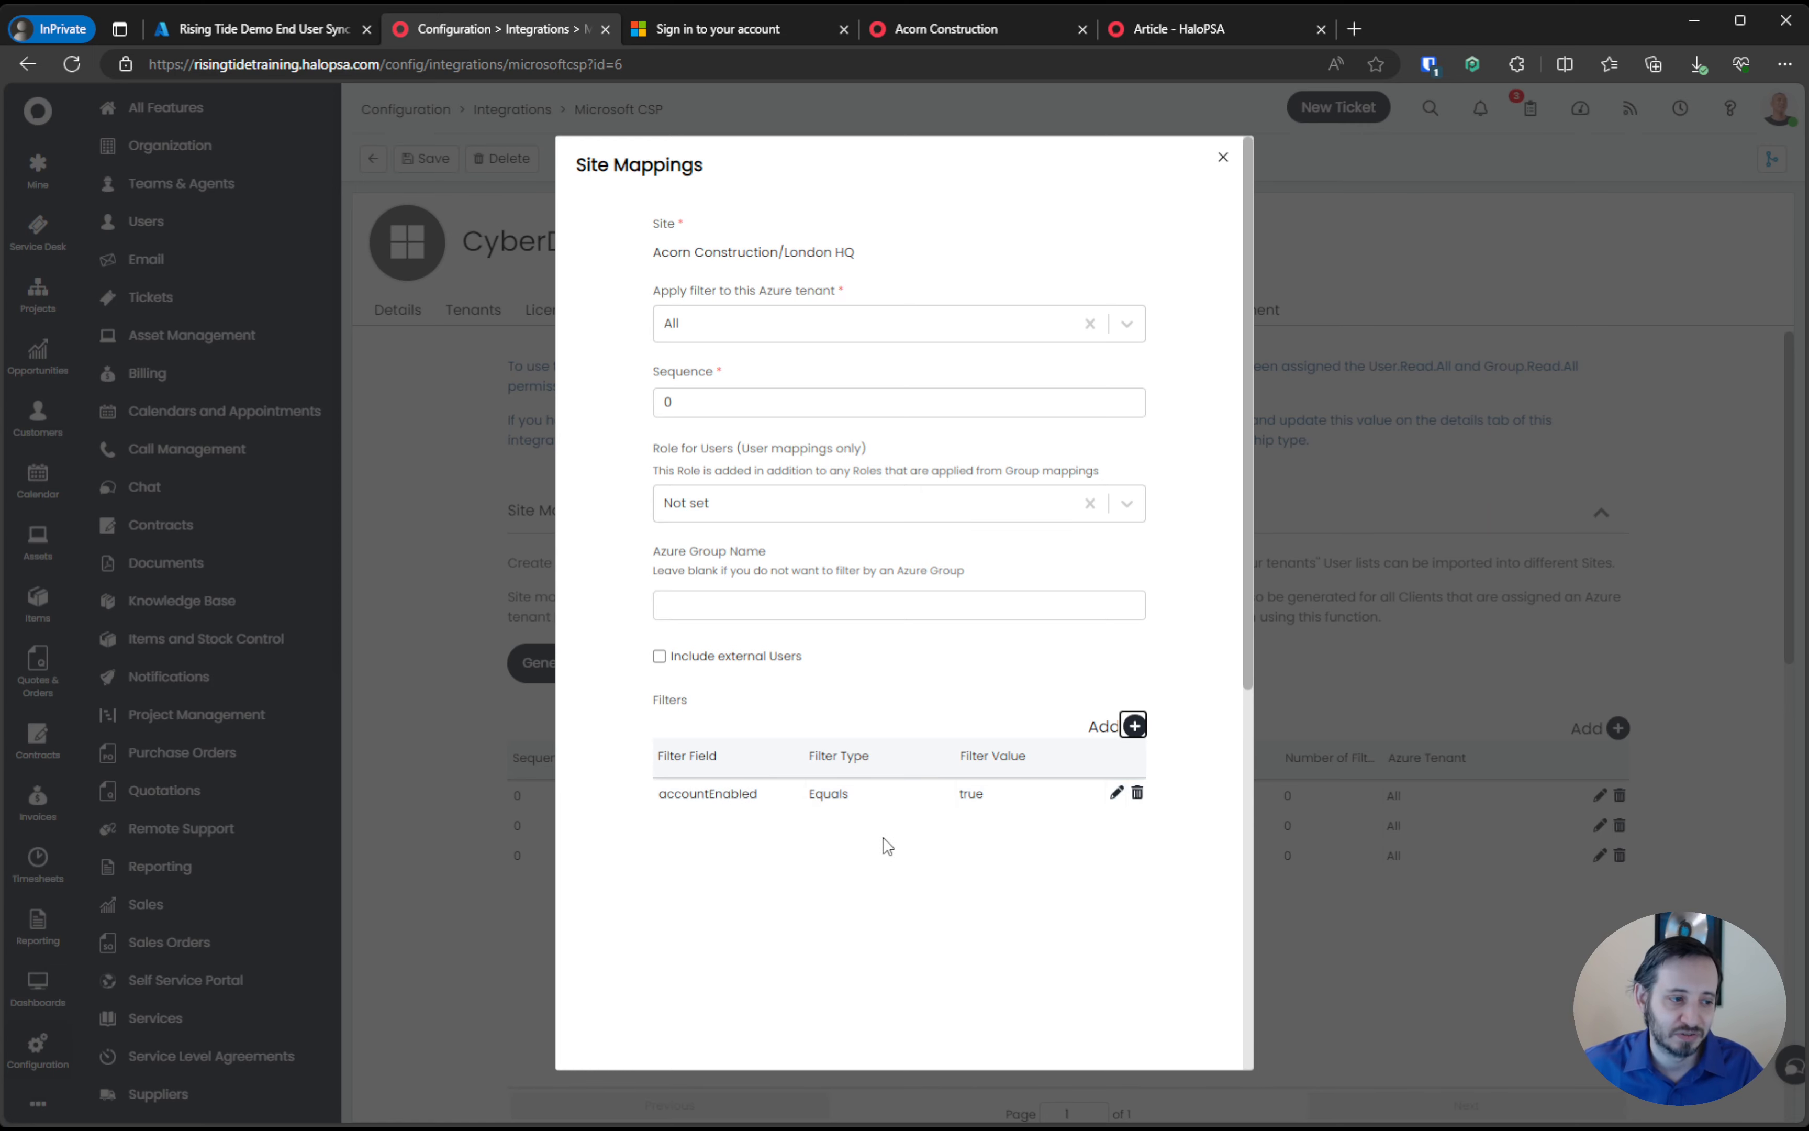
- Review the new filter, then cancel the site mapping and scroll to the Field Mappings list
scroll(888, 846, "down", 8)
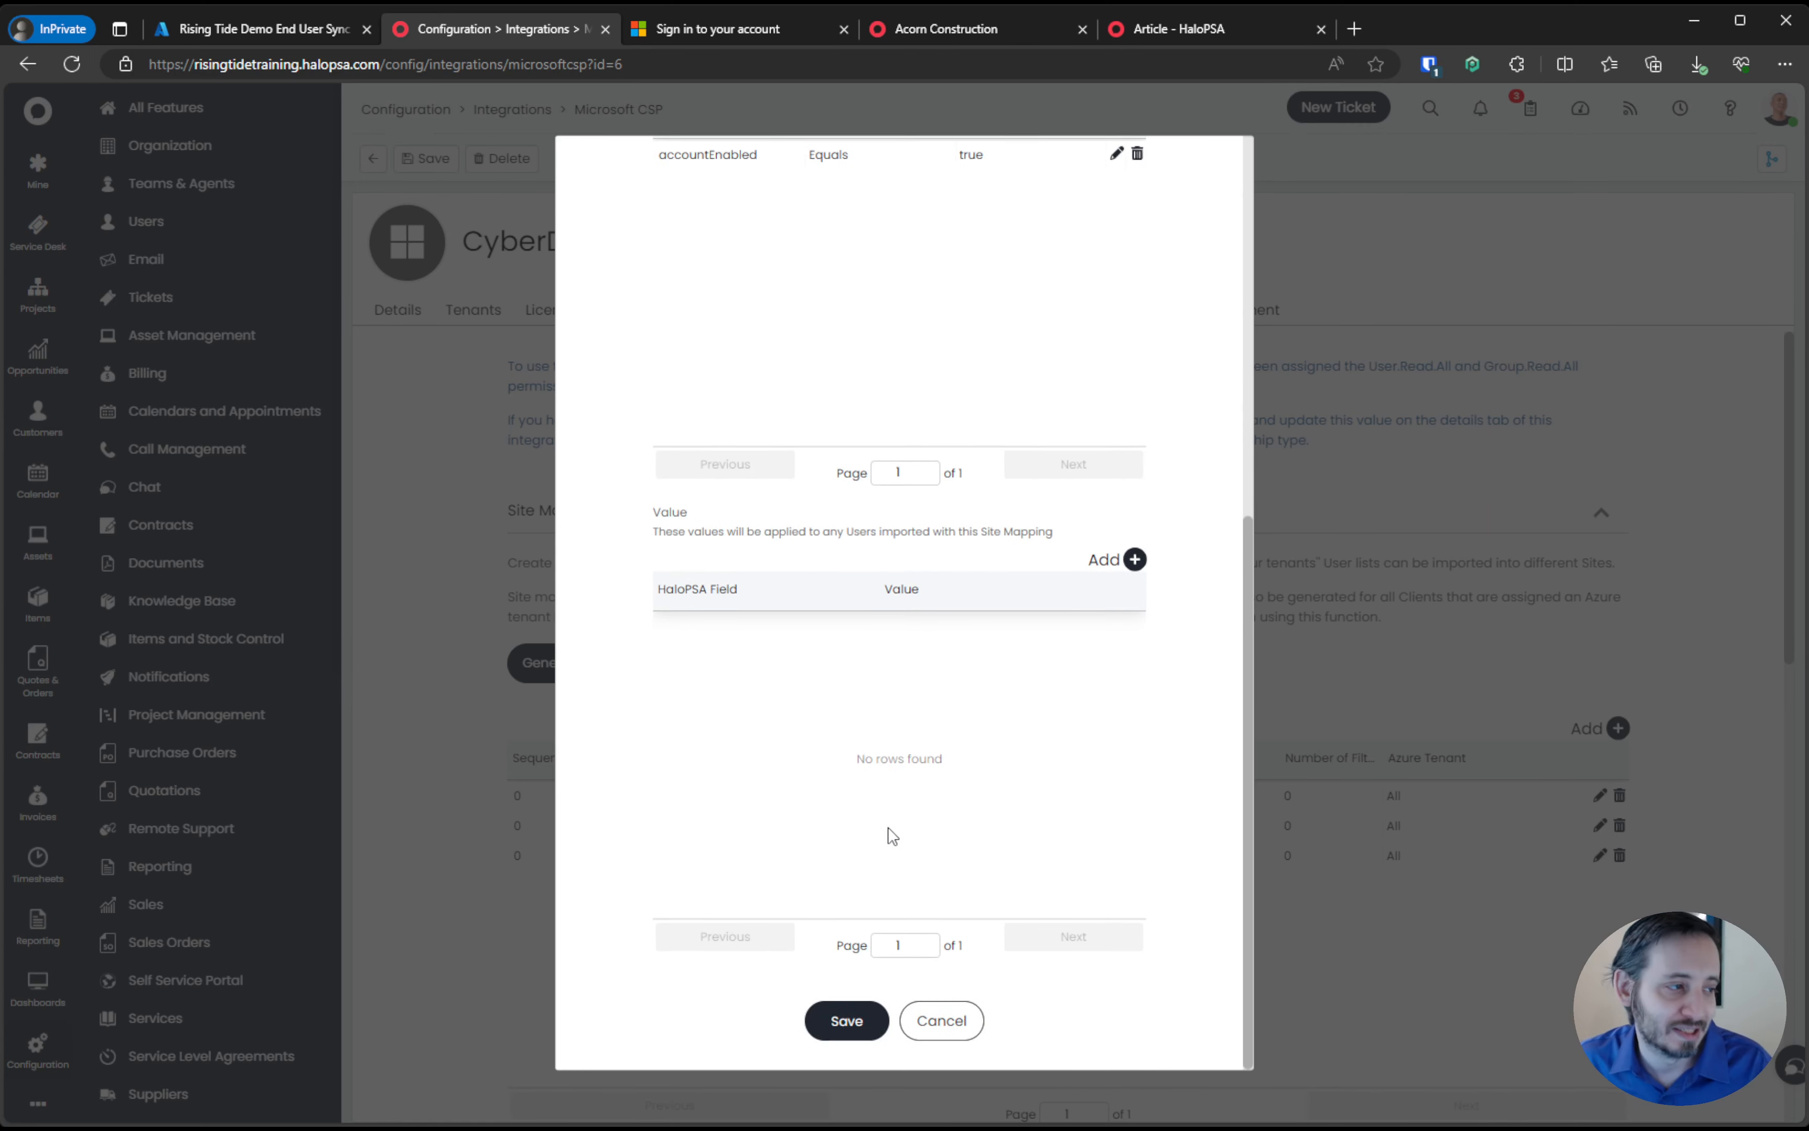
scroll(892, 837, "up", 8)
left_click_drag(632, 802, 1023, 789)
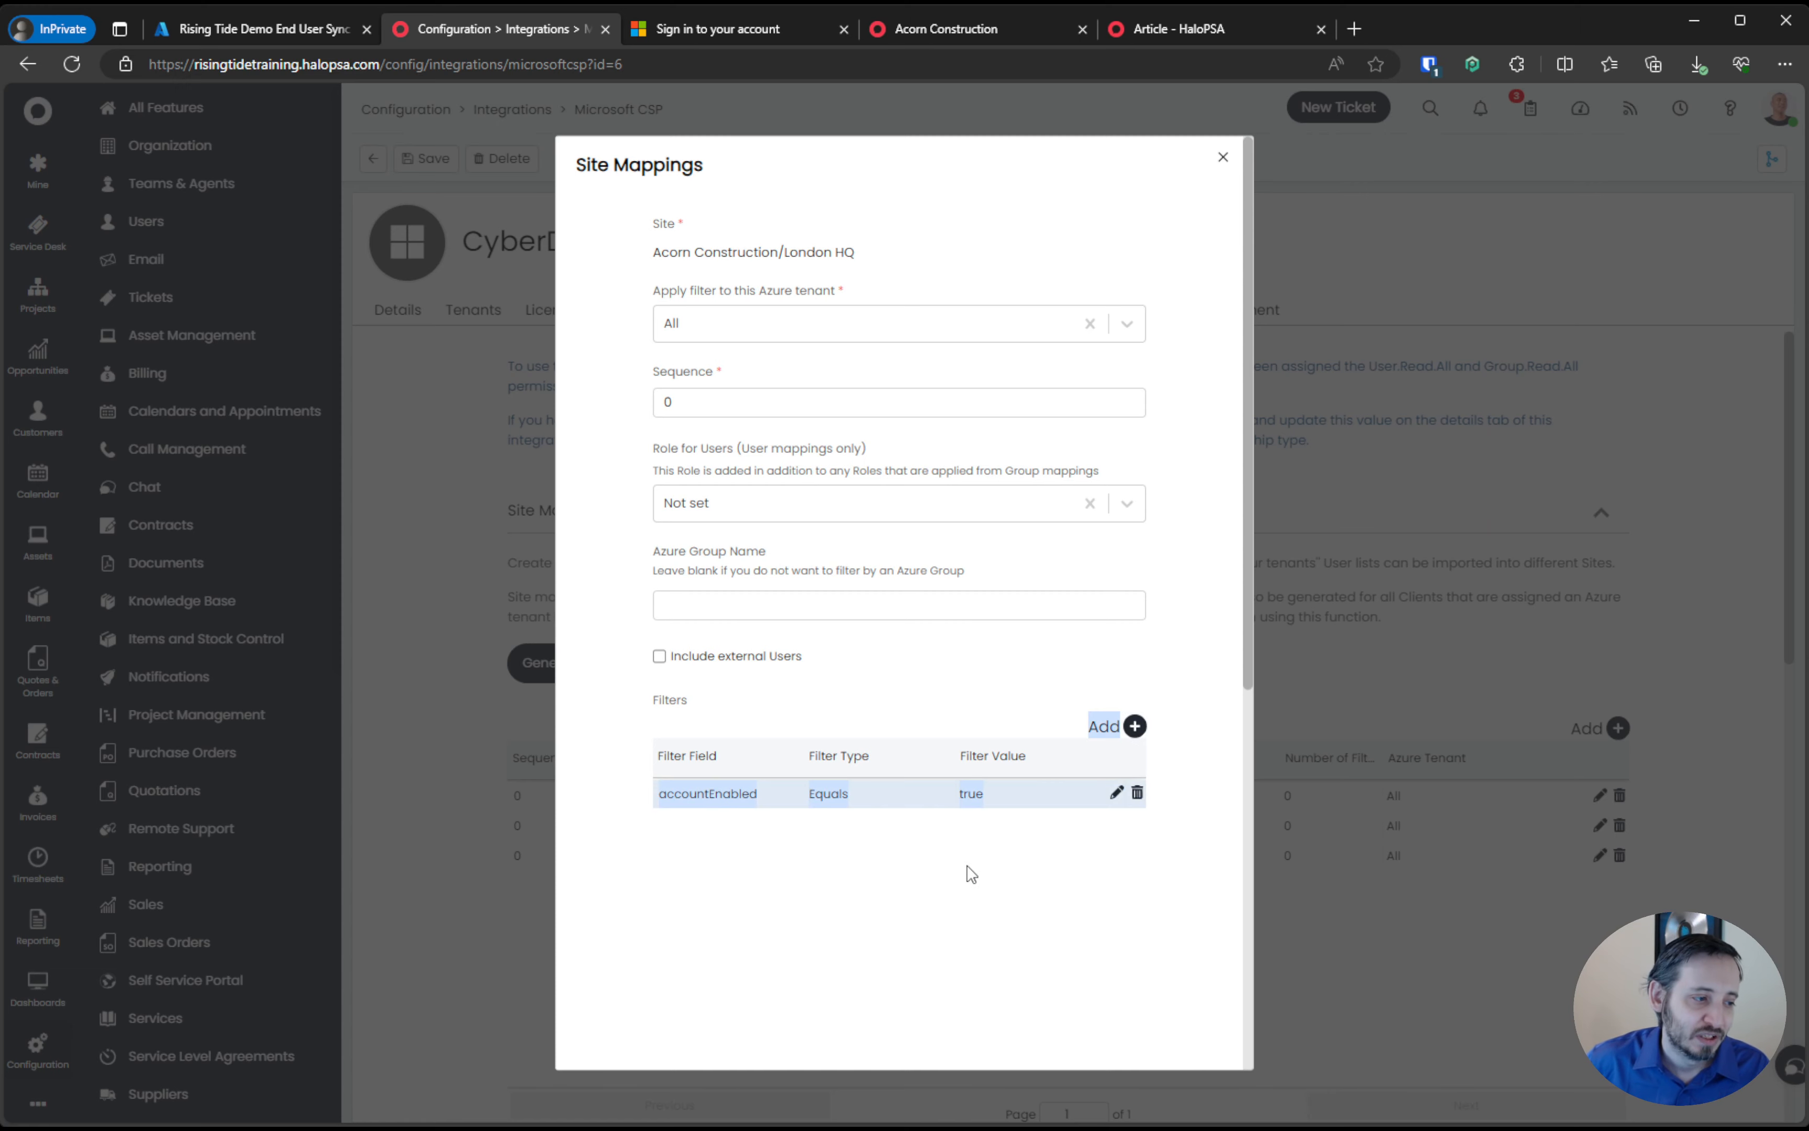
scroll(970, 874, "down", 5)
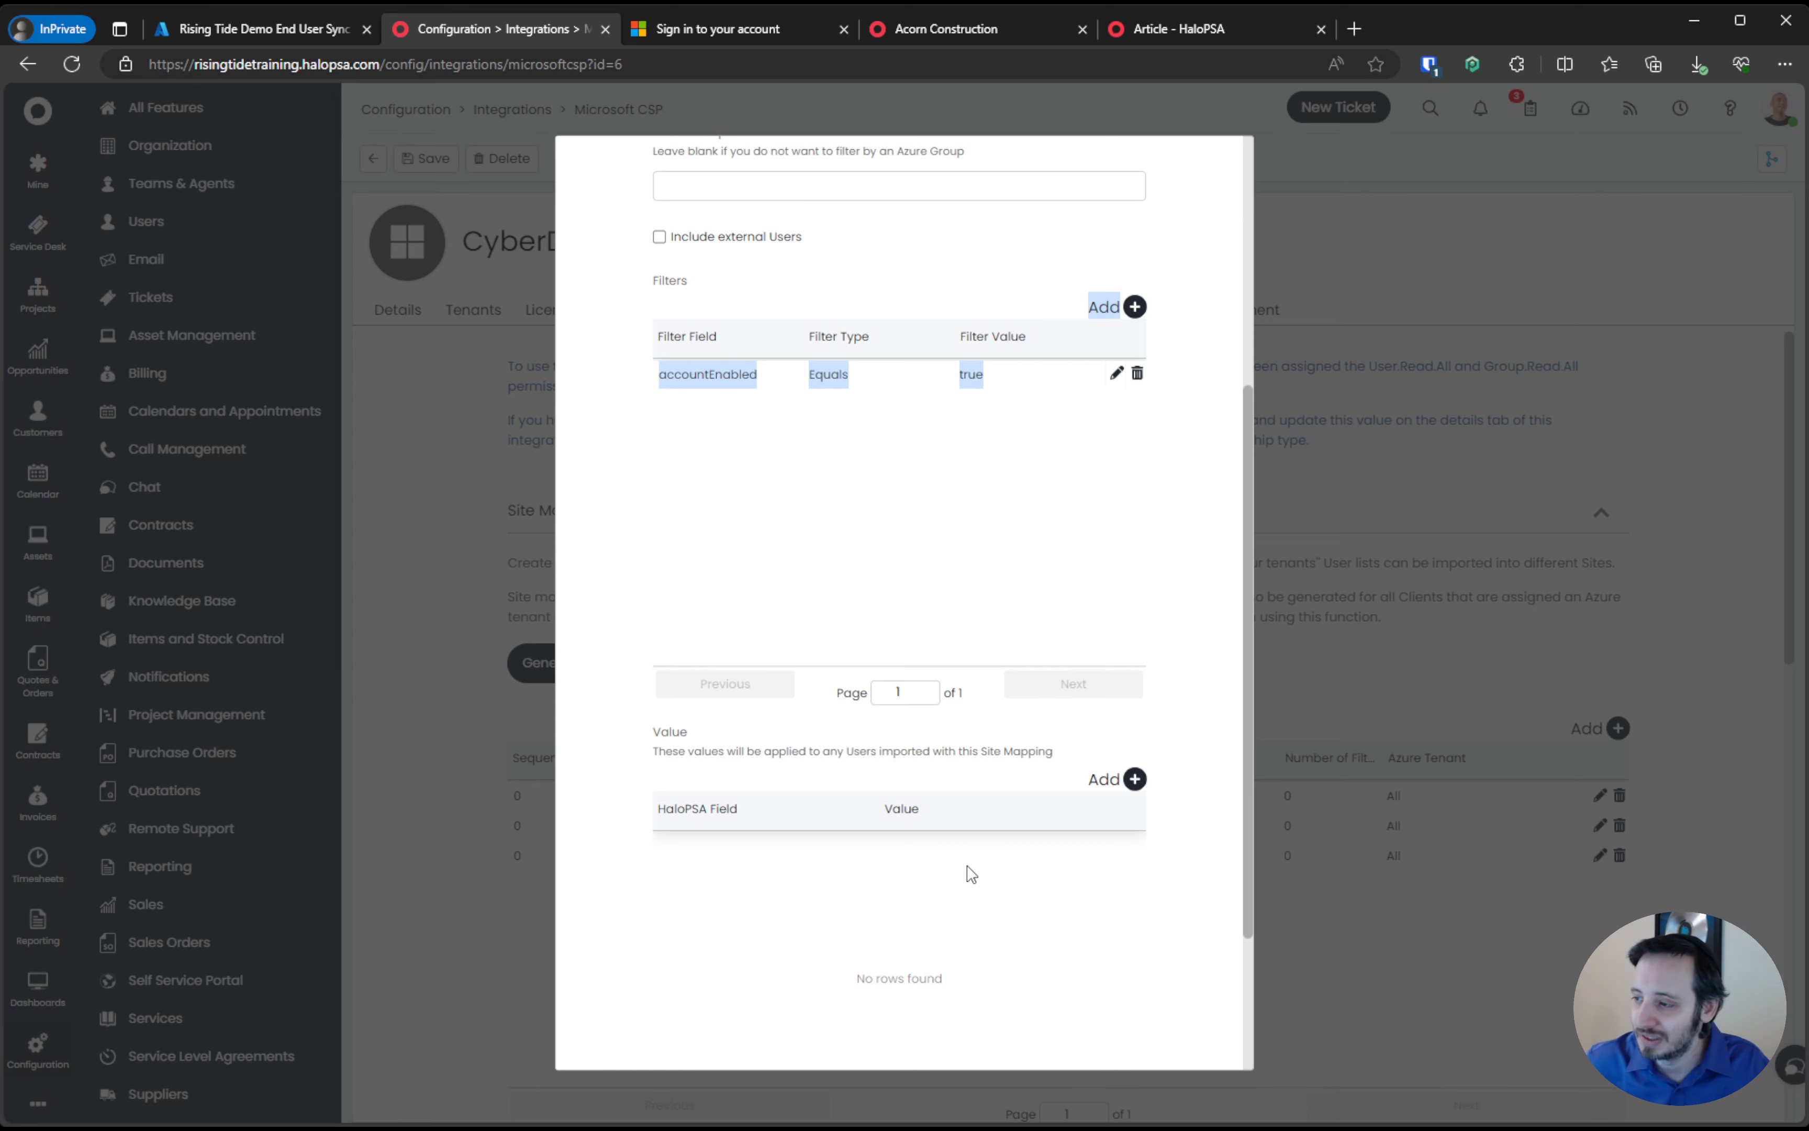
scroll(971, 868, "down", 3)
left_click(939, 1017)
scroll(939, 987, "down", 5)
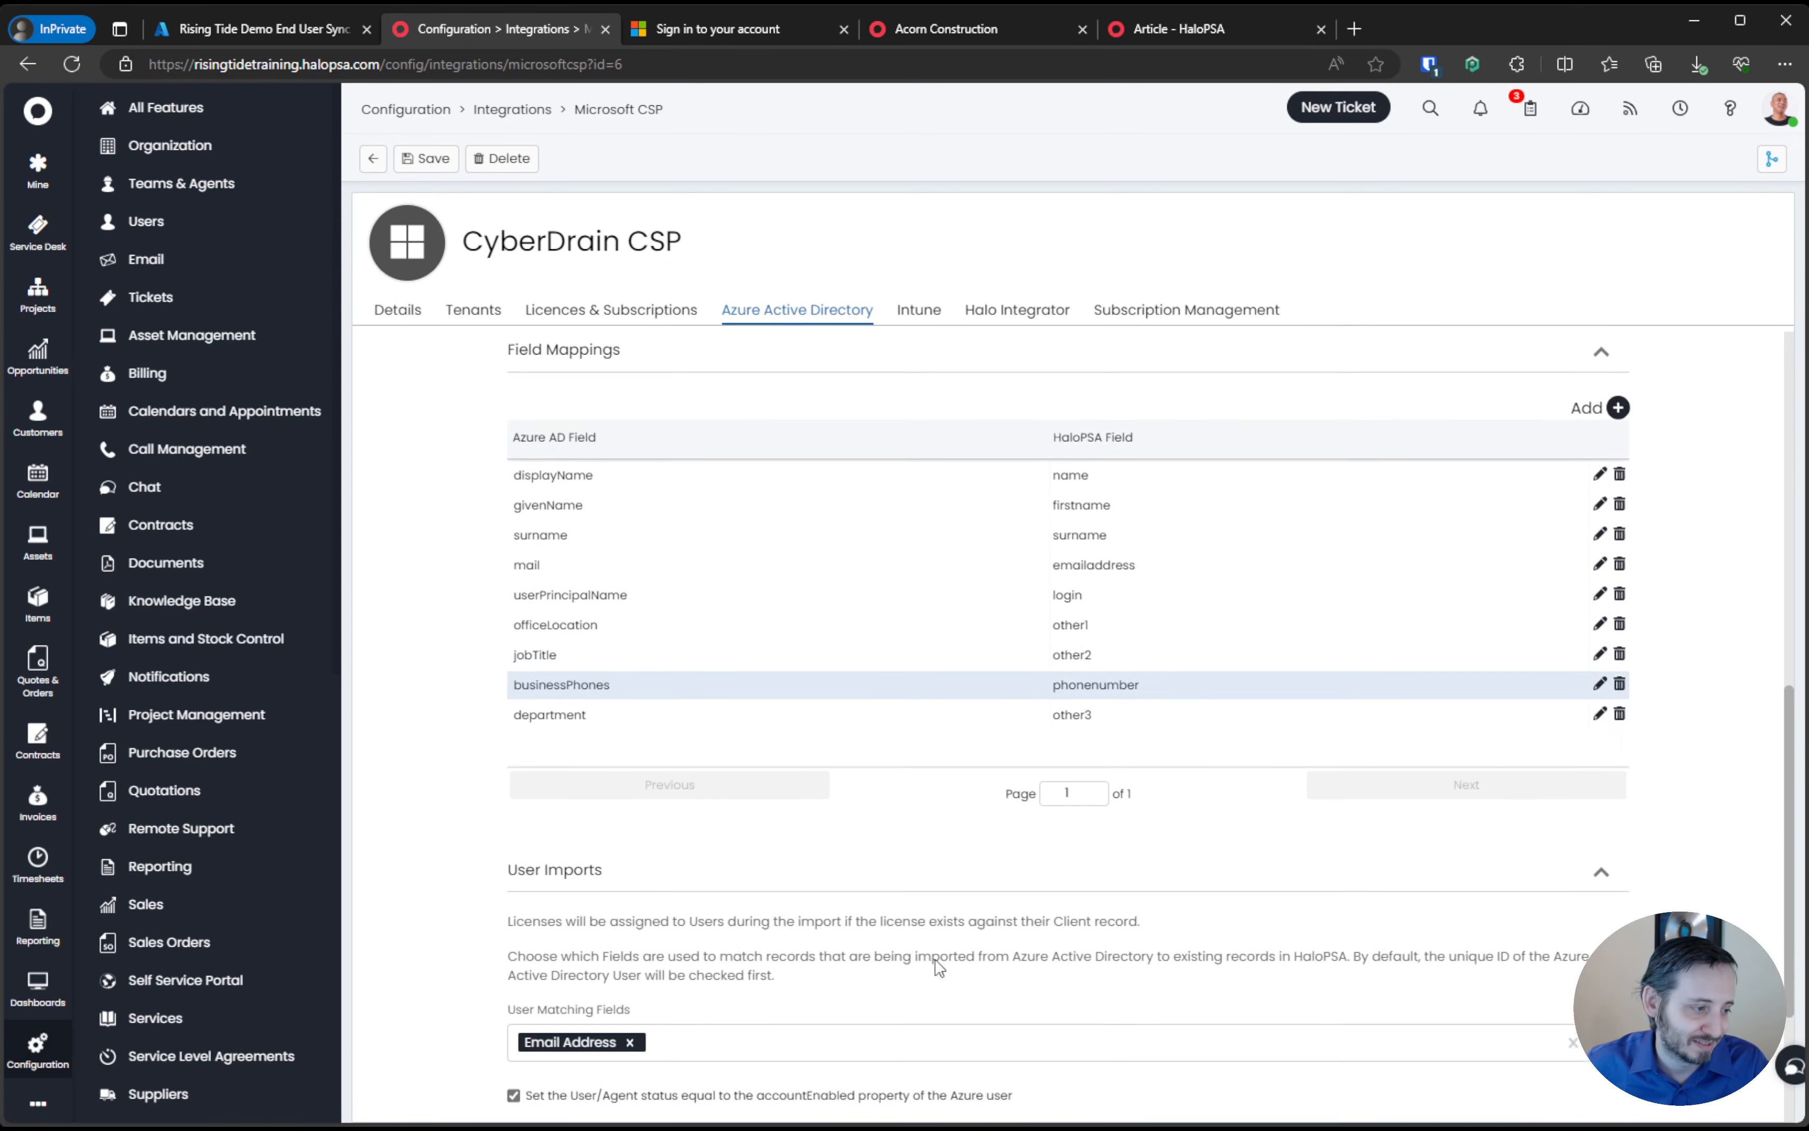
- Scroll past User Imports, return to the Halo Integrator settings and cancel their unsaved edits
scroll(939, 967, "down", 3)
left_click_drag(1021, 851, 373, 851)
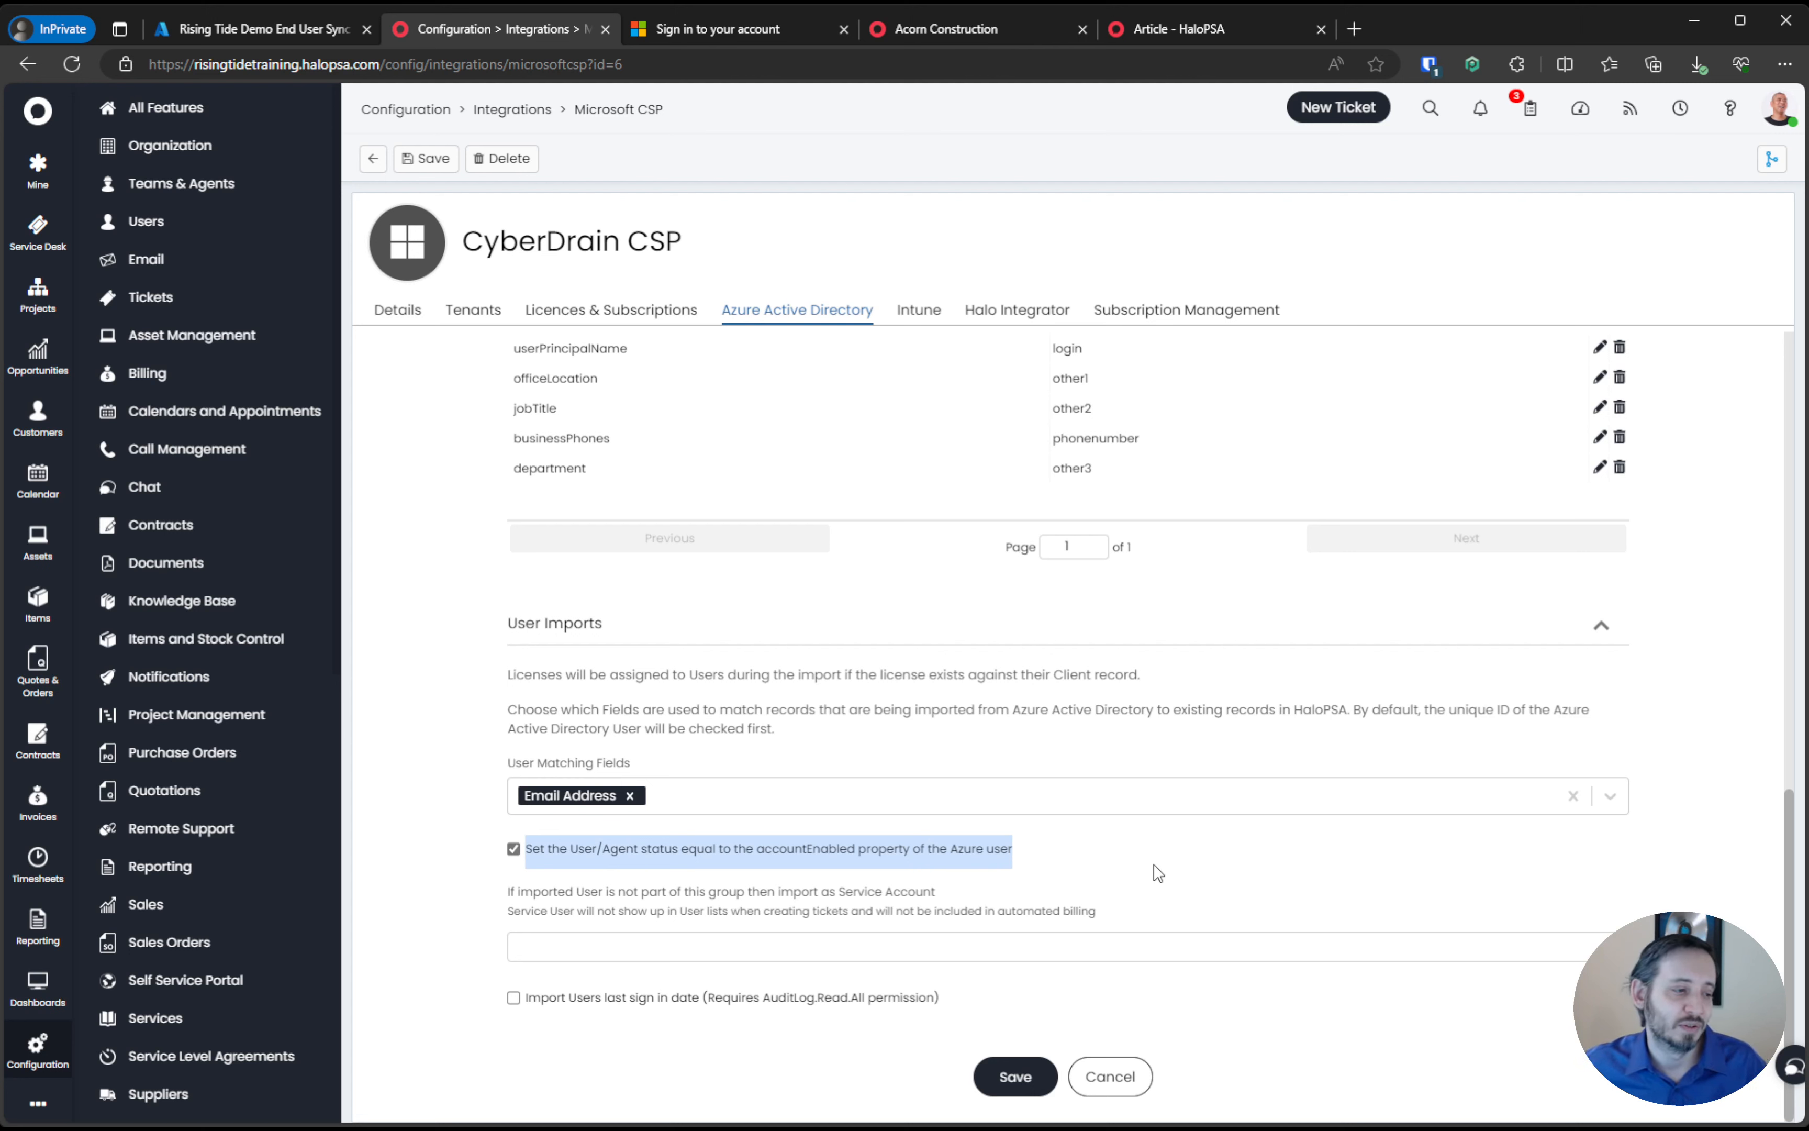
left_click(1017, 309)
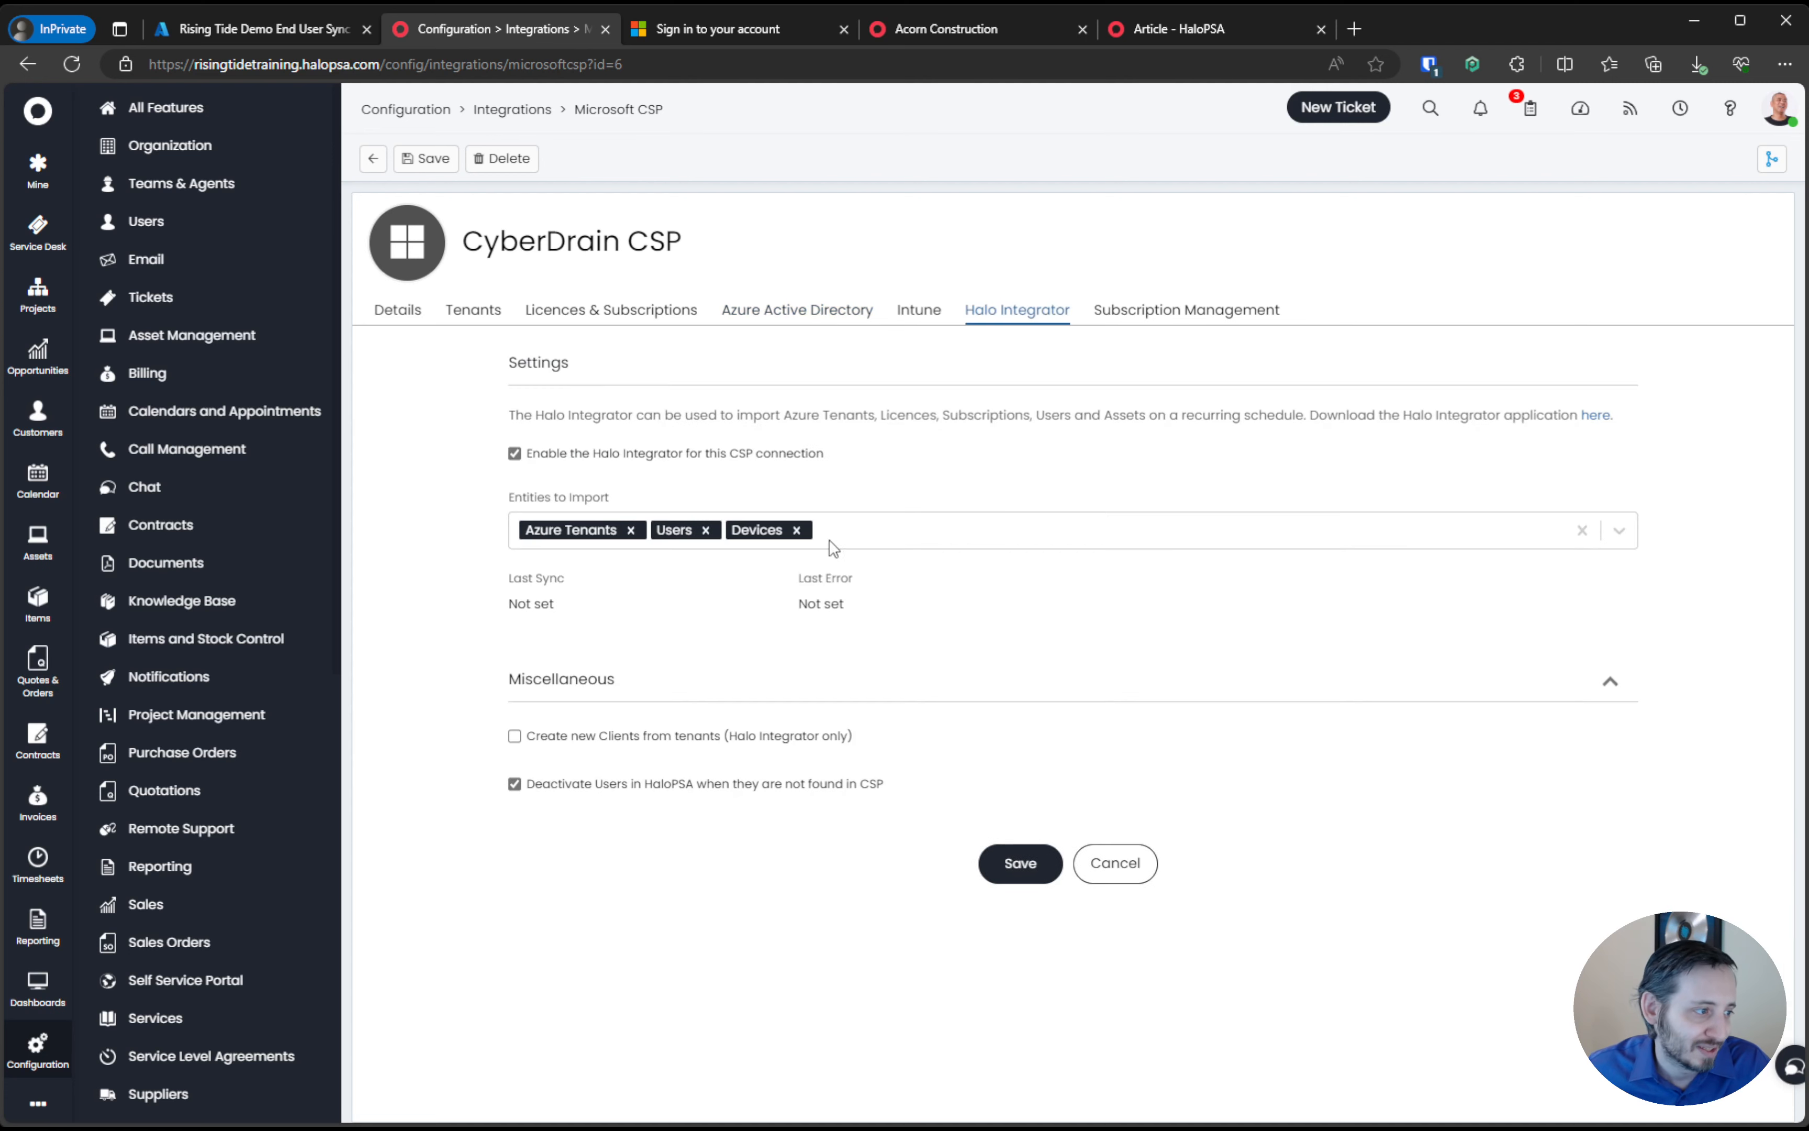
left_click_drag(973, 812, 482, 816)
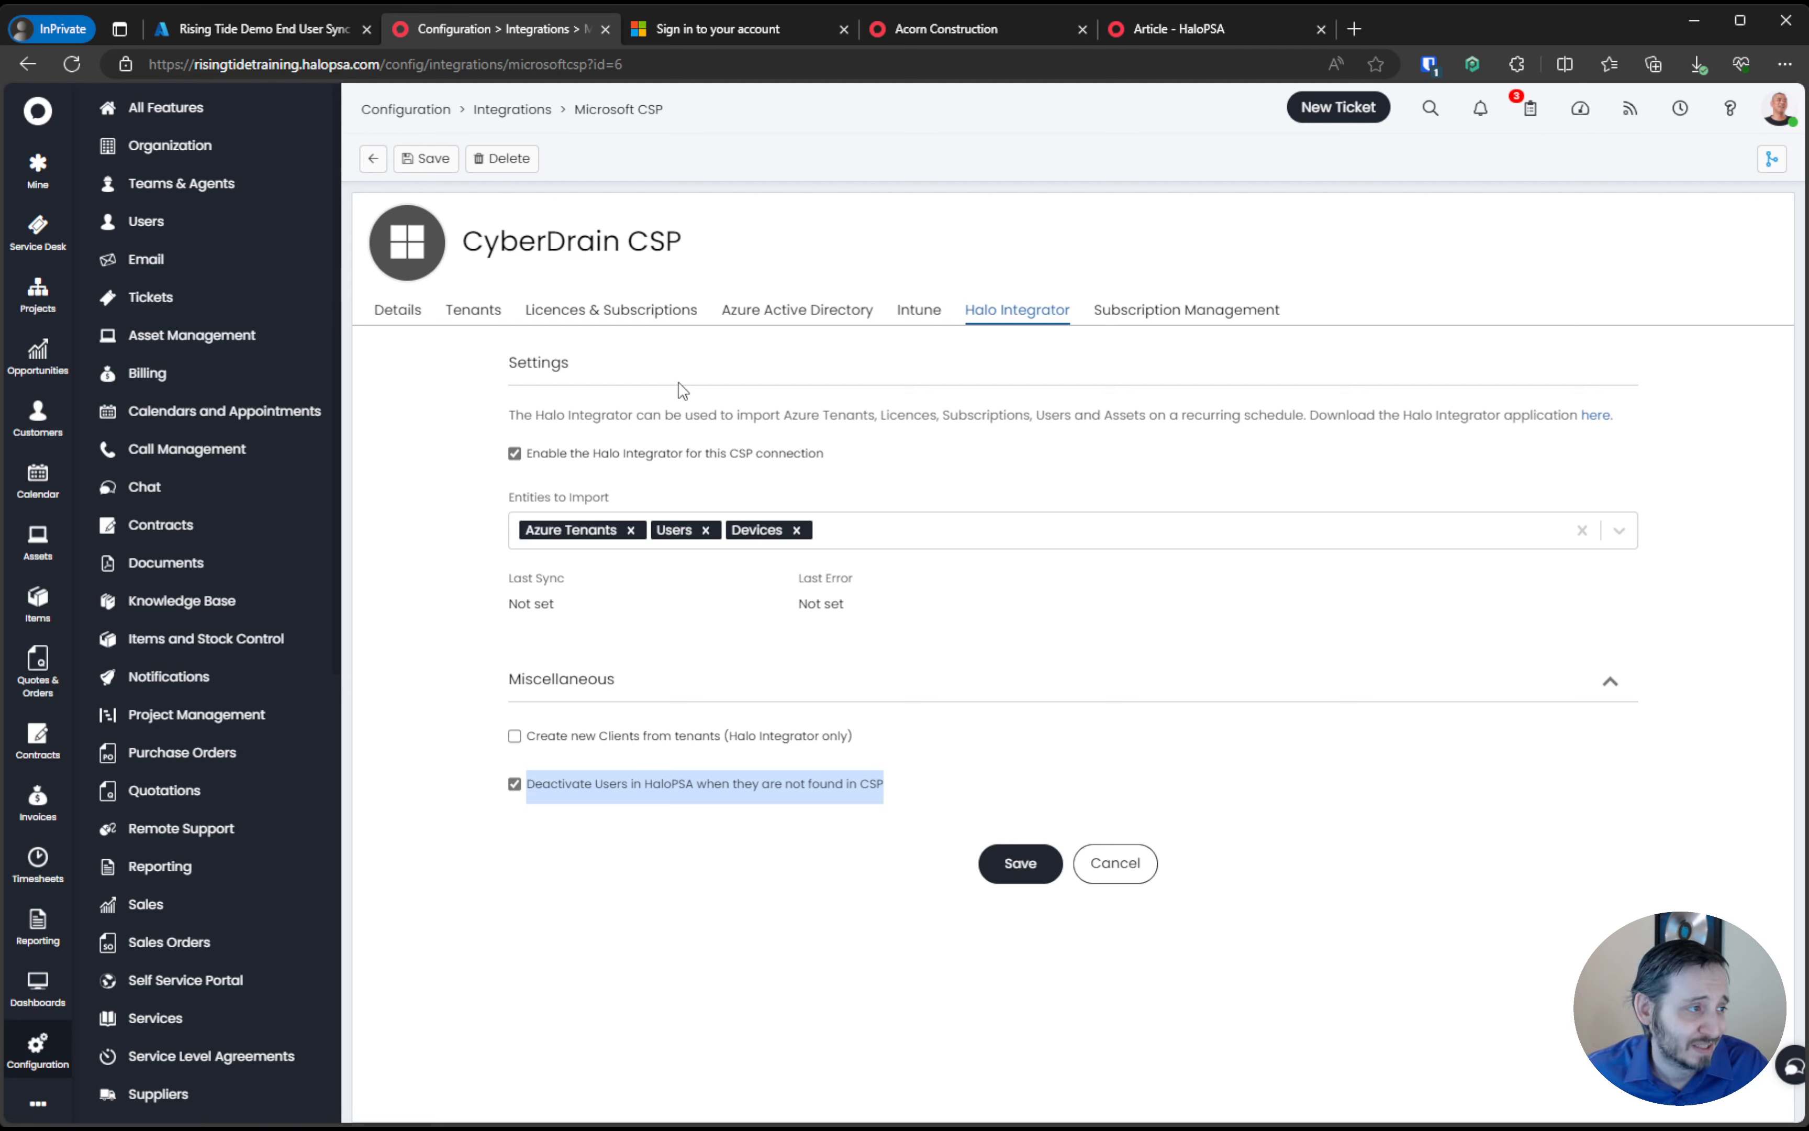
left_click(1114, 862)
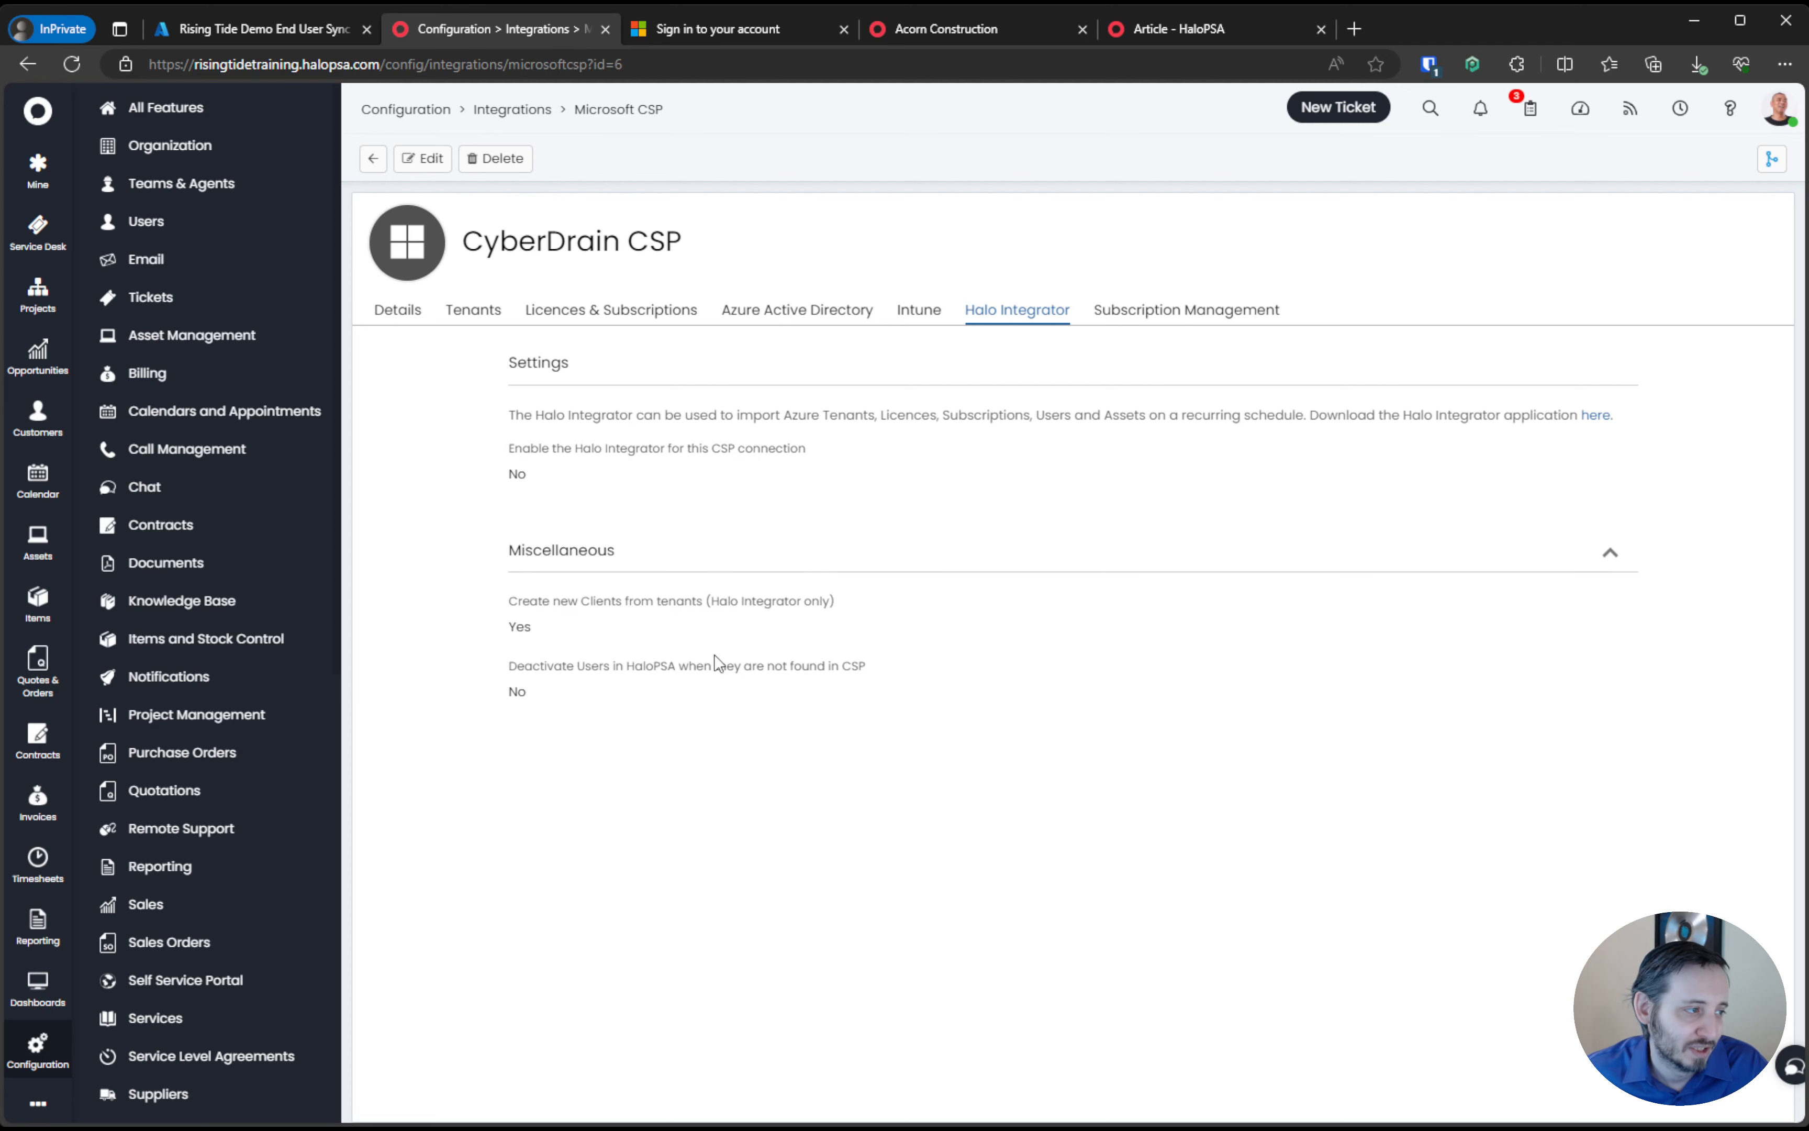
- Look through the integration's settings sections and start editing Subscription Management
left_click_drag(475, 385, 879, 738)
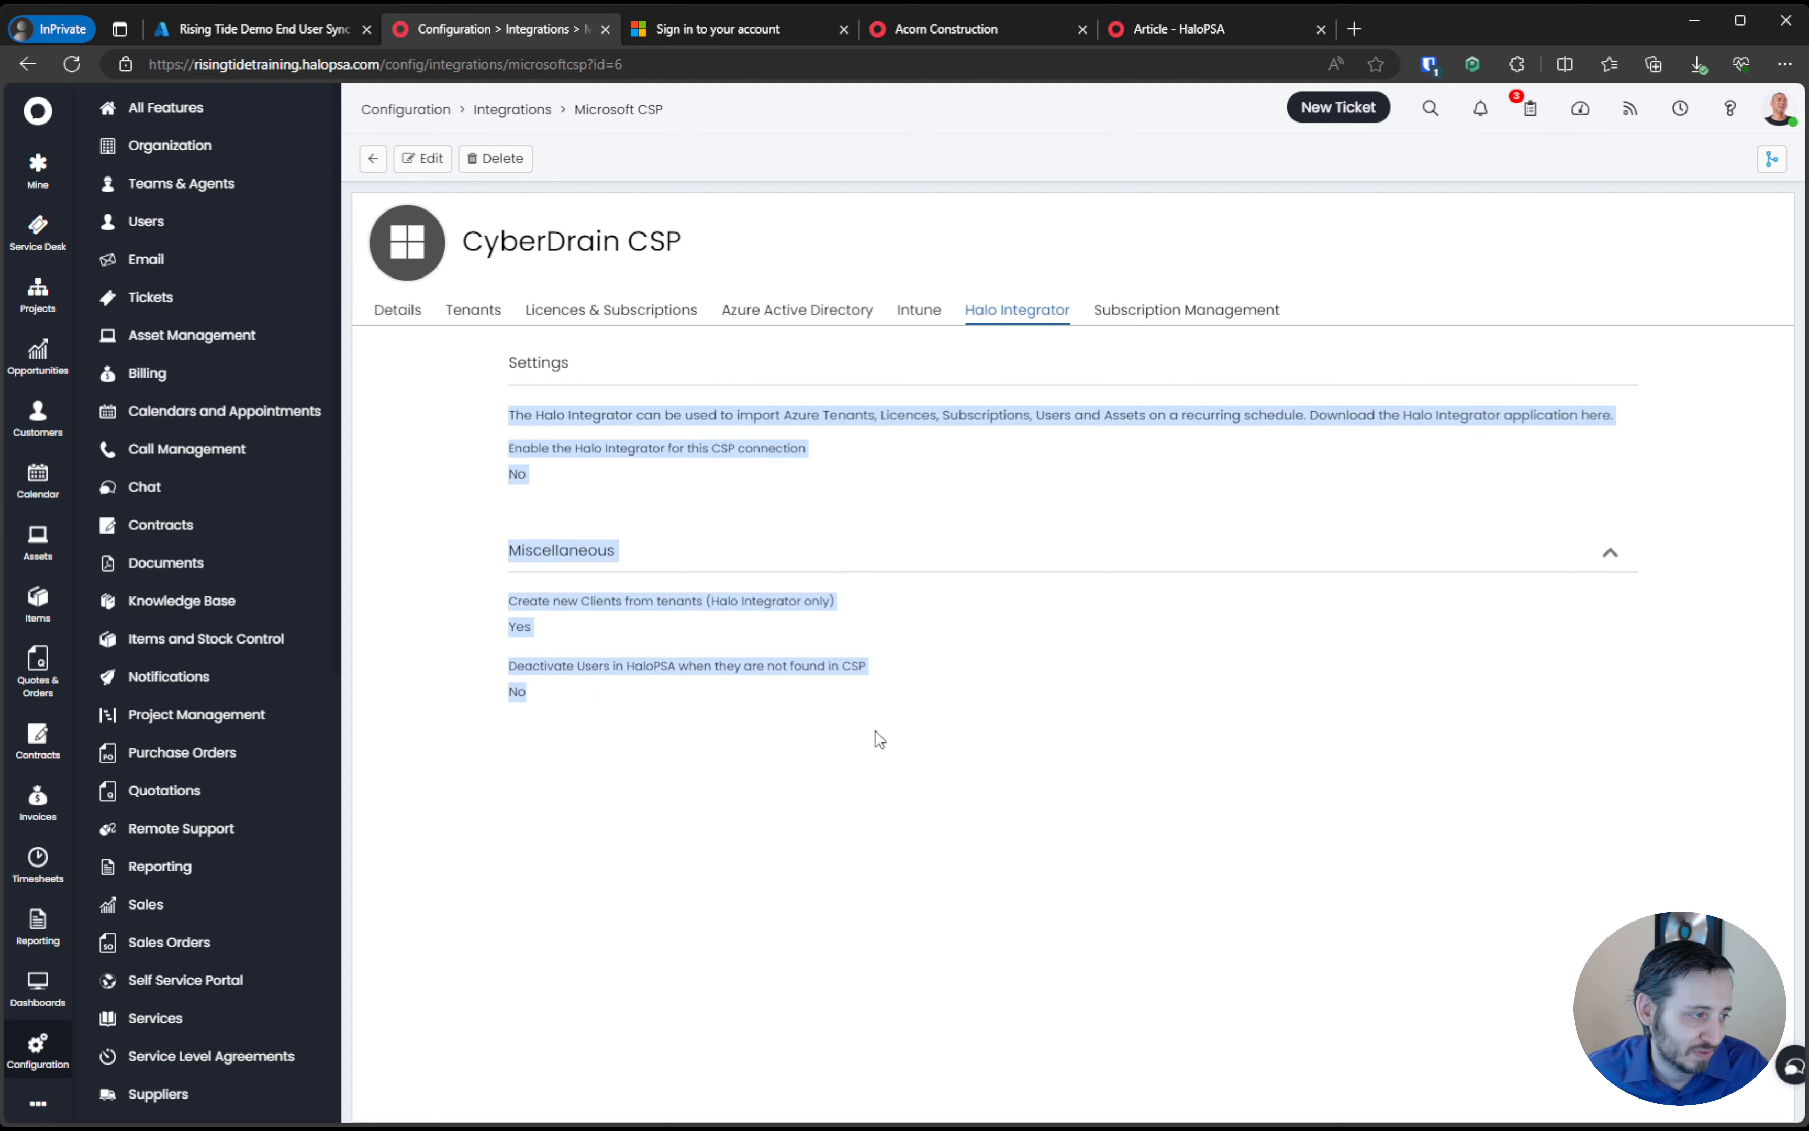
left_click(611, 309)
left_click(770, 311)
left_click(920, 311)
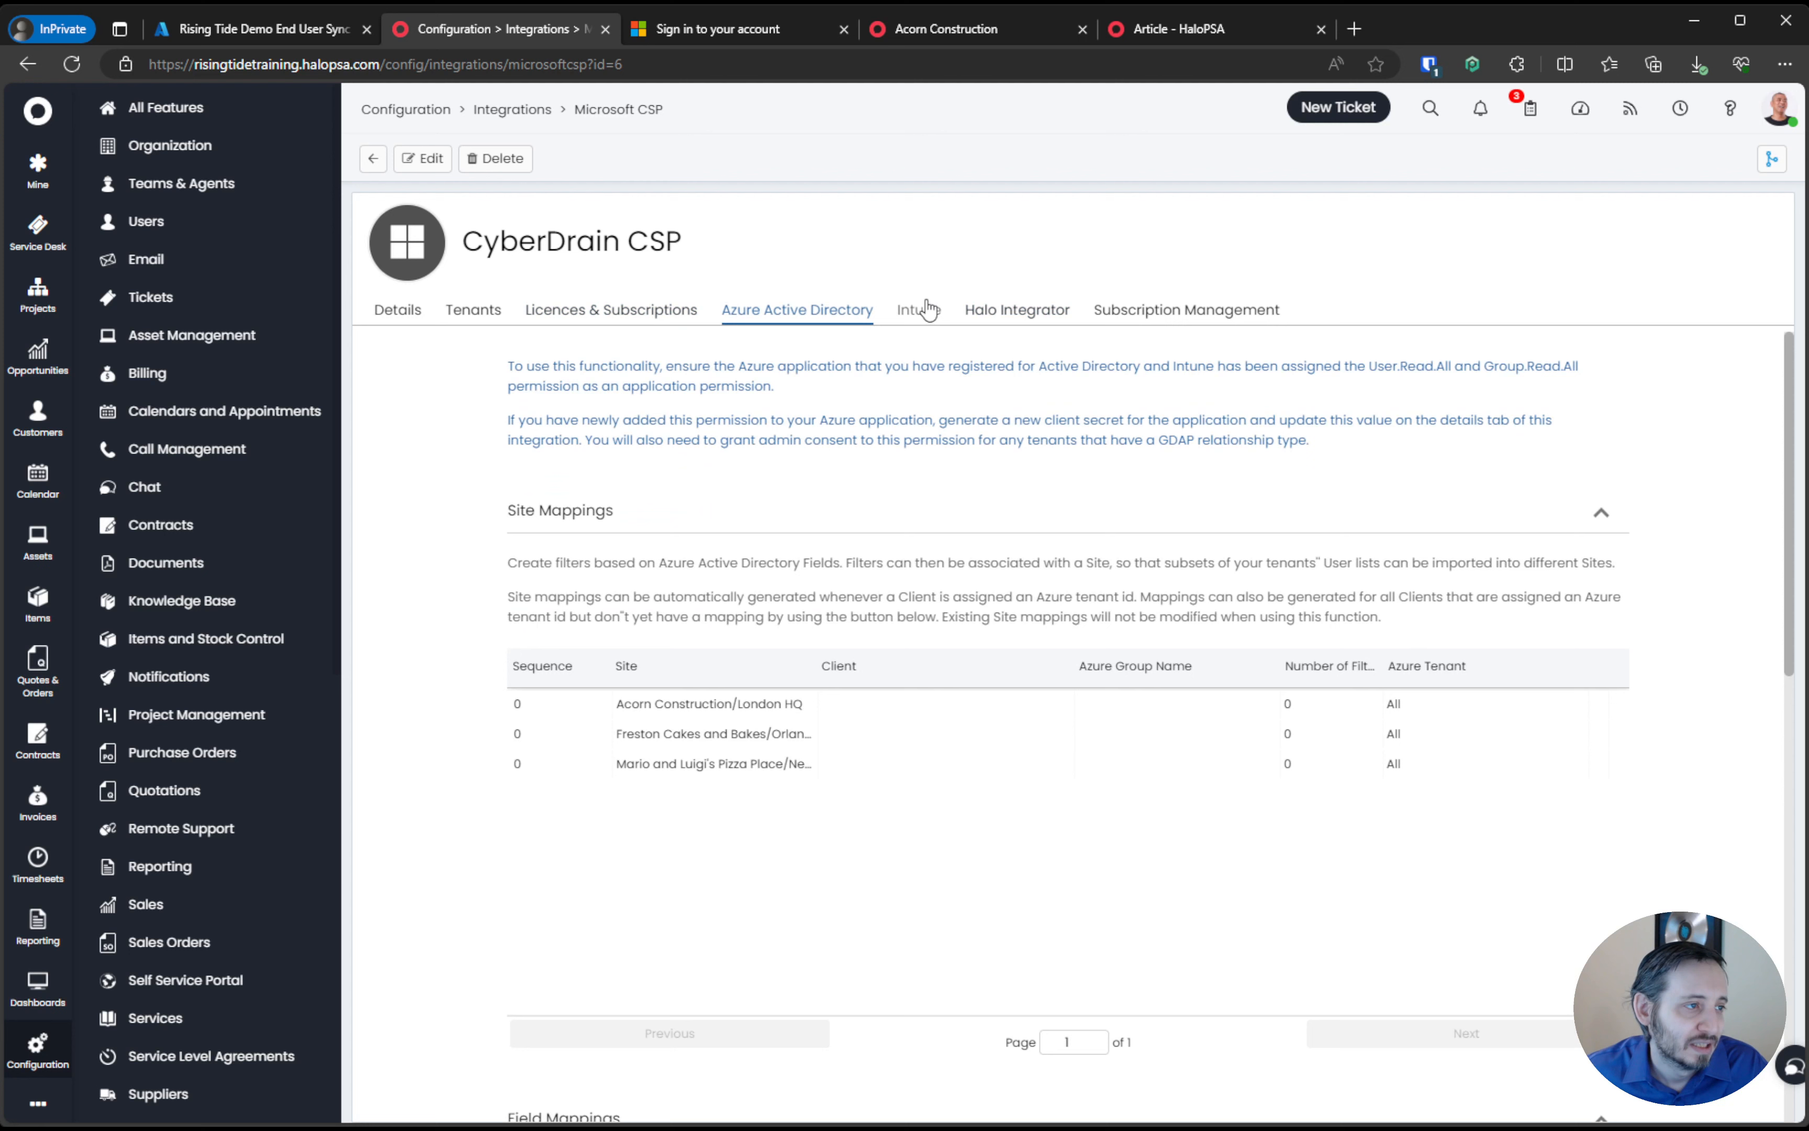
left_click(1045, 318)
left_click(1177, 314)
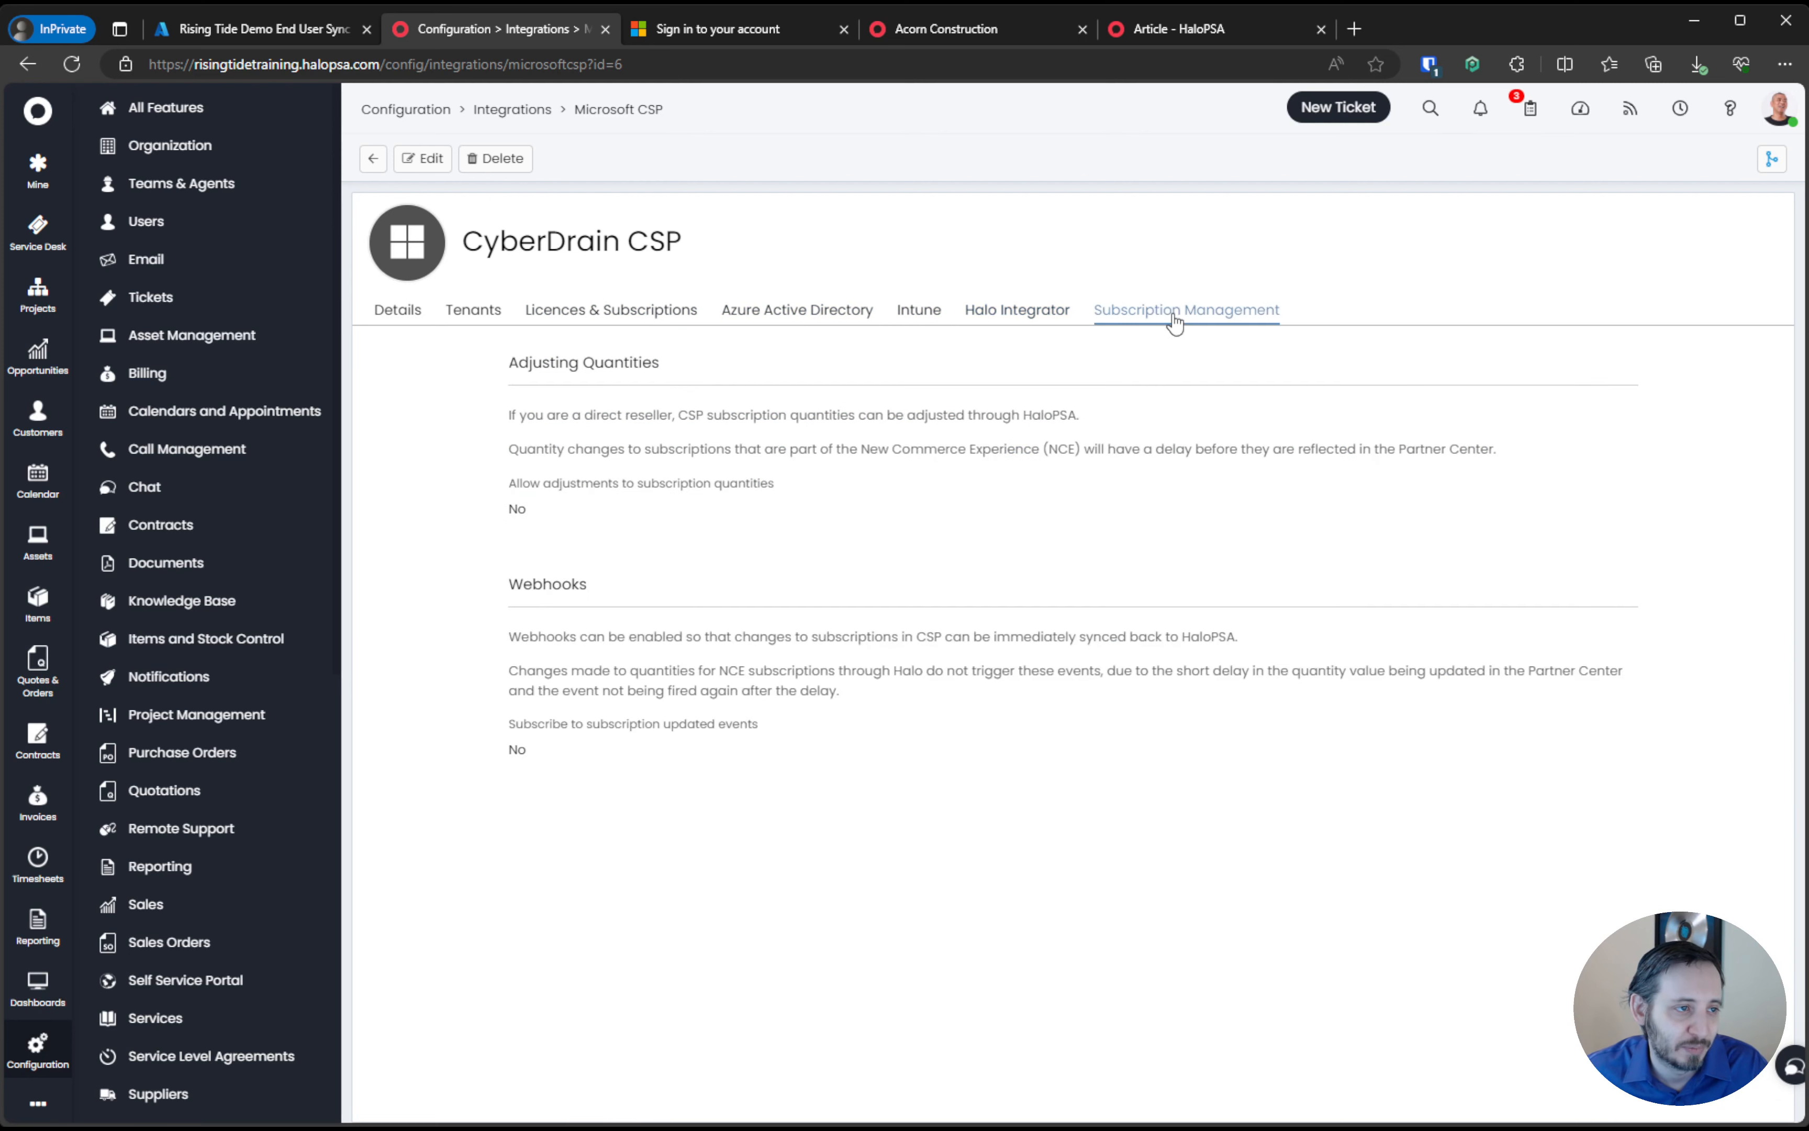
left_click(431, 159)
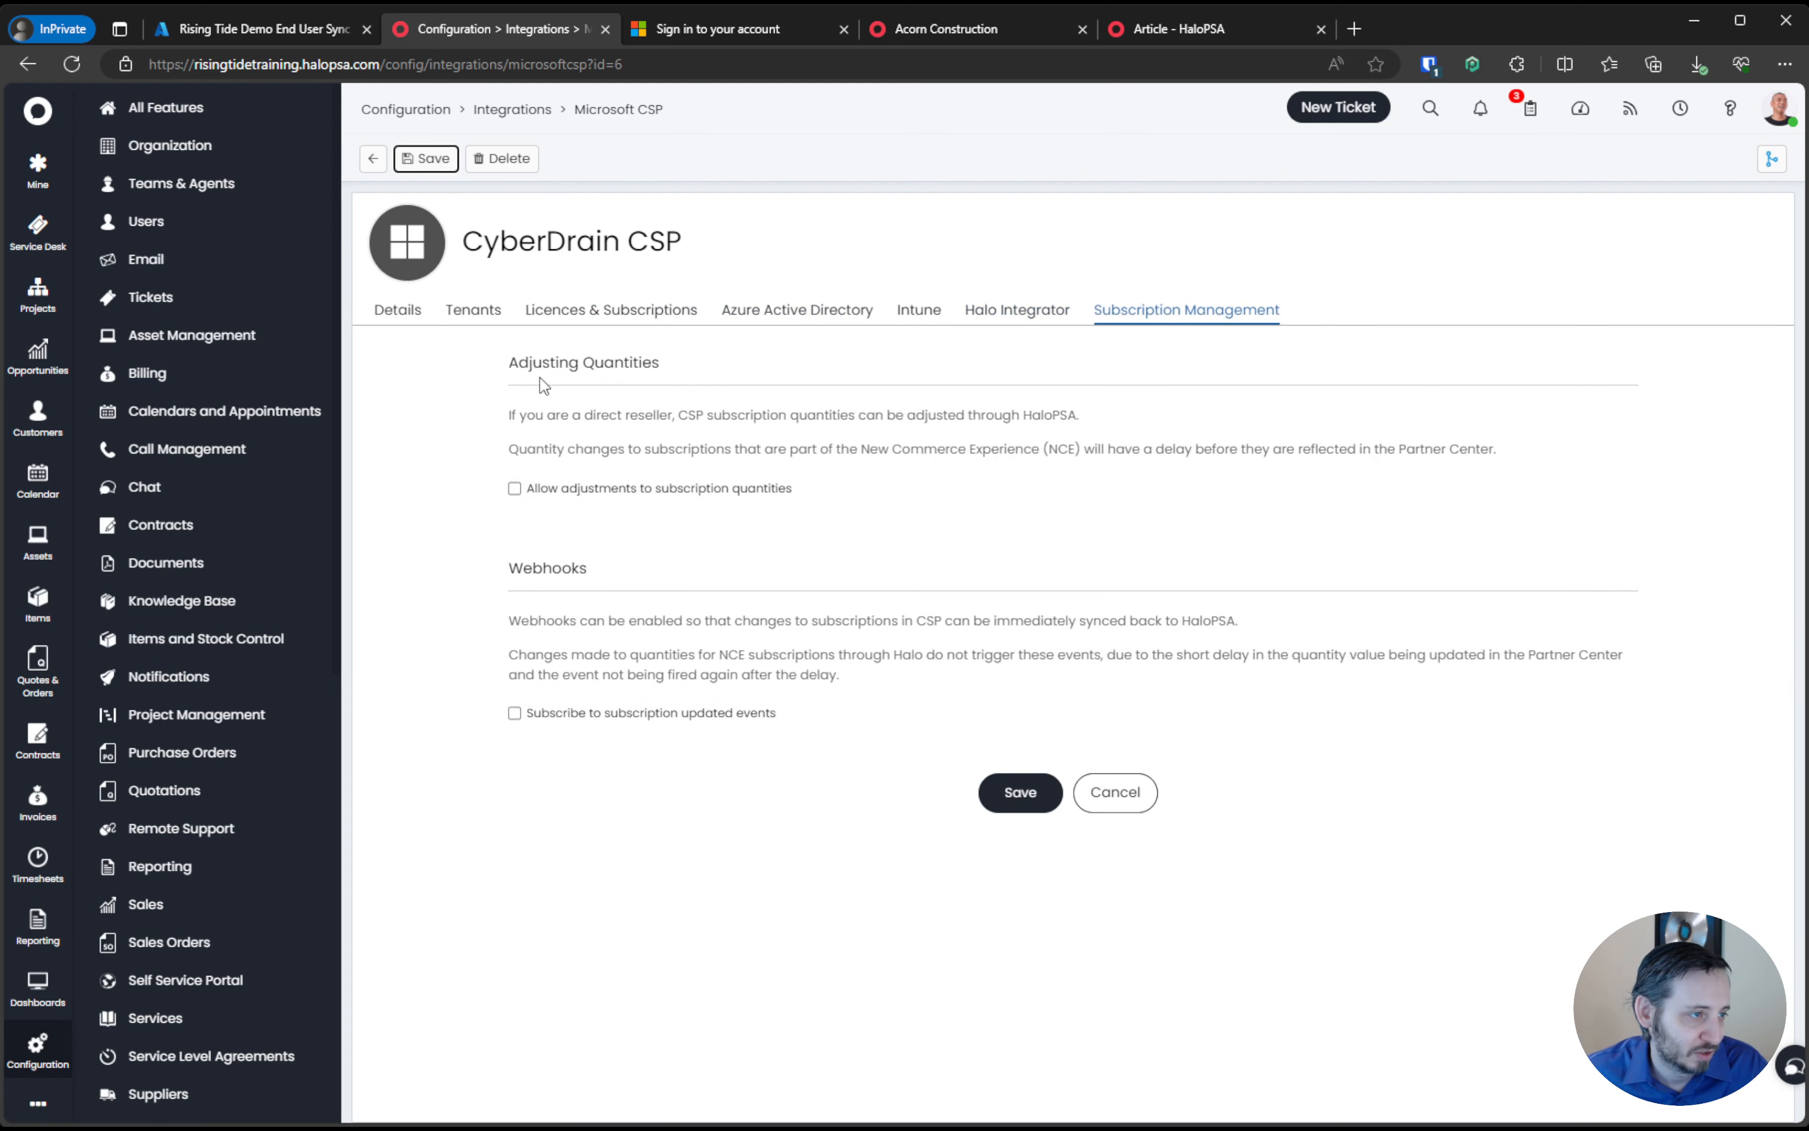
- Tick 'Subscribe to subscription updated events' and save the Subscription Management settings
left_click_drag(496, 416, 1359, 494)
left_click(1153, 486)
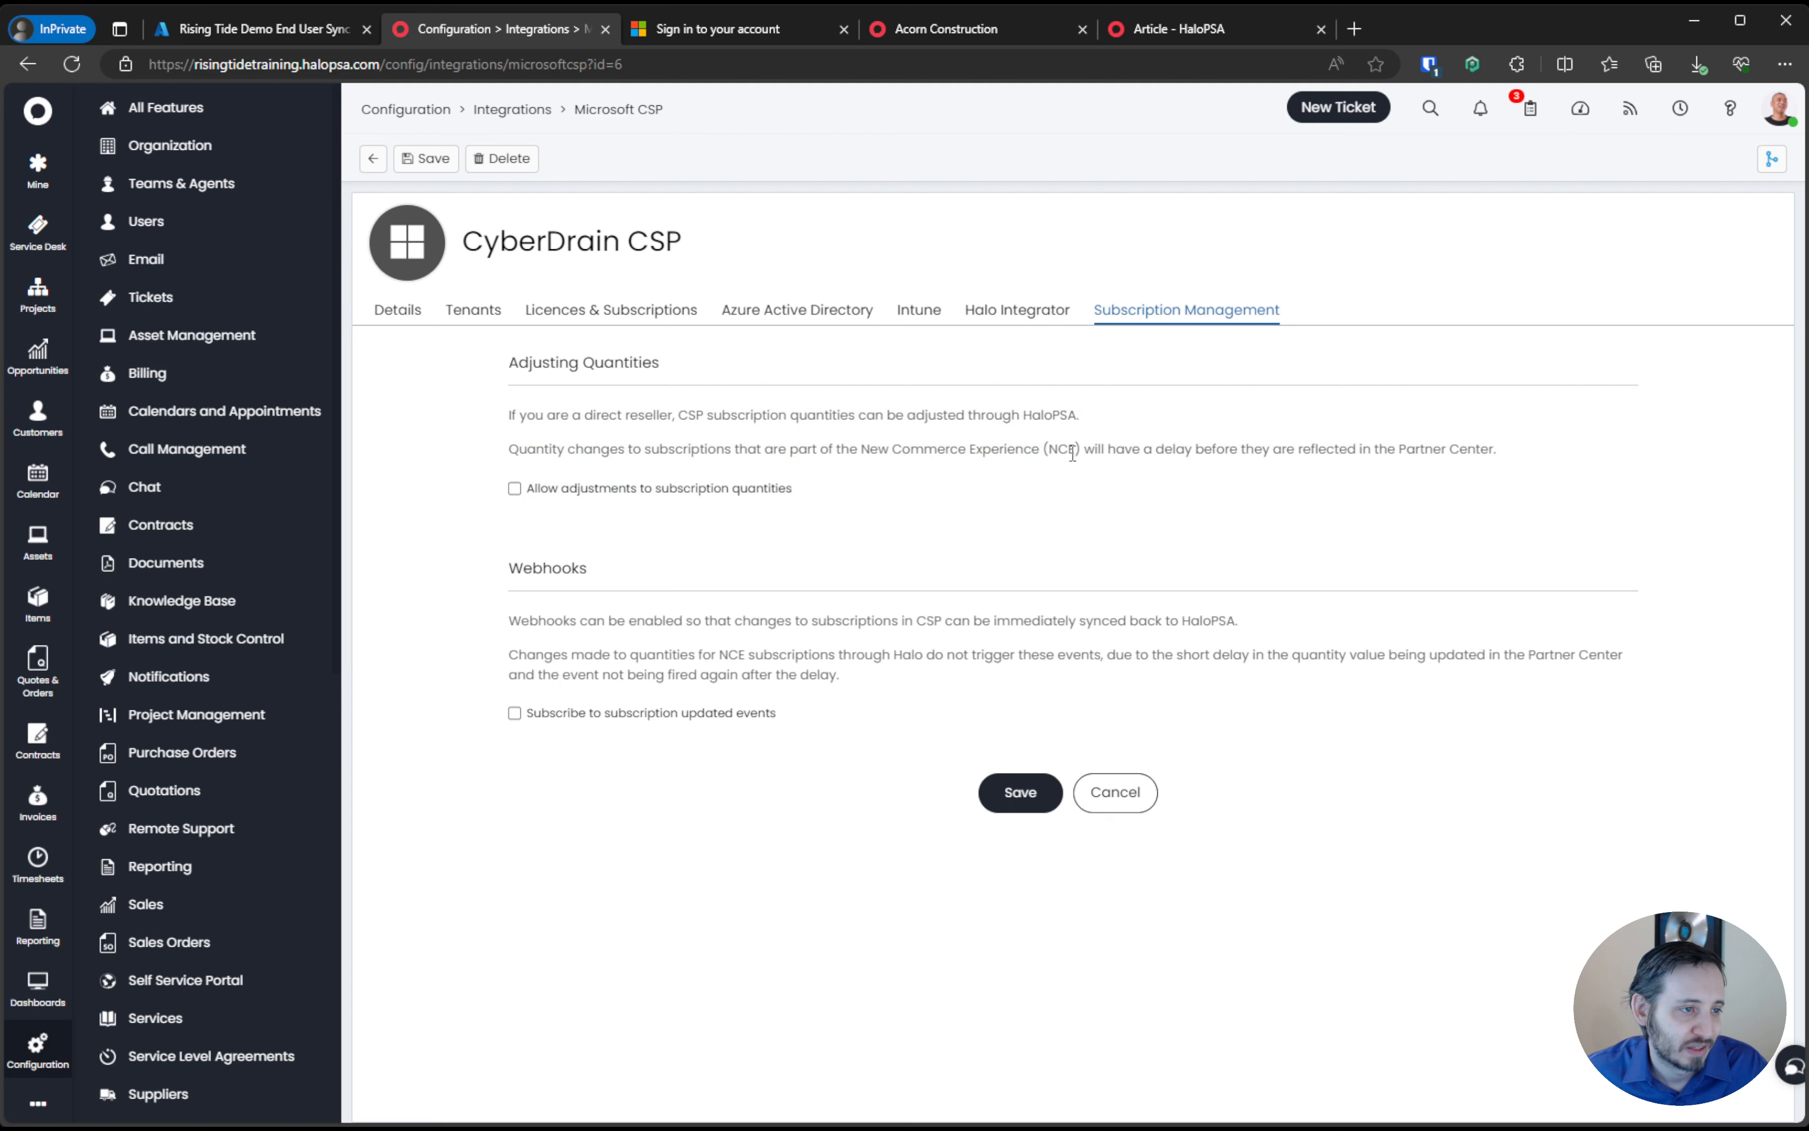
left_click_drag(941, 495, 504, 410)
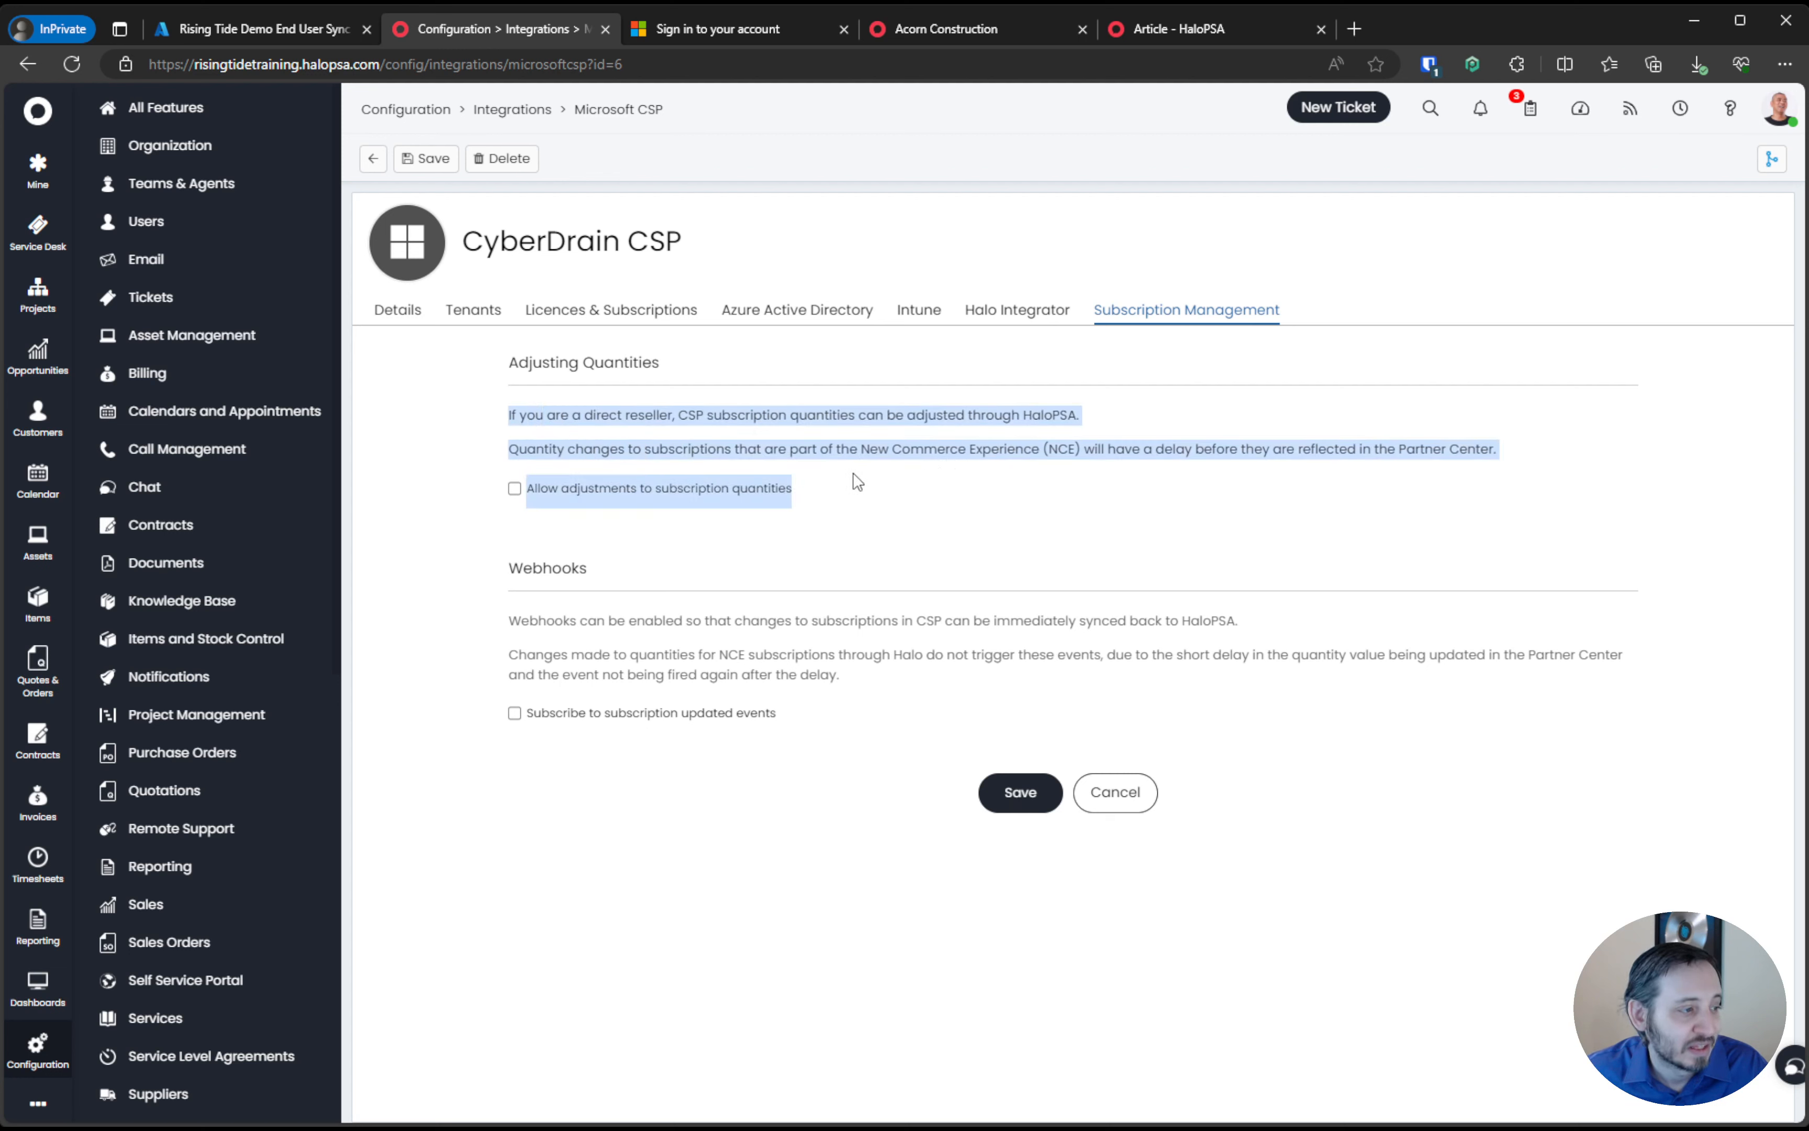
left_click(521, 628)
left_click_drag(521, 628, 914, 674)
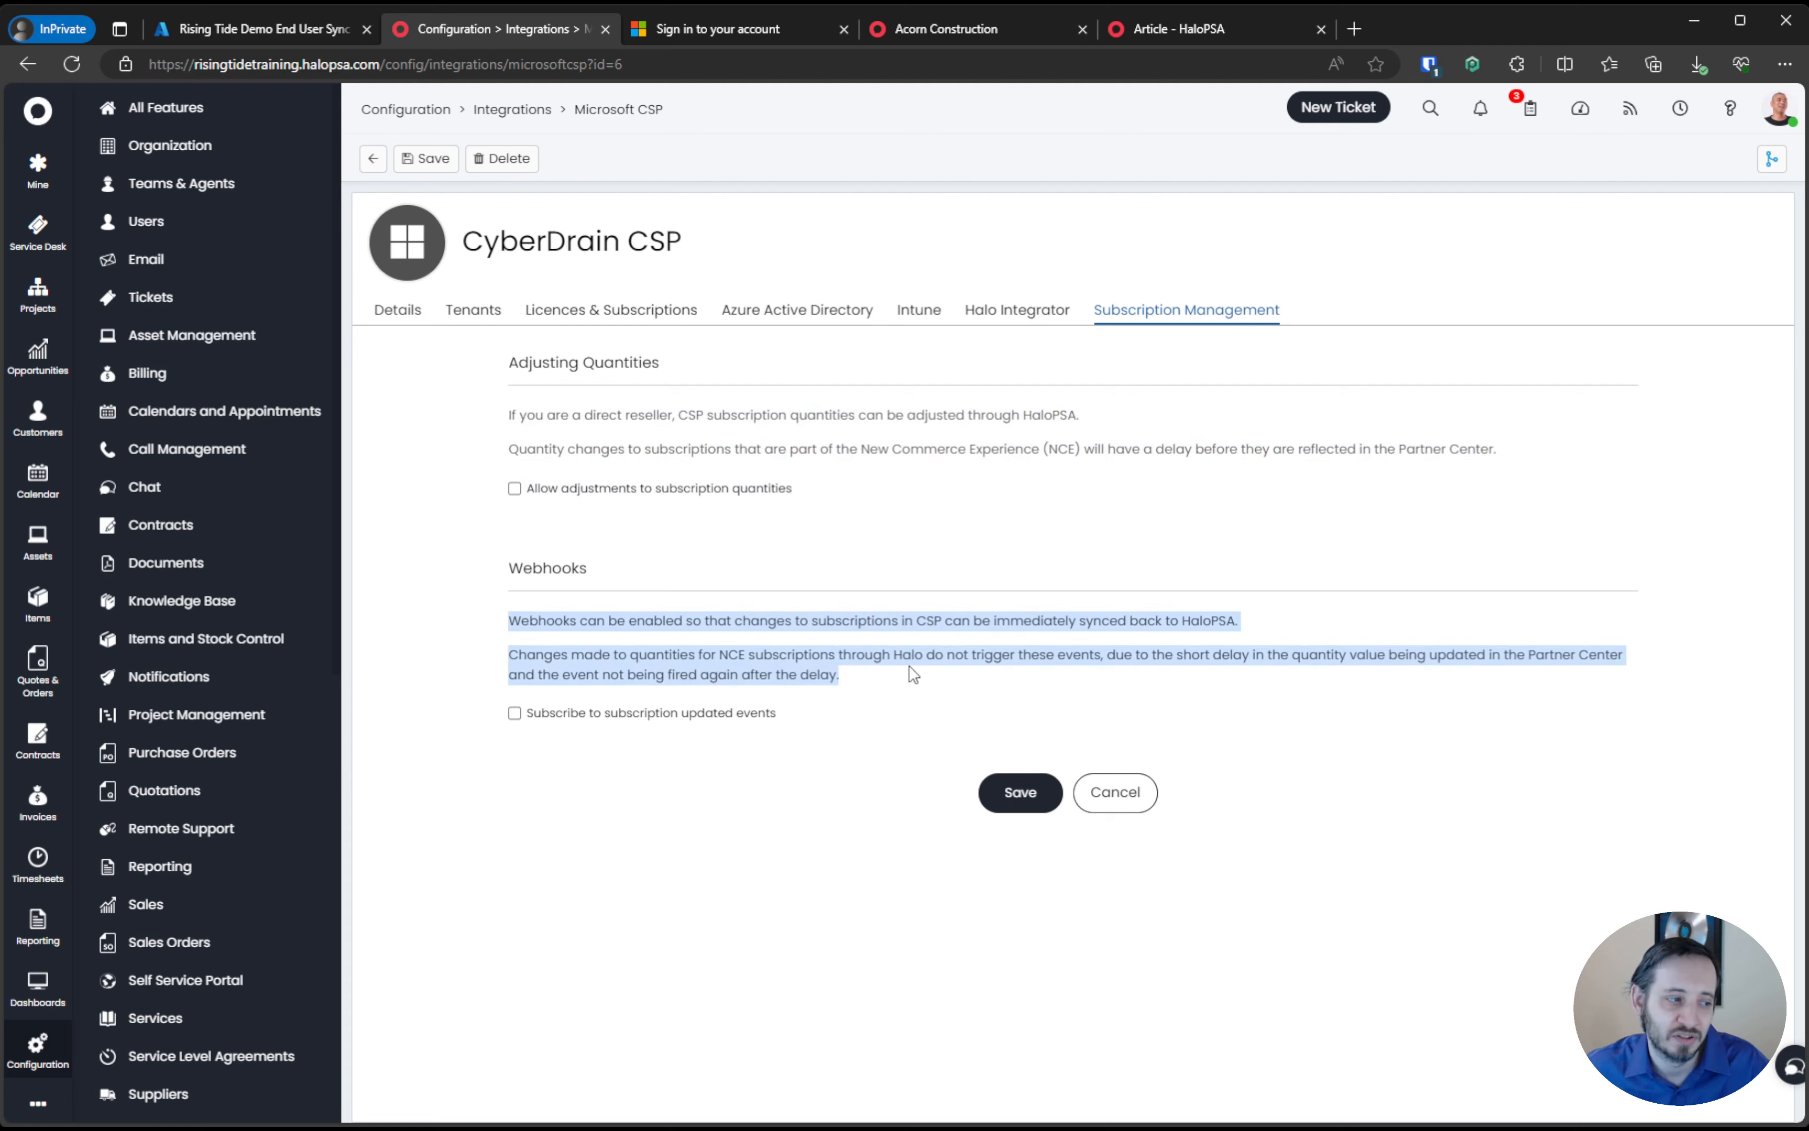
left_click(709, 714)
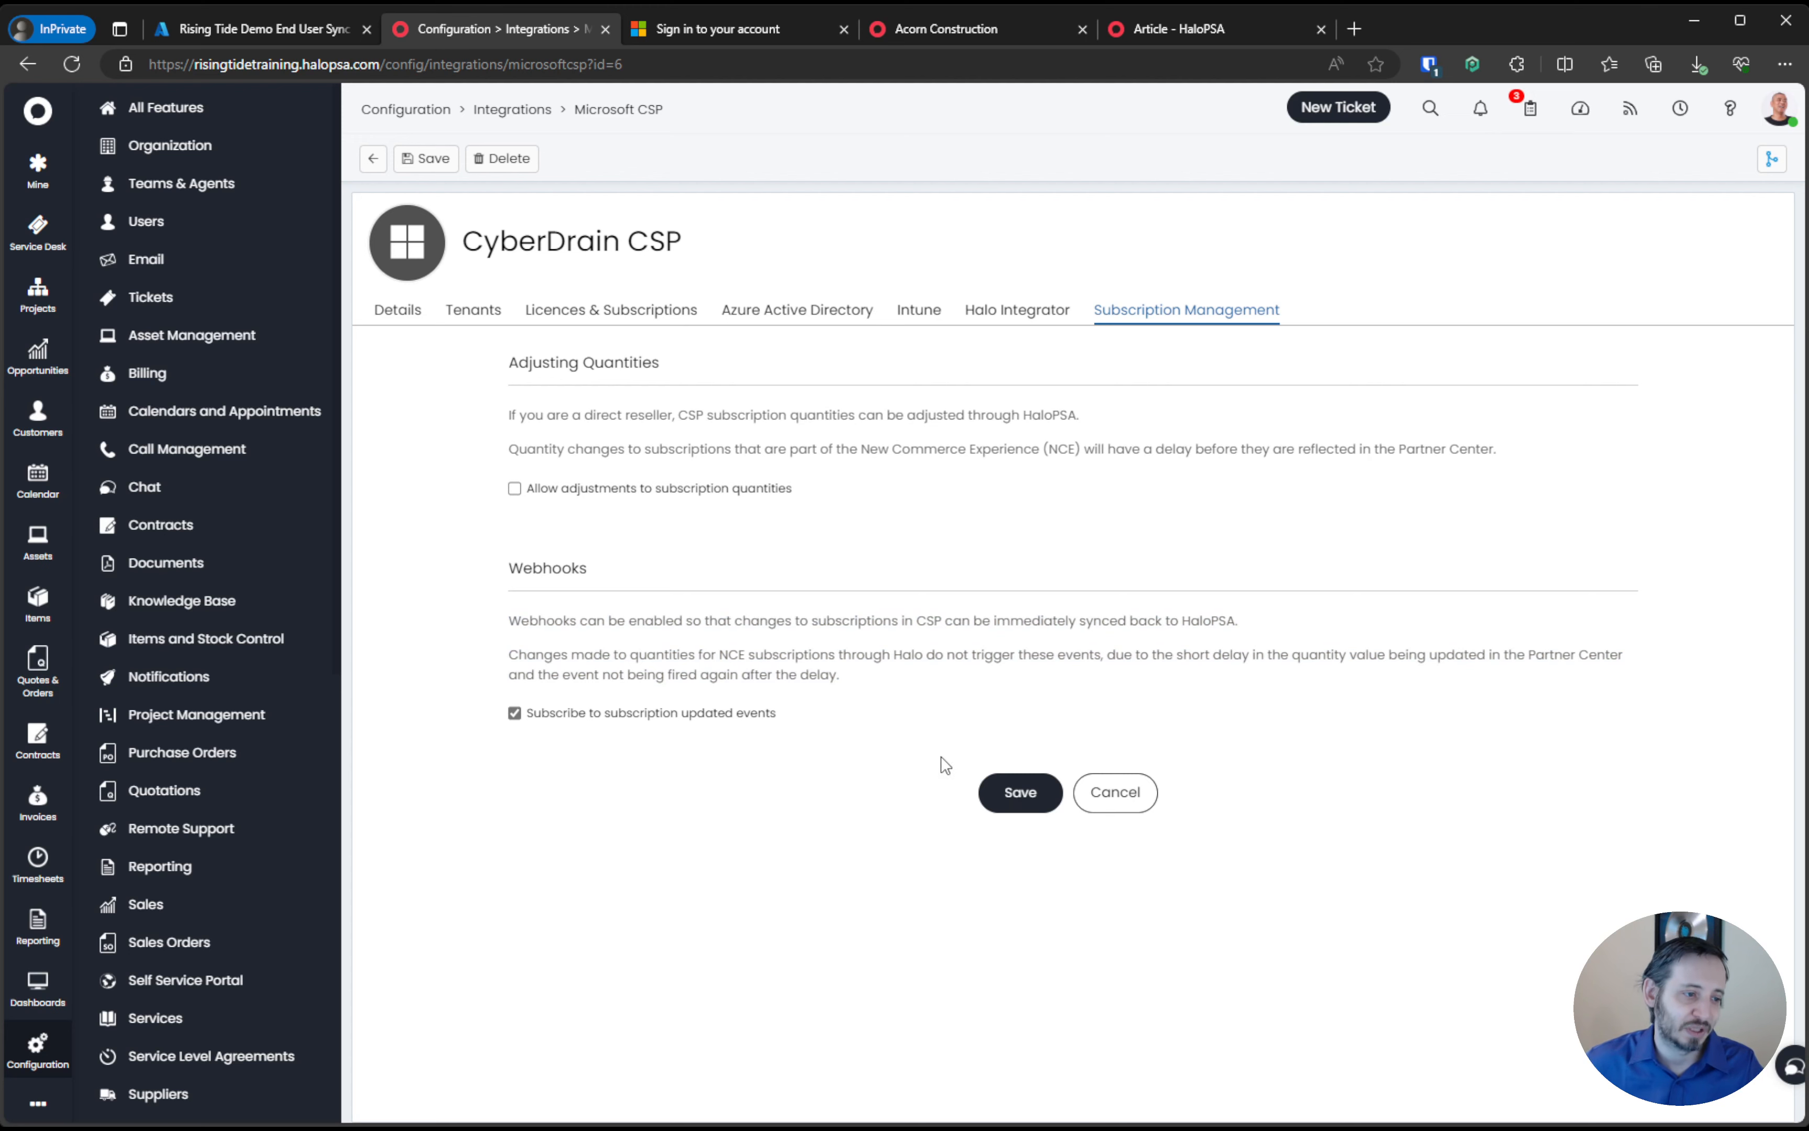
left_click(1013, 798)
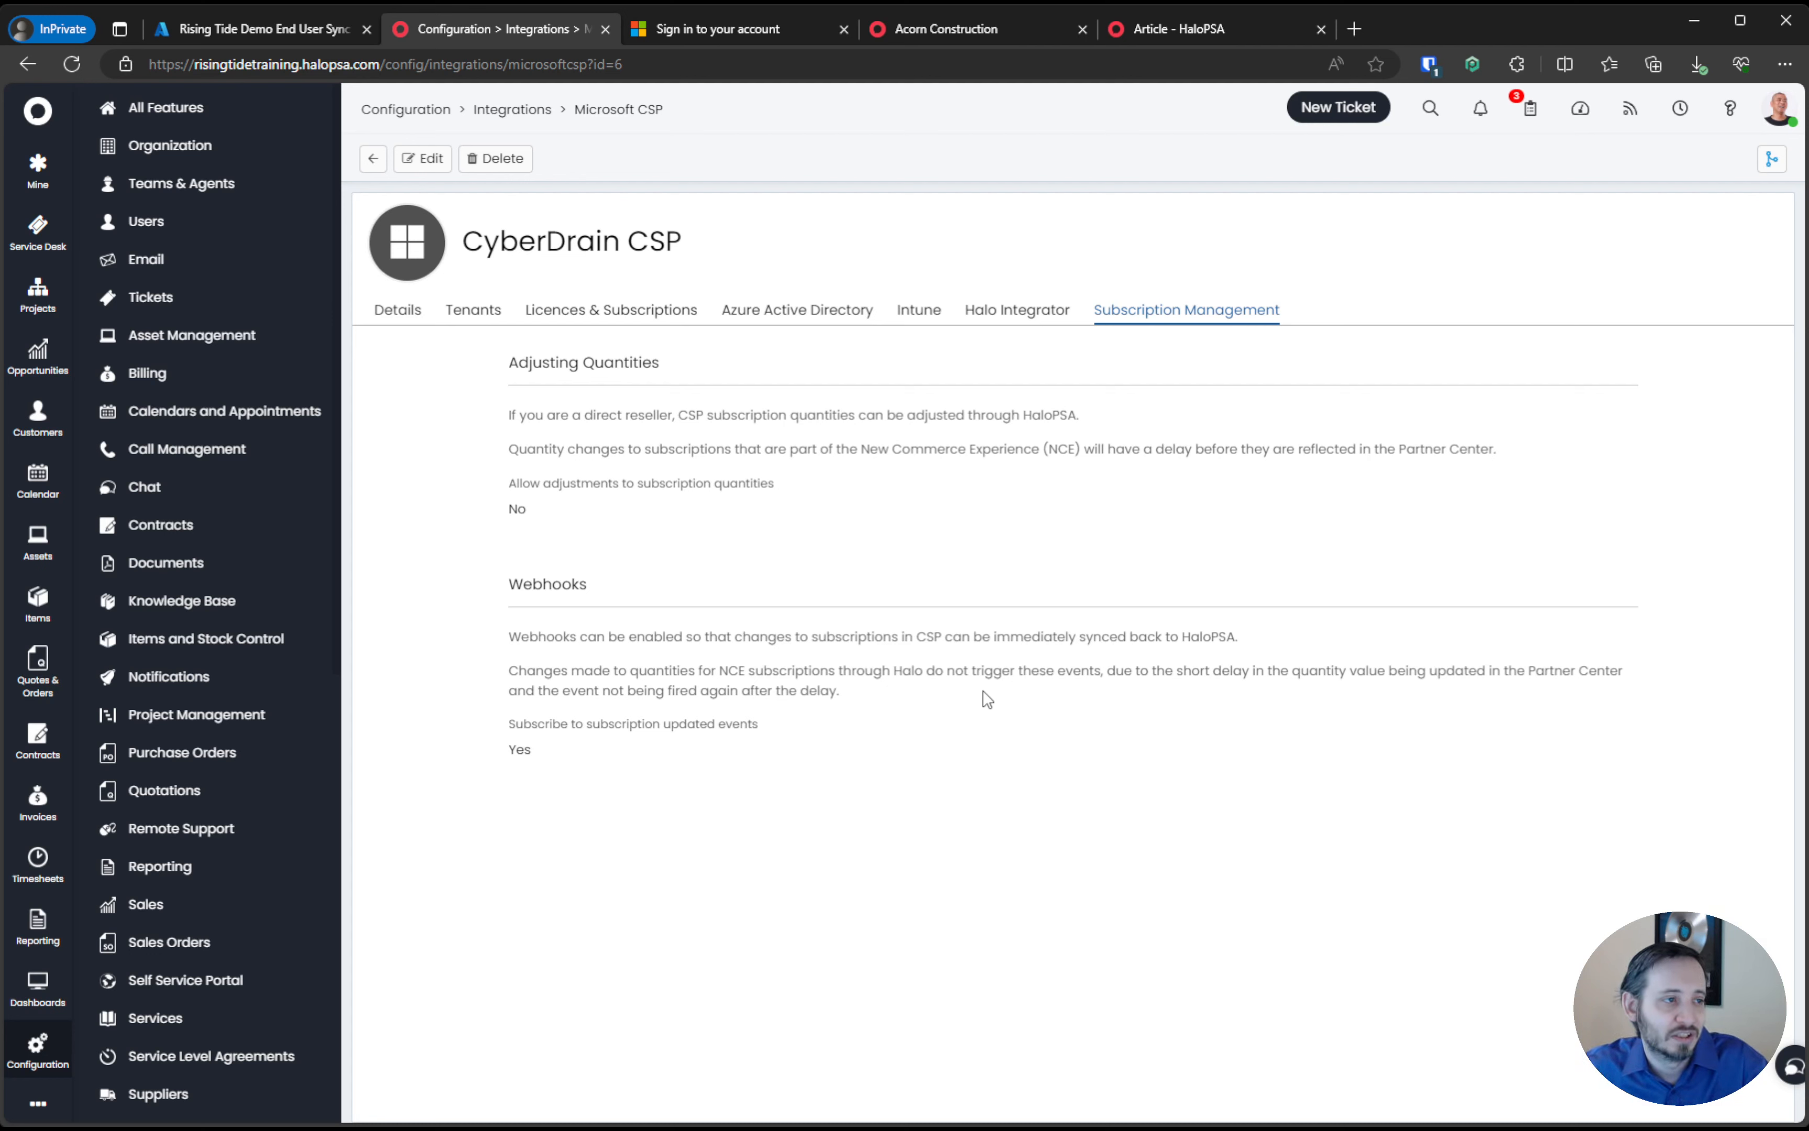
- Edit the CyberDrain CSP integration and tick 'Enable Asset imports from Intune' in its Intune settings
left_click(984, 328)
left_click(906, 324)
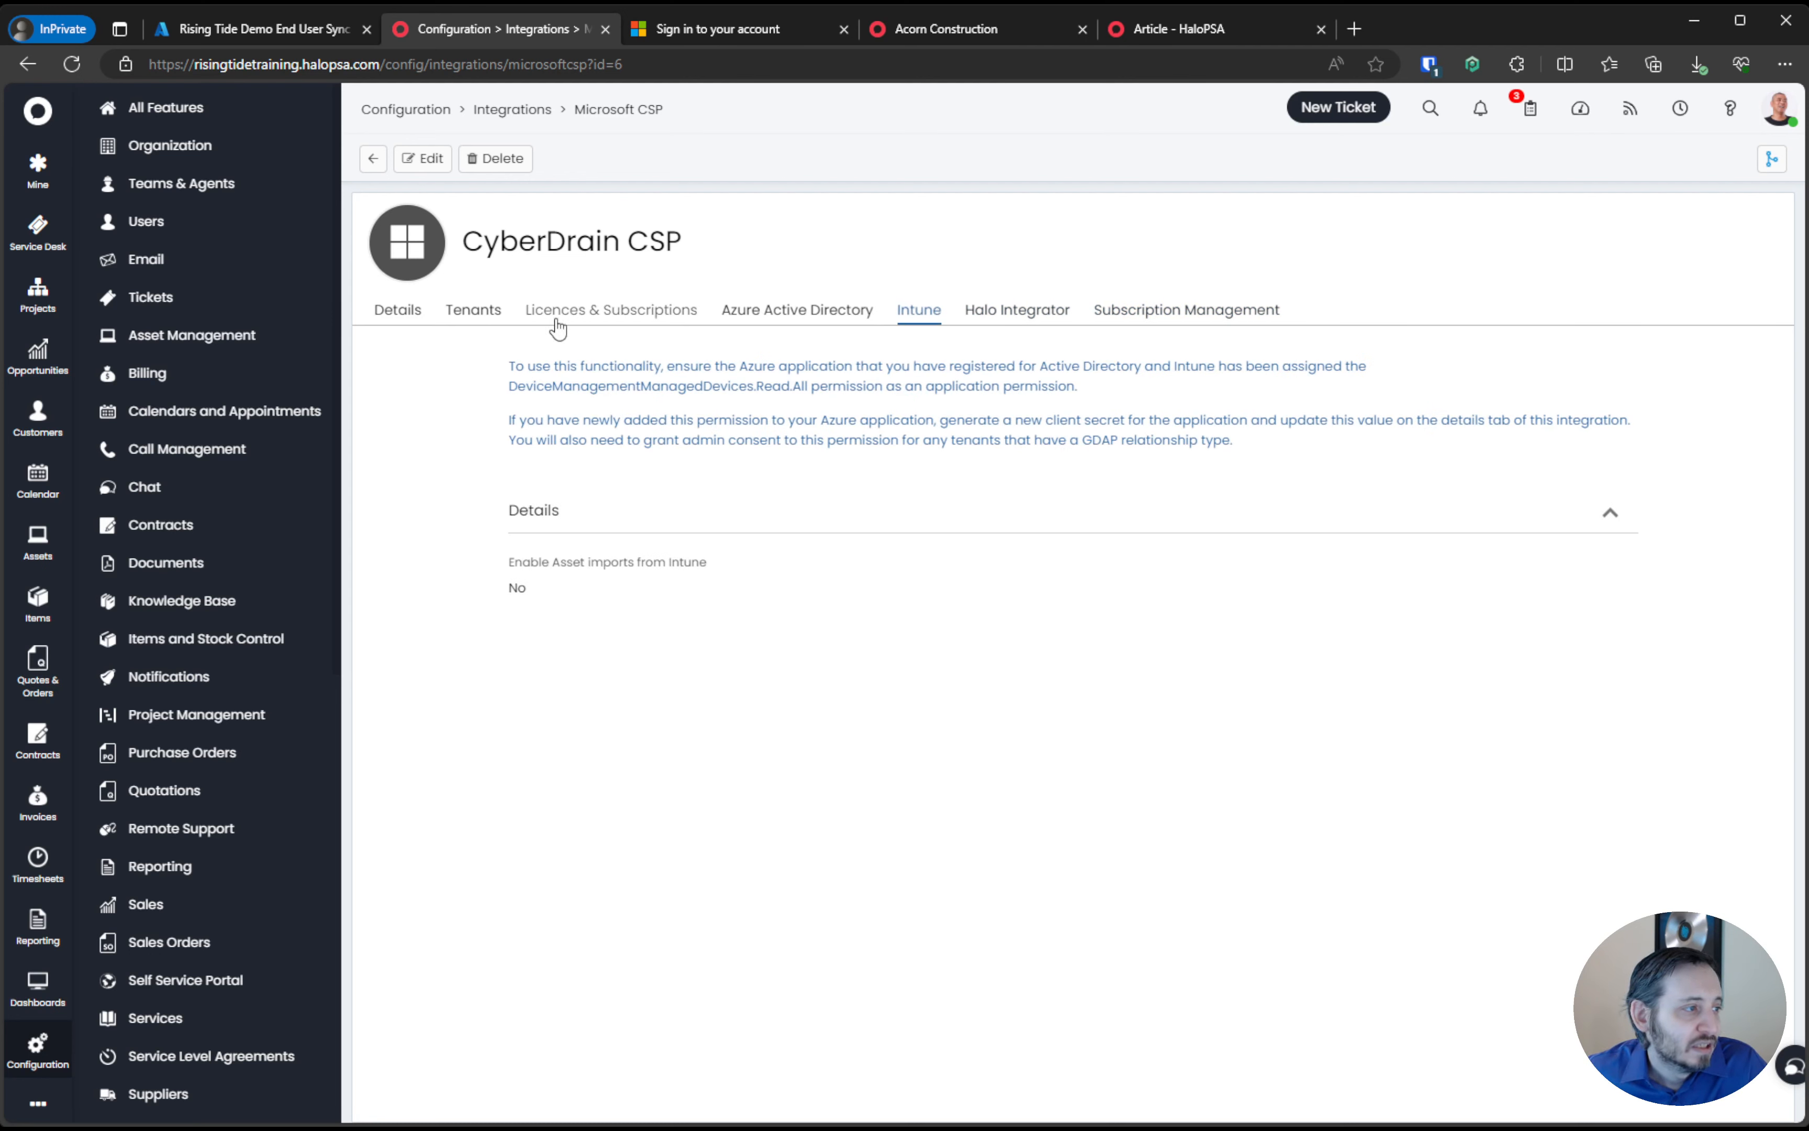
left_click(999, 312)
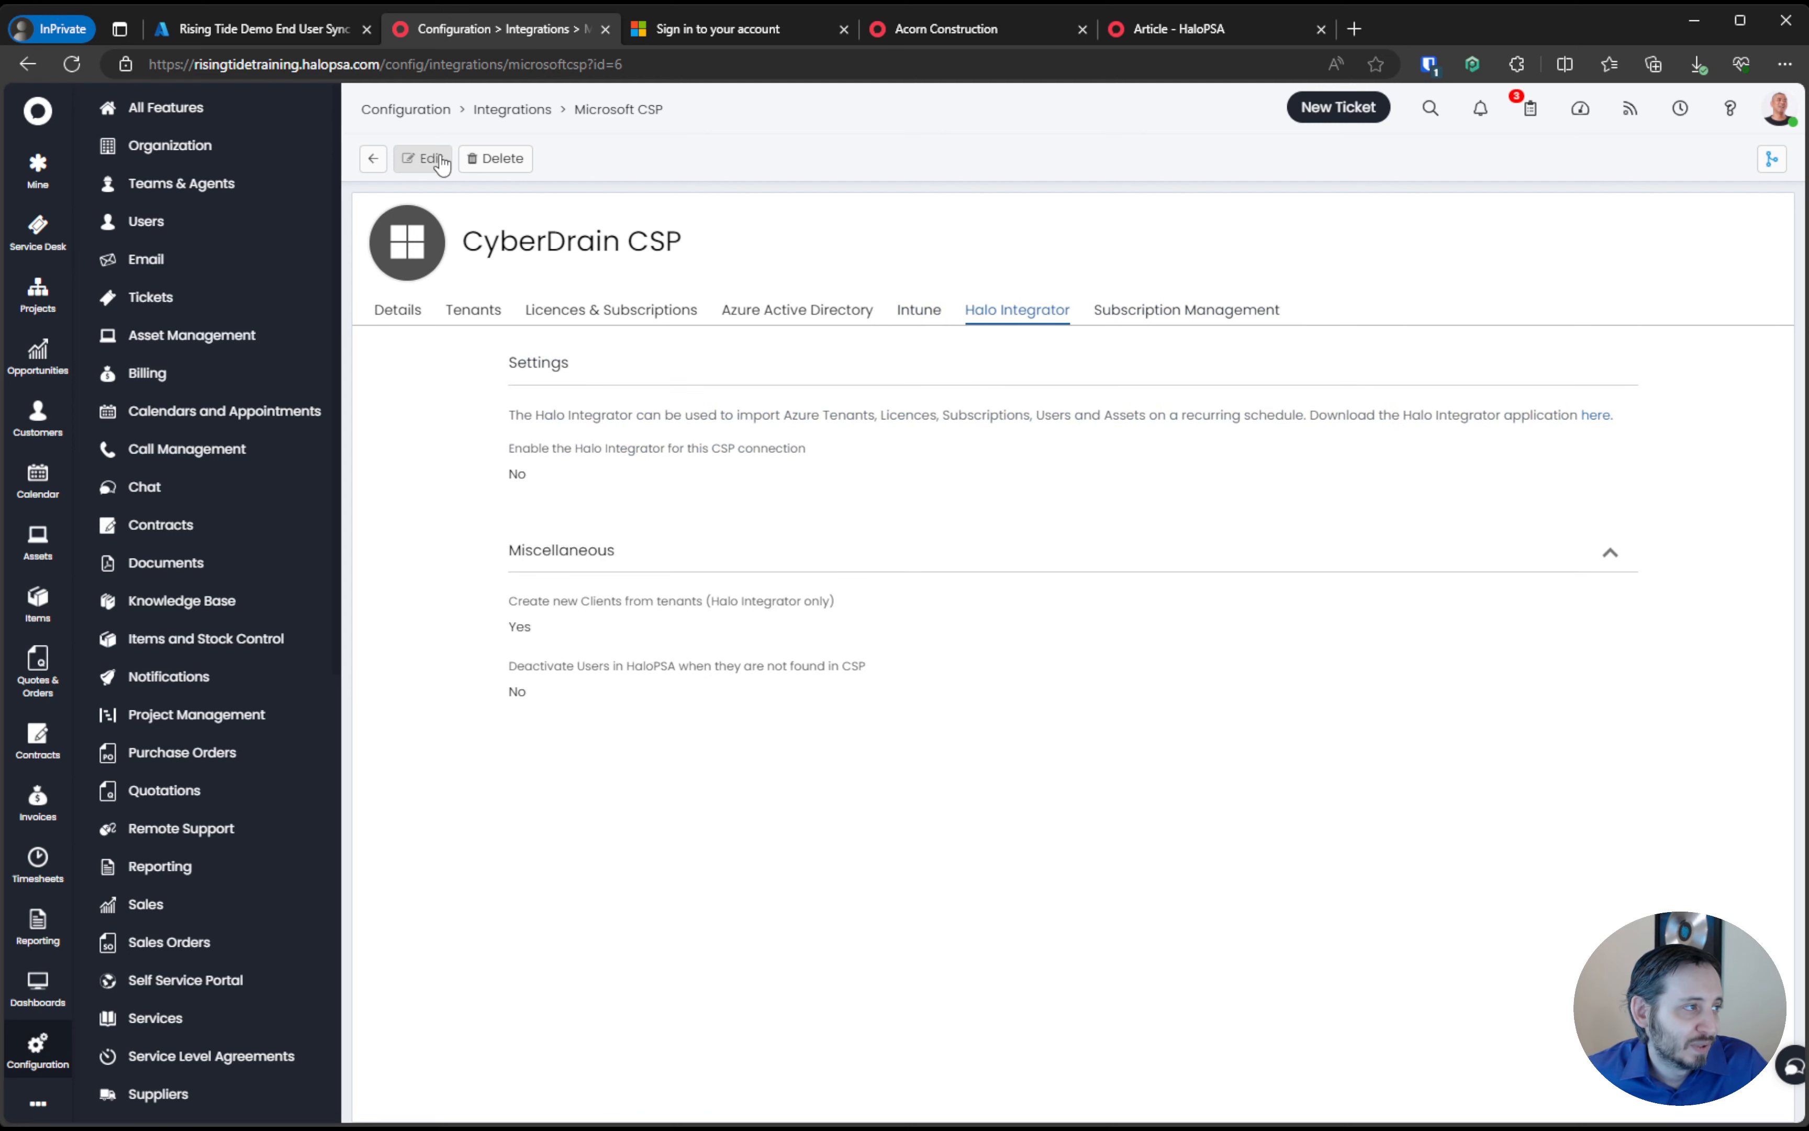
left_click(424, 160)
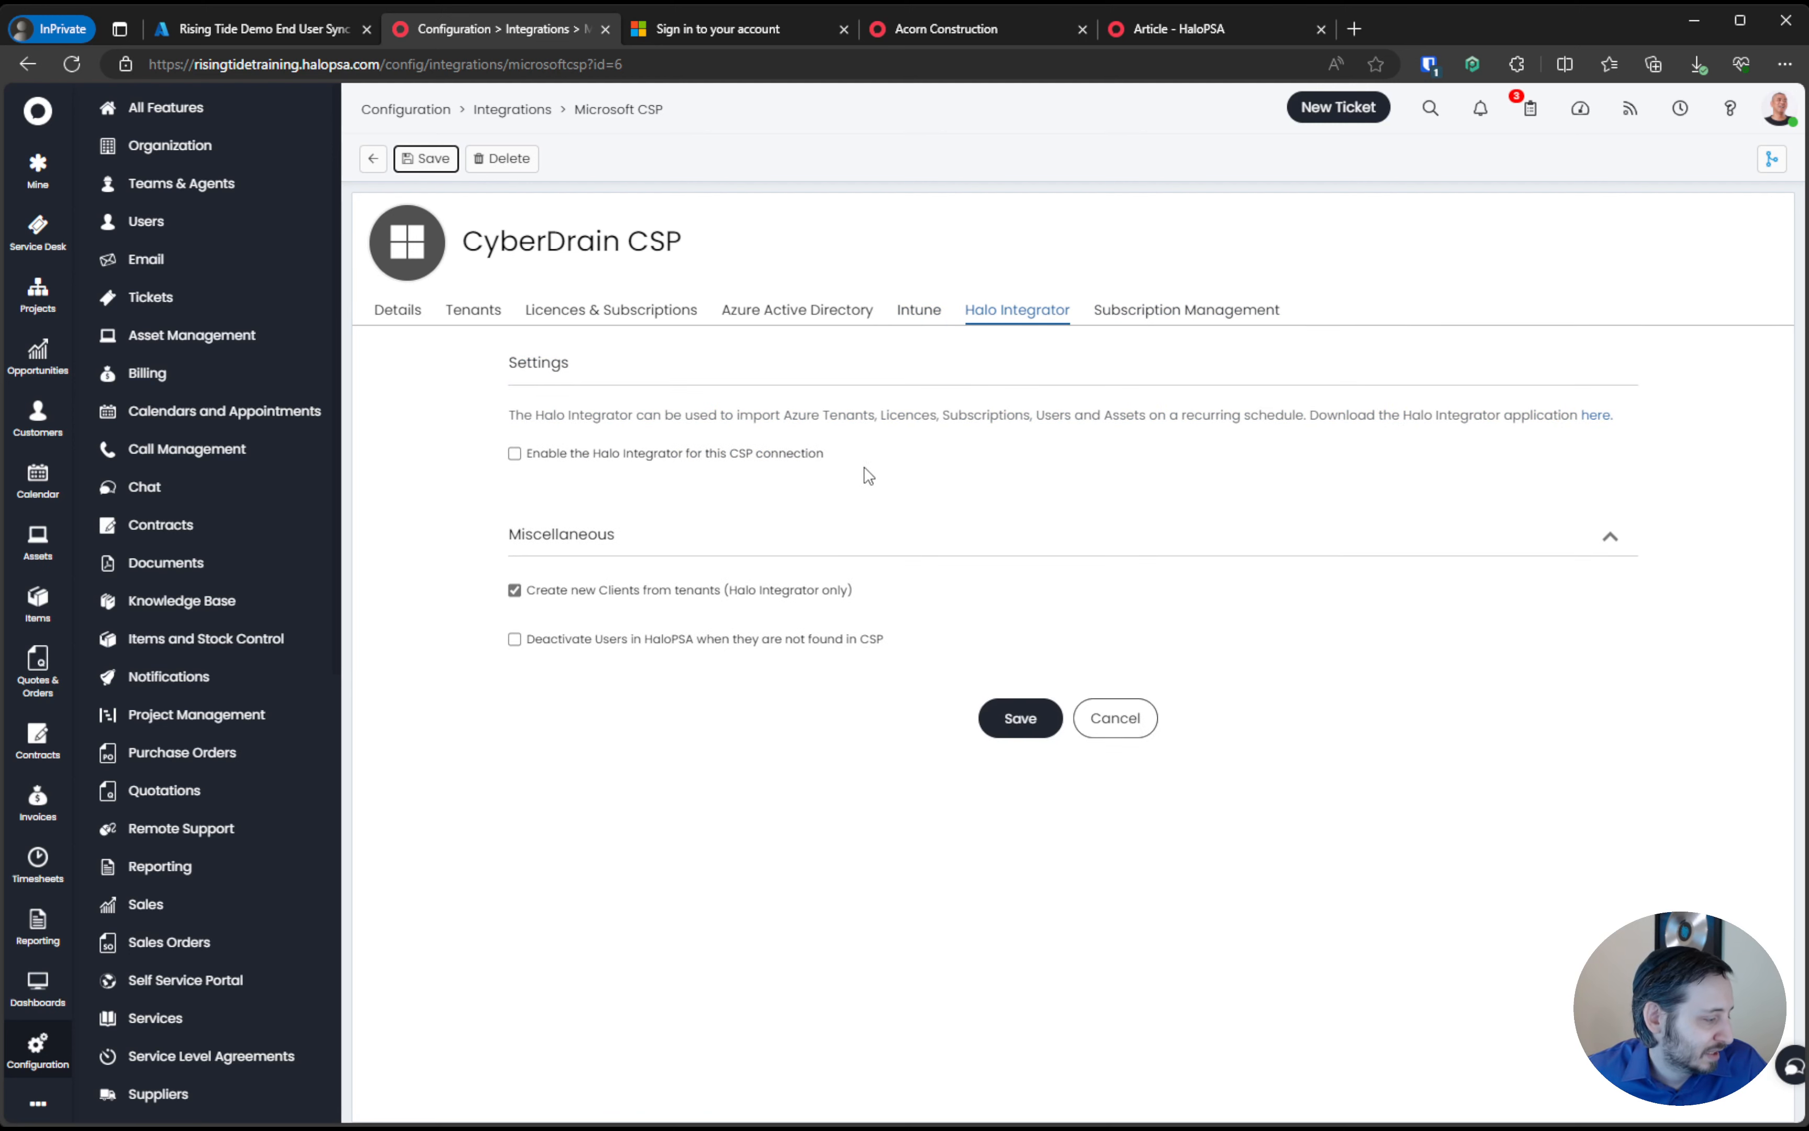
left_click(919, 312)
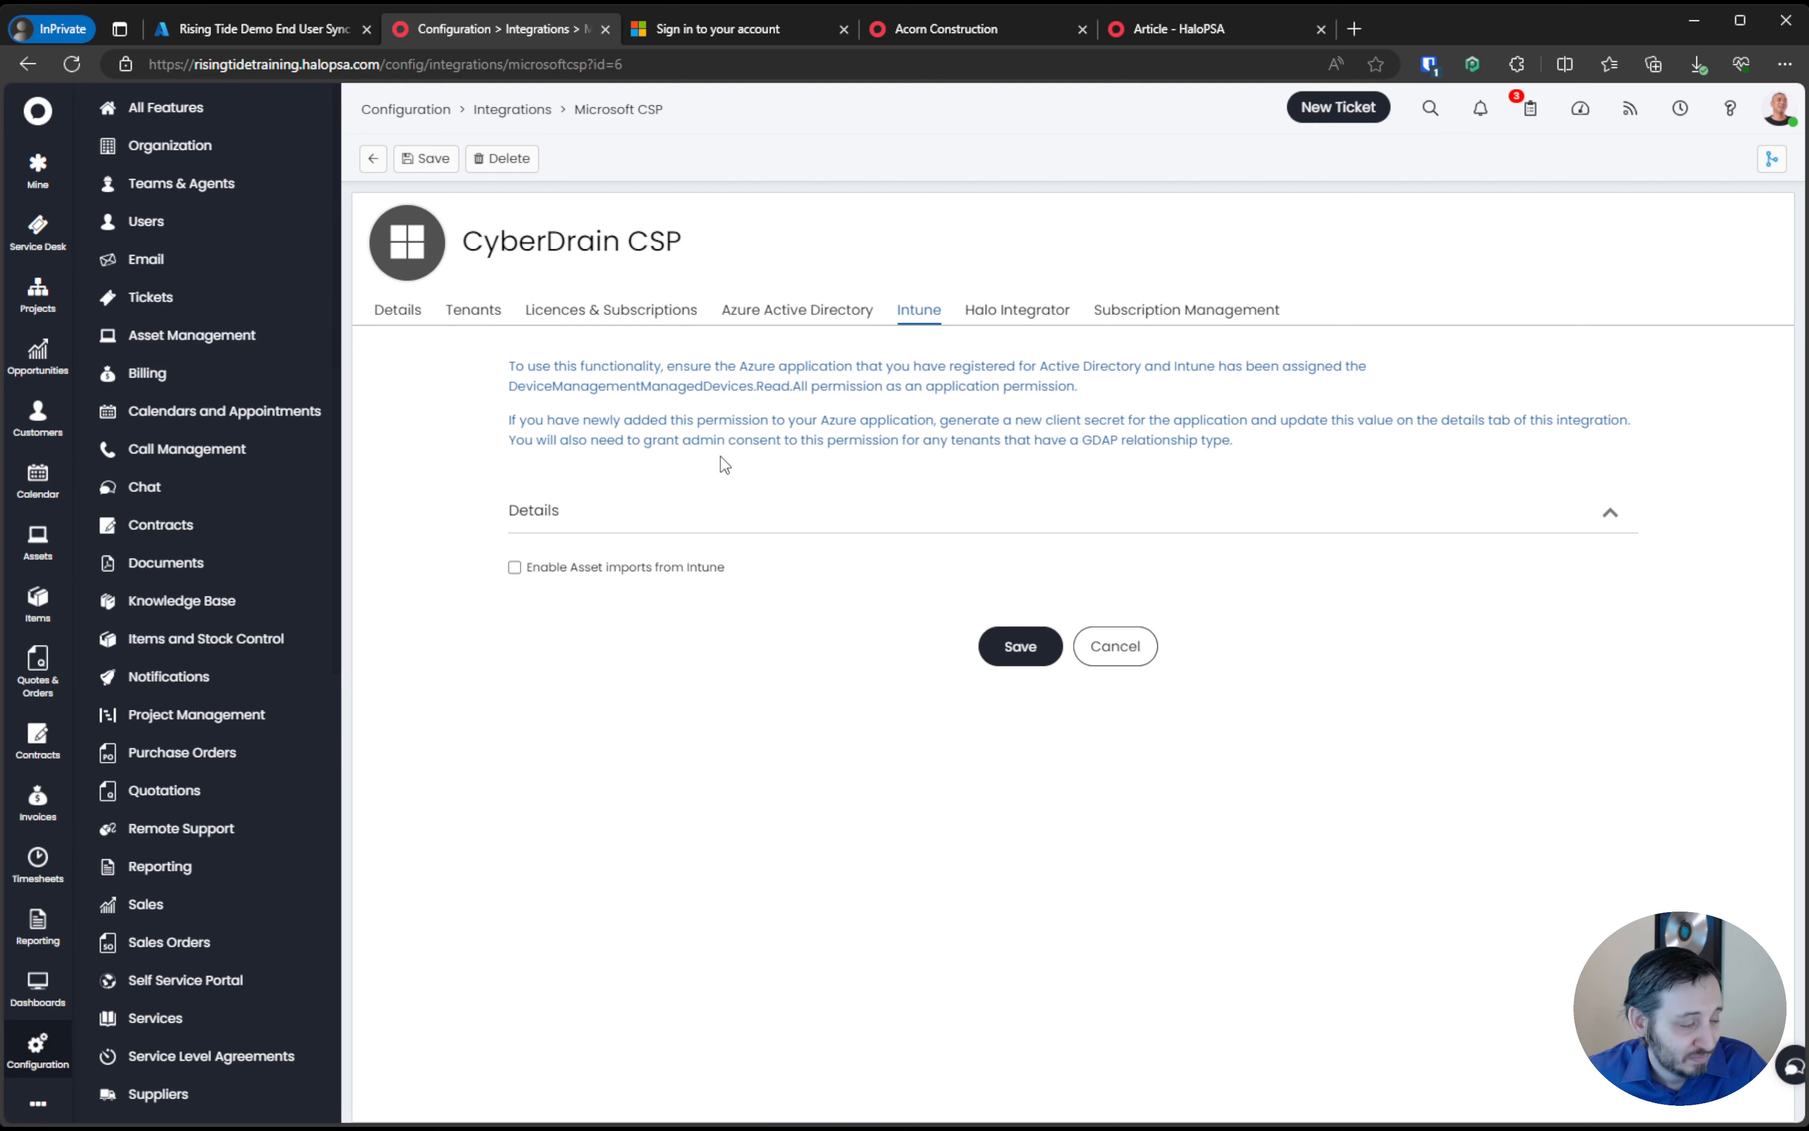
left_click(562, 573)
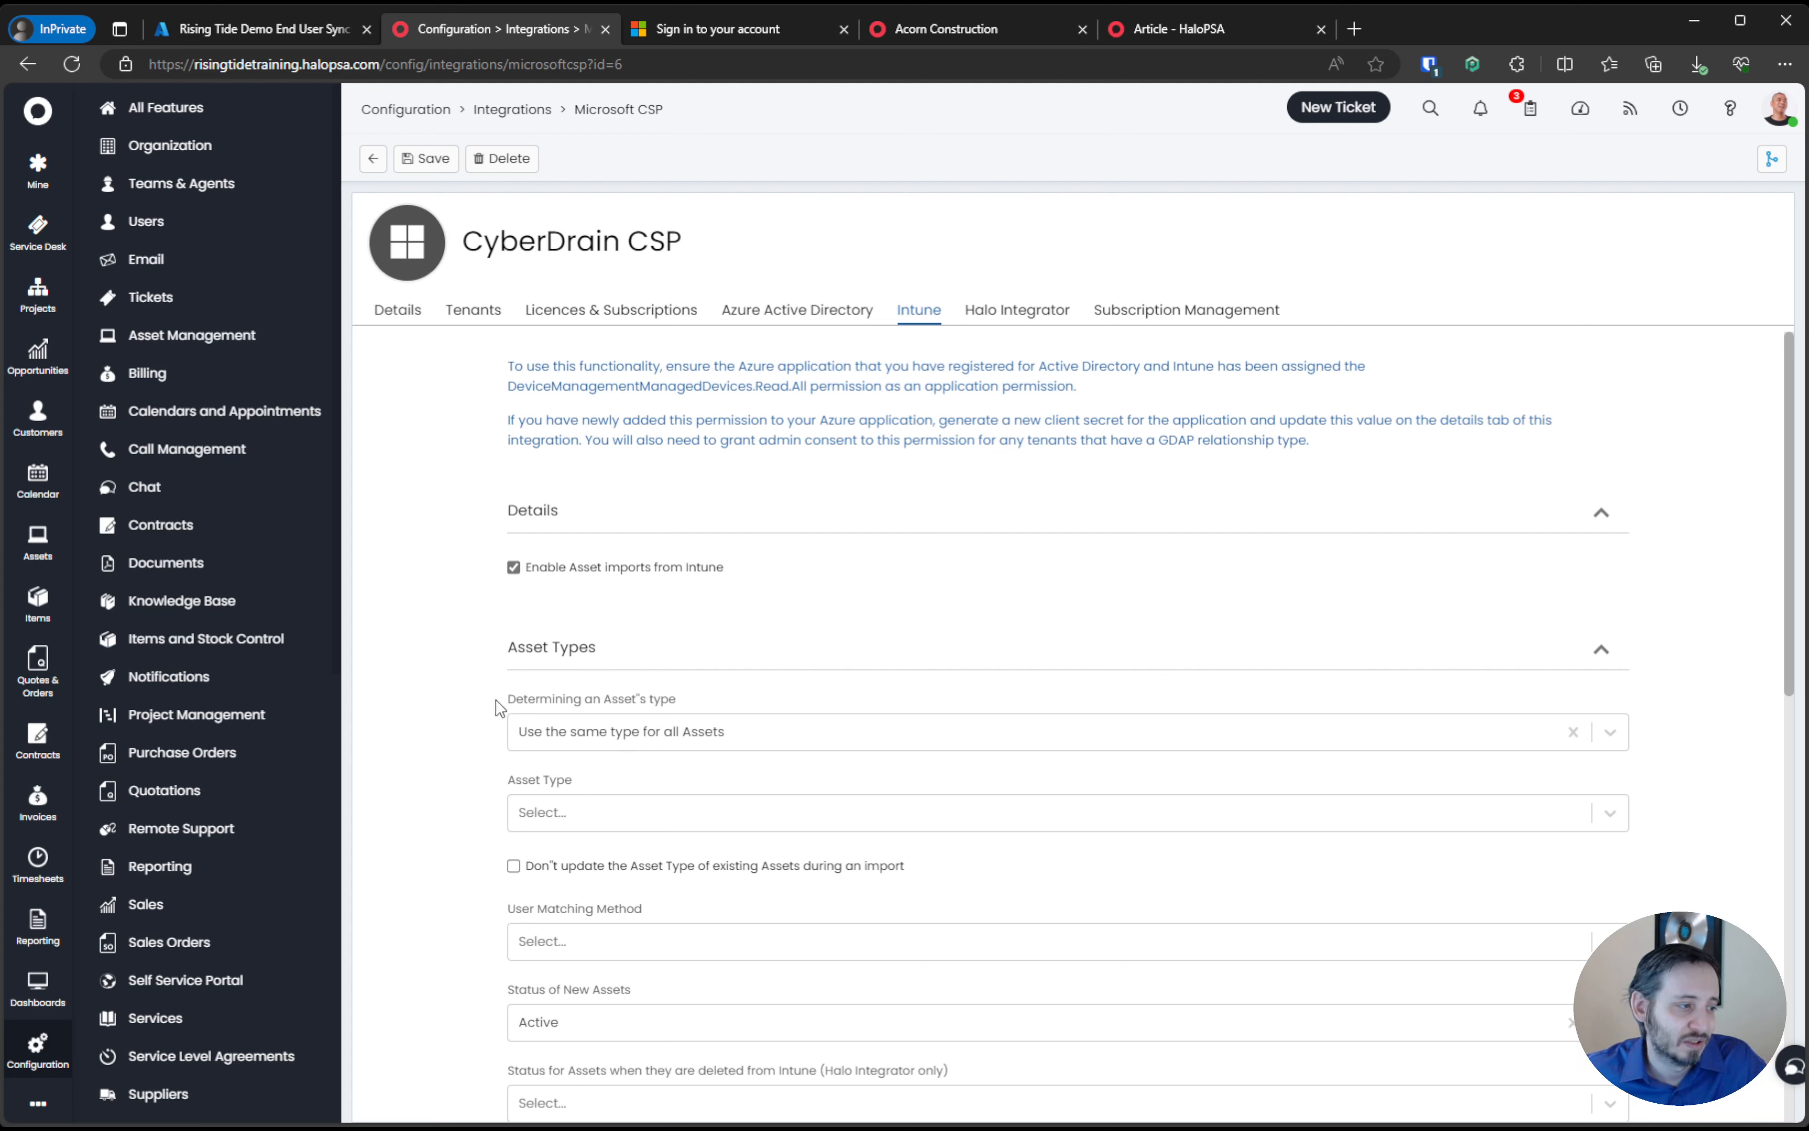
- Keep one asset type for all imported Intune assets and make it Workstation
left_click_drag(496, 700, 858, 702)
left_click(838, 733)
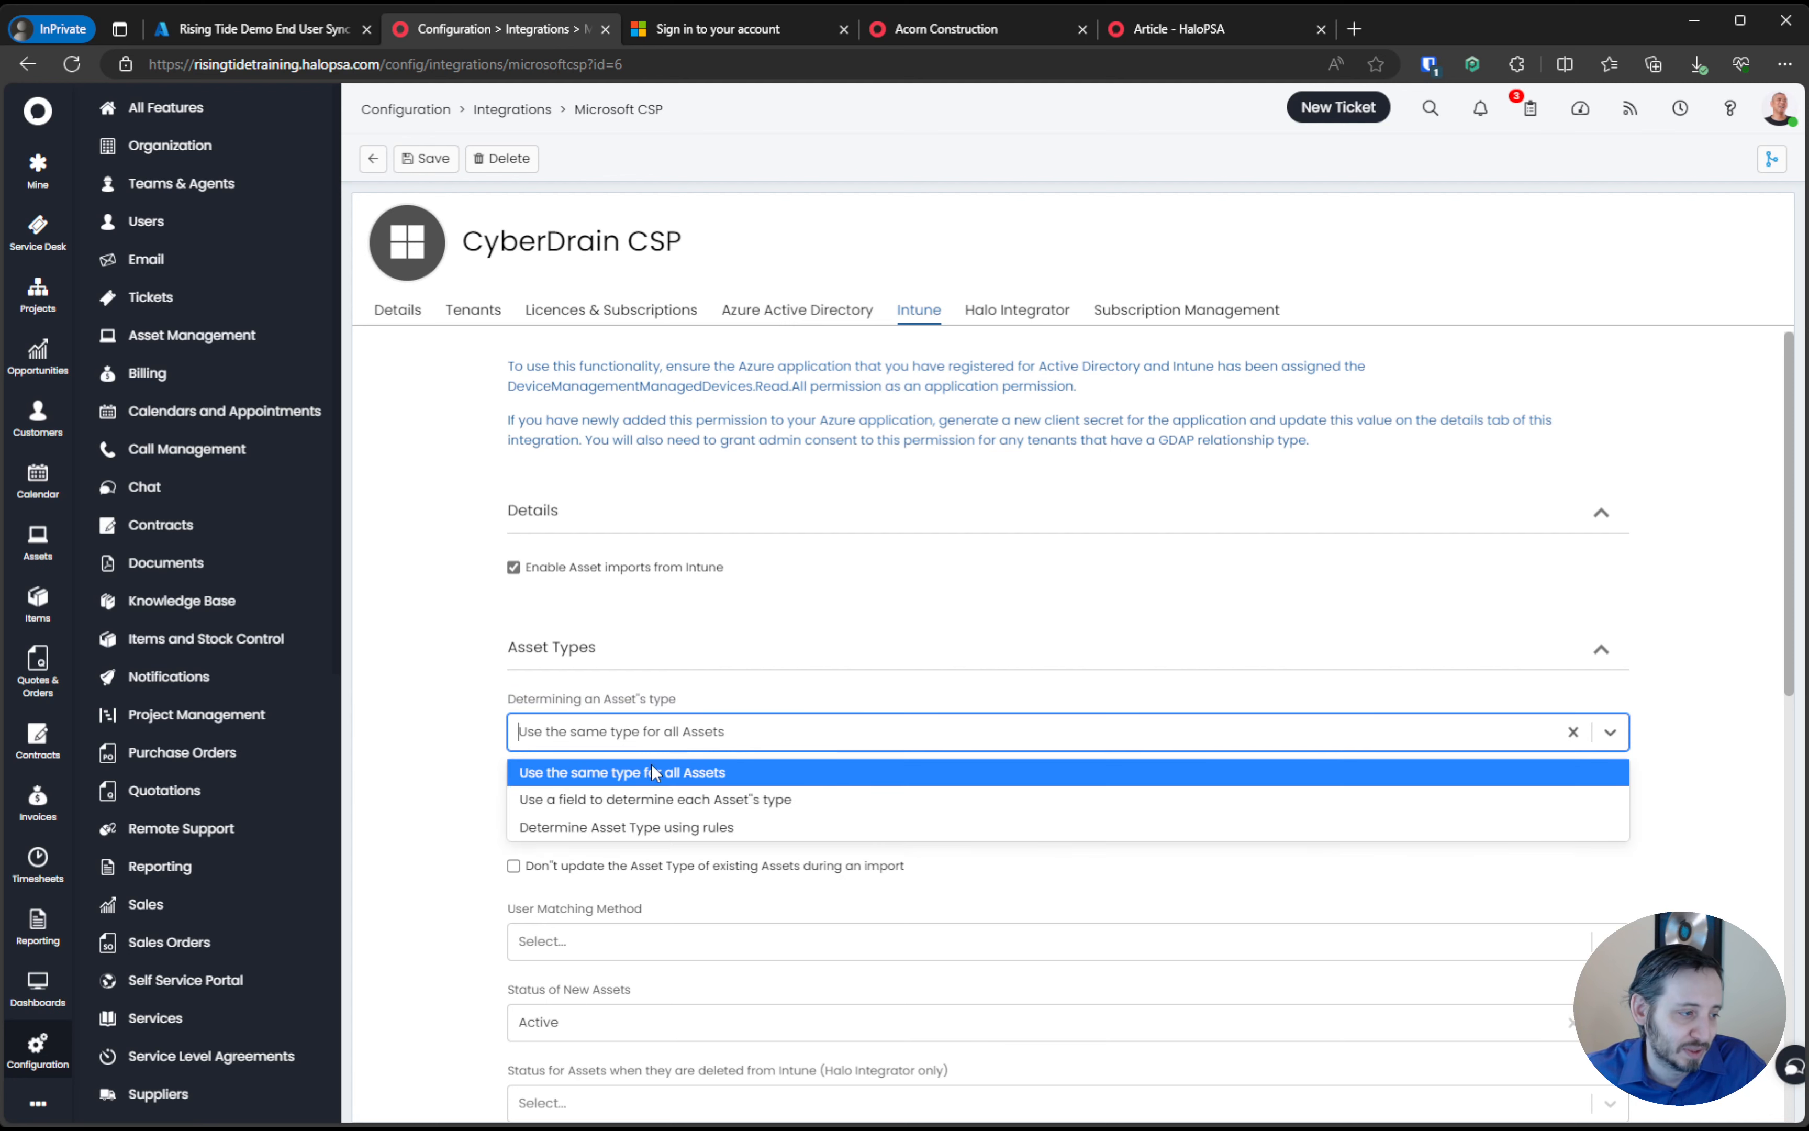
left_click(638, 768)
left_click(632, 811)
scroll(648, 762, "down", 1)
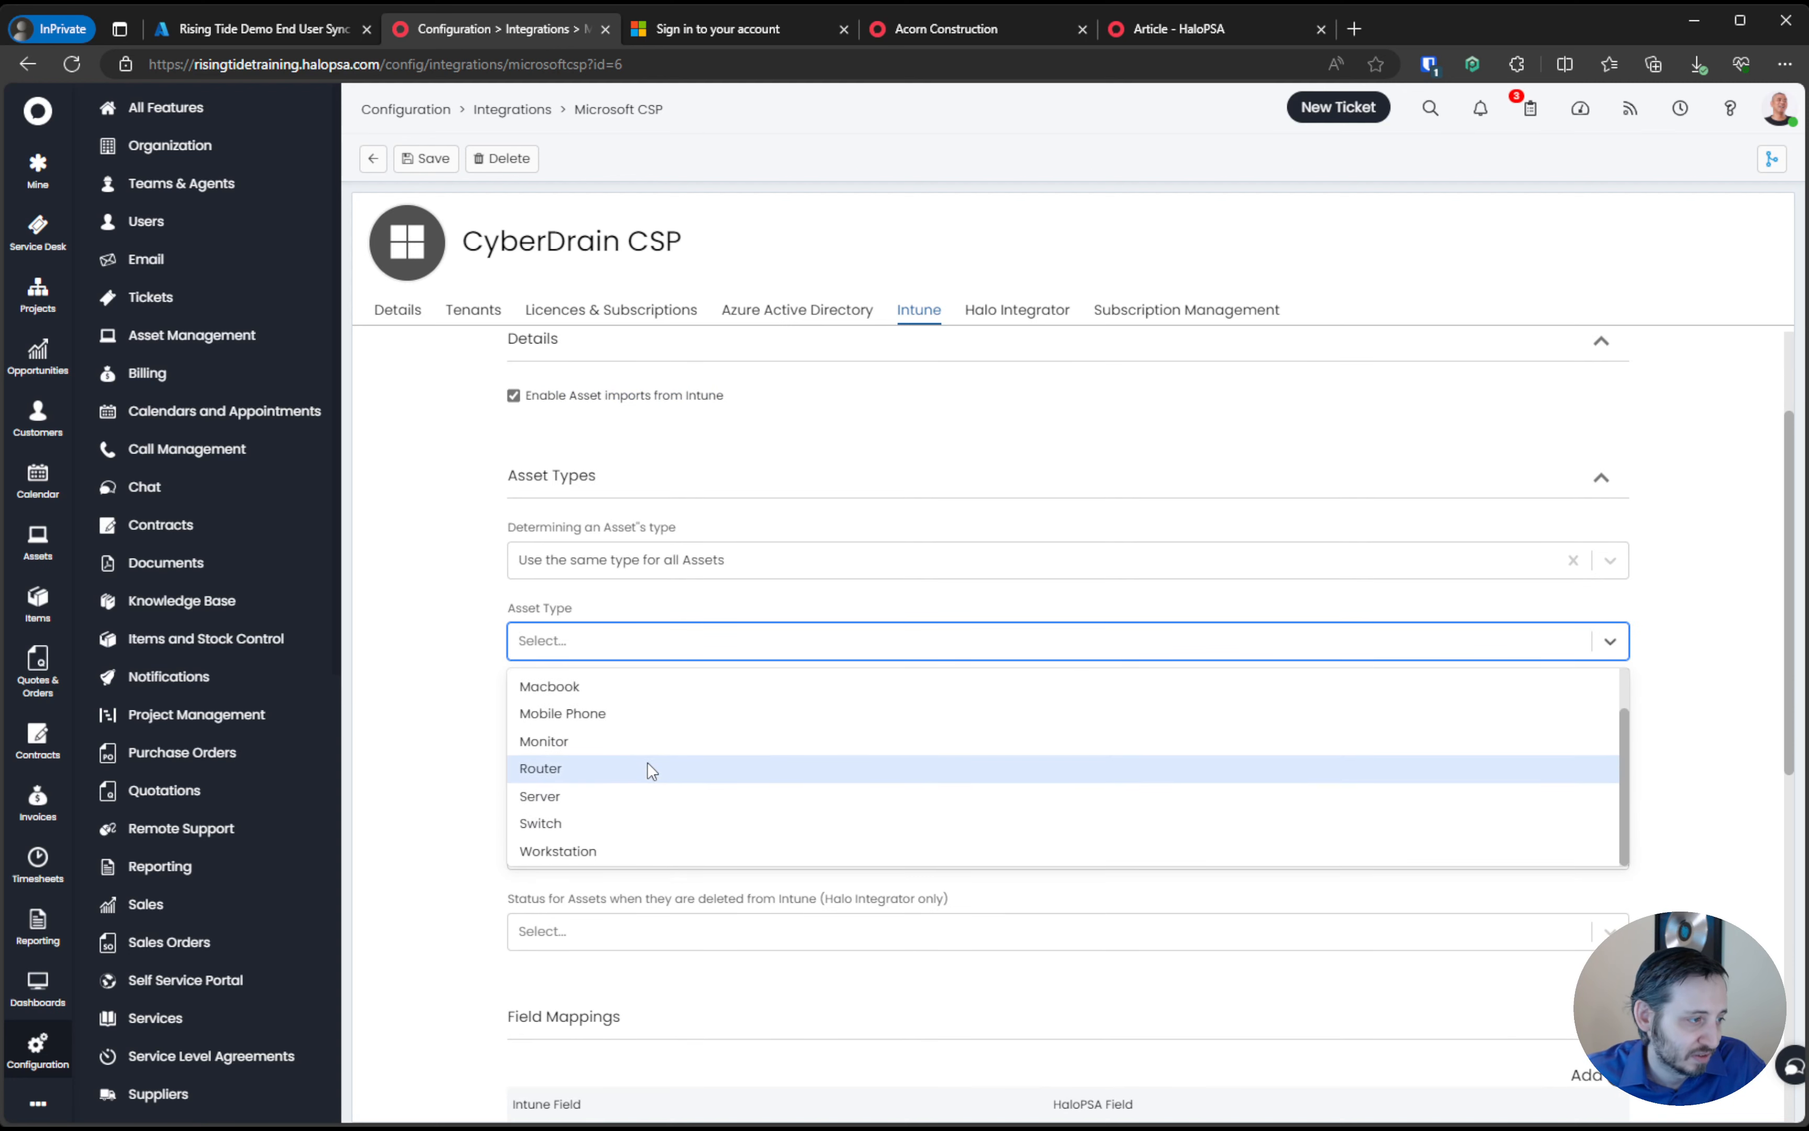
scroll(648, 763, "up", 1)
scroll(644, 706, "down", 1)
left_click(632, 852)
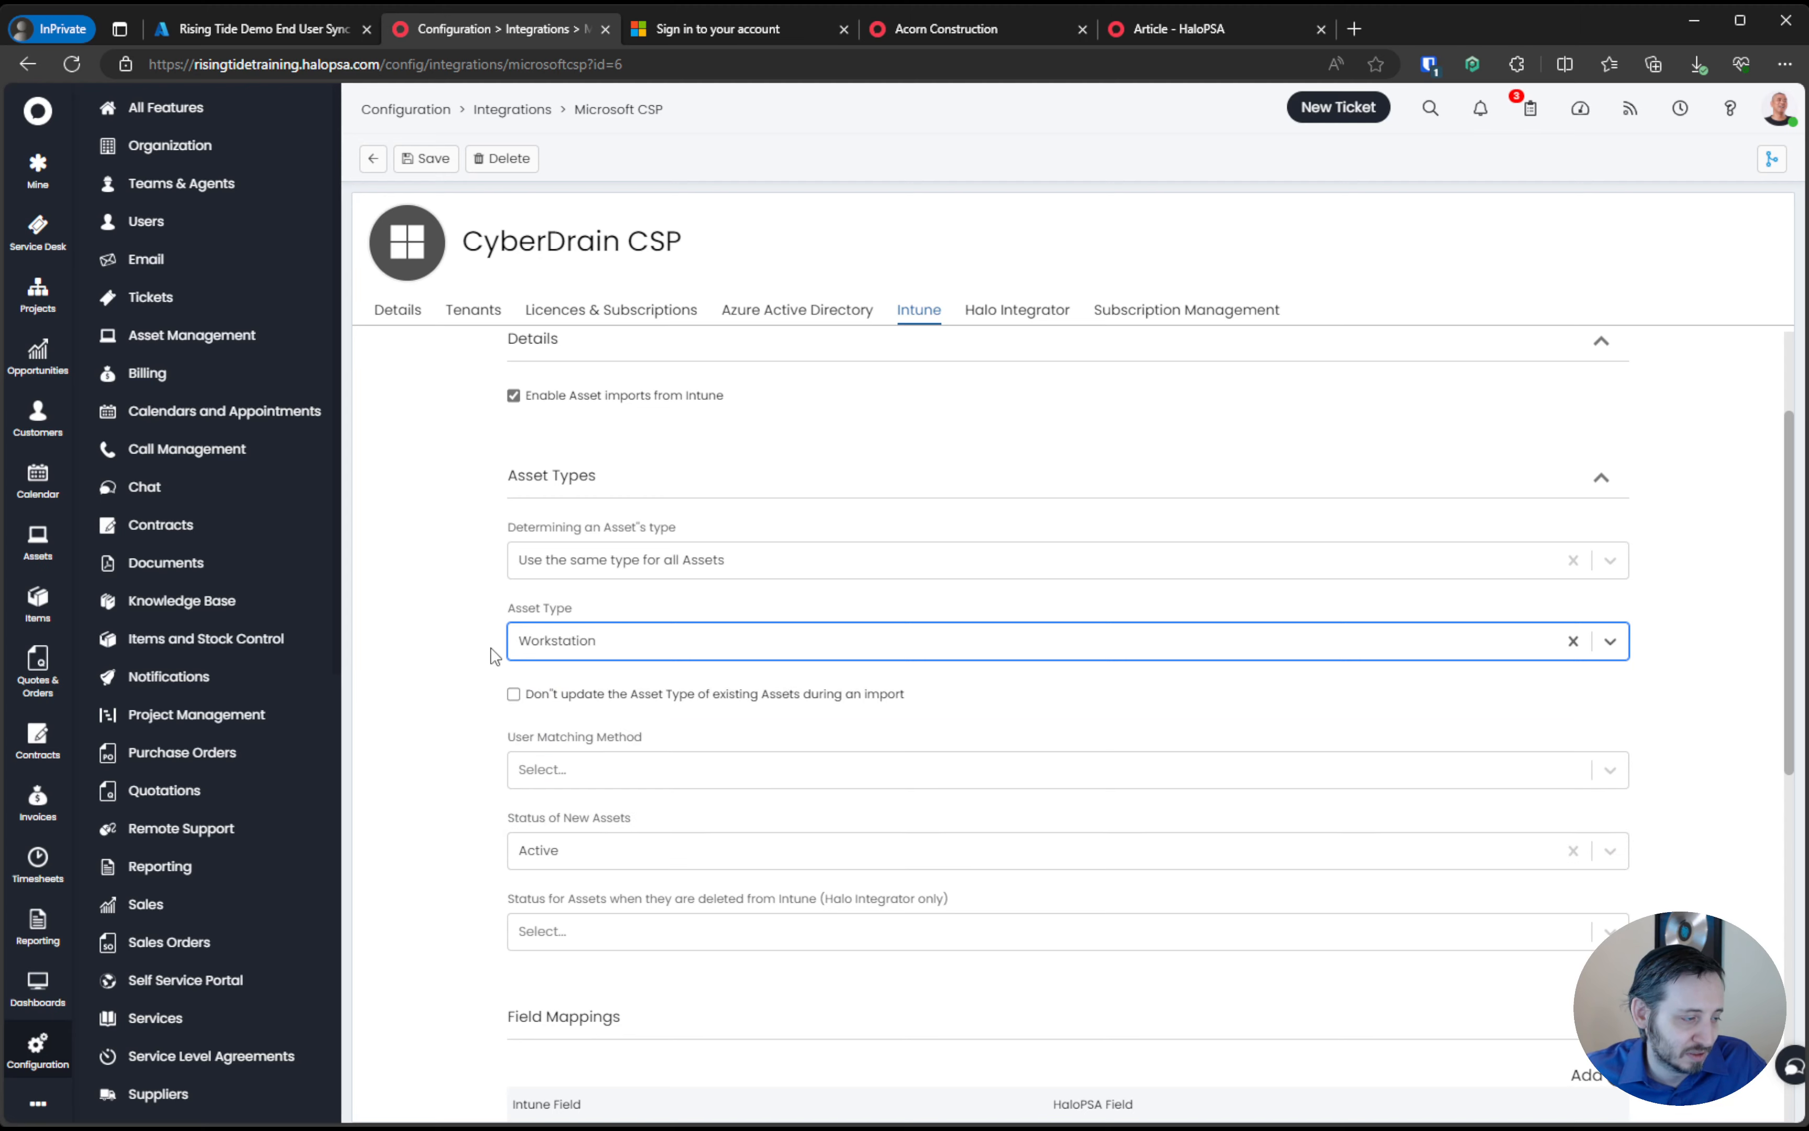
scroll(793, 665, "up", 2)
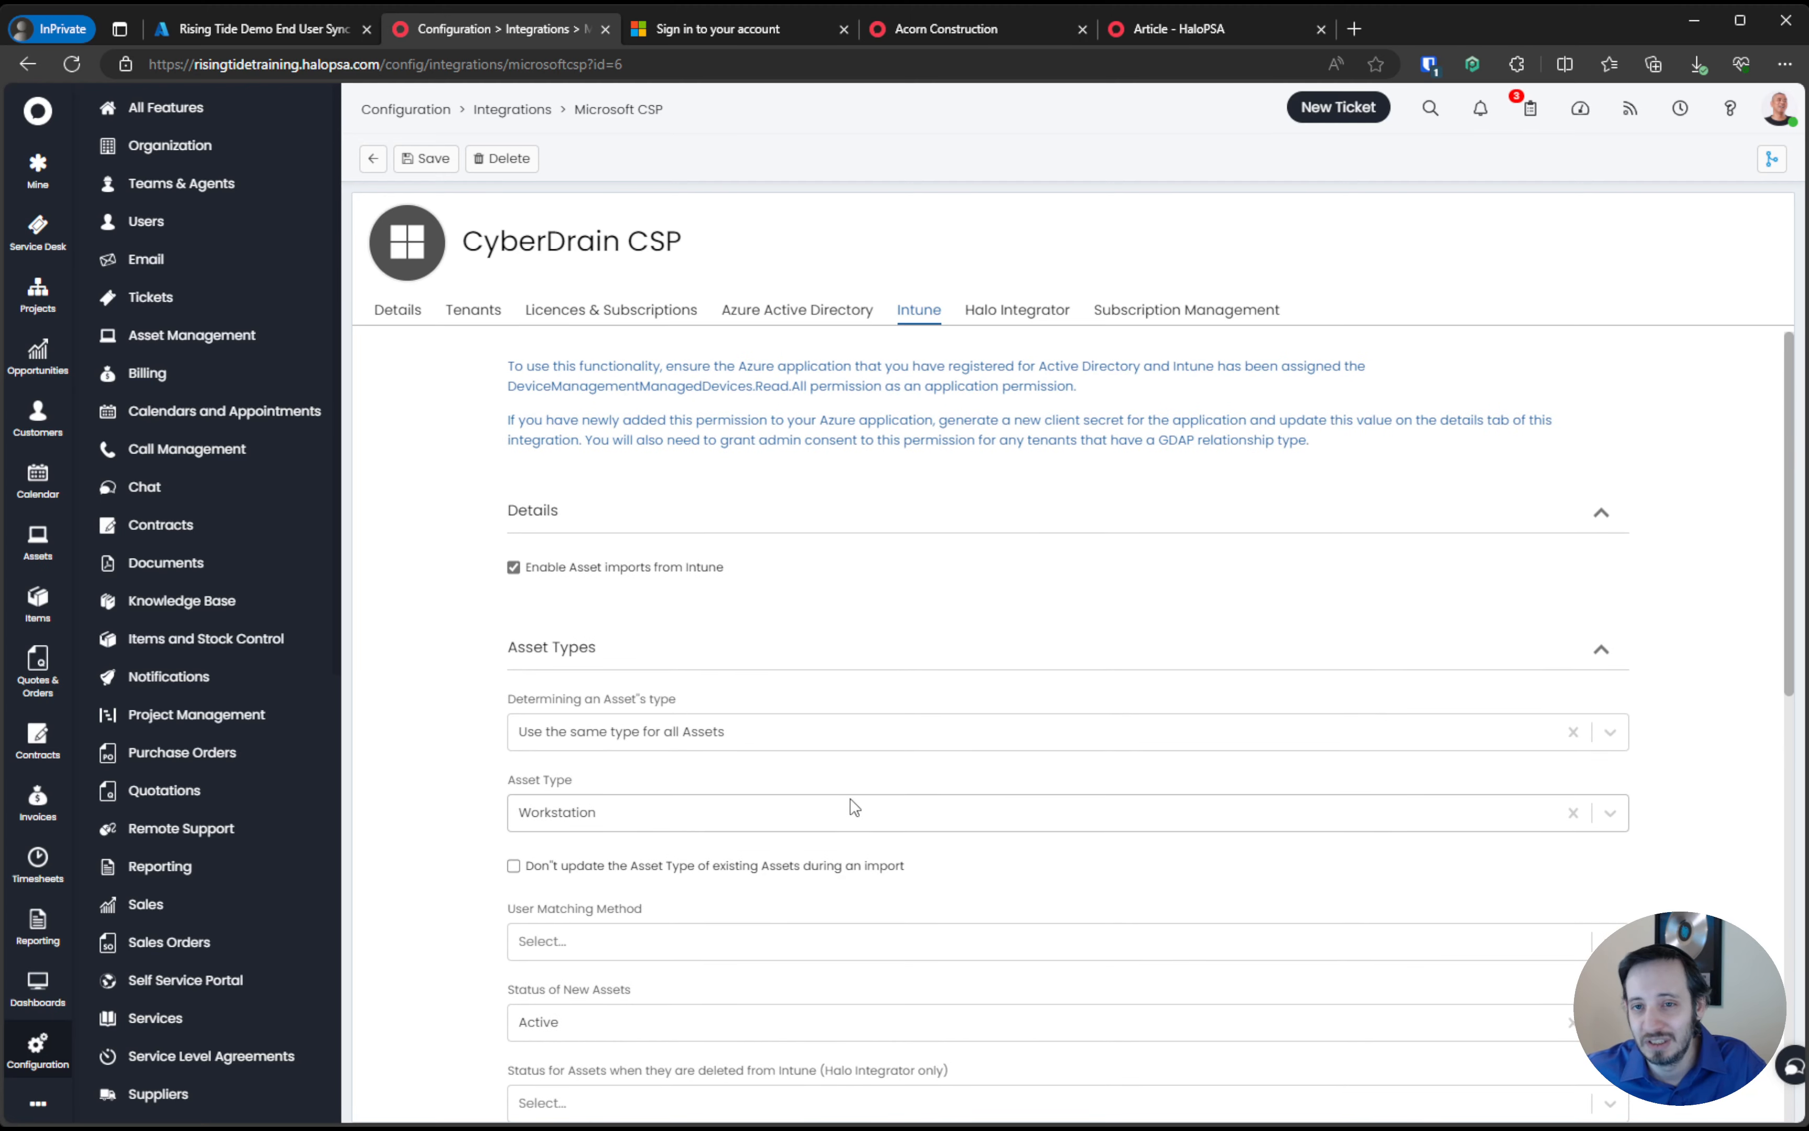
- Explore the field-based type option, then switch to 'Determine Asset Type using rules'
left_click(742, 741)
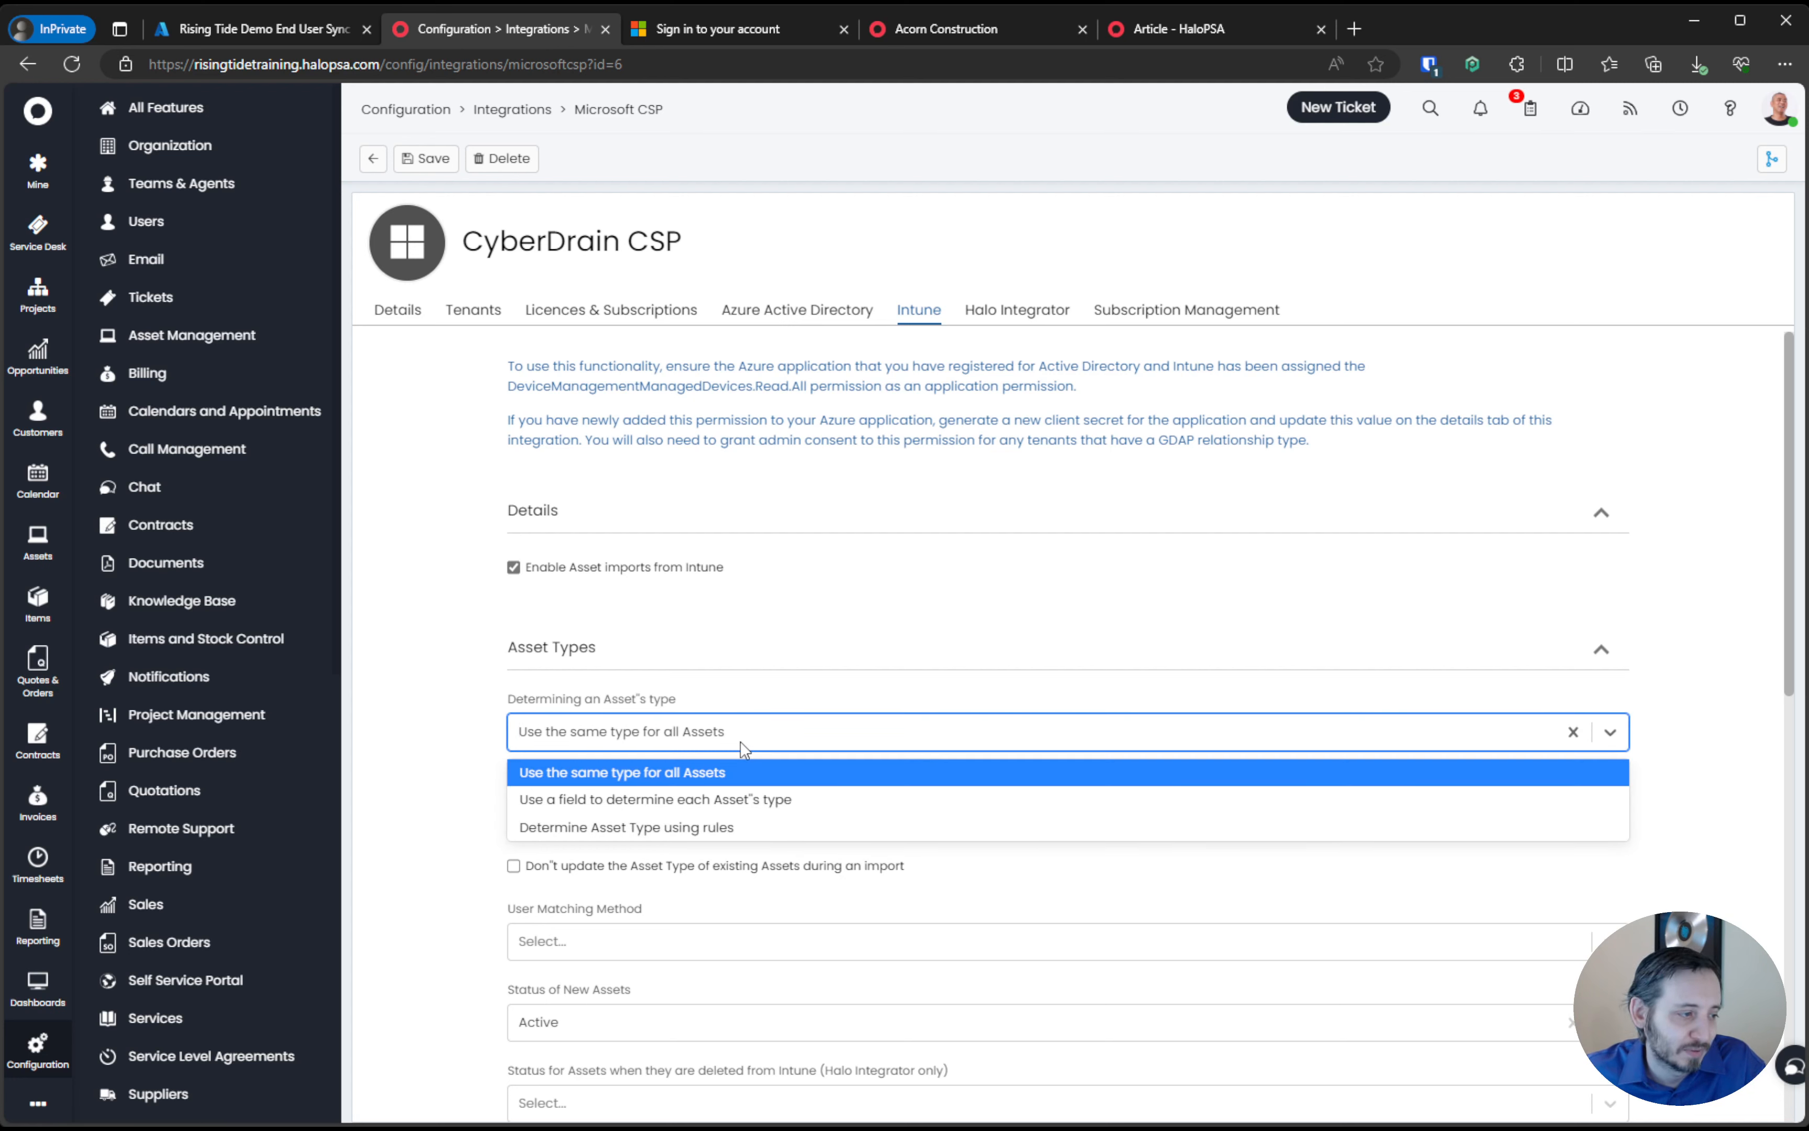
left_click(791, 804)
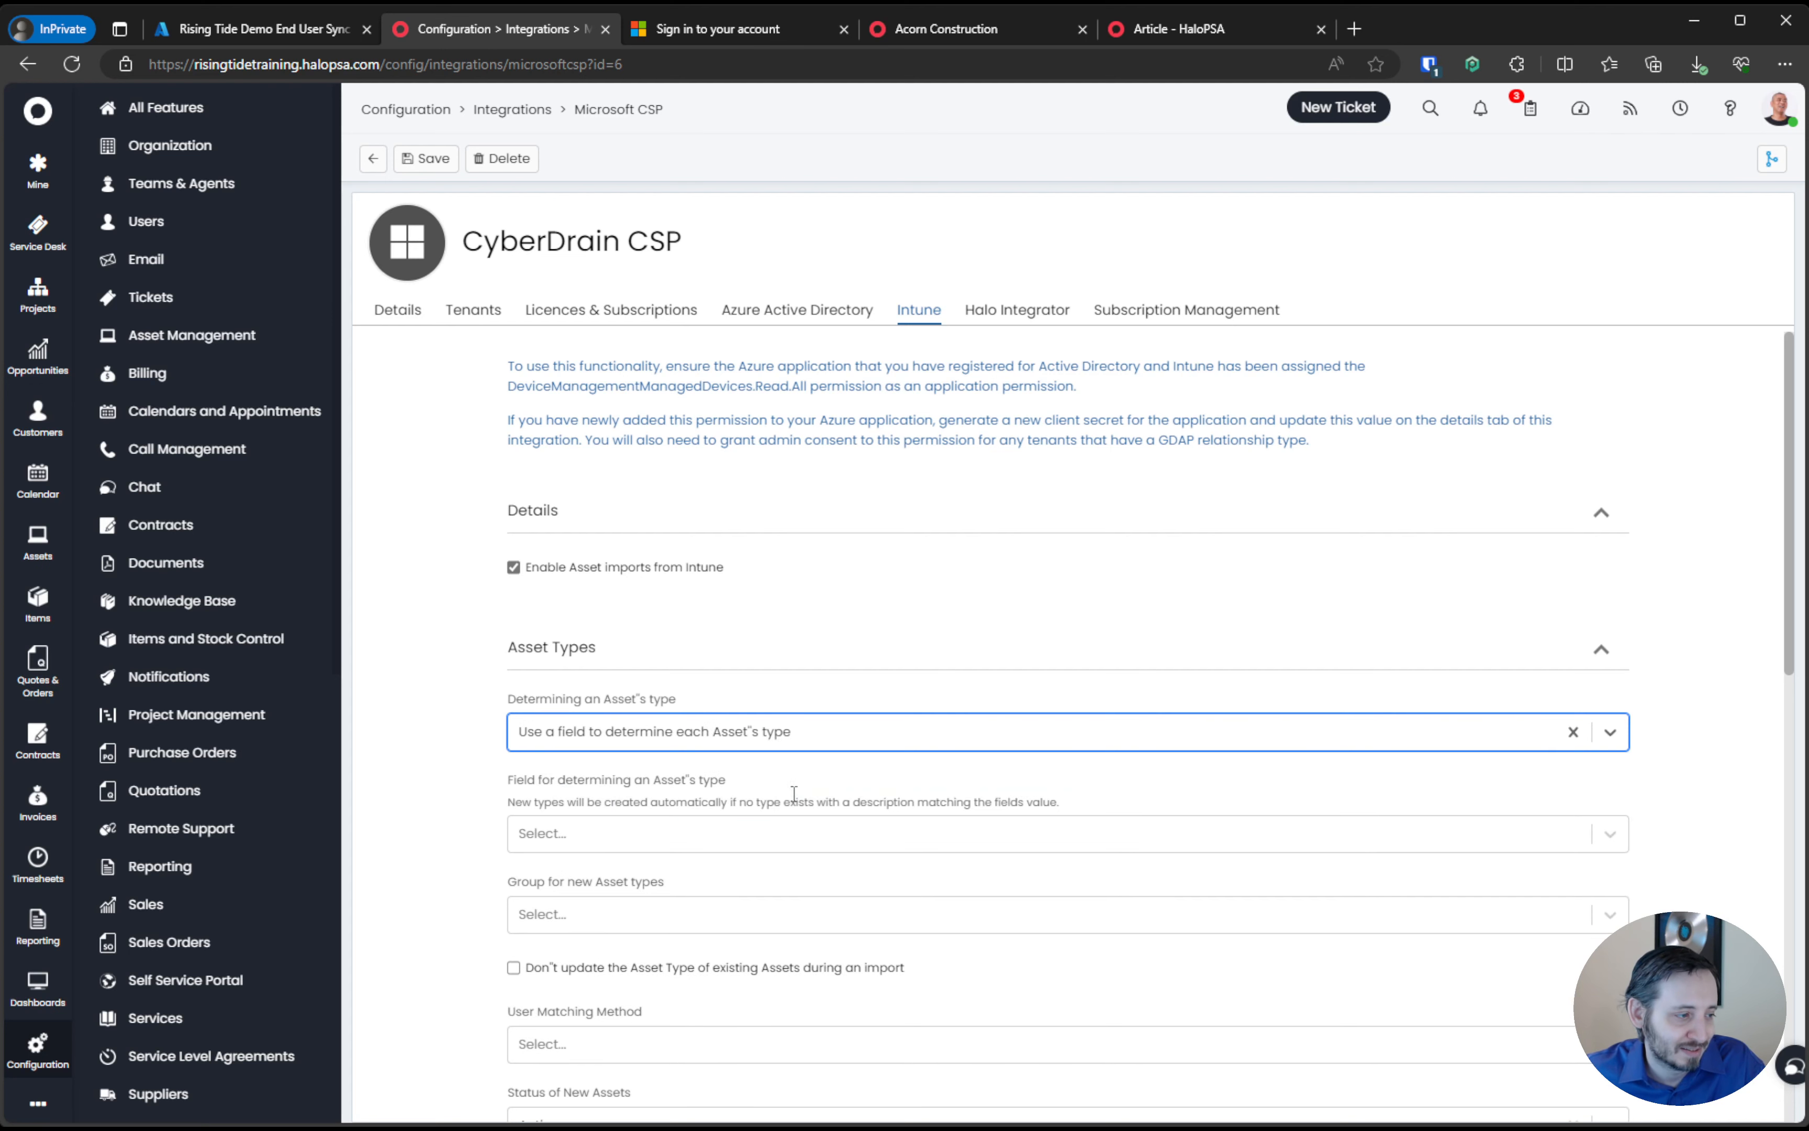
left_click(672, 832)
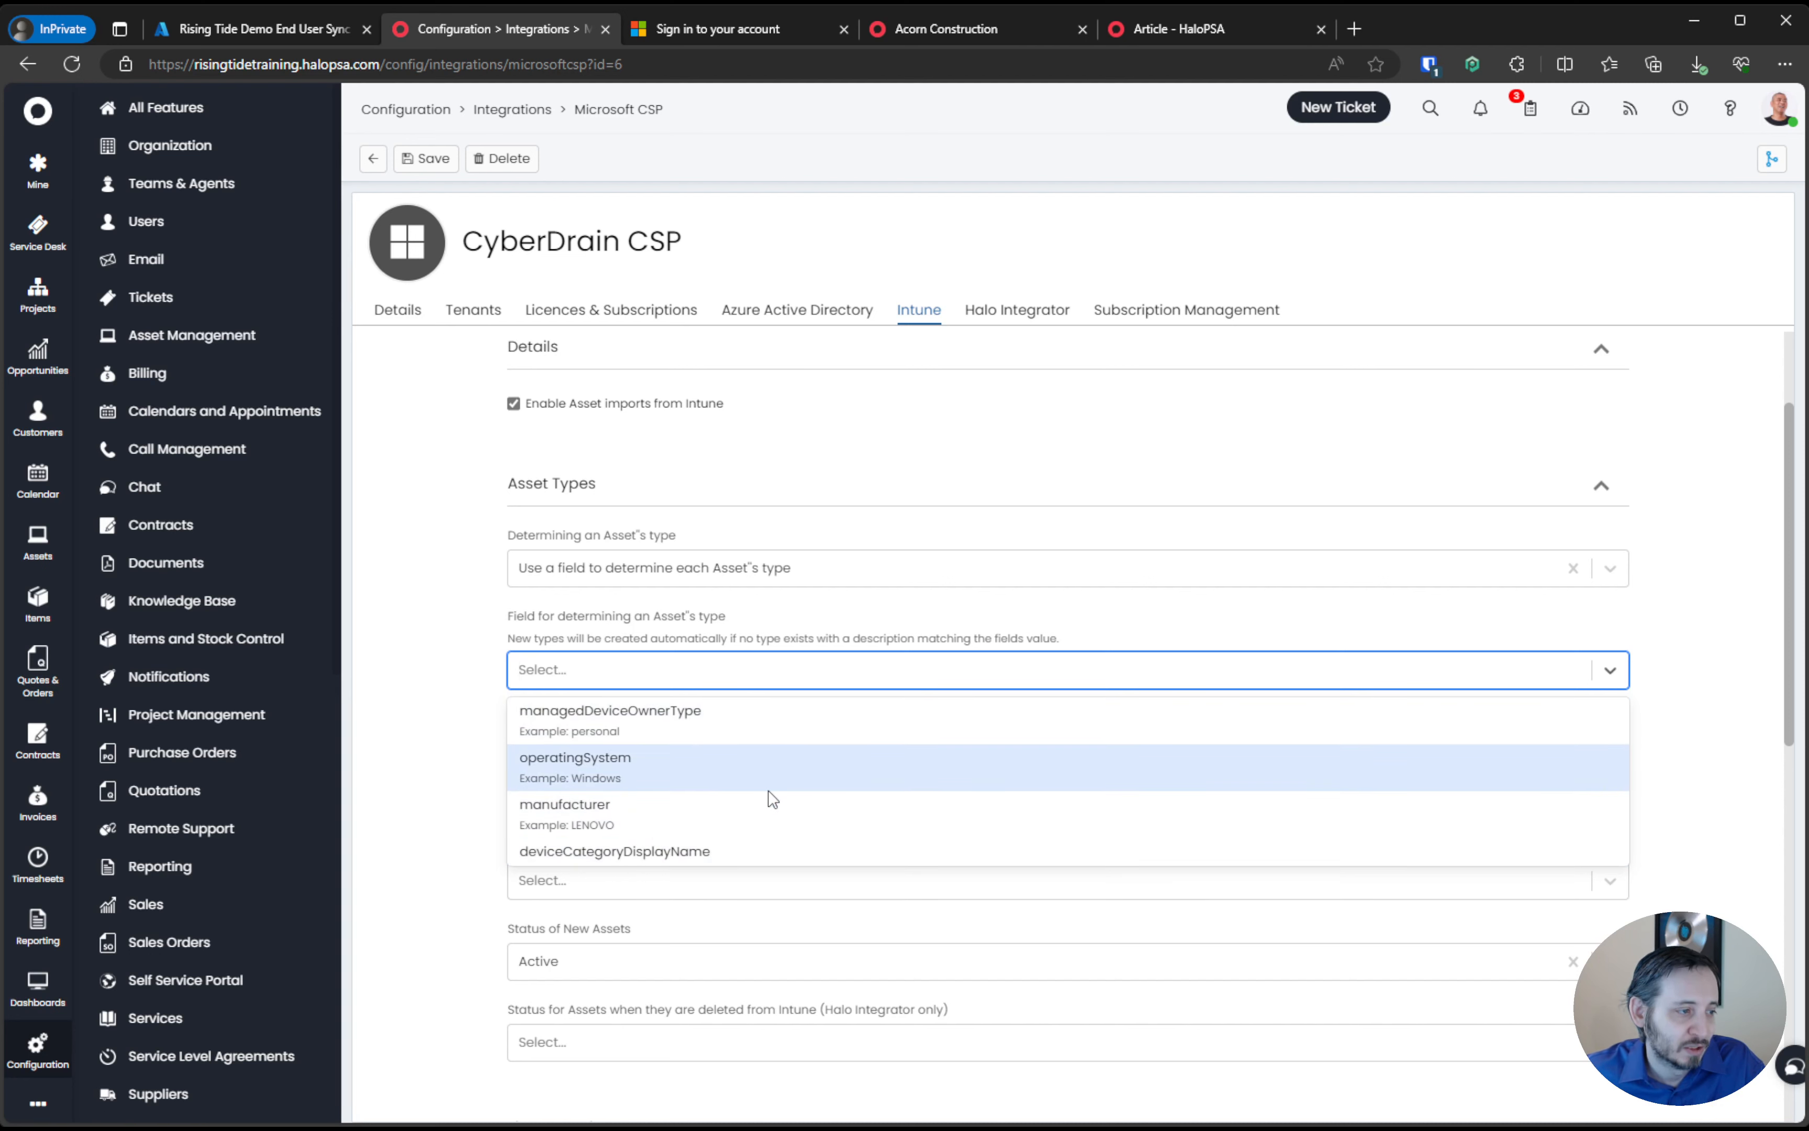
left_click(497, 641)
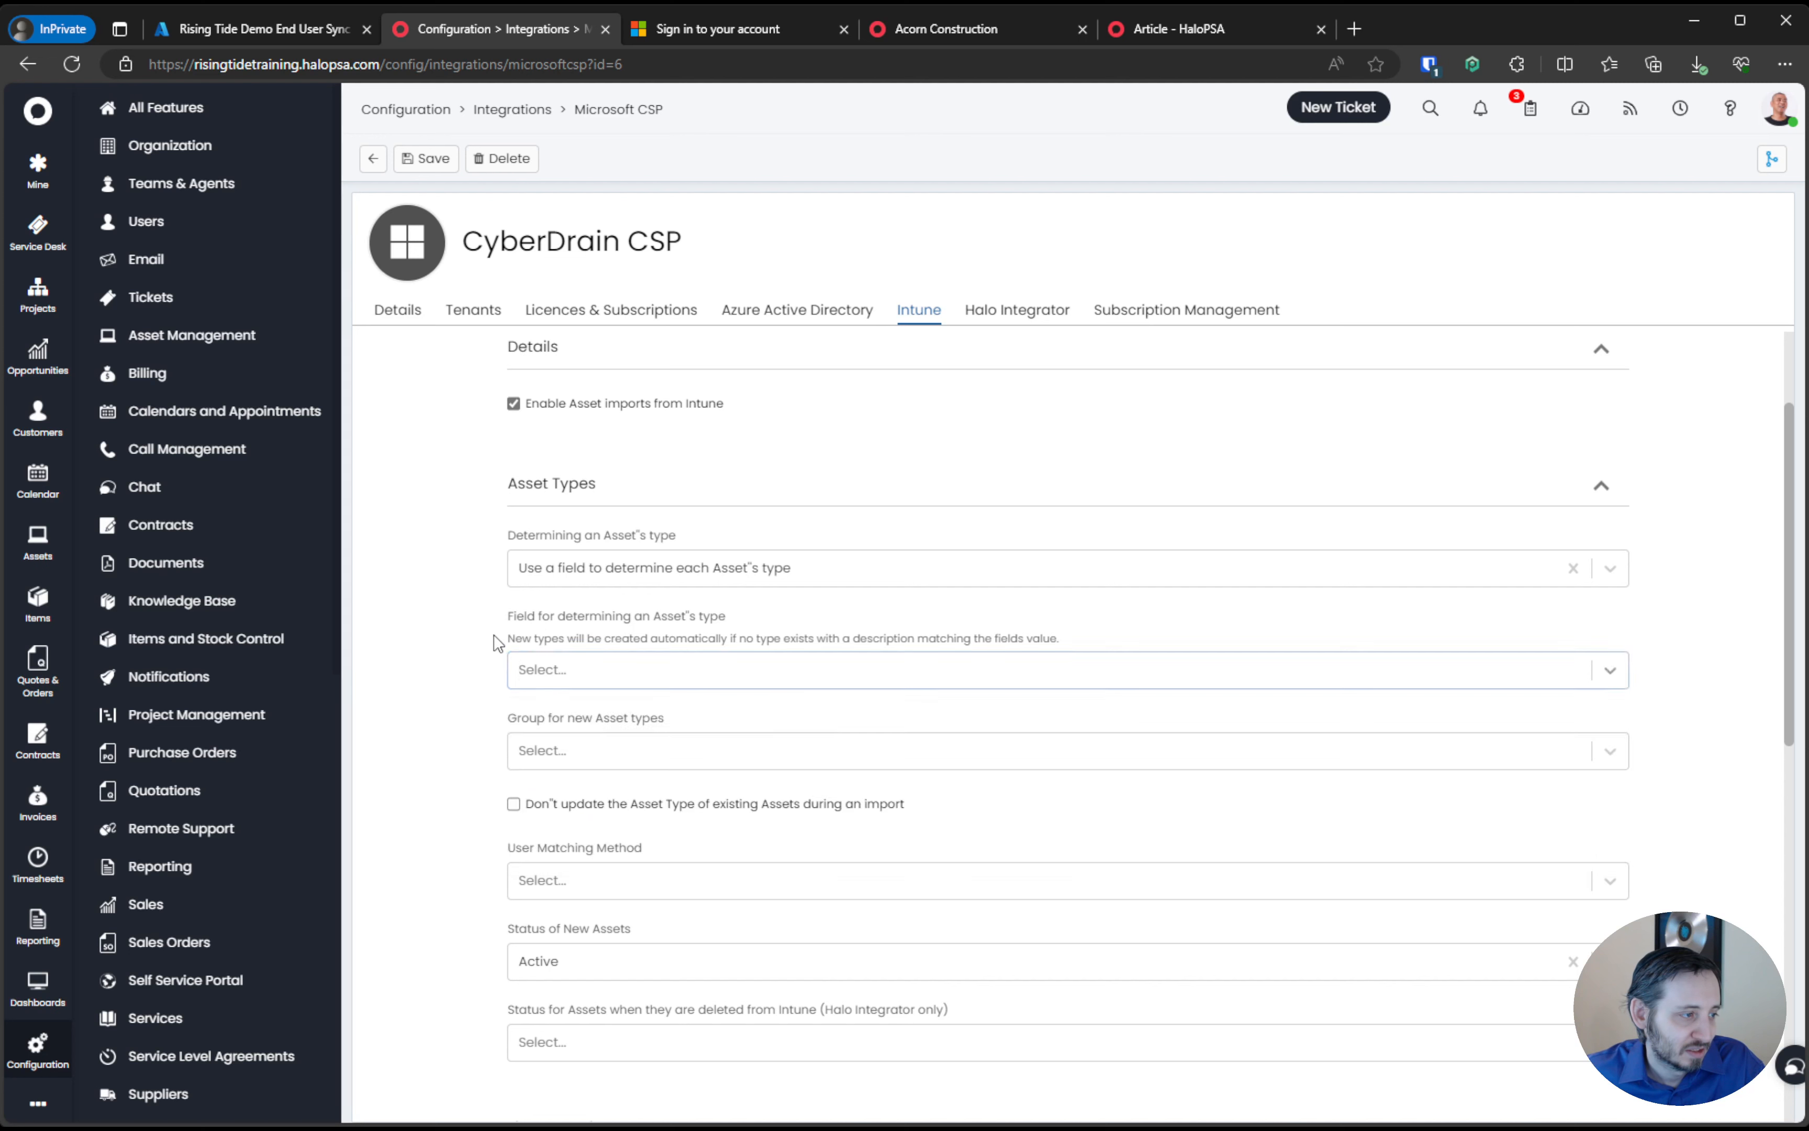
left_click_drag(497, 642, 1083, 642)
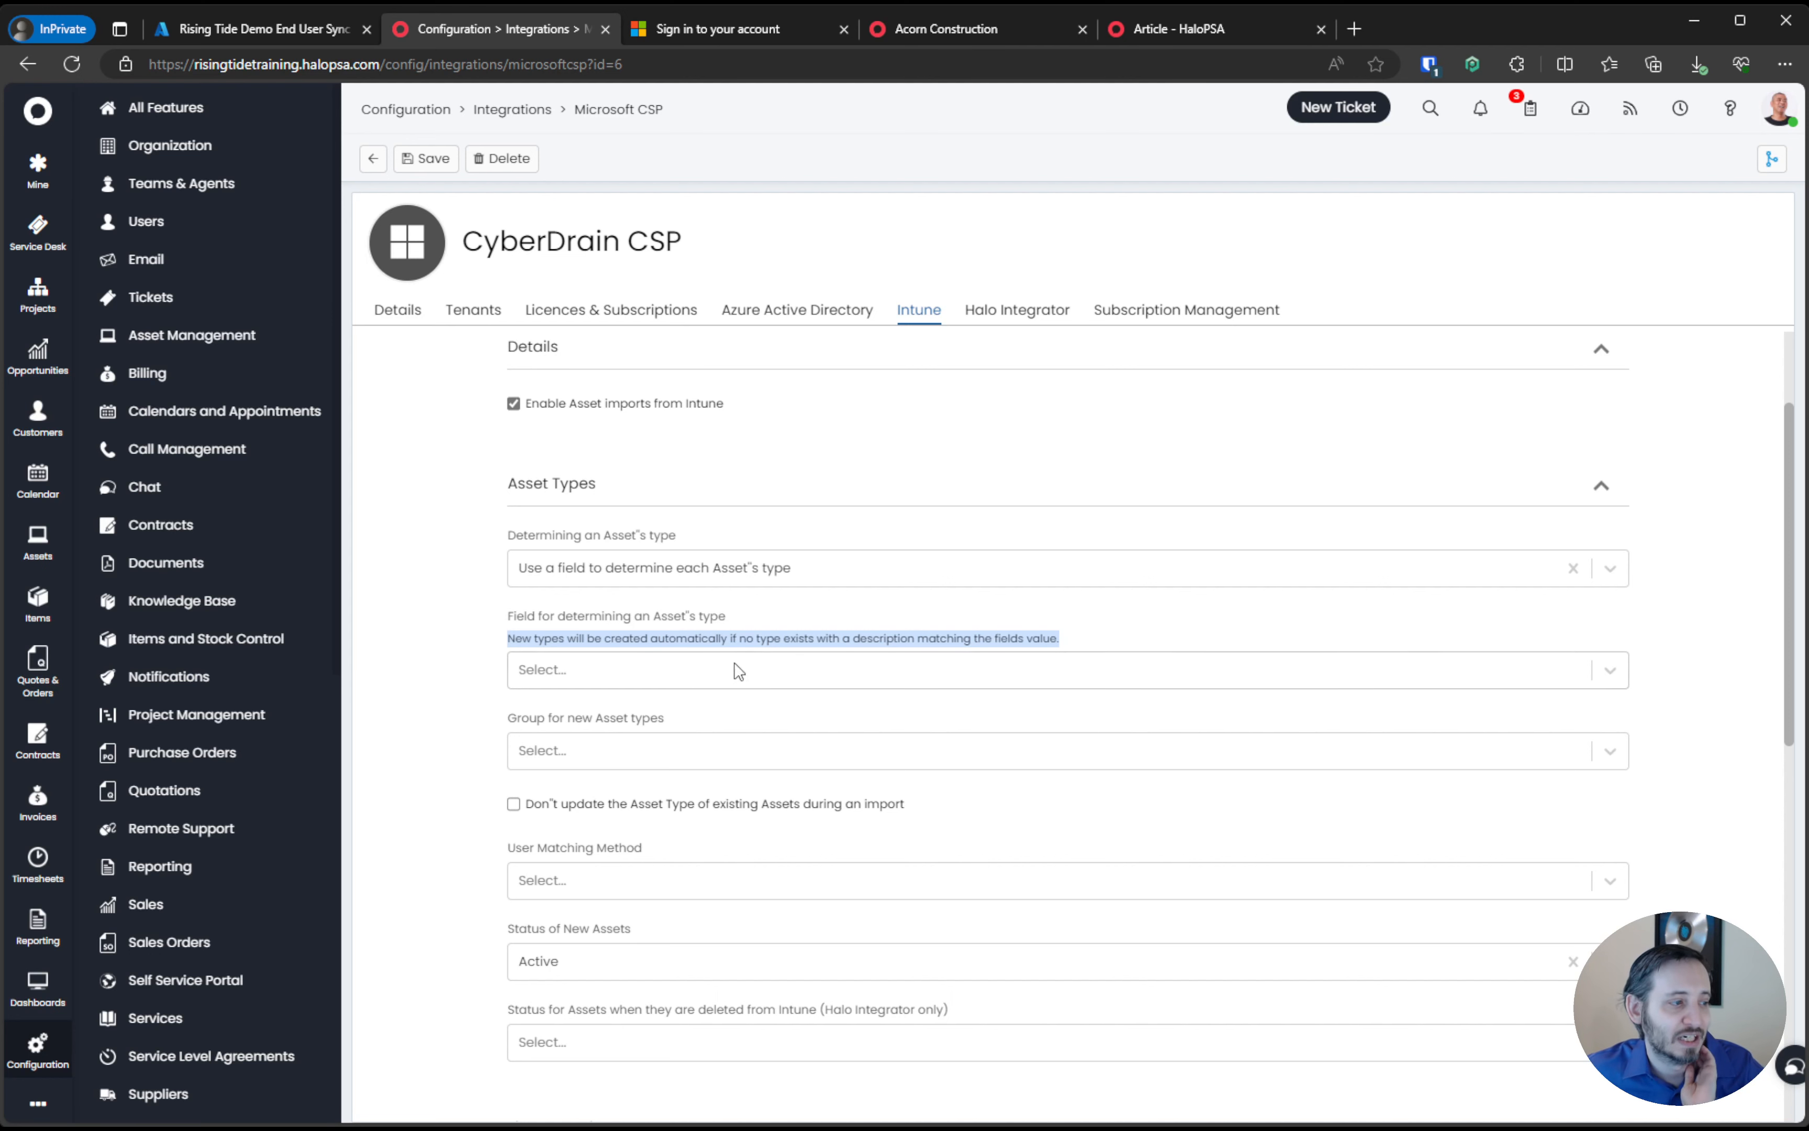
left_click(538, 764)
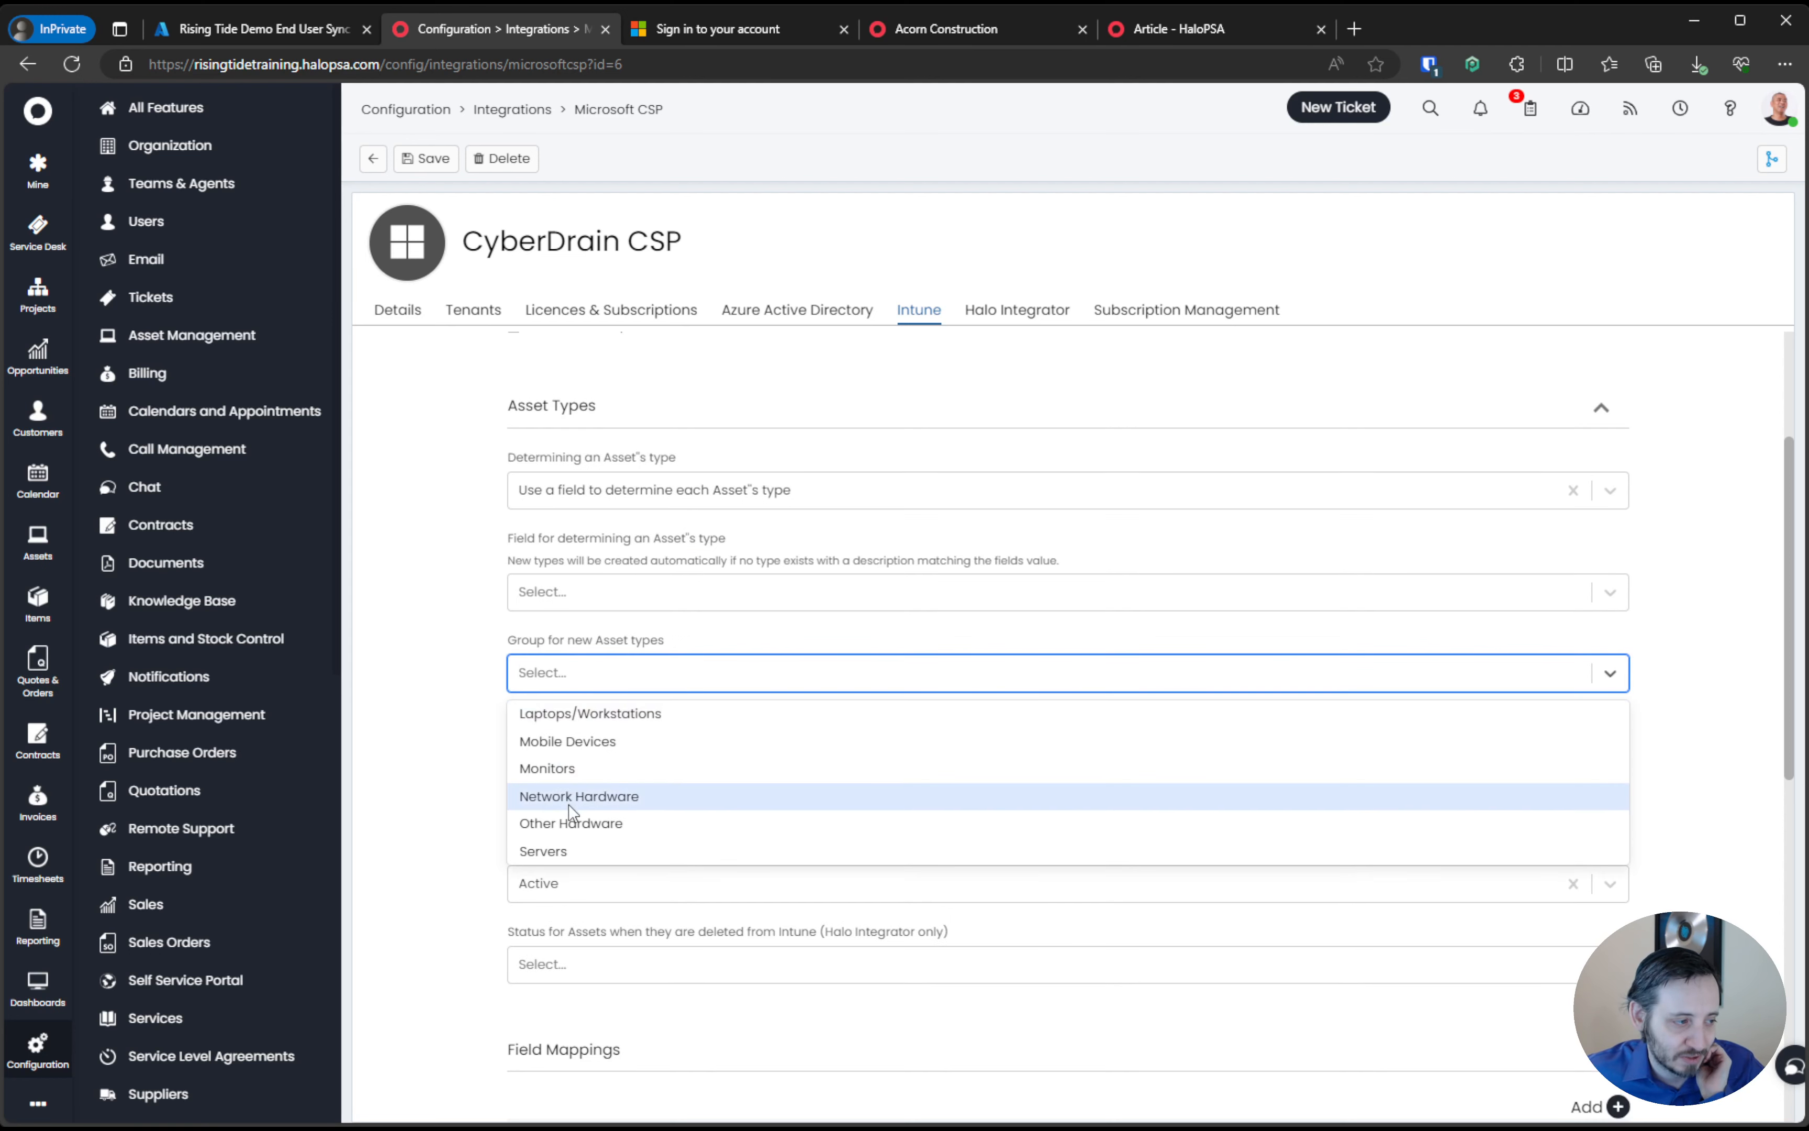
left_click(440, 662)
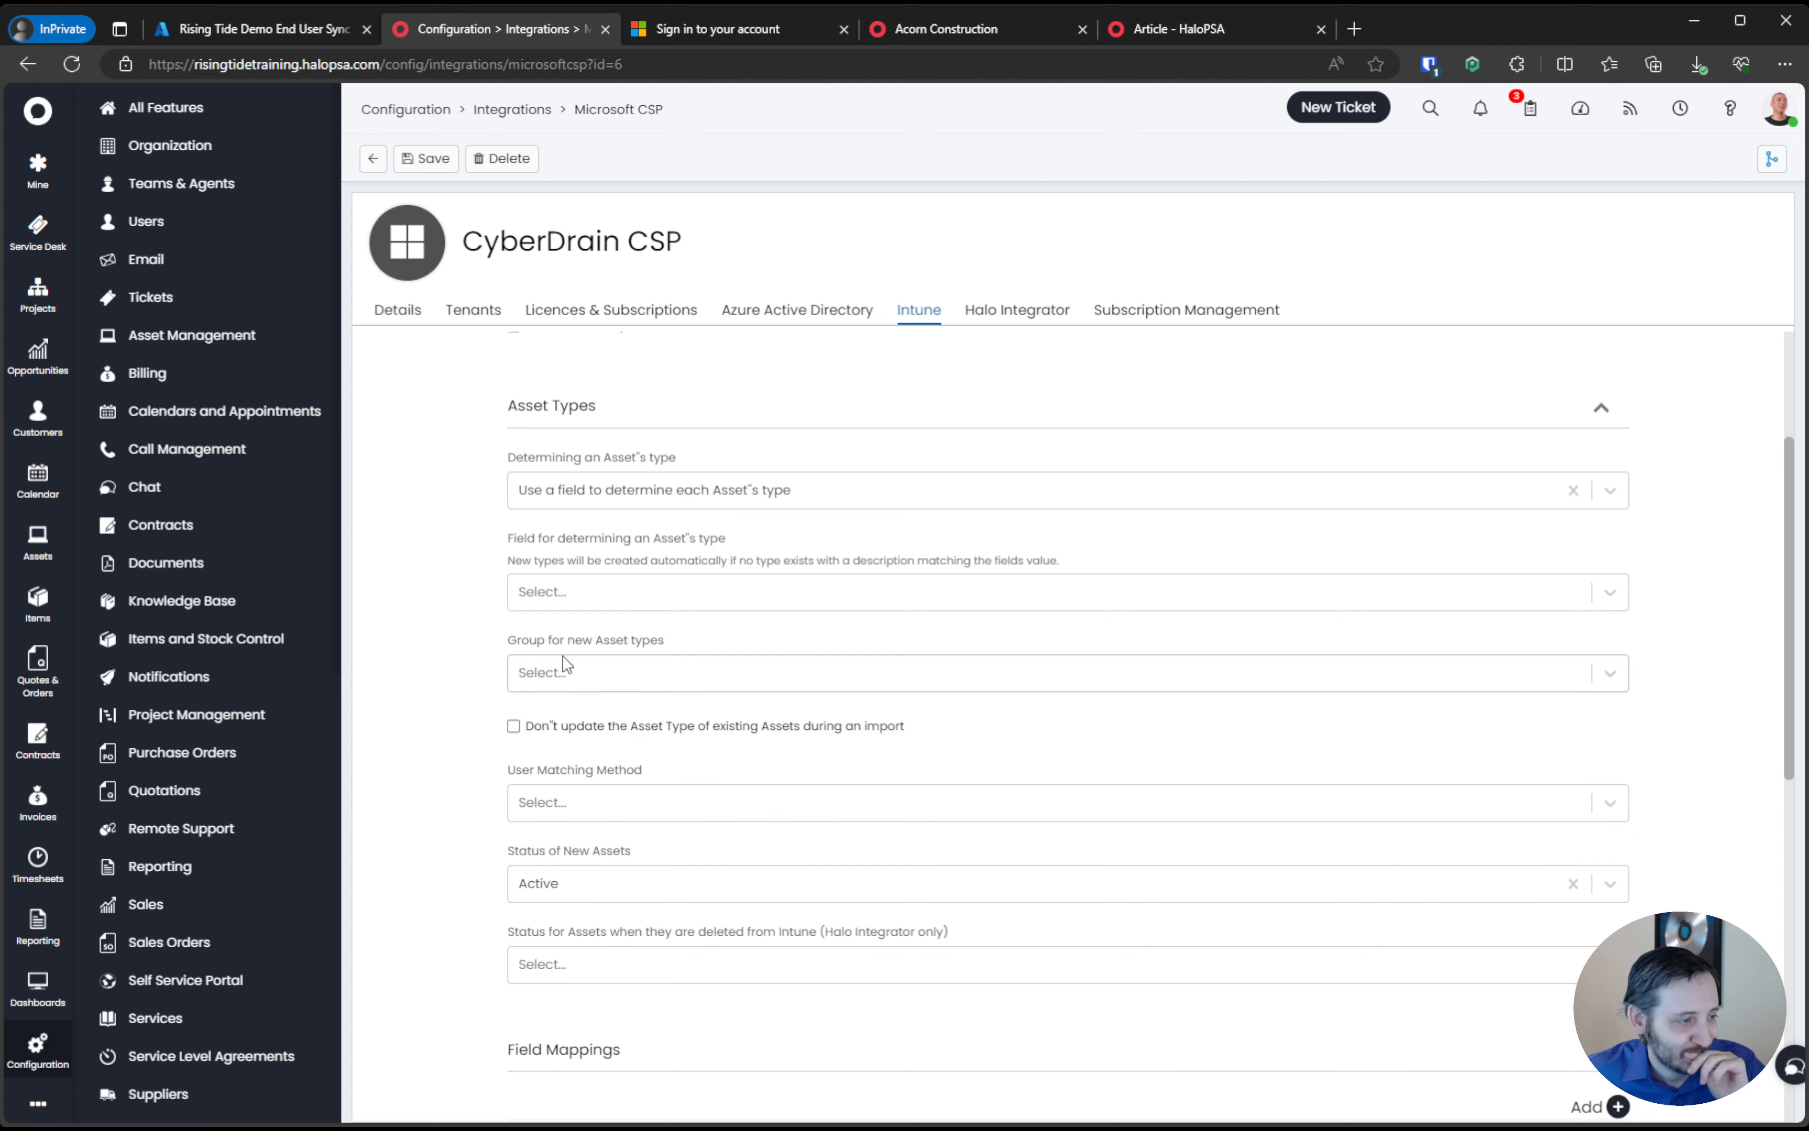
left_click(666, 501)
left_click(663, 594)
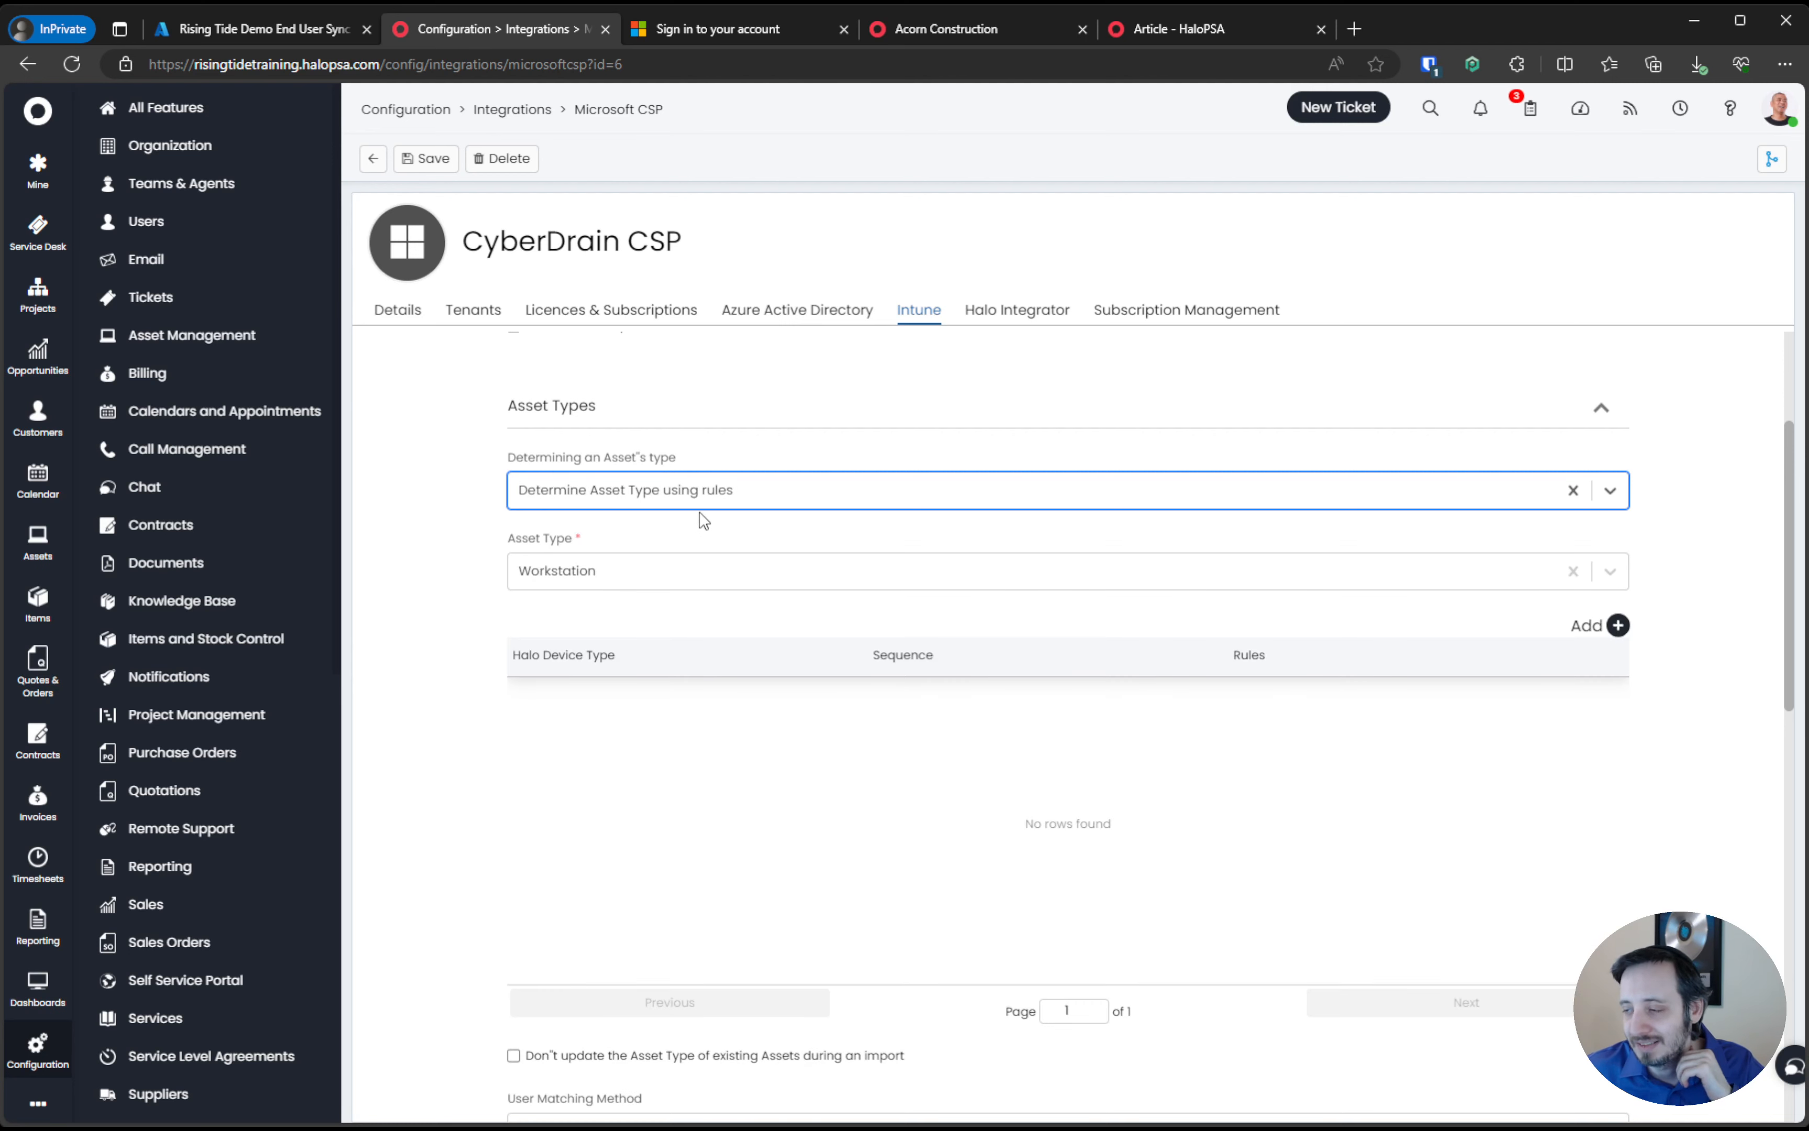
- Skip importing assets matching no rules and set Workstation as the fallback asset type
left_click_drag(484, 554, 856, 606)
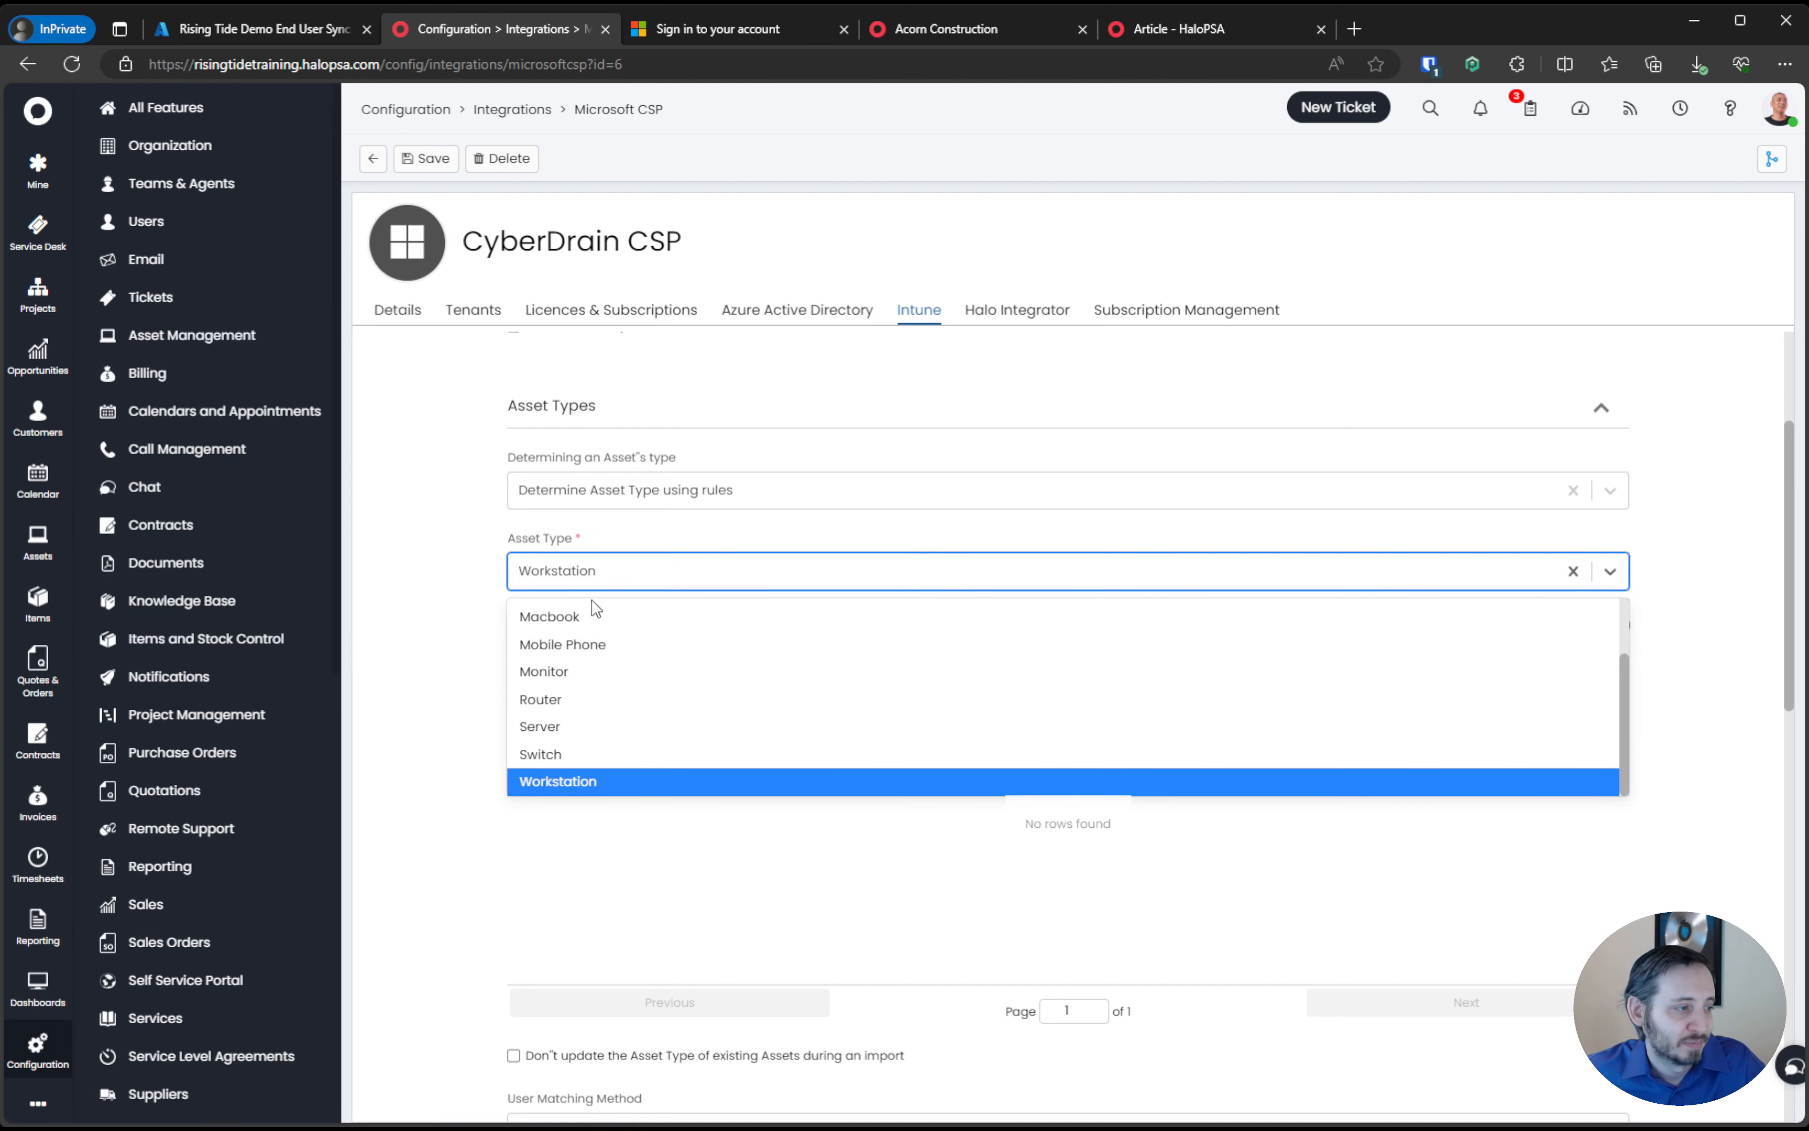
scroll(606, 673, "up", 2)
left_click(624, 611)
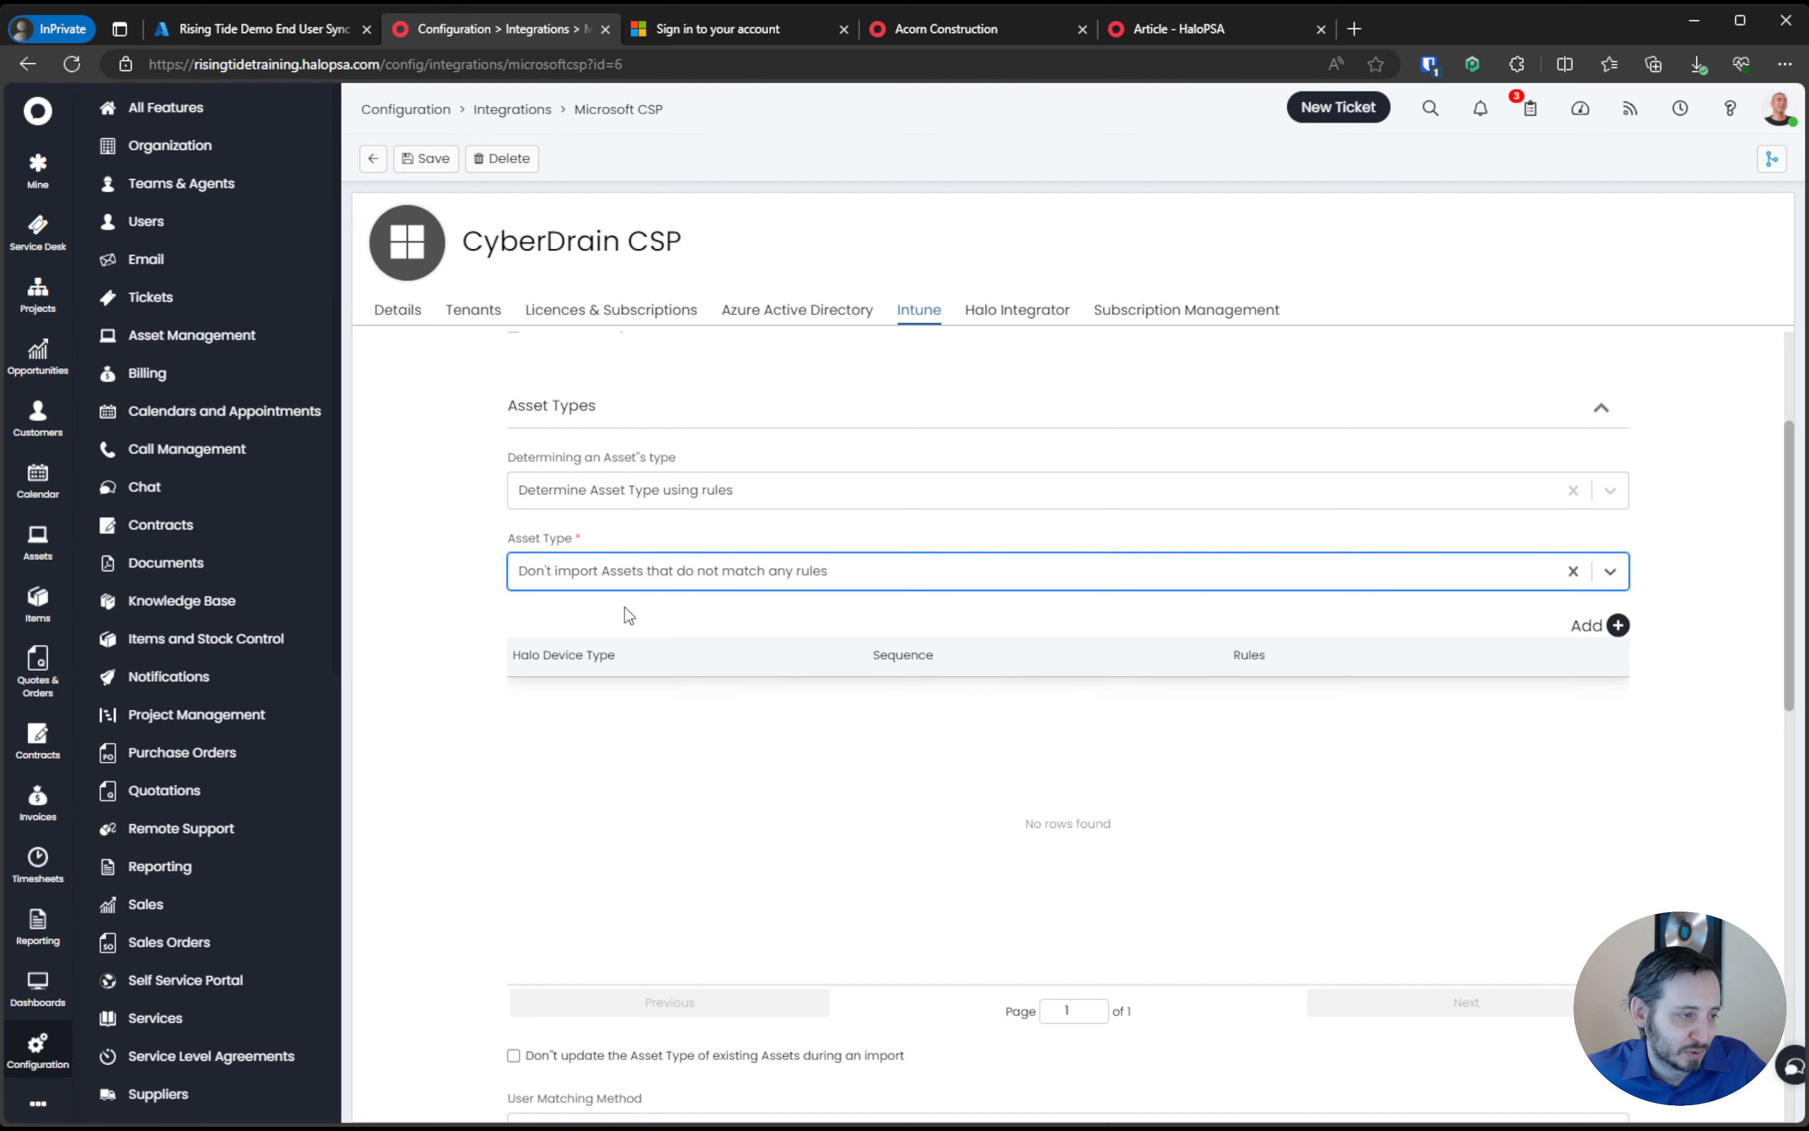
left_click(639, 576)
scroll(634, 755, "down", 2)
scroll(630, 743, "up", 2)
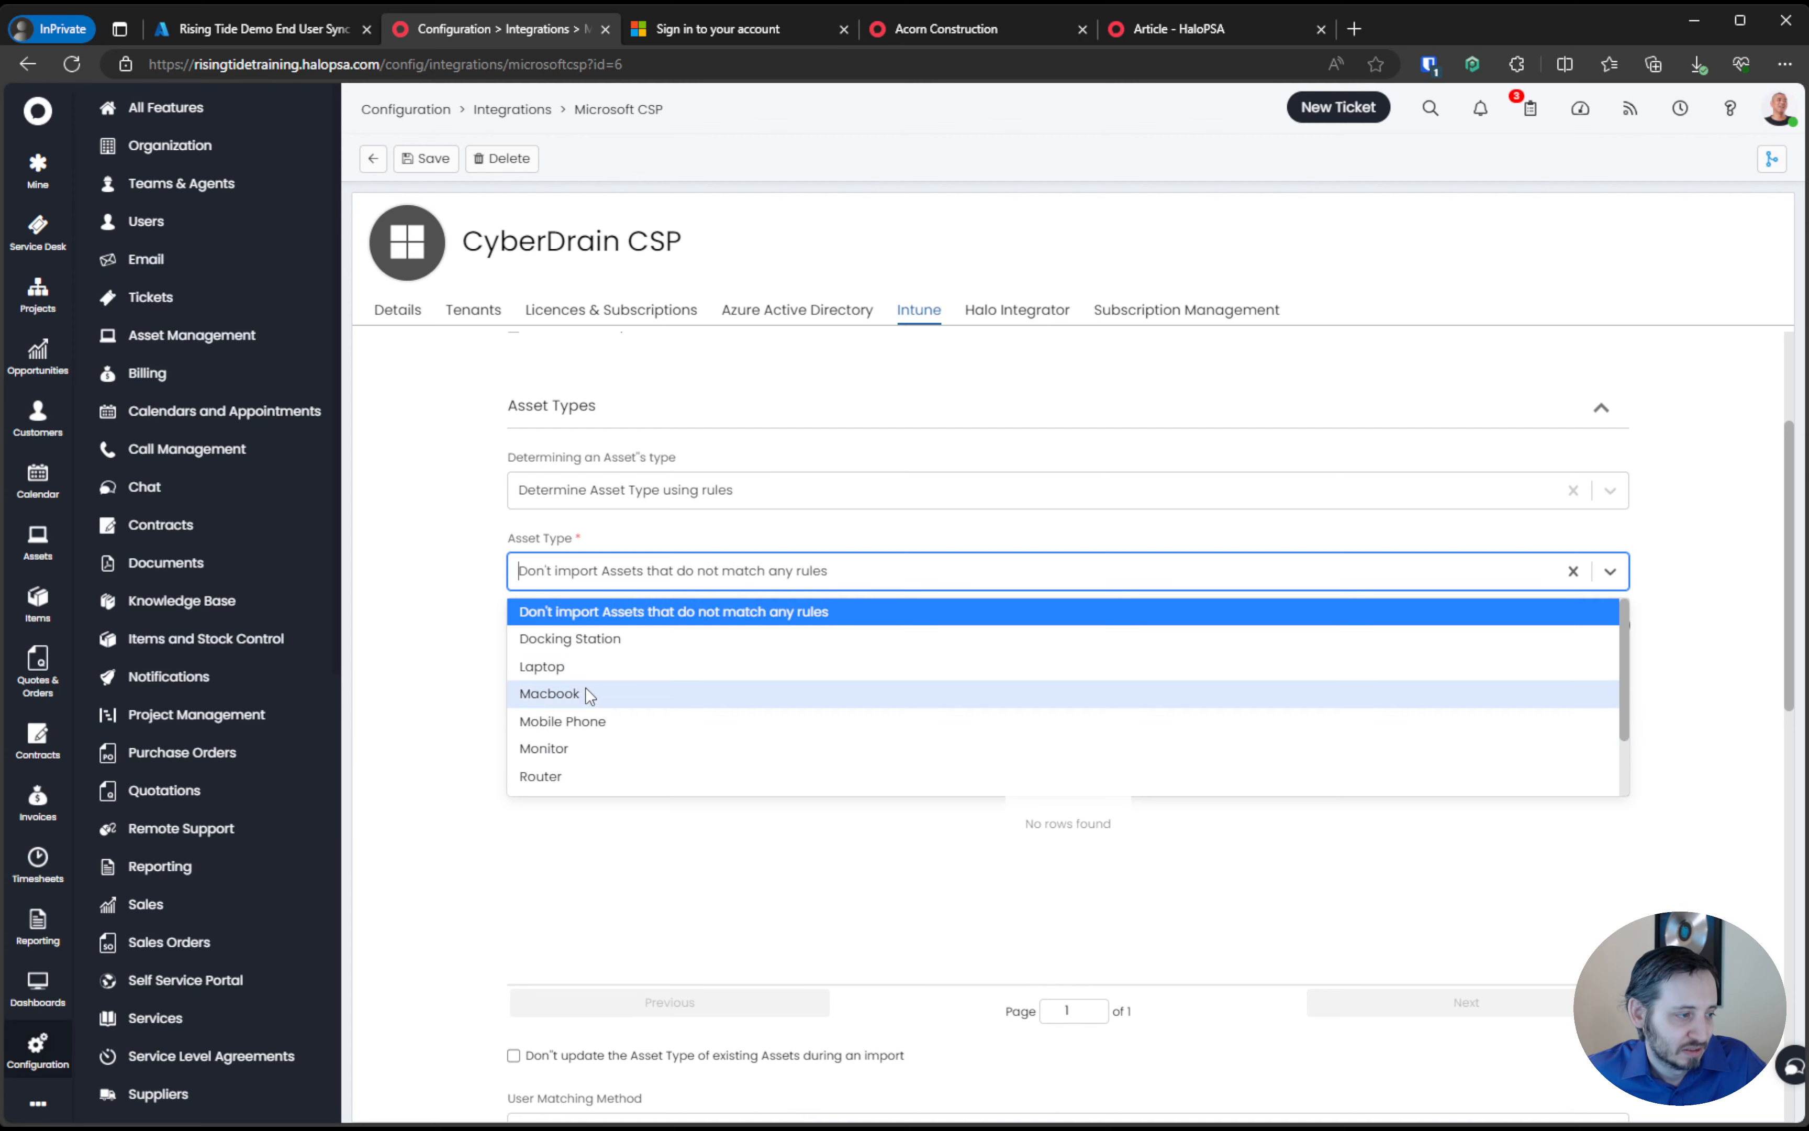
scroll(591, 718, "down", 2)
left_click(604, 778)
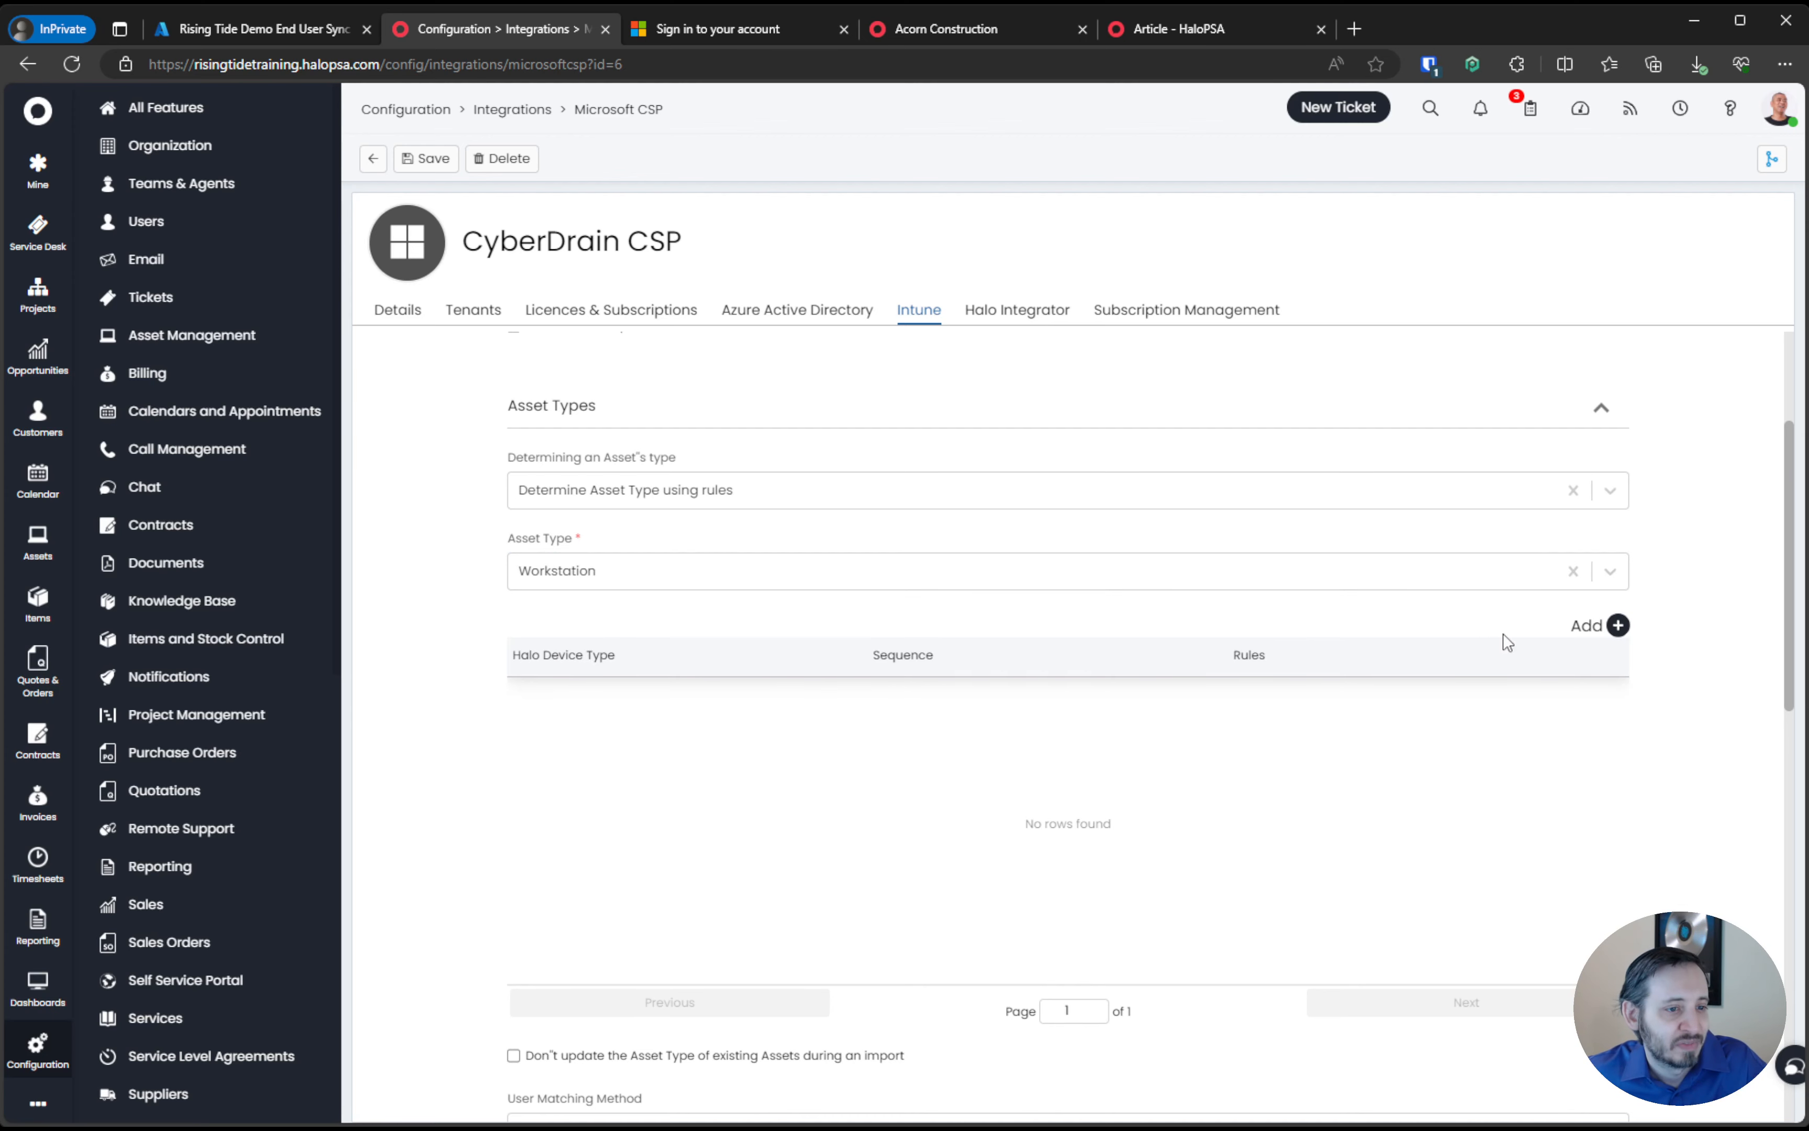
- Start a new asset type rule for the Laptop device type and abandon a first criteria attempt
left_click(1617, 628)
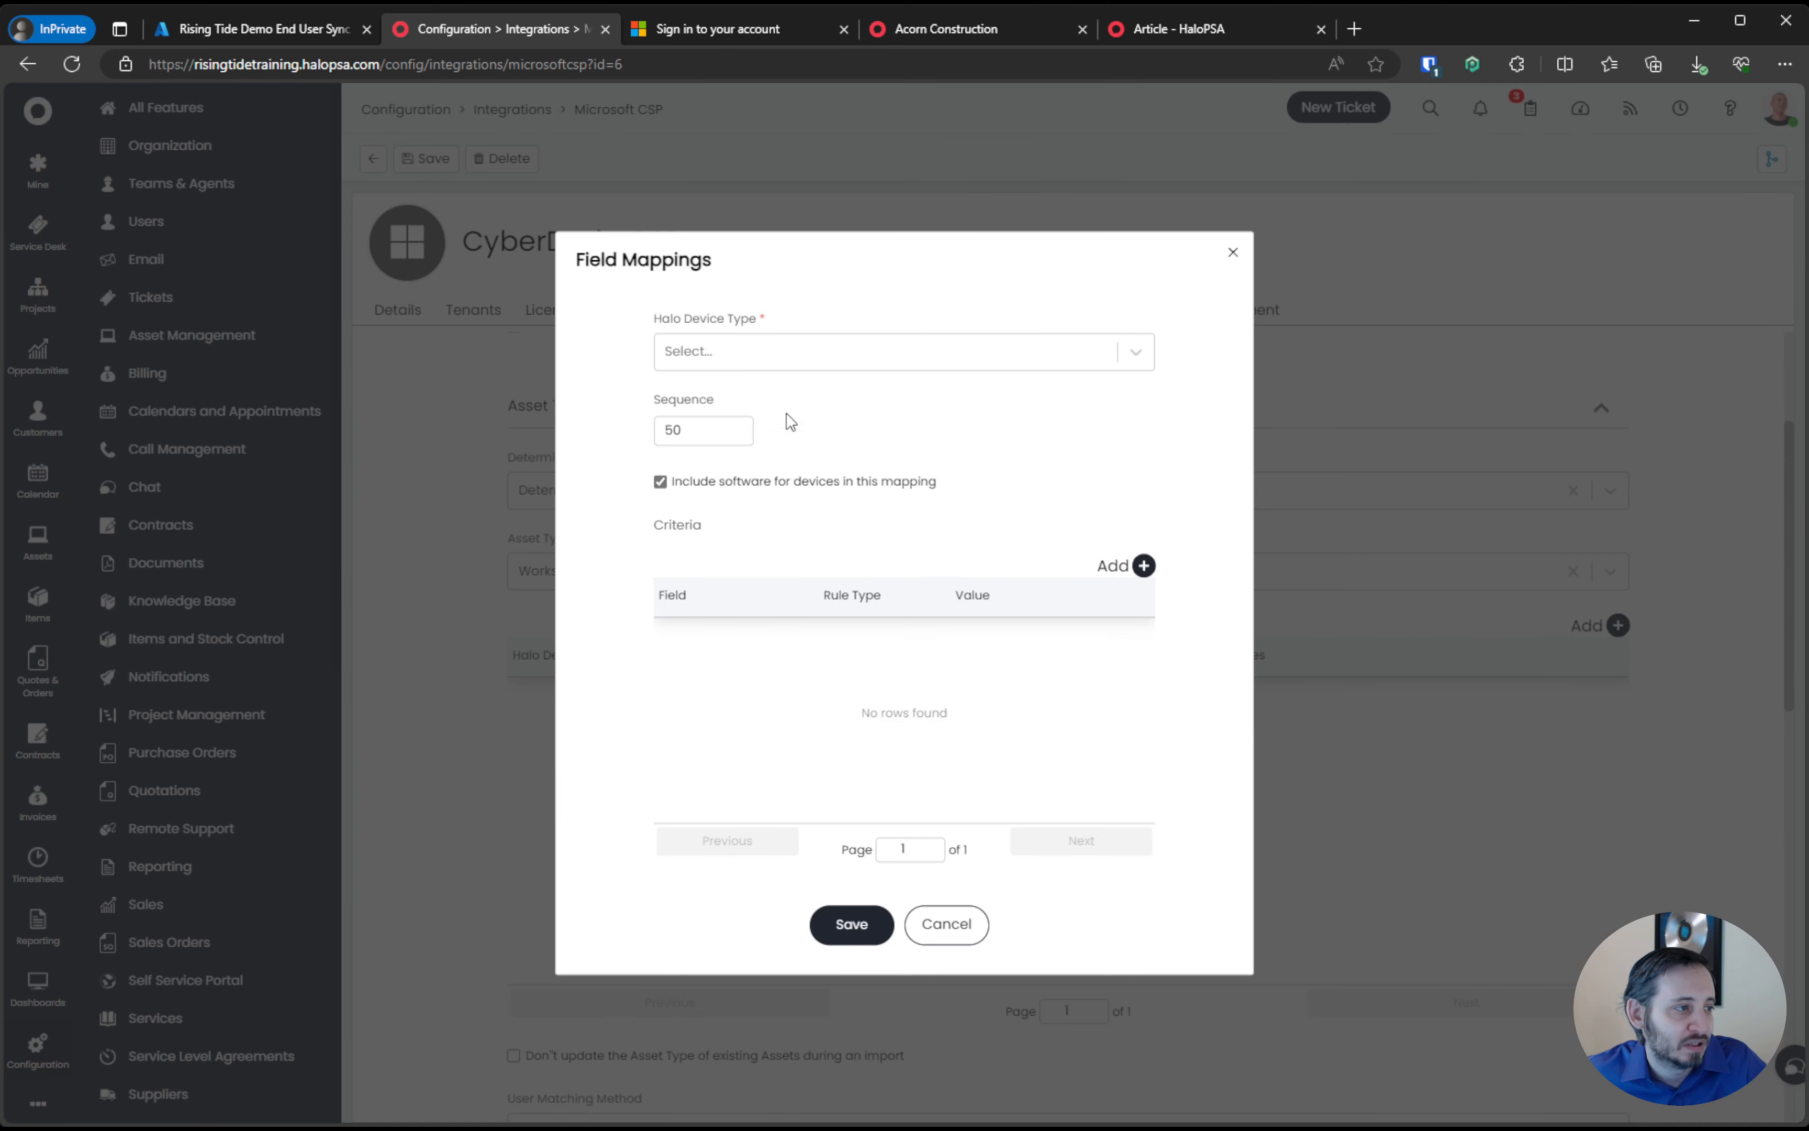
left_click(792, 351)
scroll(923, 308, "down", 1)
scroll(924, 308, "up", 1)
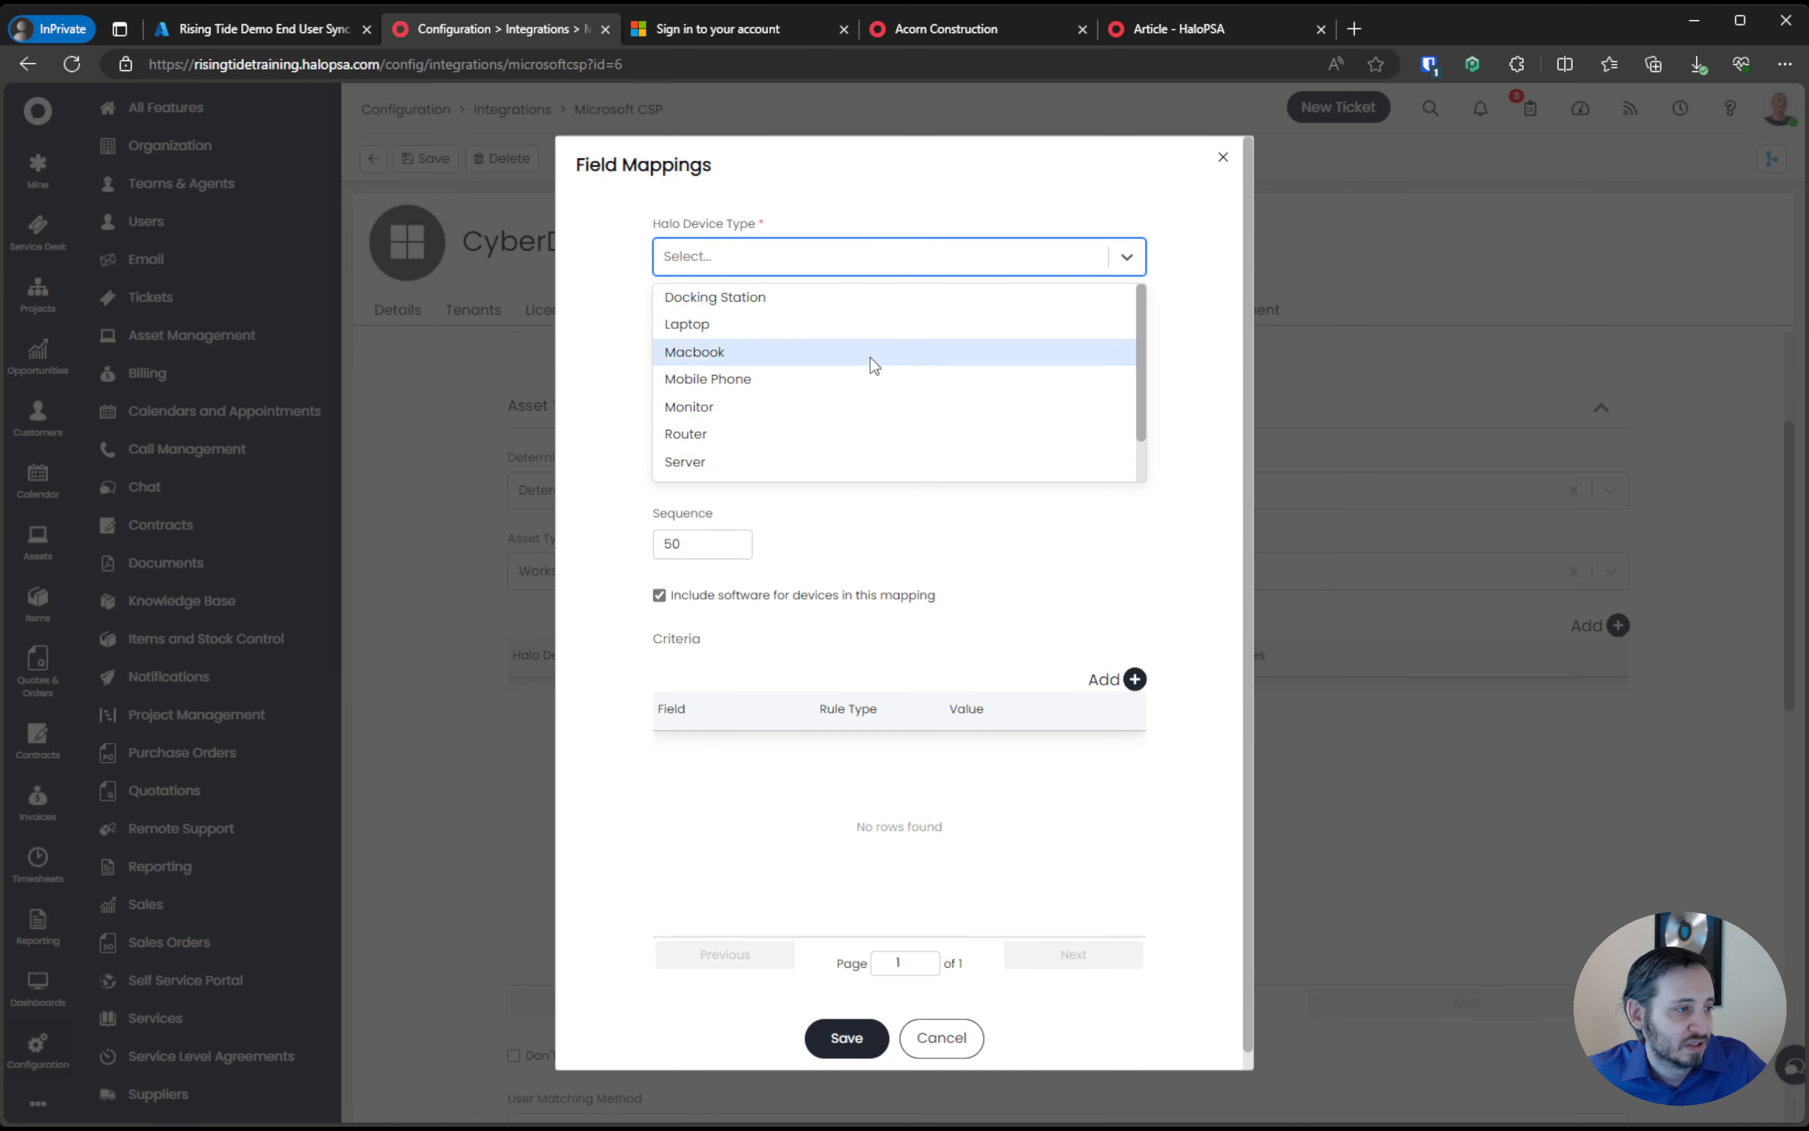
left_click_drag(1146, 318, 1142, 375)
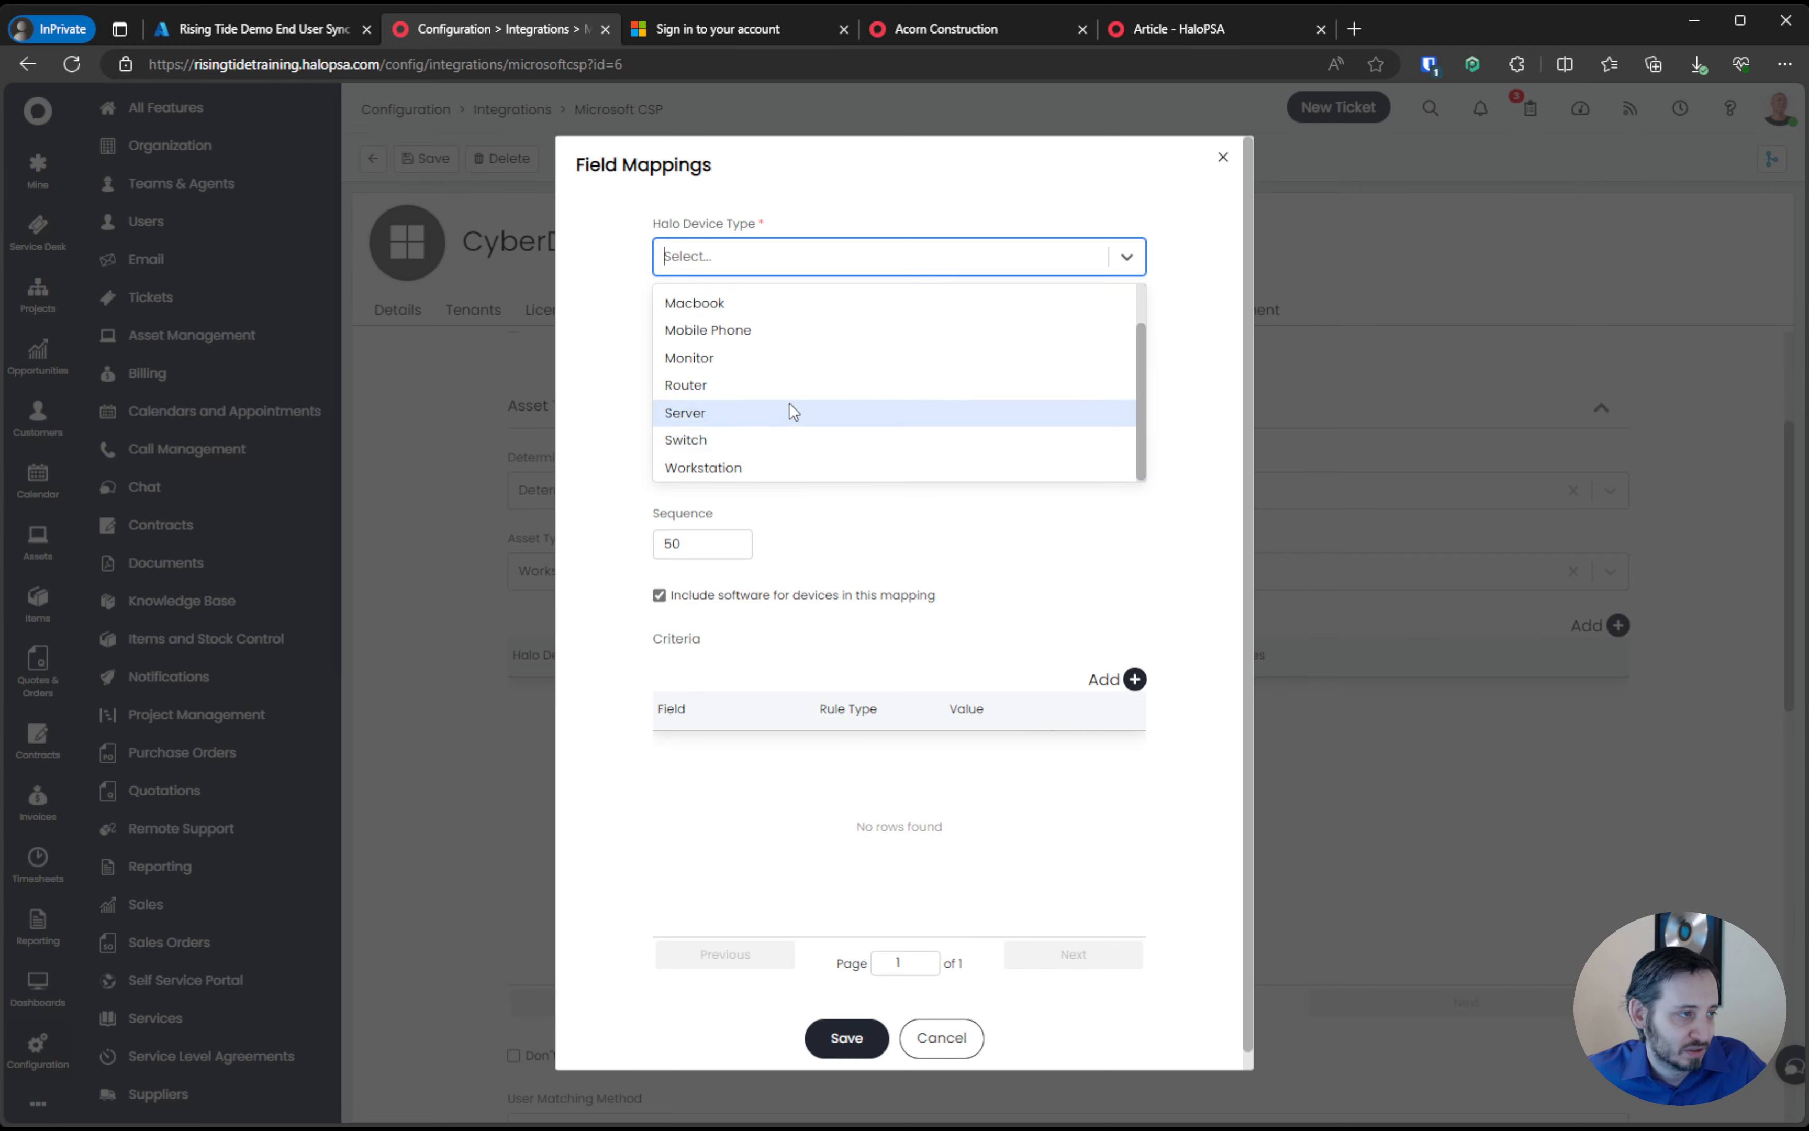
scroll(785, 367, "up", 1)
left_click(781, 329)
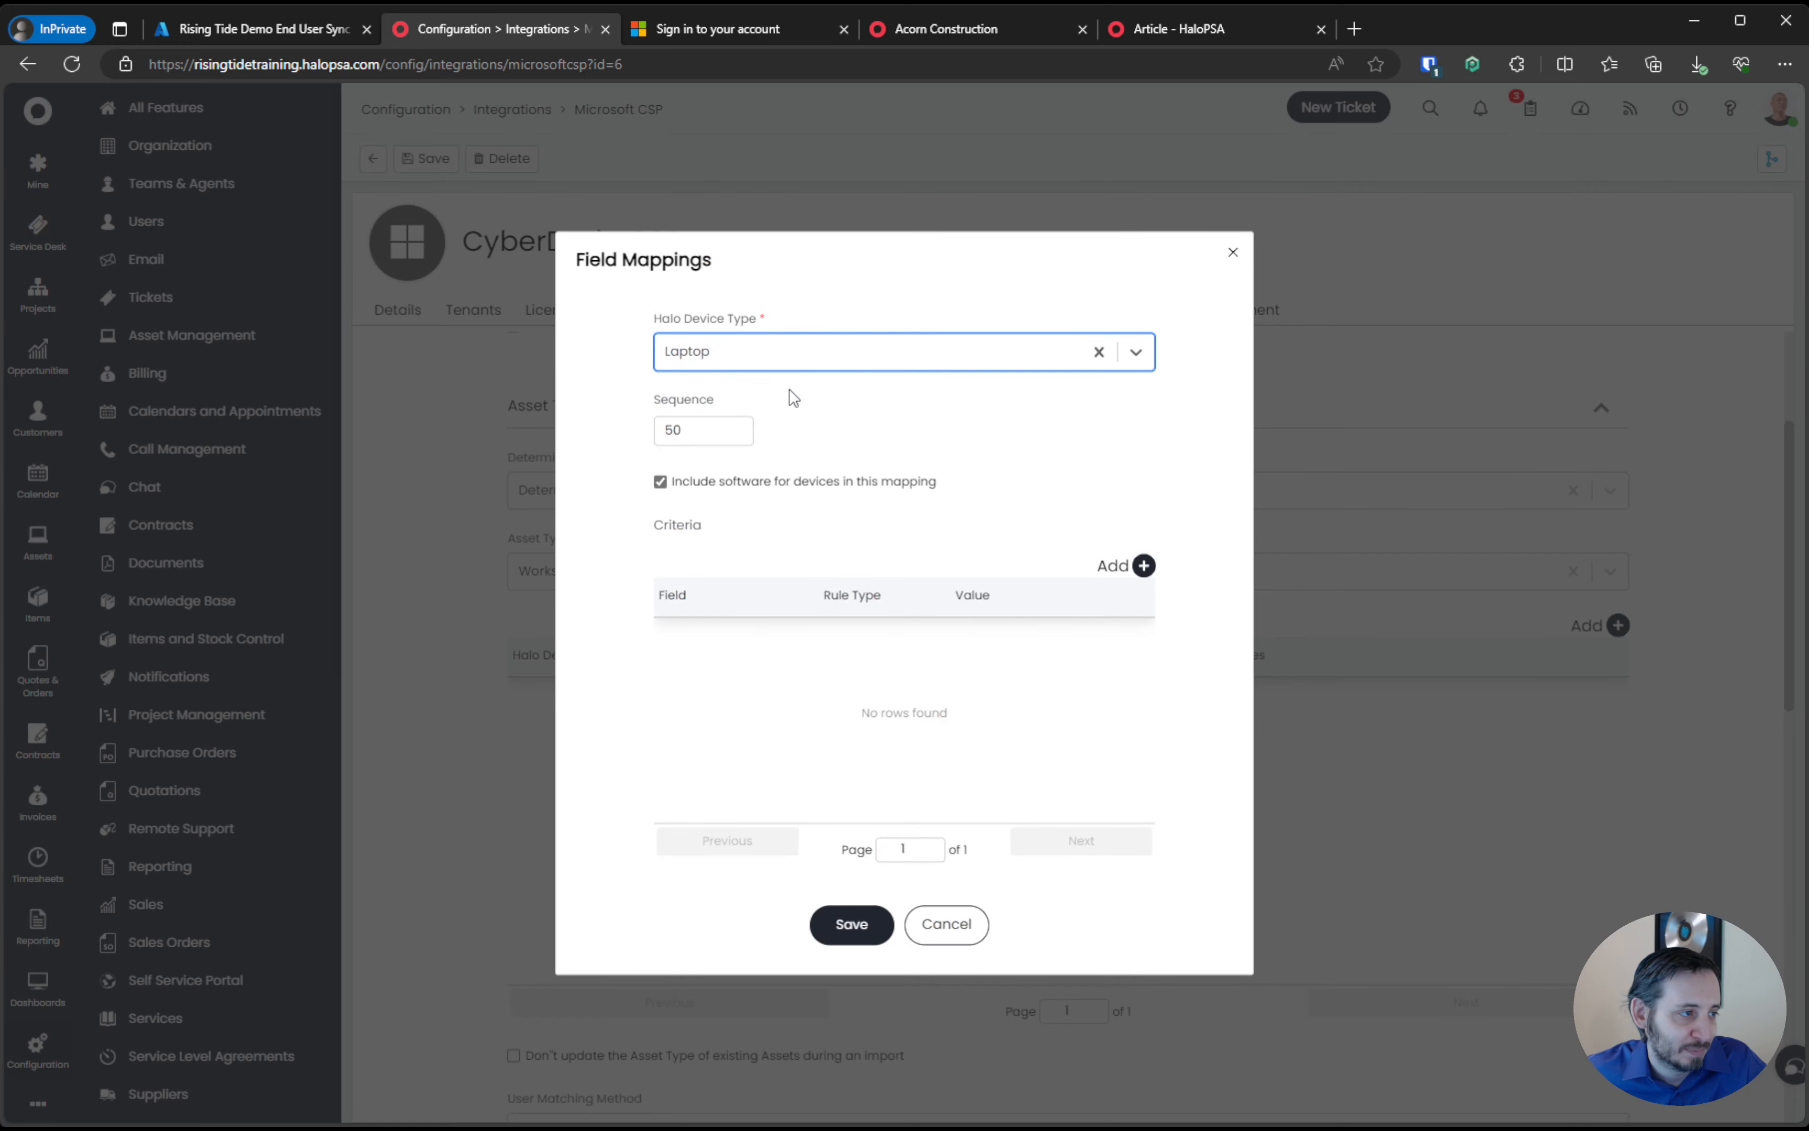
left_click(1144, 565)
left_click(736, 614)
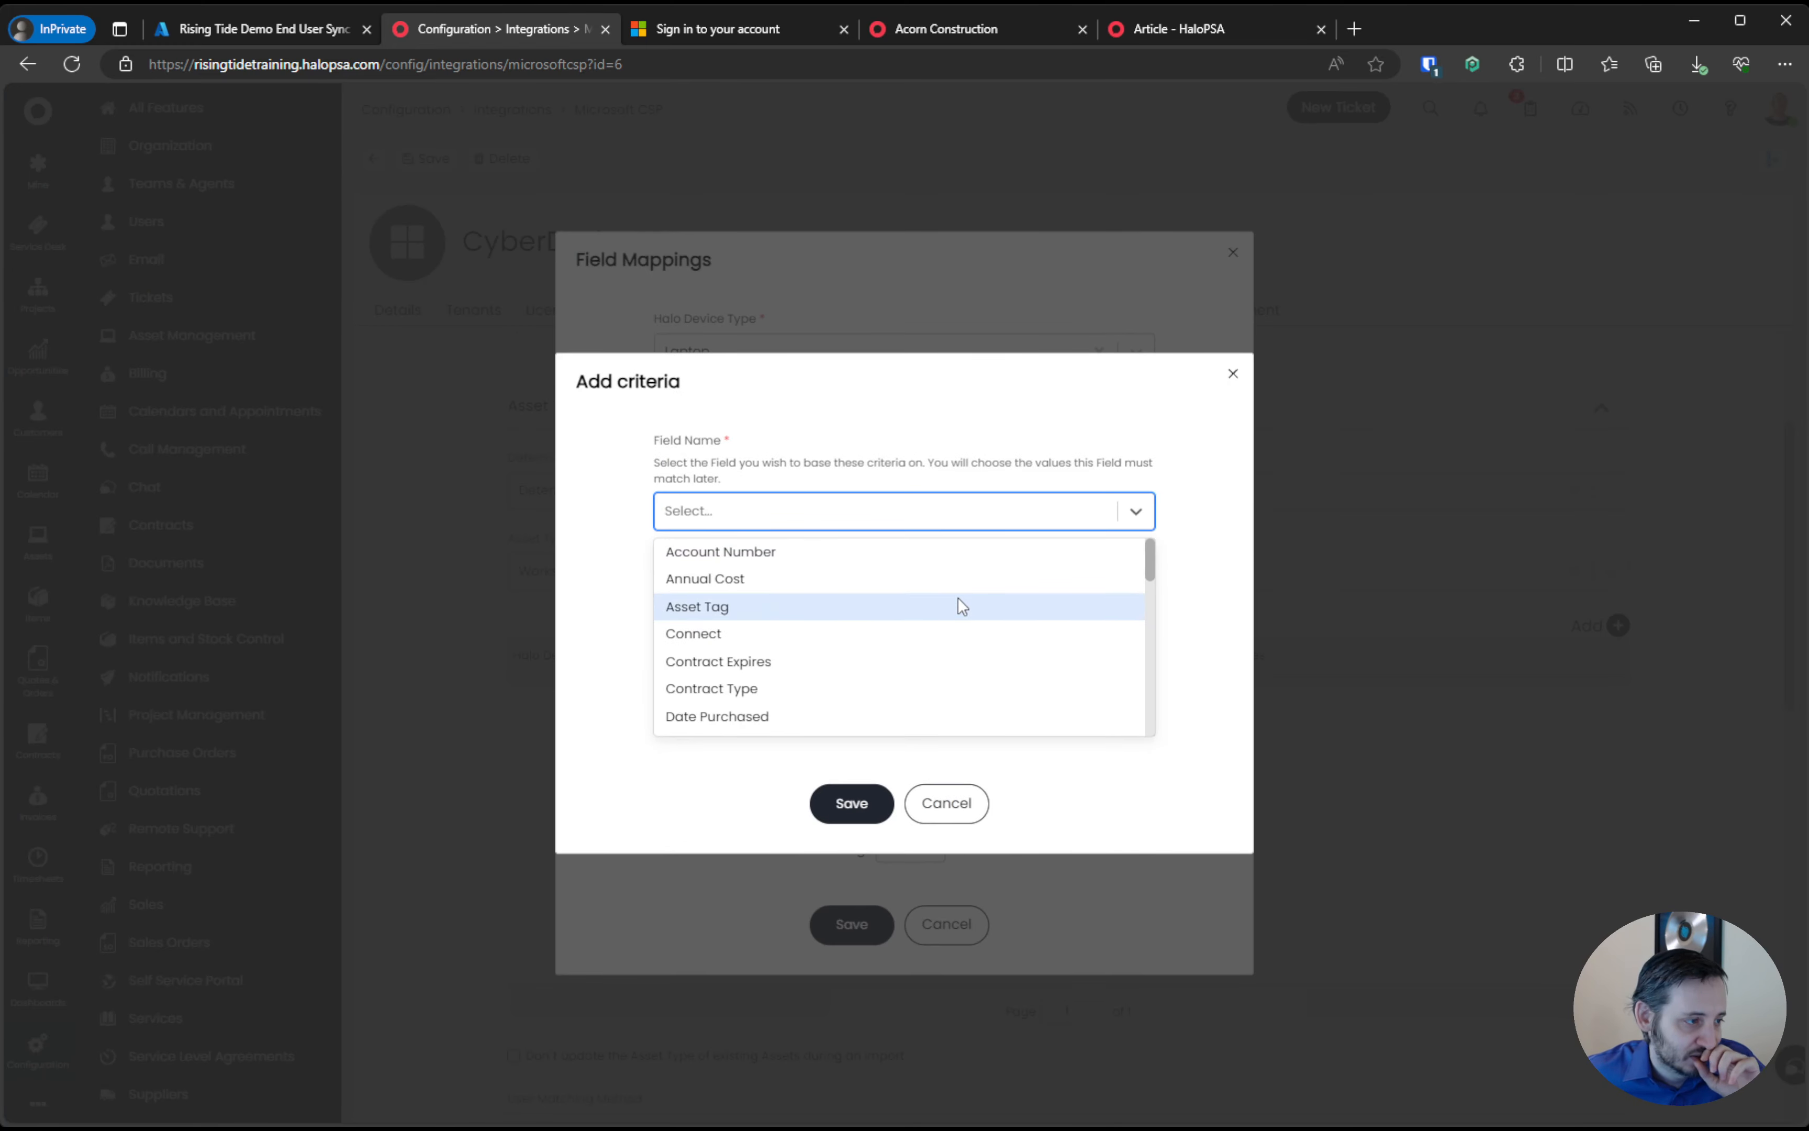
scroll(959, 605, "down", 3)
scroll(959, 598, "down", 2)
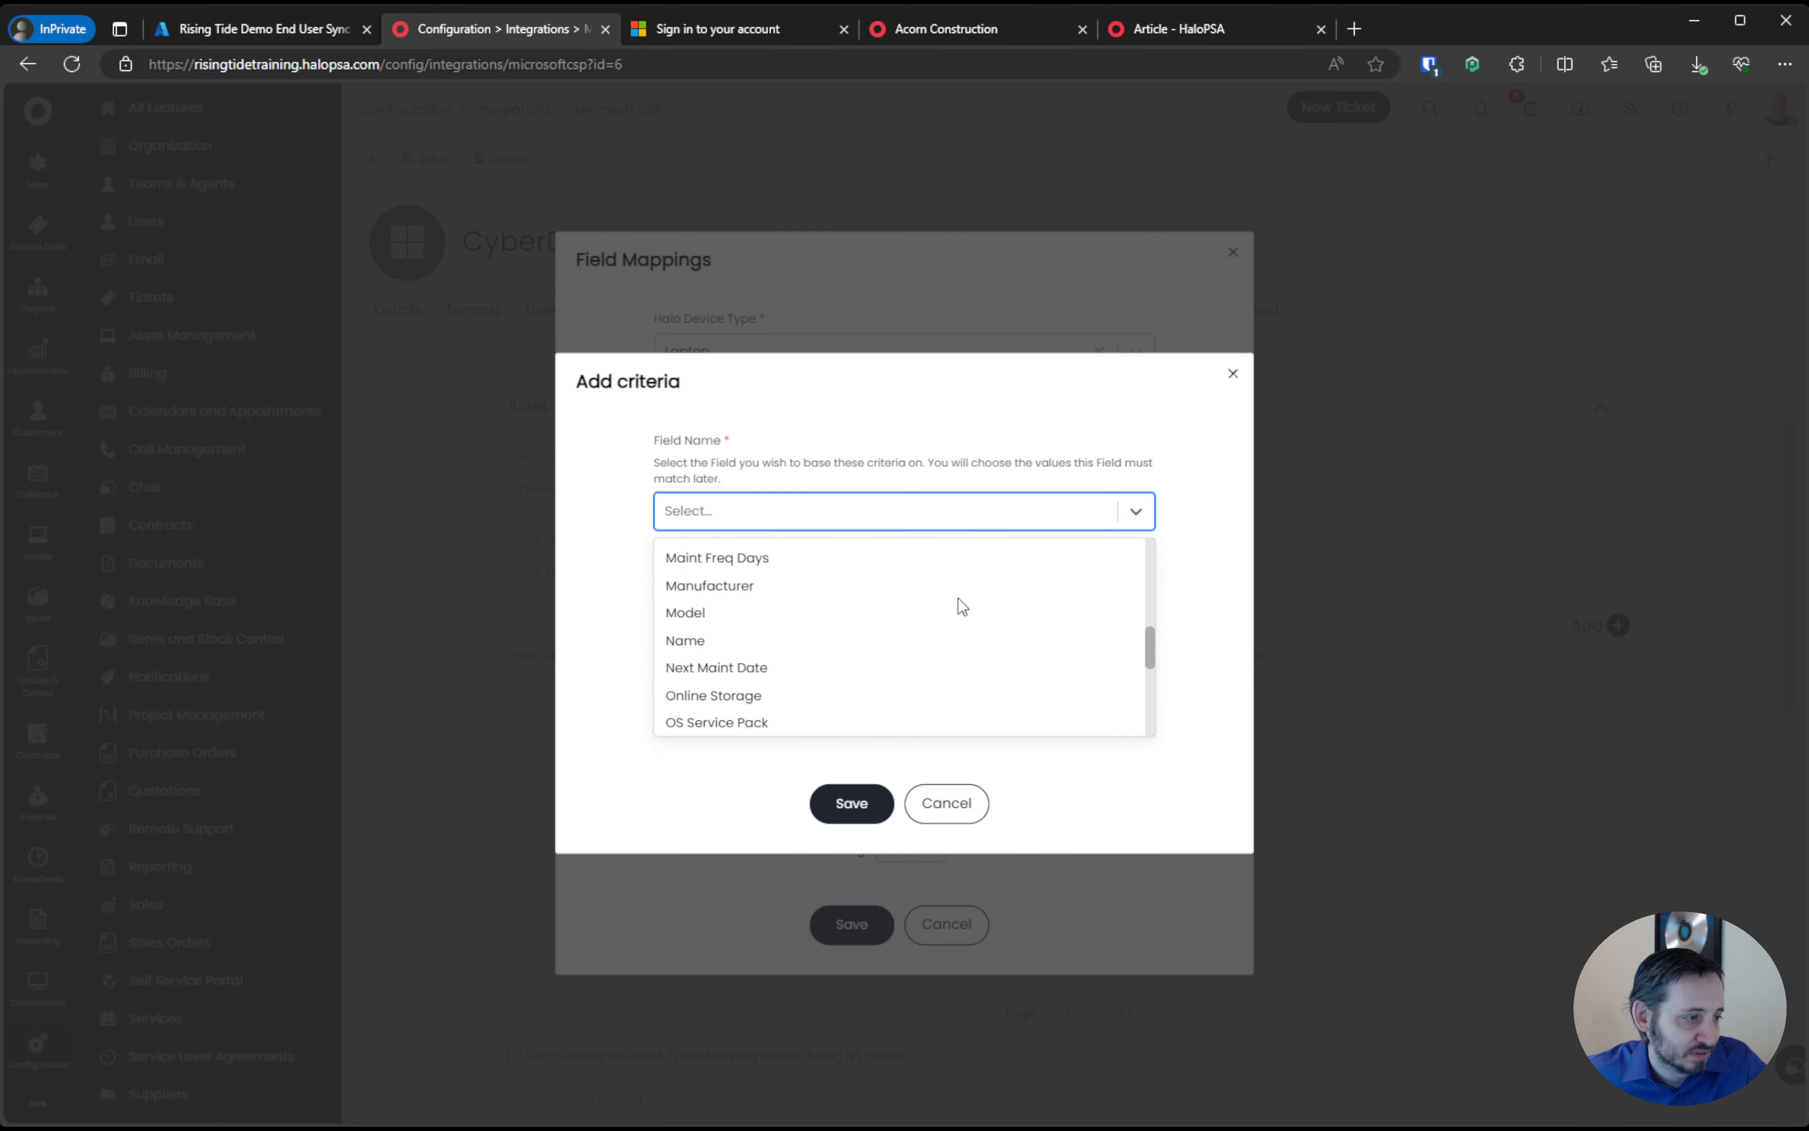
scroll(959, 598, "up", 5)
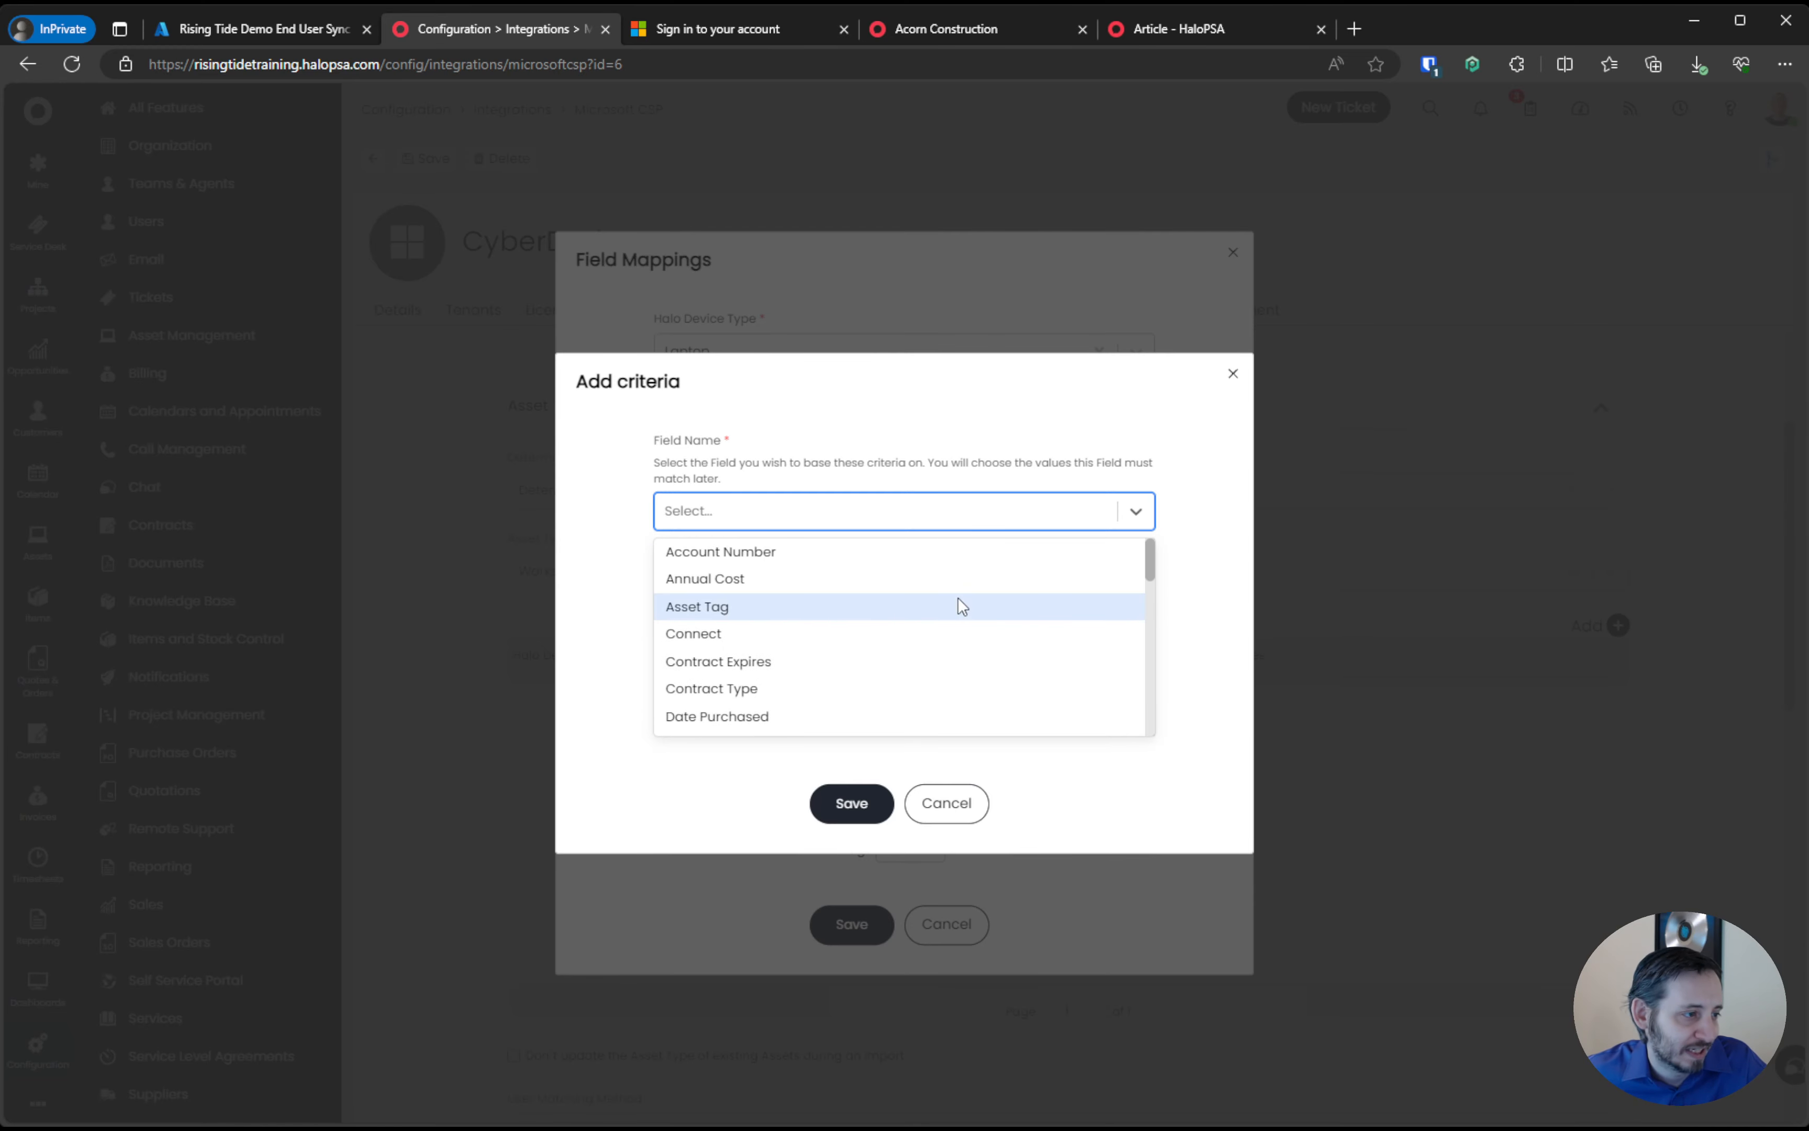
mouse_move(1151, 565)
left_mouse_down()
mouse_move(1172, 748)
mouse_move(1147, 565)
left_mouse_up()
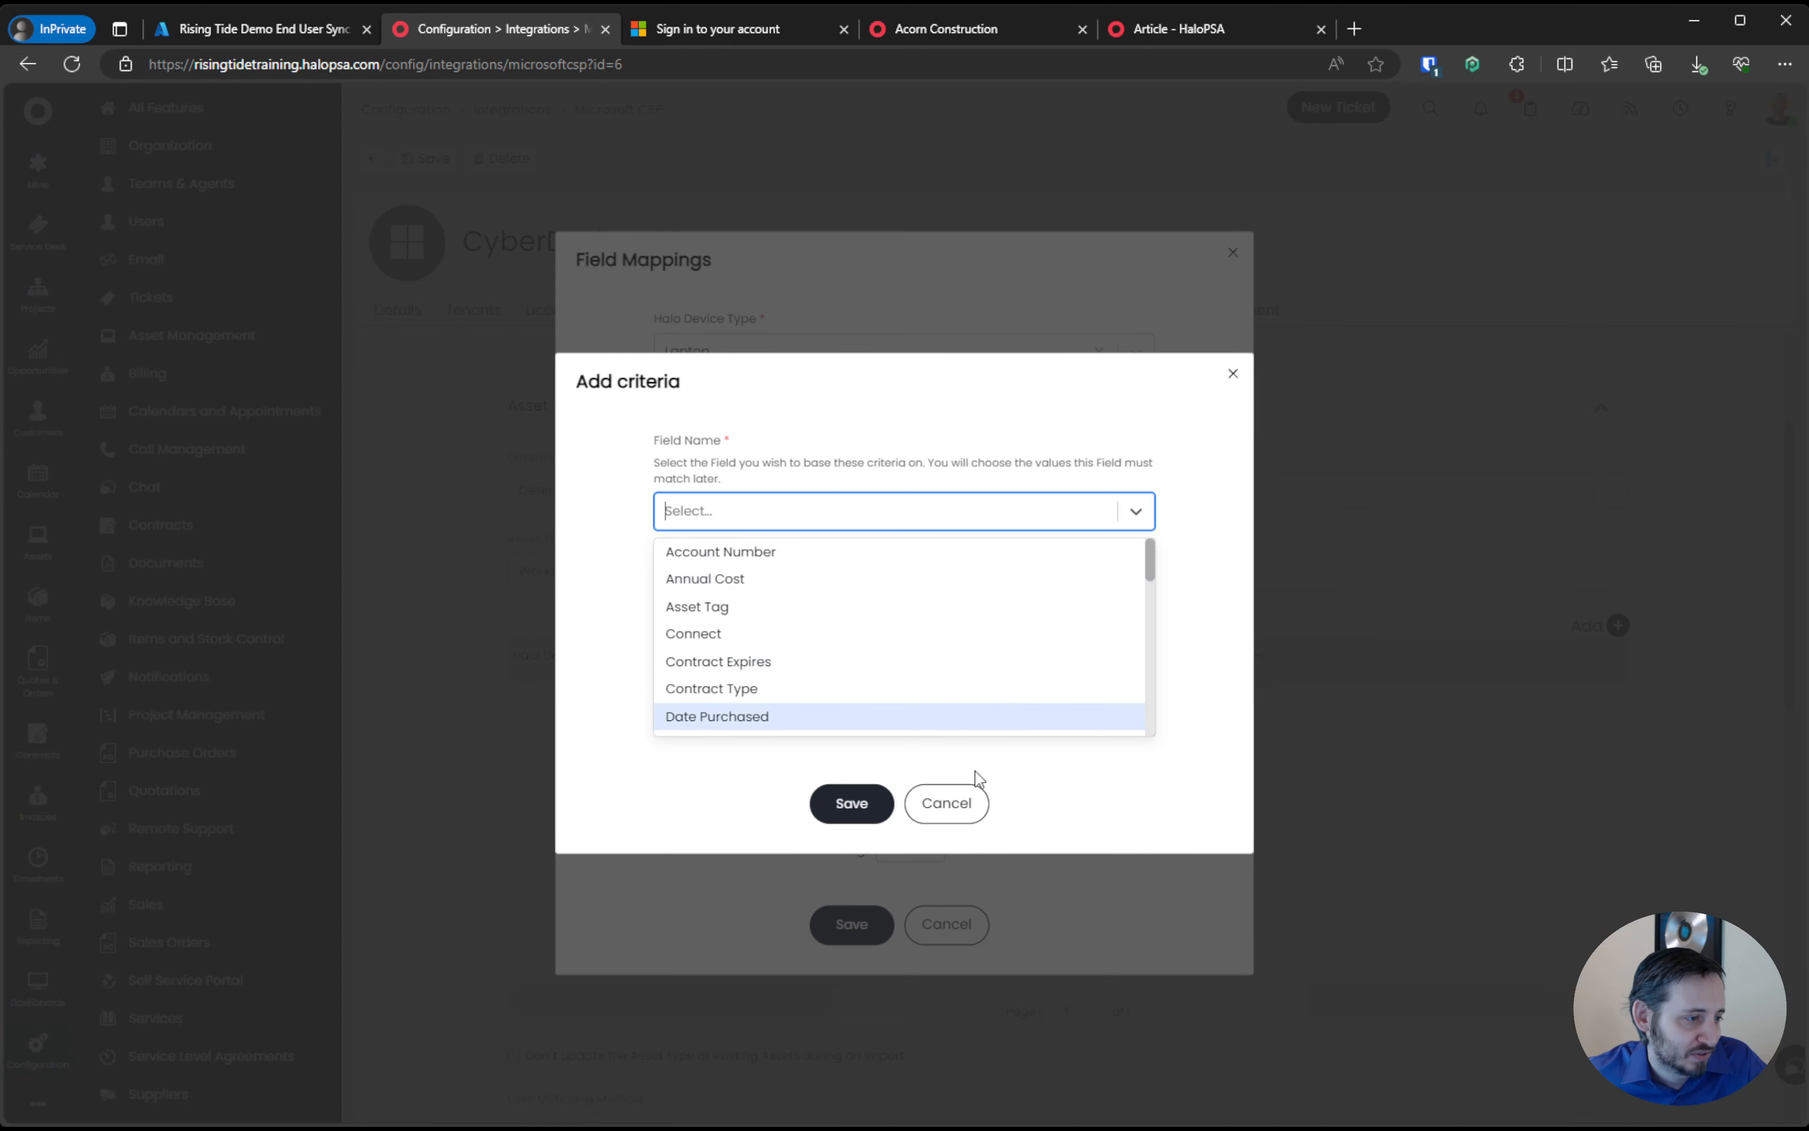
left_click(969, 799)
left_click(945, 702)
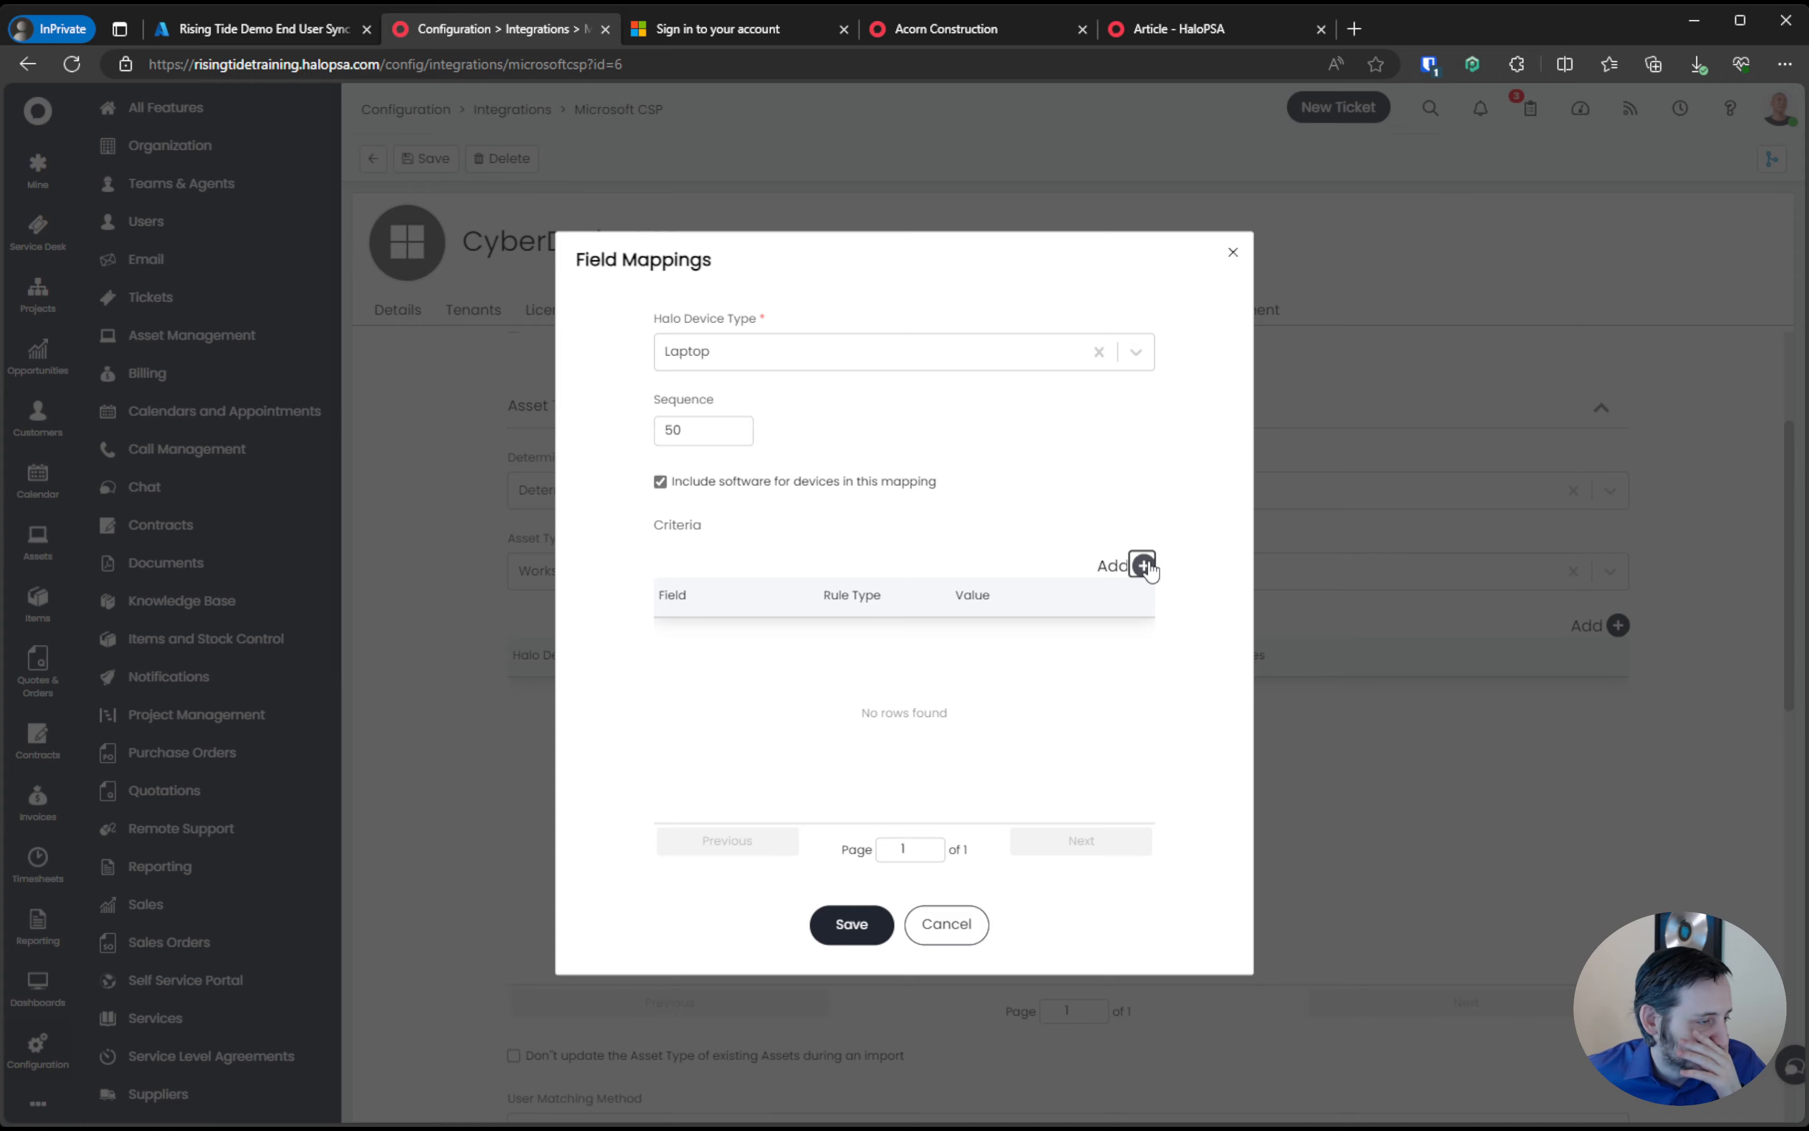
- Try a Disc Size 'Is equal to' 1-0 criterion on the Laptop rule, then discard it
left_click(1144, 566)
left_click(913, 619)
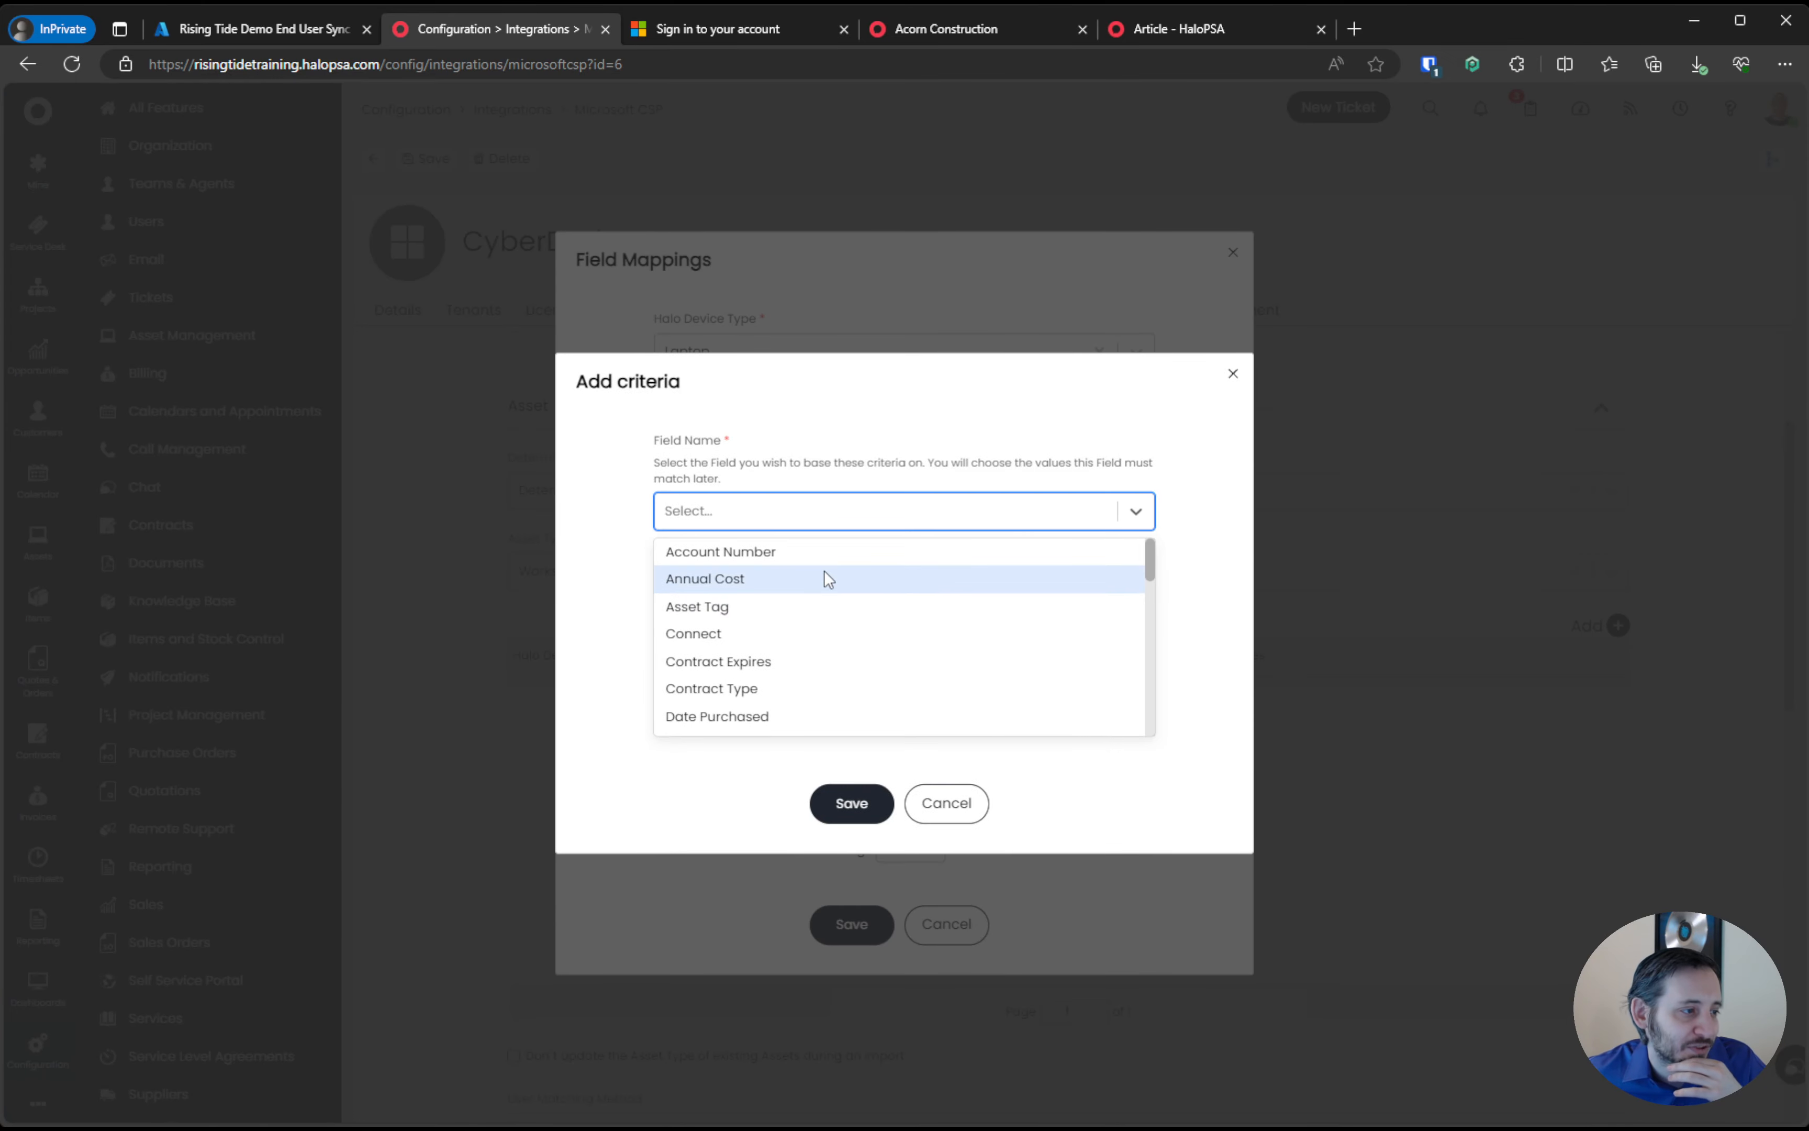
scroll(825, 572, "down", 5)
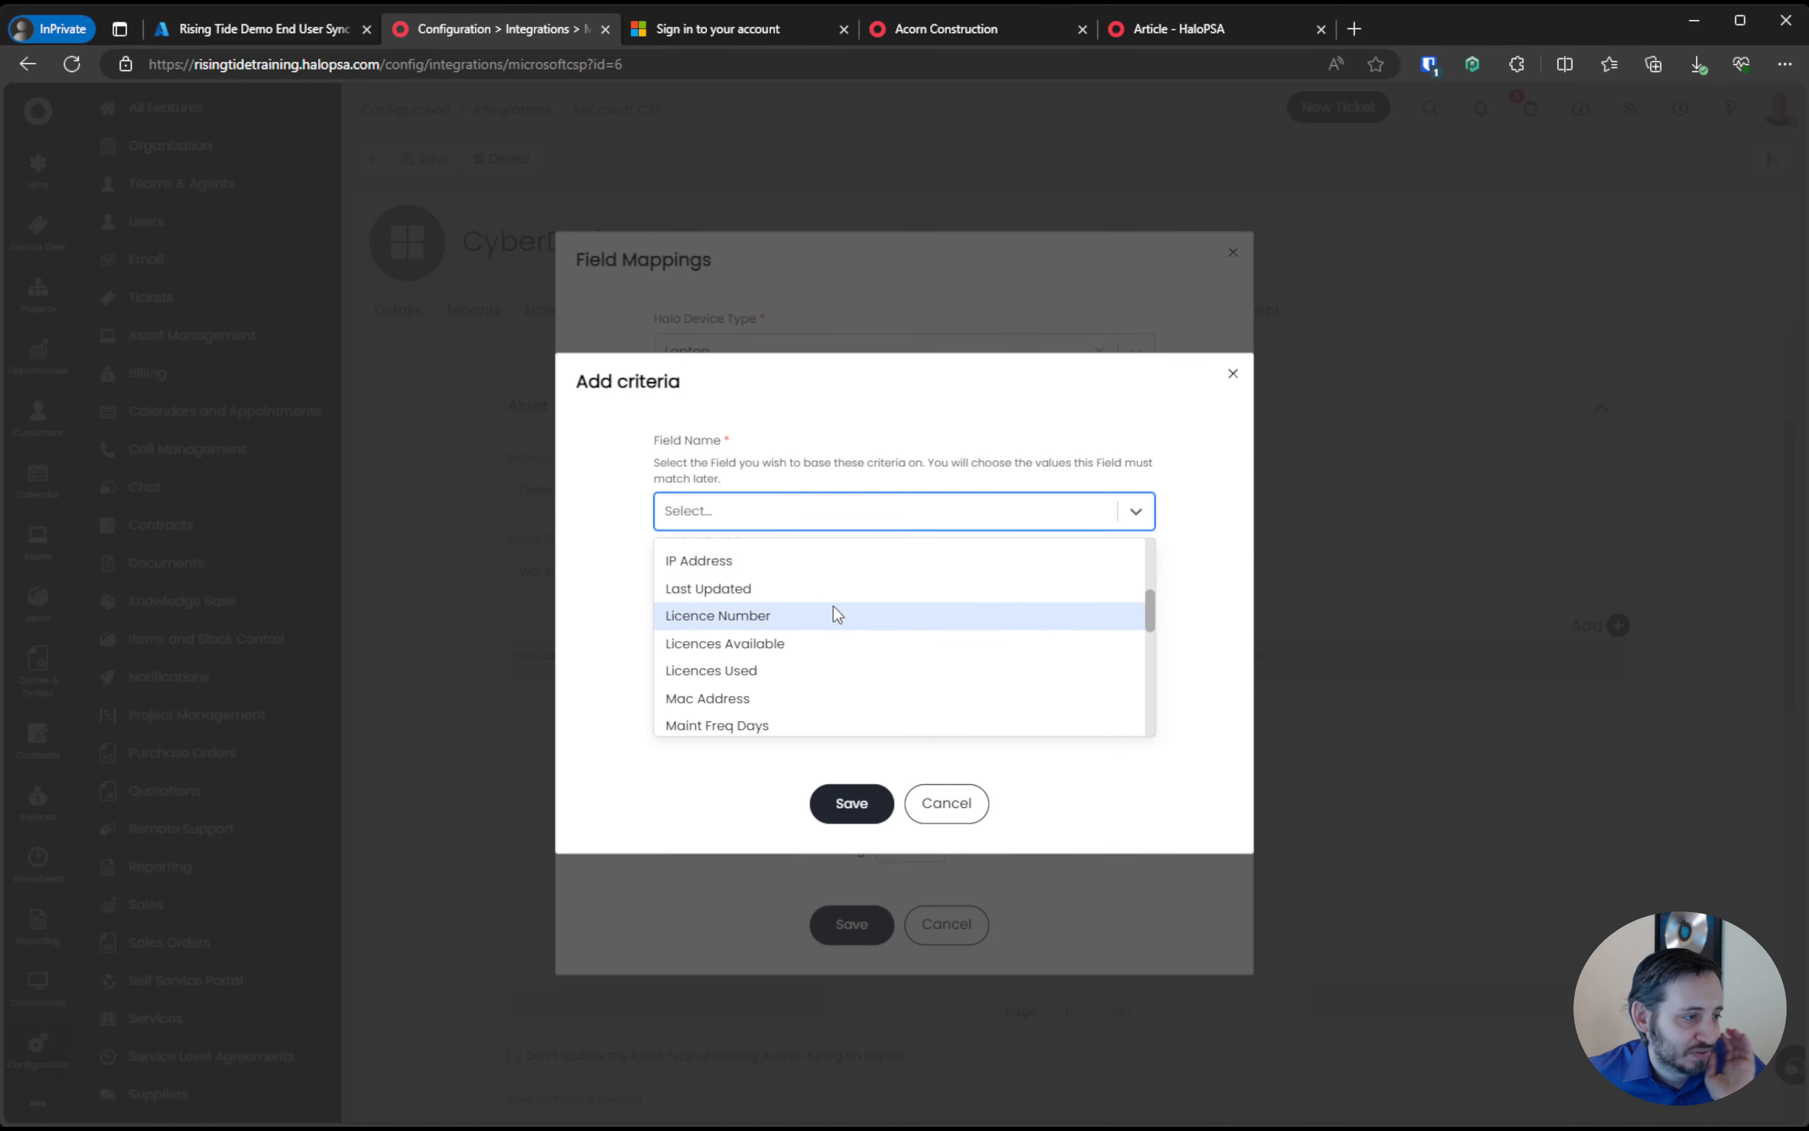
scroll(833, 614, "up", 1)
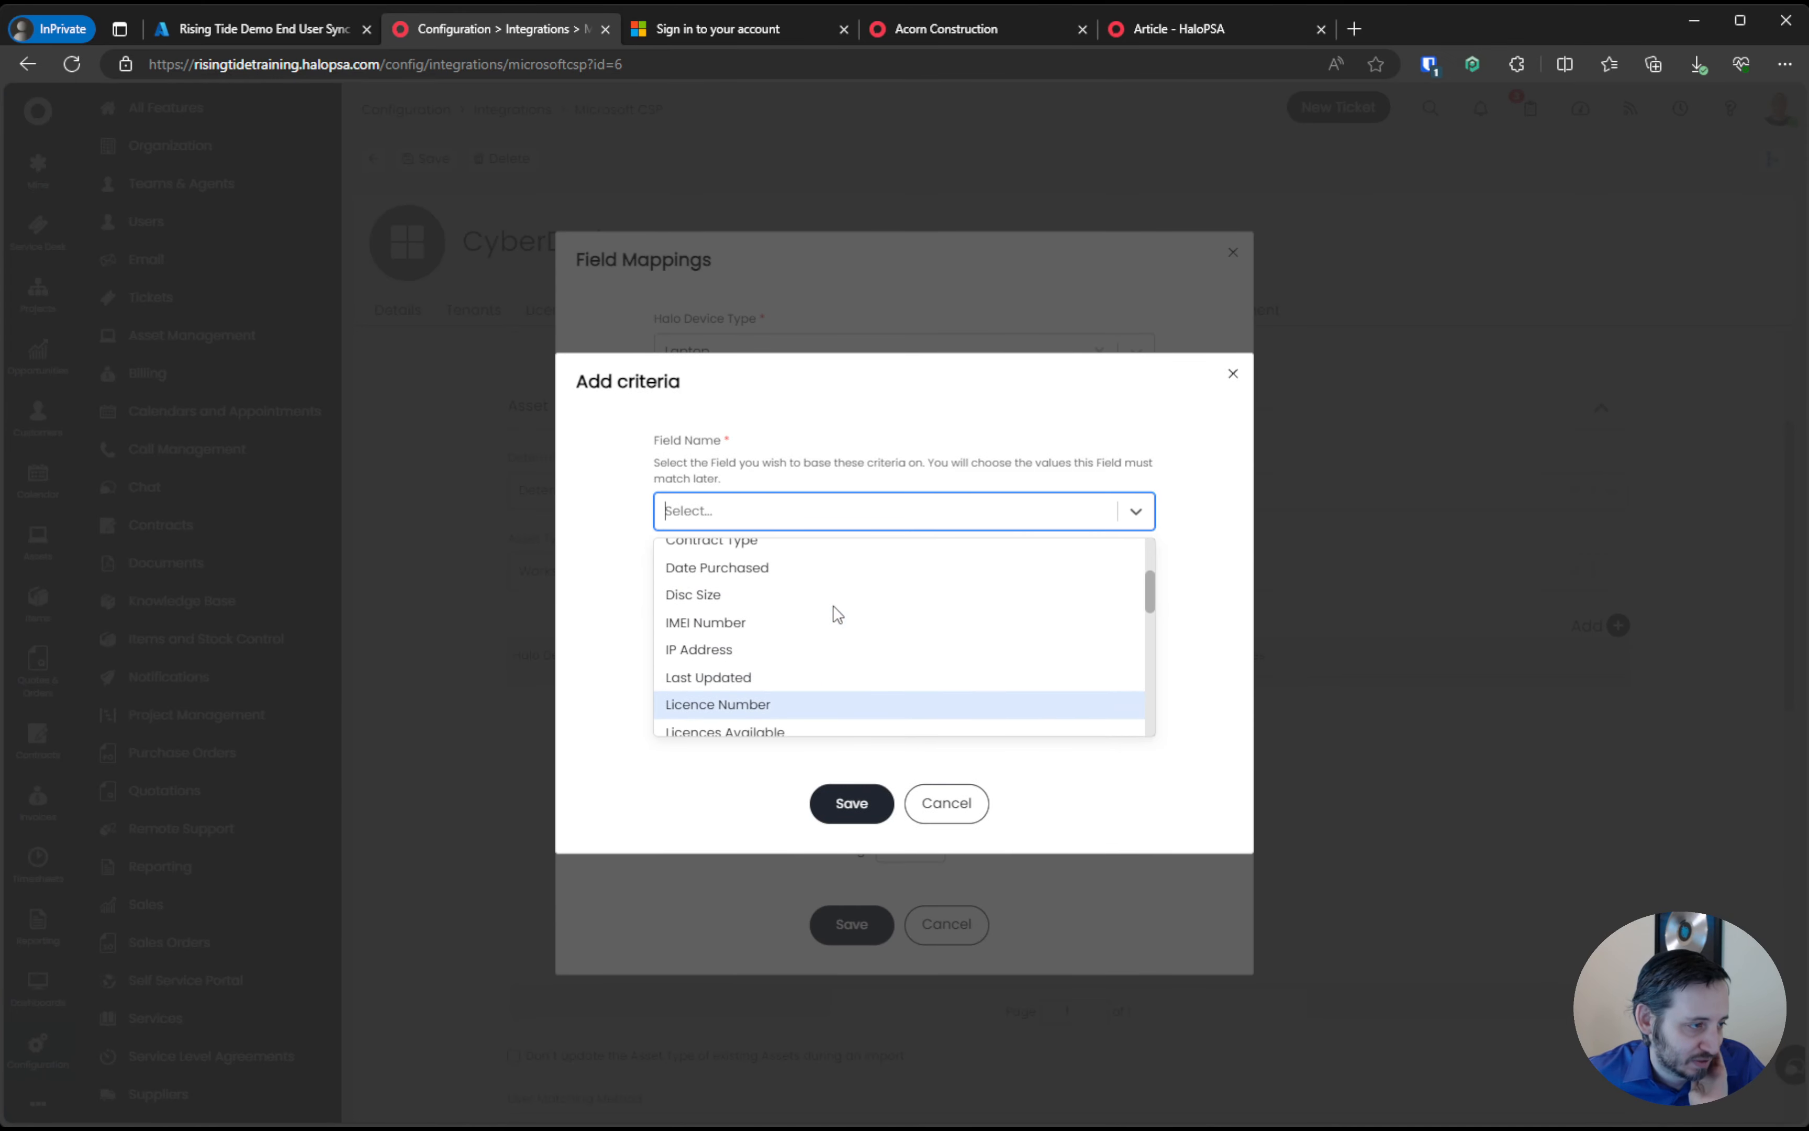
left_click(809, 590)
left_click(830, 697)
left_click(795, 558)
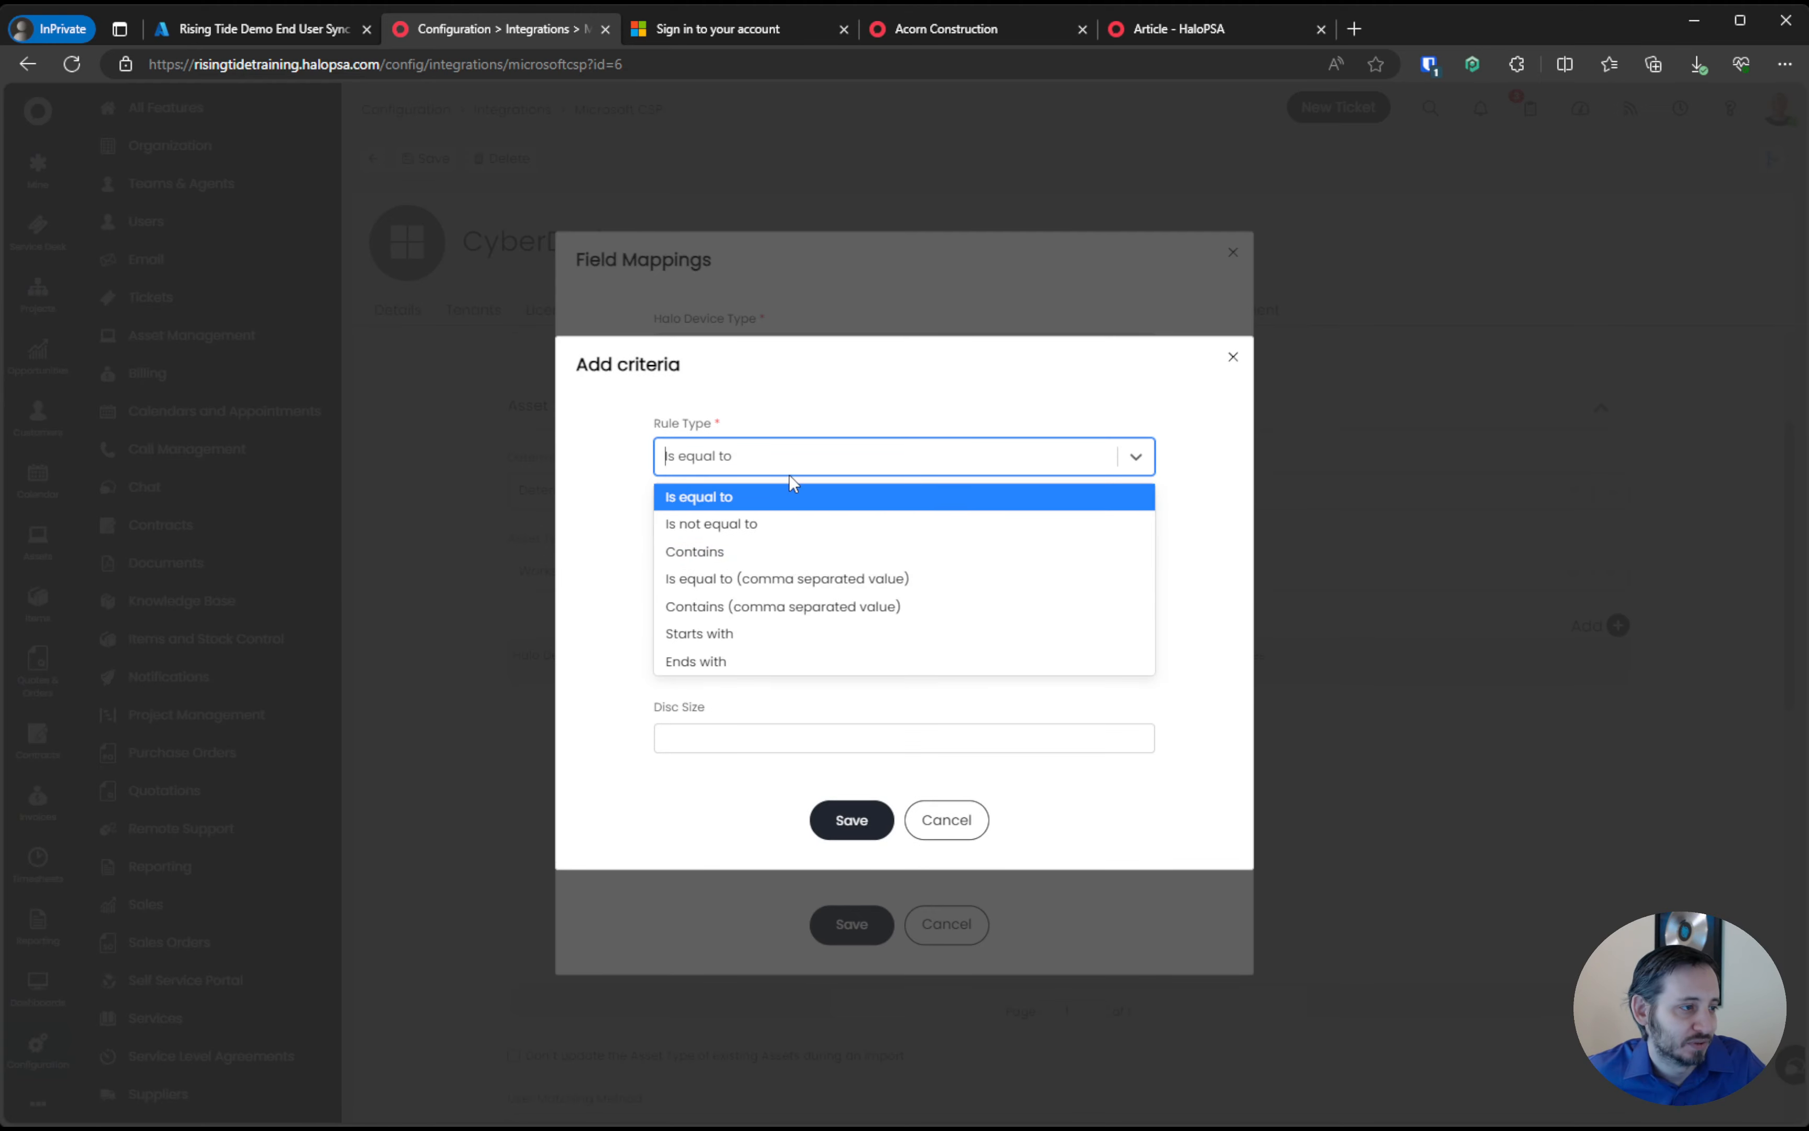
key("Escape")
left_click(814, 634)
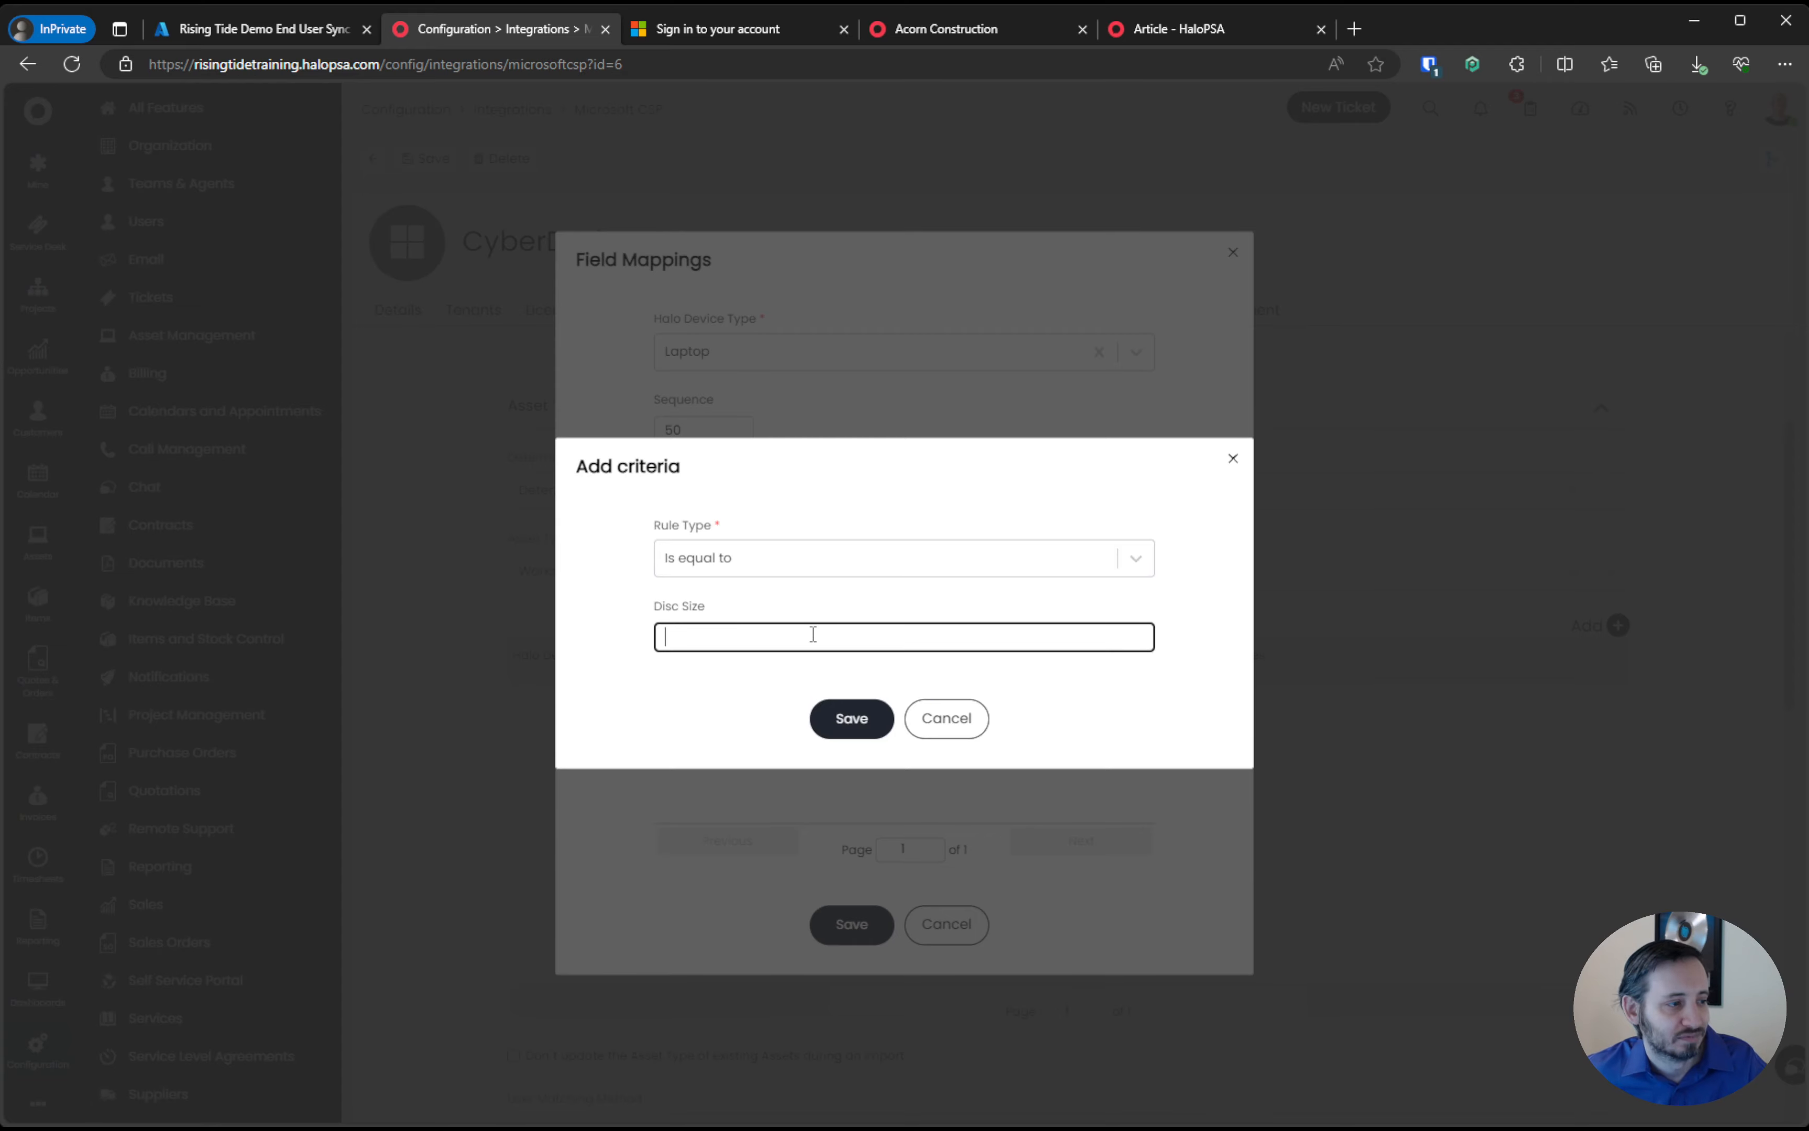
type("1-0")
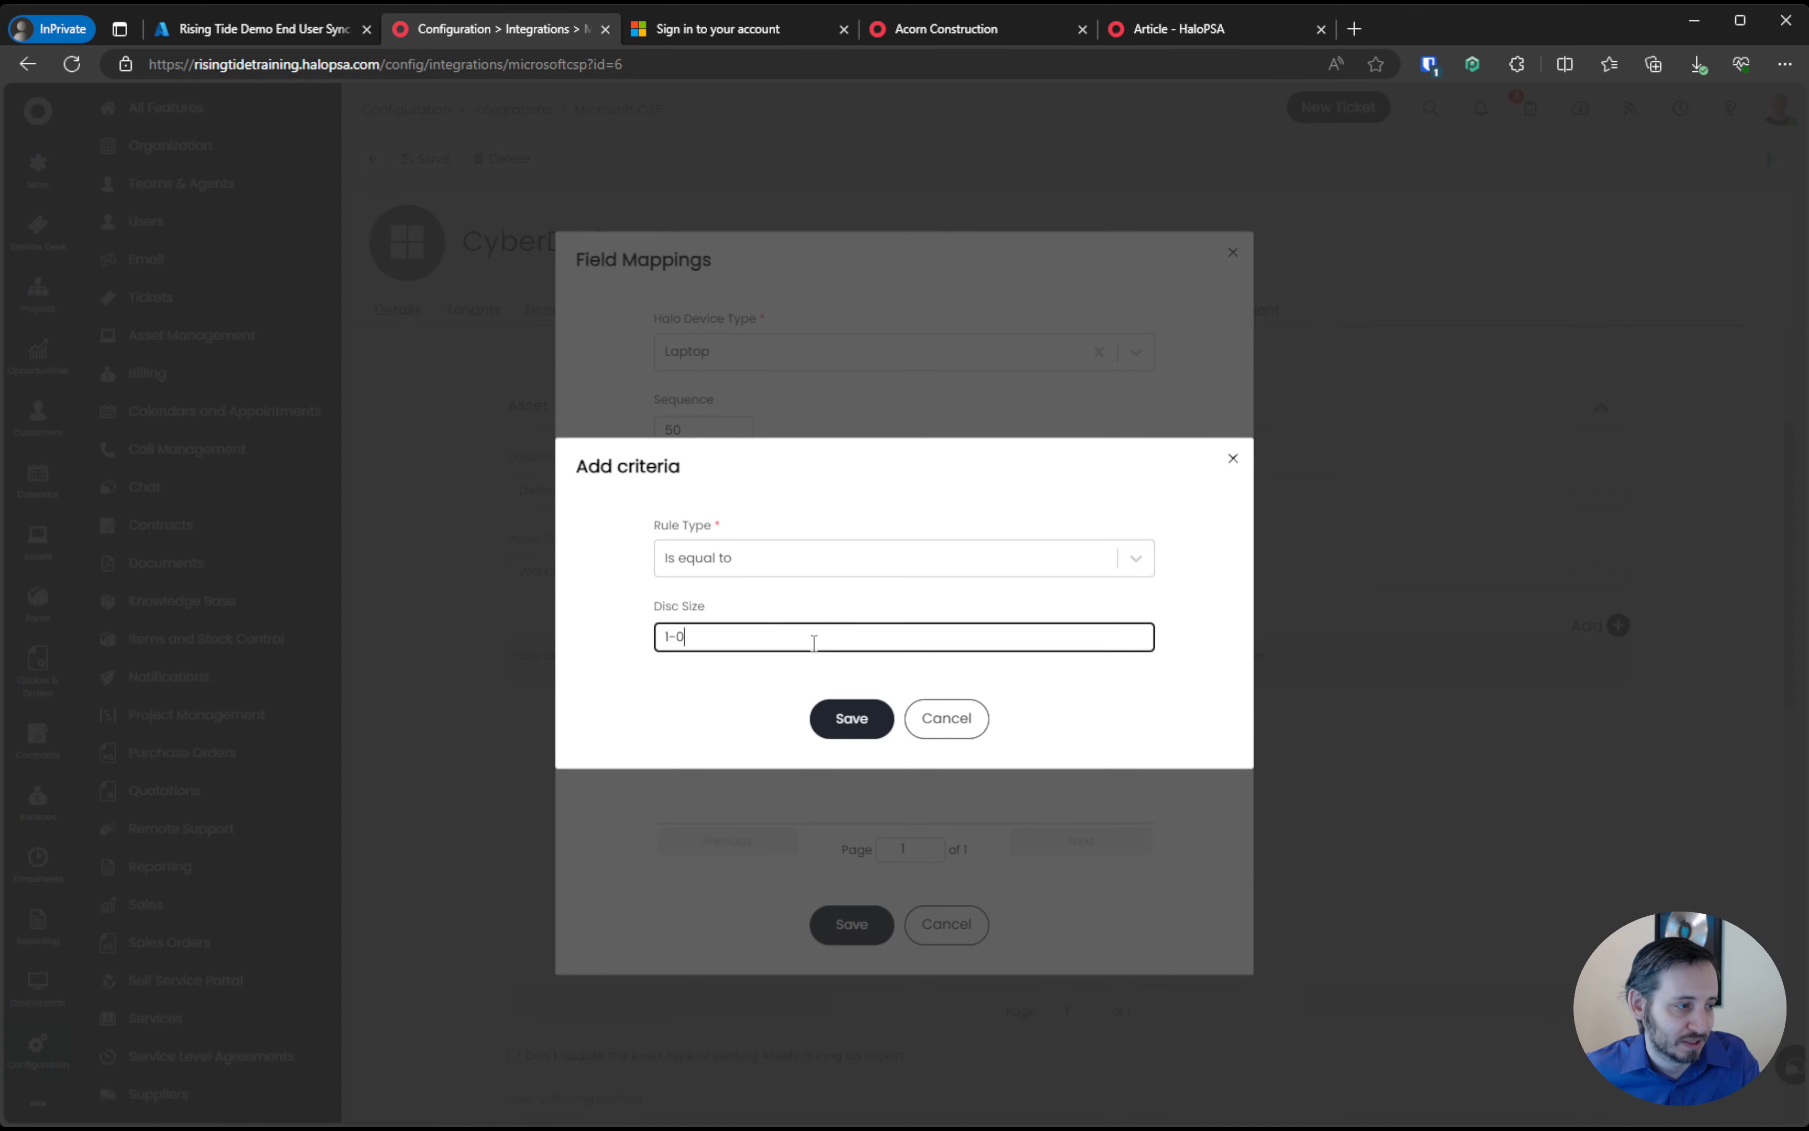
left_click_drag(814, 642, 642, 643)
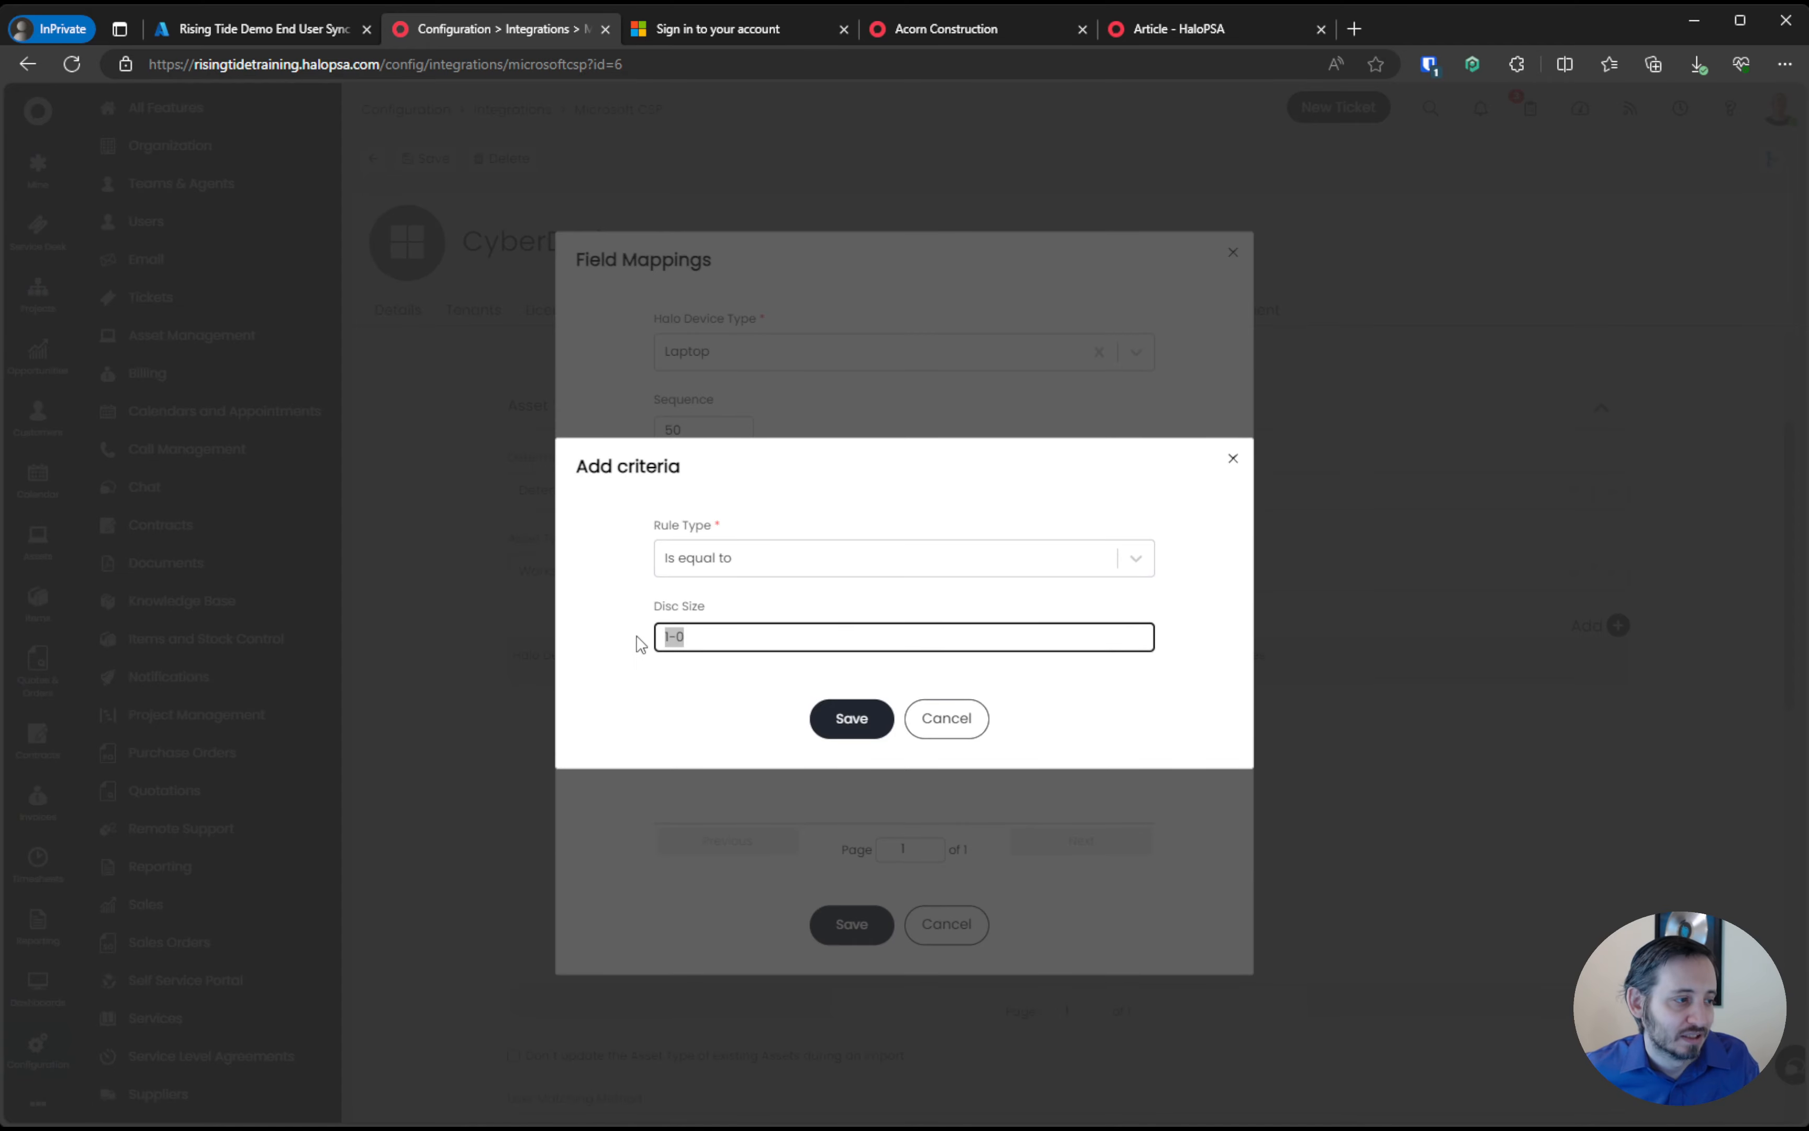
left_click(910, 709)
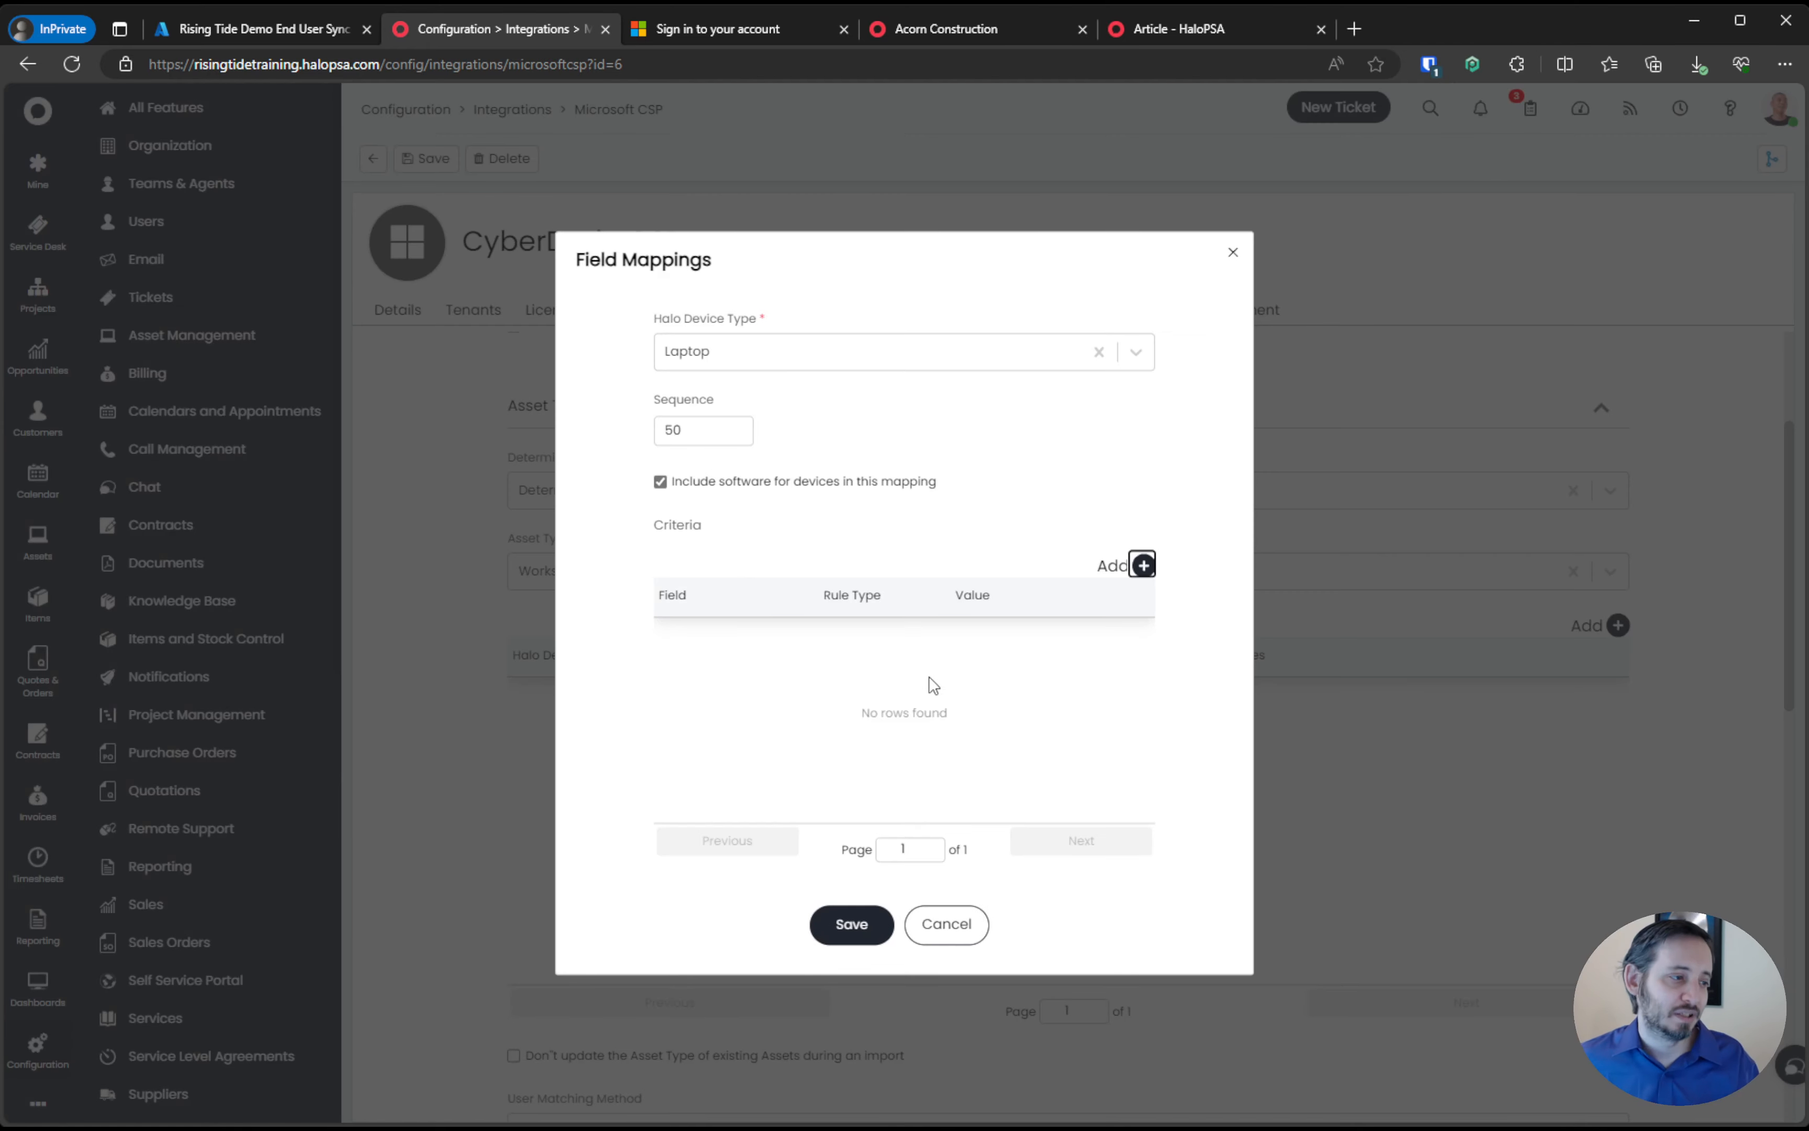
- Browse the Halo device types, then close the Laptop mapping without saving
left_click(677, 355)
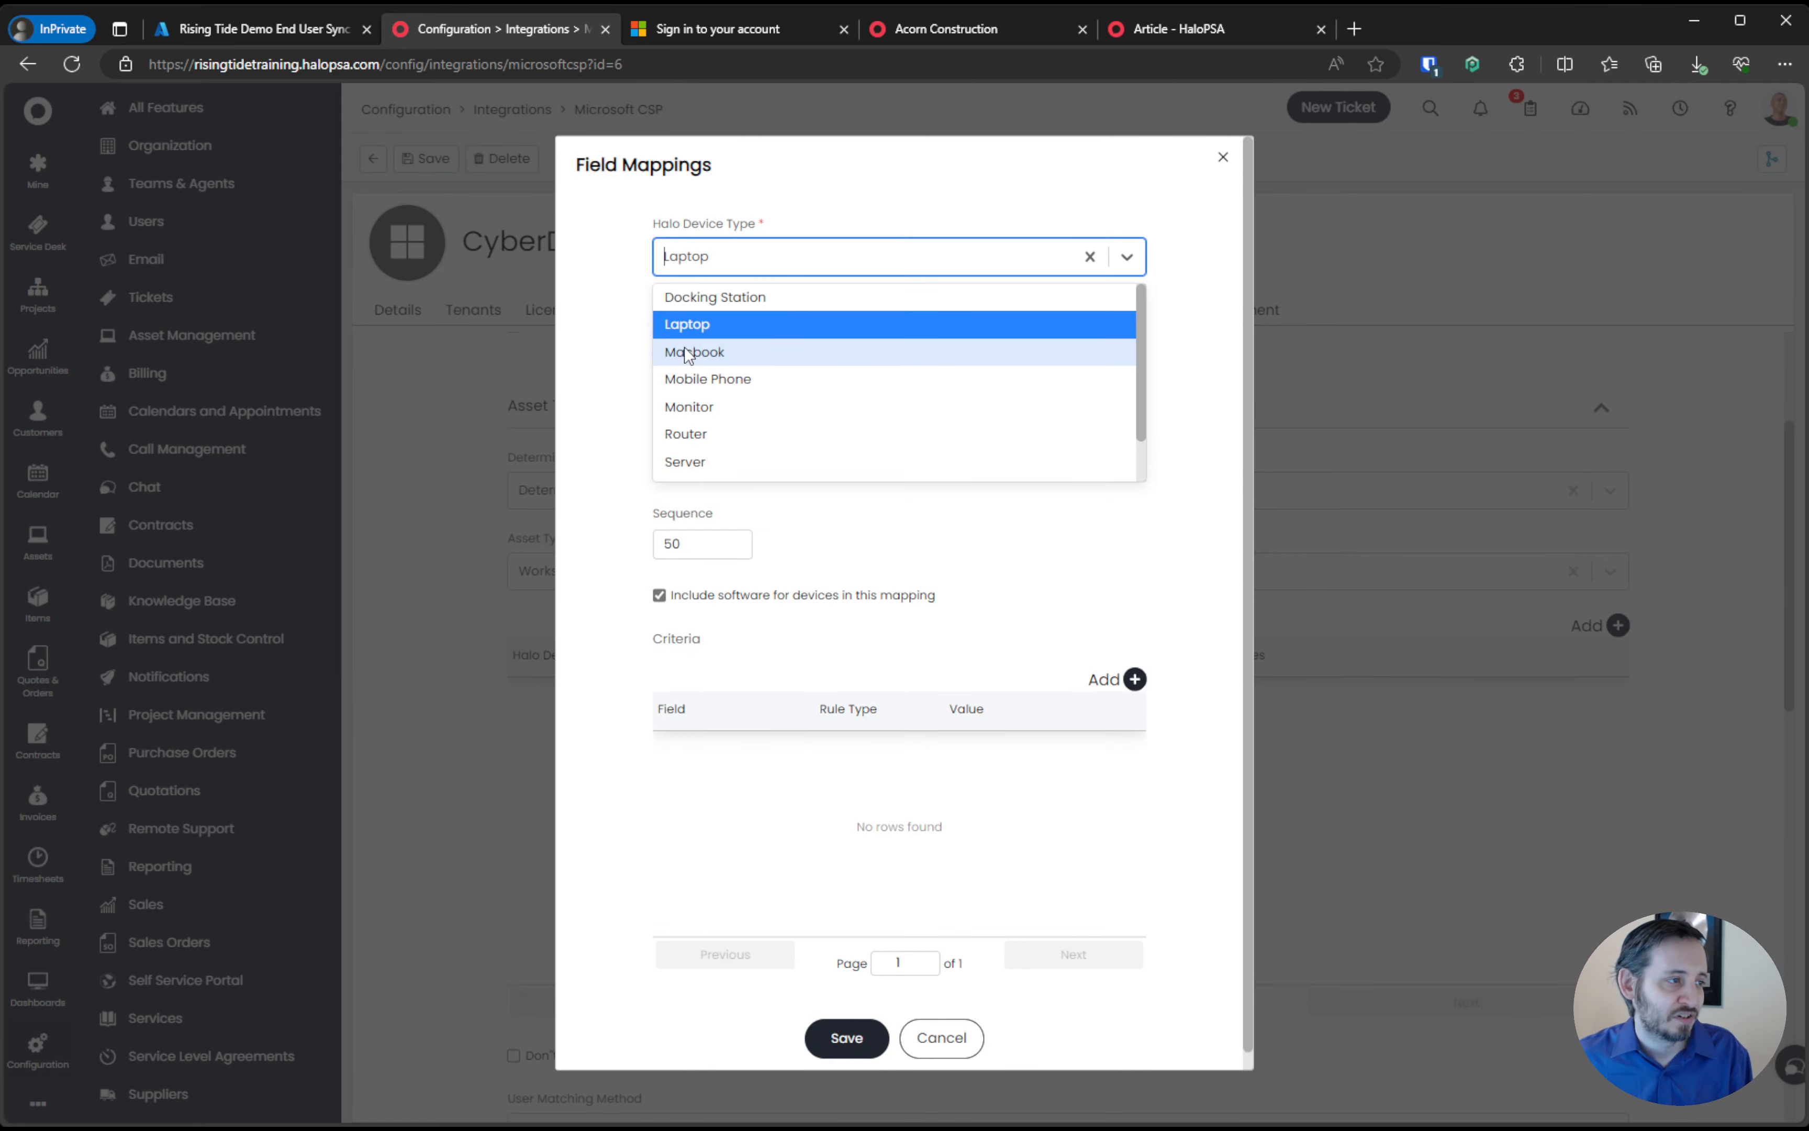
left_click(696, 542)
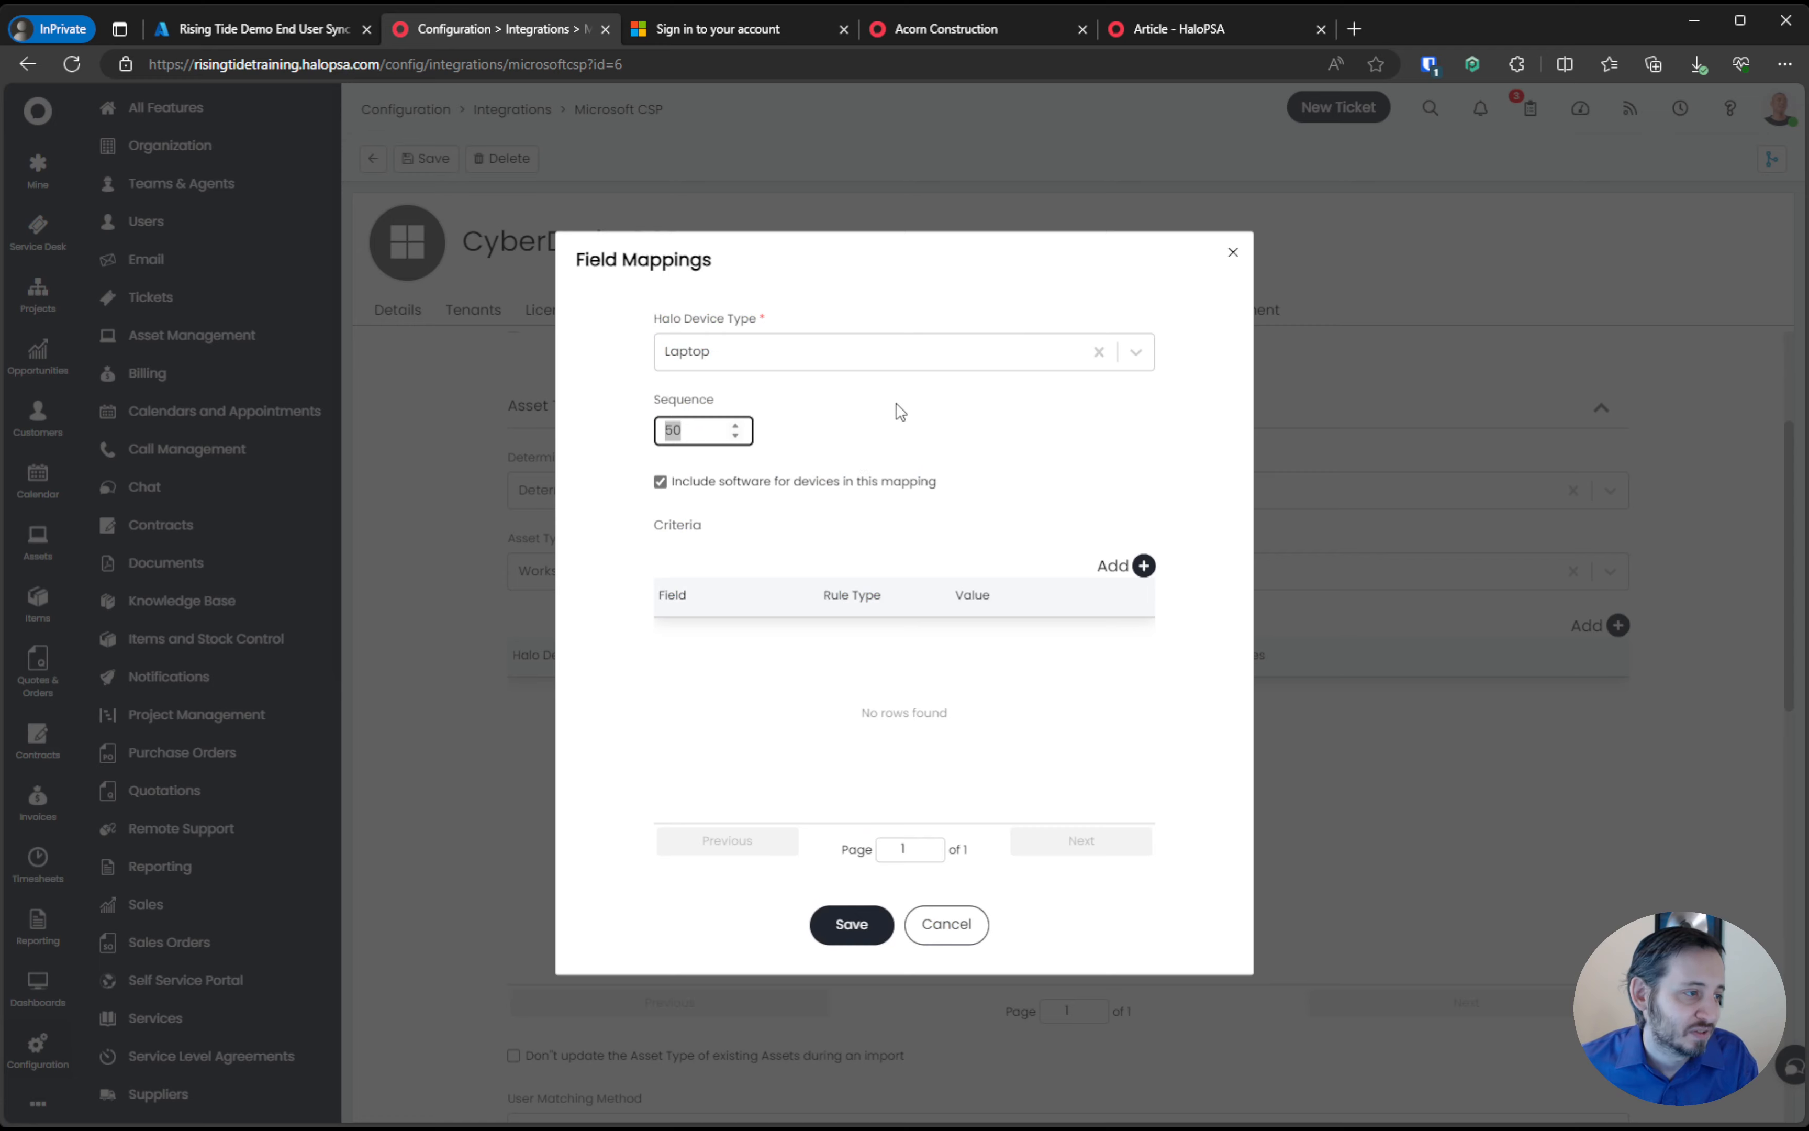
left_click(793, 351)
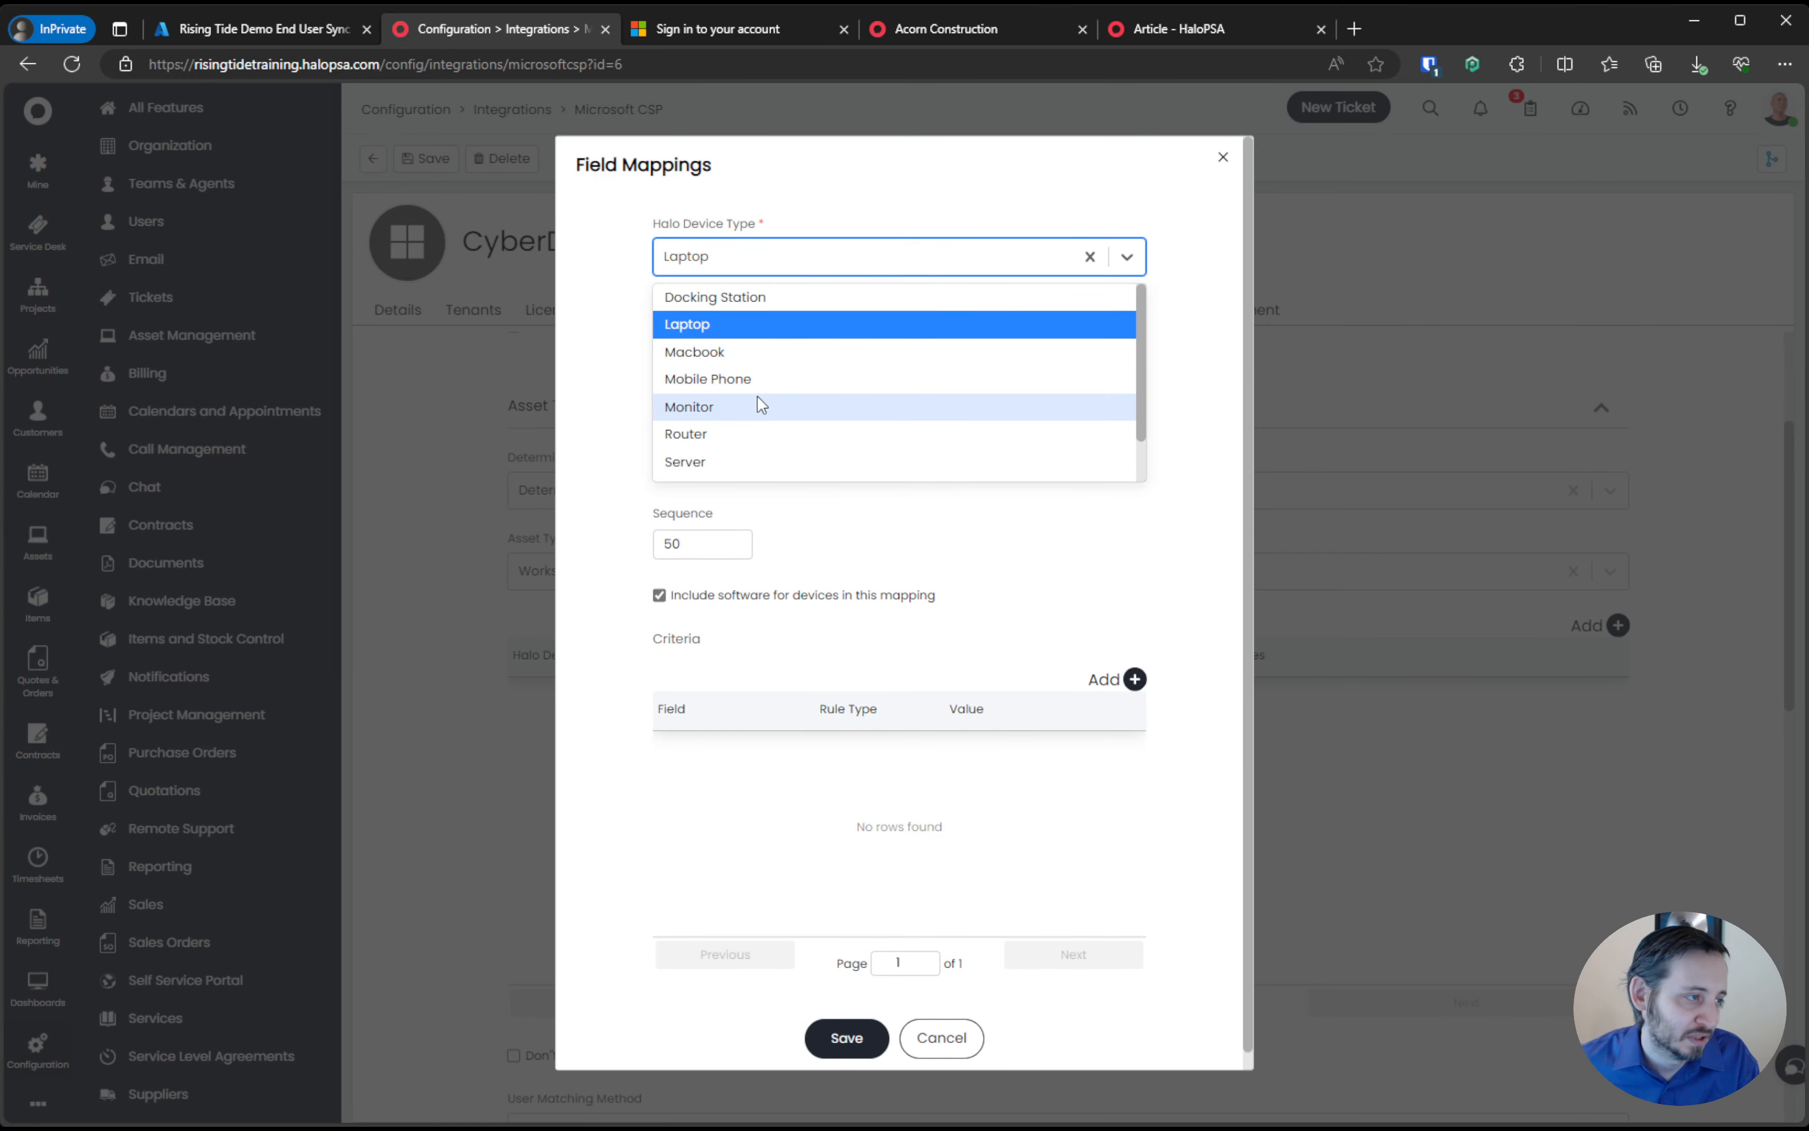
left_click(686, 238)
left_click(946, 923)
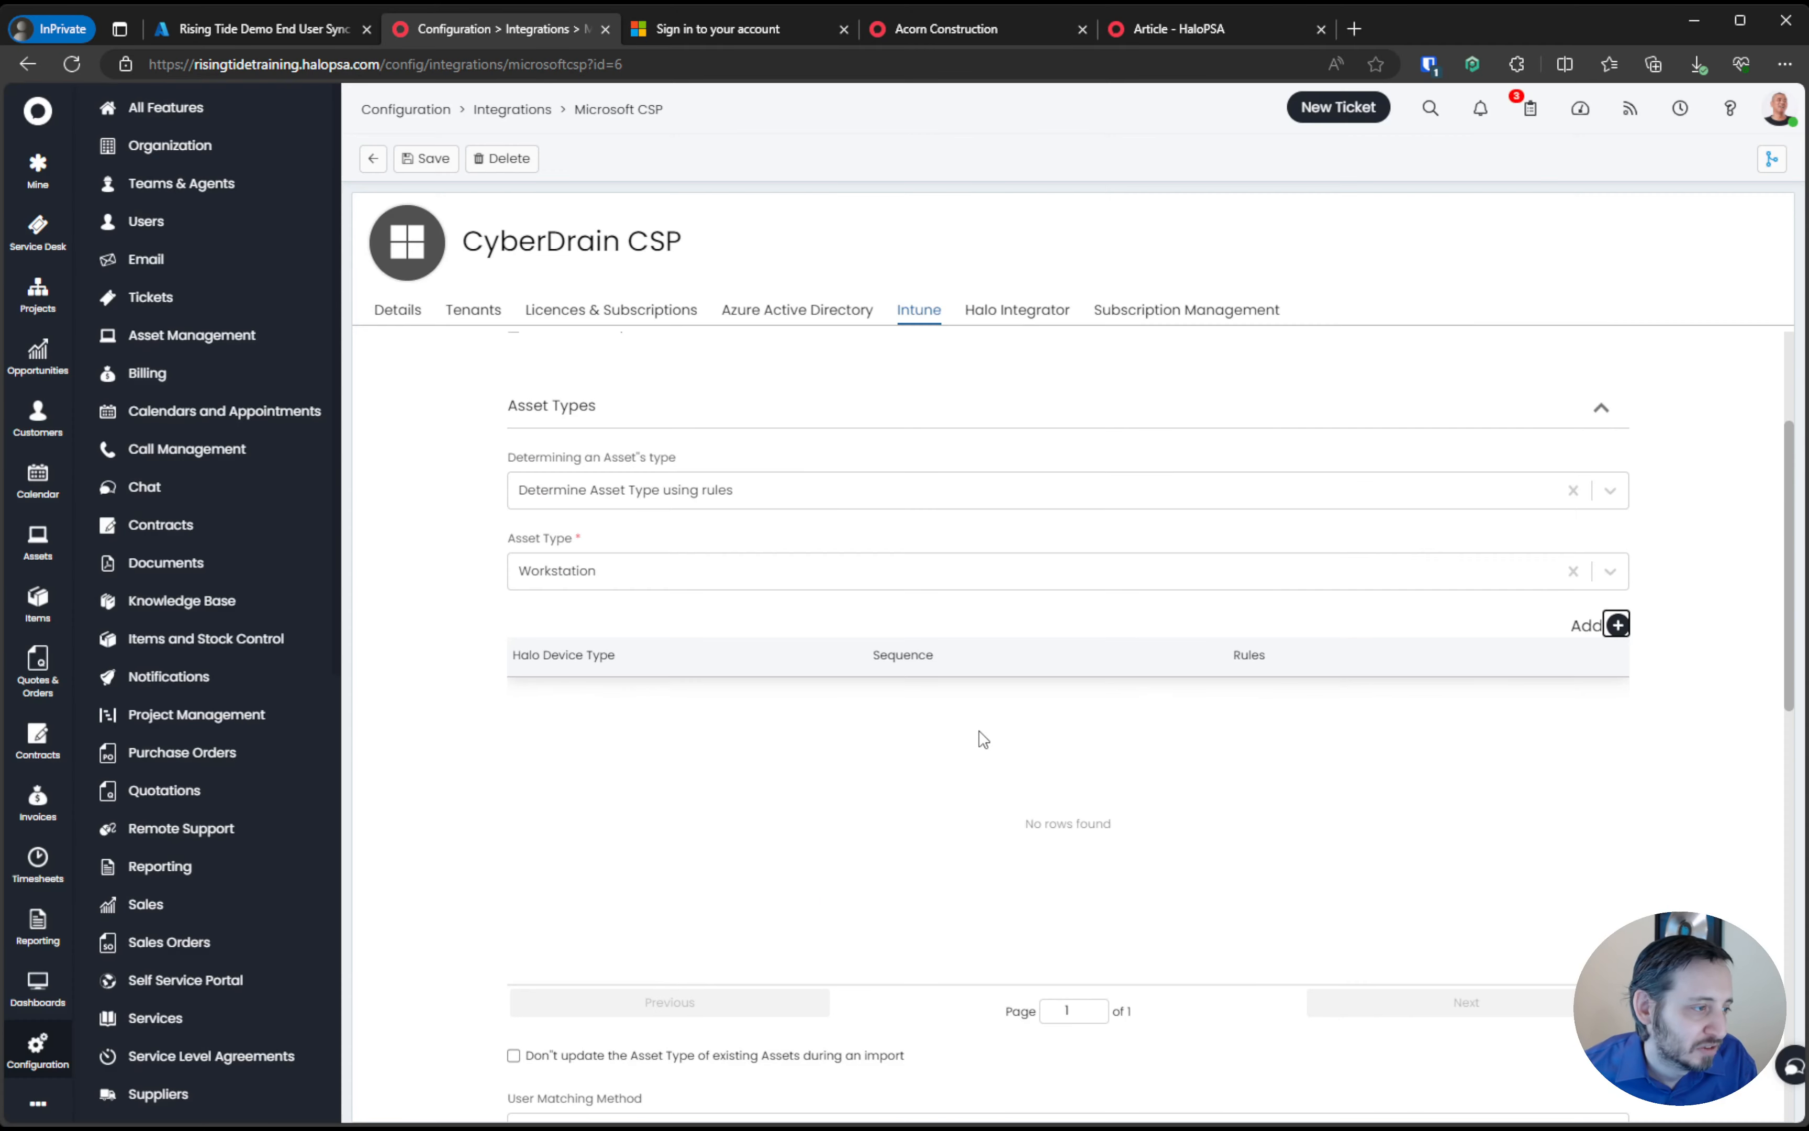
- Add a new Asset Field mapping with 'model' as the Intune field
scroll(1168, 636, "down", 5)
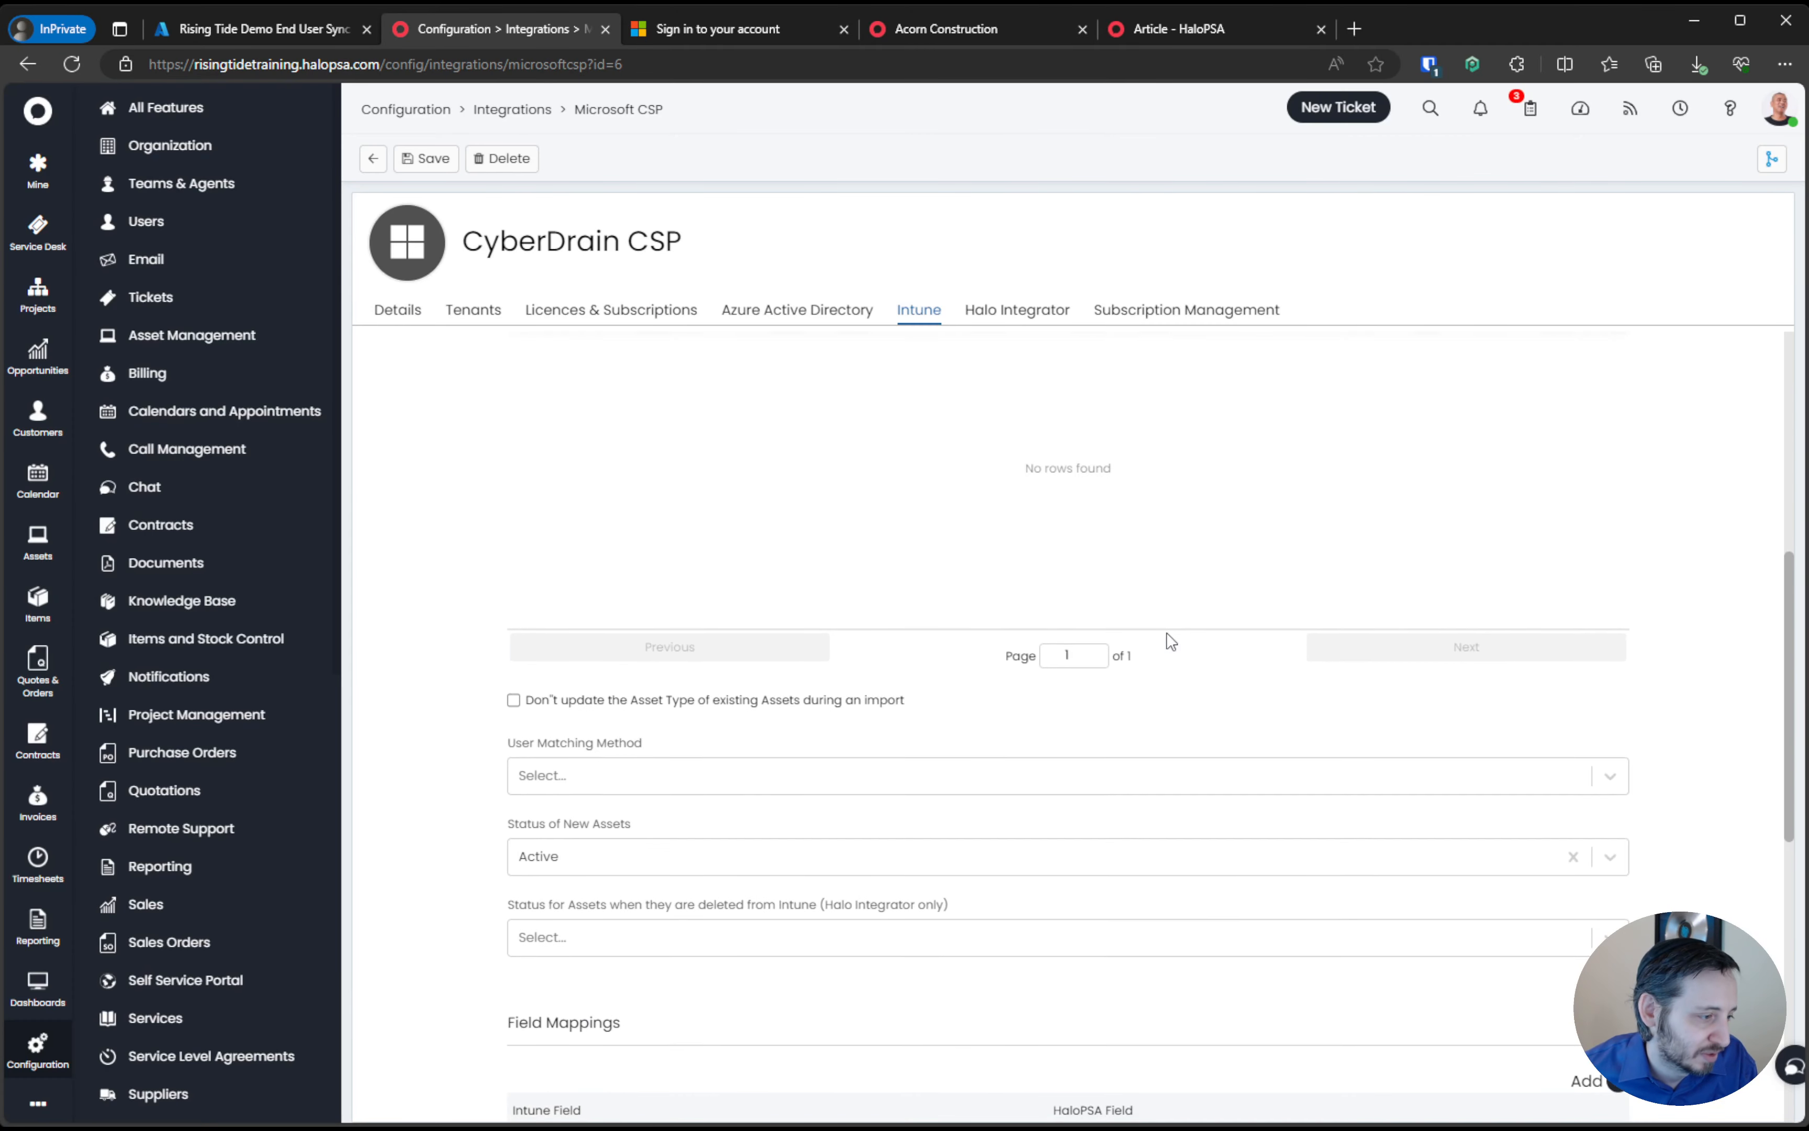
scroll(1170, 640, "down", 5)
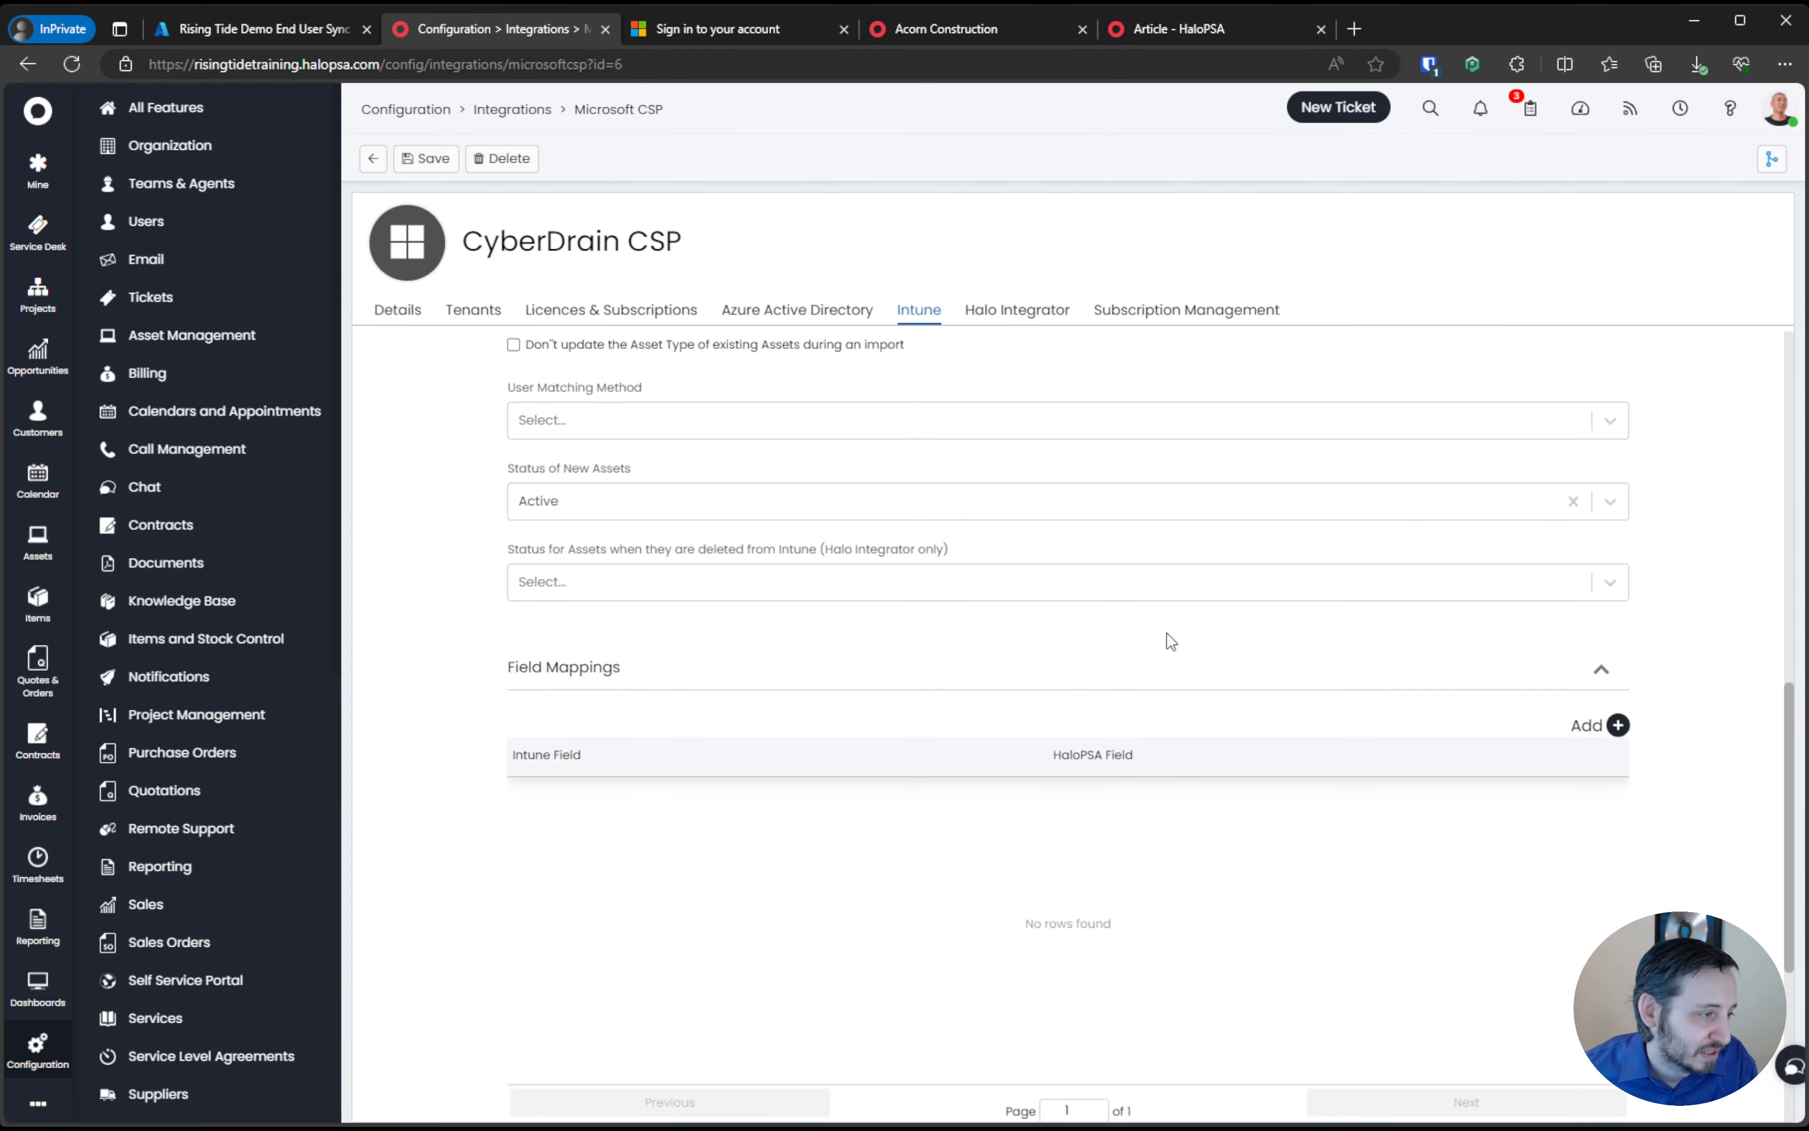
left_click(1619, 726)
left_click(819, 446)
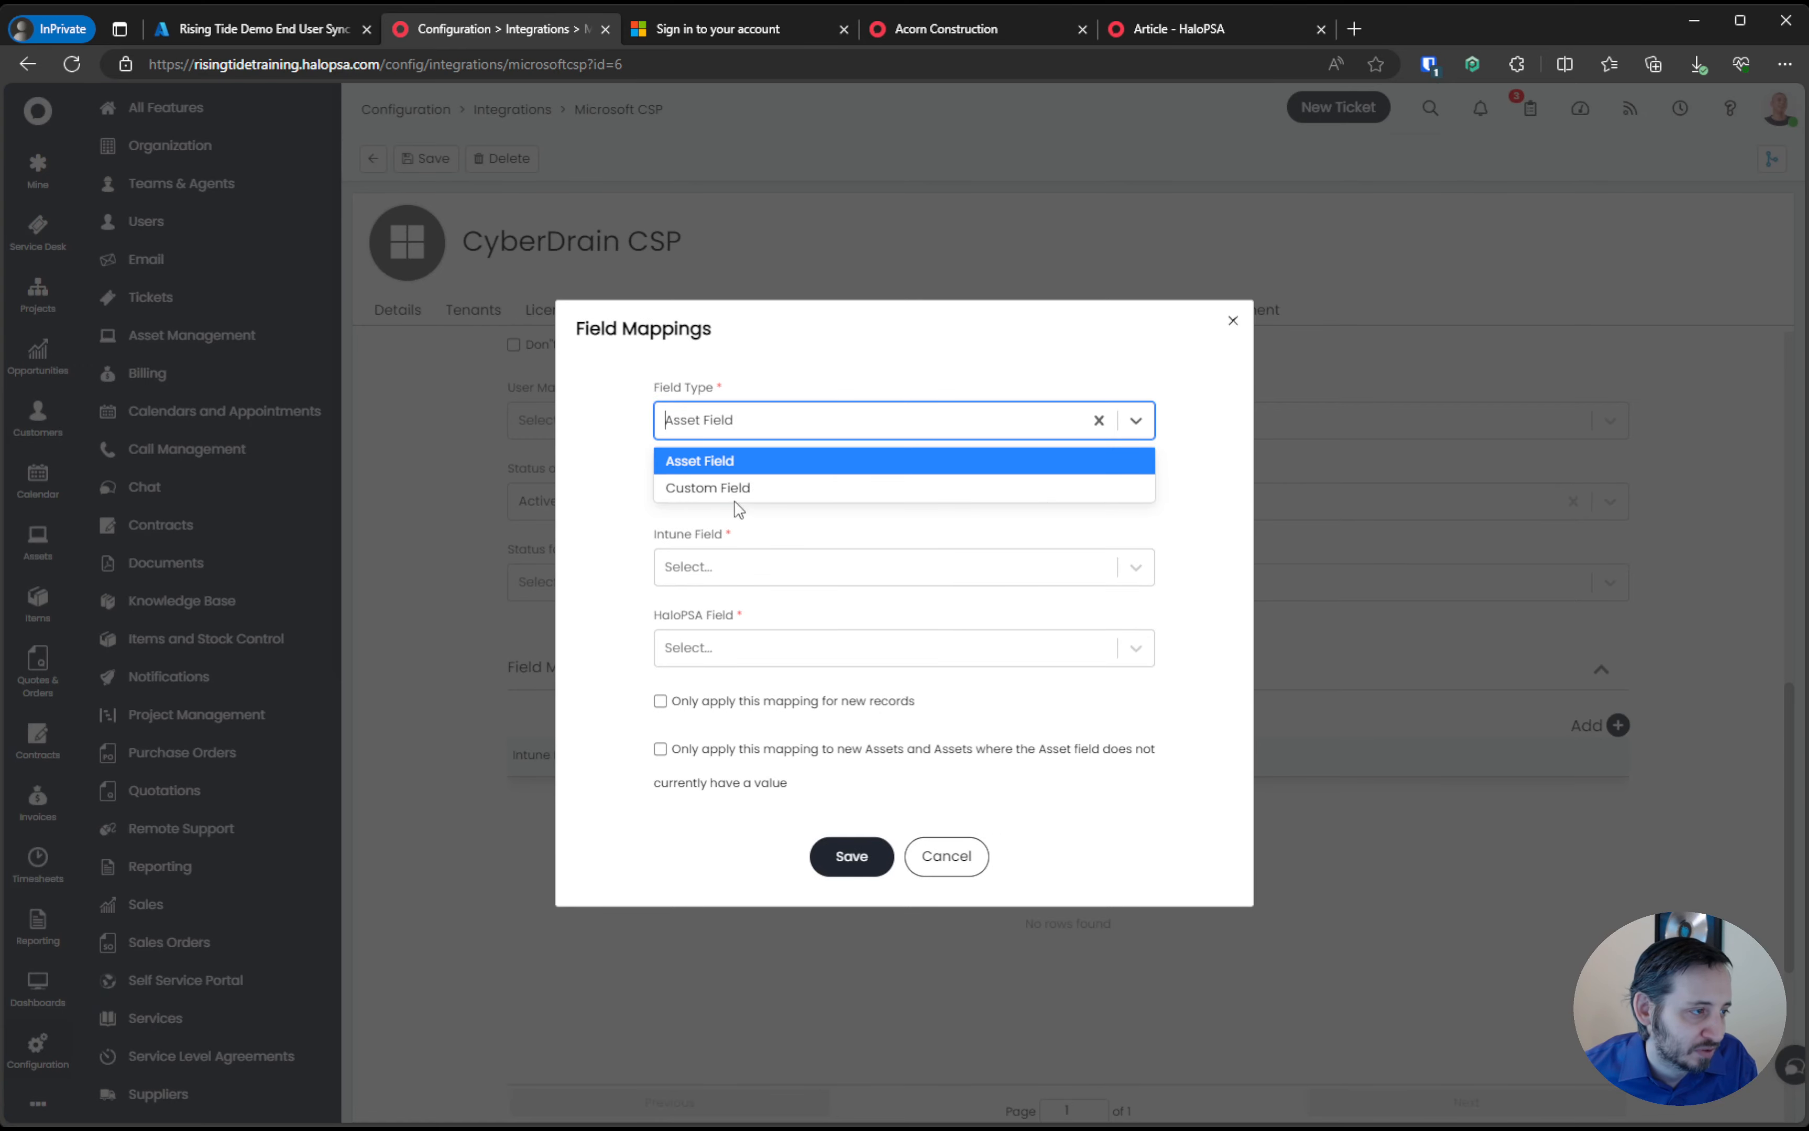
left_click(777, 463)
left_click(730, 537)
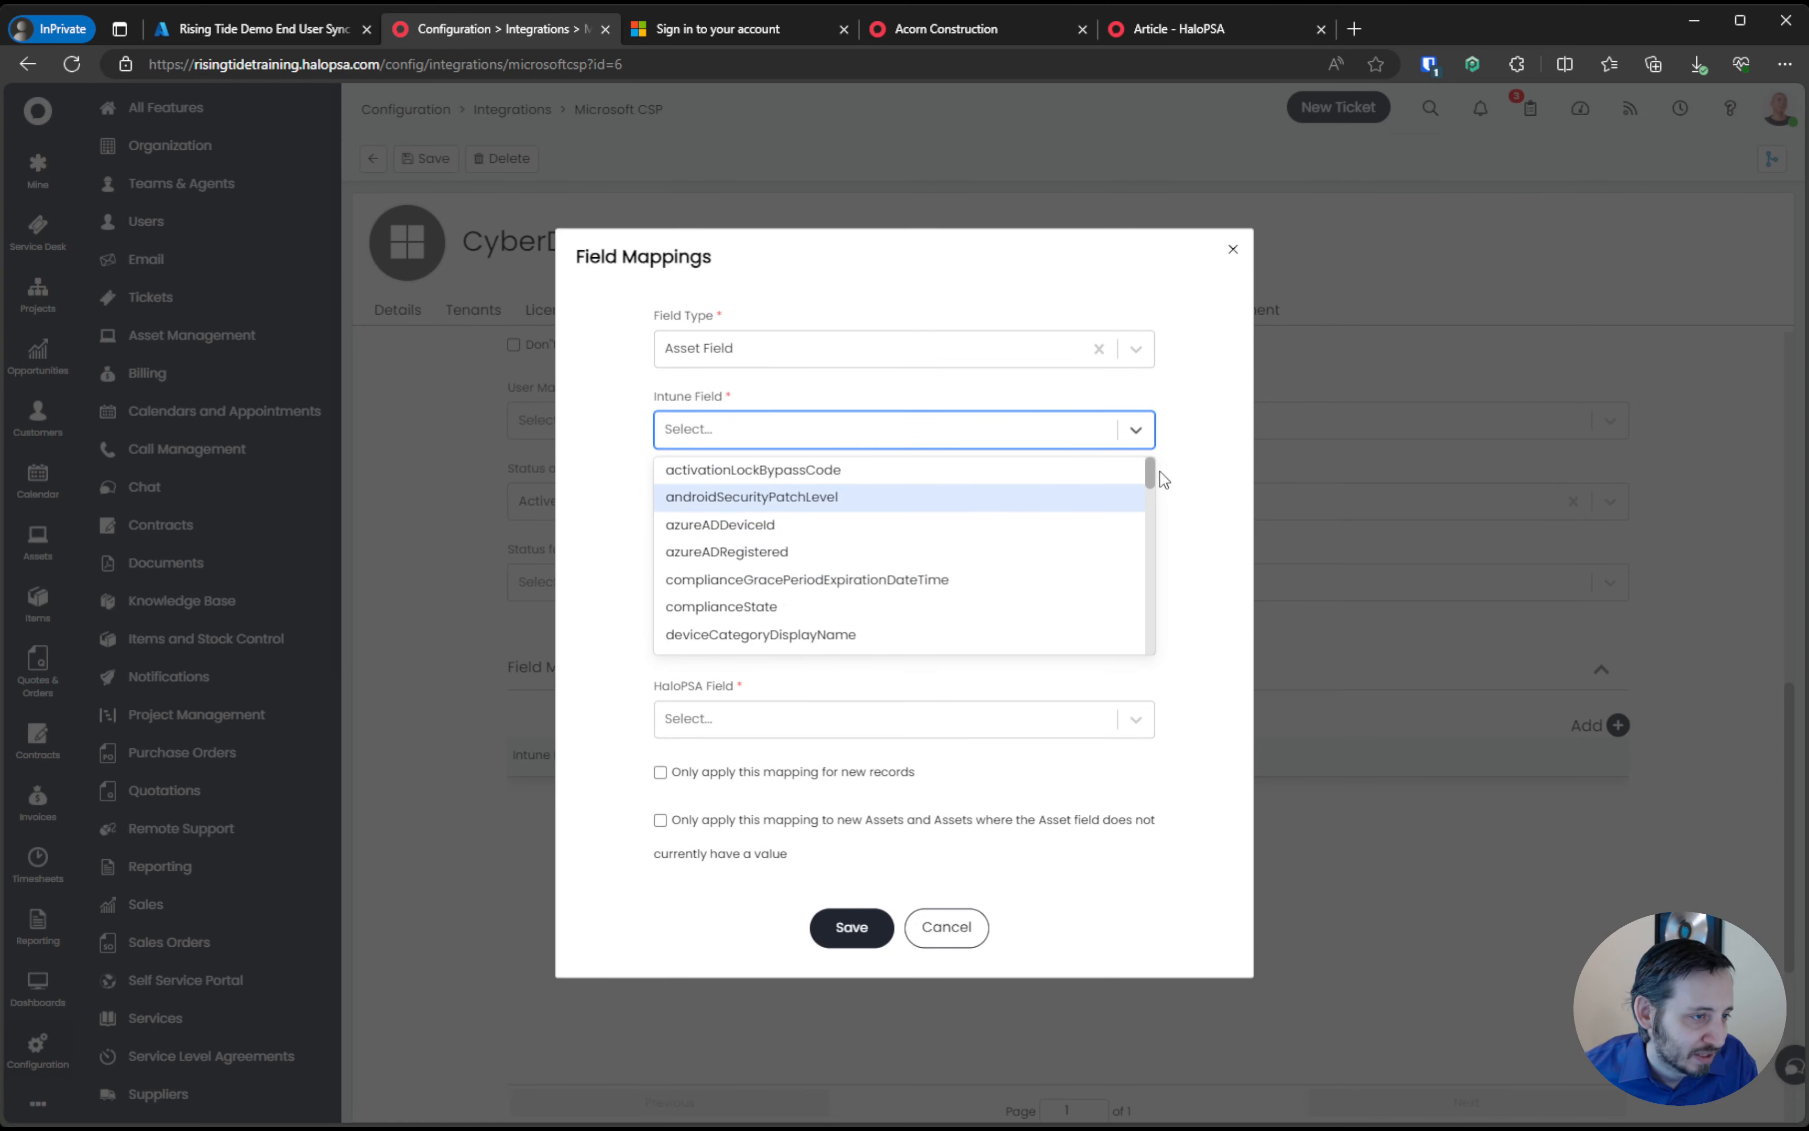
left_click_drag(1152, 471, 1164, 598)
left_click(1038, 610)
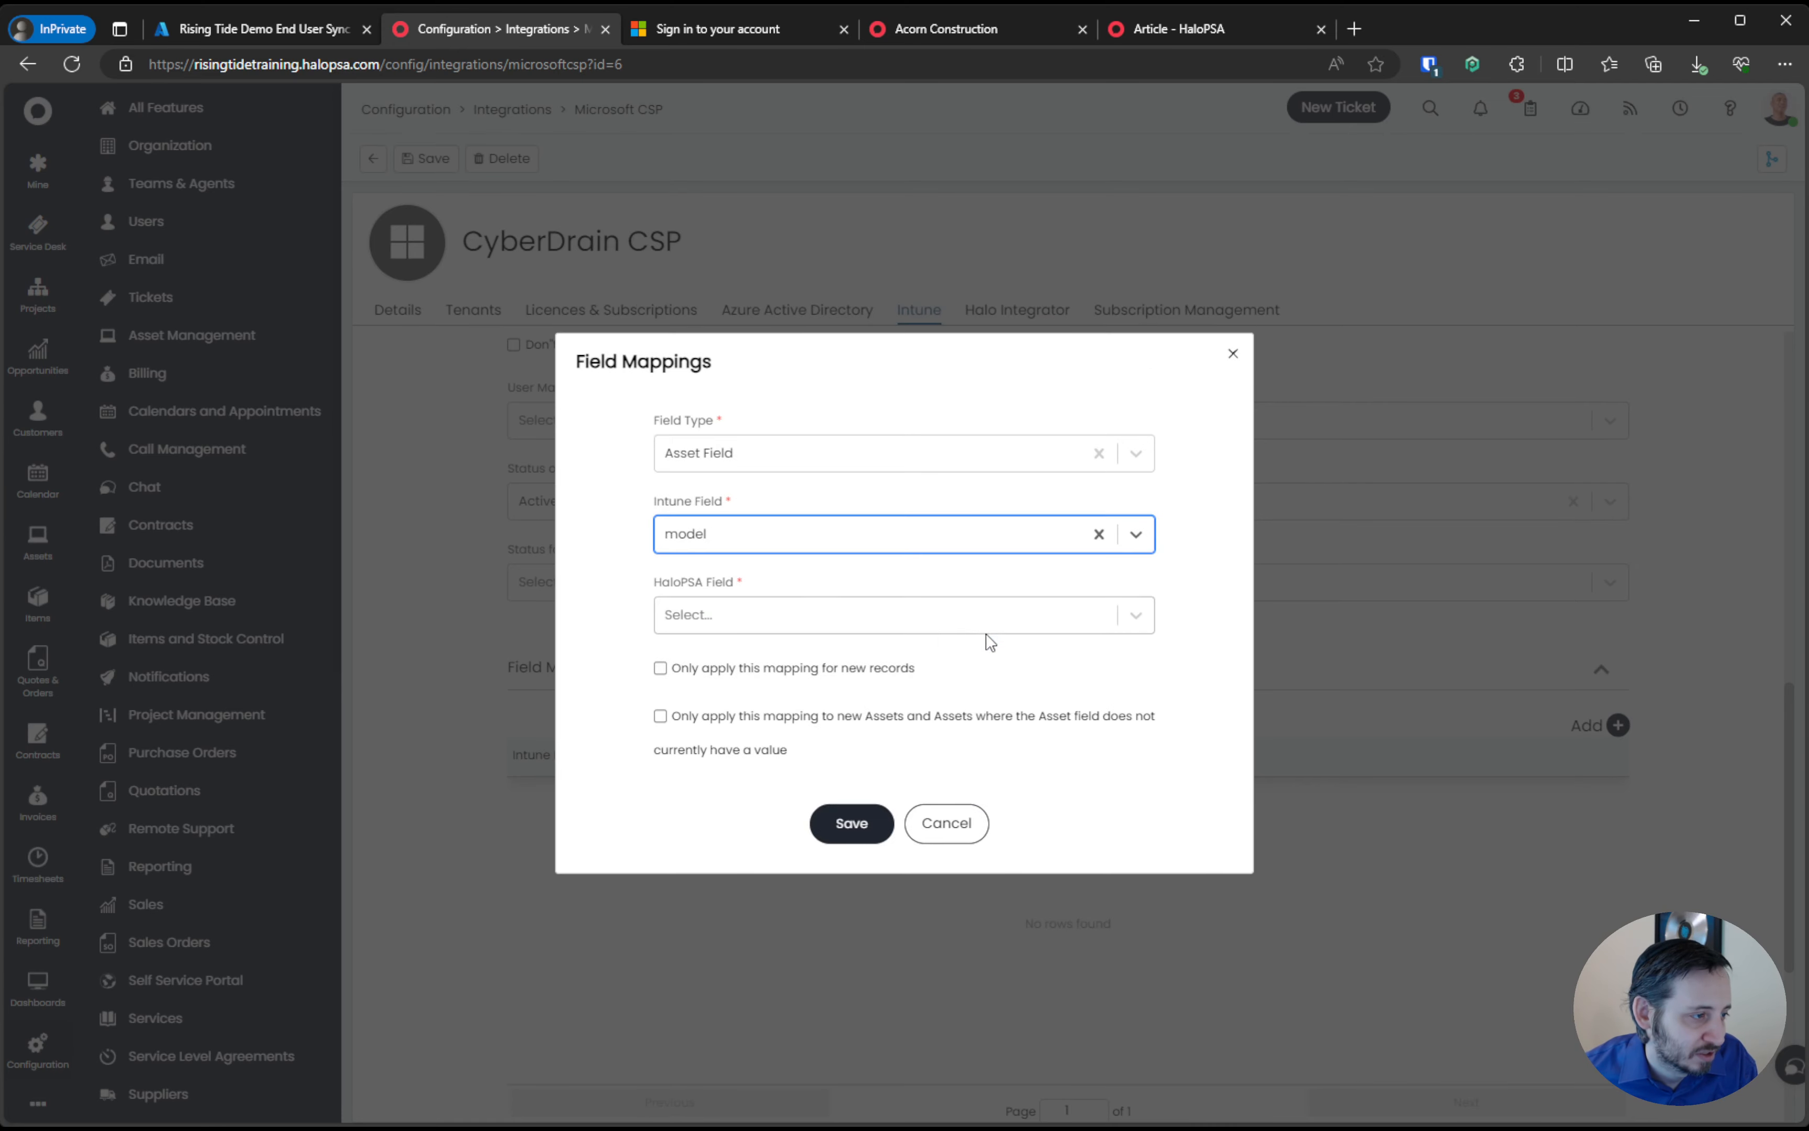
- Map it to the HaloPSA Model field and save the mapping
left_click(973, 625)
scroll(886, 618, "down", 3)
type("mode")
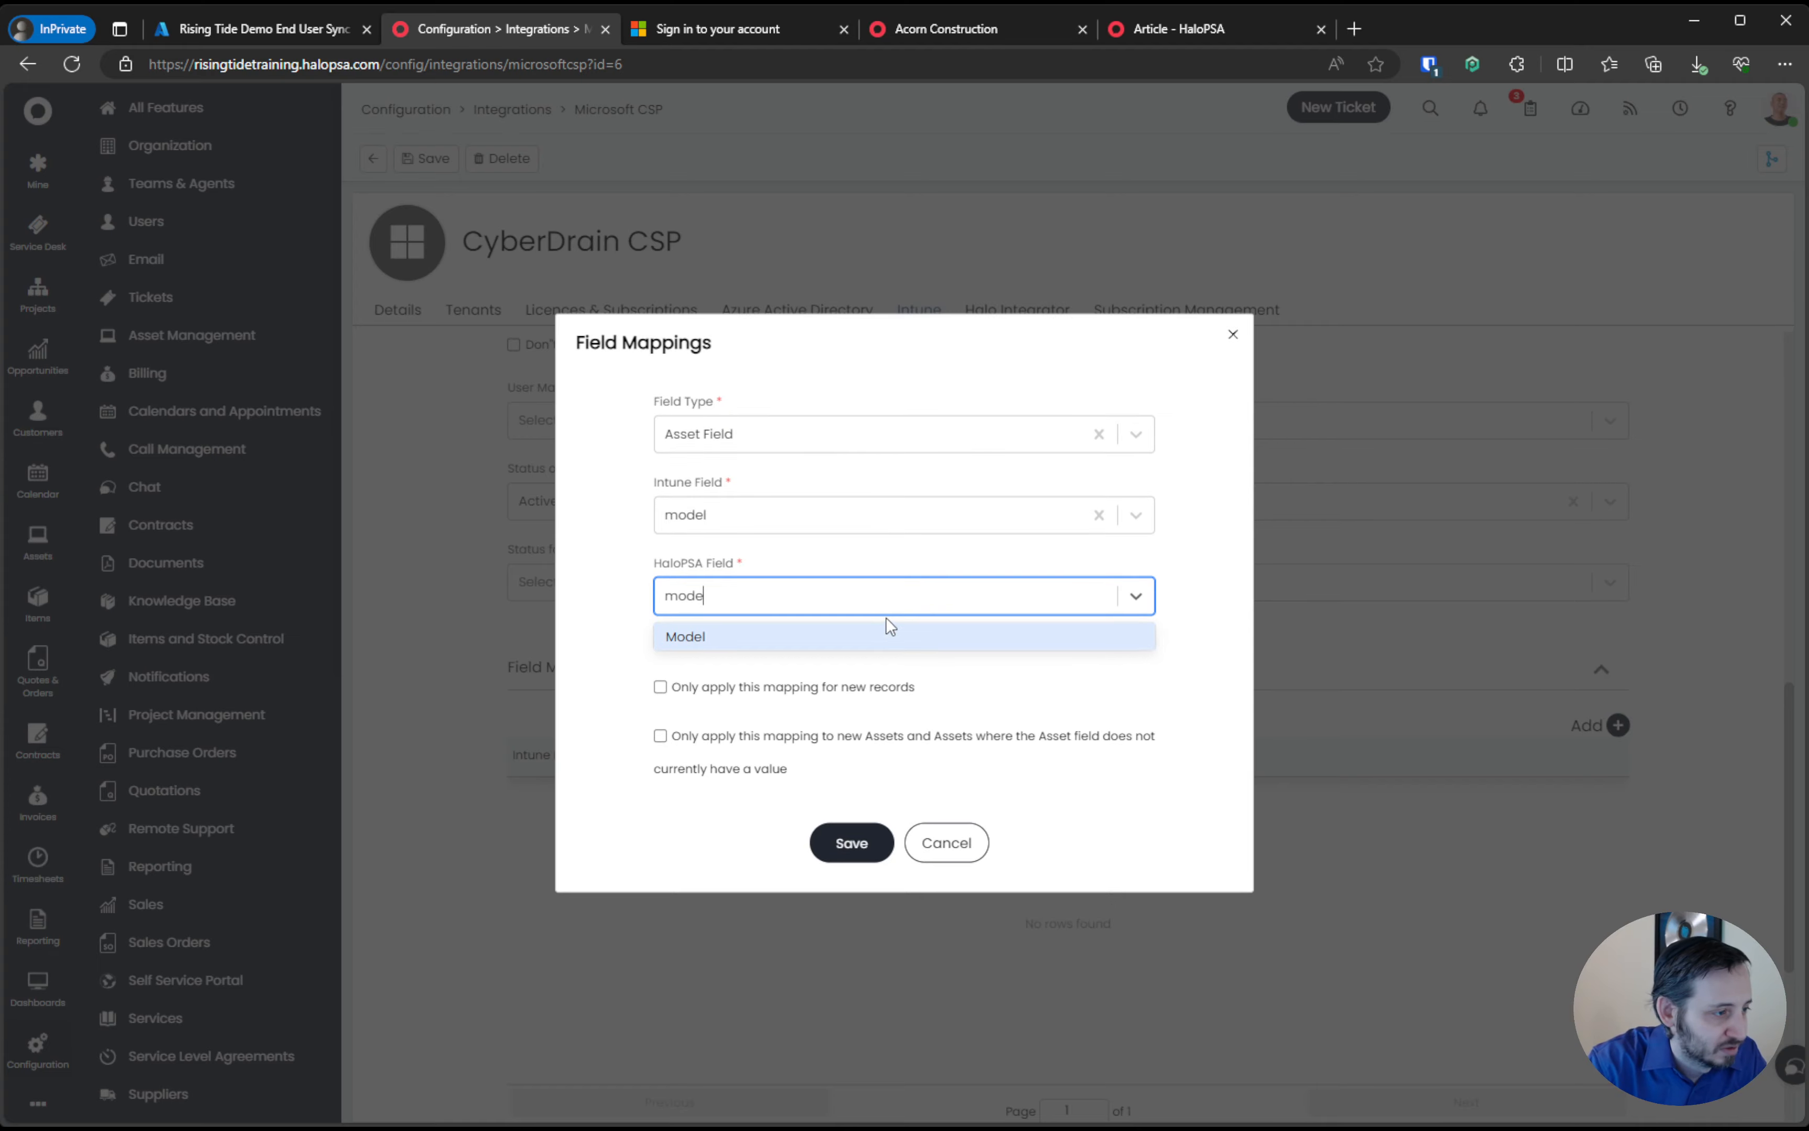
left_click(888, 630)
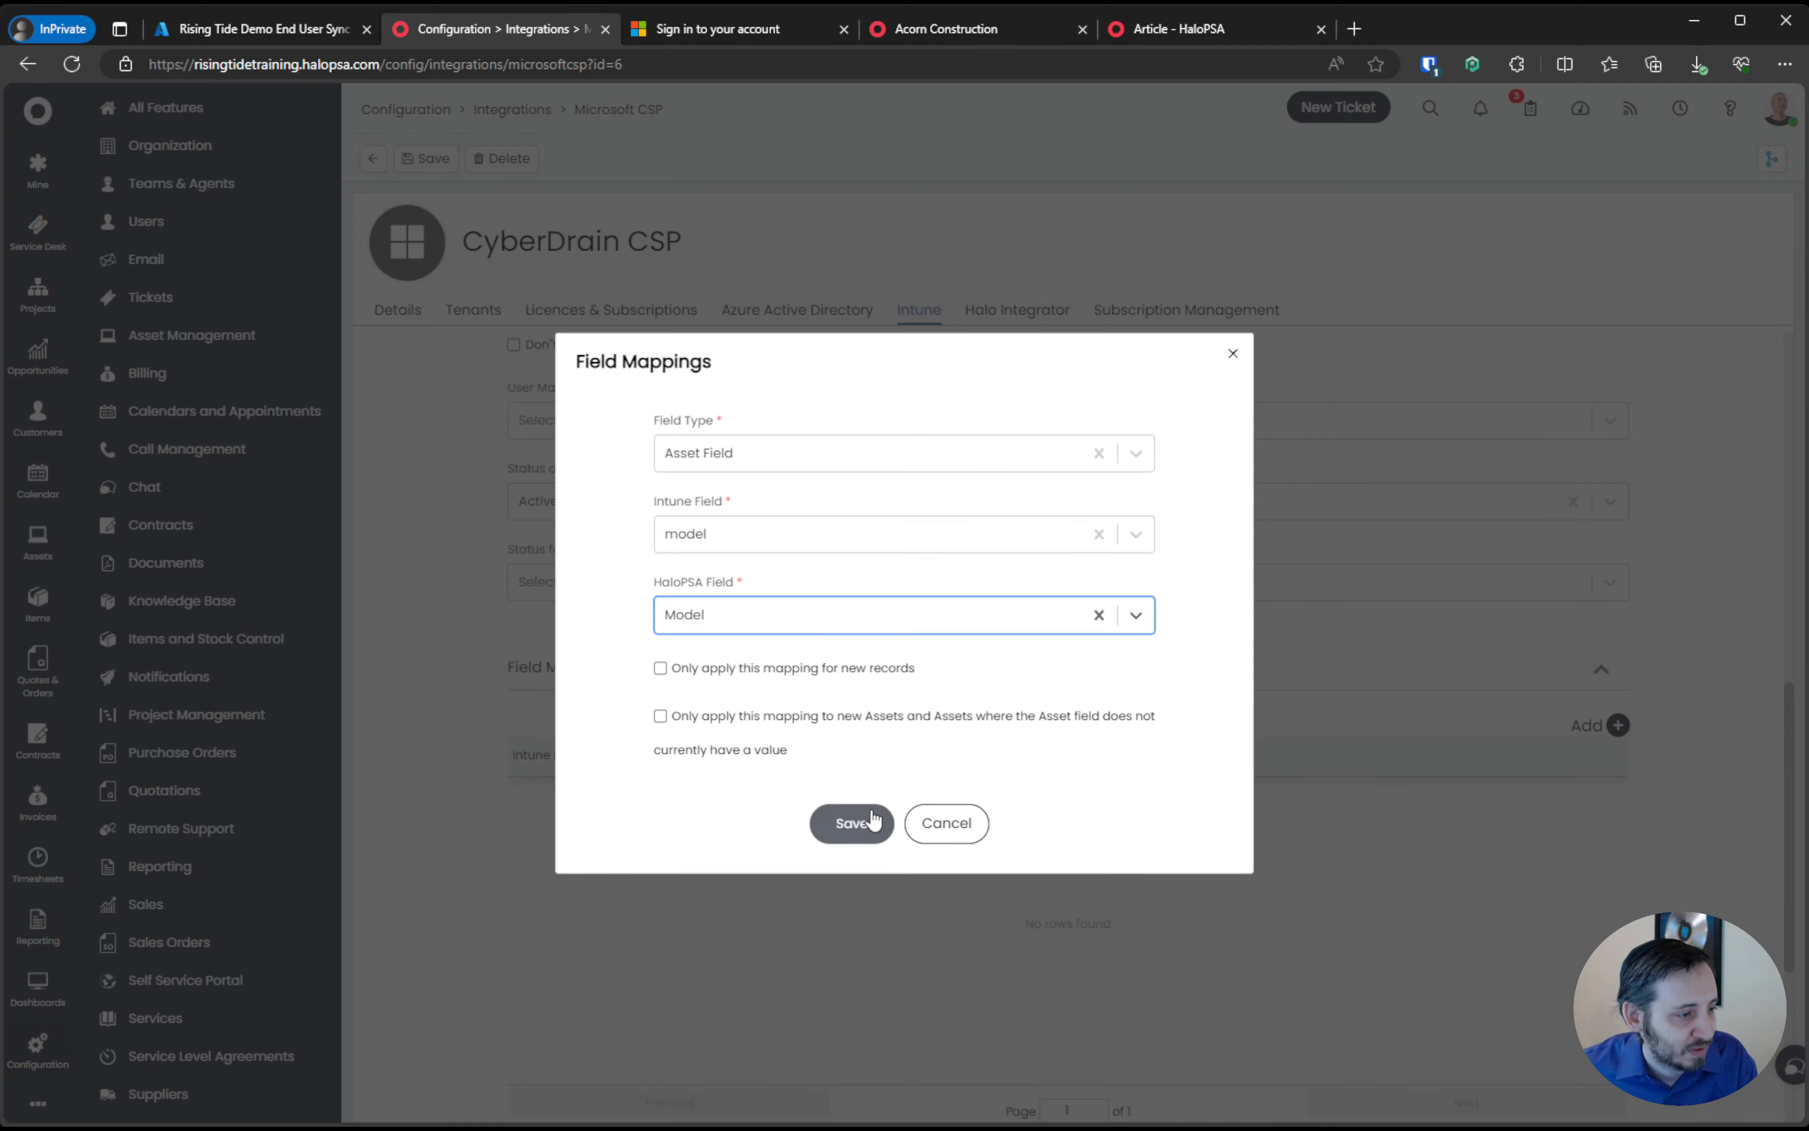
left_click(856, 840)
left_click_drag(513, 793, 1142, 818)
scroll(898, 775, "up", 10)
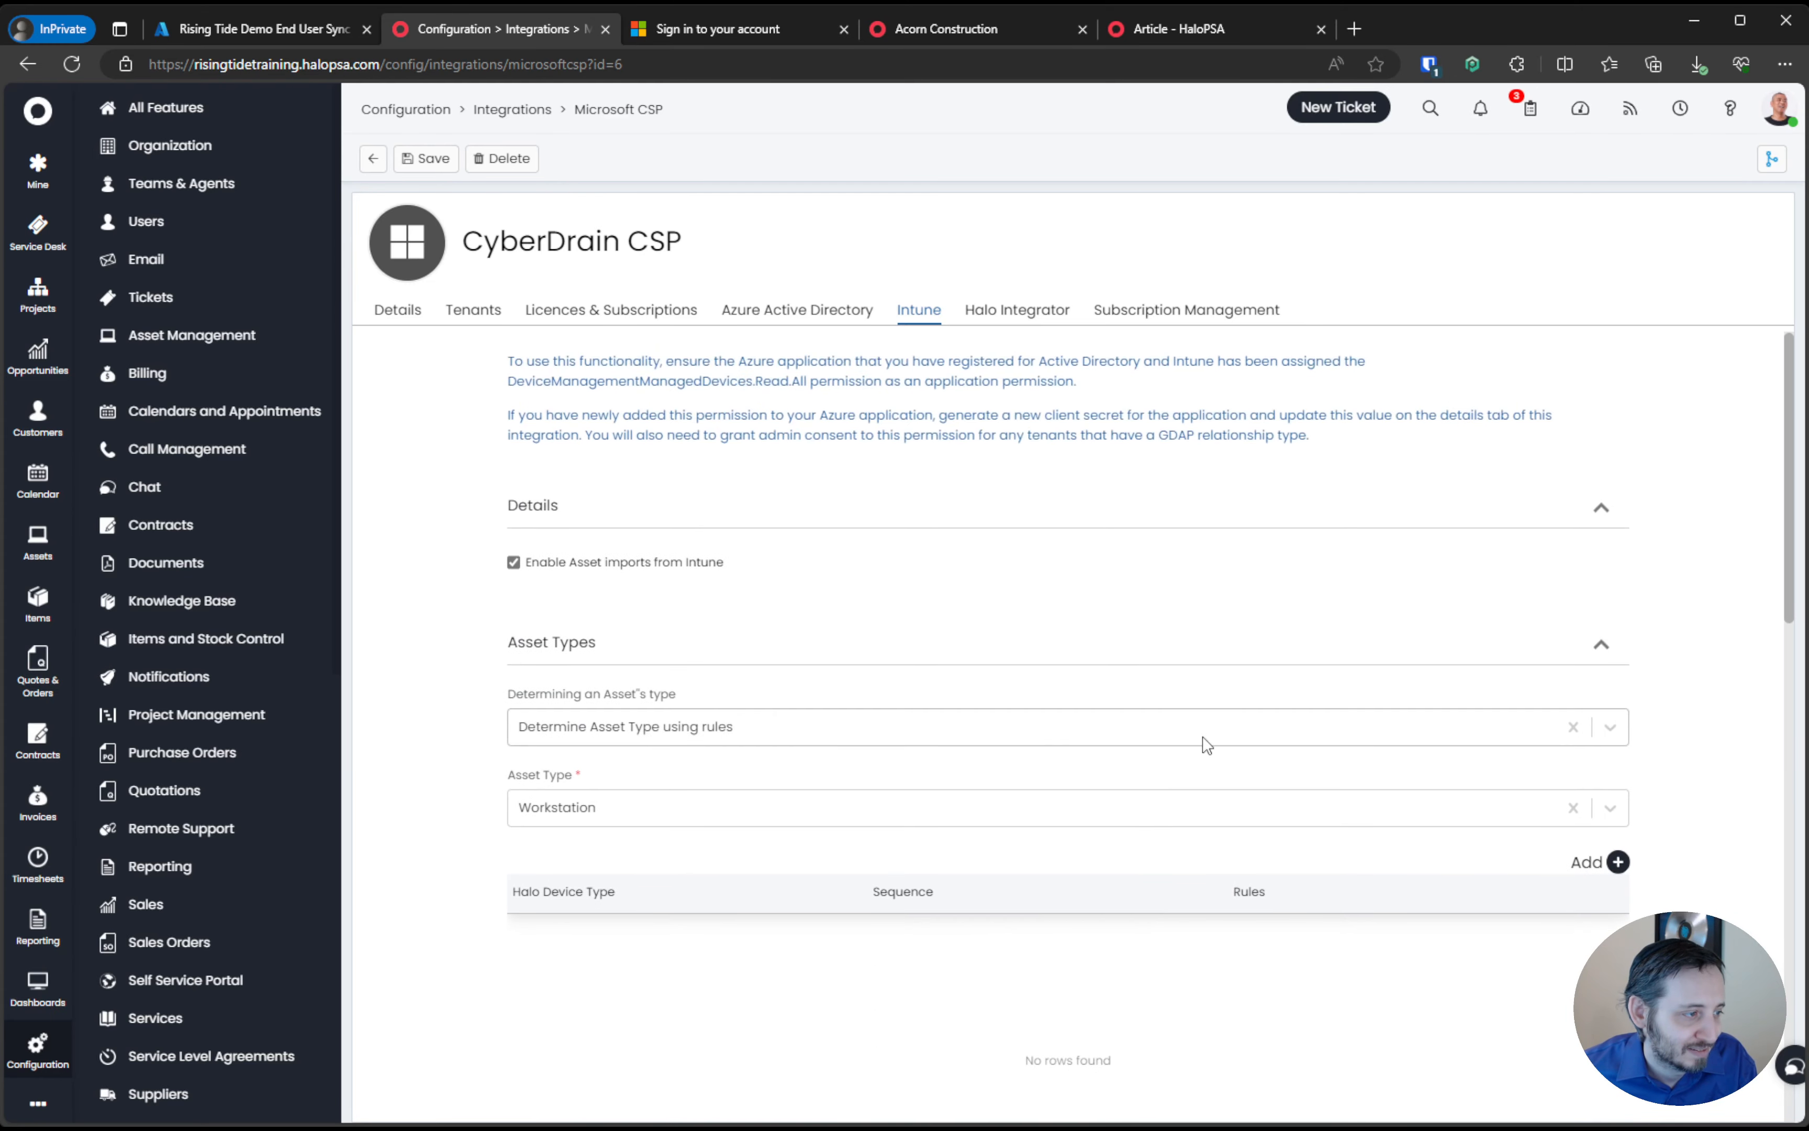
- Draft an asset type rule with a criterion where Model is equal to 'Laptop'
left_click(1617, 861)
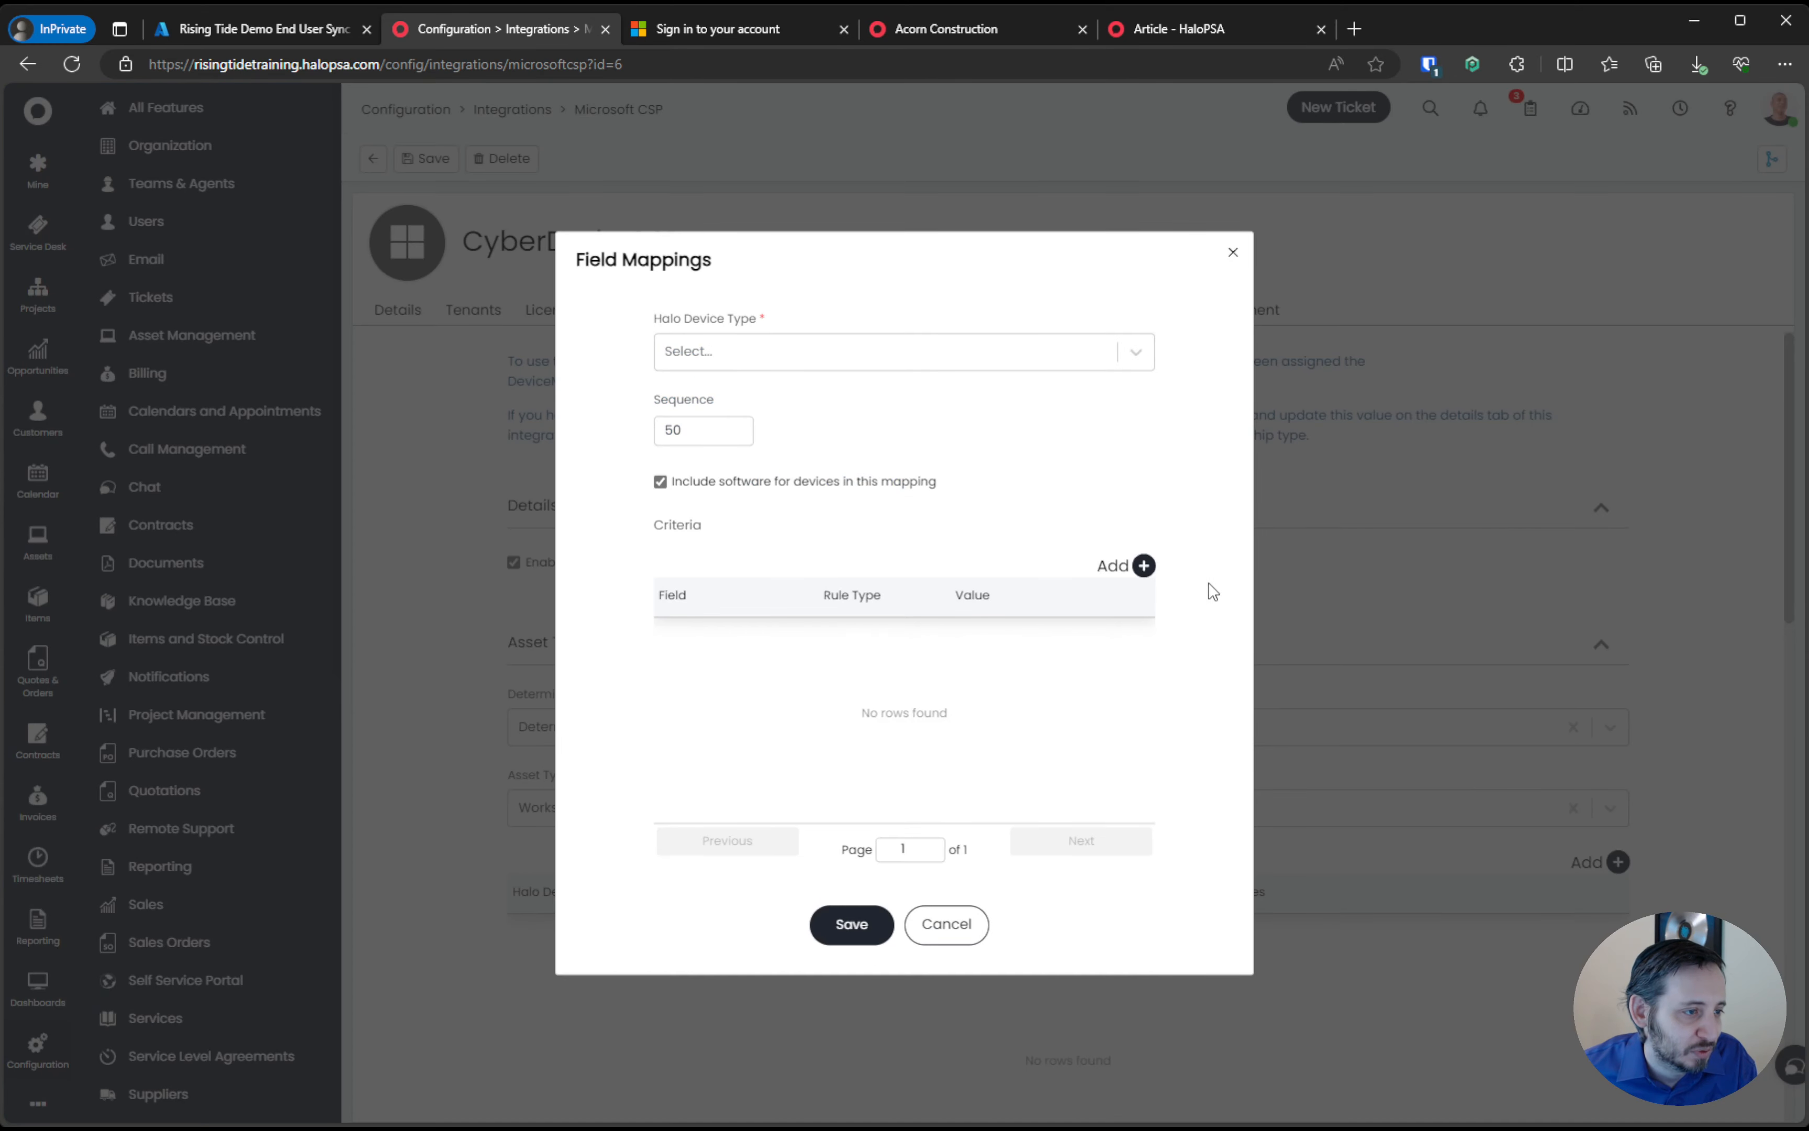
left_click(1143, 566)
type("mod")
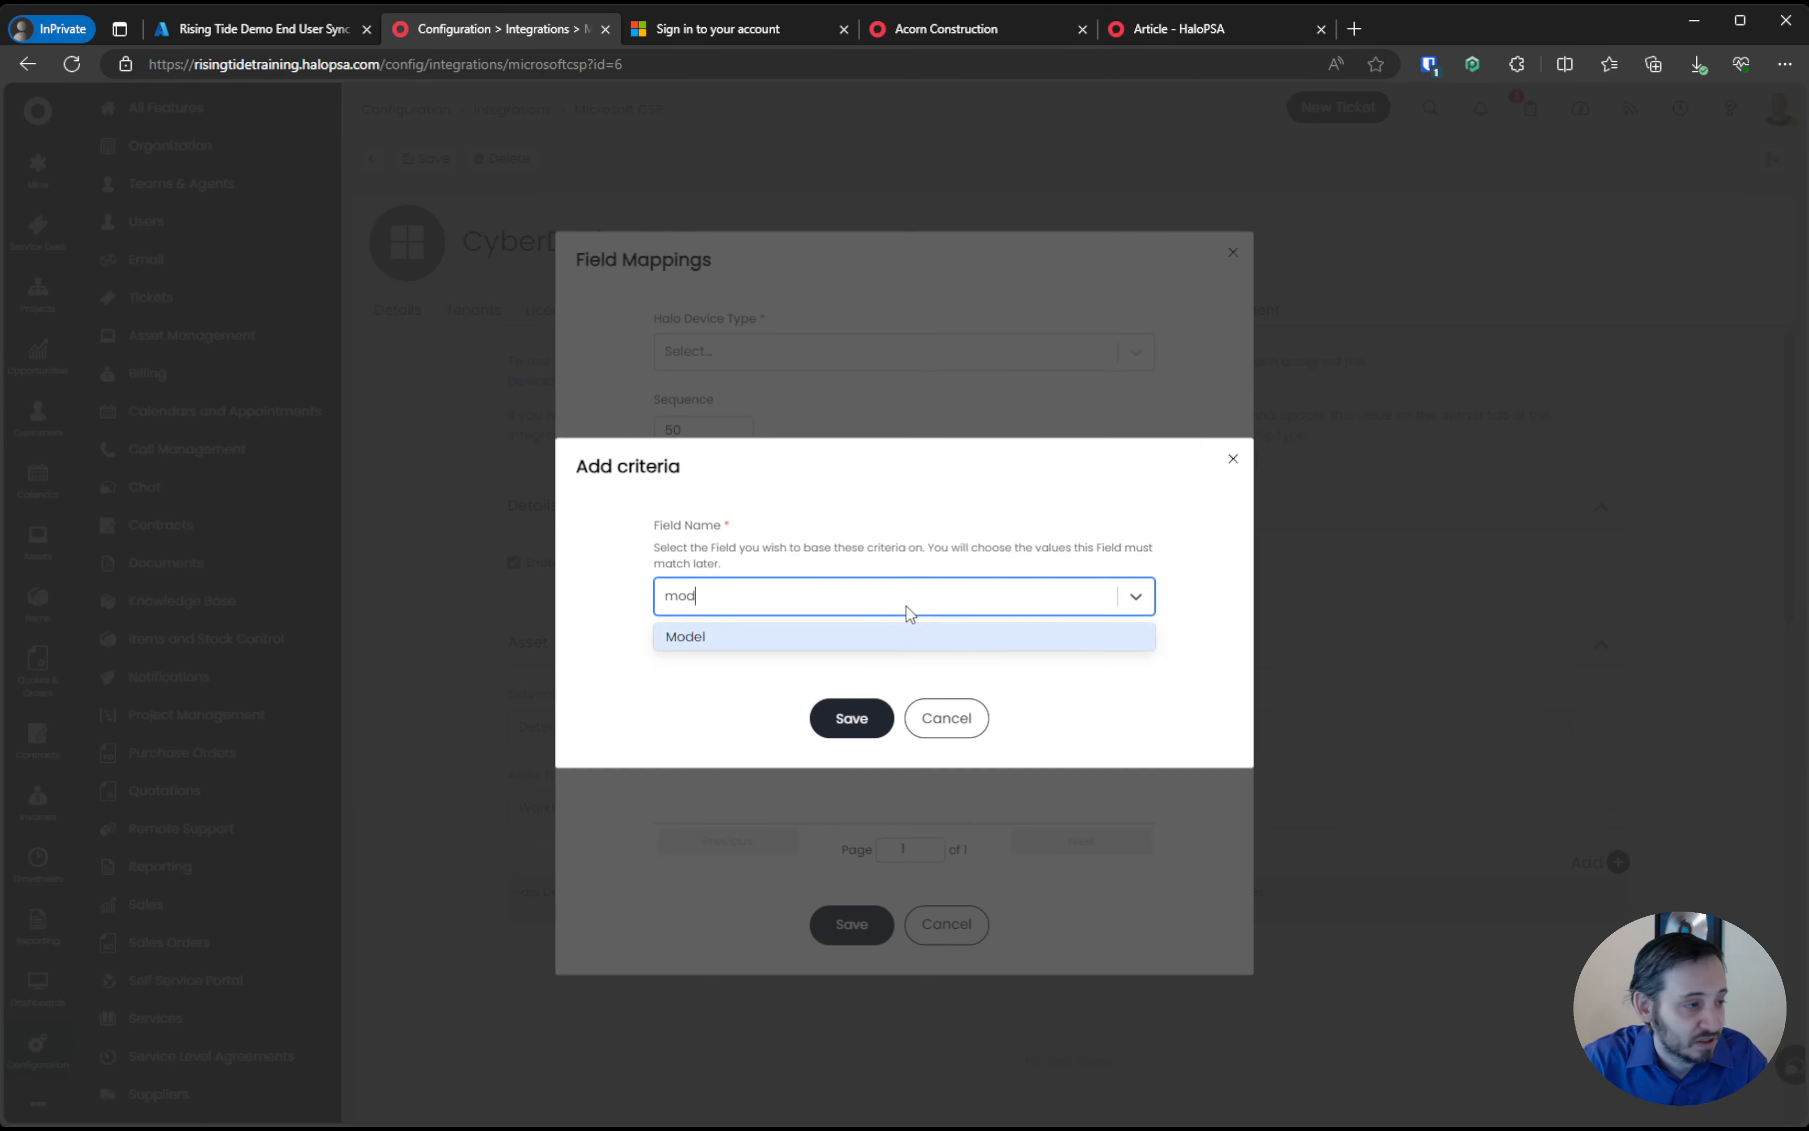
key("Return")
left_click(853, 698)
left_click(863, 570)
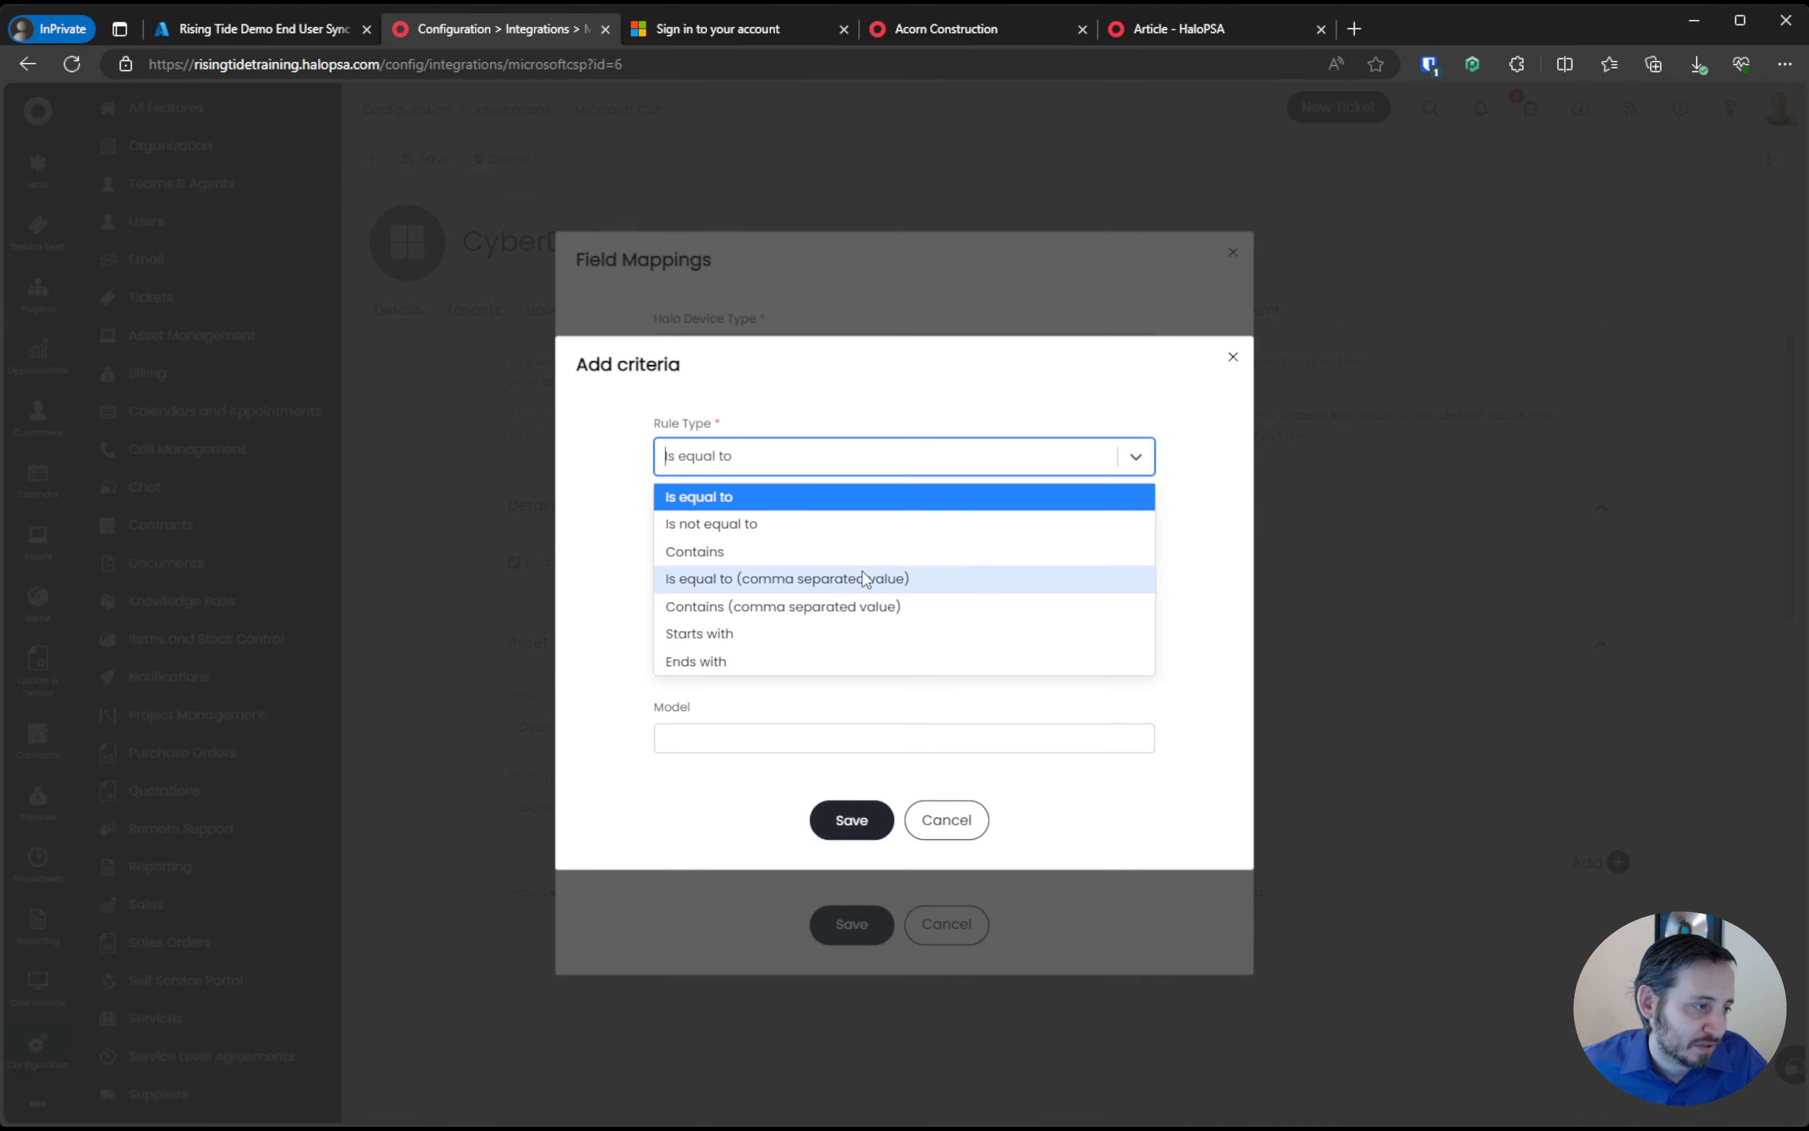
left_click(862, 507)
left_click(815, 636)
type("Laptop")
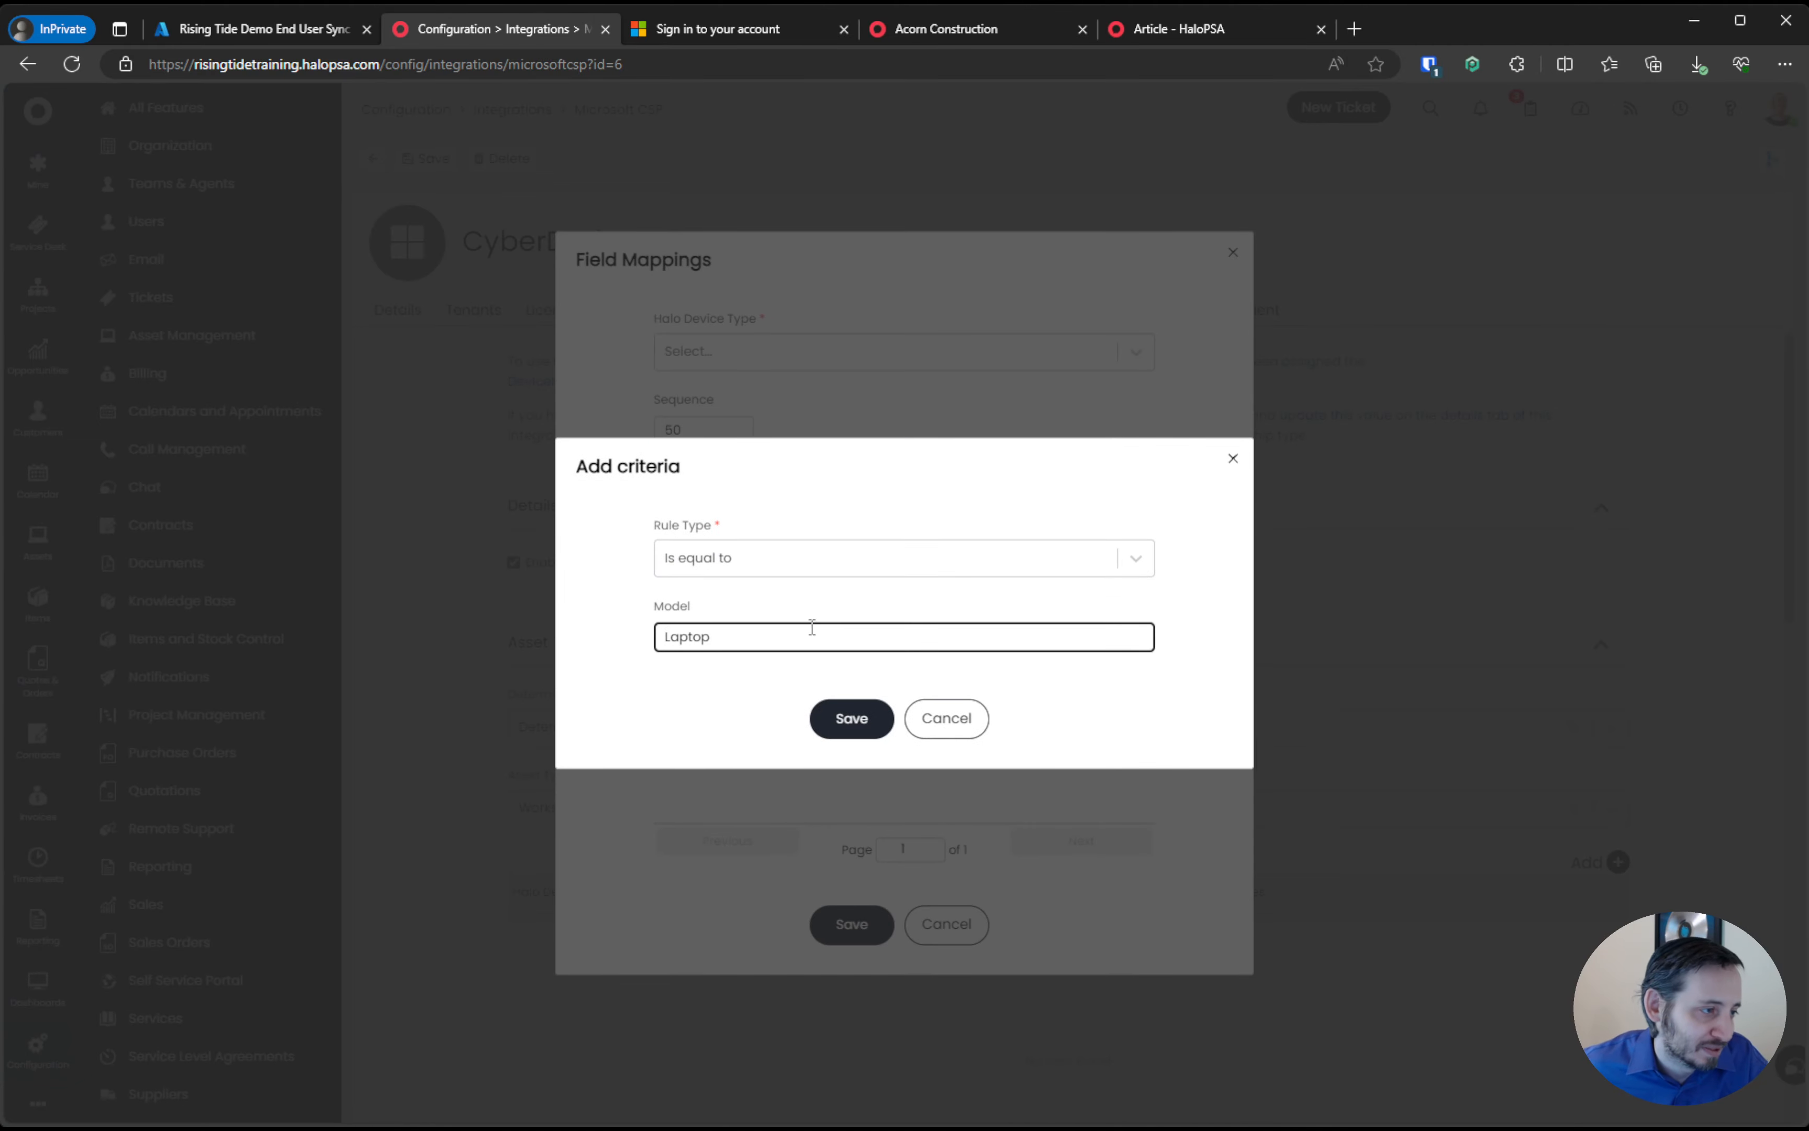
- Change the criterion to Model contains 'Precisi'
left_click(822, 559)
left_click(833, 550)
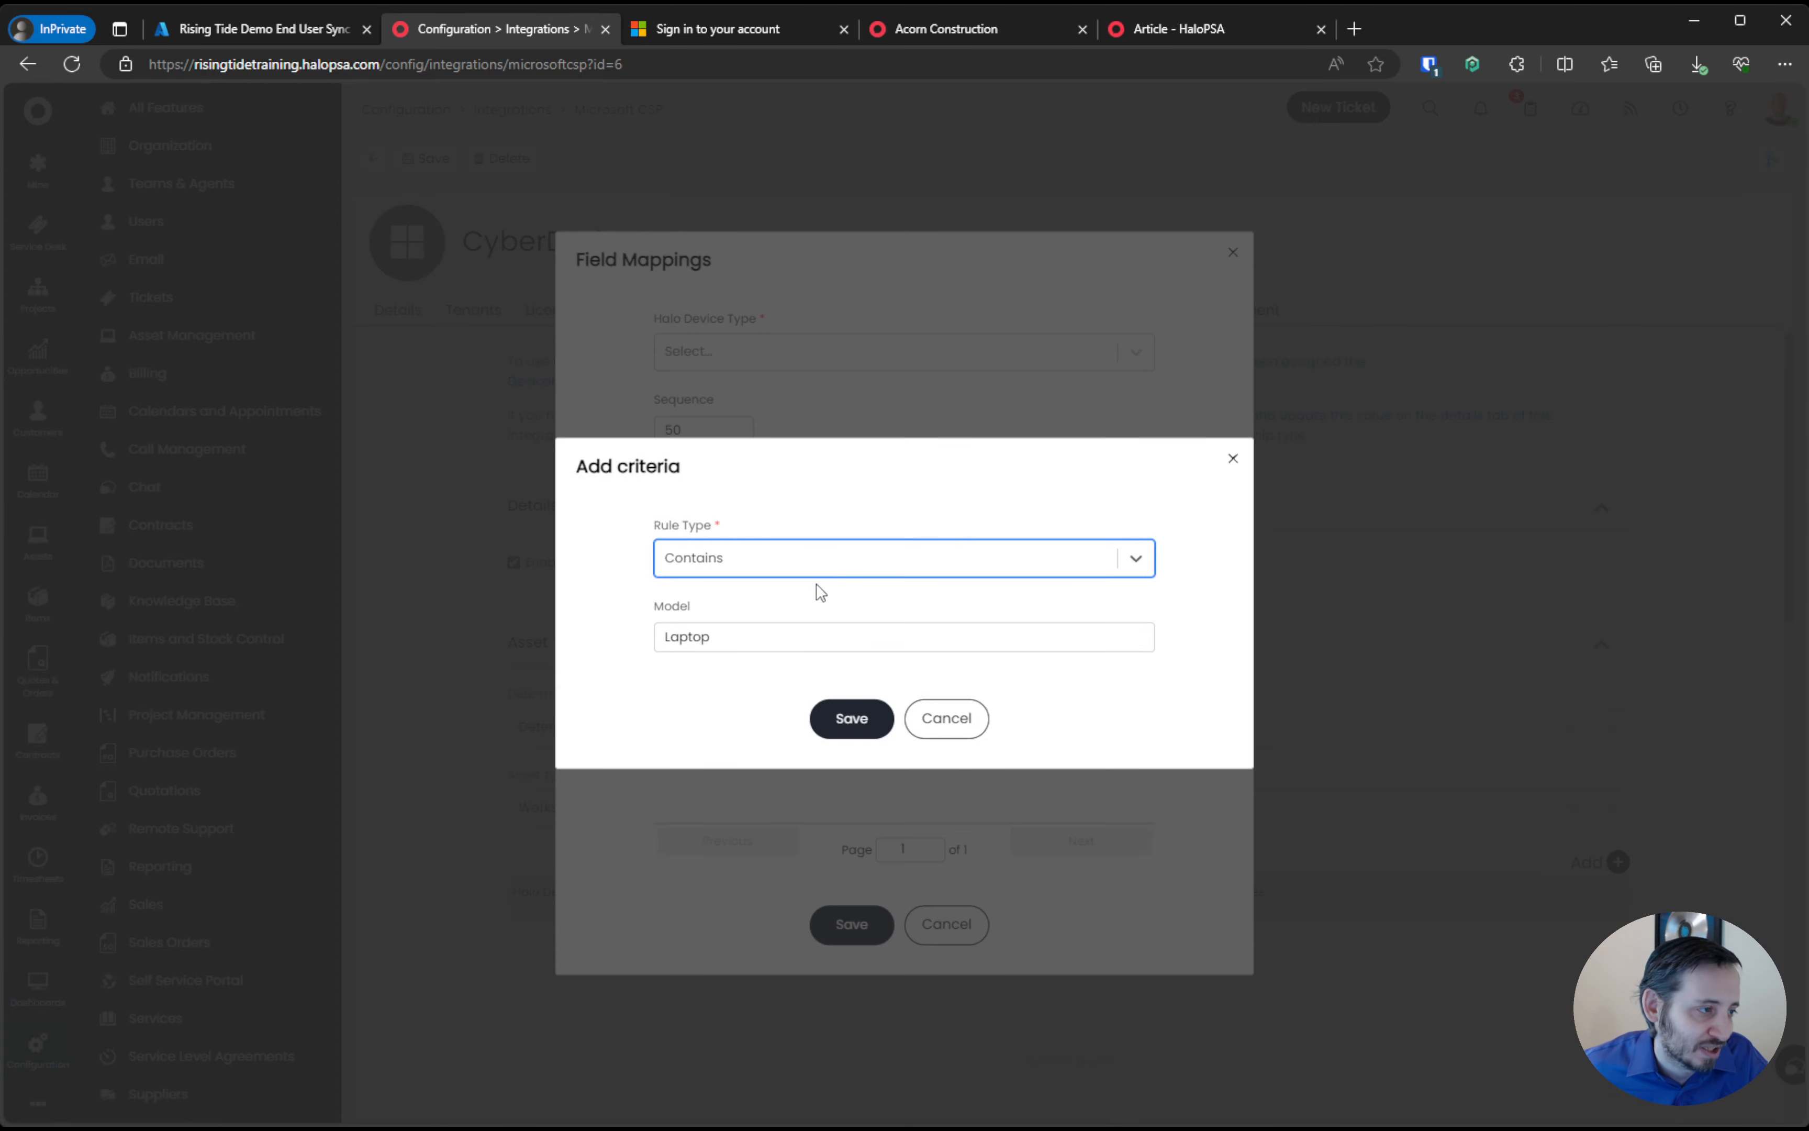
left_click(821, 640)
double_click(821, 640)
type("Precisi")
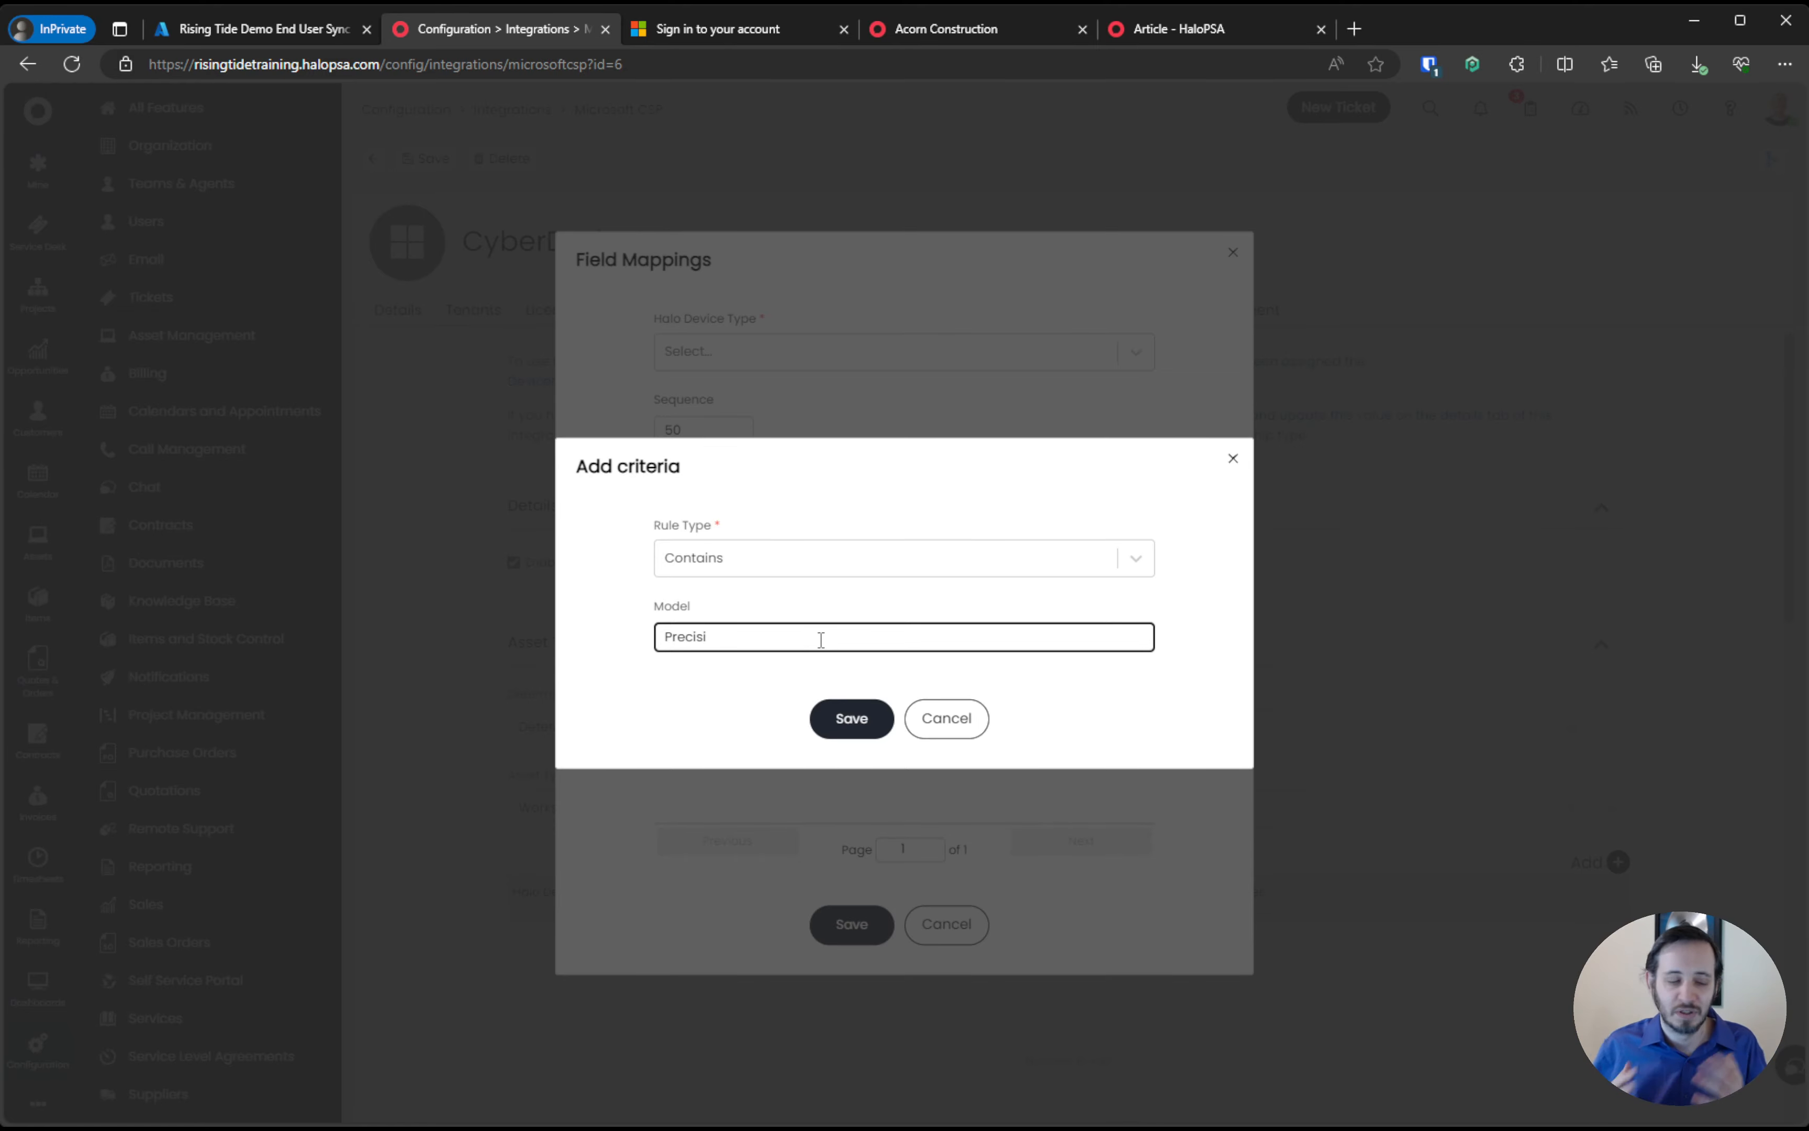
- Cancel the Add criteria and Field Mappings dialogs without saving
left_click(945, 718)
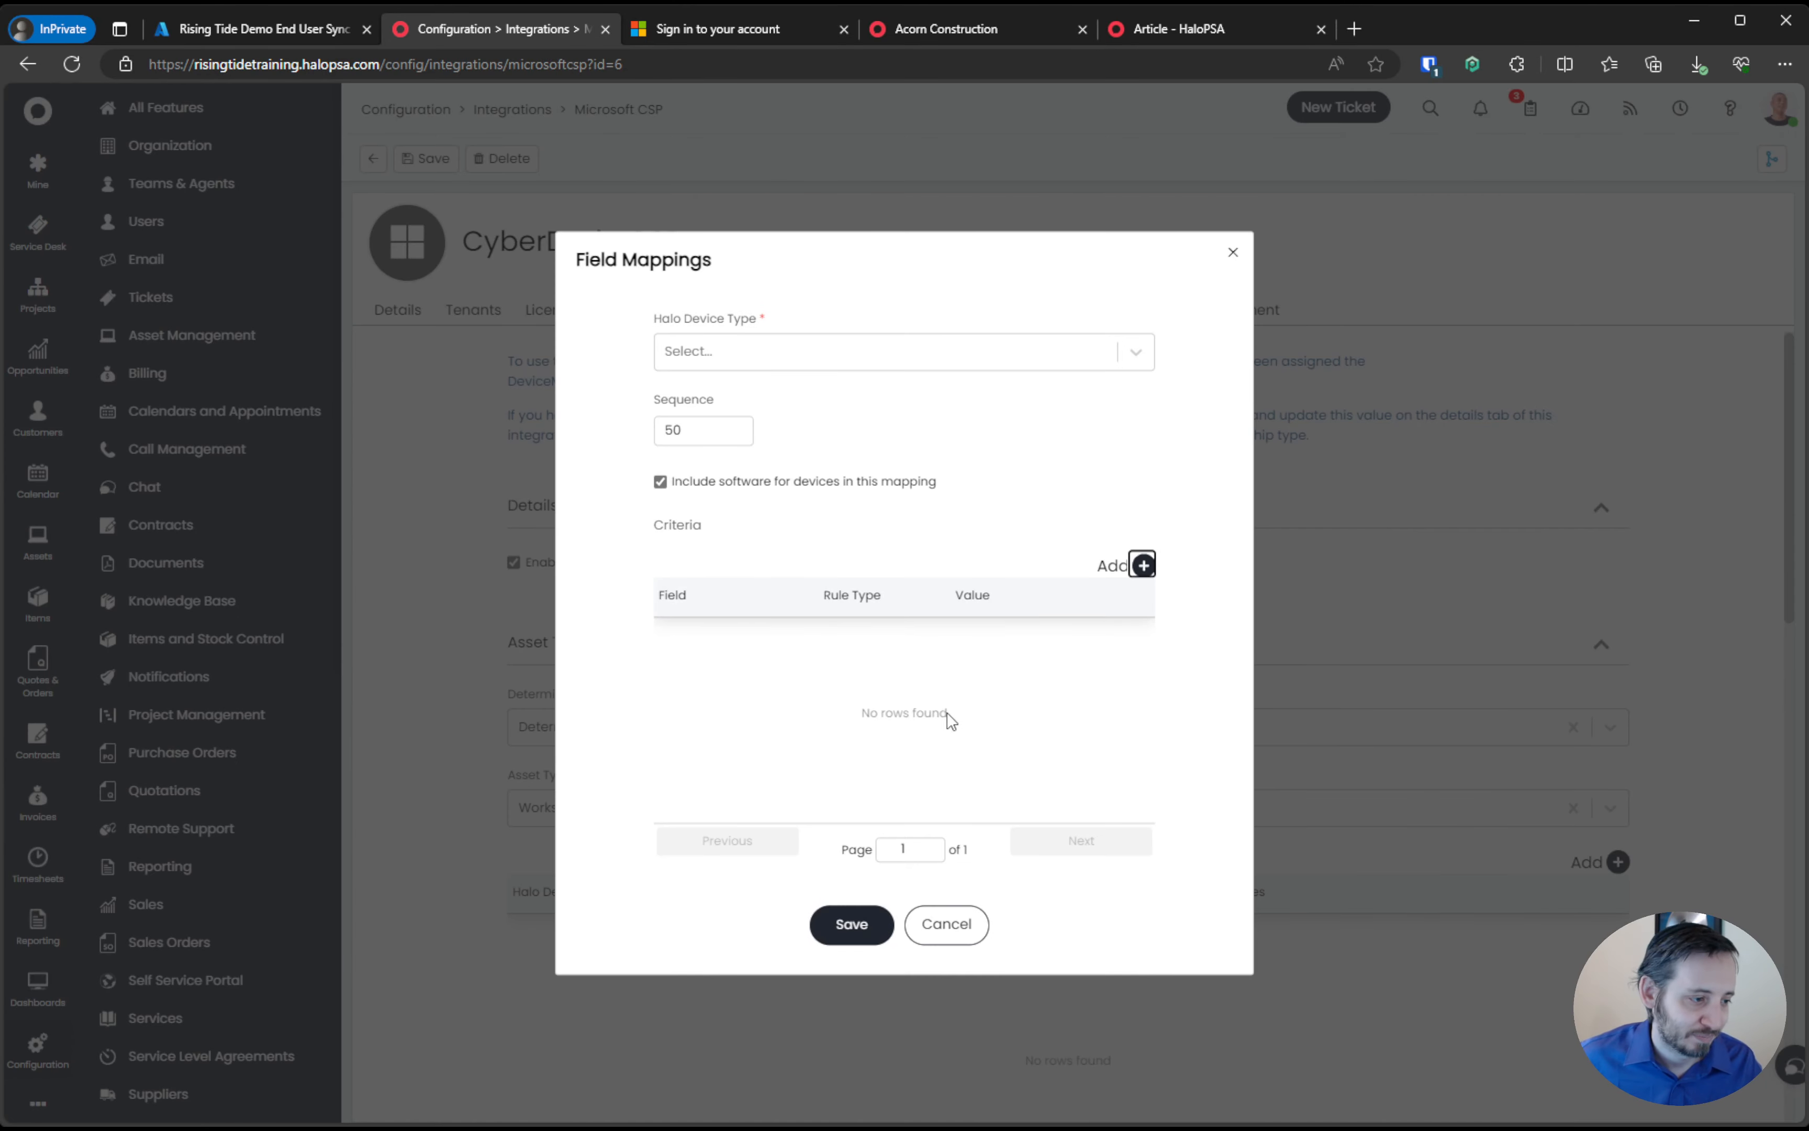
left_click(985, 920)
scroll(979, 793, "down", 10)
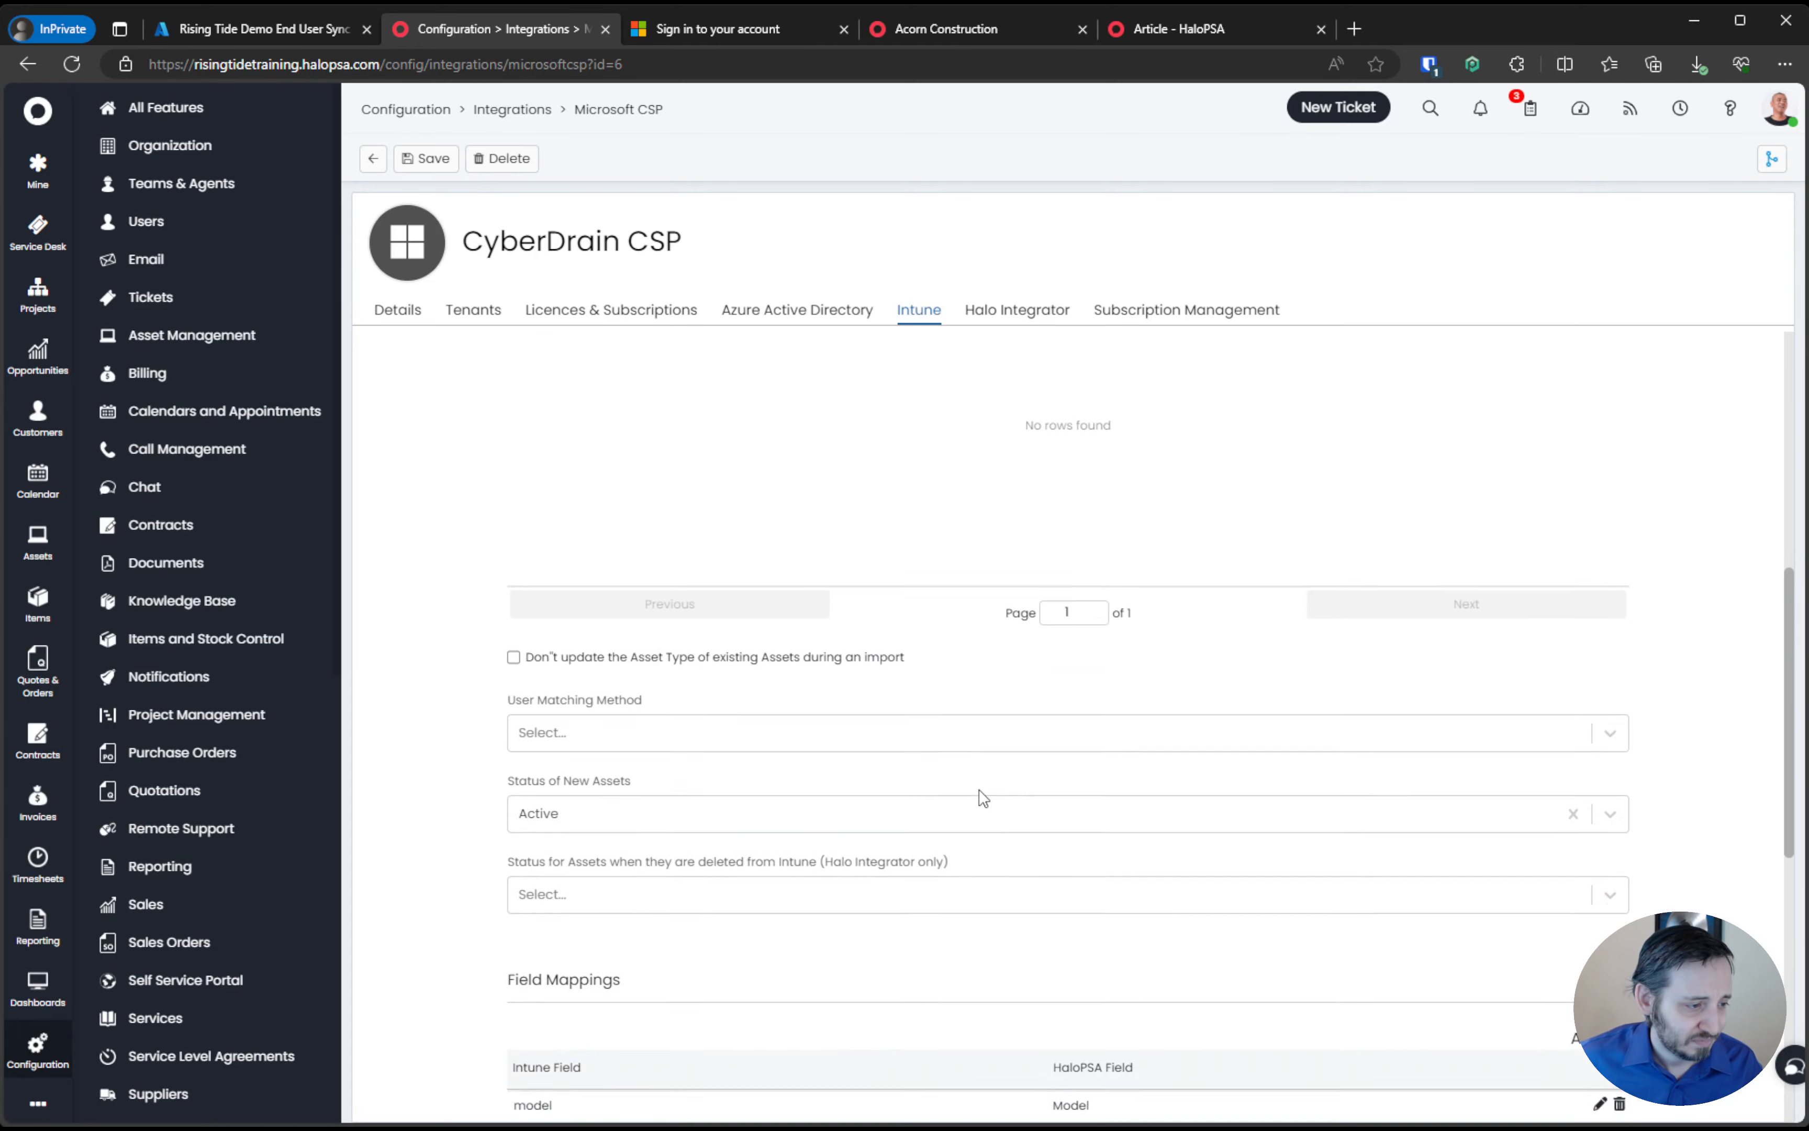
- Tick 'Don't update the Asset Type of existing Assets during an import' on the Intune tab
scroll(980, 789, "up", 10)
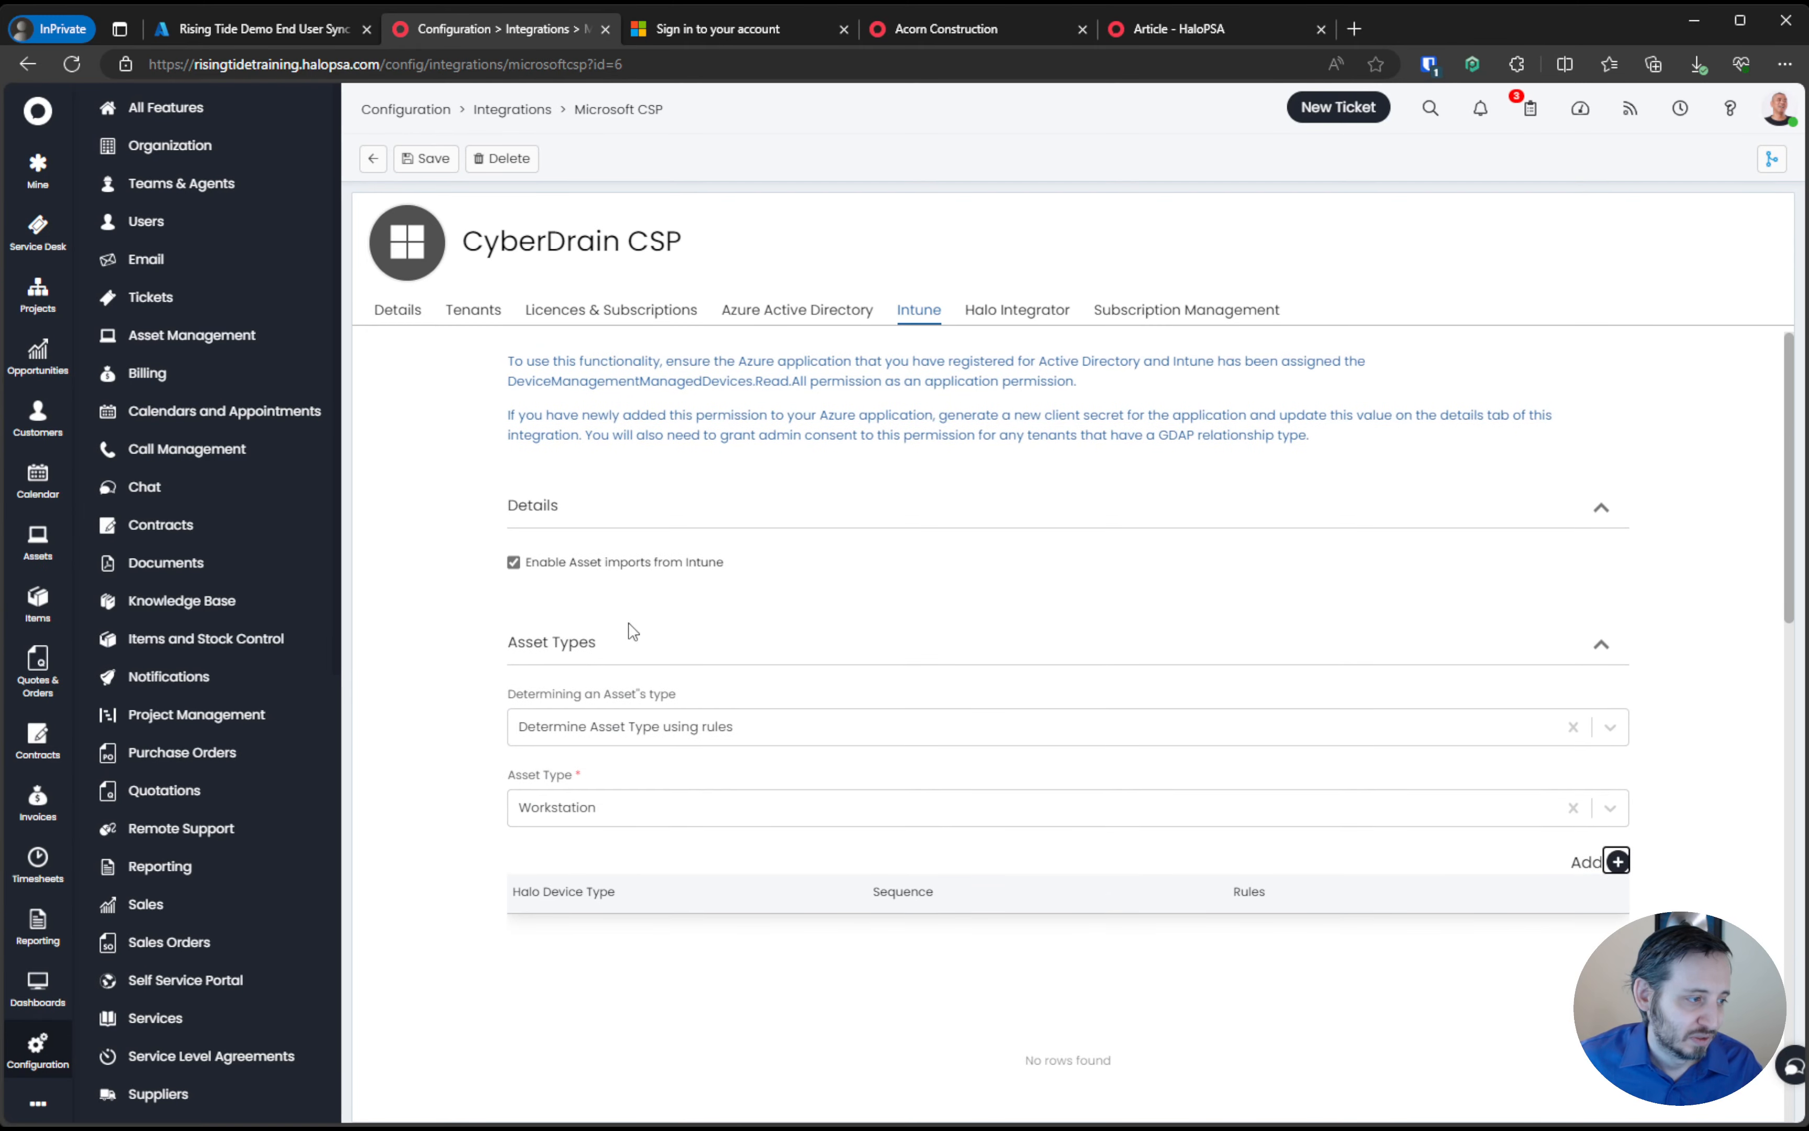
scroll(692, 722, "down", 10)
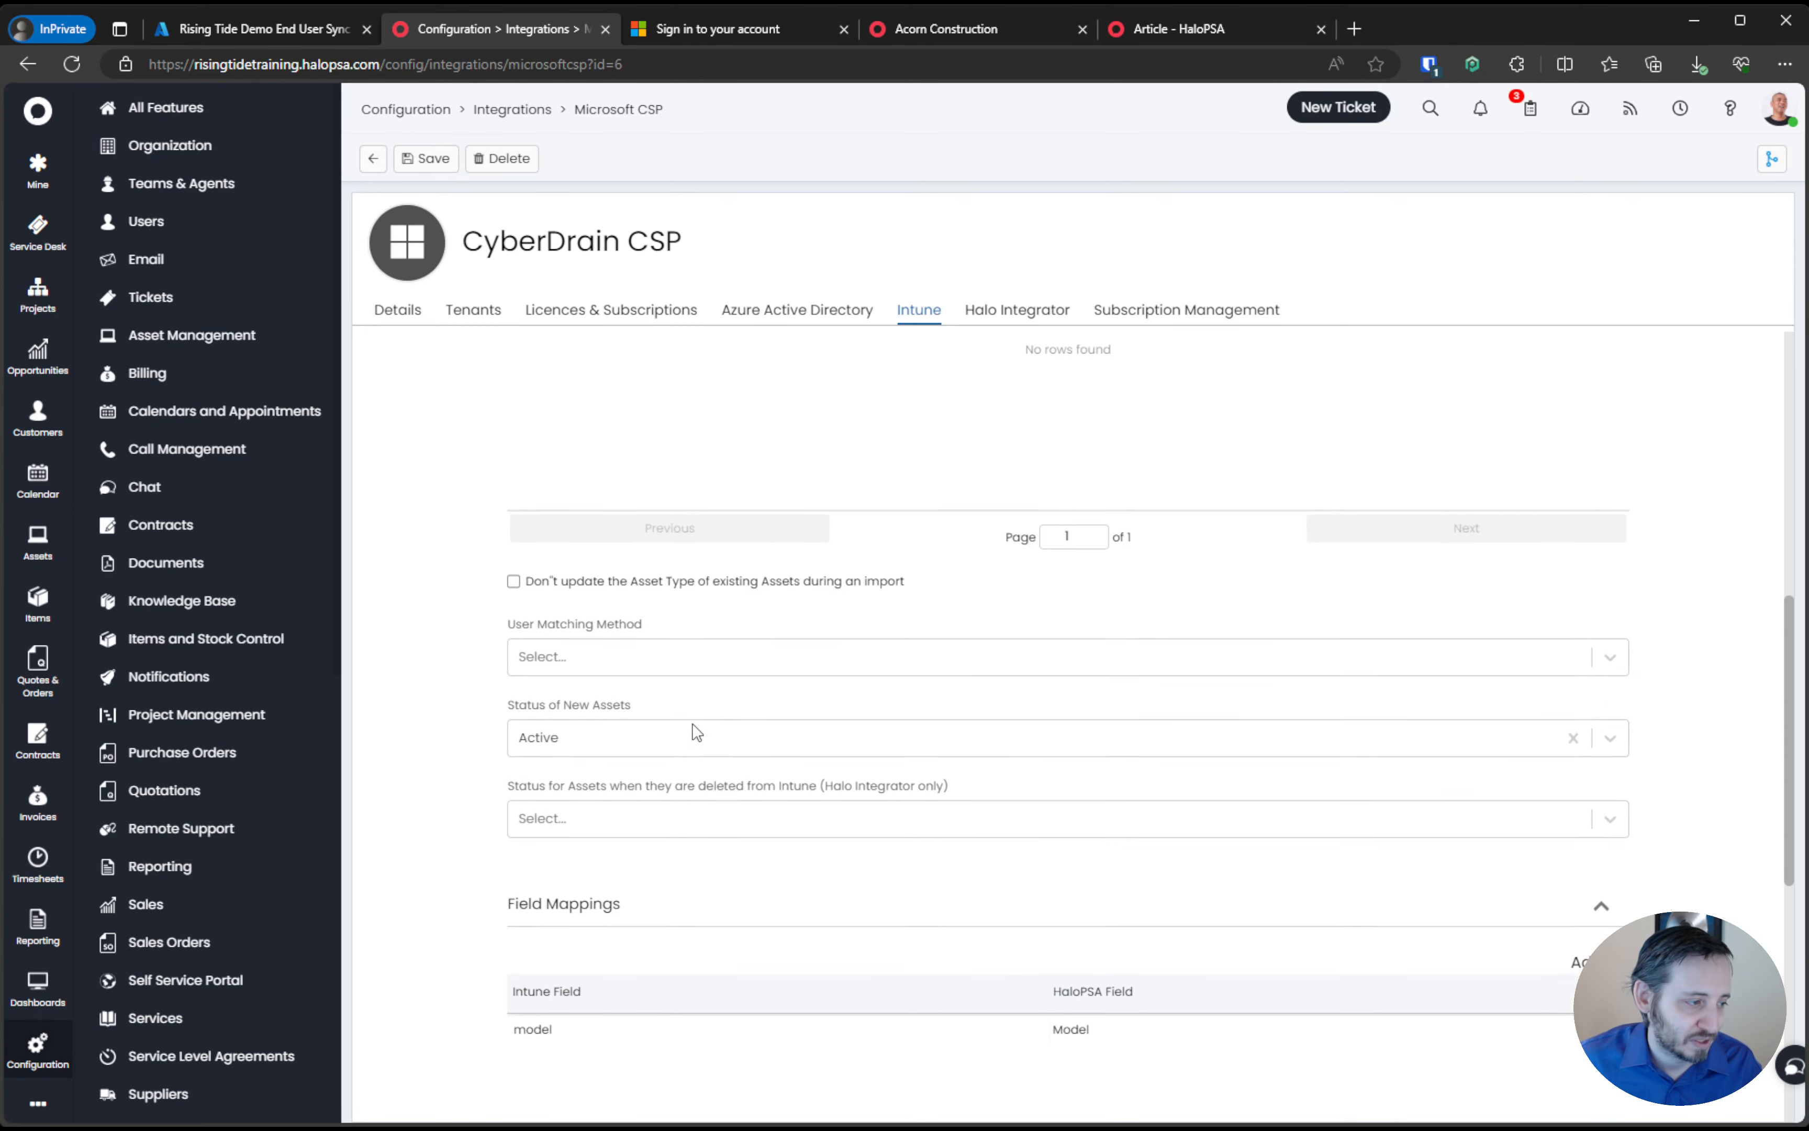
left_click(586, 553)
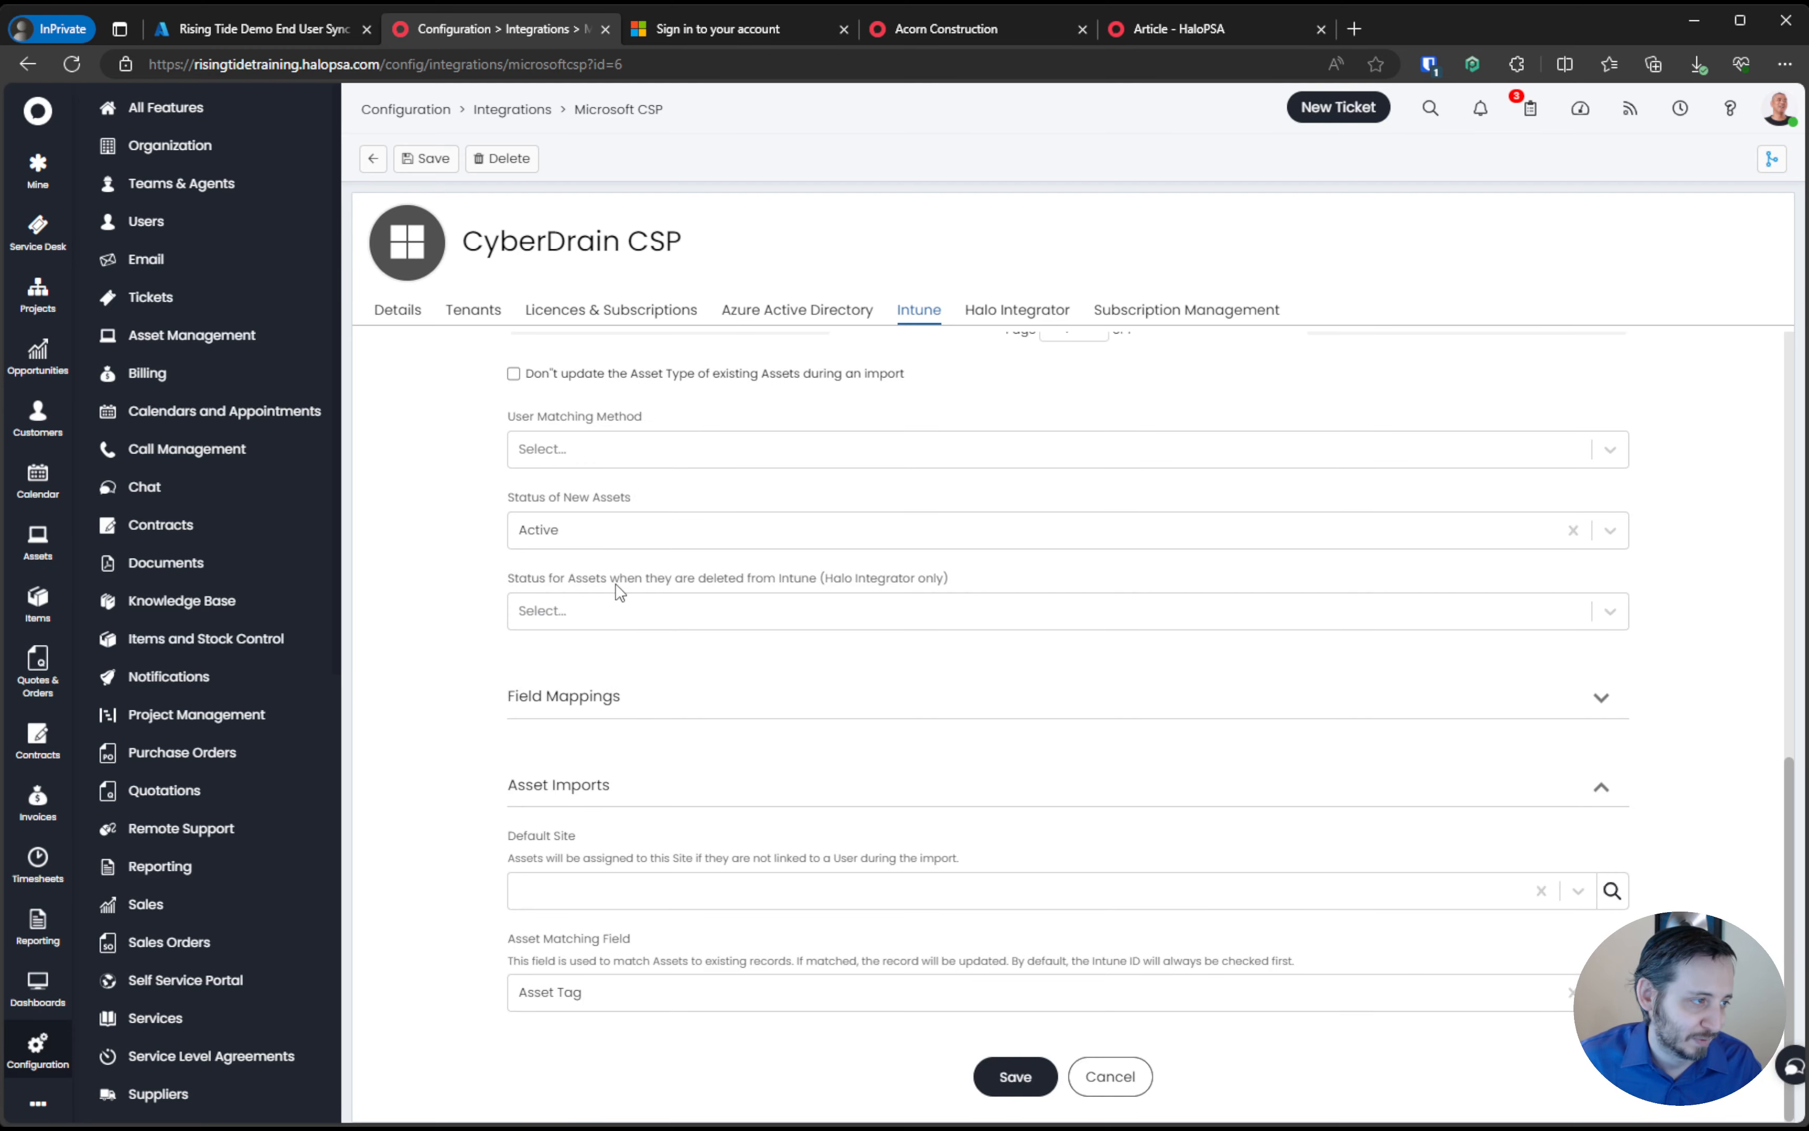
scroll(615, 584, "up", 5)
scroll(659, 549, "up", 5)
left_click(671, 538)
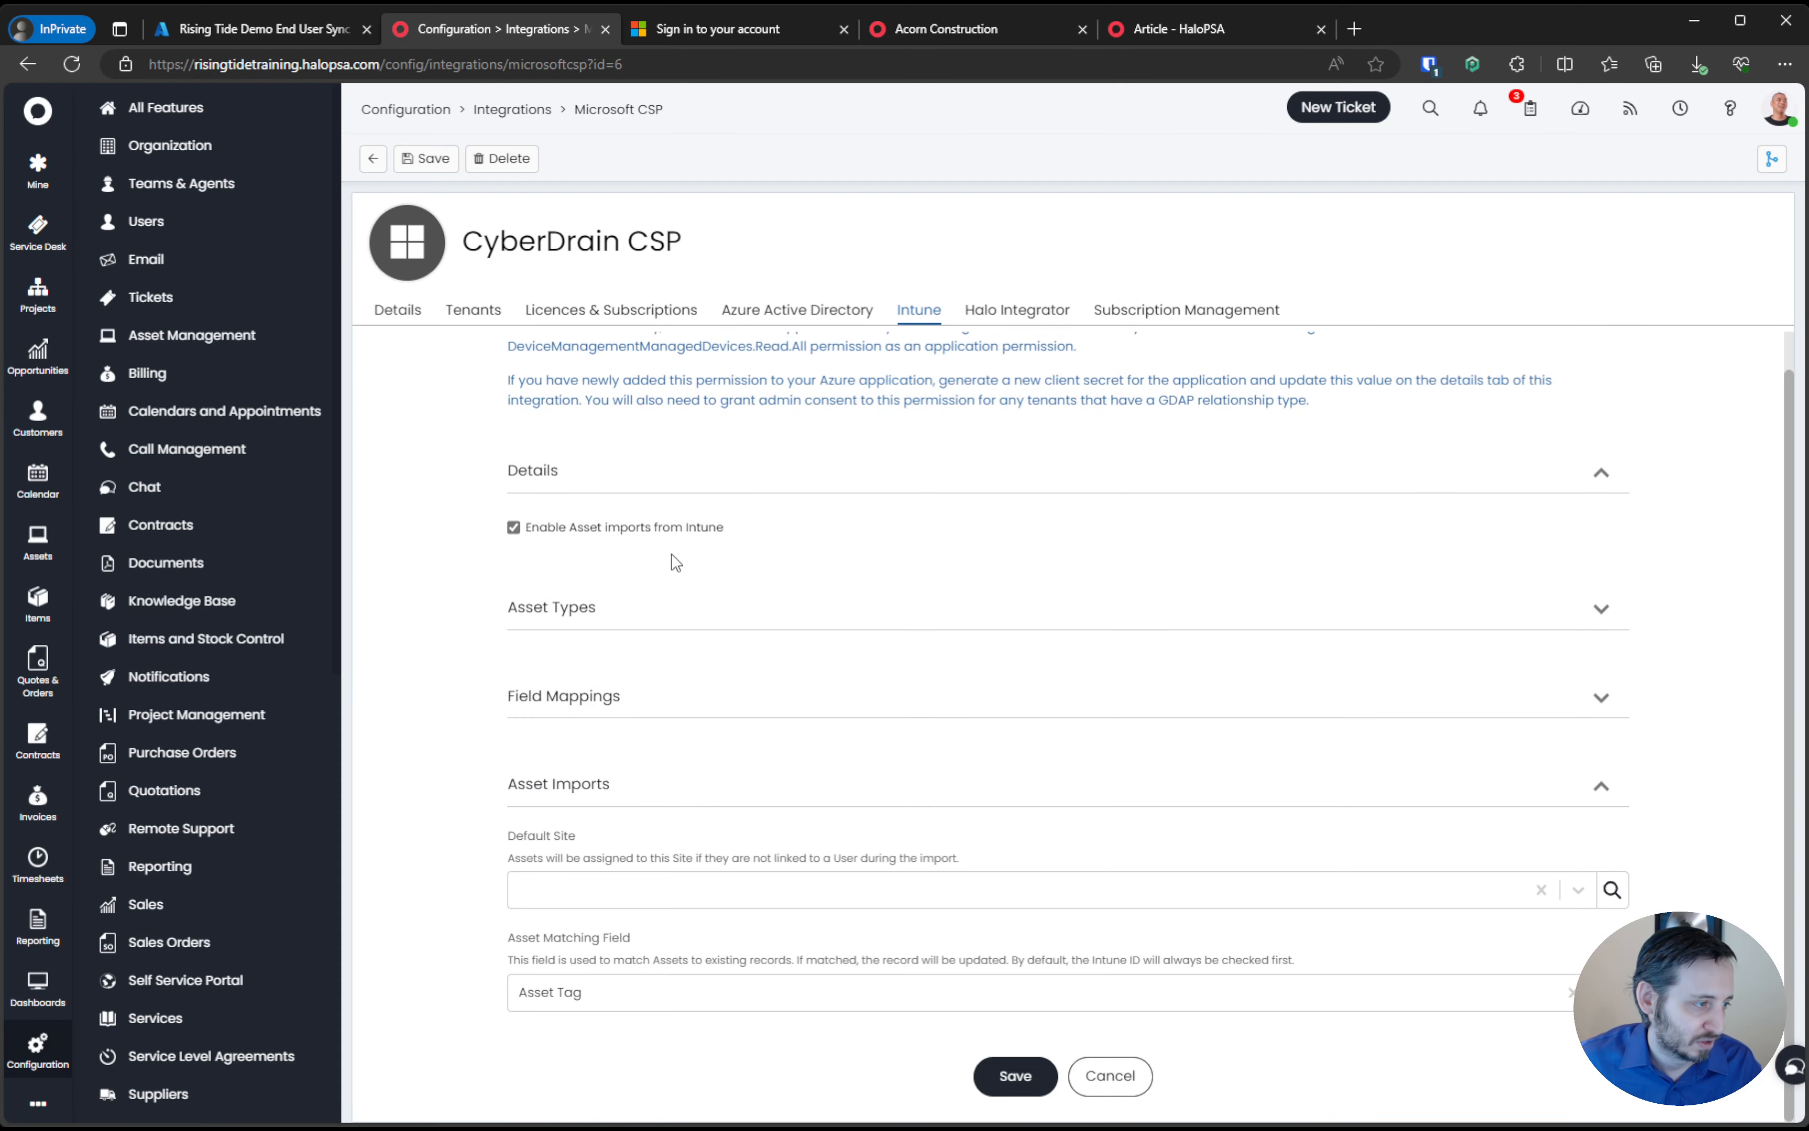
left_click(664, 607)
scroll(666, 628, "down", 5)
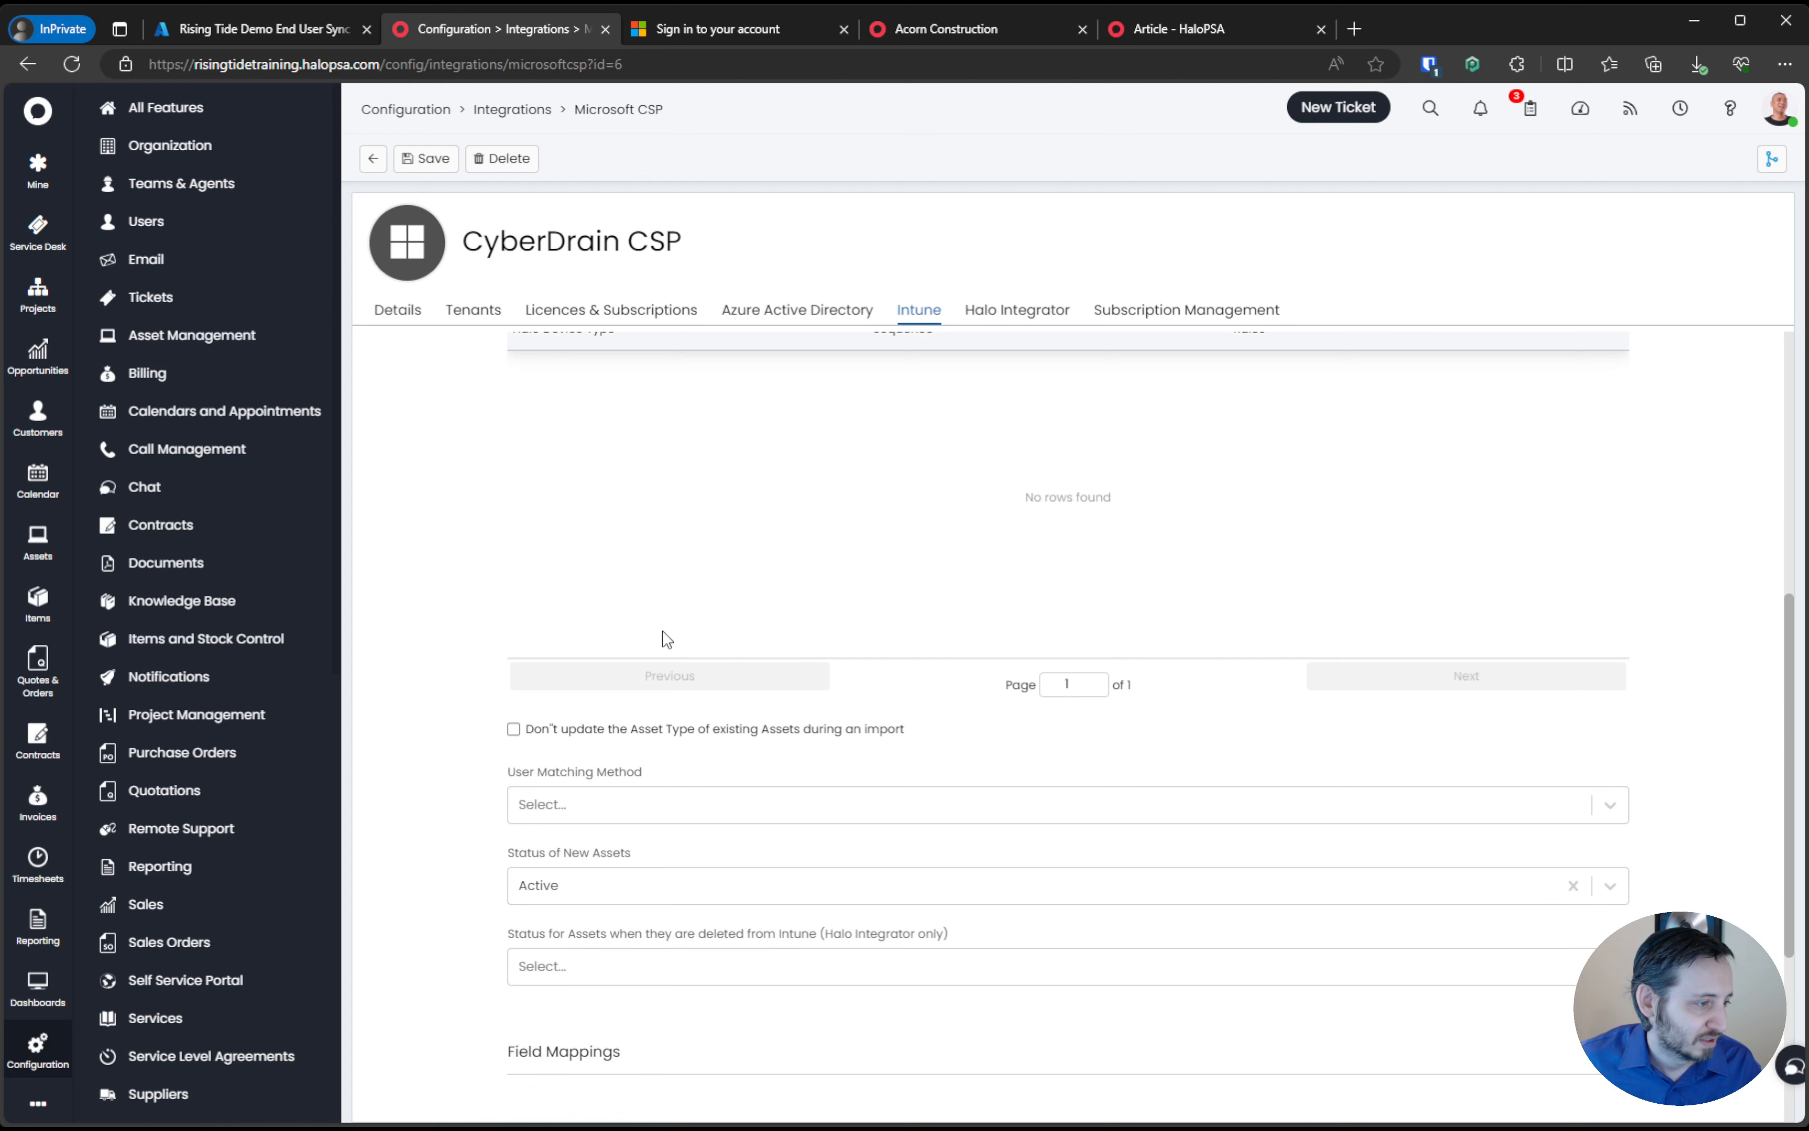
left_click_drag(956, 740, 493, 740)
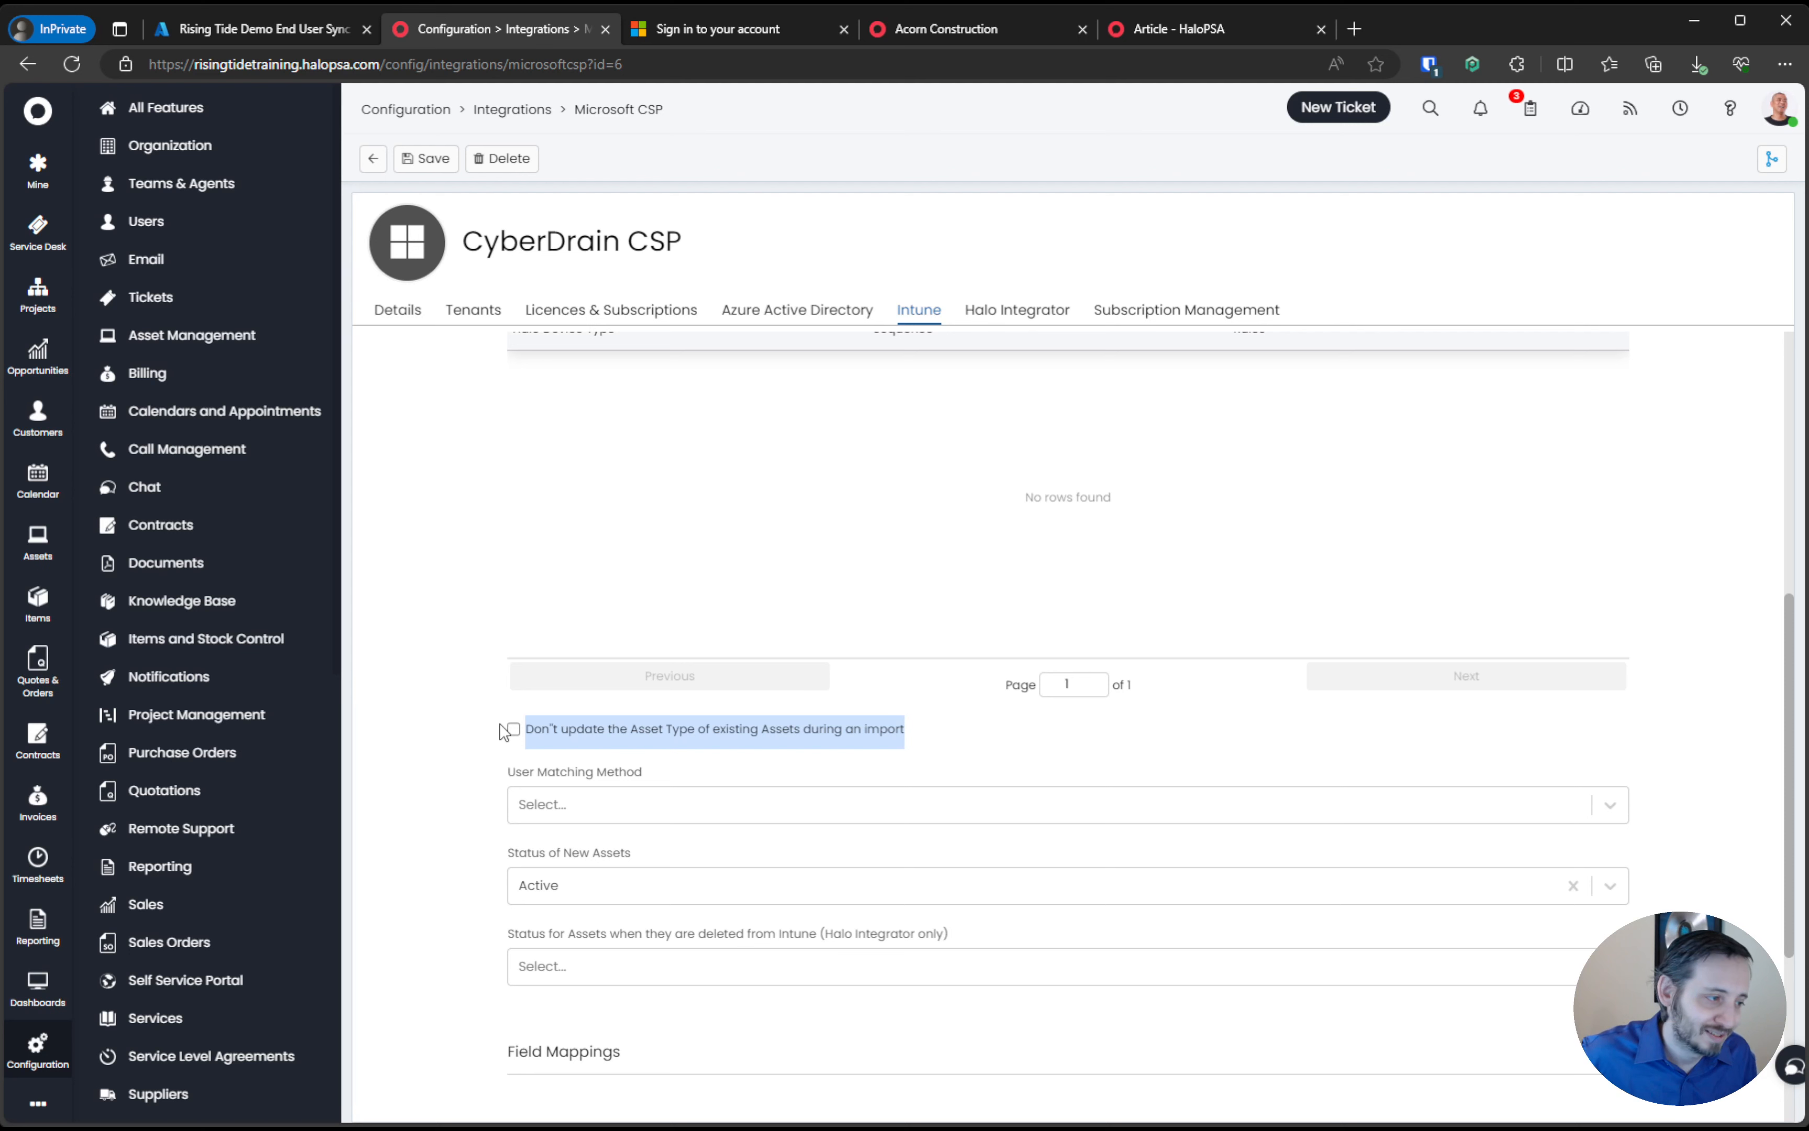
left_click(671, 728)
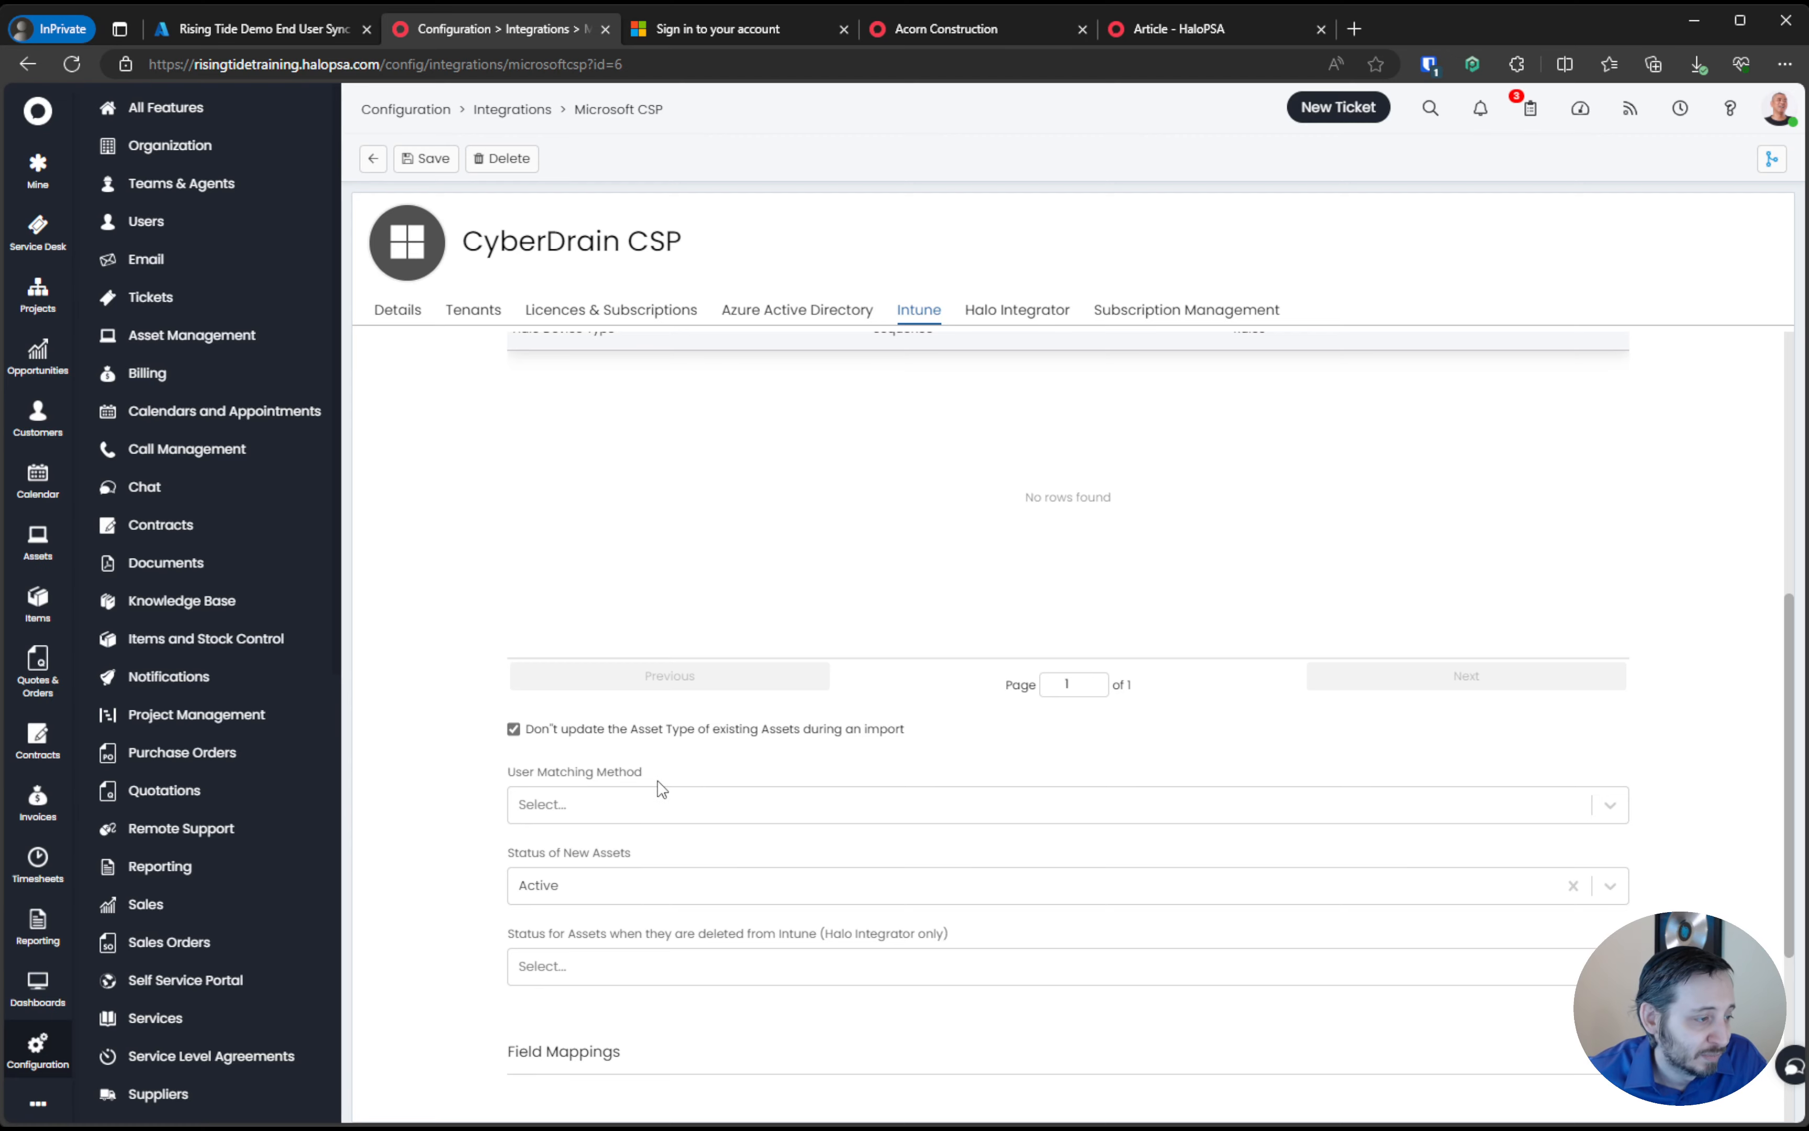
scroll(656, 785, "down", 5)
- Set User Matching Method to 'Match on Asset User during User import'
left_click_drag(507, 417, 703, 414)
left_click(697, 452)
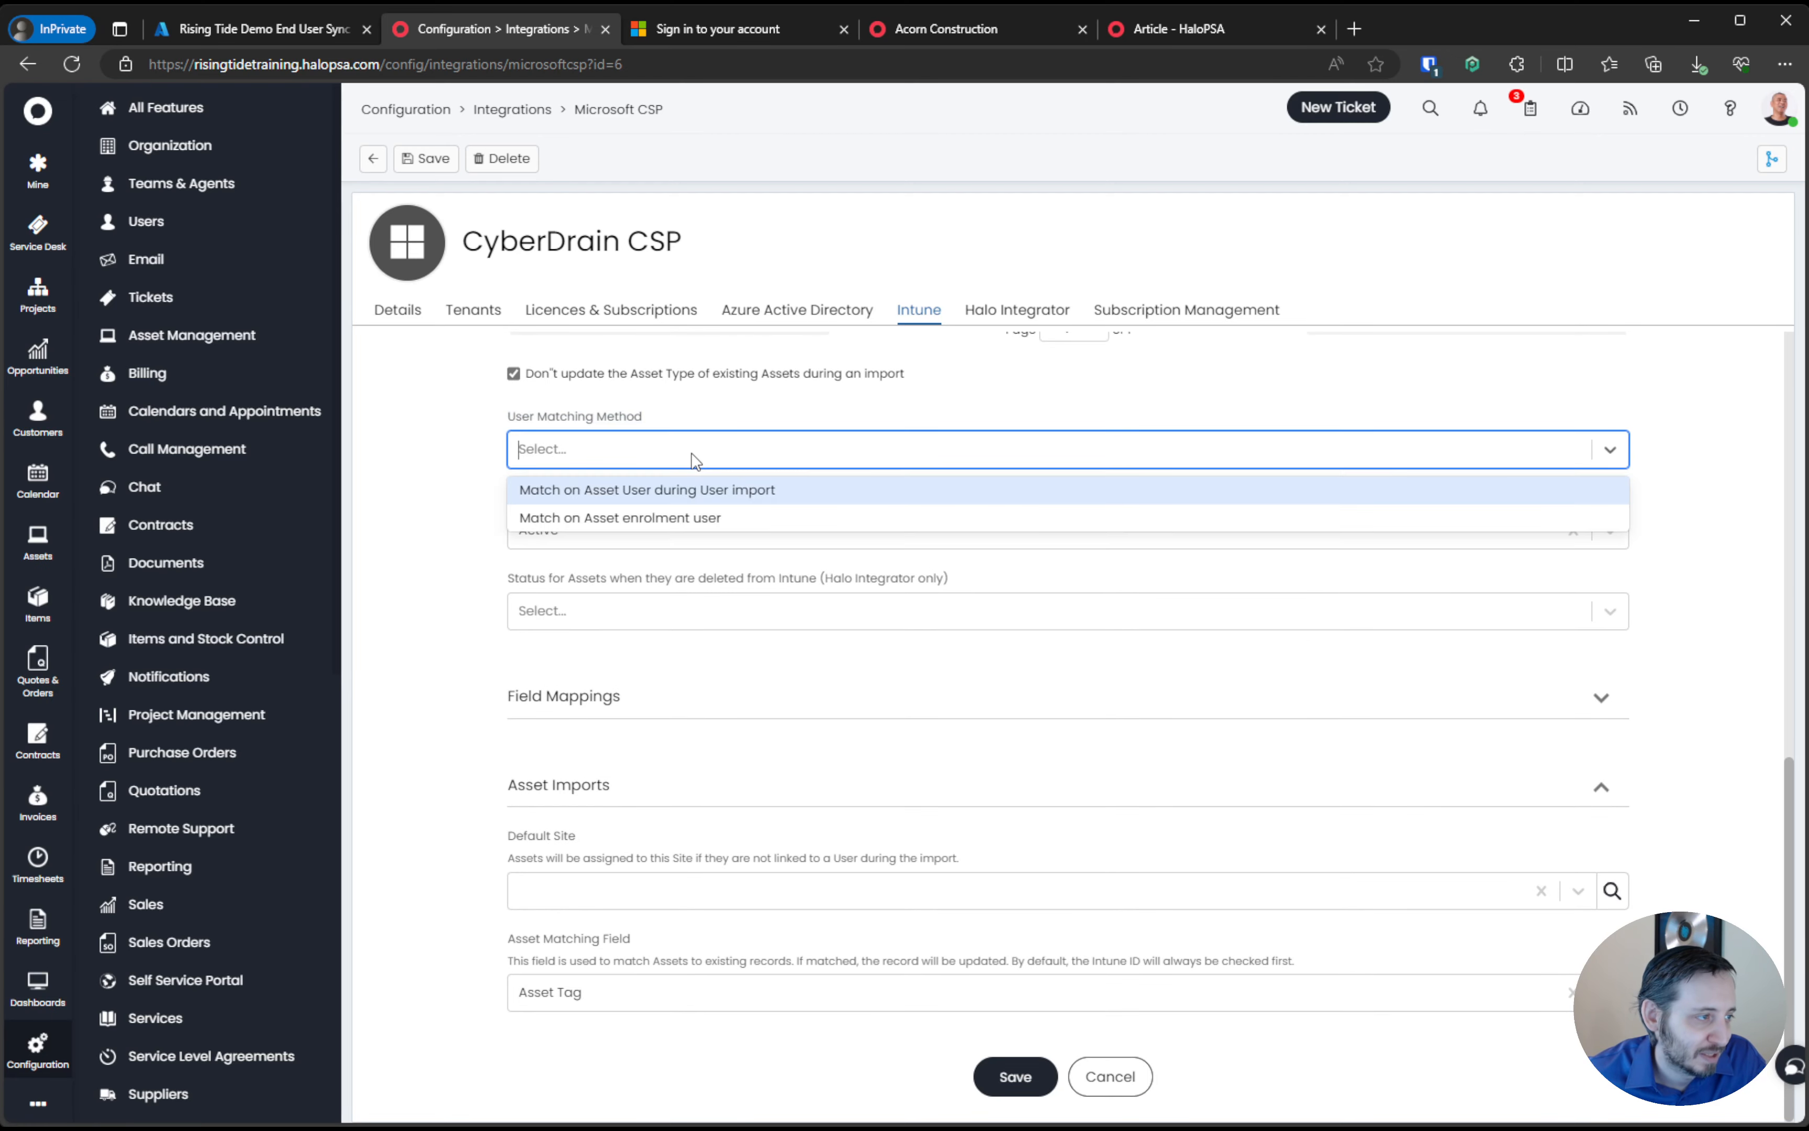
left_click(777, 516)
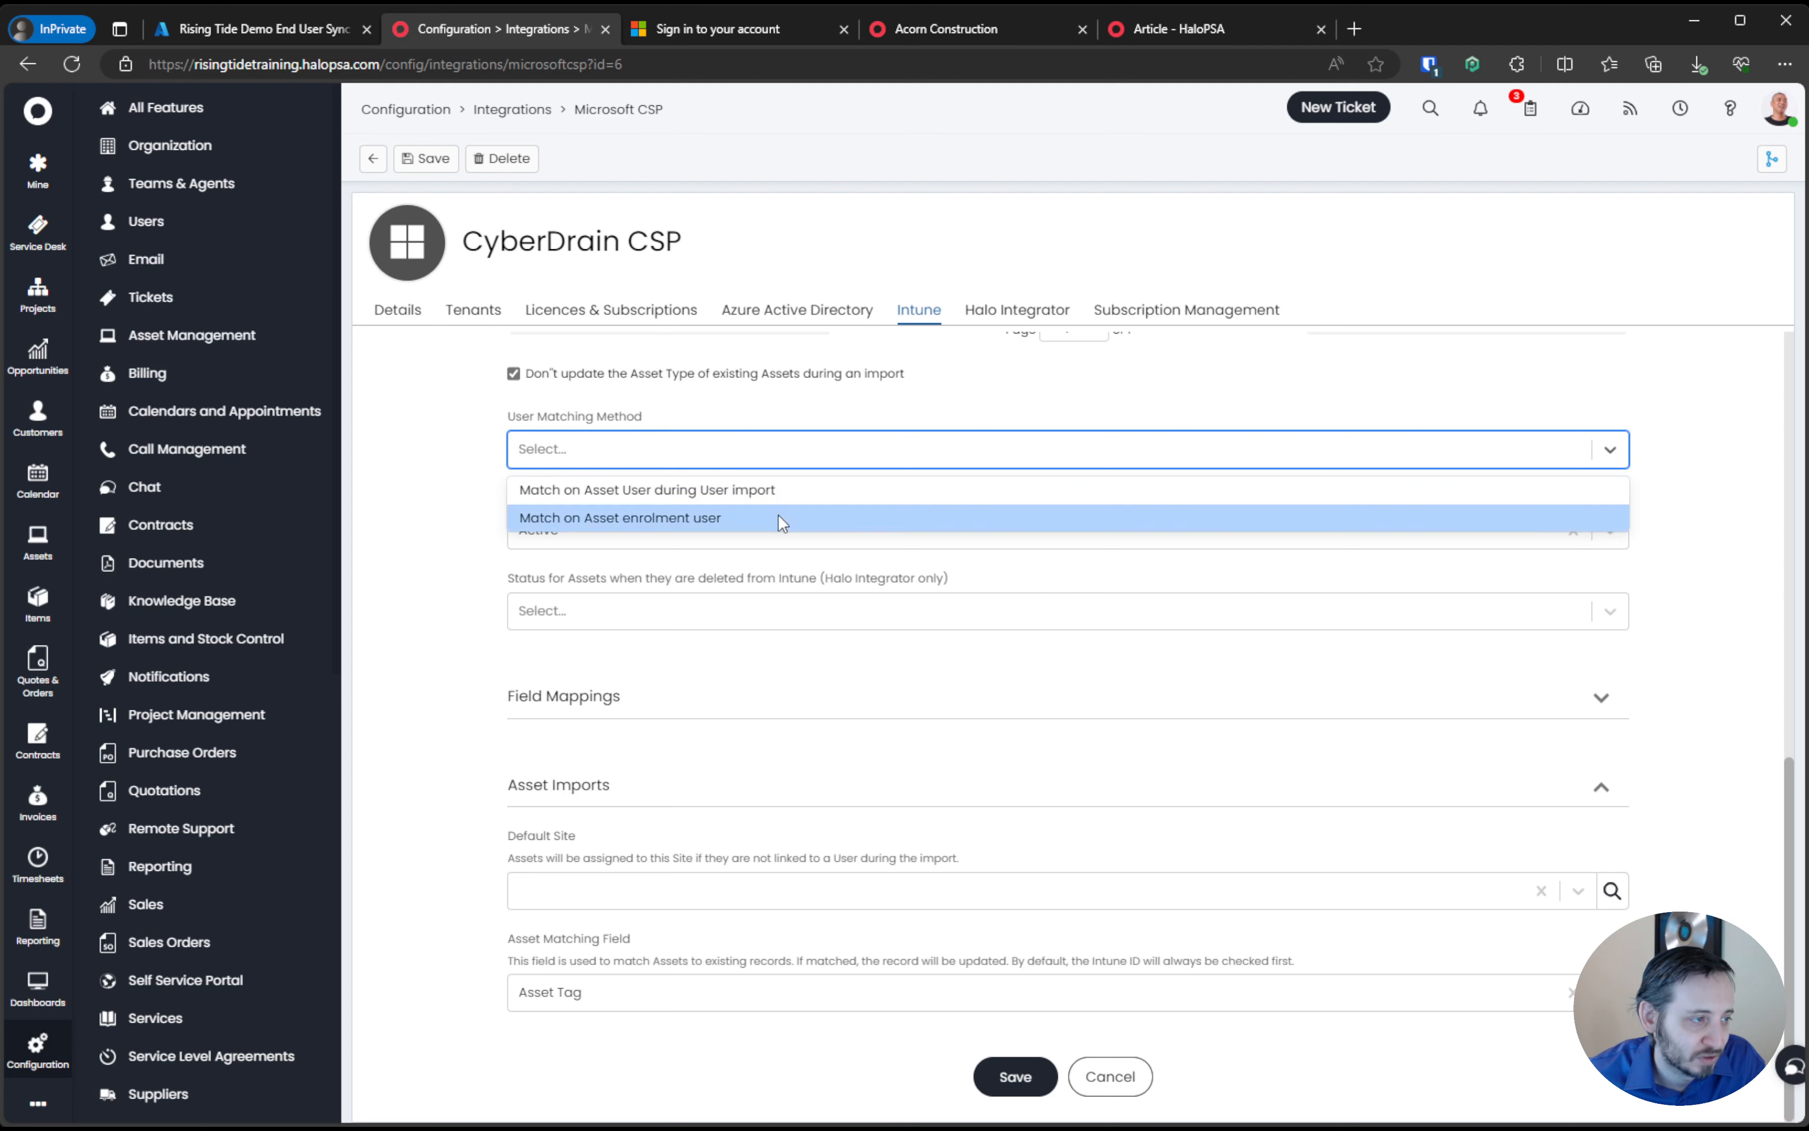
left_click(777, 457)
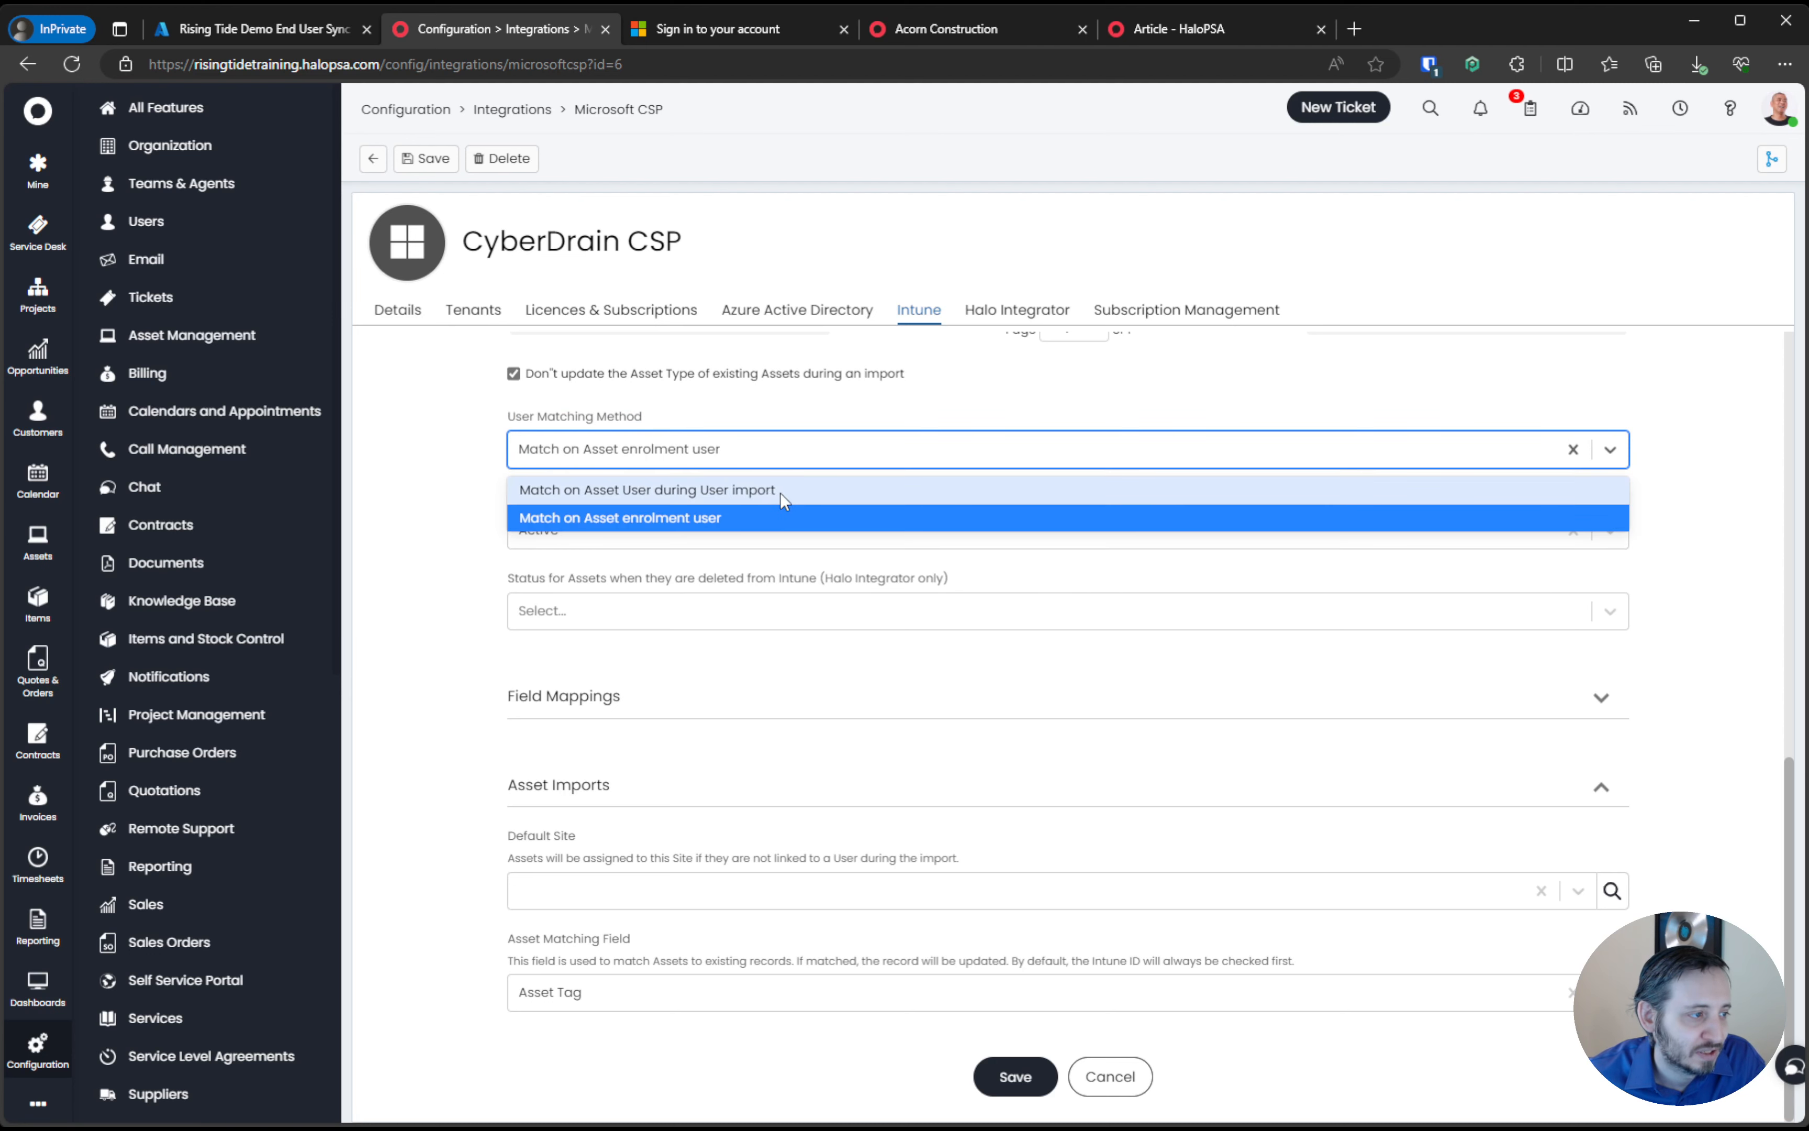
left_click(781, 494)
left_click(782, 462)
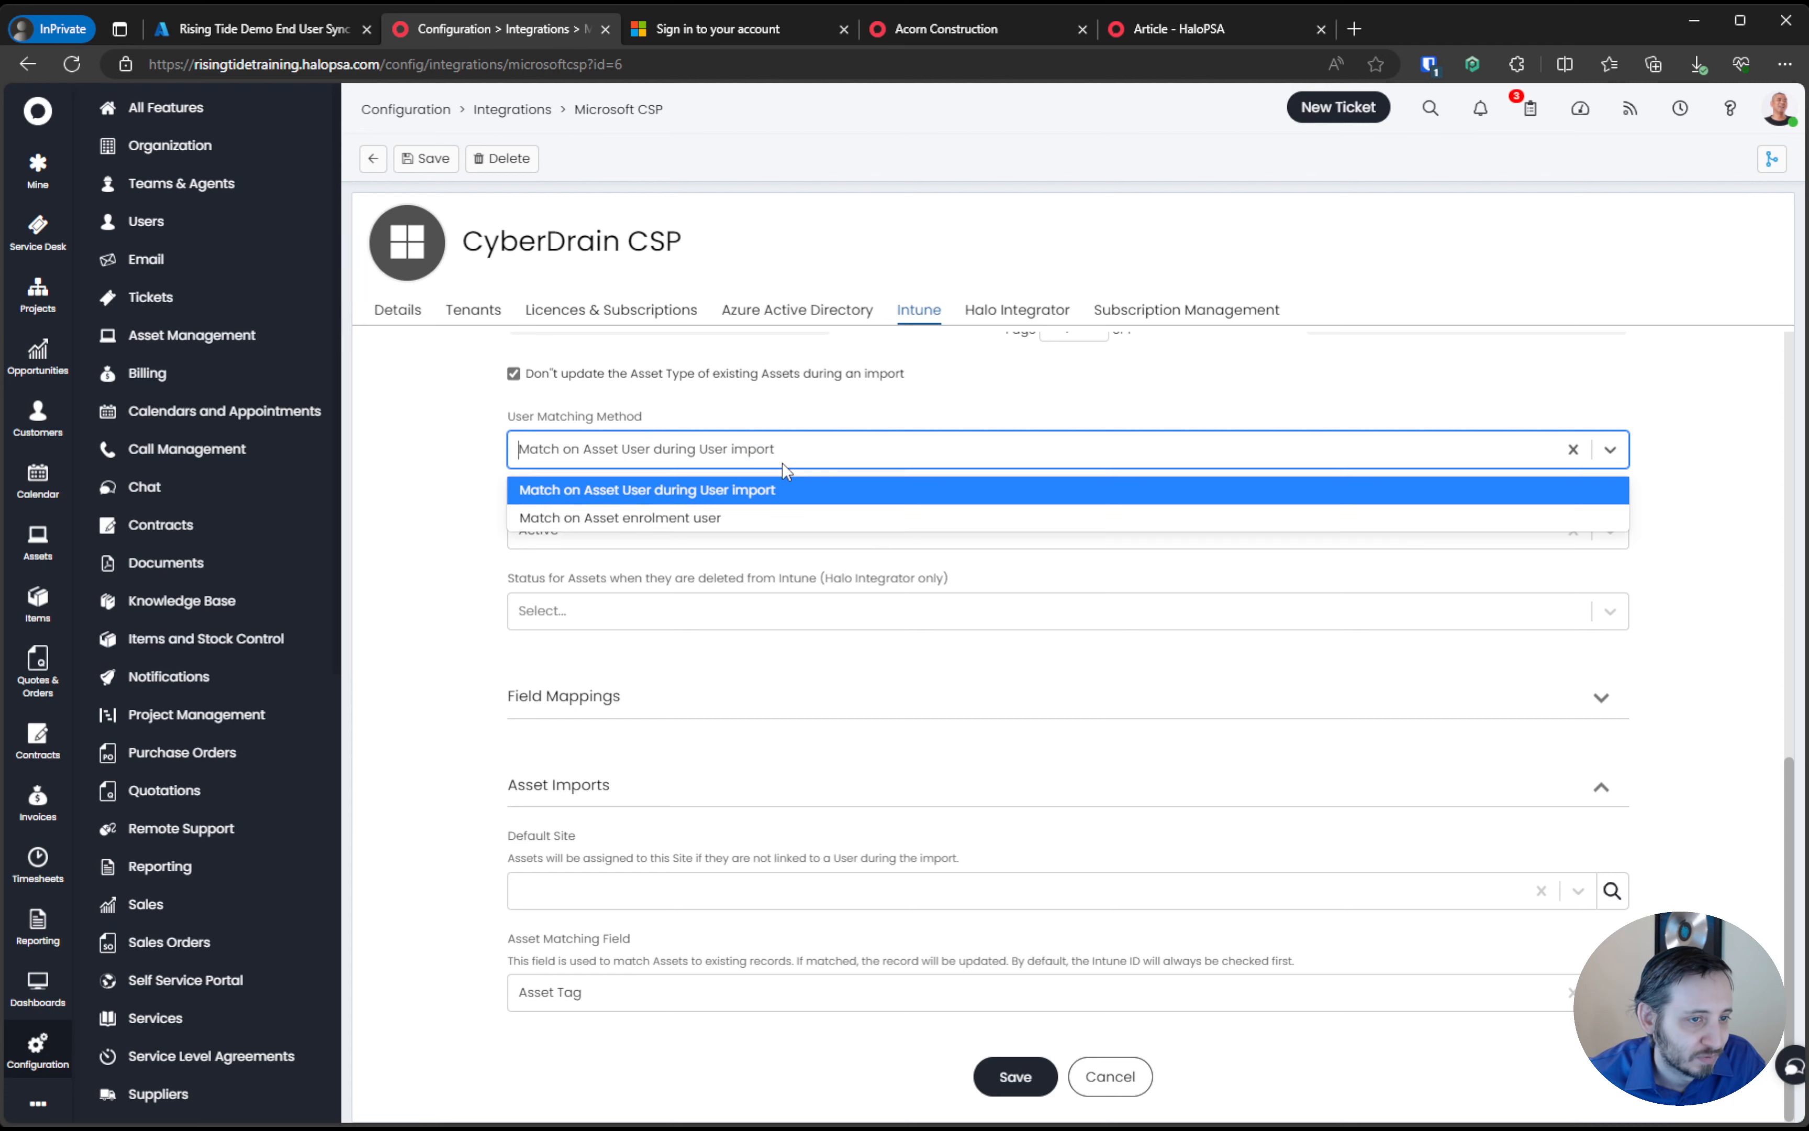
left_click(777, 515)
left_click(554, 529)
left_click(626, 458)
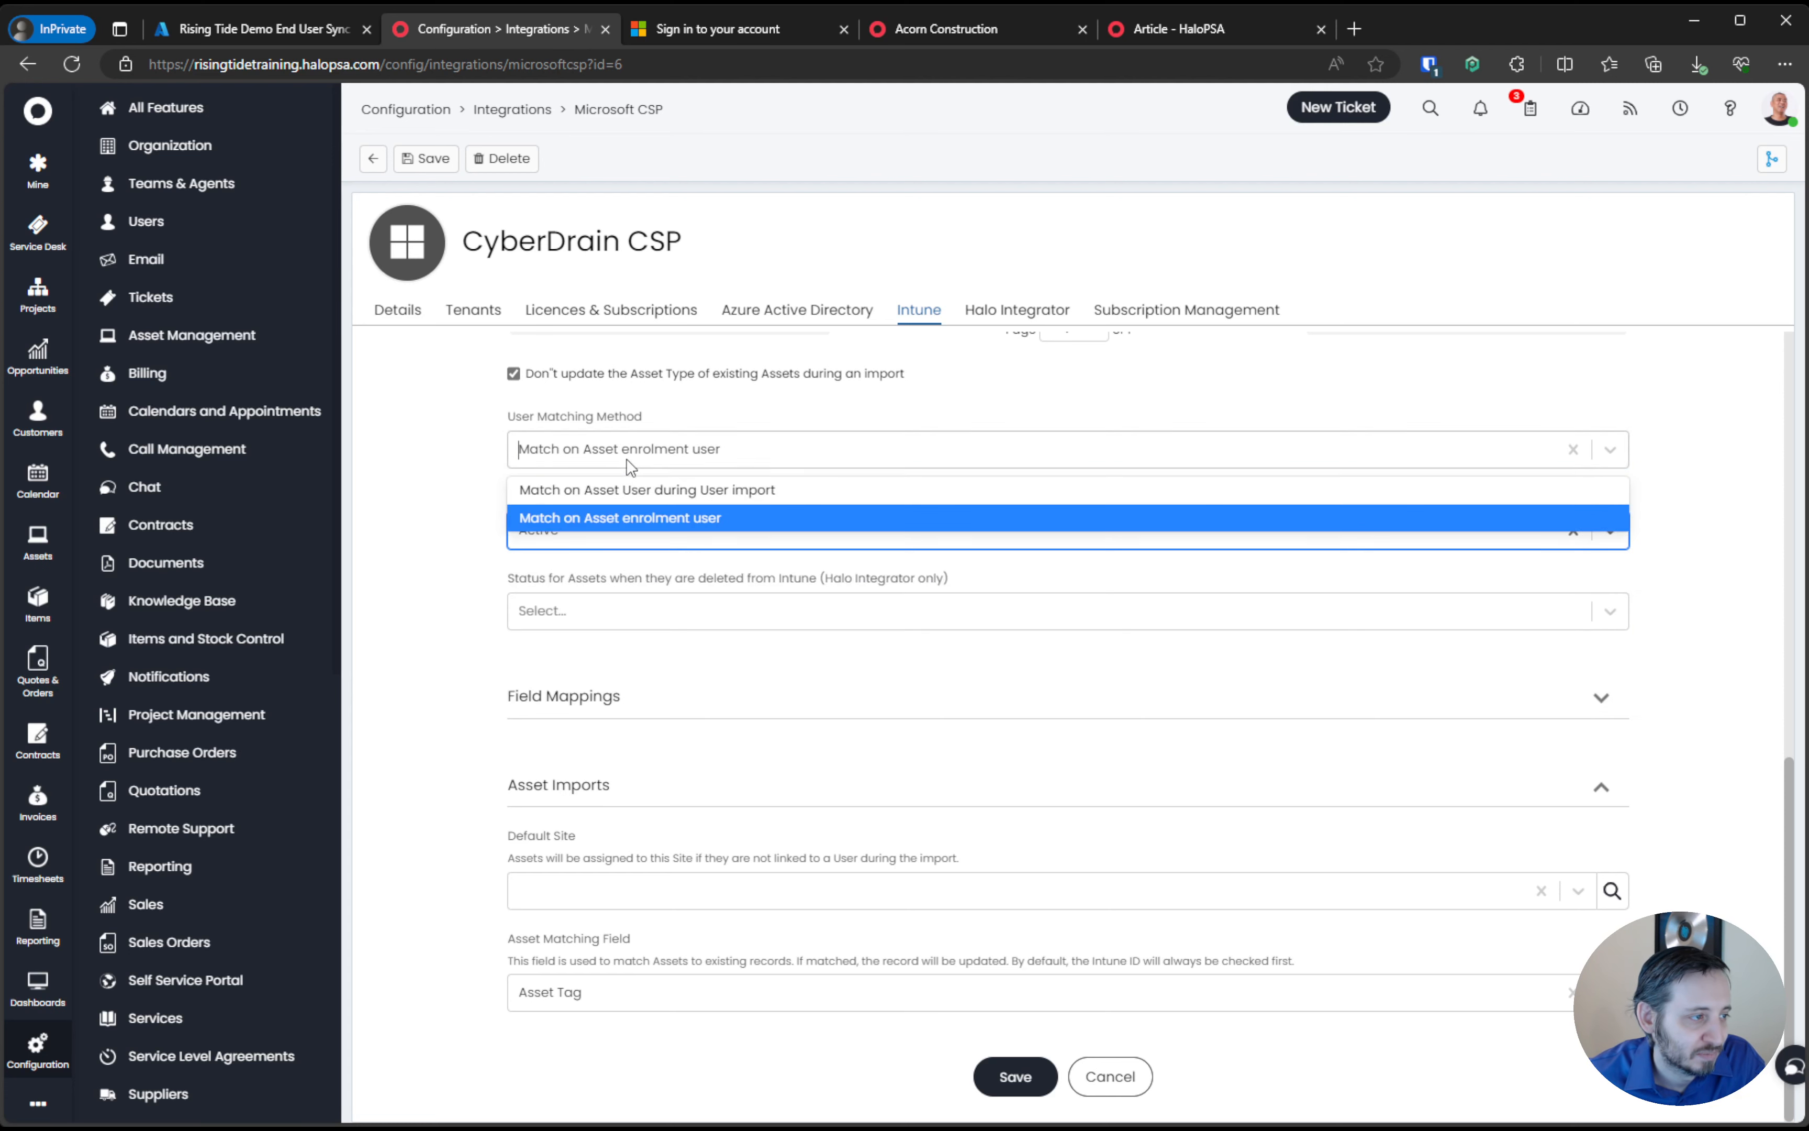
left_click(755, 491)
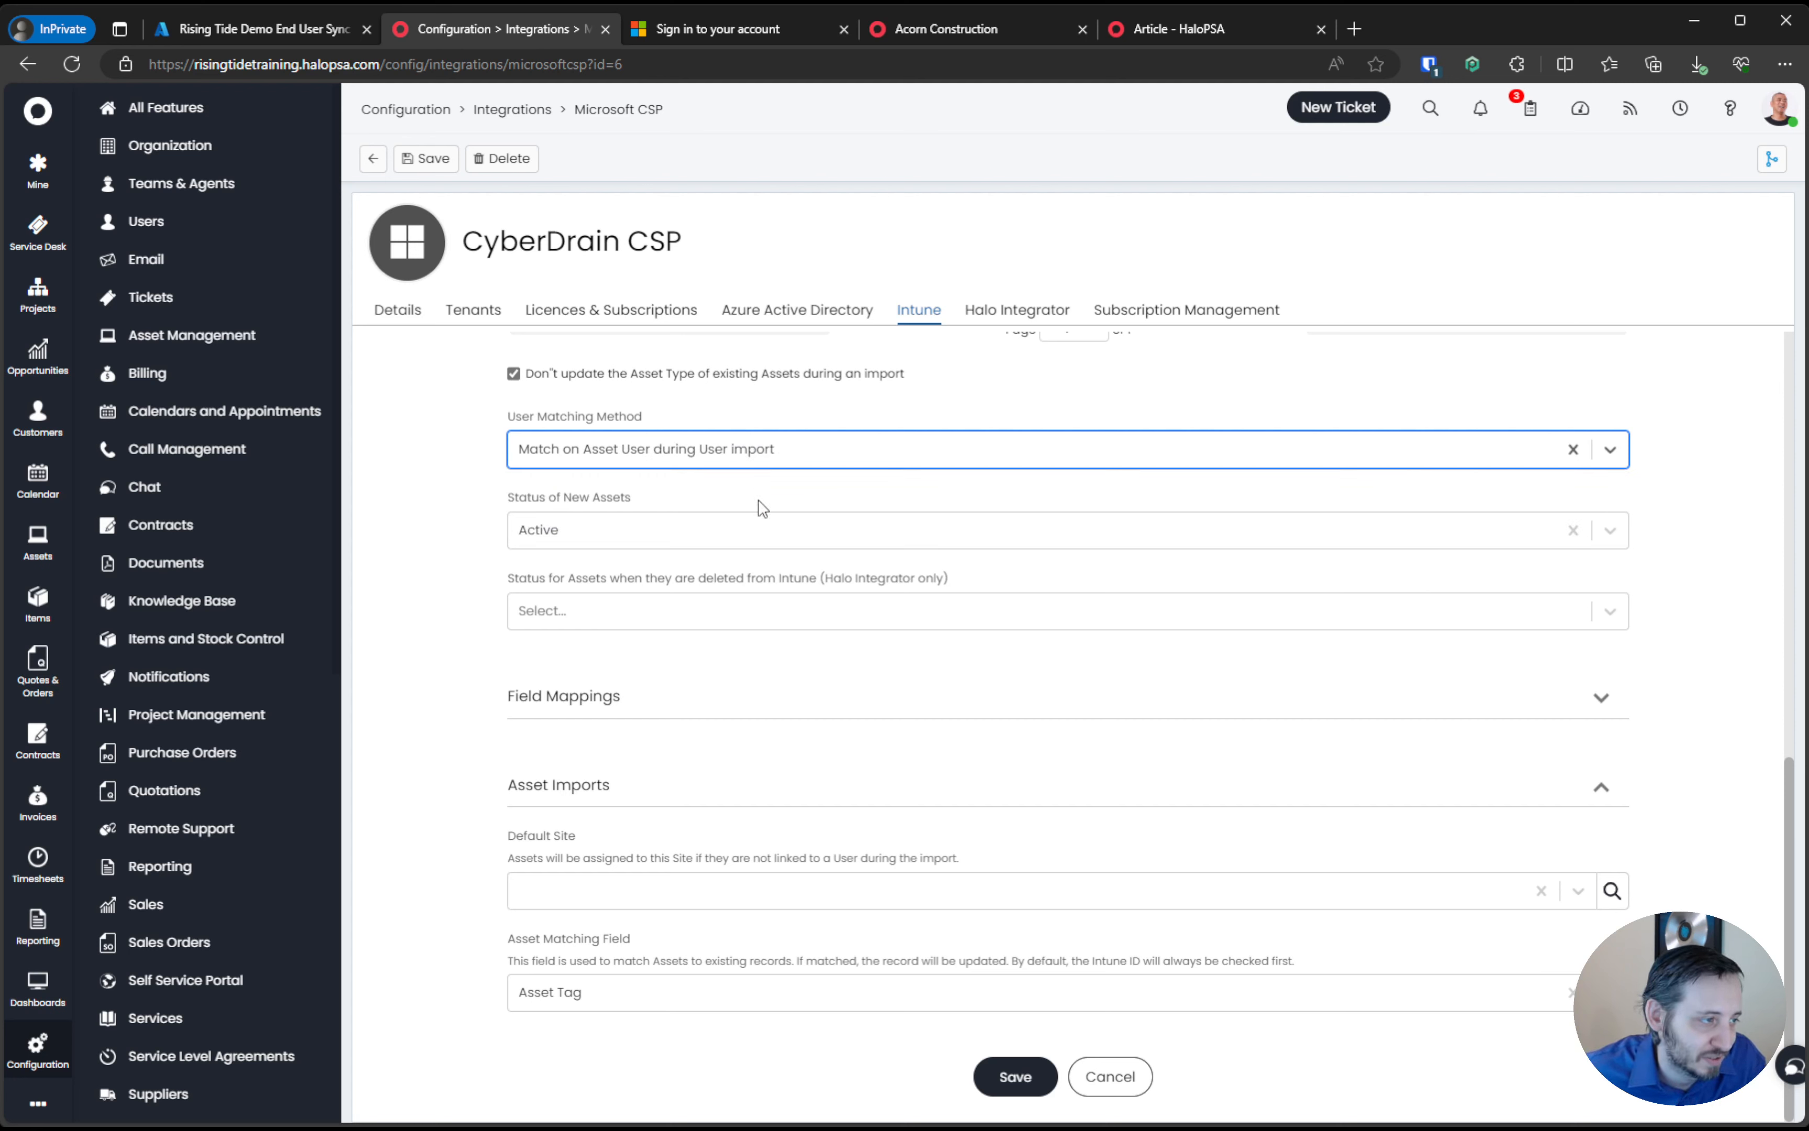
- Leave Status of New Assets set to Active
left_click(719, 529)
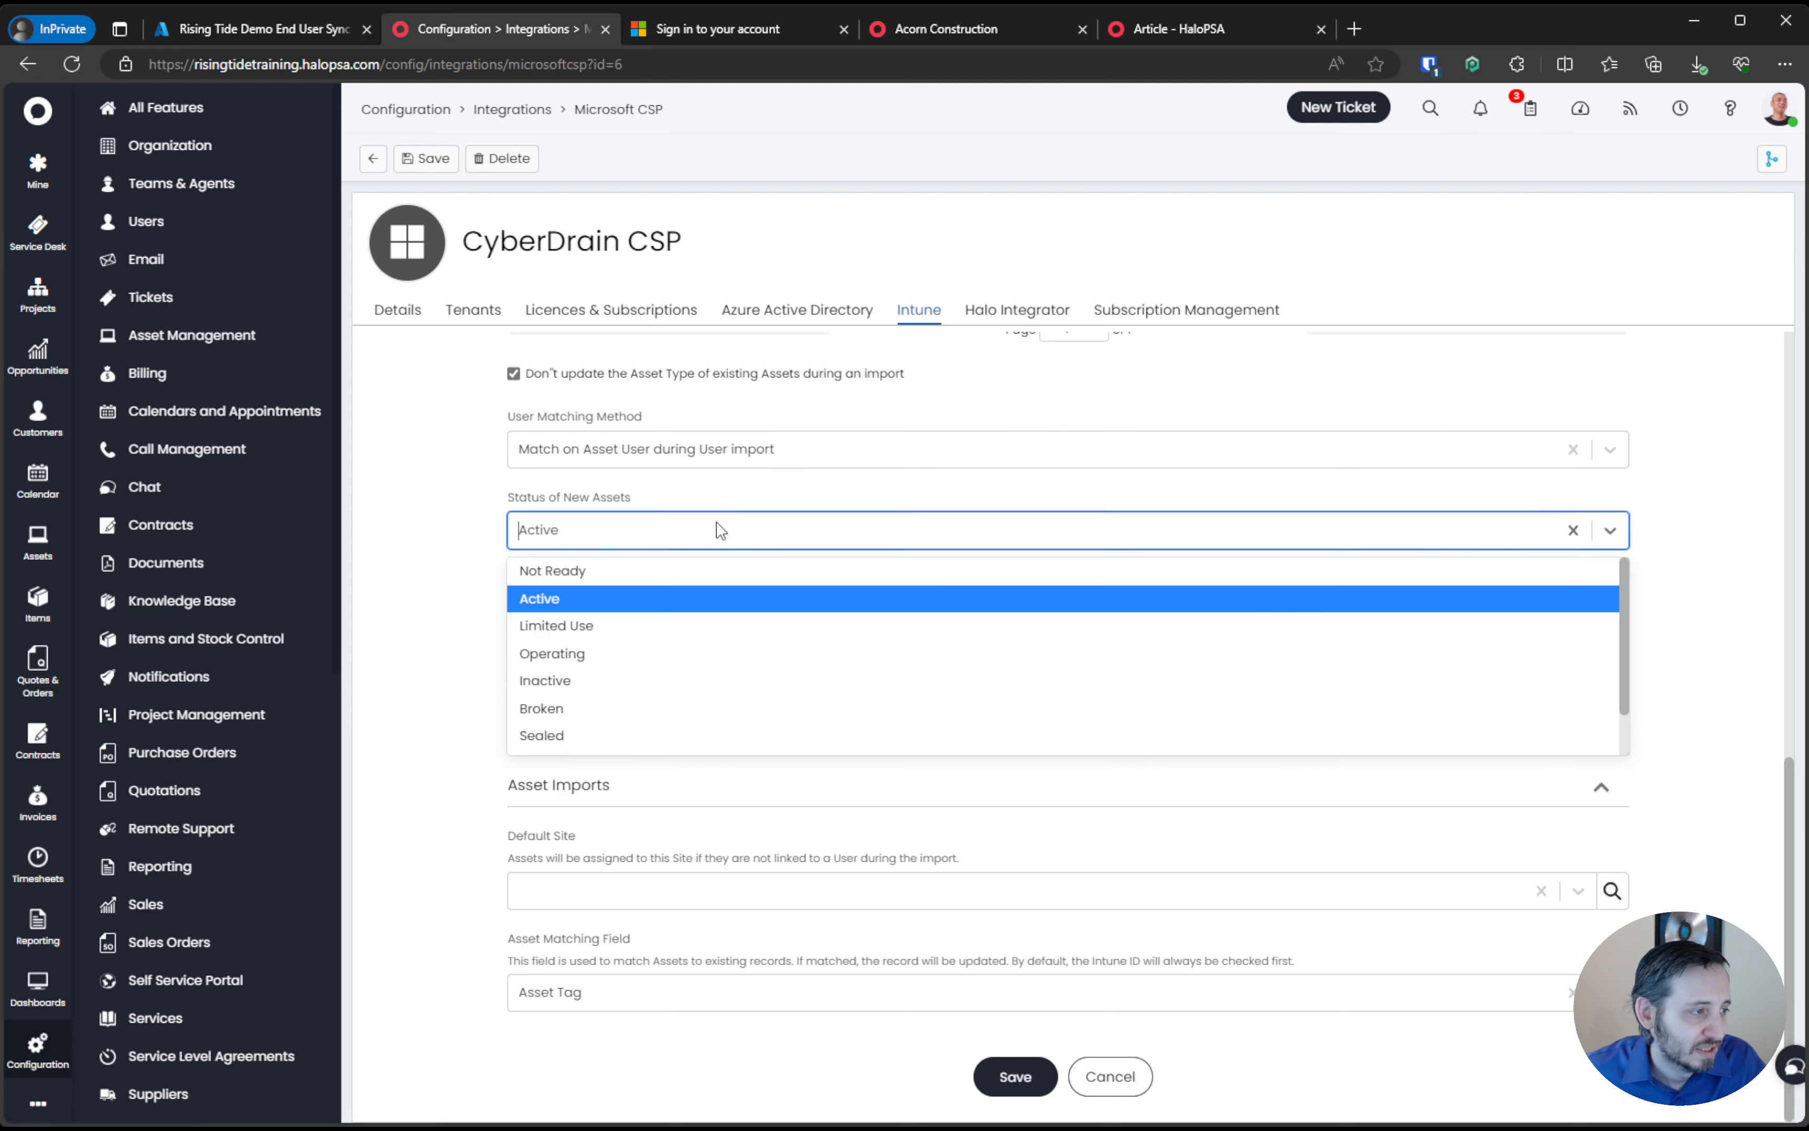
scroll(739, 618, "down", 1)
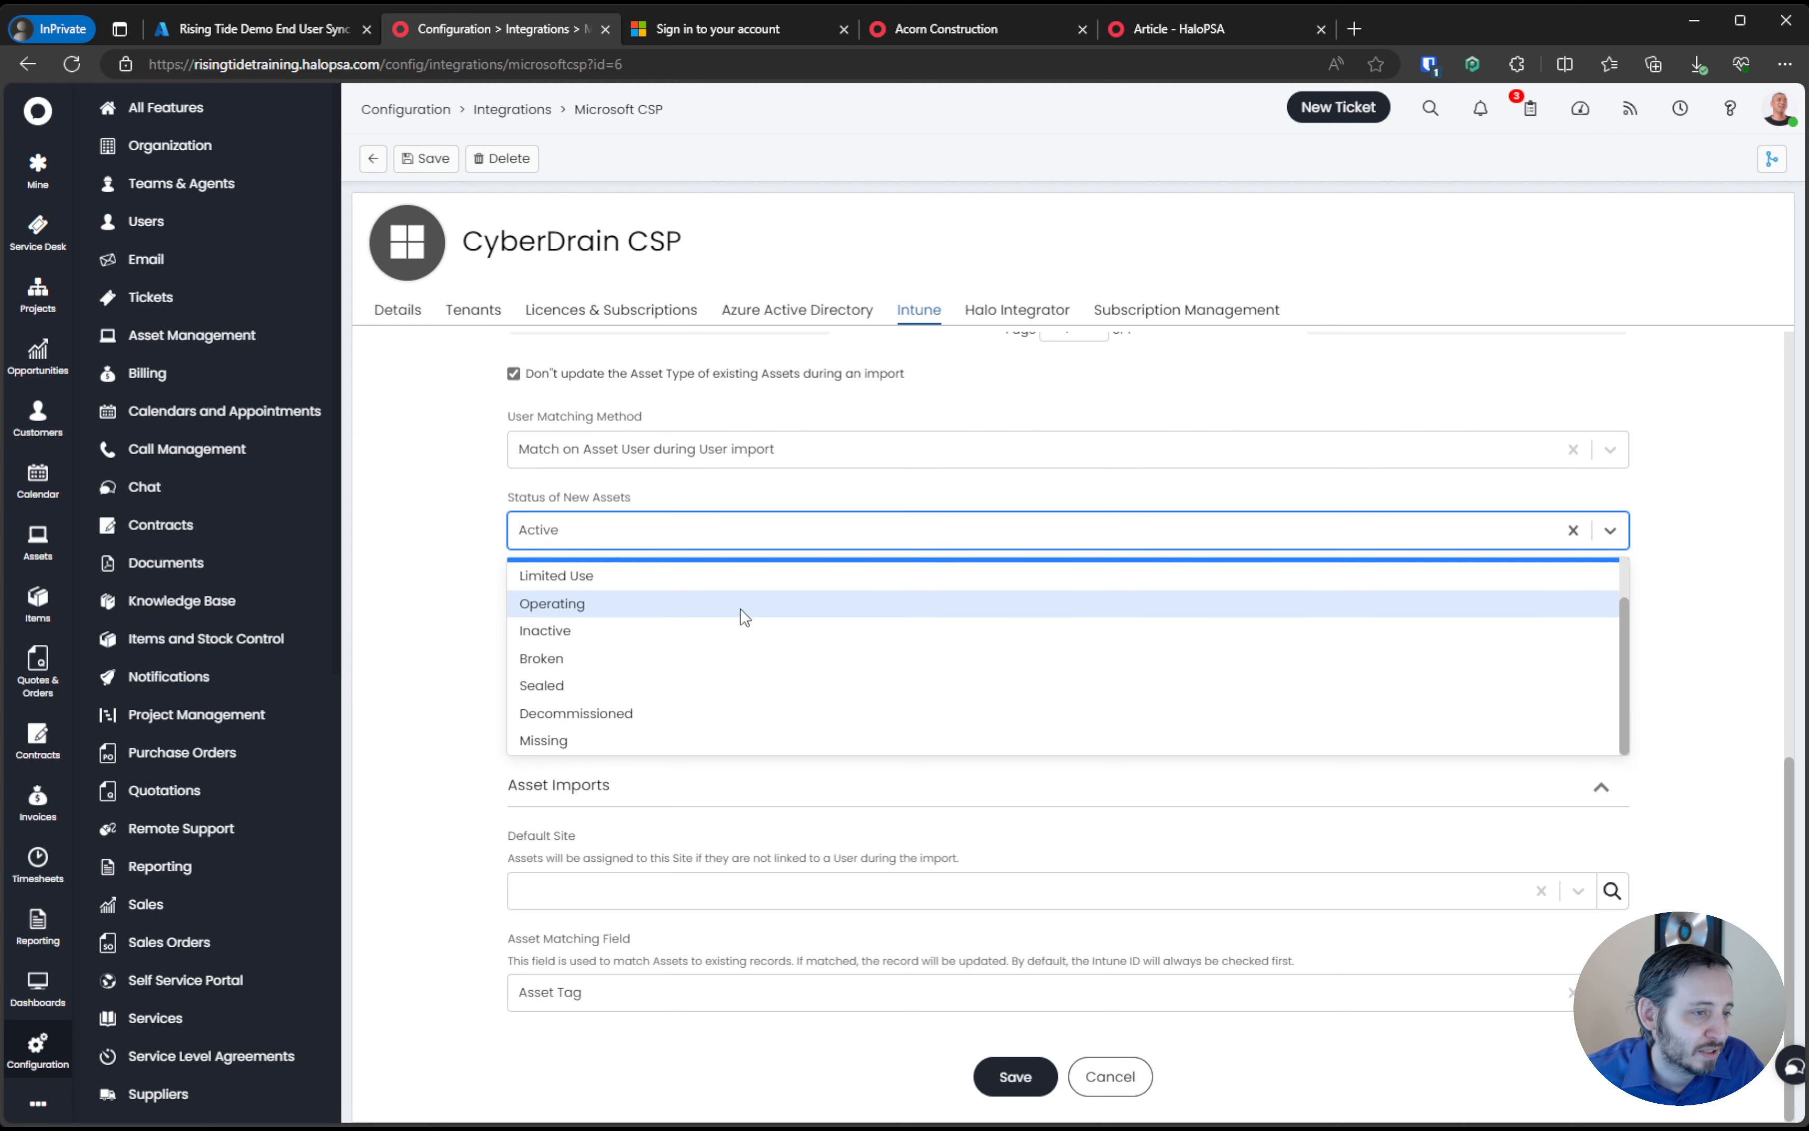
scroll(739, 618, "up", 1)
scroll(743, 617, "down", 1)
scroll(742, 617, "up", 1)
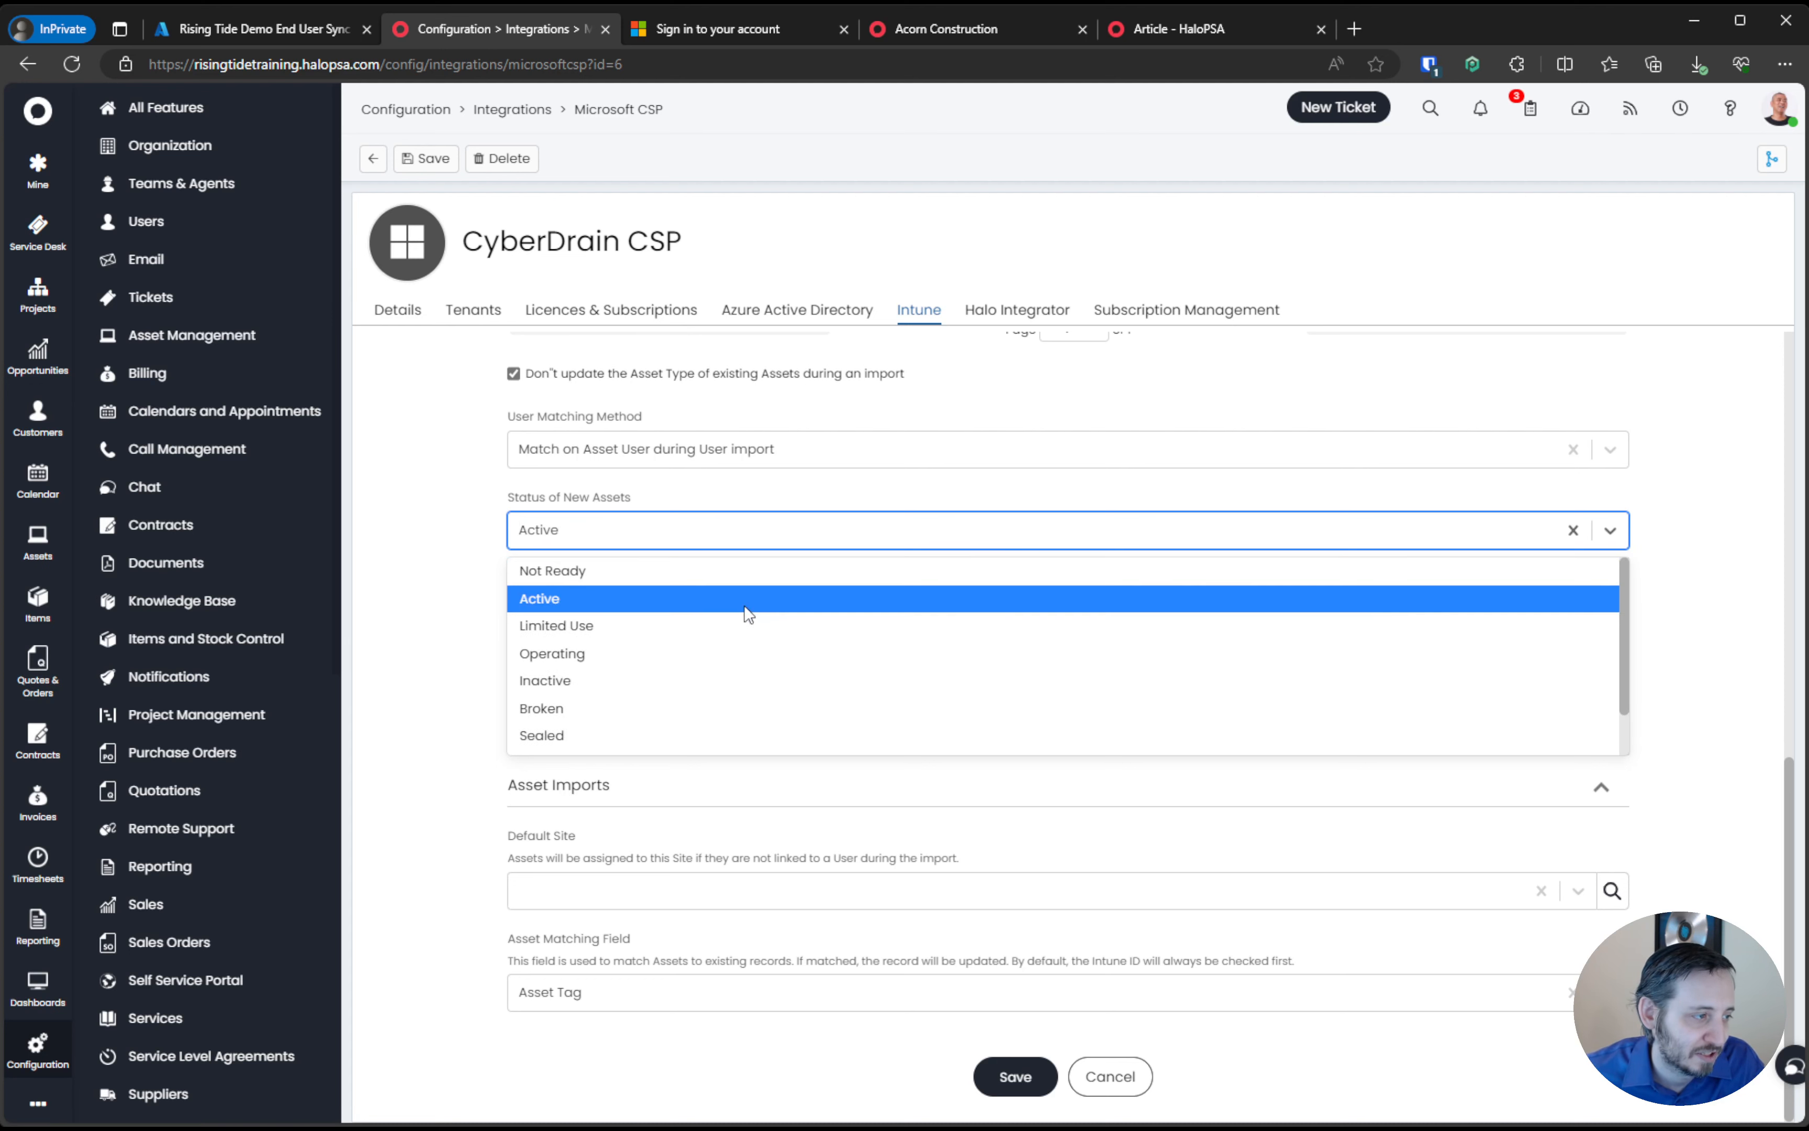
left_click(736, 518)
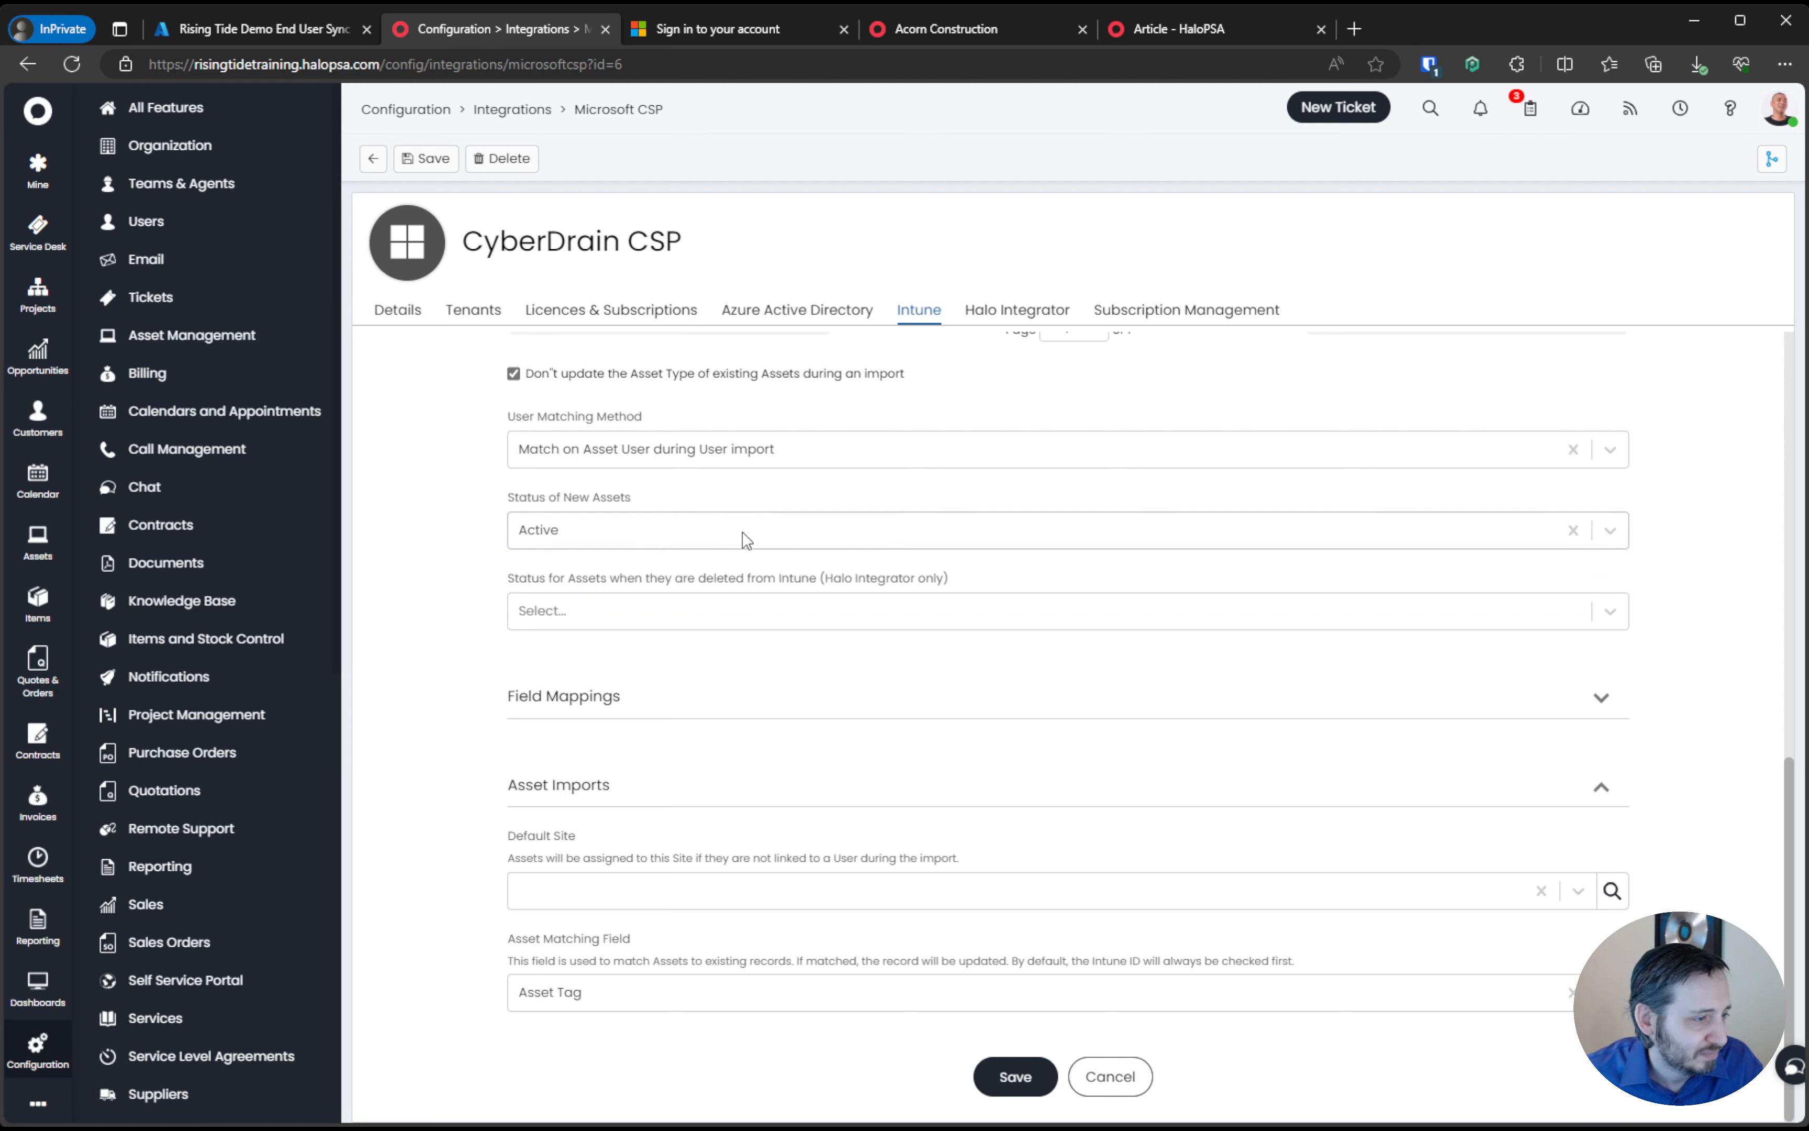
- Set the status for assets deleted from Intune to Inactive
left_click_drag(498, 581, 1026, 578)
left_click(646, 612)
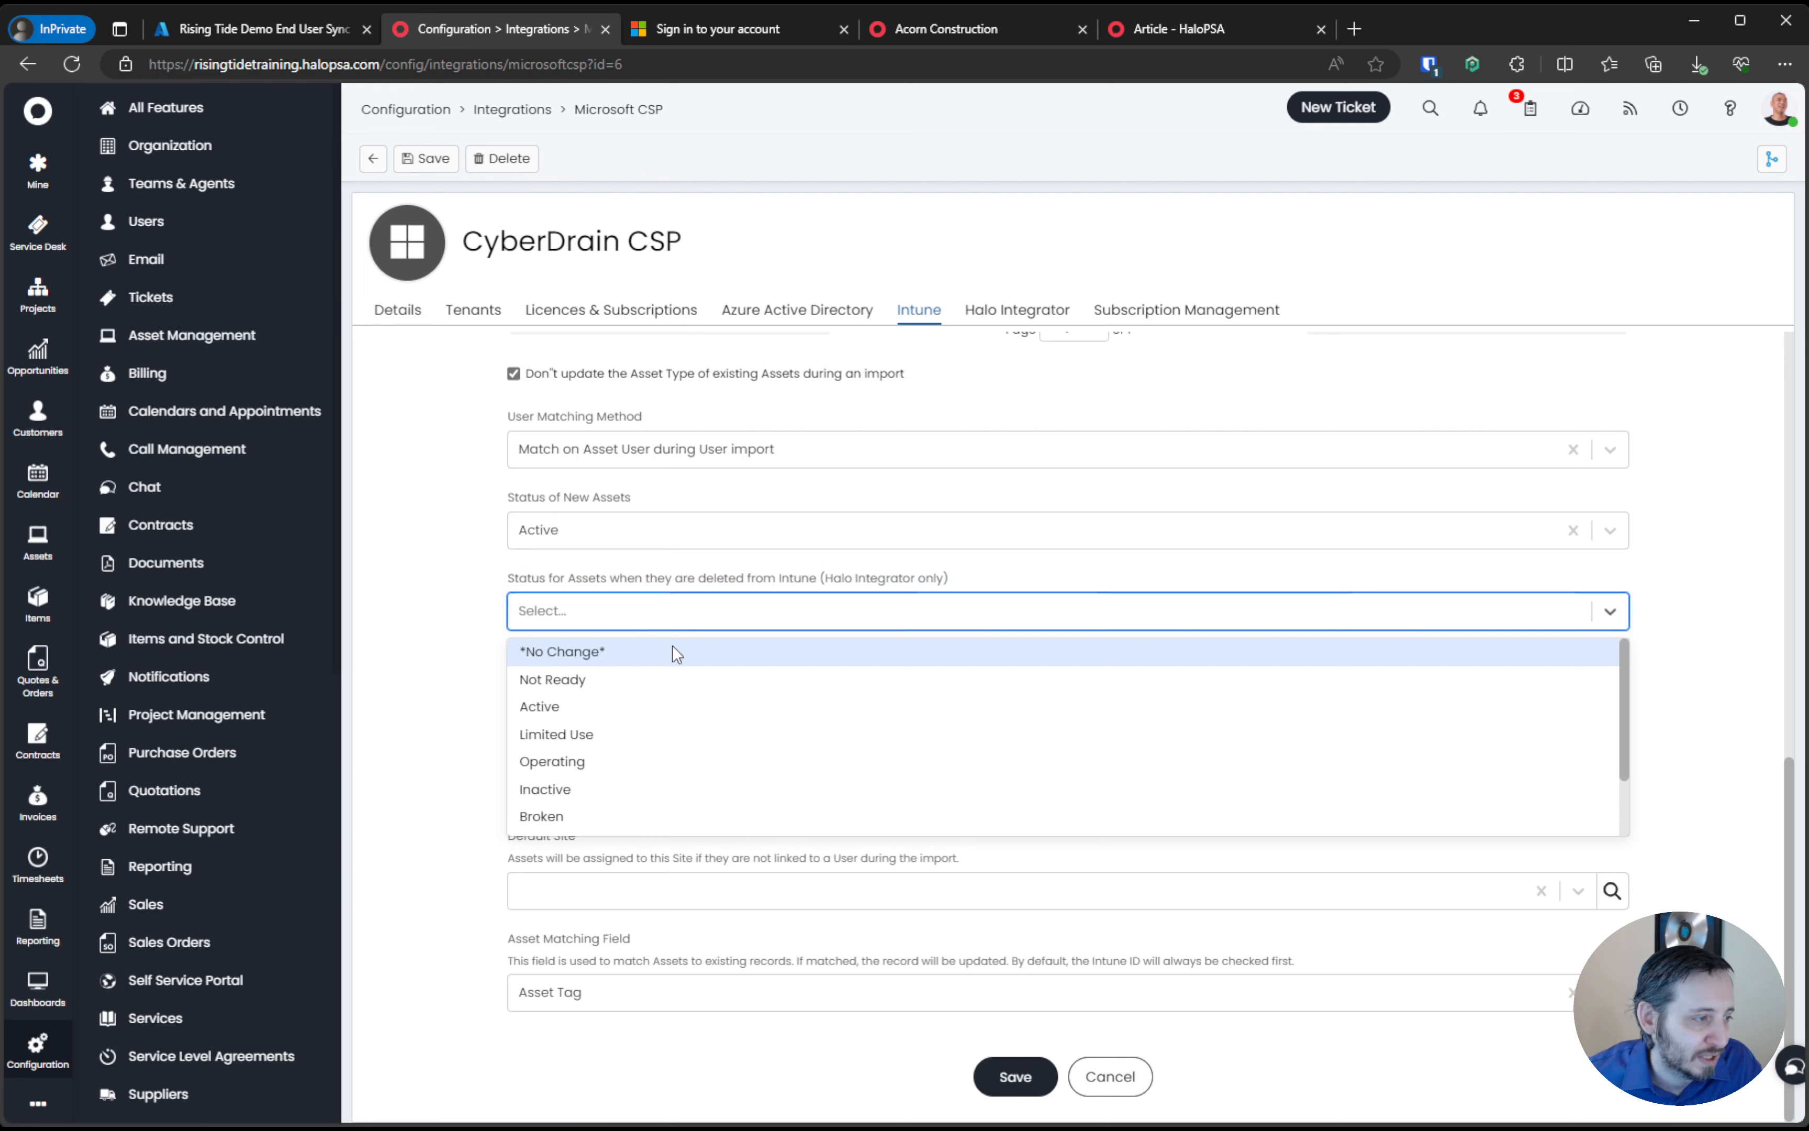
scroll(676, 654, "down", 1)
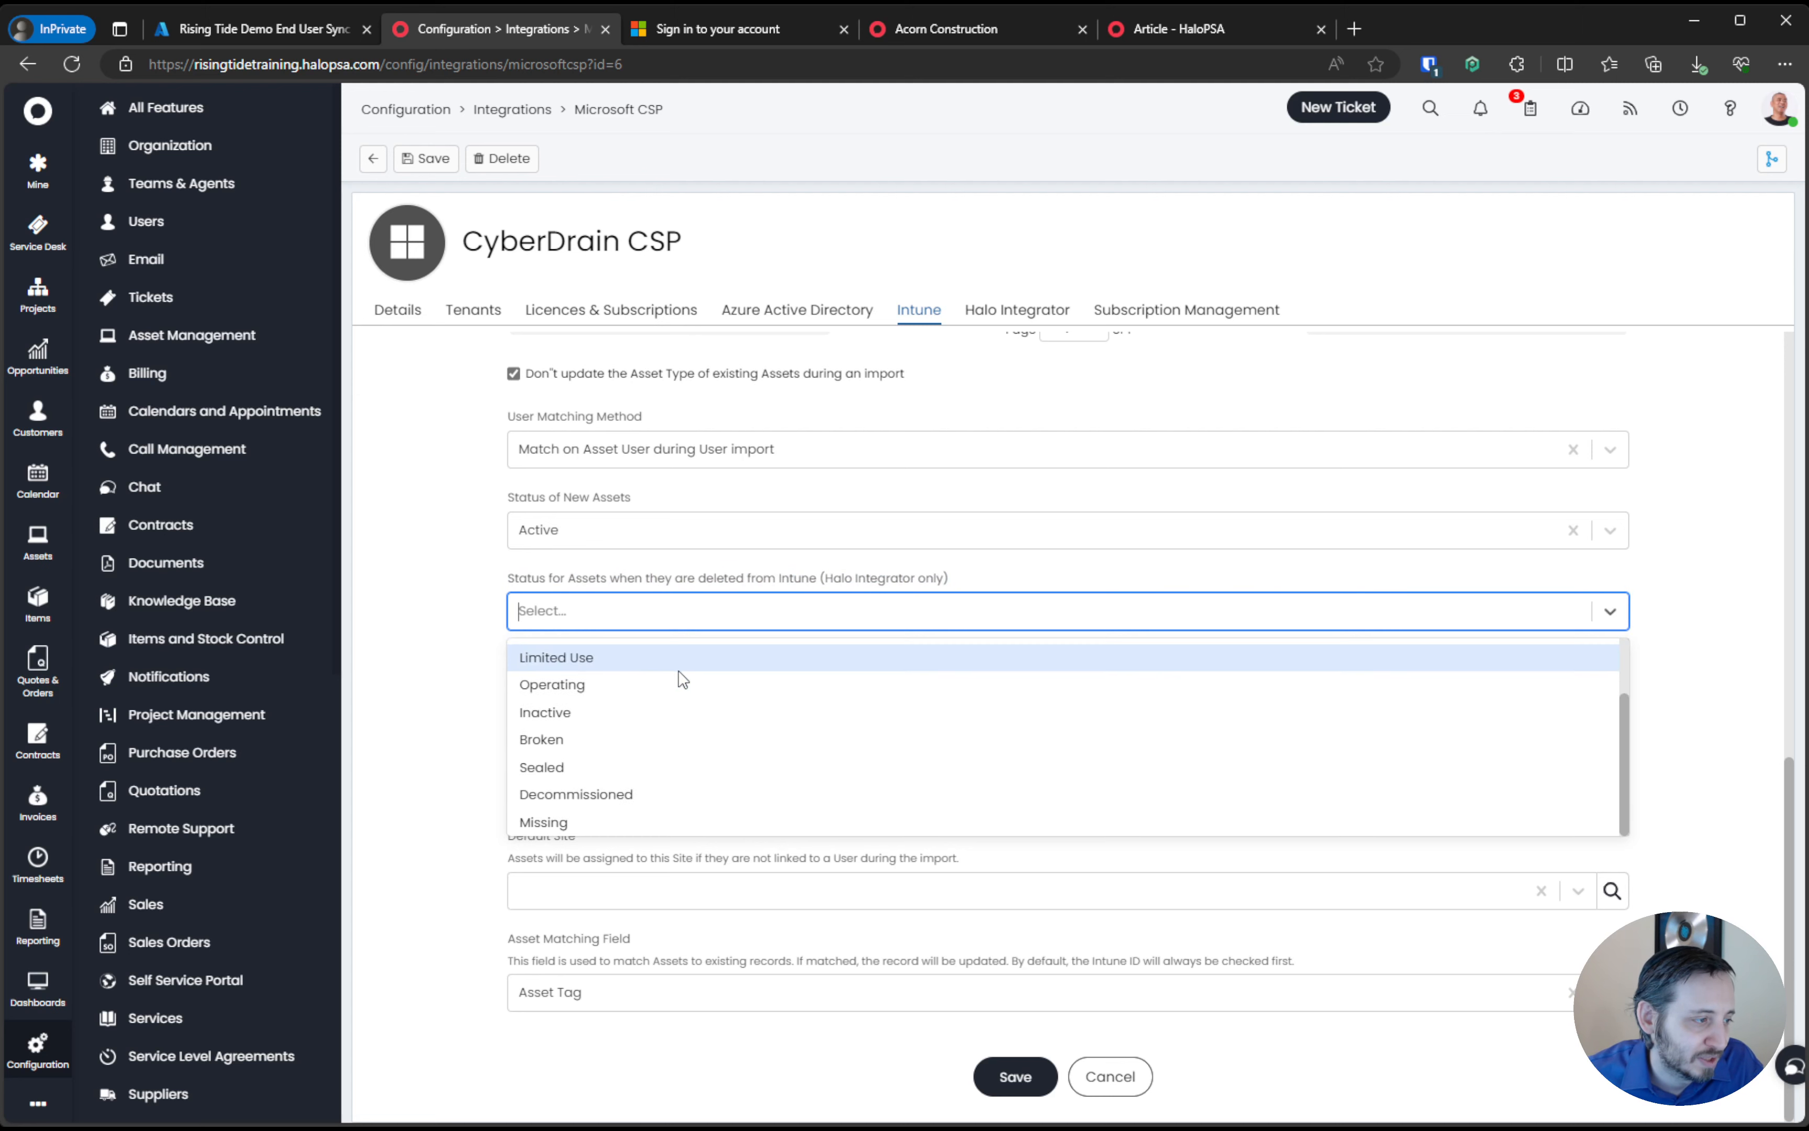
left_click(647, 712)
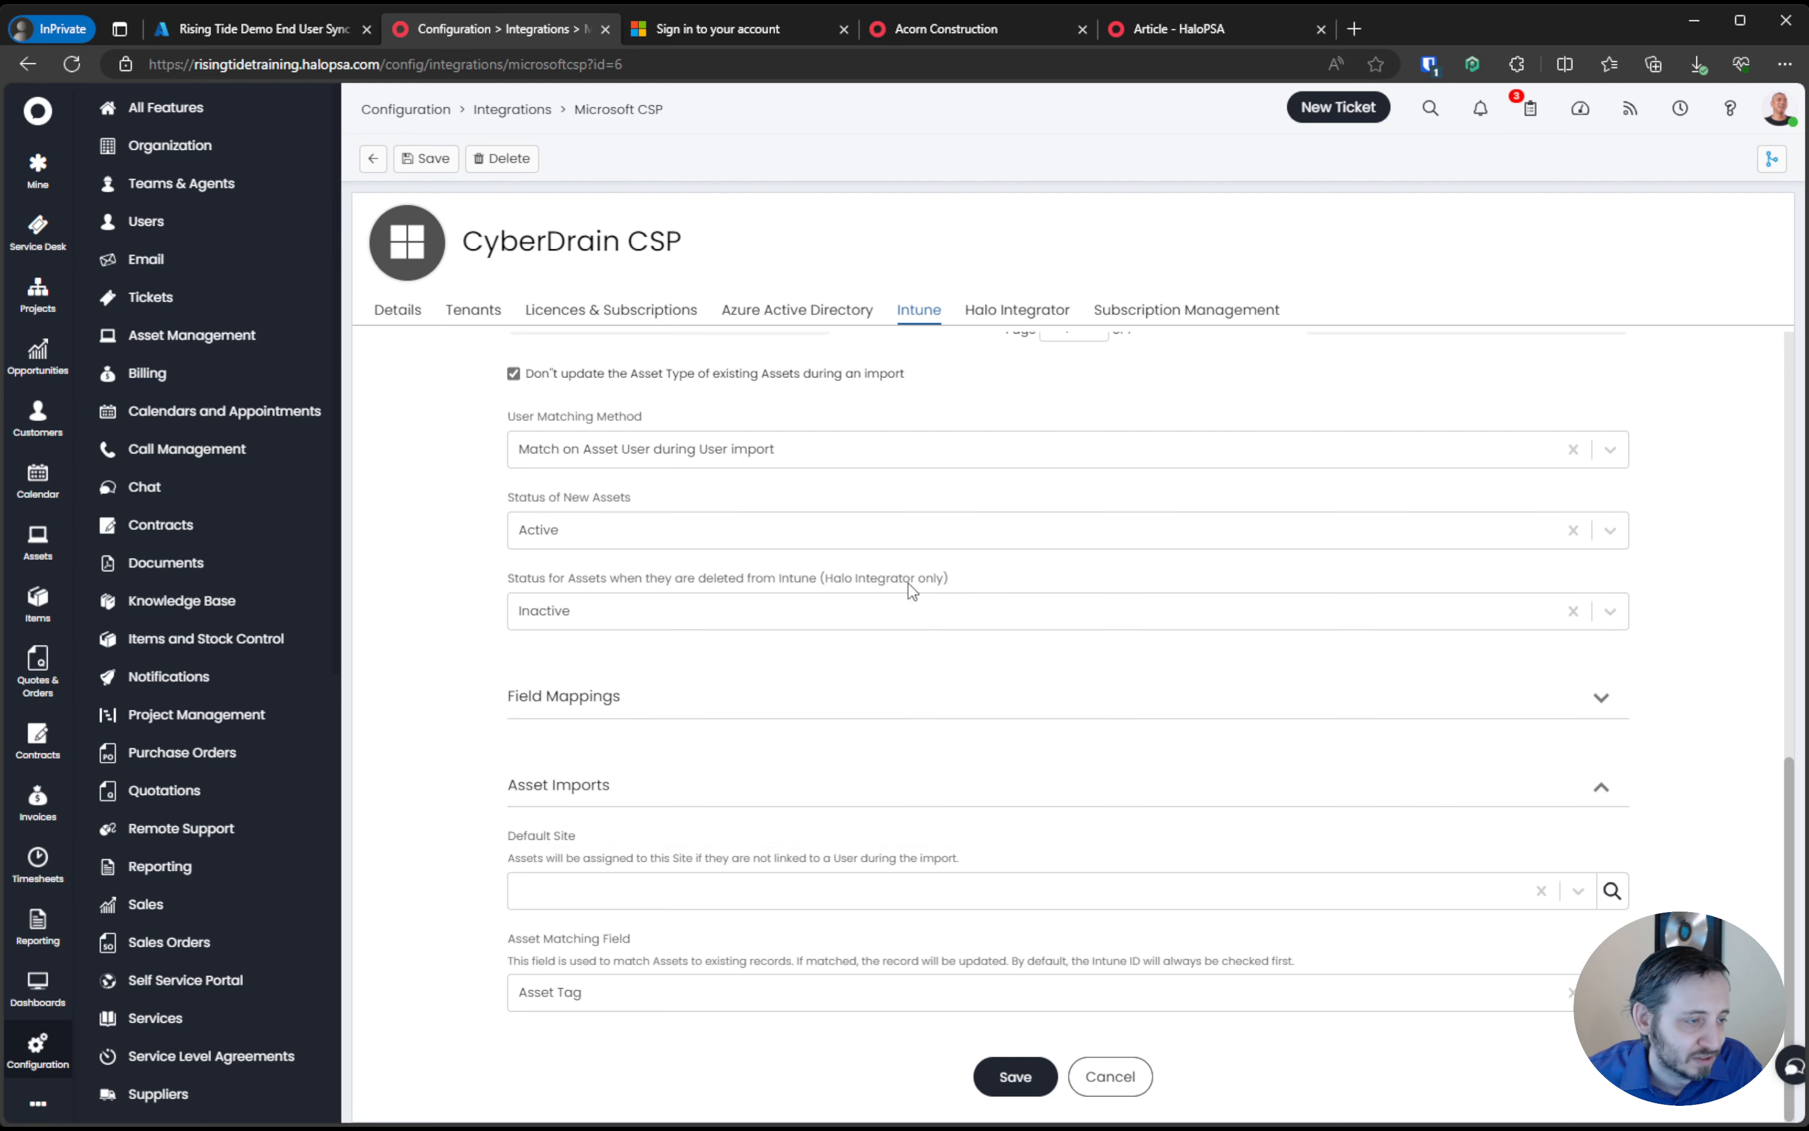
left_click_drag(1006, 590, 499, 569)
- Expand Field Mappings and start a new mapping with field type Asset Field
left_click(731, 712)
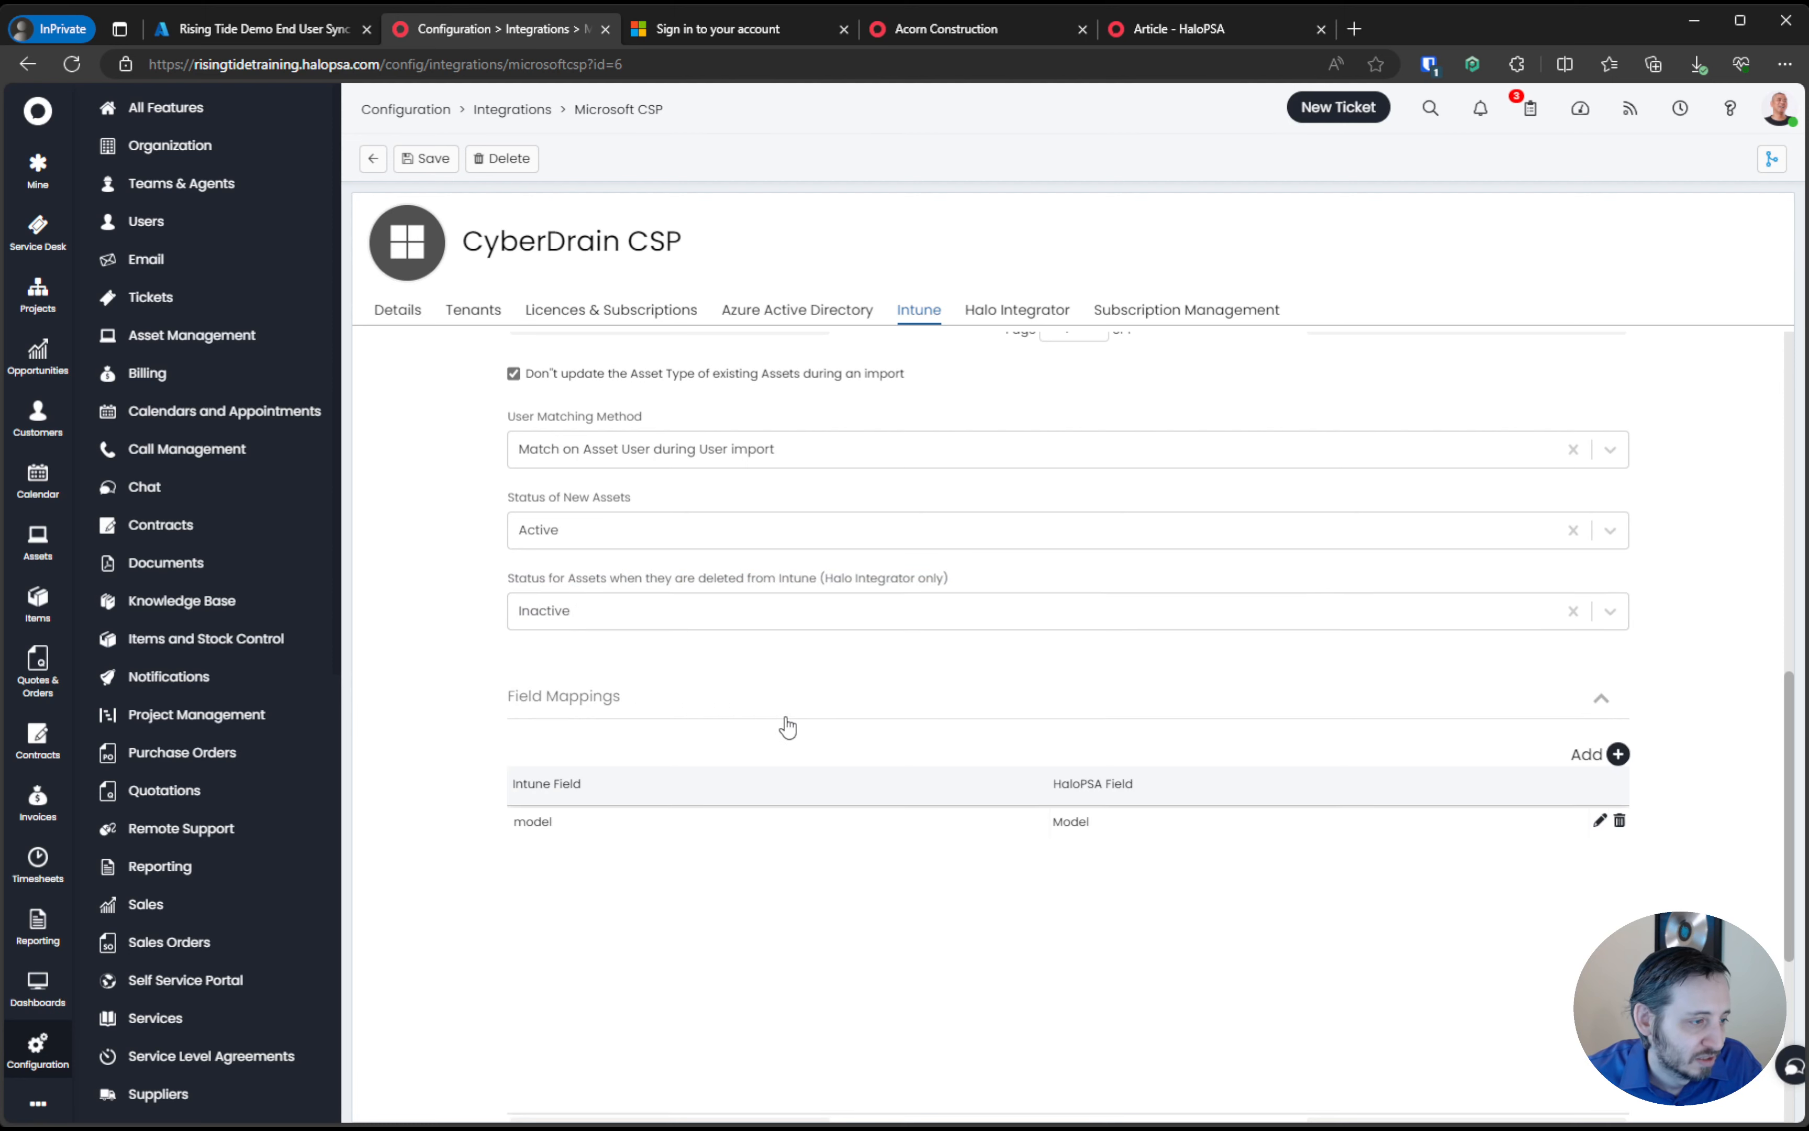
left_click(809, 714)
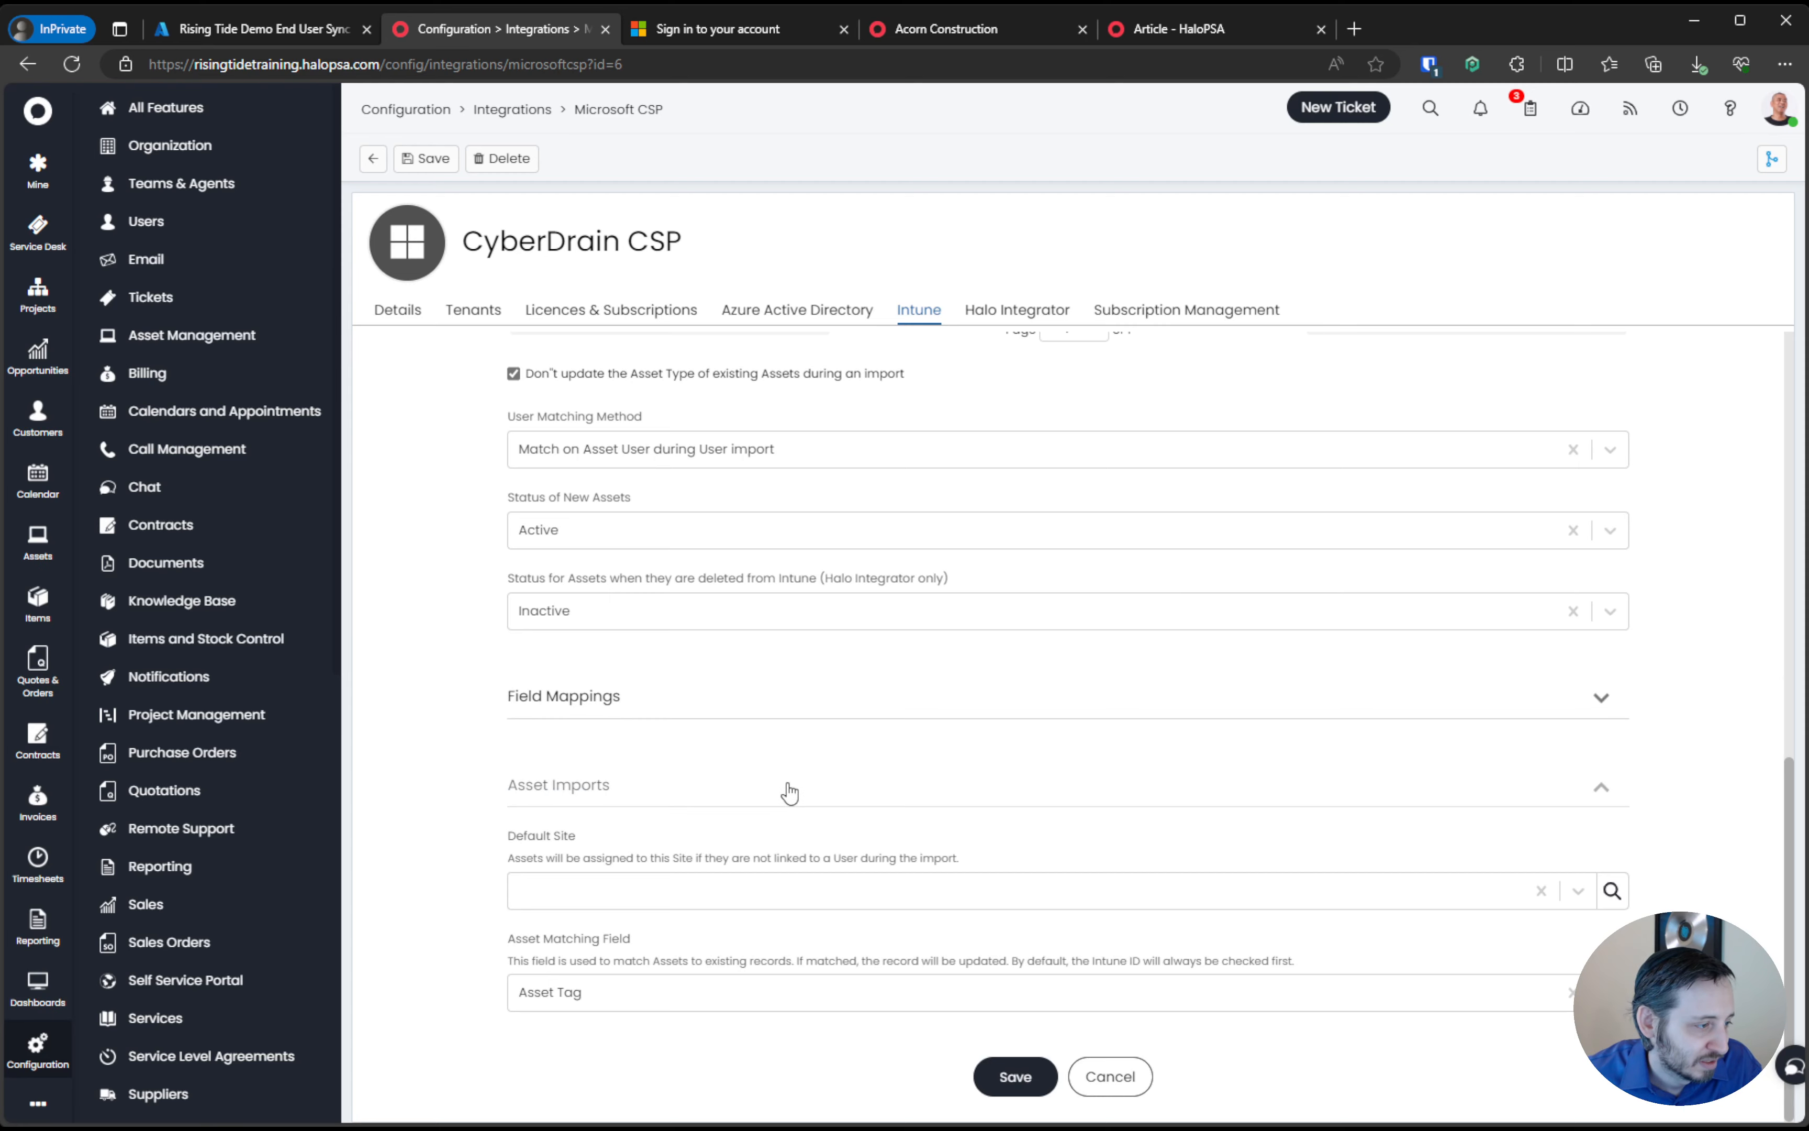
left_click(830, 703)
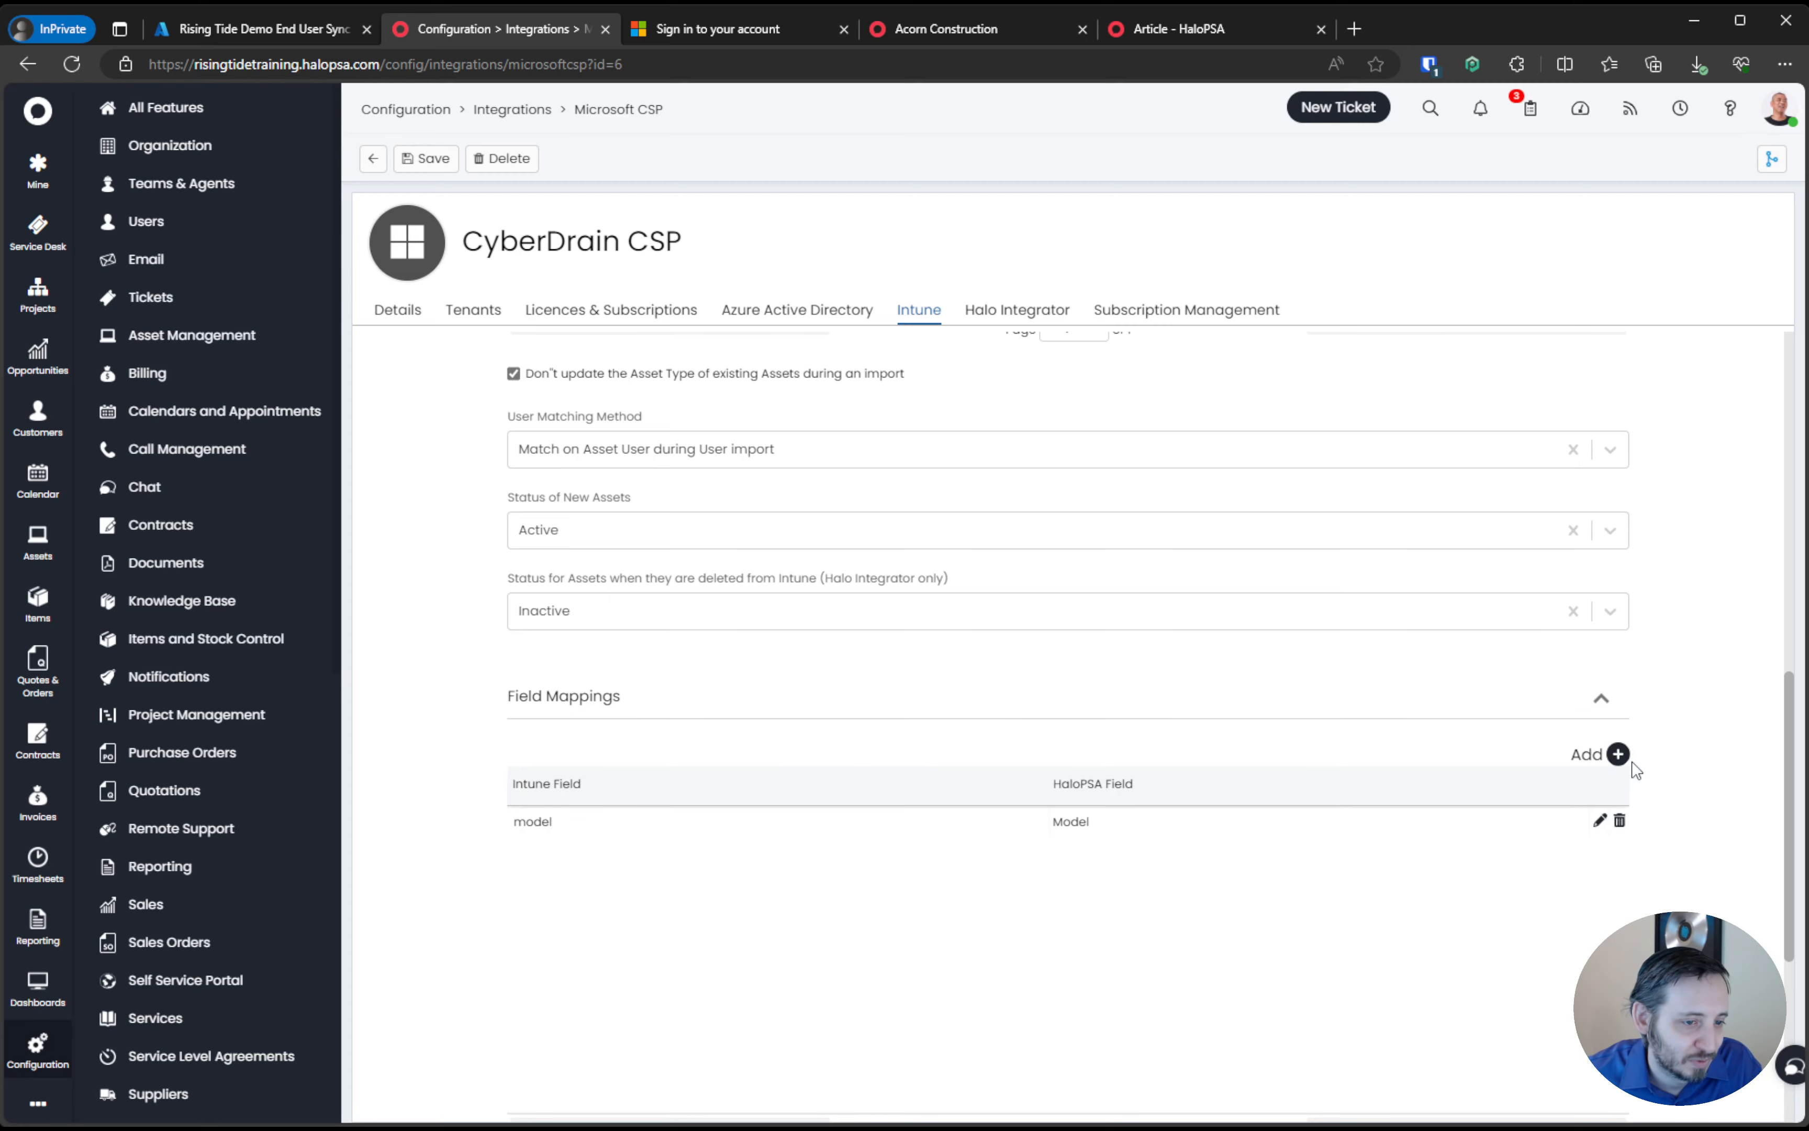
left_click(1617, 753)
left_click(757, 462)
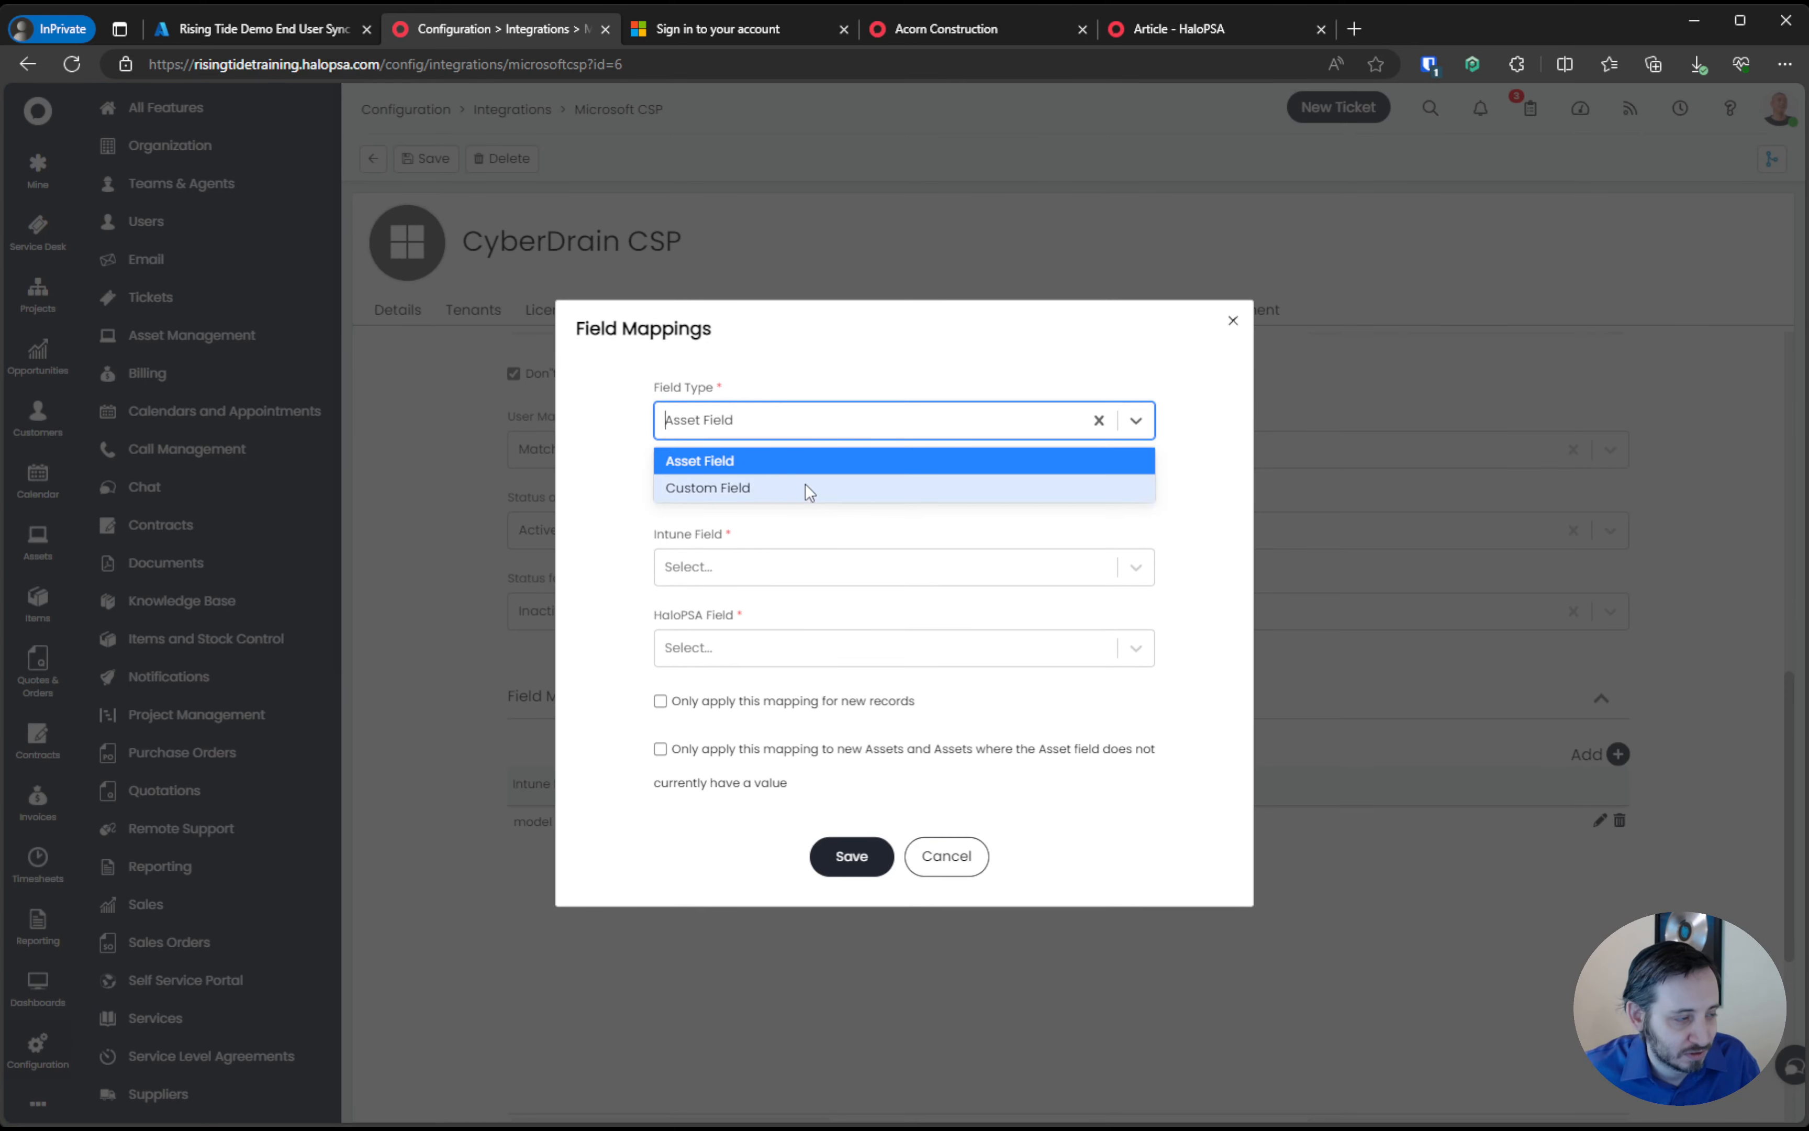
left_click(806, 487)
left_click(794, 468)
left_click(784, 470)
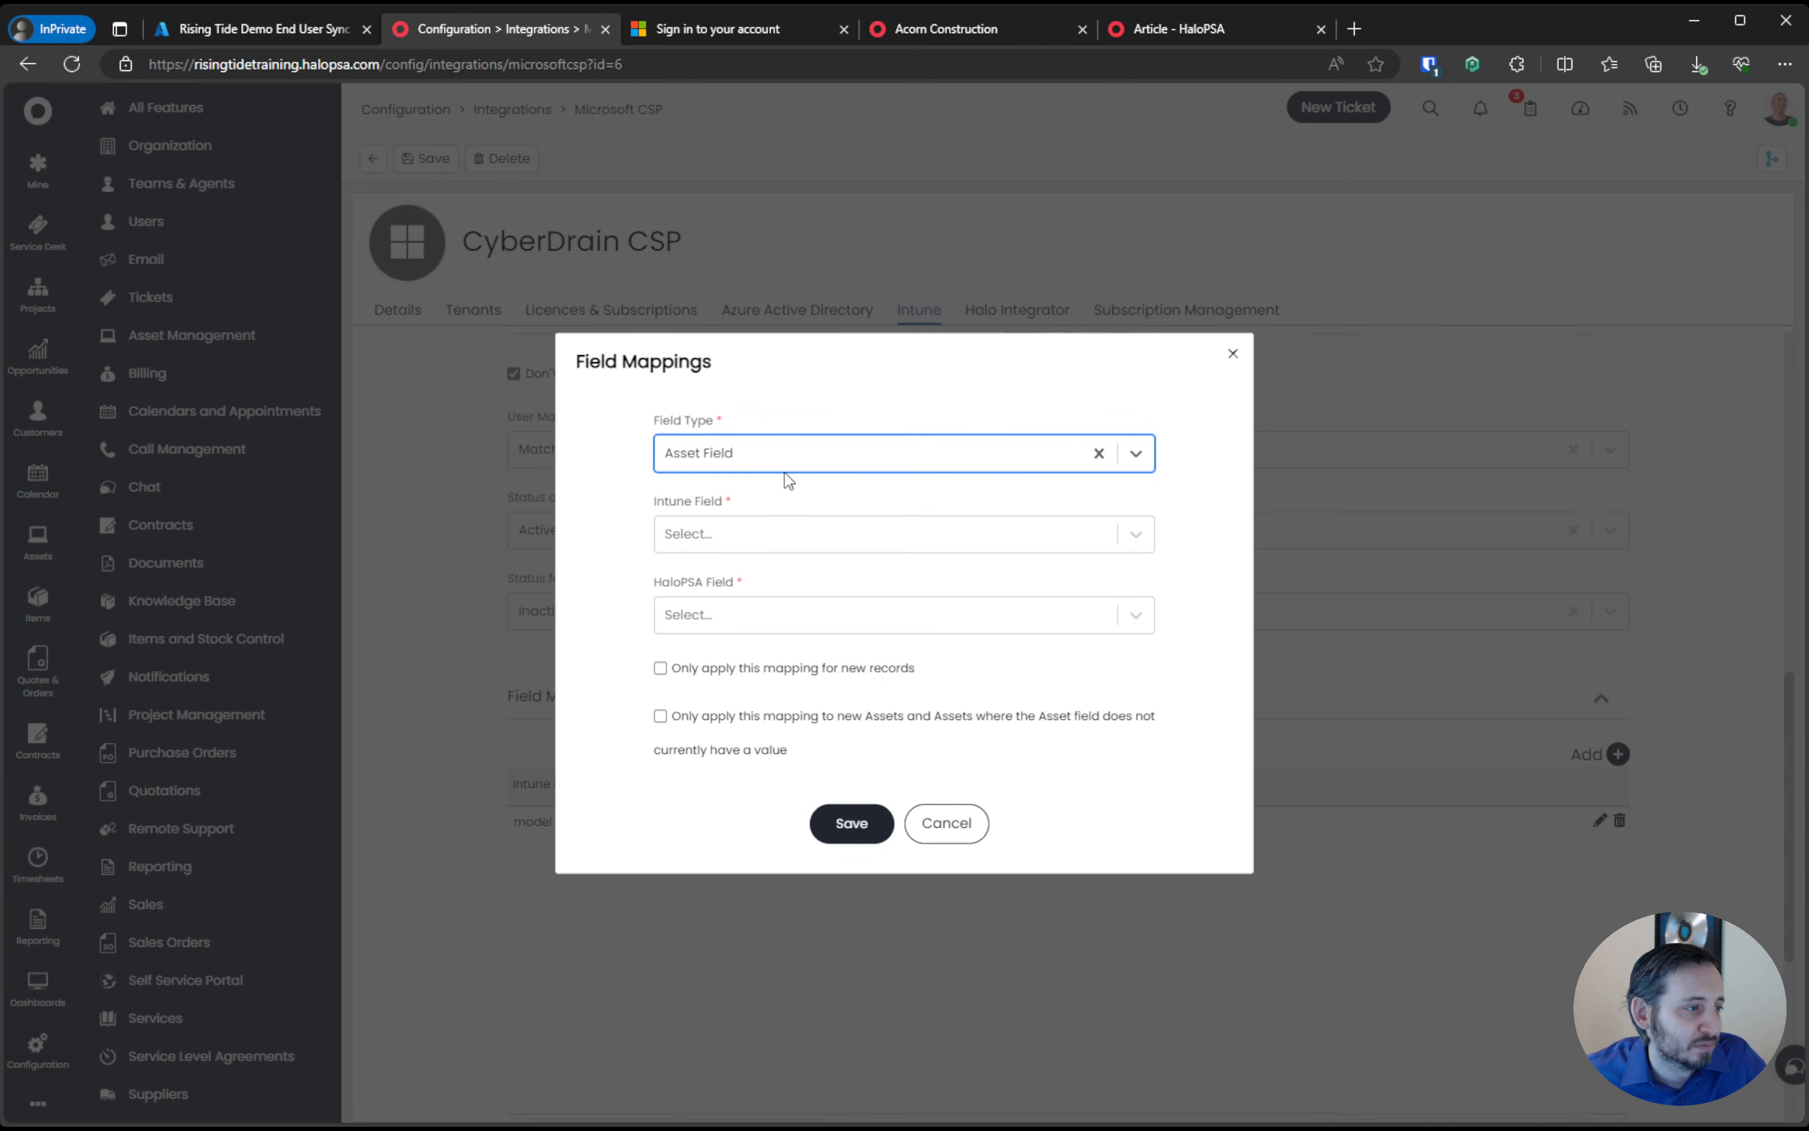
- Map the Intune serialNumber field to HaloPSA Serial Number and save
left_click(790, 539)
type("serial")
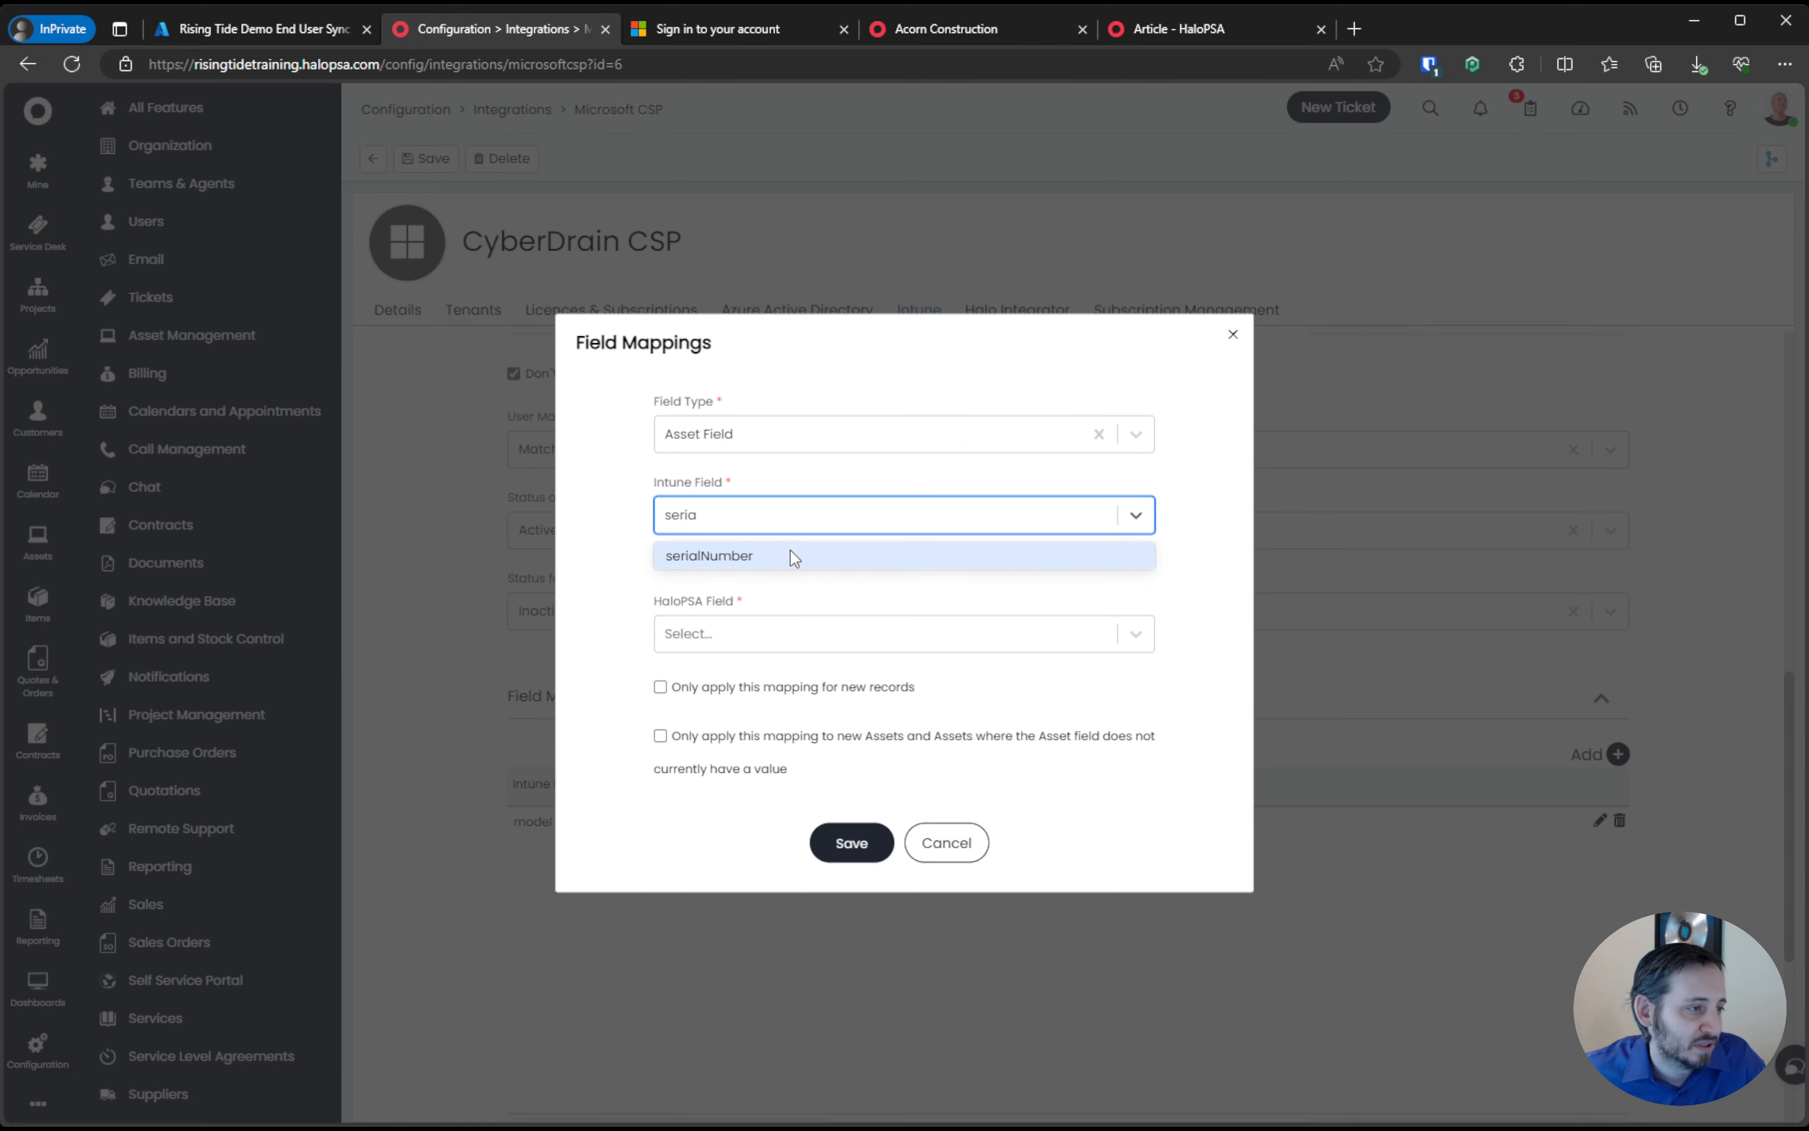
left_click(790, 551)
left_click(796, 633)
type("serial")
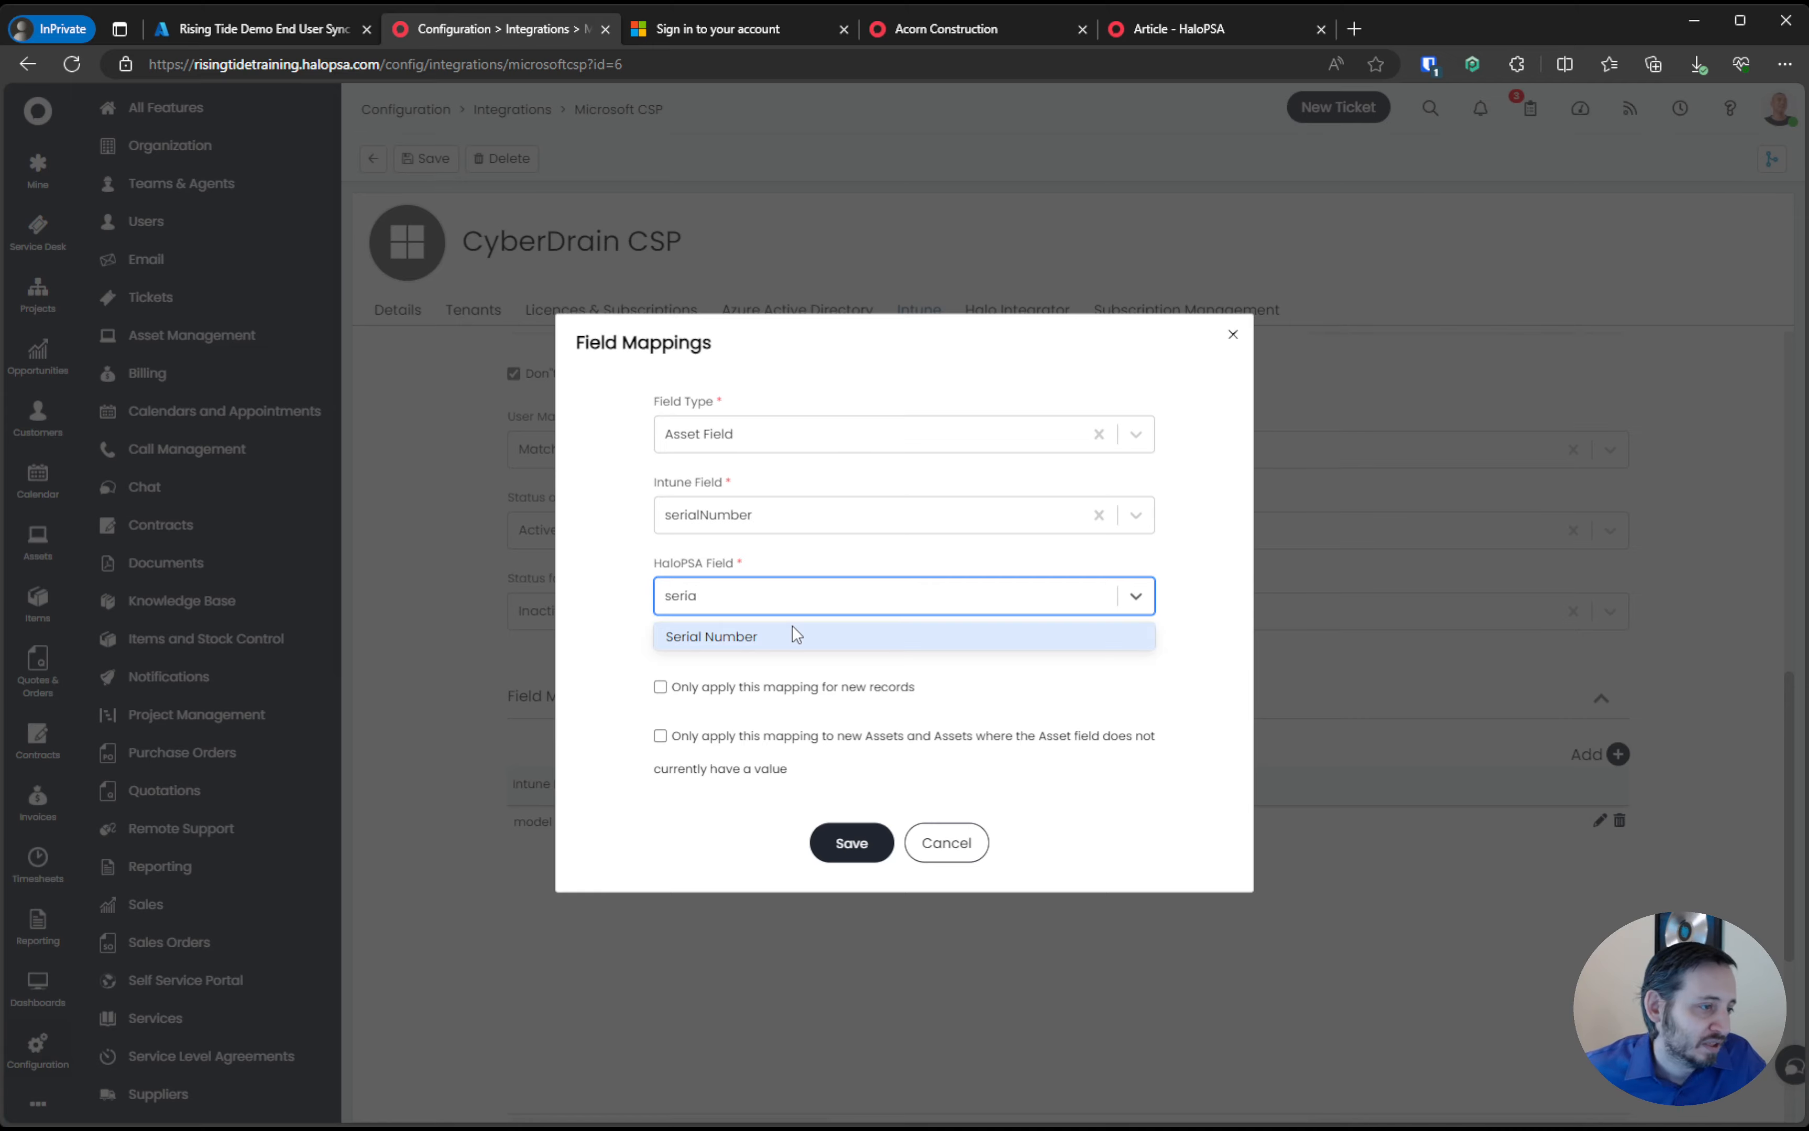
left_click(794, 633)
left_click(584, 677)
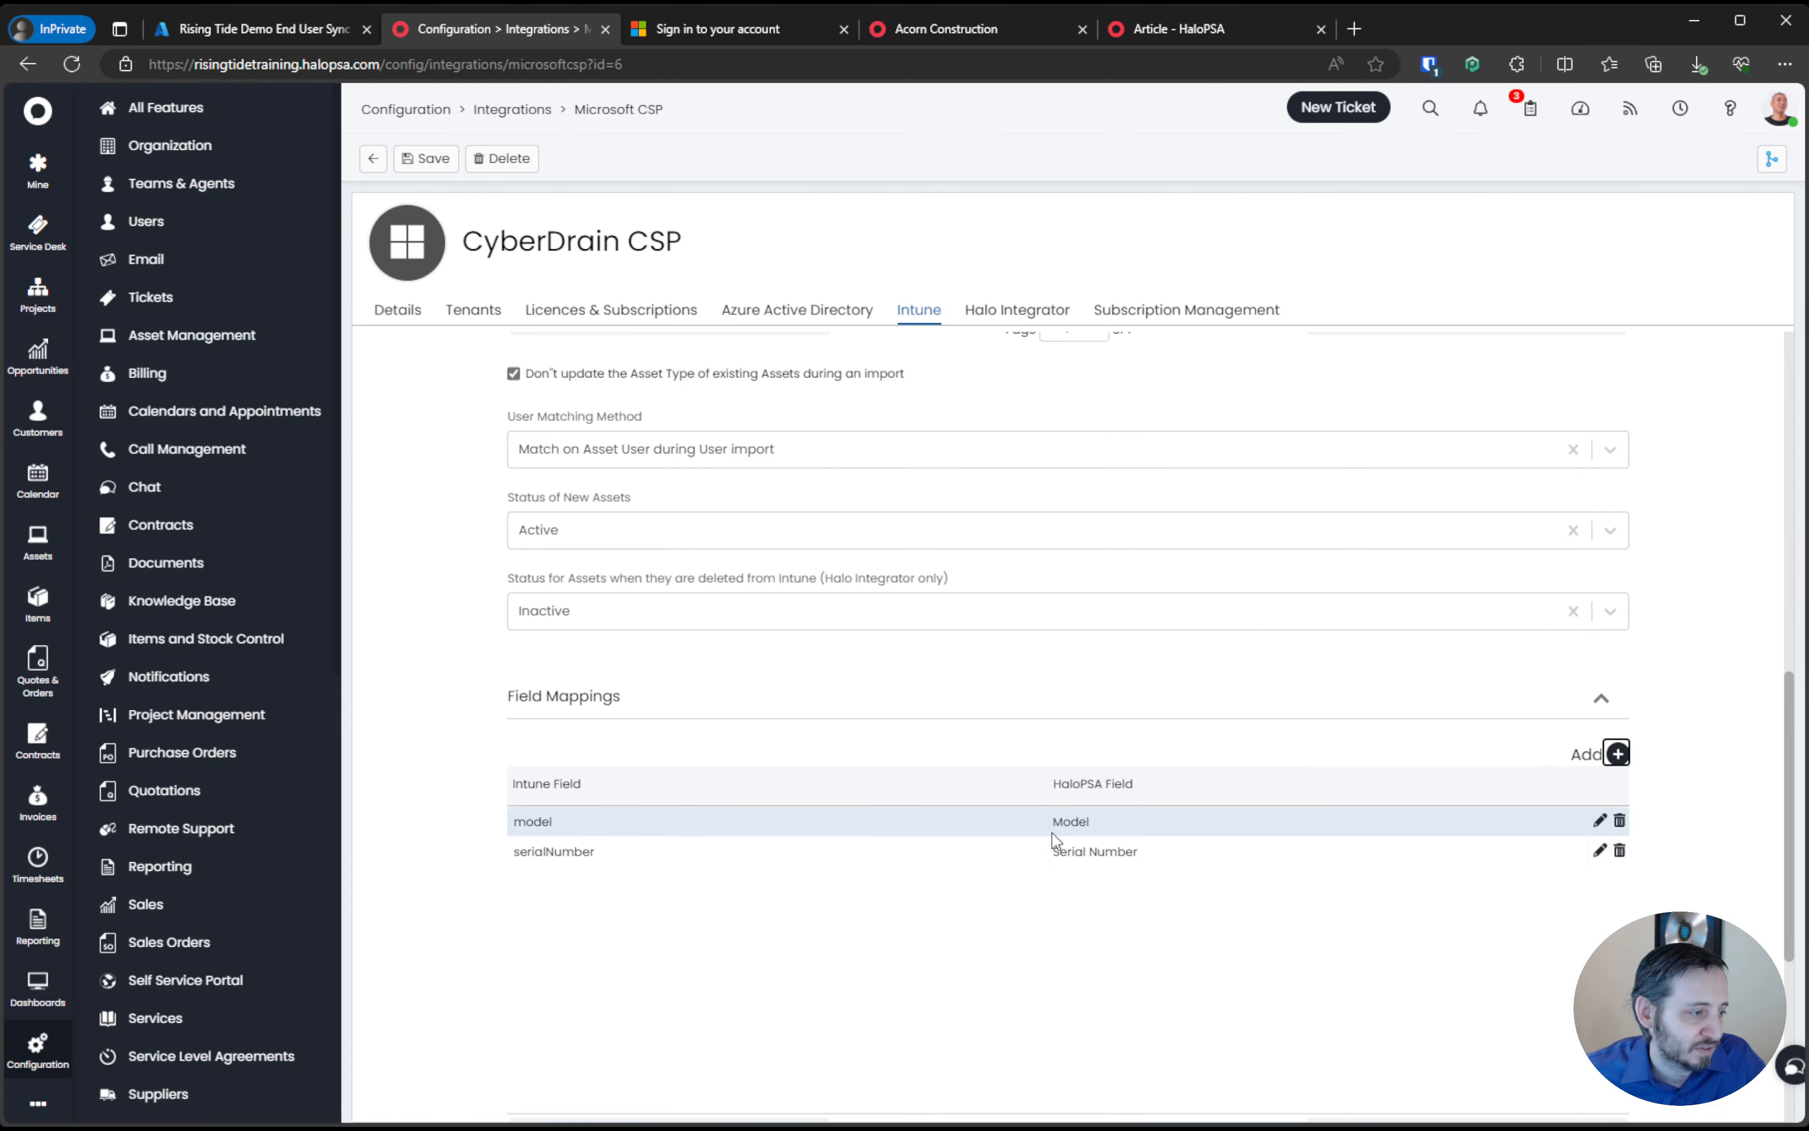
scroll(1052, 833, "down", 6)
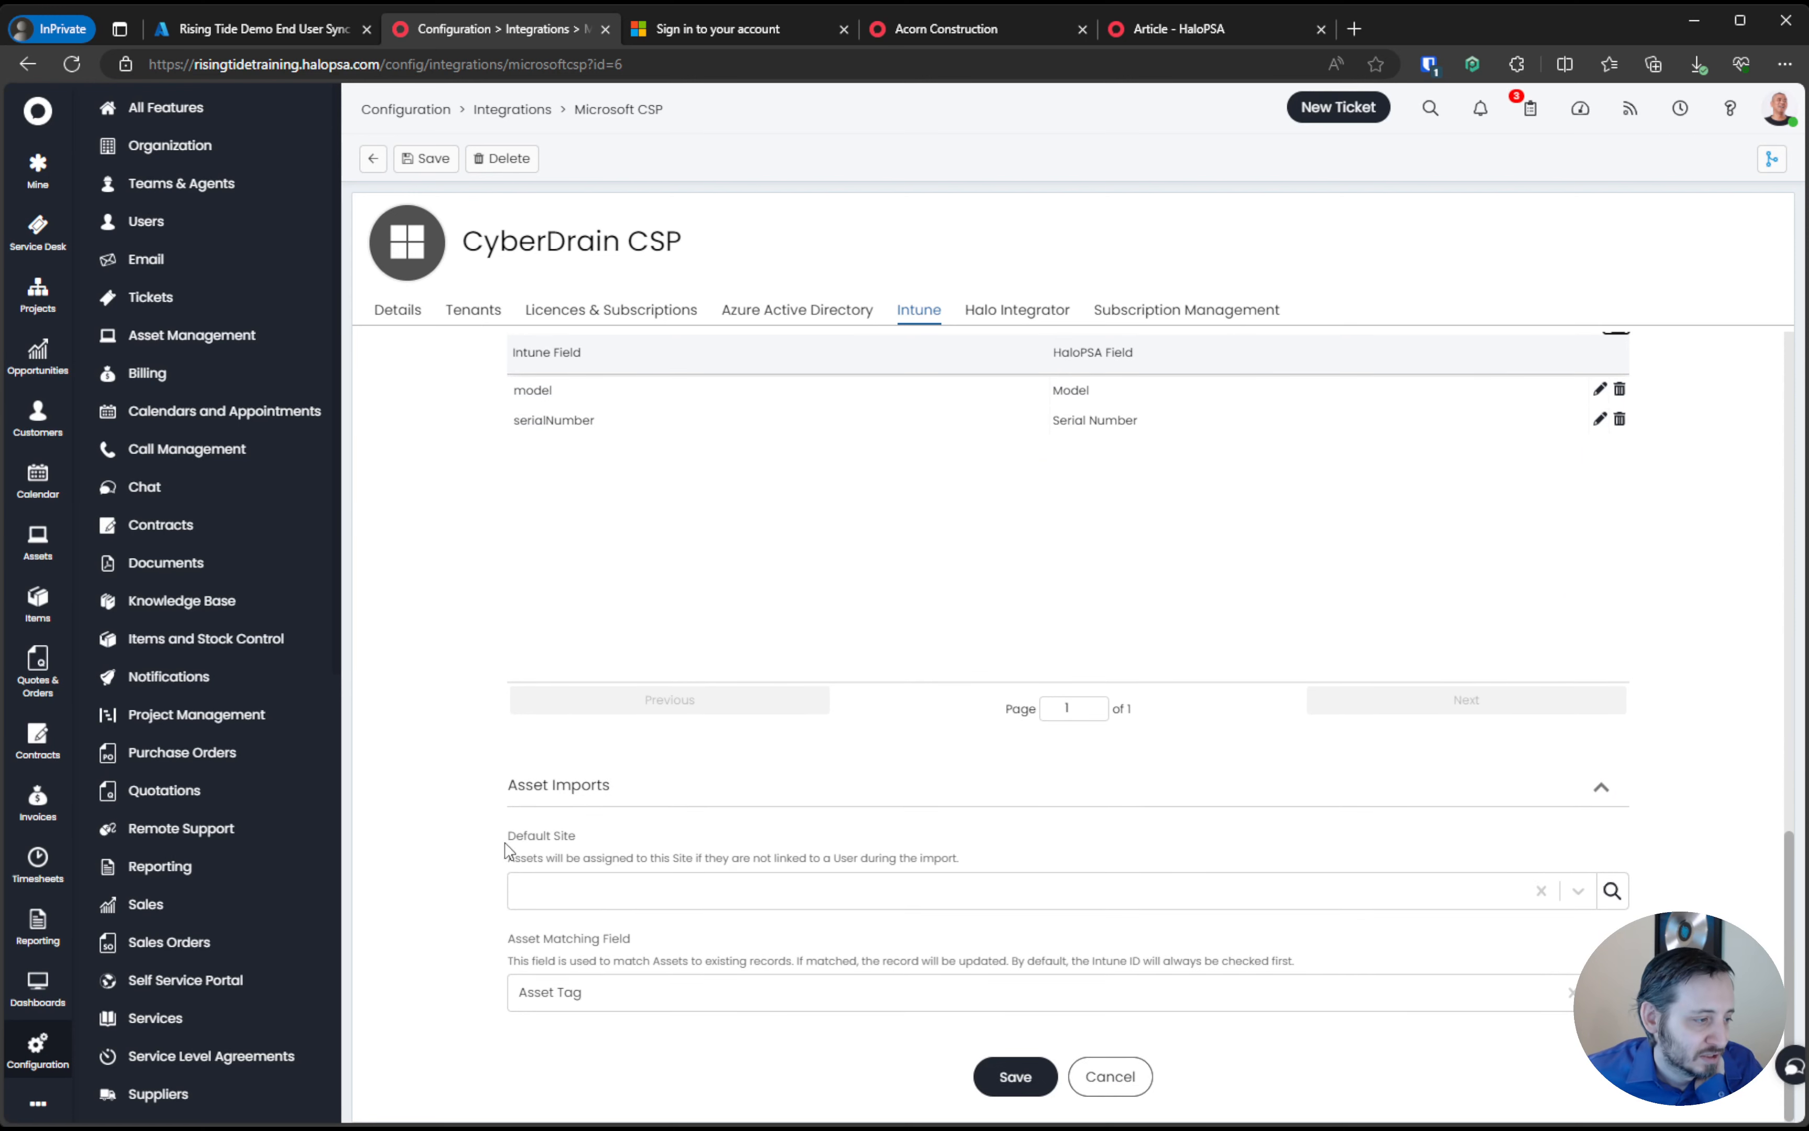
- Change the Asset Matching Field under Asset Imports from Asset Tag to Serial Number
left_click(658, 900)
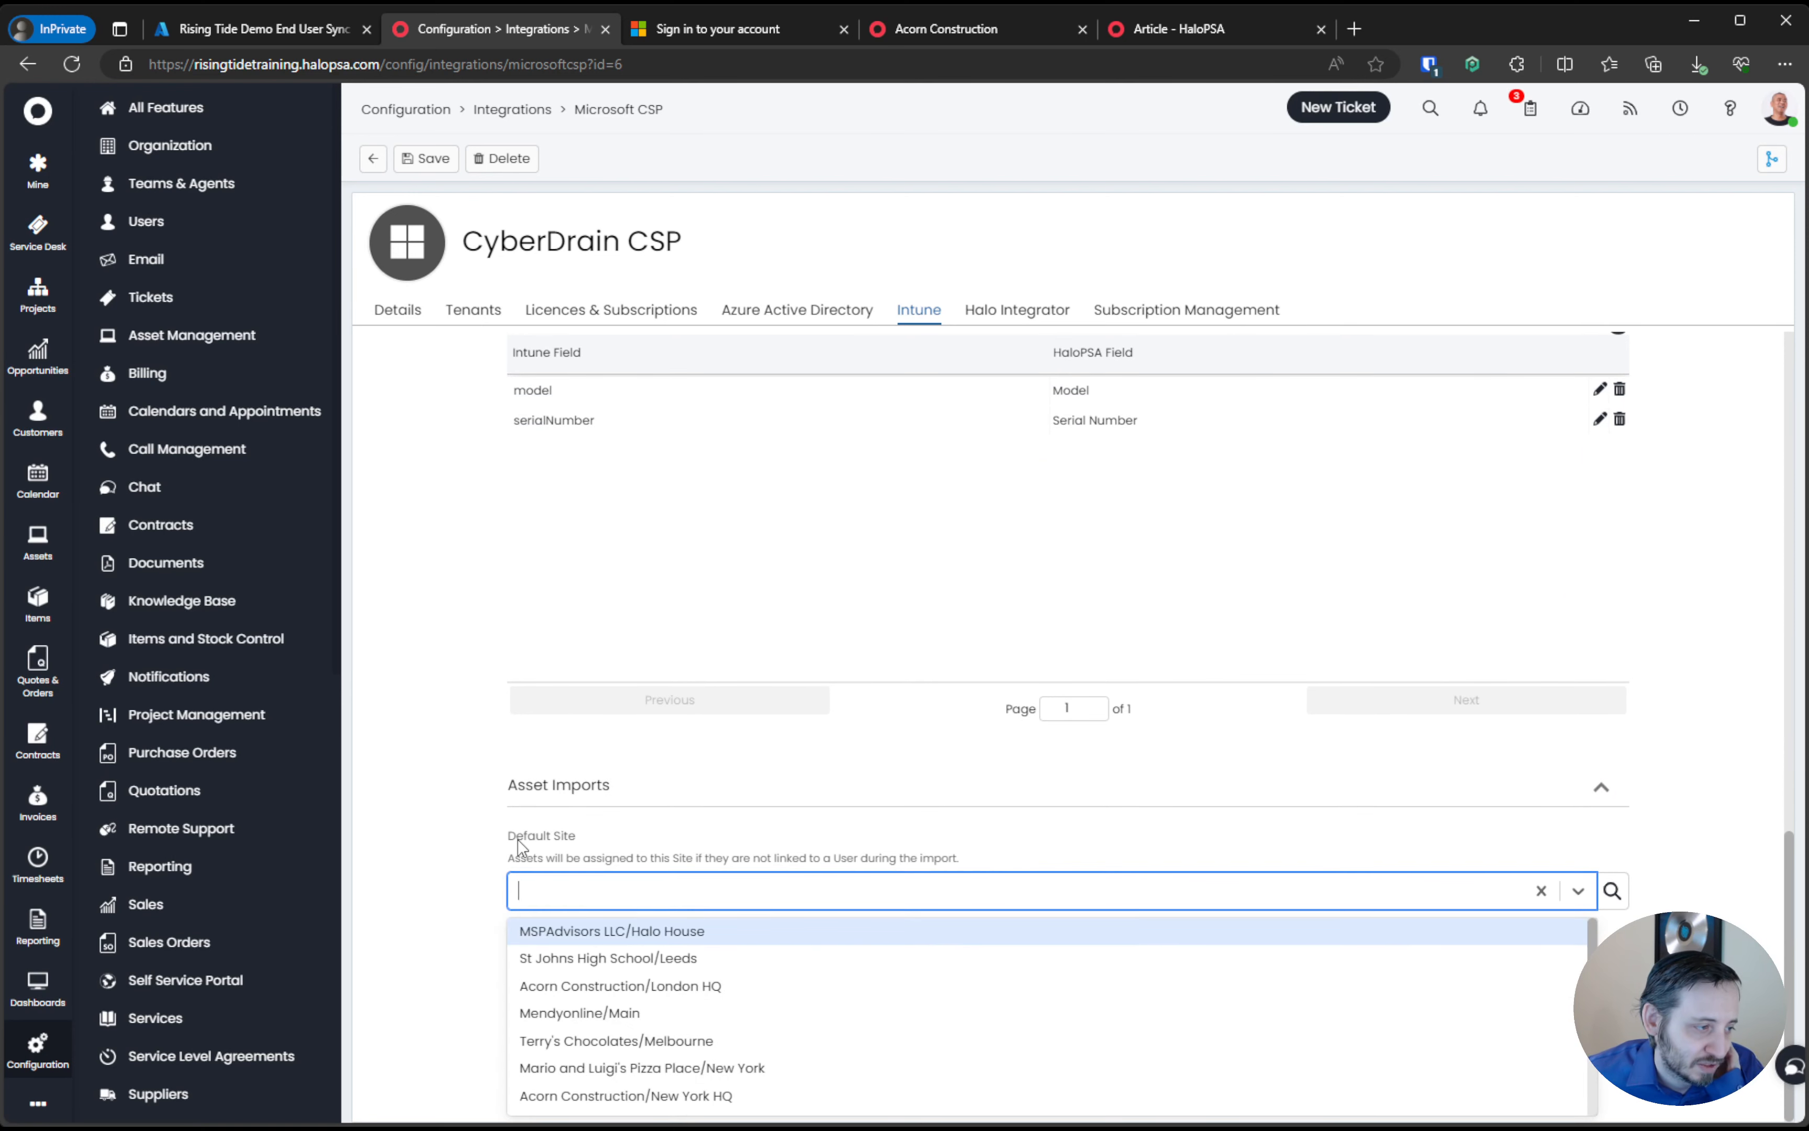
left_click_drag(516, 837, 796, 881)
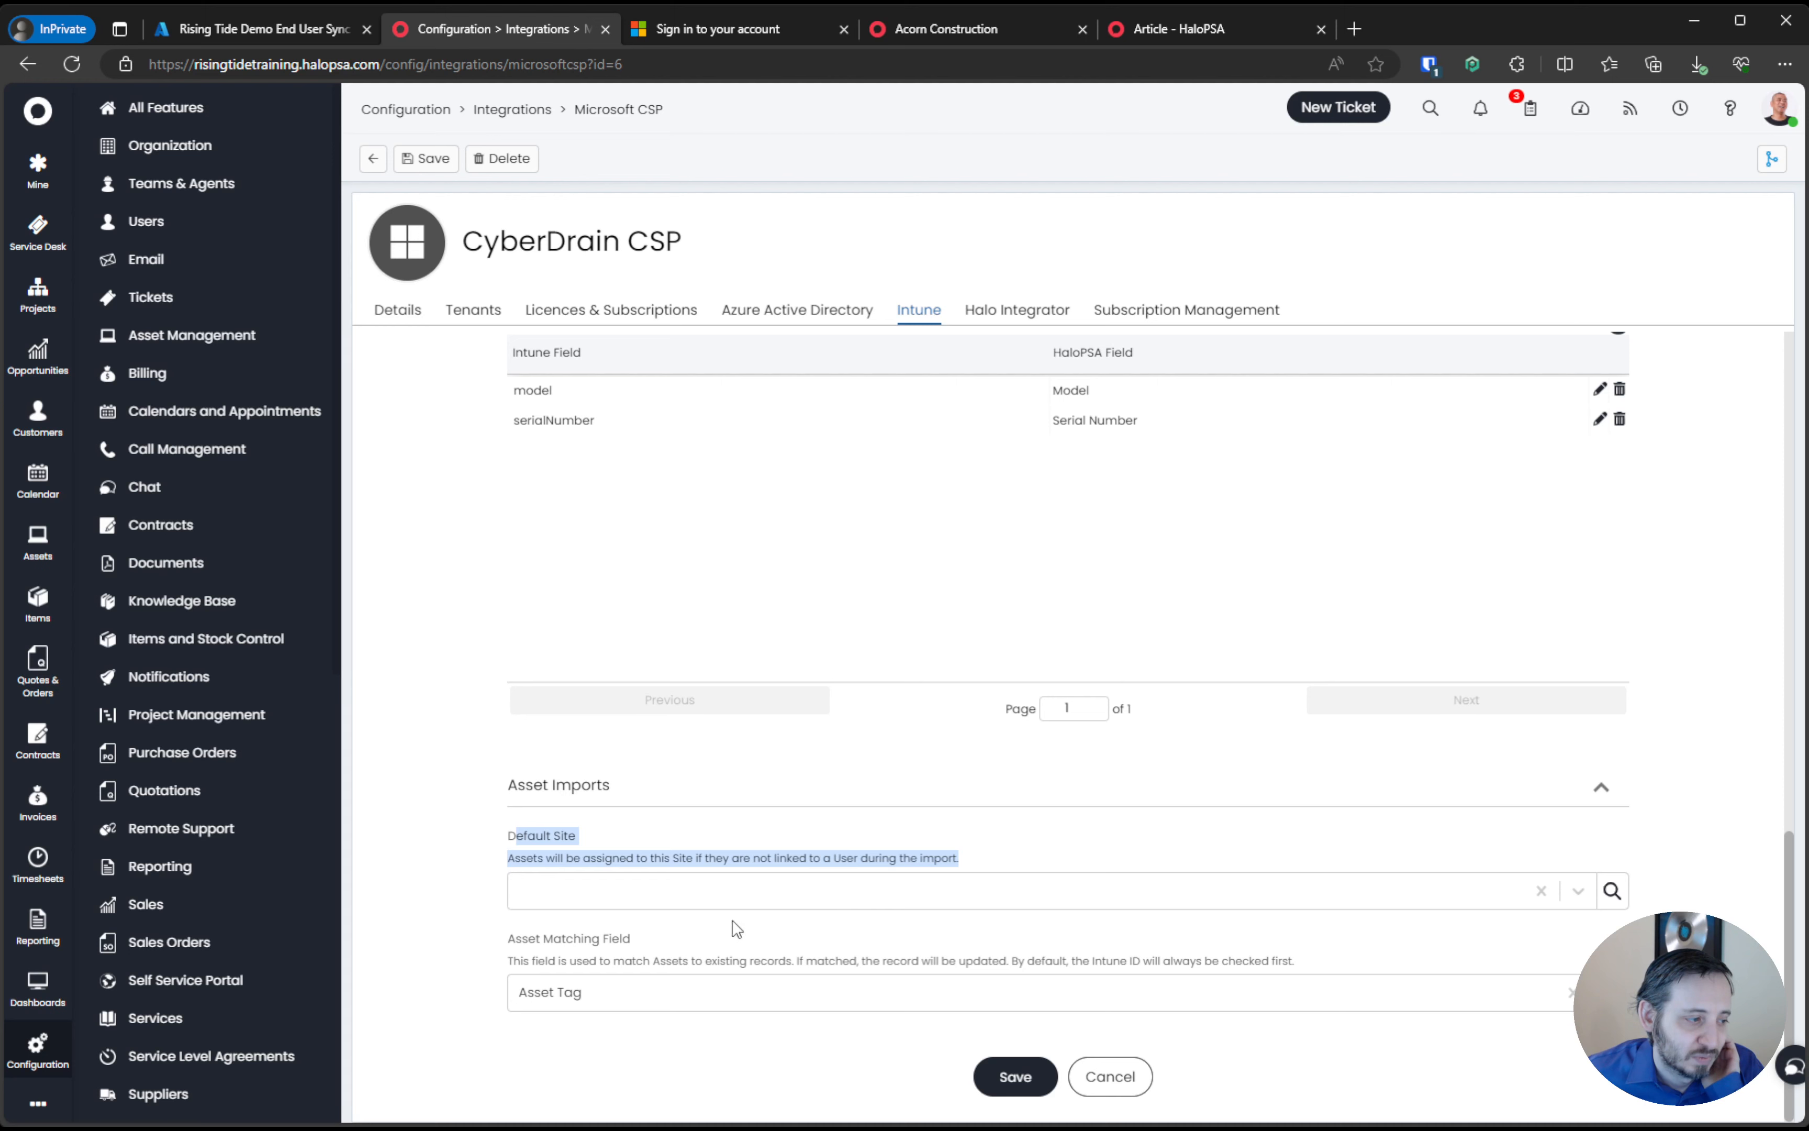
left_click_drag(510, 937, 1322, 983)
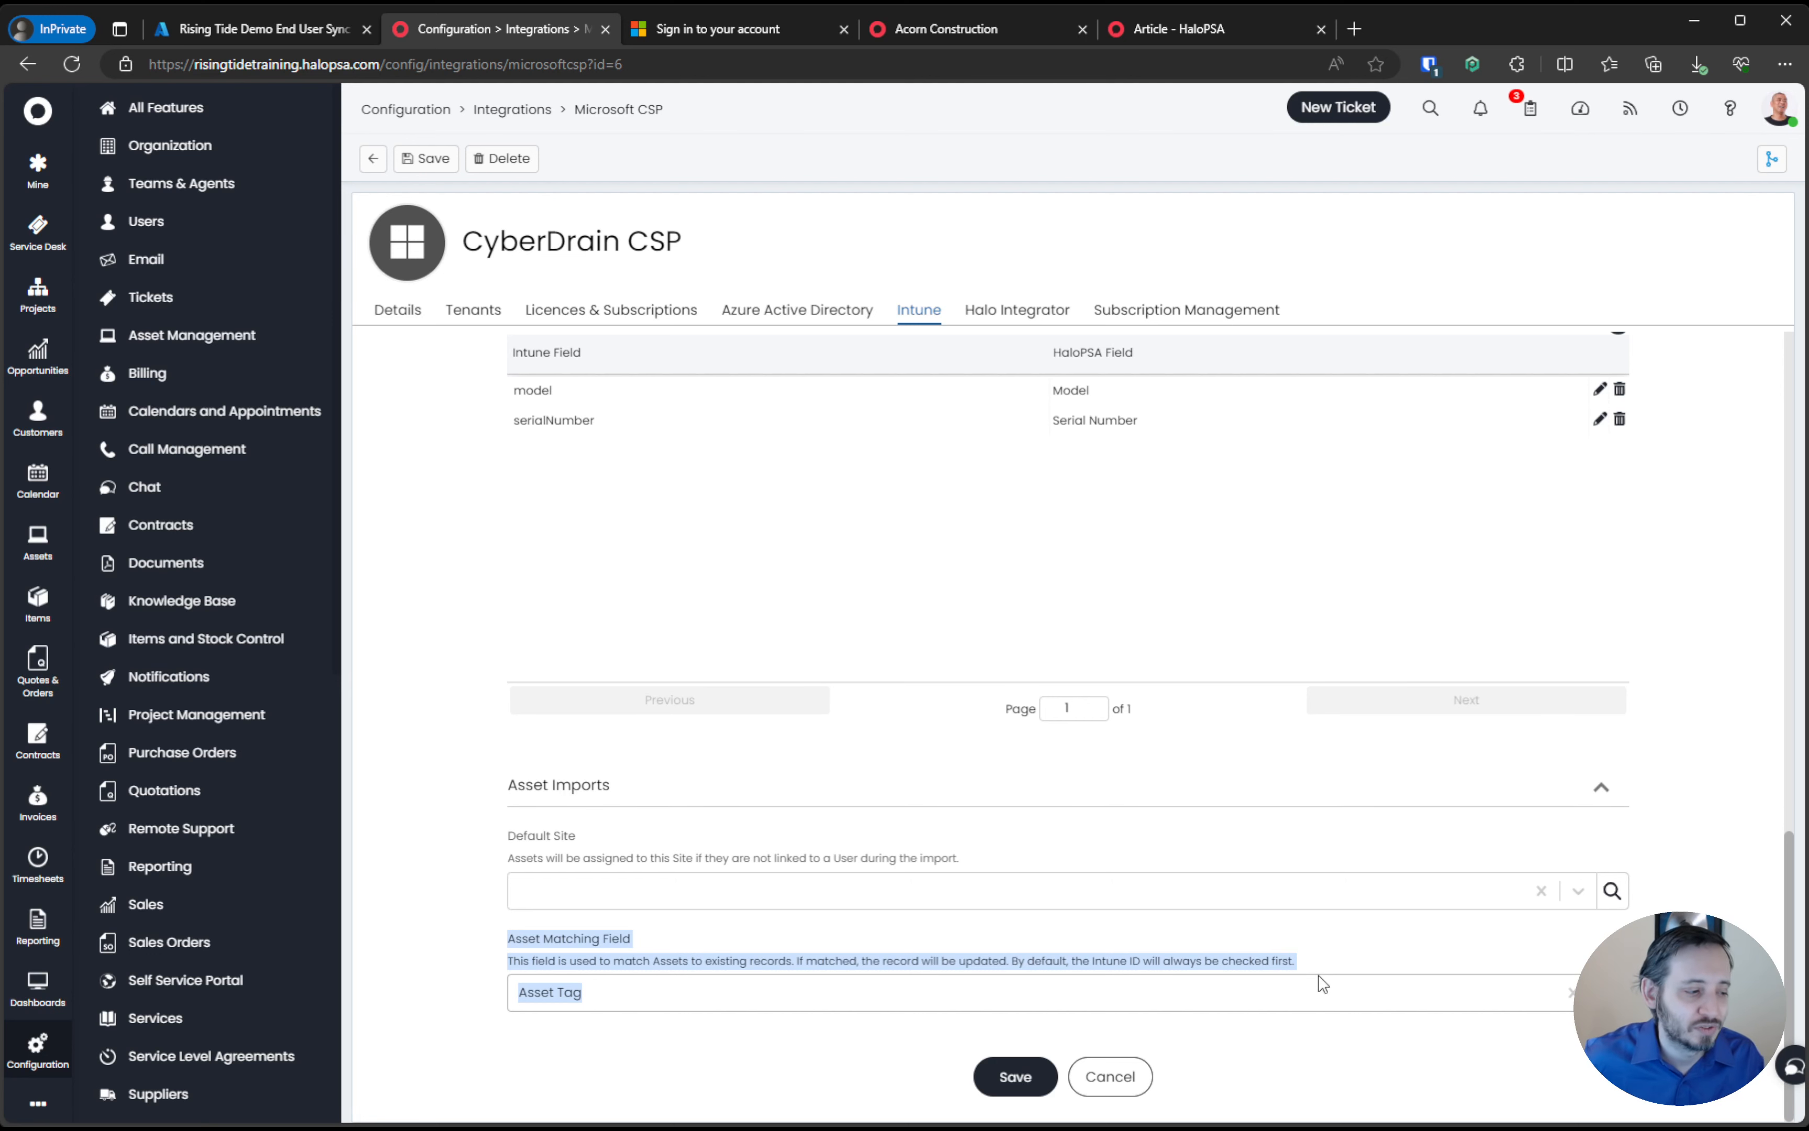
left_click(1014, 991)
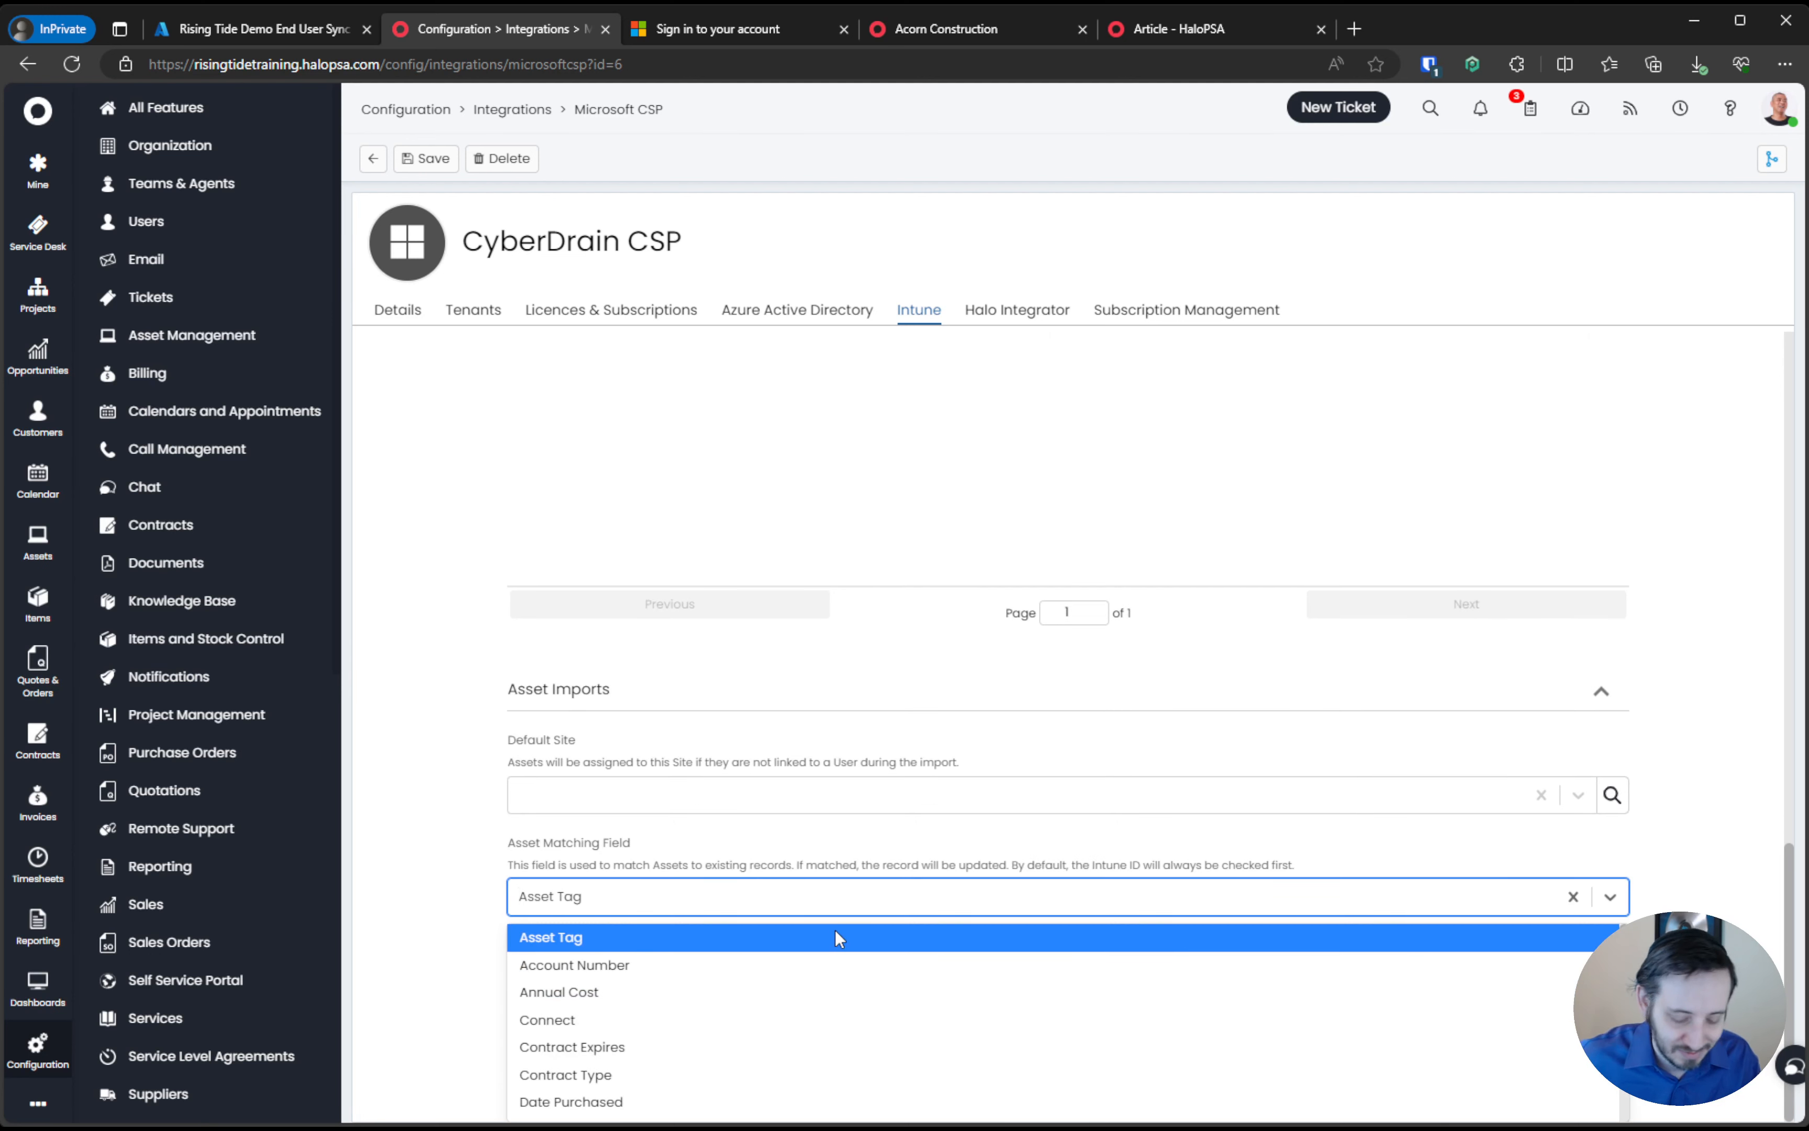
type("serial")
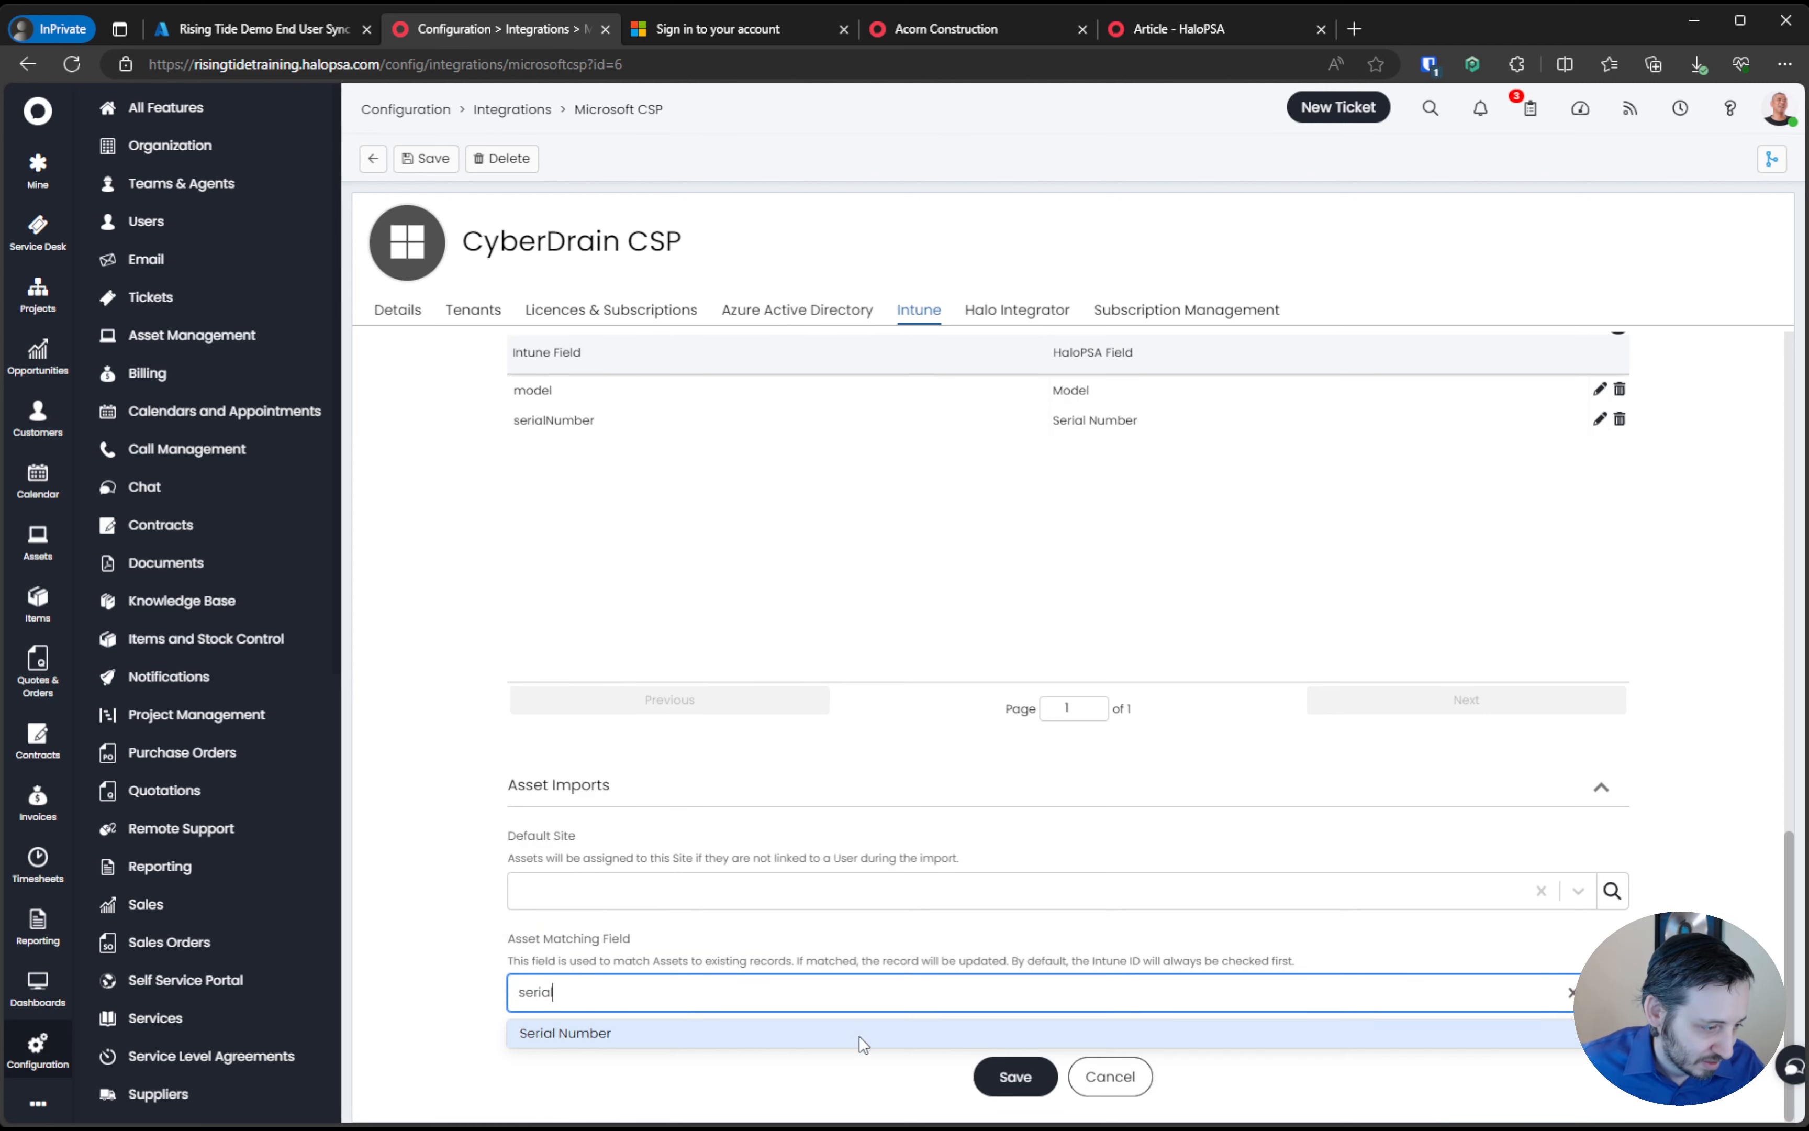
left_click(863, 1034)
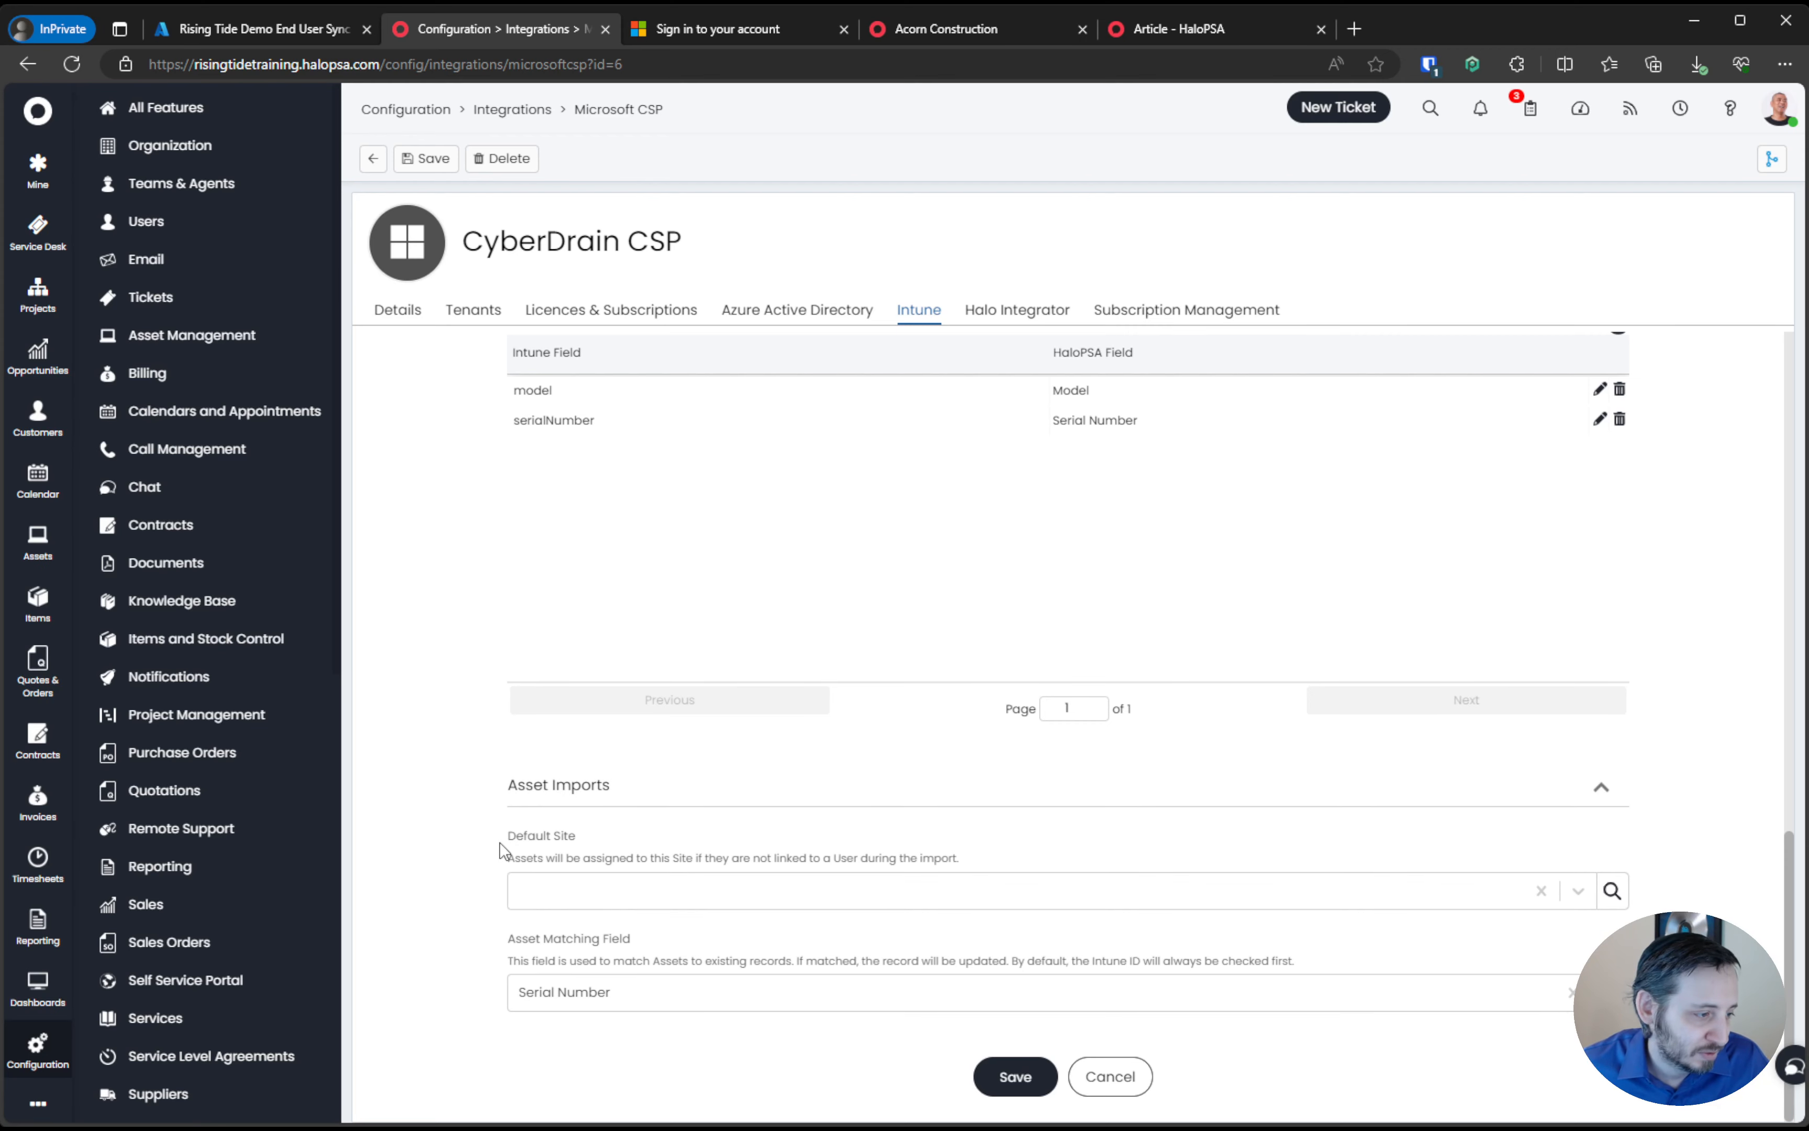
- Review the Default Site list on the Intune tab without choosing a site
left_click_drag(492, 866, 934, 873)
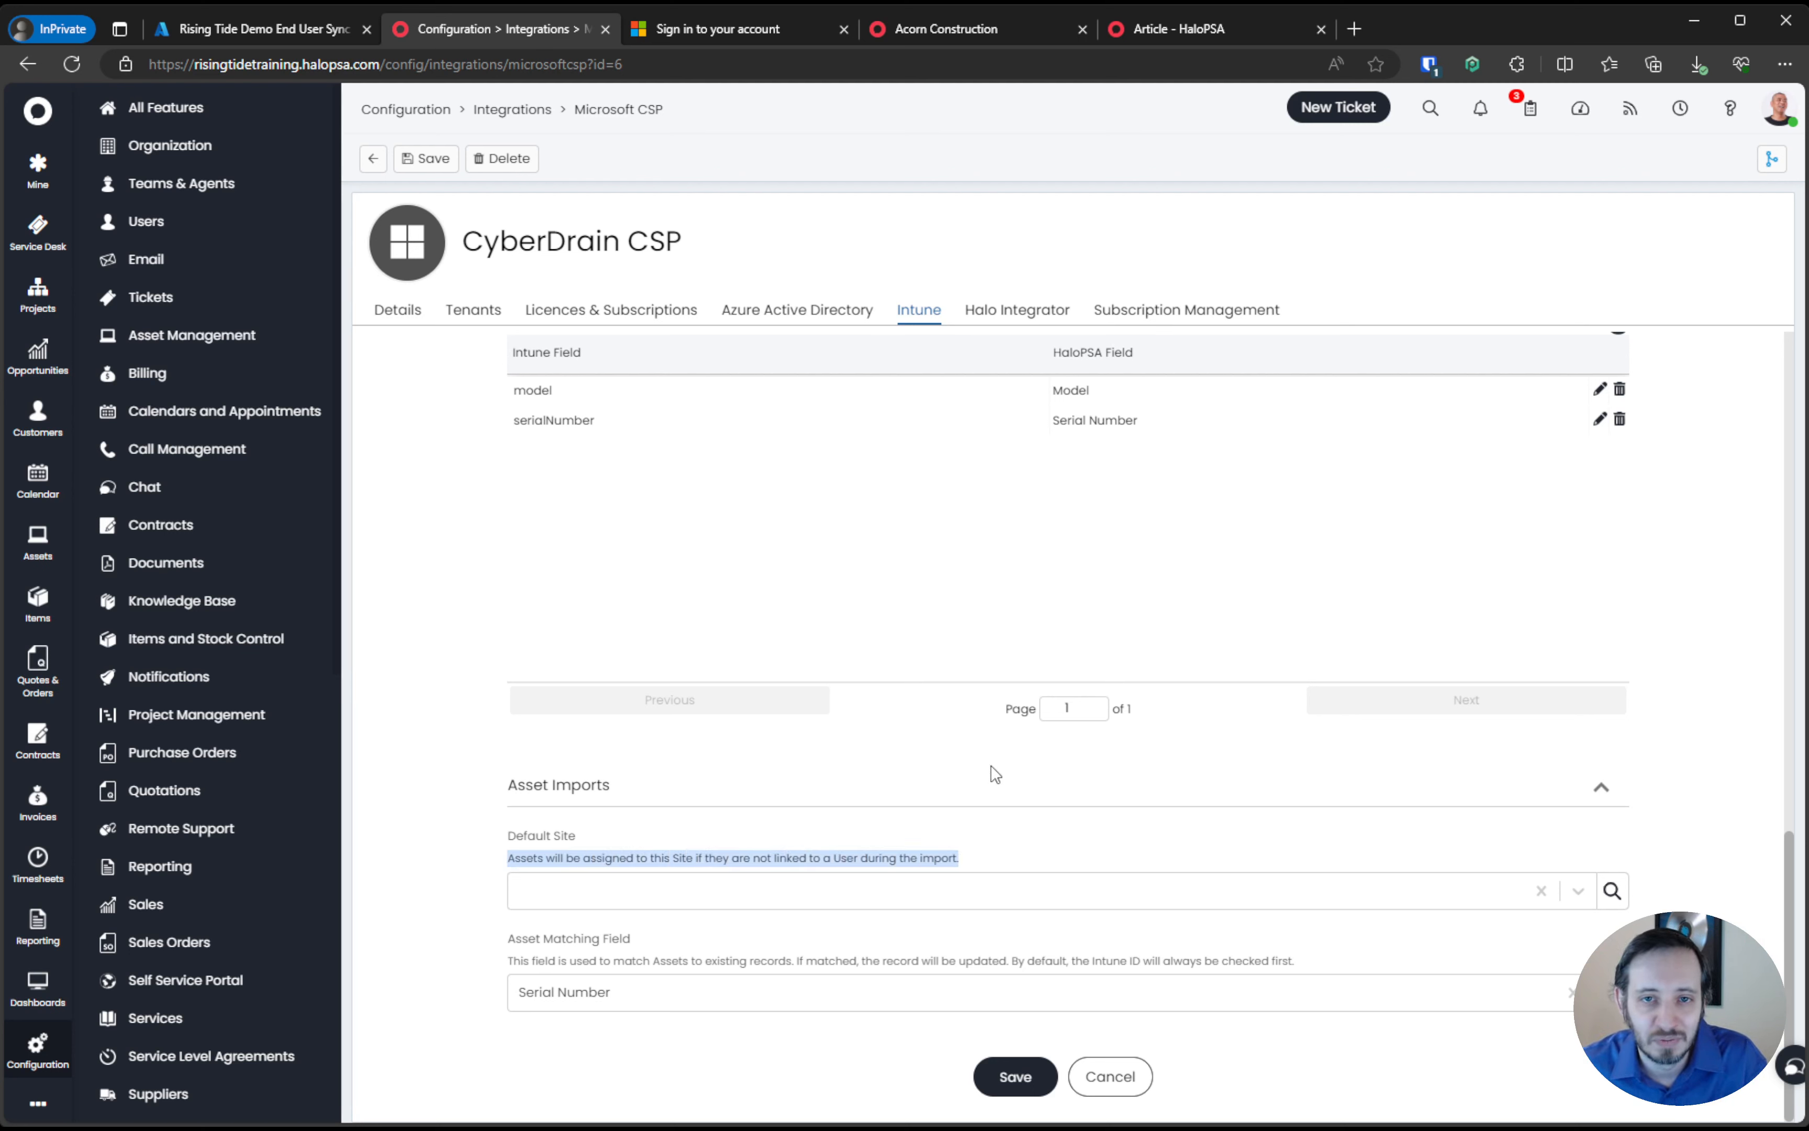
left_click(813, 896)
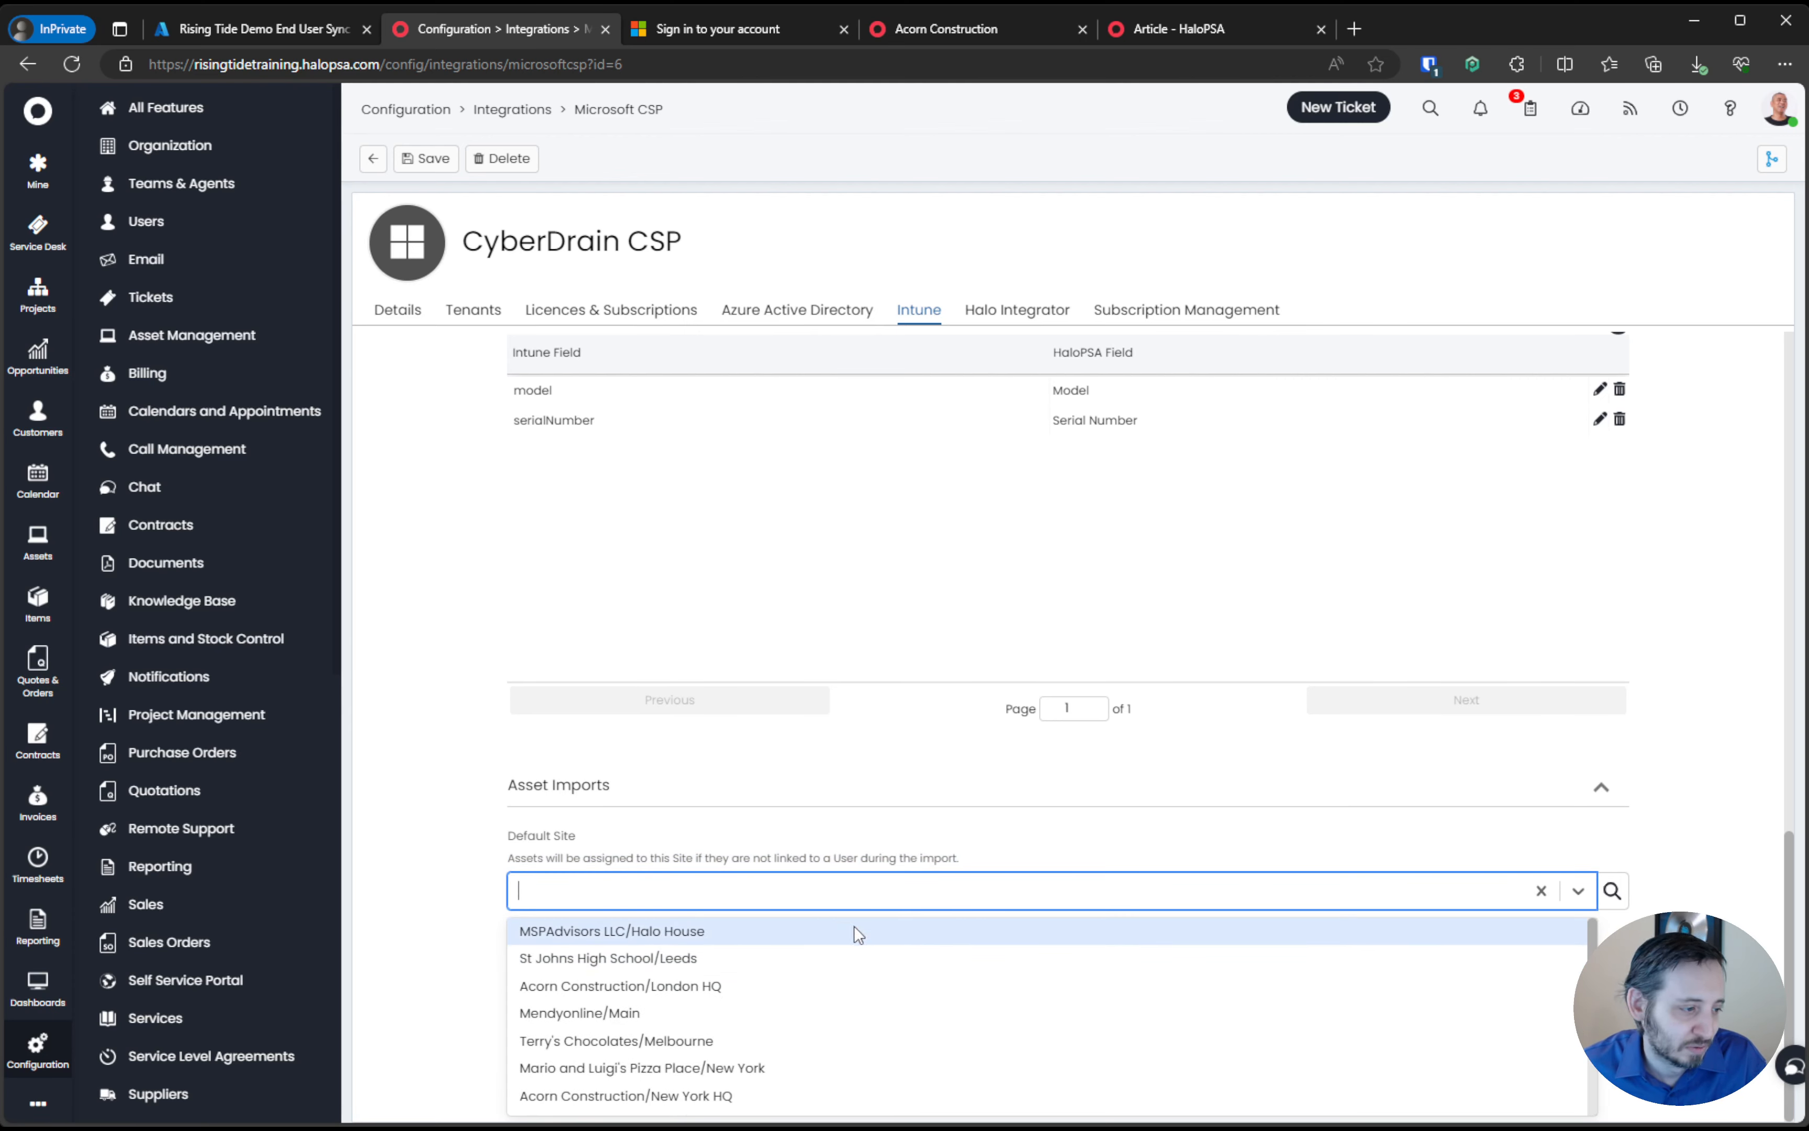
left_click(602, 860)
scroll(659, 866, "up", 5)
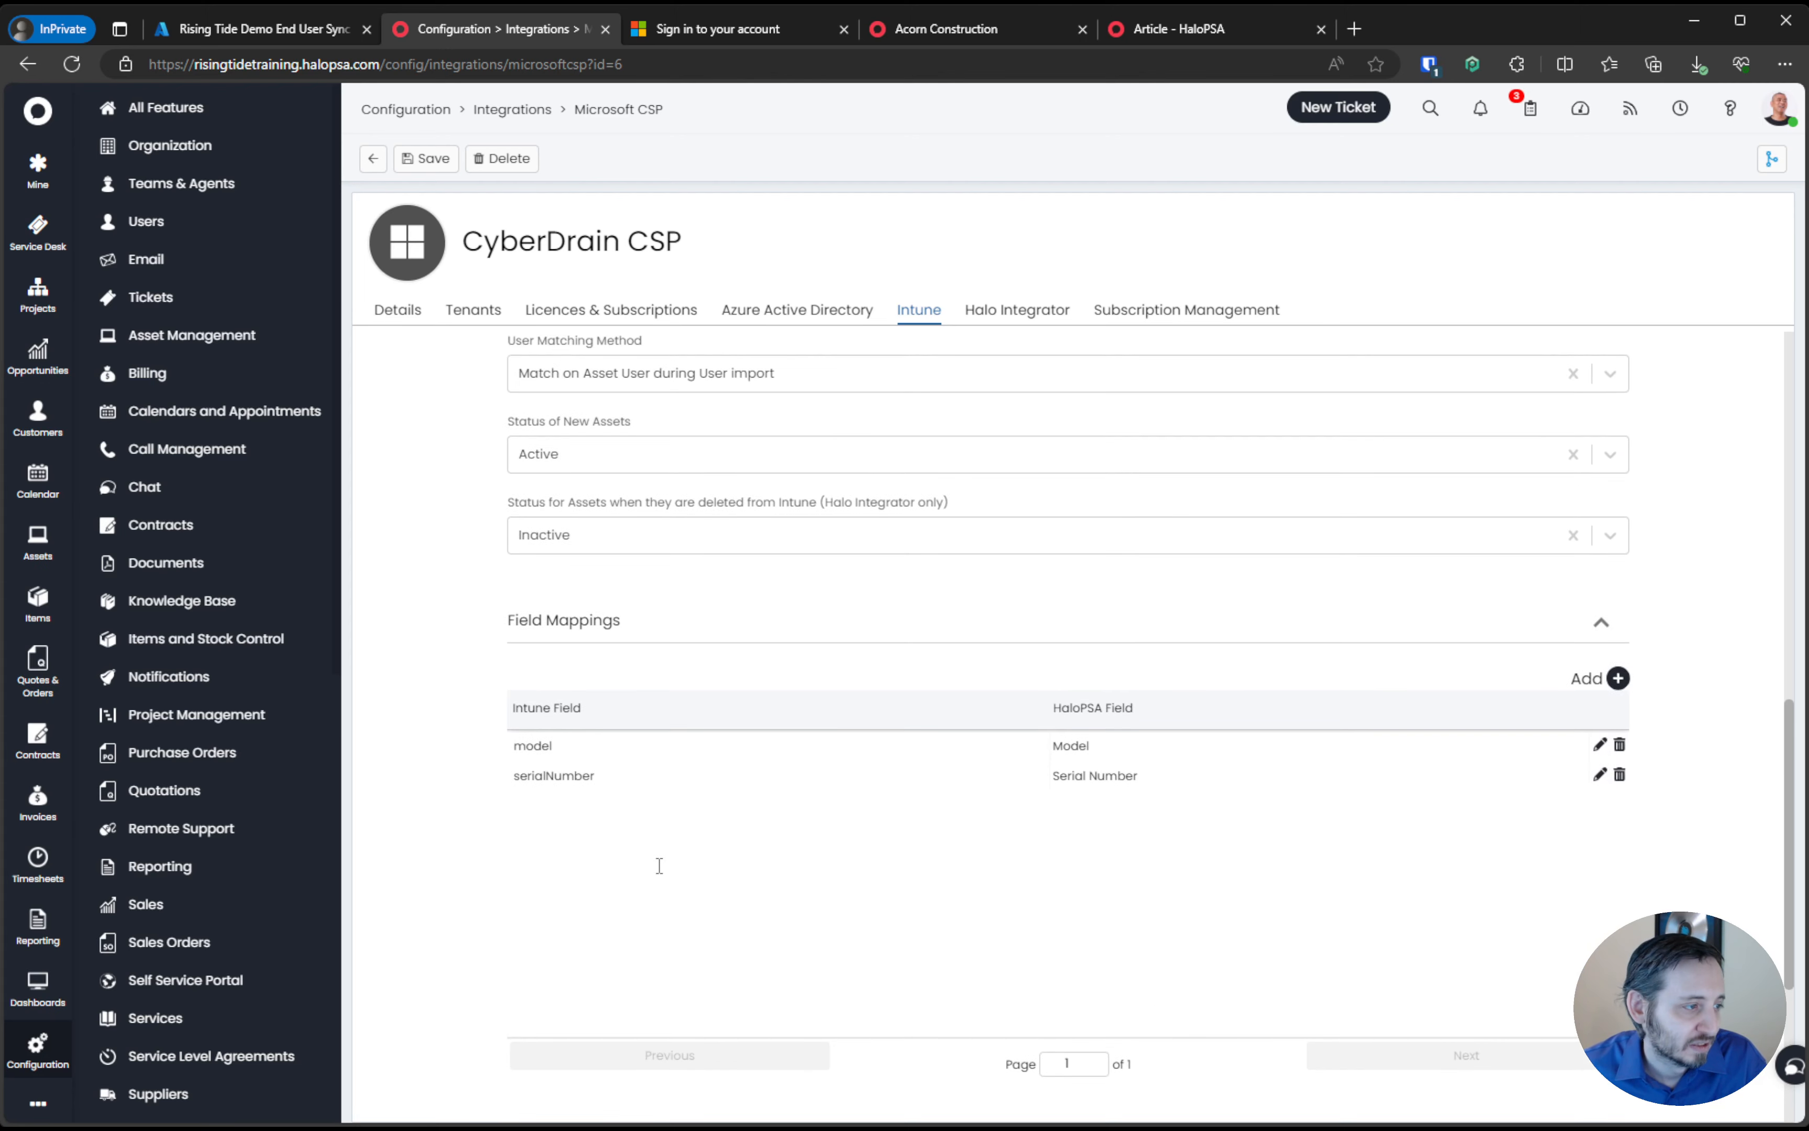
scroll(660, 866, "up", 3)
scroll(661, 871, "up", 6)
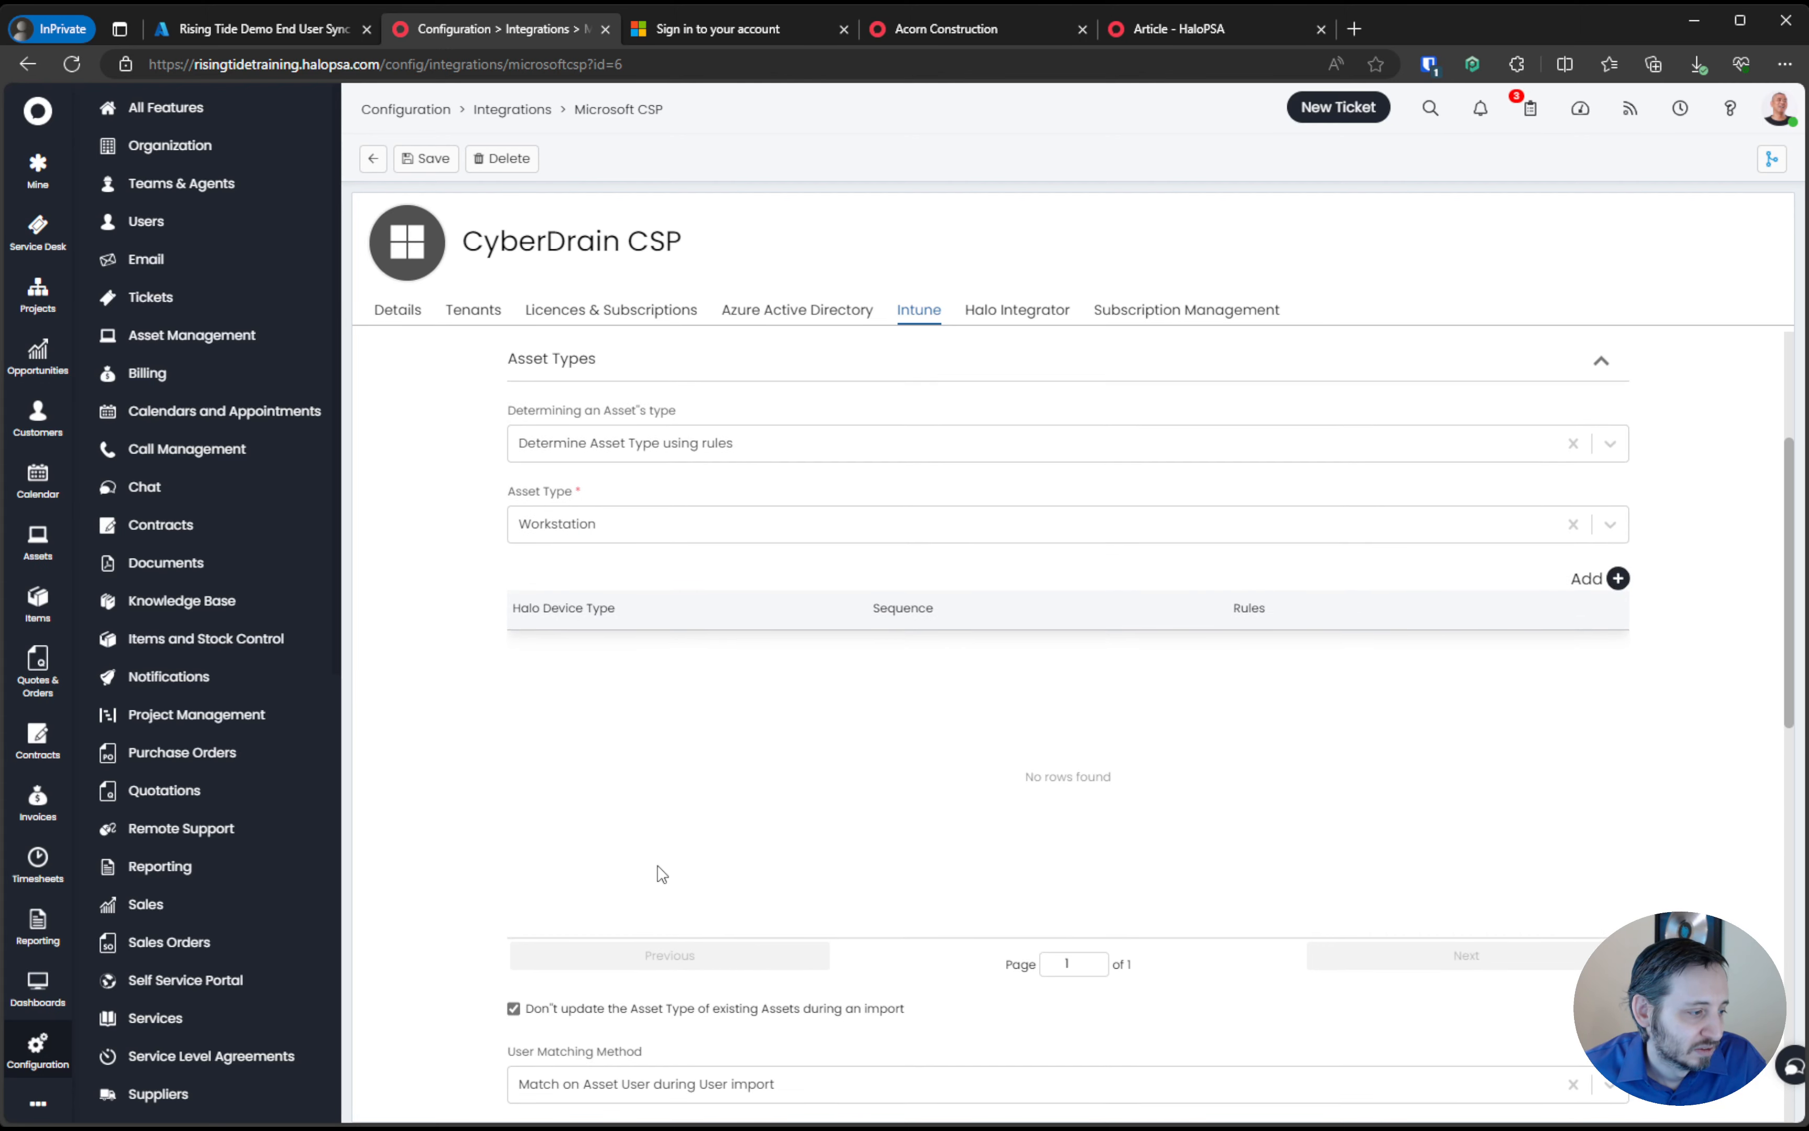
scroll(661, 874, "up", 4)
scroll(663, 874, "down", 10)
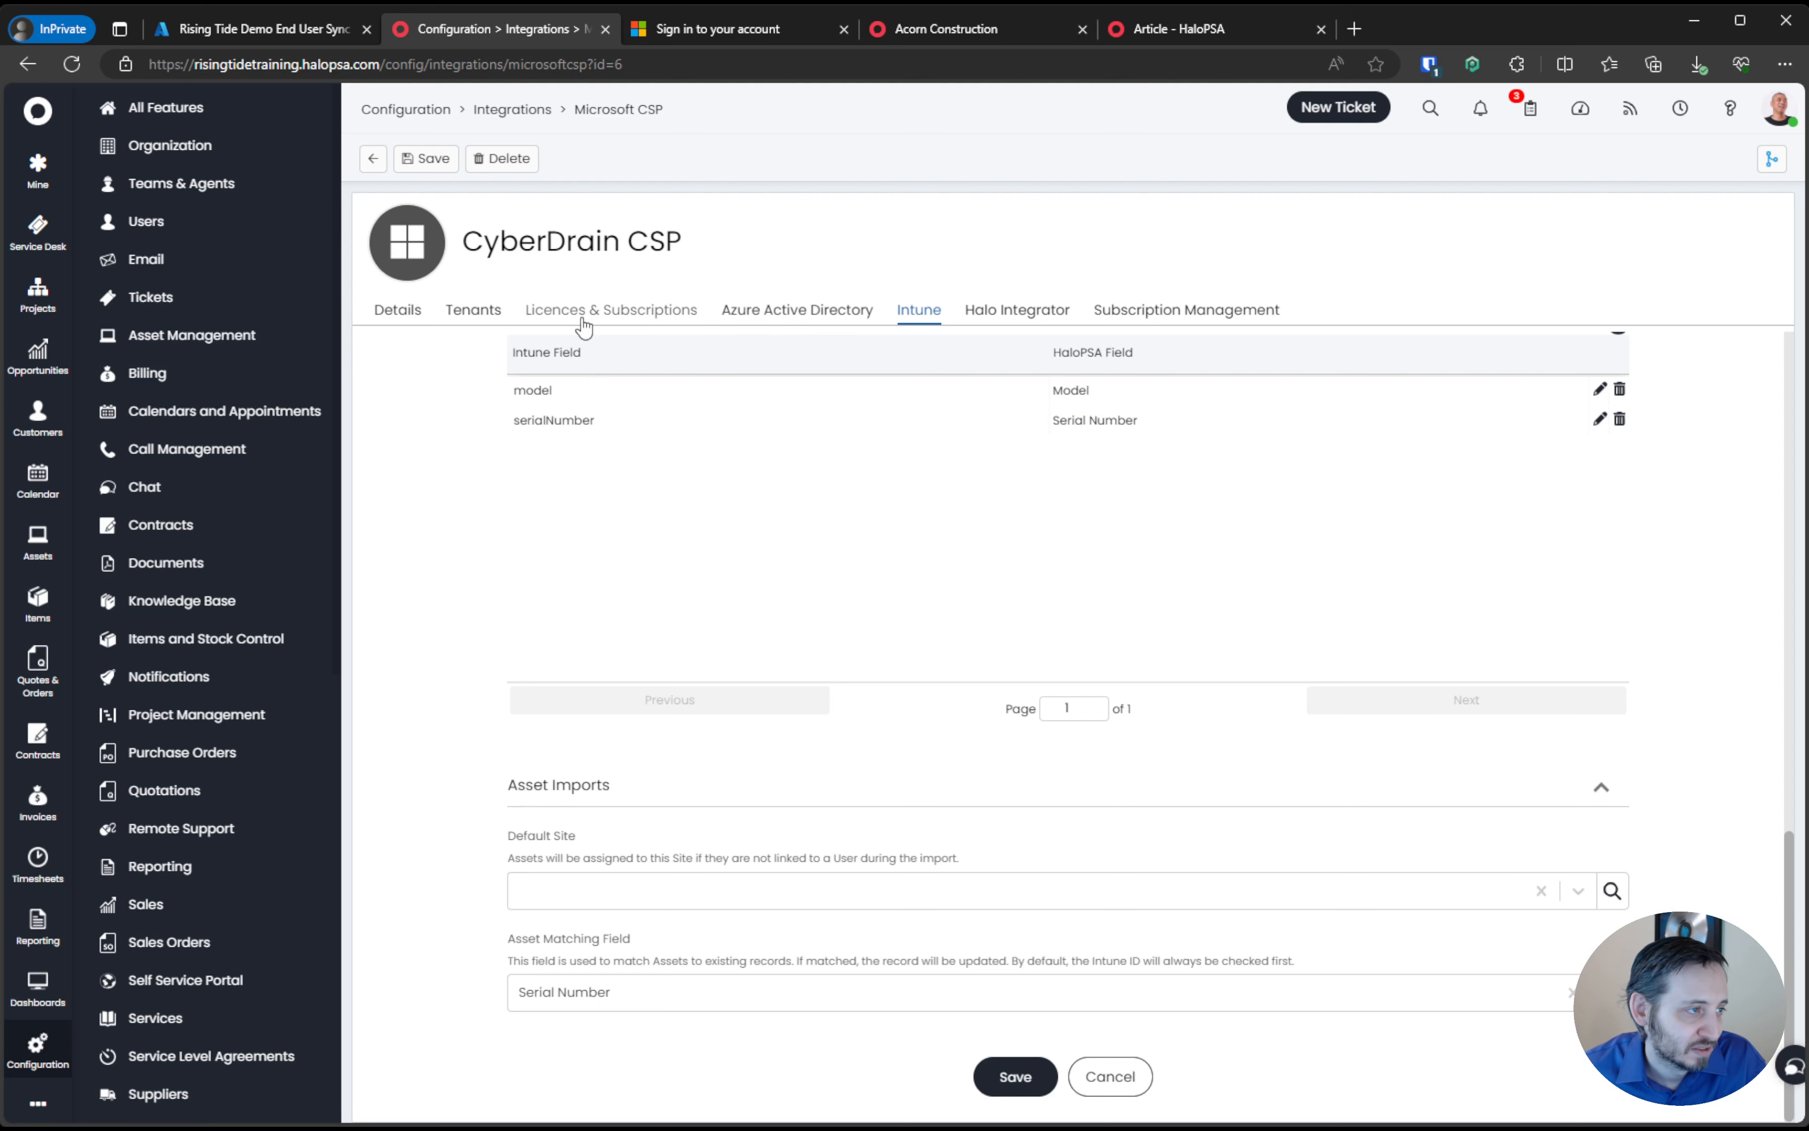
- Review the three site mappings on the Azure Active Directory tab
left_click(755, 311)
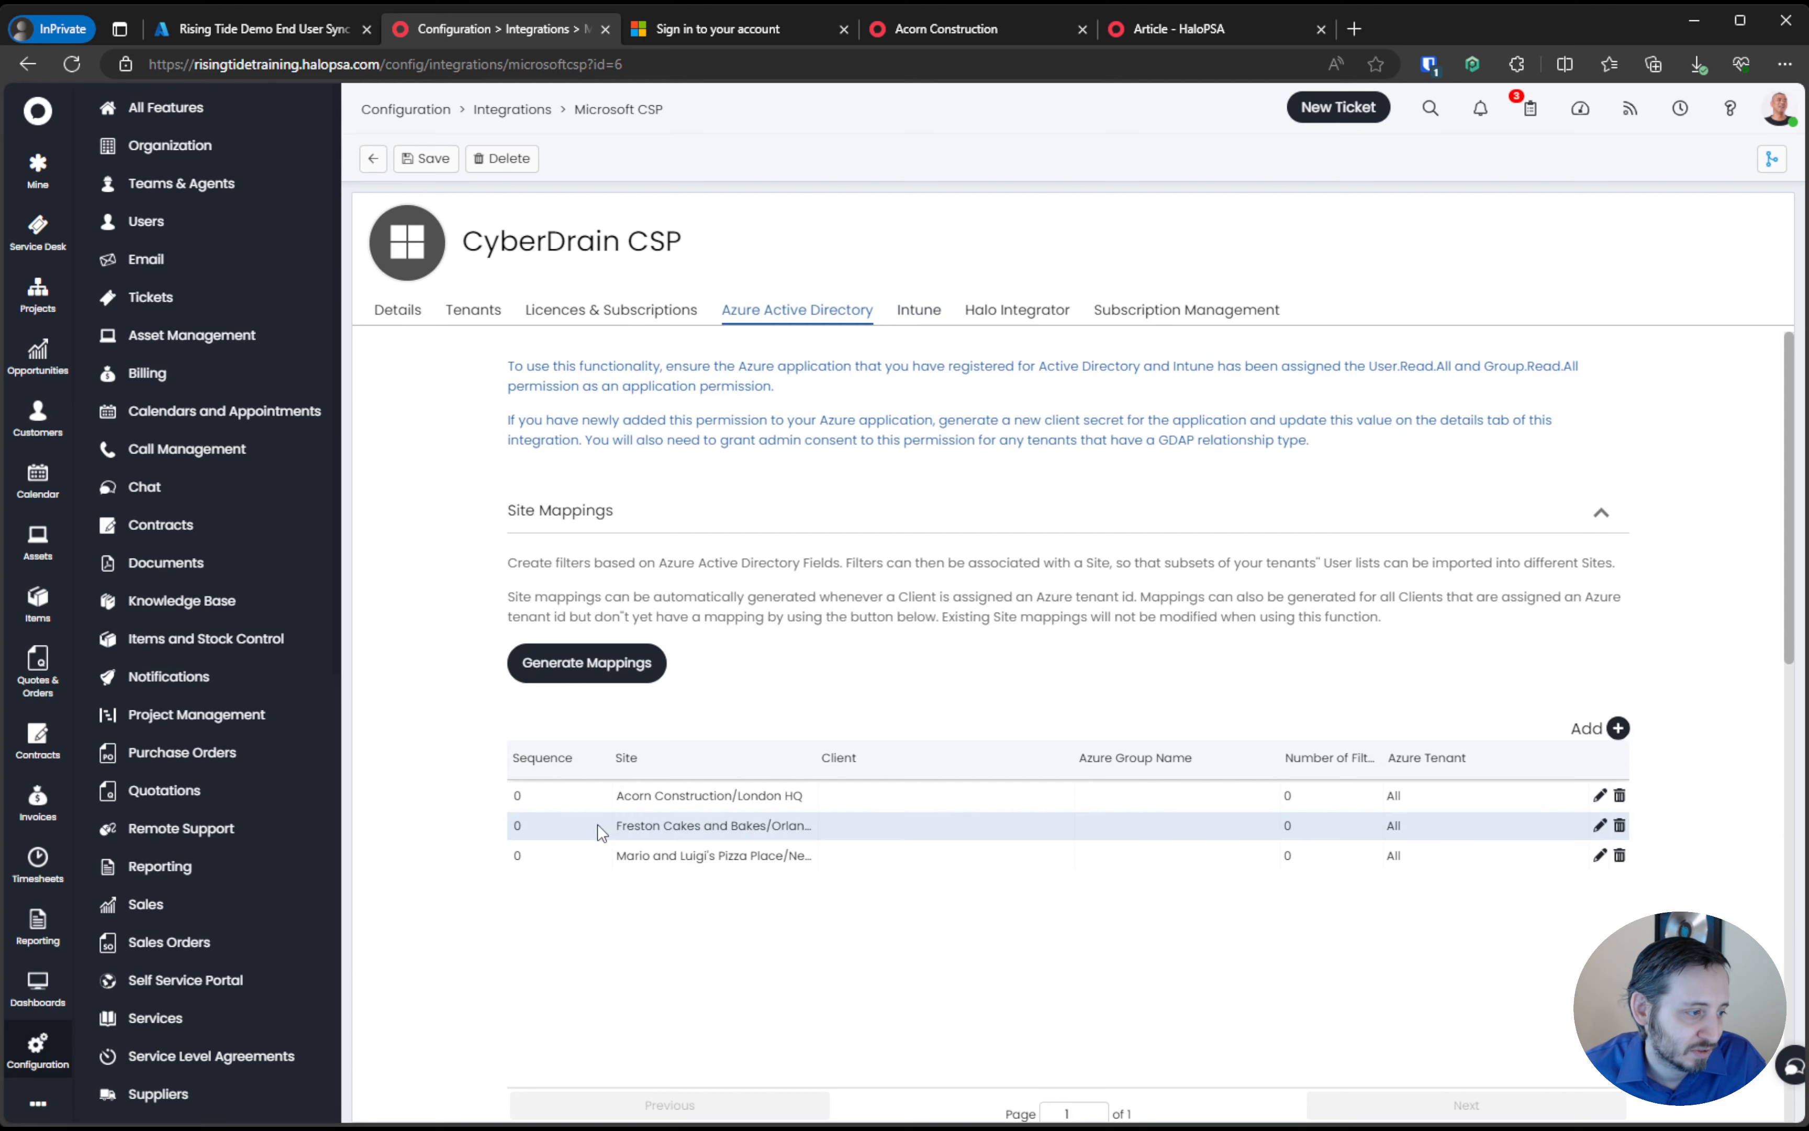
left_click_drag(616, 795, 1237, 859)
left_click(1413, 855)
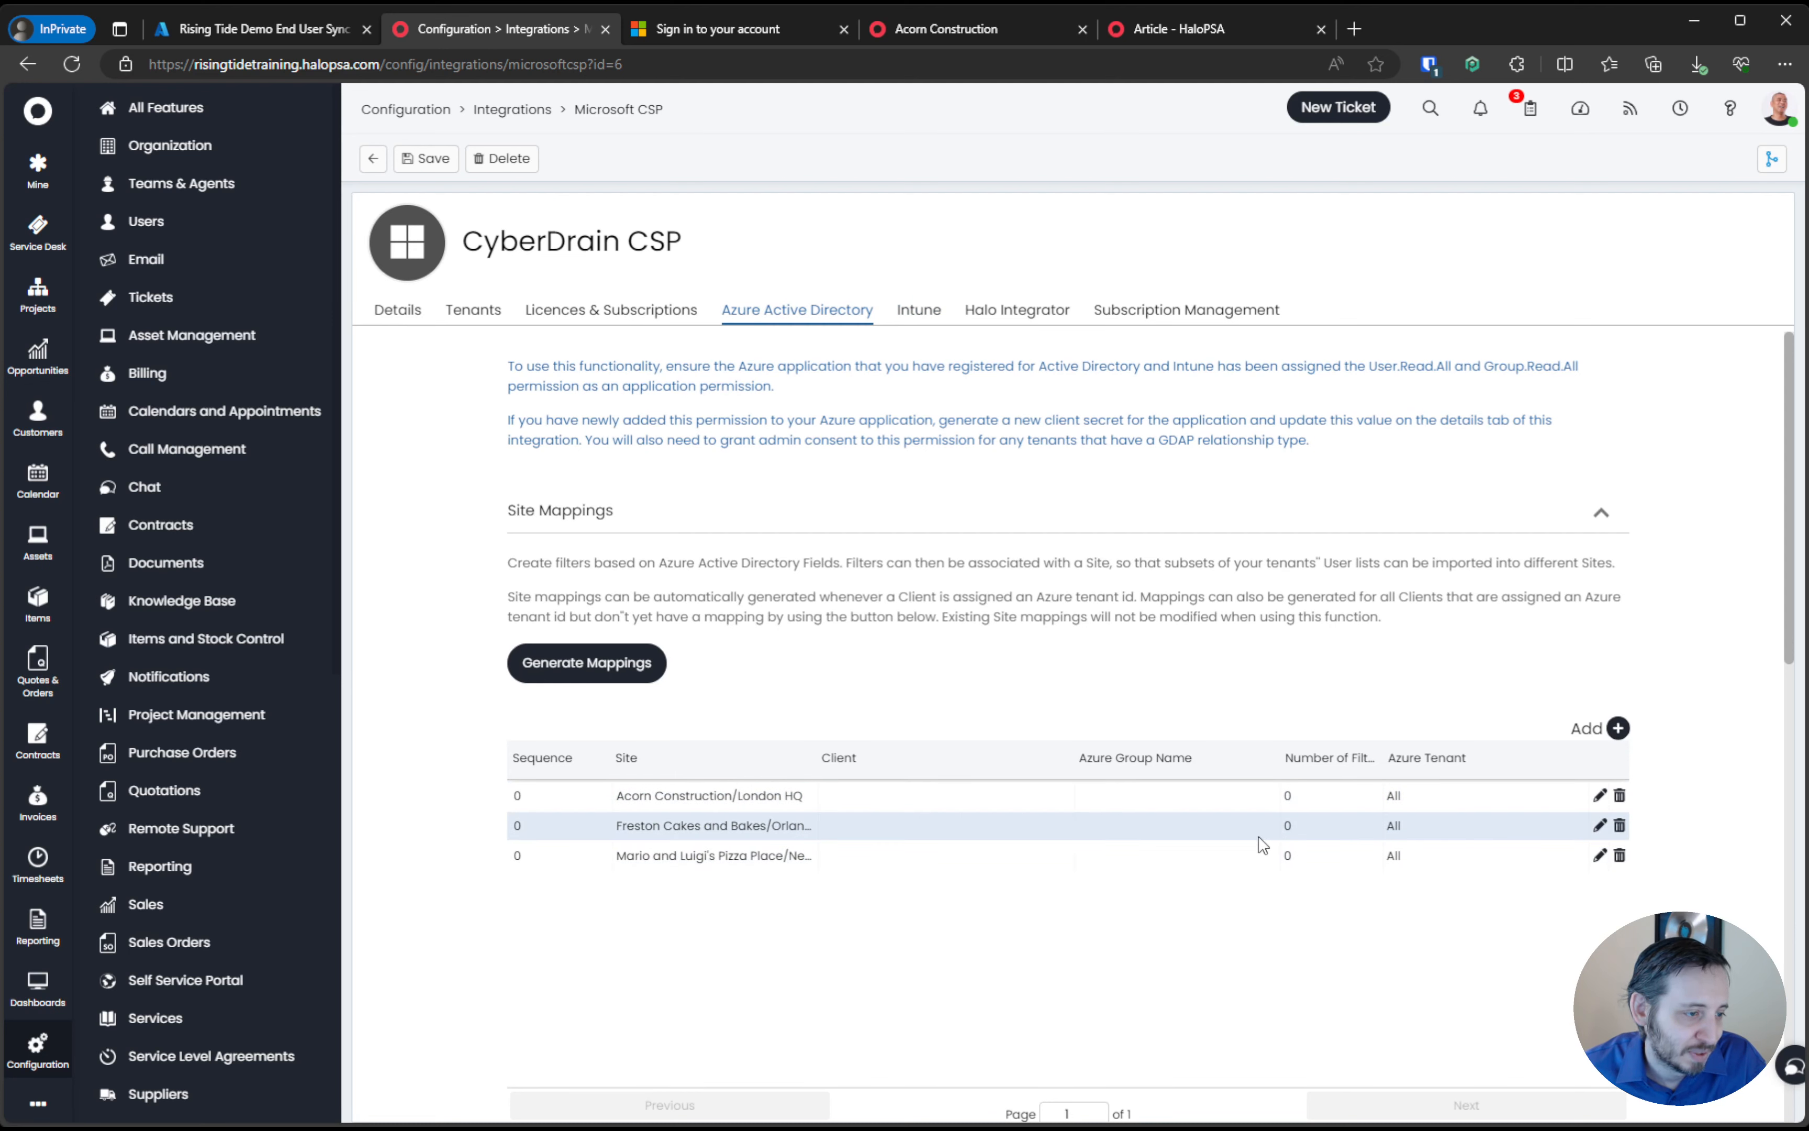
left_click_drag(624, 795, 1497, 855)
- Recheck the Intune Default Site setting, then return to the Microsoft CSP integrations list
left_click(919, 309)
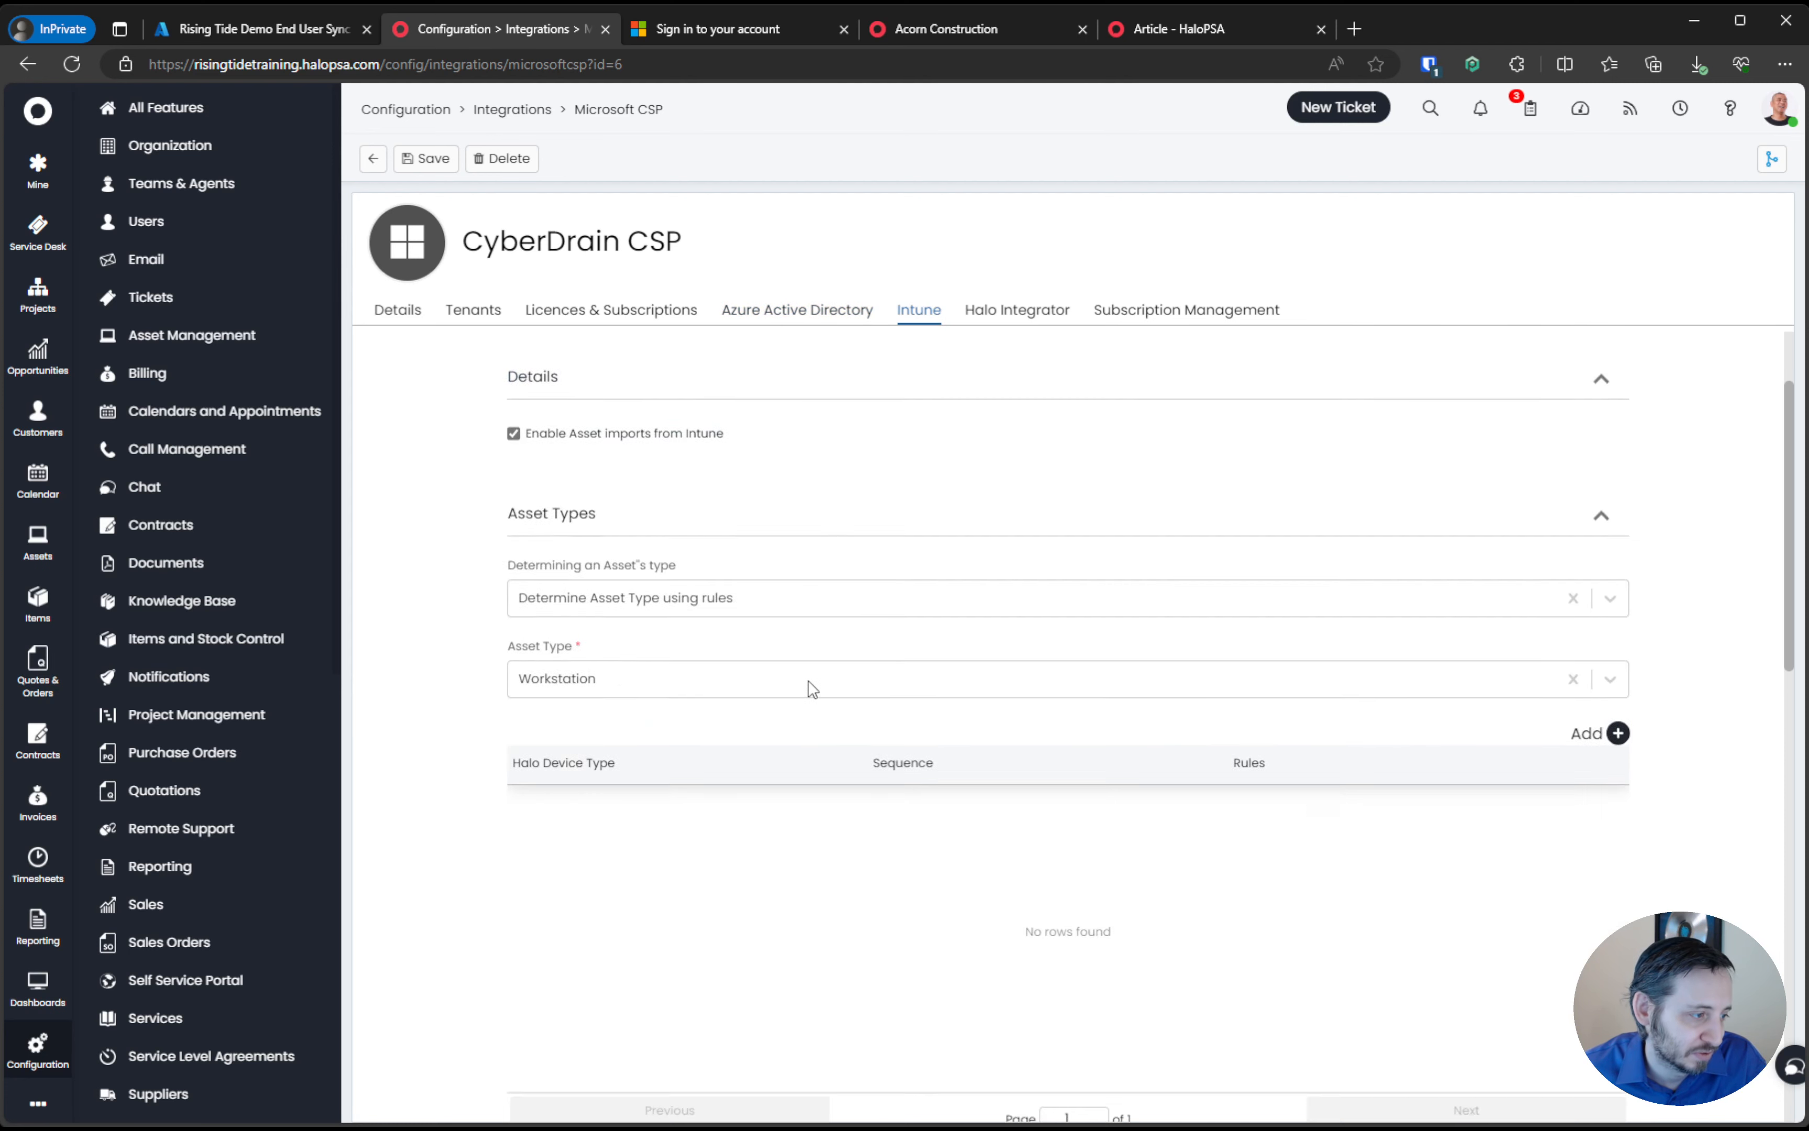
scroll(808, 674, "down", 10)
left_click_drag(516, 835, 1617, 914)
left_click(1613, 908)
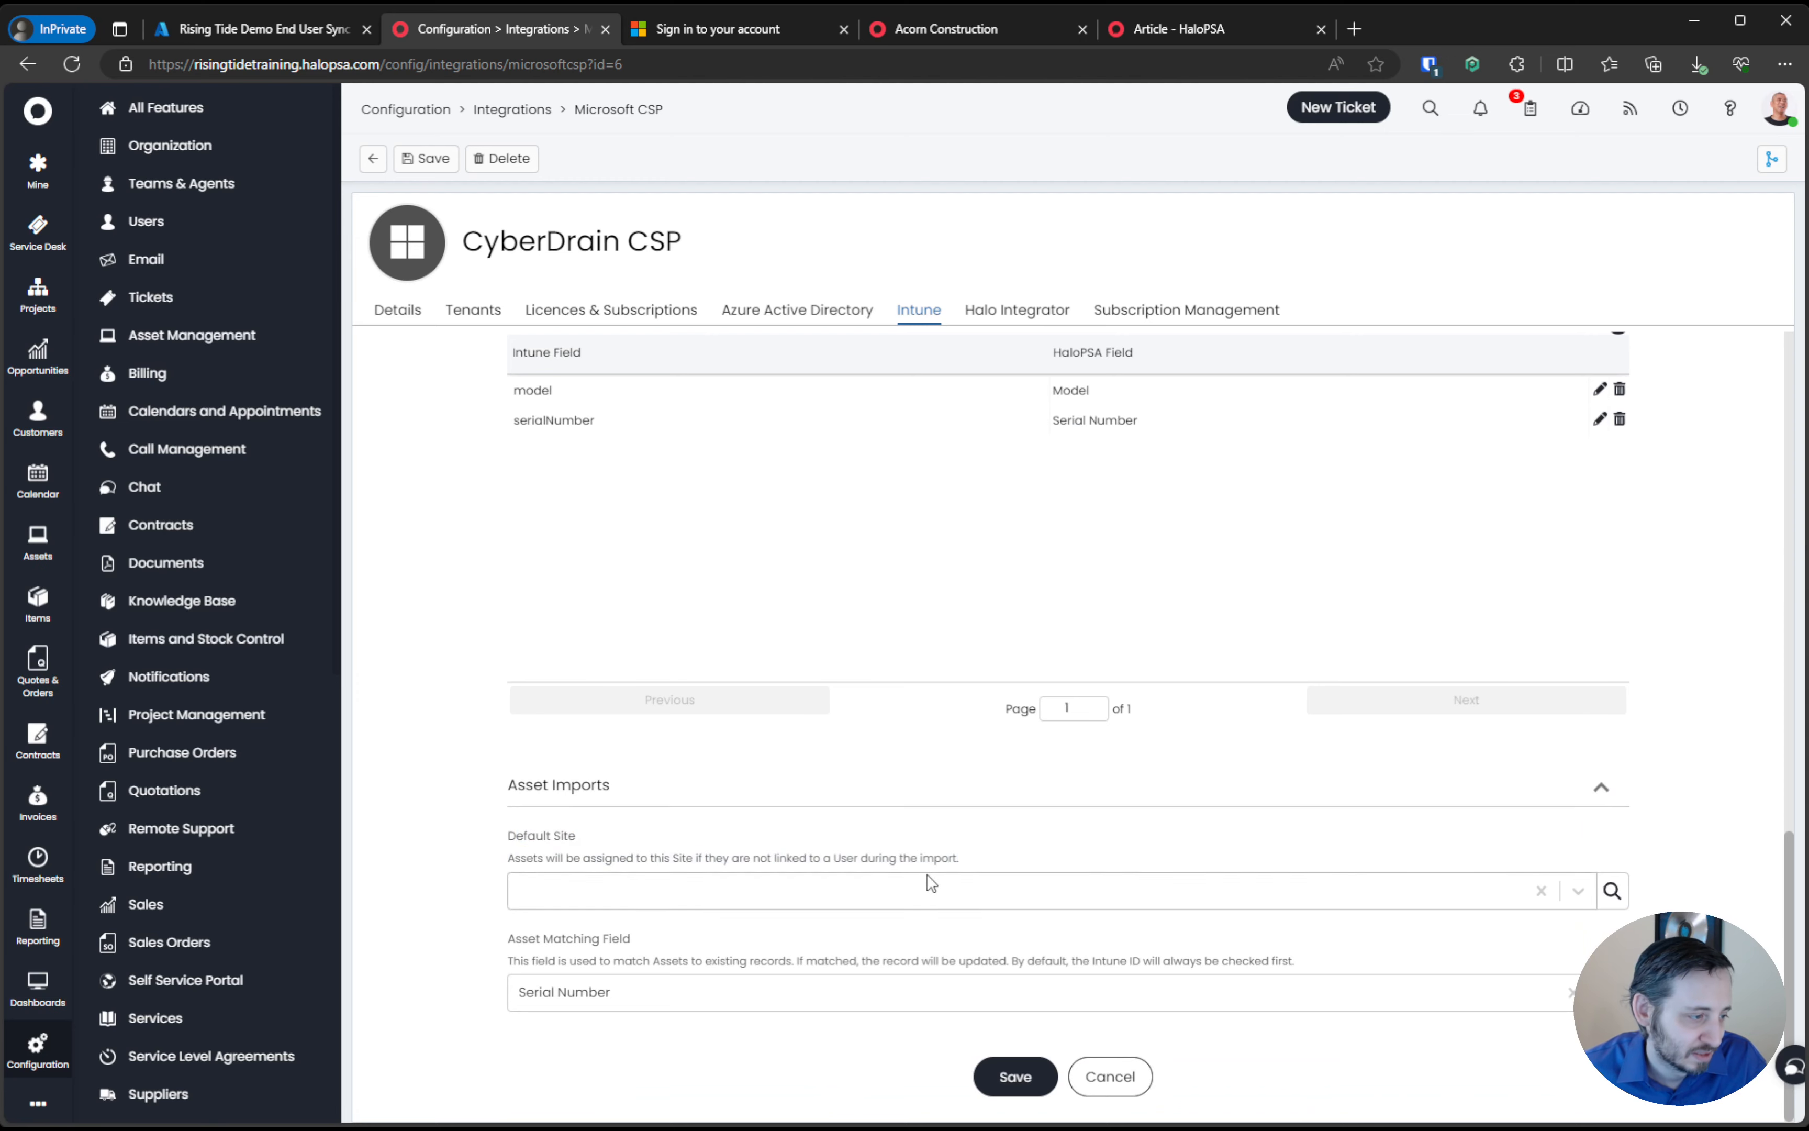
scroll(945, 756, "up", 10)
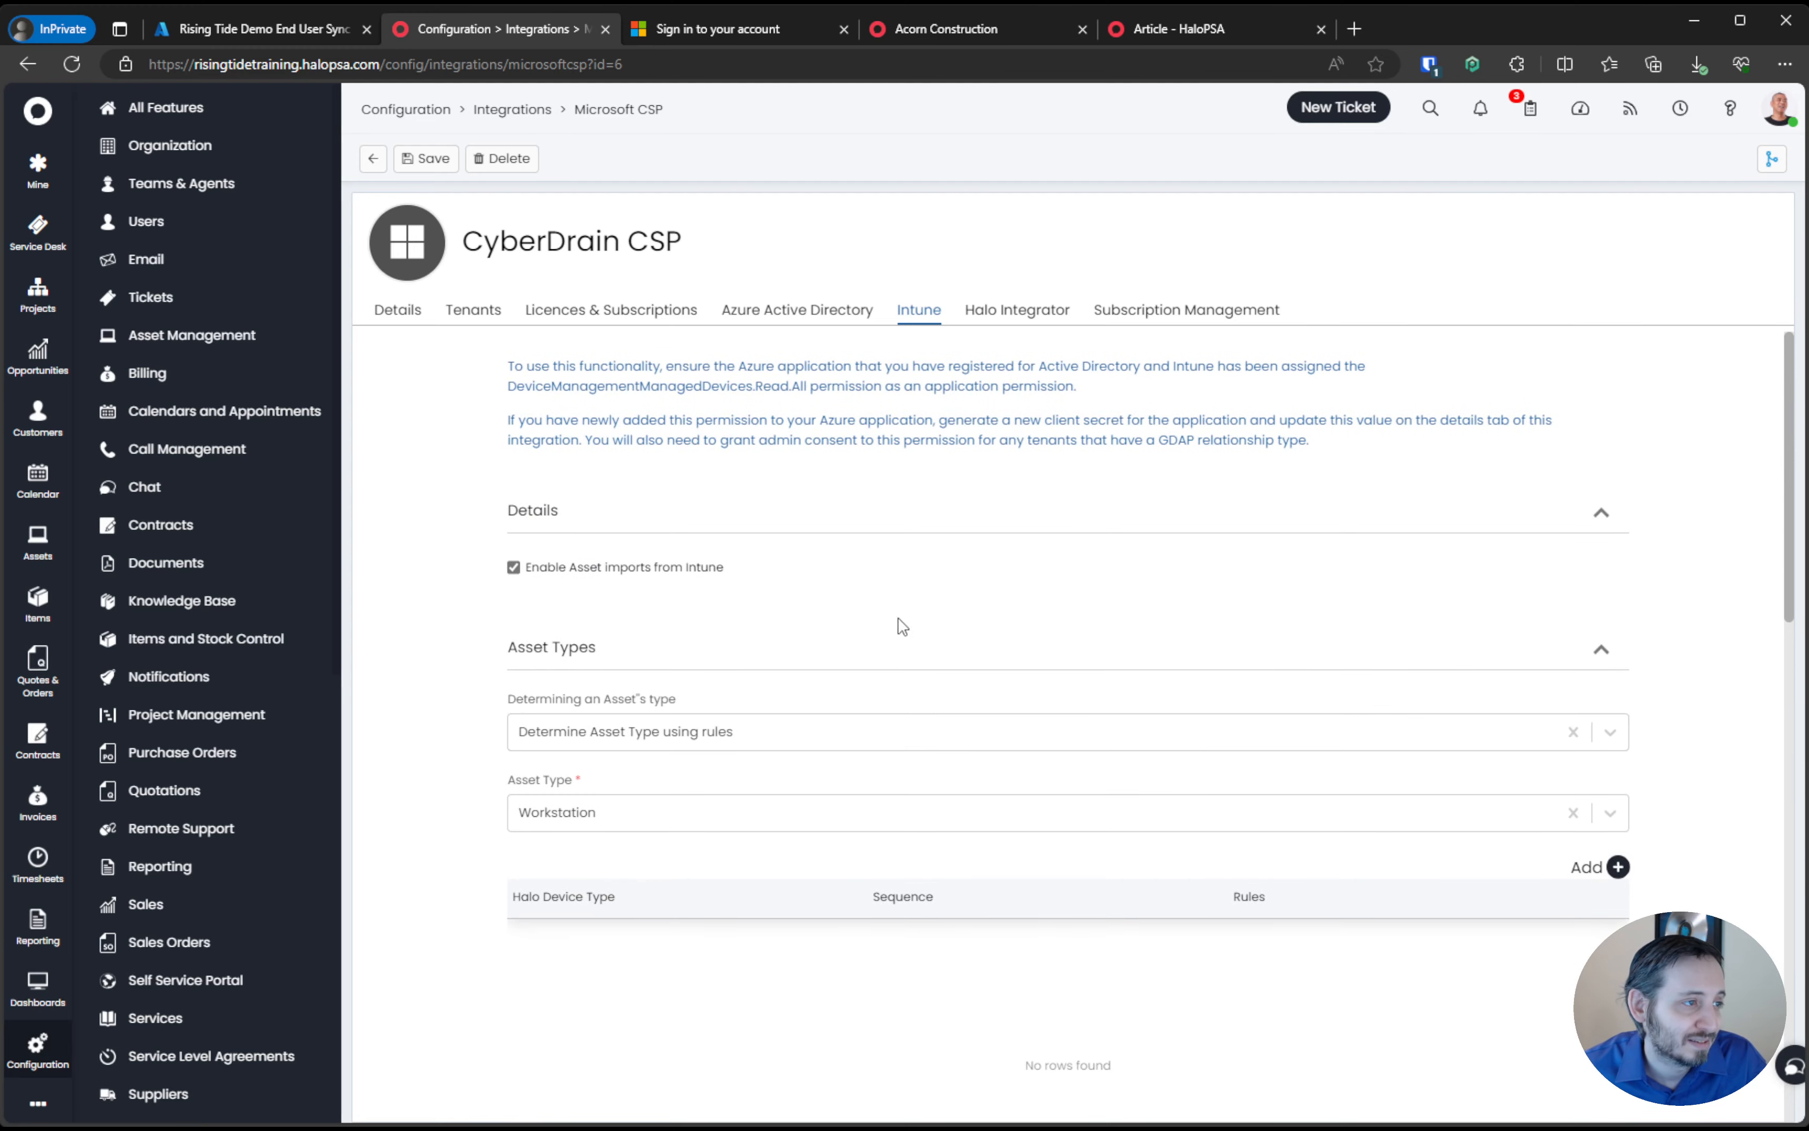
left_click(370, 158)
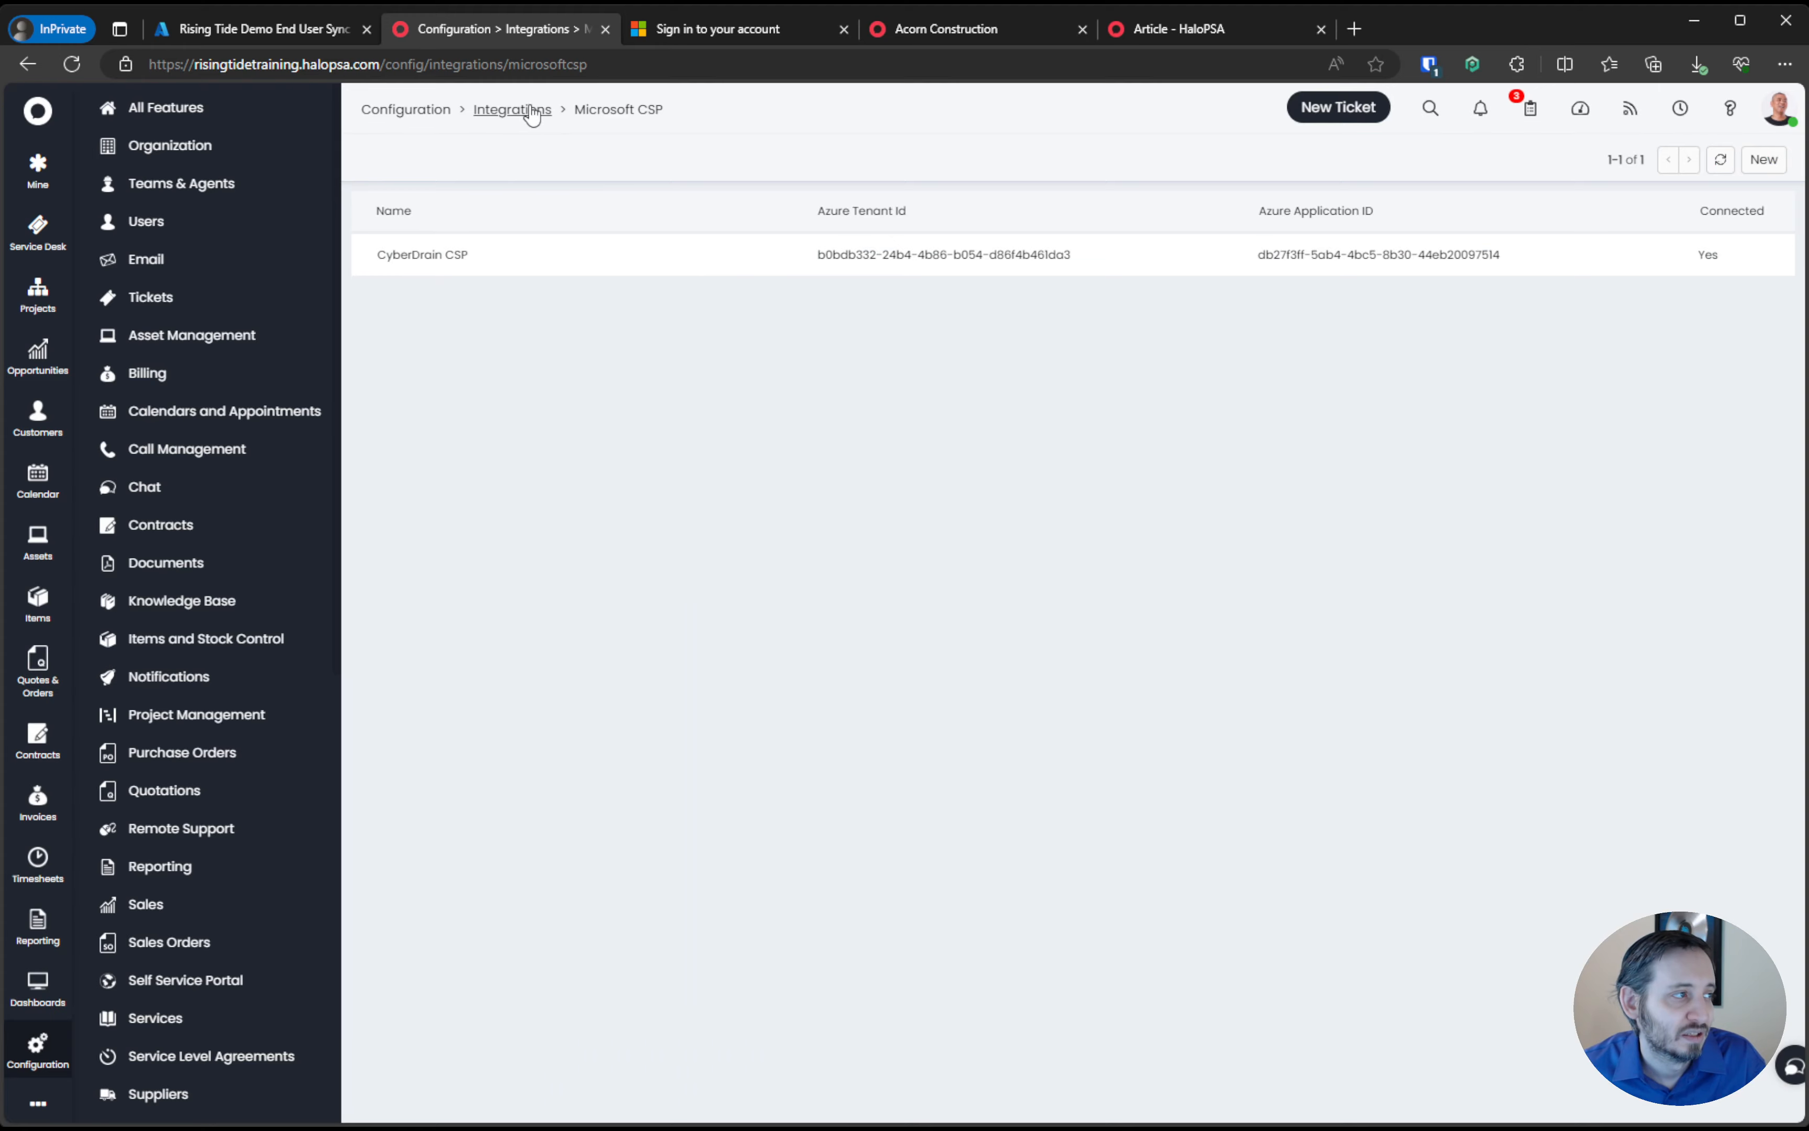
- From Integrations go to Email, view the Demo mailbox, and return to Email configuration
left_click(513, 110)
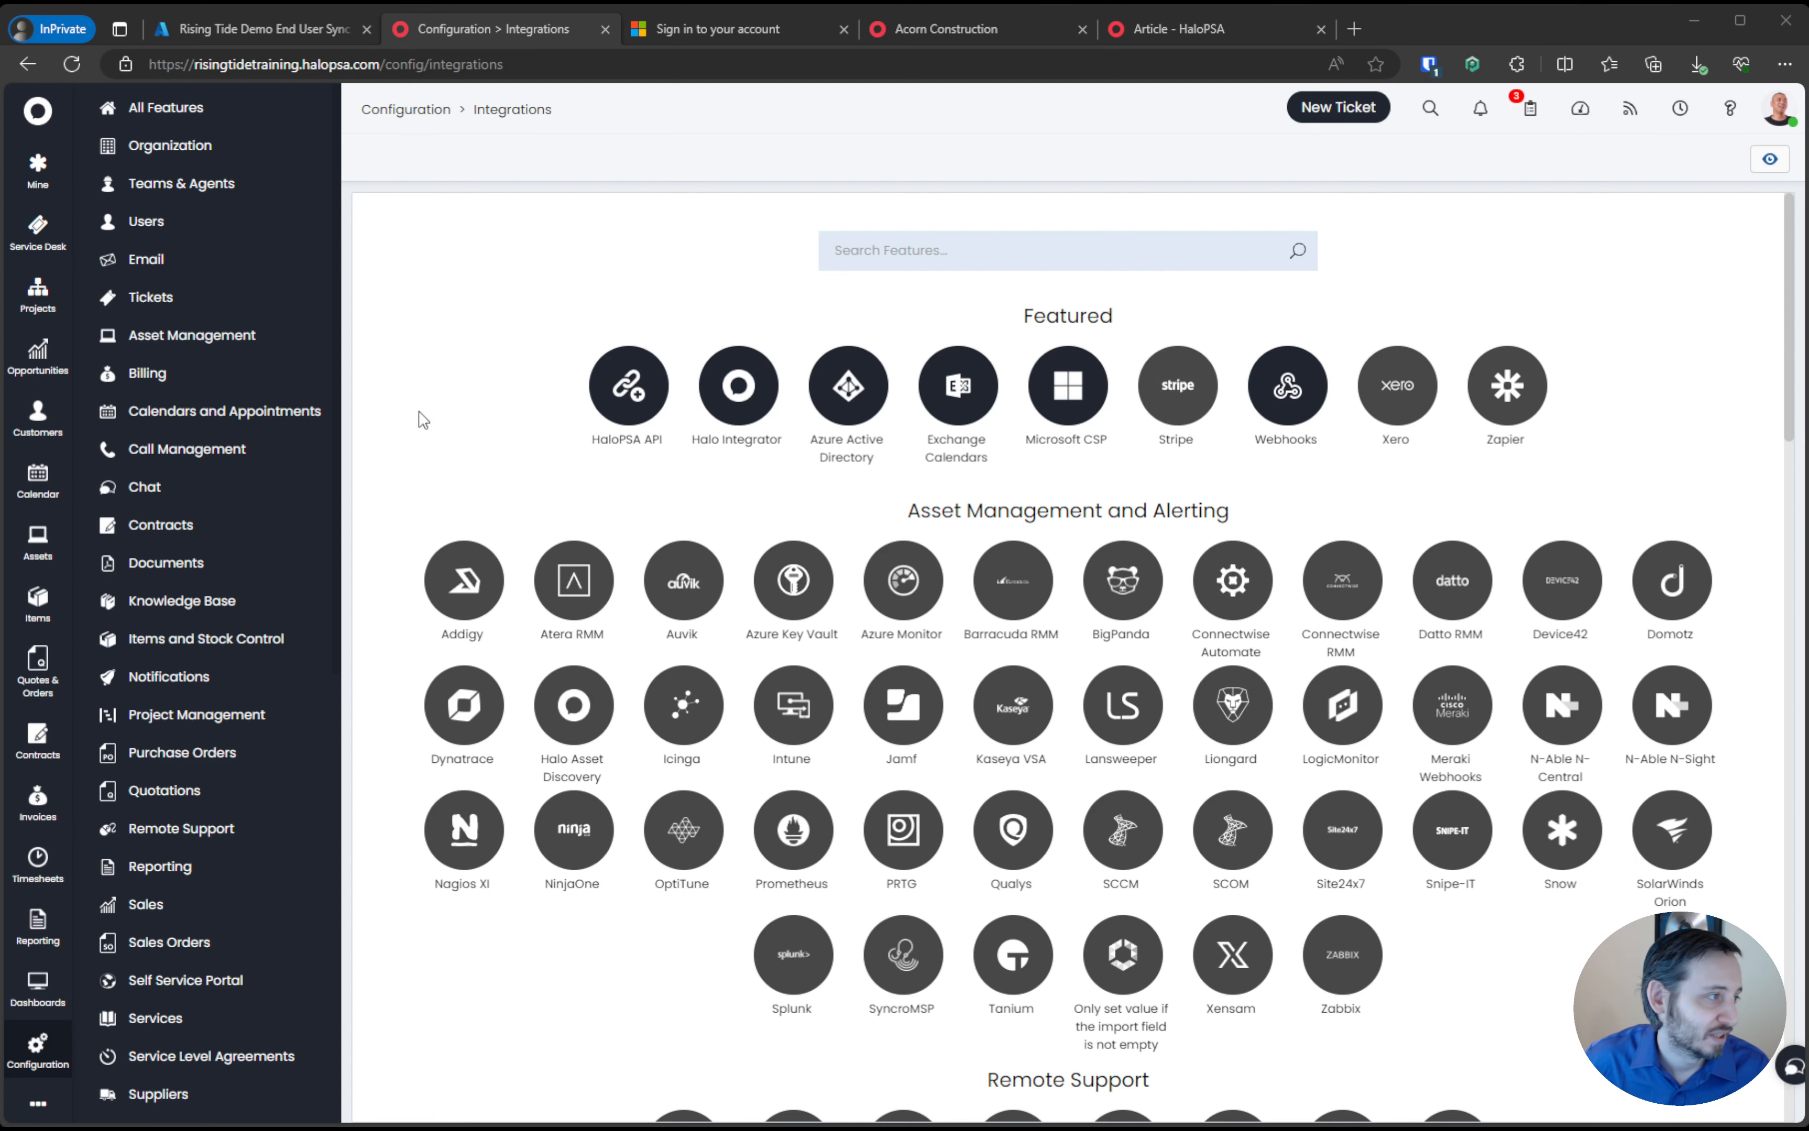
left_click(296, 268)
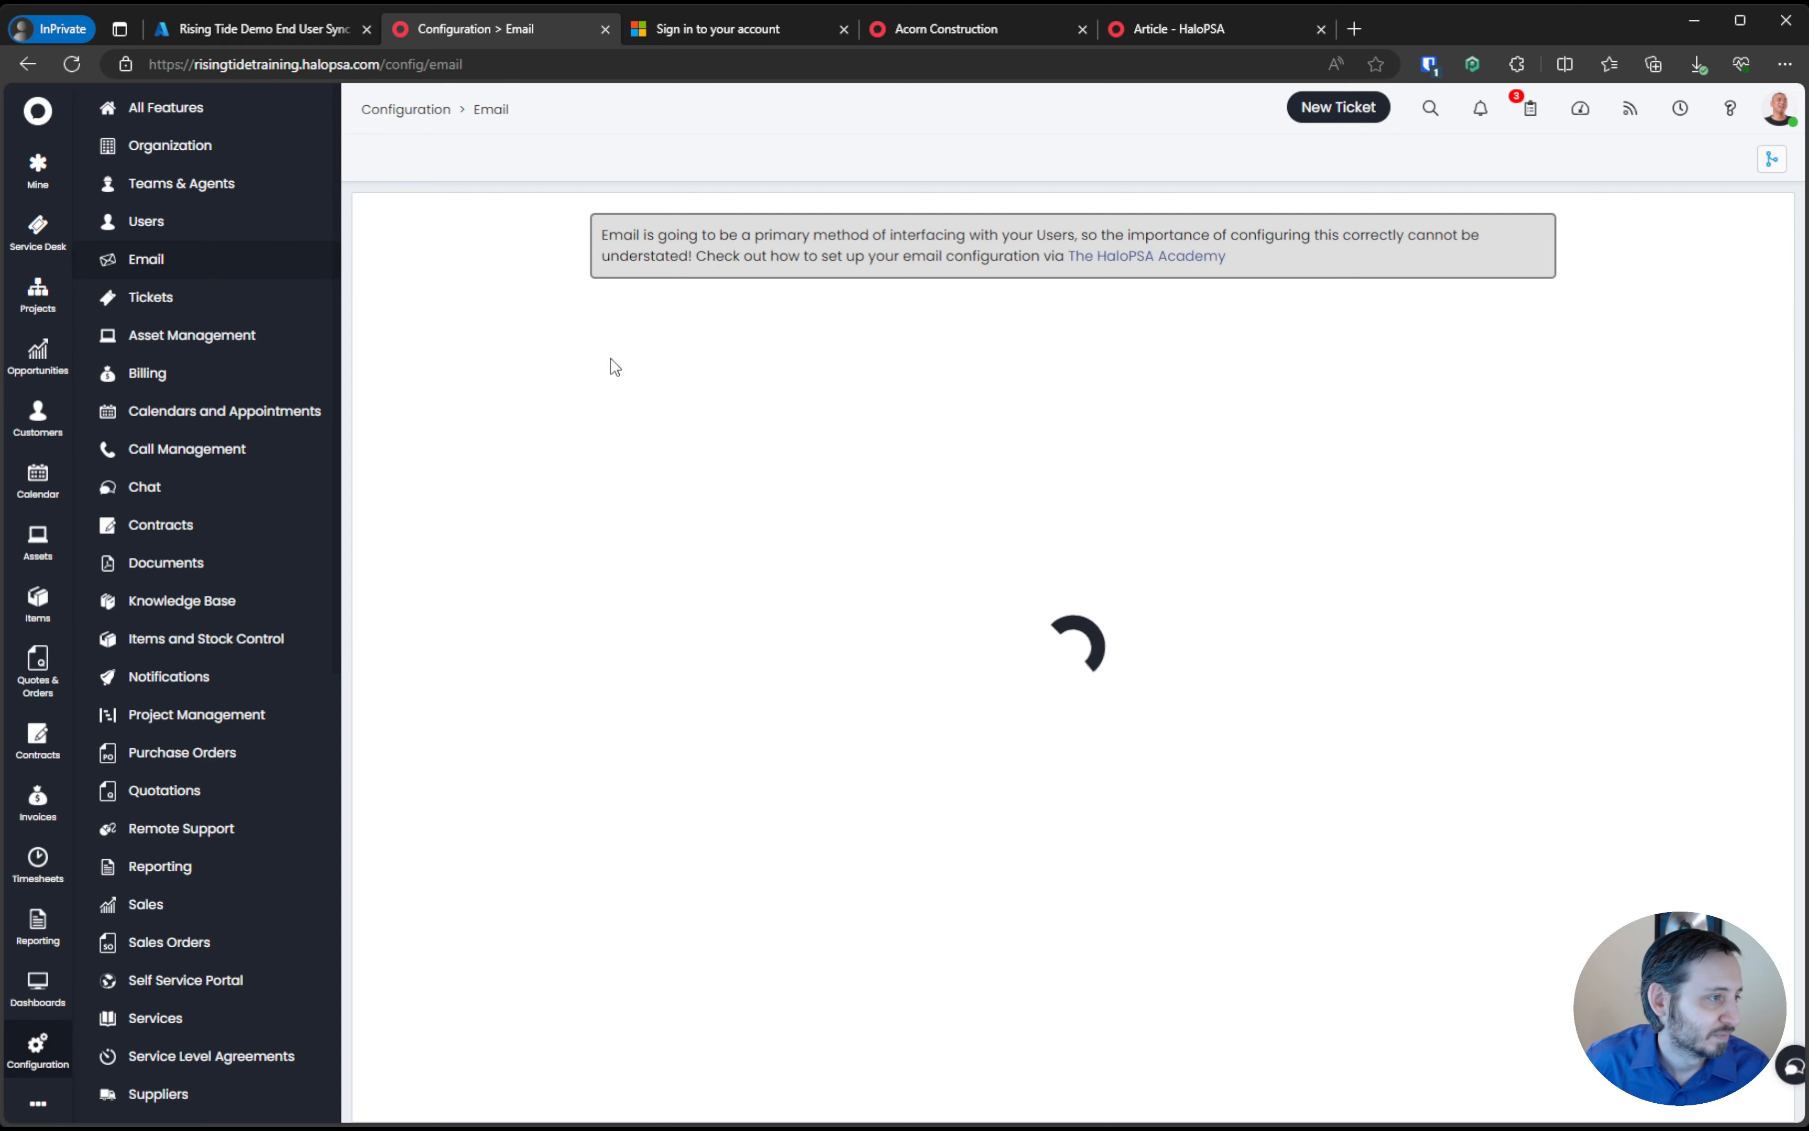
left_click(568, 426)
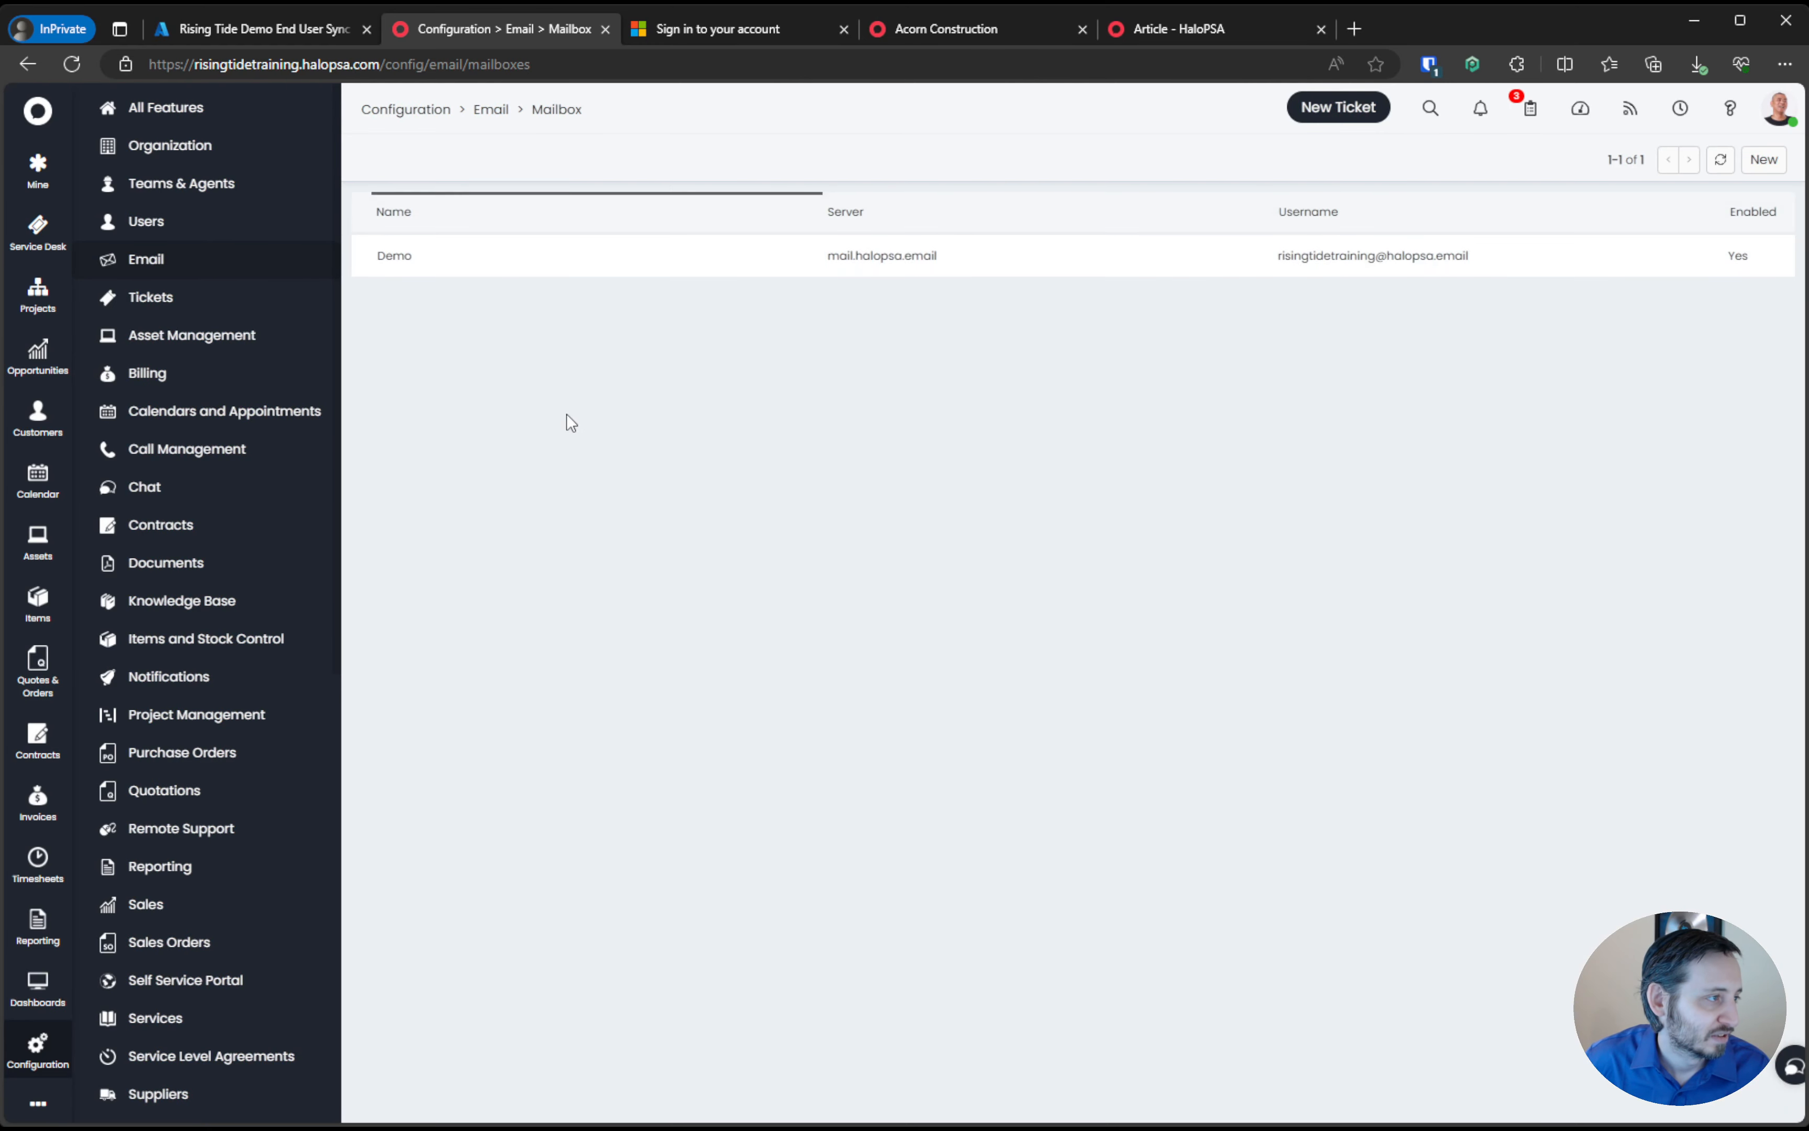
left_click(568, 258)
scroll(898, 673, "down", 2)
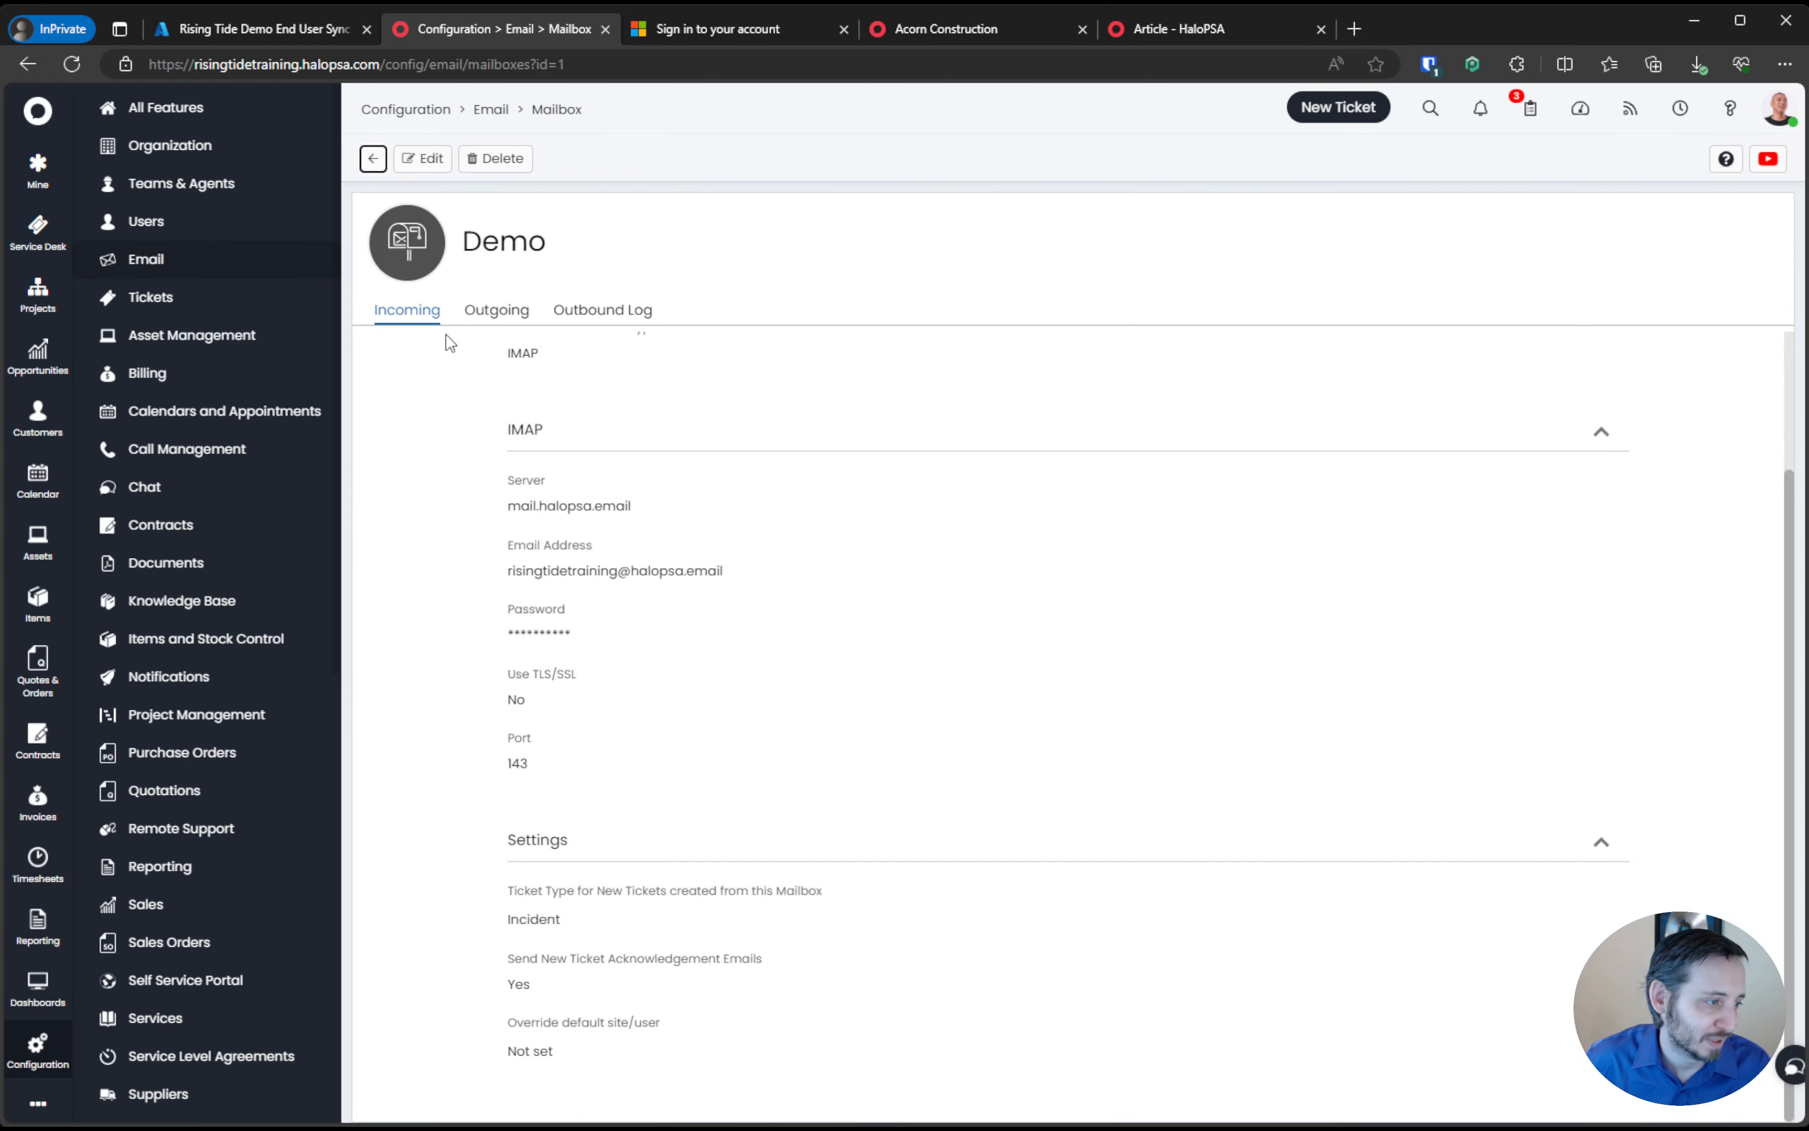
scroll(897, 673, "up", 2)
left_click(380, 162)
left_click(379, 162)
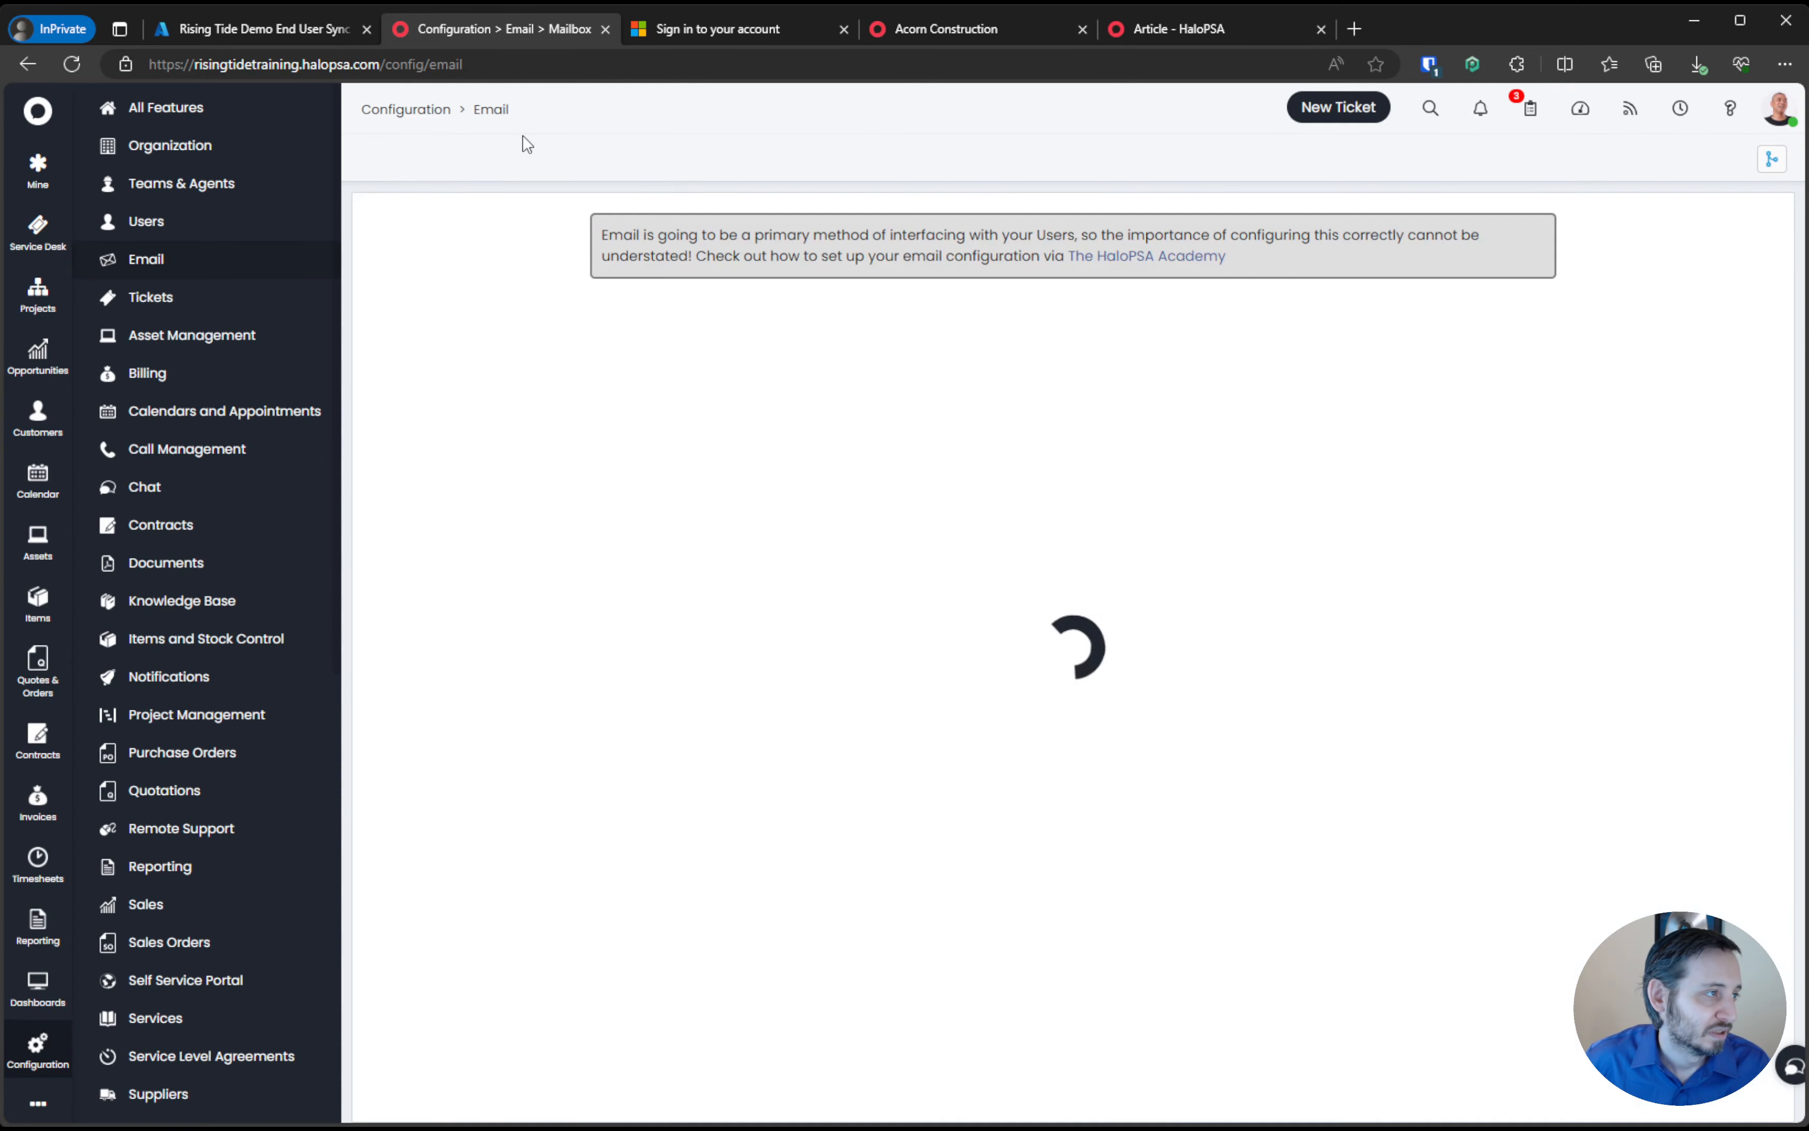
scroll(920, 576, "down", 10)
scroll(920, 576, "up", 10)
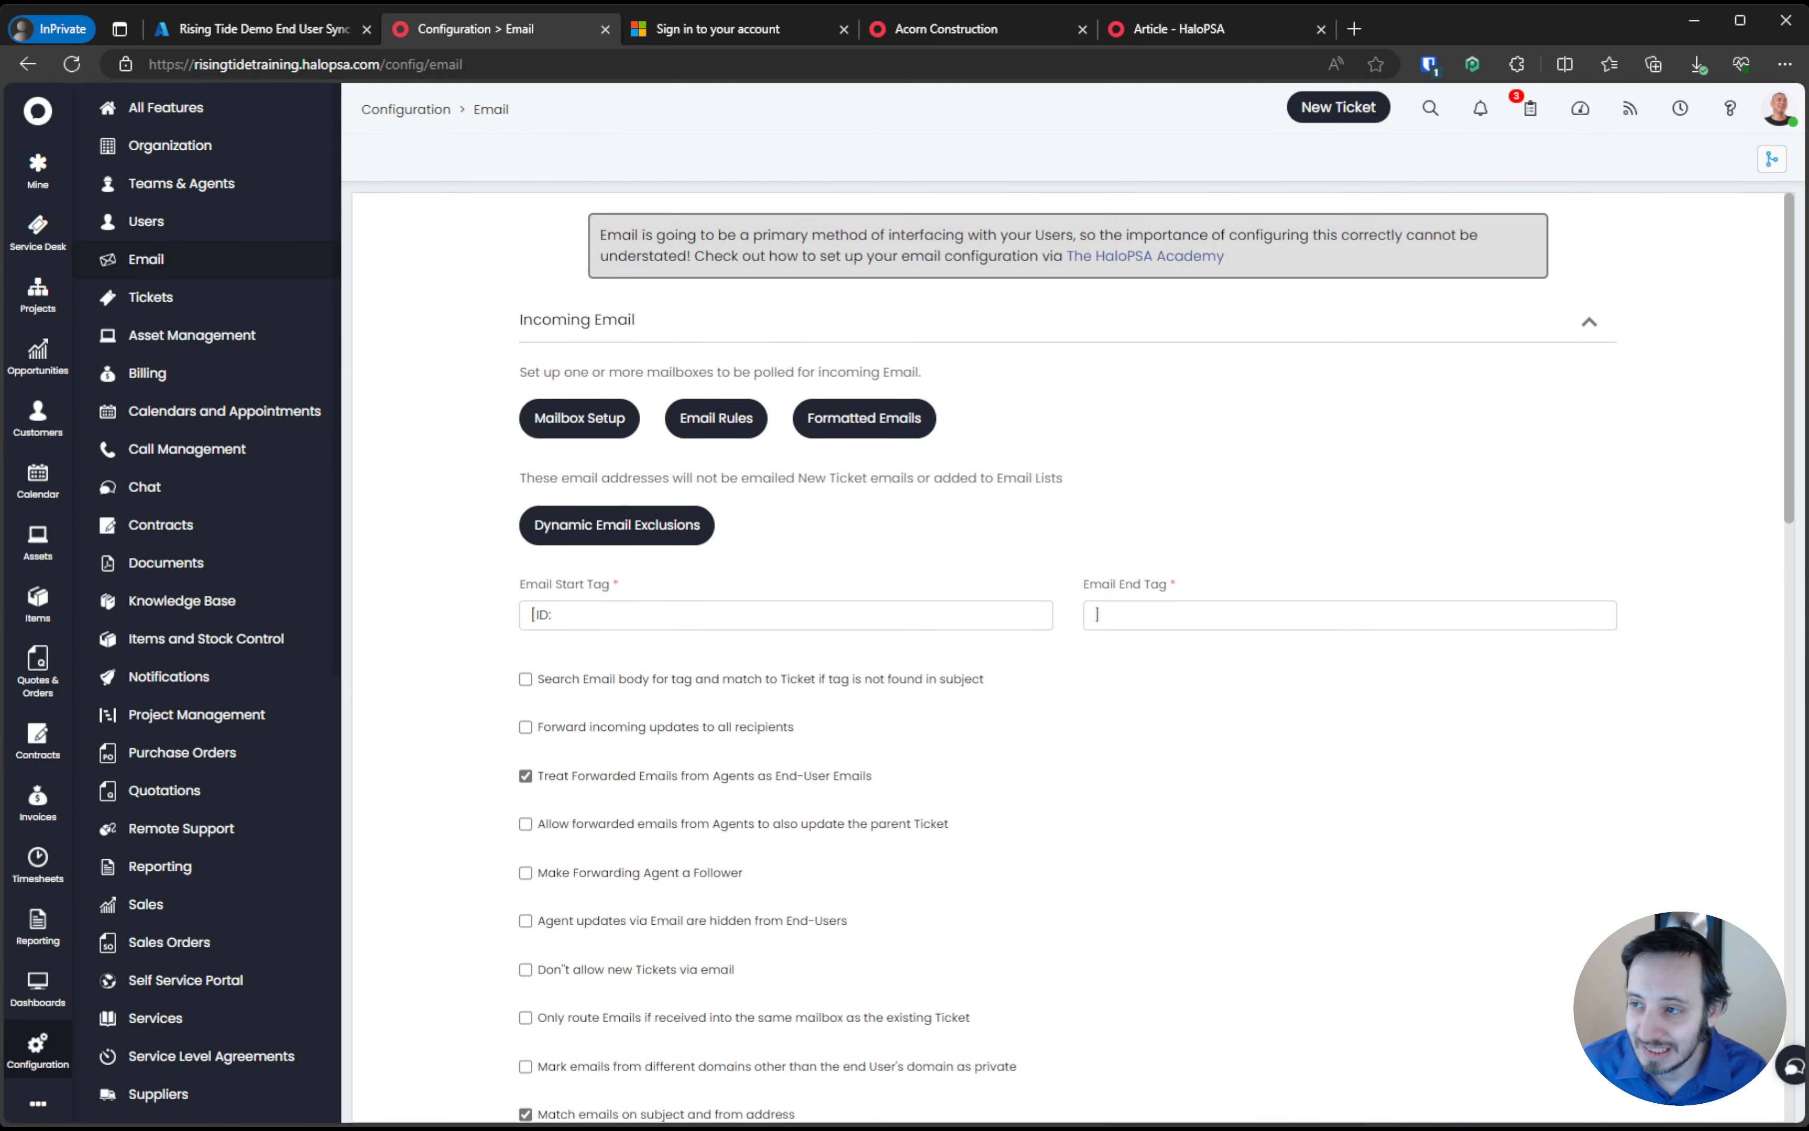